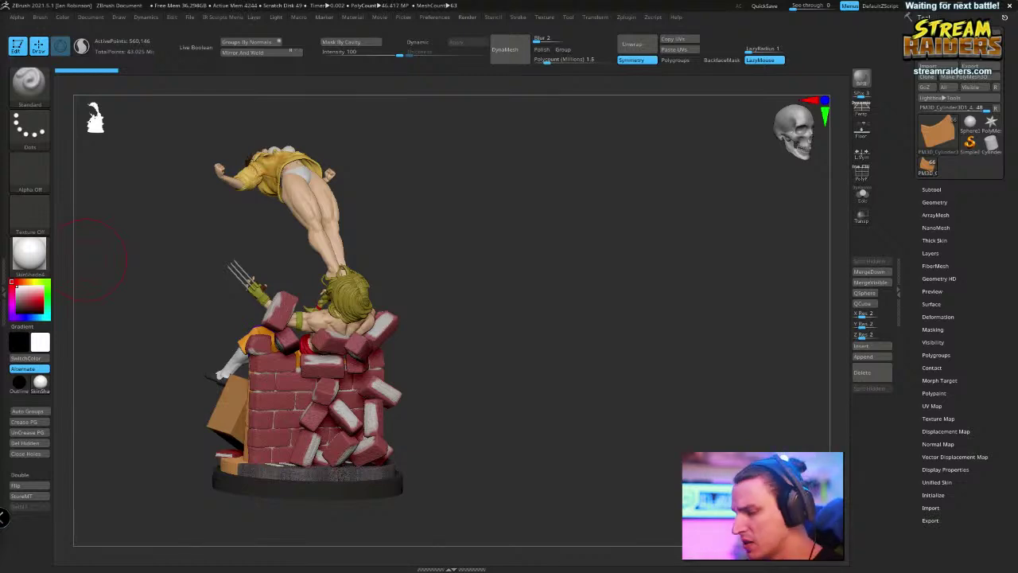
left_click_drag(411, 281, 375, 391)
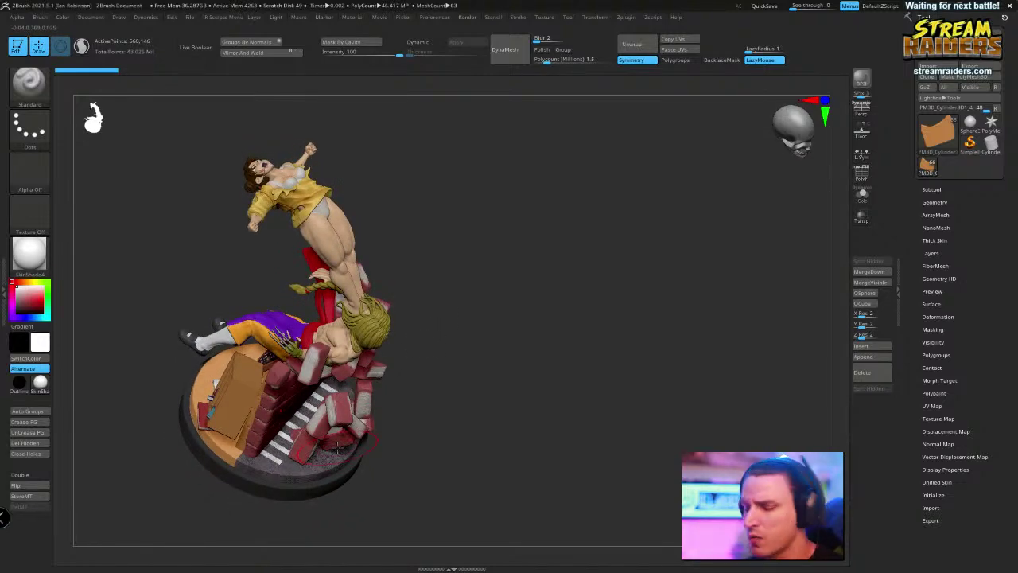
left_click_drag(512, 236, 638, 244, "alt")
right_click(647, 246)
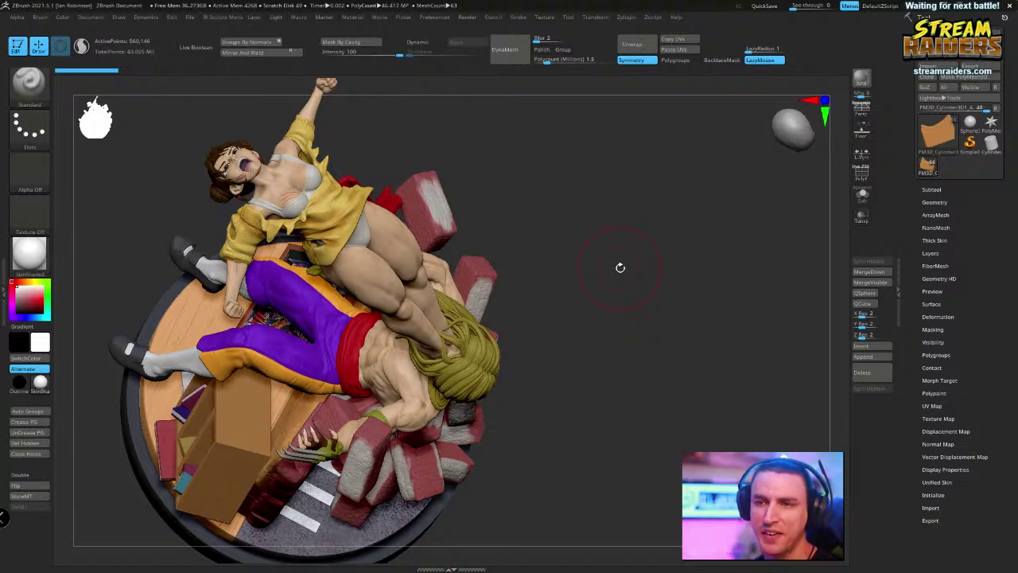
mouse_move(693, 277)
left_mouse_down()
mouse_move(711, 248)
mouse_move(698, 266)
mouse_move(687, 262)
left_mouse_up()
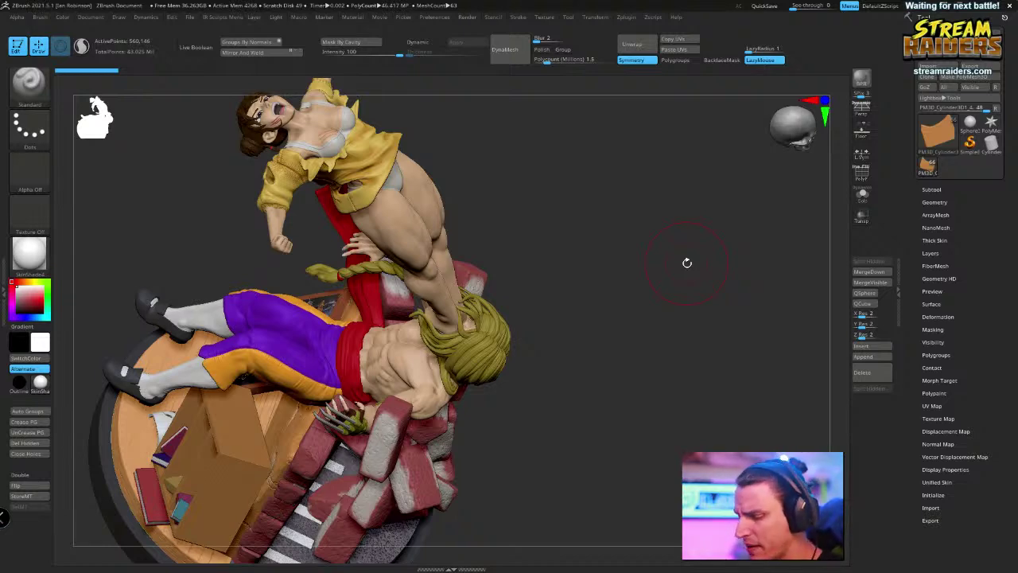
Select the 1_Foot_Cube subtool in a side view of the statue and scale it up to about 317.5 mm
left_click_drag(564, 266, 618, 307)
left_click(931, 190)
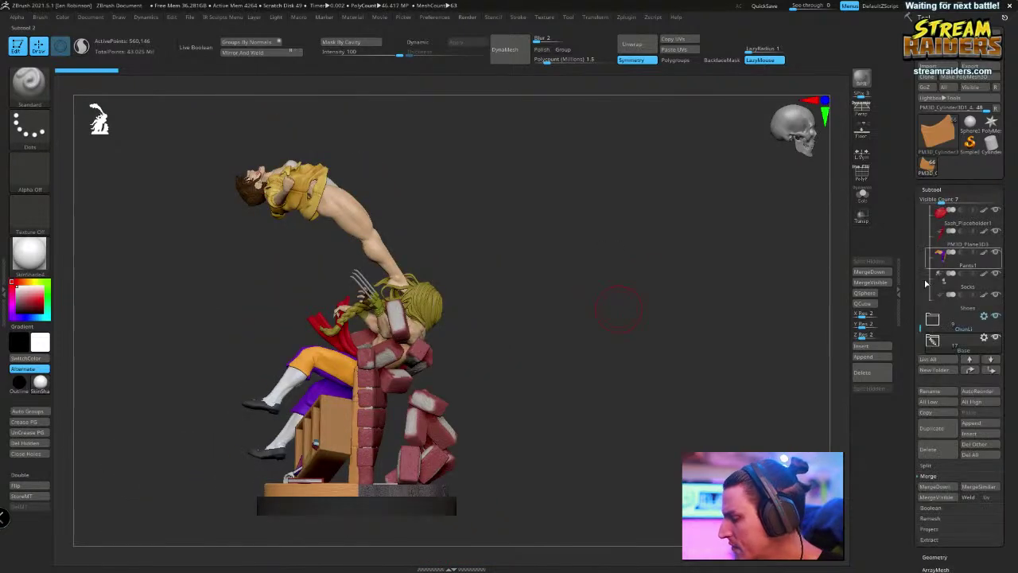
left_click_drag(922, 284, 922, 226)
left_click(947, 239)
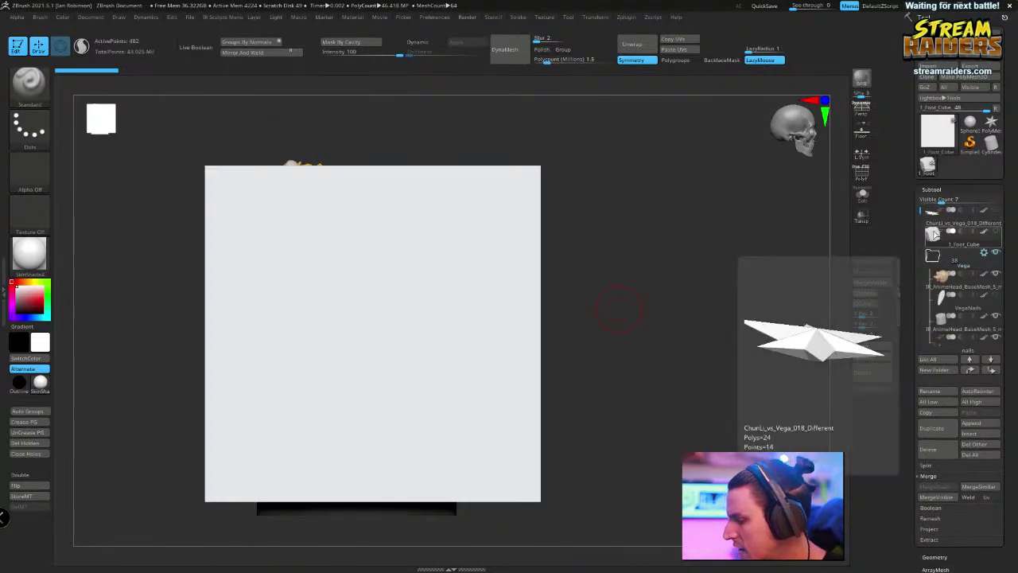
key("w")
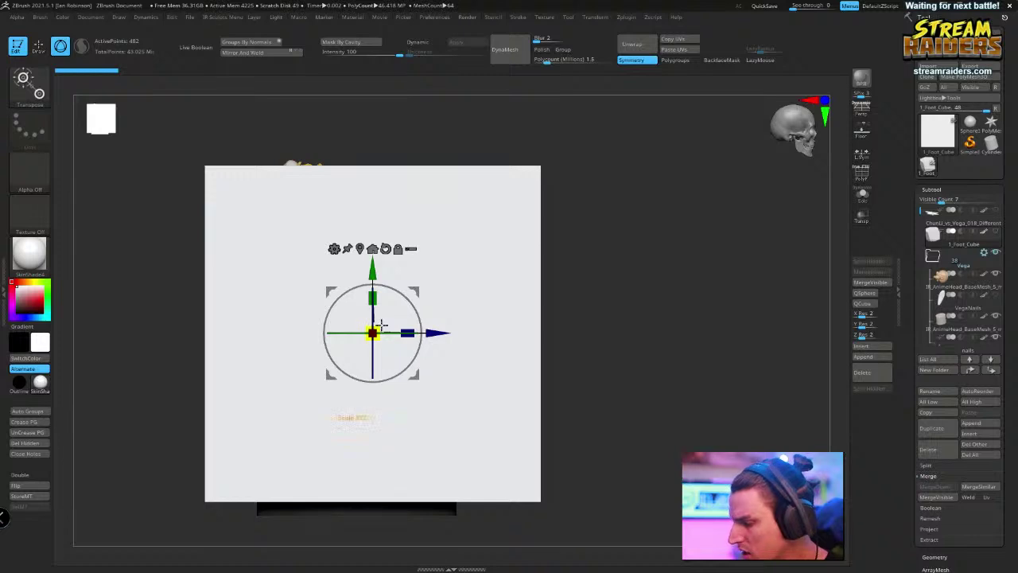
left_click_drag(380, 327, 388, 322)
left_click_drag(378, 263, 379, 270)
Turn on transparency and reposition the cube so its bottom face lines up with the underside of the statue's base
left_click(861, 216)
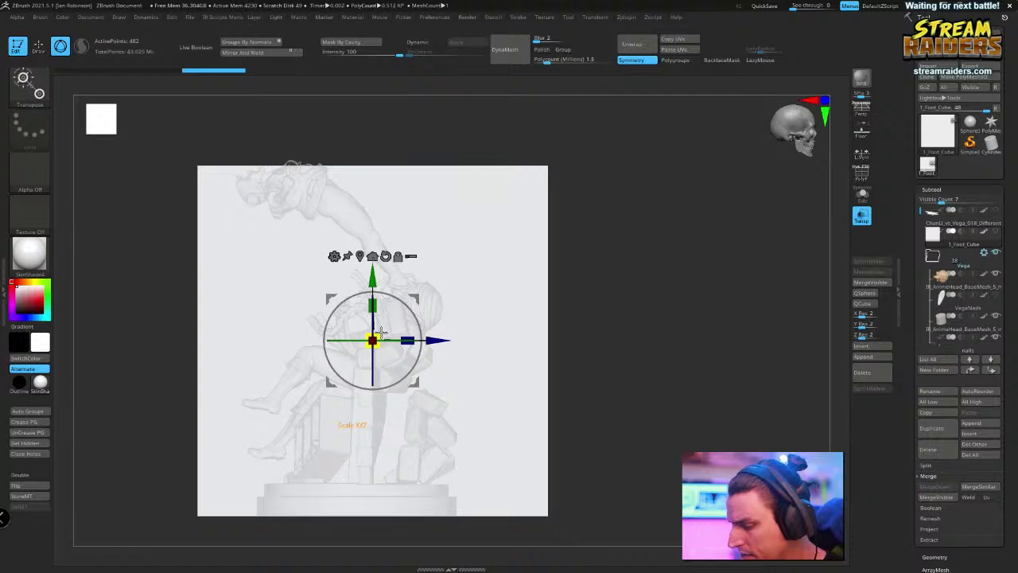
left_click_drag(436, 341, 428, 340)
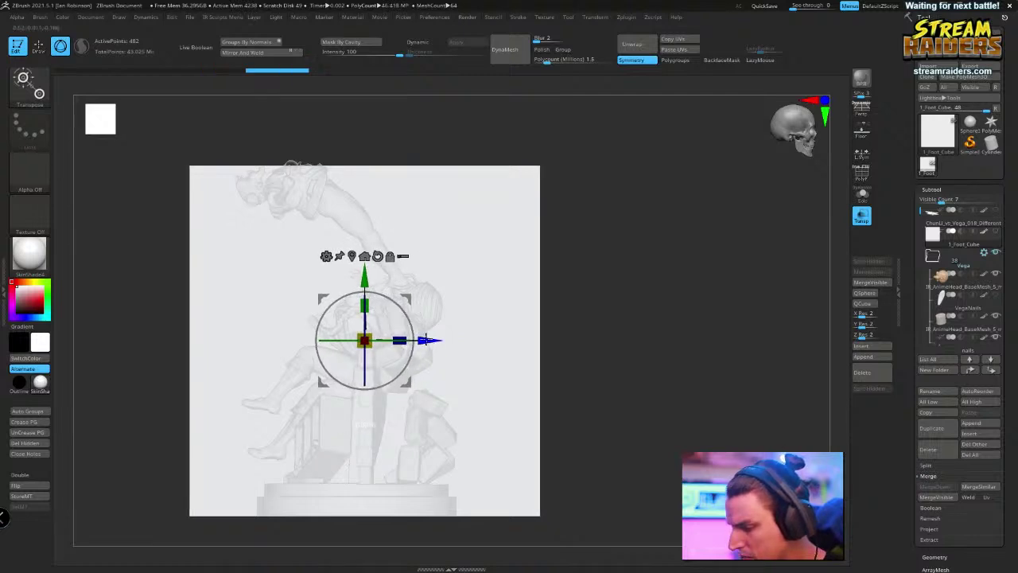
left_click(365, 257)
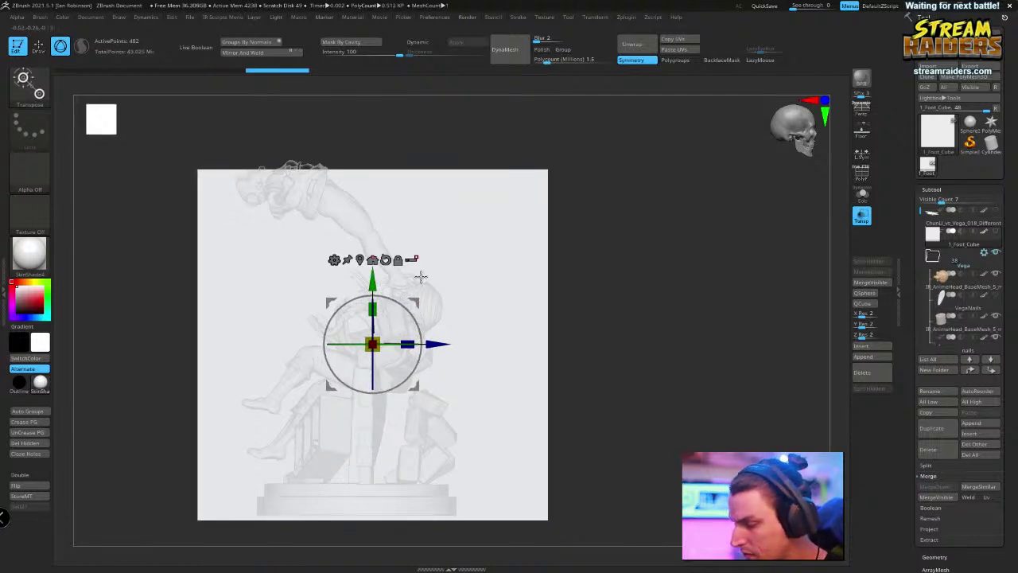
left_click_drag(373, 283, 373, 279)
key("q")
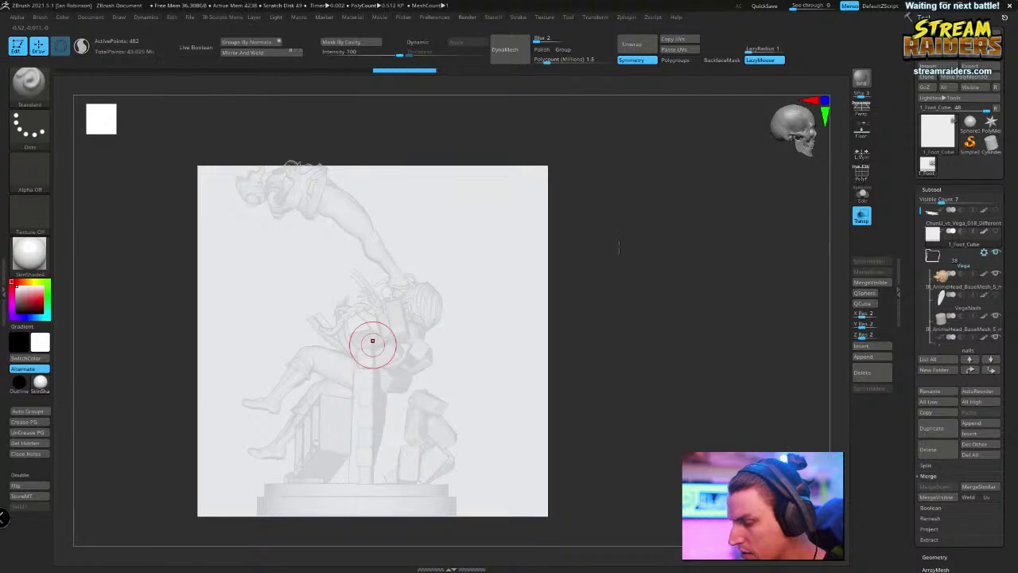
Set the scene scale in Scale Master from the cube, choosing the 317.52 × 317.52 × 317.52 mm size
left_click(630, 17)
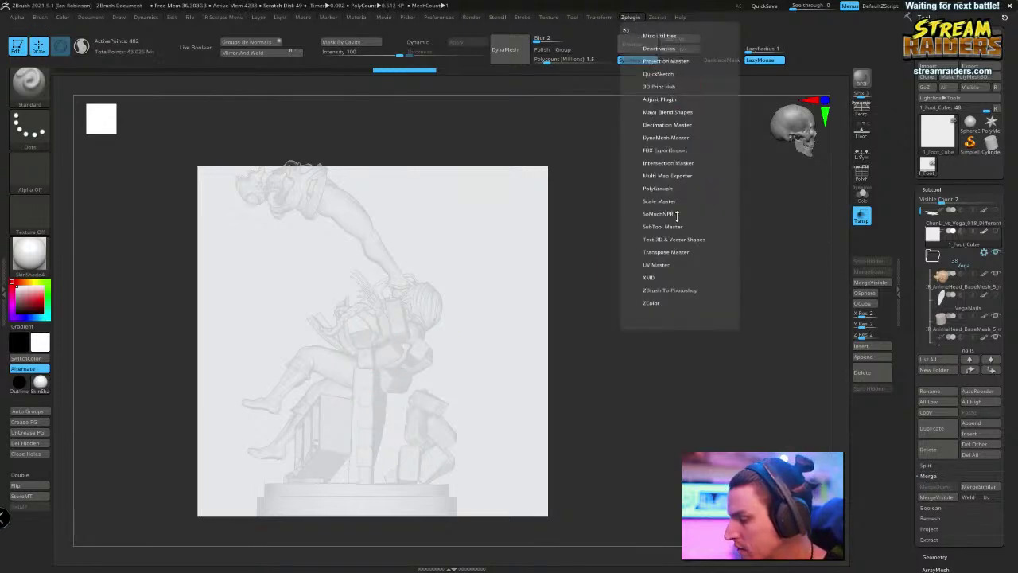
left_click(658, 201)
left_click(691, 272)
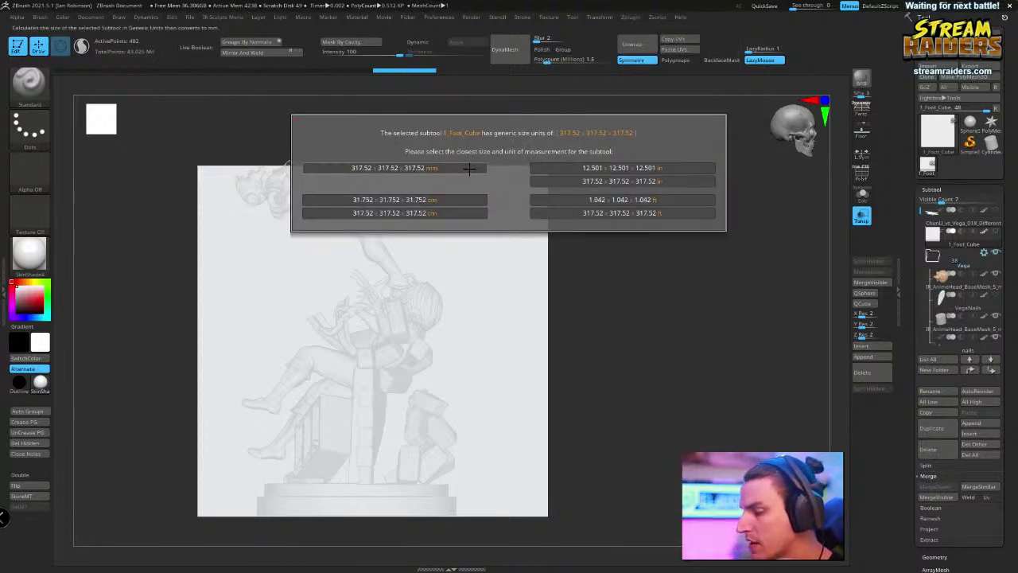
left_click(469, 169)
Update the 3D Print Hub size ratios from the cube, choosing the 317.51 × 317.51 × 317.51 mm size
left_click(632, 18)
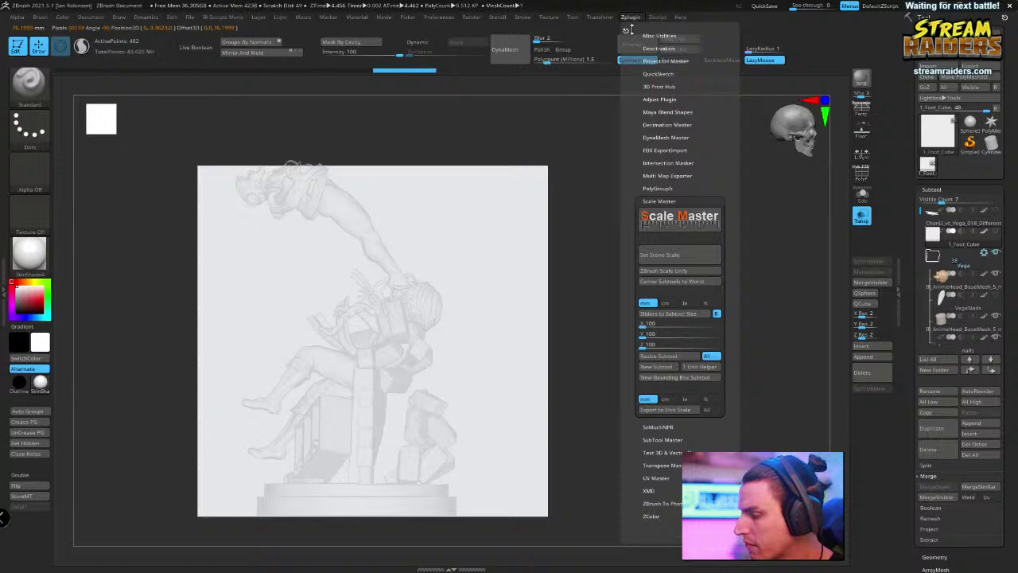
left_click(668, 86)
left_click(680, 177)
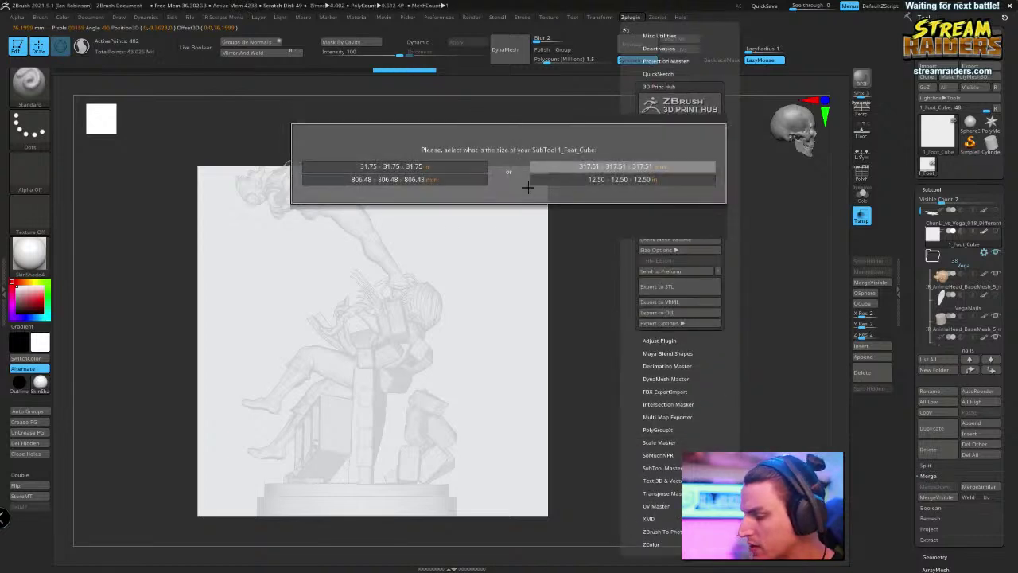
left_click(616, 167)
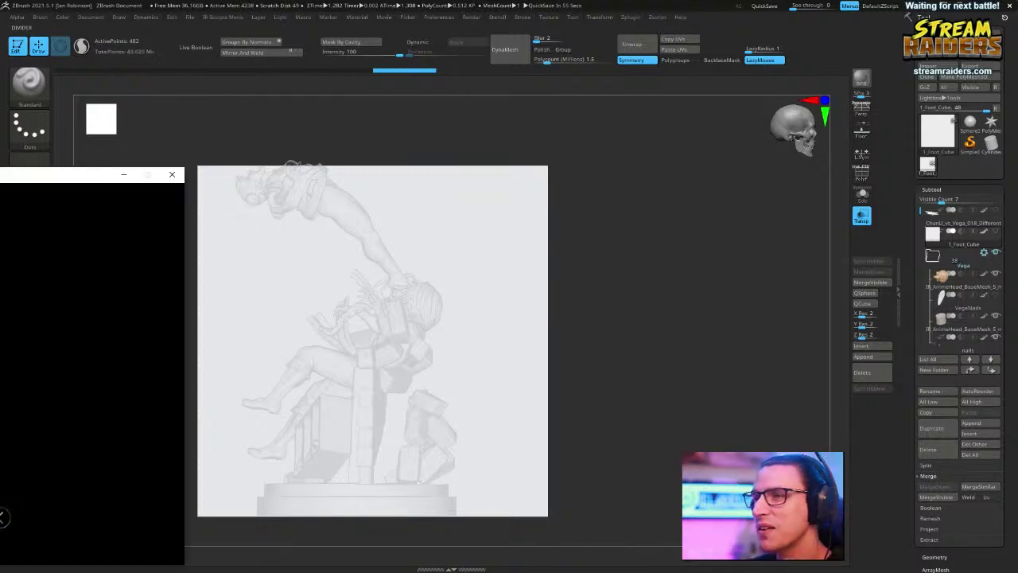
Switch to Stream Raiders, bring its window into view and run the available game update
left_click_drag(0, 176, 444, 87)
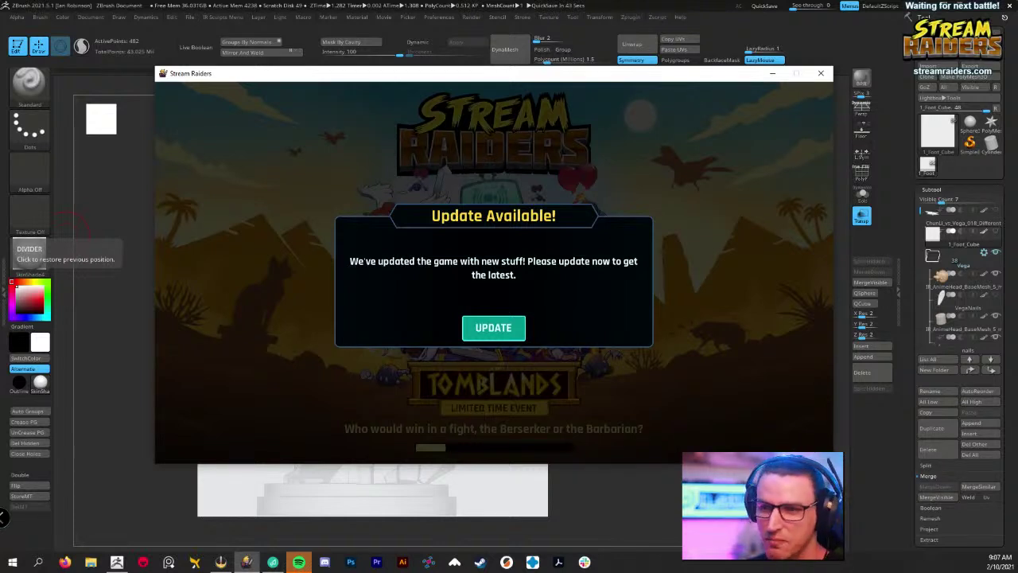
left_click(493, 328)
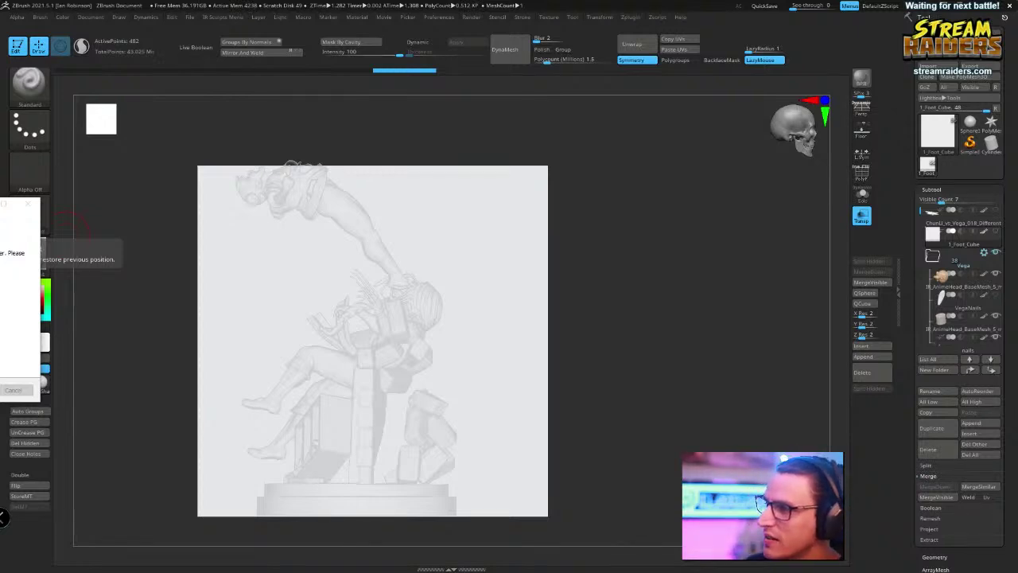
left_click_drag(0, 209, 191, 131)
left_click(325, 311)
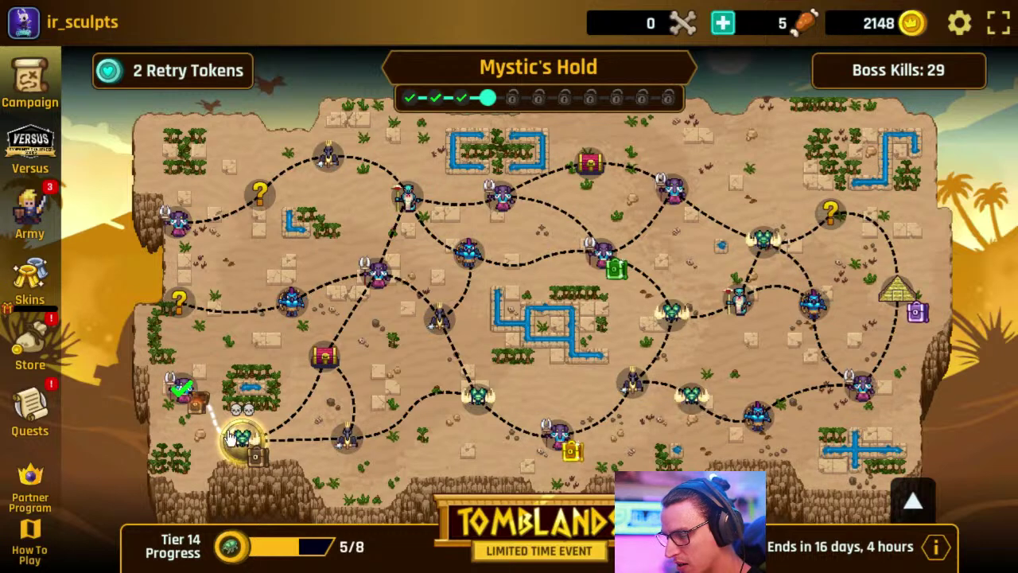
Review the quests list with its objectives and rewards
left_click(29, 410)
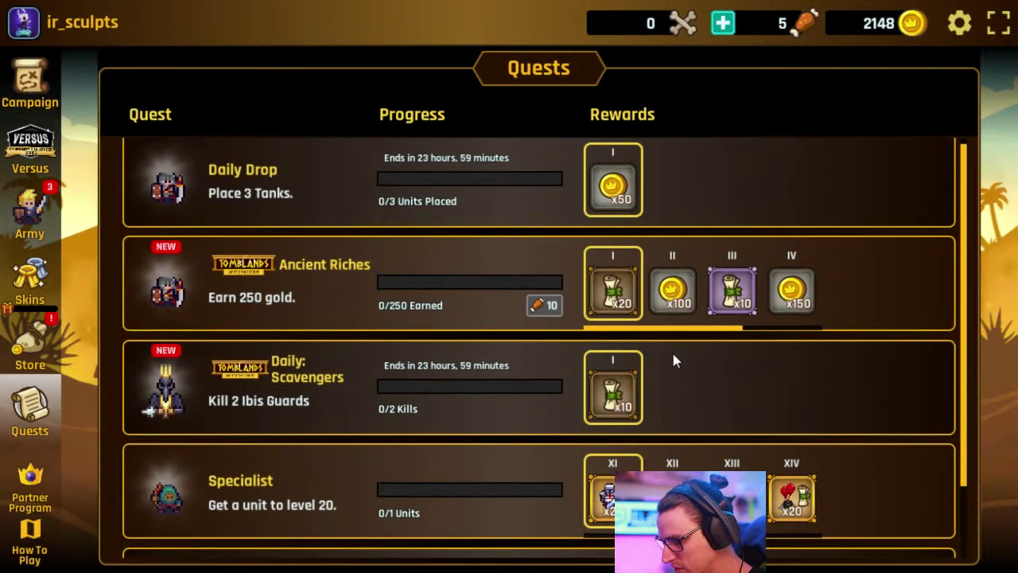
scroll(968, 371, "down", 1)
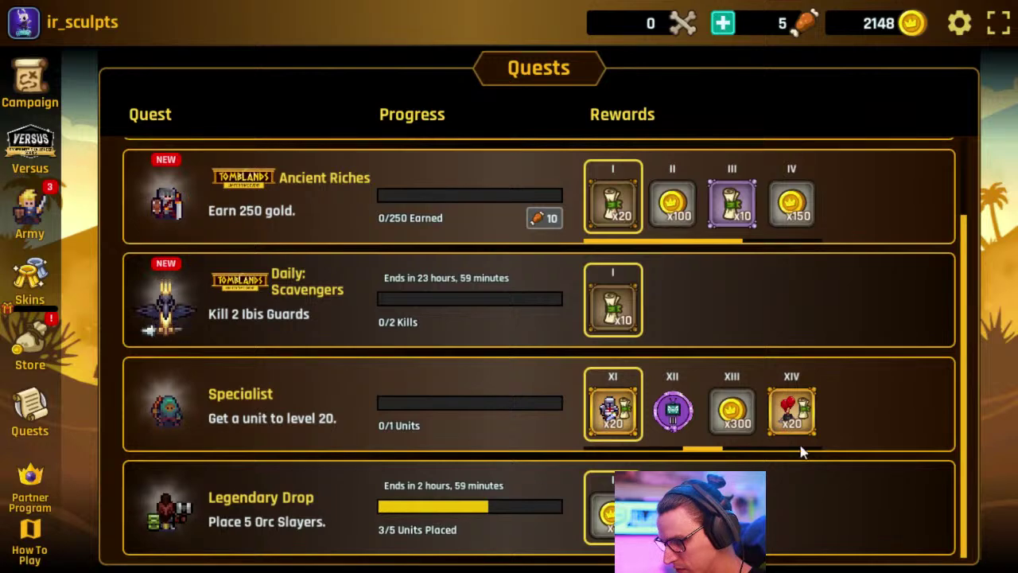
scroll(941, 184, "up", 1)
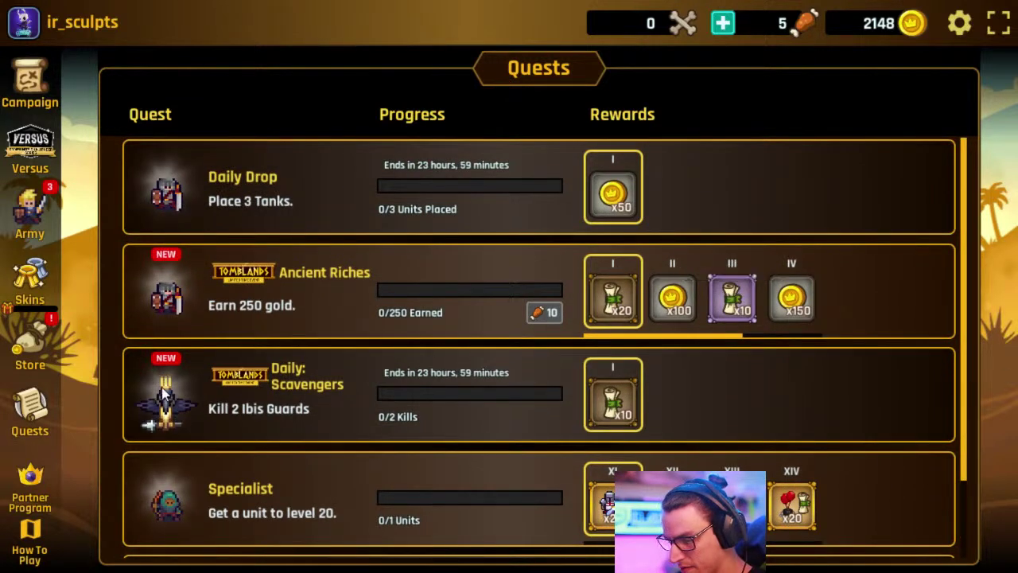
Buy both Warrior Scrolls packs in the store for 36 gold each
left_click(31, 349)
scroll(724, 339, "down", 1)
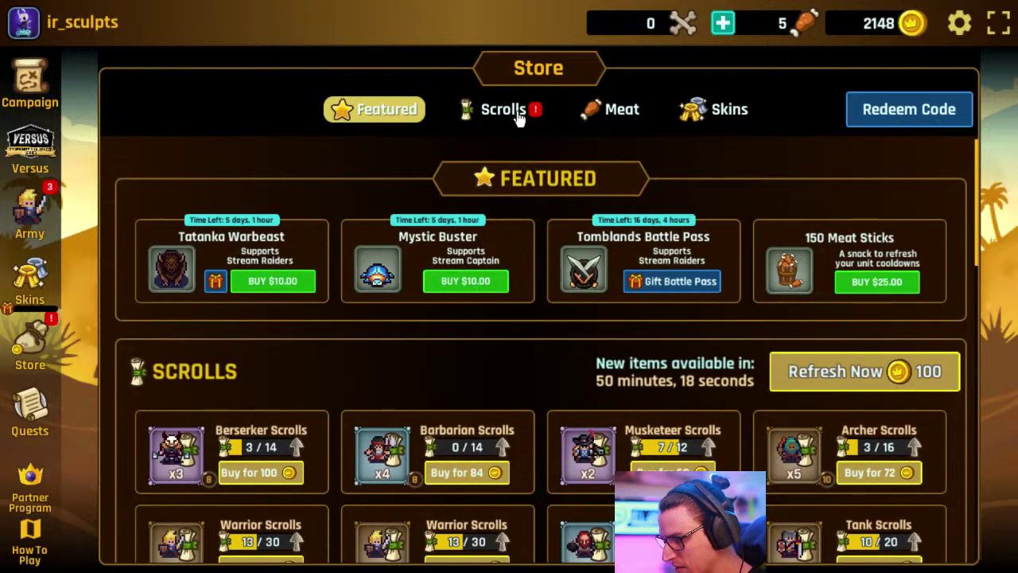
left_click(513, 113)
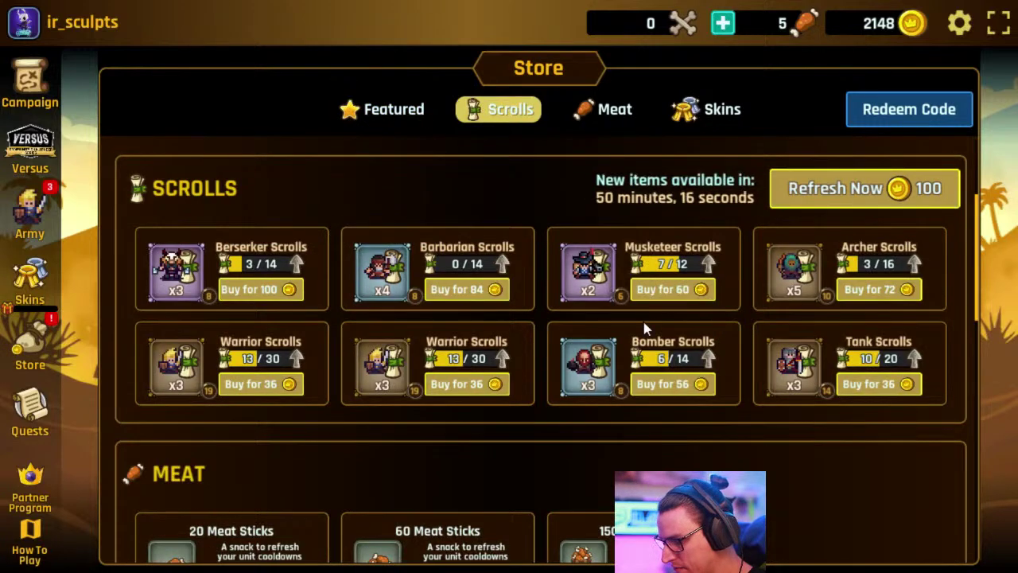
left_click(473, 384)
left_click(287, 385)
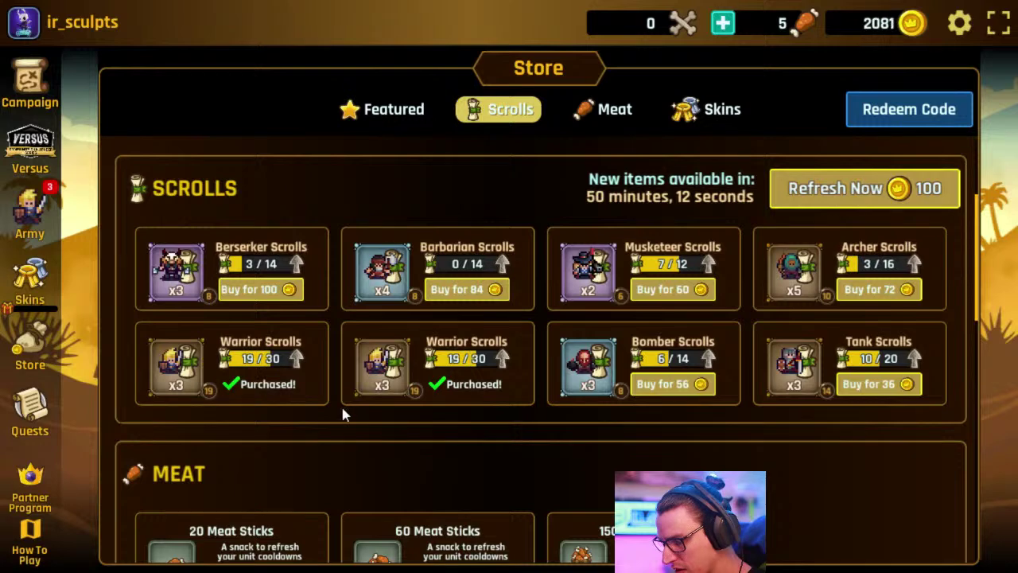
Buy the Archer, Musketeer, Barbarian, Berserker and Tank scroll packs
left_click(870, 289)
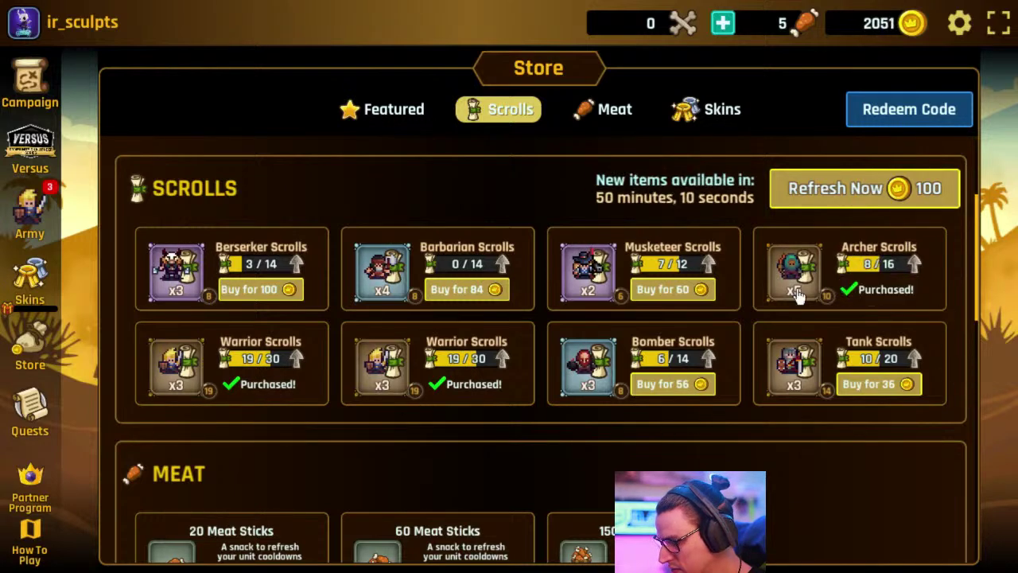
left_click(662, 289)
left_click(466, 289)
left_click(261, 289)
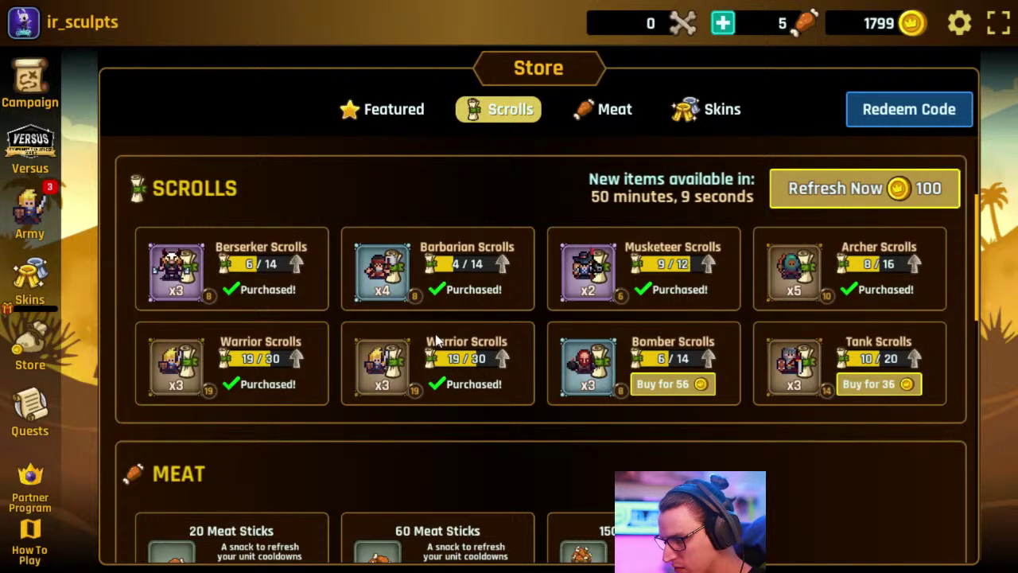
left_click(842, 384)
Upgrade the Flying Rogue in the army for 15 gold and 12 scrolls
left_click(48, 222)
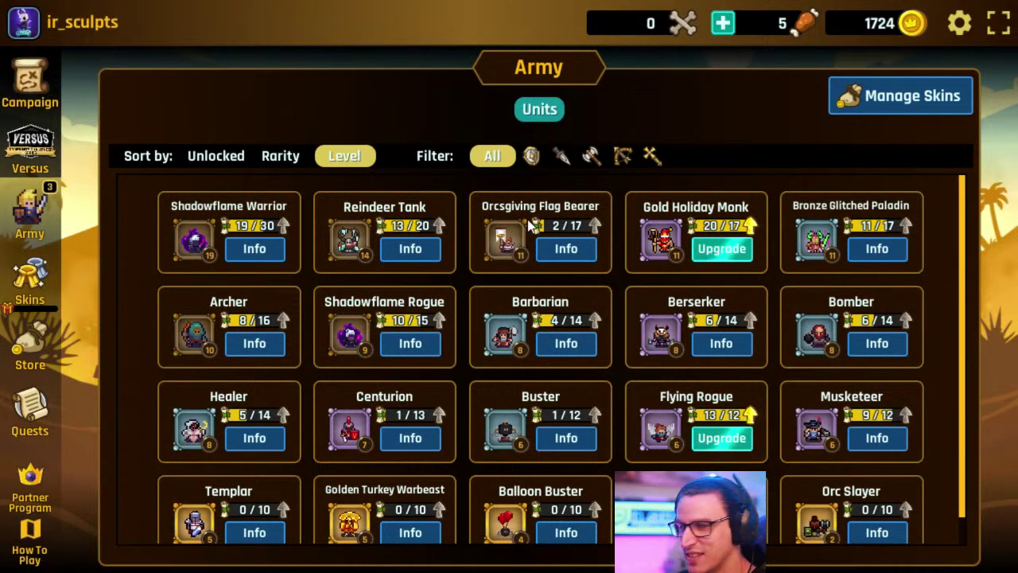
left_click(738, 439)
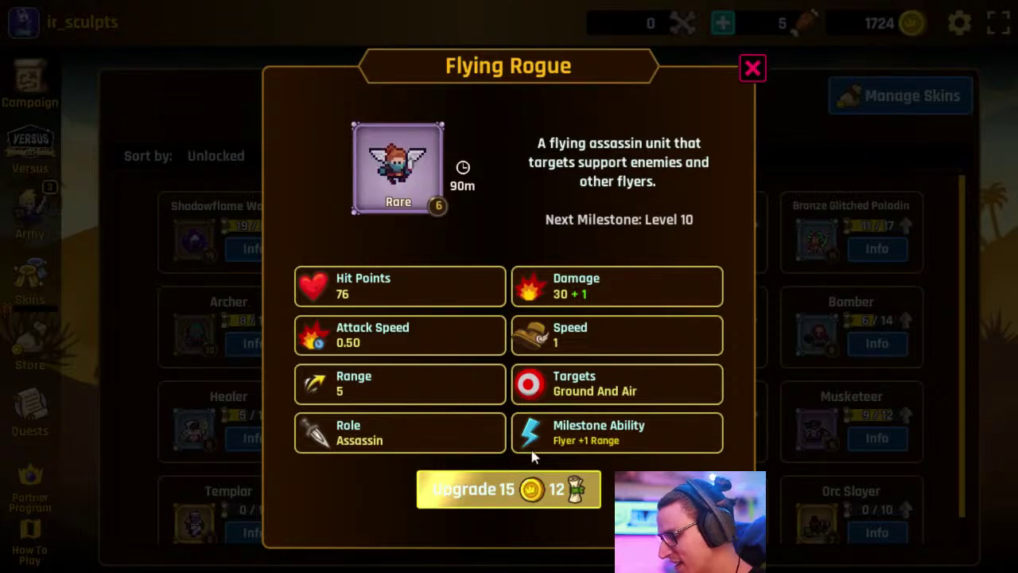
left_click(517, 488)
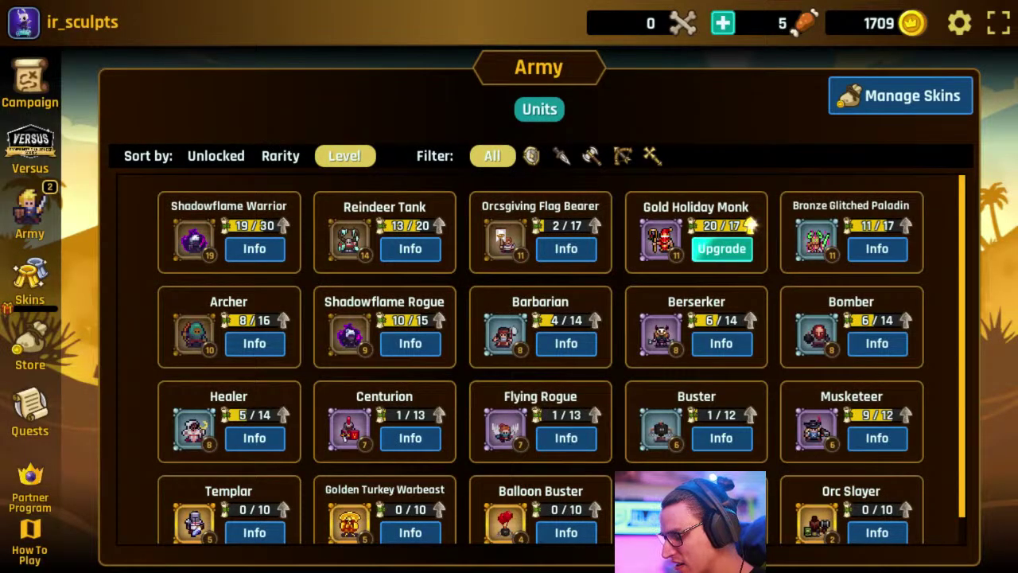
Upgrade the Pumpkin Mage, and the Gold Holiday Monk for 40 gold and 17 scrolls
left_click(721, 532)
left_click(541, 509)
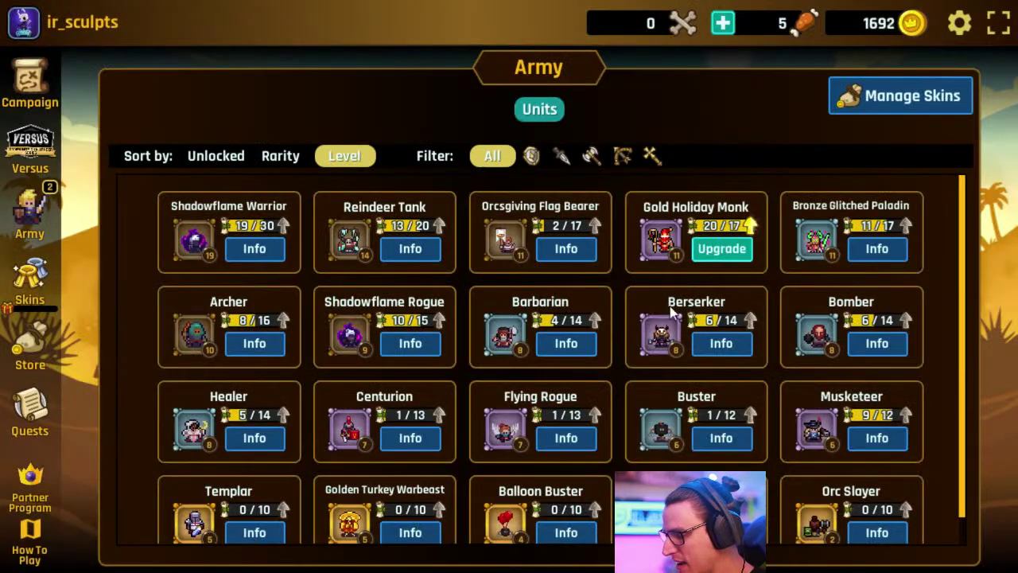
left_click(720, 248)
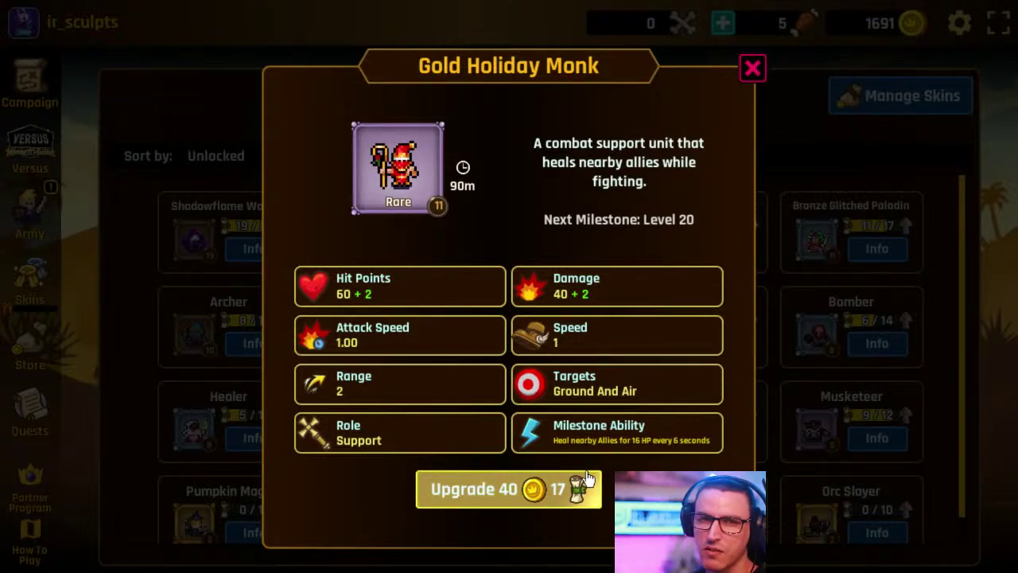
left_click(525, 493)
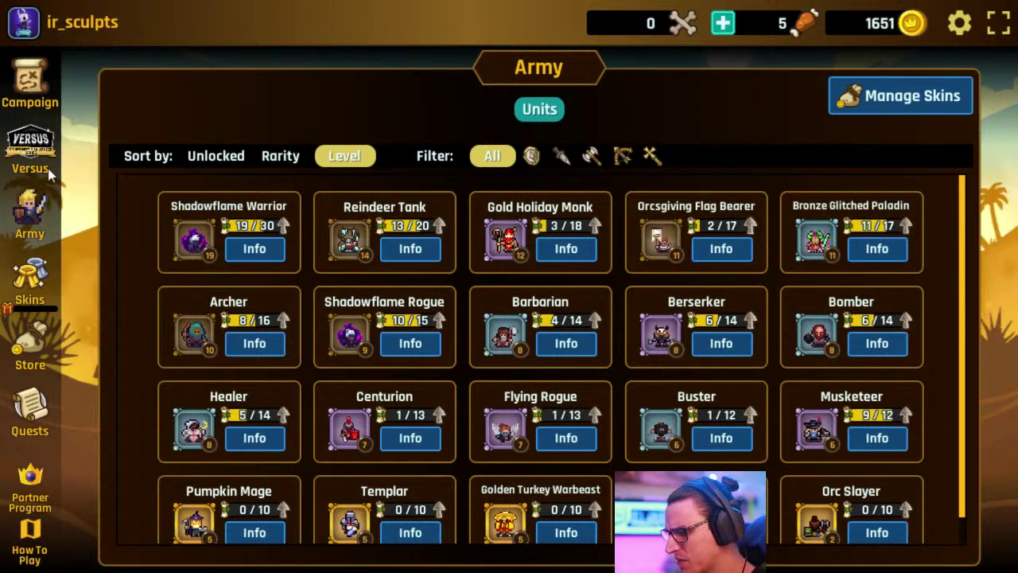
Return to the campaign map and start the Desert Hold battle
left_click(48, 84)
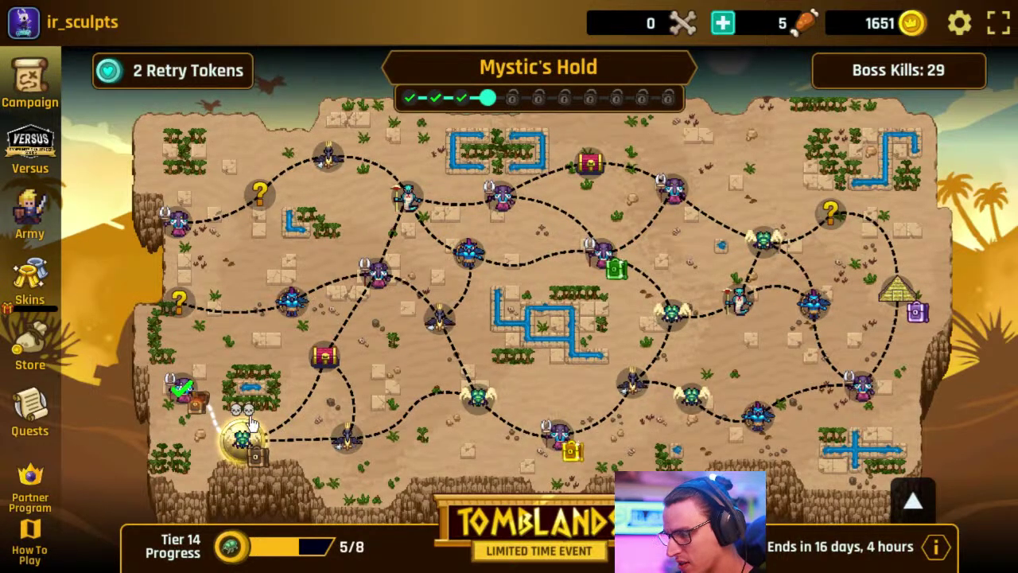
left_click(248, 440)
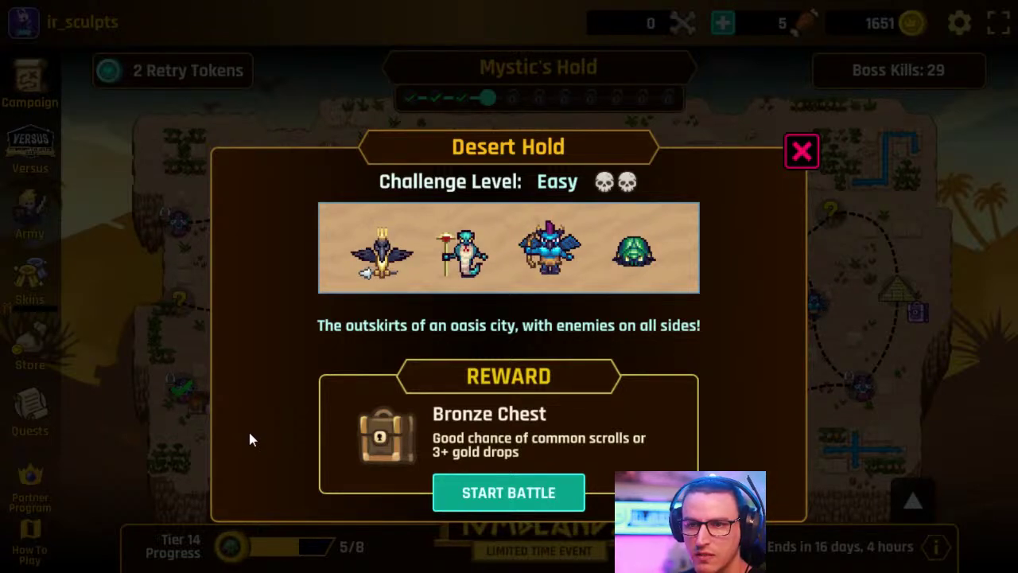
left_click(546, 499)
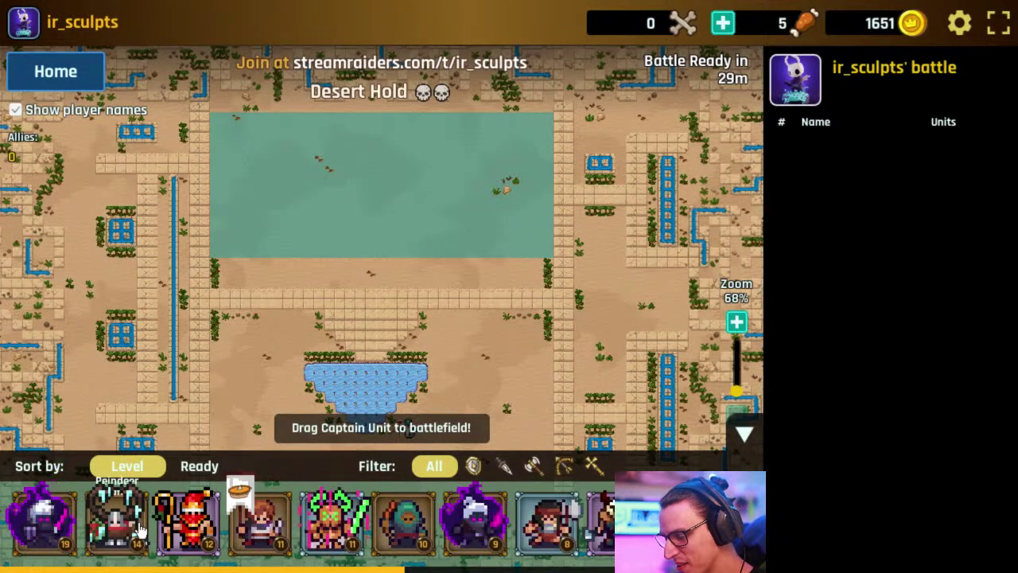
Place a captain unit from the unit roster in the deployment zone of the Desert Hold battlefield
left_click_drag(384, 565, 696, 566)
left_click_drag(432, 517, 382, 241)
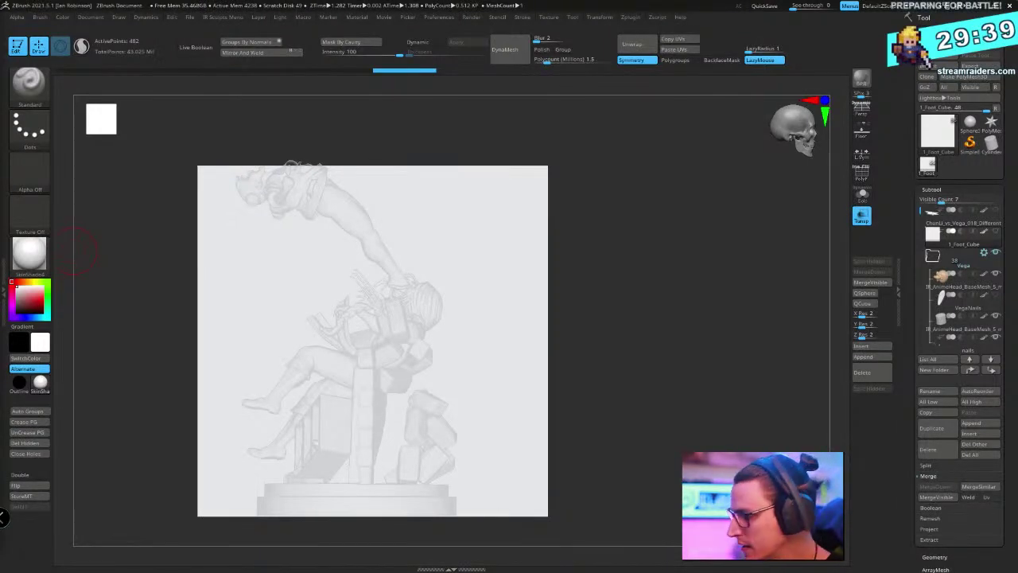
Switch to ZBrush and measure the one-foot cube's height in a straight side view with a transpose line
left_click_drag(640, 269, 641, 280)
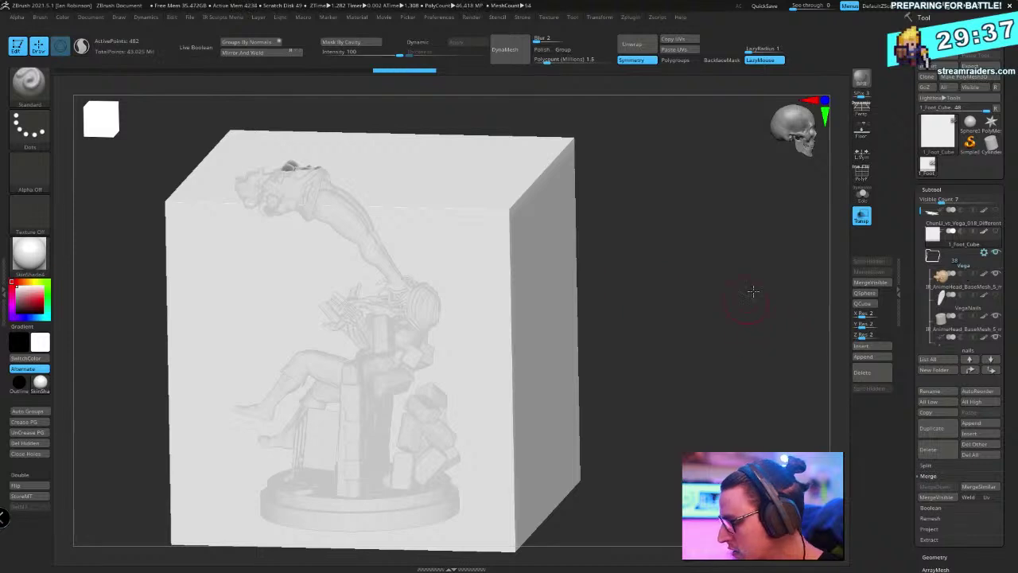
left_click_drag(752, 291, 700, 259, "shift")
key("w")
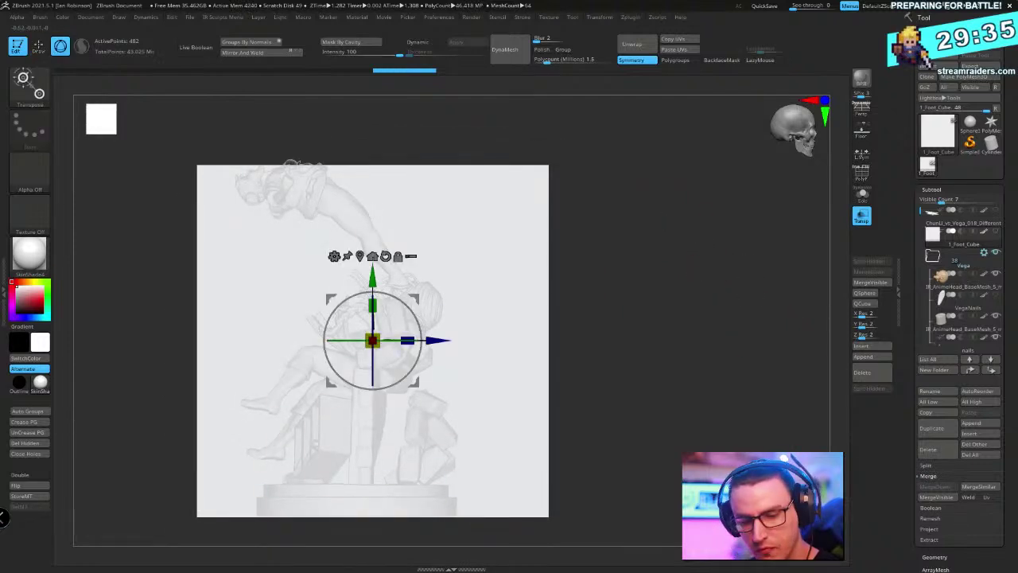
key("y")
left_click_drag(506, 168, 500, 506)
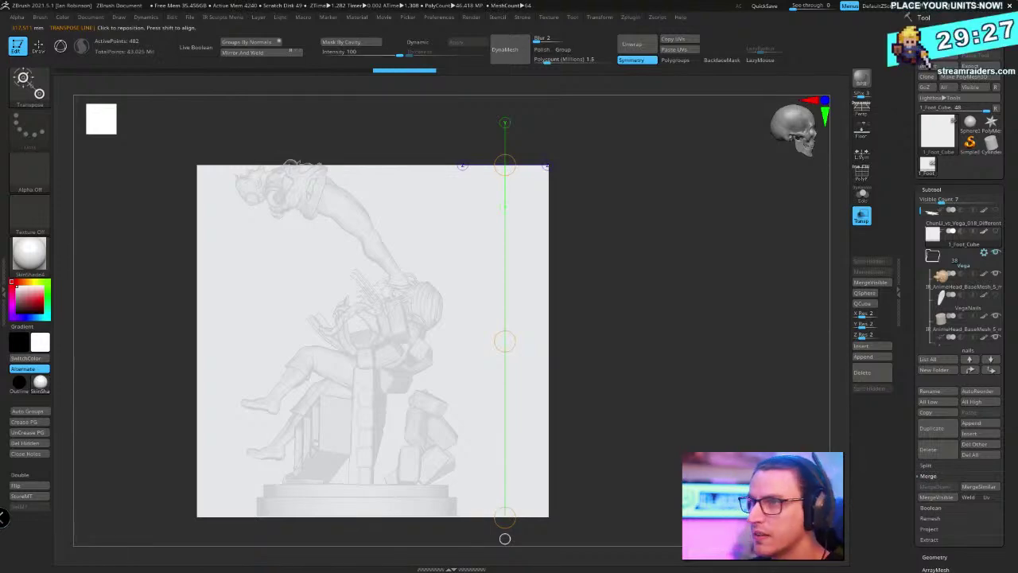
Search the web for "mm to in" in Firefox, convert 317 mm to inches, and close the browser
left_click_drag(0, 108, 416, 62)
left_click(311, 151)
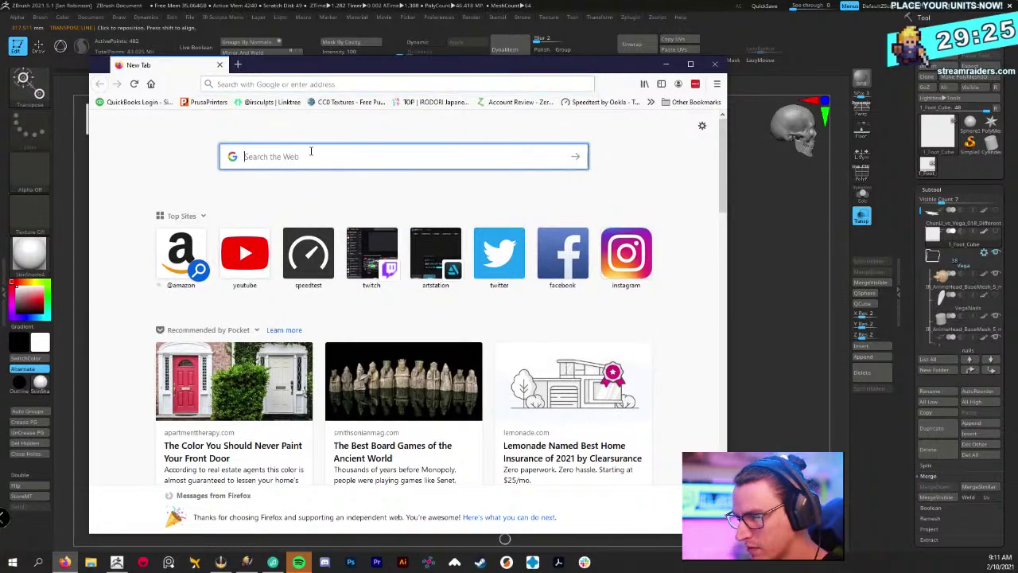
type("mm to")
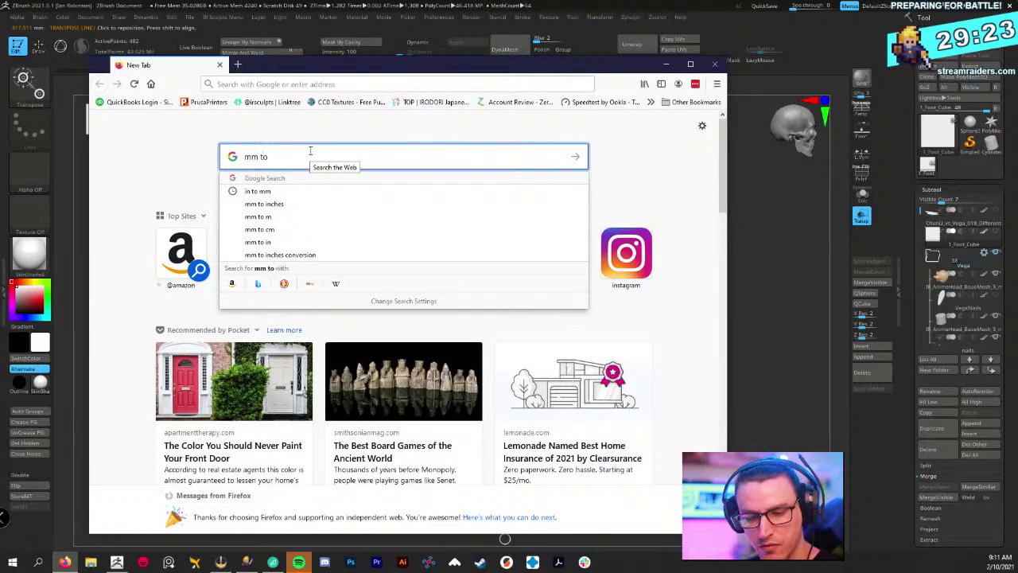
type(" in")
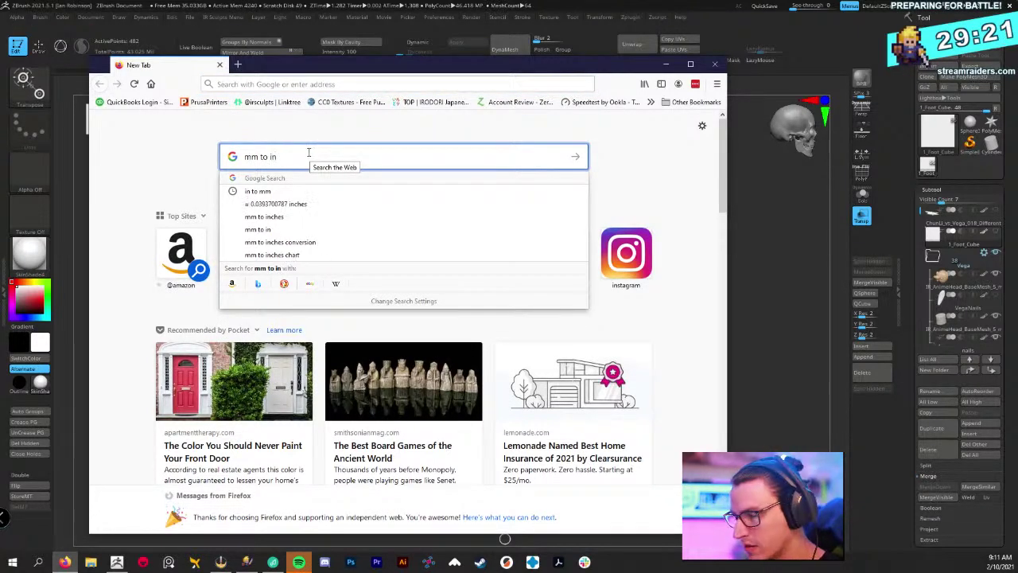
key("Return")
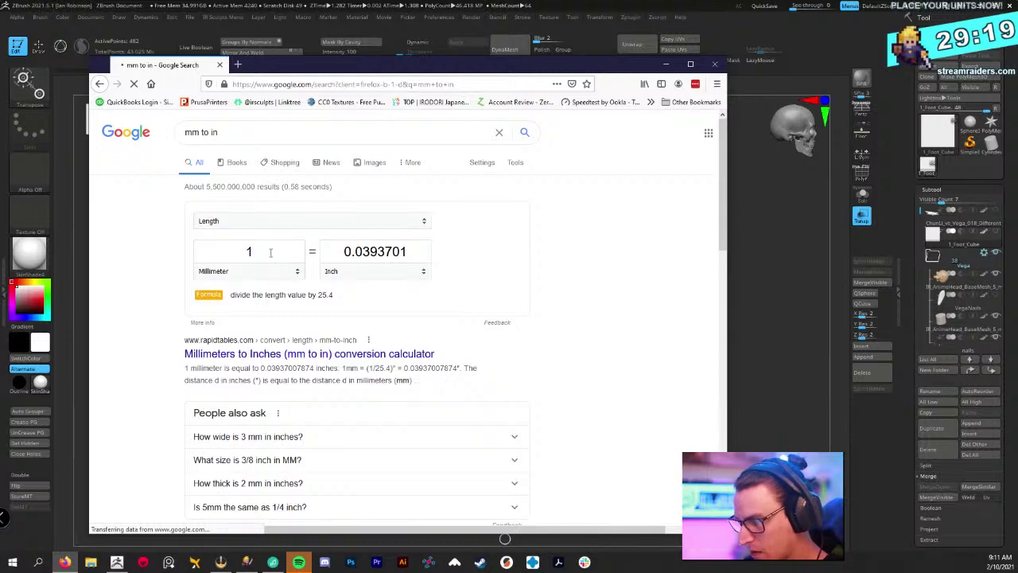
left_click(260, 253)
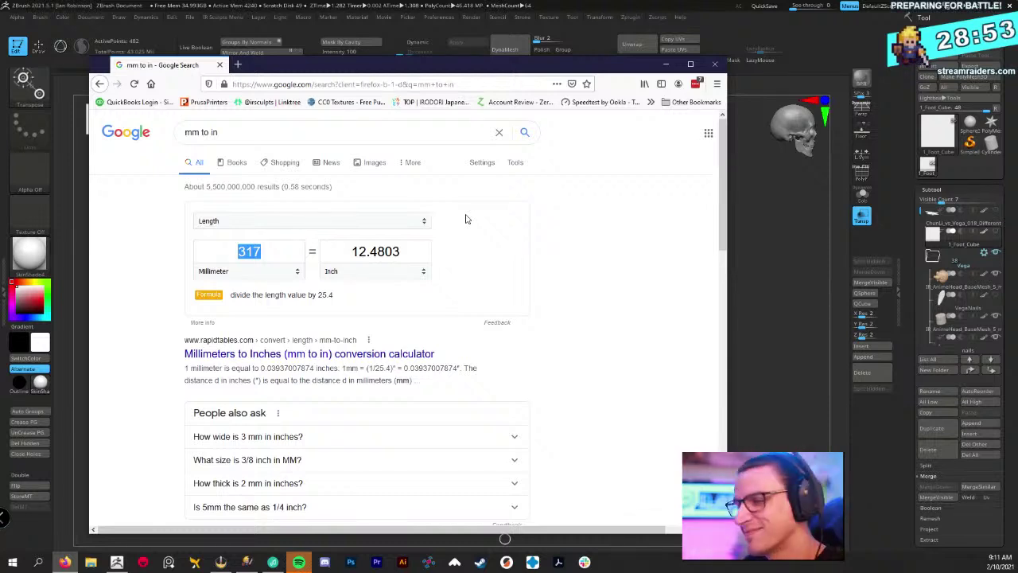
left_click(713, 64)
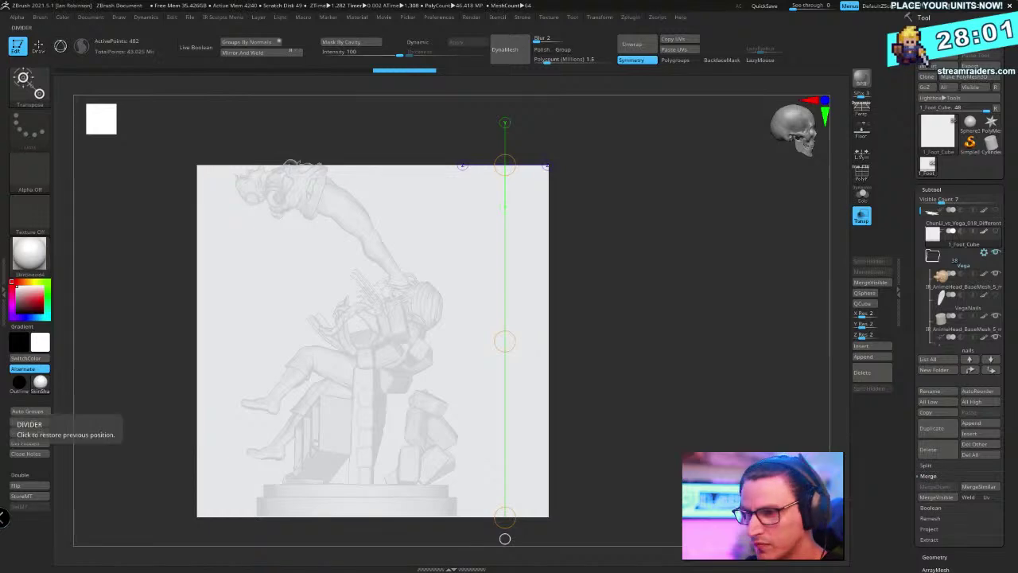
left_click(65, 562)
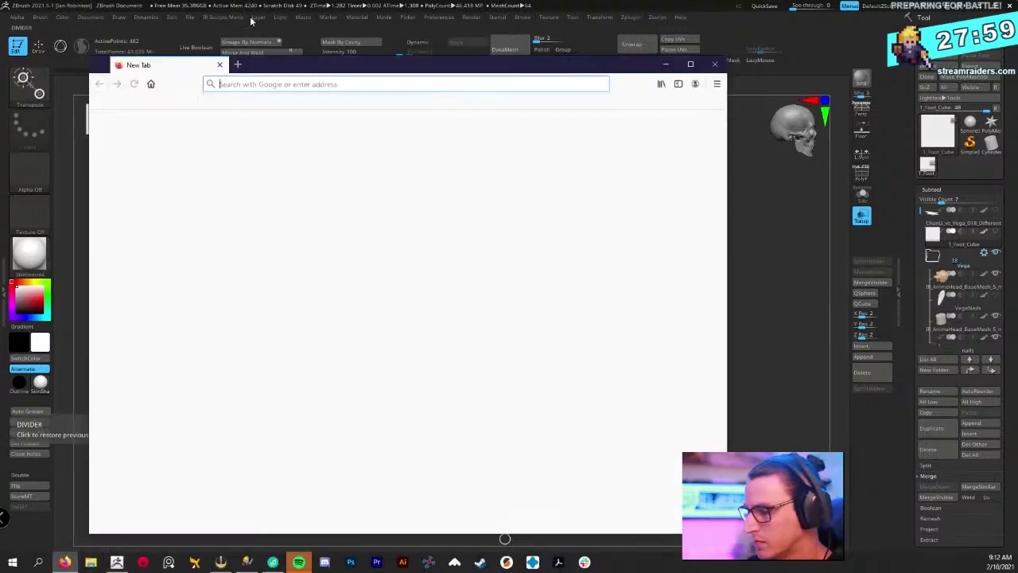
left_click_drag(339, 71, 0, 3)
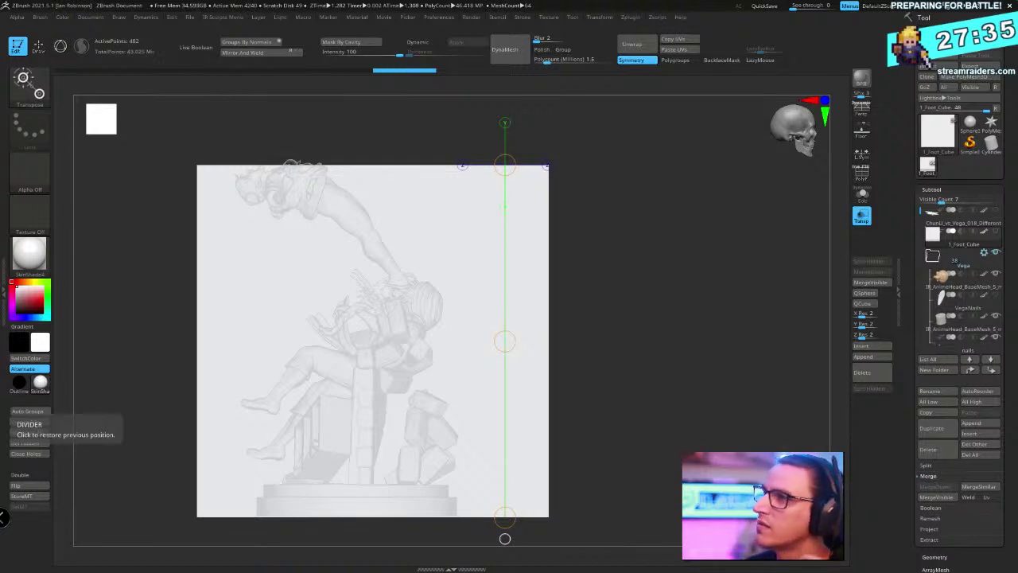
Return to Draw mode with transparency off, and make Chun-Li's body mesh the active subtool instead of the cube
key("ctrl+d")
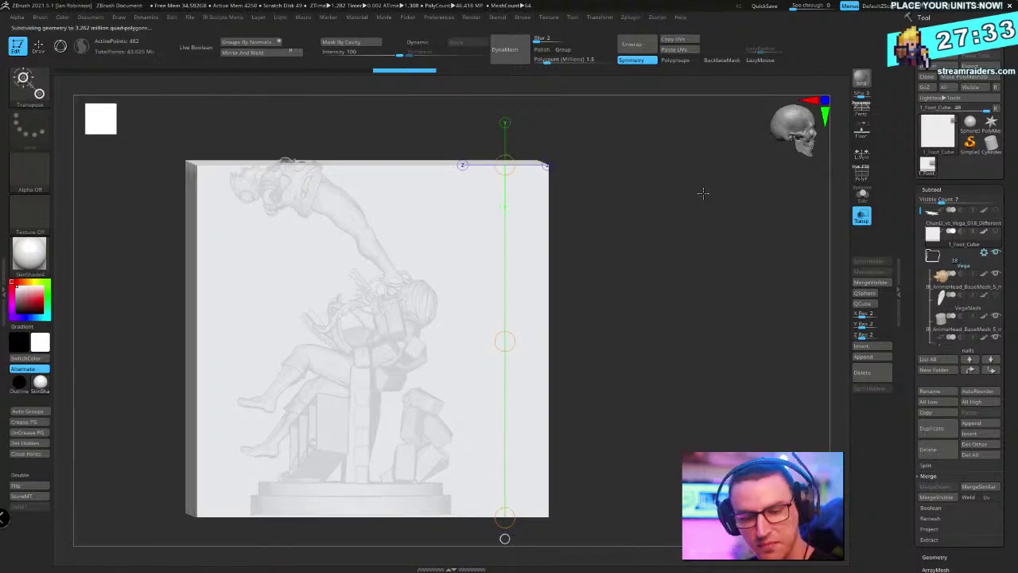
key("w")
mouse_move(608, 222)
left_mouse_down()
mouse_move(641, 249)
mouse_move(668, 241)
left_mouse_up()
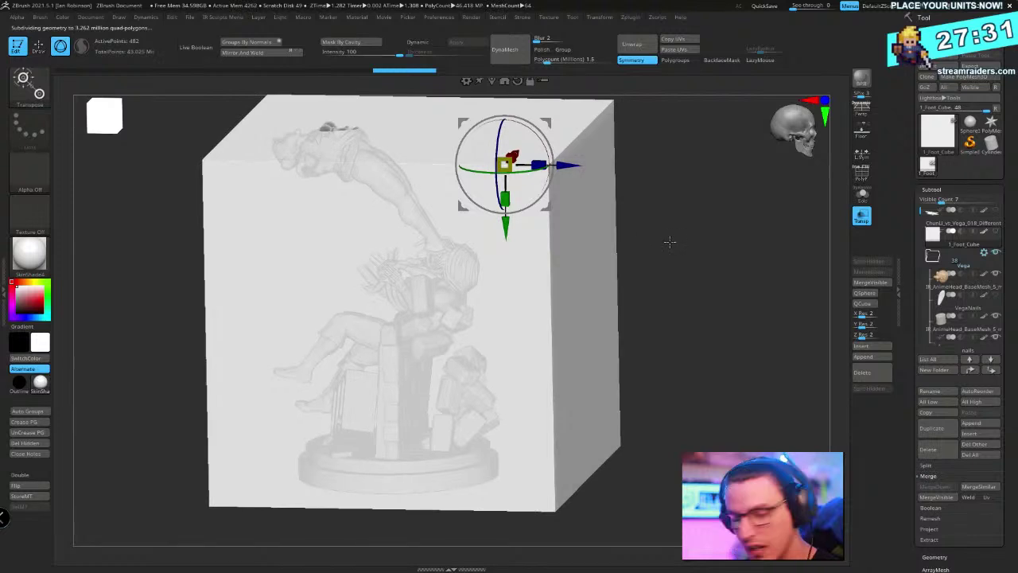
key("q")
right_click_drag(695, 232, 679, 277, "ctrl")
key("l")
scroll(722, 198, "down", 5)
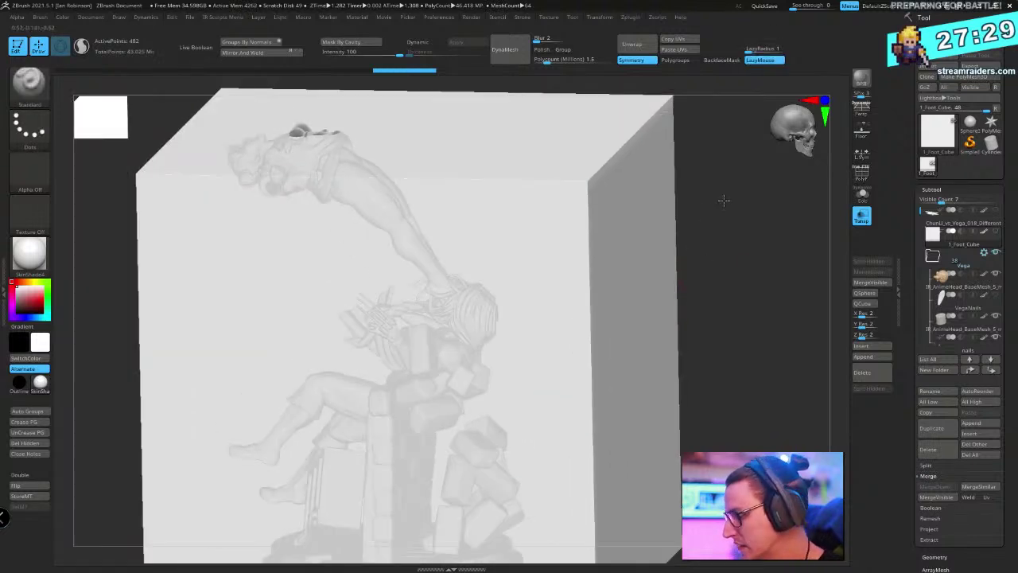
left_click(940, 274)
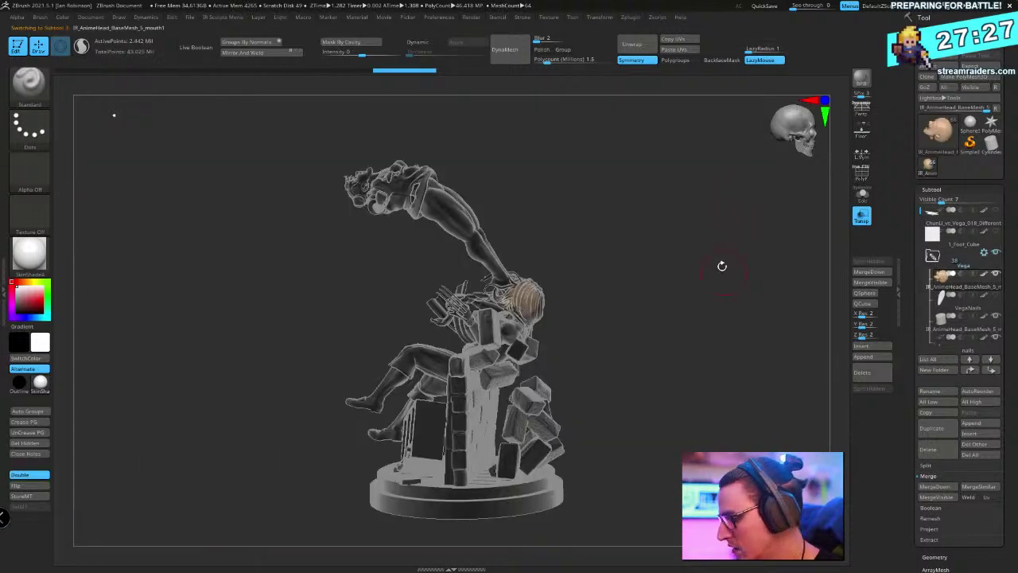
left_click_drag(721, 265, 342, 201, "alt")
left_click(861, 215)
left_click(342, 201, "alt")
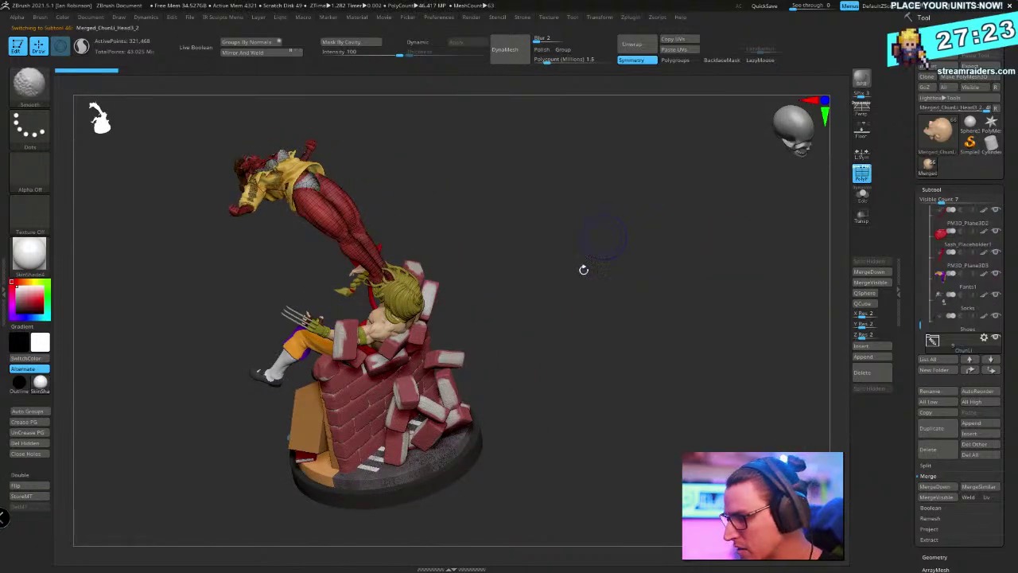
Raise Chun-Li's body mesh by one subdivision level, and inspect it both isolated and with the whole statue
mouse_move(656, 215)
left_mouse_down("alt")
mouse_move(649, 263)
mouse_move(725, 303)
mouse_move(661, 265)
mouse_move(669, 284)
left_mouse_up("alt")
key("ctrl+d")
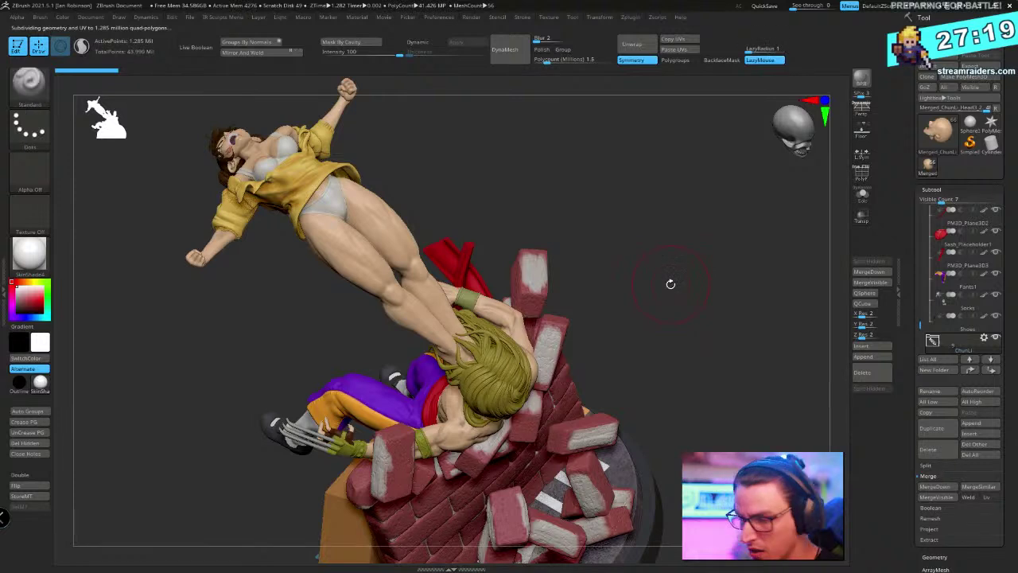
left_click_drag(652, 213, 668, 311)
left_click(862, 197)
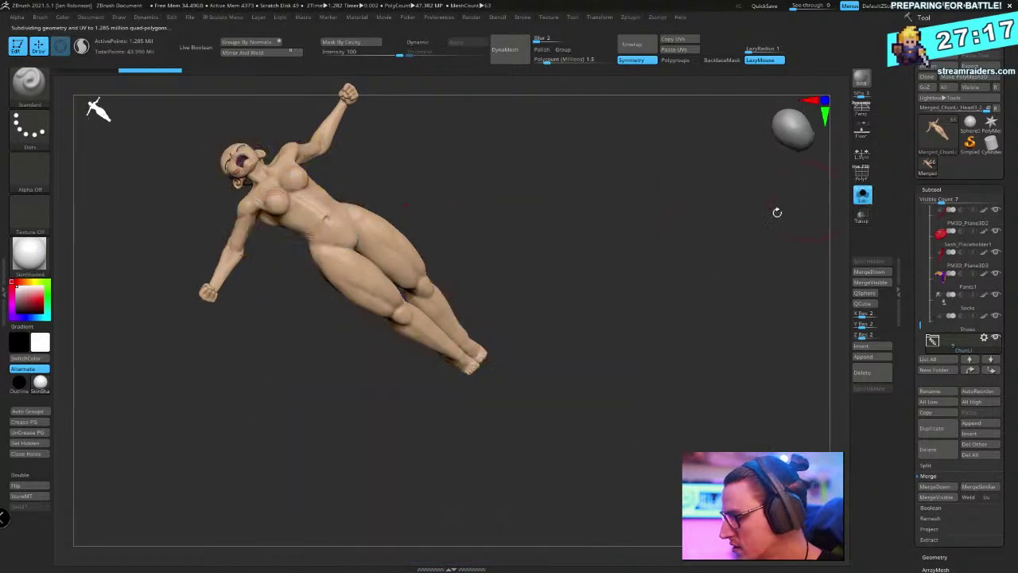
left_click_drag(777, 212, 675, 321)
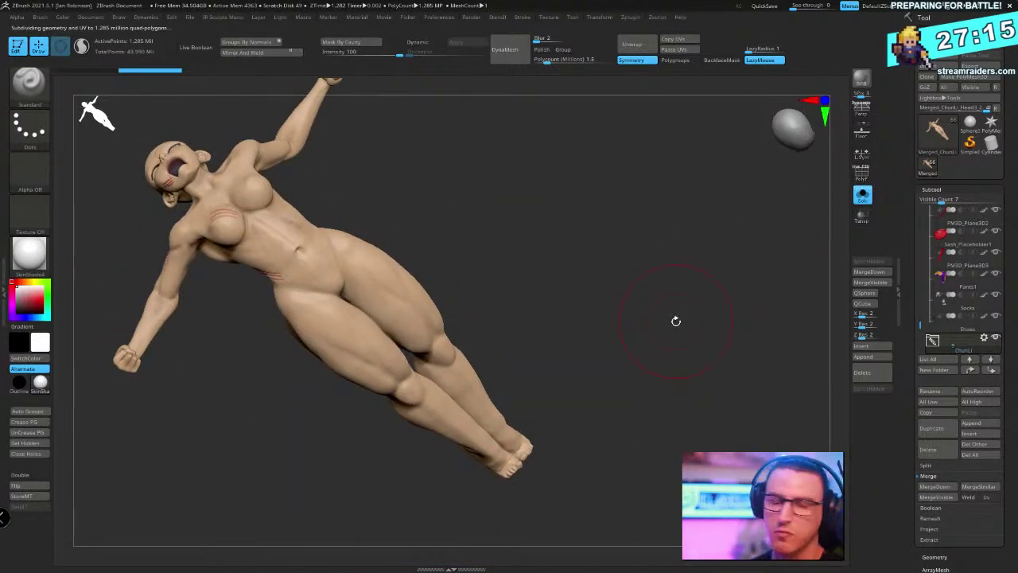
left_click(865, 197)
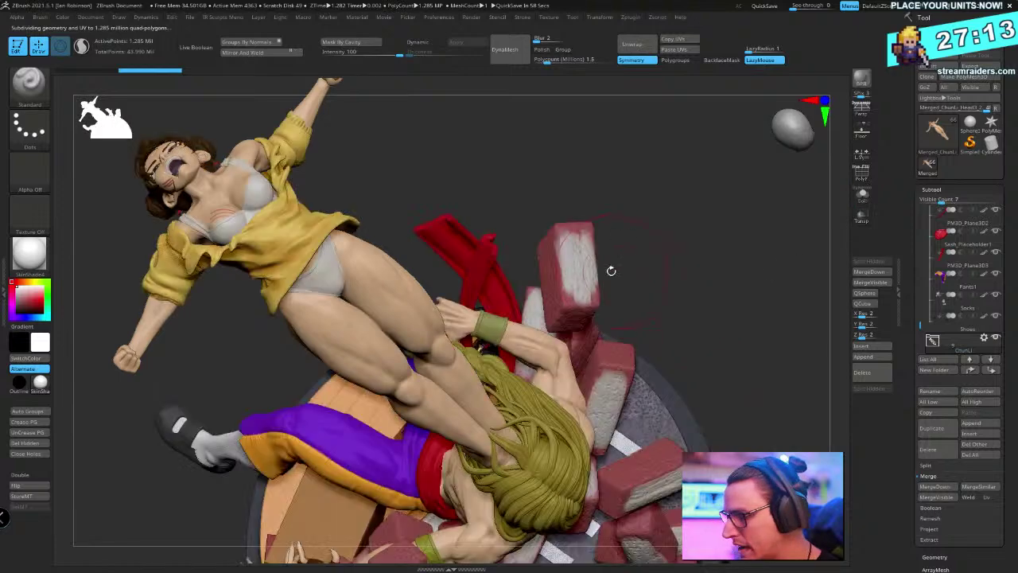
left_click_drag(611, 270, 606, 250)
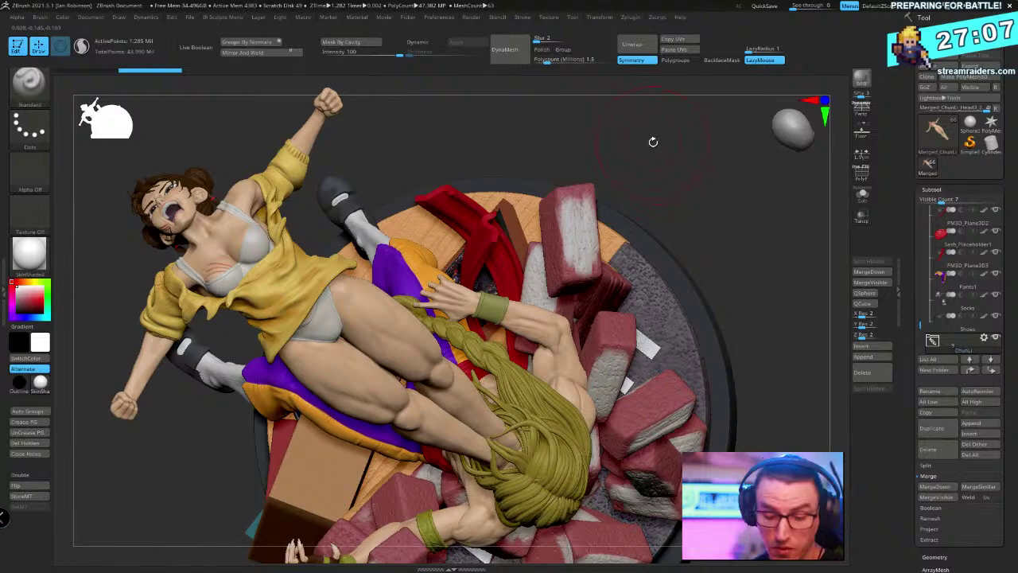
Pick a pinkish red paint colour and inspect Chun-Li's isolated face and chest up close, with the other subtools restored at the end
left_click(31, 298)
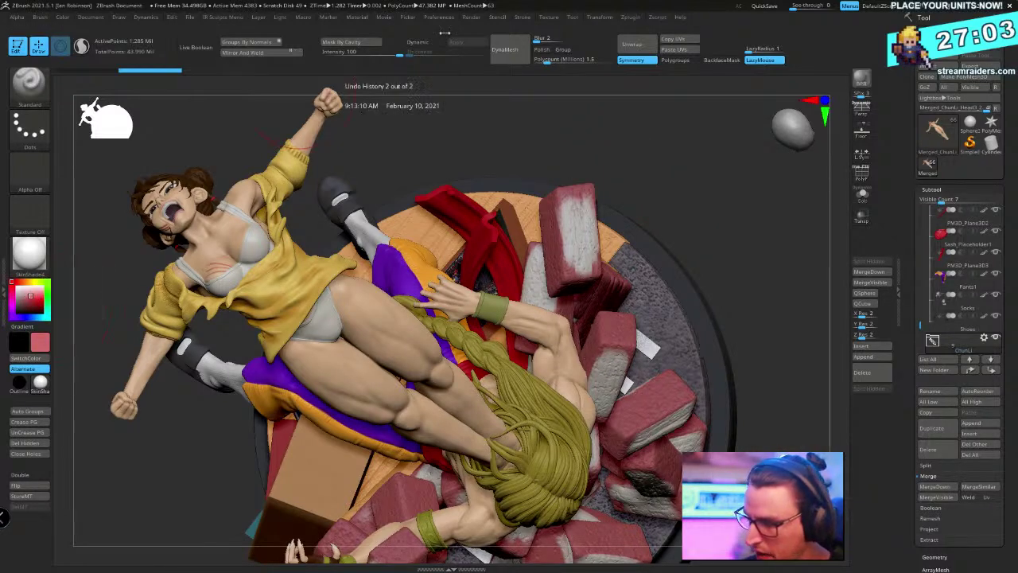
mouse_move(634, 185)
left_mouse_down()
mouse_move(647, 167)
mouse_move(699, 220)
mouse_move(666, 188)
mouse_move(665, 230)
mouse_move(676, 230)
mouse_move(645, 204)
mouse_move(652, 231)
mouse_move(646, 217)
left_mouse_up()
key("shift+s")
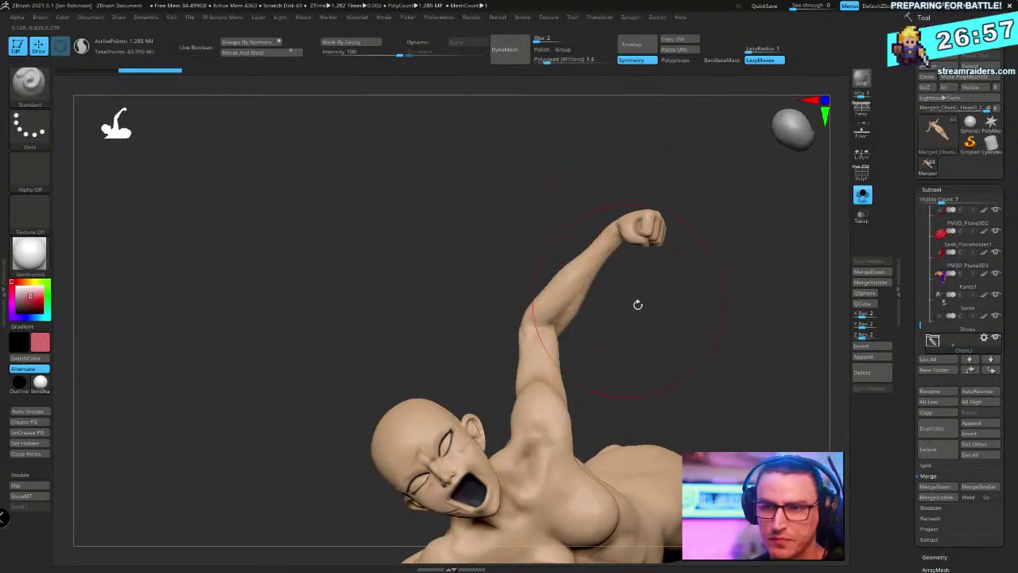
mouse_move(637, 304)
right_mouse_down()
mouse_move(559, 221)
mouse_move(586, 211)
mouse_move(596, 229)
mouse_move(633, 235)
mouse_move(548, 230)
right_mouse_up()
key("space")
left_click_drag(547, 230, 529, 229)
mouse_move(548, 230)
right_mouse_down()
mouse_move(568, 195)
mouse_move(621, 189)
right_mouse_up()
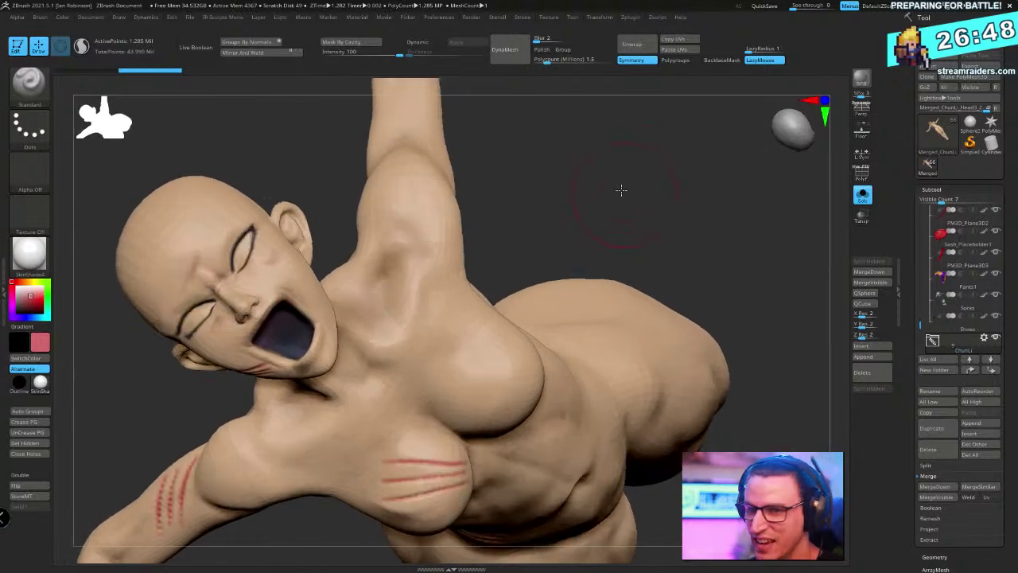
left_click(862, 194)
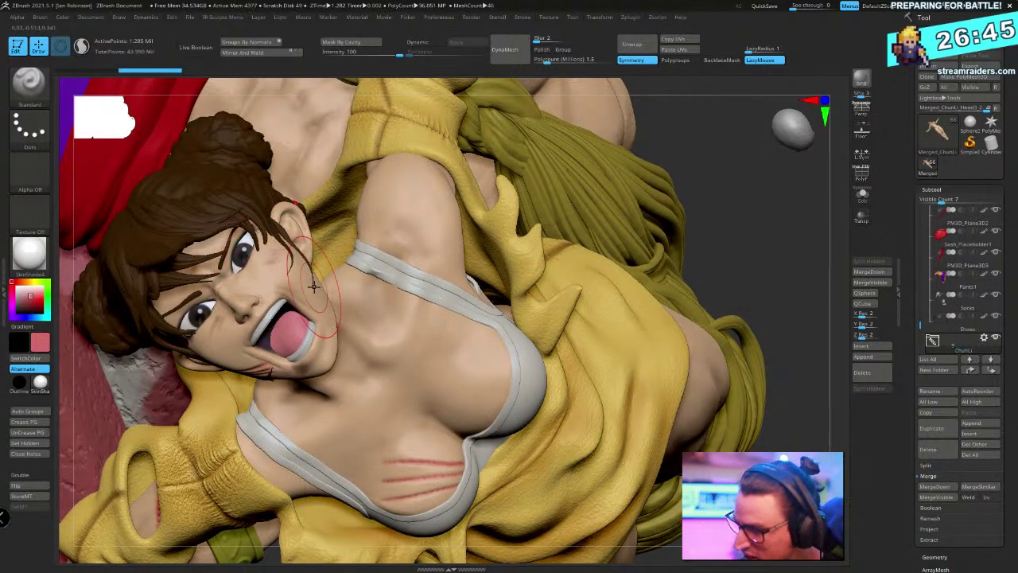
Switch to the Paint brush, turn off LazyMouse, and lower the RGB intensity for soft colouring
key("space")
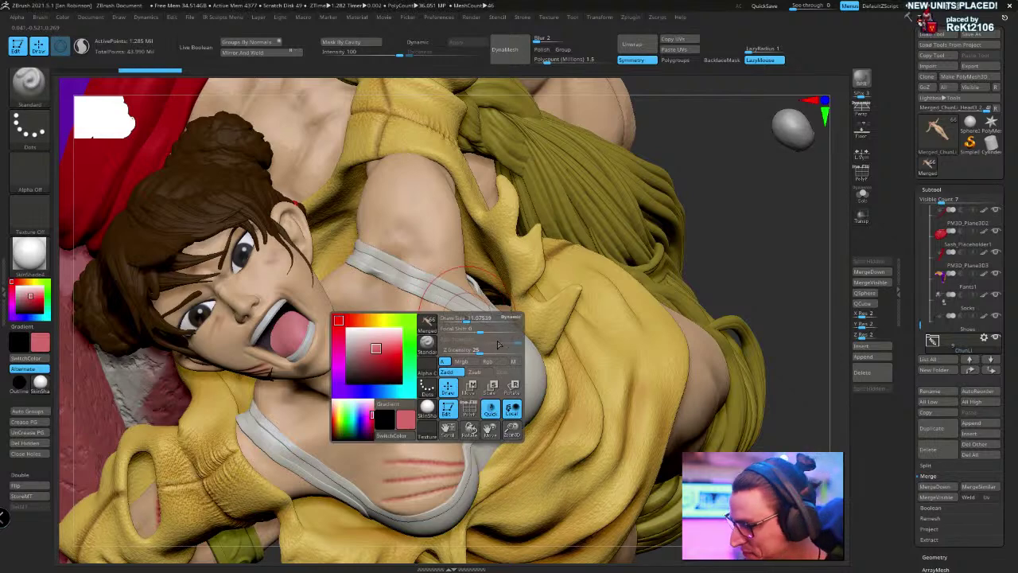
key("b")
left_click(387, 265)
key("space")
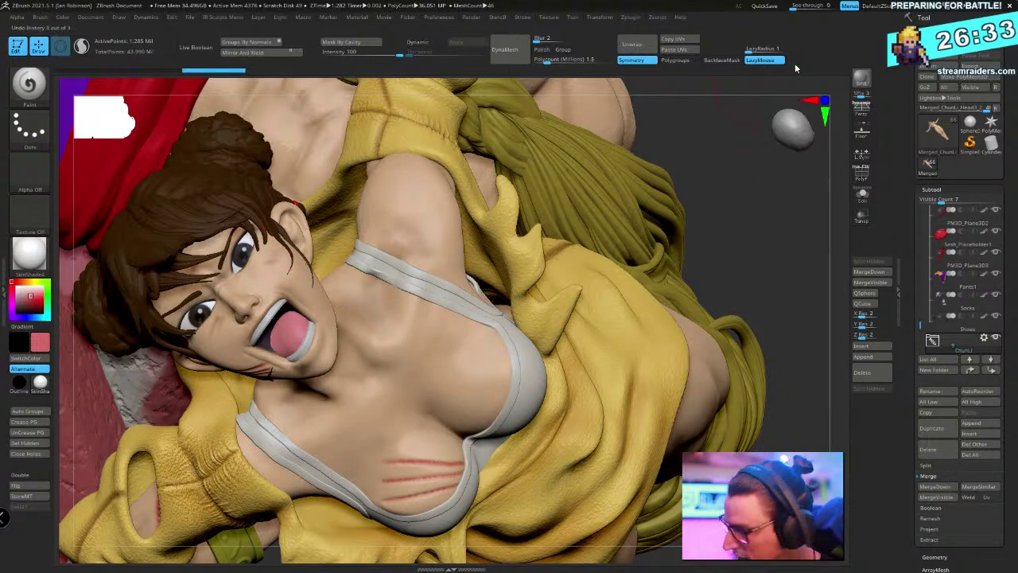
left_click(760, 60)
key("space")
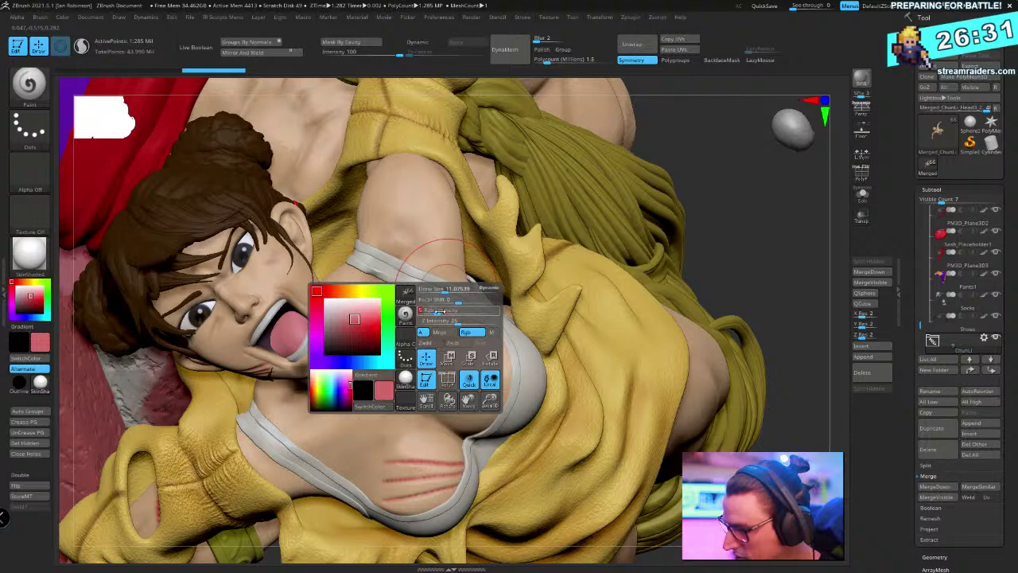
Paint a soft pink blush on both of Chun-Li's cheeks
mouse_move(288, 280)
left_mouse_down()
mouse_move(261, 290)
mouse_move(283, 270)
left_mouse_up()
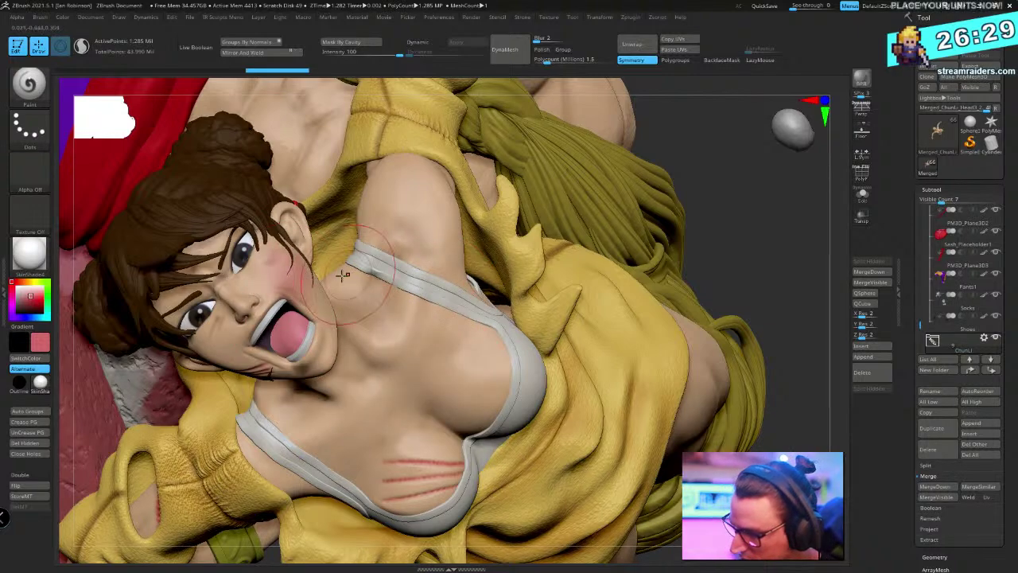
left_click_drag(747, 182, 695, 170)
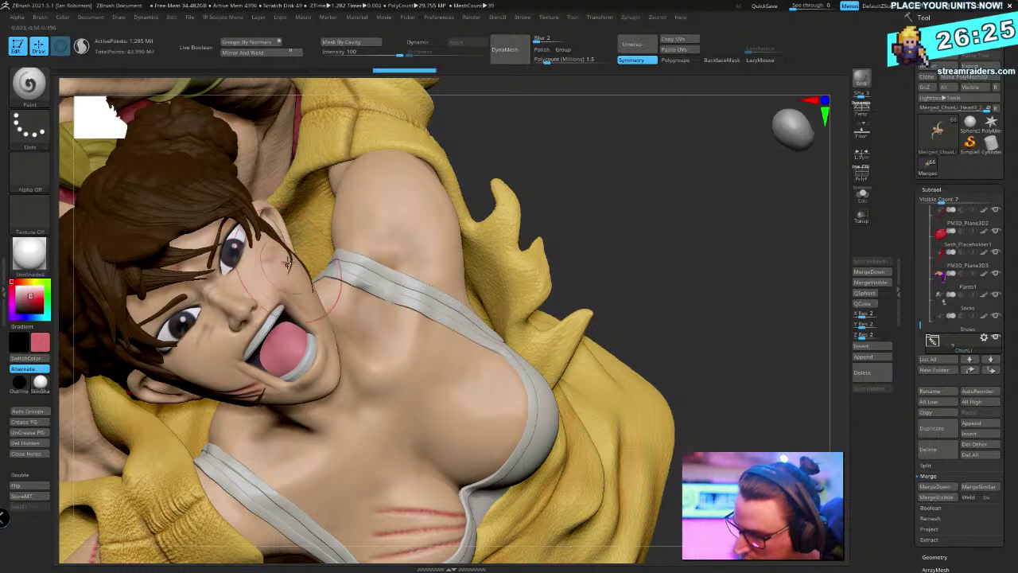
right_click_drag(358, 242, 380, 242)
left_click_drag(602, 216, 560, 209)
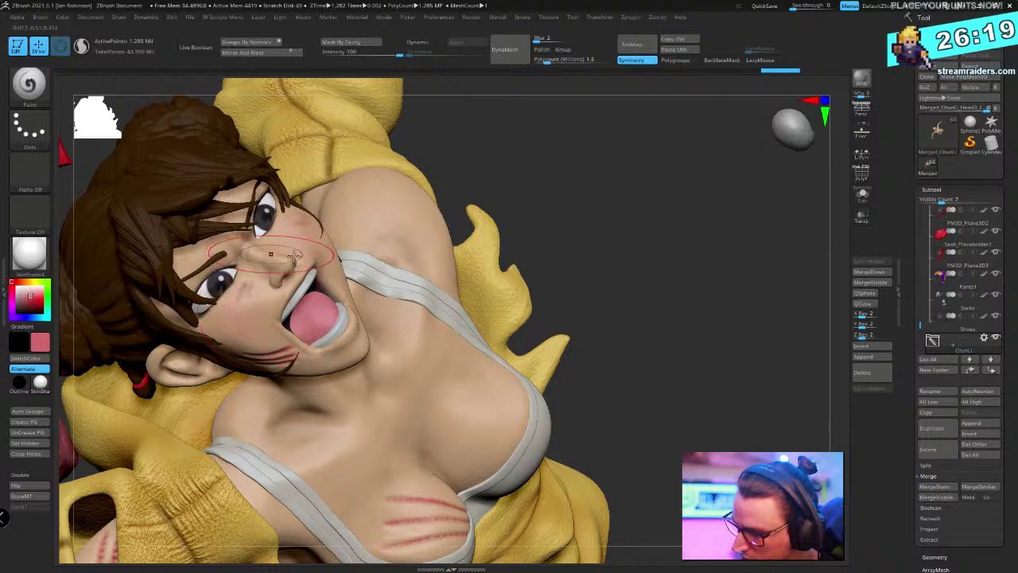
Isolate Chun-Li's body mesh and paint a soft pink tint across the forehead and brow, checking the head from several angles
left_click(863, 194)
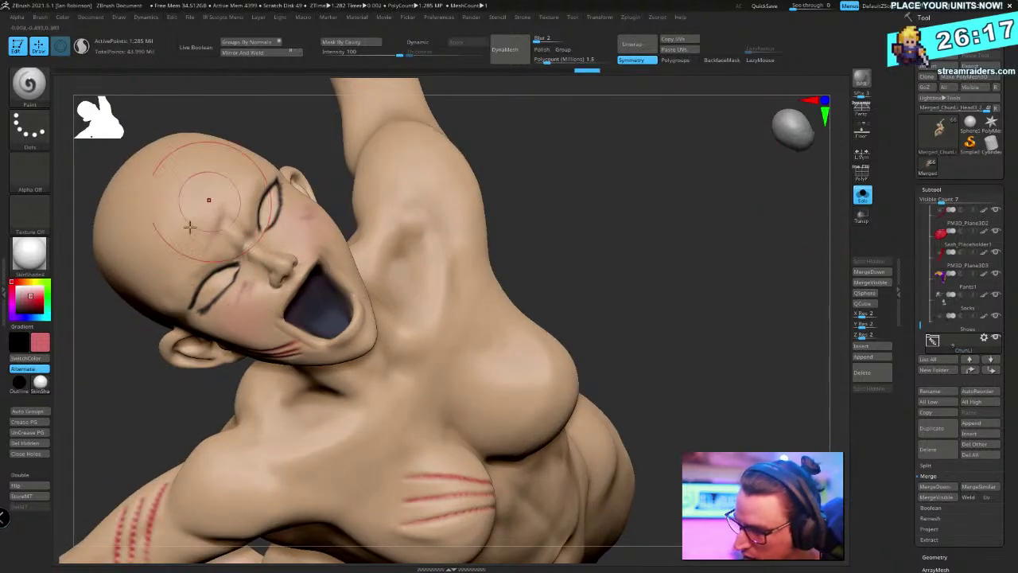
key("ctrl+shift+z")
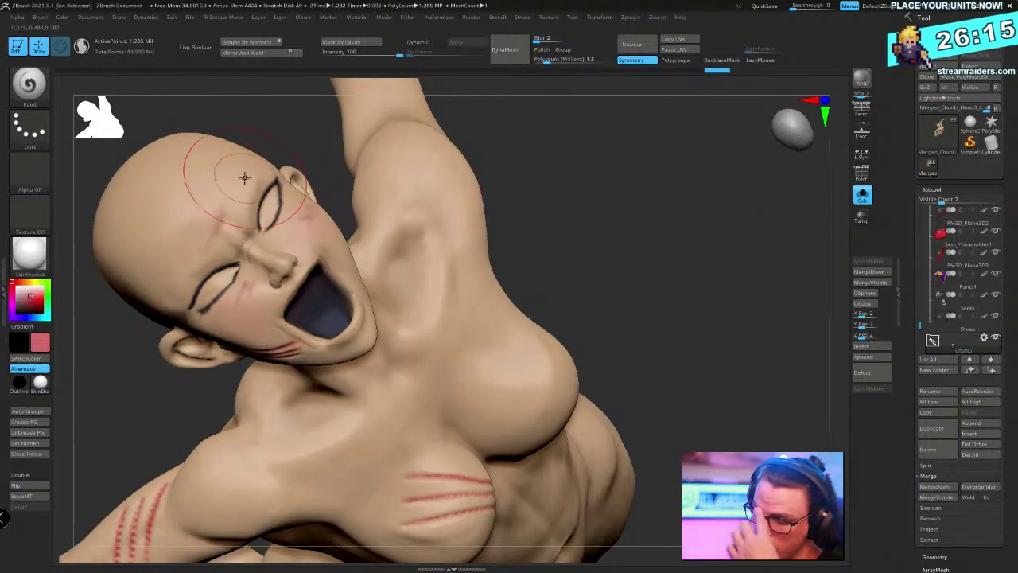
left_click_drag(241, 179, 233, 162)
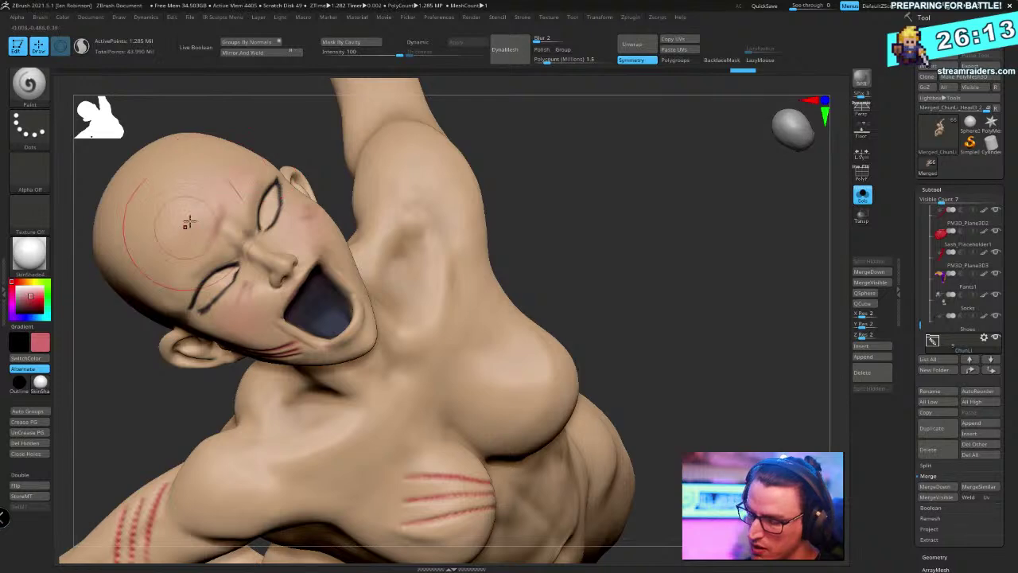
mouse_move(188, 221)
left_mouse_down()
mouse_move(205, 237)
mouse_move(265, 177)
left_mouse_up()
left_click_drag(573, 163, 633, 182)
mouse_move(270, 310)
left_mouse_down()
mouse_move(239, 320)
mouse_move(191, 290)
left_mouse_up()
right_click_drag(278, 216, 514, 214)
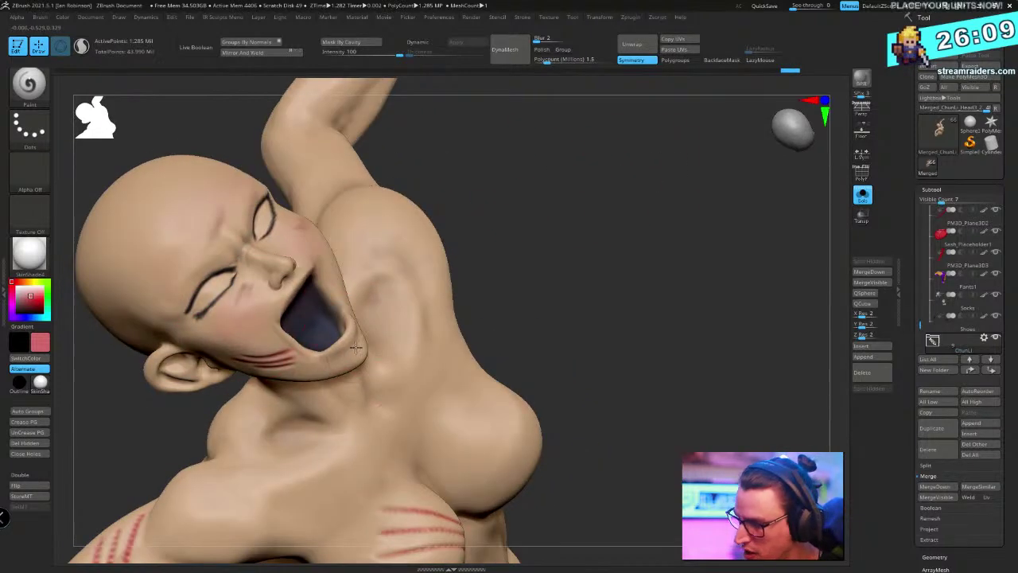
right_click_drag(425, 314, 450, 267)
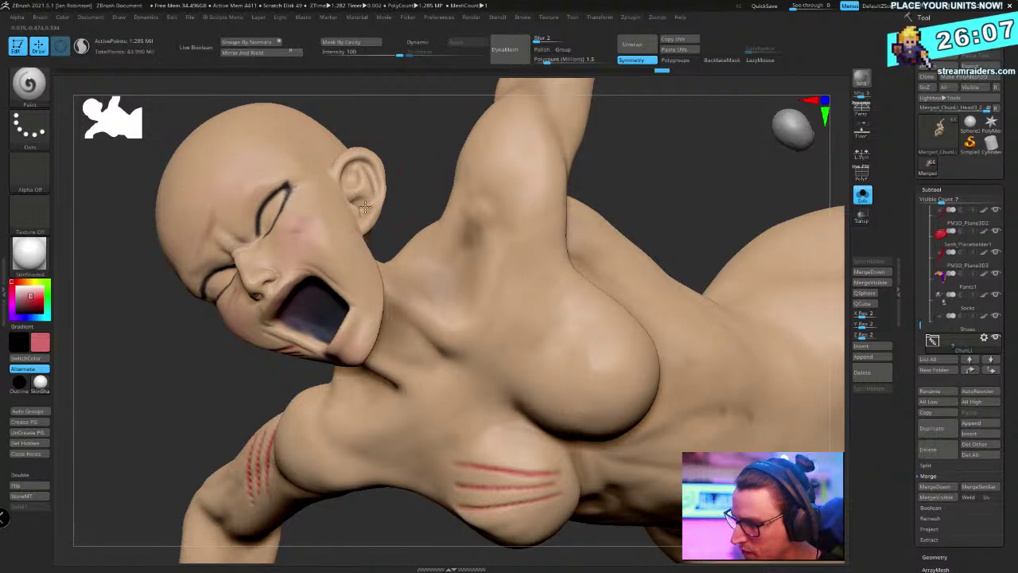
mouse_move(352, 189)
right_mouse_down()
mouse_move(488, 129)
mouse_move(311, 262)
mouse_move(409, 182)
mouse_move(310, 295)
mouse_move(596, 284)
mouse_move(432, 179)
right_mouse_up()
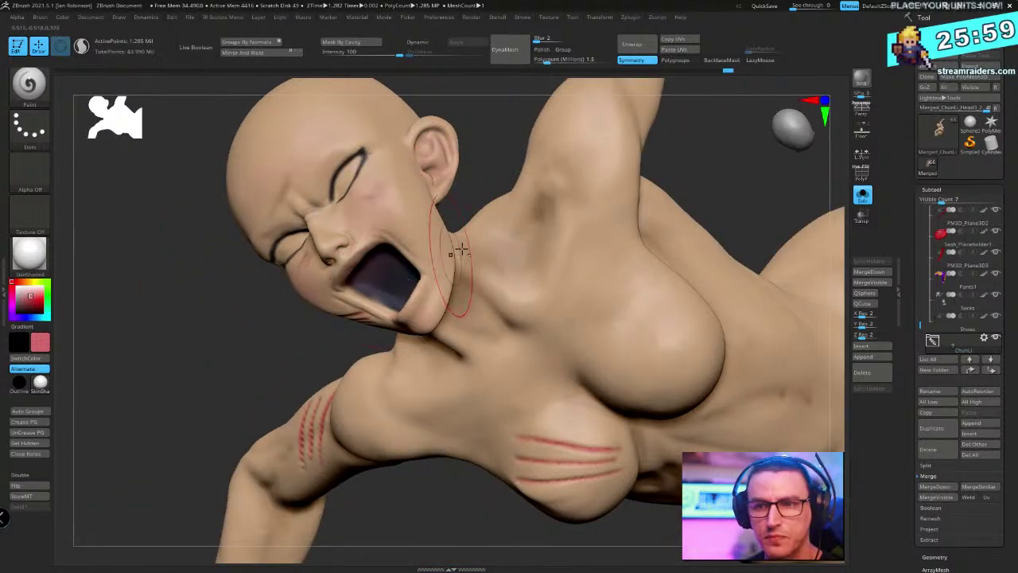
mouse_move(462, 246)
right_mouse_down()
mouse_move(461, 231)
mouse_move(468, 266)
right_mouse_up()
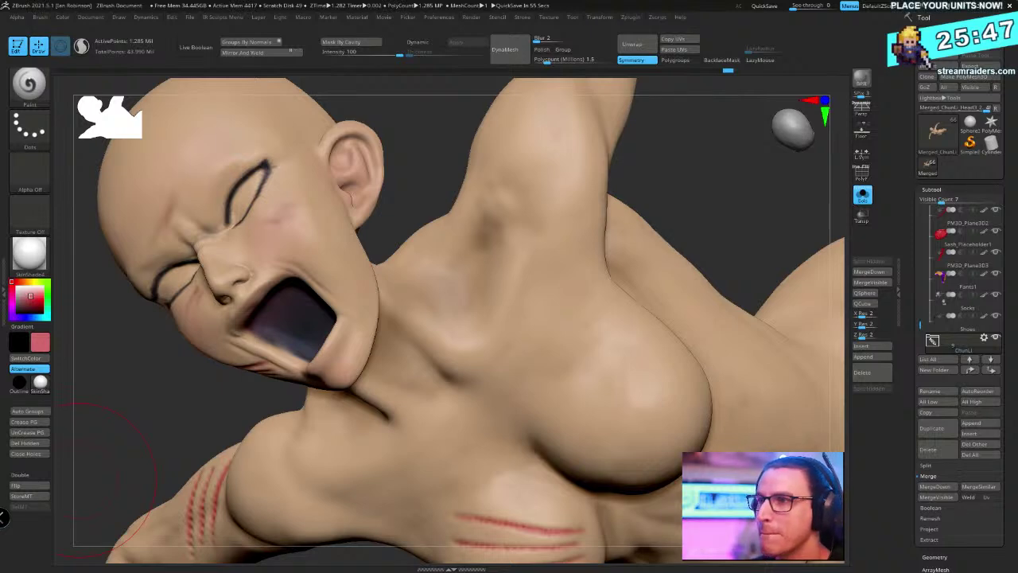
Switch to Discord, view the newest environment render in the artwork channel at full size, and return to ZBrush
key("alt+Tab")
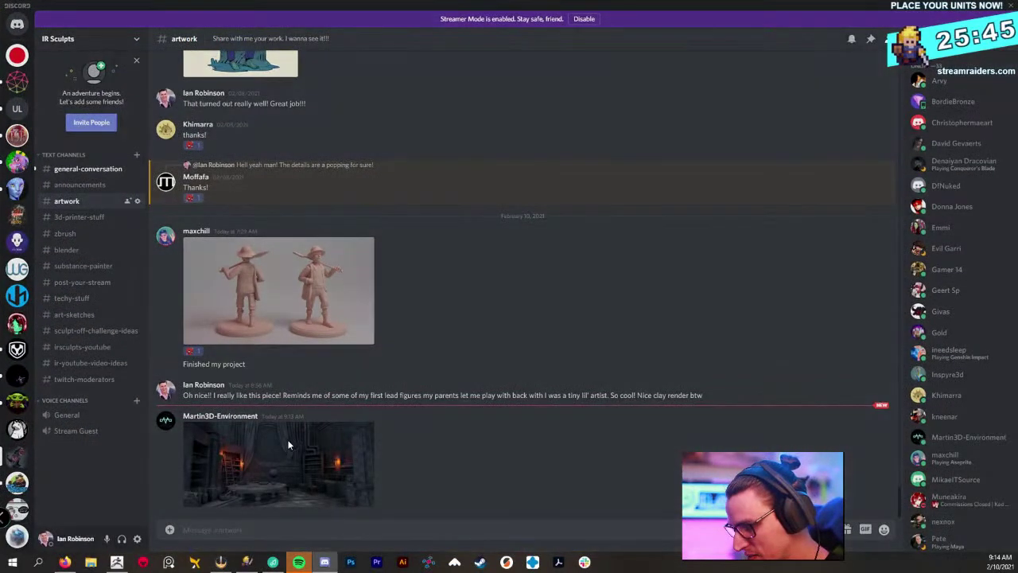
left_click(288, 446)
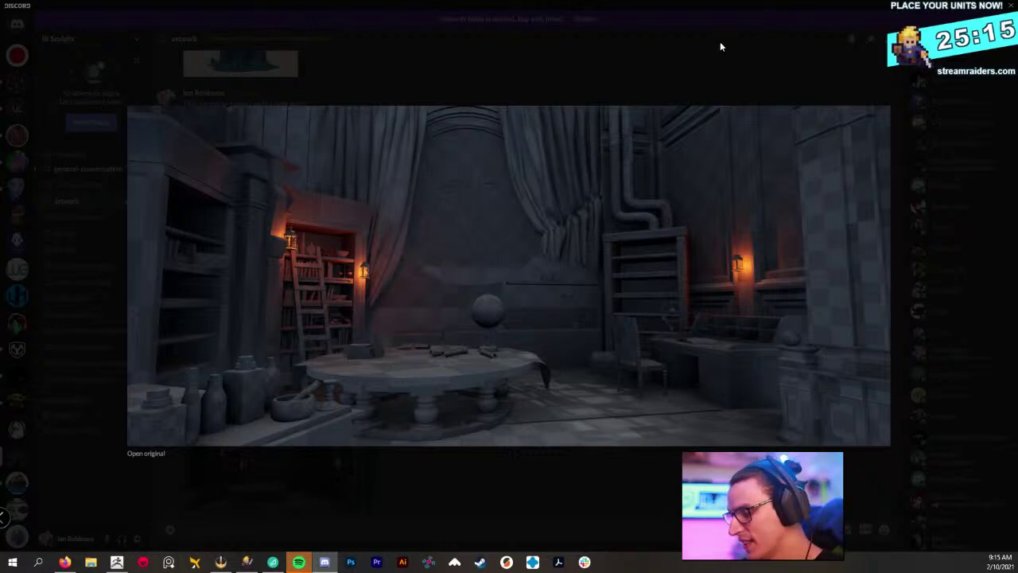
left_click(706, 67)
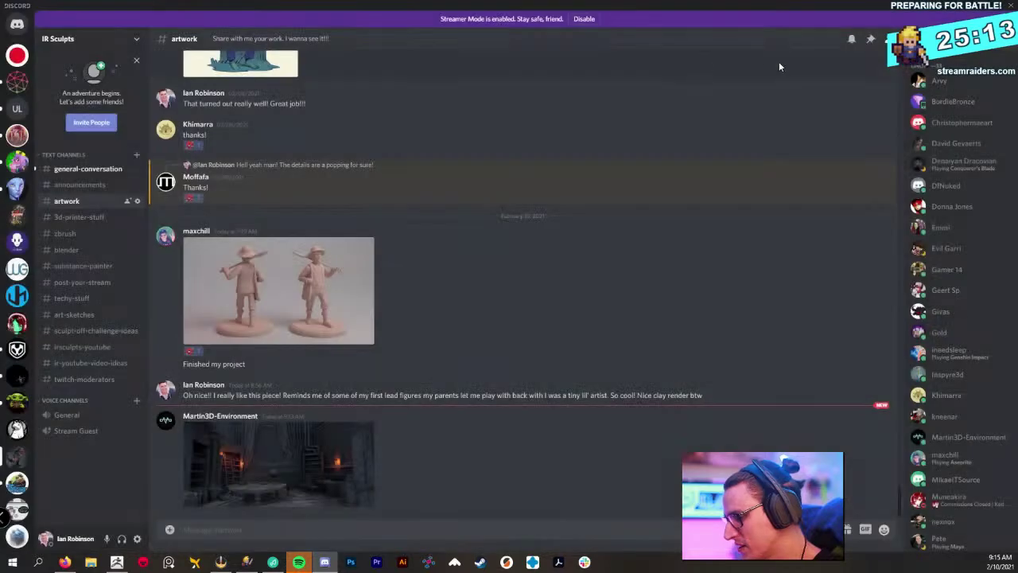
left_click(983, 7)
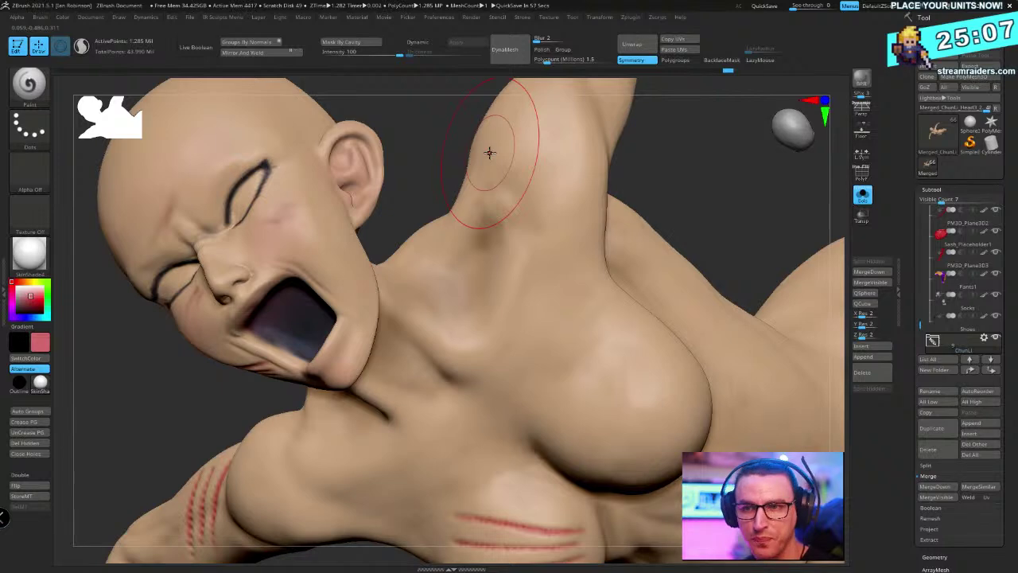
Paint a soft pink tint over the shoulder and upper part of Chun-Li's raised arm
left_click_drag(714, 180, 689, 200)
right_click_drag(689, 200, 671, 225)
key("space")
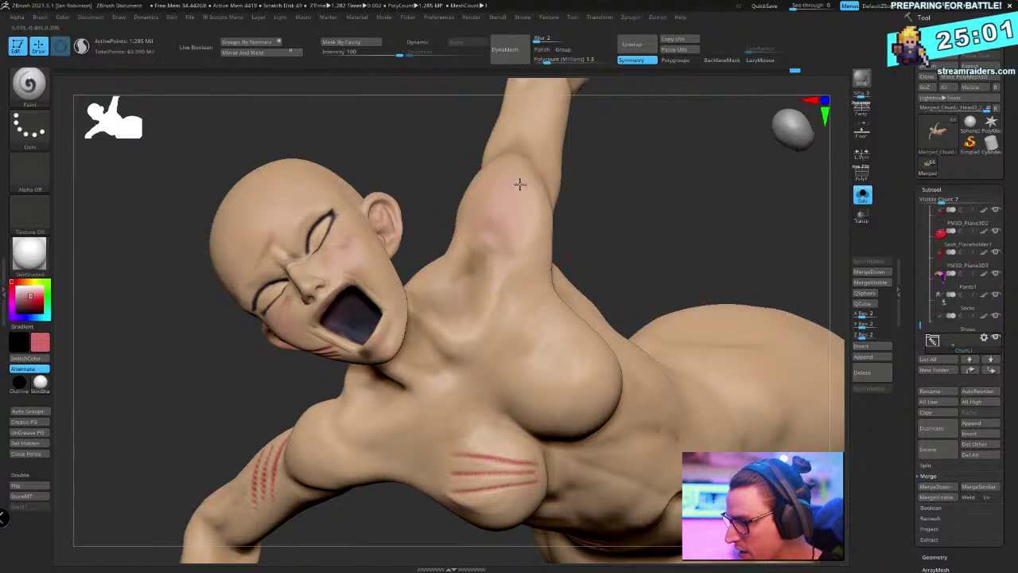
mouse_move(635, 198)
right_mouse_down()
mouse_move(660, 200)
mouse_move(539, 219)
right_mouse_up()
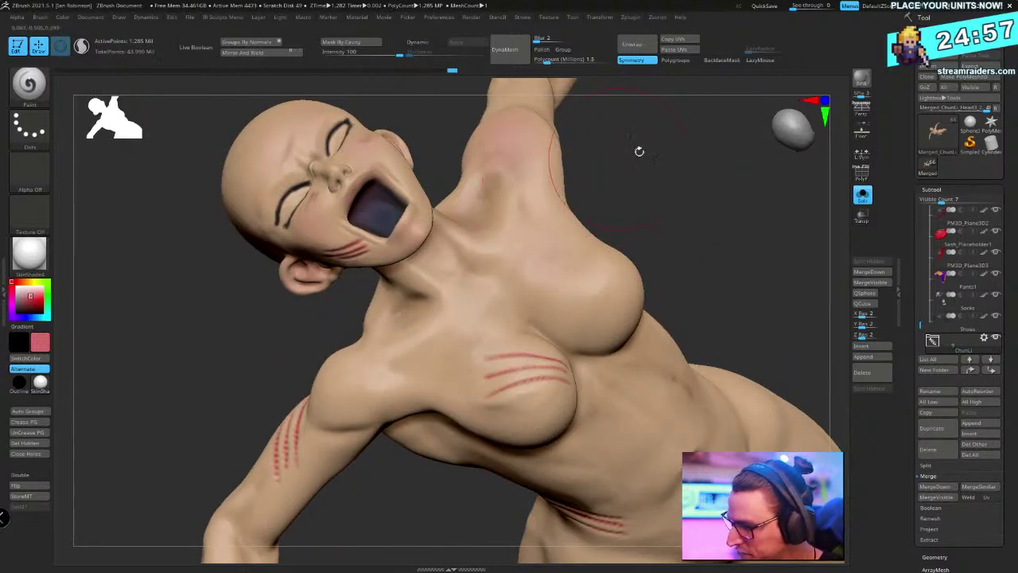
Paint soft pink along the neck and collarbones and onto the shoulder of the lowered arm
right_click_drag(639, 151, 466, 249)
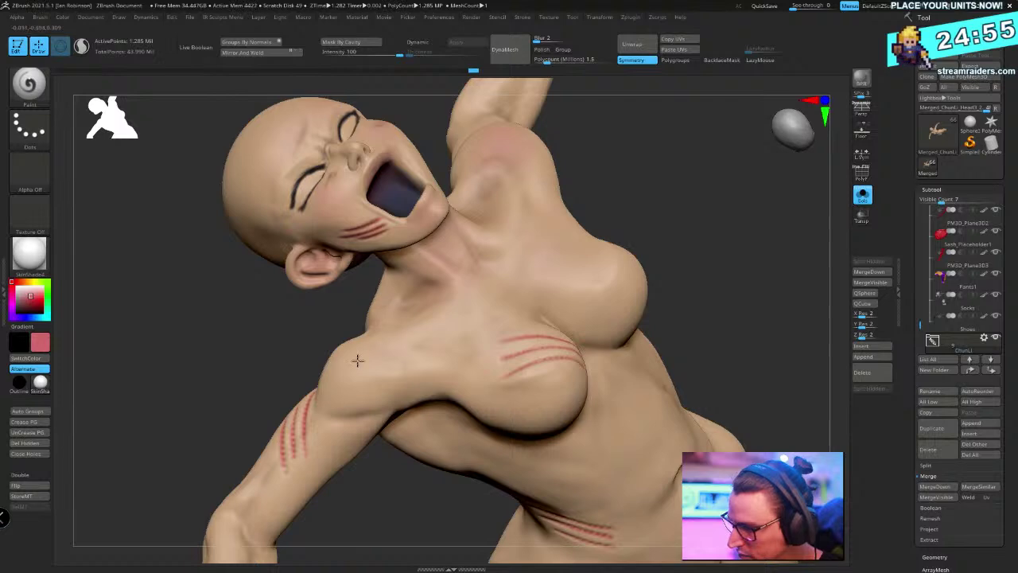
right_click_drag(427, 334, 380, 334)
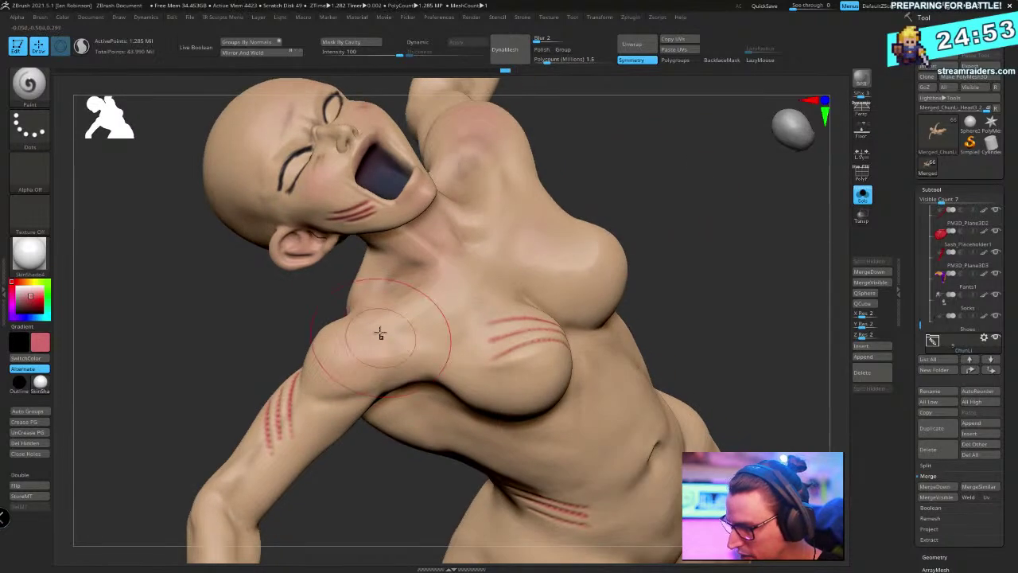
right_click_drag(615, 196, 386, 329)
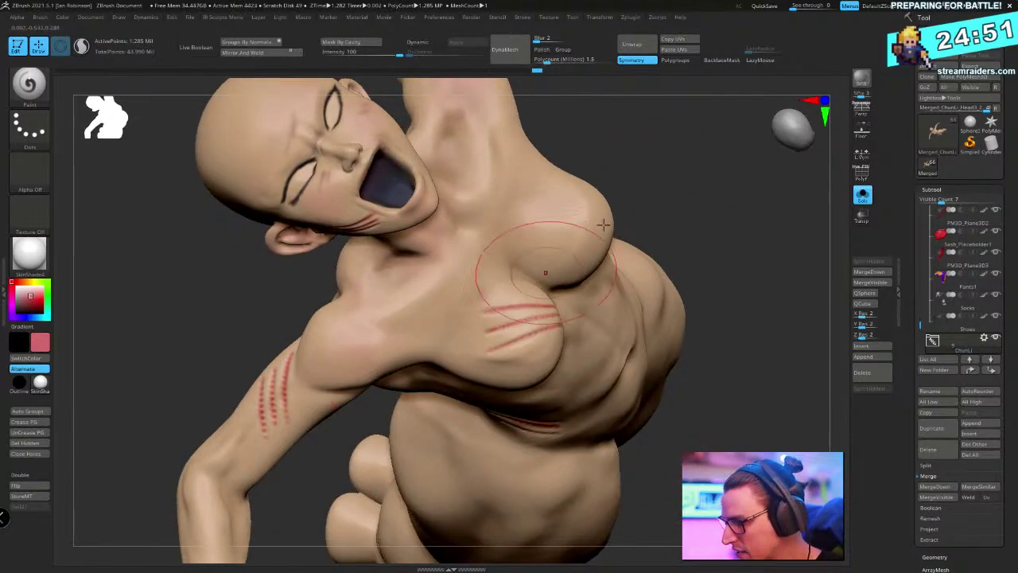
right_click_drag(546, 250, 496, 318)
Check the skin tint with all subtools shown, isolate the body again, and build up more pink on the lowered arm's shoulder
left_click(863, 197)
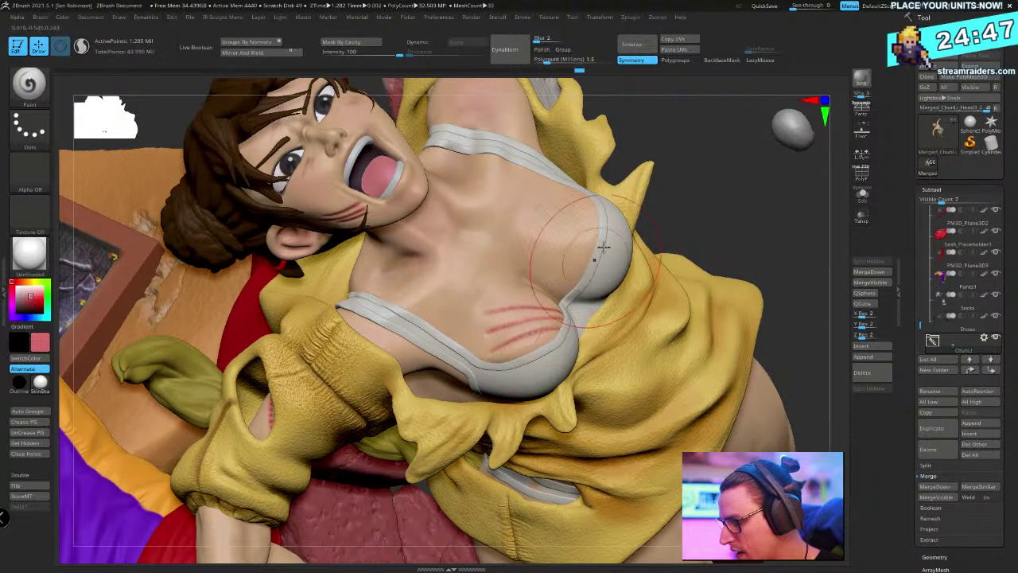
left_click_drag(739, 166, 699, 239)
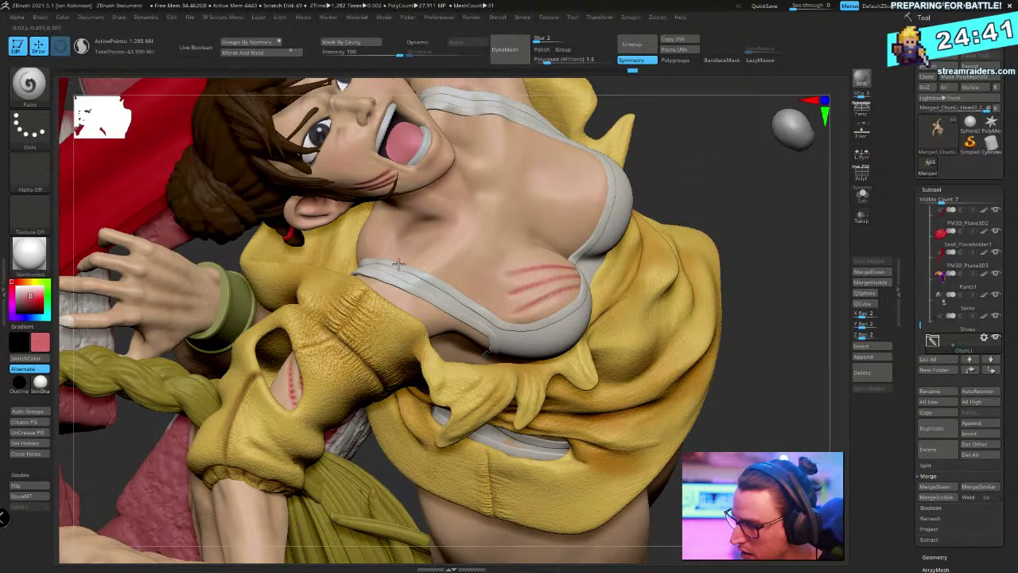
left_click(862, 194)
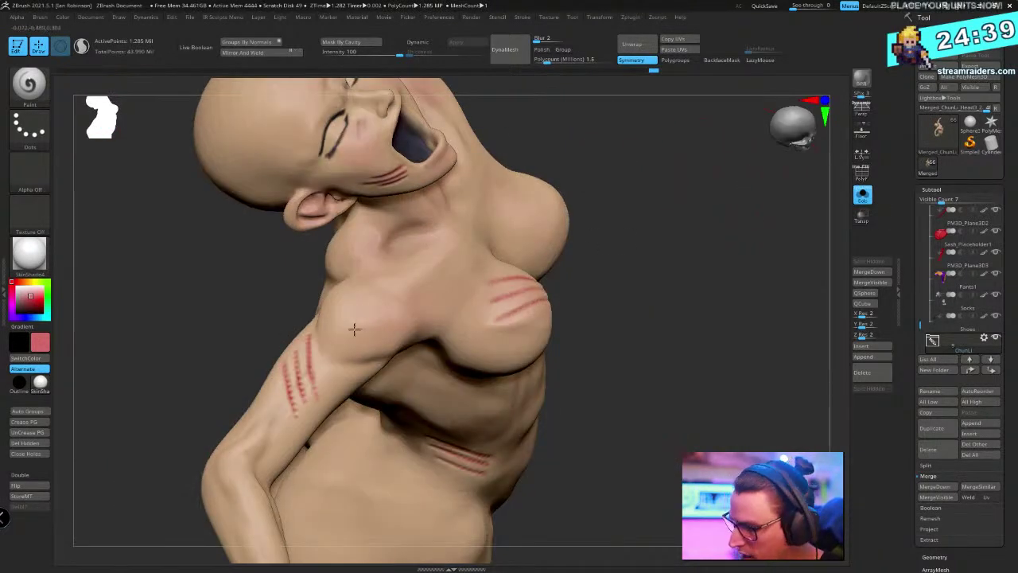
right_click_drag(342, 299, 648, 167)
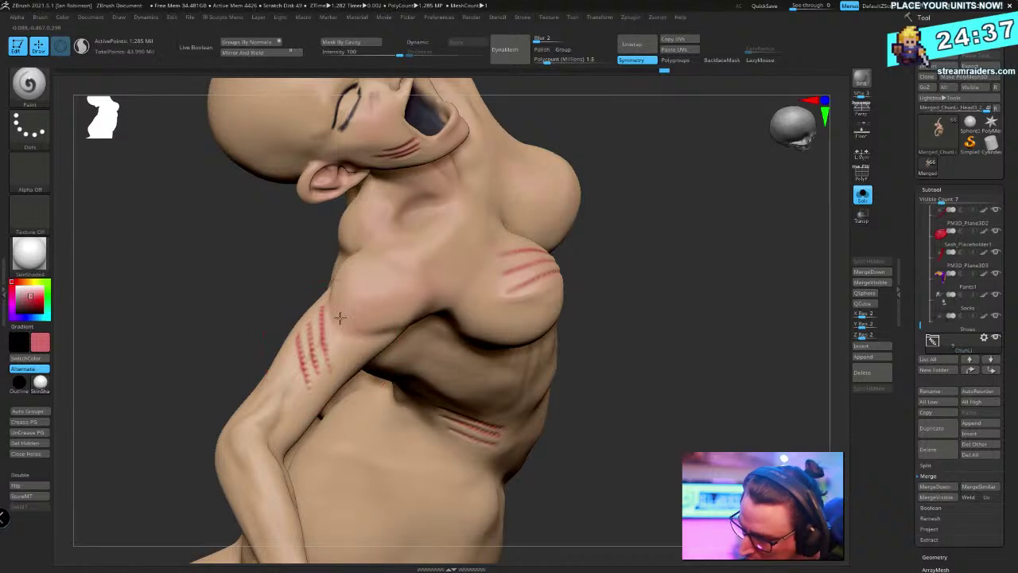
mouse_move(330, 365)
right_mouse_down()
mouse_move(718, 257)
mouse_move(718, 268)
mouse_move(705, 223)
mouse_move(715, 223)
mouse_move(614, 291)
mouse_move(620, 257)
mouse_move(684, 358)
right_mouse_up()
Lower the Smooth brush's Z intensity and smooth the dark patch on the side of the abdomen above the navel
key("space")
left_click(649, 303)
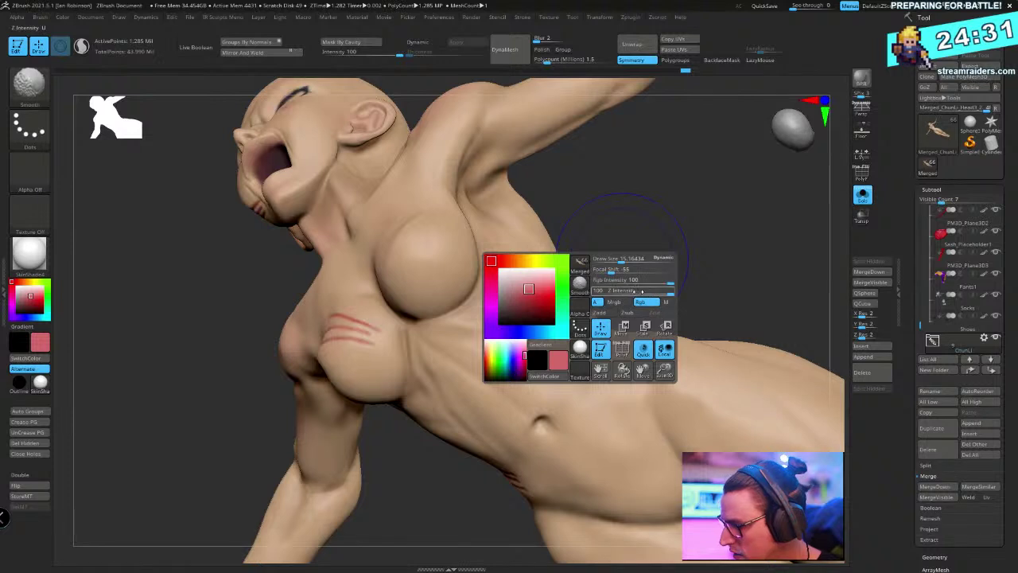
left_click_drag(668, 292, 626, 292)
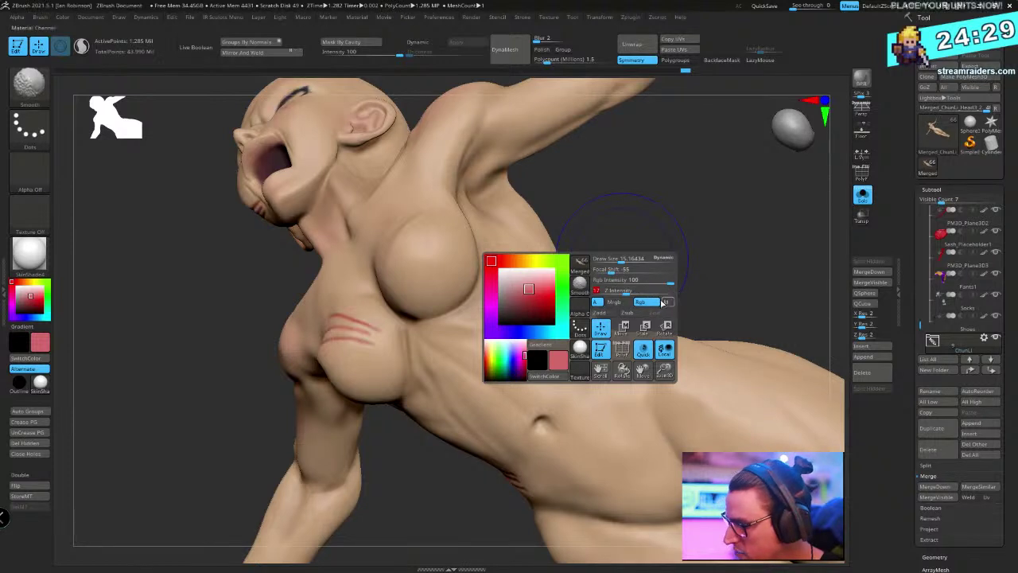
right_click_drag(652, 278, 602, 318)
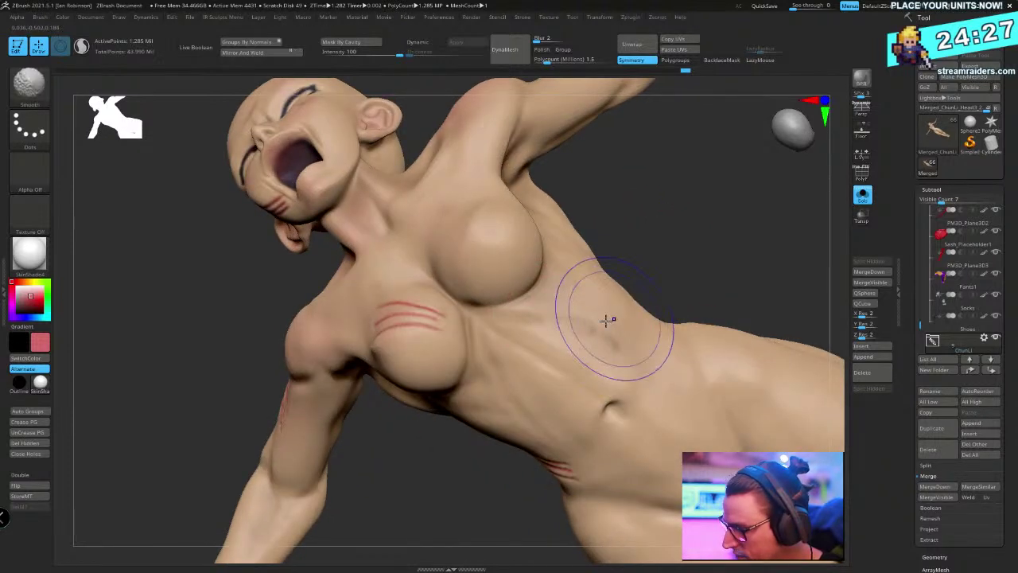
left_click_drag(606, 320, 608, 333, "shift")
Paint a faint pink bruise on the side of the abdomen above the navel
right_click_drag(616, 340, 700, 223)
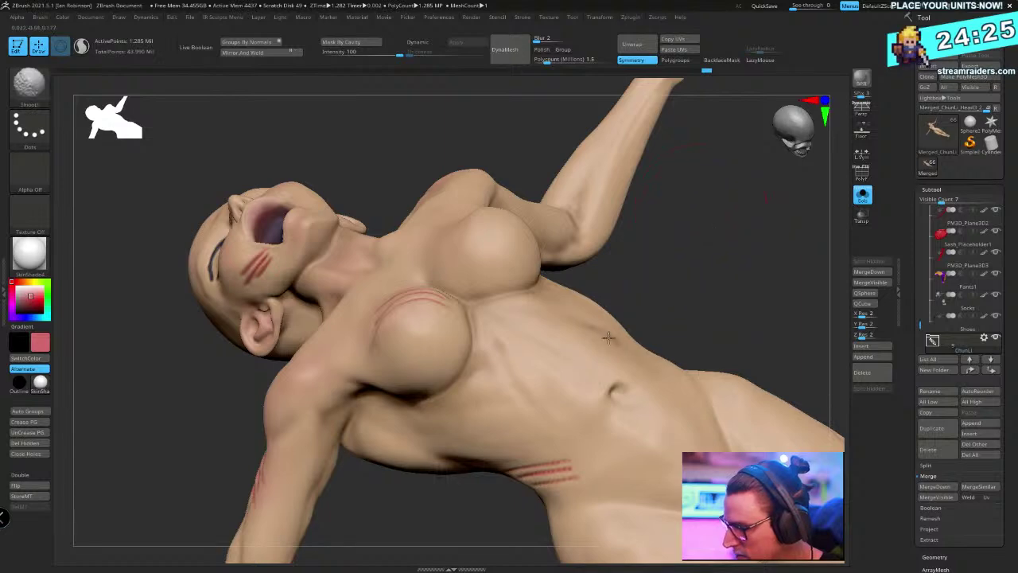
right_click_drag(708, 262, 611, 337)
left_click_drag(611, 337, 612, 307)
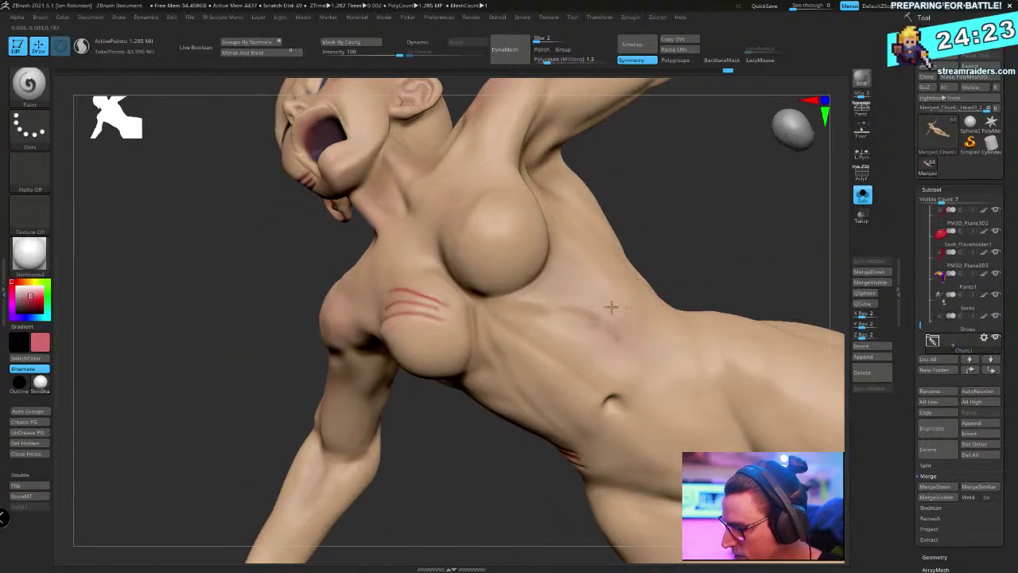
Paint pink irritation around the scratches on the waist and chest, and check them with the whole statue shown
mouse_move(632, 286)
right_mouse_down()
mouse_move(677, 231)
mouse_move(616, 267)
mouse_move(718, 182)
mouse_move(686, 286)
right_mouse_up()
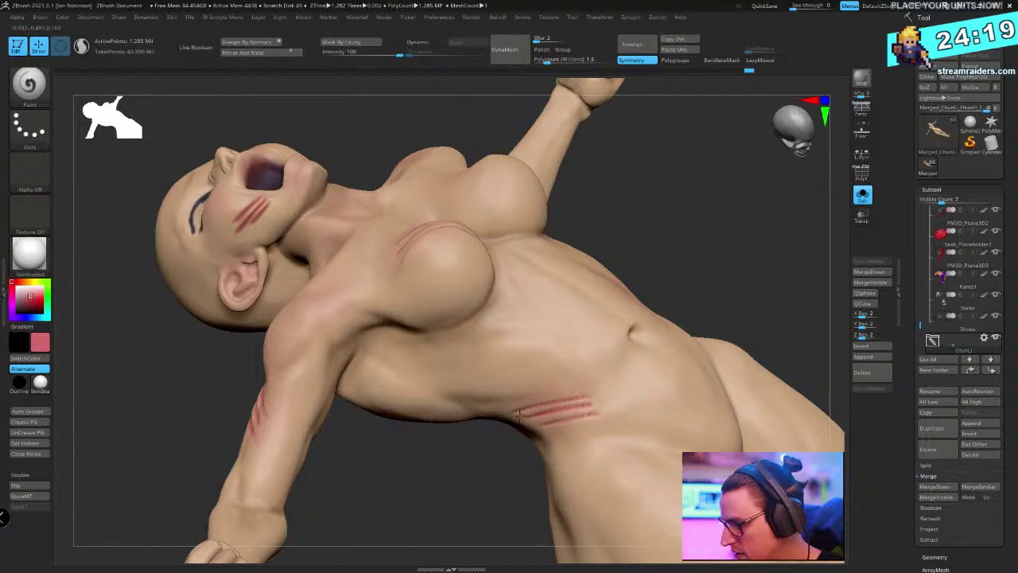
mouse_move(517, 414)
right_mouse_down()
mouse_move(511, 383)
mouse_move(681, 205)
right_mouse_up()
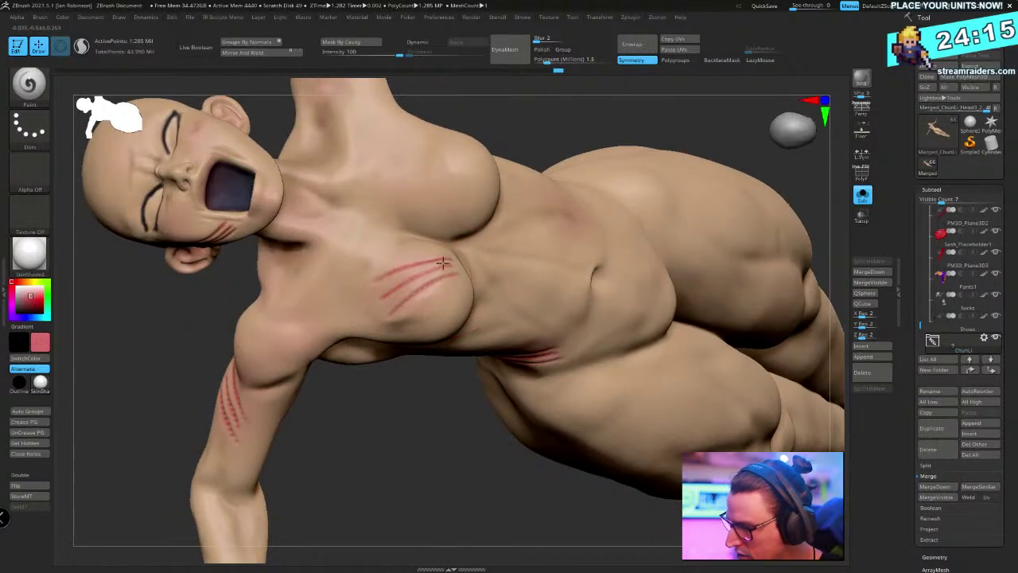
key("shift+s")
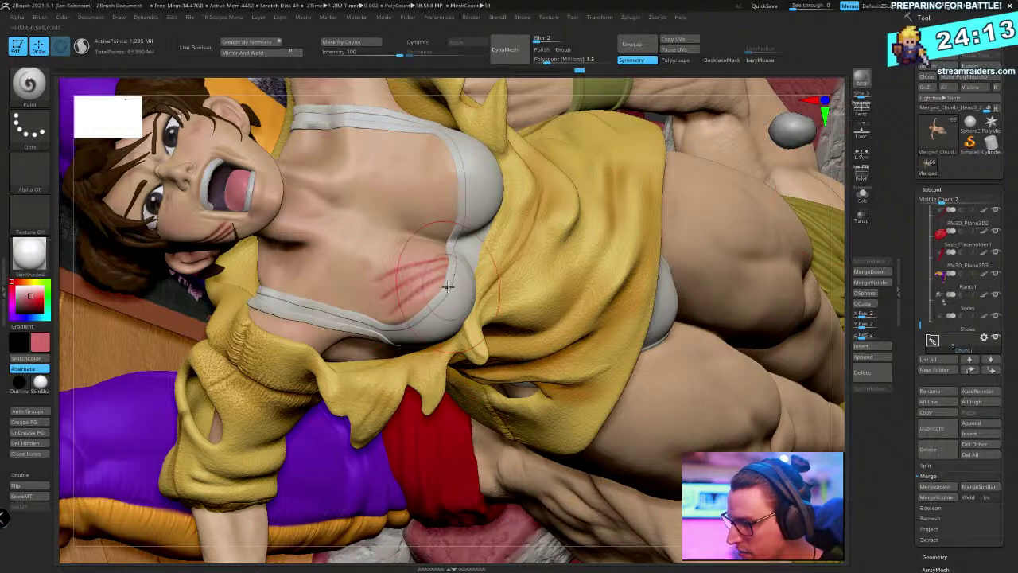
mouse_move(447, 286)
right_mouse_down()
mouse_move(660, 199)
mouse_move(568, 193)
mouse_move(469, 232)
mouse_move(665, 244)
mouse_move(643, 89)
mouse_move(370, 396)
right_mouse_up()
Isolate the body and paint pink irritation around the upper-arm scratches, then review the whole figure
left_click(862, 198)
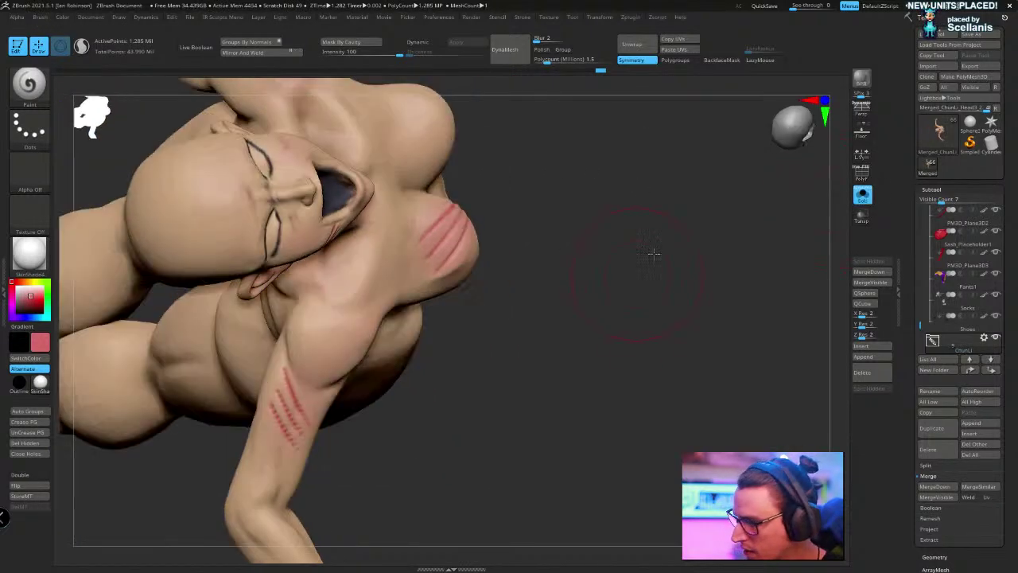
right_click_drag(652, 252, 653, 199)
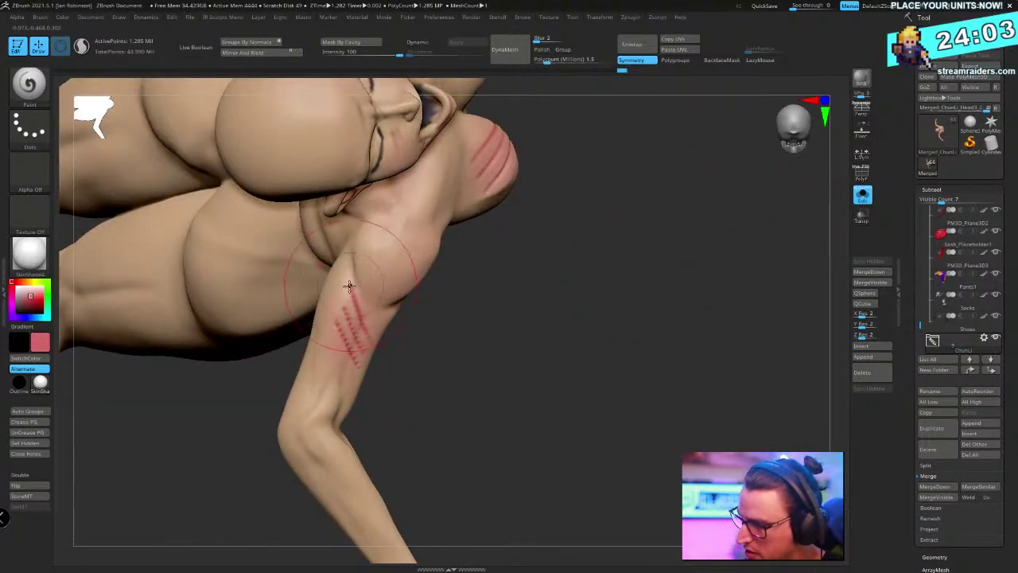
right_click_drag(351, 390, 589, 429)
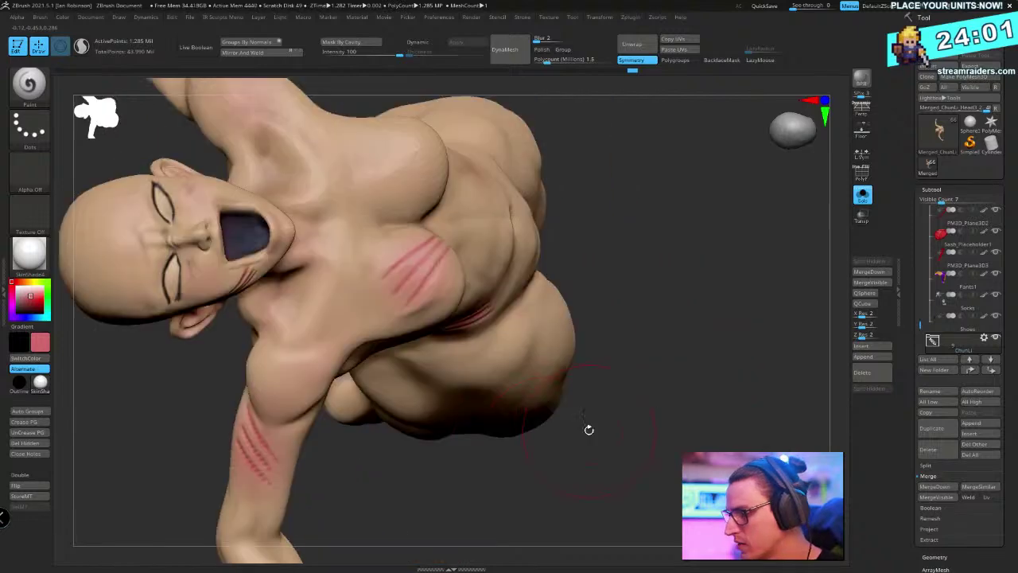
mouse_move(630, 210)
right_mouse_down()
mouse_move(660, 218)
mouse_move(663, 196)
mouse_move(652, 211)
mouse_move(704, 313)
mouse_move(740, 281)
mouse_move(731, 331)
mouse_move(724, 322)
mouse_move(713, 341)
mouse_move(445, 446)
mouse_move(337, 334)
right_mouse_up()
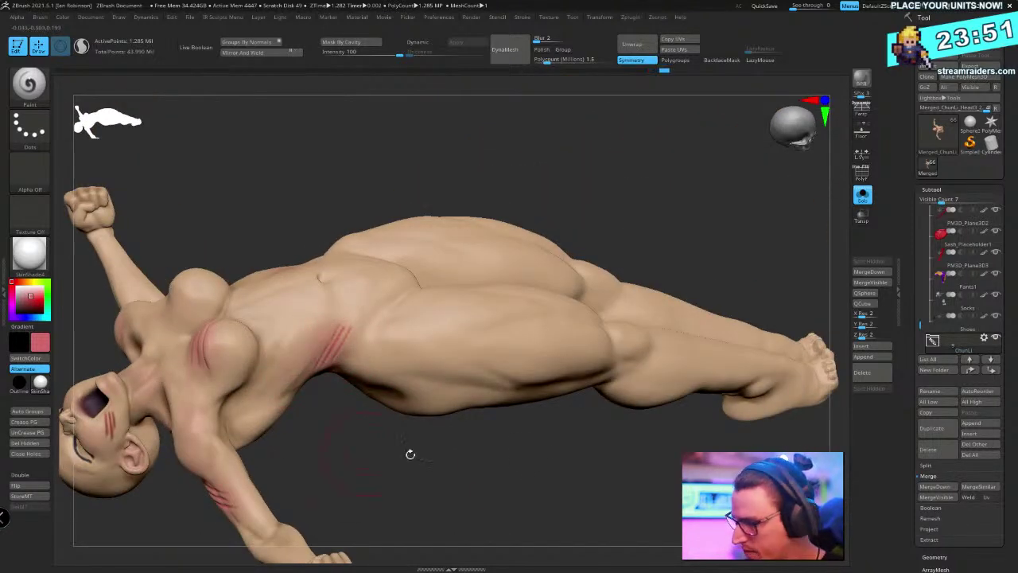
mouse_move(410, 454)
right_mouse_down()
mouse_move(641, 447)
mouse_move(625, 484)
mouse_move(601, 458)
mouse_move(600, 154)
mouse_move(398, 295)
right_mouse_up()
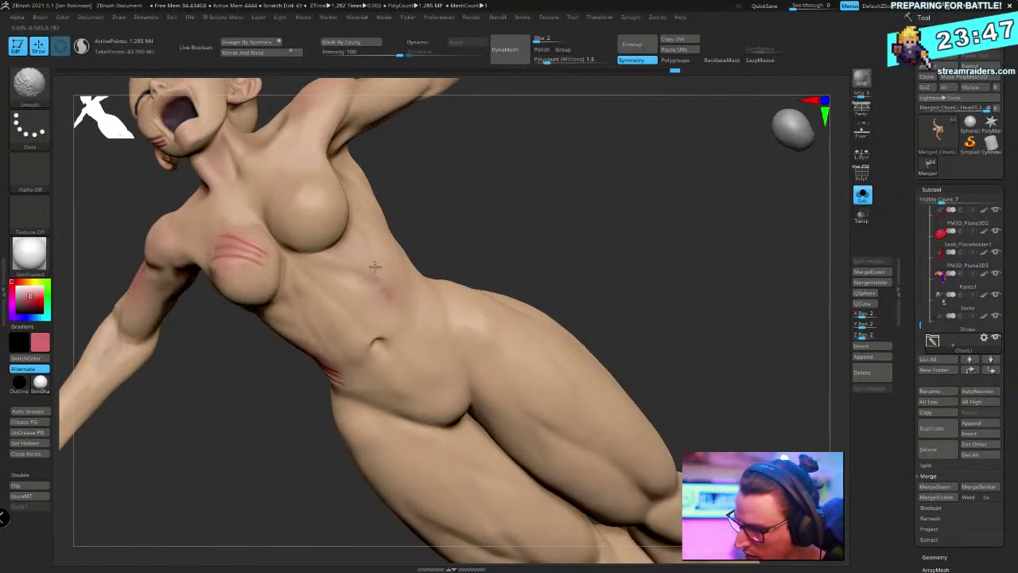
Swap the colour slots, sample the skin tone from the body, and paint it over the abdomen's pink bruise to soften it
key("v")
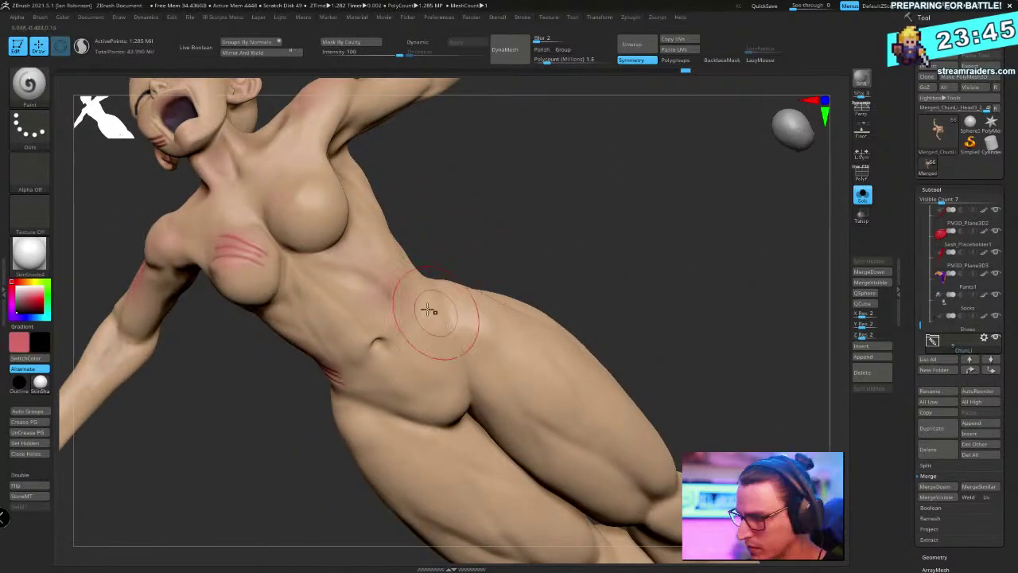
key("c")
right_click_drag(428, 309, 480, 216)
left_click_drag(403, 291, 395, 316)
right_click_drag(395, 316, 394, 284)
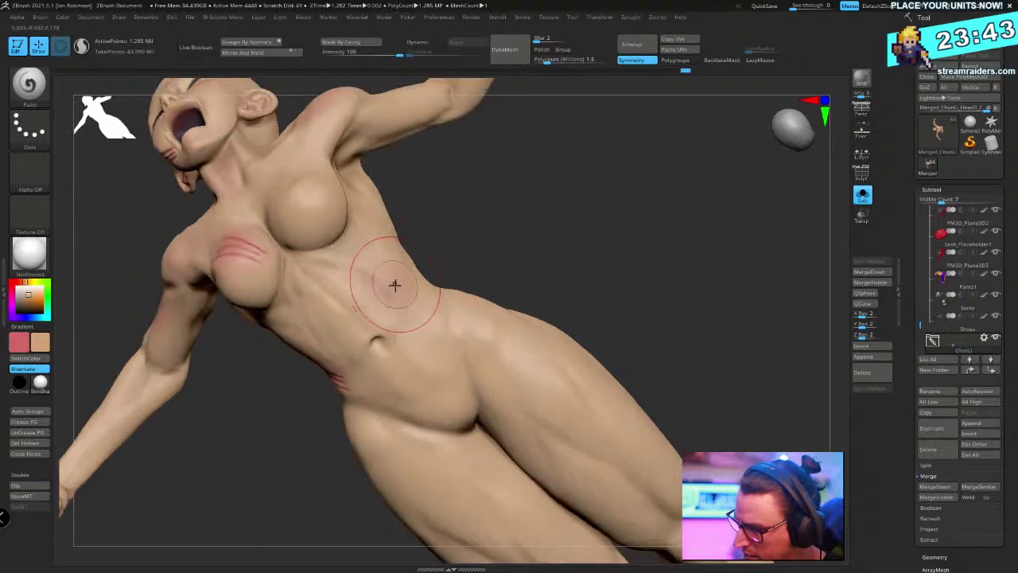
Swap to the pink paint colour and paint a pink flush over the front of the raised arm's shoulder
mouse_move(449, 261)
right_mouse_down()
mouse_move(477, 239)
mouse_move(550, 241)
mouse_move(552, 290)
mouse_move(506, 318)
right_mouse_up()
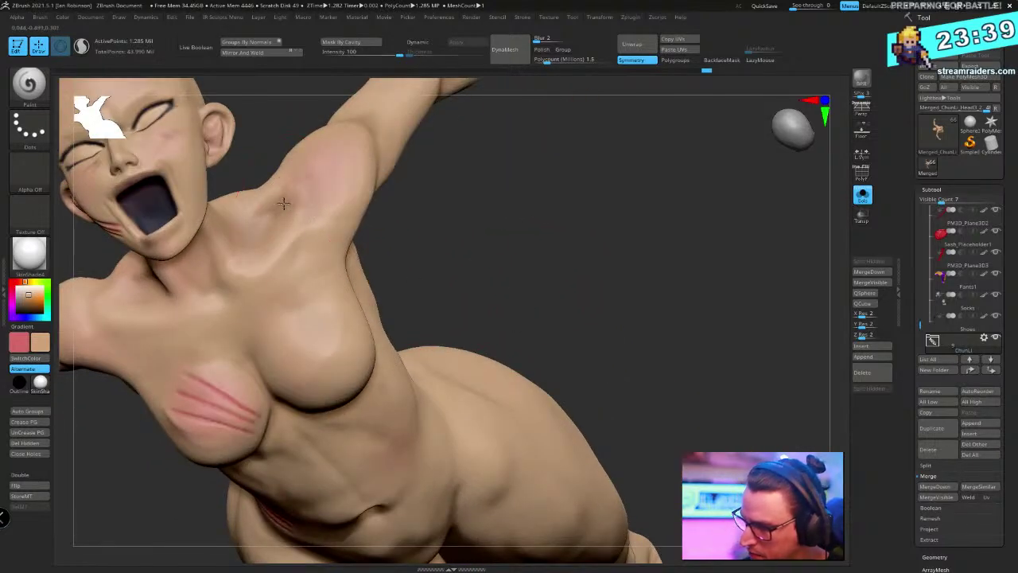
right_click_drag(333, 247, 381, 279)
right_click_drag(430, 238, 493, 221)
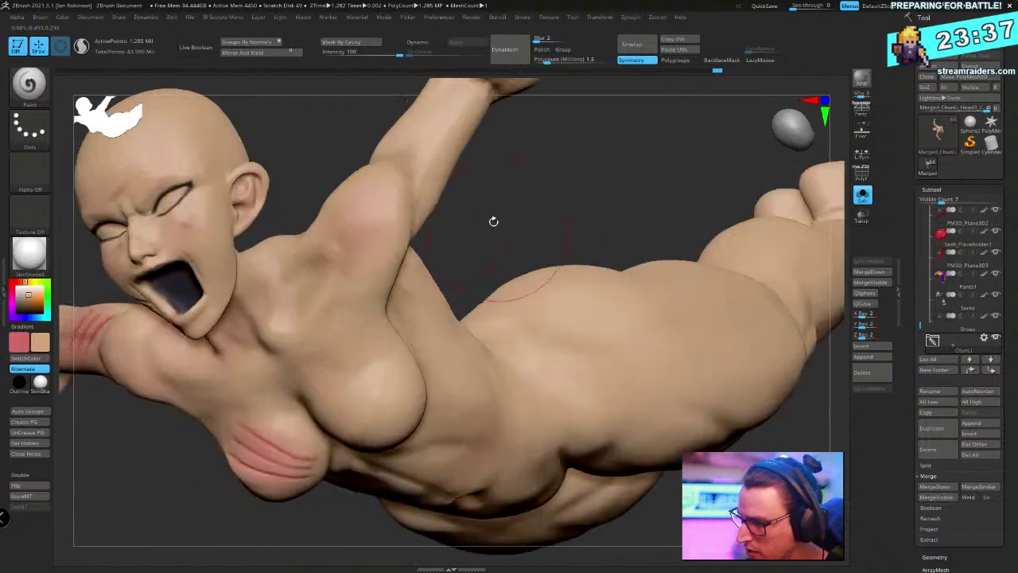
right_click_drag(377, 194, 564, 178)
right_click_drag(597, 217, 409, 246)
key("v")
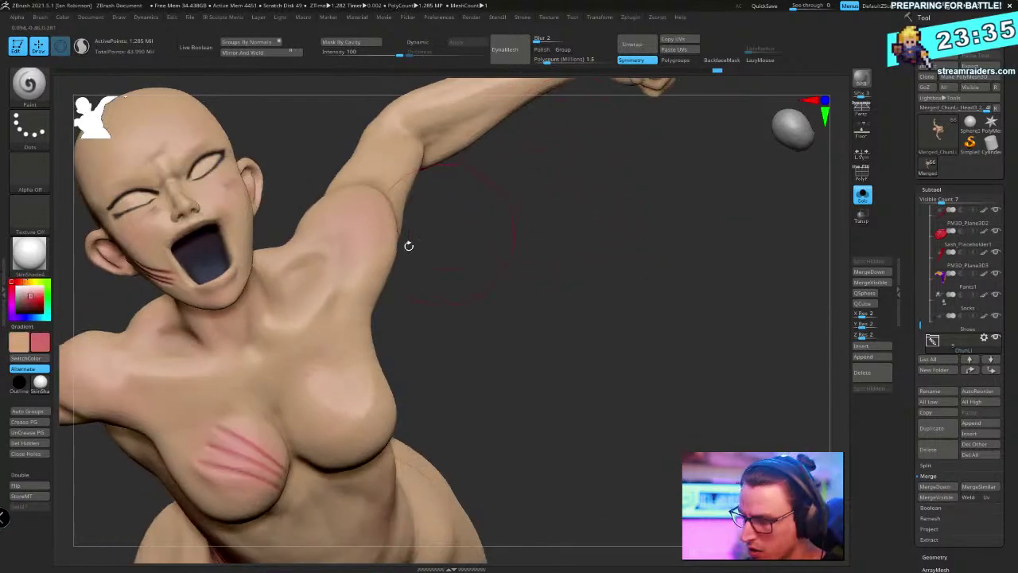
mouse_move(341, 253)
left_mouse_down()
mouse_move(330, 238)
mouse_move(386, 242)
left_mouse_up()
right_click_drag(387, 242, 361, 262)
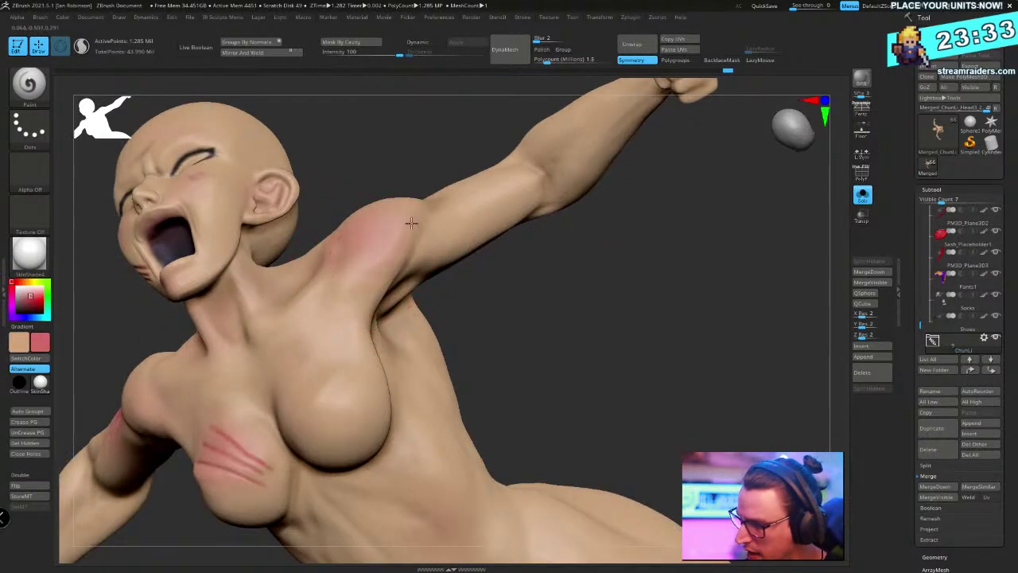
right_click_drag(410, 223, 475, 284)
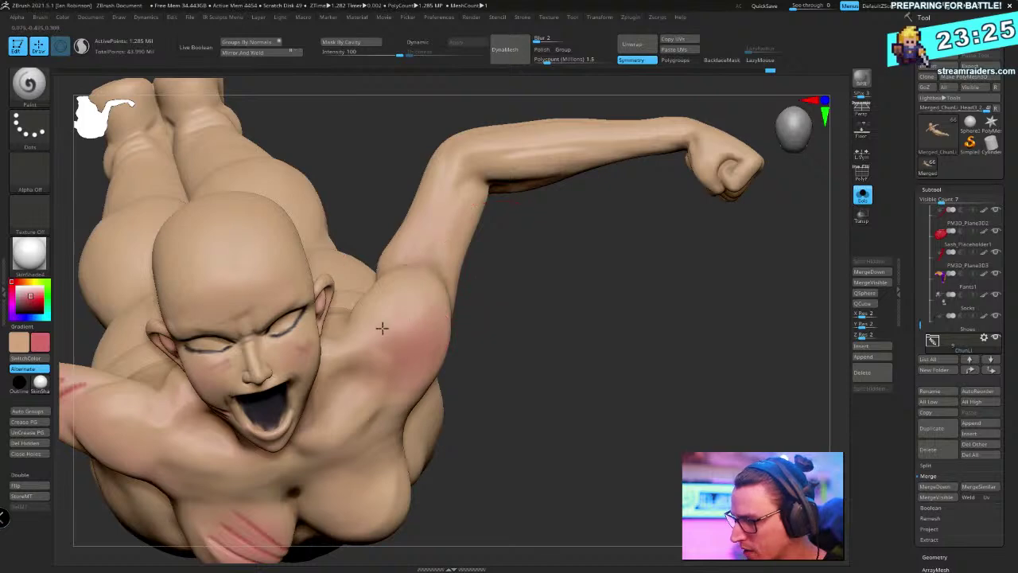
Check the shoulder flush from other angles and paint pink over the opposite shoulder around the upper-arm scratches
mouse_move(382, 327)
right_mouse_down()
mouse_move(527, 311)
mouse_move(653, 382)
mouse_move(629, 323)
mouse_move(506, 300)
mouse_move(650, 302)
mouse_move(677, 255)
right_mouse_up()
key("v")
right_click_drag(642, 341, 661, 398)
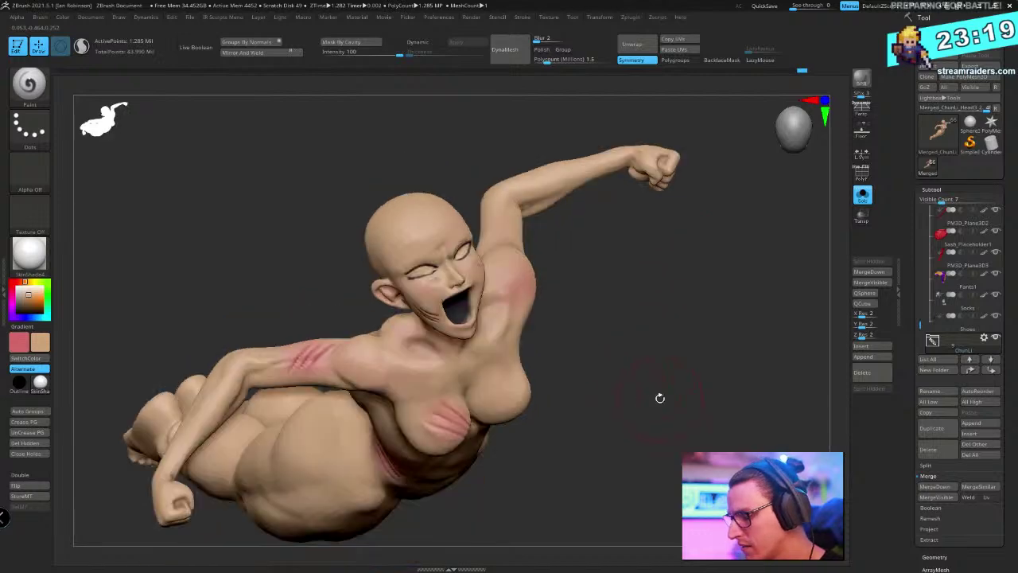
key("v")
mouse_move(593, 340)
right_mouse_down()
mouse_move(398, 348)
mouse_move(718, 400)
mouse_move(700, 362)
mouse_move(696, 391)
mouse_move(330, 313)
right_mouse_up()
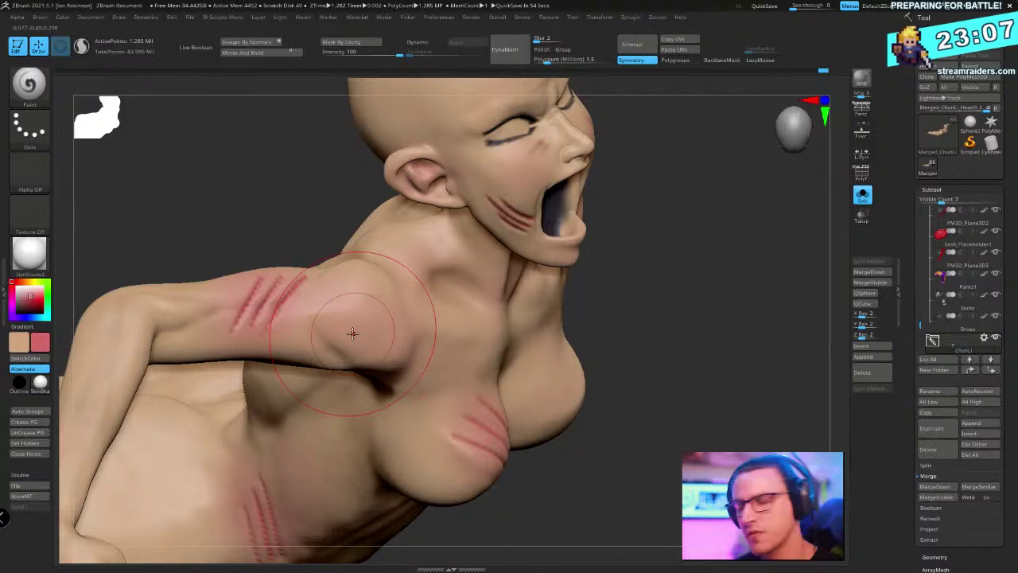
mouse_move(353, 333)
right_mouse_down()
mouse_move(494, 310)
mouse_move(580, 268)
mouse_move(364, 329)
right_mouse_up()
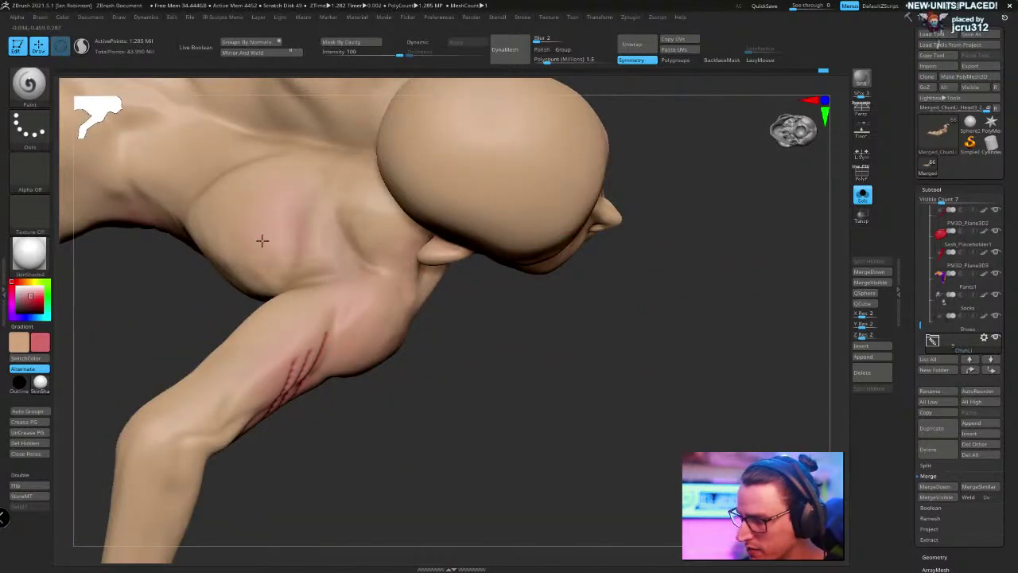
Paint soft pink patches over both shoulder blades and the upper back
right_click_drag(262, 241, 623, 326)
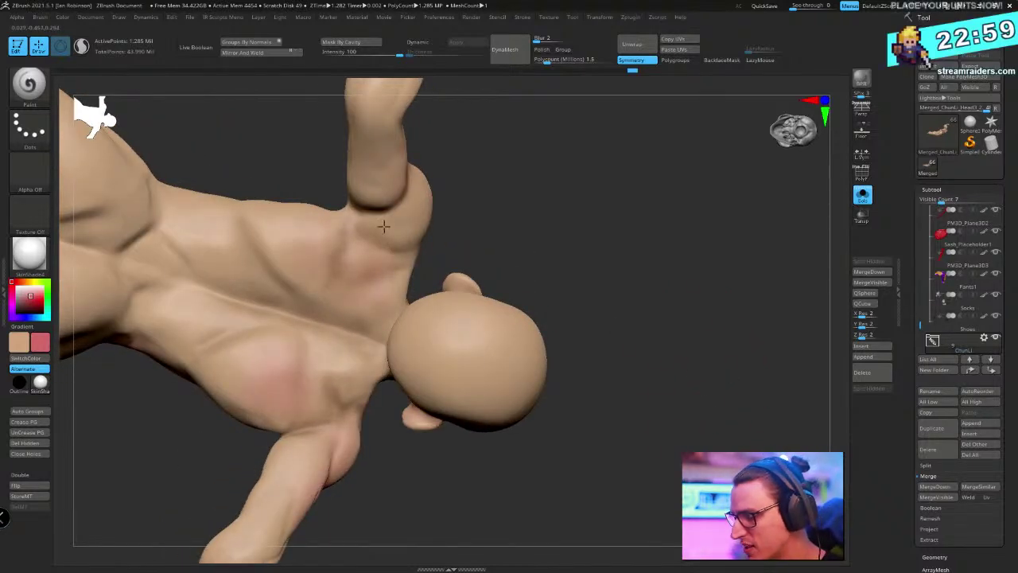
right_click_drag(383, 227, 465, 294)
left_click_drag(362, 339, 373, 374)
left_click_drag(533, 207, 580, 262)
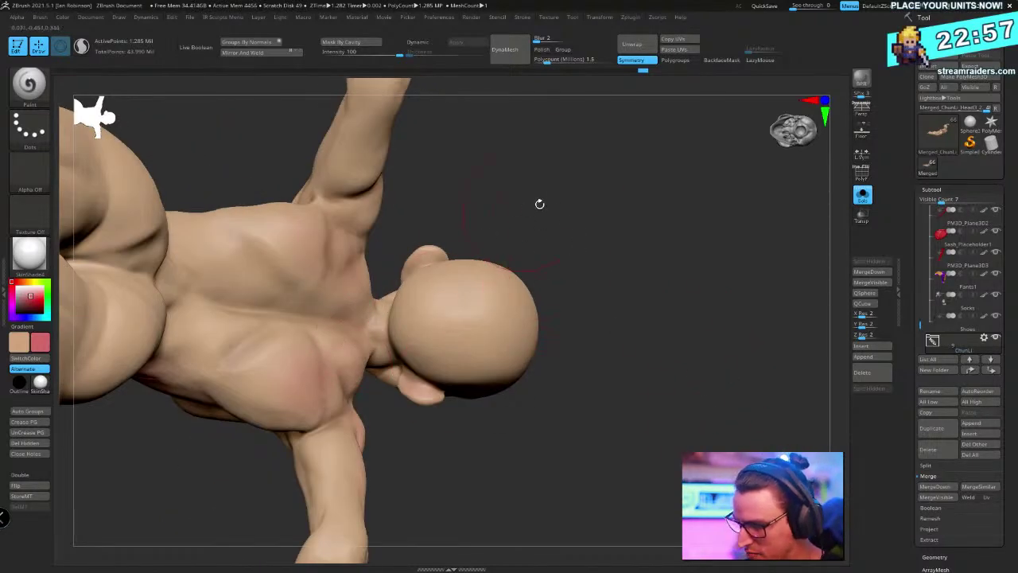
left_click_drag(538, 205, 521, 192)
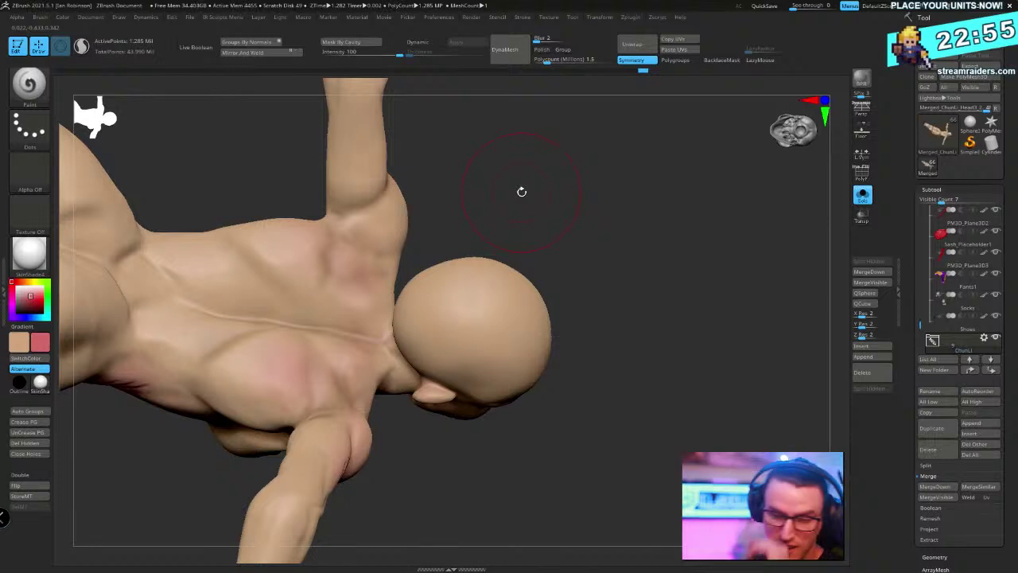
right_click_drag(602, 247, 382, 337)
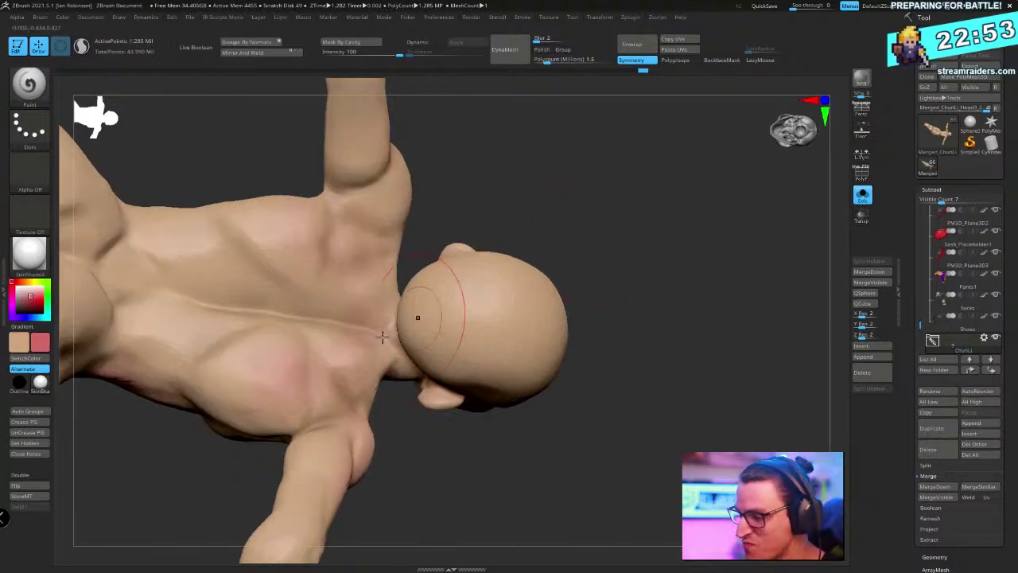
right_click_drag(640, 232, 609, 216, "ctrl")
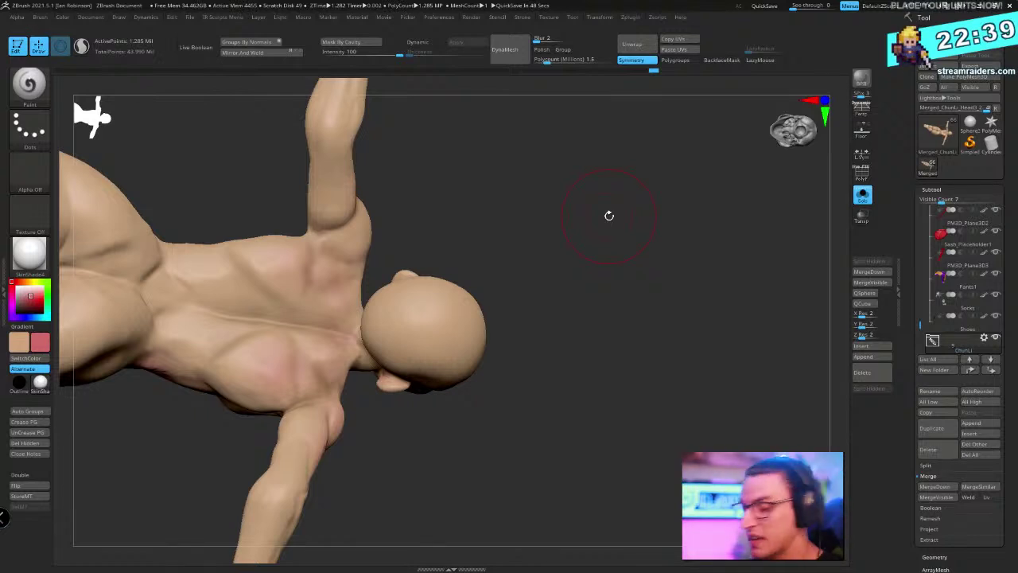
Extend the pink tone down both sides of the lower back
left_click_drag(609, 215, 635, 195)
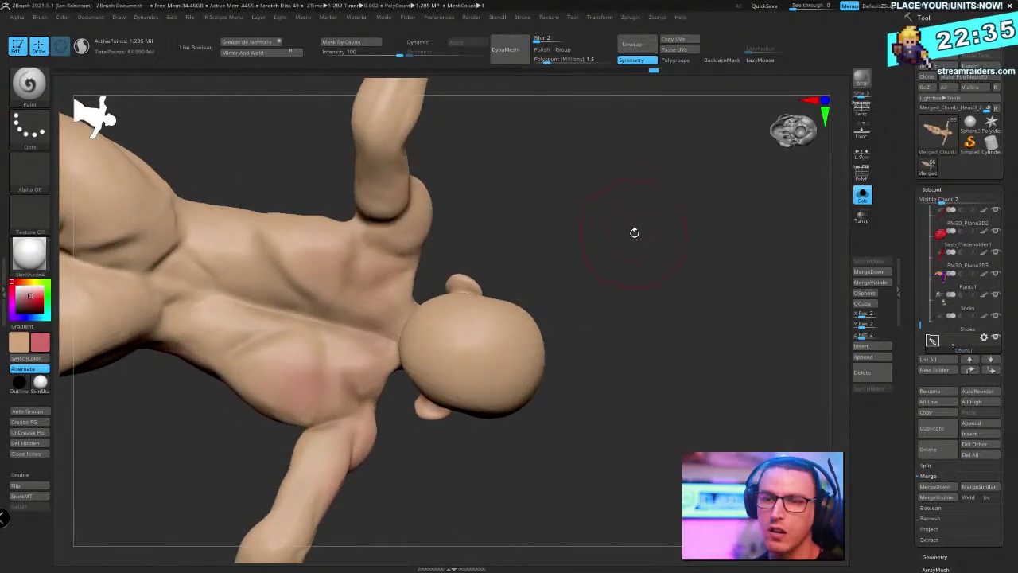
left_click_drag(629, 246, 529, 244)
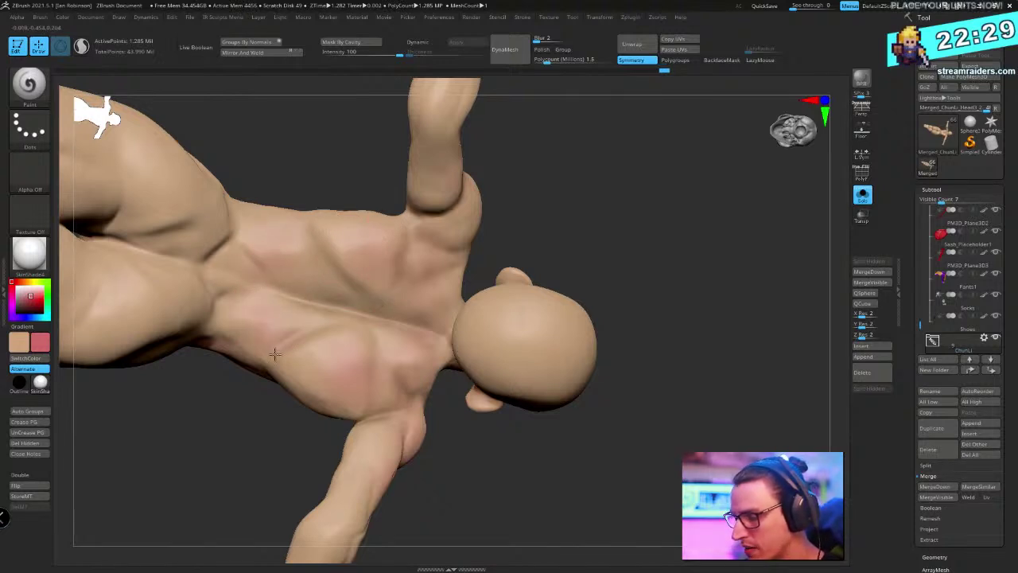
left_click_drag(555, 226, 541, 228)
left_click_drag(318, 326, 305, 345)
Paint and build up a soft pink flush over both buttocks and the adjoining hips
mouse_move(548, 219)
left_mouse_down()
mouse_move(631, 313)
mouse_move(636, 188)
mouse_move(687, 221)
mouse_move(660, 180)
mouse_move(695, 207)
mouse_move(416, 282)
mouse_move(364, 252)
mouse_move(382, 230)
left_mouse_up()
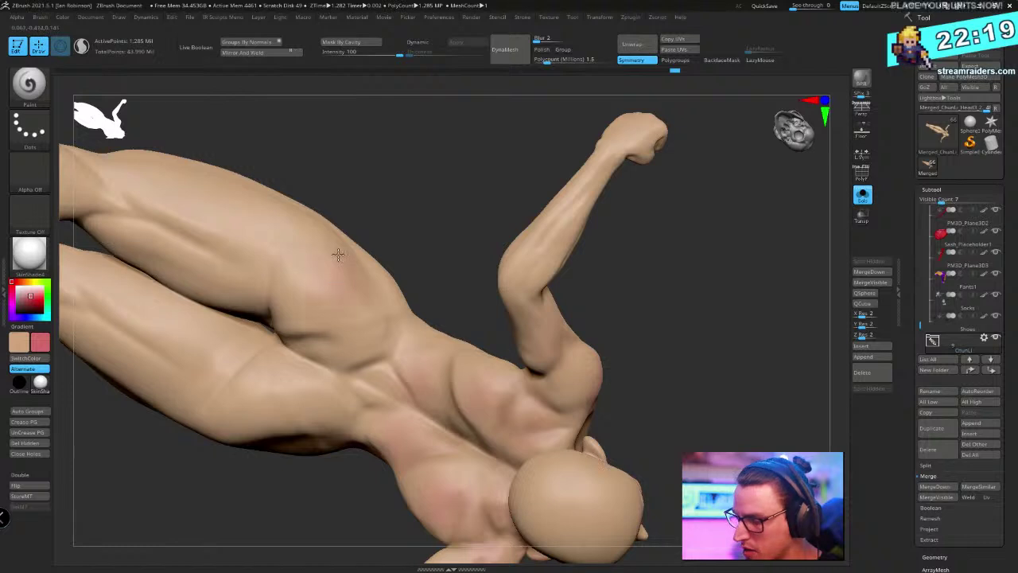
left_click_drag(338, 254, 357, 265)
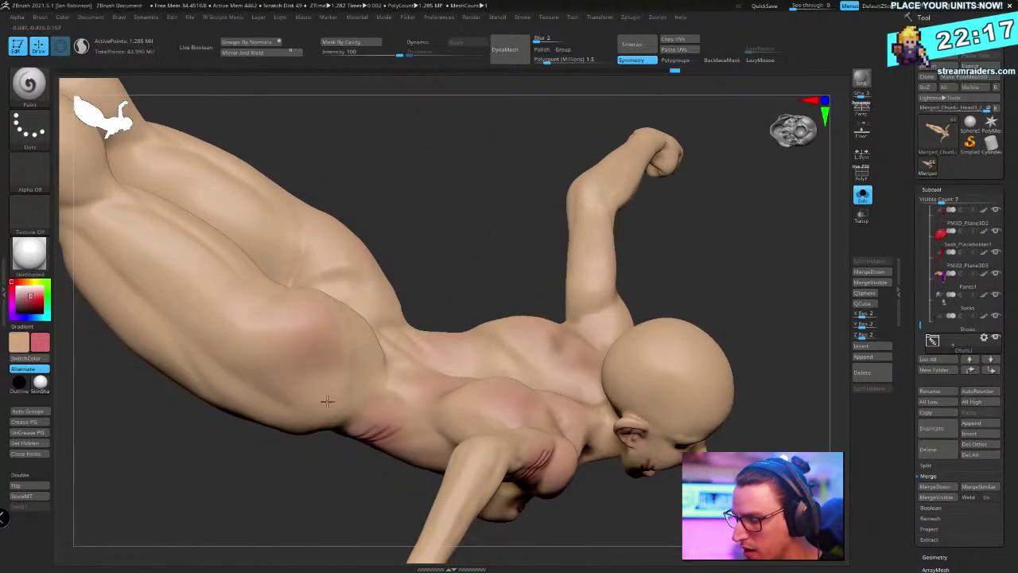
left_click_drag(327, 401, 398, 237)
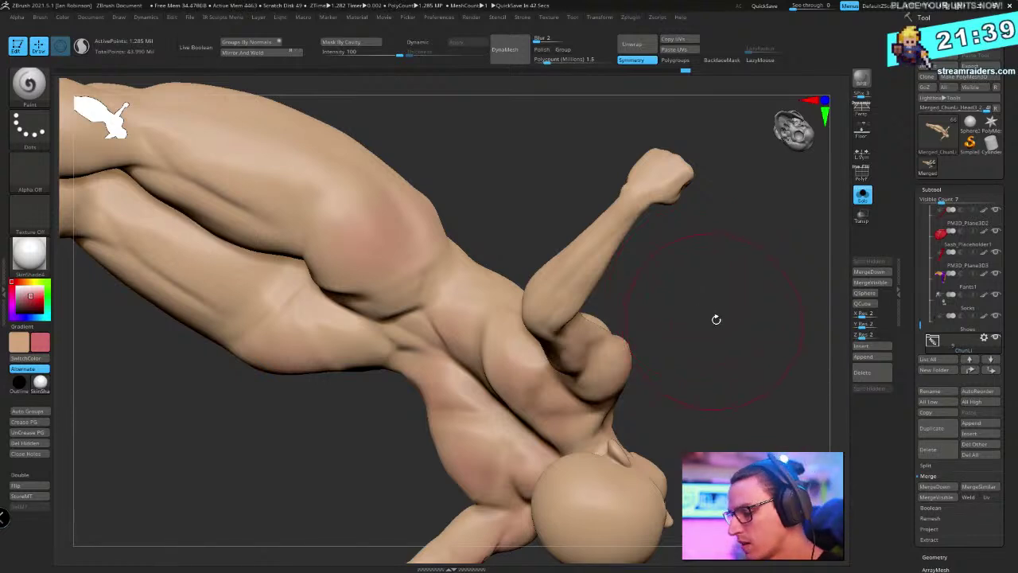
left_click_drag(716, 316, 716, 309)
left_click_drag(487, 157, 449, 156)
left_click_drag(340, 192, 329, 268)
left_click_drag(422, 171, 409, 199)
mouse_move(295, 342)
left_mouse_down()
mouse_move(247, 336)
mouse_move(278, 346)
left_mouse_up()
left_click_drag(443, 187, 431, 218)
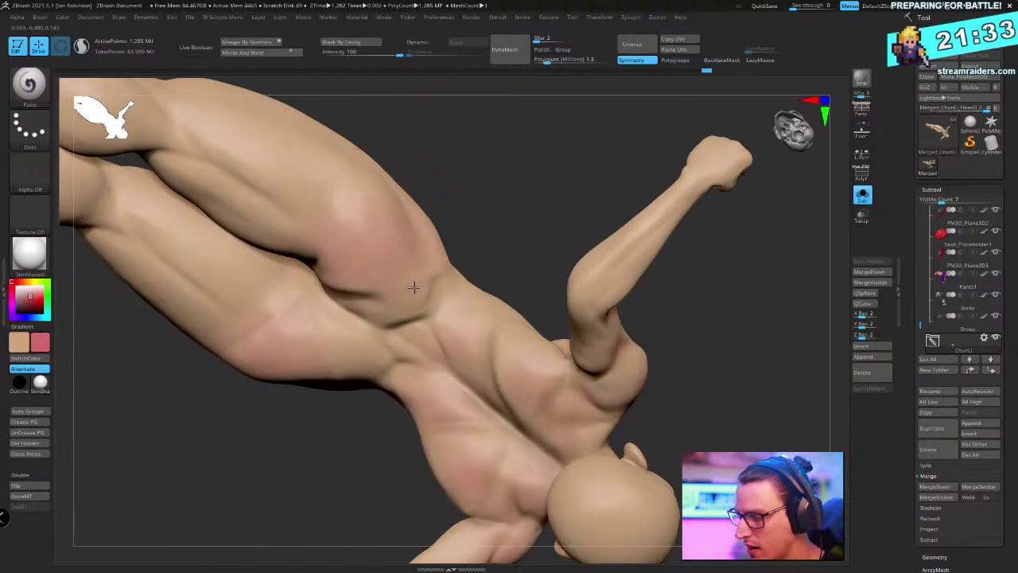
left_click_drag(477, 193, 342, 332)
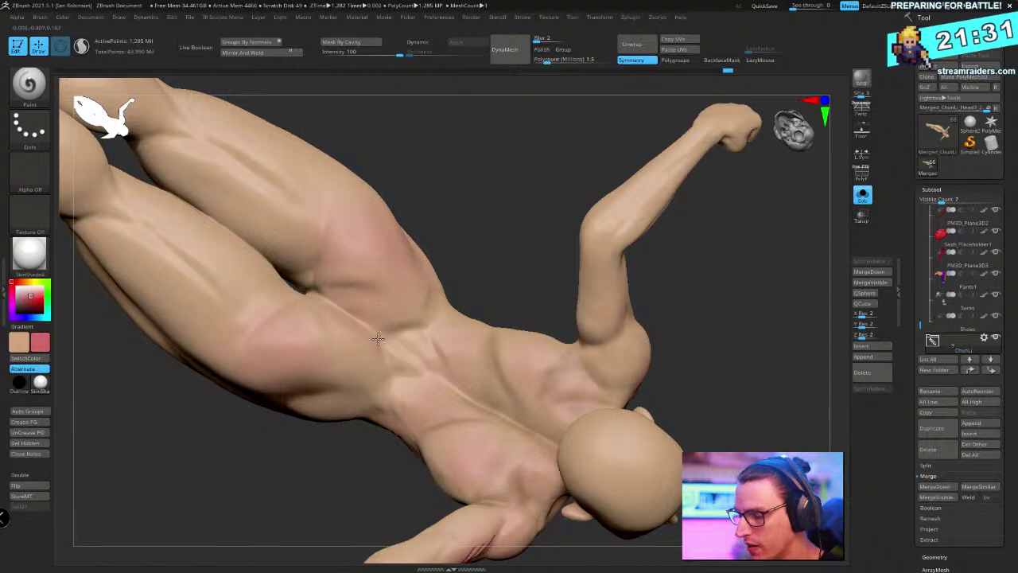
mouse_move(403, 303)
right_mouse_down()
mouse_move(491, 273)
mouse_move(490, 281)
right_mouse_up()
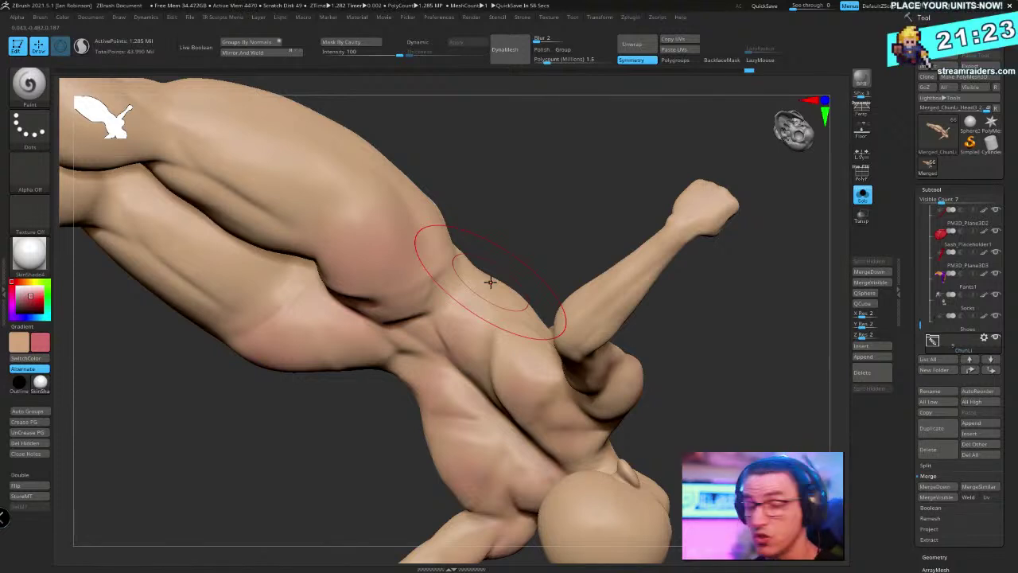
Show the whole statue and paint a light pink tone over the fronts of both thighs
mouse_move(564, 179)
right_mouse_down()
mouse_move(536, 175)
mouse_move(520, 155)
mouse_move(498, 248)
mouse_move(613, 246)
mouse_move(688, 211)
mouse_move(748, 224)
right_mouse_up()
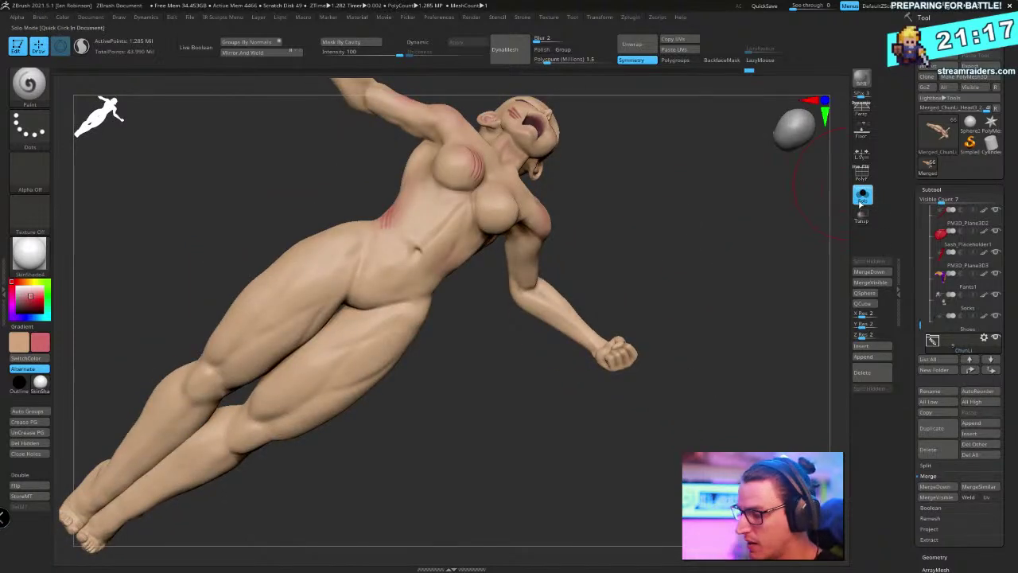
left_click(861, 199)
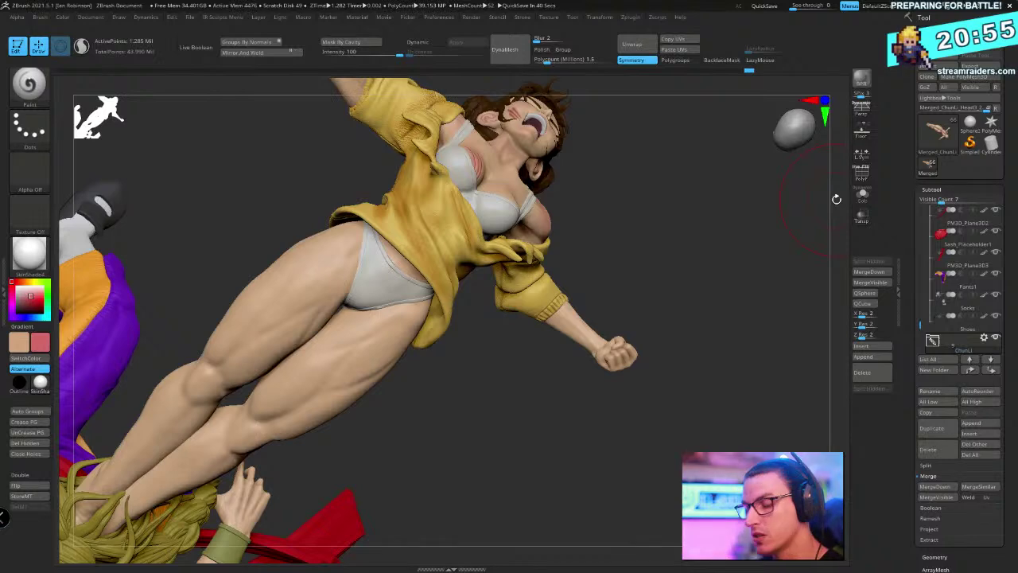
mouse_move(836, 199)
left_mouse_down()
mouse_move(625, 182)
mouse_move(634, 191)
left_mouse_up()
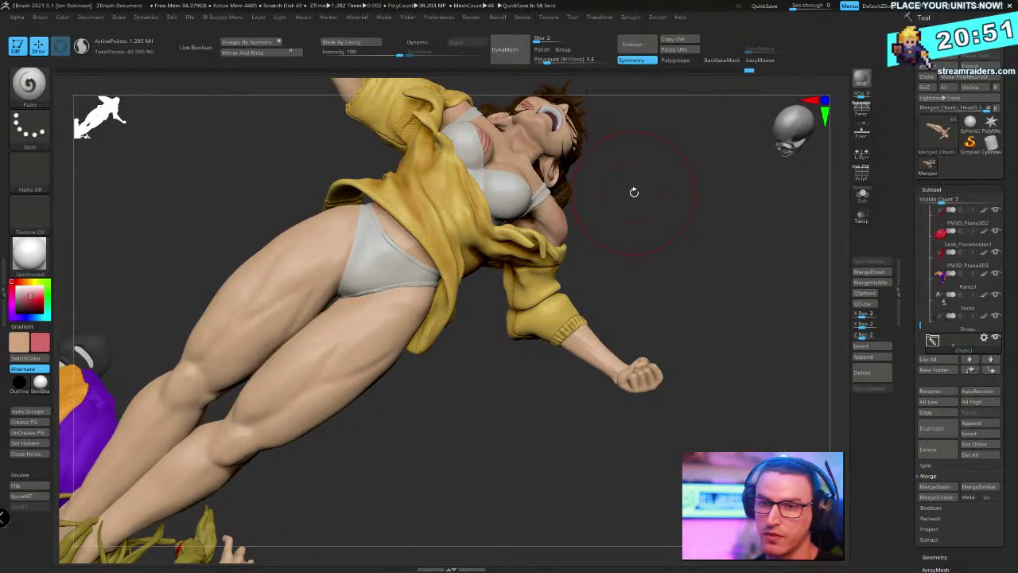
mouse_move(634, 192)
left_mouse_down()
mouse_move(661, 220)
mouse_move(645, 200)
mouse_move(636, 271)
left_mouse_up()
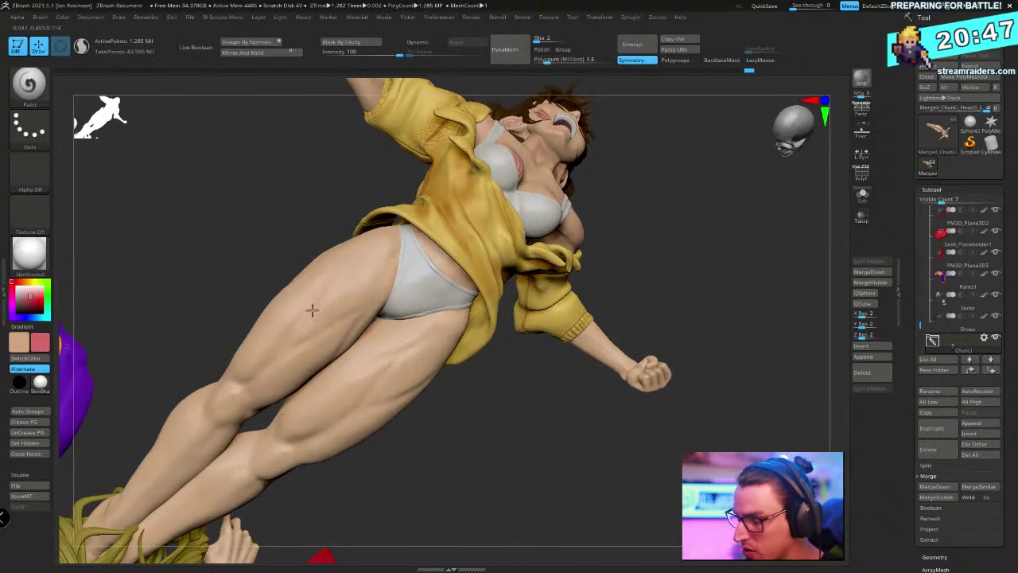
mouse_move(311, 309)
left_mouse_down()
mouse_move(364, 265)
mouse_move(286, 358)
mouse_move(382, 256)
mouse_move(372, 298)
left_mouse_up()
mouse_move(486, 367)
left_mouse_down()
mouse_move(413, 342)
mouse_move(406, 348)
left_mouse_up()
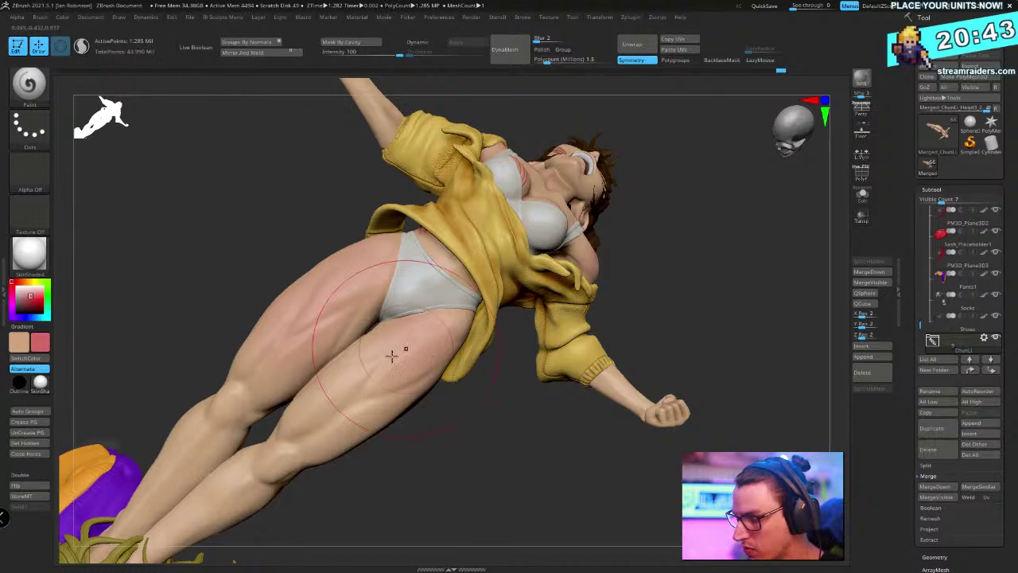
right_click_drag(483, 473, 390, 323)
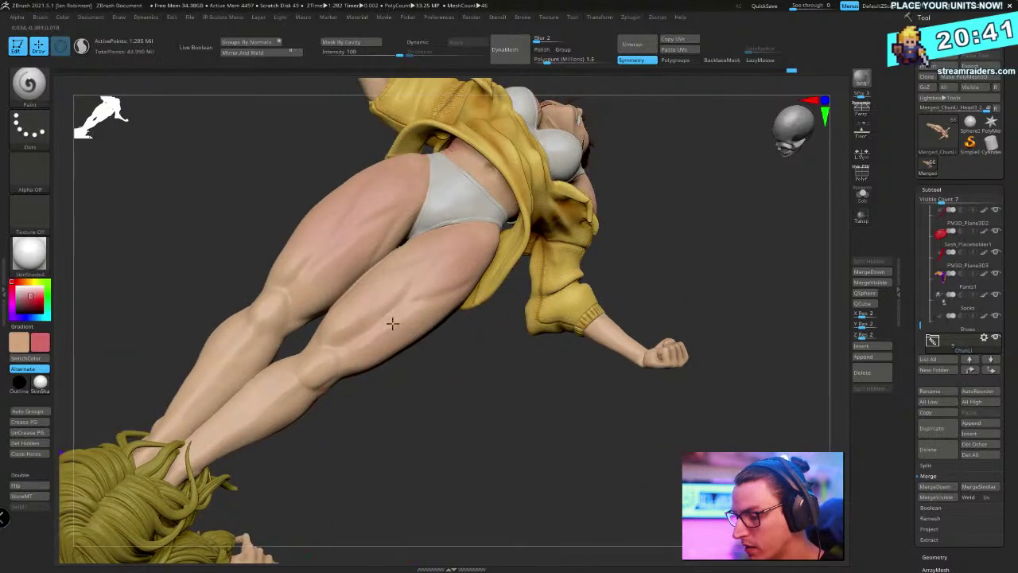
right_click_drag(437, 406, 307, 319)
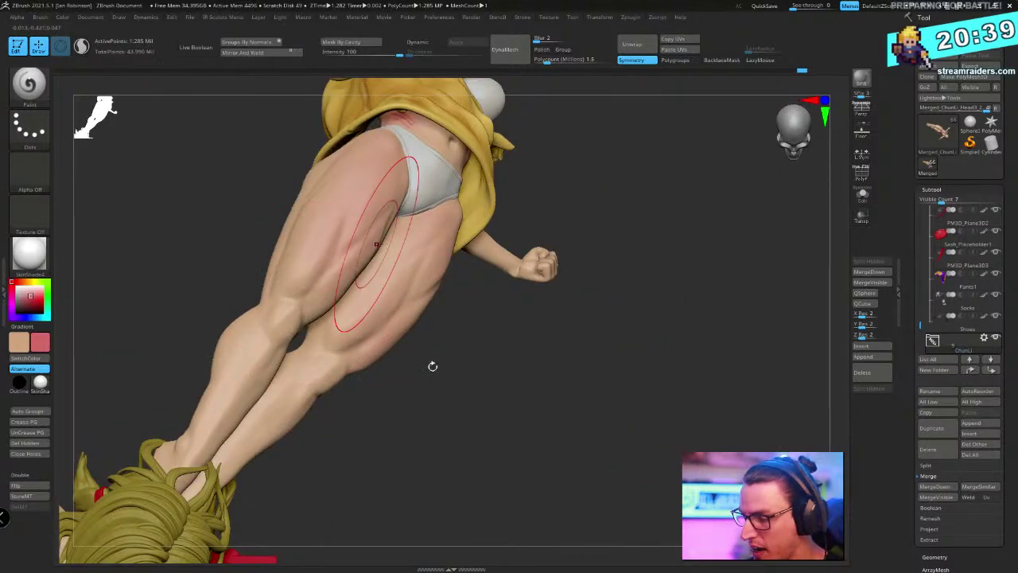
Carry the pink tone around to the backs and outer sides of the thighs
mouse_move(432, 363)
right_mouse_down()
mouse_move(504, 364)
mouse_move(313, 260)
right_mouse_up()
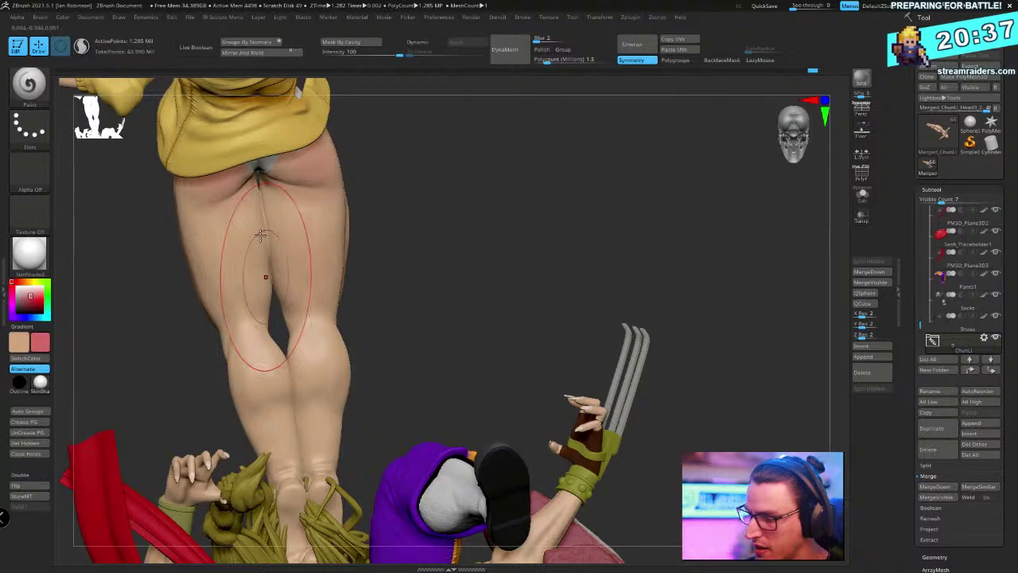
mouse_move(212, 211)
right_mouse_down()
mouse_move(539, 216)
mouse_move(478, 214)
mouse_move(334, 302)
mouse_move(539, 214)
mouse_move(578, 221)
mouse_move(332, 179)
mouse_move(307, 239)
right_mouse_up()
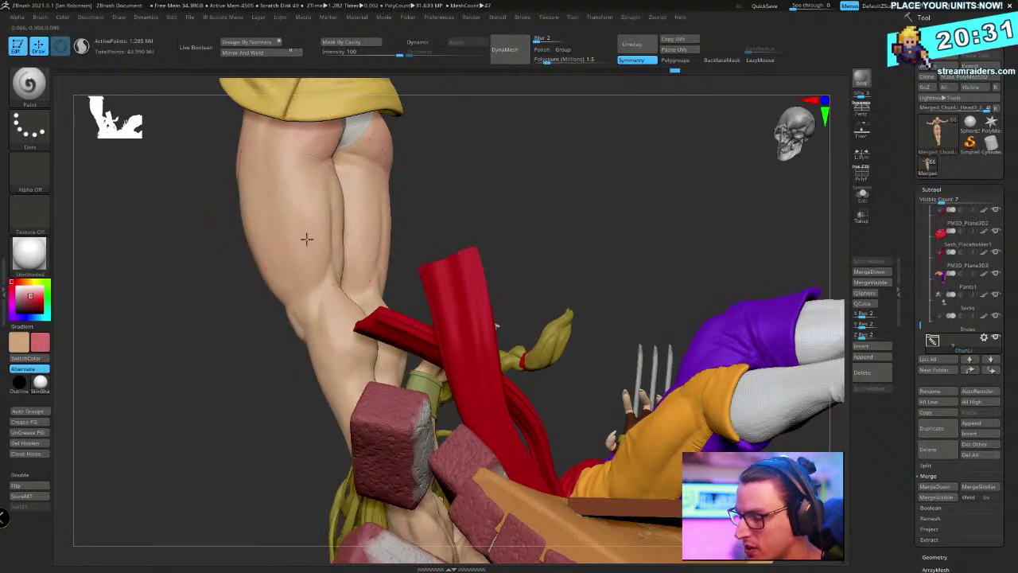
right_click_drag(318, 186, 504, 198)
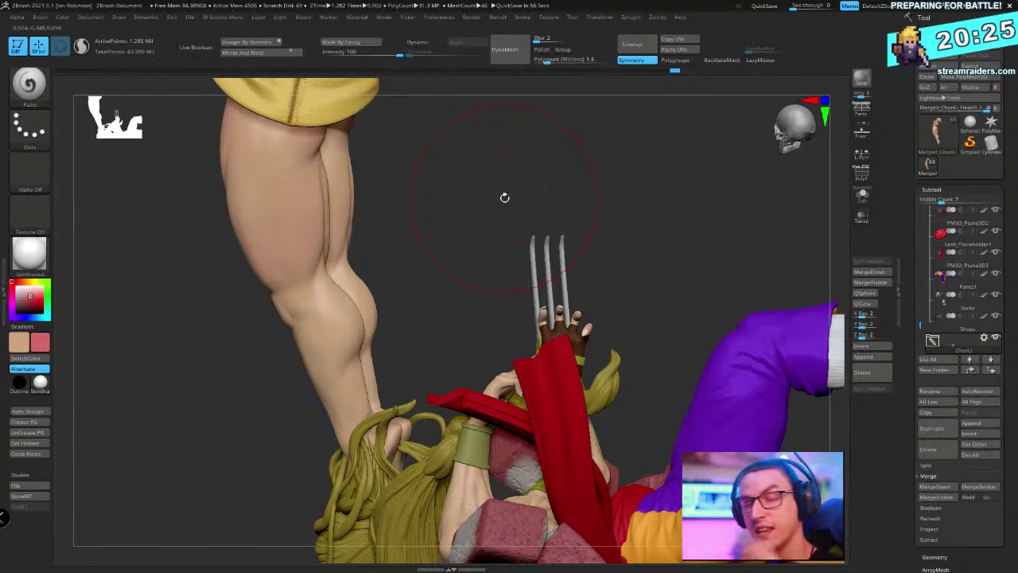
right_click_drag(557, 159, 558, 221)
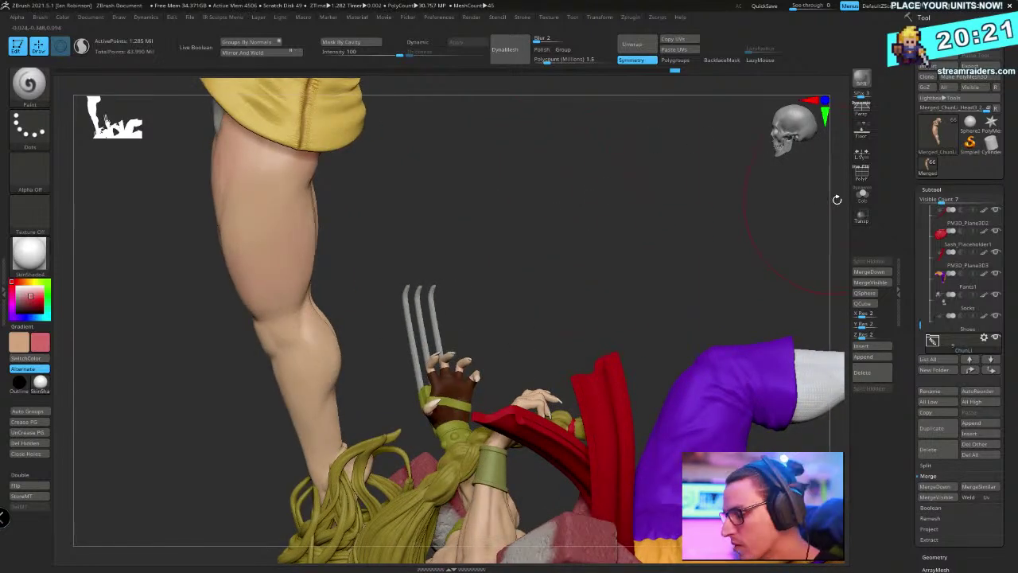
Paint pink over the shins and calves, then isolate the body to check the backs of the legs
right_click_drag(623, 225, 342, 397)
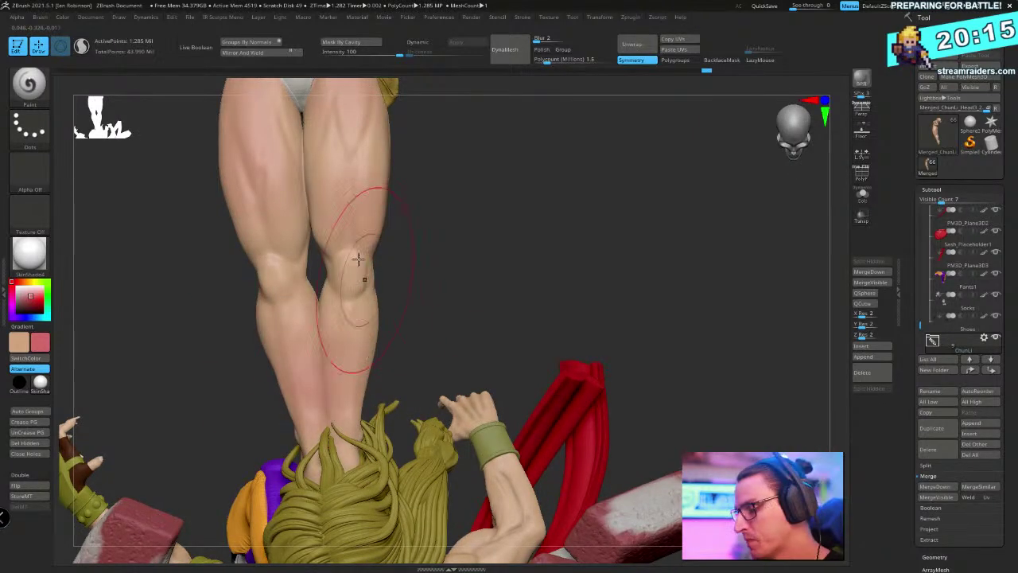
right_click_drag(361, 397, 438, 336)
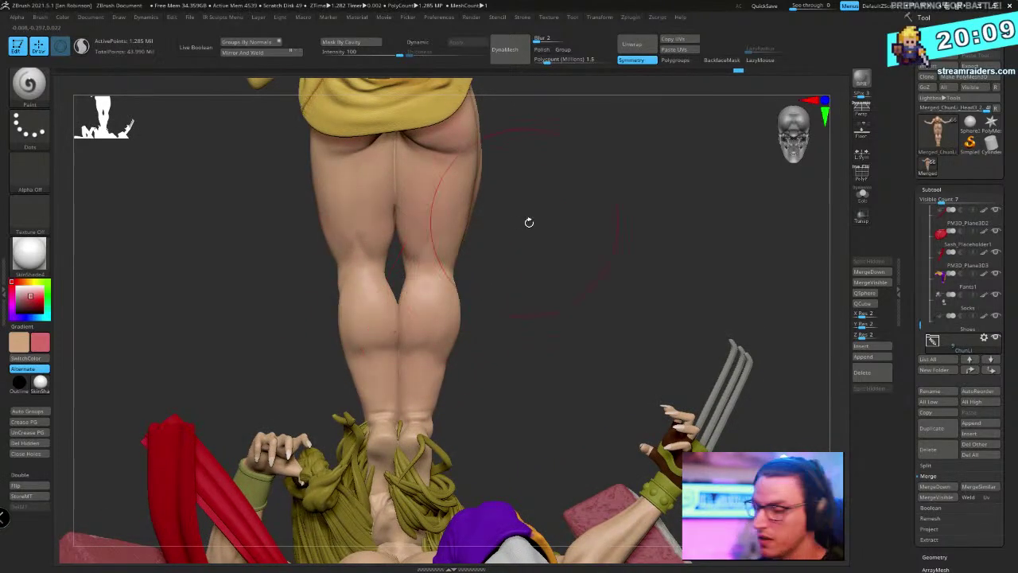
right_click_drag(530, 223, 592, 260)
left_click(861, 196)
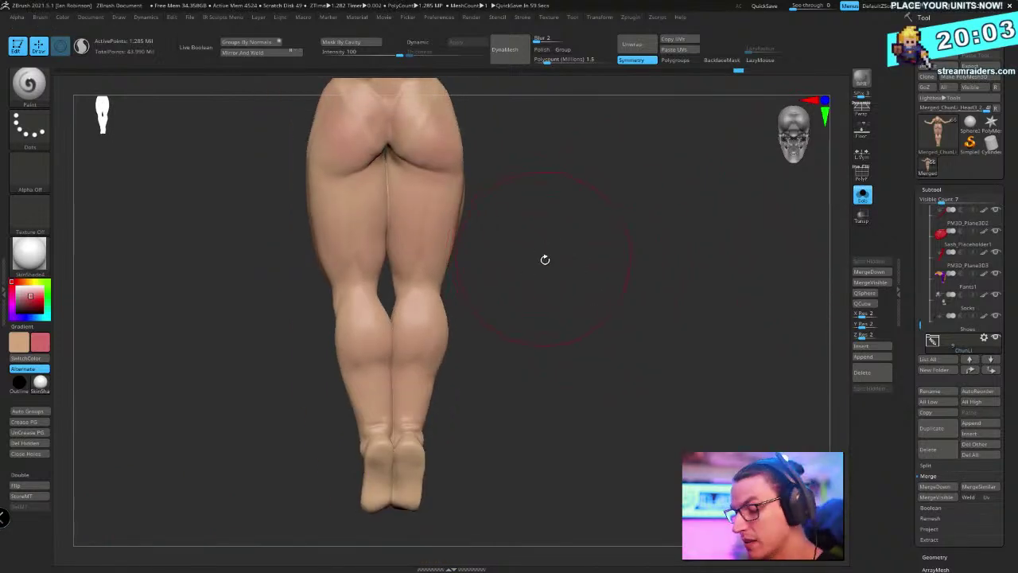
Soften the pink on the buttocks and the backs of the thighs with the tan base skin colour
right_click_drag(544, 259, 521, 257)
key("v")
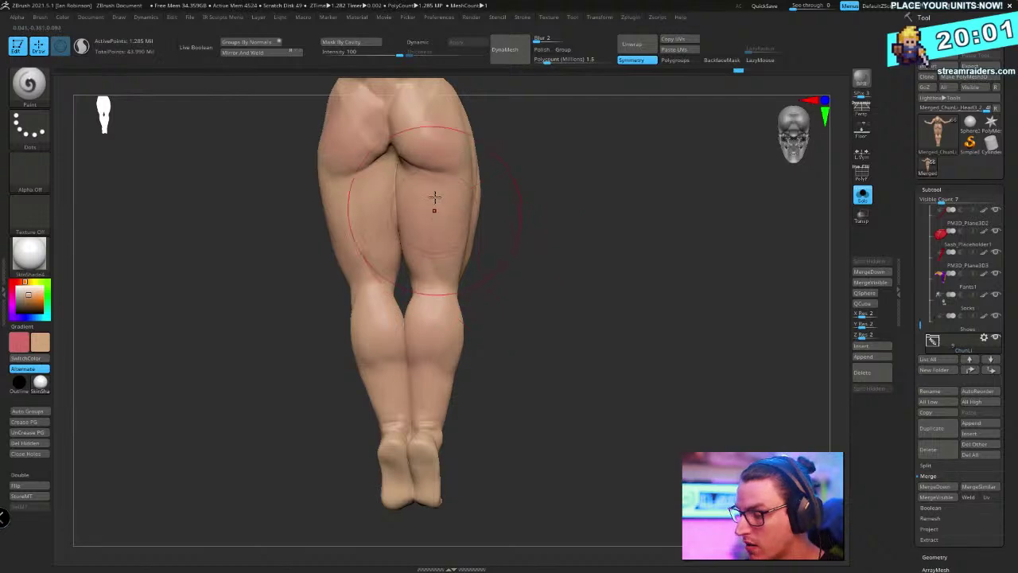
mouse_move(435, 145)
left_mouse_down()
mouse_move(446, 166)
mouse_move(516, 180)
left_mouse_up()
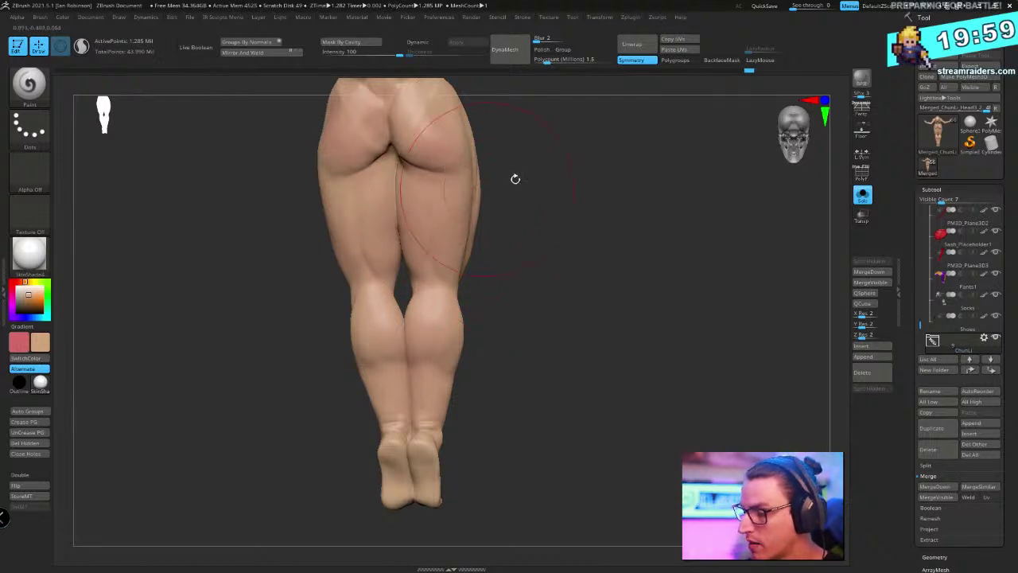
right_click_drag(516, 180, 517, 243, "alt")
left_click_drag(345, 227, 333, 175)
right_click_drag(517, 239, 541, 266)
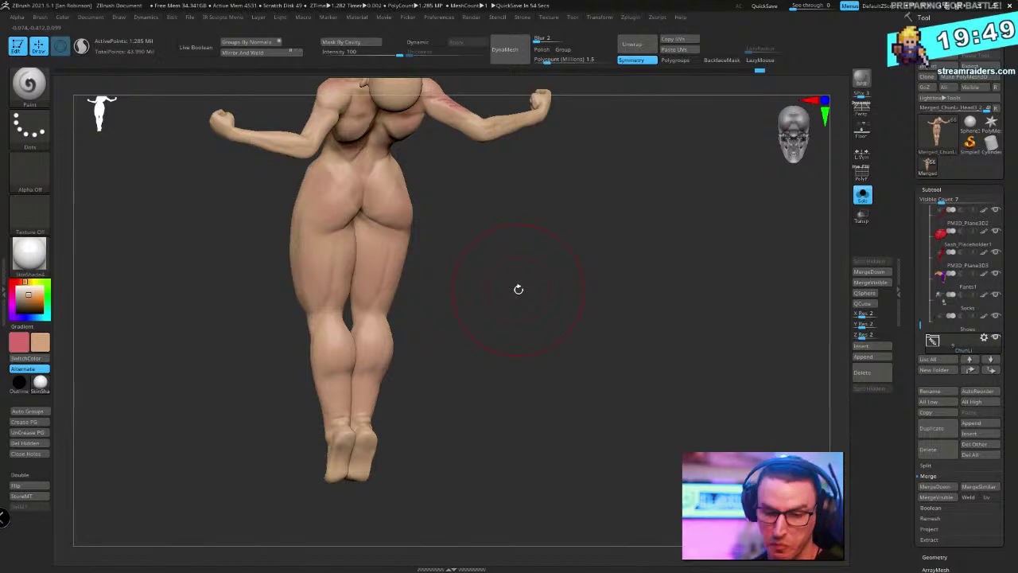
left_click_drag(570, 204, 570, 283)
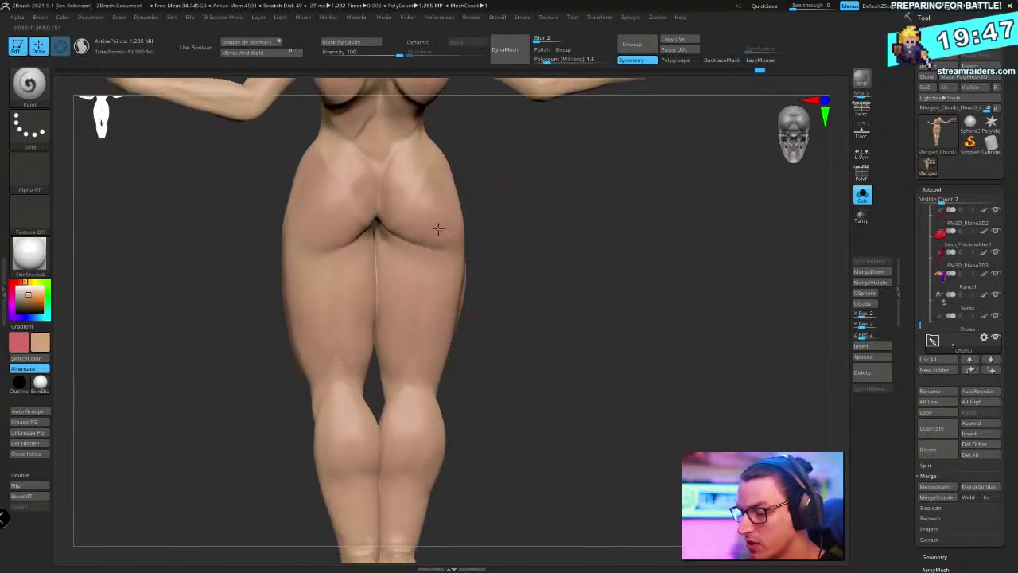
left_click_drag(596, 231, 607, 163)
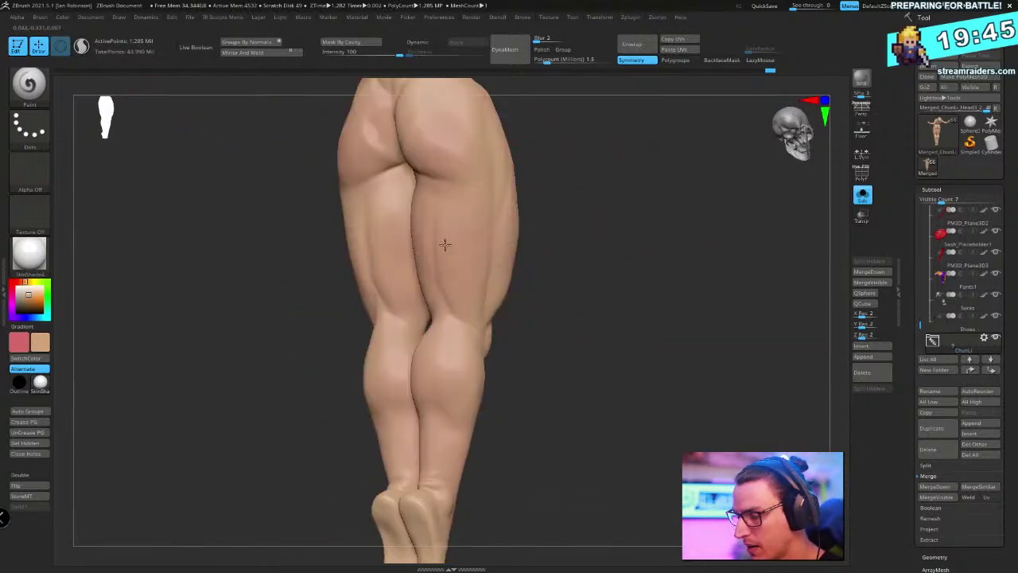
Blend the tan skin tone around the thighs, over the knees and down the fronts of the shins
mouse_move(445, 245)
right_mouse_down()
mouse_move(573, 236)
mouse_move(493, 243)
right_mouse_up()
right_click_drag(556, 210, 509, 207)
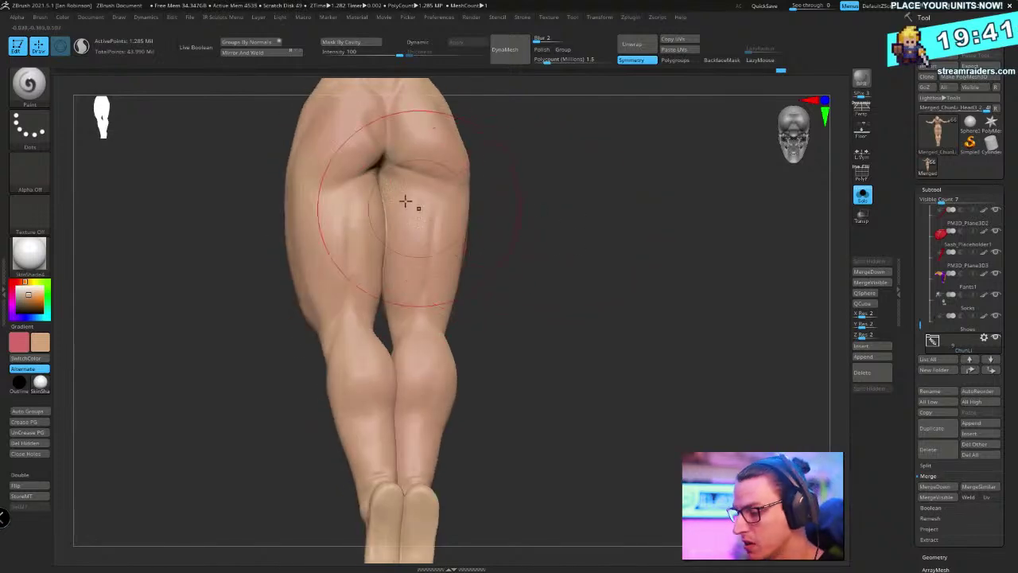
right_click_drag(441, 230, 478, 235)
right_click_drag(557, 190, 401, 299)
mouse_move(493, 206)
right_mouse_down()
mouse_move(554, 200)
mouse_move(500, 236)
mouse_move(484, 200)
right_mouse_up()
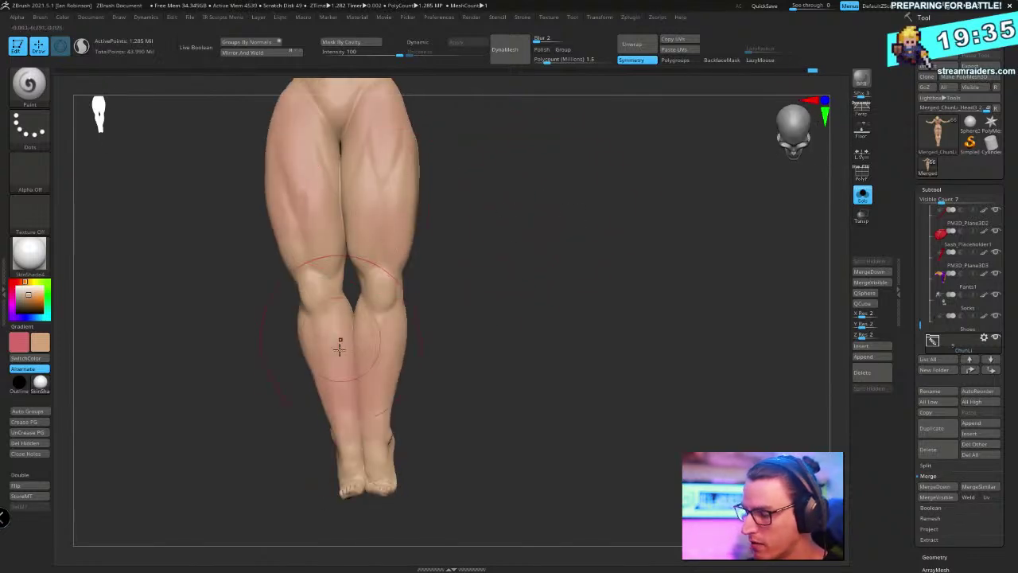
key("v")
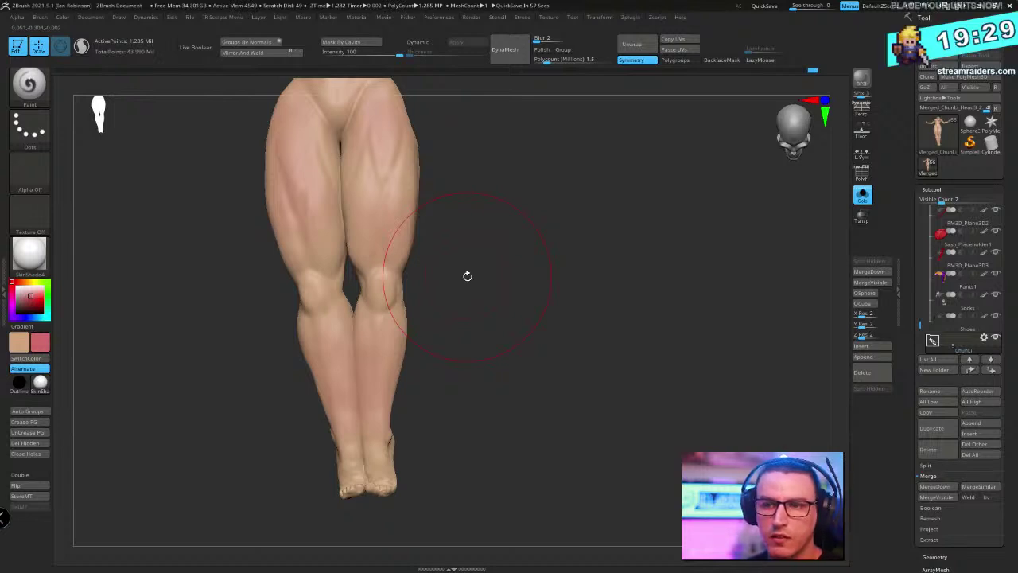
Show the whole statue to check the leg tones from several angles, and isolate the body again
left_click(862, 195)
right_click_drag(689, 291, 660, 291)
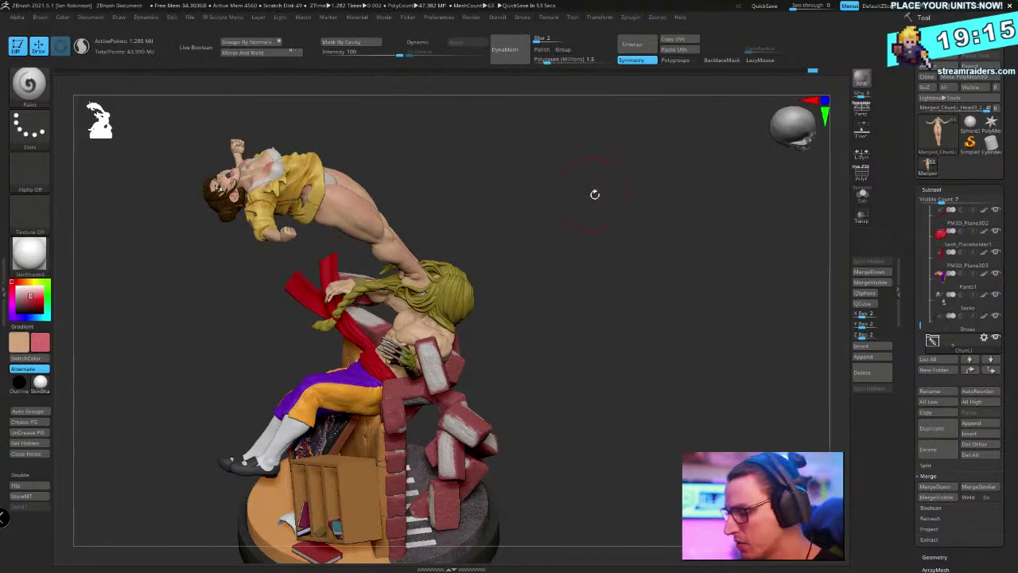
right_click_drag(594, 194, 377, 309)
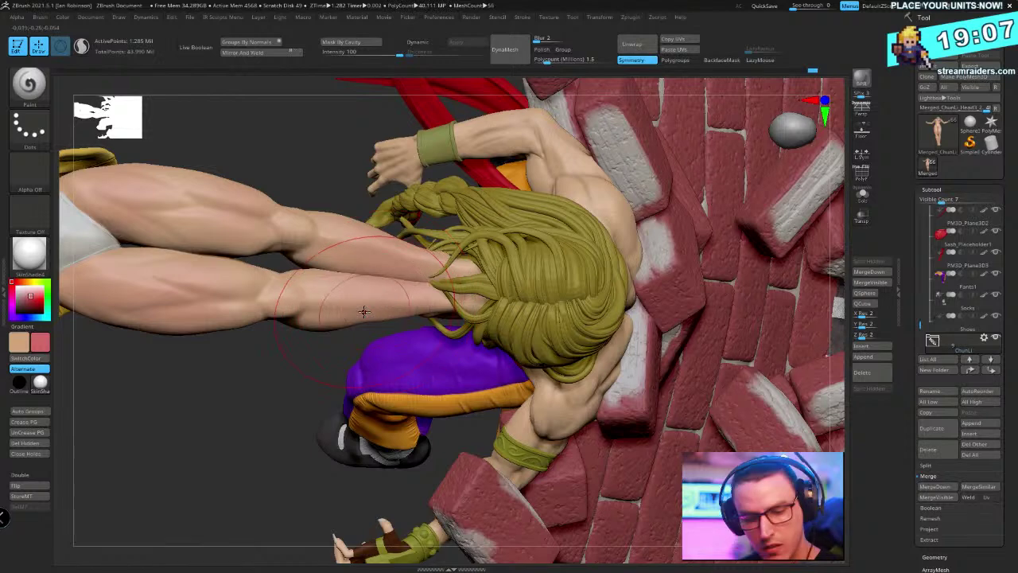
key("v")
left_click(863, 195)
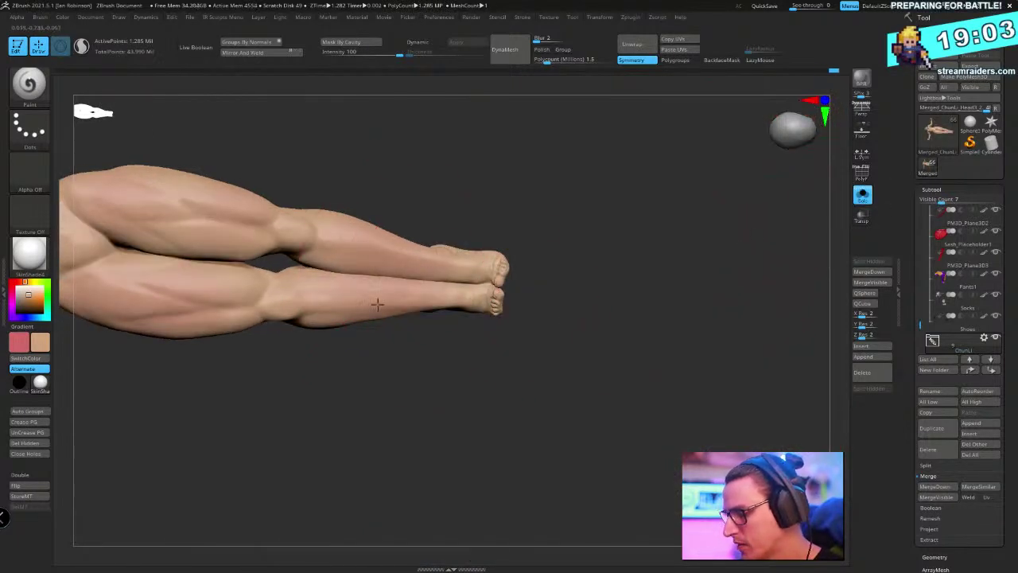
Resize the brush and paint the pink tone over the tops of both feet and the toes
mouse_move(679, 207)
right_mouse_down()
mouse_move(676, 234)
mouse_move(641, 266)
mouse_move(625, 266)
mouse_move(702, 279)
right_mouse_up()
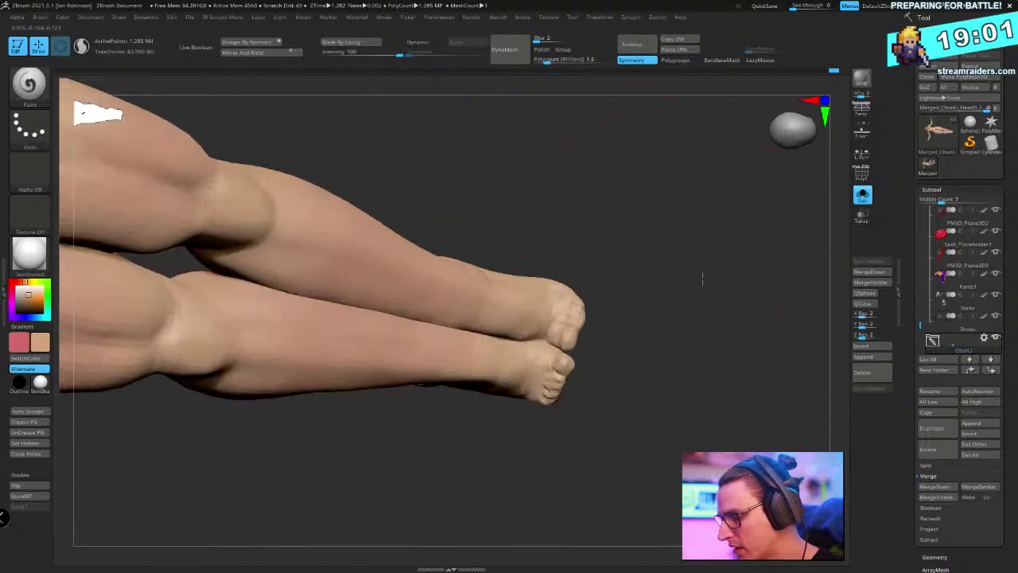
key("space")
key("space")
left_click_drag(685, 260, 669, 260)
mouse_move(655, 253)
right_mouse_down("alt")
mouse_move(613, 241)
mouse_move(514, 363)
mouse_move(537, 297)
right_mouse_up("alt")
key("v")
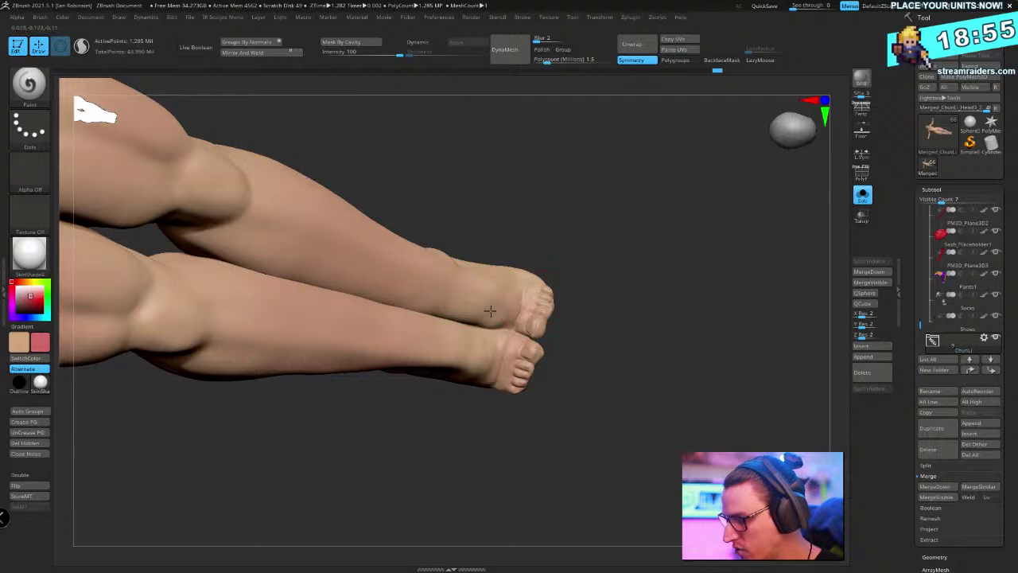
mouse_move(490, 311)
left_mouse_down()
mouse_move(511, 281)
mouse_move(541, 304)
left_mouse_up()
mouse_move(517, 305)
left_mouse_down()
mouse_move(472, 311)
mouse_move(509, 296)
left_mouse_up()
left_click_drag(477, 356, 488, 333)
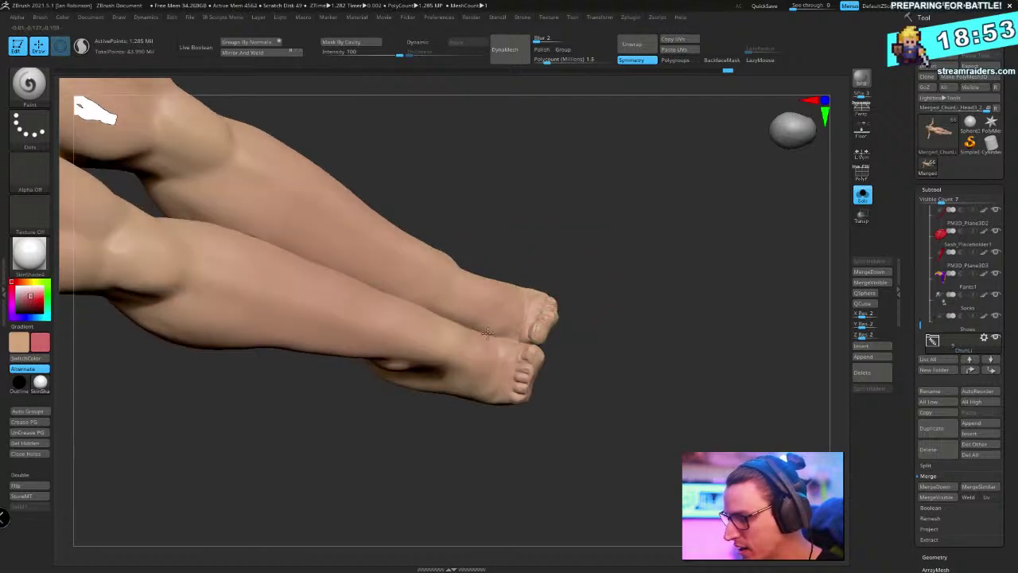
Carry the pink tone around the ankles, heels and sides of the feet, and switch back to the tan colour
right_click_drag(487, 334, 630, 246)
right_click_drag(429, 278, 539, 295)
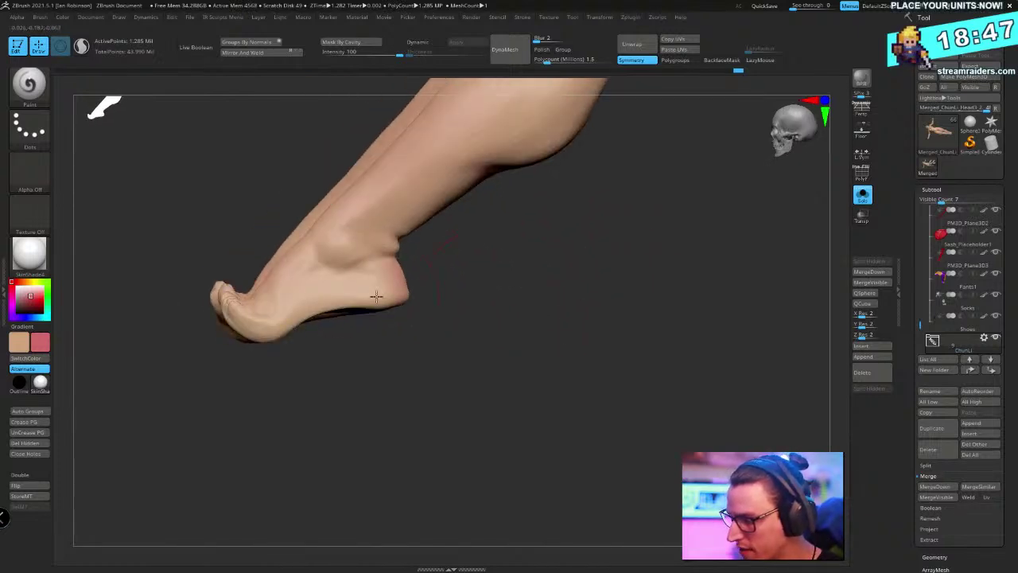
right_click_drag(376, 296, 401, 275)
right_click_drag(460, 265, 343, 361)
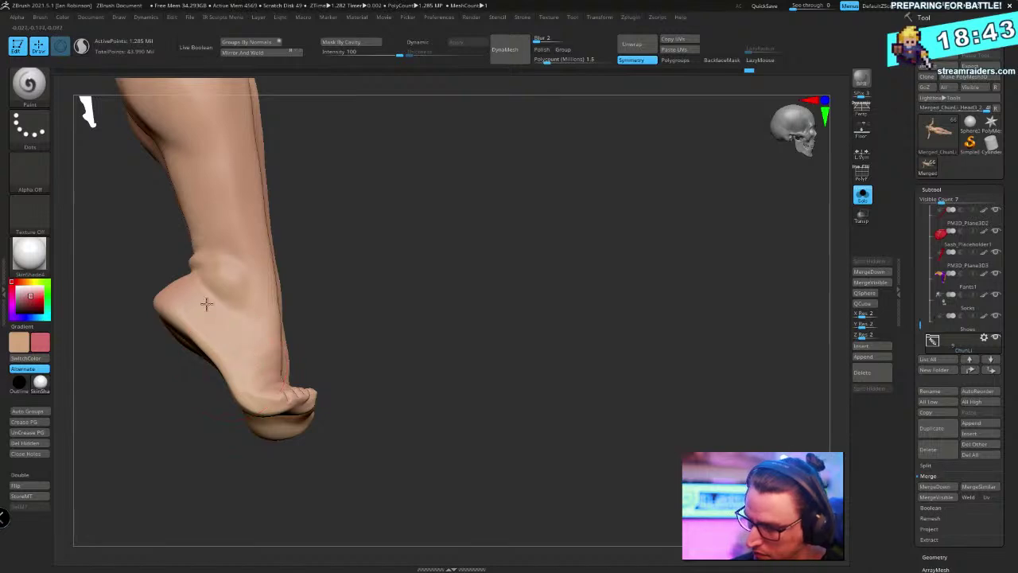
left_click_drag(228, 331, 249, 334)
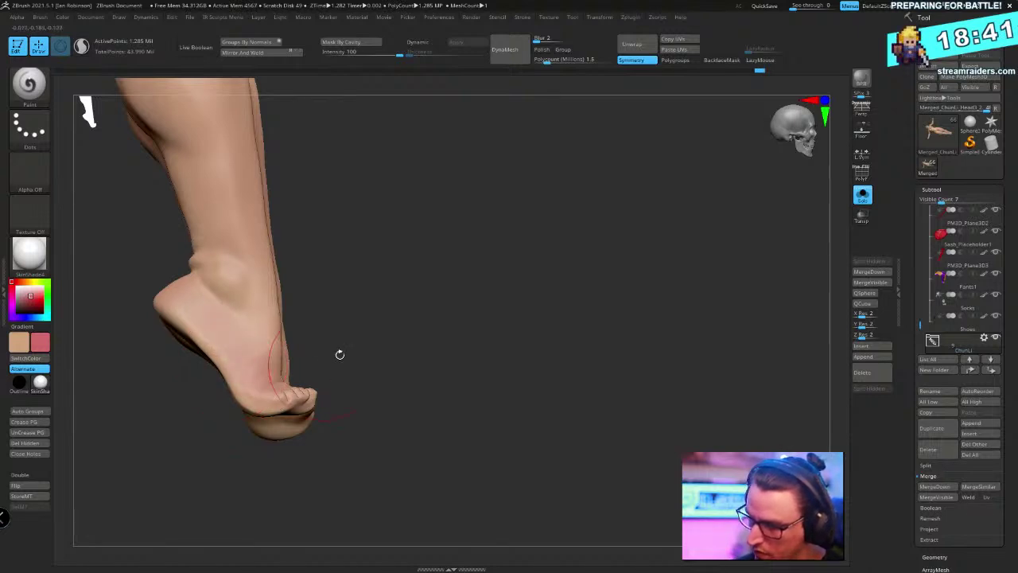
right_click_drag(339, 355, 389, 342)
left_click_drag(230, 316, 250, 387)
mouse_move(422, 358)
right_mouse_down()
mouse_move(546, 341)
mouse_move(473, 308)
right_mouse_up()
key("v")
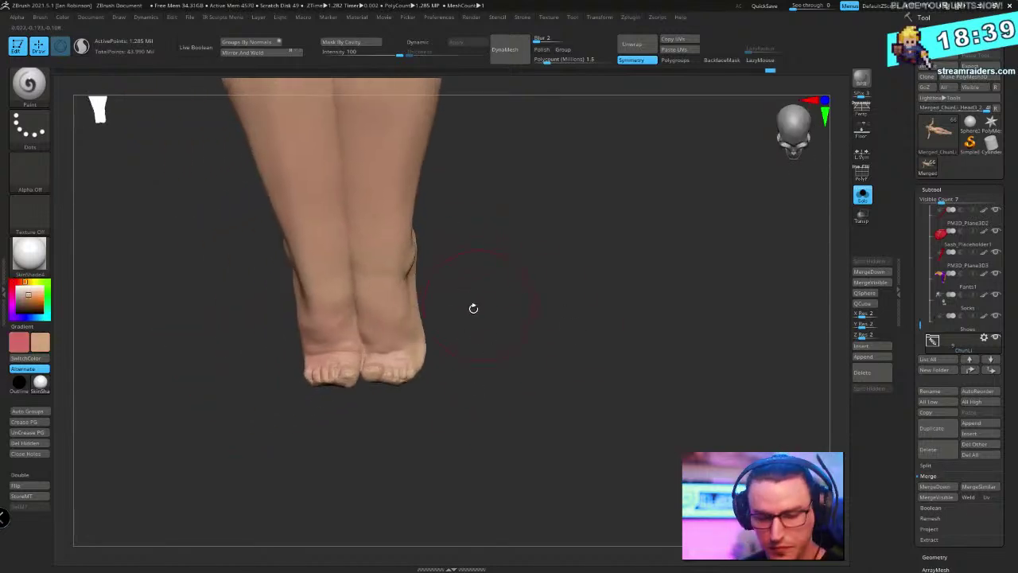
right_click_drag(593, 300, 557, 258)
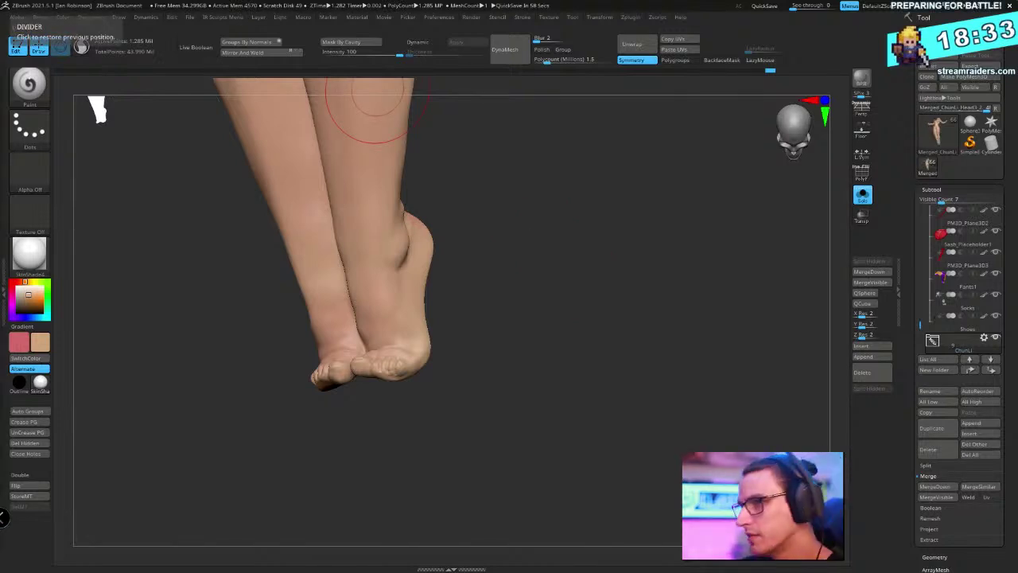
Switch to Firefox and search Google Images for "body builder strong pose" in a new tab
left_click_drag(0, 73, 430, 41)
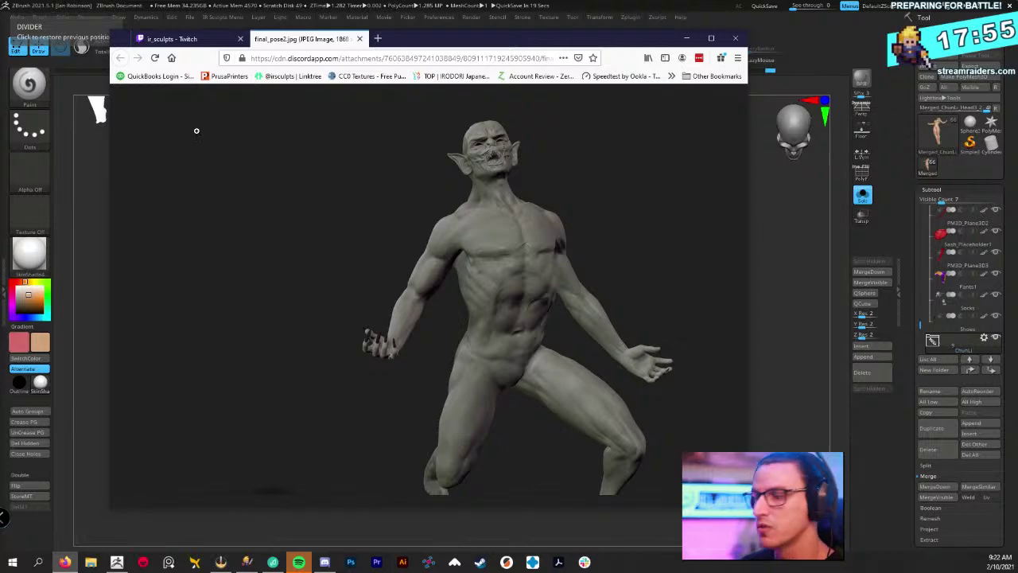
left_click(378, 38)
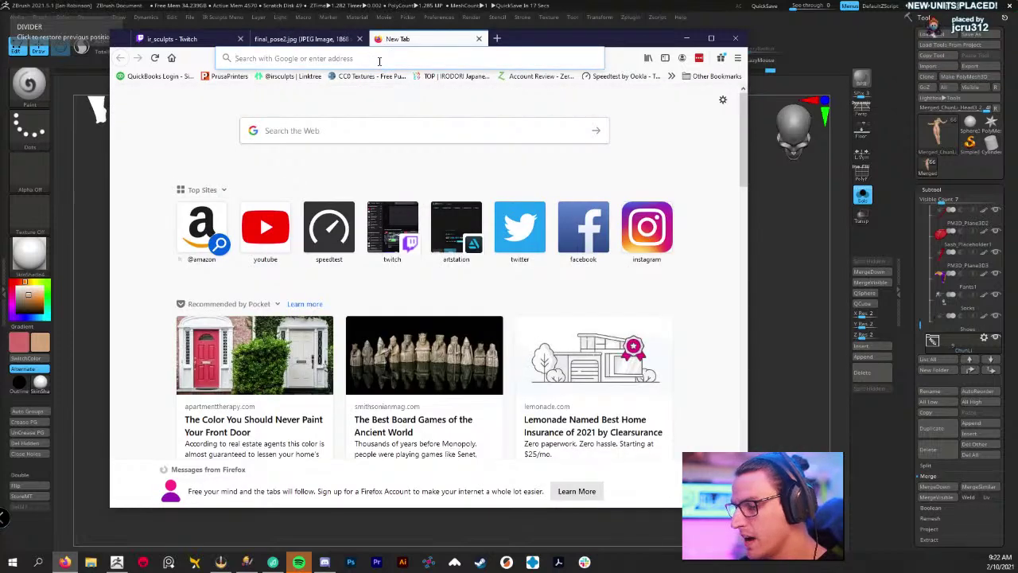
left_click(310, 38)
left_click(413, 40)
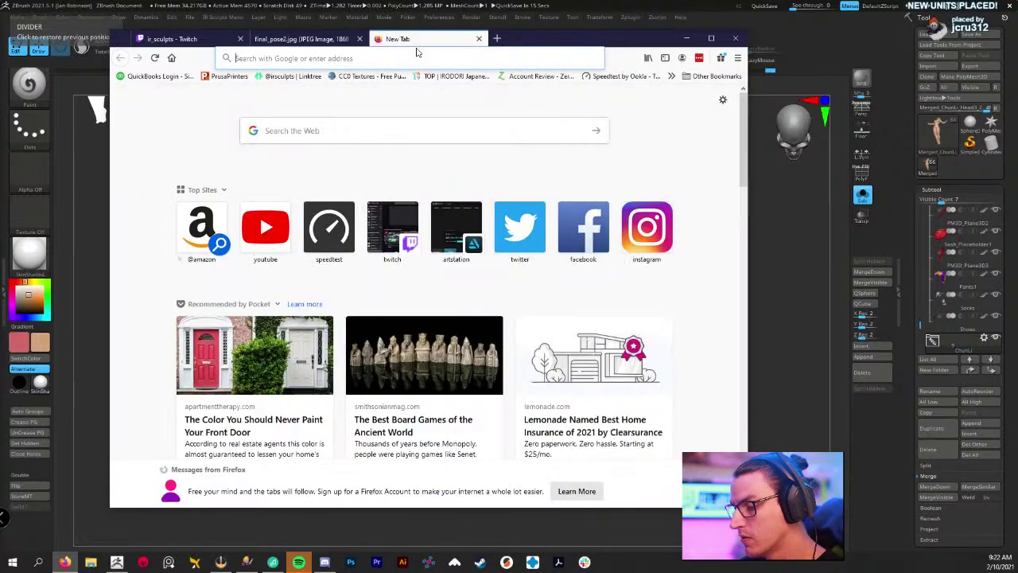
type("bod")
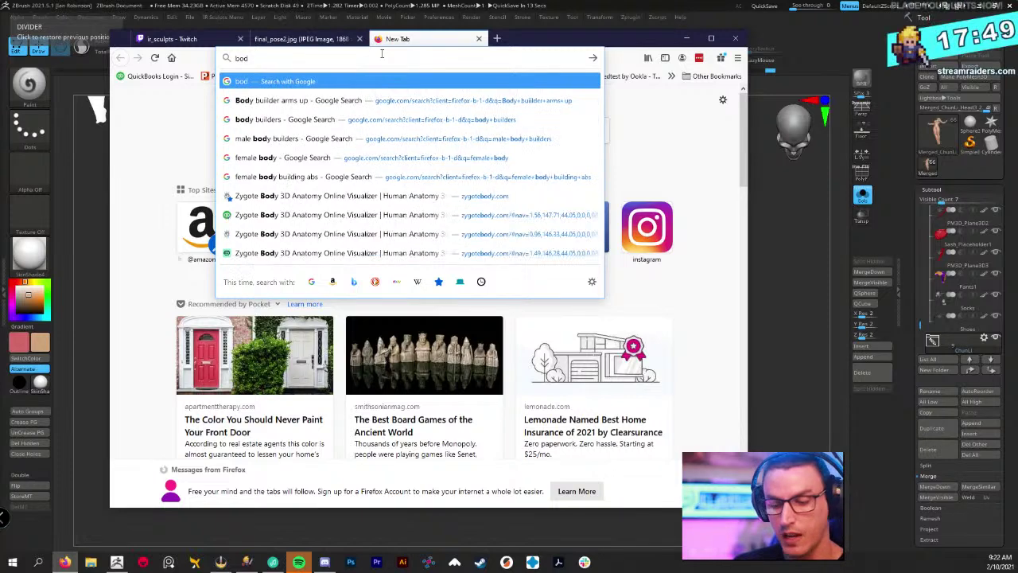
type("y builder")
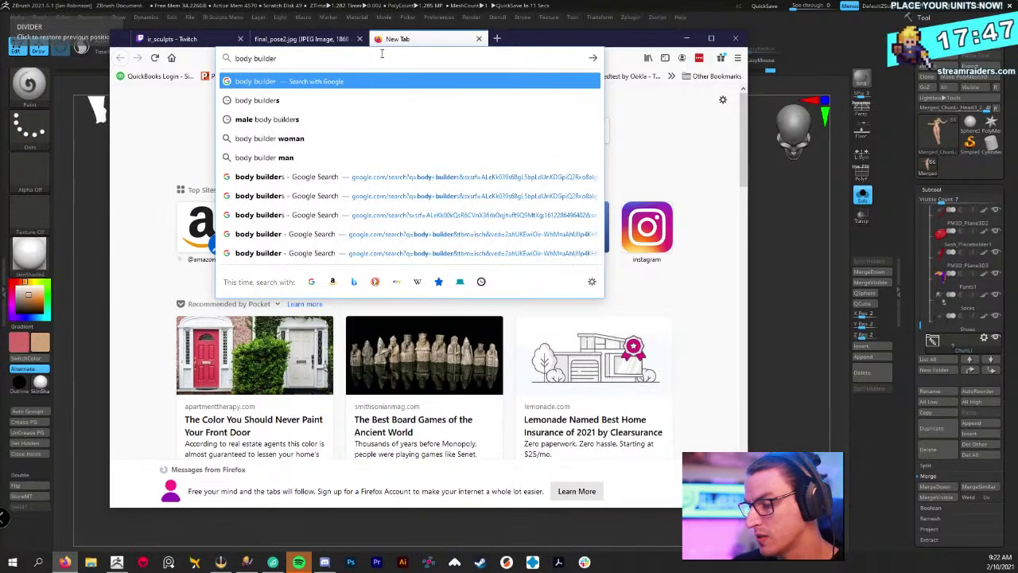
type(" strong pose")
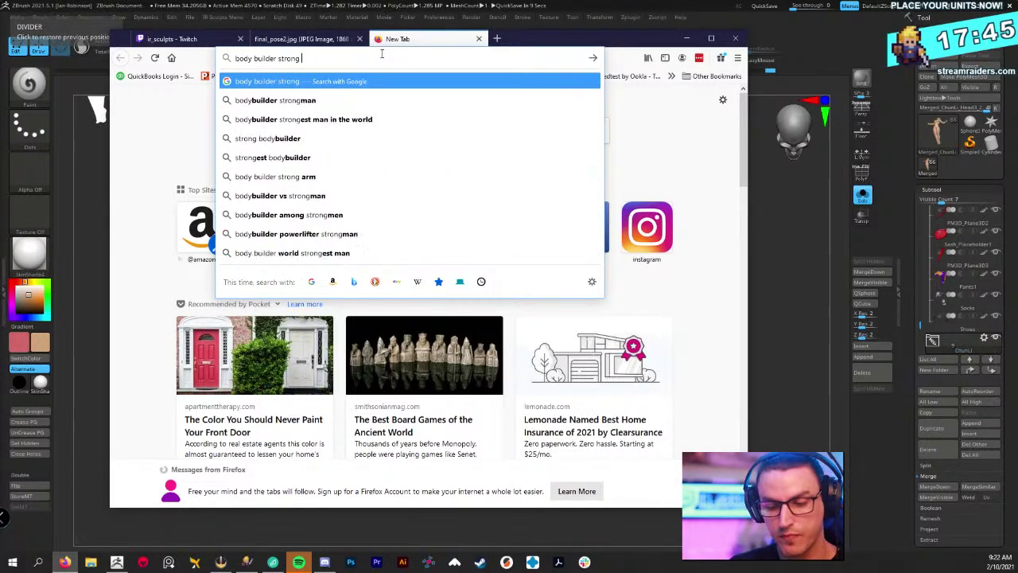
key("Return")
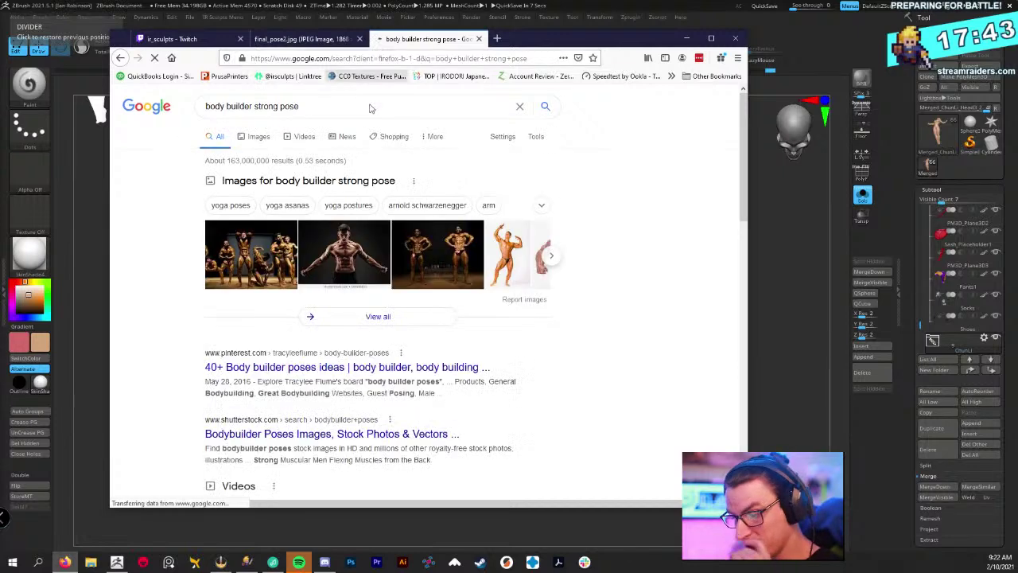
left_click(272, 142)
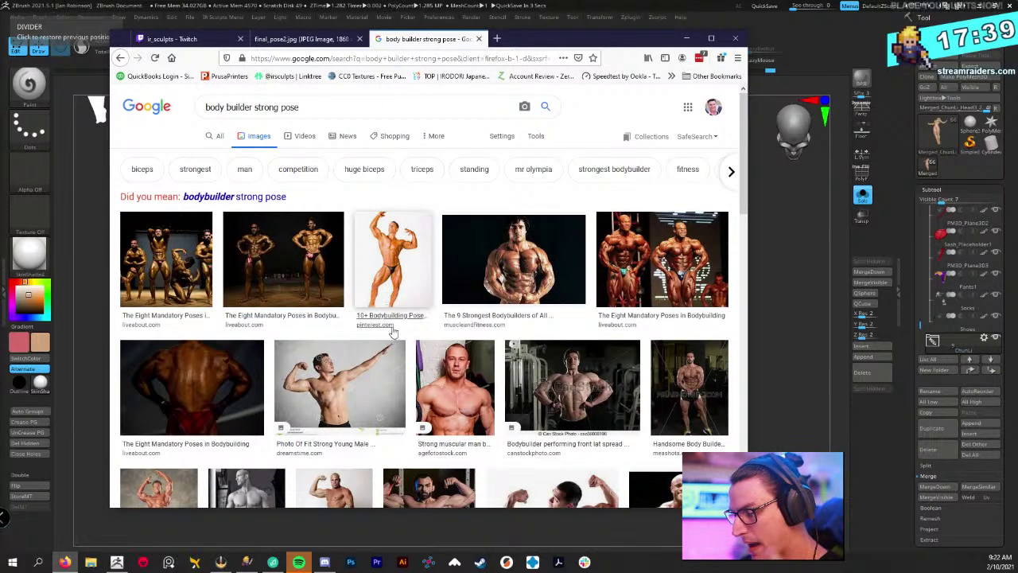
Examine the image results and related images for flexed-arm bodybuilder poses, opening two previews, and shift the browser window aside
scroll(557, 315, "down", 4)
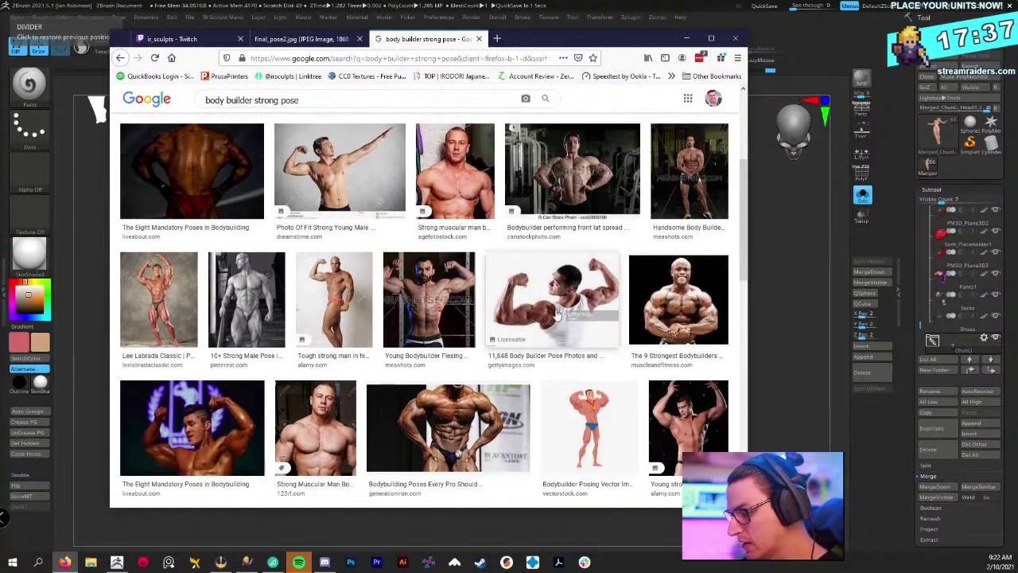
left_click(568, 286)
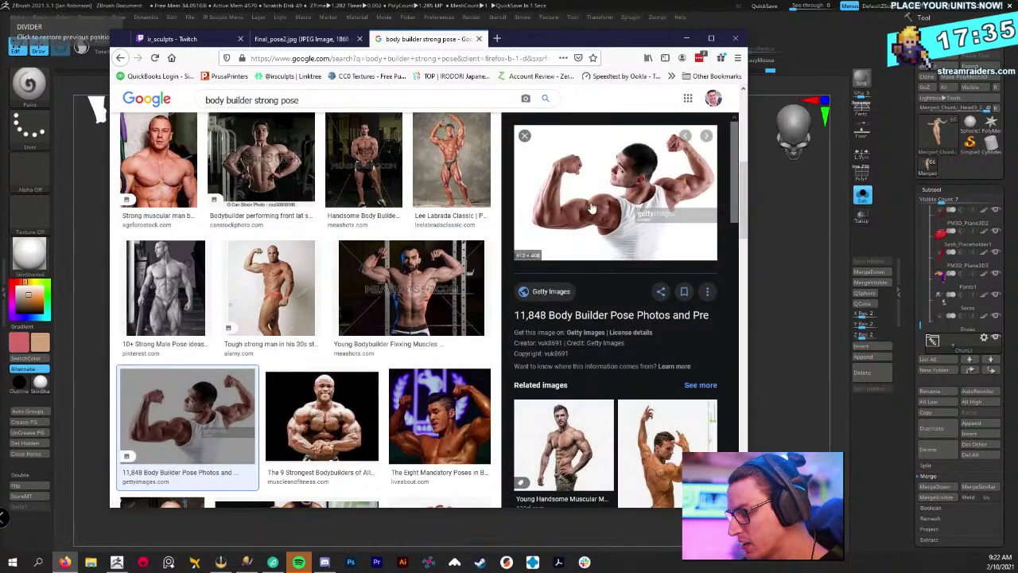
scroll(611, 358, "down", 2)
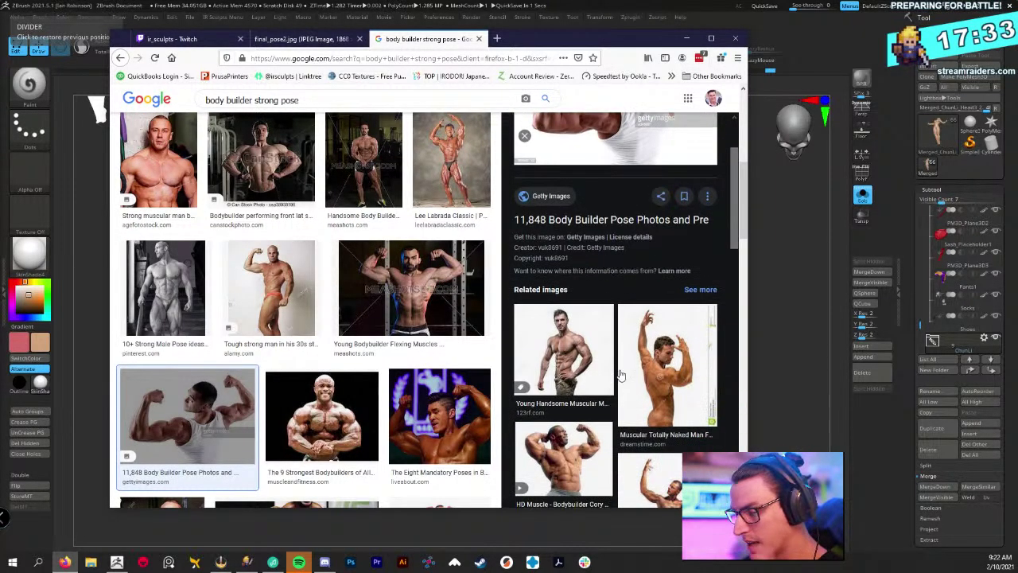
scroll(651, 358, "down", 2)
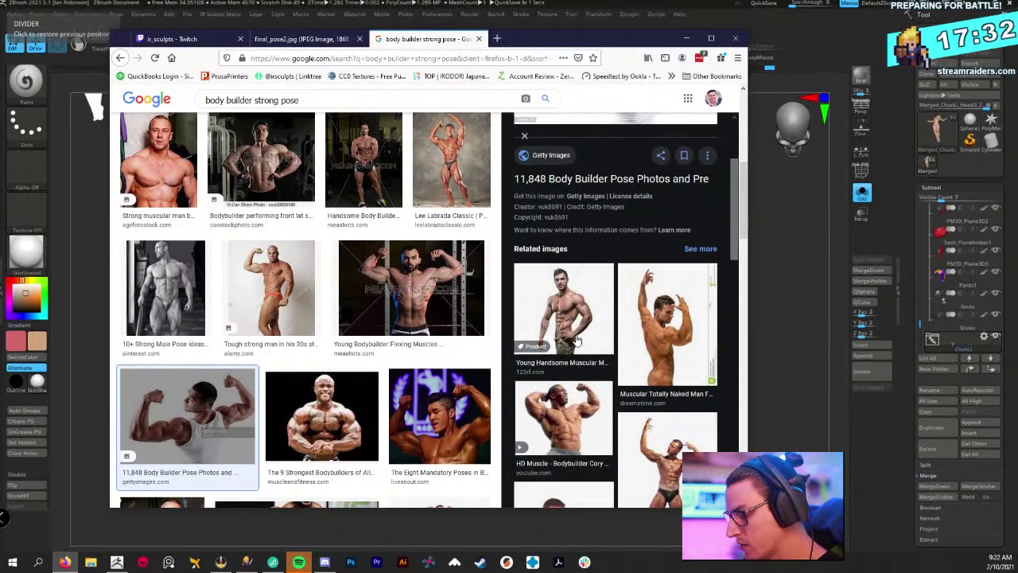
left_click(578, 397)
scroll(682, 388, "down", 3)
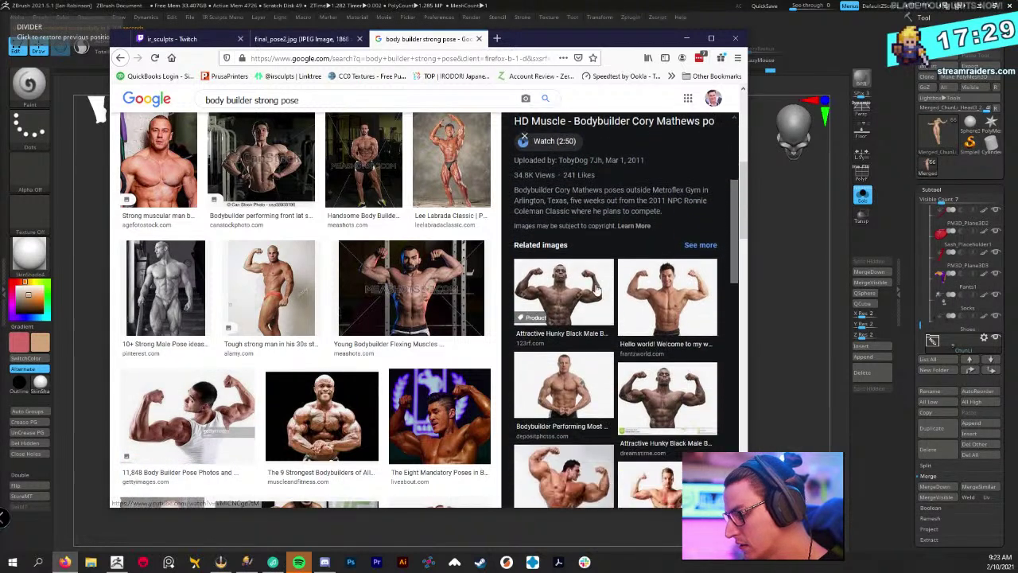
scroll(682, 388, "down", 3)
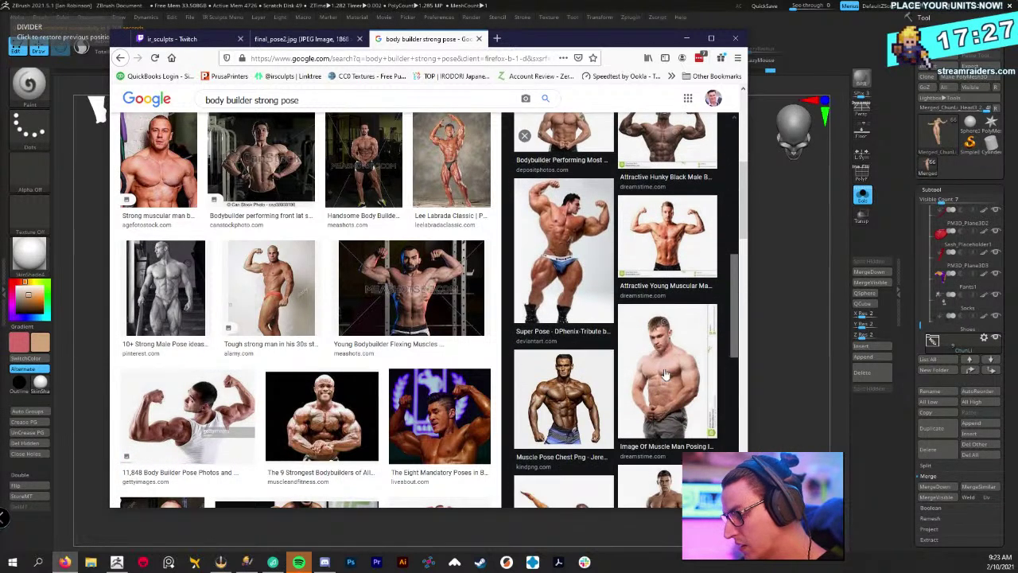
scroll(574, 379, "down", 2)
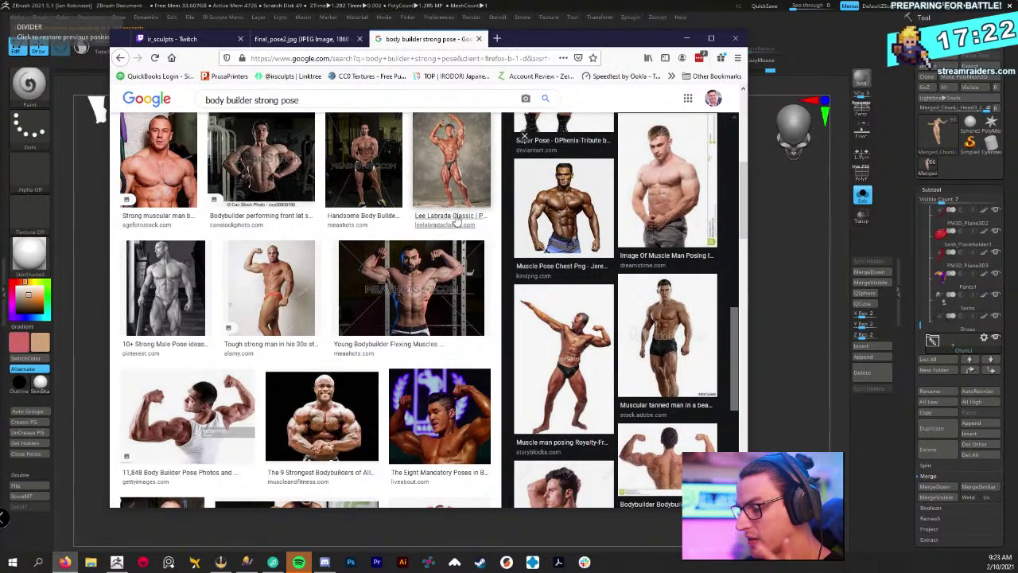
left_click_drag(561, 38, 452, 106)
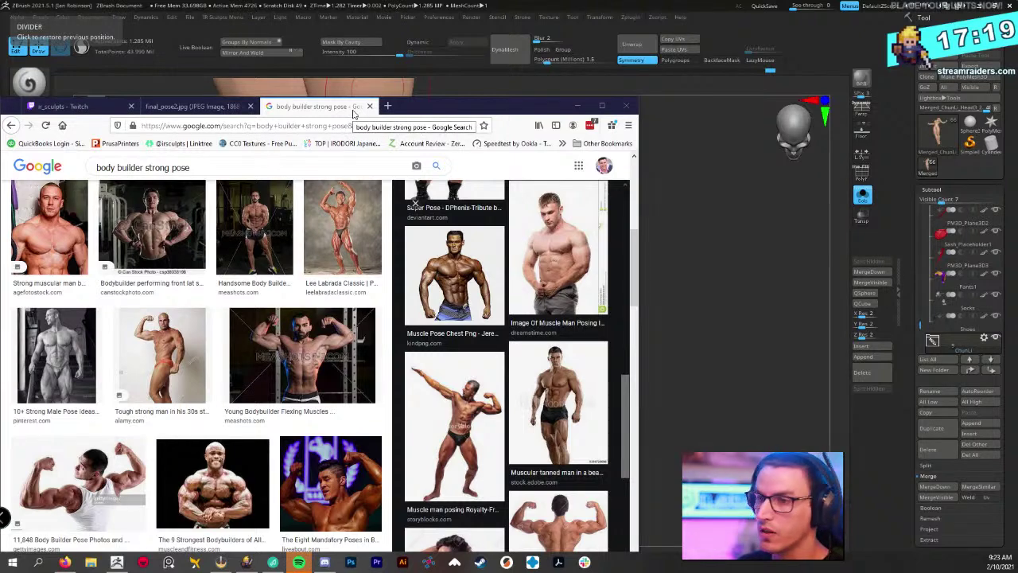
Check the artwork channel in Discord, return to Firefox, show final_pose2.jpg and move the browser window to the middle of the desktop
key("alt+Tab")
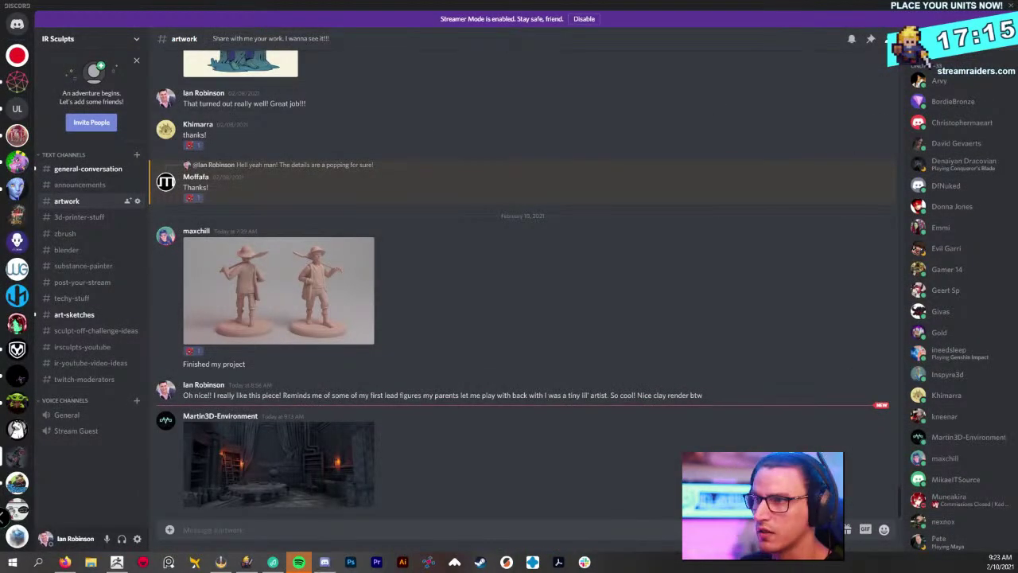
key("alt+Tab")
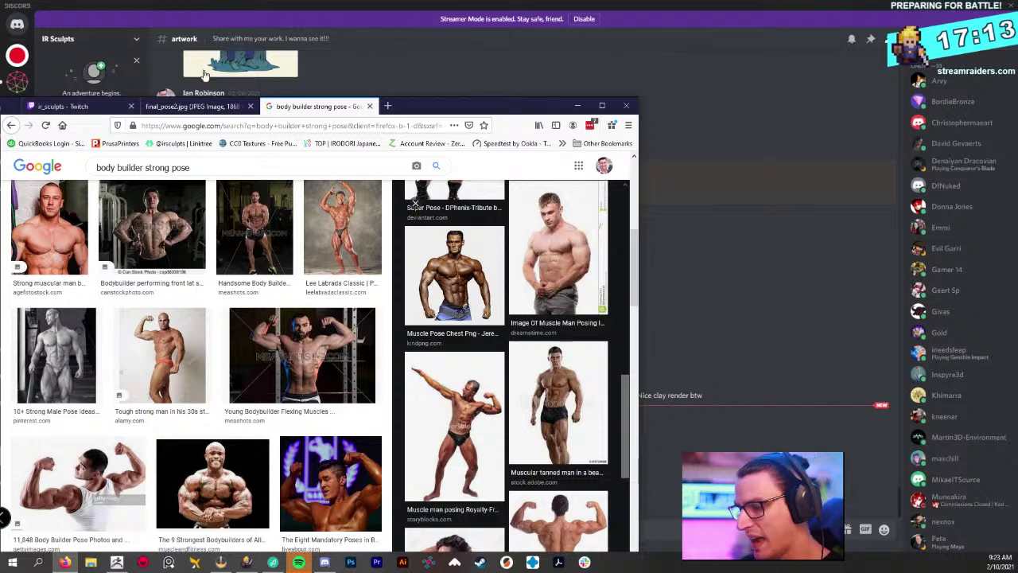
left_click(193, 107)
left_click_drag(450, 102, 565, 24)
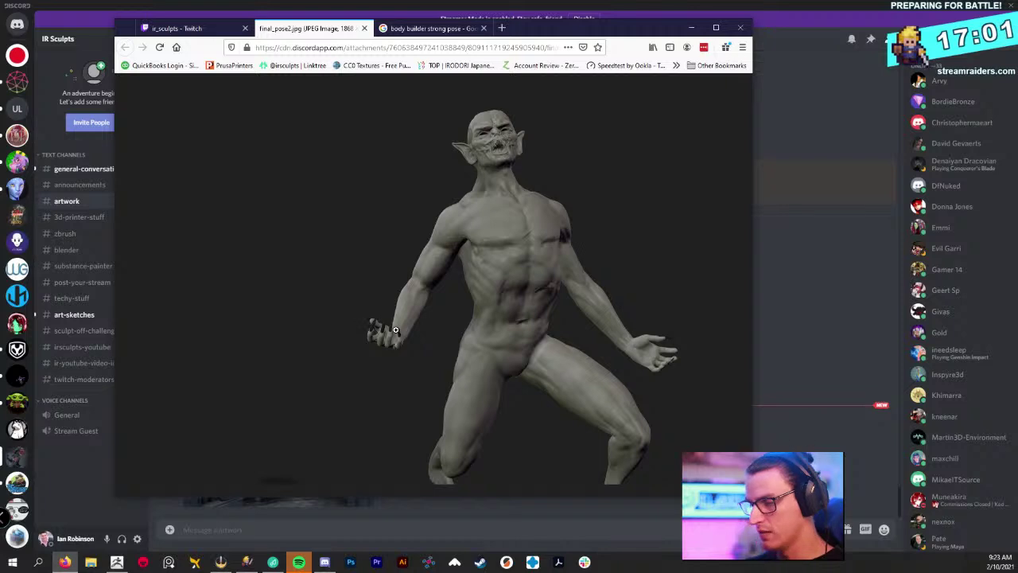
Look through the "body builder strong pose" images and preview the LiveAbout mandatory poses photo and the Dreamstime photo with one arm outstretched
left_click(433, 29)
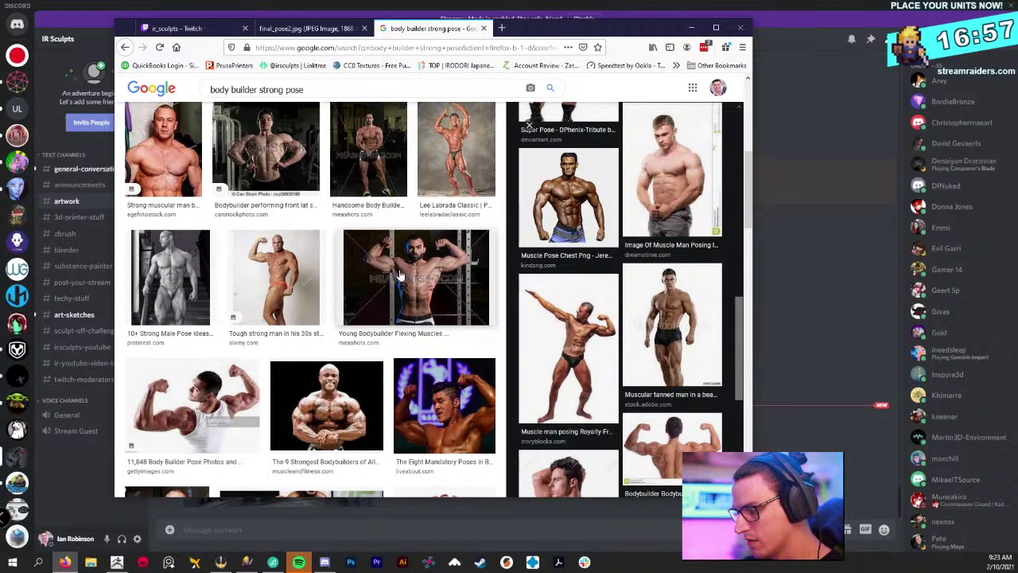
scroll(326, 311, "down", 3)
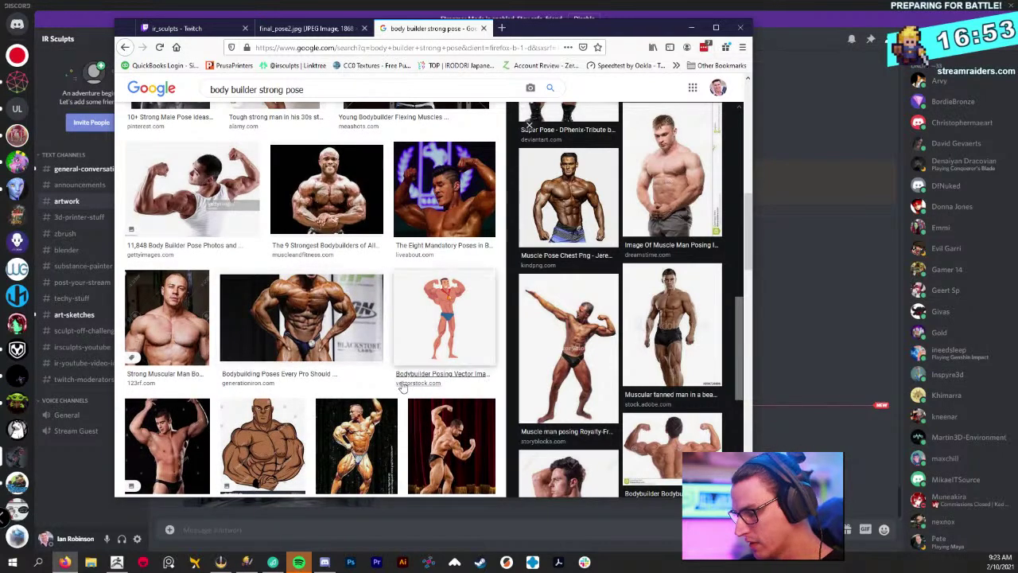
scroll(452, 383, "down", 2)
scroll(452, 383, "down", 3)
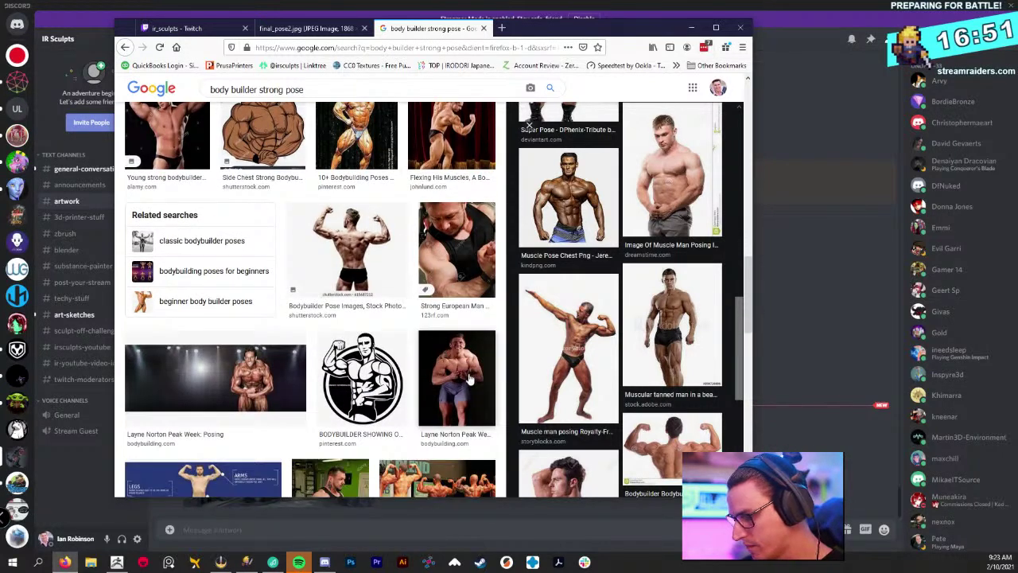
scroll(460, 380, "down", 3)
scroll(590, 338, "down", 3)
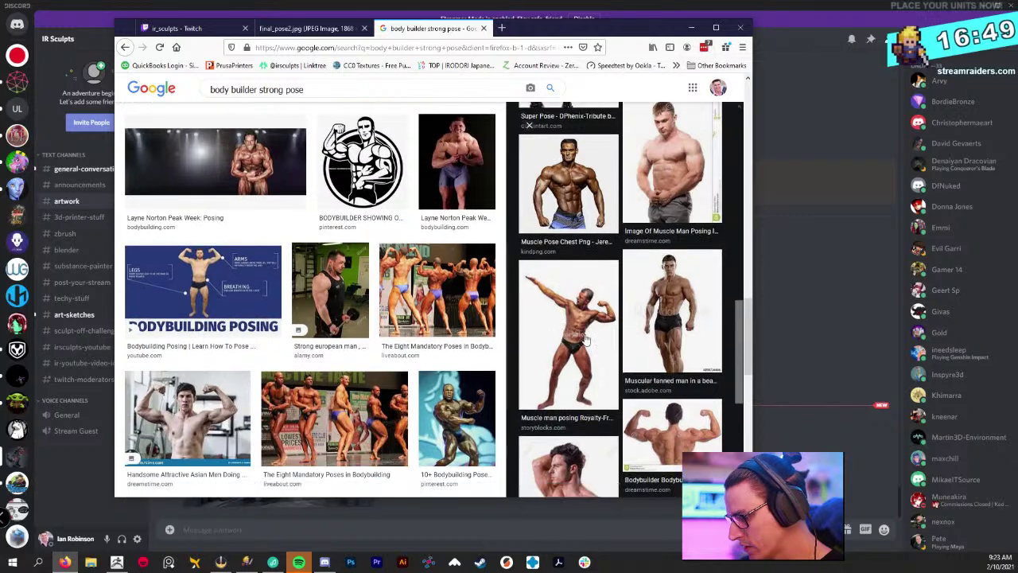
scroll(590, 338, "down", 2)
scroll(400, 338, "down", 5)
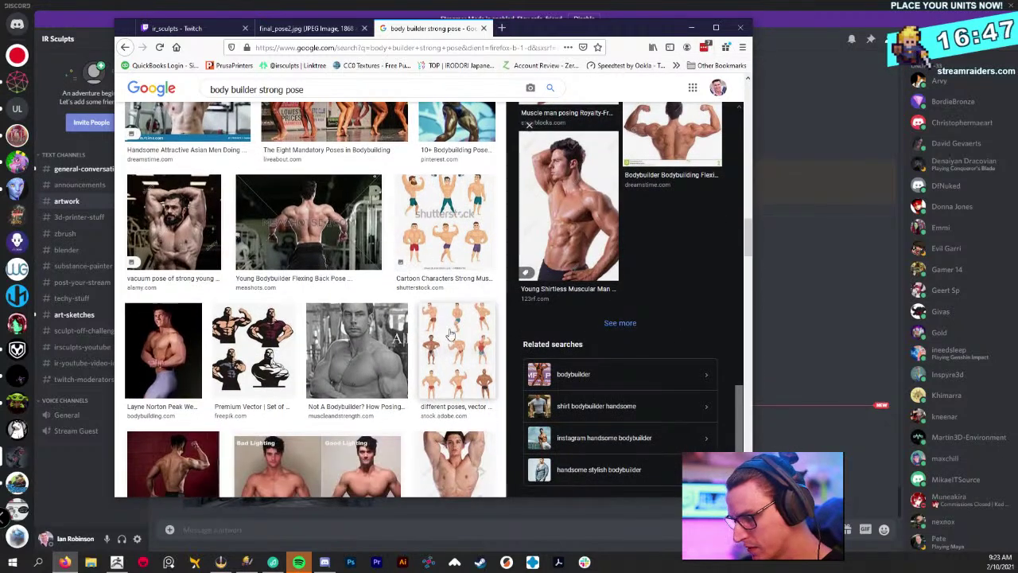
scroll(399, 338, "down", 3)
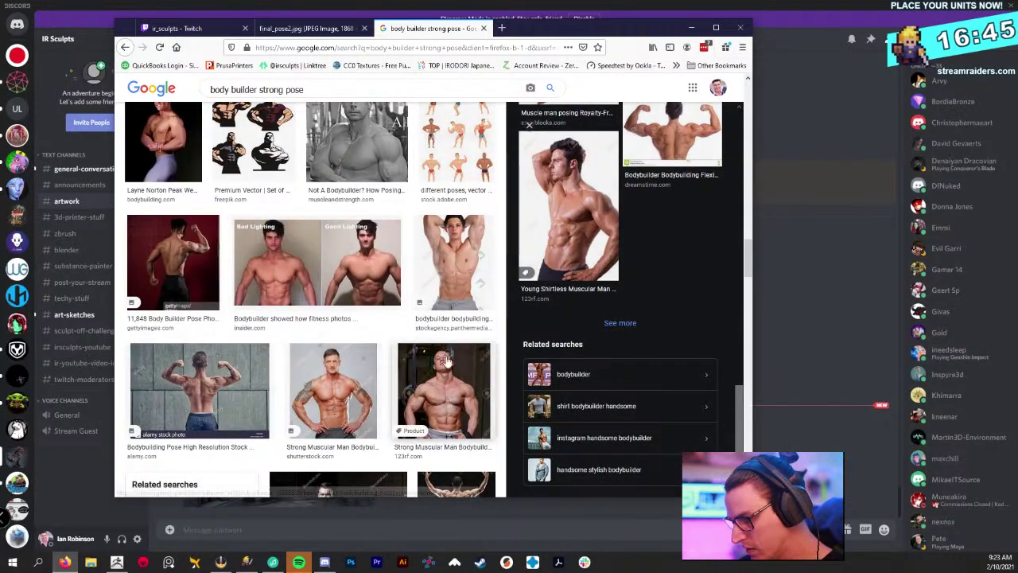
scroll(455, 340, "up", 5)
scroll(455, 340, "up", 8)
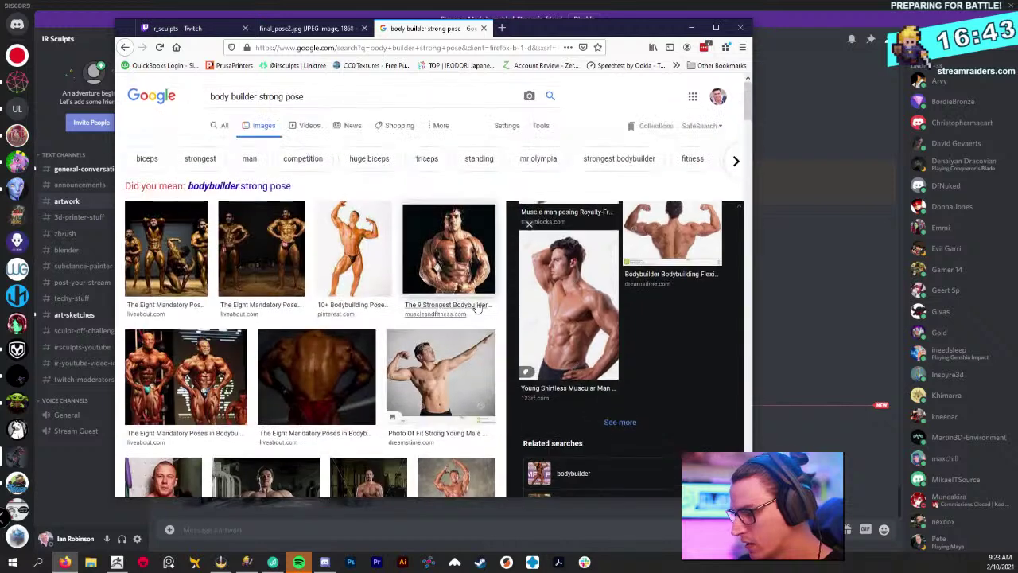
left_click(179, 253)
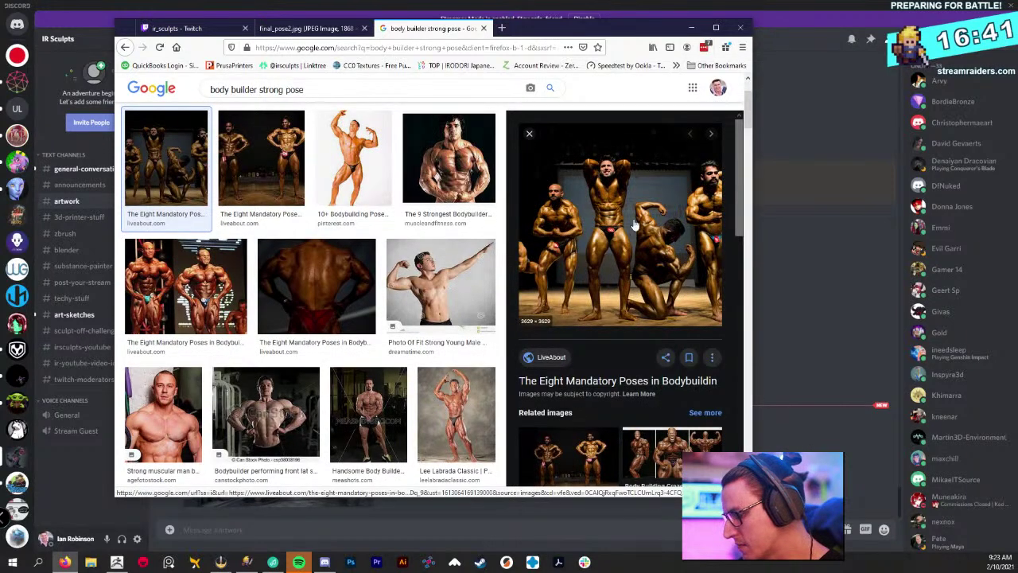
left_click(450, 276)
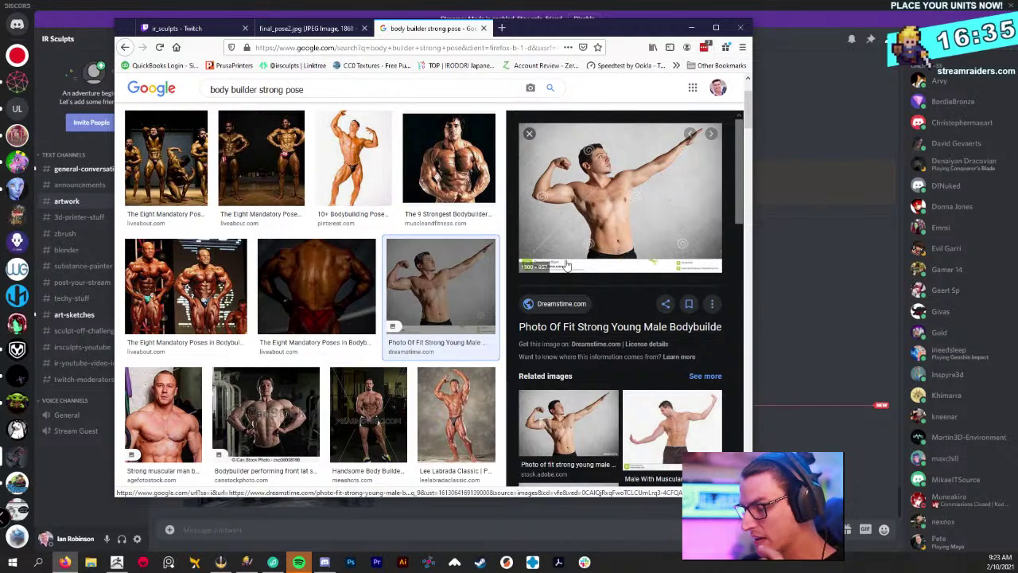
Compare the creature's pose in final_pose2.jpg with the previewed bodybuilder photo of a flexed and an outstretched arm
key("ctrl+shift+Tab")
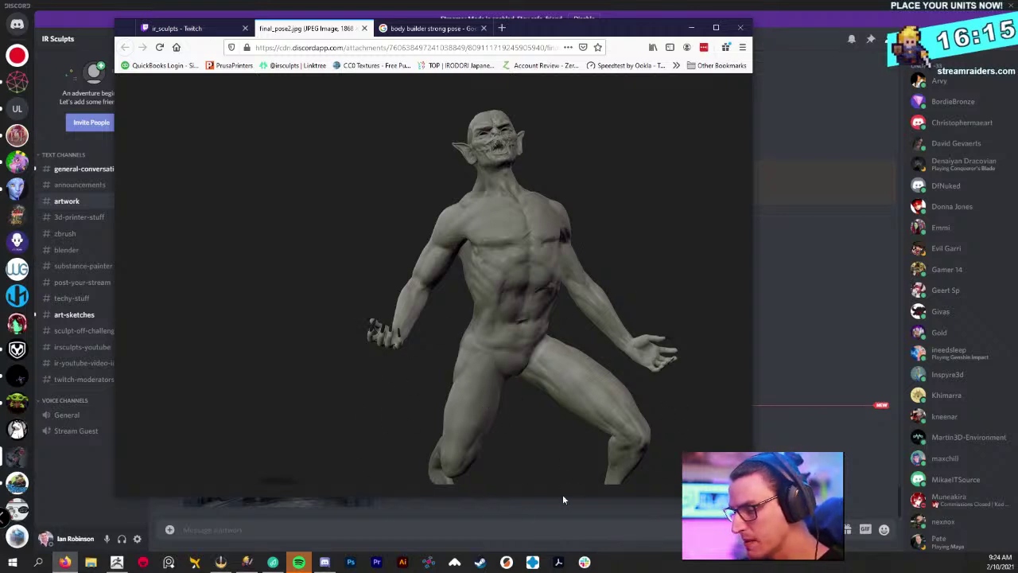
left_click(416, 371)
left_click(394, 483)
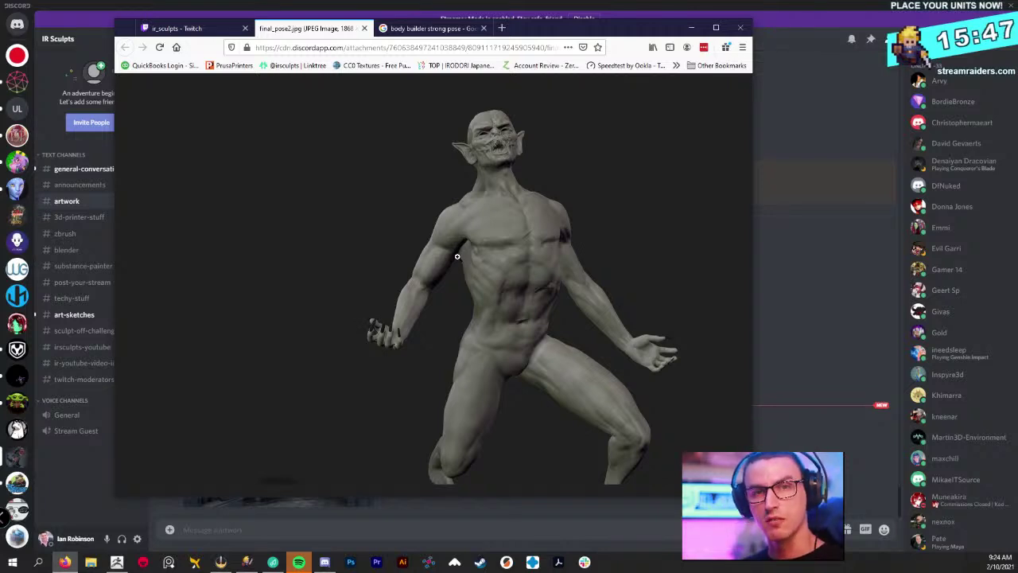
left_click(431, 28)
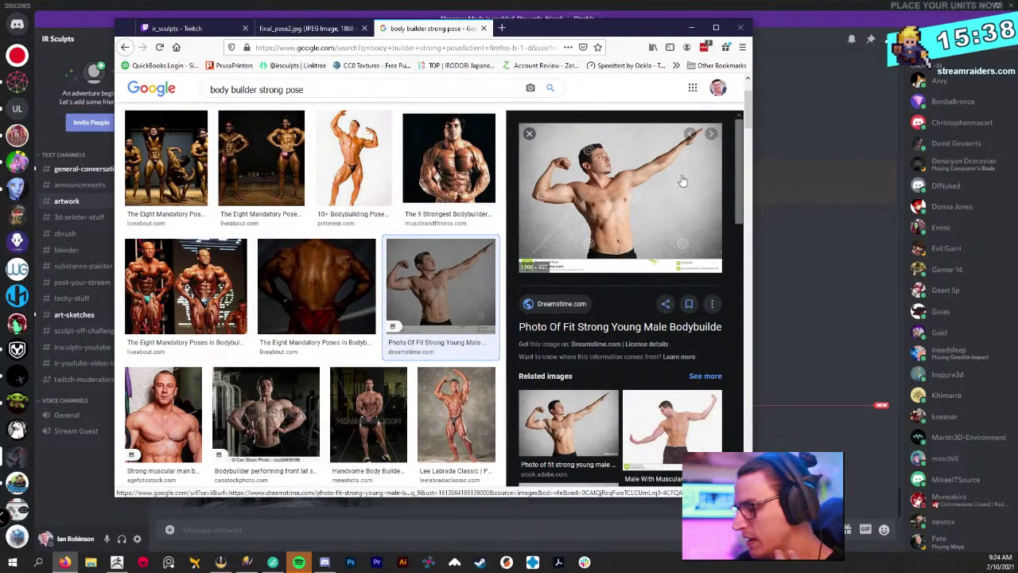
scroll(316, 262, "up", 2)
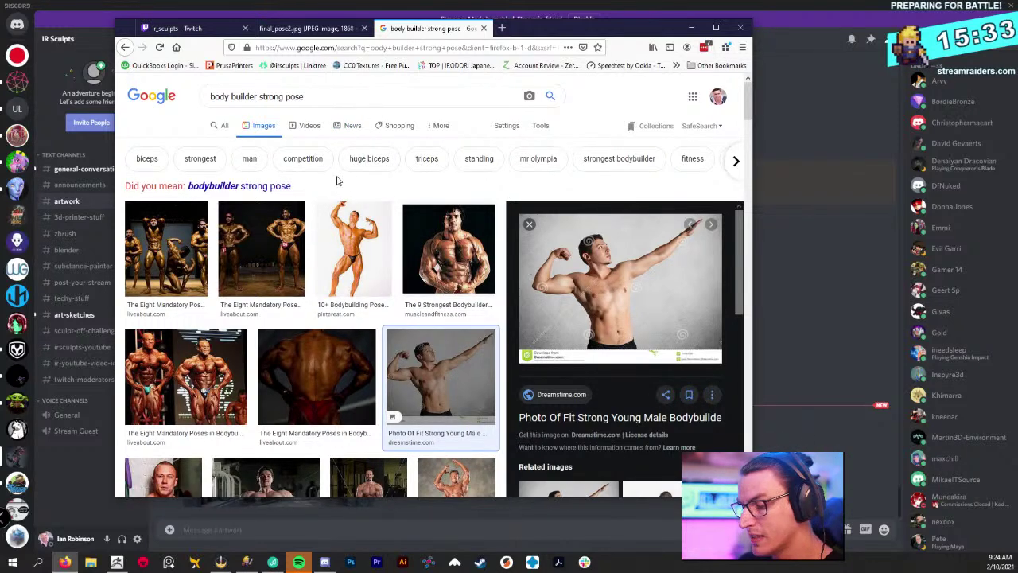
left_click(312, 31)
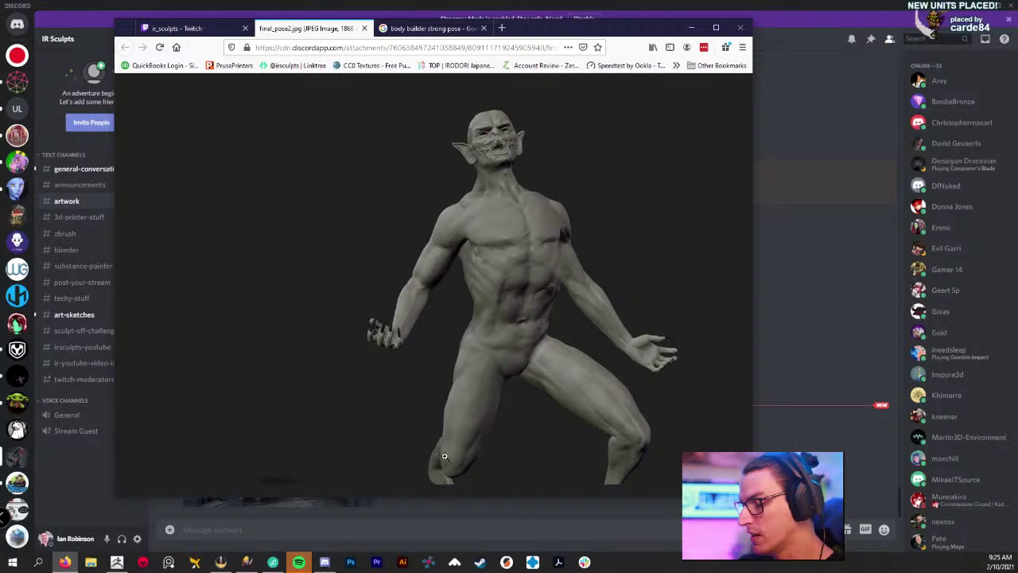
left_click(434, 28)
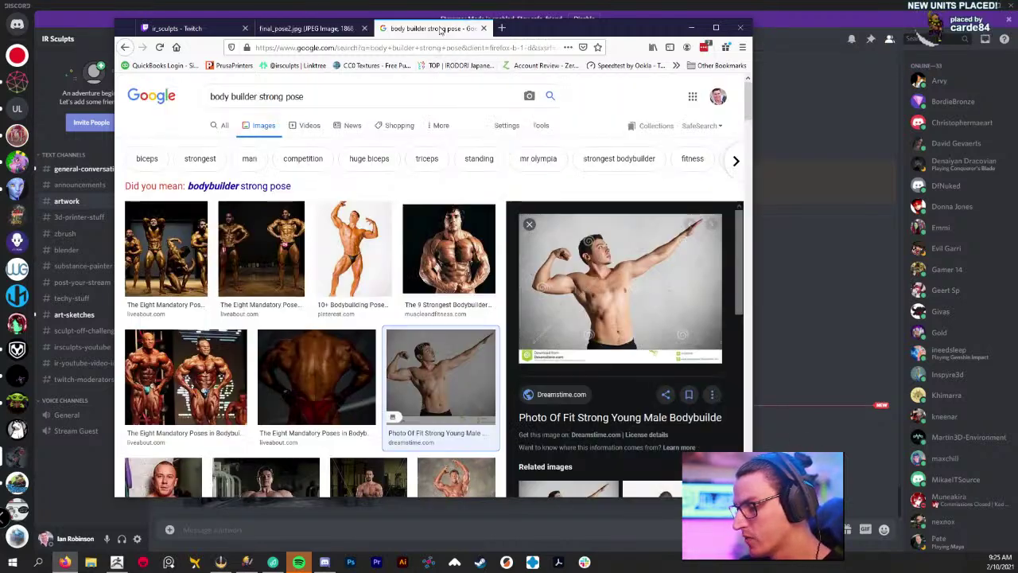
Search Google Images for "powerful demons" in a new browser tab
left_click(501, 27)
left_click(353, 124)
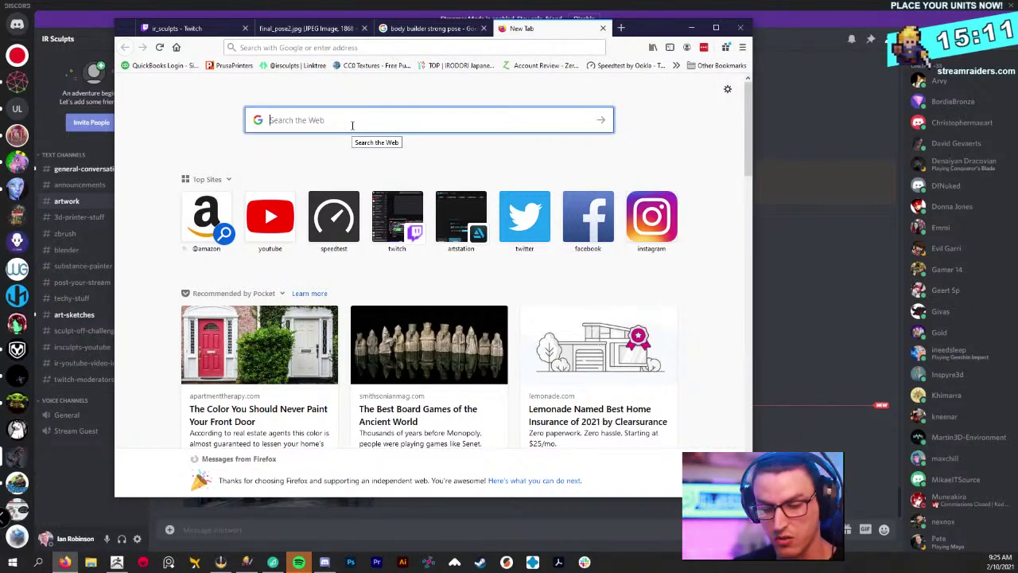
type("dempo")
key("BackSpace")
key("BackSpace")
key("BackSpace")
key("BackSpace")
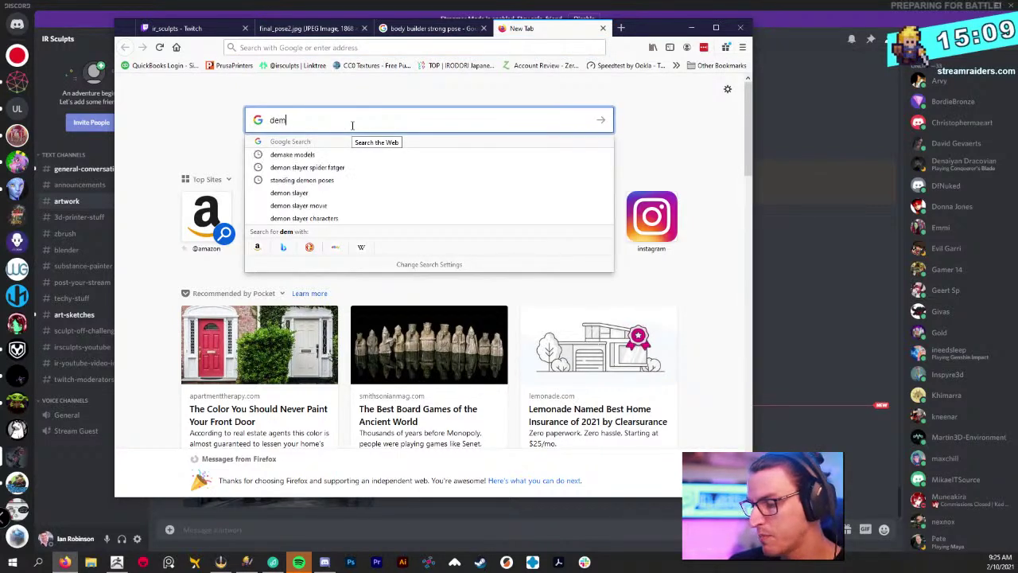
type("powe")
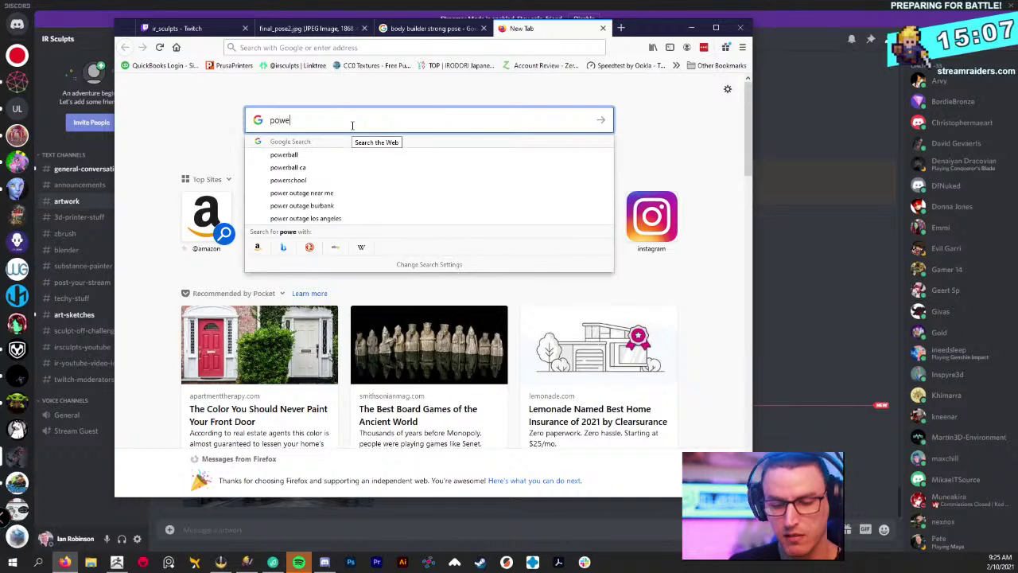
type("rful demons")
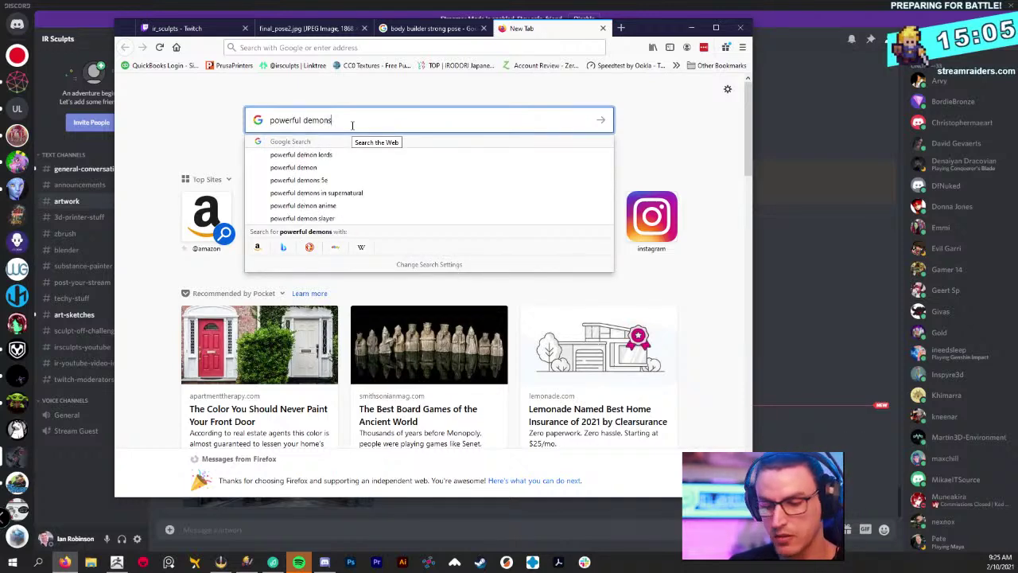
key("Return")
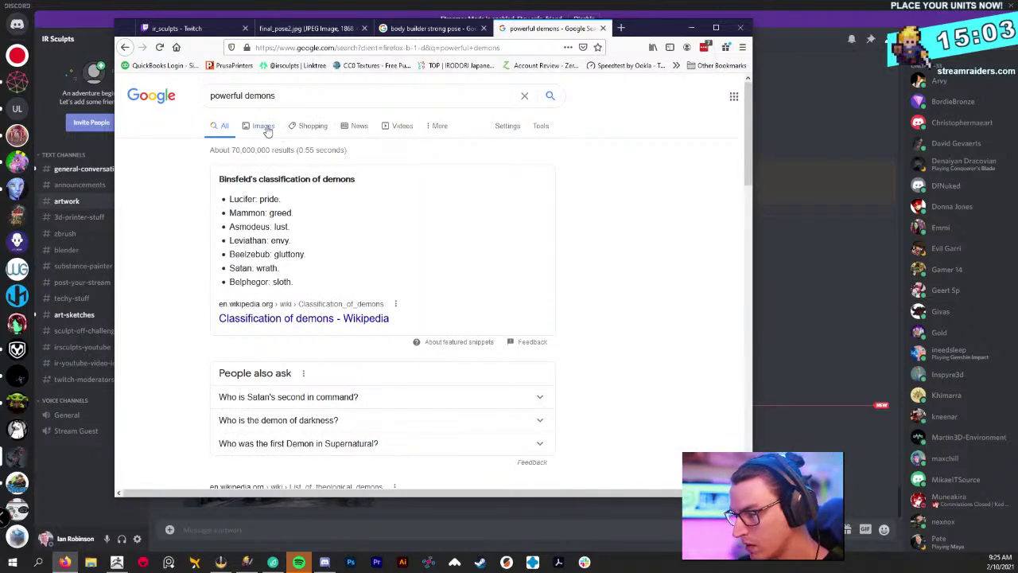
left_click(267, 131)
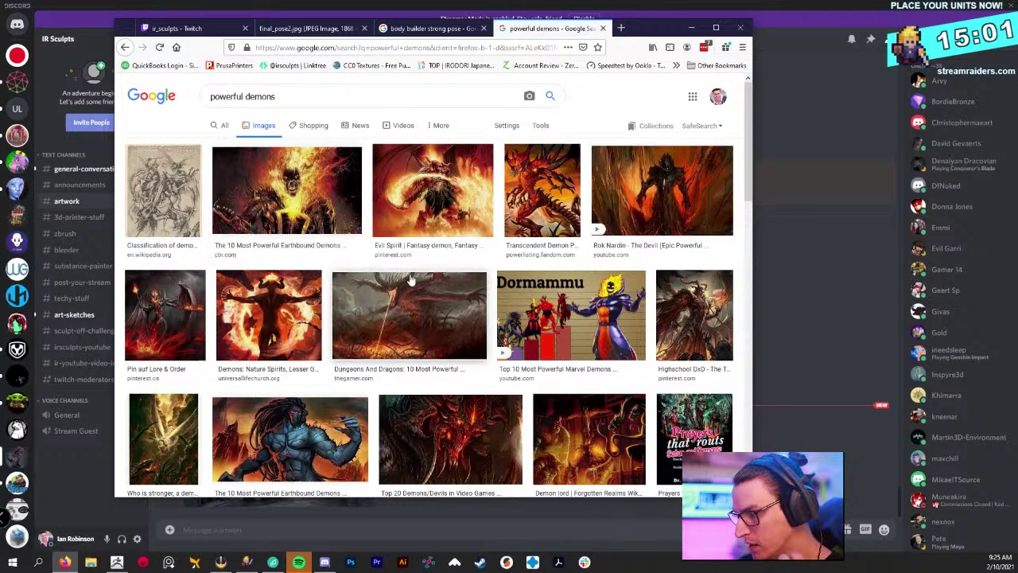
Preview the Dormammu image from the demon results, open its YouTube page and compare it with the bodybuilder pose results
scroll(482, 303, "down", 3)
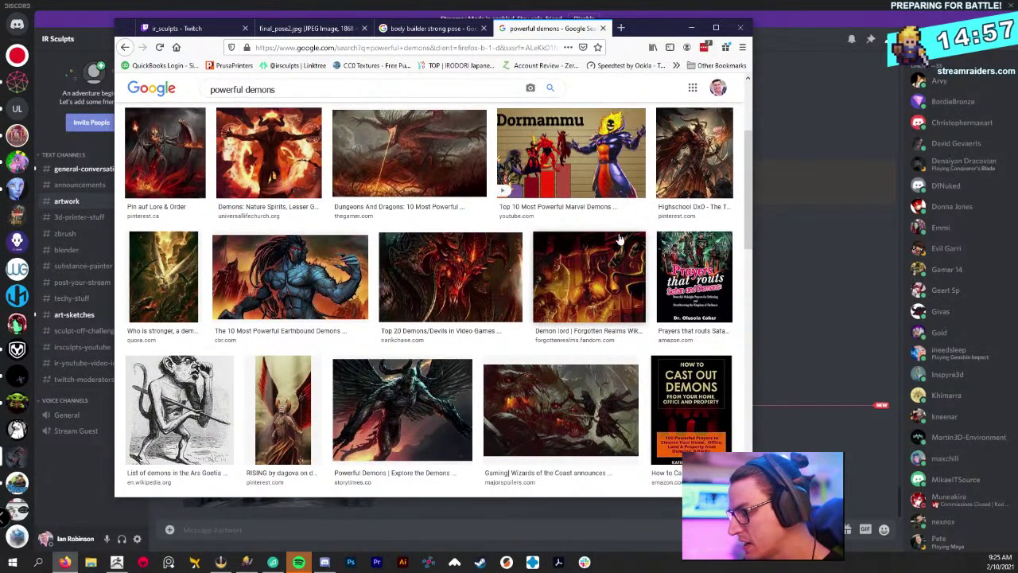
left_click(585, 175)
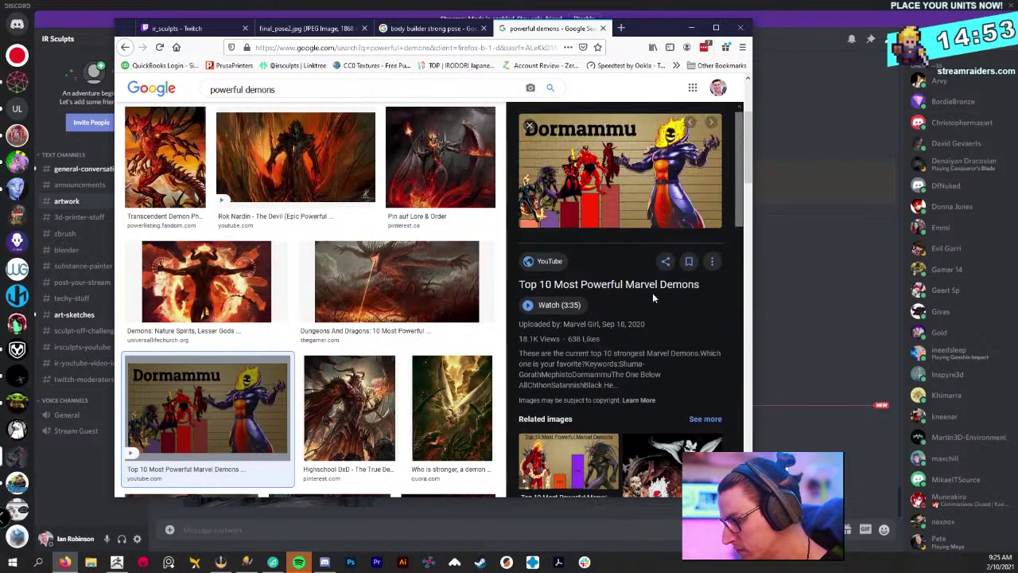
left_click(657, 182)
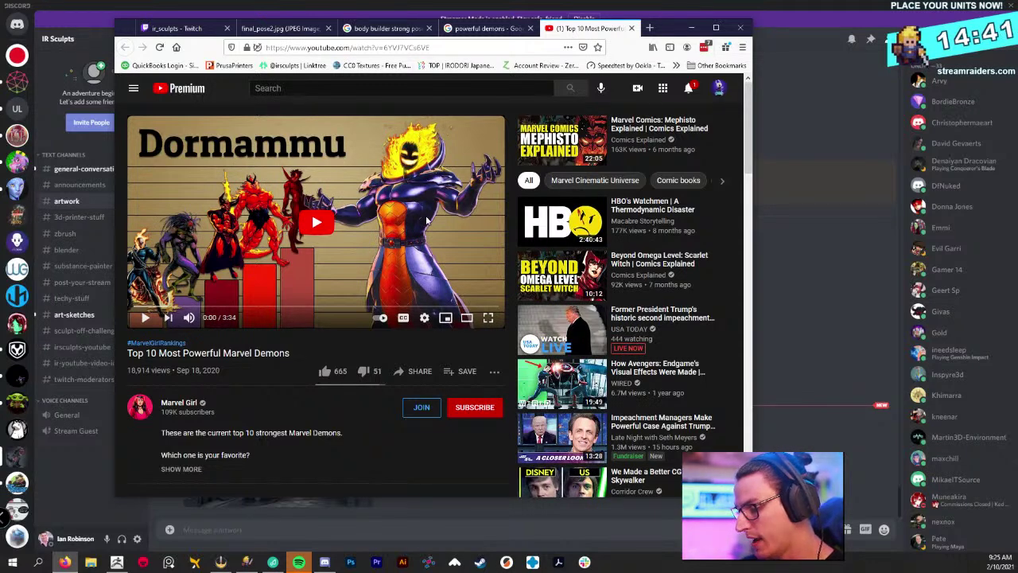
left_click(482, 28)
left_click(383, 27)
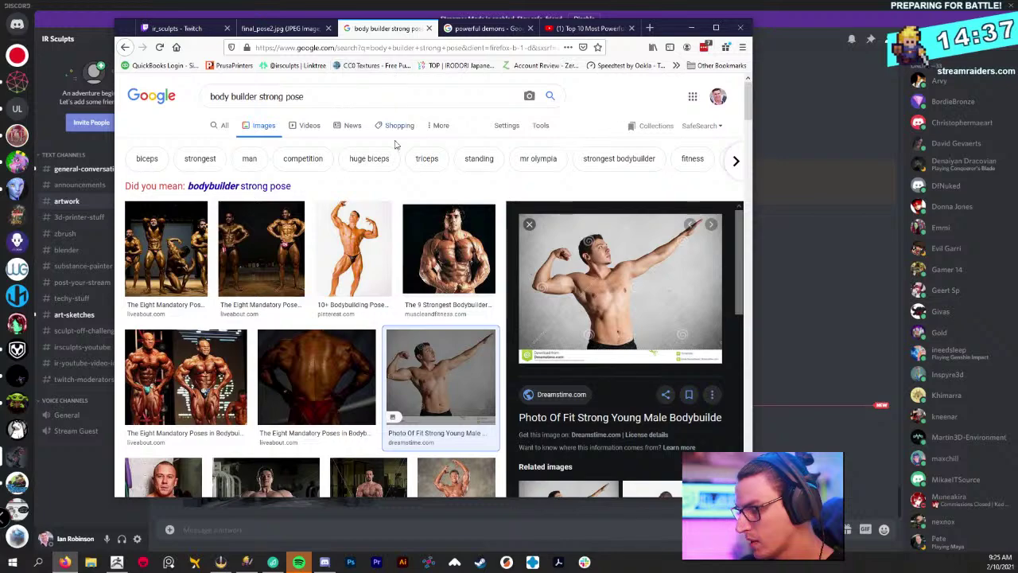
left_click(582, 28)
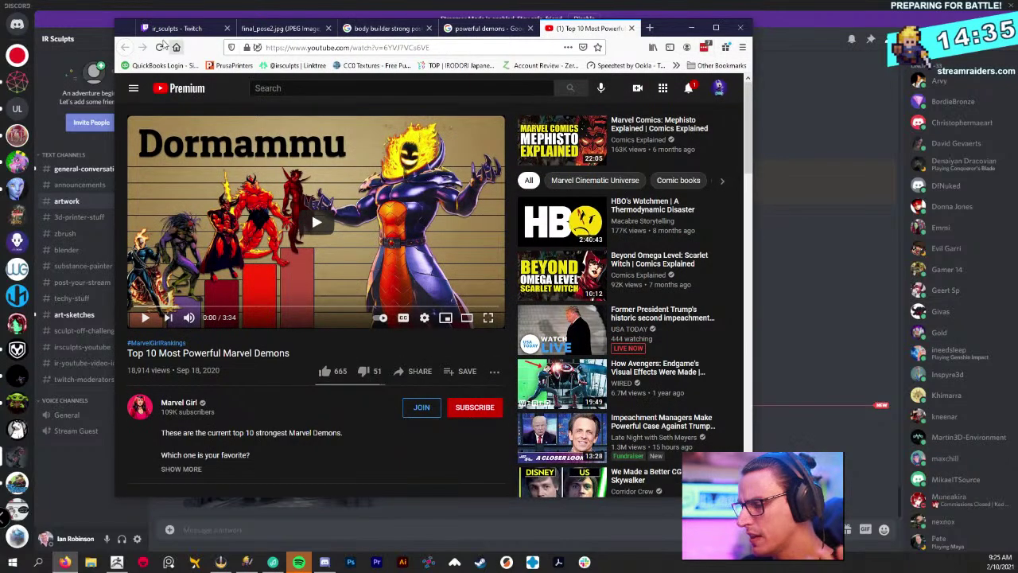
Change the demon image search to "powerful vampires"
left_click(474, 30)
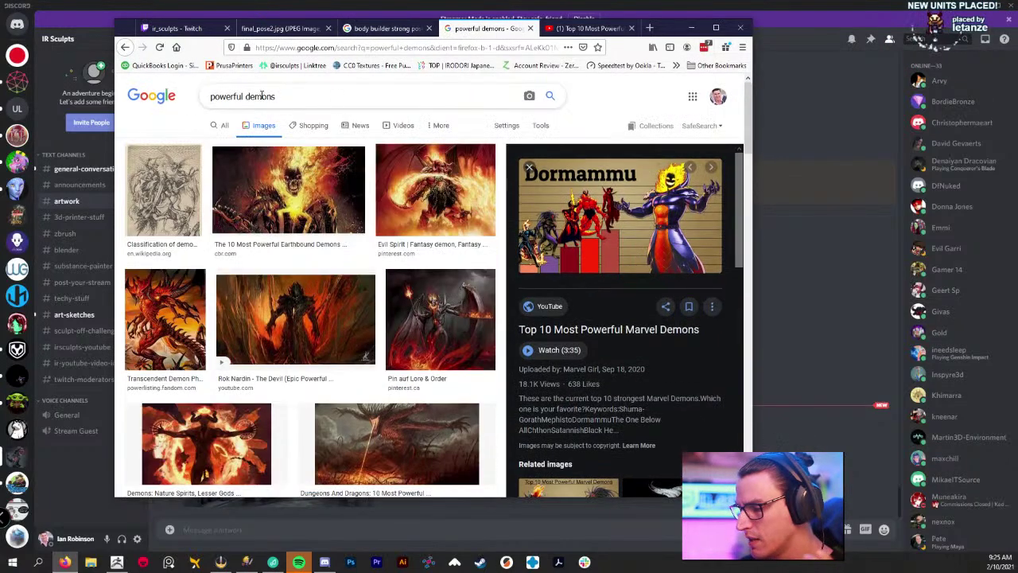
type("va")
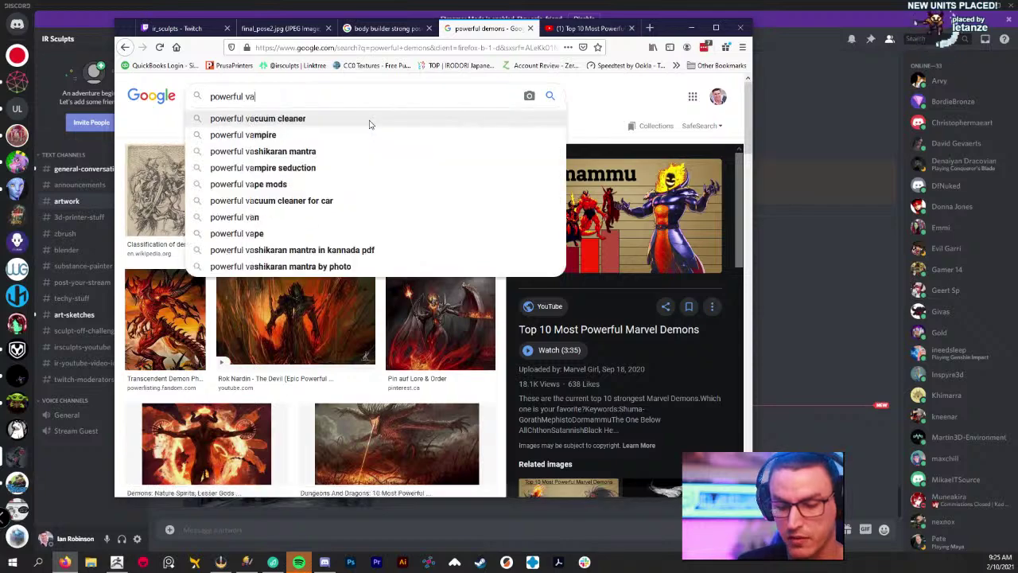
type("mpires")
key("Return")
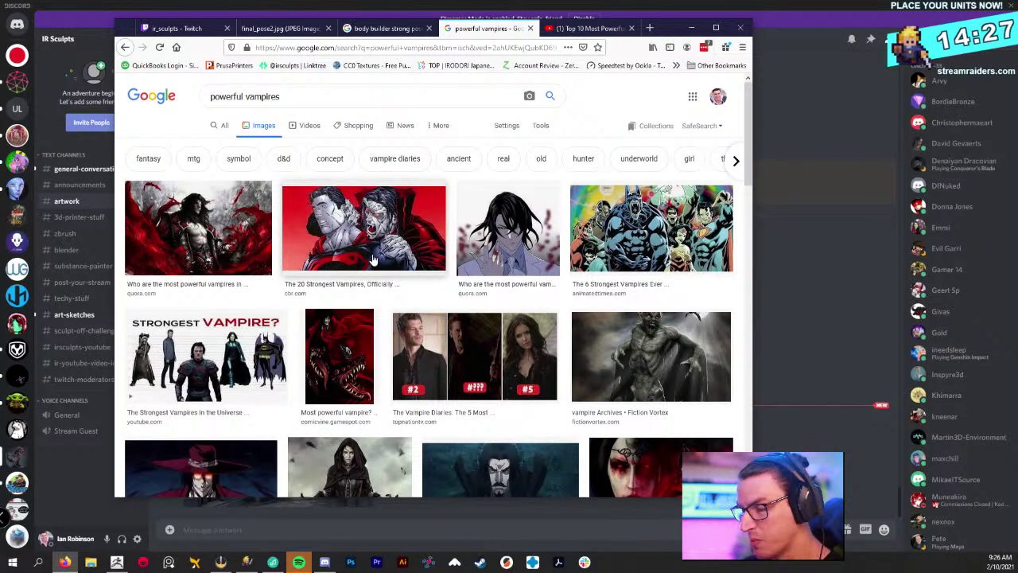
Preview the hooded vampire and the Fiction Vortex winged vampire images, and open the Fiction Vortex source page
scroll(382, 263, "down", 3)
left_click(362, 310)
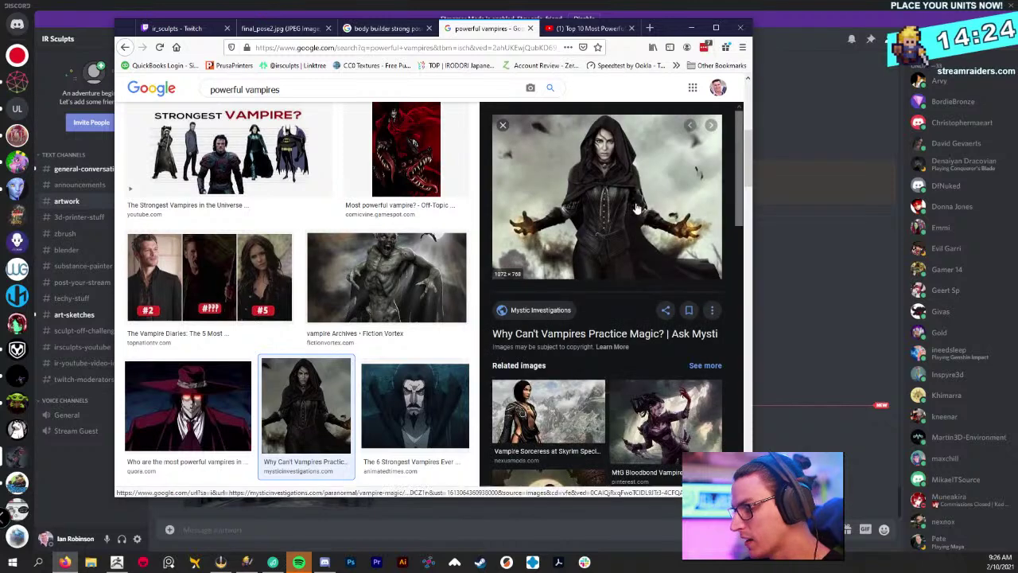
left_click(399, 283)
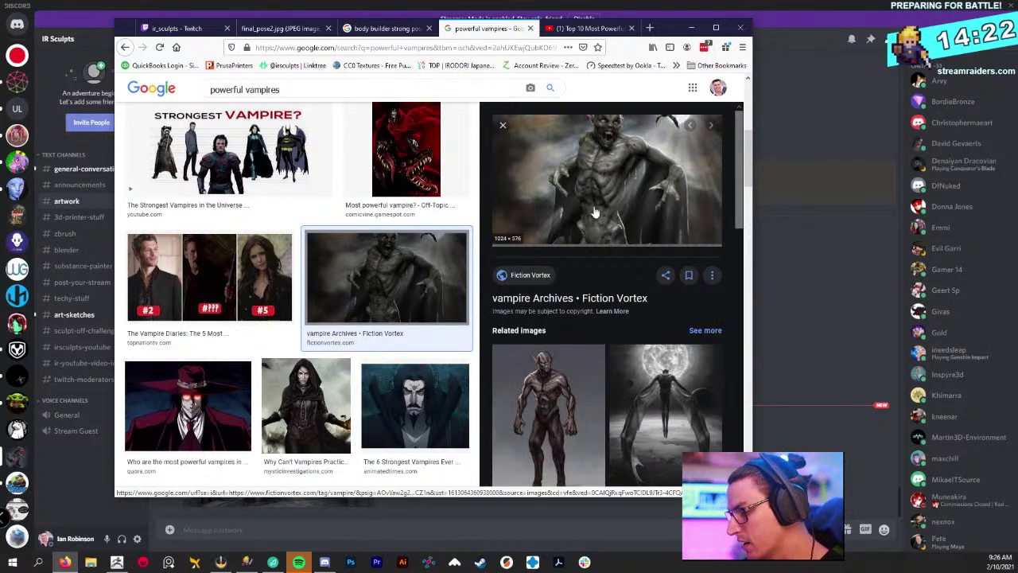
left_click(617, 193)
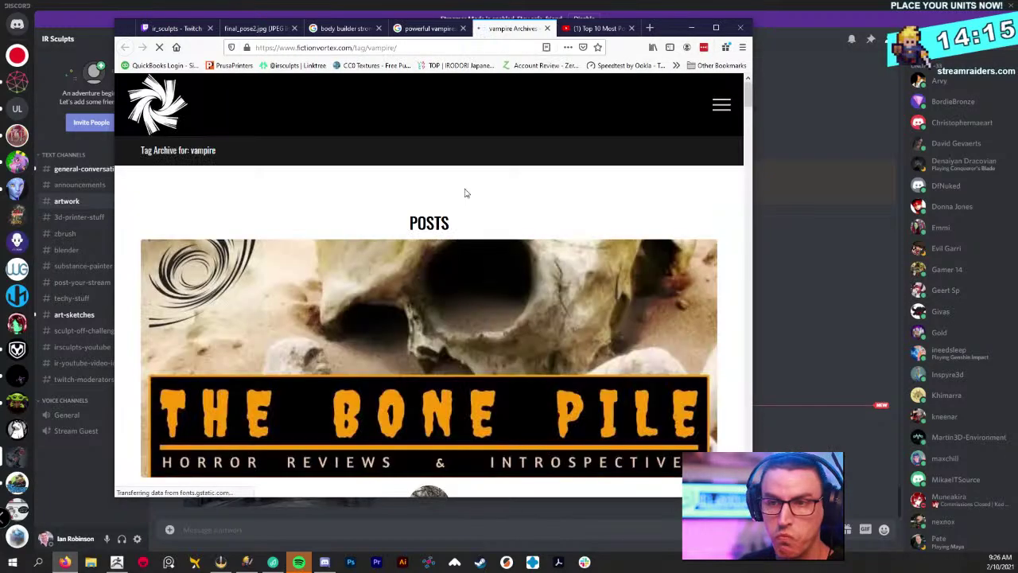
Enlarge the winged vampire image in the Fiction Vortex article and compare its pose with final_pose2.jpg
scroll(477, 199, "down", 9)
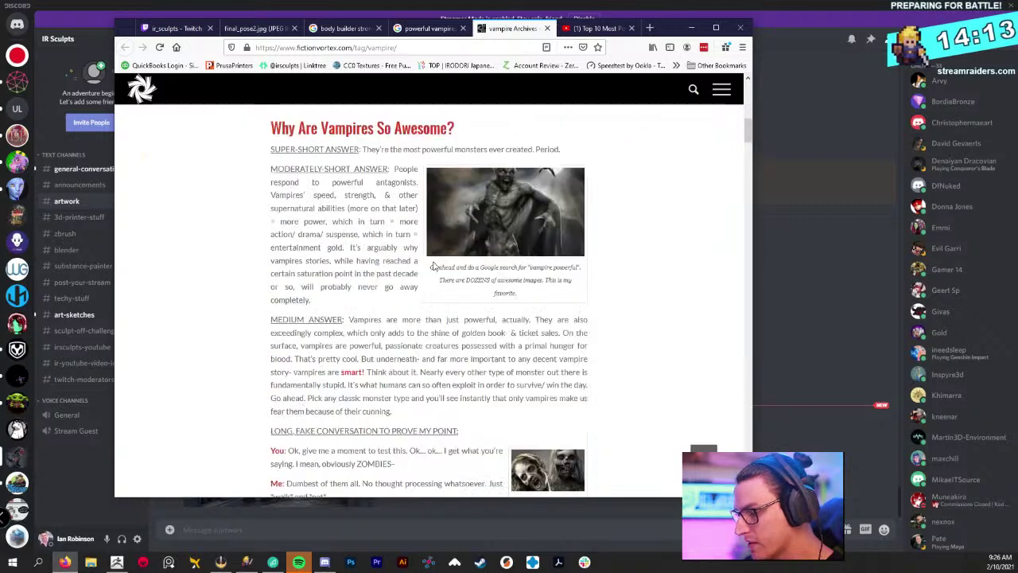
left_click(509, 214)
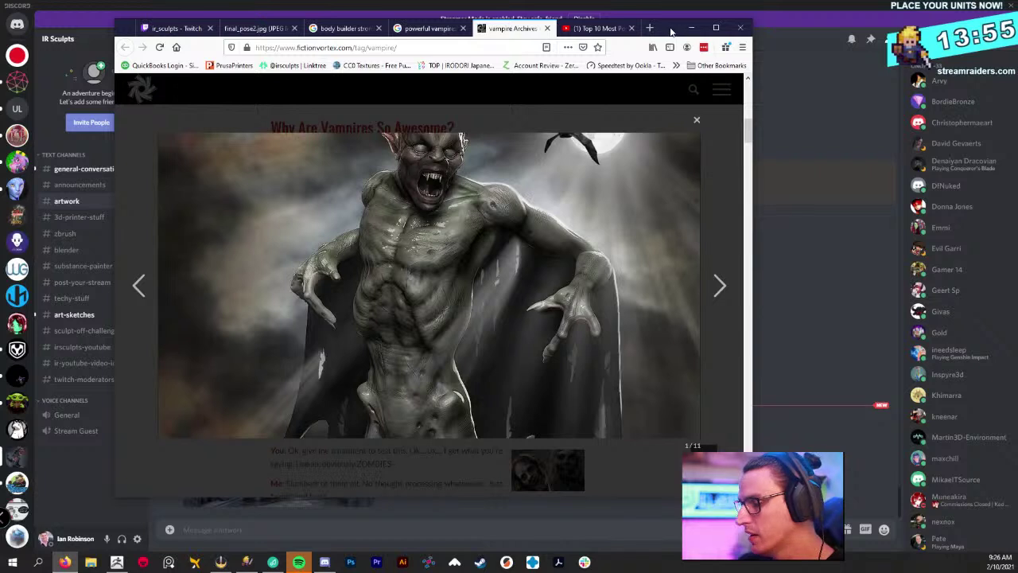
left_click_drag(670, 30, 664, 36)
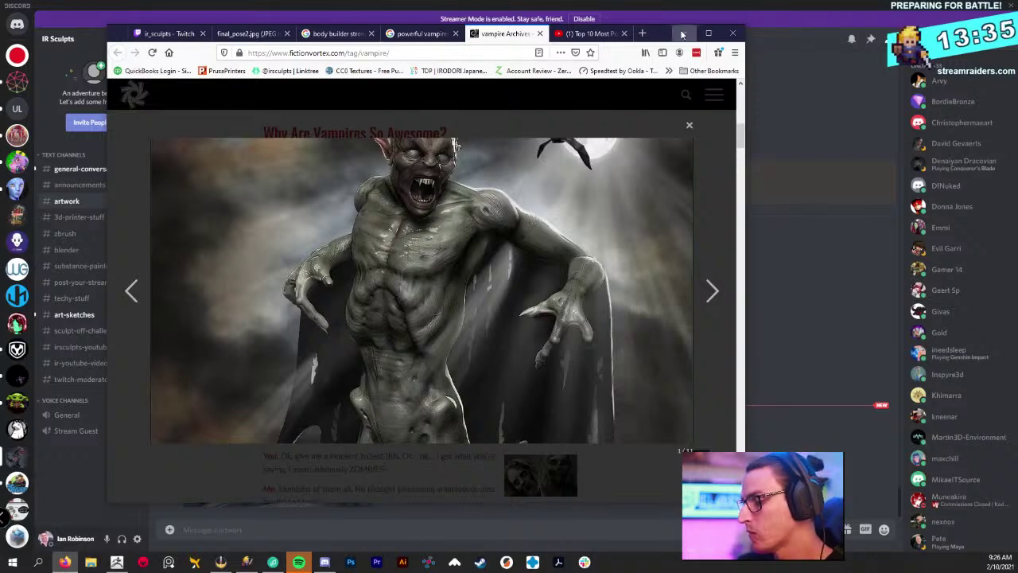
left_click(247, 34)
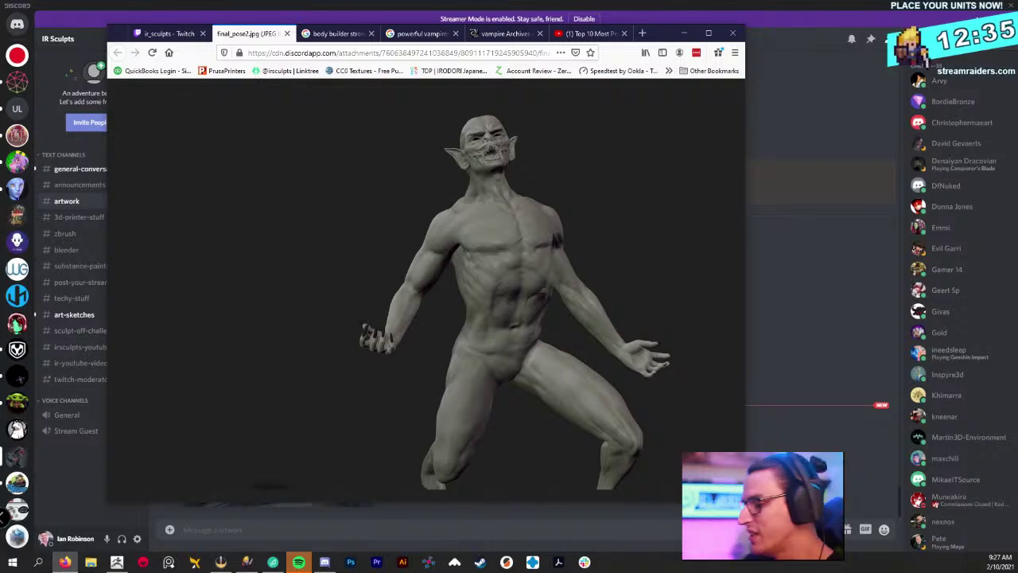
Switch back to ZBrush, leave Solo mode on Chun-Li's body and frame the whole diorama
key("alt+Tab")
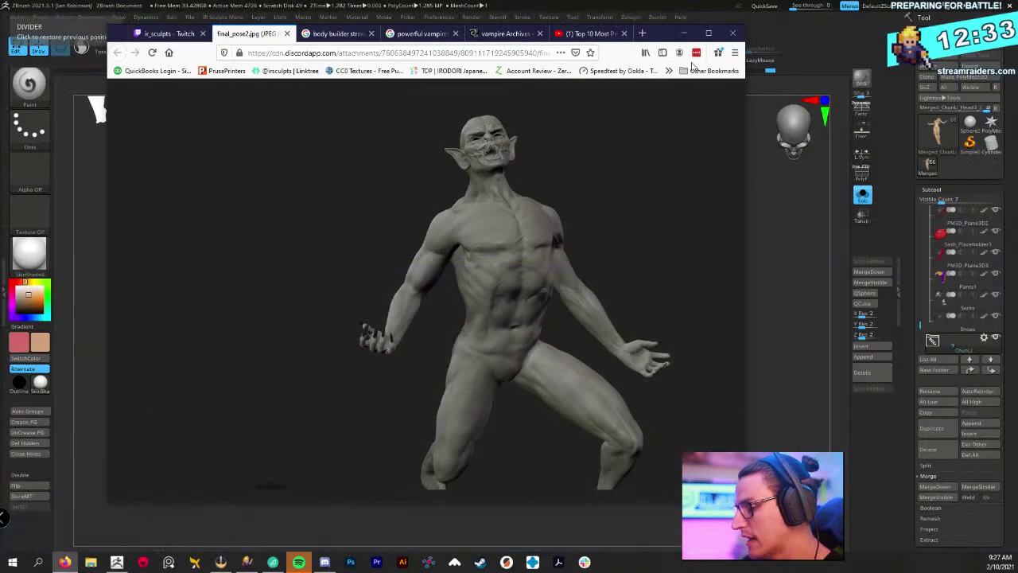
left_click(683, 34)
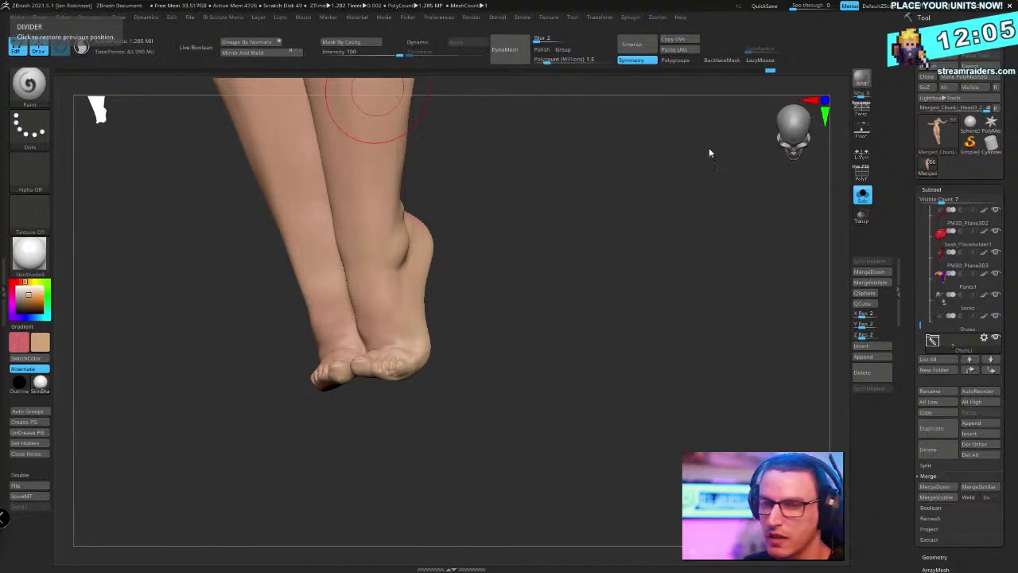
left_click(862, 195)
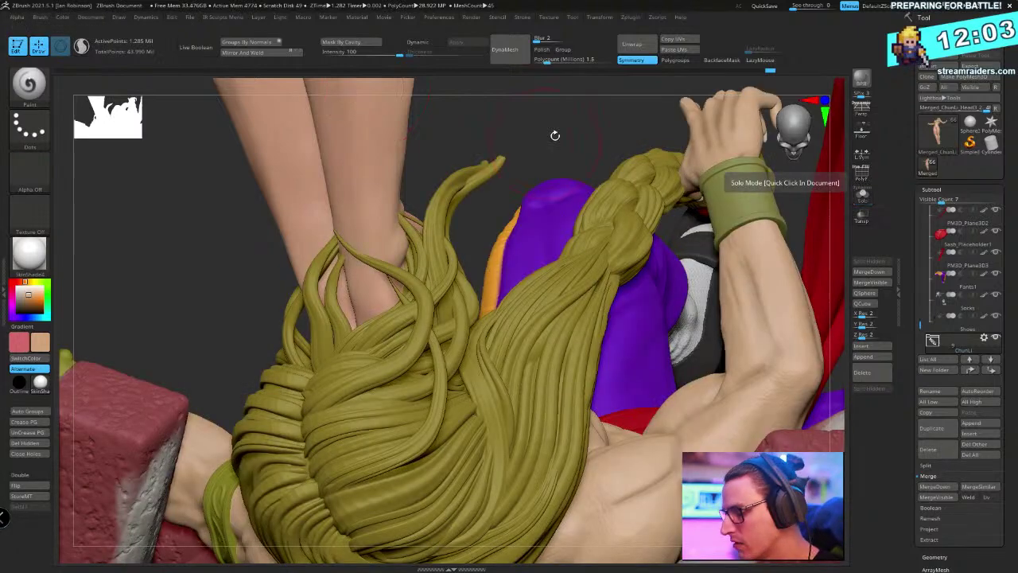
left_click_drag(555, 135, 604, 316)
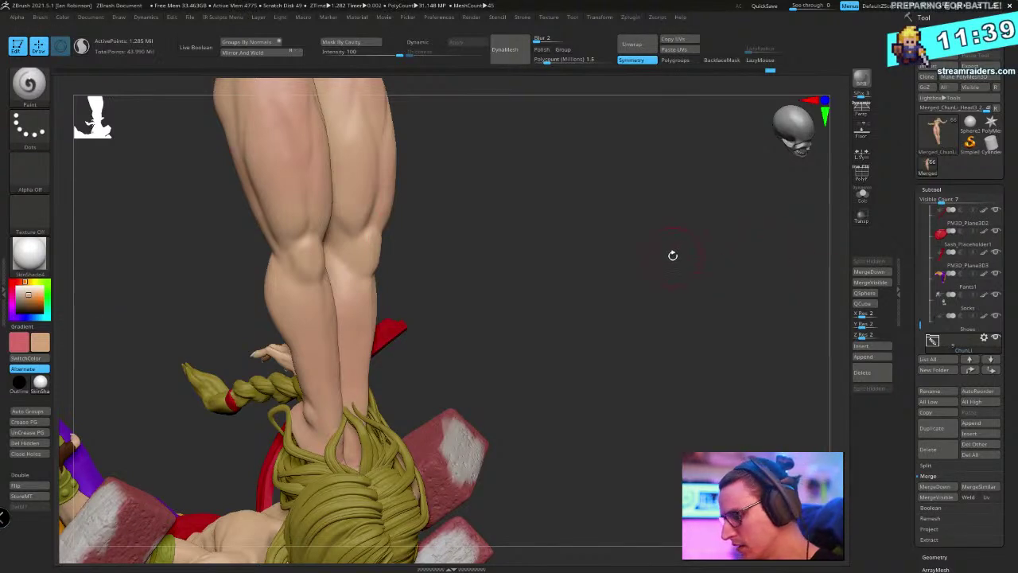
key("f")
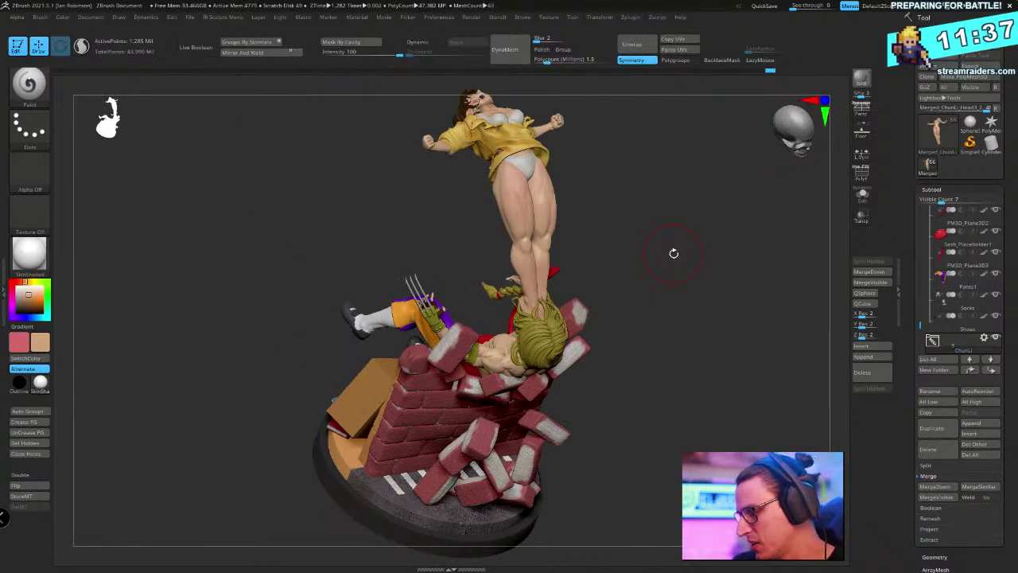
left_click_drag(674, 338, 762, 334)
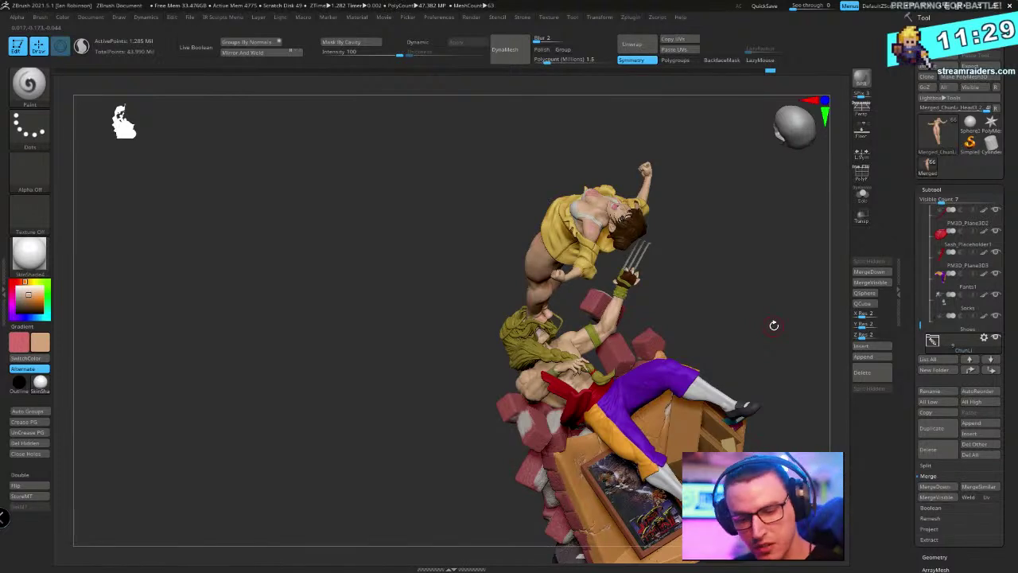
Turn the full diorama to a front three-quarter view, leave a canvas snapshot of it and move the live model aside
left_click_drag(774, 324, 447, 275)
key("shift+s")
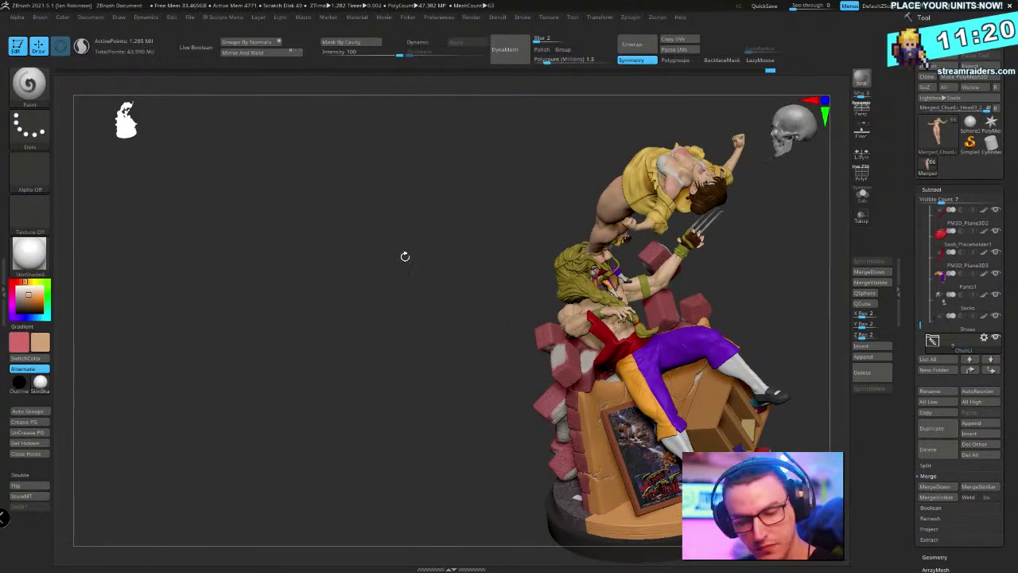
left_click_drag(482, 194, 185, 200, "alt")
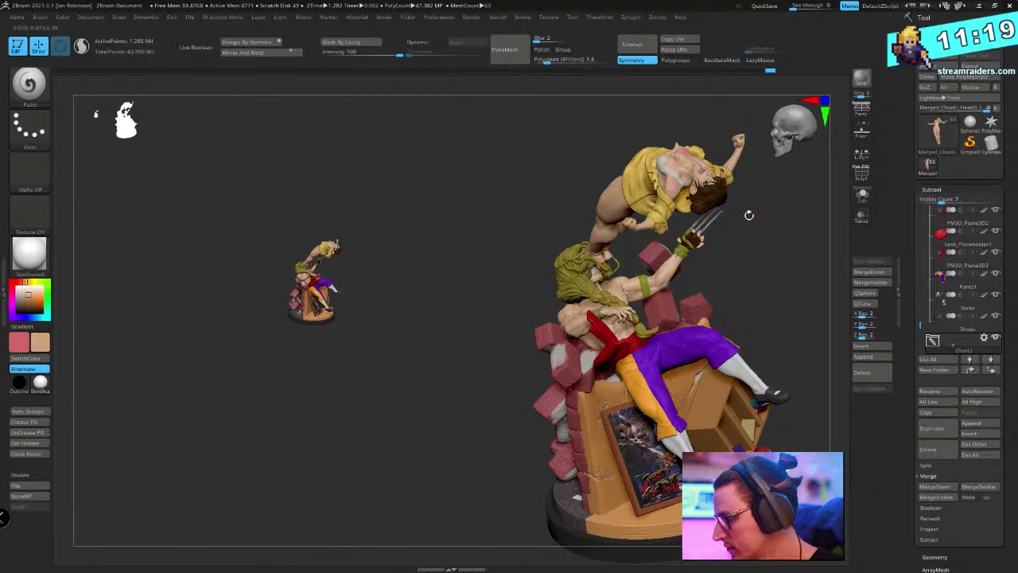
Isolate Chun-Li's body, switch to the red skin colour and paint a soft tint along her torso
left_click(857, 197)
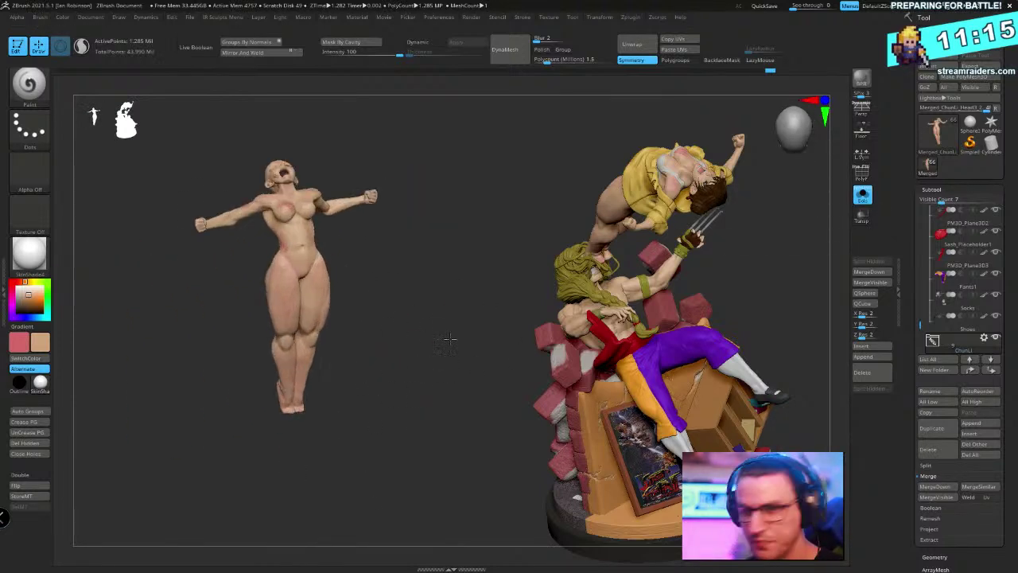
left_click_drag(476, 374, 474, 395, "alt")
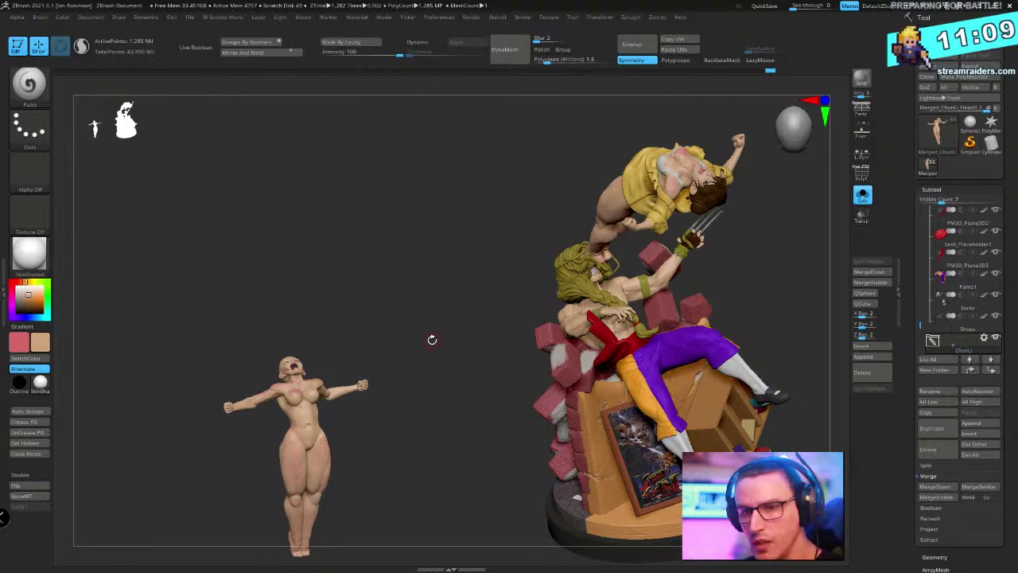
left_click_drag(433, 248, 434, 407)
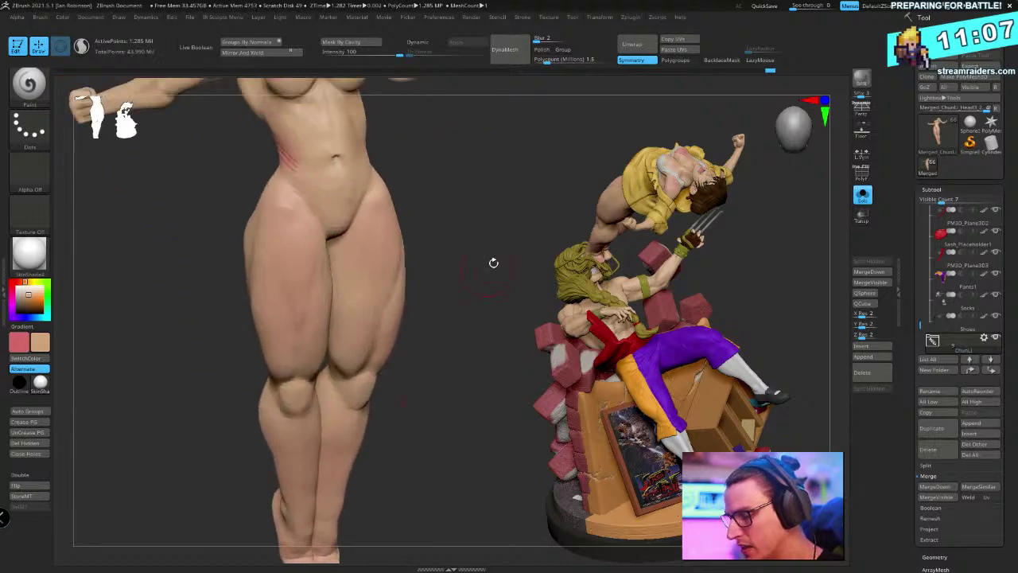
left_click_drag(493, 263, 389, 209, "alt")
key("v")
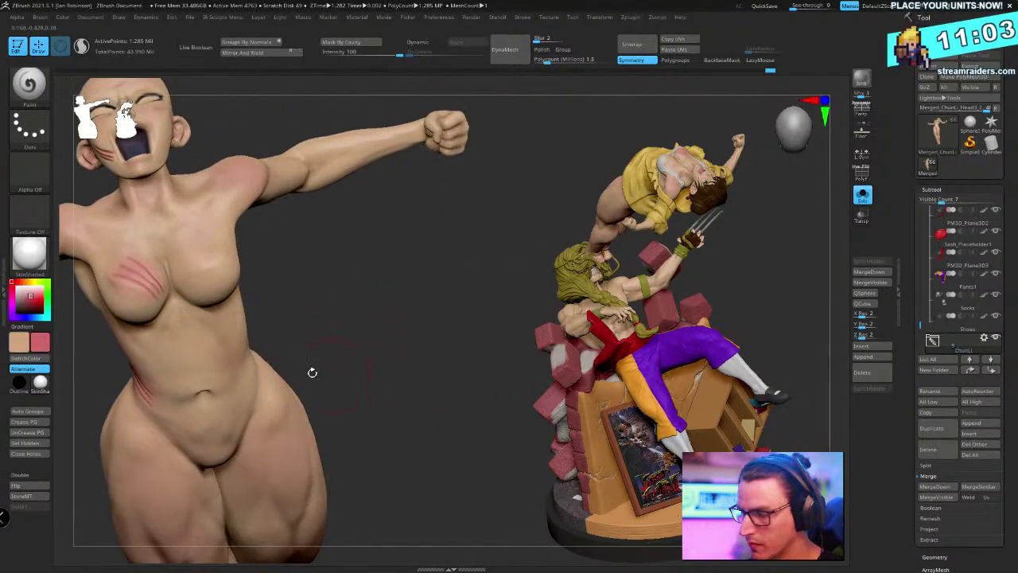
right_click(334, 321)
mouse_move(313, 332)
left_mouse_down()
mouse_move(377, 265)
mouse_move(404, 291)
mouse_move(170, 226)
left_mouse_up()
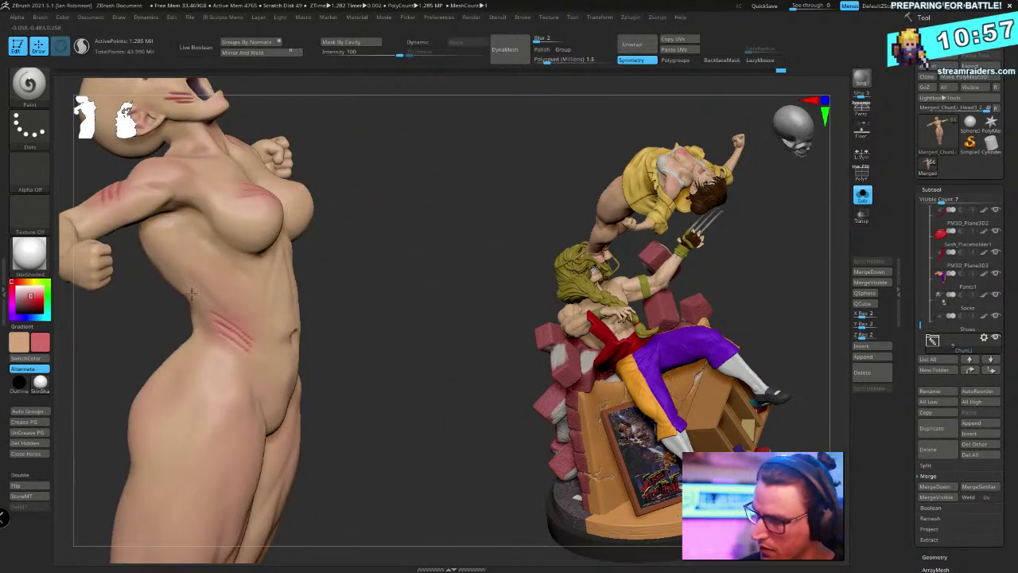
Build up the soft red tint over Chun-Li's waist, hips, thighs and shoulders with the Paint brush
left_click_drag(412, 295, 193, 367)
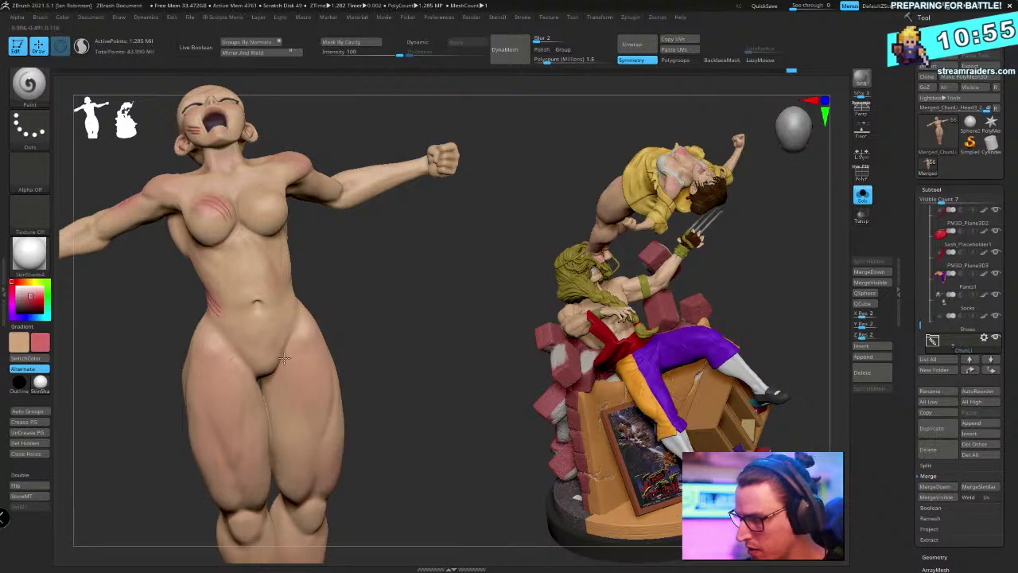
left_click_drag(381, 339, 345, 334)
left_click_drag(346, 250, 287, 234)
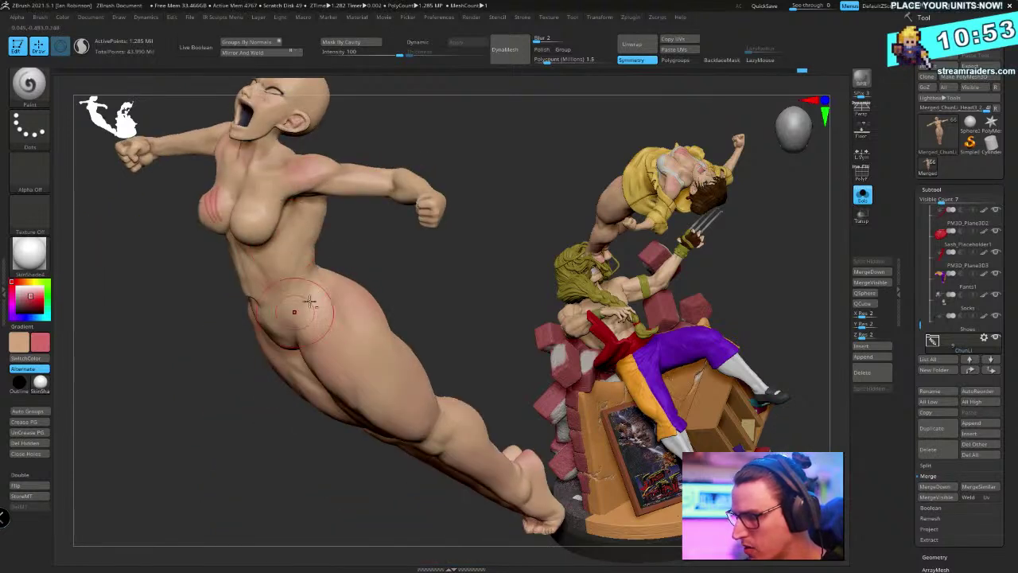
left_click_drag(310, 301, 363, 324)
mouse_move(330, 252)
left_mouse_down()
mouse_move(422, 182)
mouse_move(457, 178)
mouse_move(321, 267)
left_mouse_up()
left_click_drag(289, 184, 434, 171)
left_click_drag(240, 230, 349, 345)
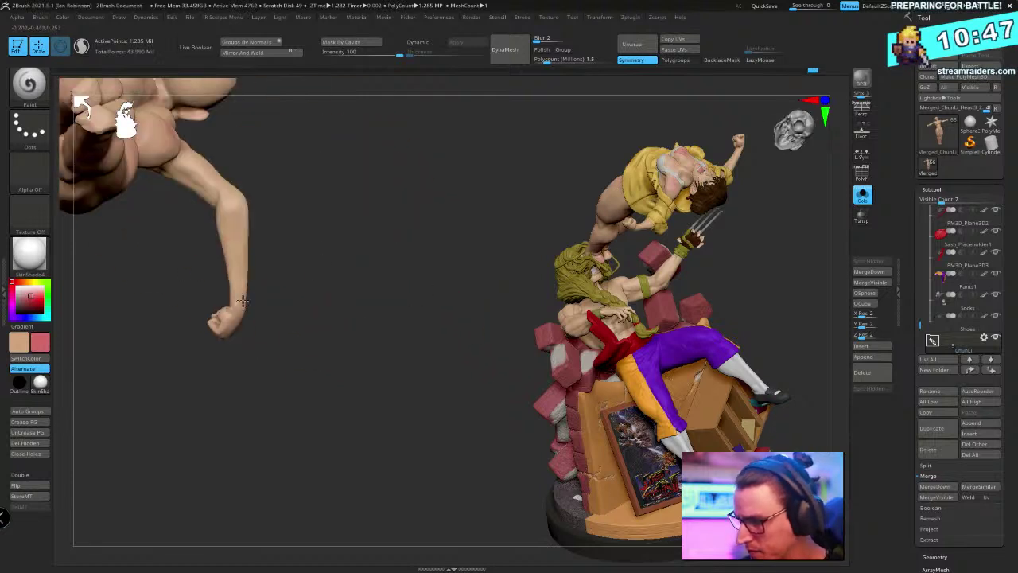
Paint soft red tints on the backs of Chun-Li's arms, her elbows and her fists
left_click_drag(329, 220, 312, 267)
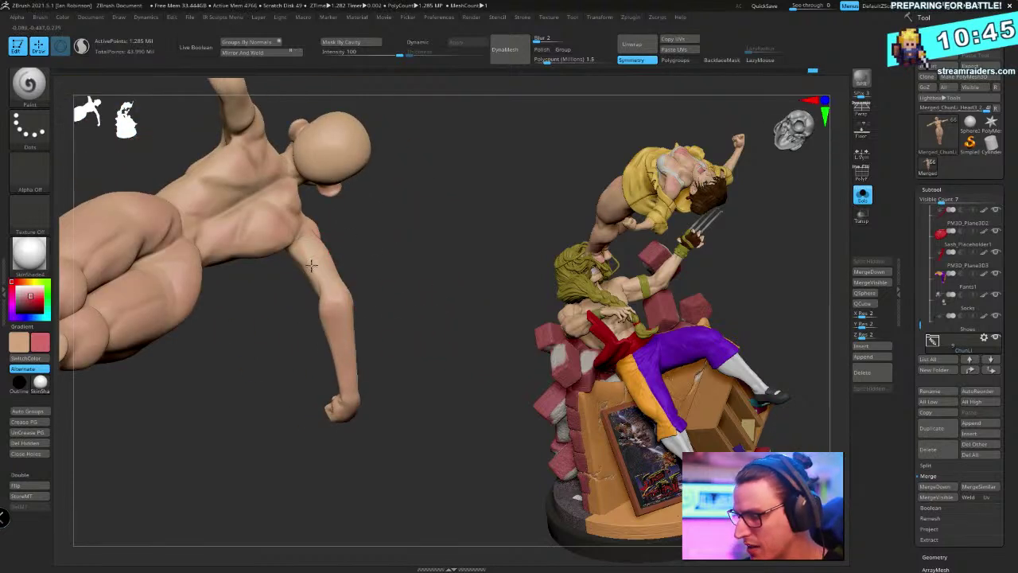
left_click_drag(414, 211, 351, 240)
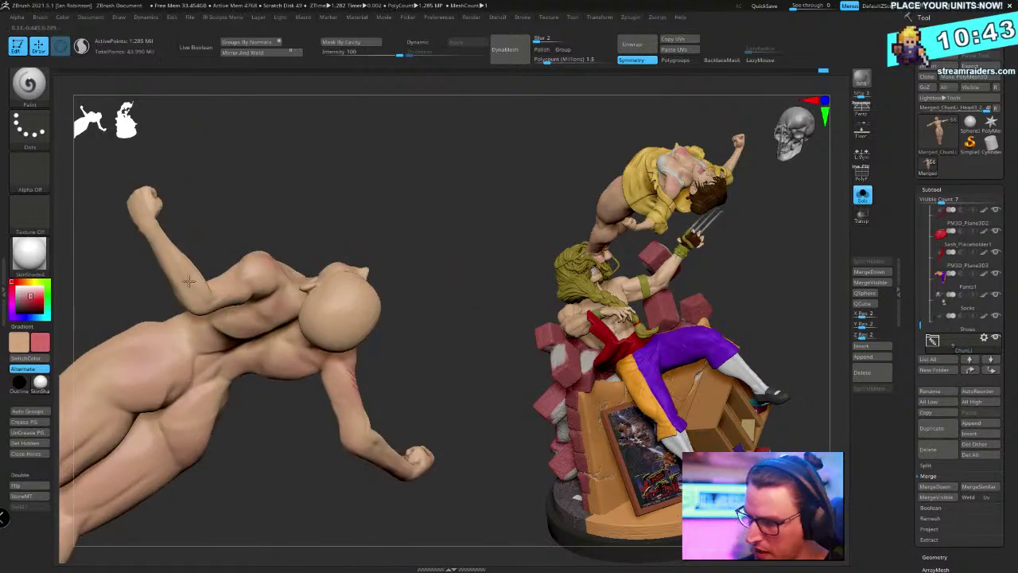
left_click_drag(142, 217, 148, 199)
mouse_move(221, 142)
left_mouse_down("alt")
mouse_move(245, 123)
mouse_move(171, 139)
left_mouse_up("alt")
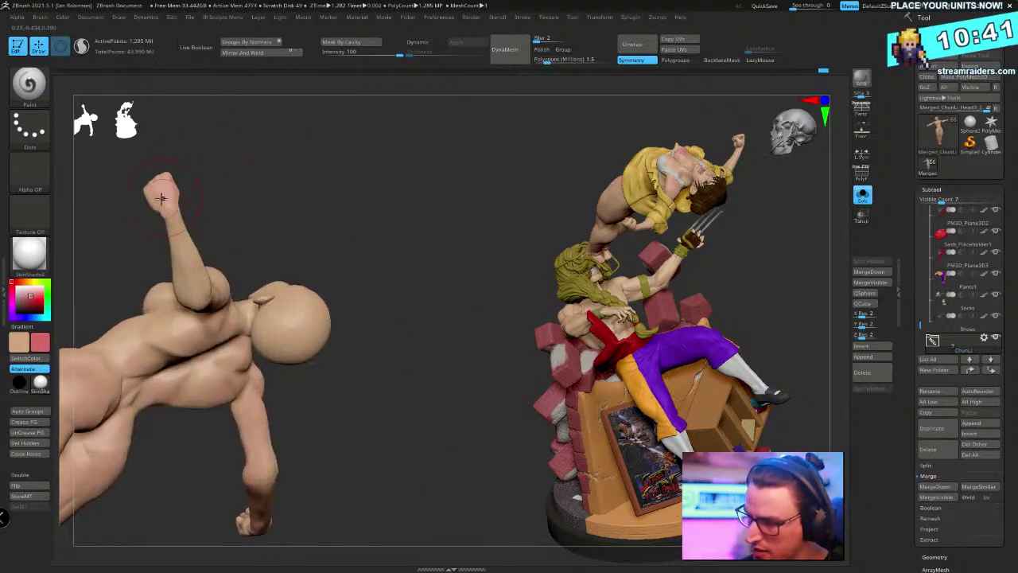
left_click_drag(226, 164, 208, 195)
mouse_move(176, 253)
left_mouse_down()
mouse_move(182, 289)
mouse_move(196, 273)
left_mouse_up()
Paint the red tint over Chun-Li's forehead and the top of her bald head
mouse_move(212, 165)
left_mouse_down()
mouse_move(210, 220)
mouse_move(352, 207)
mouse_move(389, 270)
left_mouse_up()
left_click_drag(284, 249, 421, 265)
left_click_drag(483, 200, 395, 273)
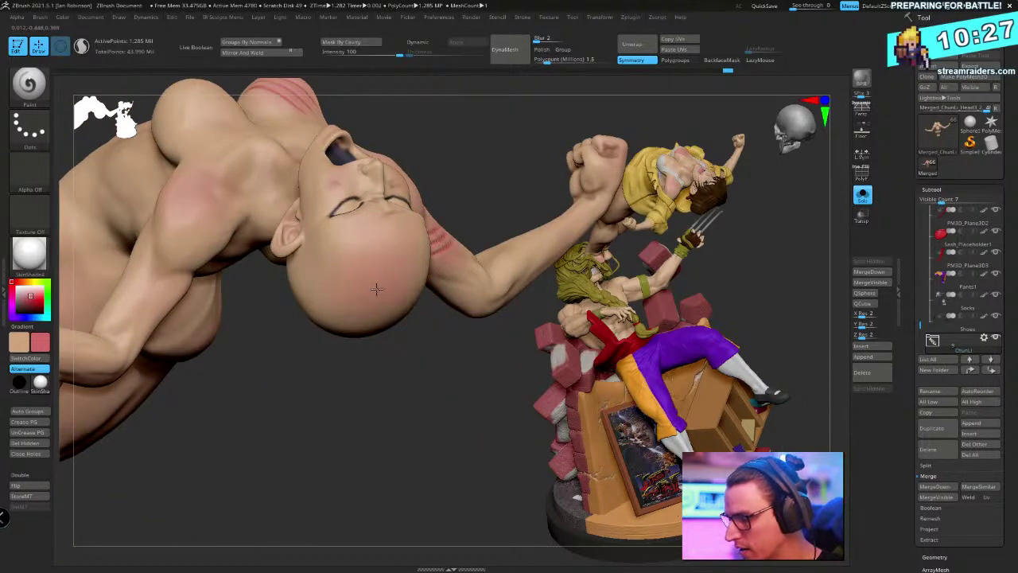
left_click_drag(424, 253, 396, 339)
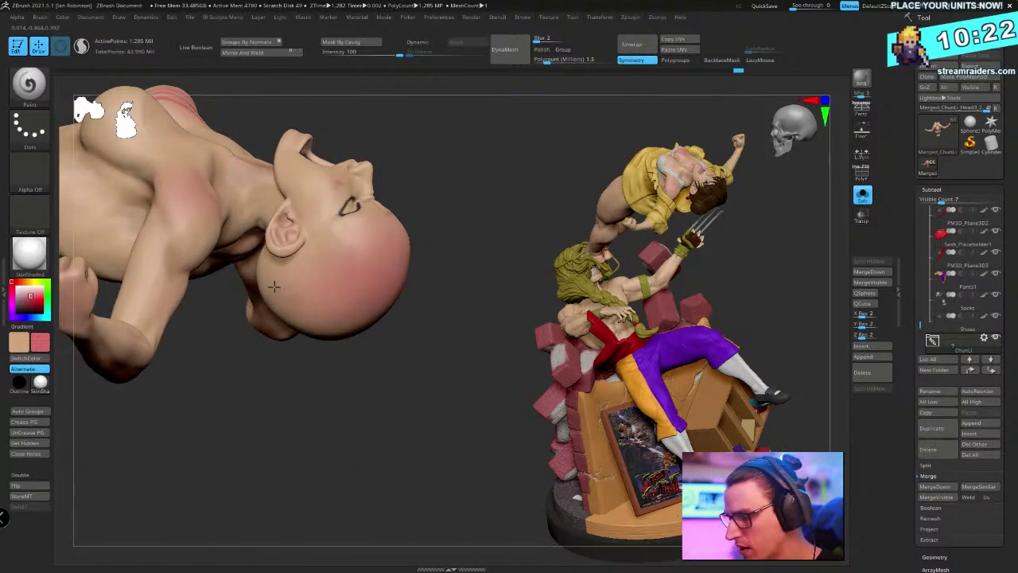
Extend the red tint across the other side of Chun-Li's scalp and soften the forehead with the tan skin colour
key("v")
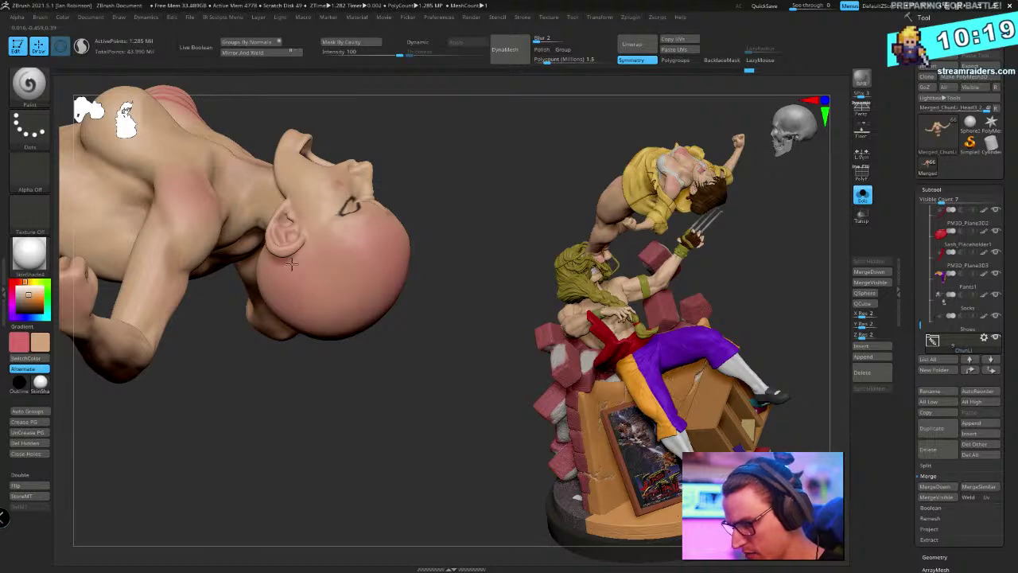
left_click_drag(346, 351, 379, 454)
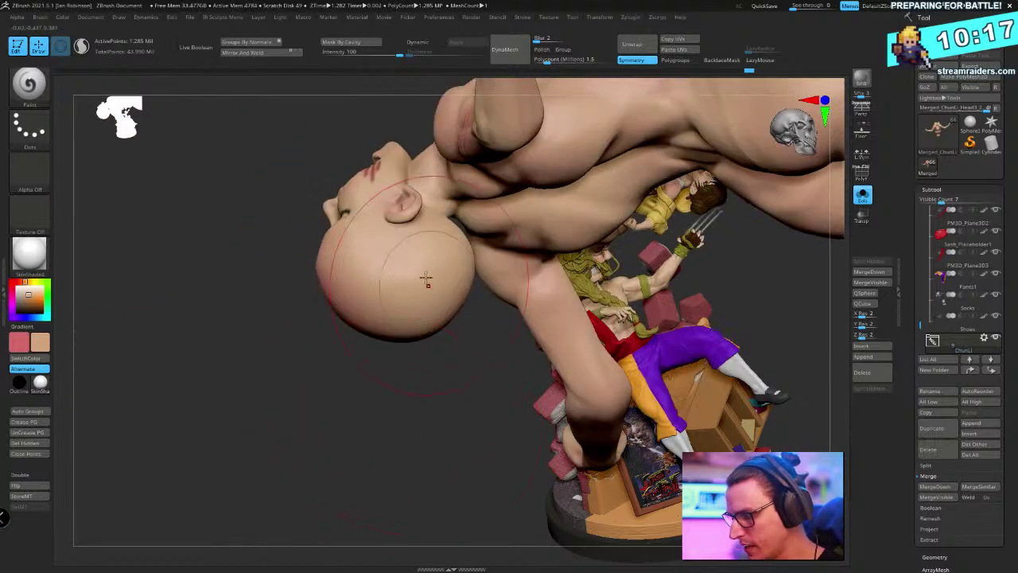
key("v")
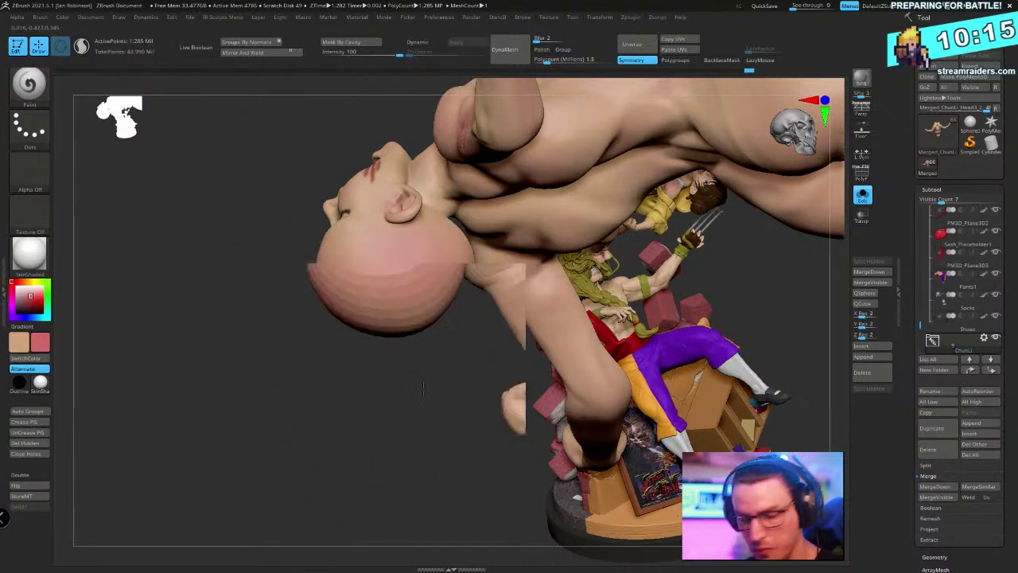
left_click_drag(464, 246, 414, 257)
key("v")
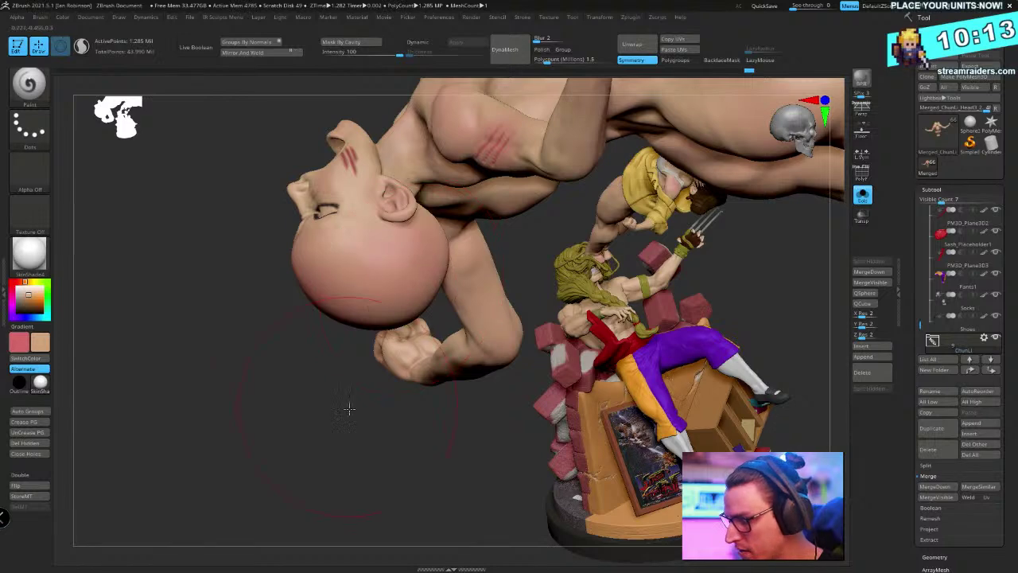
mouse_move(348, 409)
left_mouse_down()
mouse_move(348, 261)
mouse_move(407, 303)
left_mouse_up()
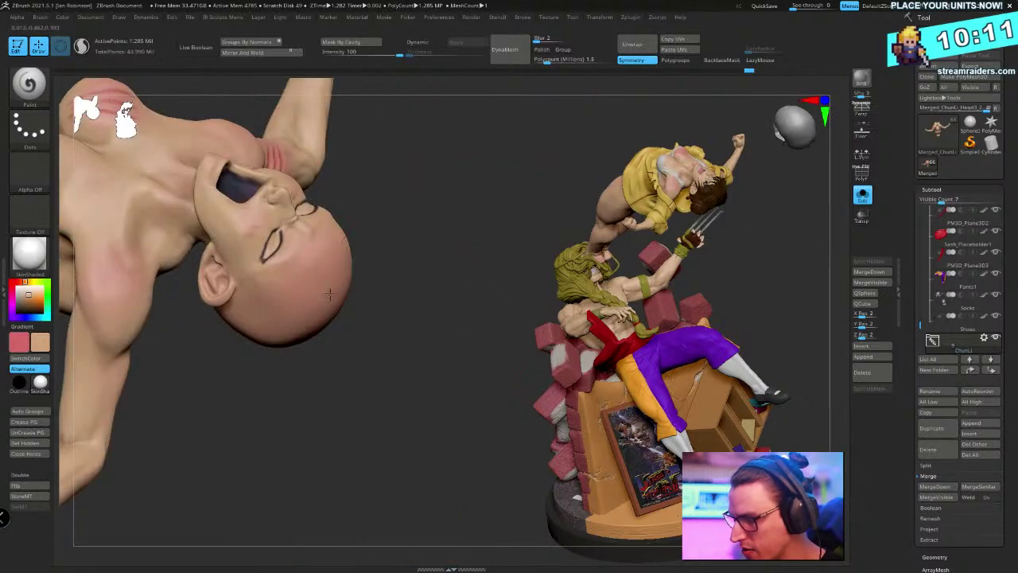
Show all subtools again and touch up the tan and red skin tones on Chun-Li's cheek beside the hair
left_click(862, 194)
left_click_drag(474, 198, 572, 226)
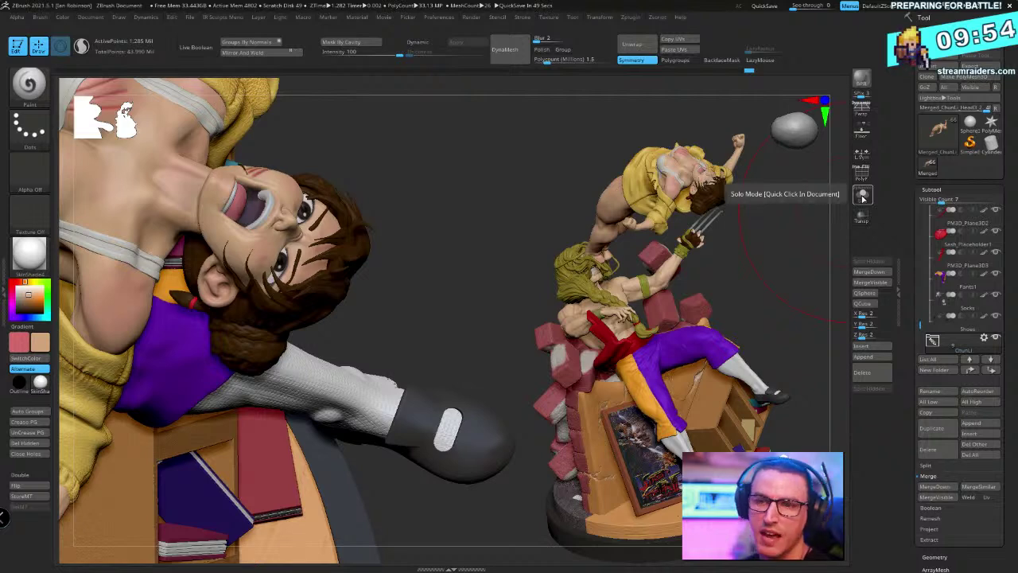
left_click_drag(467, 178, 257, 245)
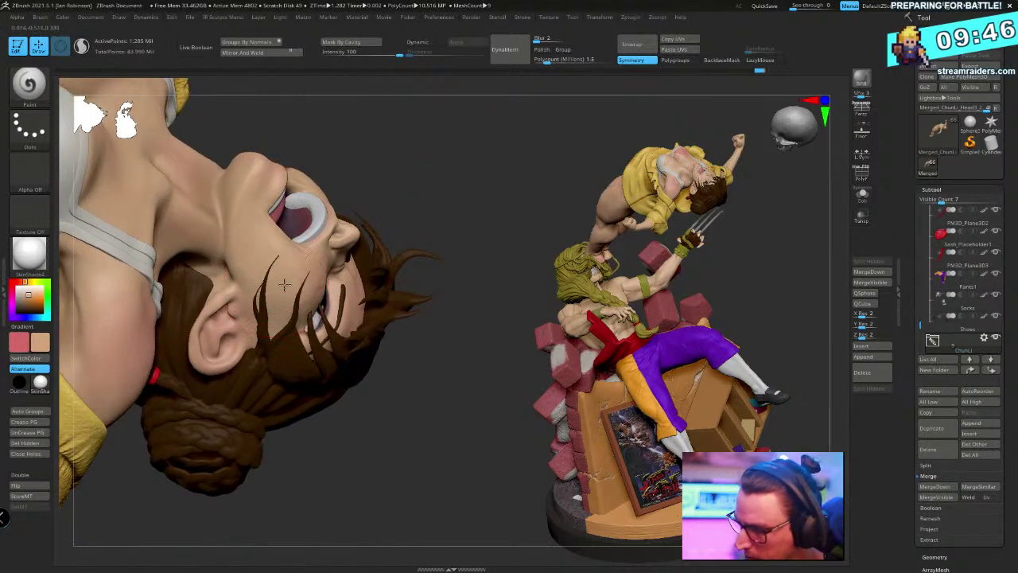
key("v")
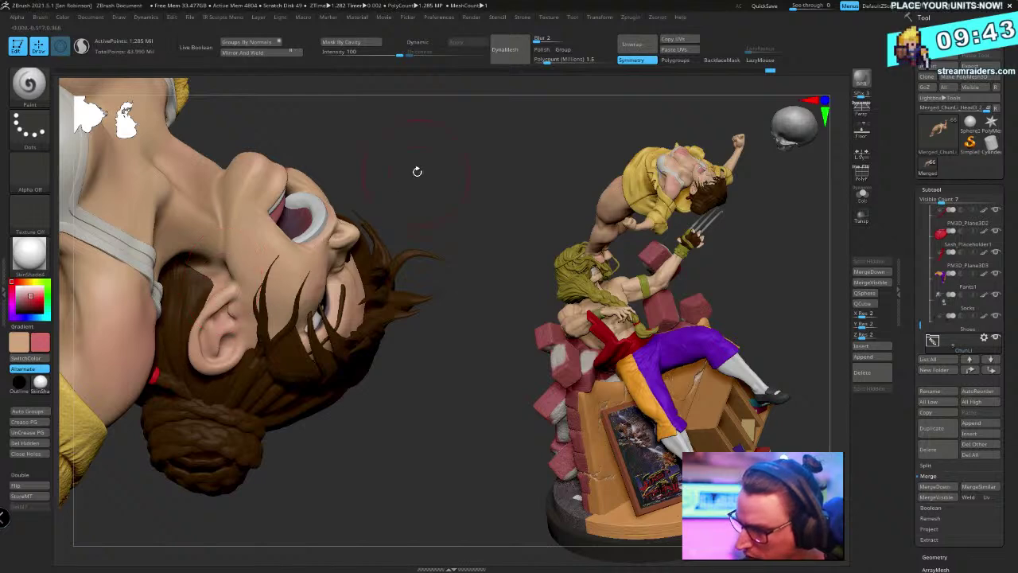
mouse_move(417, 171)
left_mouse_down()
mouse_move(362, 434)
mouse_move(222, 163)
mouse_move(238, 159)
mouse_move(249, 214)
left_mouse_up()
Isolate Chun-Li's body and touch up the red and tan skin tones on her buttocks and the backs of her thighs
right_click_drag(262, 284, 326, 40)
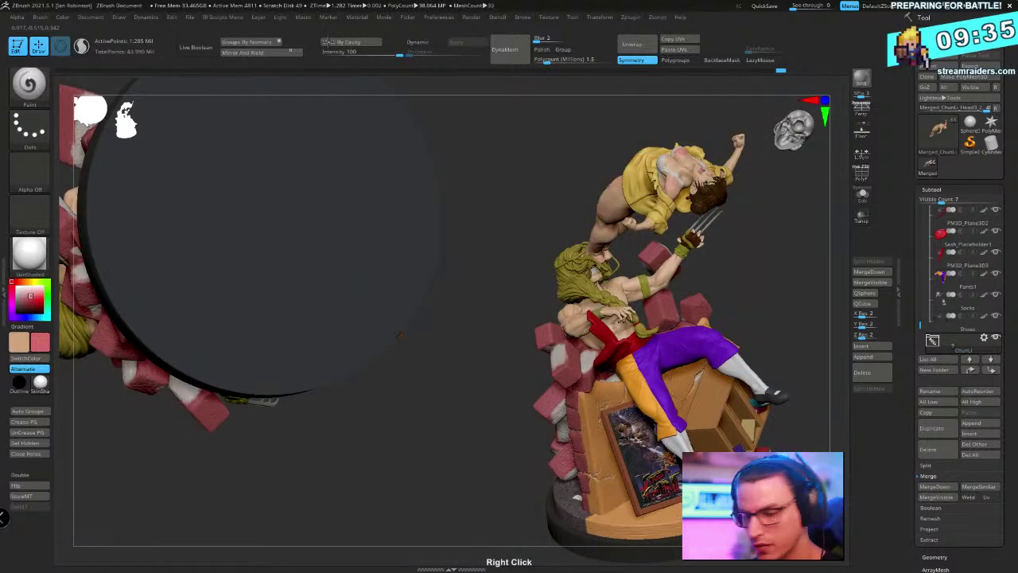
left_click(862, 199)
mouse_move(427, 281)
right_mouse_down()
mouse_move(468, 380)
mouse_move(443, 259)
mouse_move(446, 175)
mouse_move(427, 281)
mouse_move(452, 205)
mouse_move(434, 278)
right_mouse_up()
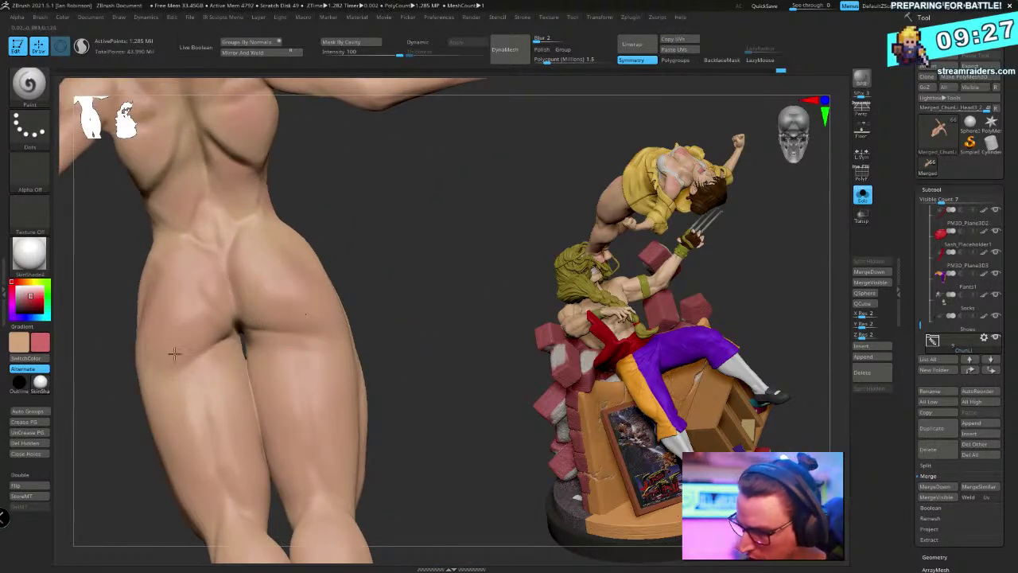
right_click_drag(391, 191, 345, 246)
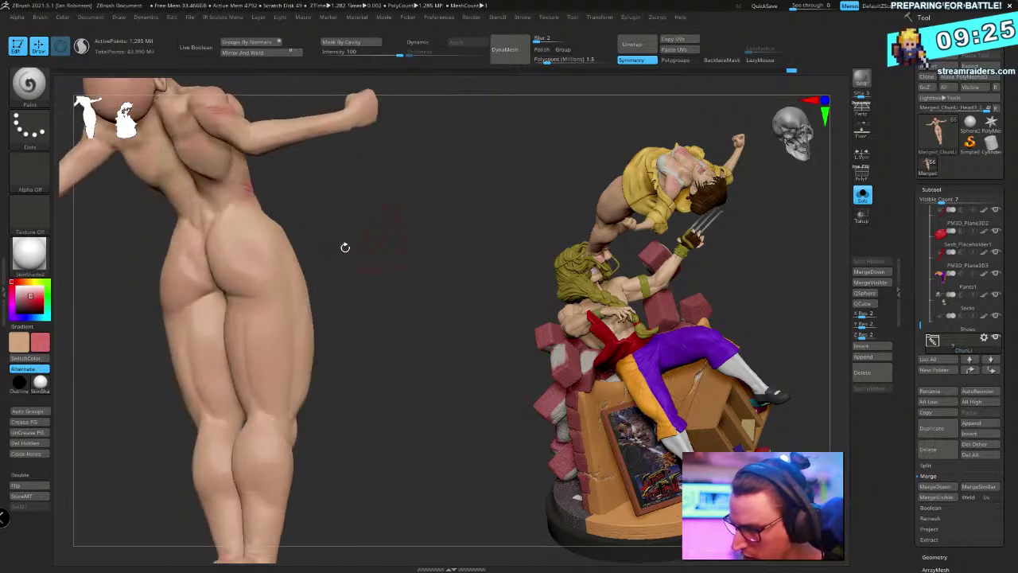
right_click_drag(299, 358, 259, 221)
right_click_drag(244, 346, 257, 229)
Paint soft red tints on the fronts of Chun-Li's thighs and her knees, and show all subtools again
right_click_drag(253, 362, 235, 383)
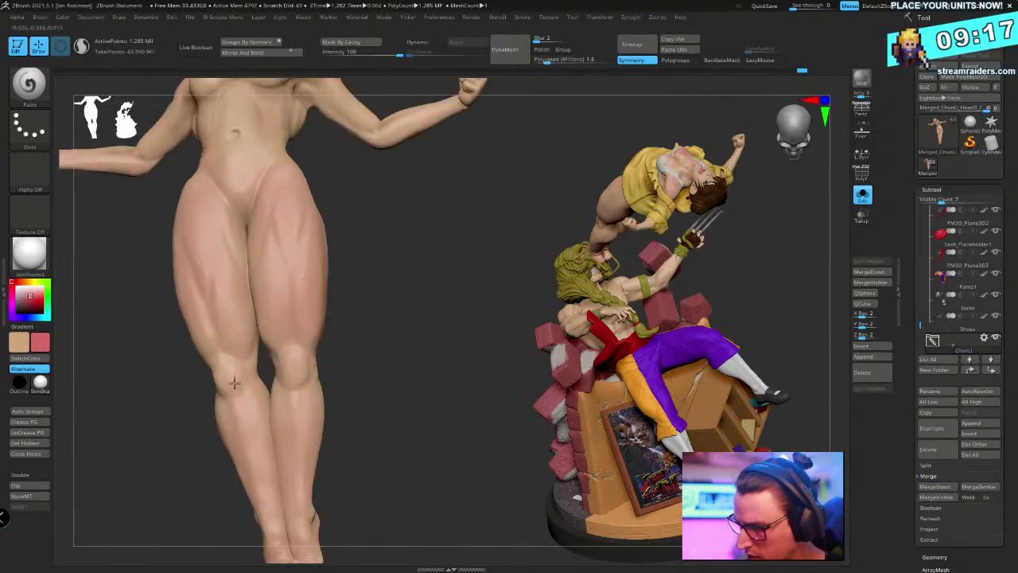
right_click_drag(365, 318, 300, 363)
right_click_drag(374, 261, 421, 310, "ctrl")
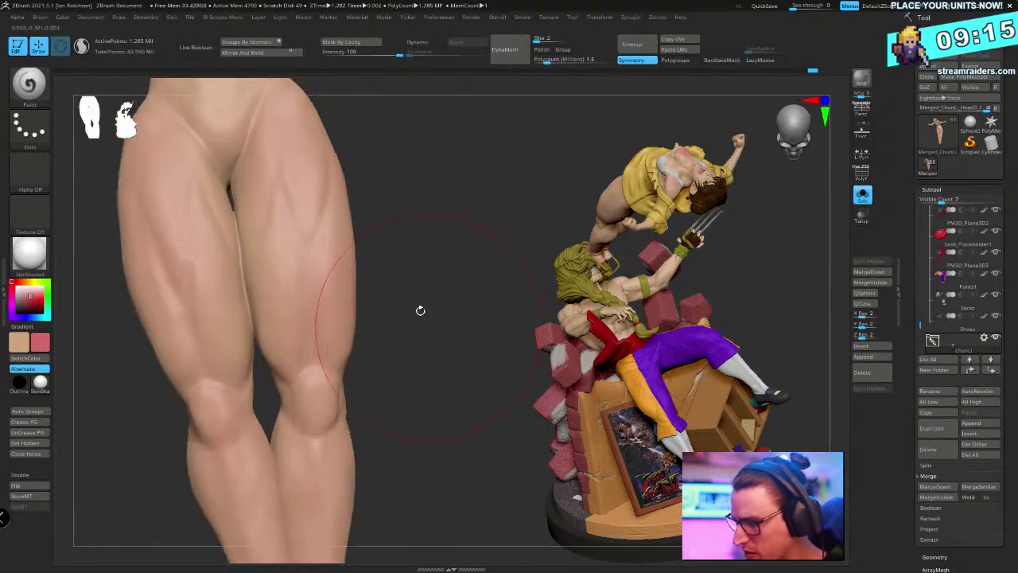
right_click_drag(421, 246, 350, 231)
mouse_move(240, 284)
right_mouse_down()
mouse_move(418, 221)
mouse_move(223, 225)
right_mouse_up()
left_click(863, 195)
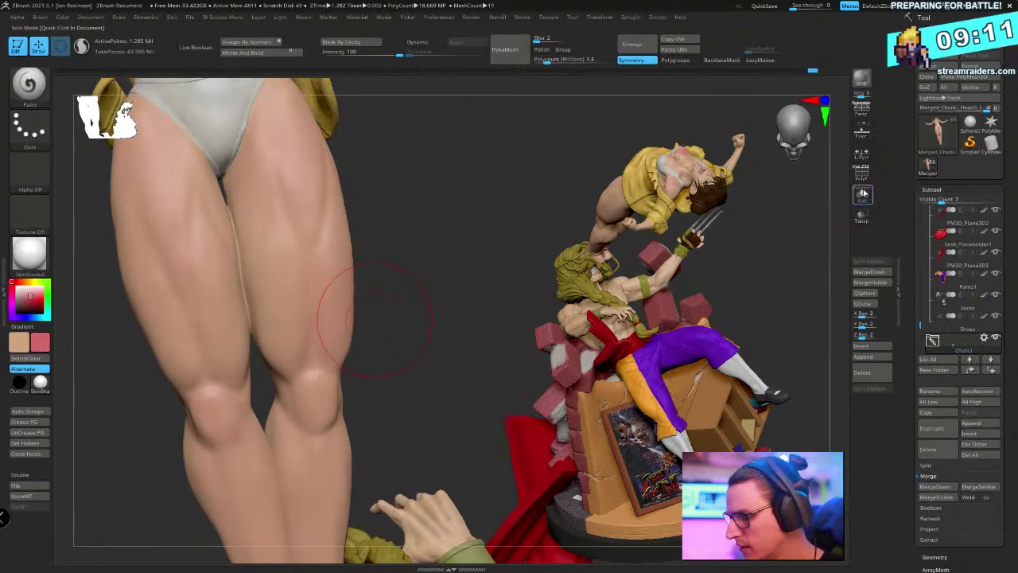
mouse_move(446, 238)
right_mouse_down("ctrl")
mouse_move(432, 226)
mouse_move(432, 295)
mouse_move(448, 280)
mouse_move(446, 288)
right_mouse_up("ctrl")
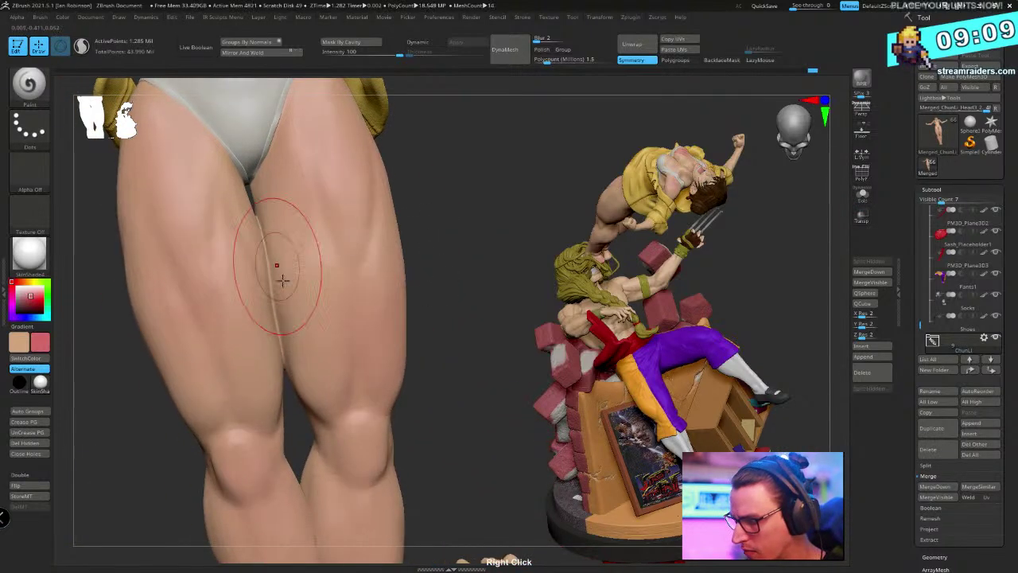
right_click_drag(282, 279, 281, 276)
Try to refine the crease between Chun-Li's inner thighs with the DamStandard brush
key("b")
key("d")
key("s")
key("space")
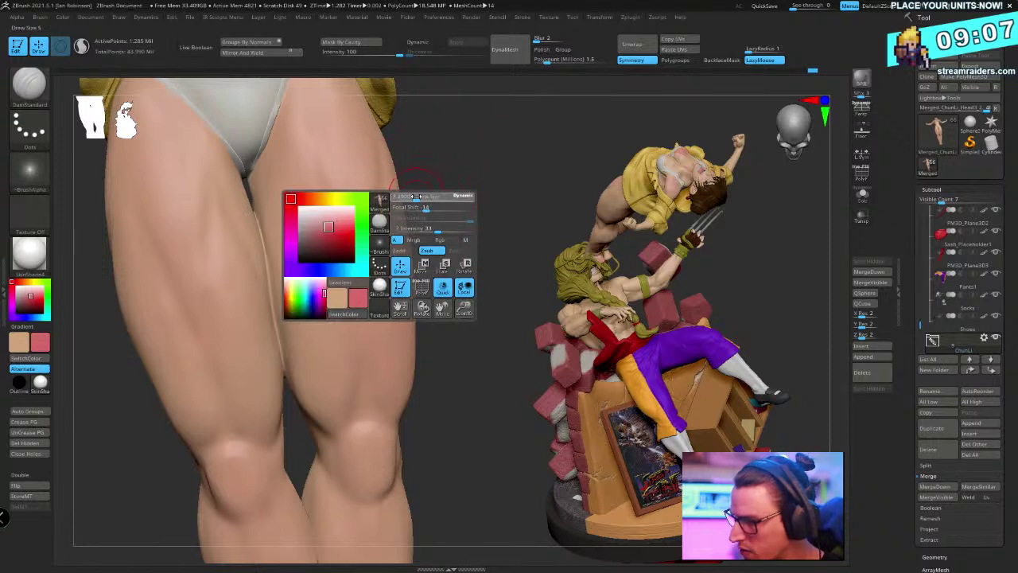
mouse_move(455, 183)
right_mouse_down()
mouse_move(257, 262)
mouse_move(446, 205)
mouse_move(489, 154)
mouse_move(462, 179)
right_mouse_up()
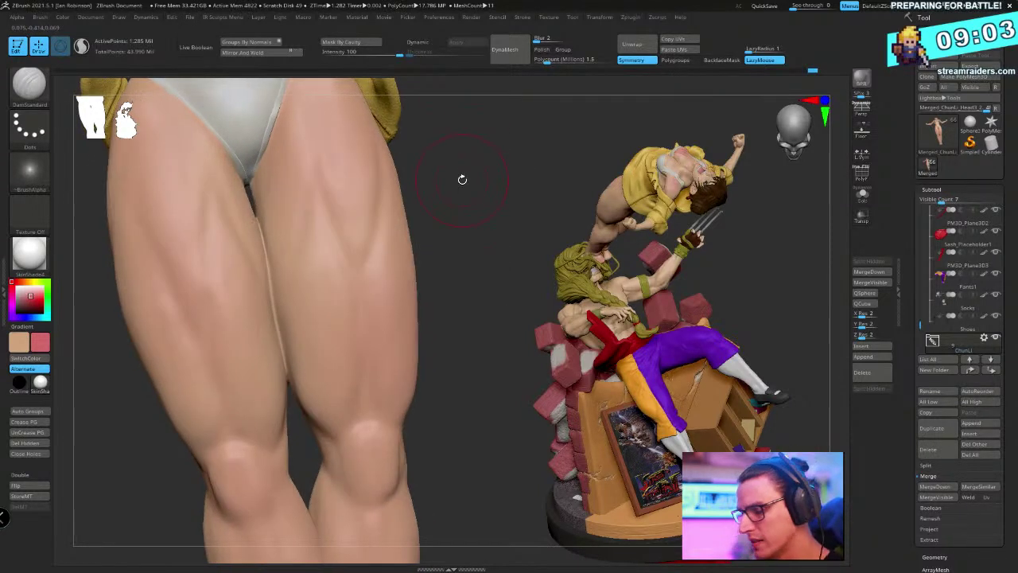
key("shift+f")
key("shift+f")
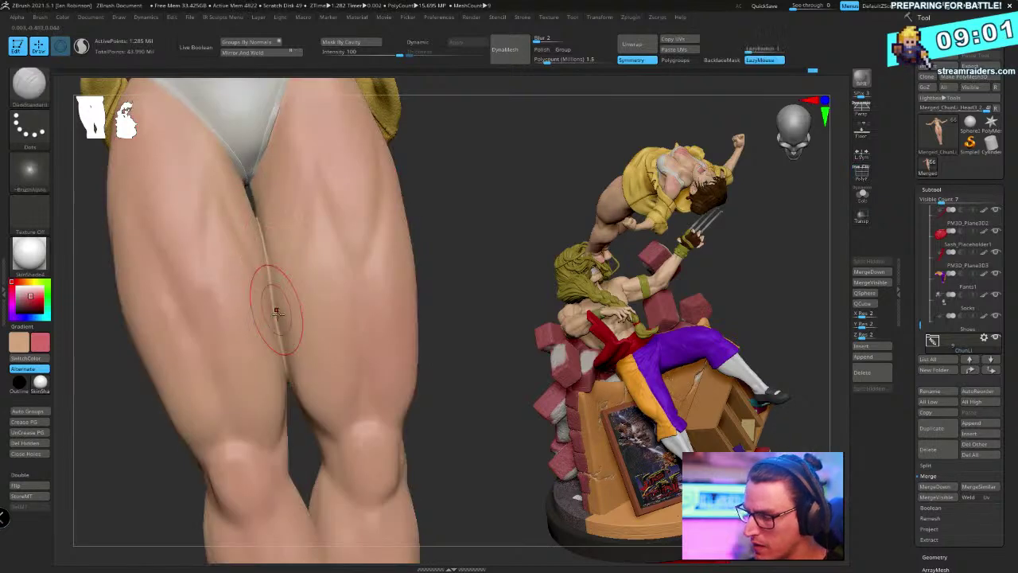
right_click_drag(469, 181, 439, 214)
key("ctrl+z")
Swell Chun-Li's inner thighs with the Inflat brush so that they press together along the crease
key("b")
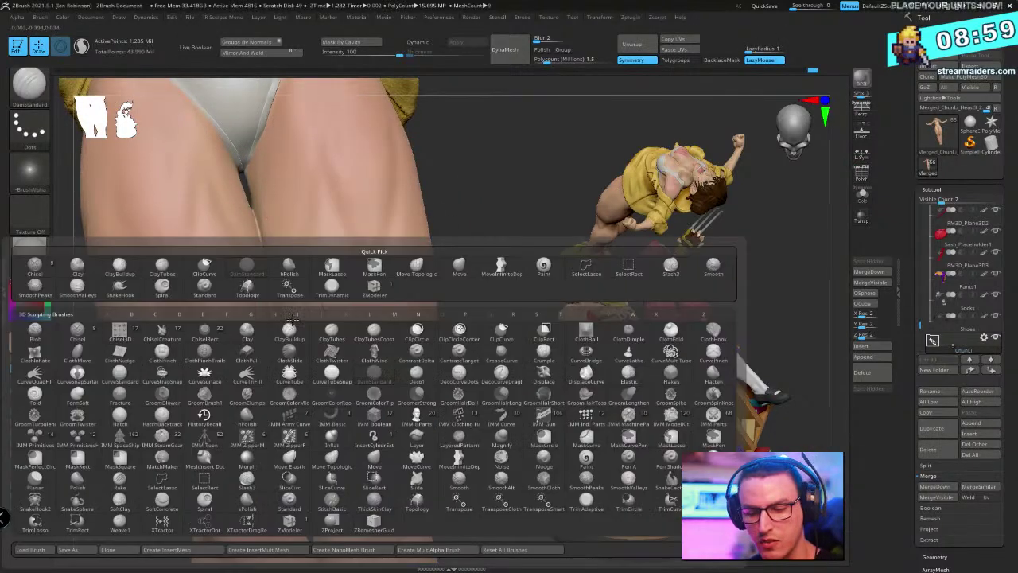
key("i")
key("n")
key("space")
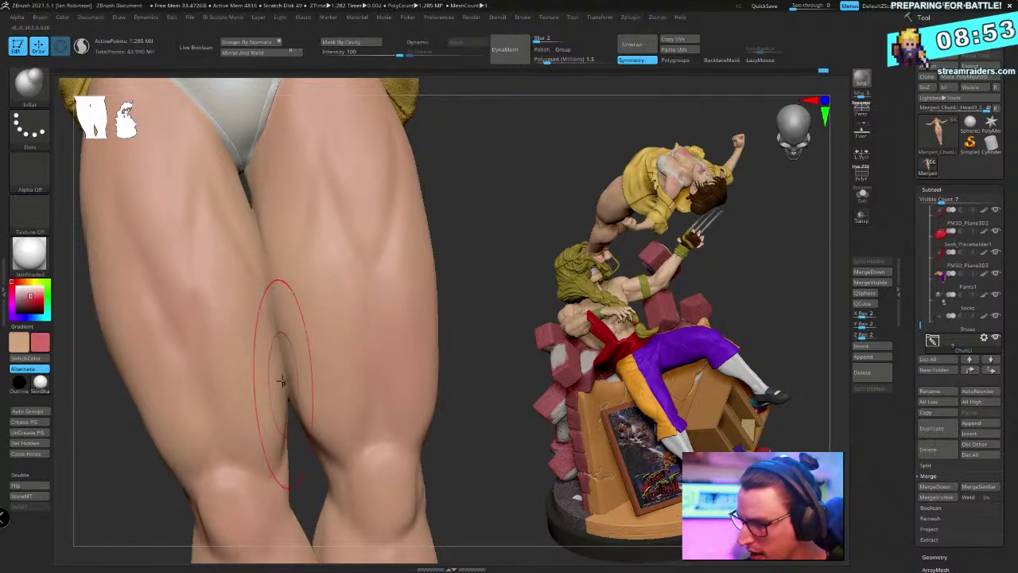
mouse_move(474, 218)
left_mouse_down()
mouse_move(484, 187)
mouse_move(530, 157)
left_mouse_up()
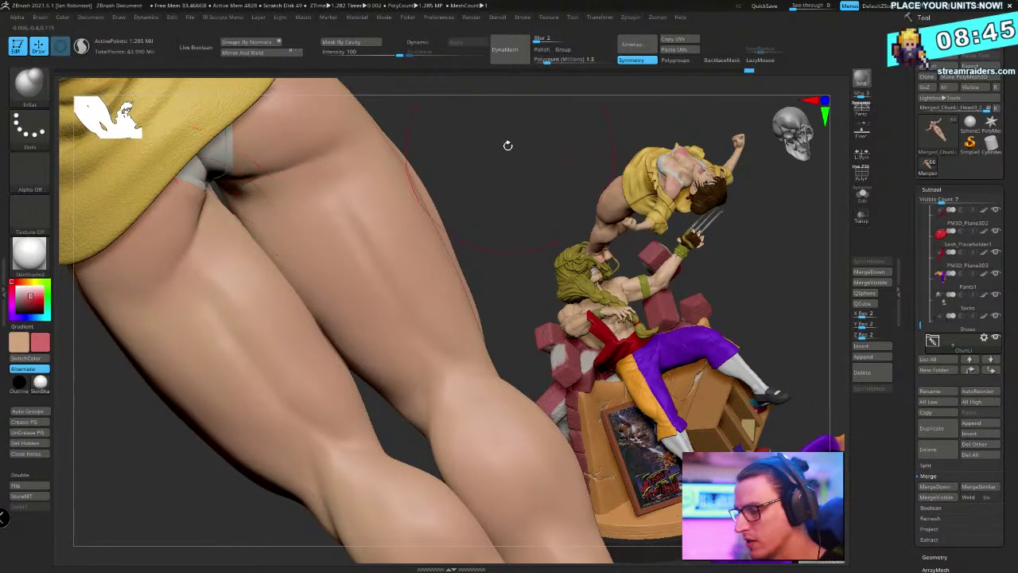
mouse_move(507, 145)
left_mouse_down()
mouse_move(427, 236)
mouse_move(297, 257)
left_mouse_up()
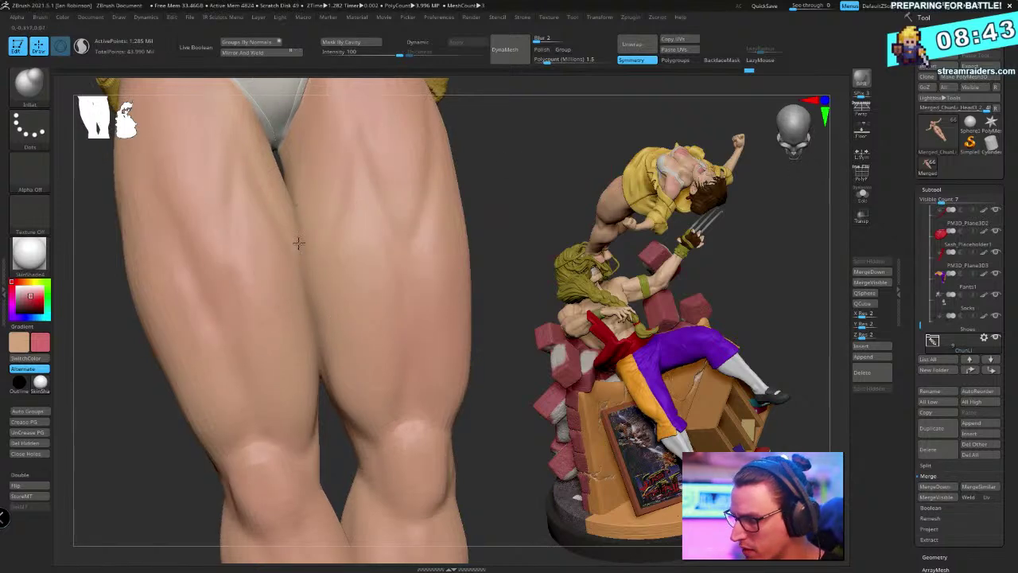
mouse_move(511, 173)
left_mouse_down("alt")
mouse_move(497, 154)
mouse_move(518, 188)
mouse_move(429, 216)
mouse_move(453, 236)
mouse_move(474, 215)
mouse_move(466, 219)
left_mouse_up("alt")
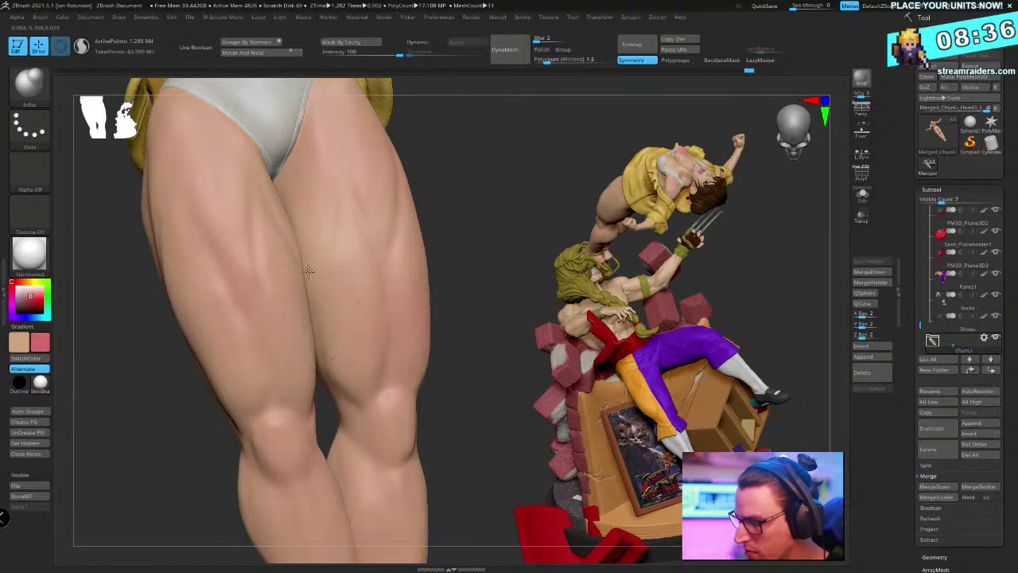
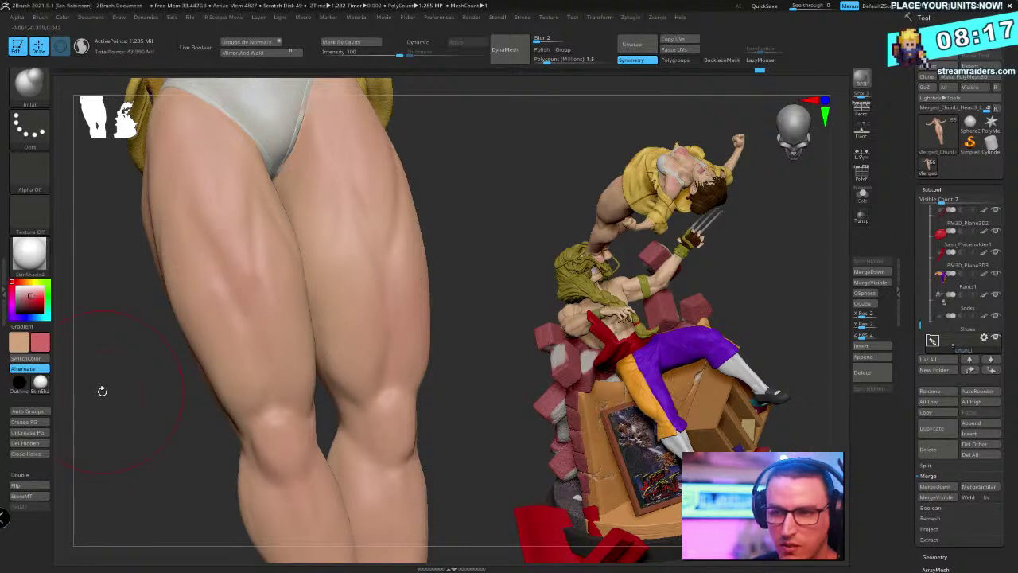
mouse_move(488, 214)
right_mouse_down("ctrl")
mouse_move(461, 164)
mouse_move(440, 201)
mouse_move(494, 205)
right_mouse_up("ctrl")
right_click(426, 245)
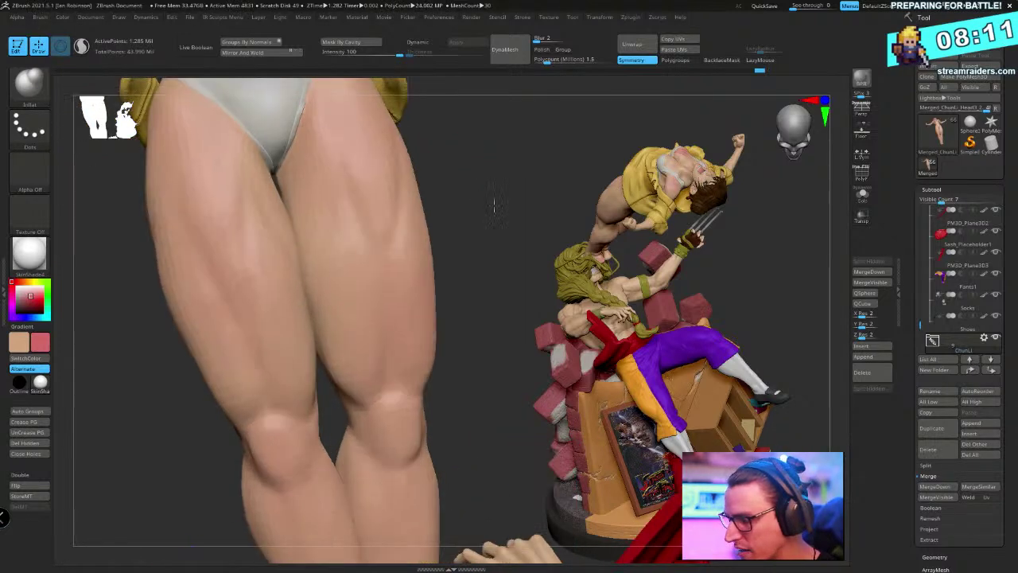
mouse_move(494, 205)
left_mouse_down()
mouse_move(433, 191)
mouse_move(442, 197)
mouse_move(329, 238)
left_mouse_up()
Isolate Chun-Li's body and use the Paint brush to tint her hips, buttocks and lower back soft red
key("b")
key("p")
key("a")
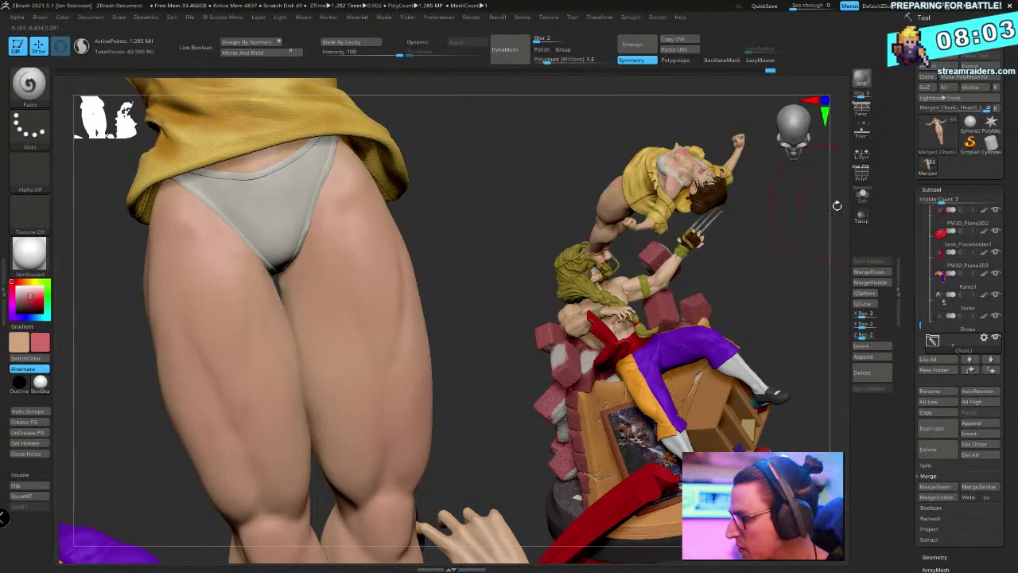
left_click(861, 195)
left_click_drag(430, 167, 556, 191)
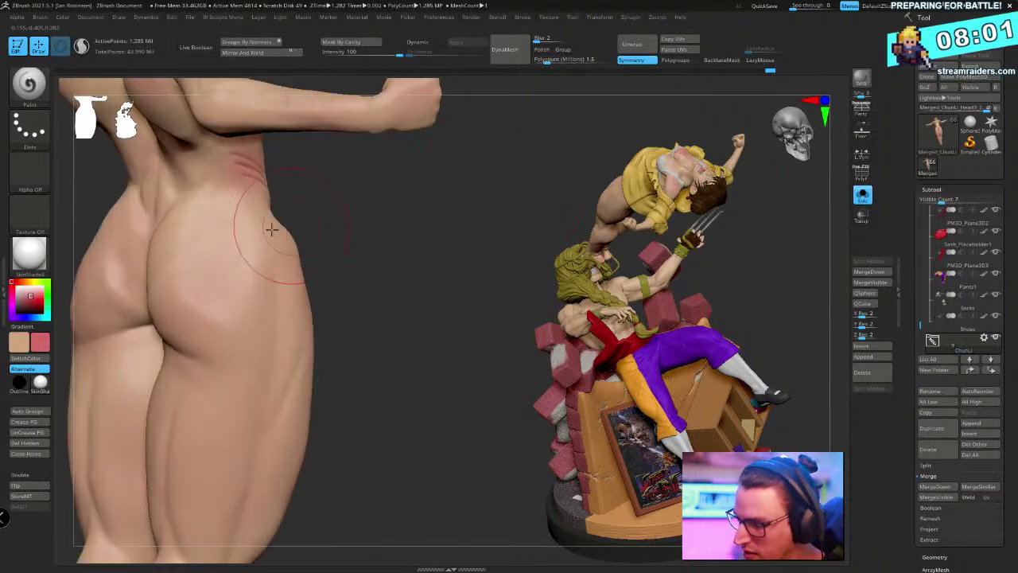
mouse_move(381, 206)
left_mouse_down("alt")
mouse_move(424, 278)
mouse_move(469, 280)
left_mouse_up("alt")
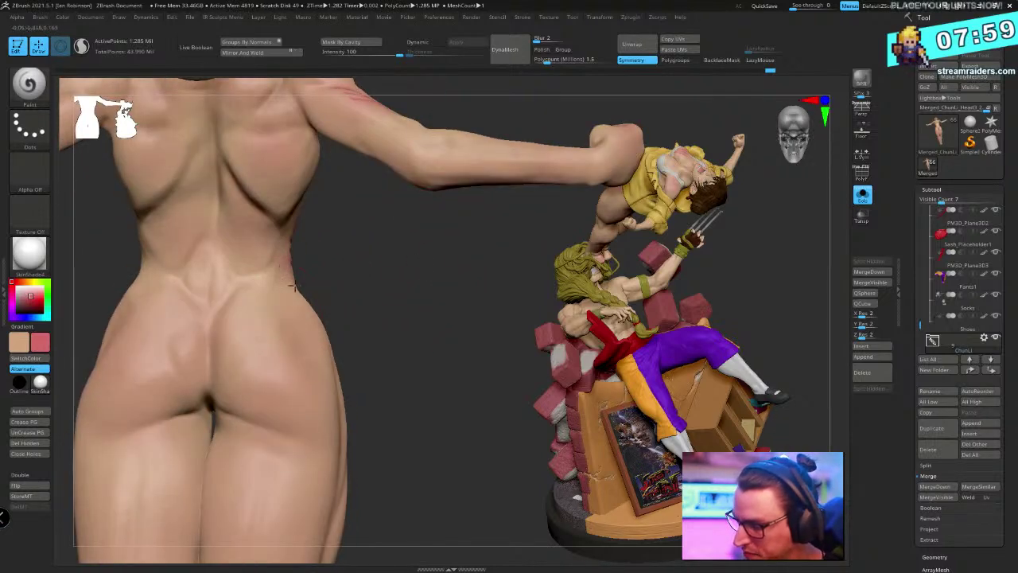
mouse_move(379, 260)
left_mouse_down("alt")
mouse_move(426, 284)
mouse_move(245, 319)
left_mouse_up("alt")
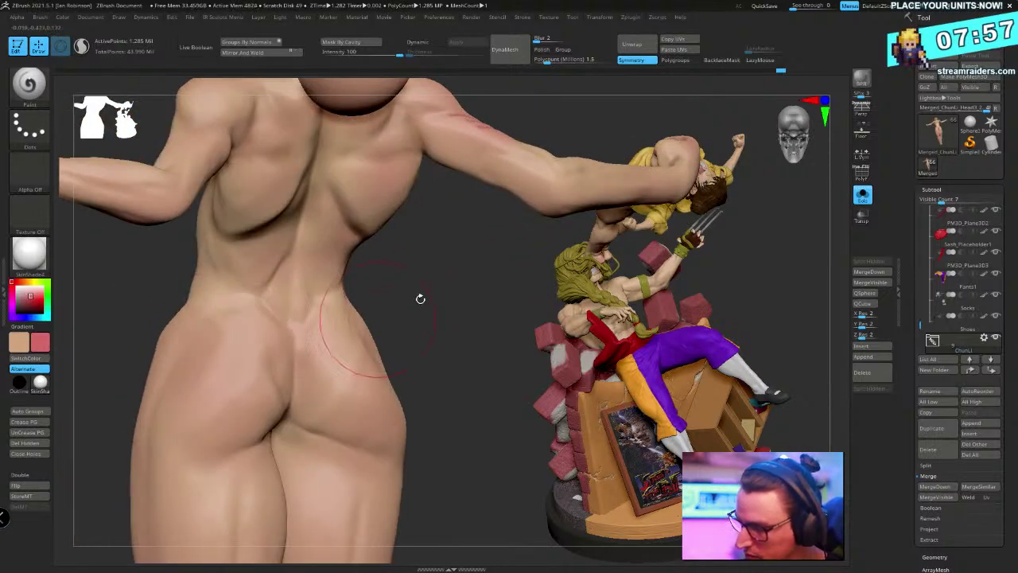
left_click_drag(420, 298, 325, 320)
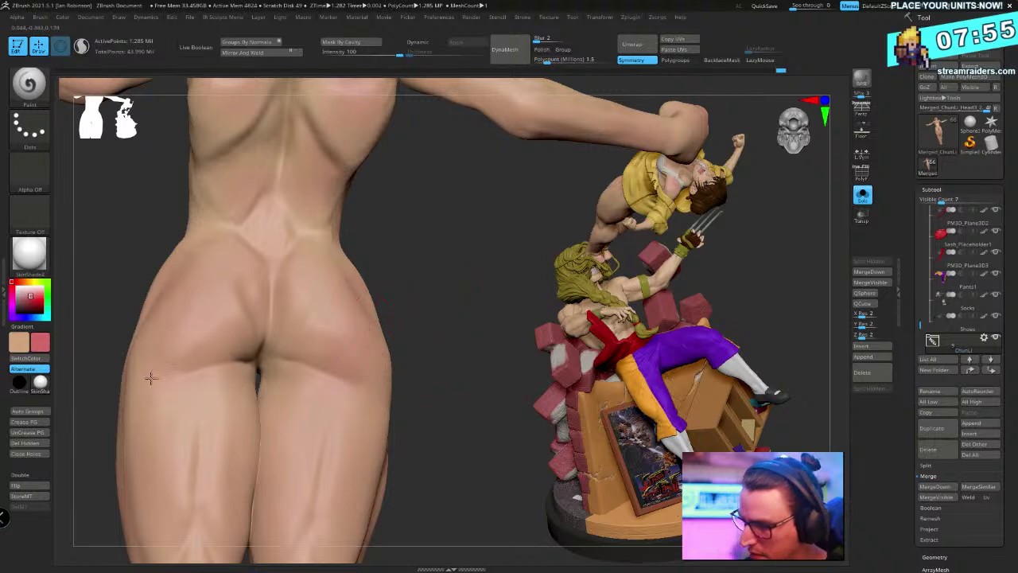
mouse_move(408, 310)
left_mouse_down("alt")
mouse_move(424, 260)
mouse_move(429, 363)
mouse_move(425, 350)
mouse_move(457, 300)
mouse_move(314, 325)
left_mouse_up("alt")
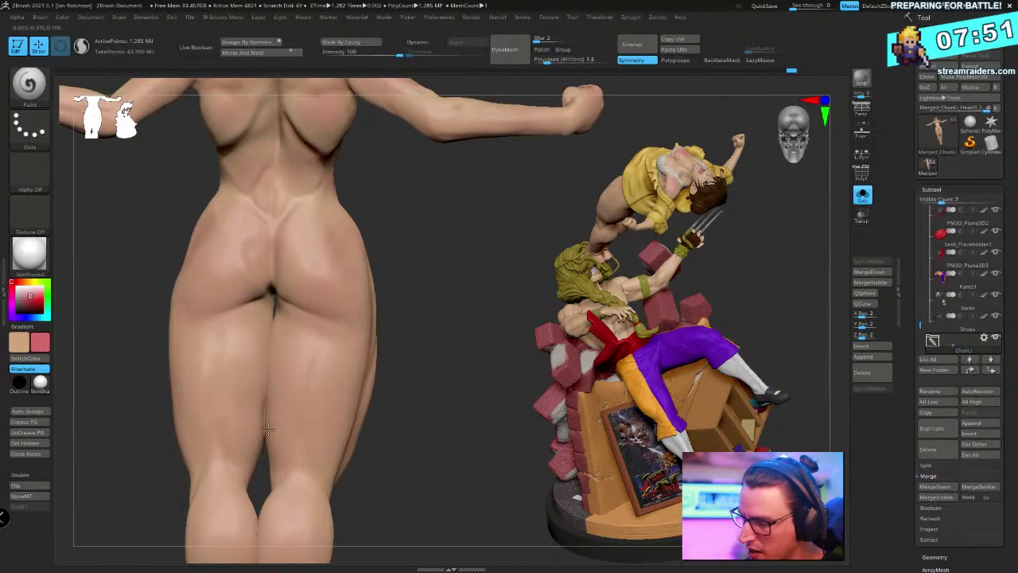
Deepen the red tint on Chun-Li's buttocks and touch up the skin tones on her upper back and waist
left_click_drag(465, 276, 332, 340)
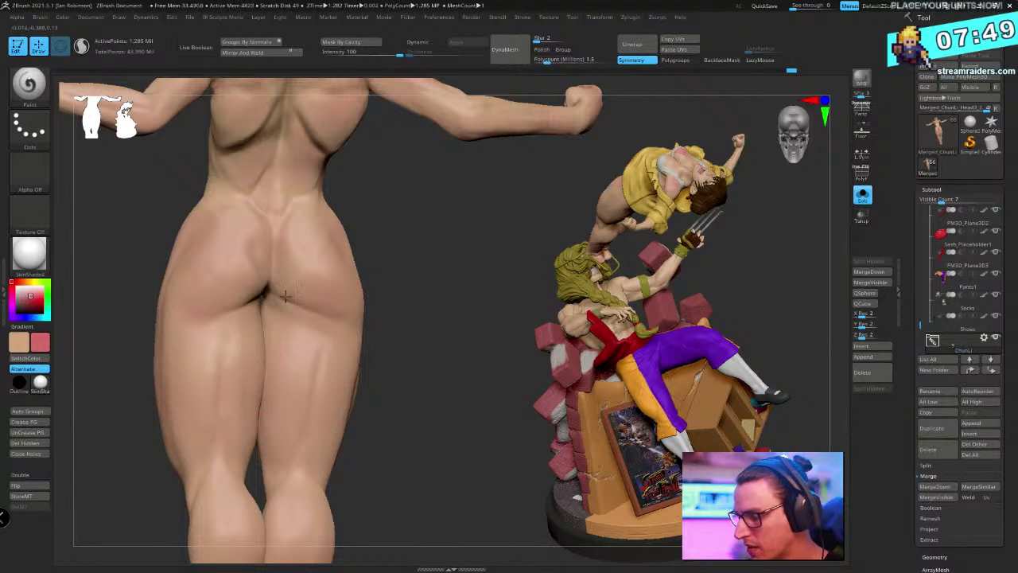
left_click_drag(394, 283, 286, 324)
left_click_drag(429, 297, 450, 294)
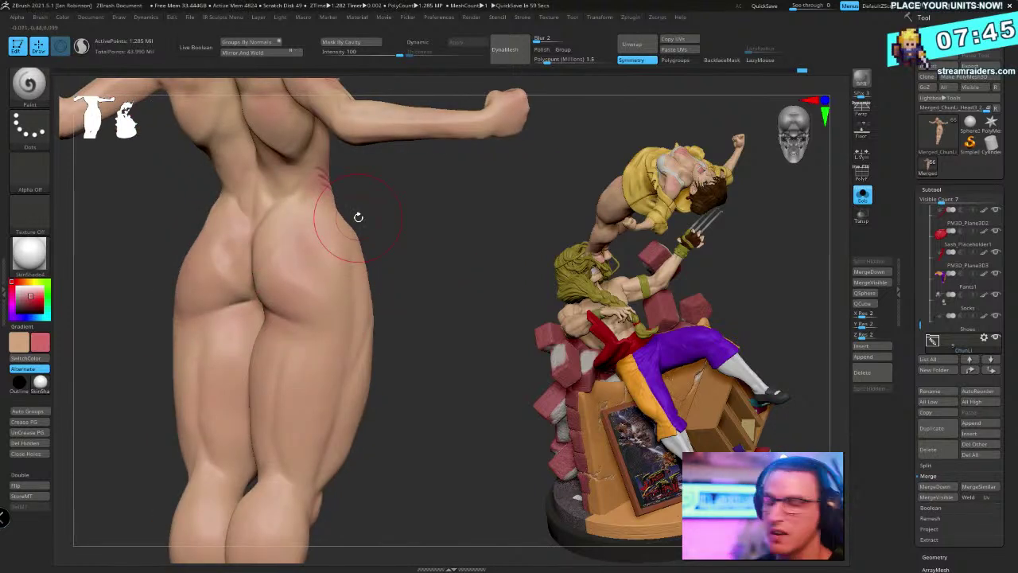
left_click_drag(358, 216, 318, 205)
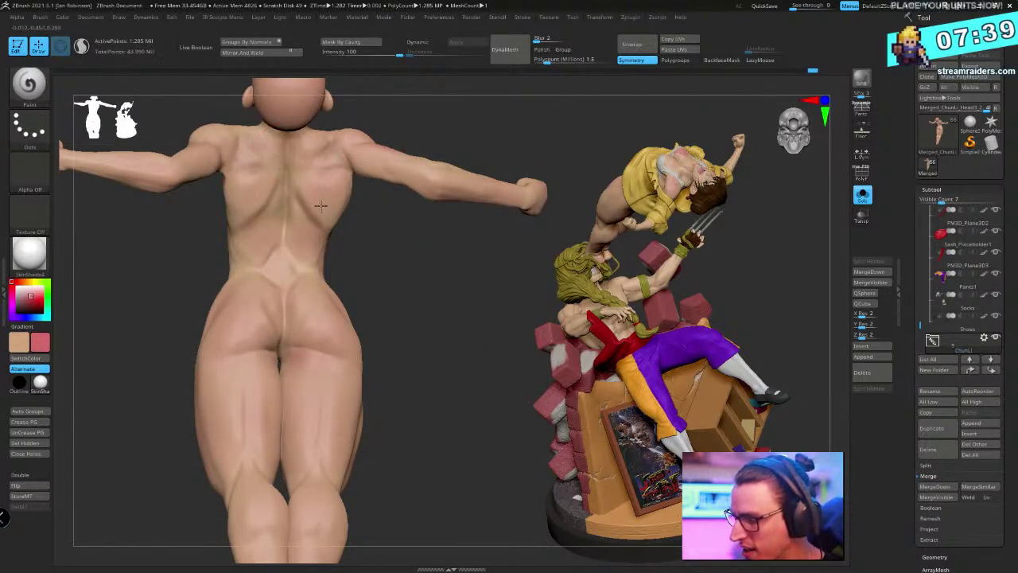
left_click_drag(397, 247, 468, 292)
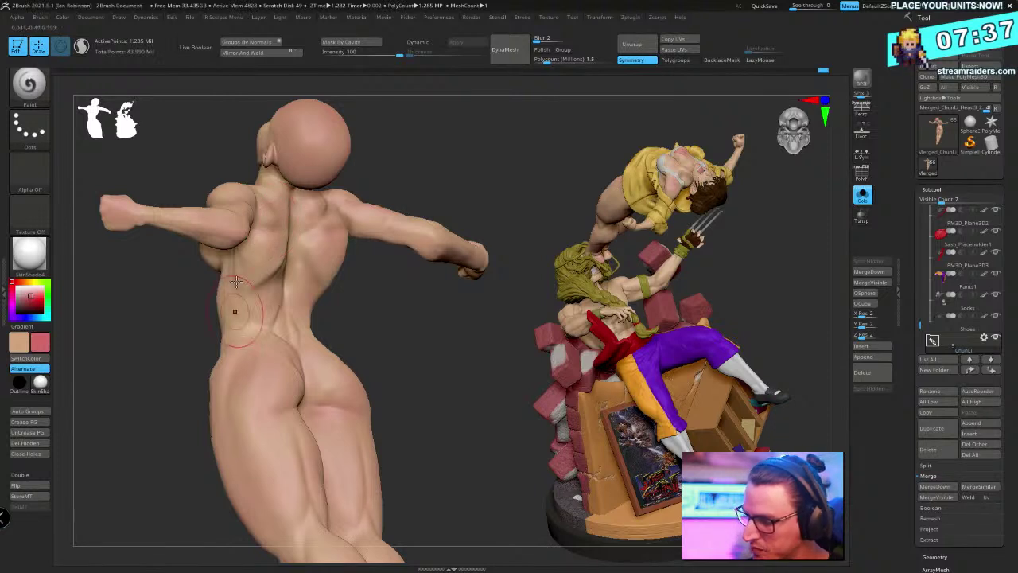
right_click_drag(317, 223, 464, 295)
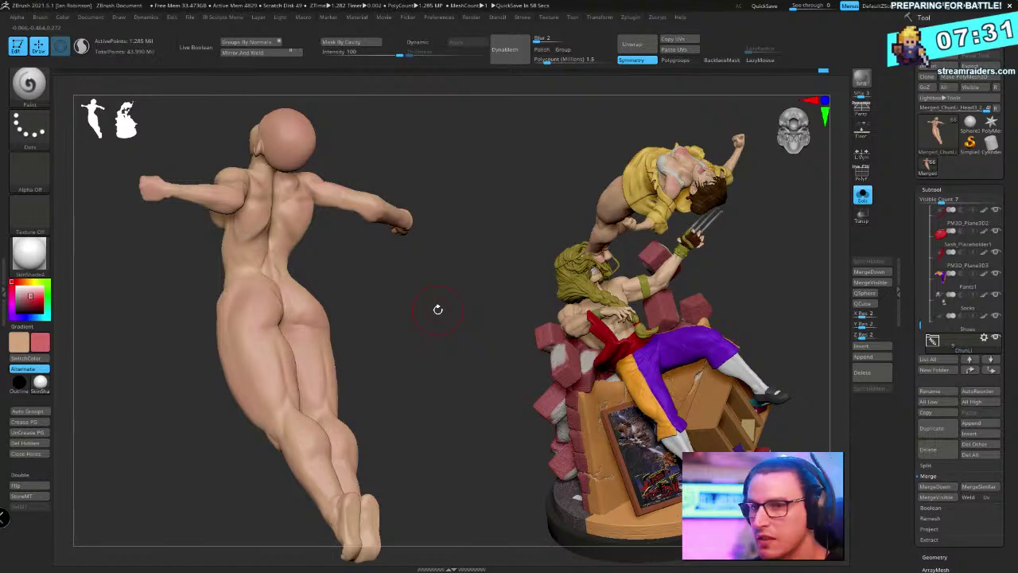
Paint soft red and tan tones across Chun-Li's chest, undoing unwanted strokes
right_click_drag(438, 309, 458, 214)
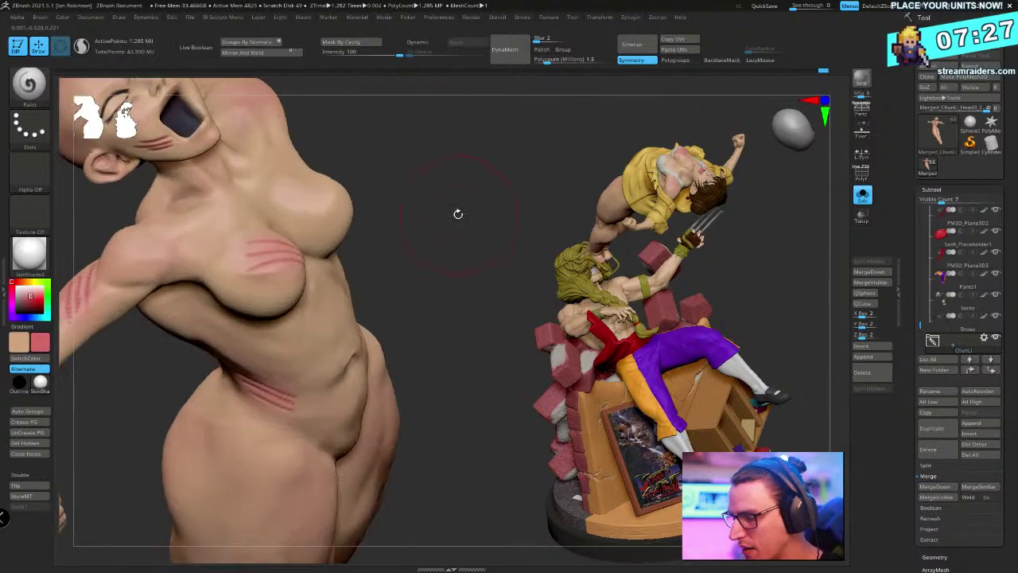
right_click_drag(413, 159, 421, 195)
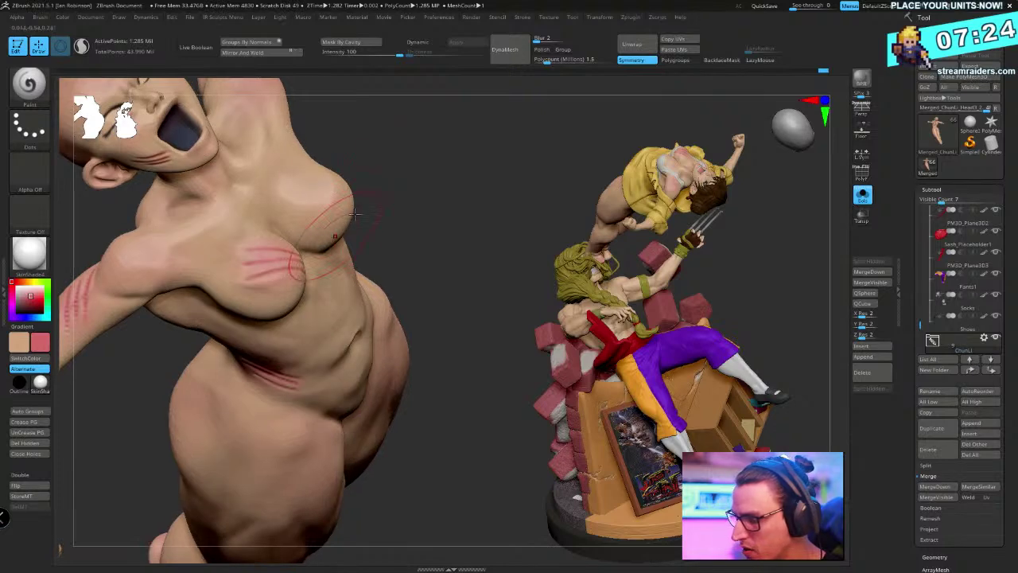
key("ctrl+z")
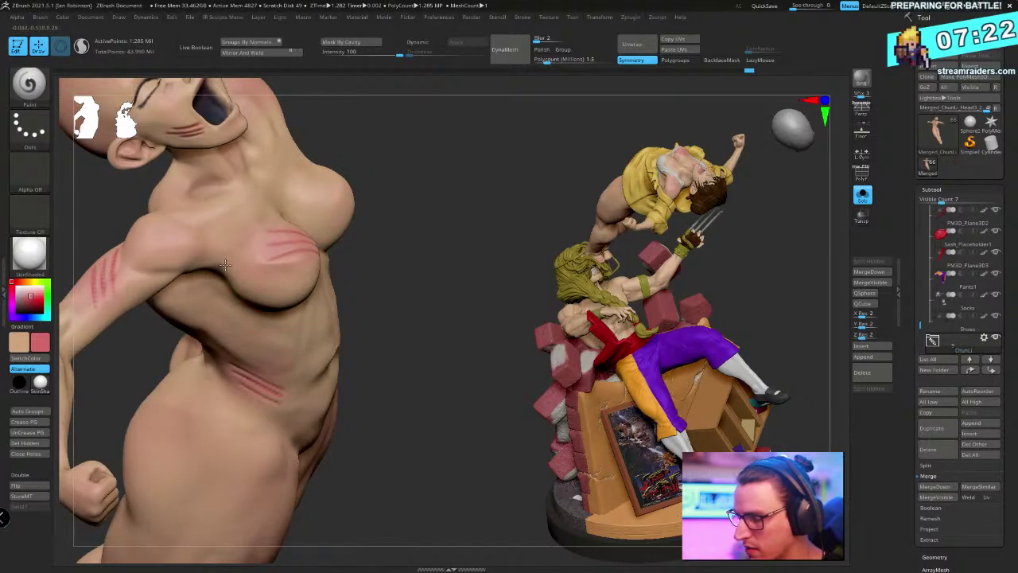
key("ctrl+z")
key("ctrl+z")
key("ctrl+z")
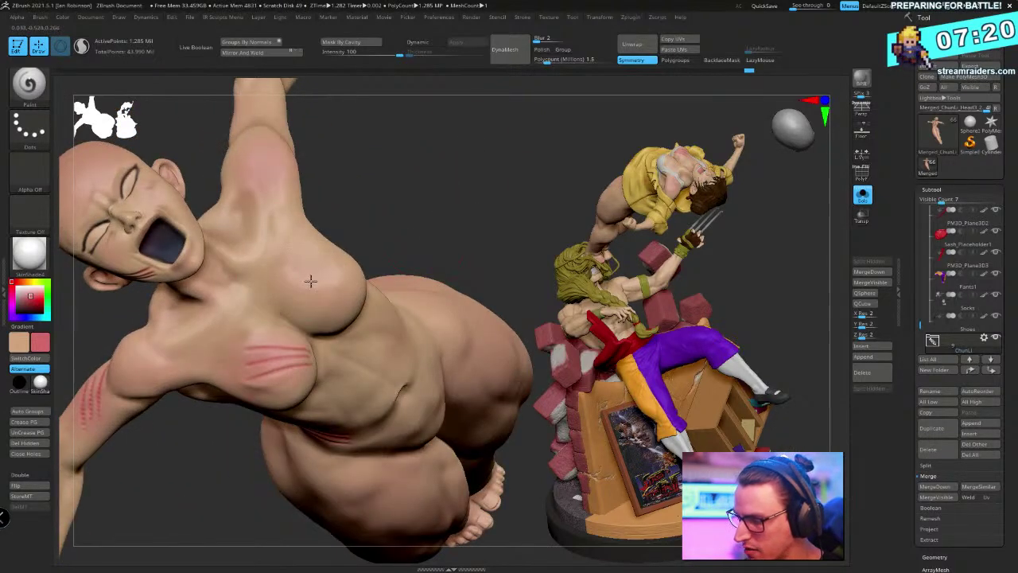
key("ctrl+z")
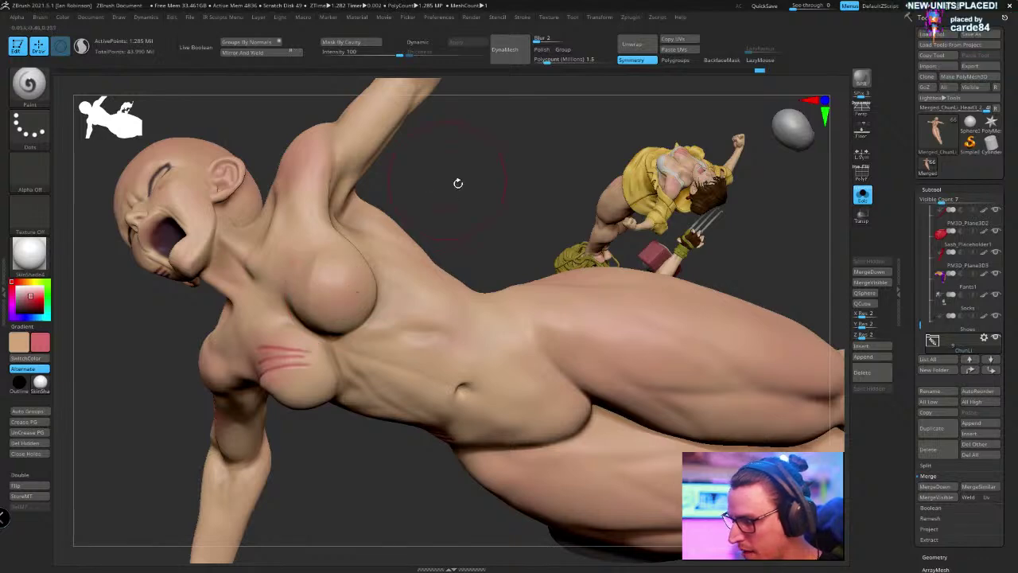
Undo the latest paint strokes and rework the skin tones on Chun-Li's scratched side, around her chest and ribs
key("ctrl+z")
key("ctrl+z")
key("ctrl+z")
key("ctrl+z")
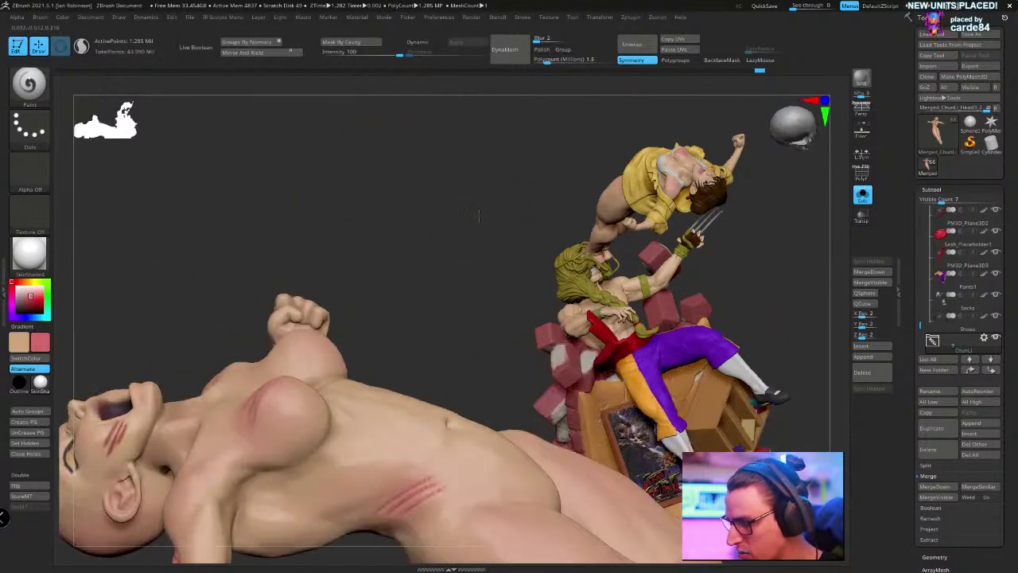
key("ctrl+z")
key("ctrl+z")
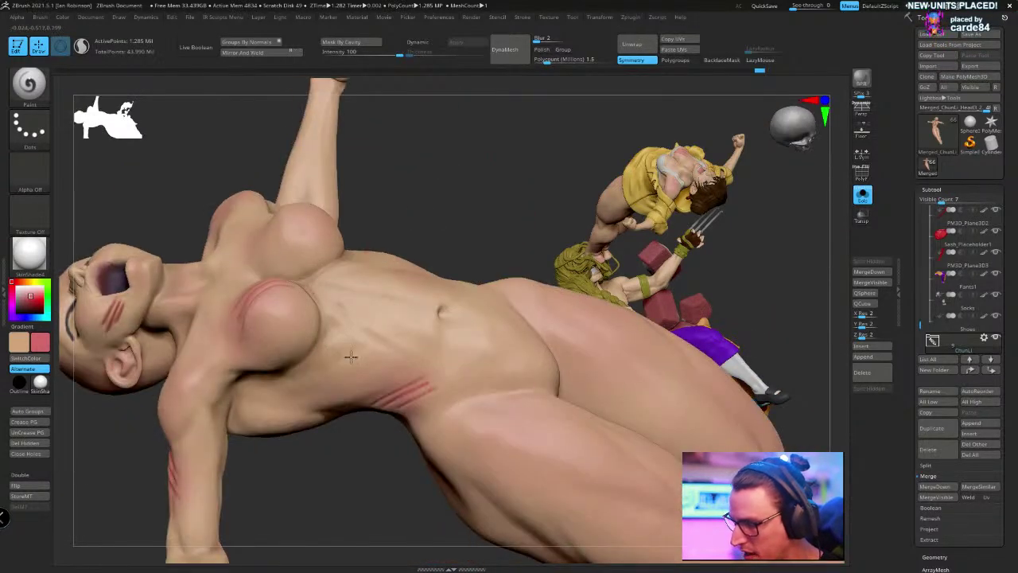
Rework the soft red and tan skin tones on Chun-Li's belly and waist, undoing unwanted paint strokes
key("ctrl+z")
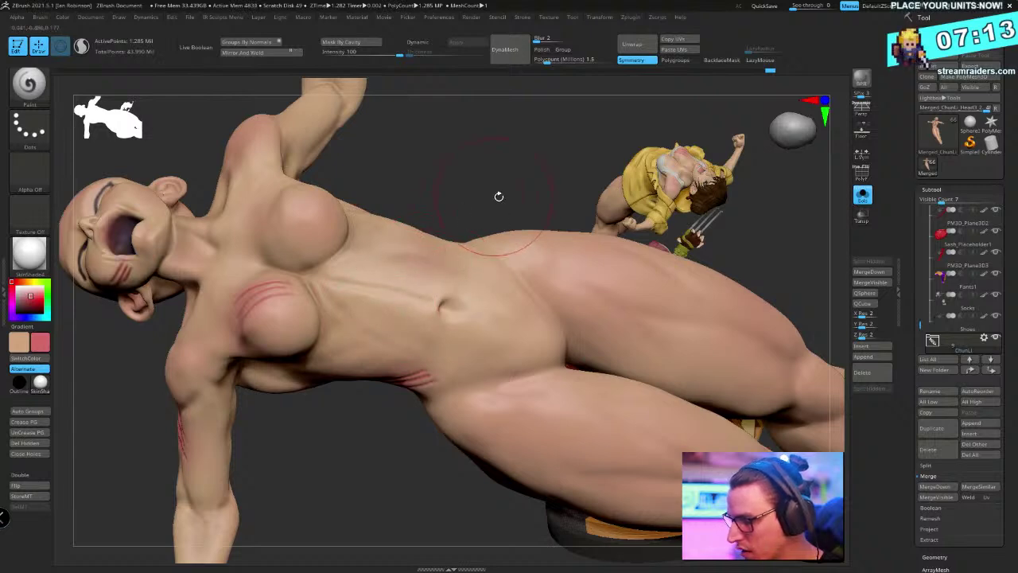
key("ctrl+z")
key("ctrl+z")
key("ctrl+z")
key("ctrl+z")
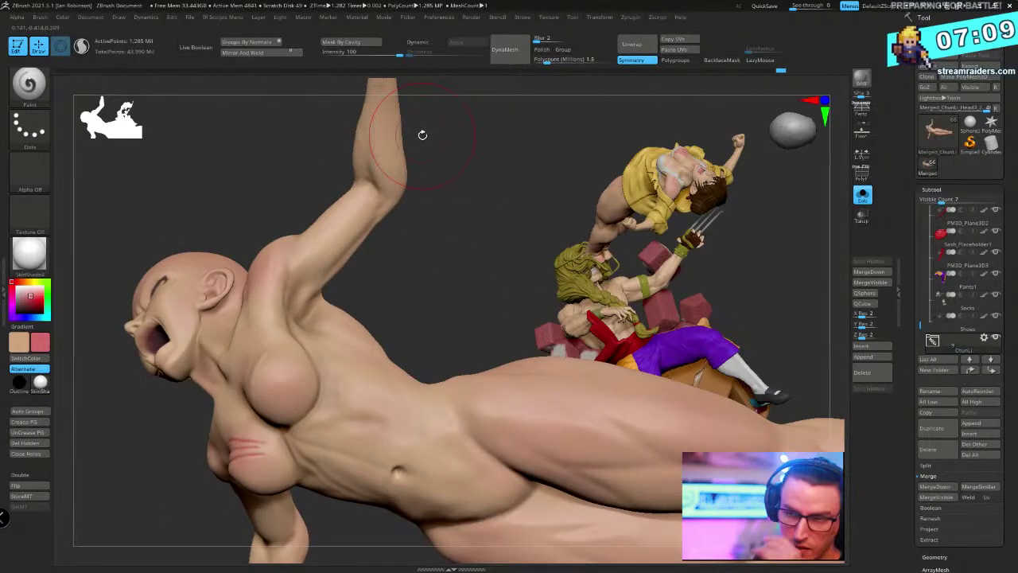
key("ctrl+z")
key("ctrl+z")
key("ctrl+z")
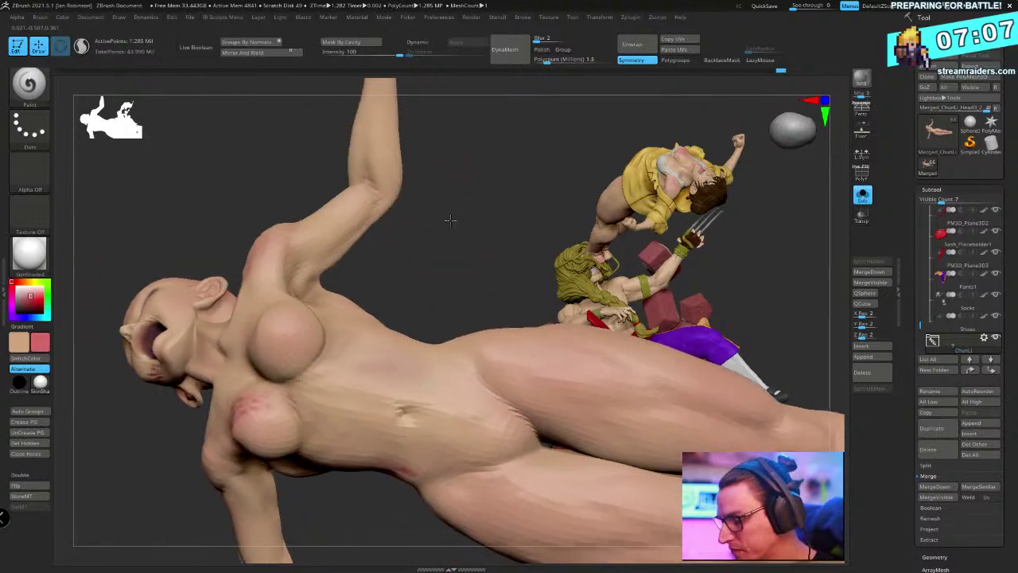
key("ctrl+z")
key("ctrl+z")
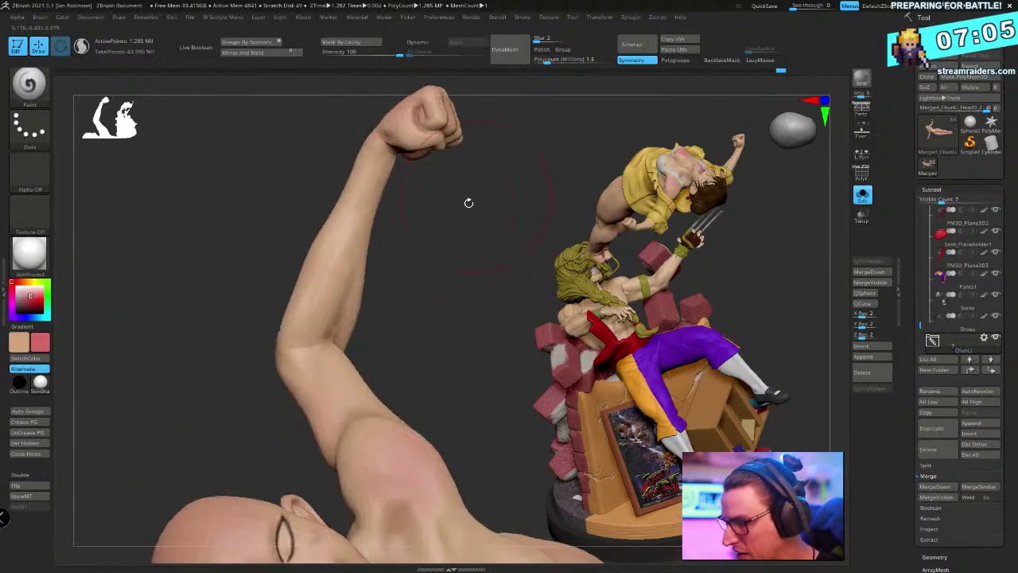
Touch up the soft red tint on Chun-Li's raised arm and shoulder, redoing and undoing strokes as needed
key("ctrl+shift+z")
key("ctrl+shift+z")
key("ctrl+shift+z")
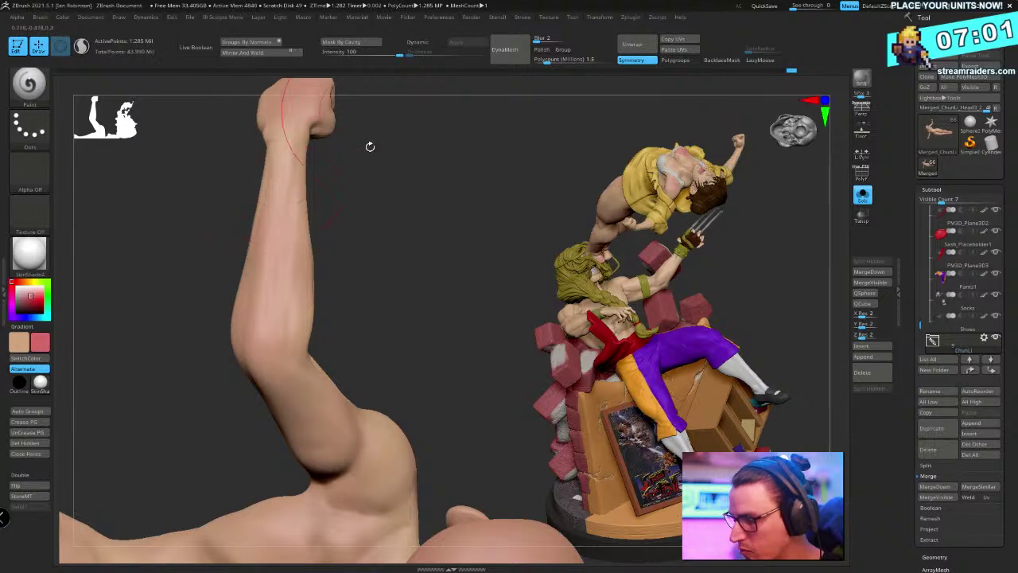
left_click_drag(370, 146, 280, 467)
key("ctrl+z")
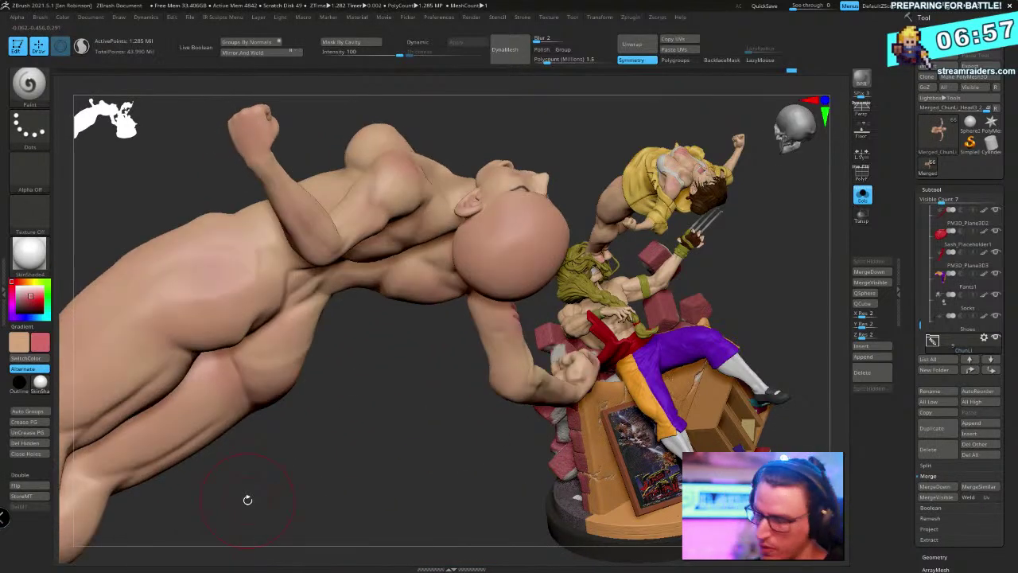
key("ctrl+z")
key("ctrl+z")
key("ctrl+z")
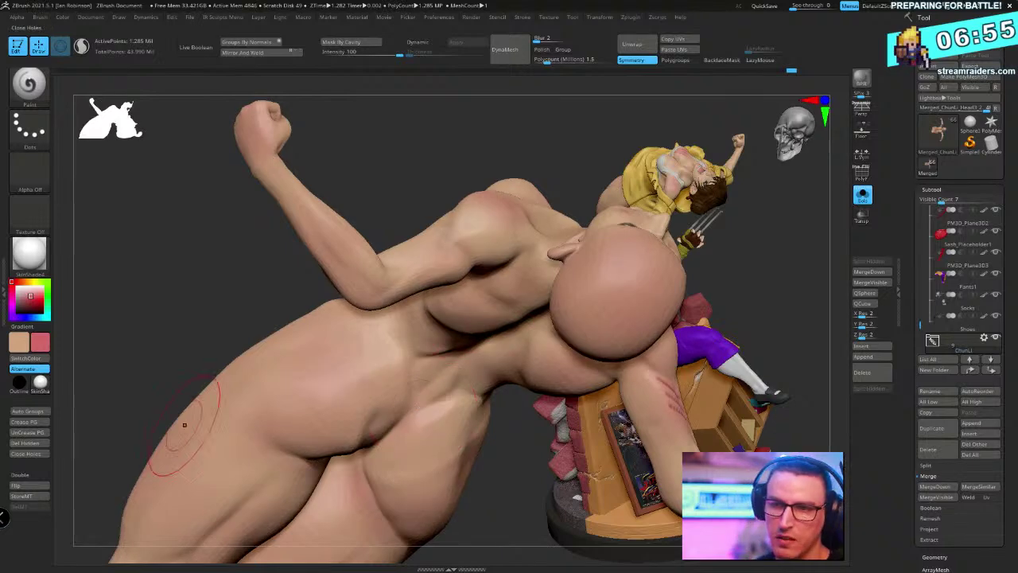
Switch to Firefox, search the web for "dick smith painter" in a new tab and look through the results
key("alt+Tab")
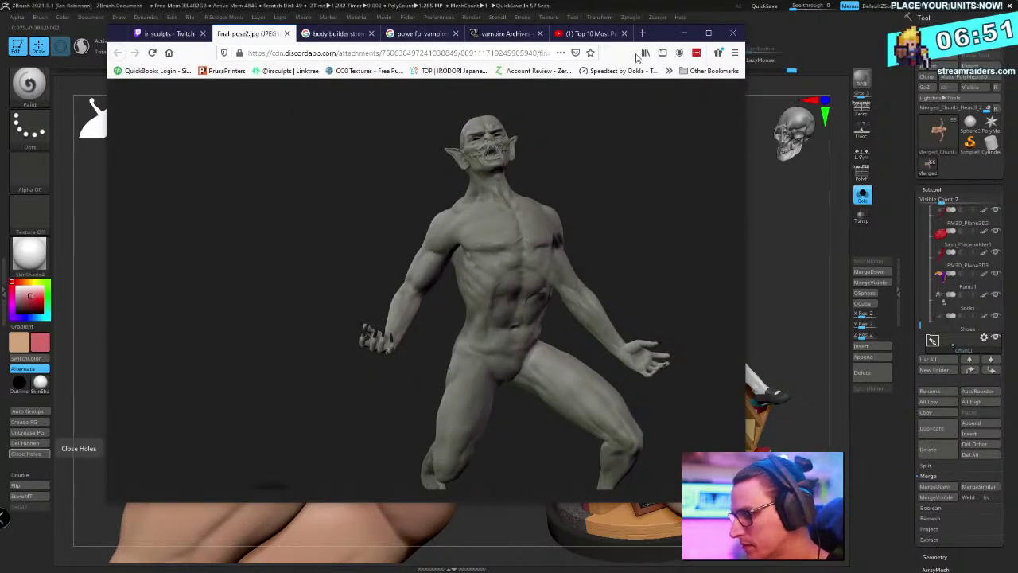
left_click(642, 34)
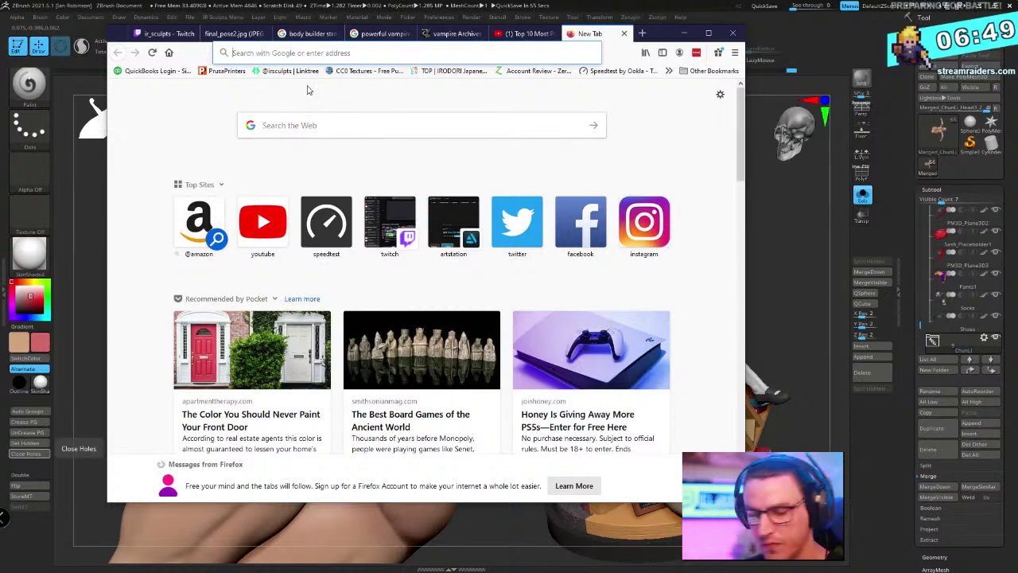
type("dick smit")
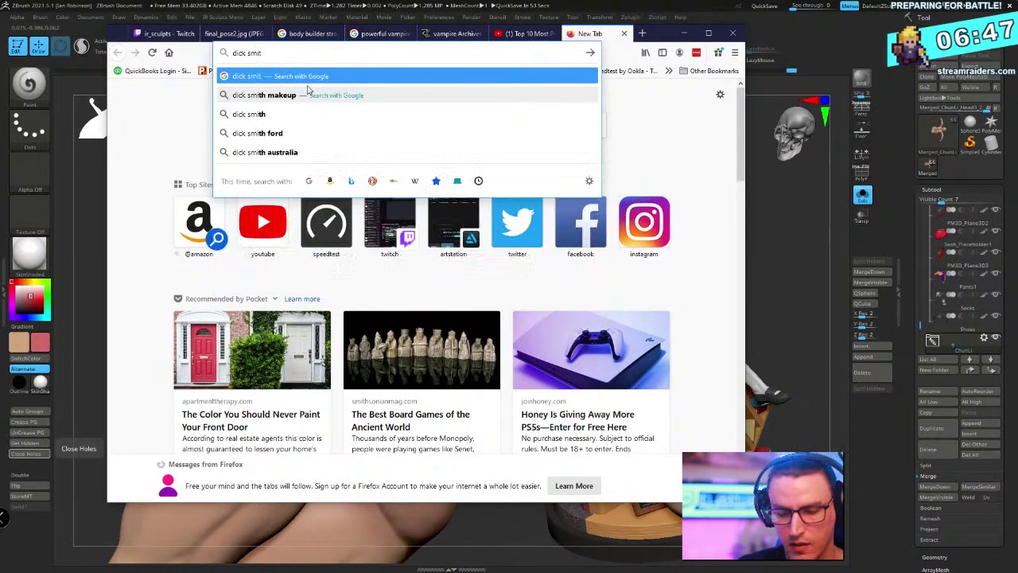
type("h painter")
key("Return")
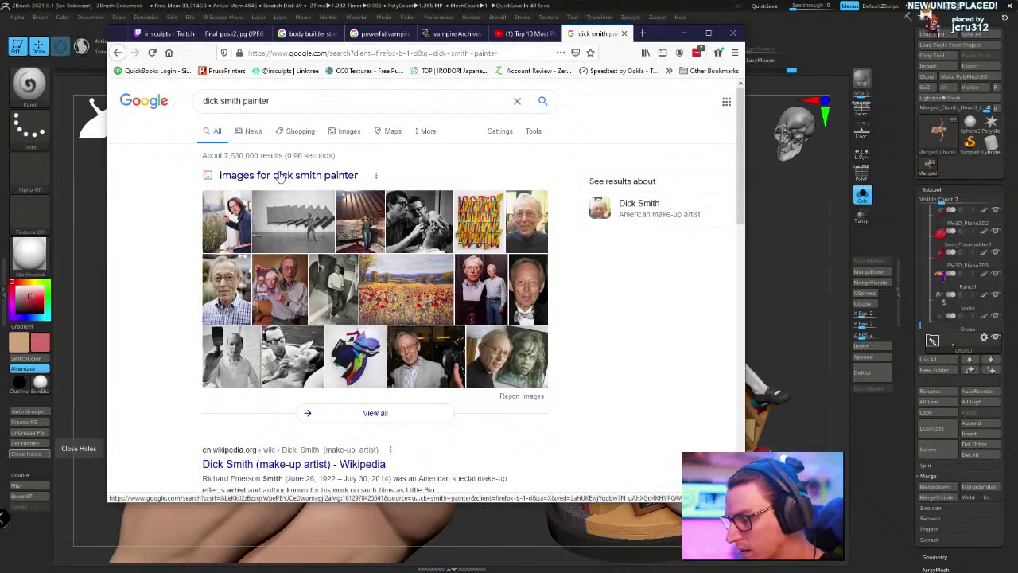
scroll(352, 306, "down", 4)
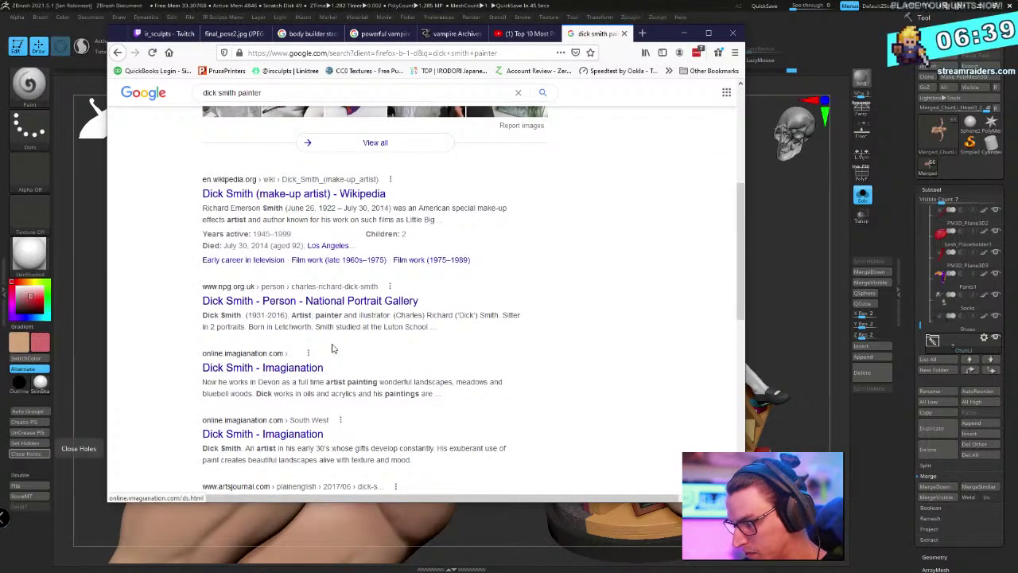
scroll(385, 340, "down", 3)
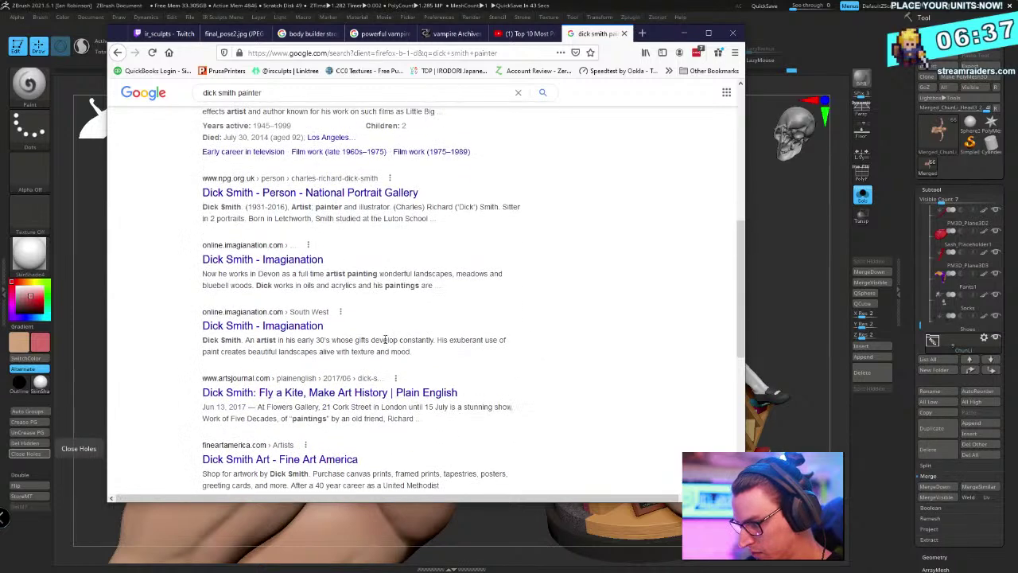
scroll(390, 342, "up", 5)
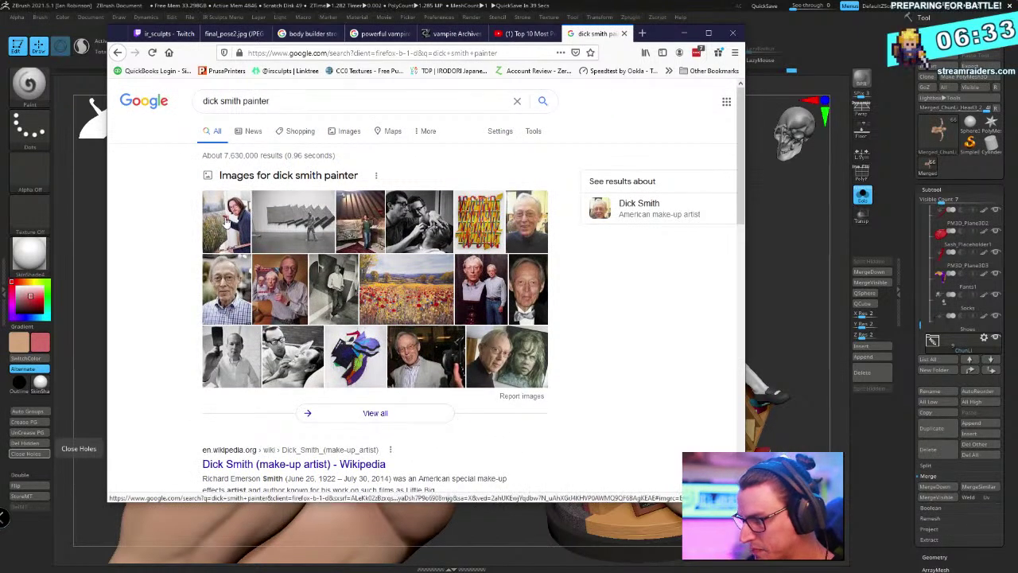
Refine the web search to "dick smith painter youtube", look over the results and return to ZBrush
left_click(310, 105)
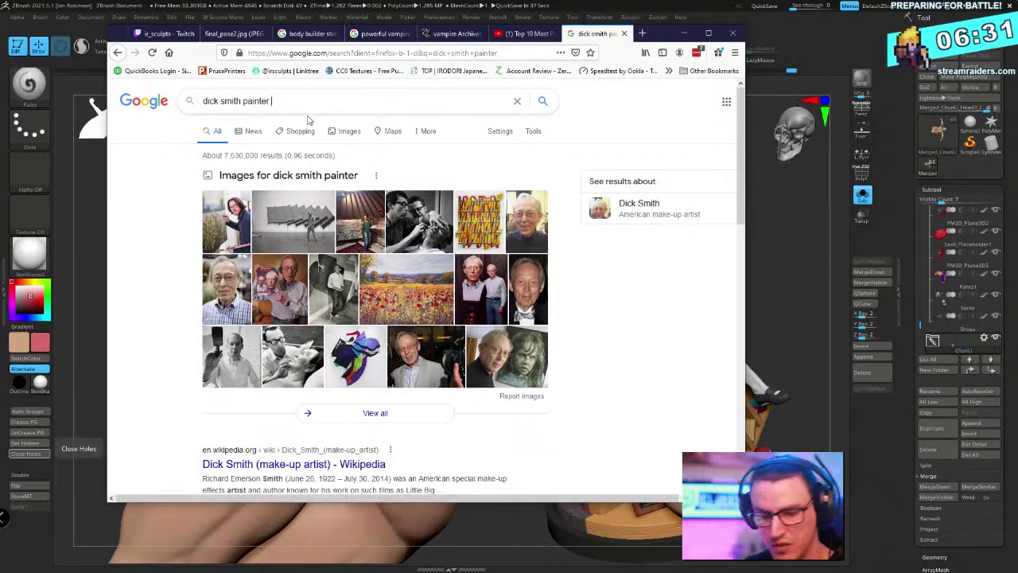
key("Return")
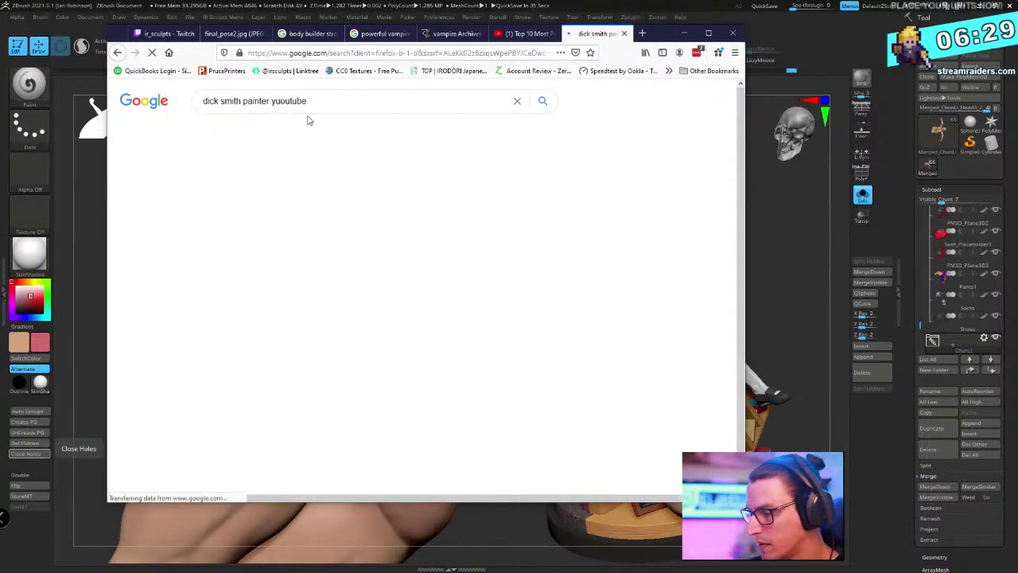
left_click(374, 183)
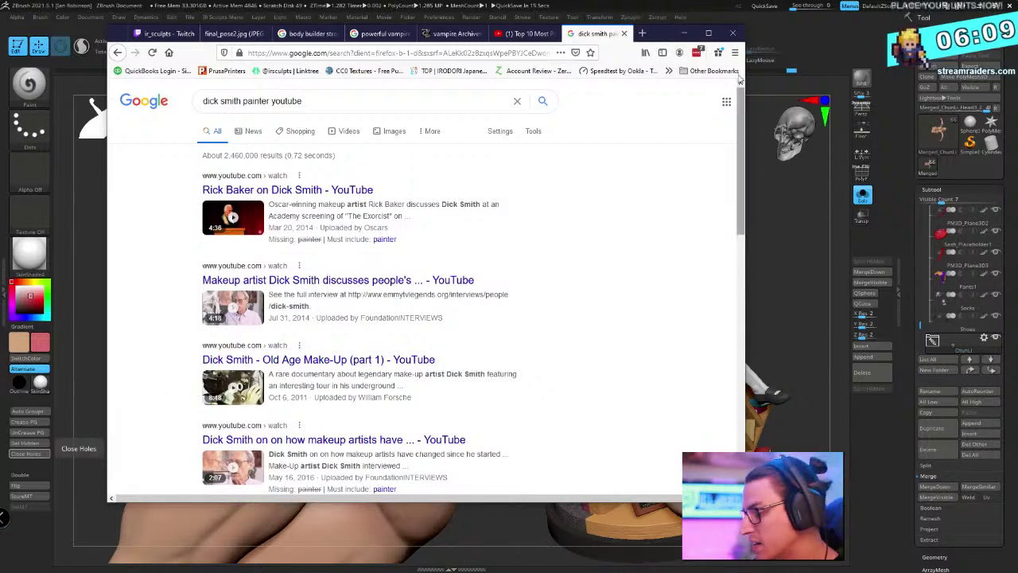
left_click(684, 33)
Paint soft red tones on Chun-Li's unscratched shoulder and upper arm
left_click_drag(604, 159, 400, 215)
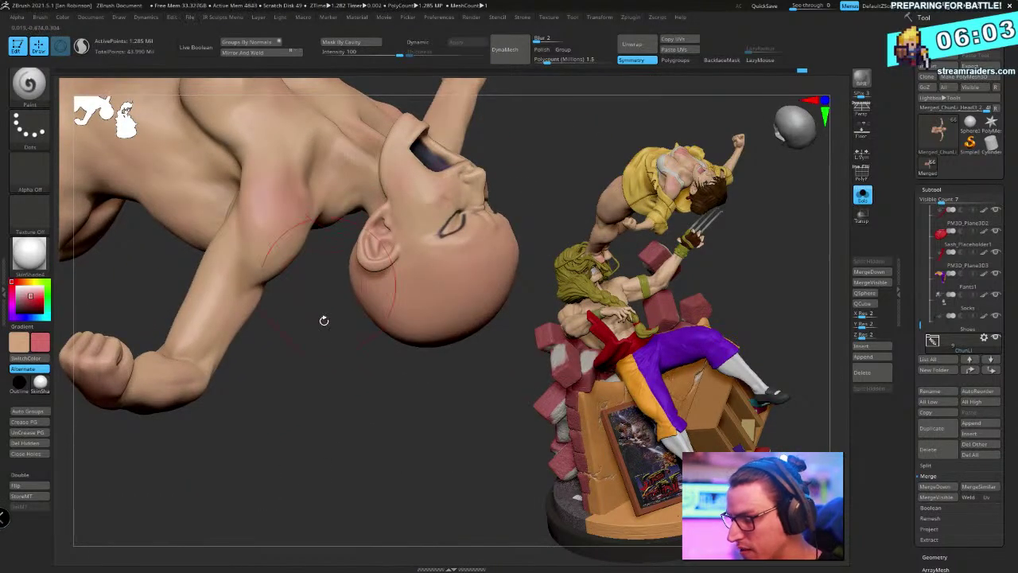
left_click_drag(324, 320, 316, 402)
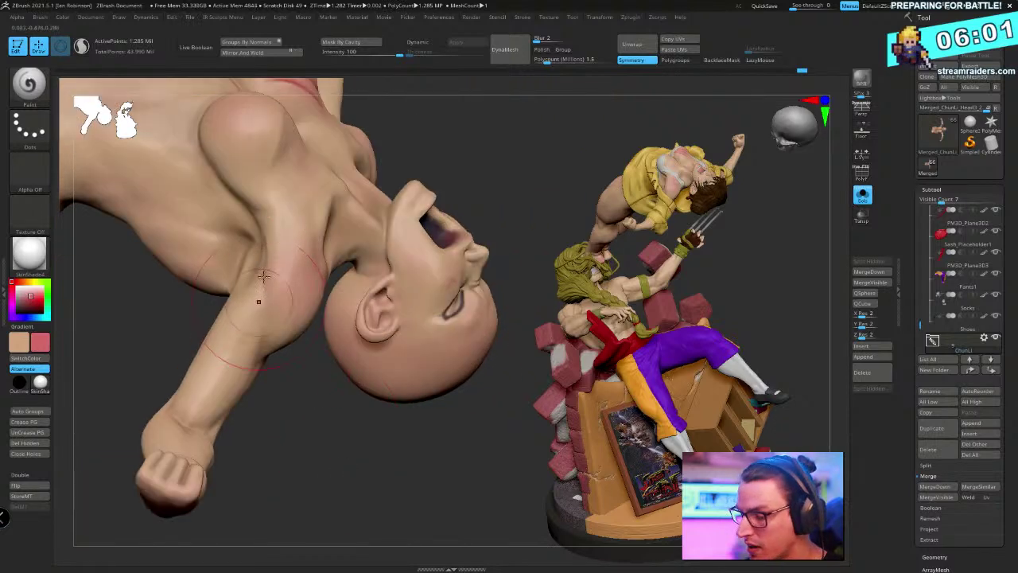
left_click_drag(308, 200, 345, 454)
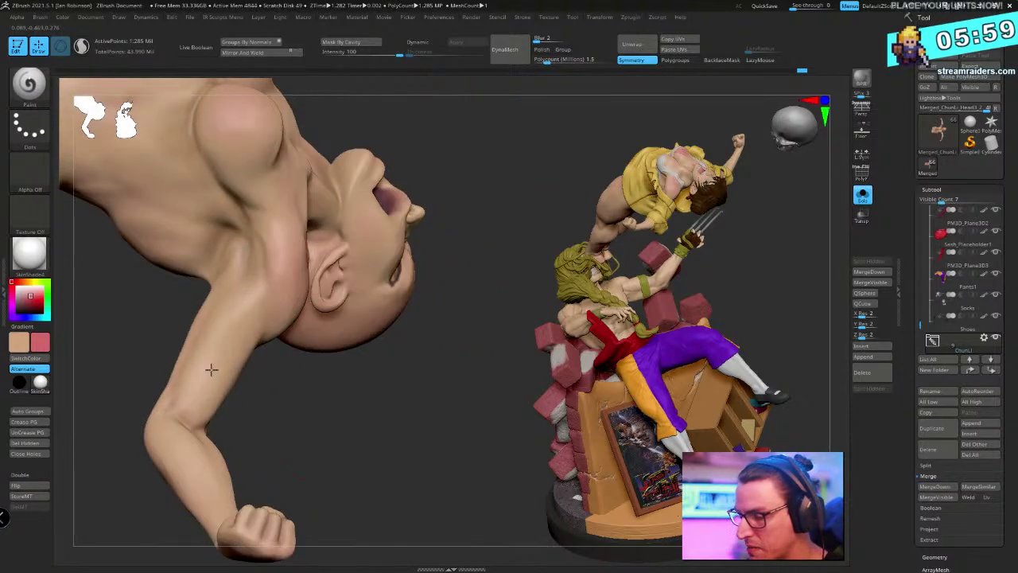
left_click_drag(223, 346, 258, 305)
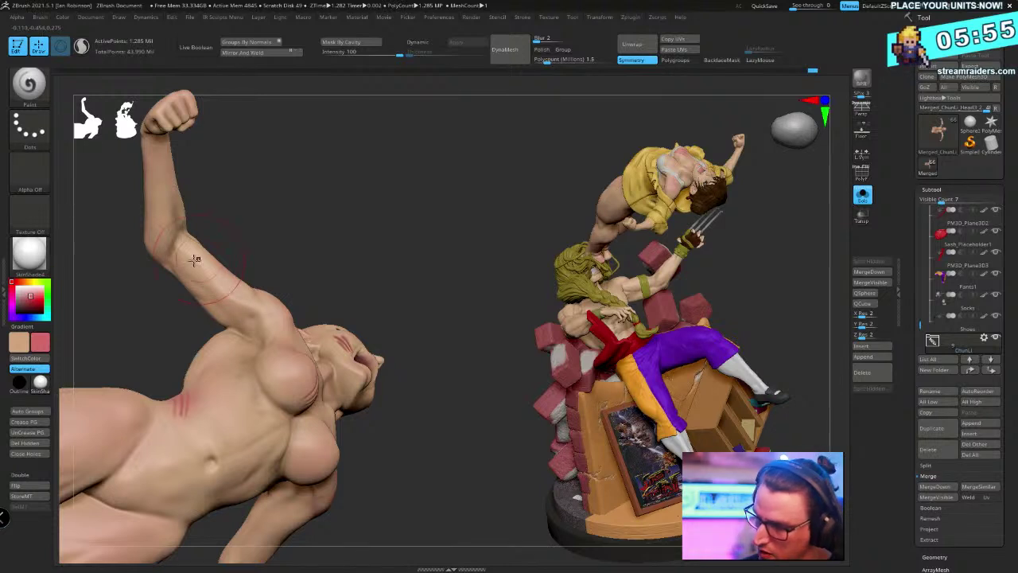
Tint Chun-Li's elbow and upper arm soft red, and blend the inner elbow with the tan colour
mouse_move(195, 259)
left_mouse_down()
mouse_move(416, 266)
mouse_move(390, 231)
mouse_move(259, 284)
mouse_move(393, 204)
mouse_move(422, 206)
mouse_move(266, 365)
left_mouse_up()
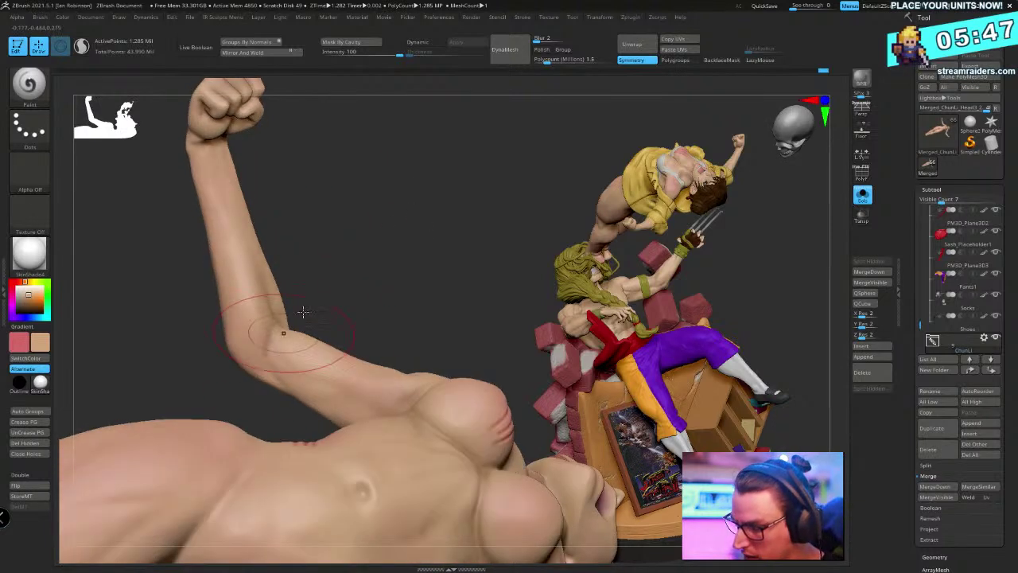
left_click_drag(303, 311, 334, 262)
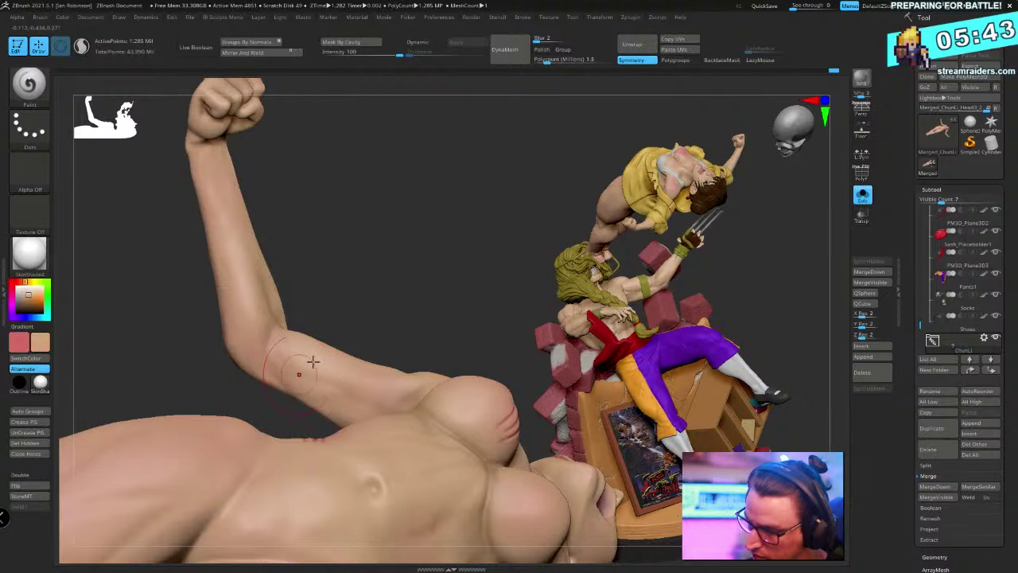
left_click_drag(313, 362, 427, 197)
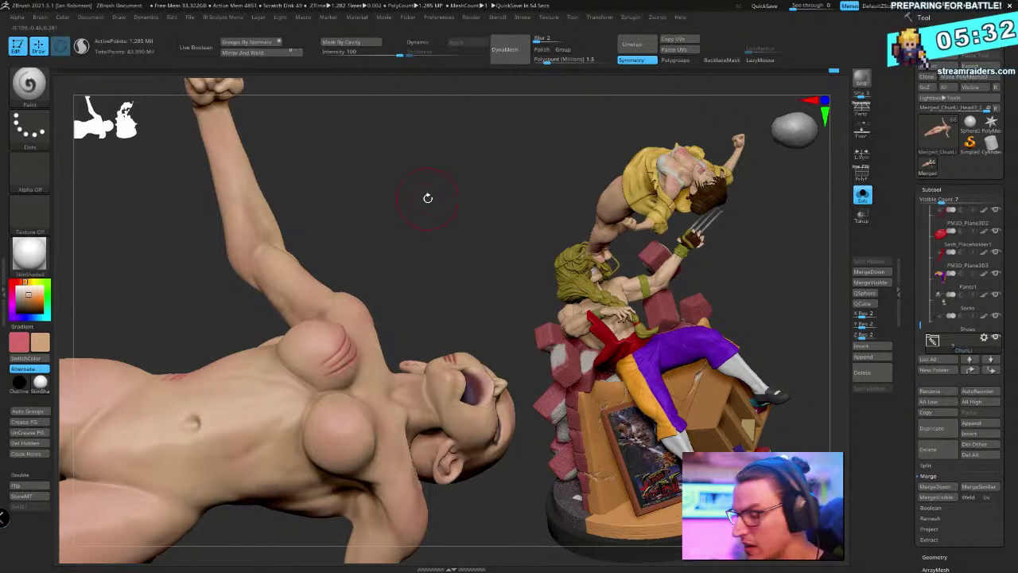
Add soft red shading along Chun-Li's ribs below the chest with a larger brush, undoing the unwanted stroke
mouse_move(427, 198)
left_mouse_down()
mouse_move(416, 220)
mouse_move(458, 132)
left_mouse_up()
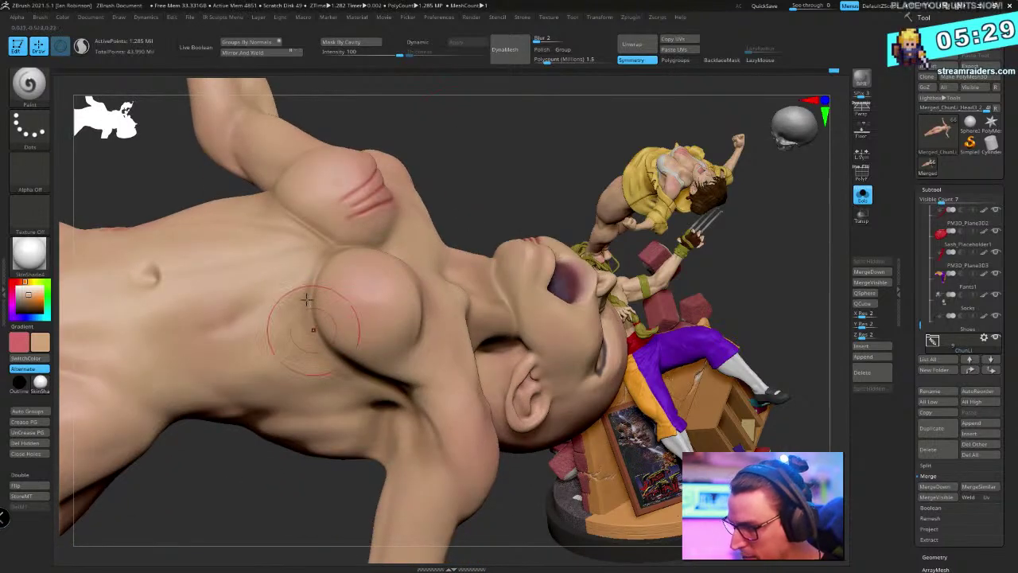
key("v")
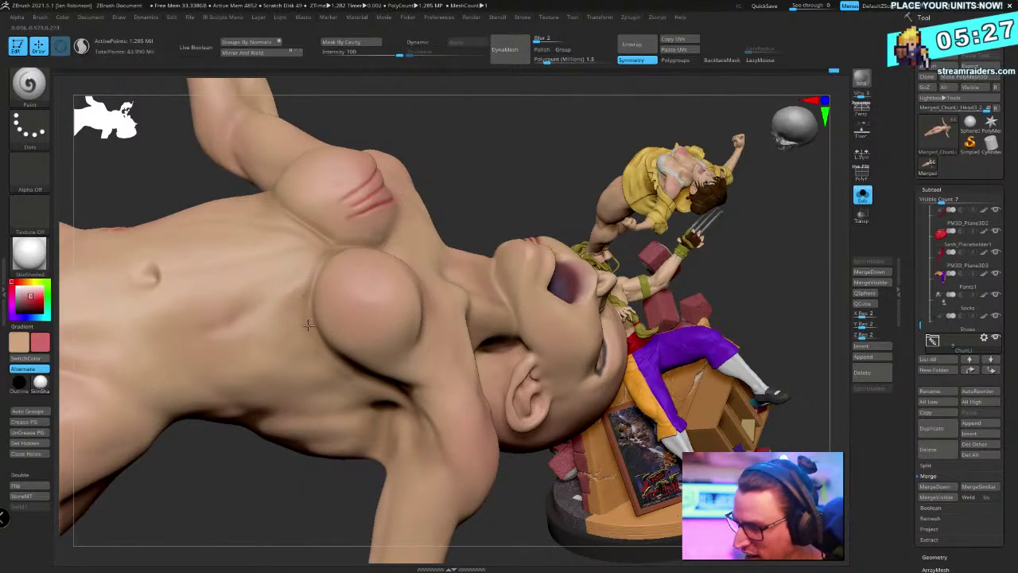
right_click_drag(346, 237, 375, 240)
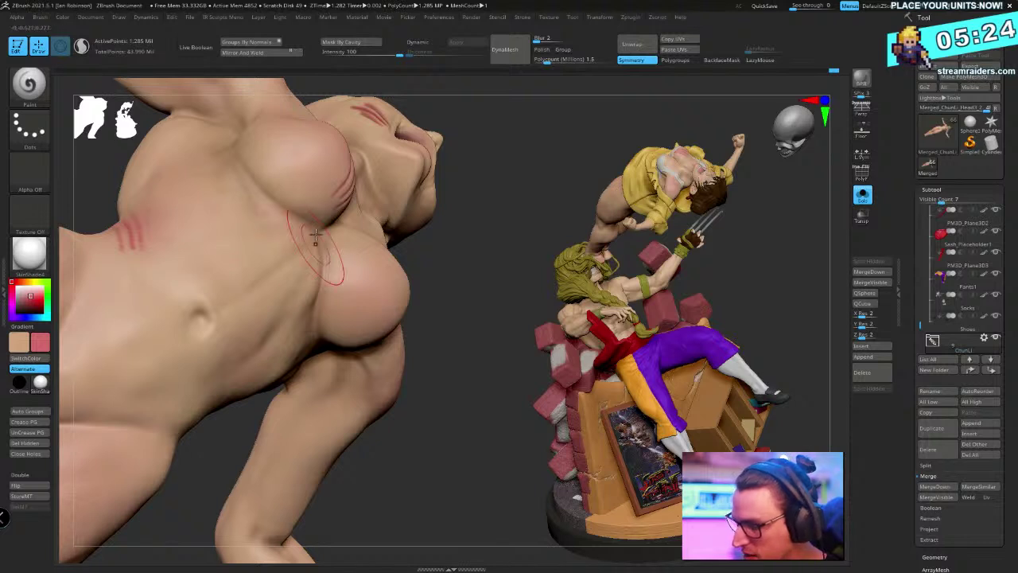
key("bracketright")
key("bracketright")
key("ctrl+z")
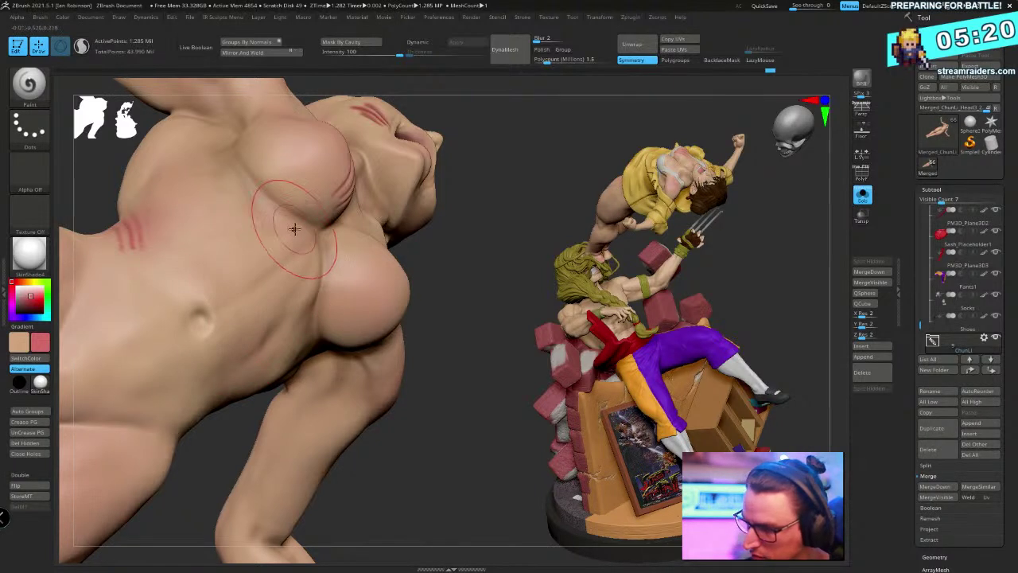
Adjust the brush and paint small soft red and tan accents around Chun-Li's navel
key("v")
key("space")
left_click_drag(230, 288, 220, 288)
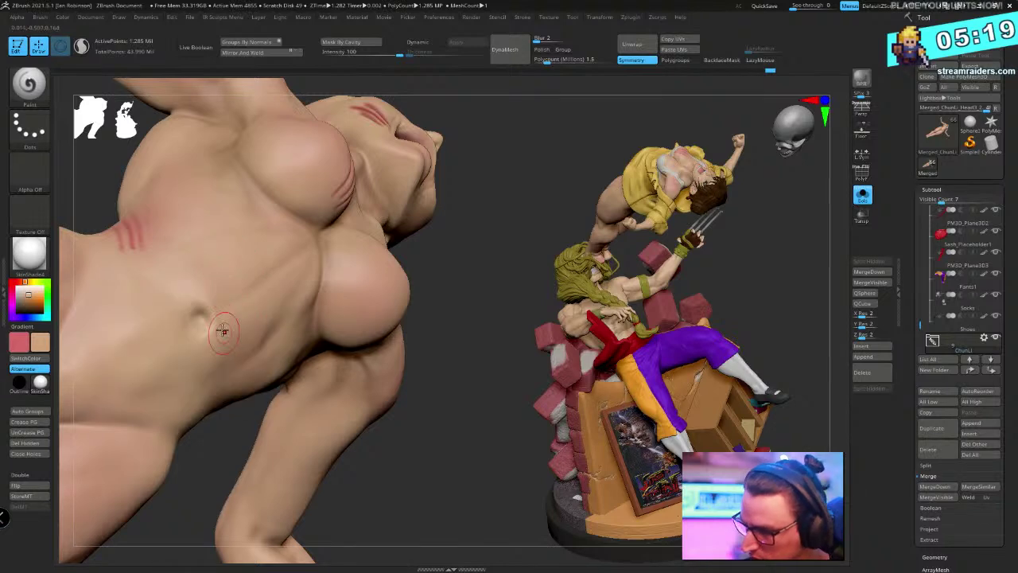
key("bracketright")
mouse_move(222, 323)
right_mouse_down("ctrl")
mouse_move(227, 353)
mouse_move(275, 350)
right_mouse_up("ctrl")
key("space")
mouse_move(229, 324)
left_mouse_down()
mouse_move(230, 332)
mouse_move(238, 315)
left_mouse_up()
key("v")
key("space")
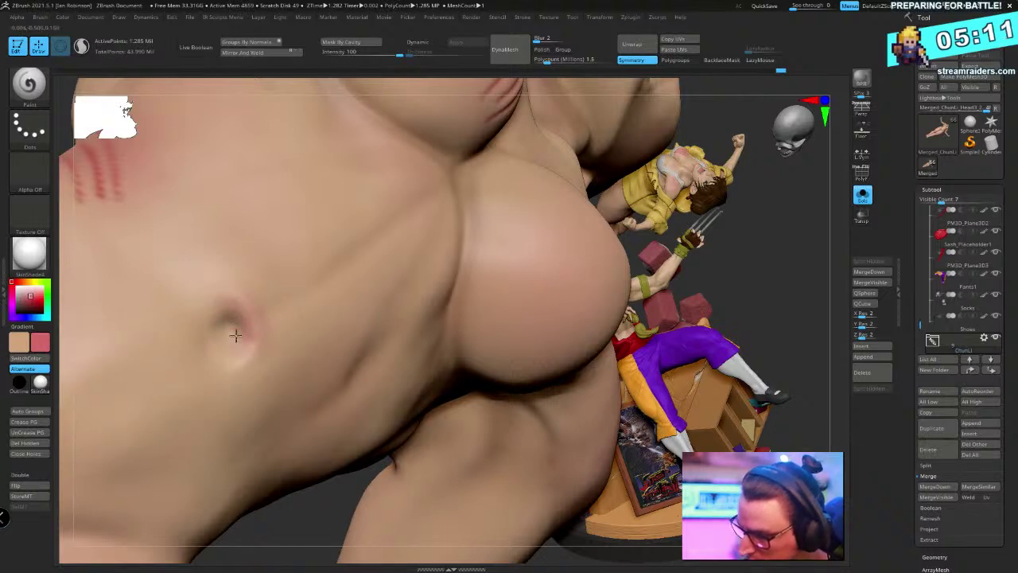
Replace the red paint colour with a light orange for tinting Chun-Li's torso
right_click_drag(236, 335, 391, 233)
right_click_drag(380, 232, 581, 248, "ctrl")
key("v")
mouse_move(299, 298)
right_mouse_down()
mouse_move(334, 287)
mouse_move(462, 179)
mouse_move(486, 193)
mouse_move(455, 240)
right_mouse_up()
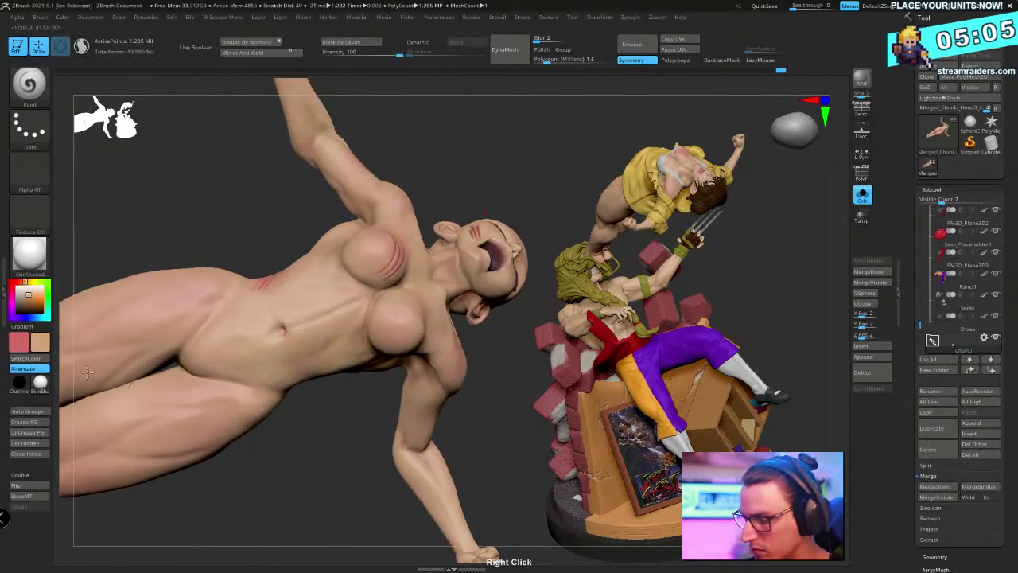
left_click(37, 358)
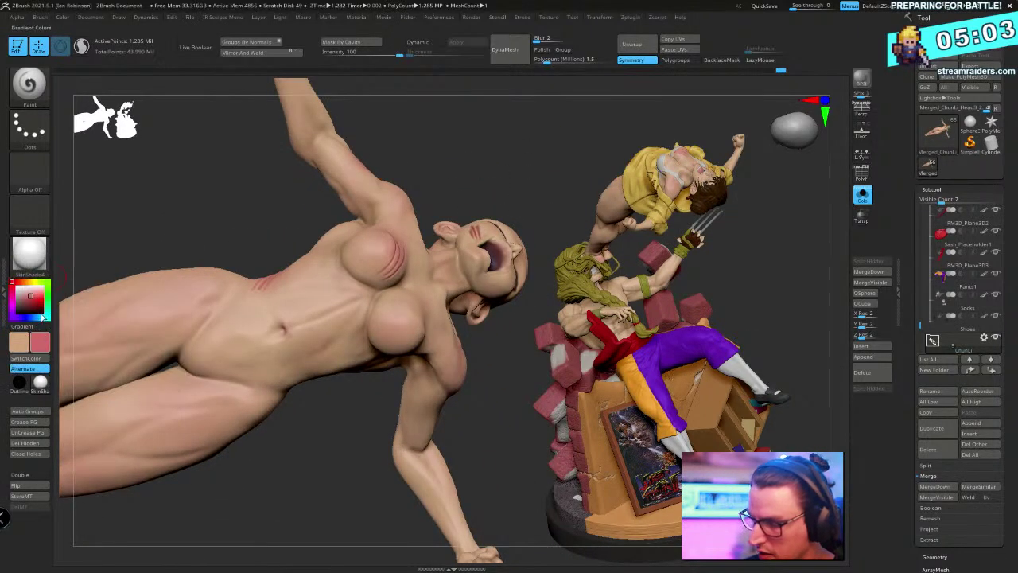
left_click(28, 280)
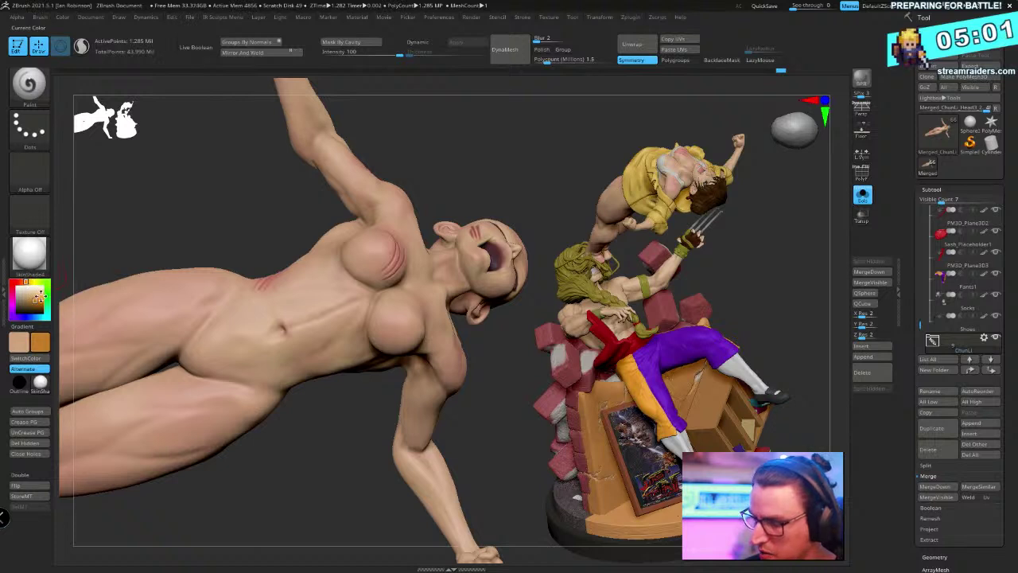
left_click_drag(40, 296, 41, 294)
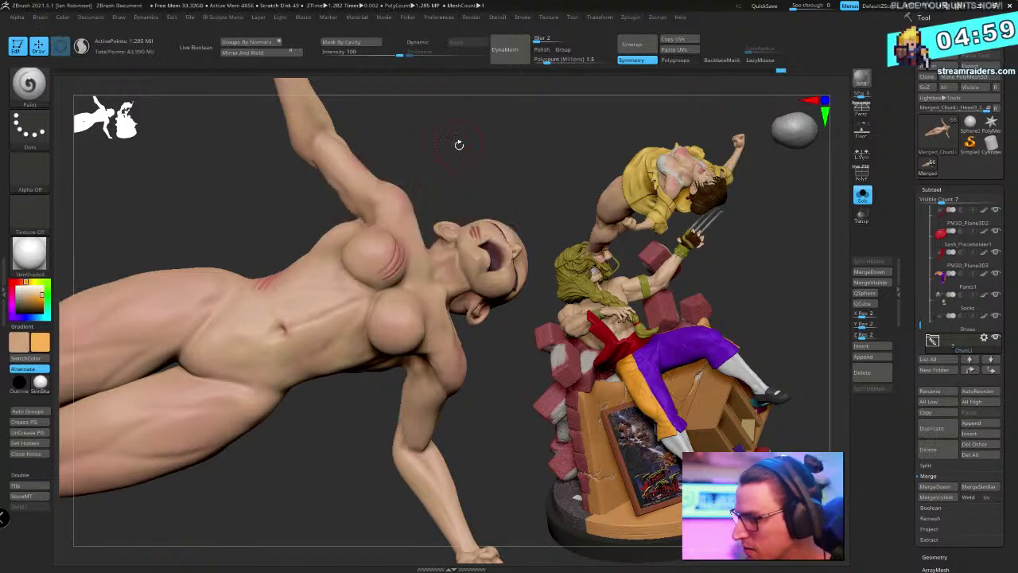
left_click_drag(459, 144, 517, 163)
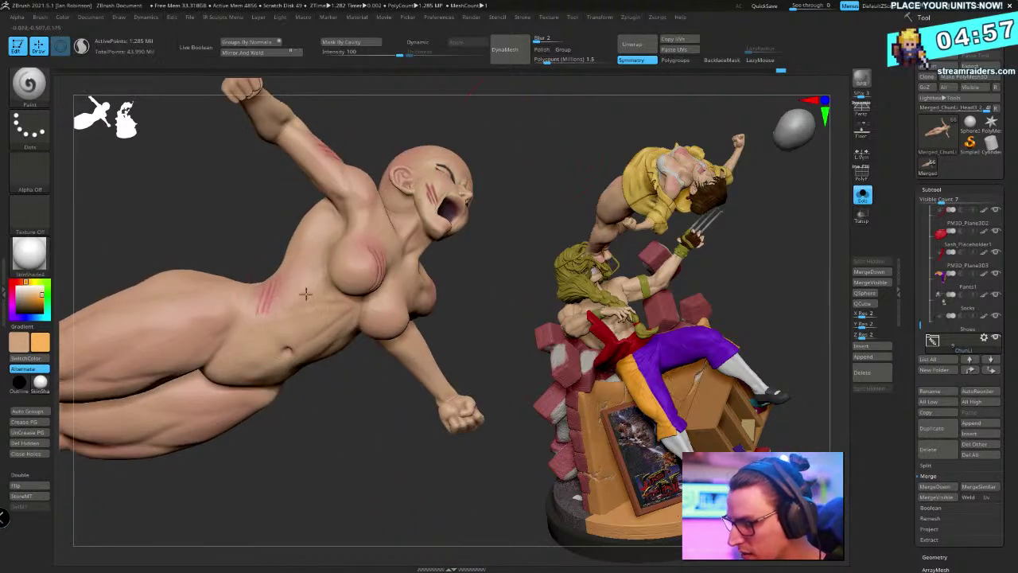
Tint Chun-Li's torso with light orange and blend it into the skin with tan
mouse_move(331, 412)
left_mouse_down()
mouse_move(342, 350)
mouse_move(477, 236)
mouse_move(481, 309)
mouse_move(325, 279)
mouse_move(409, 243)
mouse_move(384, 293)
left_mouse_up()
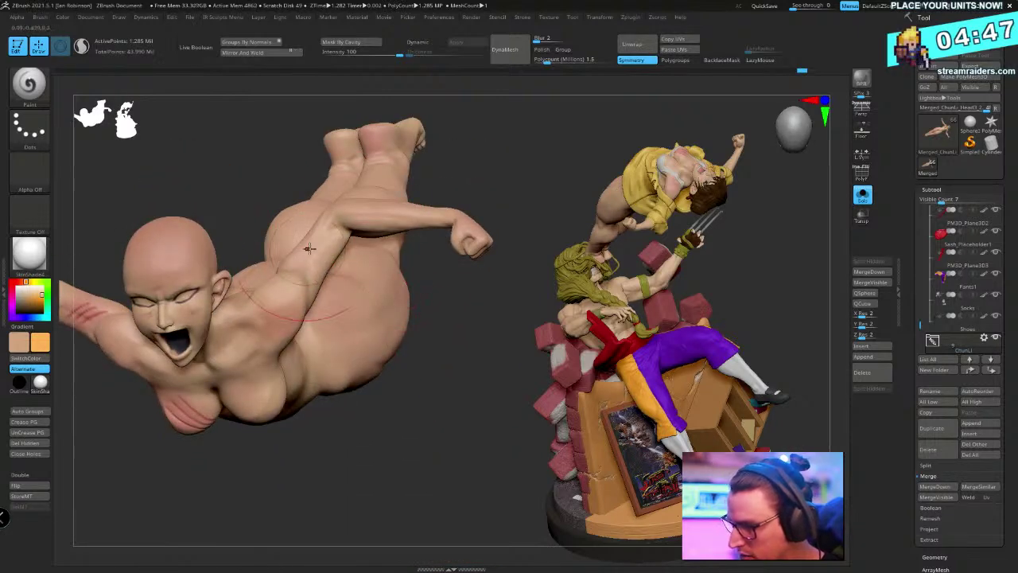
left_click_drag(352, 408, 251, 364)
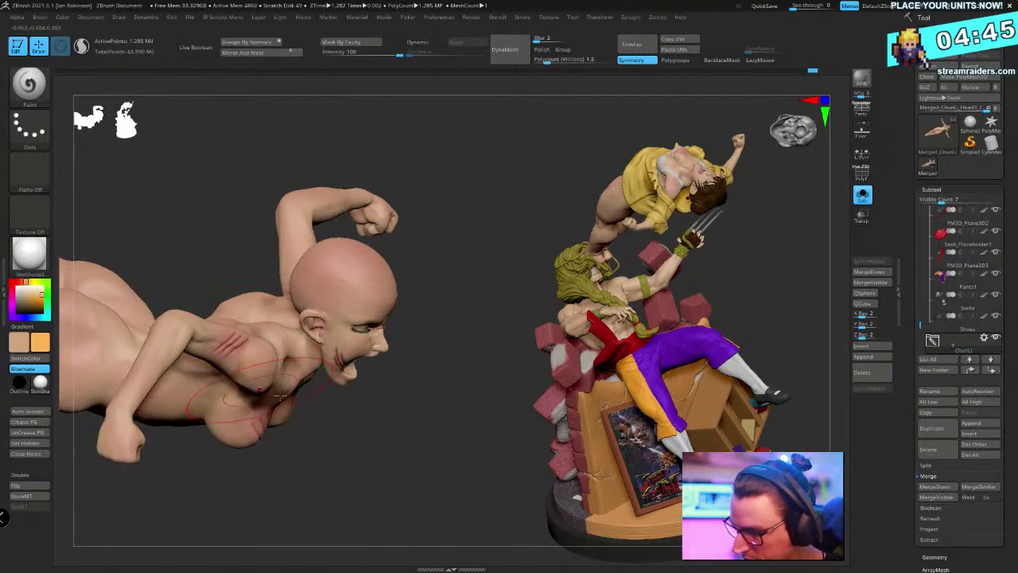
left_click_drag(334, 421, 250, 509)
left_click_drag(289, 279, 255, 318)
left_click_drag(262, 437, 256, 342)
left_click_drag(382, 446, 371, 455)
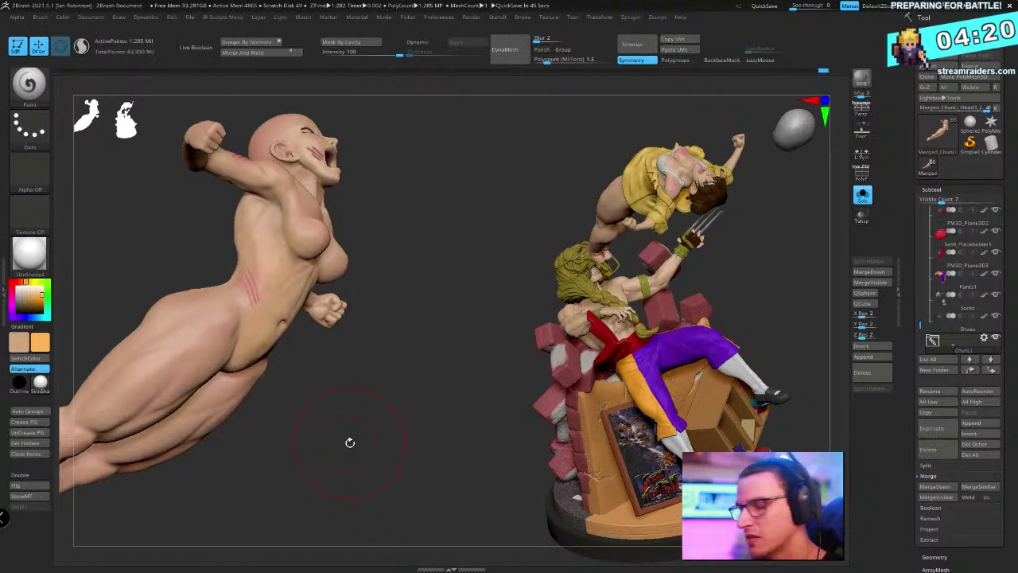
Adjust the brush and paint a light orange tint over Chun-Li's lower abdomen and waist, alternating with the tan colour
left_click_drag(465, 193, 436, 181)
left_click_drag(513, 182, 393, 322, "alt")
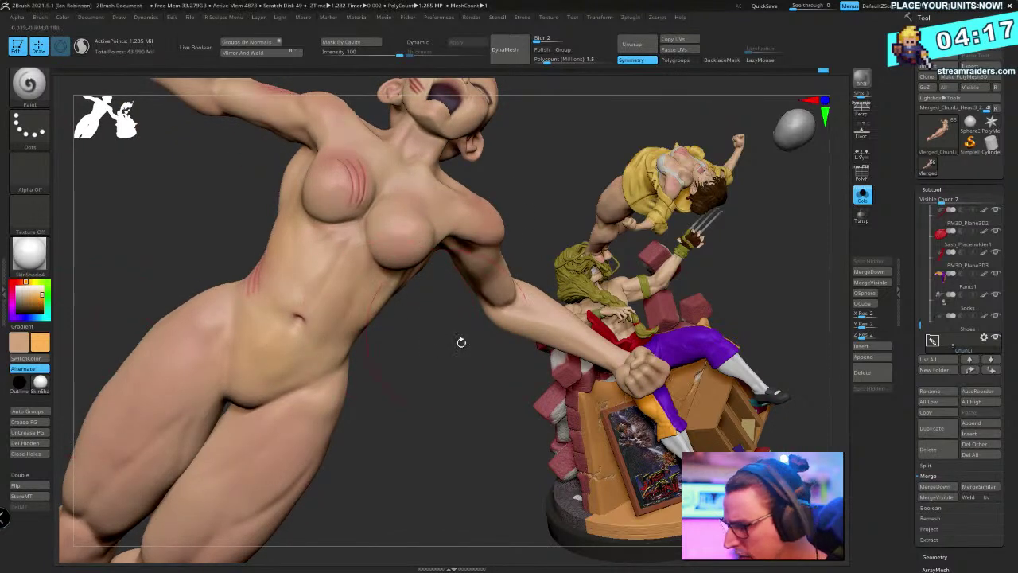
key("space")
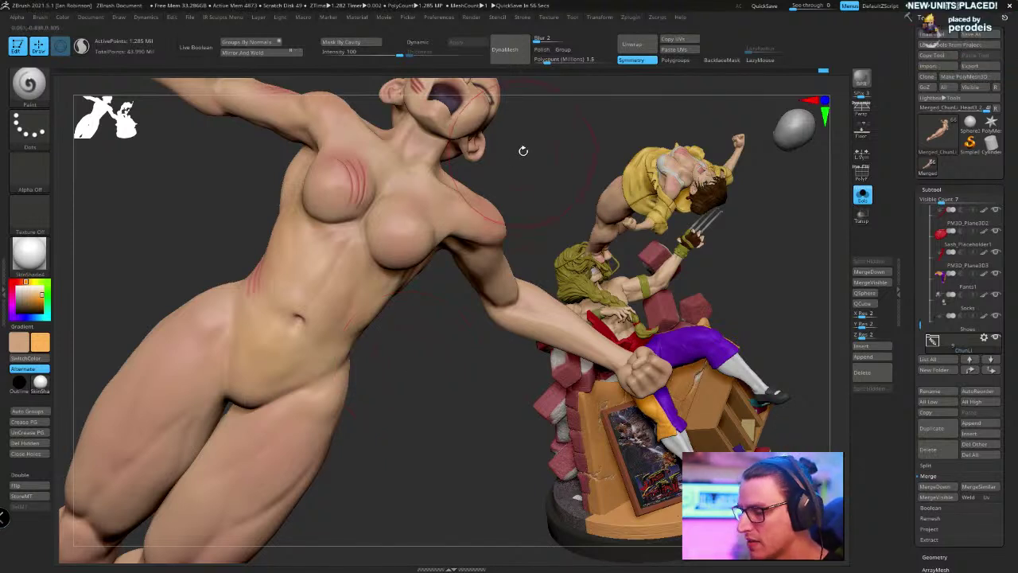
right_click_drag(522, 150, 522, 185, "ctrl")
left_click_drag(523, 184, 514, 154)
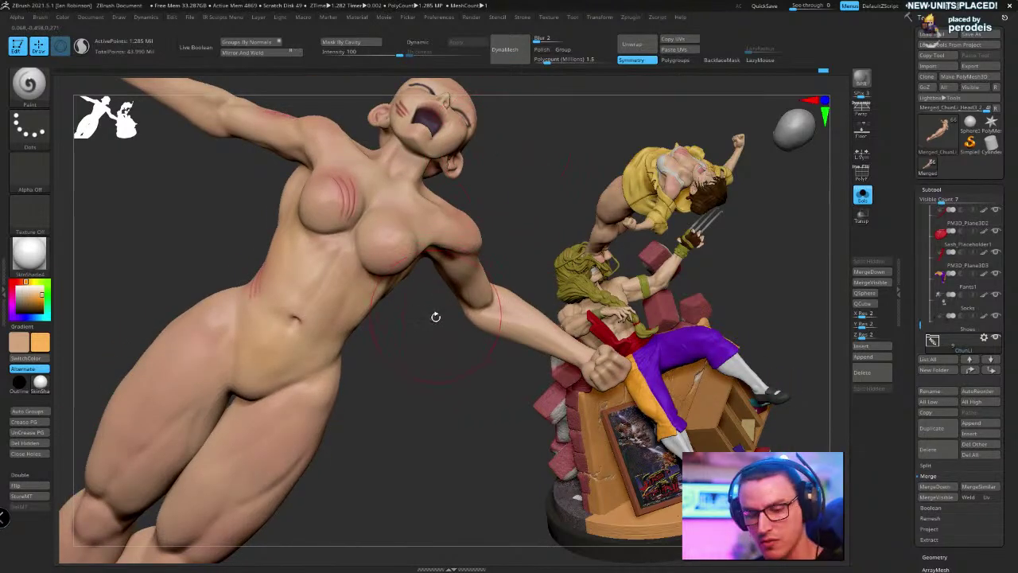
left_click_drag(436, 316, 413, 361)
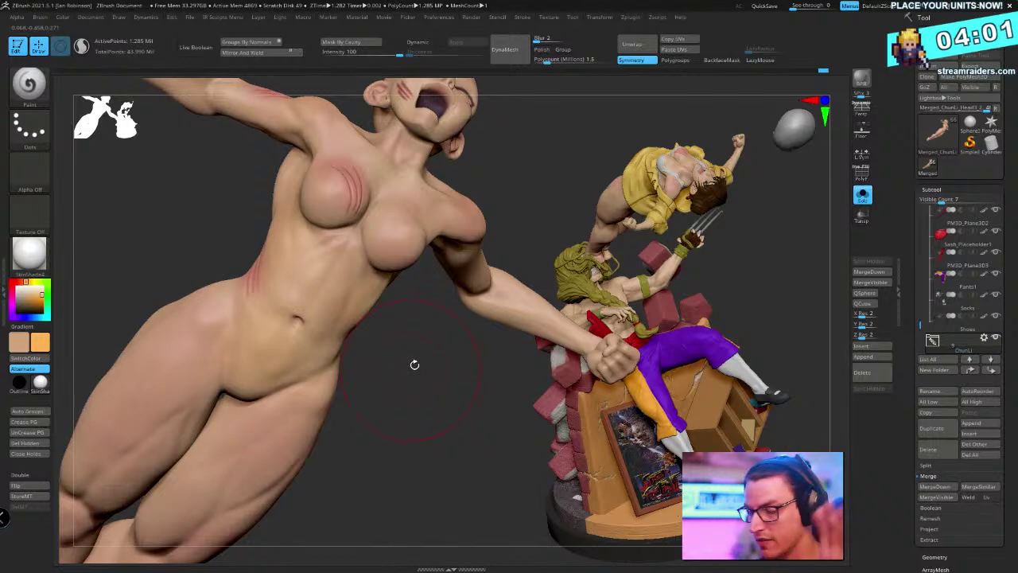
left_click_drag(434, 349, 563, 114)
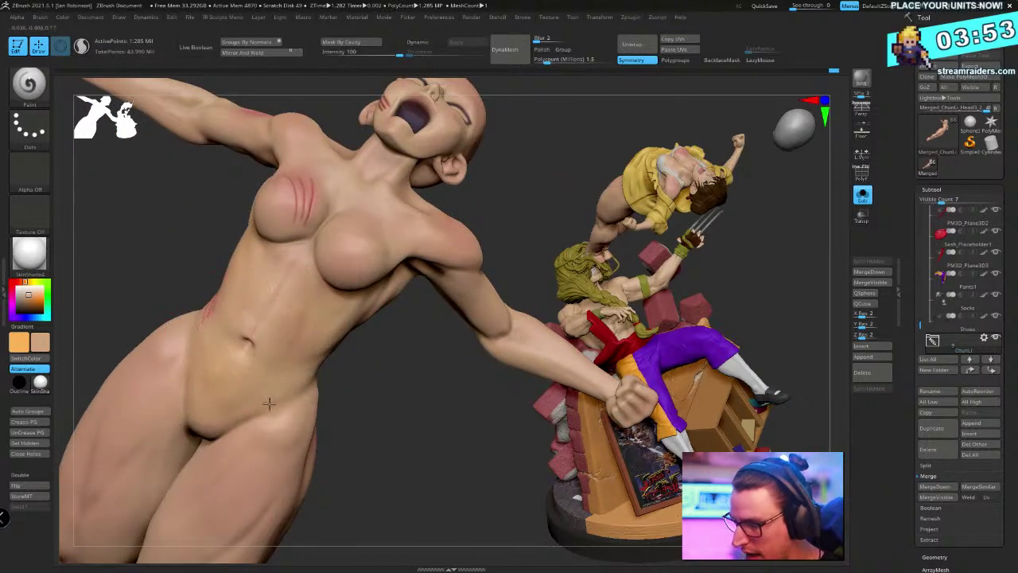
mouse_move(266, 402)
left_mouse_down()
mouse_move(353, 397)
mouse_move(369, 373)
mouse_move(320, 391)
mouse_move(348, 312)
mouse_move(343, 400)
mouse_move(375, 325)
mouse_move(382, 363)
left_mouse_up()
right_click(319, 395)
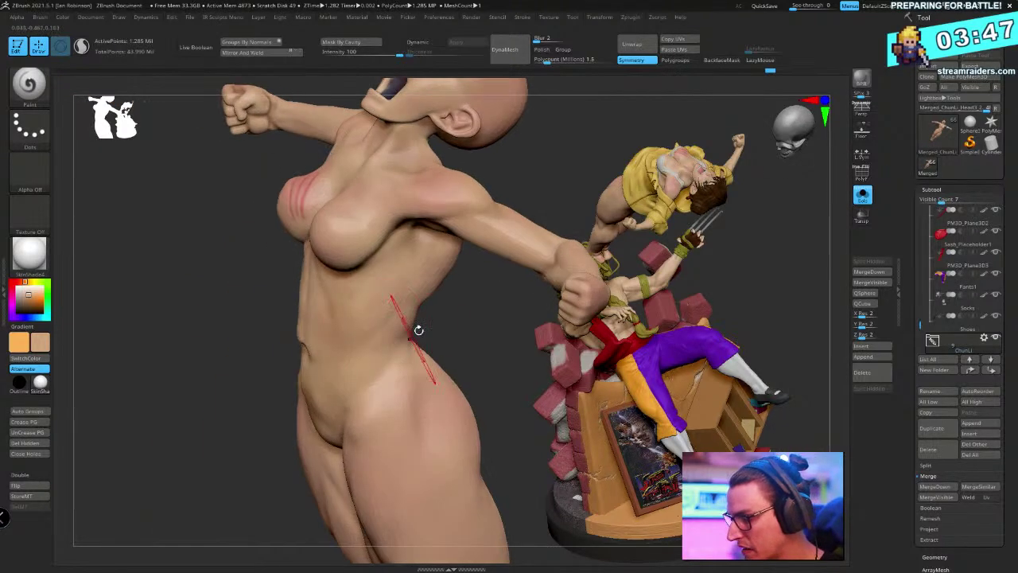
left_click_drag(416, 329, 340, 318)
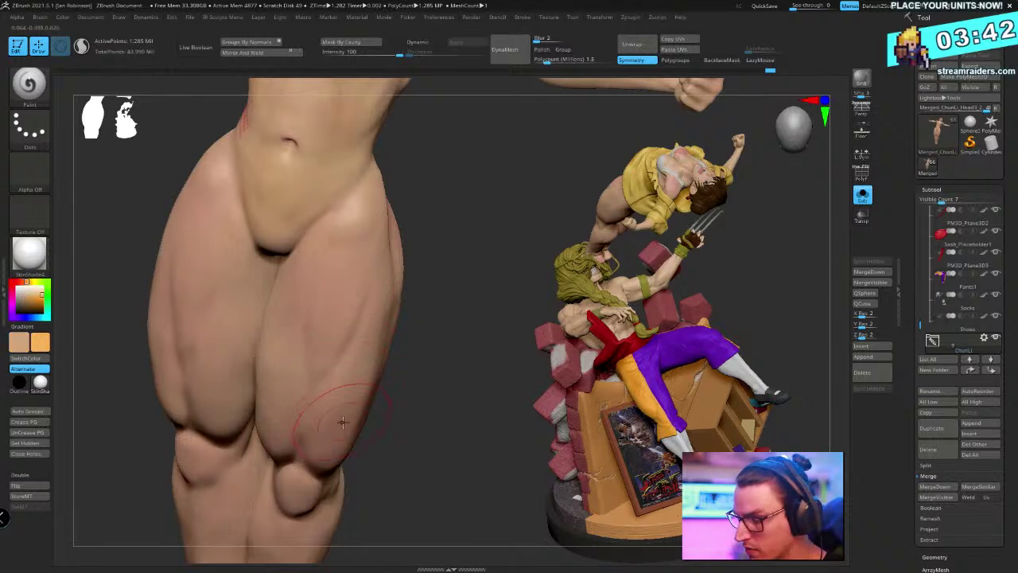
Sample skin tones for a tan and soft pink pair, adjust the brush and blend them over Chun-Li's abdomen and ribs
key("c")
mouse_move(446, 277)
left_mouse_down("alt")
mouse_move(451, 293)
mouse_move(445, 272)
mouse_move(398, 269)
mouse_move(443, 257)
left_mouse_up("alt")
key("space")
key("space")
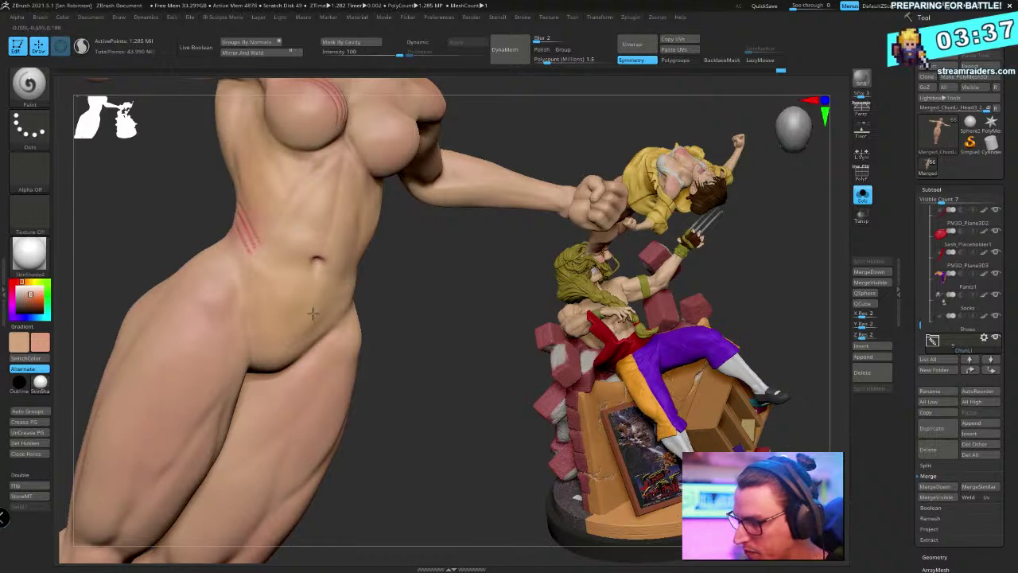
left_click_drag(303, 243, 298, 257)
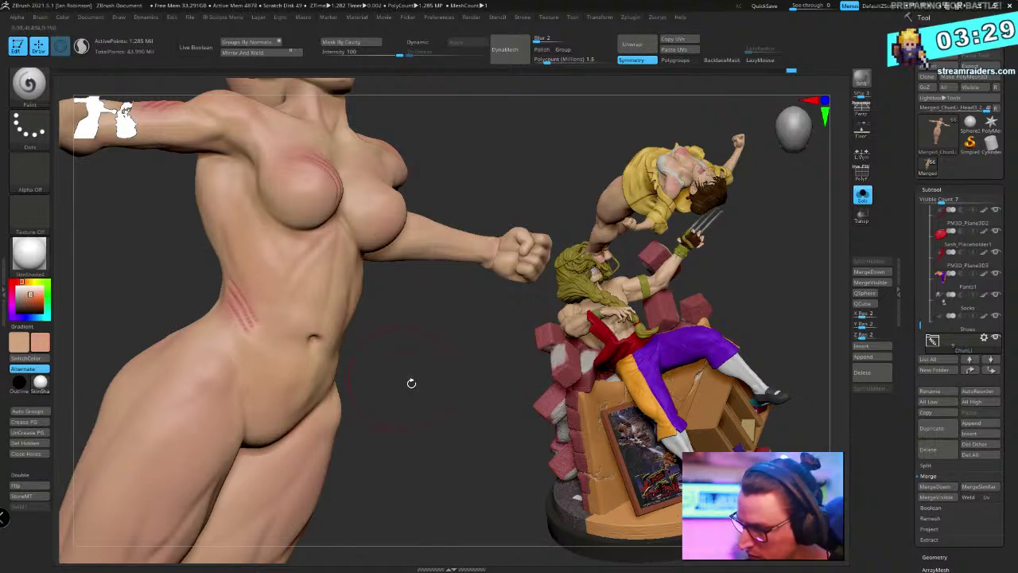
left_click_drag(411, 380, 341, 397)
mouse_move(474, 370)
left_mouse_down("alt")
mouse_move(412, 302)
mouse_move(426, 365)
mouse_move(440, 374)
mouse_move(398, 338)
mouse_move(420, 322)
left_mouse_up("alt")
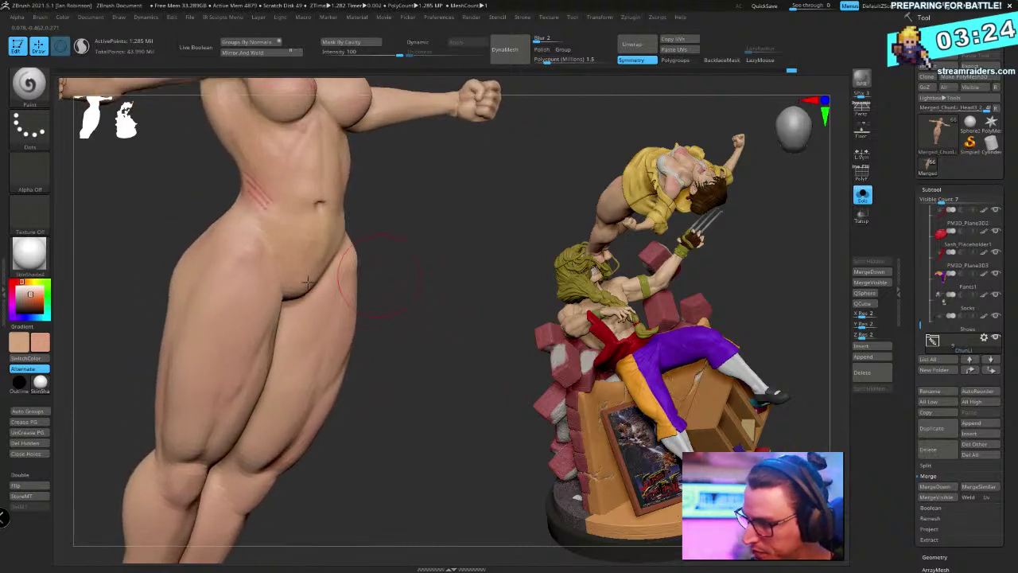
Adjust the brush and blend soft pink and sampled peach tones across Chun-Li's hips, thighs and waist
key("space")
left_click_drag(243, 294, 262, 294)
left_click_drag(390, 303, 405, 303)
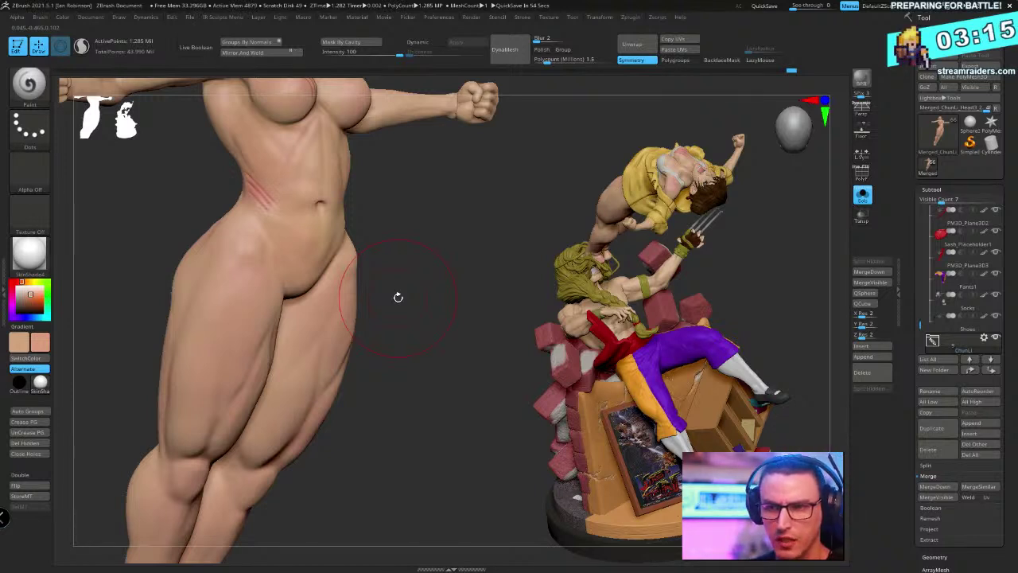
mouse_move(466, 286)
left_mouse_down()
mouse_move(456, 255)
mouse_move(440, 273)
mouse_move(440, 228)
mouse_move(447, 324)
left_mouse_up()
key("c")
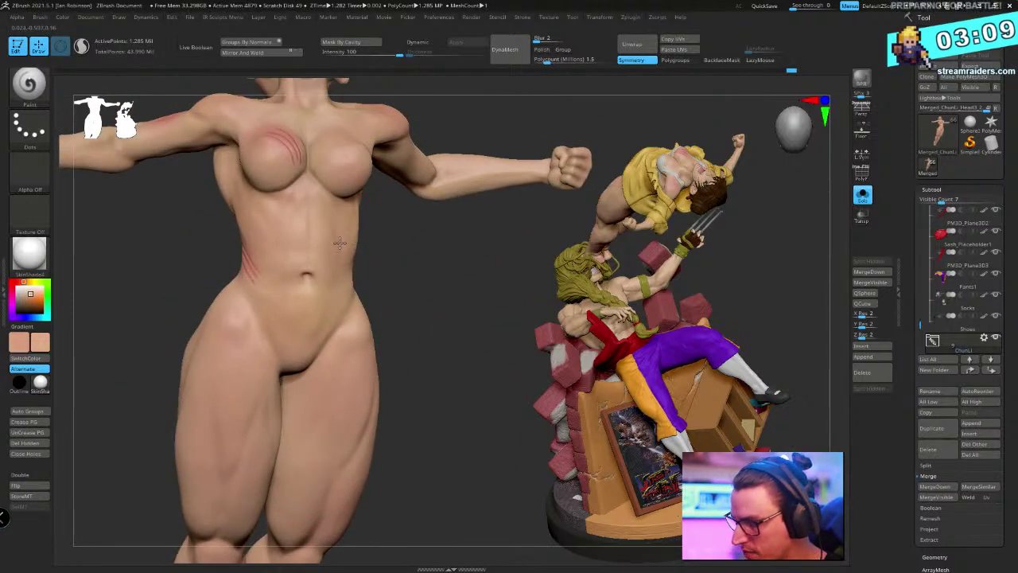
left_click_drag(434, 246, 362, 253)
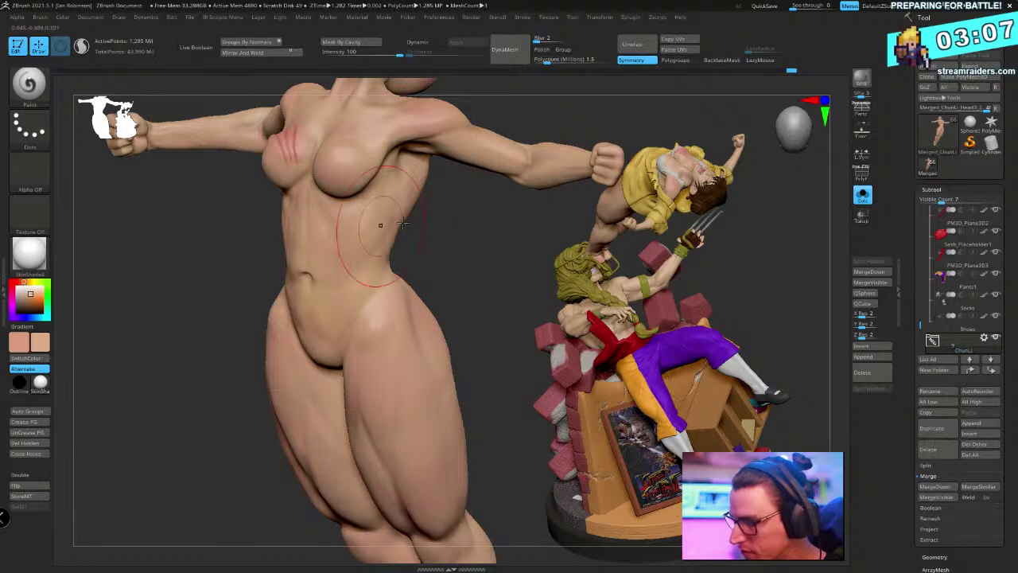
right_click_drag(403, 223, 330, 223)
Show the full statue to review Chun-Li's skin tones in context, and isolate her body again
left_click(861, 194)
right_click_drag(550, 261, 581, 159, "alt")
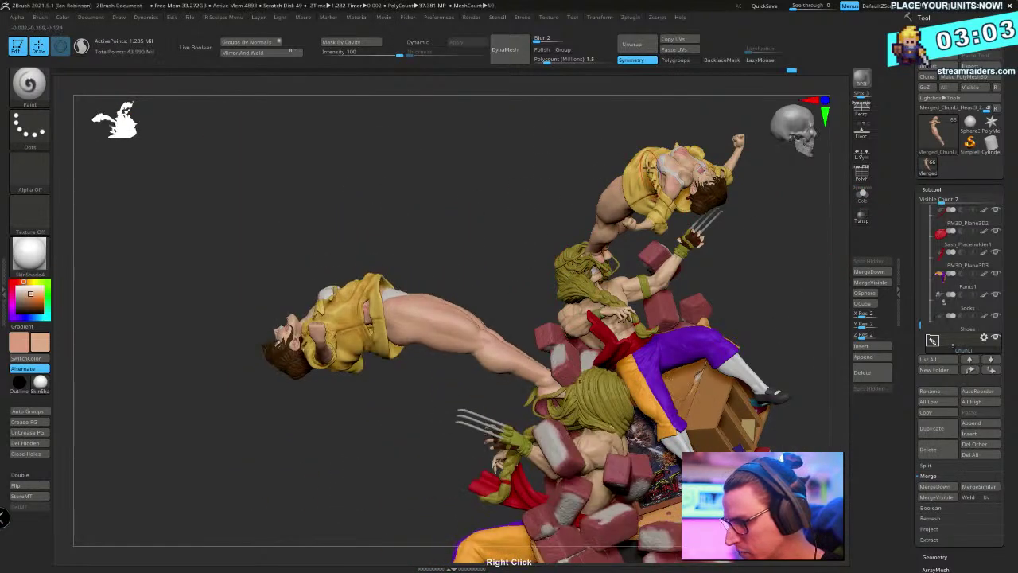
right_click_drag(543, 215, 441, 415, "alt")
left_click(863, 196)
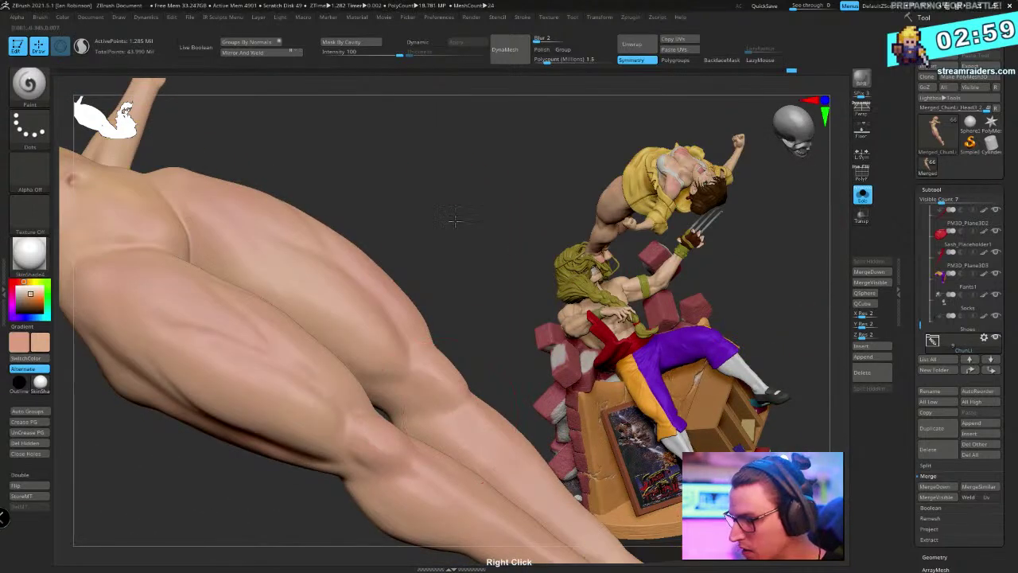
Set the Paint brush to the Color Spray stroke with Alpha 07
mouse_move(451, 221)
right_mouse_down("ctrl")
mouse_move(463, 173)
mouse_move(466, 190)
right_mouse_up("ctrl")
left_click(37, 88)
left_click(38, 129)
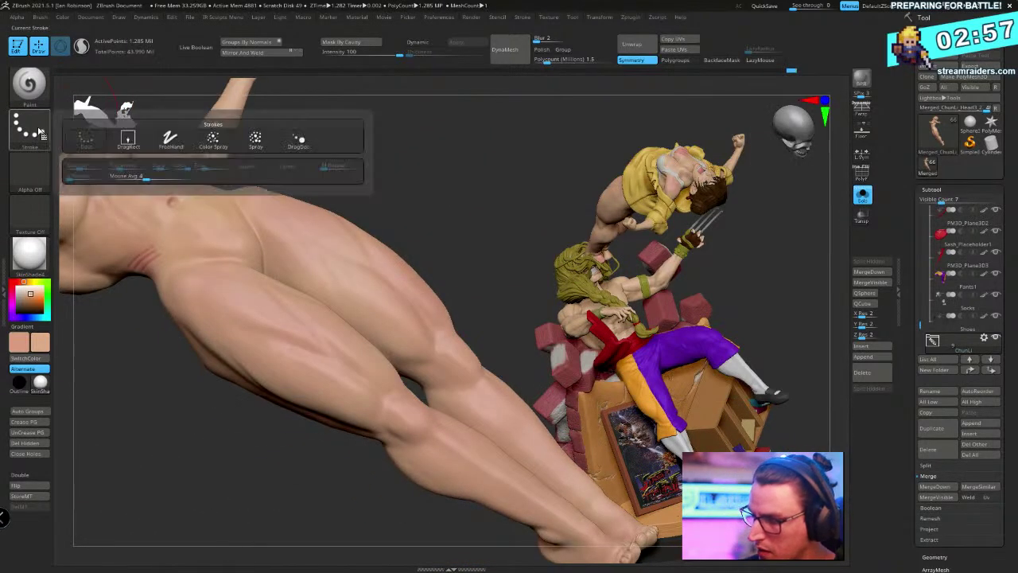
left_click(221, 139)
left_click(29, 170)
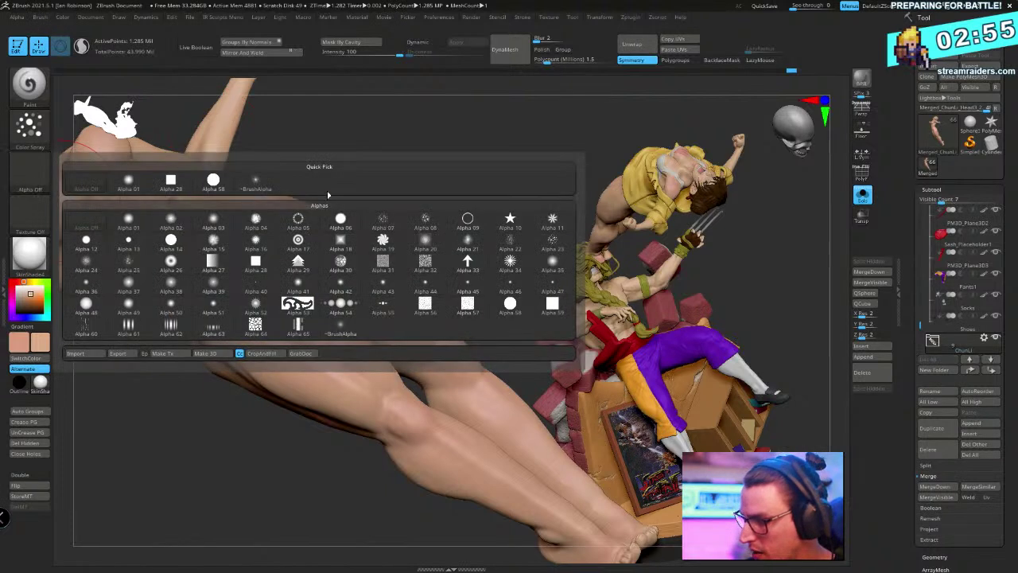
mouse_move(387, 225)
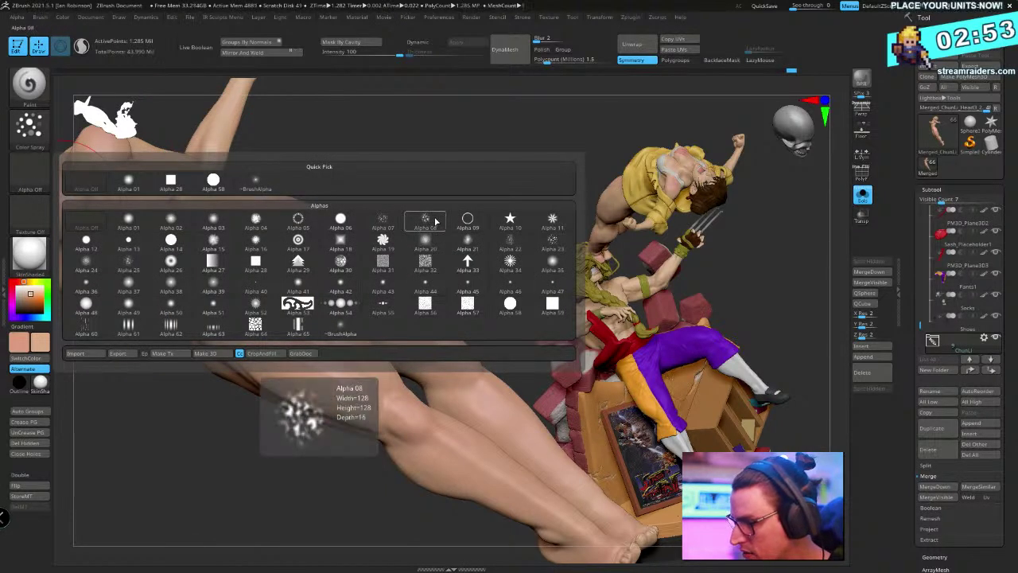
left_click(389, 221)
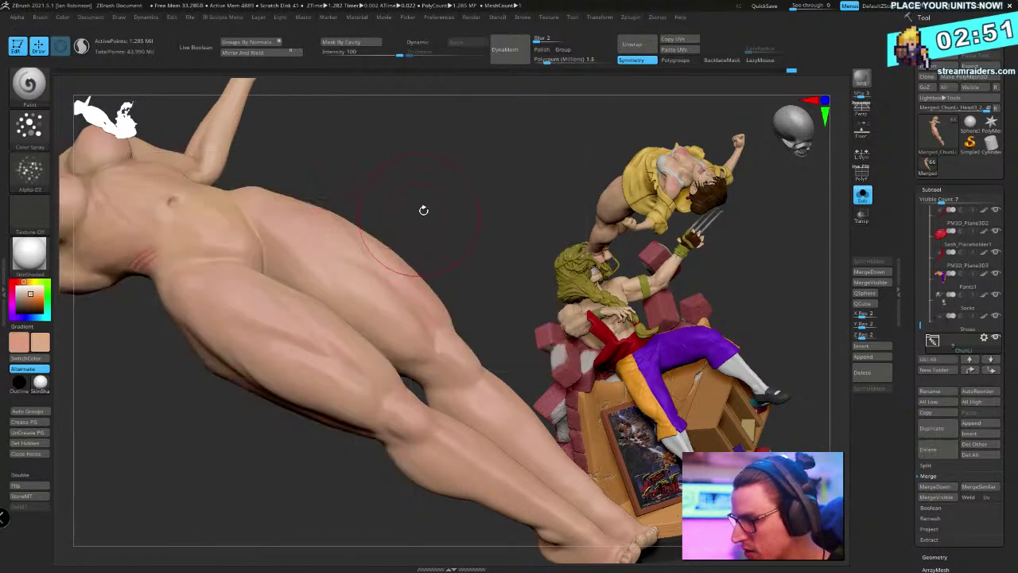
Spray soft pink and peach speckled variation over Chun-Li's thighs, hips and lower abdomen
mouse_move(418, 202)
left_mouse_down()
mouse_move(472, 200)
mouse_move(452, 168)
mouse_move(441, 184)
mouse_move(418, 173)
mouse_move(466, 201)
mouse_move(450, 266)
left_mouse_up()
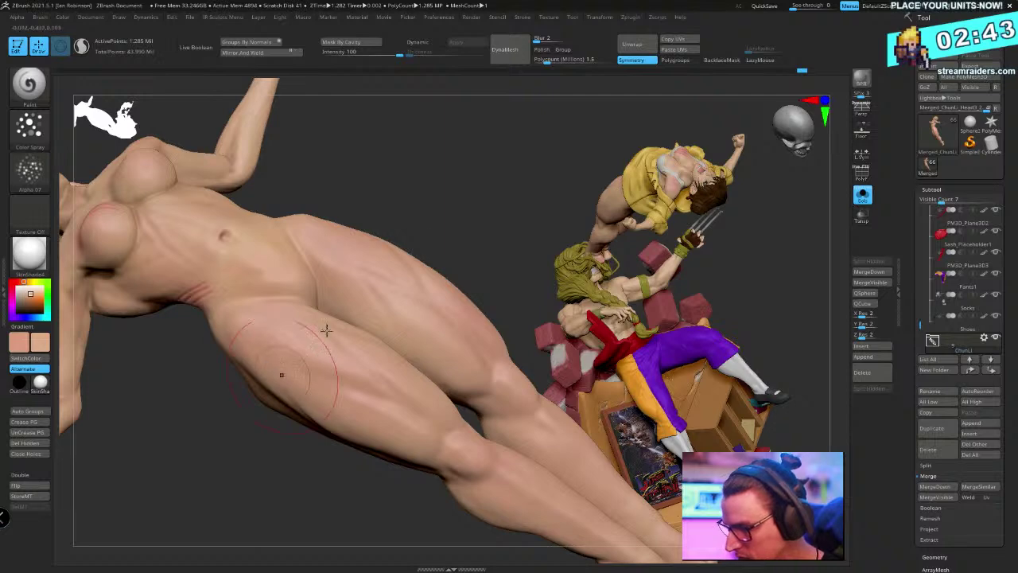
mouse_move(445, 238)
left_mouse_down()
mouse_move(485, 206)
mouse_move(453, 222)
left_mouse_up()
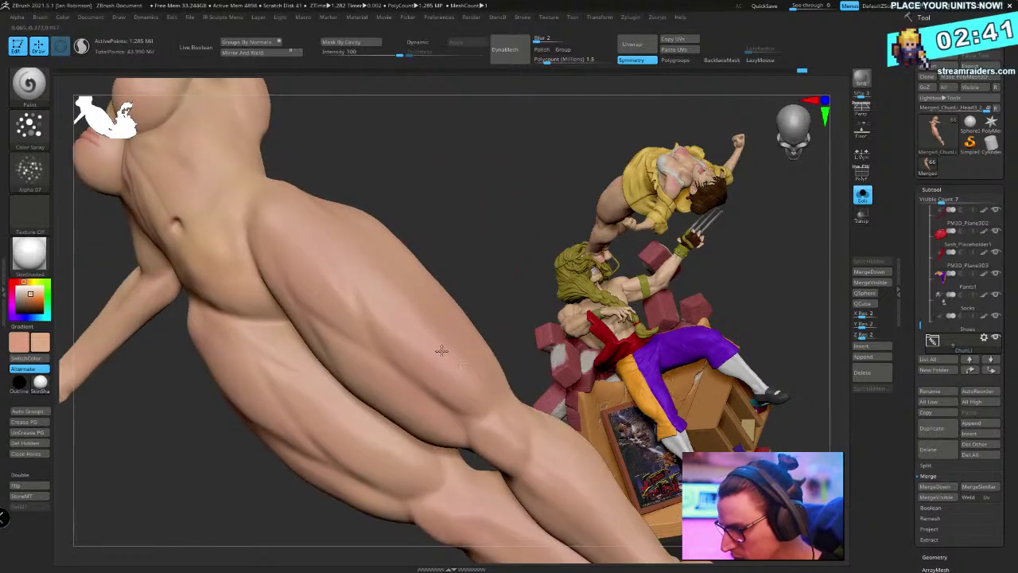
left_click_drag(491, 225, 390, 307)
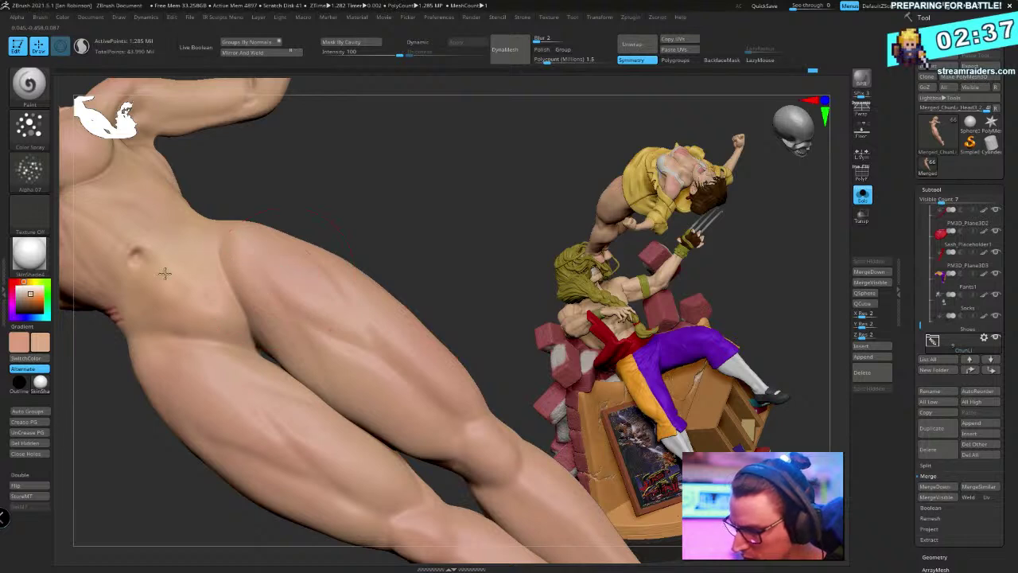
left_click_drag(347, 214, 303, 264)
left_click_drag(325, 223, 405, 238)
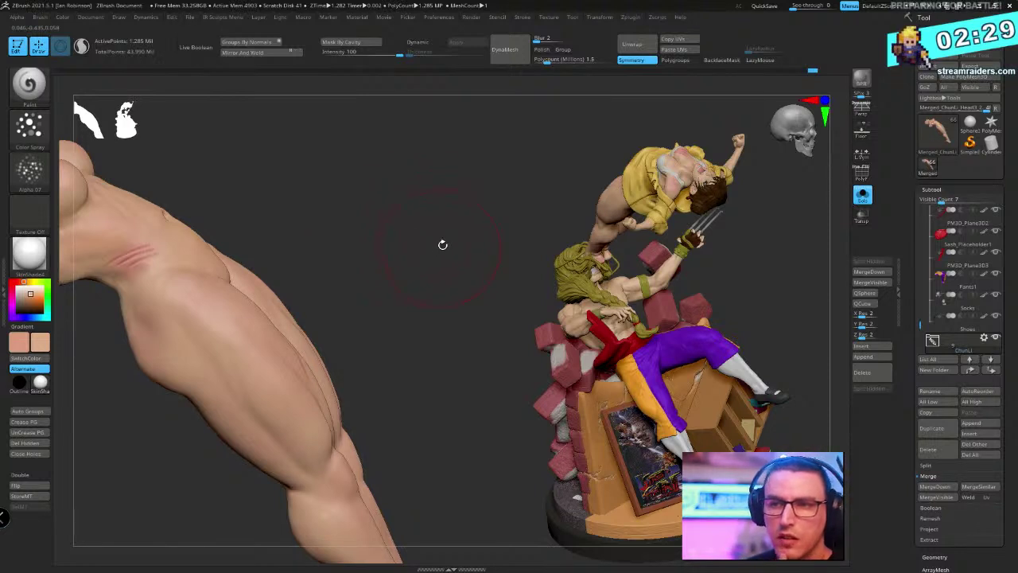
left_click_drag(446, 246, 453, 234)
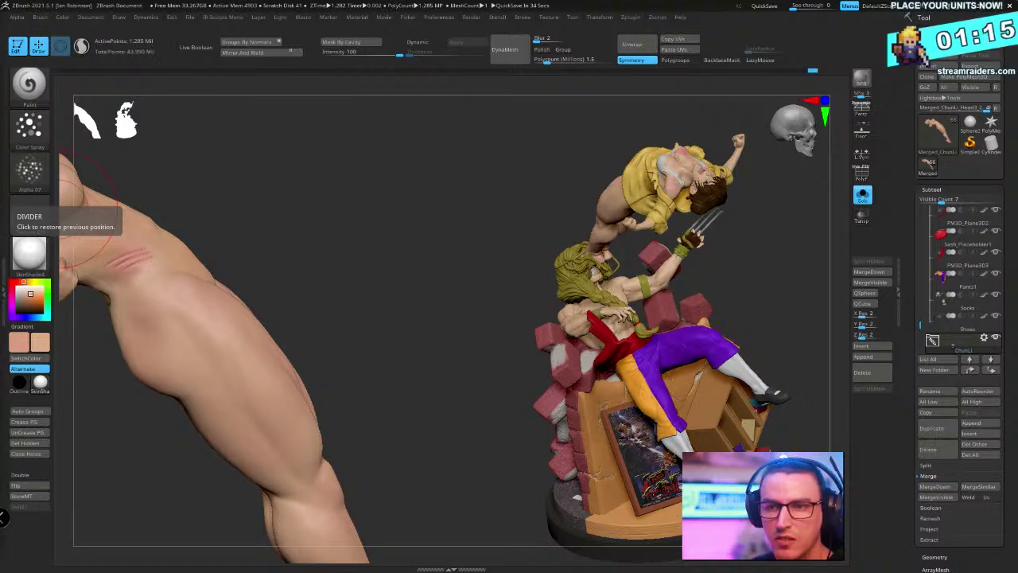
Switch to Firefox, search Google Images for "sternocleidomastoids" to examine neck muscle references, and return to ZBrush
key("alt+Tab")
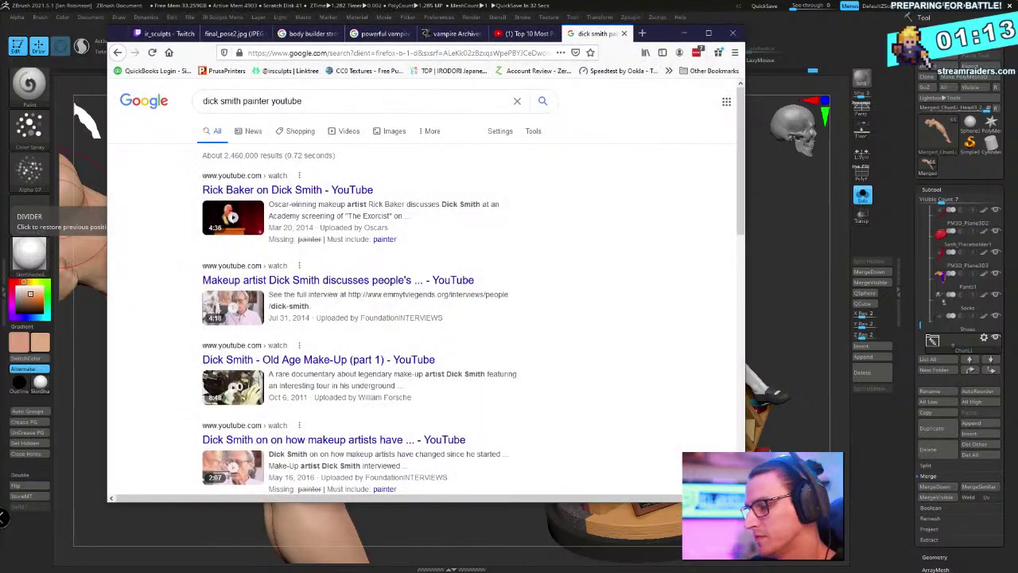
left_click_drag(324, 100, 205, 93)
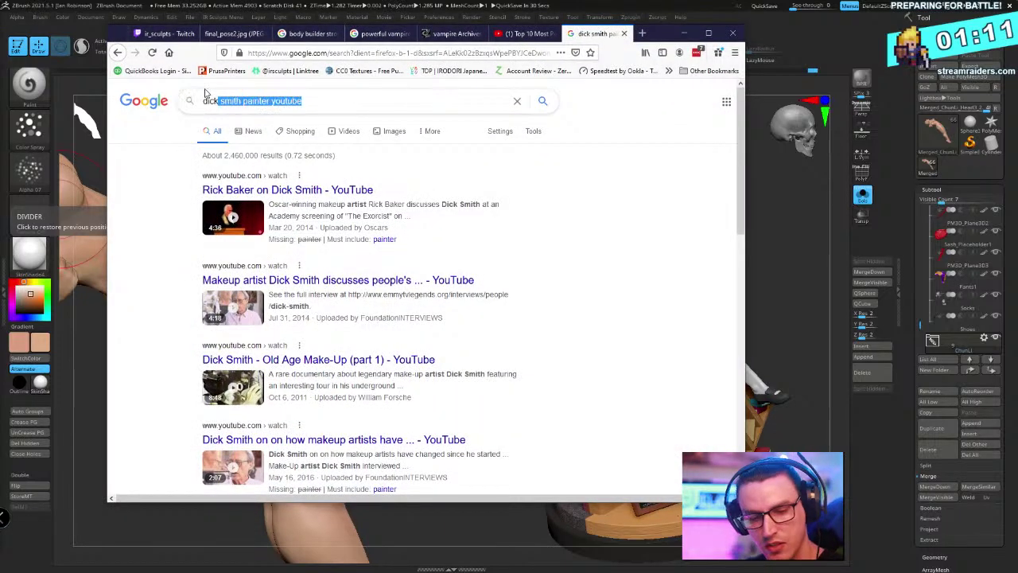
type("sternocleidomastoids")
key("Return")
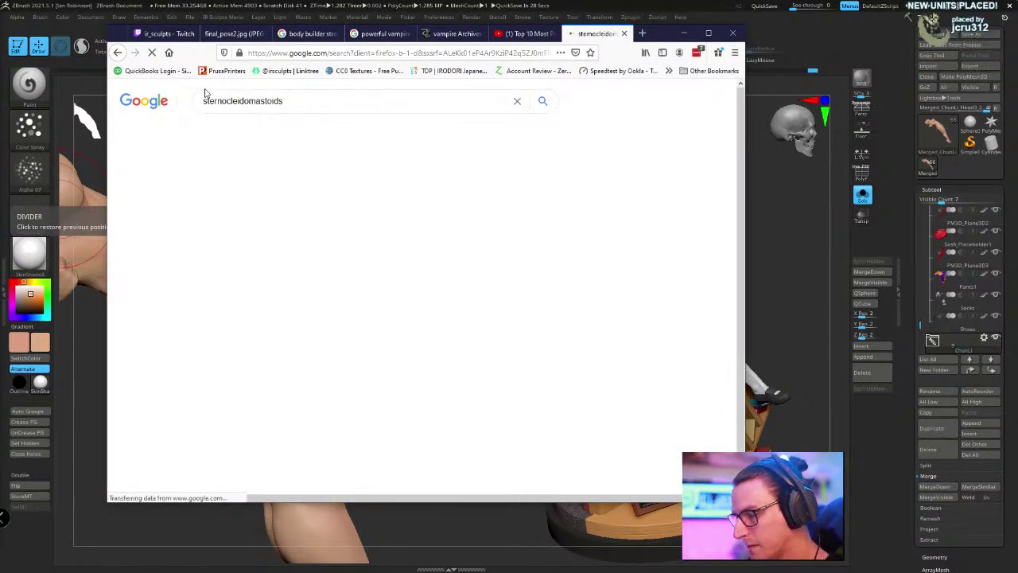
left_click(255, 132)
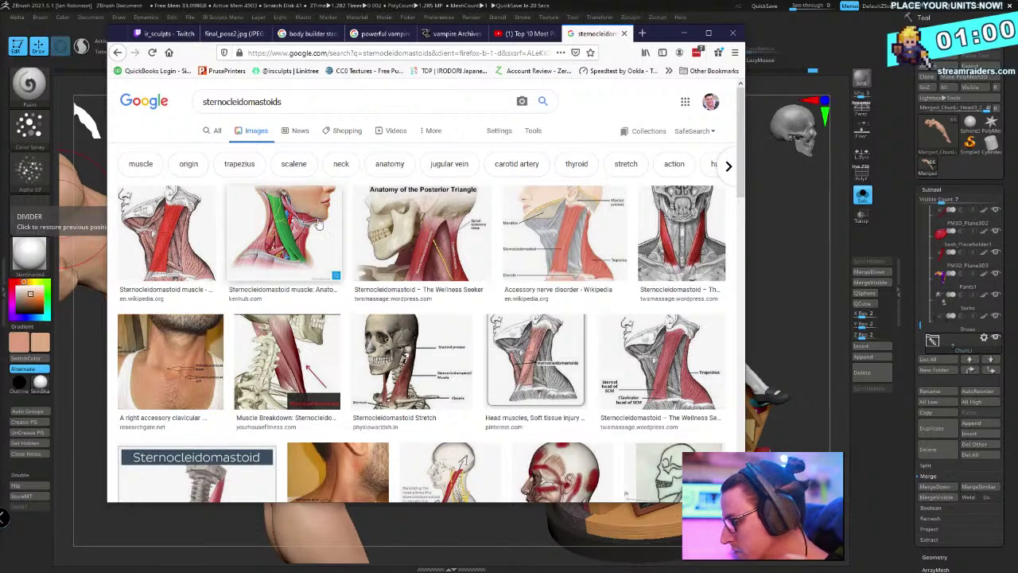
left_click(683, 34)
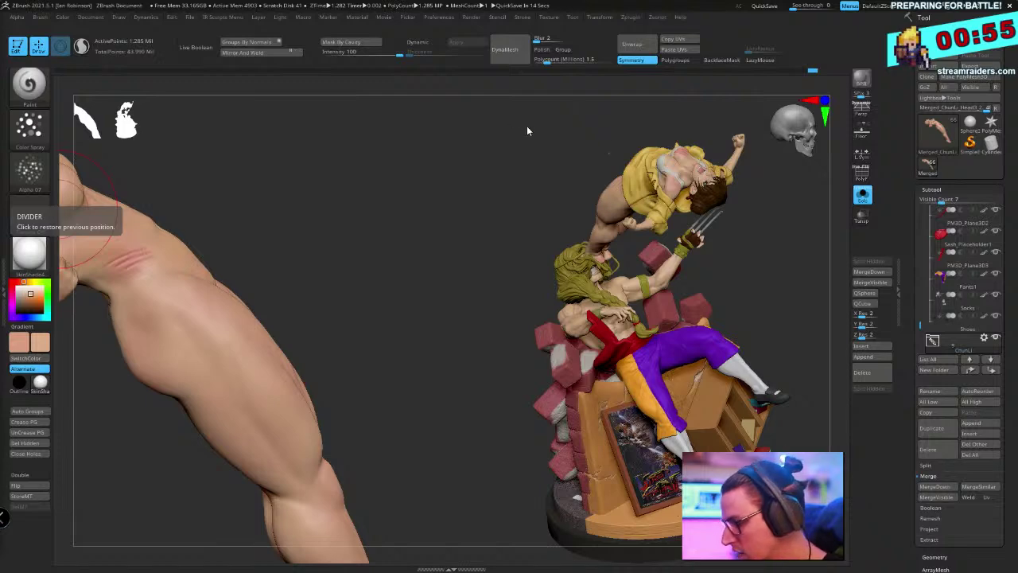
Resize the Paint brush for close work on Chun-Li's neck
left_click_drag(526, 126, 516, 206)
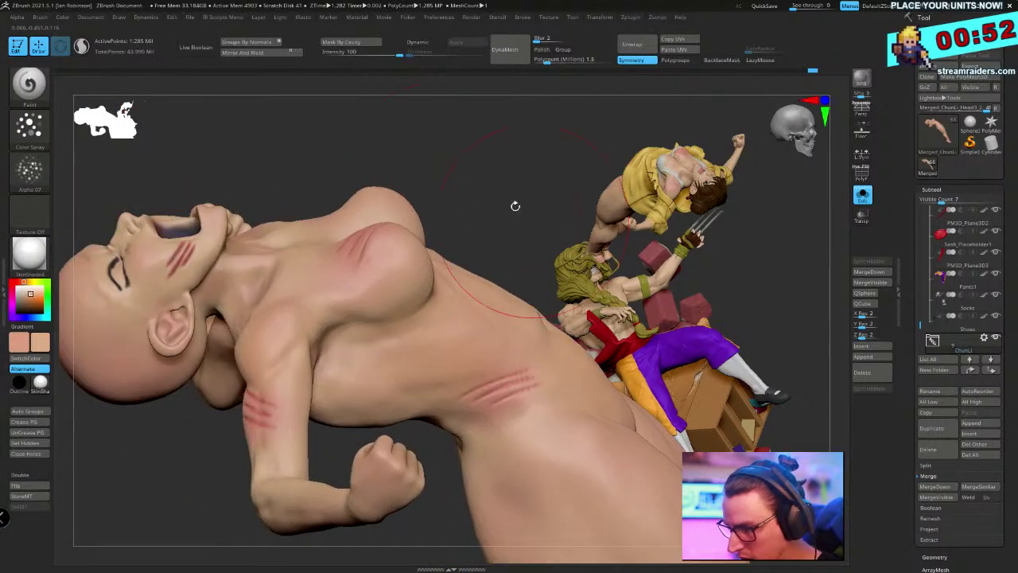
key("space")
mouse_move(469, 159)
left_mouse_down()
mouse_move(525, 146)
mouse_move(511, 143)
mouse_move(468, 203)
left_mouse_up()
key("space")
left_click(504, 146)
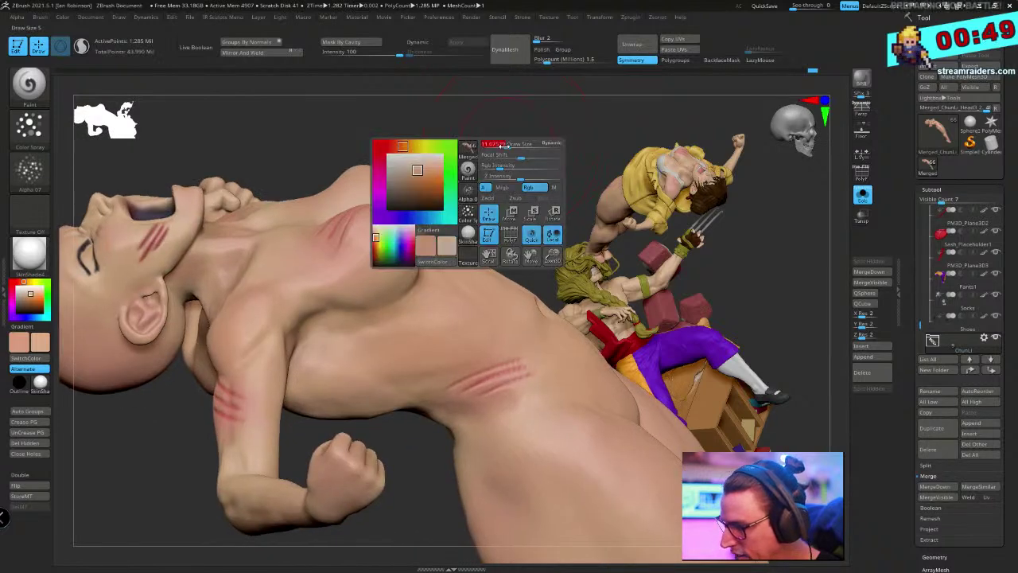
left_click_drag(503, 146, 384, 302)
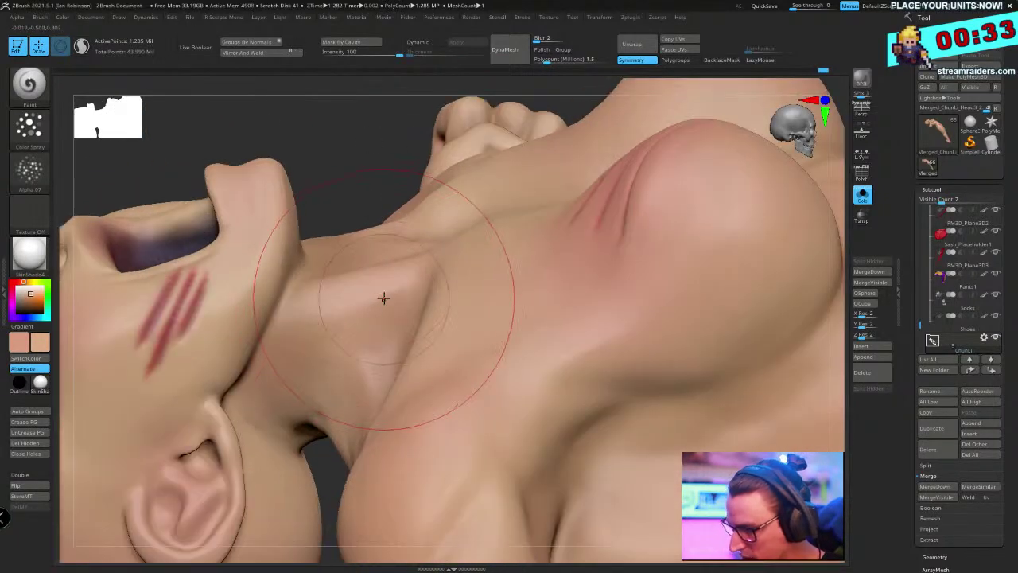
Reshape the side of Chun-Li's neck between the jaw, ear and collarbone with a resized Move brush
key("b")
key("m")
key("v")
key("space")
left_click_drag(369, 148, 343, 156)
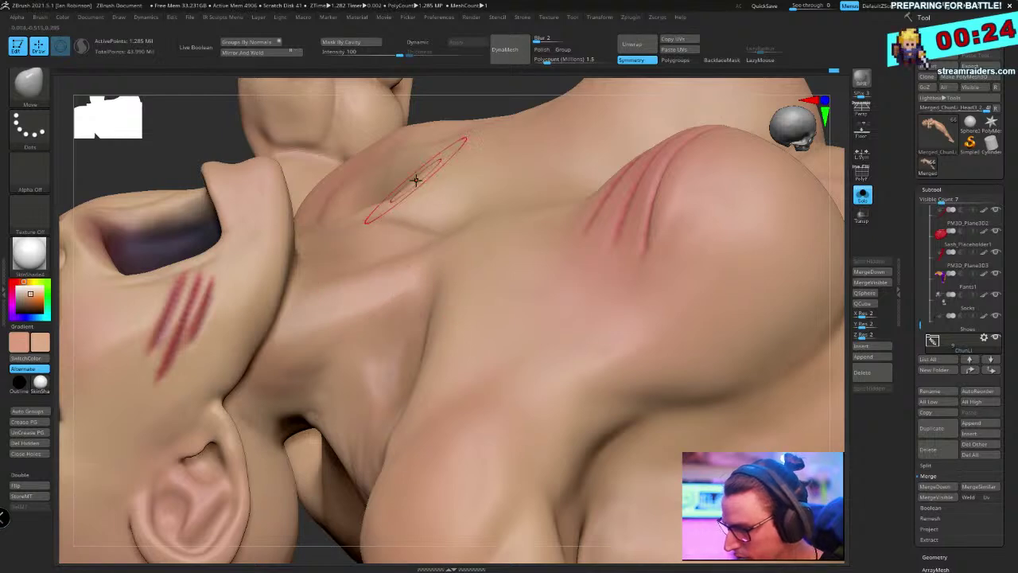
right_click_drag(413, 171, 357, 278)
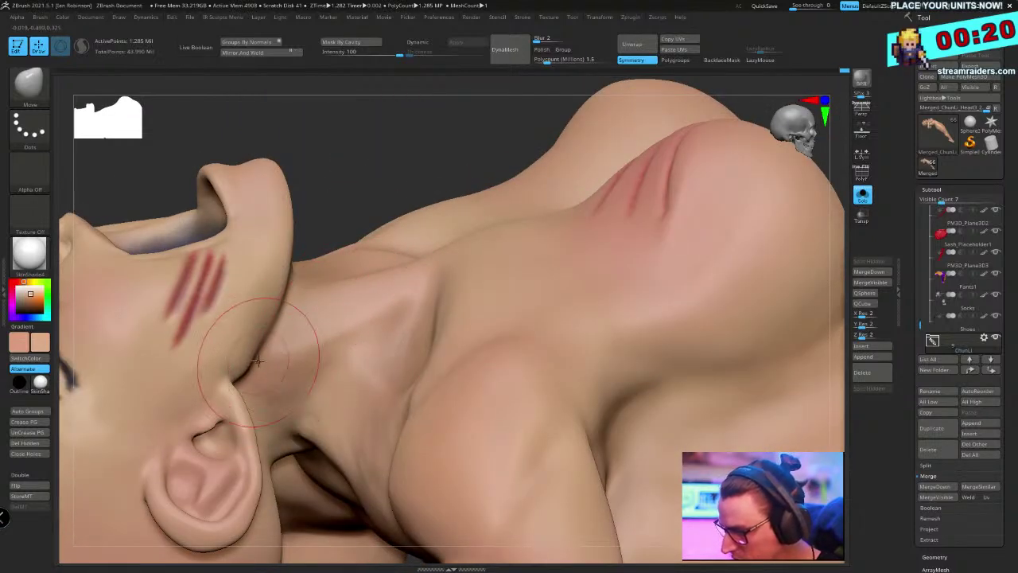
right_click(333, 250)
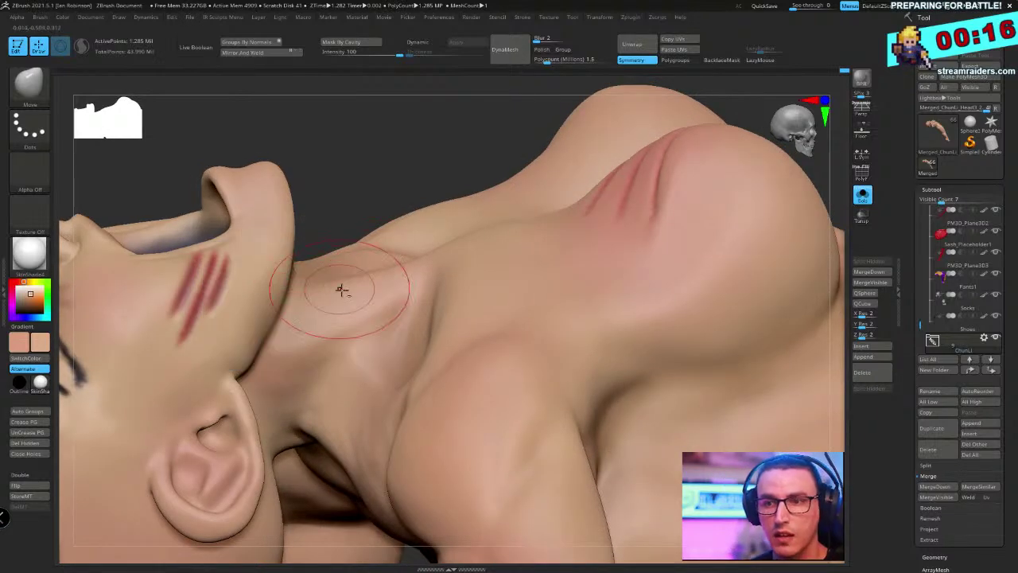
mouse_move(340, 288)
right_mouse_down()
mouse_move(325, 270)
mouse_move(332, 289)
mouse_move(360, 294)
mouse_move(358, 302)
mouse_move(336, 295)
mouse_move(330, 262)
right_mouse_up()
Try the Standard brush with LazyMouse along the neck muscle near the collarbone, comparing it through undo and redo
key("b")
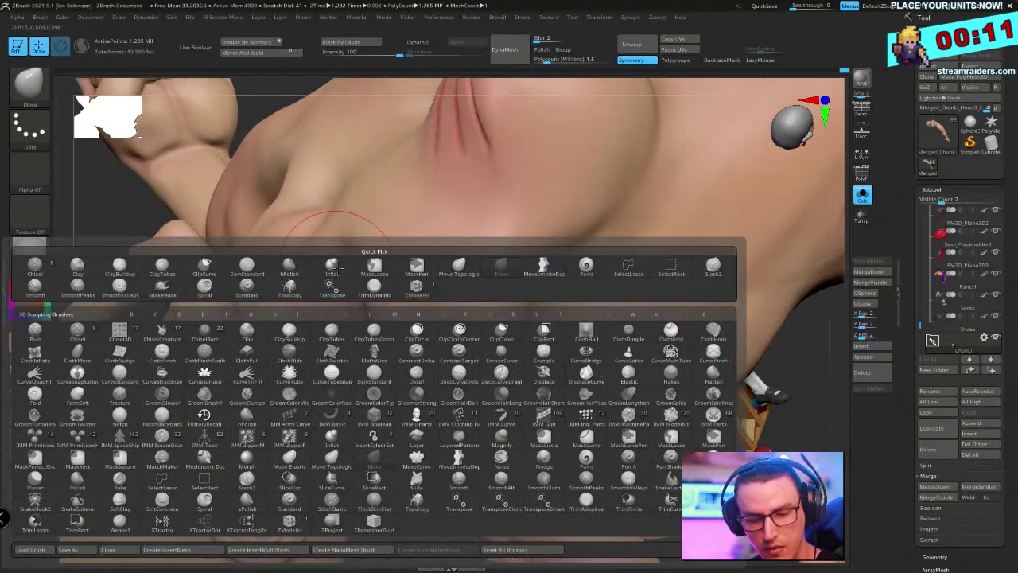
key("s")
key("t")
key("l")
right_click(322, 260)
right_click_drag(334, 254, 313, 332)
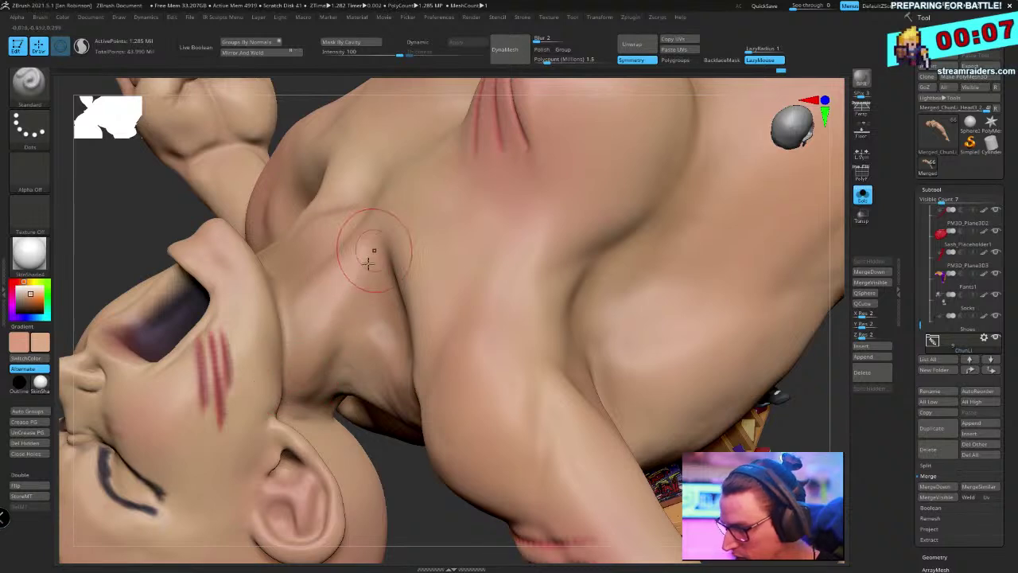
key("ctrl+z")
key("ctrl+shift+z")
Build up the sternocleidomastoid from behind the ear down the side of the neck with the ClayBuildup brush
key("b")
key("c")
key("b")
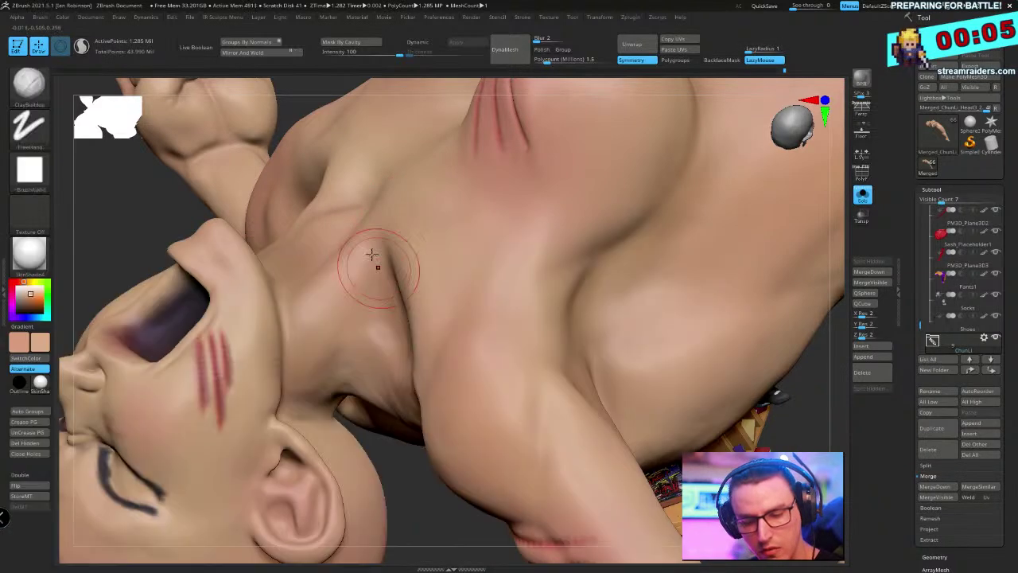
key("space")
left_click_drag(371, 266, 361, 265)
key("space")
mouse_move(297, 384)
left_mouse_down()
mouse_move(309, 385)
mouse_move(289, 406)
left_mouse_up()
left_click_drag(316, 352, 292, 417)
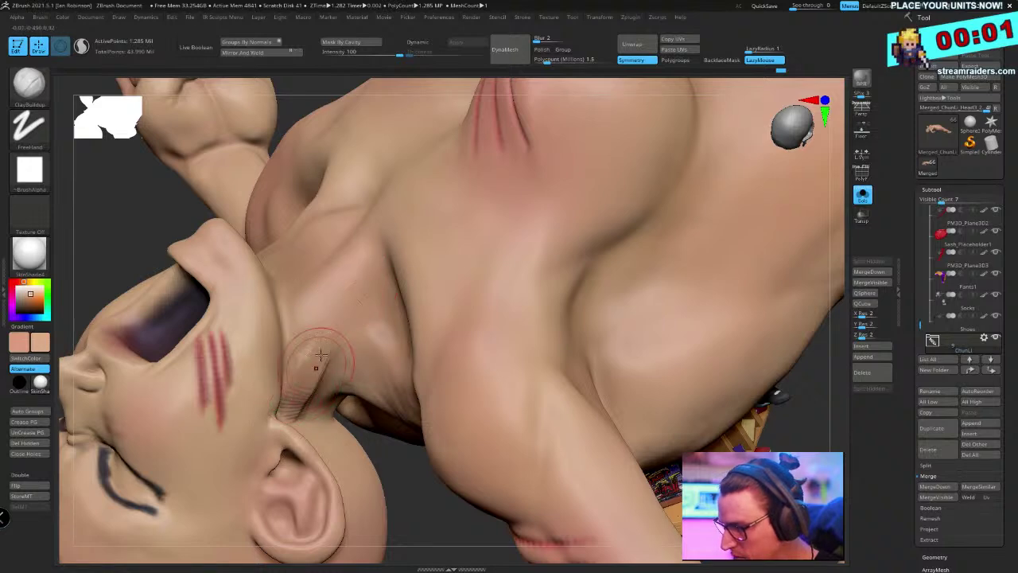
mouse_move(320, 355)
left_mouse_down()
mouse_move(371, 257)
mouse_move(288, 395)
left_mouse_up()
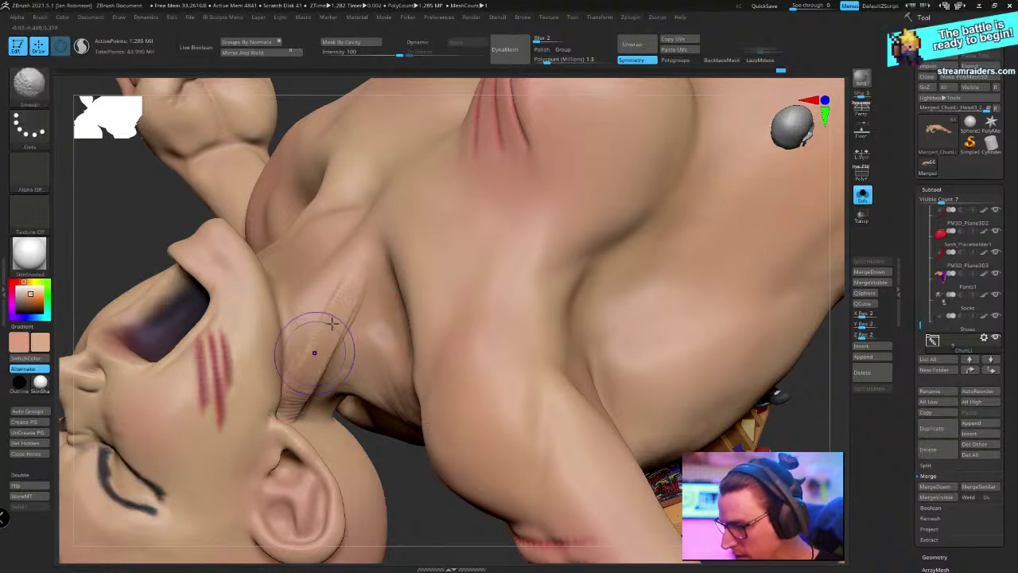
Turn off the Rgb channel for the Smooth brush so that smoothing leaves the painted skin colour alone
key("space")
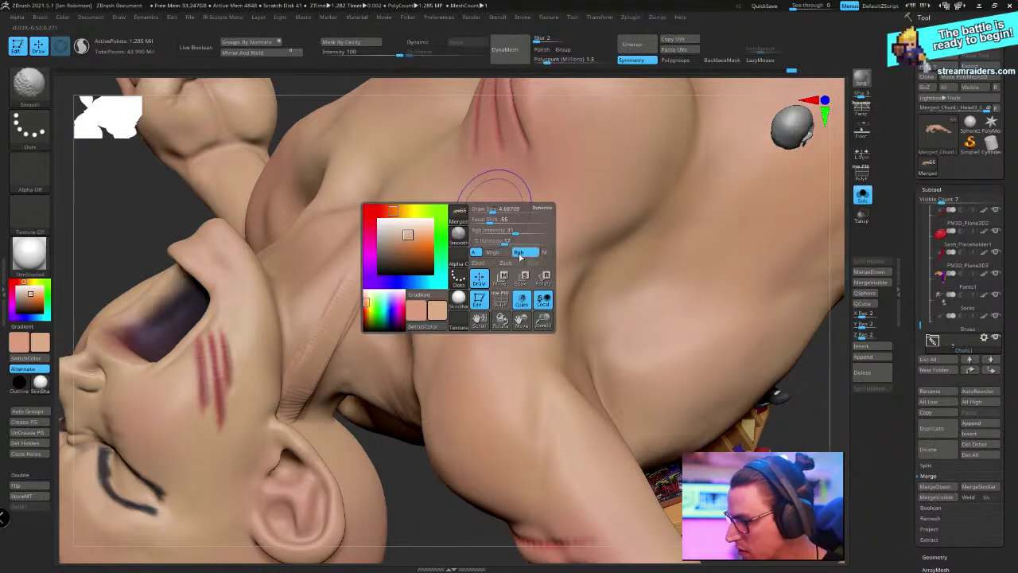
key("w")
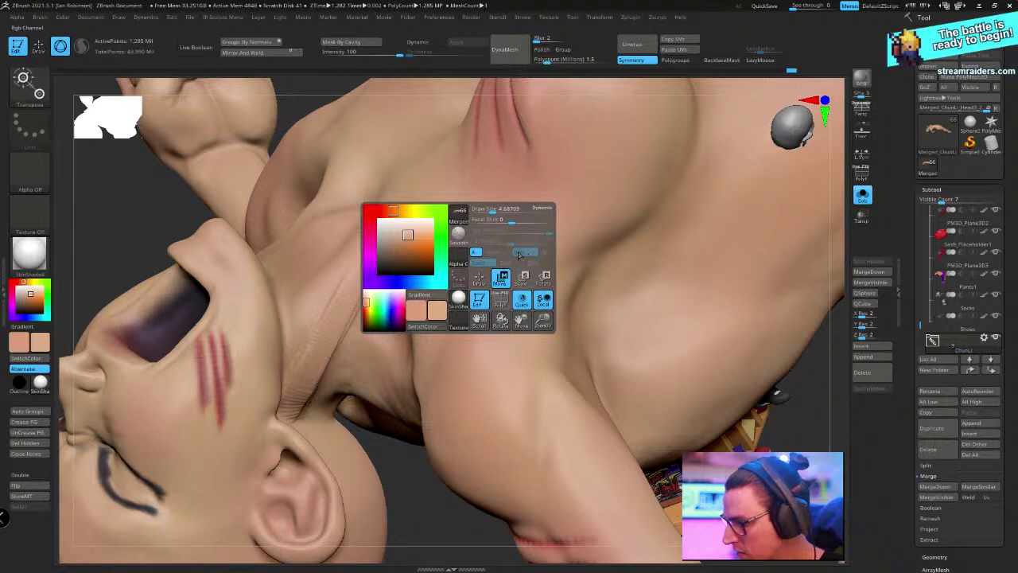
key("space")
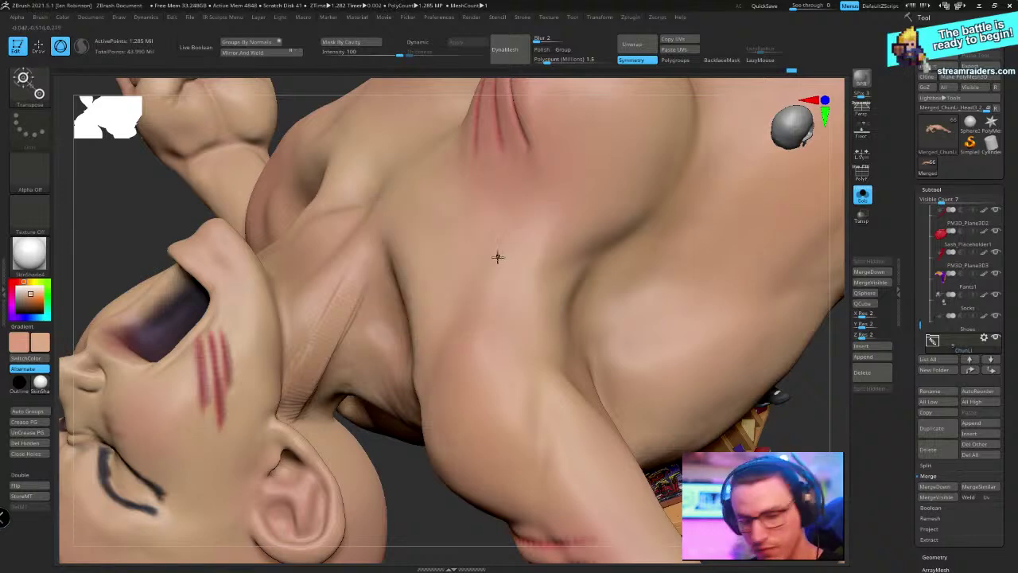
key("q")
key("space")
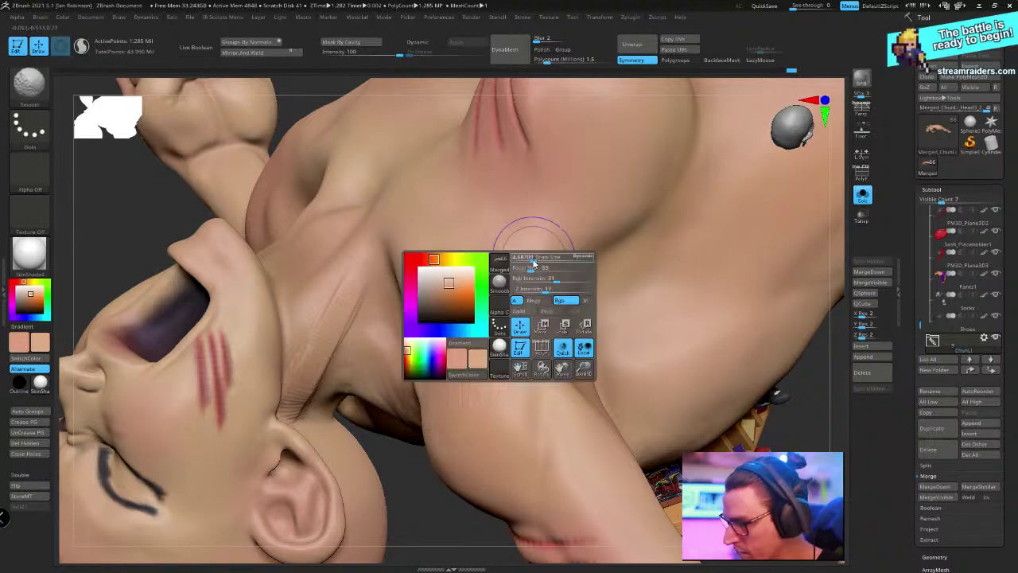
left_click(563, 300, "shift")
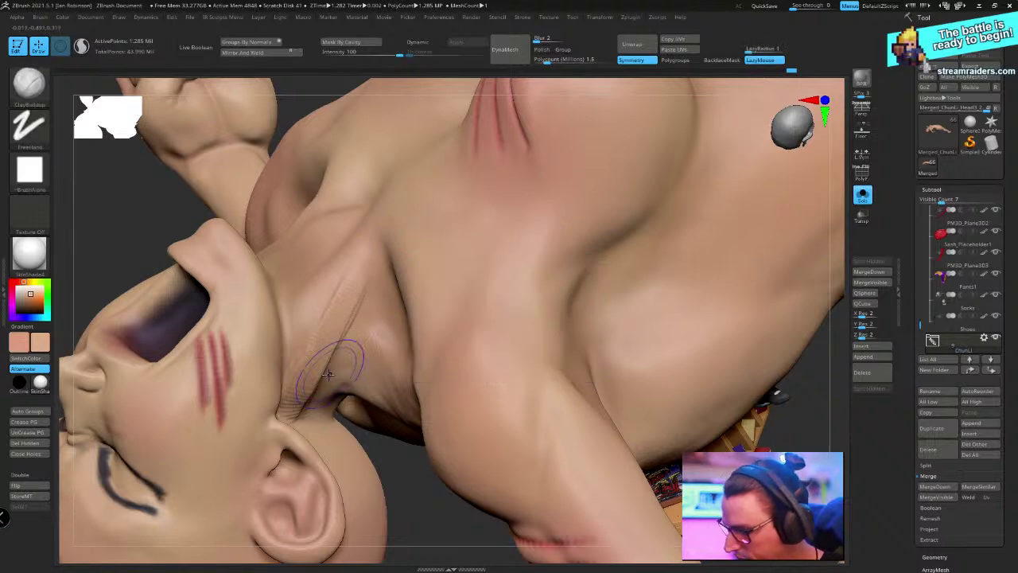
Drop Chun-Li's body two subdivision levels, raise the Smooth brush's Z Intensity and smooth the new neck muscle strokes
key("space")
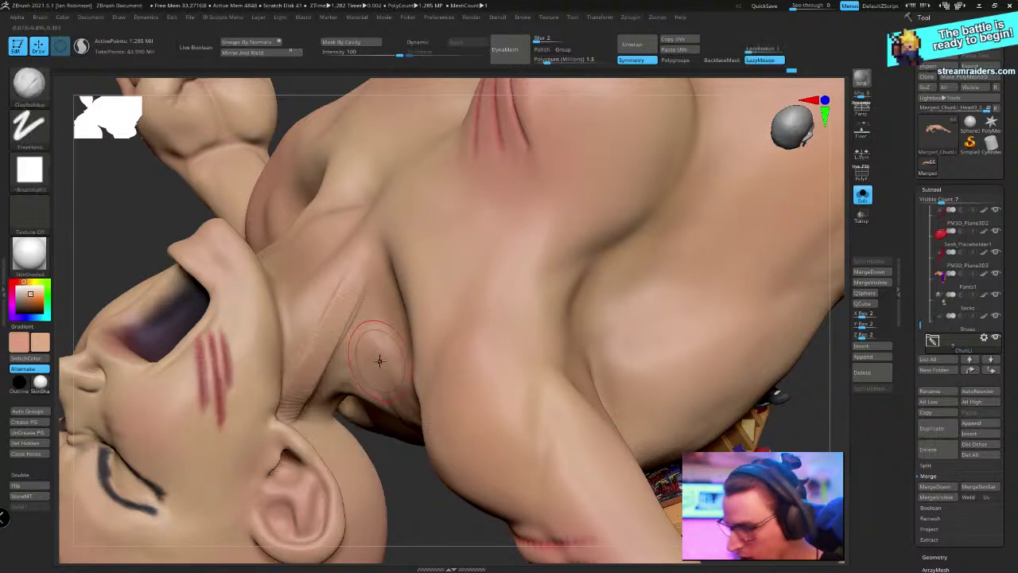
key("shift+d")
key("shift+d")
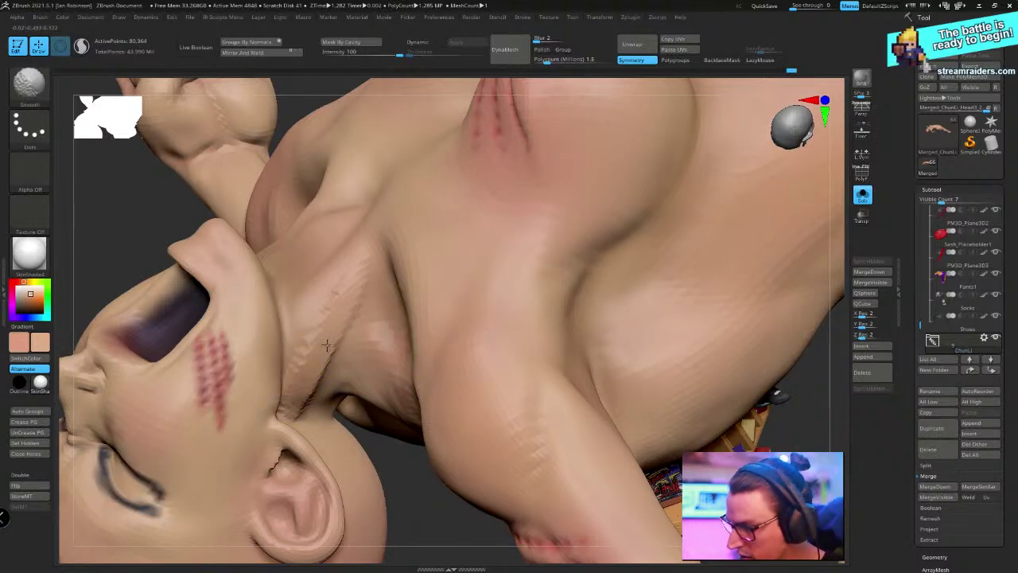
key("space")
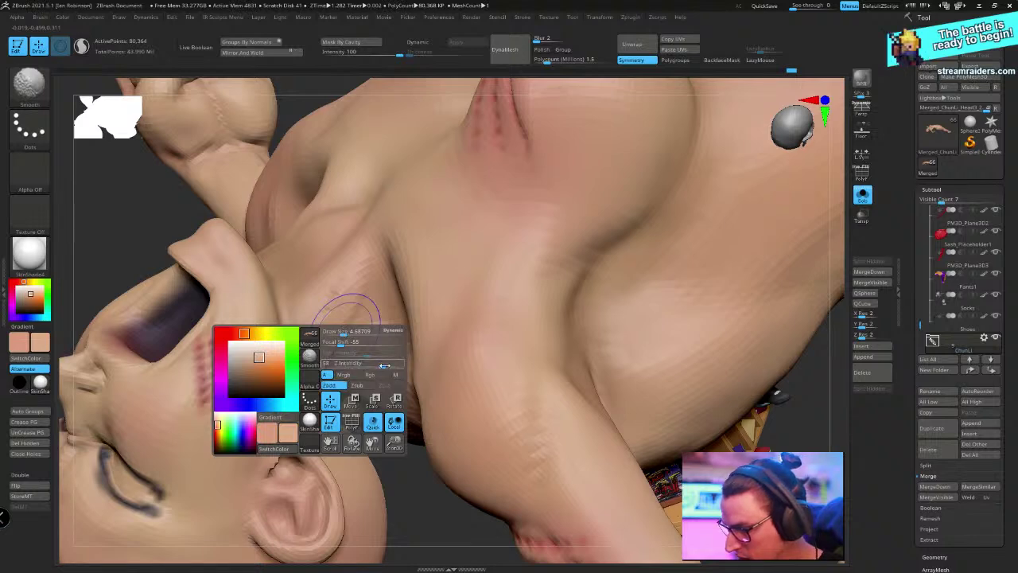
key("l")
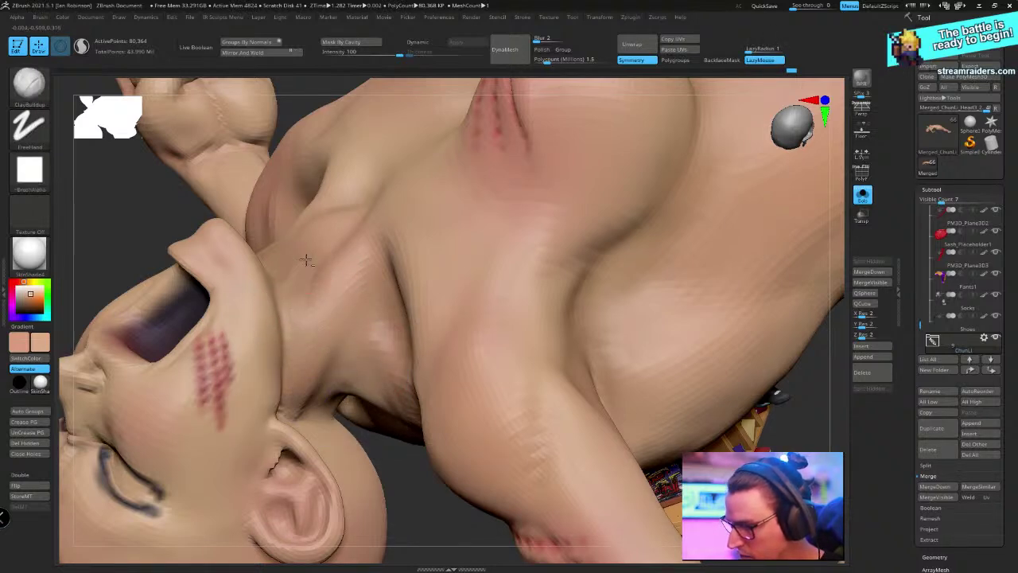
Sculpt the throat and the neck muscle's path toward the collarbone with ClayBuildup, smoothing the strokes from several angles
right_click_drag(338, 219, 326, 213)
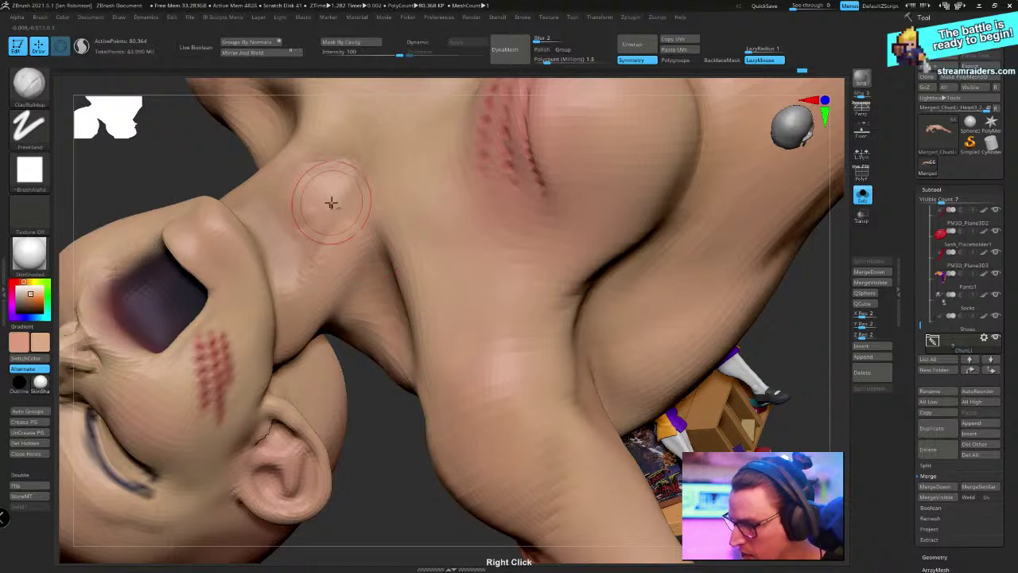
mouse_move(316, 271)
right_mouse_down()
mouse_move(423, 261)
mouse_move(303, 310)
right_mouse_up()
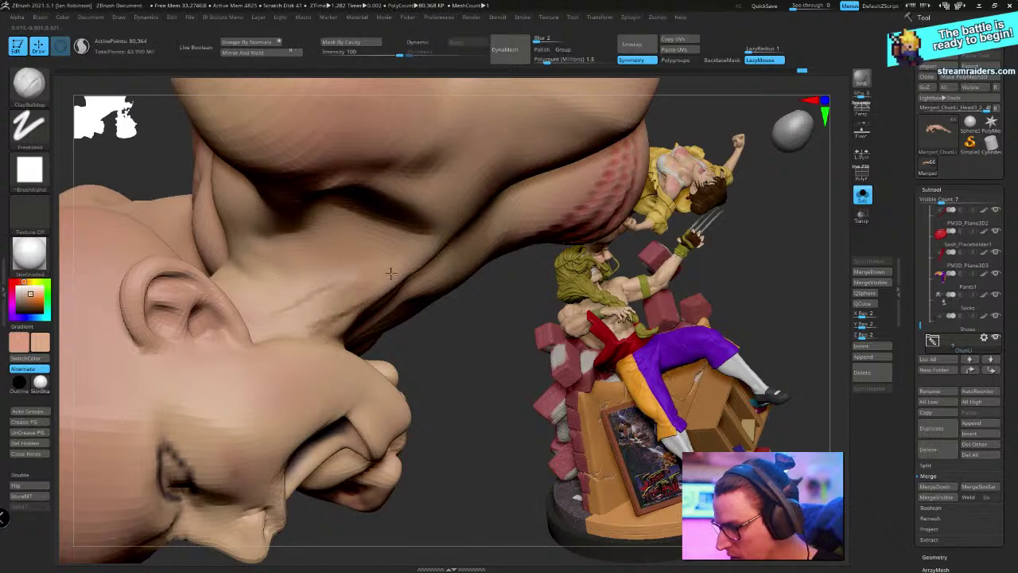
key("shift")
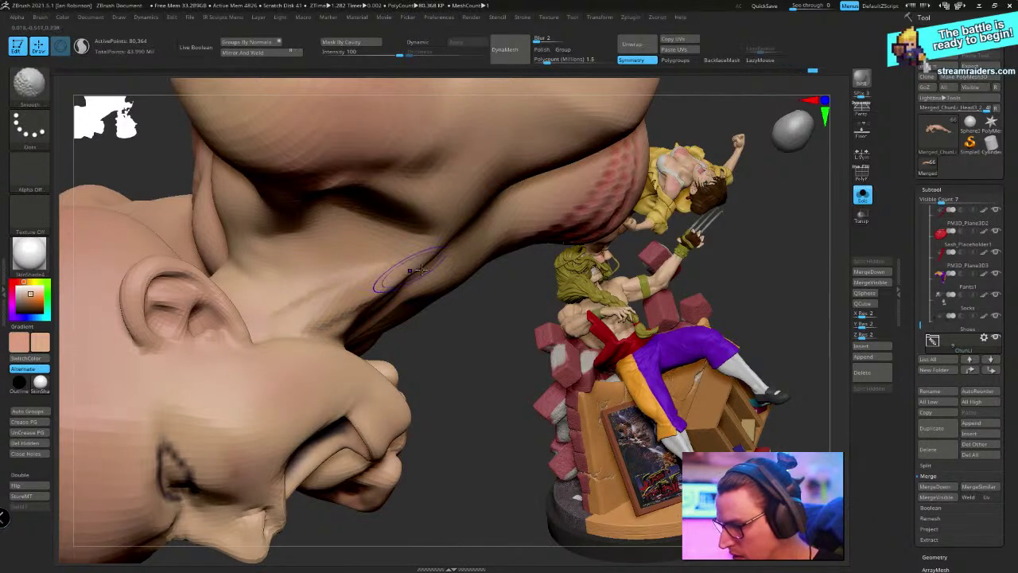
right_click_drag(419, 271, 382, 282)
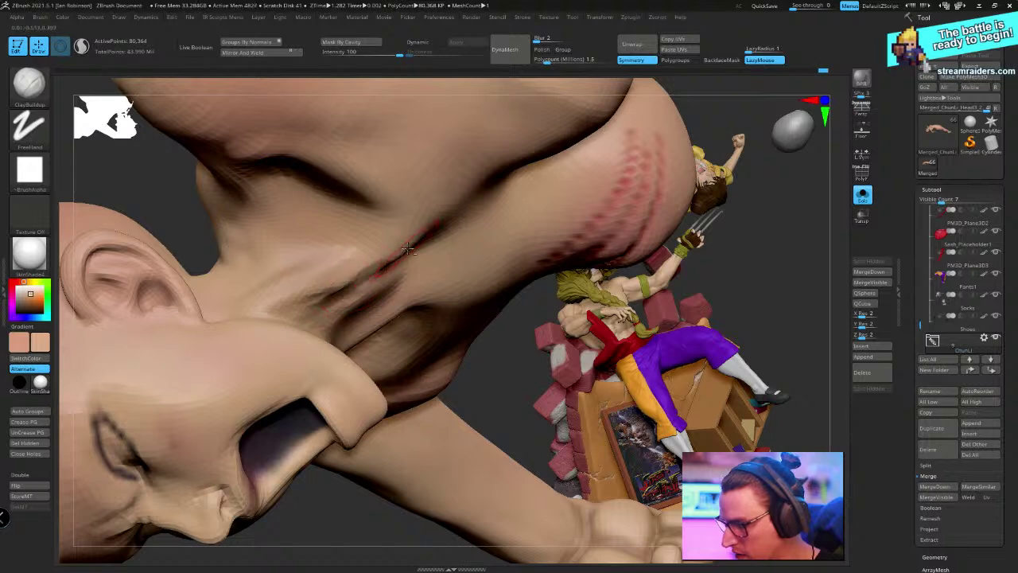
key("shift")
right_click_drag(450, 253, 284, 311)
key("shift")
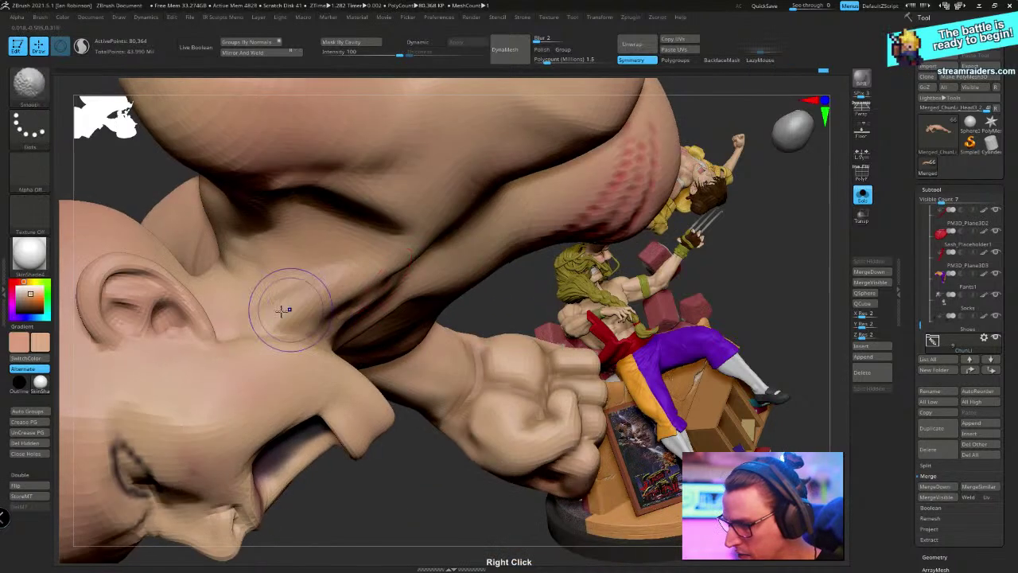
Refine the neck muscle's attachment below the ear and jaw with ClayBuildup strokes and smoothing
right_click_drag(404, 259, 247, 328)
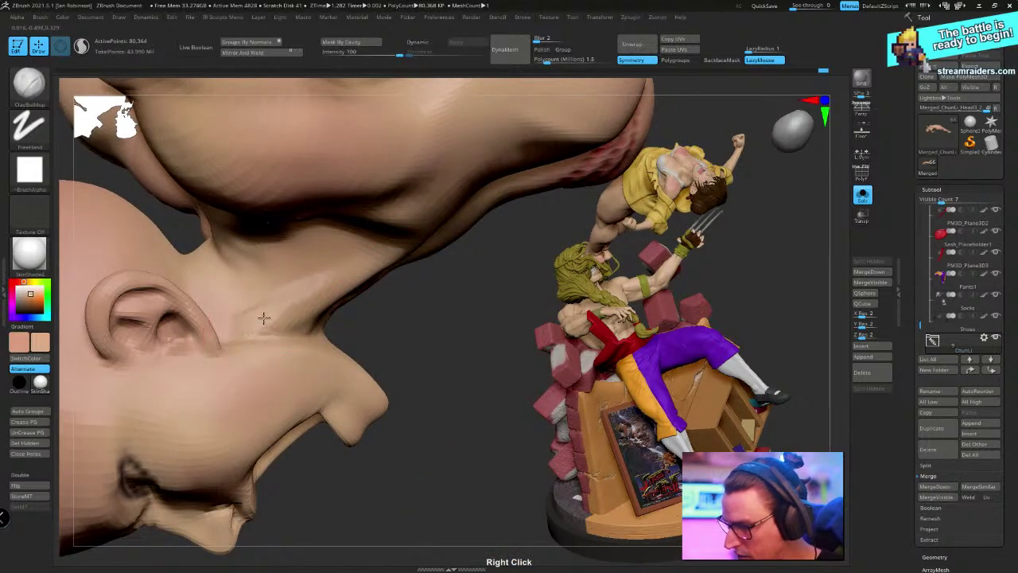
key("shift")
mouse_move(425, 277)
right_mouse_down()
mouse_move(405, 216)
mouse_move(381, 247)
mouse_move(422, 206)
mouse_move(435, 252)
right_mouse_up()
right_click_drag(395, 332, 404, 310)
right_click(363, 387)
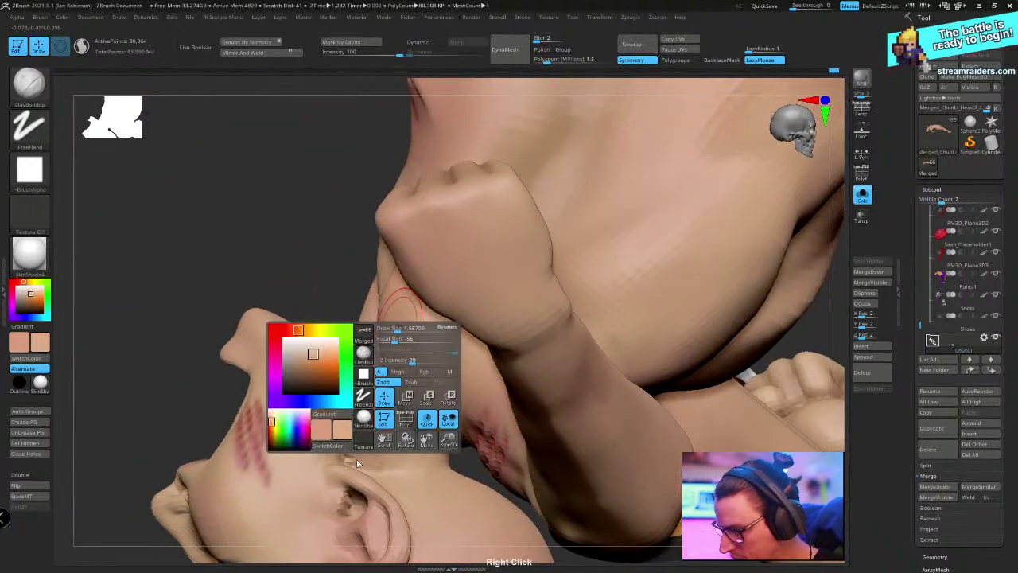
key("shift")
right_click_drag(353, 452, 341, 303)
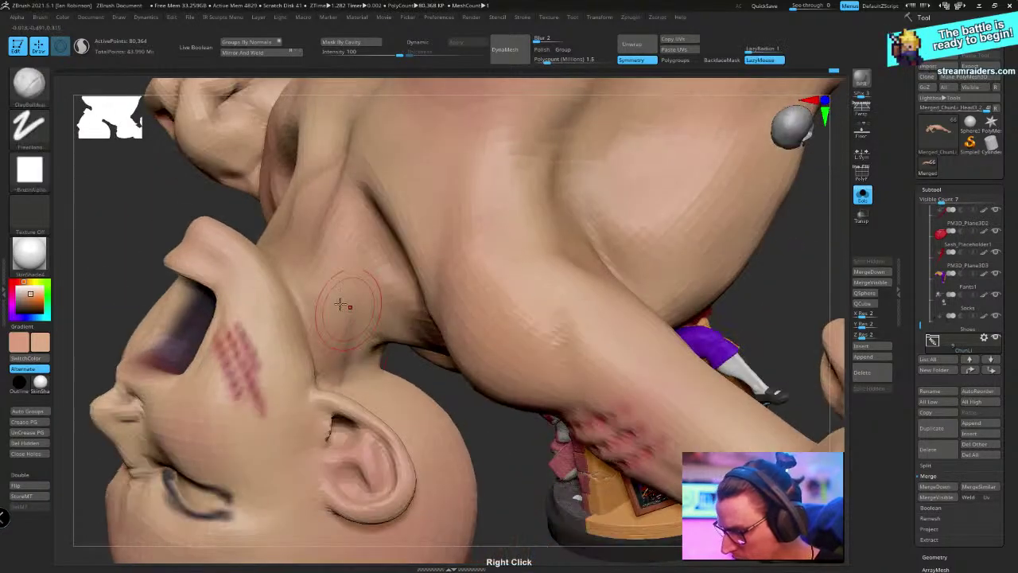
mouse_move(302, 275)
right_mouse_down()
mouse_move(343, 239)
mouse_move(333, 229)
right_mouse_up()
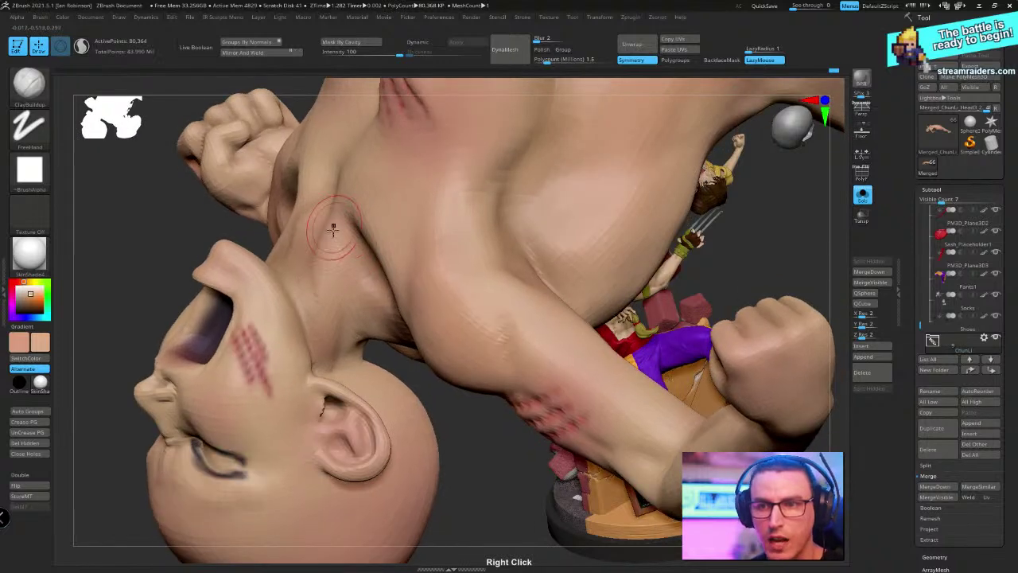
key("space")
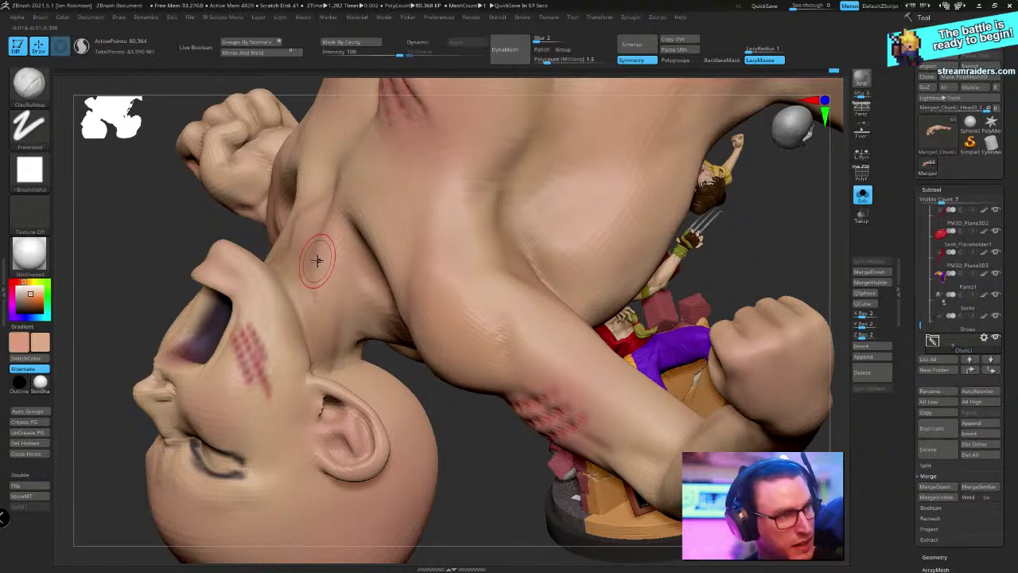
mouse_move(412, 281)
right_mouse_down()
mouse_move(420, 326)
mouse_move(411, 361)
mouse_move(355, 362)
right_mouse_up()
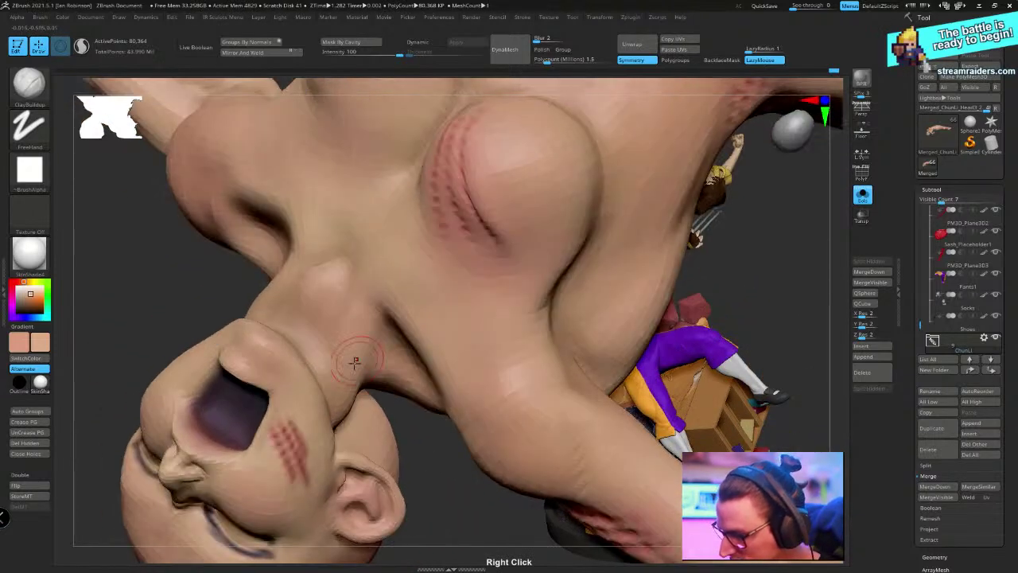
Switch to the Move brush and adjust the neck muscle's shape between the jaw and collarbone from side and front views
key("b")
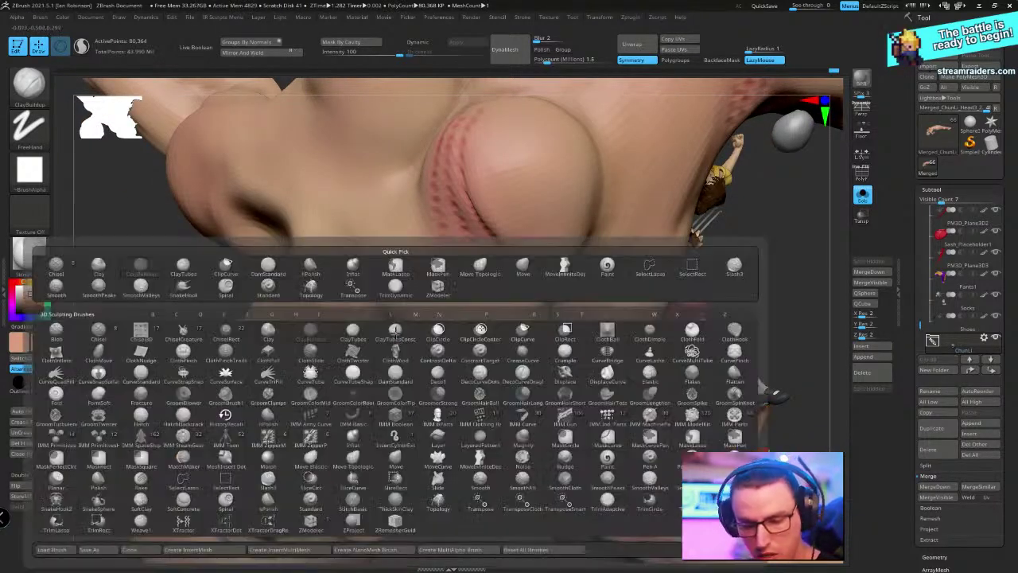
key("m")
key("v")
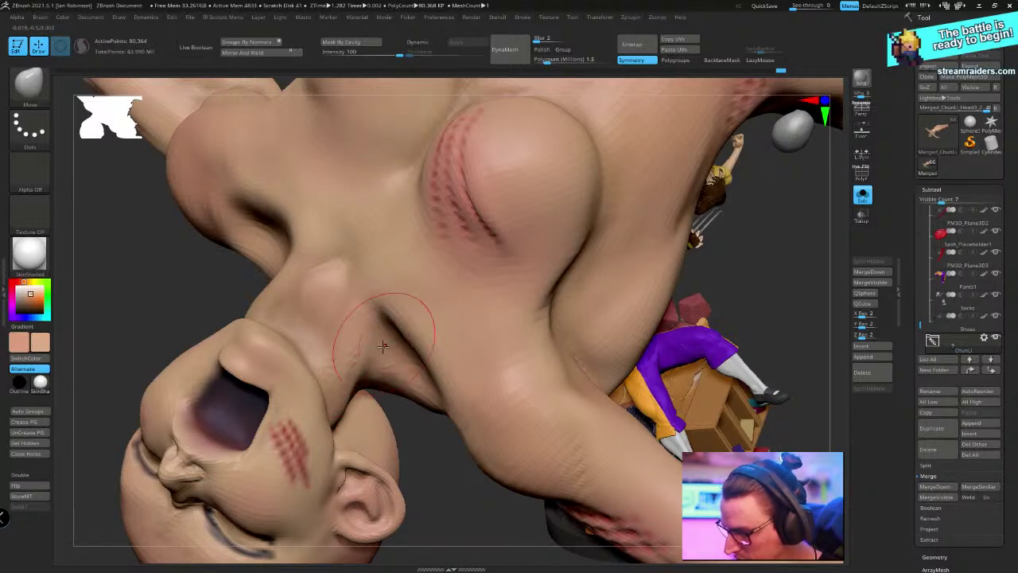
mouse_move(398, 329)
right_mouse_down()
mouse_move(328, 424)
mouse_move(385, 358)
mouse_move(334, 334)
mouse_move(310, 350)
mouse_move(240, 361)
right_mouse_up()
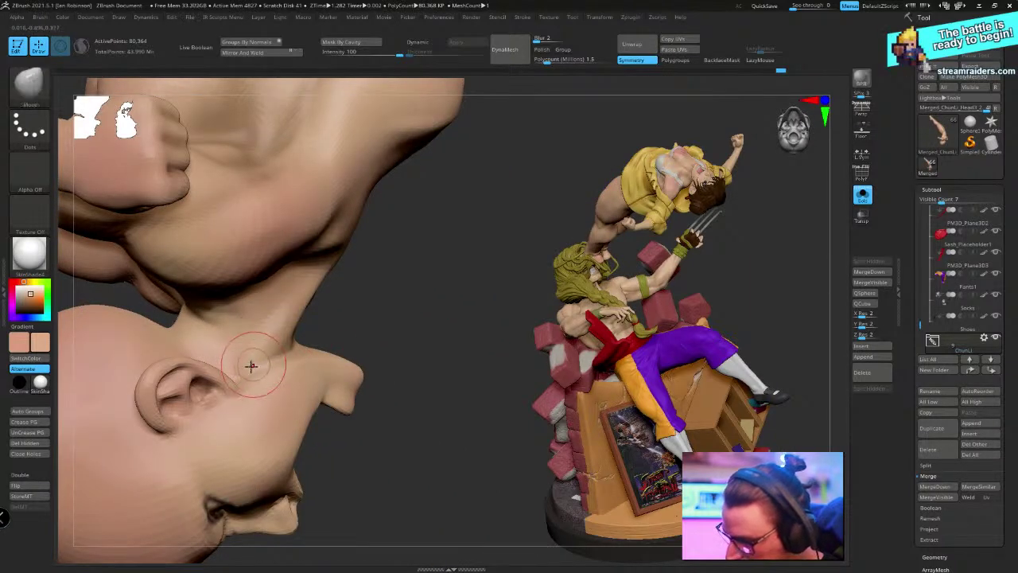
mouse_move(270, 369)
right_mouse_down()
mouse_move(375, 291)
mouse_move(295, 343)
right_mouse_up()
right_click_drag(388, 313, 354, 324)
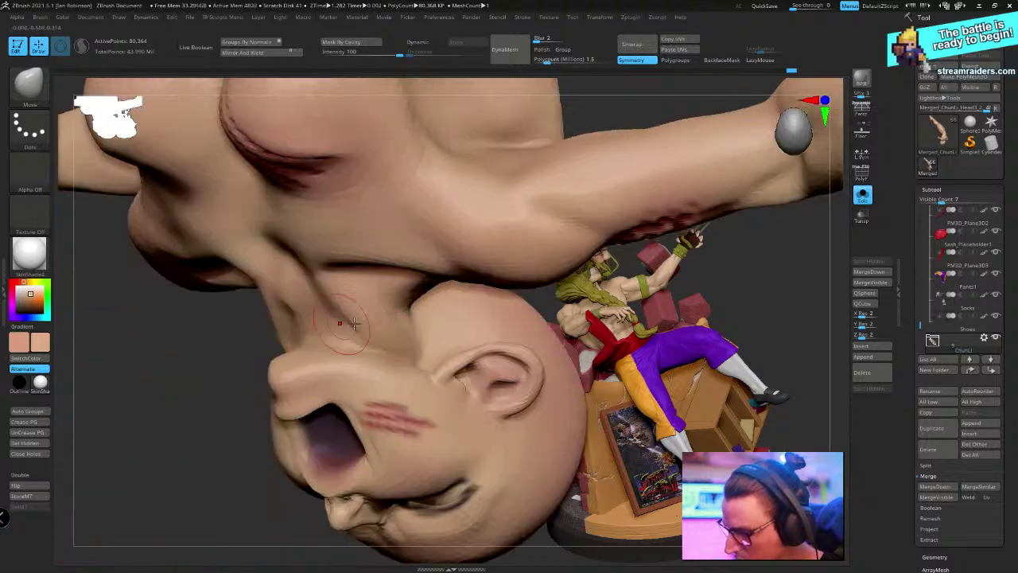
right_click_drag(241, 357, 306, 299)
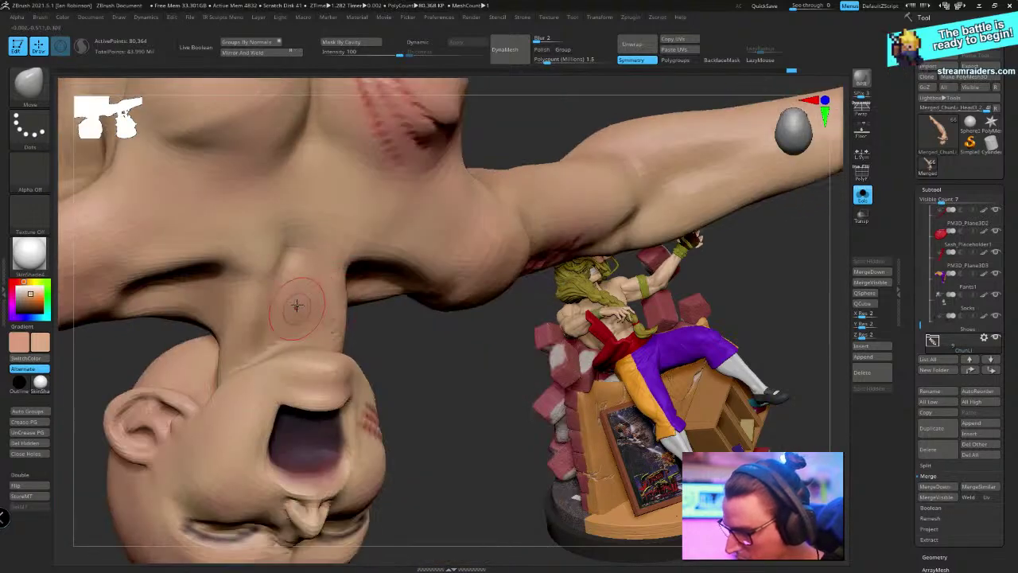
Check the sternocleidomastoid reference images in the browser, return to ZBrush and reshape the throat and neck contour with the Move brush
key("alt+Tab")
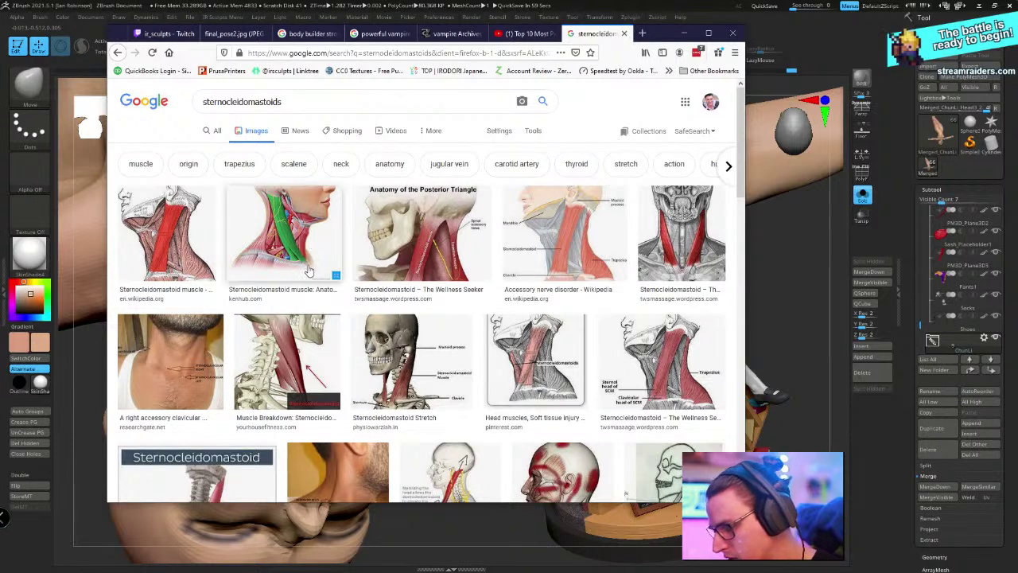
key("alt+Tab")
left_click_drag(432, 348, 331, 261)
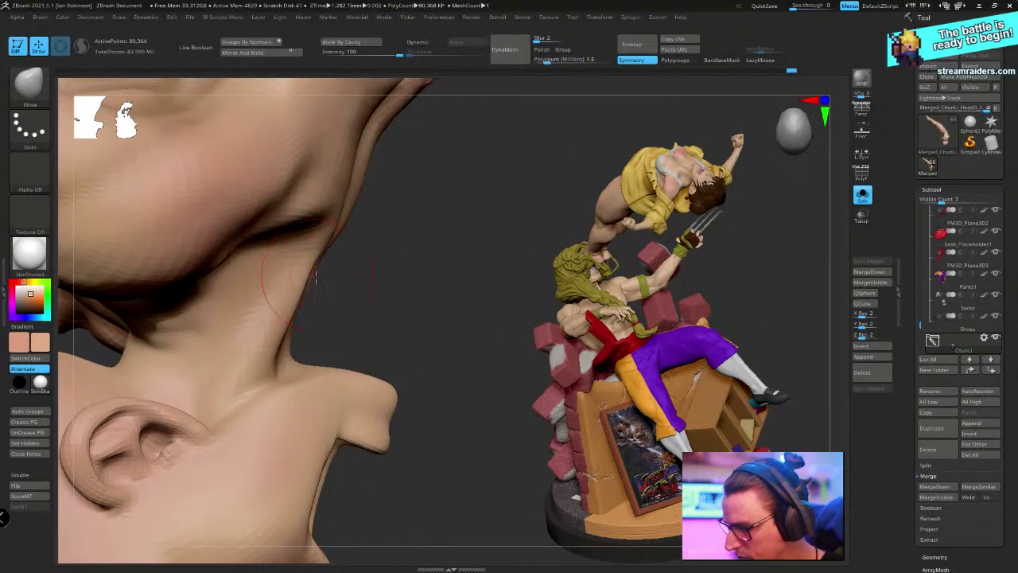
mouse_move(371, 249)
left_mouse_down()
mouse_move(294, 295)
mouse_move(382, 268)
left_mouse_up()
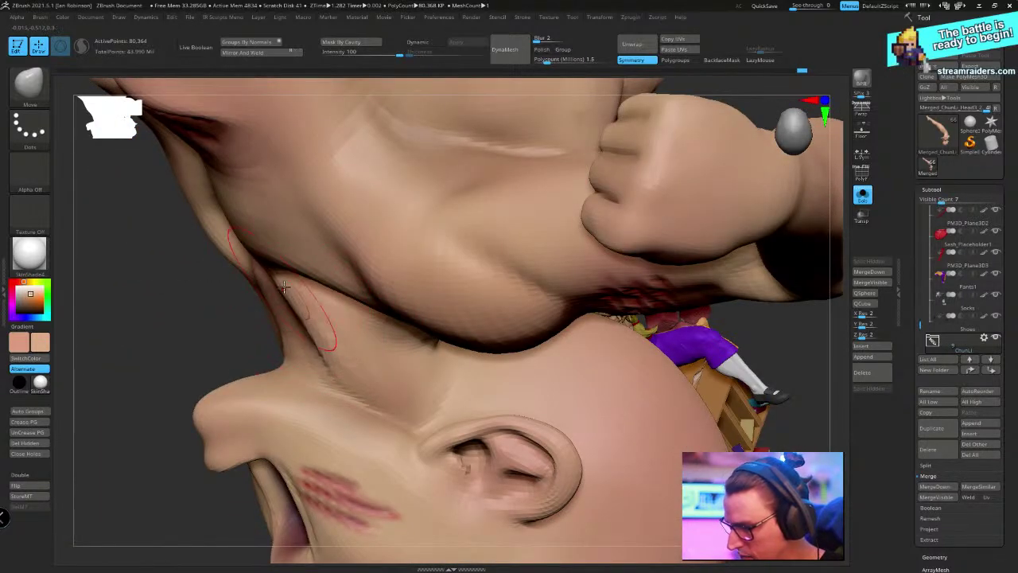
left_click_drag(284, 288, 248, 267)
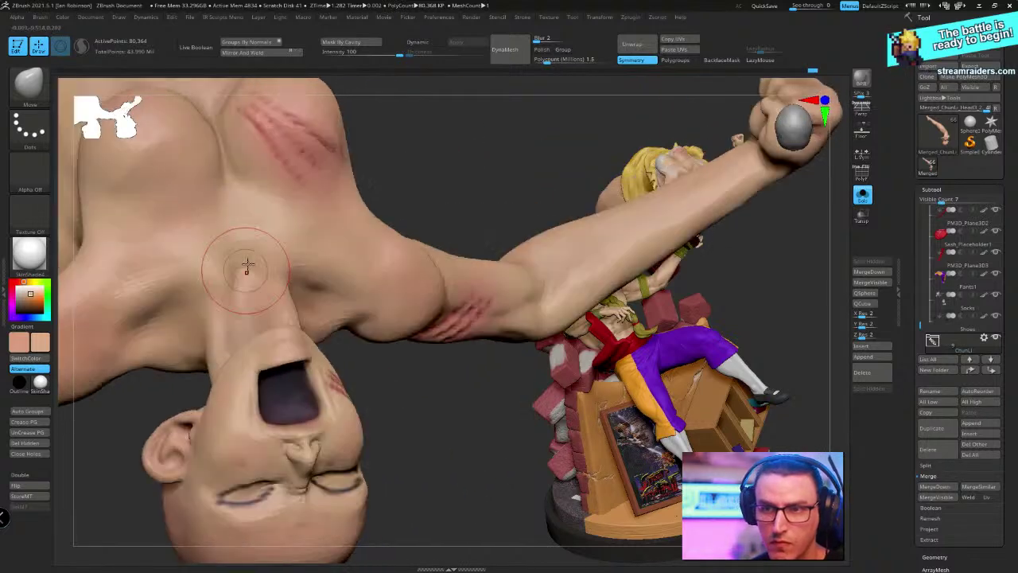
Refine the neck's transition into the jaw and the area below the ear with the Move brush, checking it from several angles
mouse_move(442, 157)
right_mouse_down()
mouse_move(425, 230)
mouse_move(414, 193)
mouse_move(438, 202)
mouse_move(441, 191)
mouse_move(427, 197)
mouse_move(441, 182)
mouse_move(361, 266)
right_mouse_up()
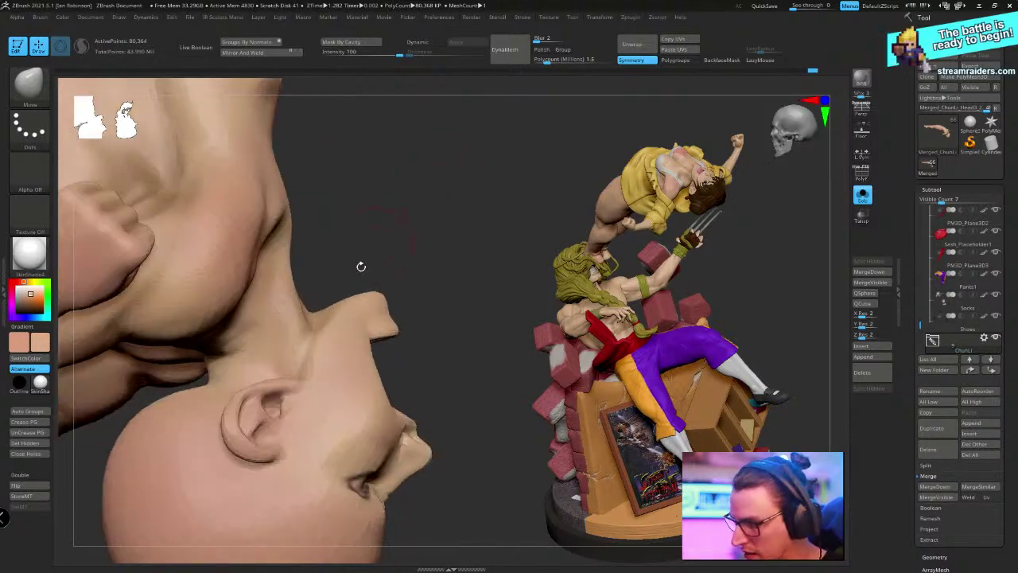
right_click_drag(315, 336, 357, 273)
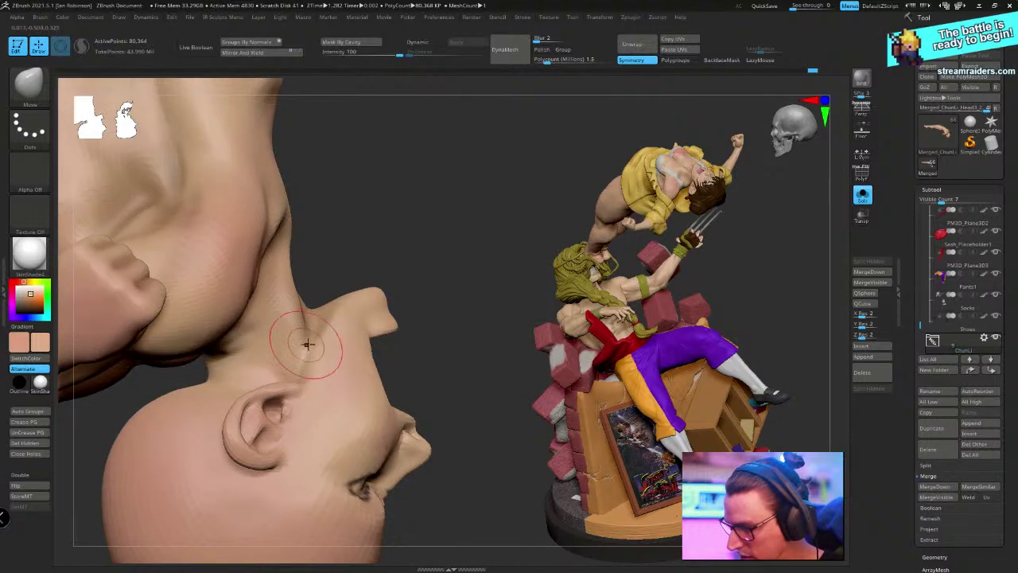
mouse_move(444, 179)
right_mouse_down()
mouse_move(488, 207)
mouse_move(469, 213)
right_mouse_up()
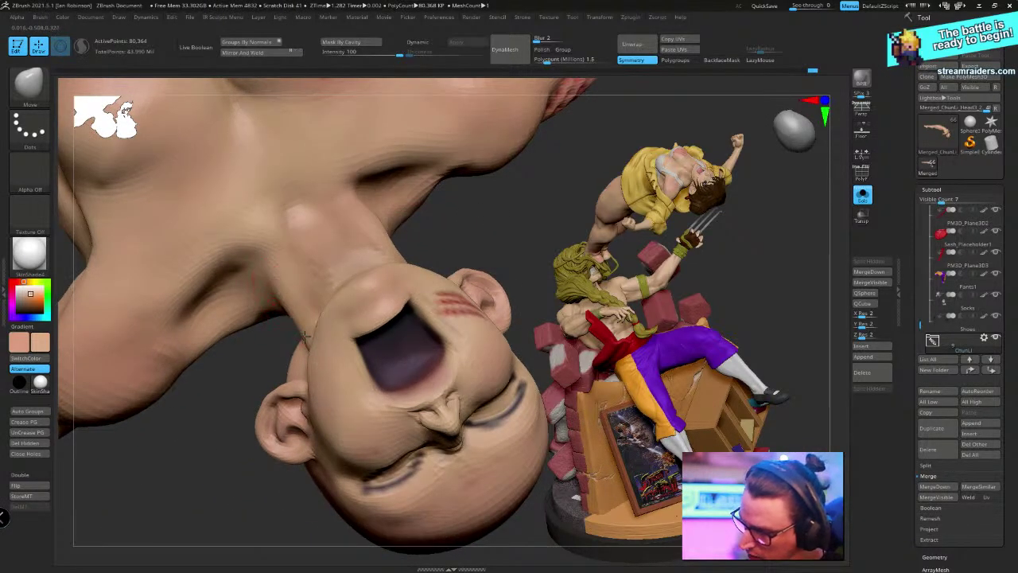
right_click_drag(455, 226, 445, 228)
mouse_move(366, 237)
right_mouse_down()
mouse_move(393, 283)
mouse_move(276, 430)
mouse_move(357, 254)
right_mouse_up()
right_click_drag(431, 228, 307, 295)
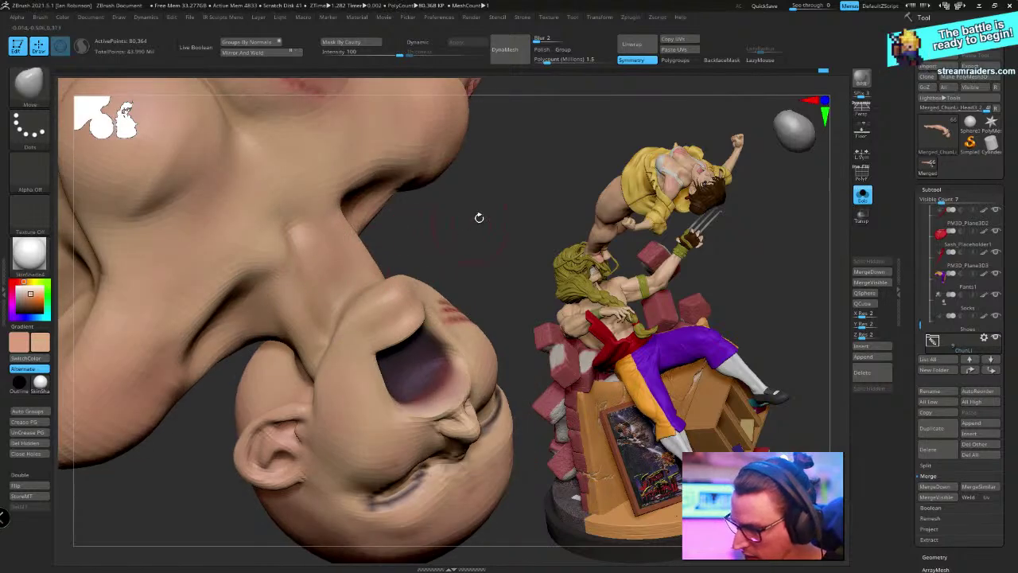
mouse_move(477, 220)
right_mouse_down()
mouse_move(298, 296)
mouse_move(295, 286)
right_mouse_up()
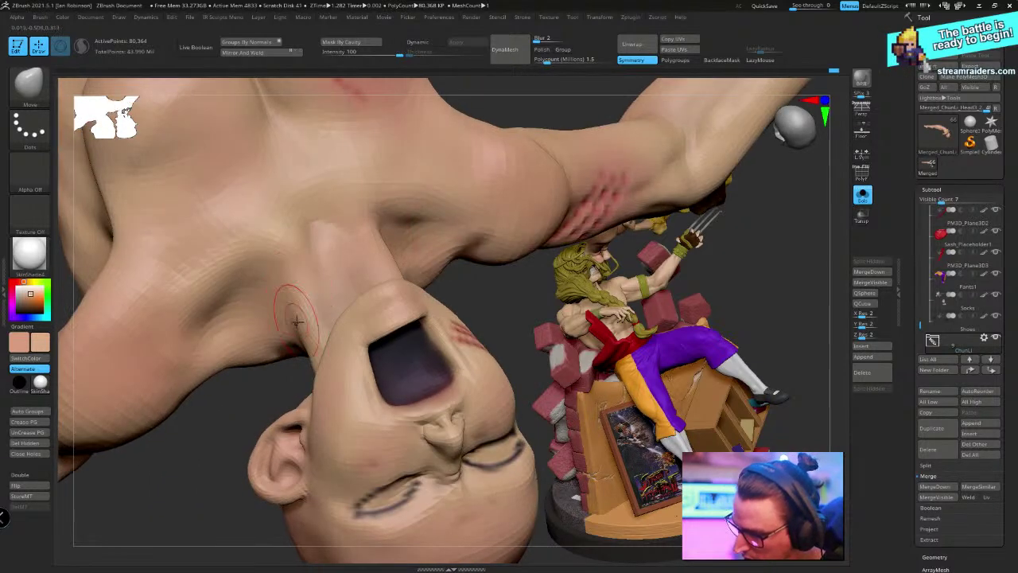
Reshape the isolated female body's neck and throat area with the Move brush
mouse_move(505, 293)
right_mouse_down()
mouse_move(478, 198)
mouse_move(495, 228)
right_mouse_up()
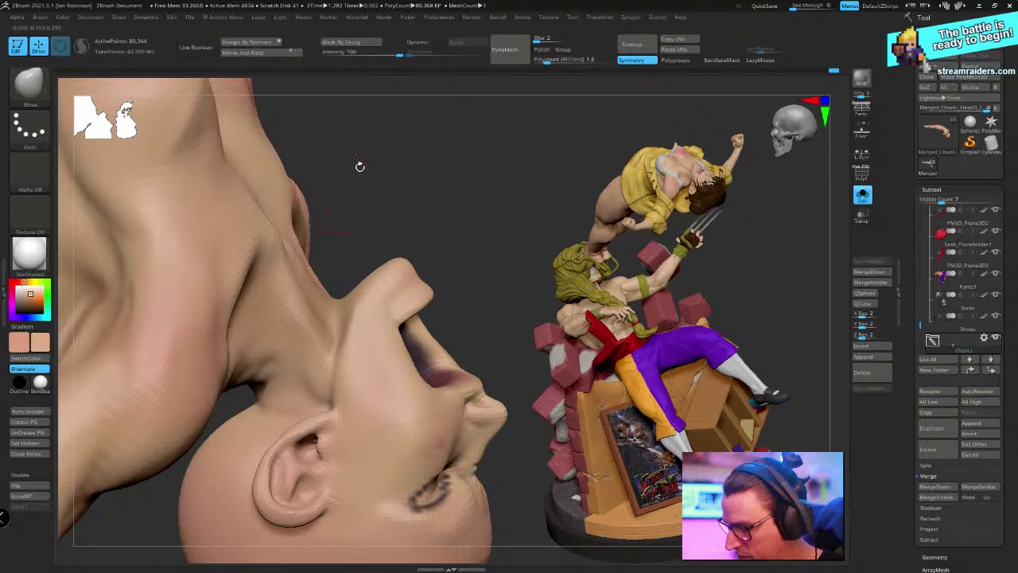
mouse_move(360, 166)
right_mouse_down()
mouse_move(321, 192)
mouse_move(316, 185)
mouse_move(403, 152)
mouse_move(389, 179)
mouse_move(368, 185)
mouse_move(291, 255)
right_mouse_up()
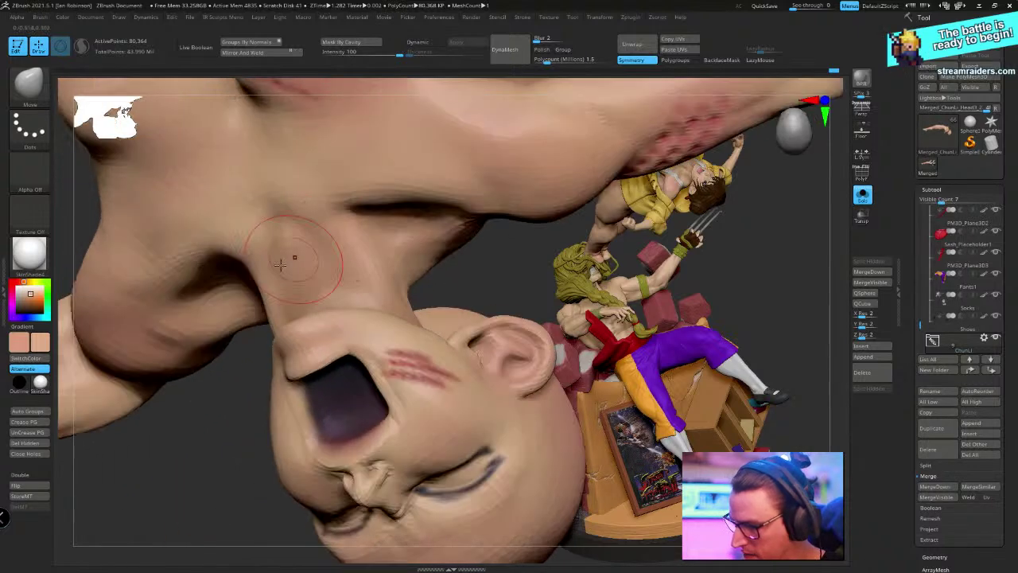
mouse_move(368, 245)
right_mouse_down()
mouse_move(421, 251)
mouse_move(433, 231)
right_mouse_up()
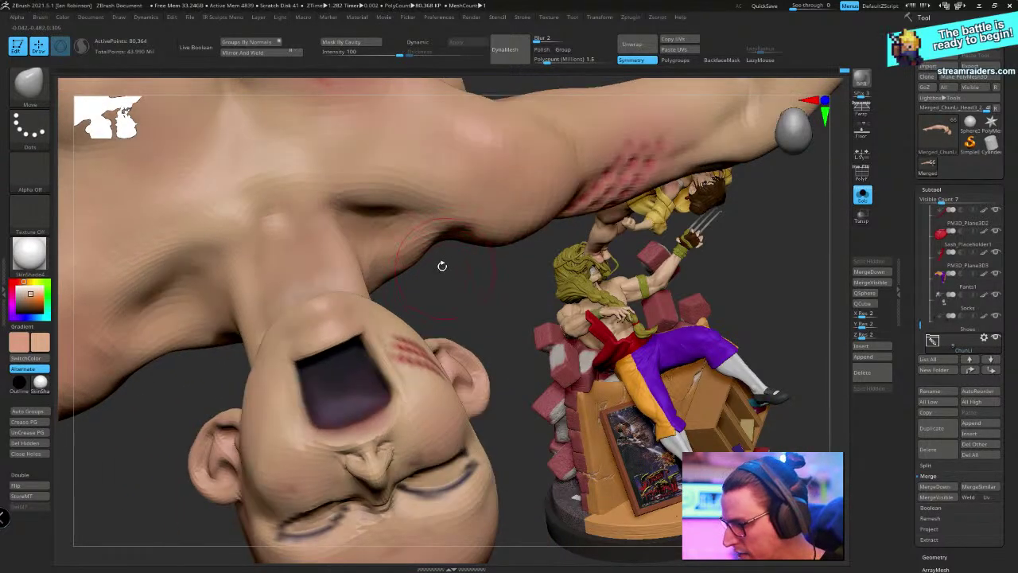
right_click_drag(442, 266, 464, 249)
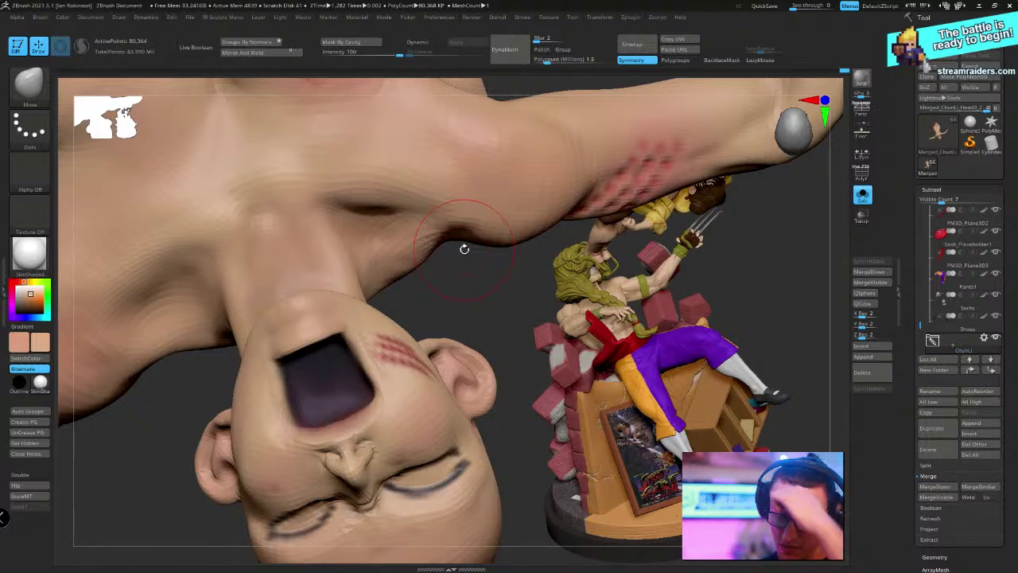
Show all the figure's subtools again and raise the body mesh to a higher subdivision level
left_click(863, 199)
mouse_move(477, 265)
right_mouse_down()
mouse_move(487, 266)
mouse_move(397, 259)
mouse_move(345, 272)
right_mouse_up()
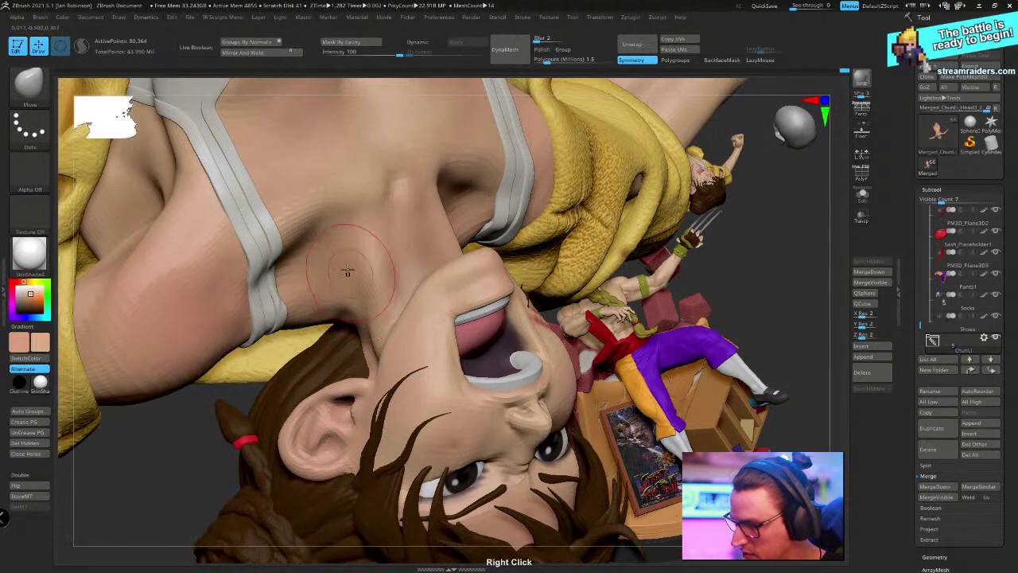
right_click_drag(403, 241, 406, 274, "ctrl")
right_click(273, 278)
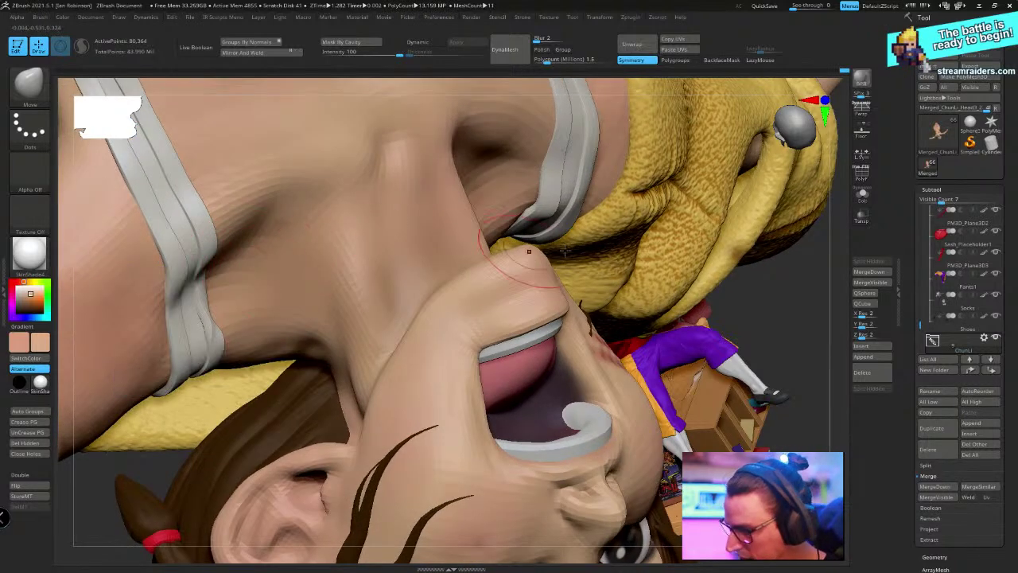
key("ctrl+d")
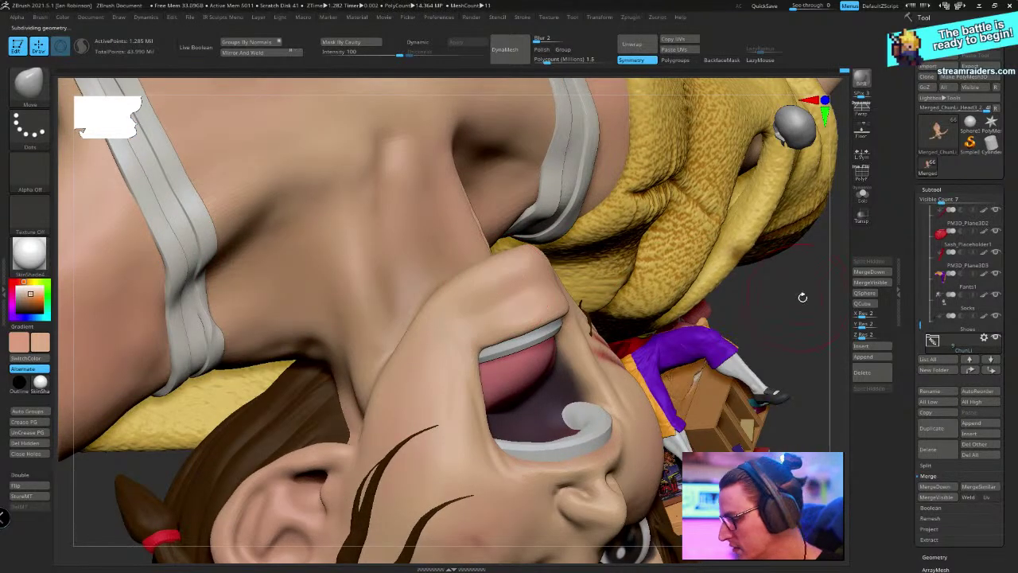
Build up the side of the neck between ear and throat with the ClayBuildup brush, and smooth the strokes
right_click_drag(800, 298, 526, 268, "ctrl")
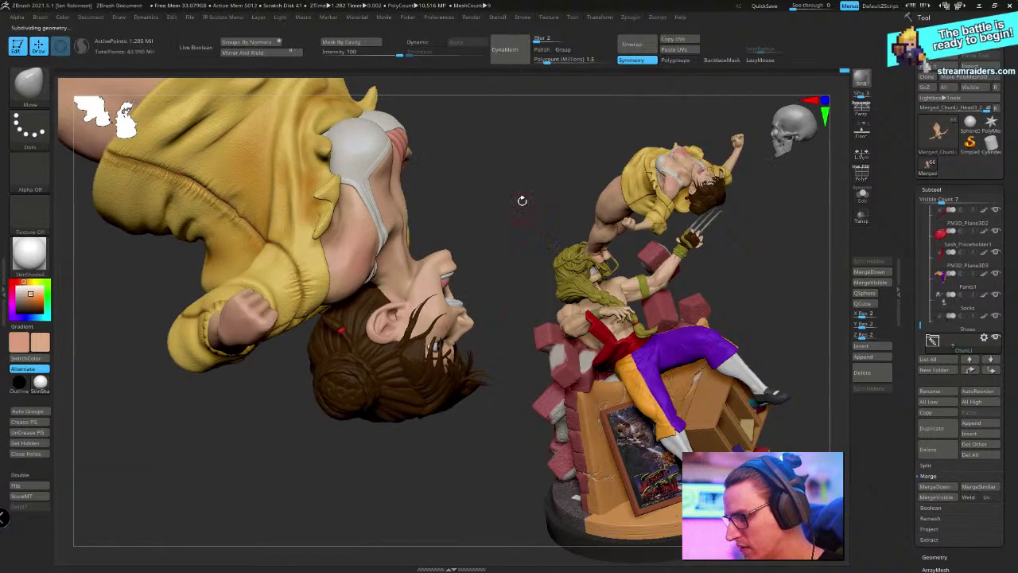
right_click_drag(520, 199, 501, 190)
left_click_drag(501, 189, 489, 184)
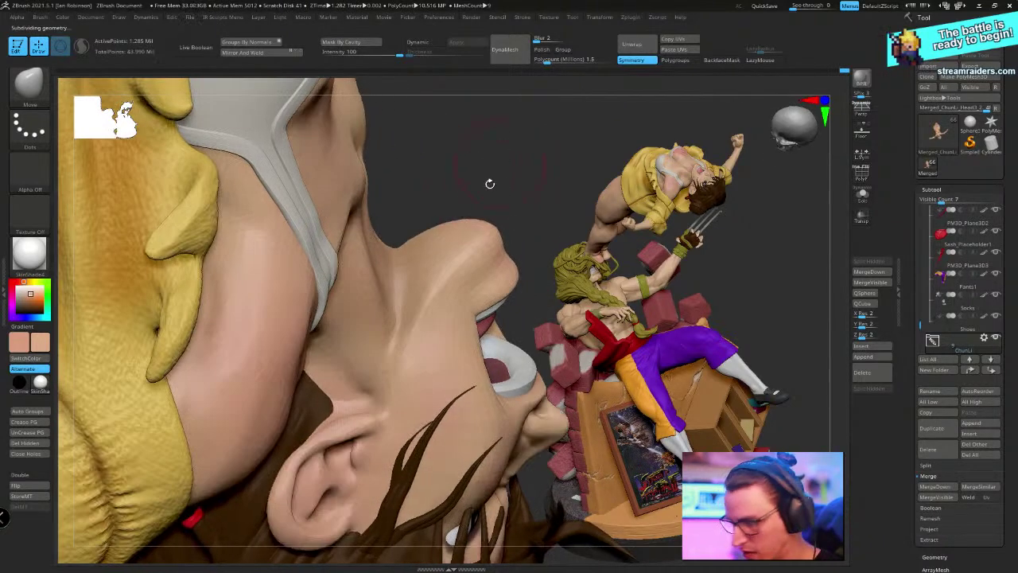
key("ctrl+shift+b")
key("b")
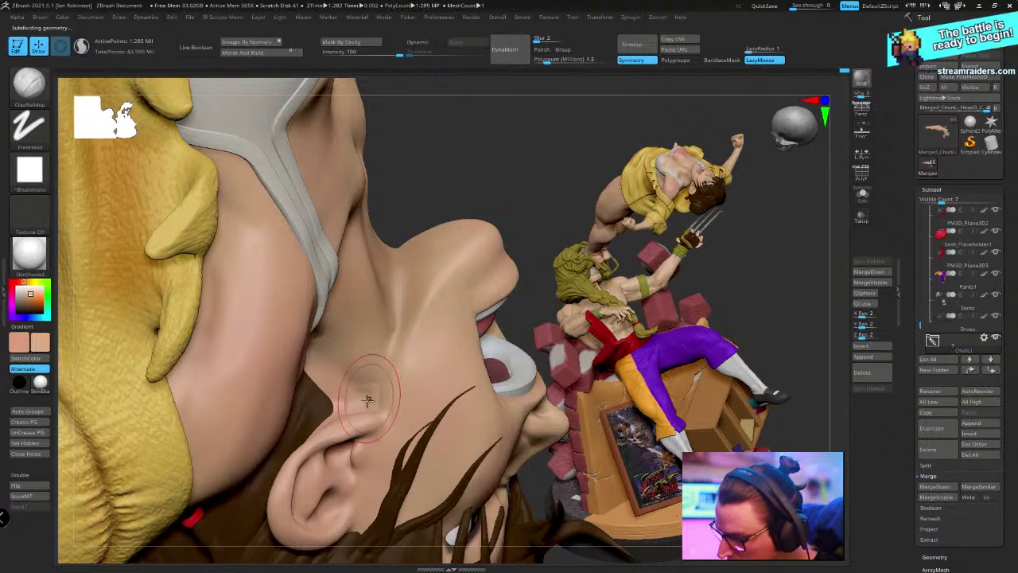
key("shift")
key("l")
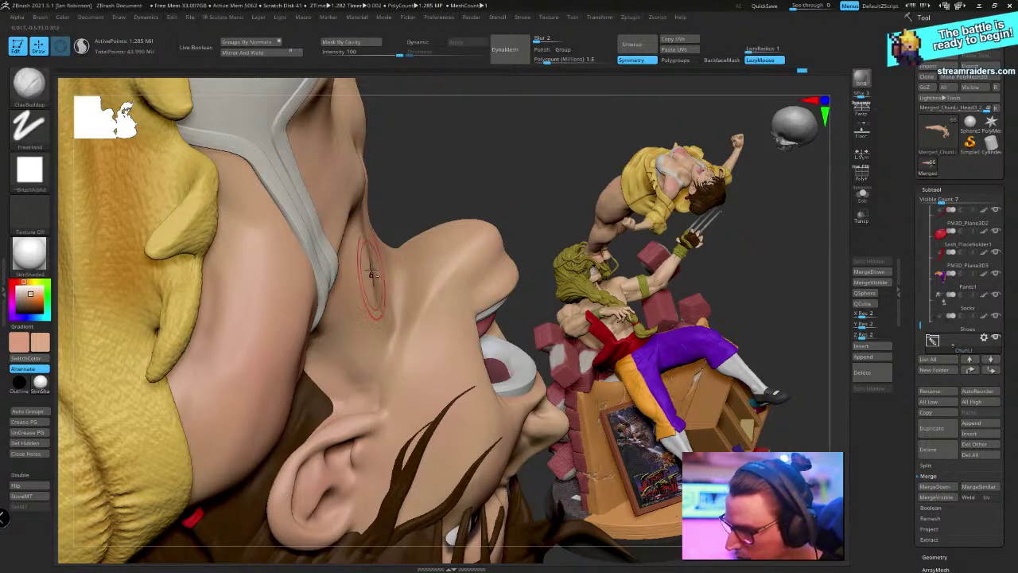
left_click_drag(430, 170, 370, 254)
key("l")
key("shift")
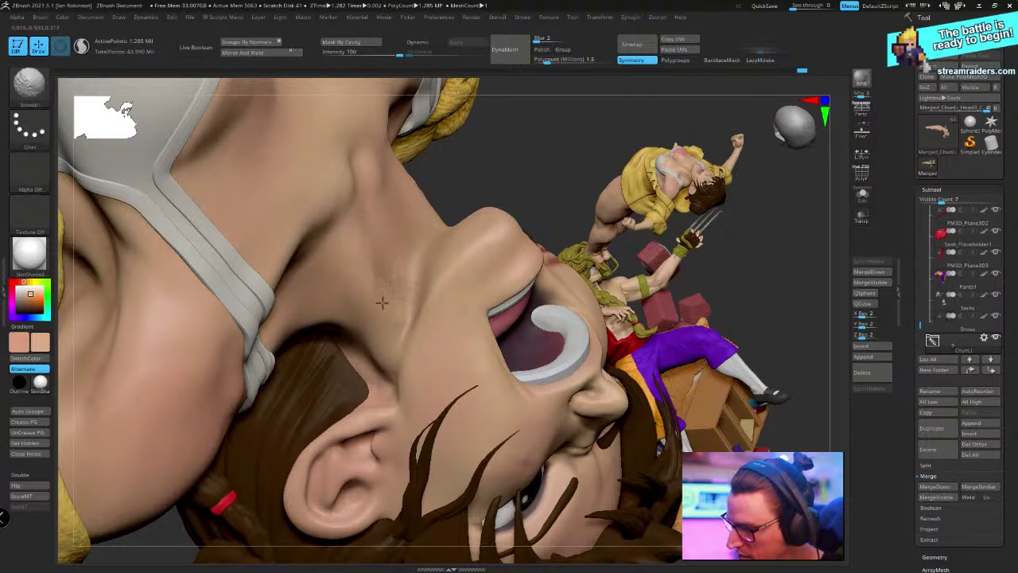
mouse_move(465, 199)
left_mouse_down()
mouse_move(373, 318)
mouse_move(390, 350)
mouse_move(382, 370)
left_mouse_up()
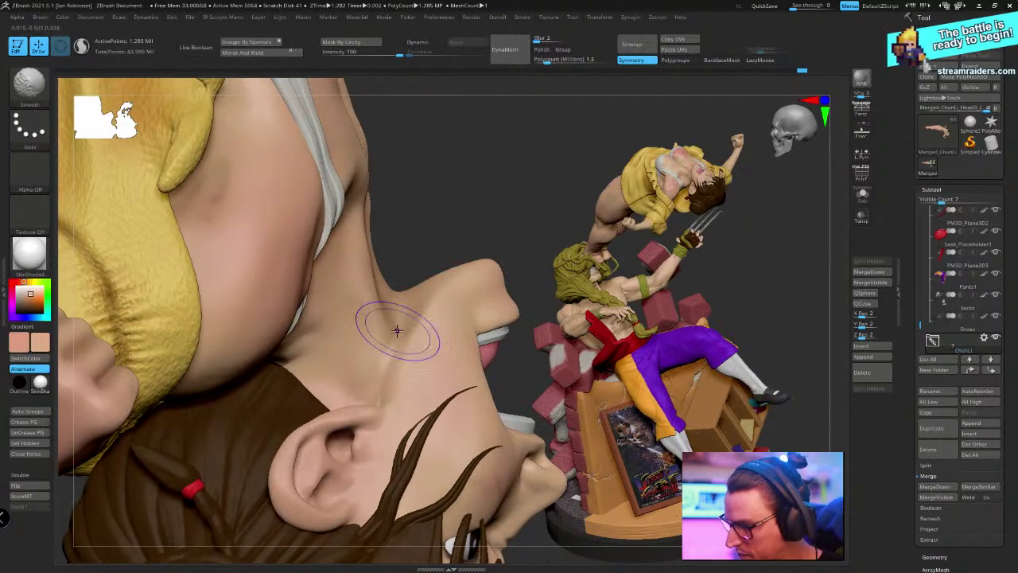
Adjust the neck's contour beneath the jaw with the Move brush
key("b")
key("m")
key("v")
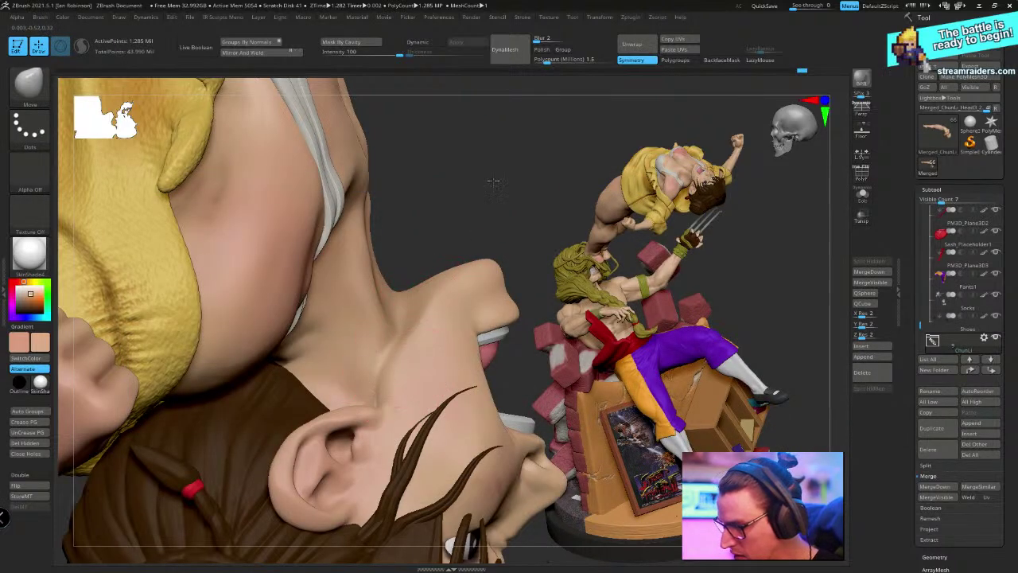
left_click_drag(491, 179, 263, 310)
Smooth the scratched-cheek side of the neck toward the ear, isolating the body to reach the area under the hair
right_click_drag(406, 373, 429, 343)
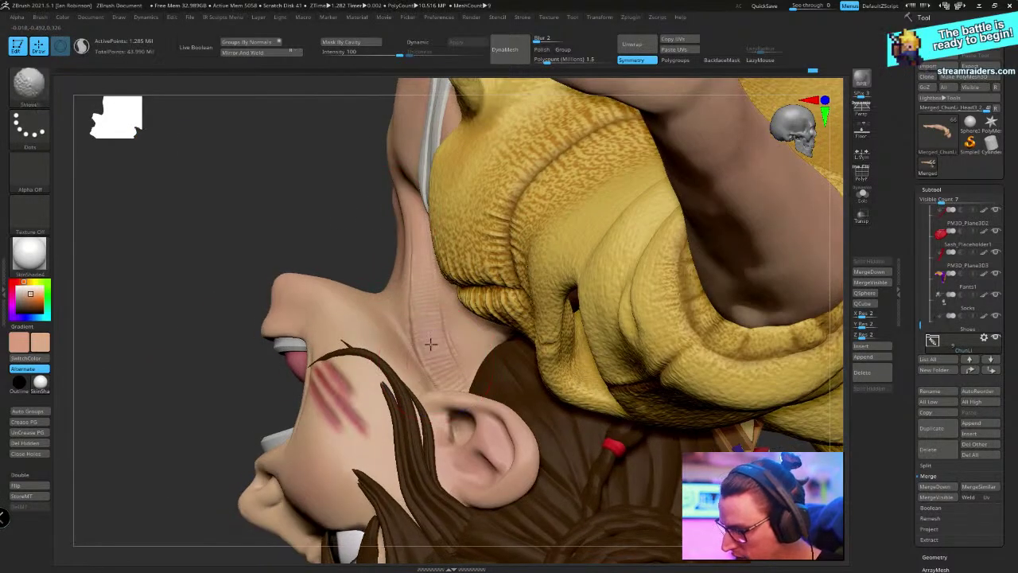
mouse_move(419, 304)
left_mouse_down("shift")
mouse_move(432, 341)
mouse_move(421, 295)
mouse_move(397, 318)
mouse_move(415, 333)
left_mouse_up("shift")
right_click_drag(421, 345, 443, 300)
left_click(862, 195)
left_click_drag(388, 355, 409, 334)
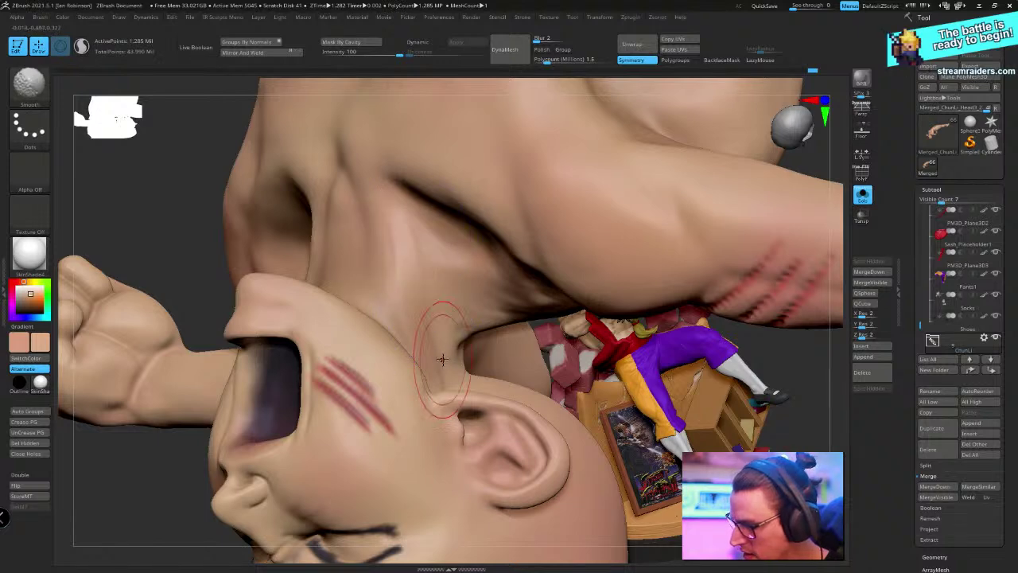
key("space")
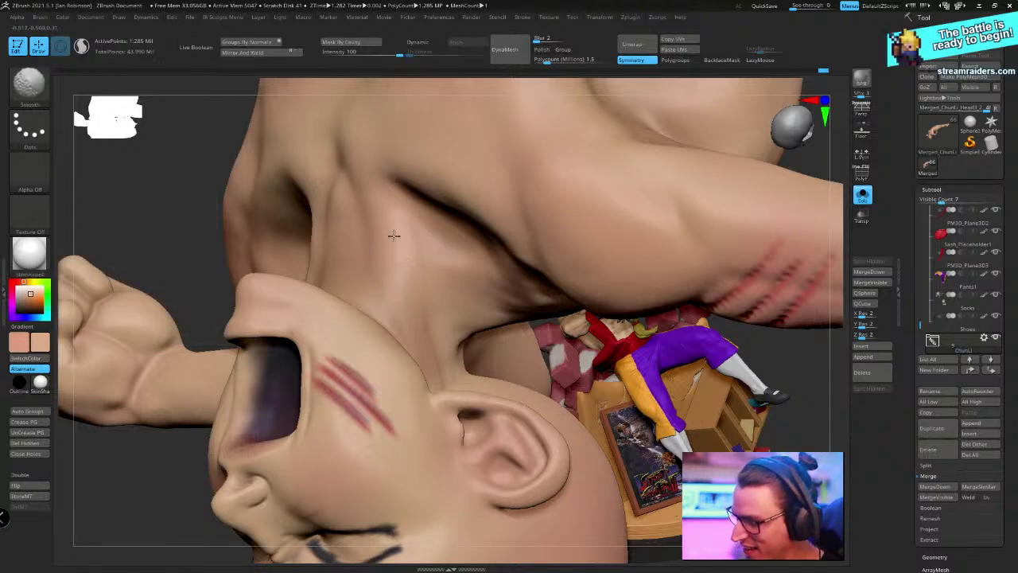
Sculpt the throat and neck muscle forms from jaw to collarbone with the Standard brush, smoothing the transitions
right_click_drag(362, 195, 420, 280)
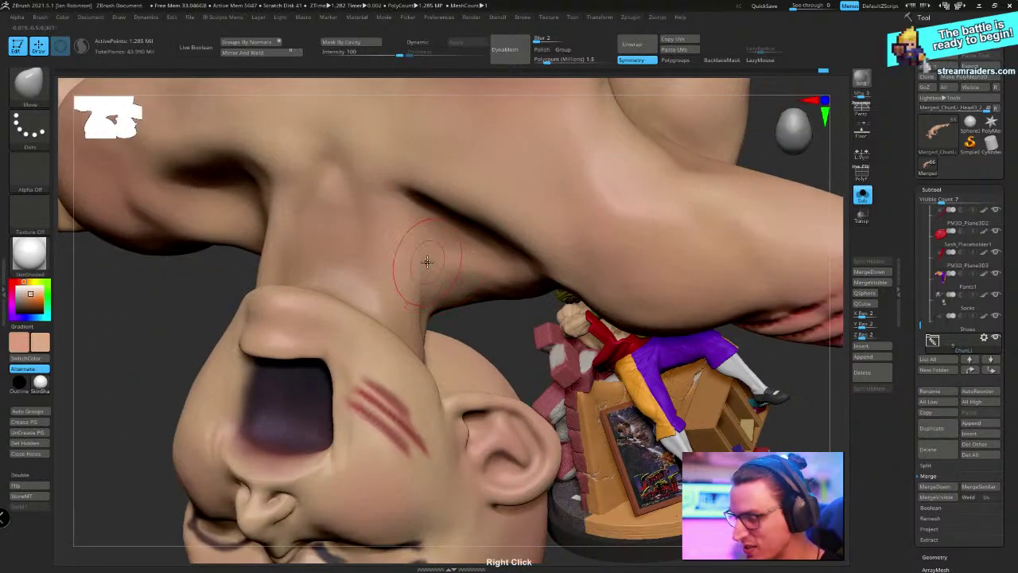
key("b")
key("s")
key("t")
key("space")
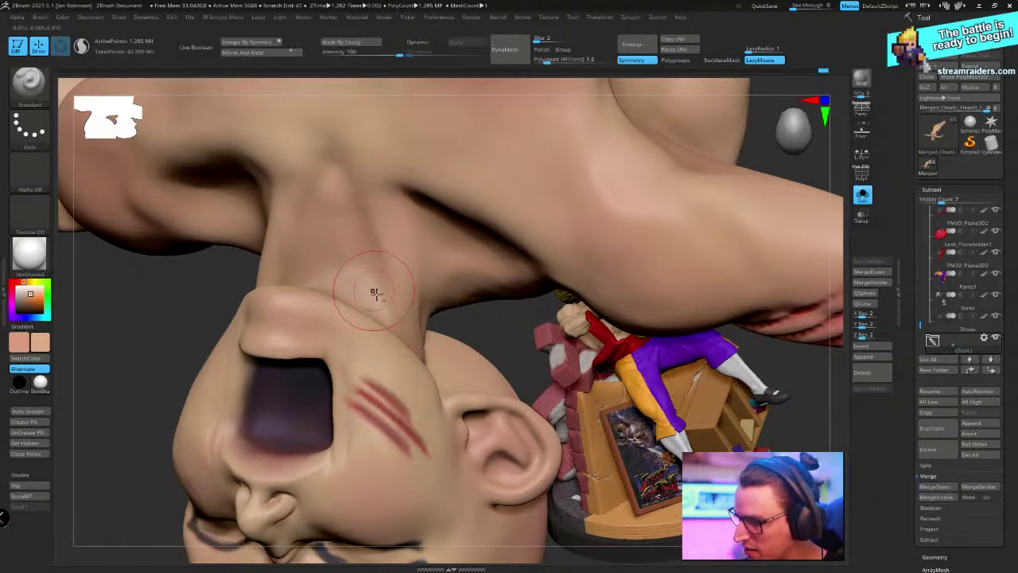
right_click(424, 241)
right_click_drag(424, 241, 381, 243)
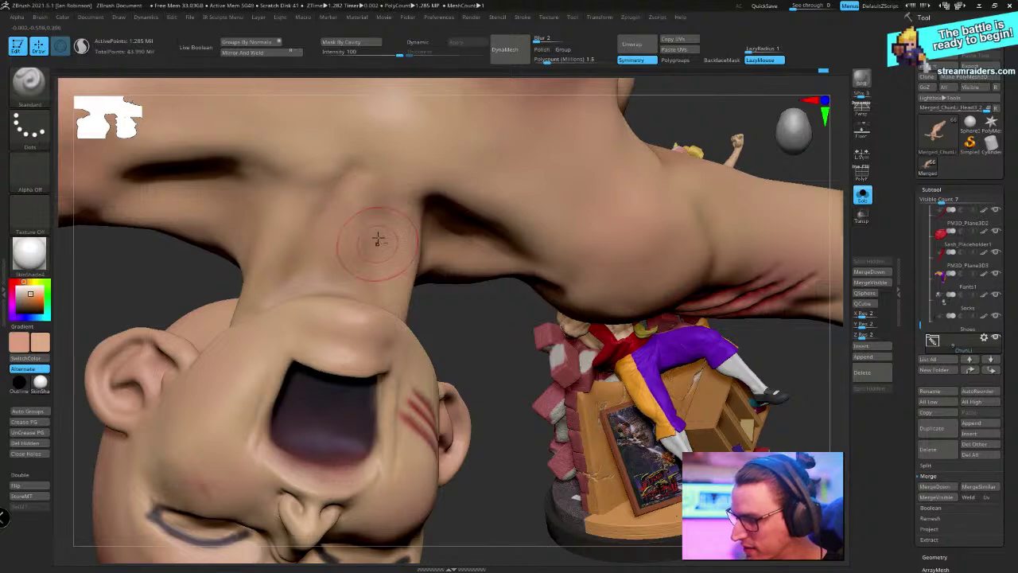
key("l")
mouse_move(449, 297)
right_mouse_down("ctrl")
mouse_move(447, 315)
mouse_move(468, 334)
mouse_move(450, 294)
right_mouse_up("ctrl")
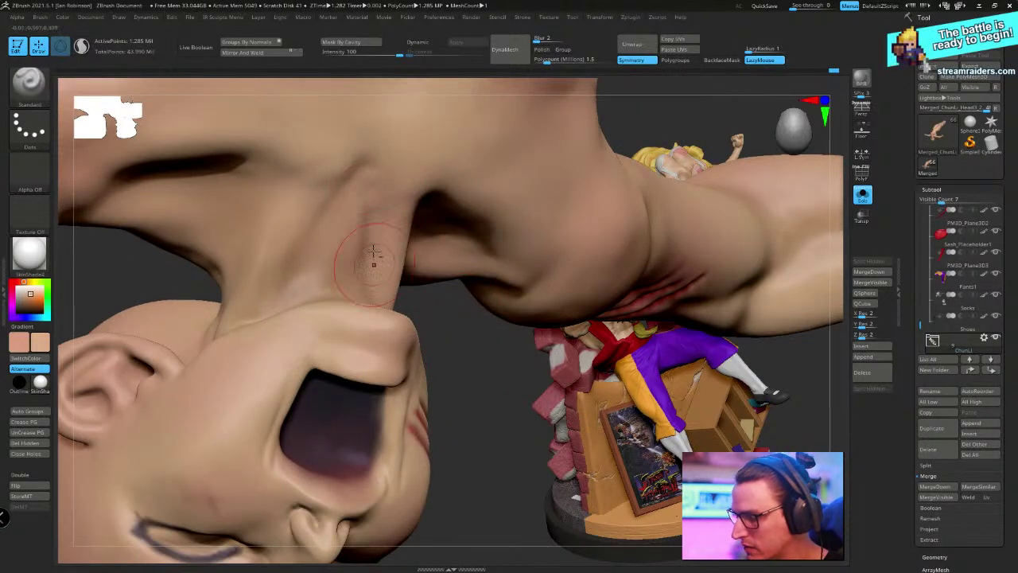
key("l")
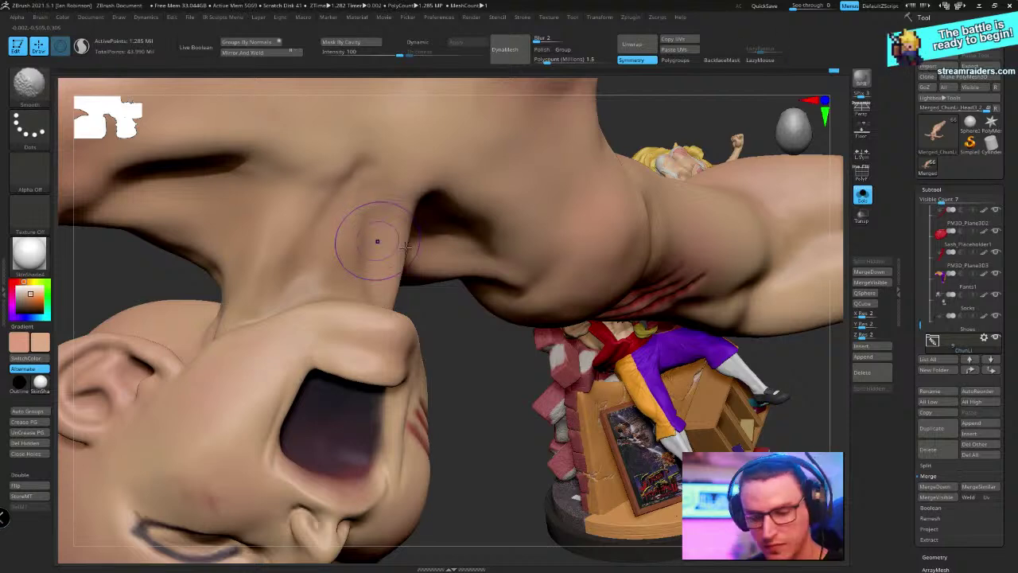
key("shift+d")
key("l")
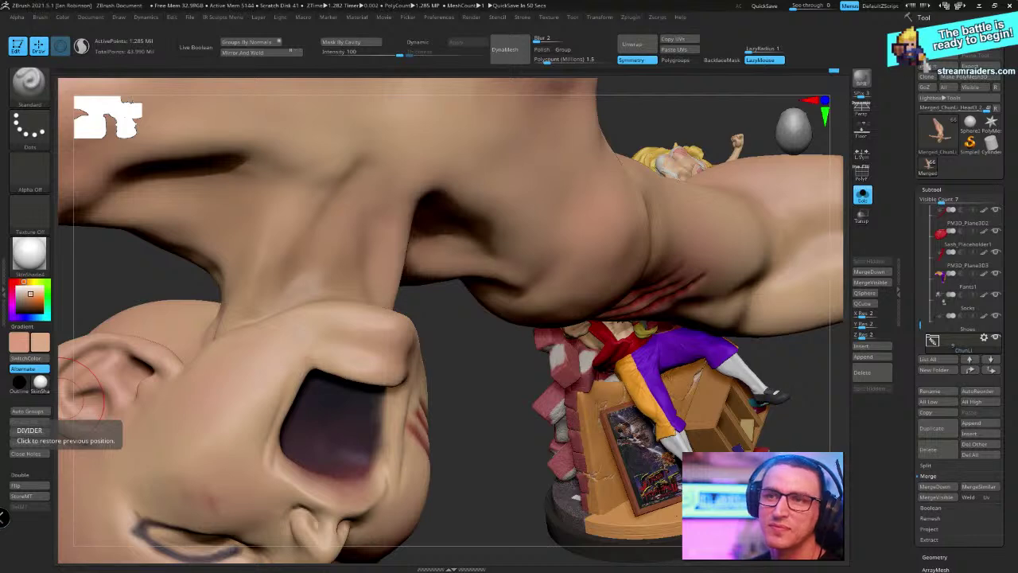
Refine the neck's profile from both sides, below the jaw and behind the ear, with the Move brush
left_click_drag(464, 400, 474, 350, "alt")
left_click_drag(443, 234, 441, 225)
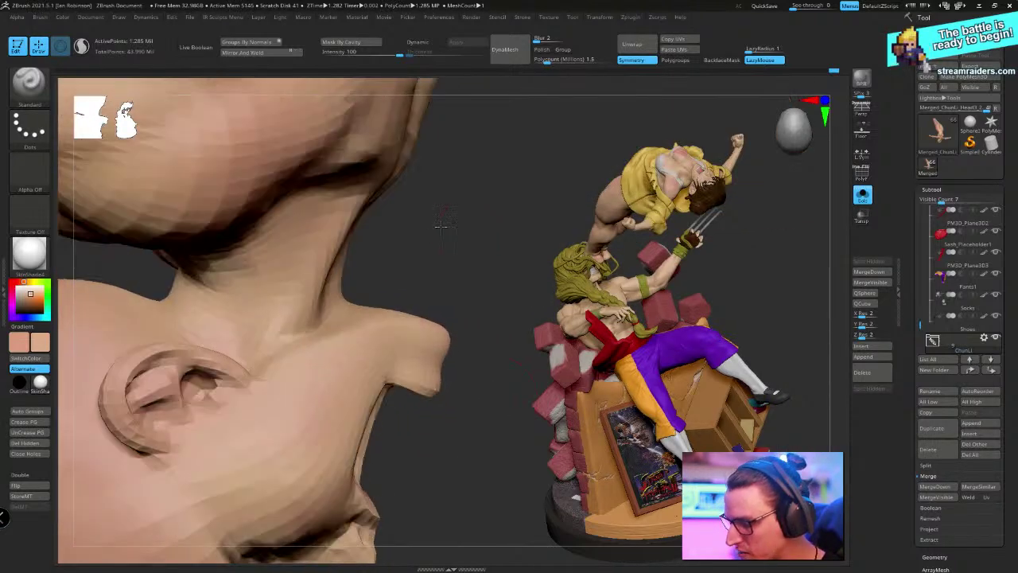
key("b")
key("m")
key("v")
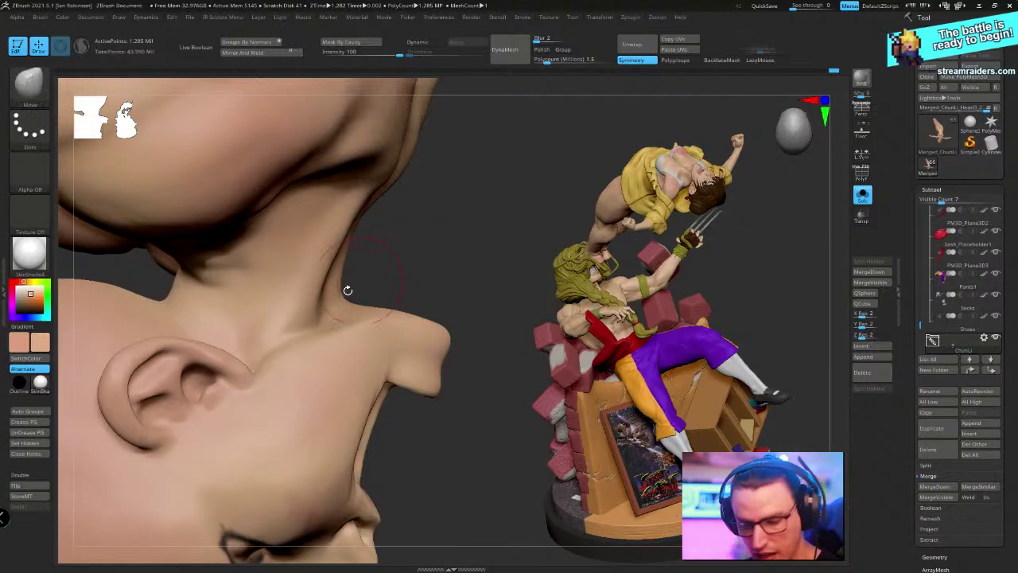
mouse_move(433, 267)
left_mouse_down()
mouse_move(373, 241)
mouse_move(199, 267)
mouse_move(268, 254)
left_mouse_up()
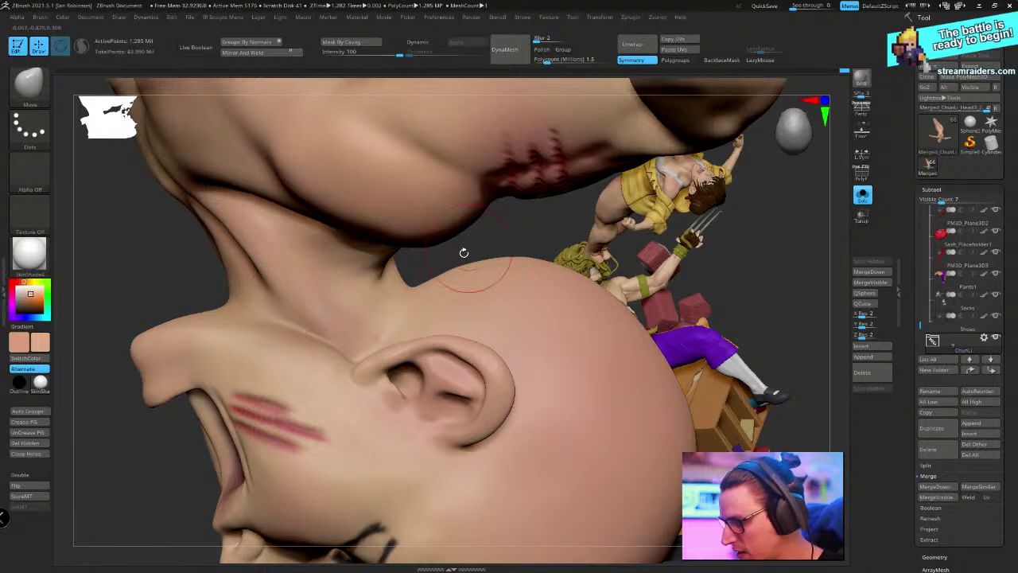
left_click_drag(484, 237, 533, 215, "alt")
left_click_drag(402, 275, 497, 163)
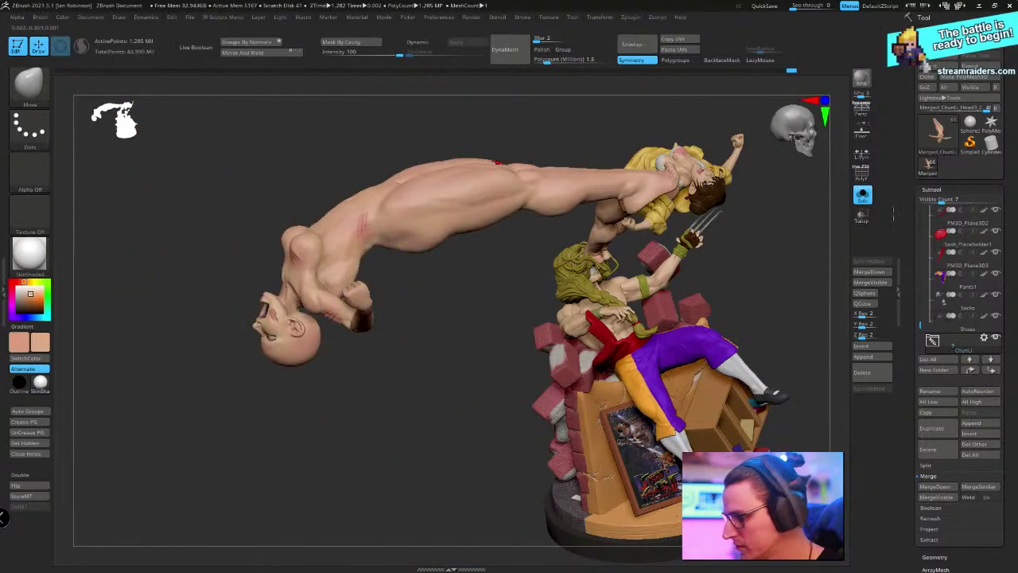
Turn off the body's isolation to show the whole statue, and save the project
left_click(862, 195)
left_click_drag(463, 388, 401, 398)
key("ctrl+s")
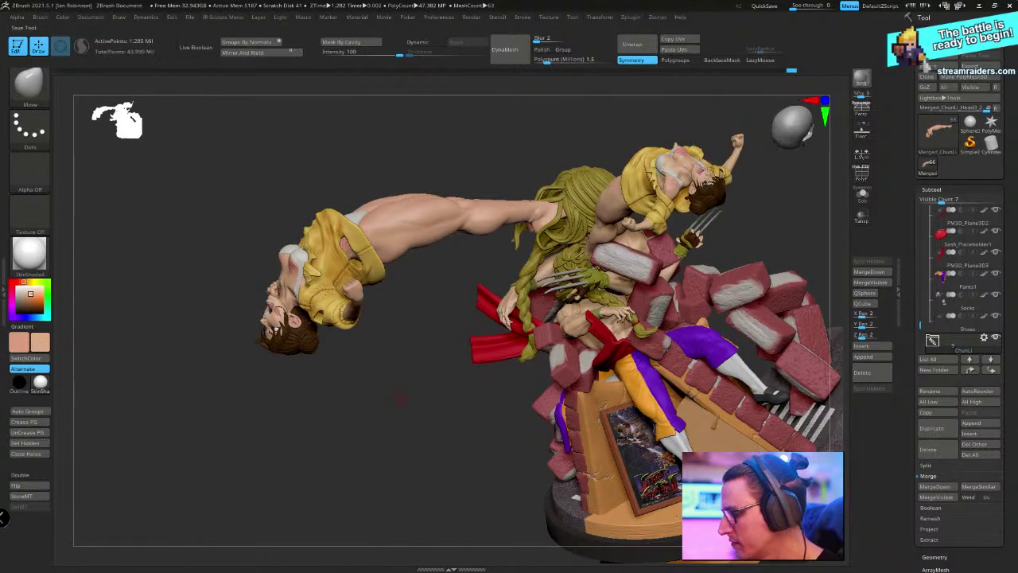
key("Return")
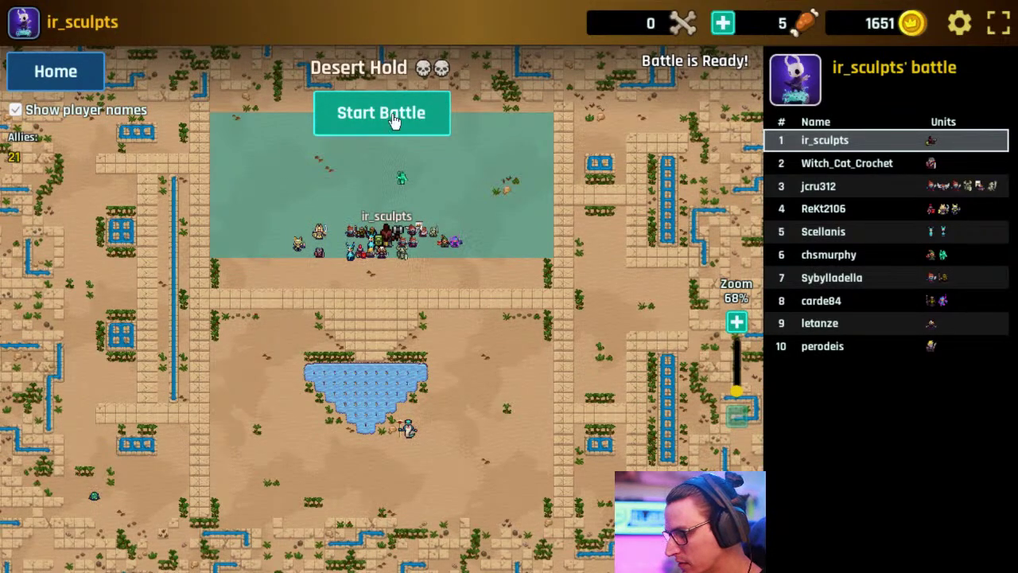
Switch to Stream Raiders, run the Desert Hold battle, and grant the captain chest's random rewards before returning to the map
left_click(393, 119)
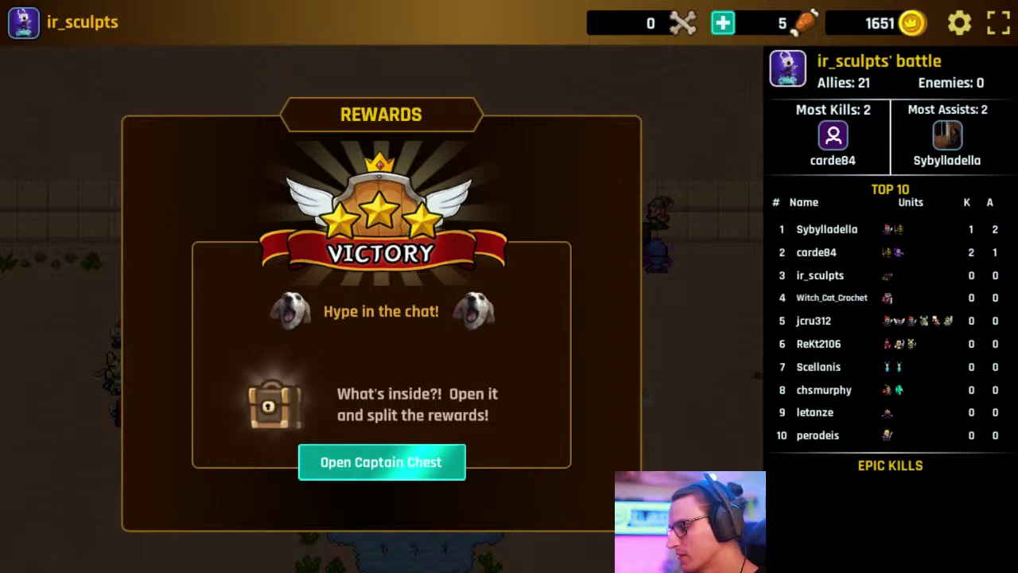
left_click(382, 473)
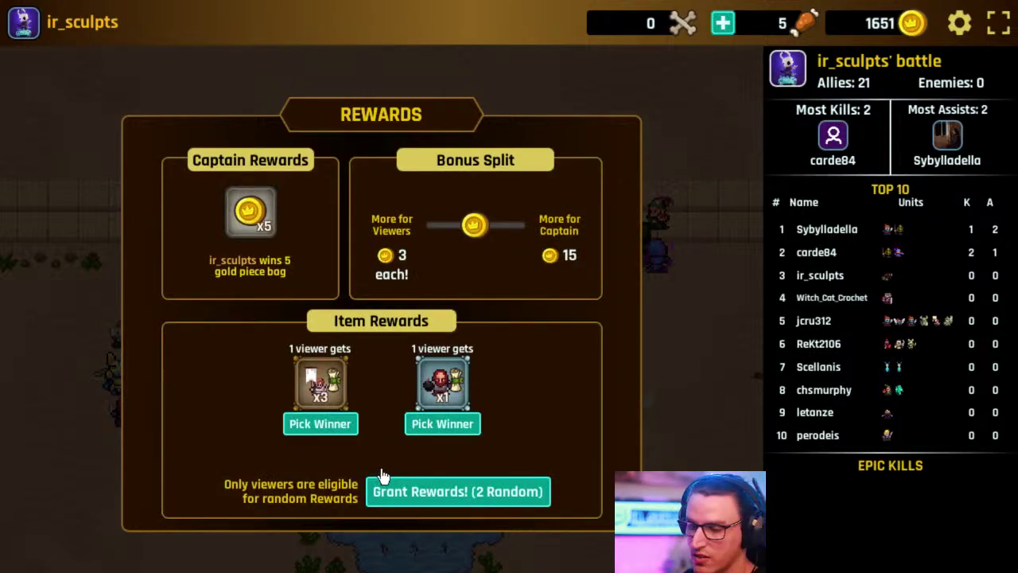
left_click(474, 497)
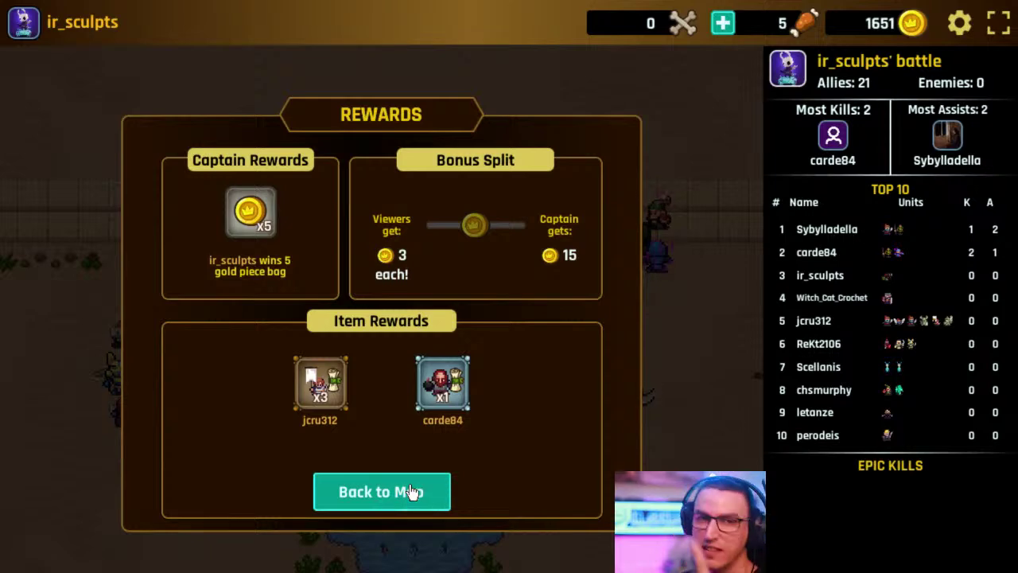
left_click(404, 498)
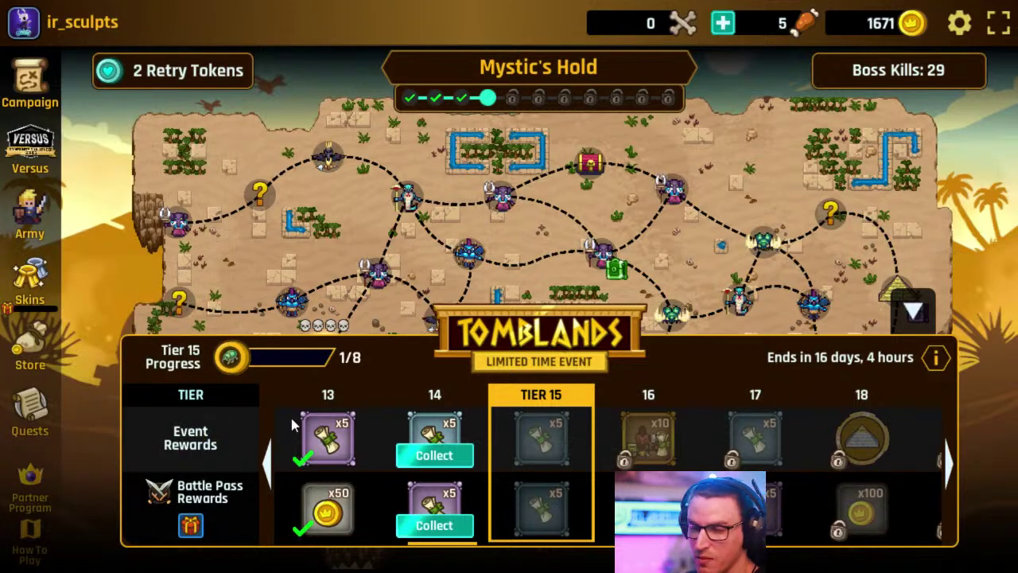
Collect the tier 14 event reward in the Tomblands event
left_click(439, 528)
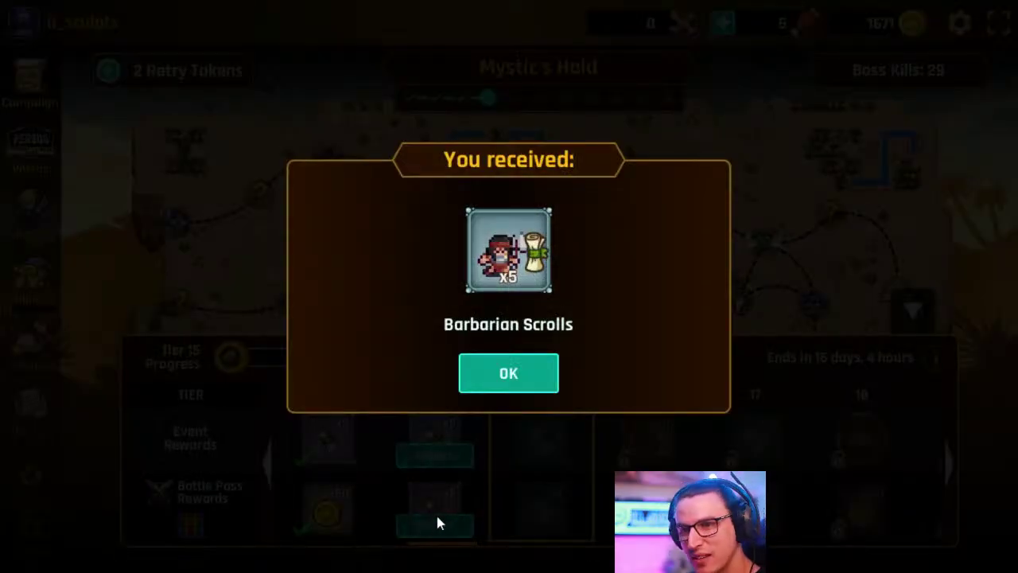
left_click(523, 410)
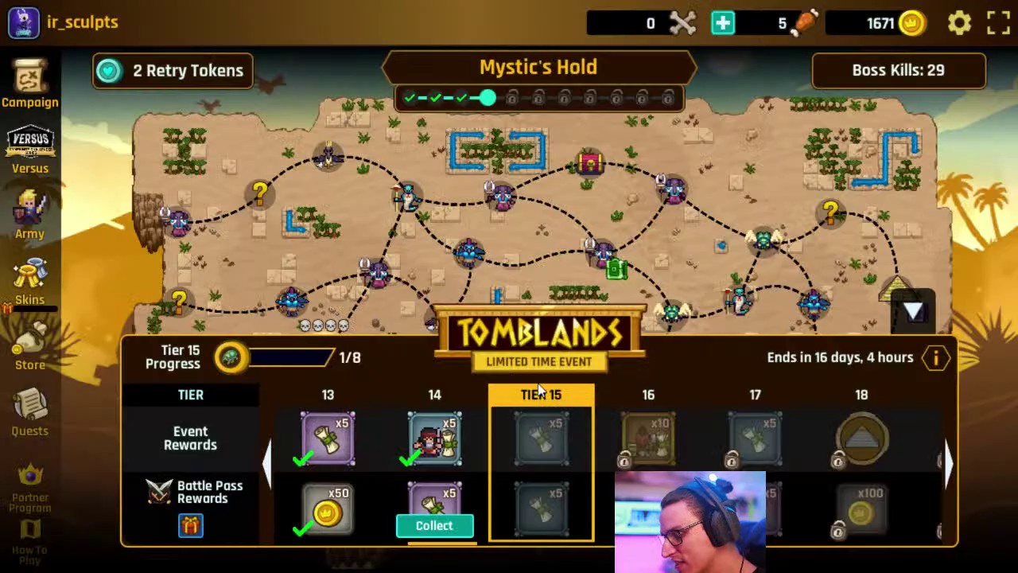
Collect the tier 14 Battle Pass reward in the Tomblands event
left_click(442, 528)
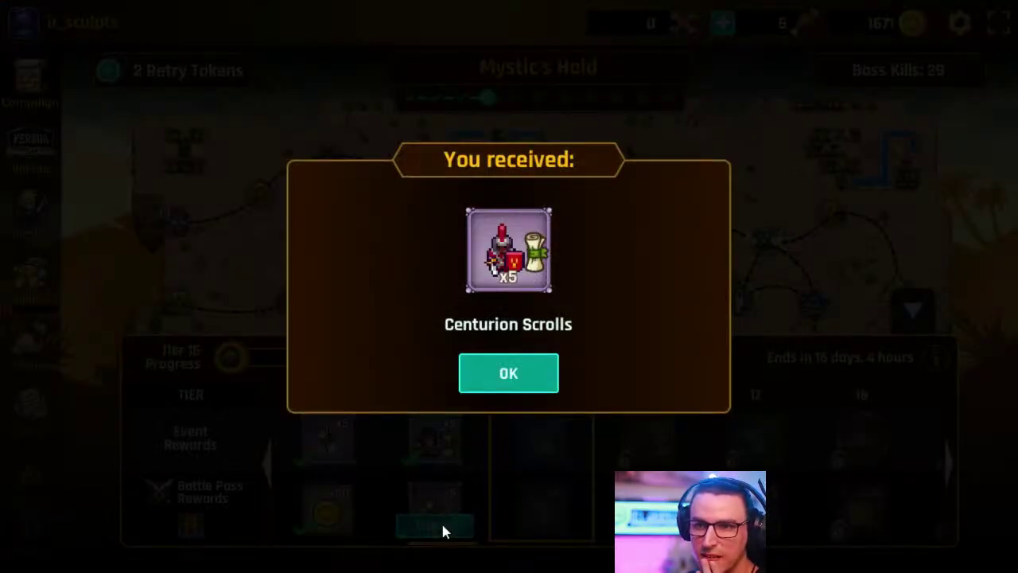
left_click(508, 386)
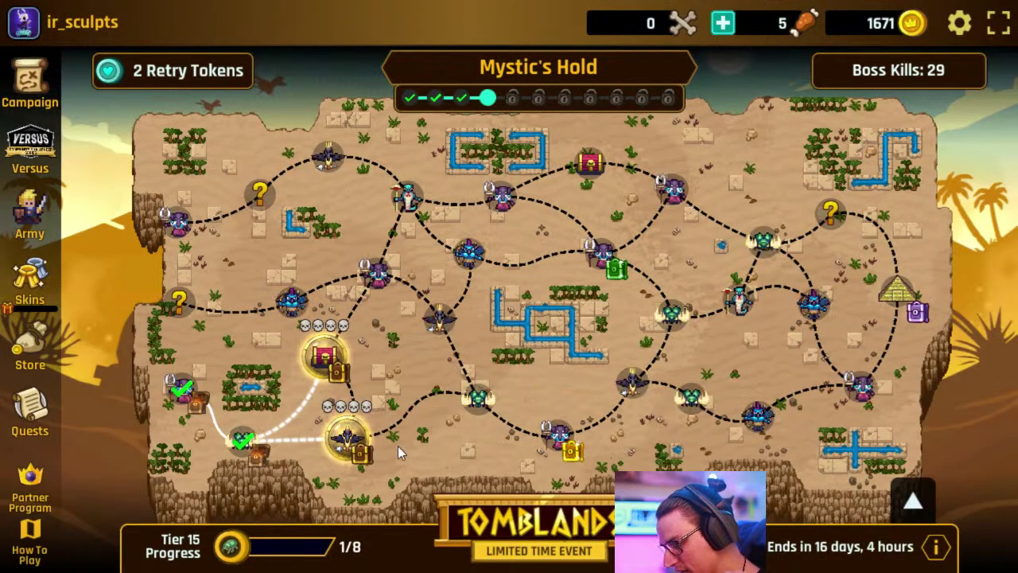
Start the Shifting Sands battle from the campaign map and place a captain unit in the lower deployment zone
left_click(348, 439)
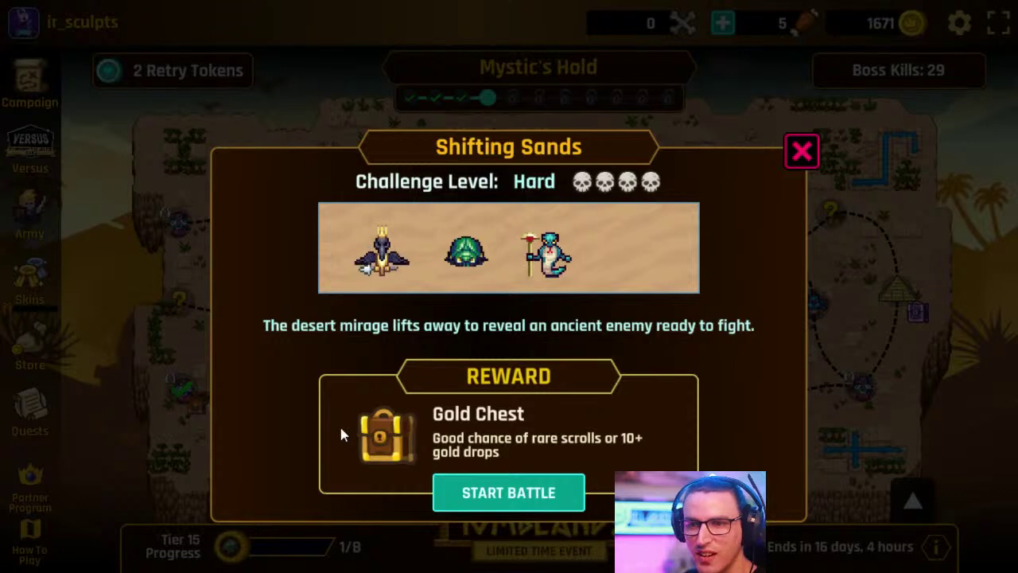
left_click(527, 490)
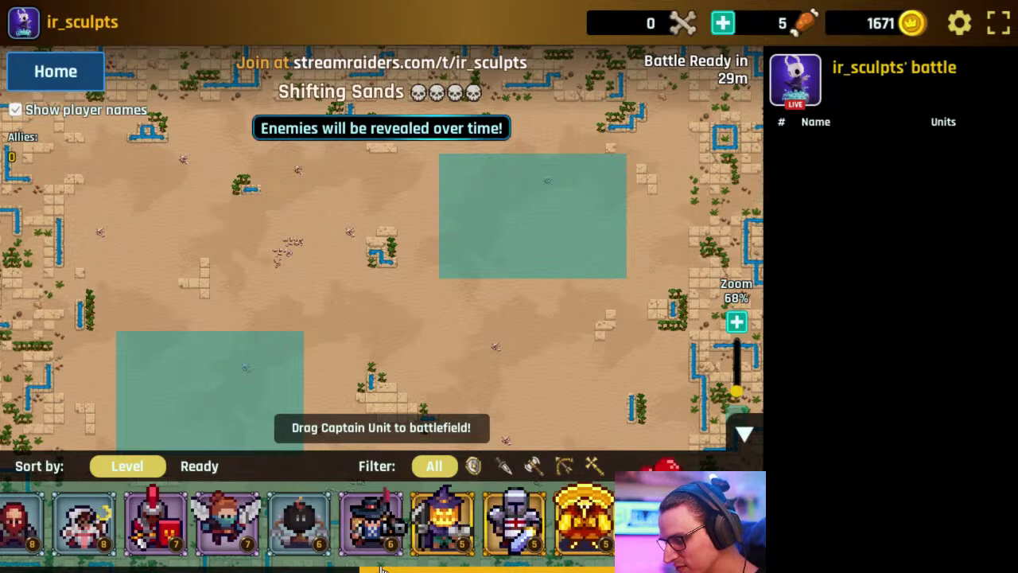
left_click_drag(381, 567, 20, 565)
left_click_drag(40, 517, 287, 349)
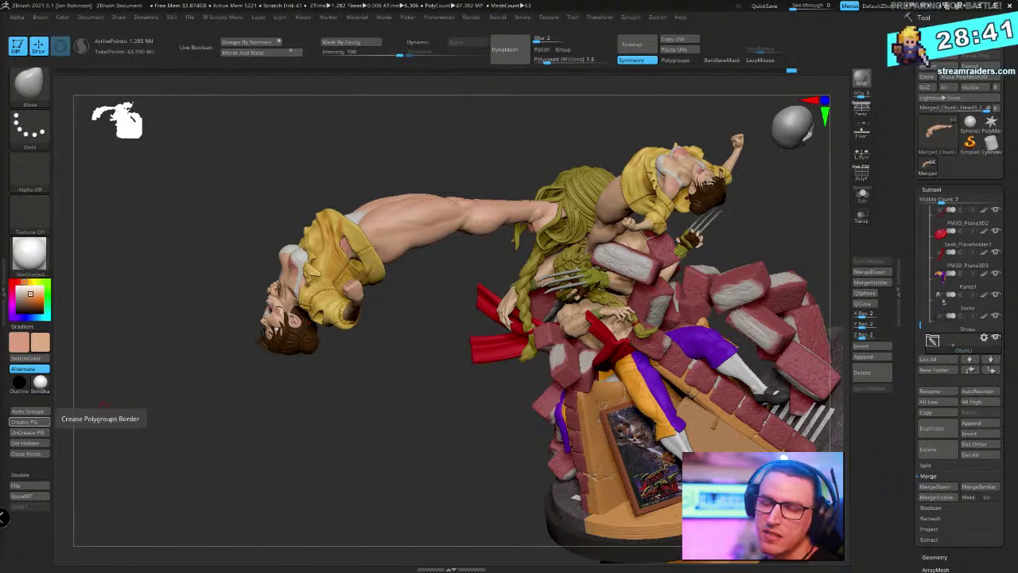
Switch back to ZBrush and adjust the base of the female fighter's neck with the Move brush
left_click_drag(381, 398, 426, 402)
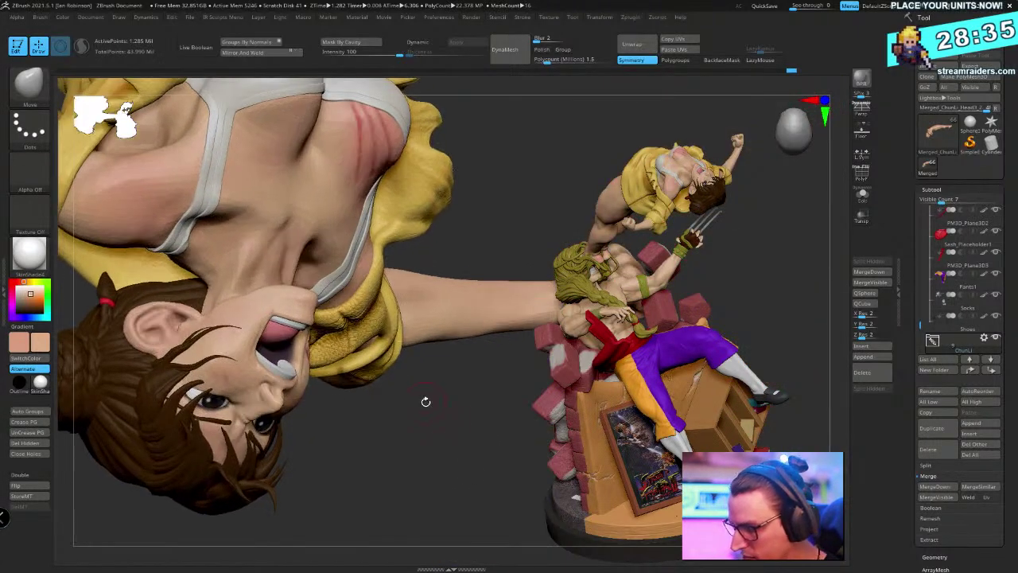
left_click_drag(421, 465, 539, 164)
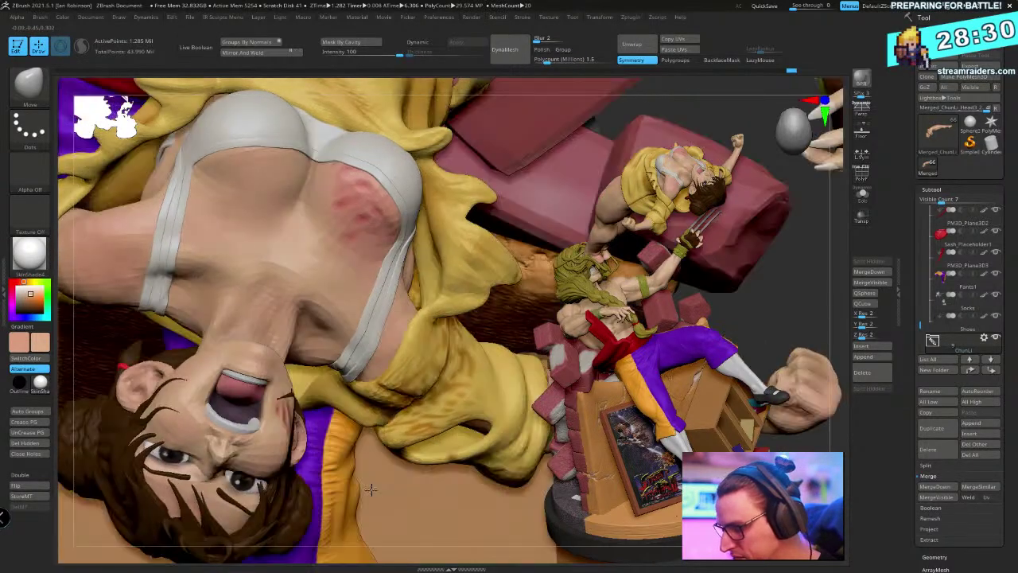
left_click_drag(369, 489, 350, 432)
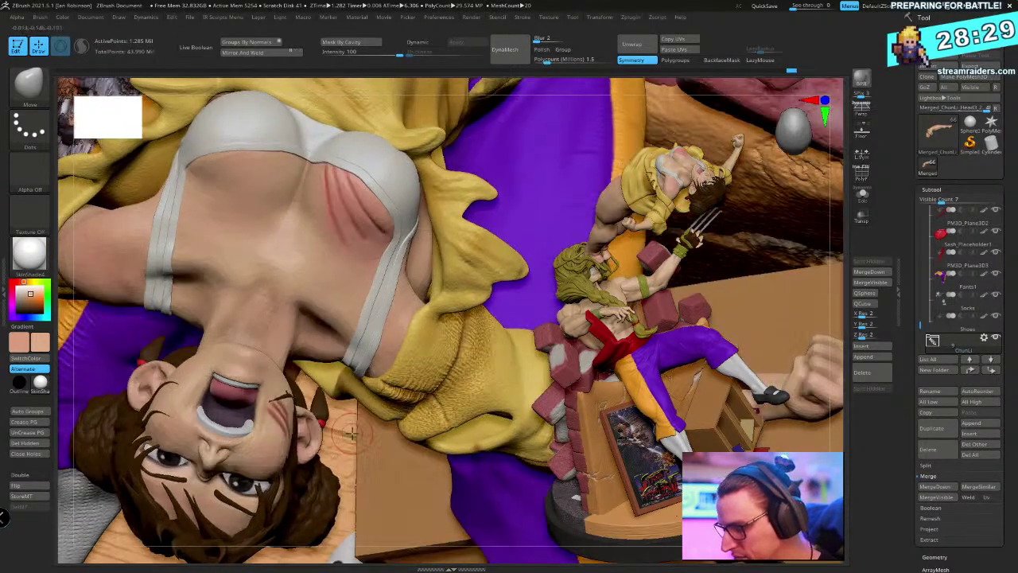
key("b")
key("m")
key("v")
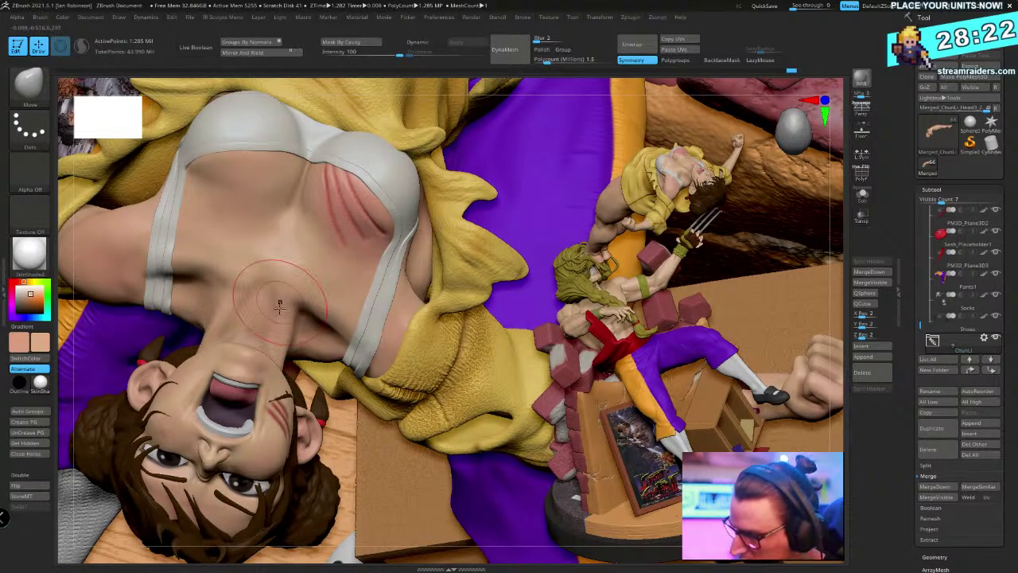
right_click_drag(275, 278, 303, 250)
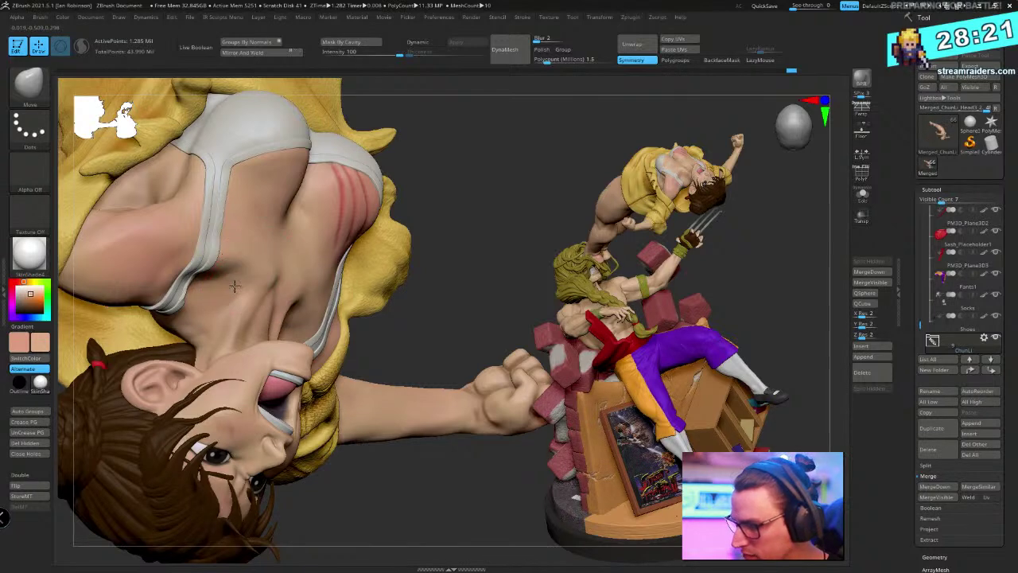
Build up the collarbones and the base of the neck with the ClayBuildup brush and smooth the strokes
key("b")
key("c")
key("b")
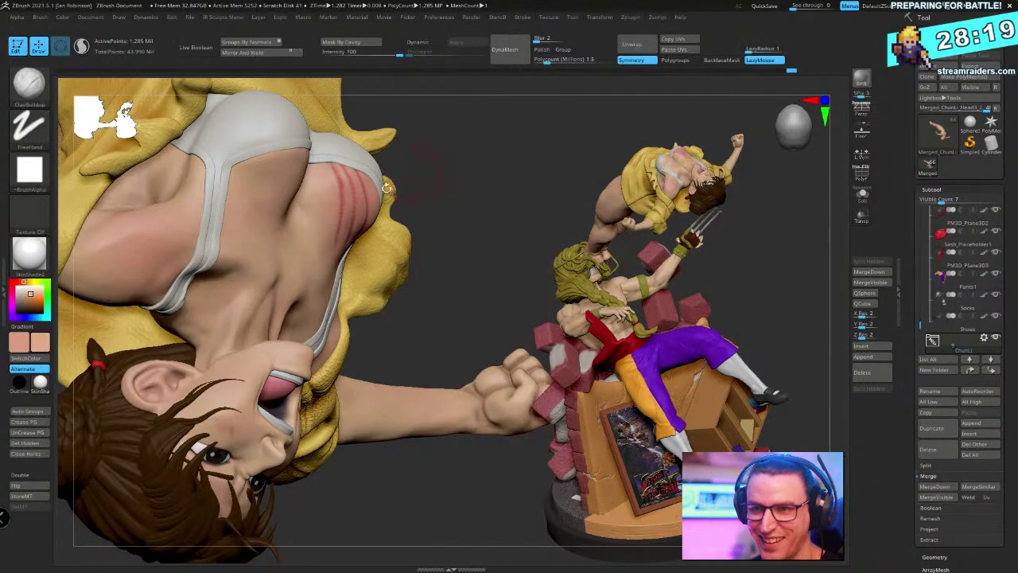
mouse_move(430, 184)
right_mouse_down("alt")
mouse_move(432, 248)
mouse_move(411, 252)
right_mouse_up("alt")
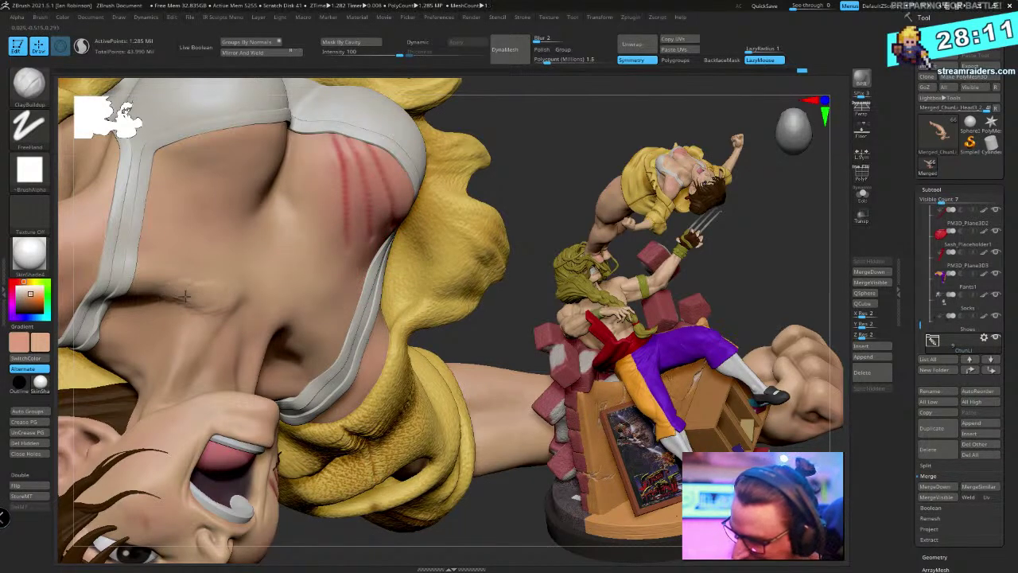
key("shift")
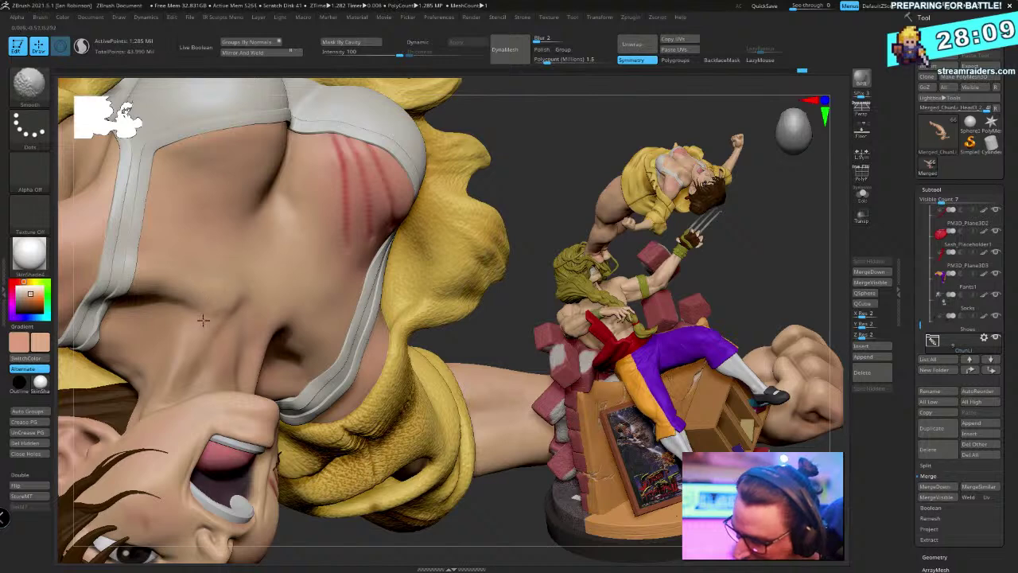
right_click_drag(193, 257, 256, 319)
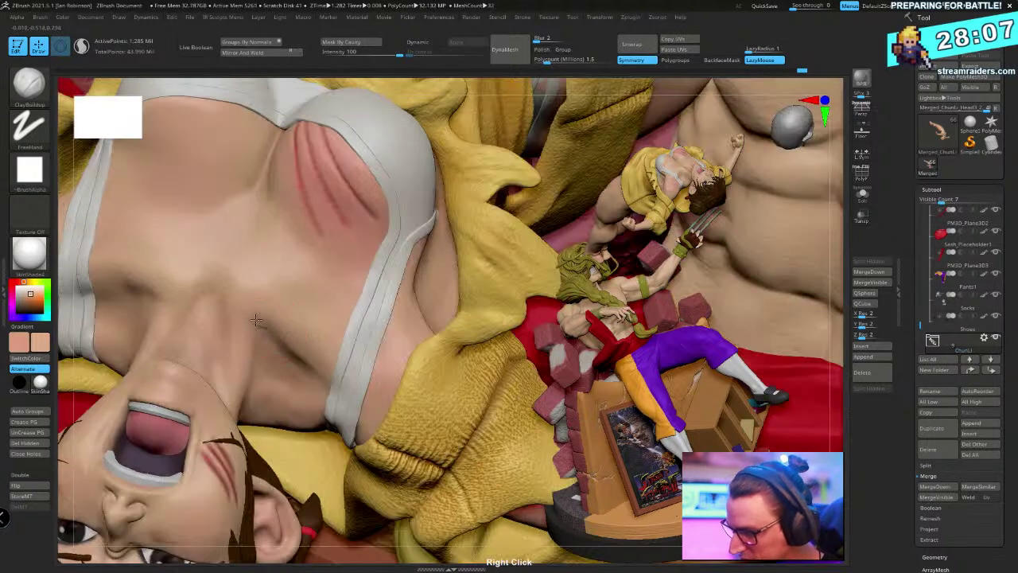
key("shift")
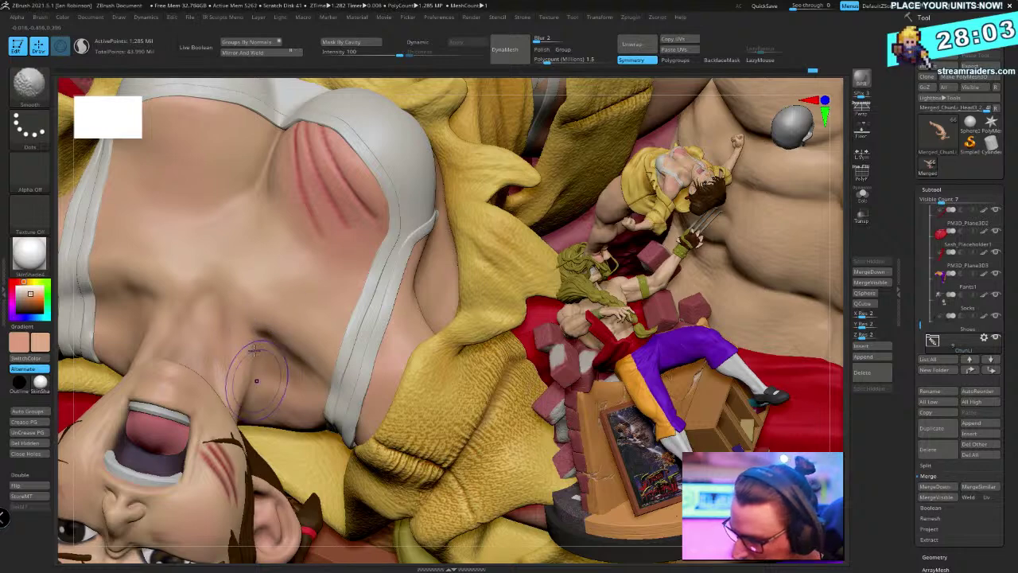
Reshape the hollow between the neck and the collarbone on the scratched-cheek side with the Move brush
key("b")
key("v")
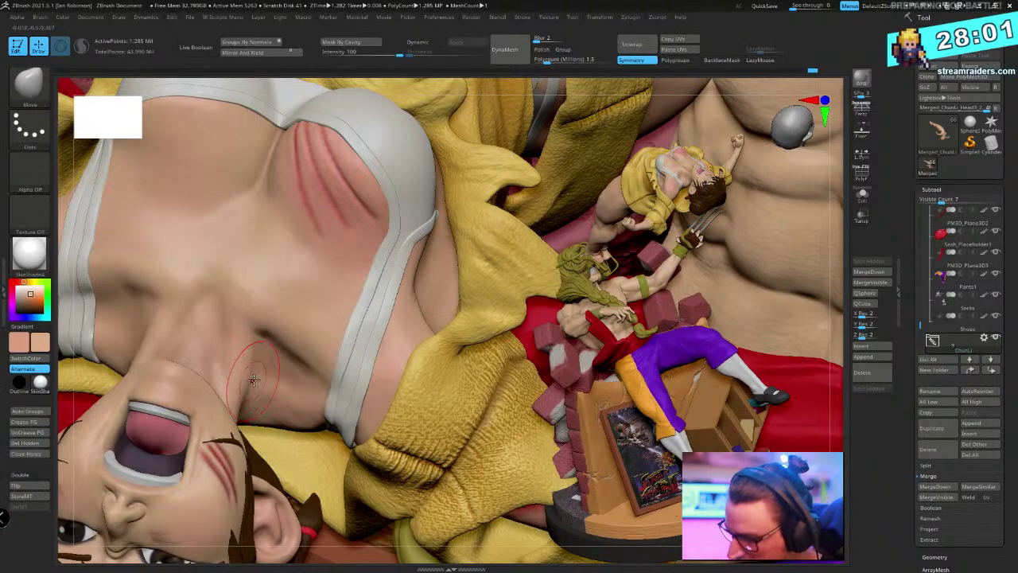
right_click_drag(275, 342, 299, 334)
Sharpen the creases along both collarbones beside the neck with the DamStandard brush
key("b")
key("d")
key("s")
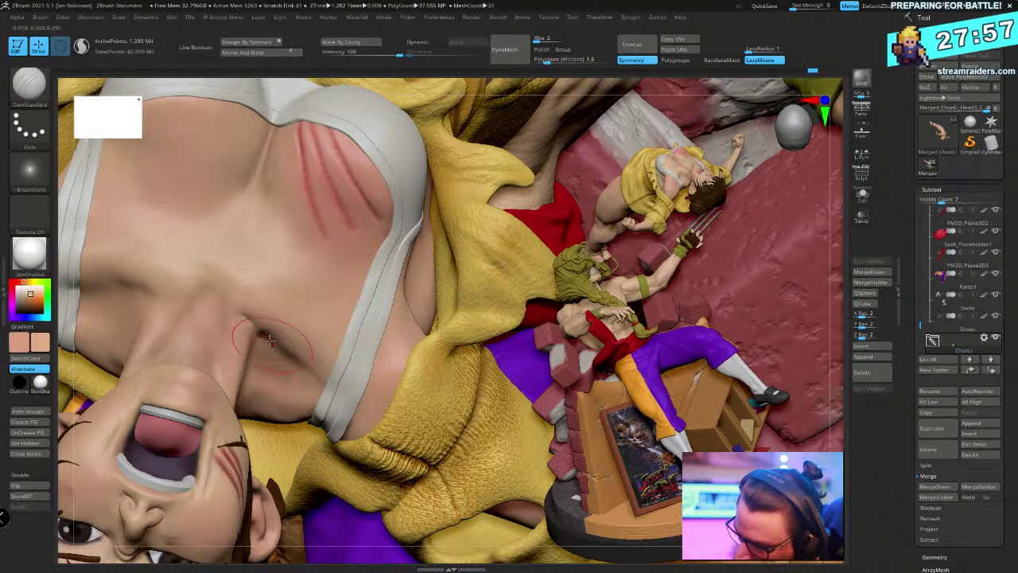
key("space")
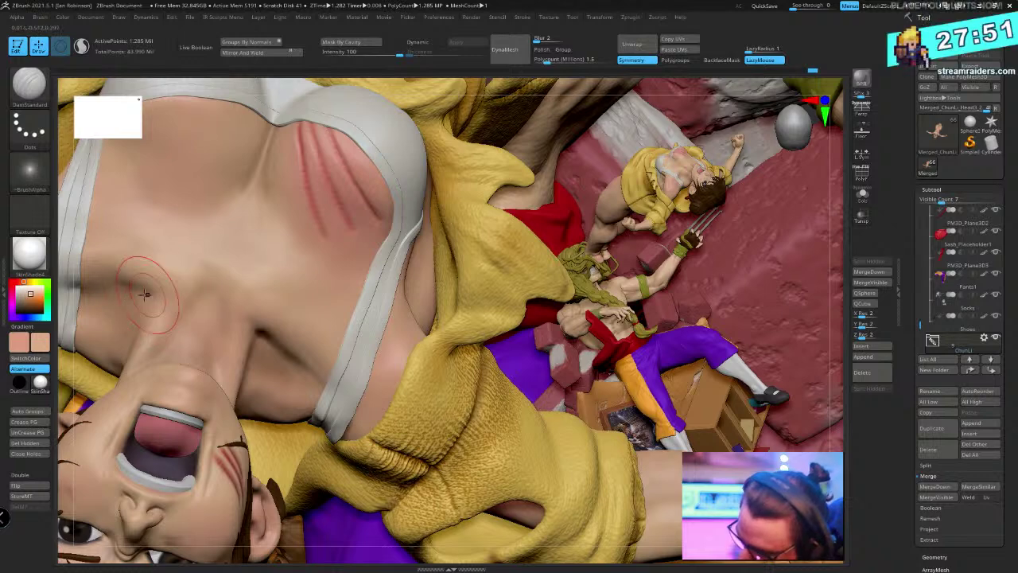
right_click_drag(193, 290, 215, 254)
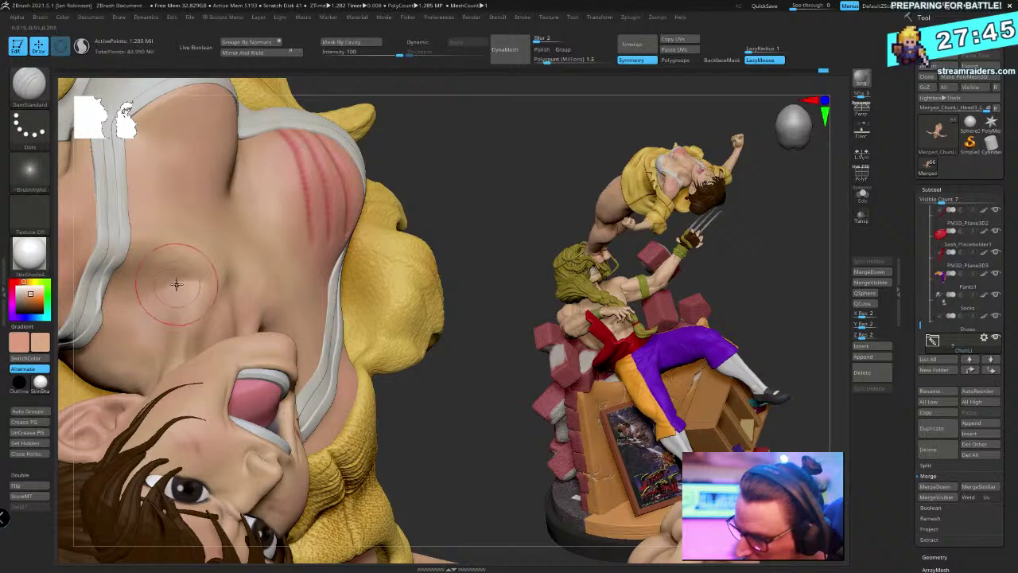
left_click_drag(459, 173, 398, 199)
mouse_move(258, 256)
right_mouse_down()
mouse_move(262, 318)
mouse_move(262, 288)
mouse_move(291, 299)
mouse_move(286, 287)
mouse_move(311, 343)
mouse_move(277, 291)
mouse_move(292, 286)
right_mouse_up()
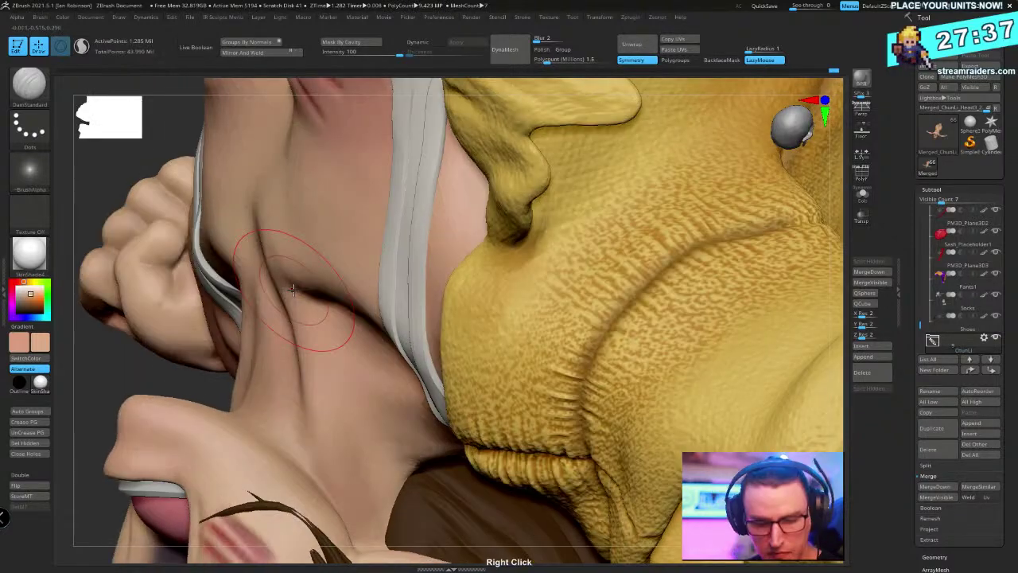
Build up the neck muscle and the front of the throat with the ClayBuildup brush, smoothing the transitions
key("b")
key("c")
key("b")
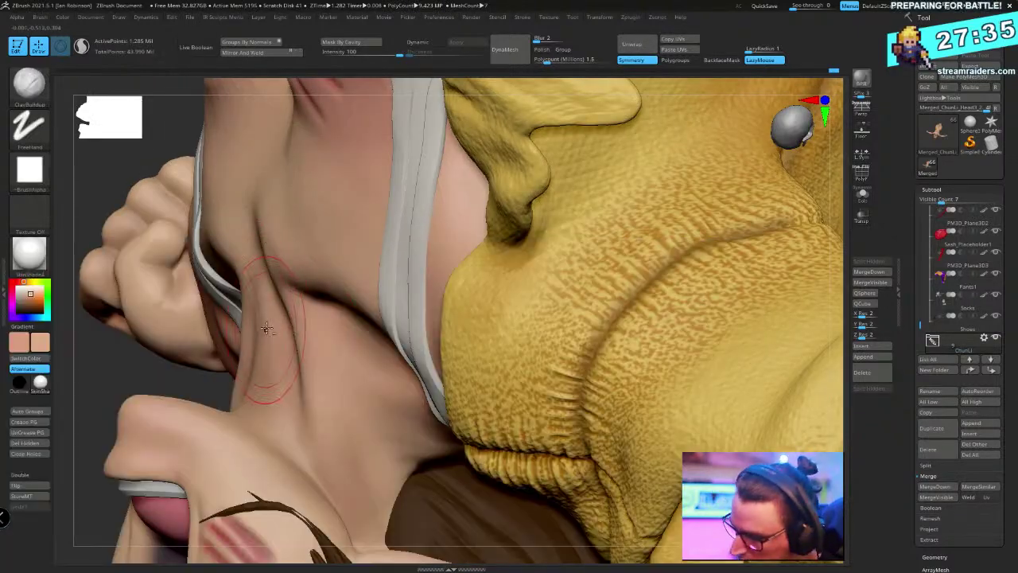
mouse_move(266, 329)
left_mouse_down("shift")
mouse_move(263, 311)
mouse_move(305, 325)
left_mouse_up("shift")
right_click_drag(304, 325, 247, 307)
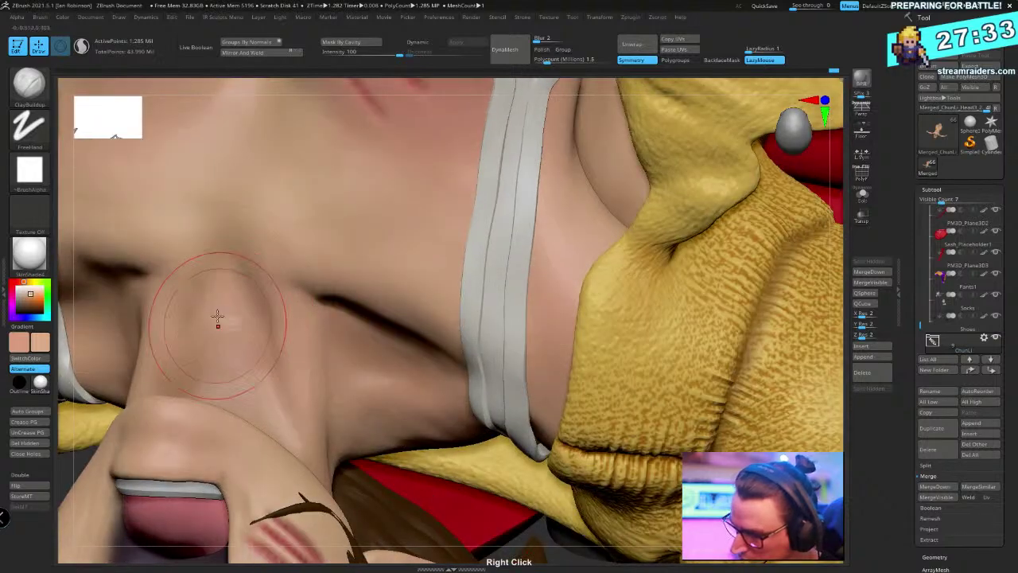
mouse_move(218, 318)
left_mouse_down()
mouse_move(209, 293)
mouse_move(225, 332)
mouse_move(225, 244)
left_mouse_up()
mouse_move(354, 246)
right_mouse_down("ctrl")
mouse_move(329, 232)
mouse_move(449, 271)
mouse_move(295, 254)
right_mouse_up("ctrl")
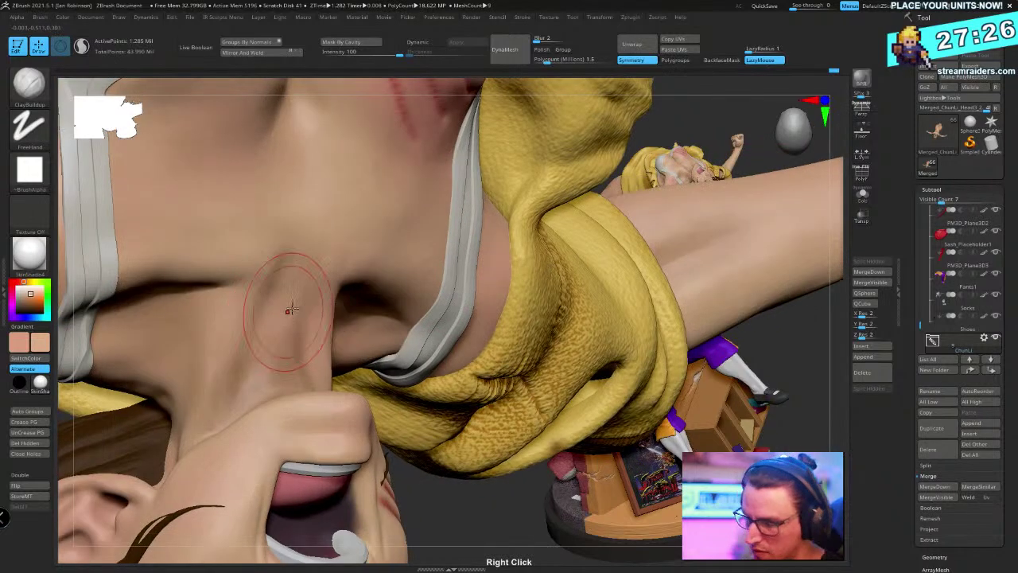
Blend the skin colour over the front of the neck with the Paint brush
key("b")
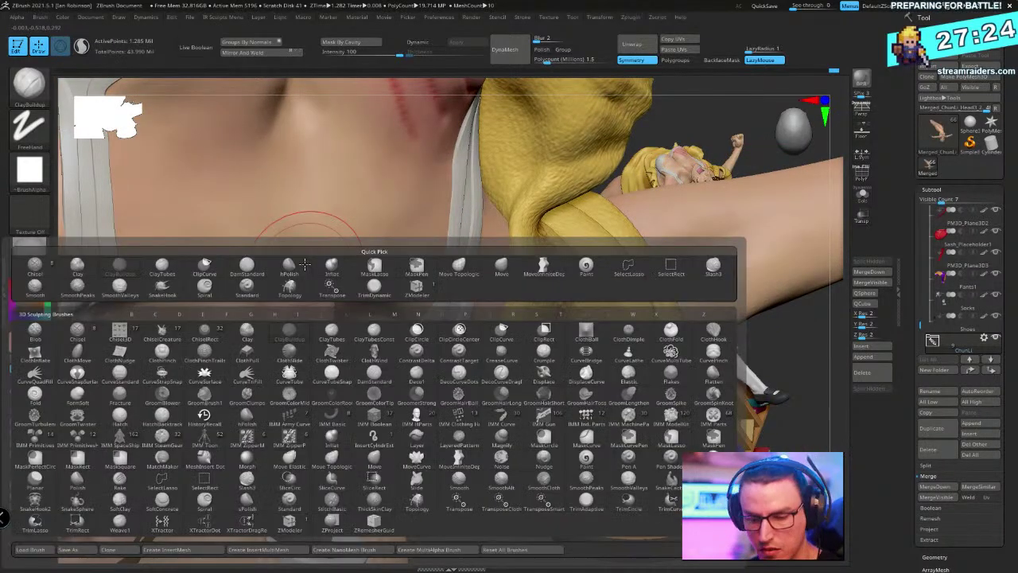
key("p")
key("a")
key("space")
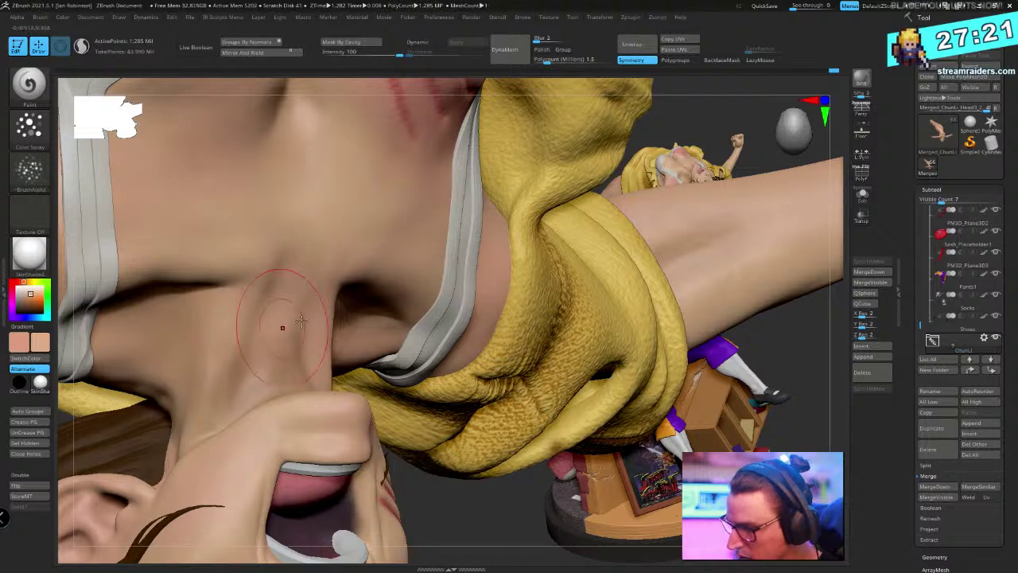
key("space")
key("space")
left_click_drag(377, 332, 394, 331)
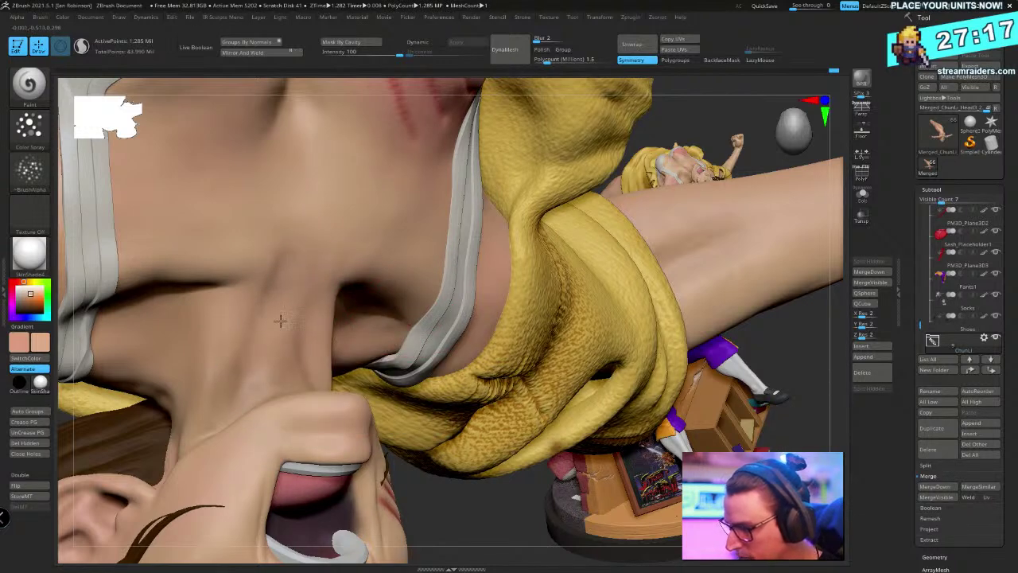
right_click_drag(297, 291, 447, 272)
Isolate the body subtool and examine the neck, collarbones and shoulders from the front
left_click(862, 195)
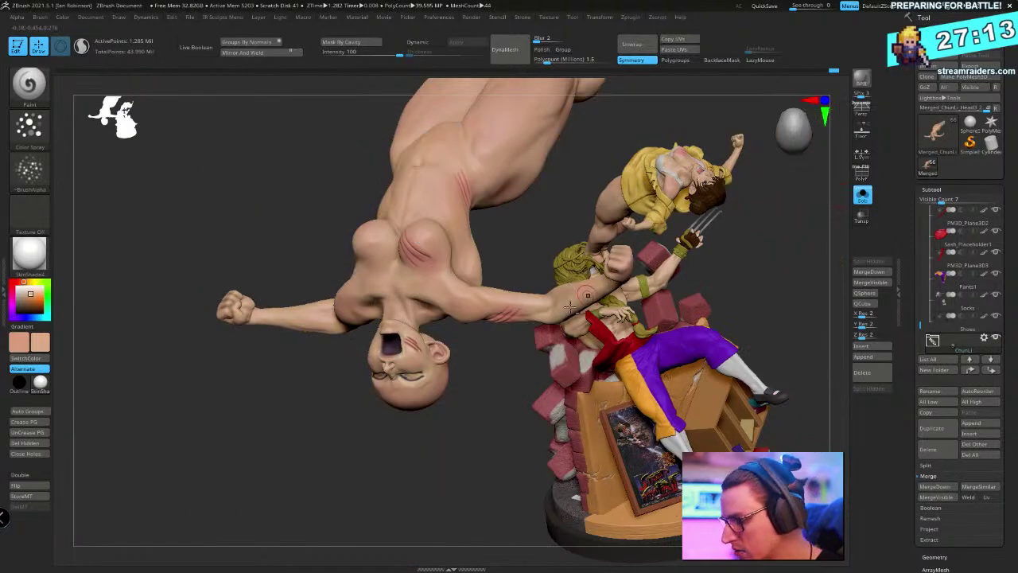
right_click_drag(571, 306, 444, 287)
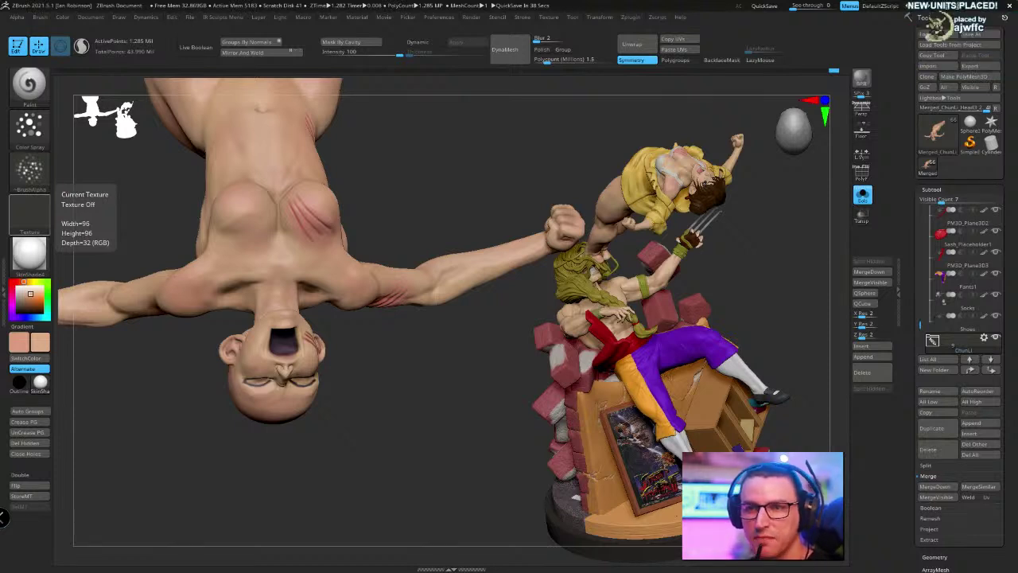
mouse_move(405, 361)
left_mouse_down("alt")
mouse_move(416, 398)
mouse_move(428, 378)
left_mouse_up("alt")
key("ctrl+shift+z")
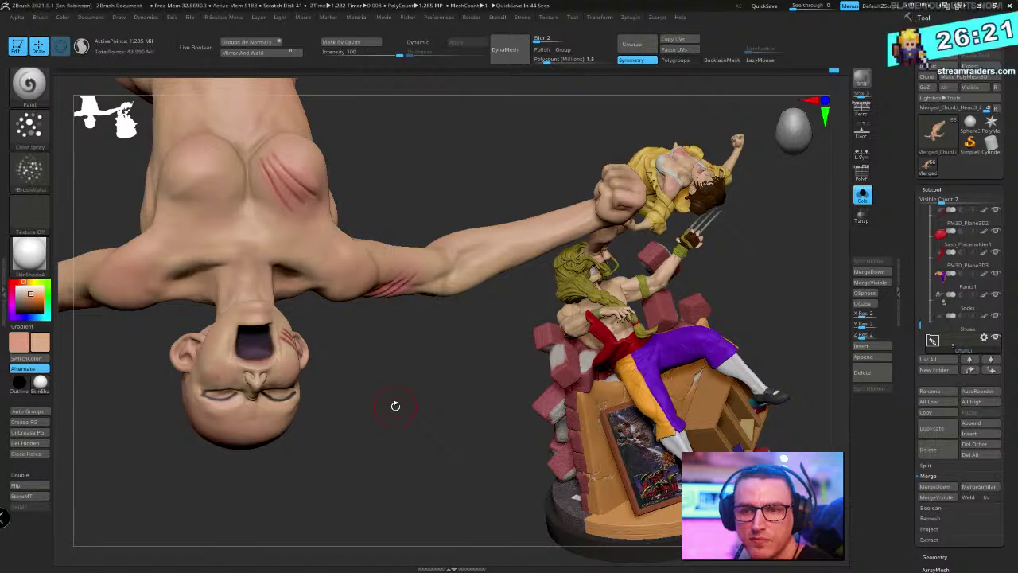
left_click_drag(392, 181, 388, 365)
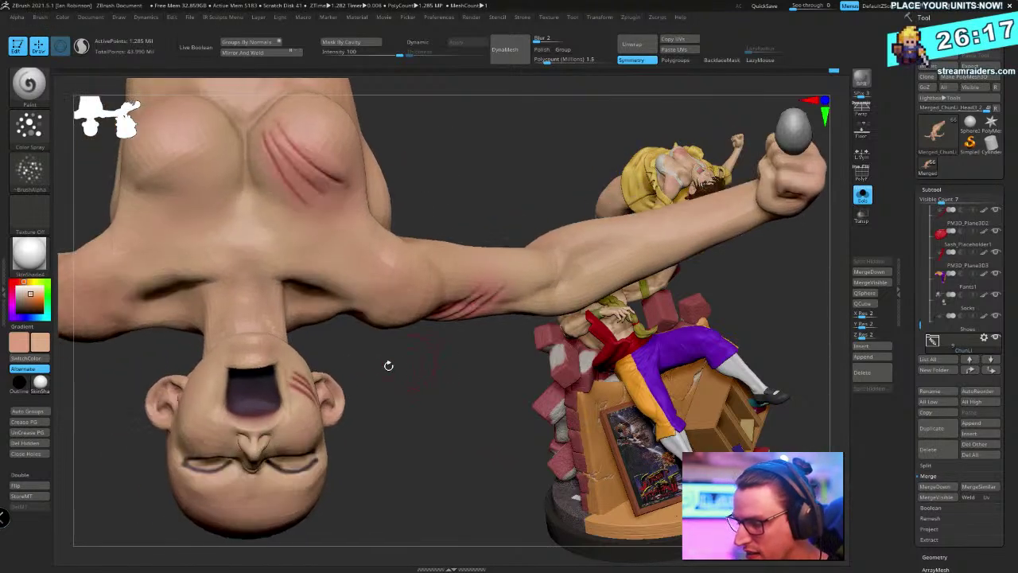
key("shift")
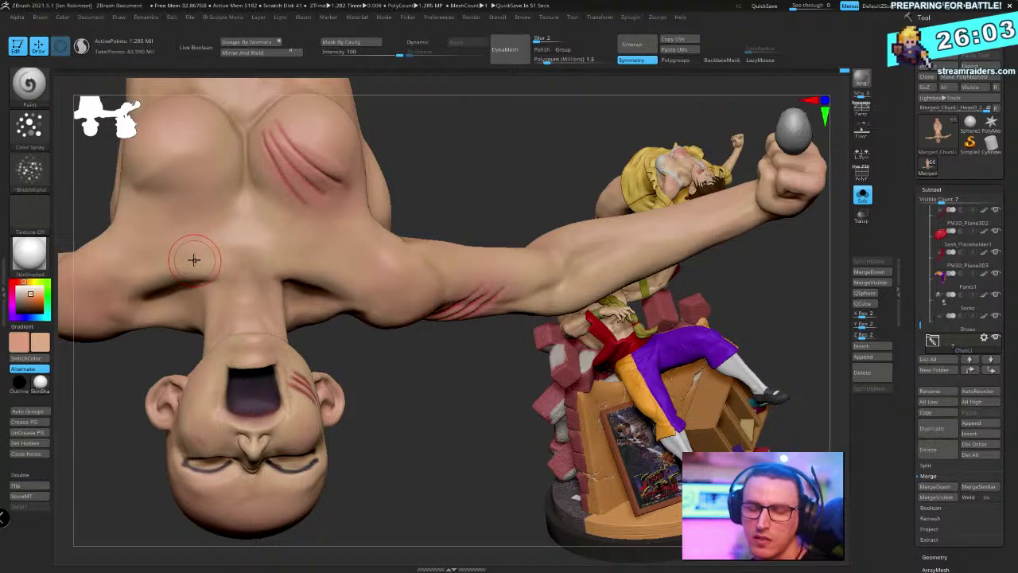
left_click_drag(432, 193, 471, 178)
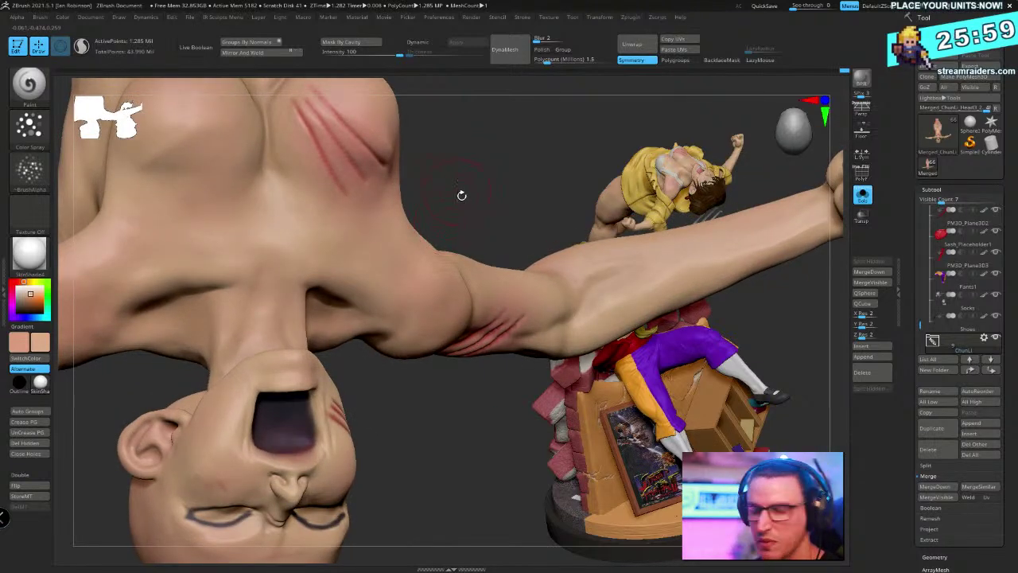
Build up the hollows between the collarbones and neck with the ClayBuildup brush, smoothing the transitions on both sides
key("b")
key("c")
key("b")
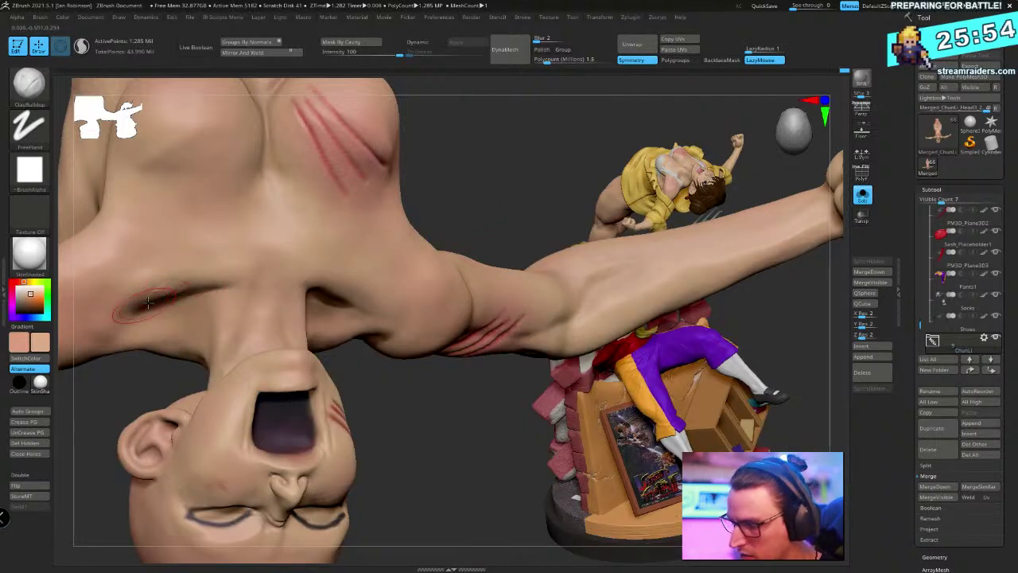
key("shift")
left_click_drag(163, 289, 178, 289, "shift")
left_click_drag(429, 396, 406, 439)
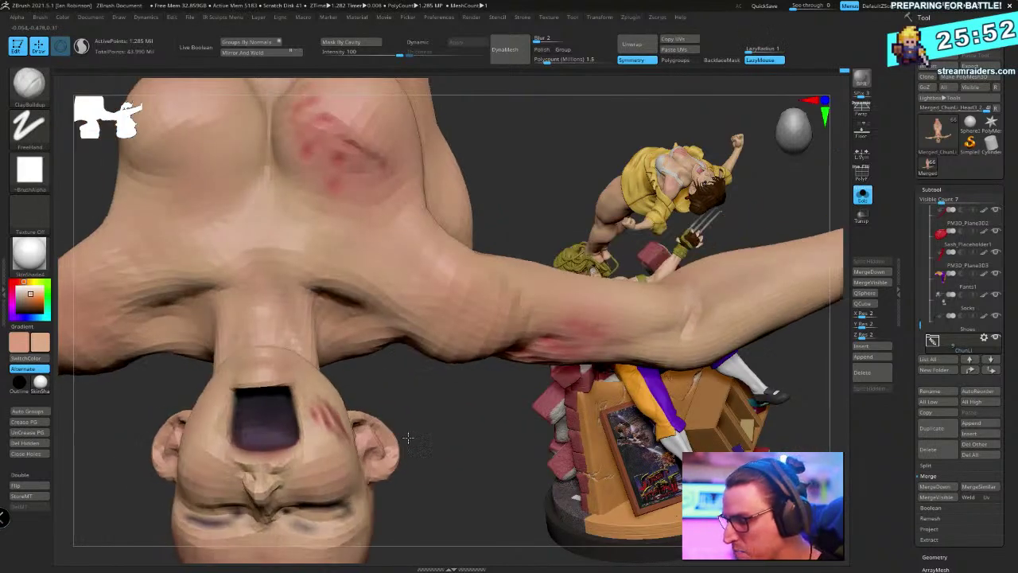
mouse_move(317, 271)
left_mouse_down()
mouse_move(293, 259)
mouse_move(318, 281)
mouse_move(302, 257)
mouse_move(313, 260)
left_mouse_up()
left_click_drag(236, 268, 294, 221)
right_click_drag(303, 216, 337, 280)
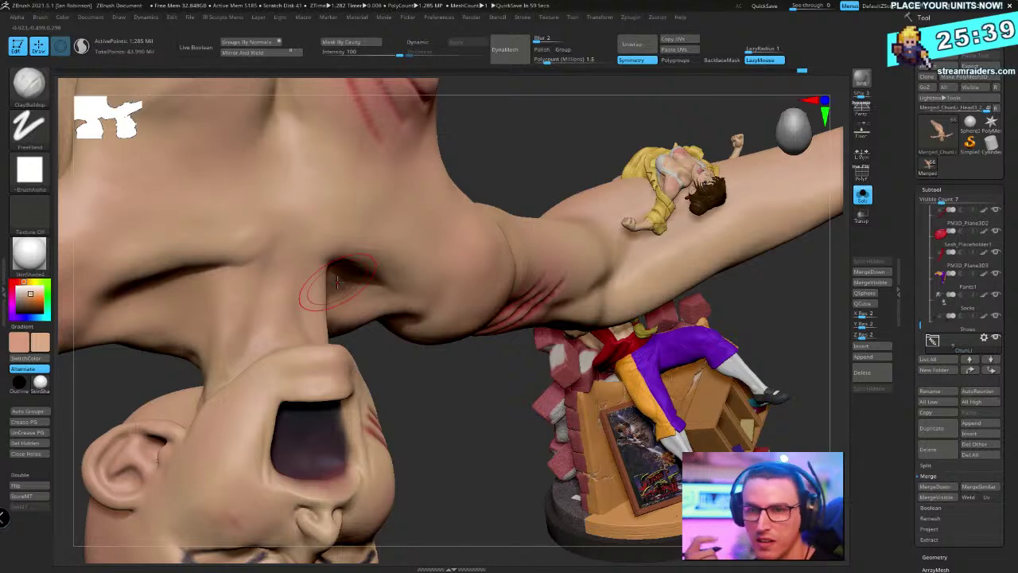
right_click_drag(277, 264, 355, 262)
Sharpen the creases along the neck muscles and where they meet the collarbones with the DamStandard brush
key("b")
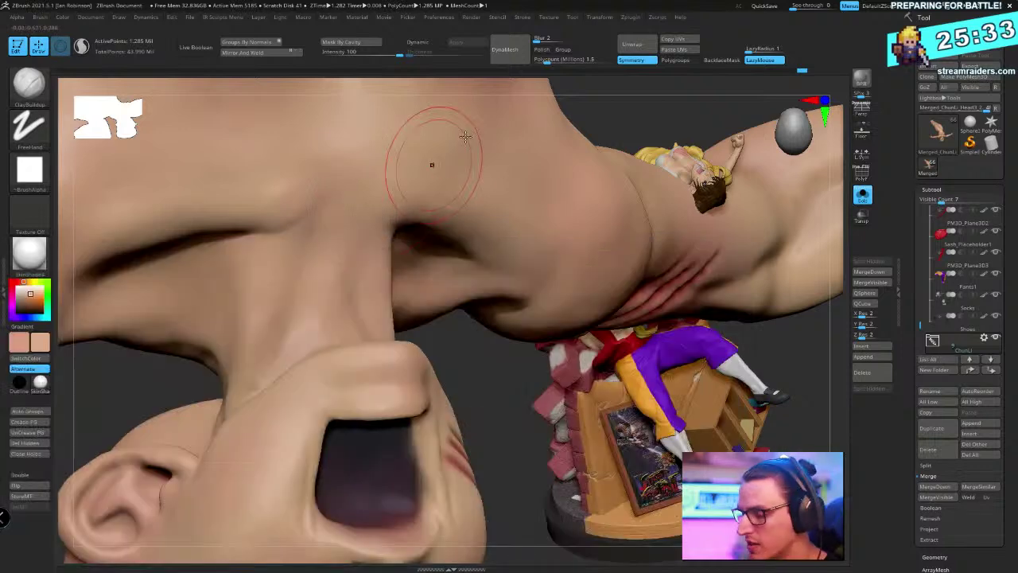
key("b")
key("d")
key("s")
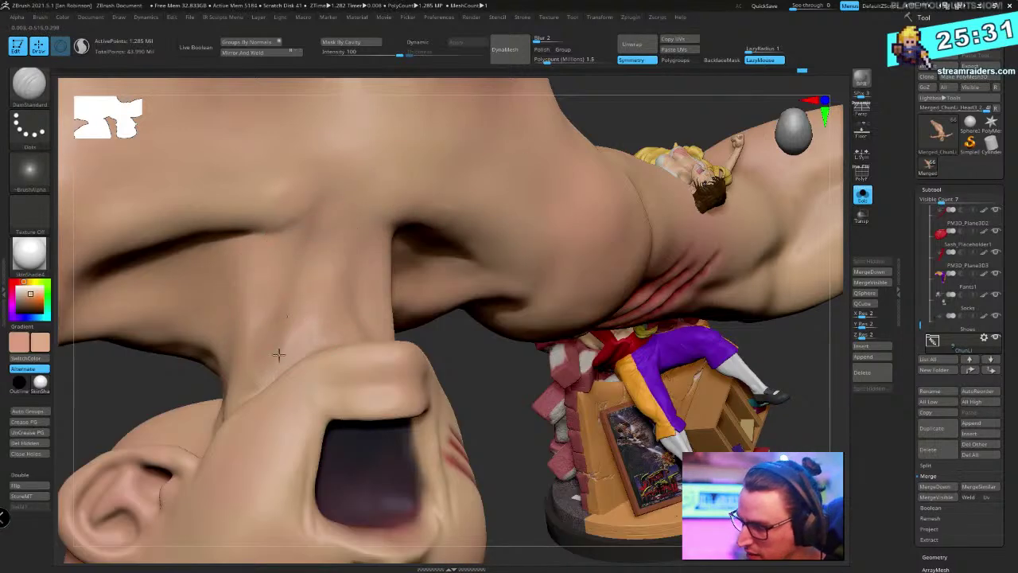
mouse_move(275, 364)
right_mouse_down()
mouse_move(427, 278)
mouse_move(310, 266)
right_mouse_up()
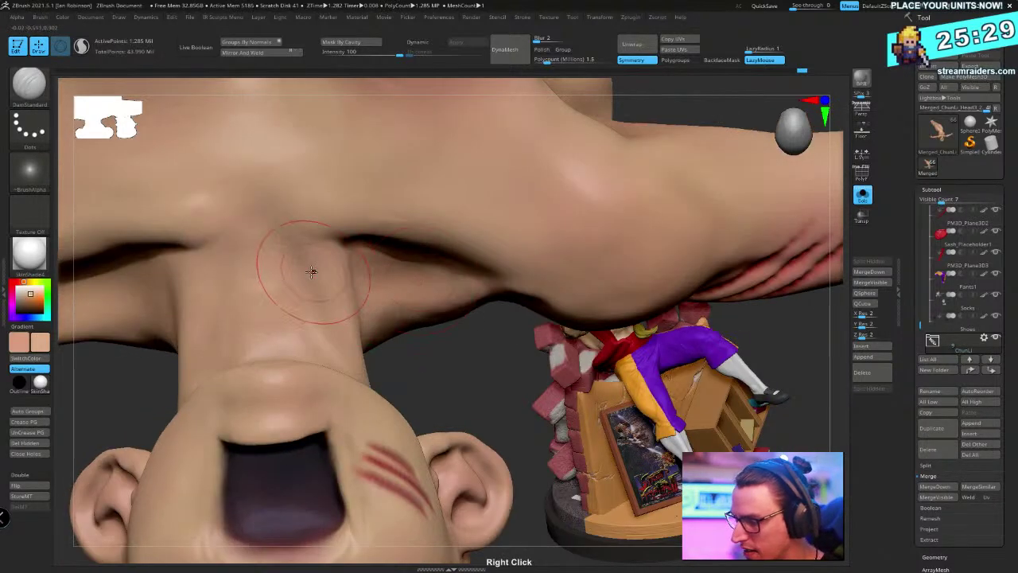
right_click_drag(397, 329, 414, 314)
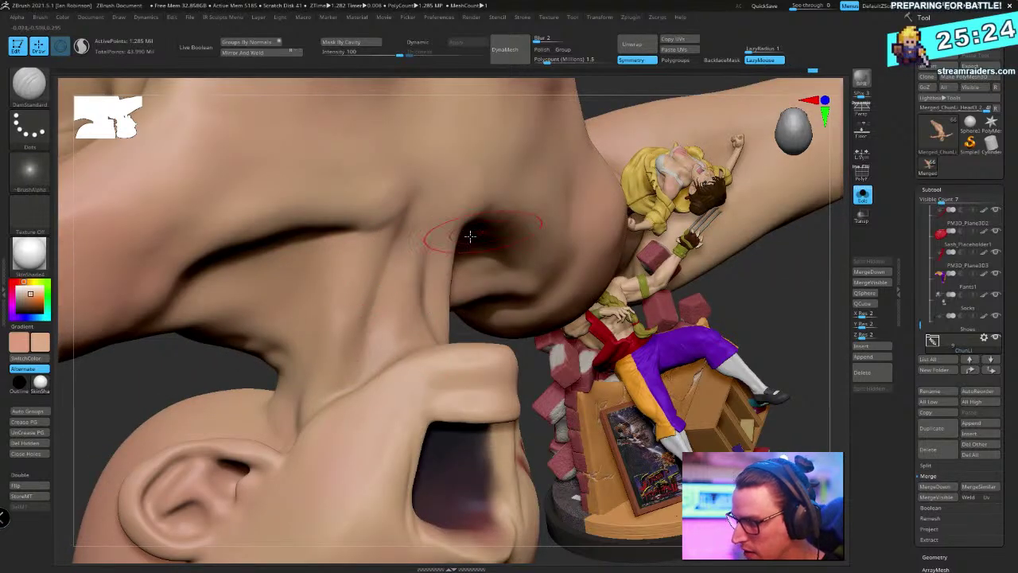
right_click_drag(470, 236, 370, 284)
right_click_drag(391, 195, 360, 238)
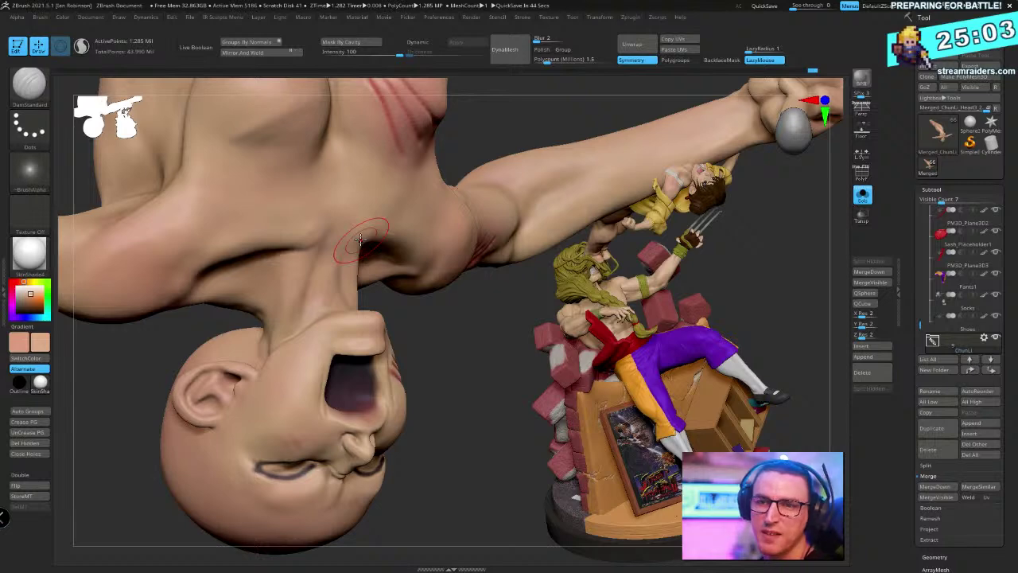
Smooth the hollow beside the neck and refine the crease along the opposite collarbone with DamStandard
mouse_move(360, 239)
right_mouse_down()
mouse_move(213, 272)
mouse_move(444, 283)
mouse_move(394, 246)
right_mouse_up()
left_click_drag(394, 246, 383, 239, "shift")
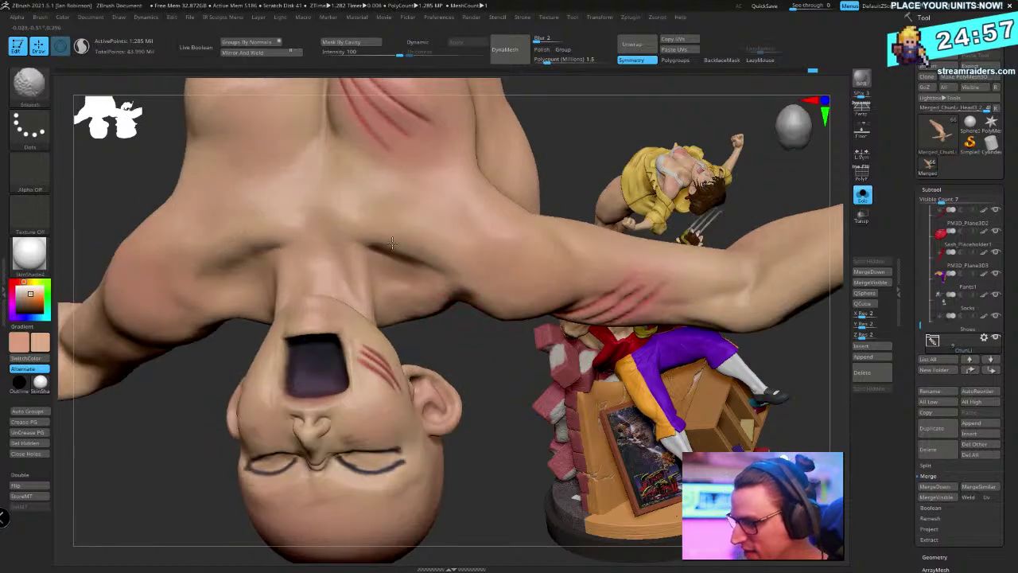
right_click_drag(608, 125, 238, 227)
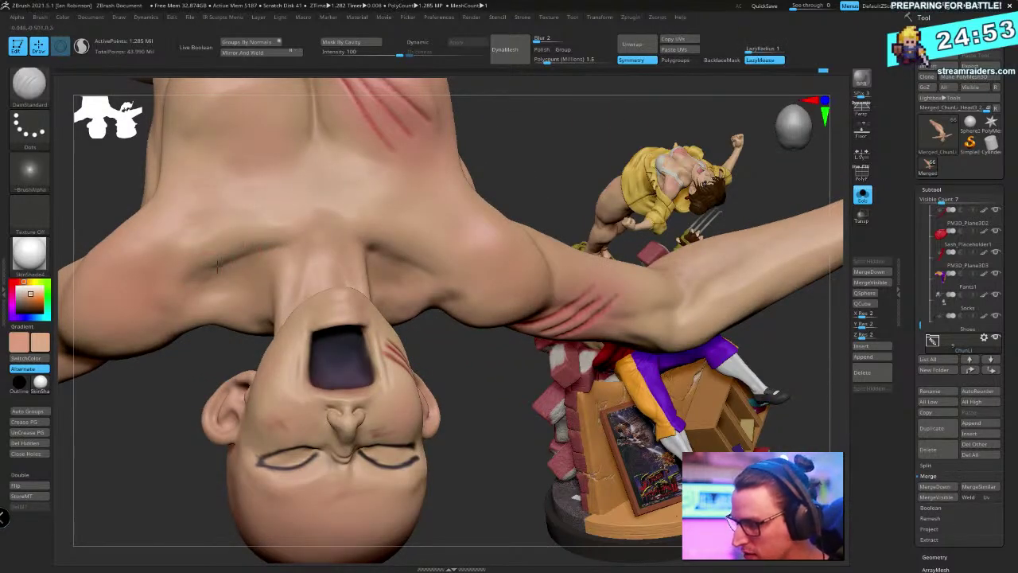
mouse_move(533, 128)
left_mouse_down()
mouse_move(421, 269)
mouse_move(456, 306)
mouse_move(462, 287)
mouse_move(452, 296)
left_mouse_up()
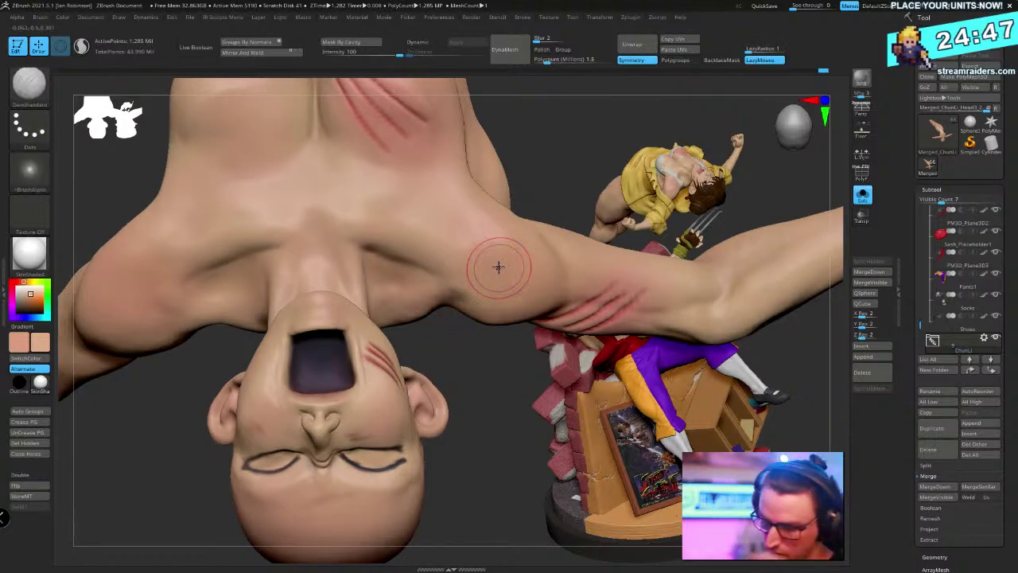
left_click_drag(456, 350, 427, 347)
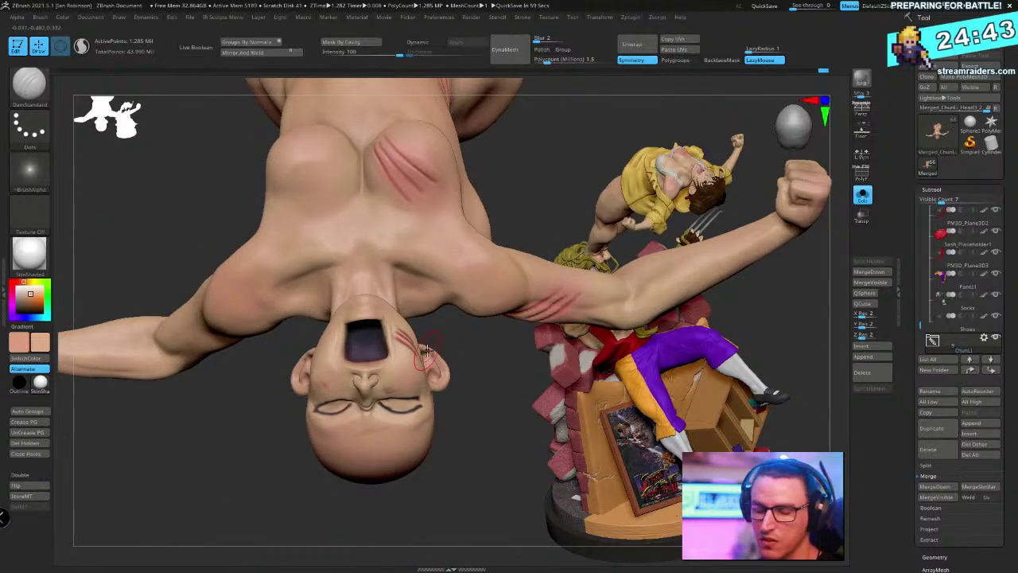
Show all subtools and examine the female fighter's neck and chest together with her clothing from the front and side
left_click(862, 194)
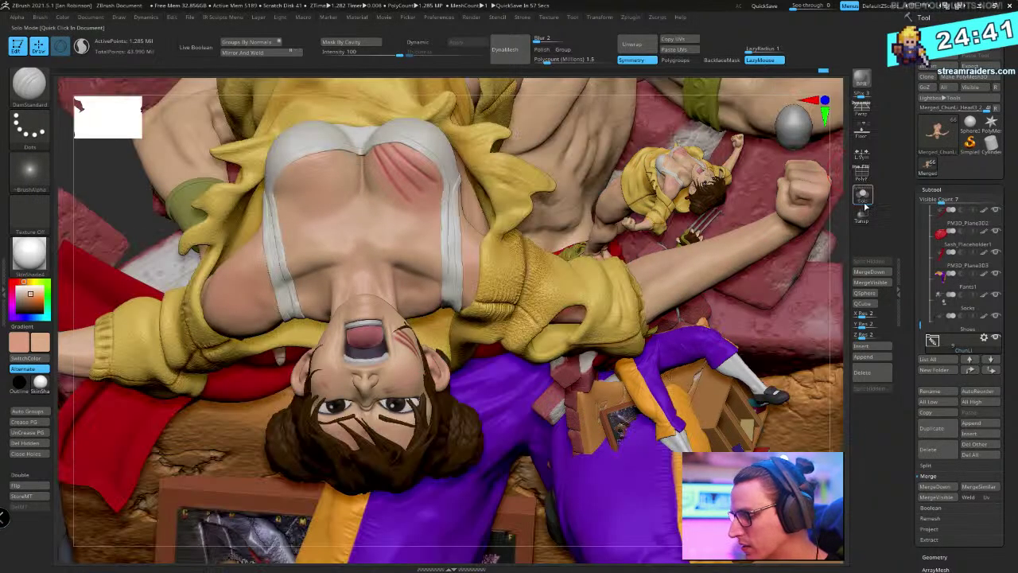
left_click_drag(842, 159, 759, 210)
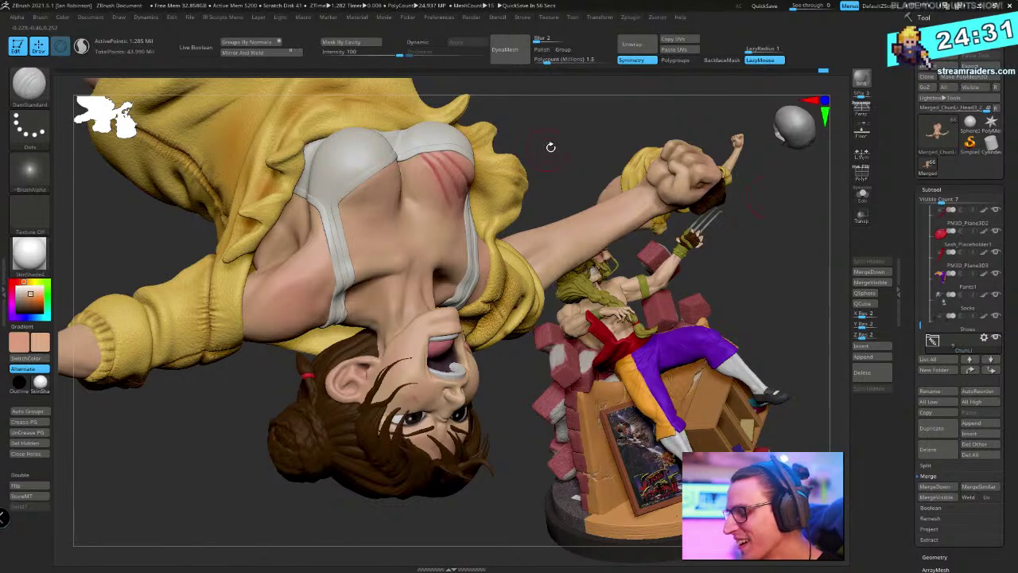
left_click_drag(550, 147, 429, 186)
mouse_move(472, 159)
left_mouse_down("alt")
mouse_move(460, 263)
mouse_move(468, 287)
mouse_move(439, 315)
left_mouse_up("alt")
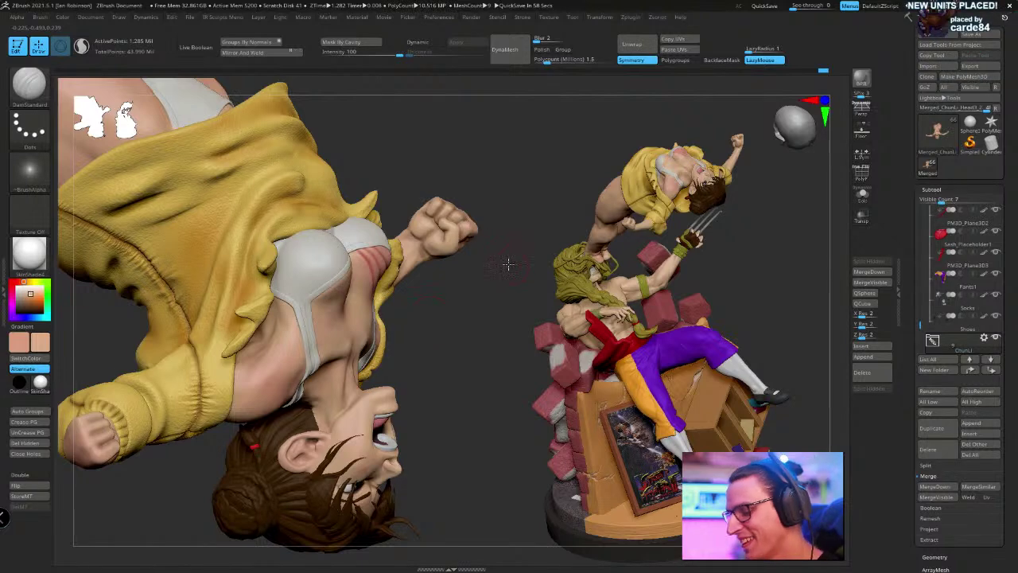
left_click_drag(509, 263, 330, 298)
Isolate the body subtool and refine the armpit area beside the ribcage with ClayBuildup, smoothing the transition
left_click(862, 194)
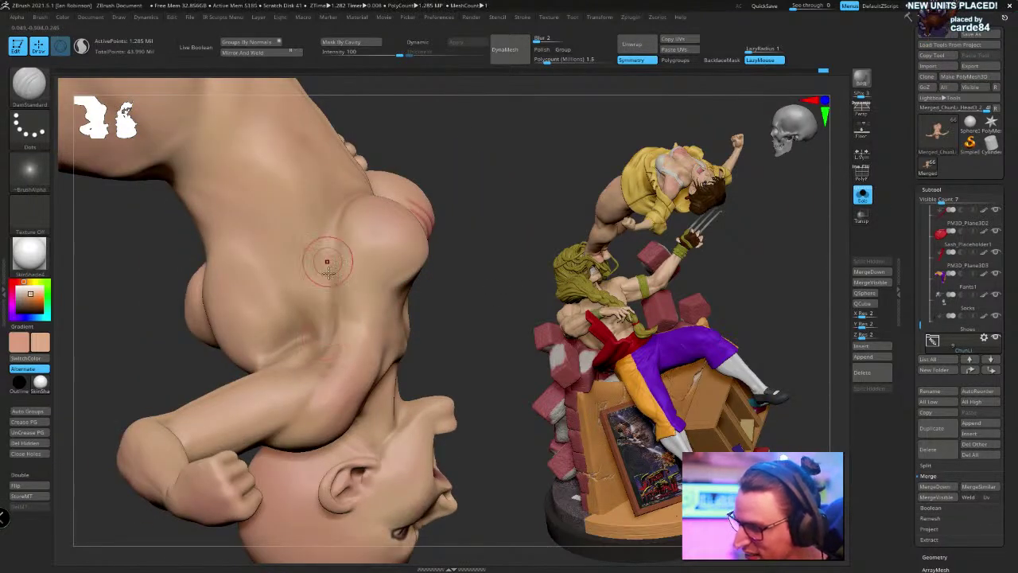
left_click_drag(477, 279, 334, 311)
mouse_move(340, 214)
left_mouse_down()
mouse_move(446, 289)
mouse_move(303, 381)
mouse_move(402, 311)
left_mouse_up()
key("b")
key("c")
key("b")
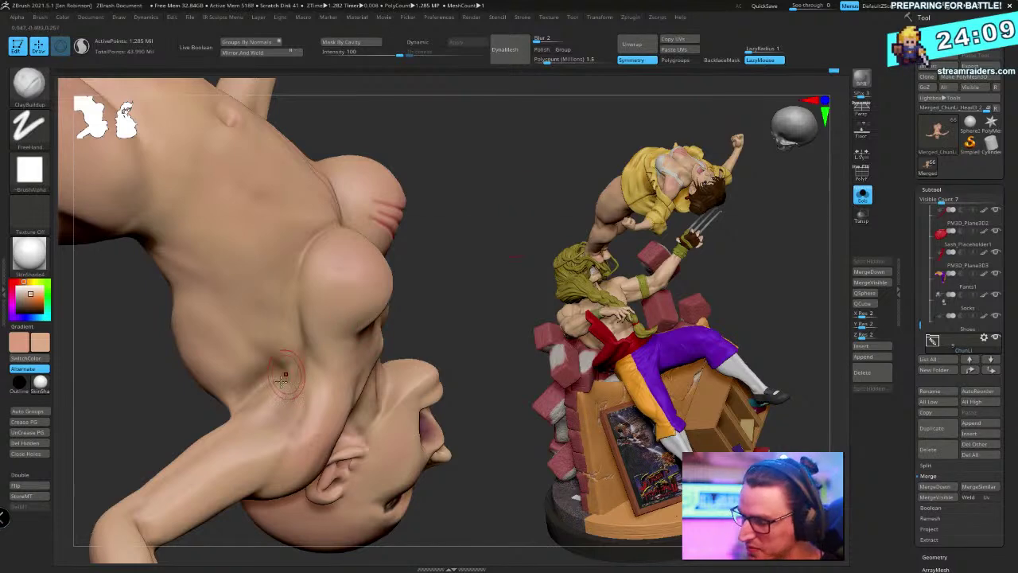
key("shift")
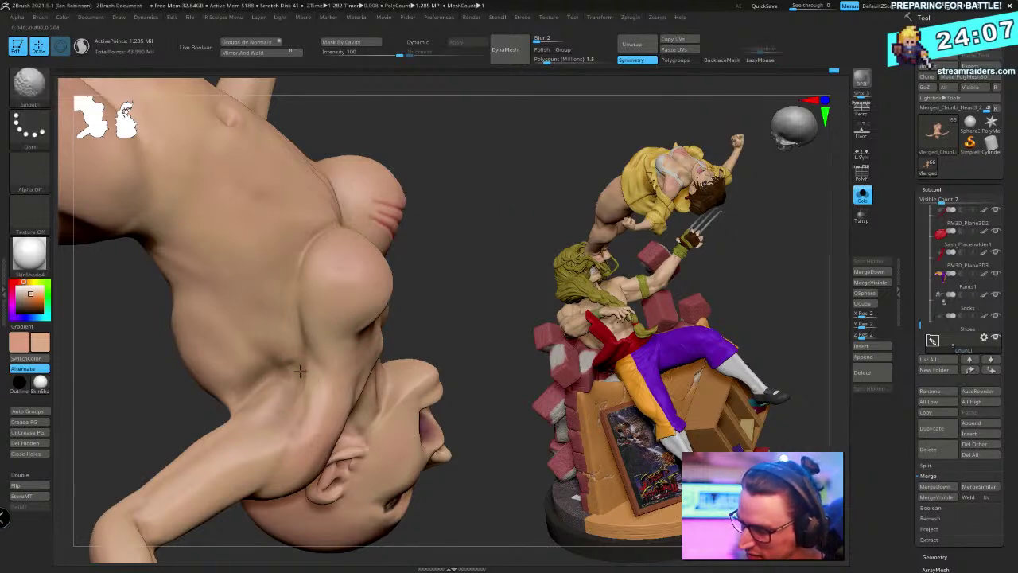
Examine the reworked female body alone and within the complete statue from several angles
left_click_drag(445, 302, 461, 203, "alt")
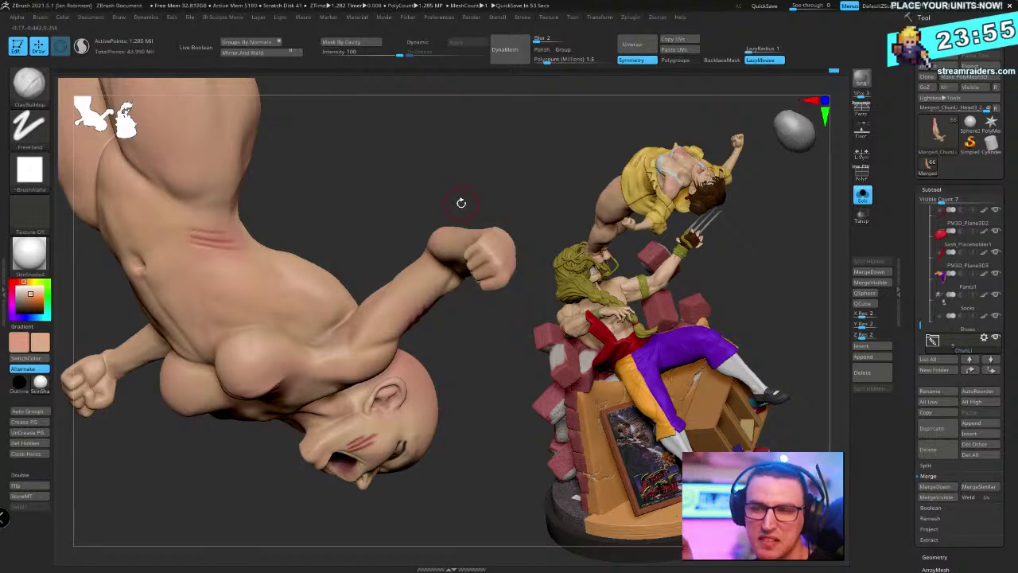
left_click(862, 196)
left_click_drag(449, 171, 470, 217)
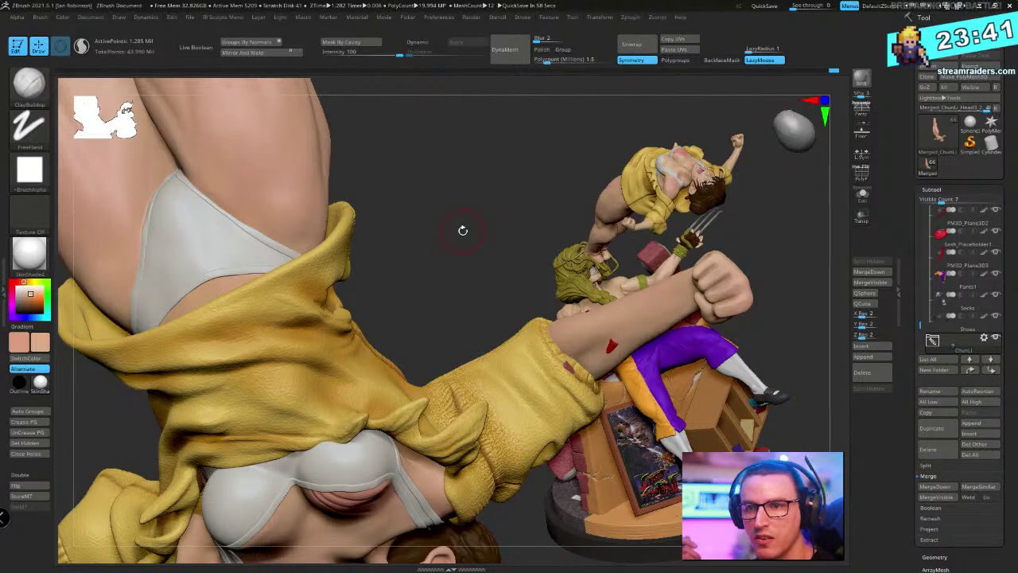
left_click_drag(463, 205, 454, 197)
left_click_drag(298, 402, 408, 204, "alt")
left_click_drag(446, 334, 561, 171, "alt")
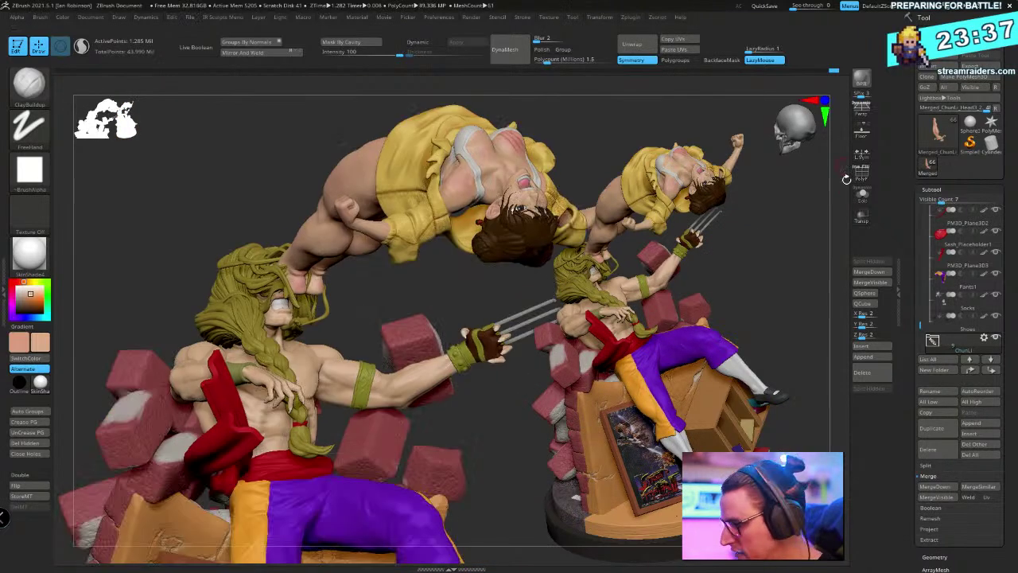
Make the clawed fighter's Body2_1 subtool active and examine his neck and chest, both isolated and with his hair
left_click(861, 196)
left_click(862, 194)
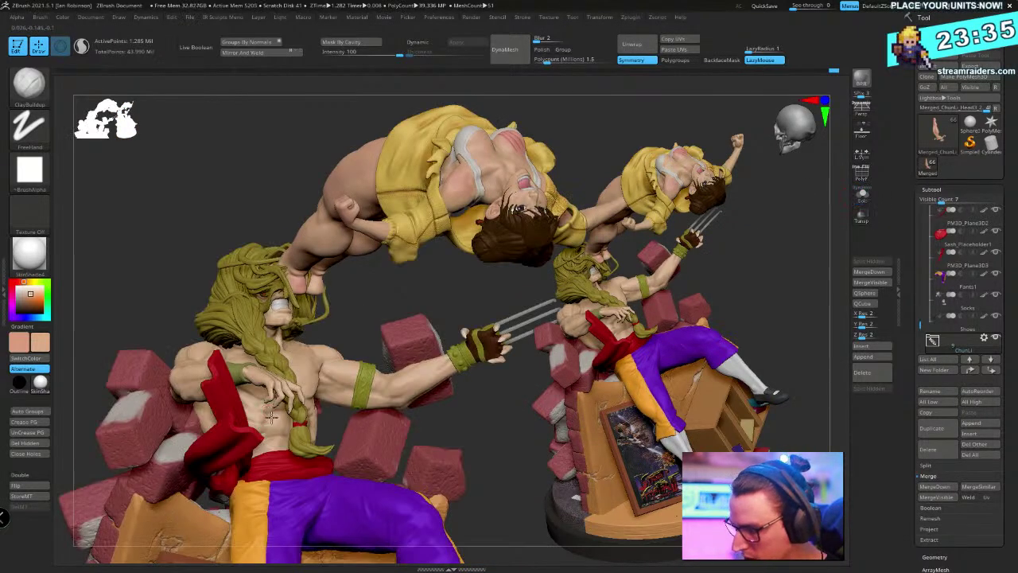
key("shift+f")
key("shift+f")
left_click(862, 195)
left_click_drag(806, 227, 768, 189)
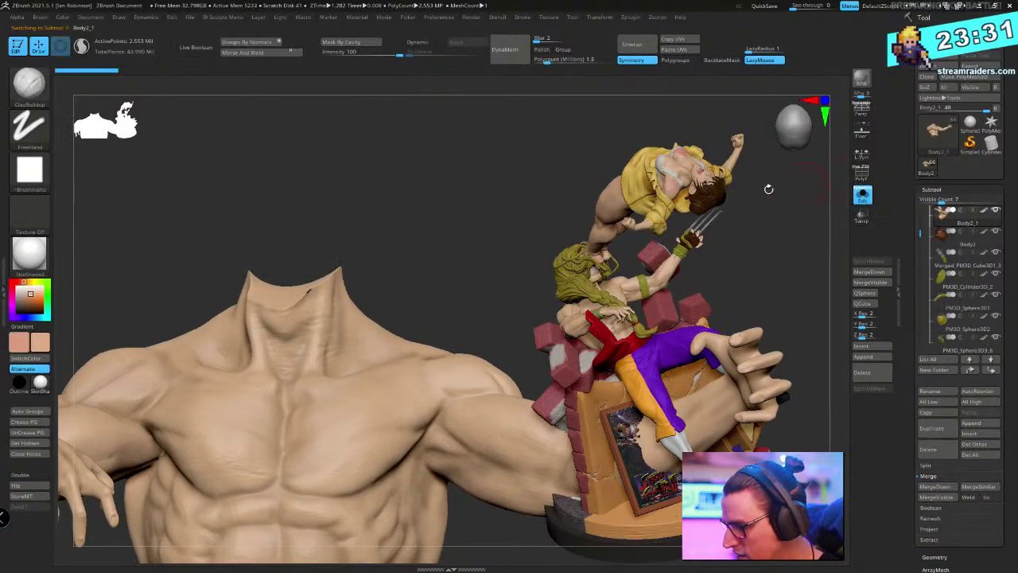
left_click(864, 194)
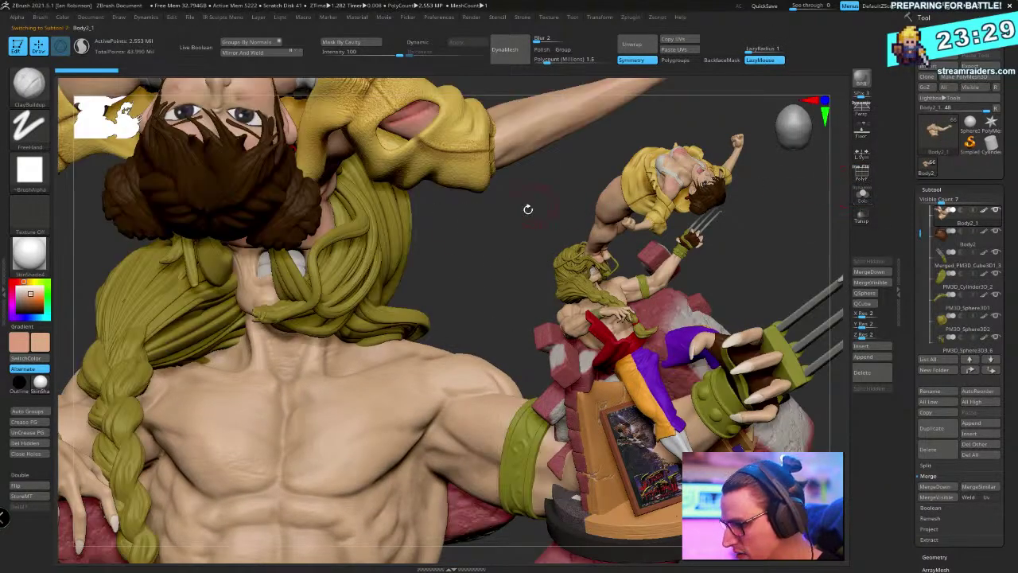
mouse_move(527, 208)
left_mouse_down()
mouse_move(487, 184)
mouse_move(434, 326)
left_mouse_up()
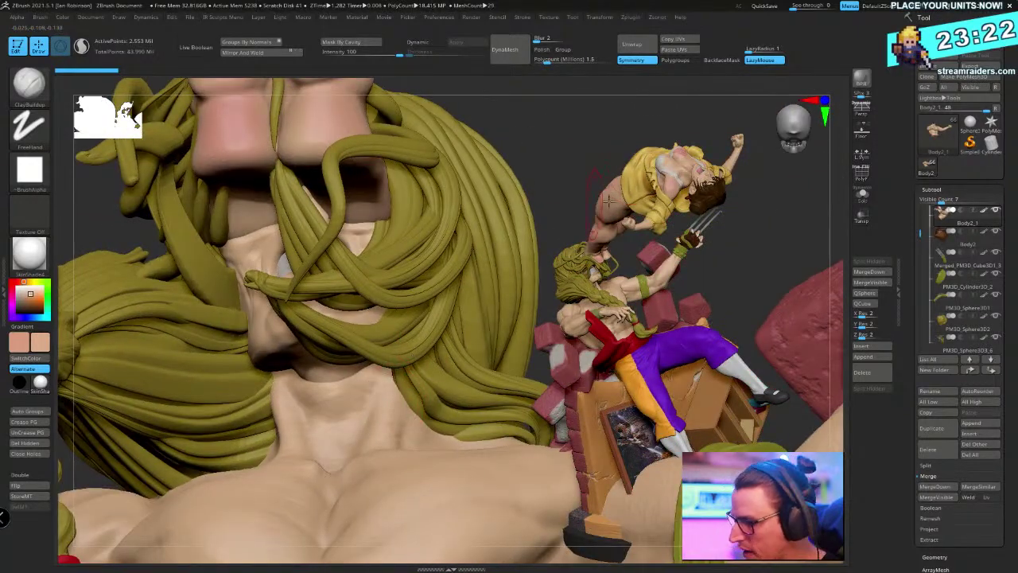
left_click_drag(570, 124, 810, 194)
Isolate the Body2_1 torso, activate the Paint brush and pick a pinkish red colour
mouse_move(810, 194)
right_mouse_down()
mouse_move(420, 118)
mouse_move(485, 207)
mouse_move(409, 307)
mouse_move(296, 199)
right_mouse_up()
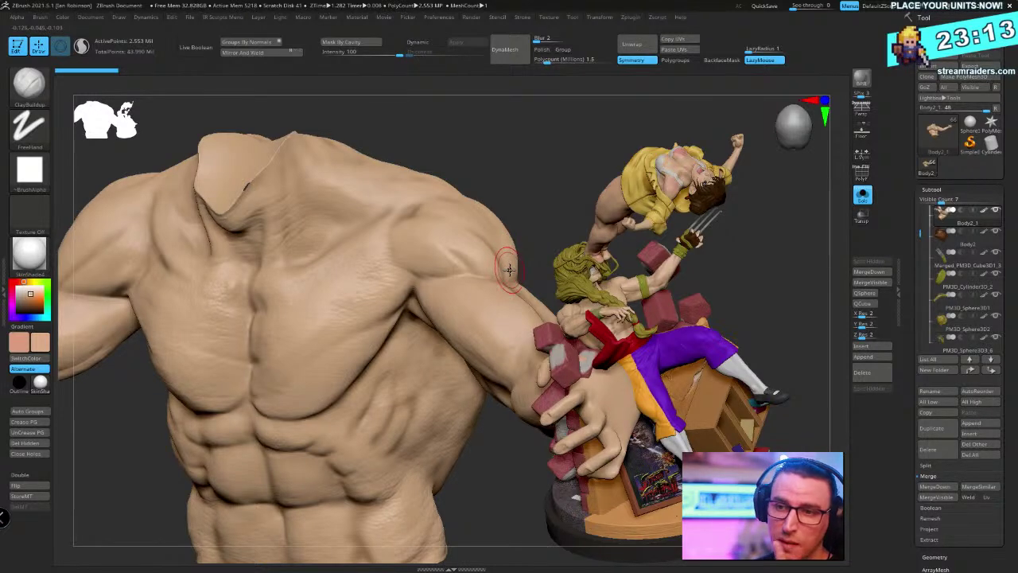
right_click_drag(513, 151, 490, 144)
key("b")
key("p")
key("s")
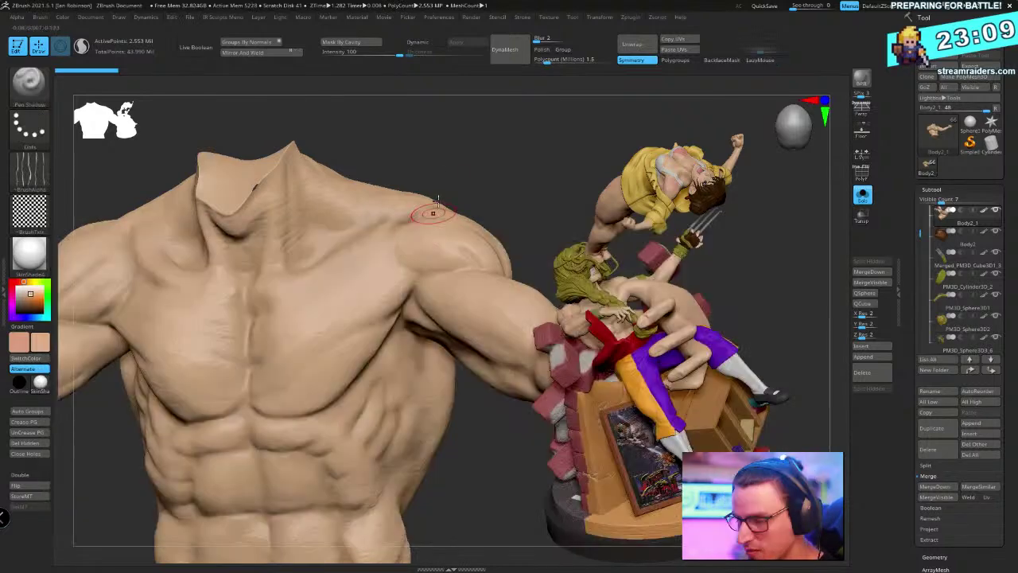
key("b")
key("p")
key("a")
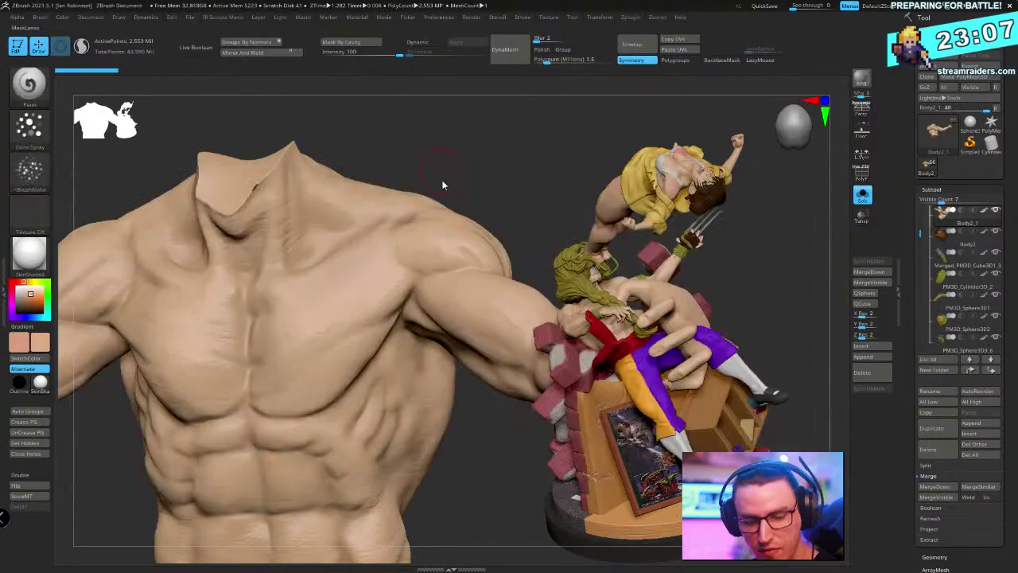
right_click(440, 143)
mouse_move(440, 143)
right_mouse_down()
mouse_move(468, 125)
mouse_move(493, 143)
mouse_move(453, 141)
right_mouse_up()
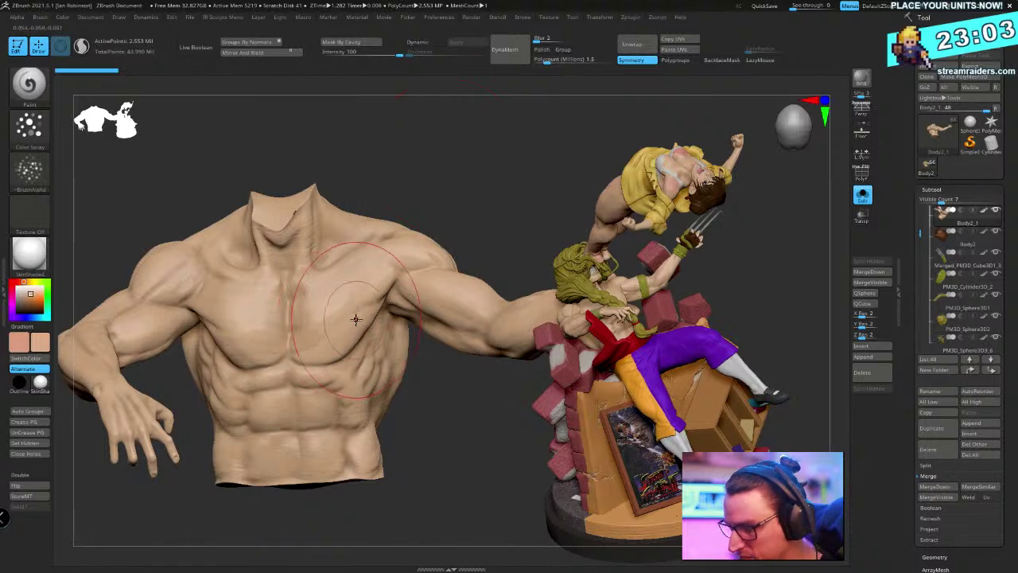
left_click(16, 282)
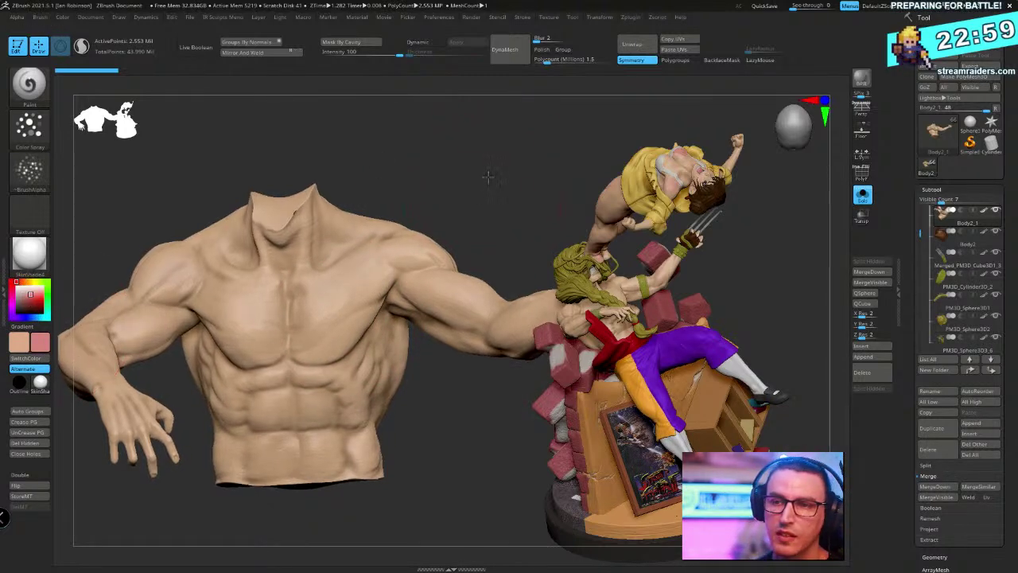
Paint the pinkish red lightly over both pectorals of the clawed fighter's torso
right_click_drag(488, 176, 478, 199)
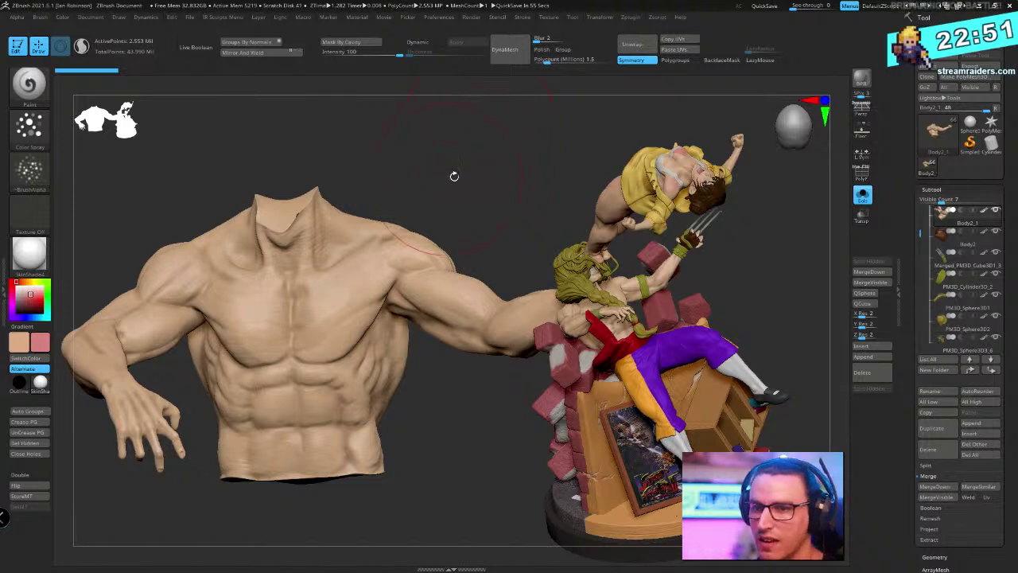
right_click_drag(456, 152, 426, 186, "ctrl")
key("ctrl+z")
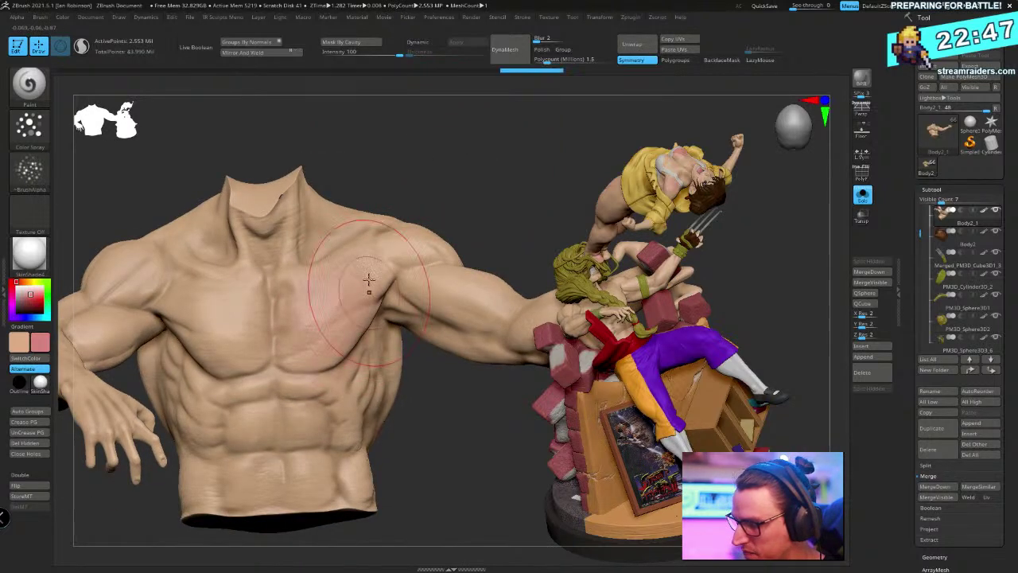
key("ctrl+z")
key("ctrl+z")
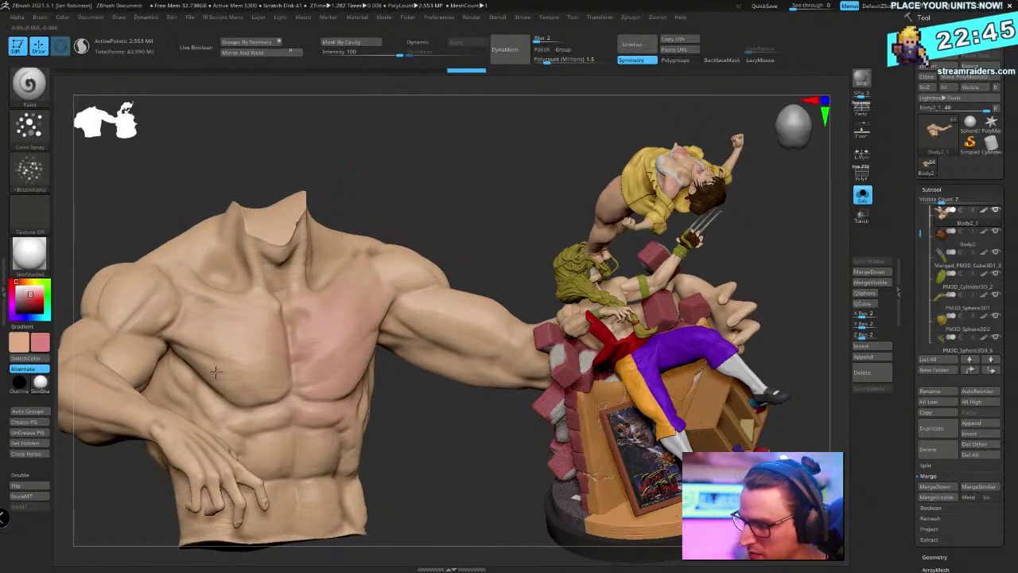
key("ctrl+shift+z")
key("ctrl+shift+z")
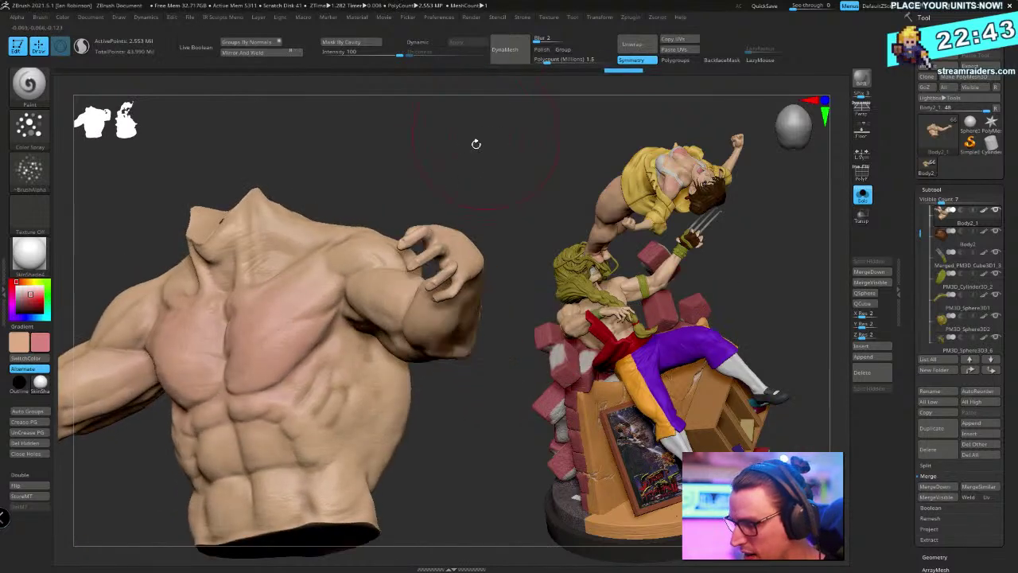
Extend the pinkish tint from the chest over the ribs and upper abdominal muscles
key("ctrl+shift+z")
key("ctrl+shift+z")
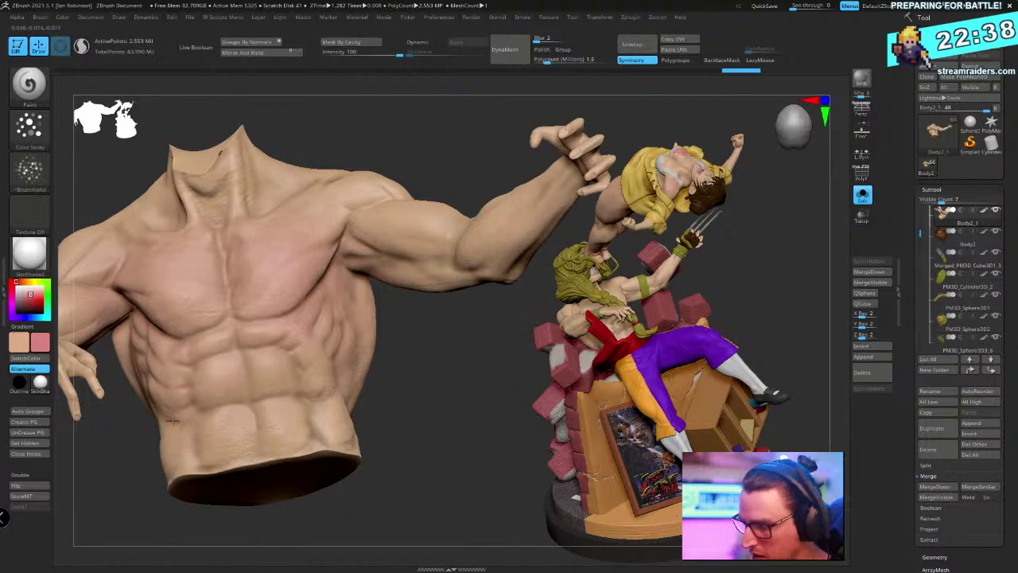
key("ctrl+z")
key("ctrl+shift+z")
key("ctrl+shift+z")
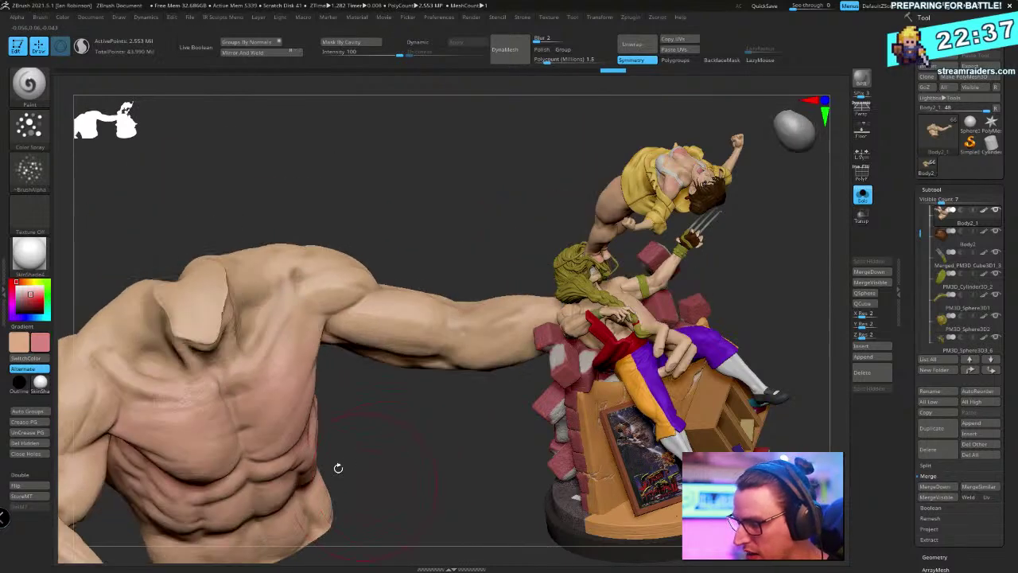
key("ctrl+shift+z")
key("ctrl+shift+z")
key("ctrl+shift+z")
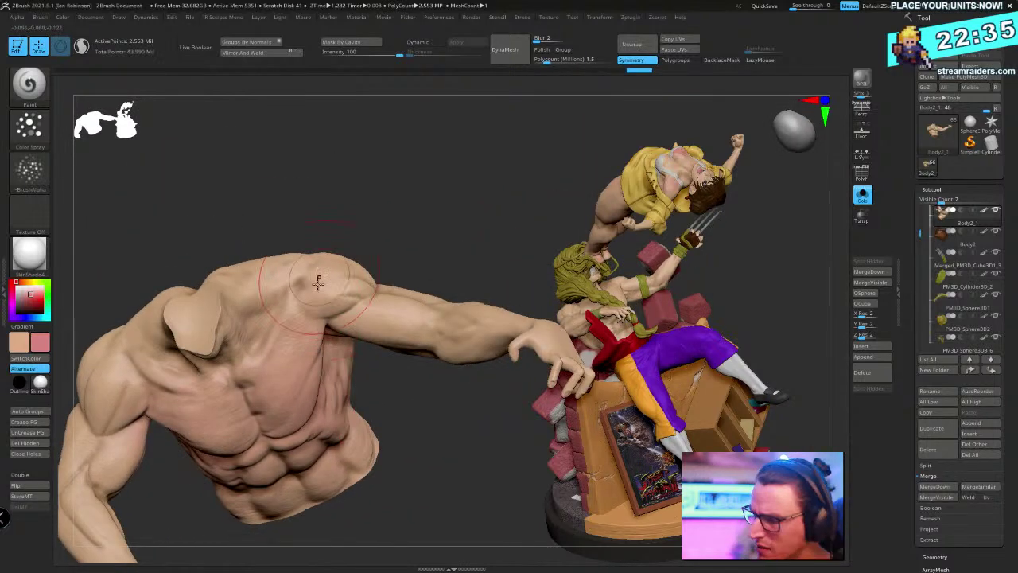
Tint both shoulders and the upper part of the outstretched arm with the pinkish red
key("ctrl+shift+z")
key("ctrl+shift+z")
key("ctrl+shift+z")
key("ctrl+shift+z")
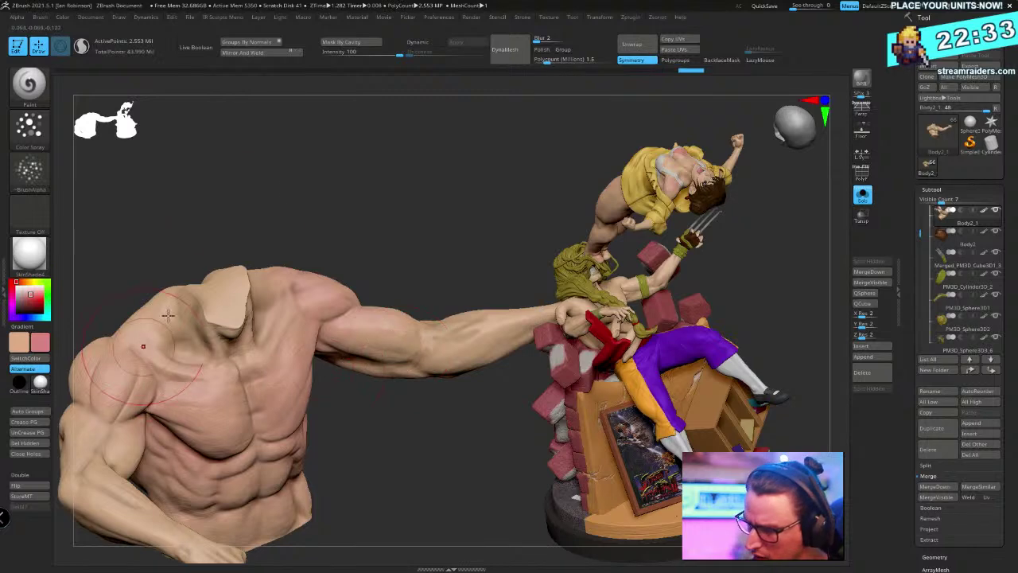
key("ctrl+shift+z")
key("ctrl+shift+z")
key("ctrl+shift+z")
key("ctrl+shift+z")
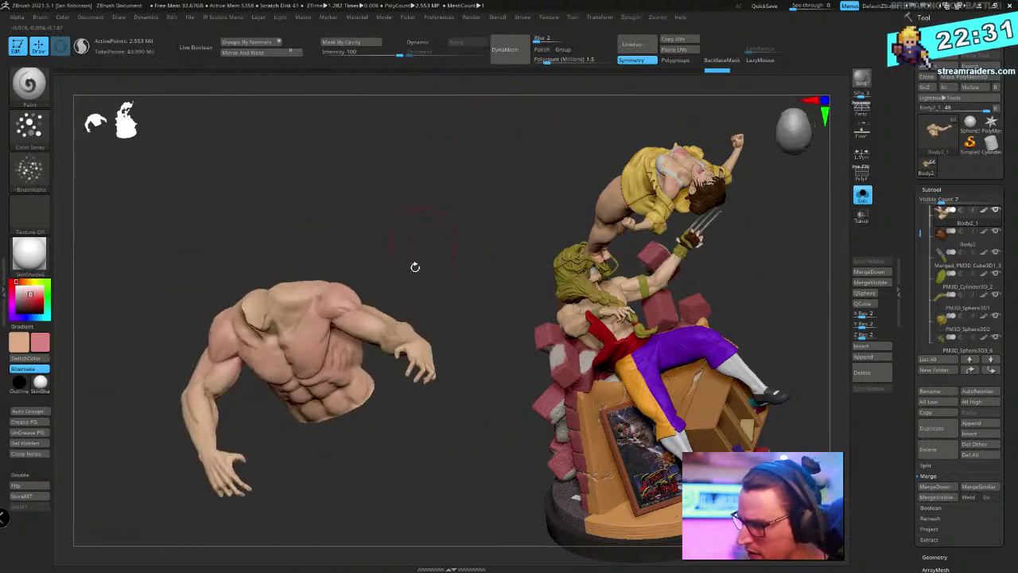
Carry the pinkish tint around the back of the outstretched arm's shoulder and upper arm
key("ctrl+shift+z")
key("ctrl+shift+z")
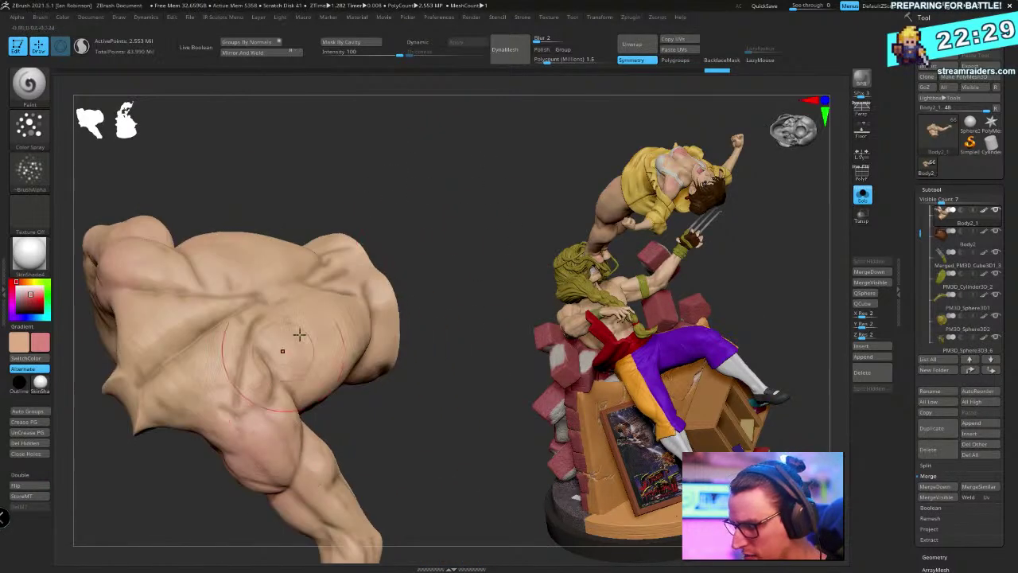
key("ctrl+shift+z")
key("ctrl+shift+z")
key("ctrl+shift+z")
key("ctrl+shift+z")
key("ctrl+shift+z")
key("ctrl+shift+z")
key("ctrl+shift+z")
key("ctrl+shift+z")
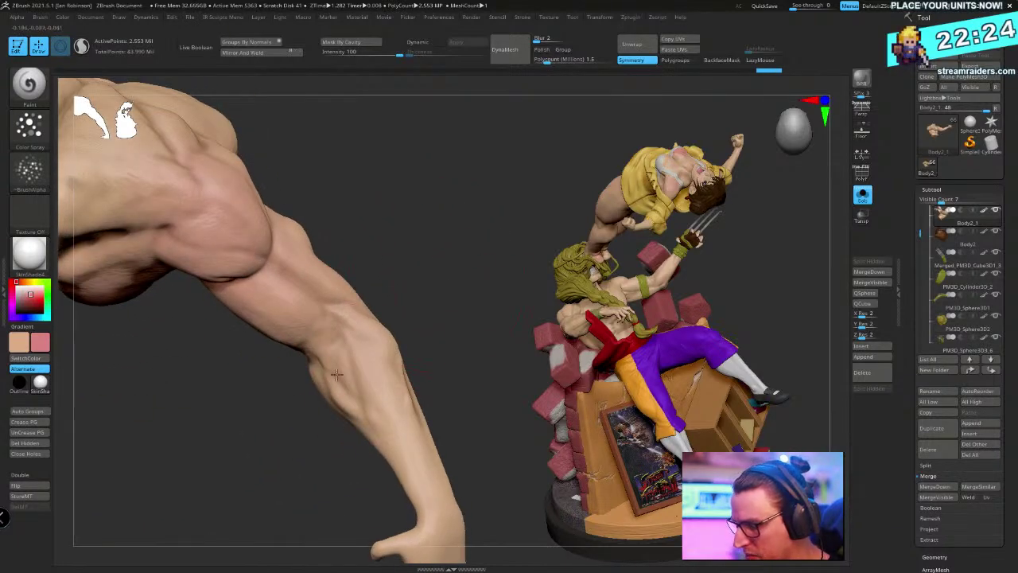
Blend the reddish tint along the front of the outstretched upper arm towards the elbow
key("ctrl+z")
key("ctrl+z")
key("ctrl+z")
key("ctrl+z")
key("ctrl+z")
key("ctrl+z")
key("ctrl+z")
key("ctrl+z")
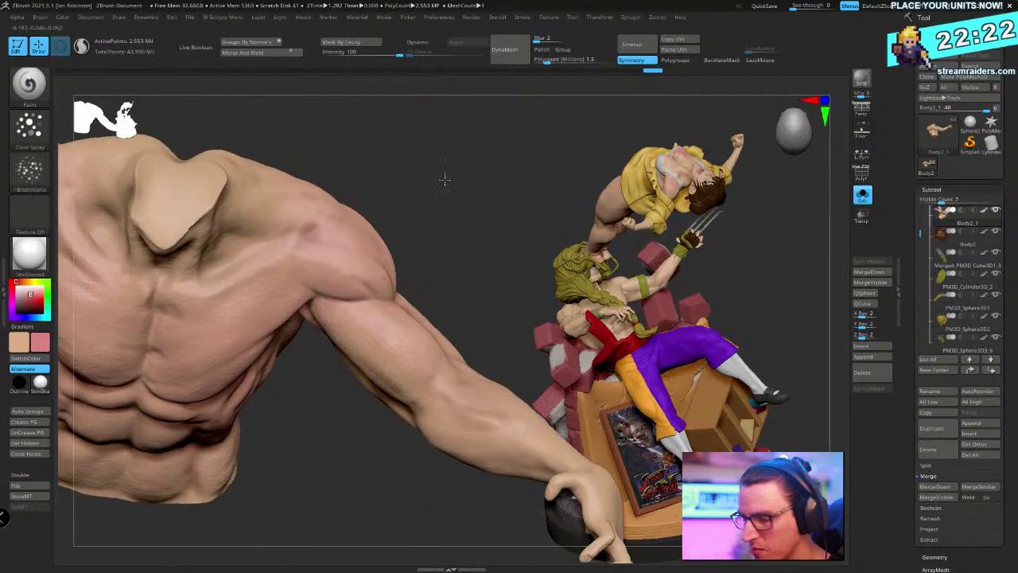
key("ctrl+shift+z")
key("ctrl+shift+z")
key("ctrl+shift+z")
key("ctrl+shift+z")
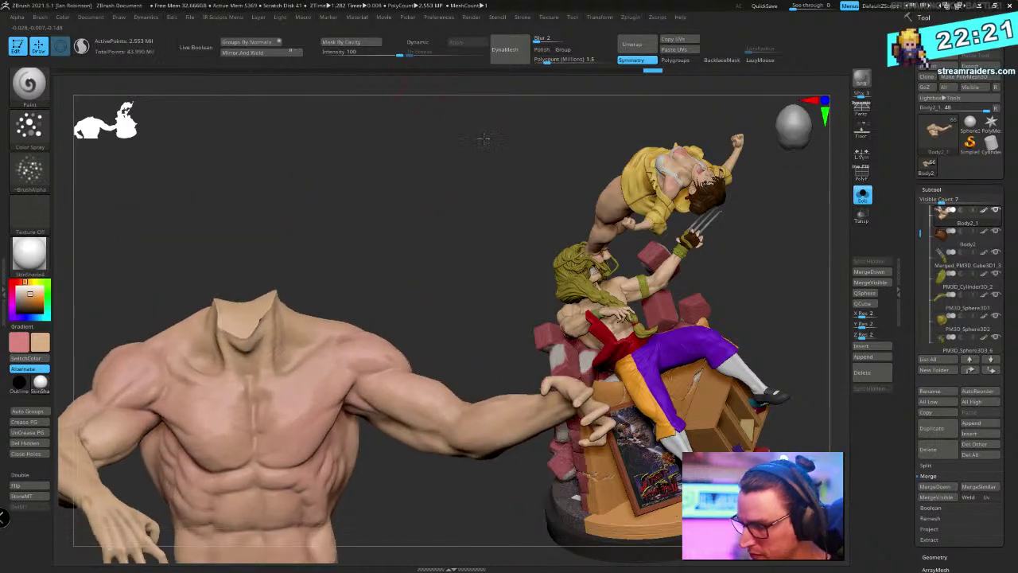
Make pinkish red the active colour again and tint the lowered arm from the shoulder to the hand
key("v")
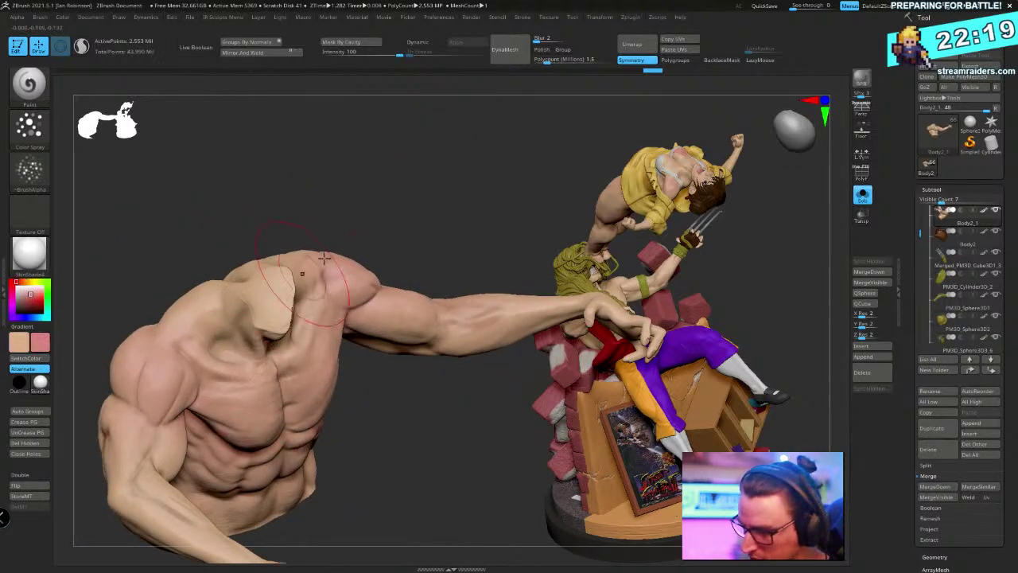
key("ctrl+shift+z")
key("ctrl+shift+z")
key("ctrl+shift+z")
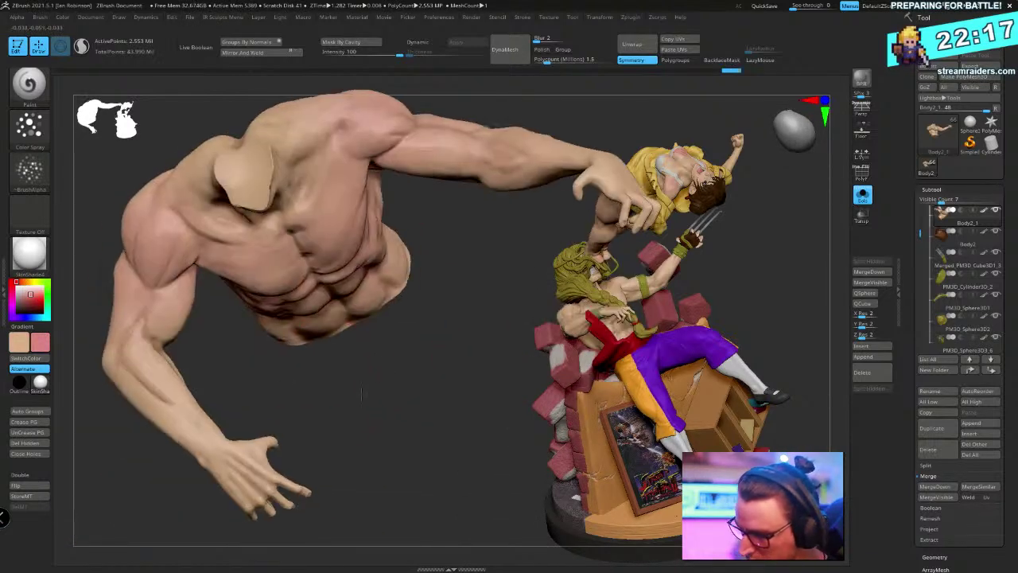
left_click_drag(143, 347, 175, 404)
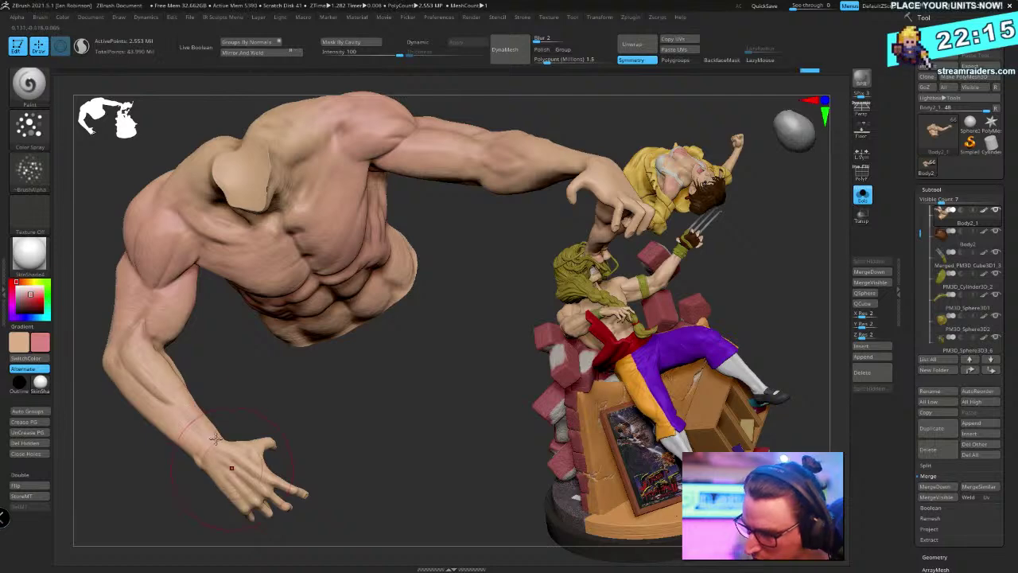
key("ctrl+shift+z")
key("ctrl+shift+z")
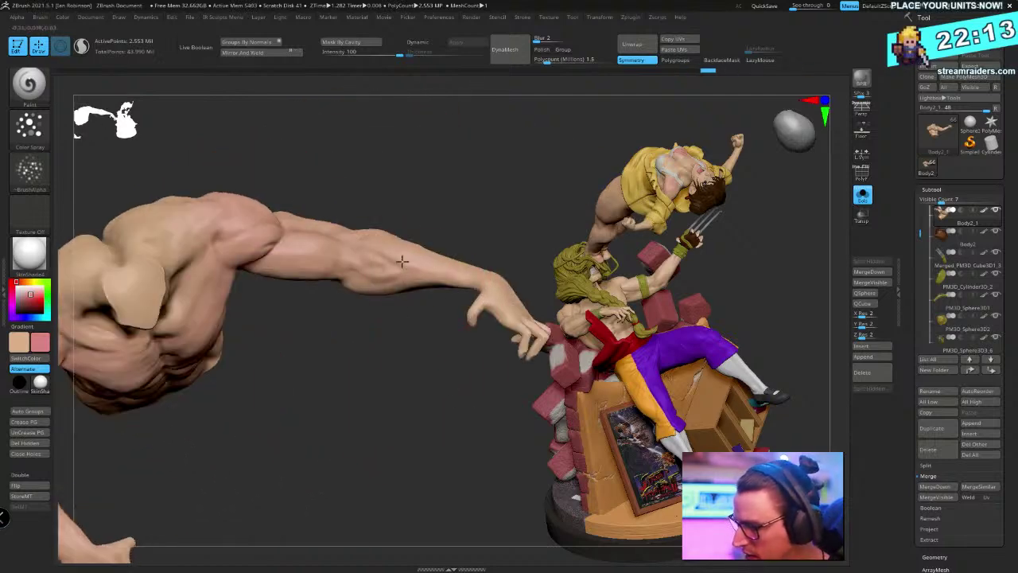
Tint the outstretched arm's forearm, hand and fingers with the pinkish red
key("ctrl+shift+z")
key("ctrl+shift+z")
key("ctrl+shift+z")
key("ctrl+shift+z")
key("ctrl+shift+z")
key("ctrl+shift+z")
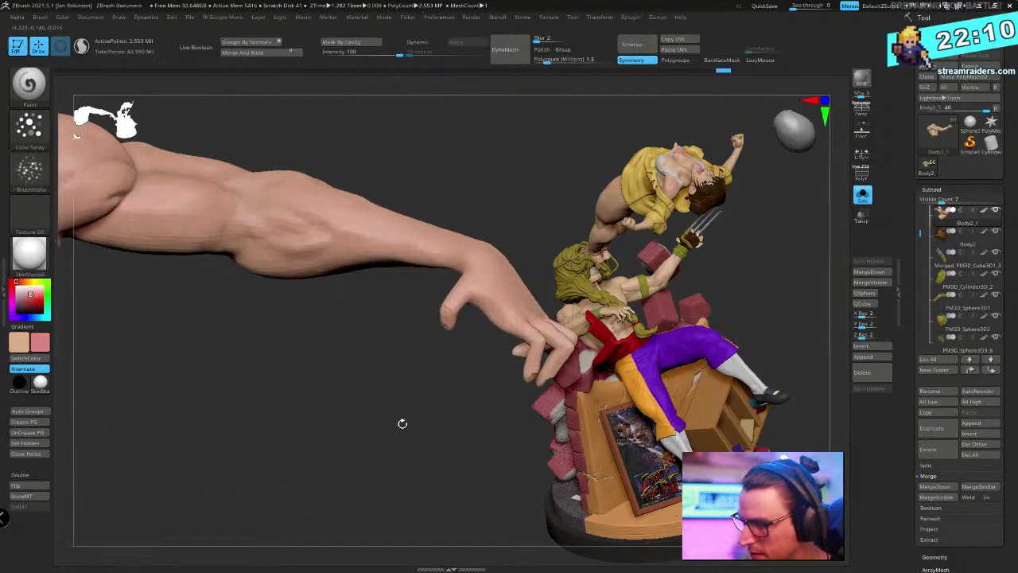
mouse_move(443, 403)
left_mouse_down()
mouse_move(430, 342)
mouse_move(434, 416)
left_mouse_up()
right_click_drag(435, 416, 361, 343)
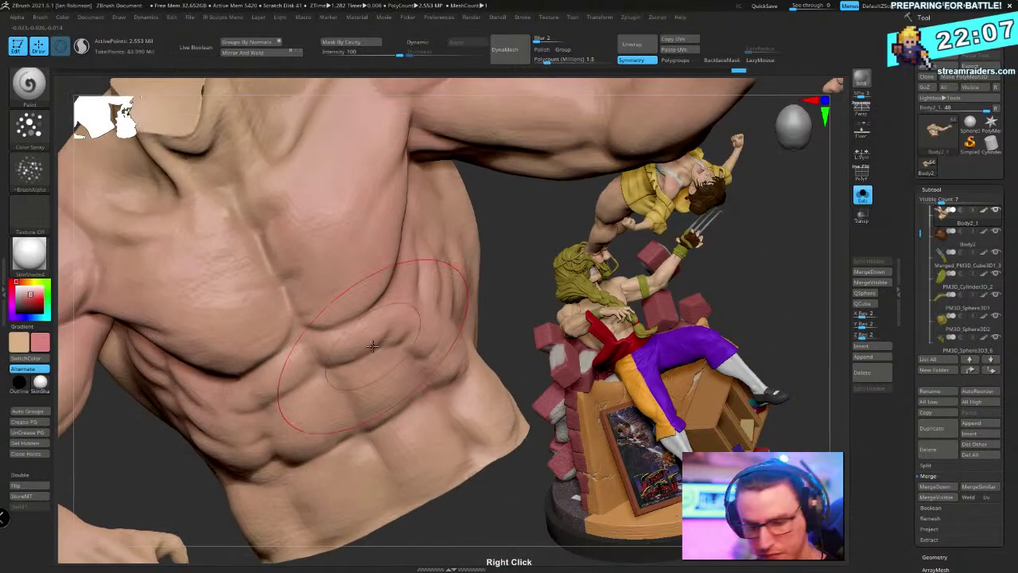
Swap to the tan skin colour and soften the red over the chest and abdominal muscles
key("v")
left_click_drag(374, 264, 408, 207)
left_click_drag(408, 207, 370, 222)
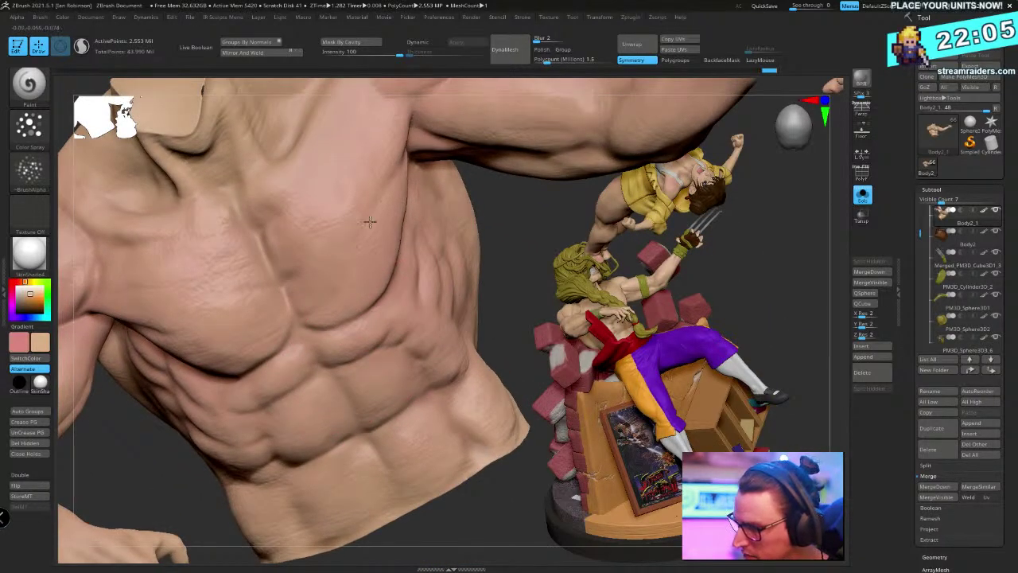
key("ctrl+z")
key("ctrl+z")
key("ctrl+z")
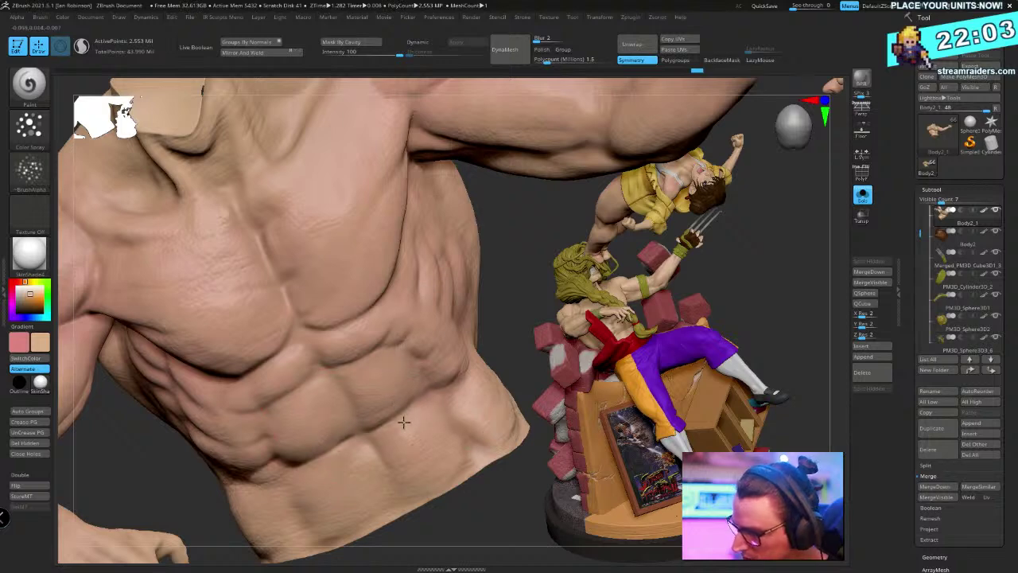
Blend tan over the shoulder and upper arm muscles, and check the torso's colouring within the complete statue
right_click_drag(322, 304, 326, 361, "ctrl")
left_click_drag(182, 375, 175, 403)
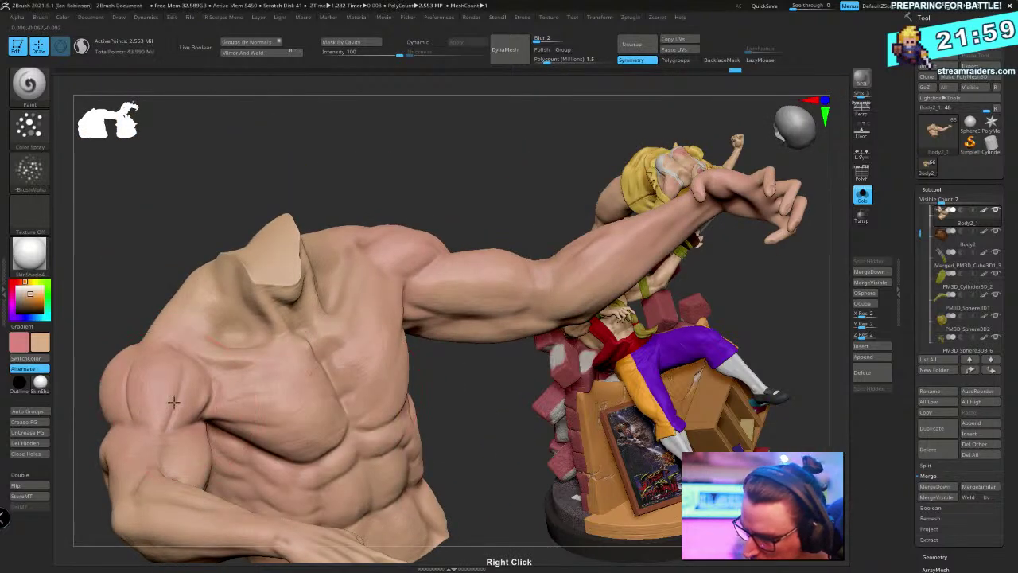
mouse_move(269, 350)
right_mouse_down()
mouse_move(363, 284)
mouse_move(334, 318)
right_mouse_up()
left_click_drag(194, 373, 202, 322)
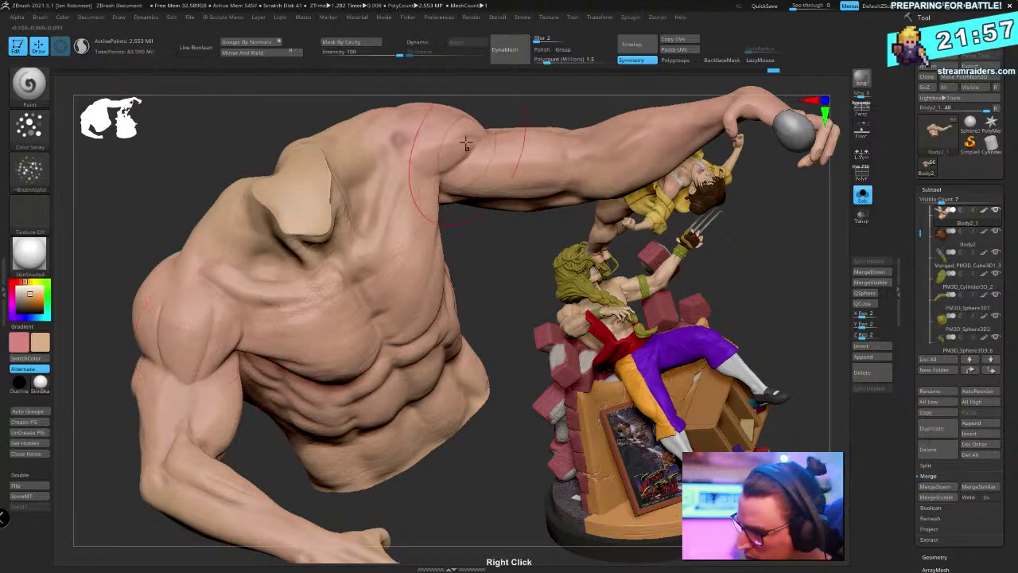
left_click(864, 195)
right_click_drag(590, 307, 519, 169)
left_click(862, 195)
Swap back to pinkish red and deepen the tint on the elbows and forearms
key("v")
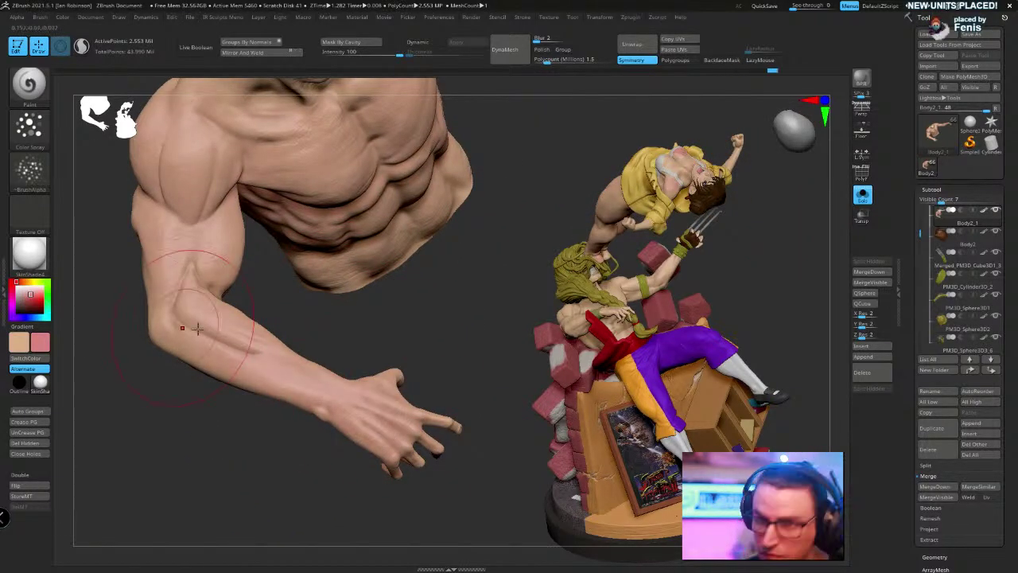
right_click_drag(409, 265, 264, 280)
right_click_drag(345, 175, 407, 161)
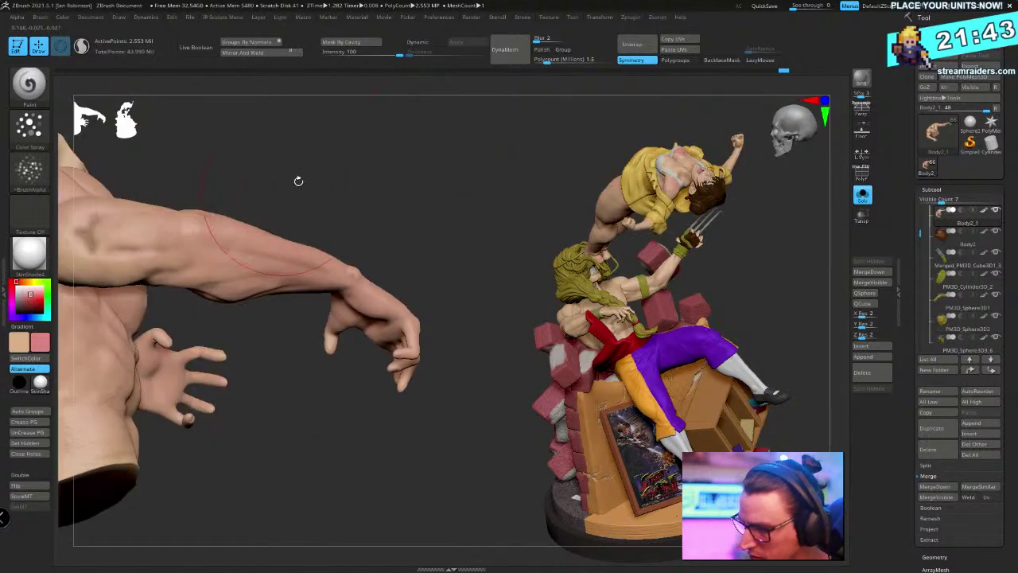
Paint pinkish red over the shoulder blades and broad back muscles
right_click_drag(298, 182, 232, 318)
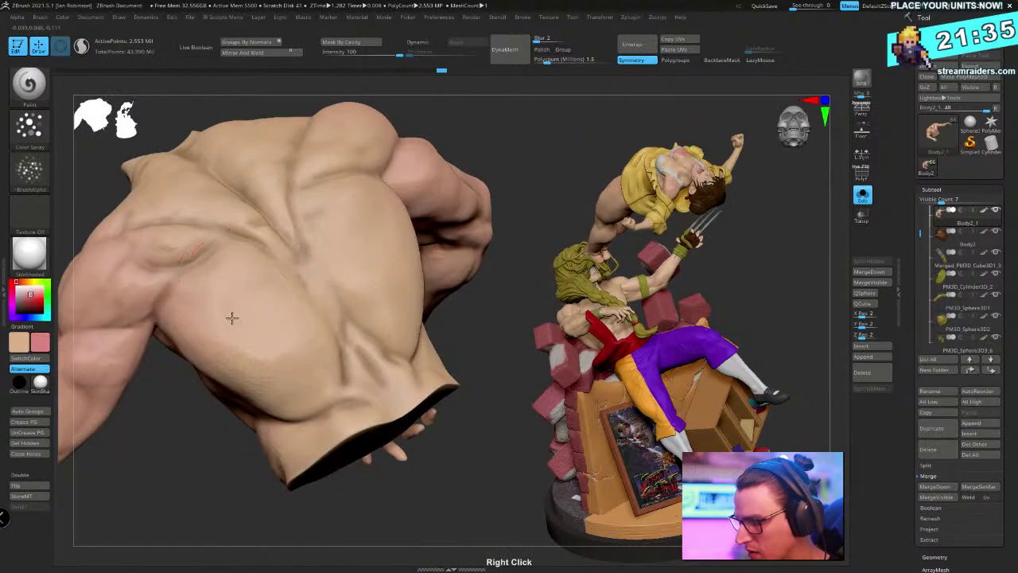
right_click_drag(282, 296, 425, 249)
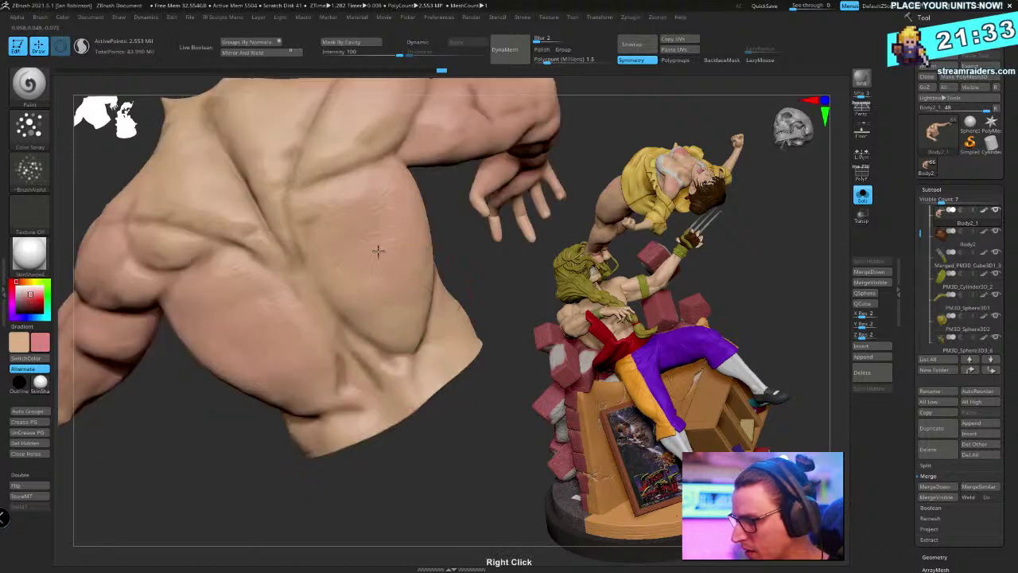
right_click_drag(337, 244, 307, 273)
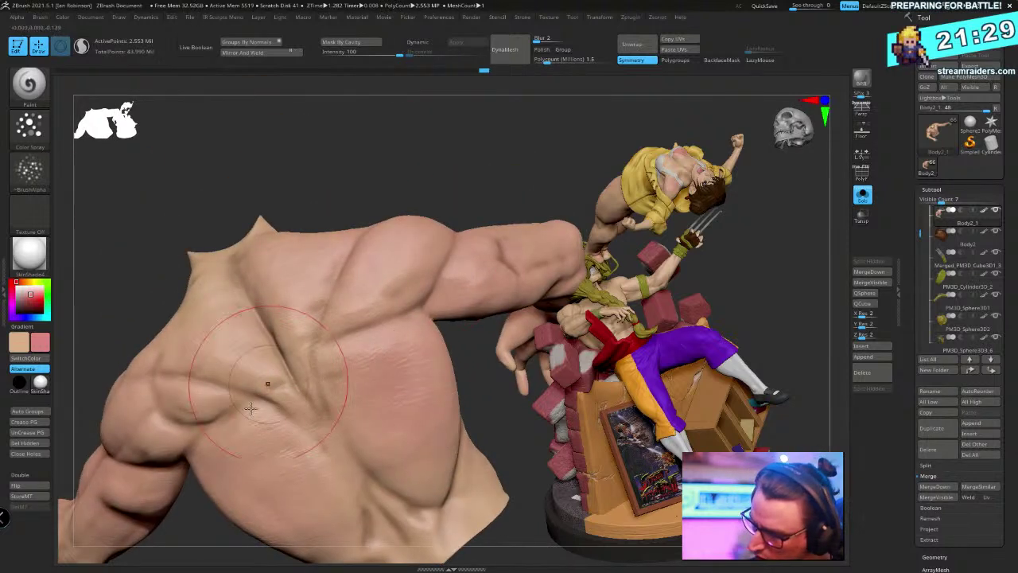
right_click_drag(227, 401, 398, 364)
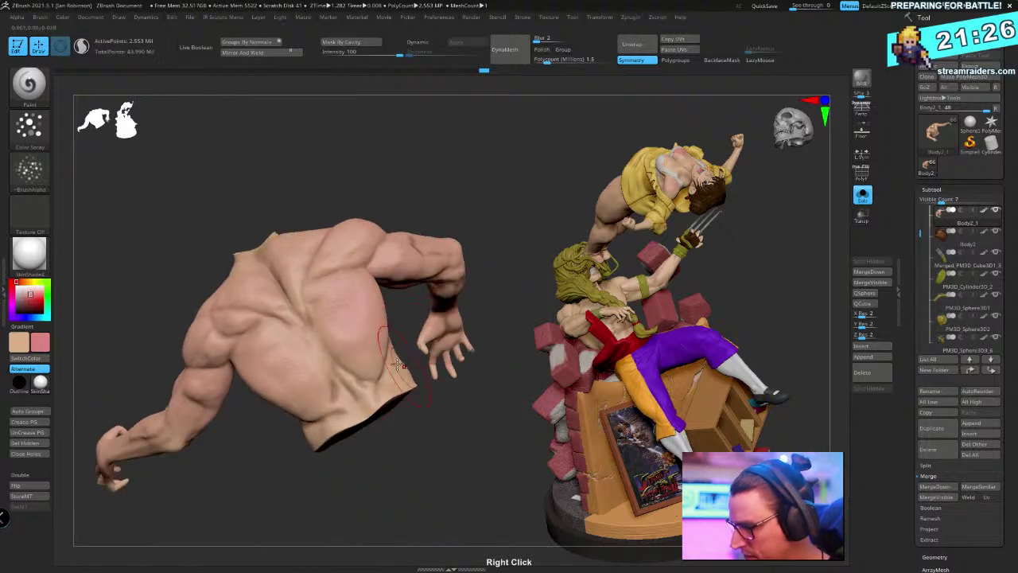
Tint the lower back and waist pinkish red, and blend the back muscles with the tan skin colour
right_click_drag(325, 430, 367, 451)
mouse_move(381, 388)
right_mouse_down()
mouse_move(374, 397)
mouse_move(416, 377)
mouse_move(400, 295)
right_mouse_up()
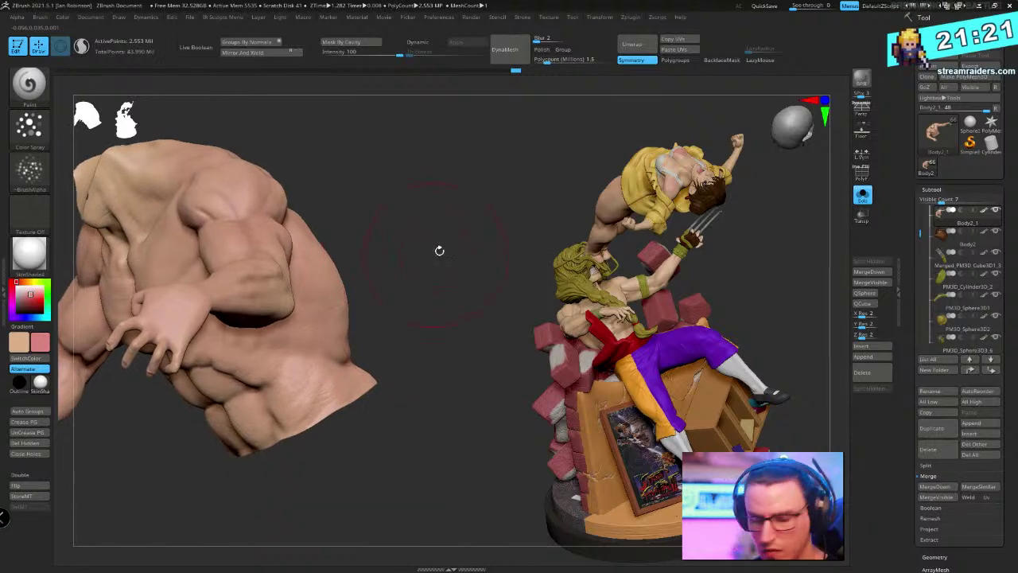
right_click_drag(439, 249, 339, 362)
right_click_drag(310, 257, 347, 276)
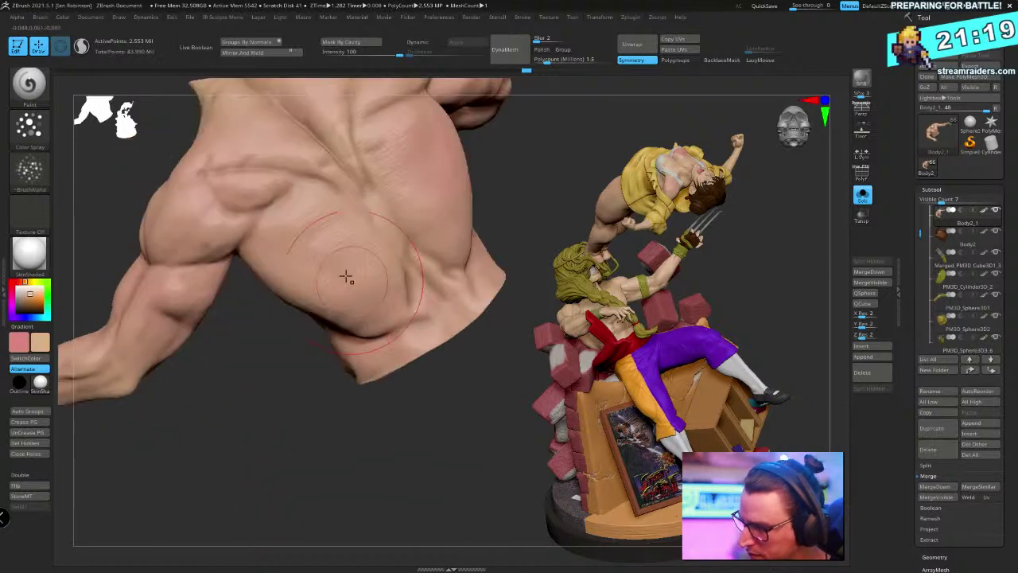
right_click_drag(321, 360, 351, 180)
right_click_drag(370, 238, 455, 262)
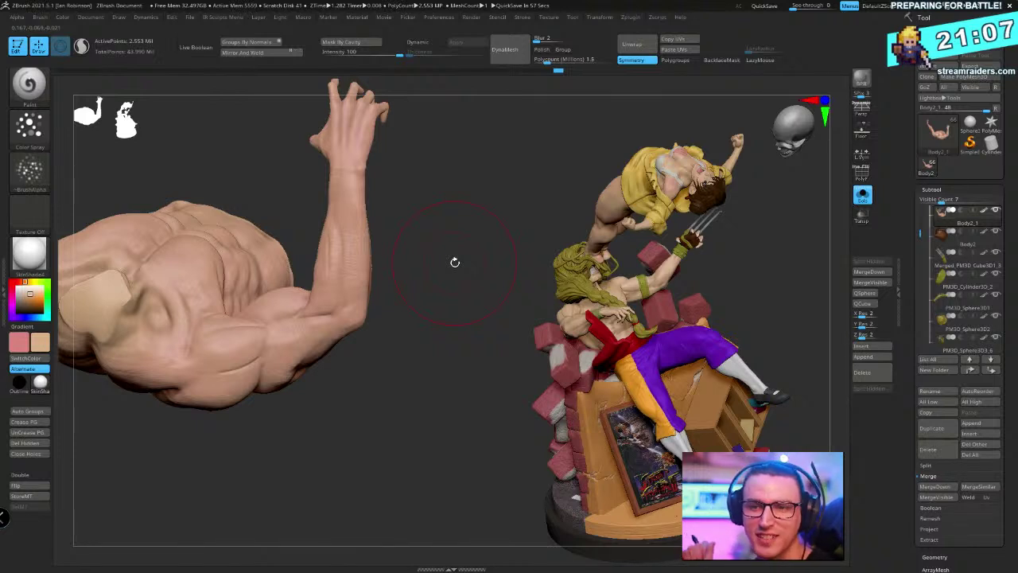
Blend the tan skin colour over the forearm, elbow and upper arm of the outstretched arm
left_click_drag(454, 262, 384, 192)
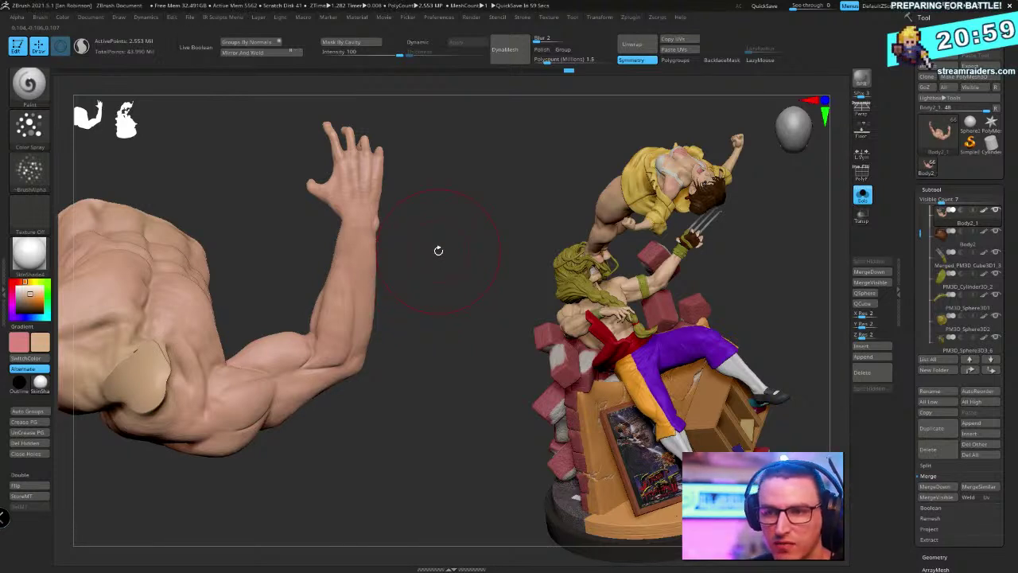
mouse_move(478, 214)
left_mouse_down()
mouse_move(487, 207)
mouse_move(513, 256)
mouse_move(491, 263)
mouse_move(469, 210)
mouse_move(459, 212)
mouse_move(453, 161)
mouse_move(421, 230)
mouse_move(446, 206)
mouse_move(416, 493)
mouse_move(407, 342)
mouse_move(380, 196)
mouse_move(361, 212)
left_mouse_up()
key("space")
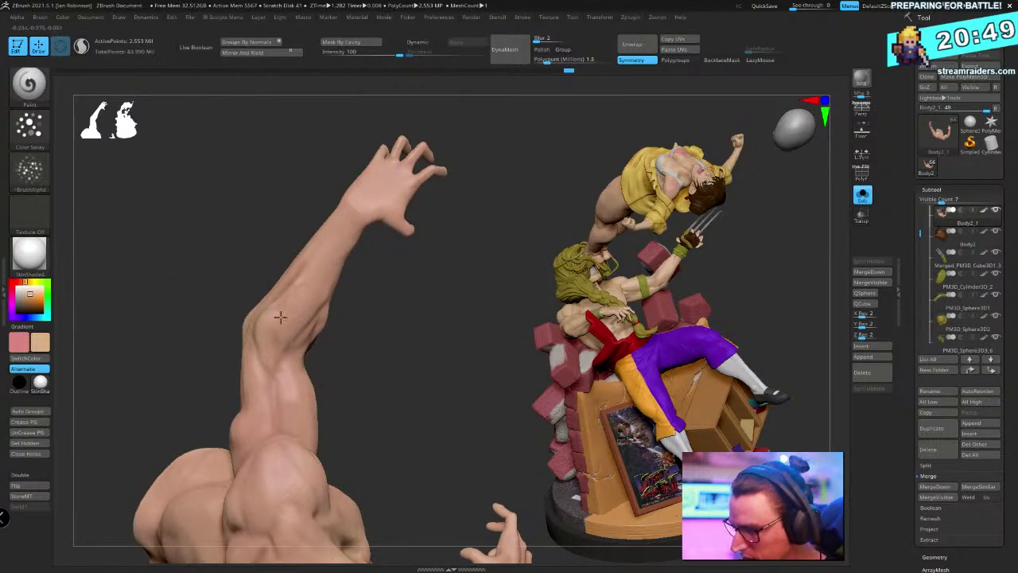
left_click_drag(372, 343, 300, 366)
left_click_drag(377, 329, 334, 297)
left_click_drag(413, 275, 351, 349)
left_click_drag(412, 264, 311, 373)
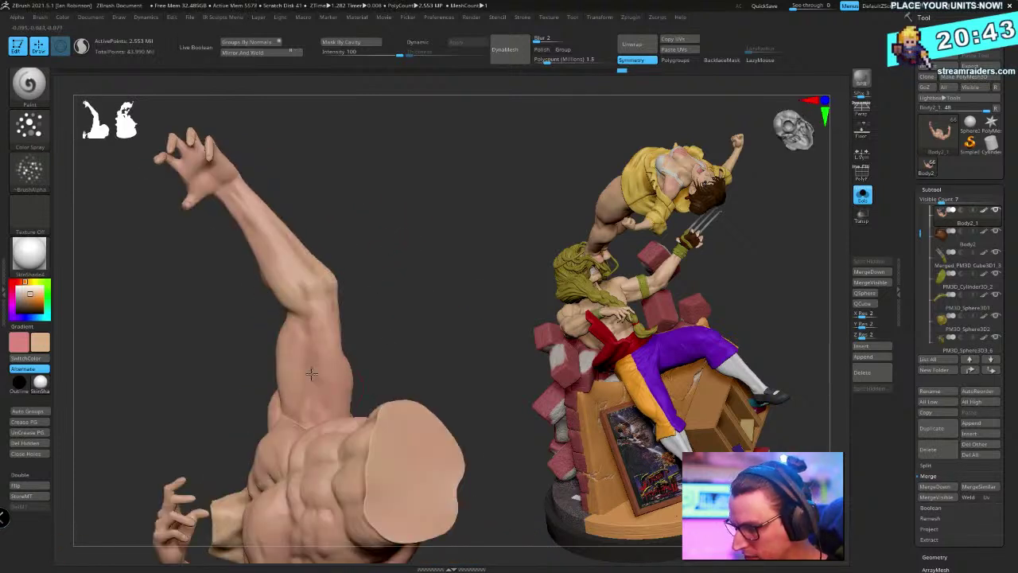
Paint pinkish red over the male fighter's raised upper arm, armpit area and the side of the back
left_click_drag(392, 247, 380, 203)
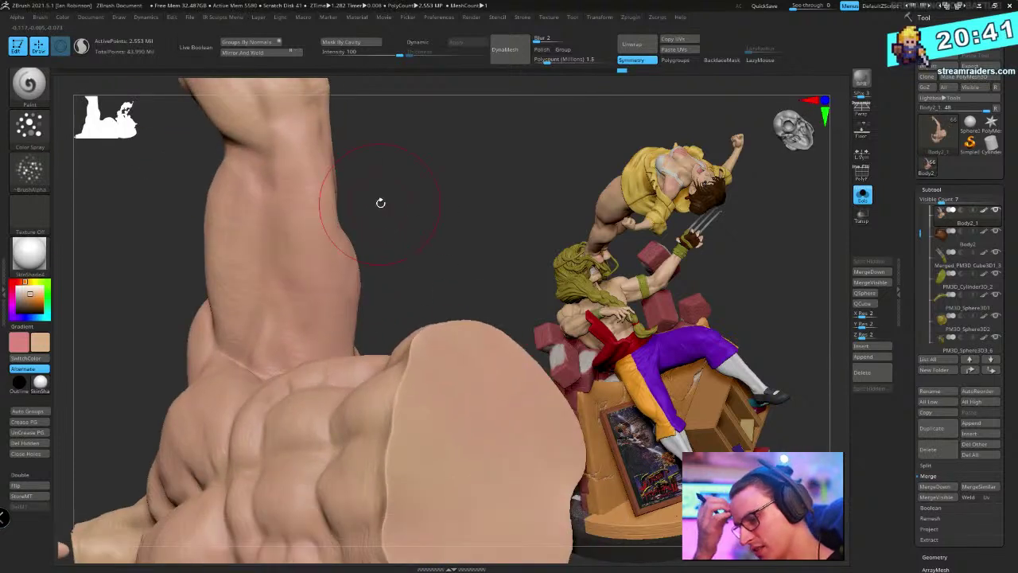
left_click_drag(429, 259, 312, 310)
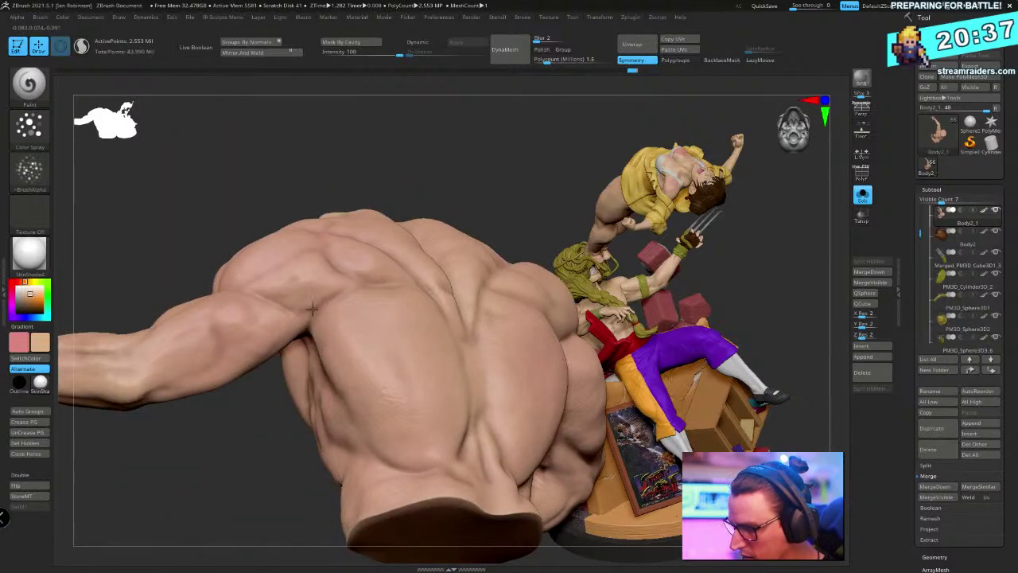
left_click_drag(243, 311, 437, 287)
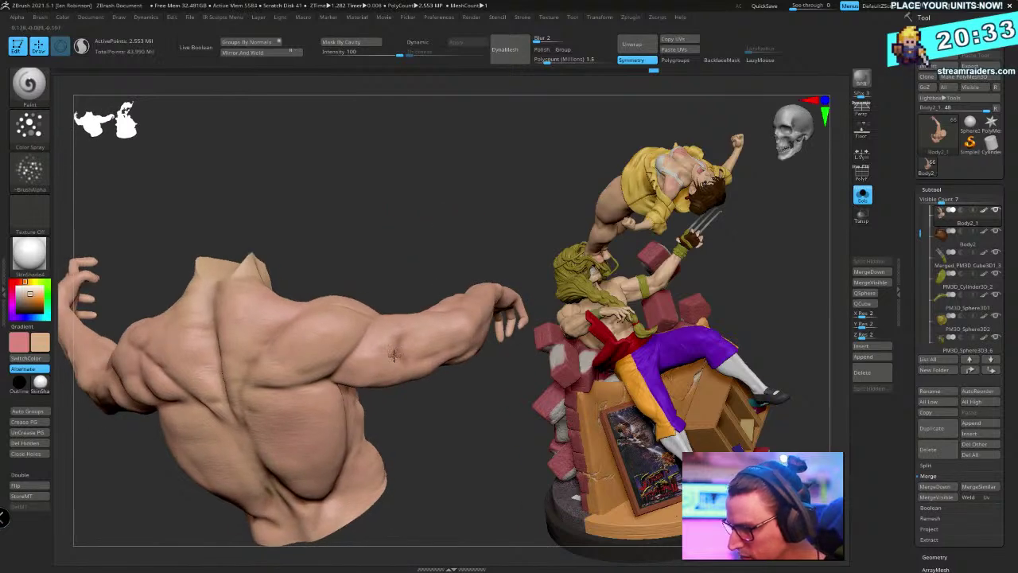
Tint the male fighter's shoulders, chest and upper arms pinkish red from the front
left_click_drag(391, 427, 295, 441)
left_click_drag(407, 534, 361, 371, "alt")
left_click_drag(352, 421, 410, 174)
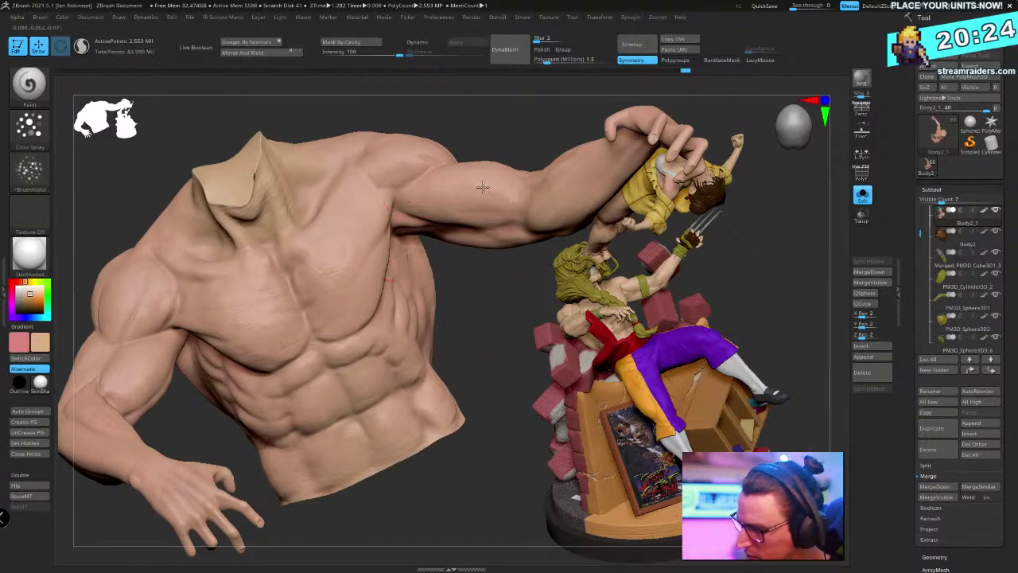
right_click_drag(161, 310, 134, 298)
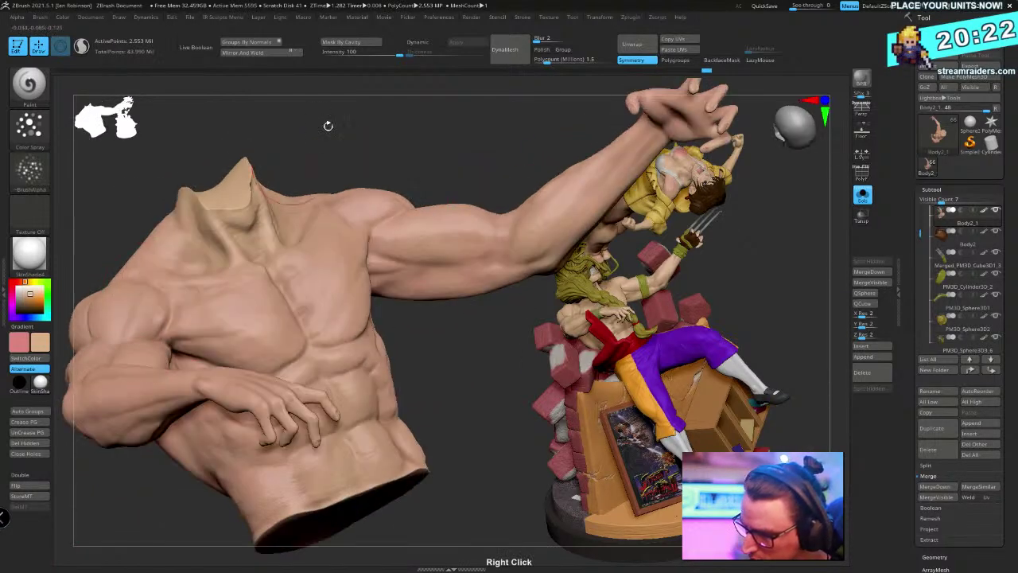
right_click_drag(327, 124, 358, 183)
Swap to the tan skin colour and blend it over the base of the neck and the trapezius muscles
key("v")
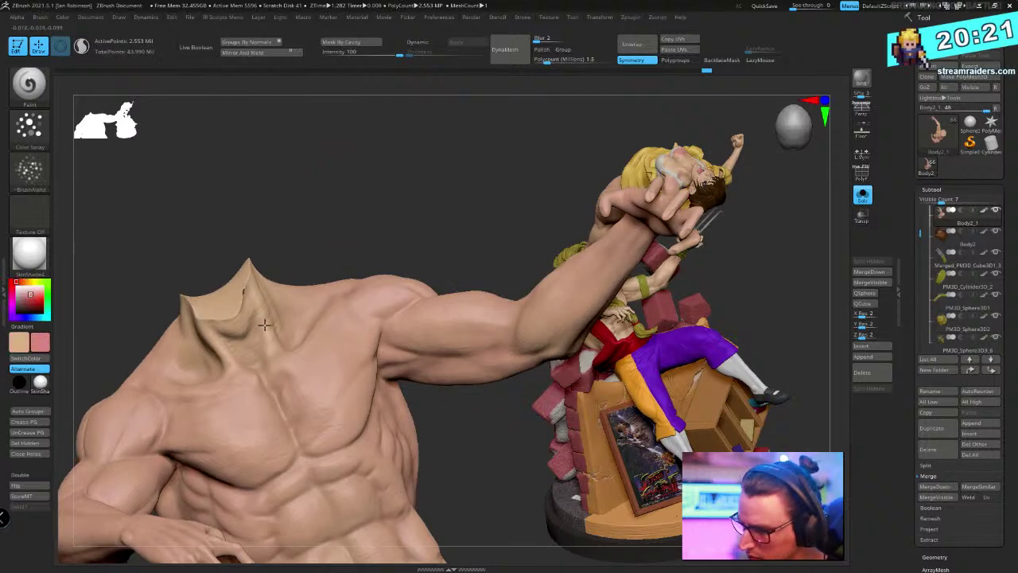
right_click_drag(264, 326, 284, 305)
right_click_drag(248, 341, 270, 306)
right_click_drag(311, 241, 389, 301)
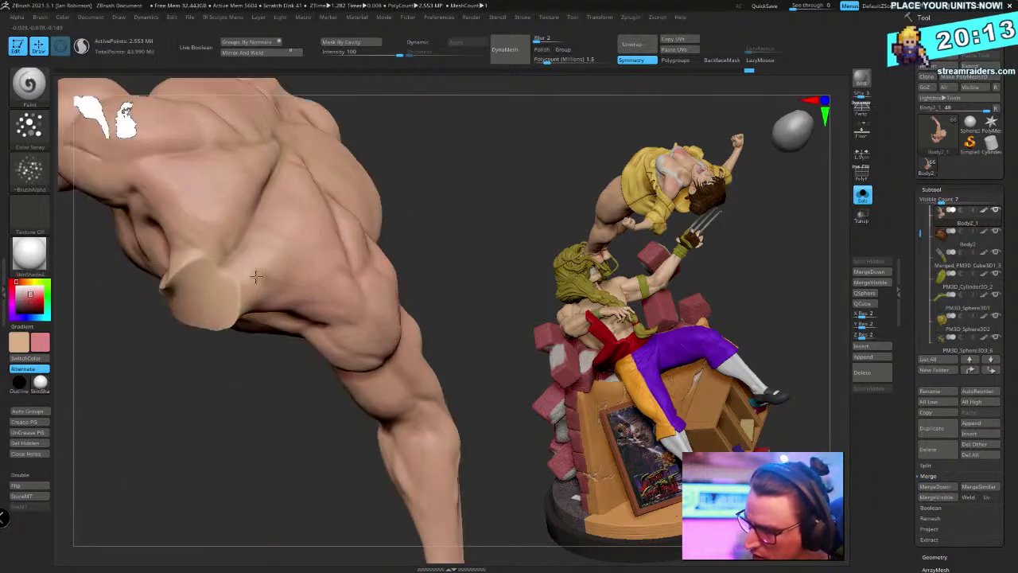
right_click_drag(255, 276, 263, 232)
right_click_drag(330, 323, 318, 307)
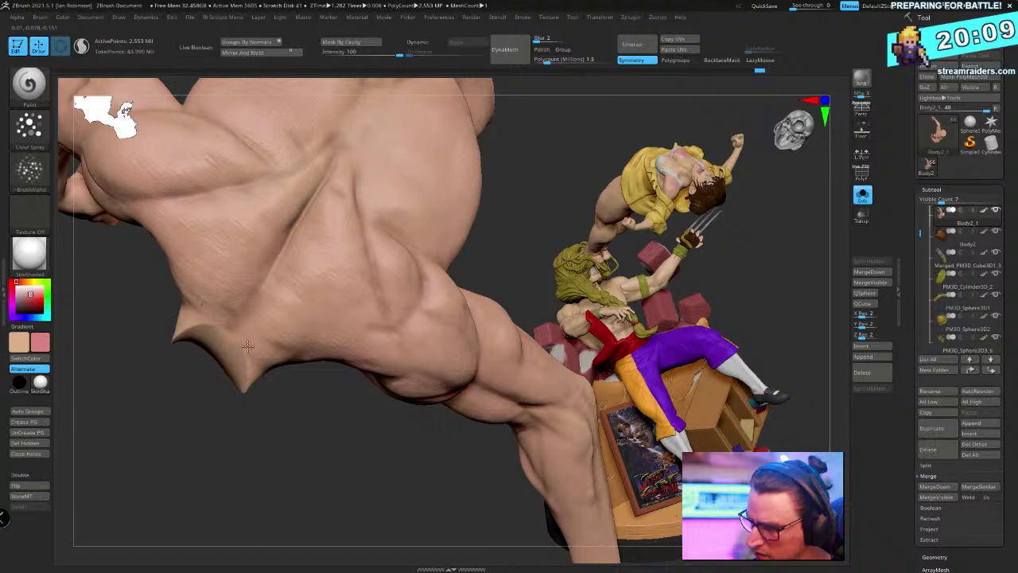
Swap back to pinkish red and tint the male fighter's neck and the tops of the shoulders
key("v")
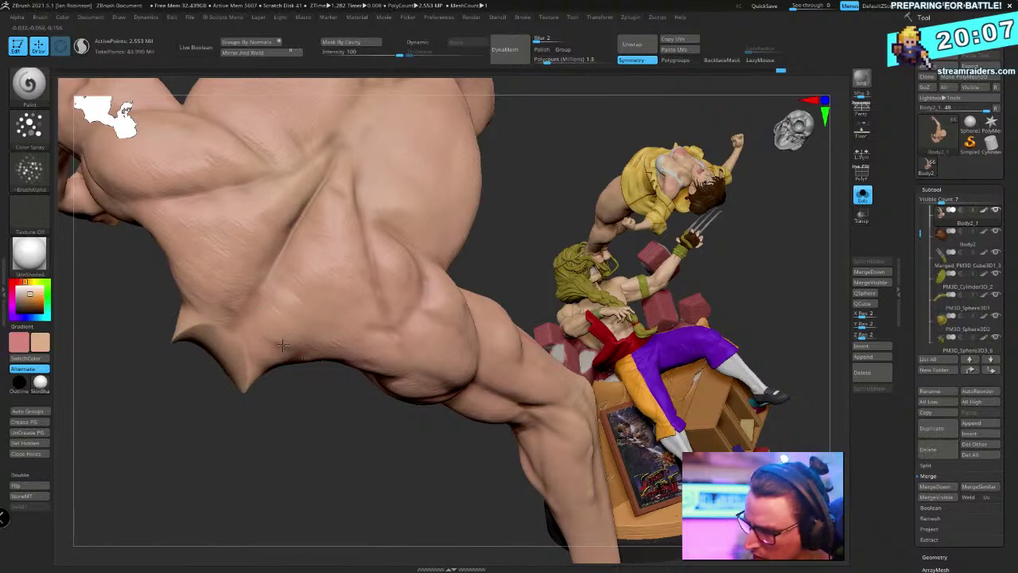
right_click_drag(342, 198, 384, 168)
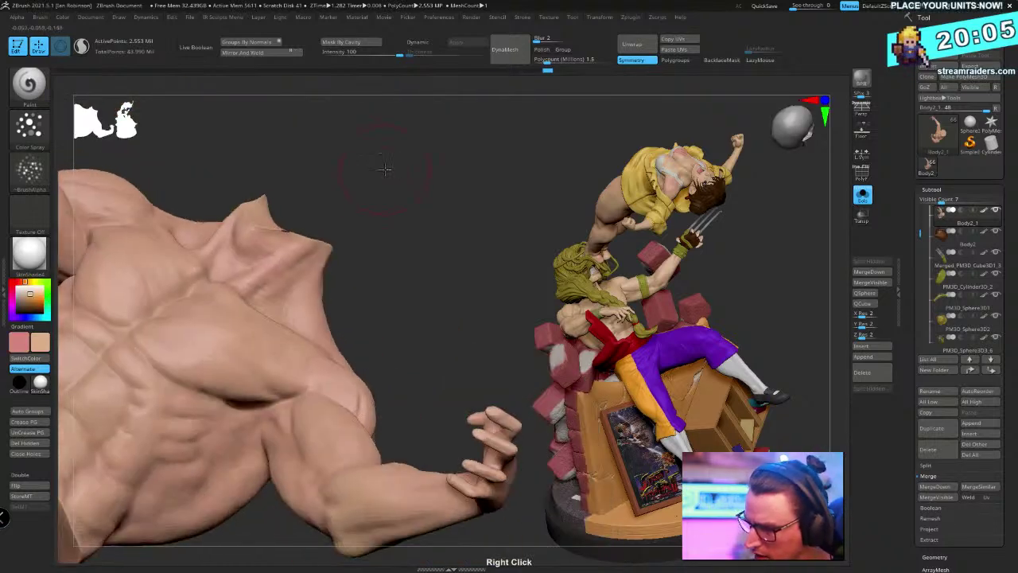
right_click_drag(262, 282, 199, 222)
right_click_drag(281, 208, 488, 231, "ctrl")
Show the whole statue to examine the male fighter's skin tones in context, and isolate the body again
left_click(864, 192)
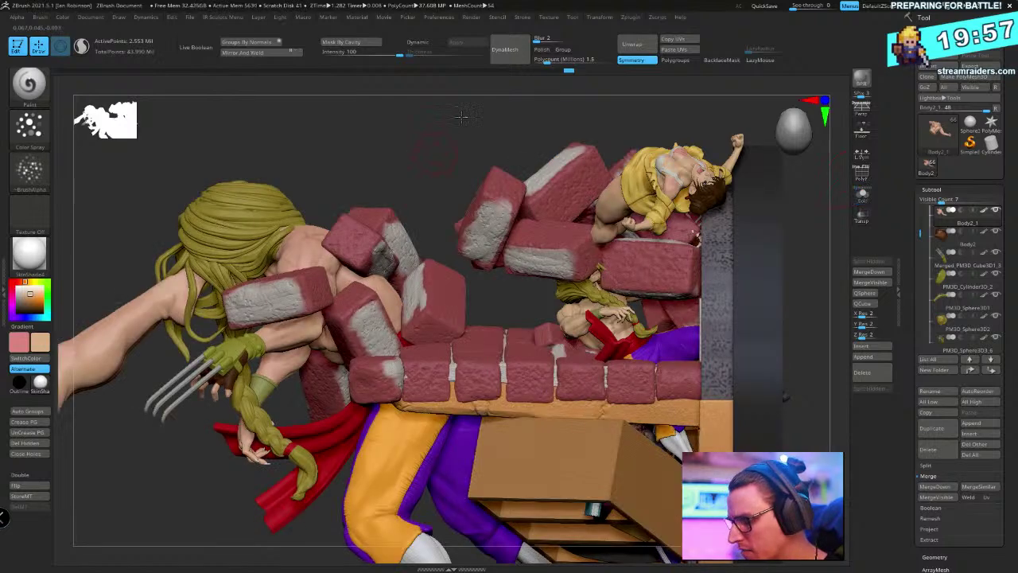
right_click_drag(461, 117, 515, 168)
right_click_drag(509, 101, 511, 70)
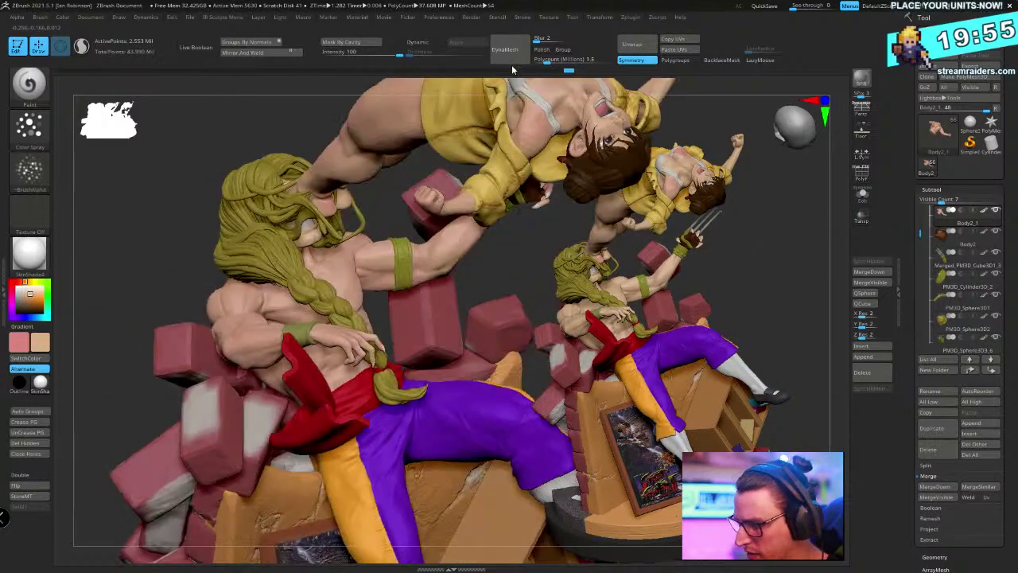
mouse_move(520, 260)
right_mouse_down()
mouse_move(557, 261)
mouse_move(394, 380)
mouse_move(358, 373)
right_mouse_up()
right_click(332, 370)
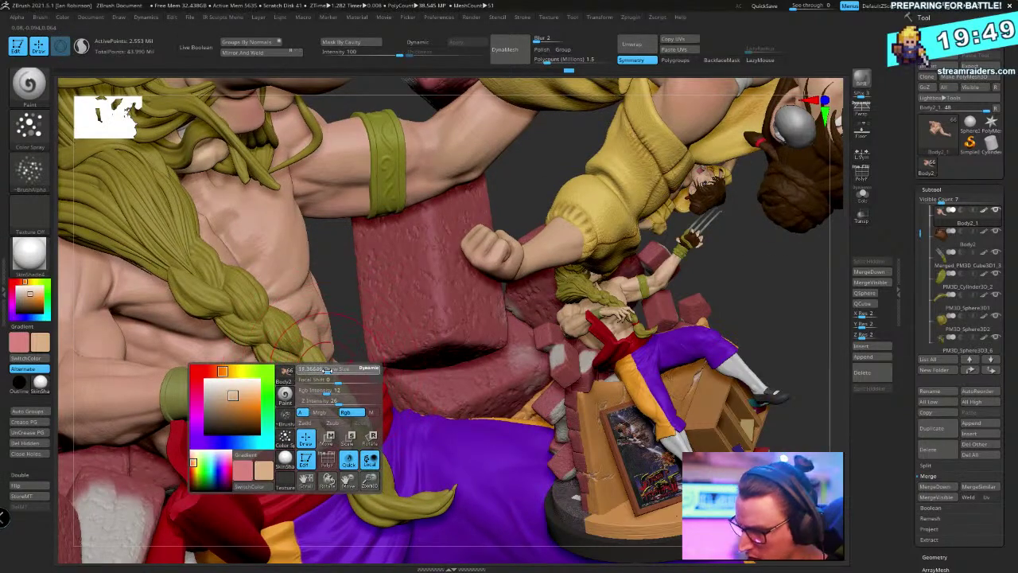
right_click(346, 384)
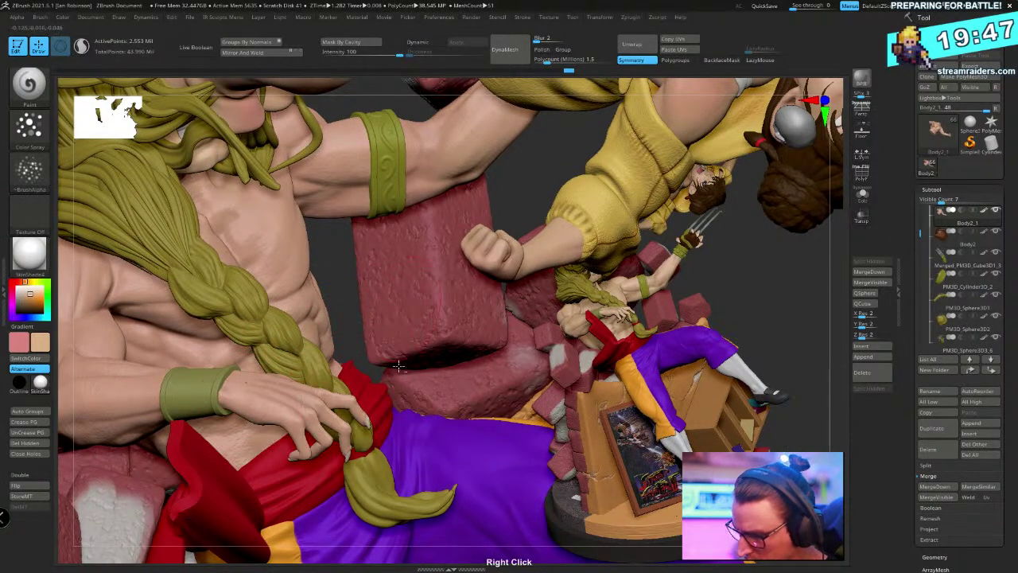
right_click_drag(399, 366, 358, 541, "alt")
left_click(862, 195)
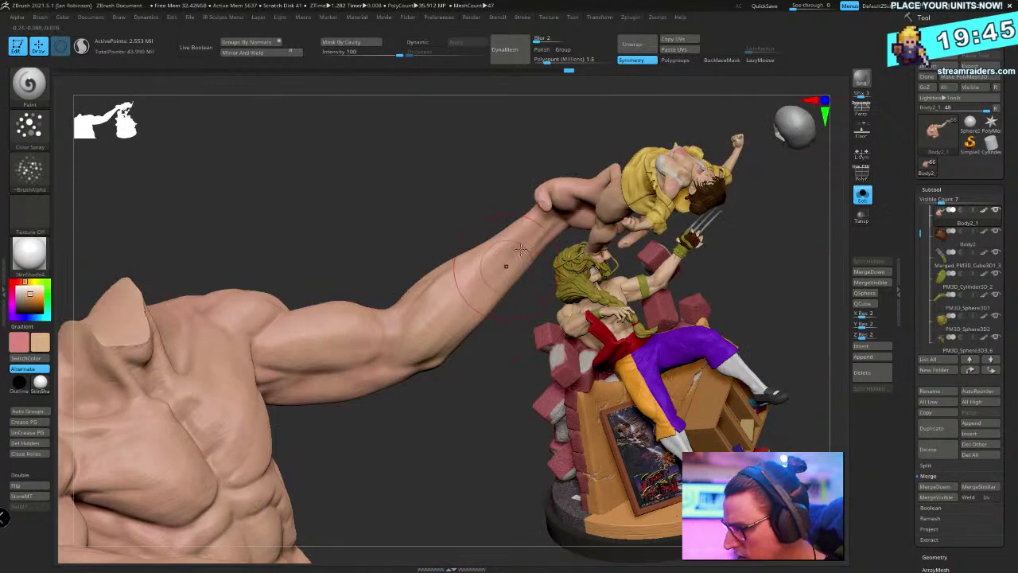
Touch up the isolated male torso with pinkish red across the front and the shoulder blades
right_click_drag(437, 337, 349, 263)
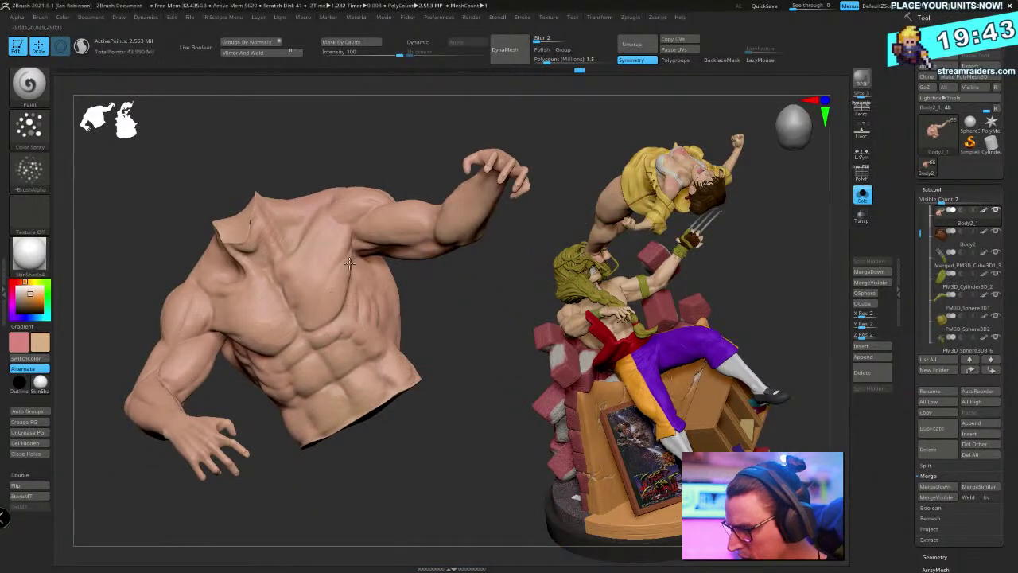
right_click_drag(271, 222, 251, 316)
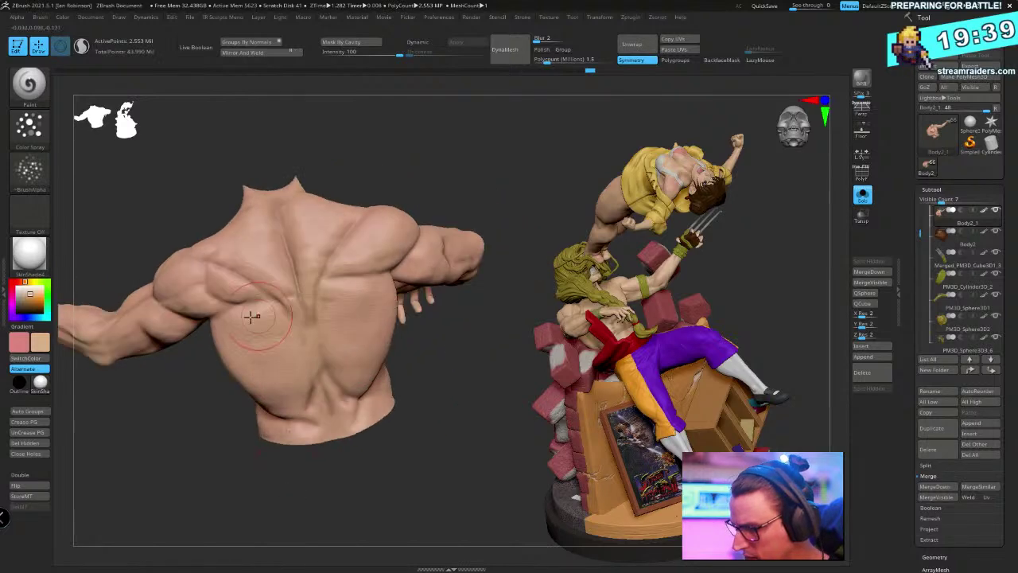
right_click_drag(368, 263, 375, 488)
Select the female fighter's body in the full statue, isolate it and swap the paint colour to tan
left_click(862, 194)
right_click_drag(589, 223, 451, 290, "ctrl")
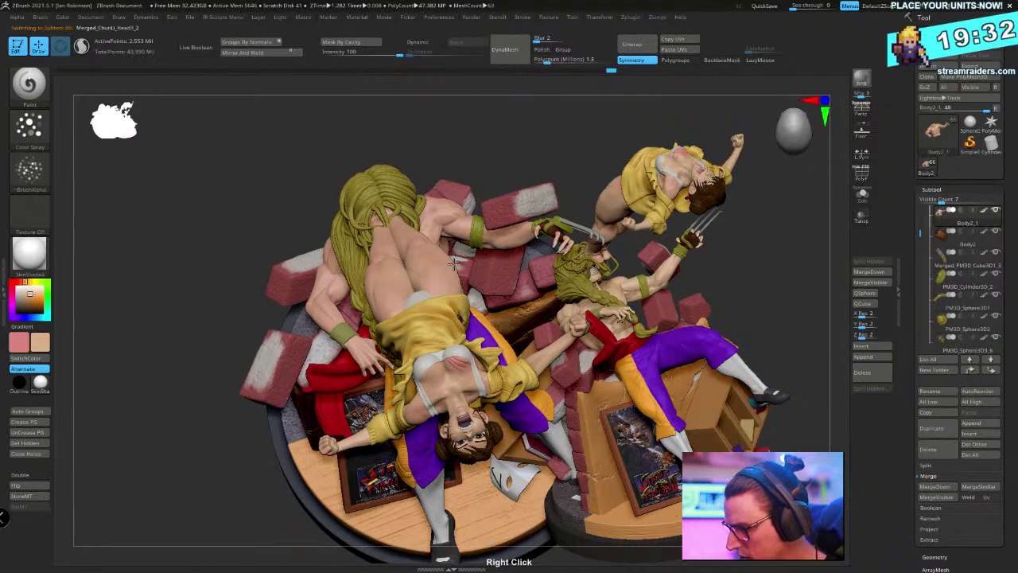
left_click(863, 196)
right_click_drag(516, 244, 445, 173)
key("space")
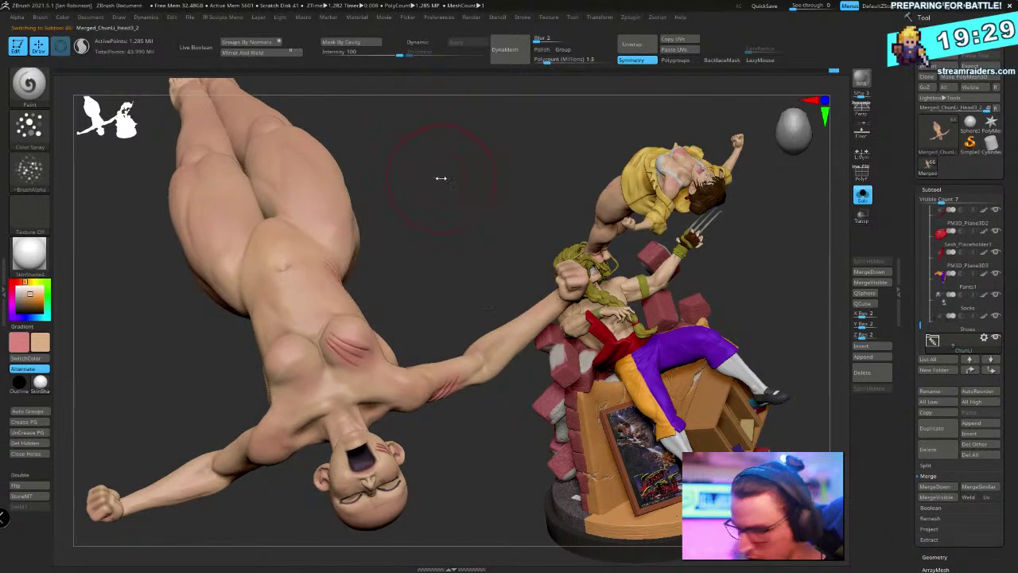
key("v")
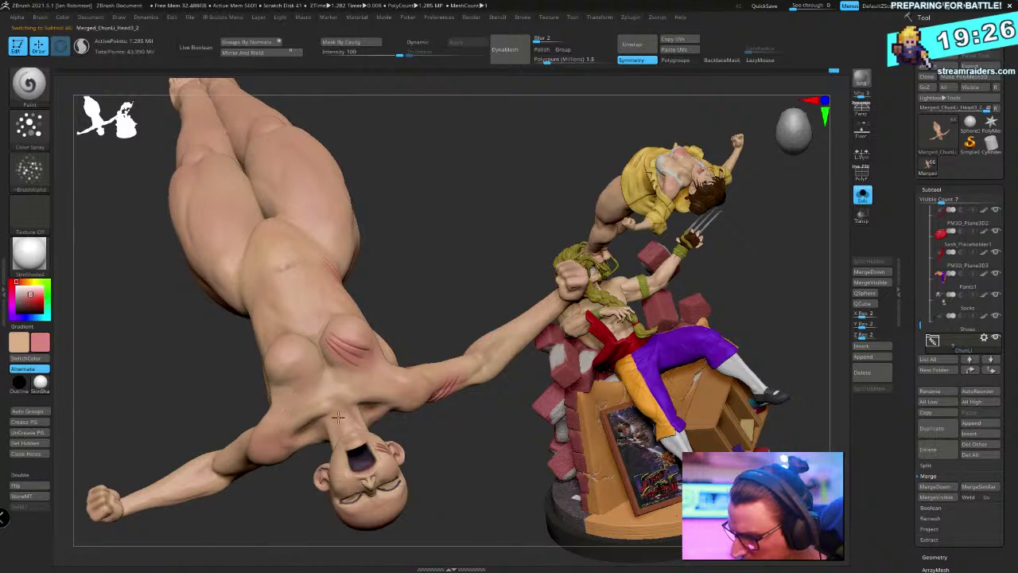
Undo the latest paint strokes on the female fighter's body and swap the paint colour back to pinkish red
key("ctrl+z")
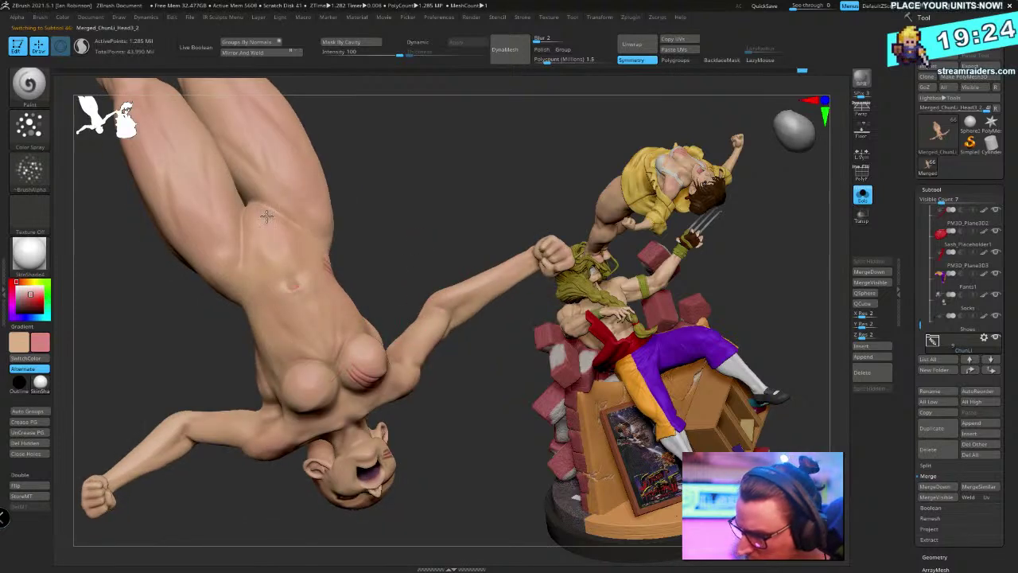
key("ctrl+z")
key("ctrl+z")
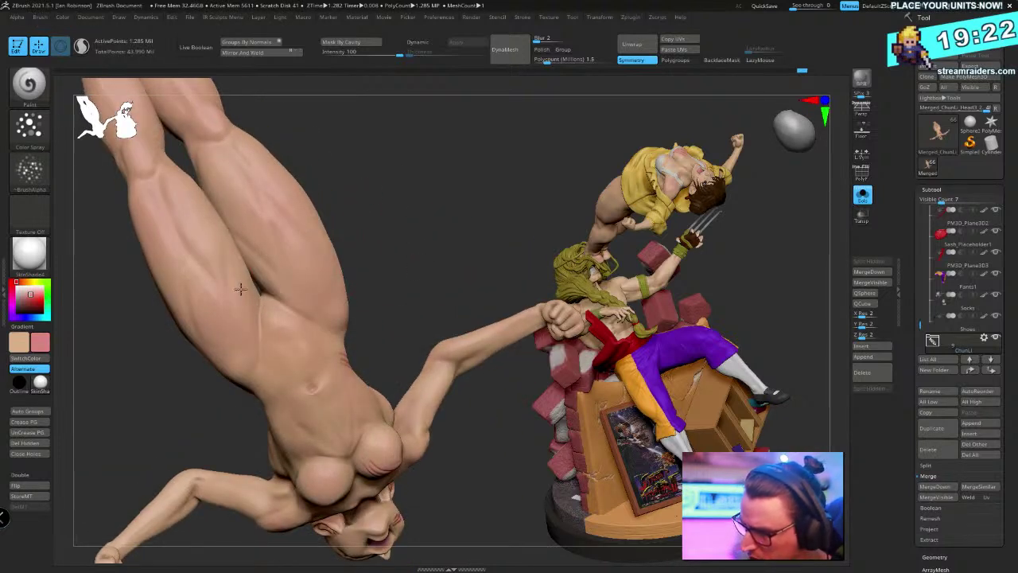
key("ctrl+z")
key("ctrl+z")
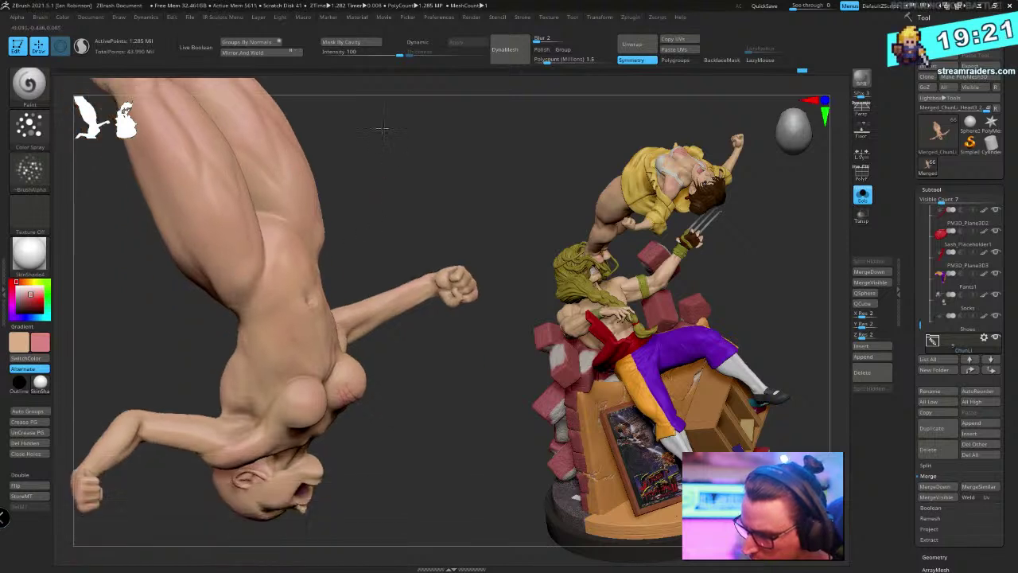
key("ctrl+z")
key("v")
key("ctrl+z")
key("ctrl+z")
key("ctrl+z")
key("ctrl+z")
key("ctrl+z")
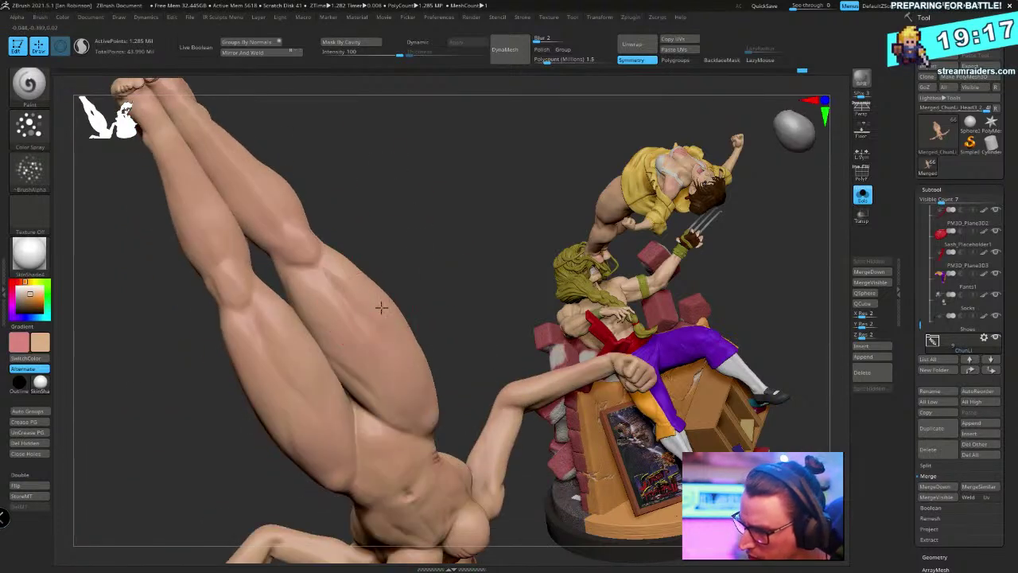
key("ctrl+z")
key("ctrl+z")
key("ctrl+z")
key("ctrl+z")
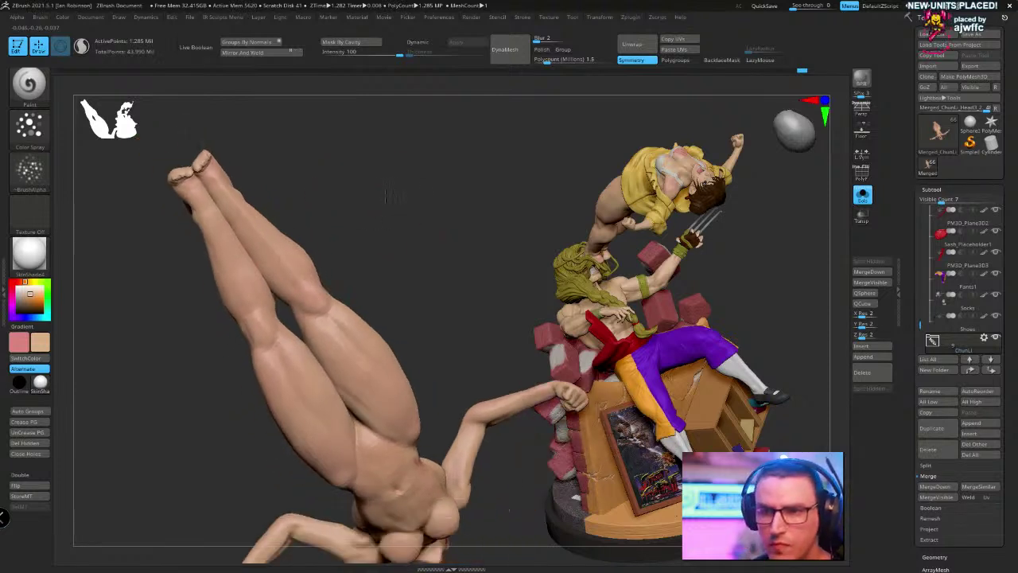
key("ctrl+z")
key("ctrl+z")
key("ctrl+z")
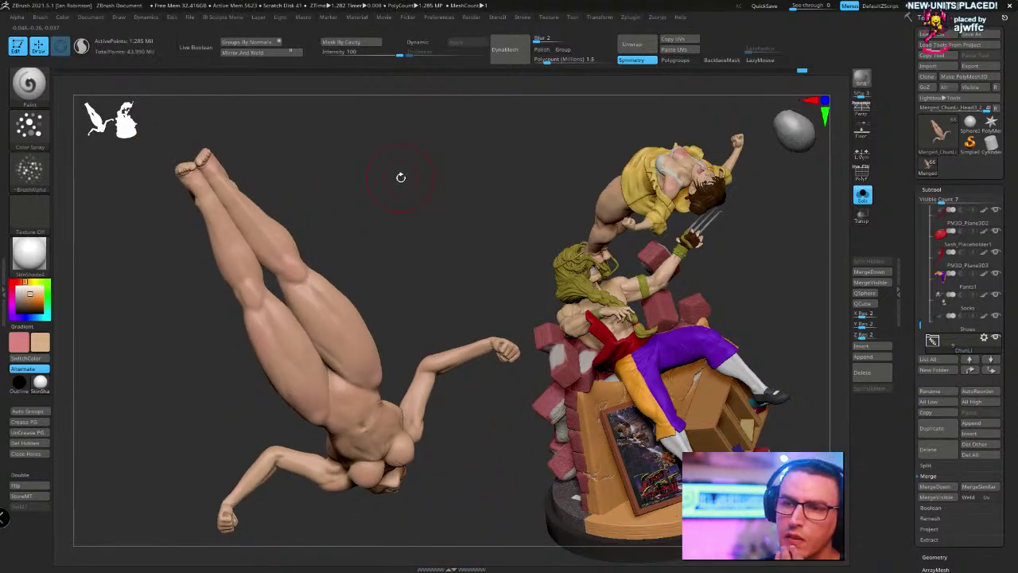
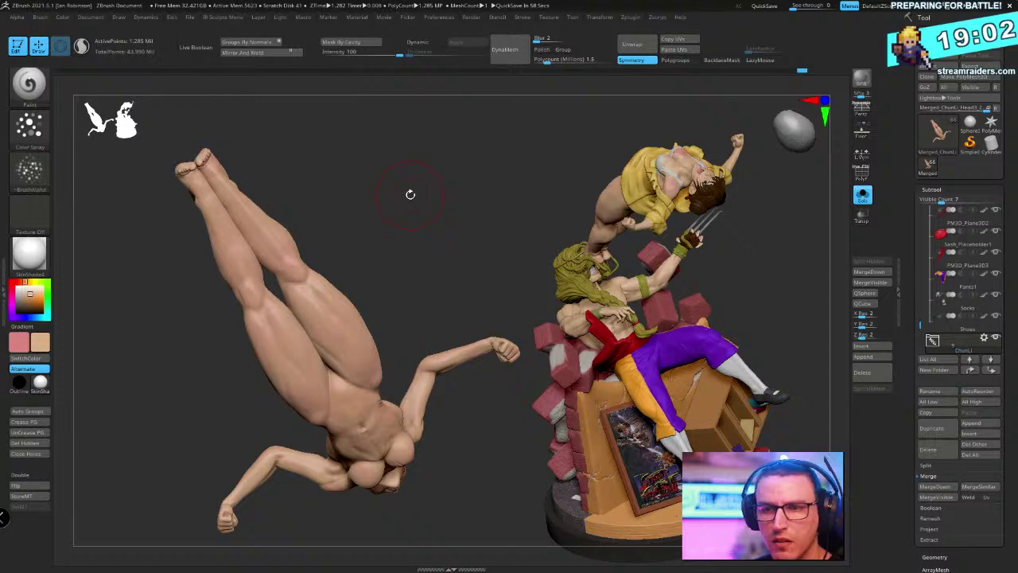
Paint pinkish red over the female fighter's knees, thighs and buttocks
left_click_drag(424, 218, 374, 151)
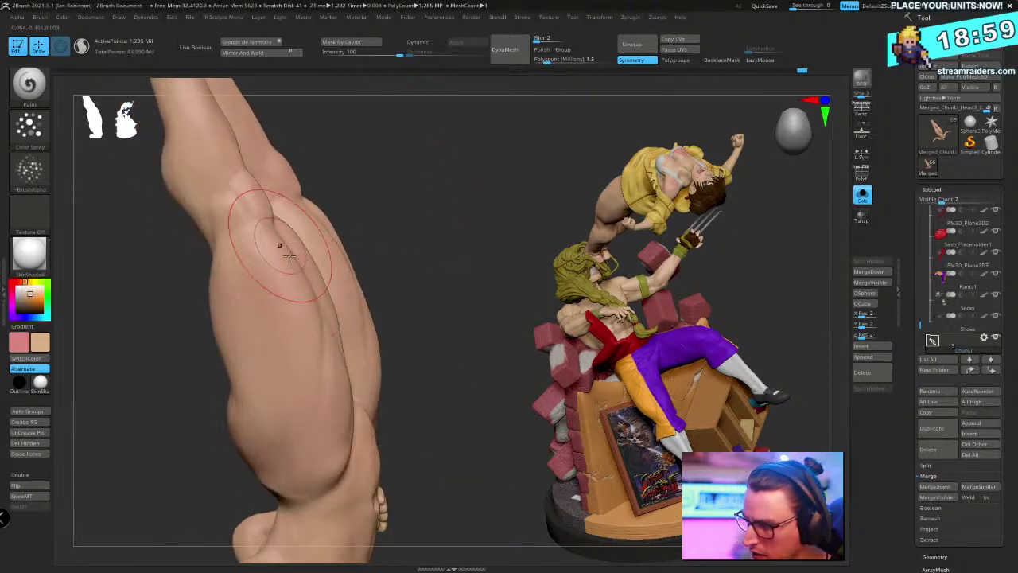
left_click_drag(406, 243, 303, 347)
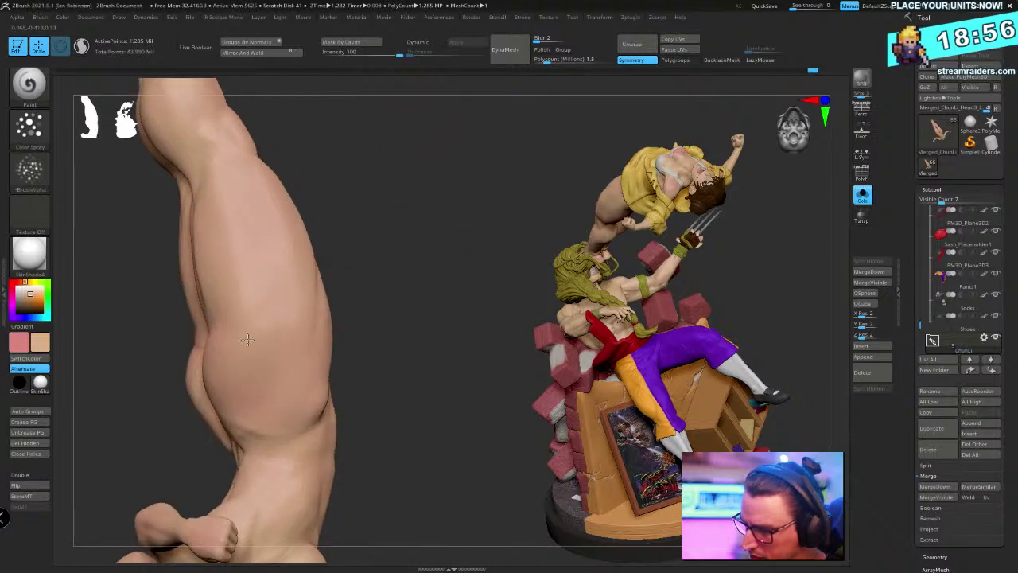
left_click_drag(368, 251, 443, 247)
left_click_drag(321, 287, 366, 297, "alt")
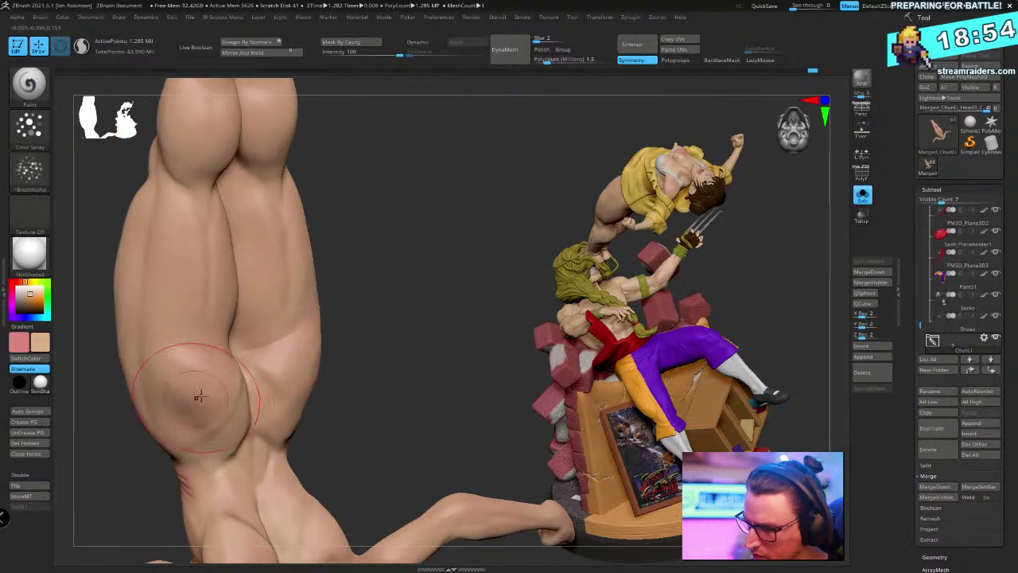
left_click_drag(377, 238, 396, 208, "alt")
Tint the back of the female fighter's head and her shoulder blades pinkish red
left_click_drag(400, 118, 350, 96)
left_click_drag(374, 199, 445, 215)
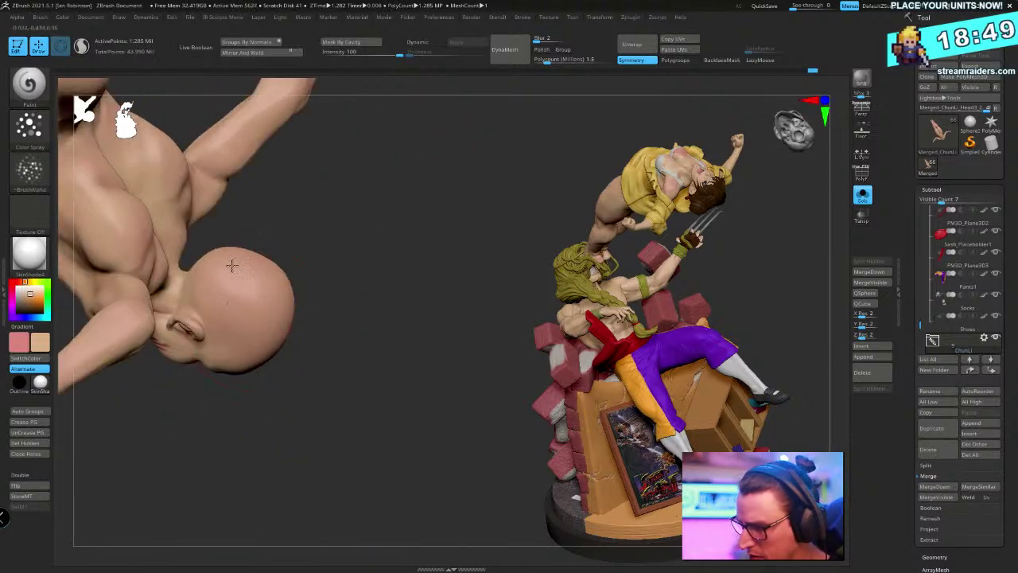
left_click_drag(264, 364, 306, 373)
left_click_drag(342, 335, 208, 250)
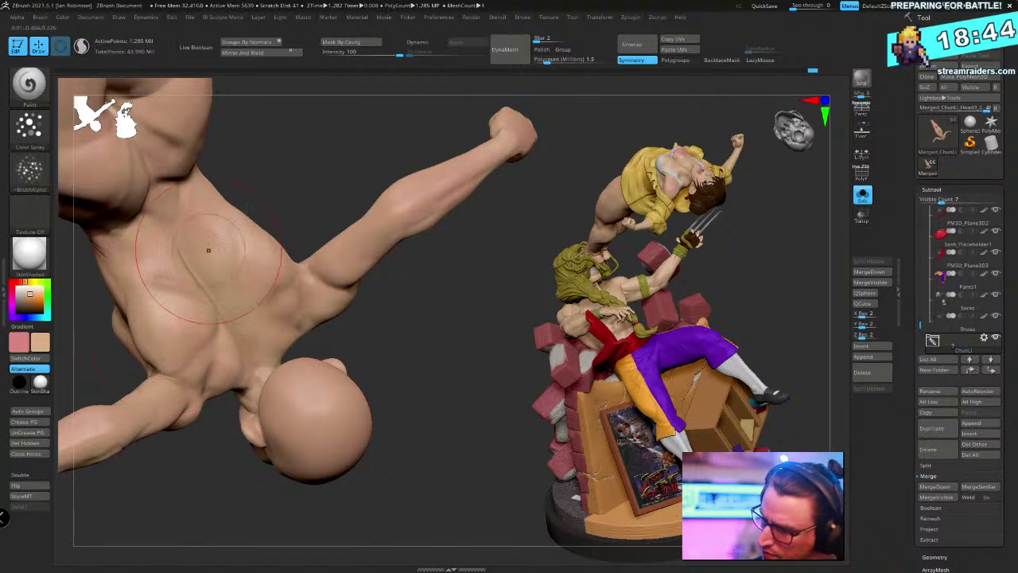
Swap to the tan skin colour and blend it over the female fighter's shoulders and upper arms
key("v")
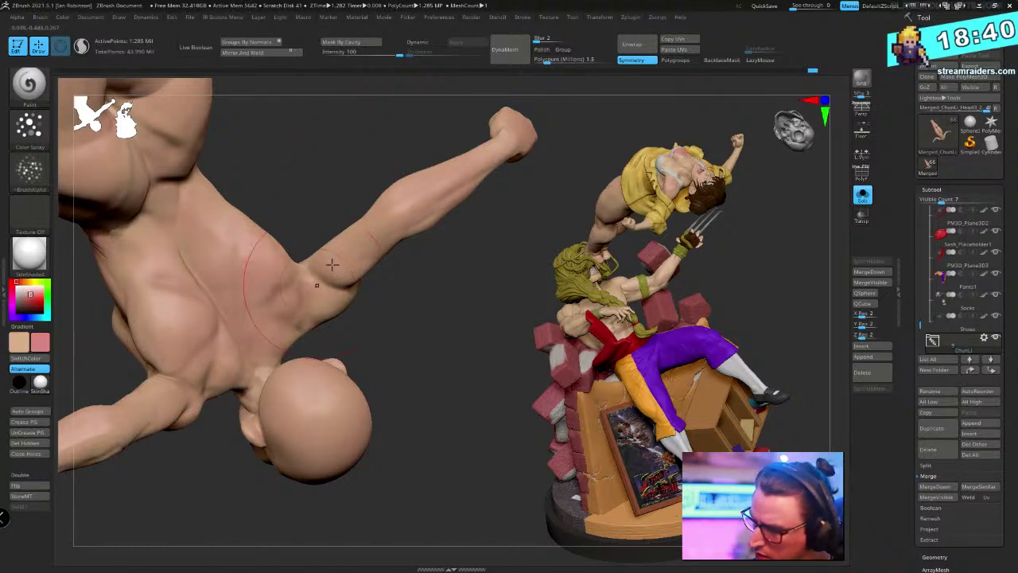
left_click_drag(334, 265, 230, 374)
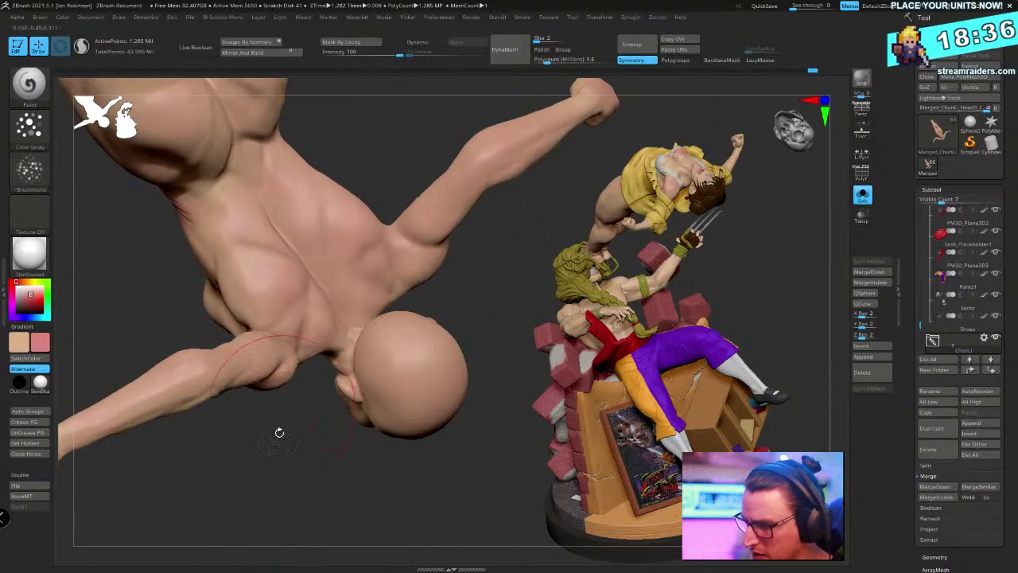
left_click_drag(279, 432, 380, 200)
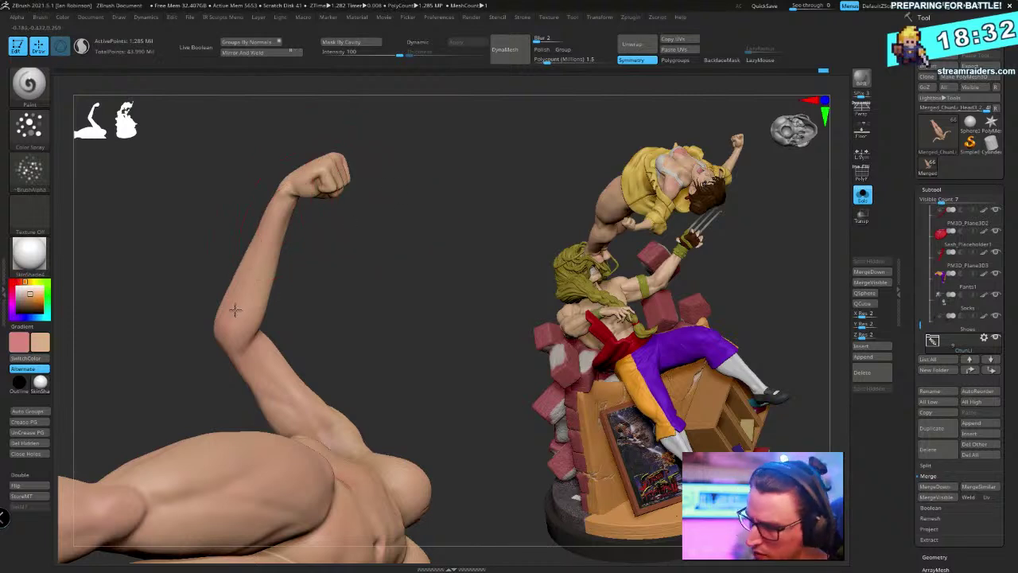
Blend the tan skin colour over the female fighter's elbow, forearm and upper arm
left_click_drag(235, 310, 347, 260)
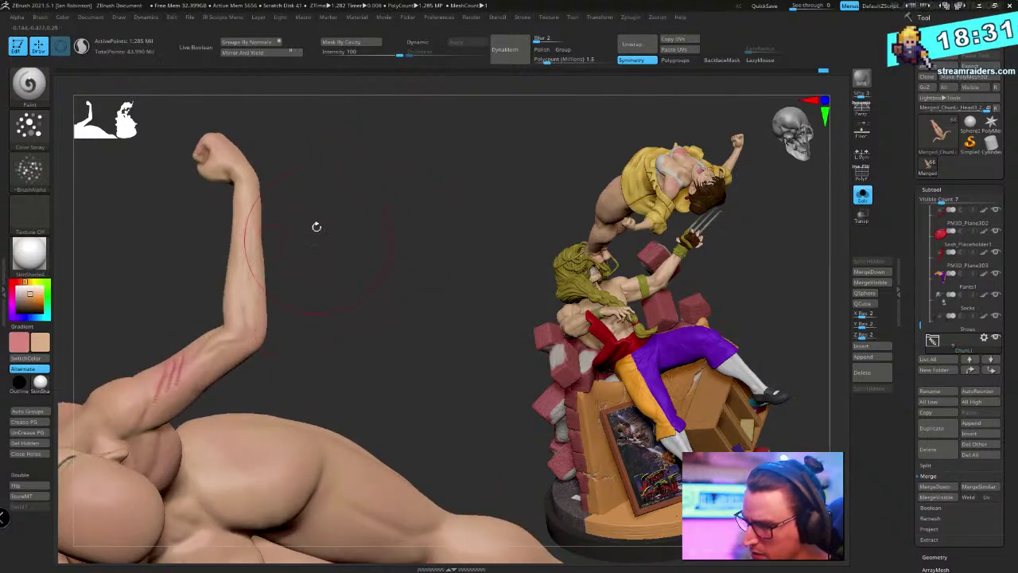
left_click_drag(316, 225, 416, 186)
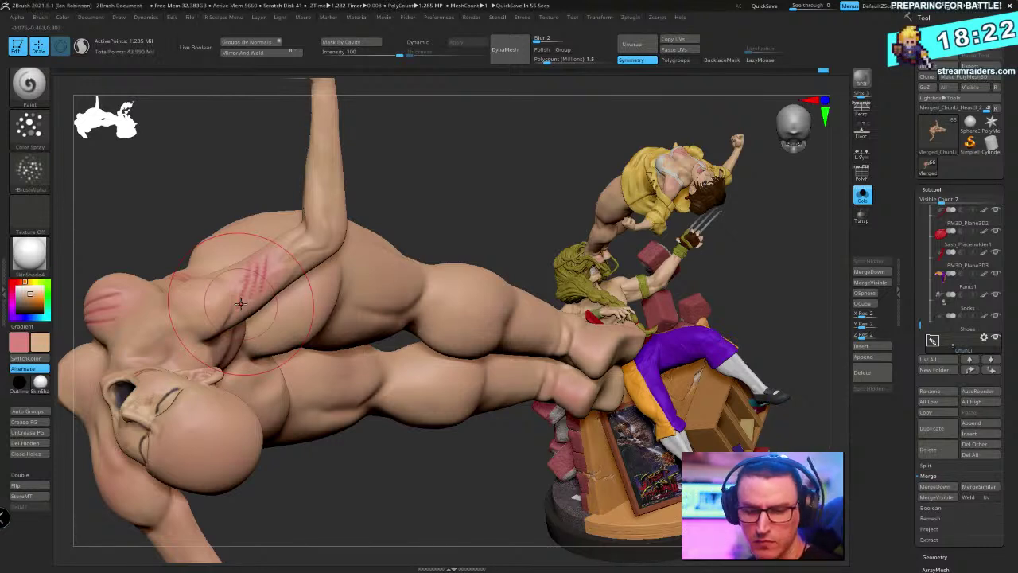
left_click_drag(395, 190, 501, 154)
left_click_drag(398, 135, 352, 270, "alt")
Swap to pinkish red and tint the female fighter's raised forearm
key("v")
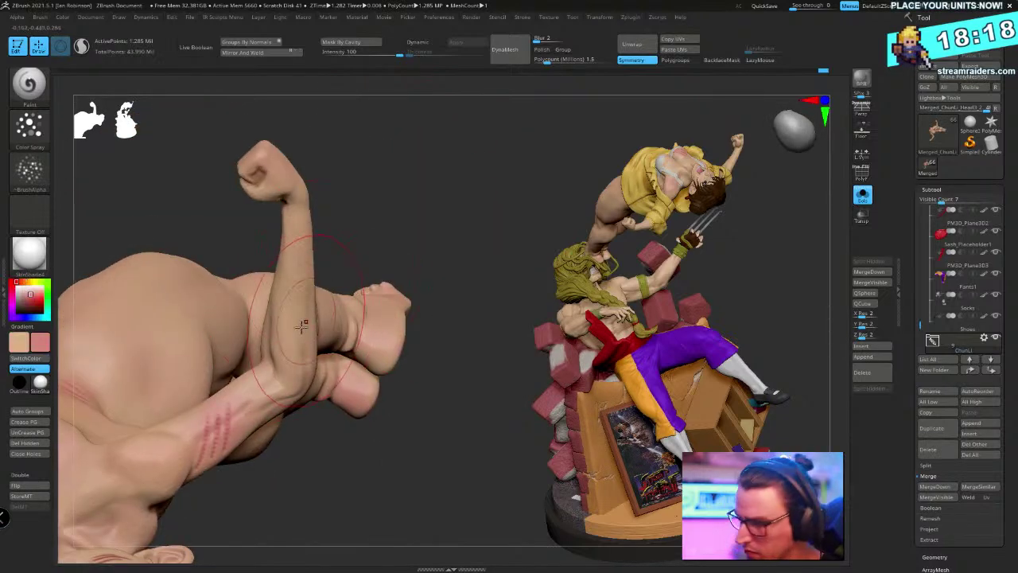
right_click_drag(295, 270, 418, 182)
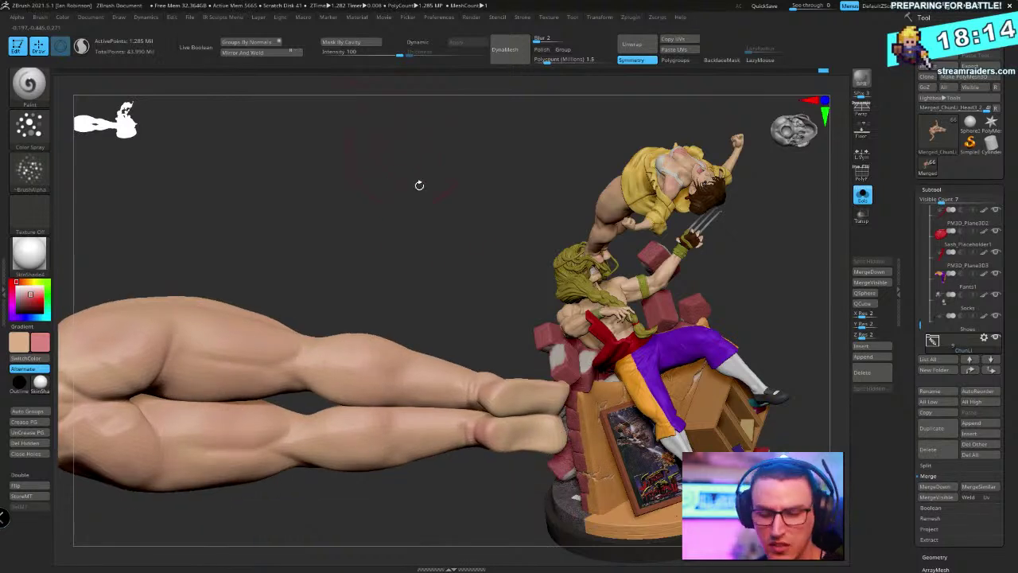
Swap to tan, blend it over the backs of the female fighter's legs and undo the latest strokes
key("v")
right_click_drag(392, 241, 416, 164, "alt")
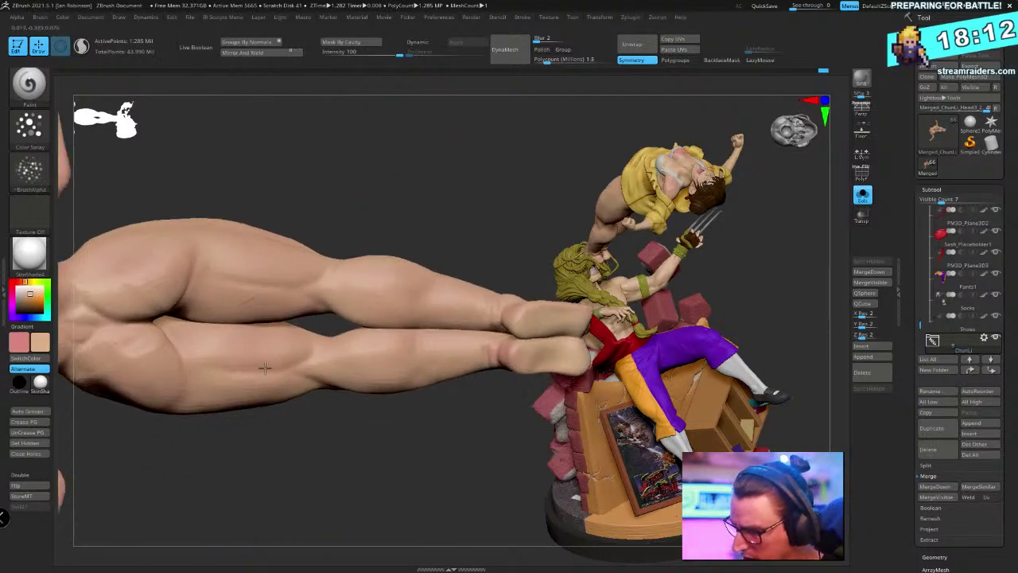
mouse_move(350, 451)
right_mouse_down()
mouse_move(358, 447)
mouse_move(342, 450)
right_mouse_up()
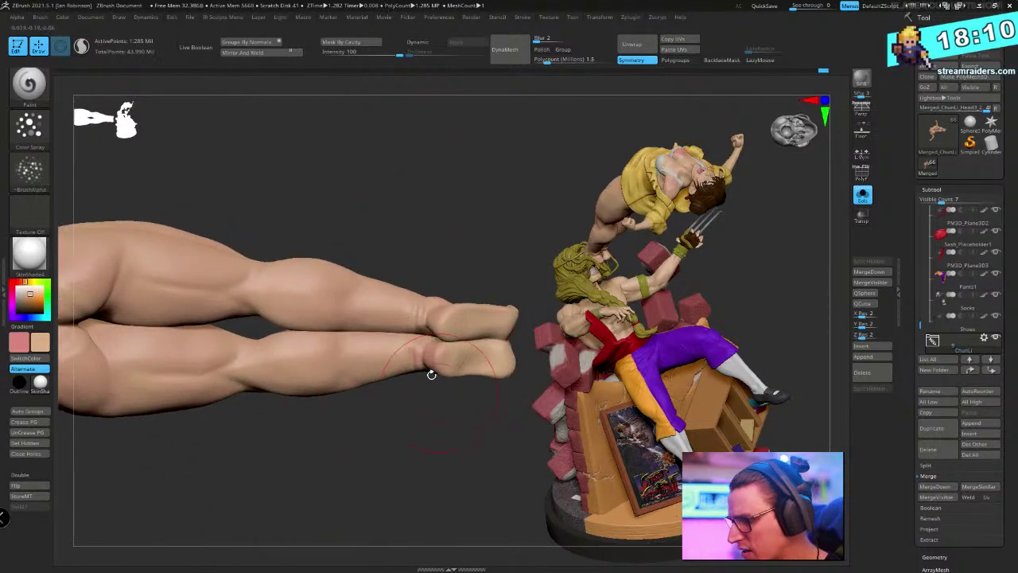
key("ctrl+z")
key("ctrl+z")
key("ctrl+z")
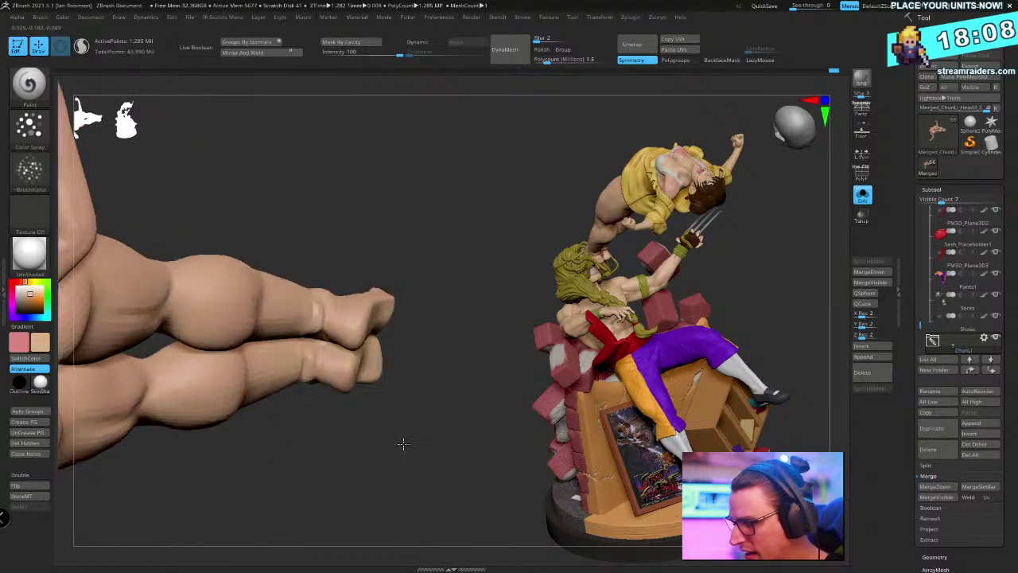
key("ctrl+z")
Swap to pinkish red and tint the female fighter's feet, ankles and lower legs
key("v")
right_click_drag(413, 318, 406, 370)
right_click_drag(346, 315, 343, 290)
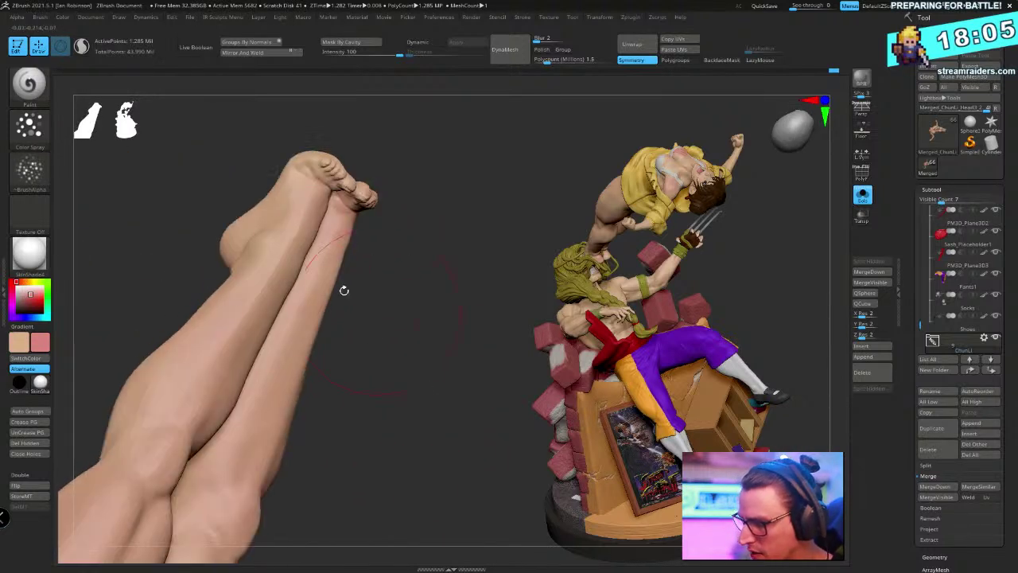
right_click_drag(267, 226, 266, 249)
right_click_drag(283, 211, 273, 227)
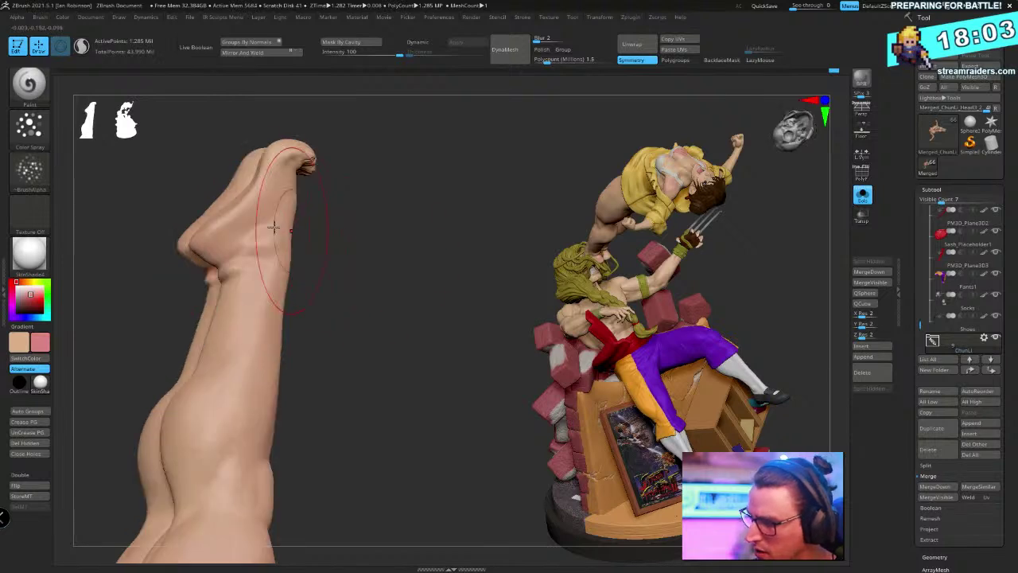
Tint the female fighter's knees and the fronts of her thighs pinkish red
right_click_drag(365, 240, 344, 173)
right_click_drag(431, 205, 422, 272)
right_click_drag(380, 340, 250, 337)
right_click_drag(380, 361, 280, 312)
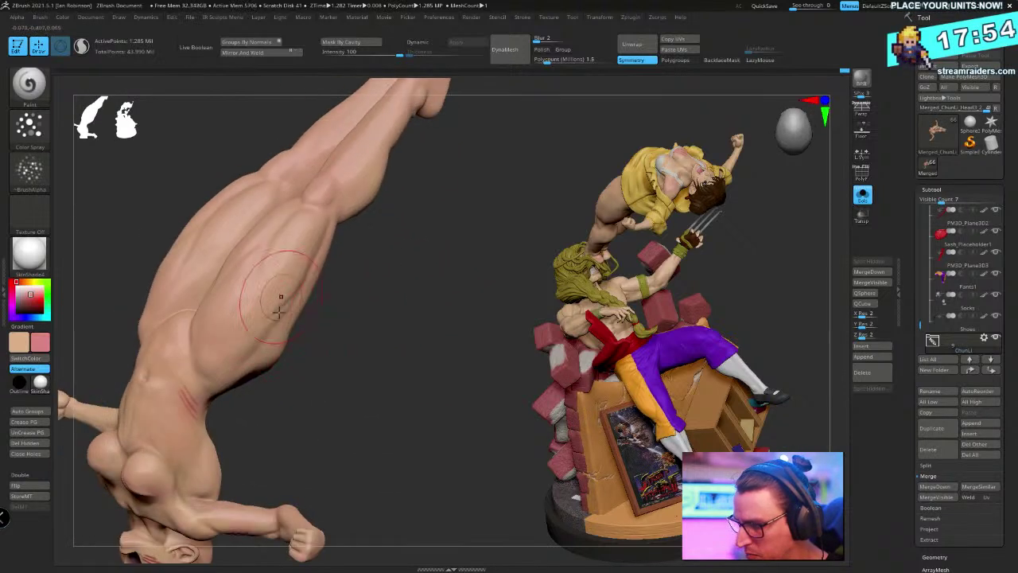
Swap to tan, adjust the Paint brush settings and blend the colour over the female fighter's thighs, calves and feet
key("v")
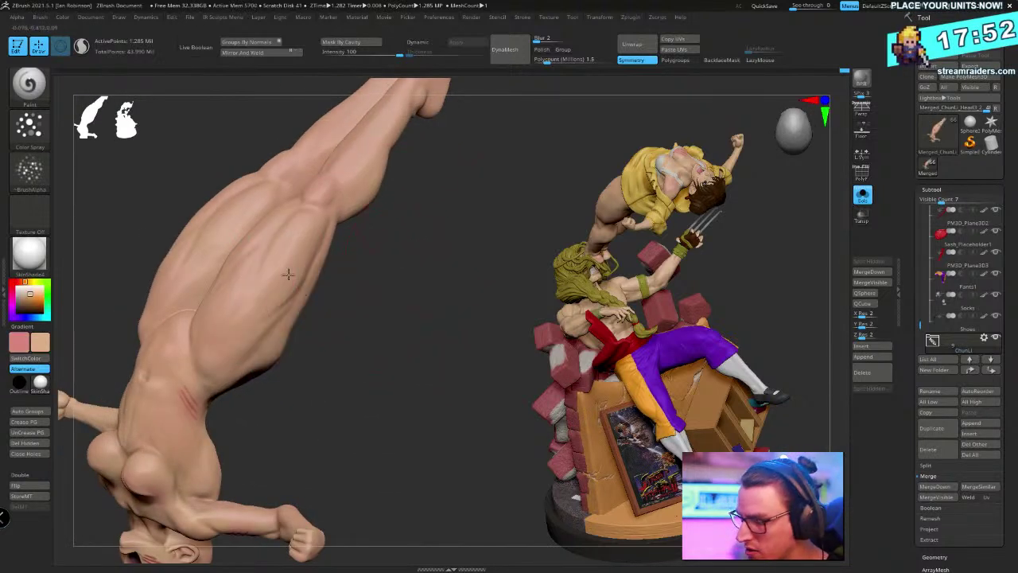
right_click_drag(373, 254, 360, 324)
right_click(305, 350)
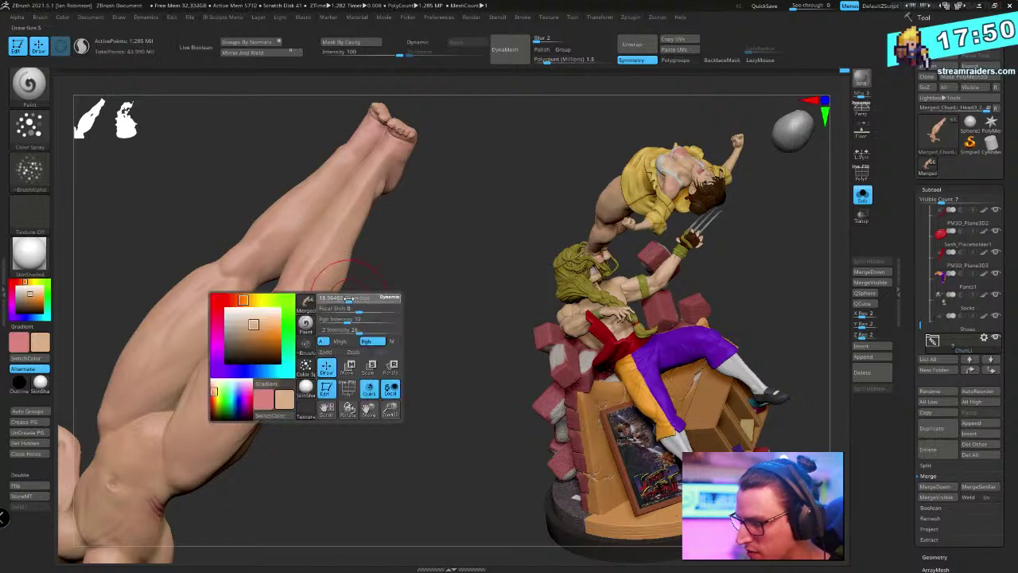
left_click_drag(350, 334, 400, 323)
right_click_drag(330, 212, 420, 213)
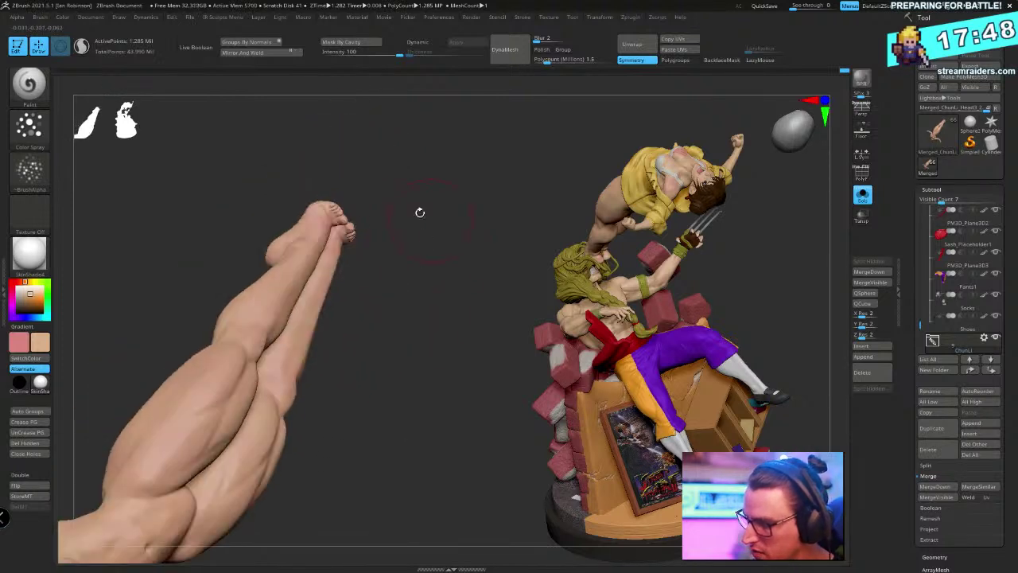
right_click_drag(314, 221, 289, 238)
right_click_drag(419, 238, 402, 250)
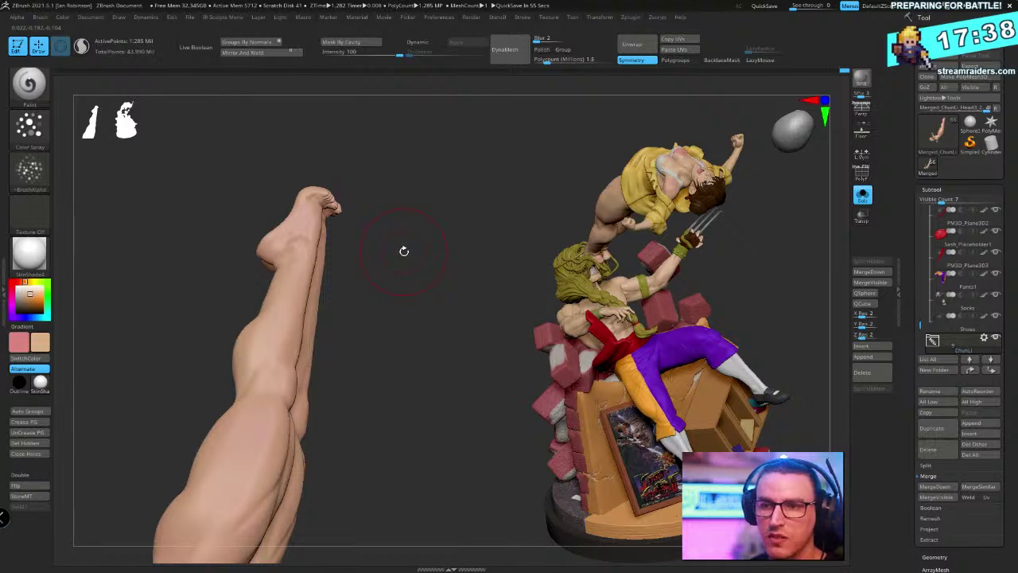
right_click_drag(404, 251, 458, 324)
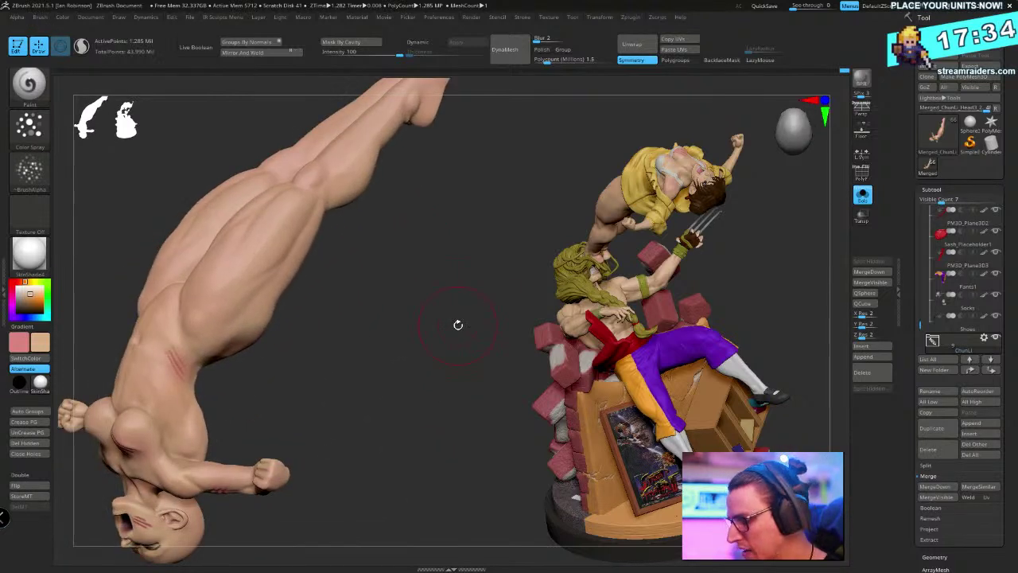
Show the whole statue to examine the female fighter's skin tones in context, and isolate her body again
left_click(862, 196)
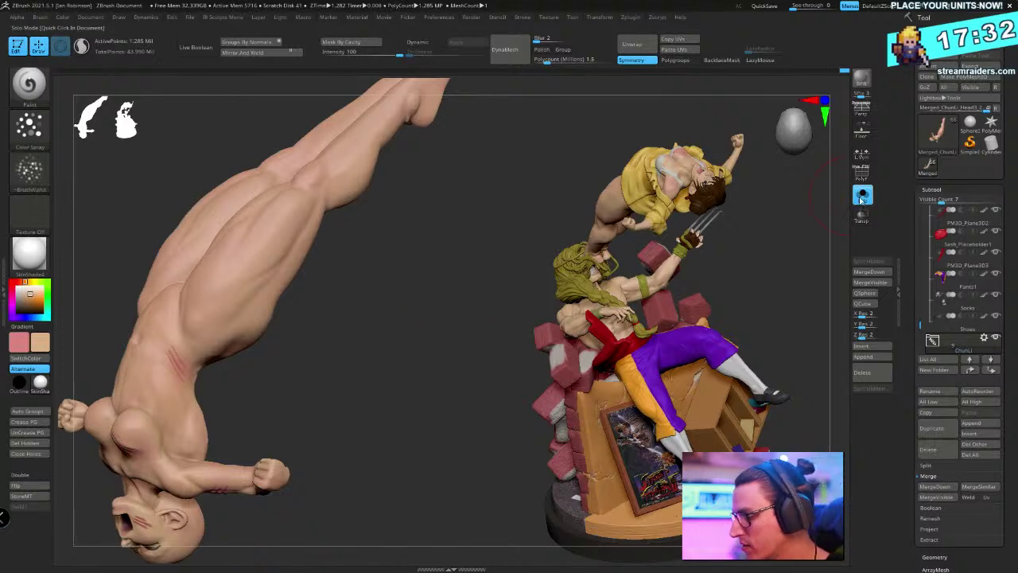
right_click_drag(464, 384, 375, 482)
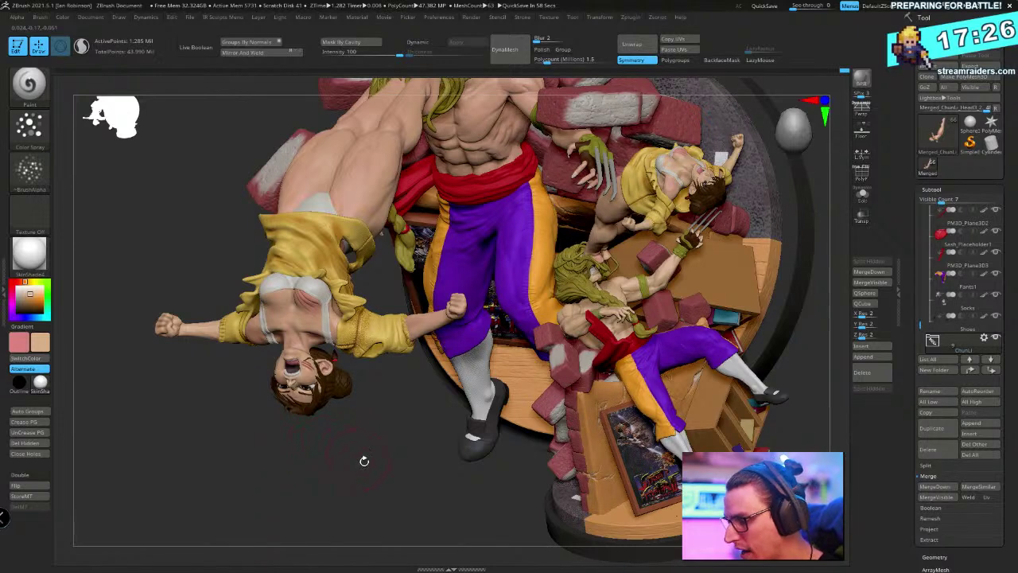
right_click_drag(364, 461, 291, 536)
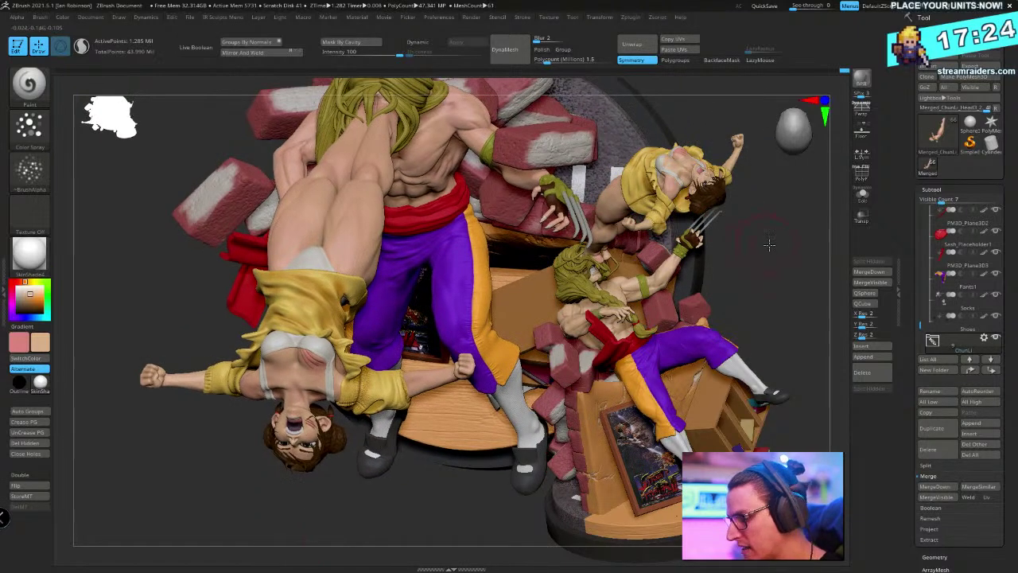
right_click_drag(768, 245, 749, 268)
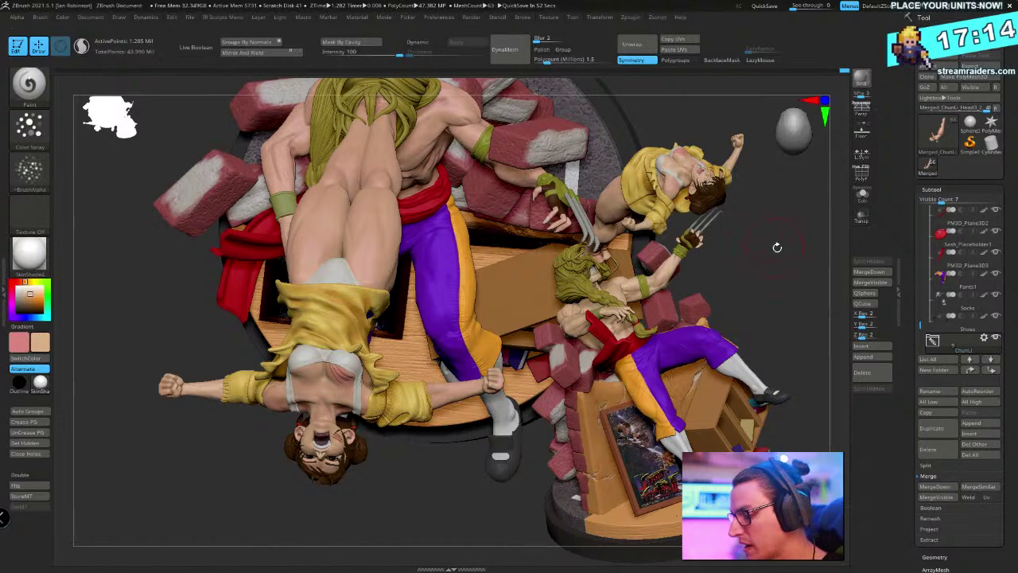
right_click_drag(776, 246, 759, 249)
left_click(862, 197)
Swap to pinkish red and tint the fronts of the female fighter's thighs
right_click_drag(492, 308, 427, 206, "alt")
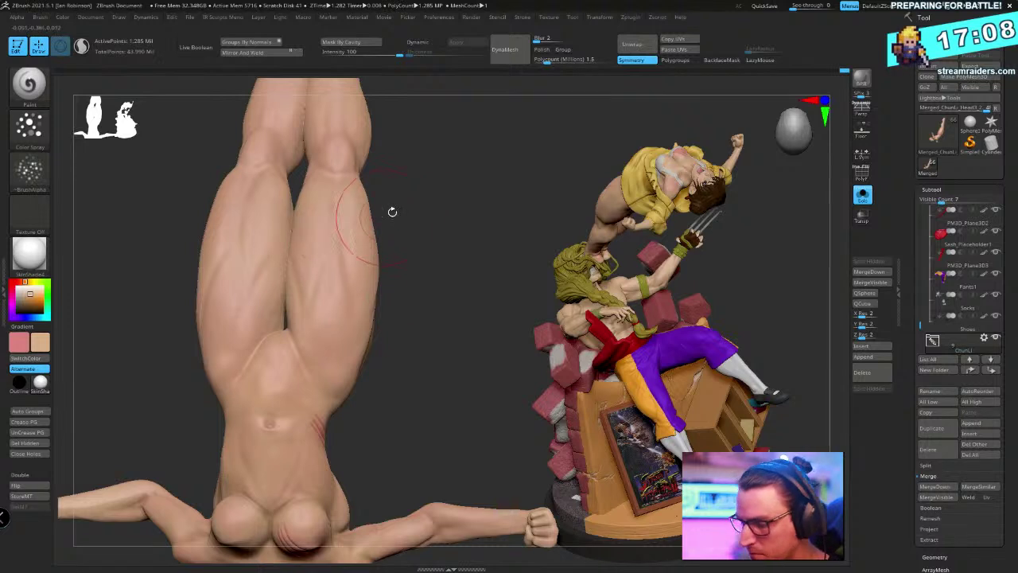
key("c")
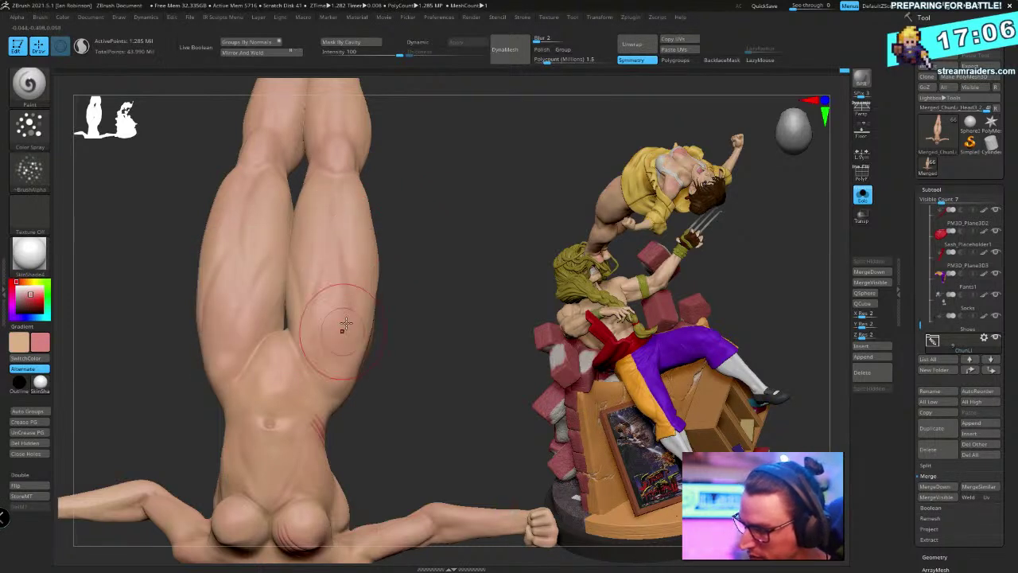
right_click_drag(270, 286, 456, 217)
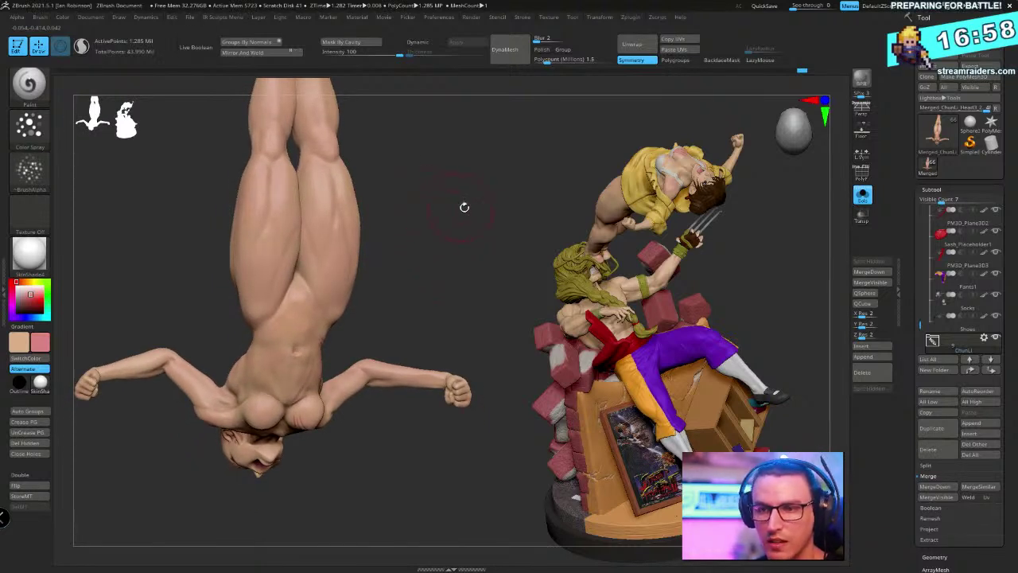
Swap to tan and blend it over the fronts of the female fighter's thighs, knees and shins
key("v")
right_click_drag(453, 205, 401, 226)
left_click_drag(345, 259, 349, 256)
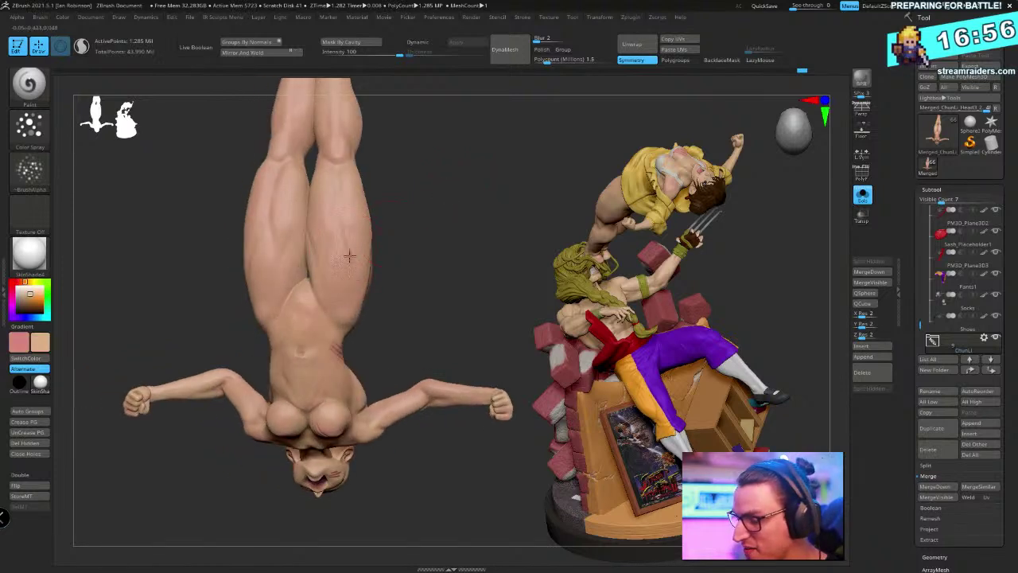
mouse_move(425, 206)
right_mouse_down("ctrl")
mouse_move(469, 198)
mouse_move(421, 218)
right_mouse_up("ctrl")
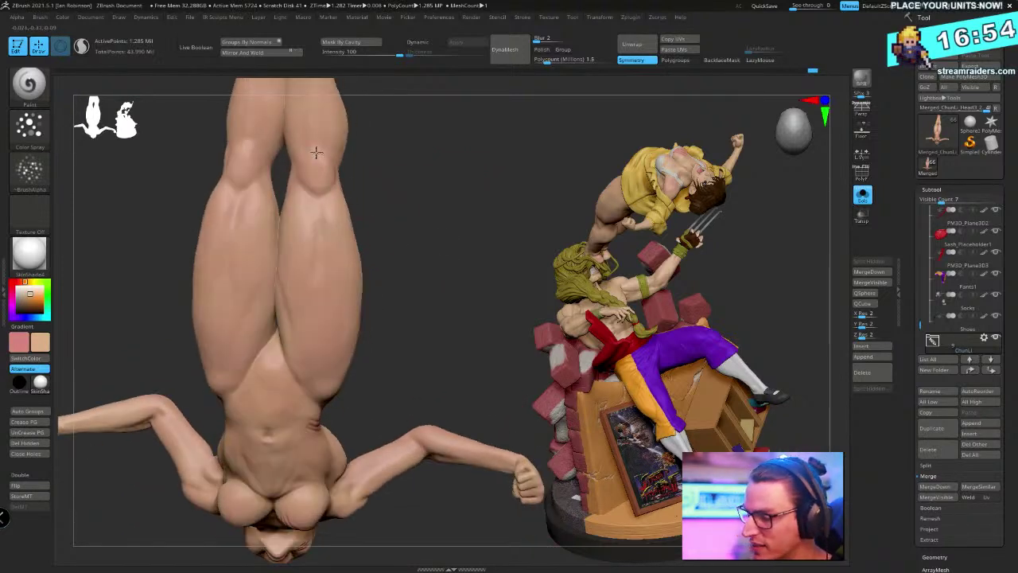
right_click_drag(374, 127, 403, 197, "alt")
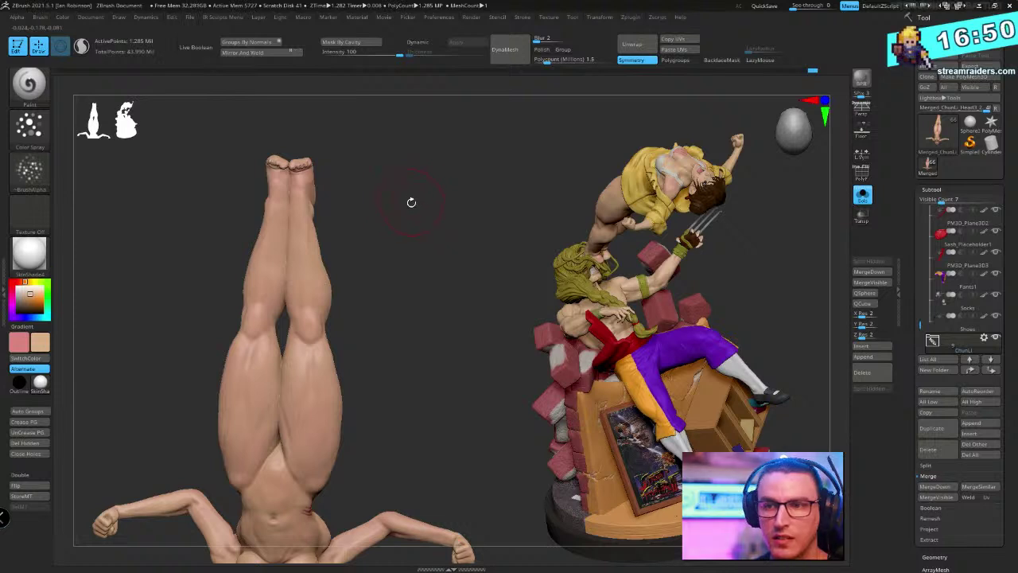
mouse_move(434, 194)
right_mouse_down()
mouse_move(448, 193)
mouse_move(420, 191)
right_mouse_up()
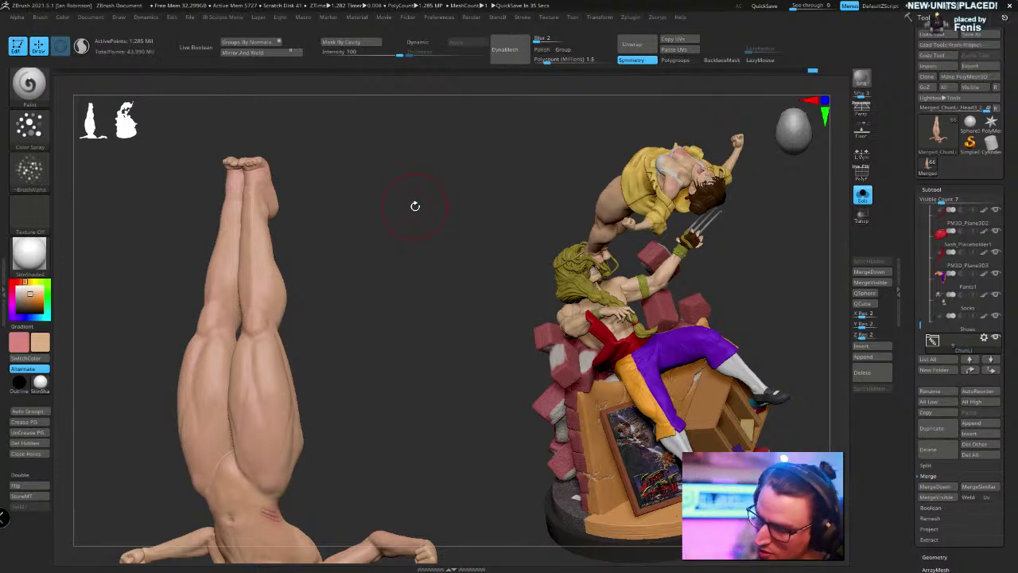
left_click_drag(413, 204, 391, 239, "alt")
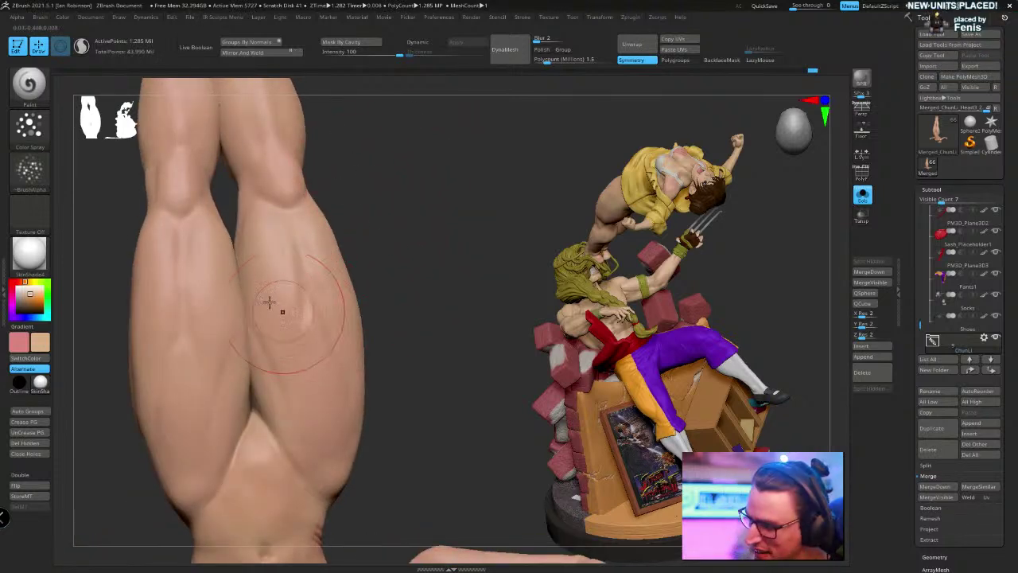
key("f")
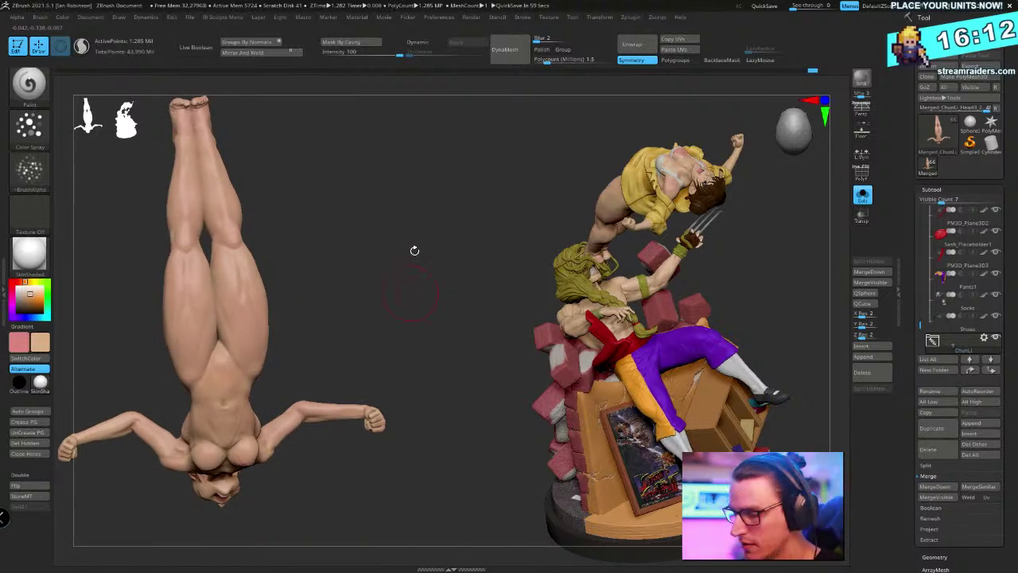
Blend tan over the female fighter's upper back, shoulder blades and the back of her head
left_click_drag(414, 250, 480, 217)
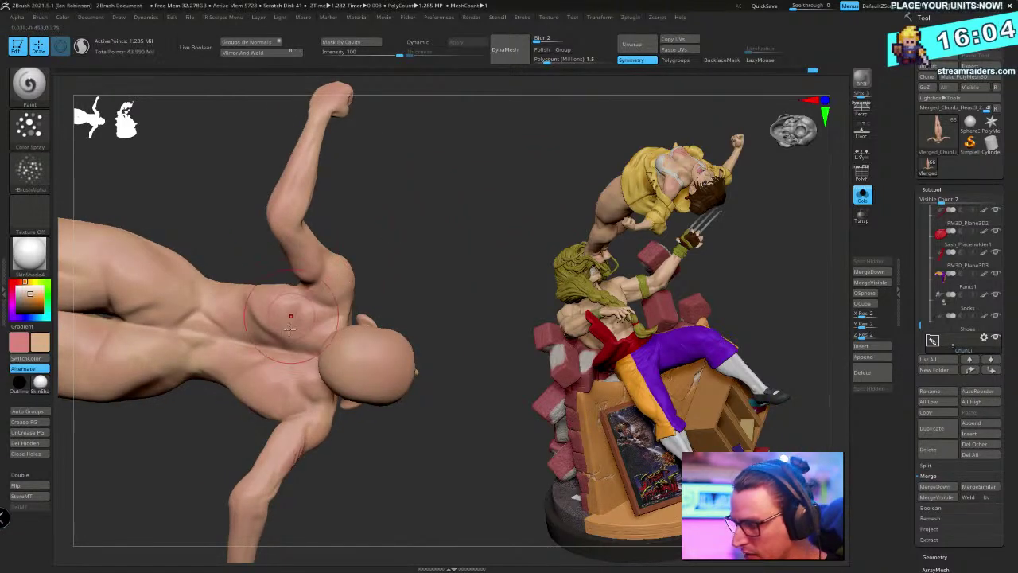
mouse_move(287, 327)
left_mouse_down()
mouse_move(294, 386)
mouse_move(258, 380)
left_mouse_up()
left_click_drag(442, 239, 455, 191)
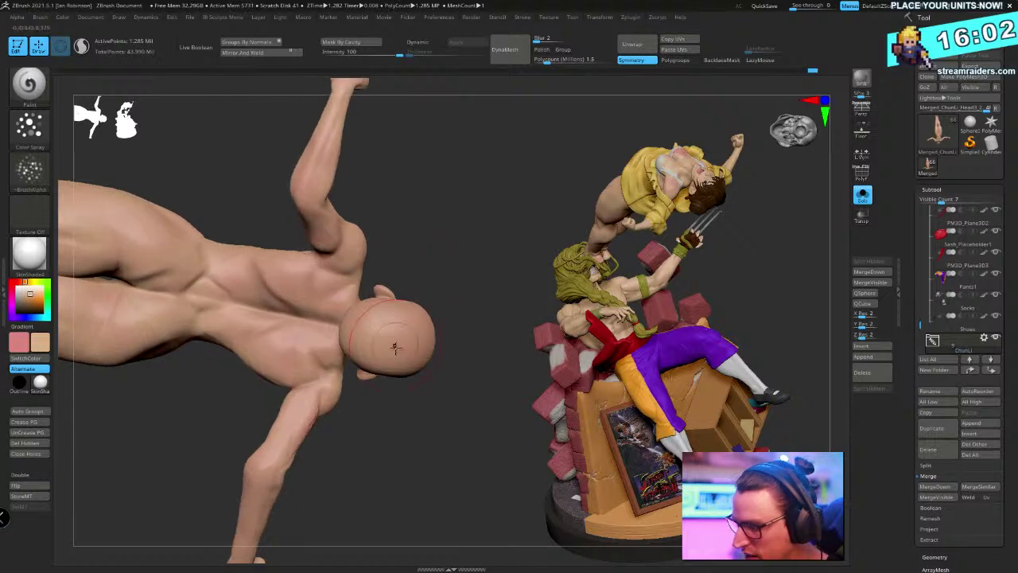
Blend tan over the female fighter's chest, shoulder and bald scalp from the front
left_click_drag(456, 242, 254, 318)
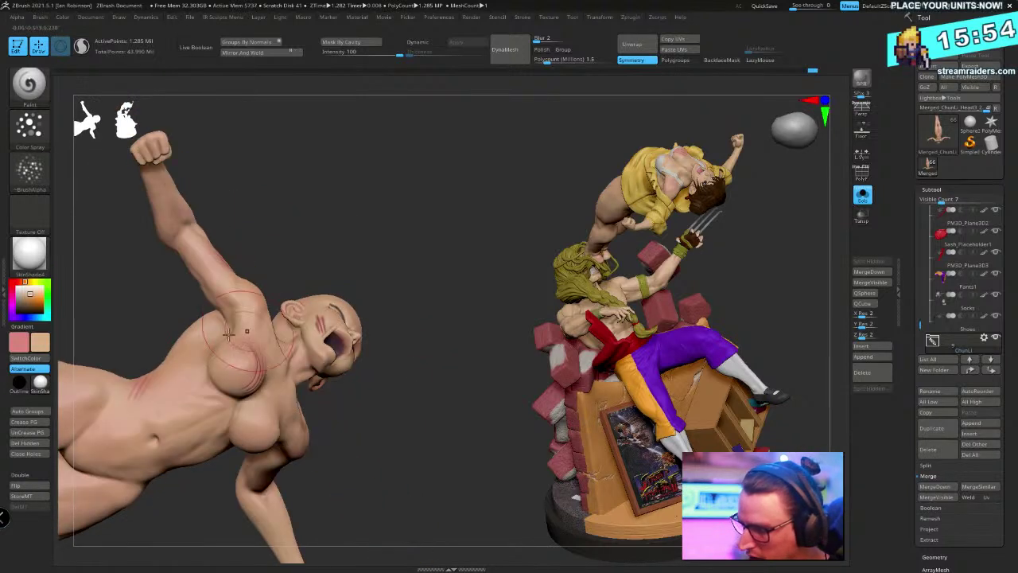
left_click_drag(416, 204, 395, 234)
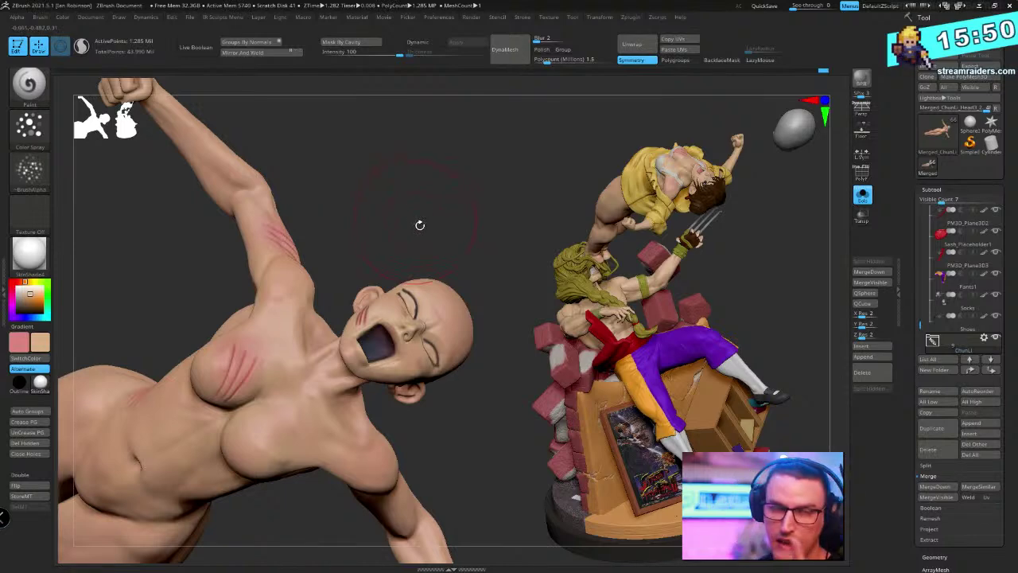
left_click_drag(483, 195, 430, 343)
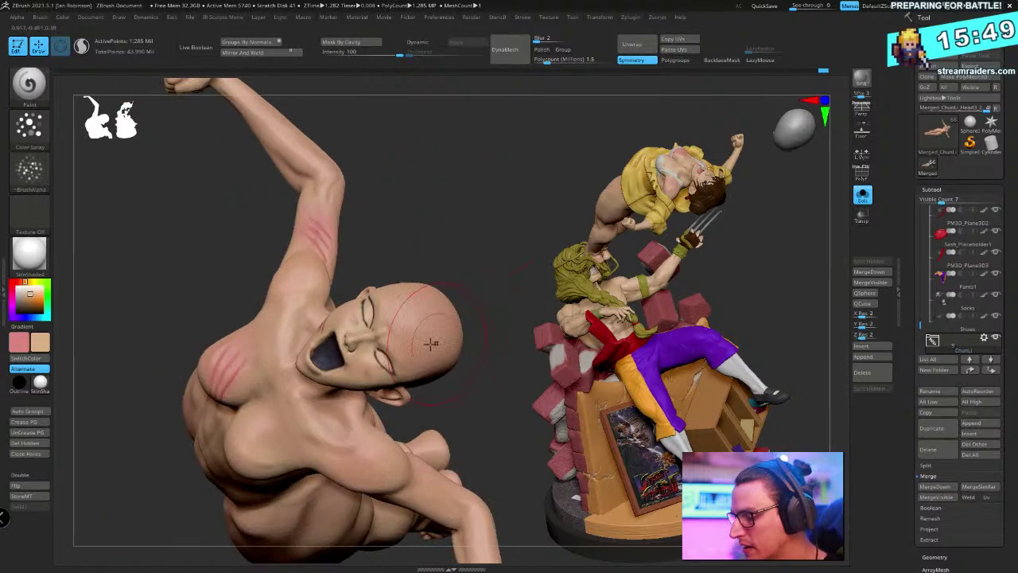
Show all parts of the statue and examine the female fighter's painted face and upper body
left_click(855, 192)
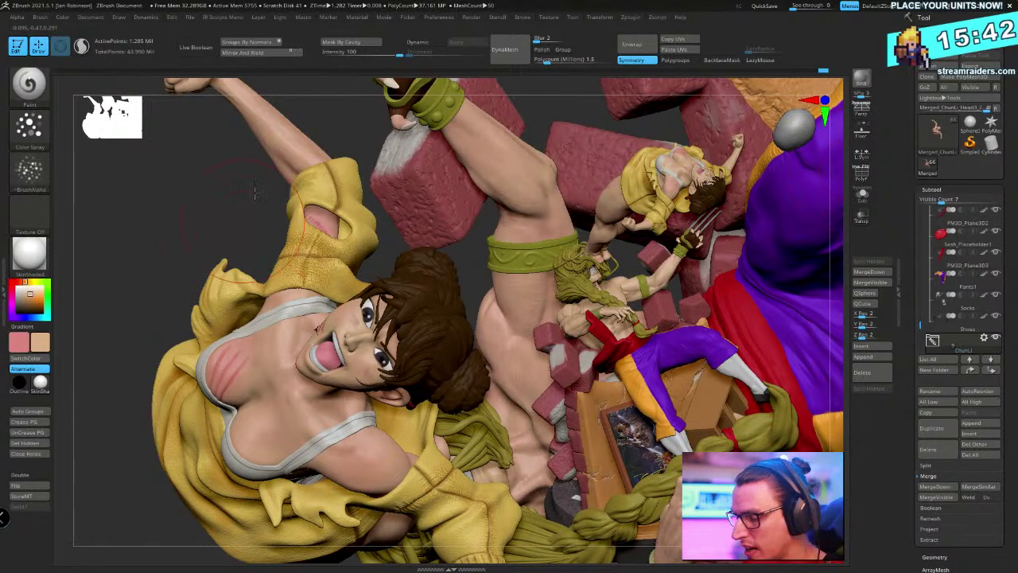
left_click_drag(256, 193, 402, 186)
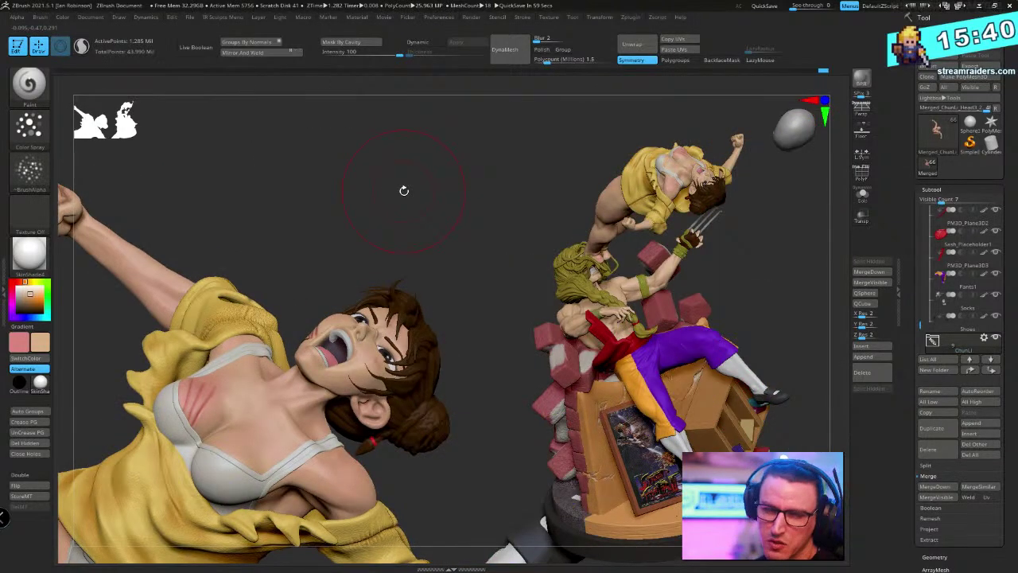
Isolate the female fighter's body, swap to reddish pink and blend it over her scratched cheek
key("space")
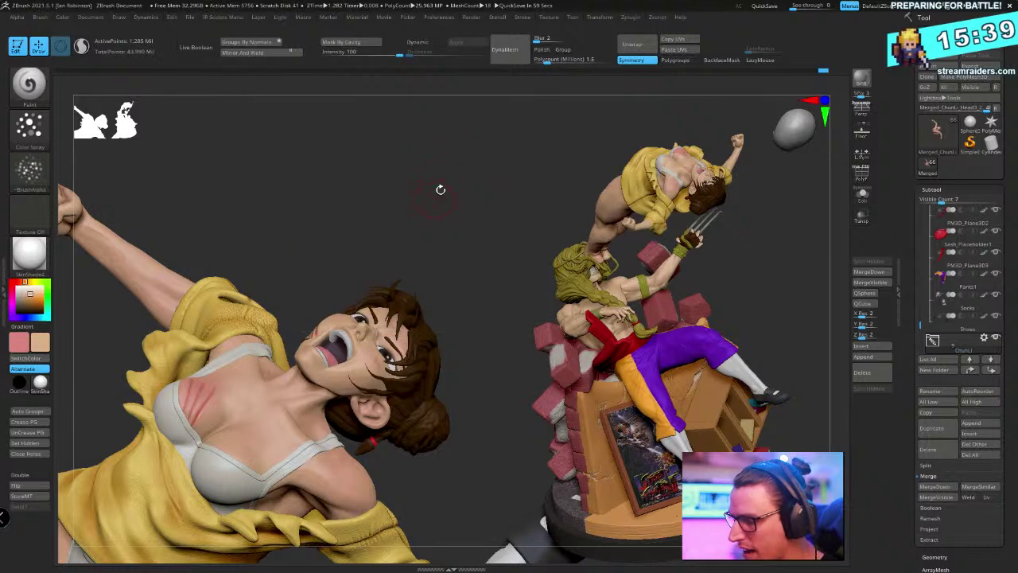
left_click(862, 193)
left_click_drag(430, 203, 468, 242, "alt")
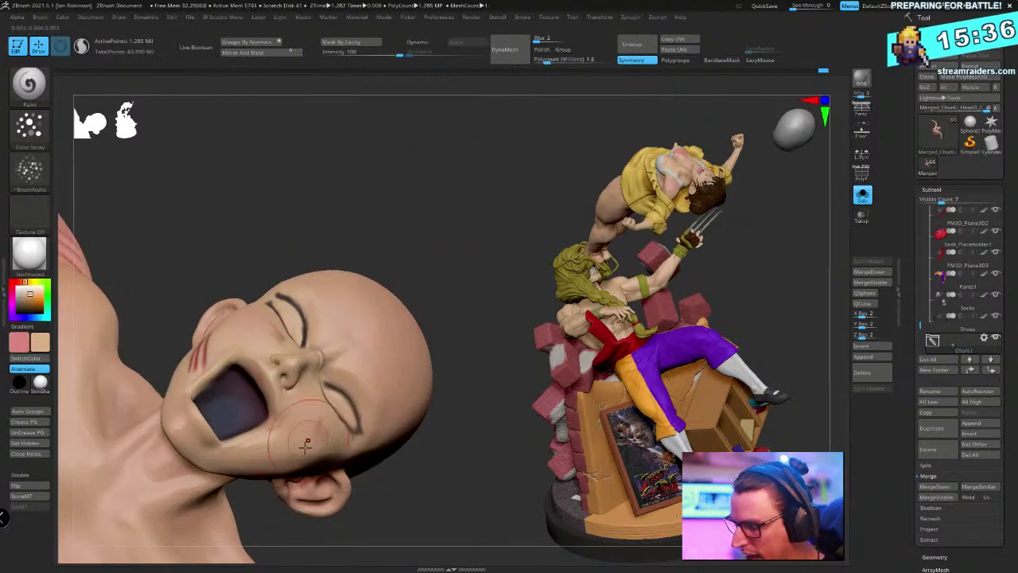
key("v")
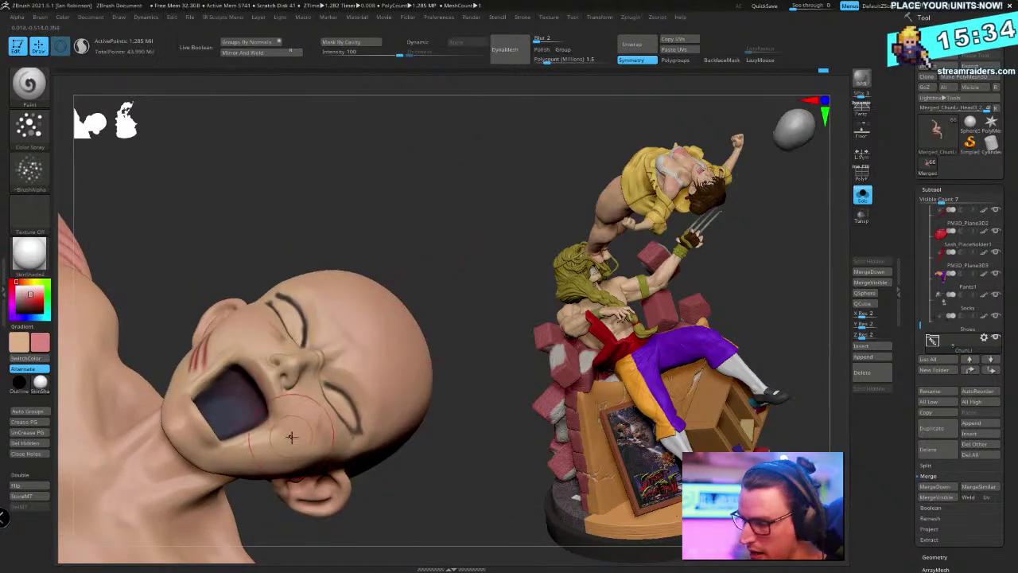
left_click_drag(477, 231, 427, 275)
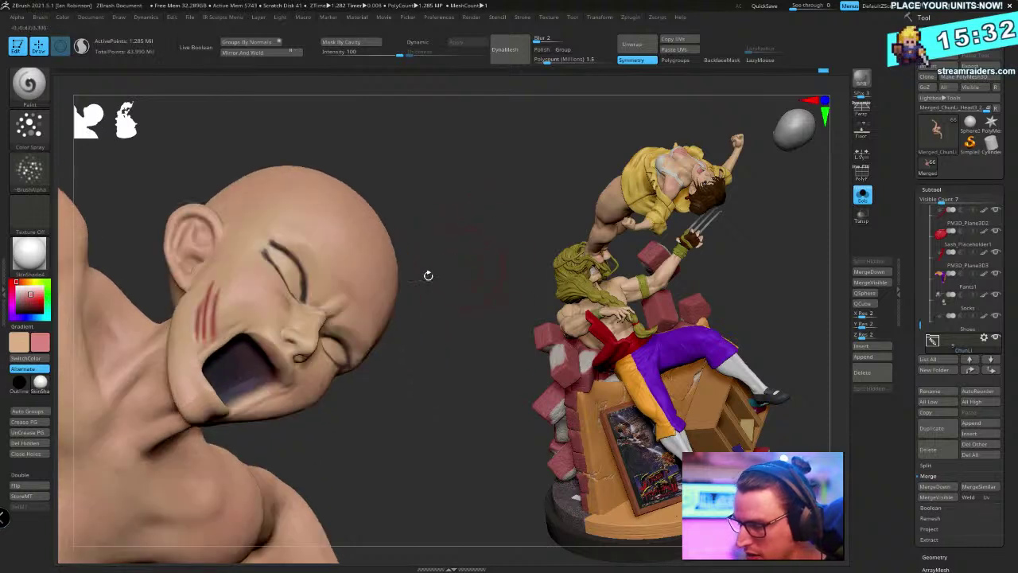
left_click_drag(318, 194, 425, 188)
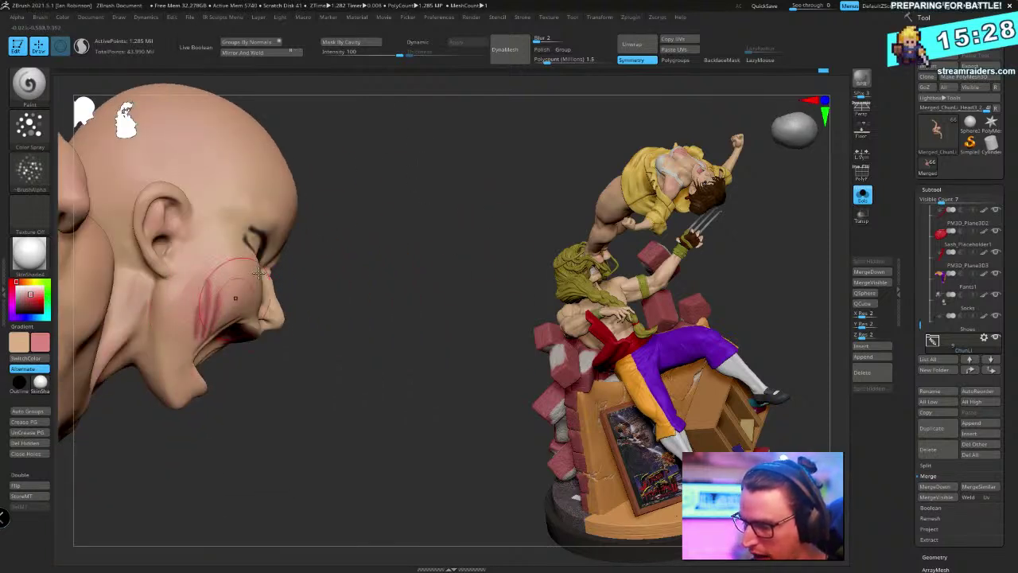
left_click_drag(366, 168, 400, 202)
left_click_drag(369, 151, 448, 142)
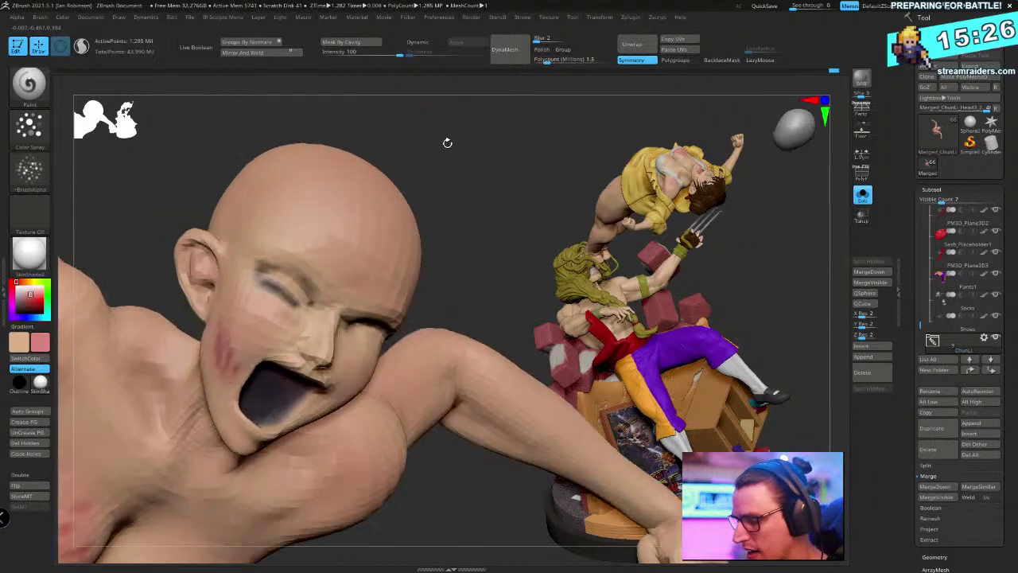
Blend reddish pink over the female fighter's nose, brow and unscratched cheek
left_click_drag(323, 294, 371, 228)
left_click_drag(392, 188, 400, 232)
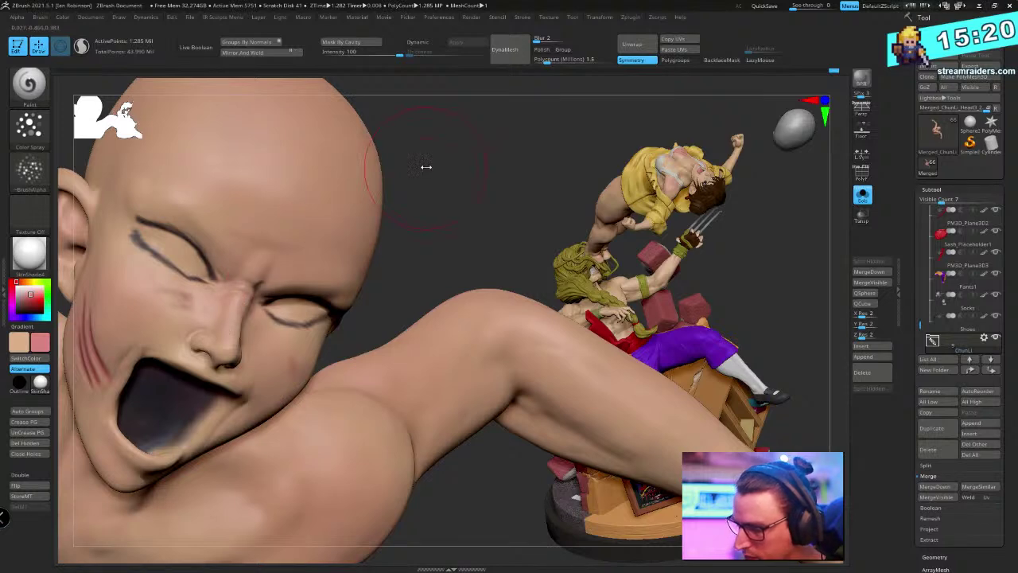
mouse_move(425, 166)
left_mouse_down()
mouse_move(453, 127)
mouse_move(413, 151)
left_mouse_up()
left_click_drag(469, 126, 447, 98)
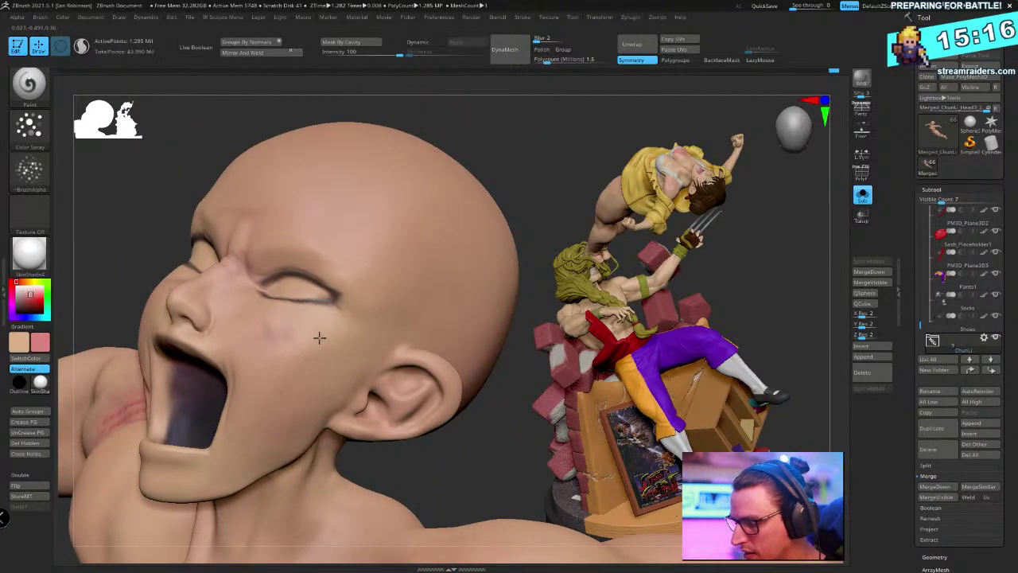
mouse_move(454, 209)
left_mouse_down()
mouse_move(493, 150)
mouse_move(518, 169)
mouse_move(434, 239)
mouse_move(427, 176)
mouse_move(350, 259)
mouse_move(470, 198)
left_mouse_up()
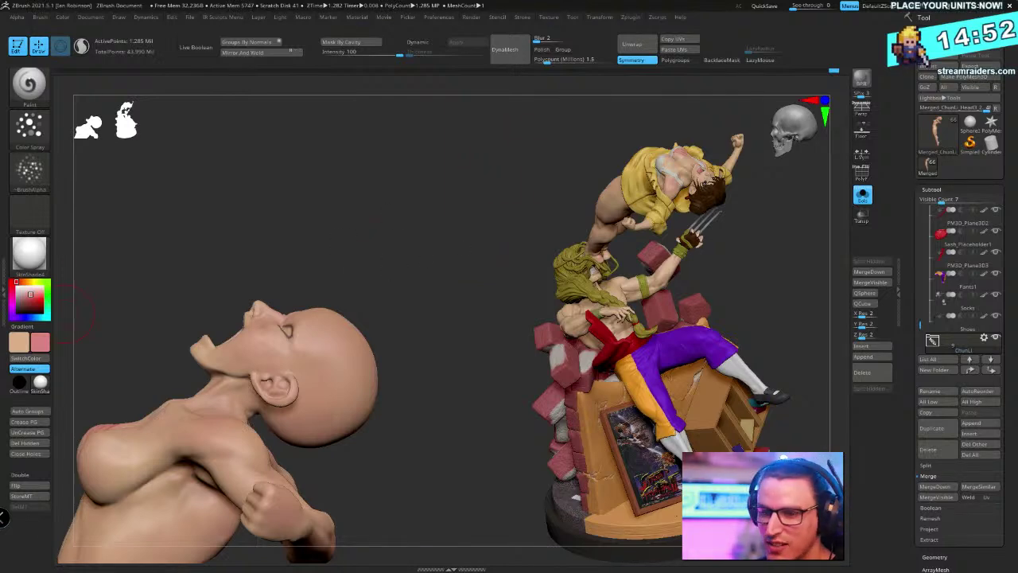
Switch to Firefox and open the Google homepage in a new tab
key("alt+Tab")
left_click(642, 34)
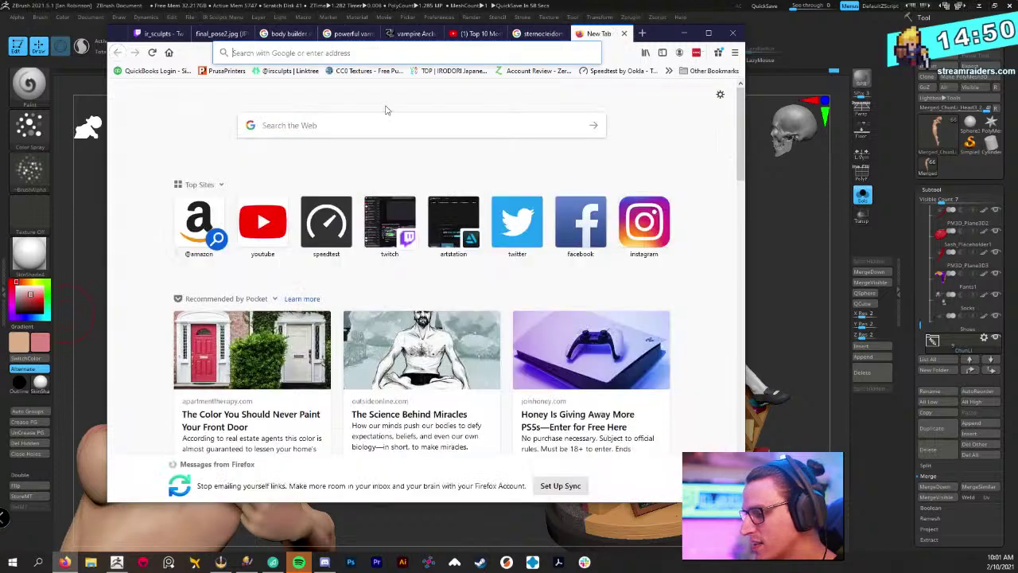
left_click(323, 127)
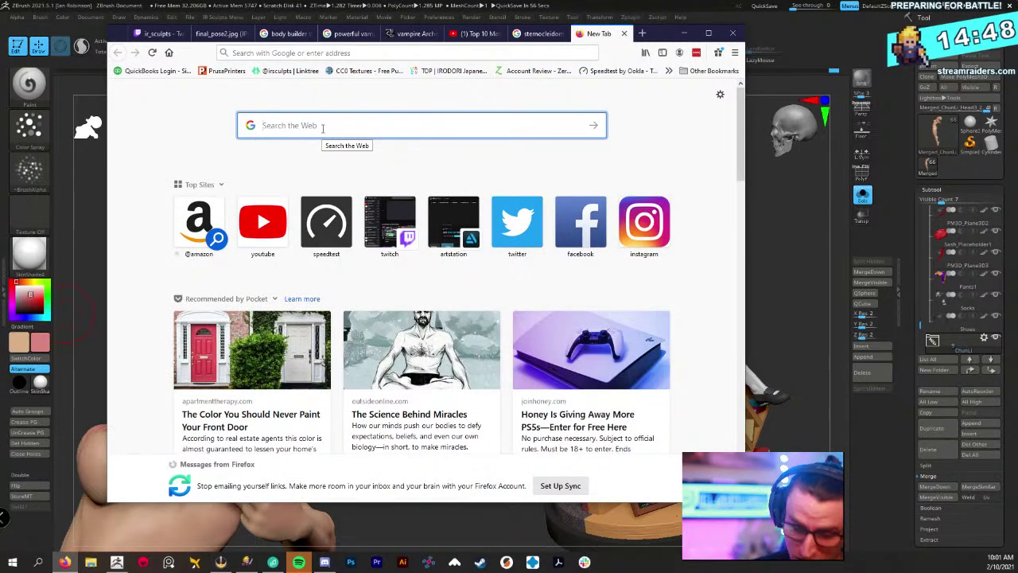
left_click(292, 54)
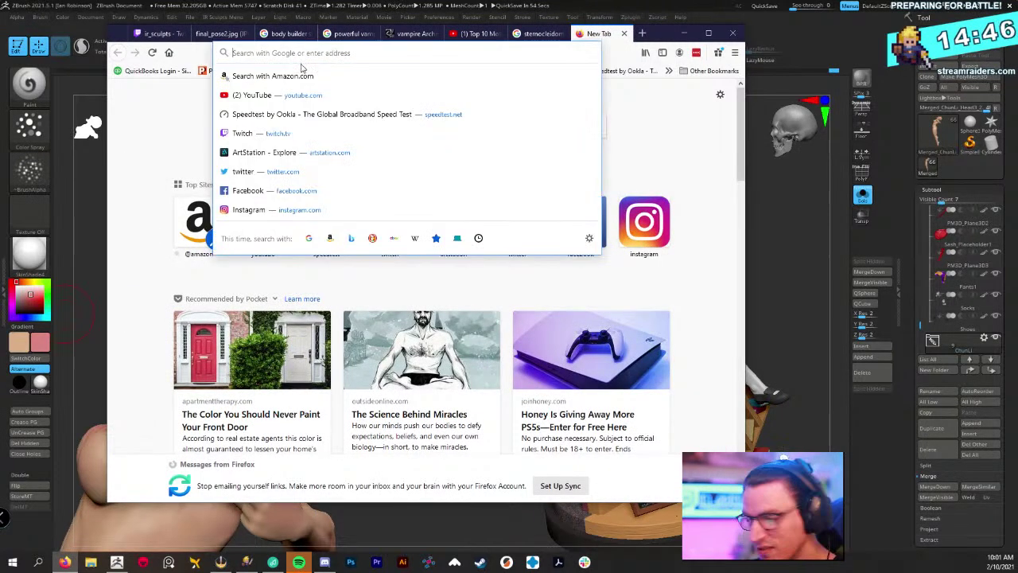
type("google")
key("Return")
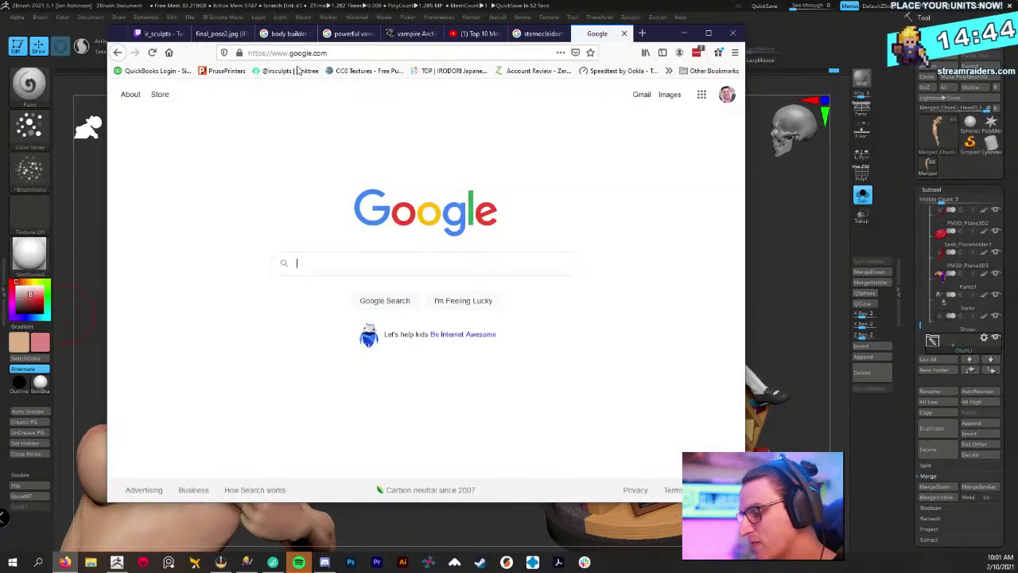
Search Google Images for "kayinus"
left_click(323, 262)
type("kayn")
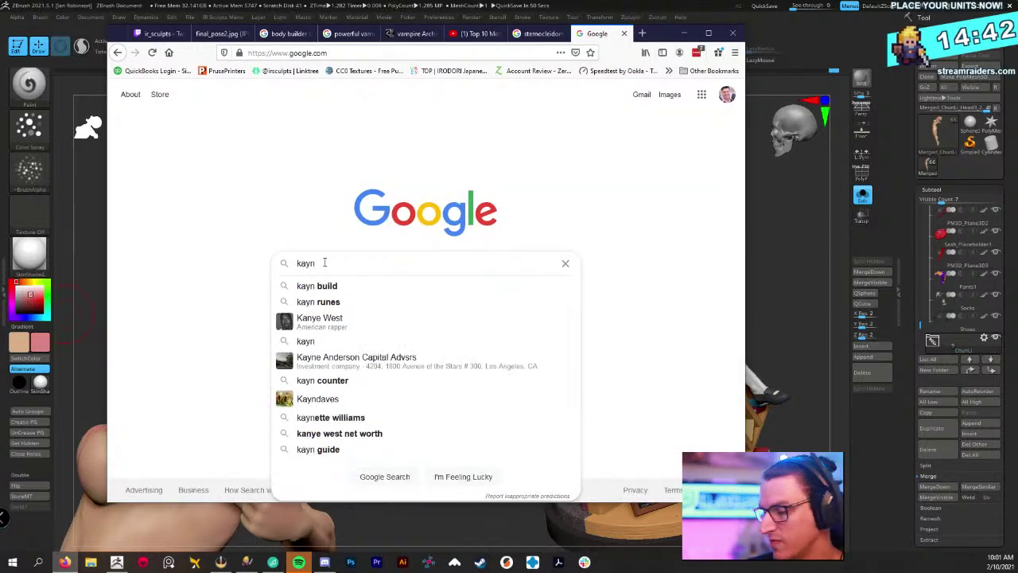
key("BackSpace")
type("inus")
key("Return")
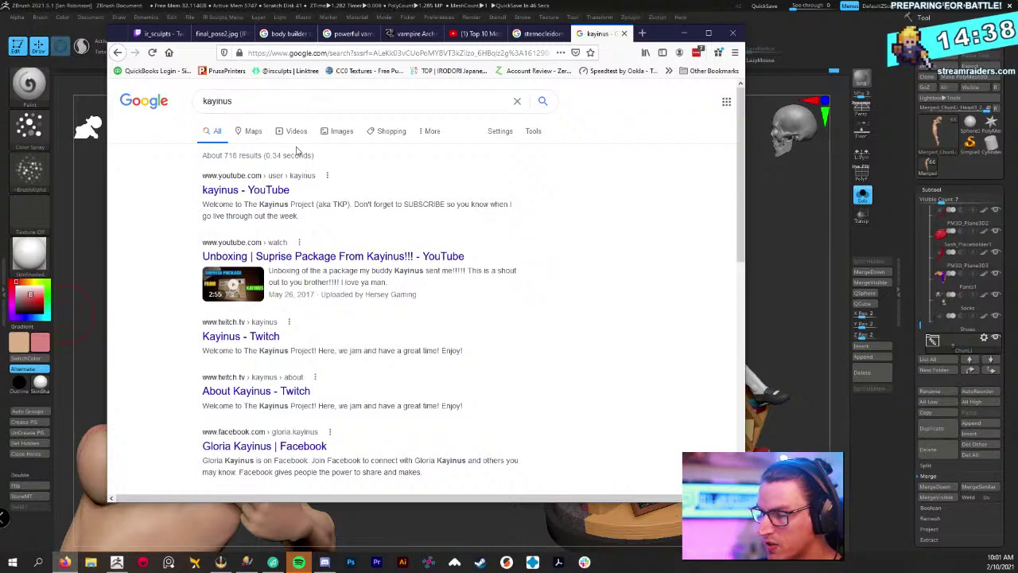
left_click(341, 131)
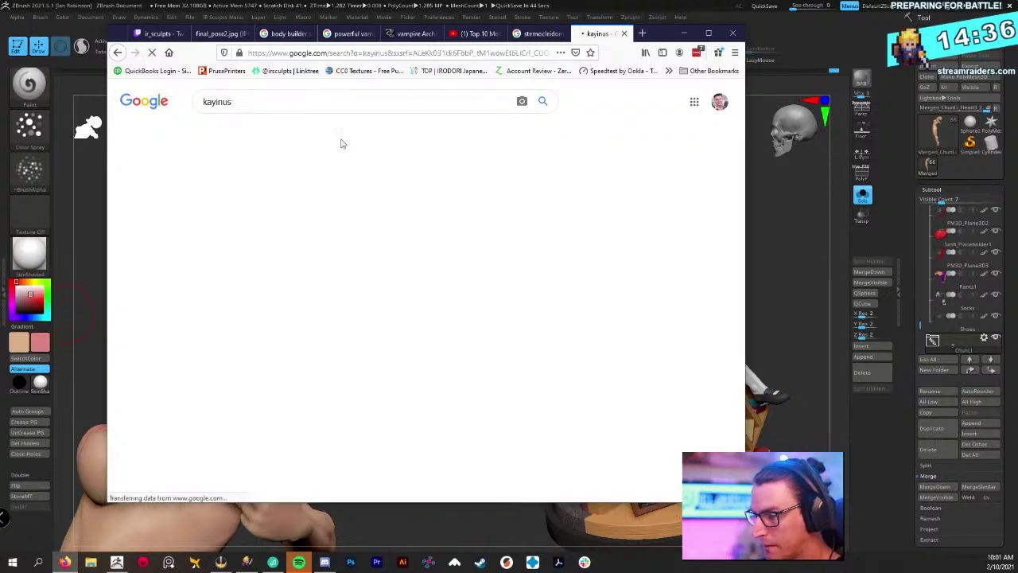
Look through the "kayinus" image results, and return to the sculpt in ZBrush
scroll(424, 234, "down", 3)
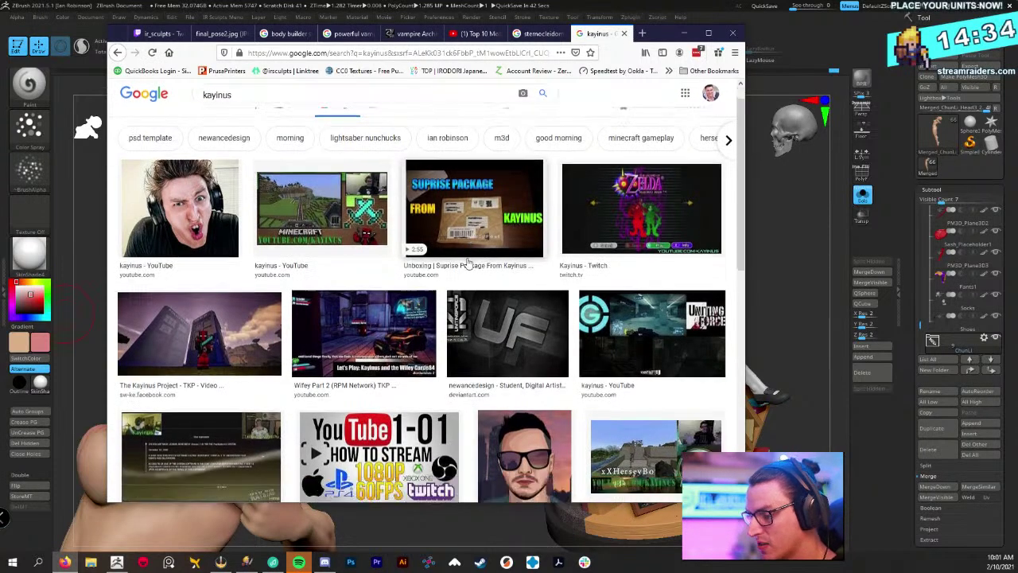
scroll(457, 270, "down", 4)
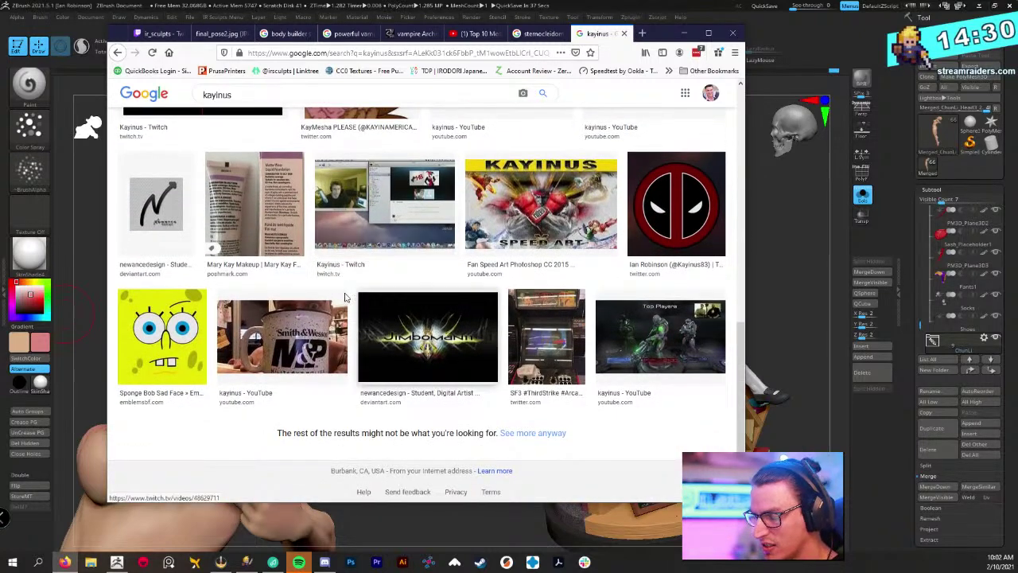
scroll(370, 347, "up", 3)
scroll(370, 348, "up", 4)
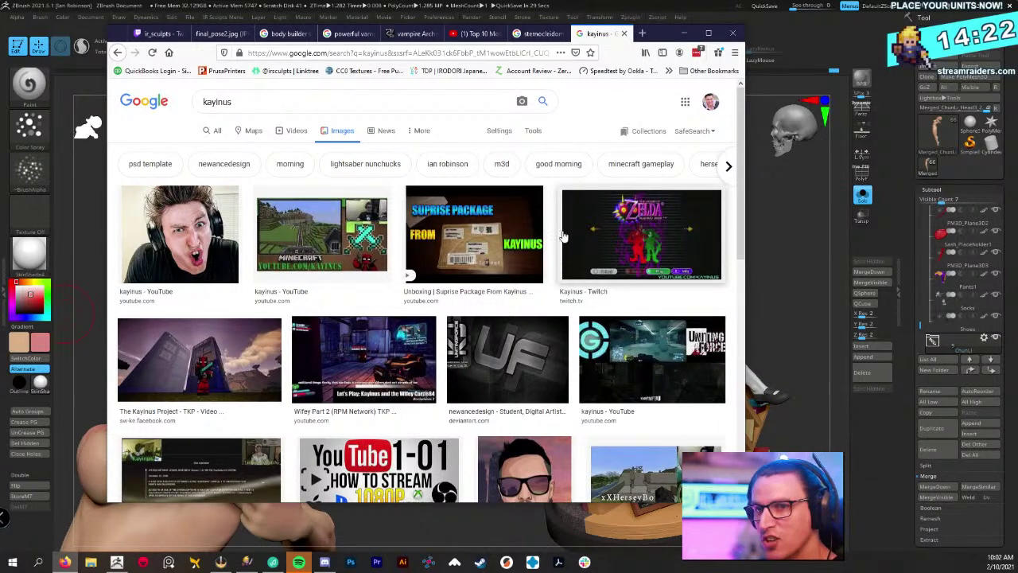
left_click(684, 34)
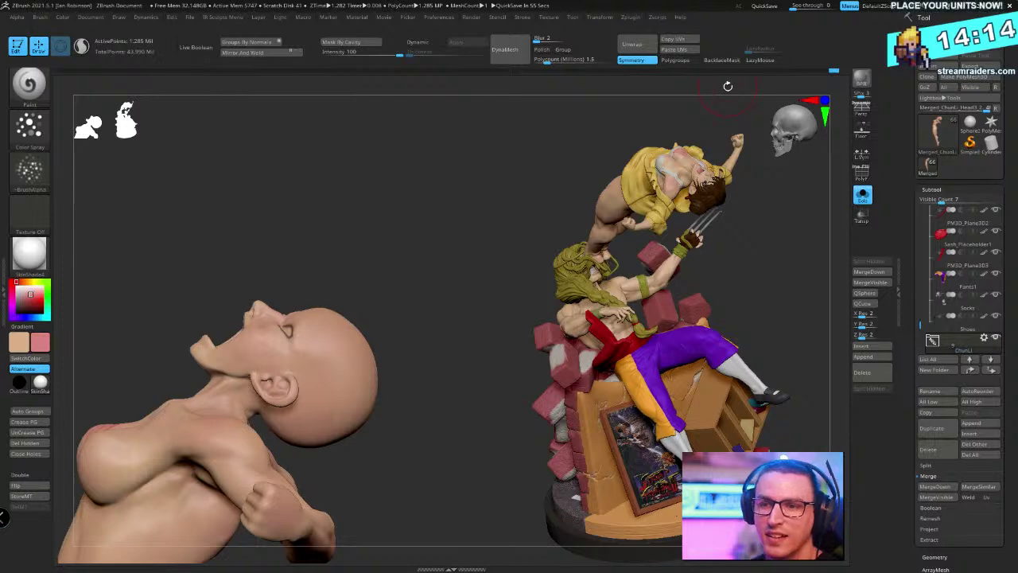
mouse_move(447, 243)
left_mouse_down()
mouse_move(466, 228)
mouse_move(472, 205)
mouse_move(462, 200)
left_mouse_up()
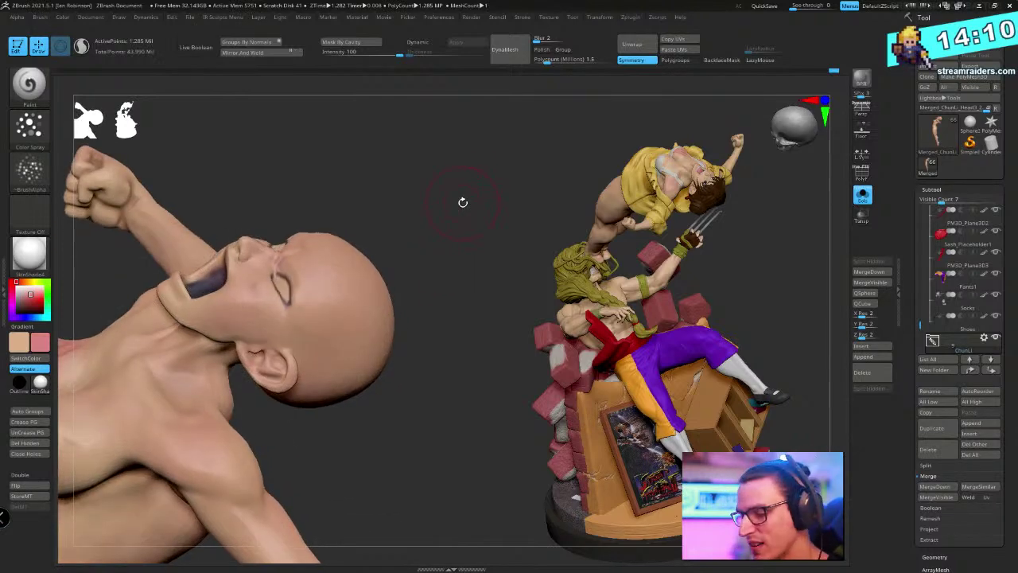
Return to Firefox, preview the first YouTube portrait and look through its related images and the other results
key("alt+Tab")
left_click(191, 238)
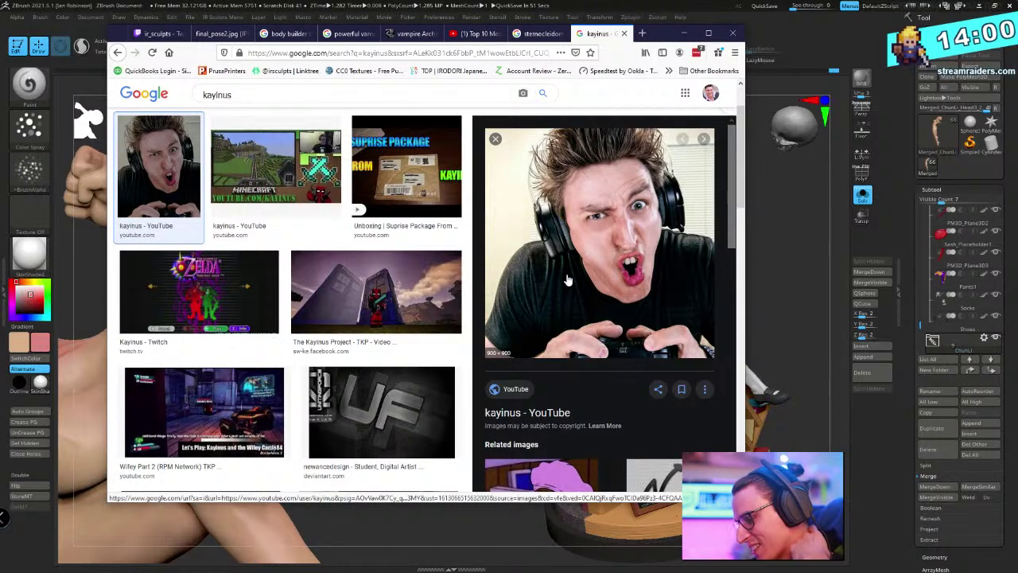
scroll(582, 280, "down", 1)
scroll(549, 211, "down", 10)
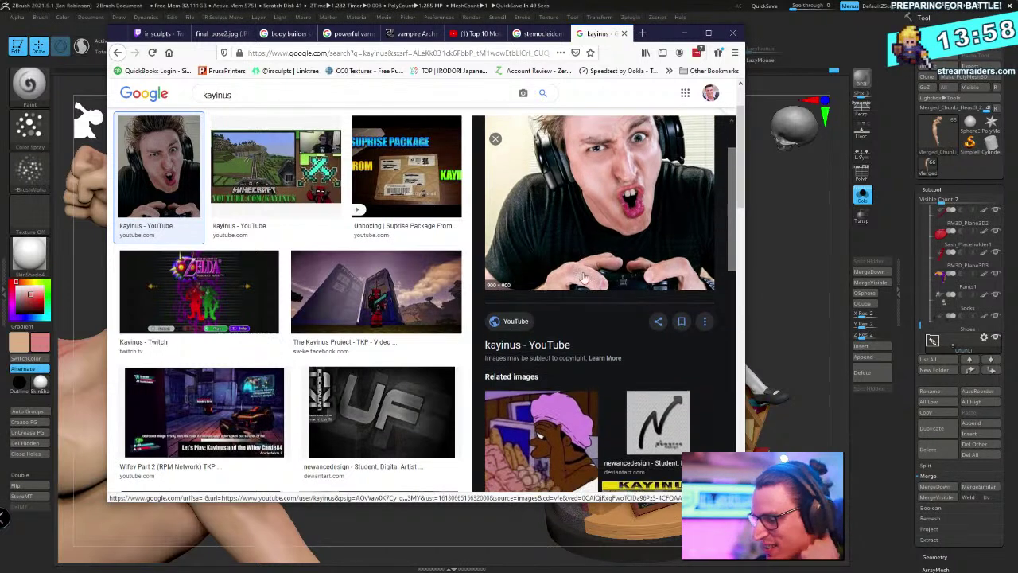
scroll(578, 274, "down", 6)
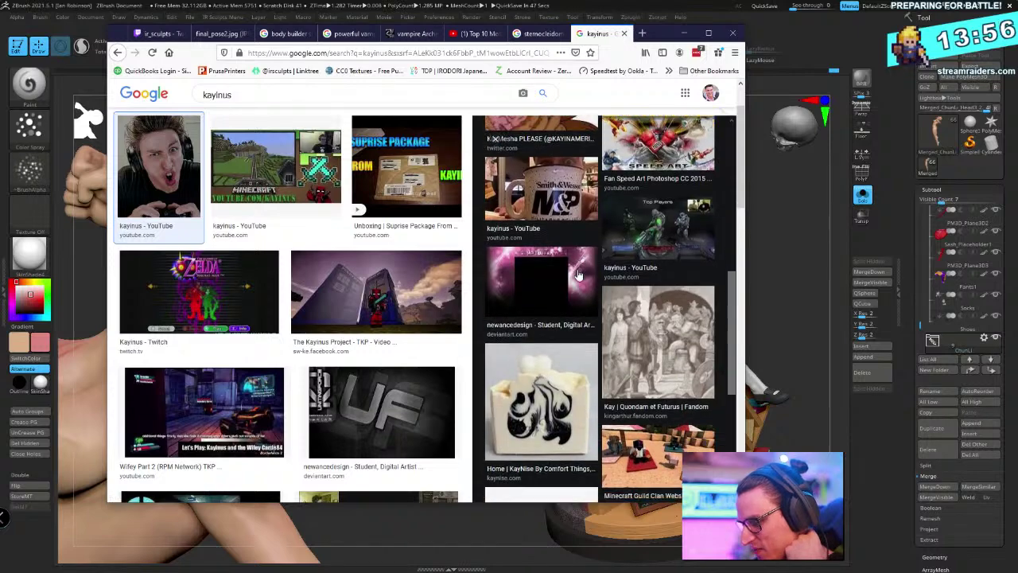
scroll(362, 291, "down", 5)
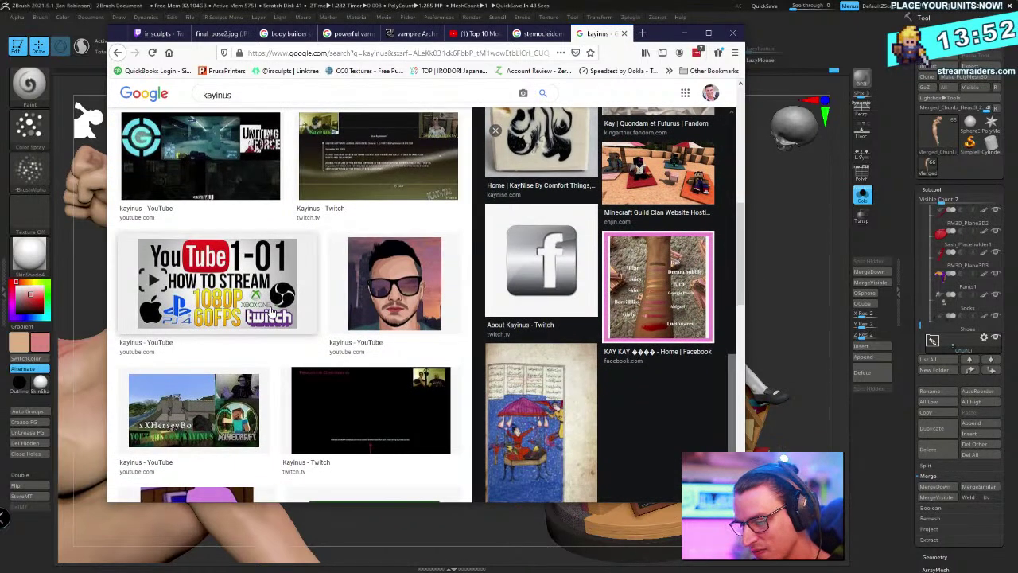
scroll(270, 313, "up", 2)
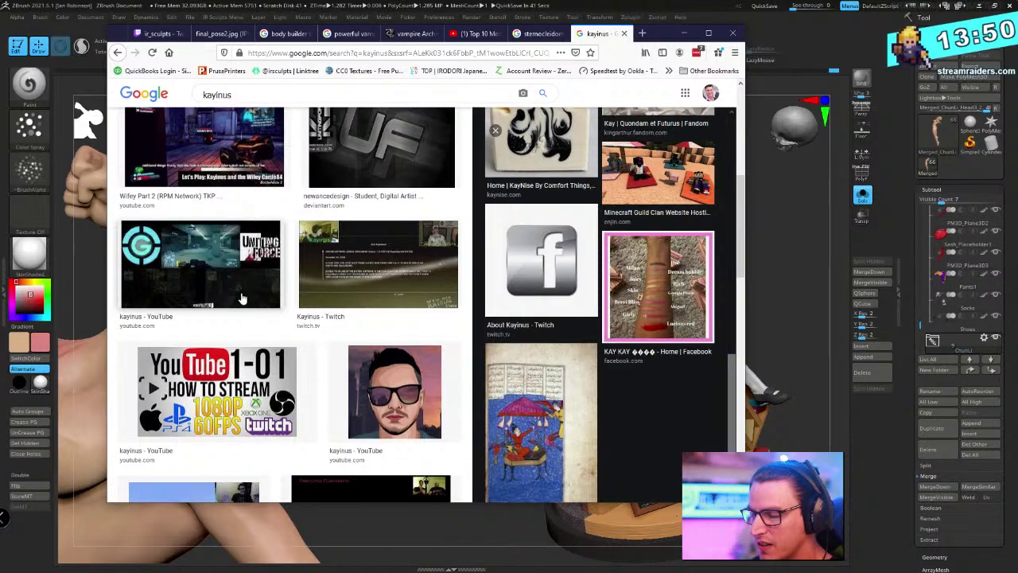
scroll(259, 316, "up", 1)
scroll(258, 317, "up", 3)
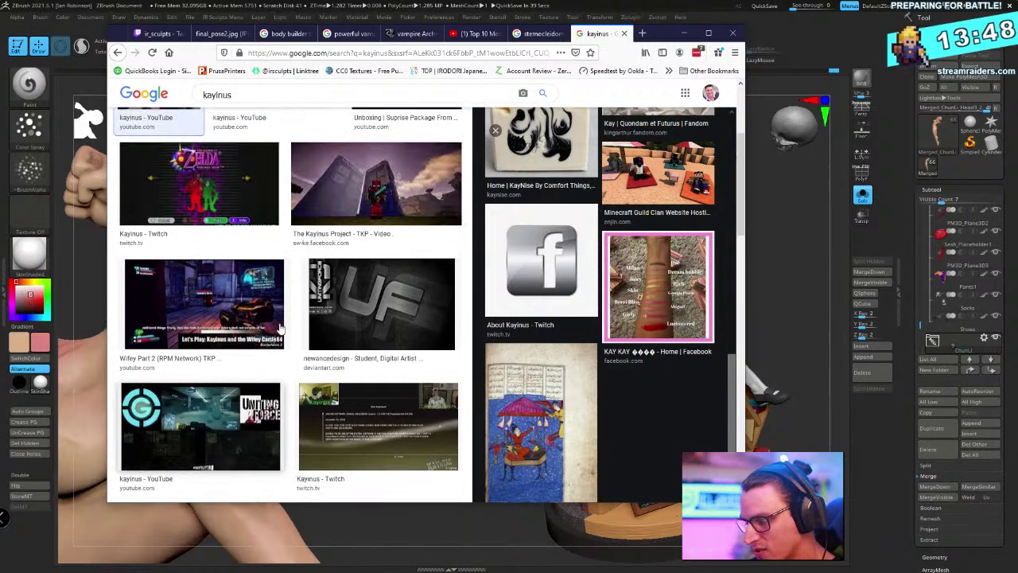
scroll(282, 318, "up", 4)
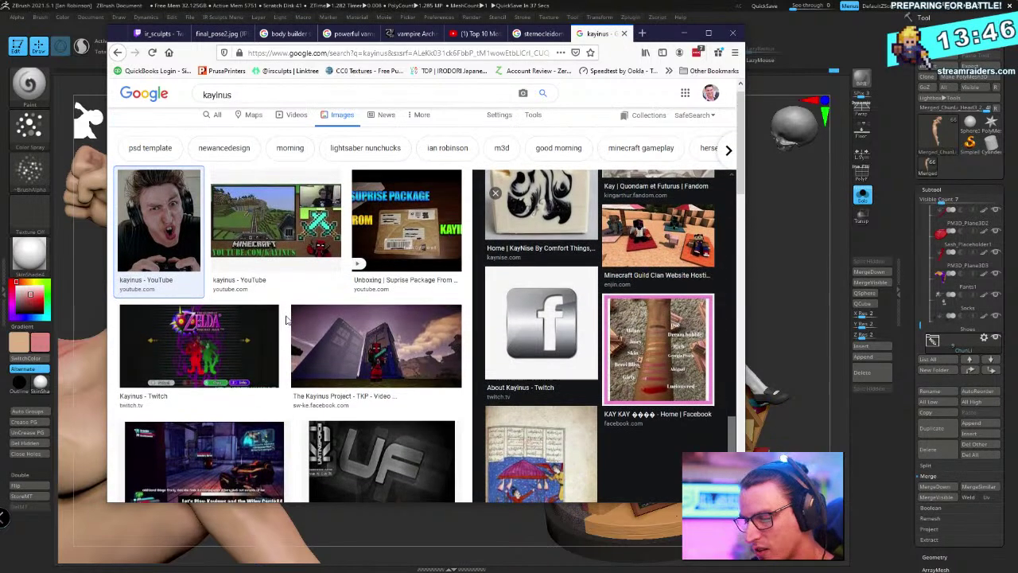
left_click(684, 34)
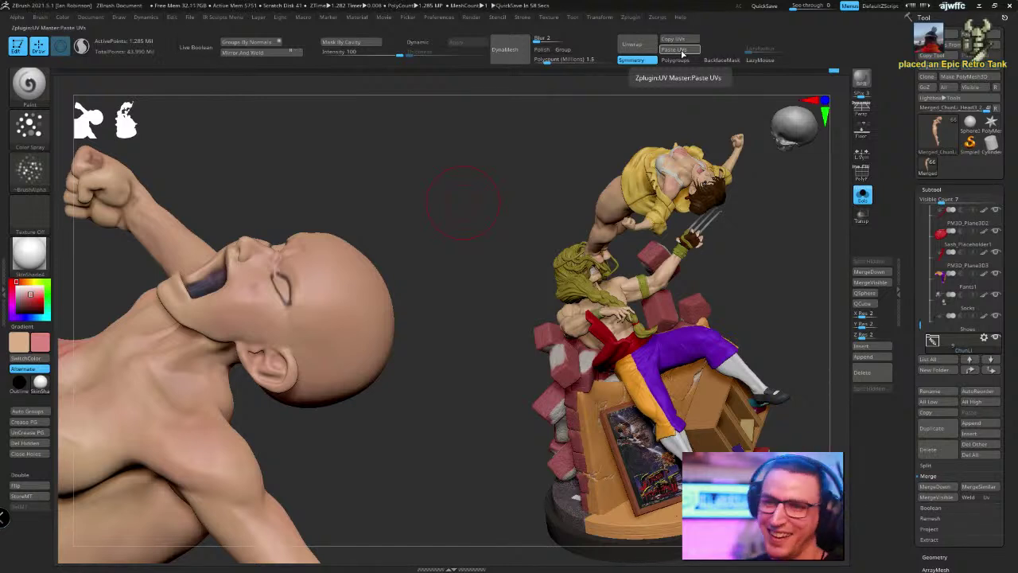
Show all parts of the statue and reshape the female fighter's jawline between chin and ear with the Move brush
left_click(682, 49)
left_click(863, 193)
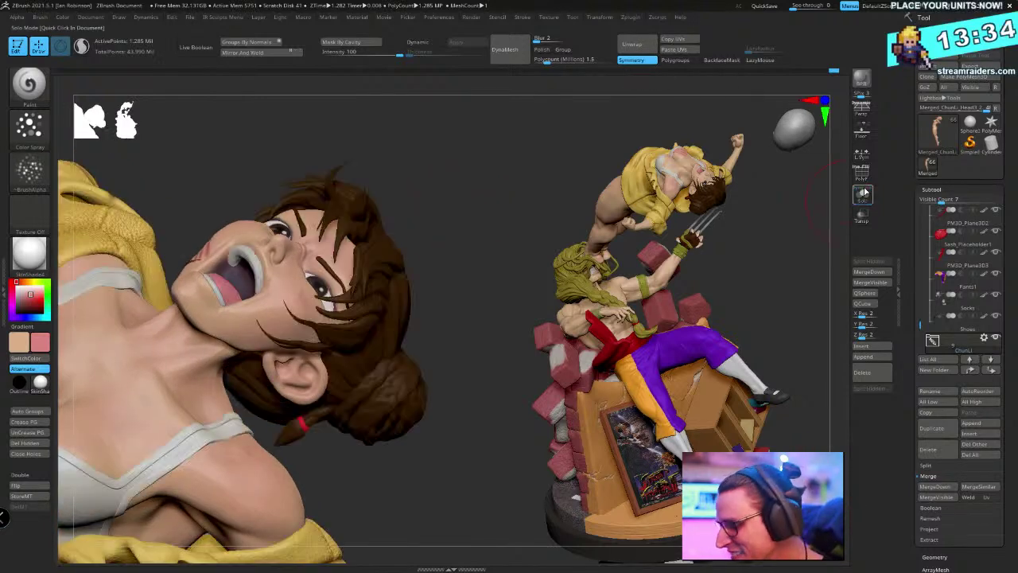
mouse_move(482, 244)
left_mouse_down()
mouse_move(438, 218)
mouse_move(435, 248)
mouse_move(429, 164)
mouse_move(406, 154)
mouse_move(404, 191)
left_mouse_up()
key("b")
key("m")
key("v")
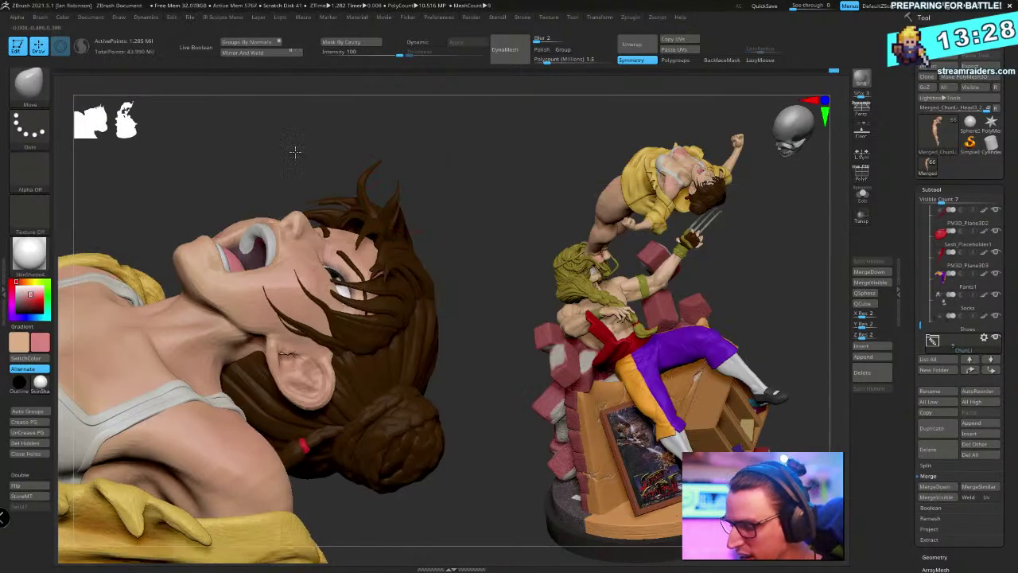
left_click_drag(295, 152, 238, 220, "alt")
key("space")
key("space")
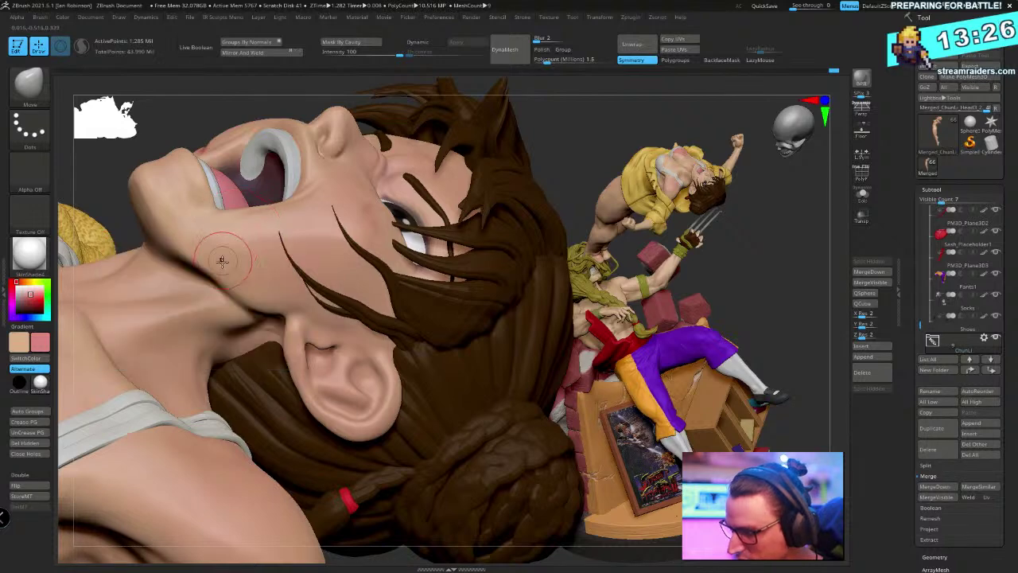
key("space")
left_click_drag(211, 263, 234, 291)
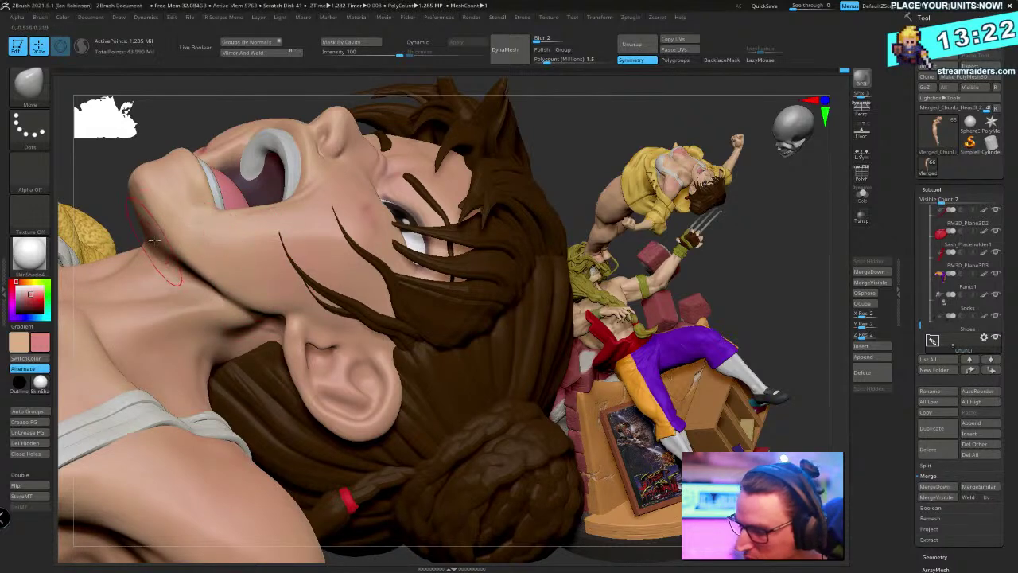
Isolate the female fighter's body, then build up and smooth the neck muscle just below the ear with the ClayBuildup brush
mouse_move(269, 197)
right_mouse_down()
mouse_move(318, 241)
mouse_move(343, 233)
mouse_move(349, 268)
mouse_move(330, 256)
mouse_move(278, 268)
right_mouse_up()
right_click_drag(355, 239, 491, 172)
key("b")
key("c")
key("b")
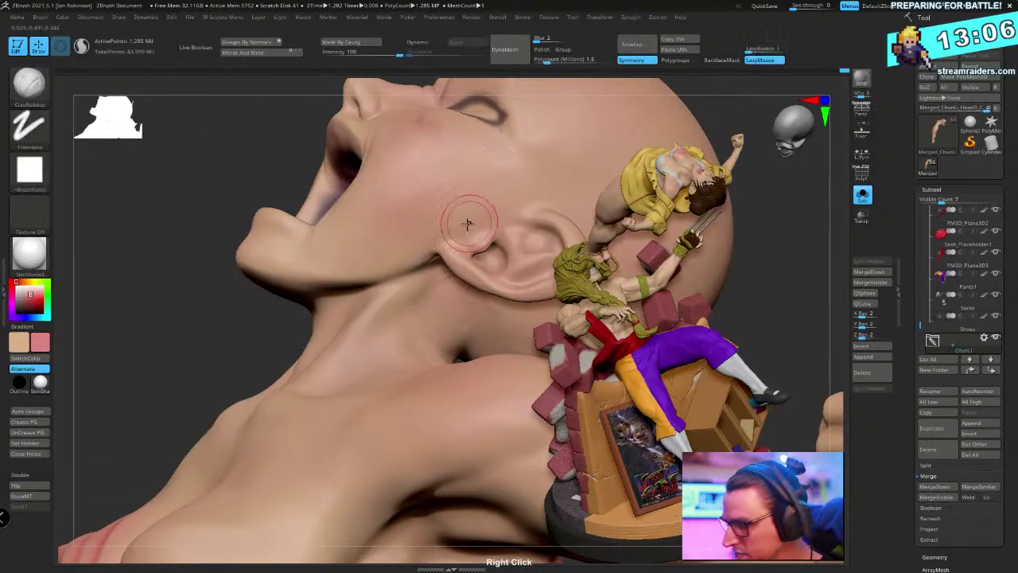
key("space")
mouse_move(446, 278)
left_mouse_down()
mouse_move(432, 291)
mouse_move(426, 273)
left_mouse_up()
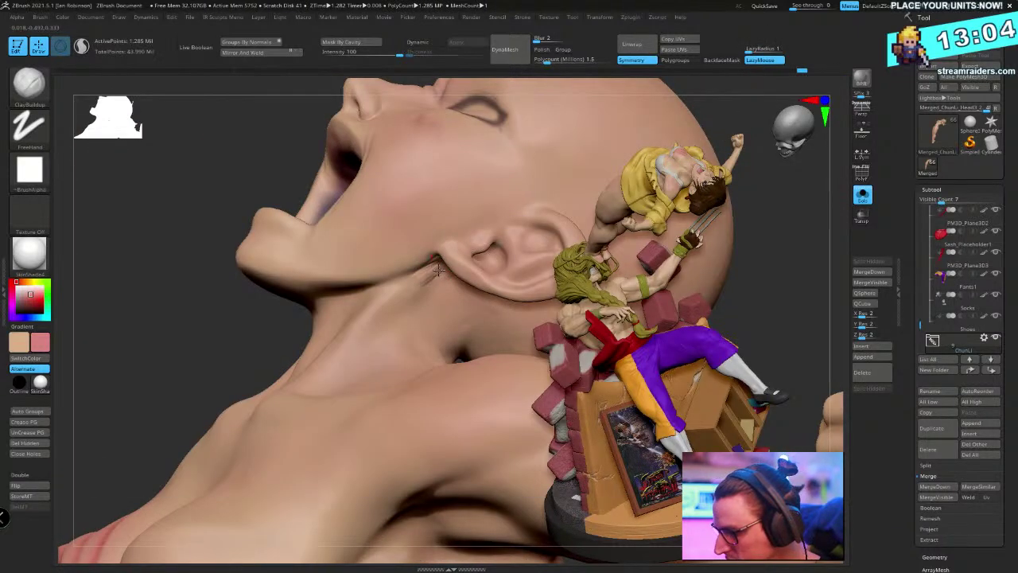
key("shift")
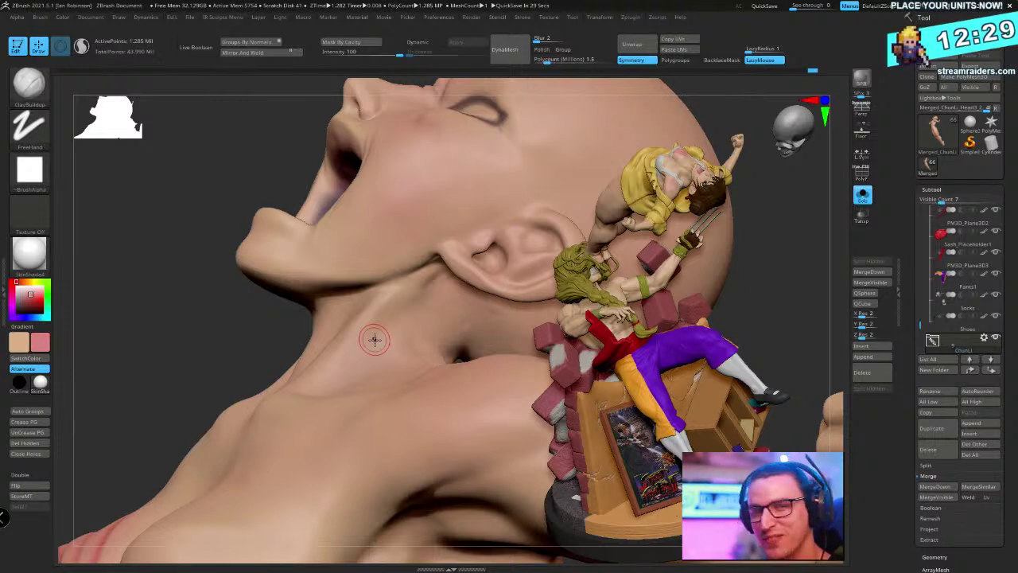
key("space")
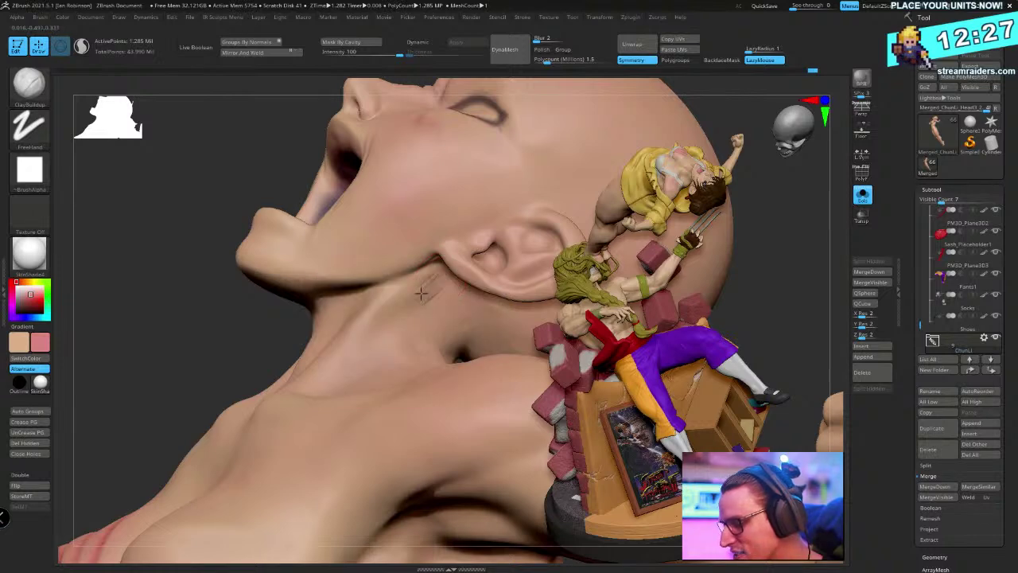
key("shift")
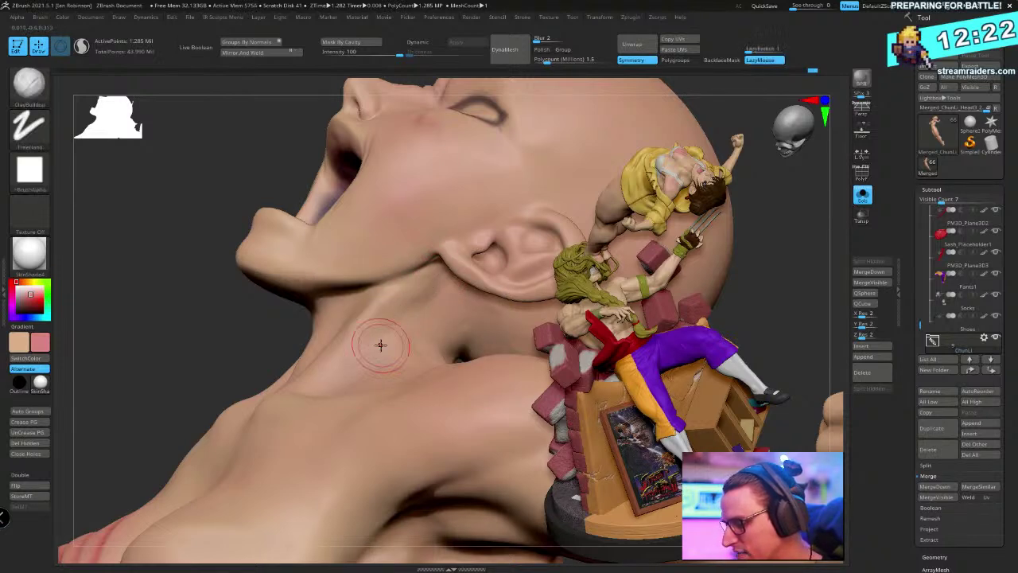
Sculpt the neck muscle under the ear on the scratched-cheek side with ClayBuildup and smooth it
left_click_drag(263, 342, 341, 331)
left_click_drag(507, 199, 556, 205)
key("shift")
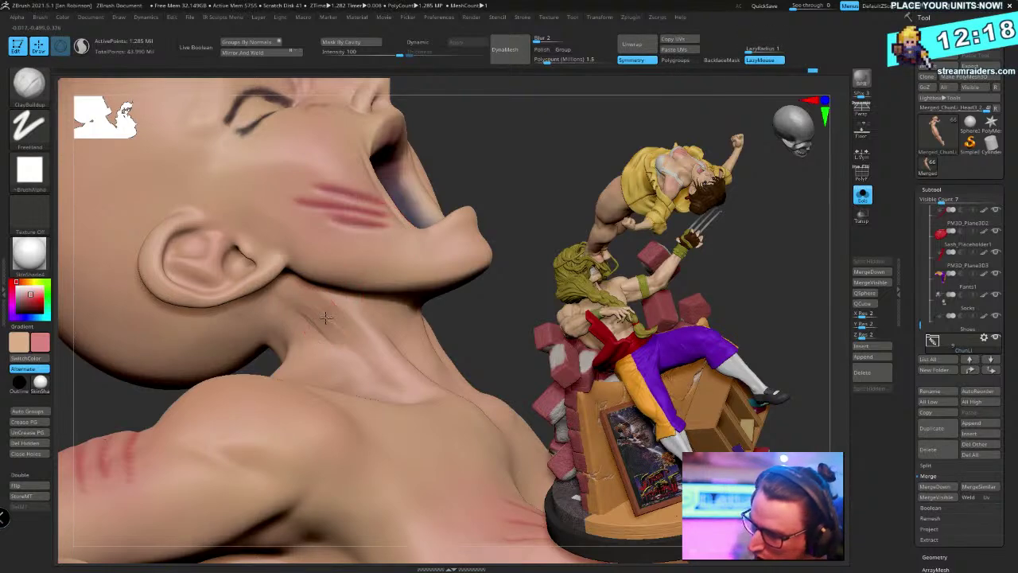
key("shift")
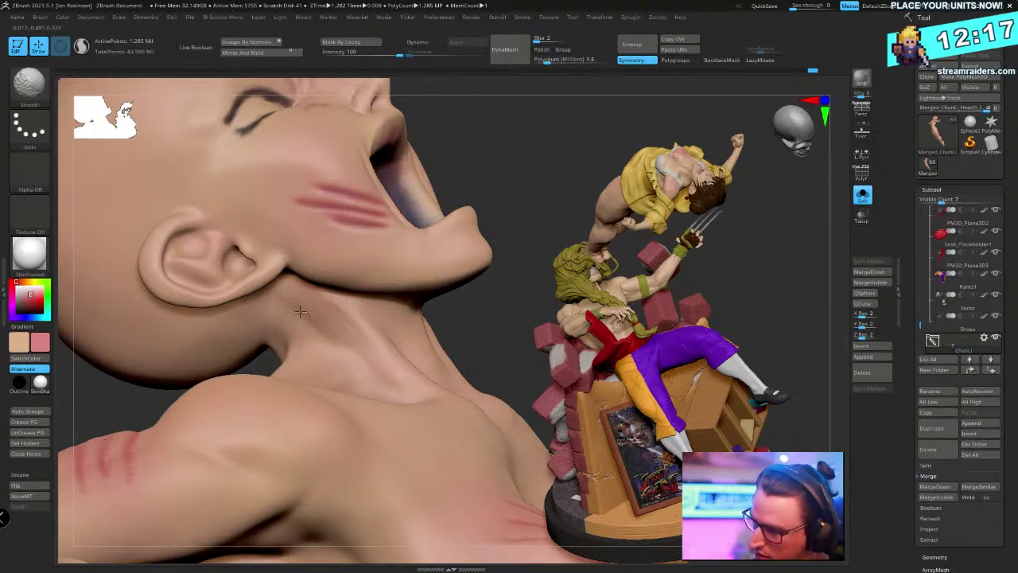
mouse_move(470, 266)
left_mouse_down("alt")
mouse_move(485, 234)
mouse_move(468, 225)
mouse_move(515, 182)
mouse_move(502, 191)
mouse_move(475, 269)
left_mouse_up("alt")
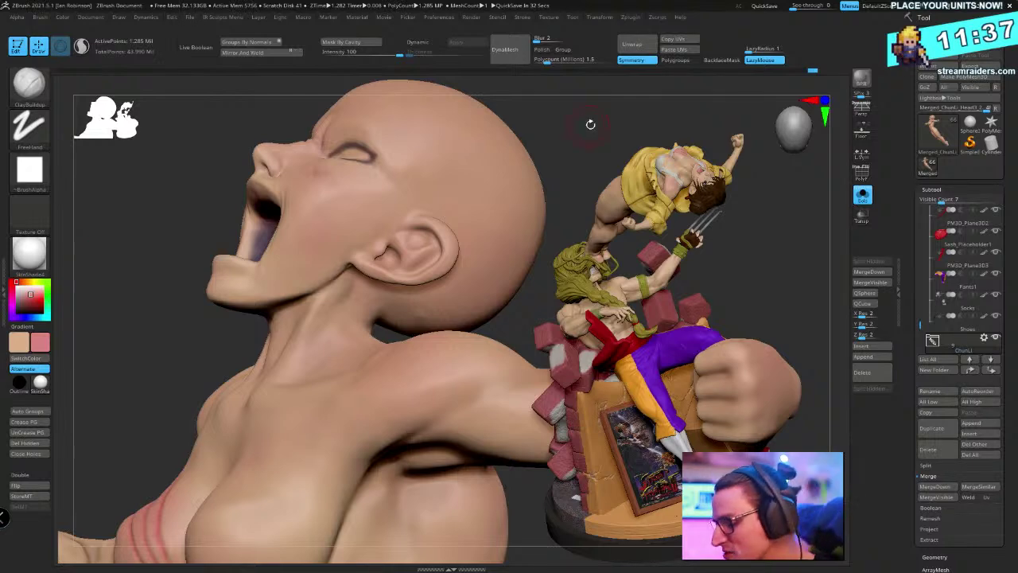
Refine the crease where the unscratched side's jaw meets the earlobe and neck with ClayBuildup and smooth it
mouse_move(591, 124)
left_mouse_down()
mouse_move(581, 123)
mouse_move(594, 112)
mouse_move(447, 218)
left_mouse_up()
left_click_drag(238, 298, 283, 277)
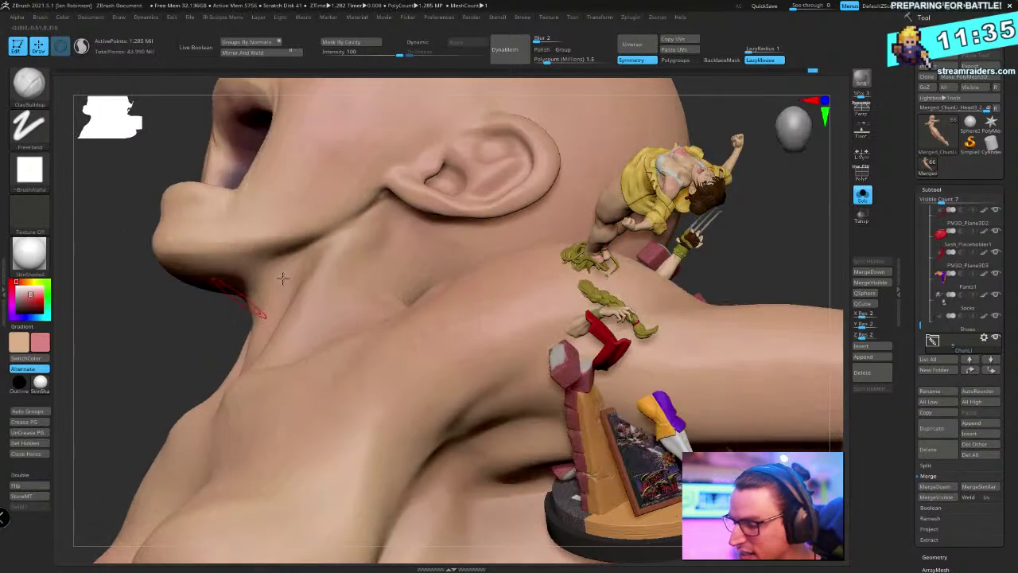
key("space")
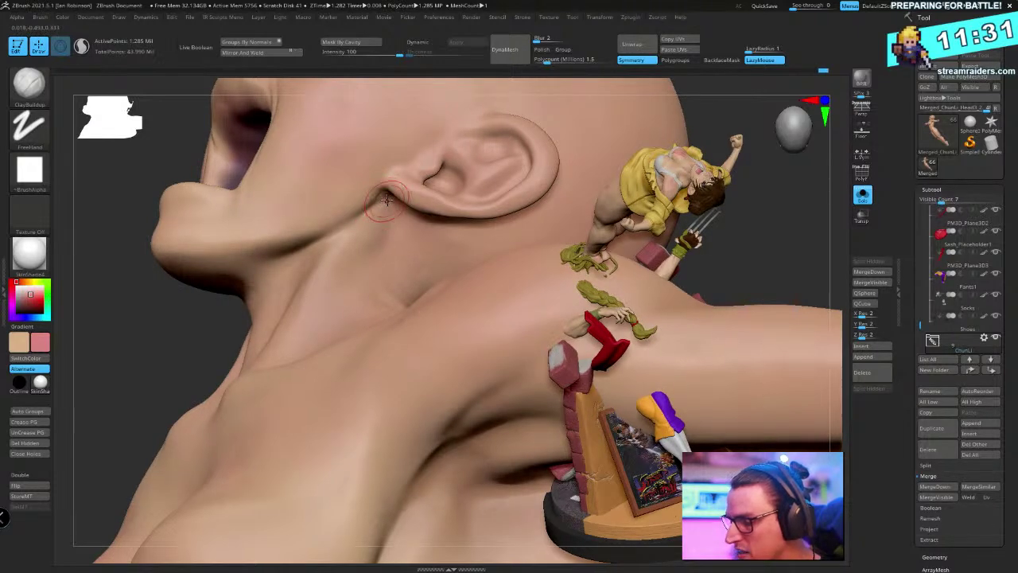
key("shift")
mouse_move(202, 341)
left_mouse_down("alt")
mouse_move(184, 325)
mouse_move(428, 154)
left_mouse_up("alt")
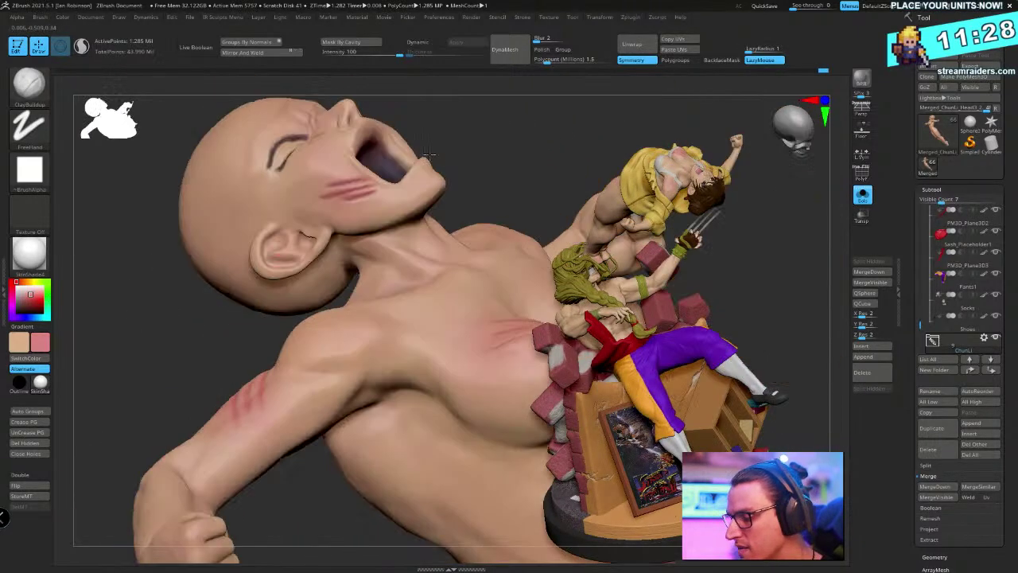
mouse_move(503, 137)
left_mouse_down("alt")
mouse_move(433, 184)
mouse_move(509, 150)
mouse_move(586, 154)
mouse_move(447, 204)
left_mouse_up("alt")
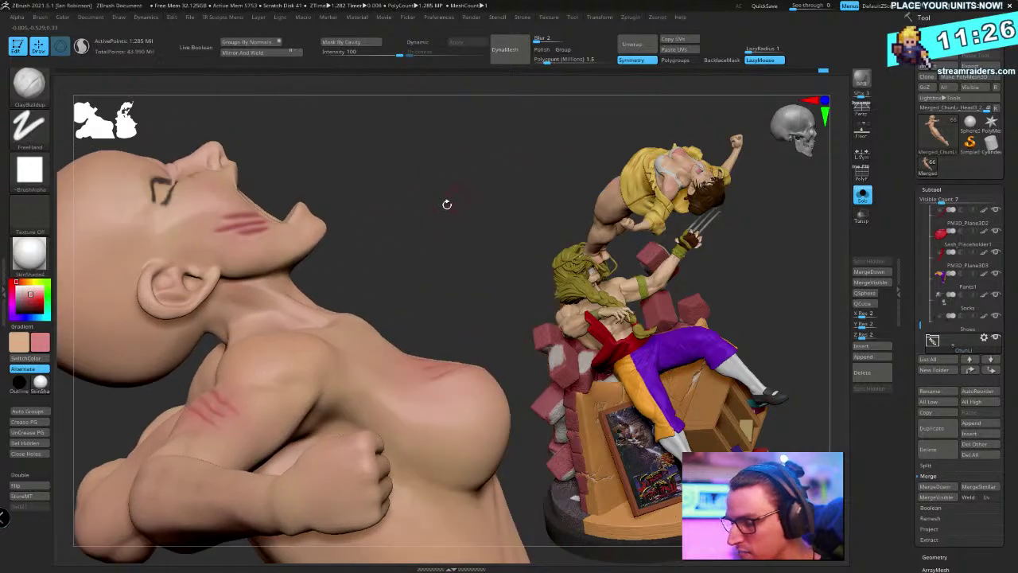
Reshape the female fighter's jaw underside where it meets the throat with the Move brush
key("b")
key("v")
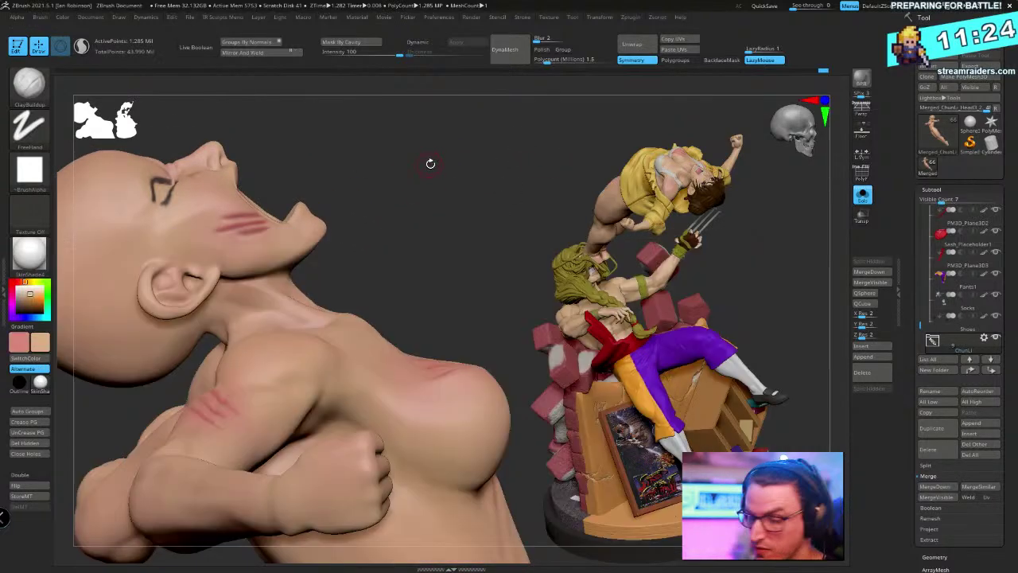
key("space")
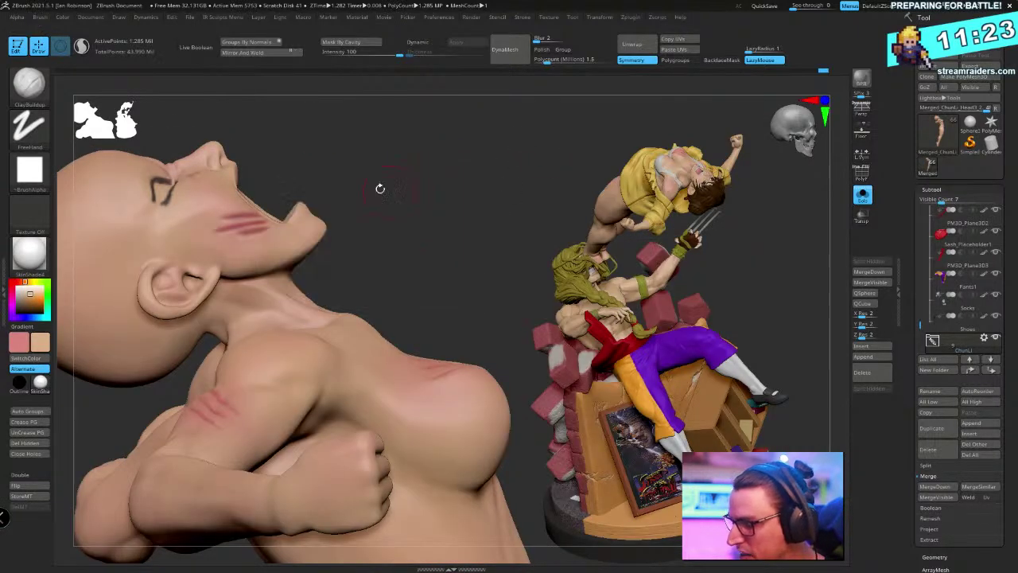
left_click_drag(390, 179, 228, 279)
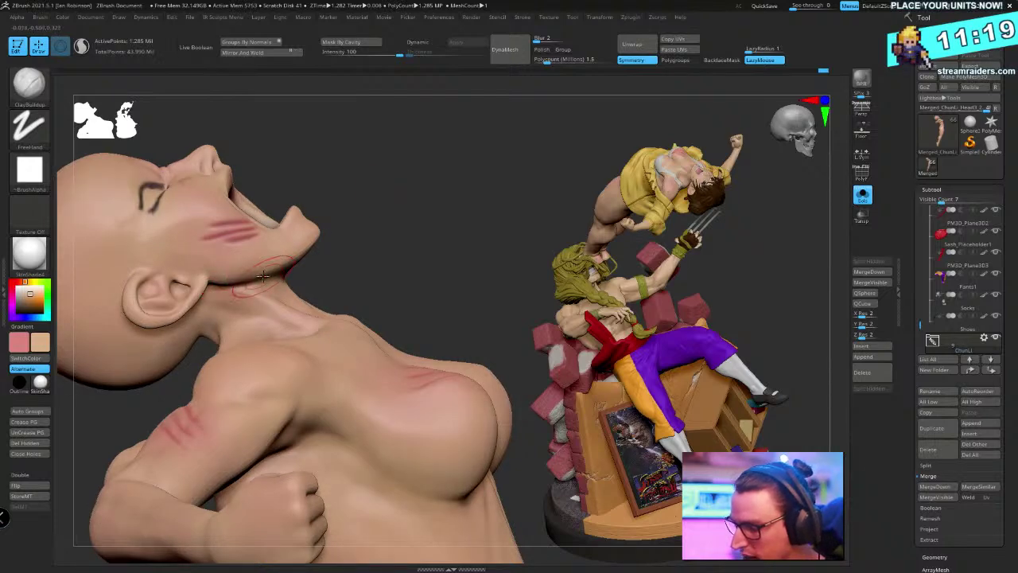
key("b")
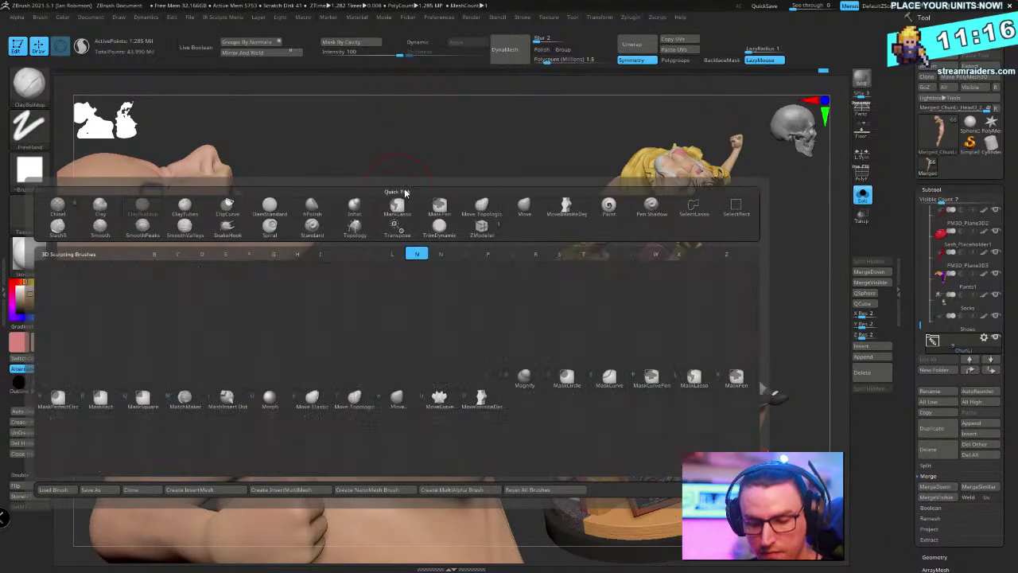
key("m")
key("v")
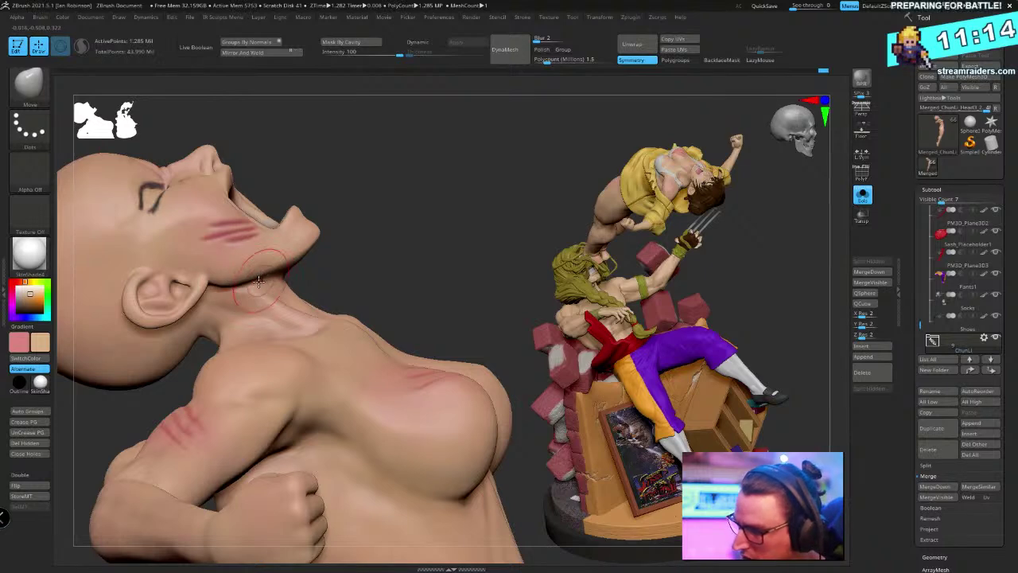
left_click_drag(304, 253, 328, 146)
left_click_drag(304, 158, 496, 139, "alt")
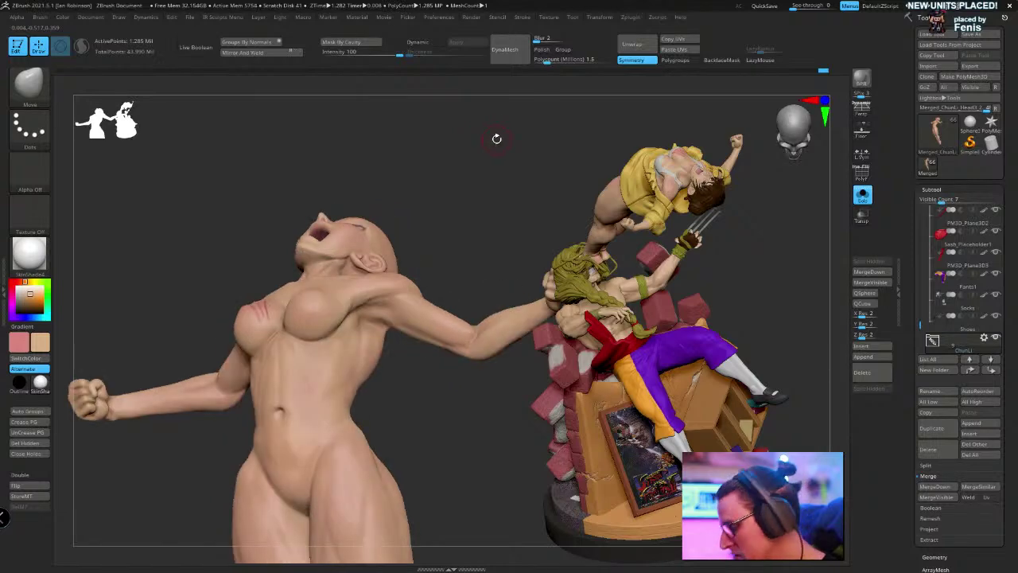
Show all parts of the statue and check the female fighter's face, jaw and neck from the front and sides
left_click(863, 196)
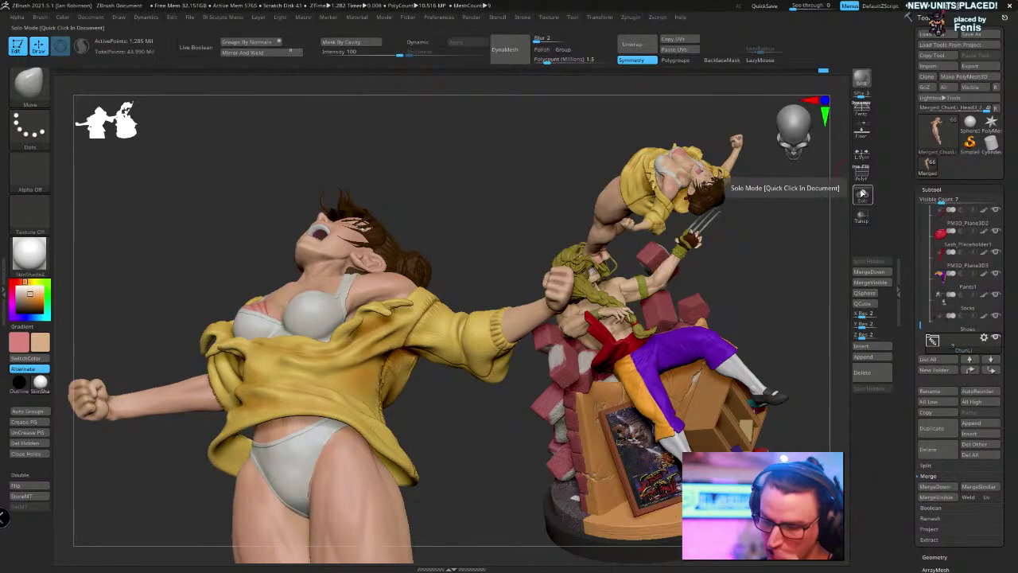
key("ctrl+z")
key("ctrl+z")
key("ctrl+z")
key("ctrl+z")
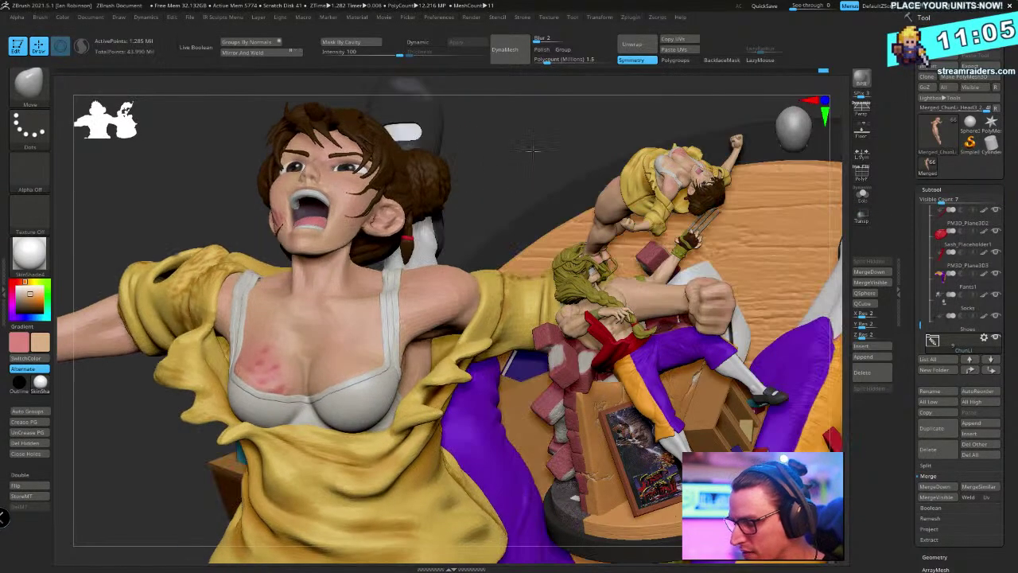
key("ctrl+z")
key("ctrl+z")
key("ctrl+z")
key("ctrl+z")
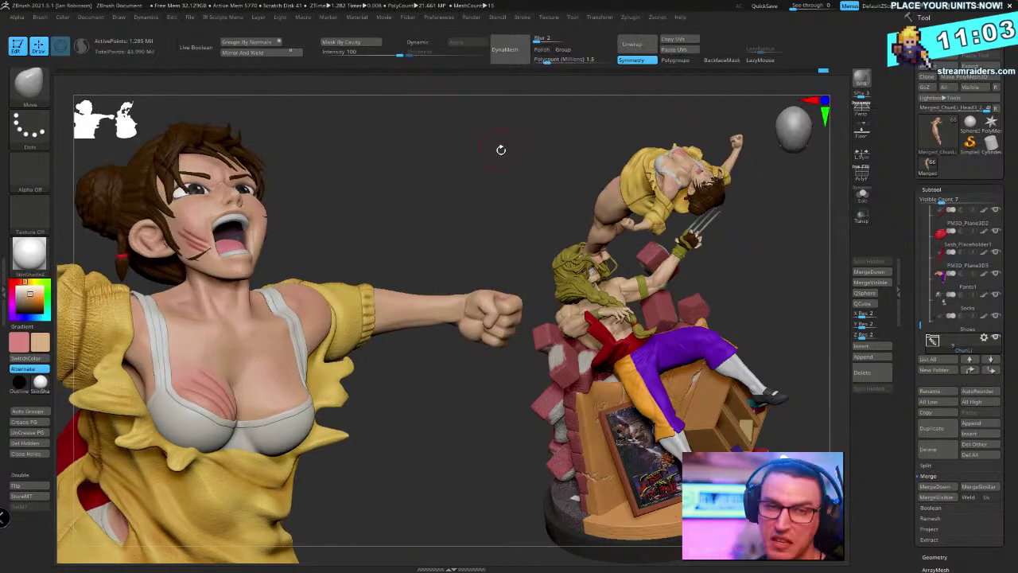
left_click_drag(498, 151, 454, 155)
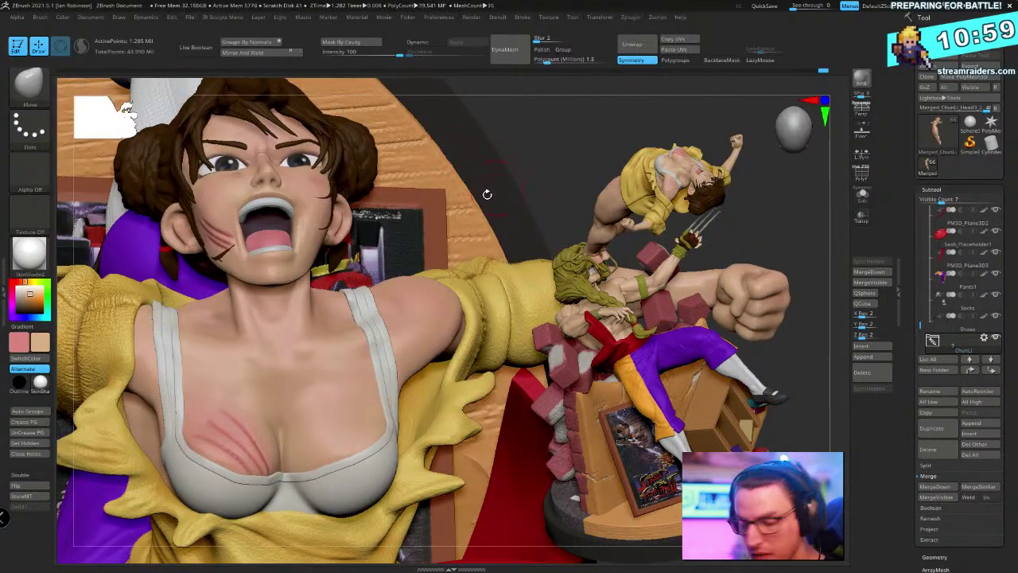
Blend reddish and tan skin tones over the female fighter's upper chest with the Paint brush
key("b")
key("p")
key("a")
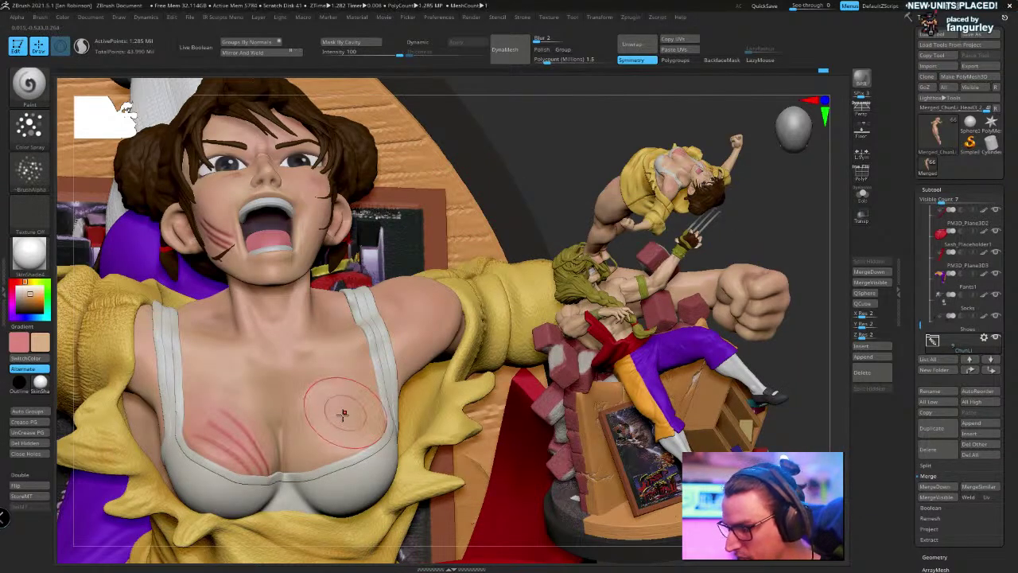
key("shift")
key("shift+f")
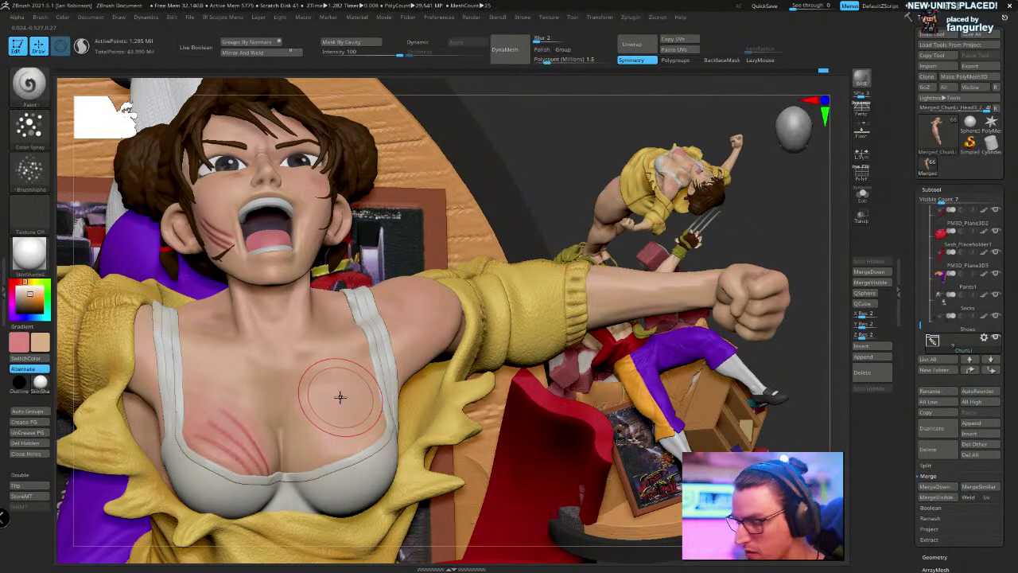
key("v")
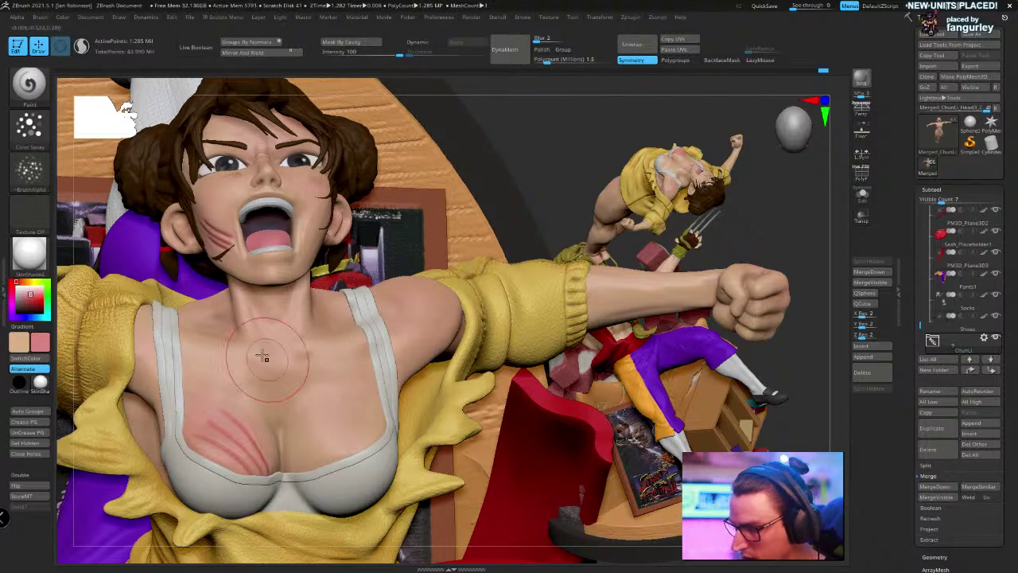
Isolate the female fighter's body and paint the tan tone over its chest, shoulders and arms
left_click(862, 194)
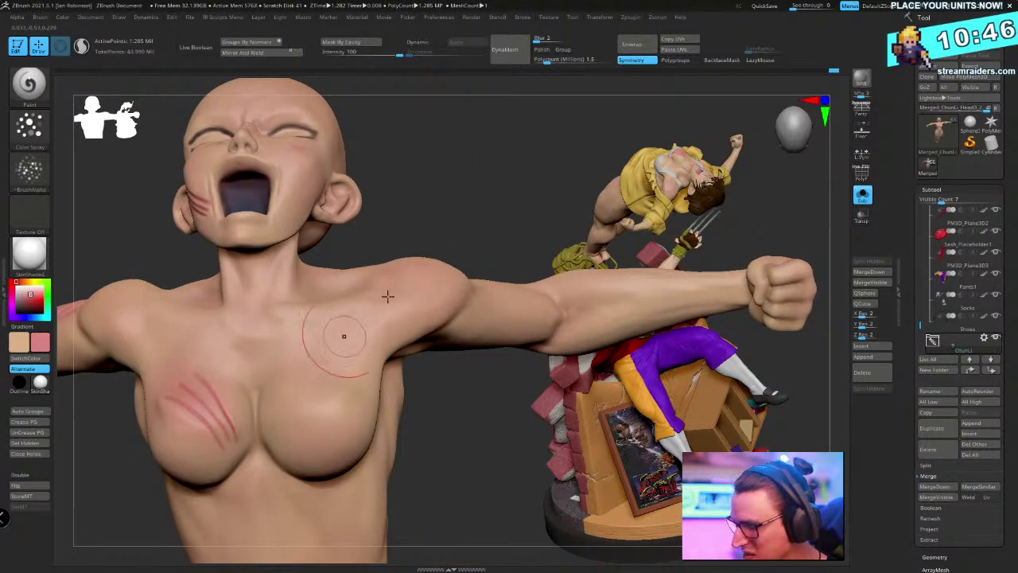
left_click_drag(447, 230, 557, 199, "alt")
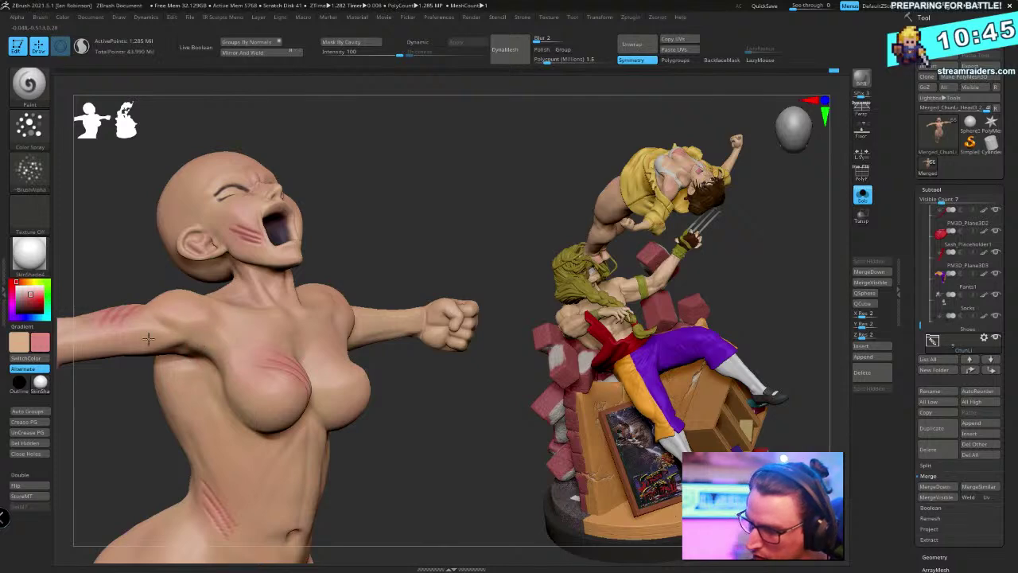
right_click_drag(199, 349, 269, 315)
right_click_drag(216, 278, 380, 278)
right_click_drag(302, 274, 417, 320)
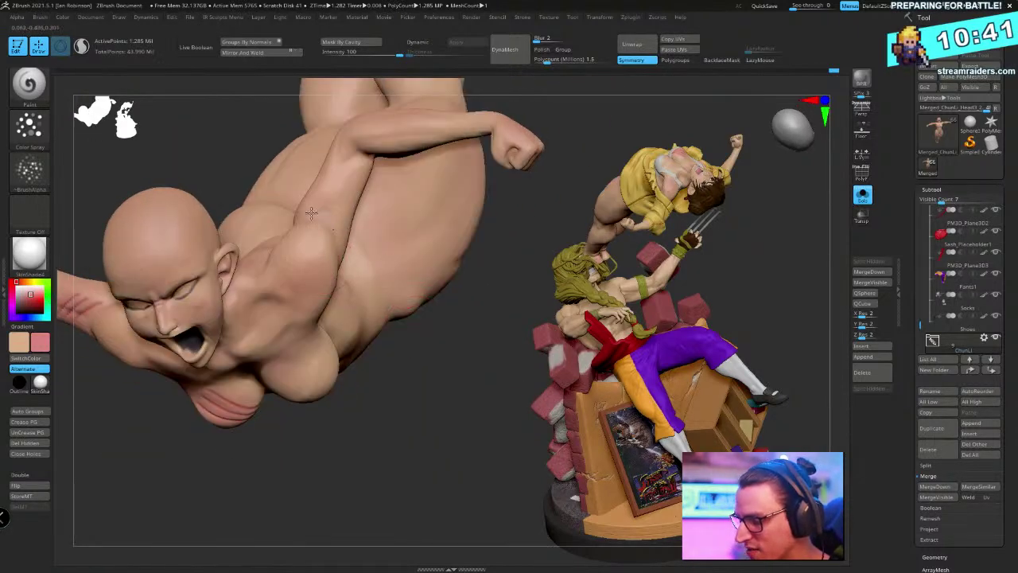
right_click_drag(310, 212, 344, 290)
Switch to the reddish tone and blend it over the female fighter's back, shoulders, arms and torso
key("v")
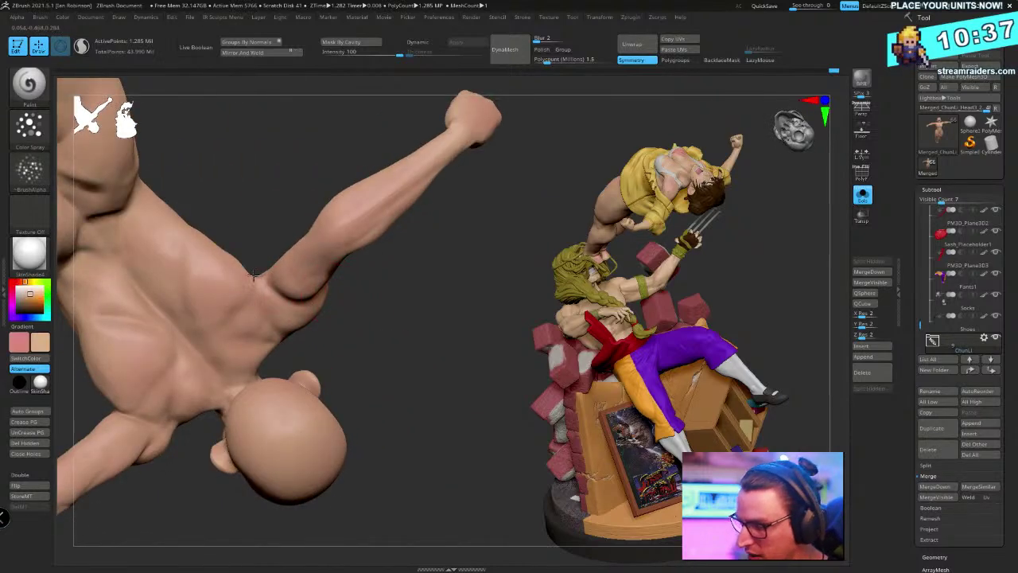
right_click_drag(304, 354, 331, 230, "ctrl")
right_click_drag(416, 254, 480, 256)
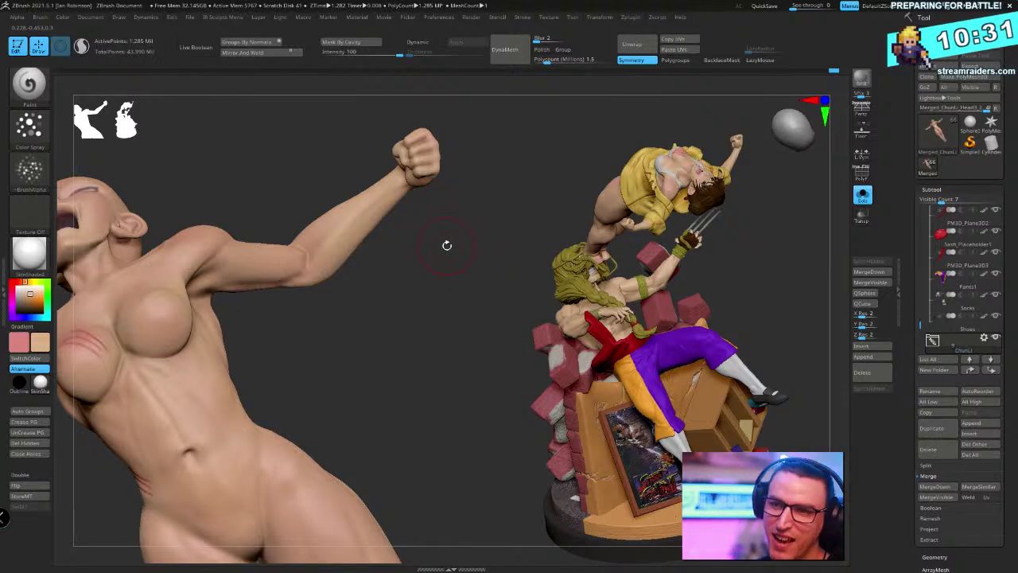
mouse_move(437, 271)
right_mouse_down()
mouse_move(441, 295)
mouse_move(520, 247)
mouse_move(323, 278)
right_mouse_up()
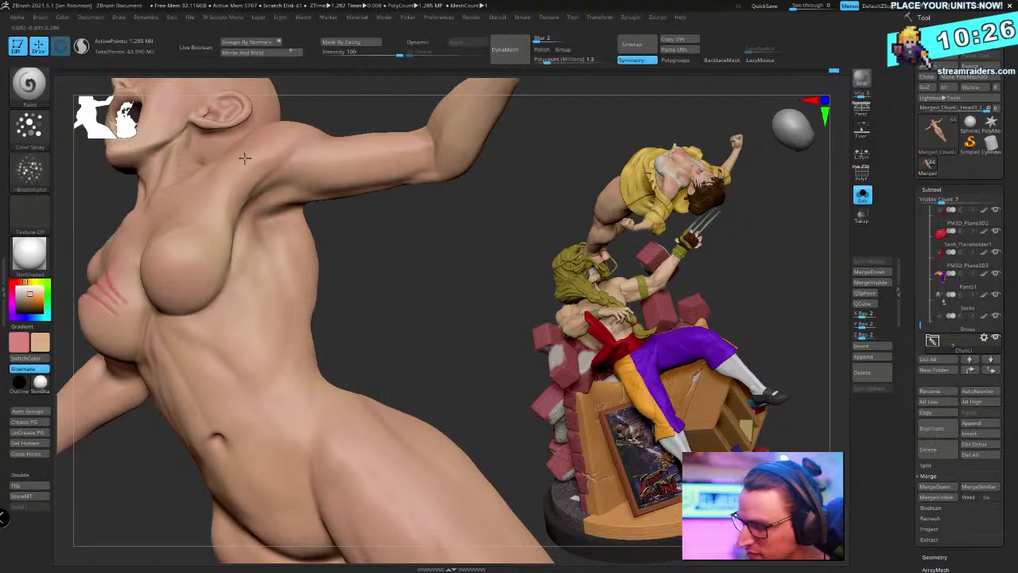
right_click_drag(246, 156, 343, 212)
right_click_drag(374, 248, 328, 271)
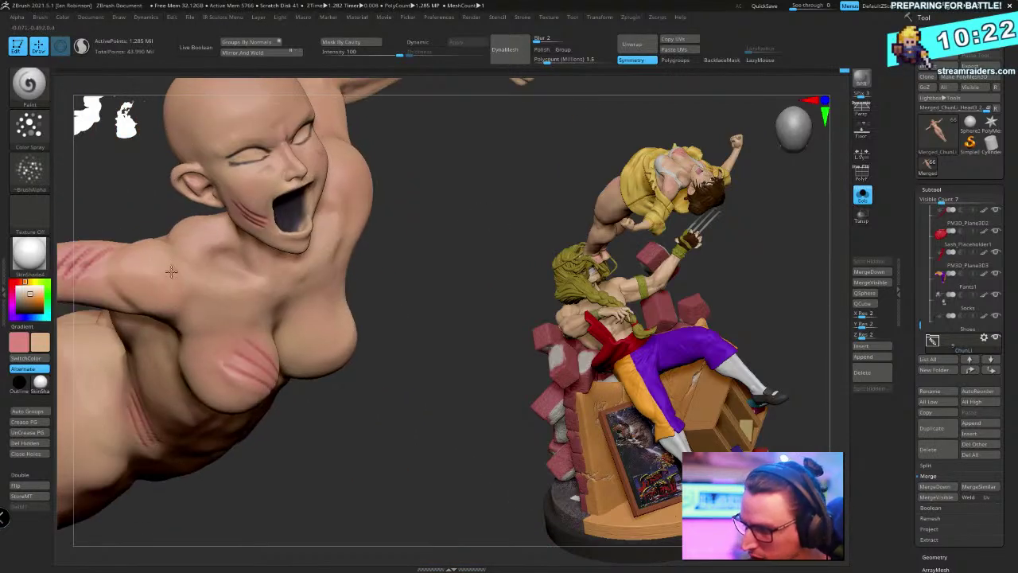
right_click_drag(171, 272, 305, 263)
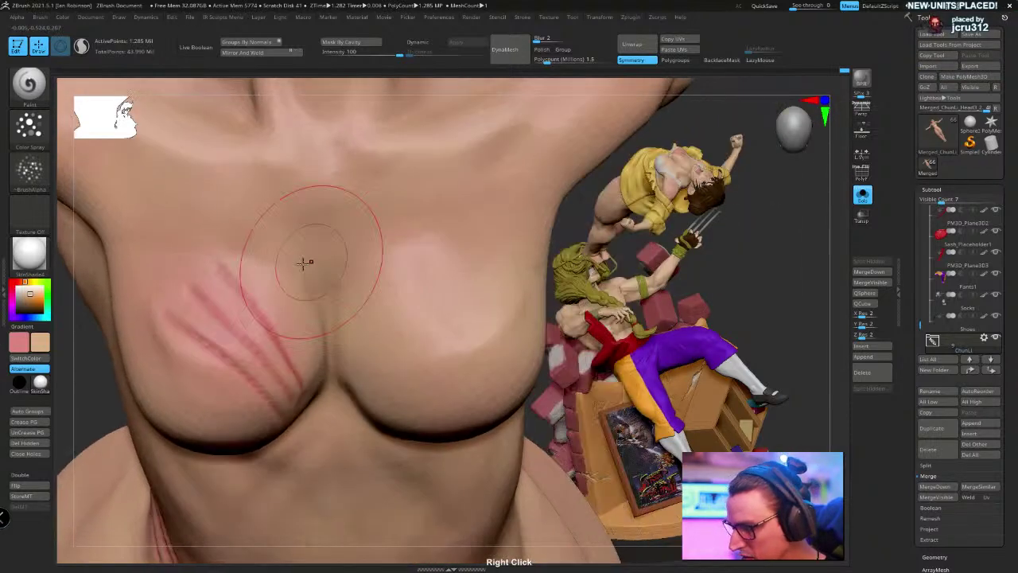
Switch to the DamStandard brush and pick a crimson red as the painting colour
right_click(303, 264)
left_click_drag(306, 261, 291, 260)
key("b")
key("d")
key("s")
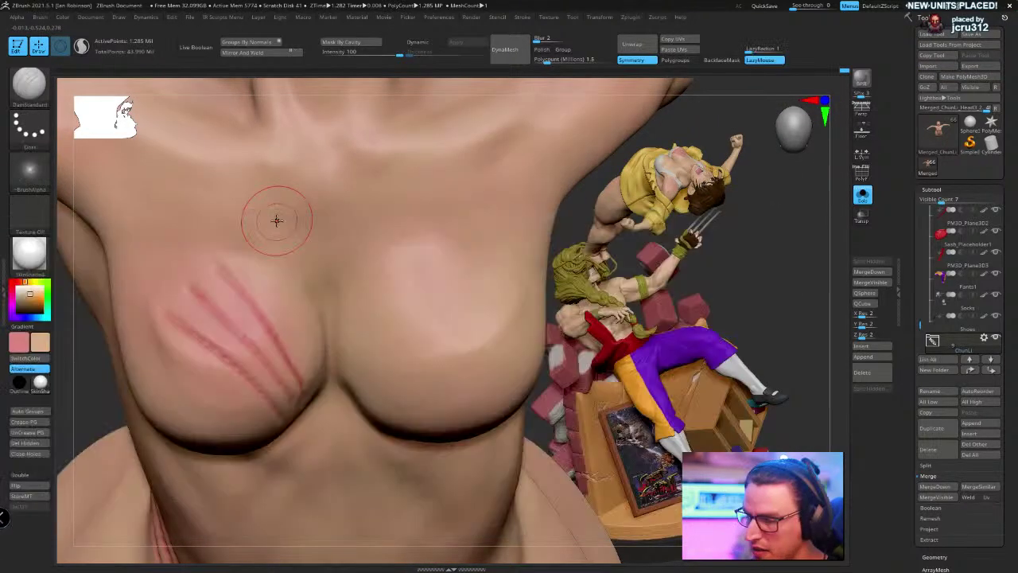
left_click(41, 89)
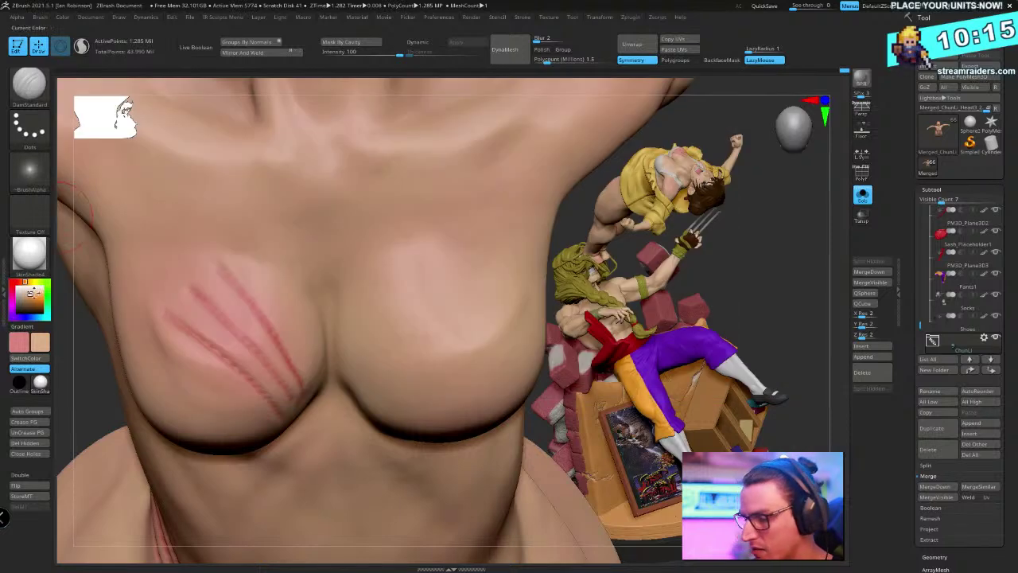
left_click_drag(12, 282, 30, 298)
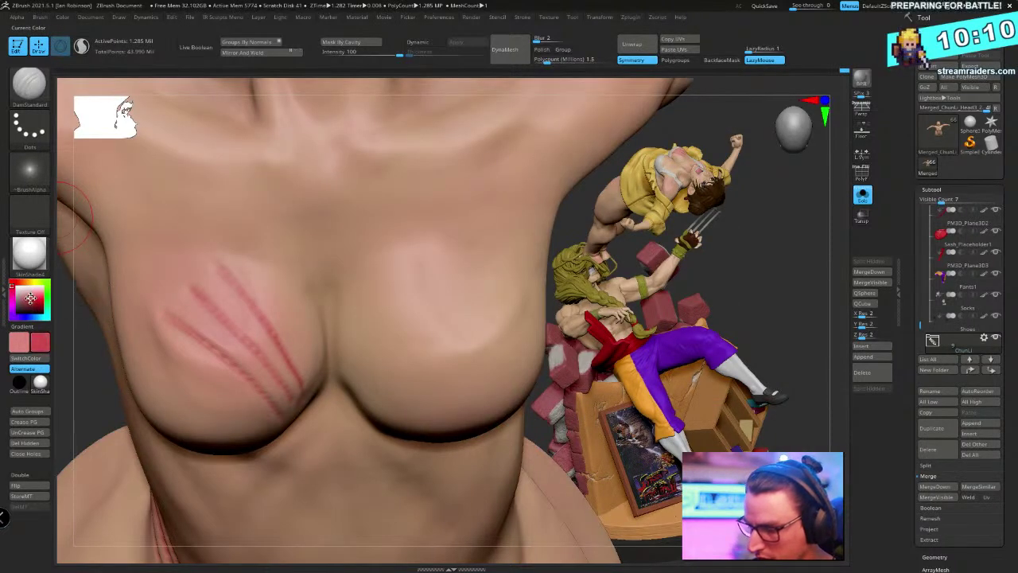
Enable Rgb painting for the DamStandard brush at 100 intensity and try a small crimson stroke along the chest scratches
key("space")
left_click_drag(293, 262, 298, 262)
mouse_move(292, 261)
right_mouse_down()
mouse_move(291, 250)
mouse_move(279, 281)
mouse_move(297, 253)
right_mouse_up()
right_click(296, 253)
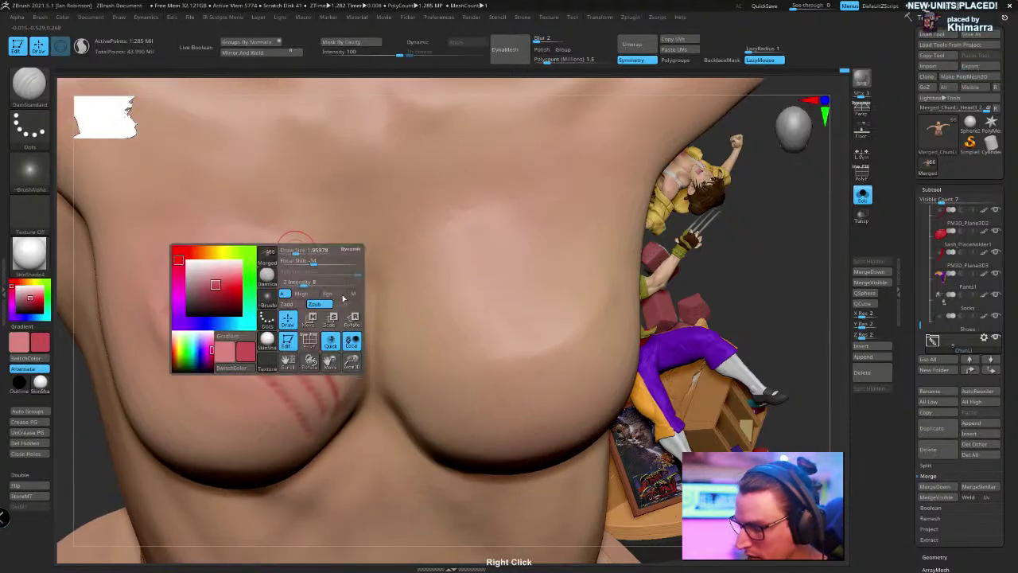
left_click(327, 293)
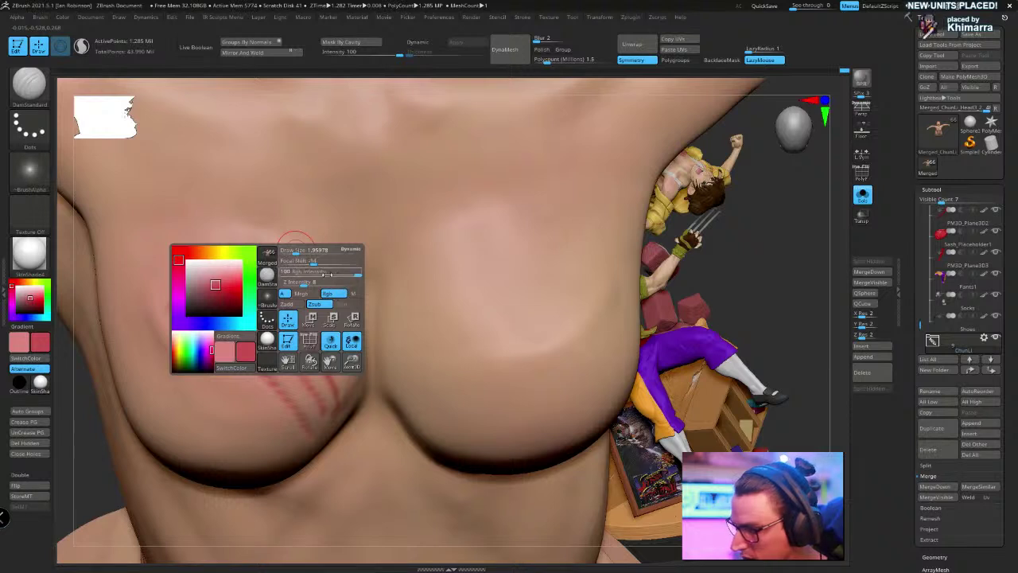
left_click_drag(294, 249, 270, 288)
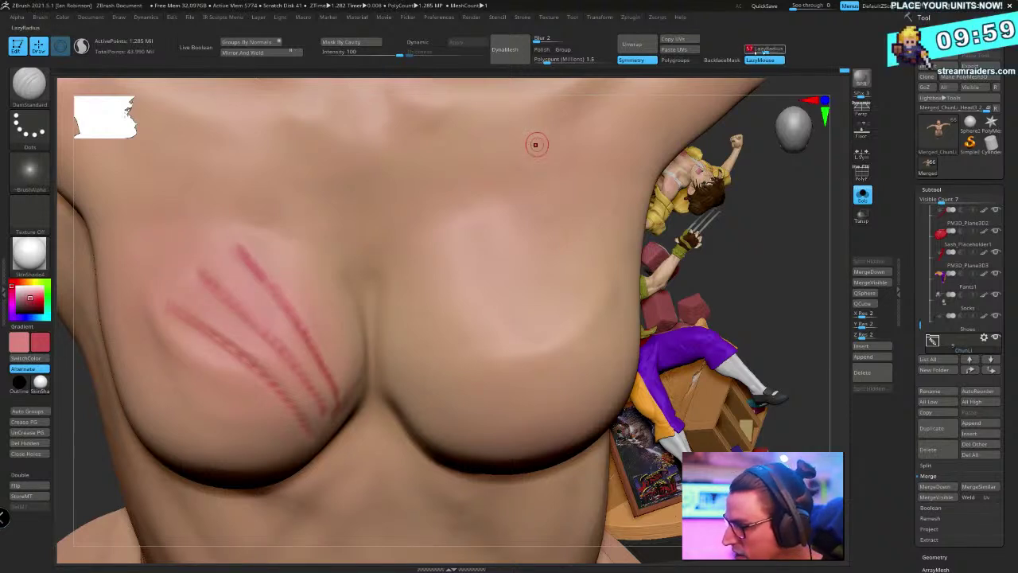
Set the LazyRadius to 36, pick a dark red, and undo the test stroke on the chest scratch
left_click_drag(767, 52, 759, 52)
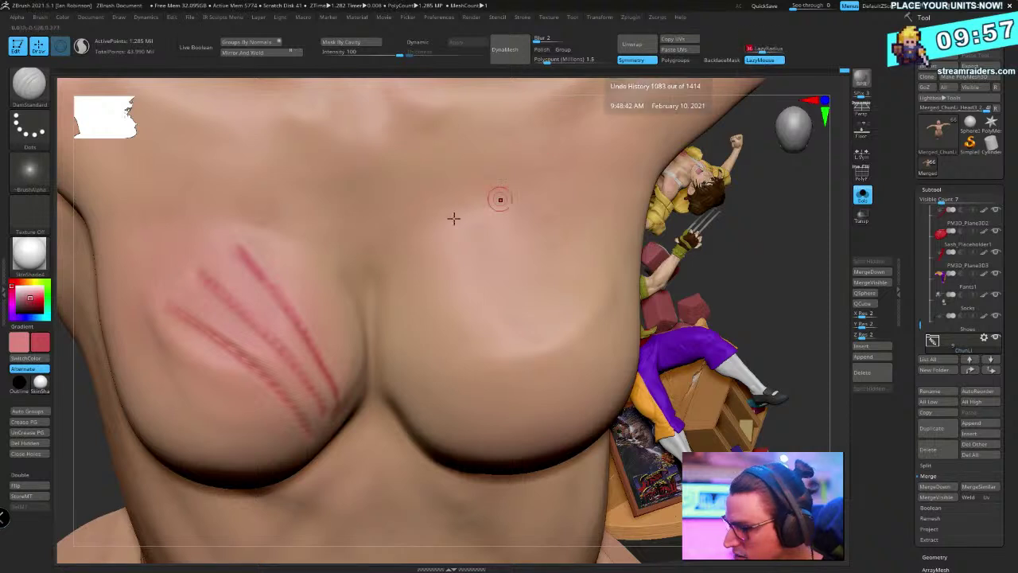
right_click_drag(453, 218, 332, 243)
left_click_drag(40, 310, 284, 270)
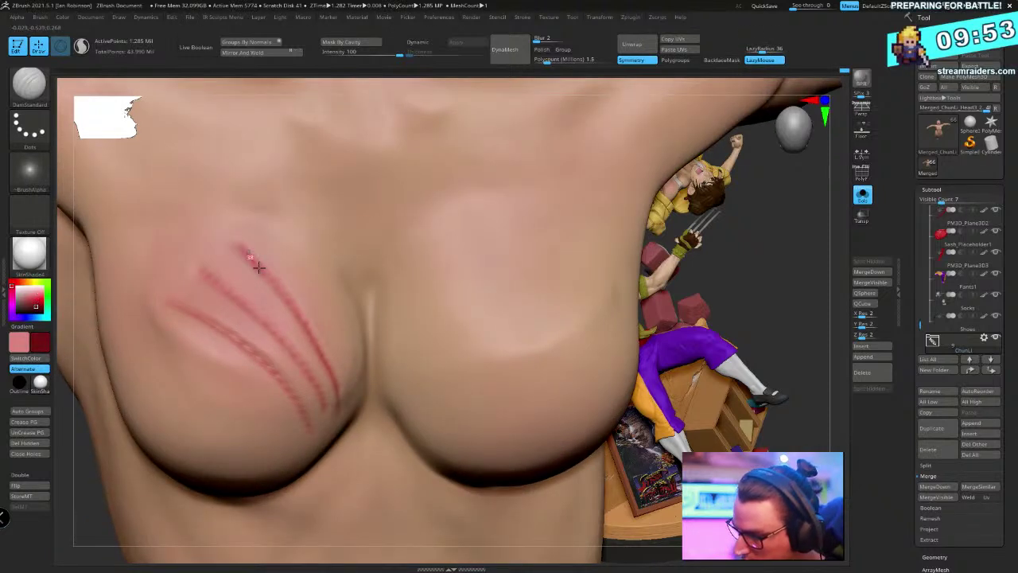
key("ctrl+z")
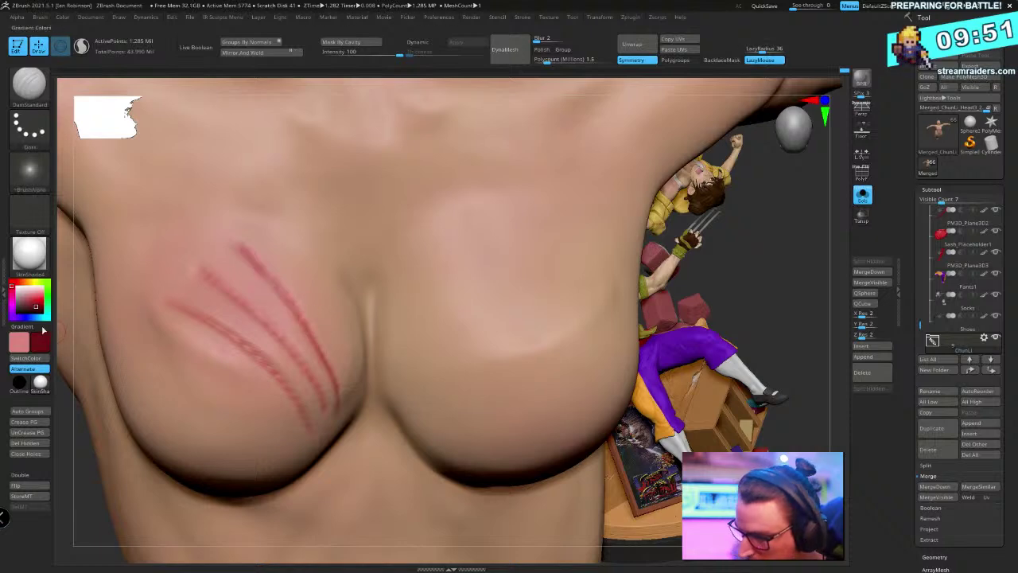
key("space")
Carve and colour the three claw scratches on the female fighter's chest in dark red with DamStandard strokes
right_click_drag(450, 278, 418, 245)
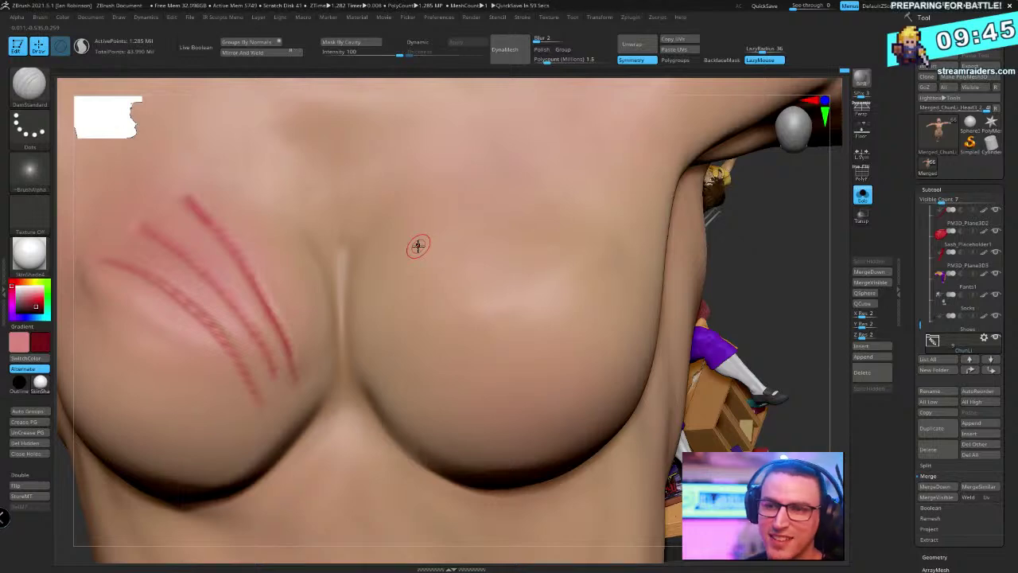
mouse_move(387, 288)
right_mouse_down()
mouse_move(361, 291)
mouse_move(403, 269)
mouse_move(298, 247)
right_mouse_up()
right_click(329, 345)
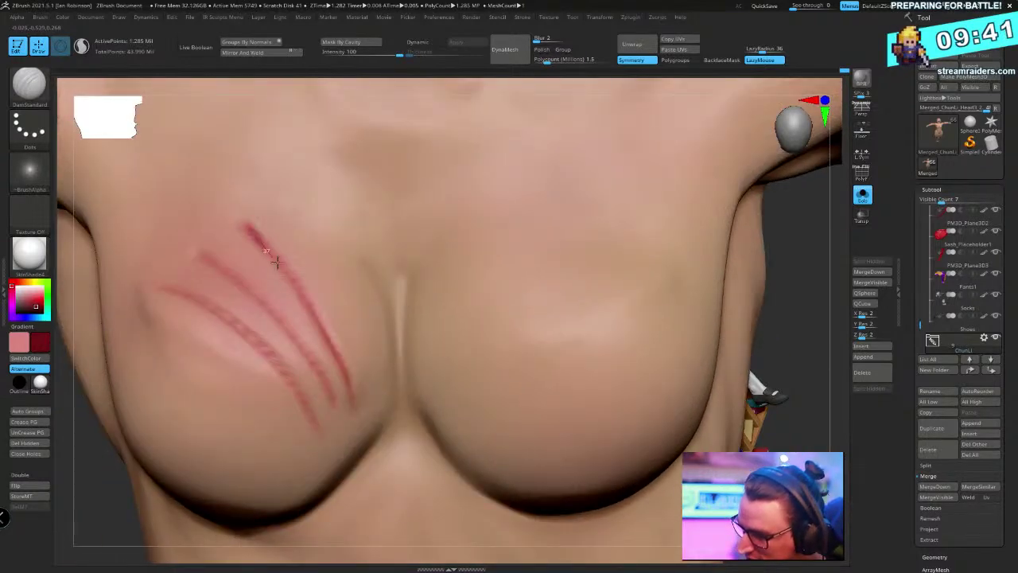
left_click_drag(276, 261, 328, 338)
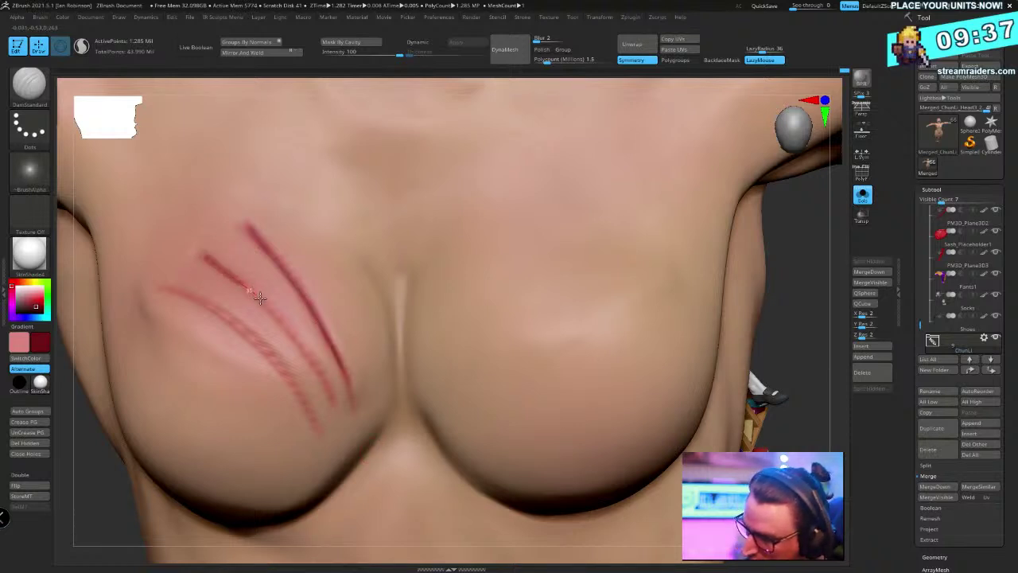
left_click_drag(303, 348, 367, 491)
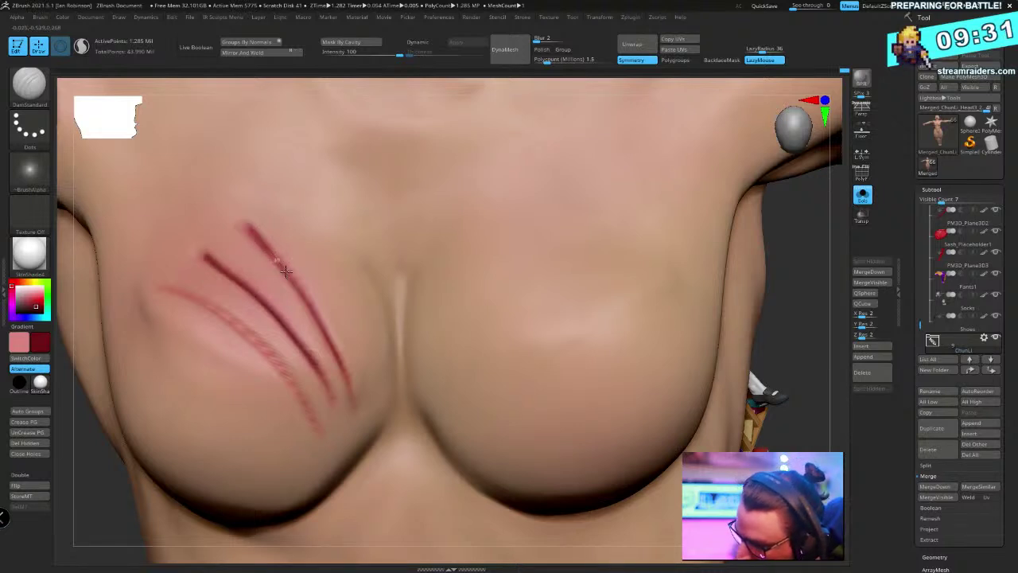
mouse_move(285, 272)
left_mouse_down()
mouse_move(317, 317)
mouse_move(352, 409)
left_mouse_up()
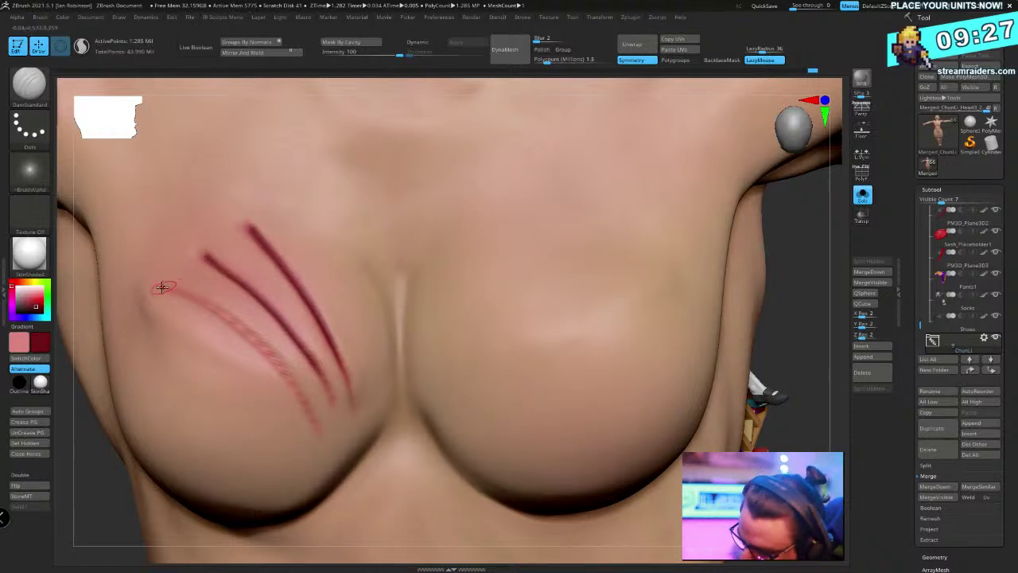
left_click_drag(213, 304, 281, 369)
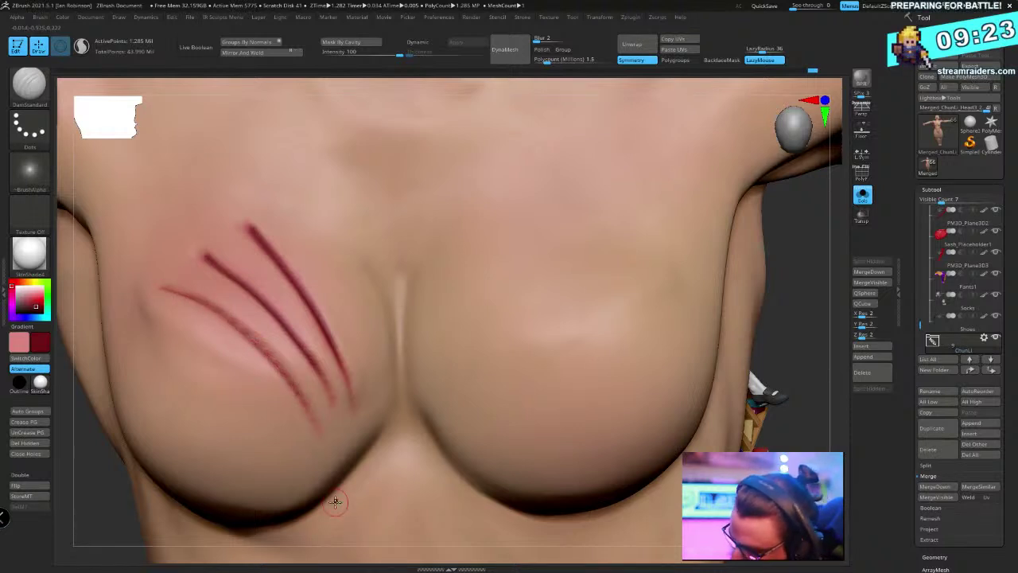
key("1")
key("1")
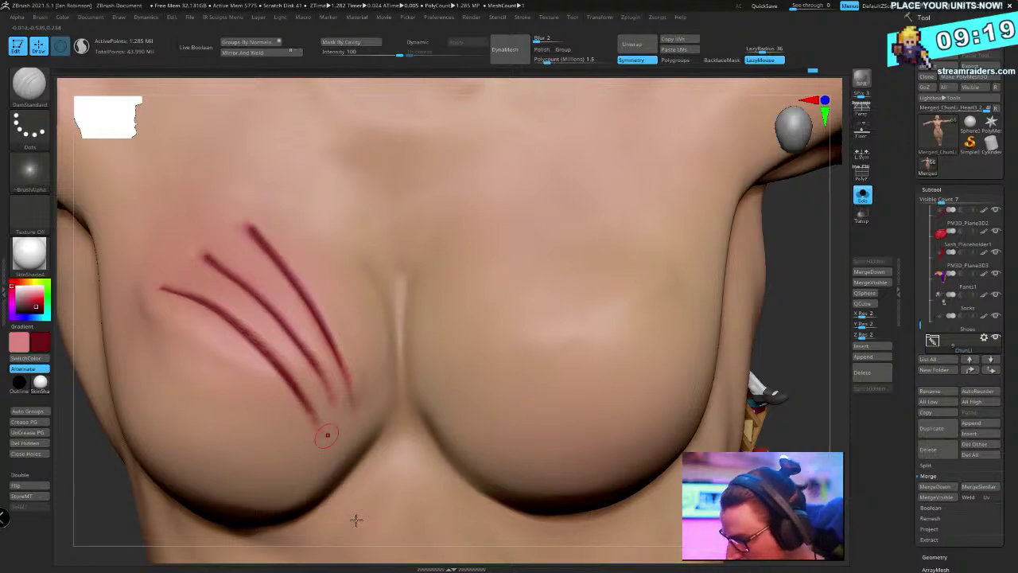
Trace the three claw scratches on the side of the female fighter's waist in dark red
left_click_drag(801, 242, 710, 191, "alt")
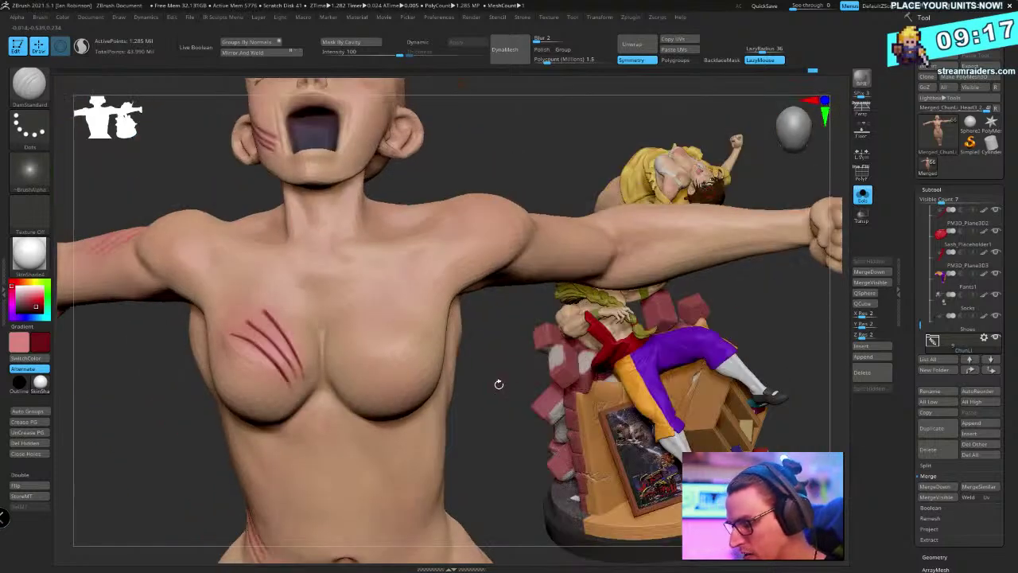
mouse_move(498, 385)
right_mouse_down()
mouse_move(454, 222)
mouse_move(522, 125)
mouse_move(494, 157)
mouse_move(493, 355)
mouse_move(446, 290)
mouse_move(468, 298)
mouse_move(478, 276)
mouse_move(262, 264)
right_mouse_up()
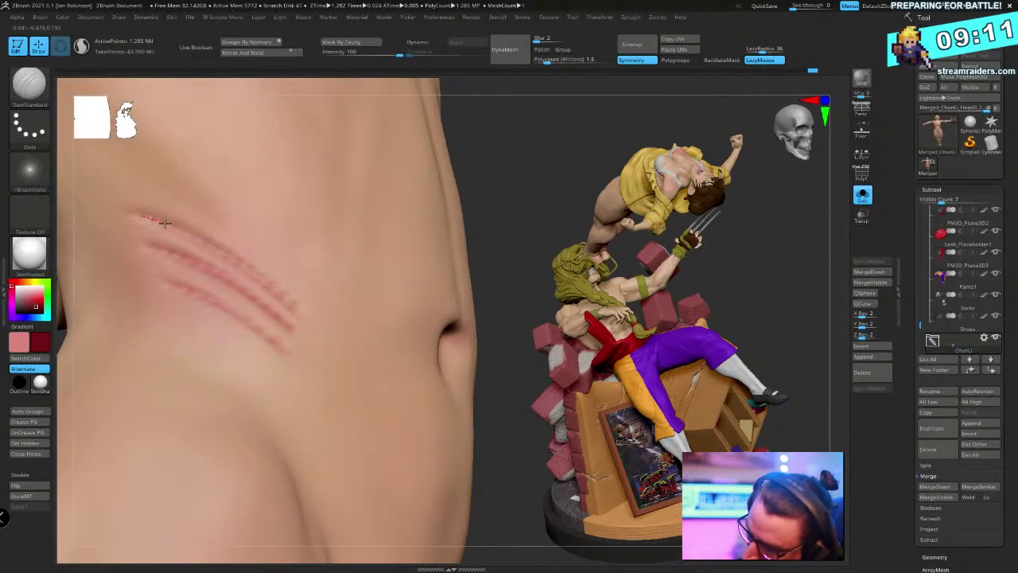
left_click_drag(164, 222, 258, 272)
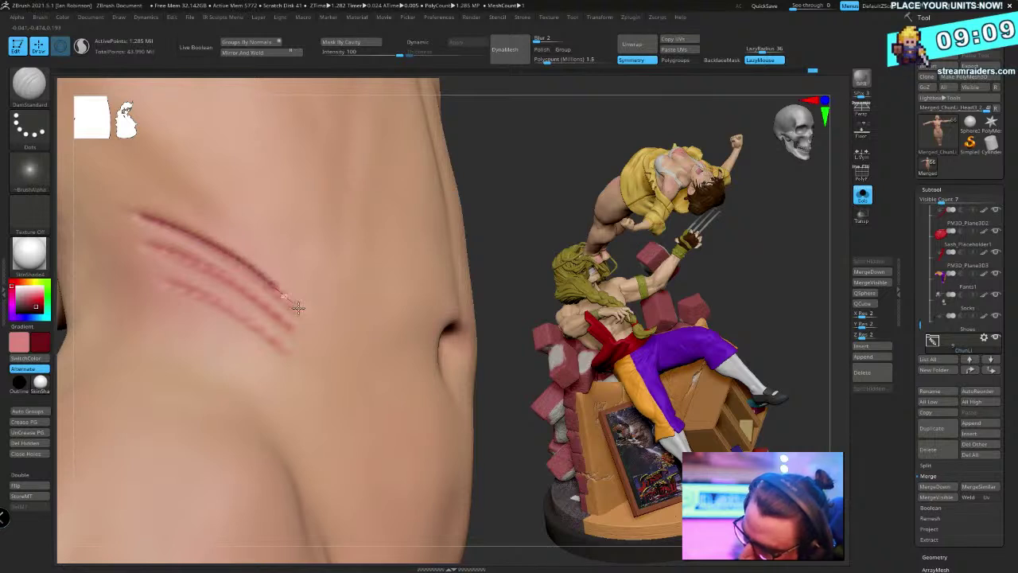
left_click_drag(298, 307, 326, 339)
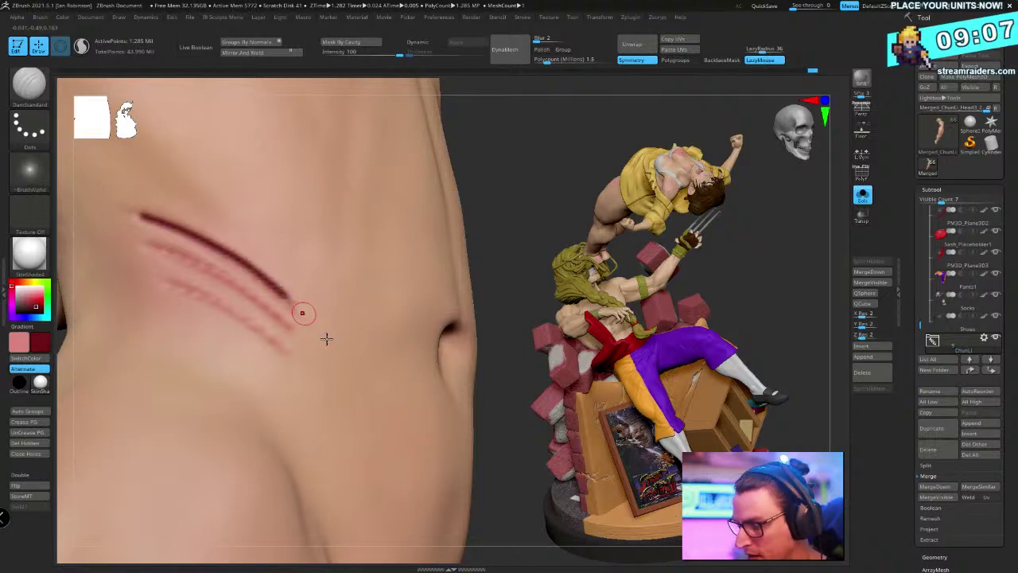
left_click_drag(149, 246, 247, 292)
left_click_drag(284, 320, 350, 390)
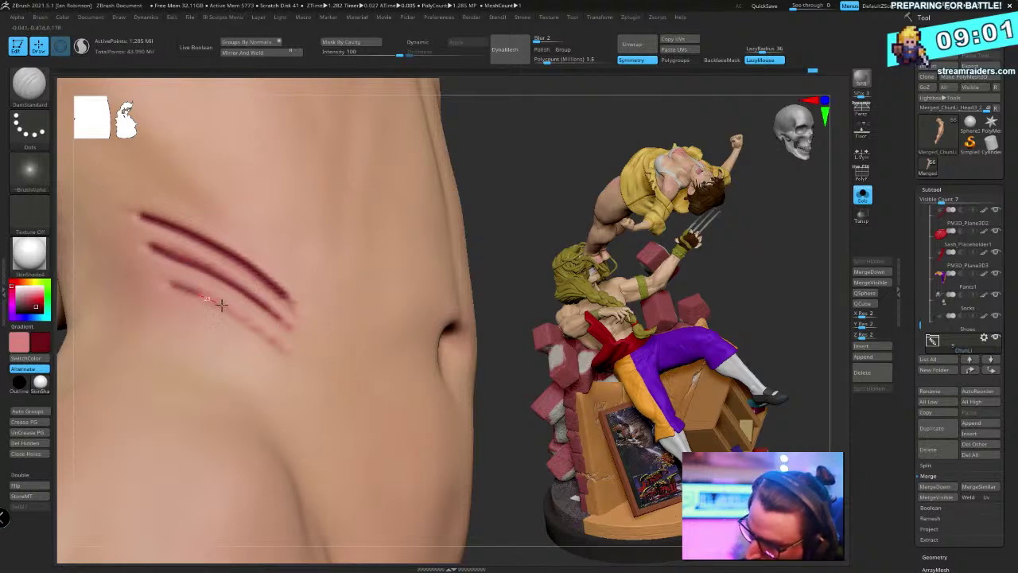
left_click_drag(221, 304, 371, 440)
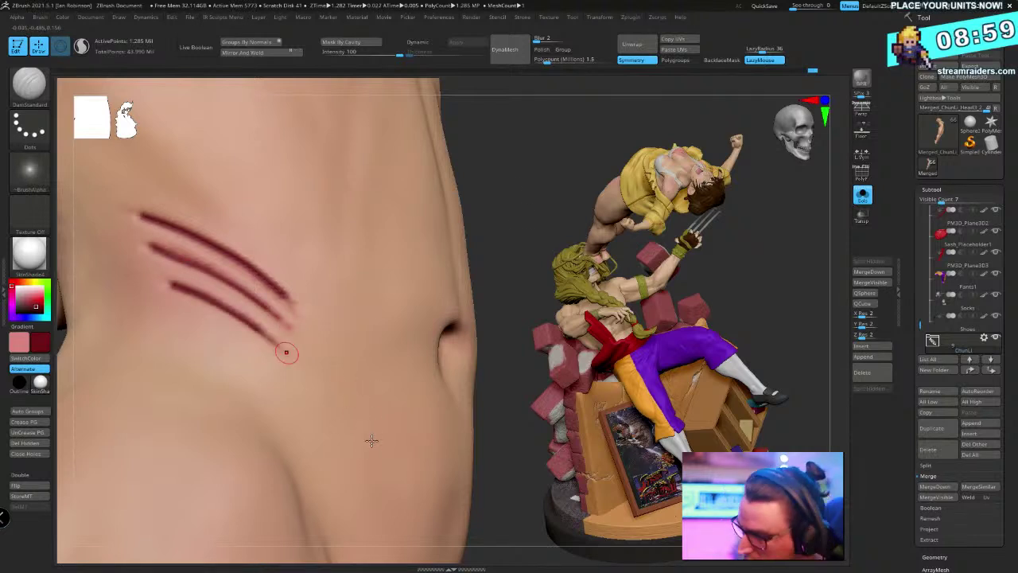
Deepen the three claw scratches on the female fighter's upper arm with dark red DamStandard strokes
mouse_move(514, 187)
left_mouse_down("alt")
mouse_move(454, 157)
mouse_move(525, 193)
mouse_move(584, 170)
mouse_move(483, 235)
mouse_move(484, 265)
mouse_move(365, 394)
left_mouse_up("alt")
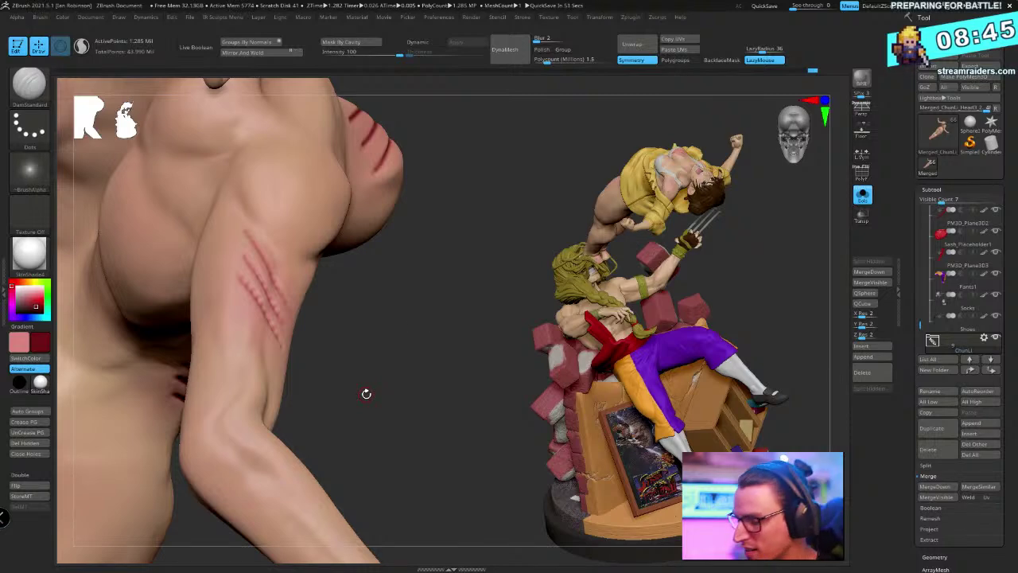
mouse_move(365, 391)
left_mouse_down()
mouse_move(411, 391)
mouse_move(423, 373)
mouse_move(374, 336)
mouse_move(282, 368)
left_mouse_up()
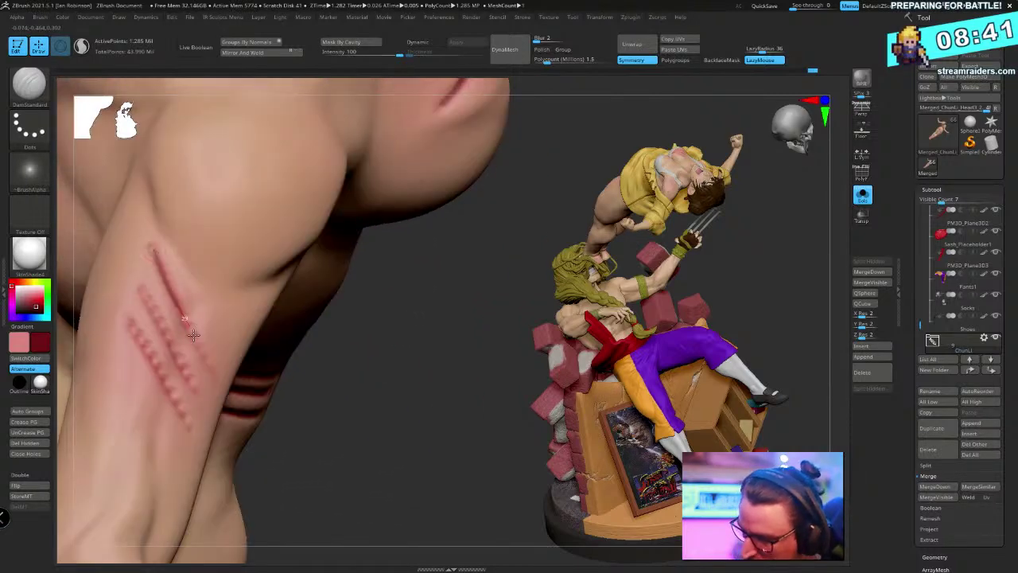
left_click_drag(193, 335, 235, 405)
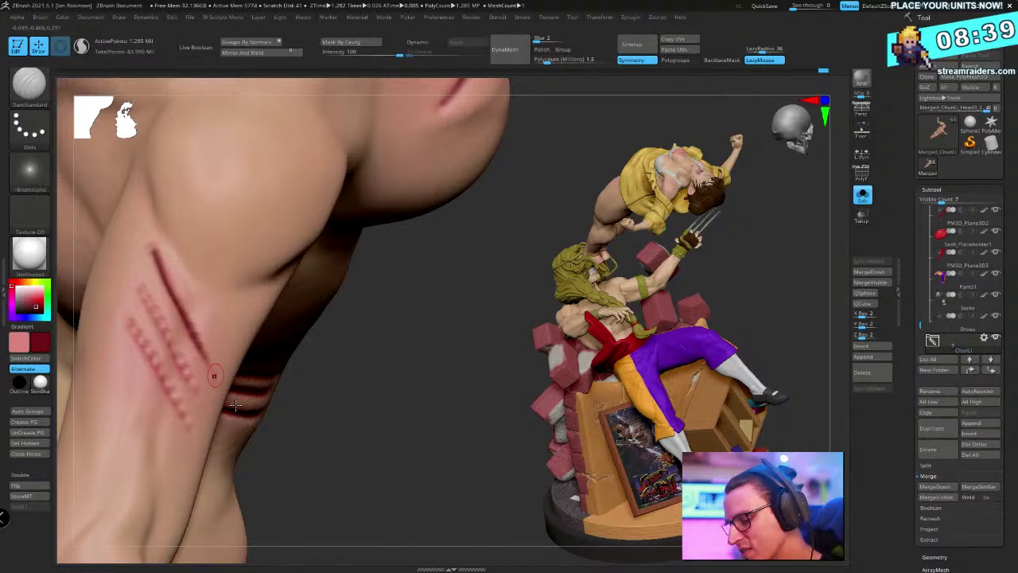
left_click_drag(336, 408, 331, 355)
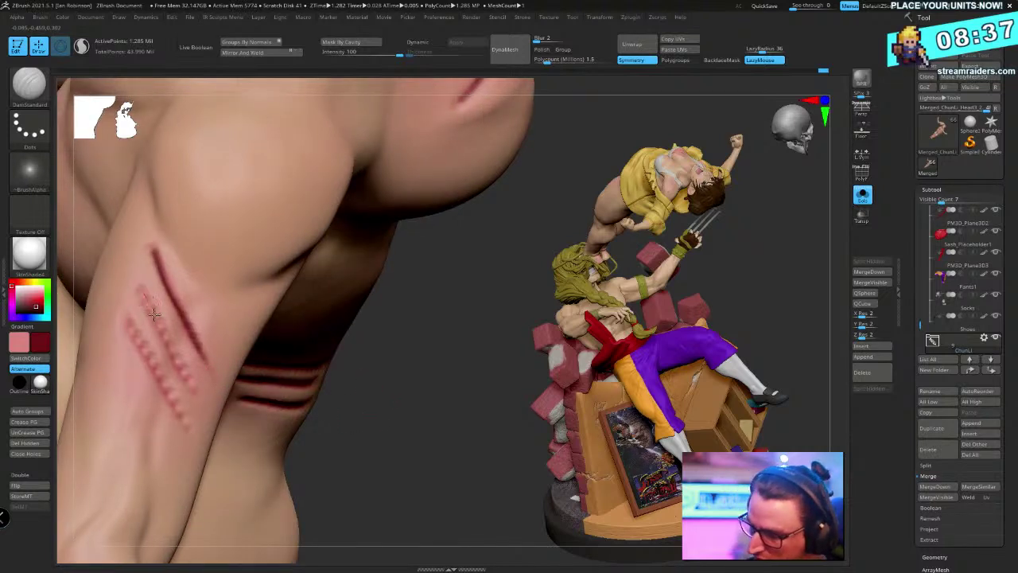
left_click_drag(154, 314, 197, 410)
key("1")
key("1")
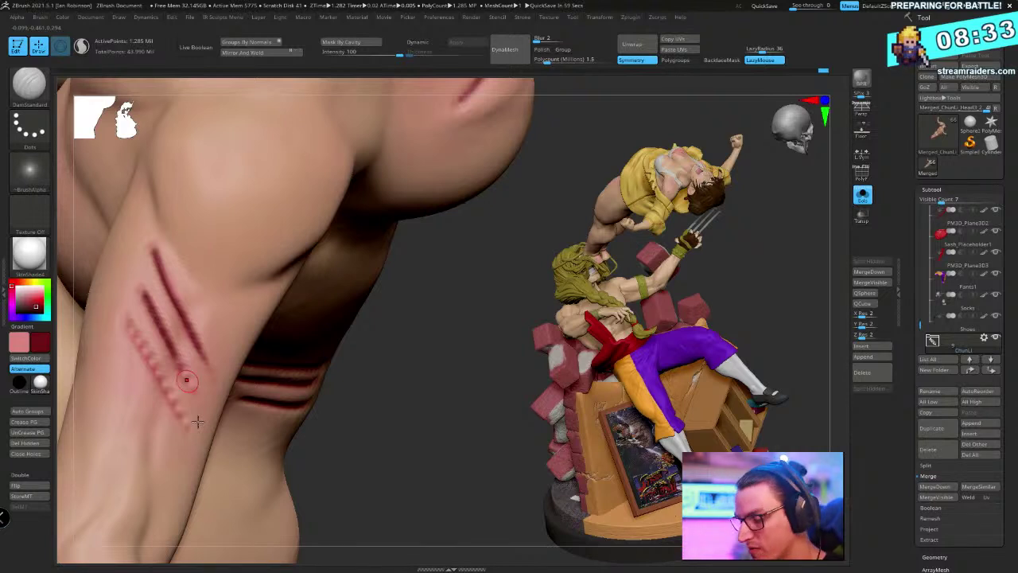
left_click_drag(373, 379, 368, 364)
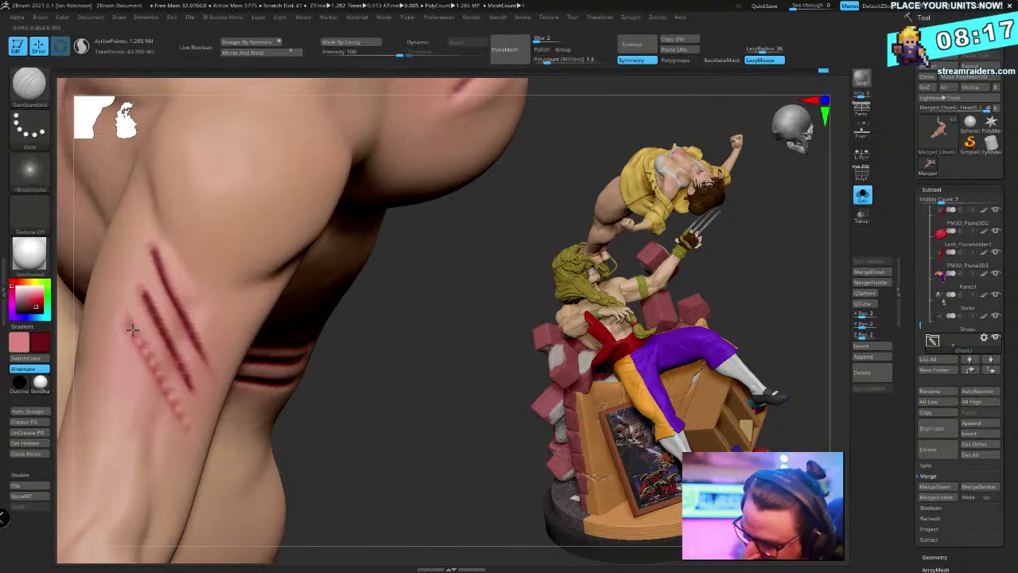
left_click_drag(130, 323, 186, 428)
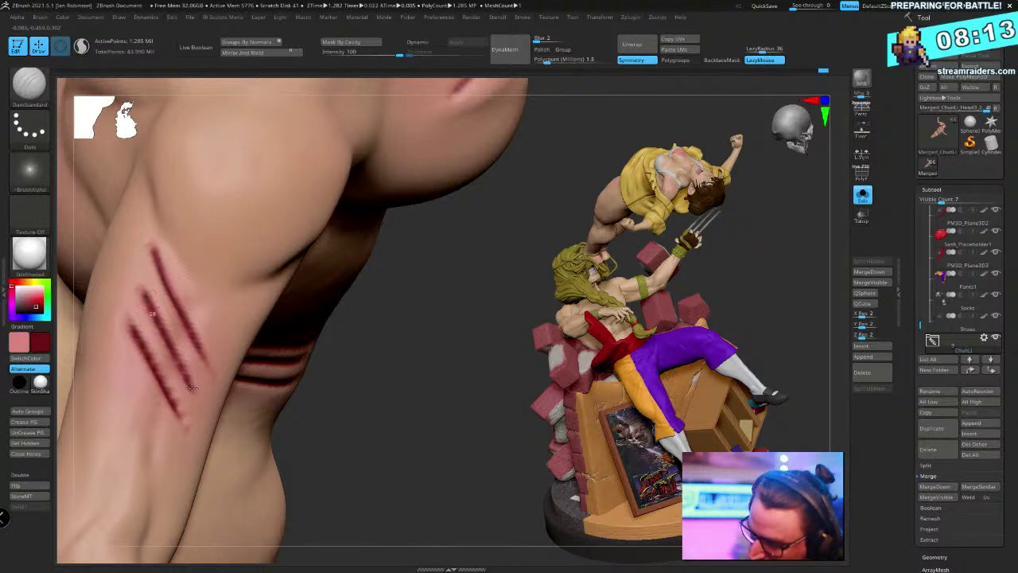
Trace the three claw scratches on the female fighter's cheek beside the open mouth in dark red
mouse_move(386, 430)
left_mouse_down()
mouse_move(388, 300)
mouse_move(450, 336)
mouse_move(268, 390)
mouse_move(489, 368)
left_mouse_up()
mouse_move(380, 336)
left_mouse_down()
mouse_move(446, 463)
mouse_move(421, 336)
mouse_move(225, 297)
left_mouse_up()
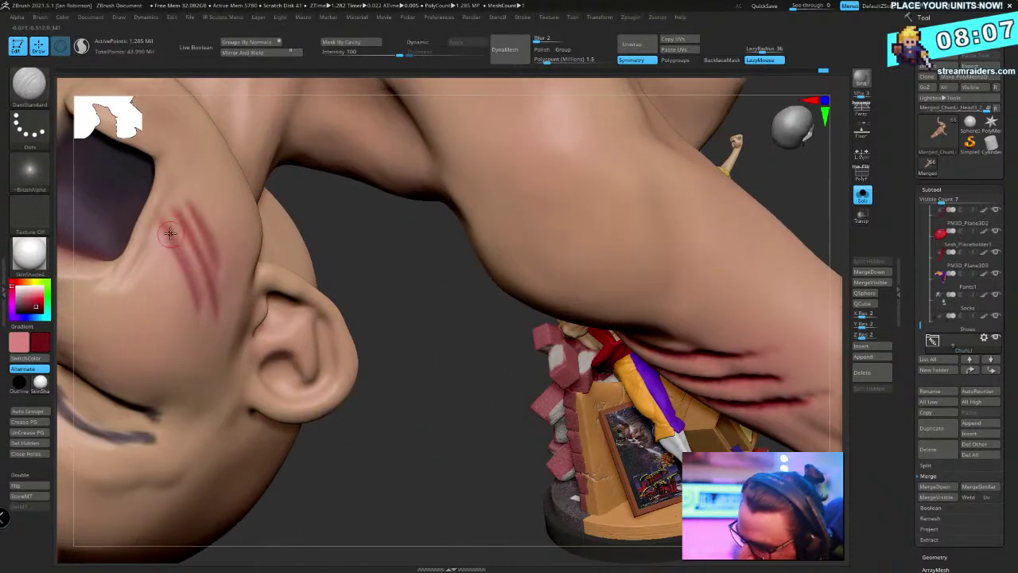
left_click_drag(164, 227, 200, 306)
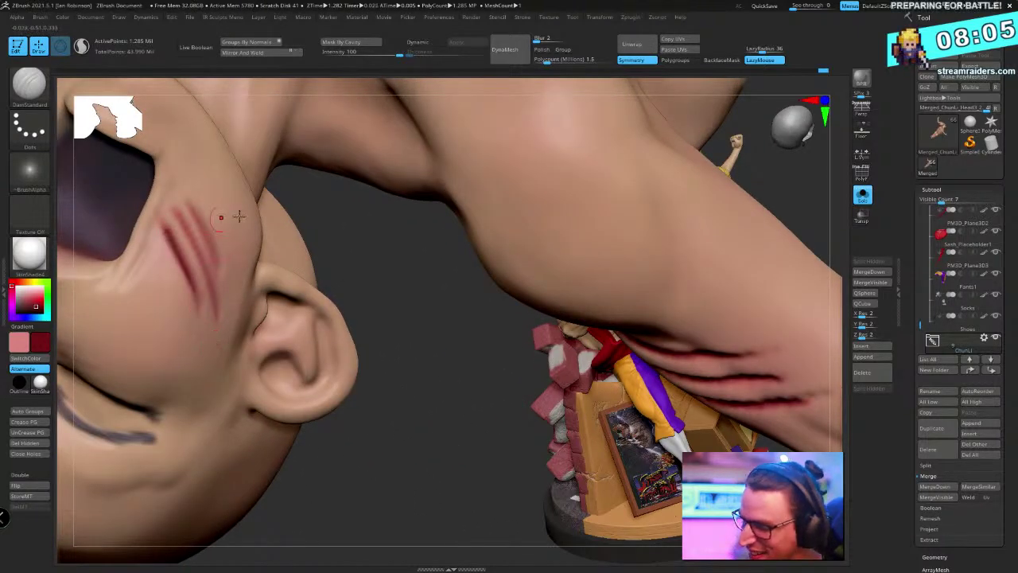
left_click_drag(312, 224, 337, 242)
left_click_drag(171, 208, 223, 302)
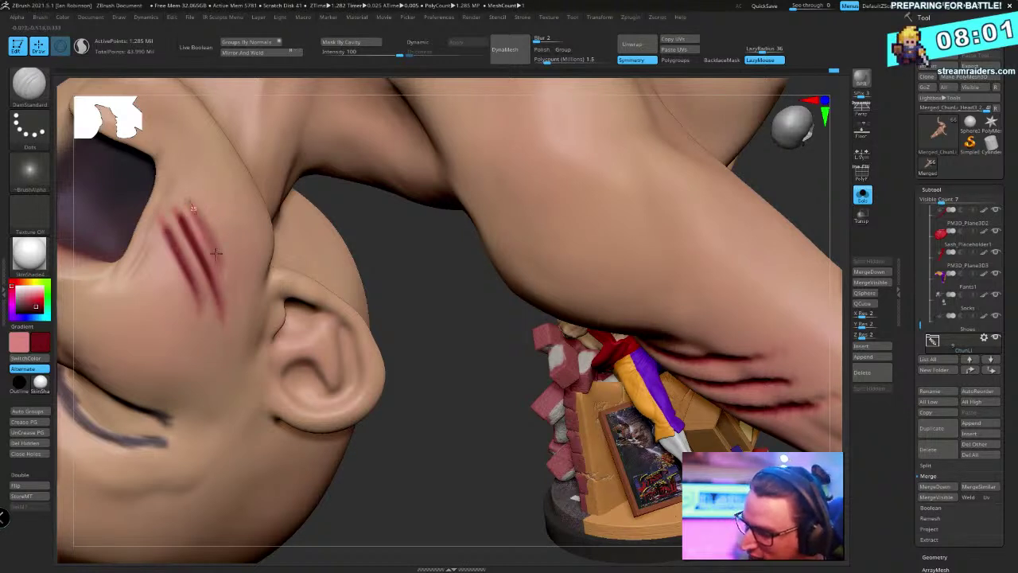
left_click_drag(216, 253, 235, 291)
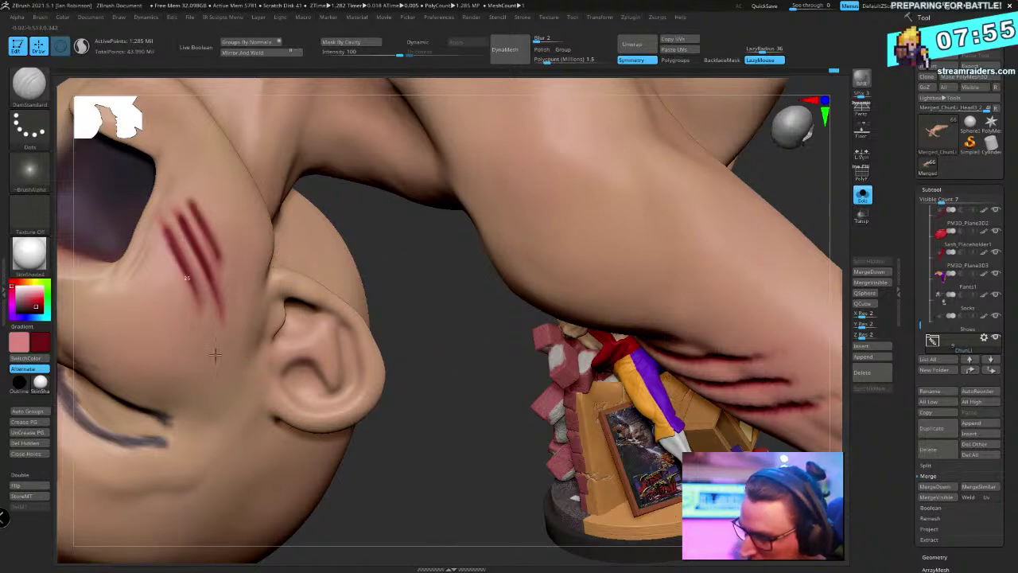
Show all parts of the statue and check the female fighter's scratches in the full scene
left_click_drag(420, 390, 514, 322)
mouse_move(478, 281)
left_mouse_down()
mouse_move(454, 363)
mouse_move(466, 432)
mouse_move(437, 400)
mouse_move(483, 251)
left_mouse_up()
left_click(863, 195)
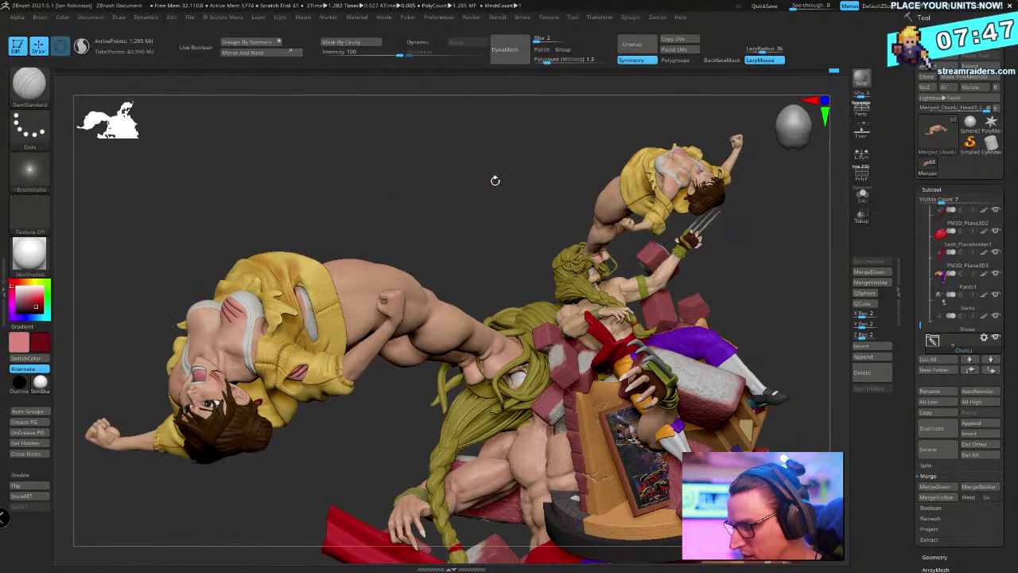
mouse_move(493, 180)
left_mouse_down()
mouse_move(457, 184)
mouse_move(492, 167)
left_mouse_up()
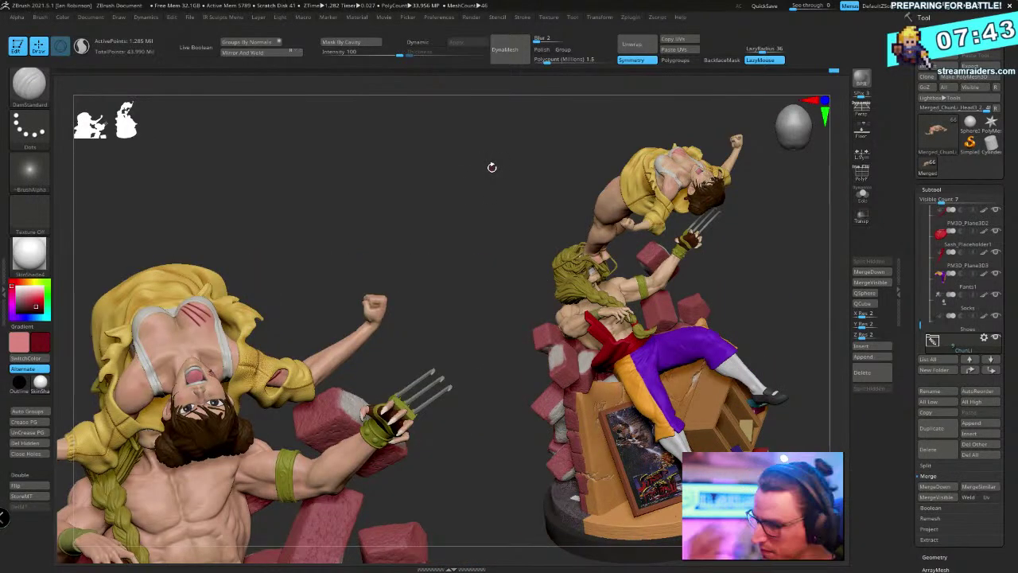
Isolate the female fighter's body and paint small dark red scrapes on the cheek beneath the eye nearer the cheek scratches
left_click(862, 195)
left_click_drag(415, 208, 477, 368)
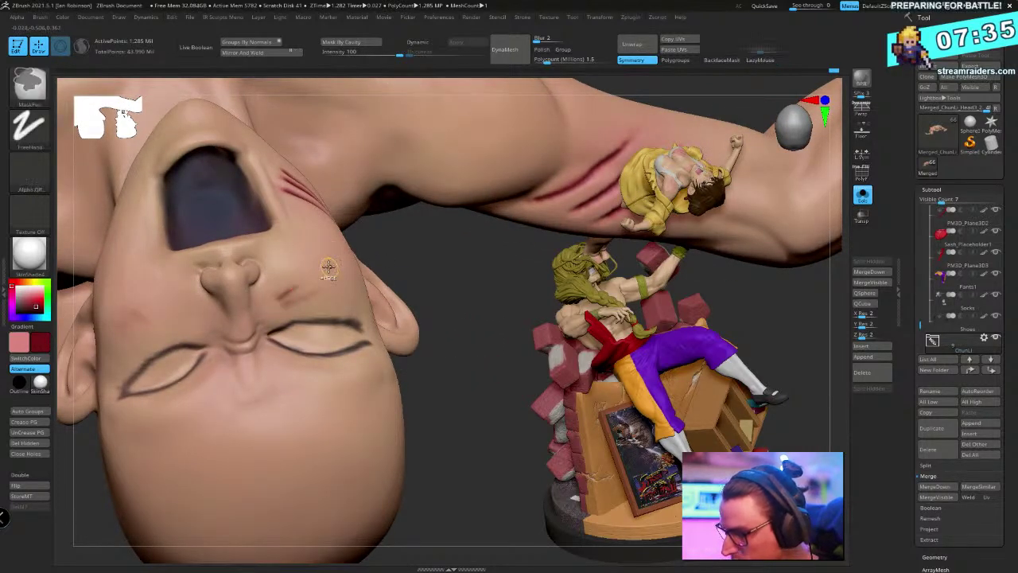
key("space")
left_click_drag(341, 272, 410, 293)
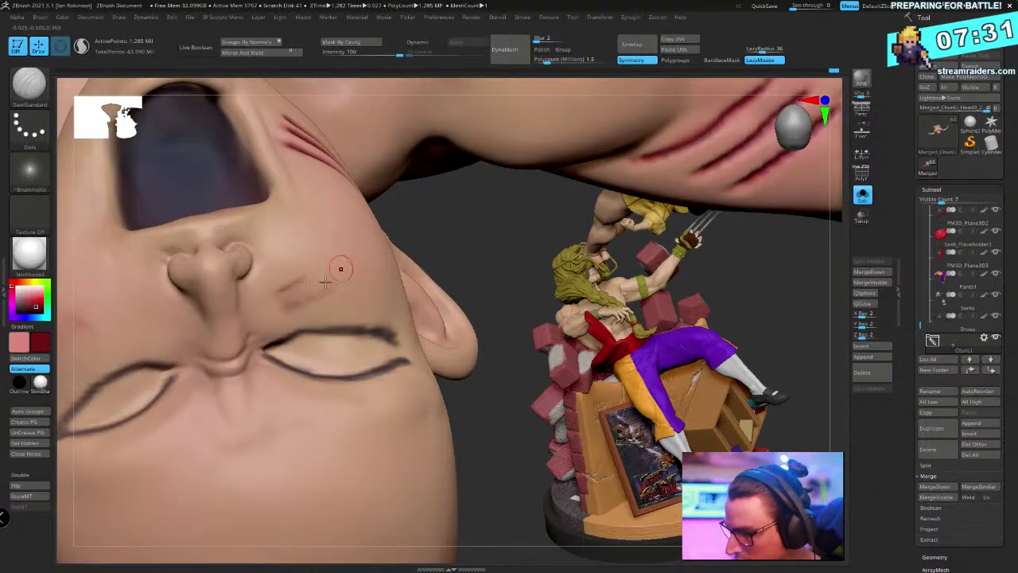
left_click_drag(326, 281, 296, 302)
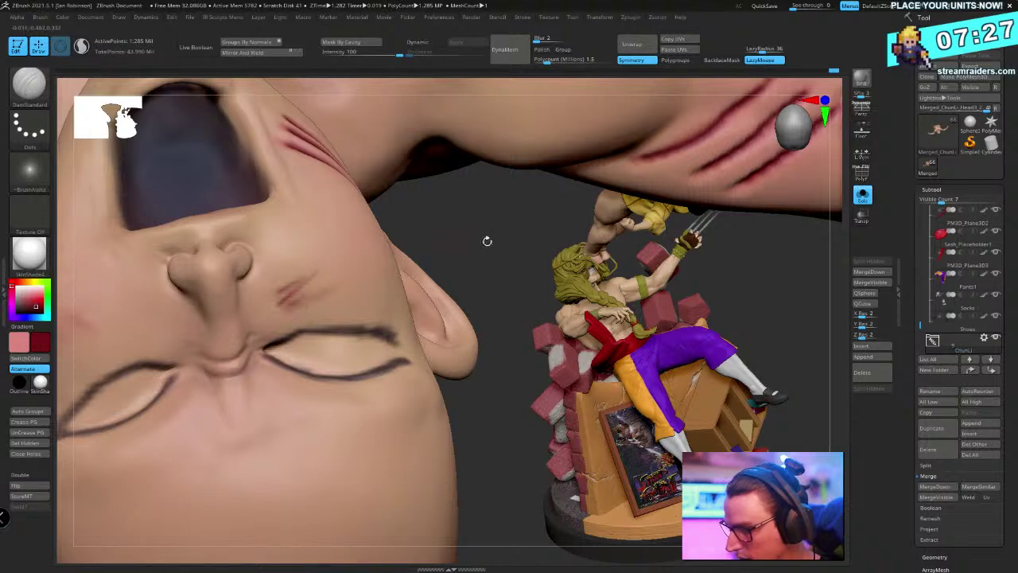
Add small dark red scrape marks to the female fighter's opposite cheek with DamStandard strokes
left_click_drag(457, 247, 538, 230, "alt")
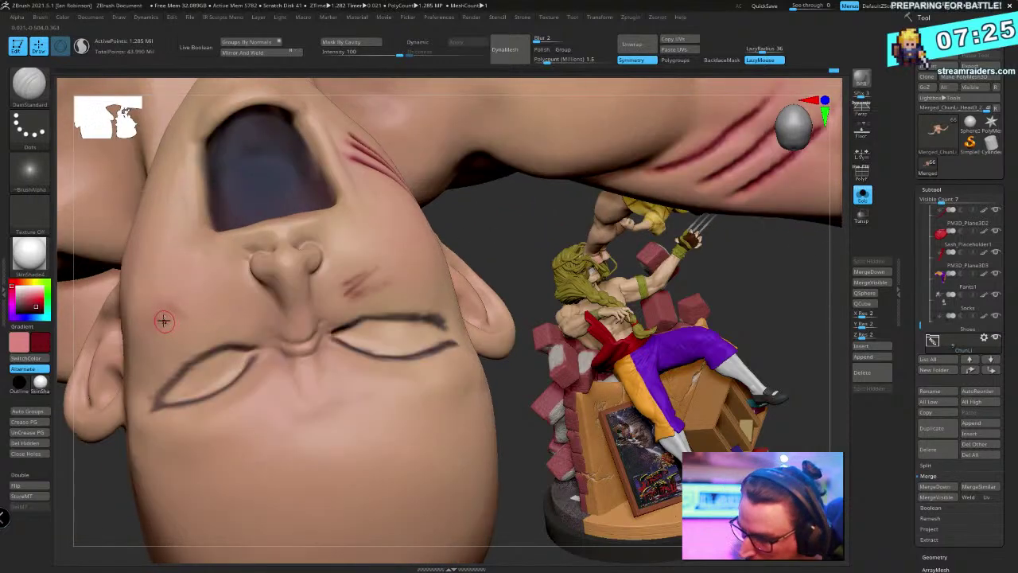
left_click_drag(178, 301, 160, 316)
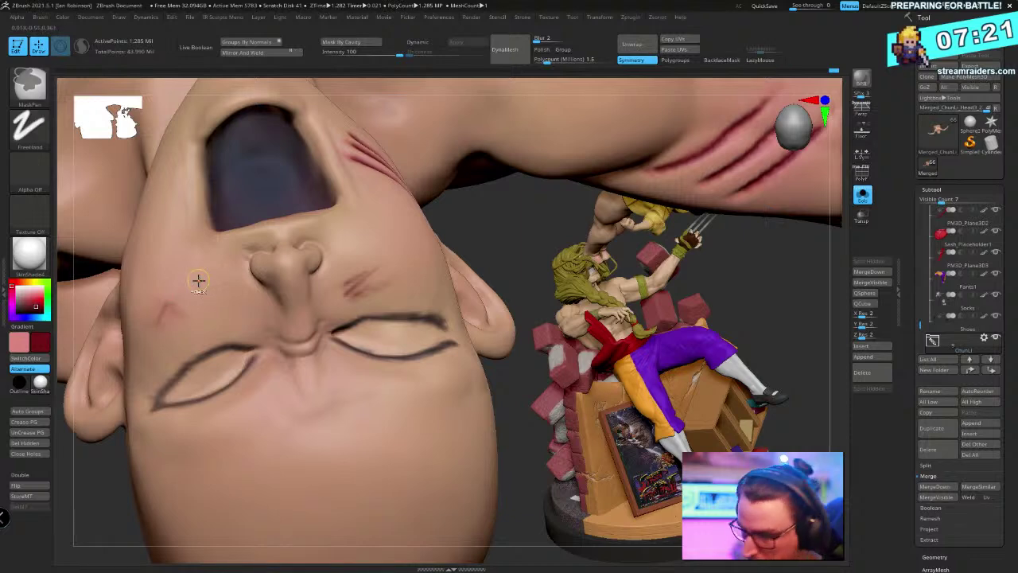
left_click_drag(168, 320, 166, 308)
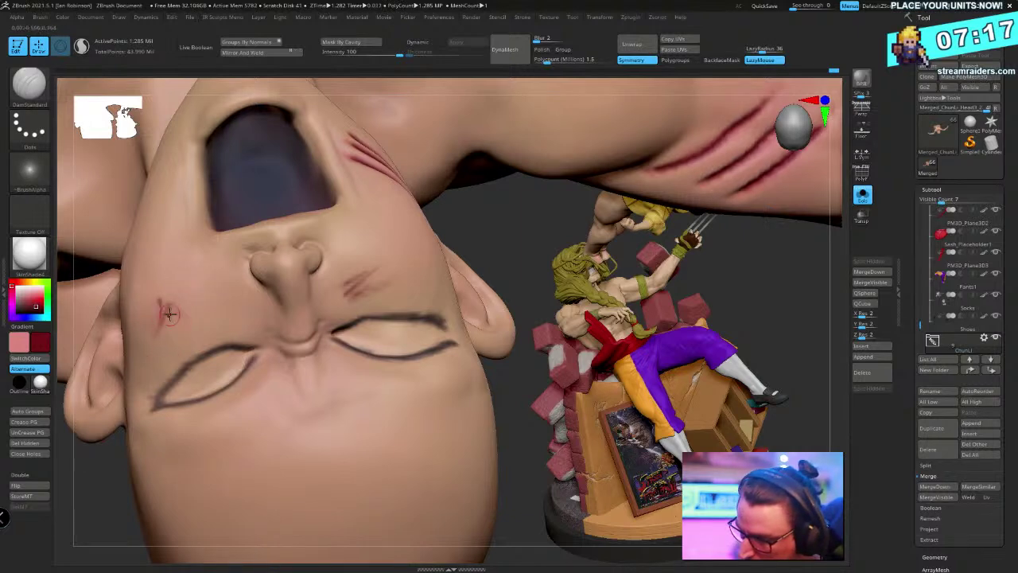
Show the full statue and examine the female fighter's face scrapes and claw scratches from several angles
left_click_drag(509, 294, 405, 359, "alt")
left_click(862, 195)
right_click_drag(404, 359, 405, 358)
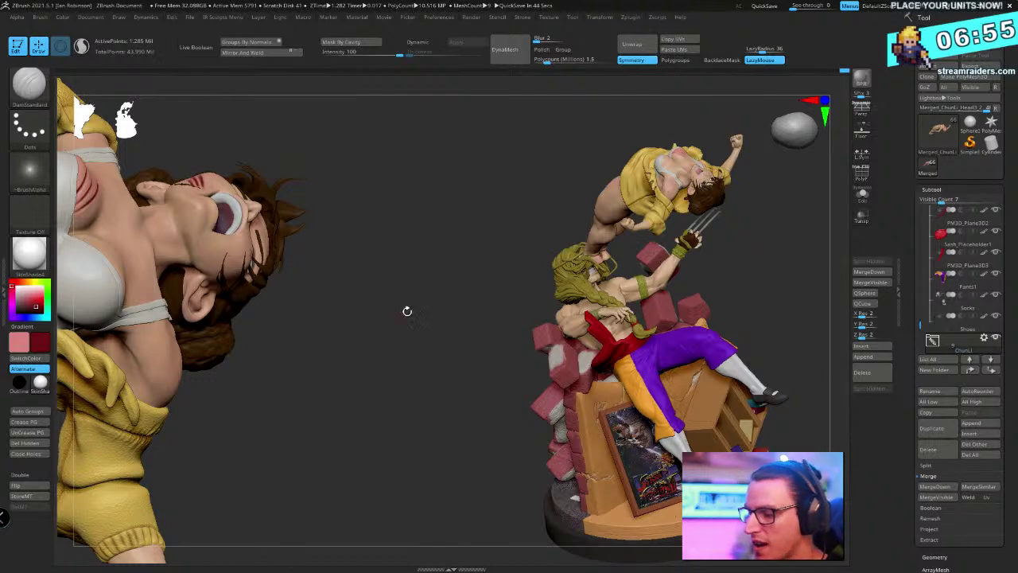
left_click_drag(405, 311, 234, 266)
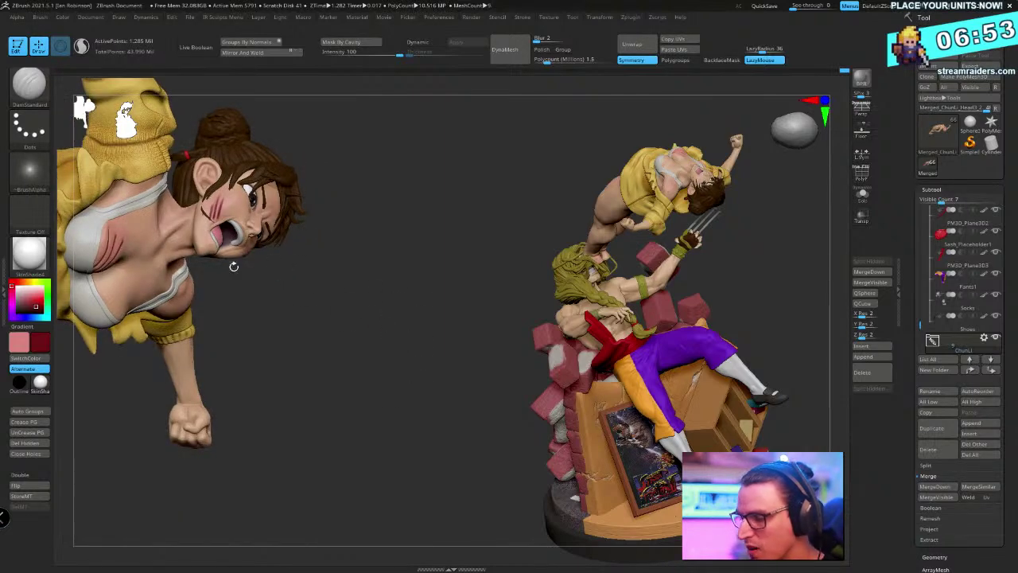
left_click_drag(454, 213, 480, 245, "alt")
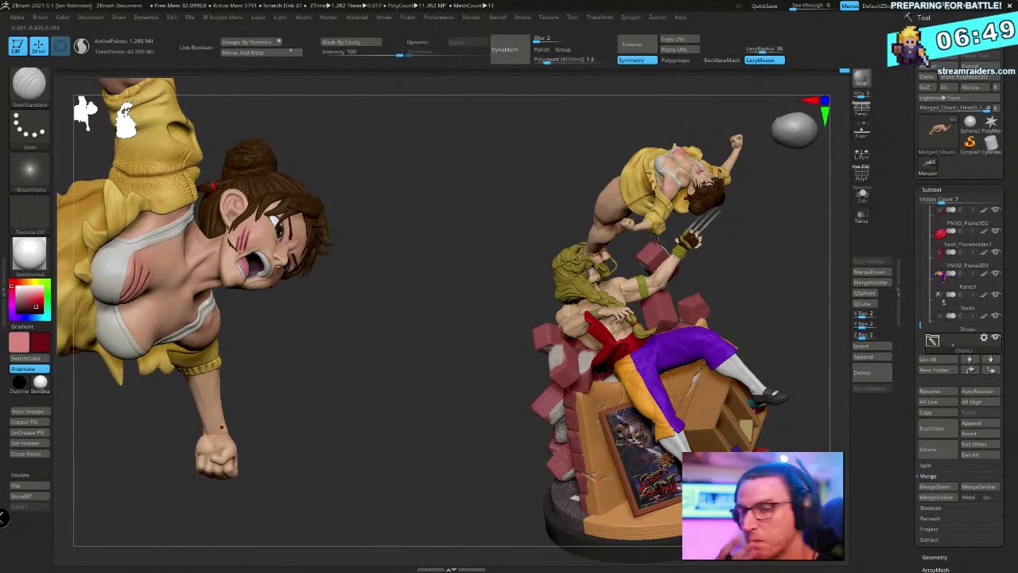
left_click_drag(403, 310, 324, 379)
left_click_drag(279, 435, 643, 249)
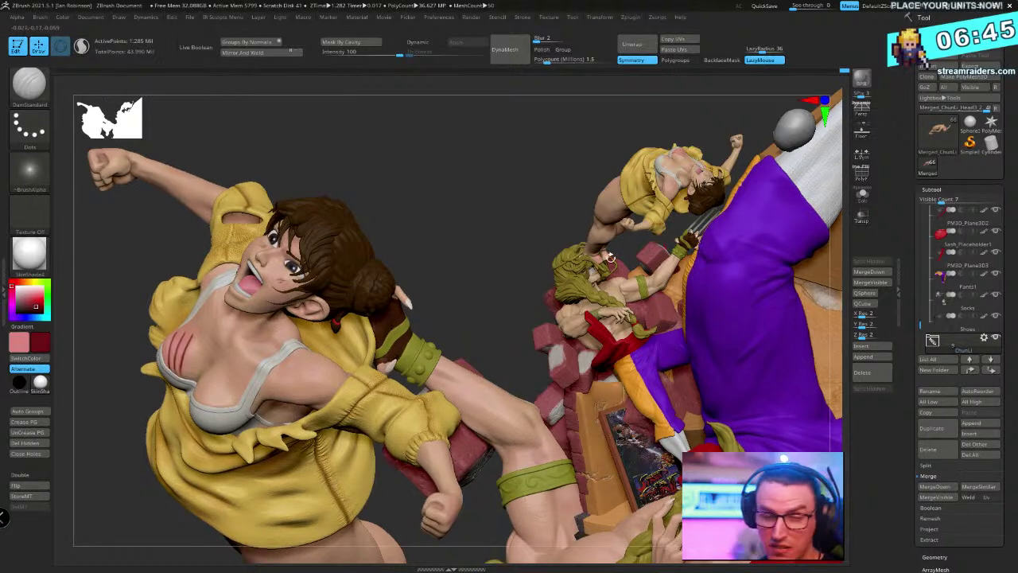
left_click_drag(445, 209, 427, 188)
left_click_drag(429, 235, 468, 231, "alt")
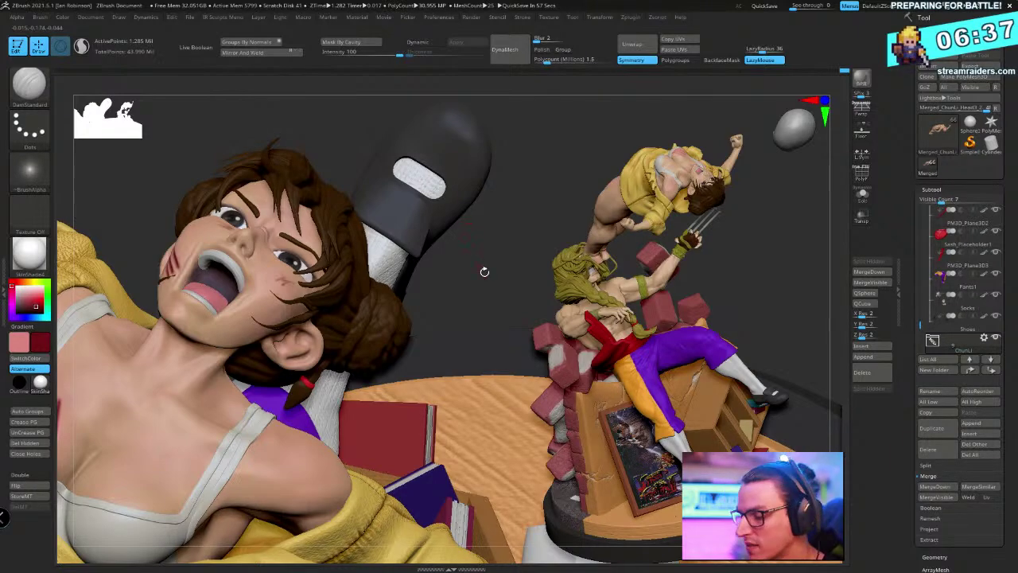
right_click_drag(485, 272, 221, 251)
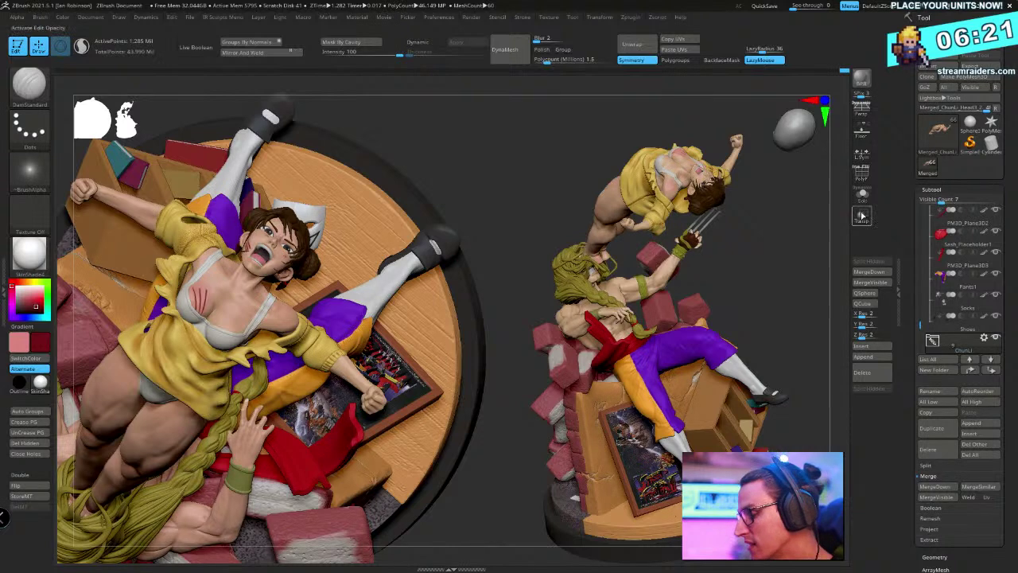
mouse_move(513, 148)
right_mouse_down("ctrl")
mouse_move(513, 170)
mouse_move(503, 133)
right_mouse_up("ctrl")
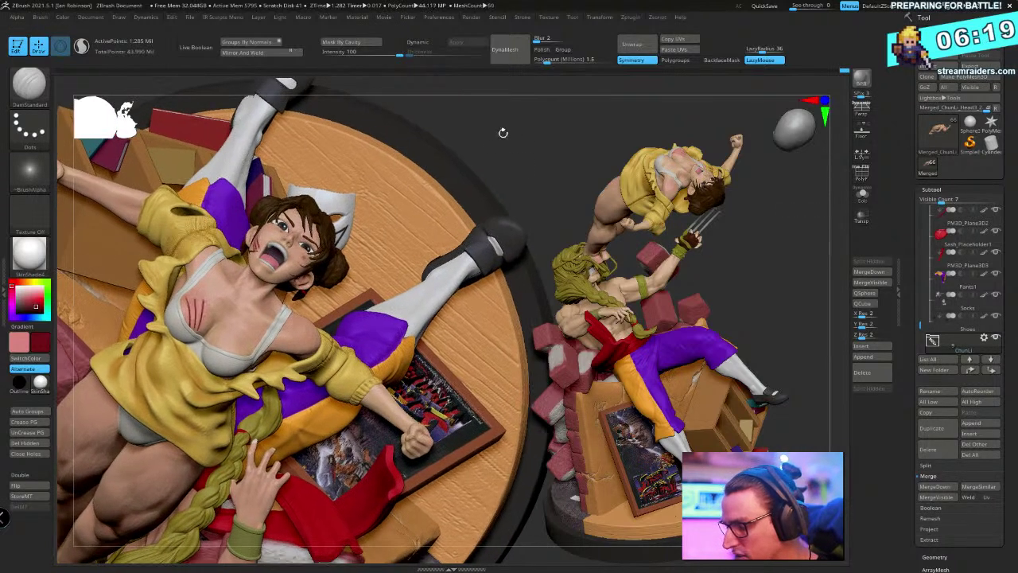
left_click_drag(503, 132, 510, 168)
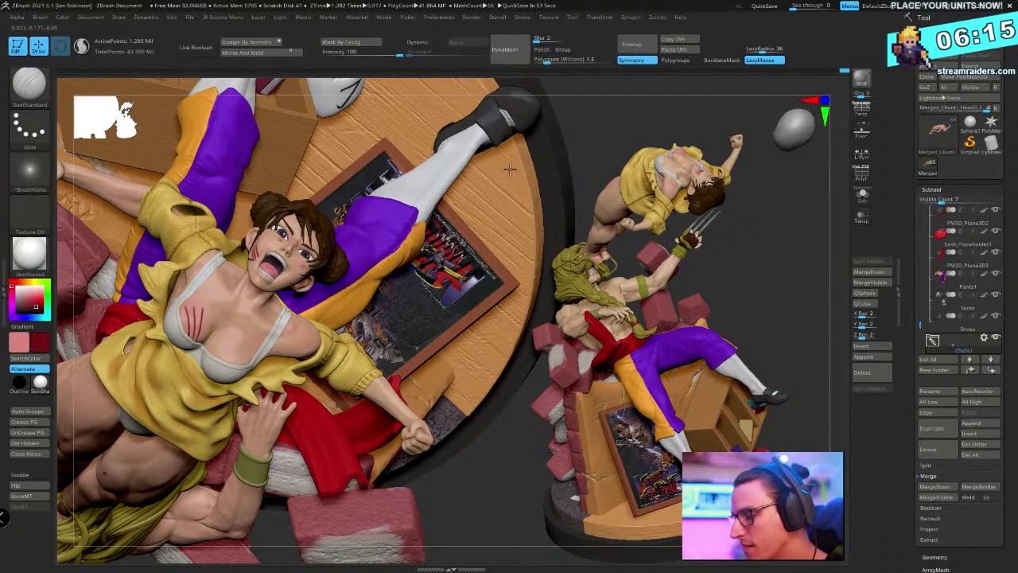
left_click_drag(501, 460, 460, 438)
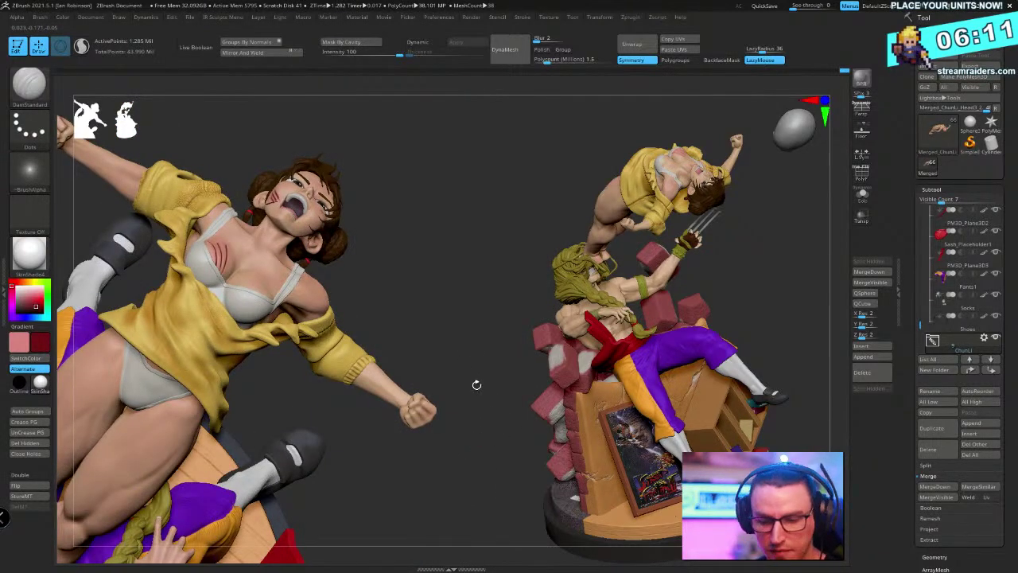
Switch to the Paint brush with the light pink colour and isolate the female fighter's body for work on her arms and legs
key("b")
key("p")
key("a")
key("space")
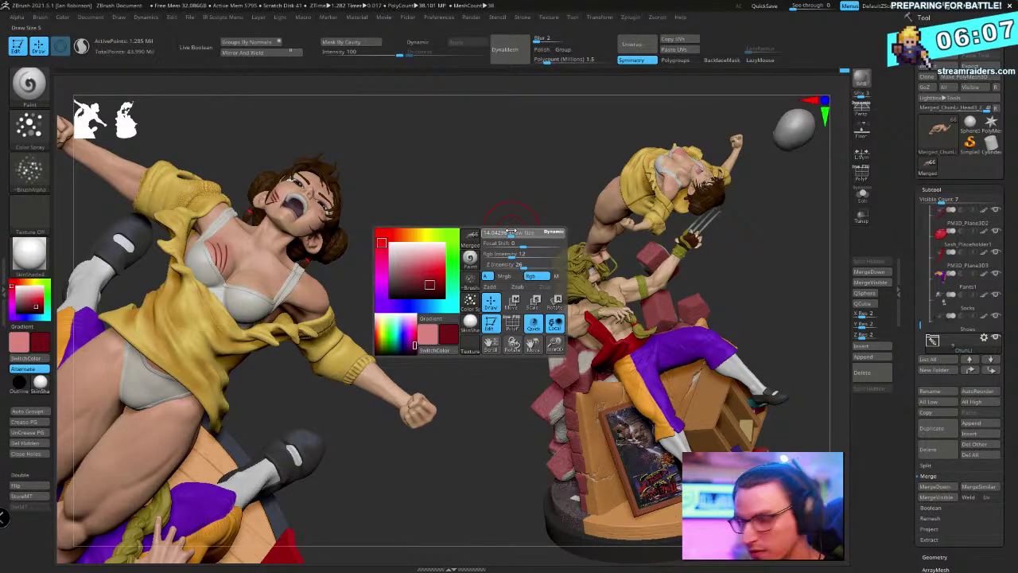
mouse_move(477, 263)
left_mouse_down("alt")
mouse_move(479, 291)
mouse_move(466, 231)
mouse_move(495, 214)
mouse_move(493, 178)
left_mouse_up("alt")
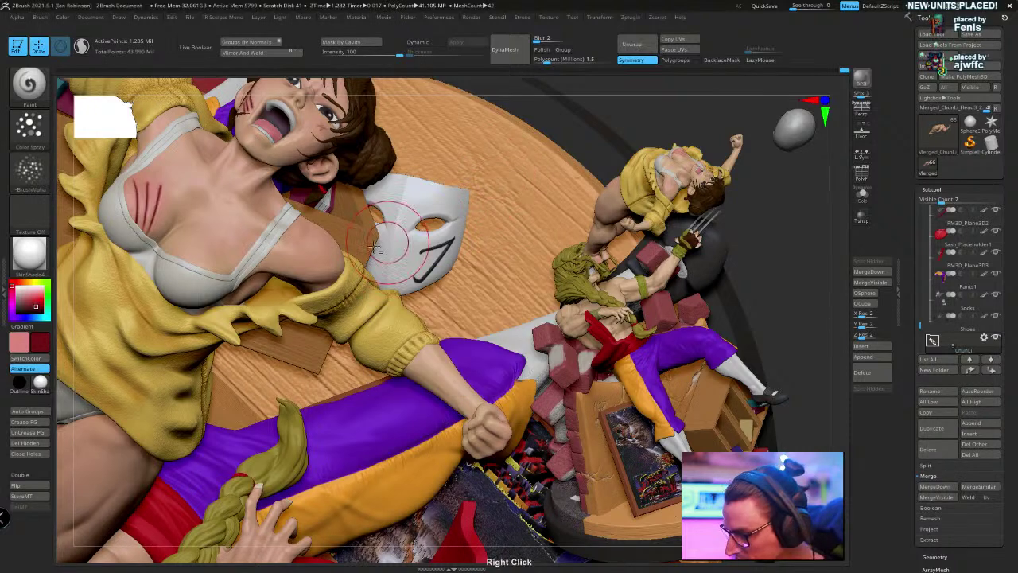
mouse_move(530, 200)
right_mouse_down()
mouse_move(387, 220)
mouse_move(445, 255)
mouse_move(419, 332)
right_mouse_up()
mouse_move(368, 361)
right_mouse_down()
mouse_move(422, 307)
mouse_move(409, 295)
mouse_move(352, 308)
right_mouse_up()
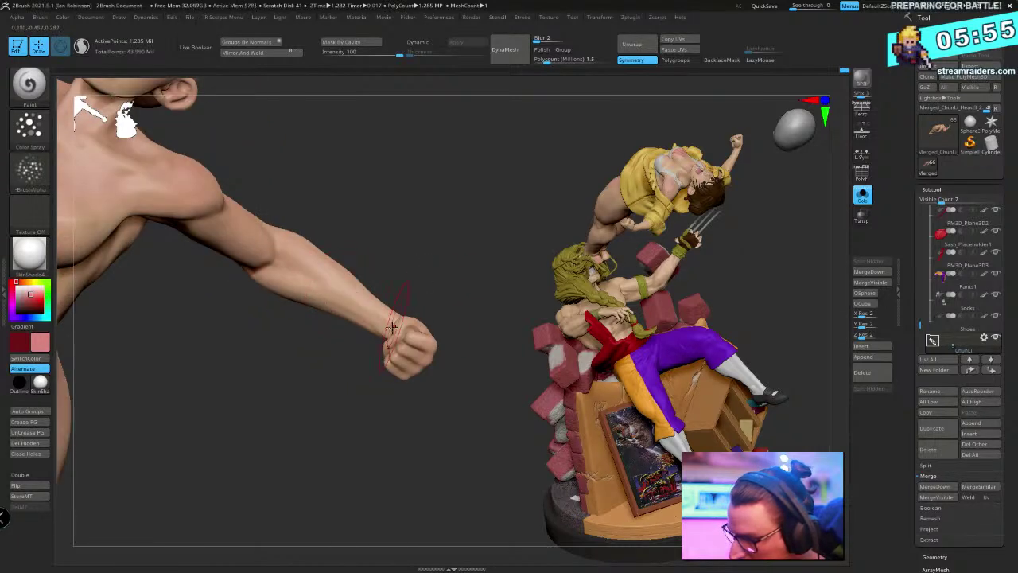
right_click_drag(265, 265, 106, 298)
right_click_drag(366, 192, 417, 290)
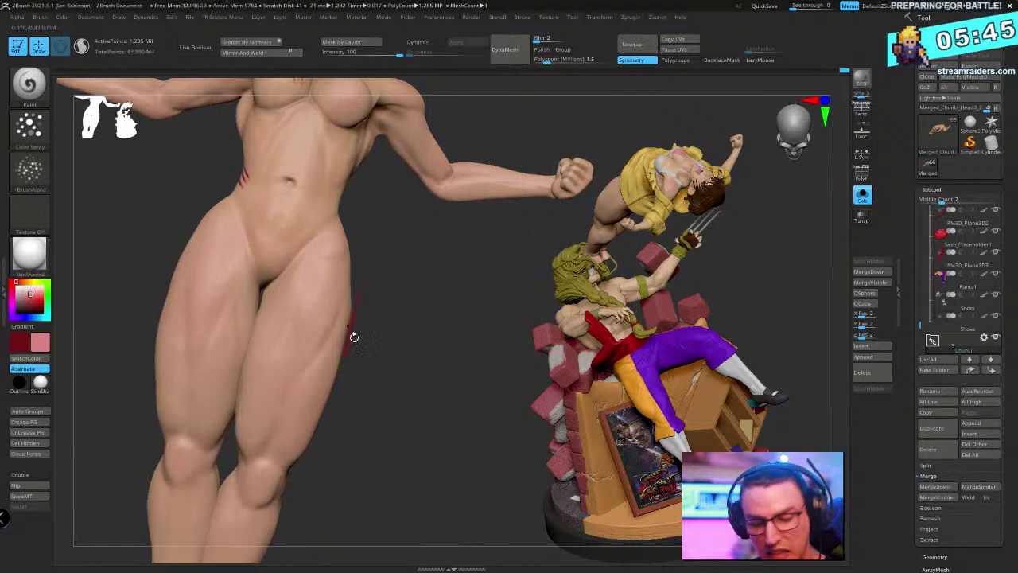
key("v")
key("v")
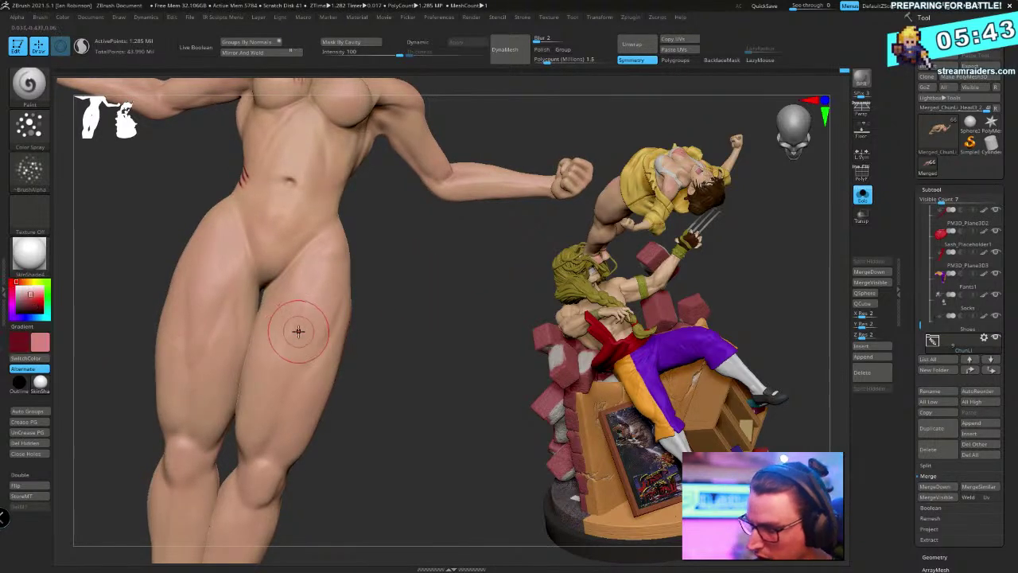
Replace the light pink paint colour with a medium reddish brown for shading the leg muscles
key("c")
left_click(40, 342)
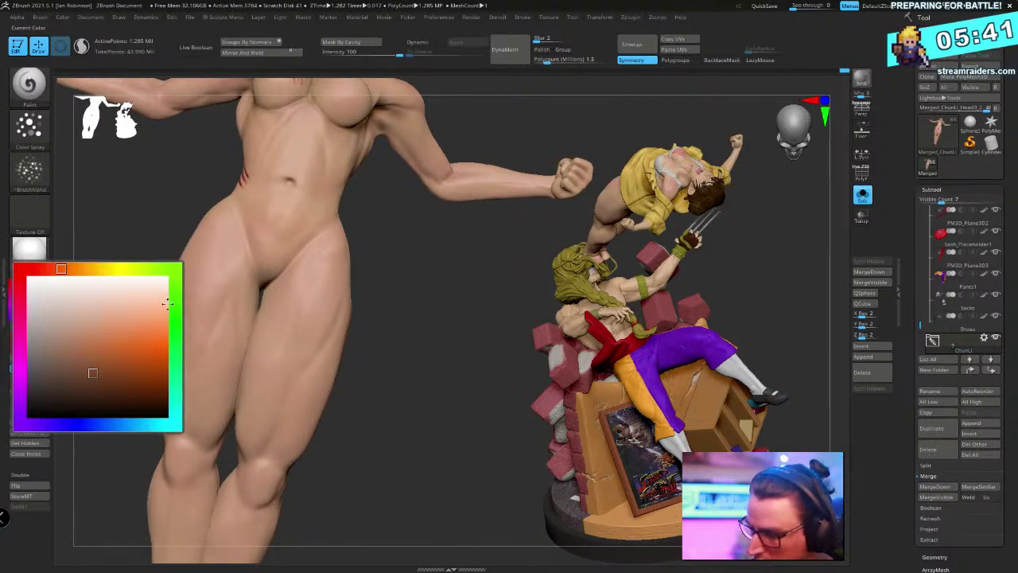
right_click_drag(411, 301, 409, 290)
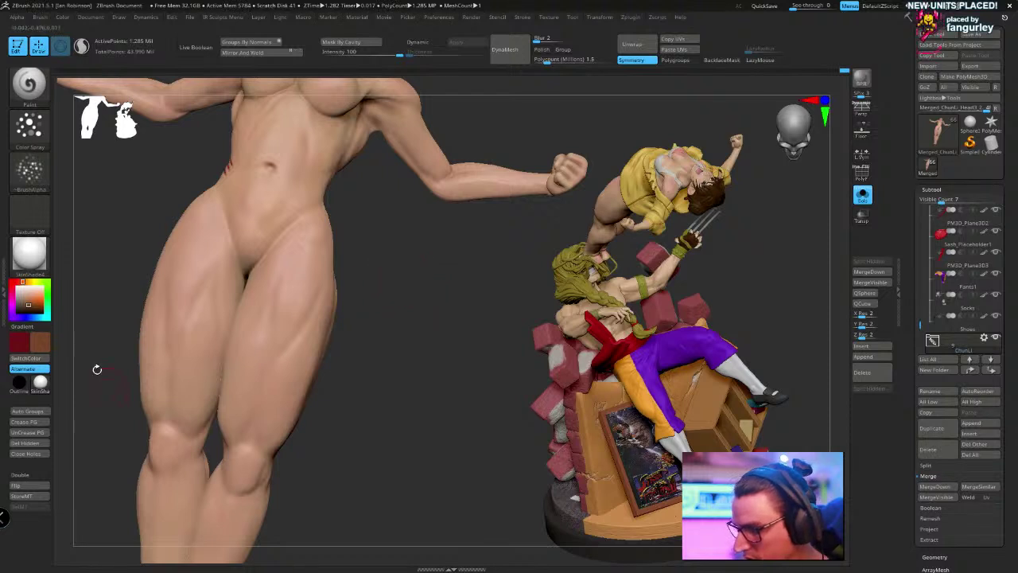
left_click(40, 342)
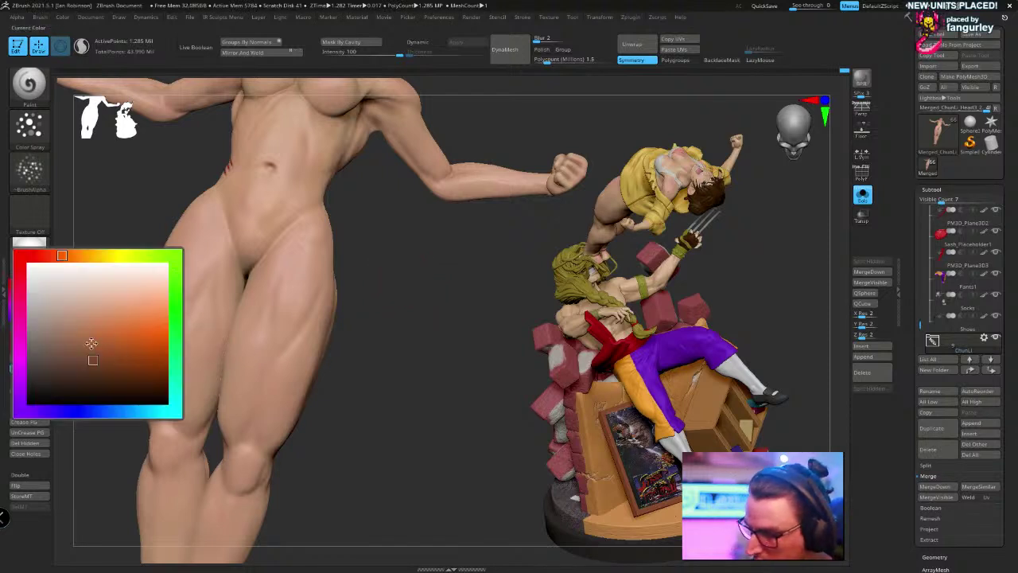
mouse_move(377, 316)
right_mouse_down()
mouse_move(454, 350)
mouse_move(410, 248)
mouse_move(443, 257)
mouse_move(397, 211)
right_mouse_up()
key("space")
left_click(405, 255)
Switch to the DamStandard brush and adjust its RGB intensity for painting in brown
key("b")
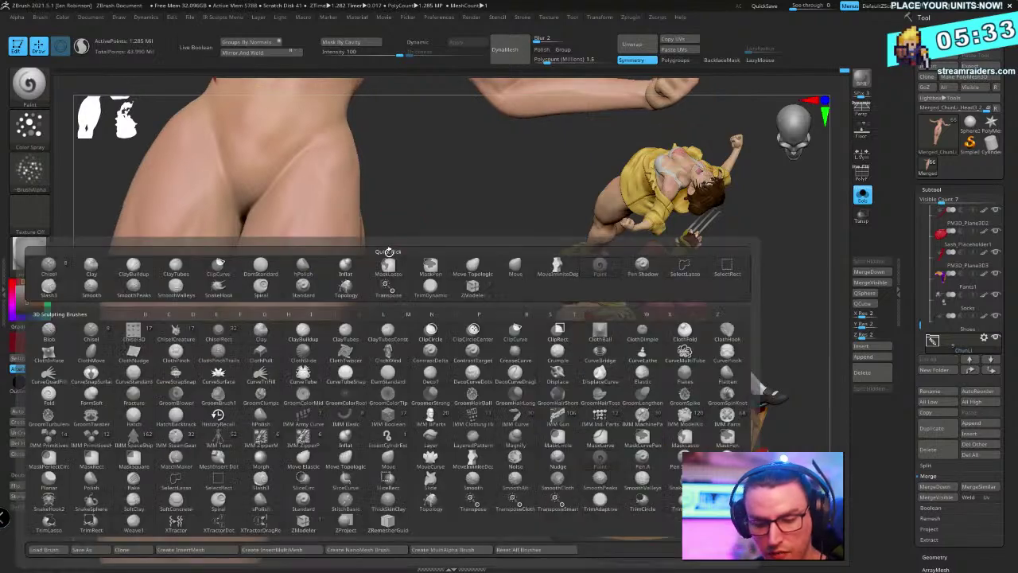
key("d")
key("s")
key("space")
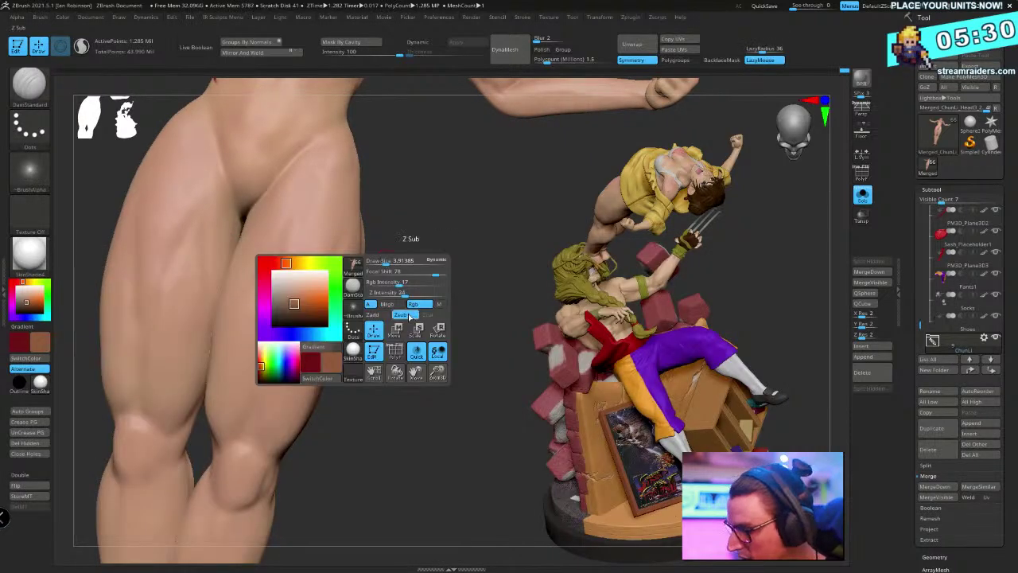
mouse_move(397, 284)
left_mouse_down()
mouse_move(392, 262)
mouse_move(431, 272)
mouse_move(390, 284)
mouse_move(445, 263)
mouse_move(442, 236)
left_mouse_up()
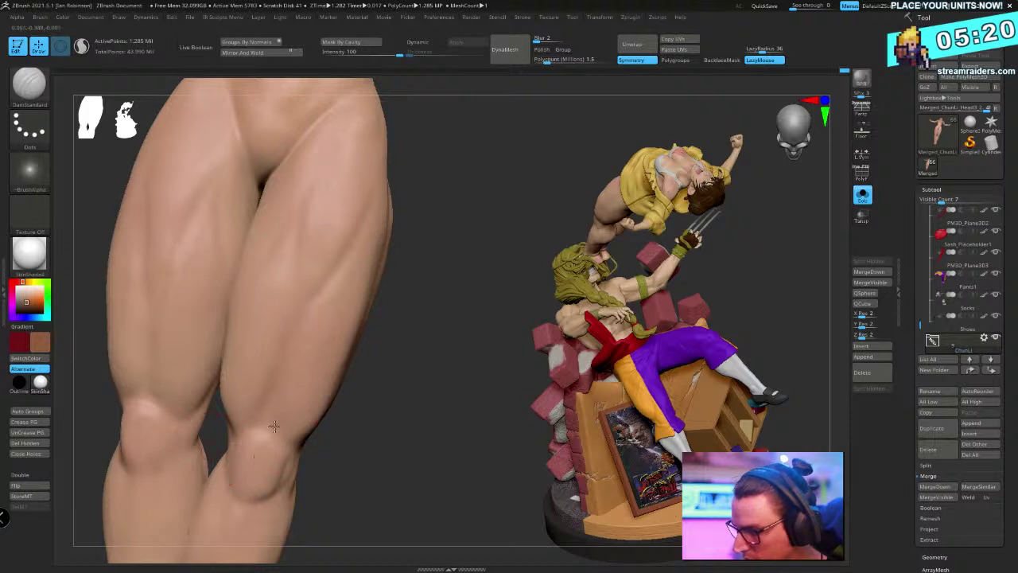
Paint soft brown shading along the muscle creases on the front of the female fighter's left thigh and around the knee
left_click_drag(287, 345, 300, 243)
mouse_move(455, 262)
left_mouse_down()
mouse_move(444, 267)
mouse_move(472, 268)
left_mouse_up()
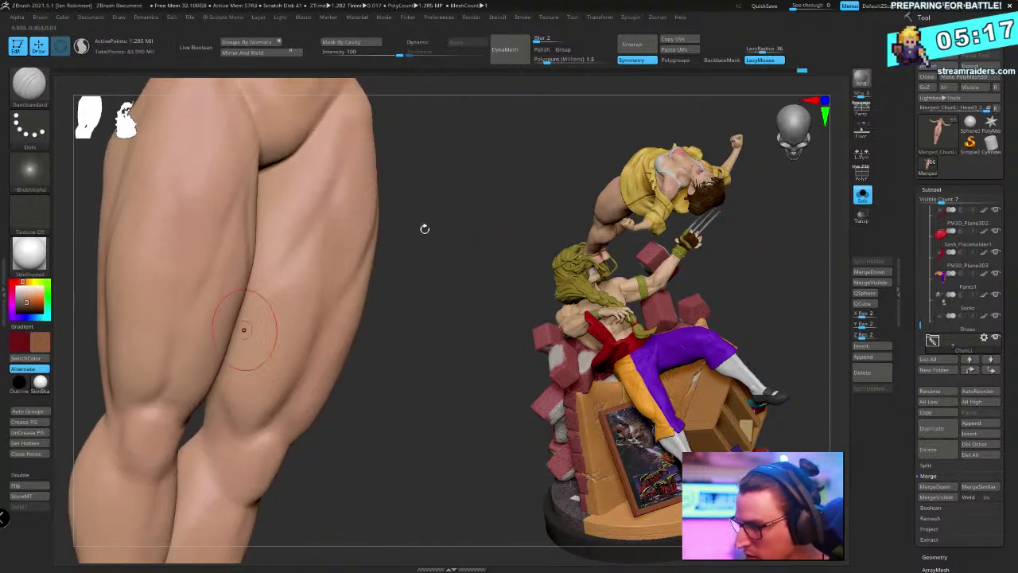
mouse_move(423, 227)
left_mouse_down("alt")
mouse_move(475, 209)
mouse_move(495, 187)
mouse_move(545, 214)
mouse_move(472, 223)
mouse_move(486, 202)
mouse_move(479, 270)
mouse_move(445, 268)
left_mouse_up("alt")
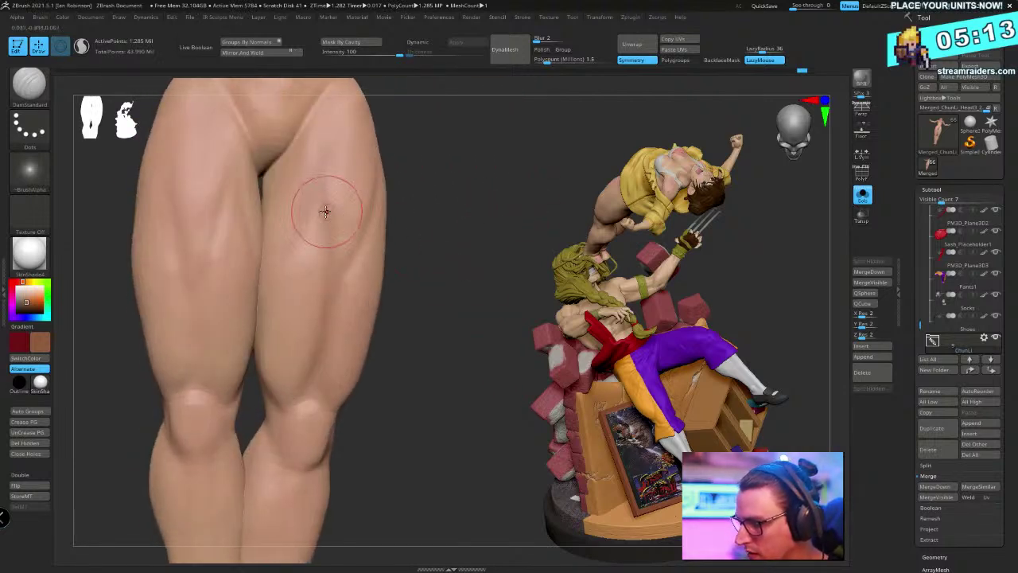
left_click_drag(400, 182, 416, 180)
left_click_drag(325, 183, 328, 224)
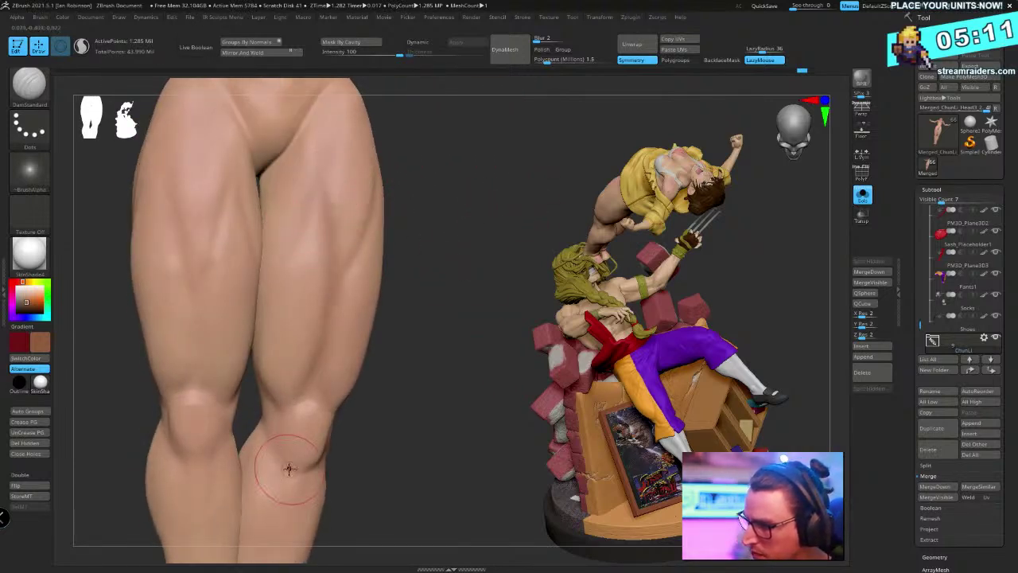
left_click_drag(402, 318, 394, 316)
Paint matching brown shading along the front muscle creases and inner edge of the female fighter's right thigh, down to the knee
left_click_drag(174, 212, 202, 438)
left_click_drag(406, 238, 429, 223)
left_click_drag(227, 199, 293, 341)
left_click_drag(502, 167, 476, 166)
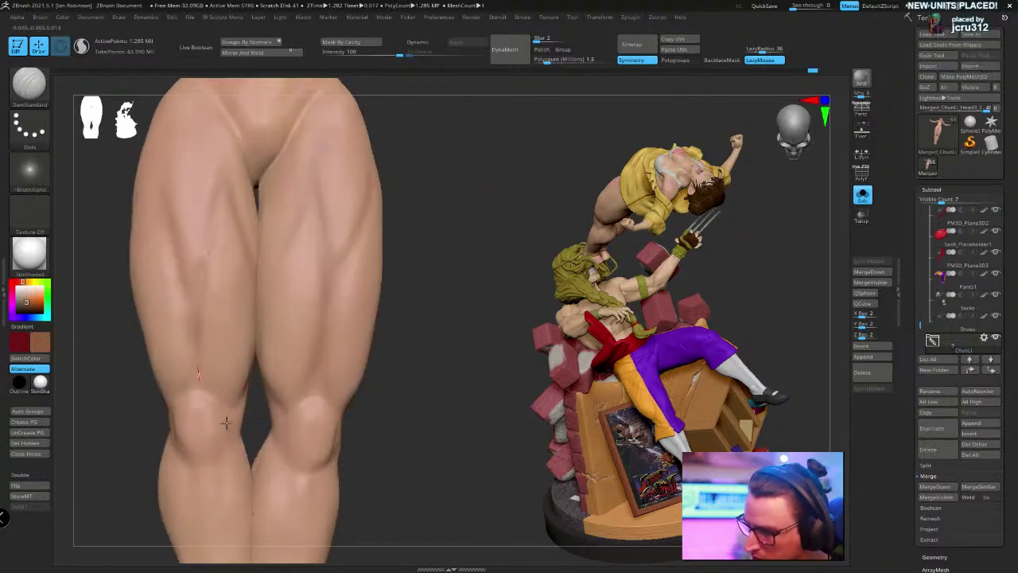
left_click_drag(432, 309, 493, 275)
left_click_drag(397, 366, 355, 368)
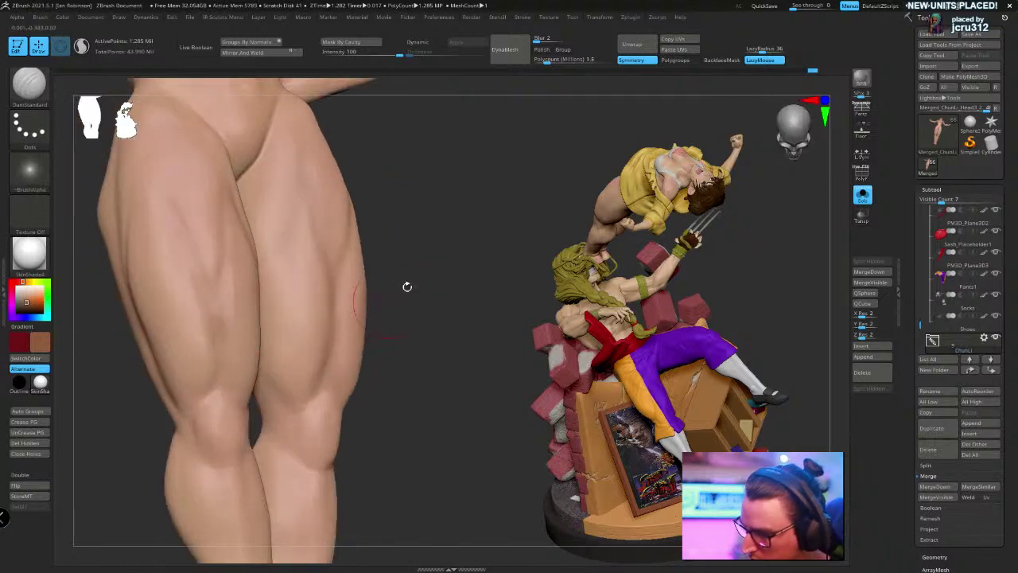
Paint soft brown shading along the muscle creases on the outer side of the female fighter's thigh and beside the knee
left_click_drag(407, 286, 217, 403)
left_click_drag(275, 334, 211, 406)
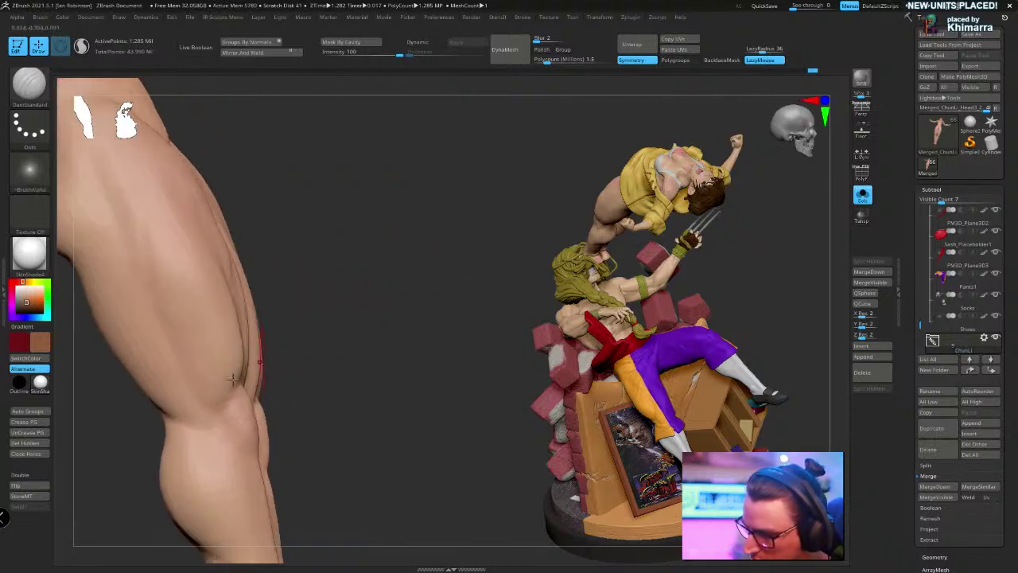
mouse_move(287, 180)
right_mouse_down()
mouse_move(390, 268)
mouse_move(473, 234)
mouse_move(488, 209)
mouse_move(359, 322)
right_mouse_up()
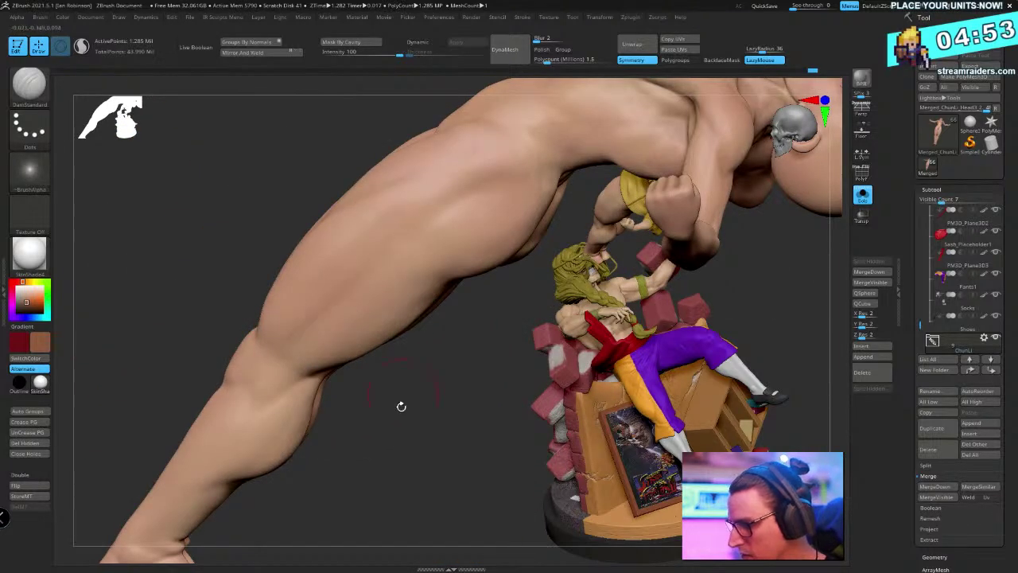
right_click_drag(401, 406, 357, 358)
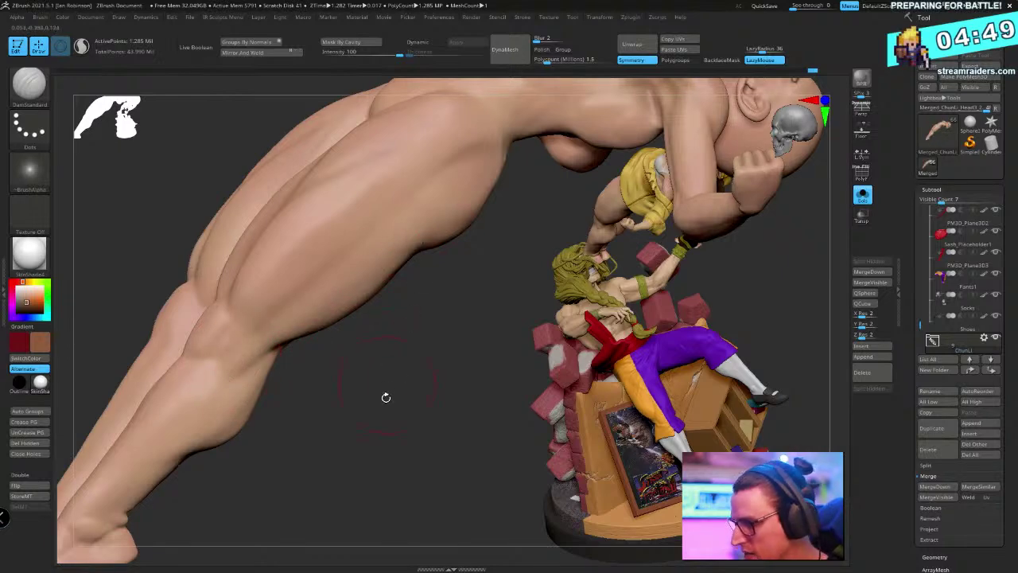
Paint brown shading down the hamstring creases on the backs of both thighs and behind the knees
mouse_move(386, 397)
right_mouse_down()
mouse_move(407, 400)
mouse_move(391, 358)
mouse_move(409, 370)
mouse_move(461, 371)
mouse_move(374, 364)
right_mouse_up()
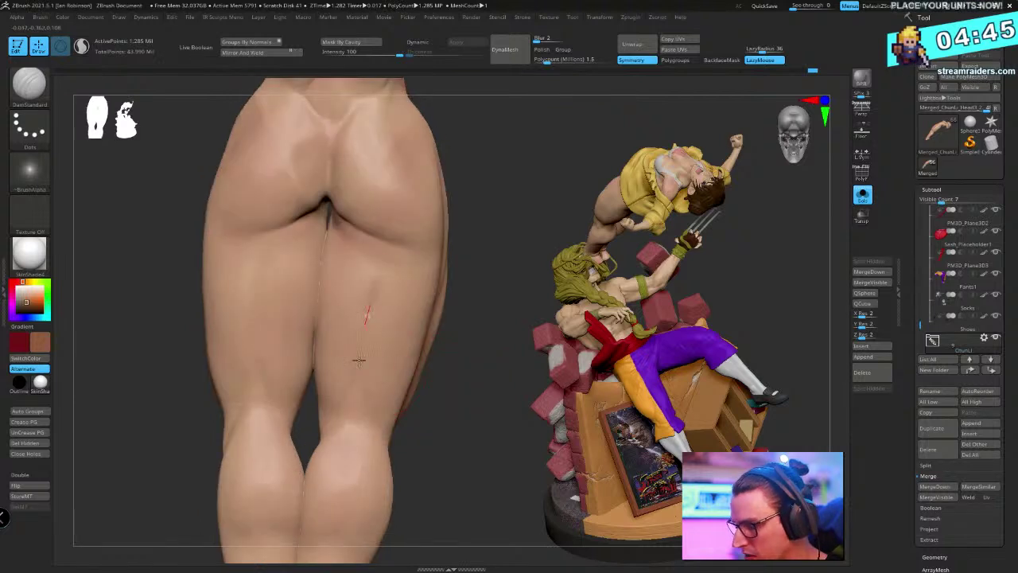
right_click_drag(438, 461, 345, 355)
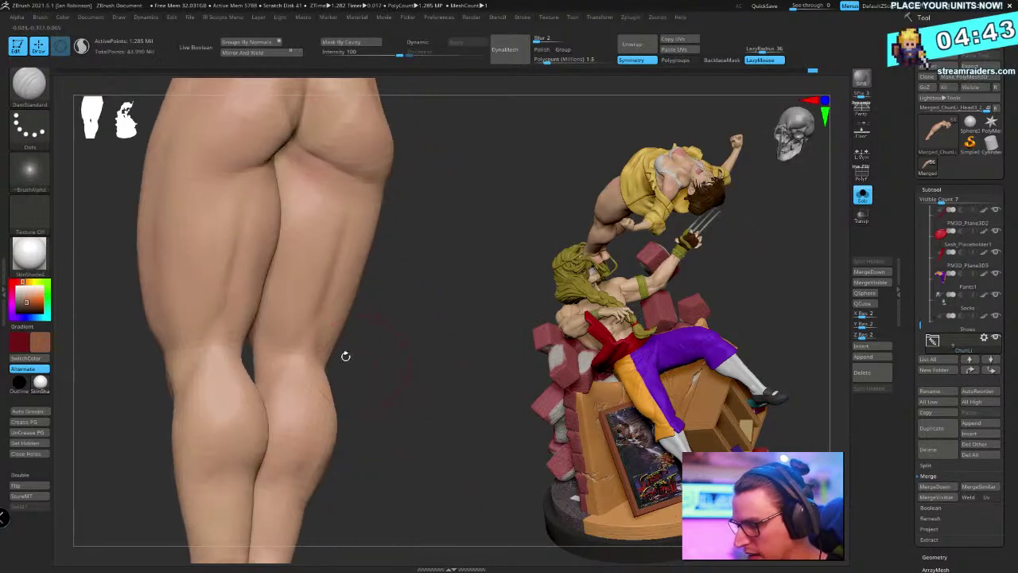
mouse_move(350, 243)
right_mouse_down()
mouse_move(437, 273)
mouse_move(232, 352)
right_mouse_up()
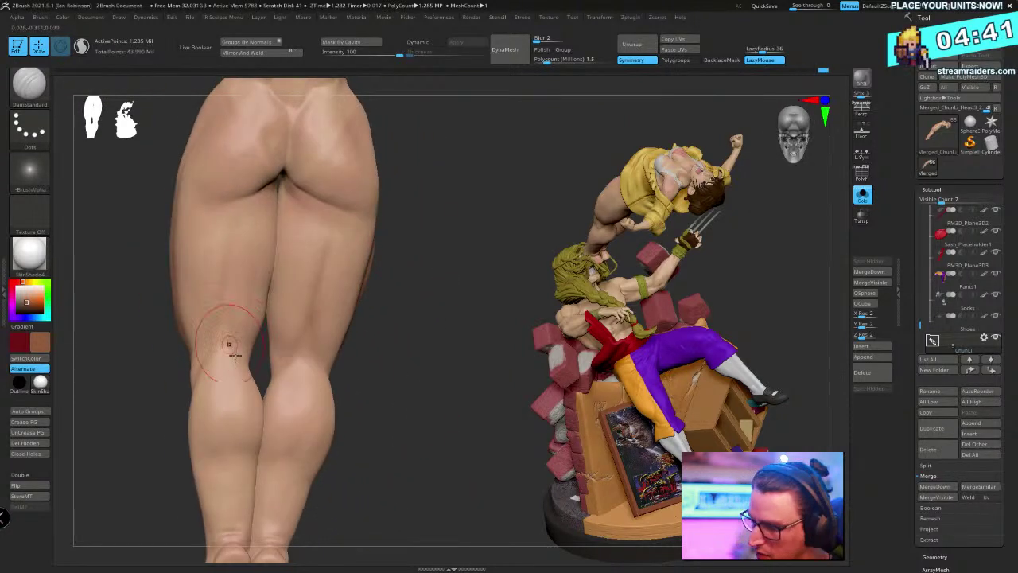
mouse_move(233, 298)
right_mouse_down()
mouse_move(183, 318)
mouse_move(218, 345)
right_mouse_up()
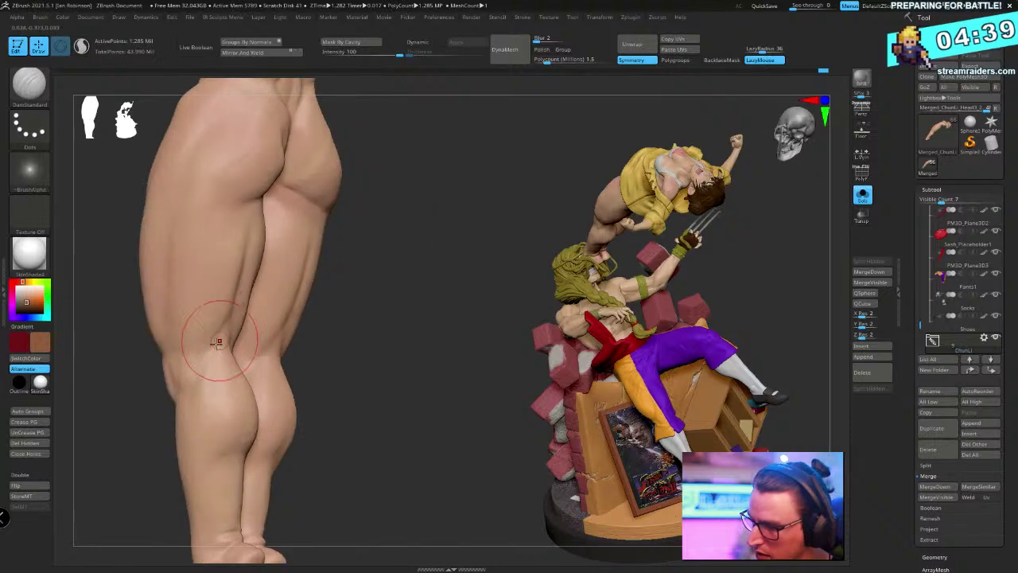
right_click_drag(426, 228, 418, 265)
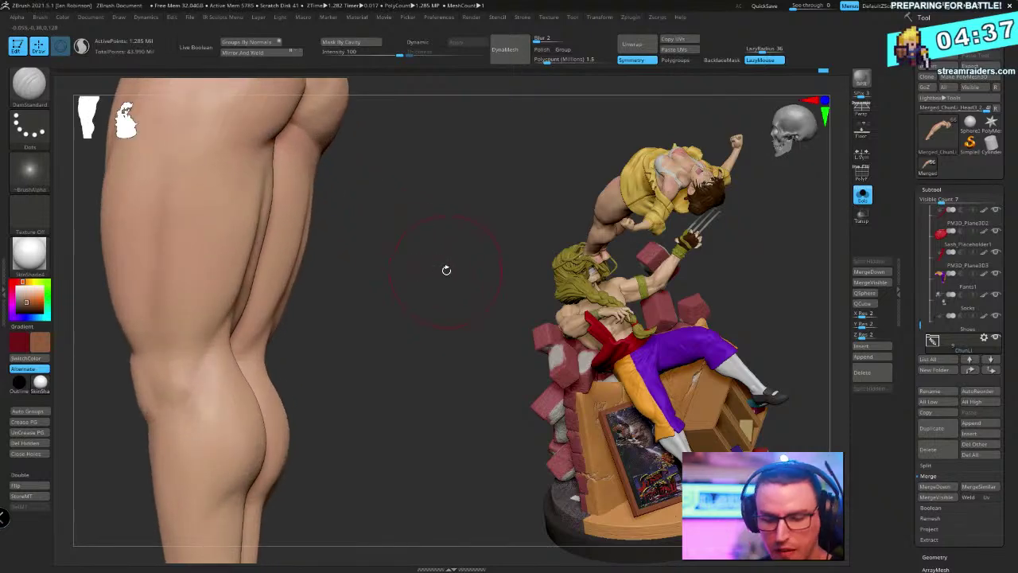
Switch to the Move brush and adjust the inner contours of the female fighter's thighs from behind
key("b")
key("m")
key("v")
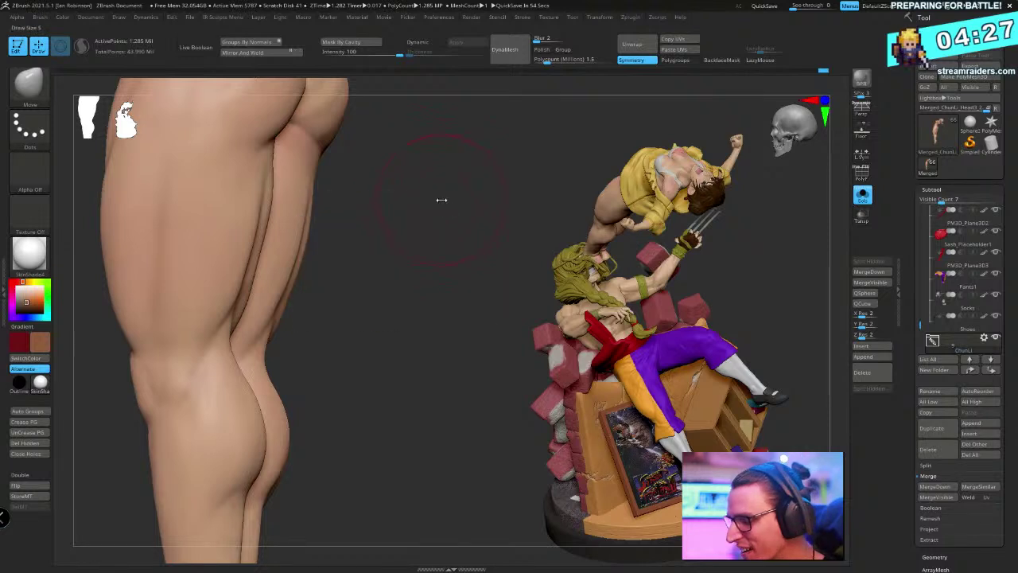
left_click_drag(441, 199, 352, 245)
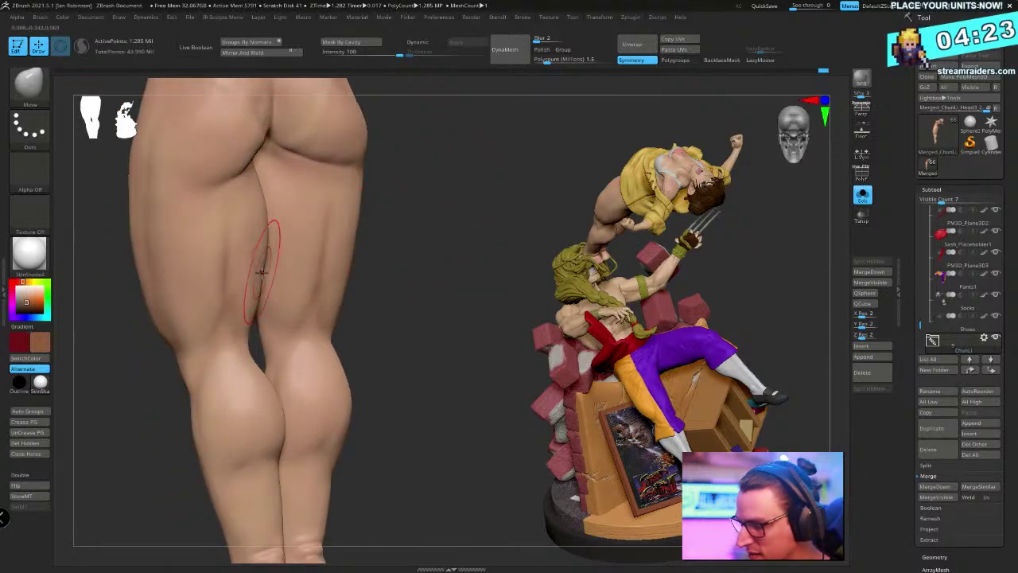
left_click_drag(420, 220, 425, 125)
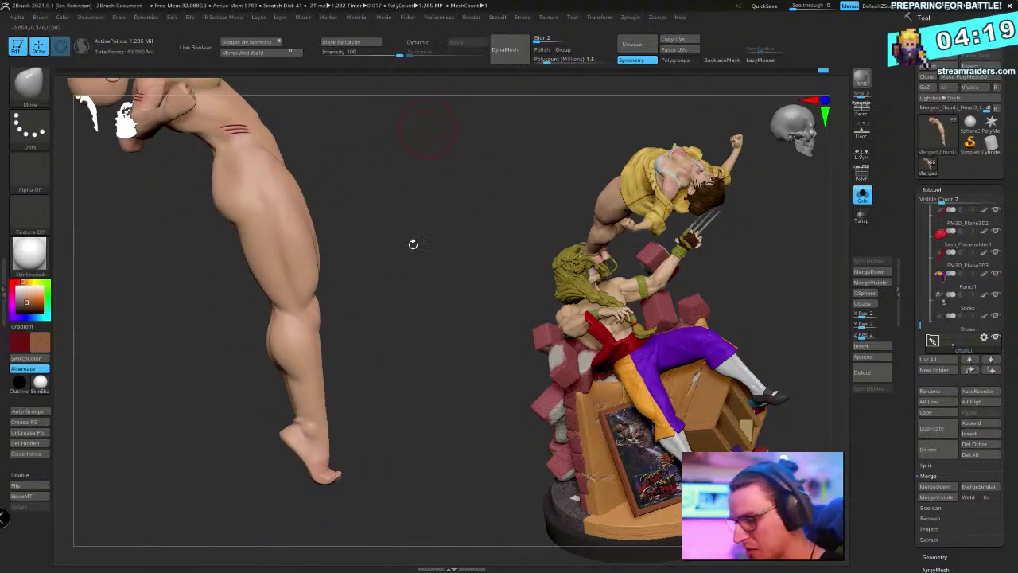
mouse_move(413, 243)
left_mouse_down()
mouse_move(466, 215)
mouse_move(441, 228)
mouse_move(430, 208)
left_mouse_up()
Return to the DamStandard brush and paint brown shading along the calf muscles on the backs of both lower legs
key("b")
key("d")
key("s")
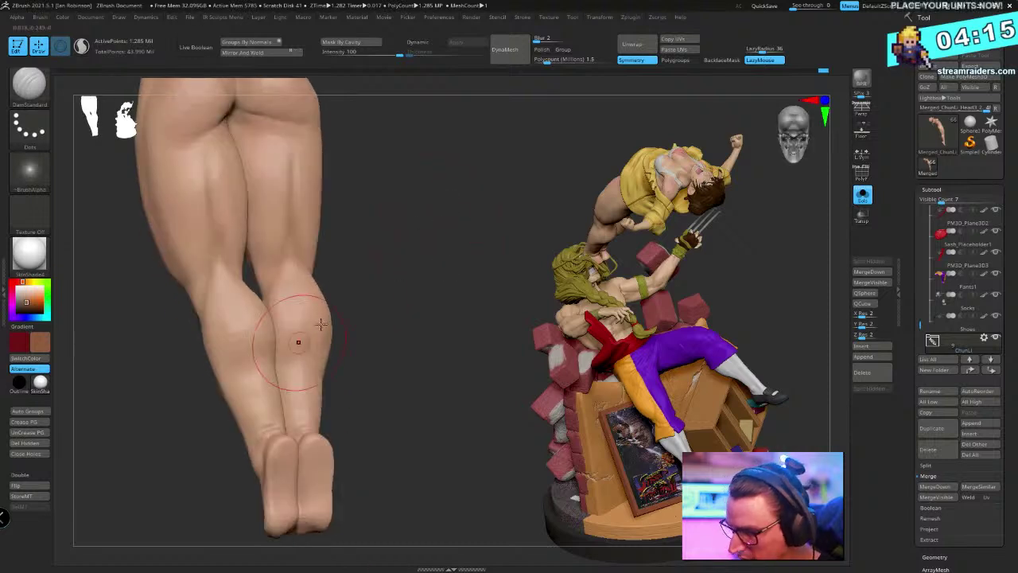
left_click_drag(320, 324, 429, 240)
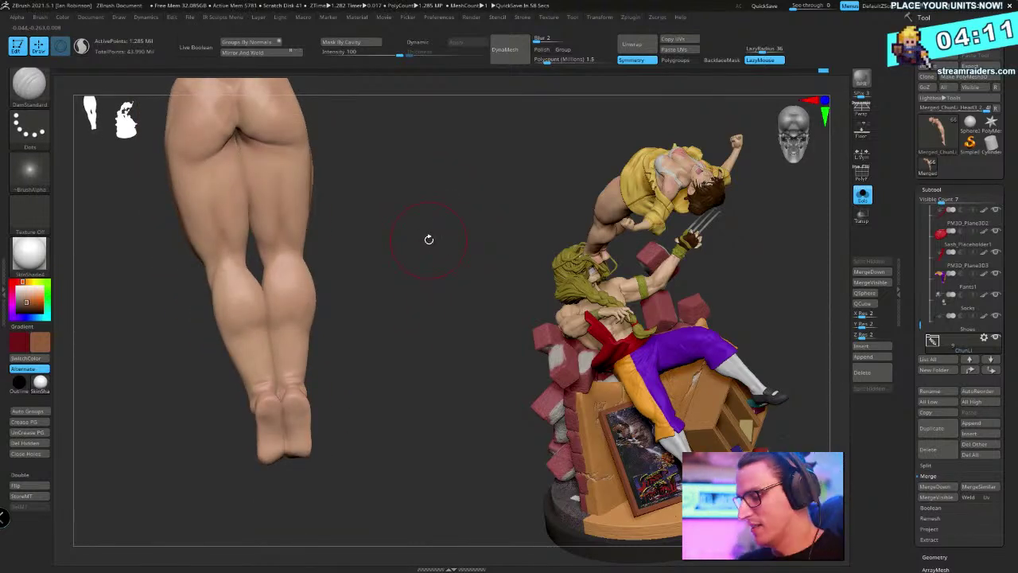
left_click_drag(427, 236, 353, 282)
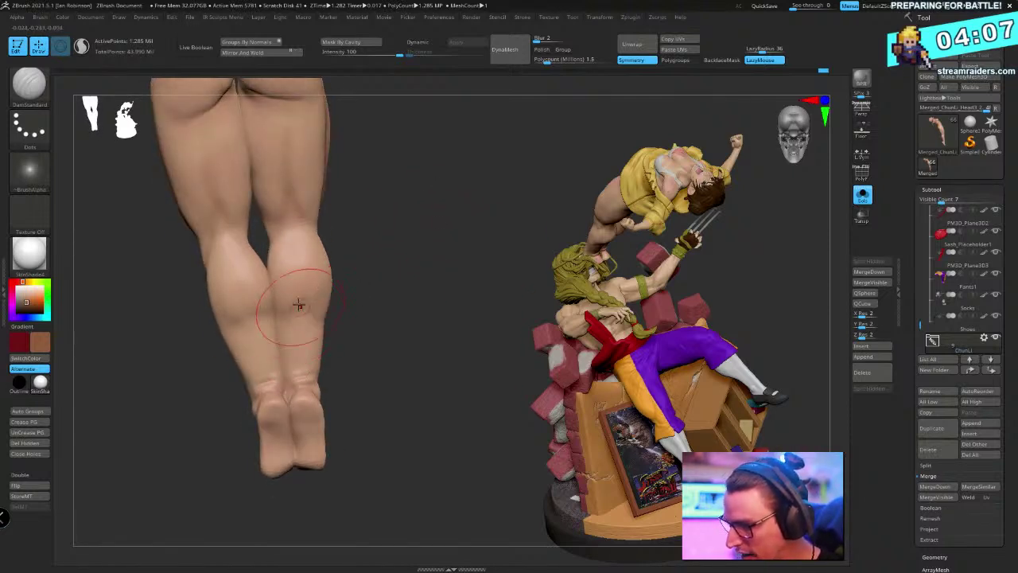
left_click_drag(398, 244, 271, 330)
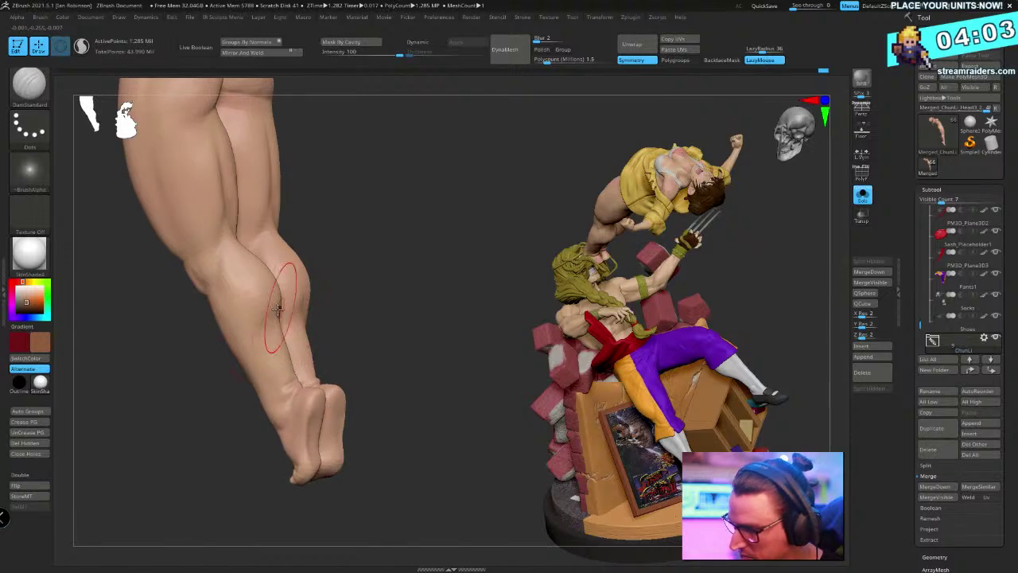
left_click_drag(356, 263, 373, 252)
Paint brown shading into the creases beneath and between the buttocks and up to the lower back
left_click_drag(363, 343, 413, 381, "alt")
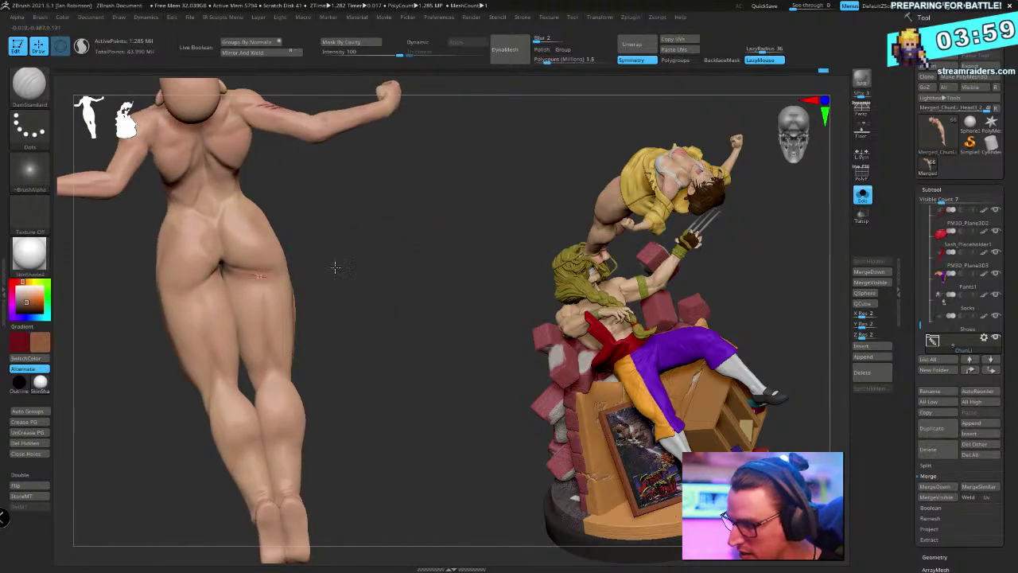
left_click_drag(369, 223, 421, 252, "alt")
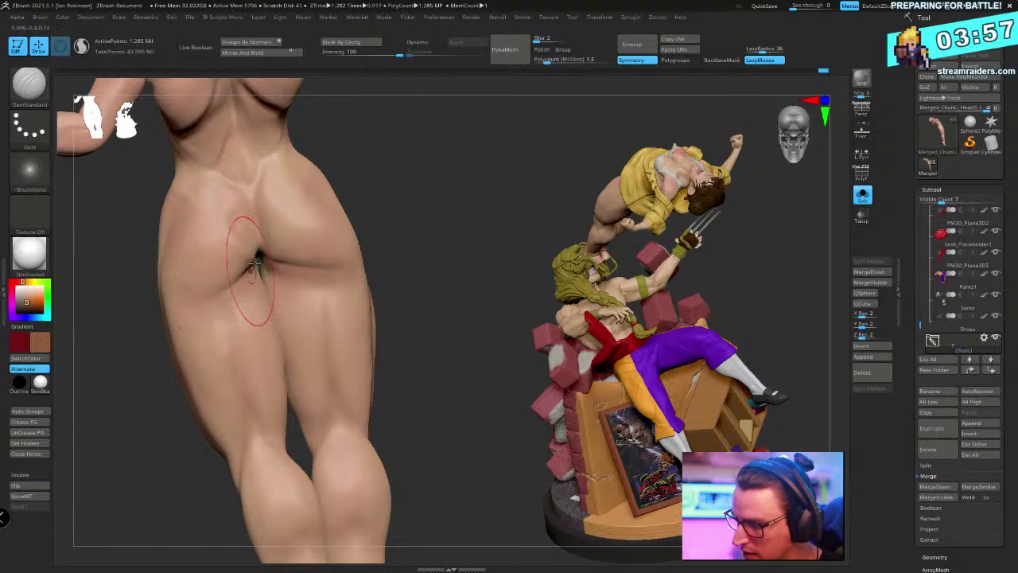
right_click_drag(274, 268, 291, 289)
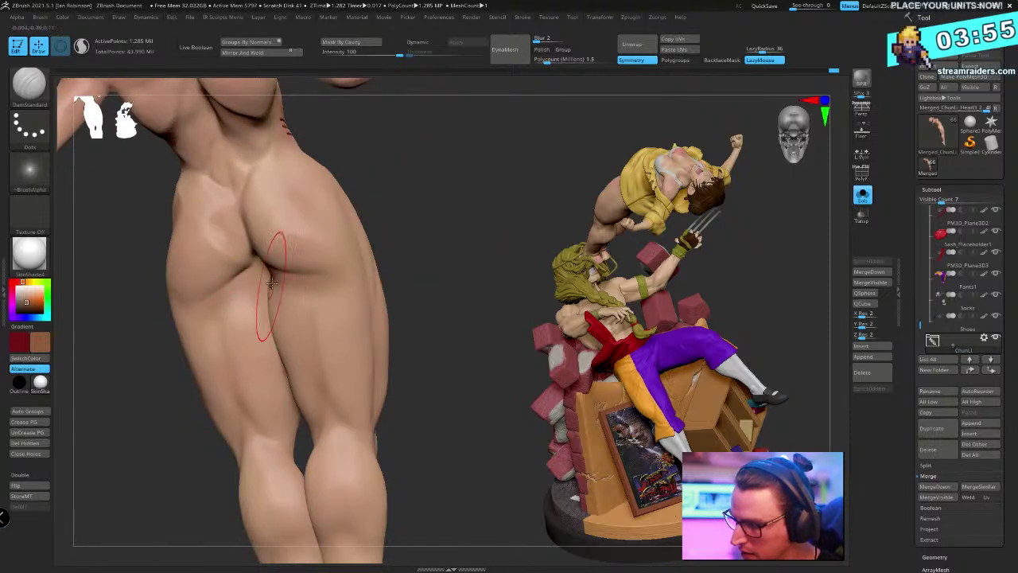
mouse_move(271, 282)
left_mouse_down()
mouse_move(407, 196)
mouse_move(342, 263)
mouse_move(266, 299)
left_mouse_up()
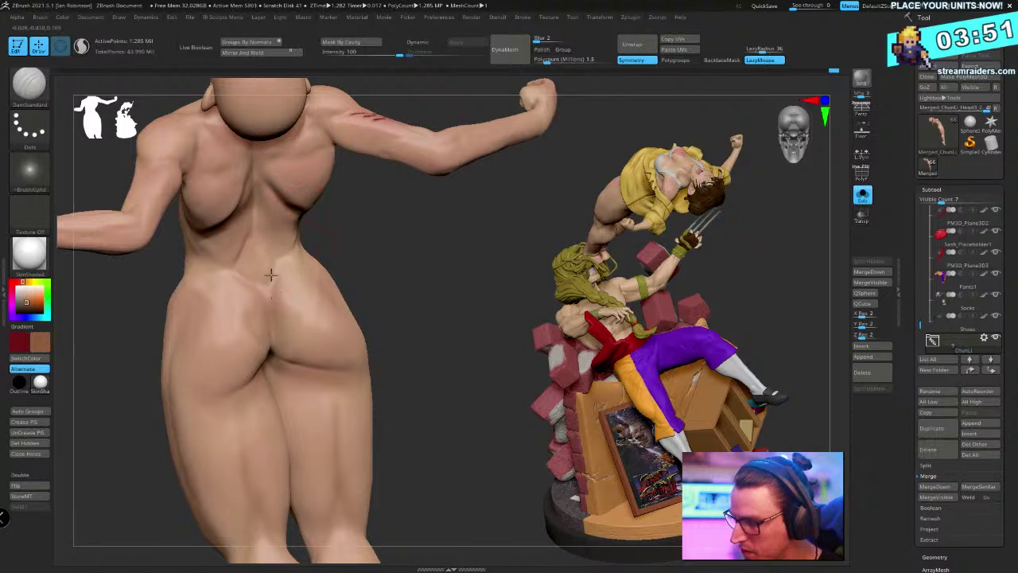
left_click_drag(433, 253, 422, 257)
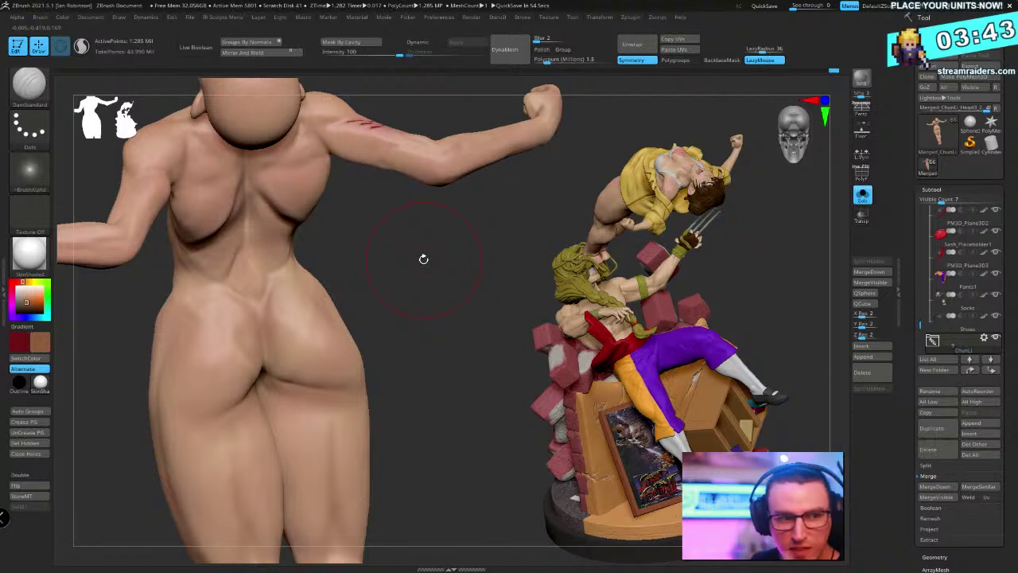
Paint brown shading along the female fighter's spine, back muscles and shoulder blades
mouse_move(424, 258)
left_mouse_down()
mouse_move(453, 295)
mouse_move(434, 275)
mouse_move(454, 243)
left_mouse_up()
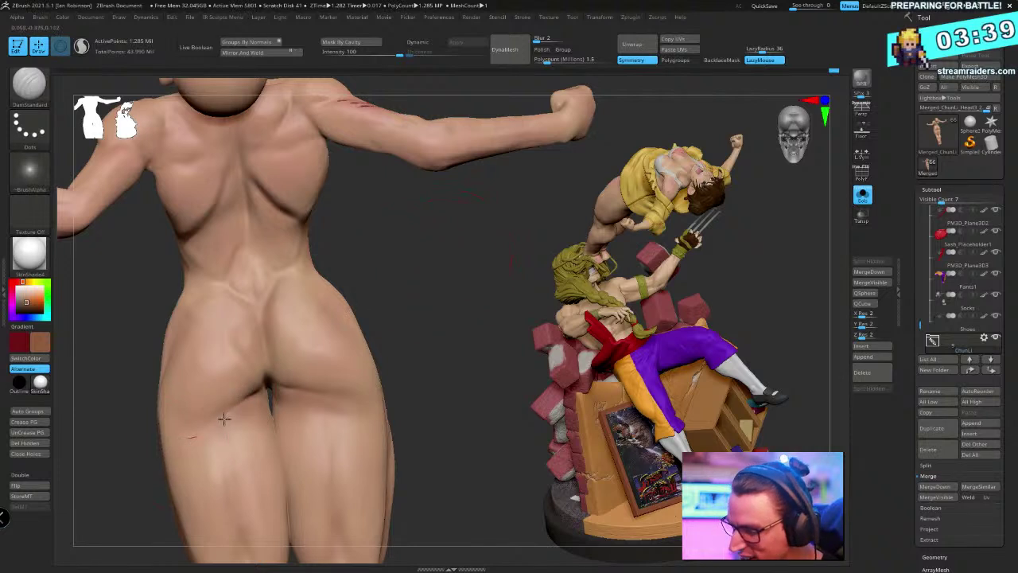
left_click_drag(297, 285, 243, 171)
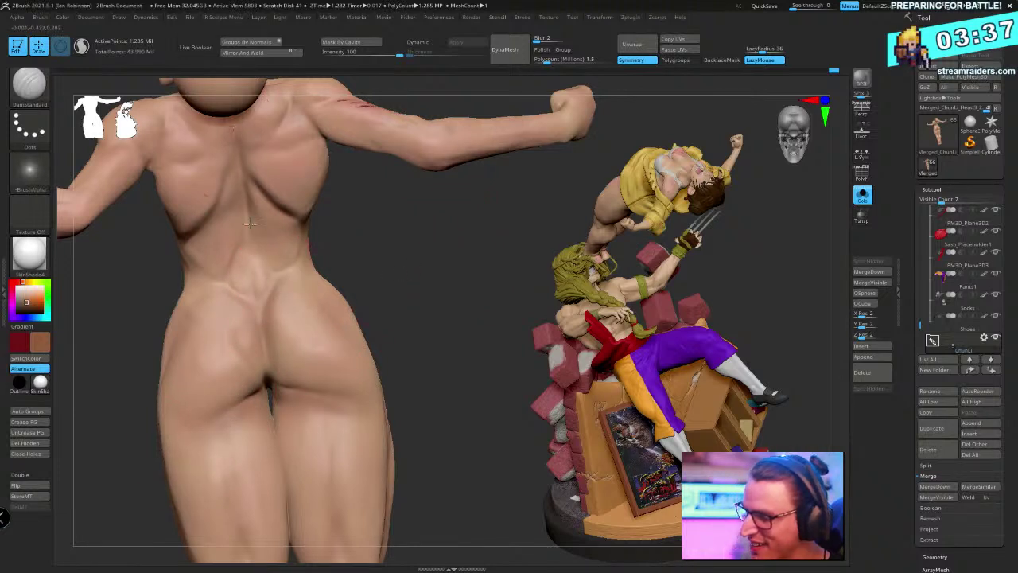
left_click_drag(373, 232, 387, 287)
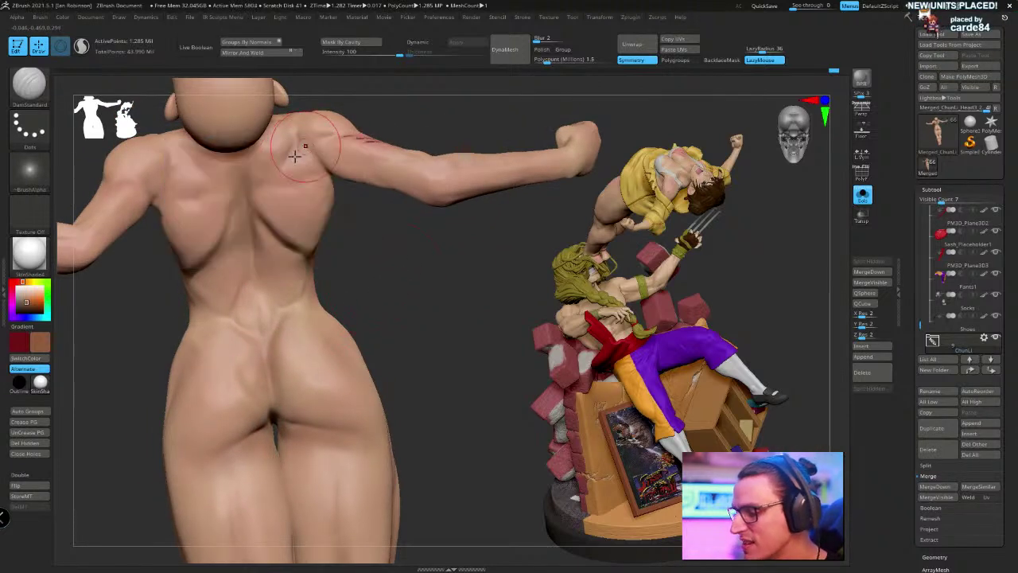
left_click_drag(284, 182, 328, 162)
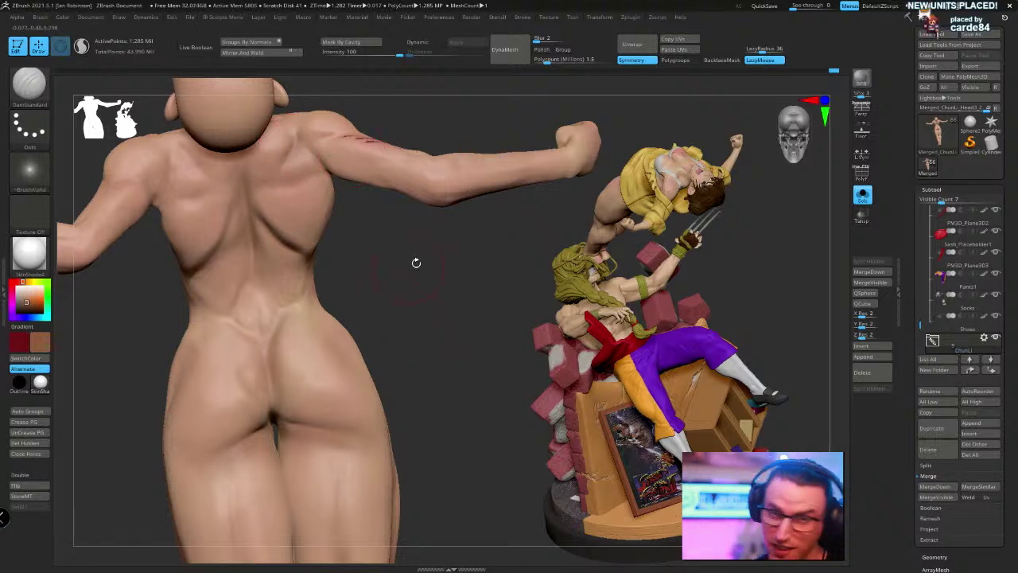
left_click_drag(416, 262, 302, 243)
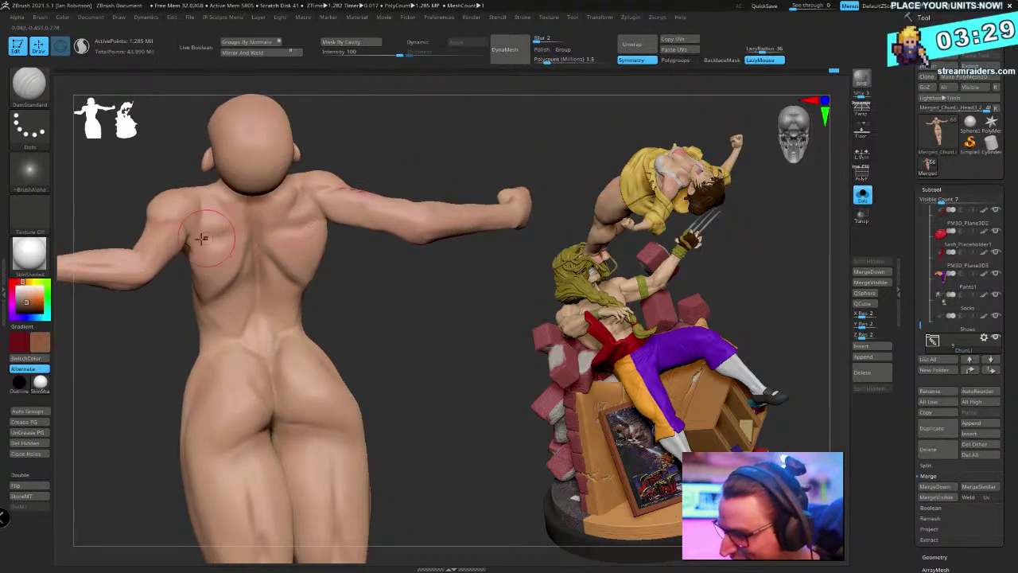
left_click_drag(422, 312, 456, 359, "alt")
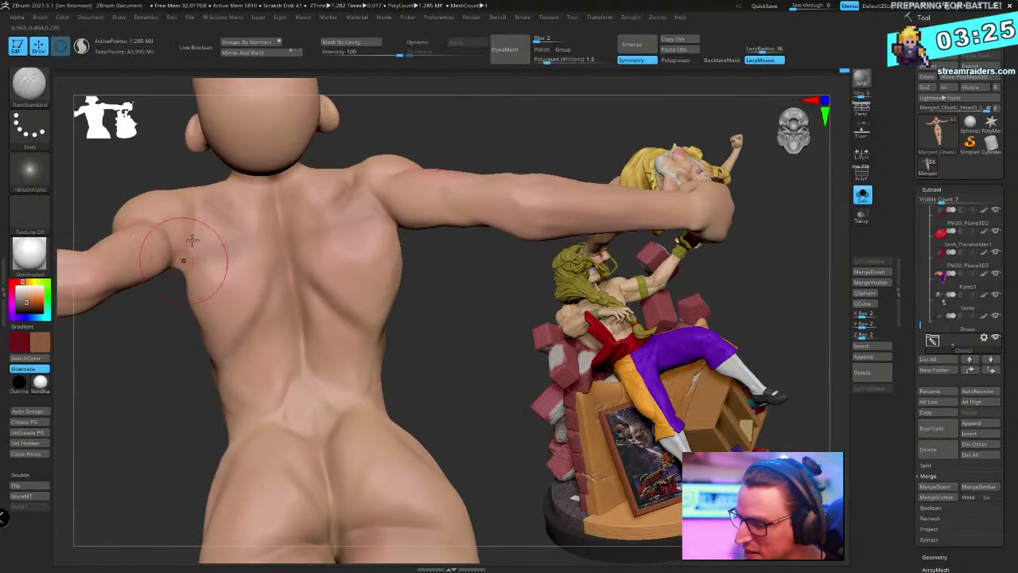
Paint brown shading along the back of the female fighter's left shoulder, armpit and upper arm
mouse_move(152, 348)
left_mouse_down()
mouse_move(394, 328)
mouse_move(440, 343)
mouse_move(448, 359)
mouse_move(287, 280)
mouse_move(373, 334)
mouse_move(466, 345)
mouse_move(245, 351)
mouse_move(207, 337)
mouse_move(337, 278)
mouse_move(248, 369)
left_mouse_up()
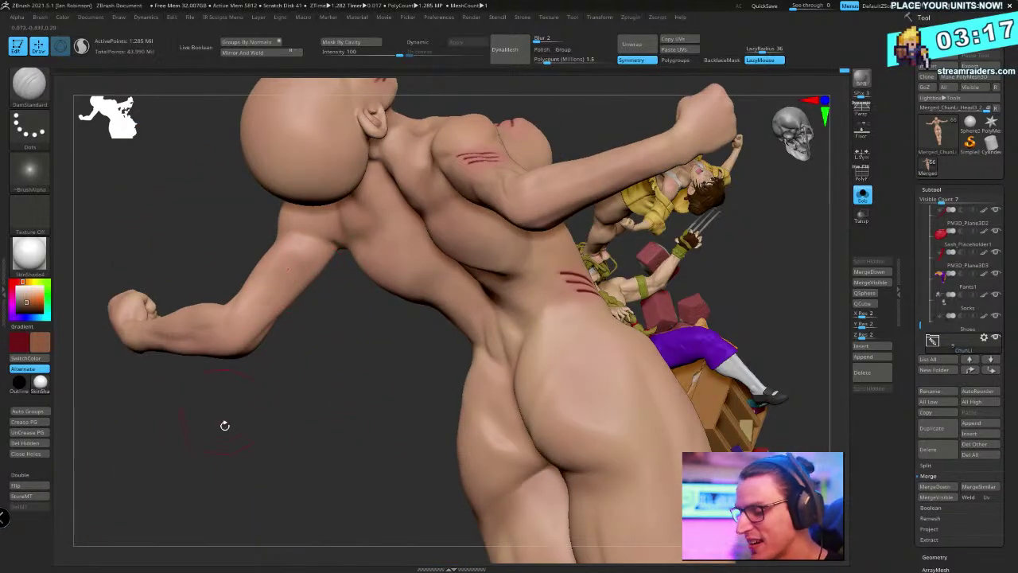
left_click_drag(282, 461, 388, 311)
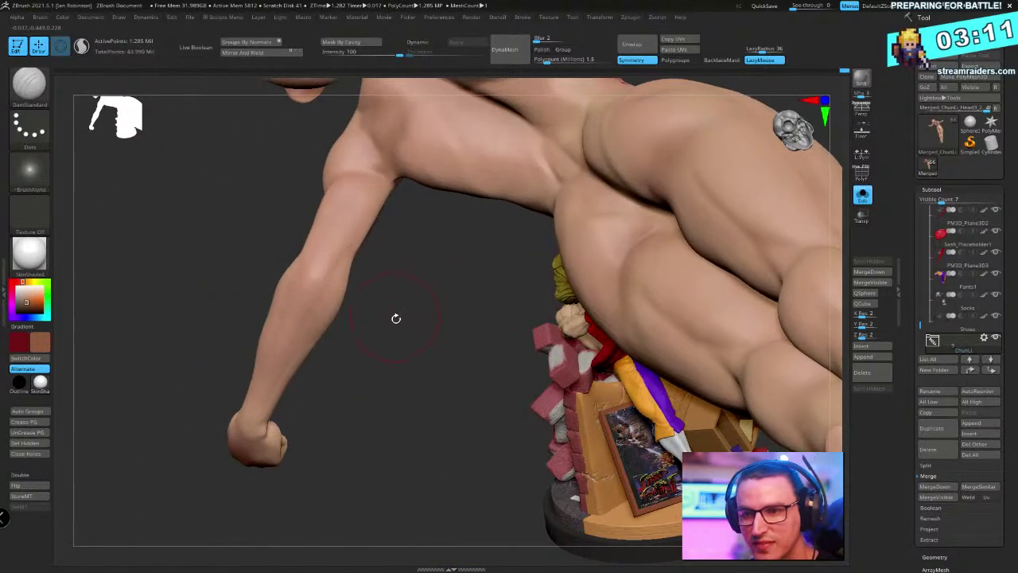
right_click(357, 377)
left_click_drag(357, 377, 390, 311)
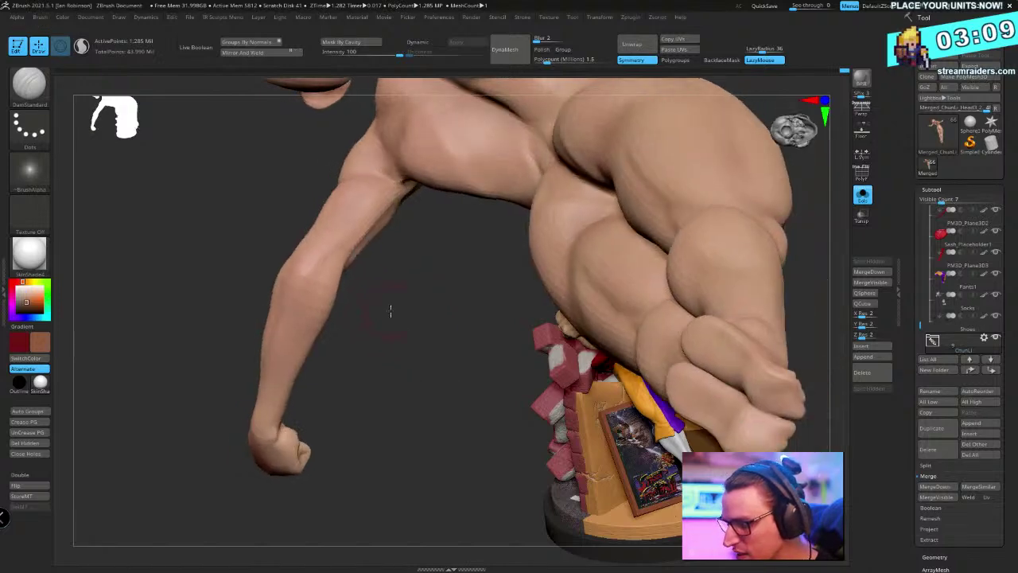
left_click_drag(282, 415, 366, 365)
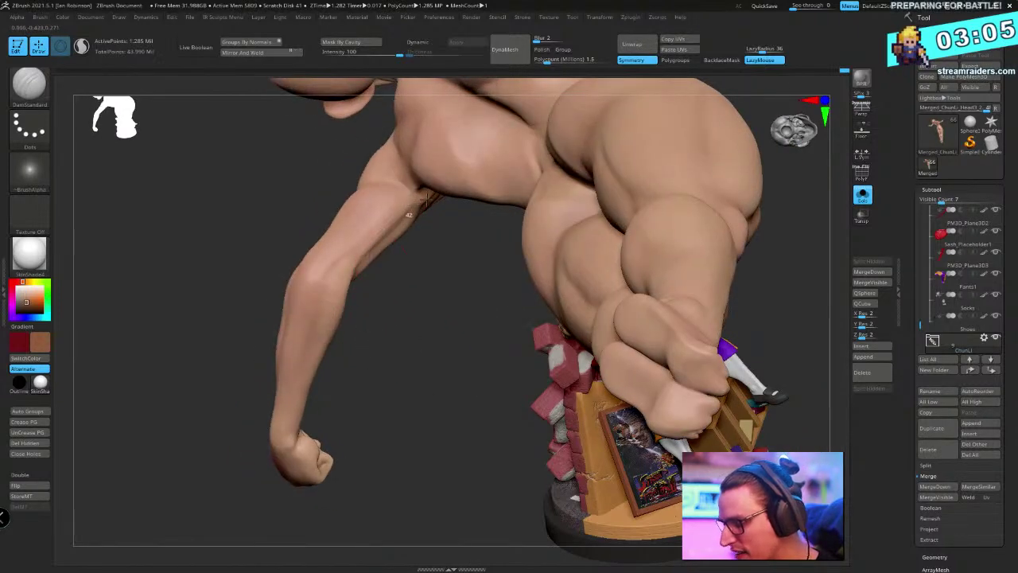
Paint brown shading around the left elbow and along the muscles of the left forearm
left_click_drag(342, 294, 413, 273)
left_click_drag(372, 375, 359, 301)
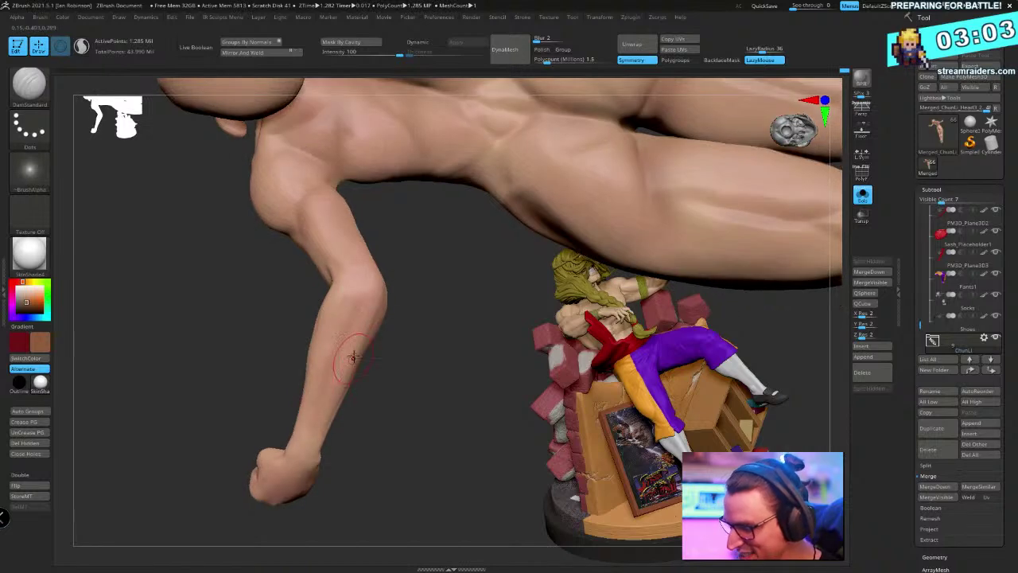
left_click_drag(352, 357, 390, 337)
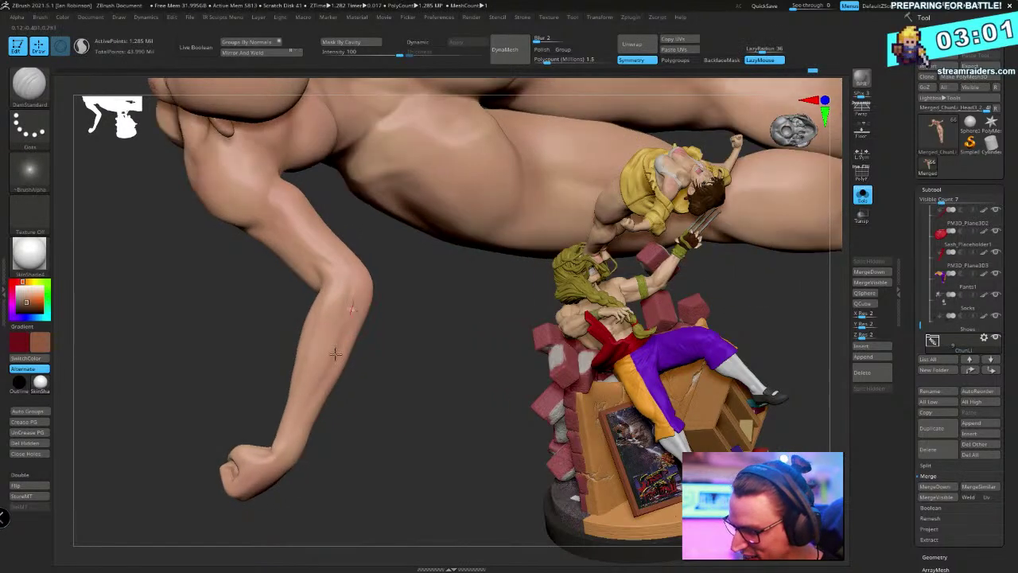
left_click_drag(335, 354, 368, 325)
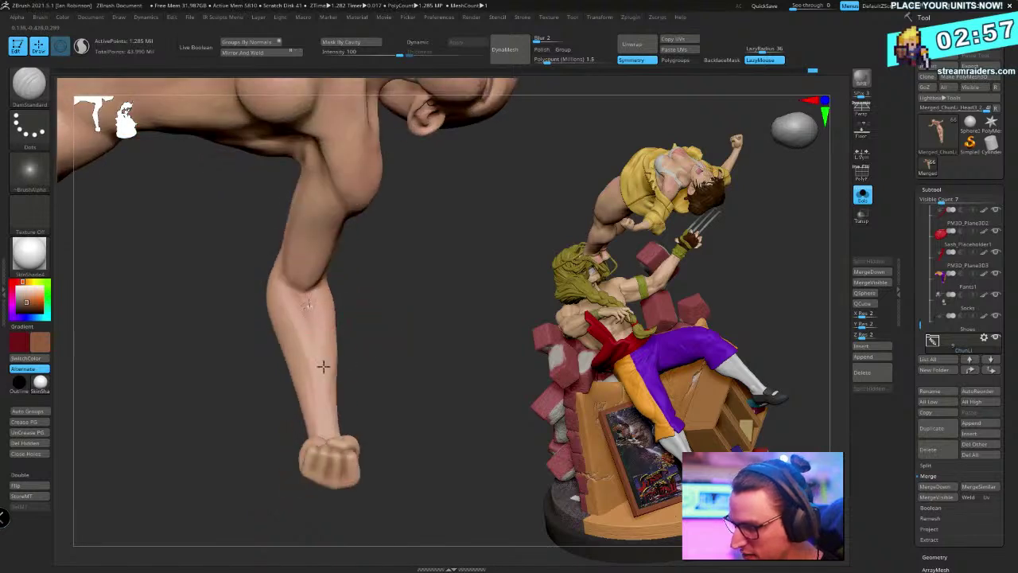
Paint brown shading along the inner left forearm toward the fist, and undo the last two strokes
left_click_drag(323, 366, 342, 345)
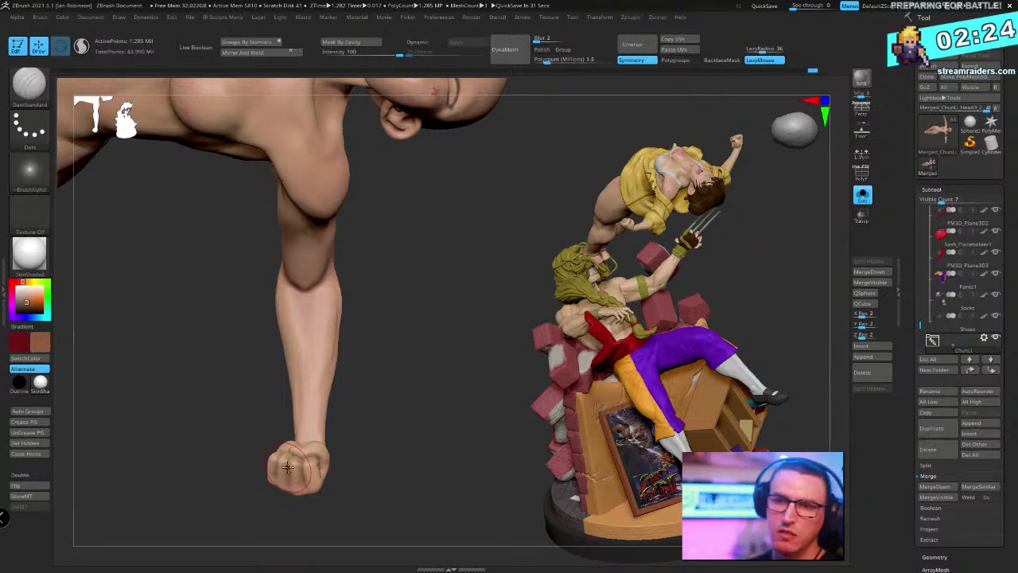
mouse_move(459, 251)
left_mouse_down()
mouse_move(476, 269)
mouse_move(472, 287)
mouse_move(460, 268)
left_mouse_up()
key("ctrl+z")
key("ctrl+z")
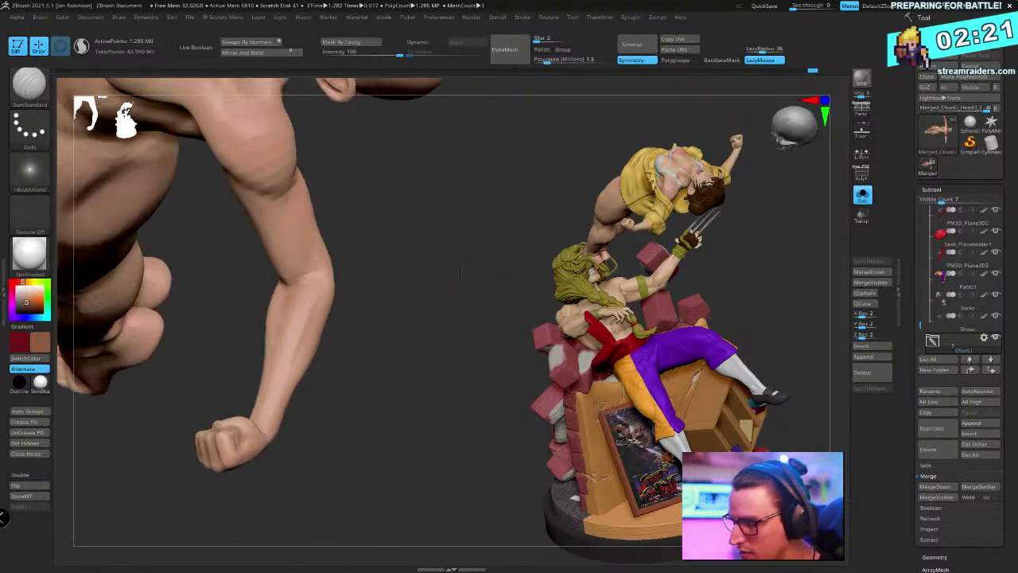
Undo the latest brush strokes on the female fighter's left forearm, elbow and upper arm
key("ctrl+z")
key("ctrl+z")
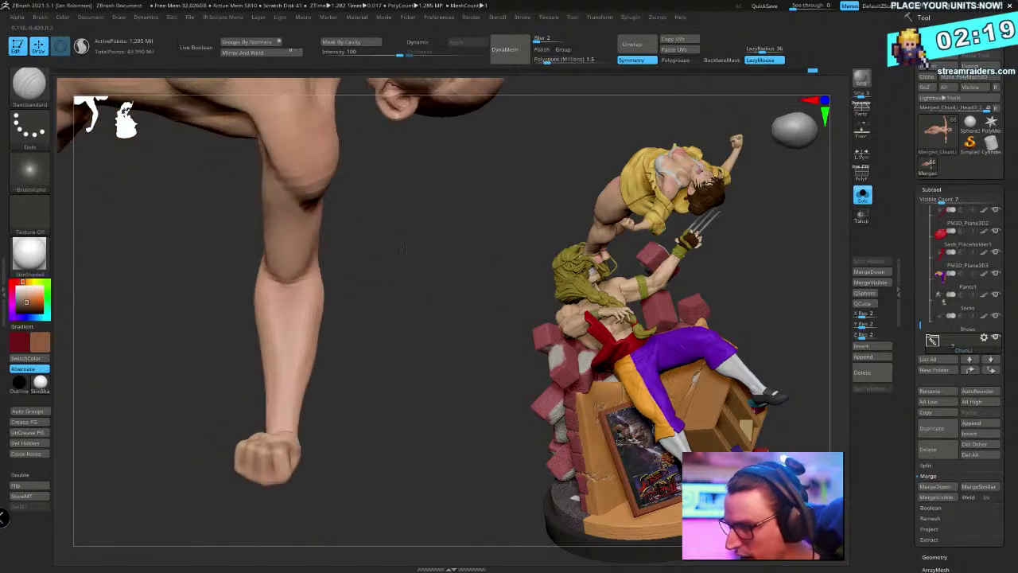
key("ctrl+z")
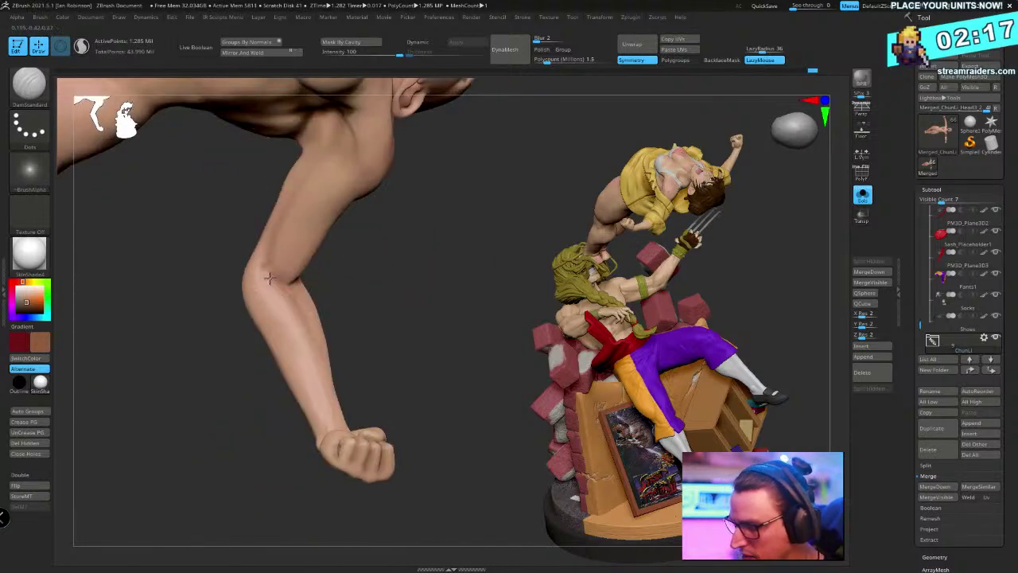
key("ctrl+z")
key("ctrl+z")
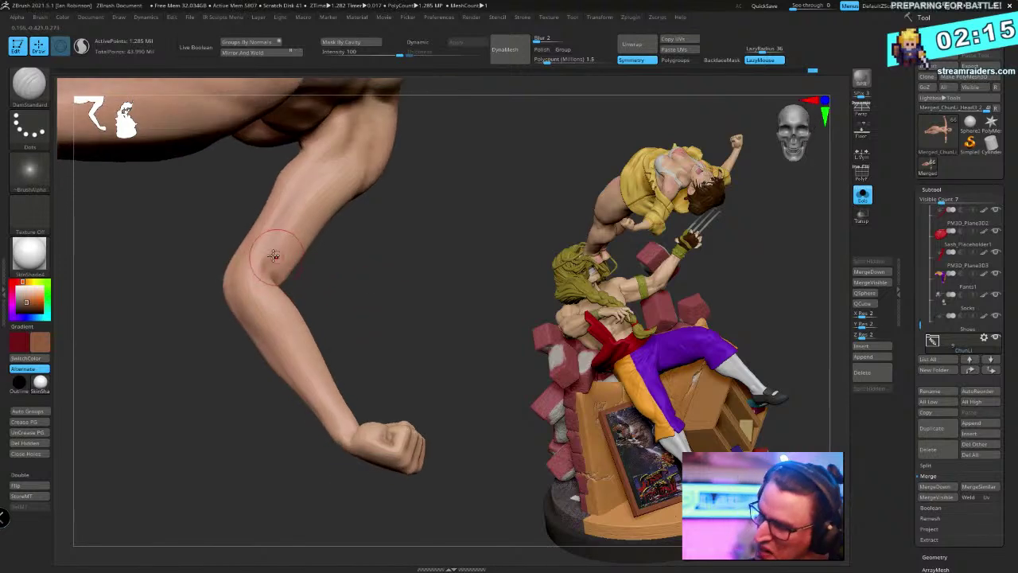
key("ctrl+z")
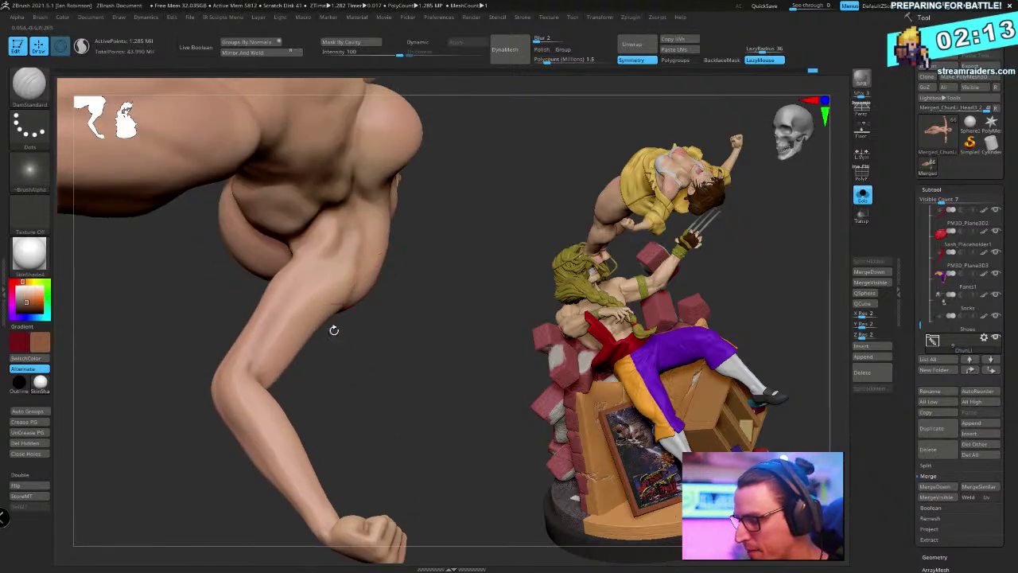
key("ctrl+z")
key("ctrl+z")
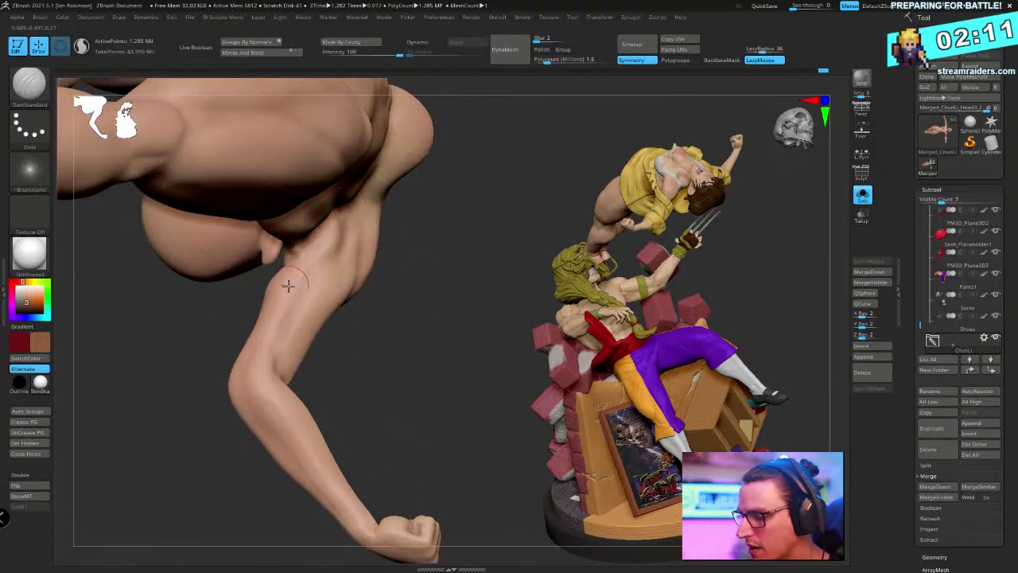
key("ctrl+z")
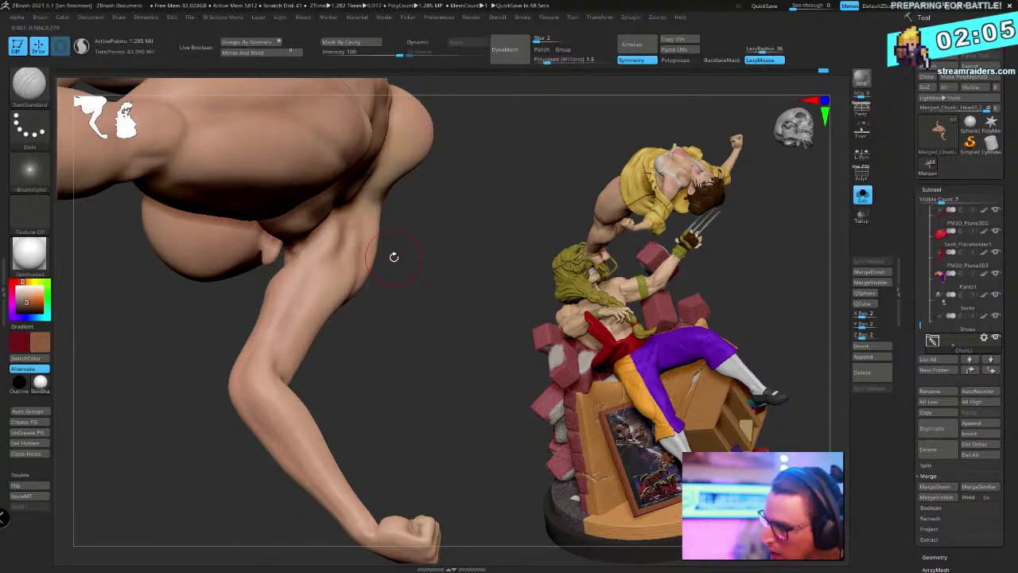
Show the yellow jacket over the left arm to compare the shapes, isolate the body again and undo the last stroke
left_click_drag(417, 318, 440, 329)
left_click(862, 195)
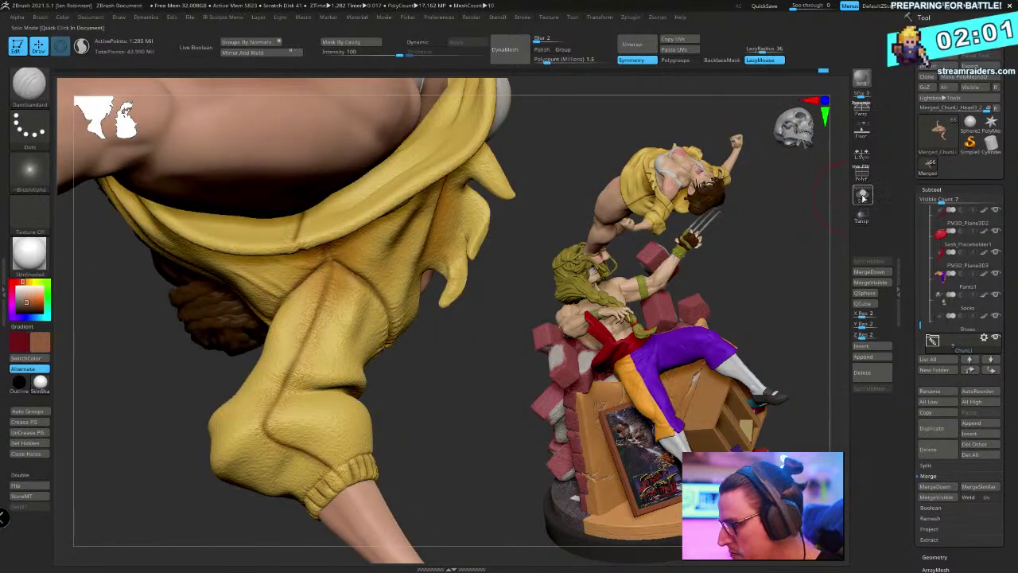
left_click(862, 195)
key("ctrl+z")
Switch to the Move brush and nudge the body's shape around the left armpit and the side of the torso
key("b")
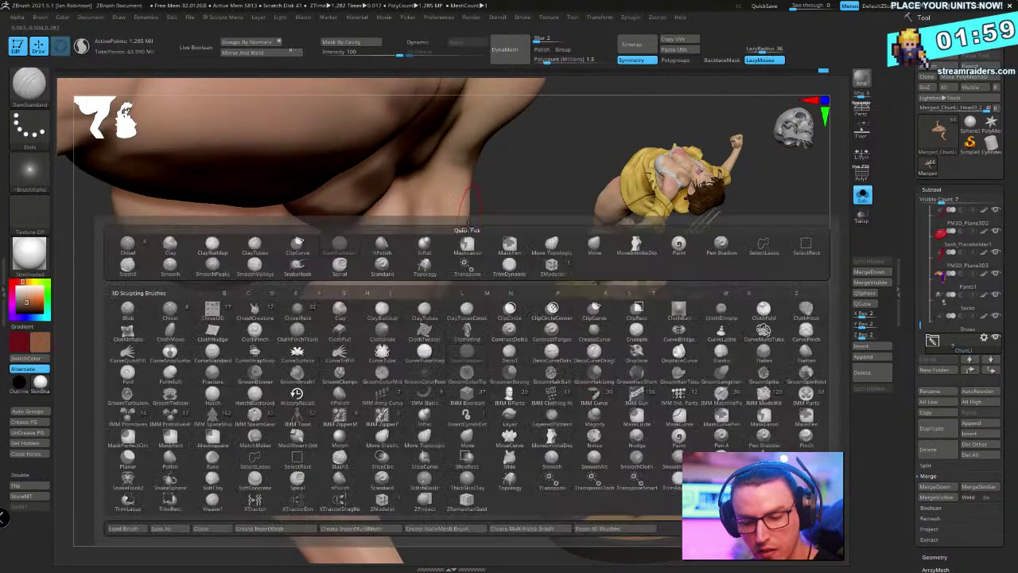
key("c")
key("v")
key("b")
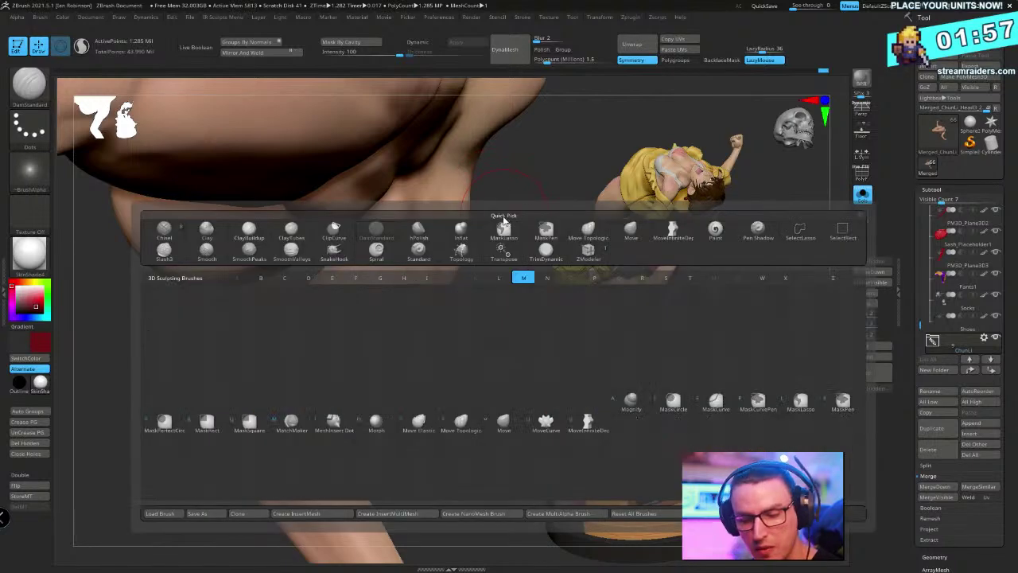
key("m")
key("v")
left_click_drag(501, 189, 461, 211)
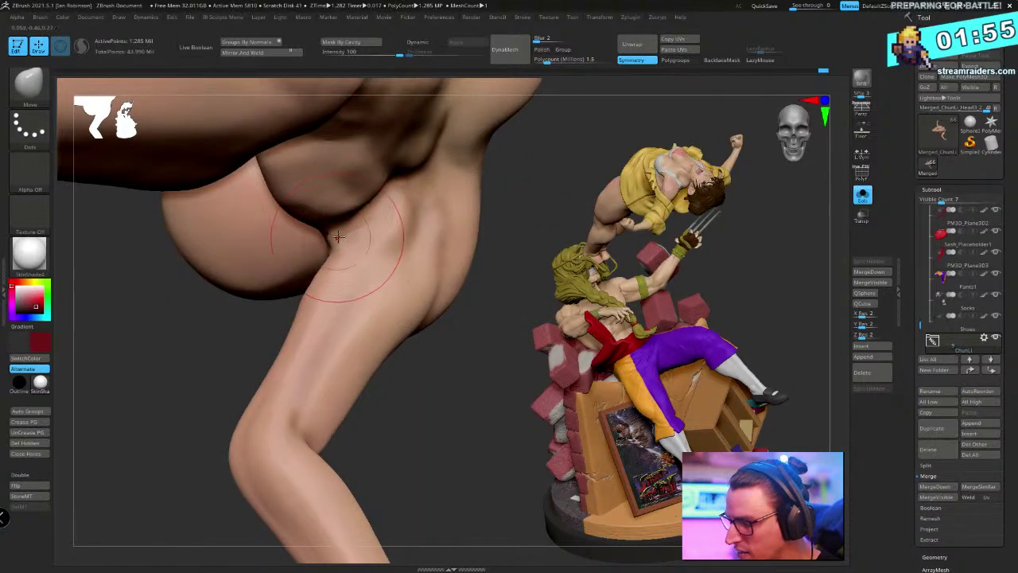
left_click_drag(504, 244, 543, 184)
left_click_drag(457, 209, 427, 201)
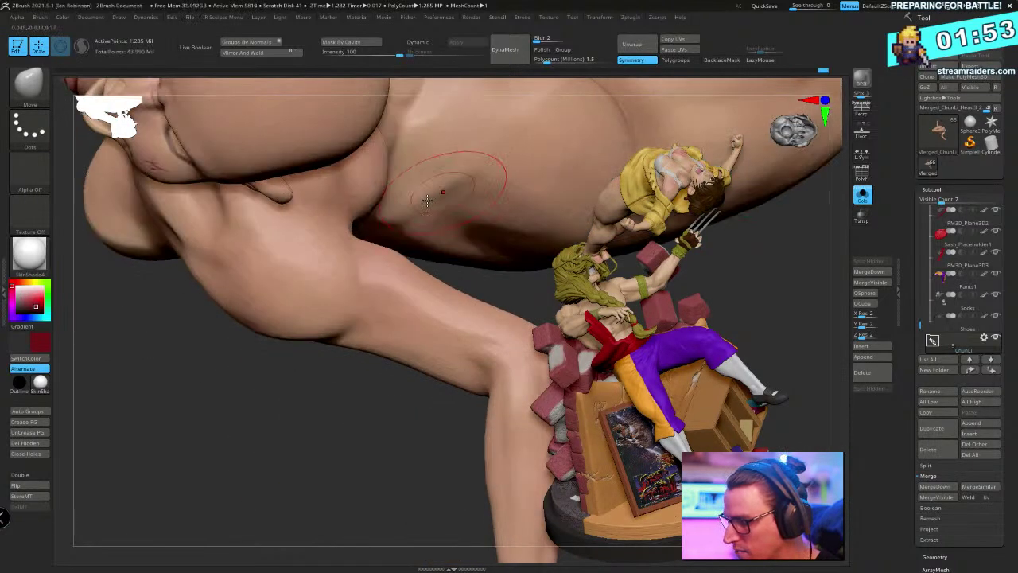
left_click_drag(347, 212, 394, 177)
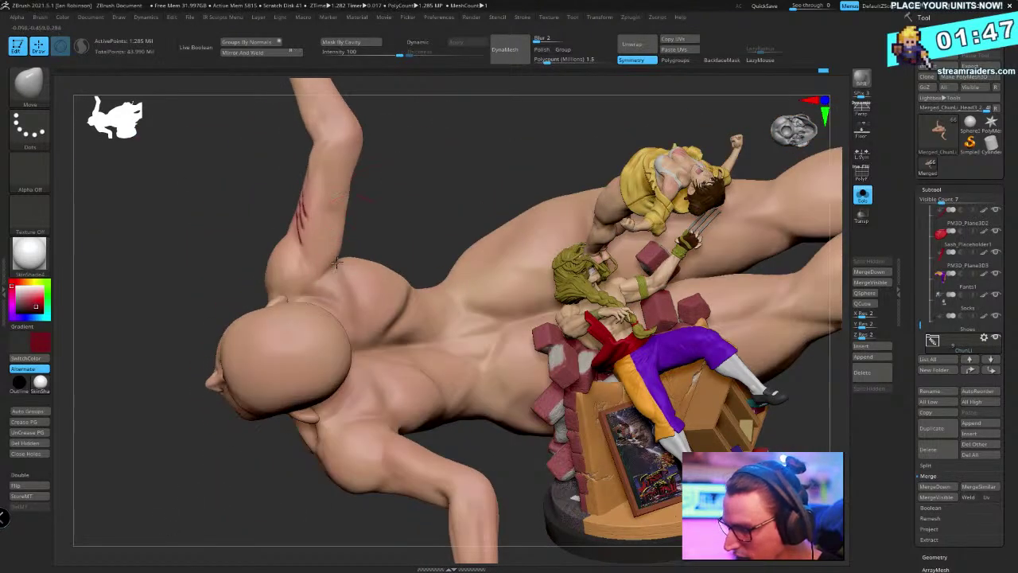
Toggle the Move brush's Rgb channel and reduce its draw size for work on the torso beside the lower arm
left_click_drag(337, 263, 319, 96)
right_click_drag(355, 164, 350, 200, "ctrl")
left_click_drag(478, 180, 345, 446)
right_click(326, 409)
mouse_move(324, 410)
right_mouse_down()
mouse_move(329, 507)
mouse_move(293, 469)
mouse_move(337, 435)
right_mouse_up()
right_click(291, 468)
right_click(336, 435)
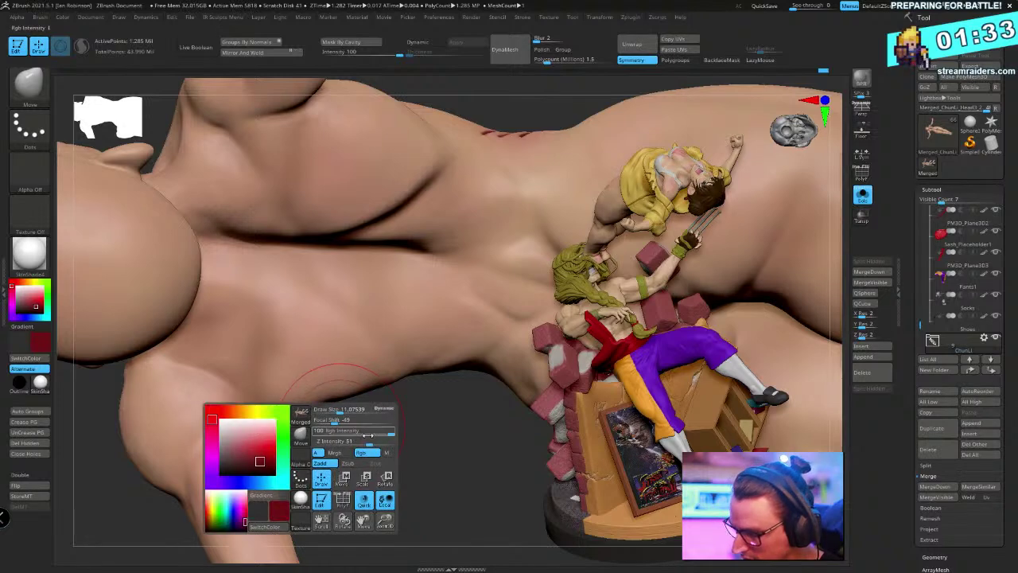
left_click(359, 442)
left_click(368, 452)
left_click_drag(342, 412, 333, 411)
right_click_drag(336, 423, 336, 452)
key("d")
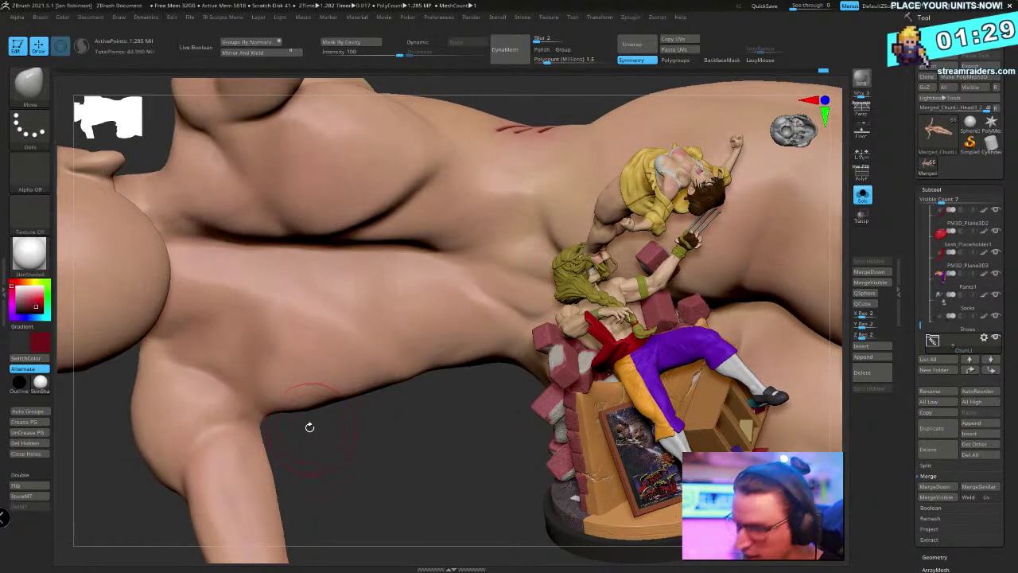
Refine the torso's side contour next to the armpit with the Move brush
left_click_drag(292, 410, 333, 432)
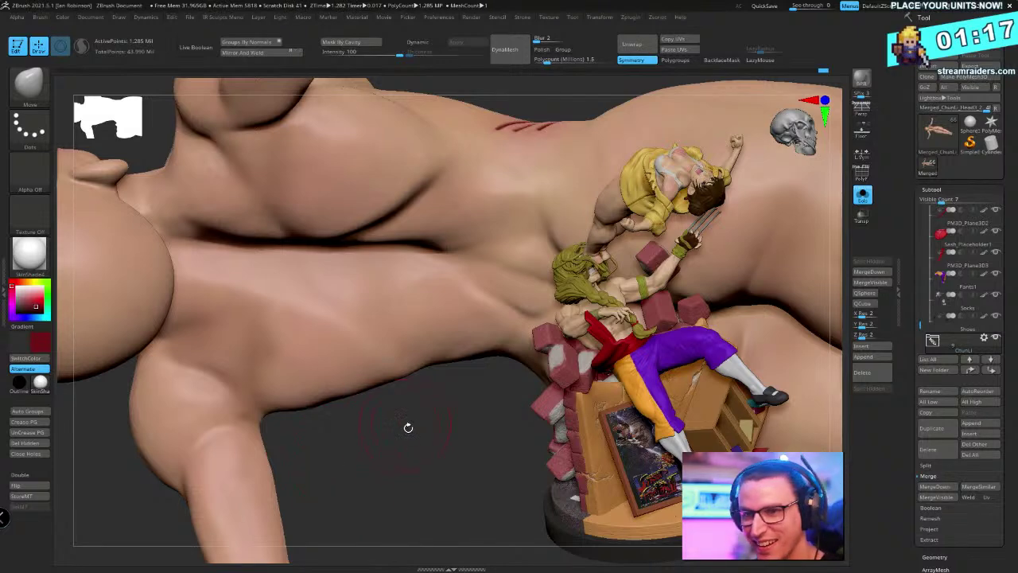
left_click_drag(408, 427, 374, 415)
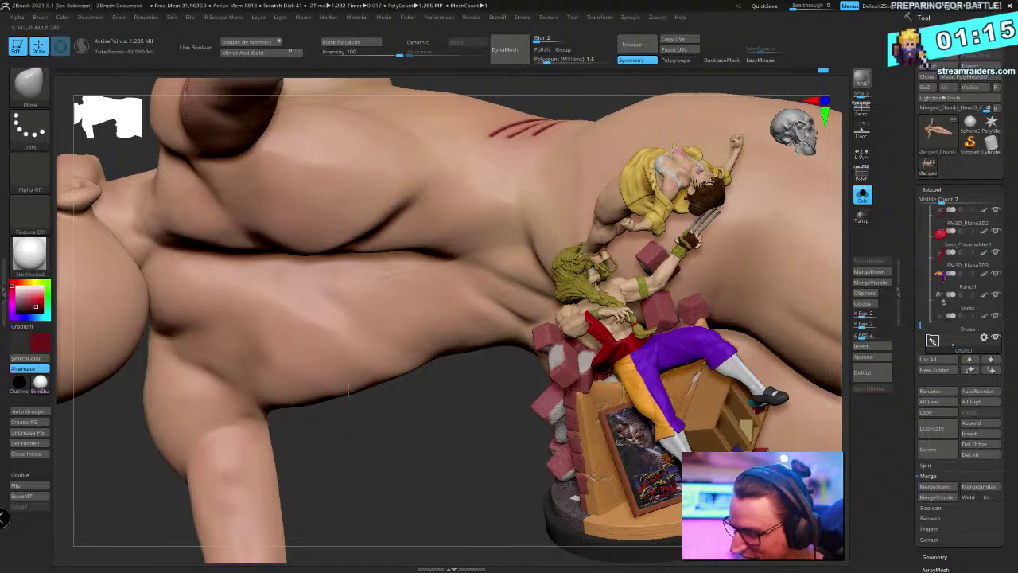
left_click_drag(378, 420, 323, 406)
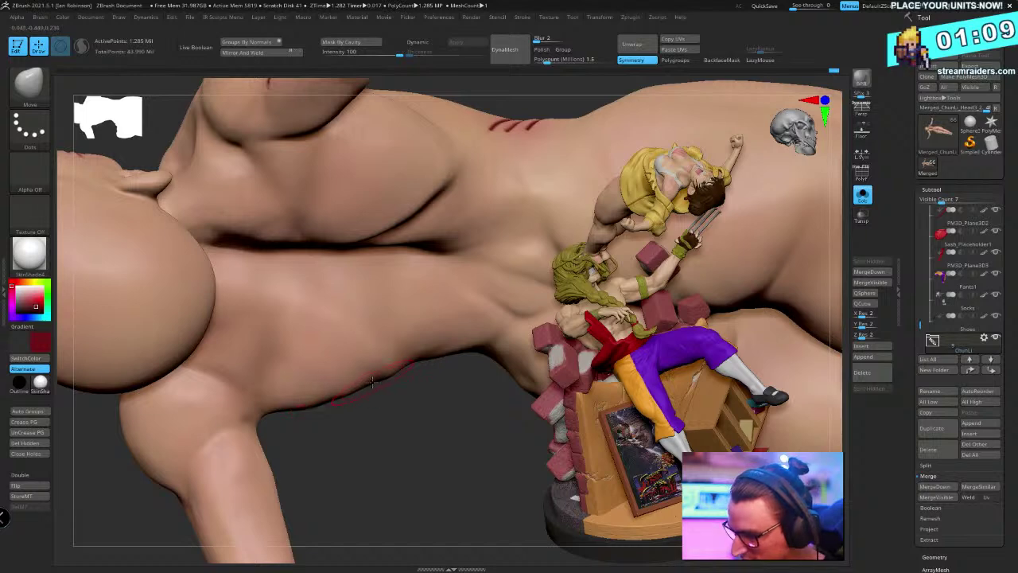
left_click_drag(377, 404, 364, 404)
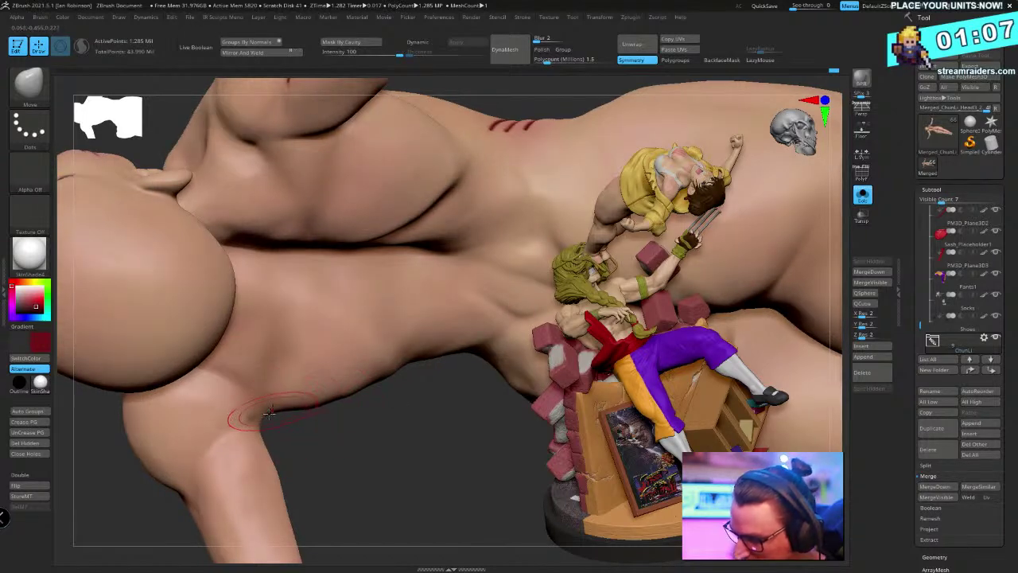
Refine the torso contour where it meets the raised arm's armpit on the Chun-Li body with the Move brush
key("space")
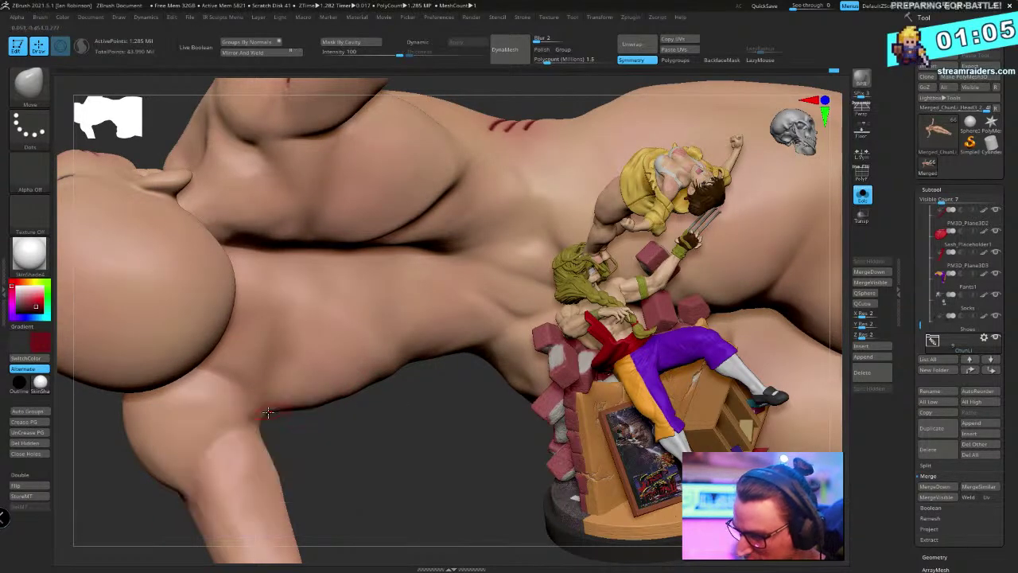
key("ctrl+z")
key("ctrl+z")
key("ctrl+z")
key("ctrl+z")
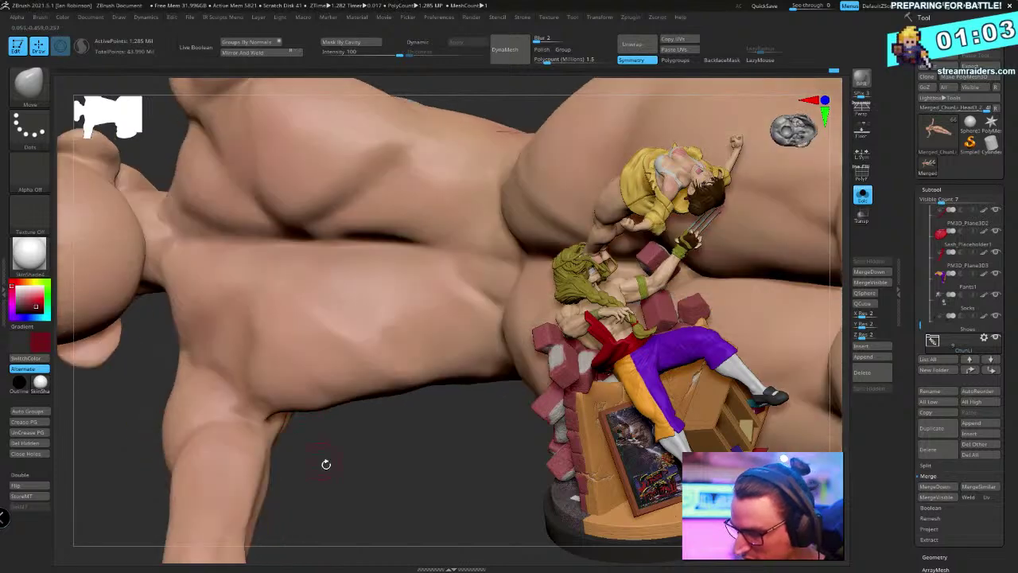
key("ctrl+z")
key("ctrl+z")
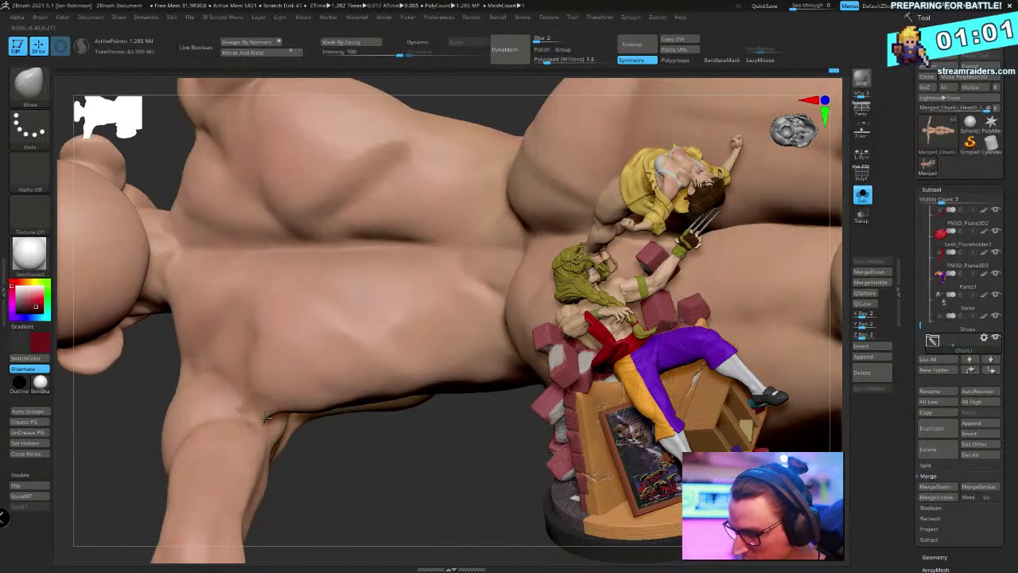
key("ctrl+z")
key("ctrl+z")
key("ctrl+z")
key("ctrl+z")
key("ctrl+z")
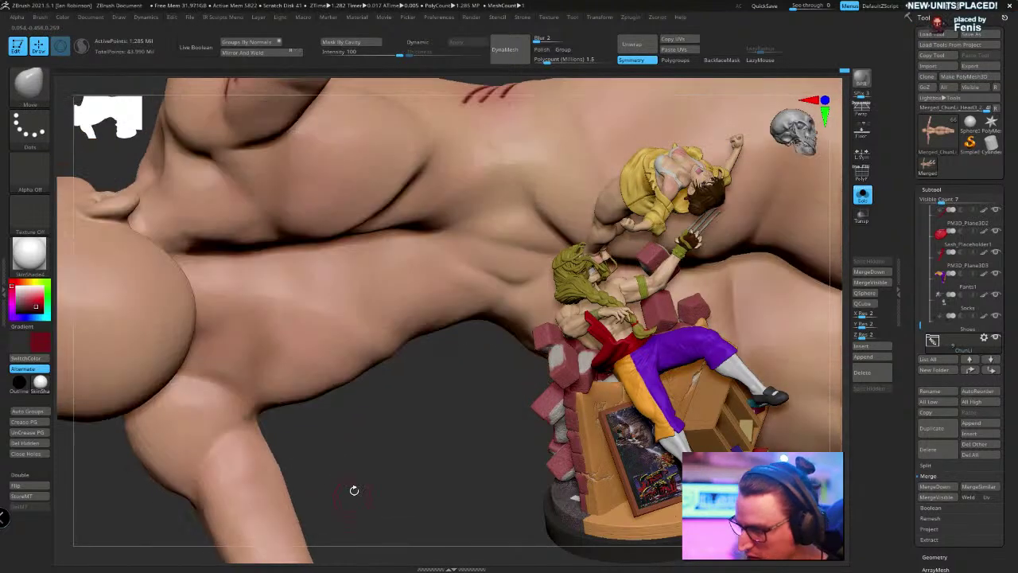
key("ctrl+z")
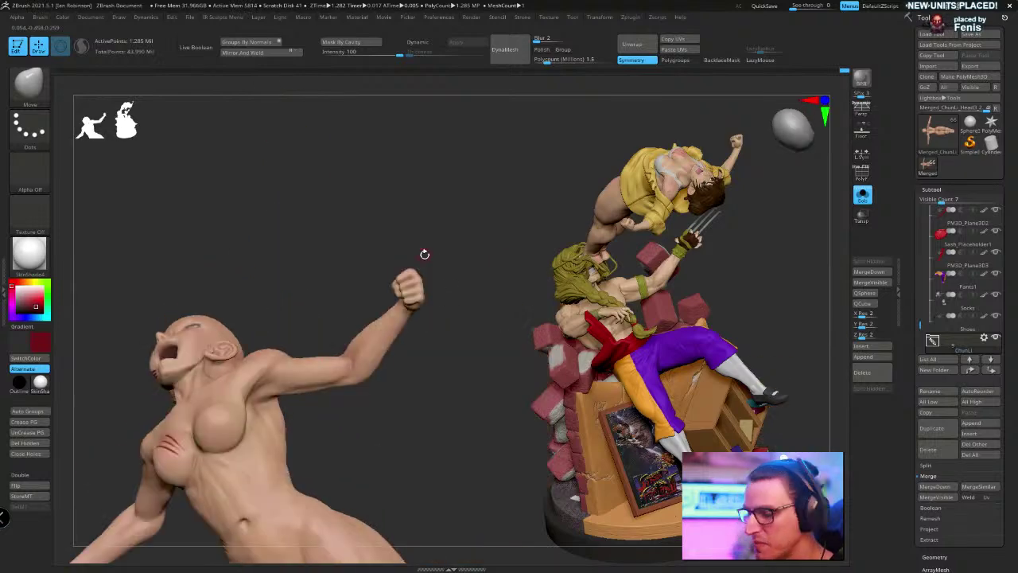
Switch to the DamStandard brush and refine the creases around the raised arm's armpit and upper arm
key("ctrl+shift+z")
key("b")
key("d")
key("s")
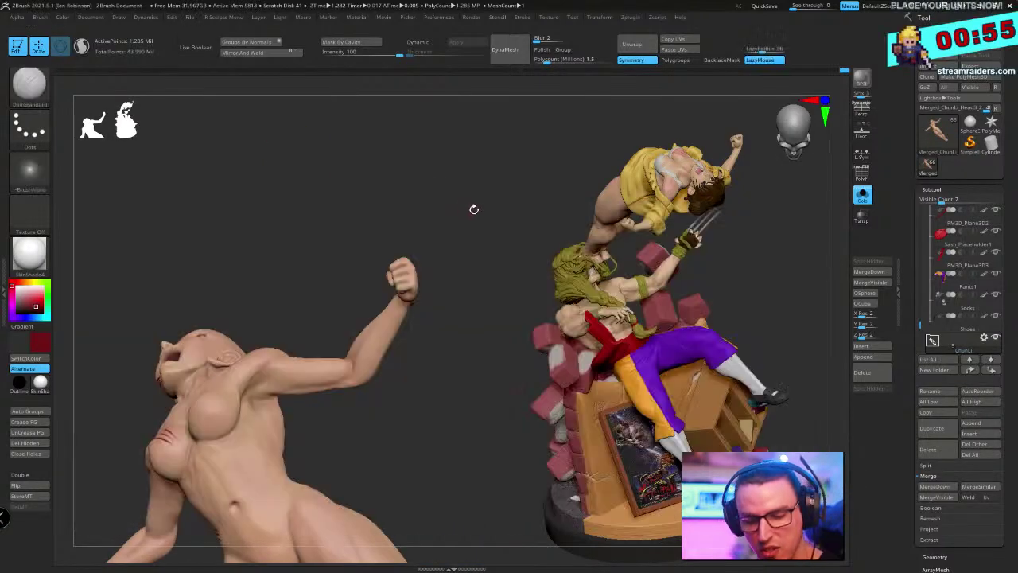
key("ctrl+shift+z")
key("ctrl+shift+z")
key("ctrl+shift+z")
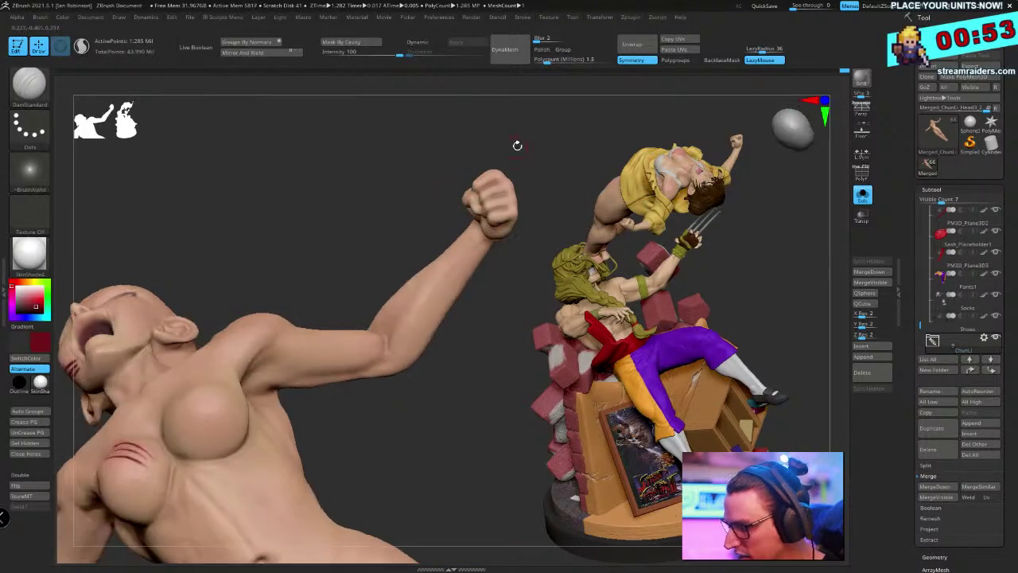
left_click_drag(300, 322, 287, 324)
key("space")
left_click_drag(321, 267, 339, 267)
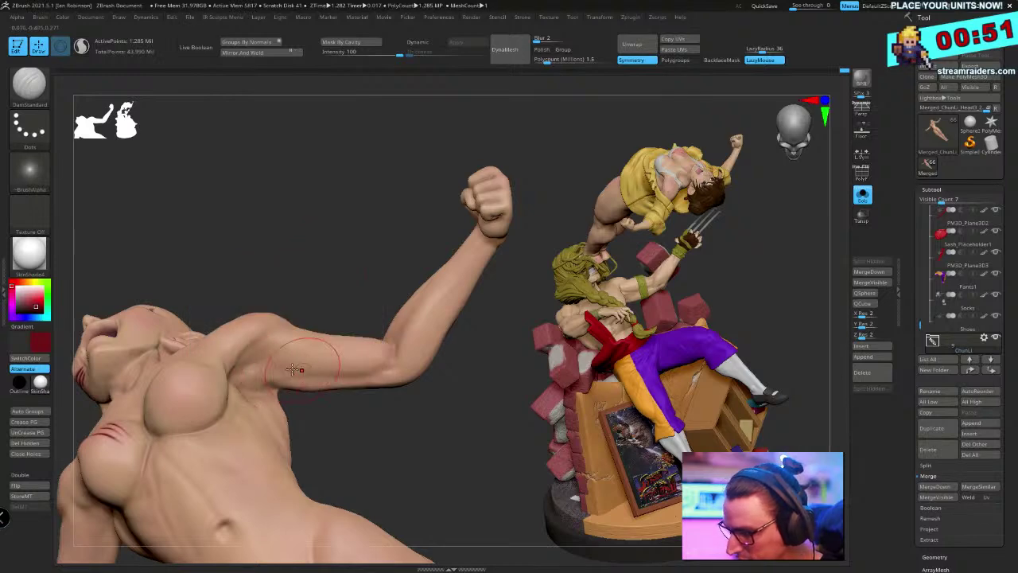
key("ctrl+shift+z")
key("ctrl+shift+z")
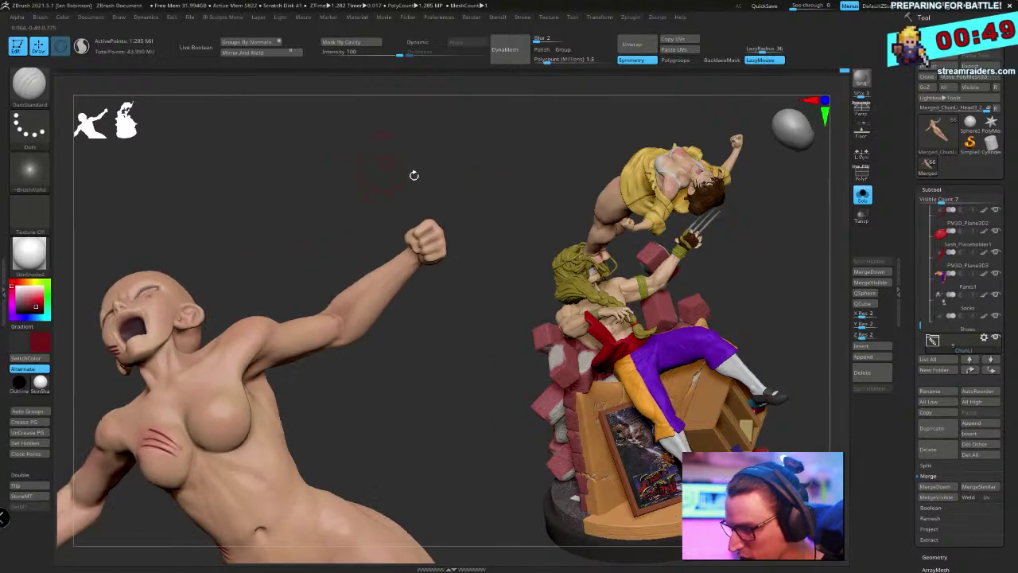
key("ctrl+shift+z")
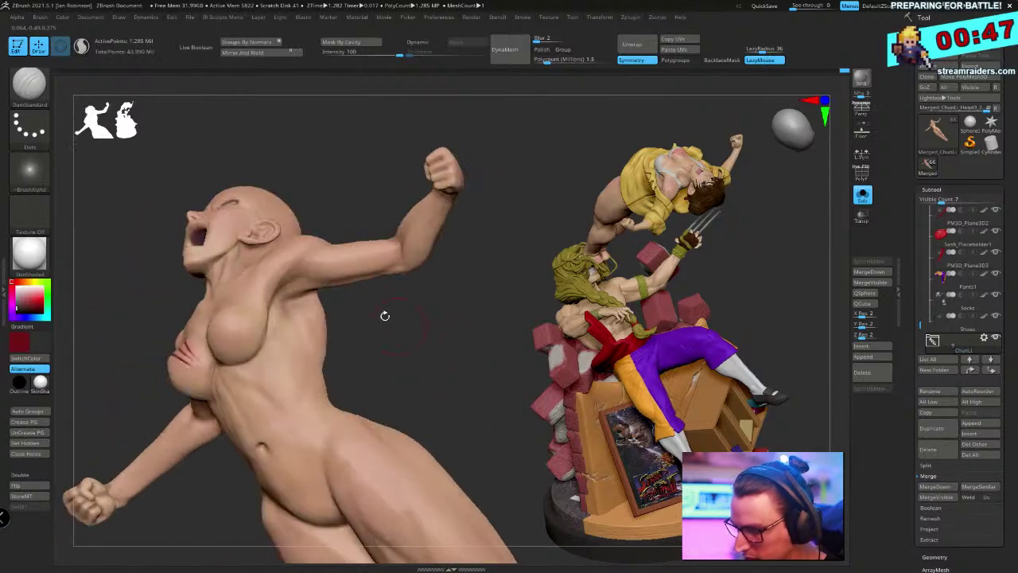
key("ctrl+shift+z")
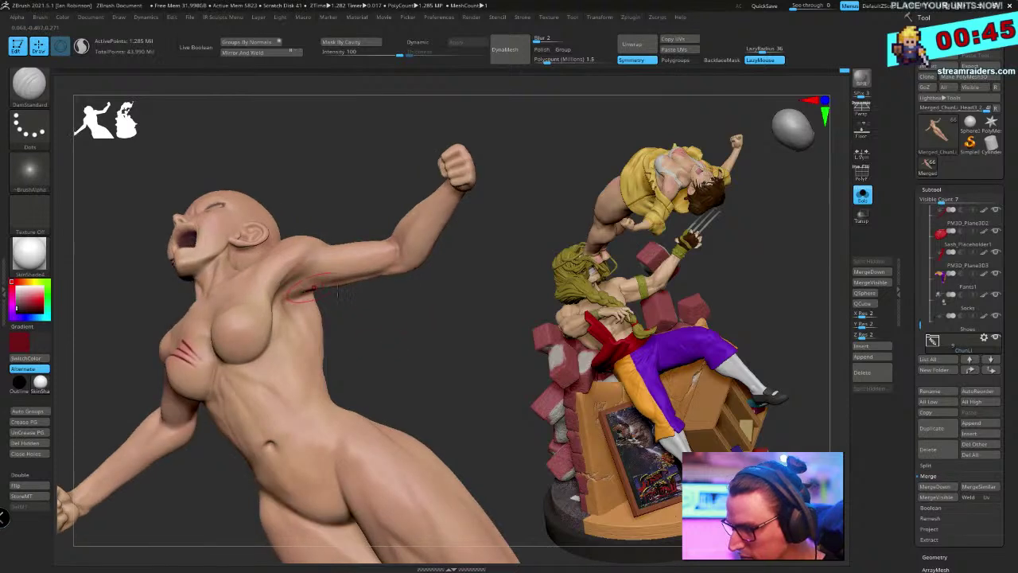
Sample a brown skin tone near the raised arm's armpit and refine the armpit and upper rib creases with DamStandard
key("ctrl")
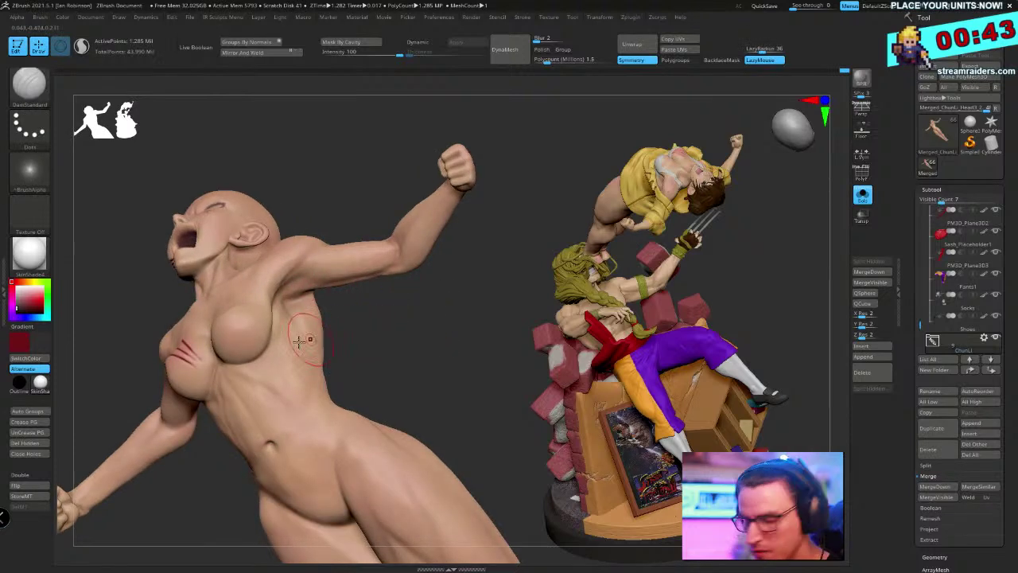
key("c")
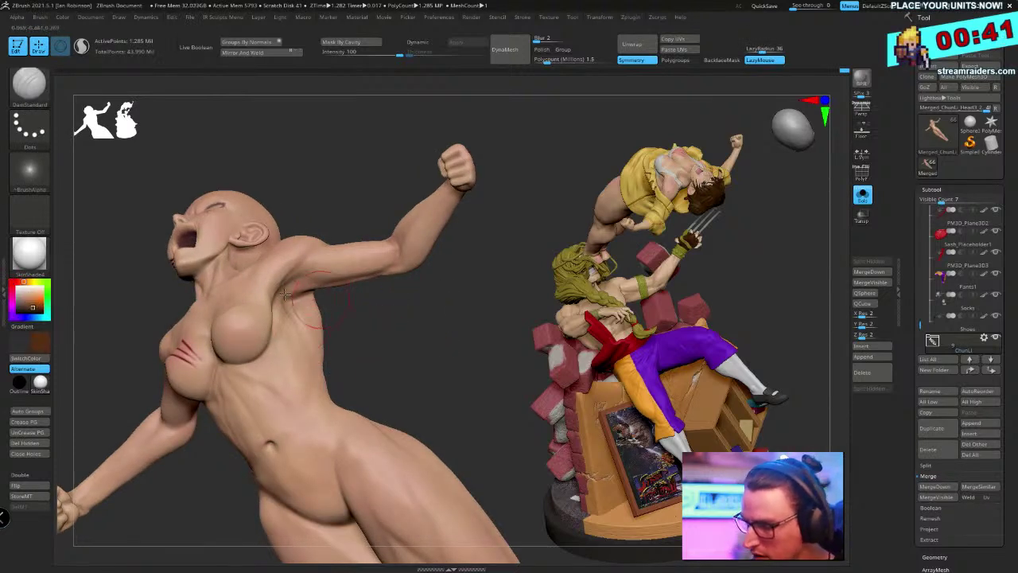
left_click_drag(406, 316, 284, 294)
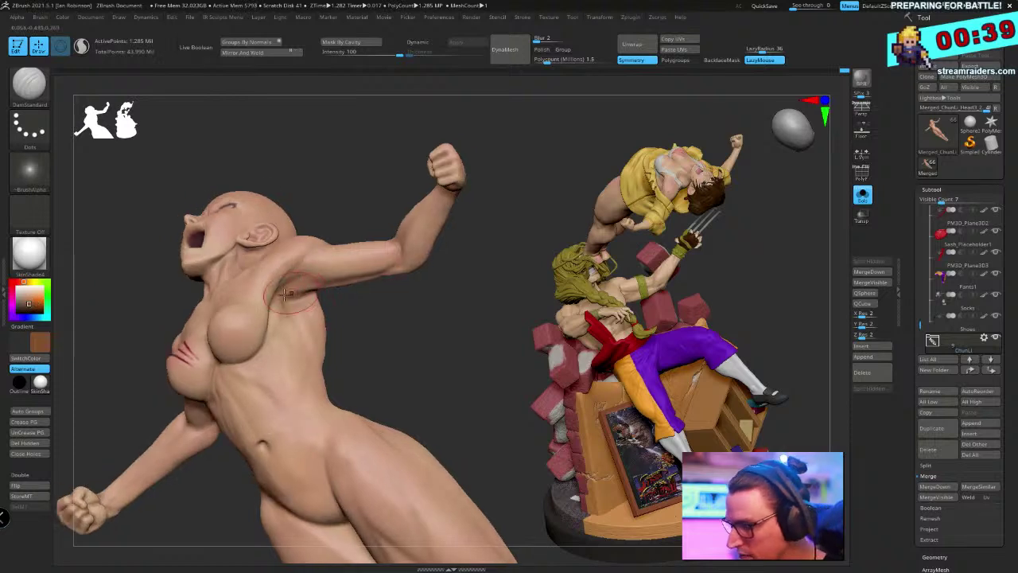
left_click_drag(377, 288, 295, 305)
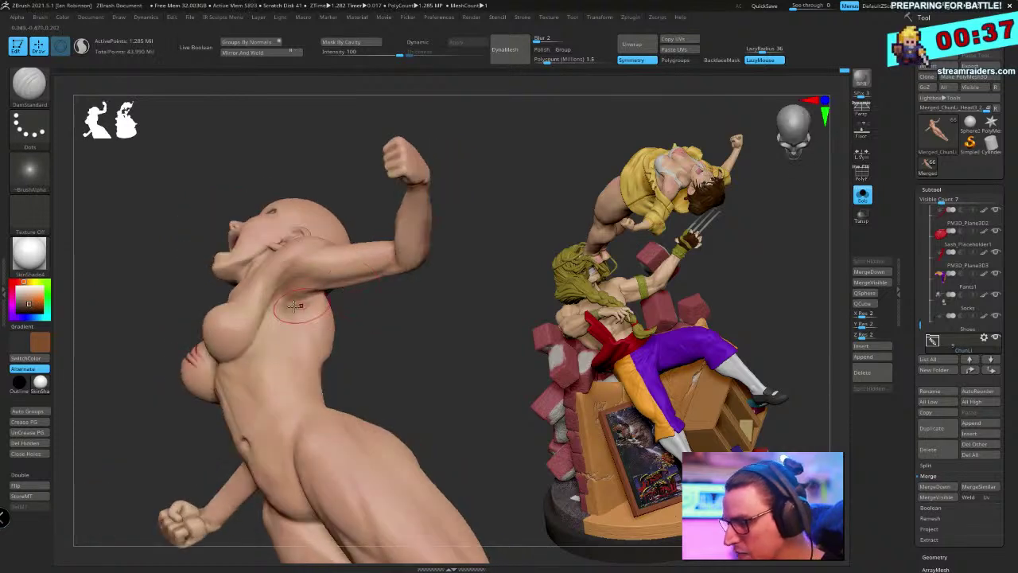
mouse_move(392, 311)
left_mouse_down()
mouse_move(375, 286)
mouse_move(306, 318)
left_mouse_up()
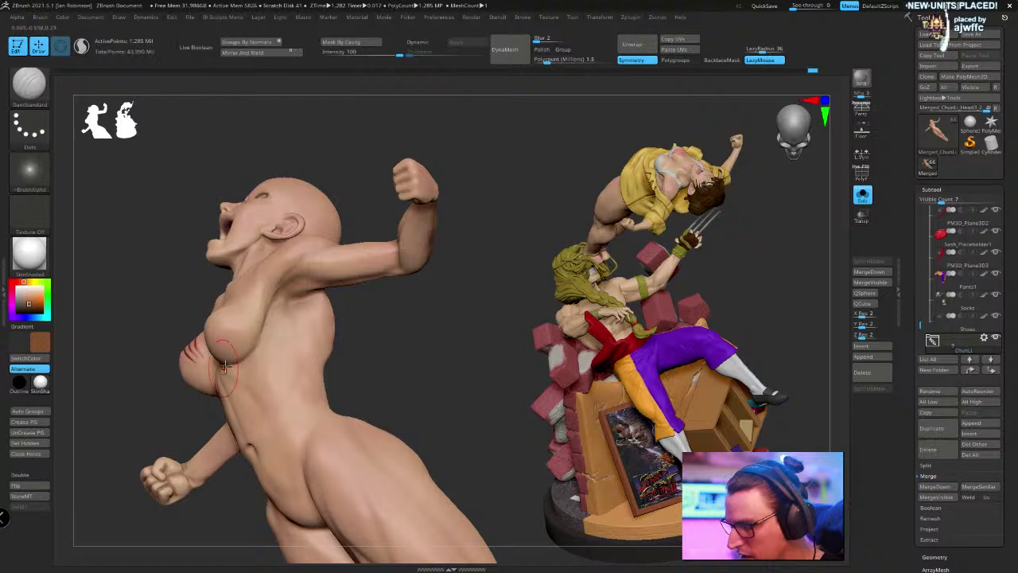
mouse_move(259, 358)
left_mouse_down()
mouse_move(425, 255)
mouse_move(294, 349)
mouse_move(241, 344)
left_mouse_up()
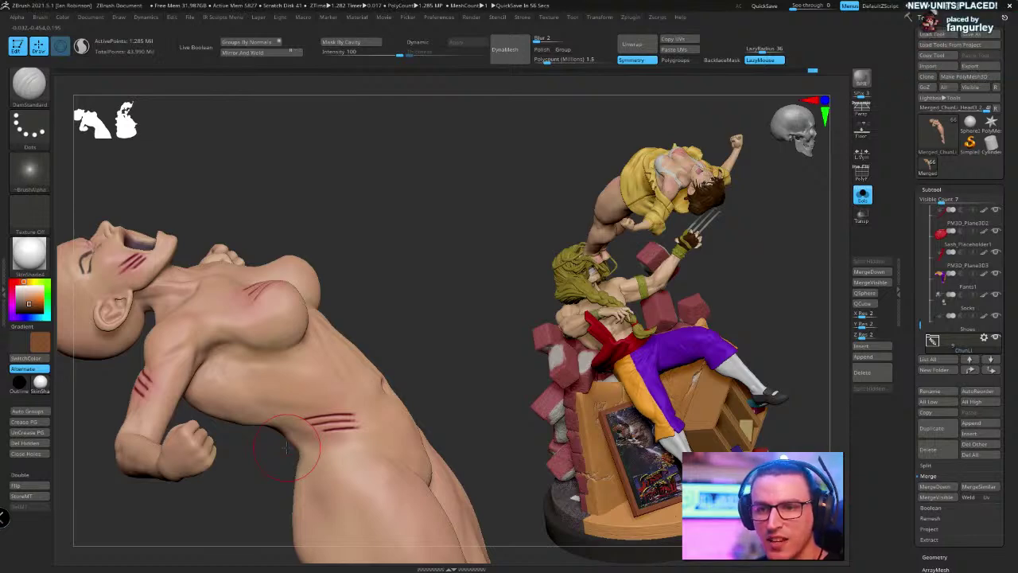
Reshape the inner elbow of the scratched arm, just below the claw marks, with the Move brush
left_click_drag(398, 204, 298, 424)
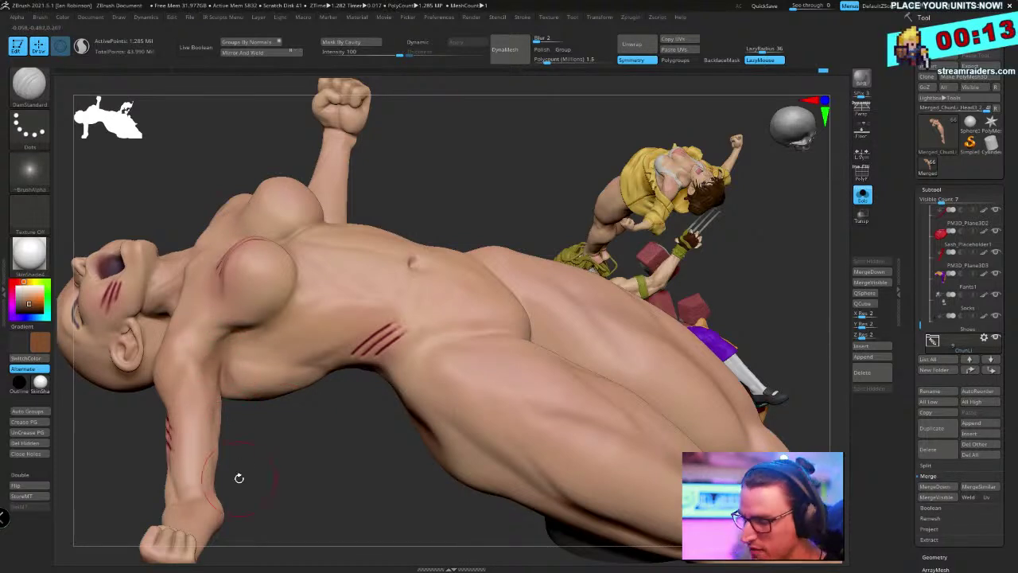
left_click_drag(270, 449, 213, 427)
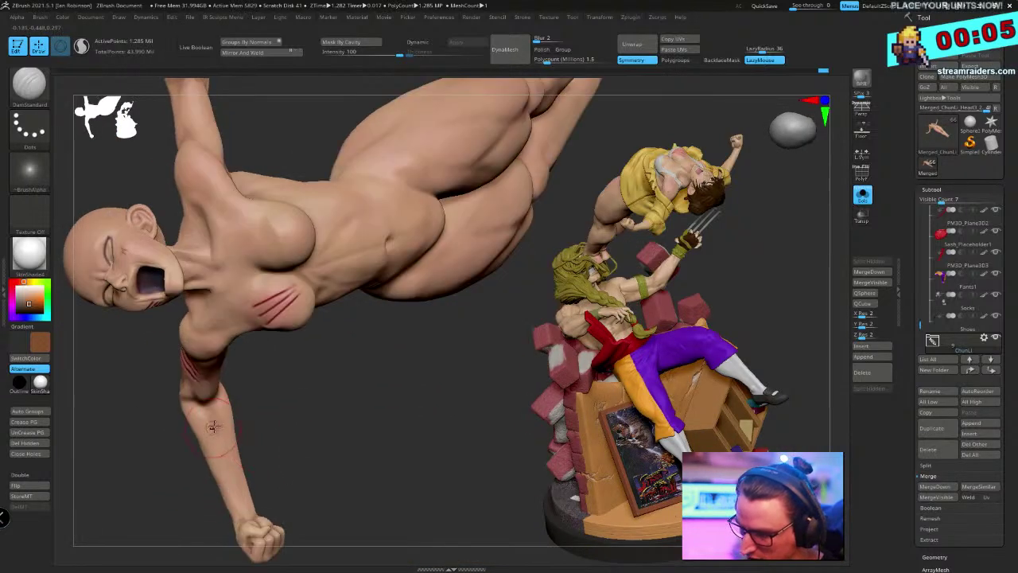
left_click_drag(222, 473, 242, 388)
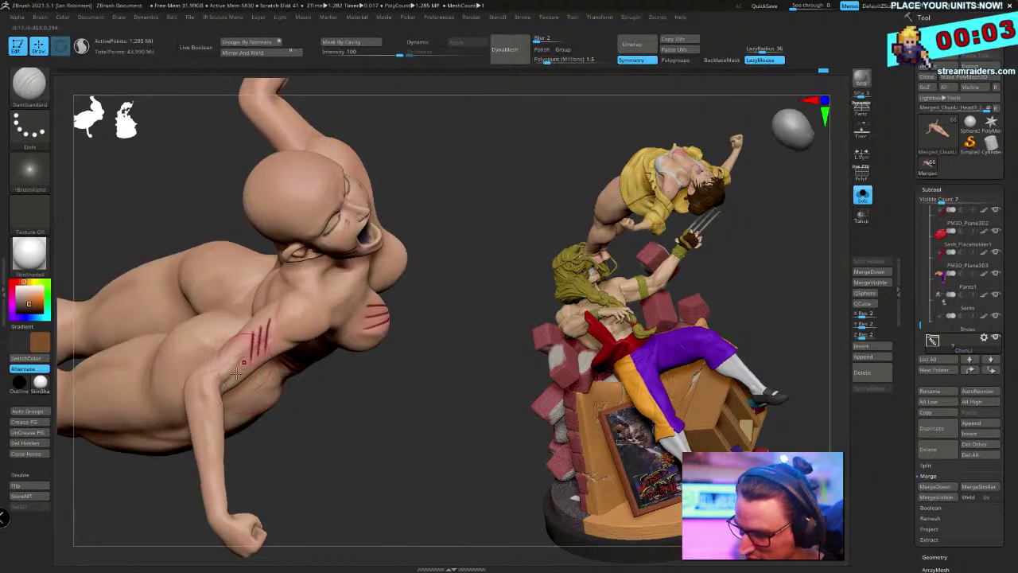
mouse_move(355, 441)
left_mouse_down("alt")
mouse_move(324, 478)
mouse_move(239, 469)
left_mouse_up("alt")
key("b")
key("m")
key("v")
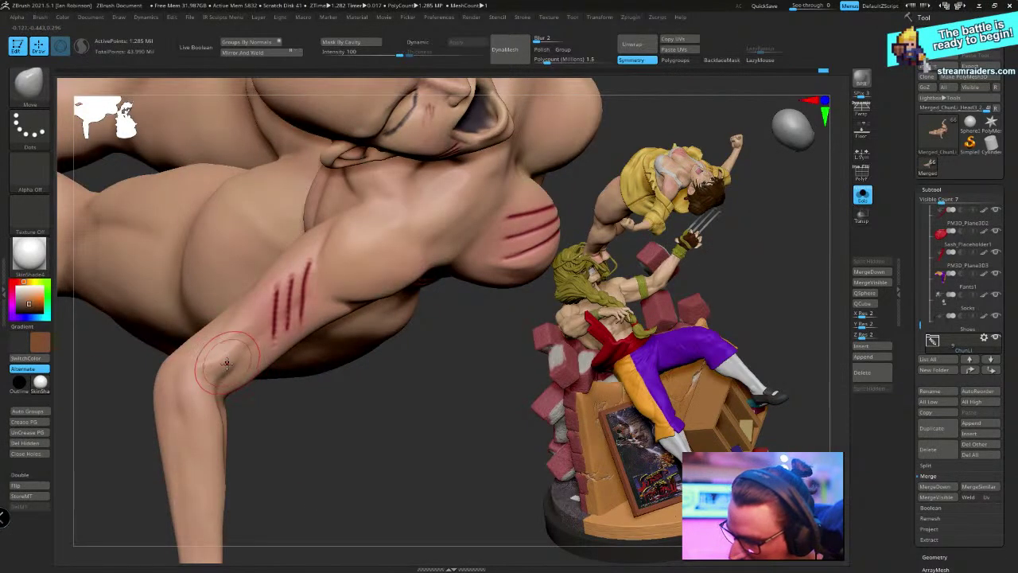
left_click_drag(233, 363, 237, 386)
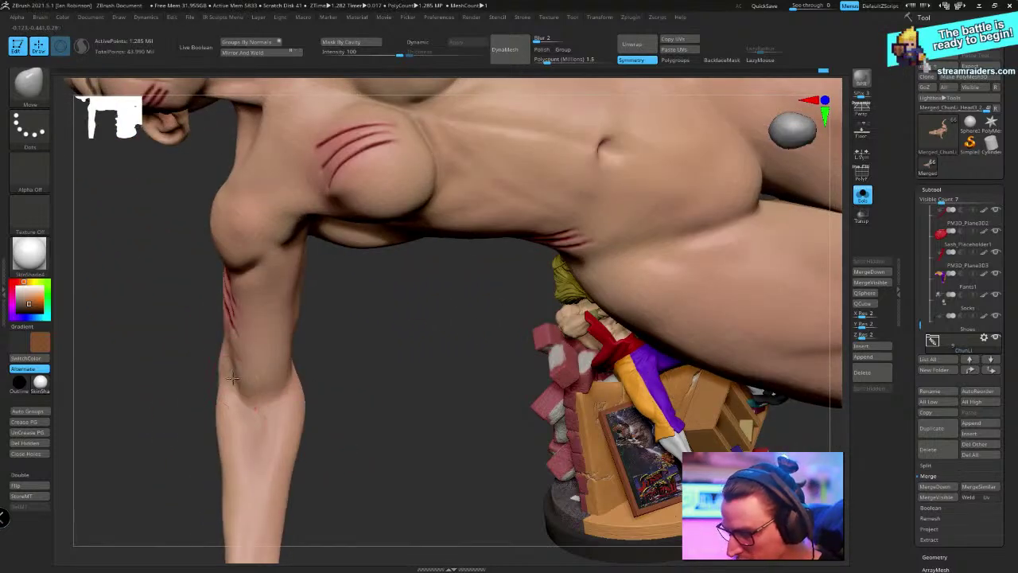
Adjust the scratched arm's silhouette between the claw marks and the elbow from several angles with the Move brush
left_click_drag(346, 400, 374, 430)
right_click(352, 434)
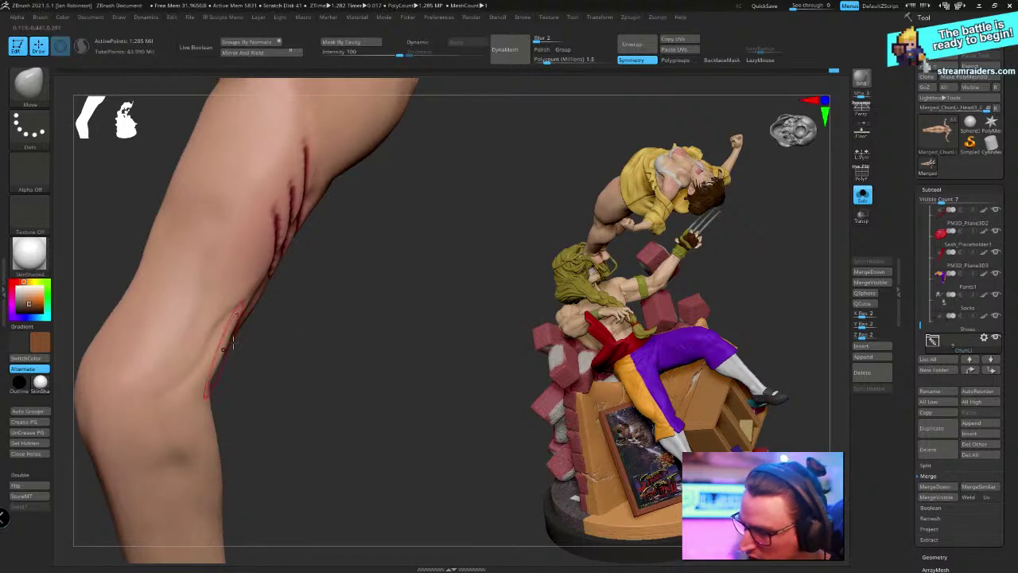
right_click_drag(233, 342, 239, 293)
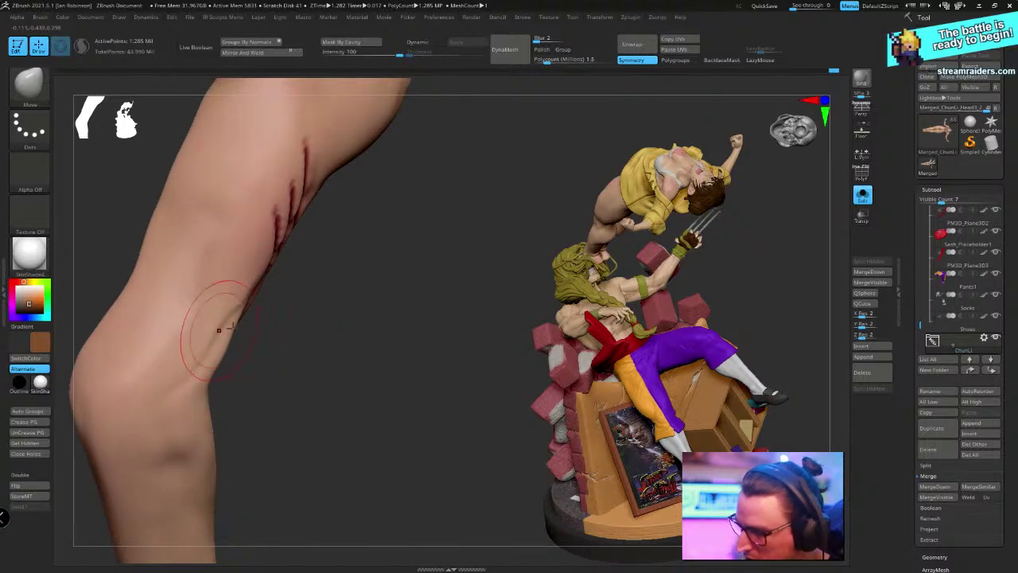
mouse_move(232, 326)
left_mouse_down()
mouse_move(253, 287)
mouse_move(306, 320)
mouse_move(327, 305)
mouse_move(340, 345)
left_mouse_up()
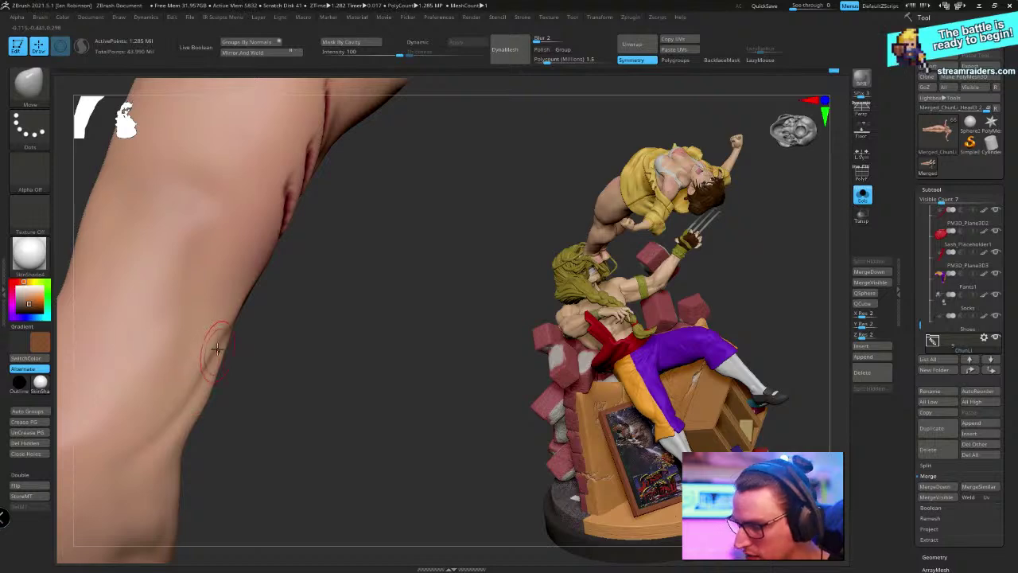
left_click_drag(354, 405, 229, 413)
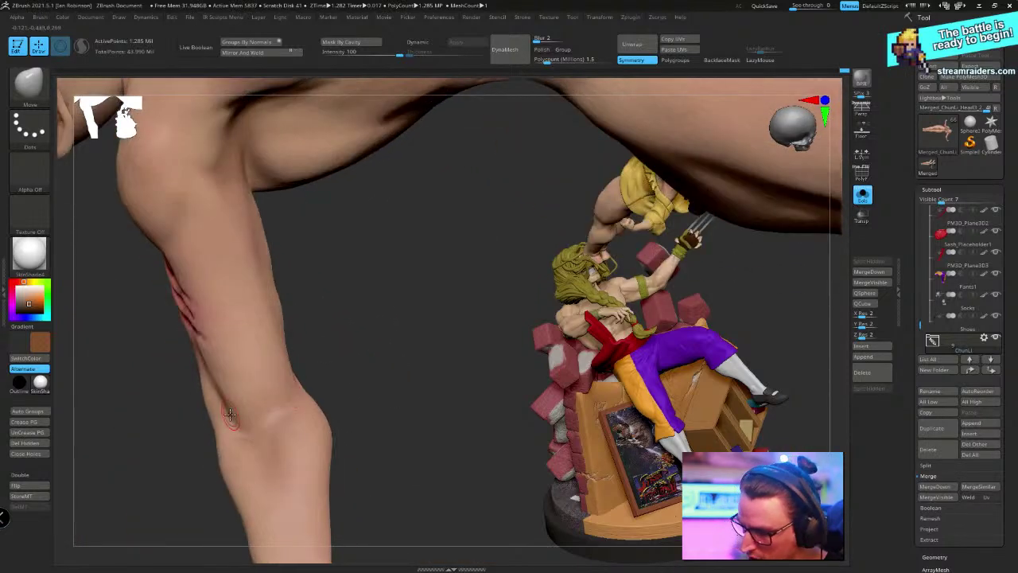
Build up the muscle form just above the scratched arm's elbow with ClayBuildup and smooth the strokes
key("b")
key("c")
key("b")
mouse_move(390, 324)
left_mouse_down()
mouse_move(403, 325)
mouse_move(219, 413)
left_mouse_up()
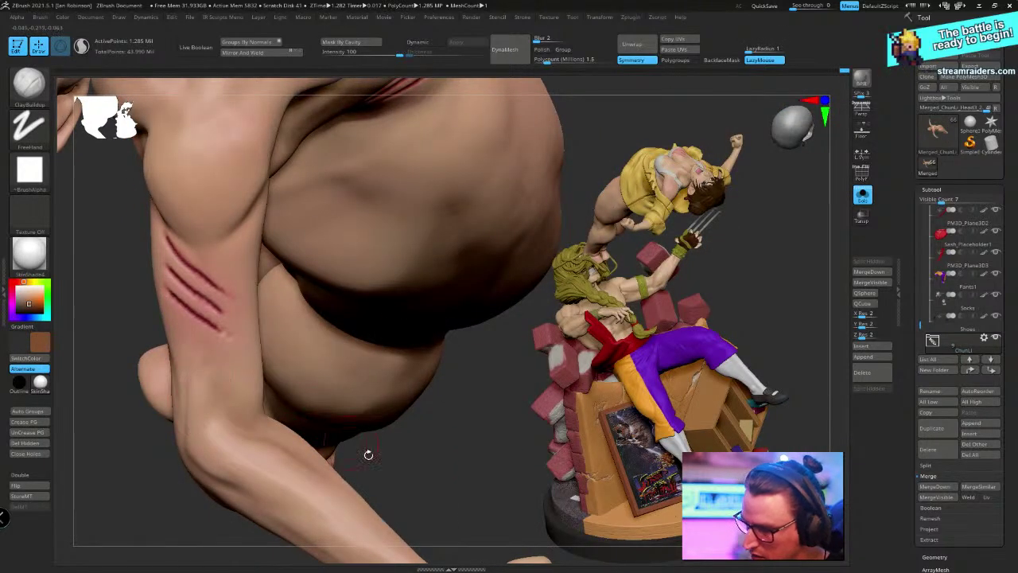
mouse_move(368, 454)
left_mouse_down()
mouse_move(256, 377)
mouse_move(371, 480)
mouse_move(257, 496)
left_mouse_up()
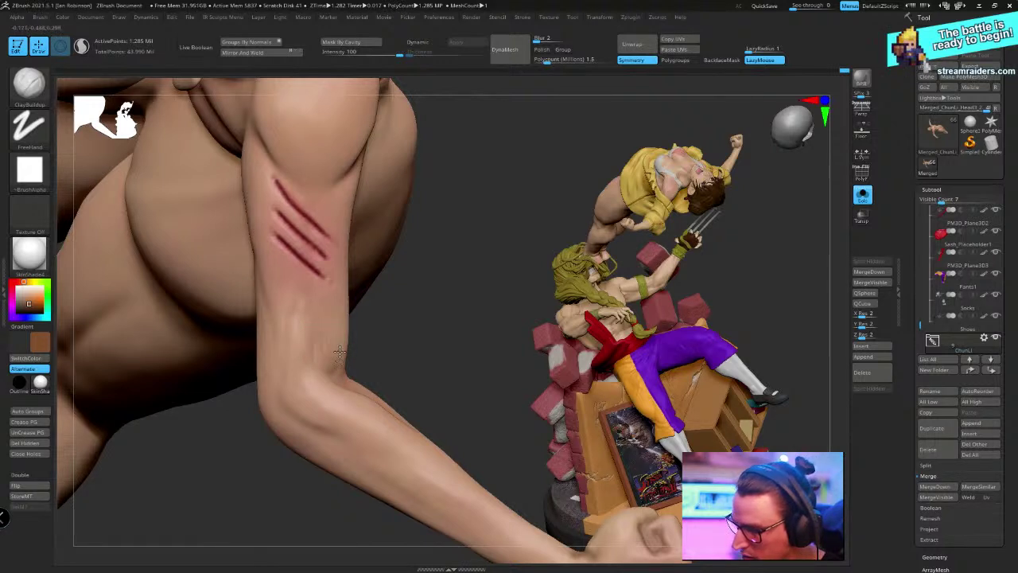
key("shift")
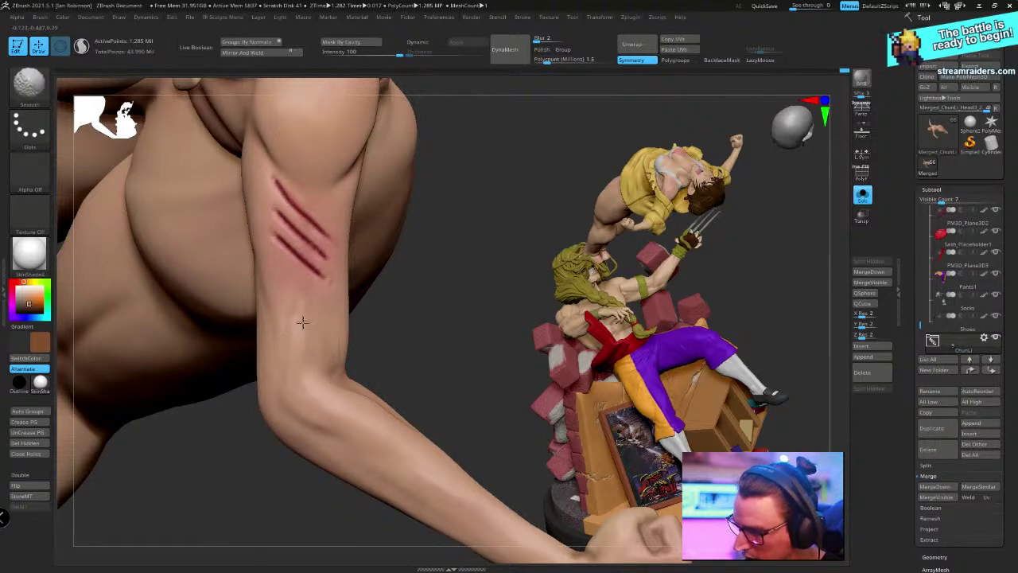
mouse_move(361, 326)
left_mouse_down()
mouse_move(395, 334)
mouse_move(325, 315)
left_mouse_up()
key("shift")
Add more ClayBuildup volume along the lower upper arm toward the elbow and smooth it into the surrounding skin
key("shift")
mouse_move(288, 388)
right_mouse_down()
mouse_move(361, 347)
mouse_move(365, 326)
mouse_move(293, 322)
right_mouse_up()
key("shift")
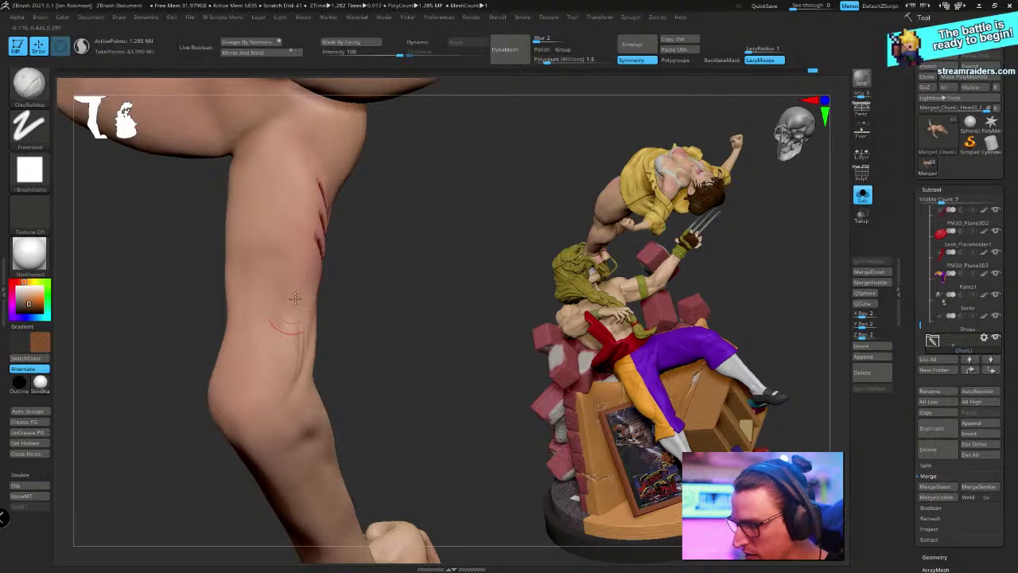
key("shift")
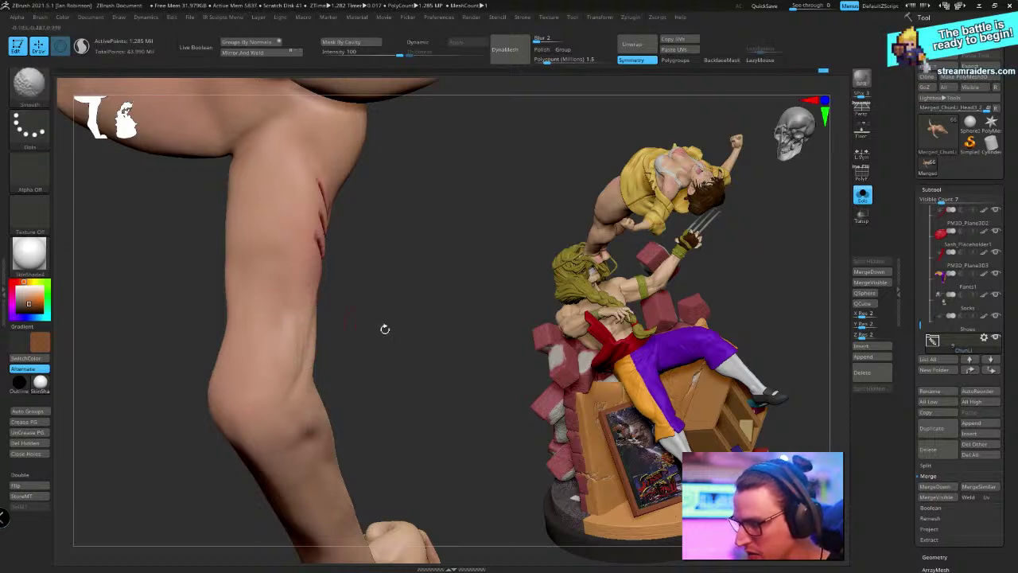
right_click_drag(384, 328, 303, 324)
key("shift")
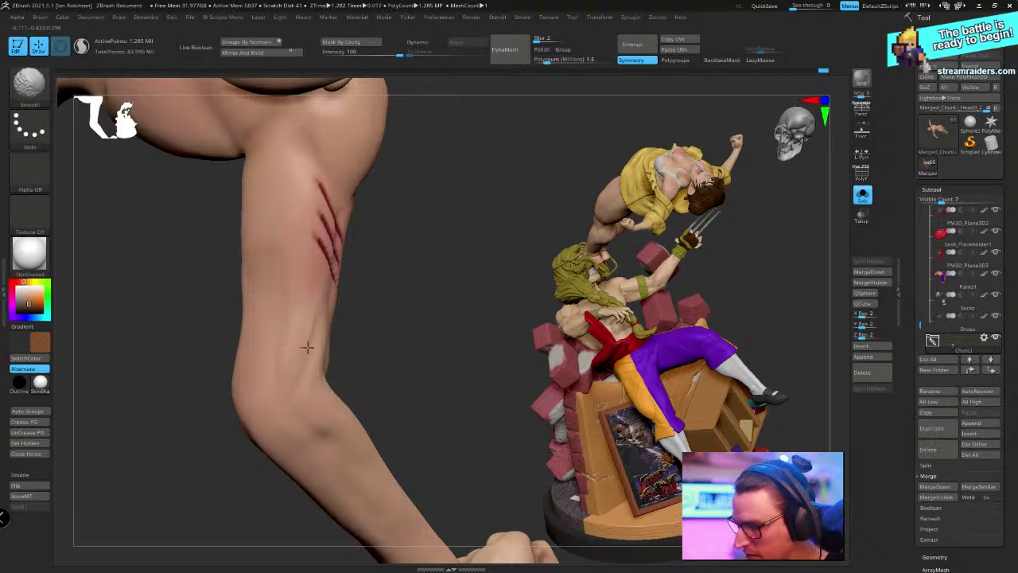
key("shift")
mouse_move(387, 336)
right_mouse_down()
mouse_move(294, 366)
mouse_move(337, 341)
right_mouse_up()
key("shift")
Adjust the scratched arm's outer contour above the elbow with the Move brush, and turn off Solo mode to show all visible subtools
right_click_drag(305, 471, 212, 323, "ctrl")
mouse_move(213, 417)
right_mouse_down("alt")
mouse_move(217, 447)
mouse_move(210, 437)
right_mouse_up("alt")
key("b")
key("m")
key("v")
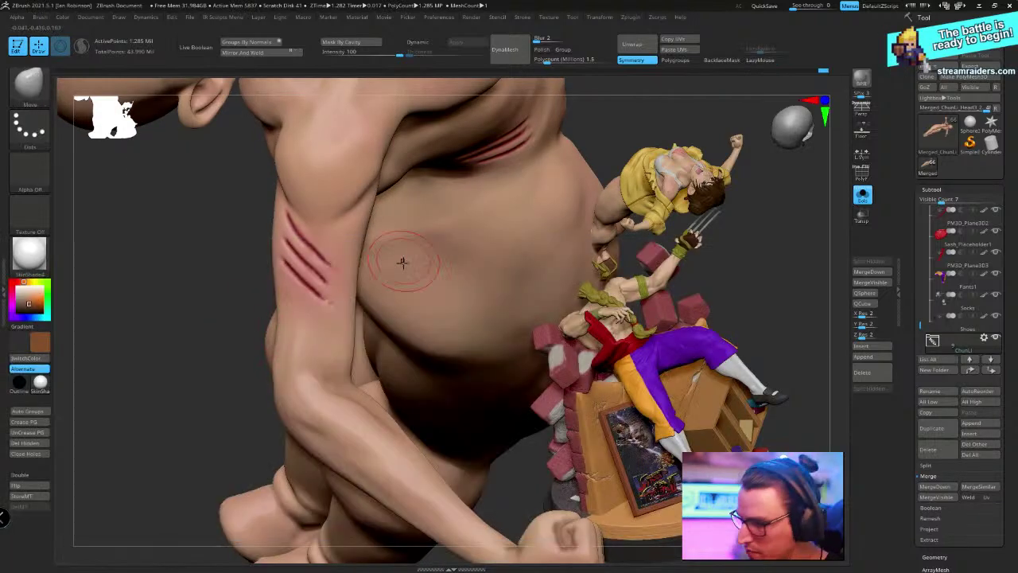
right_click_drag(398, 291, 251, 400)
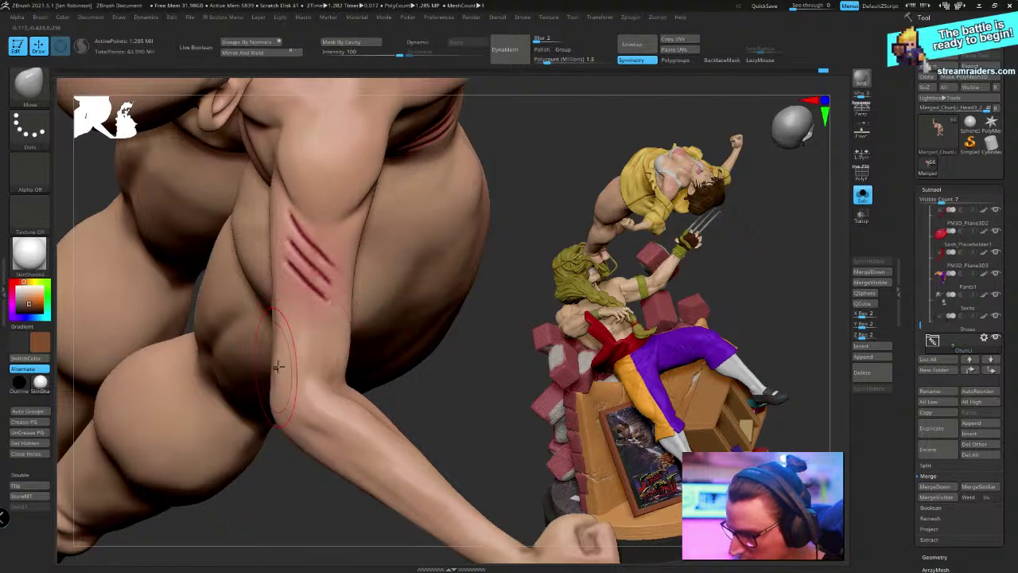
right_click_drag(481, 368, 735, 169, "ctrl")
left_click(859, 200)
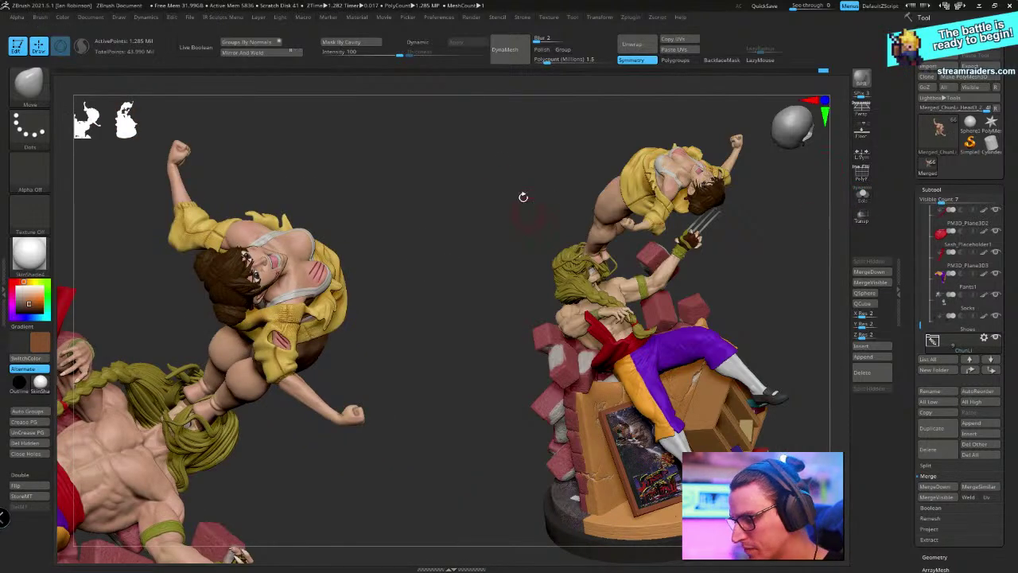
Switch to the Stream Raiders game and start the Shifting Sands battle
mouse_move(520, 197)
right_mouse_down()
mouse_move(504, 144)
mouse_move(526, 153)
mouse_move(583, 143)
mouse_move(435, 316)
mouse_move(424, 380)
mouse_move(404, 341)
mouse_move(749, 125)
mouse_move(514, 284)
mouse_move(322, 374)
mouse_move(341, 422)
mouse_move(518, 292)
right_mouse_up()
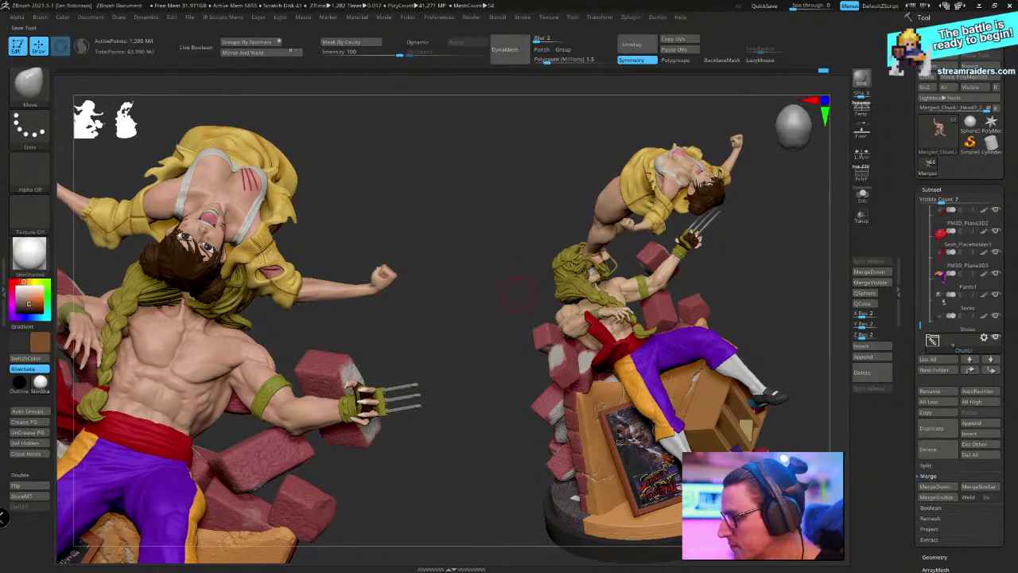
key("ctrl+shift+t")
key("Return")
left_click(518, 293)
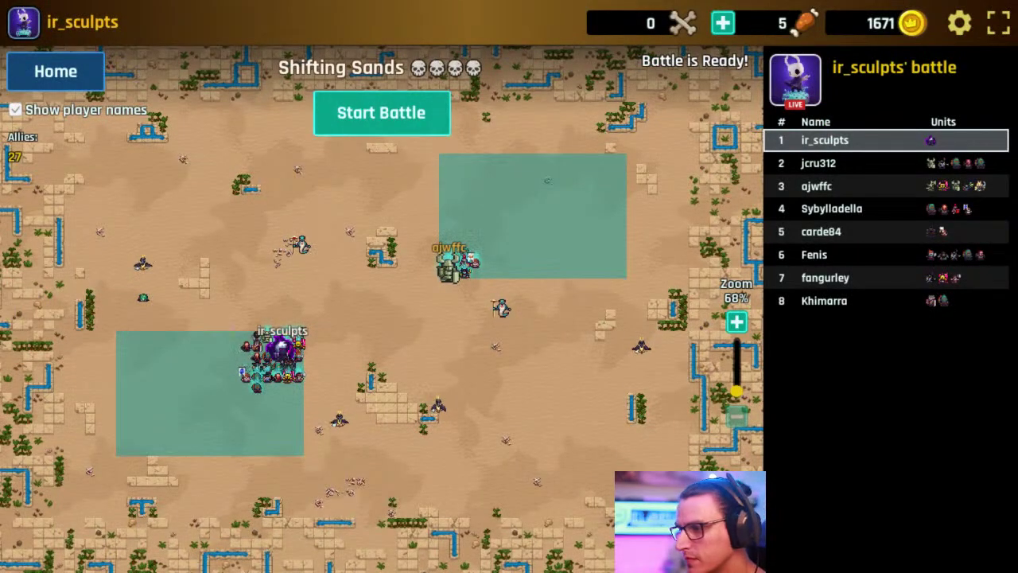
left_click(414, 120)
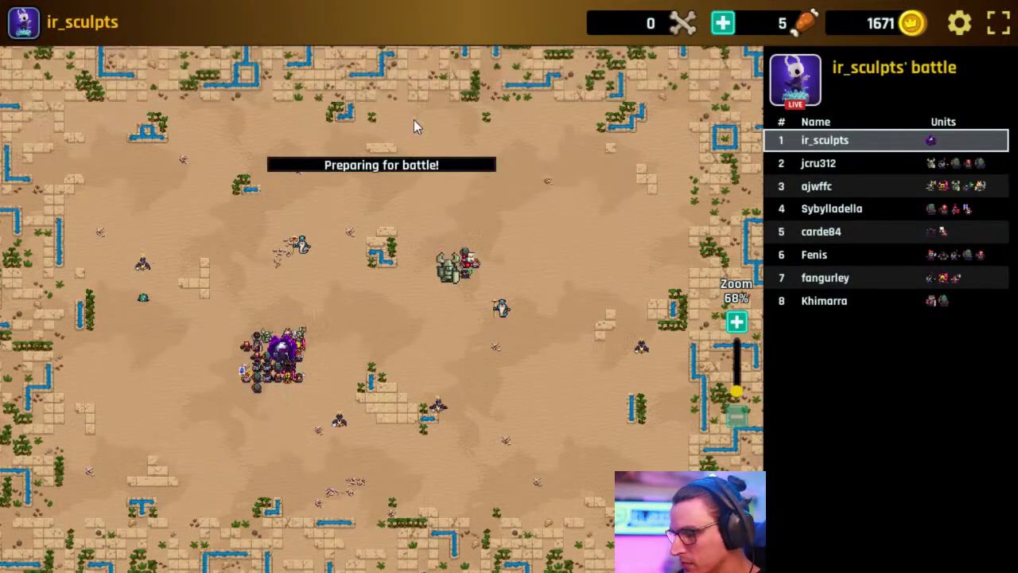
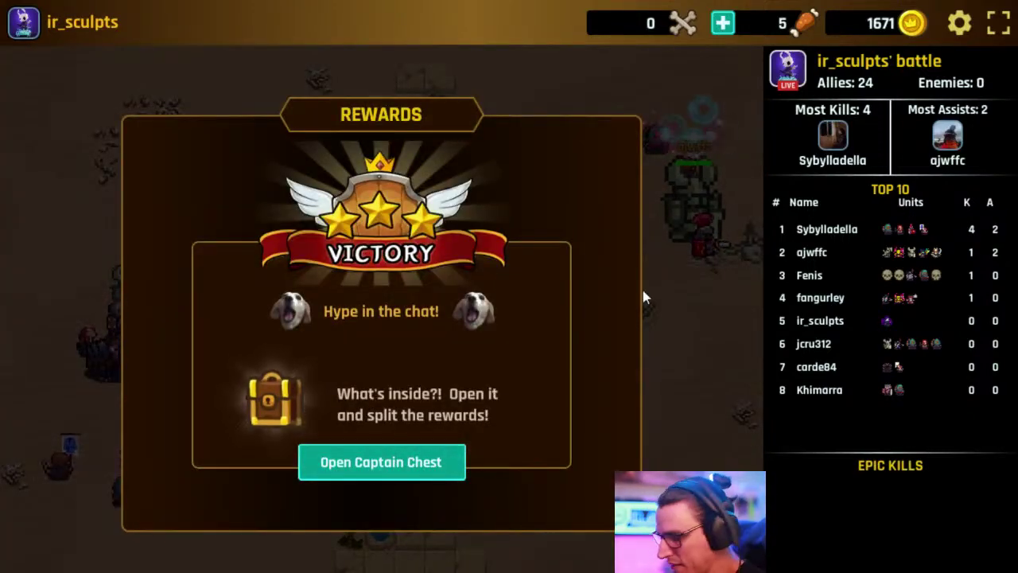
Open the captain chest, grant the rewards with one random viewer winner, and return to the campaign map
left_click(393, 462)
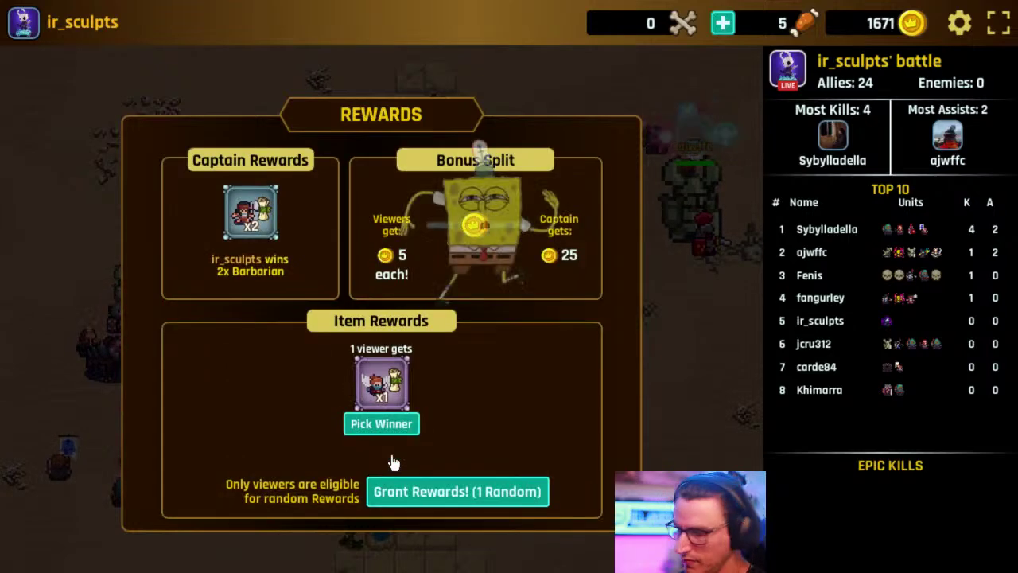
left_click(433, 494)
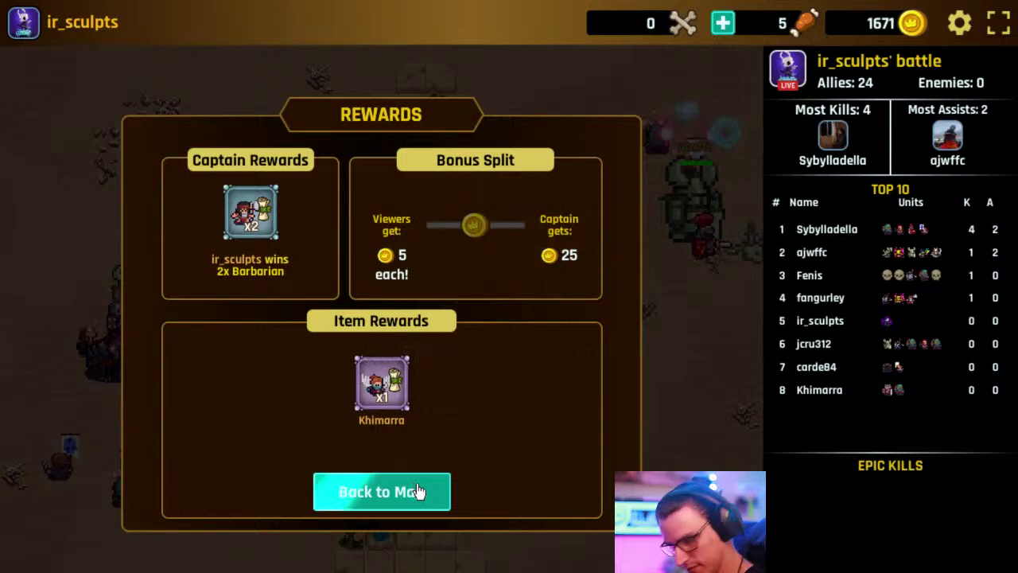
left_click(428, 495)
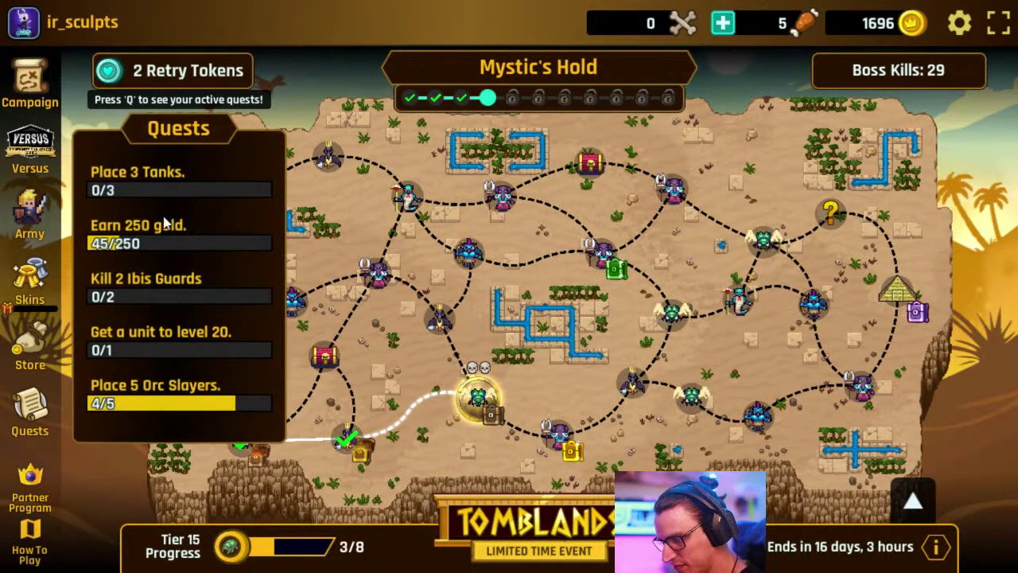
Choose the Desert Hold battle on the campaign map and place the armoured knight captain unit in the teal deployment zone
left_click(477, 396)
left_click(575, 502)
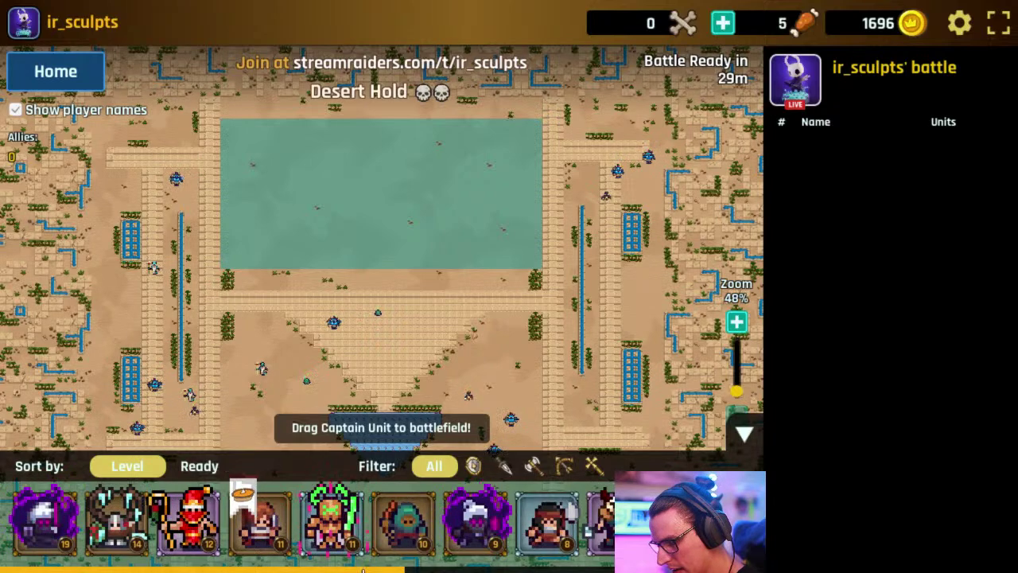
scroll(587, 496, "down", 5)
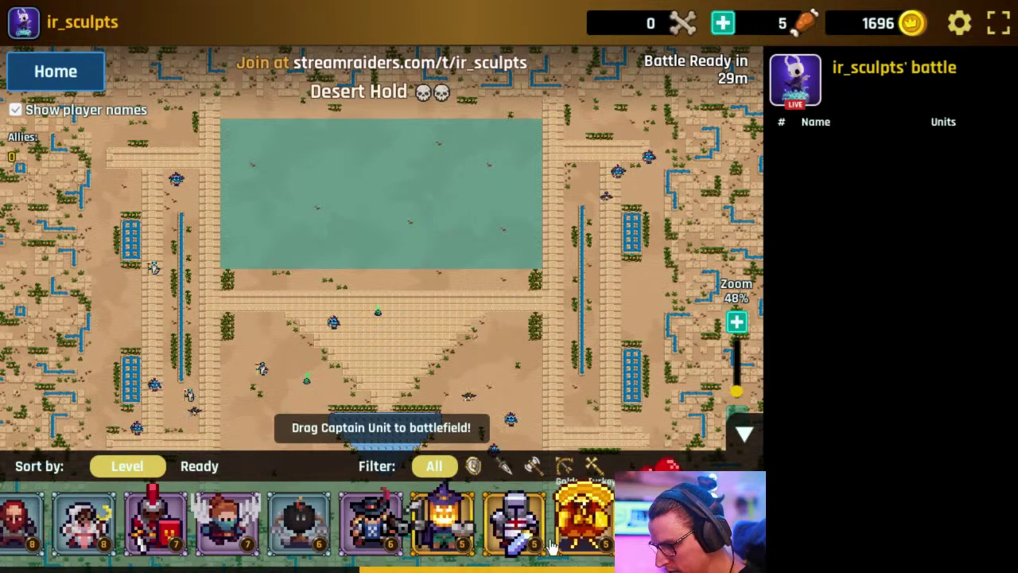
left_click_drag(516, 522, 383, 254)
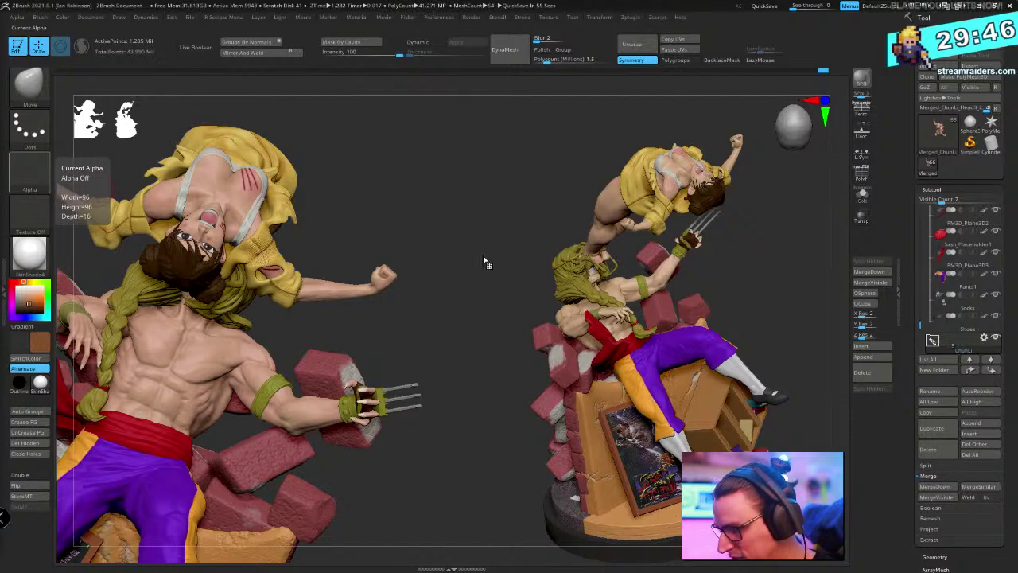
Return to ZBrush, isolate the Chun-Li body with Solo mode, and set up the DamStandard brush with a draw size of about 8
left_click_drag(486, 263, 430, 277)
left_click(864, 198)
mouse_move(545, 179)
left_mouse_down("alt")
mouse_move(332, 424)
mouse_move(400, 486)
left_mouse_up("alt")
key("b")
key("d")
key("s")
key("space")
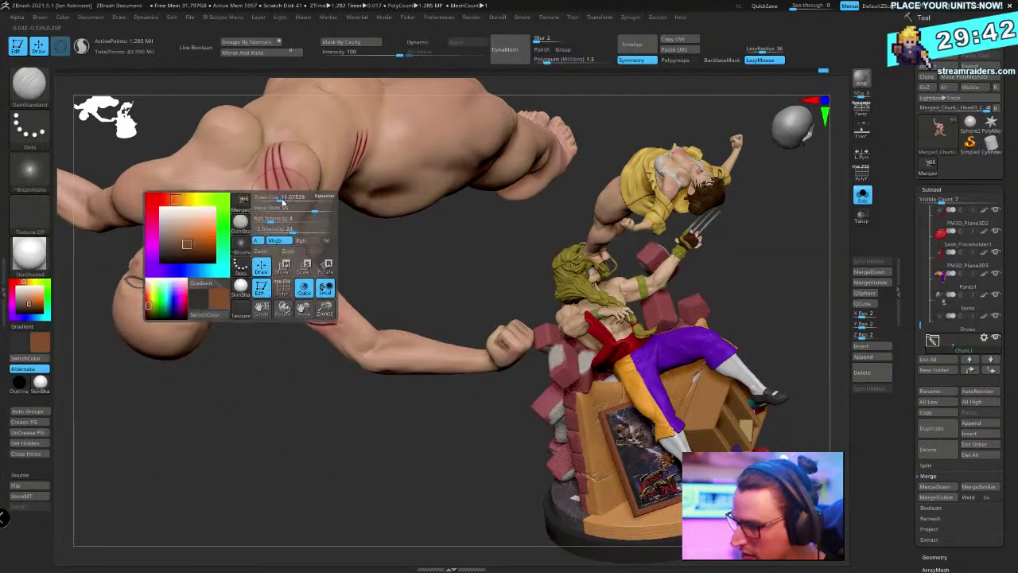
key("space")
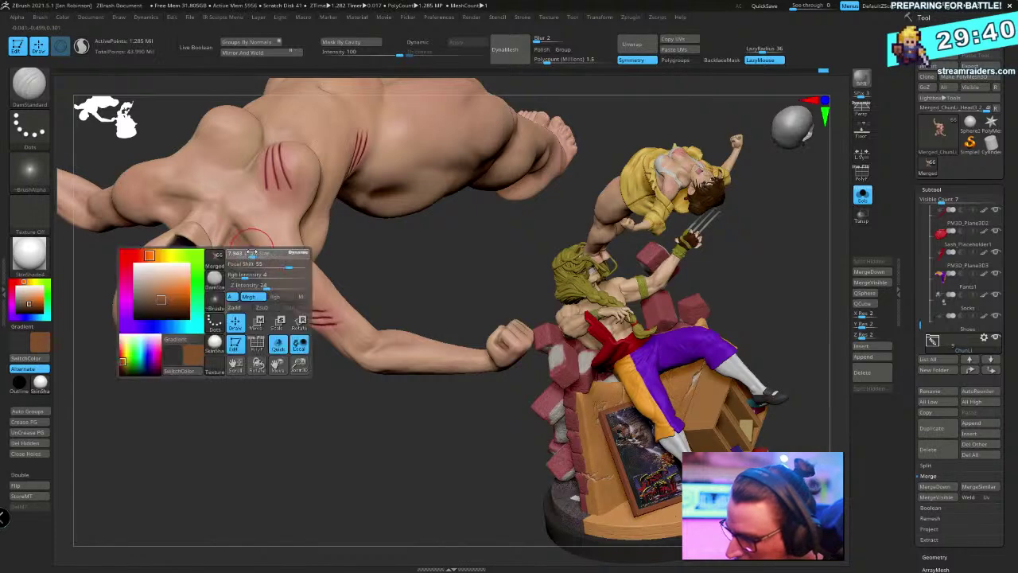
Examine both arms, elbows and fists of the isolated body from several angles to compare their muscle forms
mouse_move(291, 395)
left_mouse_down()
mouse_move(371, 274)
mouse_move(398, 263)
left_mouse_up()
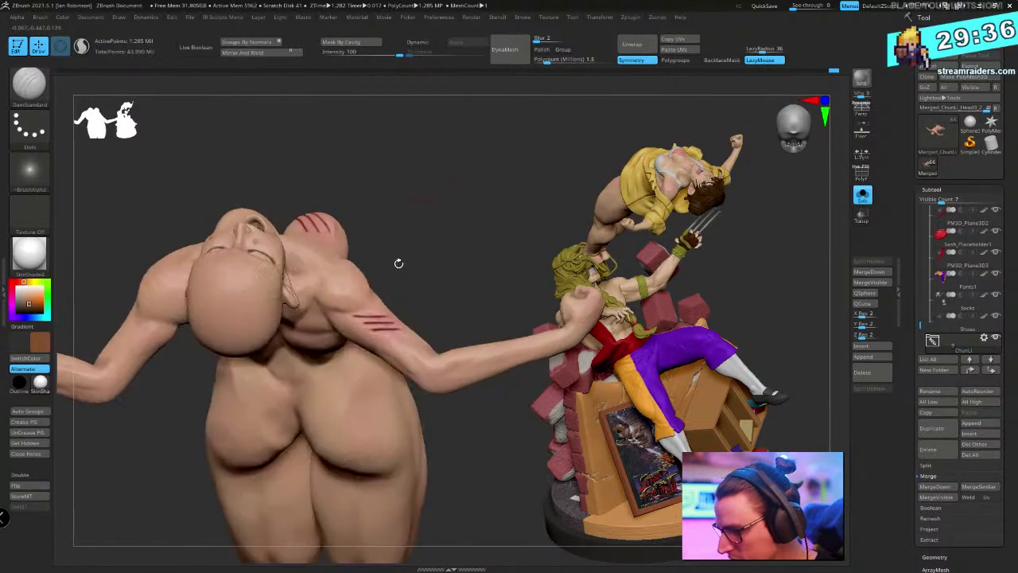
mouse_move(444, 229)
left_mouse_down()
mouse_move(486, 184)
mouse_move(450, 198)
mouse_move(286, 421)
left_mouse_up()
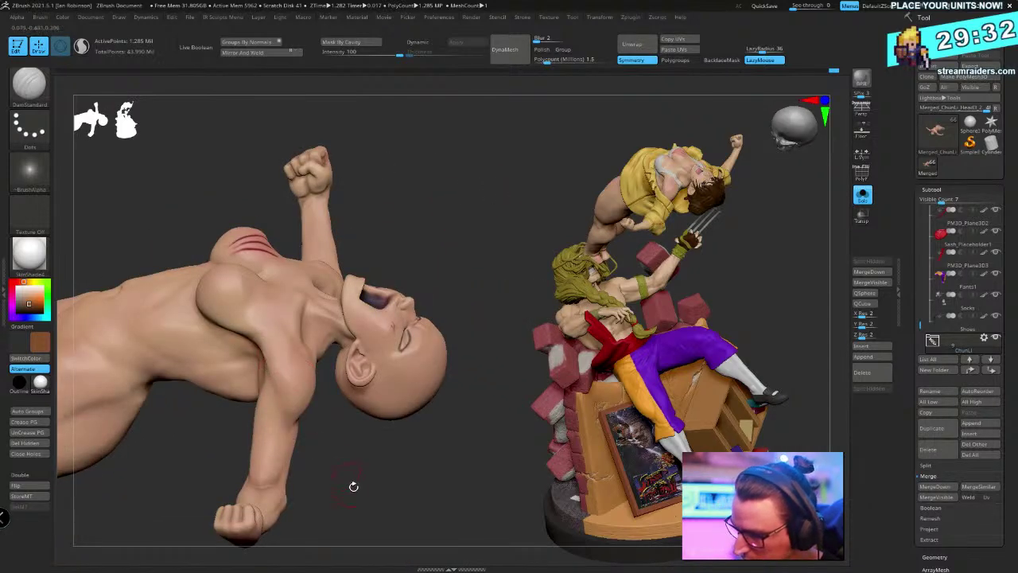
left_click_drag(354, 486, 299, 438)
left_click_drag(350, 477, 429, 493)
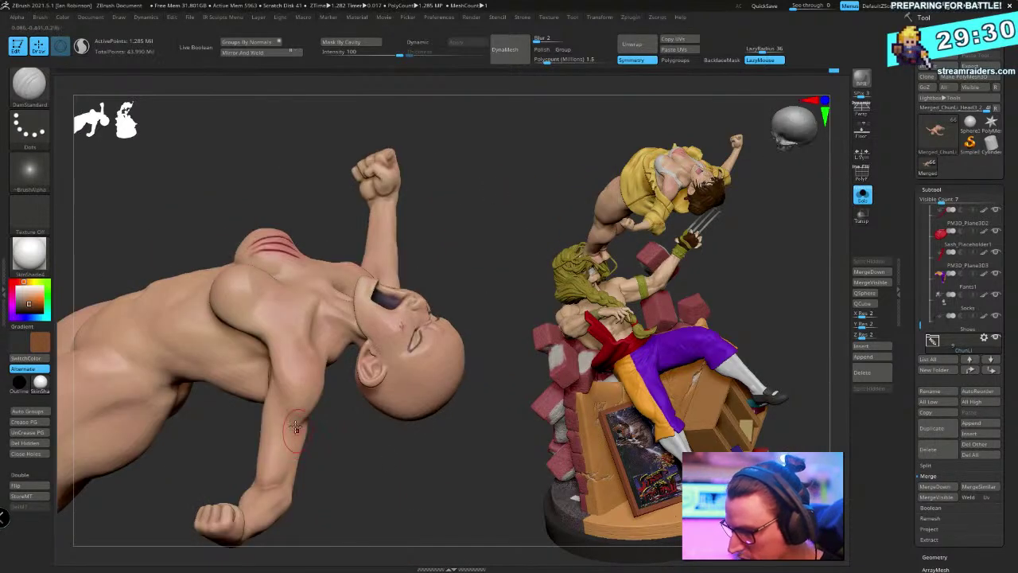
left_click_drag(282, 321, 301, 399)
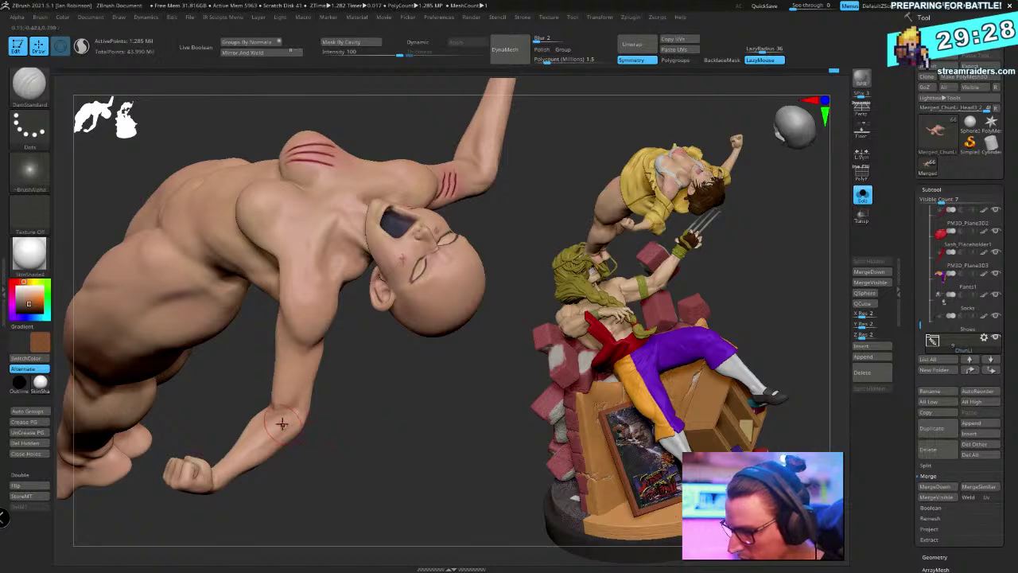
left_click_drag(380, 454, 316, 400)
left_click_drag(312, 450, 410, 249)
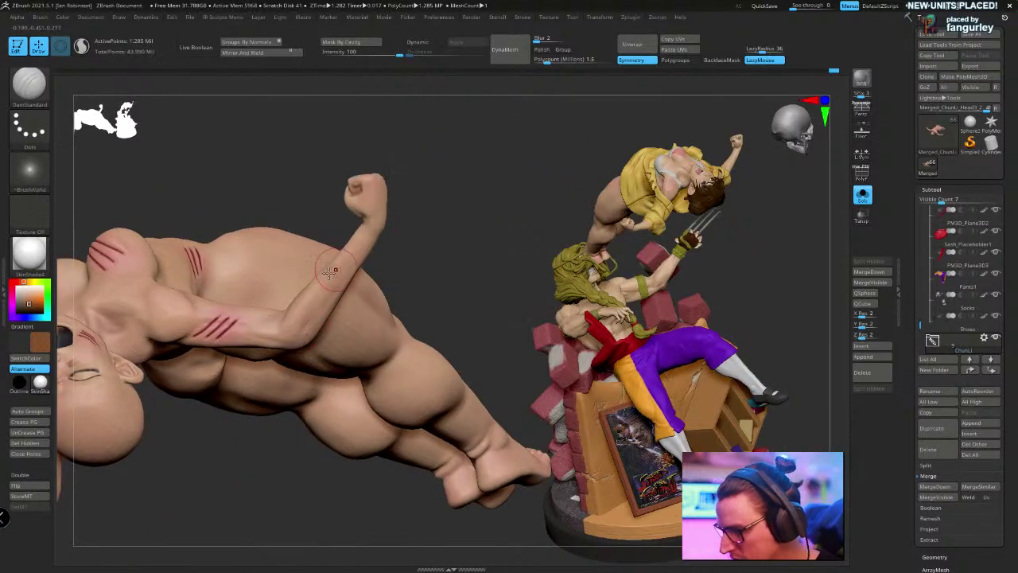
left_click_drag(404, 202, 428, 280)
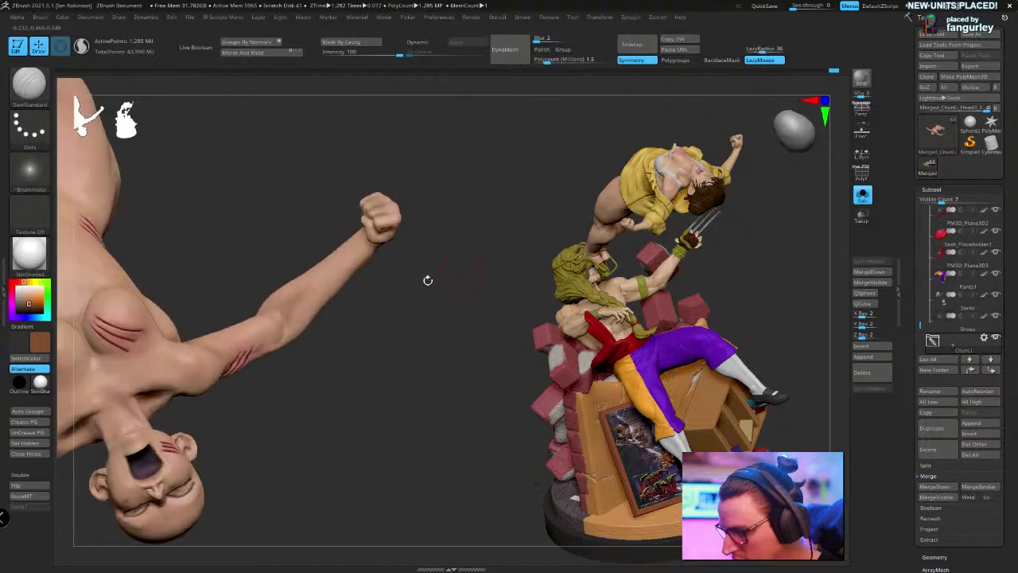
Flatten the surface around the scratched arm's inner elbow with the hPolish brush
left_click_drag(333, 294, 445, 410)
key("b")
key("h")
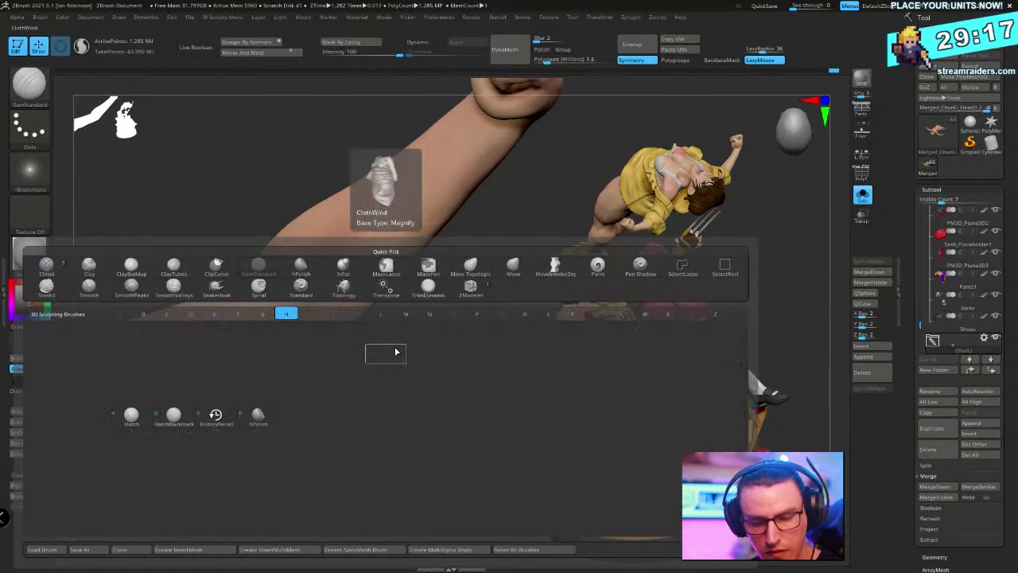
key("p")
left_click_drag(404, 359, 415, 380)
left_click_drag(272, 343, 279, 353)
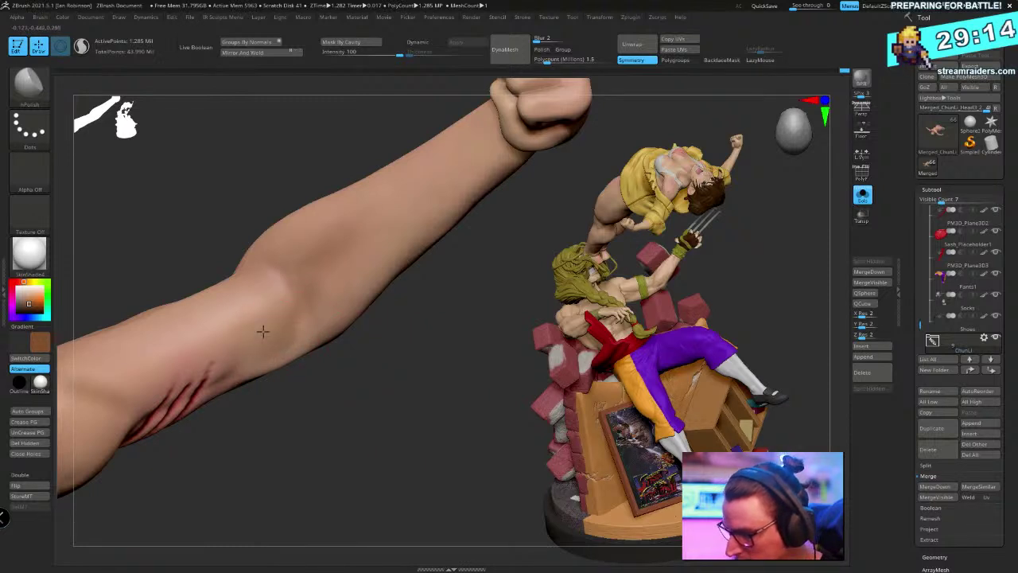
Carve a fine muscle crease along the scratched arm's forearm with DamStandard, adjusting the brush settings
mouse_move(295, 412)
left_mouse_down()
mouse_move(334, 427)
mouse_move(425, 313)
mouse_move(456, 312)
mouse_move(437, 330)
mouse_move(443, 288)
mouse_move(415, 264)
mouse_move(416, 239)
mouse_move(443, 243)
left_mouse_up()
key("b")
key("d")
key("s")
key("space")
key("space")
left_click(459, 290)
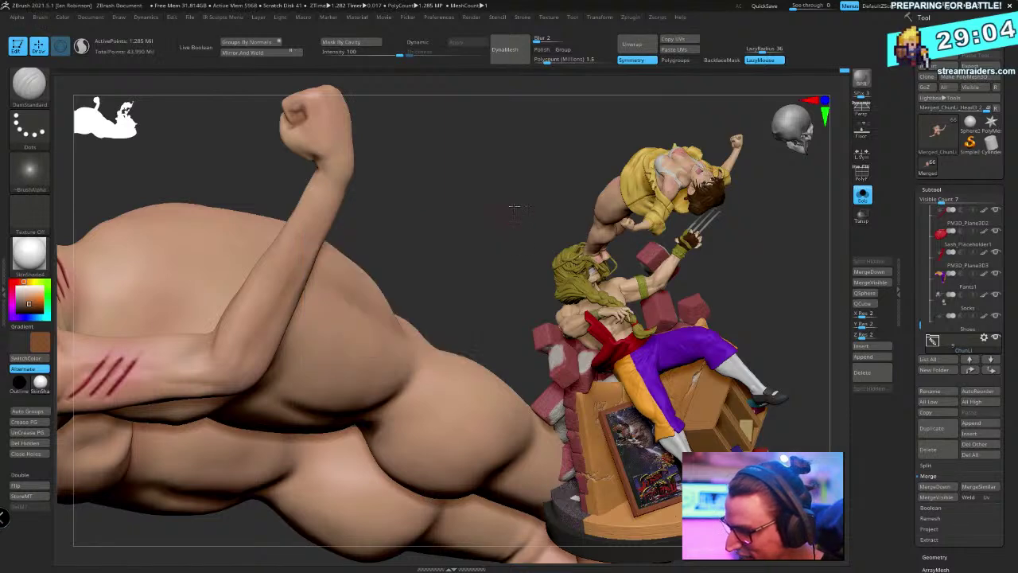
left_click_drag(515, 206, 499, 246)
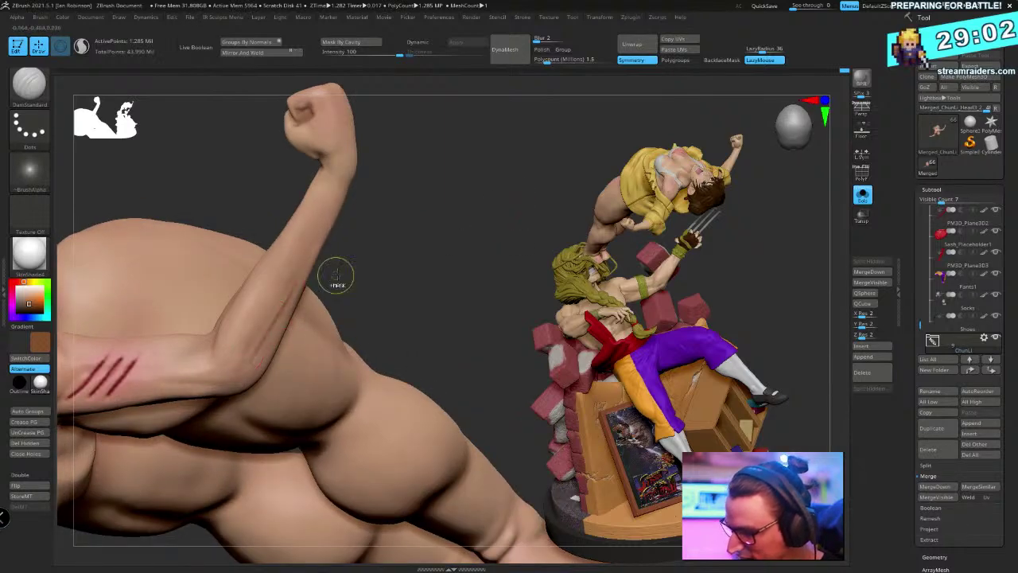
Refine the muscle separation between the scratched arm's elbow and wrist with further DamStandard strokes
key("space")
left_click_drag(432, 237, 274, 376)
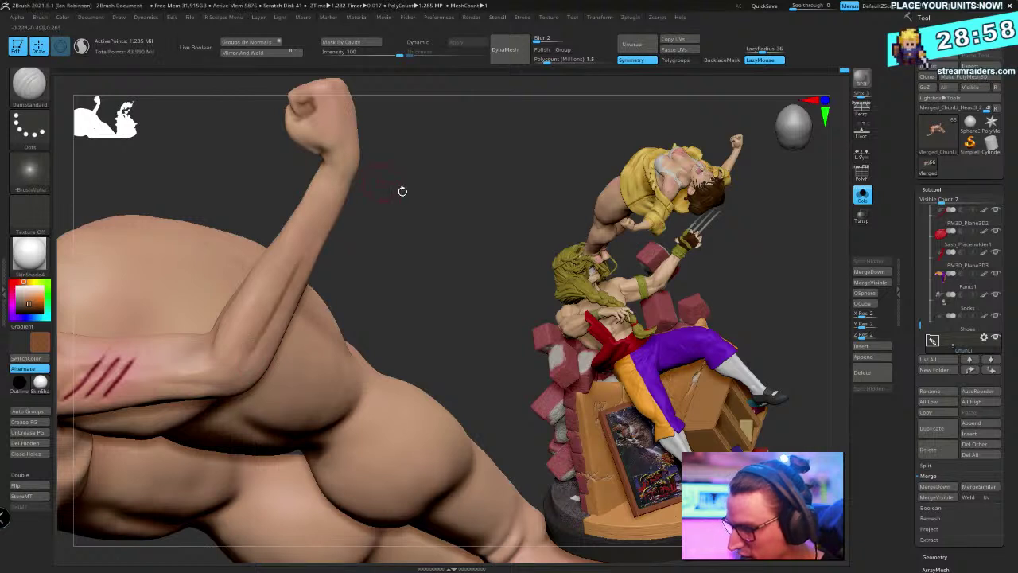
key("space")
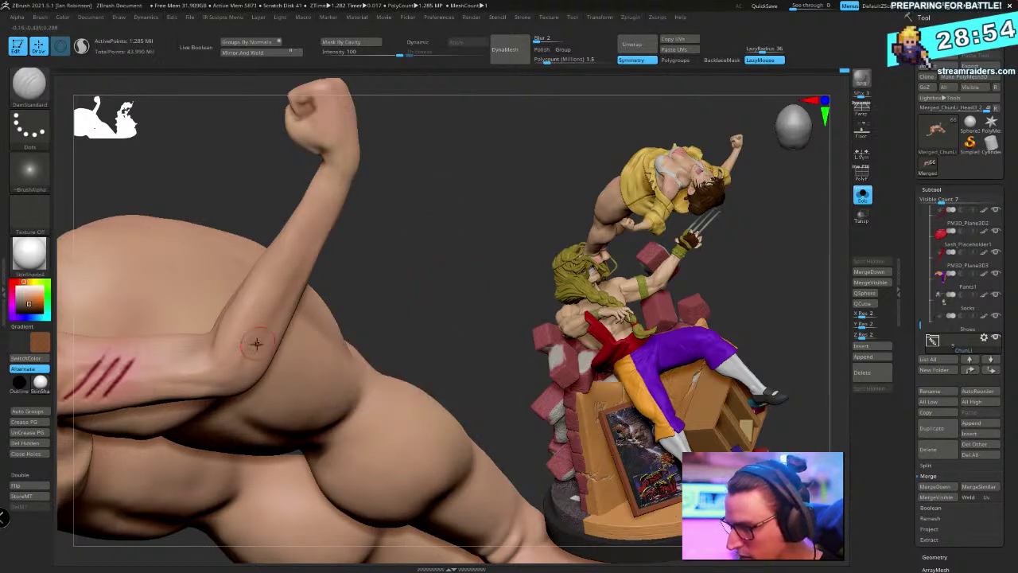
mouse_move(395, 248)
left_mouse_down()
mouse_move(459, 194)
mouse_move(481, 203)
mouse_move(382, 263)
left_mouse_up()
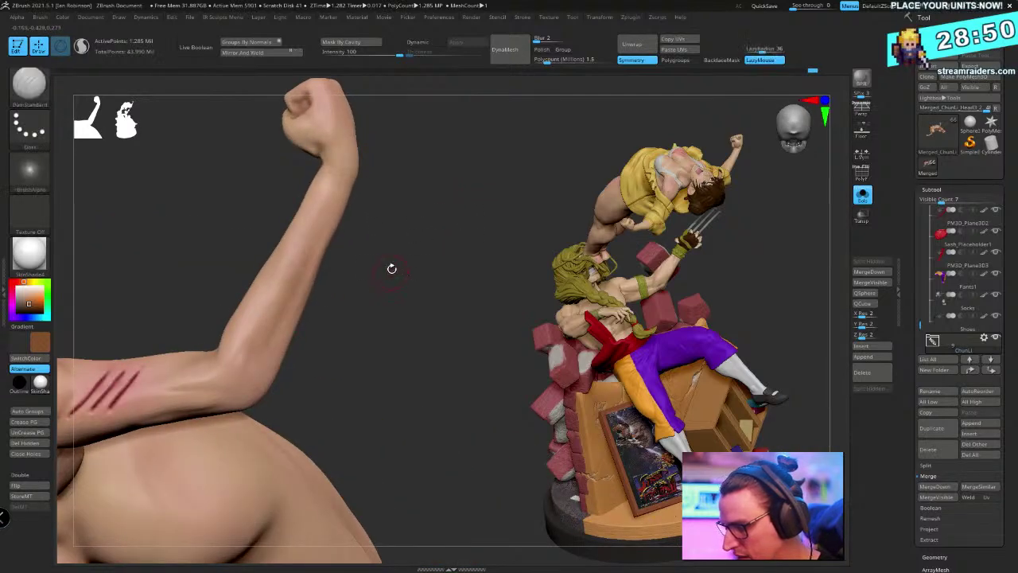
Undo the last strokes on the scratched arm's forearm and sample the skin colour from the body
key("ctrl+z")
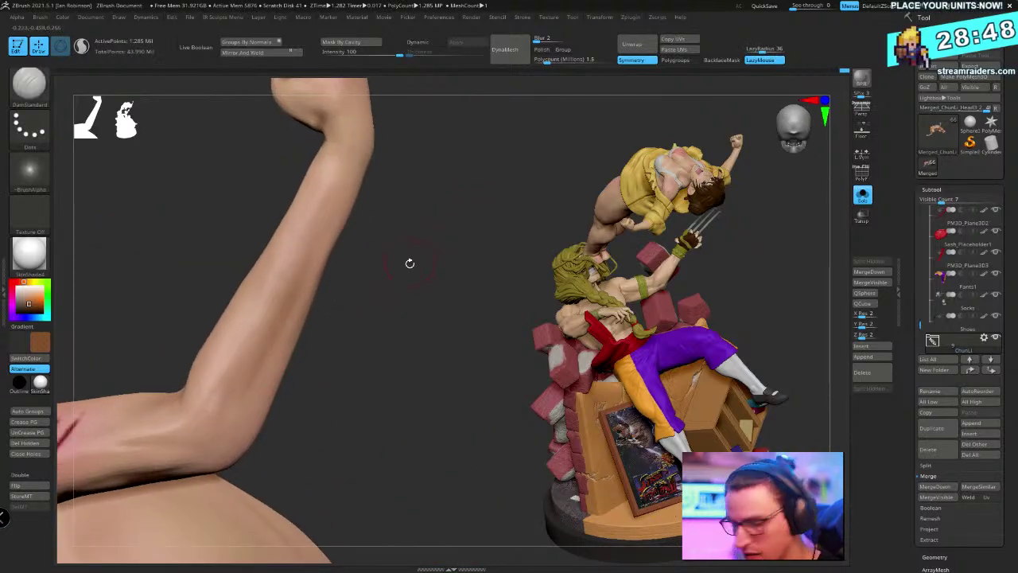
key("ctrl+z")
key("ctrl+z")
key("ctrl+z")
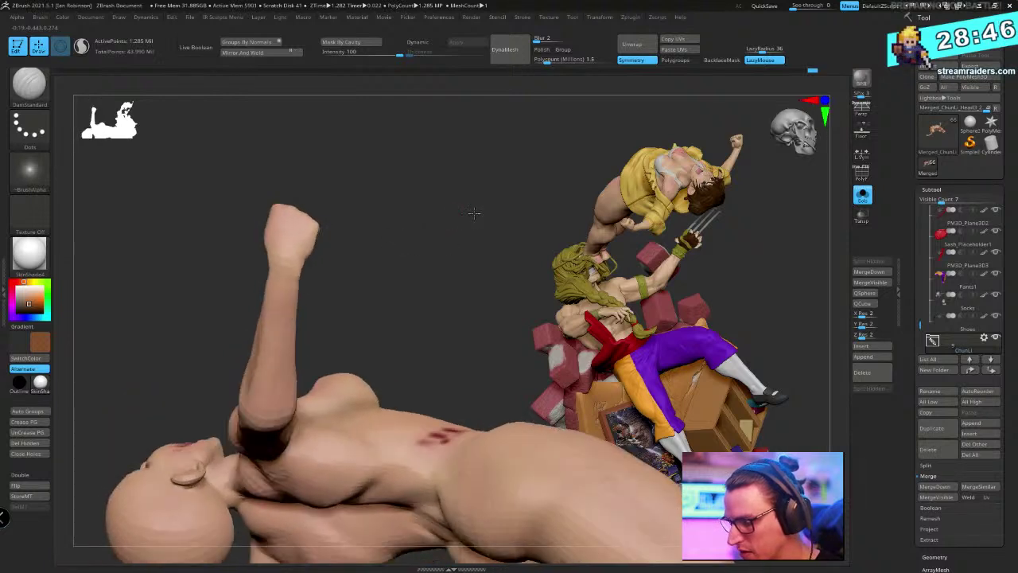
key("ctrl+z")
key("c")
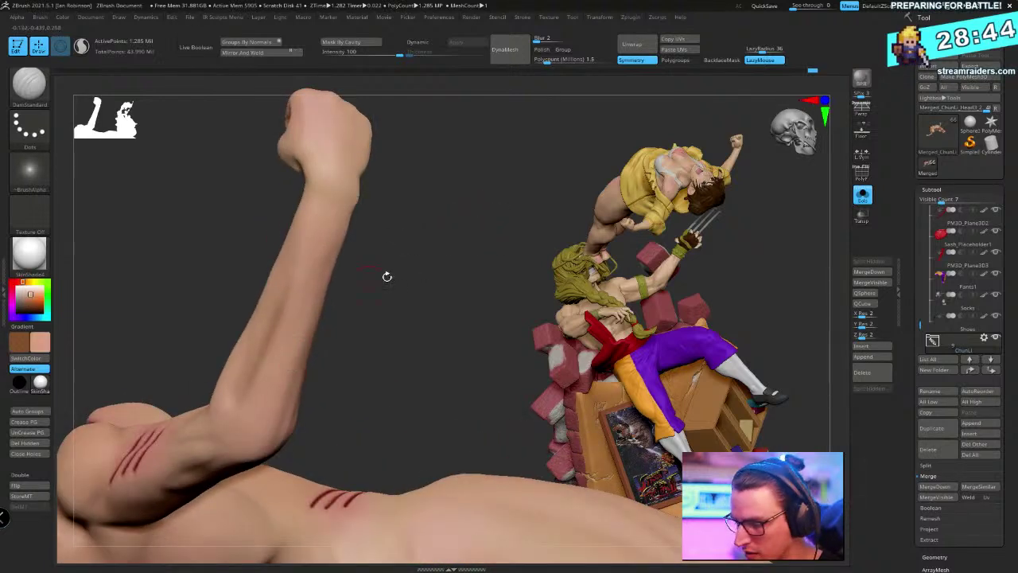
Step back through more of the forearm strokes and soften the forearm muscle lines with the Smooth brush
key("ctrl+z")
key("ctrl+z")
key("ctrl+z")
key("shift")
key("space")
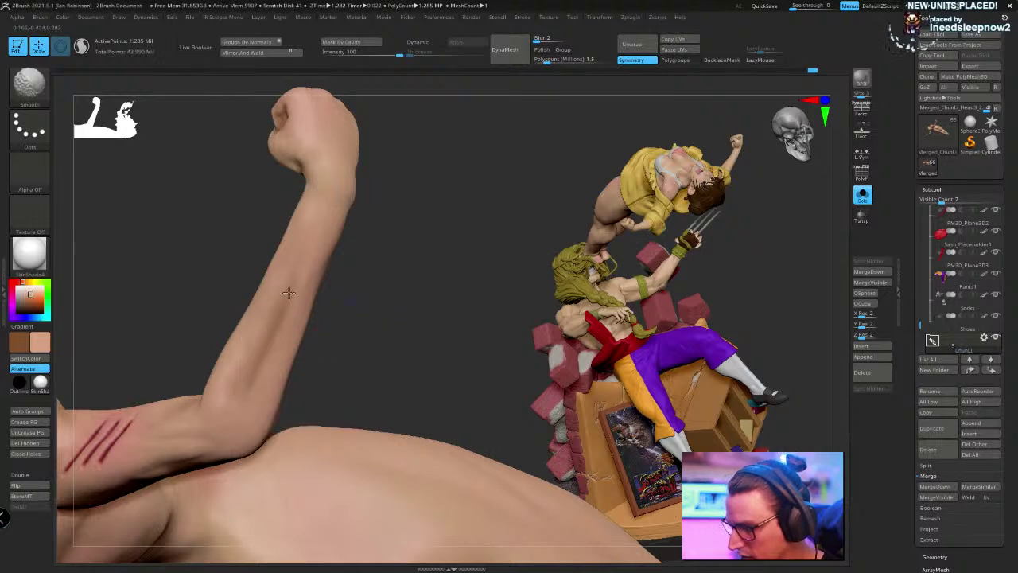
Turn off Solo mode and inspect the clothed figure's forearms and jacket sleeves from behind
left_click_drag(338, 329, 583, 125, "alt")
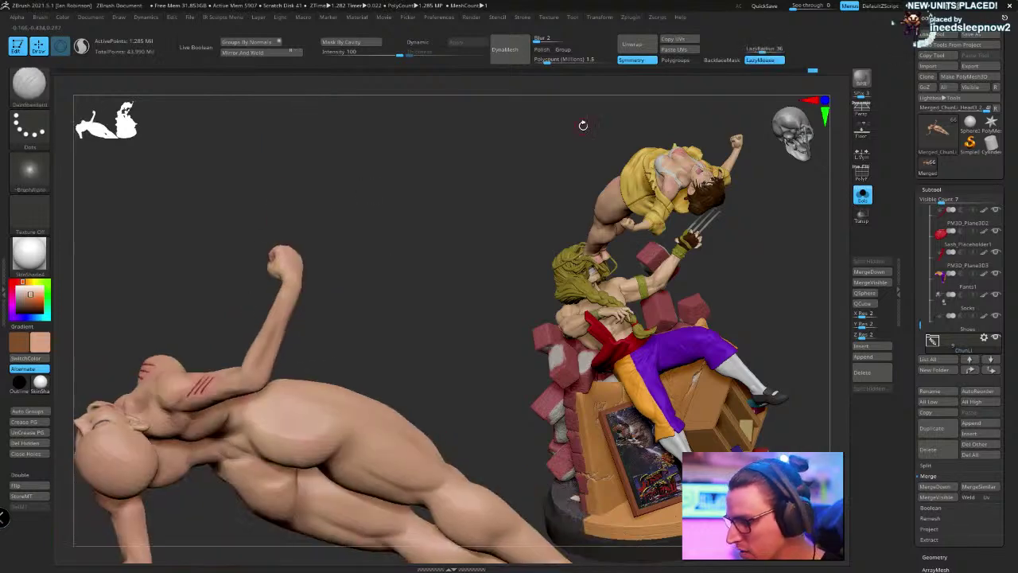
left_click(862, 195)
left_click_drag(424, 246, 506, 143)
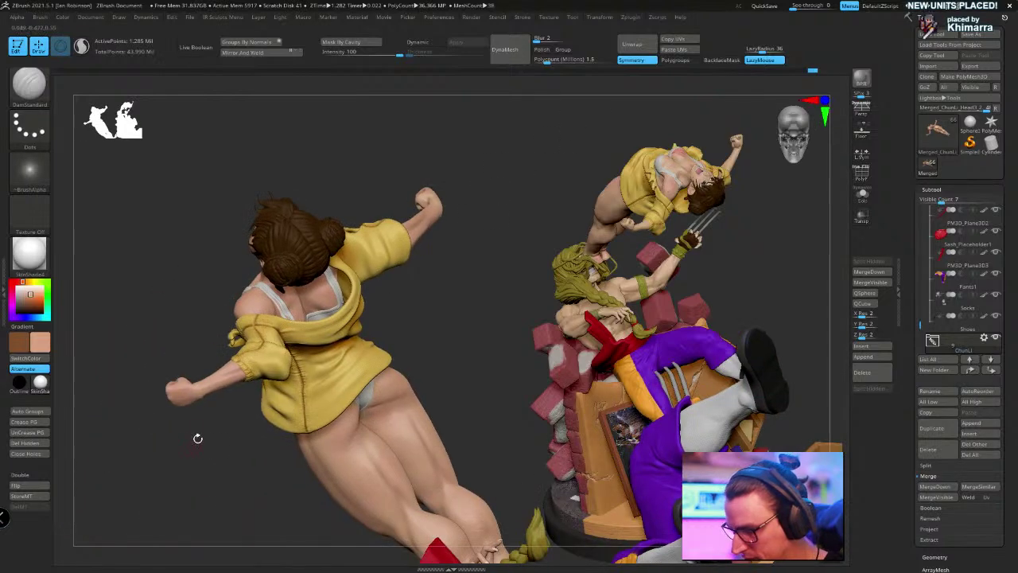
left_click_drag(198, 438, 215, 491, "alt")
right_click_drag(215, 491, 228, 526, "alt")
right_click_drag(282, 406, 435, 317, "alt")
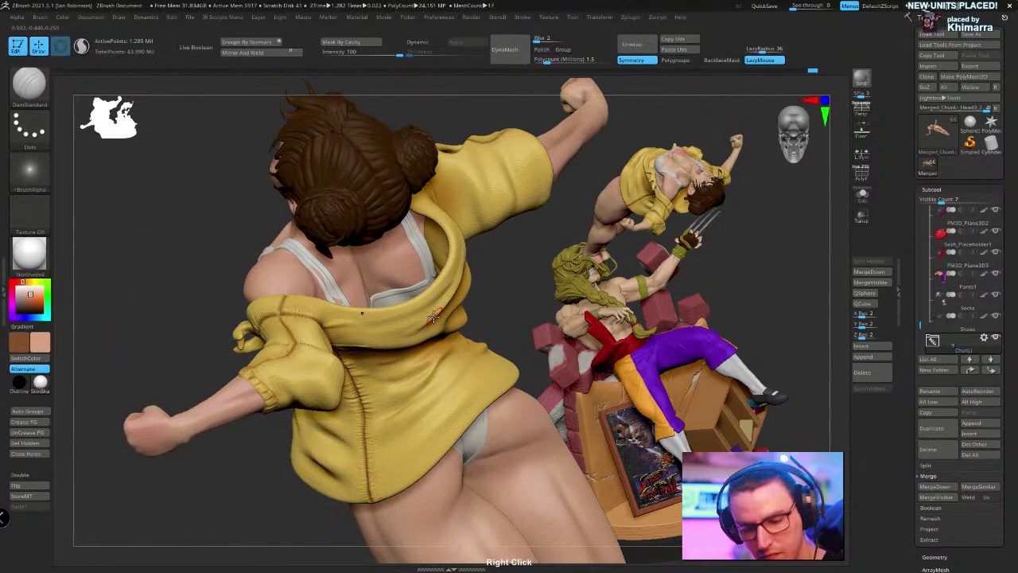
Swap the main and secondary colours so that the sampled light skin tone becomes the active colour
key("b")
left_click(248, 261)
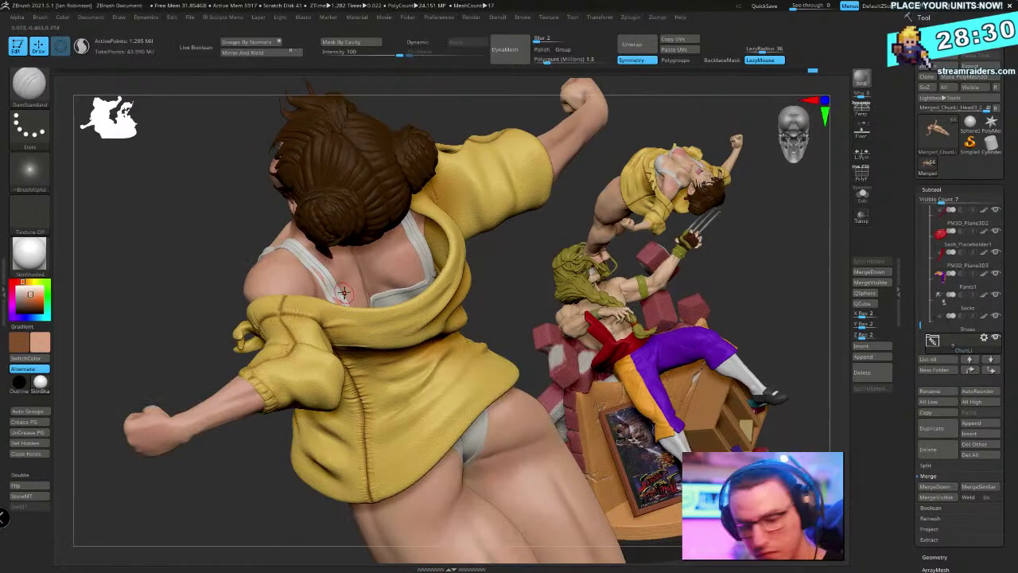
key("v")
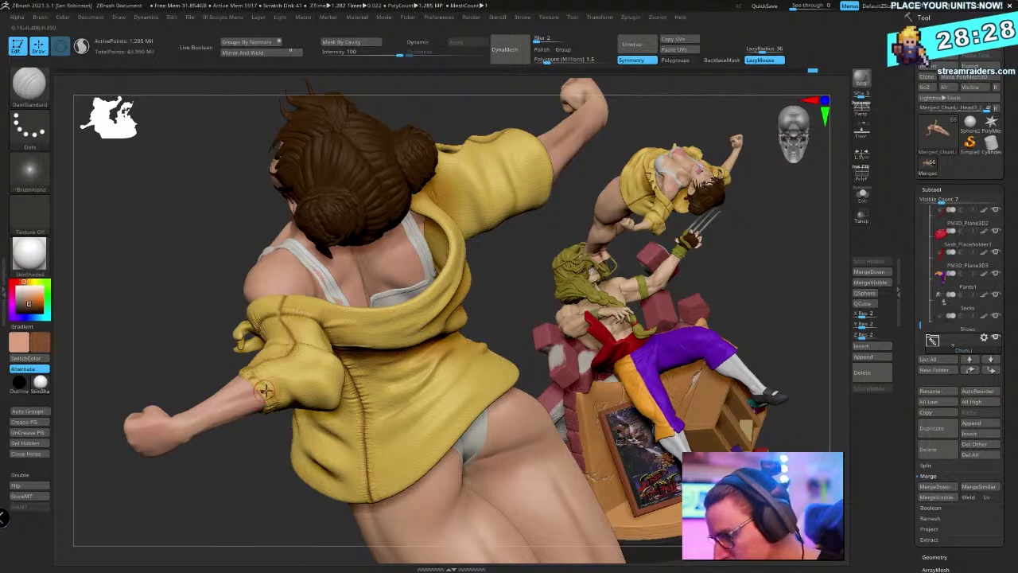
Redo the undone strokes on the clothed figure's bare forearm below the jacket sleeve
mouse_move(248, 457)
left_mouse_down()
mouse_move(242, 418)
mouse_move(109, 520)
mouse_move(405, 400)
mouse_move(497, 298)
left_mouse_up()
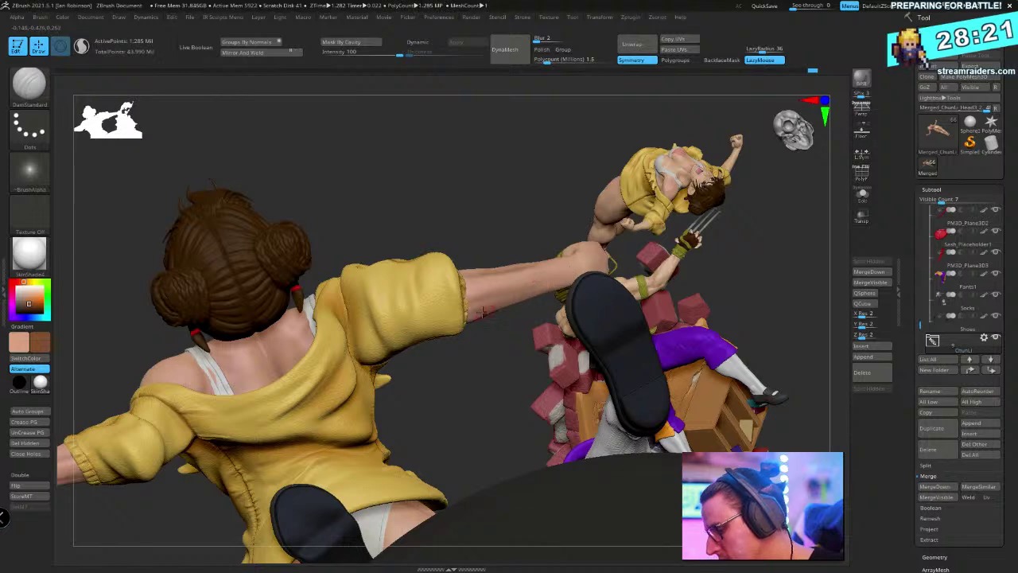
key("ctrl+shift+z")
key("ctrl+shift+z")
key("ctrl+shift+z")
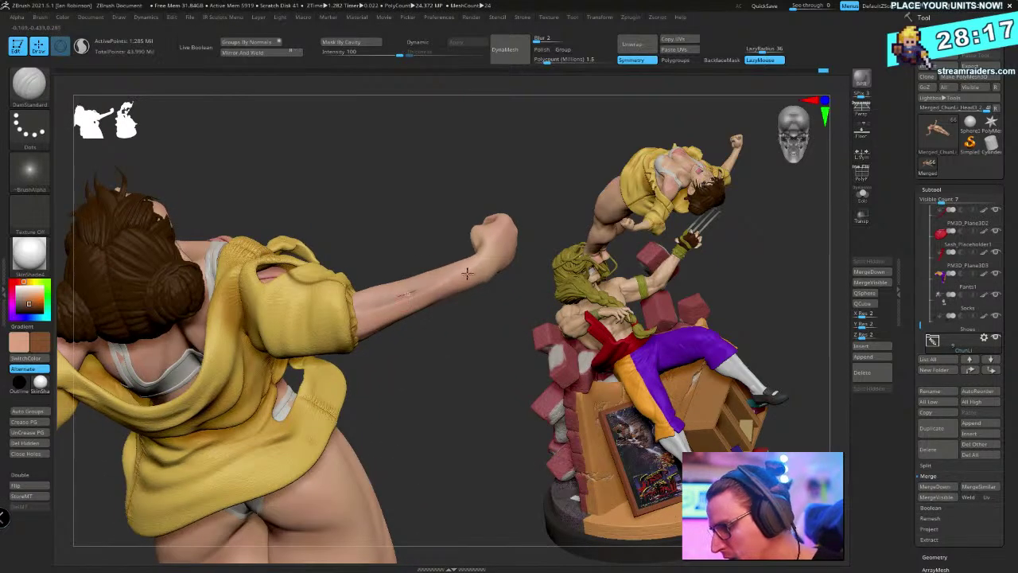
key("ctrl+shift+z")
key("ctrl+shift+z")
key("ctrl+shift+z")
key("ctrl+shift+z")
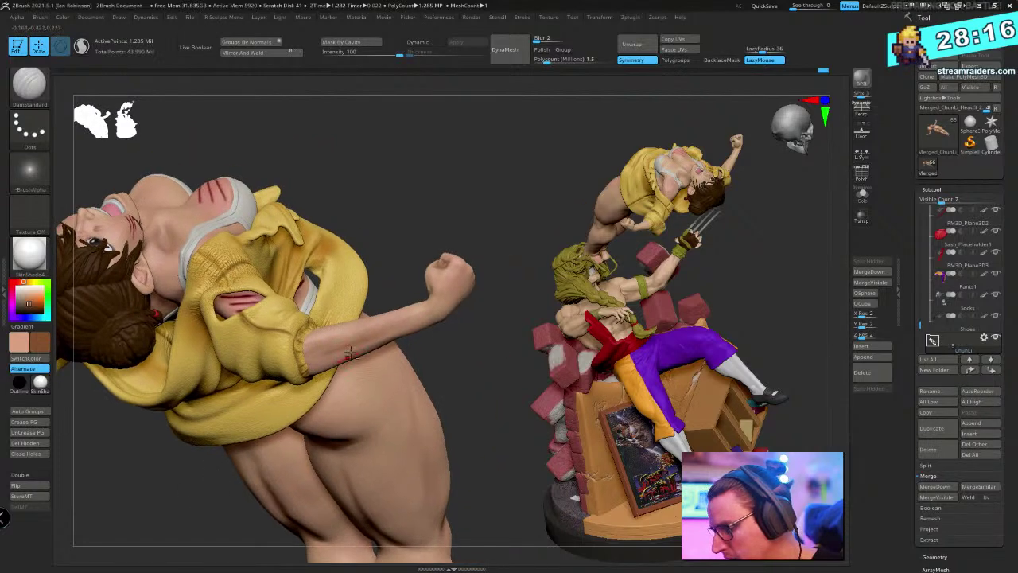
left_click_drag(473, 333, 451, 418)
key("ctrl+shift+z")
key("ctrl+shift+z")
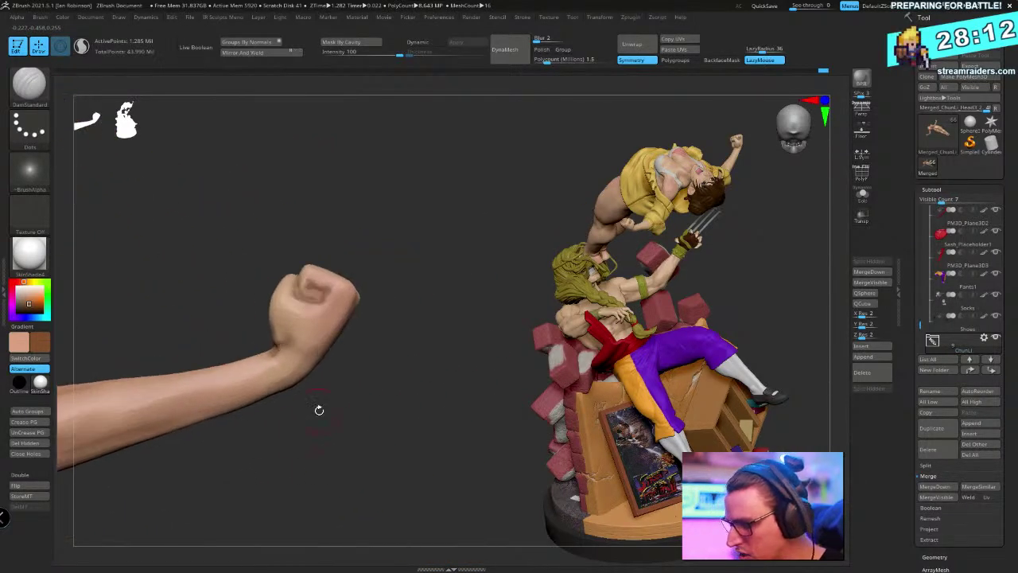
Adjust the outer contour of the wrist below the clenched fist with the Move brush
key("b")
key("m")
key("v")
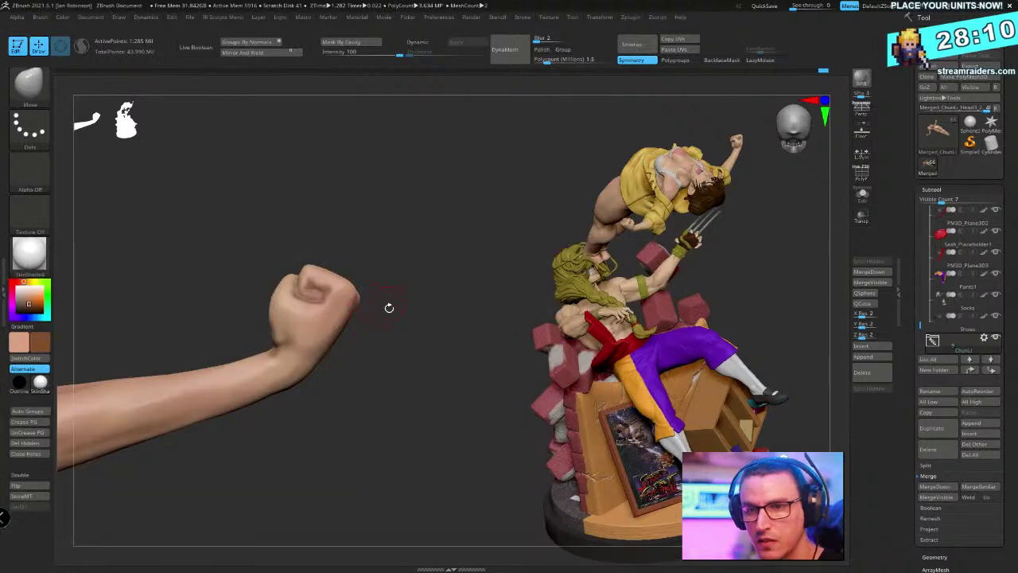
left_click_drag(434, 329, 390, 305, "alt")
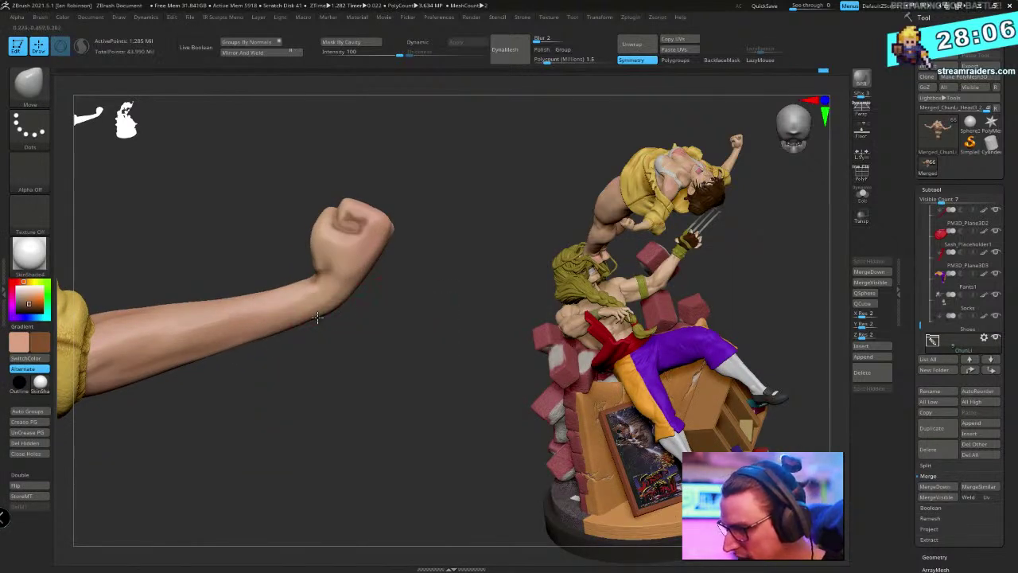
key("space")
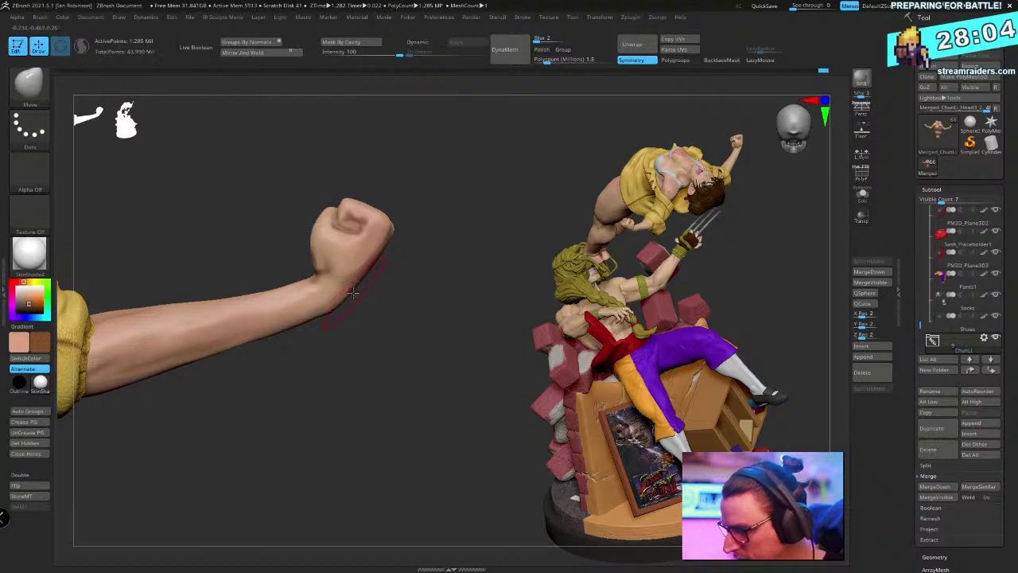
mouse_move(301, 275)
left_mouse_down("ctrl")
mouse_move(280, 247)
mouse_move(451, 275)
mouse_move(462, 191)
mouse_move(414, 104)
left_mouse_up("ctrl")
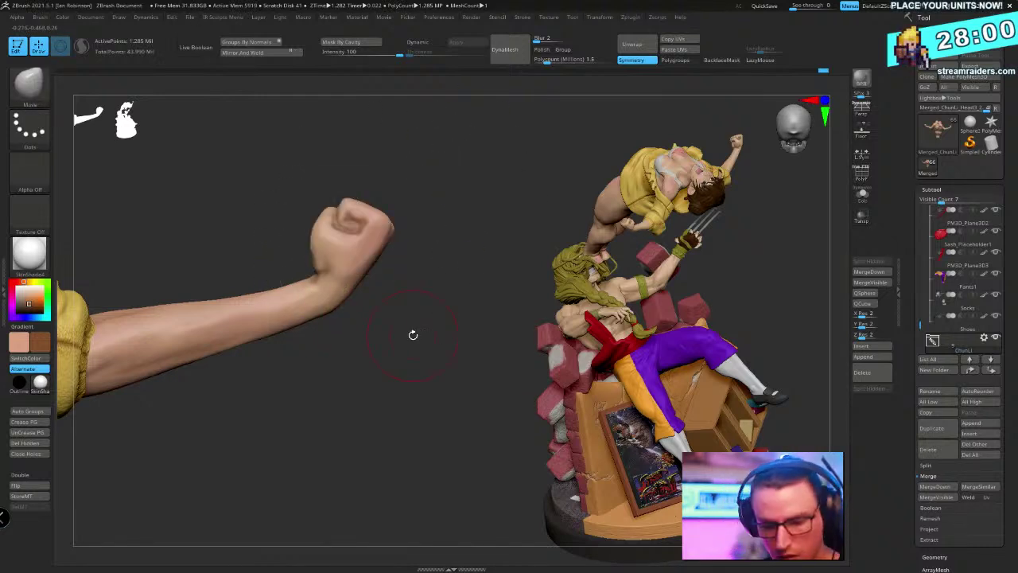
Drop the body to a low subdivision level, lasso-mask the fist and invert the mask to leave only the fist editable
key("shift+d")
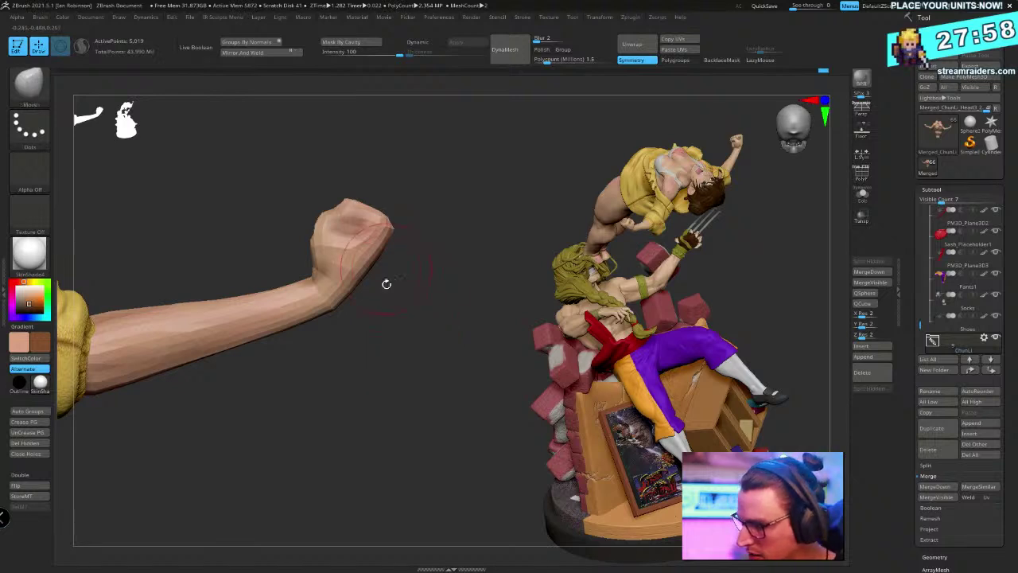
left_click(29, 86, "shift")
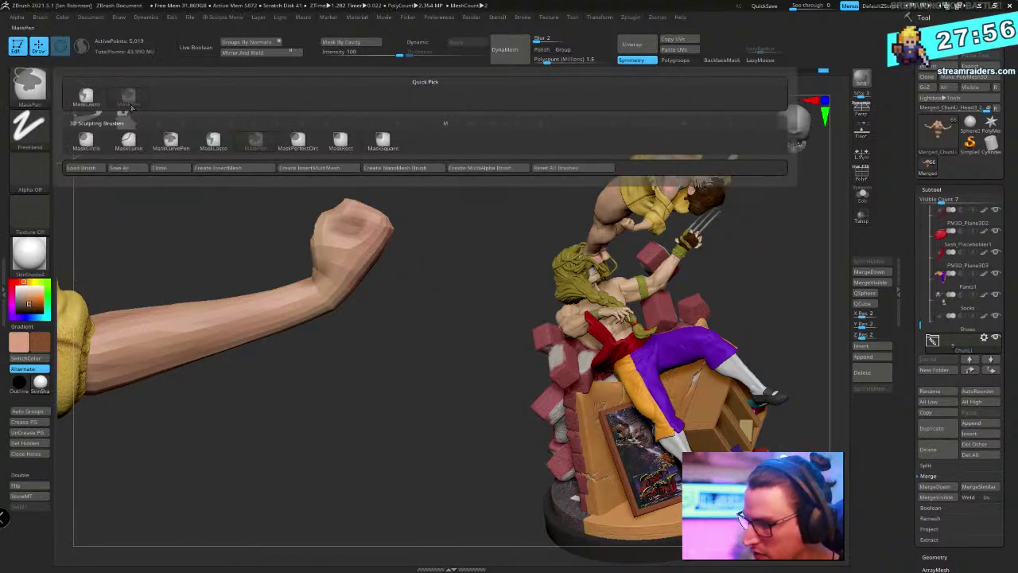
mouse_move(297, 237)
left_mouse_down("ctrl")
mouse_move(293, 158)
mouse_move(370, 345)
mouse_move(341, 310)
left_mouse_up("ctrl")
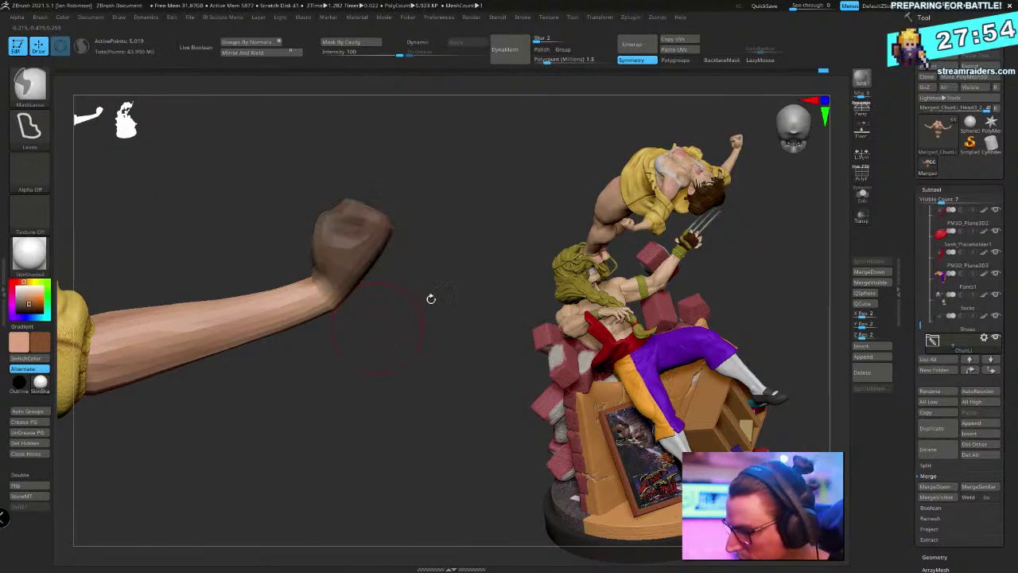
left_click(430, 298, "ctrl")
Centre the transform gizmo on the unmasked fist and rotate and shift it into a better angle at the wrist
key("r")
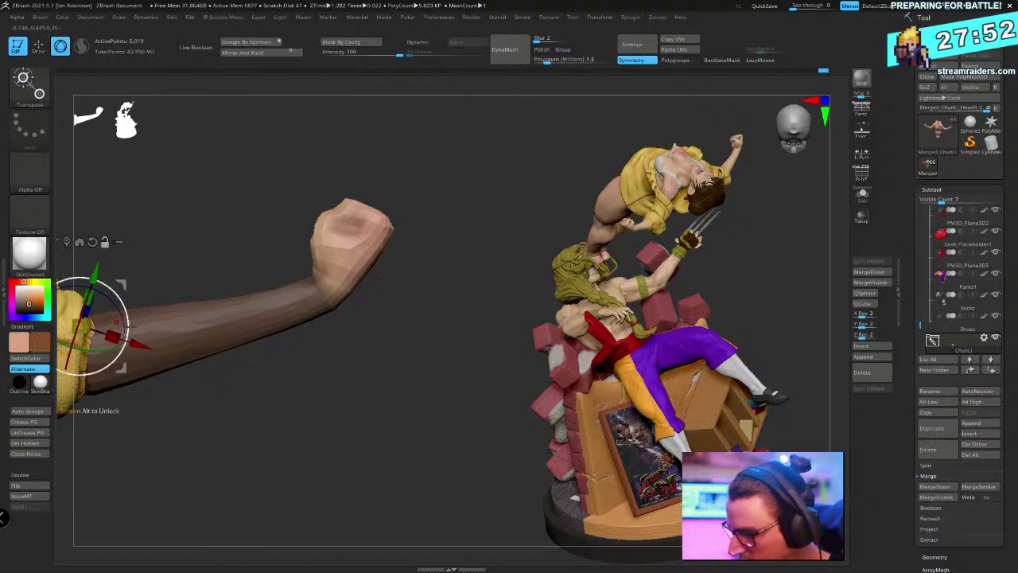
left_click(330, 283)
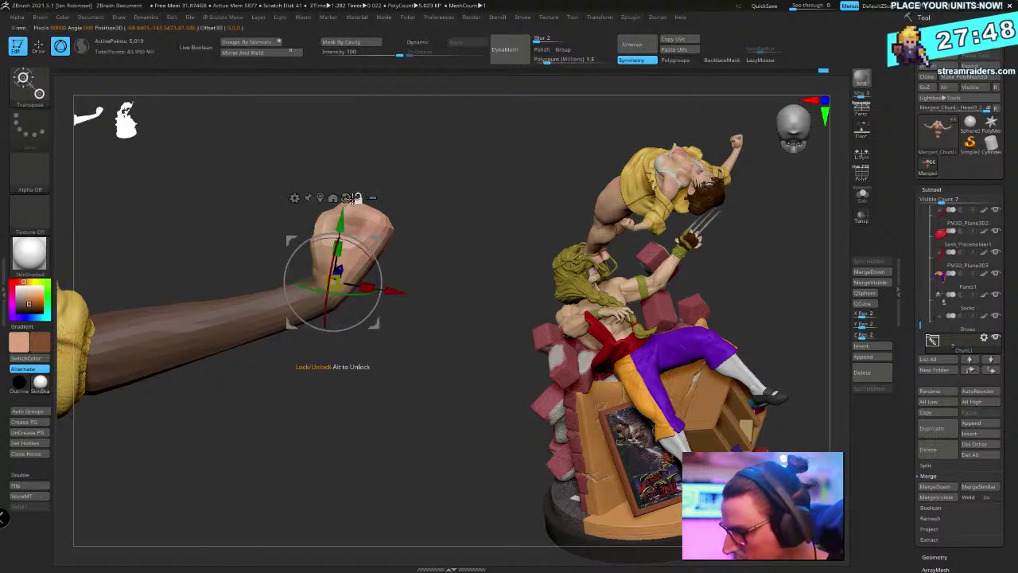
left_click(332, 196)
left_click(365, 161)
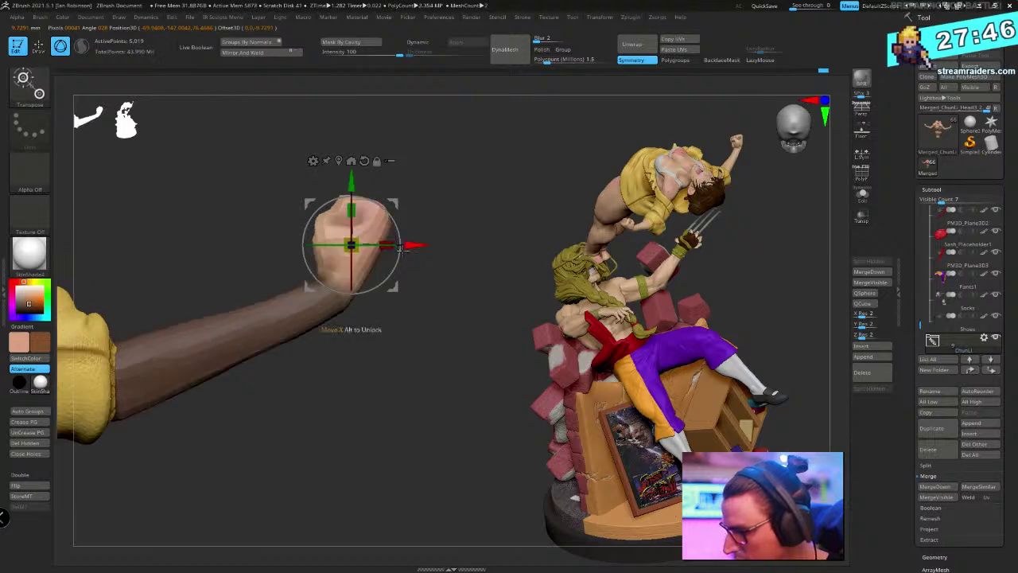
left_click_drag(393, 287, 372, 278, "alt")
left_click_drag(311, 223, 318, 233, "alt")
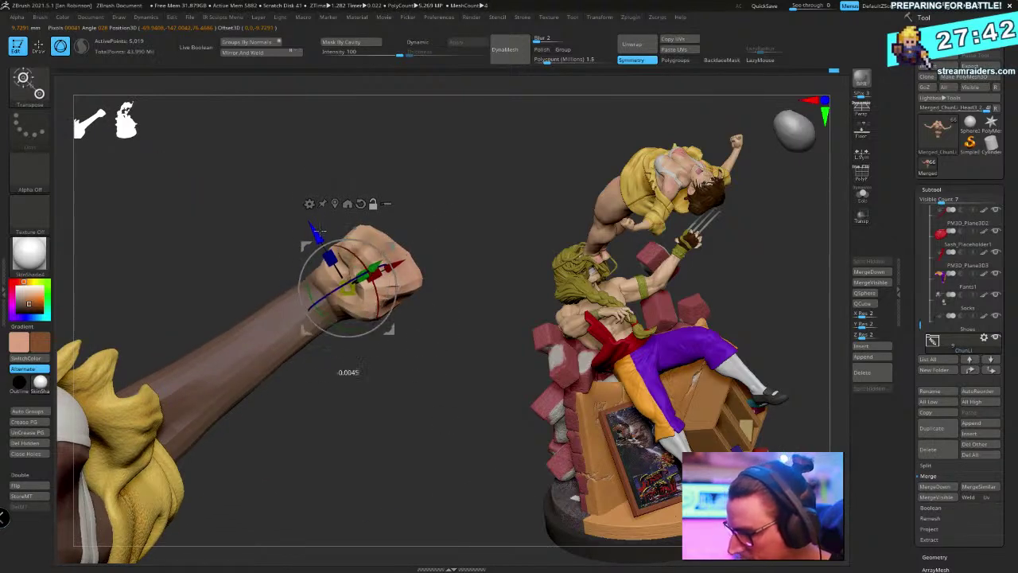
left_click_drag(432, 324, 436, 259)
left_click_drag(397, 296, 407, 266)
key("q")
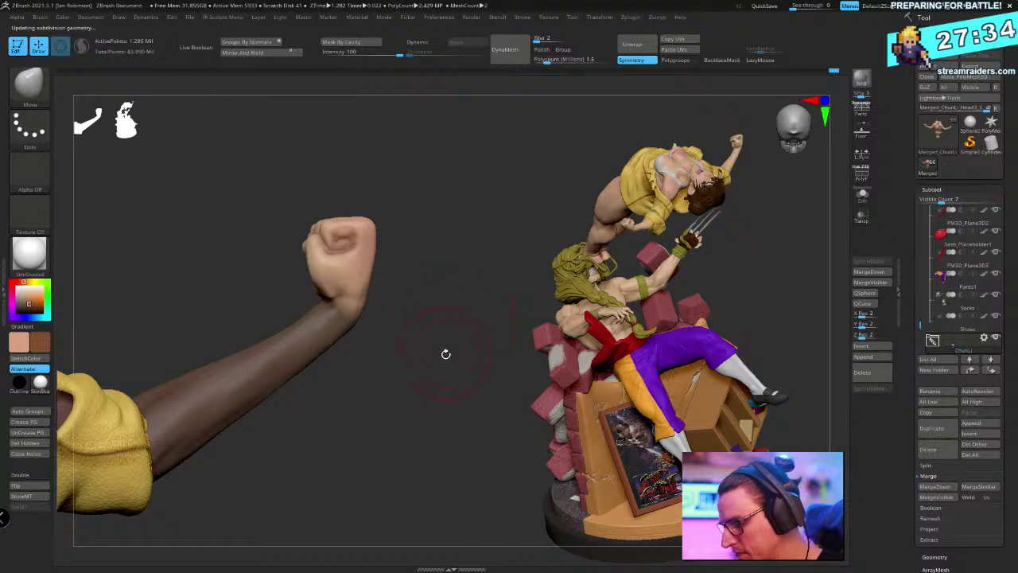
Clean up the bend between fist and forearm with Move brush adjustments around the wrist
left_click_drag(383, 284, 410, 295)
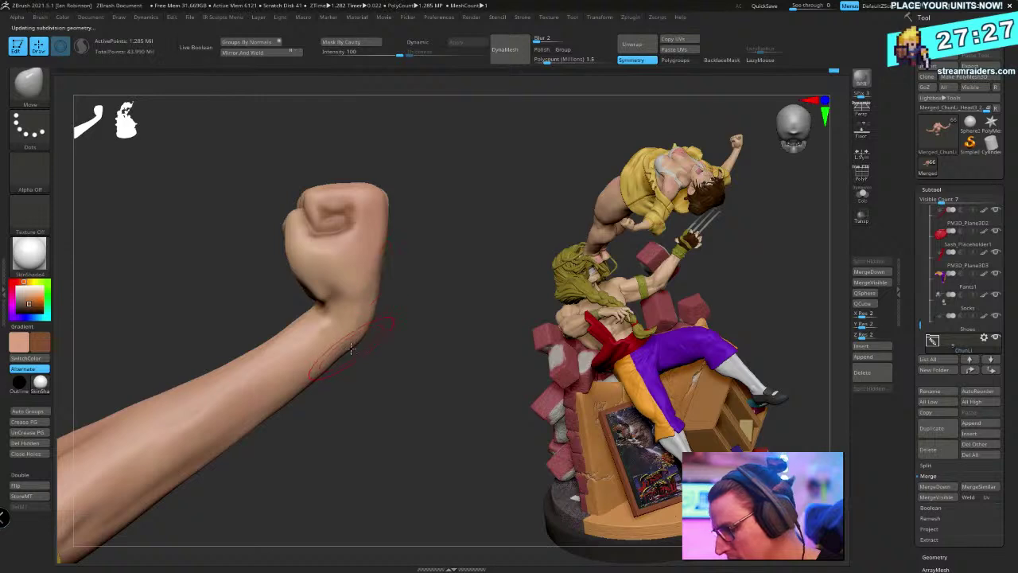
left_click_drag(391, 314, 374, 327)
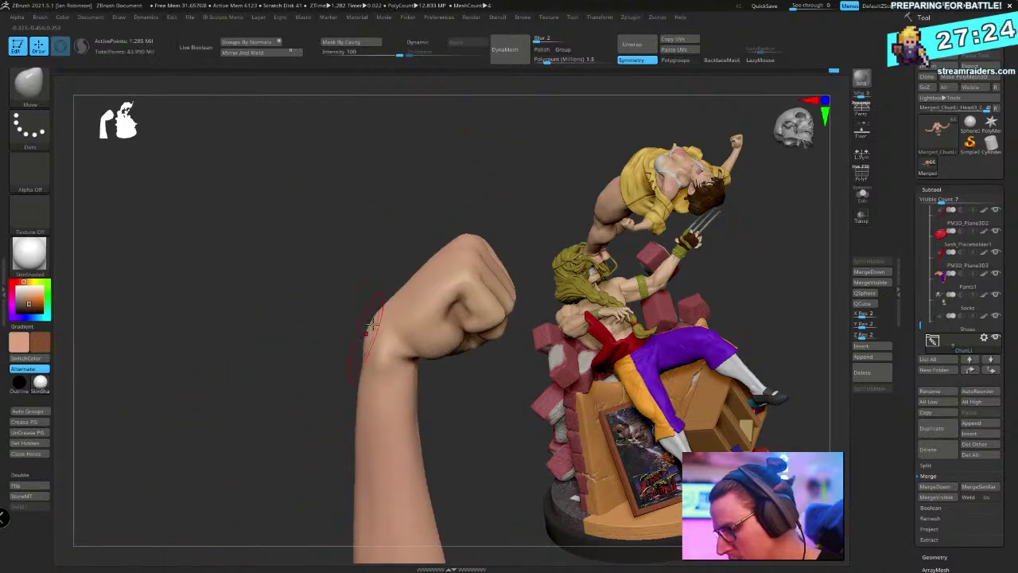
left_click_drag(458, 412, 394, 323, "alt")
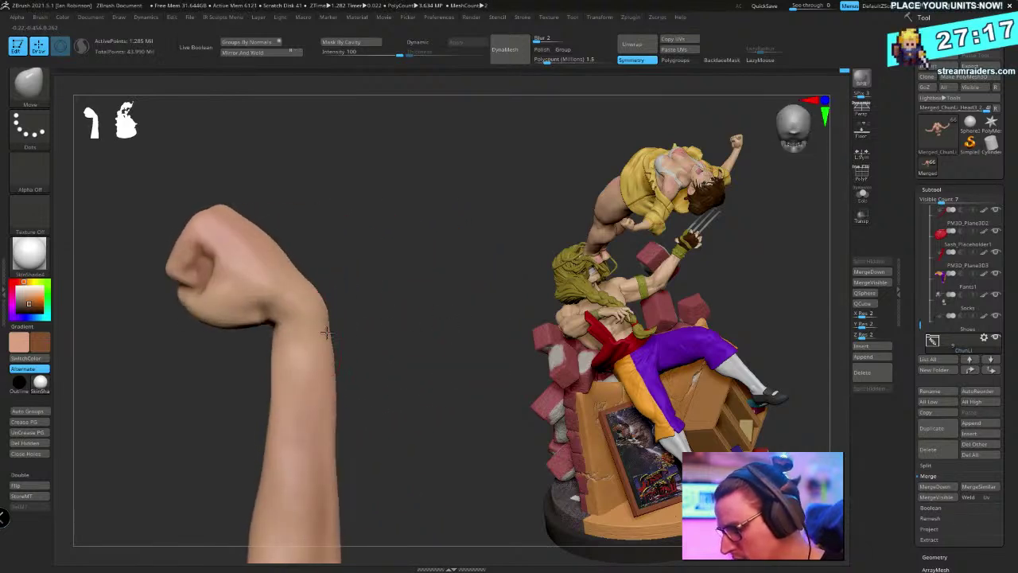
left_click_drag(334, 318, 398, 236)
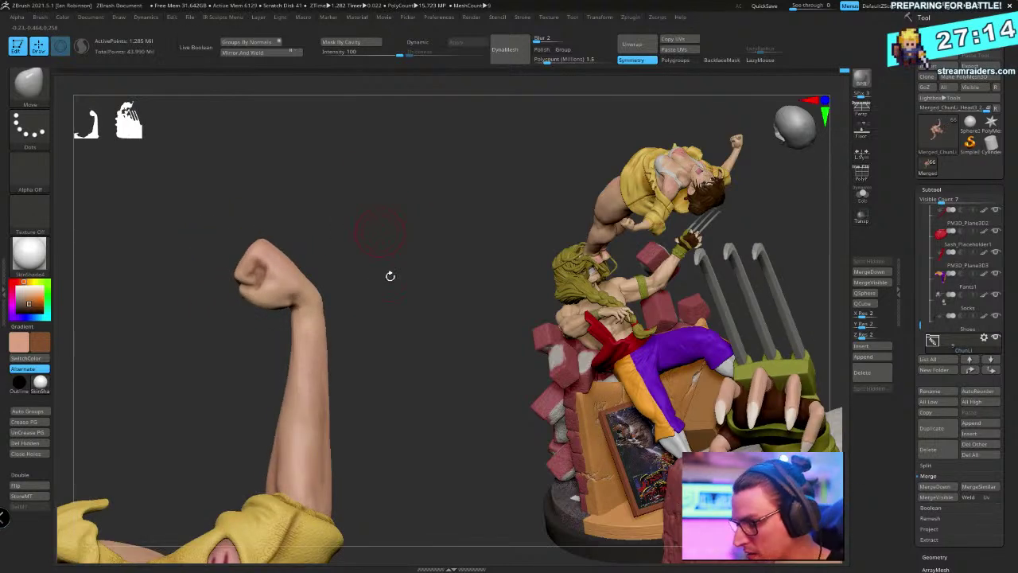
left_click_drag(405, 271, 398, 347, "alt")
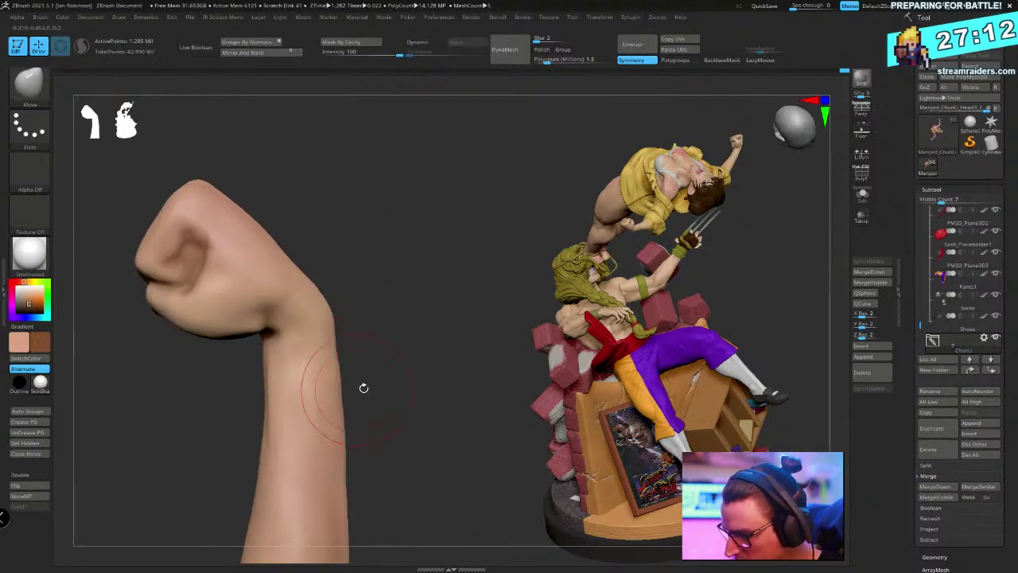
left_click_drag(364, 388, 391, 162)
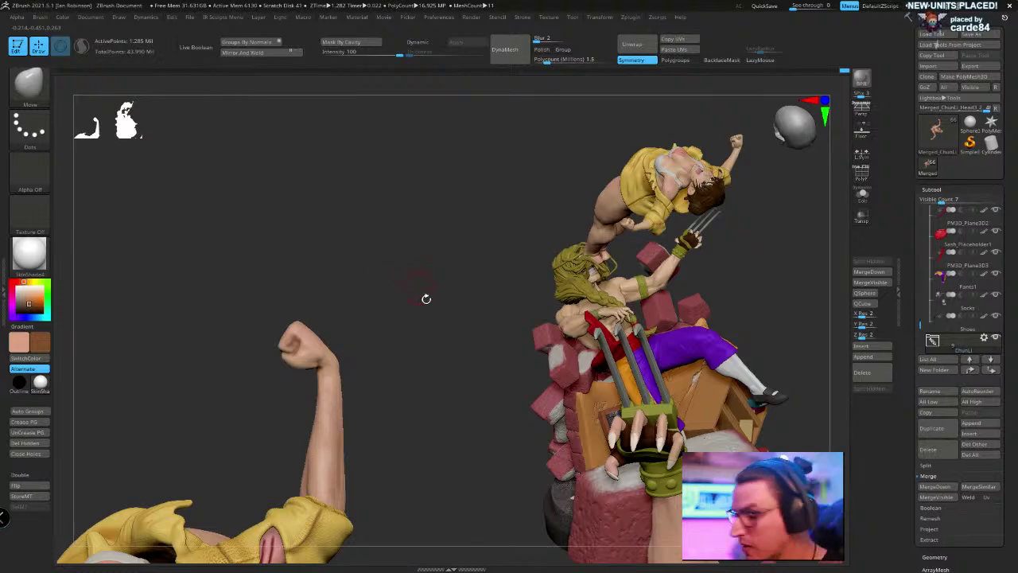
Isolate the body in Solo mode and refine the collarbone and shoulder area with the DamStandard brush
mouse_move(425, 298)
left_mouse_down()
mouse_move(405, 225)
mouse_move(452, 244)
mouse_move(482, 279)
mouse_move(470, 282)
mouse_move(486, 298)
mouse_move(470, 373)
mouse_move(450, 155)
mouse_move(477, 148)
mouse_move(494, 208)
left_mouse_up()
left_click(863, 200)
key("b")
key("d")
key("s")
key("space")
key("shift+d")
key("d")
key("space")
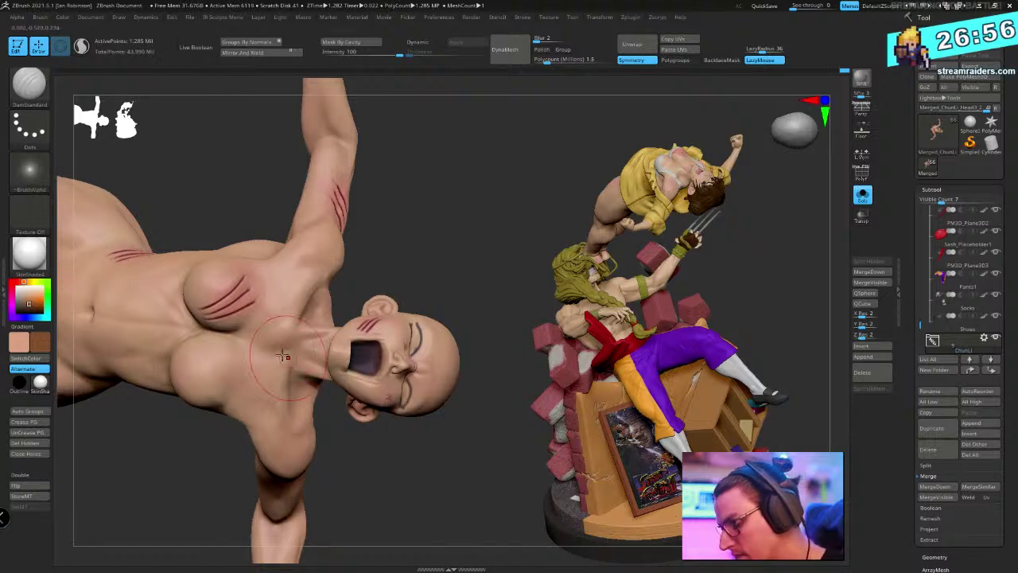
left_click_drag(477, 218, 469, 226)
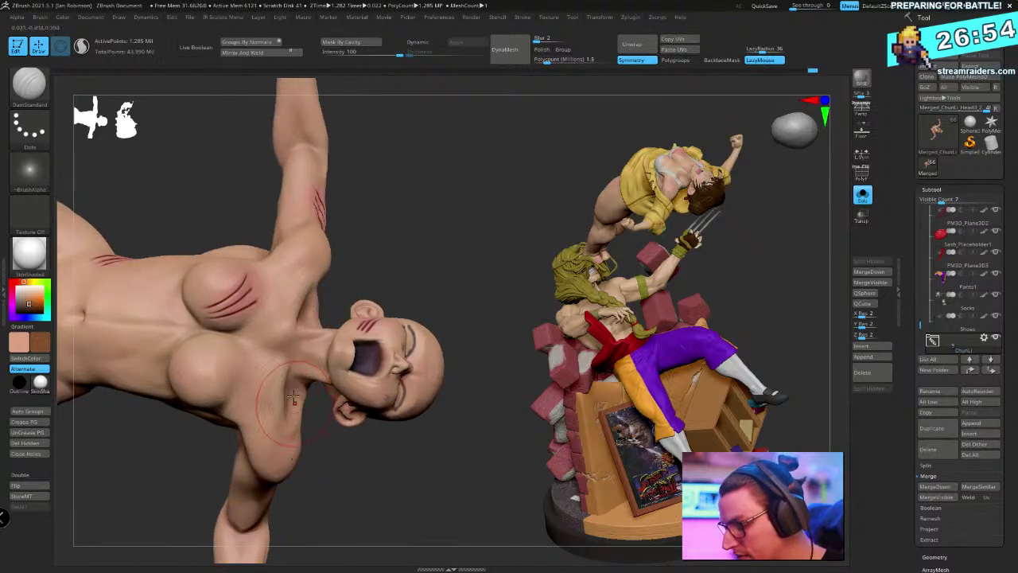
right_click_drag(278, 438, 310, 421)
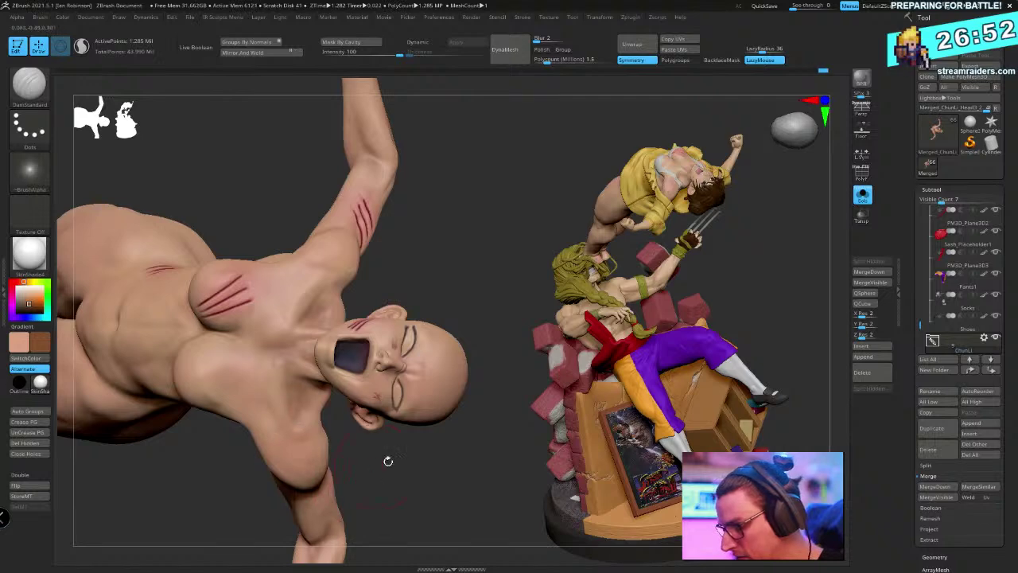
left_click_drag(388, 461, 151, 338)
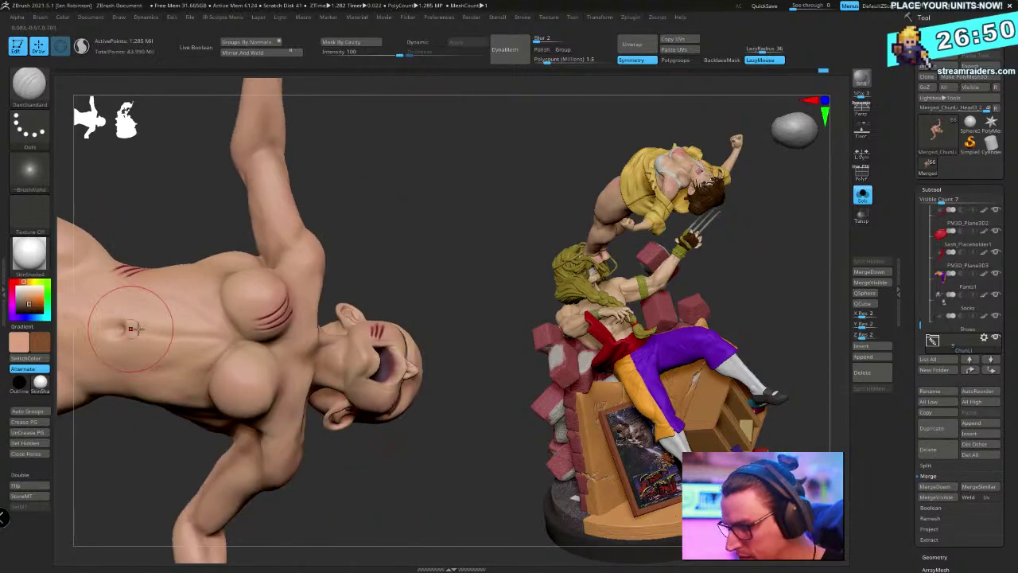
Define the abdominal and rib forms on the torso with DamStandard strokes and soften them with the Smooth brush
left_click_drag(322, 310, 443, 228)
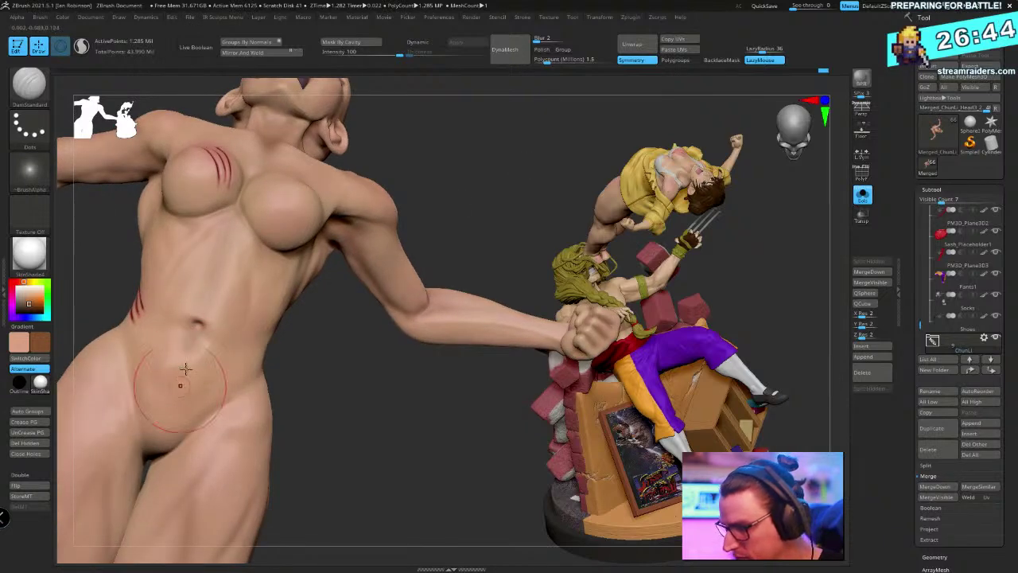
left_click_drag(318, 414, 421, 438)
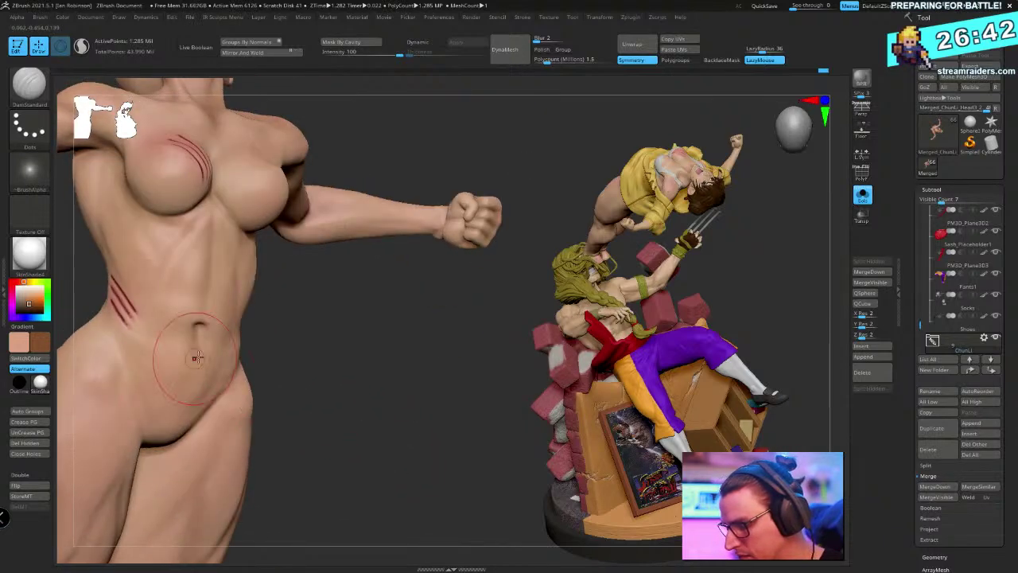
mouse_move(318, 358)
left_mouse_down()
mouse_move(350, 330)
mouse_move(329, 368)
mouse_move(322, 358)
left_mouse_up()
left_click_drag(192, 237, 237, 242)
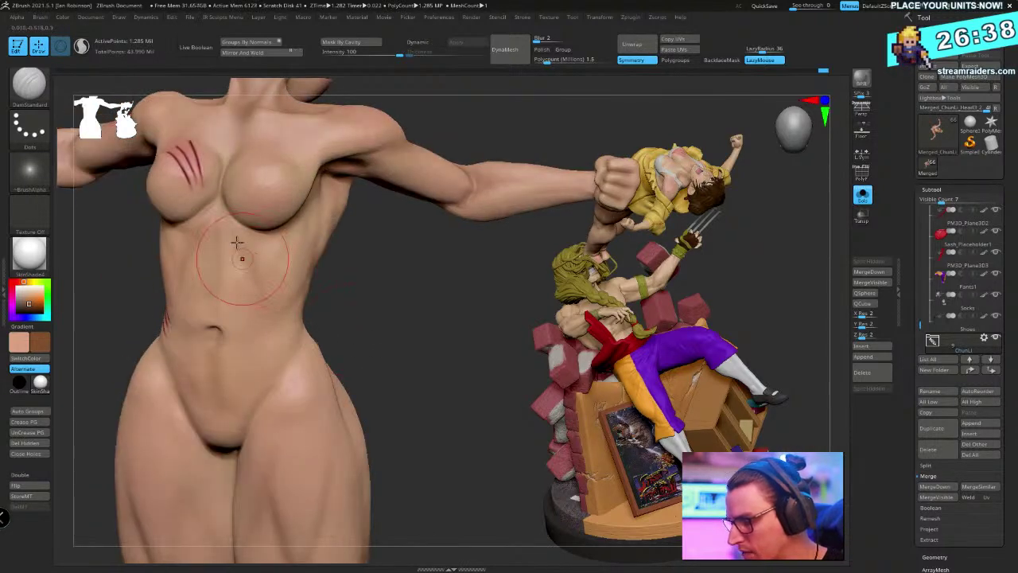
mouse_move(350, 382)
left_mouse_down()
mouse_move(406, 350)
mouse_move(350, 330)
left_mouse_up()
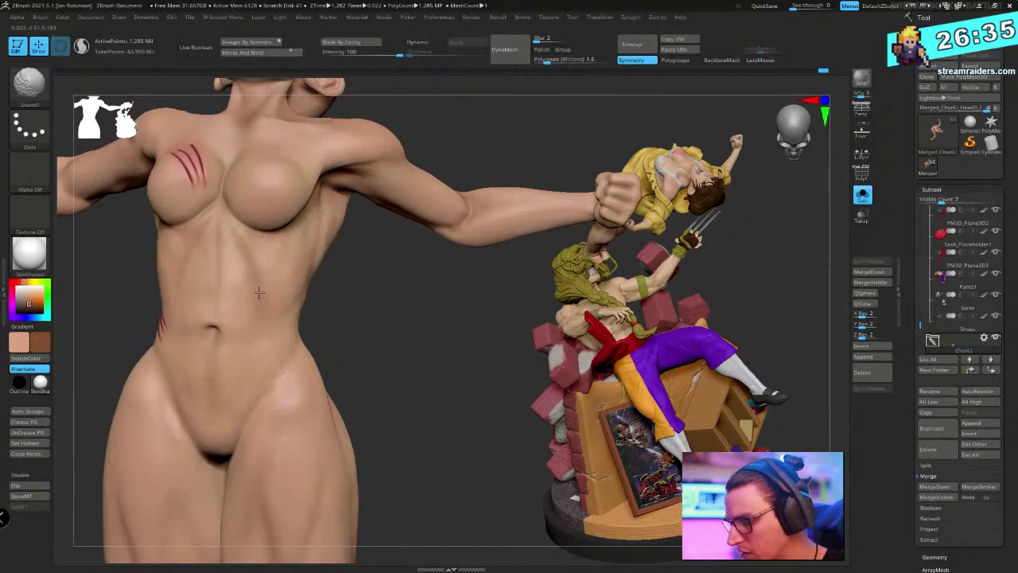
key("space")
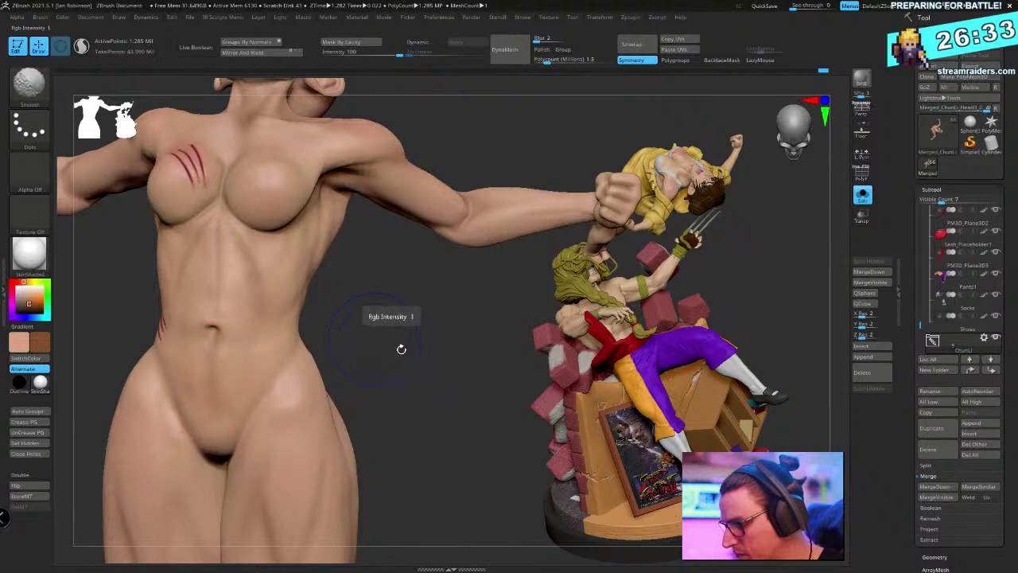
left_click_drag(375, 311, 337, 277)
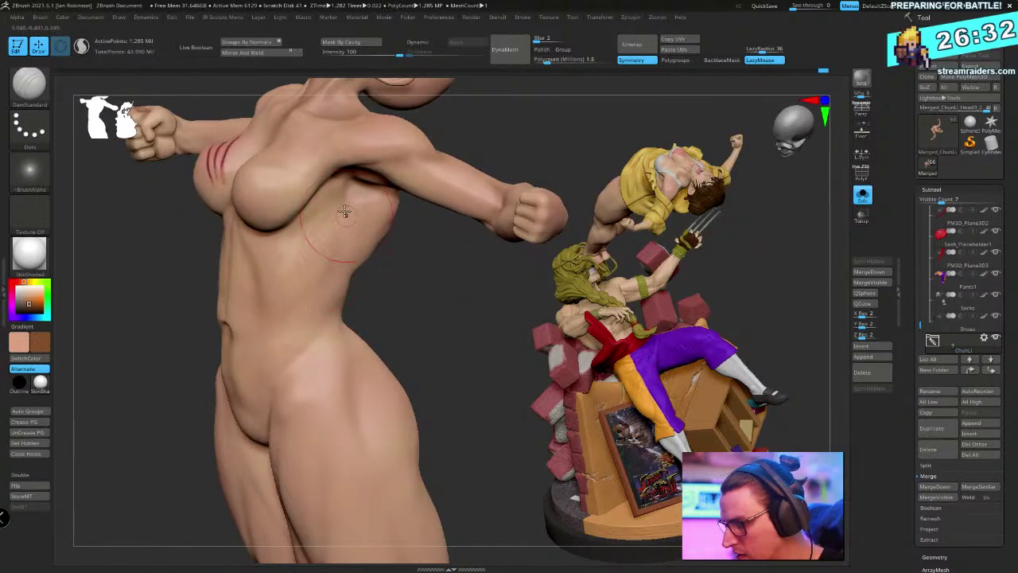
left_click_drag(344, 210, 254, 239)
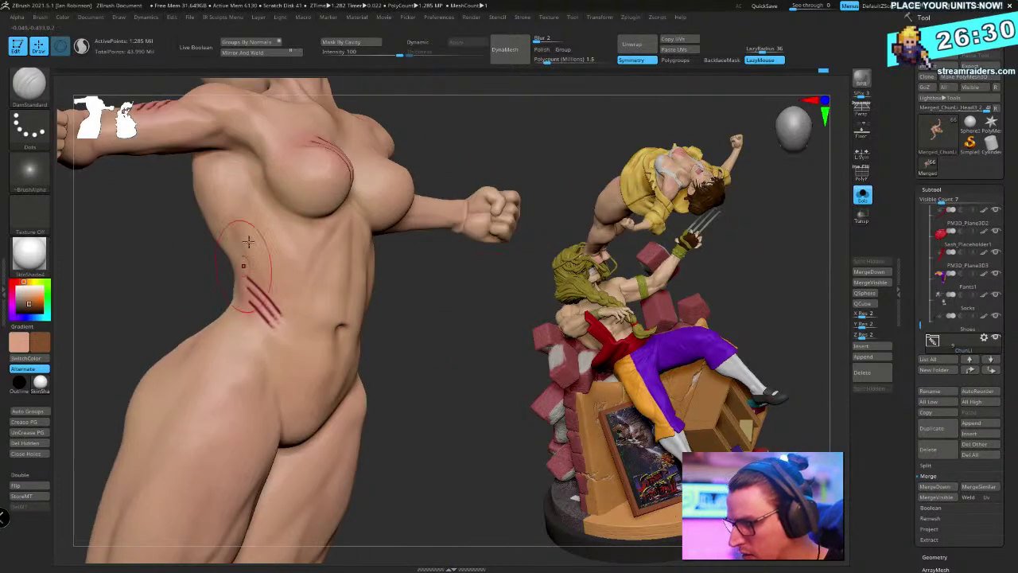
mouse_move(418, 344)
left_mouse_down()
mouse_move(432, 302)
mouse_move(405, 300)
mouse_move(369, 209)
left_mouse_up()
key("shift")
Switch to the ClayBuildup brush and give it a solid round alpha
key("b")
key("c")
key("b")
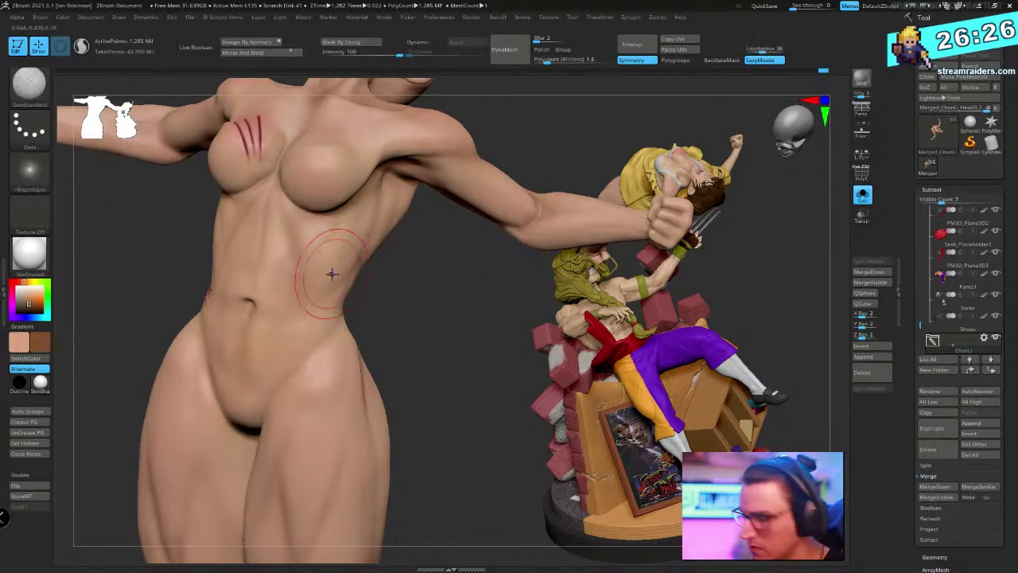
key("space")
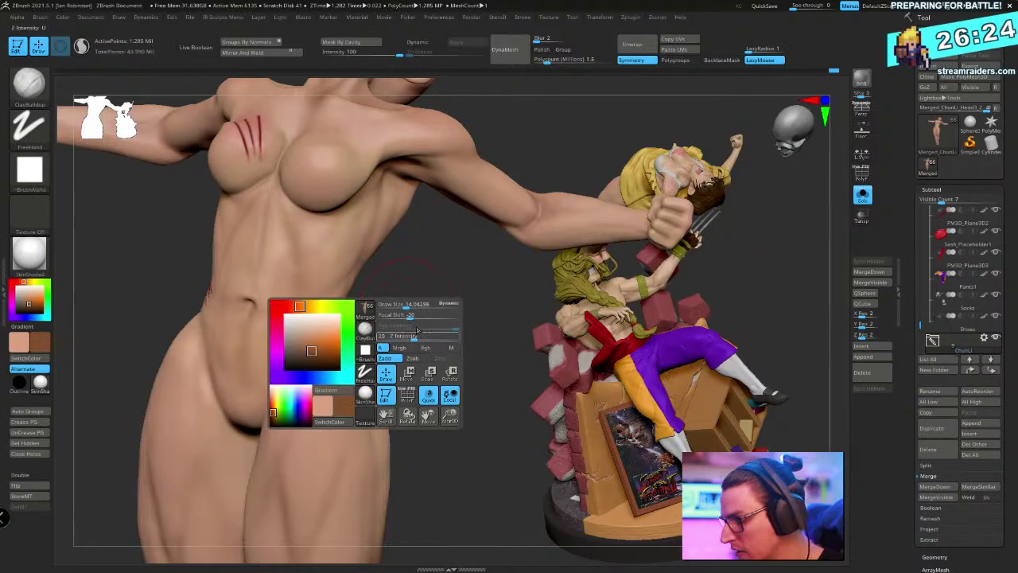
left_click(408, 316)
left_click(31, 174)
left_click(168, 205)
left_click(28, 177)
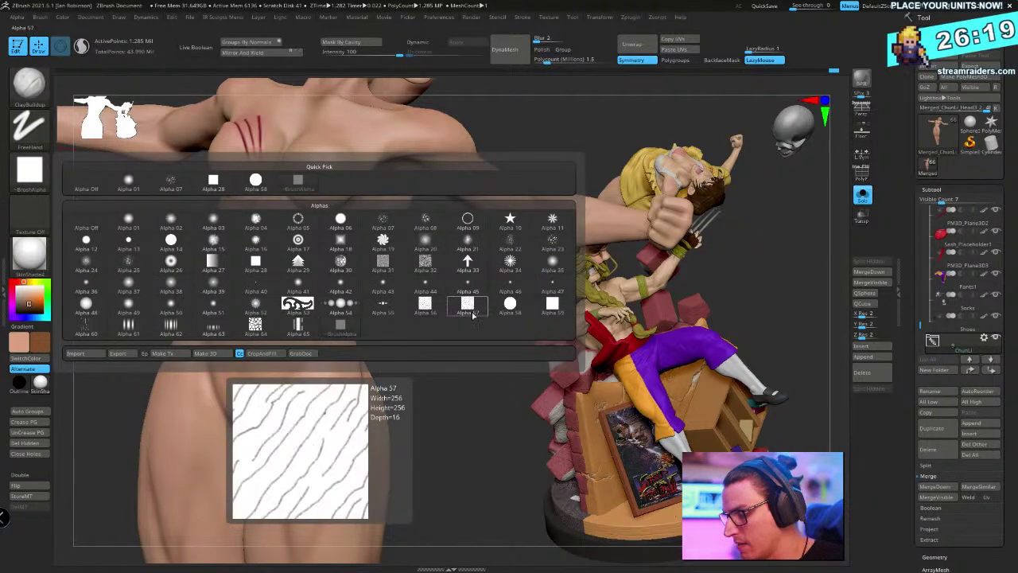
left_click(340, 221)
Build up the muscle forms along the ribs and waist with ClayBuildup and smooth the strokes into the torso
left_click_drag(430, 334, 374, 325)
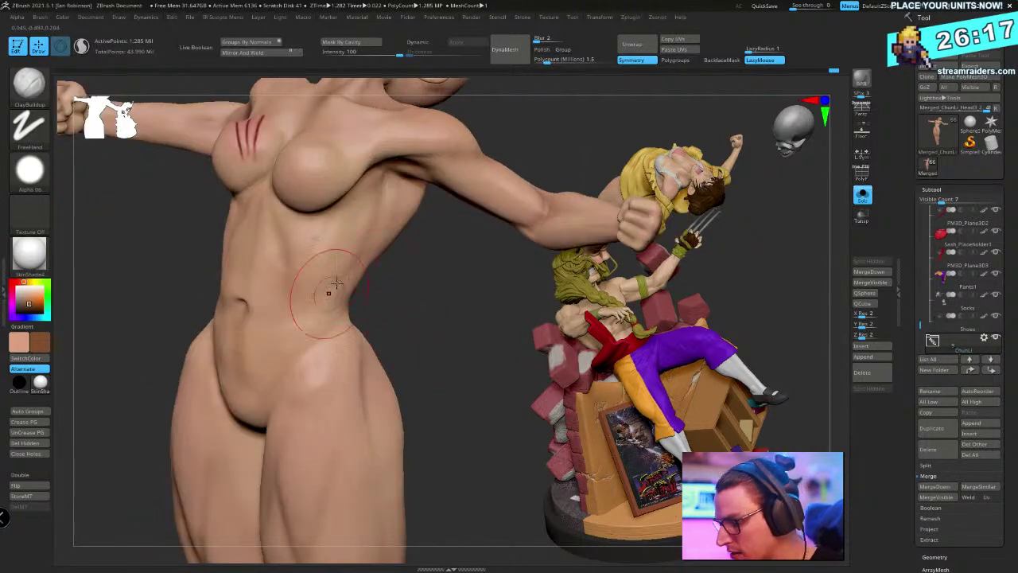
right_click_drag(358, 233, 375, 270, "ctrl")
left_click_drag(337, 231, 336, 262, "shift")
key("l")
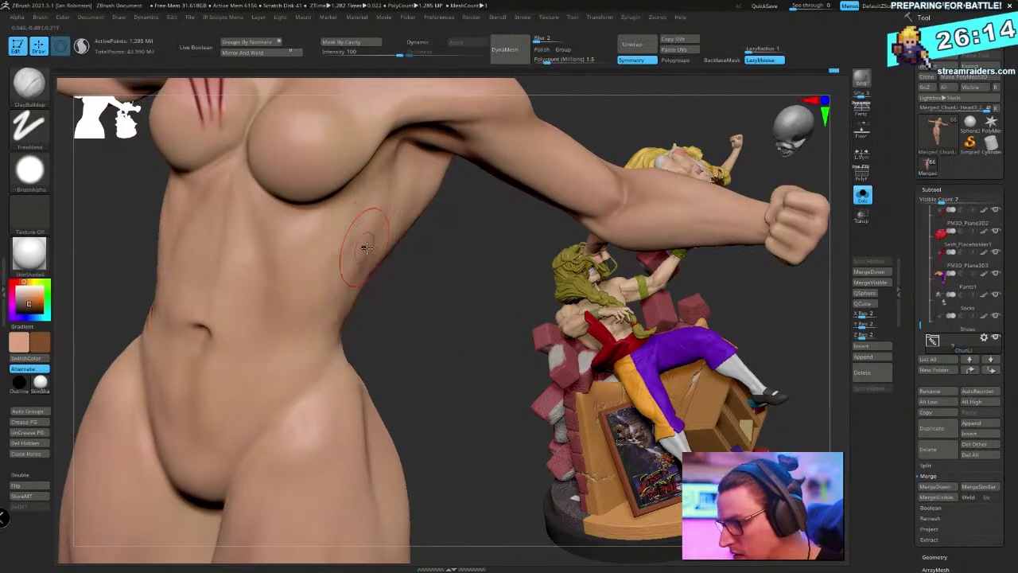
mouse_move(358, 213)
right_mouse_down()
mouse_move(452, 311)
mouse_move(234, 234)
right_mouse_up()
mouse_move(366, 302)
right_mouse_down()
mouse_move(407, 309)
mouse_move(443, 297)
right_mouse_up()
left_click_drag(312, 254, 307, 231, "shift")
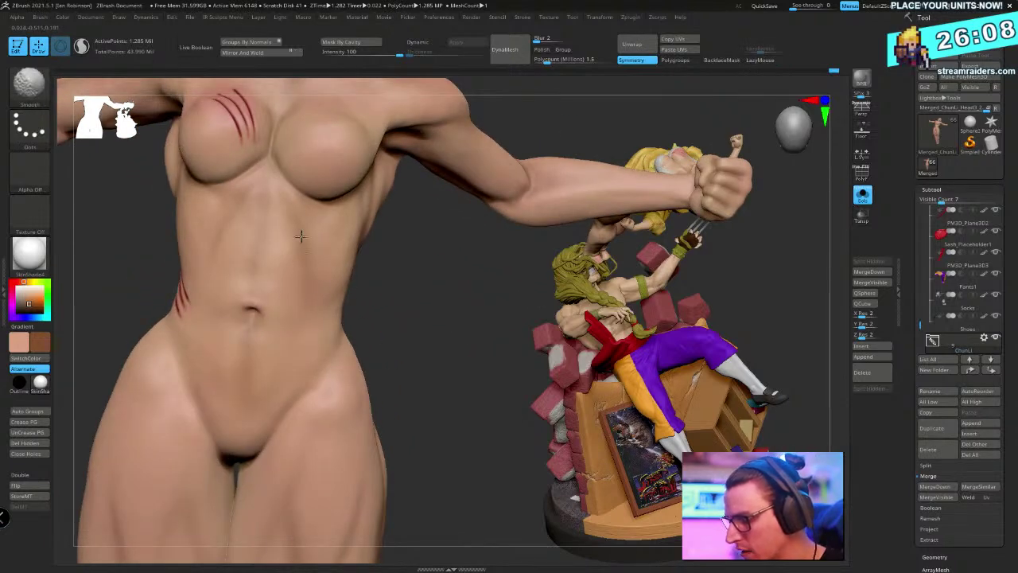
Carve the outer edge of the abdominal muscles beside the navel with the DamStandard brush
mouse_move(301, 236)
right_mouse_down("shift")
mouse_move(355, 271)
mouse_move(448, 276)
mouse_move(421, 288)
right_mouse_up("shift")
key("b")
key("d")
key("s")
left_click_drag(310, 256, 322, 311)
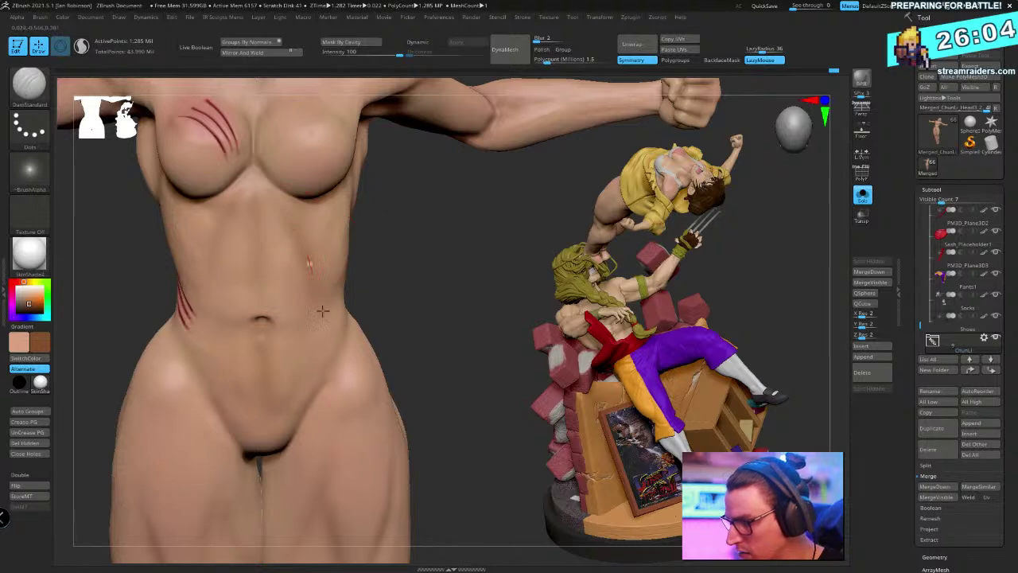
Check the body within the full statue, isolate it again and define the hip and outer thigh muscles with DamStandard
left_click(860, 196)
right_click_drag(462, 325, 470, 152, "ctrl")
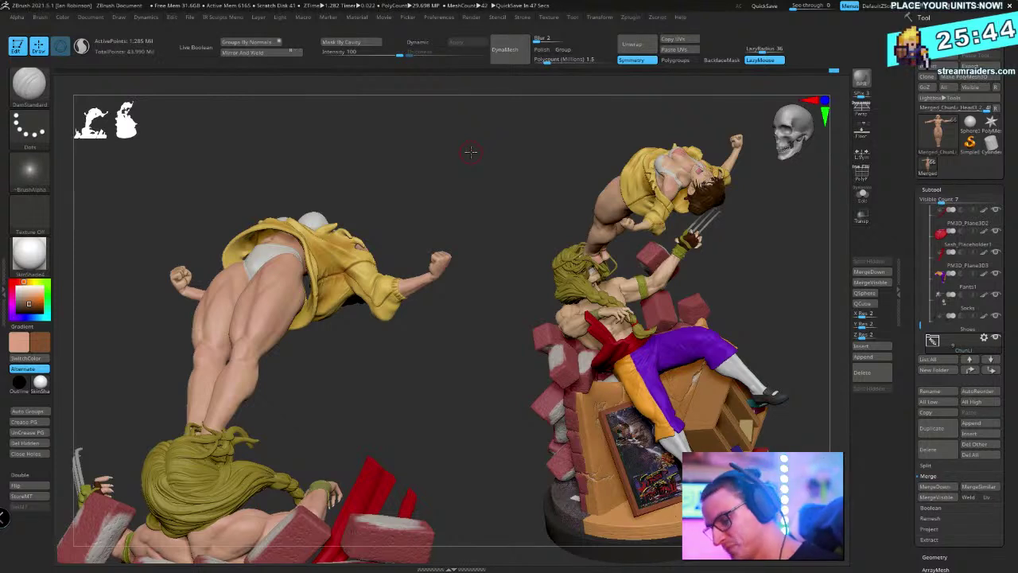
mouse_move(382, 361)
left_mouse_down()
mouse_move(390, 430)
mouse_move(269, 311)
left_mouse_up()
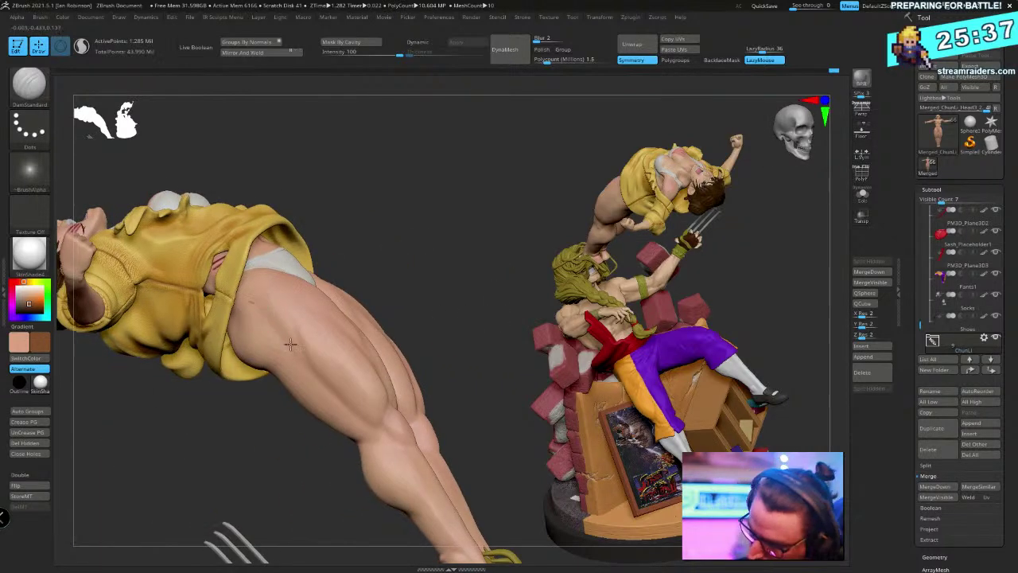
left_click(862, 194)
left_click_drag(514, 257, 363, 286)
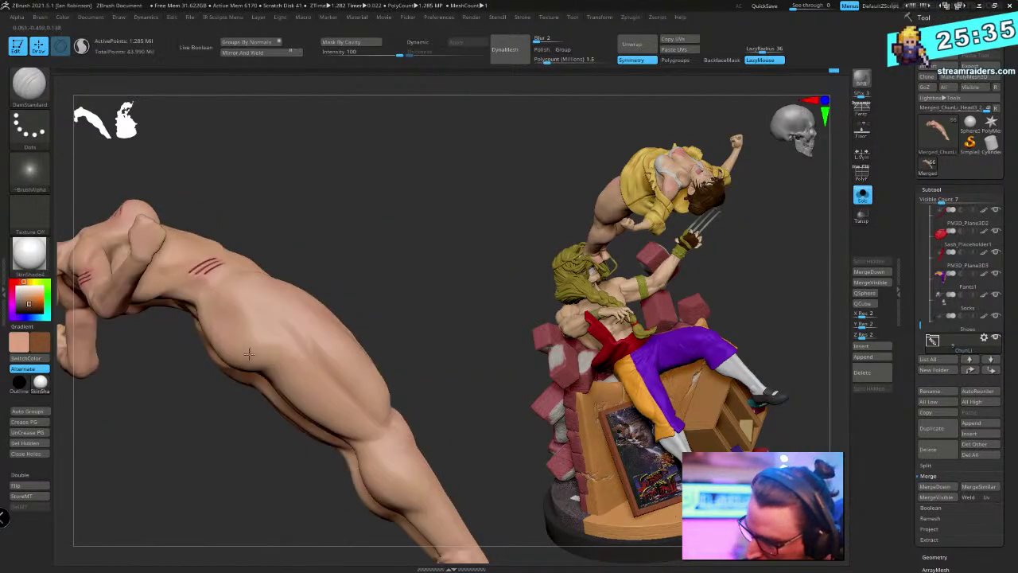
left_click_drag(308, 247, 278, 274)
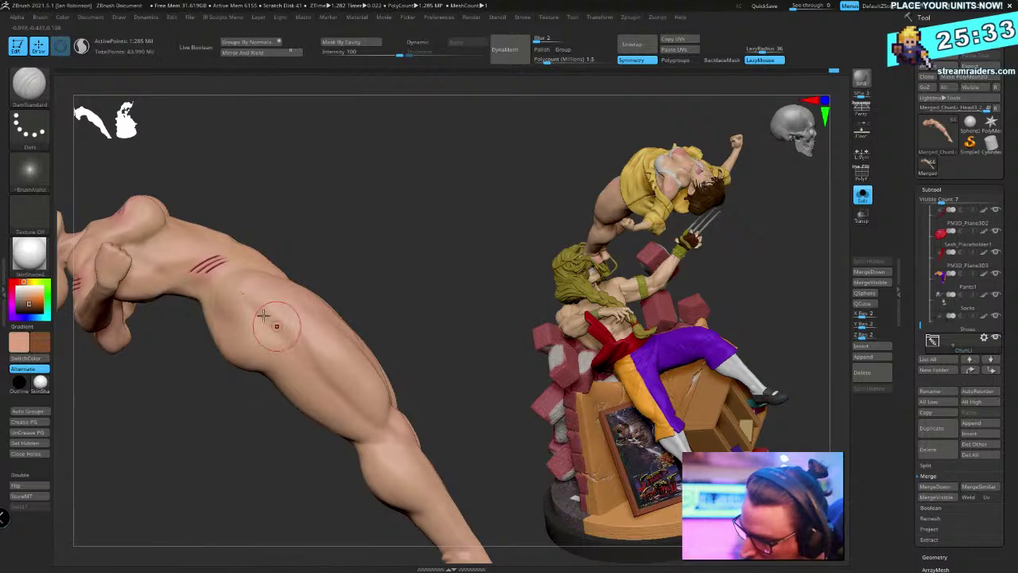
mouse_move(342, 270)
left_mouse_down()
mouse_move(408, 209)
mouse_move(348, 281)
left_mouse_up()
mouse_move(274, 344)
left_mouse_down()
mouse_move(383, 186)
mouse_move(239, 358)
left_mouse_up()
mouse_move(334, 262)
left_mouse_down()
mouse_move(411, 173)
mouse_move(344, 250)
left_mouse_up()
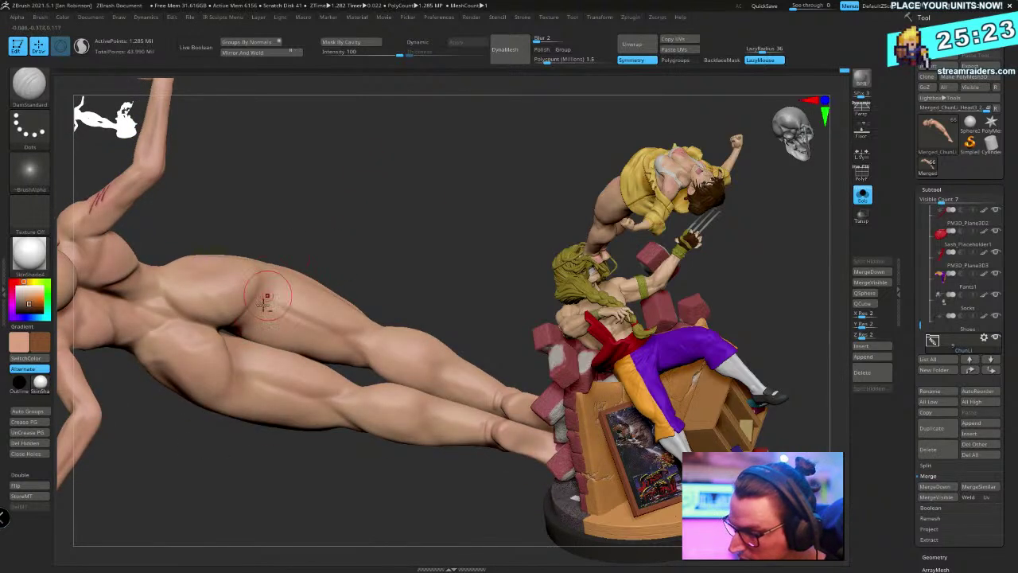
Refine the muscle separation below the buttocks and along the backs of both thighs with DamStandard
left_click_drag(310, 217, 379, 186)
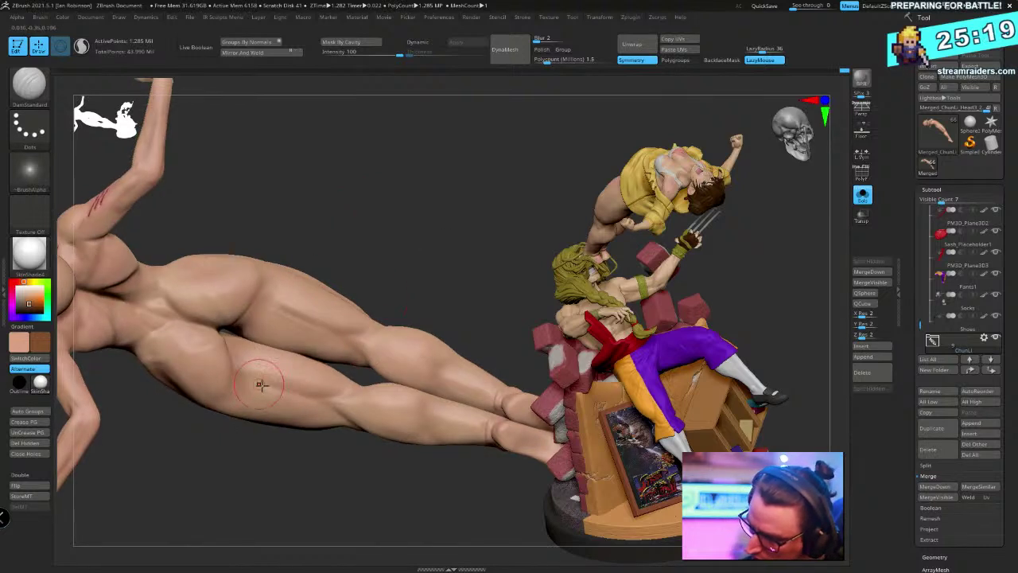
left_click_drag(268, 371, 373, 330)
right_click_drag(419, 436, 381, 360)
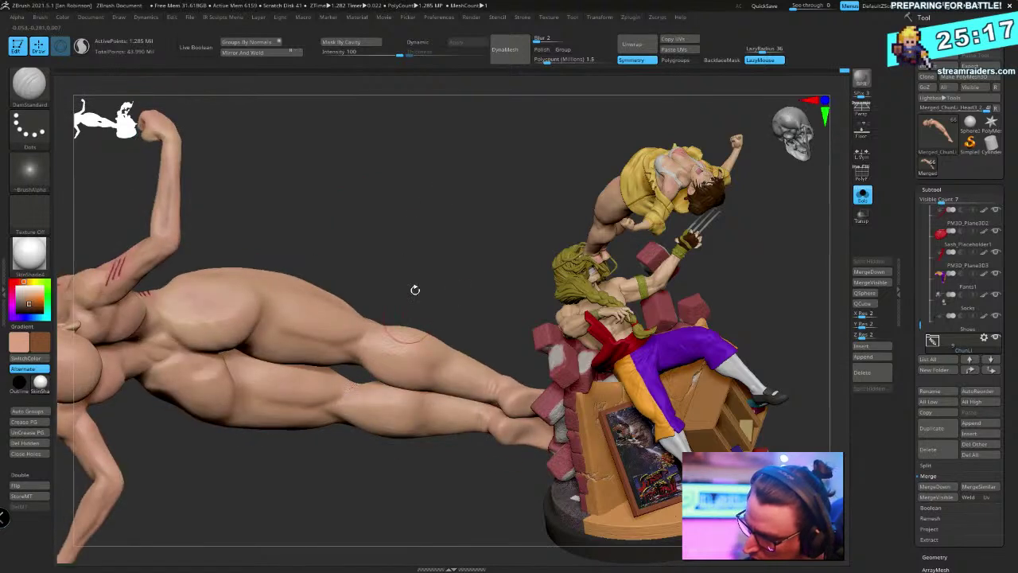
Sharpen the kneecaps and the muscle transitions around both knees with DamStandard strokes
mouse_move(414, 289)
left_mouse_down()
mouse_move(466, 202)
mouse_move(500, 218)
left_mouse_up()
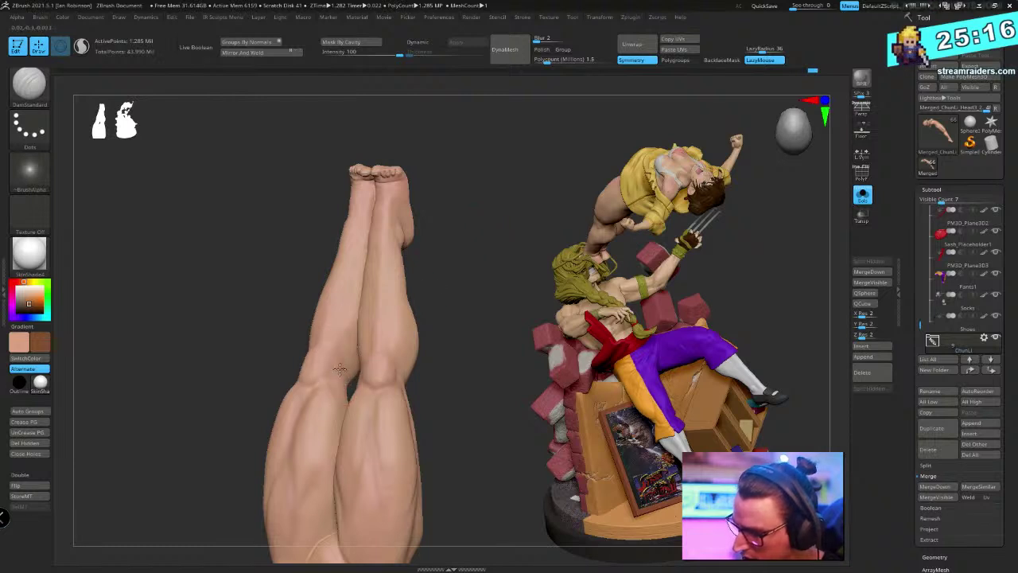
mouse_move(431, 311)
left_mouse_down()
mouse_move(452, 314)
mouse_move(475, 354)
left_mouse_up()
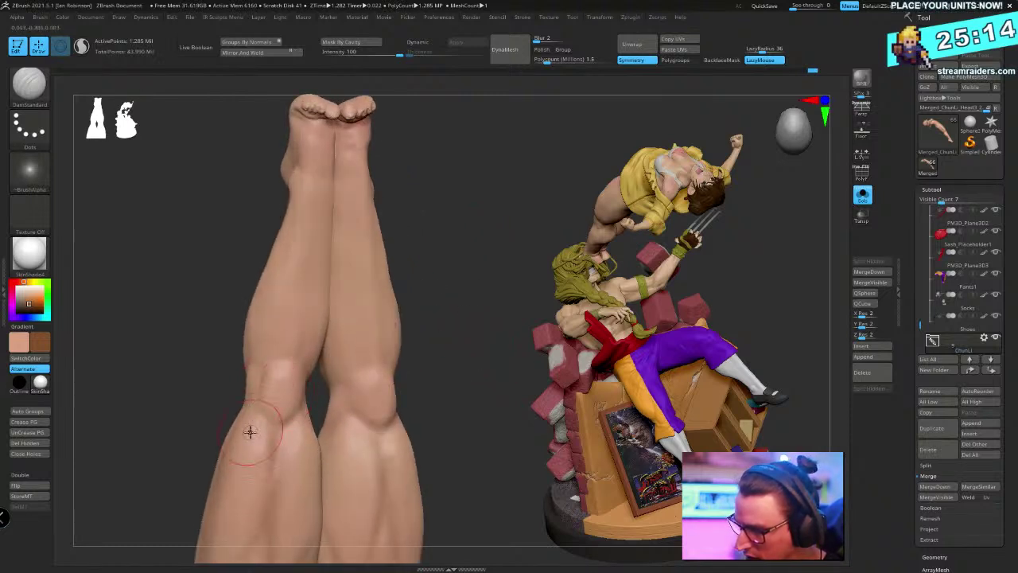
mouse_move(408, 357)
left_mouse_down()
mouse_move(358, 387)
mouse_move(409, 336)
left_mouse_up()
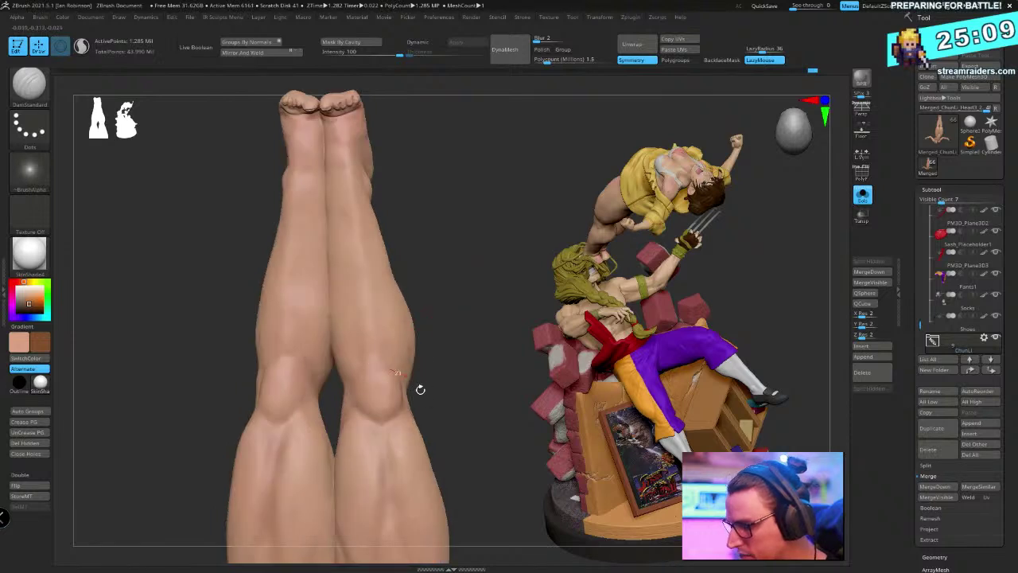
left_click_drag(419, 389, 395, 385)
mouse_move(438, 354)
left_mouse_down()
mouse_move(453, 343)
mouse_move(352, 413)
mouse_move(469, 305)
mouse_move(295, 425)
left_mouse_up()
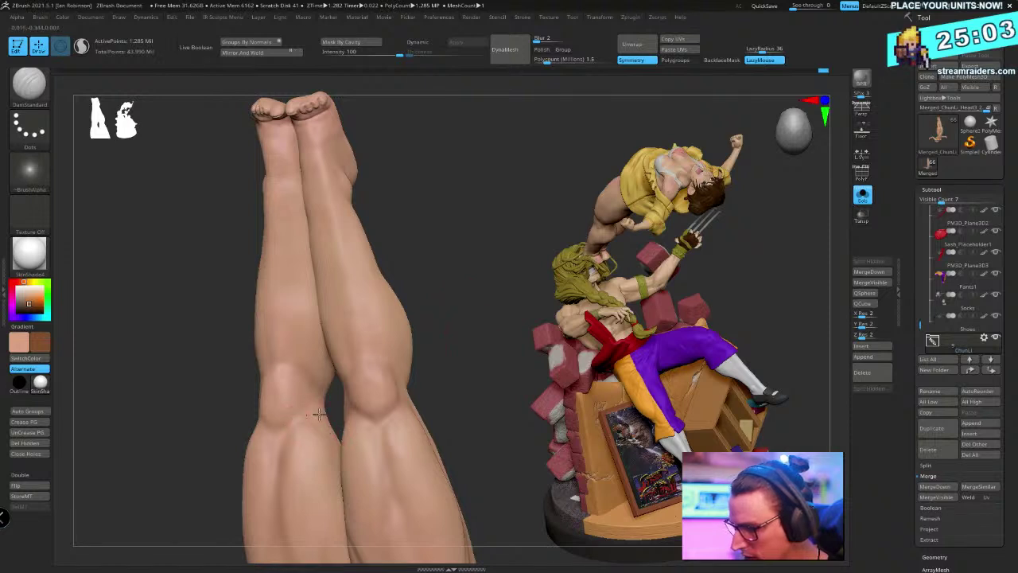
mouse_move(465, 299)
left_mouse_down()
mouse_move(330, 416)
mouse_move(299, 372)
left_mouse_up()
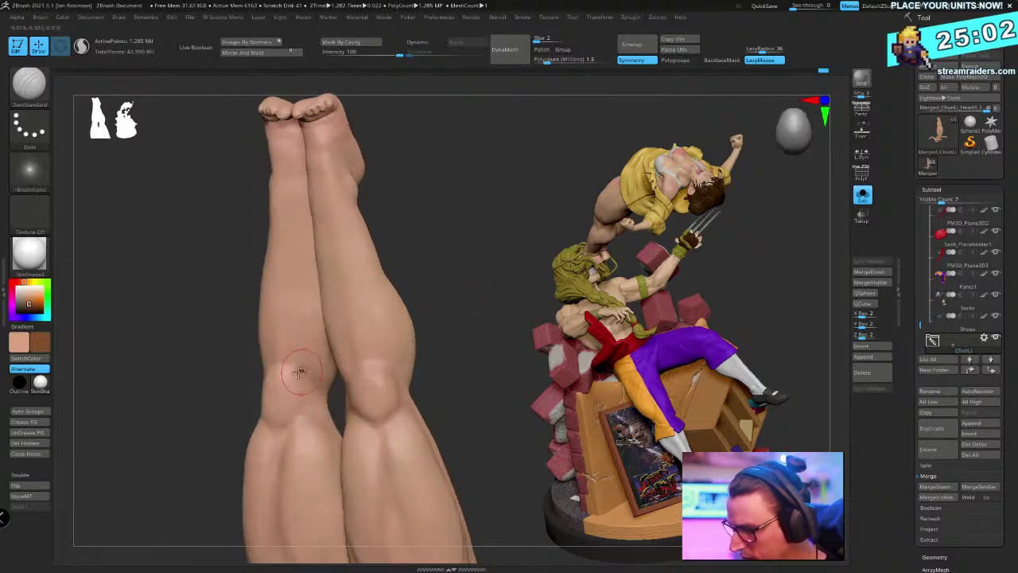
left_click_drag(462, 238, 370, 293)
left_click_drag(264, 282, 336, 323)
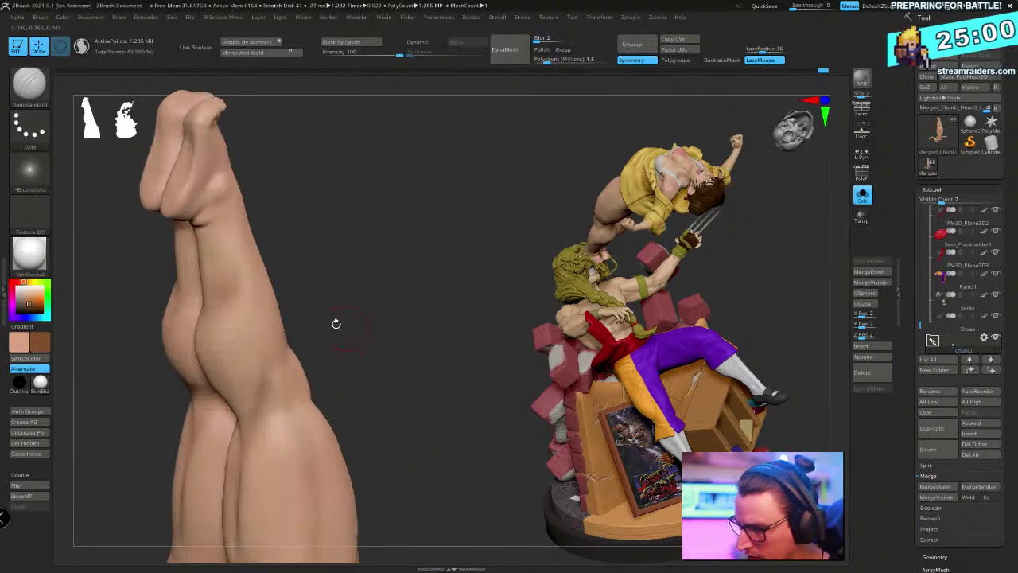
Add subtle DamStandard definition to the ankles and shins of both legs
mouse_move(391, 238)
left_mouse_down()
mouse_move(382, 241)
mouse_move(418, 172)
mouse_move(236, 316)
left_mouse_up()
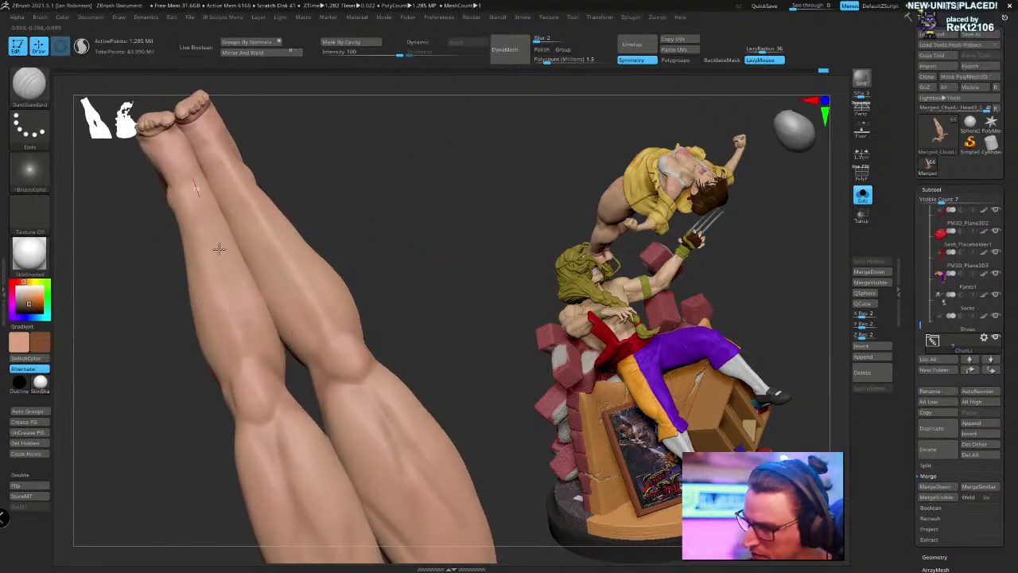
left_click_drag(347, 237, 309, 214)
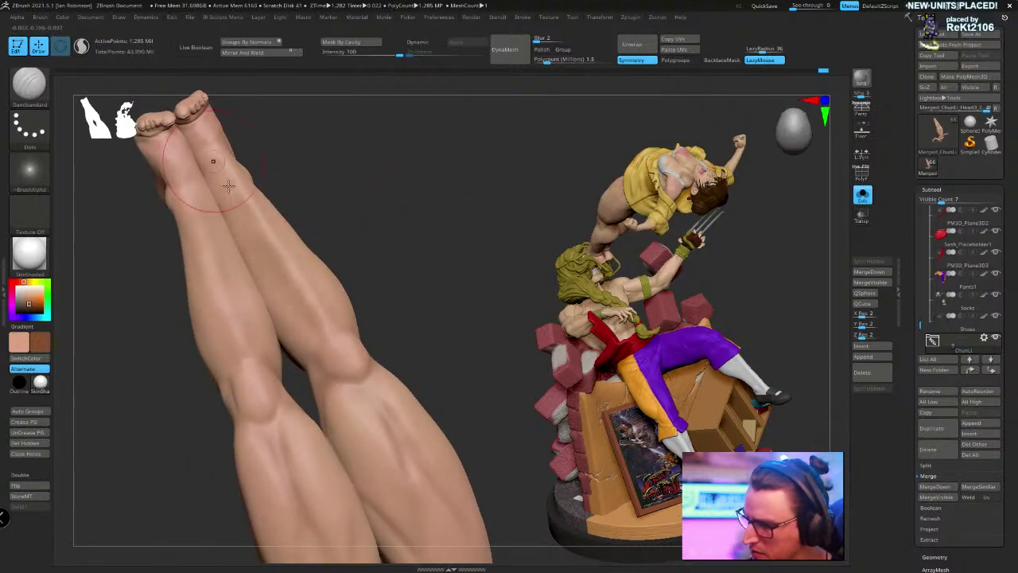
mouse_move(212, 170)
left_mouse_down()
mouse_move(365, 217)
mouse_move(336, 268)
mouse_move(320, 212)
left_mouse_up()
left_click_drag(342, 270, 466, 223)
left_click_drag(465, 224, 456, 110, "alt")
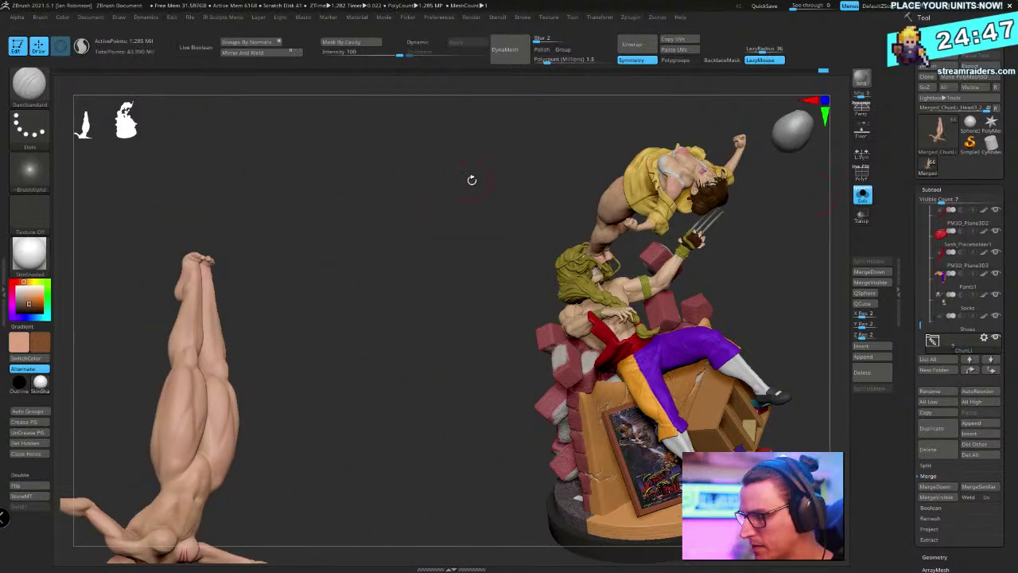
Leave Solo mode, adjust the Smooth brush settings and soften the upper thigh muscles near the hip
left_click(863, 195)
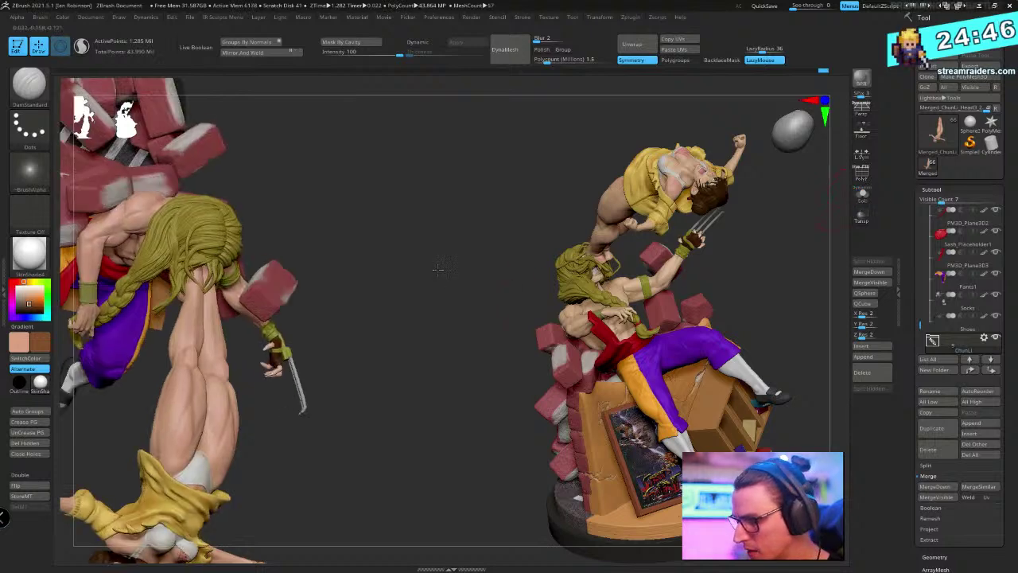
left_click_drag(509, 199, 437, 83)
right_click_drag(238, 321, 288, 368, "ctrl")
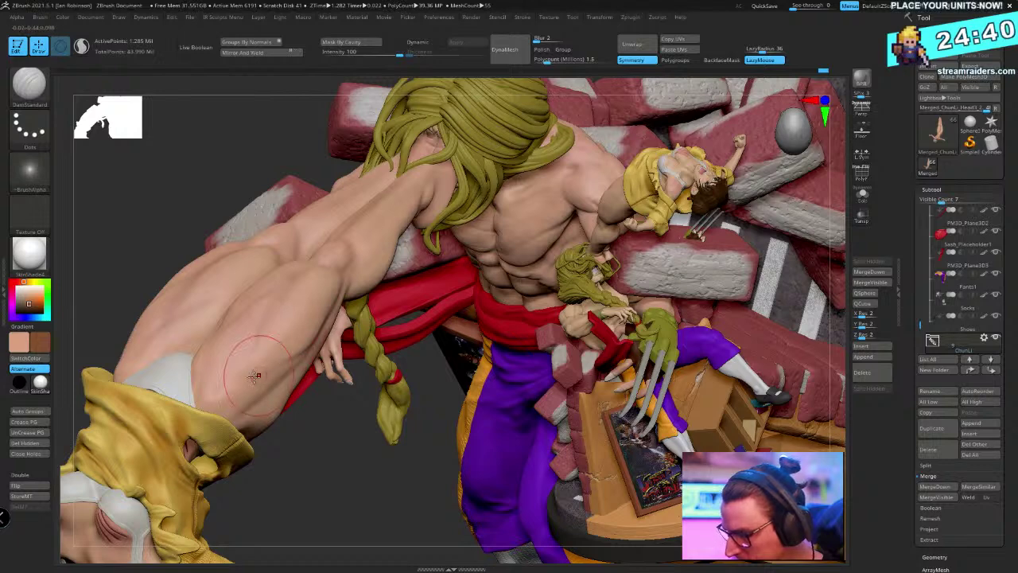
key("shift")
key("space")
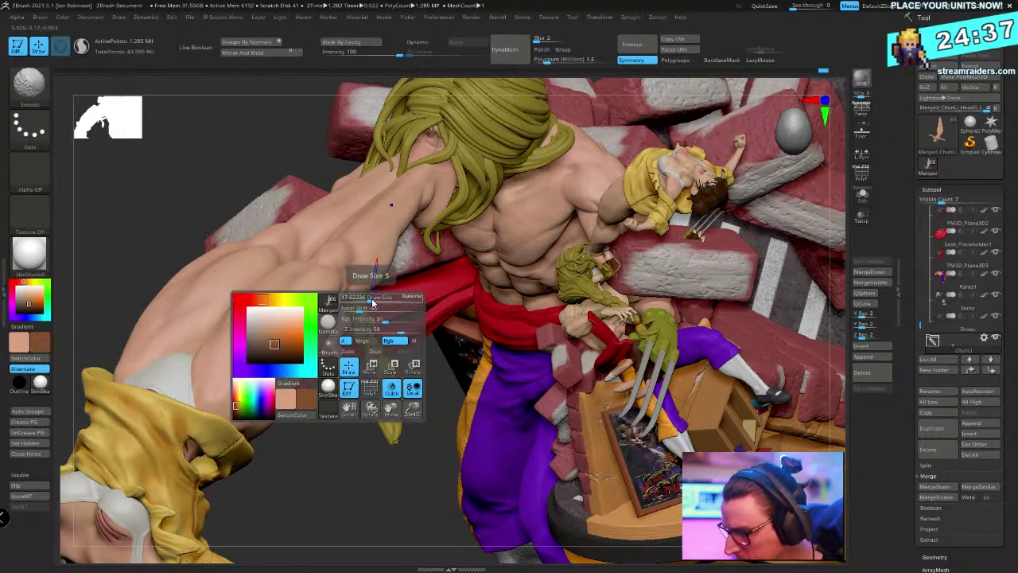
left_click_drag(370, 343, 347, 343)
key("shift")
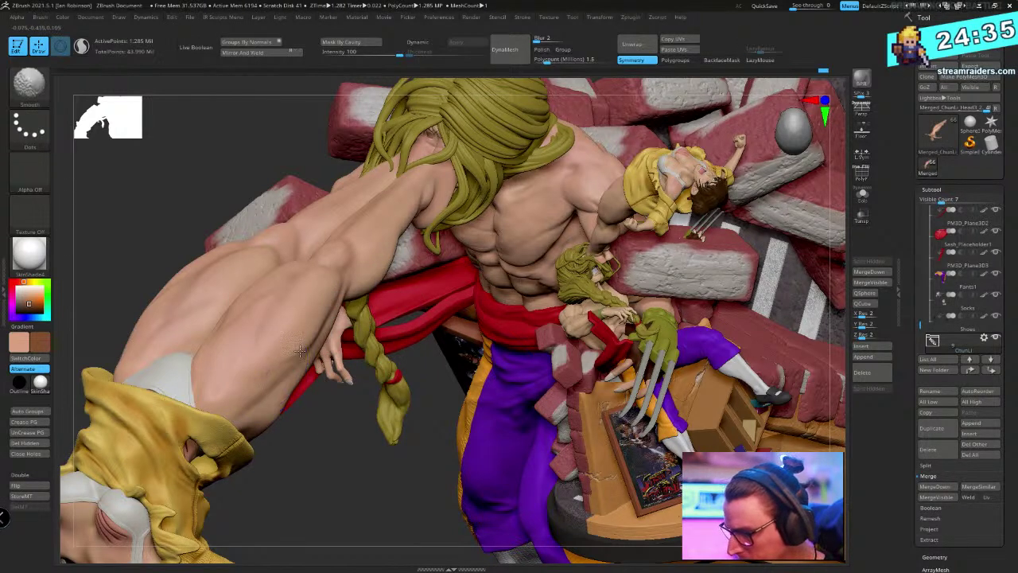
mouse_move(246, 393)
right_mouse_down()
mouse_move(284, 493)
mouse_move(299, 387)
mouse_move(303, 409)
mouse_move(327, 427)
mouse_move(339, 413)
right_mouse_up()
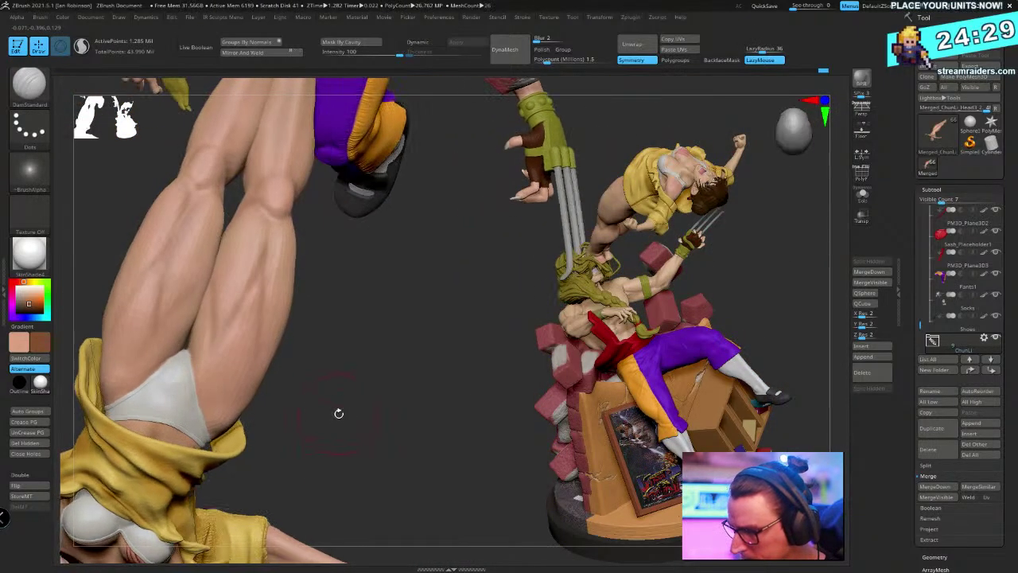
Refine the muscle definition on the front of both thighs near the hip with DamStandard strokes
key("b")
key("Escape")
key("space")
left_click(341, 346)
mouse_move(341, 345)
right_mouse_down()
mouse_move(343, 334)
mouse_move(322, 362)
mouse_move(348, 273)
mouse_move(329, 242)
mouse_move(337, 272)
right_mouse_up()
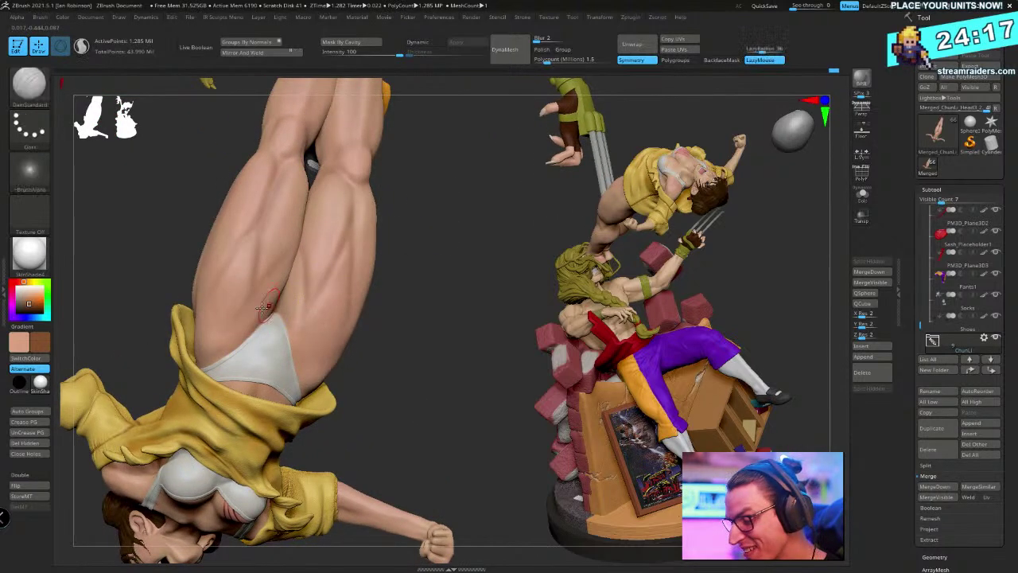
right_click_drag(448, 238, 423, 215)
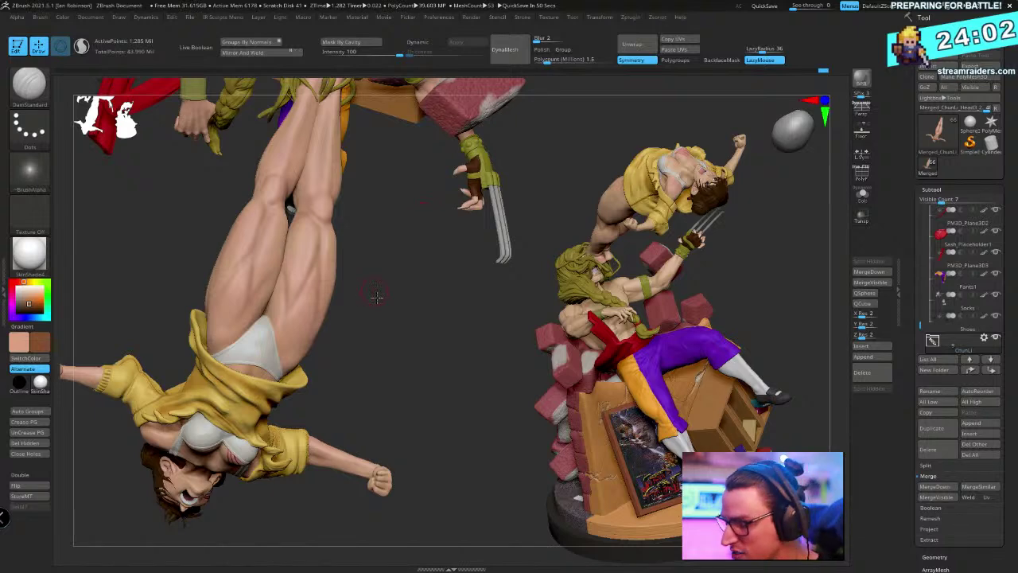
Adjust the Smooth brush's draw size and soften the muscle transitions along the front and outer thighs above the knees
left_click_drag(377, 297, 368, 357)
left_click_drag(307, 222, 434, 259)
key("shift")
left_click_drag(252, 314, 260, 286, "shift")
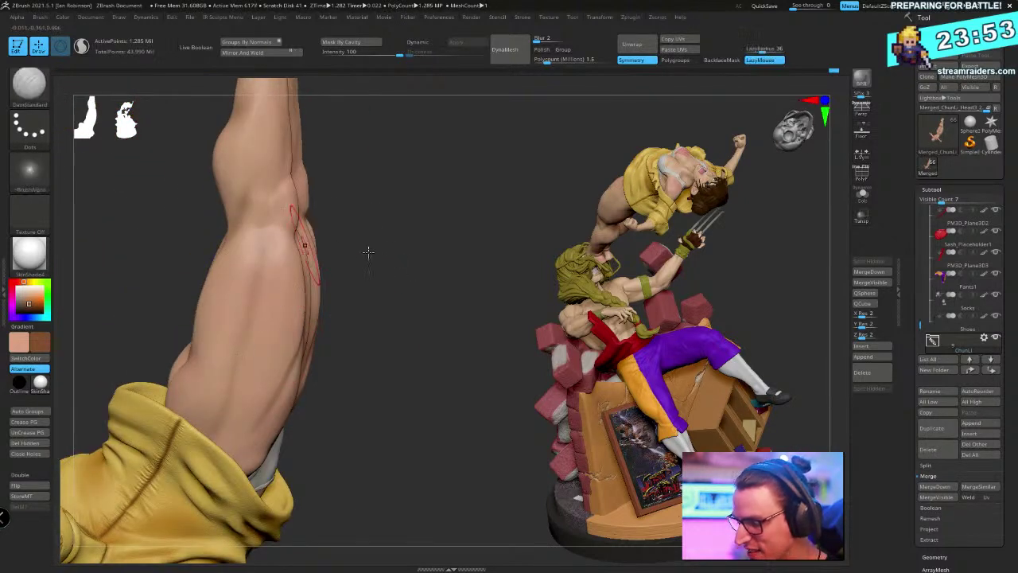
key("shift+space")
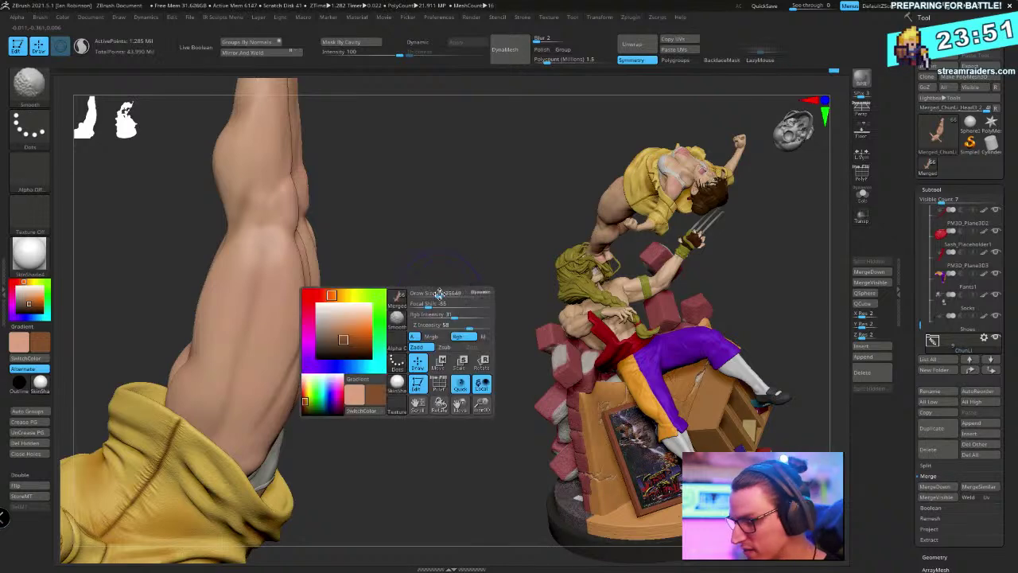
left_click_drag(509, 252, 270, 357)
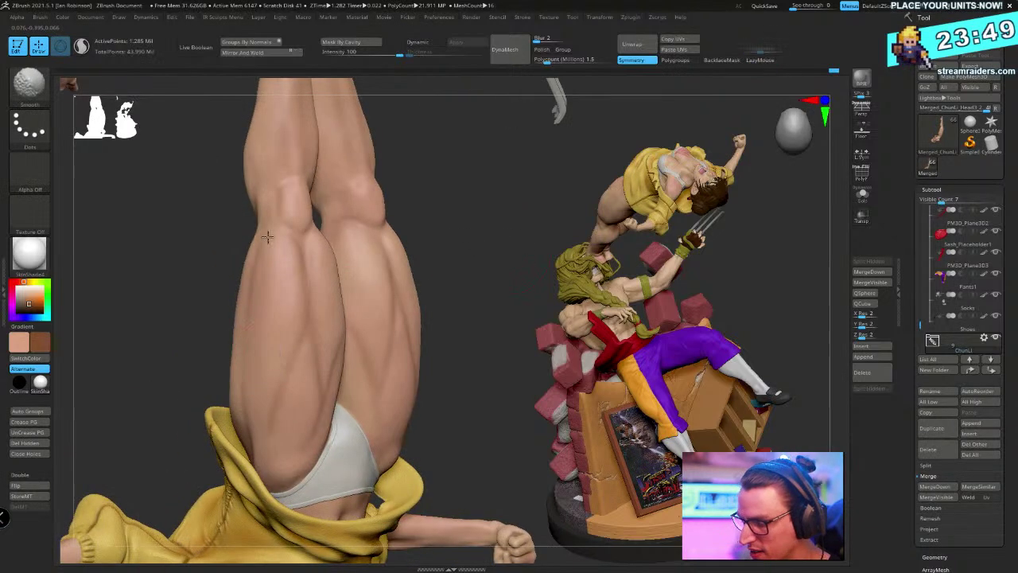
mouse_move(505, 210)
left_mouse_down()
mouse_move(453, 216)
mouse_move(481, 344)
mouse_move(485, 310)
mouse_move(390, 268)
mouse_move(410, 250)
mouse_move(492, 266)
mouse_move(453, 294)
mouse_move(398, 230)
left_mouse_up()
Define the shins and outer calf muscles below the knees with DamStandard
key("space")
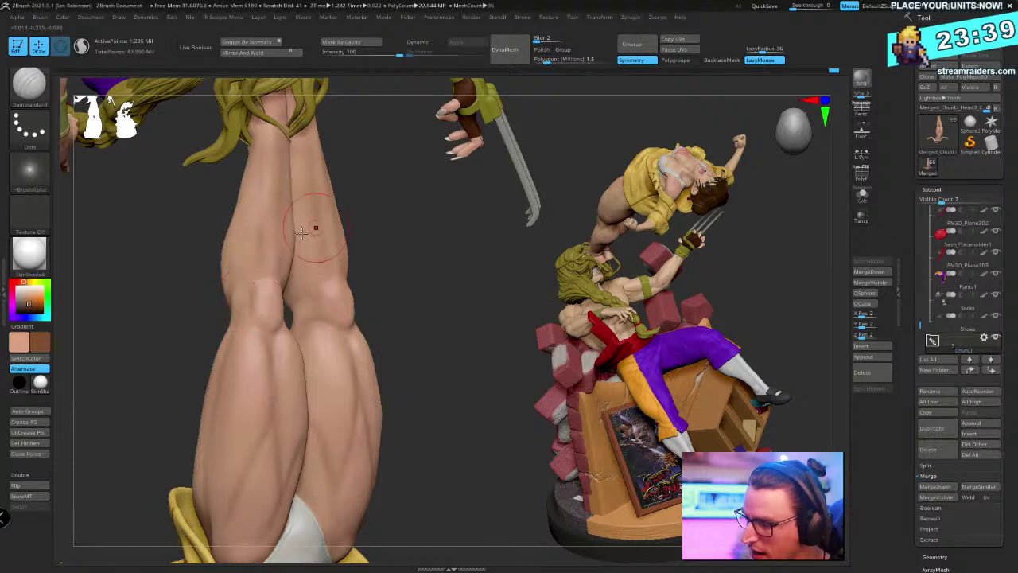
left_click_drag(261, 261, 266, 136)
left_click_drag(404, 219, 239, 279)
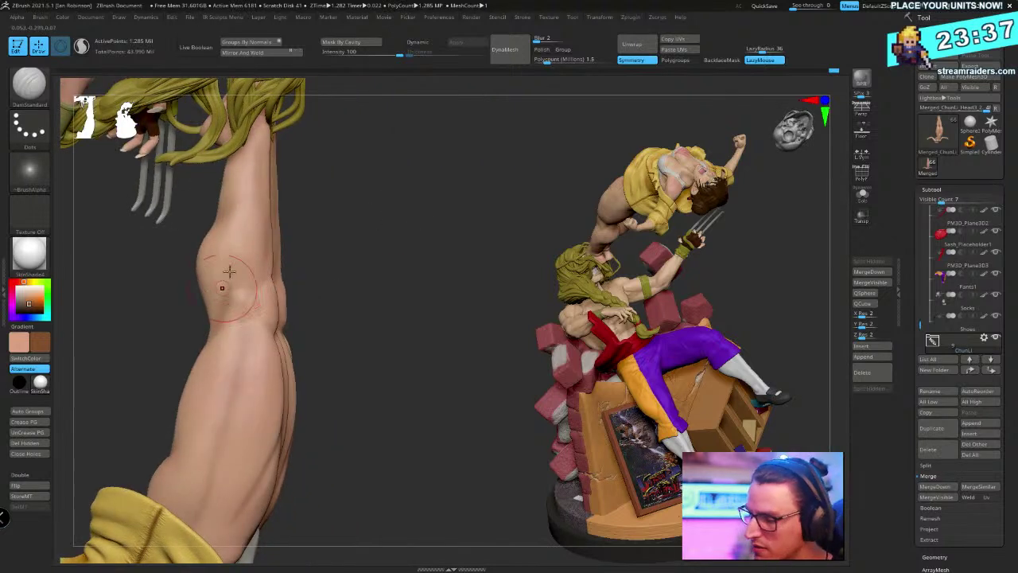
left_click_drag(353, 247, 221, 302)
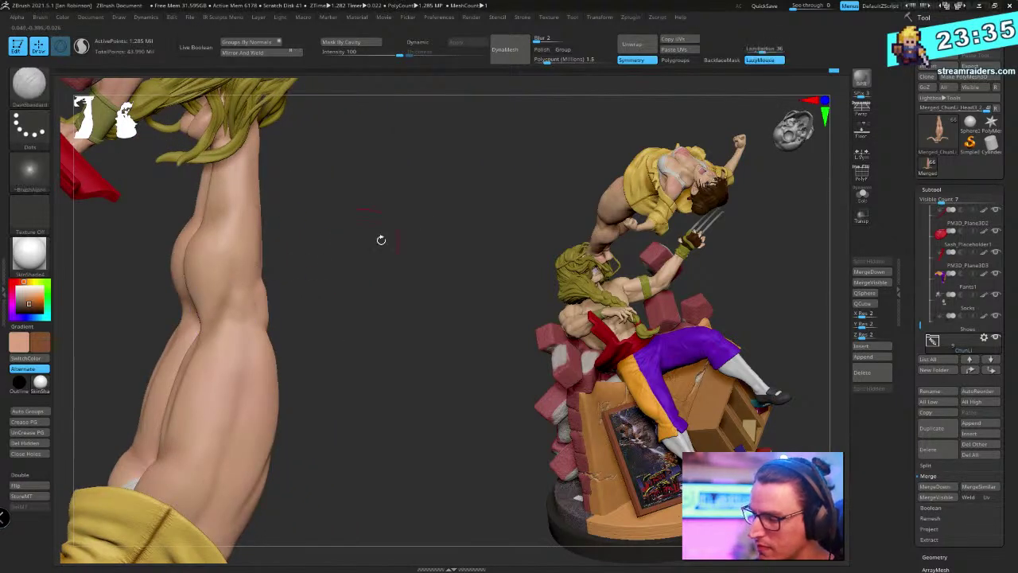
left_click_drag(379, 239, 412, 227)
Shape the backs of both calves, alternating light smoothing with DamStandard strokes along the muscle edges
key("shift")
key("space")
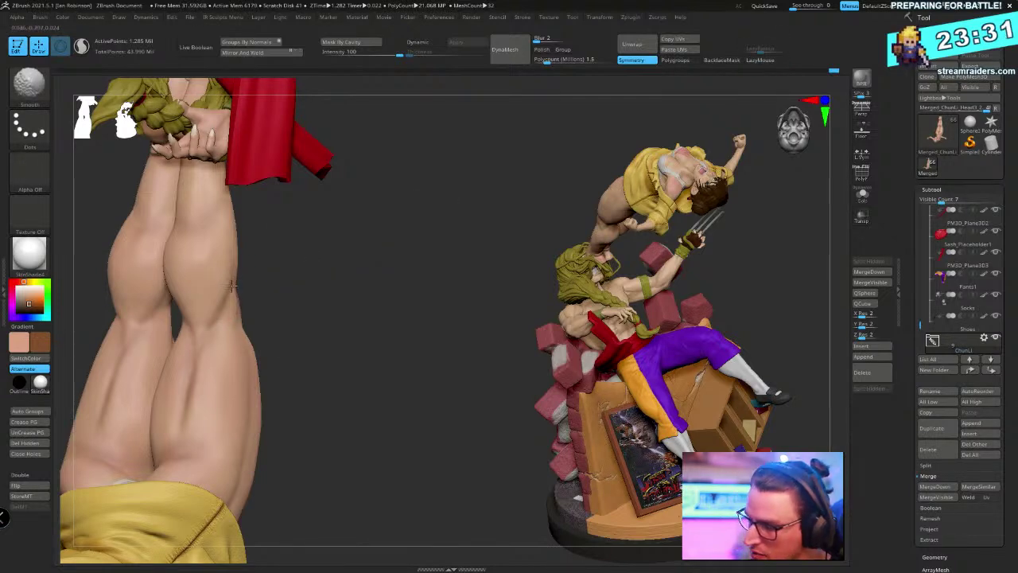
left_click_drag(318, 271, 398, 277)
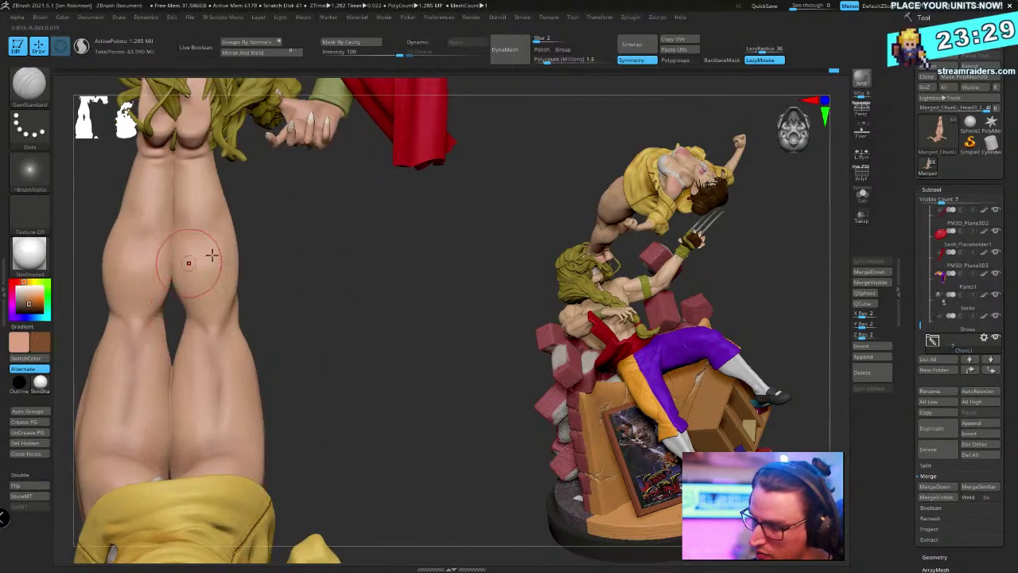
left_click_drag(262, 262, 166, 334)
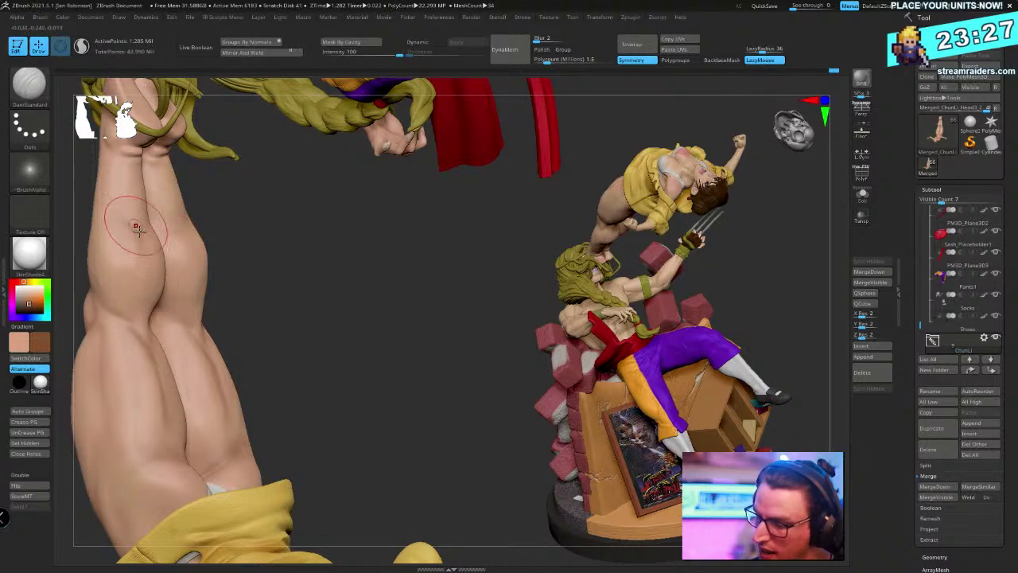
key("space")
left_click_drag(307, 255, 225, 279)
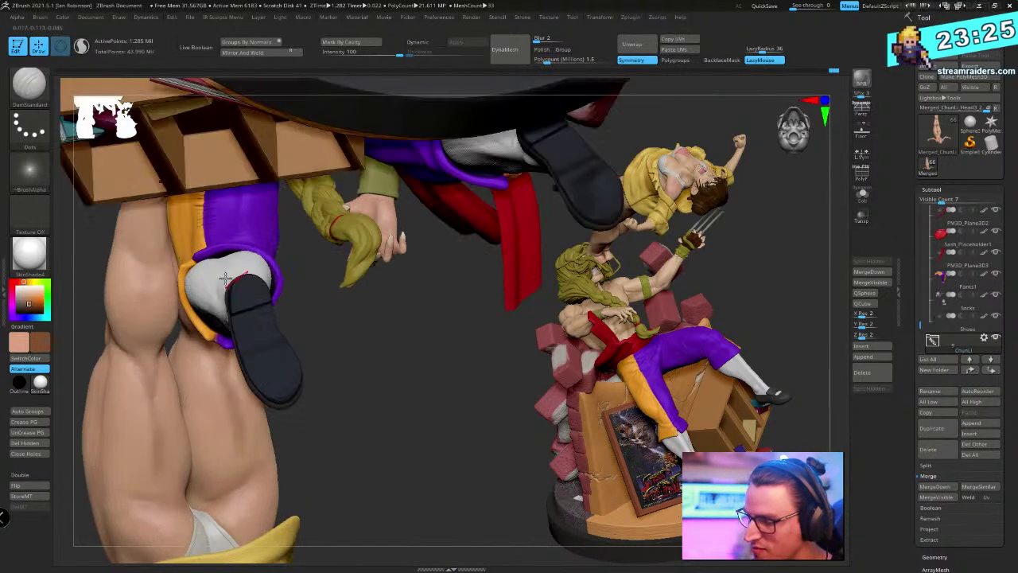
left_click_drag(334, 325, 246, 346)
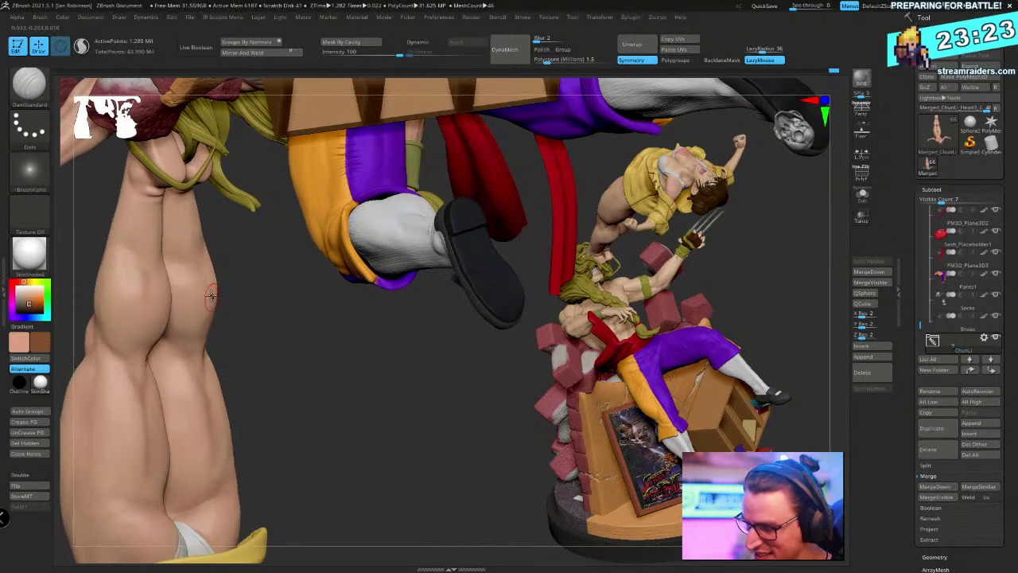
Sharpen the split between the calf muscle heads and their transition toward the ankles with DamStandard
mouse_move(342, 365)
left_mouse_down()
mouse_move(345, 375)
mouse_move(296, 393)
left_mouse_up()
key("space")
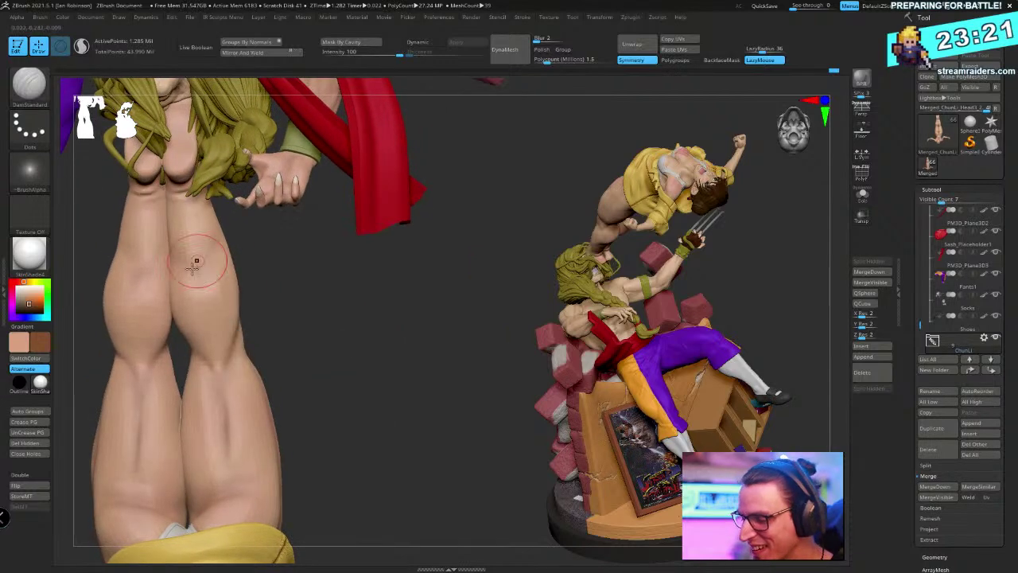
left_click_drag(273, 227, 227, 334)
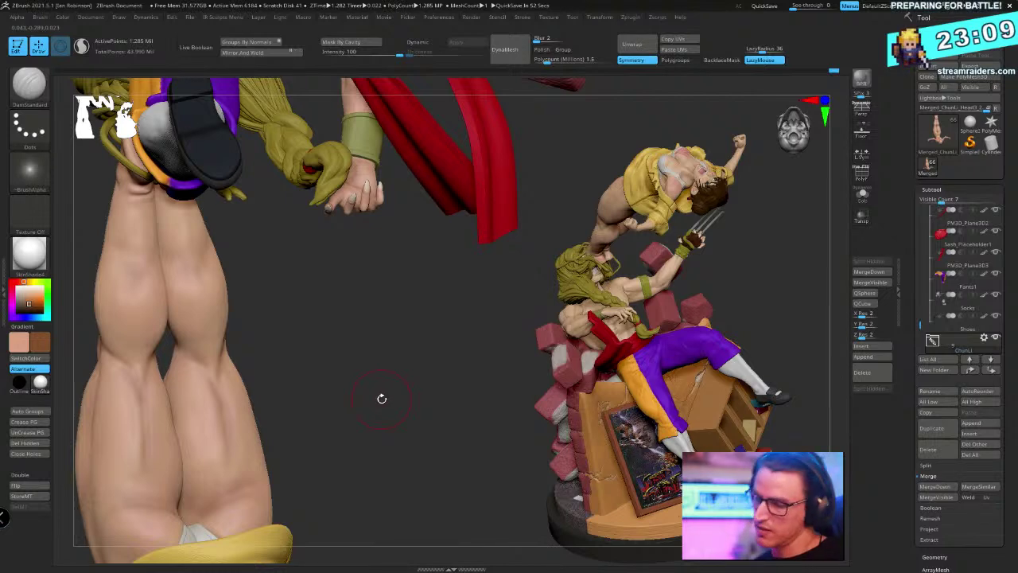
left_click_drag(382, 397, 306, 281)
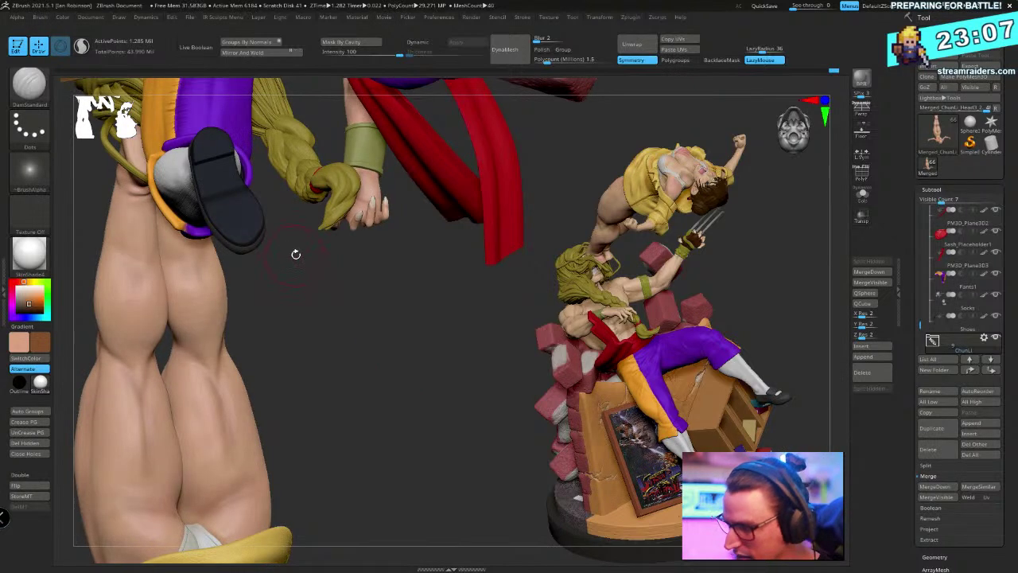
key("F1")
key("b")
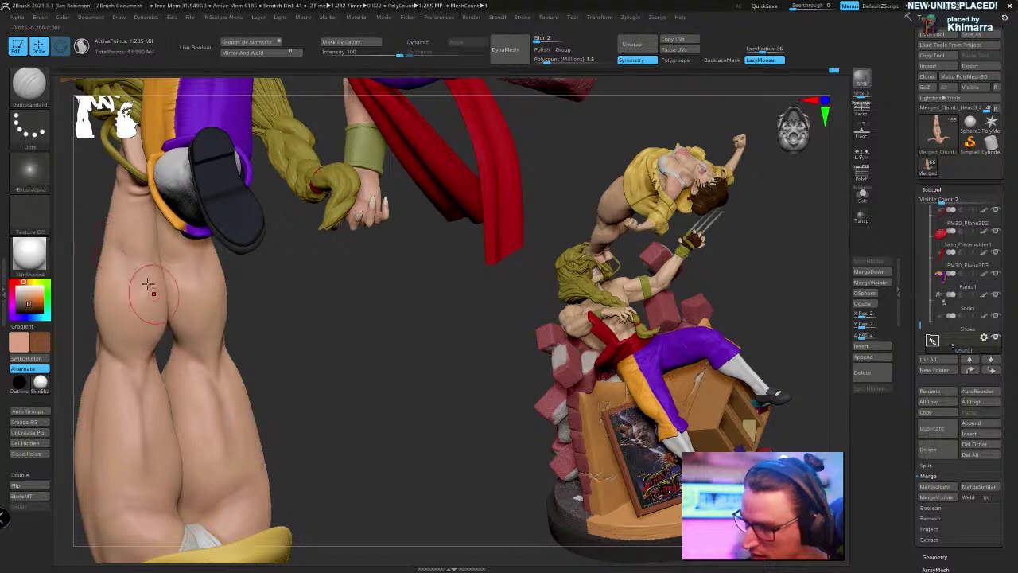
mouse_move(345, 332)
left_mouse_down()
mouse_move(251, 294)
mouse_move(211, 256)
left_mouse_up()
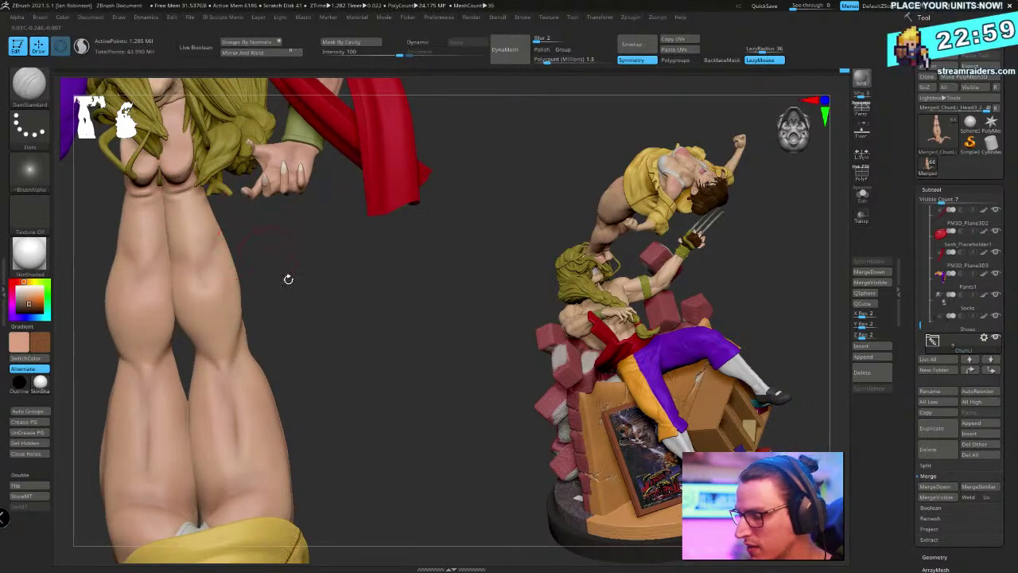
Soften the hamstring forms on the backs of both thighs with the Smooth brush
left_click_drag(288, 278, 273, 369)
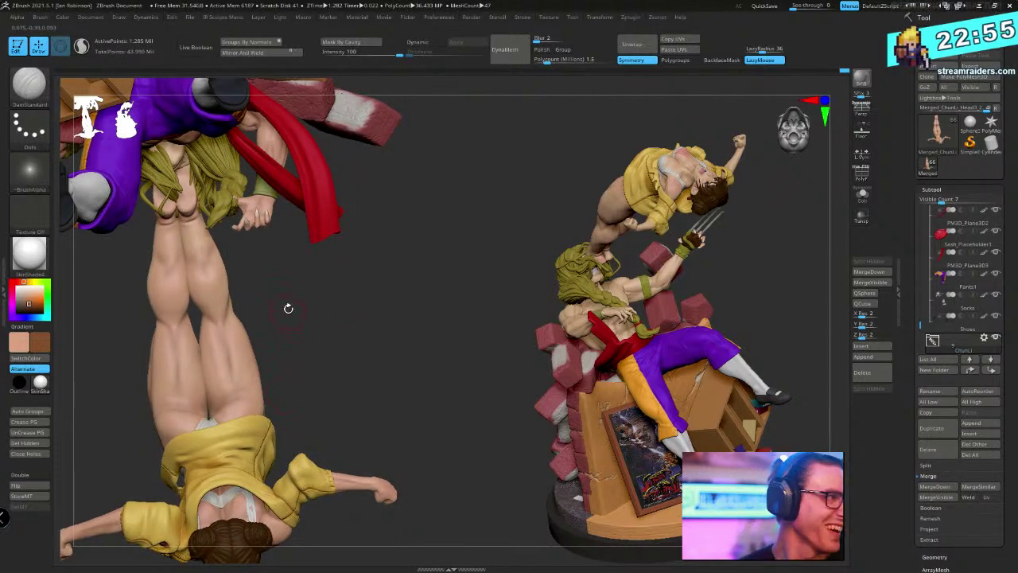
mouse_move(336, 304)
left_mouse_down()
mouse_move(341, 323)
mouse_move(237, 402)
mouse_move(191, 338)
left_mouse_up()
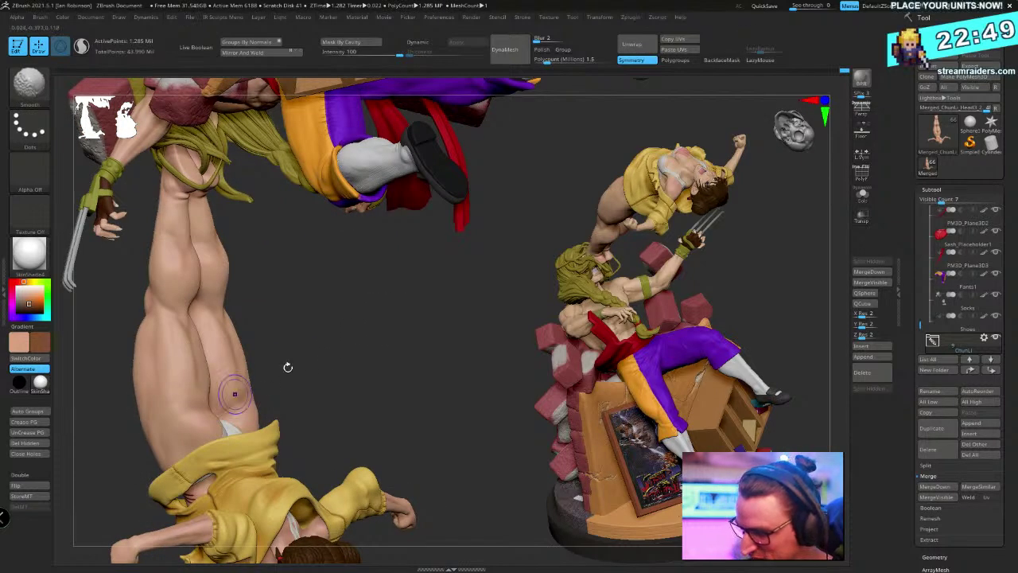
right_click(325, 409)
left_click_drag(374, 358, 268, 364)
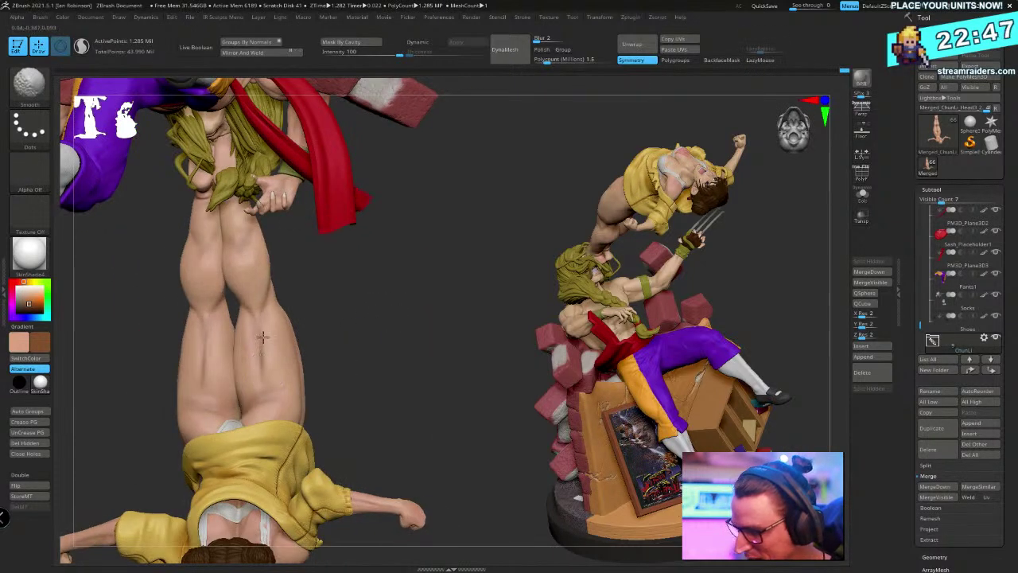
Switch to the clawed male fighter's Body2_1 subtool, isolate it in Solo mode and refine the muscles along the ribcage
mouse_move(425, 279)
left_mouse_down()
mouse_move(451, 318)
mouse_move(420, 276)
mouse_move(529, 152)
mouse_move(509, 127)
left_mouse_up()
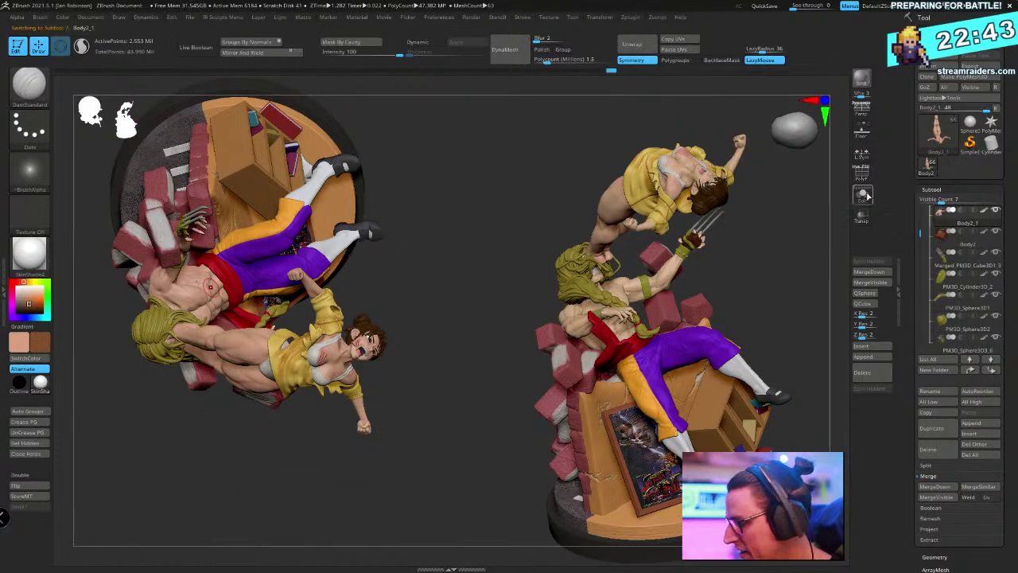
left_click(862, 195)
left_click_drag(419, 261, 453, 293)
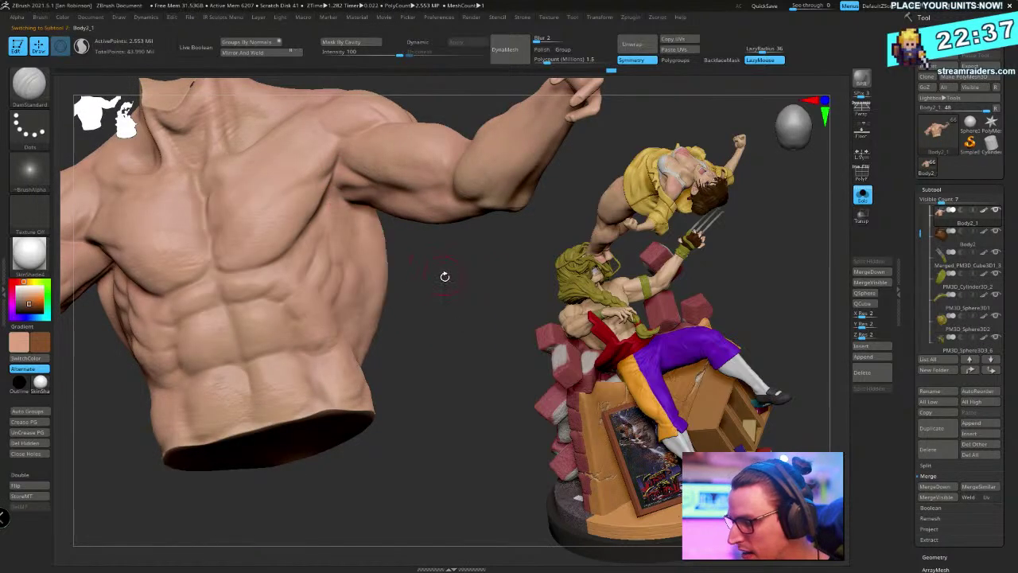
mouse_move(446, 278)
left_mouse_down()
mouse_move(454, 282)
mouse_move(445, 362)
left_mouse_up()
left_click_drag(340, 254, 333, 227)
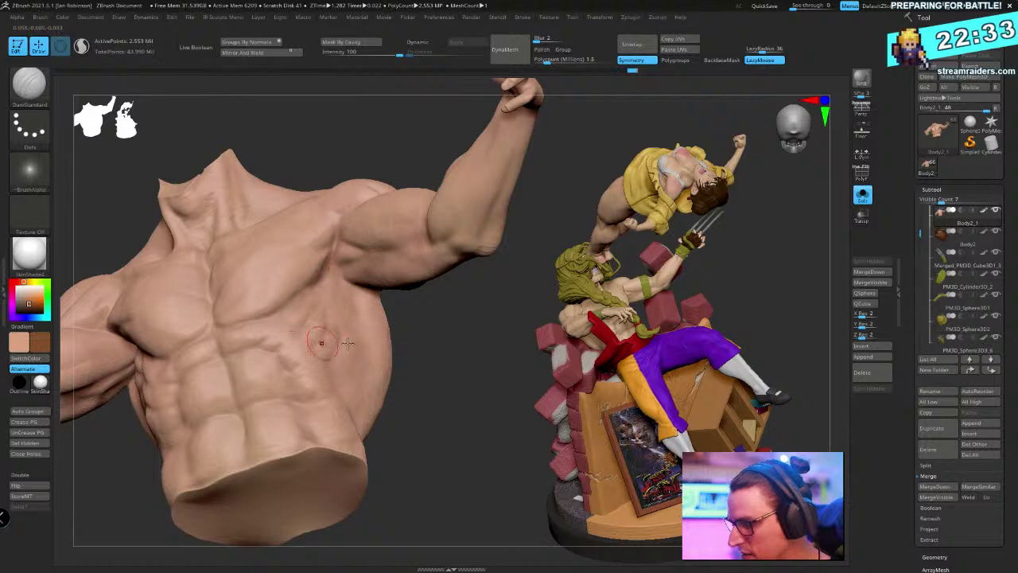
Deepen the separation between the biceps, triceps and elbow of the male body's raised arm with DamStandard
mouse_move(430, 318)
left_mouse_down()
mouse_move(461, 352)
mouse_move(424, 367)
mouse_move(447, 239)
mouse_move(271, 337)
left_mouse_up()
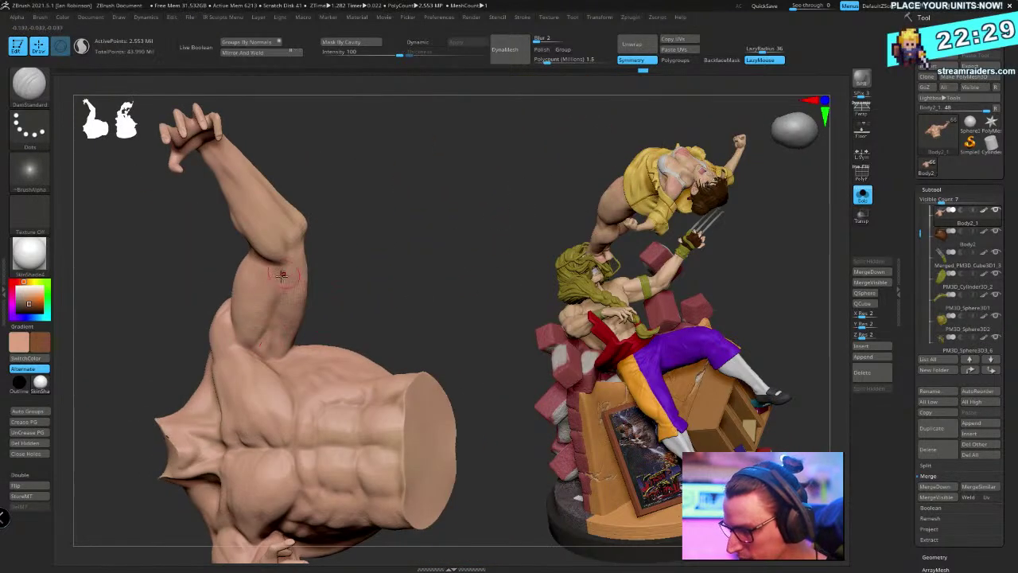
right_click(310, 307)
left_click_drag(350, 227, 347, 213)
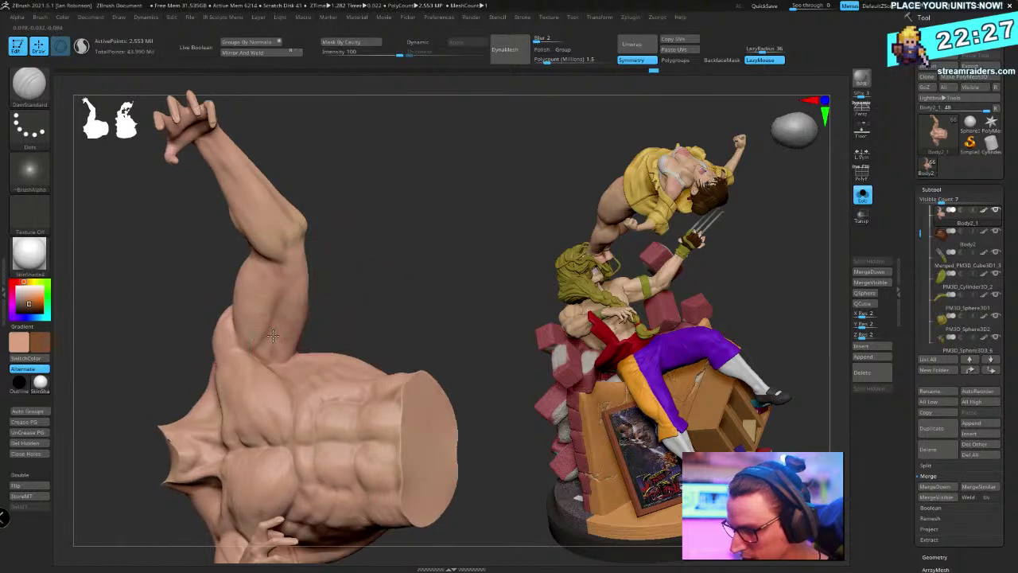
mouse_move(291, 232)
left_mouse_down()
mouse_move(361, 222)
mouse_move(393, 180)
mouse_move(303, 224)
left_mouse_up()
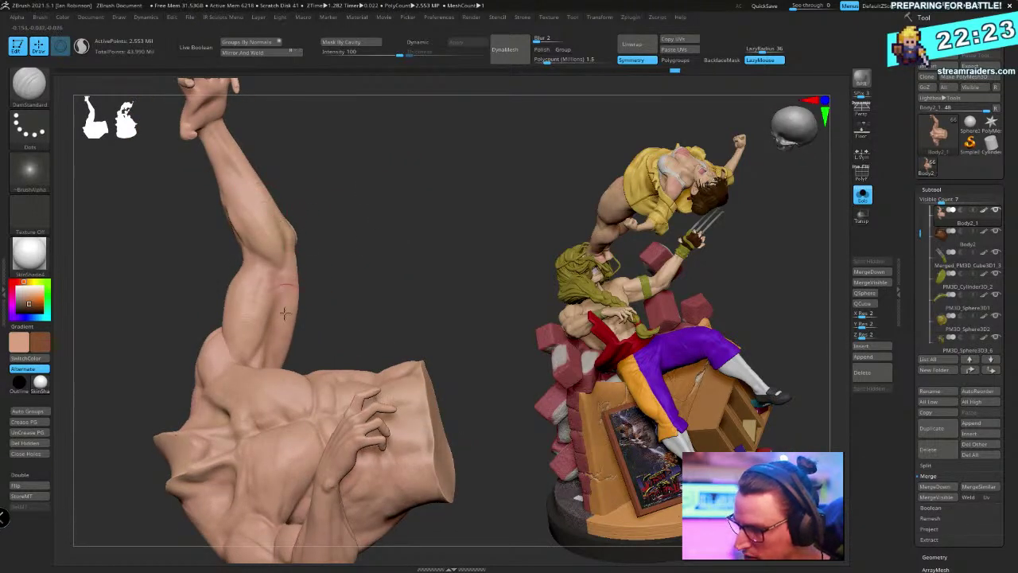
right_click_drag(284, 313, 350, 303)
right_click_drag(250, 192, 334, 183)
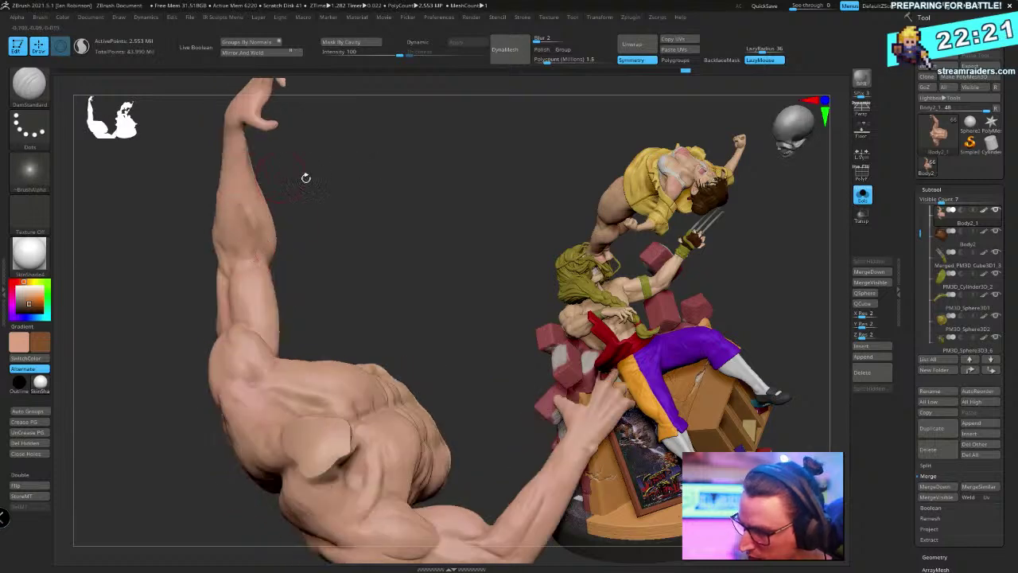
left_click_drag(305, 177, 295, 188)
left_click_drag(325, 295, 353, 268)
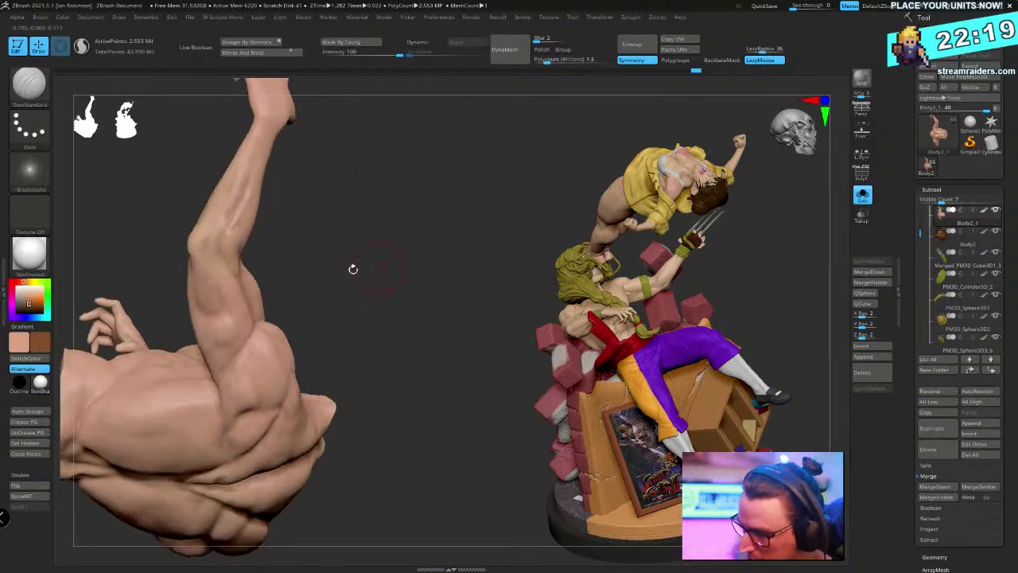
Define the deltoid heads on the male body's shoulder and carve the hollow between collarbone and trapezius beside the neck with DamStandard
left_click_drag(269, 294, 293, 295)
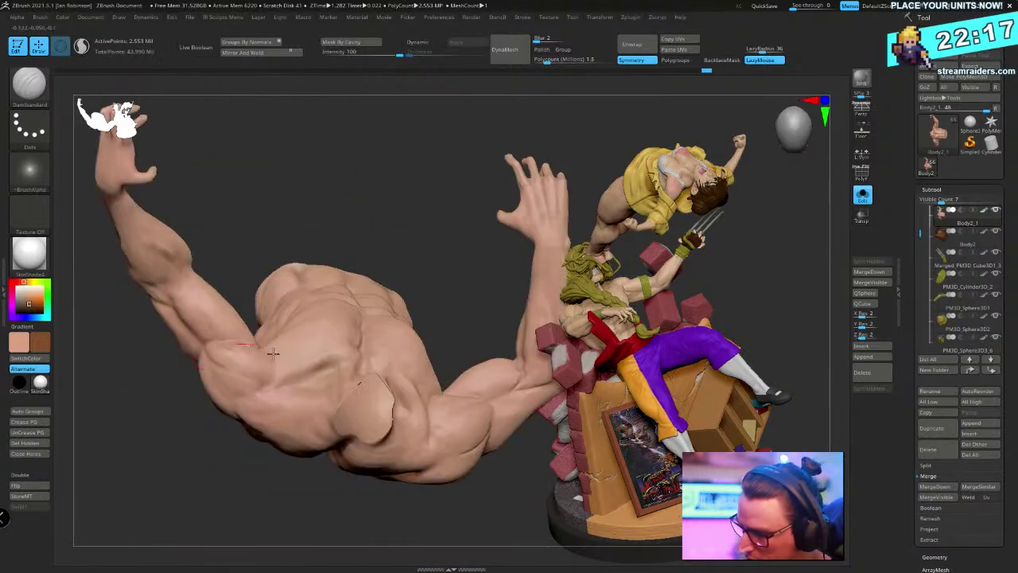
left_click_drag(339, 232, 270, 263)
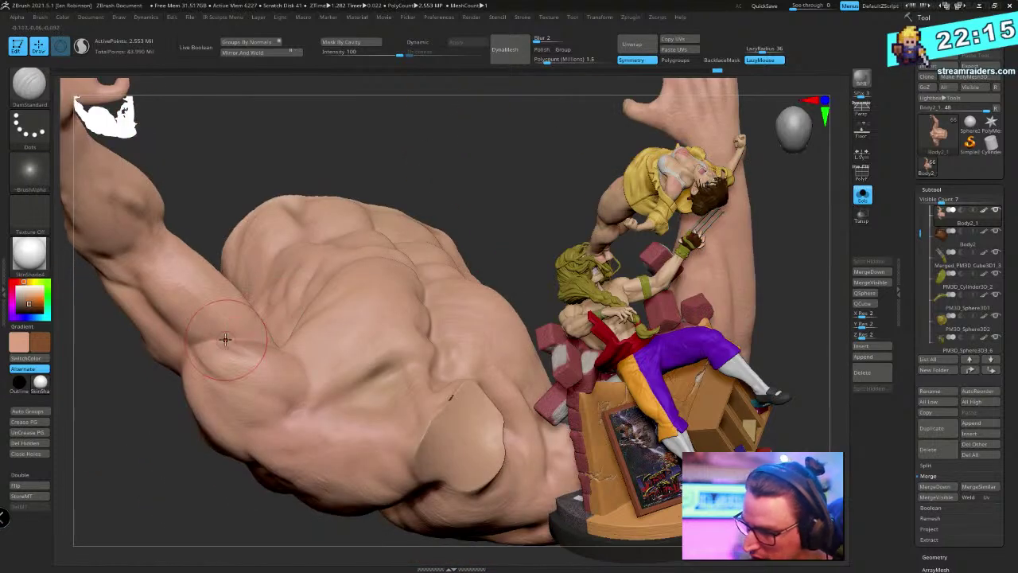
left_click_drag(290, 340, 172, 336)
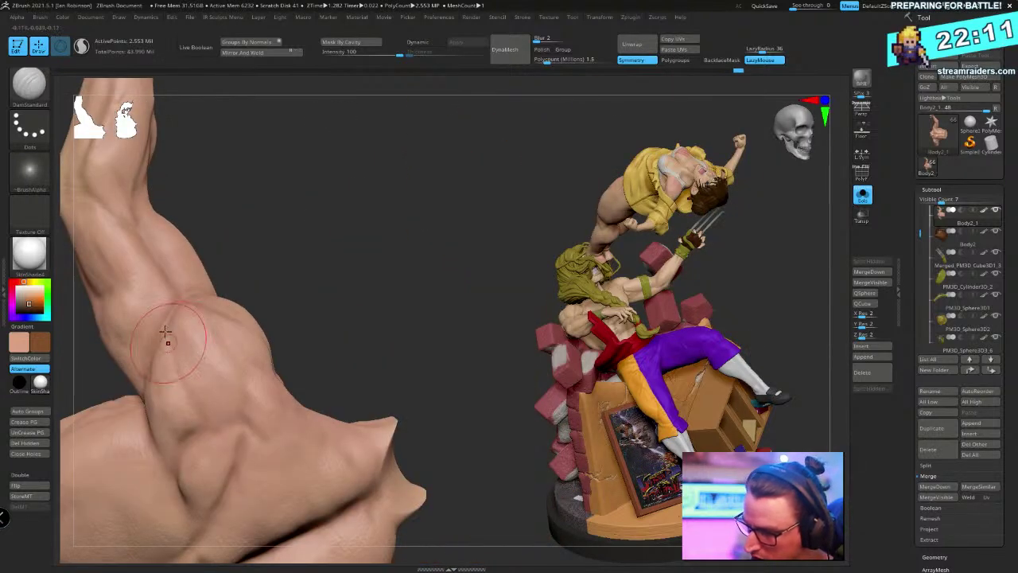
left_click_drag(314, 318, 296, 303)
left_click_drag(228, 284, 272, 284)
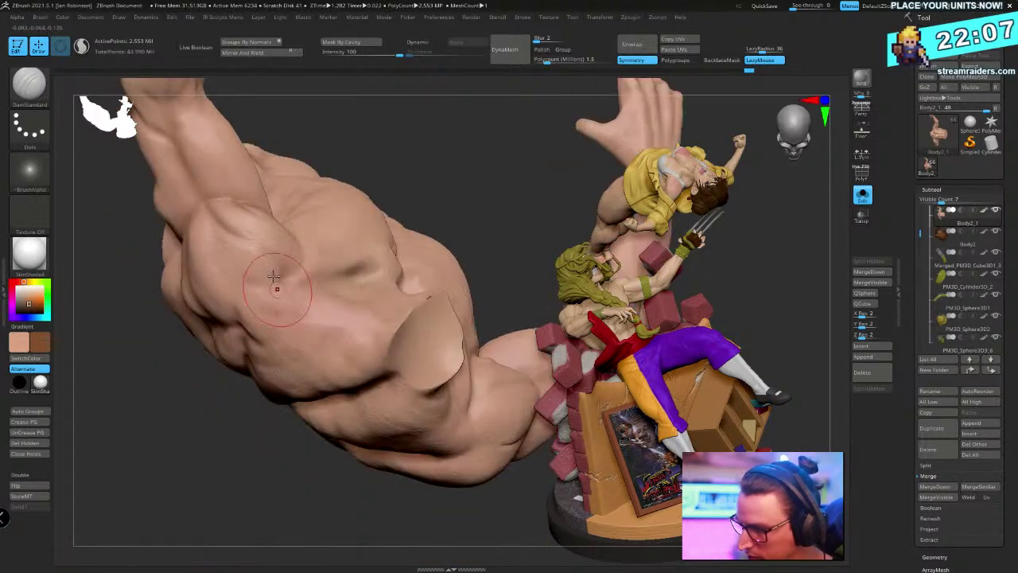
left_click_drag(388, 145, 318, 349)
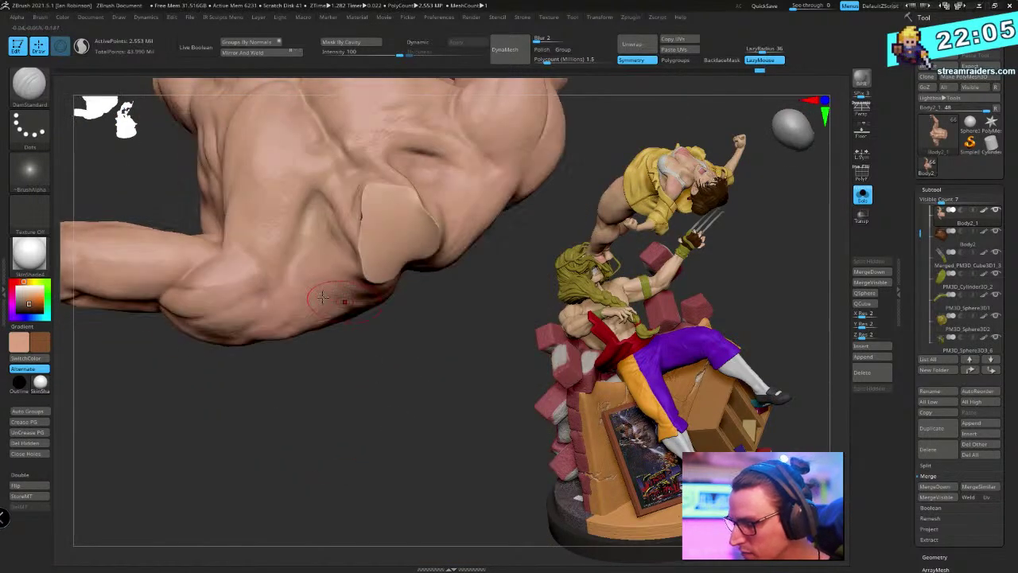
left_click_drag(301, 234, 282, 288)
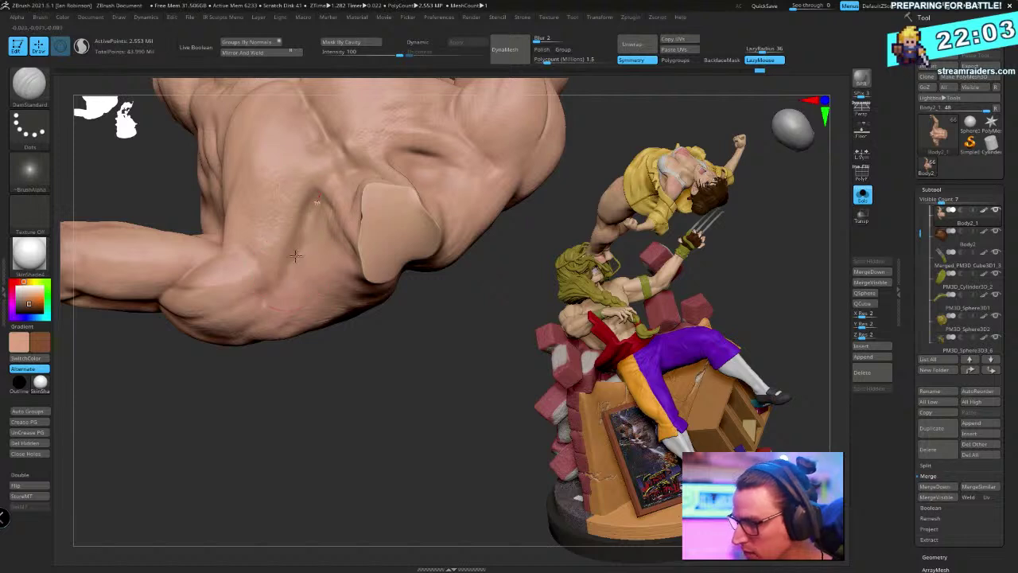
Cut the separations between the deltoid heads on the opposite shoulder, down to where they meet the upper arm and chest
left_click_drag(296, 386, 326, 443)
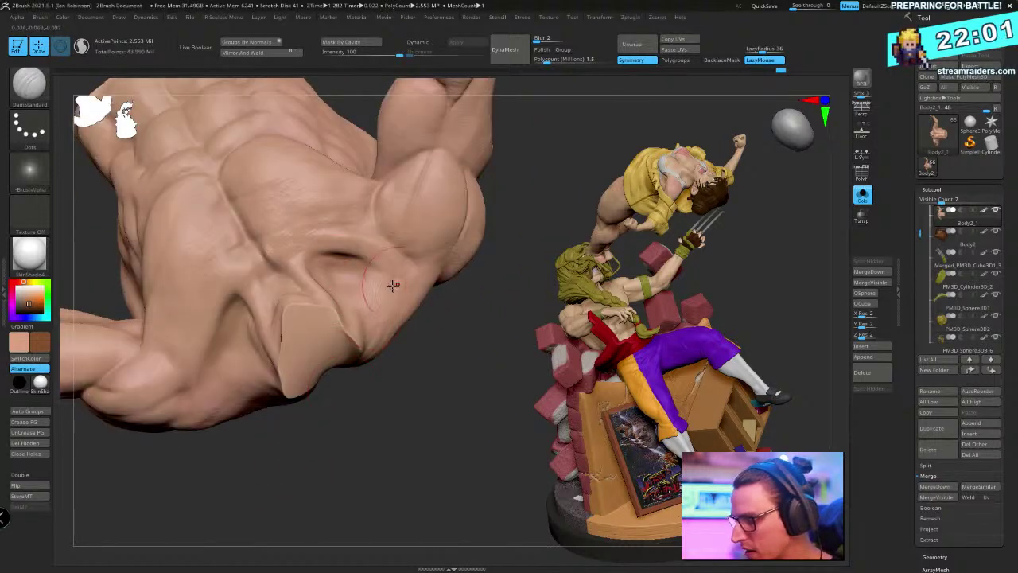
left_click_drag(464, 322, 368, 424, "alt")
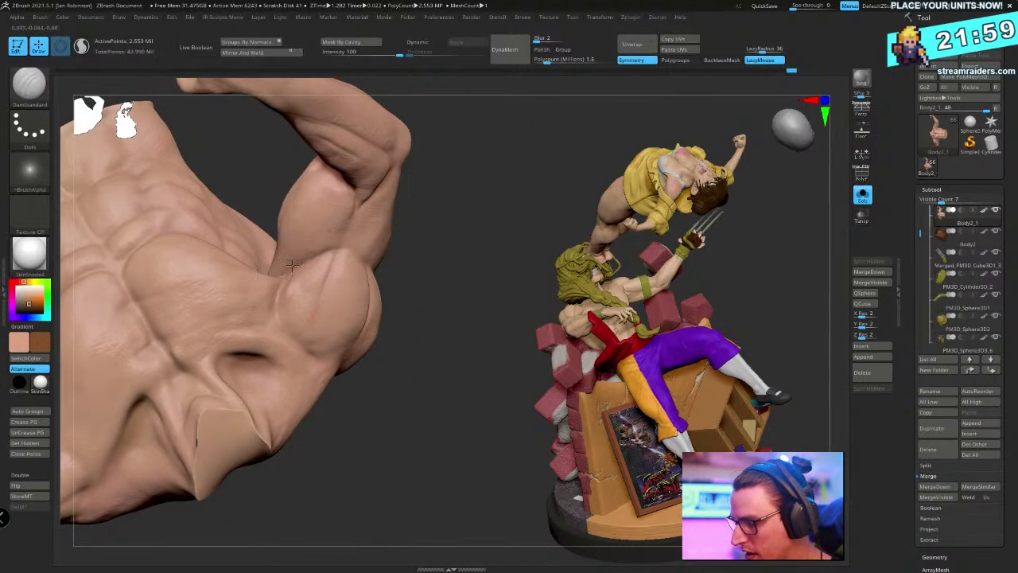
mouse_move(344, 250)
right_mouse_down()
mouse_move(391, 339)
mouse_move(349, 273)
mouse_move(426, 299)
right_mouse_up()
left_click_drag(425, 298, 427, 343)
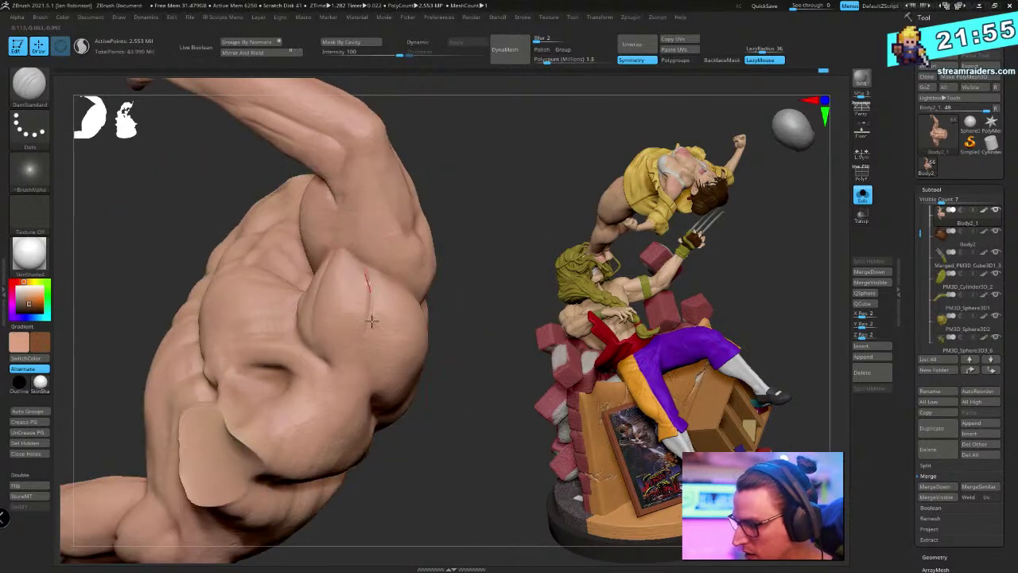
left_click_drag(362, 253, 441, 391)
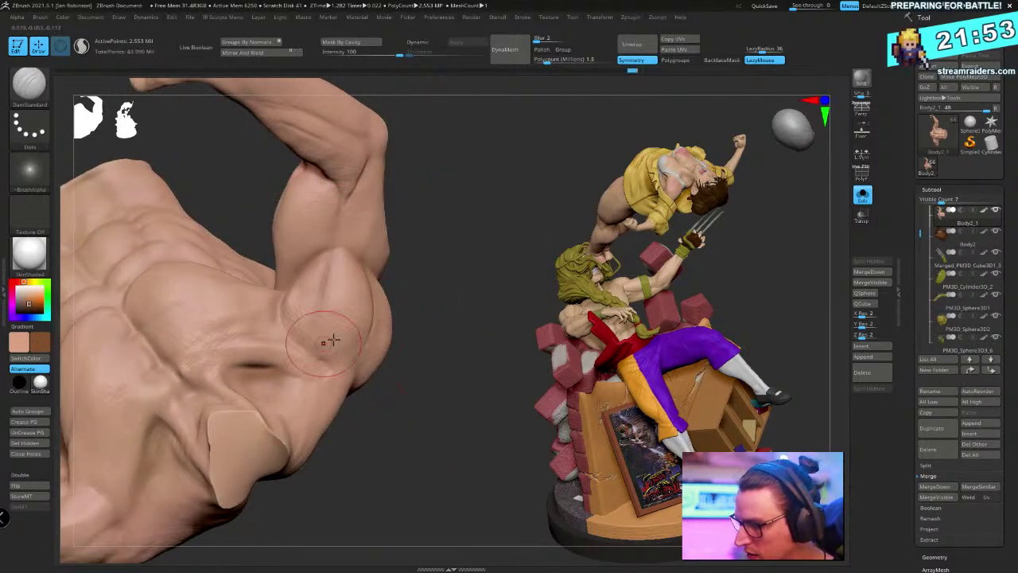
mouse_move(329, 341)
left_mouse_down()
mouse_move(420, 331)
mouse_move(362, 238)
left_mouse_up()
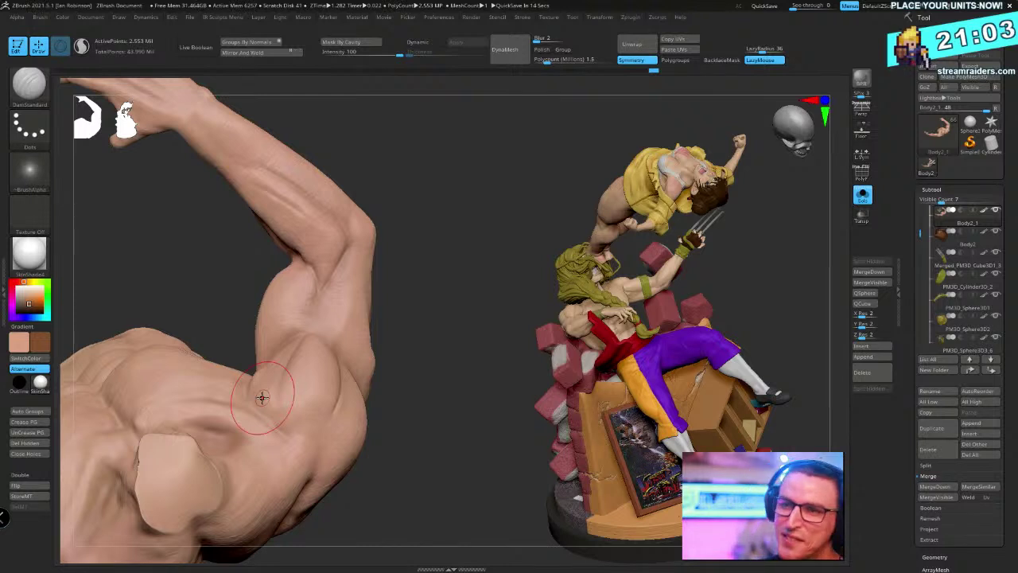
Sharpen the long grooves between the forearm muscles of the raised arm, from mid-forearm to the elbow
left_click_drag(484, 232, 453, 235)
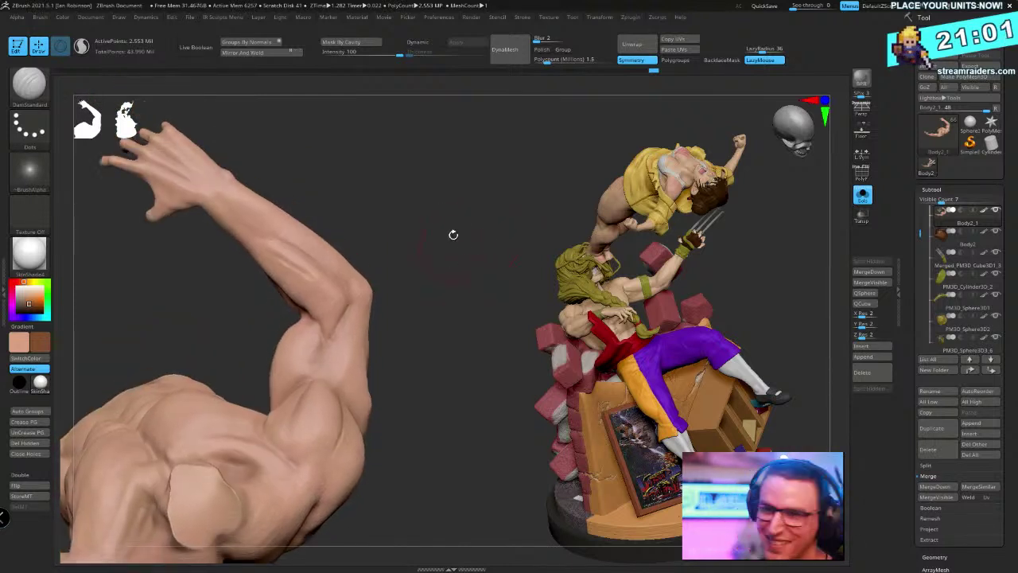
left_click_drag(453, 191, 449, 187)
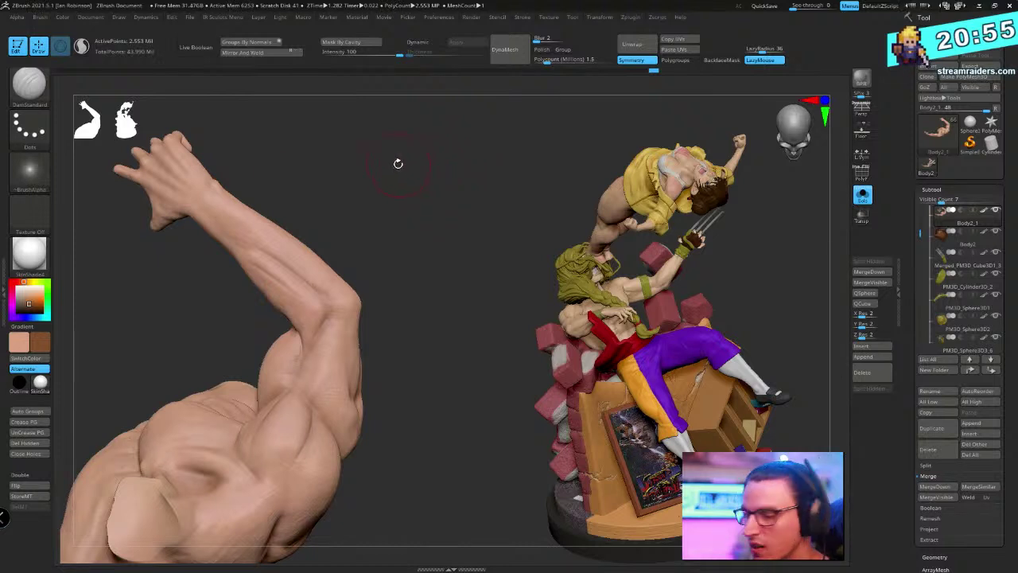
key("space")
left_click_drag(398, 164, 382, 167)
left_click_drag(245, 234, 350, 306)
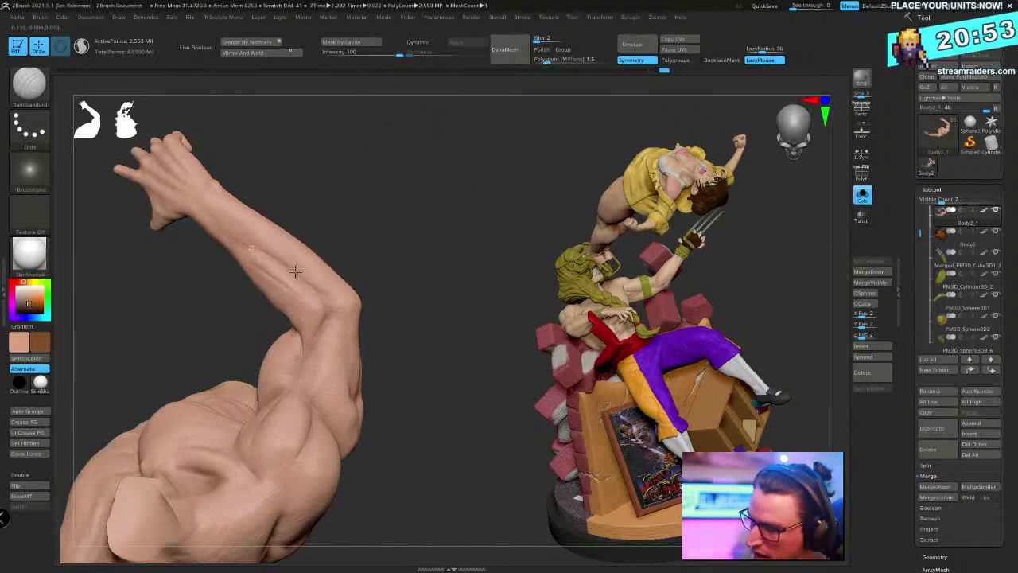
left_click_drag(310, 182, 334, 182)
left_click_drag(253, 264, 321, 301)
Refine the inner forearm muscles and their taper toward the wrist on the raised arm
mouse_move(316, 202)
left_mouse_down()
mouse_move(350, 172)
mouse_move(289, 227)
mouse_move(262, 304)
mouse_move(380, 227)
mouse_move(268, 378)
mouse_move(306, 307)
left_mouse_up()
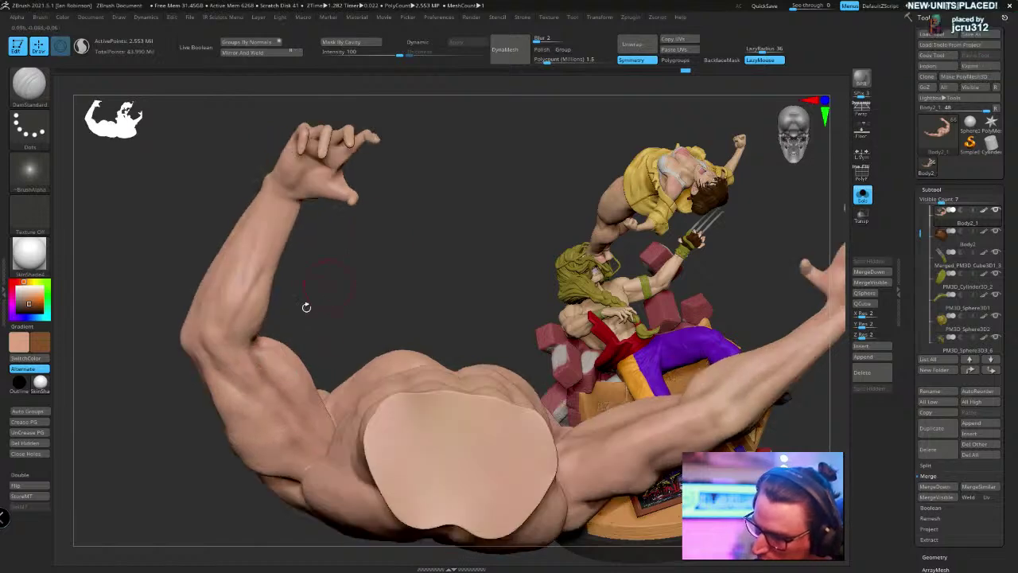
left_click_drag(295, 440, 262, 328)
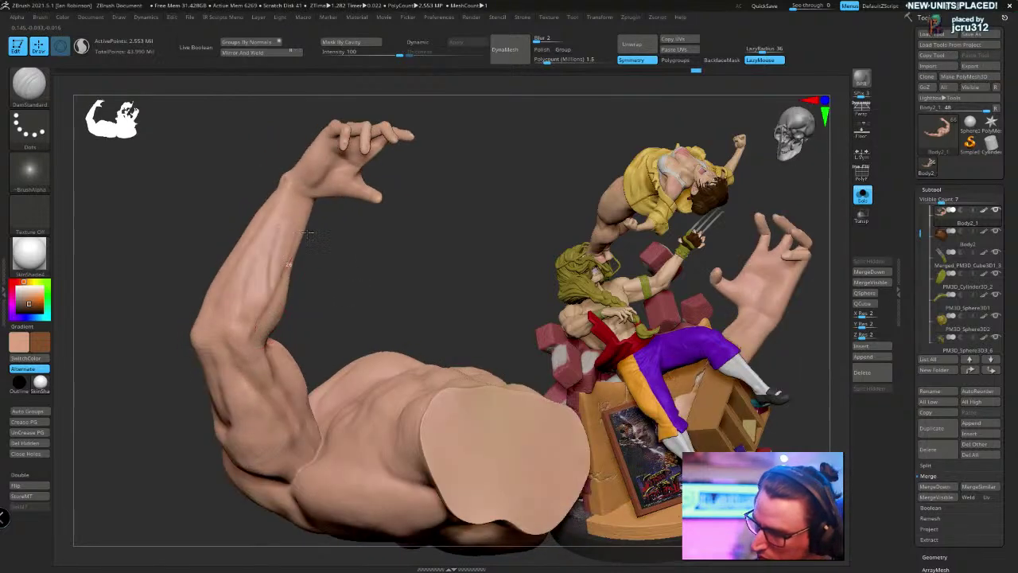
mouse_move(324, 291)
left_mouse_down()
mouse_move(270, 278)
mouse_move(254, 302)
left_mouse_up()
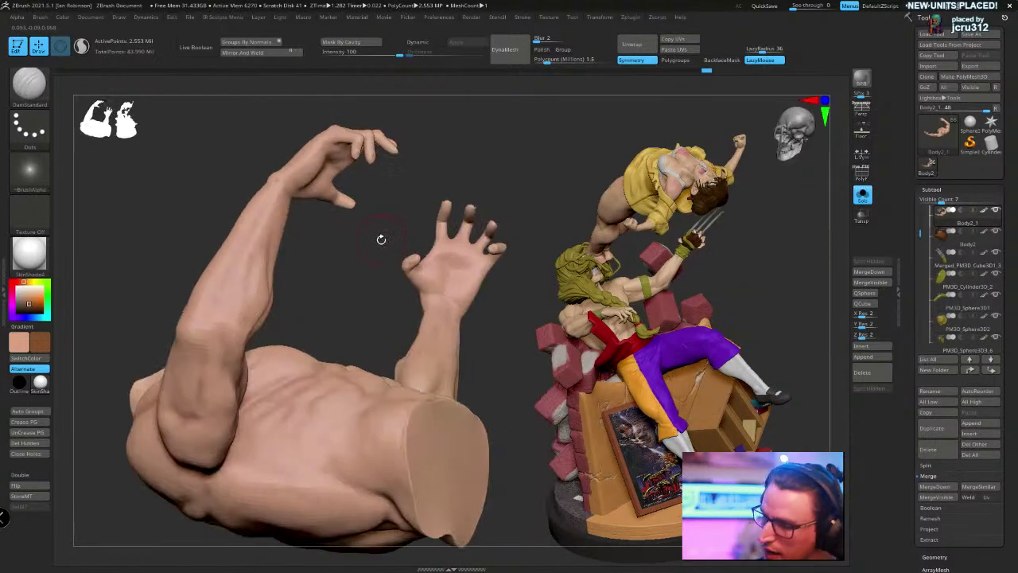
left_click_drag(270, 216, 246, 232)
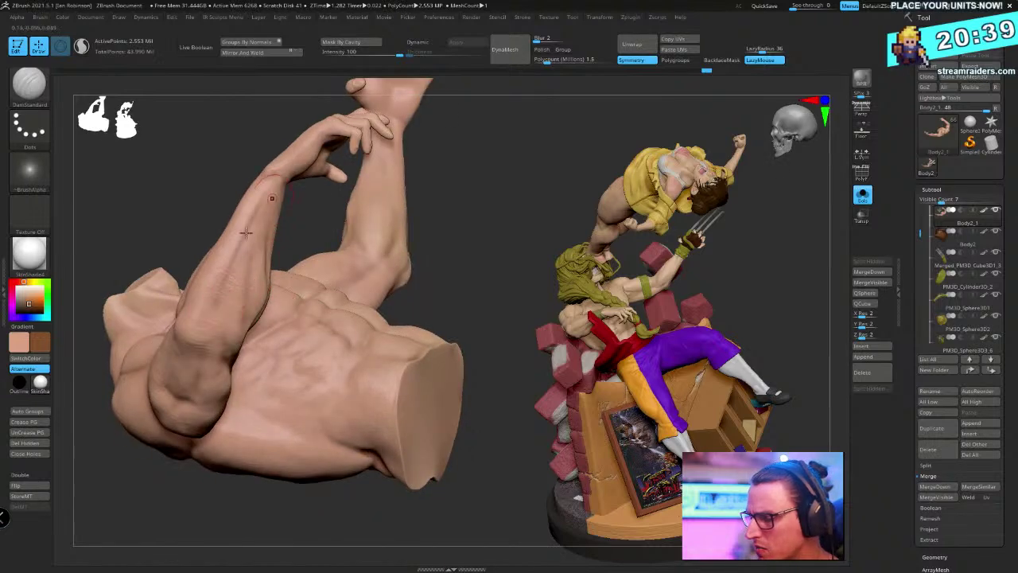
mouse_move(327, 228)
left_mouse_down()
mouse_move(352, 252)
mouse_move(299, 297)
left_mouse_up()
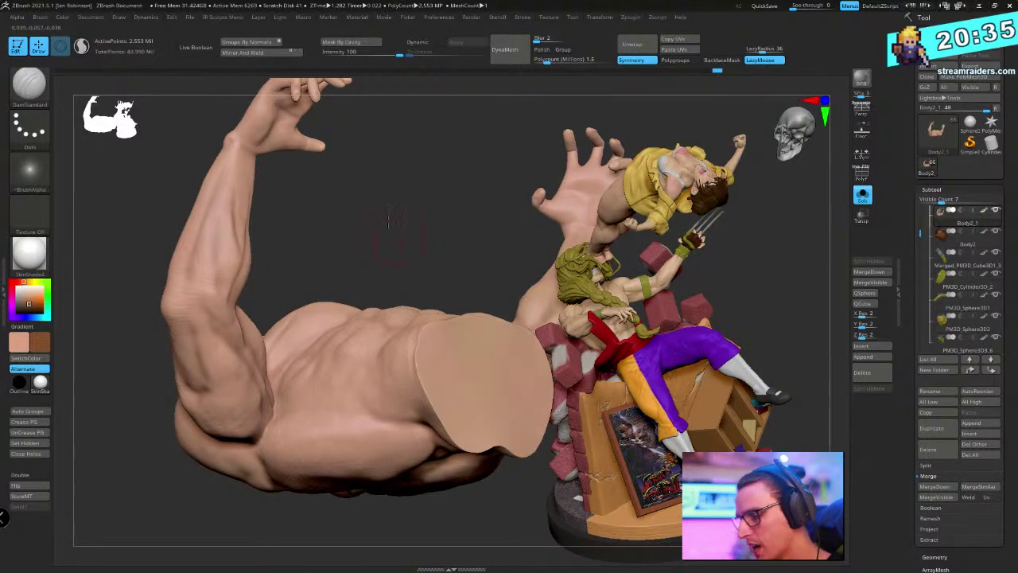
Carve the serratus and oblique separations along the side of the ribcage, down to the outer edge of the abdominals
mouse_move(382, 233)
left_mouse_down()
mouse_move(382, 190)
mouse_move(378, 343)
left_mouse_up()
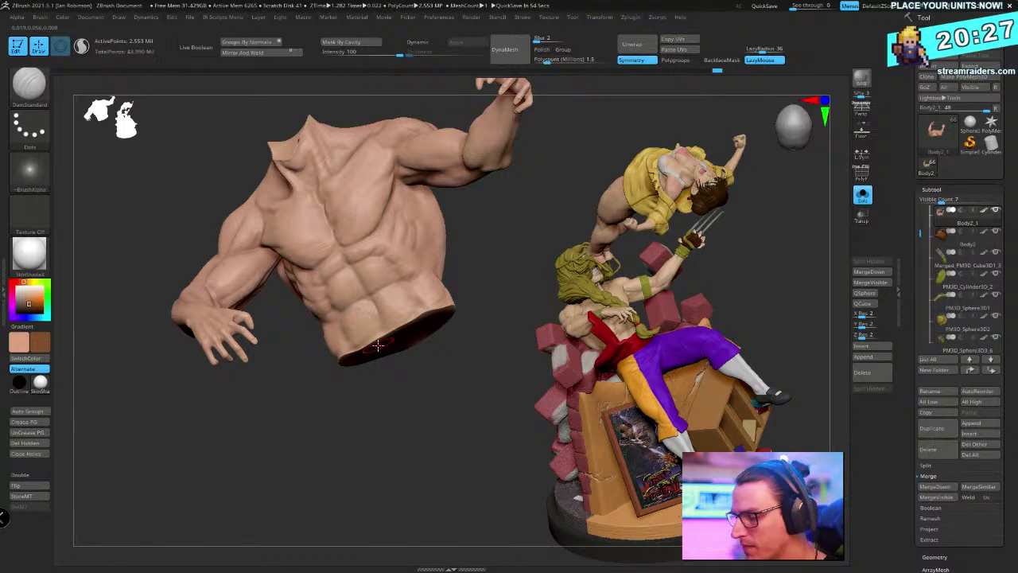
left_click_drag(488, 211, 423, 307, "alt")
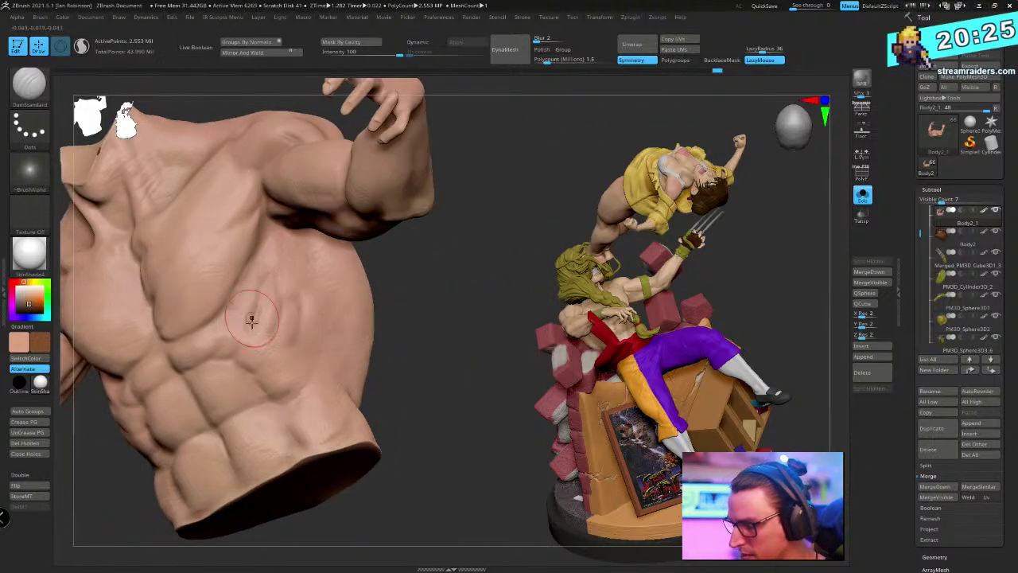
left_click_drag(283, 298, 273, 358)
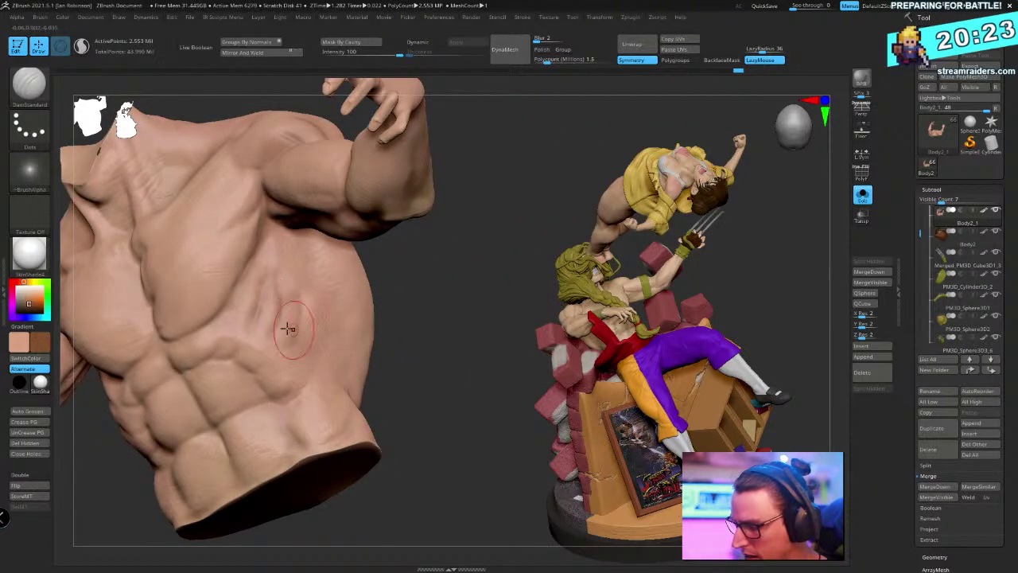
mouse_move(294, 279)
left_mouse_down()
mouse_move(288, 365)
mouse_move(300, 389)
left_mouse_up()
left_click_drag(429, 307, 427, 269)
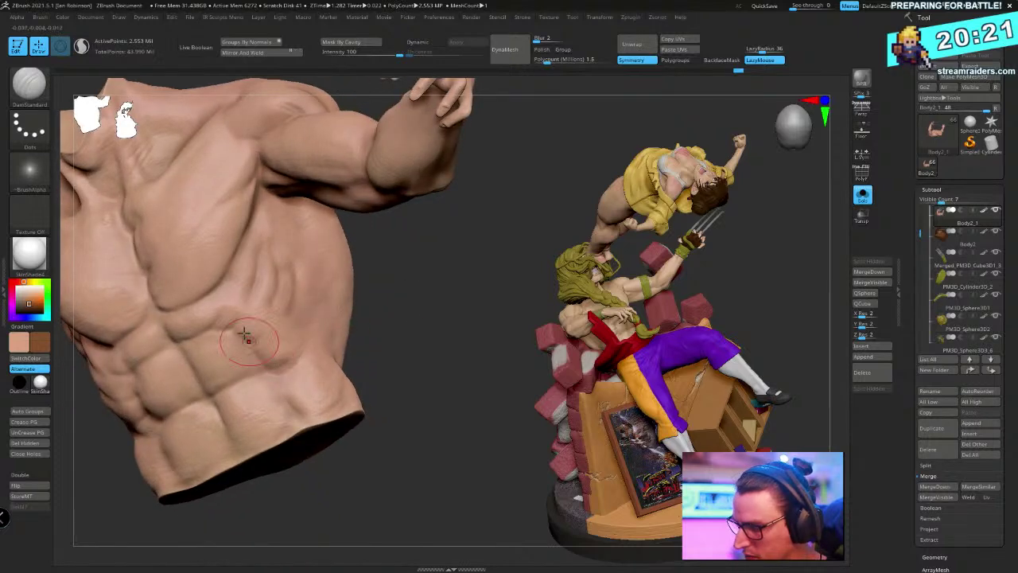
left_click_drag(243, 334, 269, 393)
left_click_drag(381, 334, 406, 334)
left_click_drag(288, 363, 374, 279)
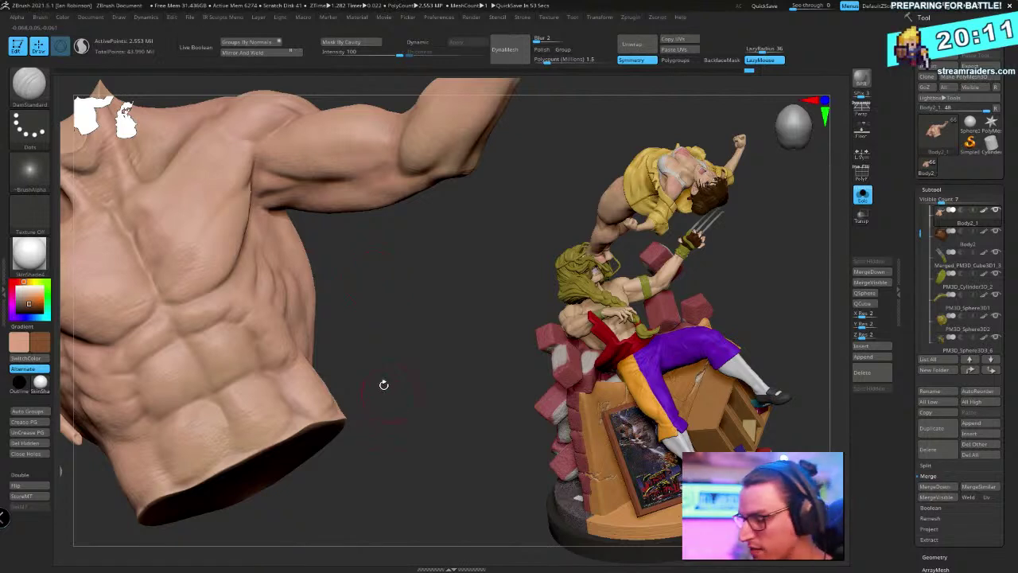
Deepen the abdominal midline and the creases separating the upper abdominal blocks
left_click_drag(388, 328, 389, 284)
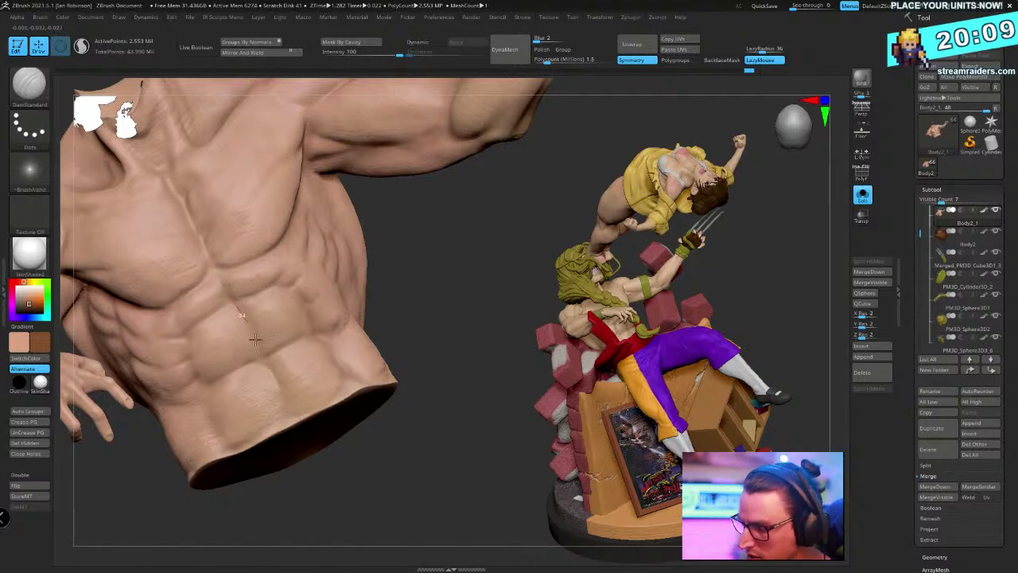
left_click_drag(251, 334, 277, 383)
left_click_drag(240, 307, 287, 405)
mouse_move(404, 270)
left_mouse_down()
mouse_move(408, 312)
mouse_move(379, 231)
left_mouse_up()
left_click_drag(274, 337, 306, 331)
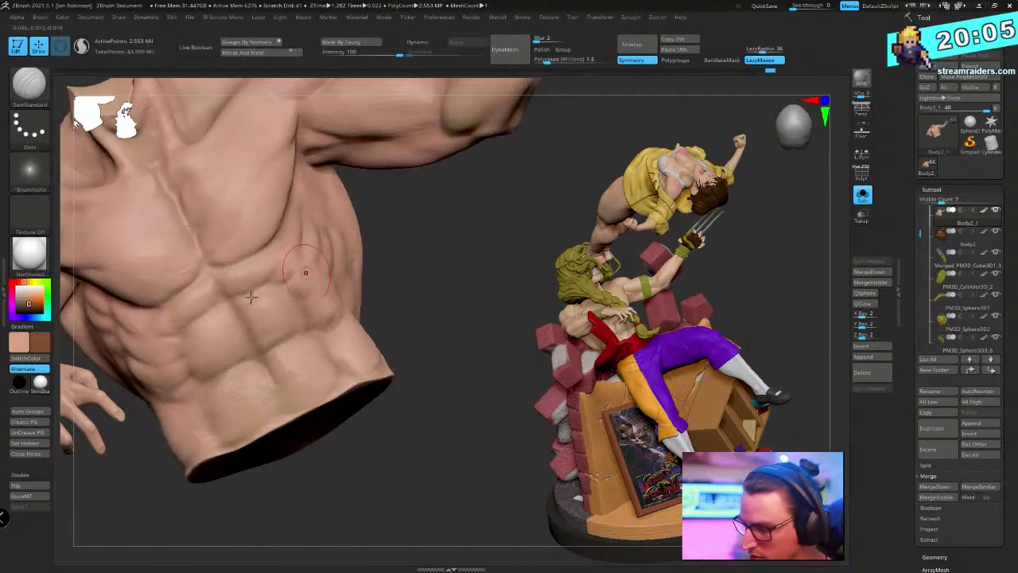
left_click_drag(208, 312, 177, 336)
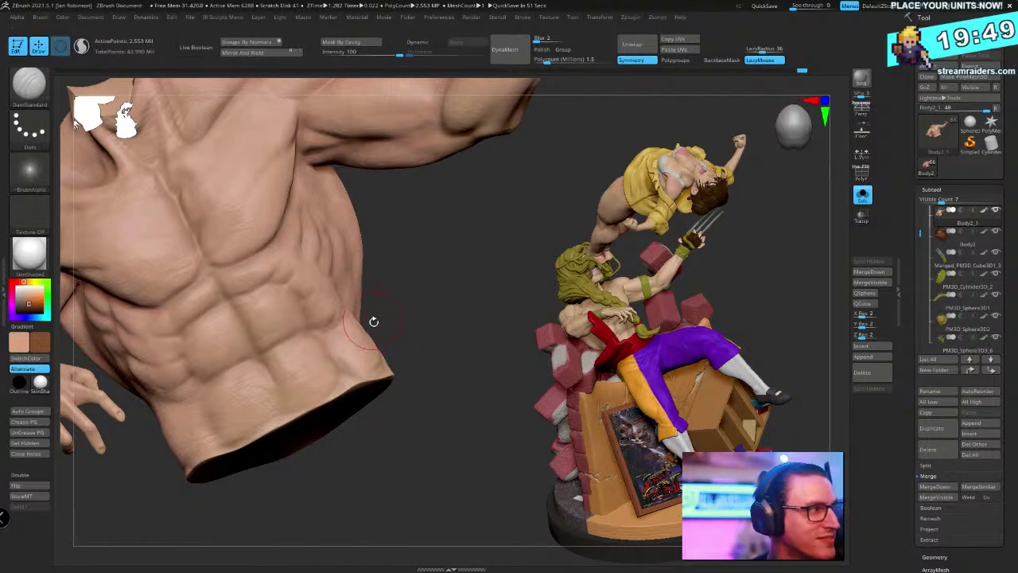
Refine the lower sternum groove between the pectorals and the outer edge of the abdominals on the lowered-arm side
right_click_drag(380, 291, 408, 367, "ctrl")
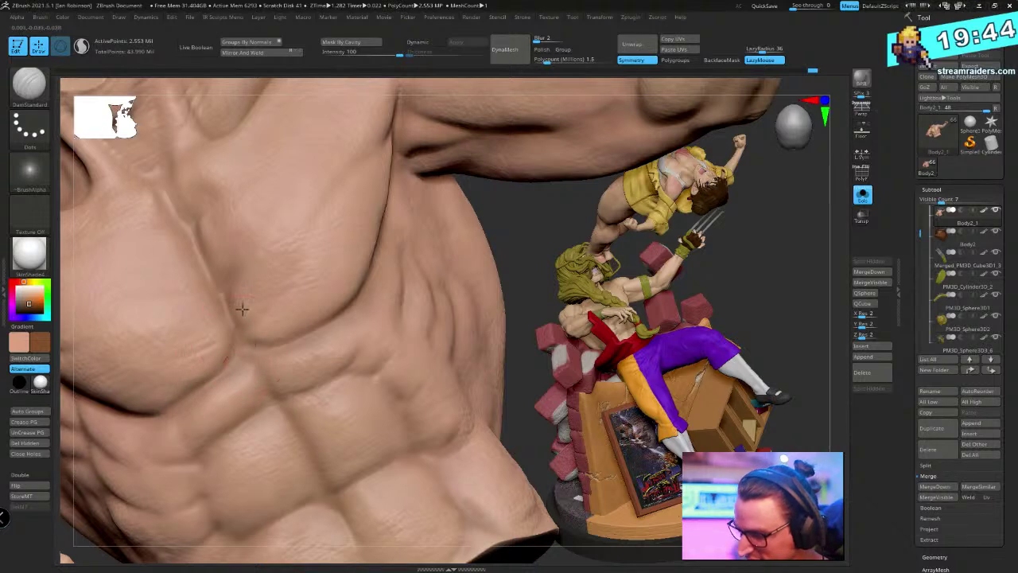
mouse_move(378, 314)
right_mouse_down()
mouse_move(358, 285)
mouse_move(225, 429)
mouse_move(294, 445)
mouse_move(347, 336)
mouse_move(310, 294)
right_mouse_up()
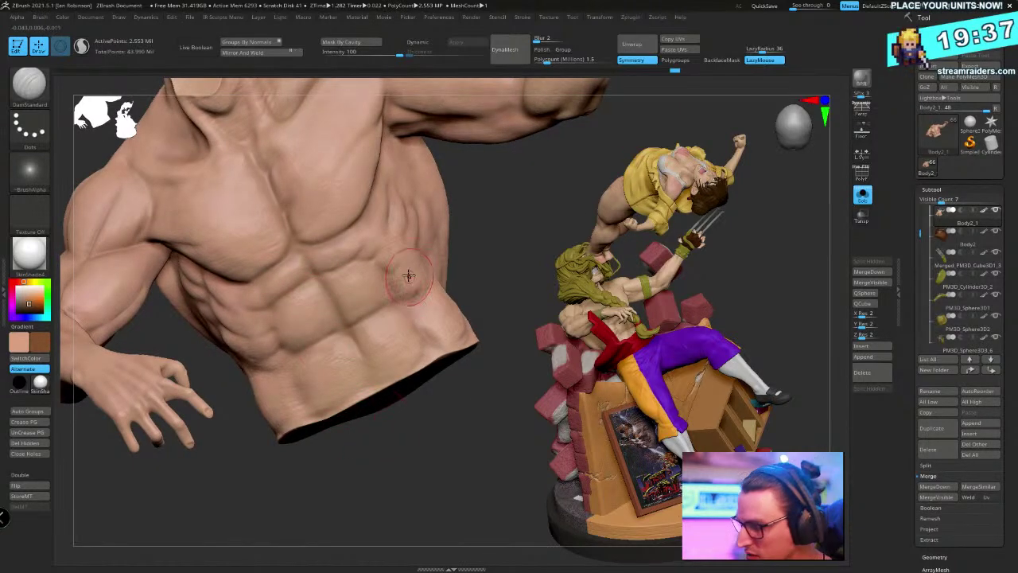
right_click_drag(311, 334, 314, 350, "ctrl")
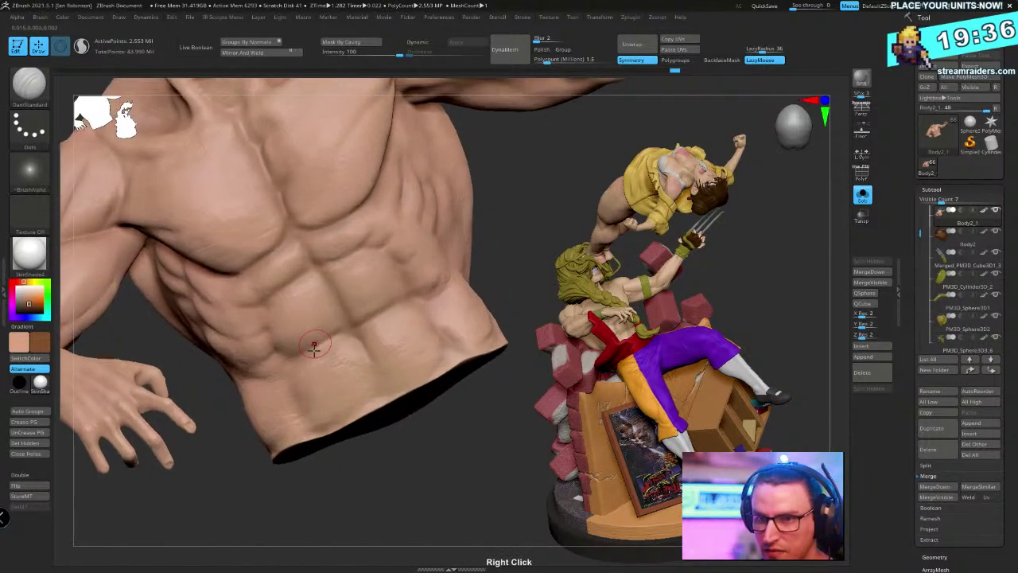
right_click(269, 332)
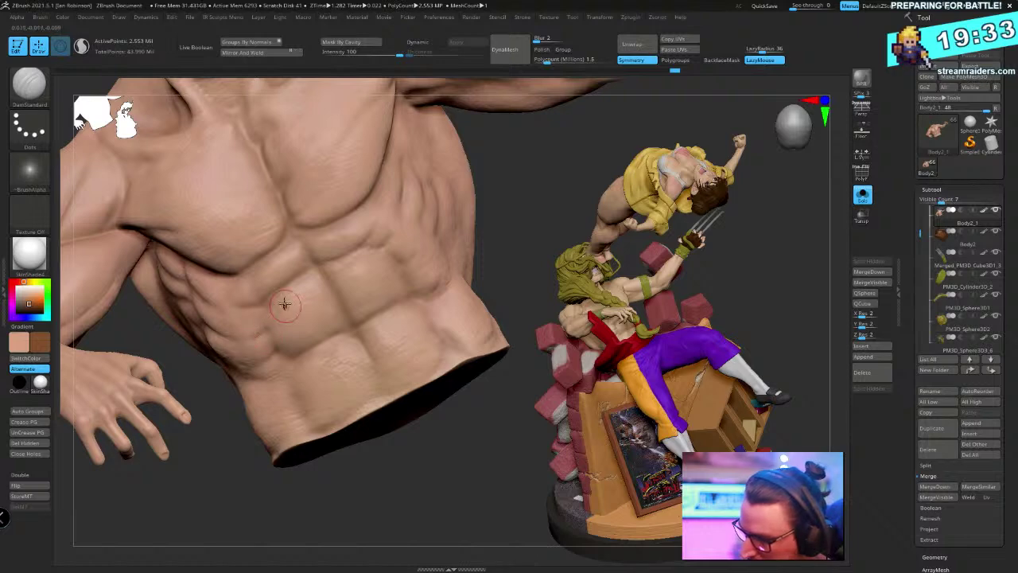
key("space")
left_click_drag(284, 360, 291, 361)
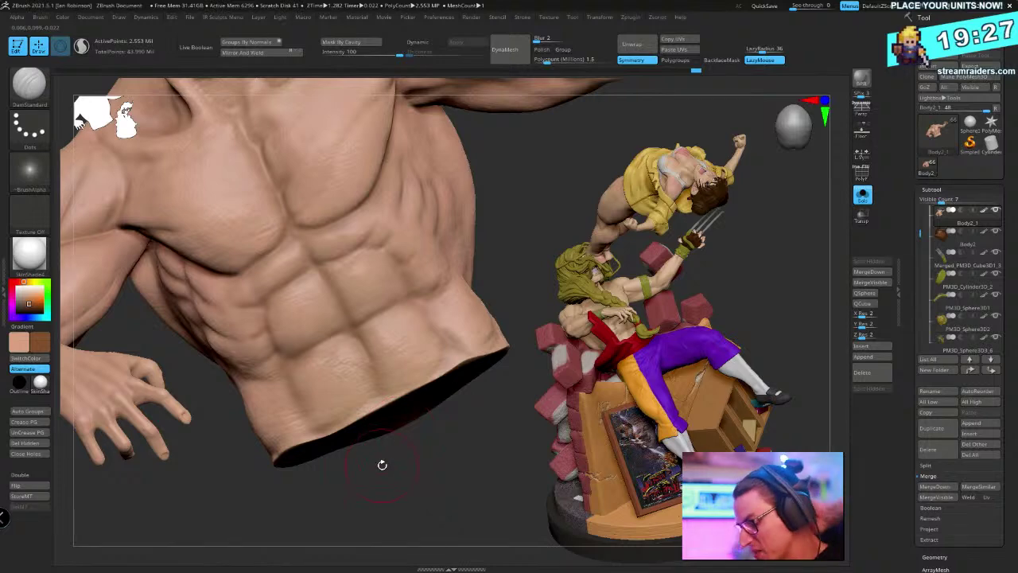
Refine the creases of the lower abdominals and the transition between chest and front shoulder on the lowered-arm side
mouse_move(382, 463)
right_mouse_down()
mouse_move(448, 432)
mouse_move(442, 390)
right_mouse_up()
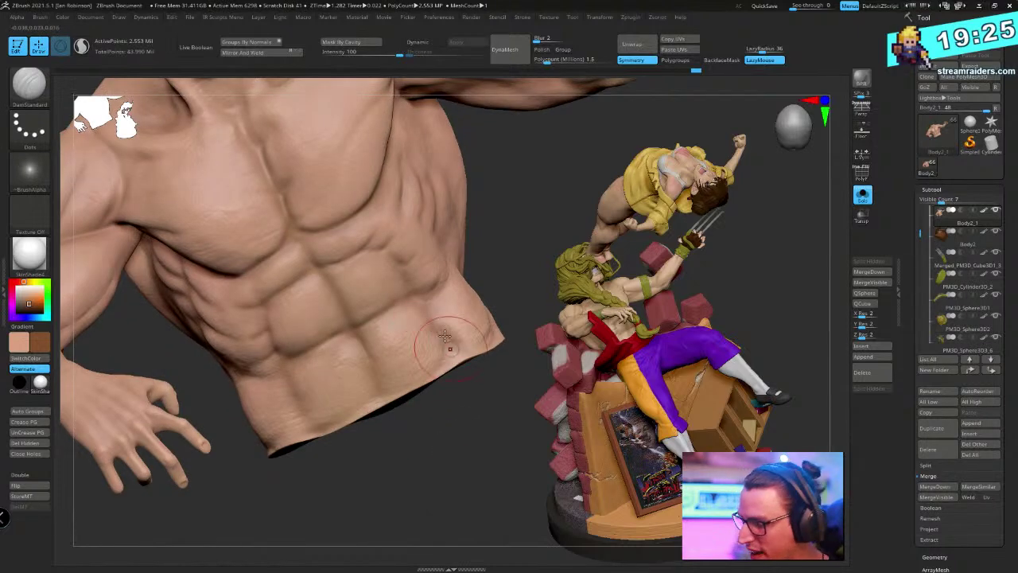
right_click_drag(456, 448, 410, 489)
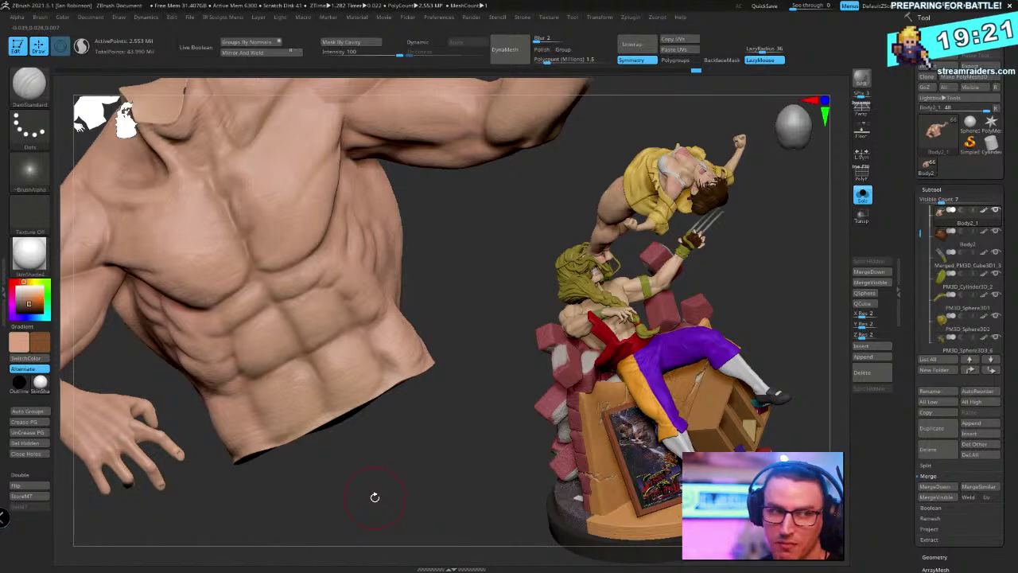
mouse_move(395, 397)
right_mouse_down()
mouse_move(429, 432)
mouse_move(380, 376)
mouse_move(398, 425)
right_mouse_up()
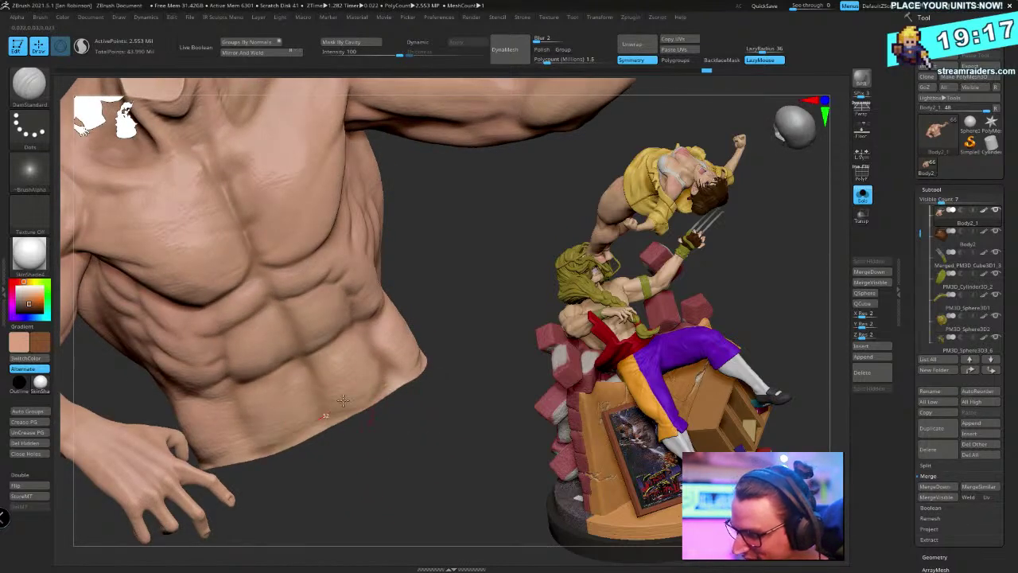
mouse_move(374, 365)
right_mouse_down()
mouse_move(420, 425)
mouse_move(408, 463)
mouse_move(307, 337)
right_mouse_up()
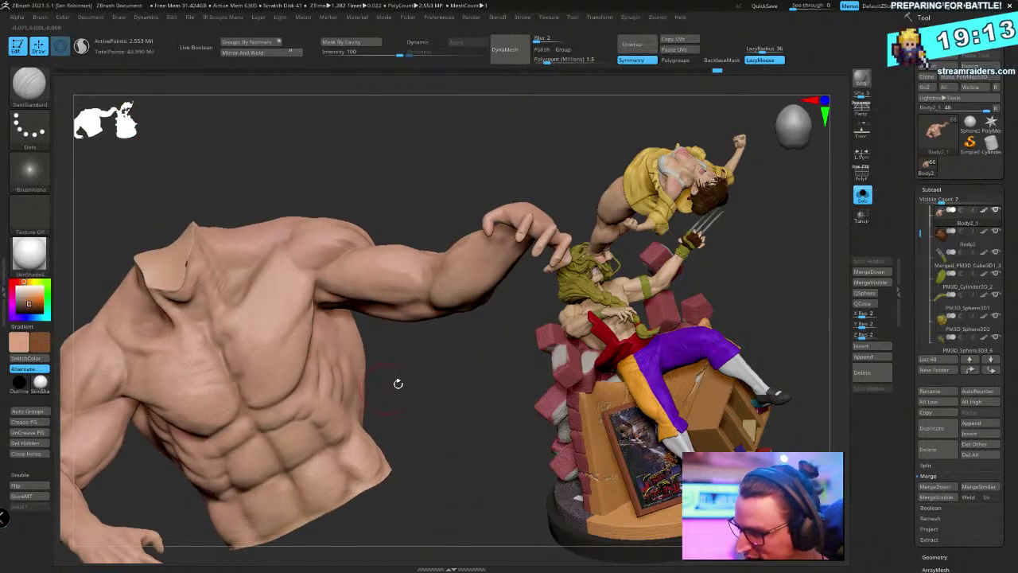
right_click_drag(398, 384, 321, 310)
right_click_drag(404, 339, 211, 433)
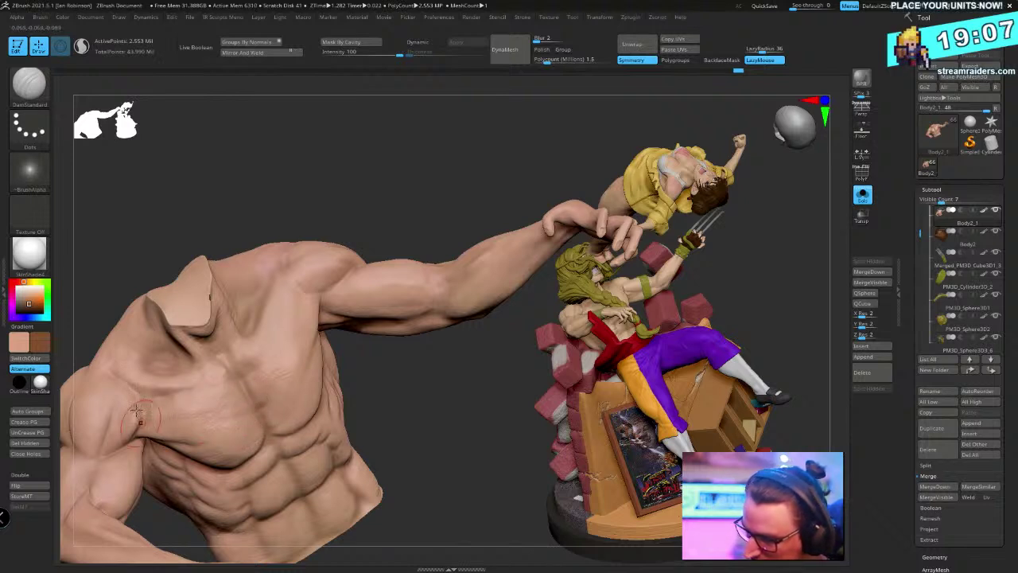
Check the torso against the full statue and refine the crease between deltoid and biceps on the isolated body's lowered arm
left_click_drag(402, 378, 443, 348, "alt")
left_click(862, 195)
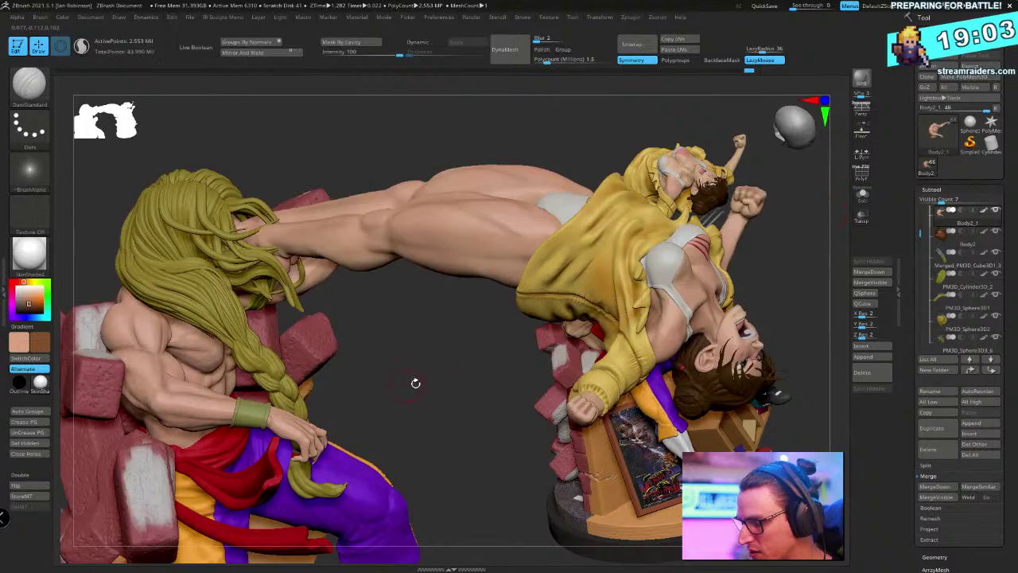
left_click_drag(415, 384, 530, 306)
left_click(863, 195)
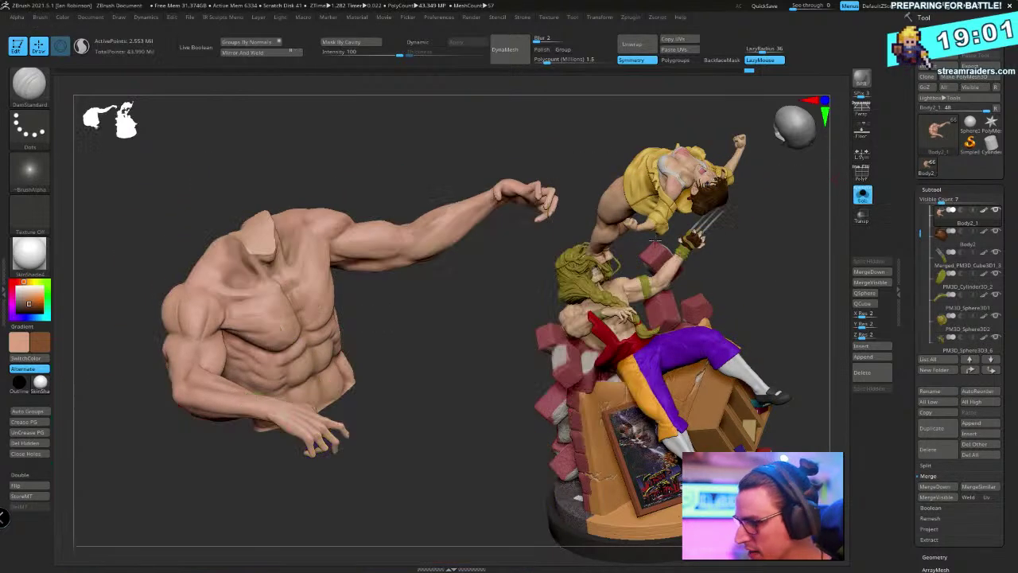
mouse_move(394, 350)
left_mouse_down("alt")
mouse_move(413, 332)
mouse_move(491, 327)
mouse_move(477, 381)
left_mouse_up("alt")
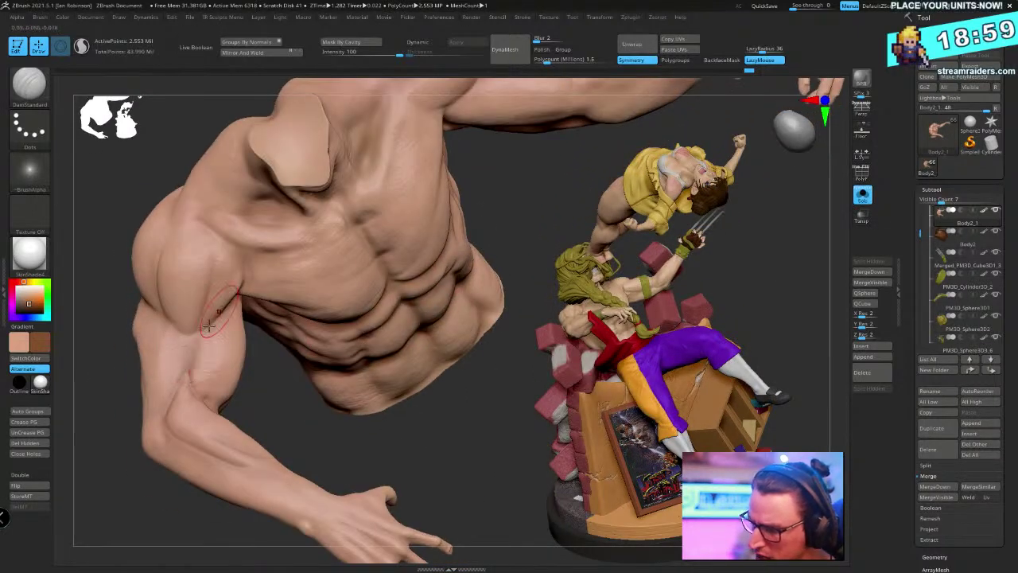
left_click_drag(247, 381, 271, 334)
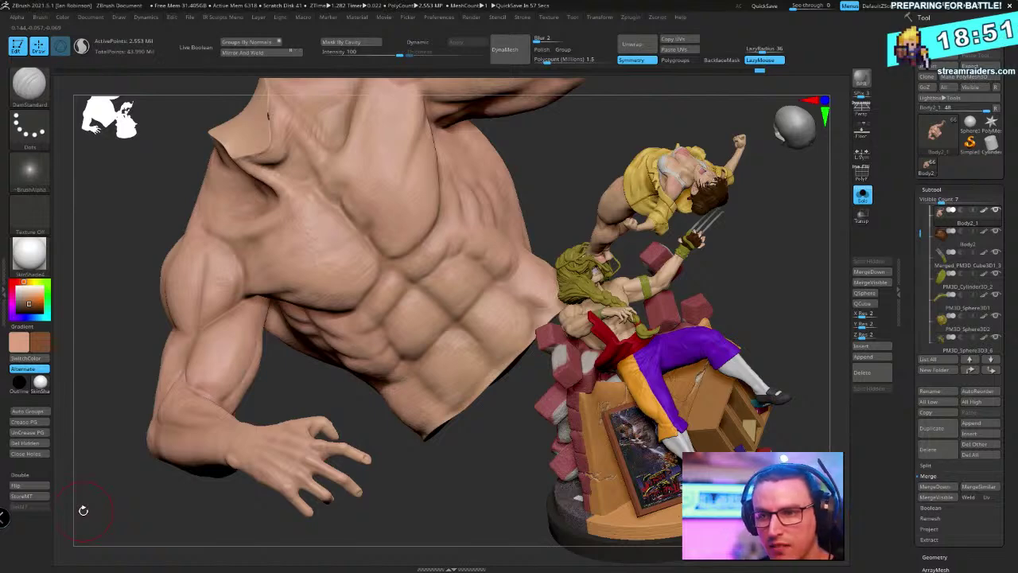
Define the muscle separations on the underside of the lowered arm
left_click_drag(83, 510, 401, 253)
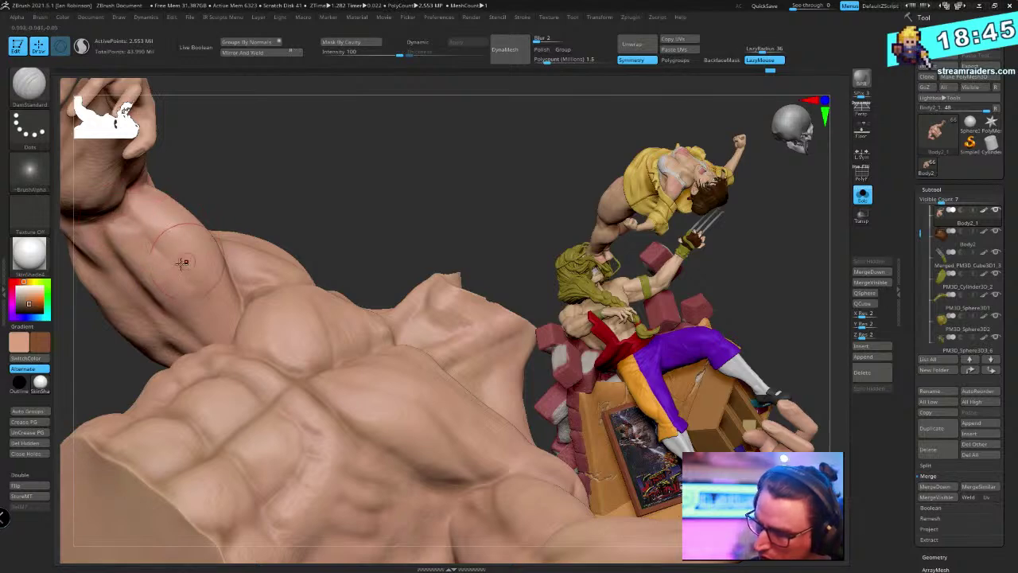
left_click_drag(342, 208, 225, 208)
left_click_drag(161, 284, 194, 322)
left_click_drag(287, 239, 350, 172)
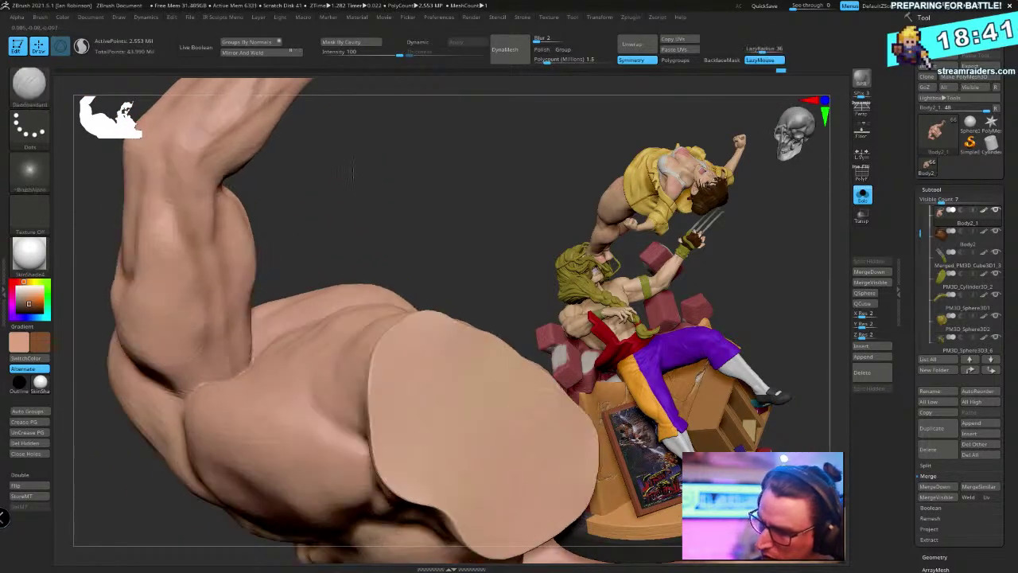
Refine the lower ribs and the oblique folds above the waist on the lowered-arm side
mouse_move(104, 397)
left_mouse_down()
mouse_move(185, 409)
mouse_move(355, 202)
mouse_move(370, 390)
mouse_move(393, 432)
left_mouse_up()
mouse_move(291, 424)
left_mouse_down()
mouse_move(323, 466)
mouse_move(337, 448)
mouse_move(329, 374)
left_mouse_up()
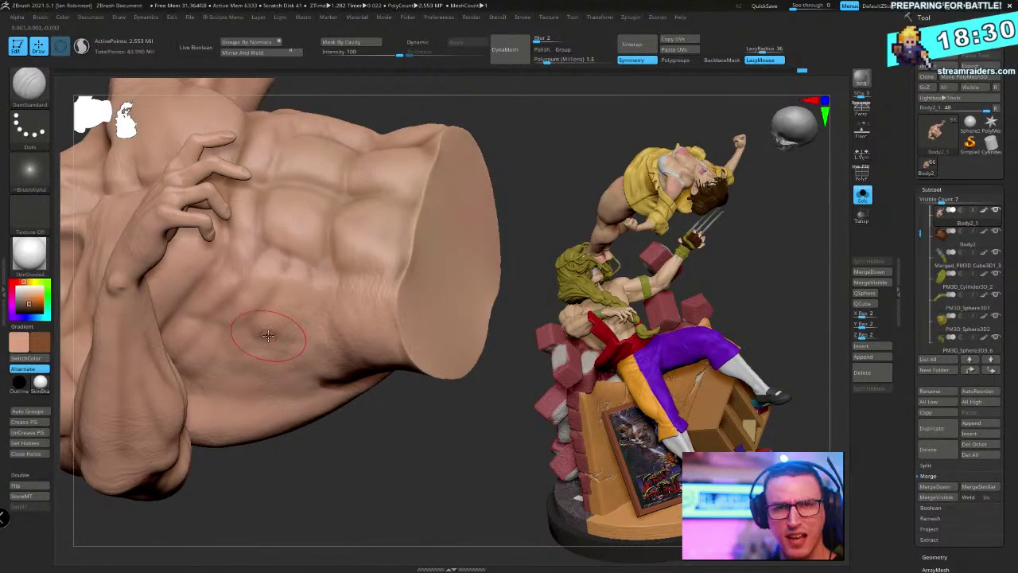
left_click_drag(306, 449, 273, 413)
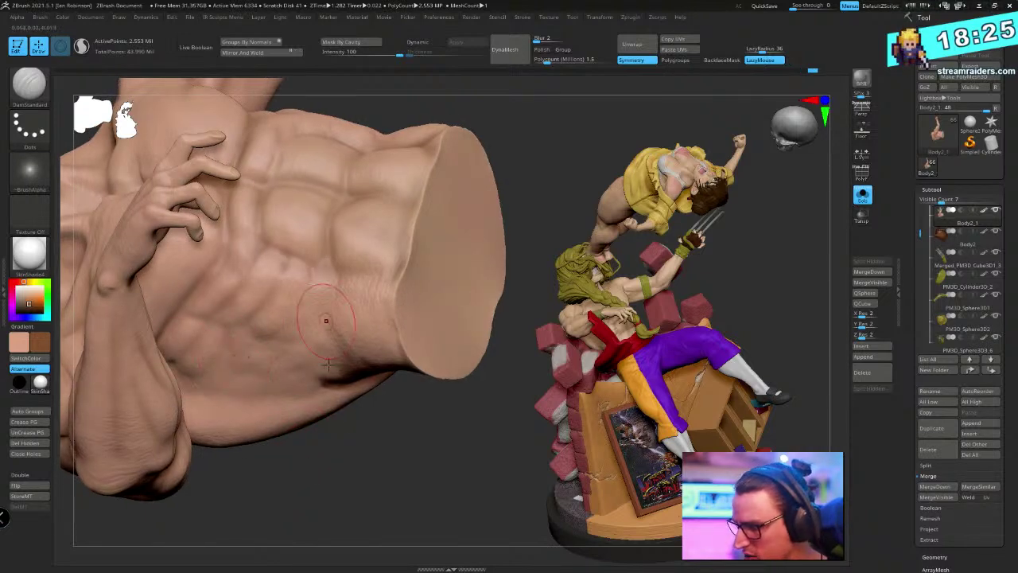
mouse_move(381, 405)
left_mouse_down()
mouse_move(403, 515)
mouse_move(432, 462)
mouse_move(414, 446)
left_mouse_up()
left_click_drag(382, 306, 361, 321)
Carve the spine furrow and the muscle edges around the shoulder blades across the upper and middle back
left_click_drag(338, 398, 364, 462)
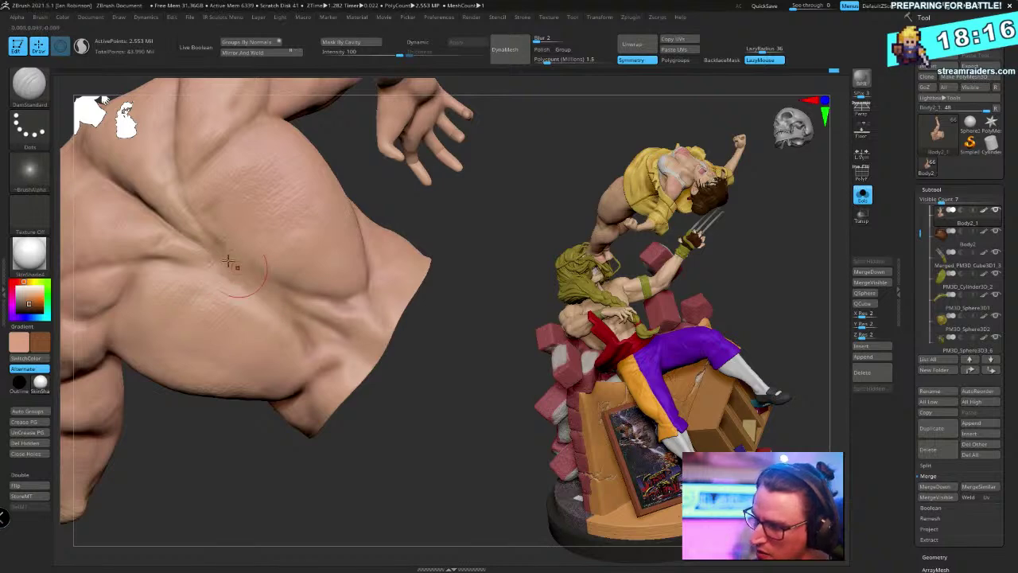
mouse_move(416, 405)
left_mouse_down()
mouse_move(375, 311)
mouse_move(447, 394)
mouse_move(211, 278)
left_mouse_up()
mouse_move(370, 222)
left_mouse_down()
mouse_move(491, 307)
mouse_move(318, 307)
mouse_move(246, 291)
mouse_move(437, 205)
mouse_move(189, 324)
left_mouse_up()
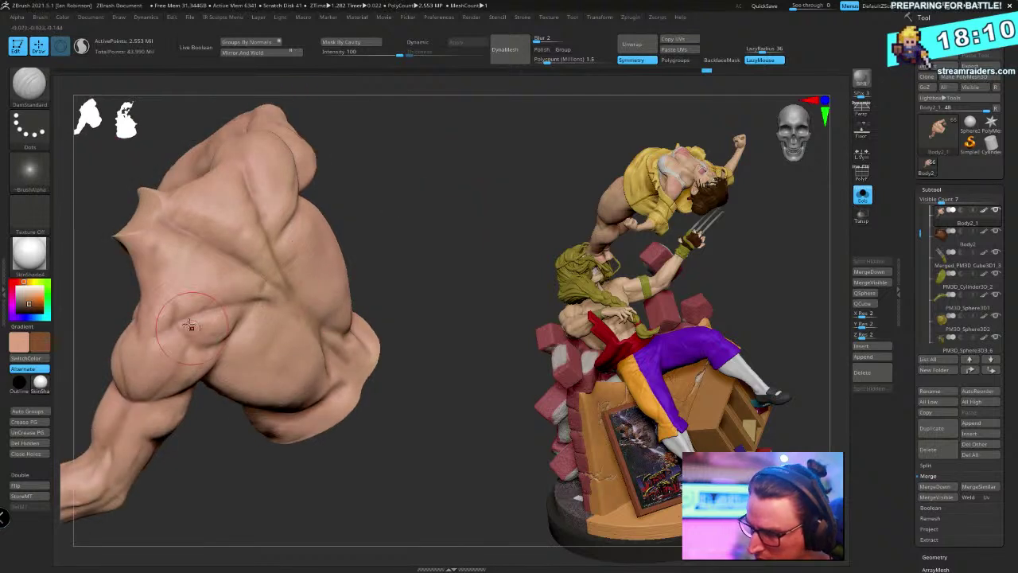
left_click_drag(143, 429, 209, 390)
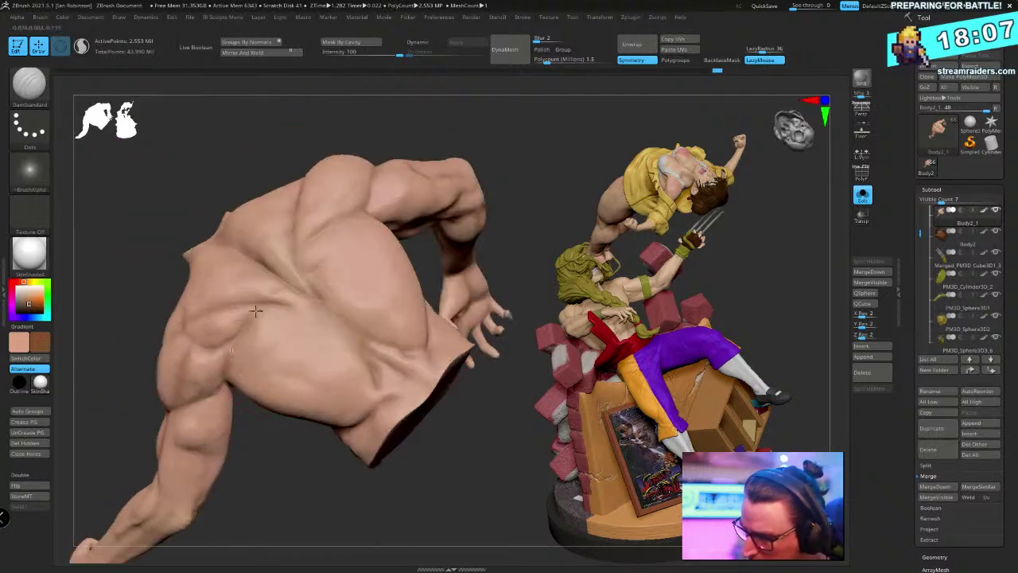
mouse_move(256, 310)
left_mouse_down()
mouse_move(176, 401)
mouse_move(268, 509)
mouse_move(373, 291)
mouse_move(197, 296)
mouse_move(284, 290)
left_mouse_up()
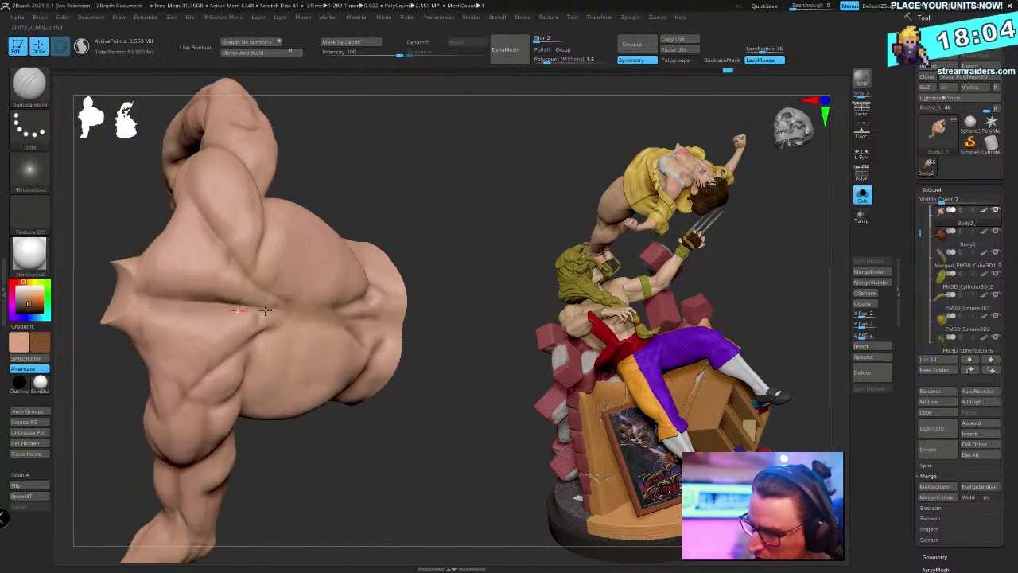
left_click_drag(381, 198, 395, 170)
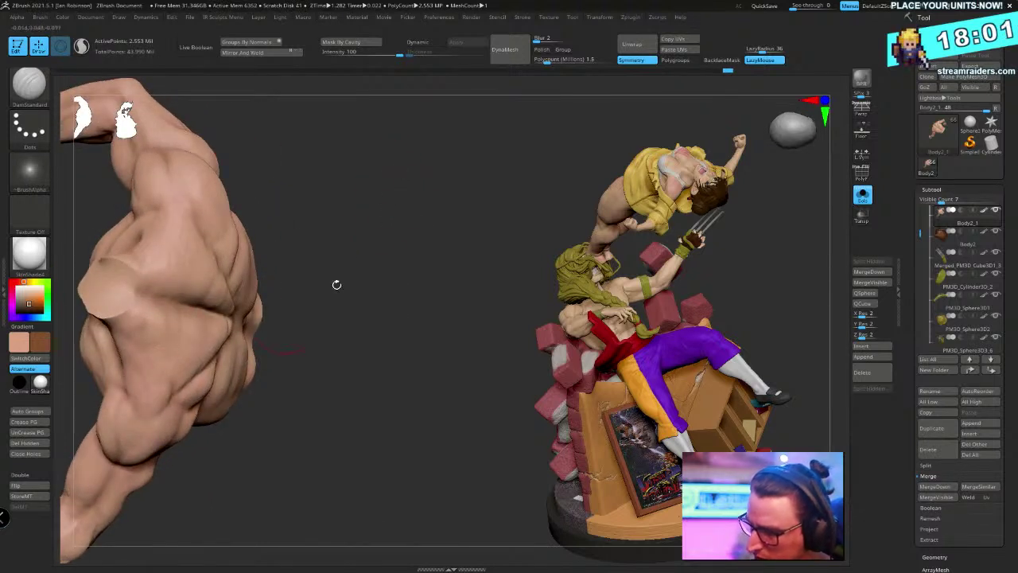
left_click_drag(337, 284, 314, 311)
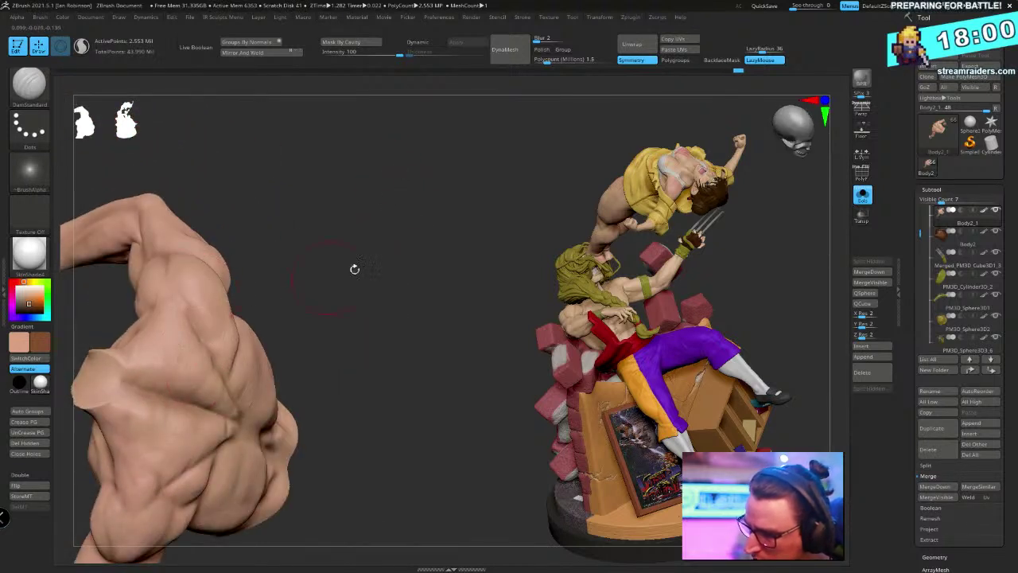
left_click_drag(355, 269, 499, 122)
Show the full statue and push in the protruding back muscle beside the bricks with the Move brush
left_click(861, 196)
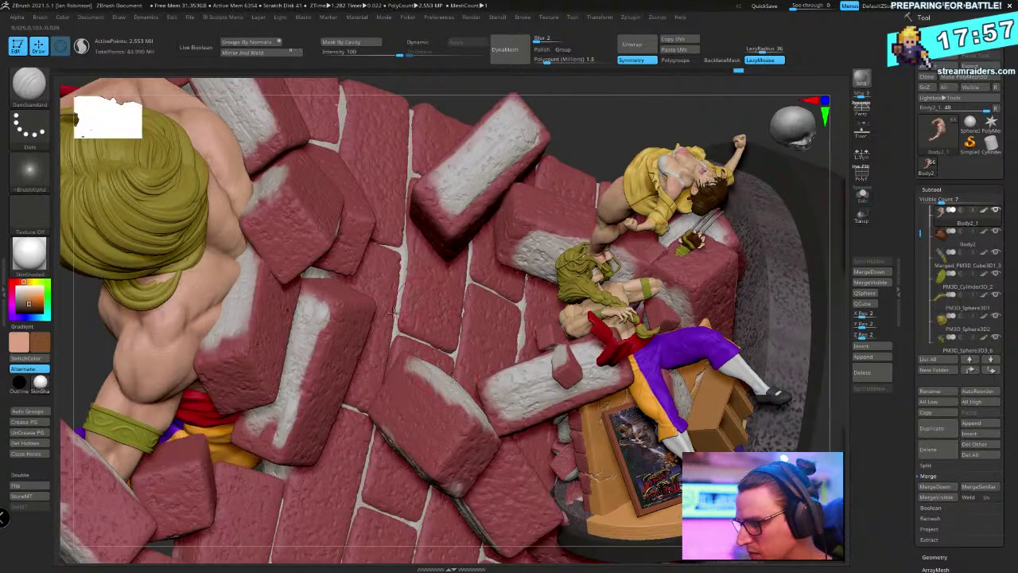
right_click_drag(393, 316, 336, 325)
mouse_move(279, 269)
right_mouse_down()
mouse_move(368, 262)
mouse_move(386, 310)
right_mouse_up()
right_click_drag(344, 367, 371, 326)
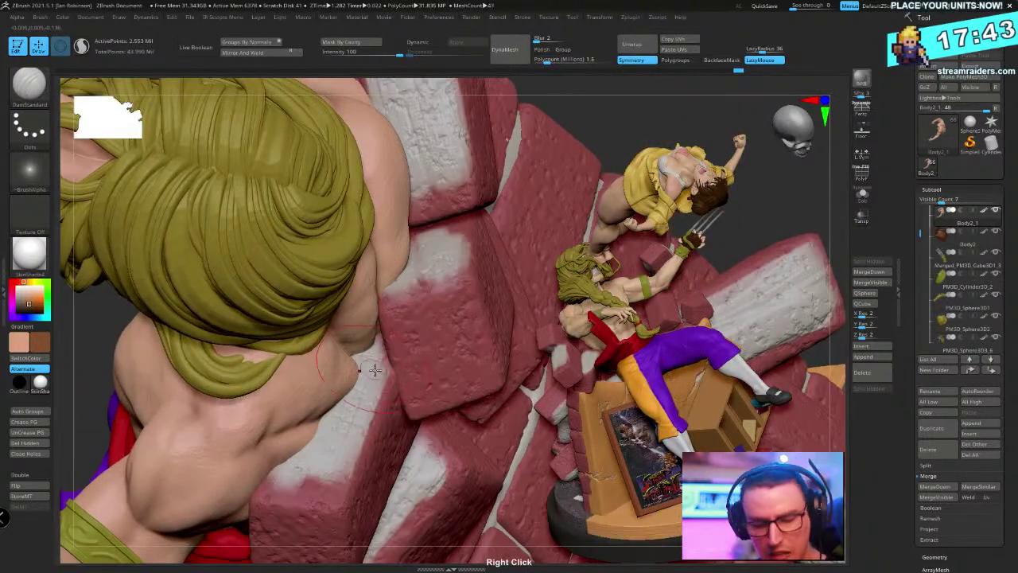
key("b")
key("m")
key("v")
key("space")
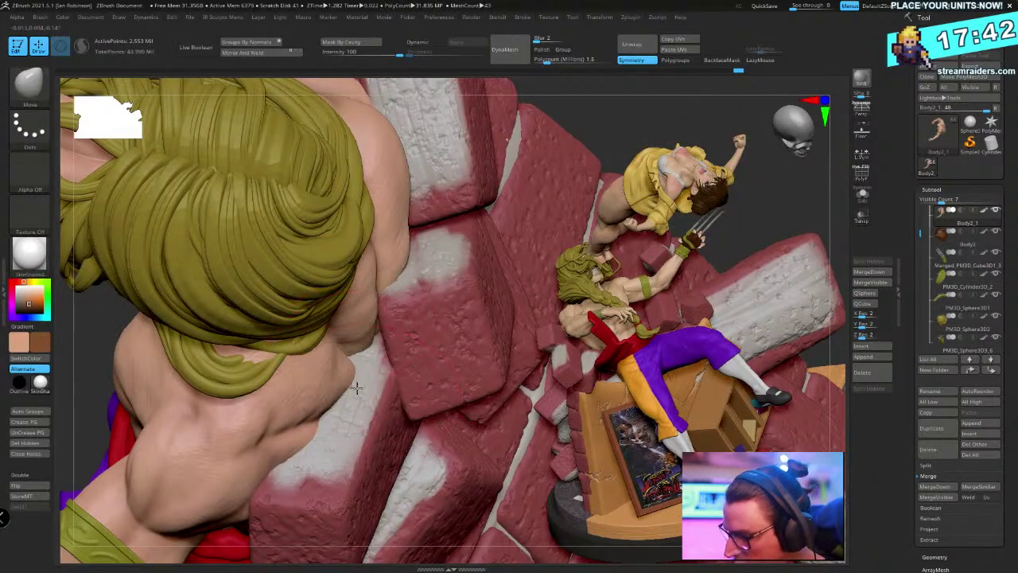
key("space")
mouse_move(363, 382)
left_mouse_down()
mouse_move(347, 380)
mouse_move(356, 373)
left_mouse_up()
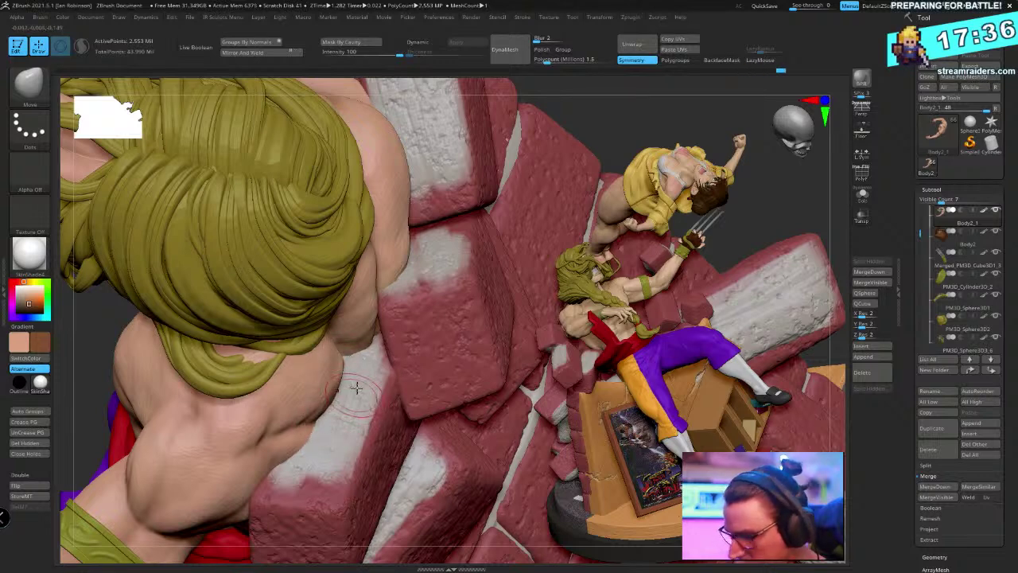
Switch to the DamStandard brush with Zadd enabled and Rgb painting turned off
key("b")
key("d")
key("s")
key("space")
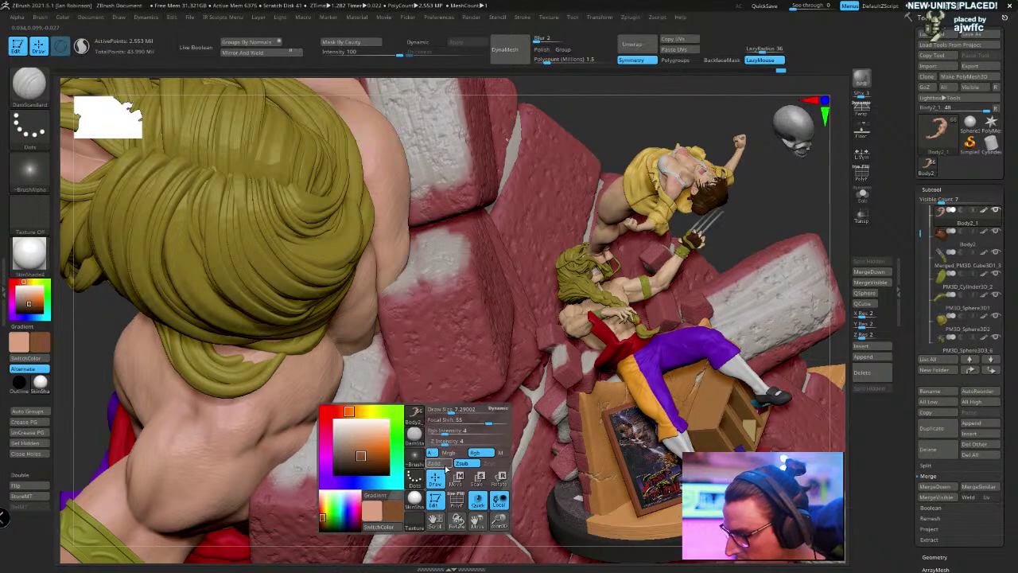
left_click(441, 464)
left_click(479, 452)
key("space")
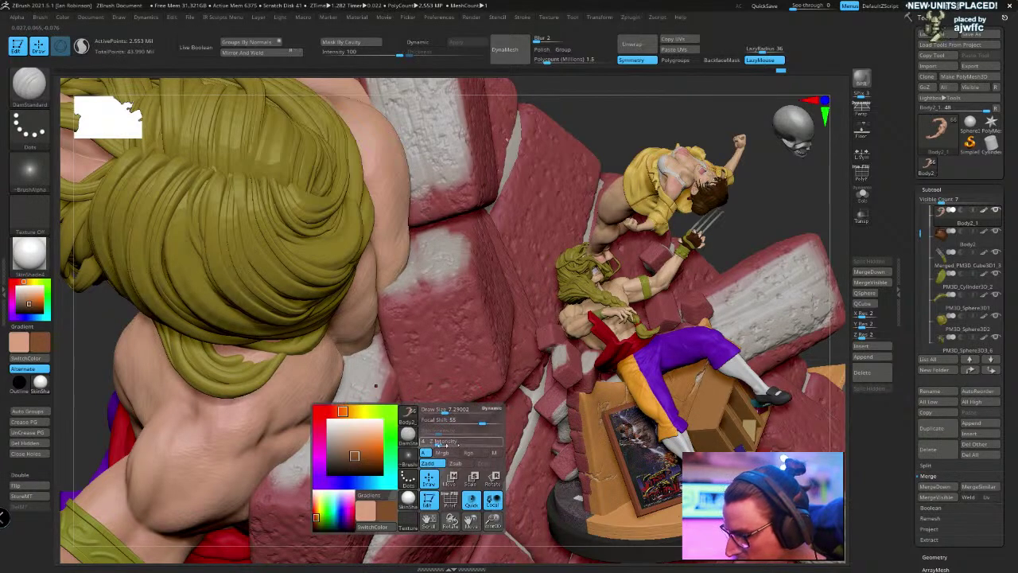
Refine the back muscles along their contact with the bricks, below the hair and around the shoulder blade
mouse_move(376, 385)
right_mouse_down()
mouse_move(419, 389)
mouse_move(281, 393)
right_mouse_up()
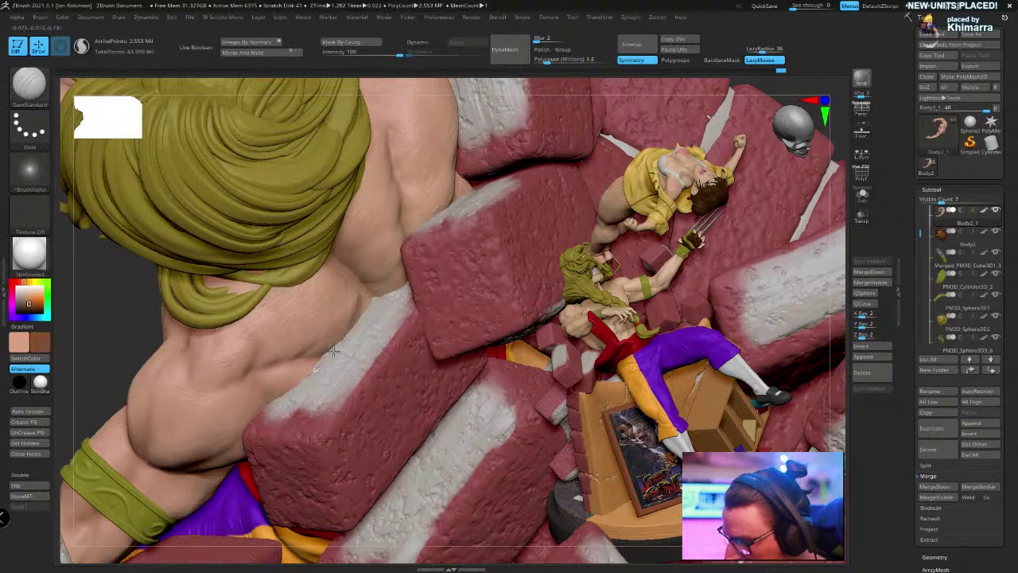
right_click_drag(372, 296, 438, 320)
key("space")
right_click_drag(499, 437, 299, 392)
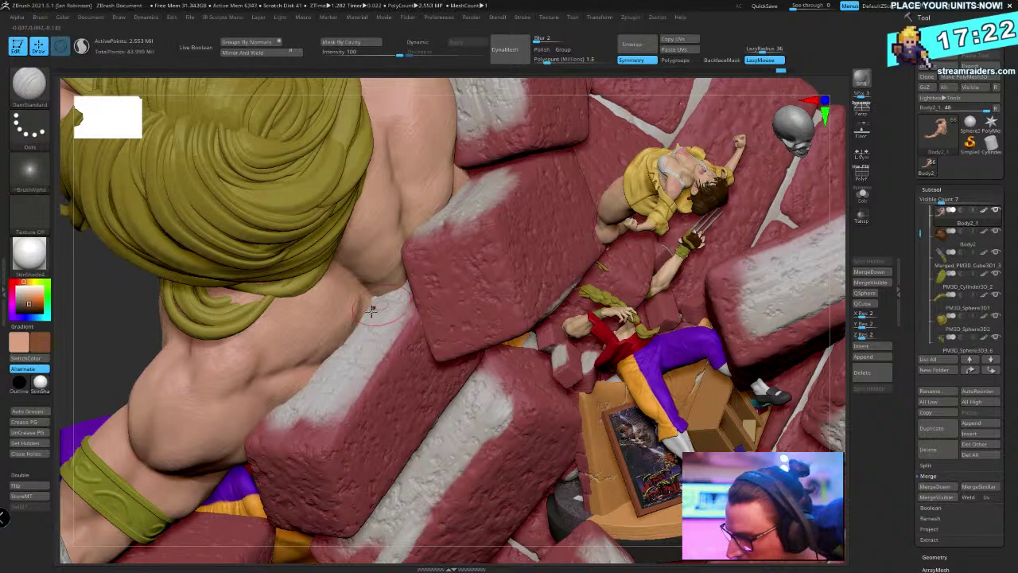
right_click_drag(400, 248, 400, 229)
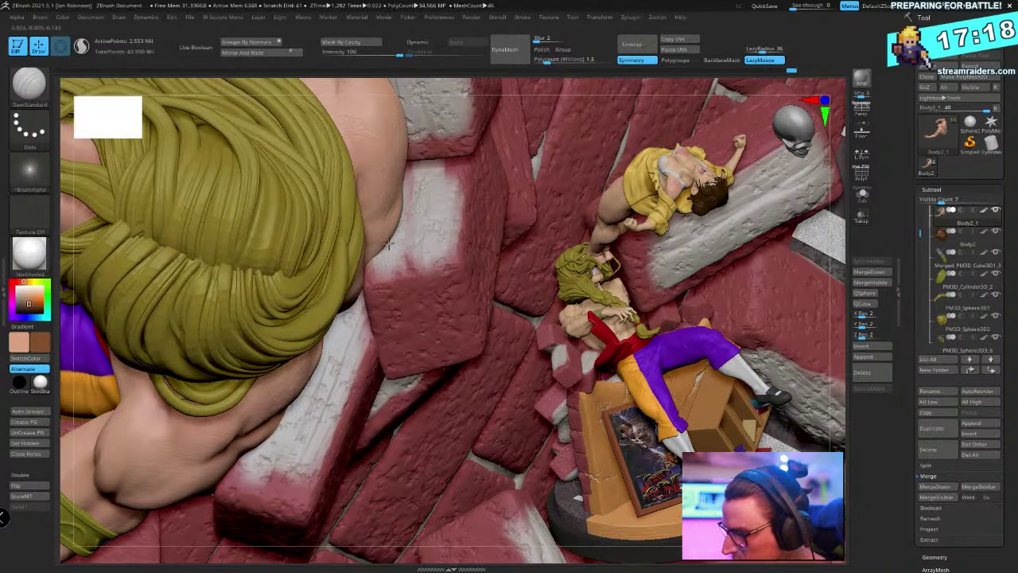
right_click_drag(371, 268, 362, 302)
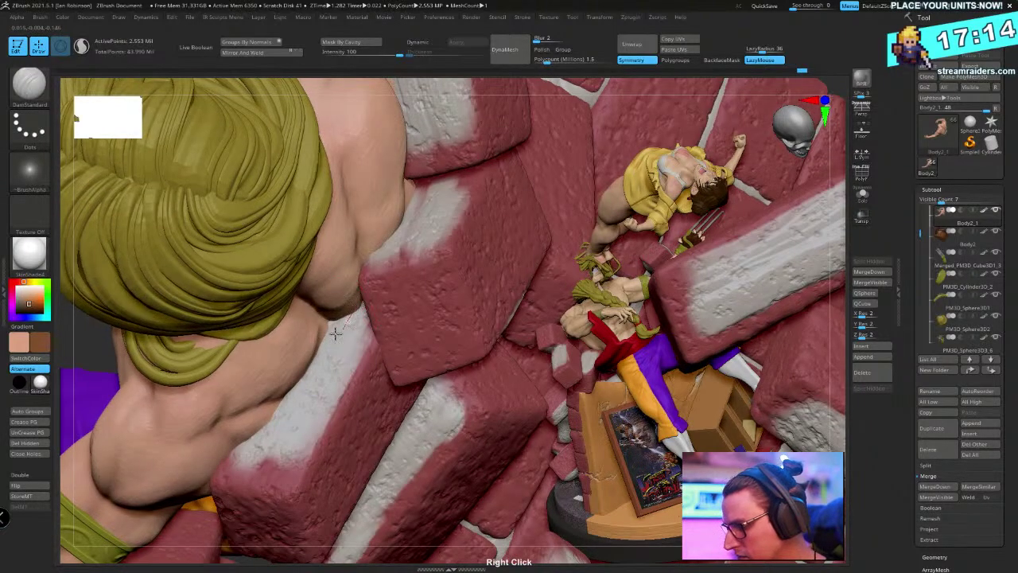
right_click_drag(425, 258, 362, 291)
Sharpen the muscle folds beside the spine on the isolated body and compare the back with the full statue
left_click(862, 195)
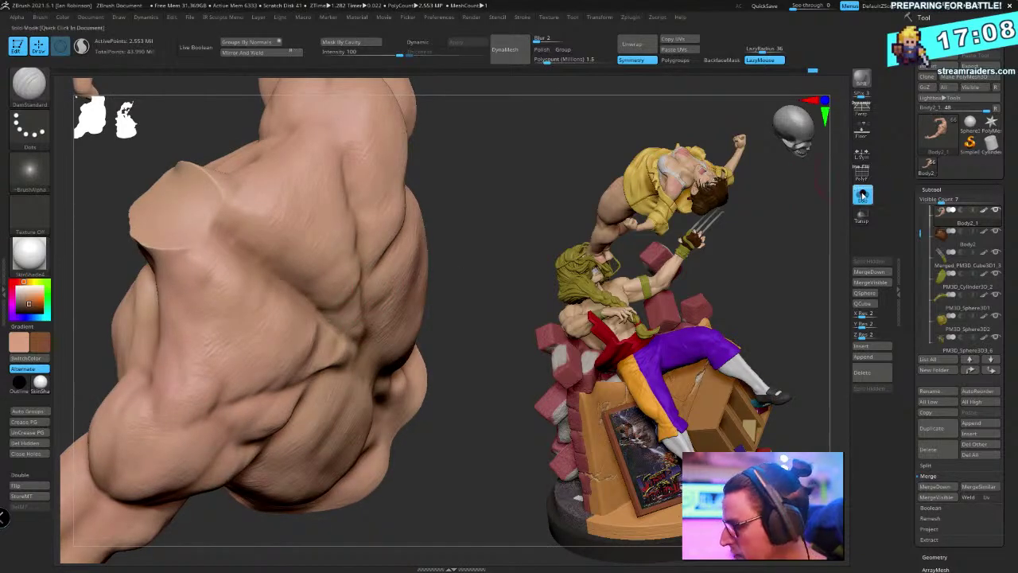
left_click(863, 195)
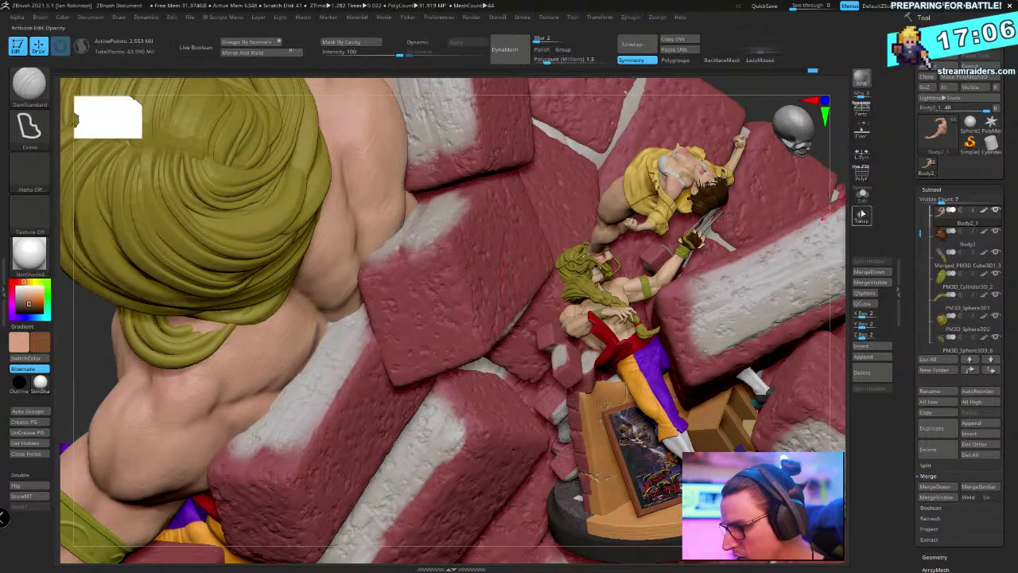
key("alt+s")
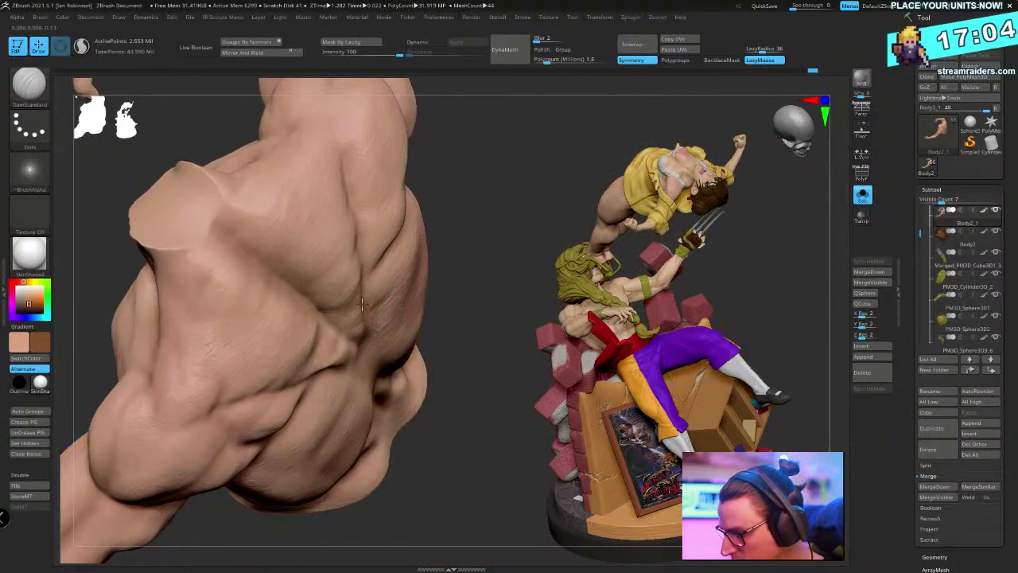
right_click_drag(362, 302, 348, 320)
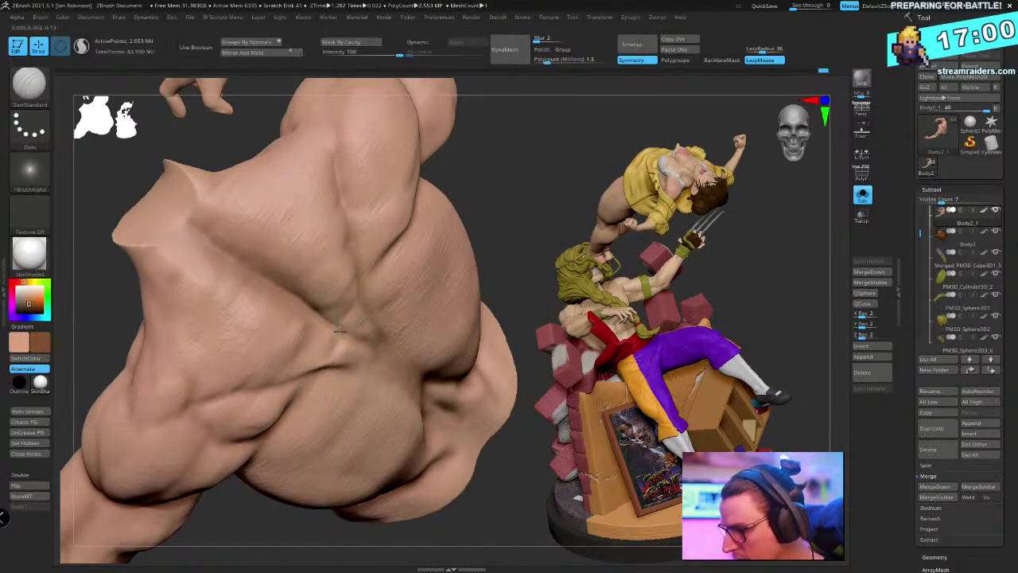
left_click(863, 197)
right_click_drag(397, 303, 393, 295)
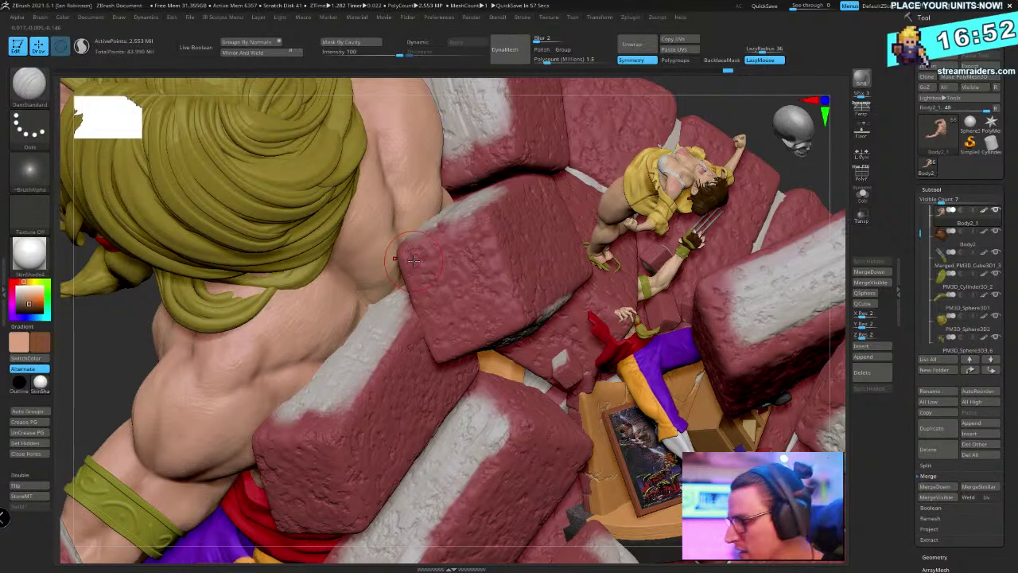
Isolate the body and reshape the lower-back muscle folds beside the spine with the Move brush
left_click(864, 195)
right_click_drag(616, 185, 461, 469)
key("b")
key("m")
key("v")
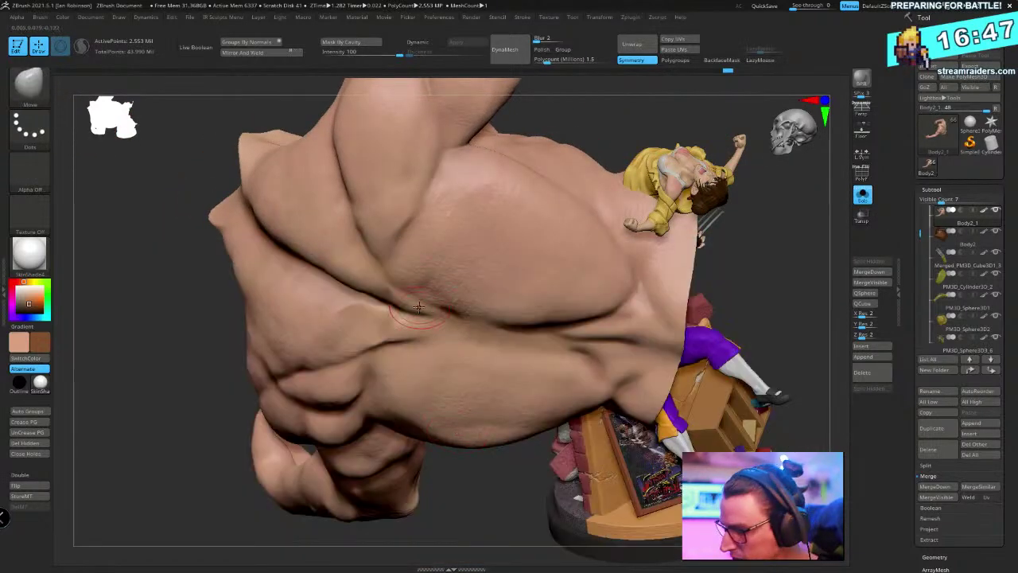
mouse_move(464, 492)
right_mouse_down()
mouse_move(479, 421)
mouse_move(430, 419)
mouse_move(464, 294)
right_mouse_up()
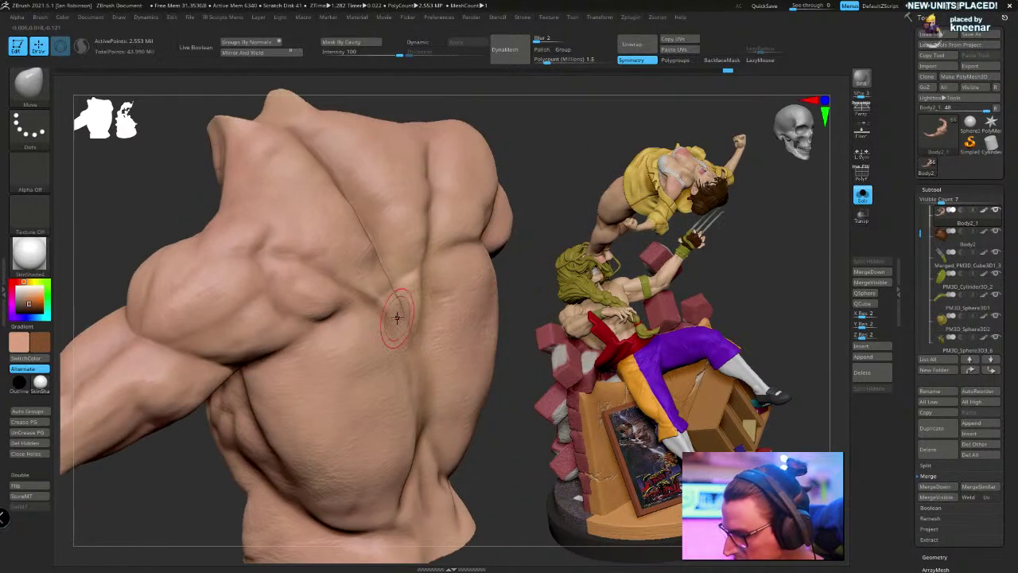
Flatten the crease beside the spine with TrimDynamic and blend the surrounding back muscles with the Standard brush
key("b")
key("t")
key("d")
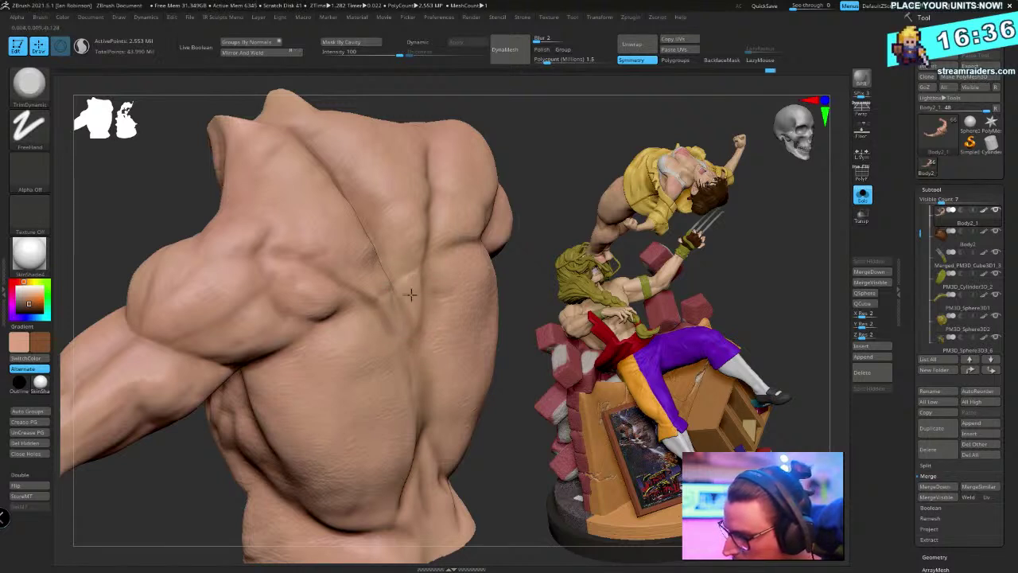
key("b")
key("s")
key("t")
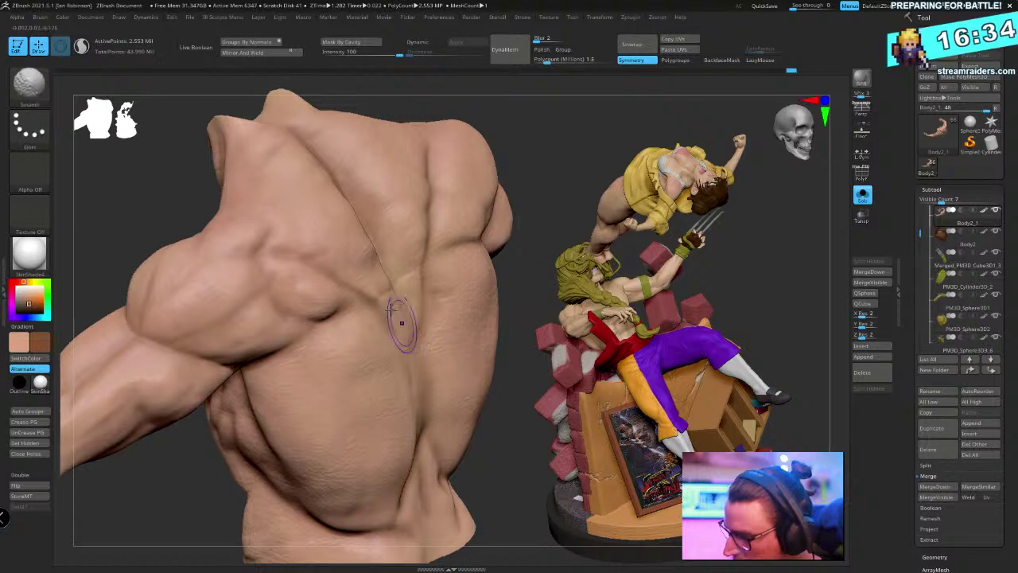
Show the full statue and examine how the bricks surround the male fighter's back from several angles
left_click(861, 195)
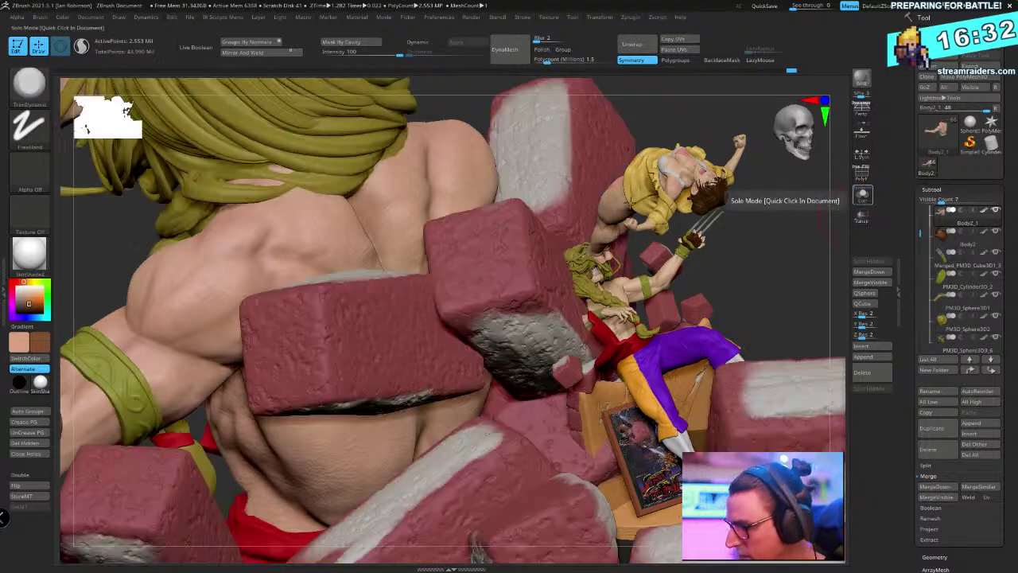
right_click_drag(593, 318, 464, 423, "ctrl")
right_click_drag(495, 370, 520, 276)
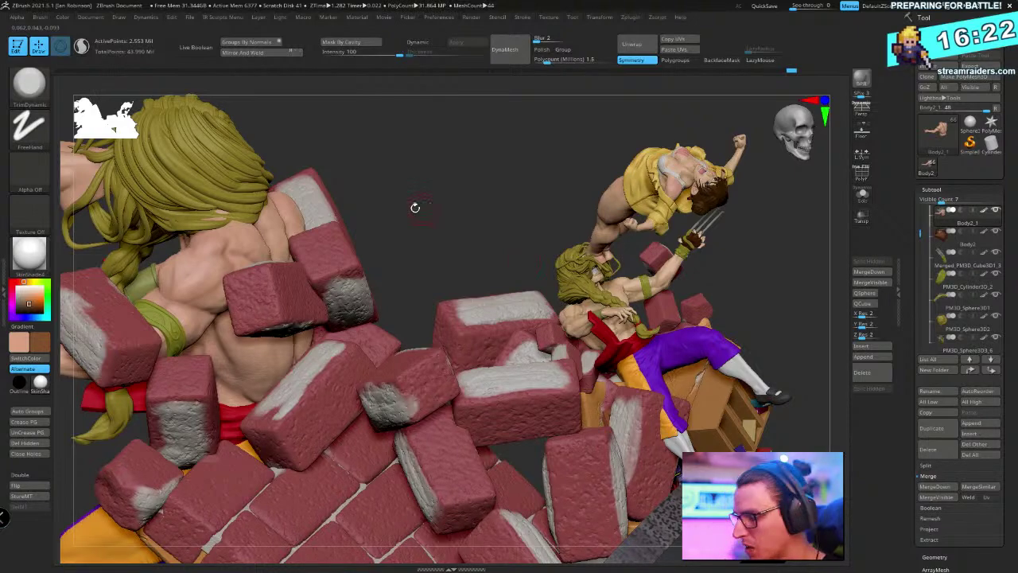
right_click_drag(415, 207, 407, 298, "ctrl")
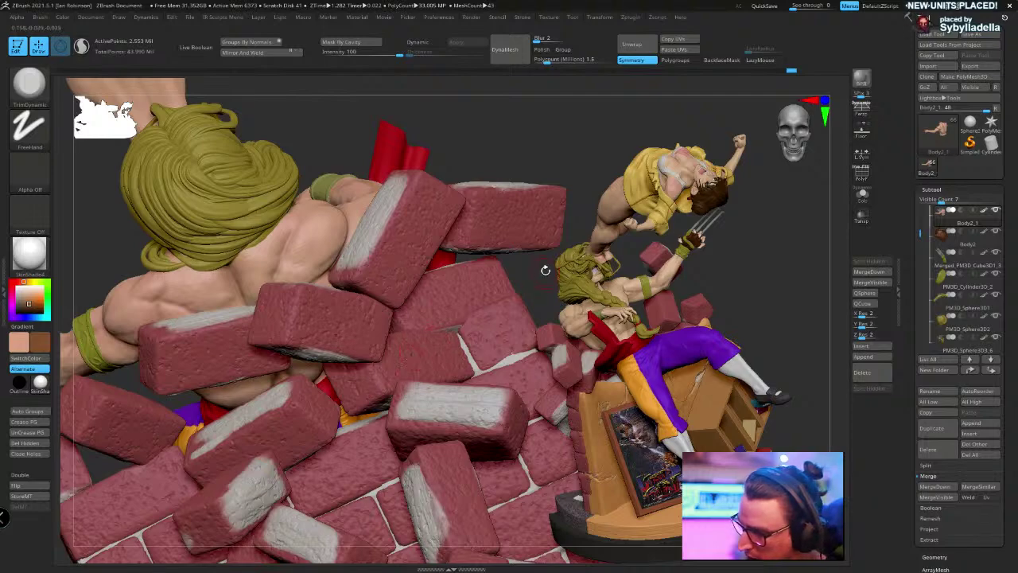
right_click_drag(546, 270, 387, 366)
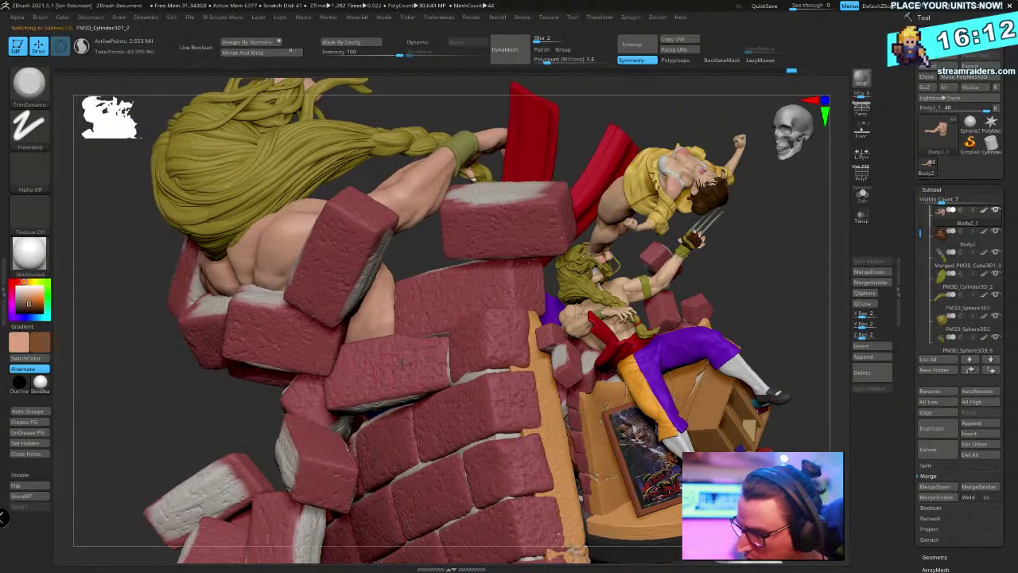
Mask every brick except the loose one below the fighter's lower back and centre the transform gizmo on it
key("shift+f")
key("shift+f")
left_click(401, 363, "ctrl+shift")
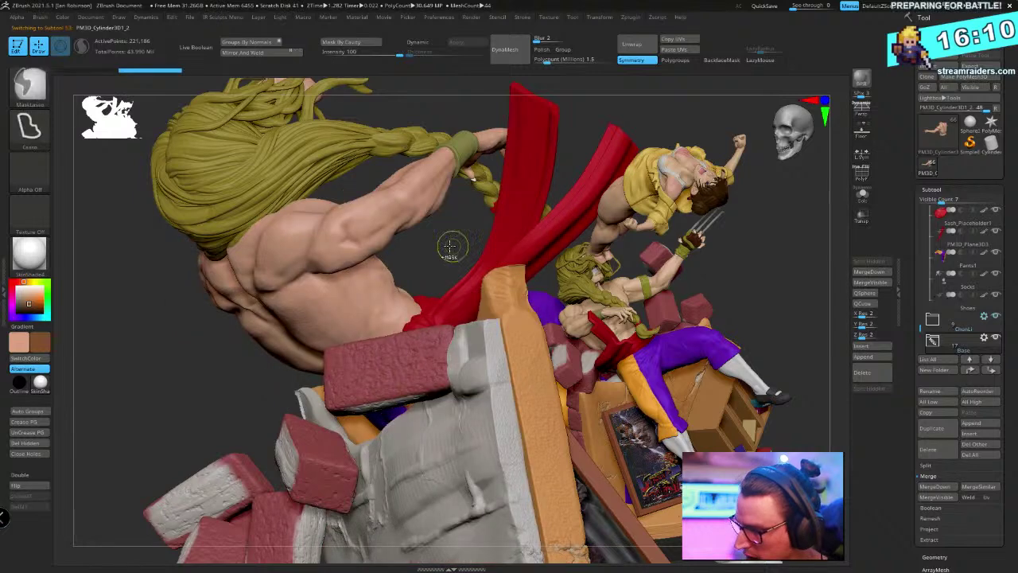
left_click(449, 246, "ctrl")
left_click(454, 244, "ctrl+shift")
key("w")
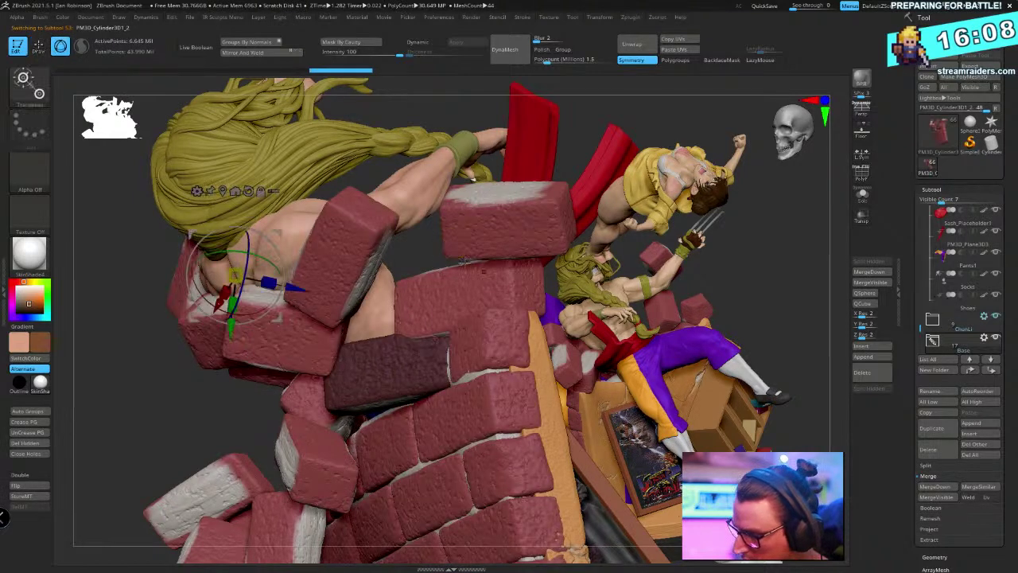
left_click(430, 249, "ctrl")
left_click(404, 363, "alt")
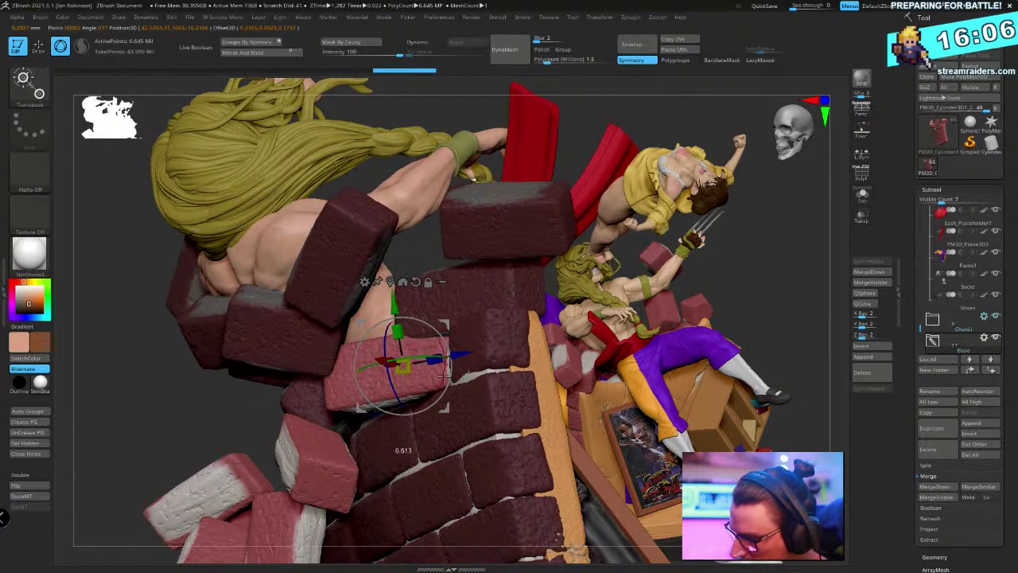
Rotate and reposition the unmasked brick on the wall below the lower back, checking its fit from the side and behind
left_click_drag(447, 368, 449, 365)
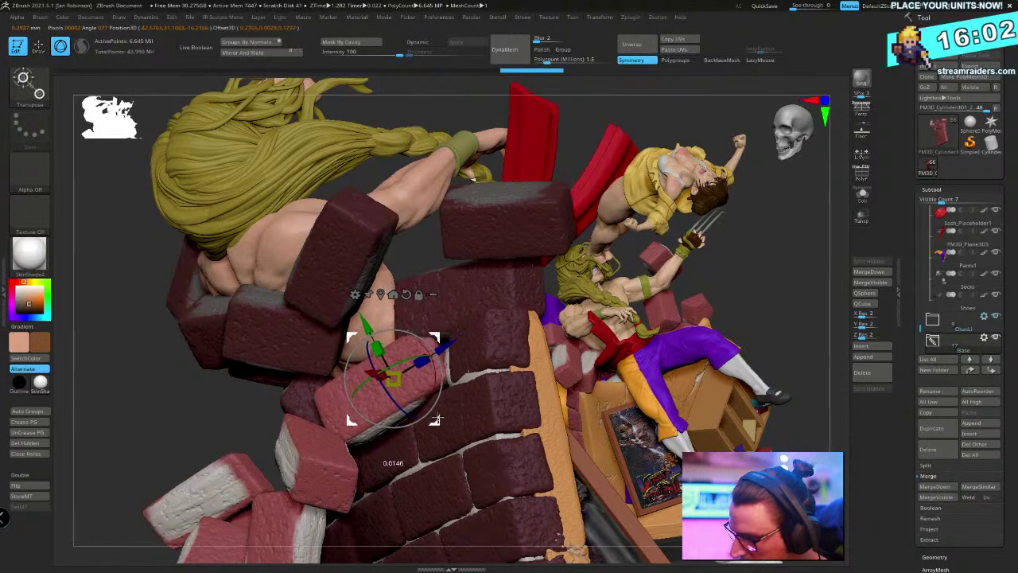
key("q")
mouse_move(734, 238)
left_mouse_down()
mouse_move(780, 231)
mouse_move(740, 231)
left_mouse_up()
key("w")
left_click_drag(430, 382, 416, 390)
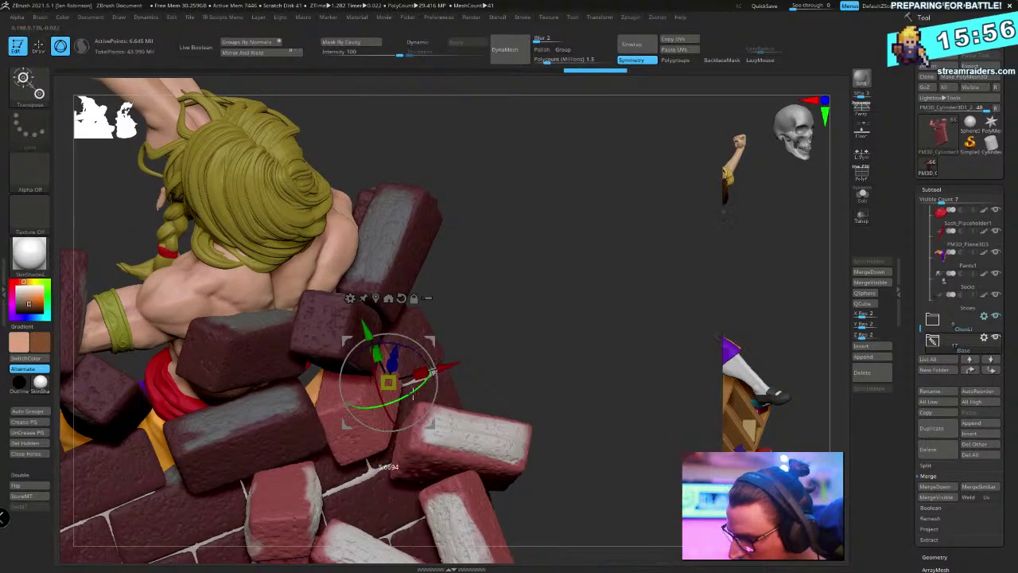
key("q")
mouse_move(516, 307)
right_mouse_down()
mouse_move(357, 330)
mouse_move(359, 403)
mouse_move(398, 369)
mouse_move(398, 337)
mouse_move(548, 255)
mouse_move(335, 267)
right_mouse_up()
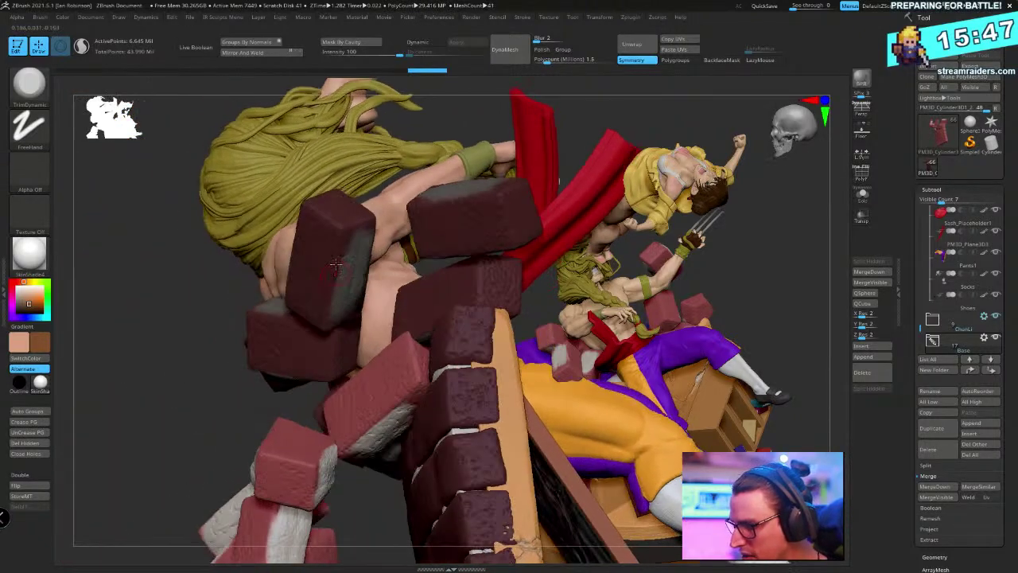
right_click_drag(454, 120, 582, 156)
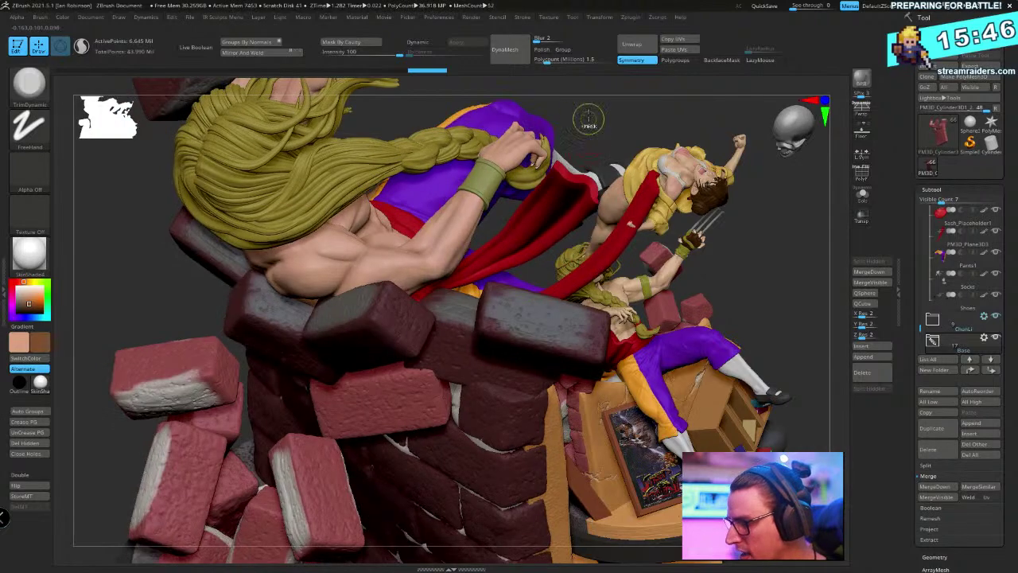
mouse_move(589, 119)
right_mouse_down()
mouse_move(616, 121)
mouse_move(559, 135)
mouse_move(577, 129)
mouse_move(495, 252)
mouse_move(327, 246)
mouse_move(341, 312)
mouse_move(295, 318)
right_mouse_up()
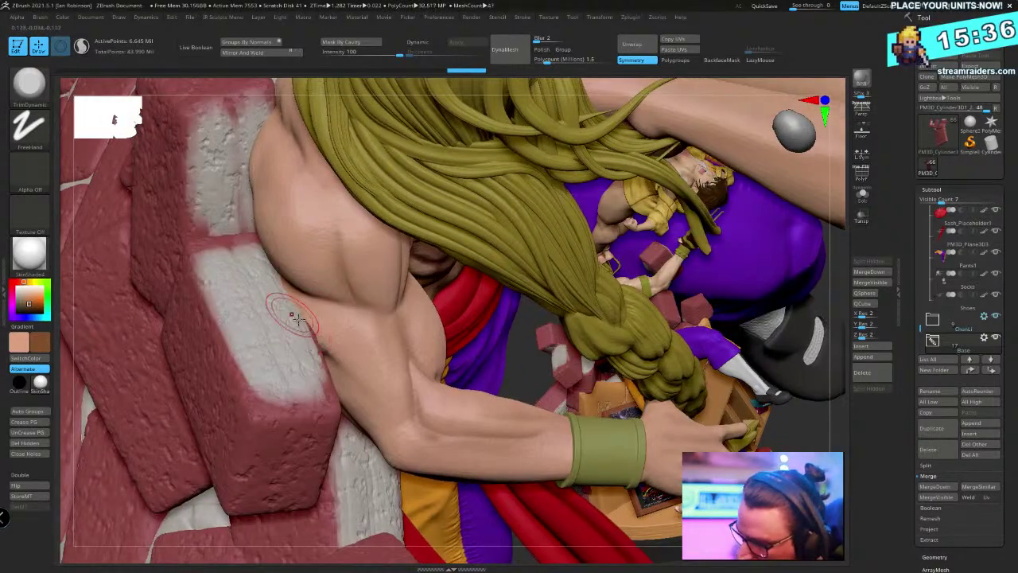
Switch to the Standard brush and smooth the brick surface where it touches the fighter's upper arm
key("b")
key("d")
key("s")
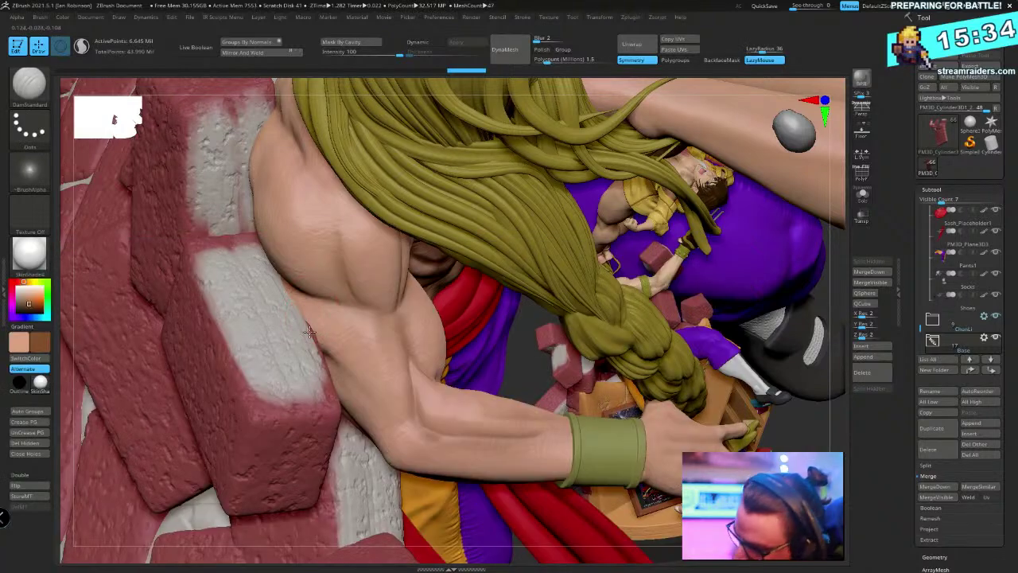
key("b")
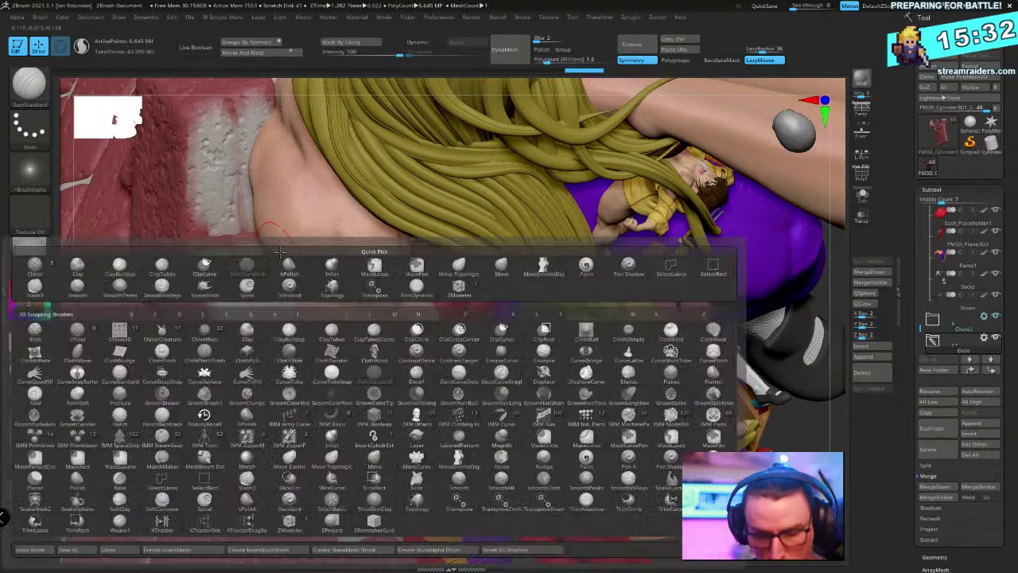
key("s")
key("t")
right_click(269, 231)
right_click_drag(269, 230, 284, 280)
left_click_drag(314, 291, 327, 305, "shift")
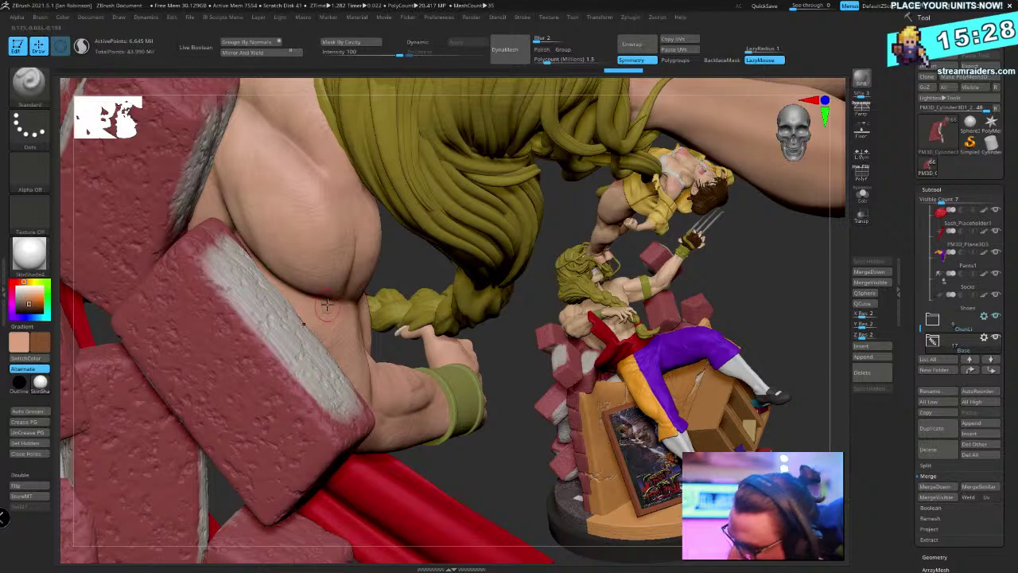
Select the body and refine the shoulder and upper-back muscles pressed against the bricks with Standard brush and smoothing strokes
left_click(328, 302, "alt")
right_click_drag(328, 302, 325, 329)
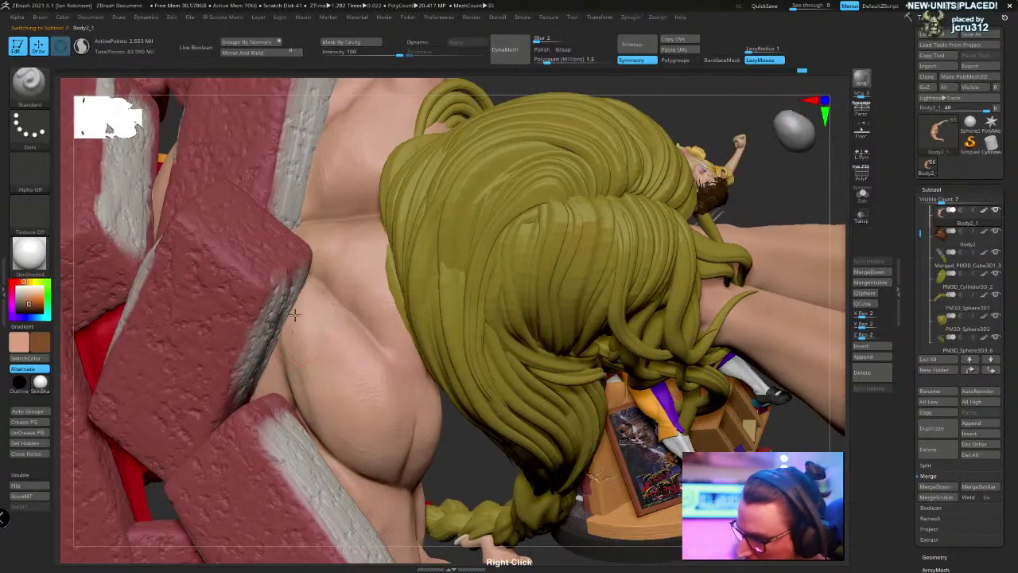
right_click_drag(341, 268, 334, 336)
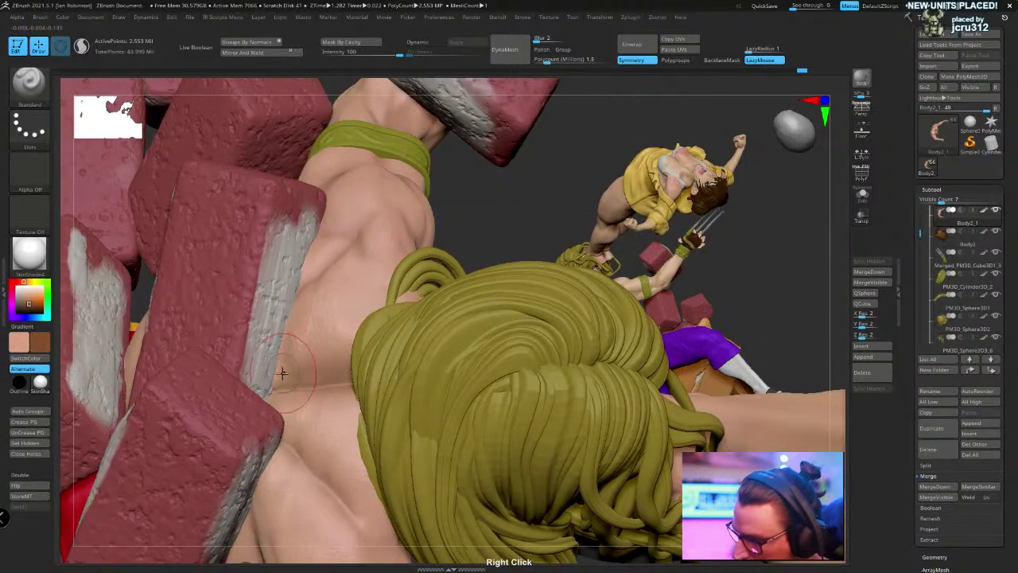
right_click_drag(341, 297, 286, 383)
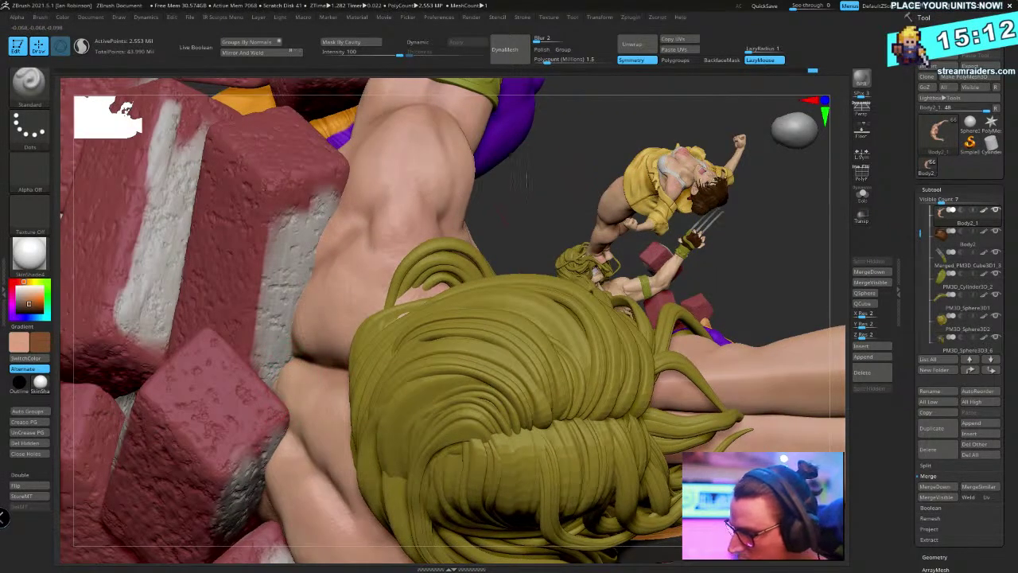
left_click_drag(525, 181, 322, 266)
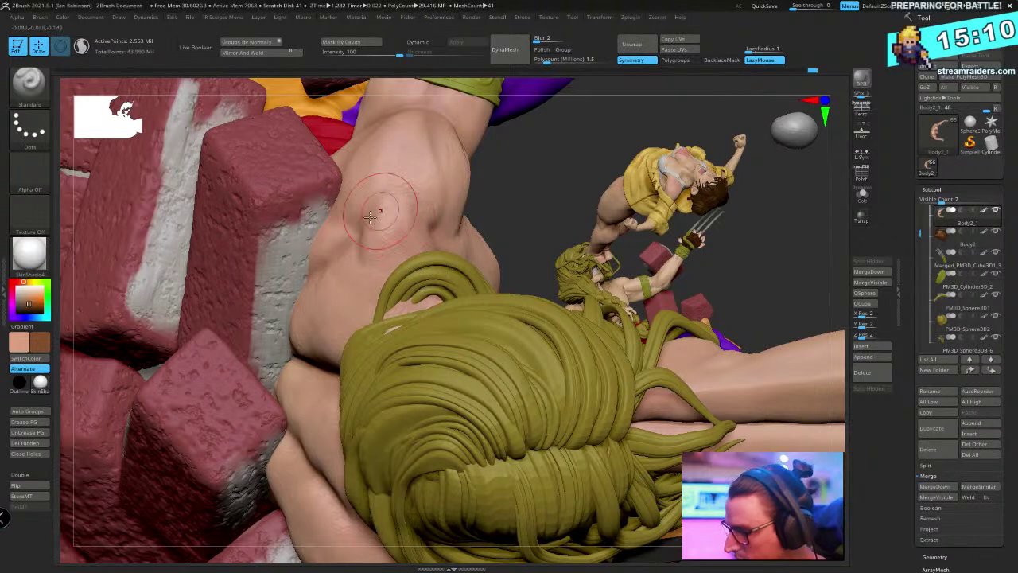
mouse_move(370, 218)
left_mouse_down("shift")
mouse_move(363, 228)
mouse_move(340, 222)
left_mouse_up("shift")
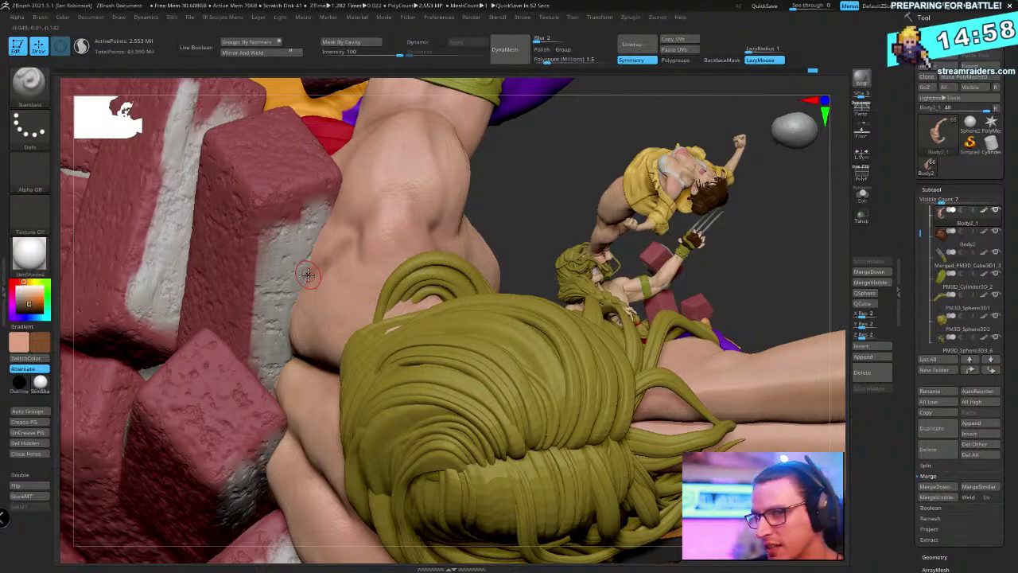
mouse_move(527, 186)
left_mouse_down()
mouse_move(518, 182)
mouse_move(520, 127)
mouse_move(477, 159)
mouse_move(340, 222)
left_mouse_up()
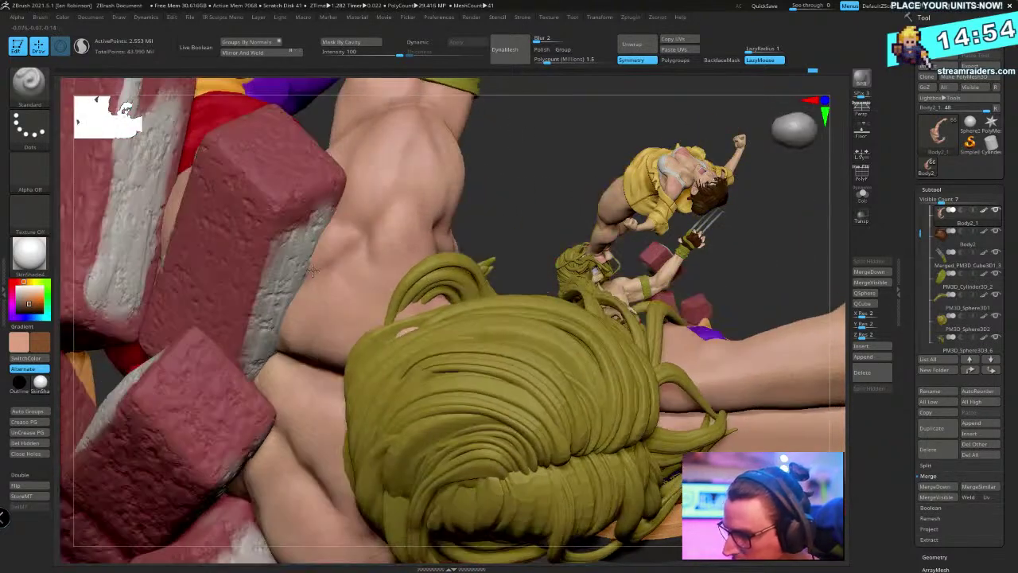
Select the brick subtool and rework the pale brick edge touching the shoulder with DamStandard, checking a lower subdivision level
key("b")
key("d")
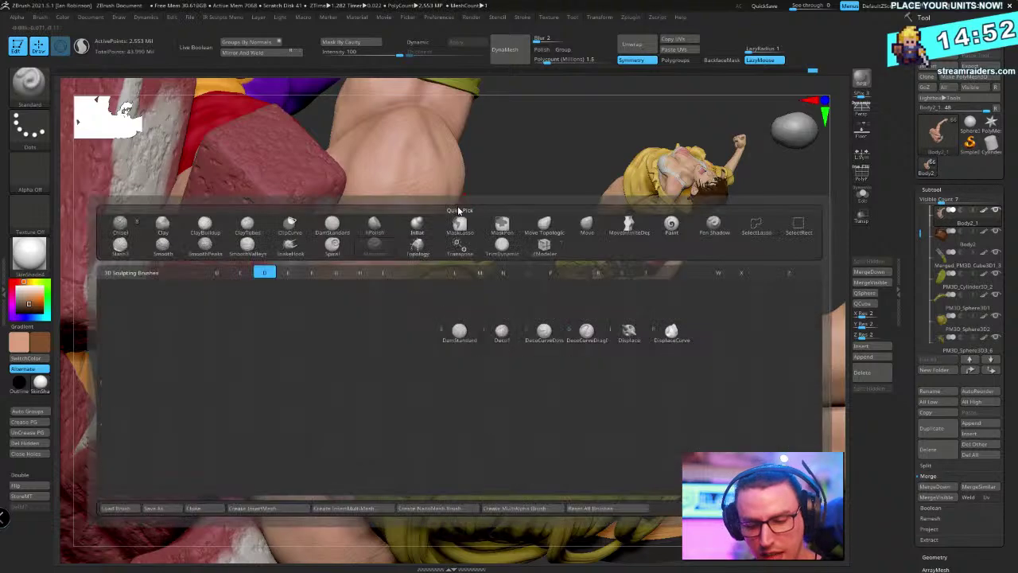
key("s")
left_click(278, 199, "alt")
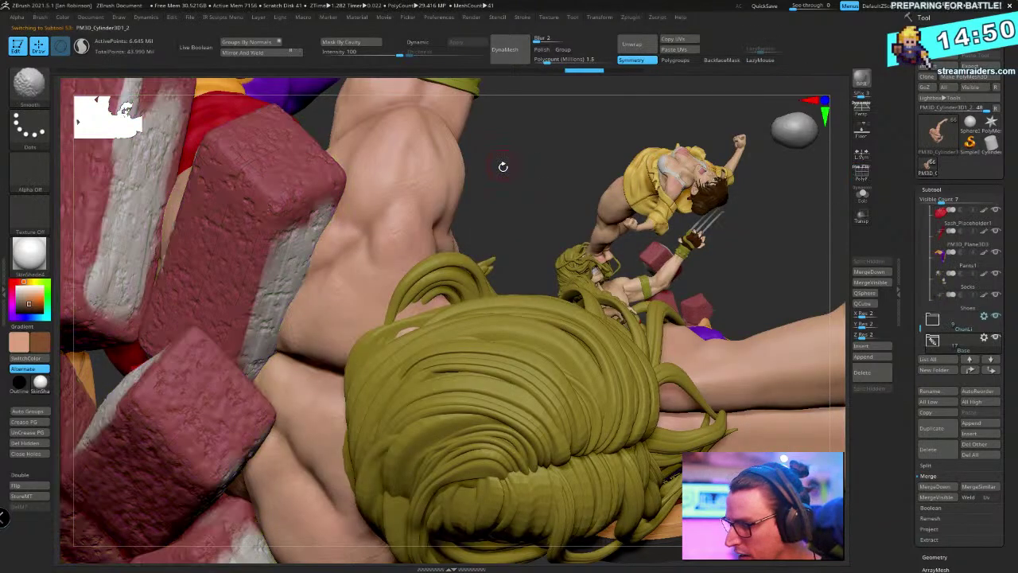
left_click_drag(500, 227, 501, 151)
right_click_drag(520, 156, 325, 227)
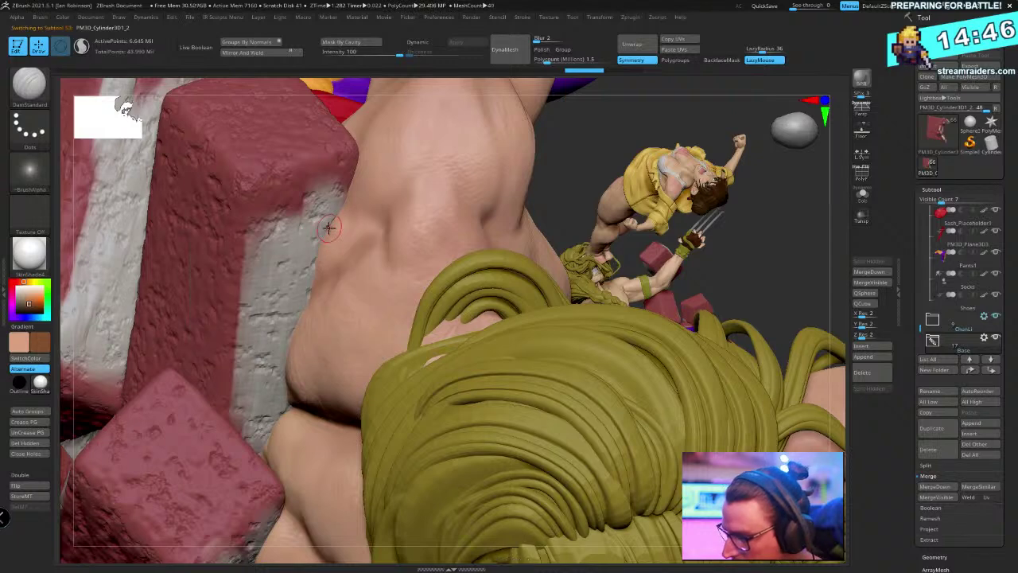
key("shift")
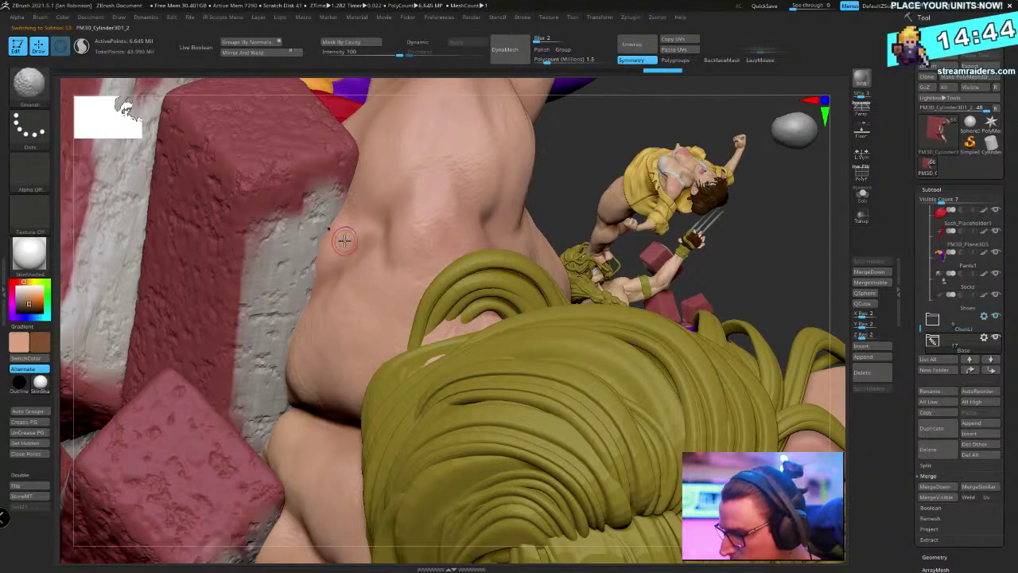
key("shift+d")
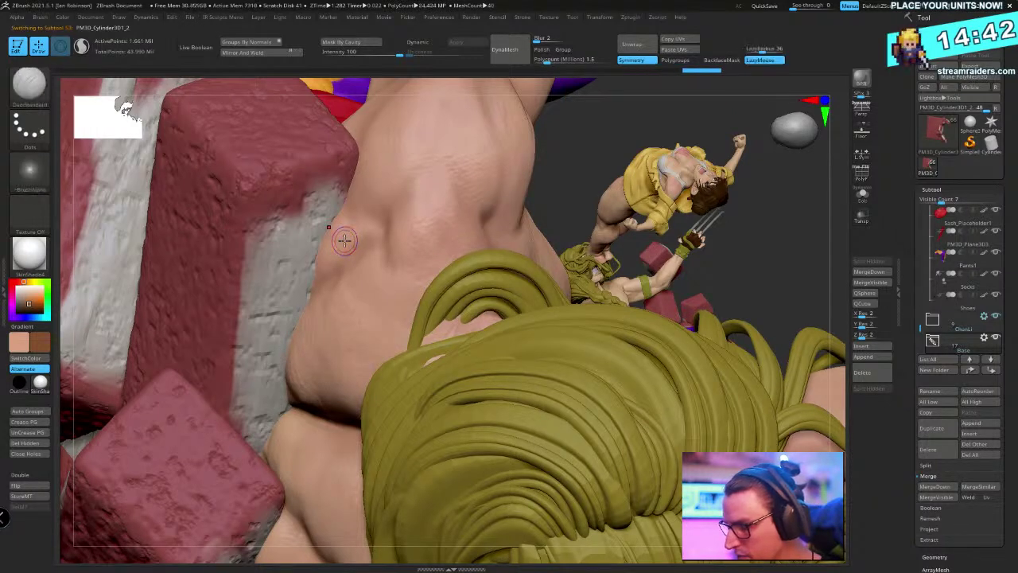
left_click(316, 249, "alt")
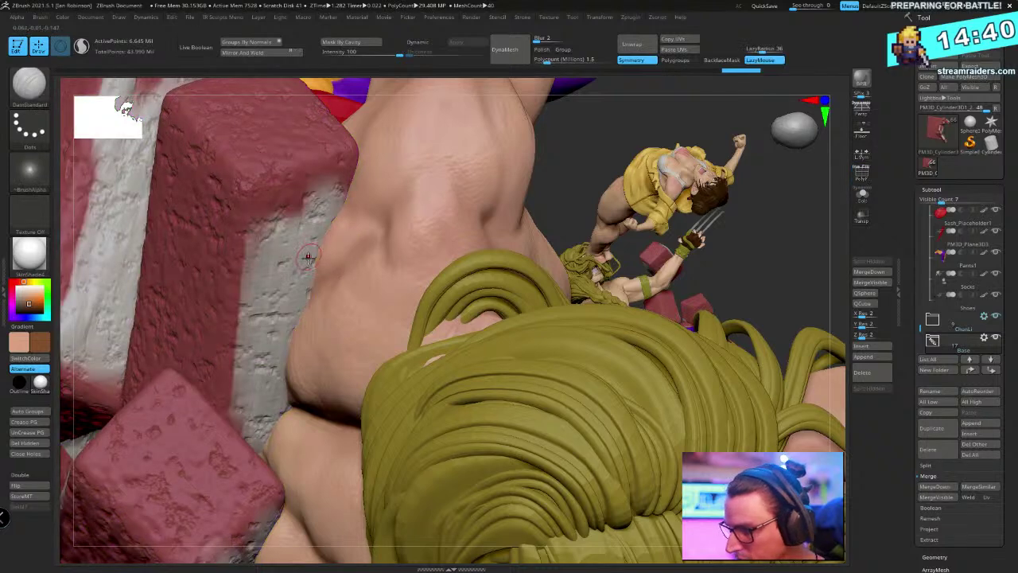
Pick a darker brown and refine the groove in the brick along its contact with the shoulder
key("space")
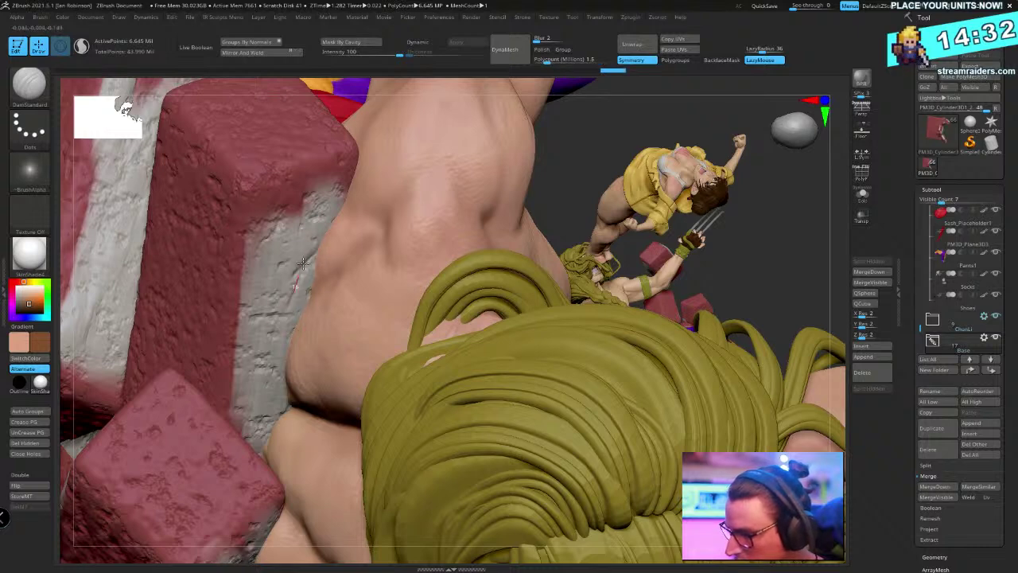
key("space")
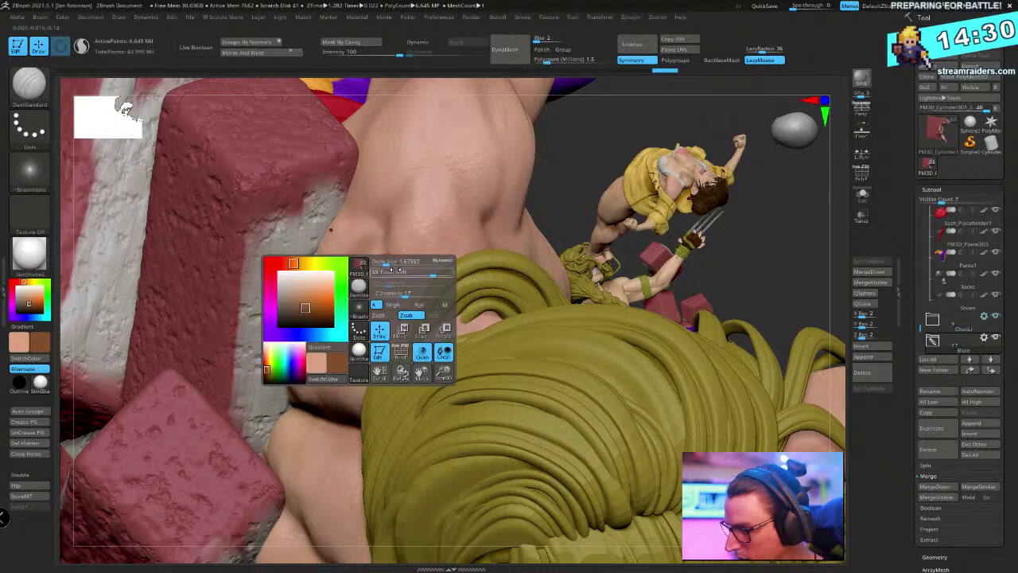
left_click(318, 312)
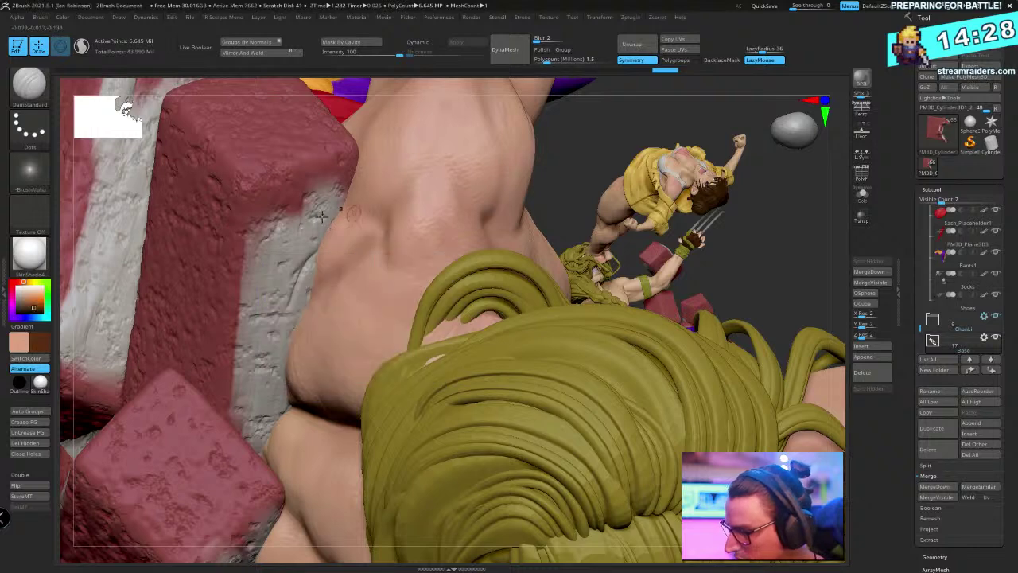
left_click_drag(539, 194, 493, 193)
key("ctrl")
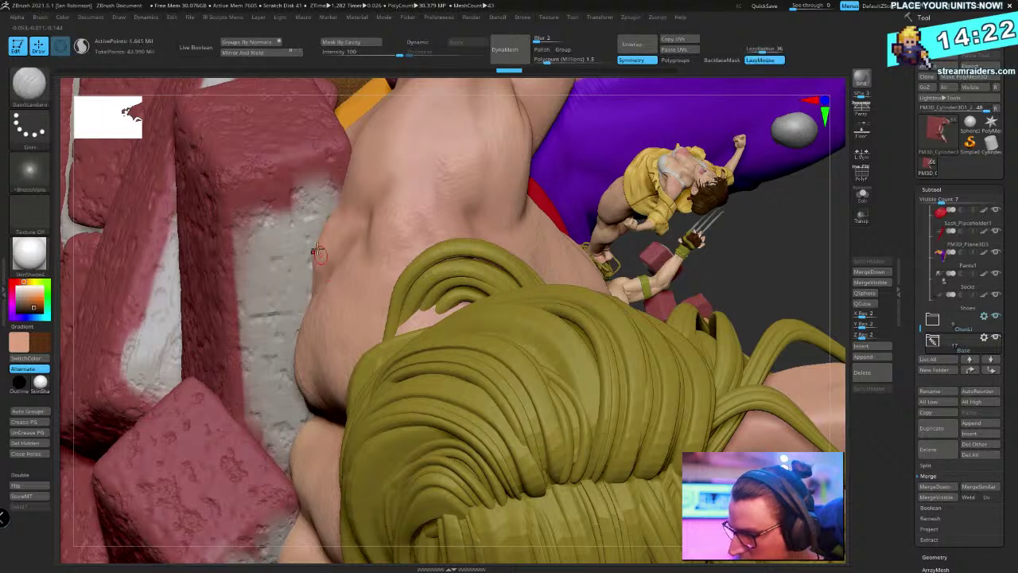
Carve a diagonal crack into the pale brick face beside the shoulder with DamStandard and open the Surface settings
key("ctrl")
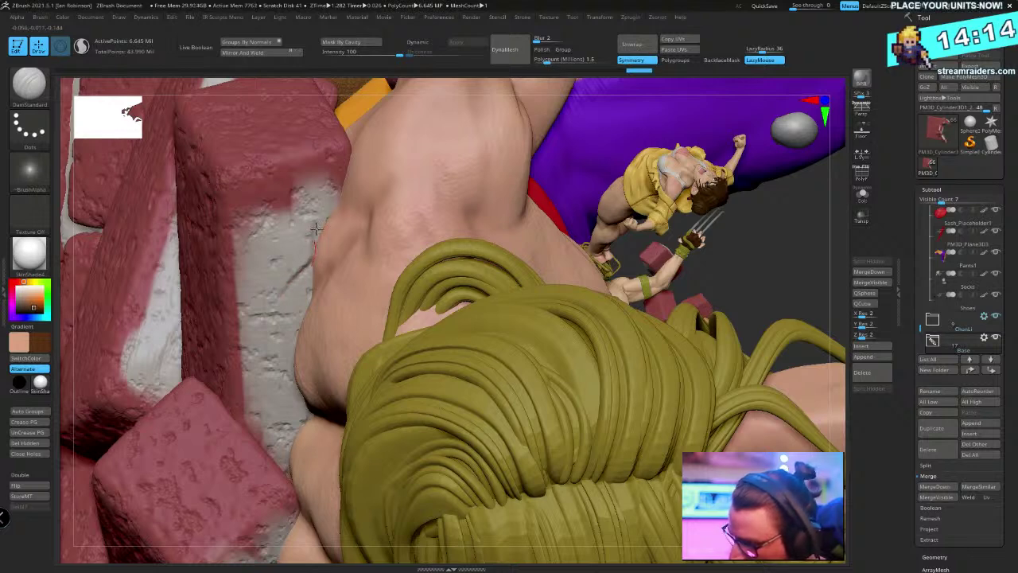
left_click_drag(967, 509, 967, 264)
left_click(932, 133)
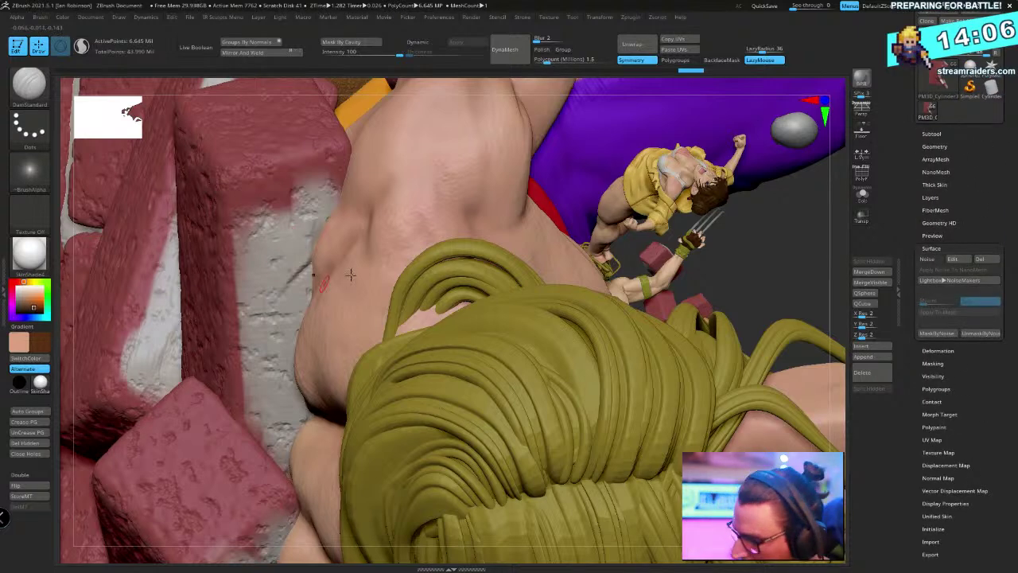
right_click_drag(393, 206, 421, 248)
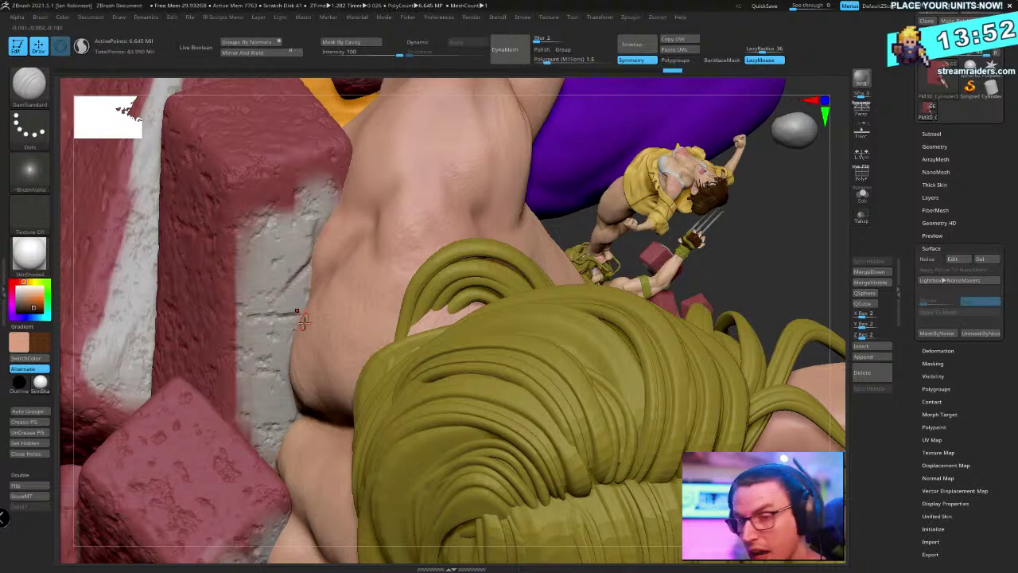
right_click_drag(303, 322, 314, 310)
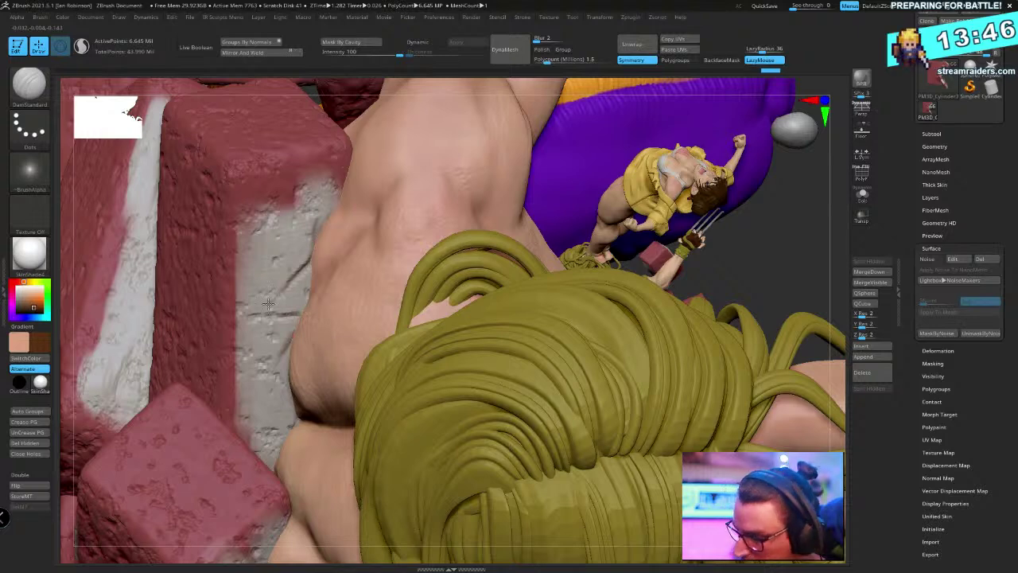
Carve branching cracks off the diagonal groove across the pale brick face with DamStandard
left_click_drag(291, 224, 273, 281)
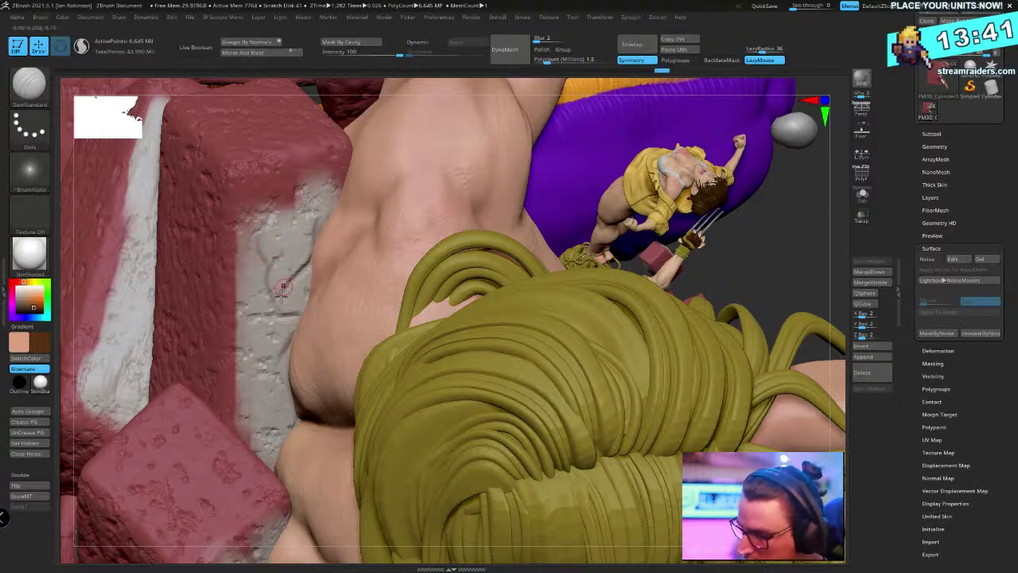
left_click_drag(302, 273, 271, 300)
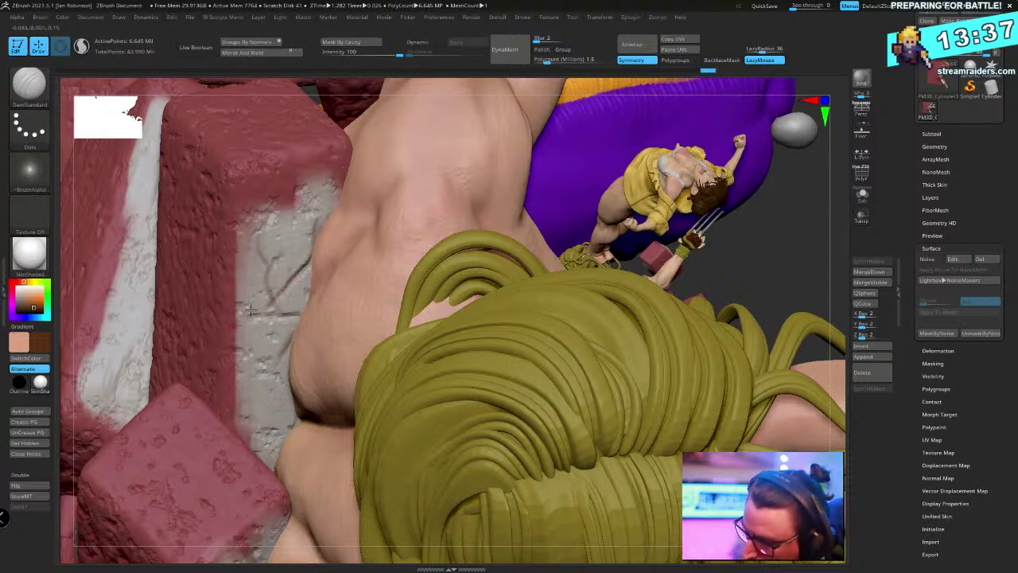
mouse_move(264, 302)
left_mouse_down()
mouse_move(237, 315)
mouse_move(276, 288)
left_mouse_up()
left_click_drag(265, 254, 247, 289)
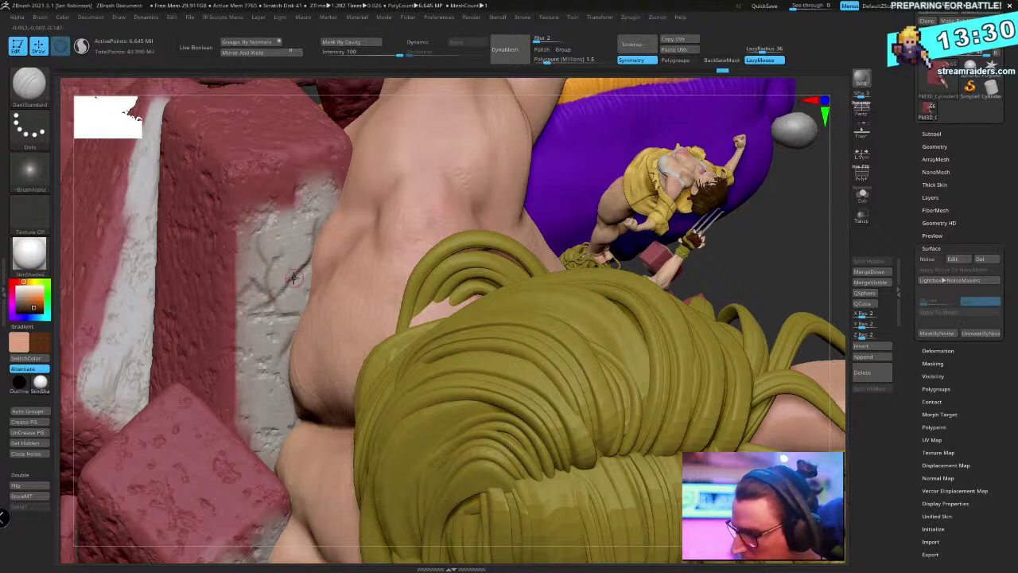
Undo the hand-carved cracks on the pale brick face
right_click_drag(408, 249, 427, 238)
right_click_drag(445, 200, 419, 289)
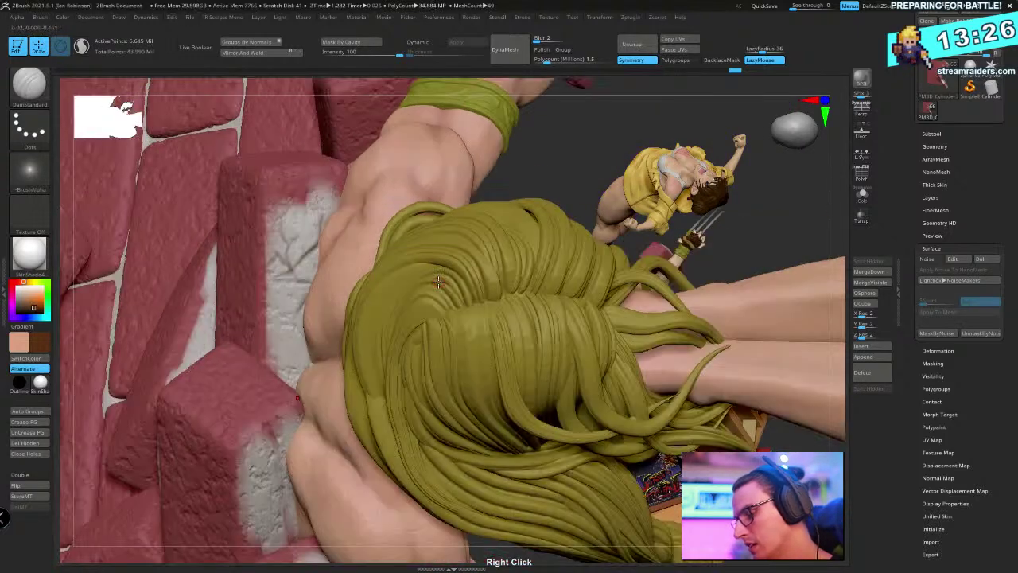
key("ctrl")
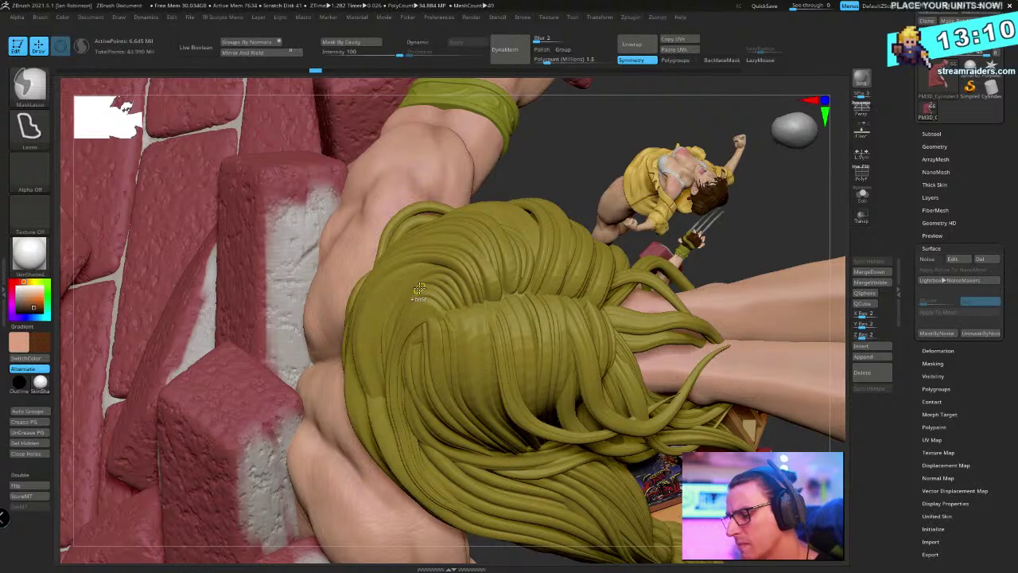
key("ctrl+z")
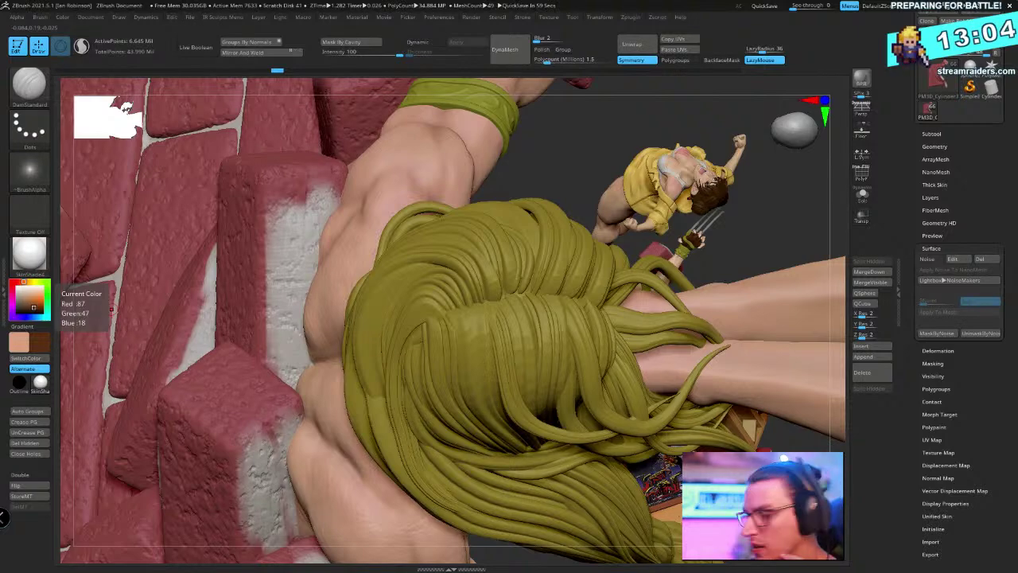
Save the sculpt as a ZTL tool file in the Vega_ChunLi_Posed folder under the suggested file name
key("alt+Tab")
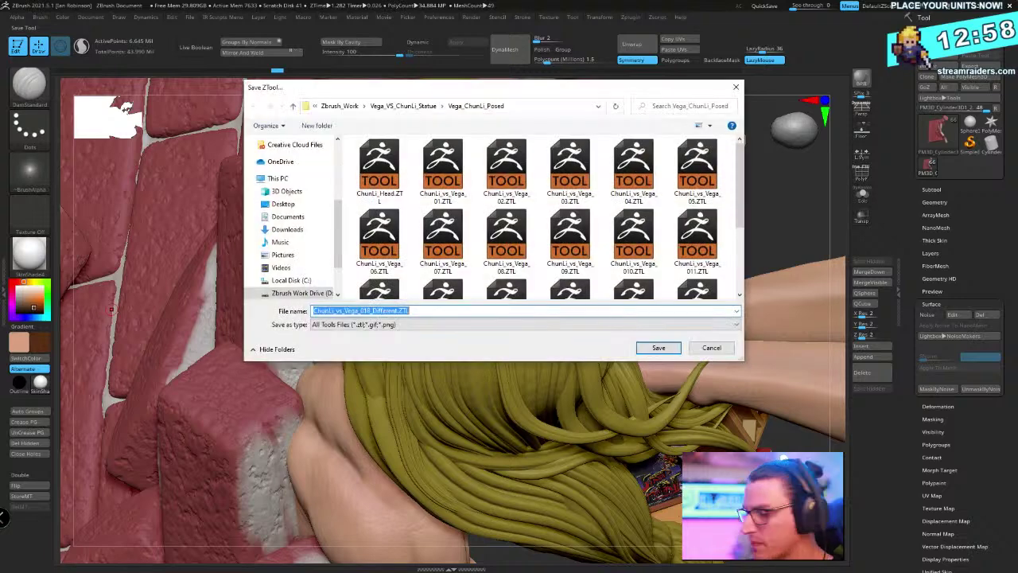
key("Return")
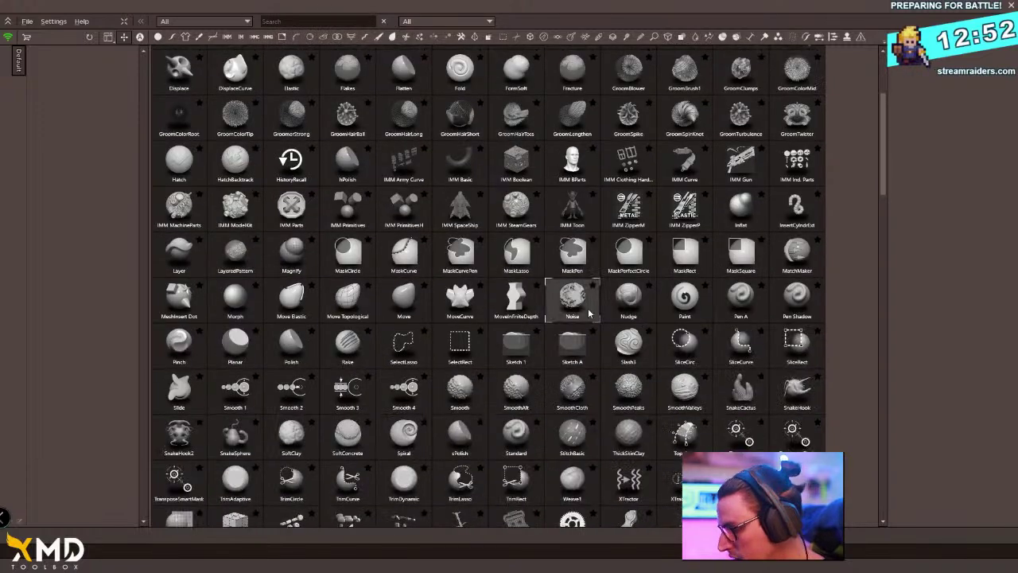
Search the XMD Toolbox brush library for "crac" and load the XMD_T6_Crack_08 brush into ZBrush
scroll(589, 312, "down", 6)
left_click(318, 22)
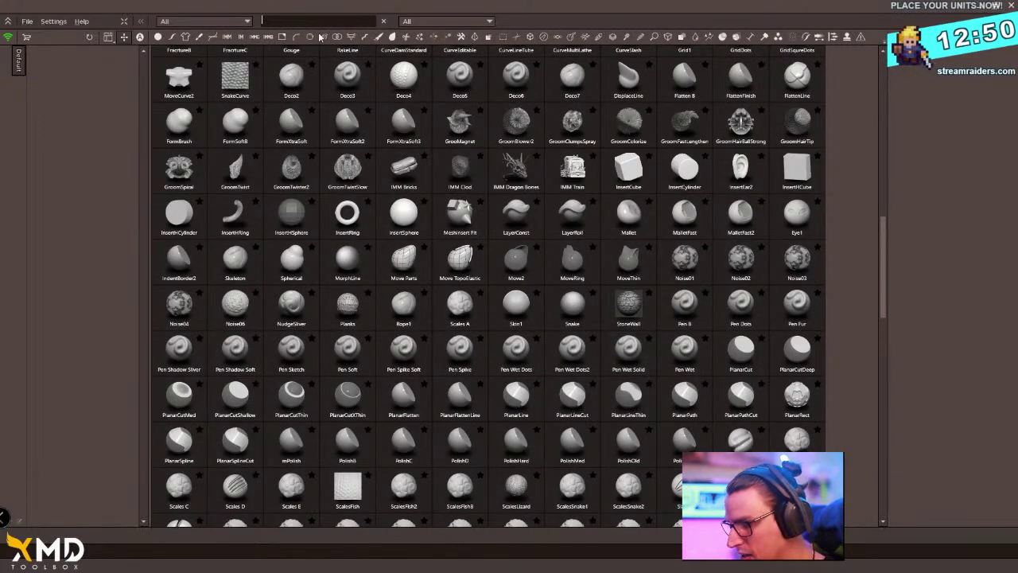
type("crac")
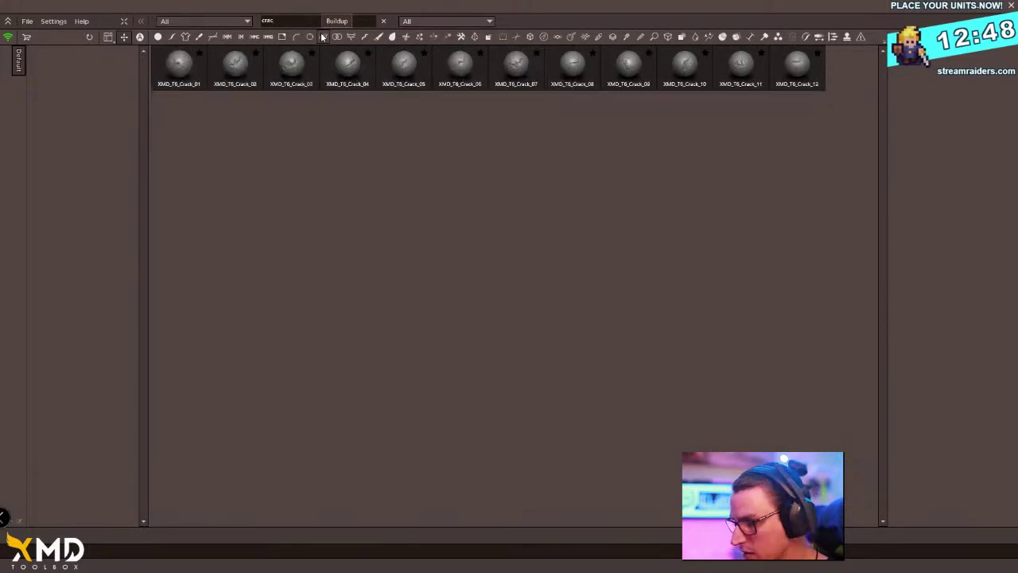
mouse_move(352, 83)
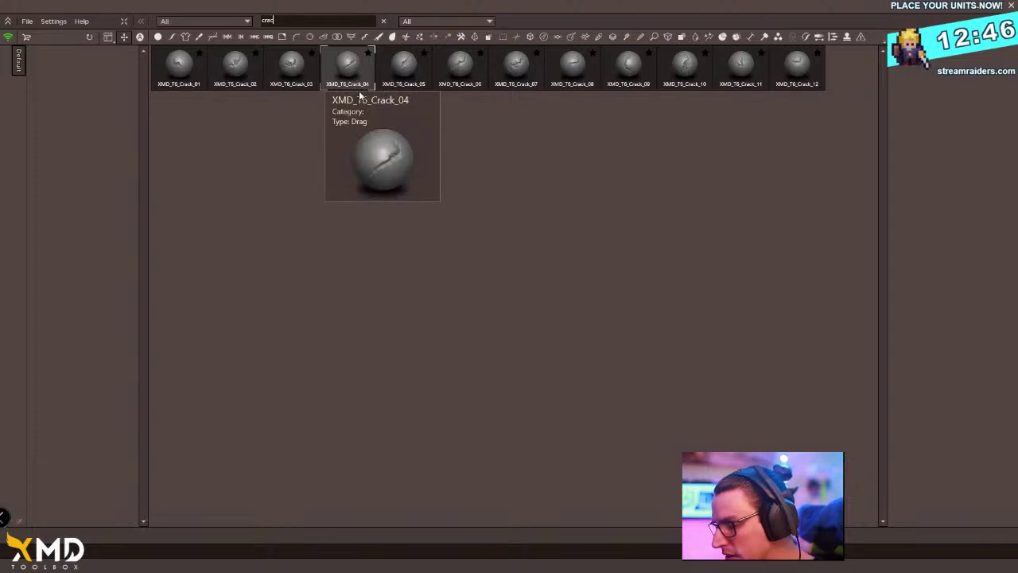
left_click(580, 79)
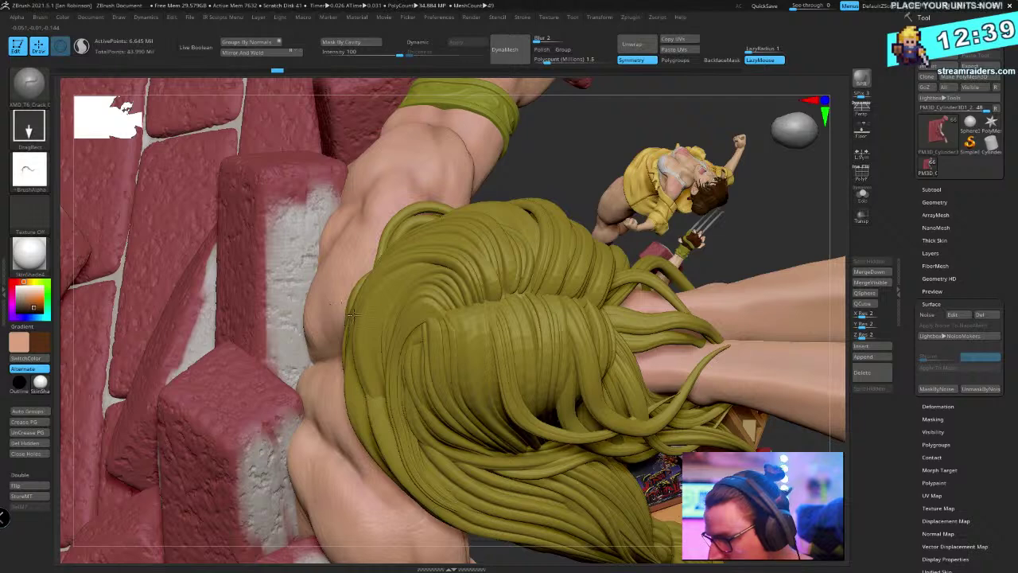
Try stamping XMD_T6_Crack_08 cracks on the pale brick face beside the shoulder, and undo the stamps
left_click(335, 252)
left_click(368, 346)
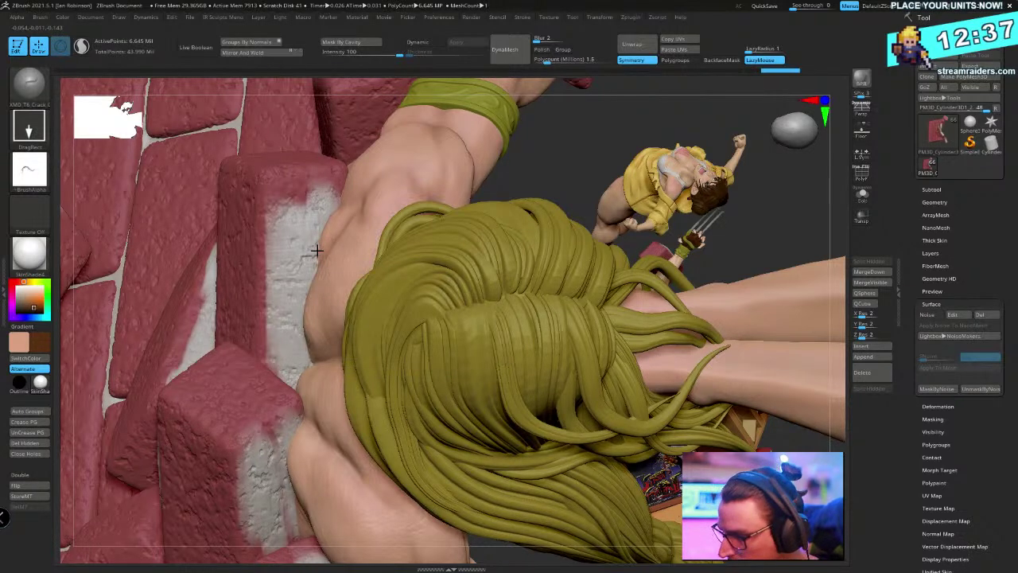
key("ctrl+z")
key("ctrl+z")
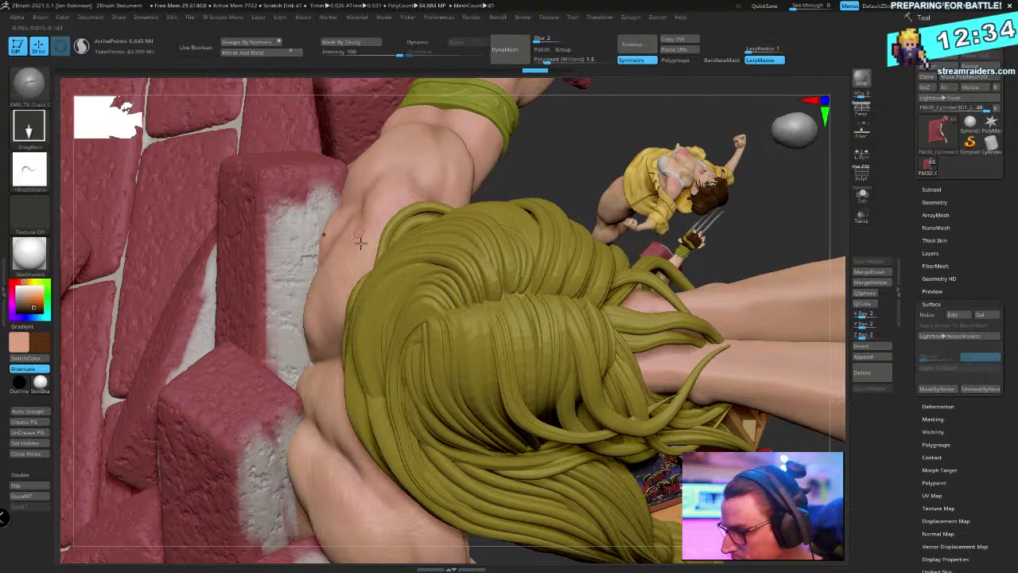
Subdivide the brick mesh one level further and stamp cracks into the pale brick face, checking the bricks in isolation
key("space")
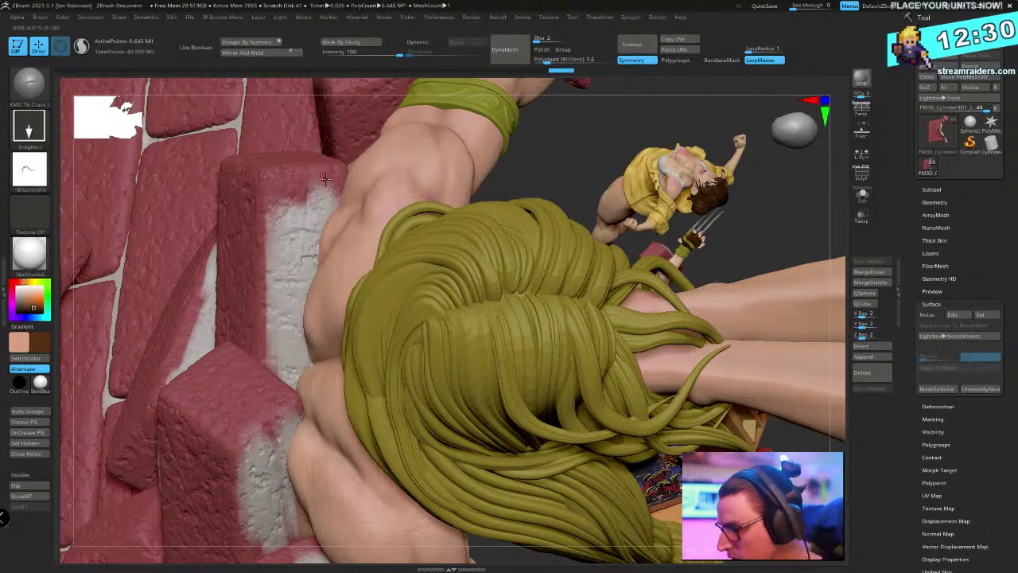
key("ctrl")
key("shift+f")
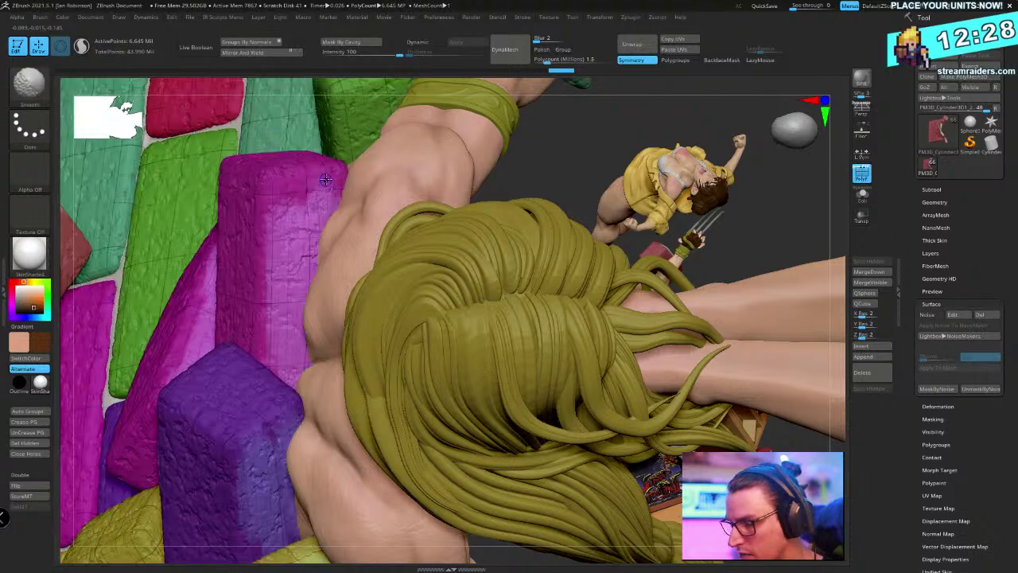
key("shift+f")
key("ctrl")
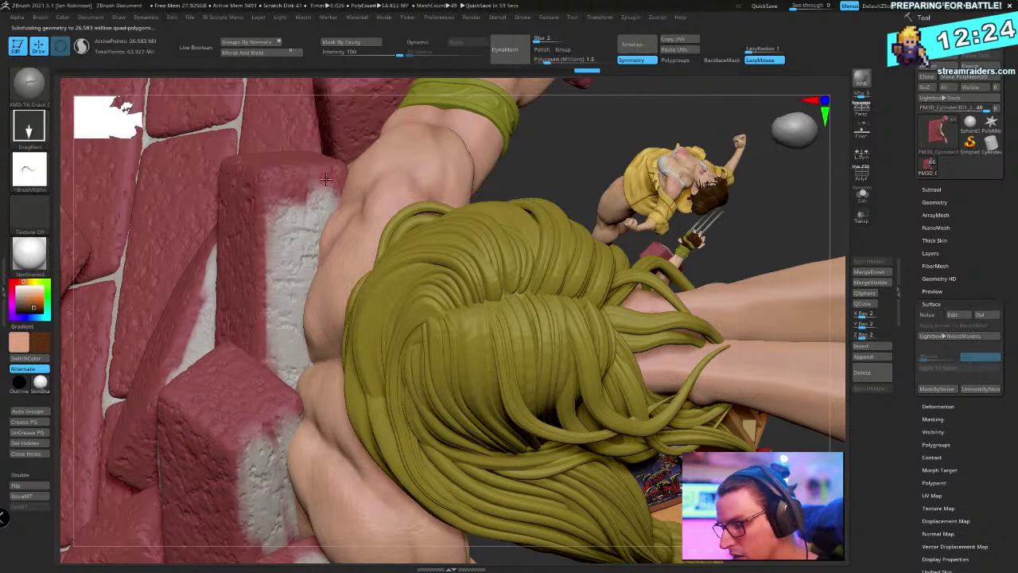
key("alt+s")
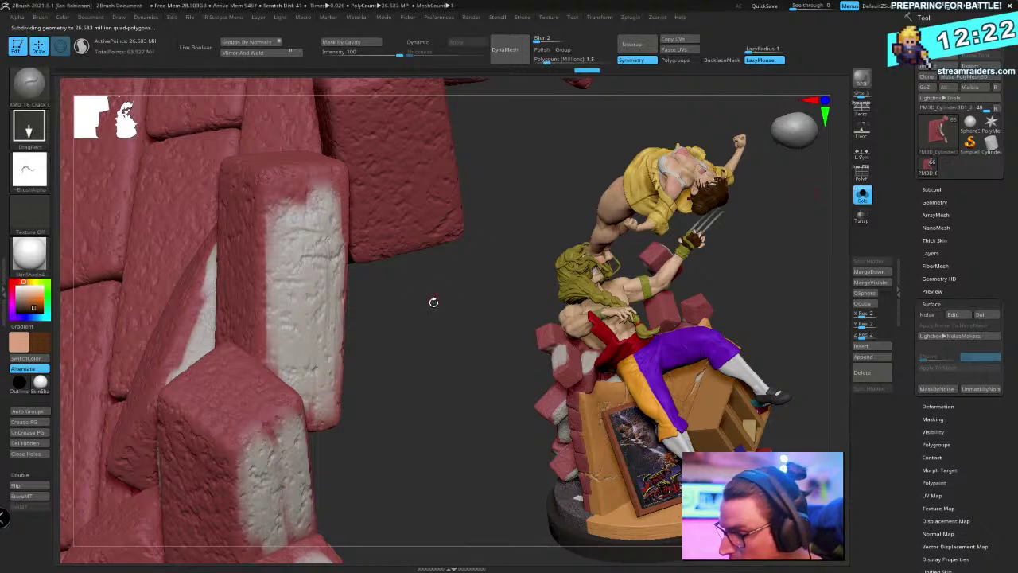
key("alt+s")
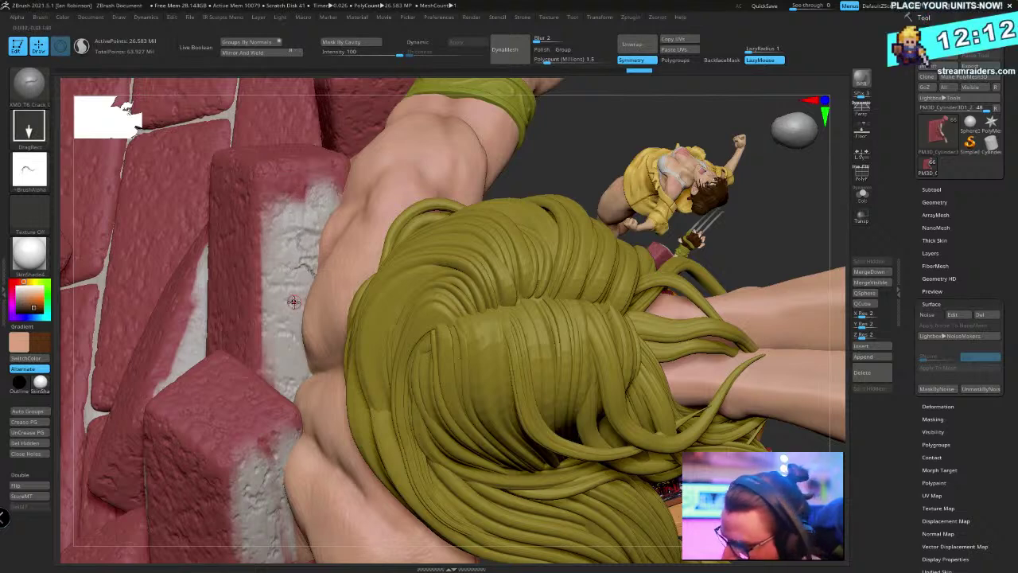
Load XMD_T6_Crack_06 from the XMD Toolbox and stamp a crack on the pale brick face where it meets the shoulder
key("alt+Tab")
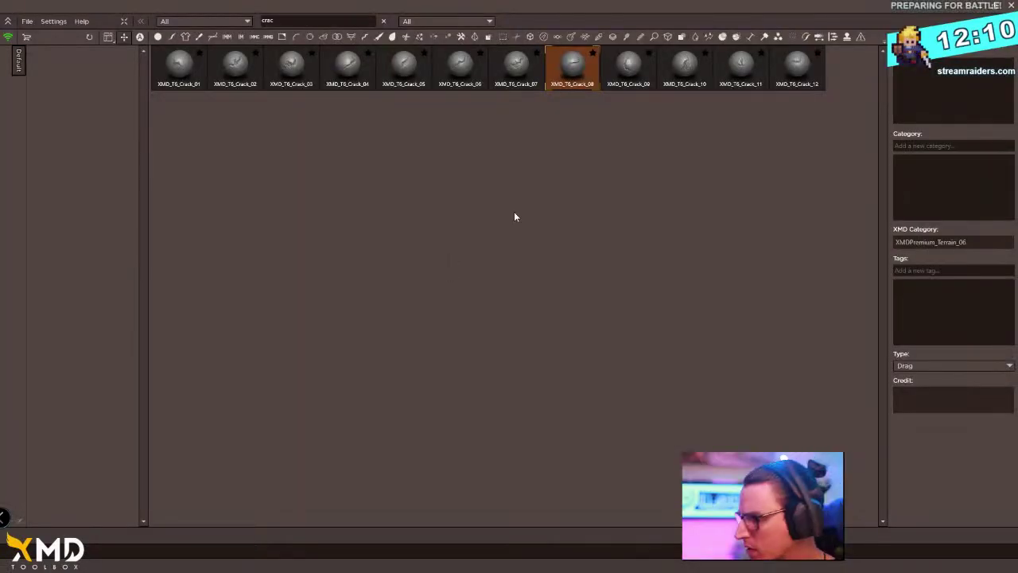
left_click(462, 83)
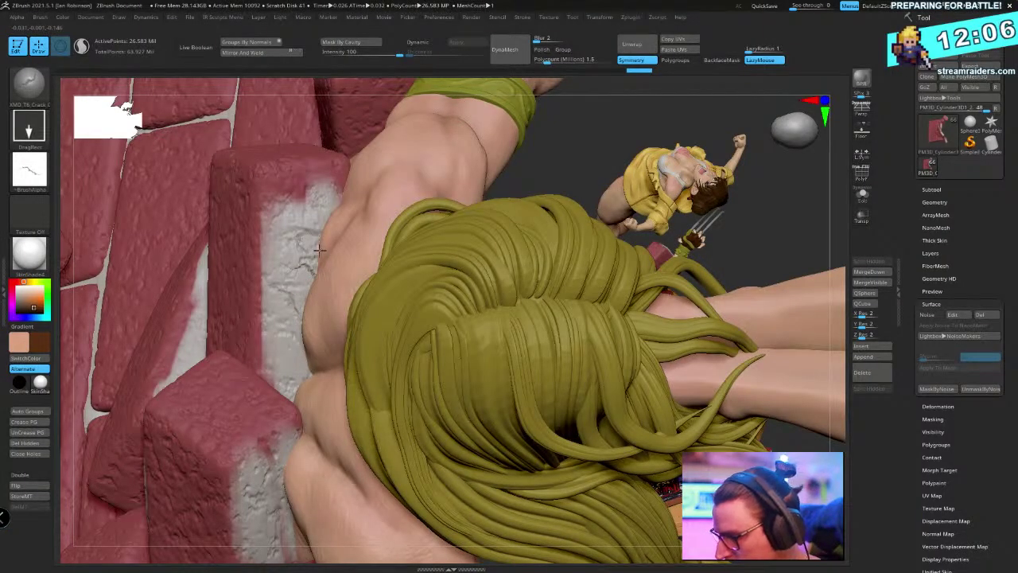
left_click_drag(319, 251, 317, 256)
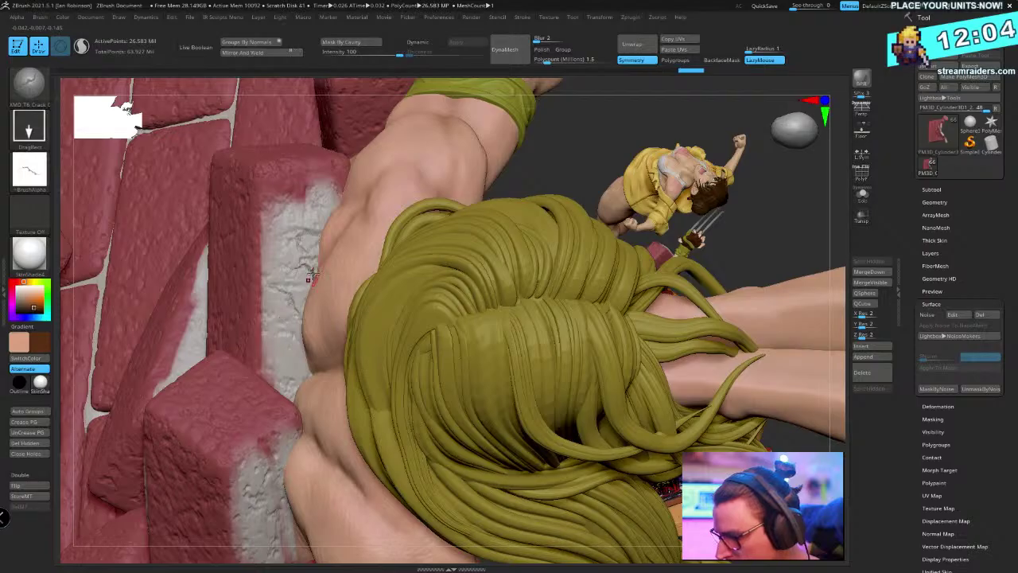
Load XMD_T6_Crack_03 from the XMD Toolbox and stamp more cracks along the pale faces behind the shoulder
key("alt+Tab")
left_click(304, 75)
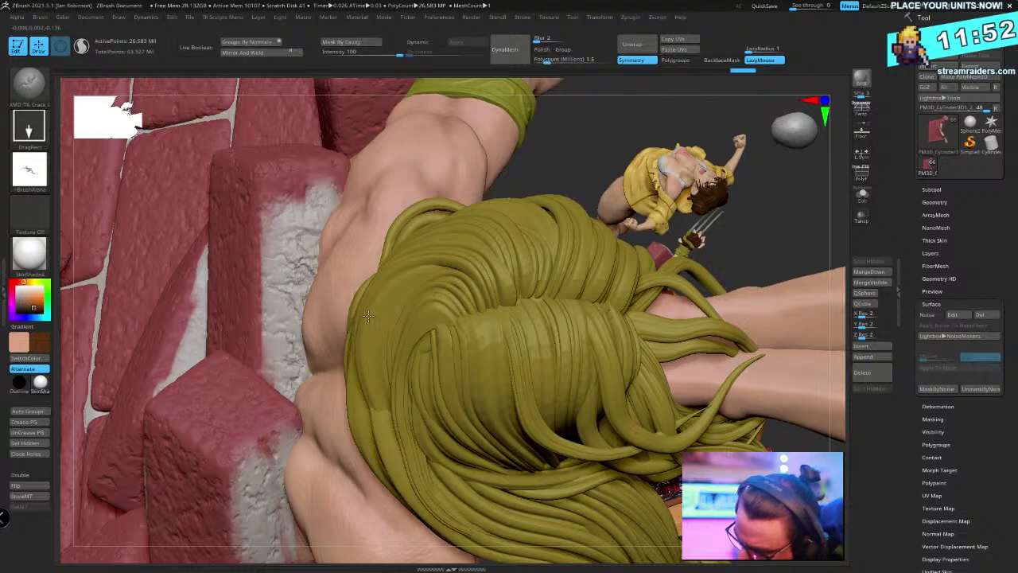
right_click_drag(370, 319, 291, 332)
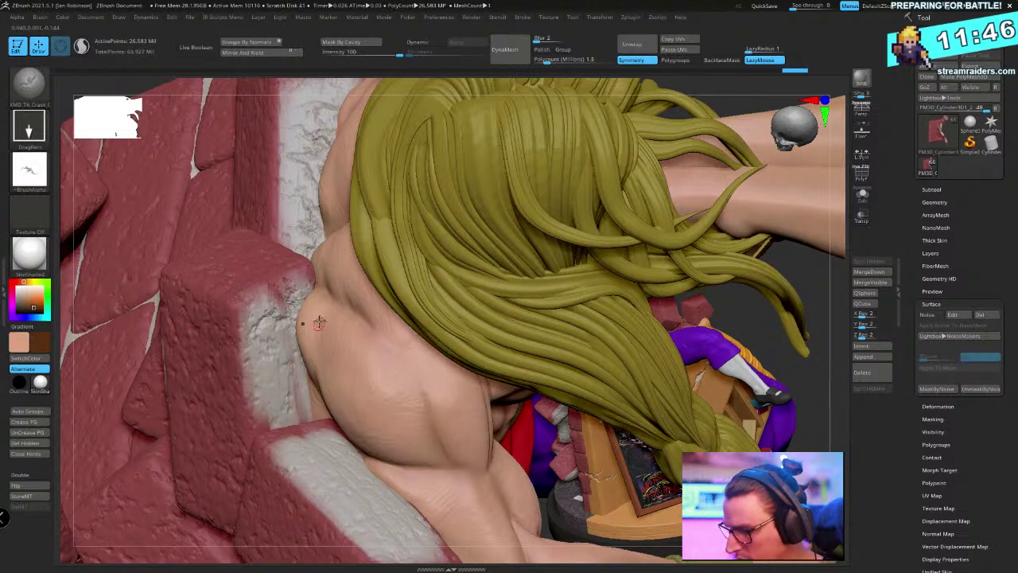
Redo the crack stamp on the lower brick's pale face and check the cracks with the bricks isolated
key("ctrl+z")
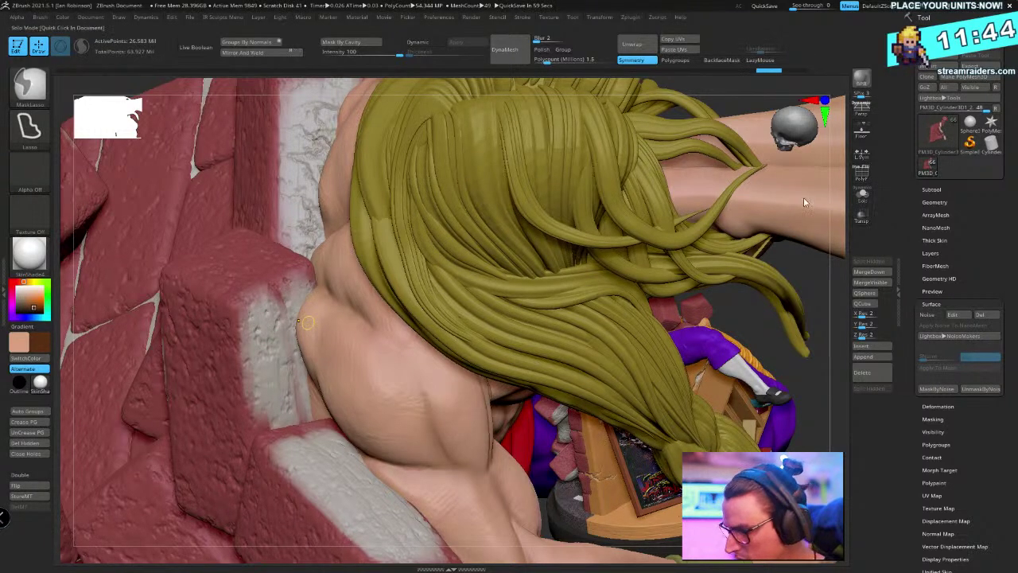
key("ctrl+z")
left_click(862, 195)
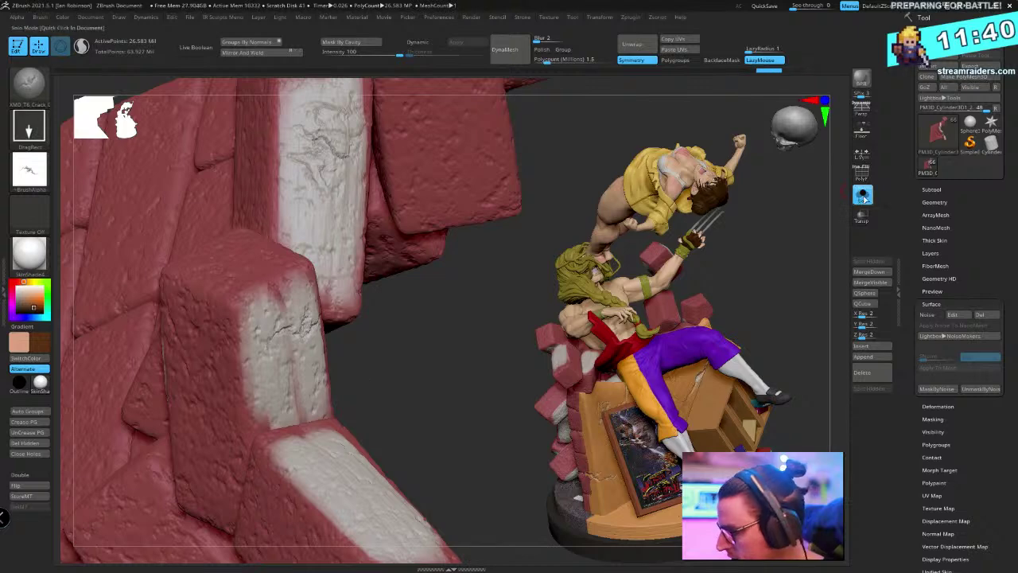
key("ctrl+shift+s")
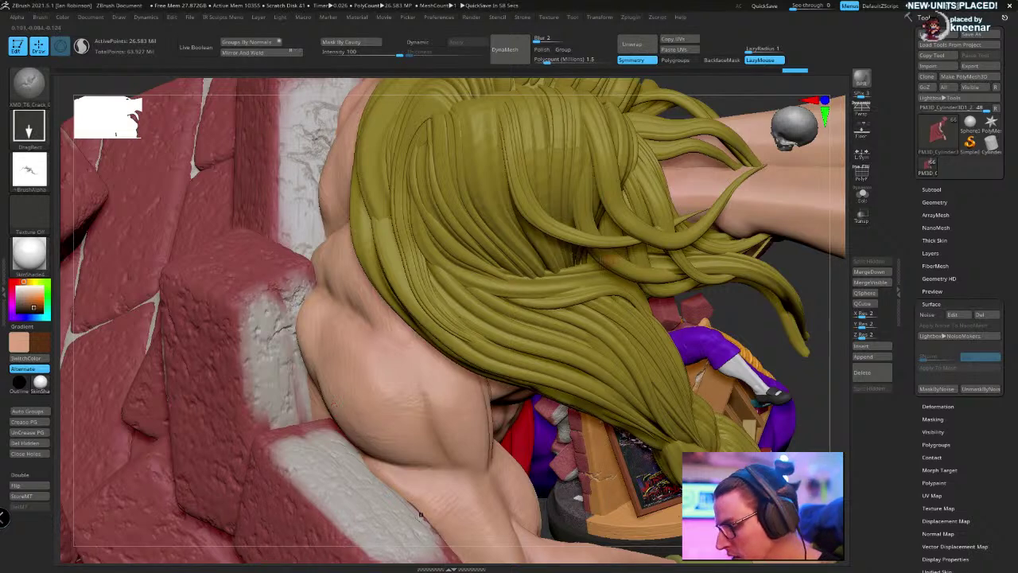
Switch to the XMD_T6_Crack_06 brush and add cracks to the lower brick's pale face beside the shoulder
key("space")
left_click(29, 82)
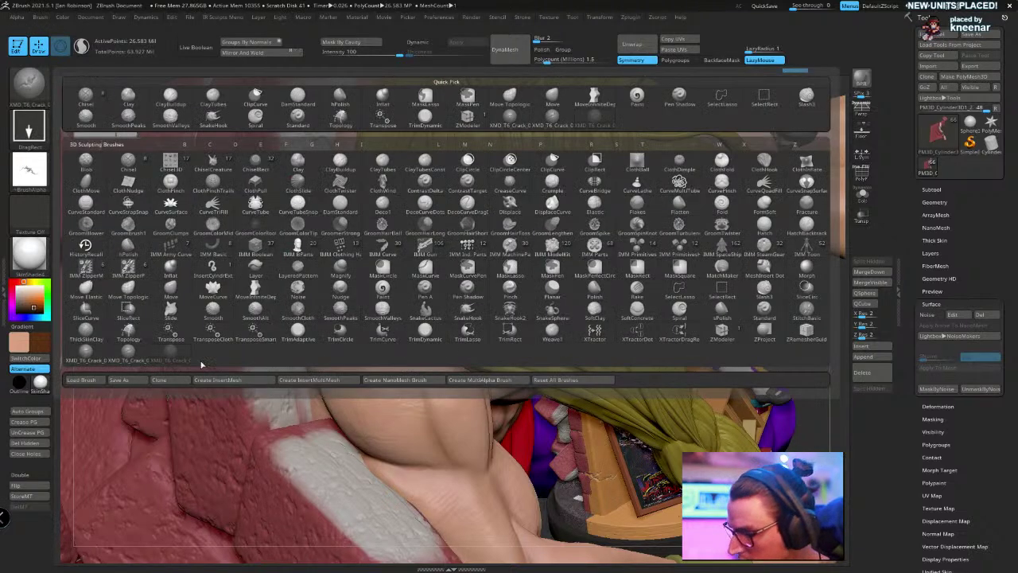
left_click(128, 352)
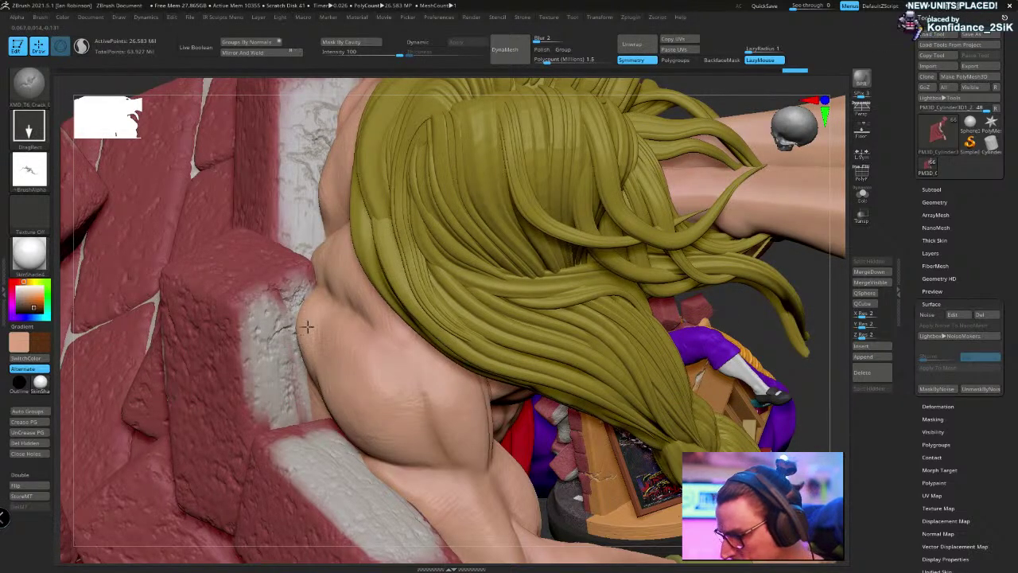
Switch to another XMD_T6_Crack brush and stamp a crack across the lowest shoulder brick's pale face, replacing the first attempt
key("space")
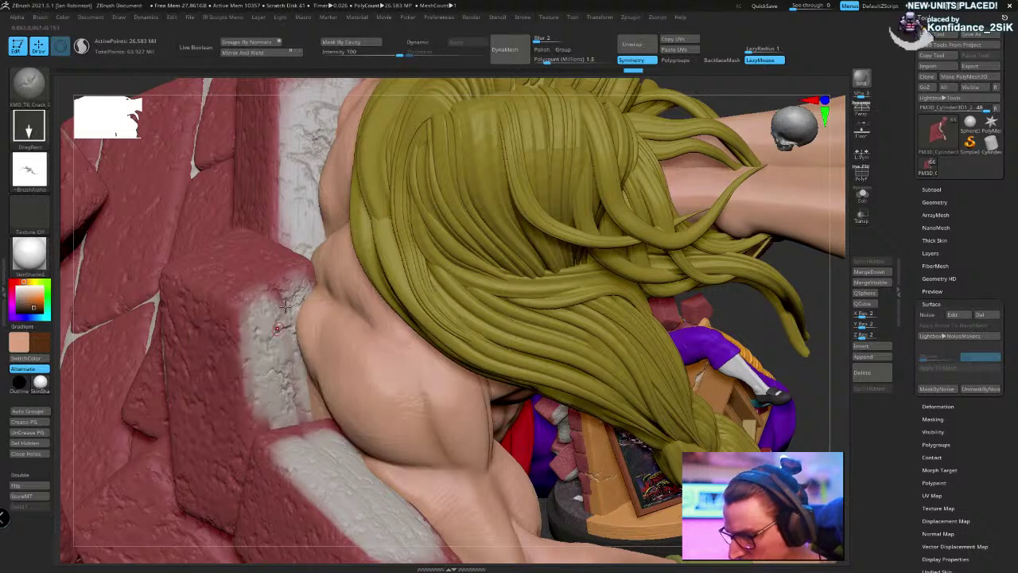
left_click(39, 88)
left_click(86, 352)
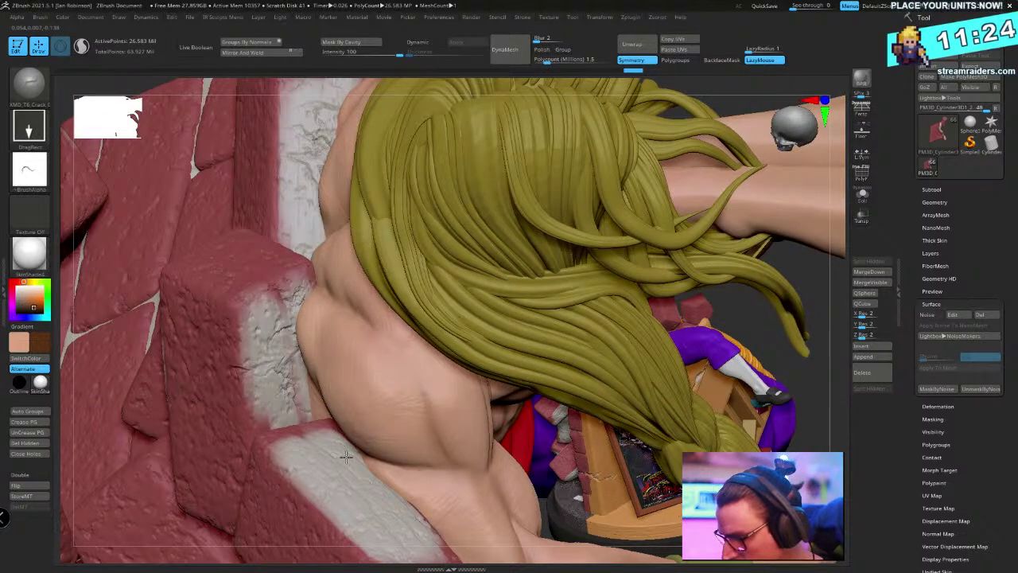
right_click_drag(346, 456, 301, 377)
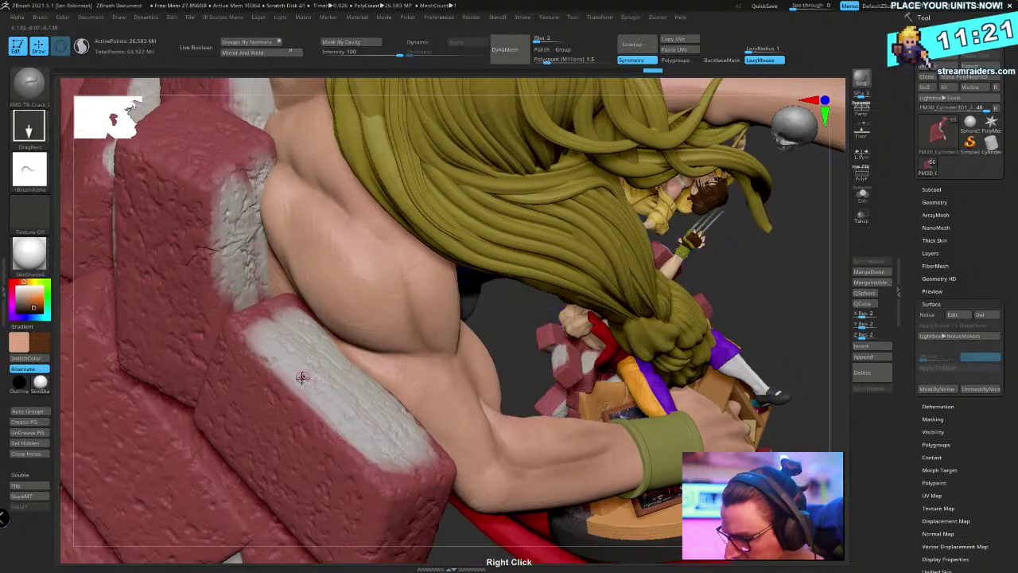
left_click_drag(289, 447, 378, 465)
mouse_move(377, 465)
right_mouse_down()
mouse_move(430, 390)
mouse_move(343, 415)
right_mouse_up()
key("ctrl+shift")
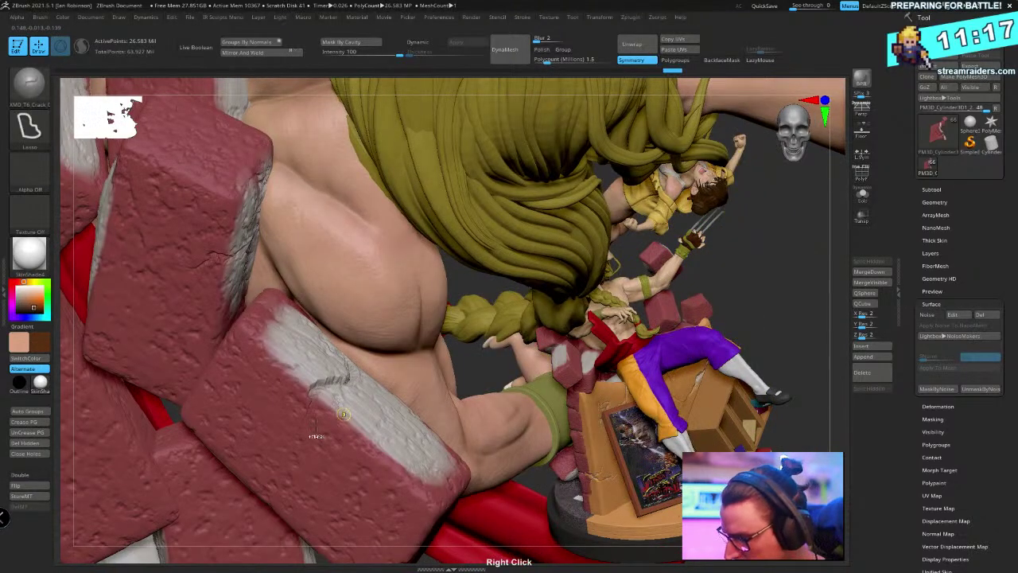
key("ctrl+z")
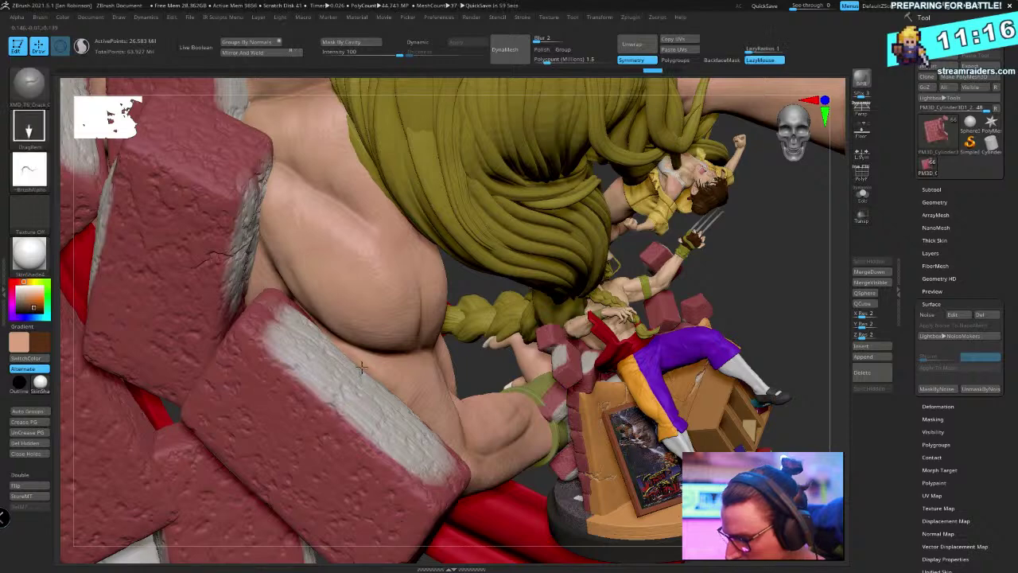
left_click_drag(340, 391, 450, 381)
right_click_drag(407, 369, 344, 383)
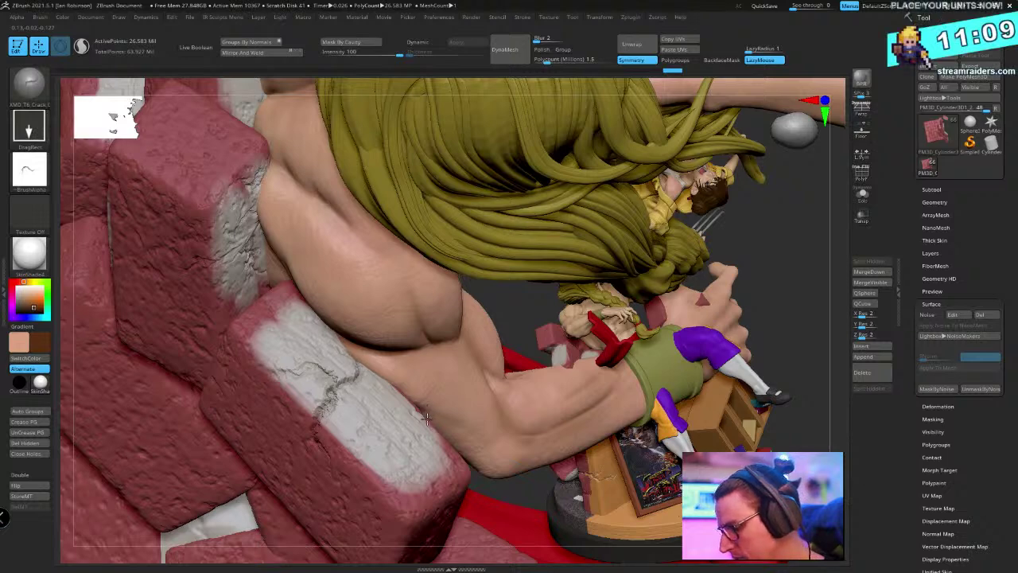
right_click_drag(371, 514, 297, 346)
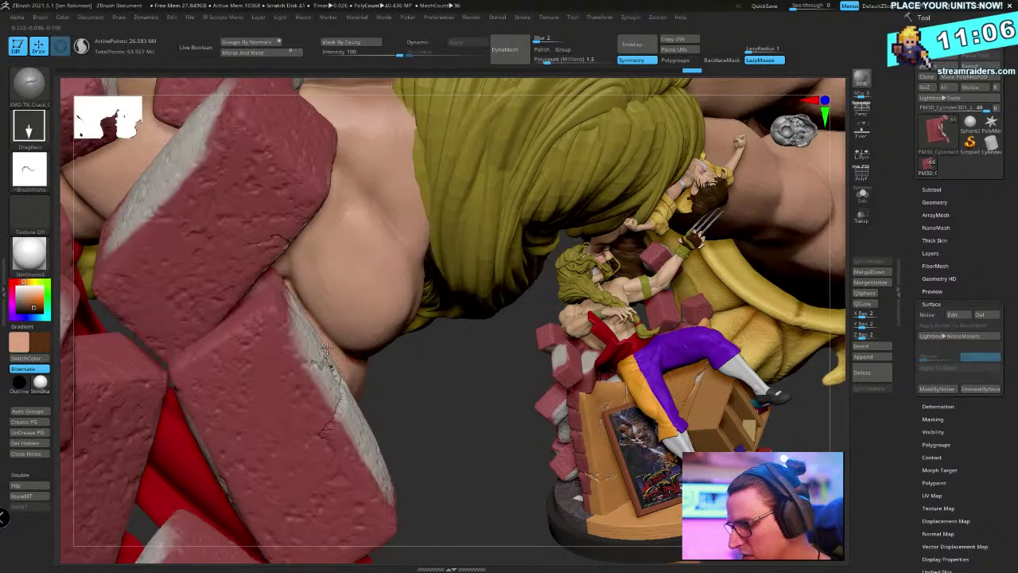
right_click_drag(433, 389, 342, 370)
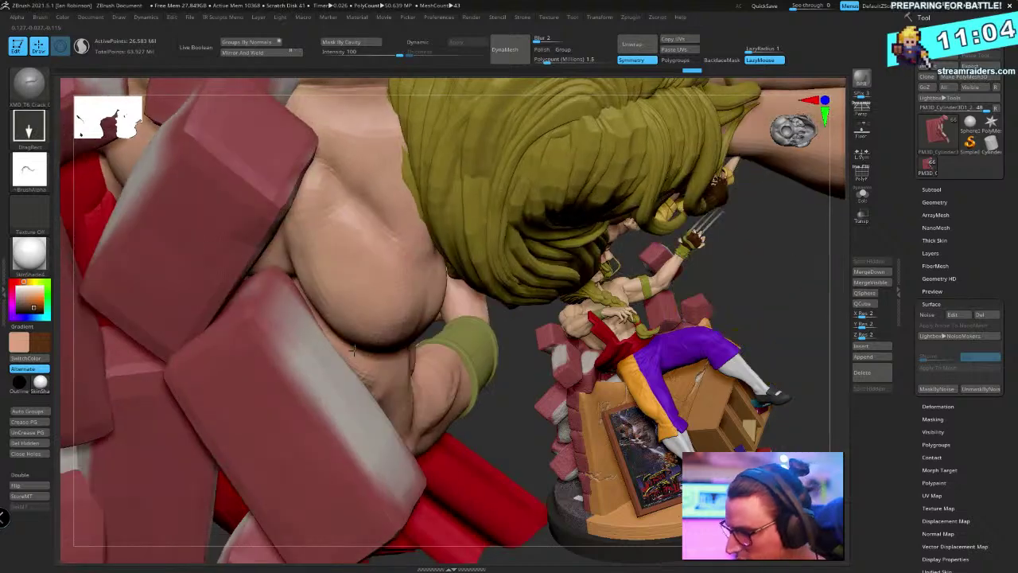
Switch back to the XMD_T6_Crack_06 brush and check the cracked bricks around both shoulders from several angles
left_click(39, 87)
left_click(177, 361)
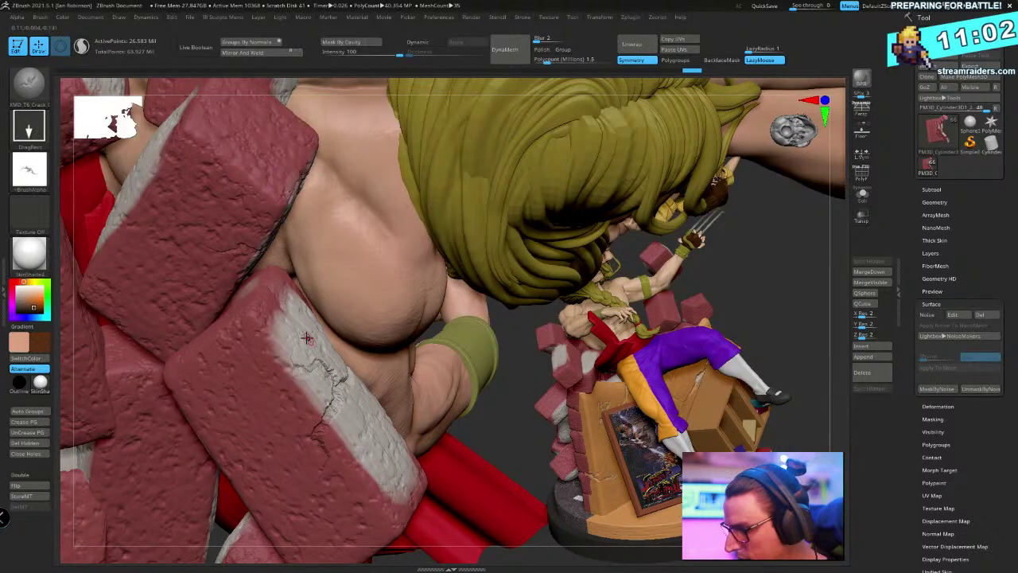
right_click_drag(352, 379, 346, 337)
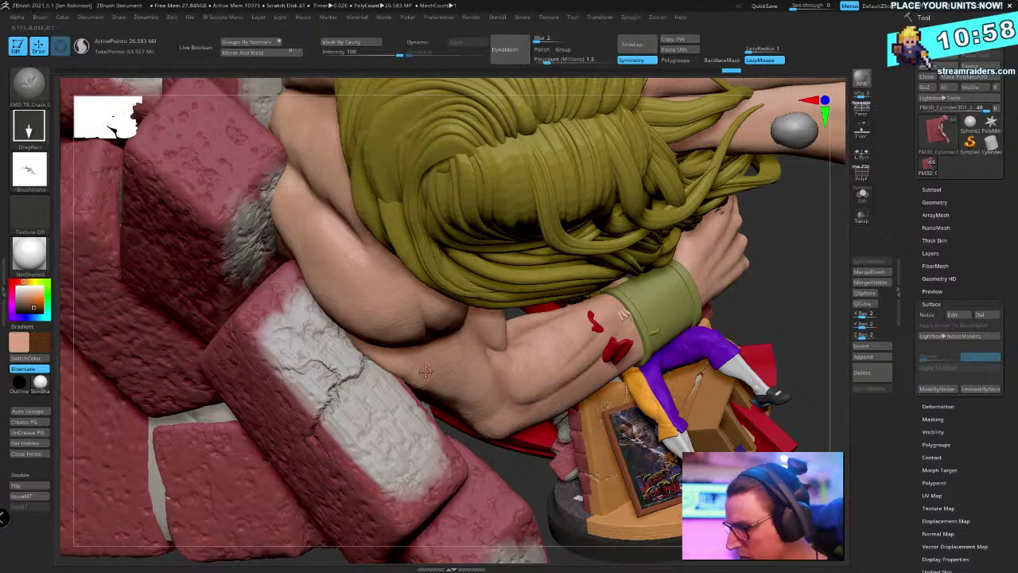
right_click_drag(795, 305, 617, 337)
right_click_drag(446, 354, 427, 512, "alt")
right_click_drag(502, 245, 272, 319, "ctrl")
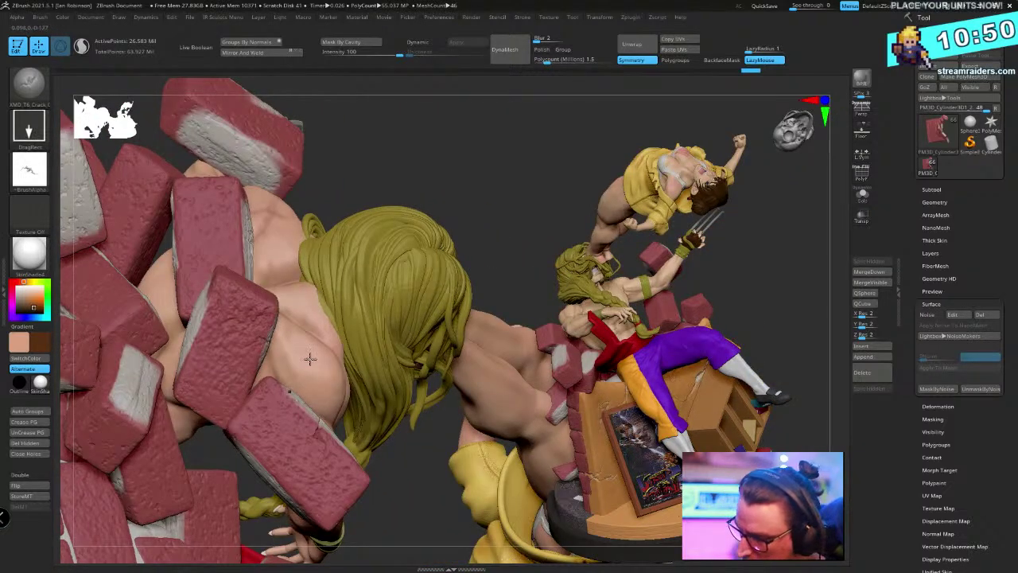
mouse_move(485, 166)
right_mouse_down()
mouse_move(441, 184)
mouse_move(365, 277)
right_mouse_up()
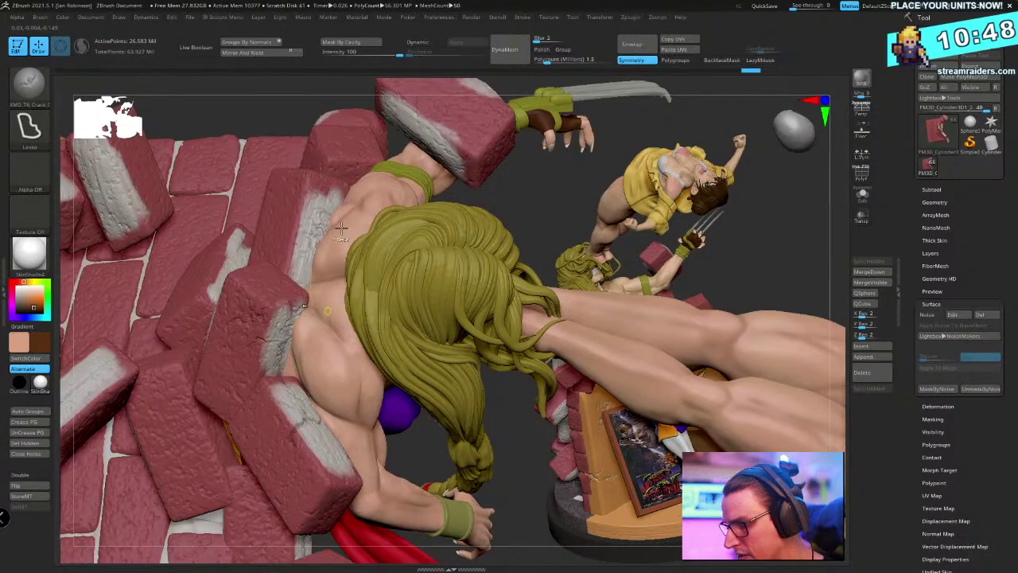
right_click_drag(341, 228, 335, 342, "ctrl")
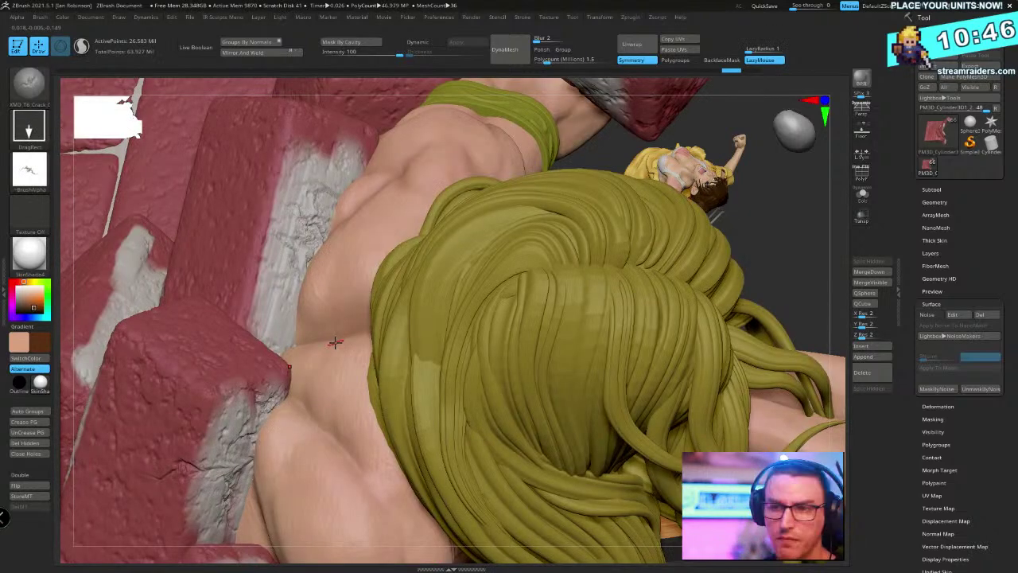
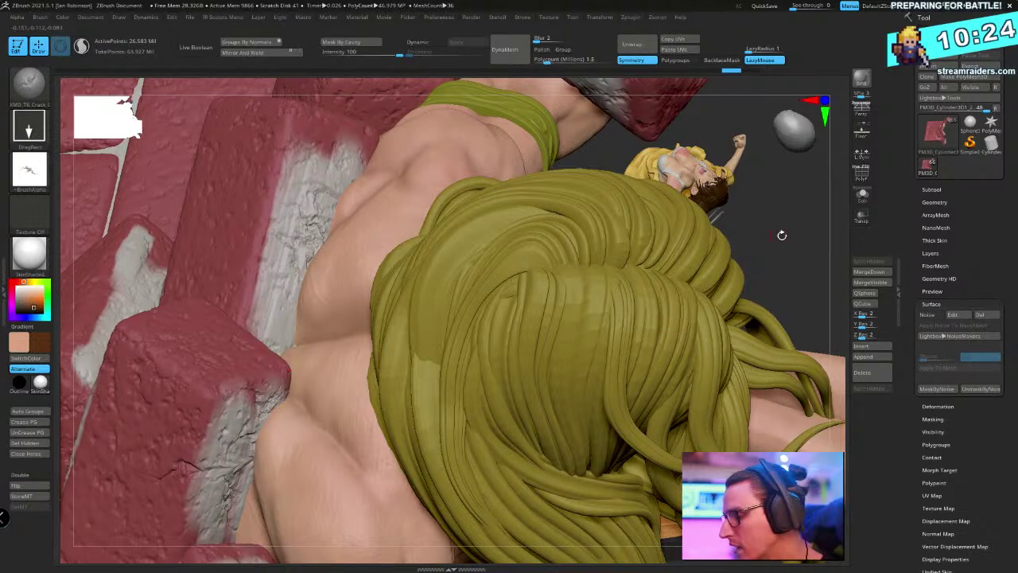
Select the central hair section on the back of the head, apply its dynamic subdivision and divide it twice more
right_click_drag(781, 235, 526, 353, "ctrl")
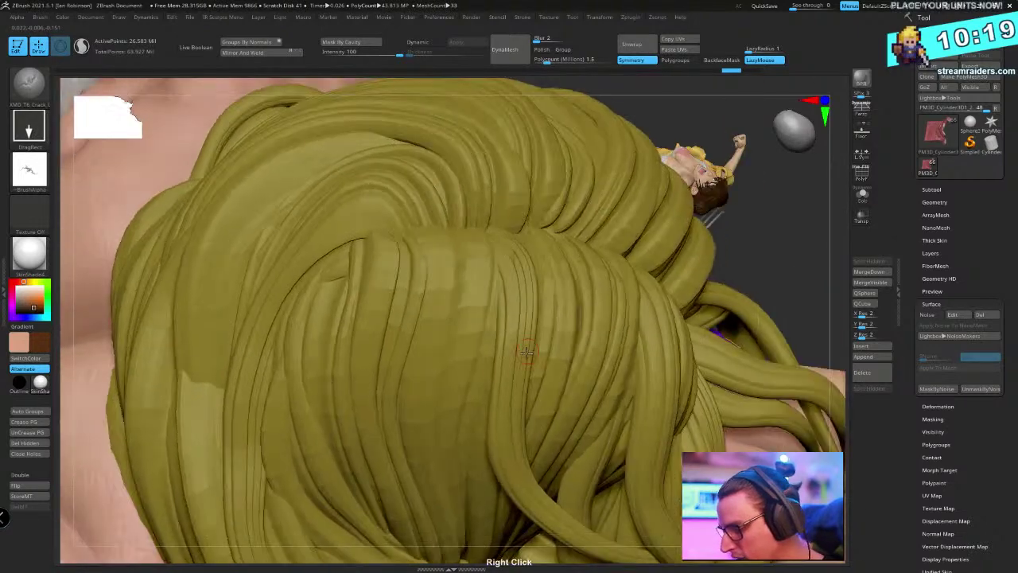
left_click(467, 306, "alt")
key("shift+f")
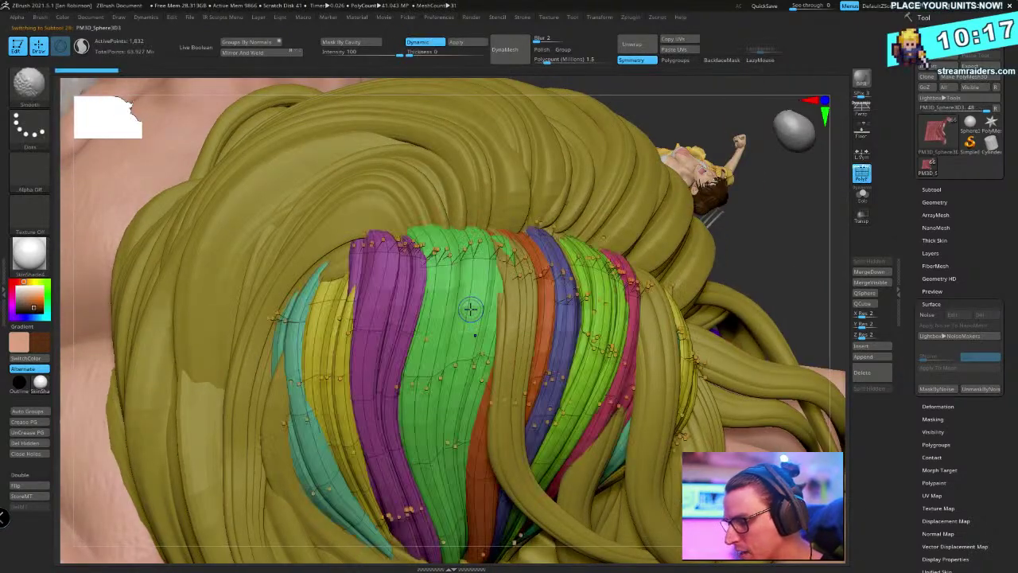
key("shift+f")
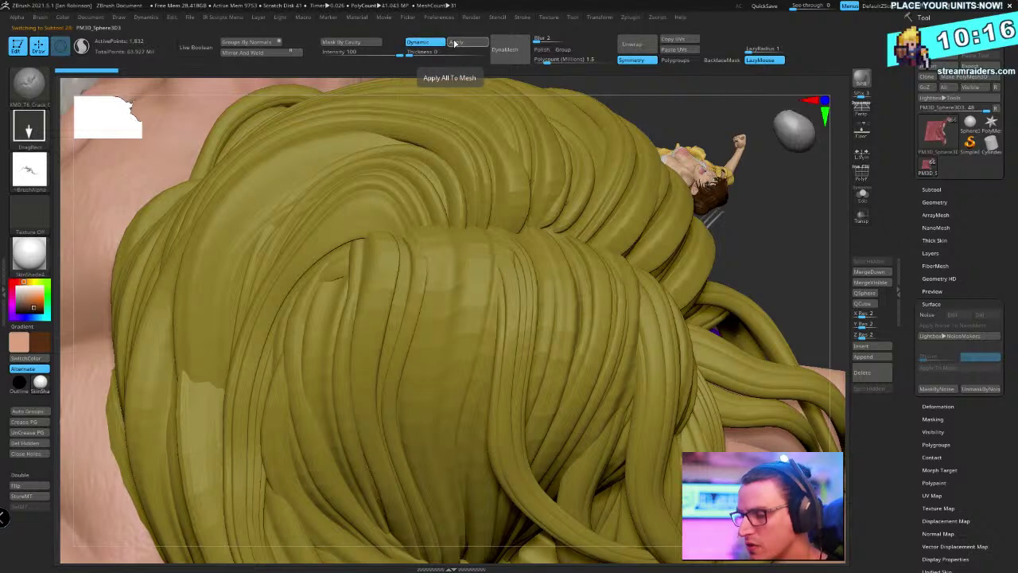
left_click(455, 43)
key("ctrl")
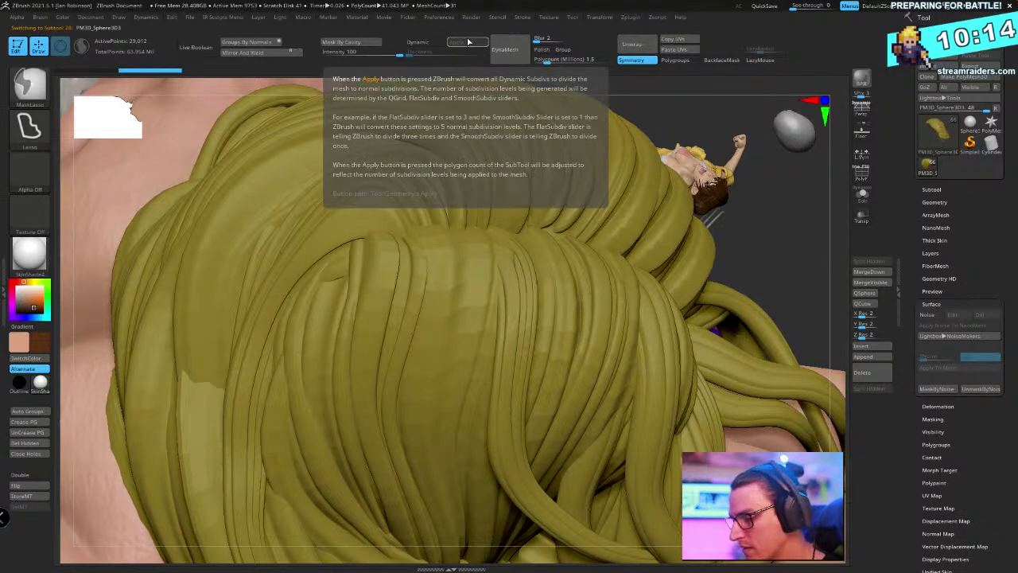
key("ctrl+d")
key("ctrl+d")
right_click_drag(520, 324, 478, 219, "ctrl")
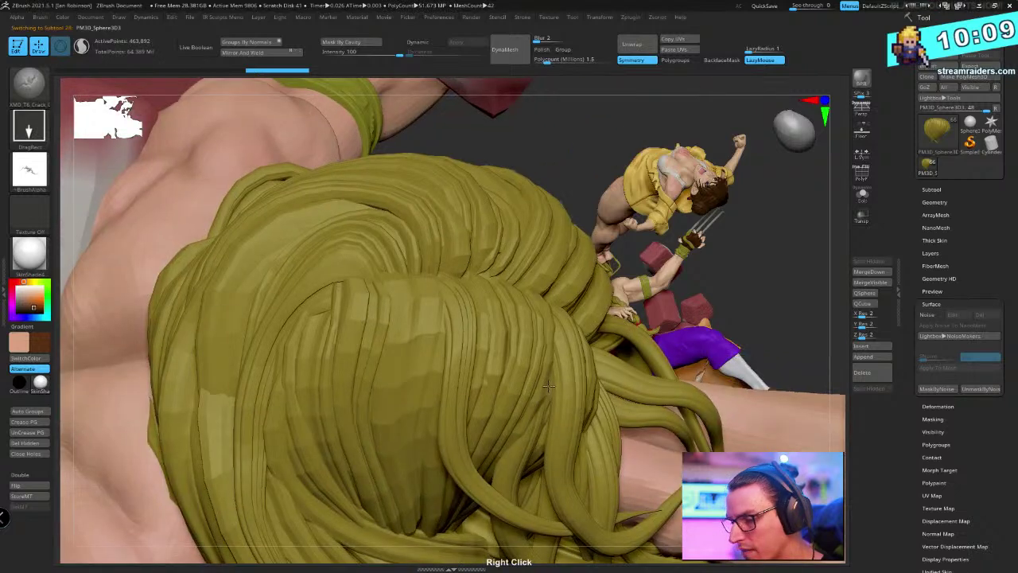
Select the upper hair section above it, convert its dynamic subdivision to real geometry and divide it two more times
left_click(481, 218, "alt")
key("shift+f")
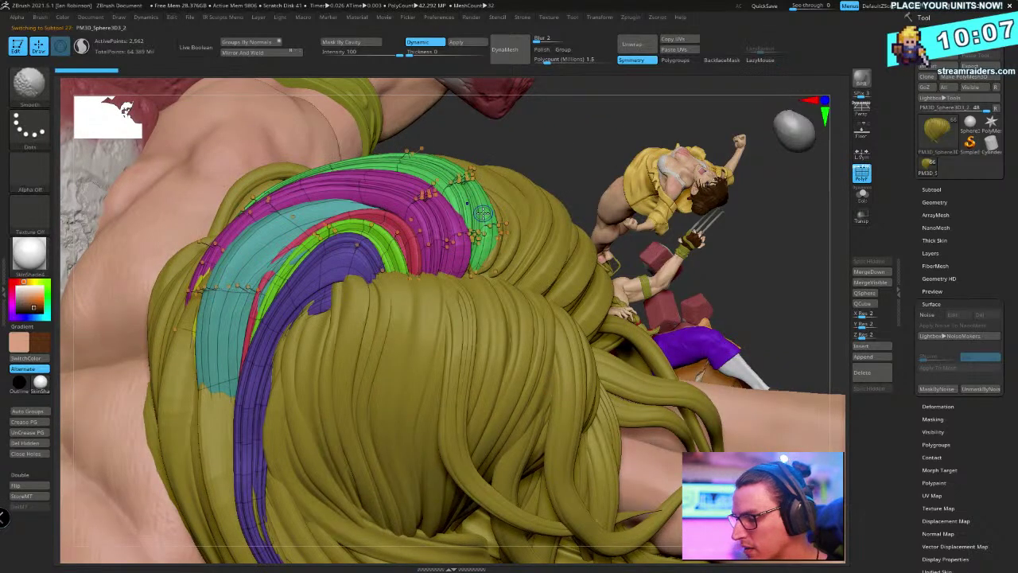
key("shift+f")
left_click(456, 43)
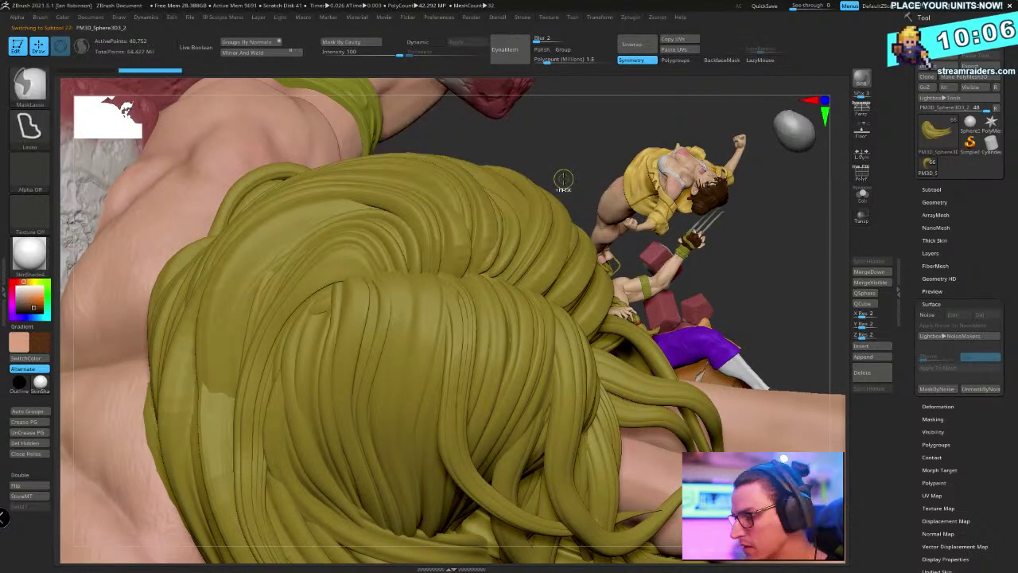
key("ctrl+d")
key("ctrl+d")
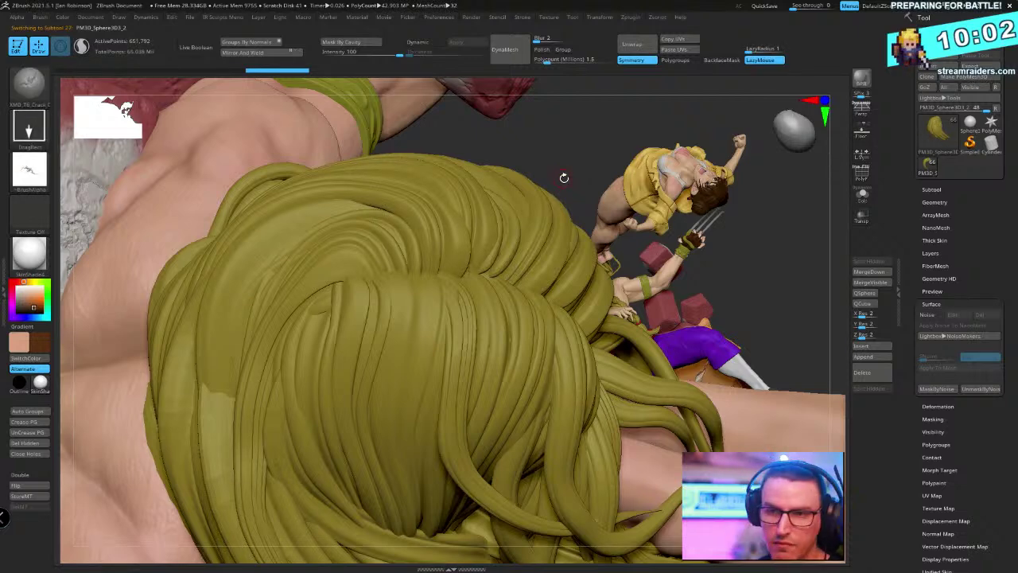
Undo the applied subdivisions on both hair sections, restoring their dynamic subdivision
left_click(563, 178, "alt")
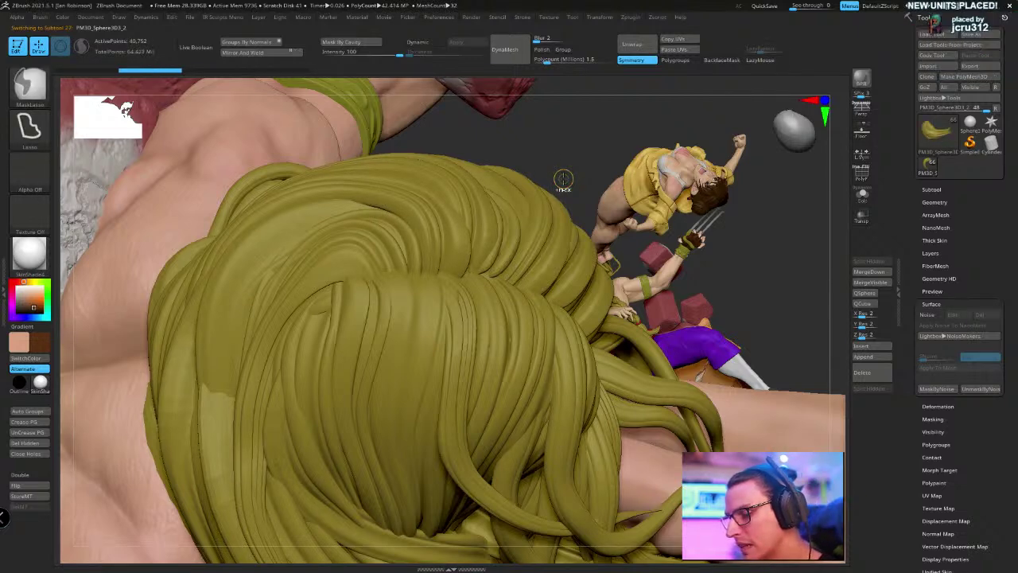
left_click(564, 178, "alt")
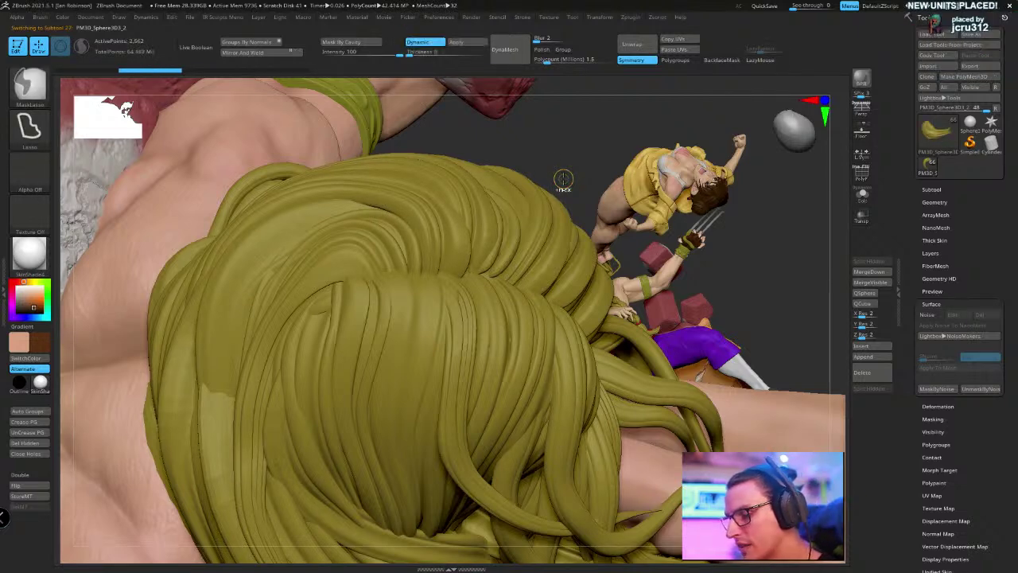
left_click(423, 318, "alt")
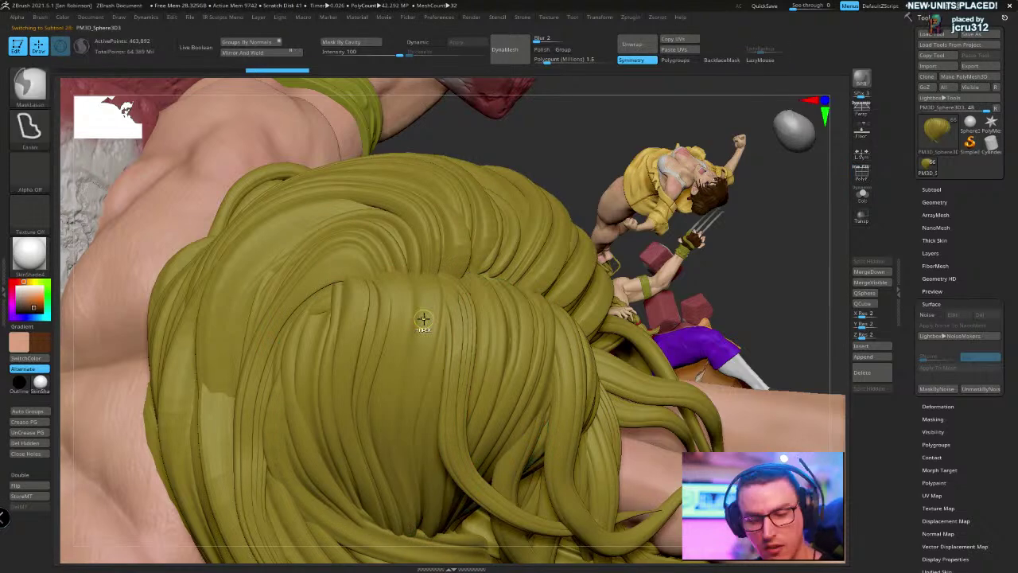
key("ctrl+z")
key("ctrl+z")
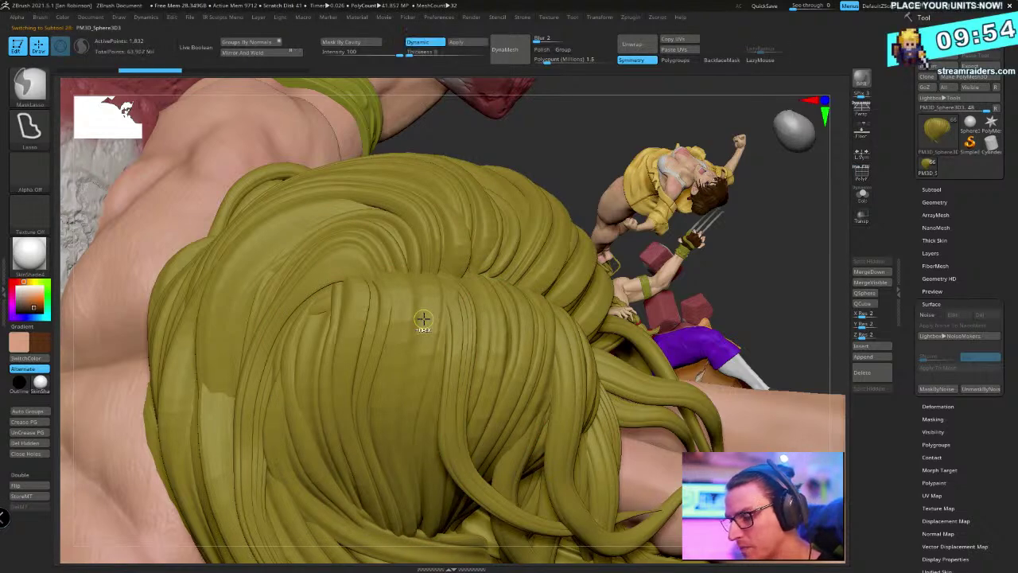
Measure the width of a faceted hair strand on the back of the head with a transpose line
mouse_move(557, 143)
left_mouse_down("alt")
mouse_move(543, 116)
mouse_move(509, 93)
mouse_move(503, 209)
mouse_move(498, 183)
left_mouse_up("alt")
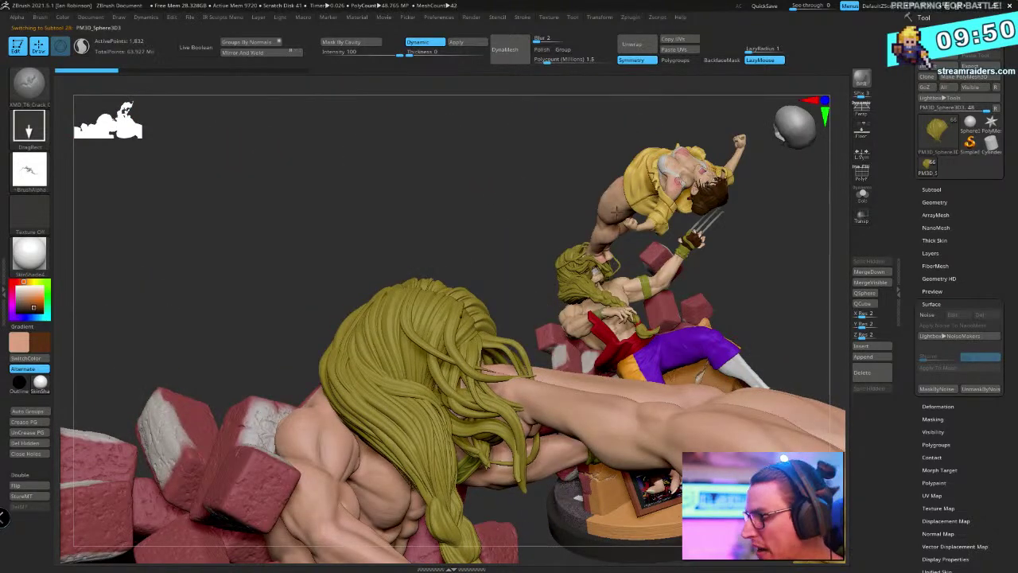
right_click_drag(434, 230, 462, 396, "ctrl")
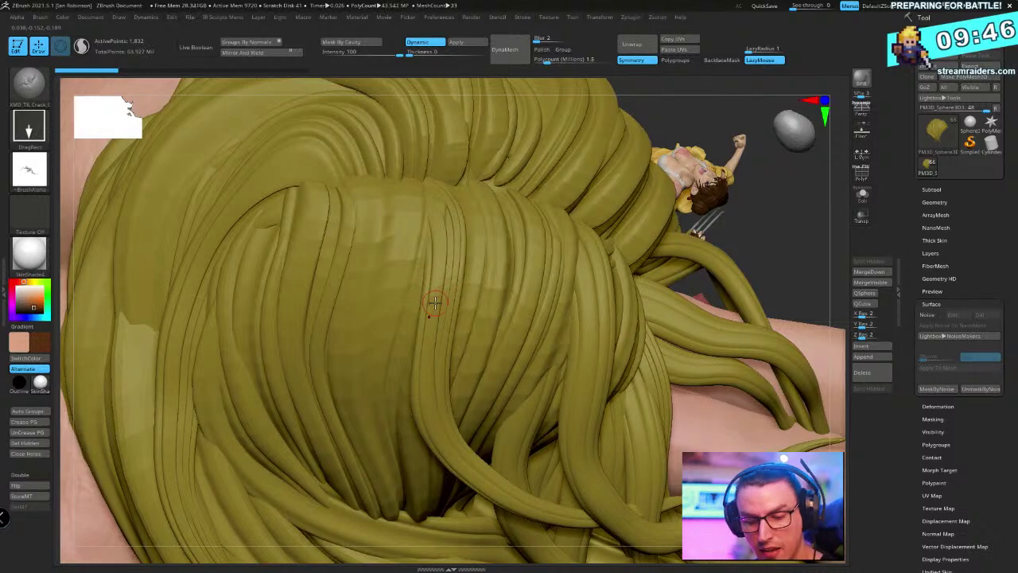
key("w")
key("y")
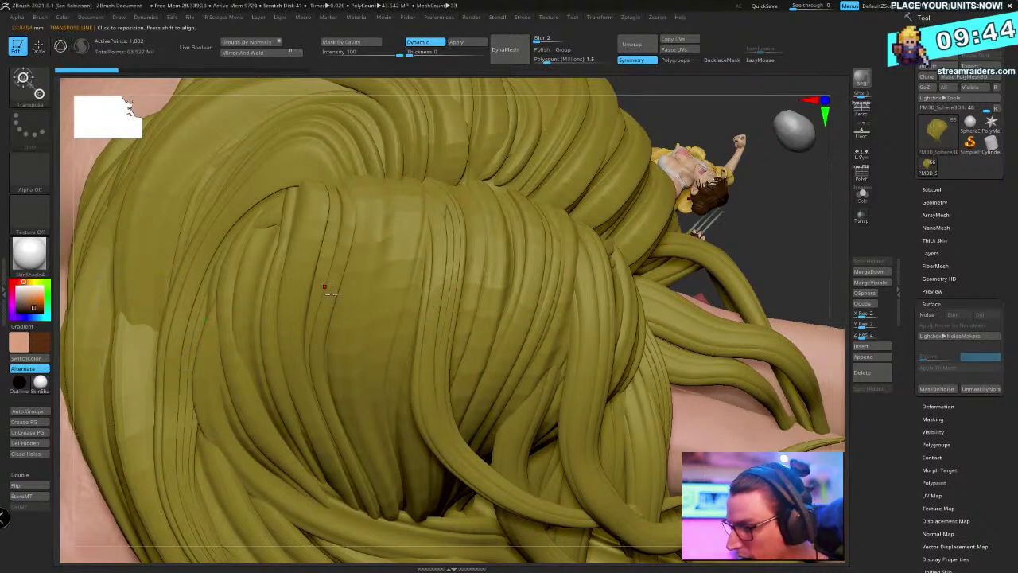
left_click_drag(340, 287, 404, 292)
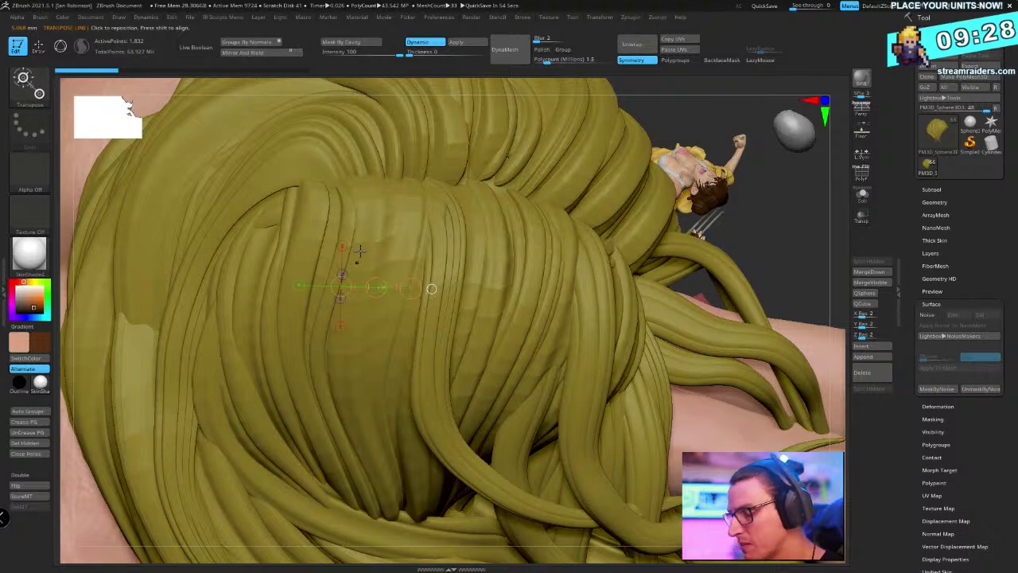
key("y")
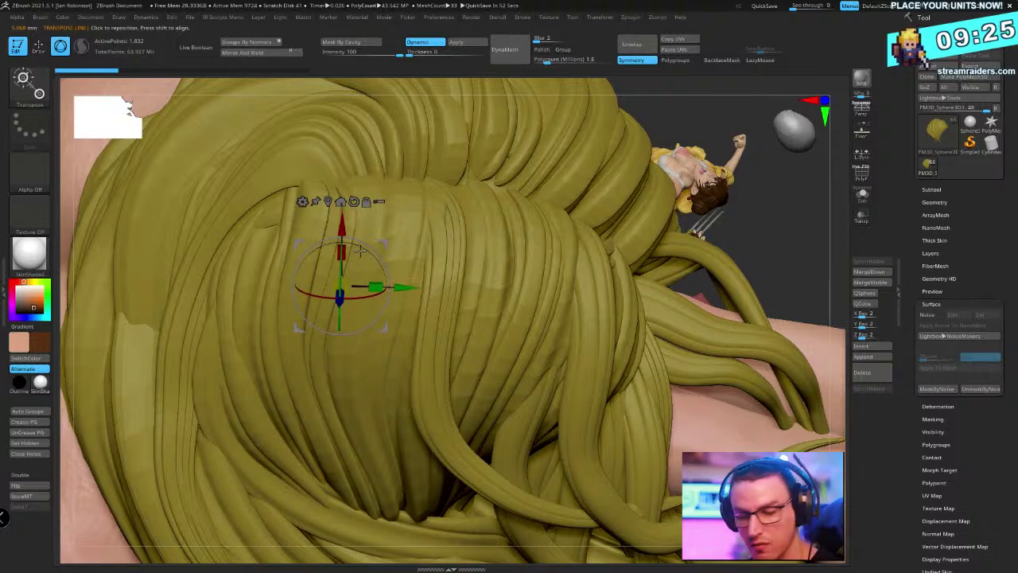
key("q")
Examine the bricks behind the shoulders and the brick over the clawed fighter's outstretched forearm
mouse_move(761, 208)
left_mouse_down()
mouse_move(730, 188)
mouse_move(672, 182)
left_mouse_up()
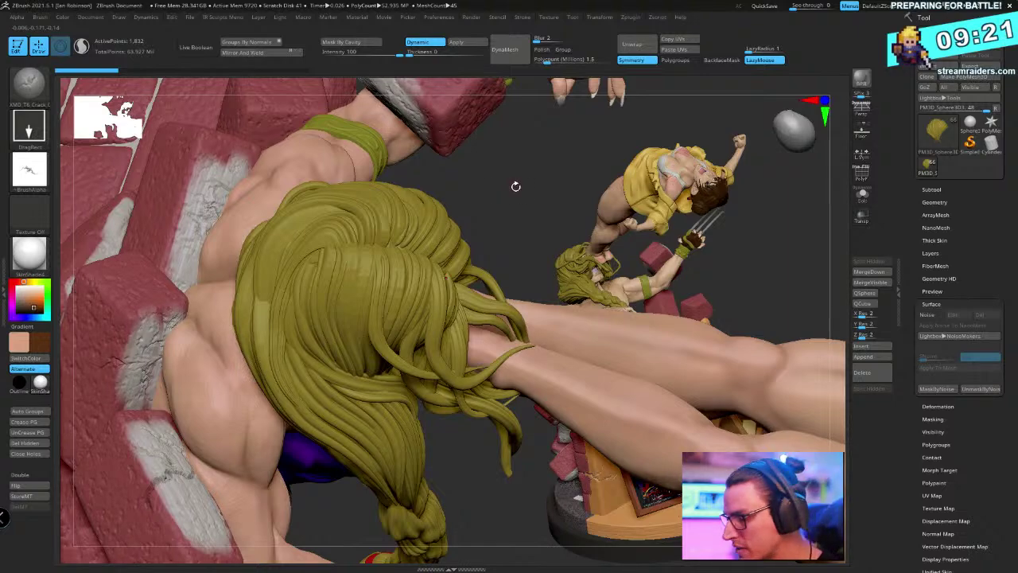
mouse_move(515, 186)
right_mouse_down()
mouse_move(484, 179)
mouse_move(500, 320)
mouse_move(491, 327)
mouse_move(496, 271)
mouse_move(472, 359)
mouse_move(314, 302)
mouse_move(480, 228)
mouse_move(461, 179)
mouse_move(493, 199)
mouse_move(413, 263)
mouse_move(293, 321)
right_mouse_up()
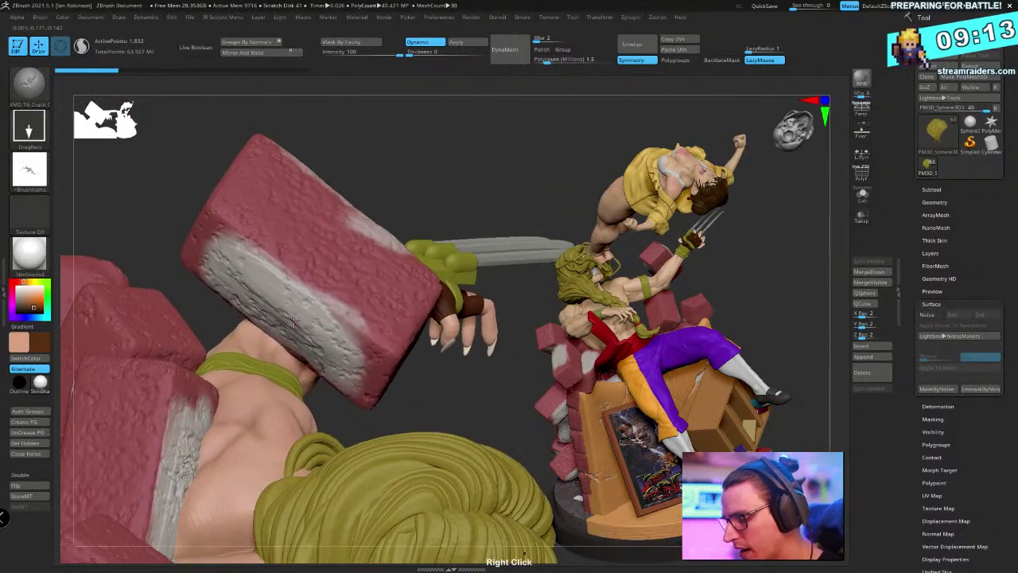
mouse_move(462, 308)
right_mouse_down()
mouse_move(443, 332)
mouse_move(391, 72)
mouse_move(488, 218)
mouse_move(279, 295)
mouse_move(305, 445)
right_mouse_up()
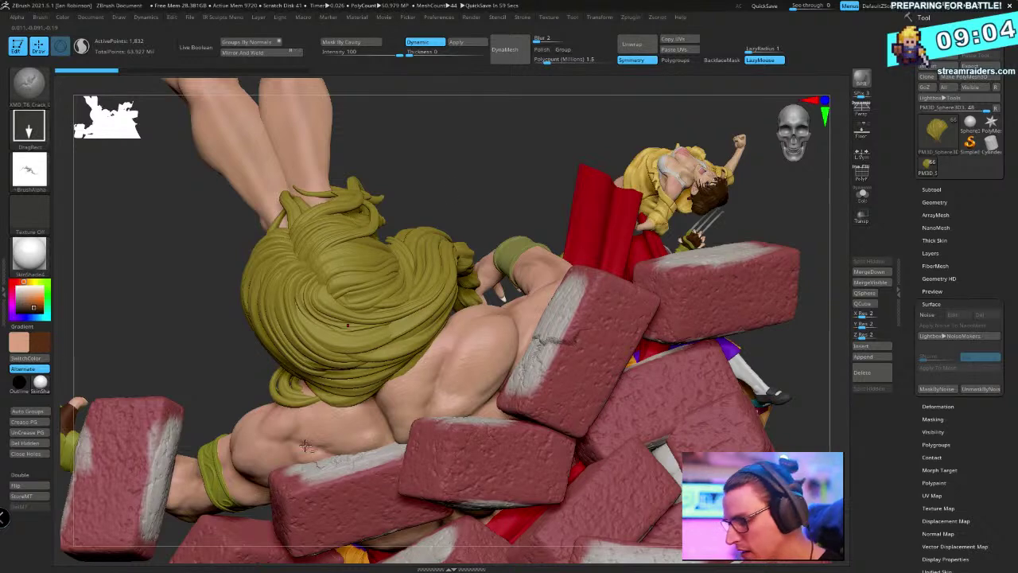
mouse_move(305, 446)
right_mouse_down()
mouse_move(380, 252)
mouse_move(424, 230)
right_mouse_up()
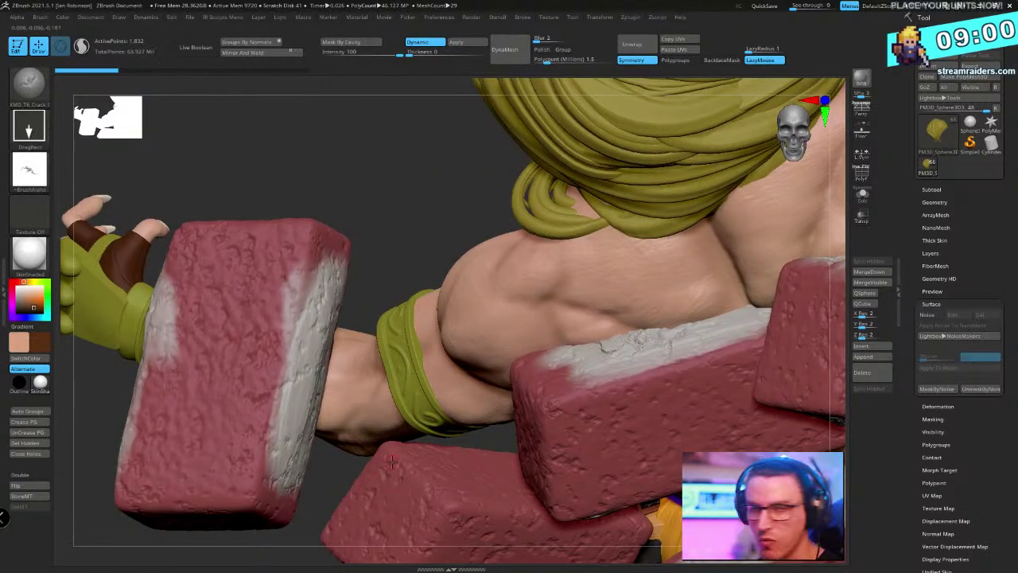
Select the bricks subtool, ghost the other subtools, and stamp a crack across the grey face of the brick over the outstretched forearm
mouse_move(352, 299)
right_mouse_down()
mouse_move(409, 212)
mouse_move(451, 258)
right_mouse_up()
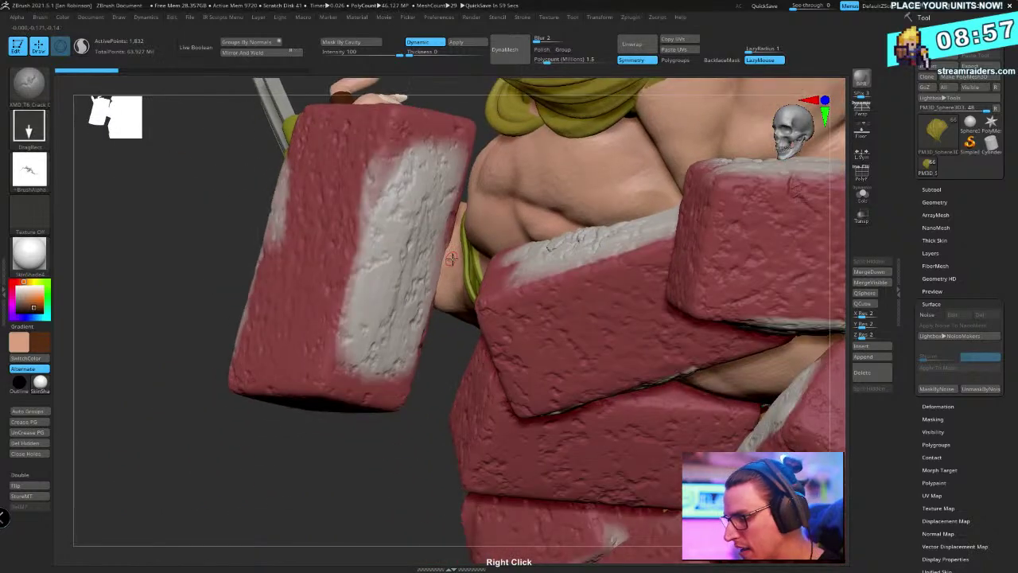
left_click(439, 217, "alt")
key("shift")
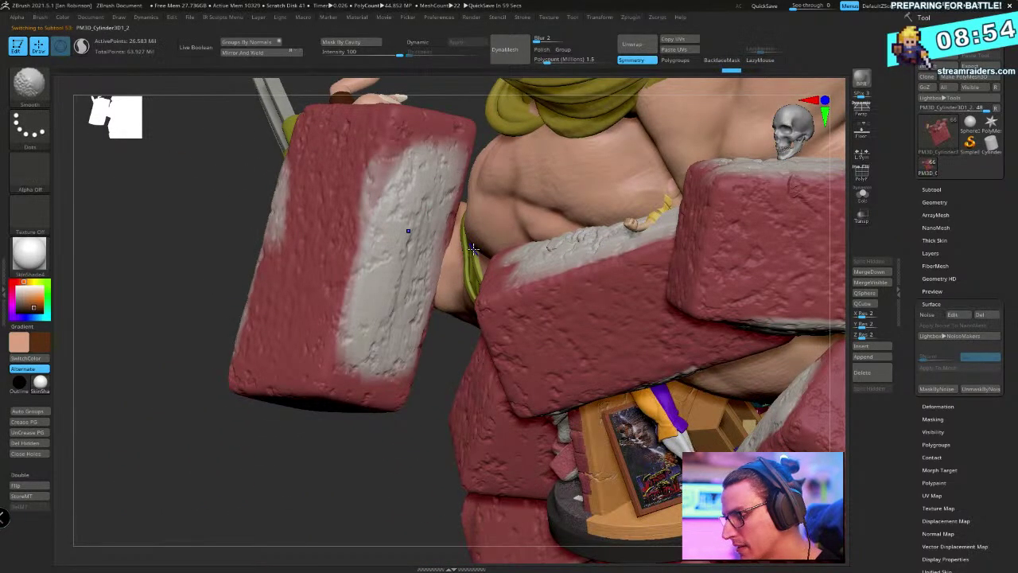
left_click(862, 195)
left_click(862, 194)
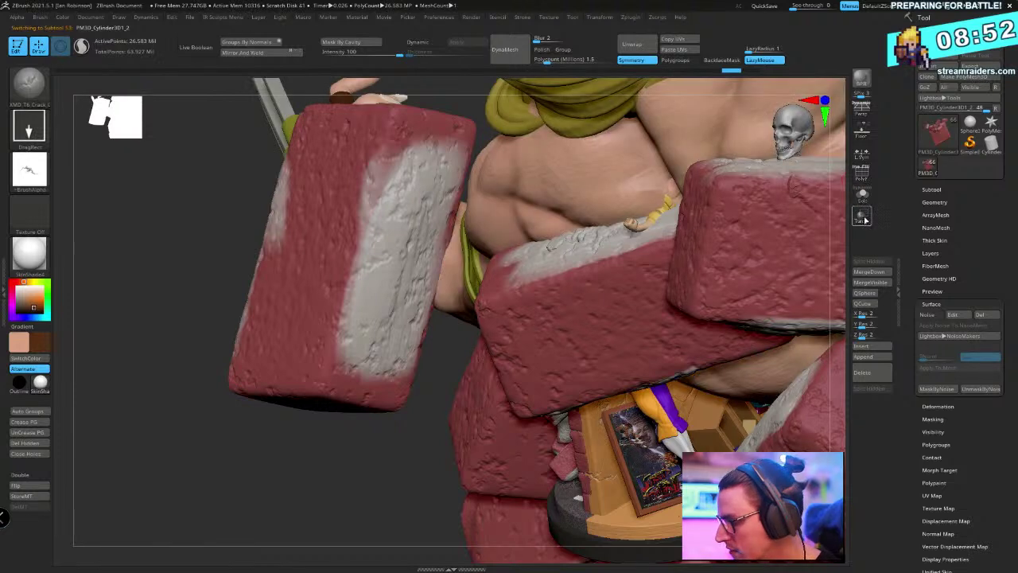
left_click(861, 214)
left_click_drag(427, 220, 451, 254)
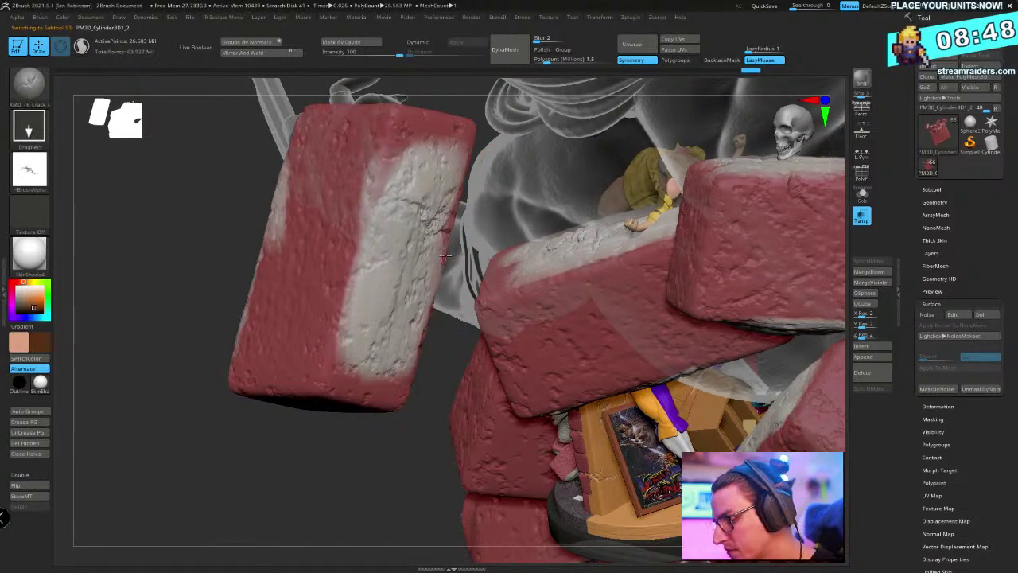
Switch to another XMD crack brush and extend the cracking across the forearm brick's grey face onto its adjoining red side
key("space")
left_click(40, 90)
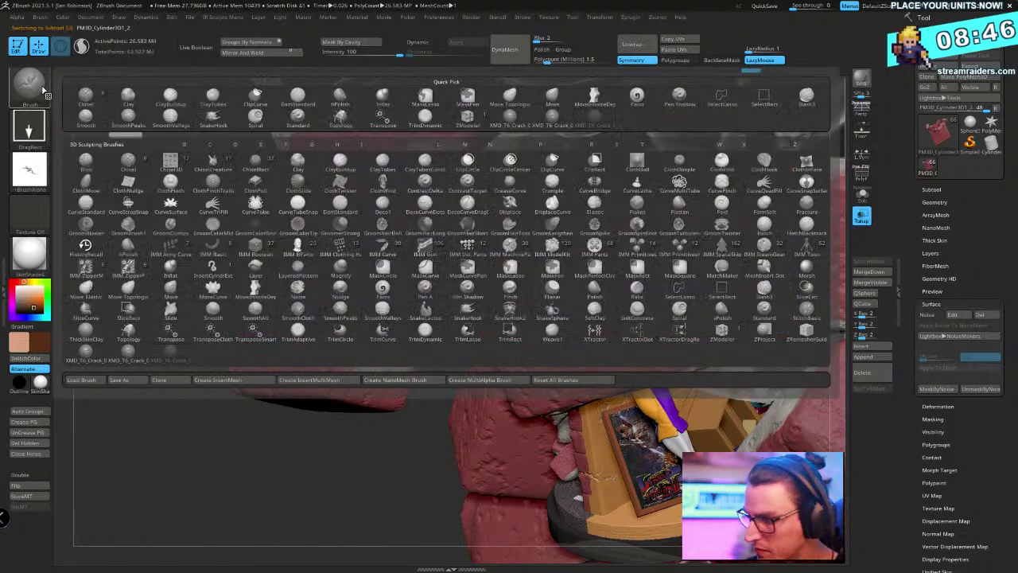
left_click(85, 349)
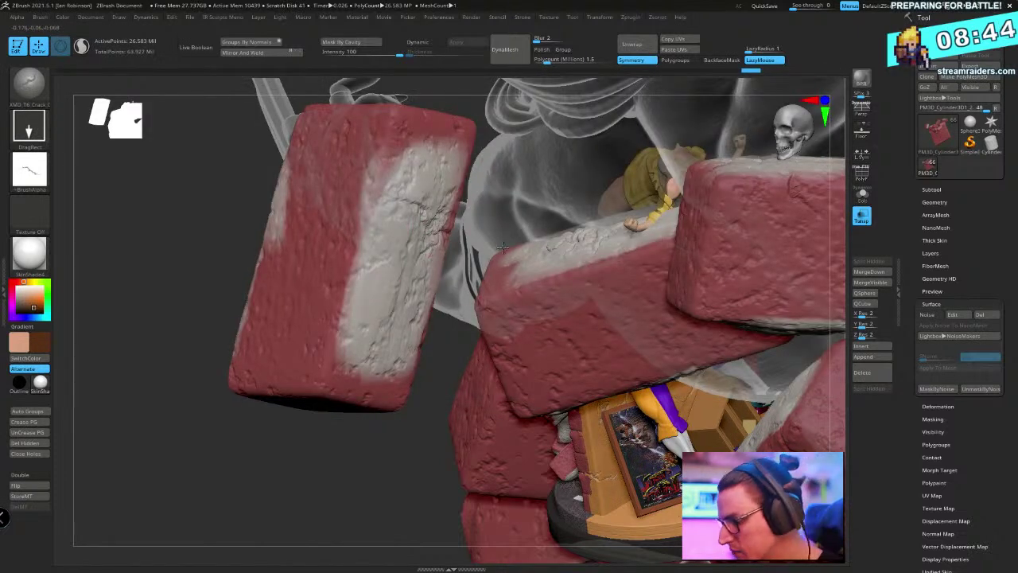
left_click_drag(502, 248, 461, 432)
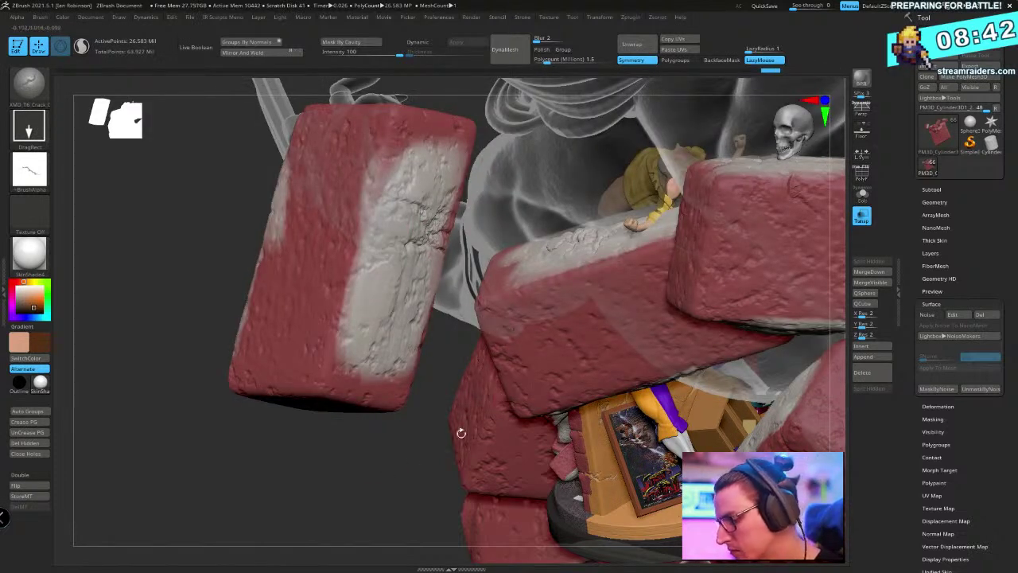
left_click_drag(388, 443, 388, 402)
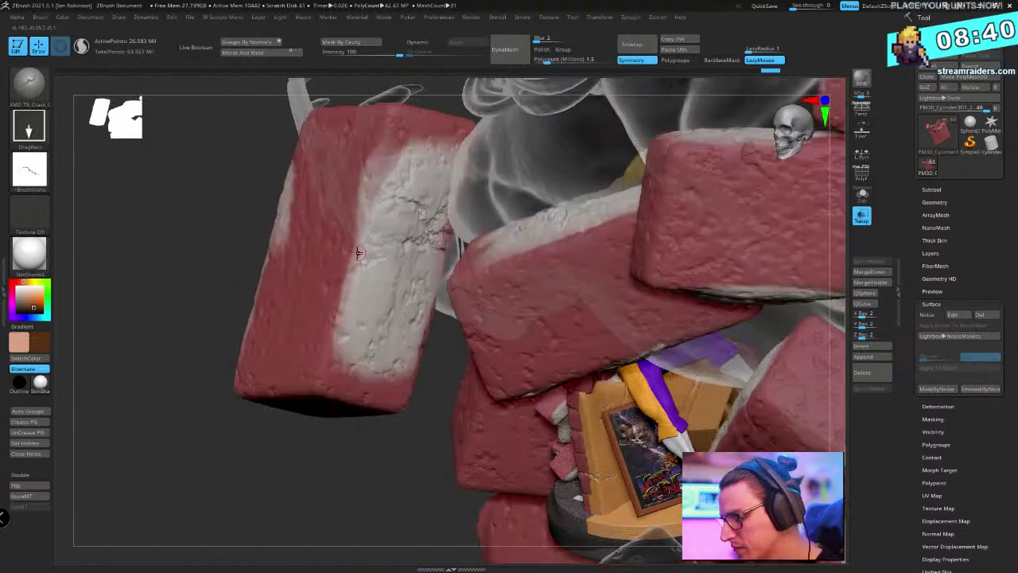
mouse_move(448, 161)
left_mouse_down()
mouse_move(463, 313)
mouse_move(480, 271)
left_mouse_up()
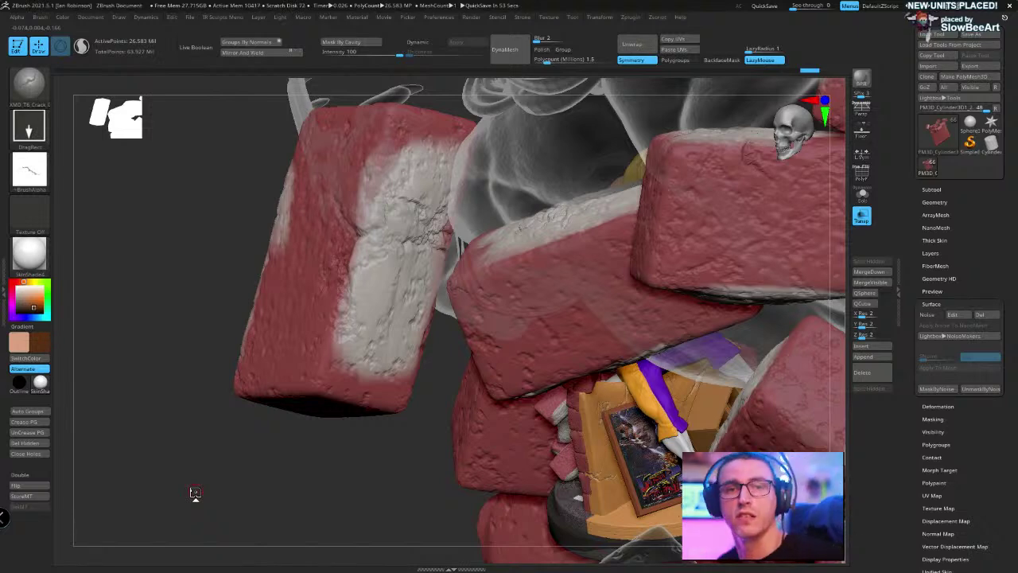
Turn off transparency and stamp cracks on the bricks behind the clawed fighter's lower back and beside his waist
left_click_drag(195, 493, 160, 457)
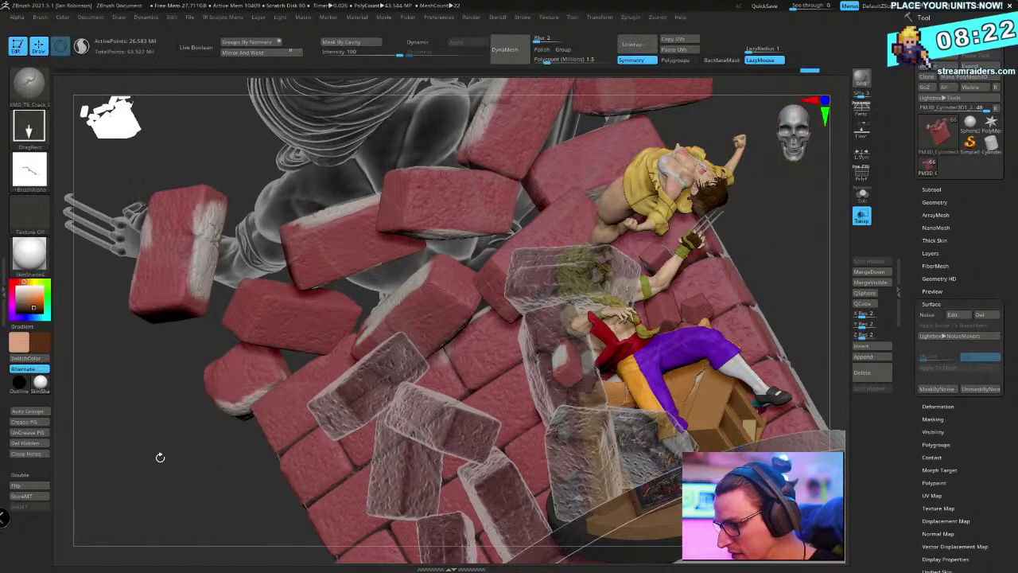
right_click_drag(182, 443, 151, 452)
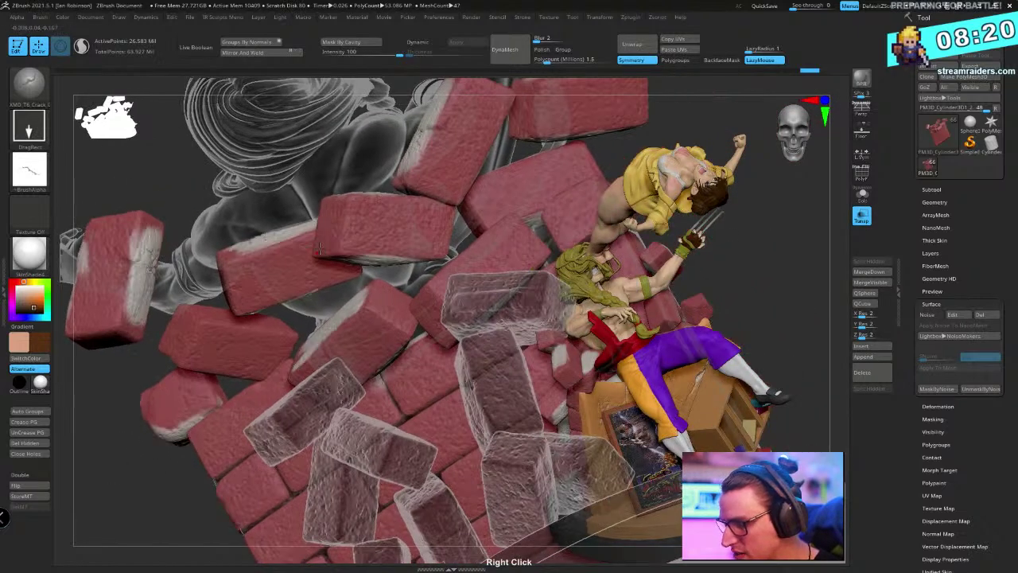
left_click(862, 213)
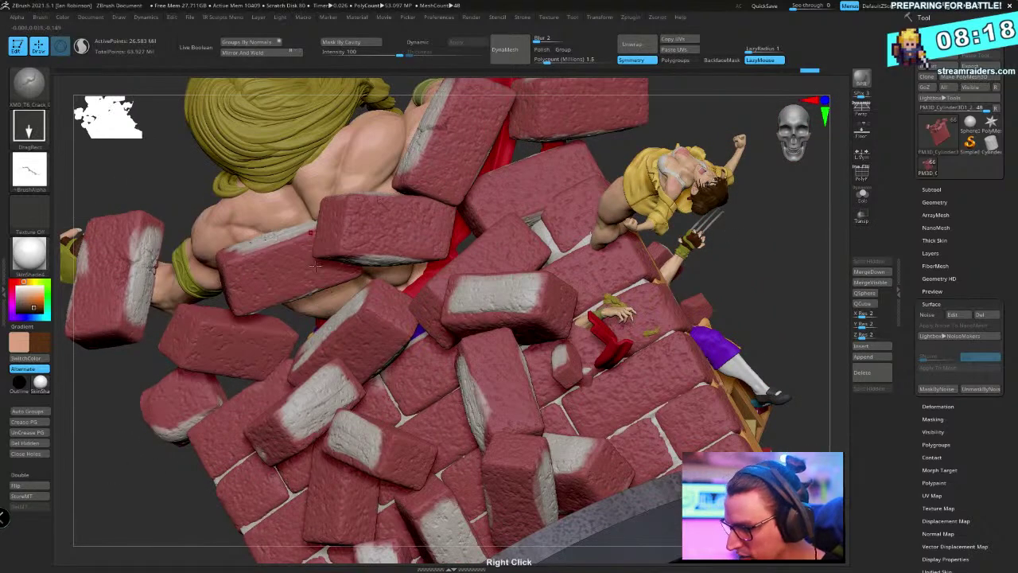
right_click_drag(315, 266, 436, 274, "ctrl")
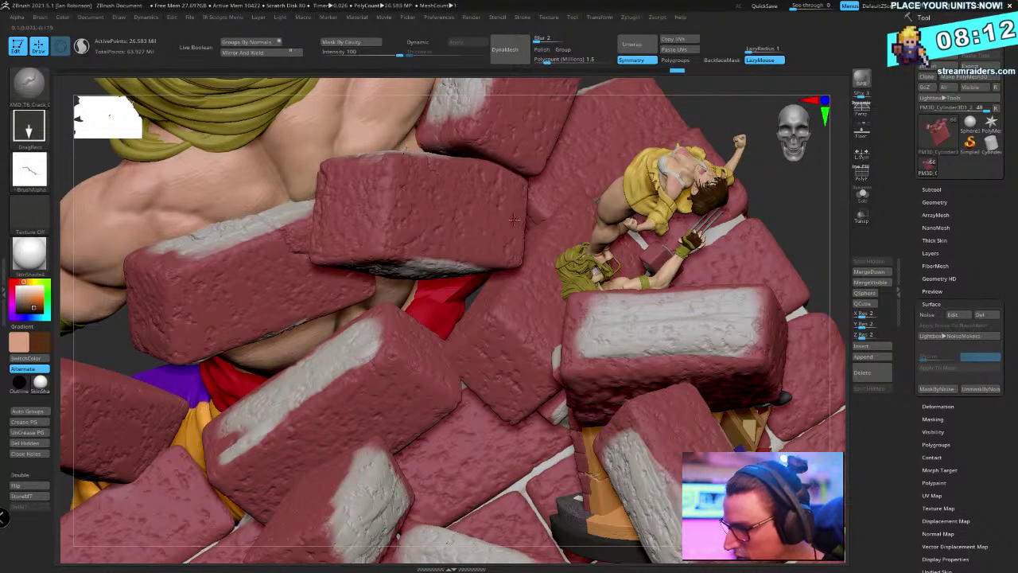
right_click_drag(514, 220, 307, 238)
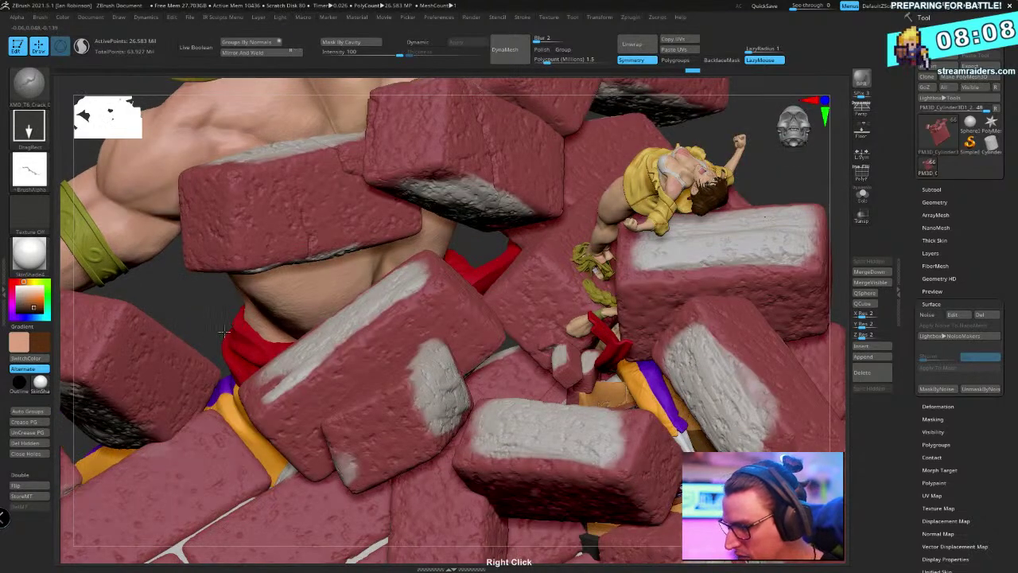
right_click_drag(225, 333, 344, 300)
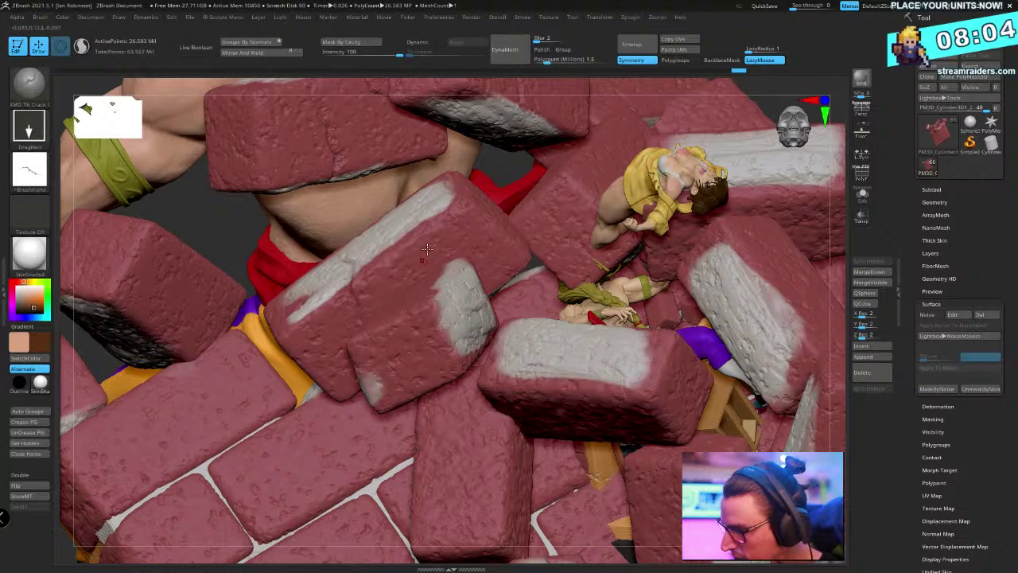
Isolate the polygroup of the brick resting against the waist, stamp a crack into its end face, and show all bricks again
key("ctrl+shift")
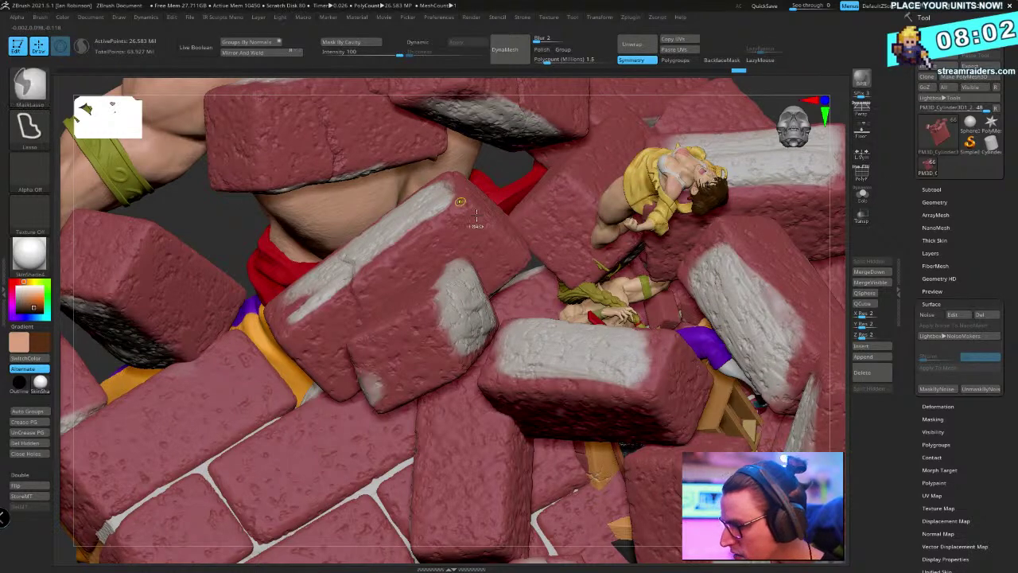
left_click(506, 231, "ctrl+shift")
left_click_drag(505, 163, 392, 195)
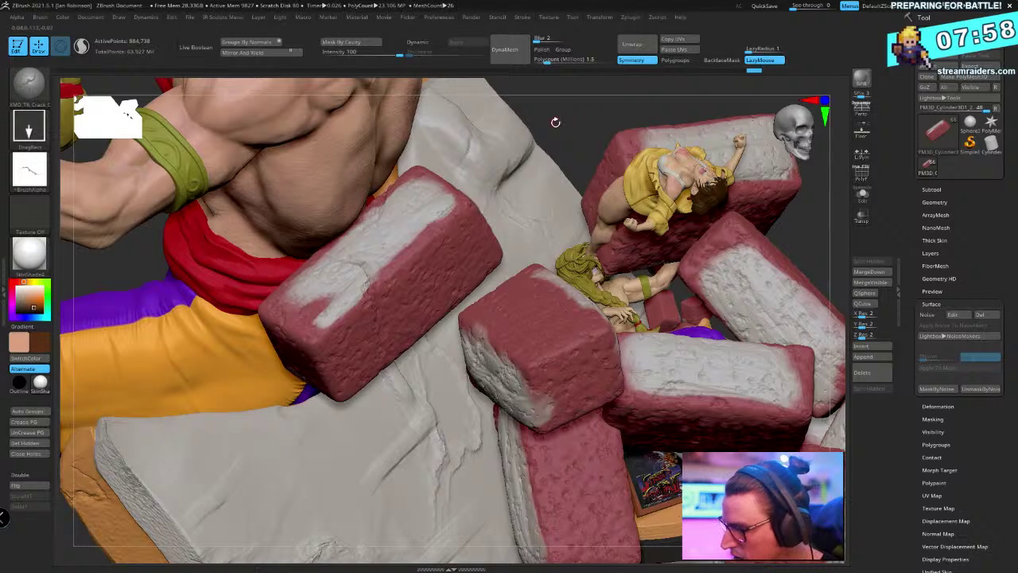
left_click_drag(555, 122, 317, 278)
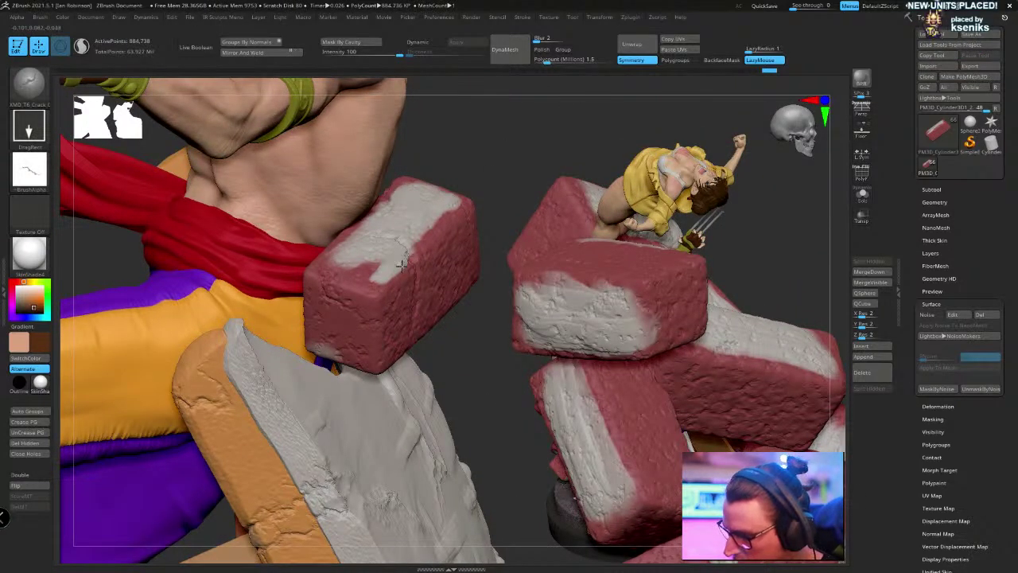
right_click_drag(801, 161, 804, 167)
key("ctrl+shift")
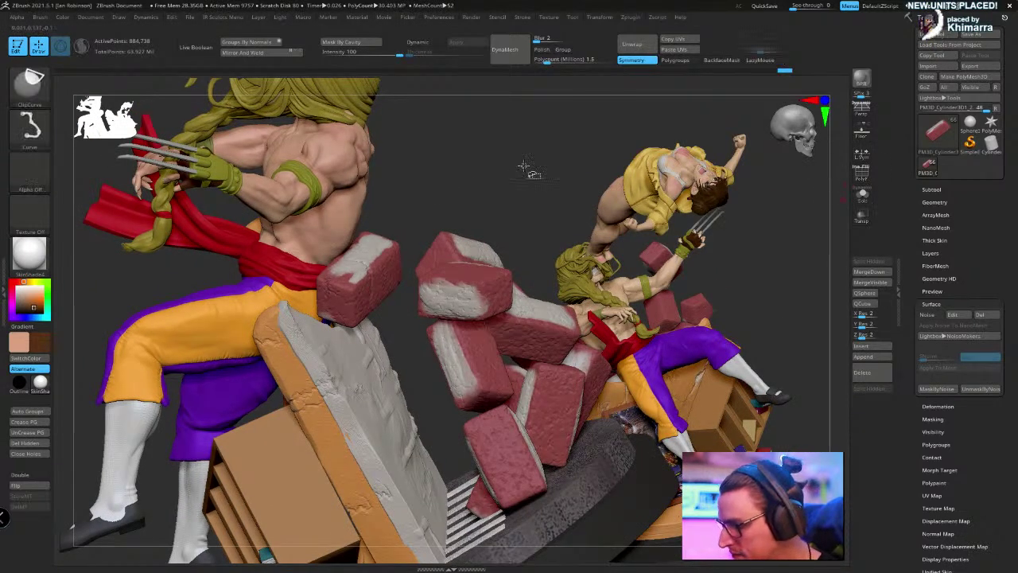
left_click(550, 195, "ctrl+shift")
Load the XMD_T6_Crack_10 brush from XMD Toolbox and crack the upper wall brick beneath the clawed fighter's hip
mouse_move(556, 186)
right_mouse_down()
mouse_move(477, 239)
mouse_move(310, 307)
right_mouse_up()
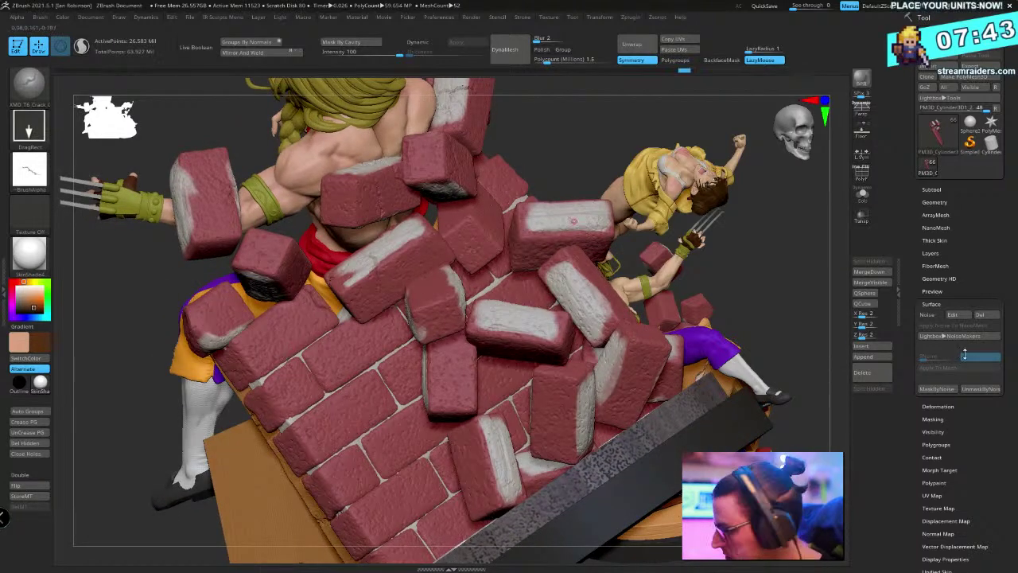
left_click(32, 90)
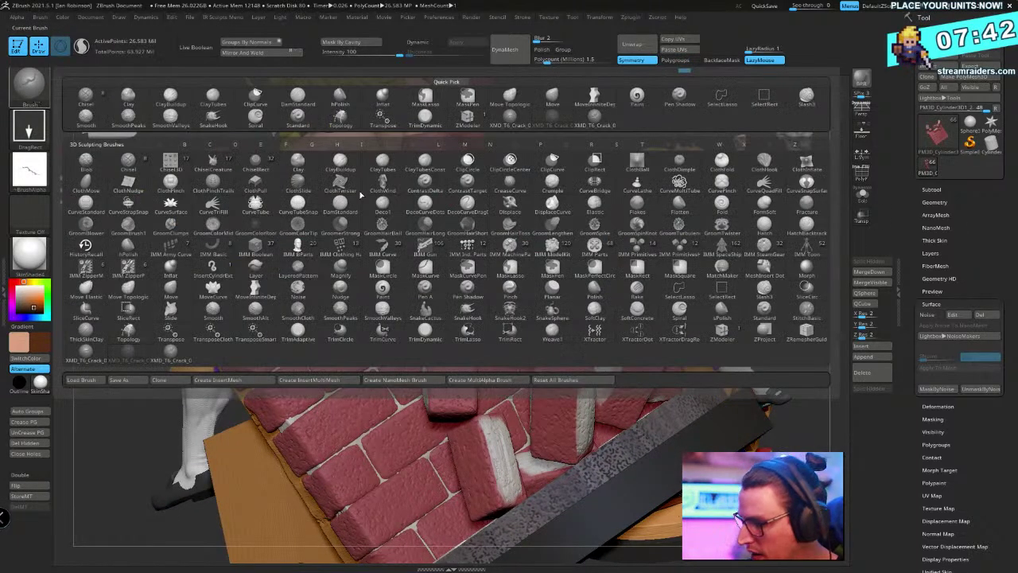
key("alt+Tab")
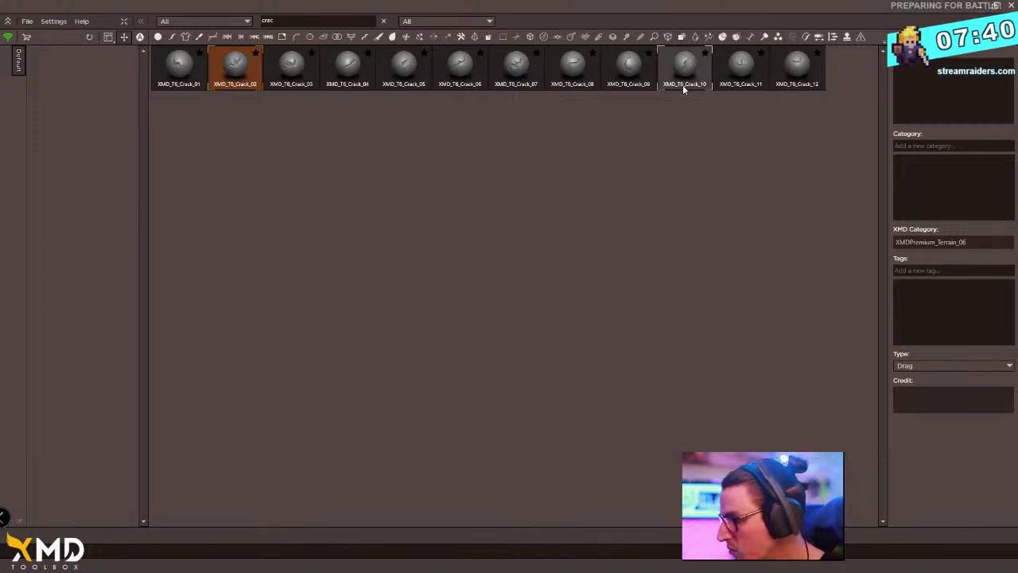
left_click(748, 68)
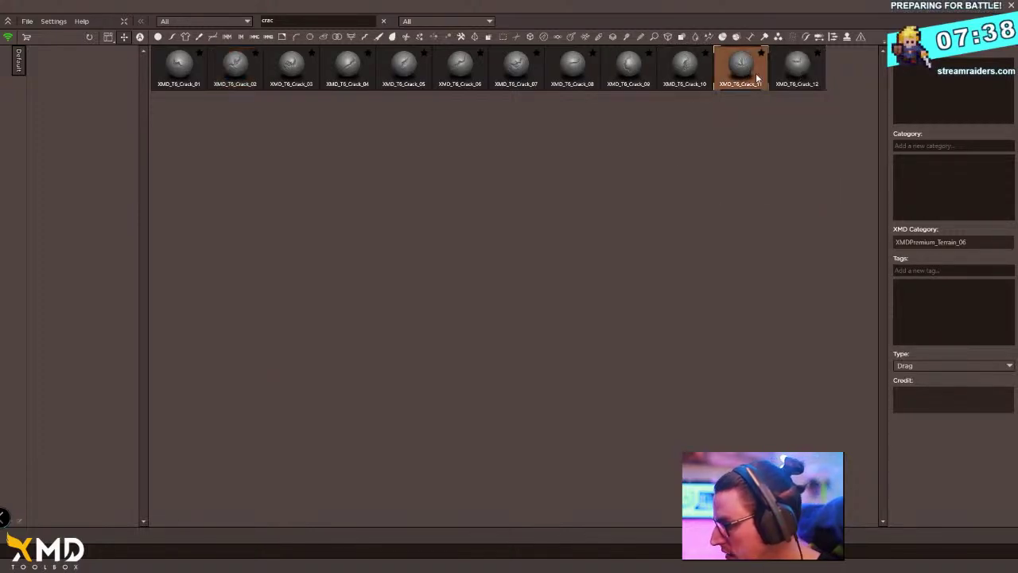
double_click(686, 70)
right_click_drag(395, 231, 323, 400, "ctrl")
left_click_drag(256, 374, 286, 463)
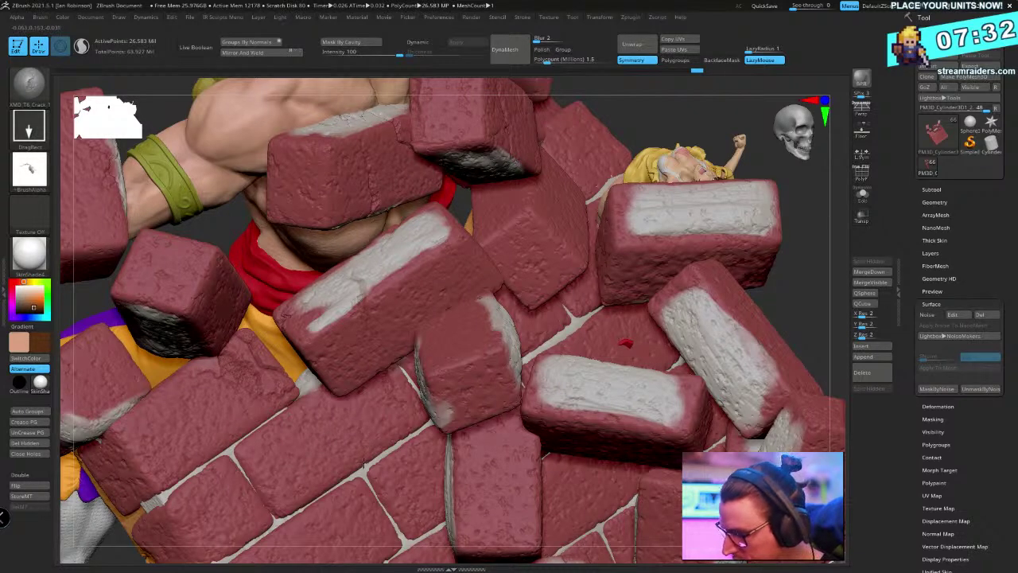
Stamp cracks into the neighbouring upper wall bricks below the loose bricks at the clawed fighter's waist
right_click_drag(362, 473, 373, 379)
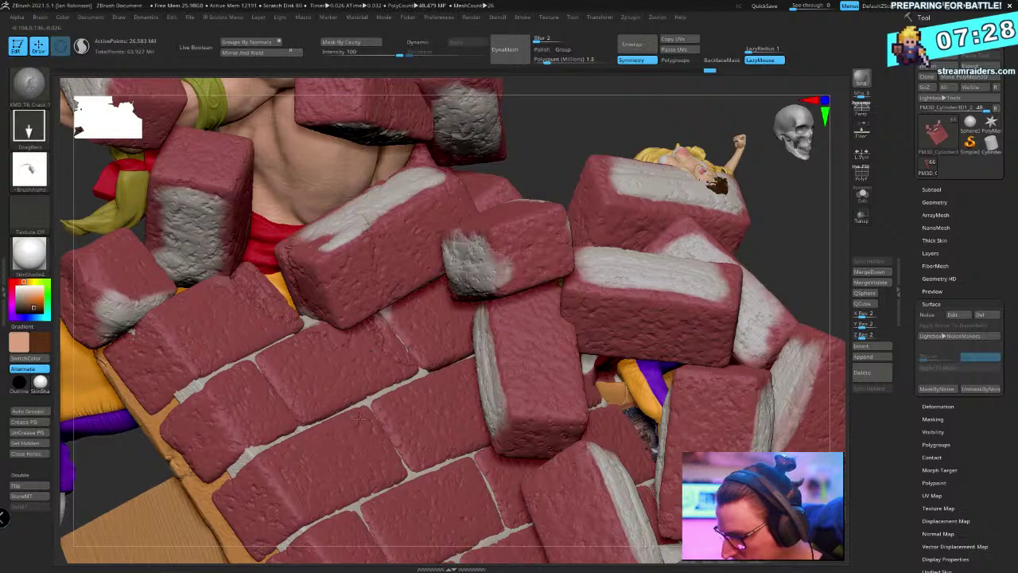
left_click_drag(352, 360, 353, 341)
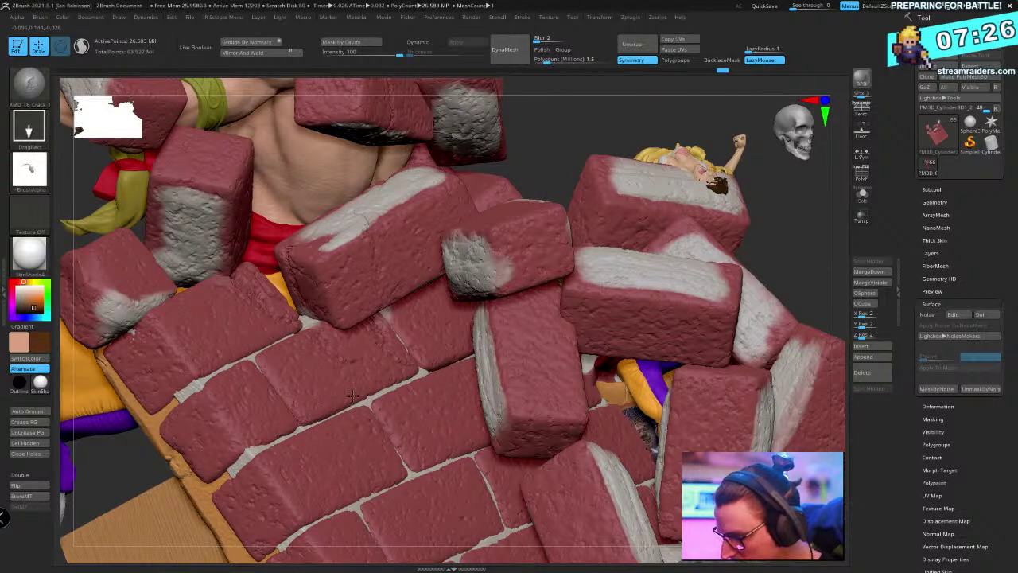
right_click_drag(352, 395, 408, 257)
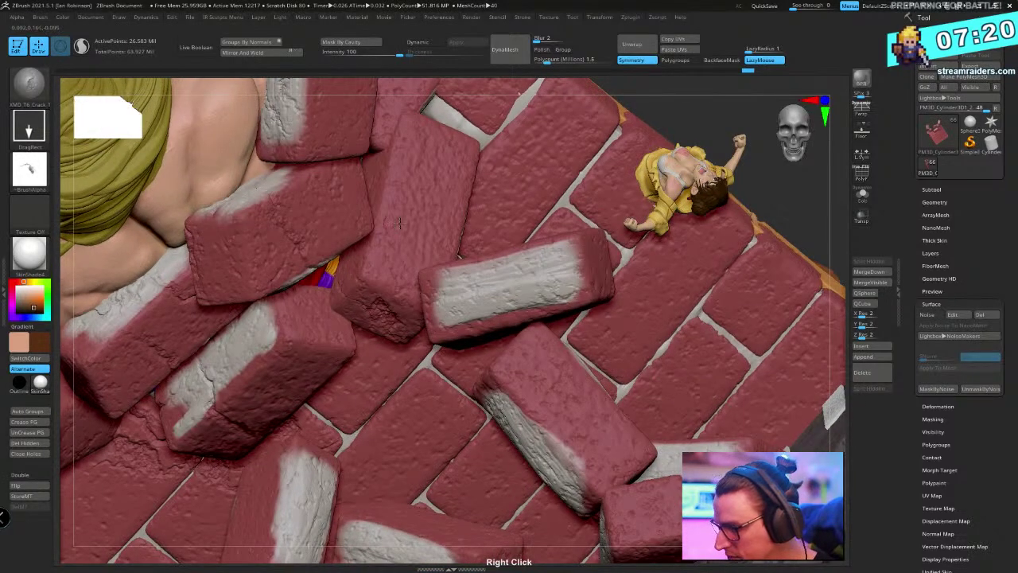
Stamp cracks on the long tilted brick behind the fighter's waist and on the brick directly above it
right_click_drag(556, 174, 433, 186)
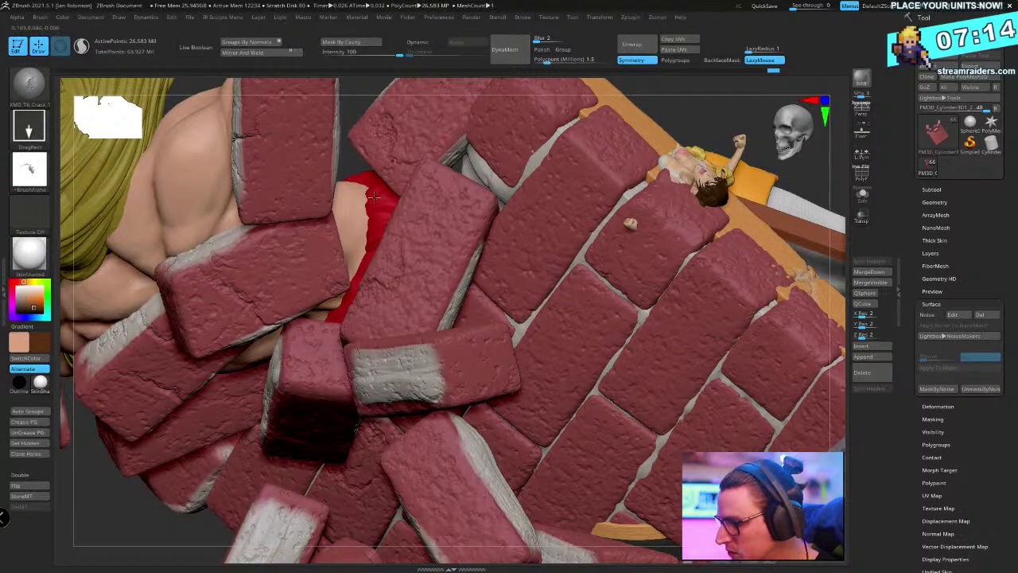
right_click_drag(373, 195, 429, 187)
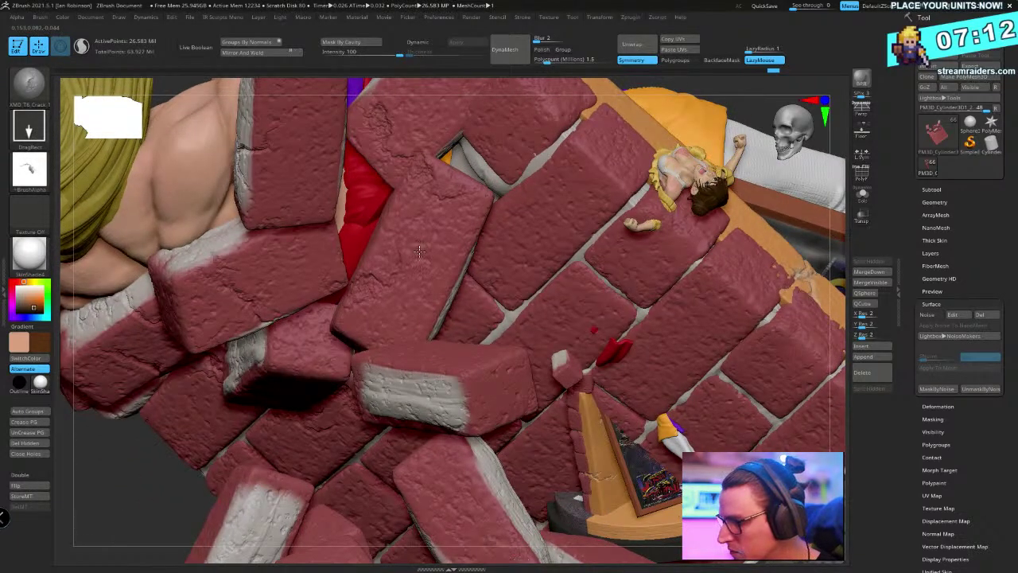
right_click_drag(526, 198, 487, 225)
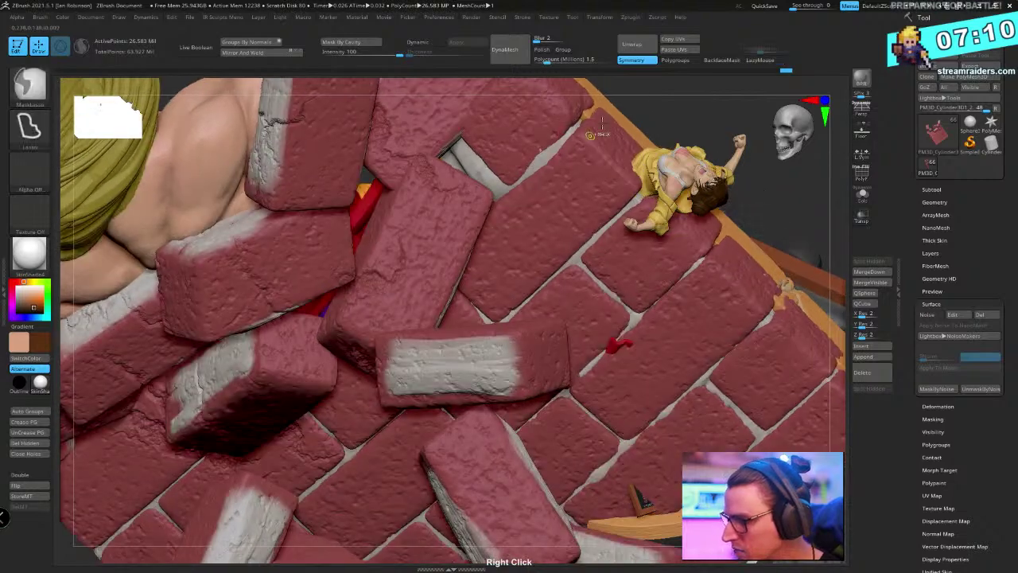
Pick a different XMD T6 crack brush and isolate the polygroup of the long tilted brick behind the clawed fighter's waist
key("ctrl")
left_click(28, 83)
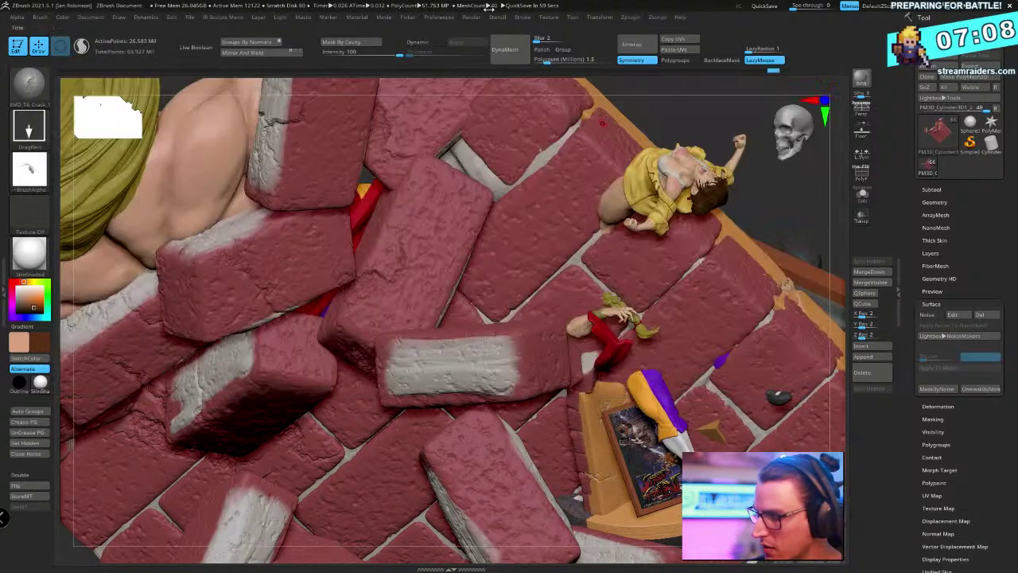
left_click(29, 83)
left_click(170, 357)
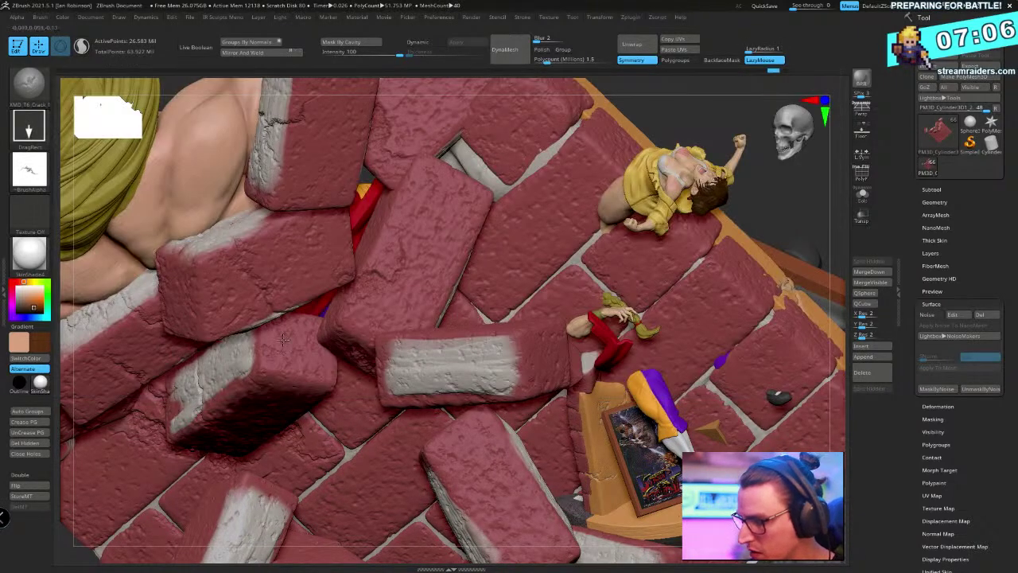
key("ctrl+shift")
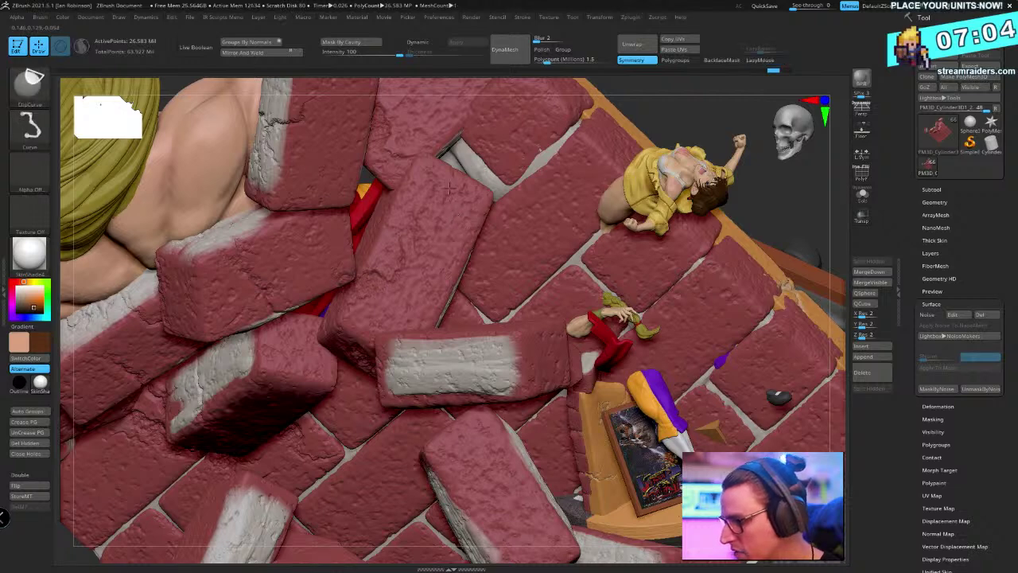
left_click(434, 170, "ctrl+shift")
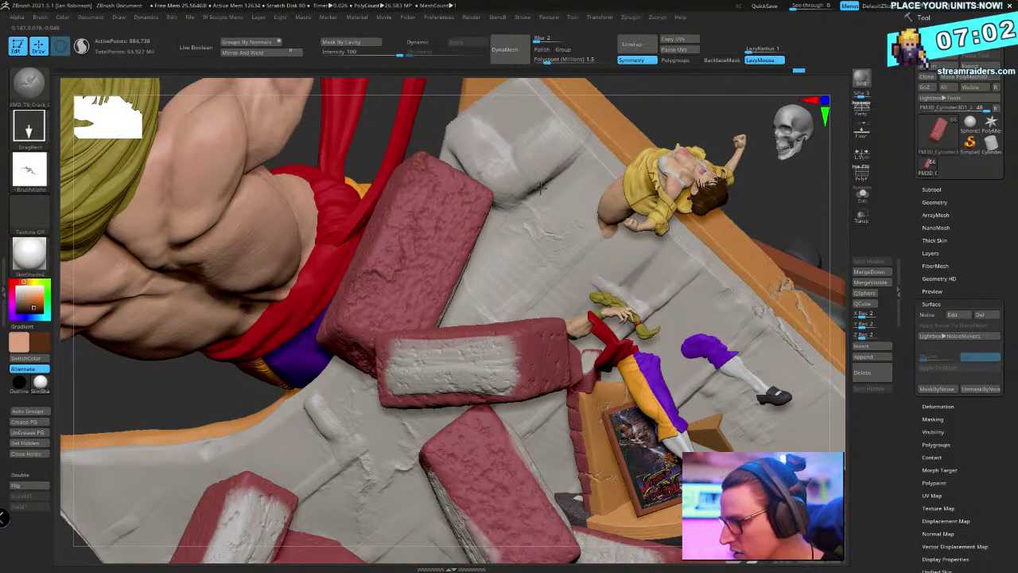
Show all bricks around the clawed fighter again and undo the last crack stamp
key("ctrl+shift")
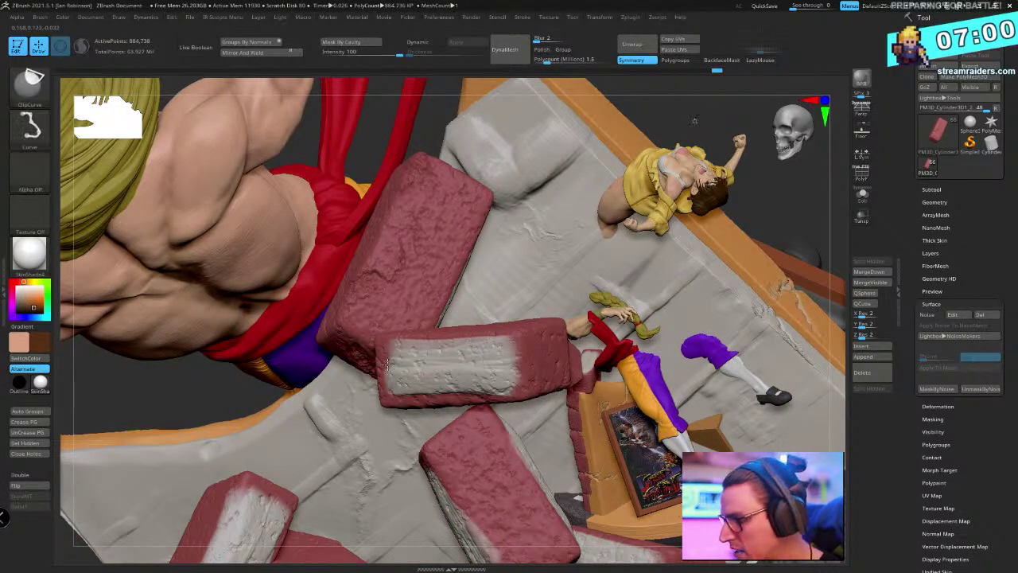
left_click(695, 121, "ctrl+shift")
right_click_drag(586, 212, 535, 246)
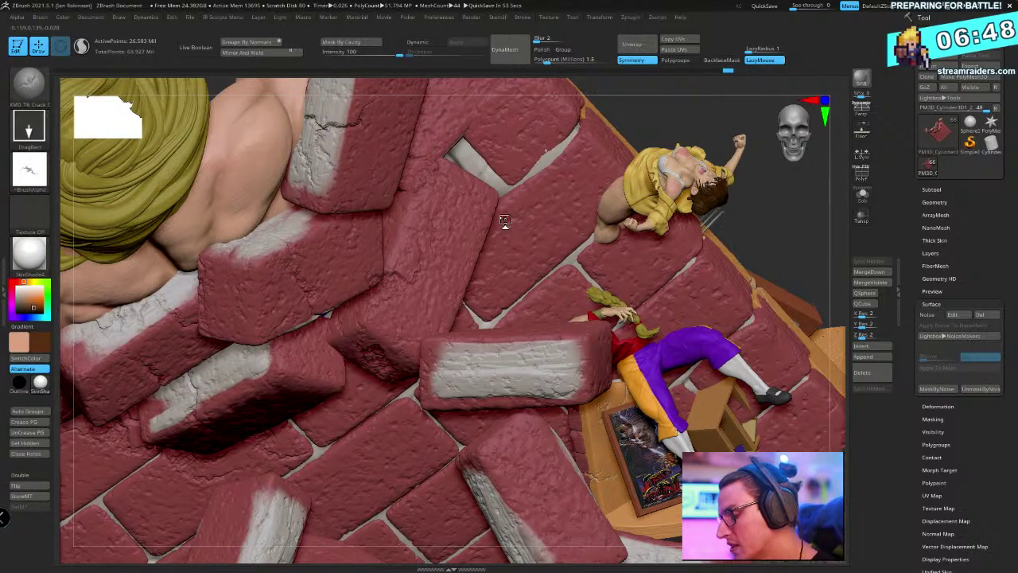
key("ctrl+z")
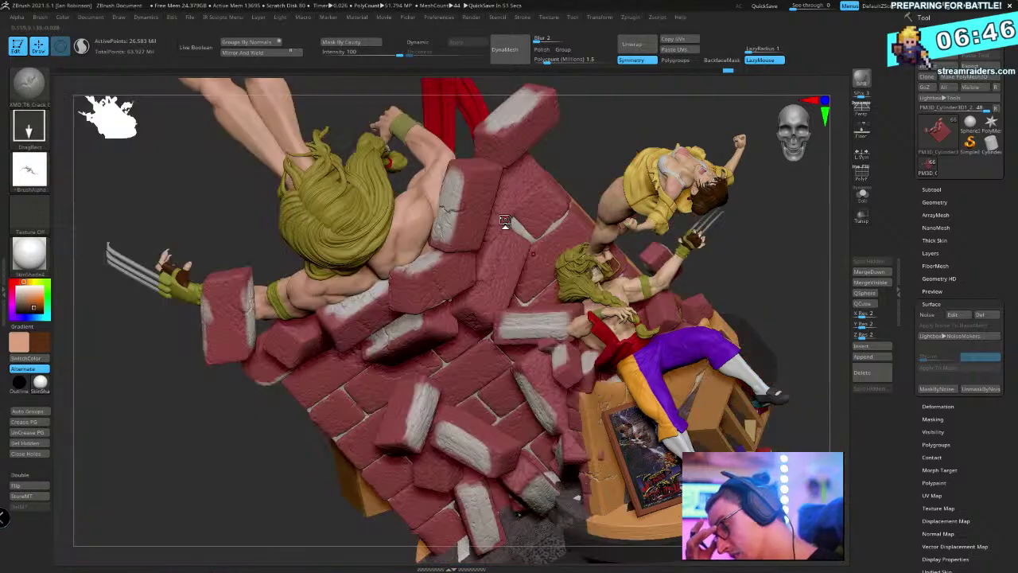
Switch to the browser window with the image search and move it onto the neighbouring monitor
right_click_drag(552, 121, 411, 239, "ctrl")
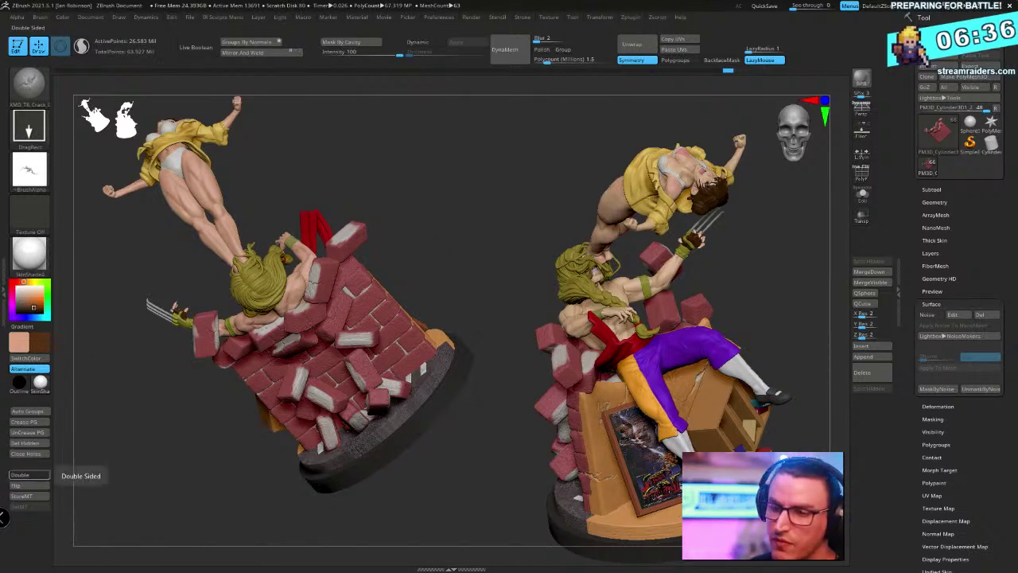
key("alt+Tab")
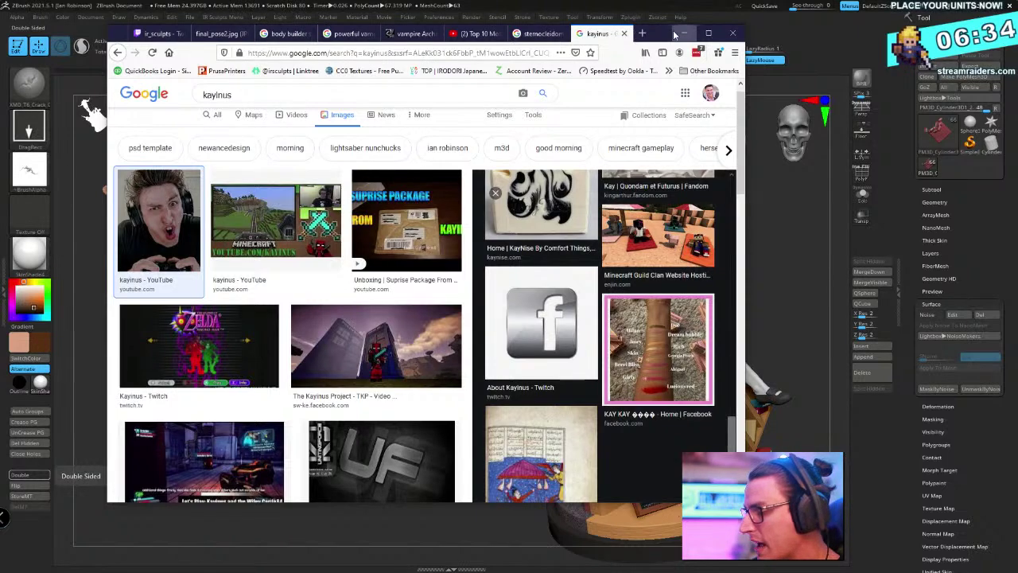
mouse_move(668, 34)
left_mouse_down()
mouse_move(329, 2)
mouse_move(0, 38)
left_mouse_up()
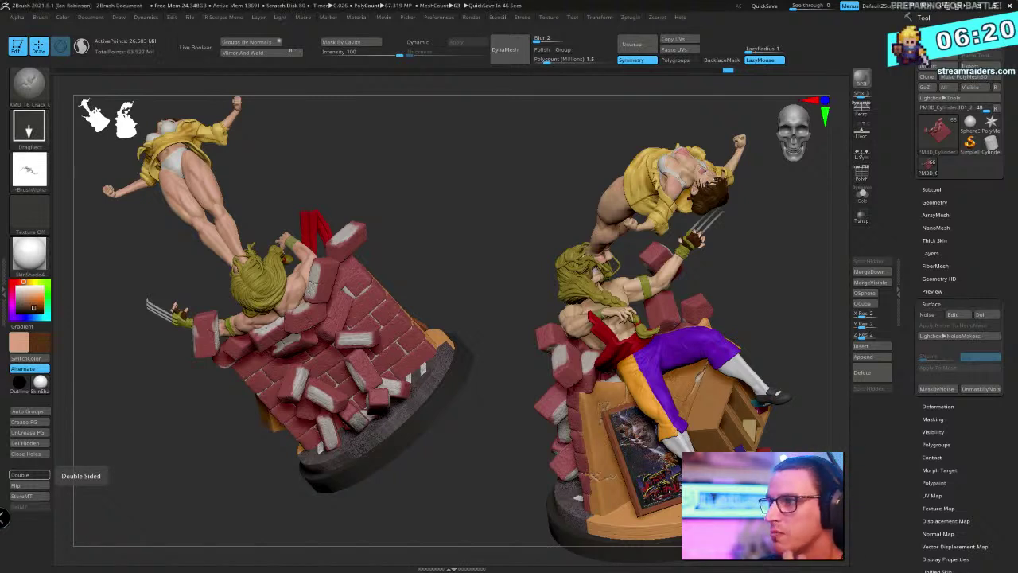
Select the flying female fighter's merged body subtool and isolate it in Solo mode, seen from the side
left_click_drag(491, 213, 737, 202)
left_click(736, 203, "alt")
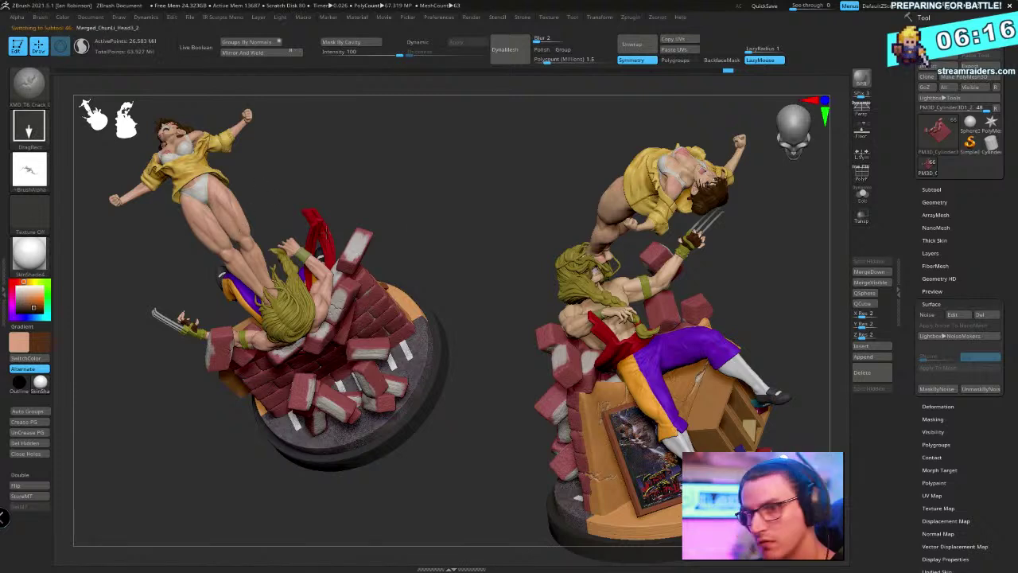
left_click(863, 194)
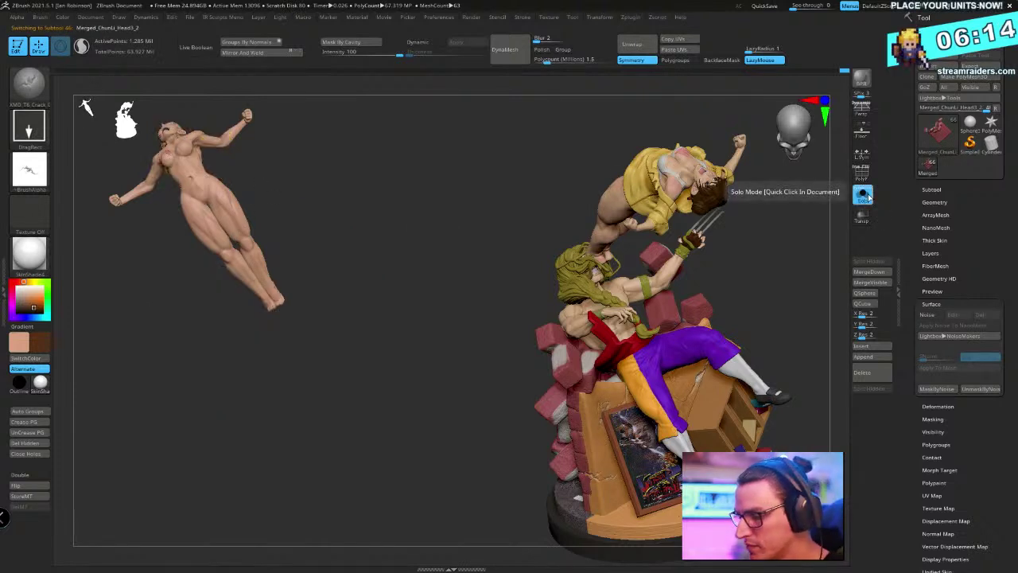
left_click_drag(485, 275, 475, 243)
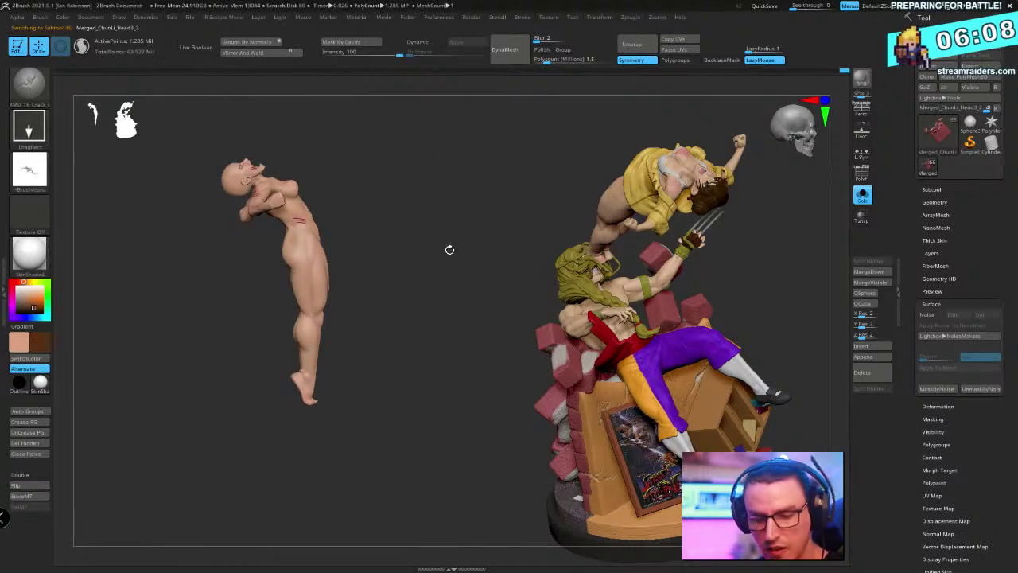
Measure the female body with the Transpose line, from the head to the waist and from the waist to the toes
key("w")
key("y")
mouse_move(232, 167)
left_mouse_down()
mouse_move(270, 190)
mouse_move(301, 233)
left_mouse_up()
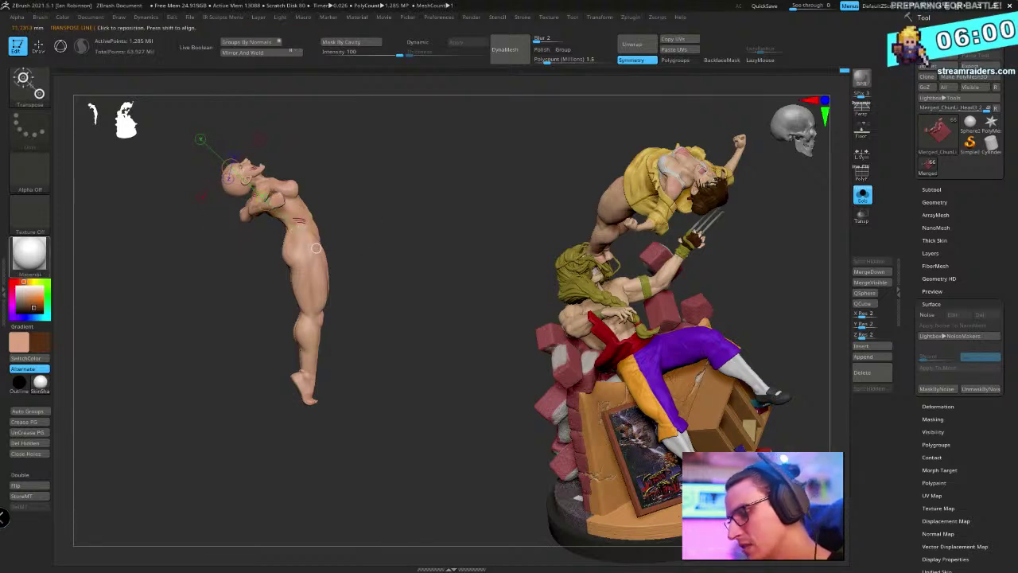
mouse_move(30, 253)
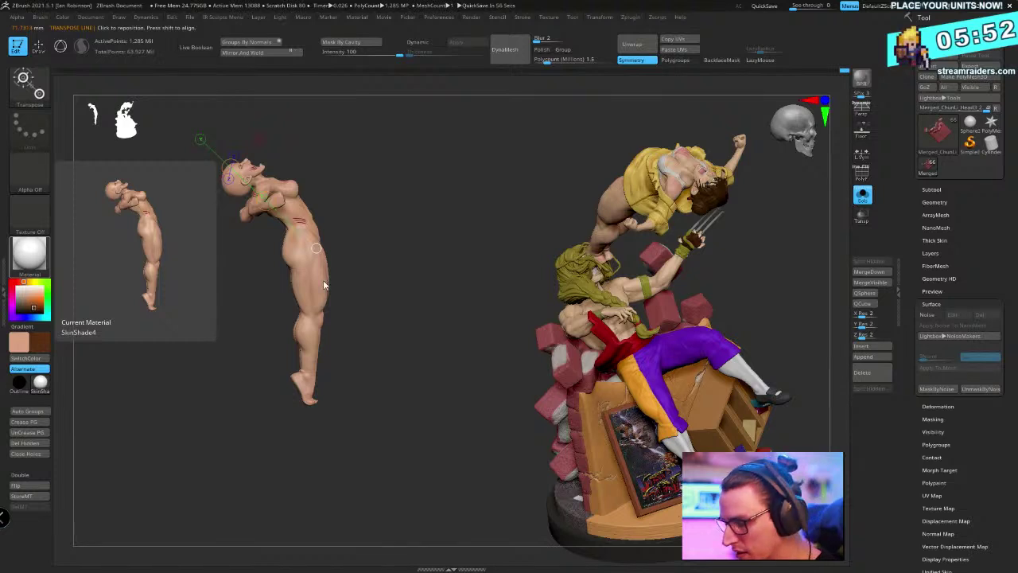
left_click_drag(305, 240, 313, 400)
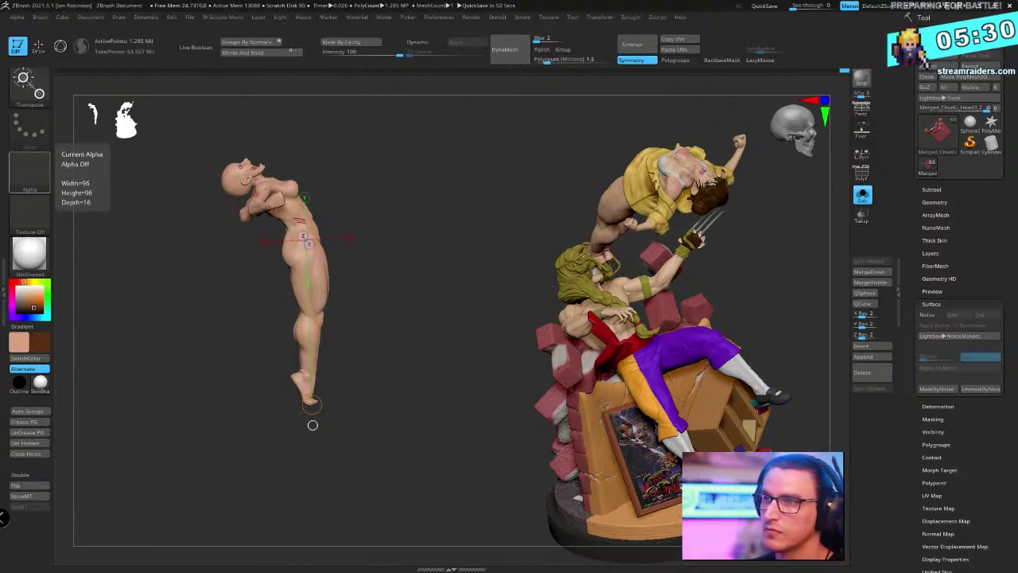
Switch to the browser's length converter, convert 12 inches to millimetres, and open the calculator
left_click_drag(0, 65, 667, 42)
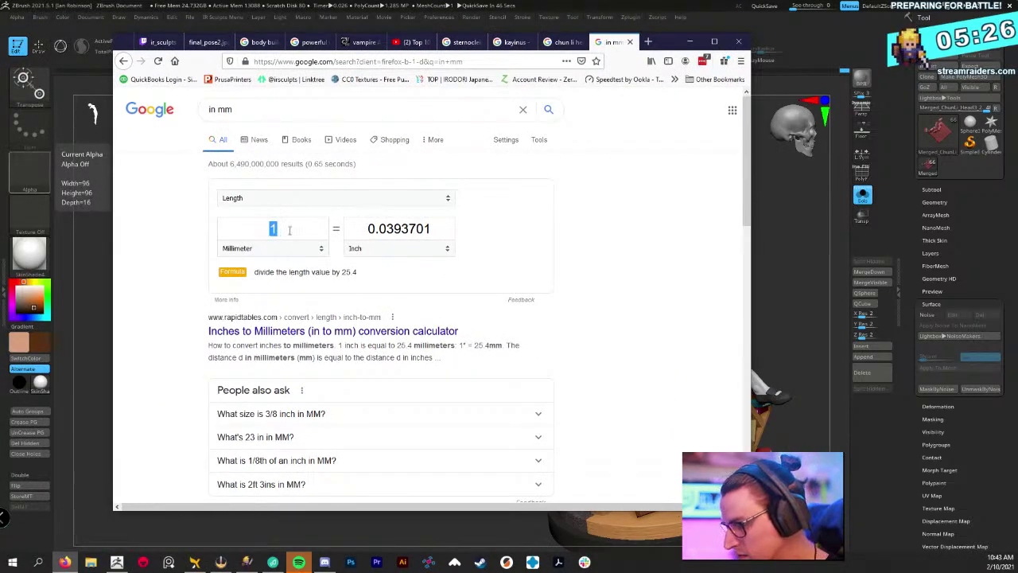
left_click(402, 230)
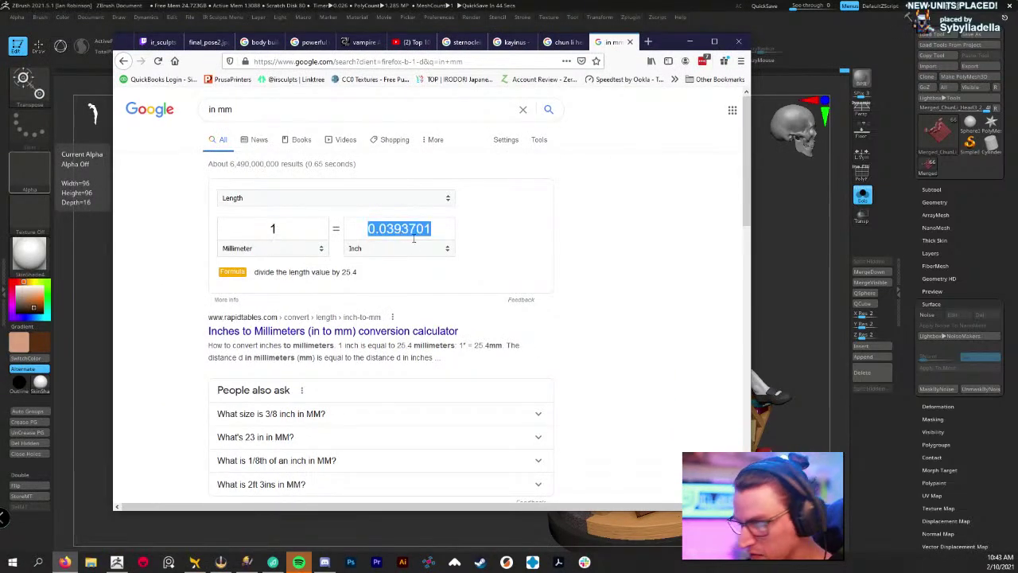
type("12")
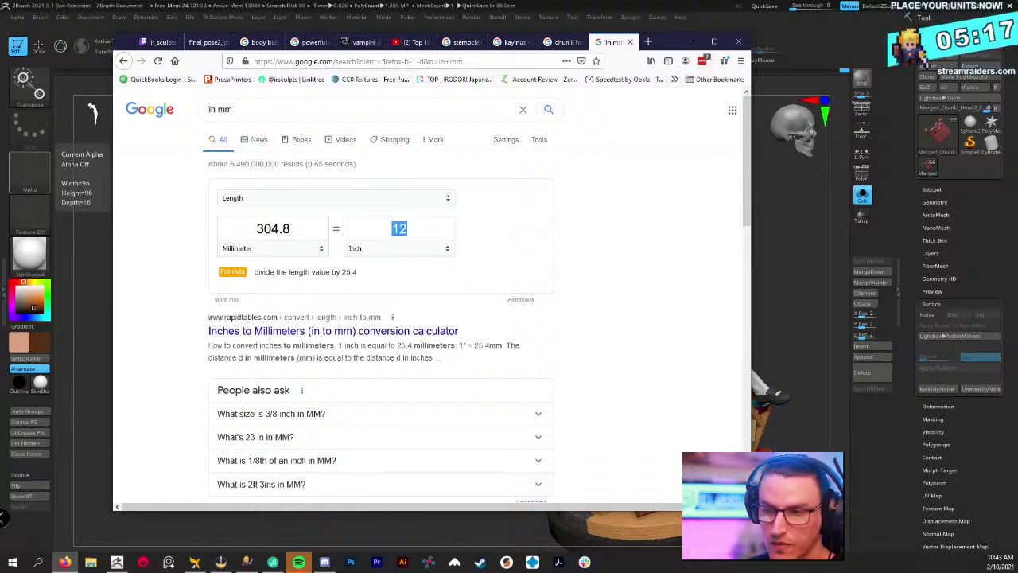
key("XF86Calculator")
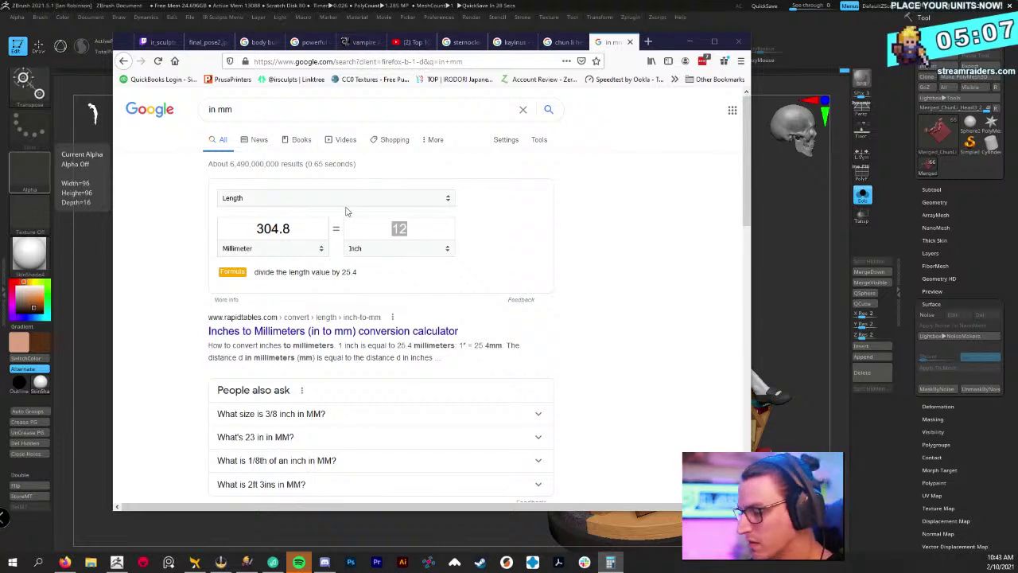
Convert 8 inches to millimetres in the length converter, and return to ZBrush
left_click(399, 230)
type("8")
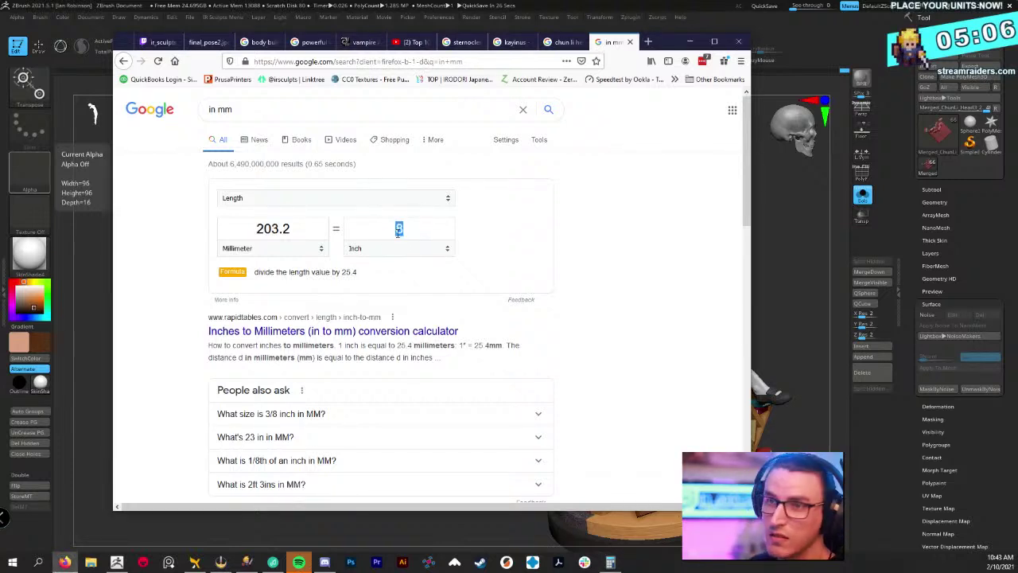
key("alt+Tab")
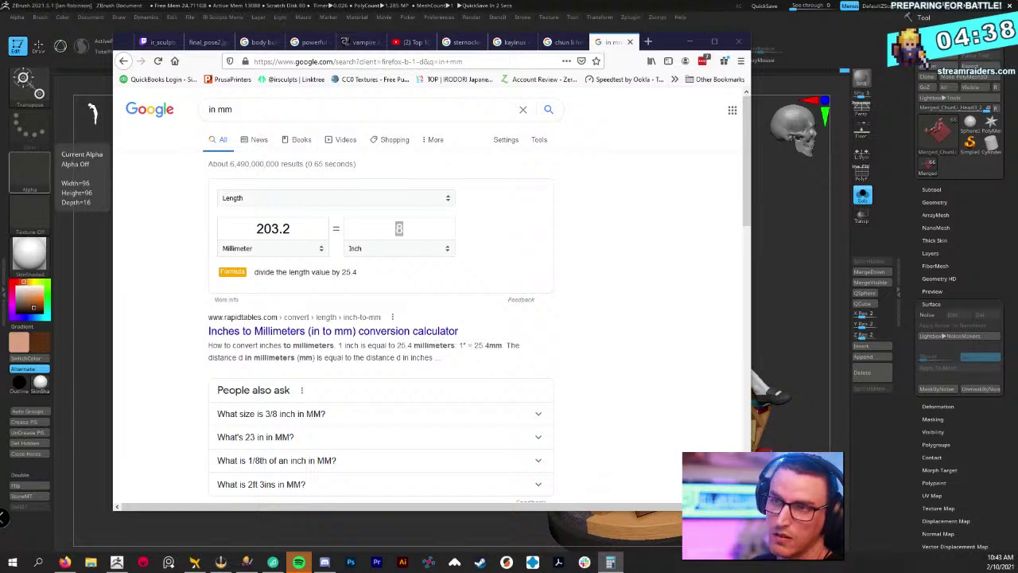
key("alt+Tab")
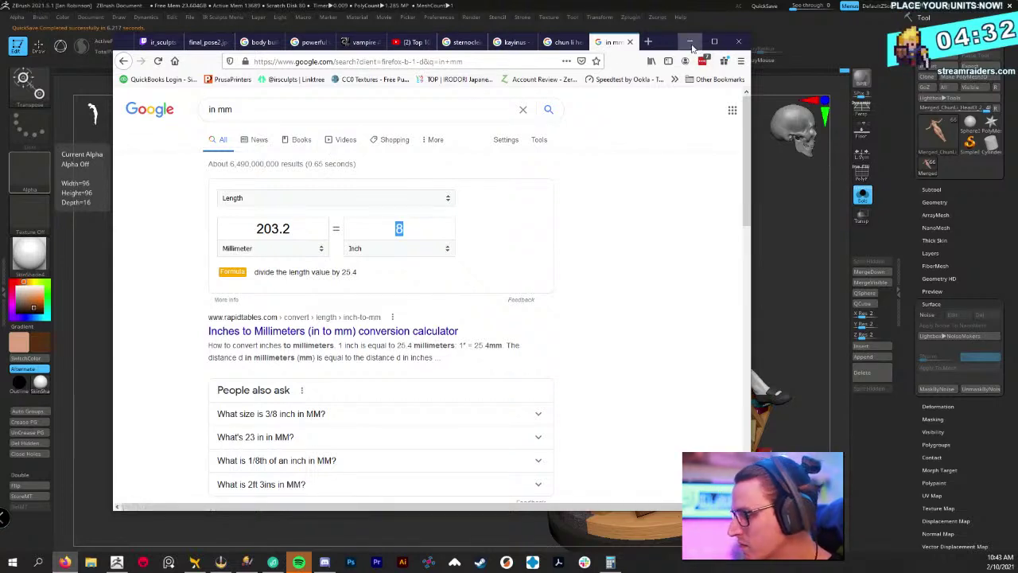
left_click(689, 42)
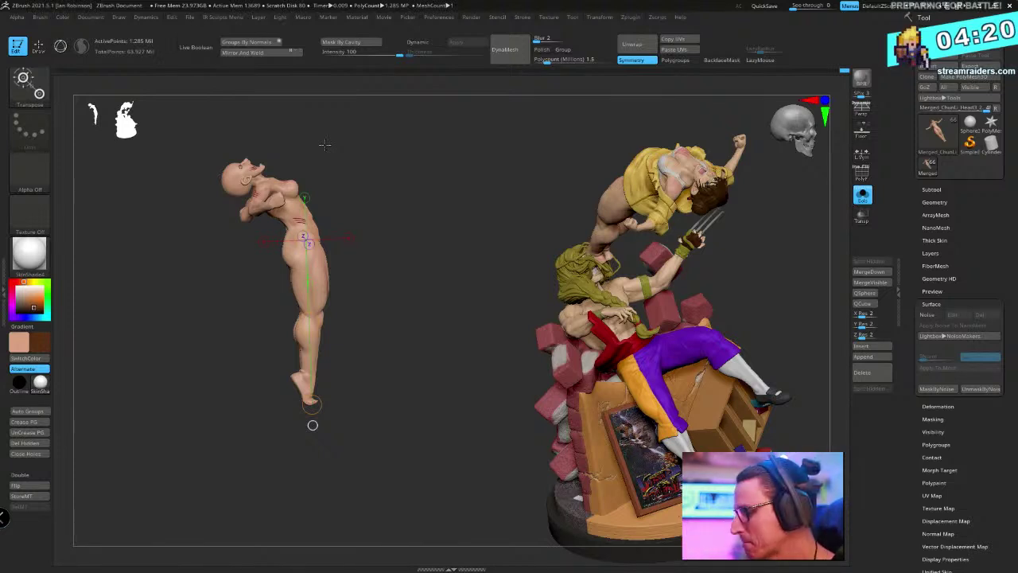
Turn off Solo mode to show the whole statue again, and switch from the Transpose tool back to Draw mode
left_click(863, 197)
right_click_drag(470, 297, 403, 273, "ctrl")
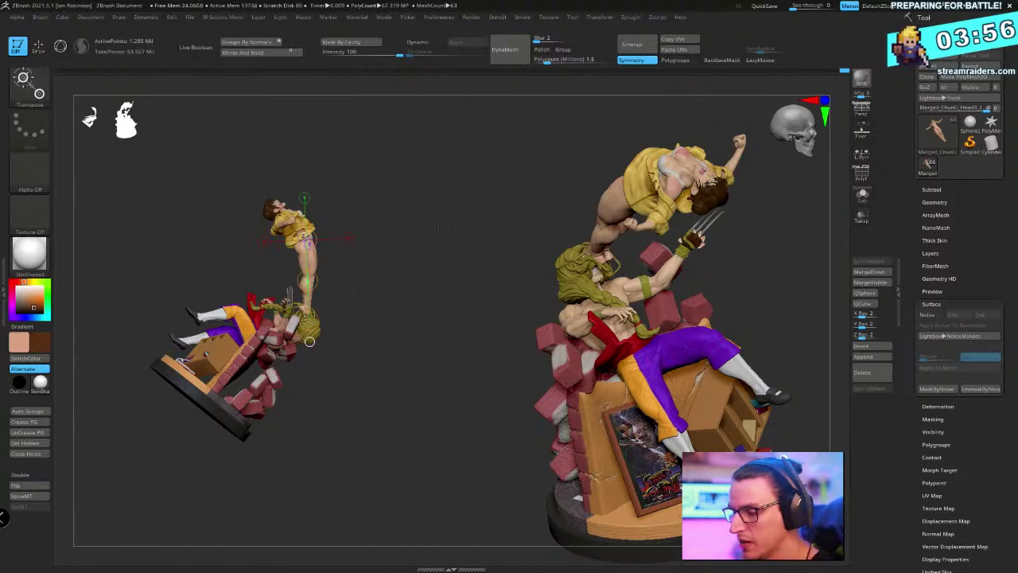
left_click_drag(437, 230, 459, 242)
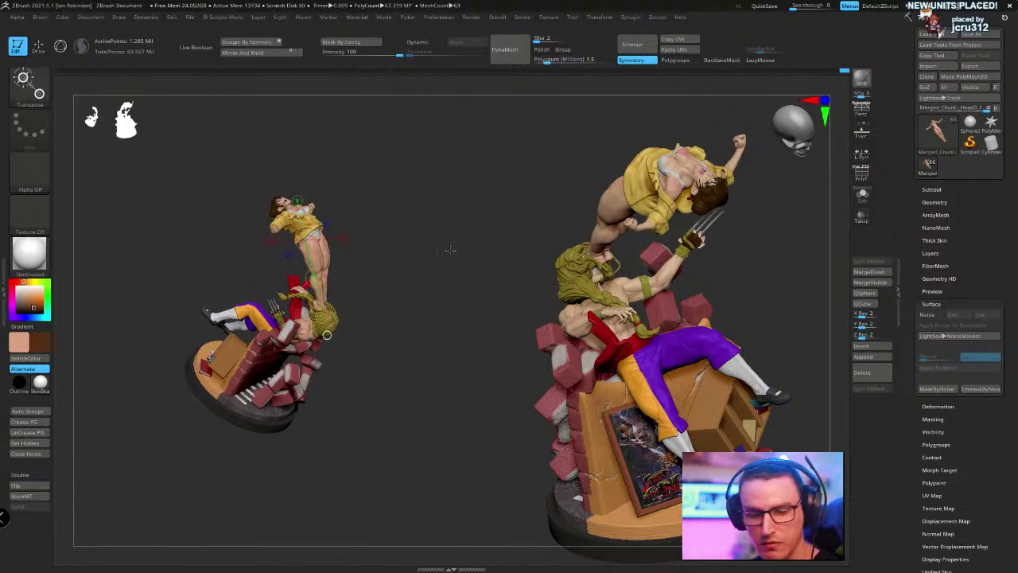
key("y")
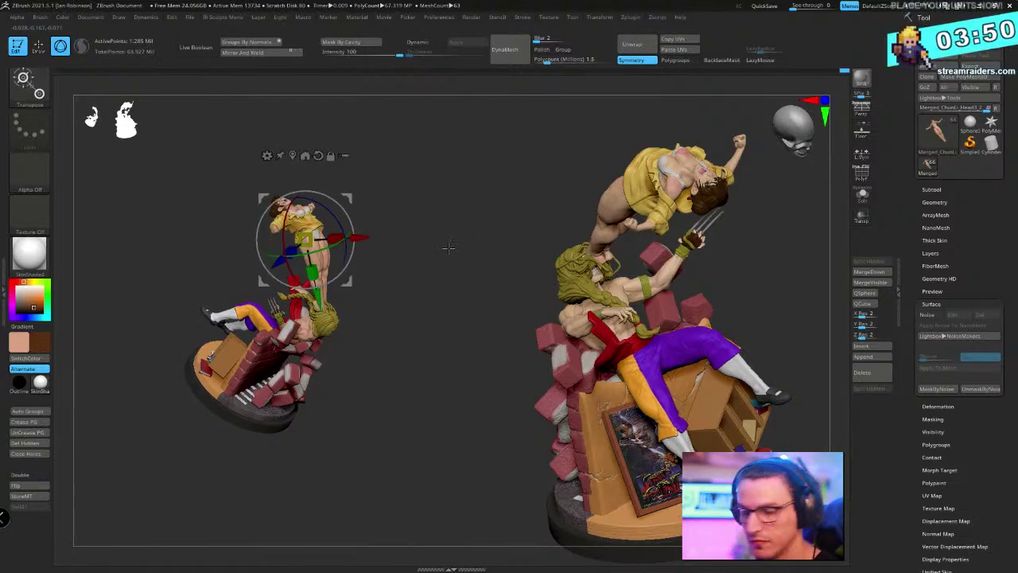
key("q")
left_click_drag(456, 216, 471, 311)
left_click_drag(459, 262, 575, 277)
left_click_drag(481, 250, 414, 313)
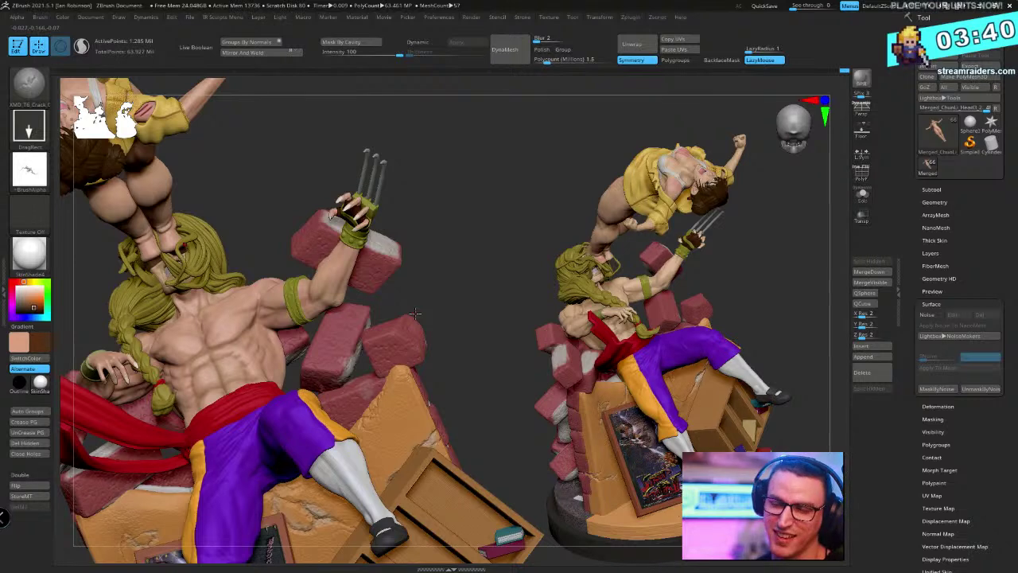
left_click_drag(473, 223, 408, 325)
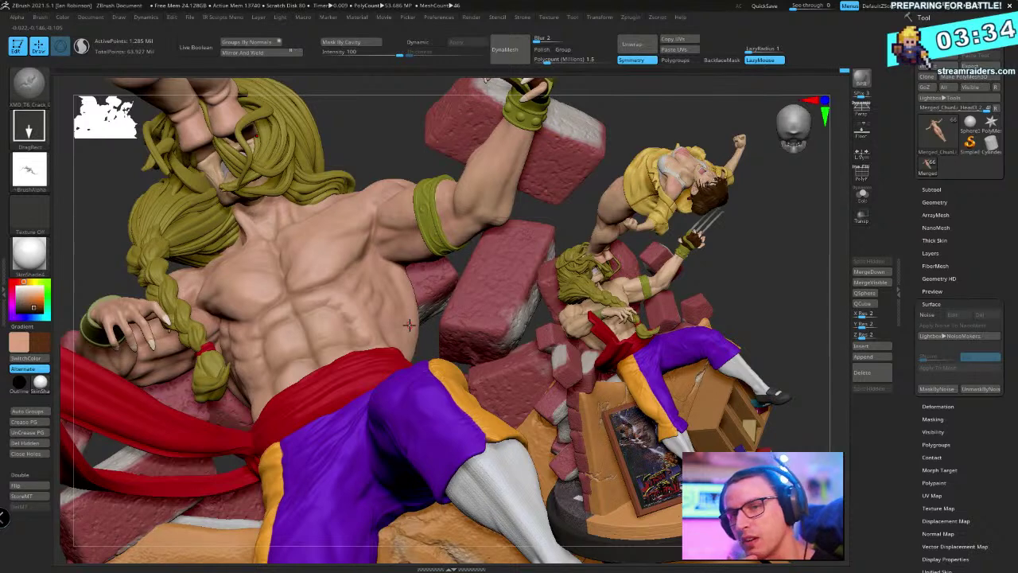
Select the clawed fighter's body subtool, isolate it, and choose the DamStandard brush
left_click_drag(743, 261, 515, 158)
left_click_drag(560, 205, 561, 432, "alt")
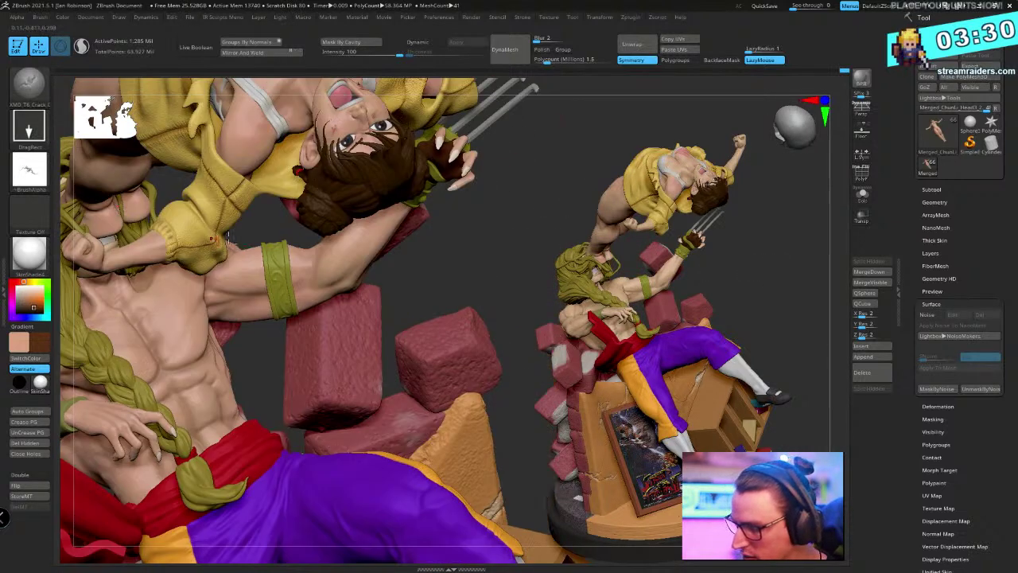
left_click(302, 271, "alt")
left_click(854, 199)
mouse_move(431, 248)
left_mouse_down()
mouse_move(425, 291)
mouse_move(437, 371)
mouse_move(408, 371)
mouse_move(404, 391)
mouse_move(426, 419)
mouse_move(344, 255)
left_mouse_up()
key("b")
key("d")
key("s")
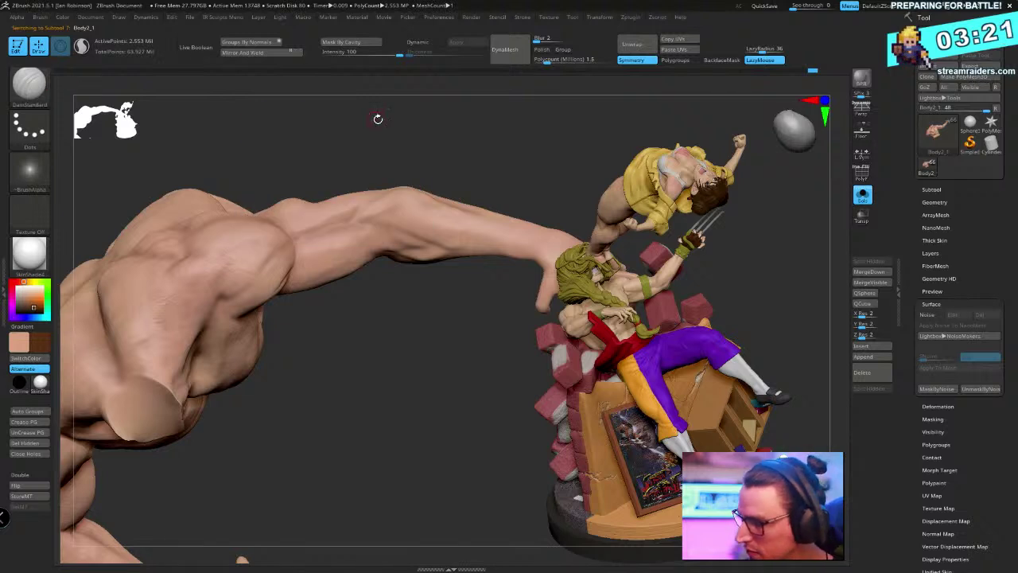
Examine the isolated body's arm and forearm, and bring the rest of the statue back into display
right_click(347, 181)
right_click_drag(410, 227, 414, 238)
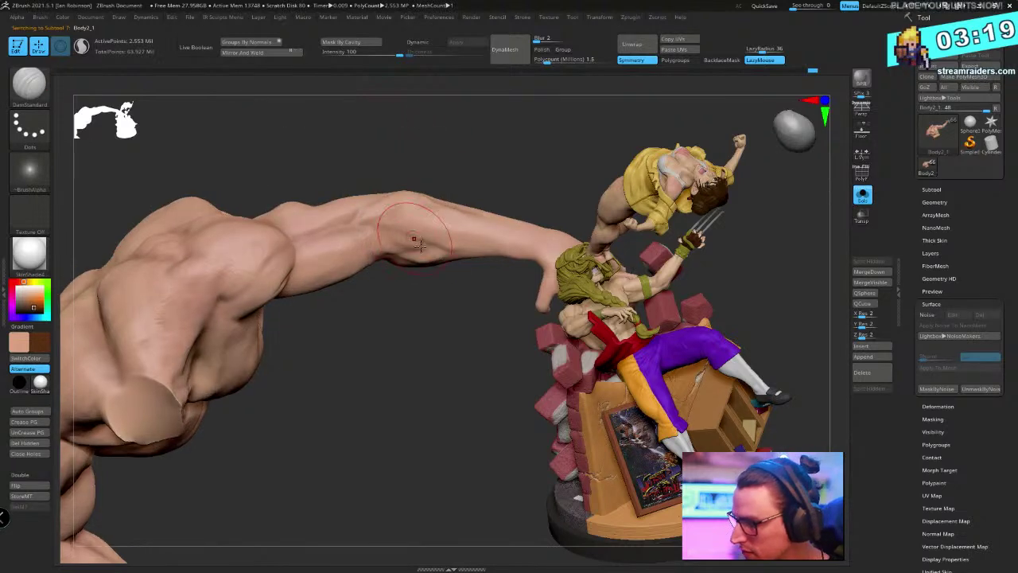
right_click(380, 295)
left_click_drag(430, 169, 364, 284)
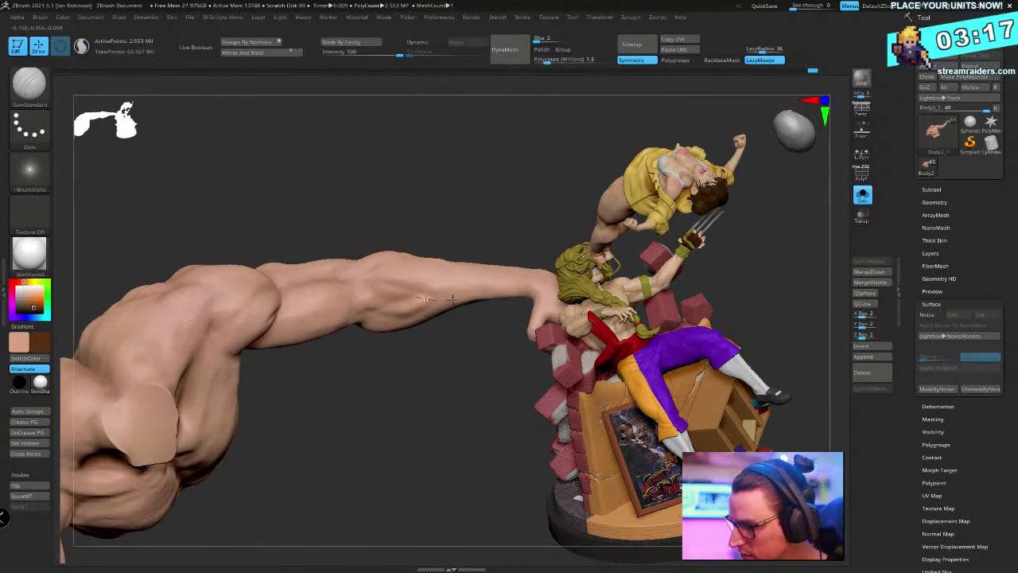
left_click(863, 197)
mouse_move(524, 99)
left_mouse_down()
mouse_move(512, 106)
mouse_move(470, 195)
mouse_move(428, 191)
left_mouse_up()
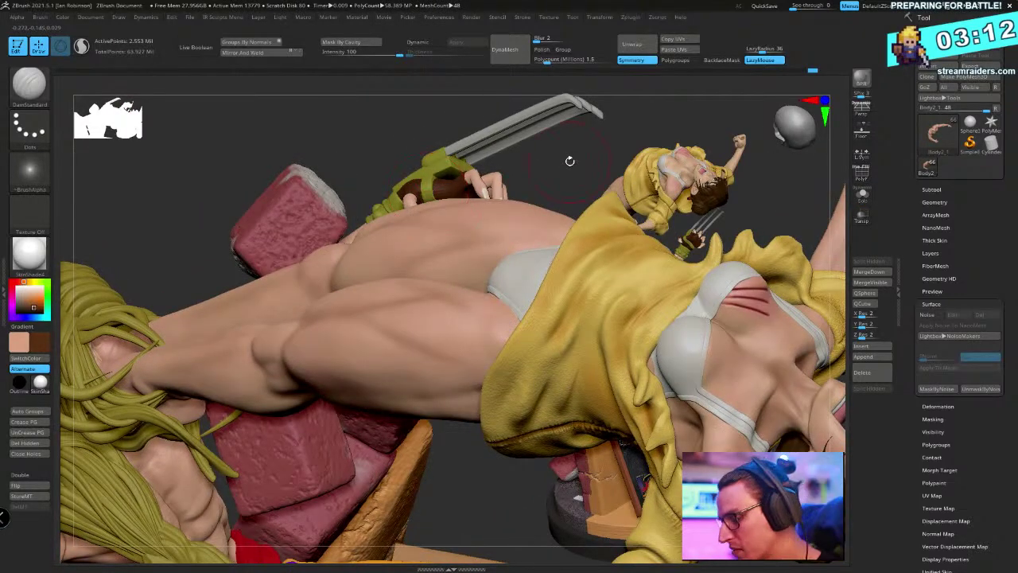
Adjust the brush size and flatten the inner edge of the clawed fighter's raised forearm with the hPolish brush
left_click_drag(570, 161, 453, 206)
right_click(453, 206)
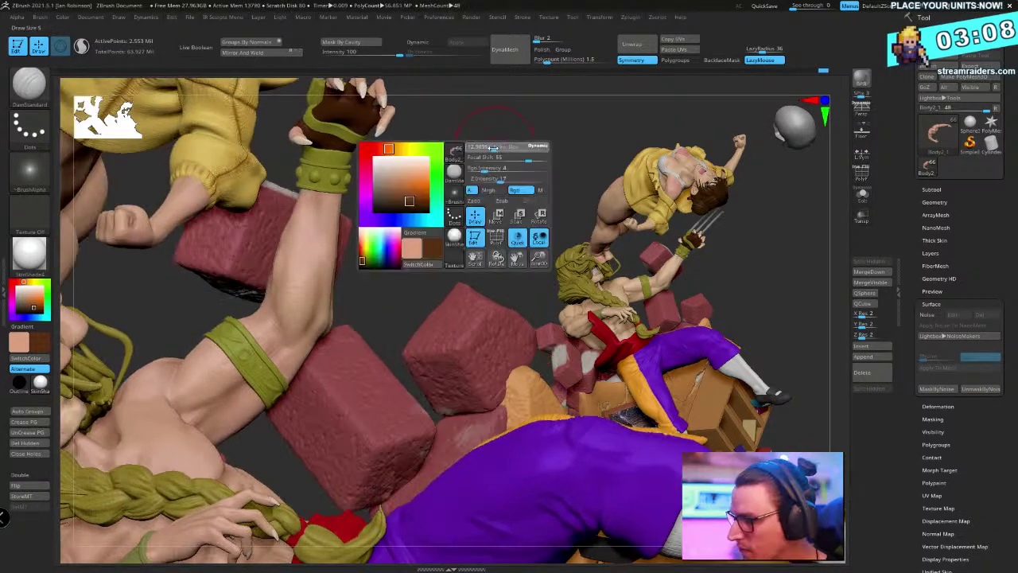
left_click_drag(490, 151, 469, 215)
mouse_move(361, 260)
left_mouse_down()
mouse_move(358, 282)
mouse_move(361, 253)
left_mouse_up()
key("b")
key("h")
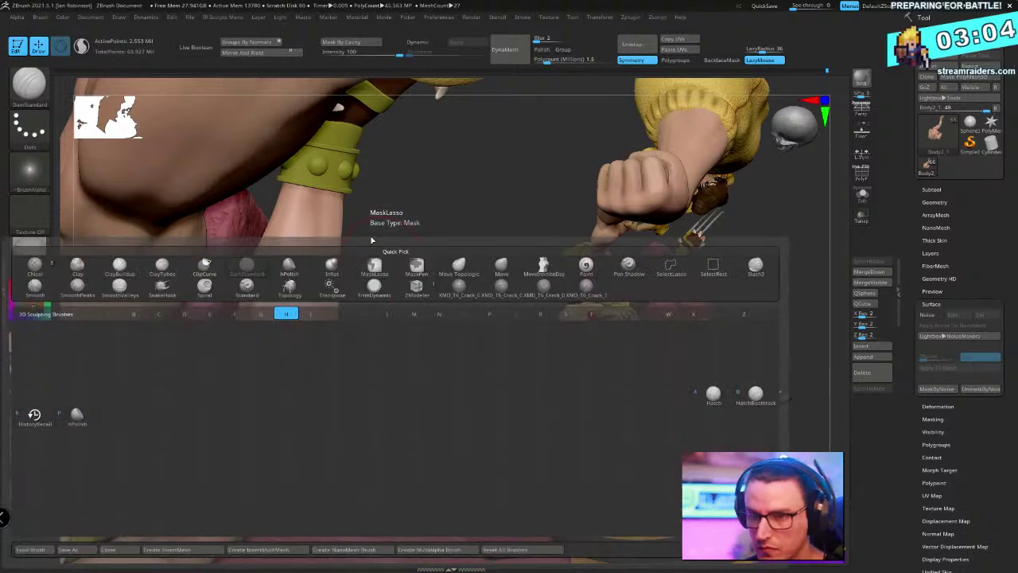
left_click(289, 264)
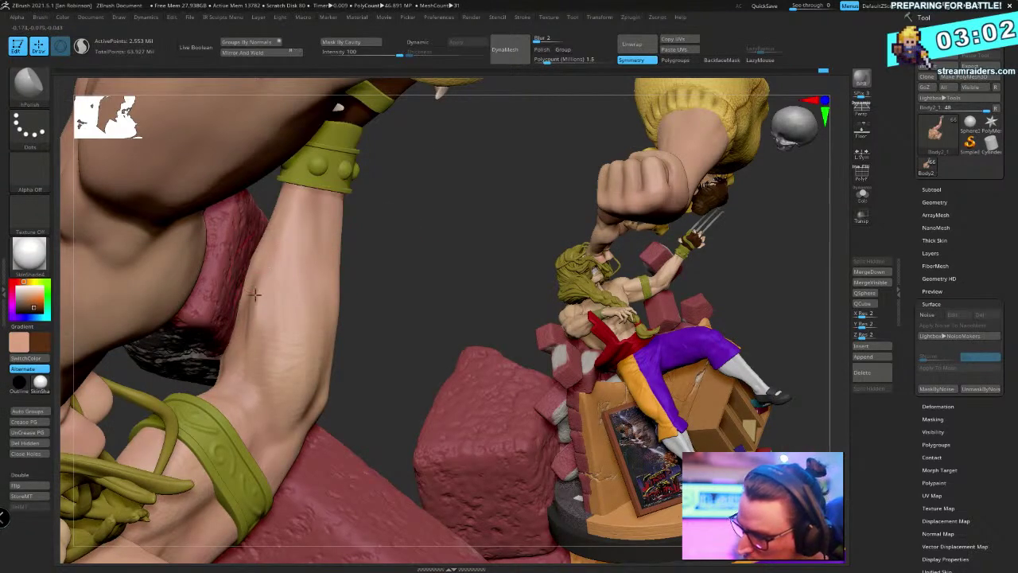
left_click_drag(255, 294, 271, 266)
left_click_drag(263, 318, 257, 303)
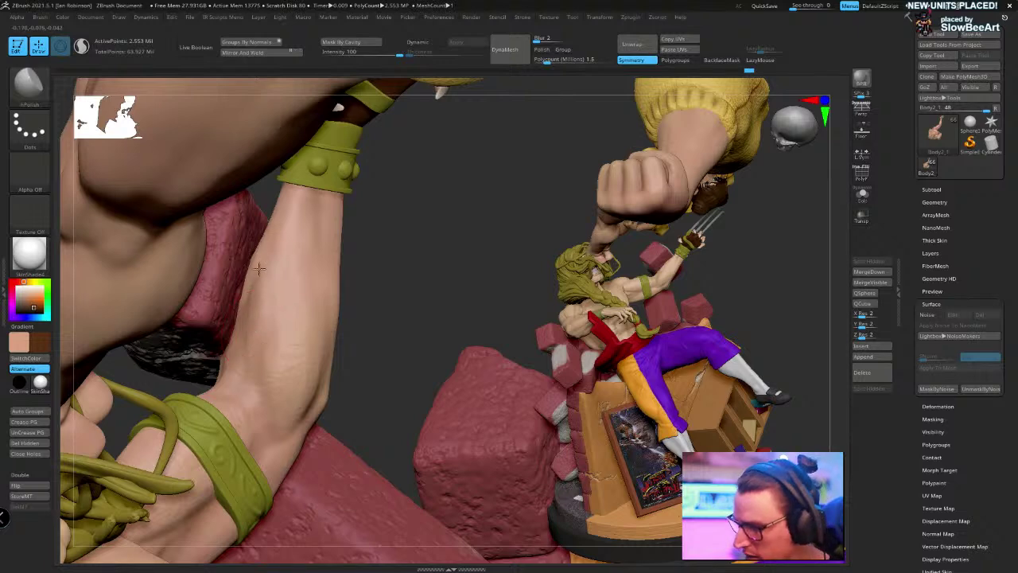
Build up the inner contour of the raised forearm using the Standard brush
left_click_drag(373, 254, 408, 283)
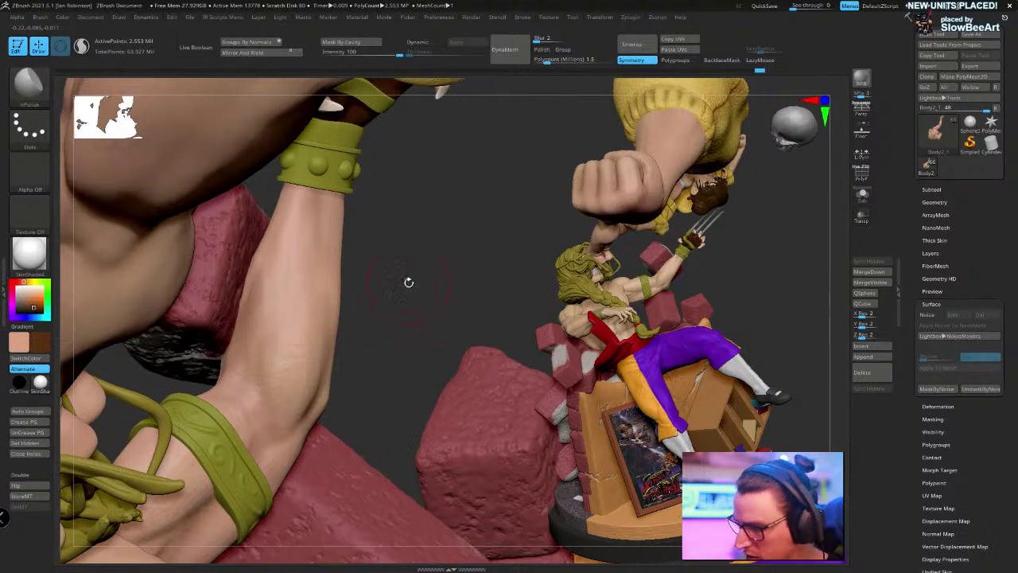
key("b")
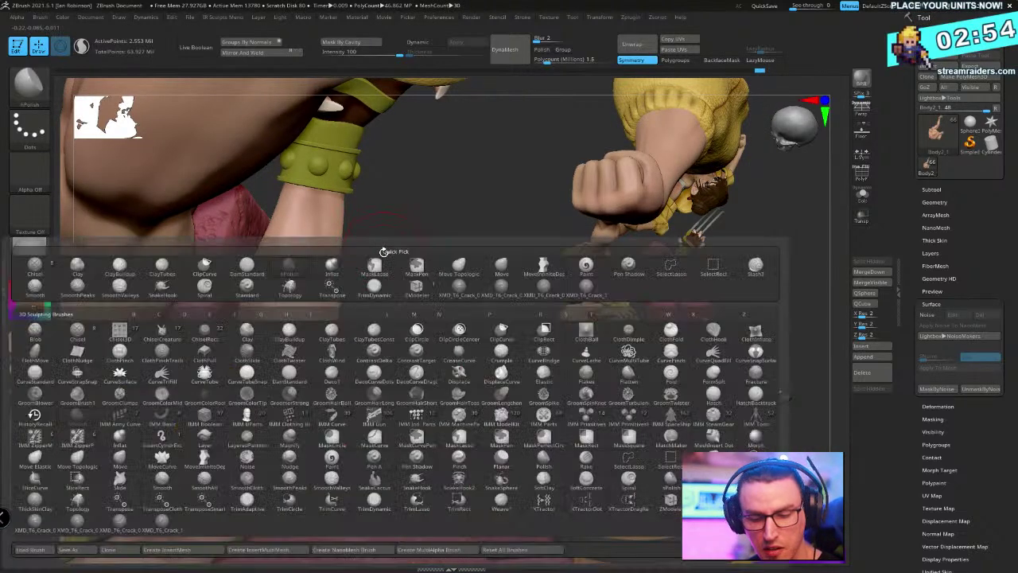
key("s")
key("t")
key("space")
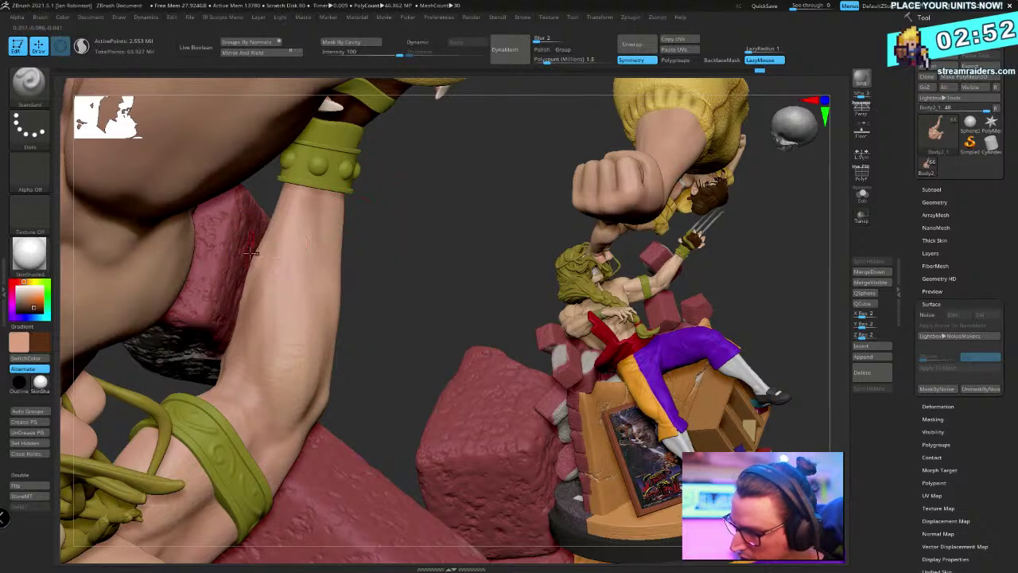
left_click_drag(239, 319, 247, 274)
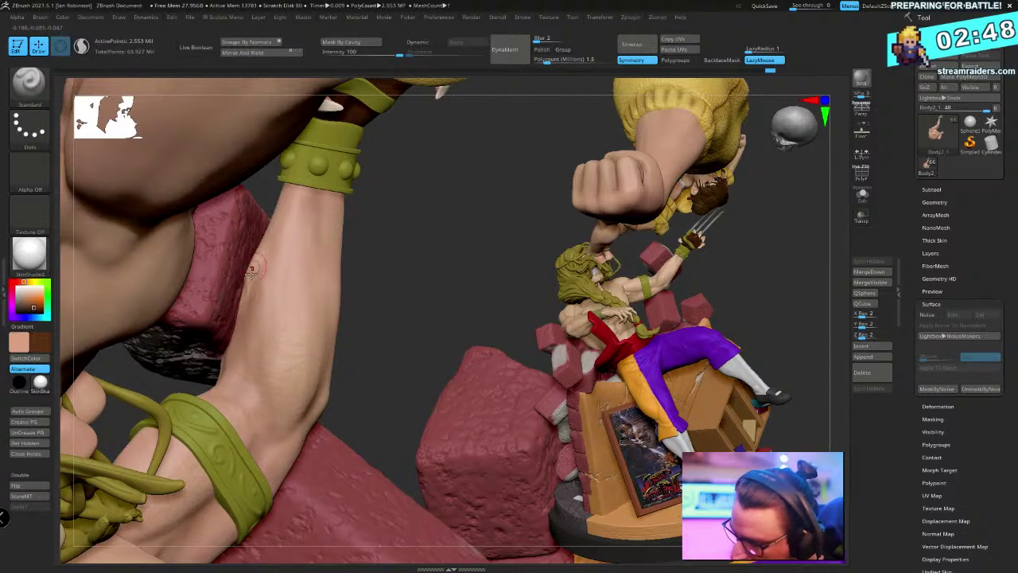
Resize the brush and refine the silhouette of the raised forearm with the Move brush
mouse_move(400, 237)
left_mouse_down()
mouse_move(405, 222)
mouse_move(397, 232)
mouse_move(409, 257)
mouse_move(416, 239)
left_mouse_up()
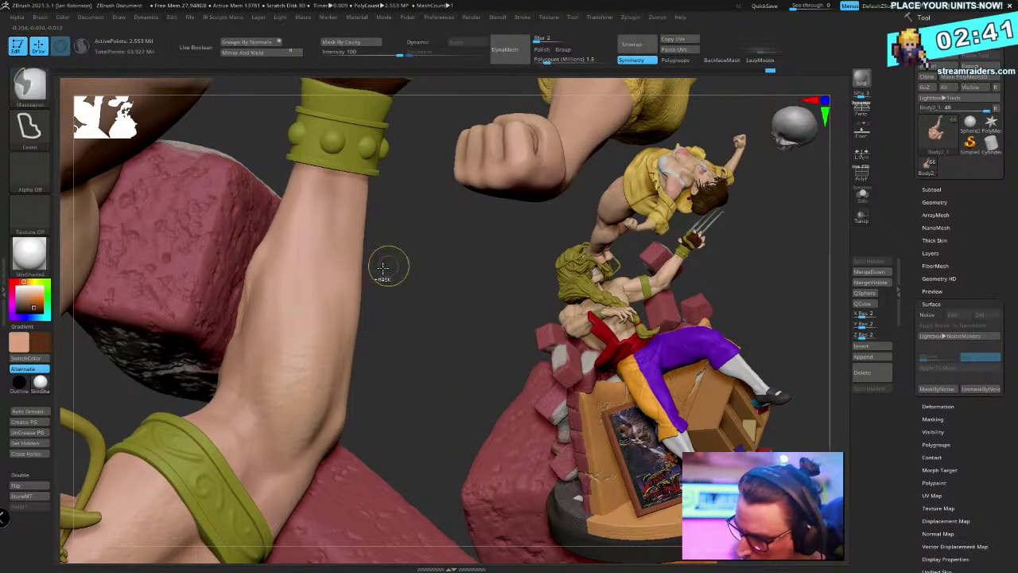
key("space")
left_click_drag(384, 247, 405, 240)
key("b")
key("m")
key("v")
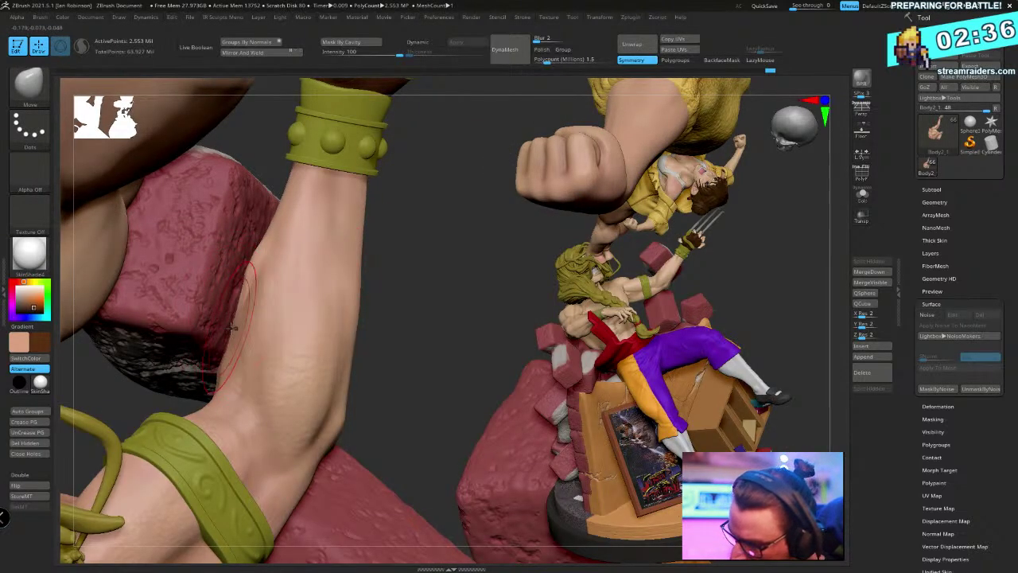
left_click_drag(358, 247, 436, 193)
Select the brick wall subtool and isolate it with its polygroup colours displayed
left_click(234, 285, "alt")
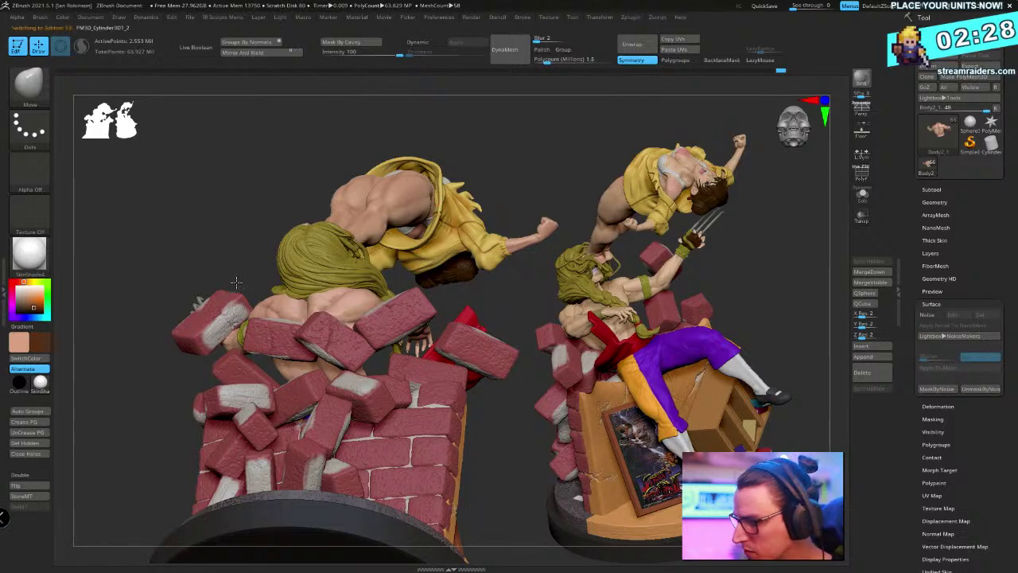
key("shift+f")
left_click(861, 195)
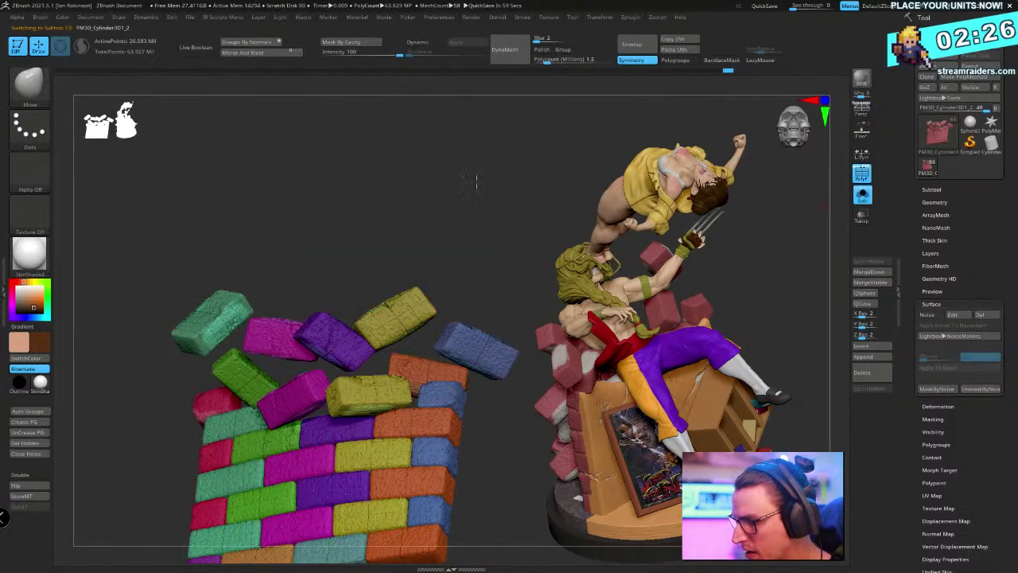
mouse_move(477, 182)
left_mouse_down()
mouse_move(429, 208)
mouse_move(422, 159)
mouse_move(482, 377)
mouse_move(482, 201)
left_mouse_up()
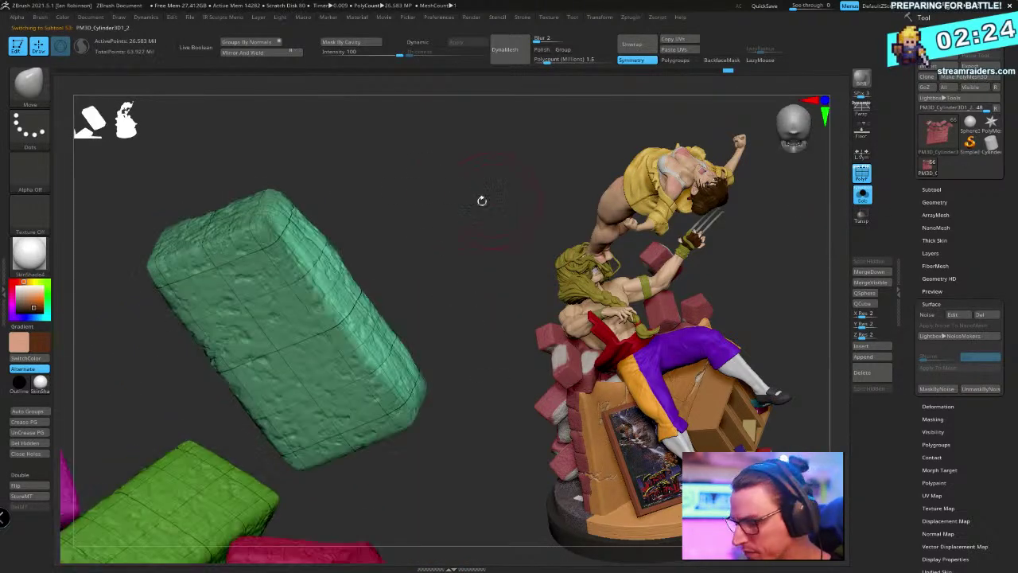
Show the rest of the statue as transparent around the bricks and pick an XMD crack brush
left_click(862, 195)
left_click(861, 216)
left_click_drag(294, 208, 261, 199)
left_click(48, 92)
left_click(203, 356)
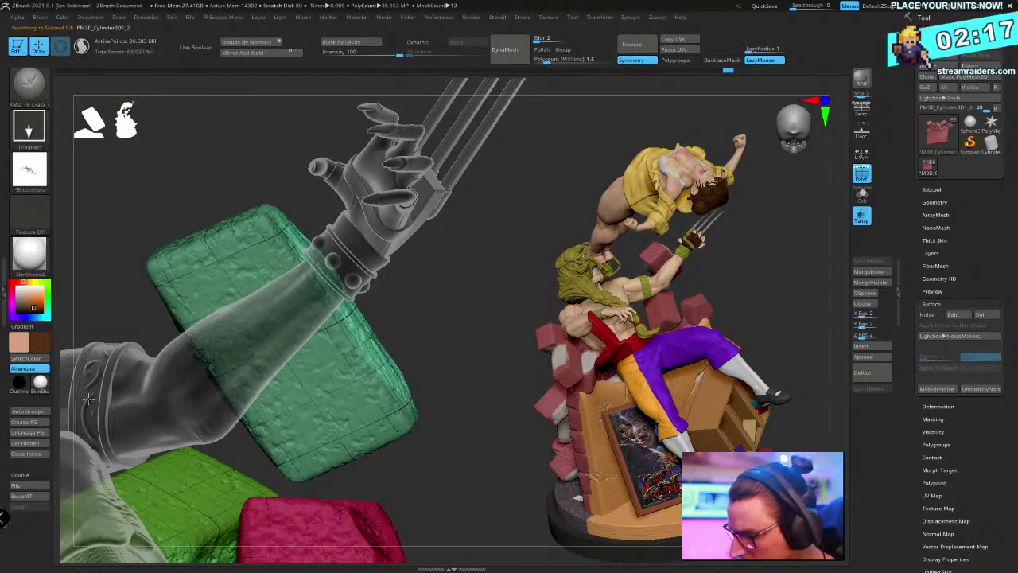
mouse_move(434, 297)
left_mouse_down()
mouse_move(461, 300)
mouse_move(461, 311)
left_mouse_up()
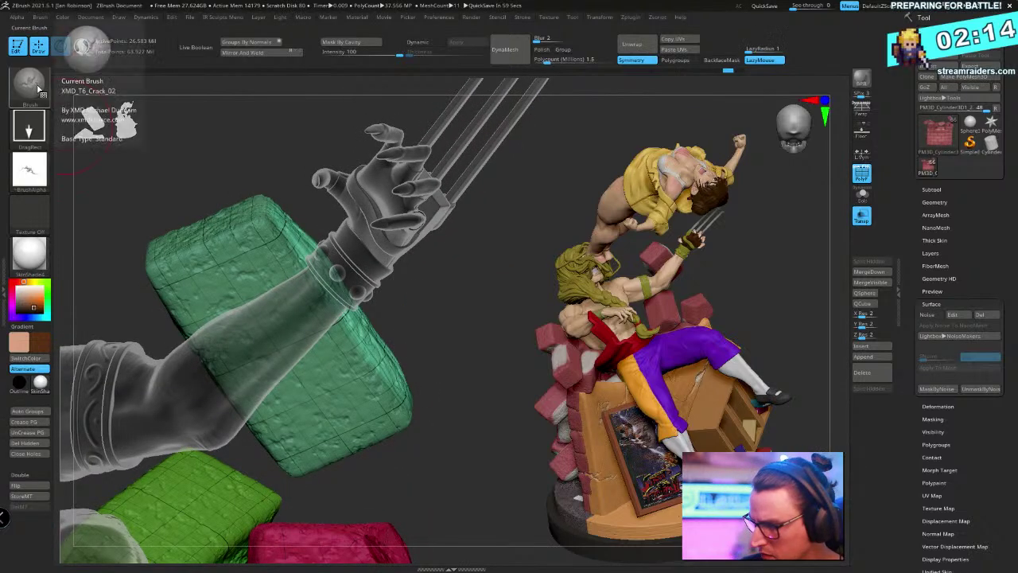
key("b")
left_click(139, 347)
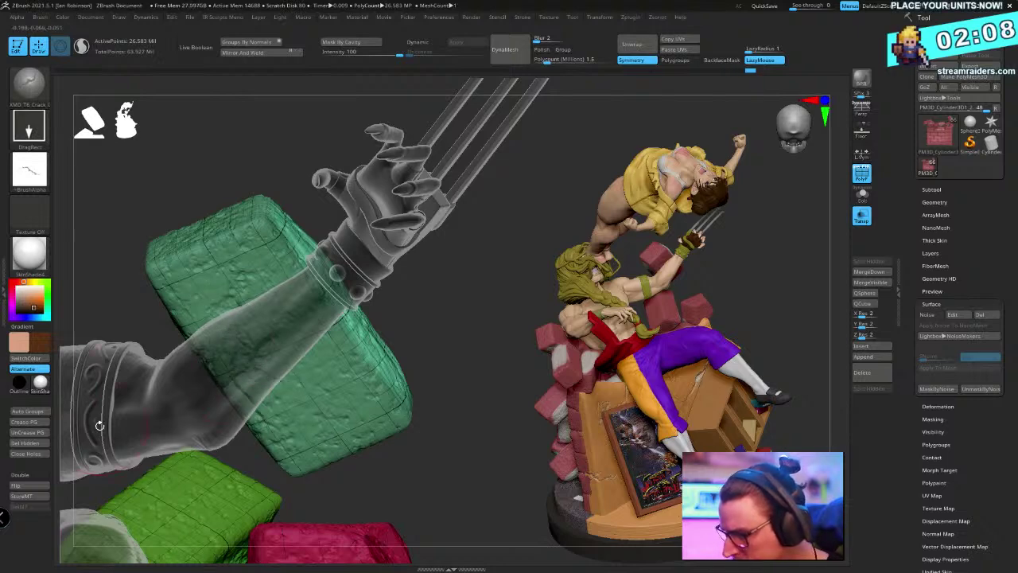
Turn off the ghosted transparency and the polygroup display on the statue
left_click(862, 196)
left_click(862, 199)
left_click(861, 216)
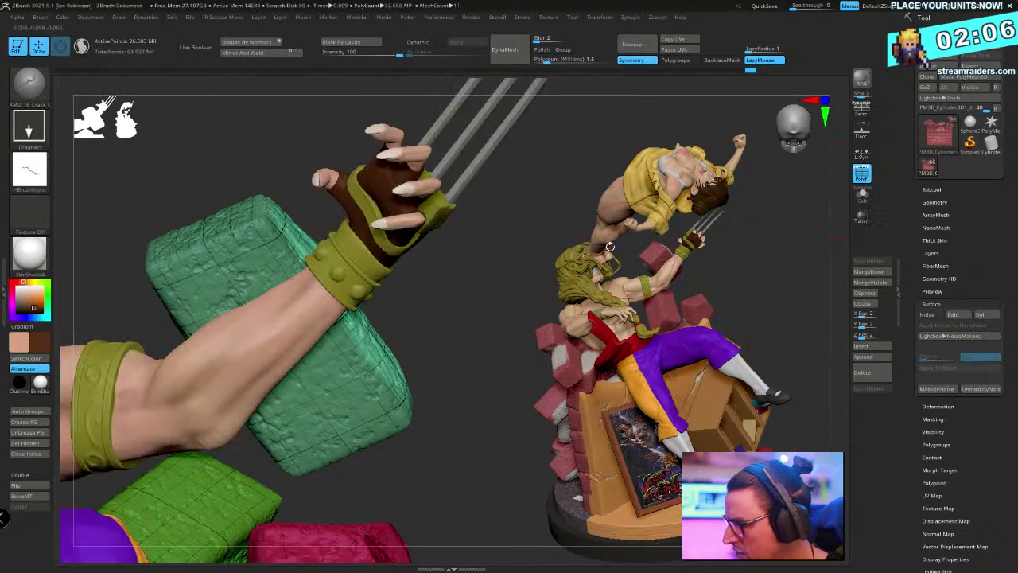
left_click_drag(518, 238, 491, 321)
key("shift+f")
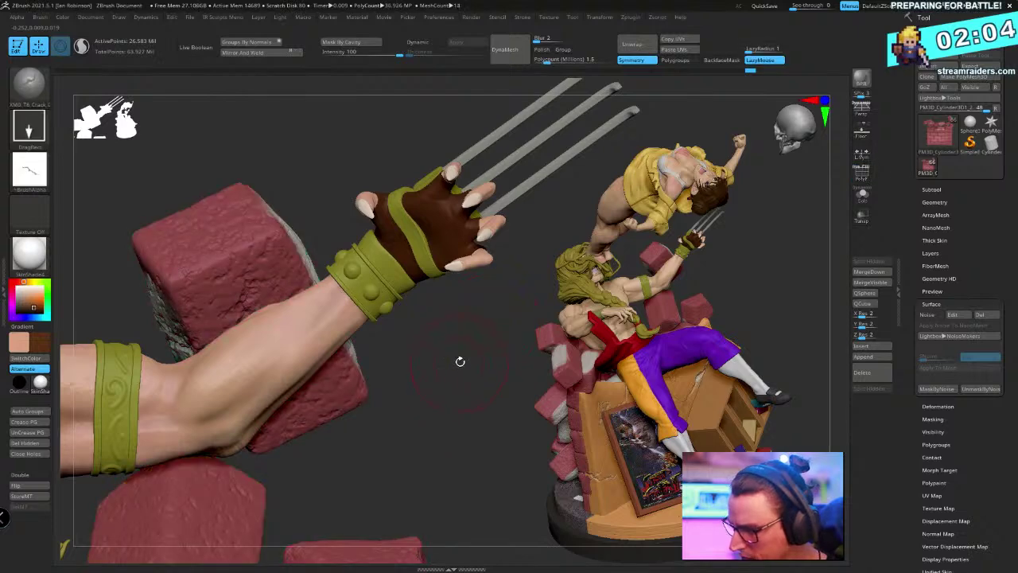
Stamp a crack into the loose brick beside the clawed hand
mouse_move(459, 361)
left_mouse_down()
mouse_move(416, 393)
mouse_move(382, 382)
left_mouse_up()
mouse_move(289, 309)
left_mouse_down()
mouse_move(246, 443)
mouse_move(72, 484)
mouse_move(82, 447)
left_mouse_up()
left_click_drag(480, 193, 429, 231)
left_click_drag(269, 326, 433, 338)
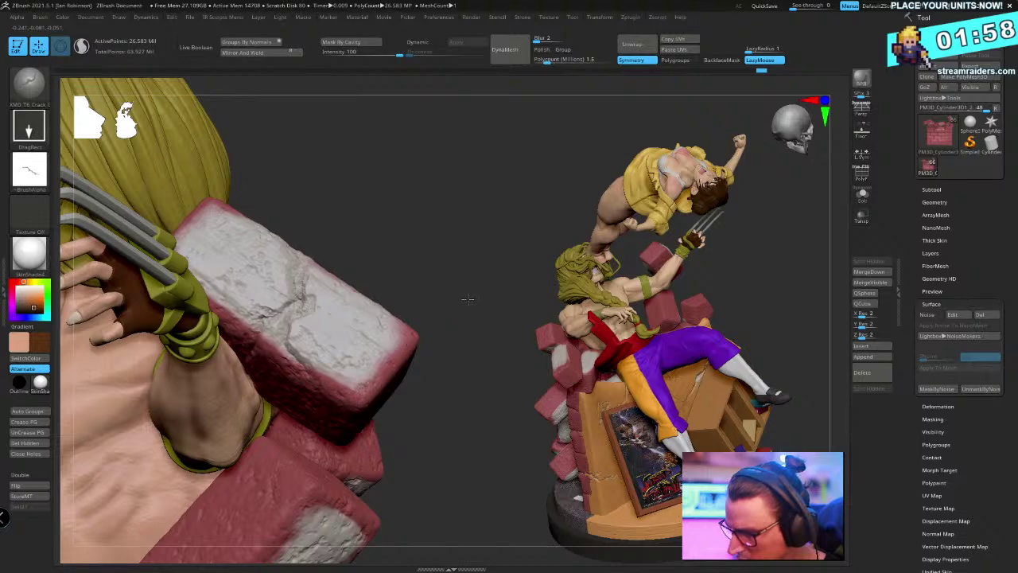
Isolate the brick wall and stamp a crack on the front face of the tilted loose brick
left_click_drag(467, 299, 450, 183)
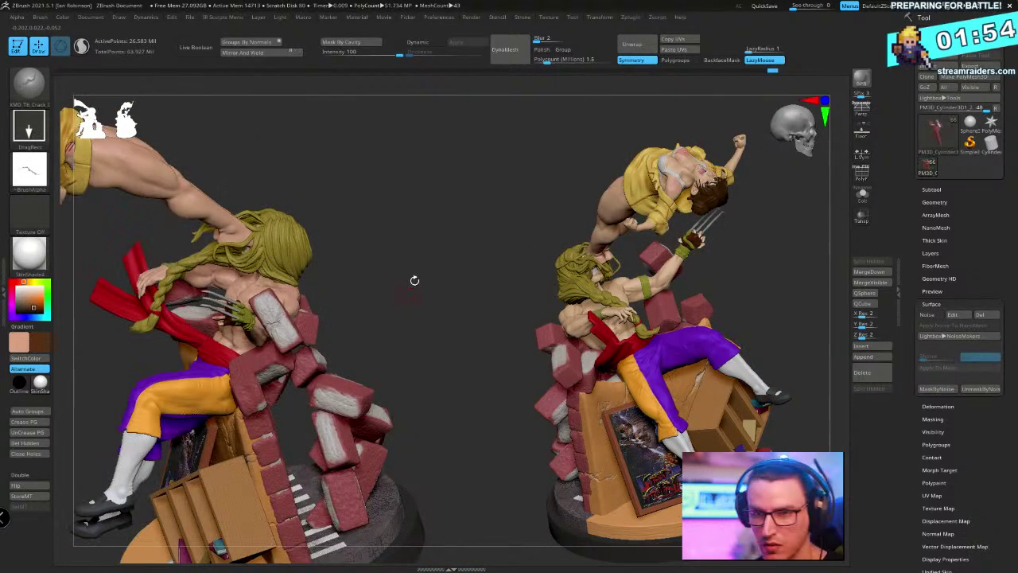
left_click_drag(414, 279, 260, 358)
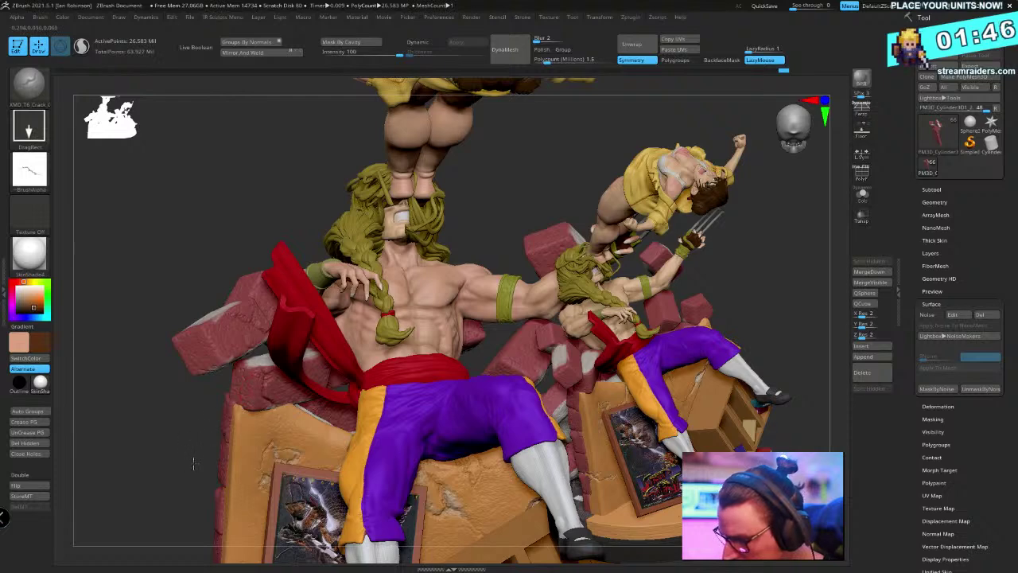
right_click_drag(375, 260, 321, 405)
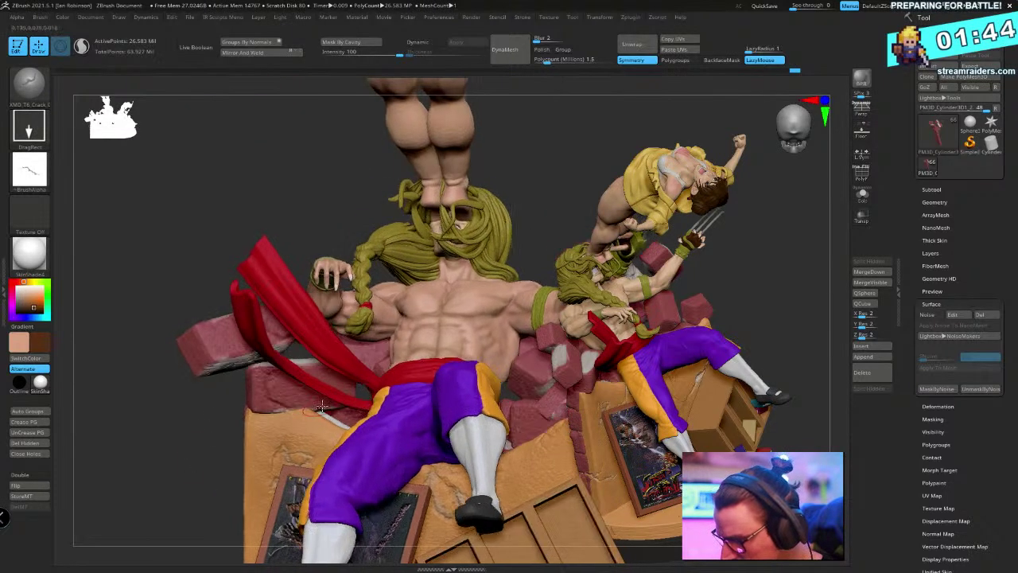
left_click(865, 198)
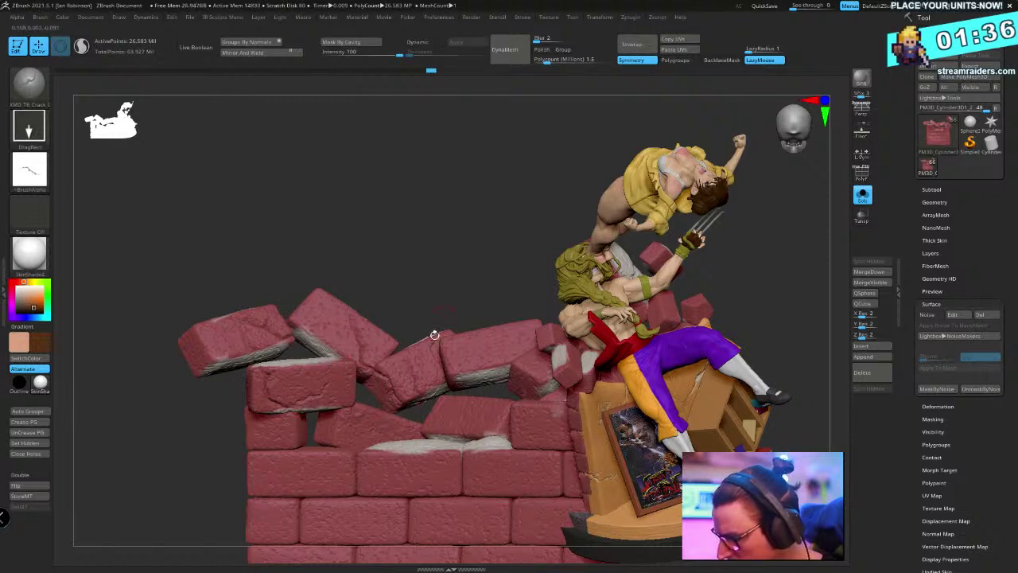
key("ctrl")
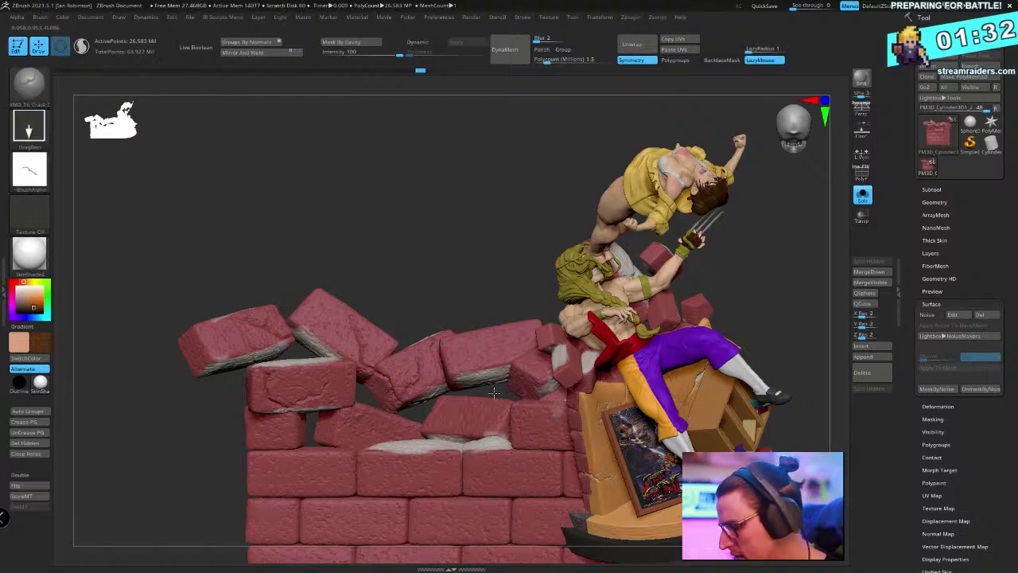
right_click_drag(503, 357, 379, 330)
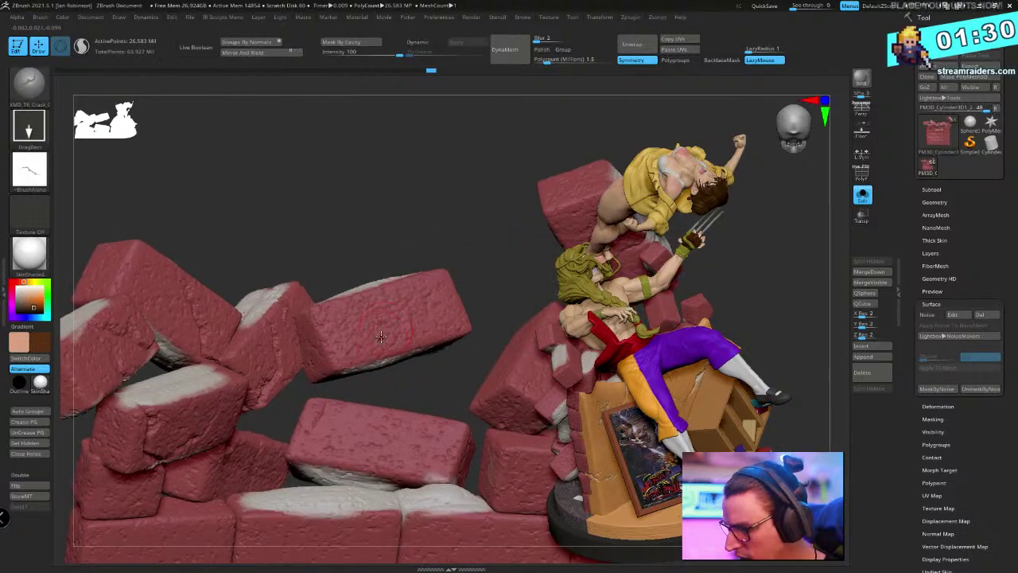
left_click_drag(382, 329, 409, 210)
right_click_drag(409, 210, 462, 229)
Switch to a different XMD crack brush and add more cracking to the same tilted brick
left_click(34, 89)
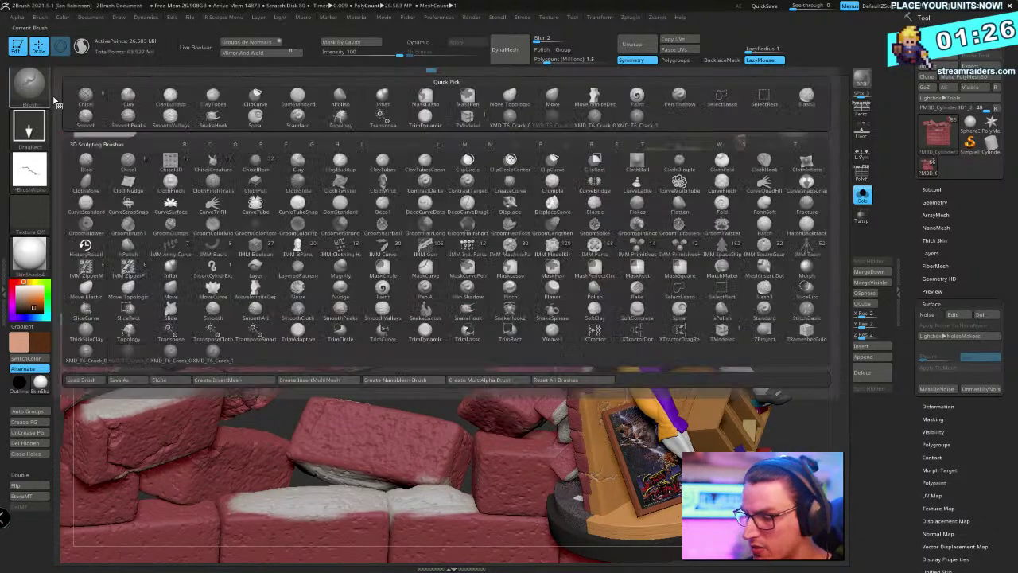
left_click(169, 225)
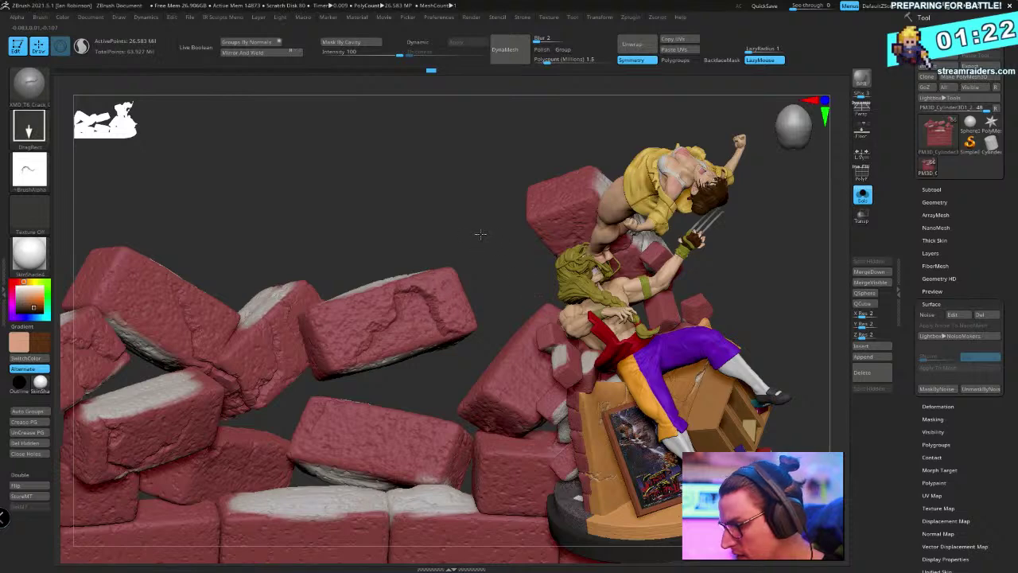
left_click_drag(420, 322, 423, 398)
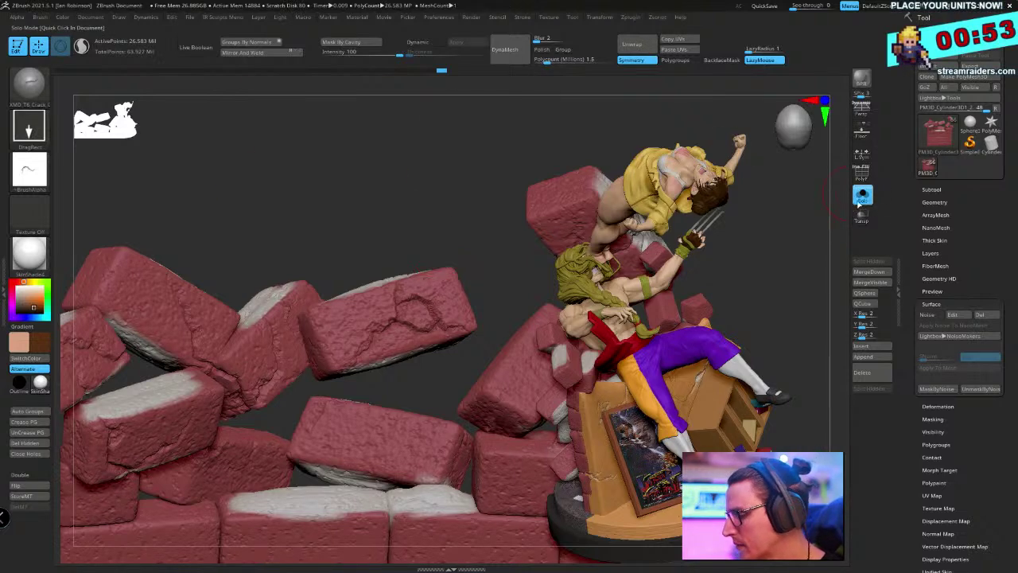
Bring back the full statue and check the bricks behind the clawed fighter
left_click(859, 197)
left_click_drag(768, 245, 718, 243)
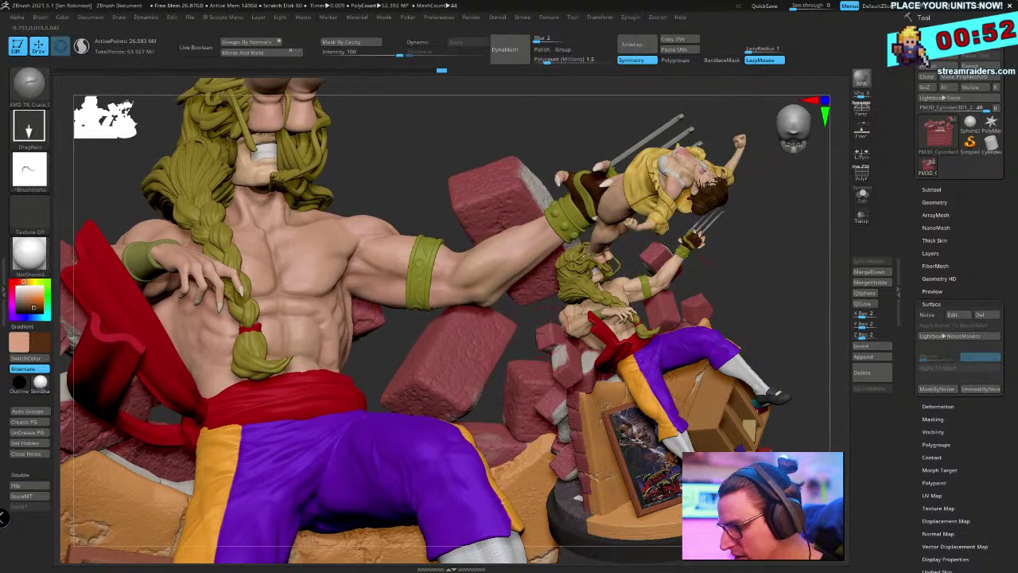
left_click_drag(466, 409, 466, 411)
left_click_drag(770, 239, 775, 263)
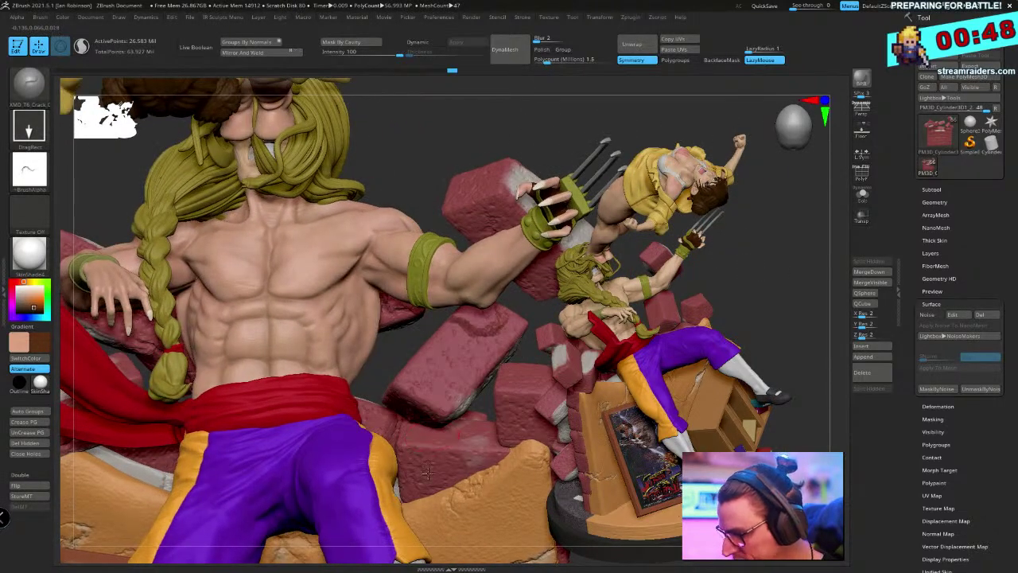
Hide every other brick of the wall so only the tilted loose brick below the clawed arm remains, using SelectRect as the visibility brush
key("ctrl")
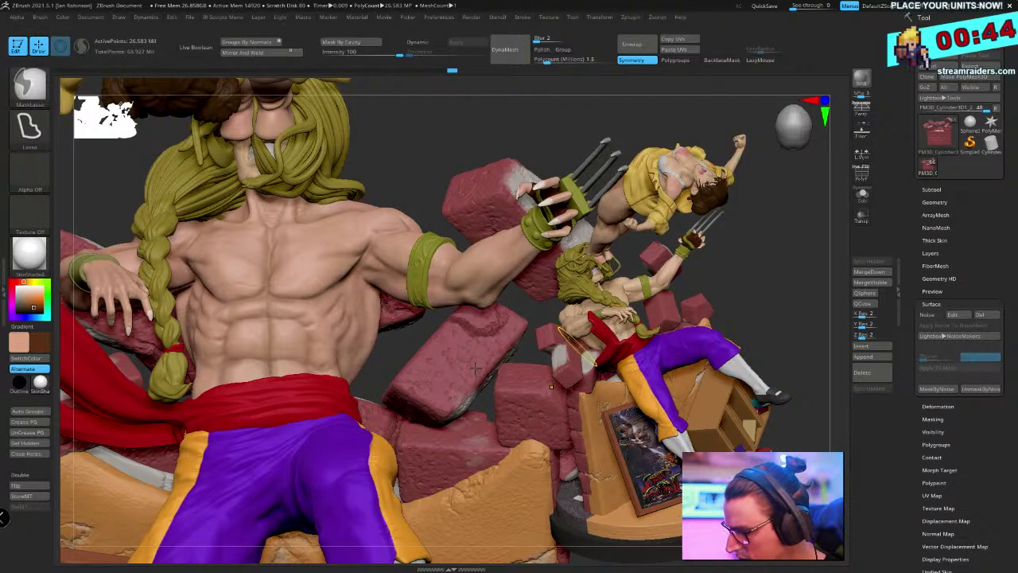
key("ctrl+shift")
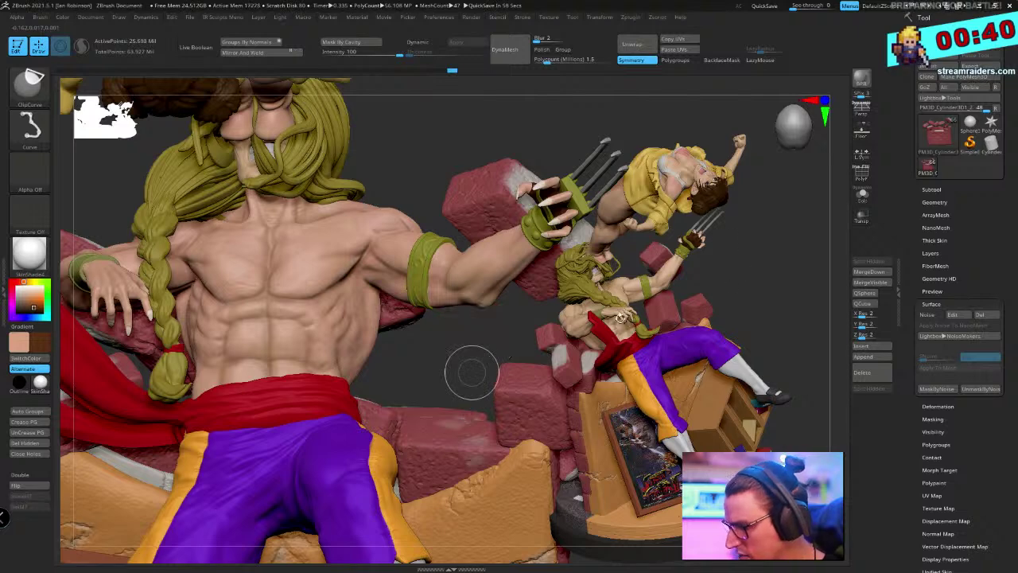
key("ctrl")
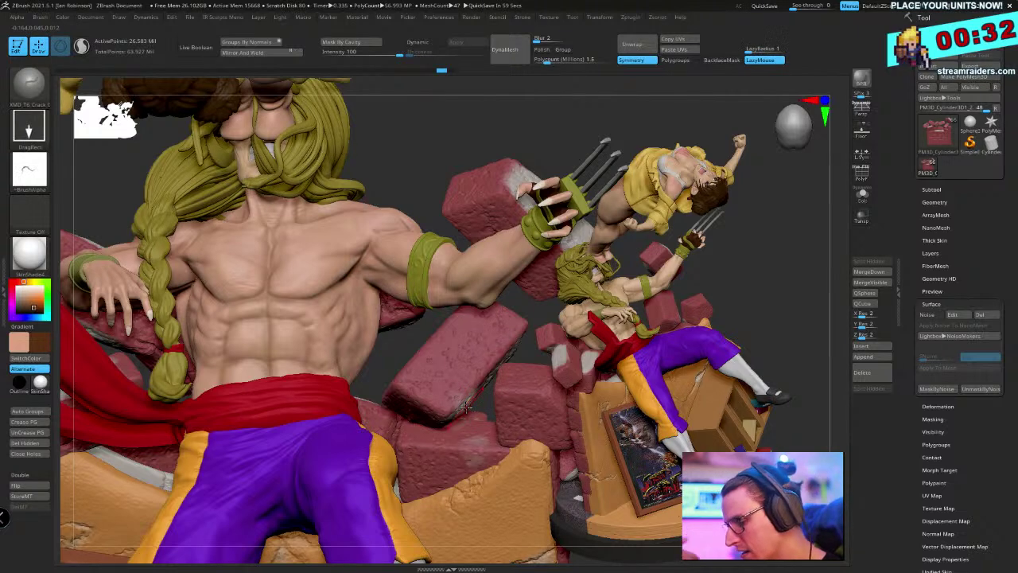
key("ctrl+shift")
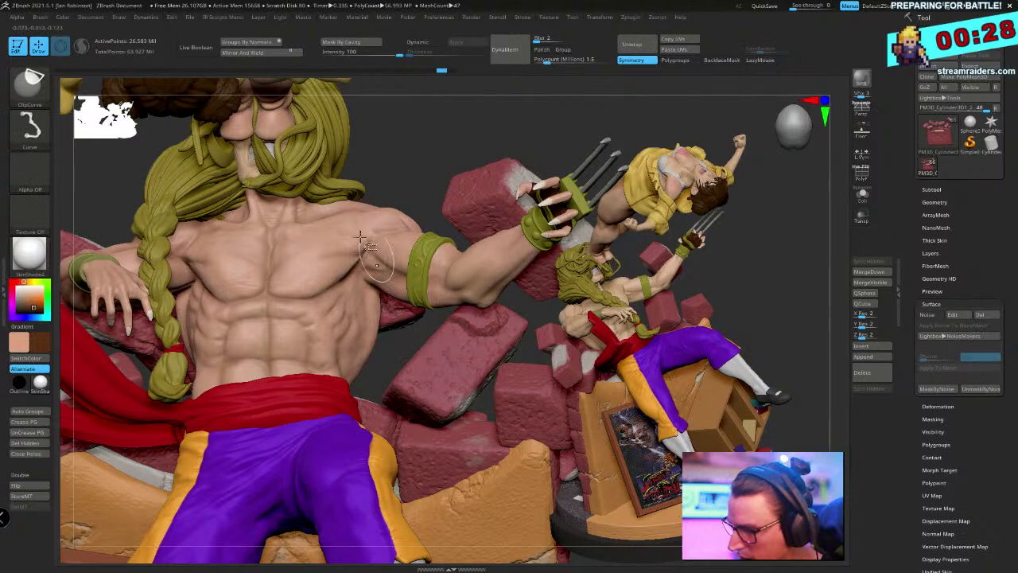
left_click(32, 84)
left_click(170, 97)
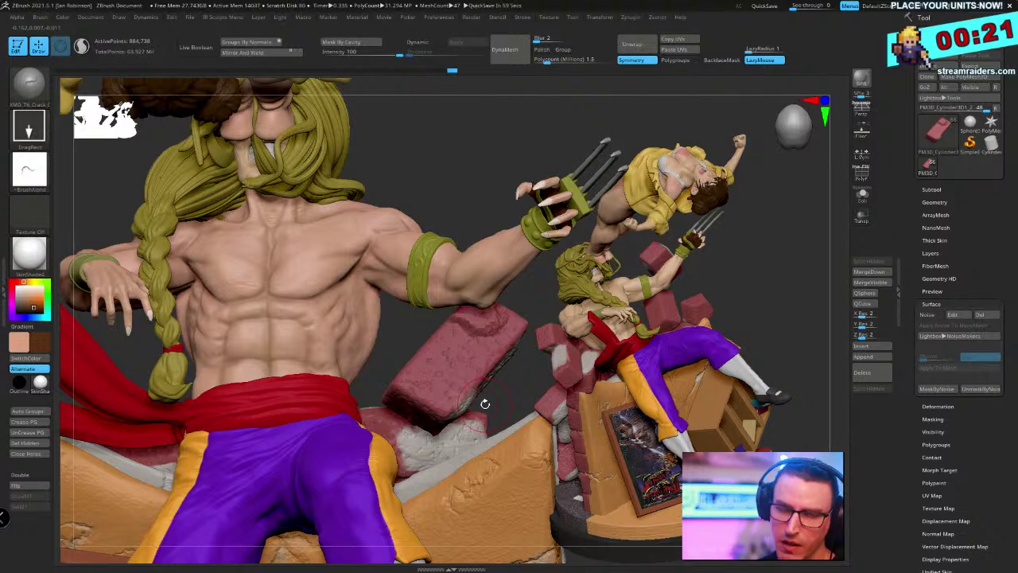
Stamp a crack on the near end of the tilted brick, check it in Solo mode, and unhide the remaining bricks
left_click_drag(732, 242, 755, 237)
mouse_move(574, 317)
left_mouse_down()
mouse_move(477, 371)
mouse_move(358, 402)
mouse_move(432, 409)
mouse_move(449, 389)
mouse_move(440, 381)
left_mouse_up()
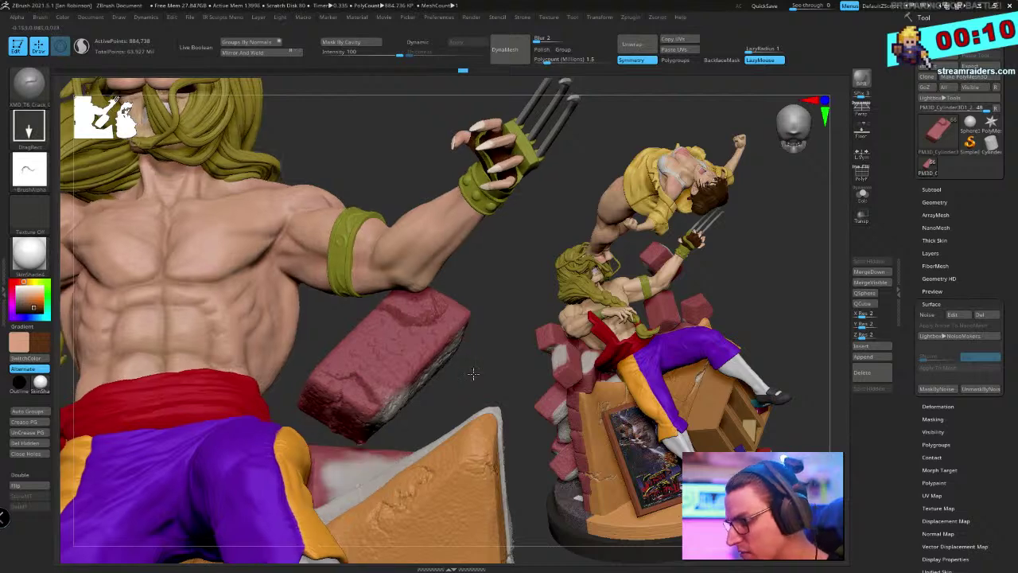
left_click(862, 194)
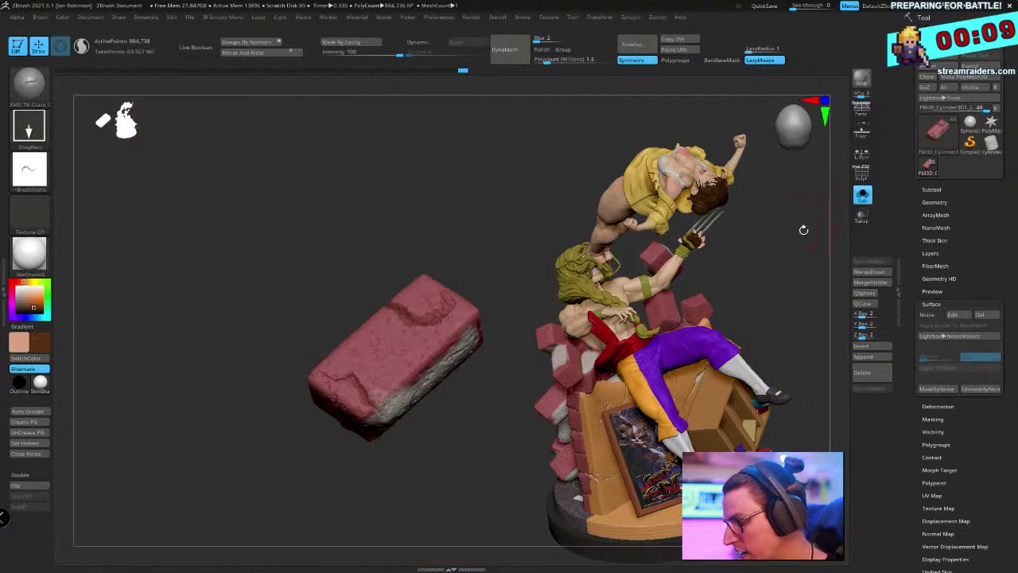
left_click(862, 196)
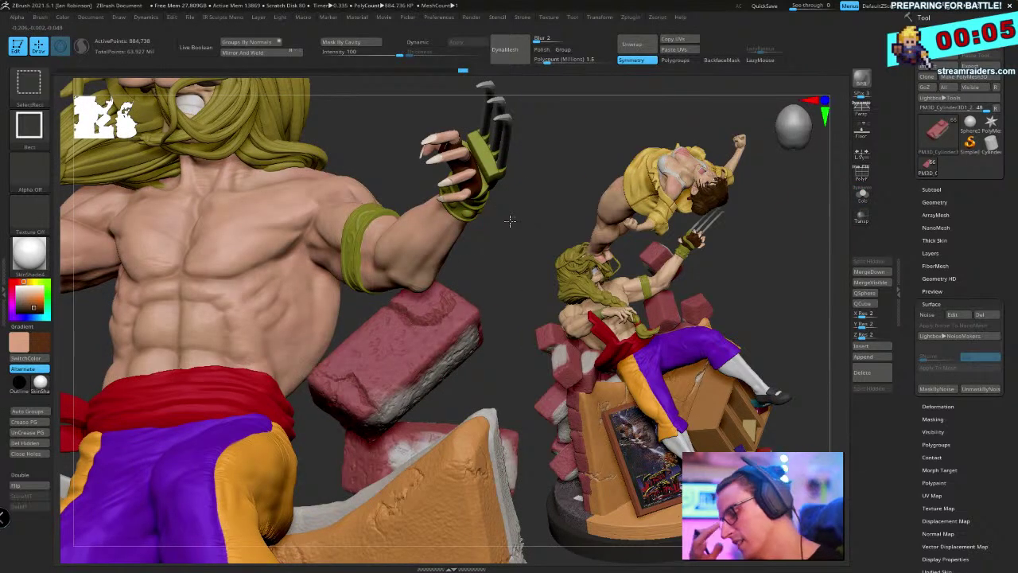
left_click(510, 221, "ctrl+shift")
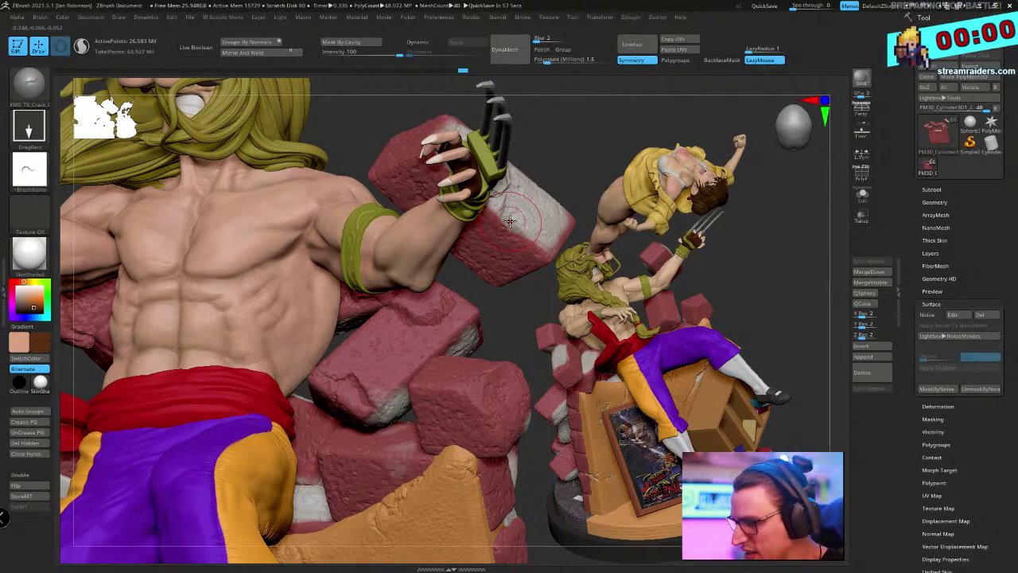
Switch to a different XMD crack brush and try its cracks on the bricks along the broken wall's edge, undoing the unwanted stamps
left_click_drag(525, 313, 424, 272)
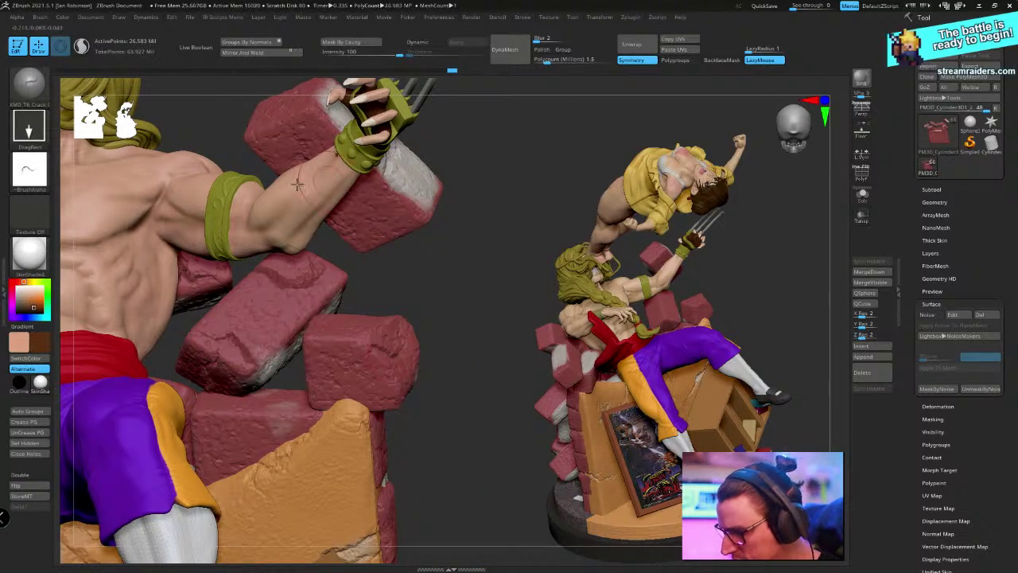
left_click(29, 81)
left_click(132, 354)
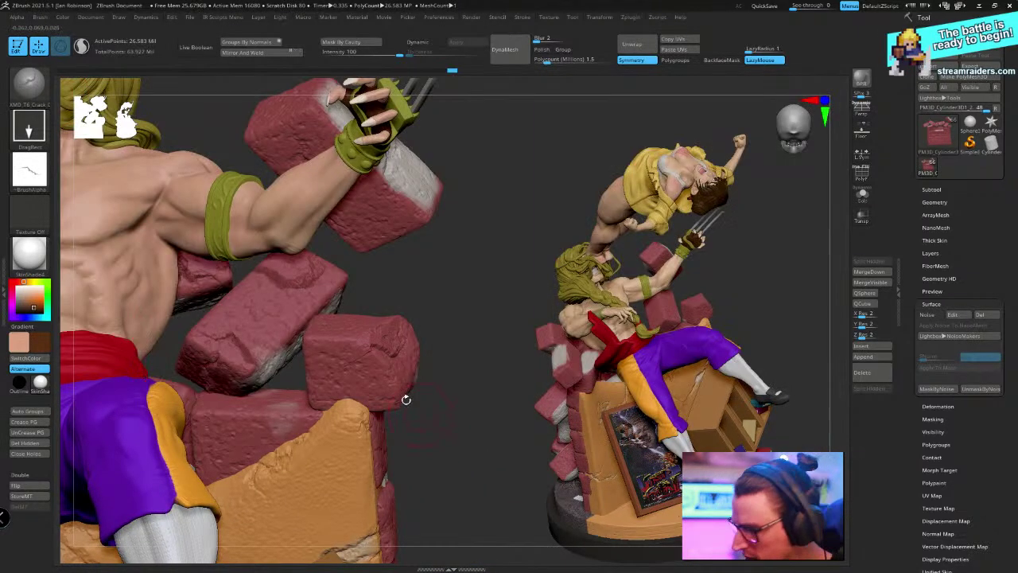
left_click_drag(425, 417, 424, 358)
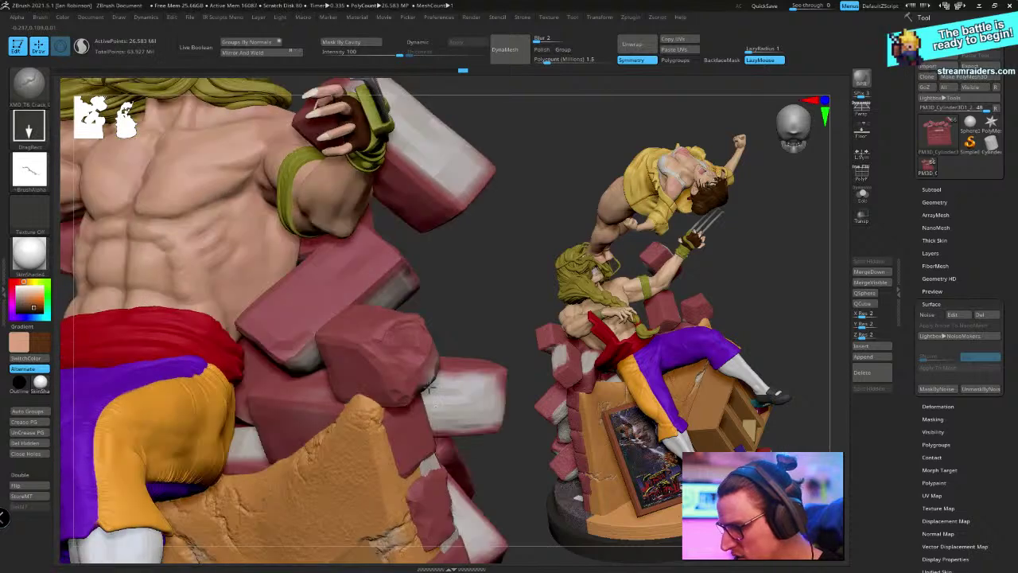
left_click_drag(469, 302, 494, 302, "alt")
key("ctrl+z")
key("ctrl+z")
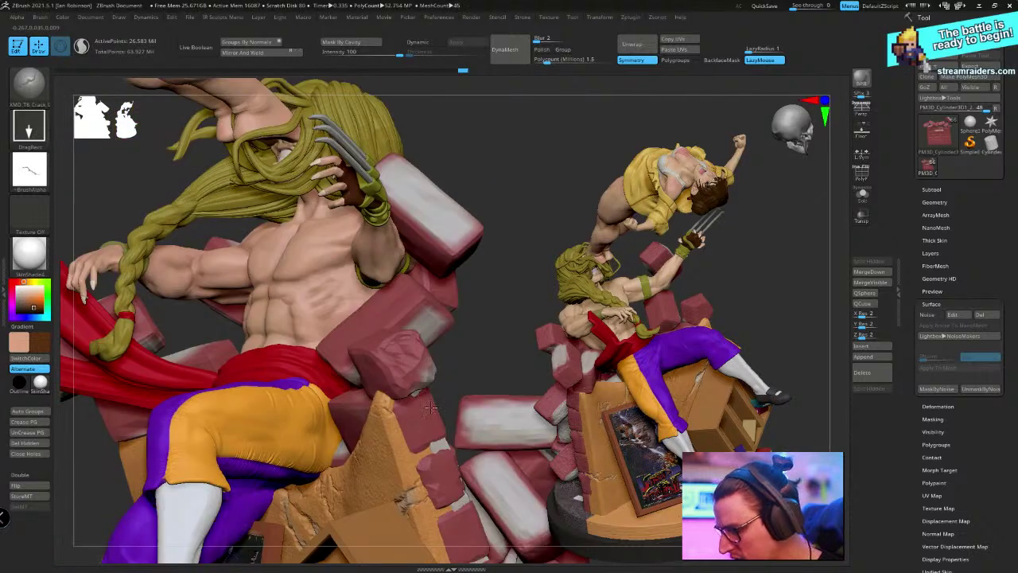
key("ctrl+z")
key("ctrl+z")
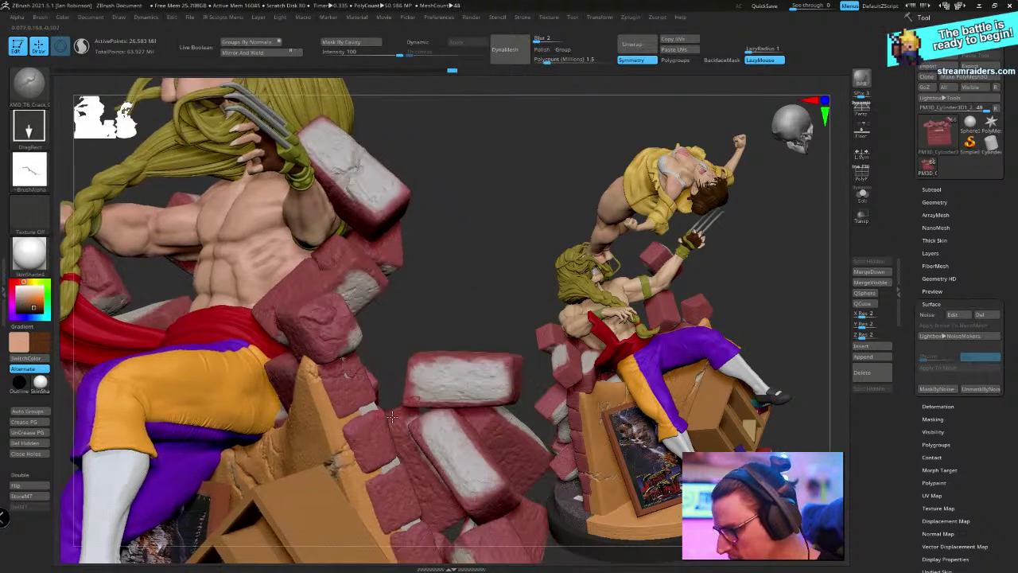
Stamp cracks on the wall's edge bricks and on the loose bricks around and behind the clawed arm
left_click_drag(493, 294, 356, 312)
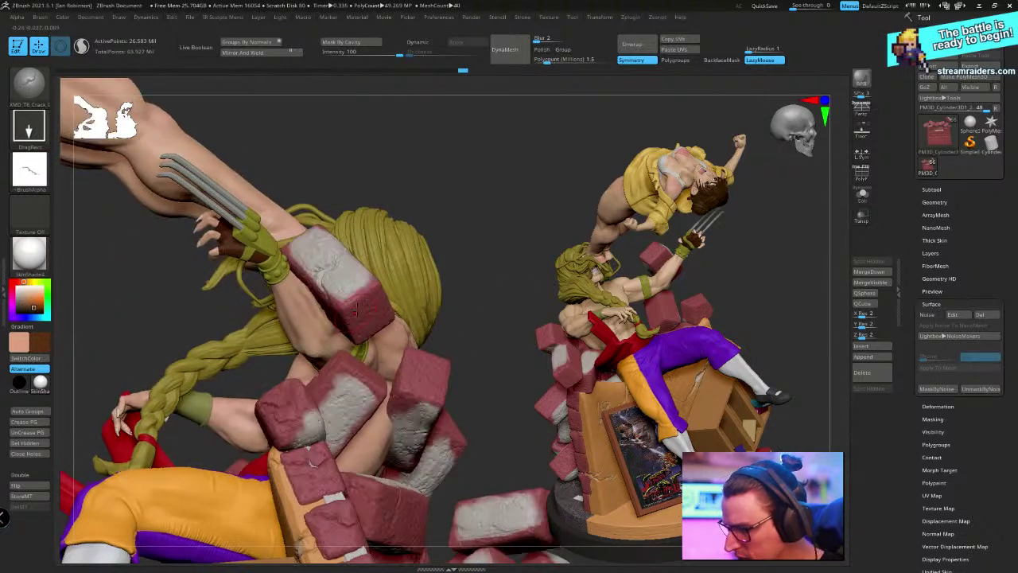
left_click_drag(439, 287, 366, 334)
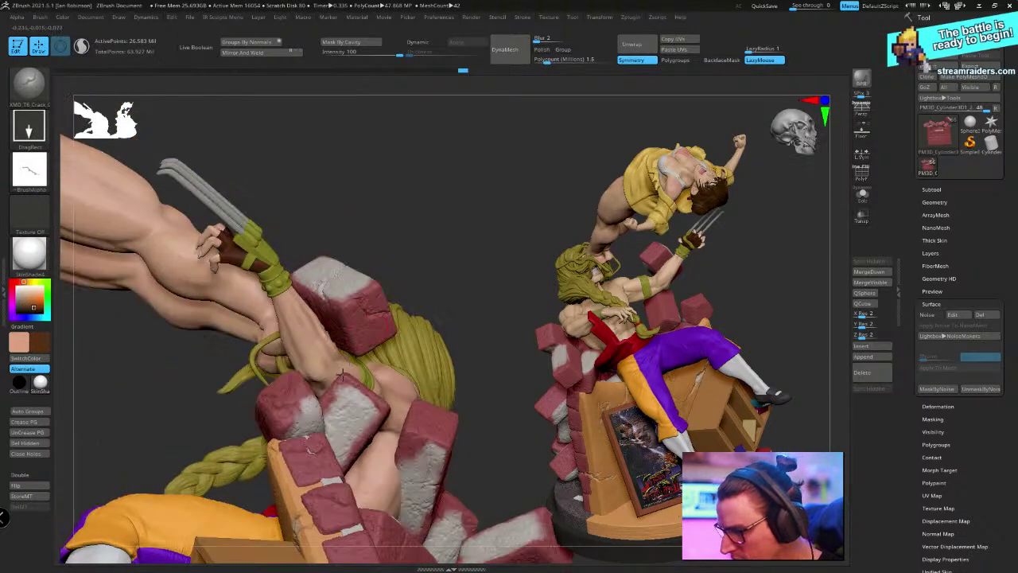
left_click_drag(314, 412, 501, 218)
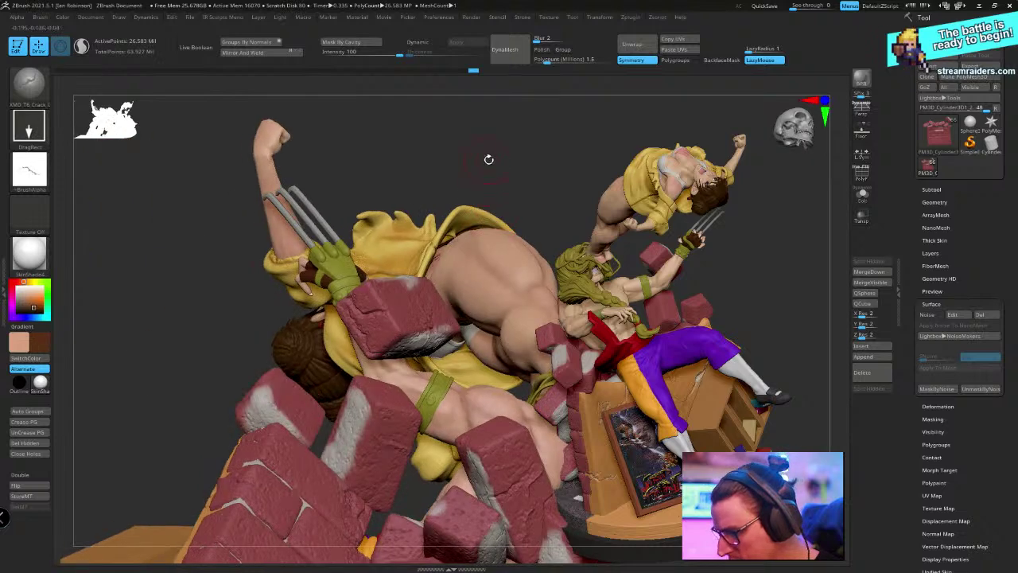
left_click_drag(489, 159, 329, 356)
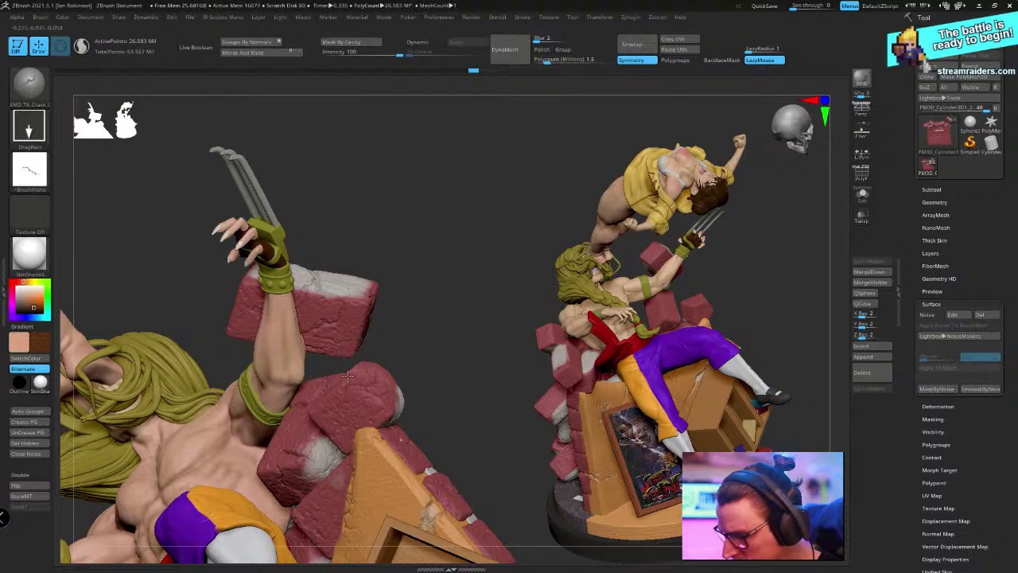
left_click_drag(474, 300, 498, 178)
Add cracks to the loose brick behind the elbow of the fighter's resting arm
right_click_drag(498, 177, 223, 370)
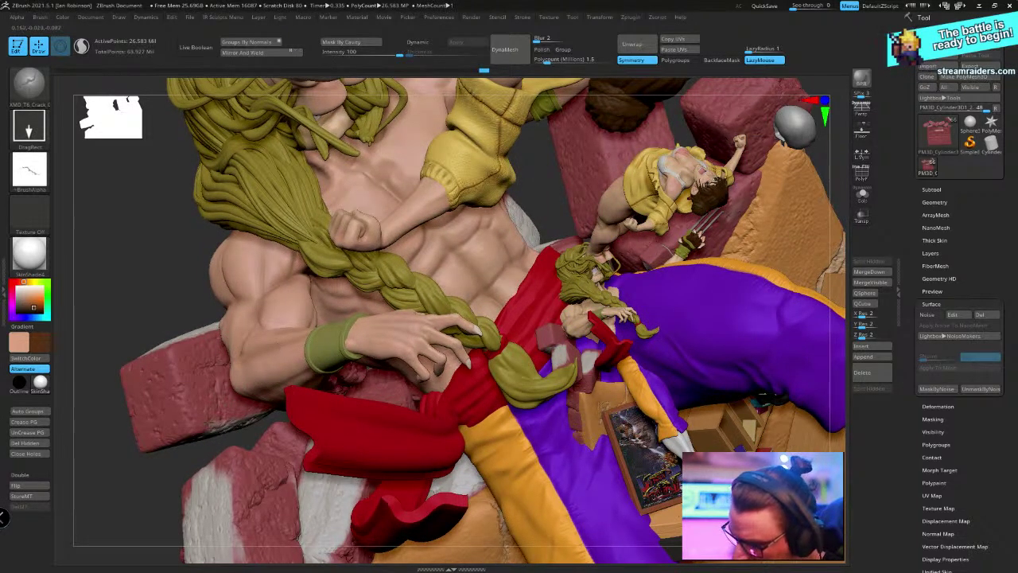
right_click_drag(180, 434, 229, 354)
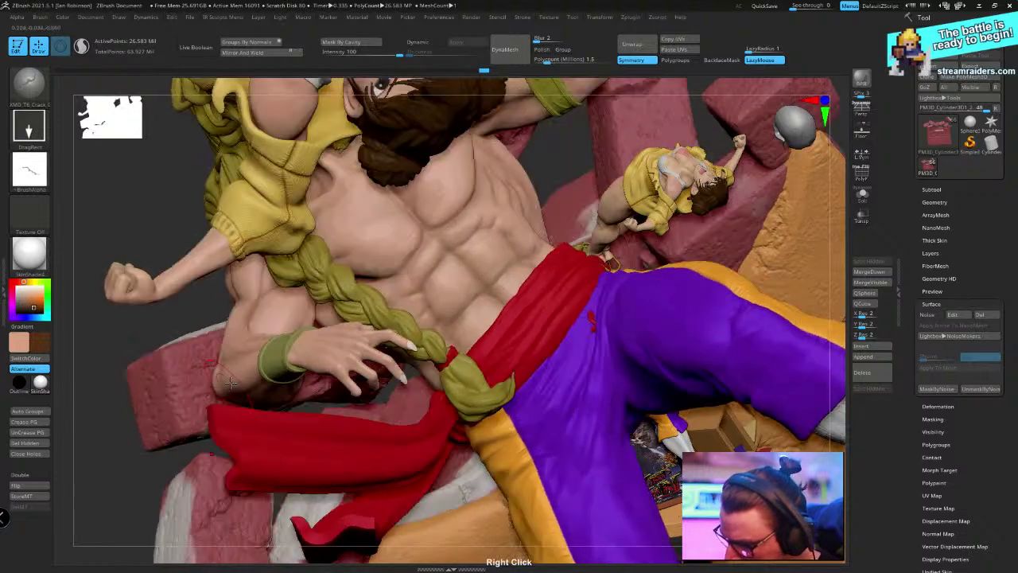
key("ctrl")
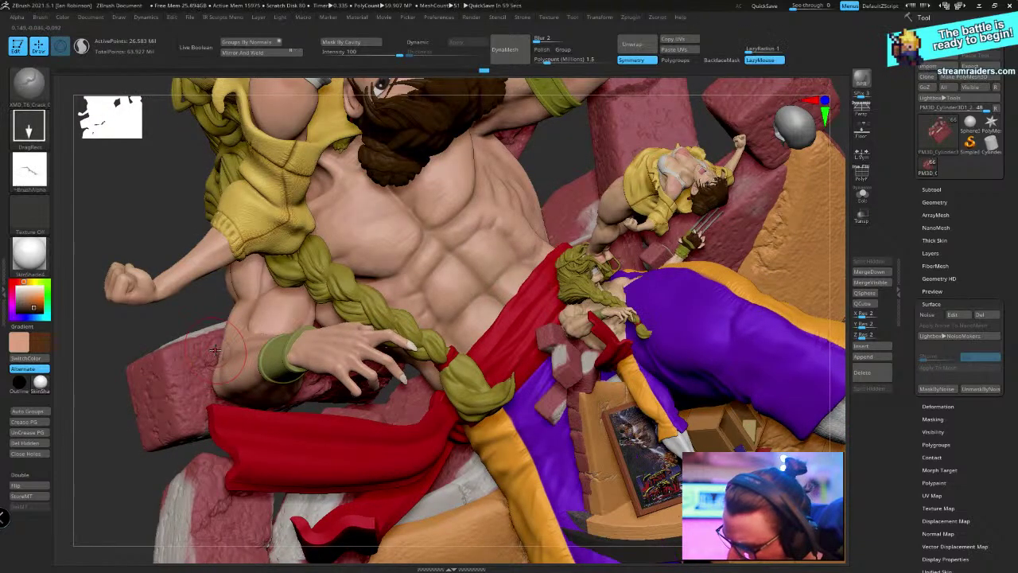
right_click_drag(208, 398, 217, 379)
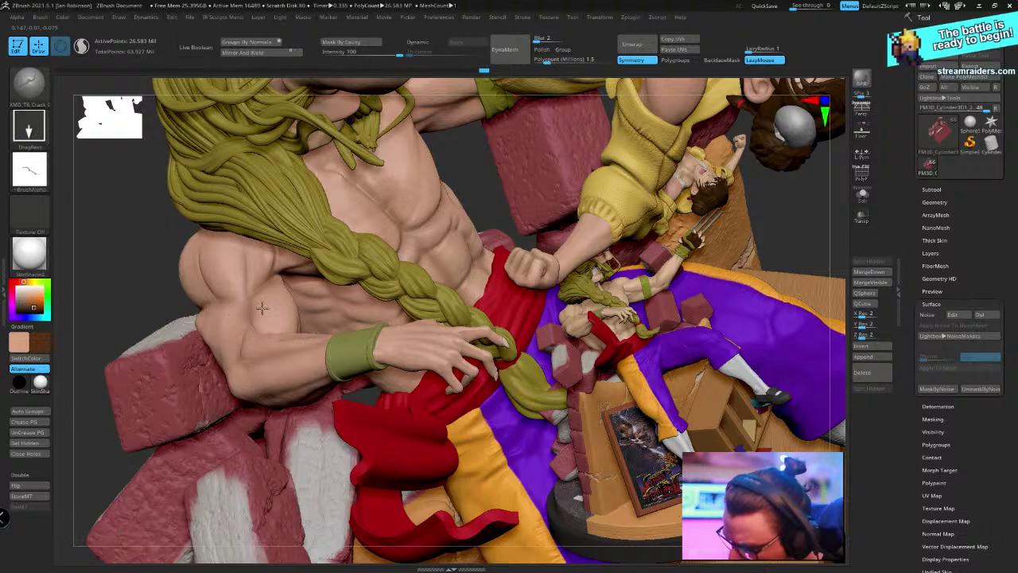
Save the statue as a new numbered version in Vega_ChunLi_Posed, declining to replace ChunLi_vs_Vega_018_Different.ZTL
mouse_move(542, 332)
right_mouse_down("alt")
mouse_move(533, 310)
mouse_move(584, 278)
mouse_move(600, 304)
mouse_move(405, 339)
mouse_move(478, 235)
right_mouse_up("alt")
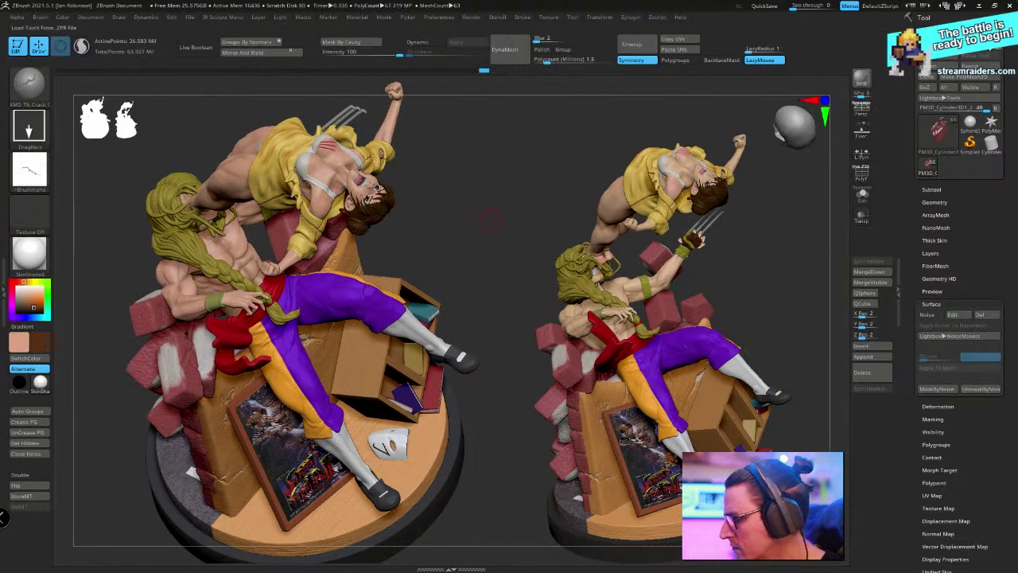
key("ctrl+shift+t")
key("Return")
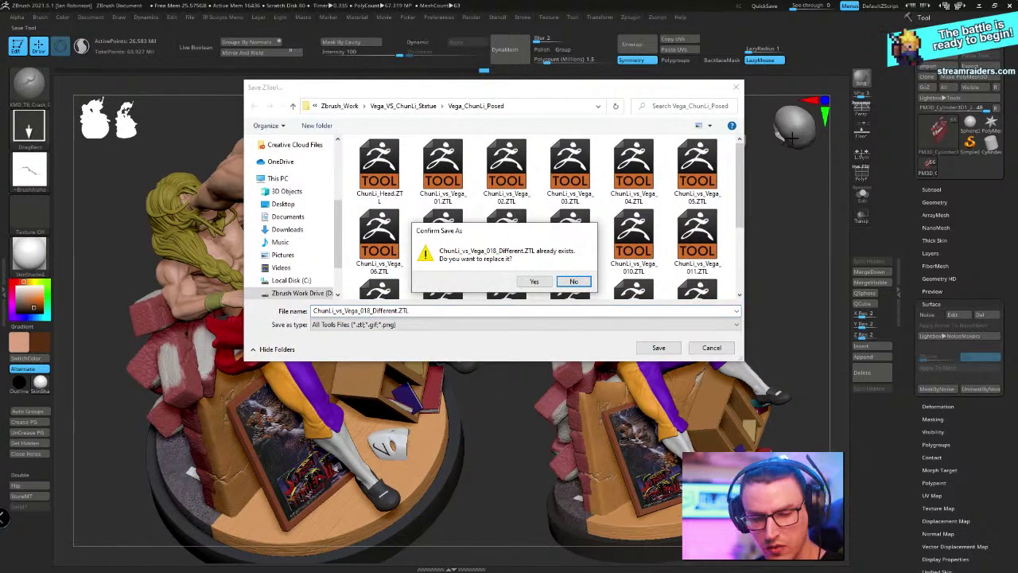
left_click(574, 282)
key("Right")
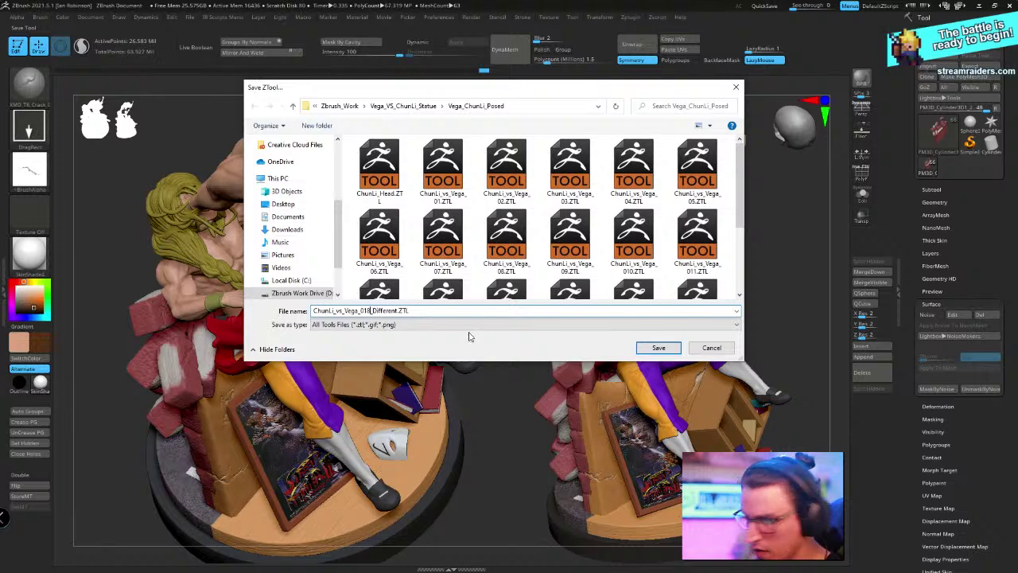
key("BackSpace")
key("Return")
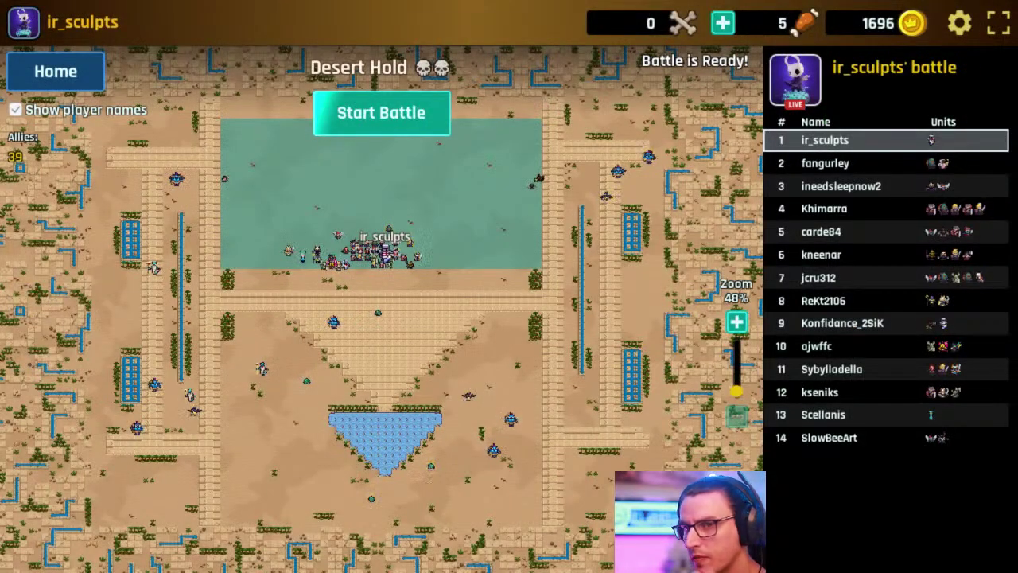
Switch to Stream Raiders, run the Desert Hold battle, grant the captain chest rewards randomly, and return to the map
left_click(387, 132)
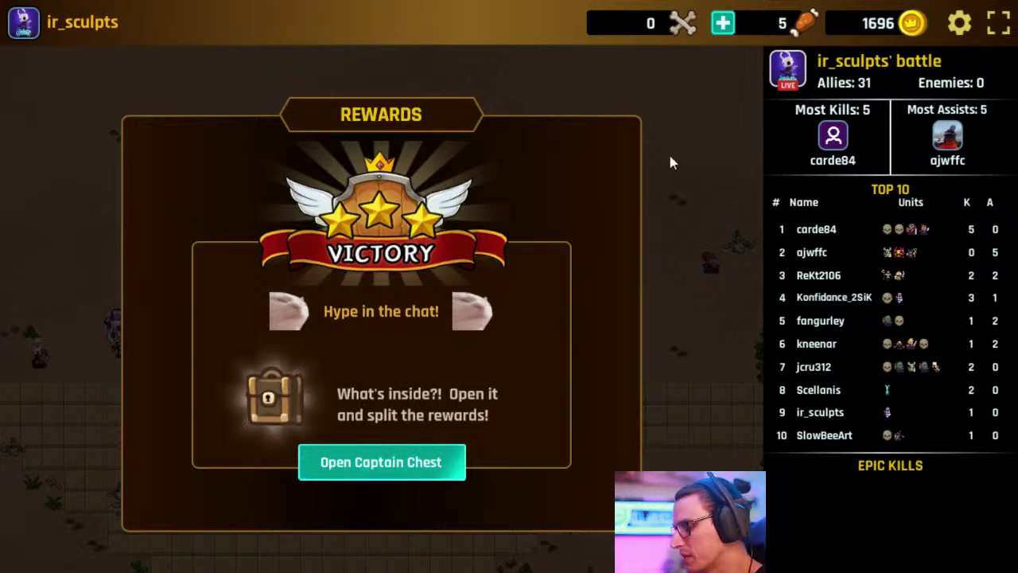
left_click(378, 463)
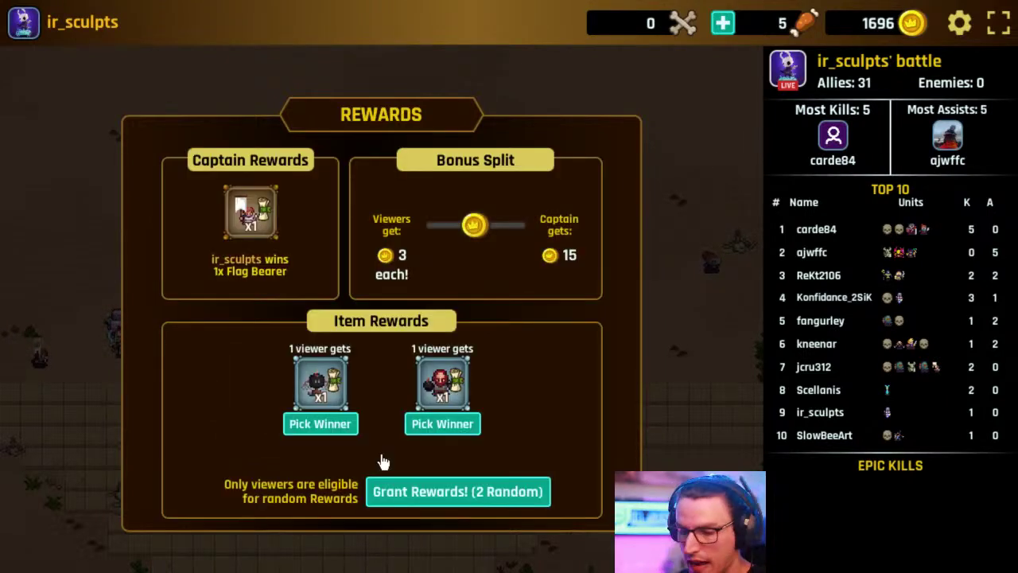
left_click(478, 487)
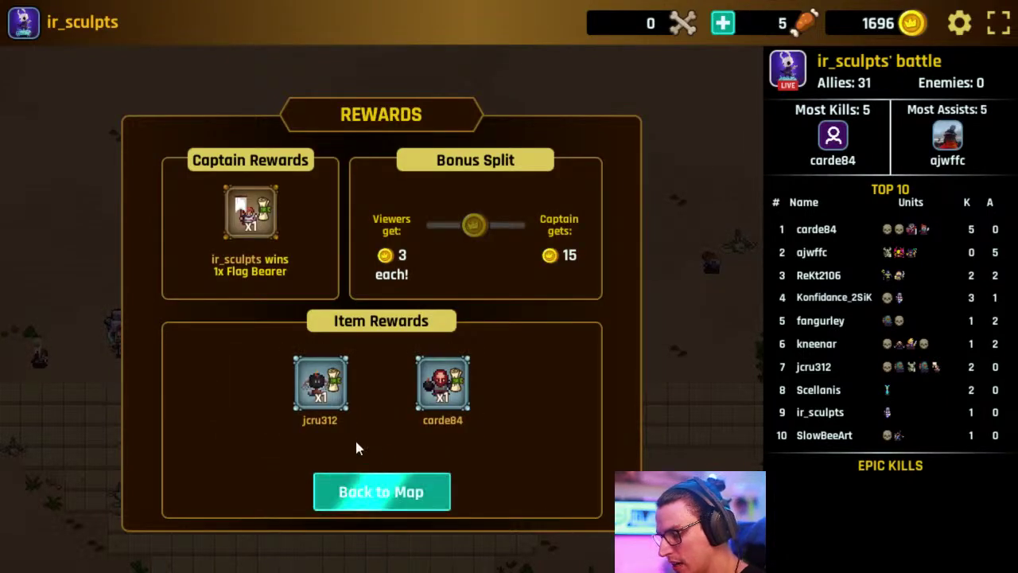
left_click(422, 498)
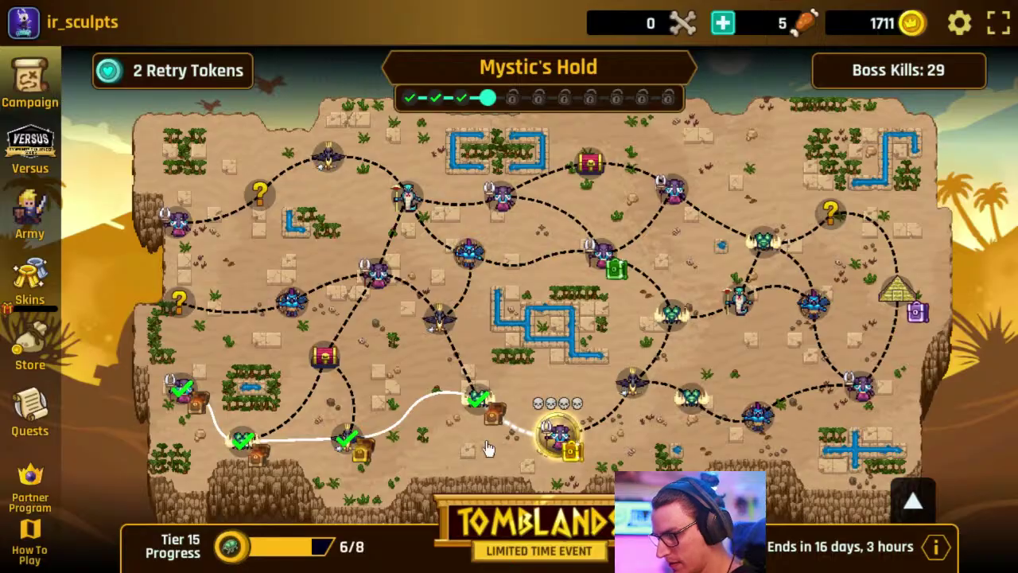
Start the Oasis Outpost battle and place a captain unit in the green deployment zone
left_click(557, 434)
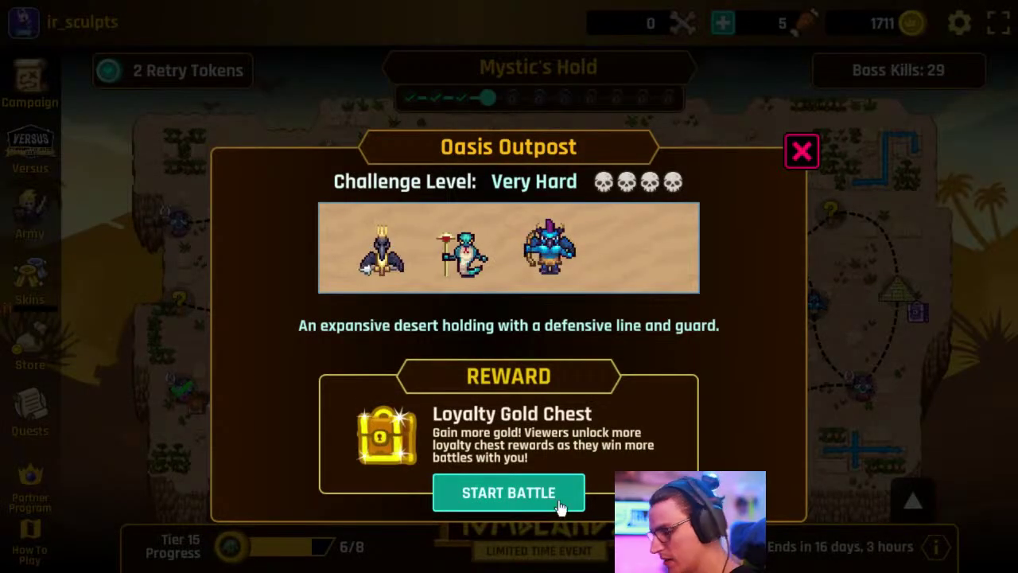
left_click(560, 511)
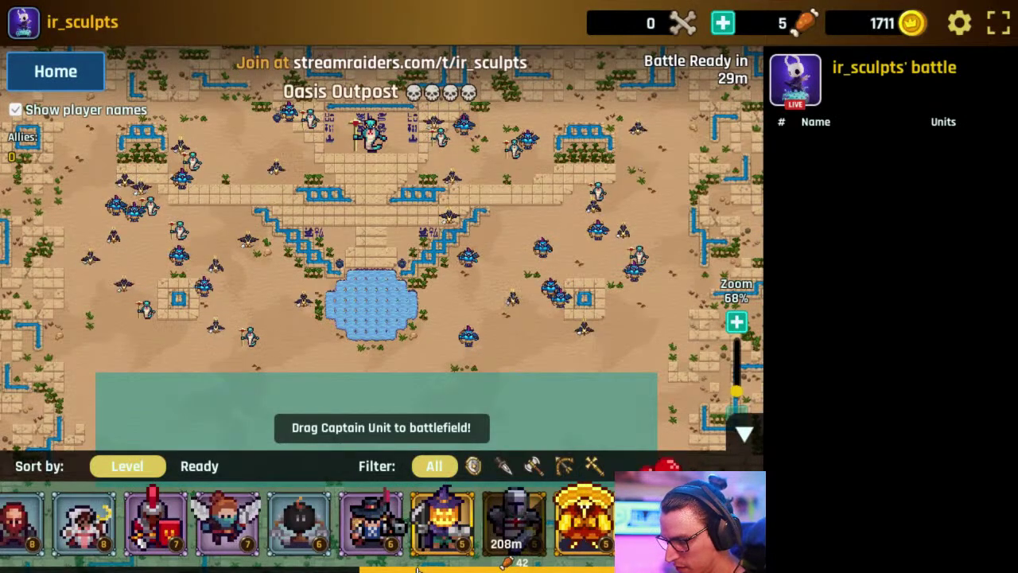
left_click_drag(417, 570, 32, 566)
left_click_drag(38, 531, 561, 404)
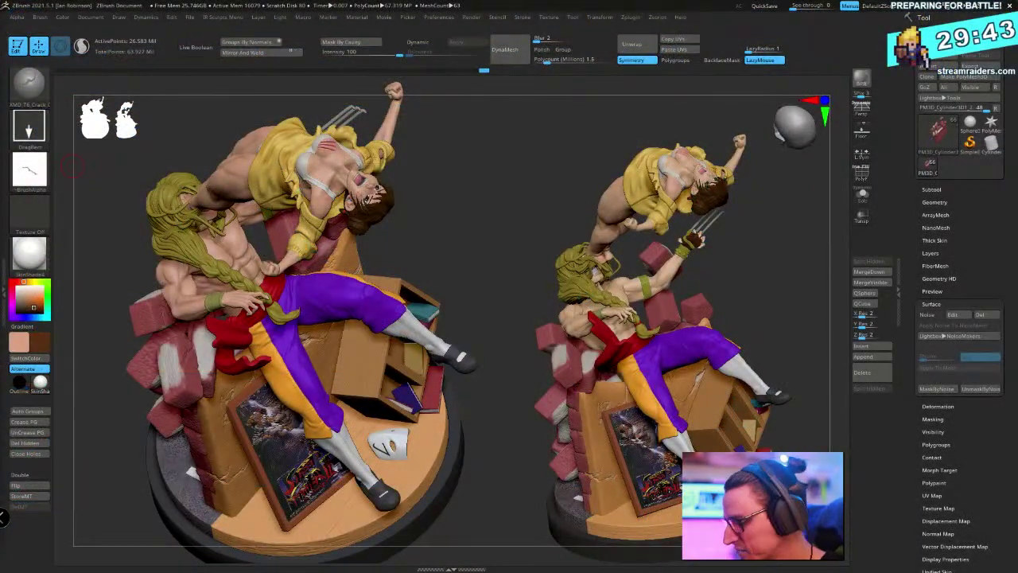
Switch back to ZBrush, select the clawed fighter's head subtool, and isolate it with Solo mode
mouse_move(468, 184)
left_mouse_down()
mouse_move(466, 203)
mouse_move(481, 184)
mouse_move(525, 197)
left_mouse_up()
mouse_move(479, 292)
left_mouse_down()
mouse_move(251, 297)
mouse_move(200, 308)
left_mouse_up()
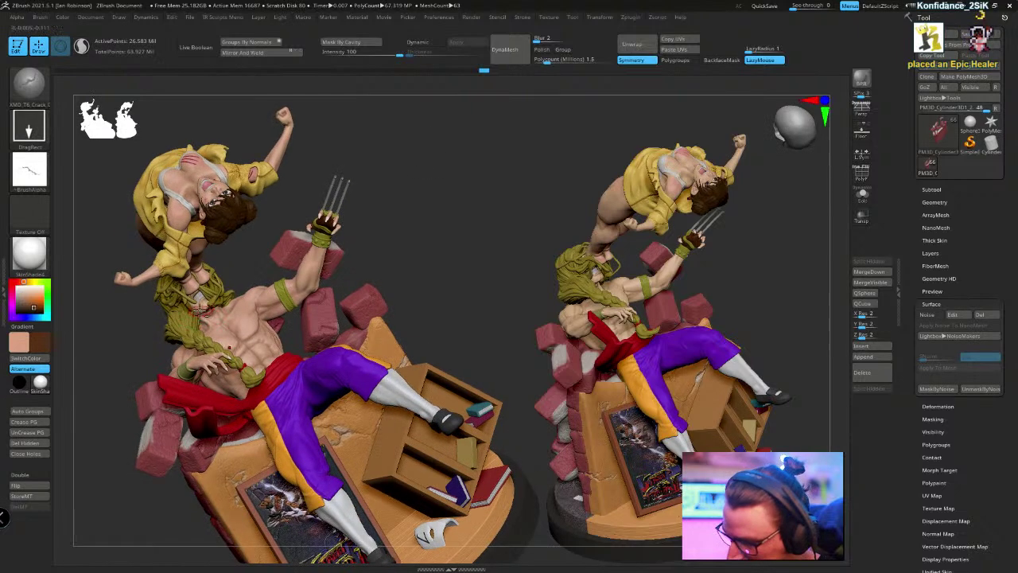
left_click(863, 194)
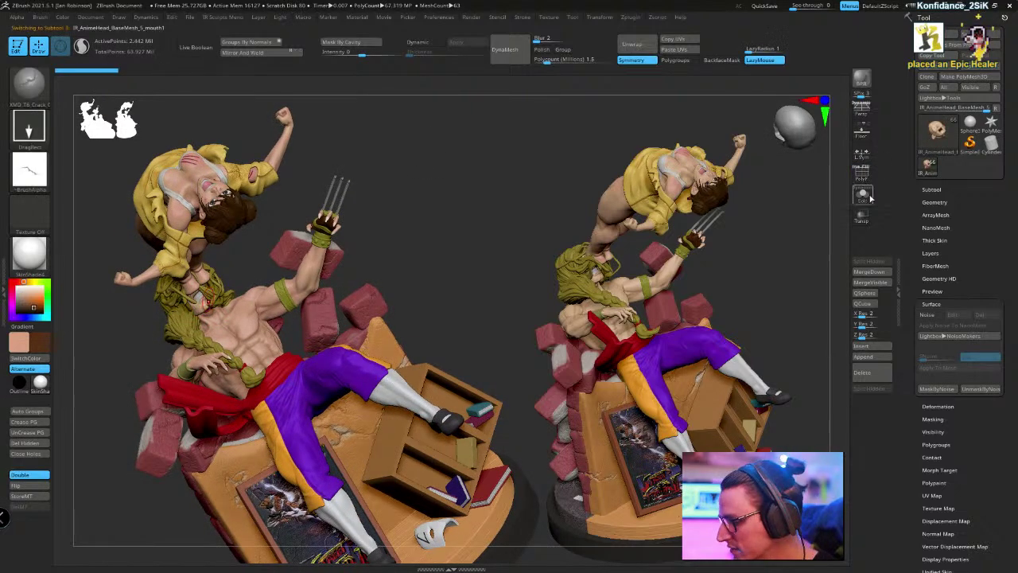
Frame the isolated head to examine its face, and turn off Solo mode to show the whole statue again
mouse_move(421, 196)
left_mouse_down()
mouse_move(408, 288)
mouse_move(415, 364)
left_mouse_up()
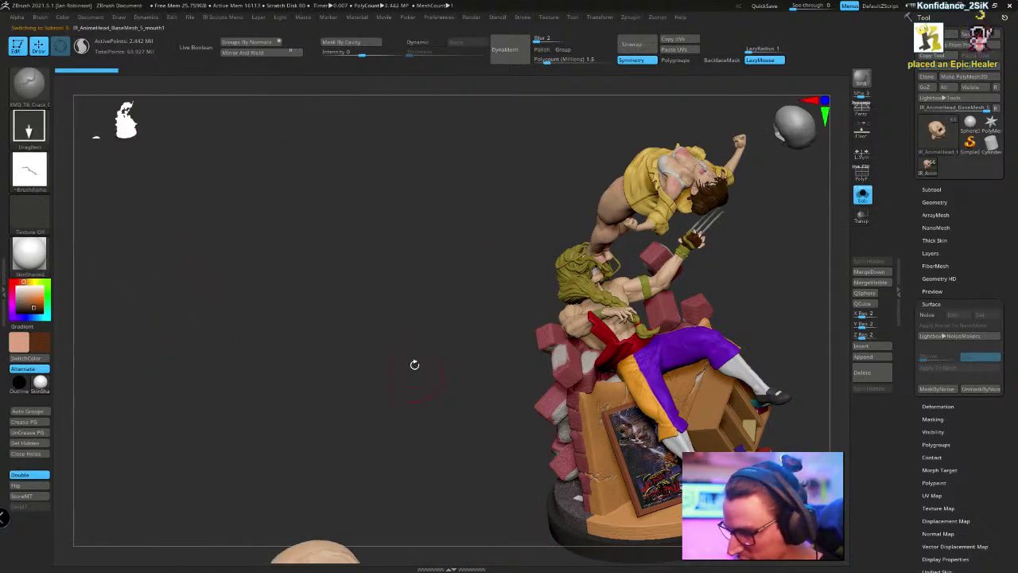
key("f")
key("f")
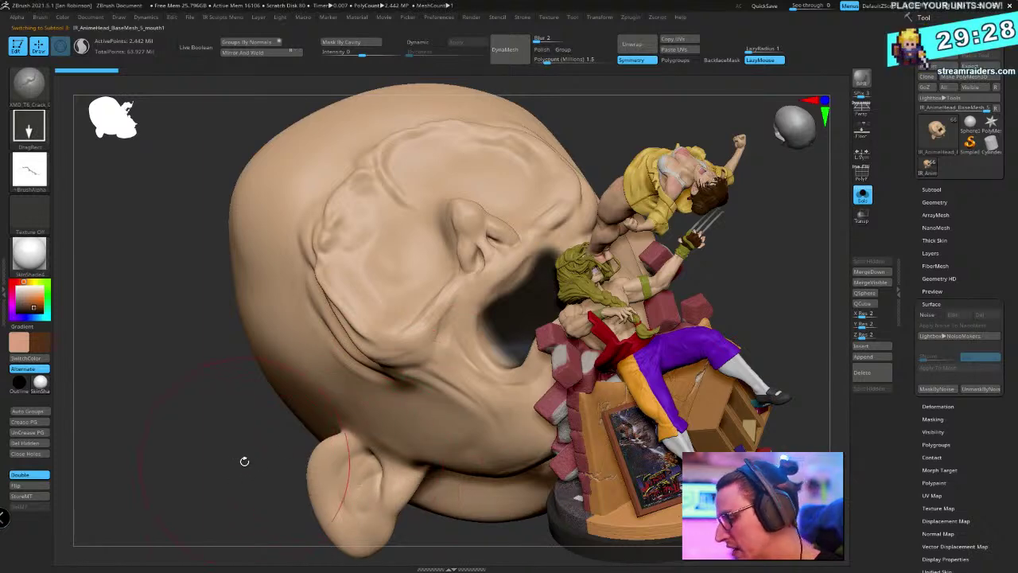
left_click_drag(245, 461, 193, 433)
left_click_drag(568, 246, 512, 215)
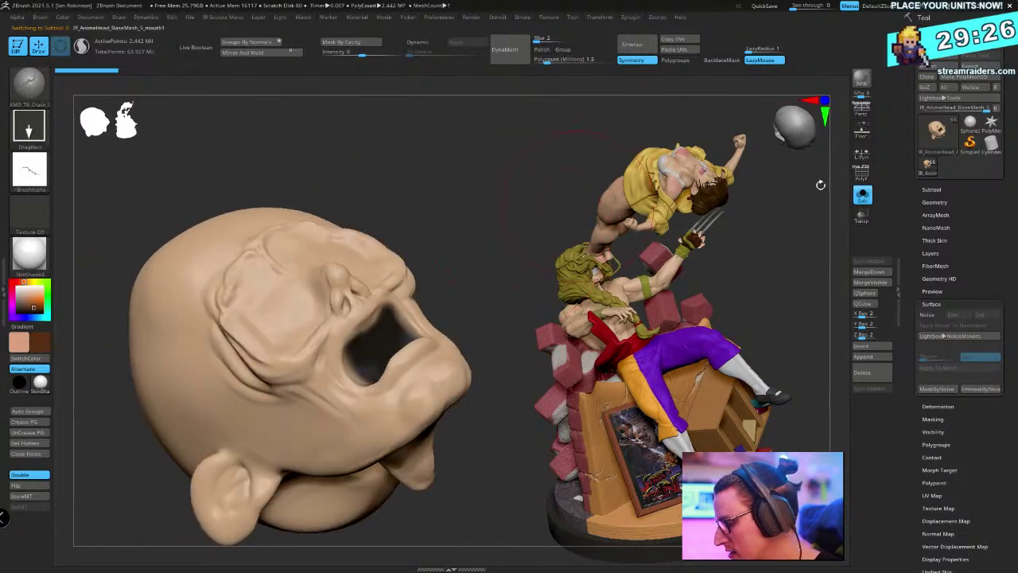
left_click(863, 196)
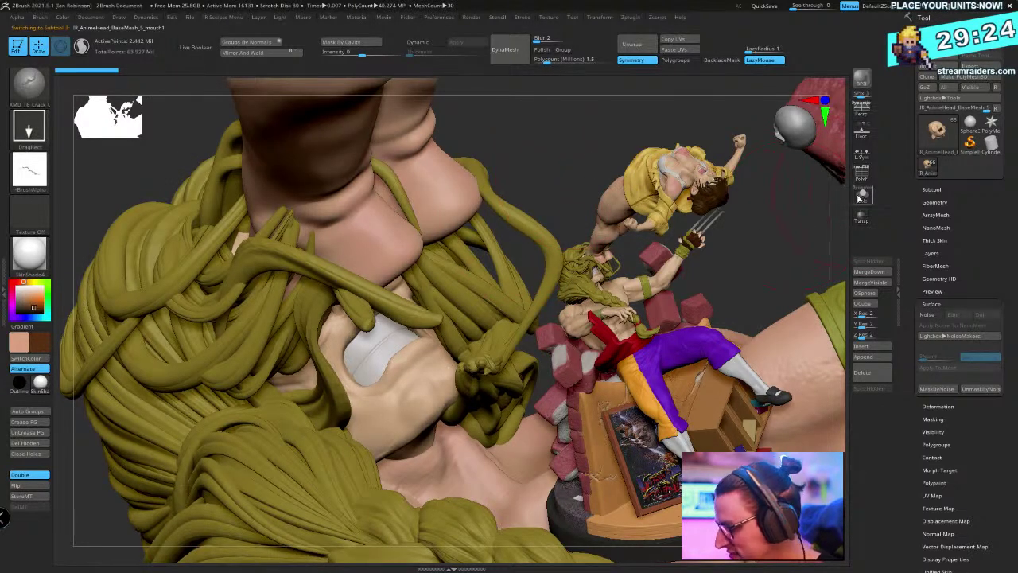
left_click_drag(552, 136, 522, 136)
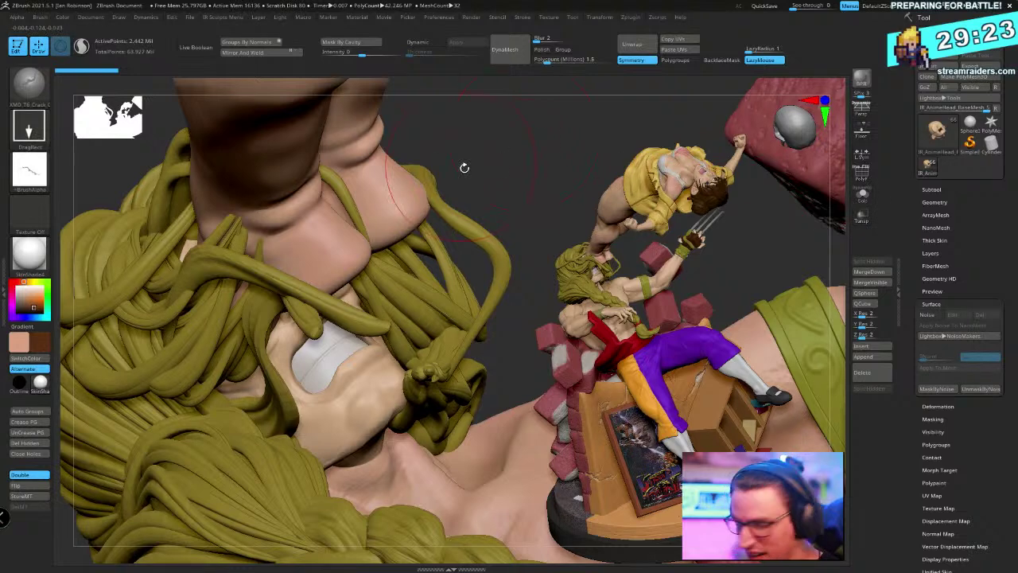
Select the Paint brush and pick a muted pinkish red as the painting colour
key("b")
key("p")
left_click(467, 197)
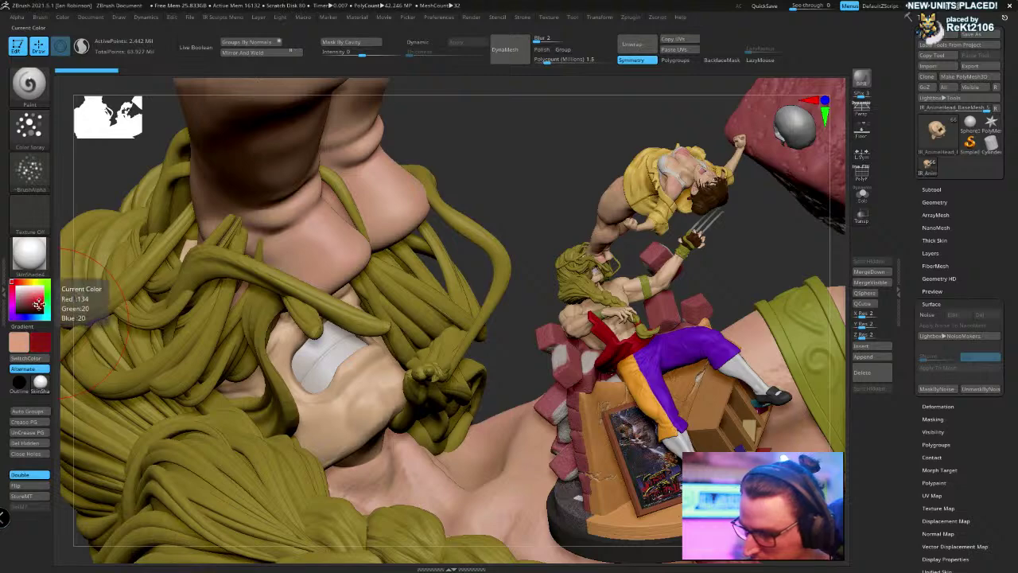
left_click(28, 295)
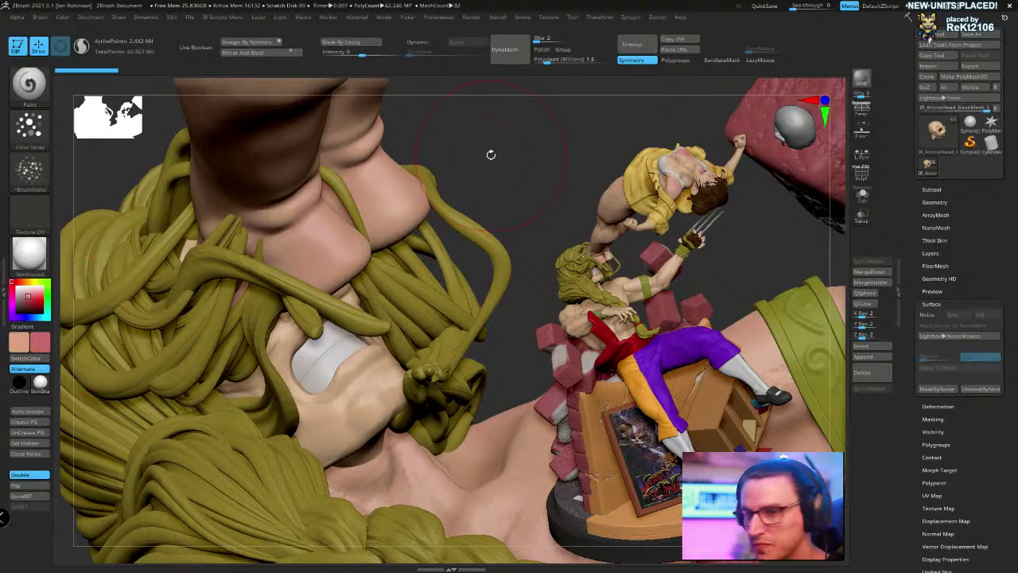
Adjust the brush's draw size and tint the skin around the clawed fighter's mouth and chin pinkish red
mouse_move(498, 146)
left_mouse_down()
mouse_move(482, 159)
mouse_move(518, 152)
mouse_move(493, 142)
mouse_move(498, 127)
left_mouse_up()
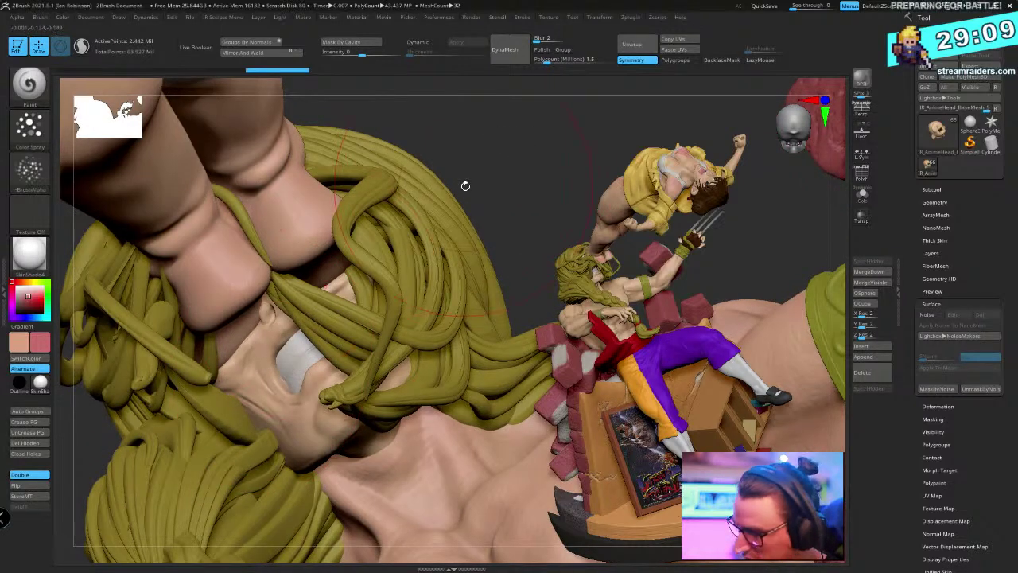
left_click_drag(463, 186, 553, 178)
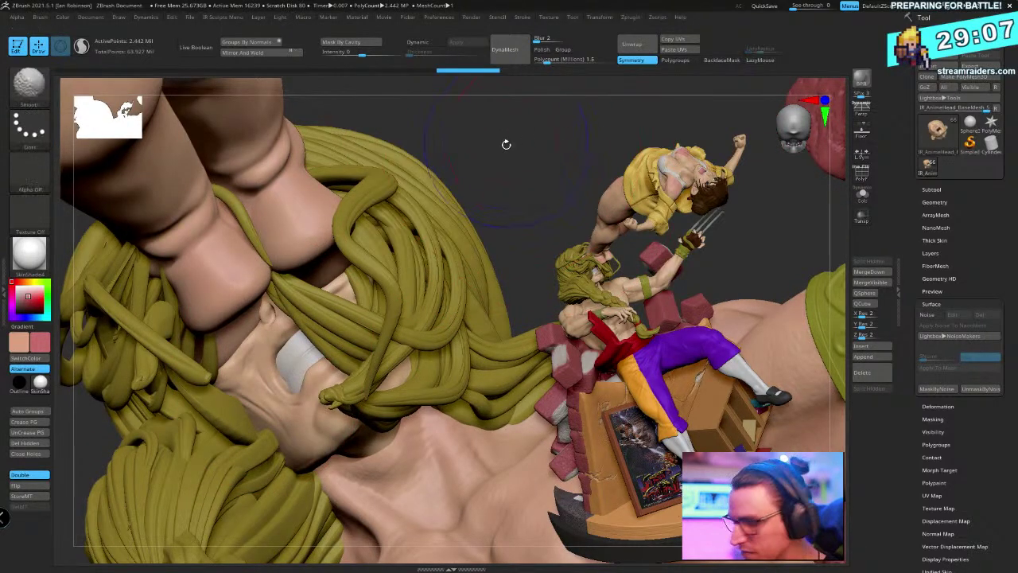
key("shift+f")
key("shift+f")
left_click_drag(502, 175, 483, 84)
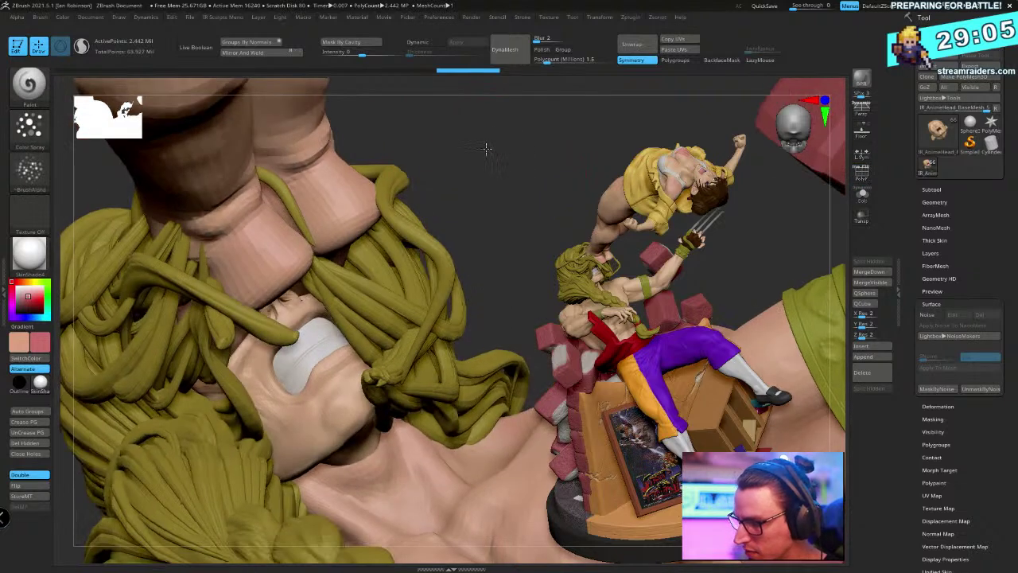
key("space")
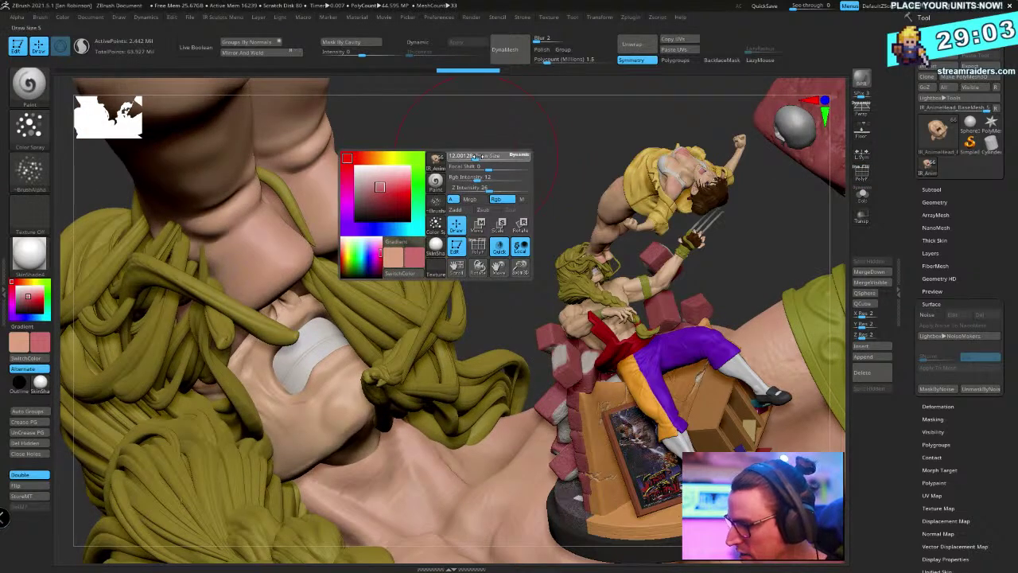
key("space")
left_click_drag(440, 167, 475, 170)
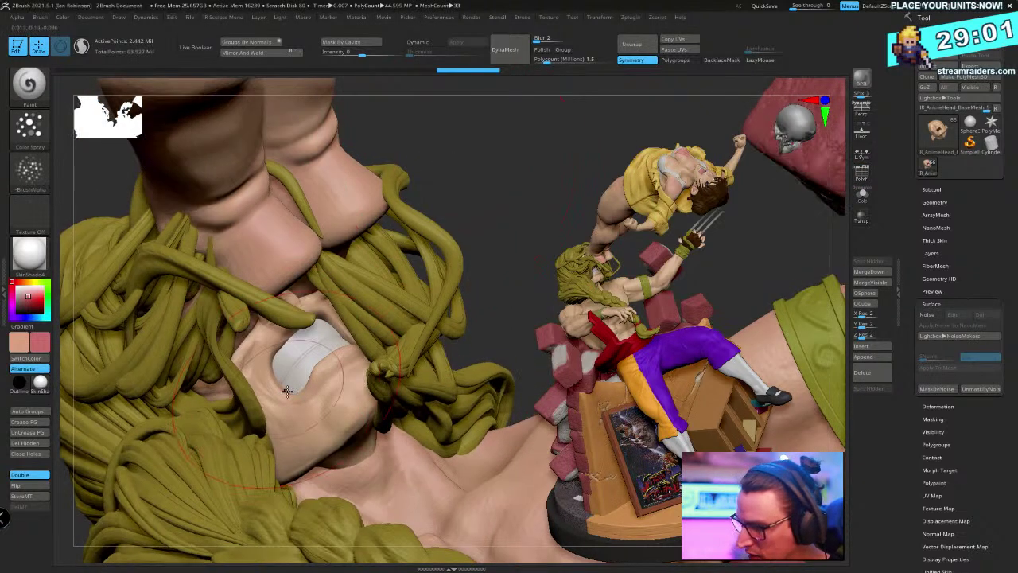
left_click_drag(354, 391, 318, 385)
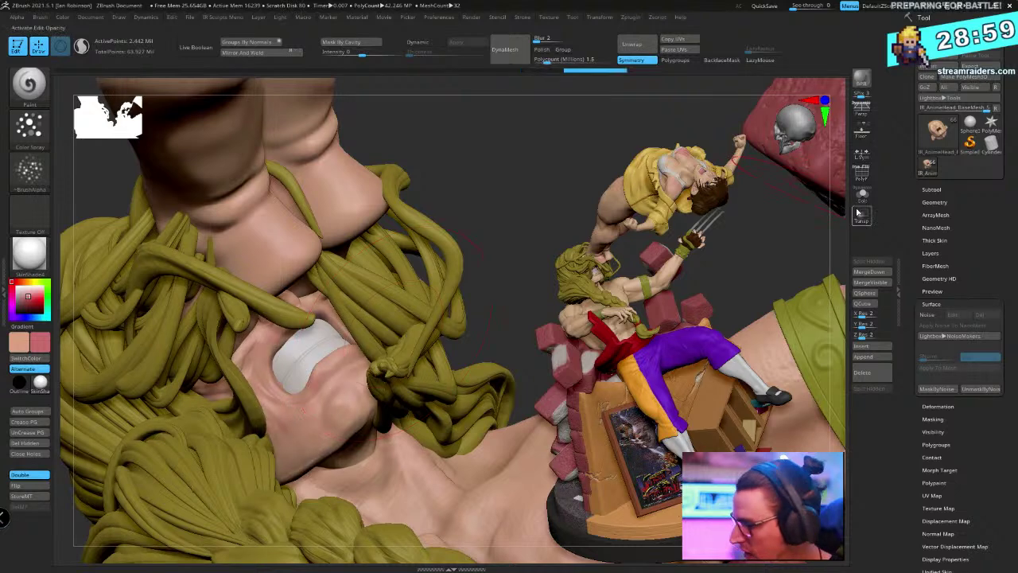
Isolate the head with Solo mode and tint the middle of the face, eye areas and mouth interior pinkish red
key("shift+s")
left_click_drag(489, 254, 457, 322)
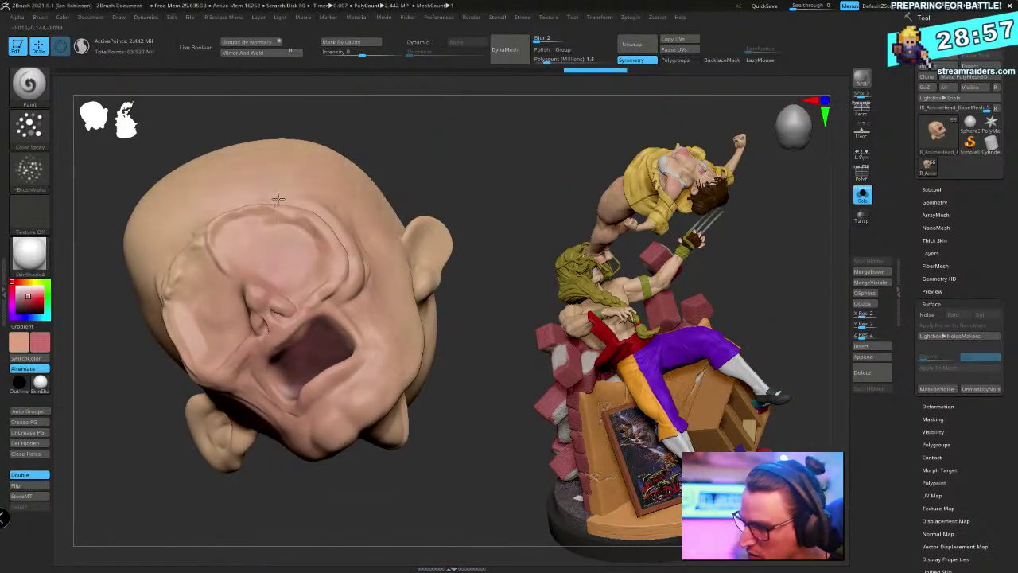
right_click_drag(277, 199, 190, 266)
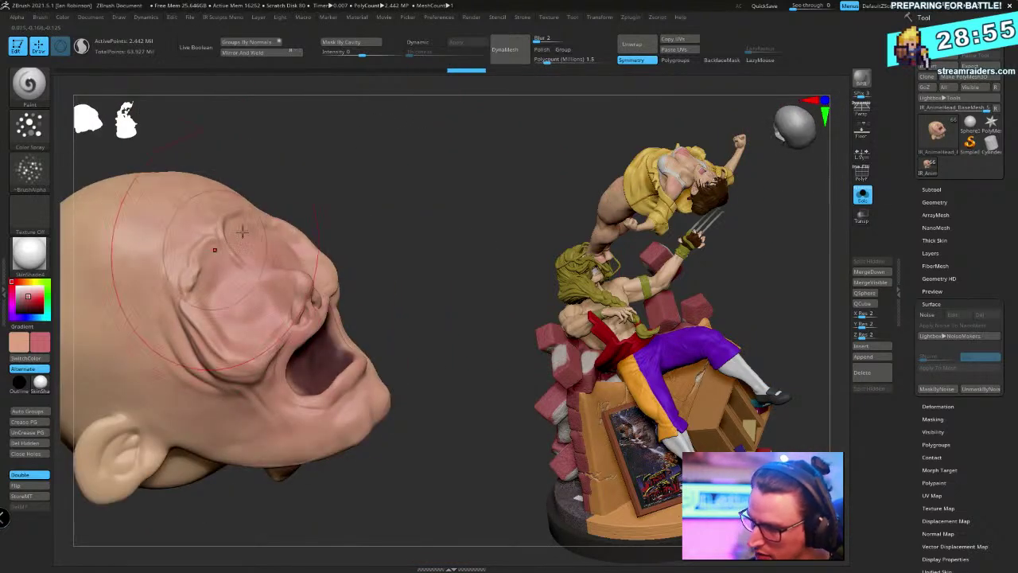
Reduce the brush's draw size and tint the lips, chin, cheeks and forehead of the head pinkish red
key("space")
key("space")
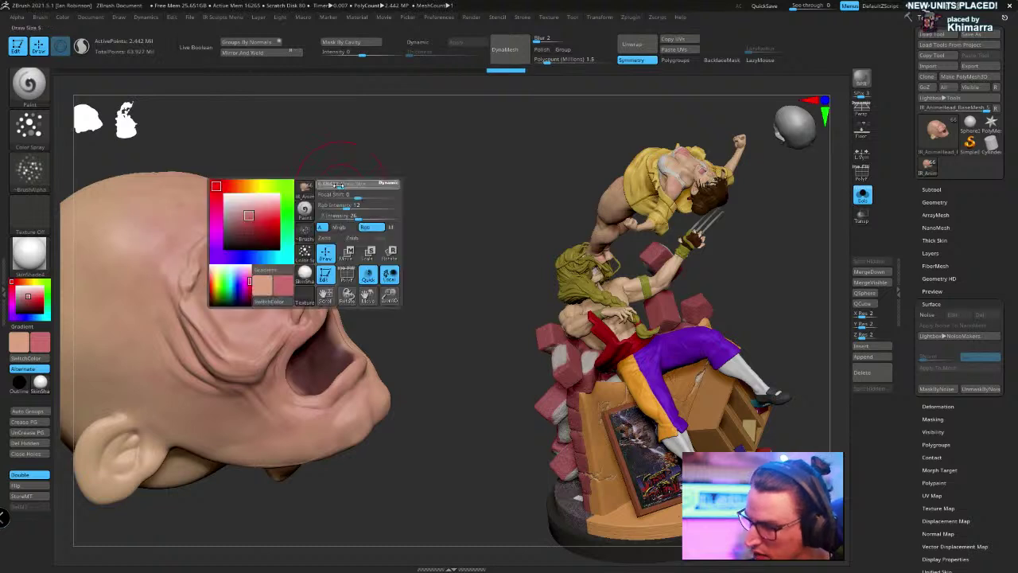
right_click_drag(354, 419, 376, 381)
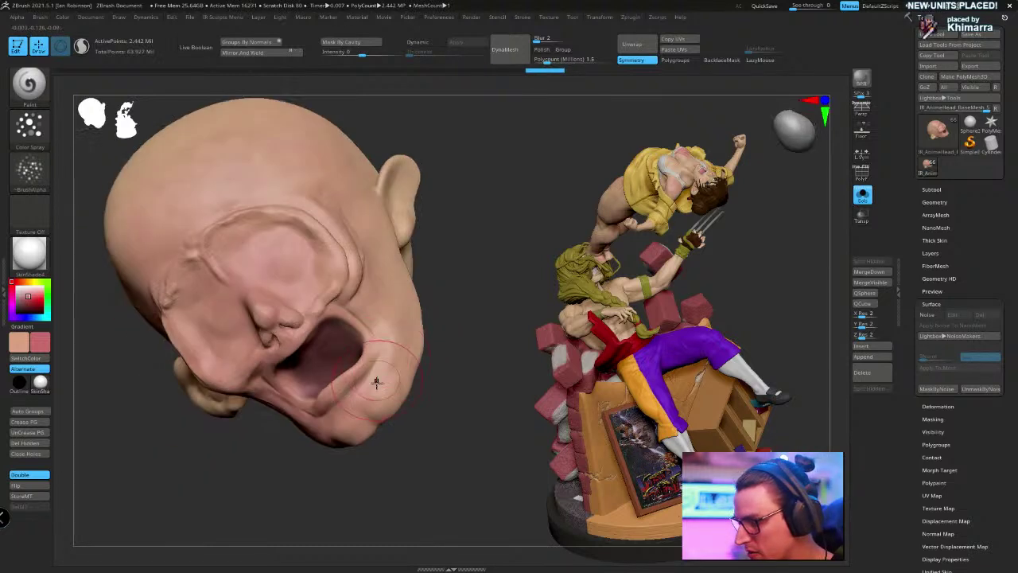
right_click_drag(373, 237, 428, 258)
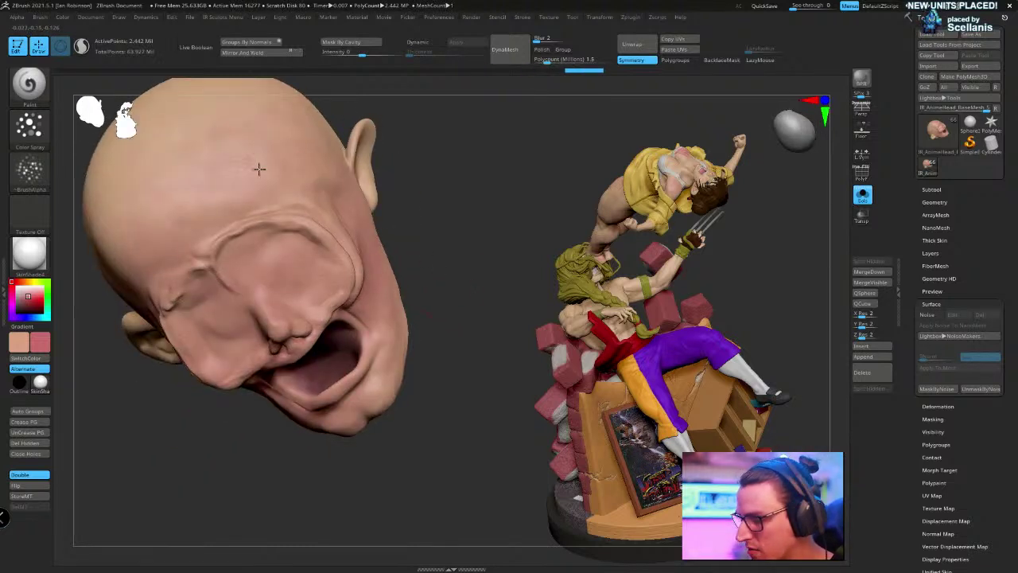
right_click_drag(159, 225, 416, 162)
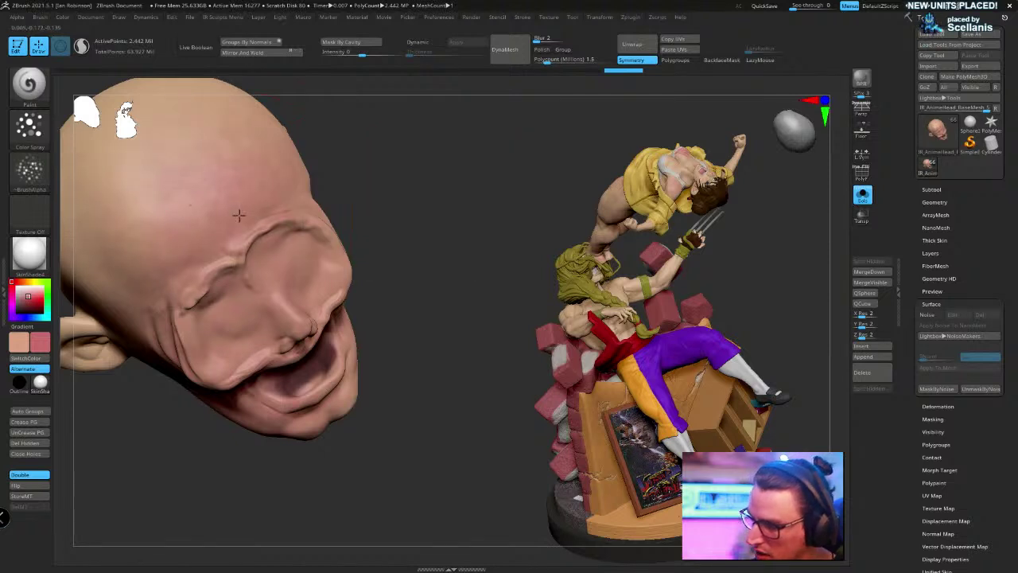
right_click_drag(238, 215, 189, 251)
Extend the pinkish red tint over the side of the head, the jaw and the area around the ears
right_click_drag(262, 188, 161, 333)
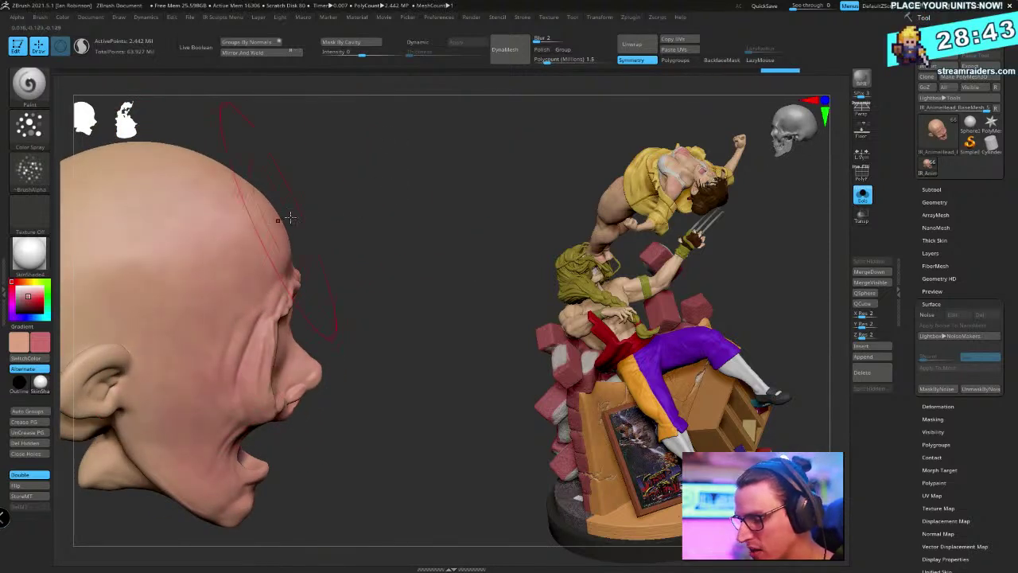
right_click_drag(290, 217, 462, 225)
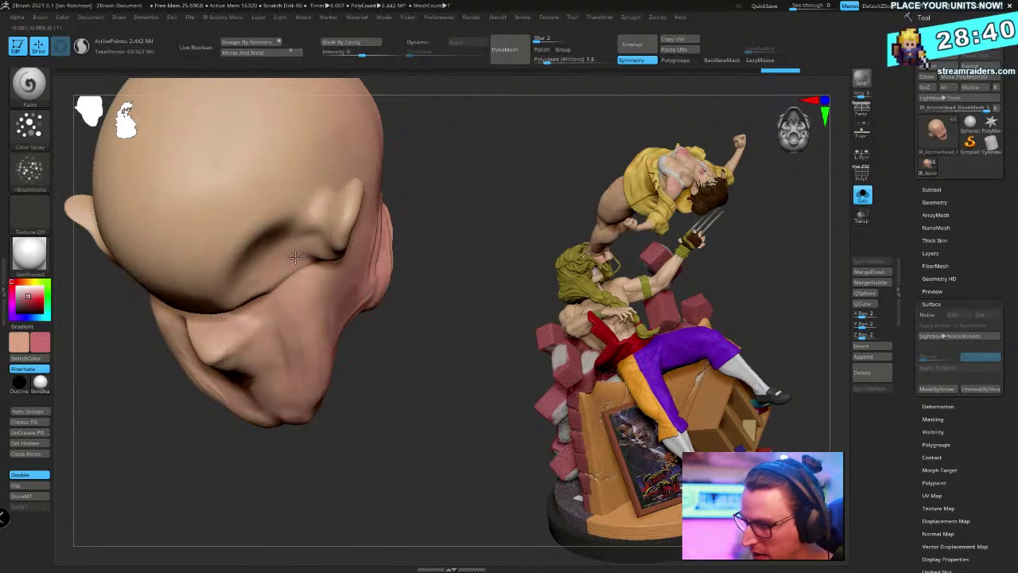
right_click_drag(294, 257, 274, 185)
right_click_drag(469, 152, 311, 209)
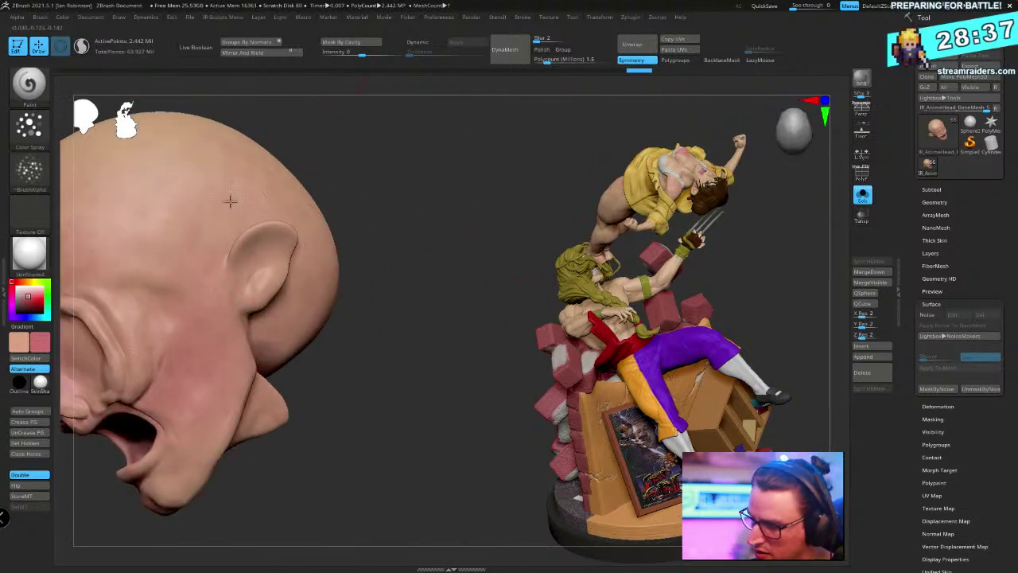
Turn off Solo mode and examine the tinted head together with the hair and body from several angles
left_click(861, 196)
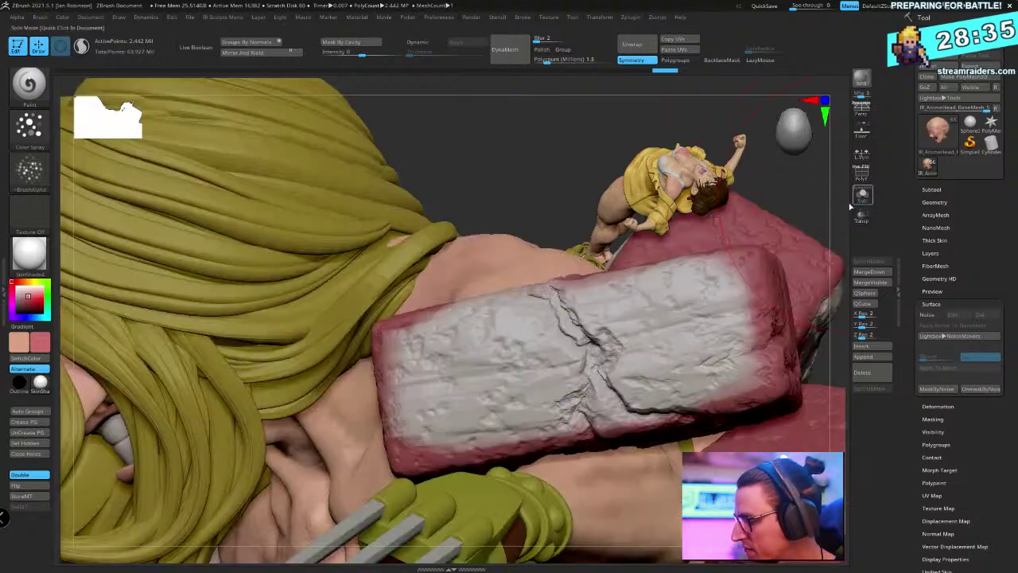
right_click_drag(532, 168, 517, 139)
mouse_move(408, 182)
right_mouse_down()
mouse_move(373, 189)
mouse_move(371, 170)
mouse_move(429, 159)
right_mouse_up()
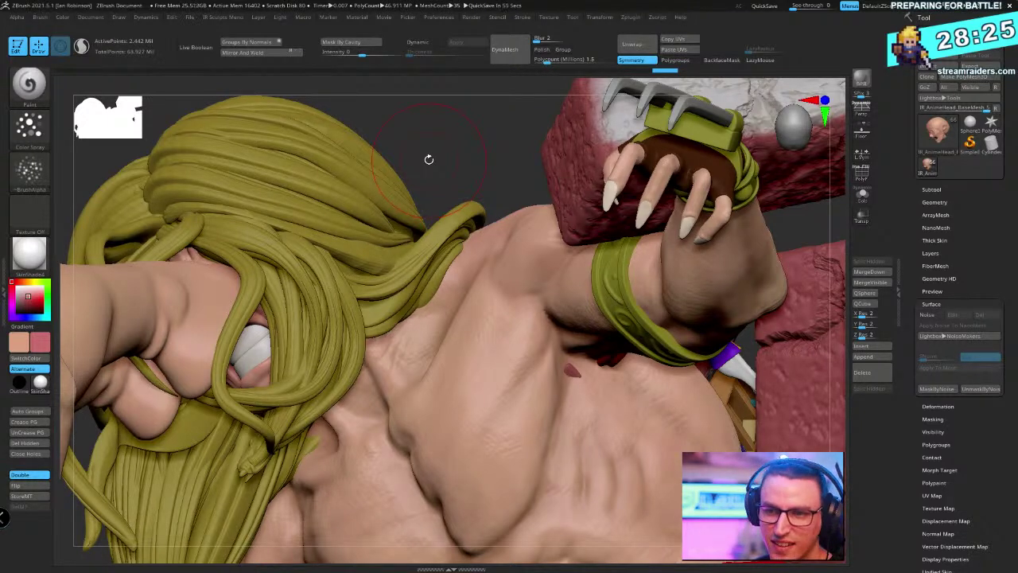
mouse_move(429, 159)
right_mouse_down()
mouse_move(412, 221)
mouse_move(347, 319)
mouse_move(295, 306)
mouse_move(328, 317)
right_mouse_up()
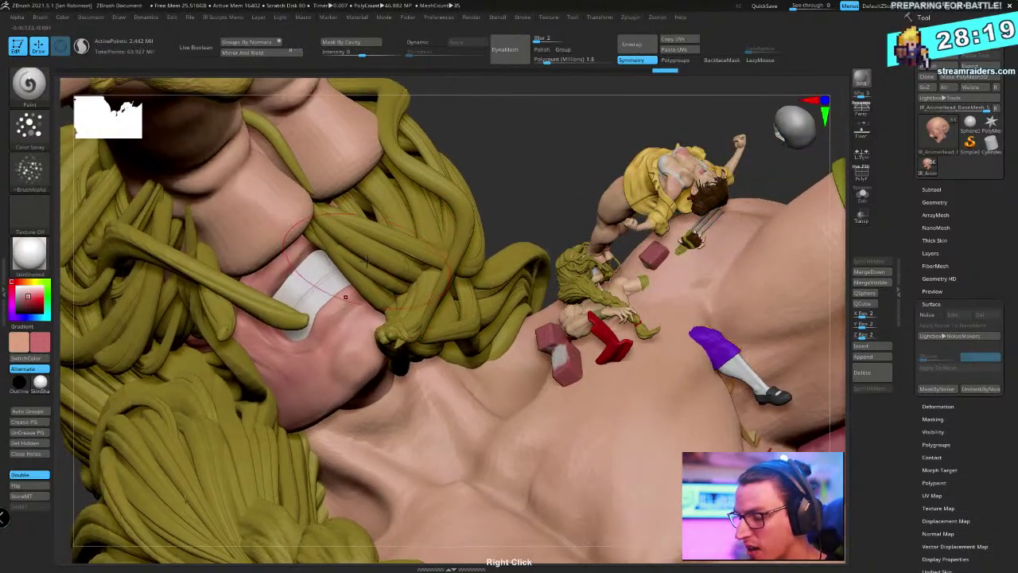
Switch to the light skin colour and soften the pink tint around the clawed fighter's mouth and chin
right_click(328, 317)
key("v")
mouse_move(340, 347)
left_mouse_down()
mouse_move(284, 353)
mouse_move(326, 373)
left_mouse_up()
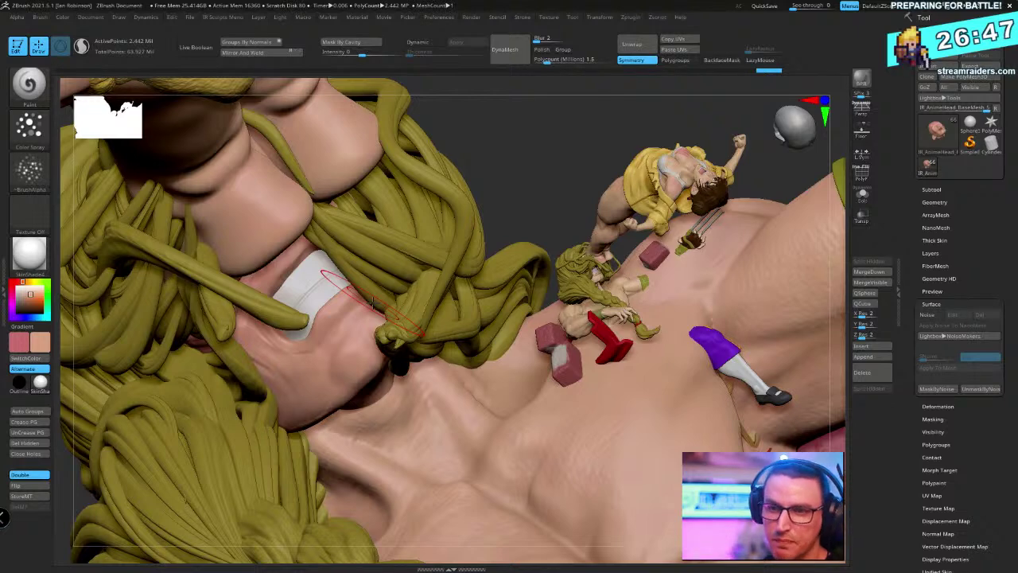
Isolate the head and blend the light skin colour over its jaw, cheeks, brow and forehead
mouse_move(507, 141)
left_mouse_down()
mouse_move(515, 128)
mouse_move(518, 143)
left_mouse_up()
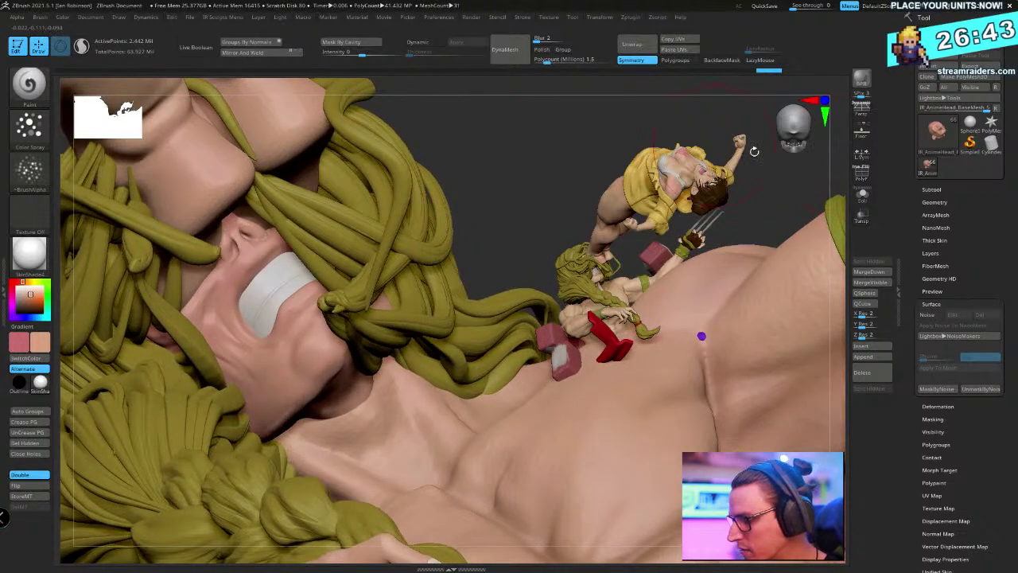
left_click(861, 196)
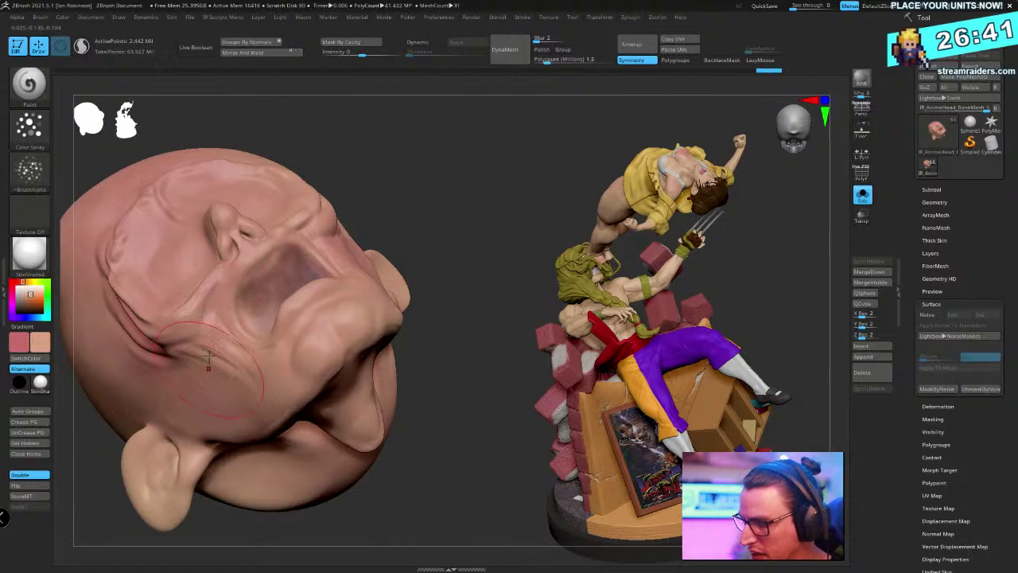
mouse_move(427, 191)
left_mouse_down()
mouse_move(219, 355)
mouse_move(133, 378)
mouse_move(106, 398)
left_mouse_up()
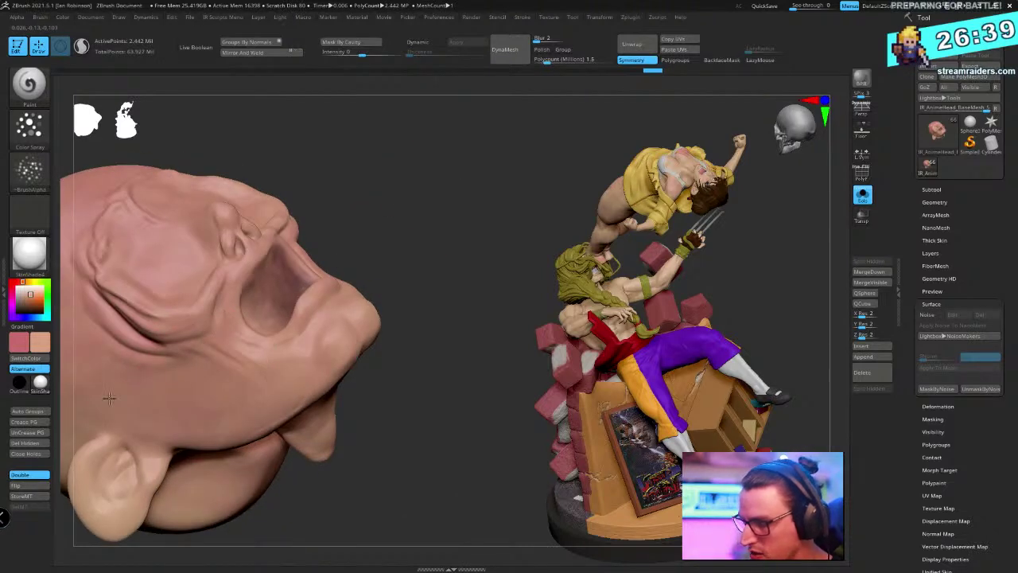
right_click_drag(107, 398, 393, 275)
mouse_move(393, 275)
left_mouse_down()
mouse_move(367, 245)
mouse_move(333, 417)
mouse_move(279, 334)
mouse_move(202, 280)
mouse_move(198, 302)
left_mouse_up()
mouse_move(322, 163)
left_mouse_down("alt")
mouse_move(388, 198)
mouse_move(338, 196)
left_mouse_up("alt")
mouse_move(231, 306)
left_mouse_down()
mouse_move(219, 334)
mouse_move(239, 271)
left_mouse_up()
mouse_move(374, 199)
left_mouse_down()
mouse_move(288, 195)
mouse_move(382, 187)
left_mouse_up()
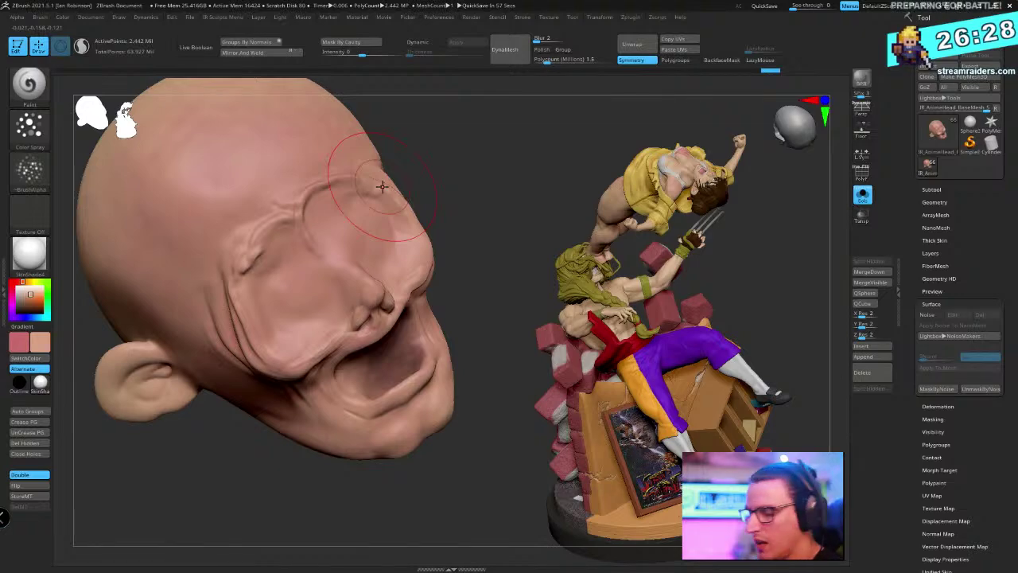
Turn off Solo mode and examine the blended face beneath the hair and the other fighter's feet
left_click(862, 195)
mouse_move(536, 146)
right_mouse_down()
mouse_move(518, 105)
mouse_move(496, 119)
mouse_move(585, 151)
right_mouse_up()
right_click_drag(628, 121, 453, 151)
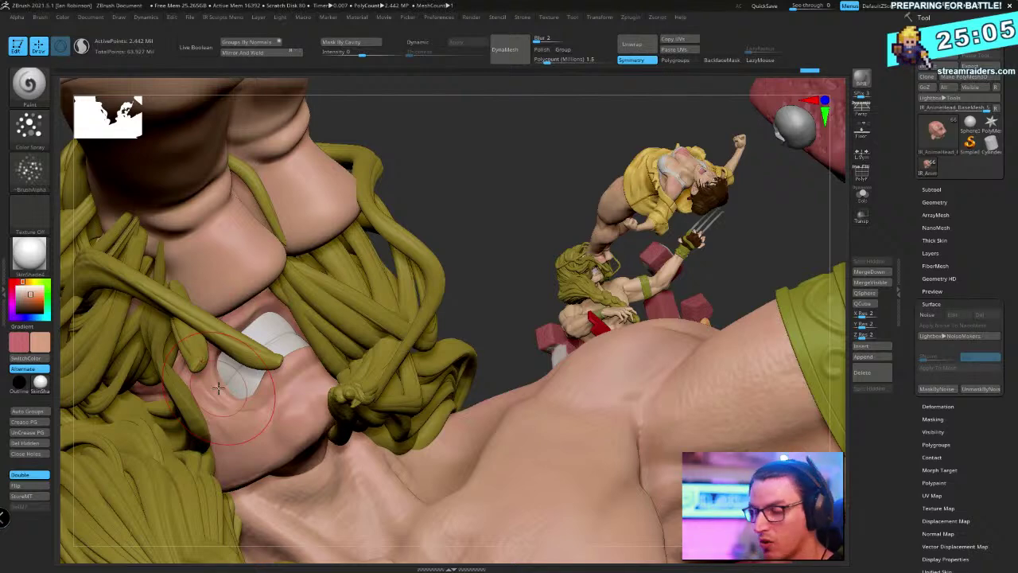
left_click_drag(468, 183, 463, 173, "alt")
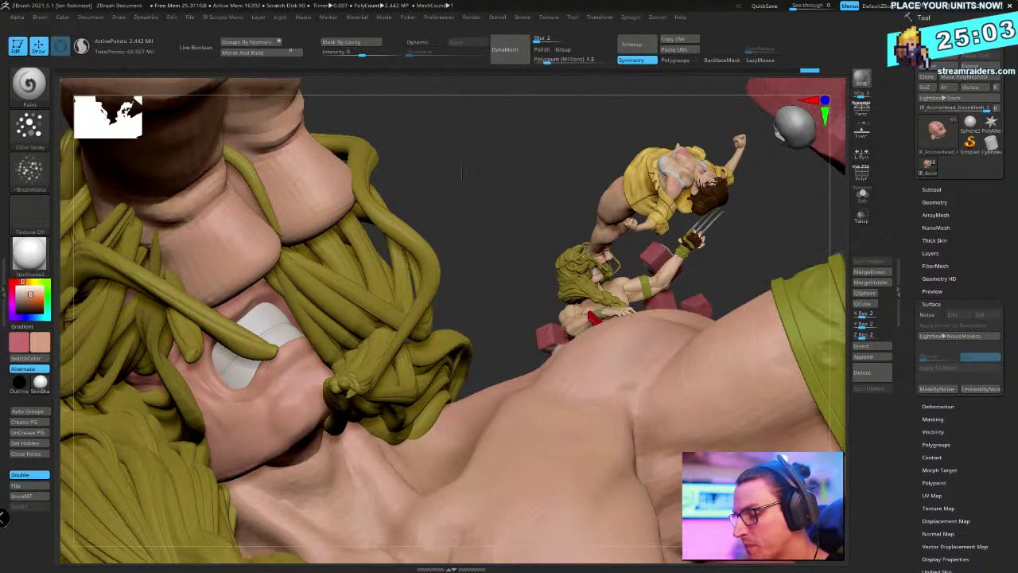
right_click_drag(462, 172, 444, 211)
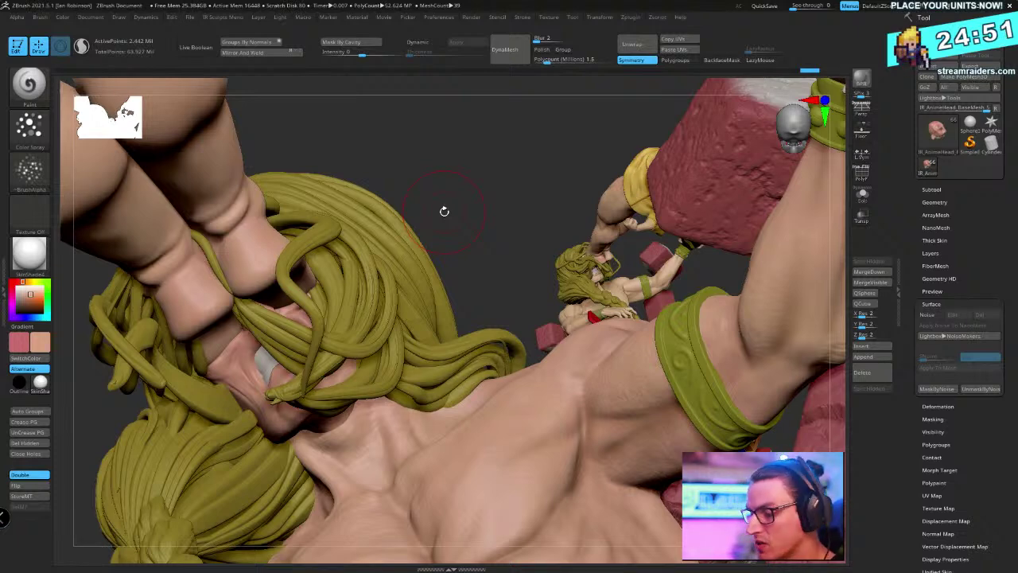
left_click_drag(444, 211, 454, 154)
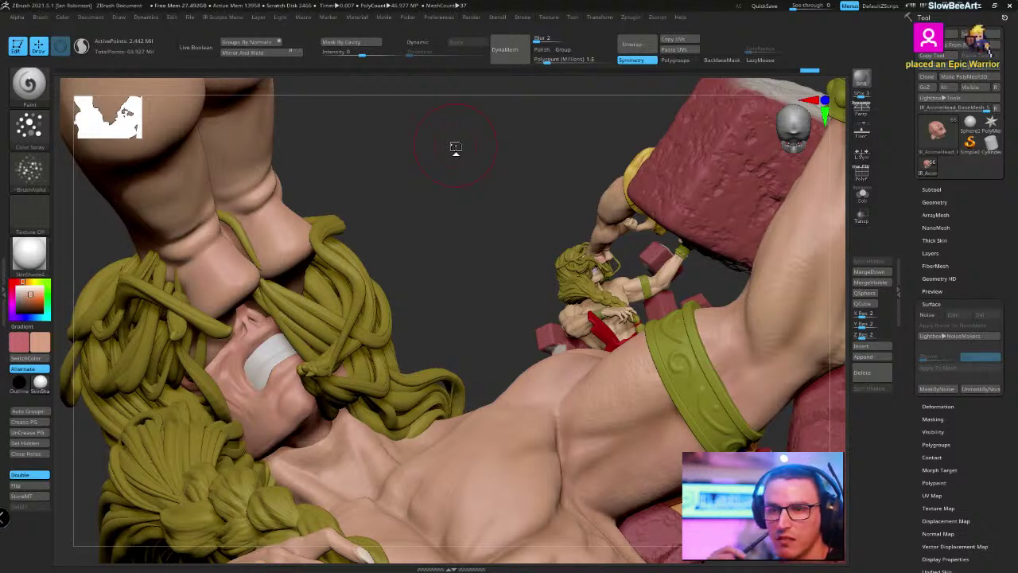
mouse_move(438, 259)
left_mouse_down()
mouse_move(412, 196)
mouse_move(442, 197)
mouse_move(448, 183)
left_mouse_up()
right_click(399, 252)
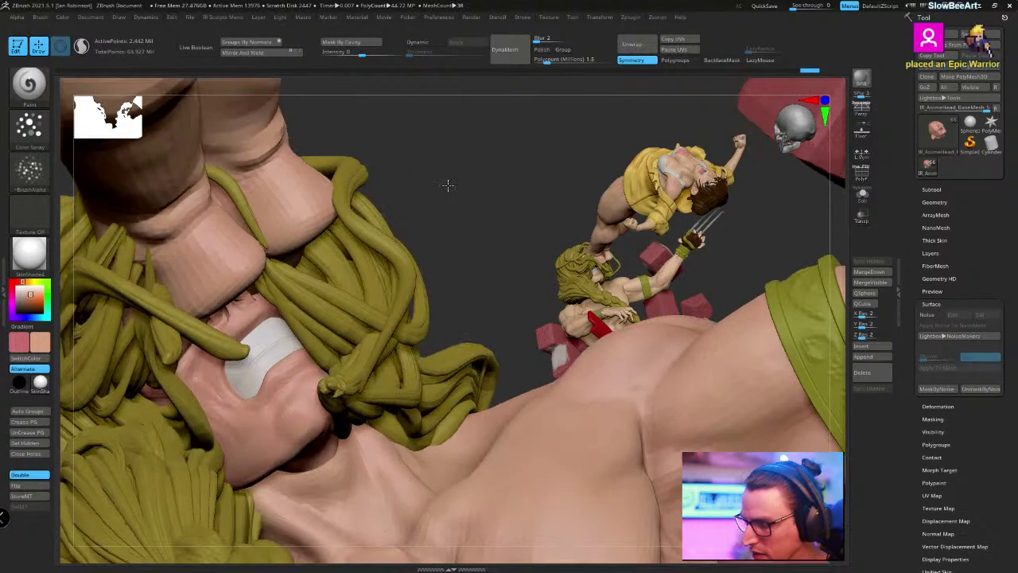
Isolate the clawed fighter's head and blend the light skin colour over its scalp and forehead
right_click(294, 401)
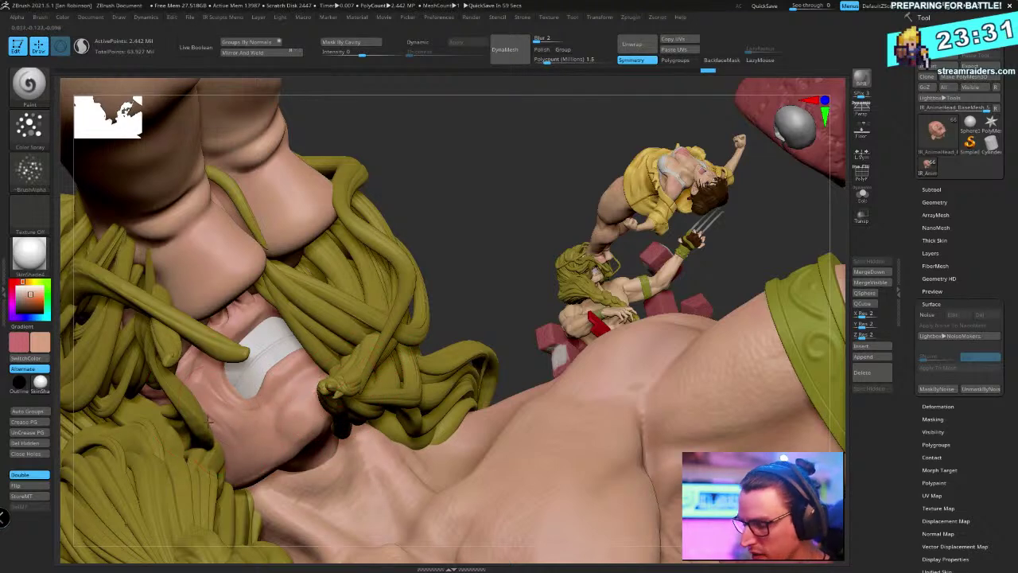
left_click(863, 195)
mouse_move(435, 267)
left_mouse_down()
mouse_move(420, 283)
mouse_move(458, 235)
left_mouse_up()
left_click_drag(322, 171, 346, 128, "alt")
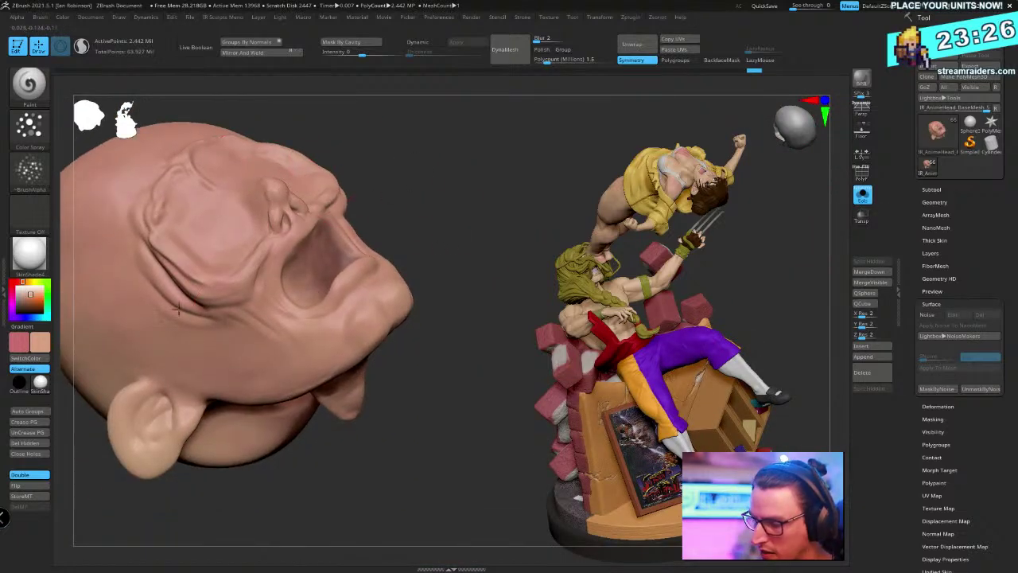
left_click_drag(445, 209, 329, 336)
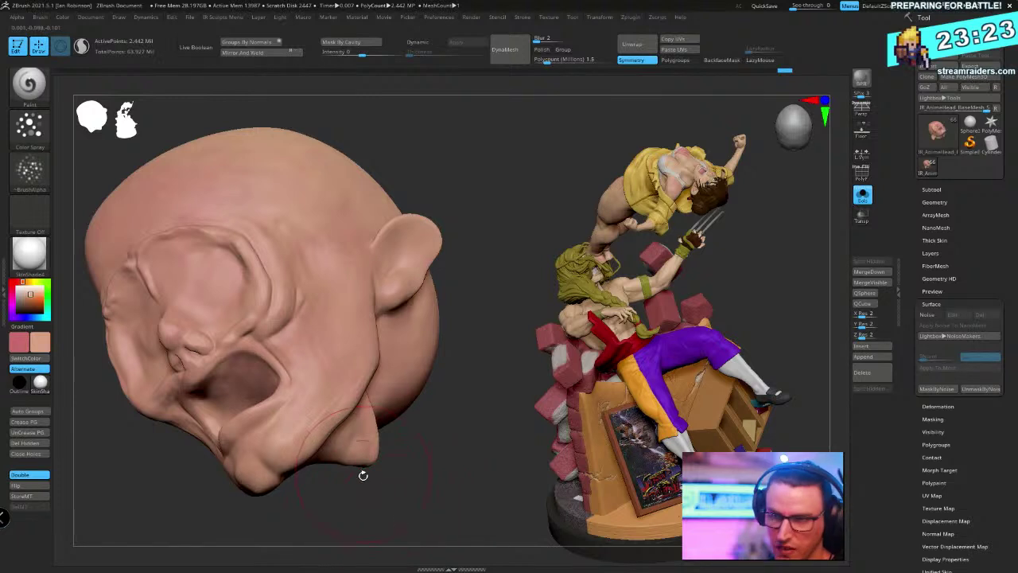
mouse_move(364, 475)
left_mouse_down()
mouse_move(382, 523)
mouse_move(366, 493)
left_mouse_up()
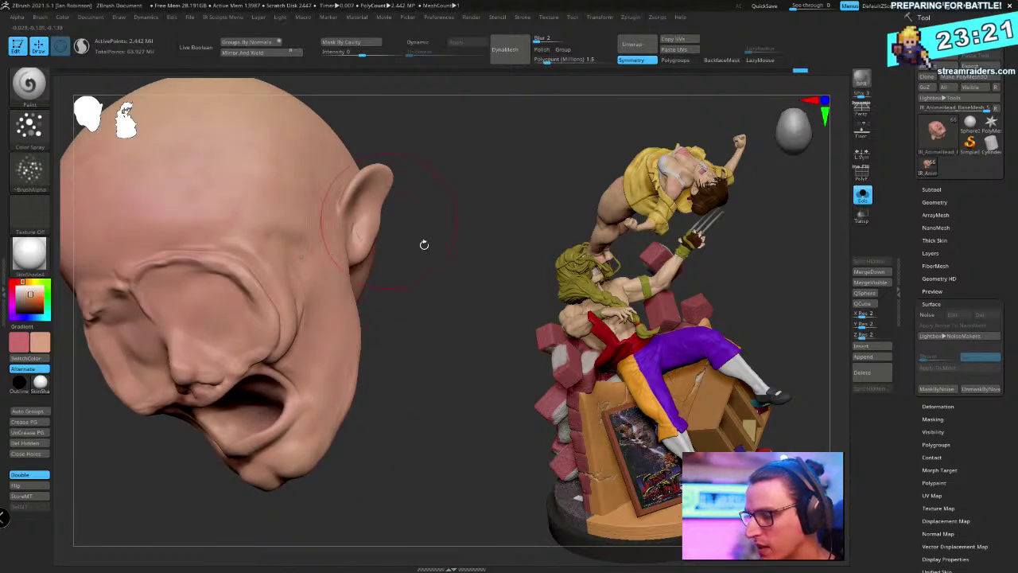
left_click_drag(423, 241, 269, 258)
mouse_move(330, 182)
left_mouse_down()
mouse_move(421, 187)
mouse_move(339, 253)
mouse_move(447, 197)
mouse_move(404, 212)
mouse_move(432, 204)
mouse_move(416, 198)
mouse_move(214, 350)
left_mouse_up()
Tint the back and side of the head with the pink skin colour and return to the light one
key("s")
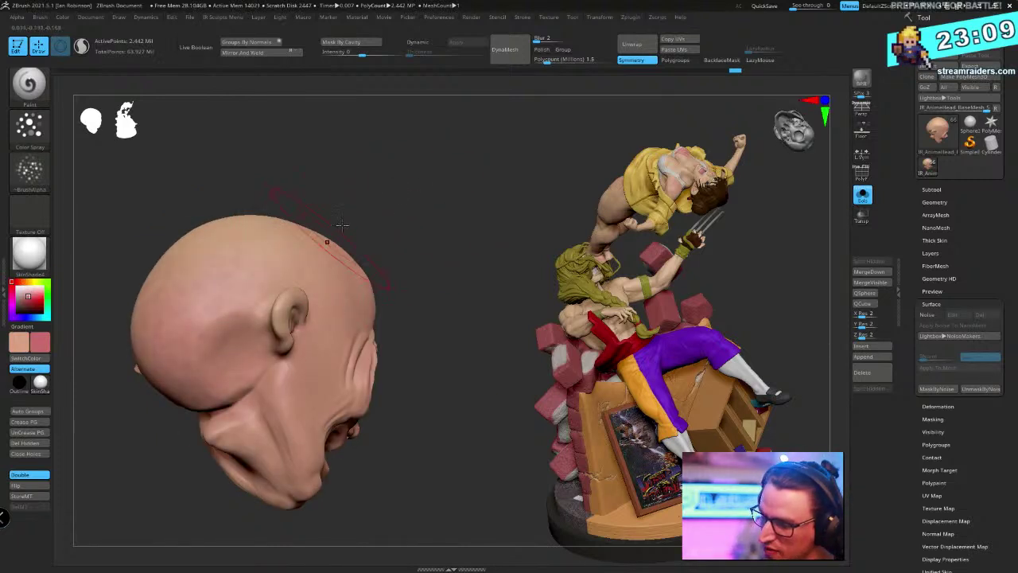
left_click_drag(342, 229, 387, 207, "shift")
key("v")
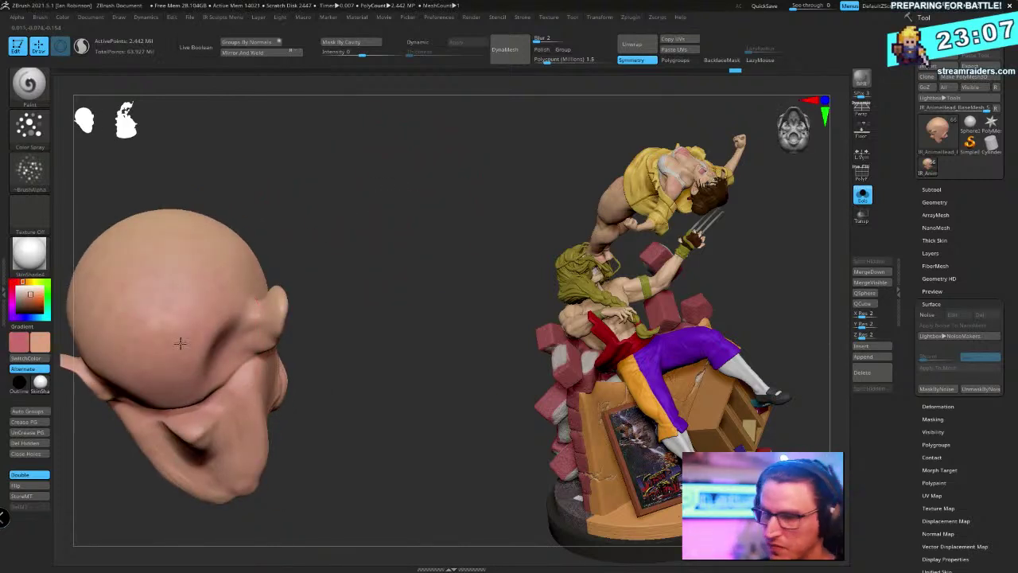
left_click_drag(212, 218, 310, 217)
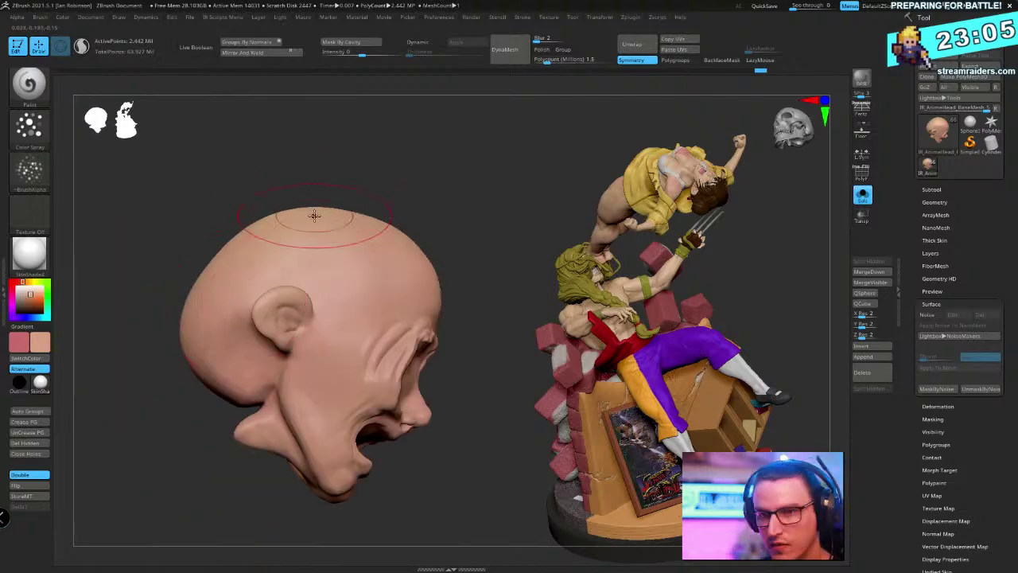
Turn off Solo mode and check how the head sits within the hair from behind and in front
left_click(862, 195)
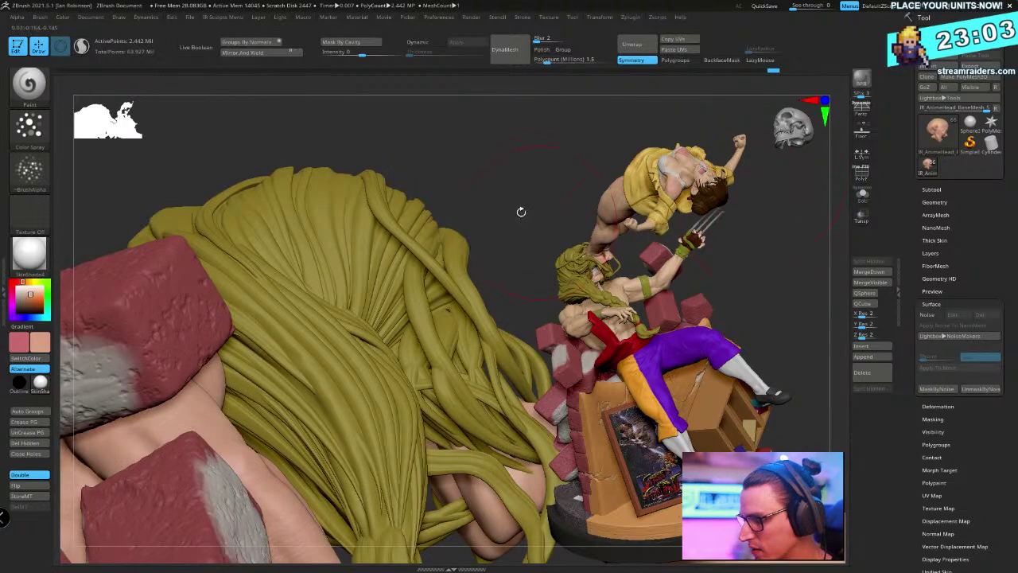
mouse_move(521, 212)
left_mouse_down()
mouse_move(496, 193)
mouse_move(545, 195)
mouse_move(557, 182)
mouse_move(516, 215)
left_mouse_up()
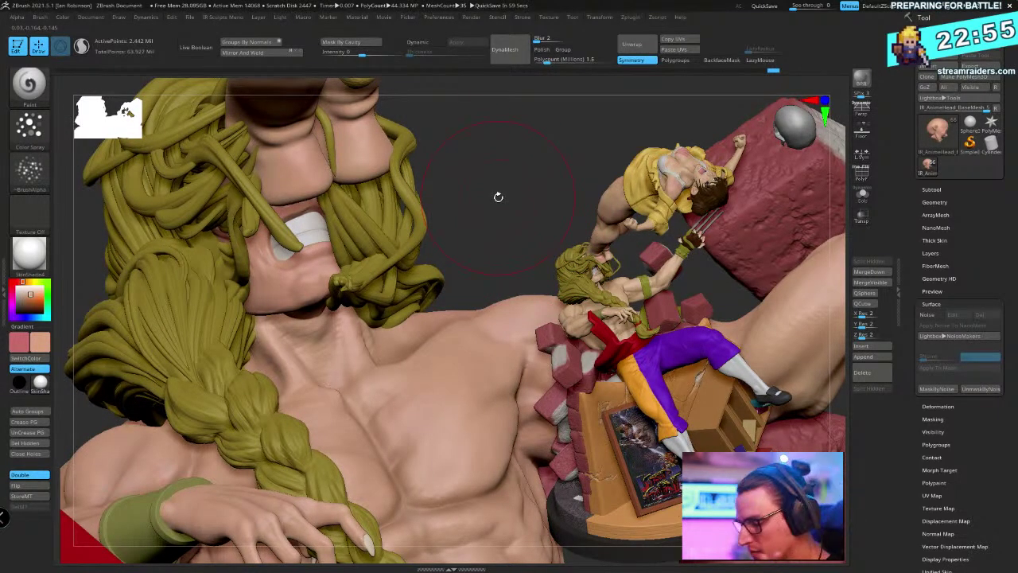
key("space")
mouse_move(532, 167)
left_mouse_down("alt")
mouse_move(468, 194)
mouse_move(525, 162)
left_mouse_up("alt")
Isolate the head, adjust the back of the skull with the Move brush, and show the whole statue again
left_click(862, 194)
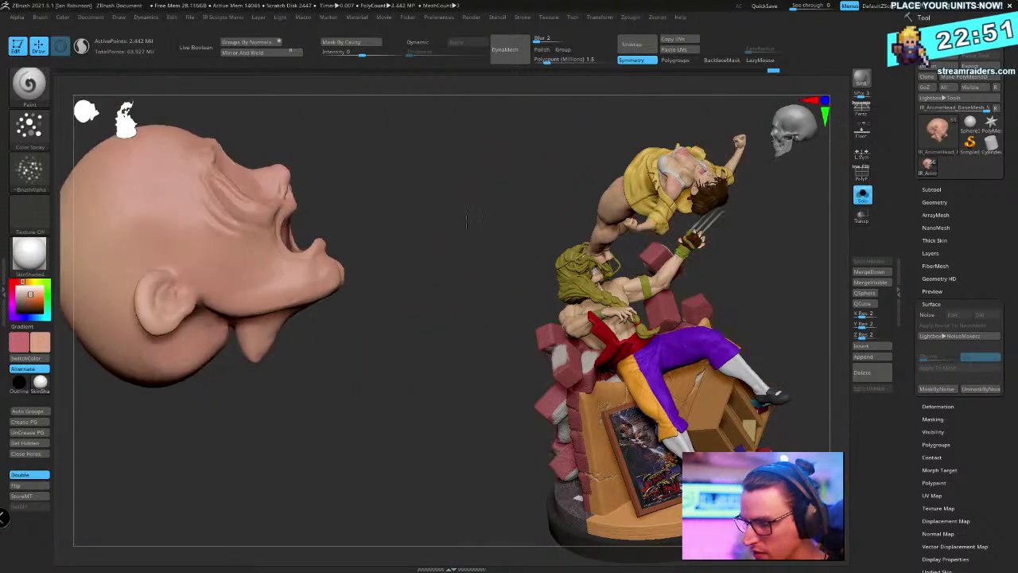
key("b")
key("m")
key("v")
key("space")
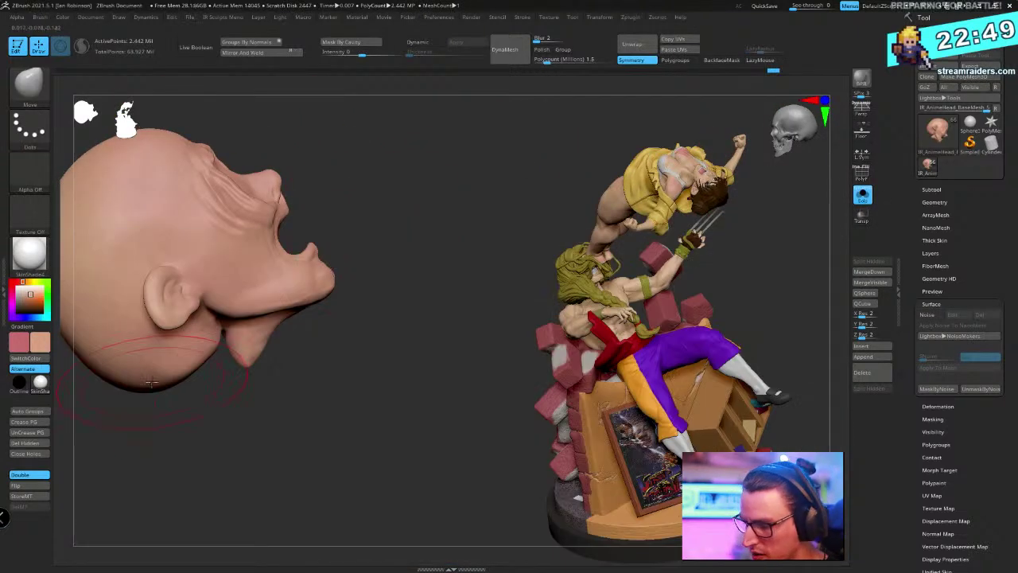
mouse_move(132, 389)
left_mouse_down()
mouse_move(196, 439)
mouse_move(393, 278)
left_mouse_up()
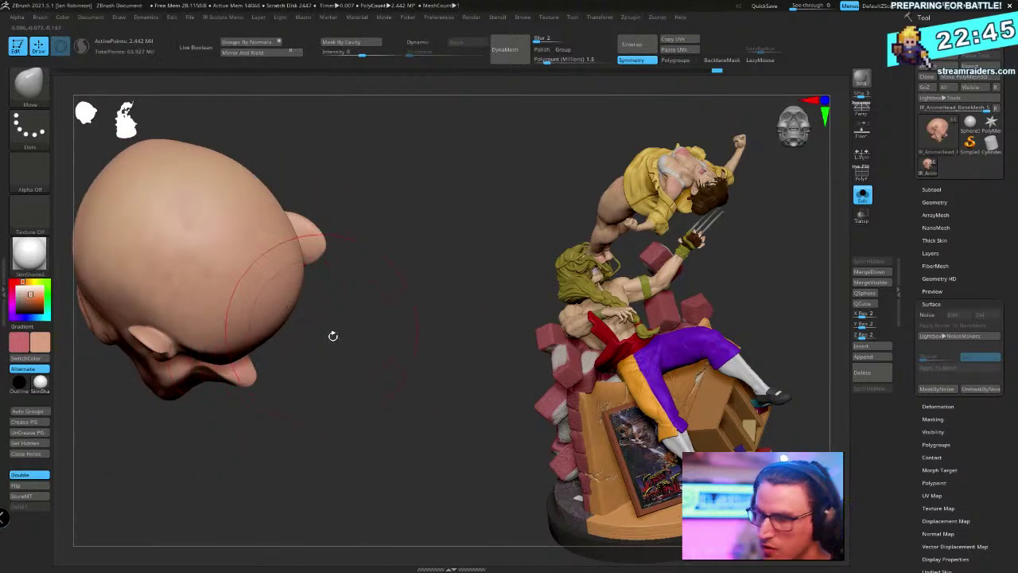
left_click_drag(332, 336, 413, 289)
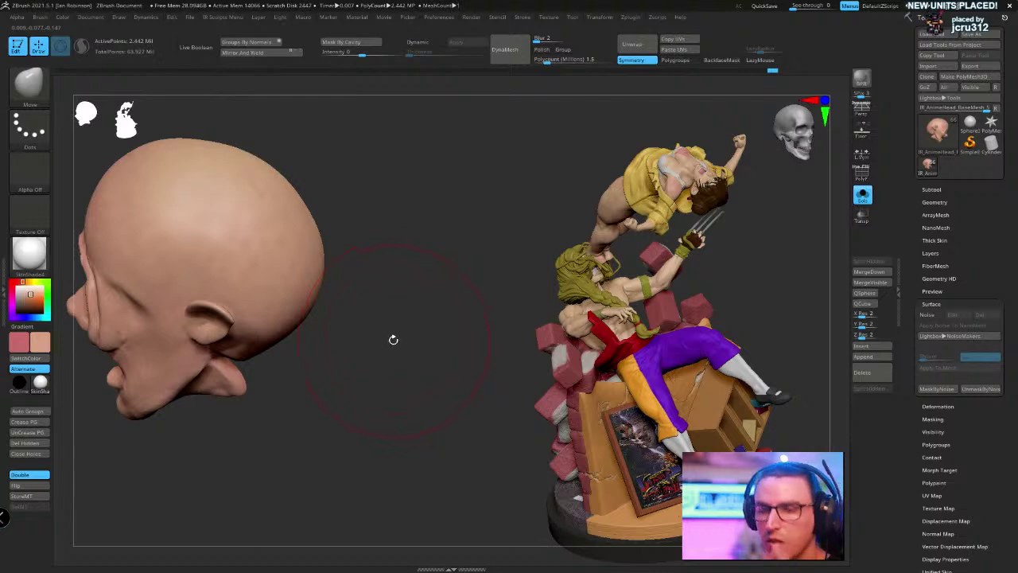
left_click(862, 196)
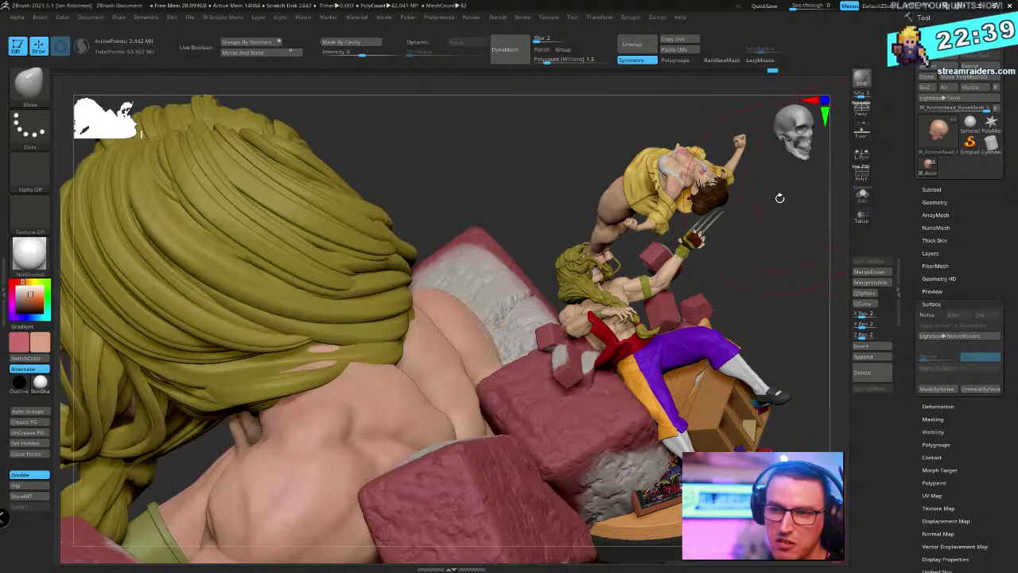
Select the lower hair lock at the nape and move it to cover the skin showing through
mouse_move(490, 152)
left_mouse_down()
mouse_move(477, 200)
mouse_move(454, 178)
mouse_move(446, 205)
left_mouse_up()
left_click(344, 284, "alt")
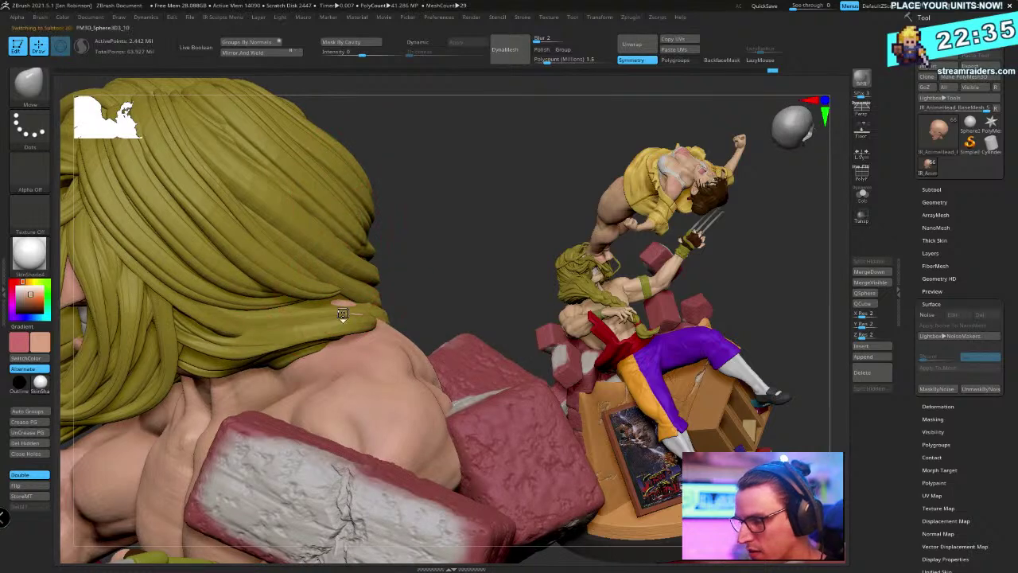
key("shift+f")
key("shift+f")
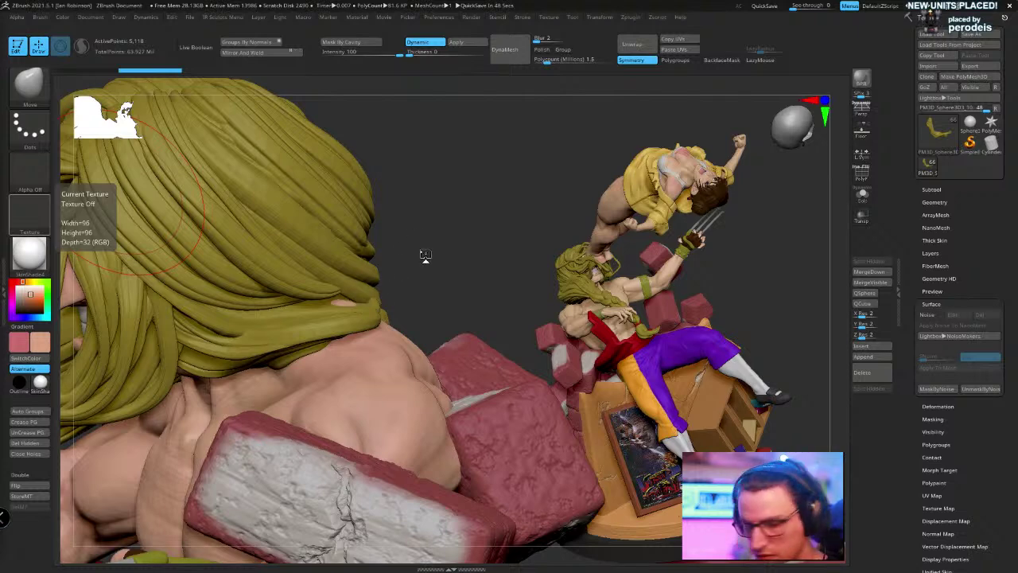
key("shift+d")
key("d")
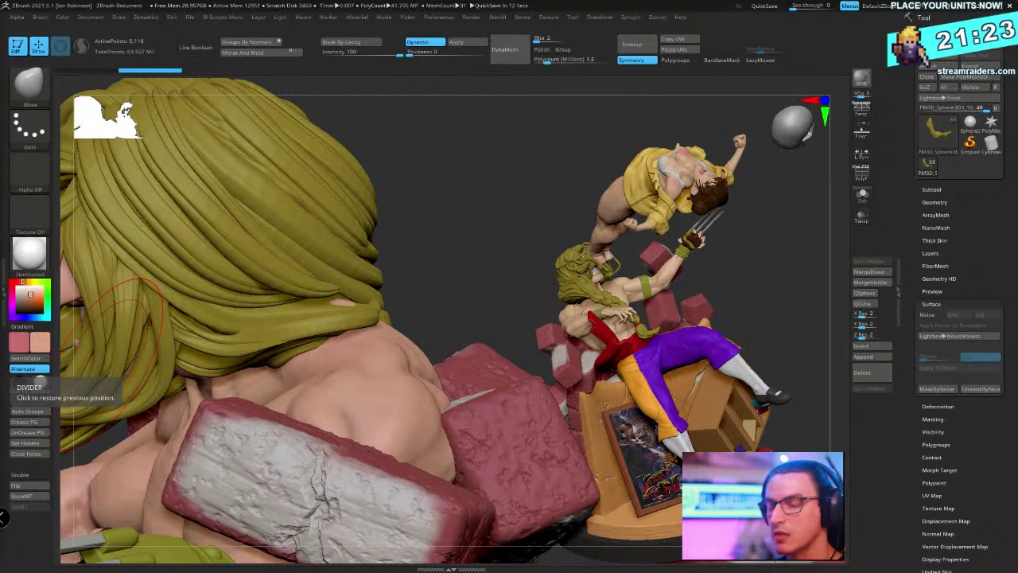
mouse_move(459, 195)
left_mouse_down()
mouse_move(425, 216)
mouse_move(438, 188)
mouse_move(358, 307)
mouse_move(360, 289)
left_mouse_up()
left_click_drag(445, 198, 381, 308)
left_click_drag(505, 162, 389, 300)
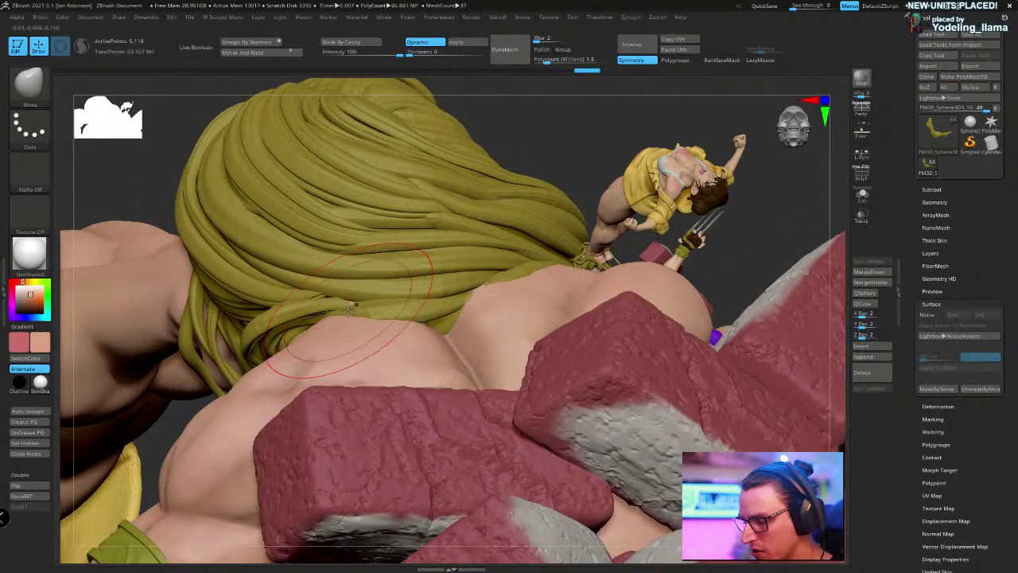
Select the large hair section above the nape and adjust its strands around the shoulder with the Move brush
left_click(517, 141, "alt")
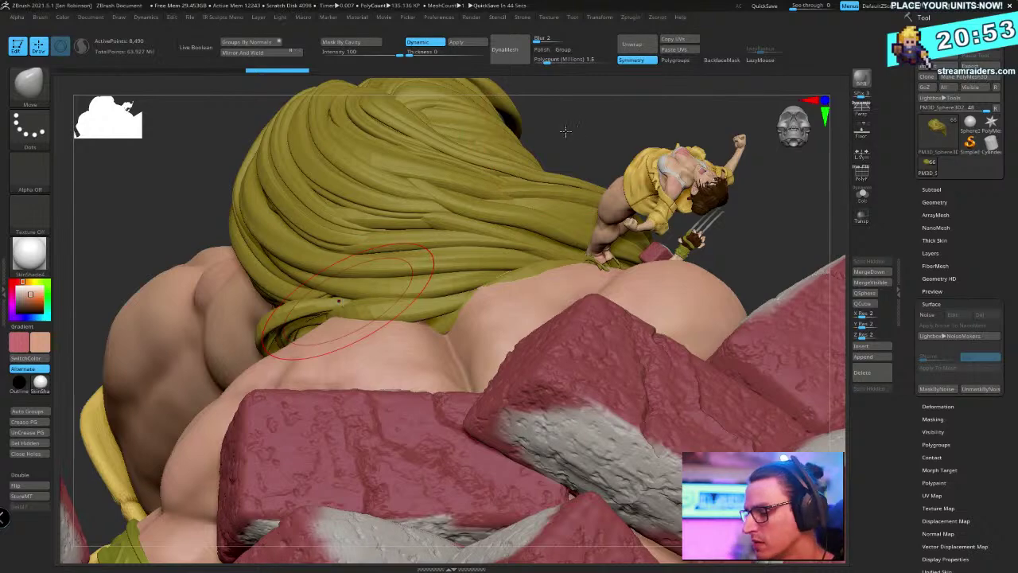
left_click_drag(566, 131, 475, 159)
right_click_drag(470, 168, 393, 254)
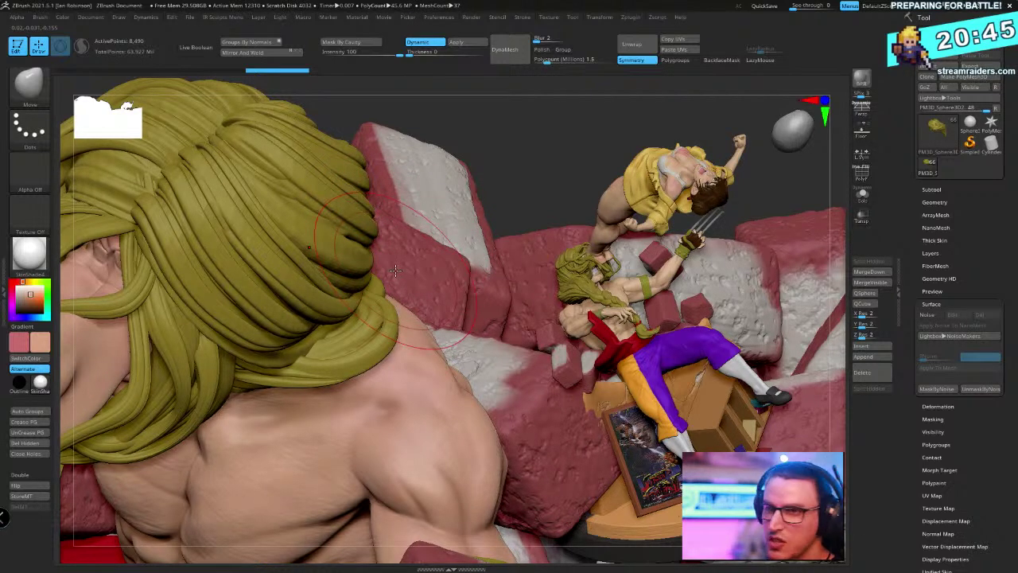
mouse_move(396, 270)
right_mouse_down()
mouse_move(410, 239)
mouse_move(416, 276)
right_mouse_up()
right_click(409, 238)
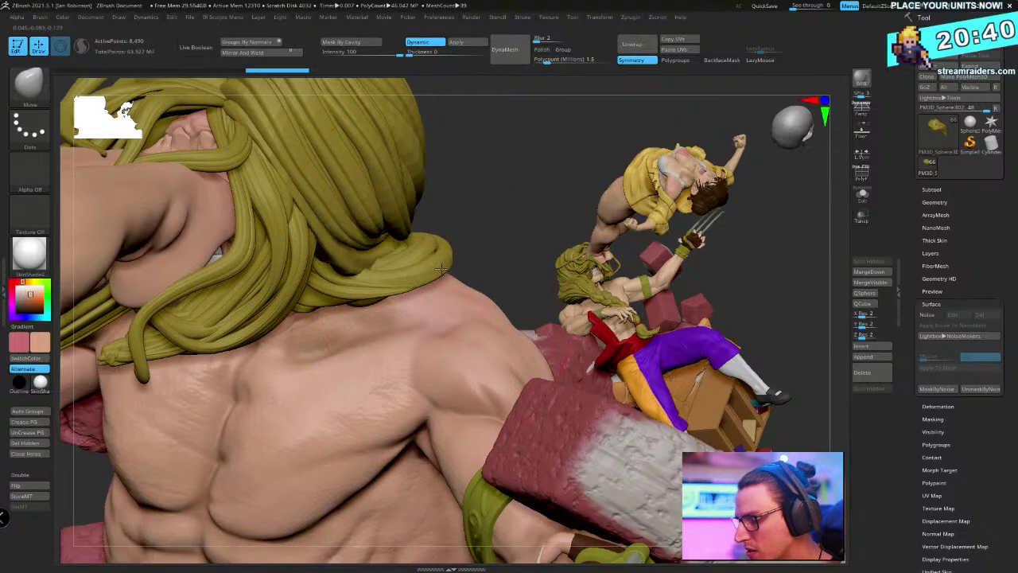
mouse_move(502, 272)
right_mouse_down()
mouse_move(520, 122)
mouse_move(375, 215)
right_mouse_up()
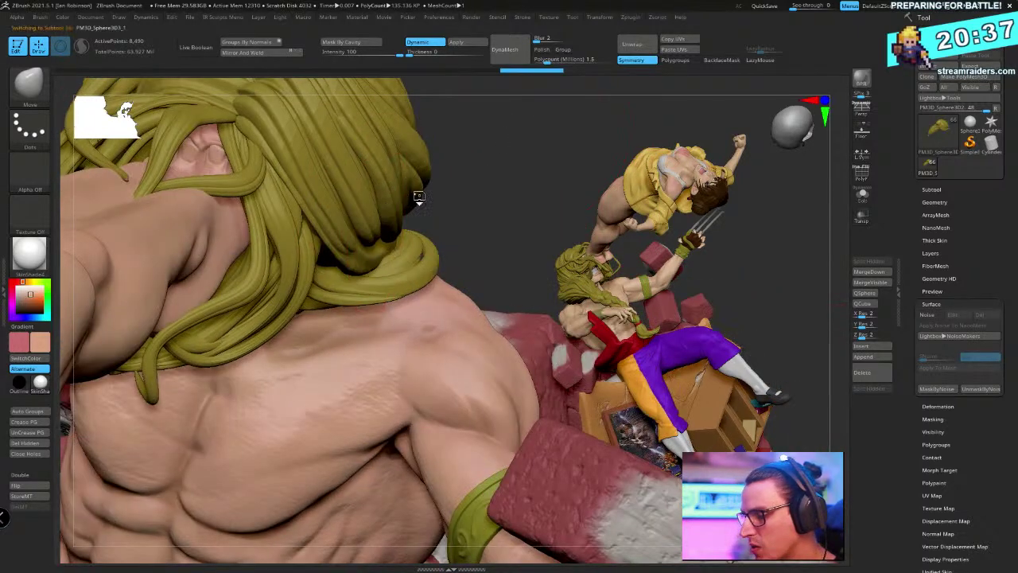
Select the outer hair section on the side of the head and shift its strand ends toward the nape lock
key("shift+f")
key("shift+f")
right_click_drag(436, 205, 423, 245)
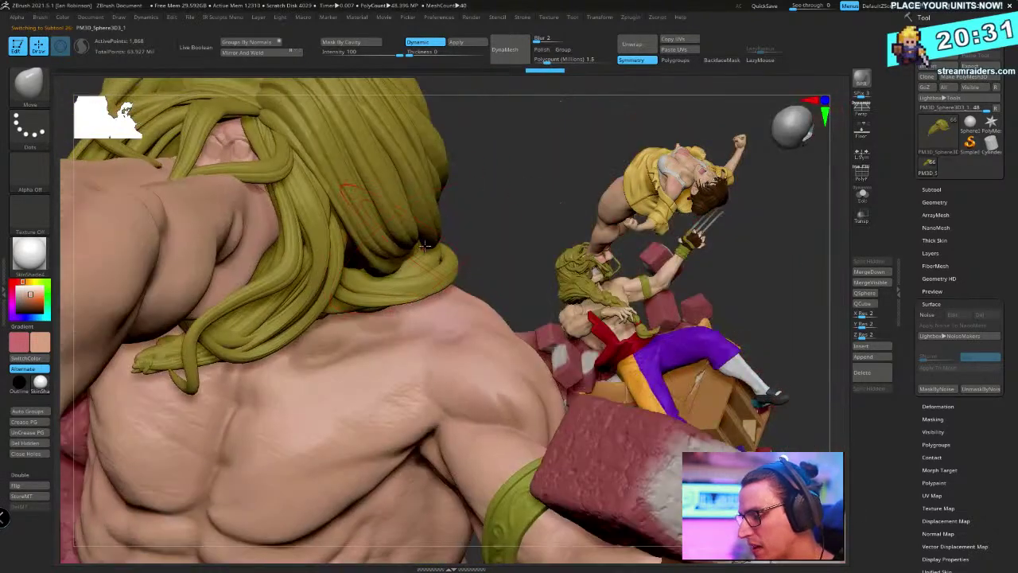
right_click_drag(504, 197, 477, 286)
right_click_drag(557, 193, 382, 231)
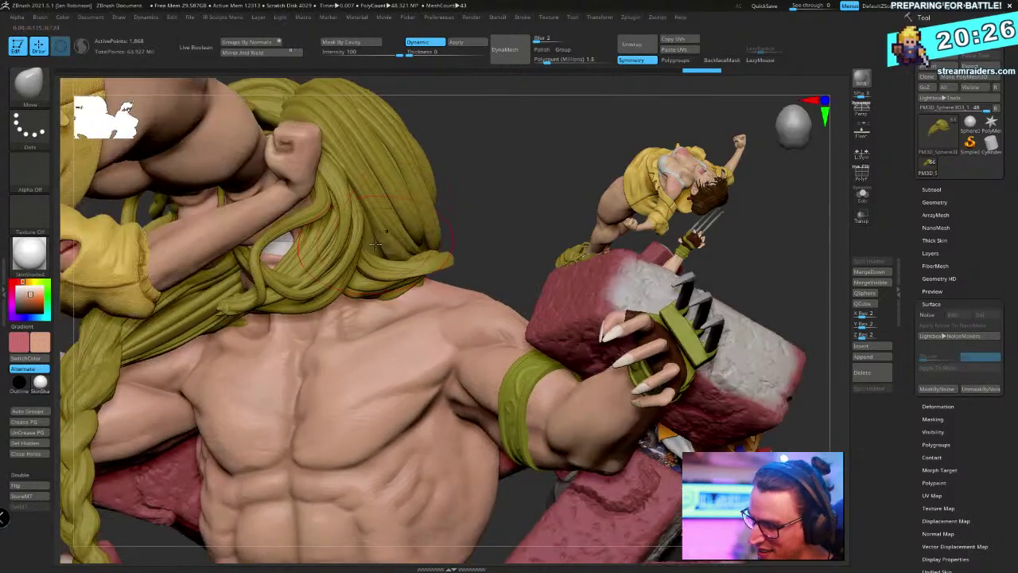
Examine the polygroups of the outer and large hair sections, then view the hair from behind
key("shift+f")
key("shift+f")
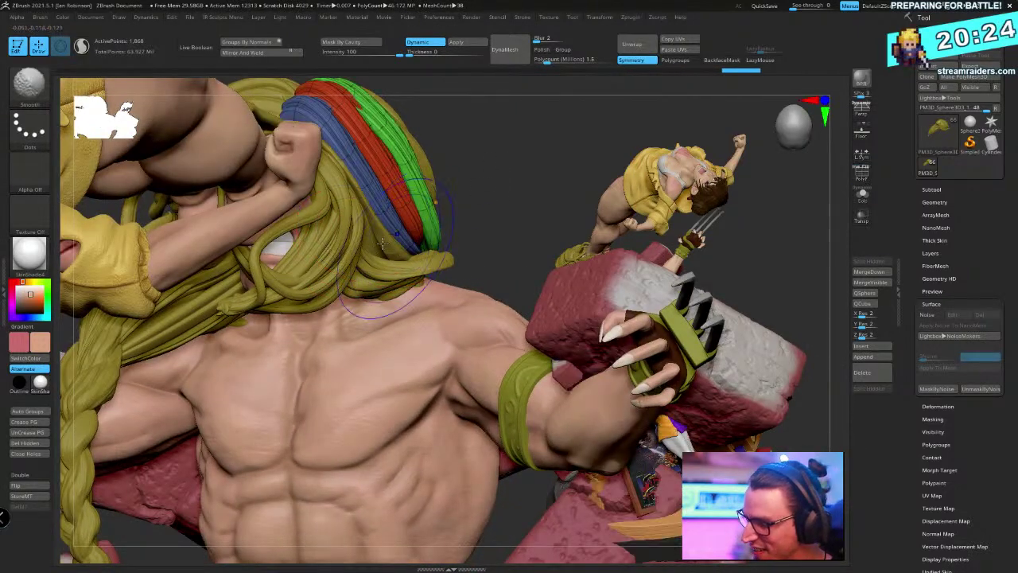
left_click(389, 216, "alt")
key("shift+f")
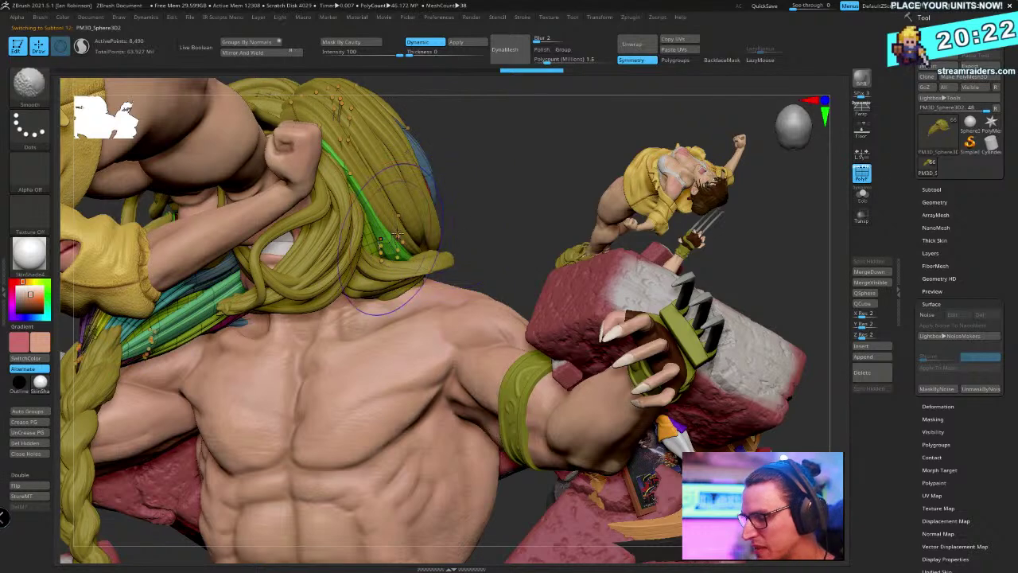
key("shift+f")
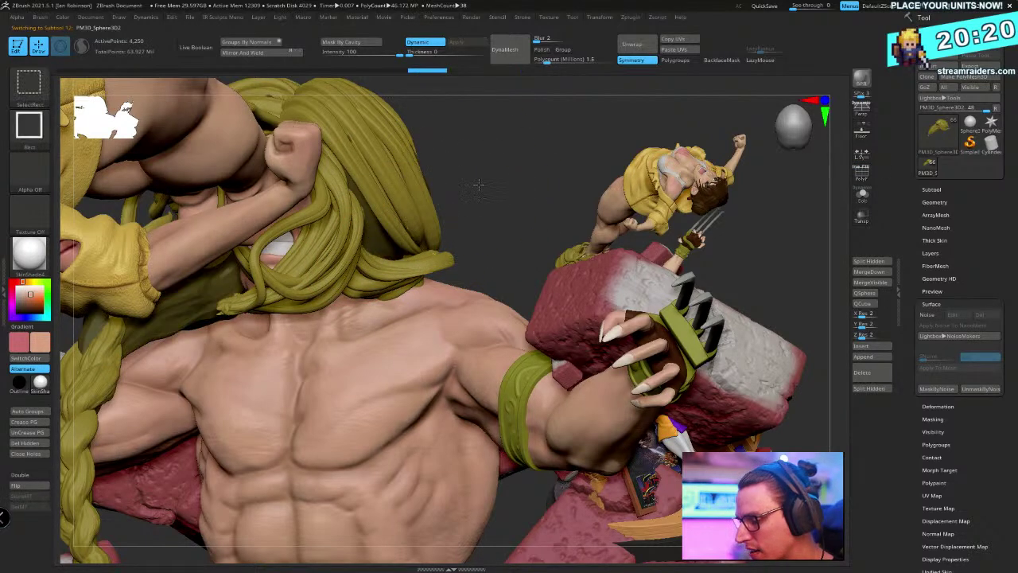
right_click_drag(473, 198, 380, 255)
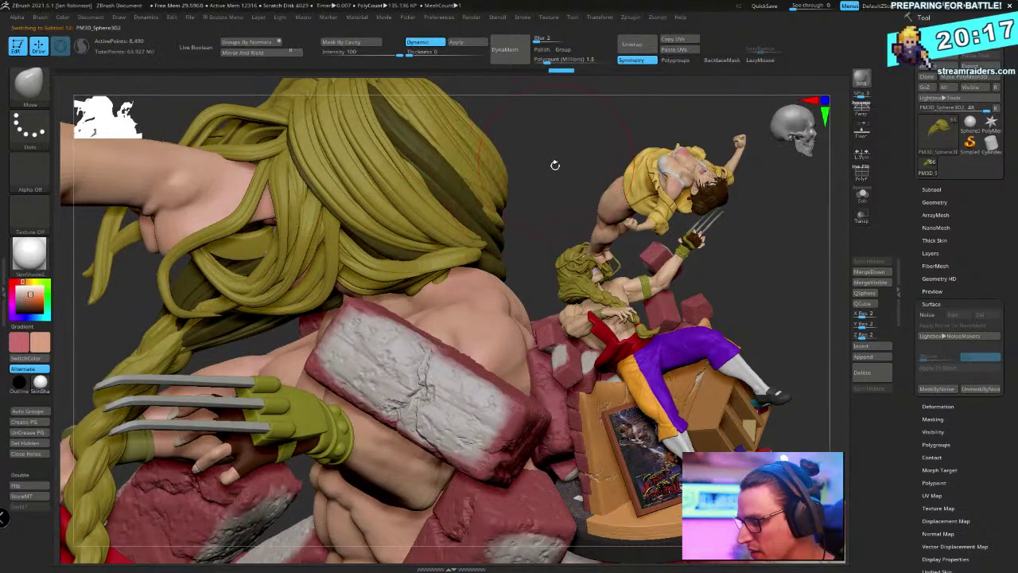
right_click_drag(552, 164, 515, 376)
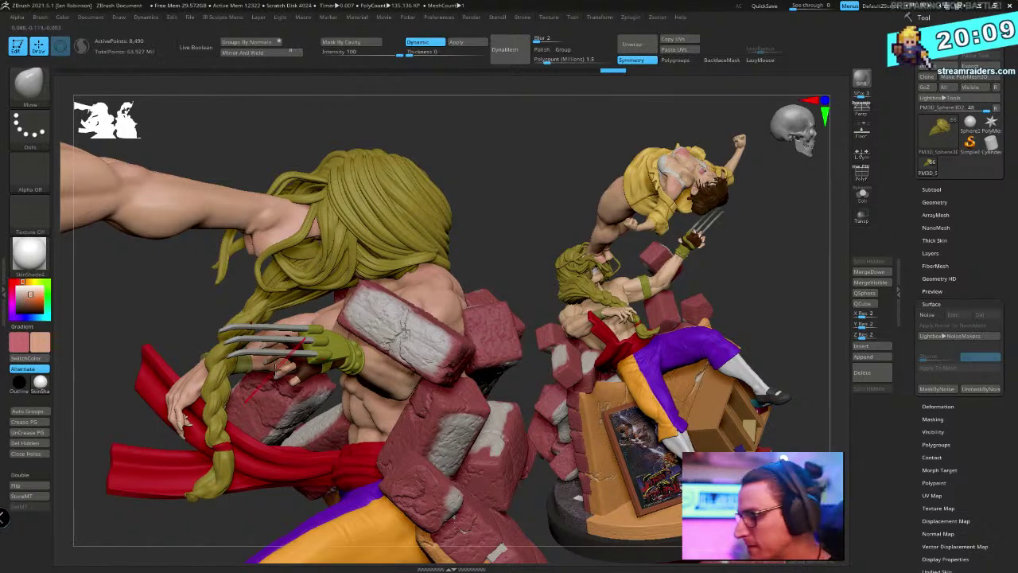
Apply the dynamic subdivision to the large hair section
mouse_move(469, 223)
left_mouse_down()
mouse_move(520, 230)
mouse_move(519, 307)
mouse_move(484, 244)
left_mouse_up()
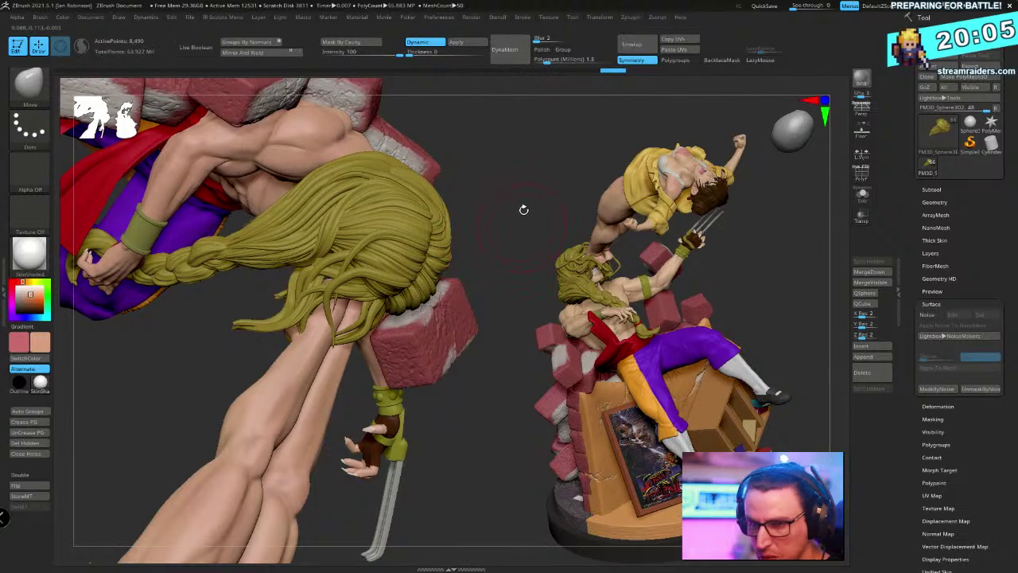
left_click_drag(539, 217, 516, 205)
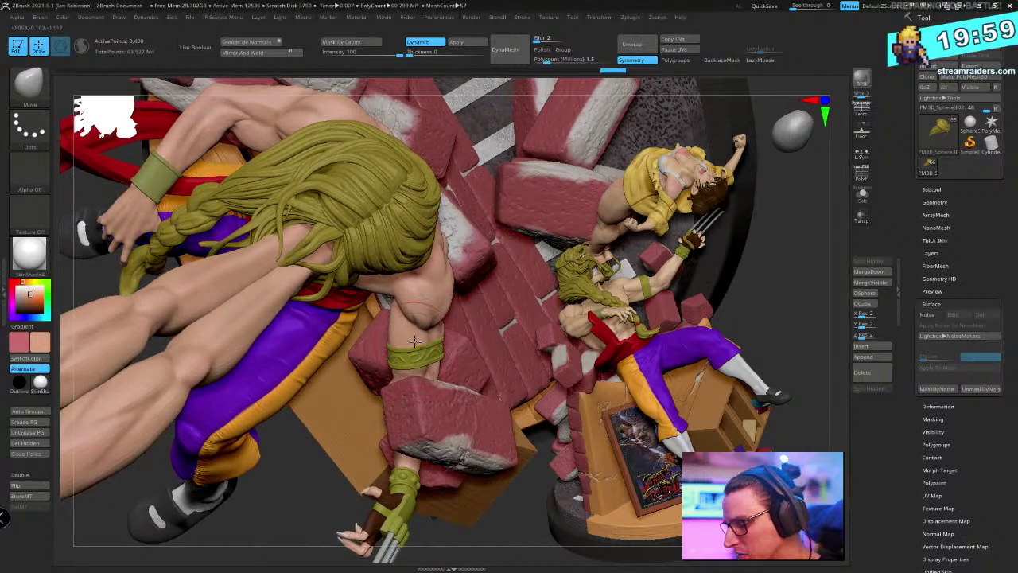
right_click_drag(442, 341, 513, 224, "ctrl")
right_click_drag(477, 163, 497, 151)
left_click(471, 44)
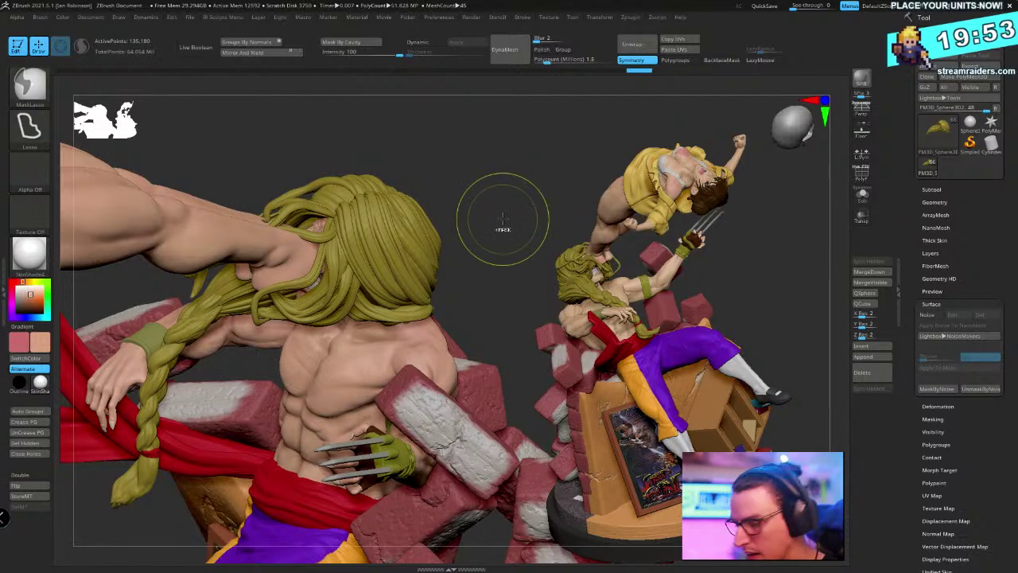
Select the hair section at the crown and apply its dynamic subdivision
right_click_drag(489, 228, 404, 261)
left_click(392, 248, "alt")
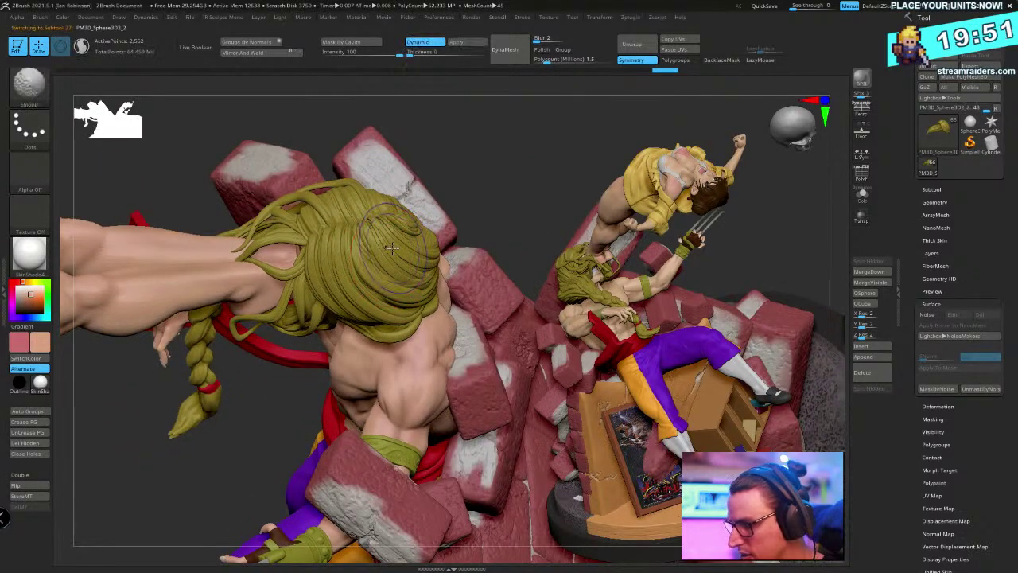
key("shift+f")
key("shift+f")
left_click(461, 44)
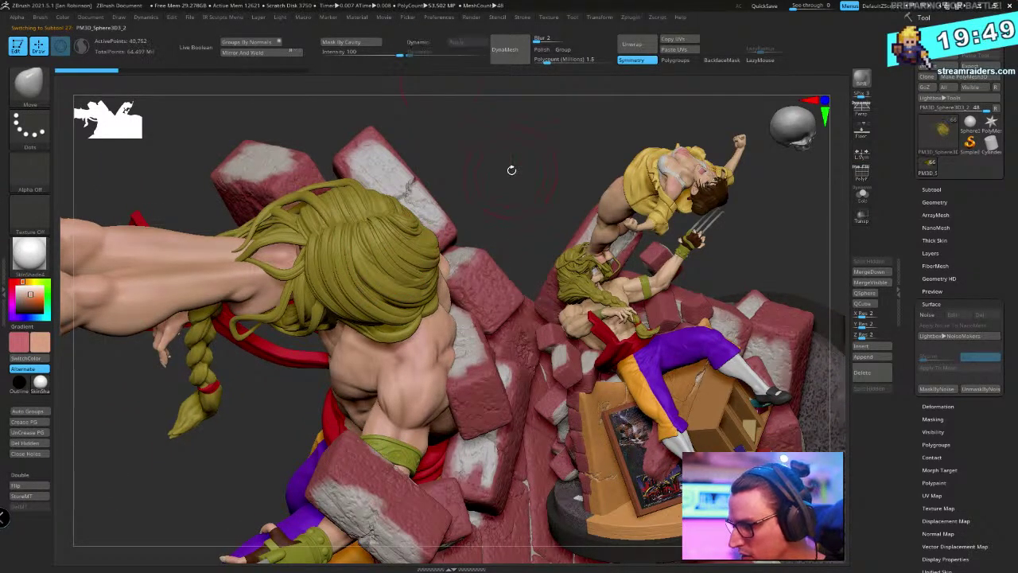
mouse_move(513, 171)
right_mouse_down()
mouse_move(507, 223)
mouse_move(348, 197)
right_mouse_up()
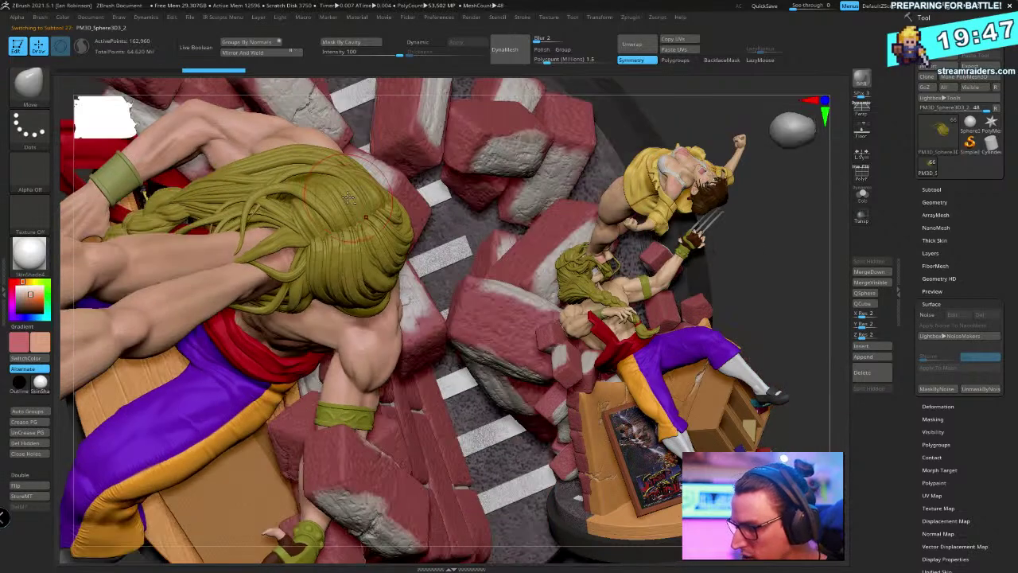
Apply the dynamic subdivision to the large hair section on the side of the head
key("ctrl+z")
left_click(460, 45)
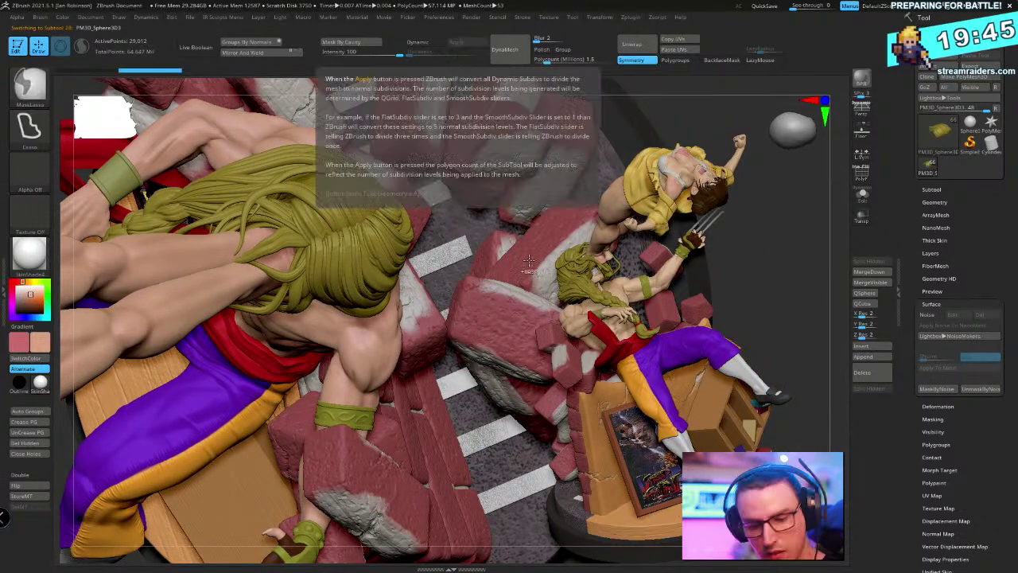
right_click_drag(350, 167, 378, 216)
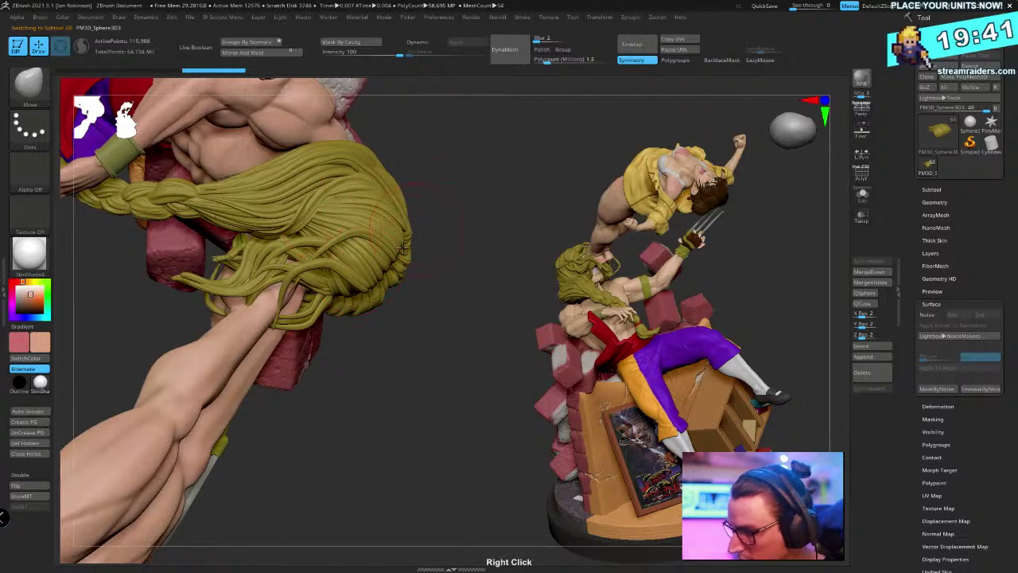
right_click_drag(402, 249, 419, 328)
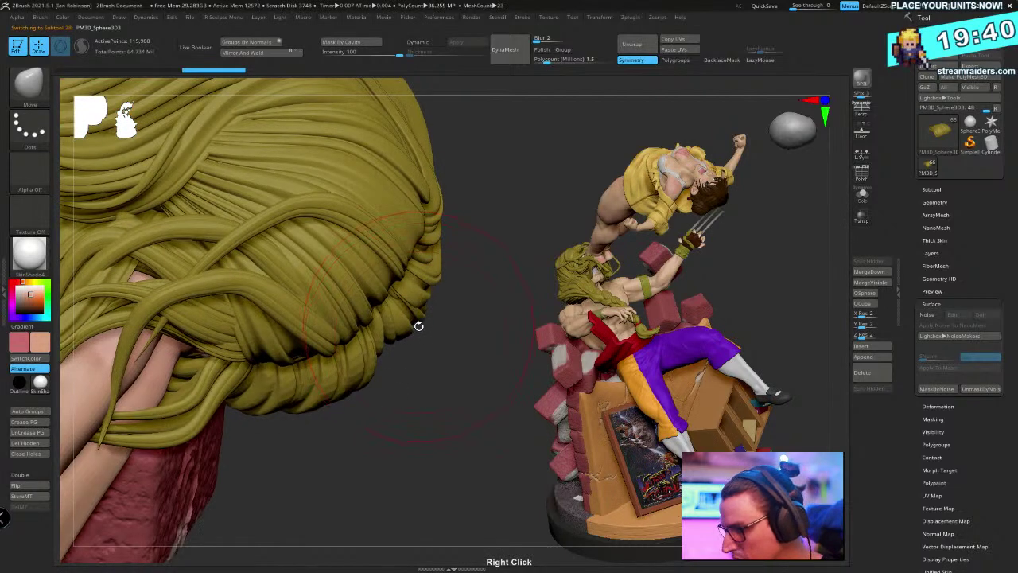
Select the hair section beneath the head, apply its dynamic subdivision and save the tool
left_click(353, 371, "alt")
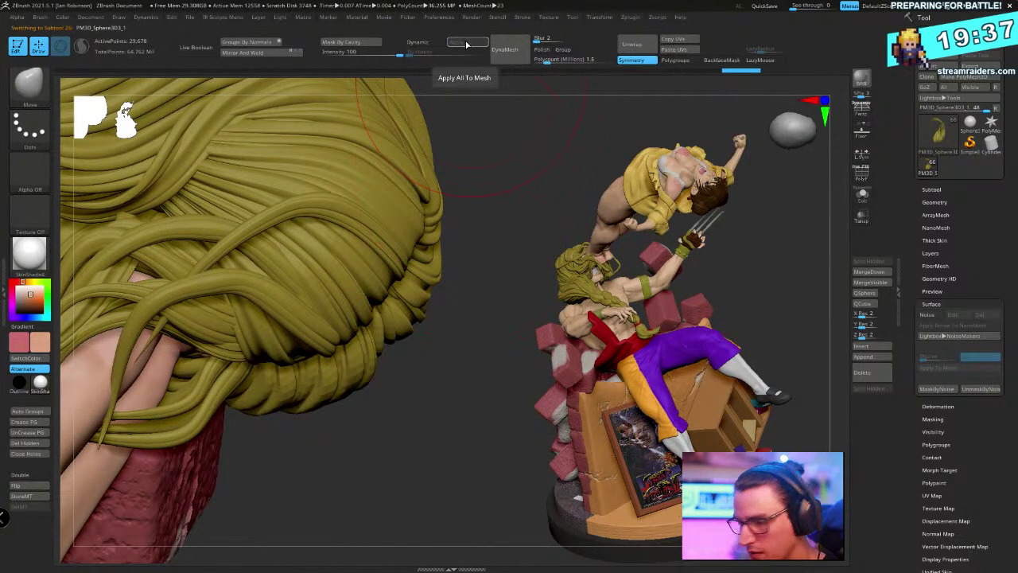
key("ctrl+d")
mouse_move(472, 387)
right_mouse_down("ctrl")
mouse_move(430, 298)
mouse_move(470, 282)
mouse_move(443, 171)
mouse_move(454, 252)
mouse_move(458, 245)
mouse_move(445, 254)
mouse_move(449, 324)
mouse_move(518, 190)
mouse_move(482, 373)
right_mouse_up("ctrl")
key("ctrl+s")
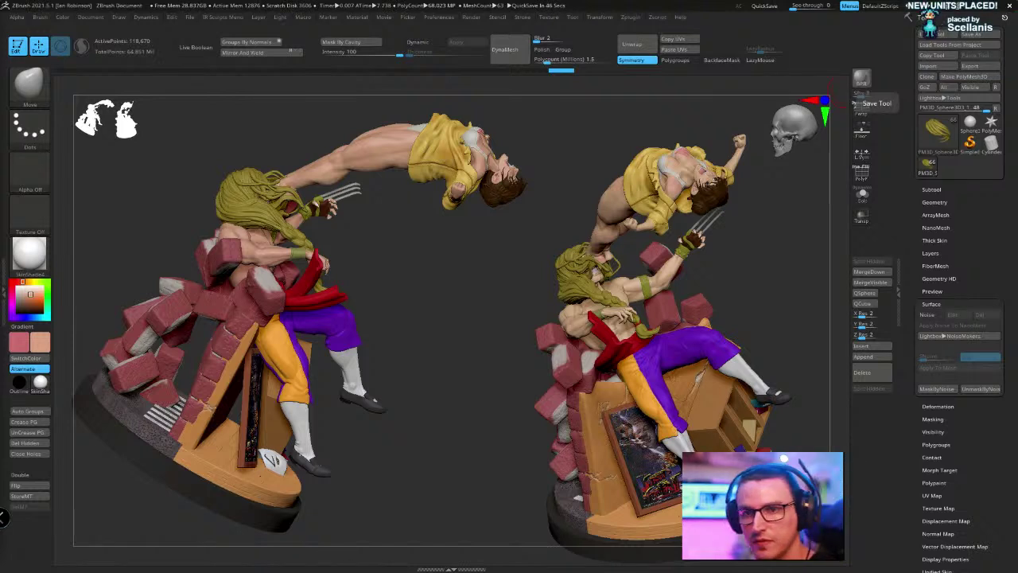
Select the loose bricks piled on the wall behind the seated fighter and isolate them from the statue
mouse_move(468, 338)
left_mouse_down()
mouse_move(477, 345)
mouse_move(456, 350)
left_mouse_up()
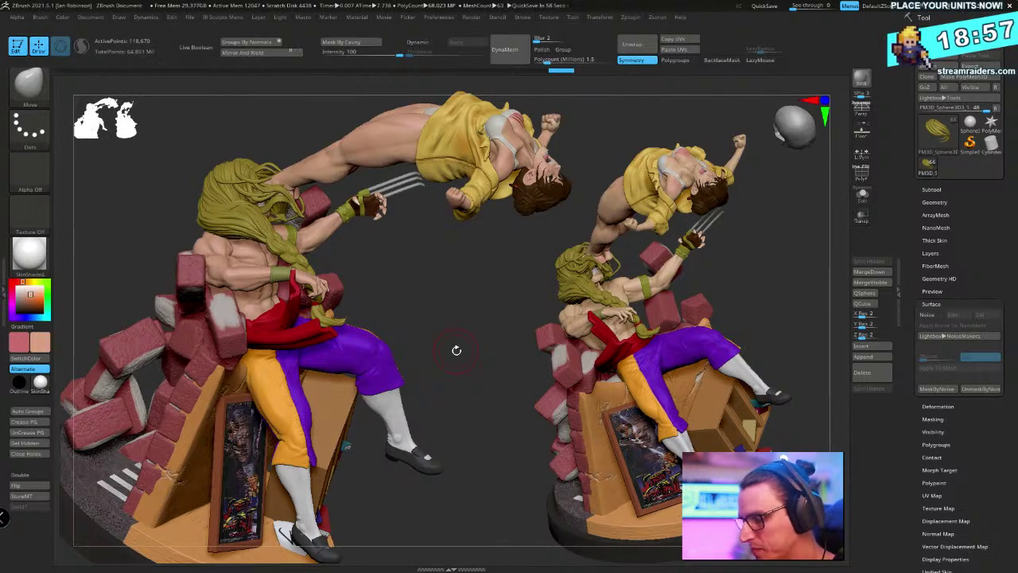
left_click_drag(469, 345, 448, 434)
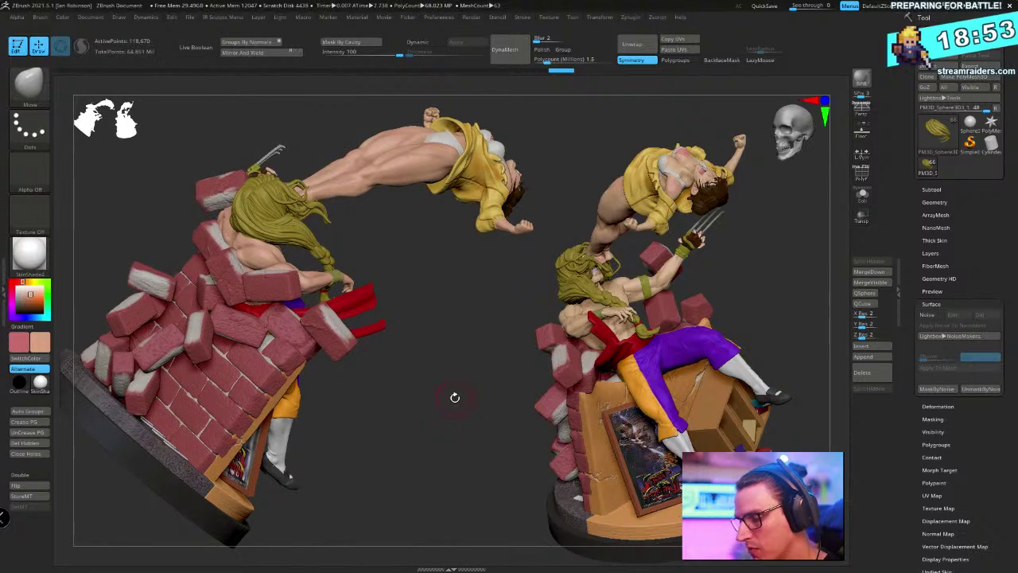
left_click_drag(455, 396, 416, 325)
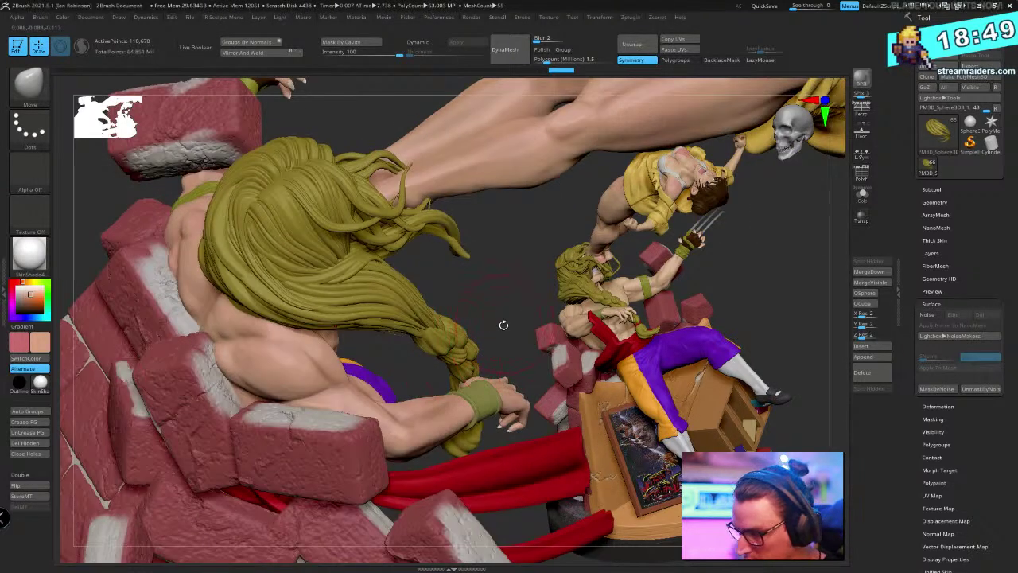
left_click_drag(503, 325, 474, 357)
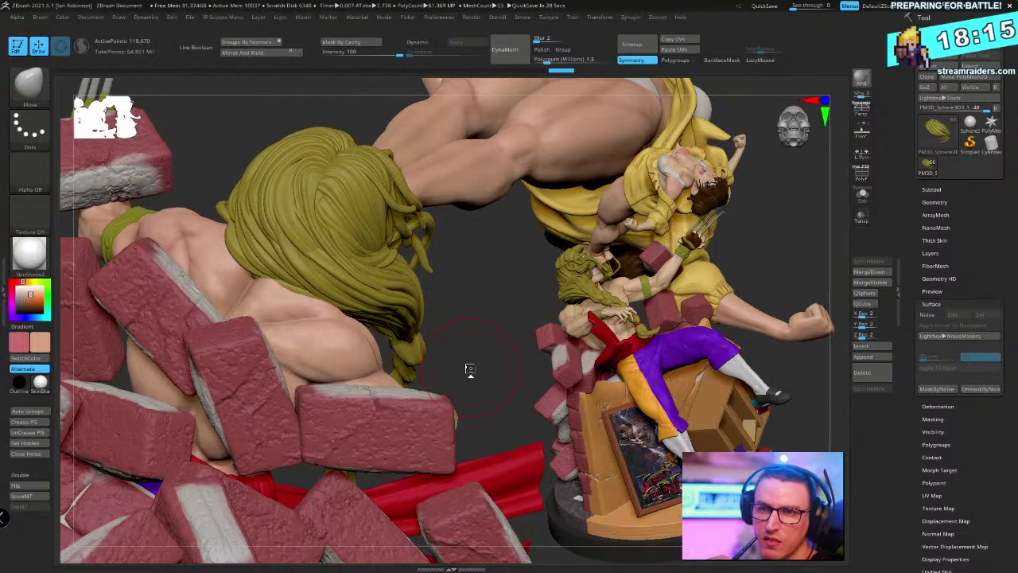
left_click_drag(470, 369, 299, 376)
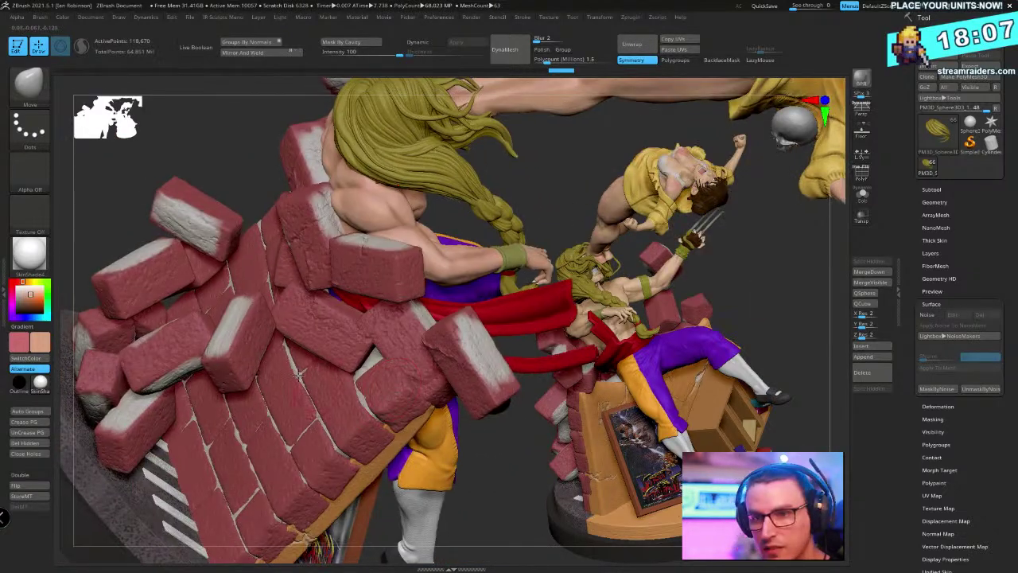
left_click(248, 342, "alt")
left_click(862, 194)
left_click_drag(509, 239, 473, 204)
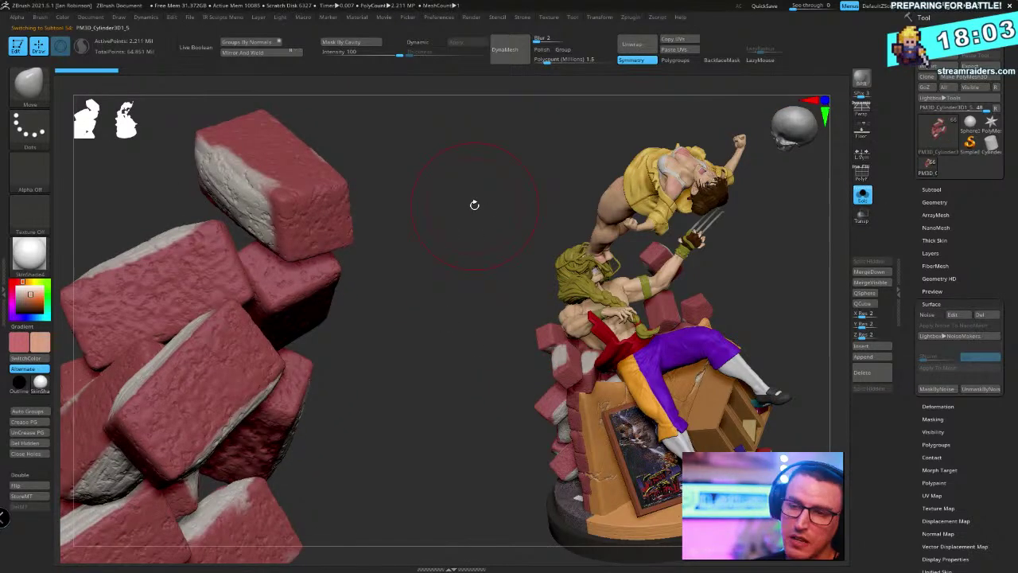
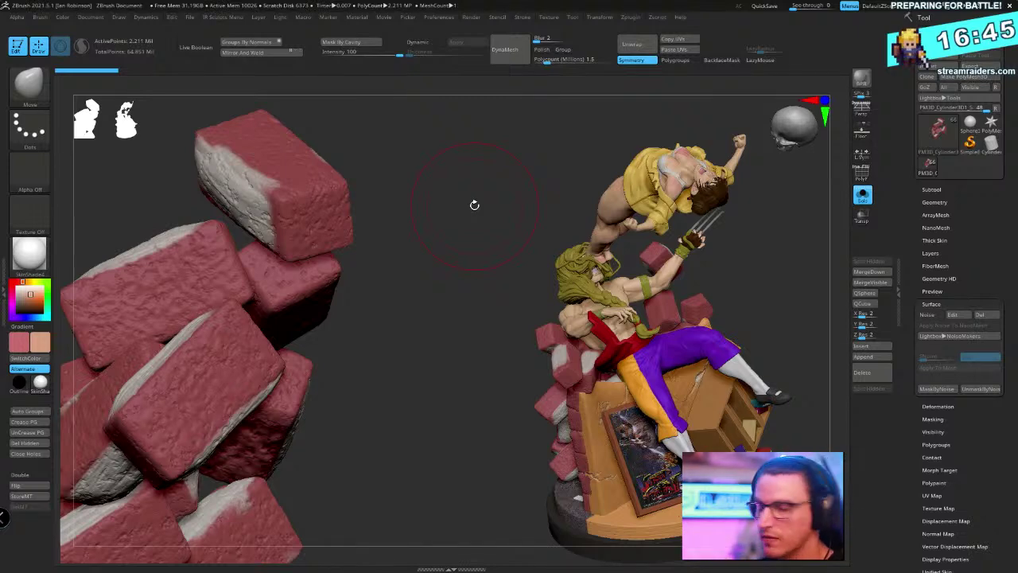
Stamp a crack onto the red face of an upper brick with an XMD_T6_Crack brush
left_click_drag(474, 205, 422, 222)
key("space")
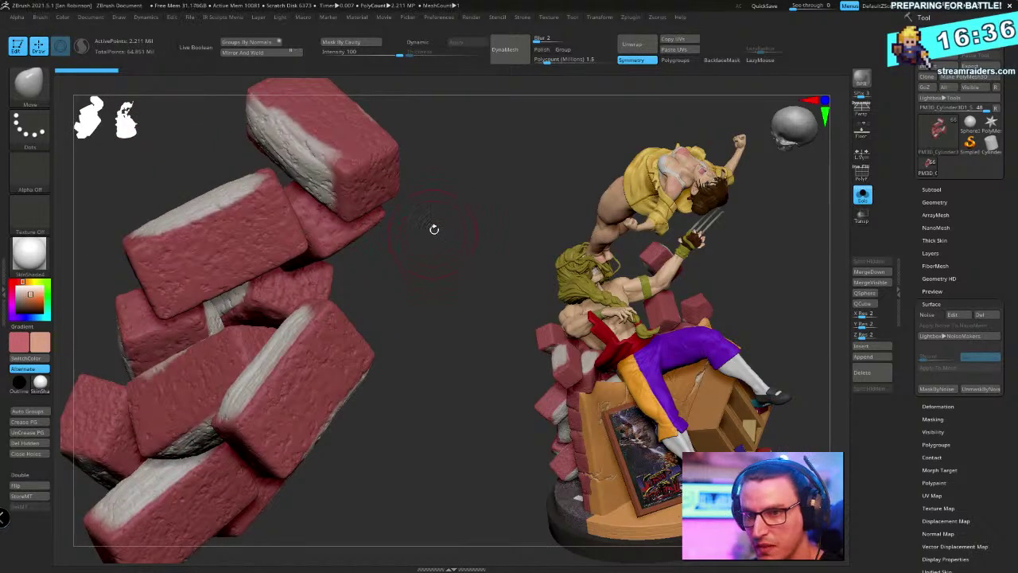
key("space")
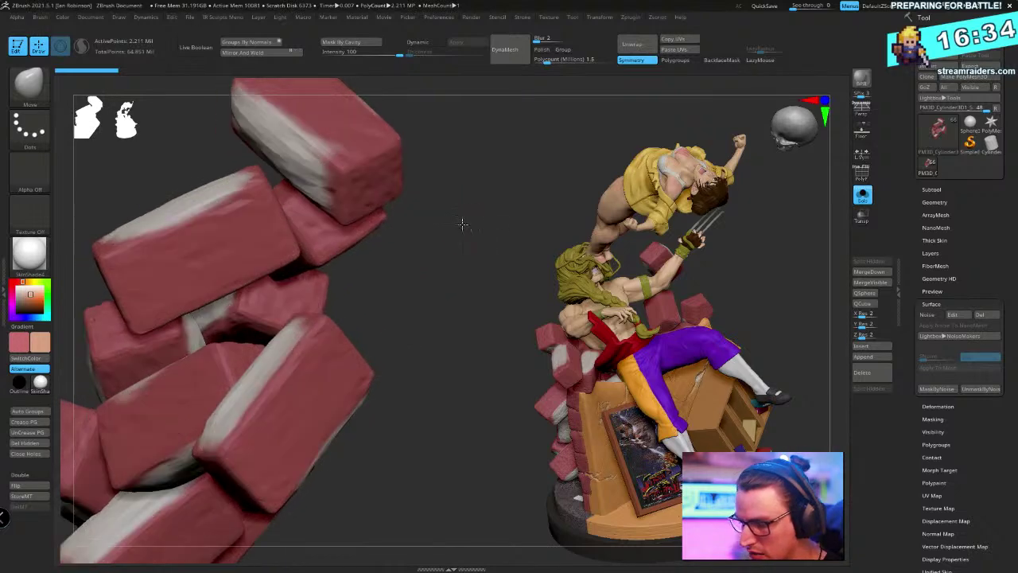
key("b")
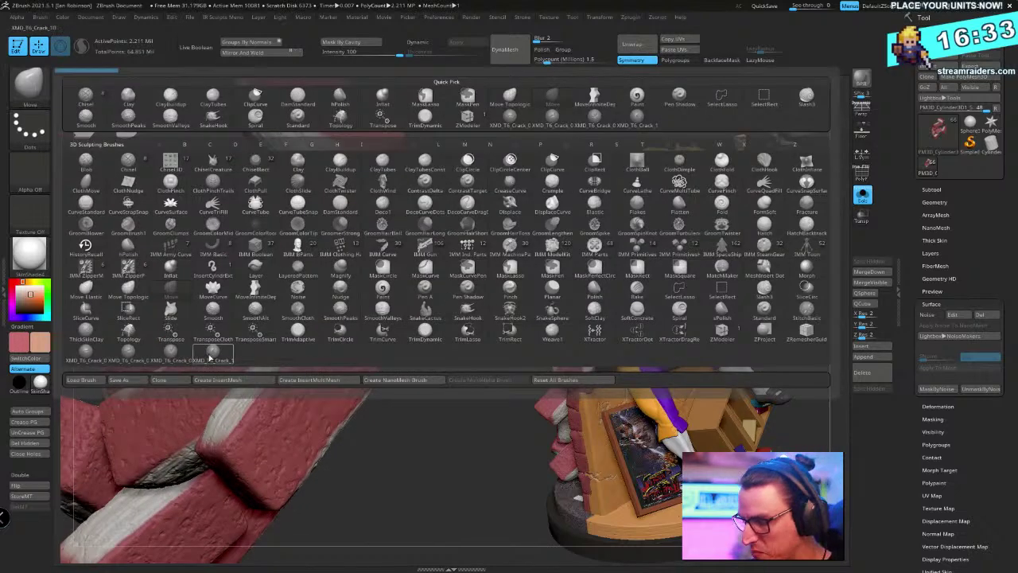
left_click(210, 355)
left_click_drag(222, 245, 283, 278)
left_click_drag(421, 263, 437, 227)
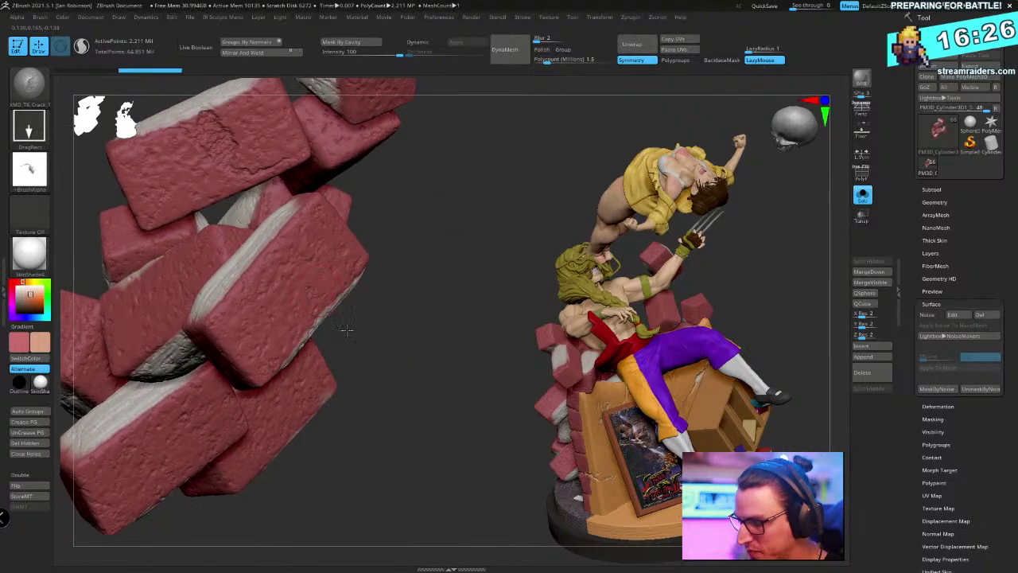
Switch to another XMD_T6_Crack brush, undo the last two crack stamps and enable backface masking
left_click(29, 81)
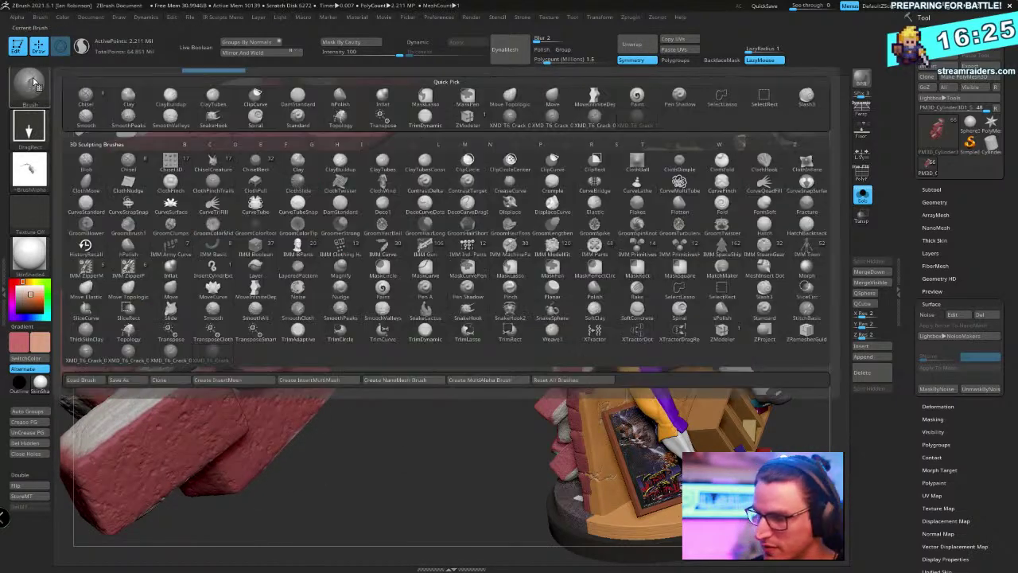
left_click(129, 350)
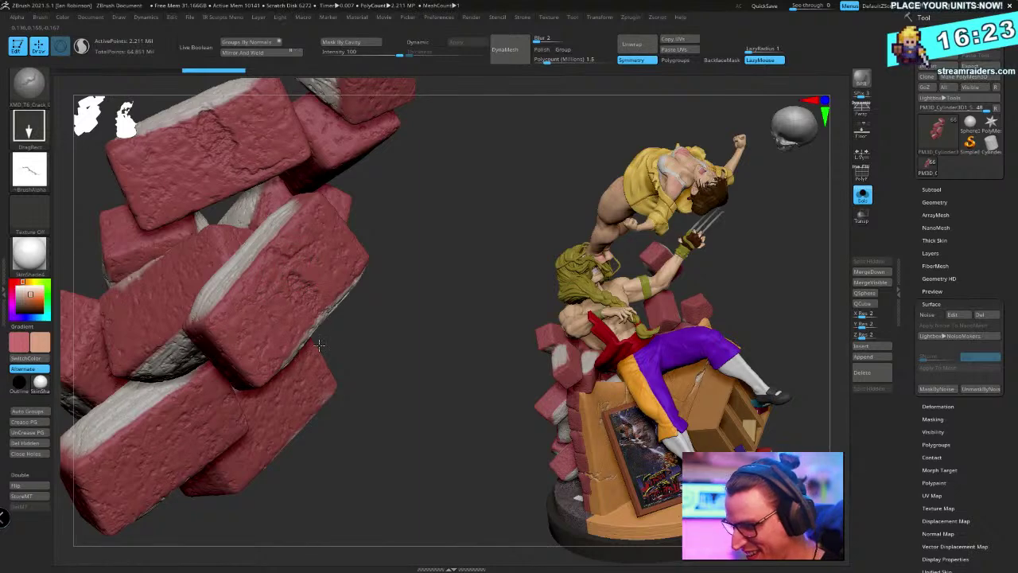
key("ctrl+z")
key("ctrl+z")
left_click(729, 61)
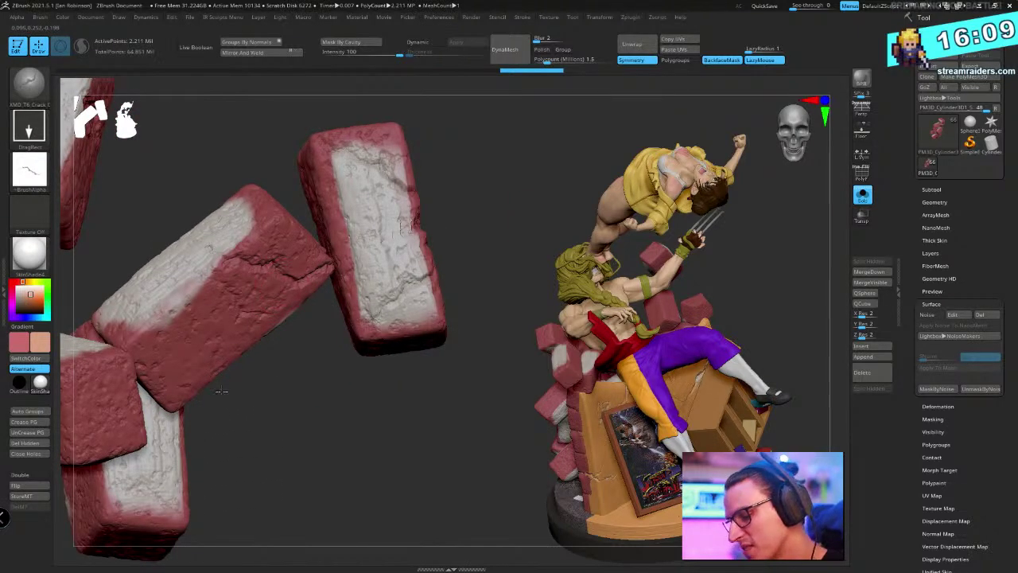
Remove the notch from the white-faced brick's edge and stamp a crack along the neighbouring brick's red face
key("ctrl+shift+z")
left_click_drag(347, 363, 316, 386)
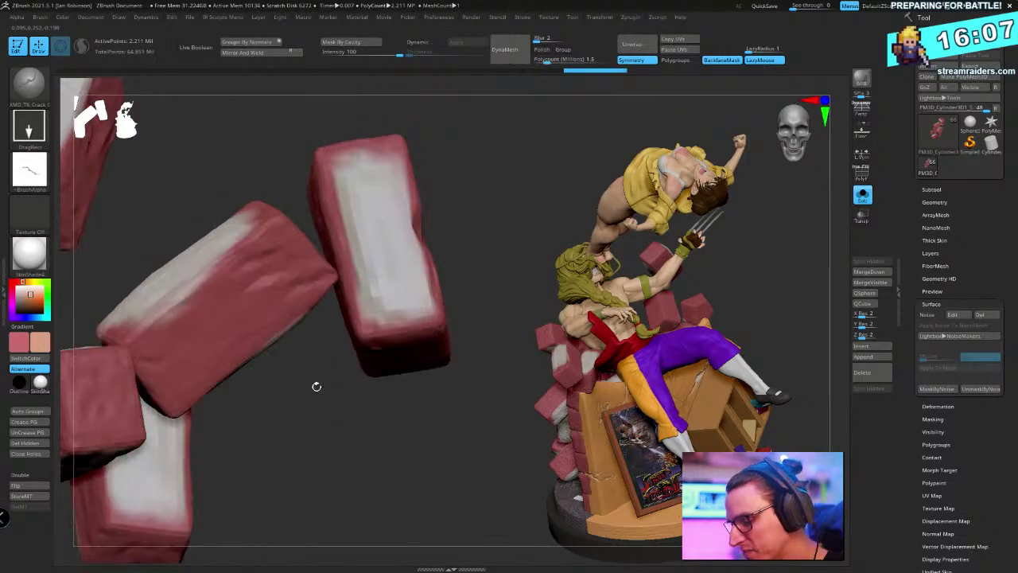
right_click(242, 292)
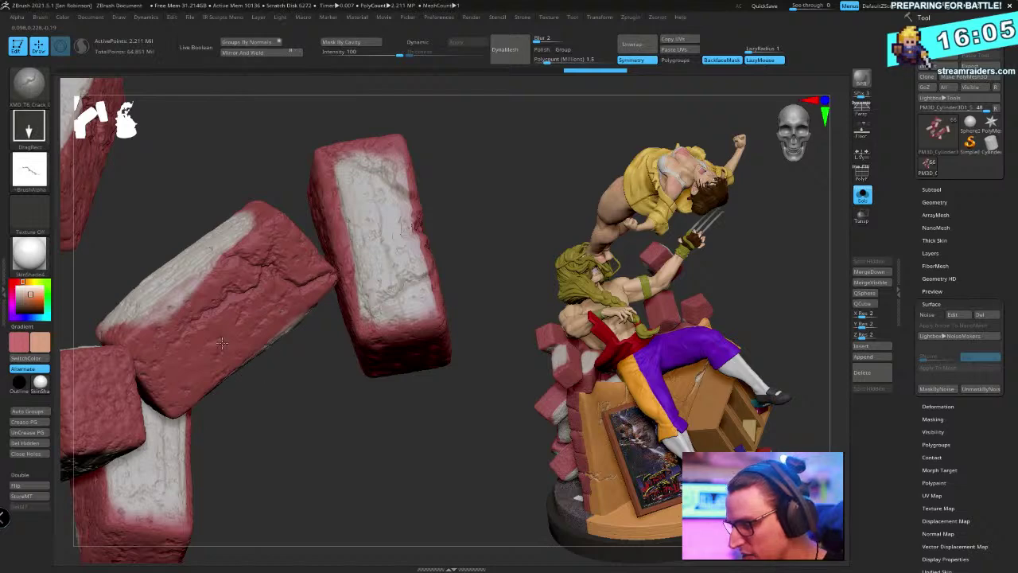
key("space")
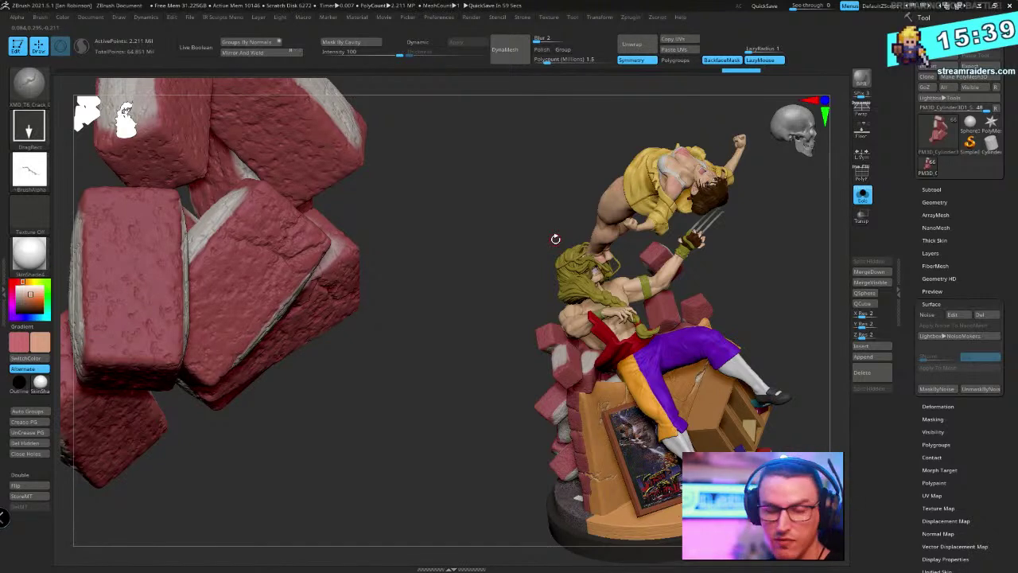
Stamp branching cracks across the red face of the central brick and undo the last stray changes
right_click_drag(395, 377, 424, 398, "ctrl")
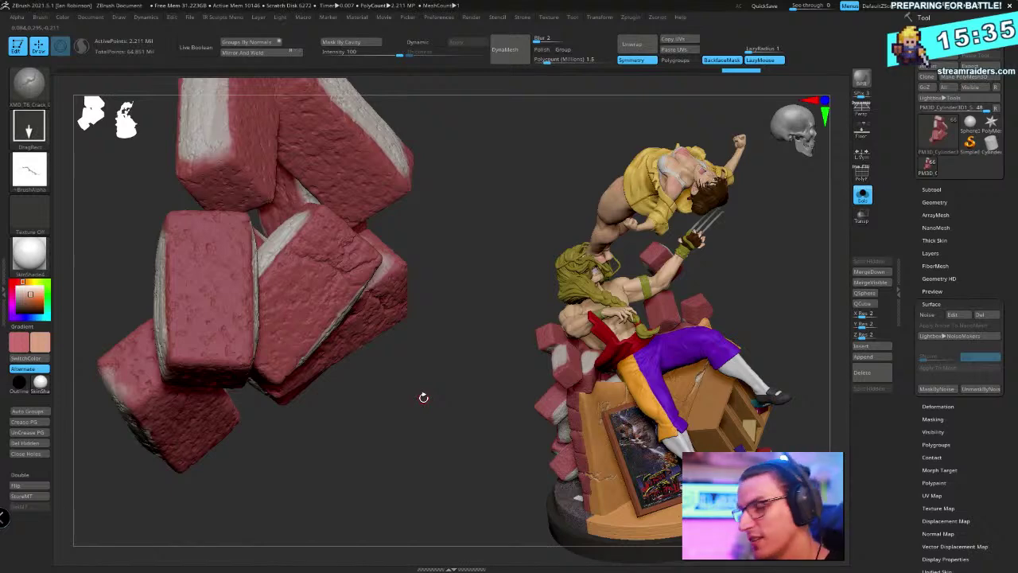
left_click_drag(398, 353, 365, 318)
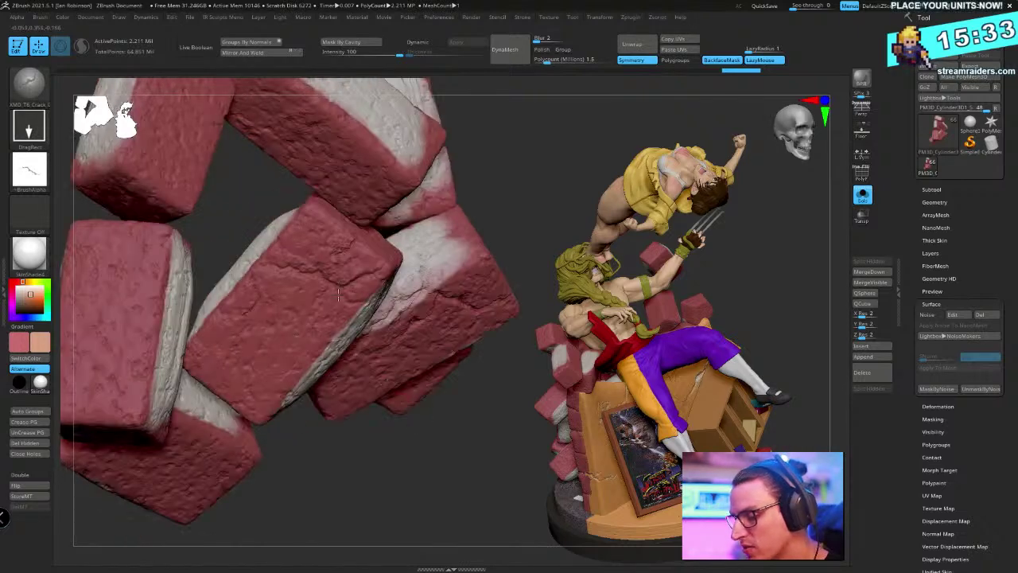
left_click_drag(229, 338, 242, 360)
mouse_move(276, 311)
left_mouse_down()
mouse_move(371, 321)
mouse_move(395, 337)
left_mouse_up()
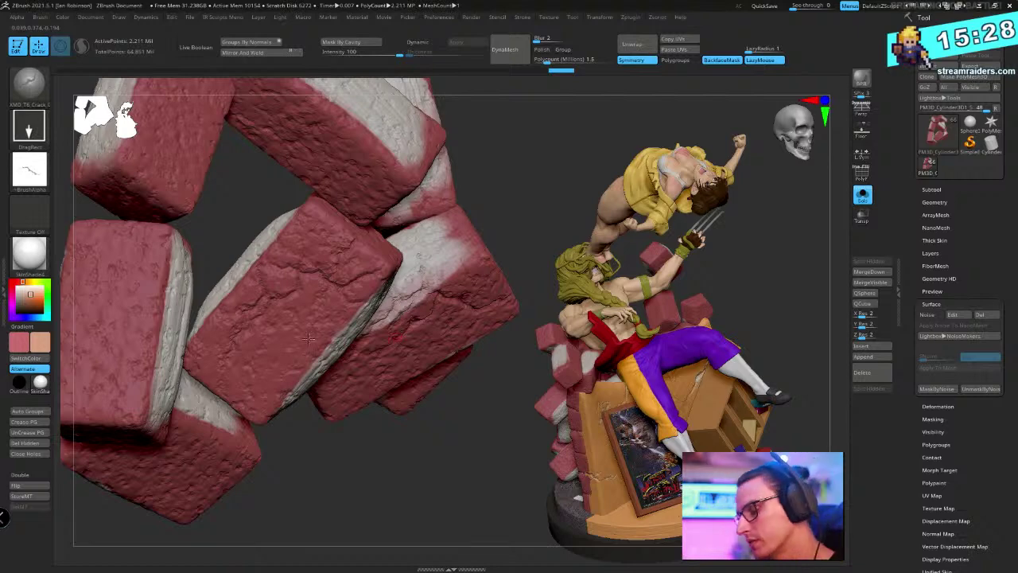
left_click_drag(374, 433, 402, 448)
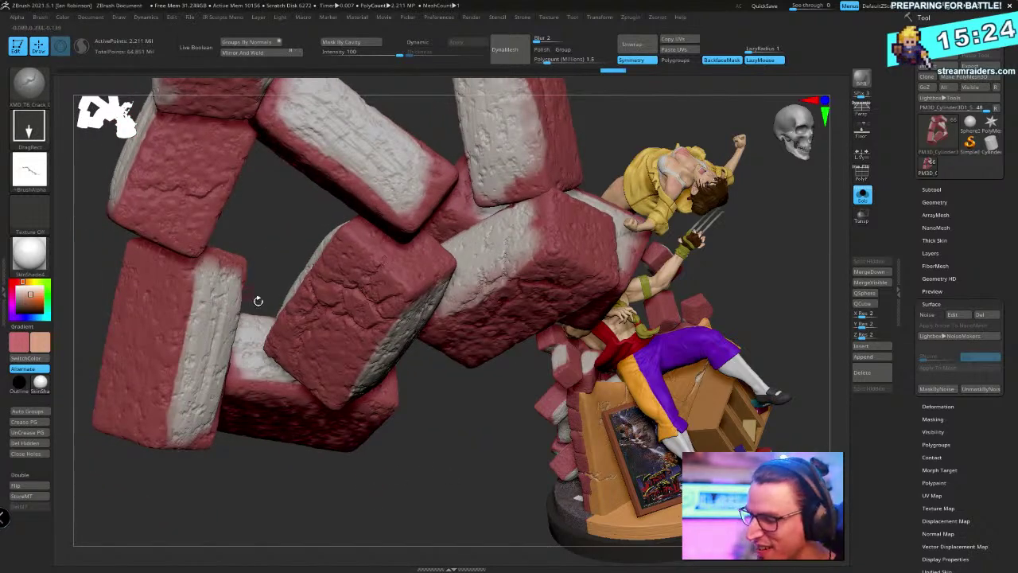
left_click_drag(260, 230, 277, 301)
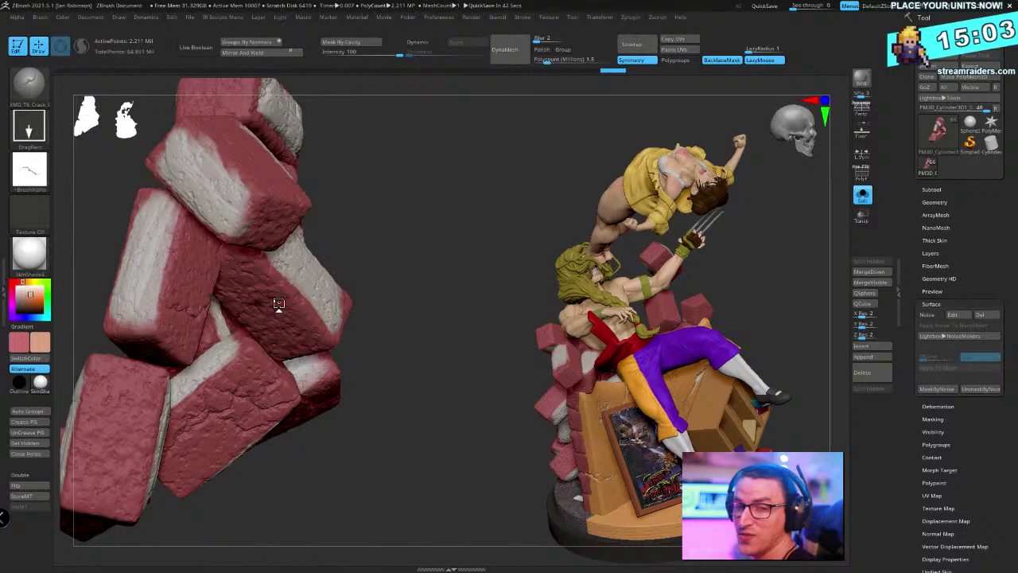
left_click_drag(382, 303, 446, 428, "alt")
key("ctrl+z")
key("ctrl+z")
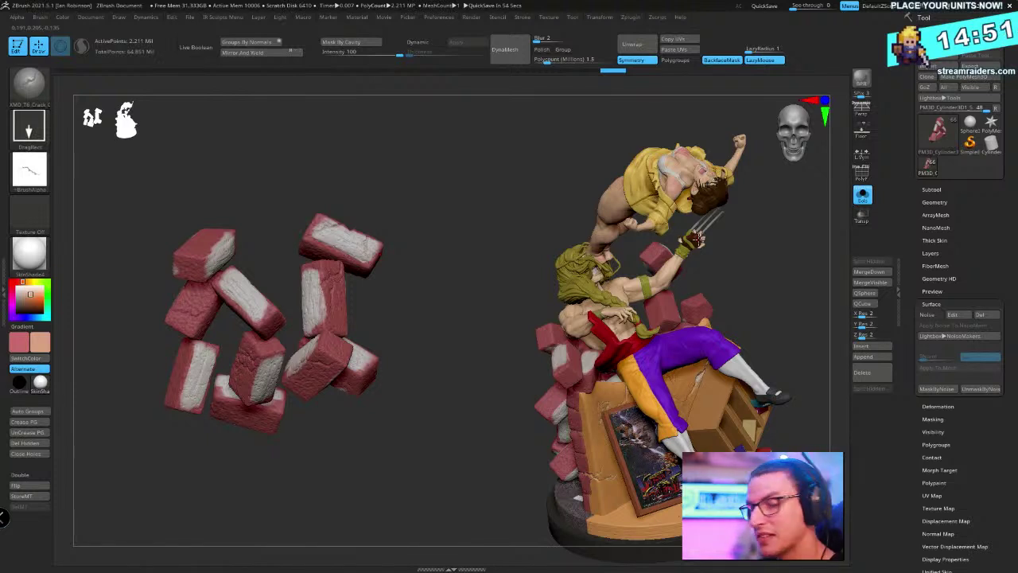
Find the 1_Foot_Cube subtool above the Vega folder and make it the active, isolated object
left_click_drag(697, 237, 694, 318)
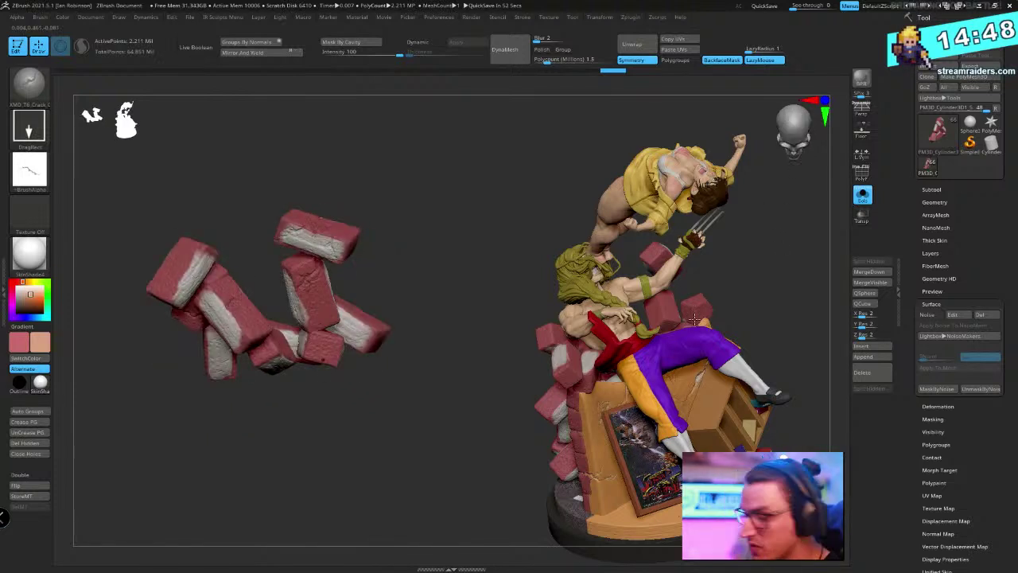
left_click_drag(773, 224, 759, 195)
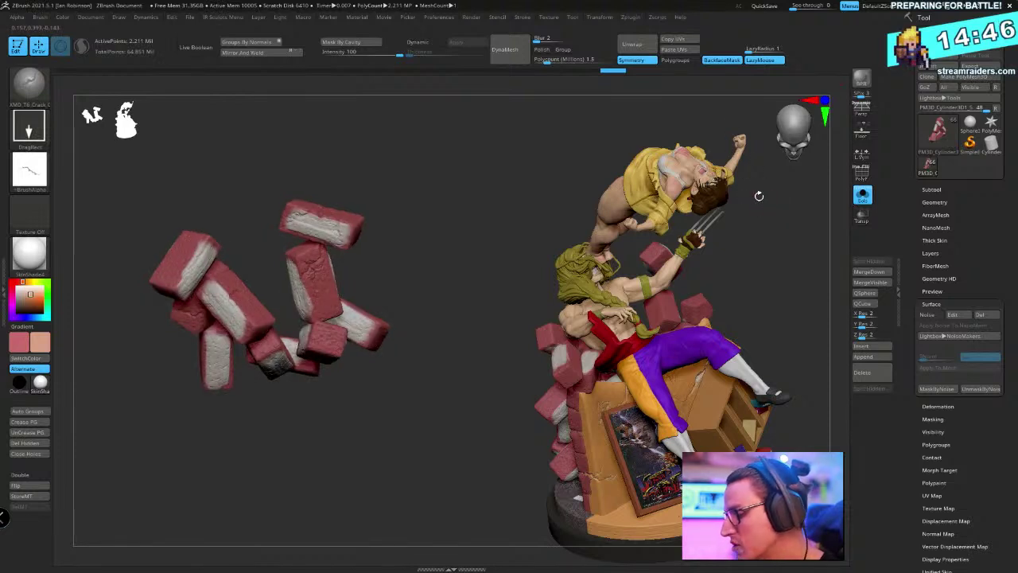
left_click(932, 189)
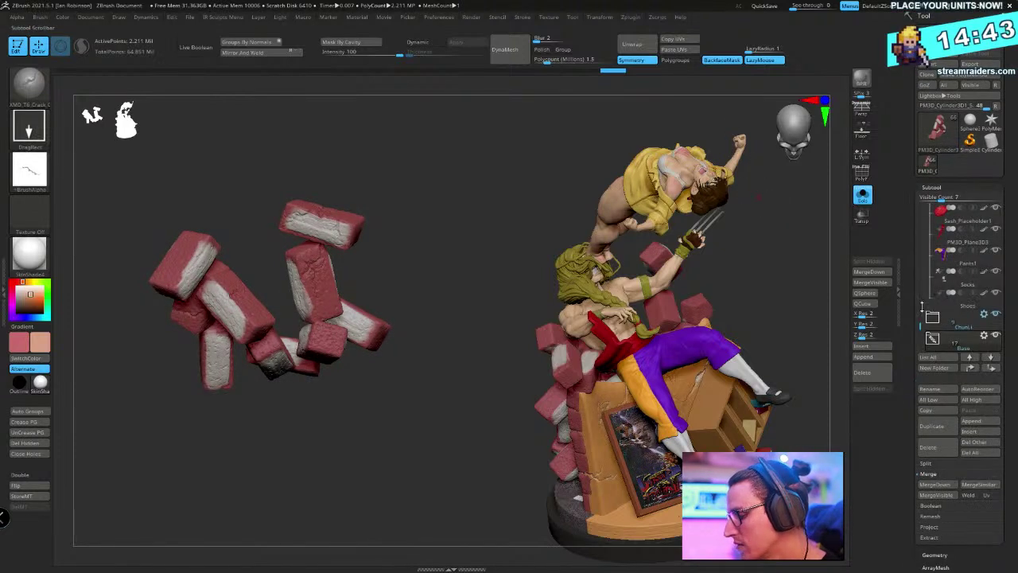
left_click_drag(921, 324, 921, 207)
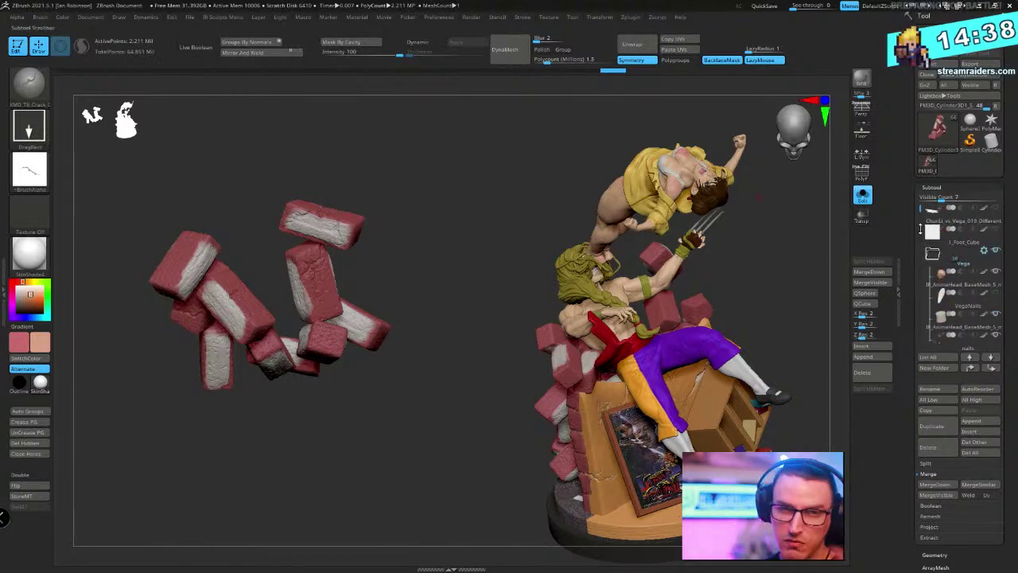
left_click(969, 243)
left_click_drag(773, 211, 771, 228)
left_click_drag(477, 212, 513, 303)
Set the scene scale from the 1_Foot_Cube subtool with Scale Master, choosing a centimetre size option
left_click(637, 17)
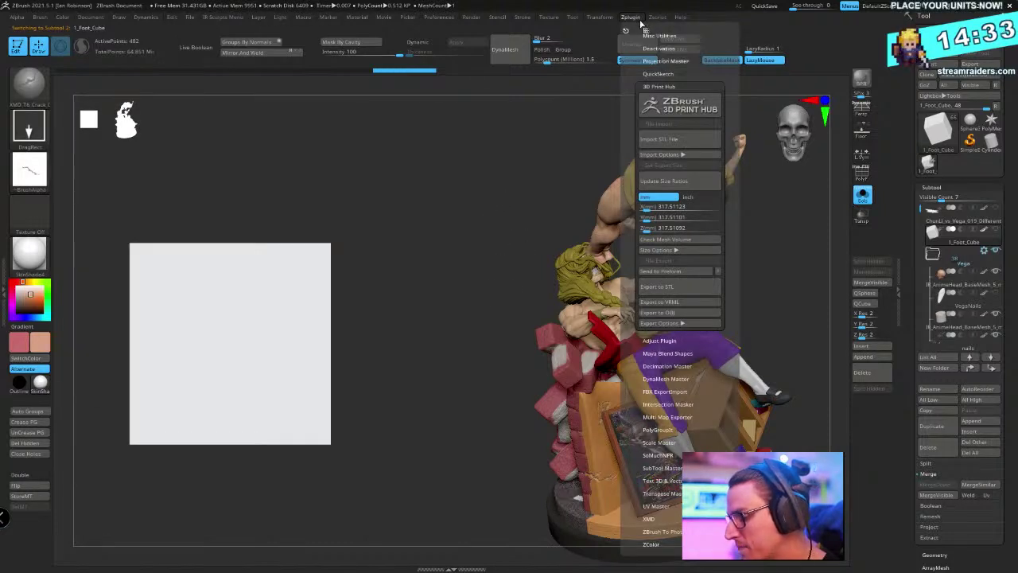
left_click(668, 443)
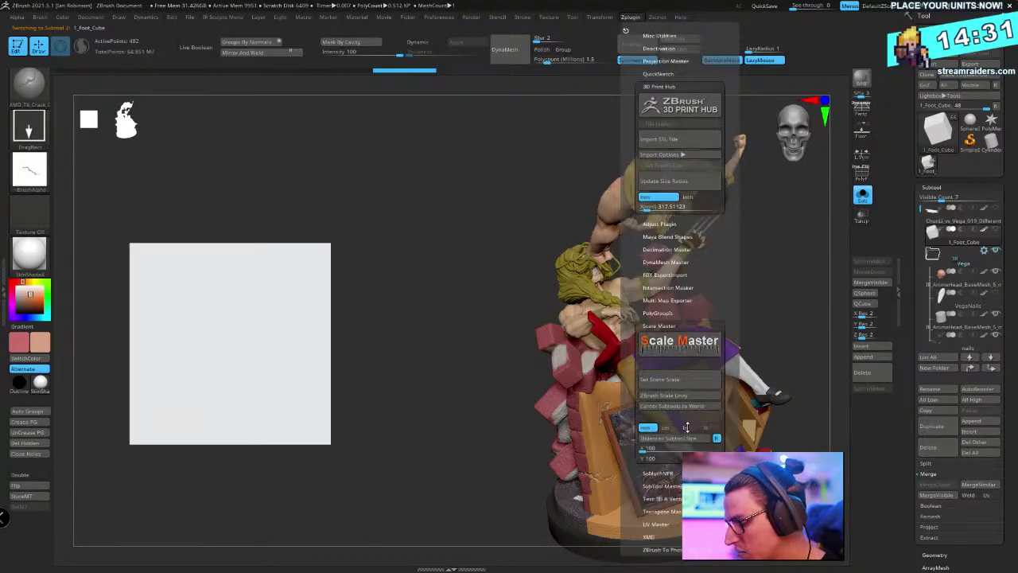
left_click(662, 254)
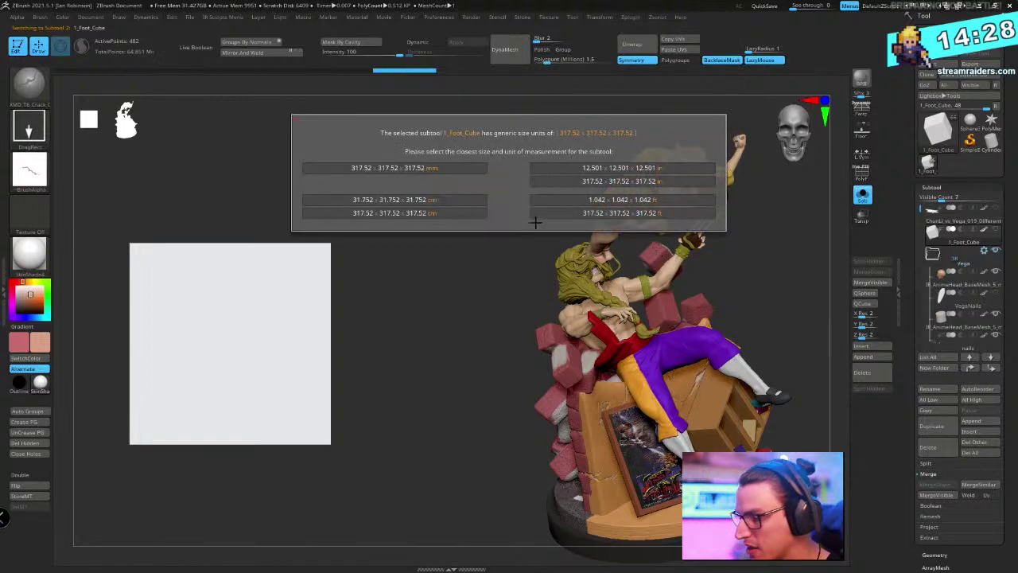
left_click(393, 207)
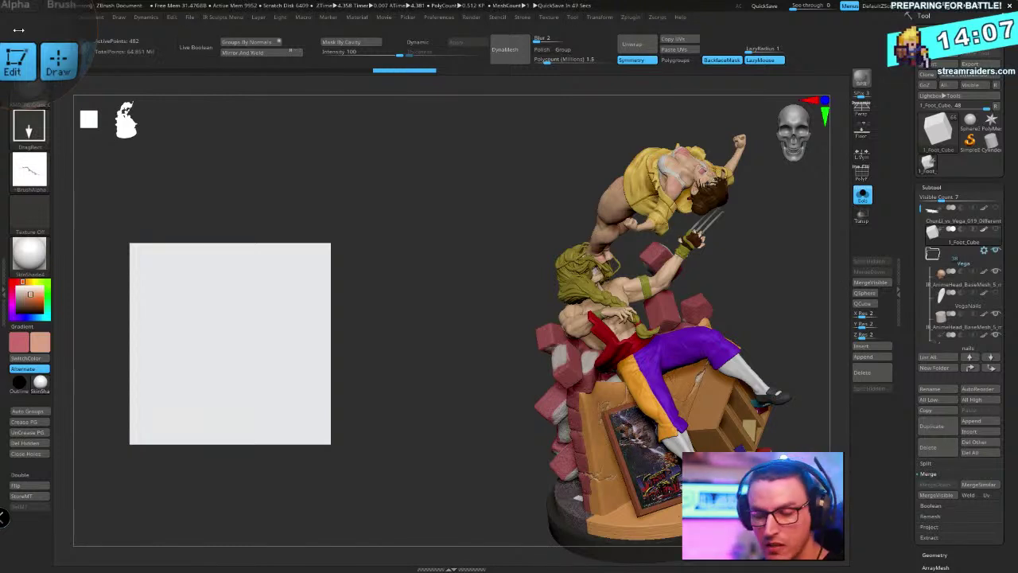
Check the Transpose and Transpose Units preferences and bring up Scale Master's Set Scene Scale again for the one-foot cube
left_click_drag(414, 229, 434, 265, "alt")
left_click(631, 16)
mouse_move(439, 17)
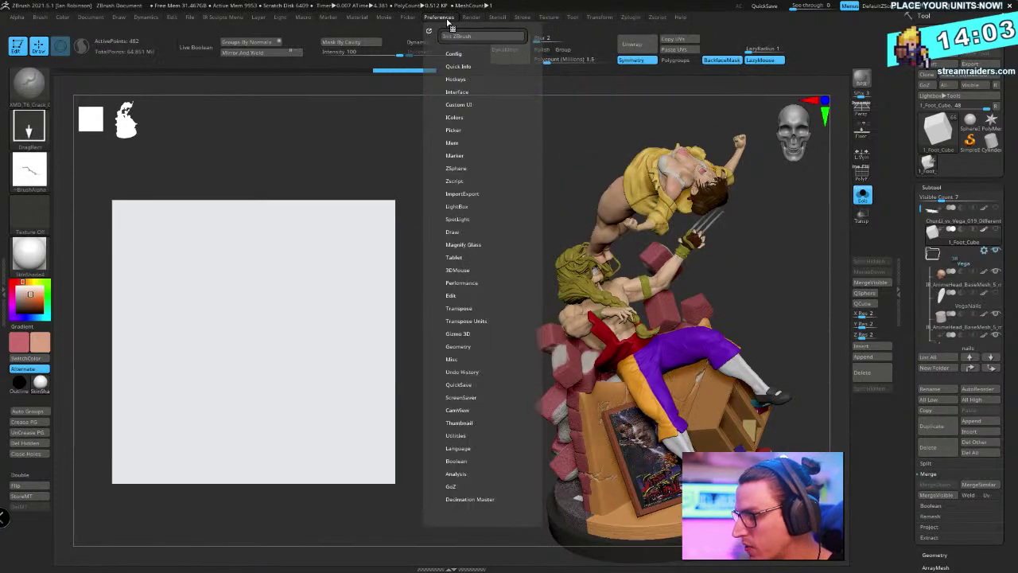
left_click(476, 310)
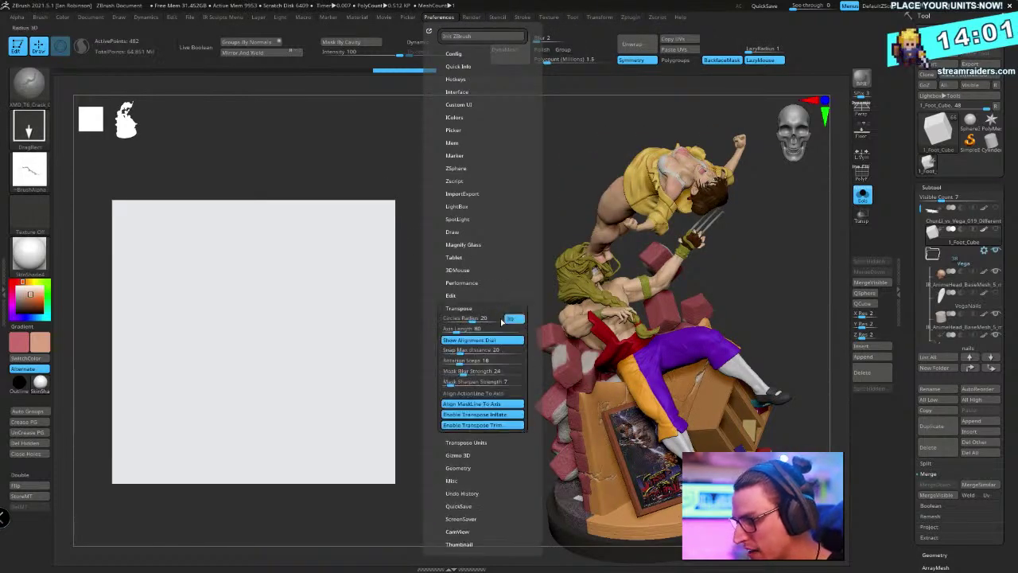
left_click(498, 442)
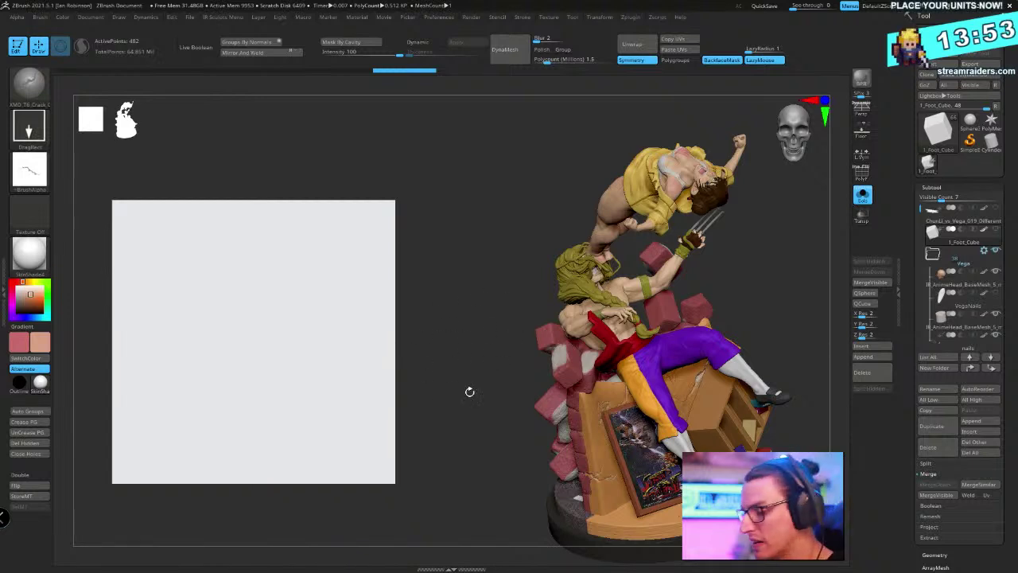
left_click(641, 16)
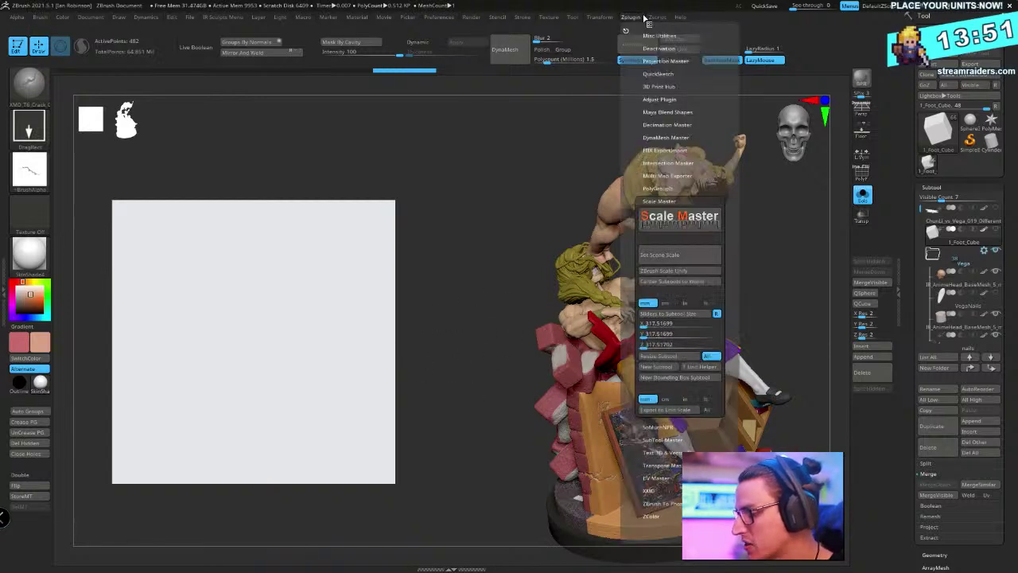
left_click(679, 256)
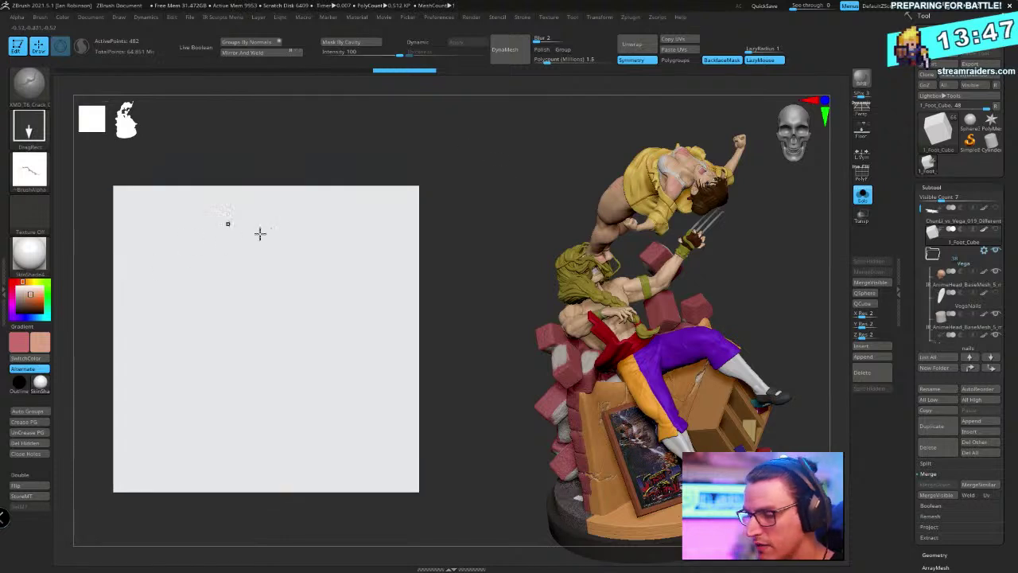
Measure the one-foot cube's width with a transpose line across its front face and recentre the gizmo
key("w")
left_click(243, 275)
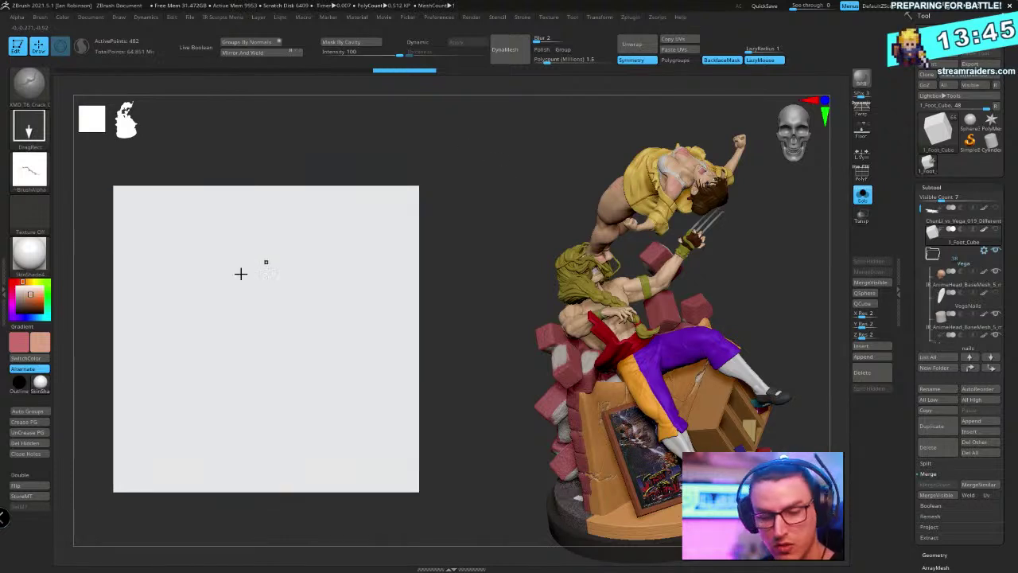
key("y")
left_click_drag(115, 278, 419, 280)
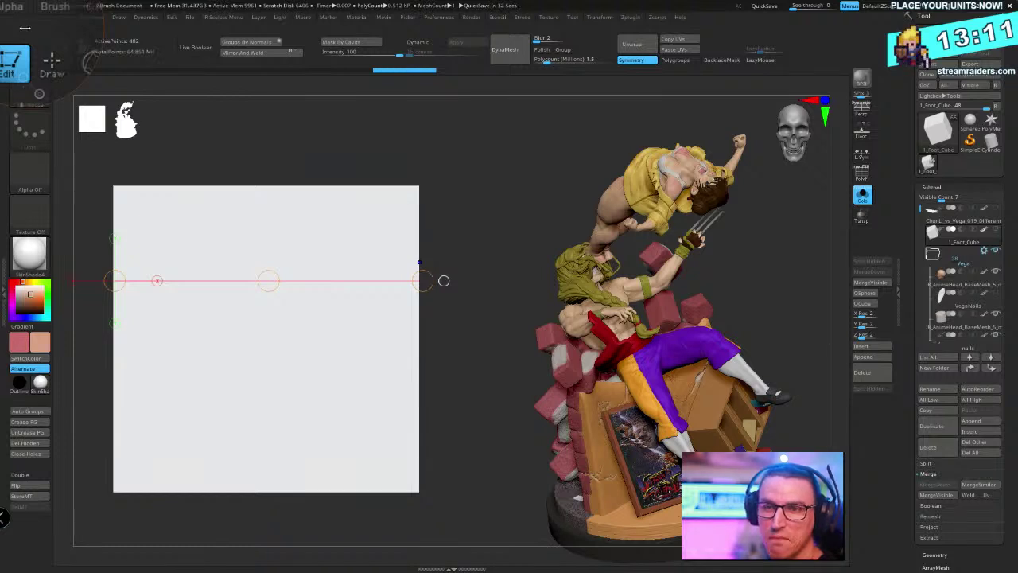
key("y")
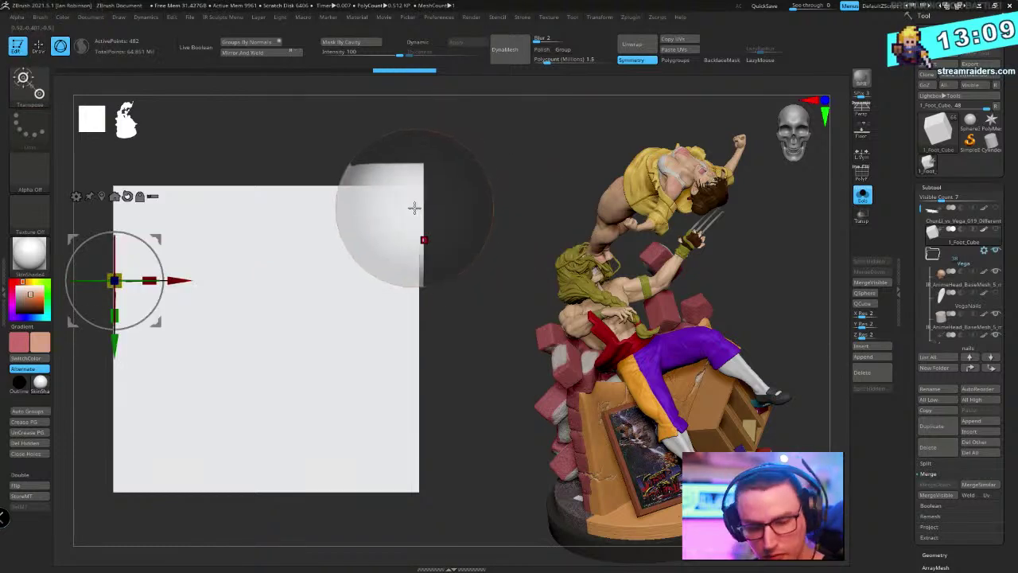
left_click(123, 182)
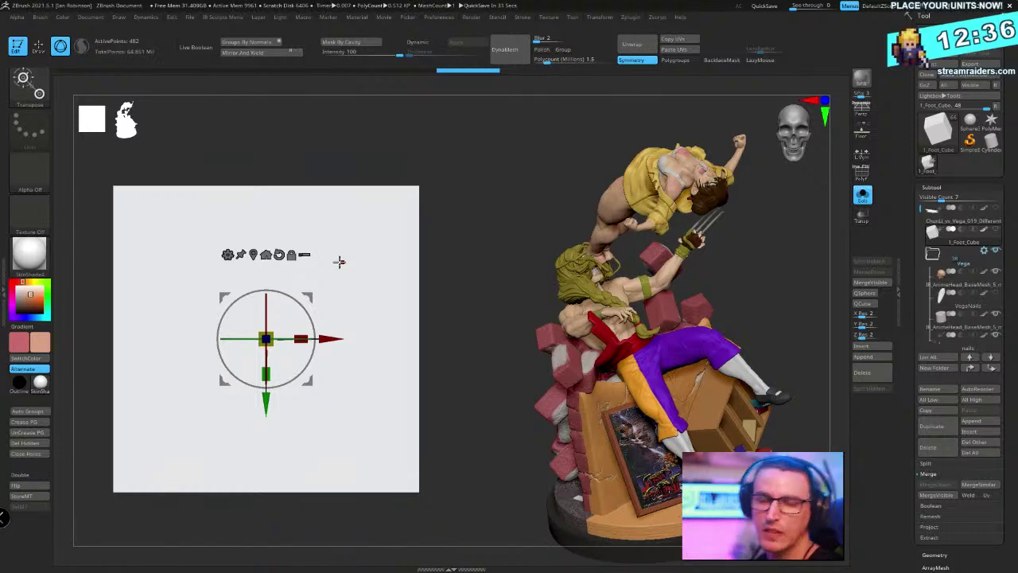
Return to Draw mode, make Vega's head the active subtool and show the whole statue again, framed on his face
key("q")
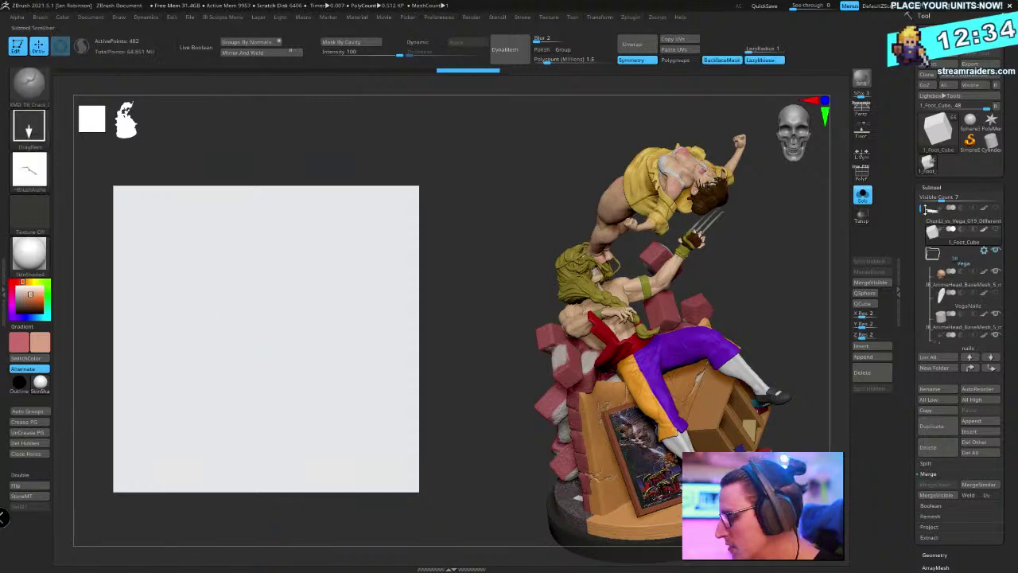
mouse_move(984, 249)
left_click(945, 283)
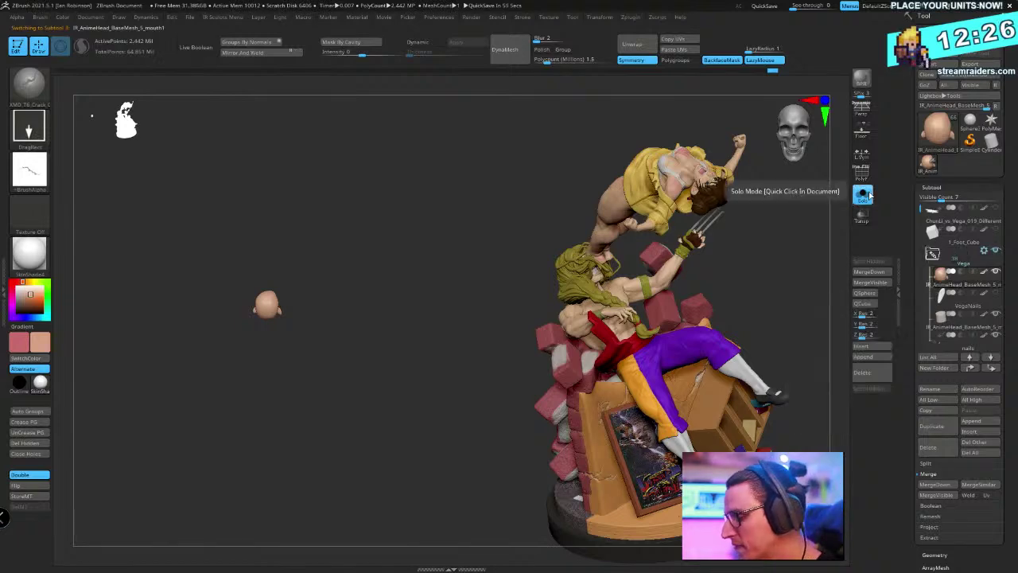
left_click(862, 194)
left_click_drag(404, 361, 414, 412)
right_click_drag(413, 411, 351, 303)
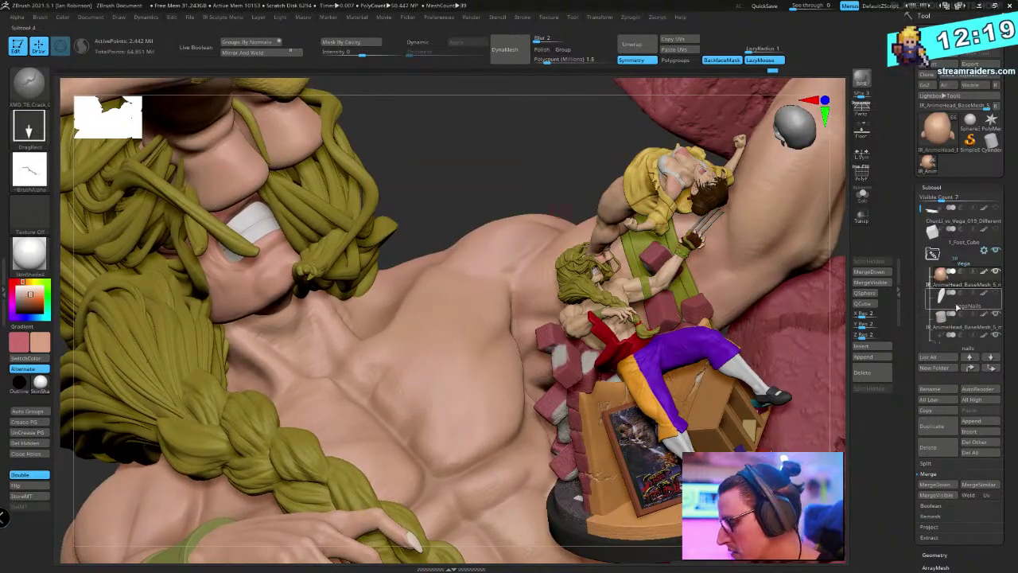
mouse_move(527, 347)
right_mouse_down()
mouse_move(521, 262)
mouse_move(517, 280)
mouse_move(460, 262)
mouse_move(466, 300)
right_mouse_up()
Tint Vega's face around the nose and mouth a soft pinkish red with the Paint brush, isolating the head
key("b")
key("p")
key("a")
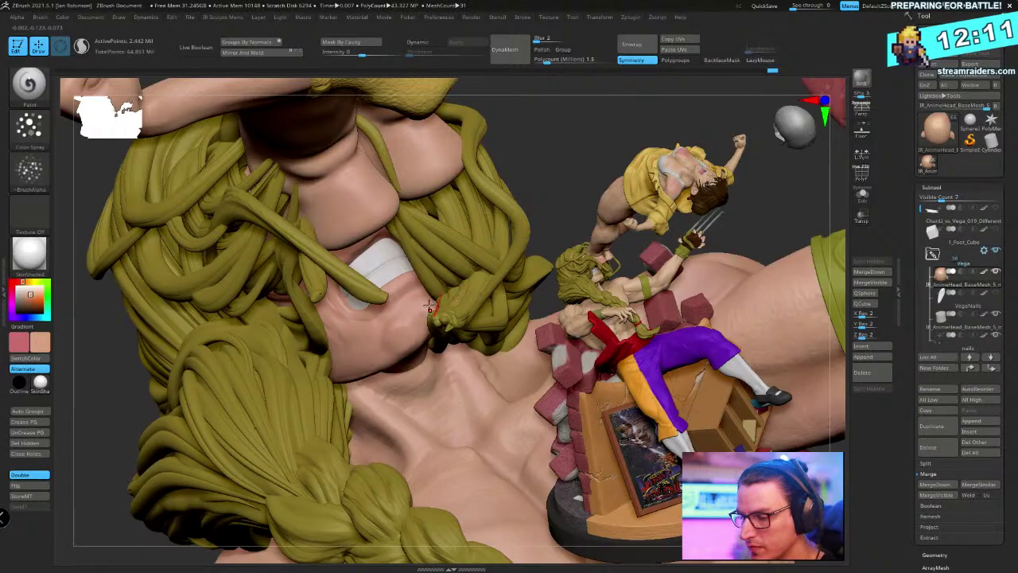
key("space")
mouse_move(372, 334)
left_mouse_down()
mouse_move(394, 335)
mouse_move(361, 359)
left_mouse_up()
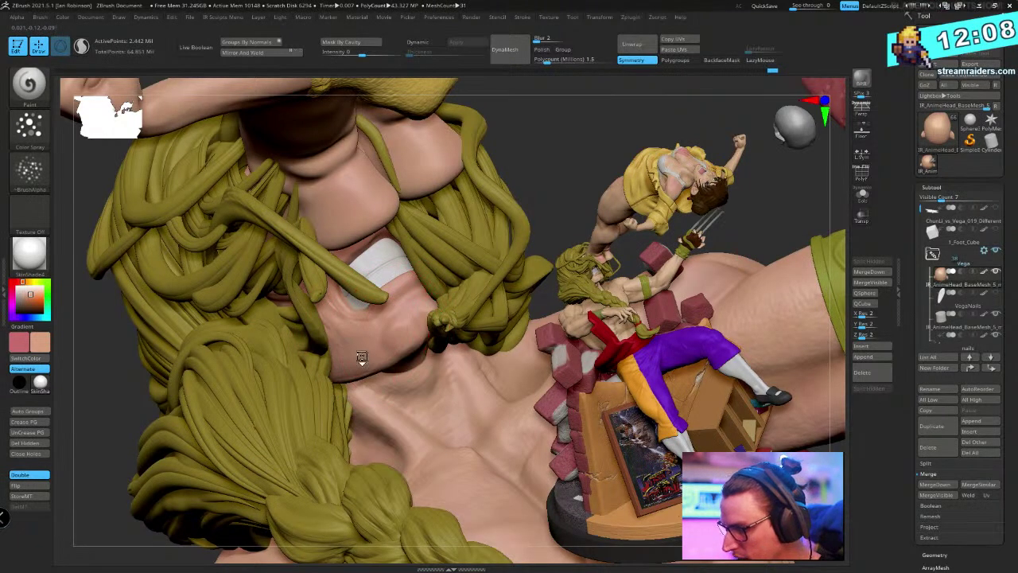
left_click(862, 196)
left_click_drag(490, 223, 453, 226)
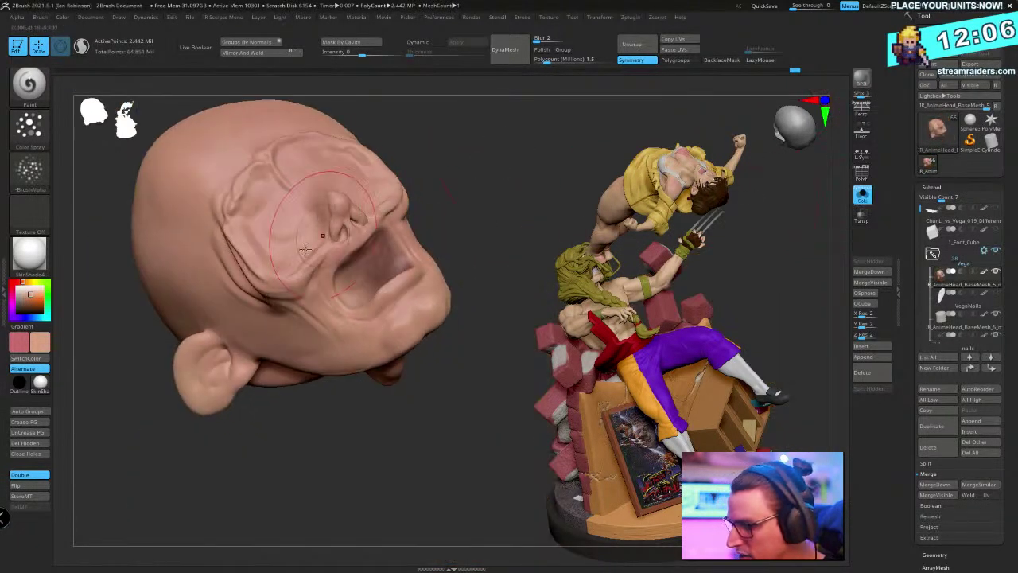
left_click_drag(442, 184, 398, 219)
left_click_drag(416, 289, 388, 312)
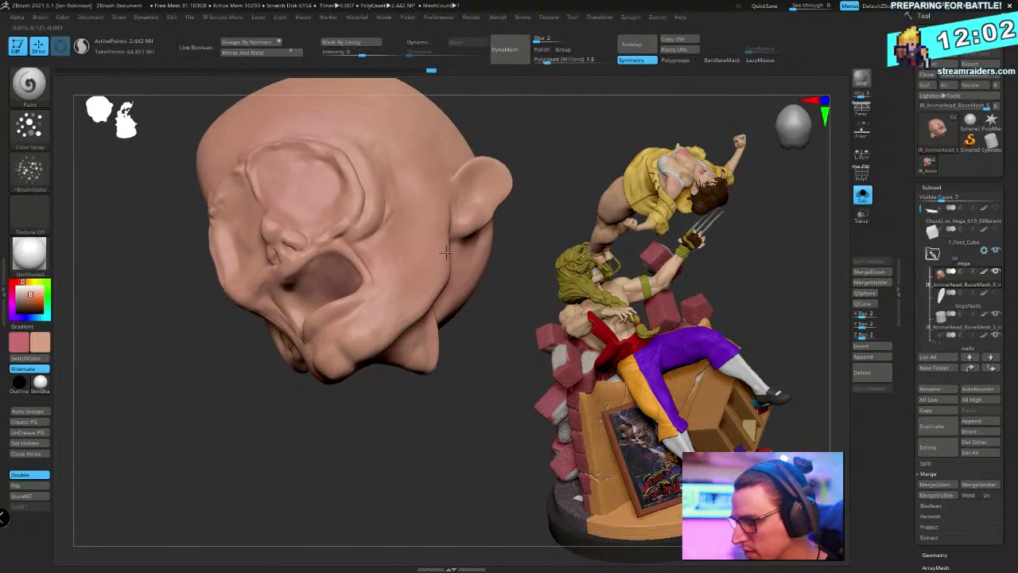
Show the full figure again and switch to the DamStandard brush with a brown main colour
left_click(862, 196)
mouse_move(493, 358)
right_mouse_down()
mouse_move(475, 223)
mouse_move(466, 231)
right_mouse_up()
key("b")
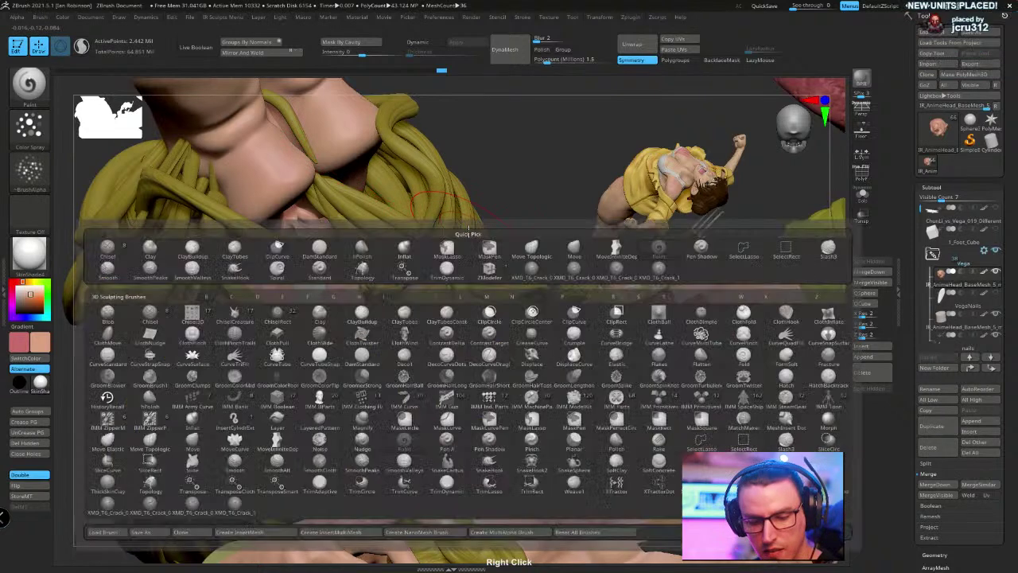
key("d")
key("s")
right_click(481, 131)
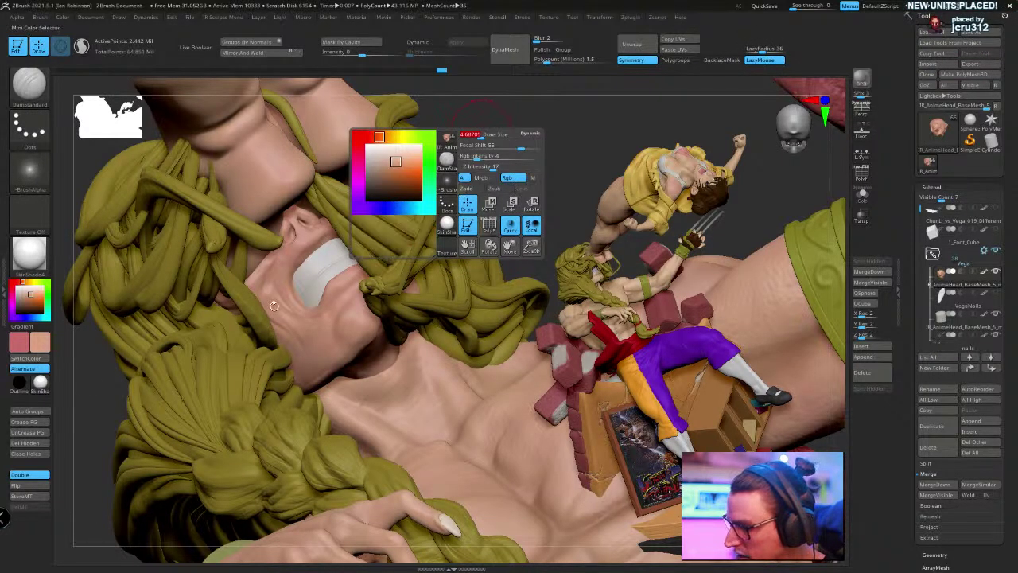
left_click_drag(30, 295, 30, 306)
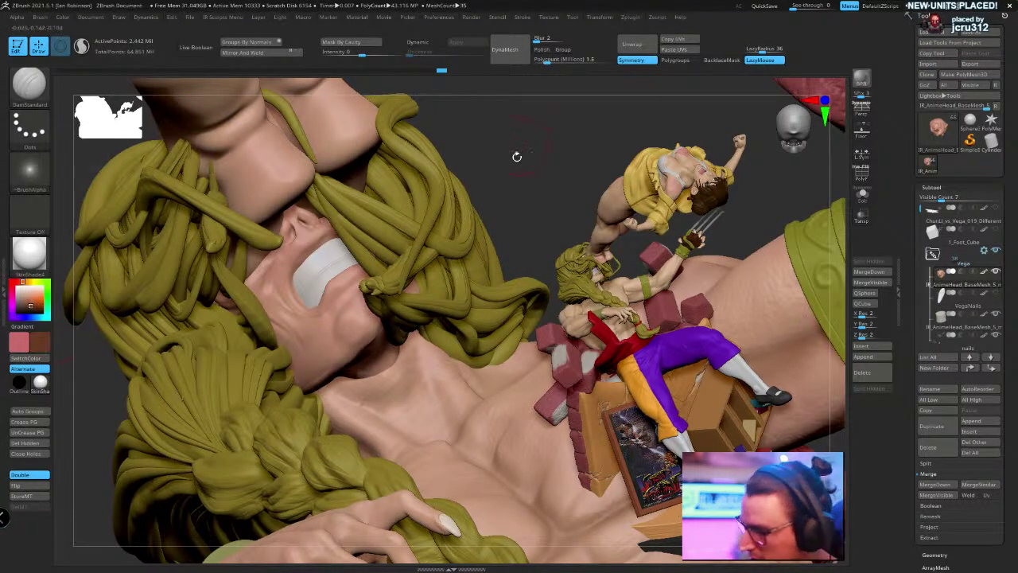
Reduce the DamStandard draw size to about 3.27 and adjust the main colour to a muted dark brown
right_click_drag(500, 126, 496, 164, "alt")
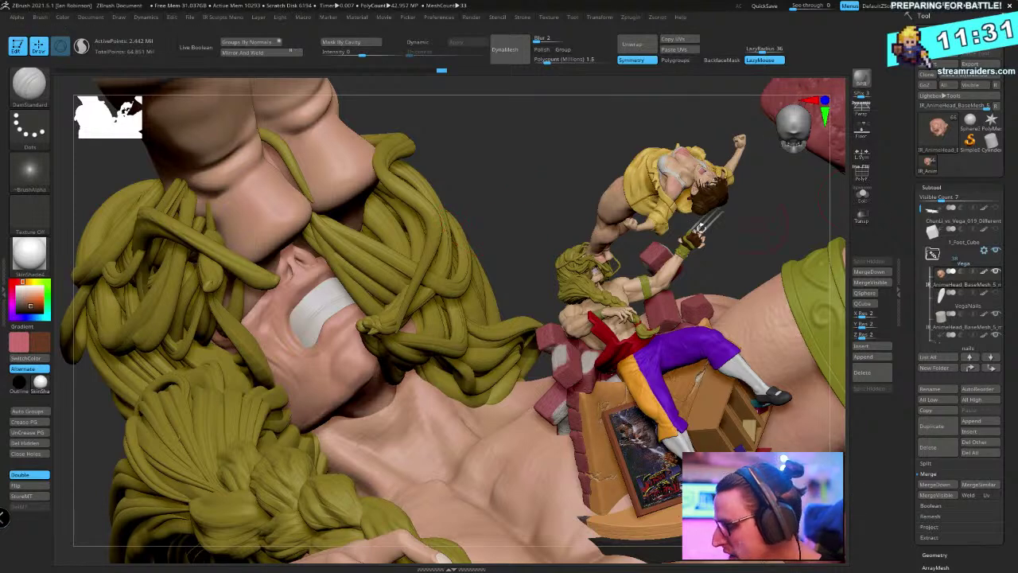
right_click(290, 300)
right_click_drag(290, 300, 278, 314, "ctrl")
right_click(278, 314)
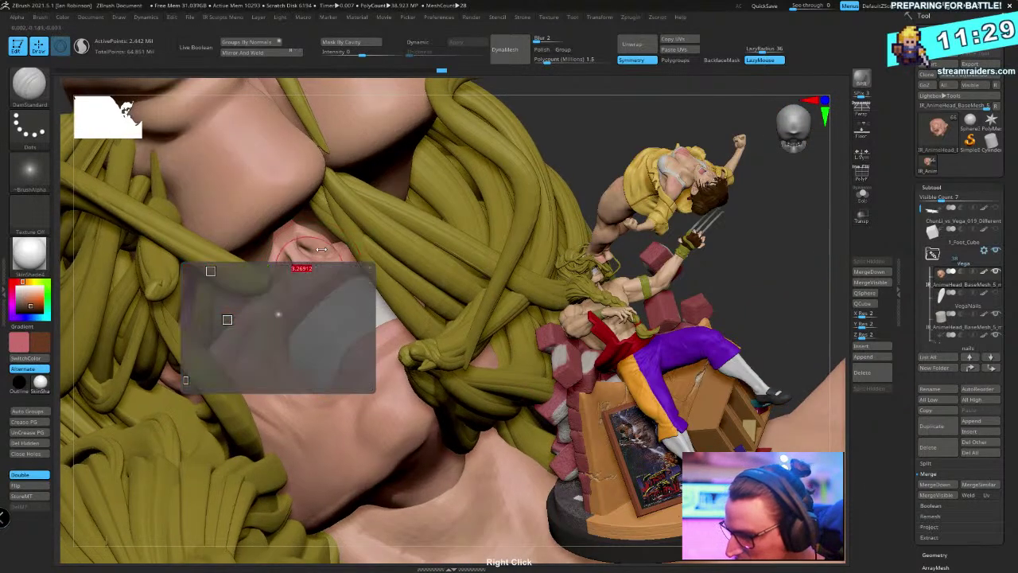
left_click_drag(572, 135, 525, 140)
right_click(395, 273)
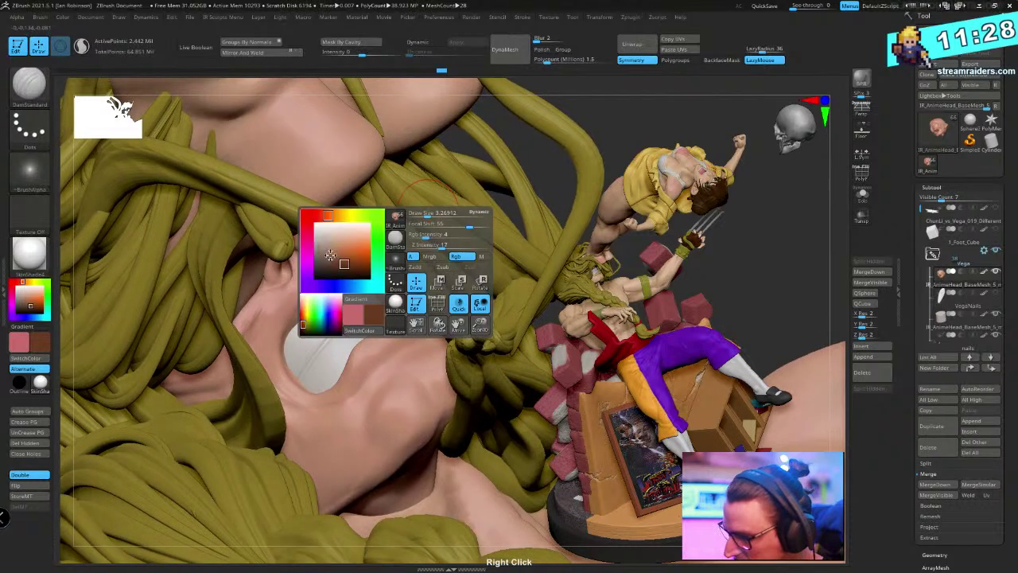
left_click(341, 250)
left_click(49, 347)
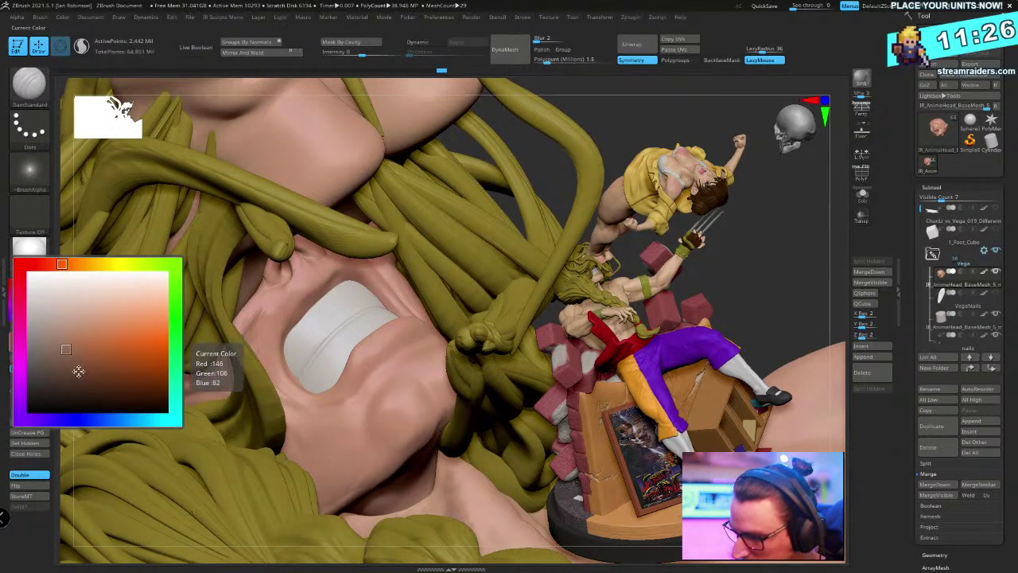
left_click(79, 371)
Isolate Vega's head and carve brown-tinted creases beside the nose and around the open mouth
right_click(521, 207)
left_click(551, 149)
left_click_drag(554, 137, 535, 156)
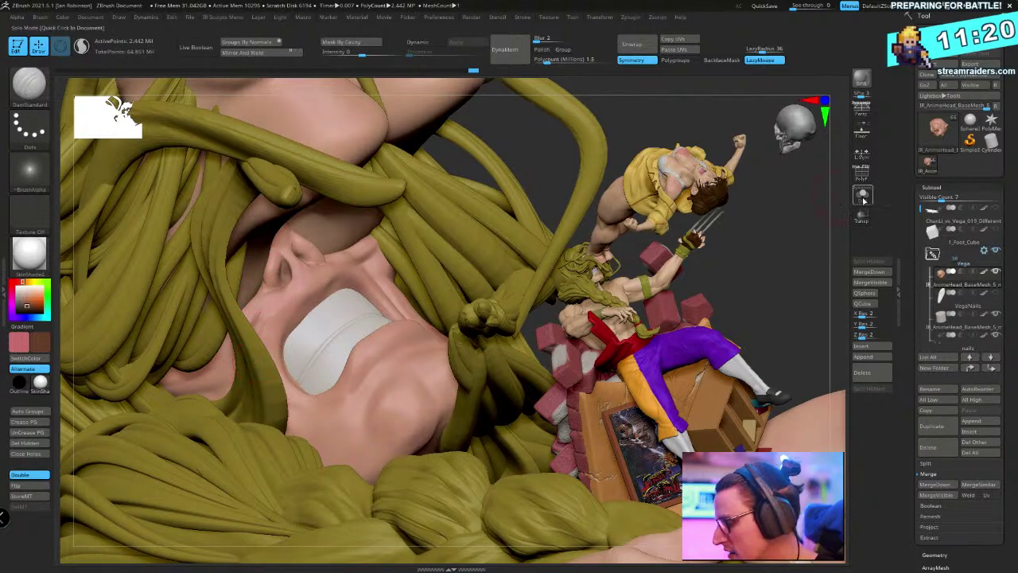
left_click(863, 195)
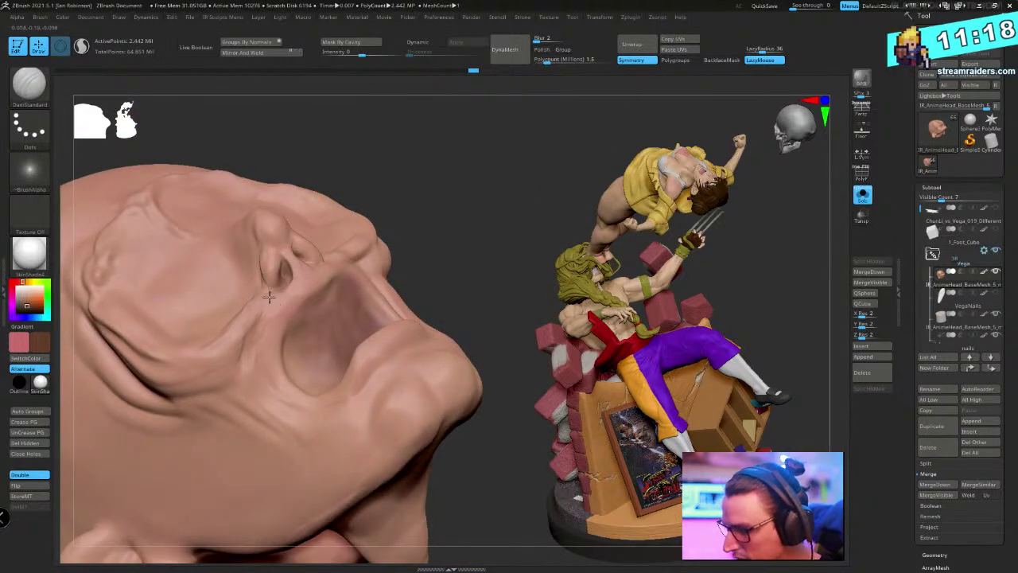
right_click_drag(273, 287, 285, 278)
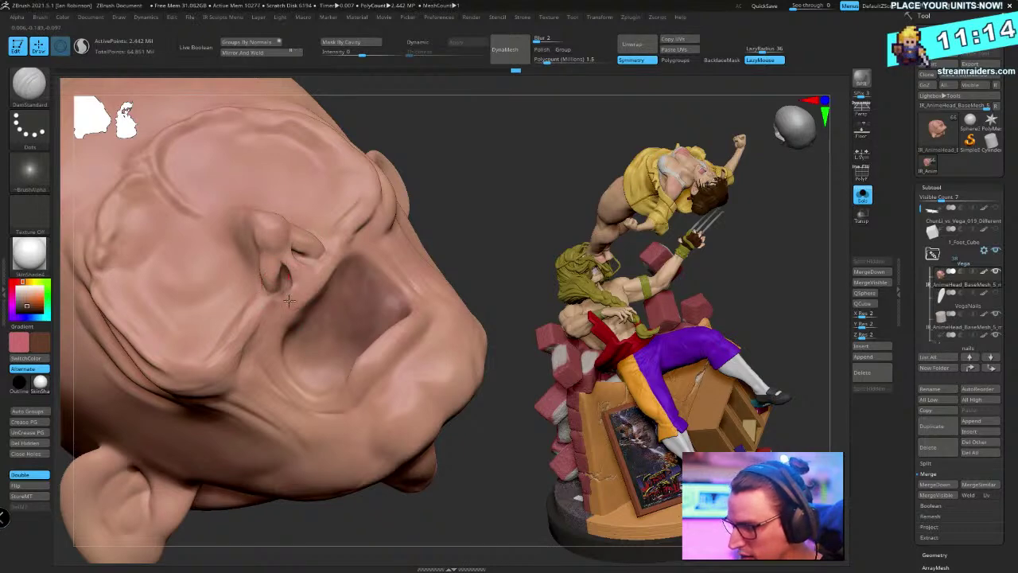
mouse_move(491, 159)
left_mouse_down()
mouse_move(330, 251)
mouse_move(316, 248)
left_mouse_up()
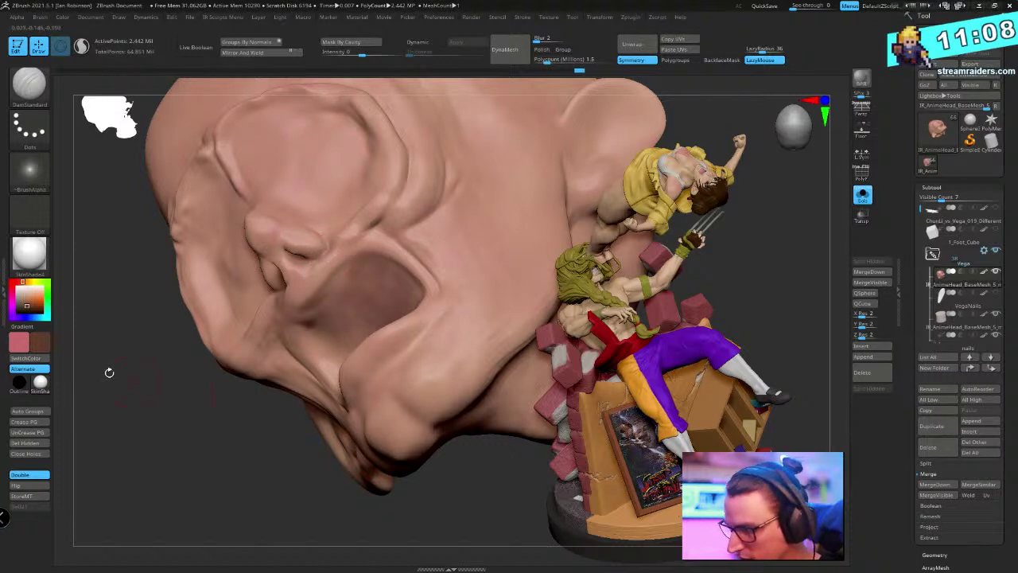
Choose a darker brown and deepen the creases running from the nostril down past the corner of the mouth
left_click(40, 342)
left_click(104, 376)
mouse_move(207, 398)
left_mouse_down()
mouse_move(221, 426)
mouse_move(231, 424)
mouse_move(254, 358)
mouse_move(289, 311)
left_mouse_up()
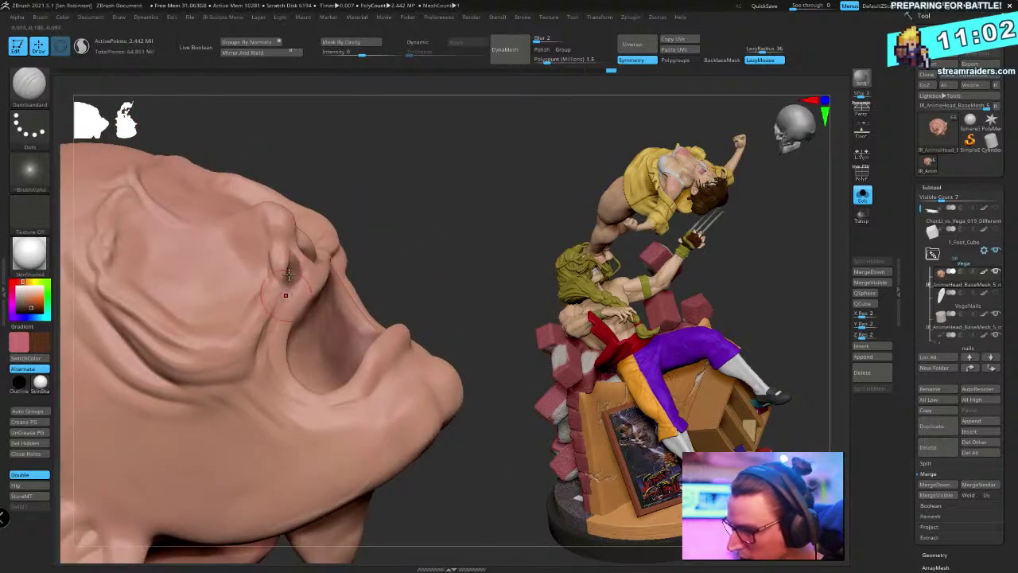
right_click_drag(381, 212, 287, 278)
mouse_move(281, 288)
left_mouse_down()
mouse_move(235, 367)
mouse_move(244, 396)
left_mouse_up()
left_click_drag(284, 307, 300, 418)
mouse_move(268, 354)
right_mouse_down()
mouse_move(237, 454)
mouse_move(348, 307)
right_mouse_up()
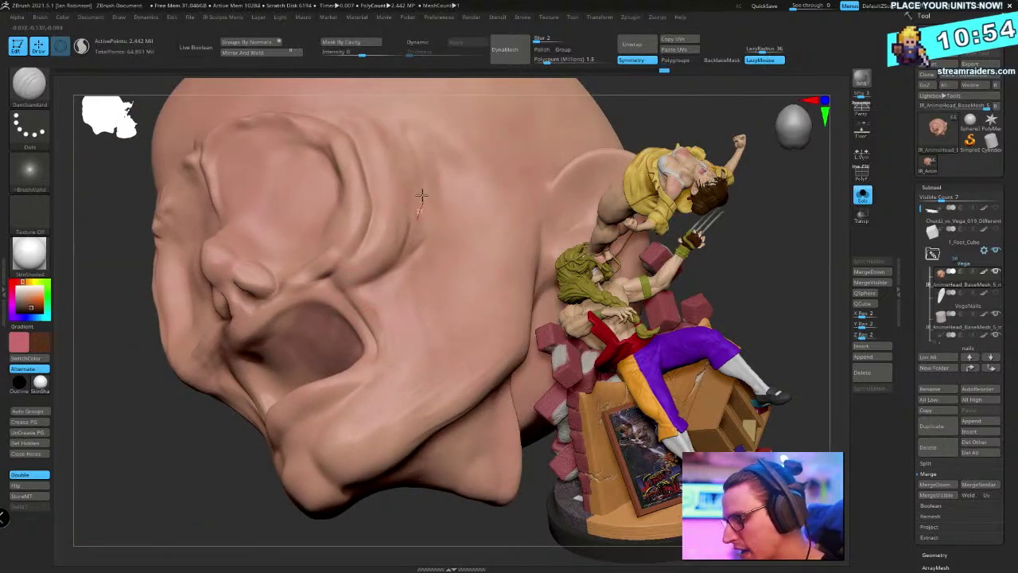
Set the DamStandard draw size to about 2.5 and refine the creases around Vega's open mouth and lower cheek
mouse_move(414, 235)
right_mouse_down()
mouse_move(483, 240)
mouse_move(291, 362)
right_mouse_up()
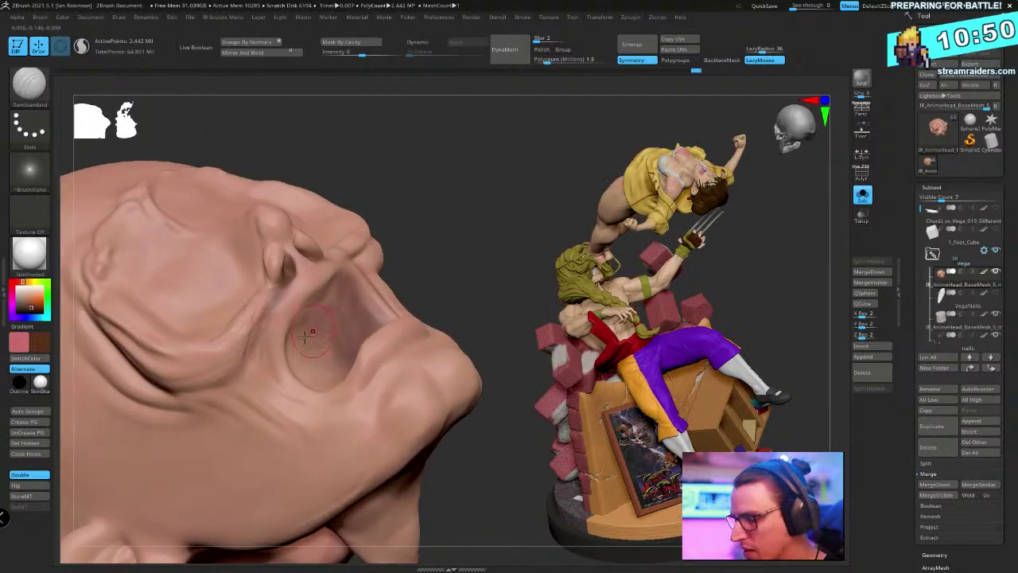
mouse_move(454, 268)
right_mouse_down()
mouse_move(470, 261)
mouse_move(471, 382)
mouse_move(460, 368)
right_mouse_up()
right_click(458, 320)
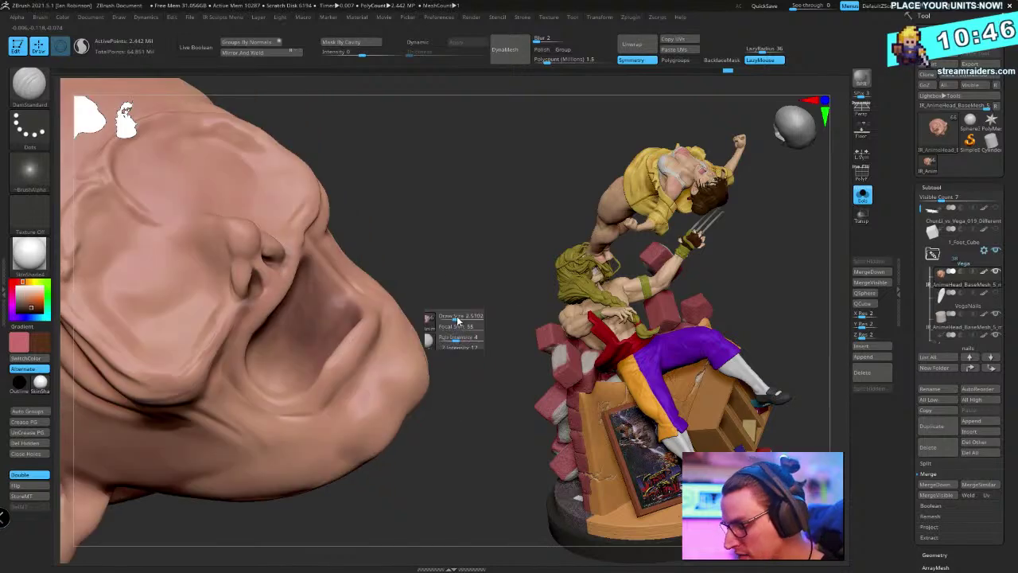
mouse_move(404, 316)
right_mouse_down()
mouse_move(470, 250)
mouse_move(453, 293)
mouse_move(462, 327)
mouse_move(456, 288)
right_mouse_up()
mouse_move(273, 400)
right_mouse_down()
mouse_move(443, 254)
mouse_move(499, 278)
mouse_move(374, 350)
mouse_move(470, 251)
right_mouse_up()
right_click_drag(330, 356, 307, 315)
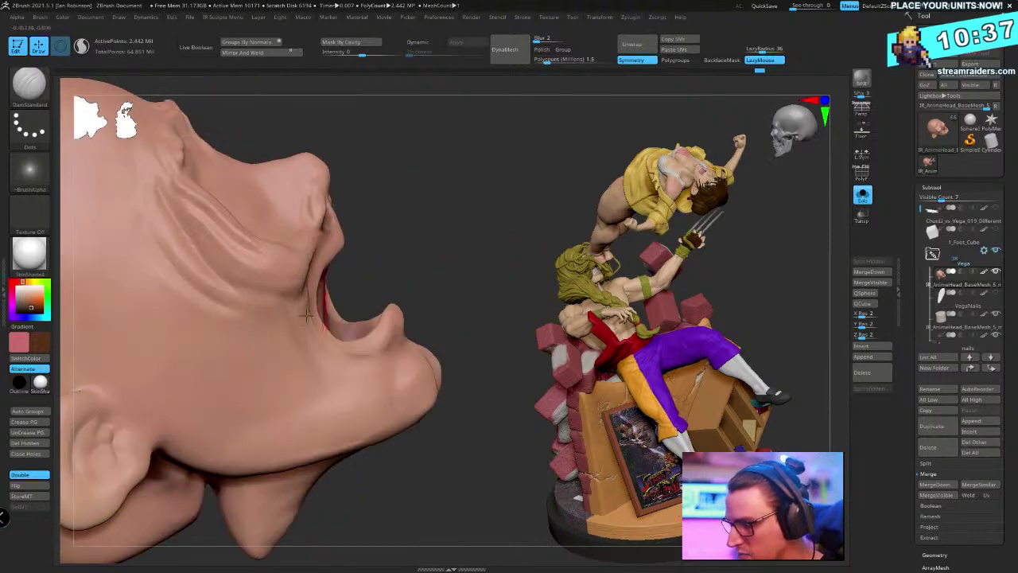
Carve brown-tinted creases into the folds running from the outer eye across the cheekbone
left_click_drag(189, 240, 180, 220)
left_click_drag(211, 263, 191, 227)
right_click_drag(305, 218, 267, 204)
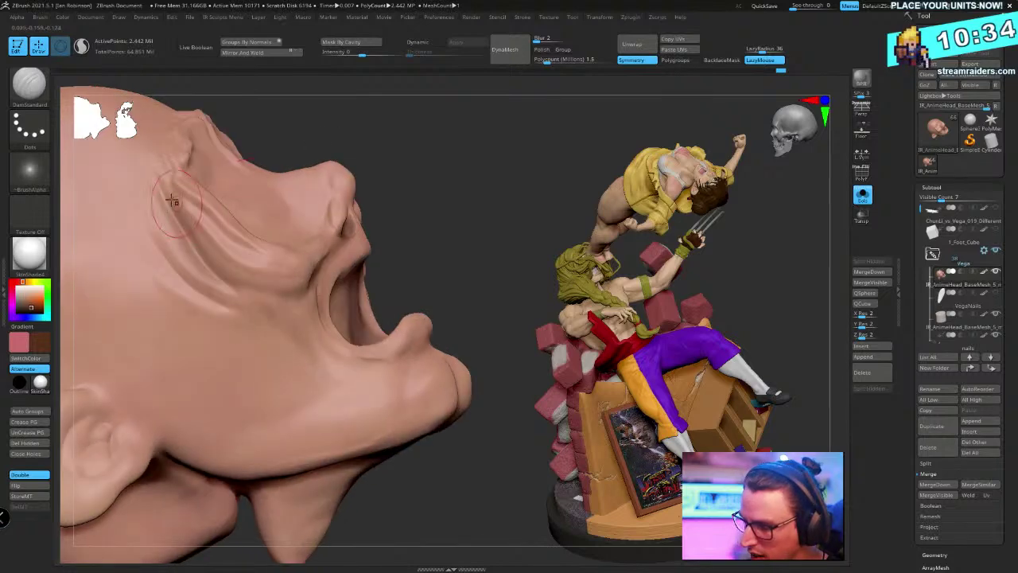
left_click_drag(196, 247, 180, 222)
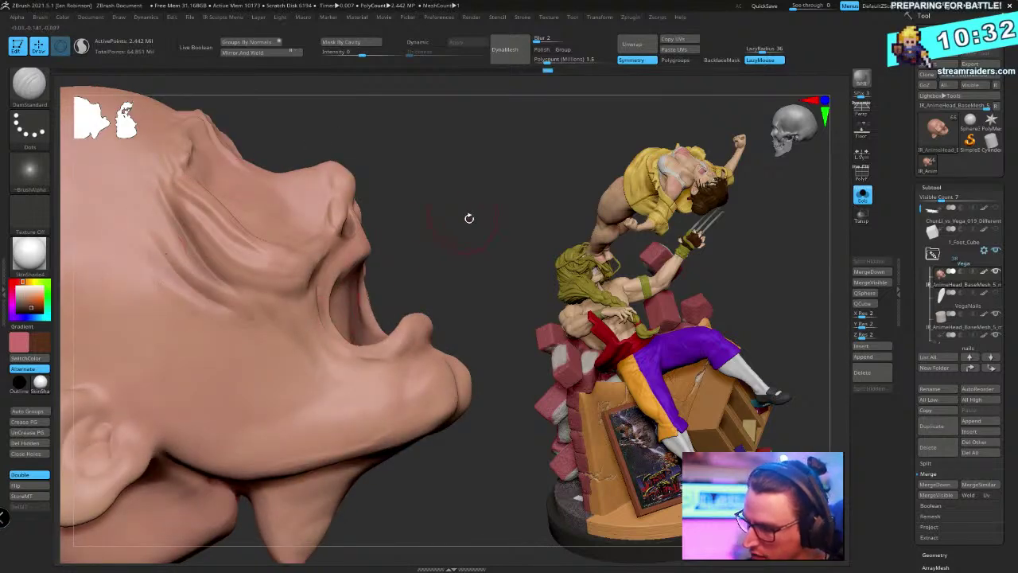
Add brown-tinted creases to the temple and deepen the skin folds beside the eye socket
mouse_move(469, 218)
right_mouse_down()
mouse_move(373, 389)
mouse_move(343, 250)
right_mouse_up()
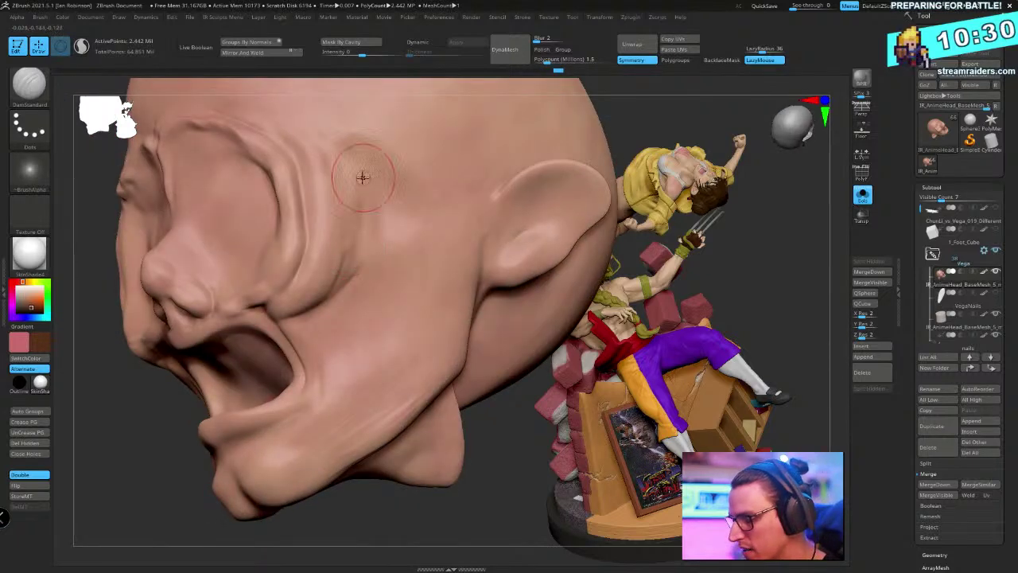
mouse_move(350, 229)
left_mouse_down()
mouse_move(338, 175)
mouse_move(295, 178)
left_mouse_up()
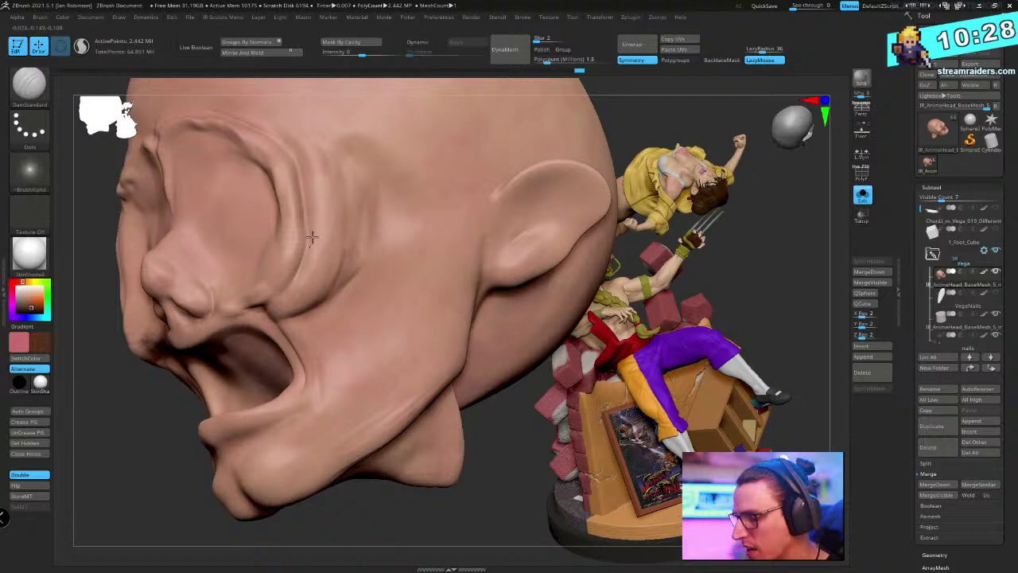
left_click_drag(307, 258, 302, 172)
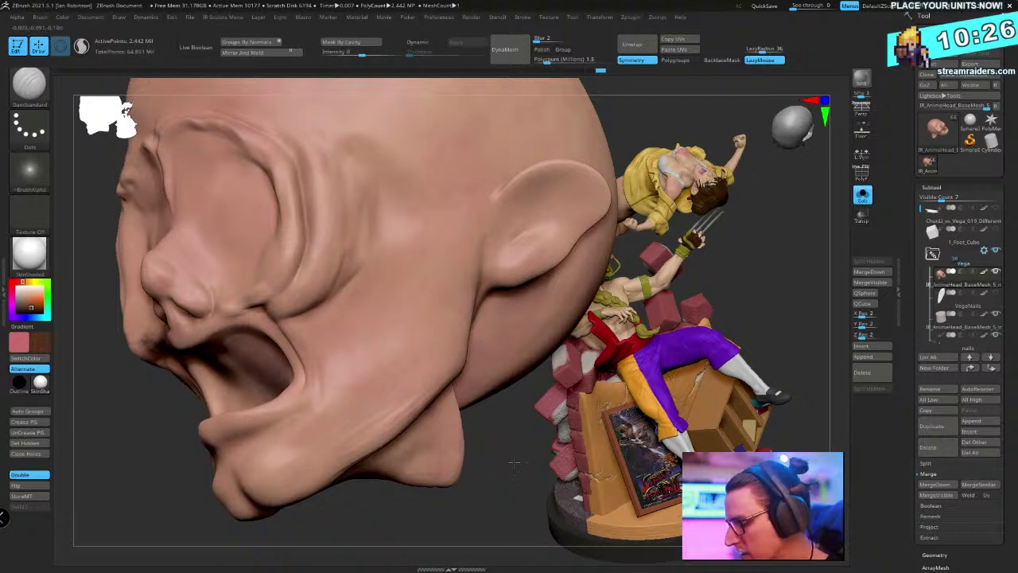
right_click_drag(296, 125, 317, 327)
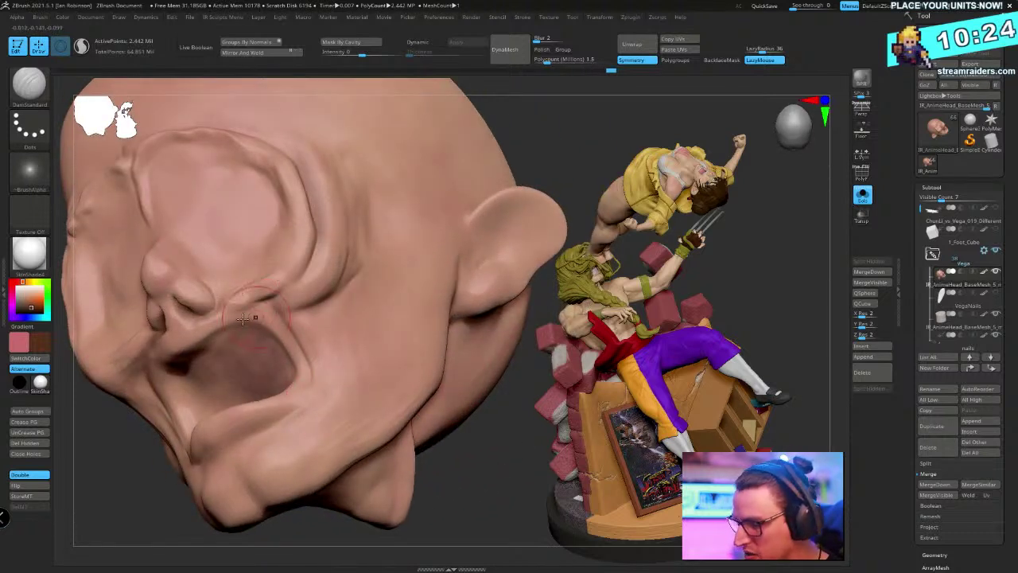
Show the full figure to check Vega's face against the hair and foot, and isolate the head again
left_click(861, 196)
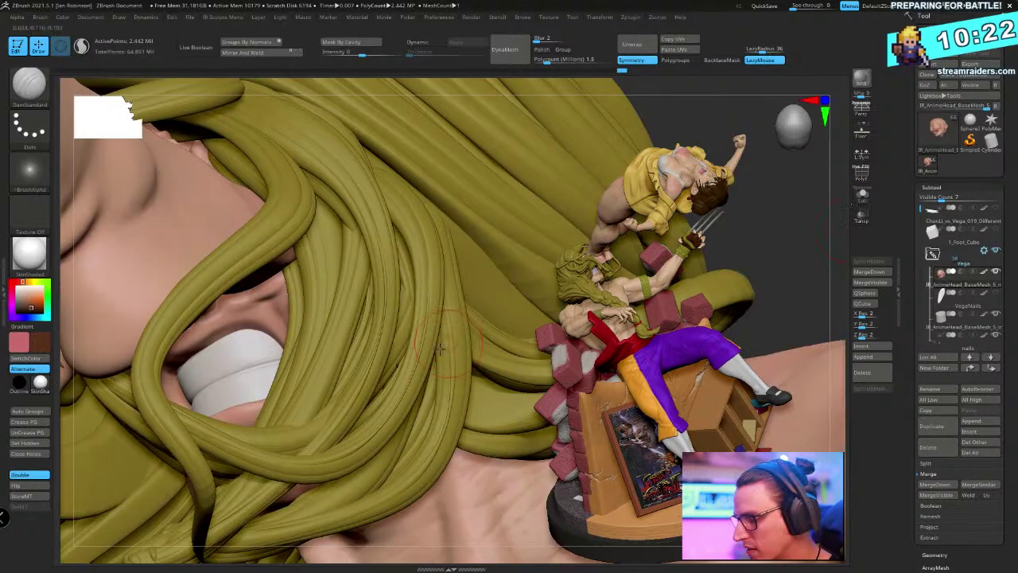
mouse_move(454, 316)
right_mouse_down()
mouse_move(447, 333)
mouse_move(436, 314)
right_mouse_up()
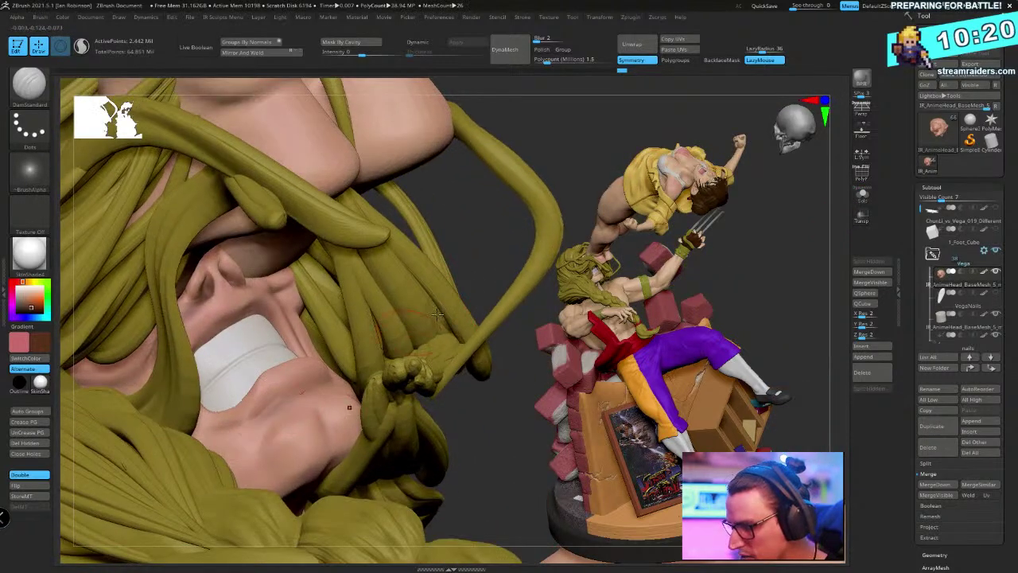
right_click_drag(473, 415, 318, 421)
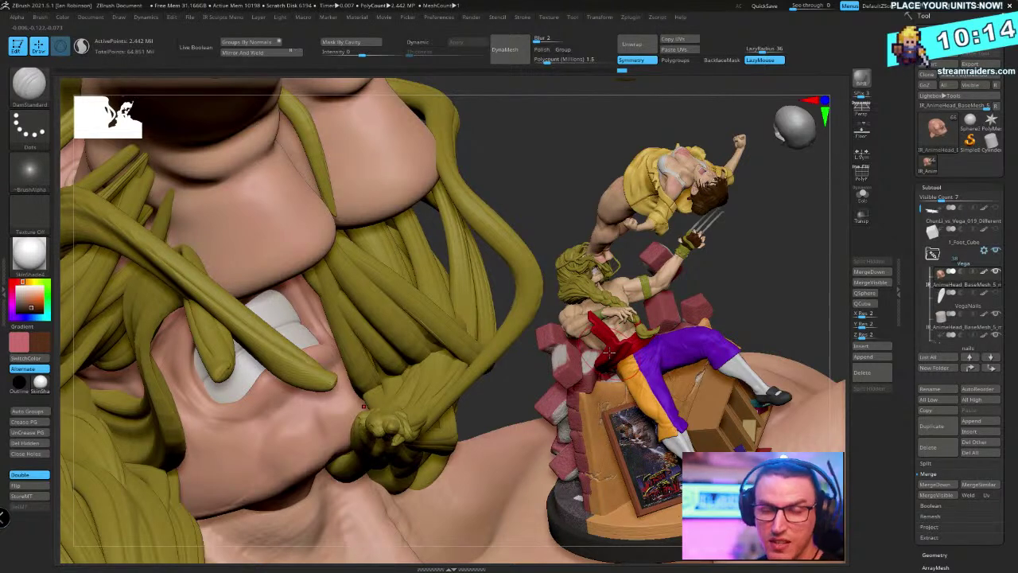
mouse_move(530, 175)
right_mouse_down()
mouse_move(479, 283)
mouse_move(473, 248)
mouse_move(495, 245)
right_mouse_up()
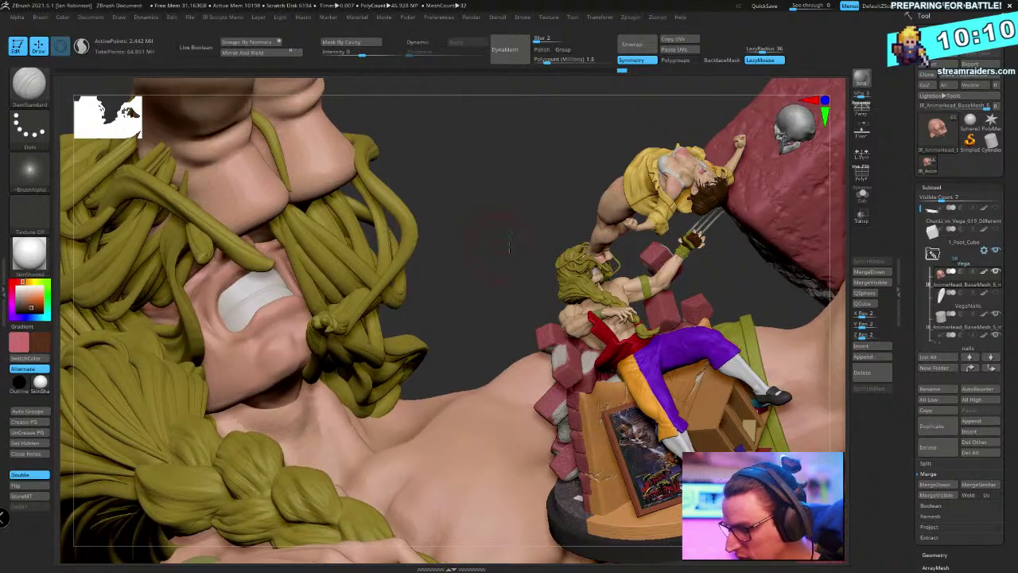
left_click(862, 199)
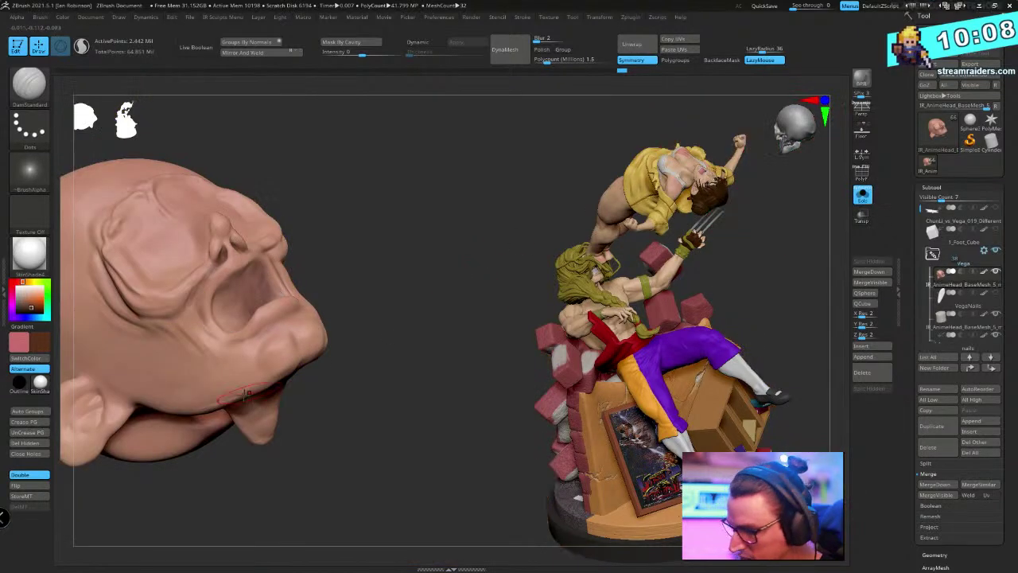
right_click_drag(291, 367, 279, 380)
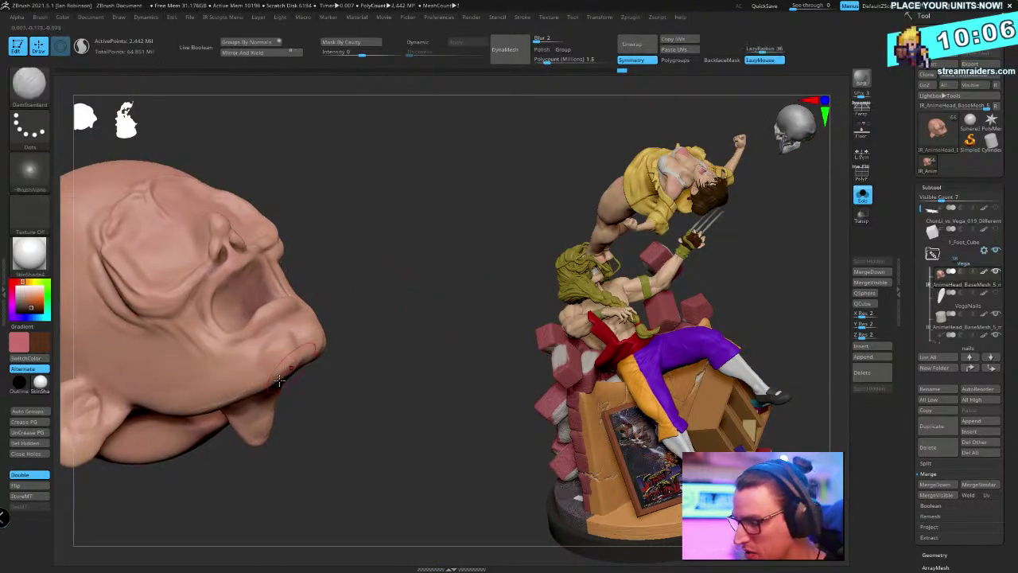
right_click_drag(350, 295, 397, 292)
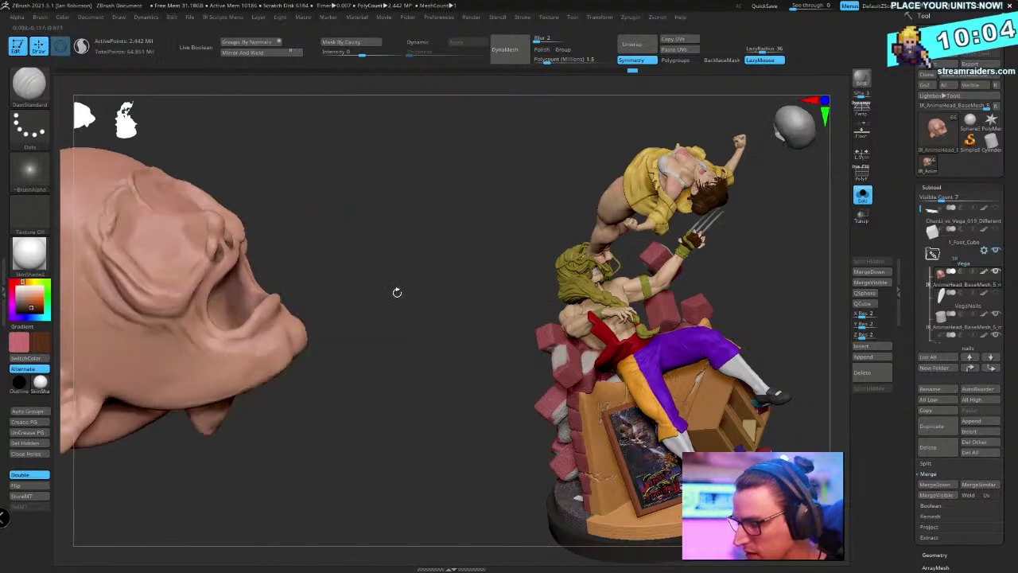
Switch to the hPolish brush and clean up the jawline, smoothing its lower edge below the cheek
key("b")
key("h")
key("p")
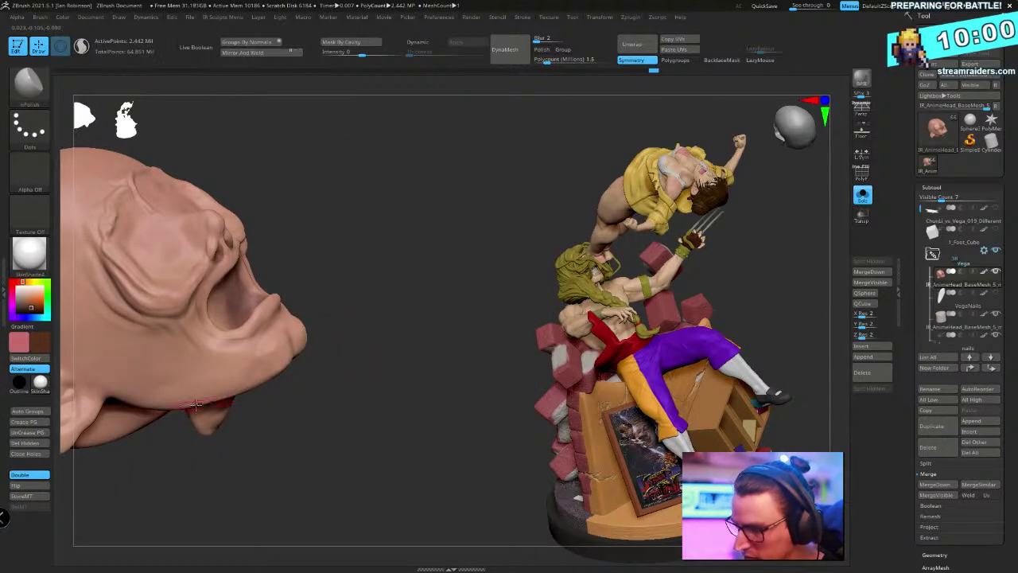
key("shift")
key("space")
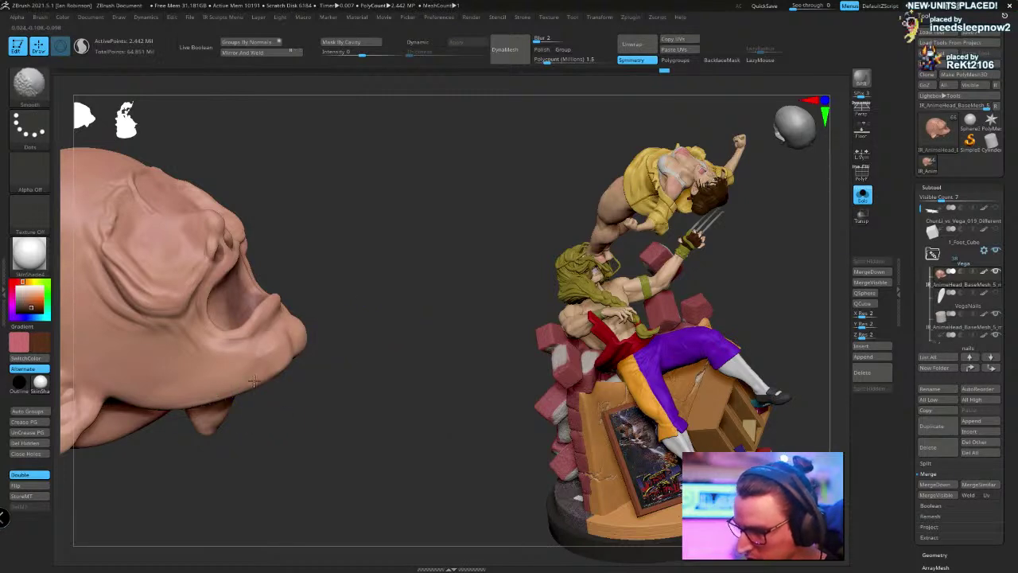
right_click_drag(185, 405, 397, 358)
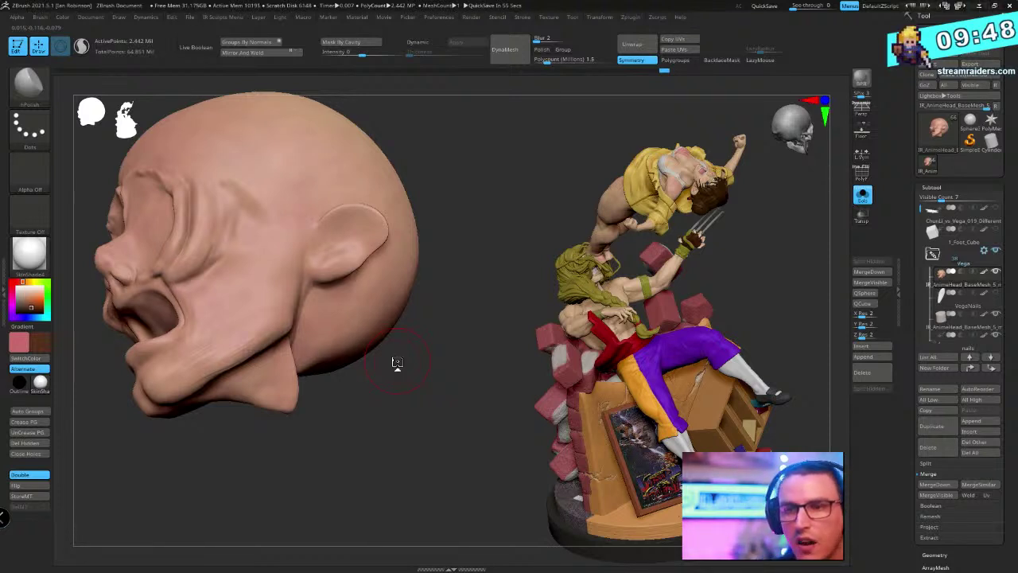
mouse_move(391, 363)
right_mouse_down()
mouse_move(453, 361)
mouse_move(238, 273)
right_mouse_up()
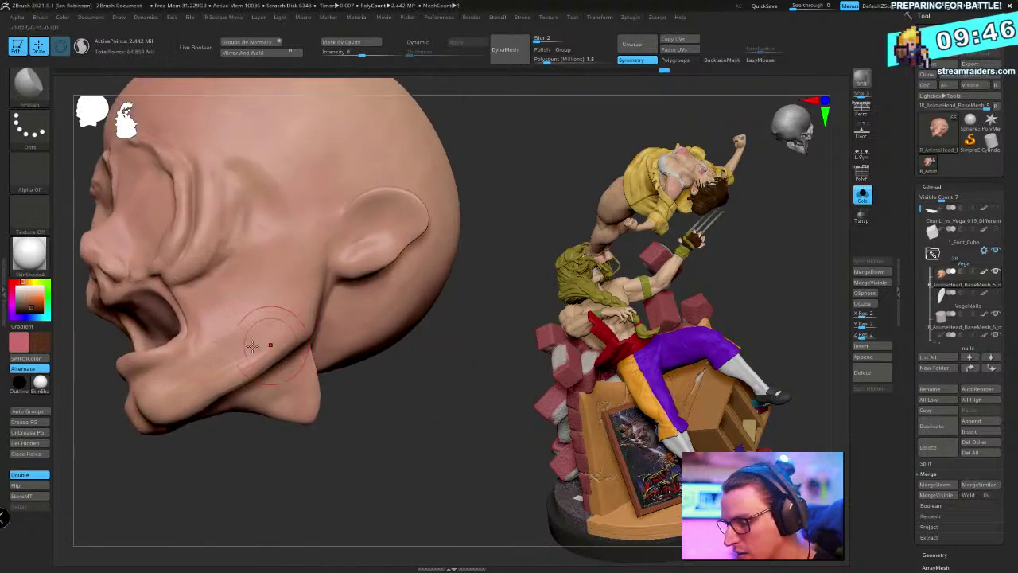
key("shift")
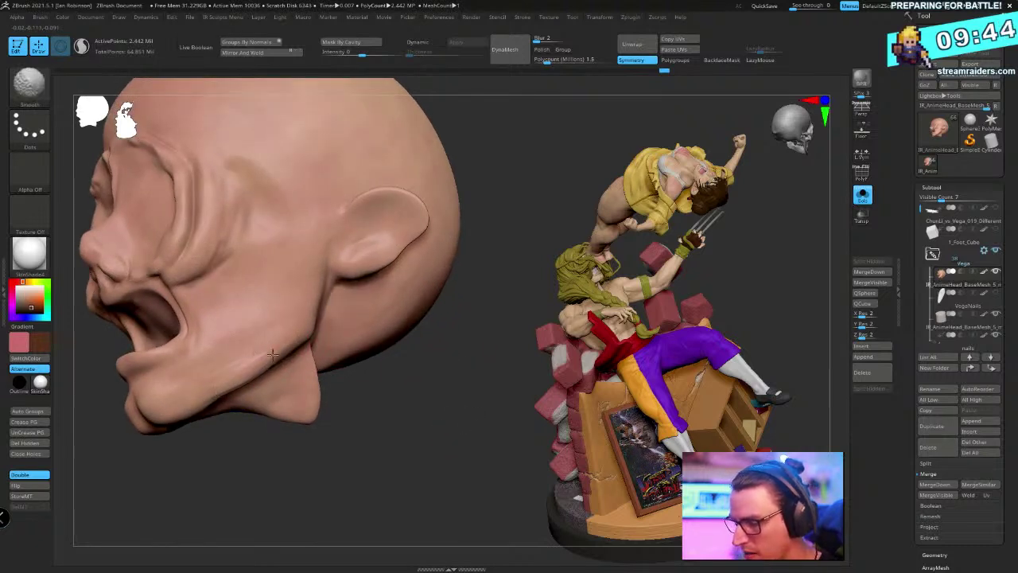
left_click_drag(261, 362, 219, 390, "shift")
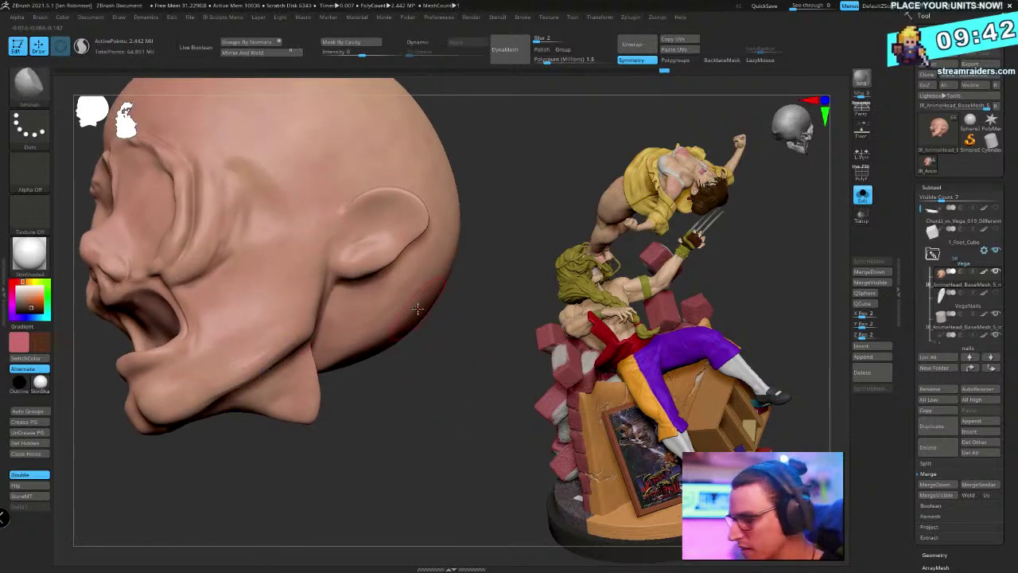
Show the full figure, make Vega's body the active subtool, and set the draw size to about 5.1
left_click(862, 195)
right_click_drag(432, 366, 389, 289)
right_click(355, 351)
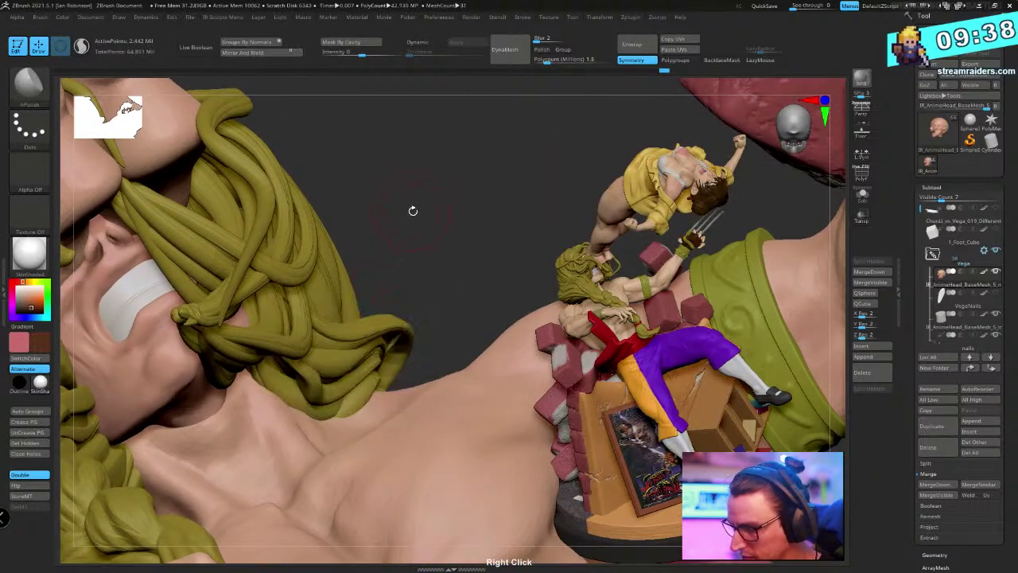
left_click_drag(411, 209, 397, 248)
left_click(387, 404, "alt")
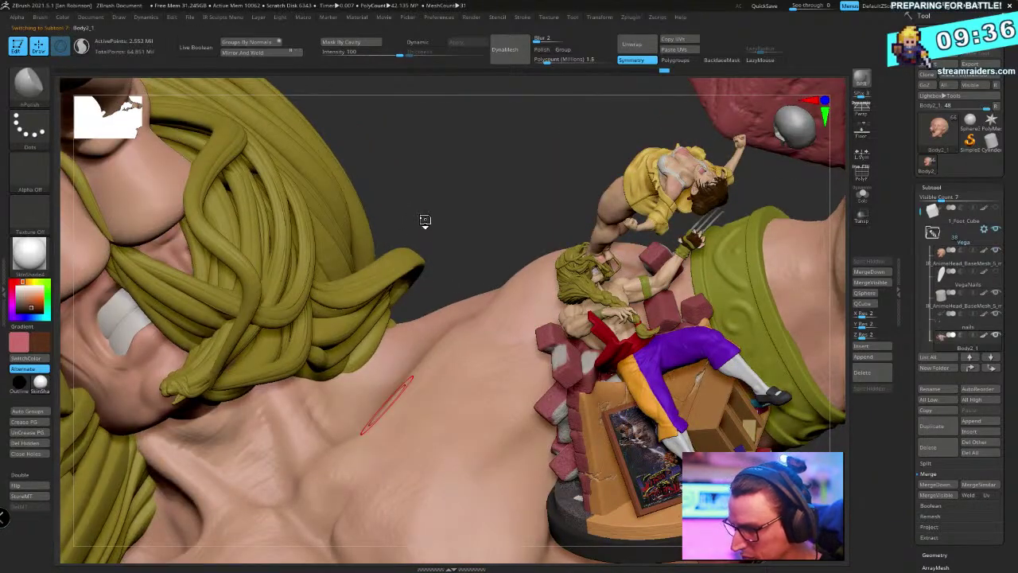
right_click(450, 163)
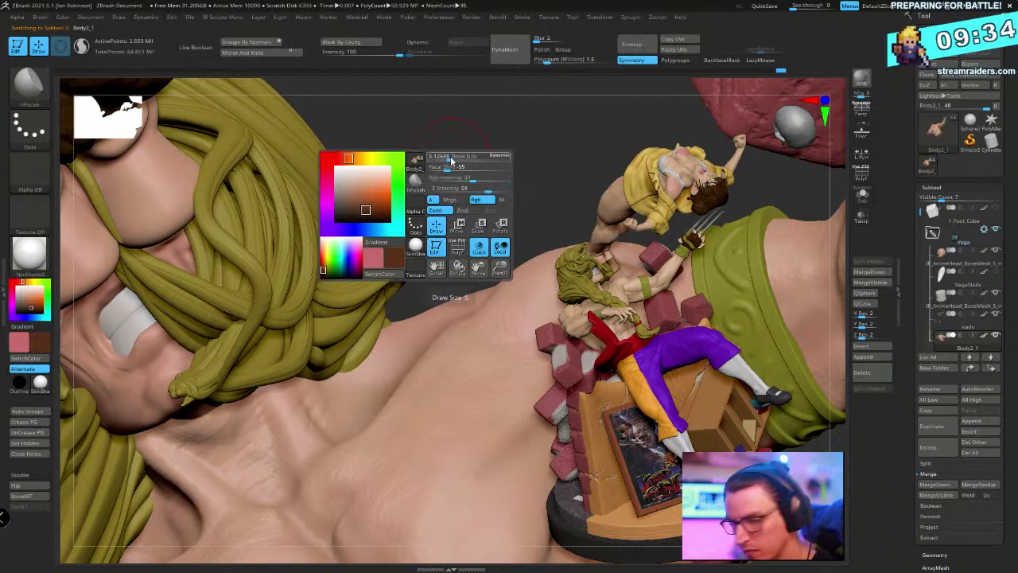
right_click(451, 157)
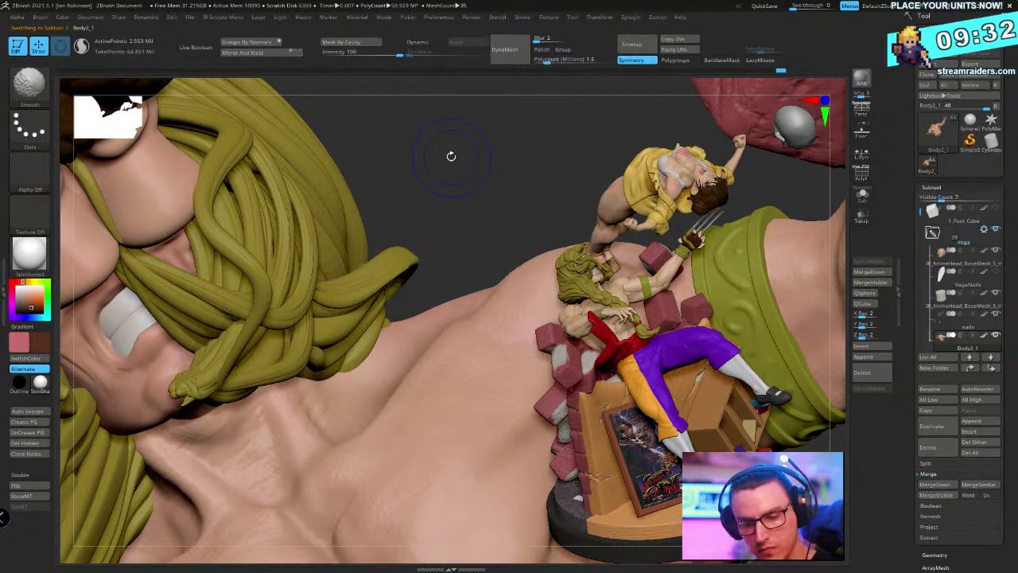
key("shift+f")
key("shift+f")
key("shift+f")
key("shift+f")
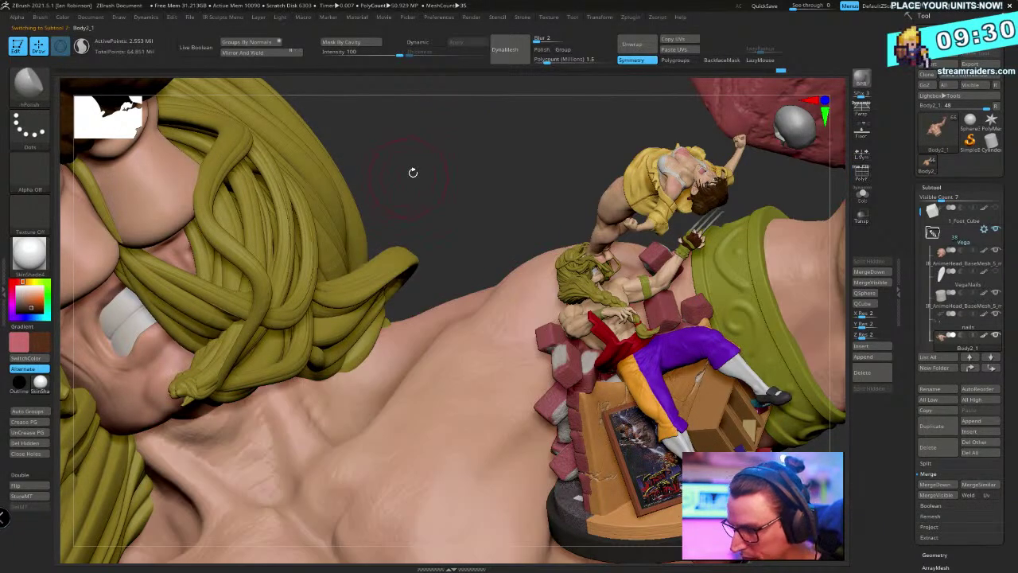
Switch to the DamStandard brush and carve brown-tinted creases along the collarbones and base of the neck
key("b")
key("d")
key("s")
left_click_drag(439, 168, 409, 157)
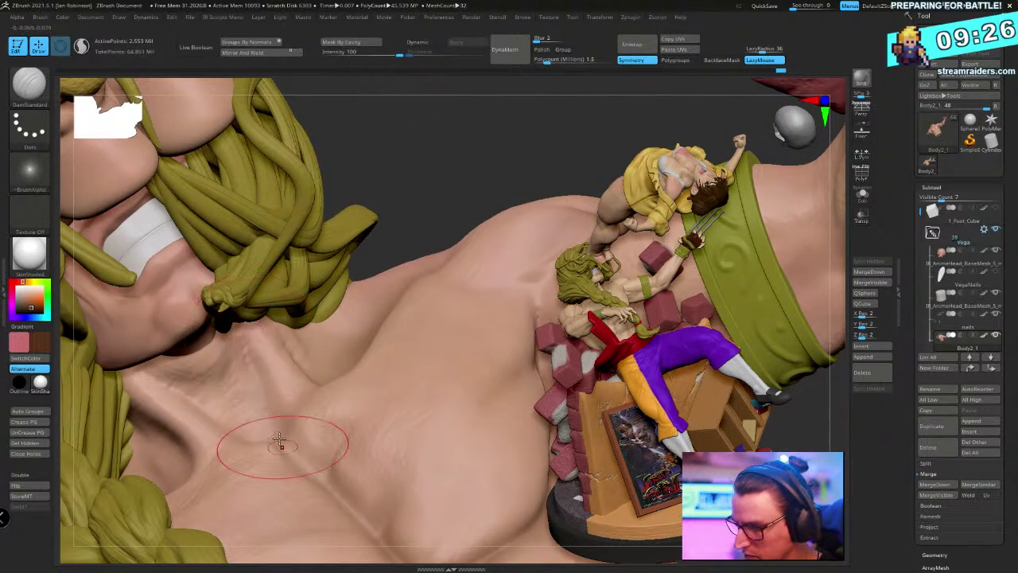
left_click_drag(282, 447, 218, 411)
left_click_drag(239, 443, 162, 392)
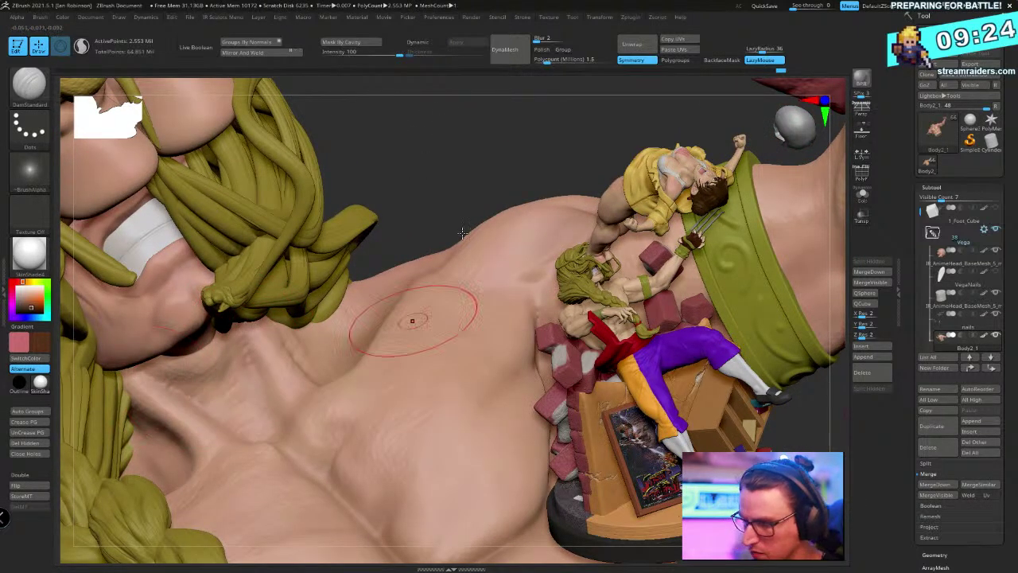
Isolate Vega's body and deepen the creases around the neck, shoulder and centre line of the chest
right_click_drag(461, 218, 486, 187)
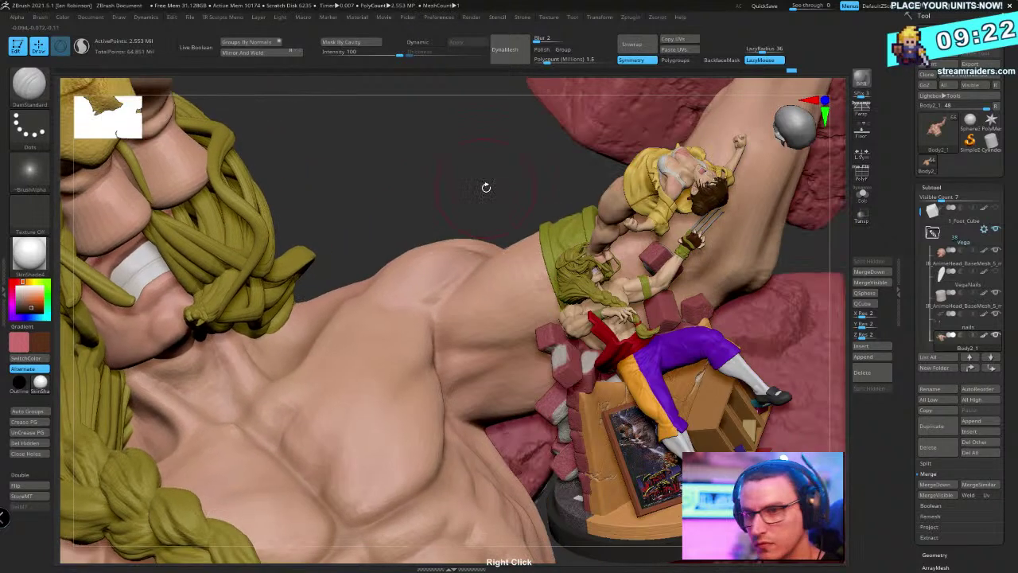
left_click(862, 192)
right_click_drag(182, 298, 305, 263)
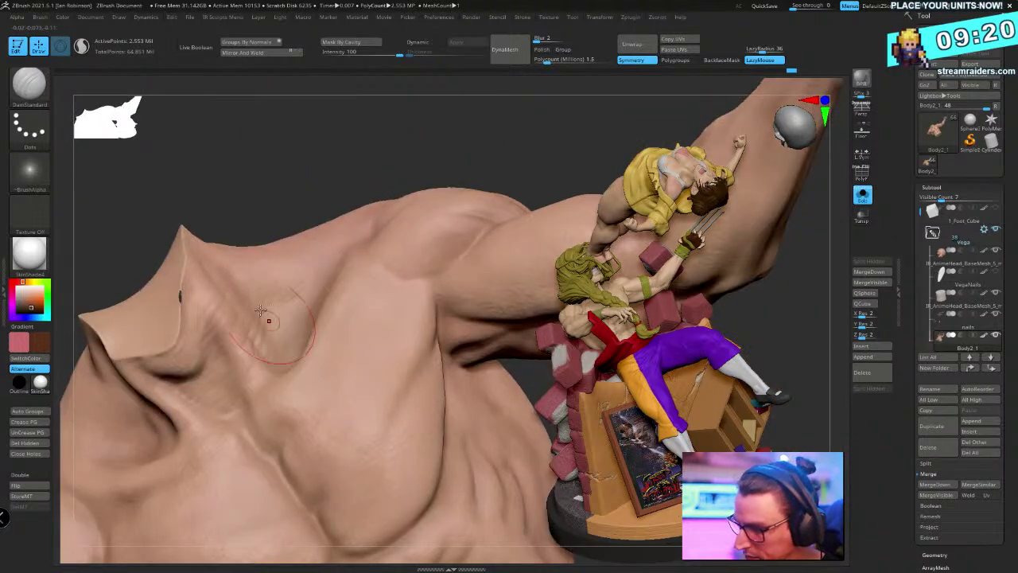
right_click_drag(208, 266, 347, 200)
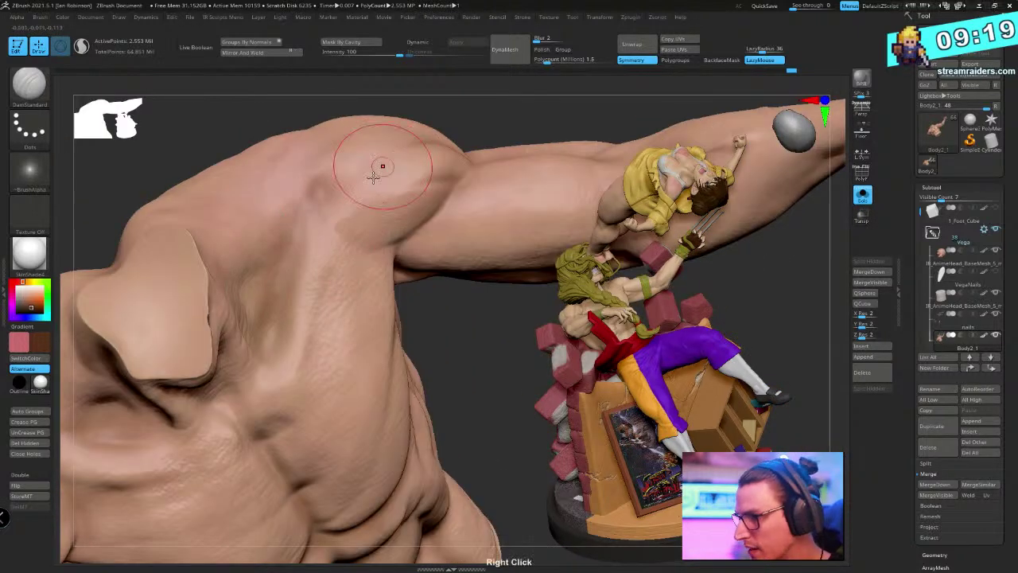
mouse_move(374, 164)
right_mouse_down()
mouse_move(451, 208)
mouse_move(398, 242)
right_mouse_up()
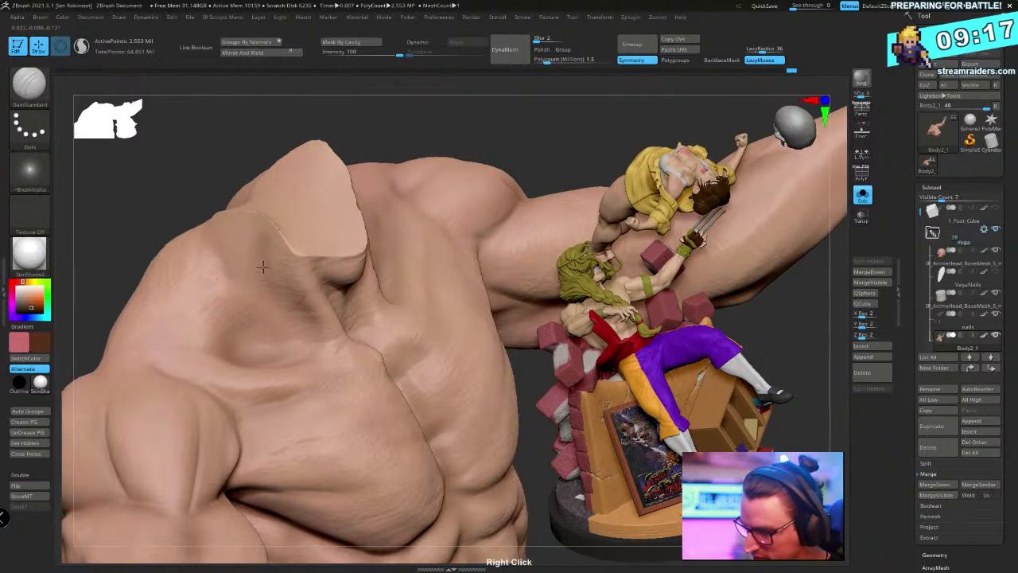
mouse_move(219, 269)
right_mouse_down()
mouse_move(351, 274)
mouse_move(239, 284)
right_mouse_up()
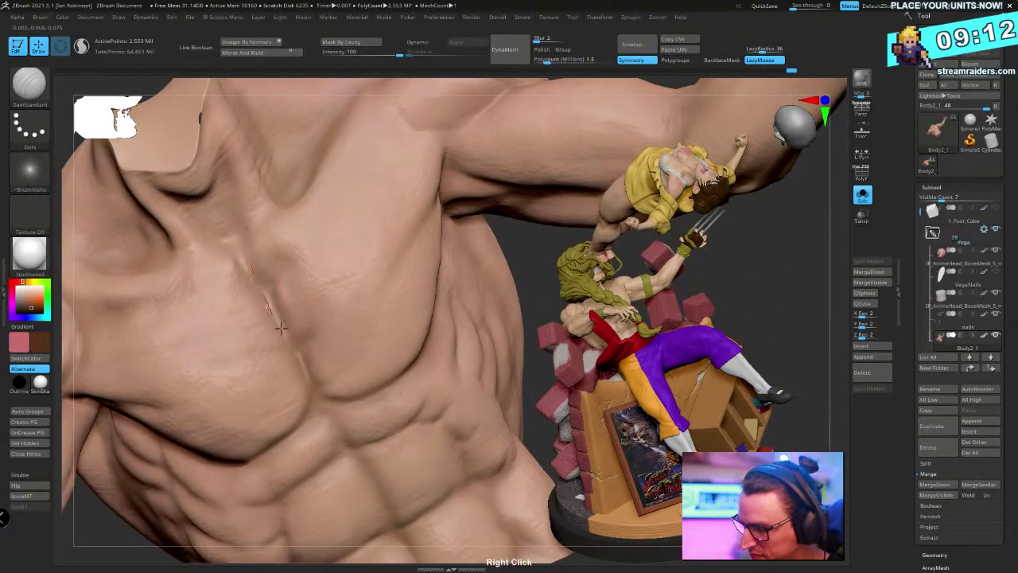
mouse_move(381, 362)
right_mouse_down()
mouse_move(353, 336)
mouse_move(318, 329)
right_mouse_up()
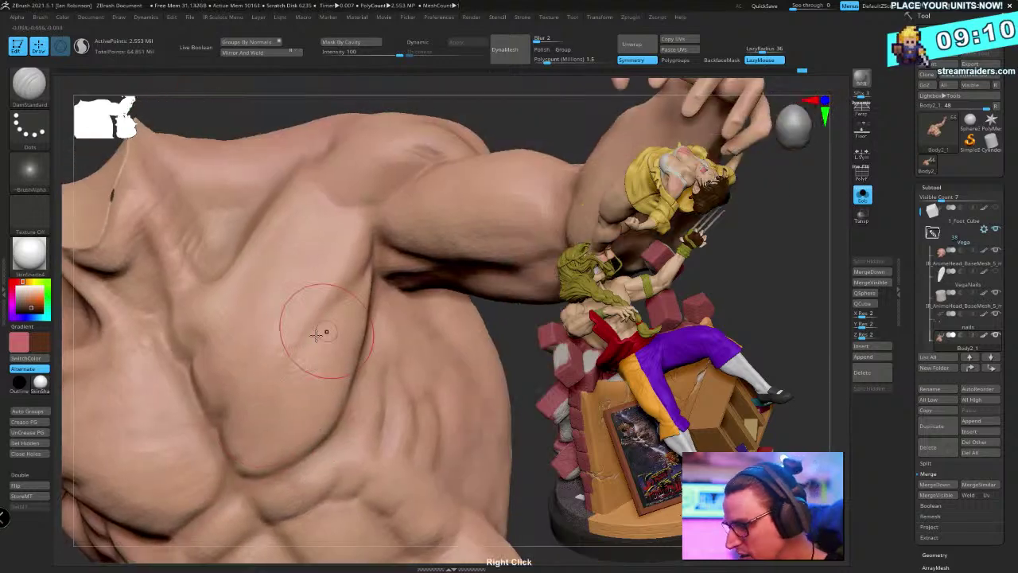
Inspect the creases around Vega's shoulder, armpit and chest, and bring the whole statue back into view
right_click_drag(360, 278, 310, 298)
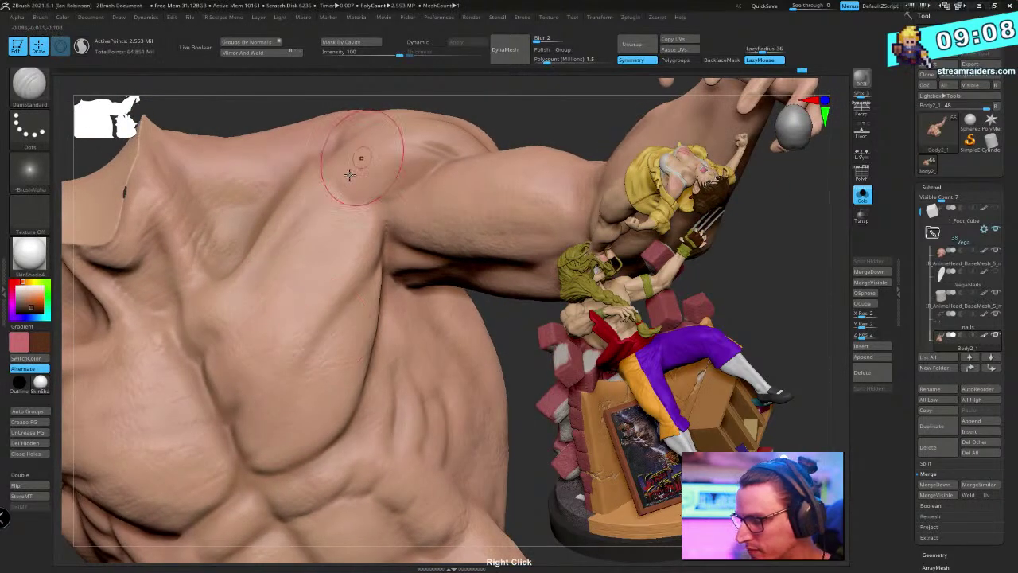
mouse_move(341, 164)
right_mouse_down()
mouse_move(380, 248)
mouse_move(199, 299)
right_mouse_up()
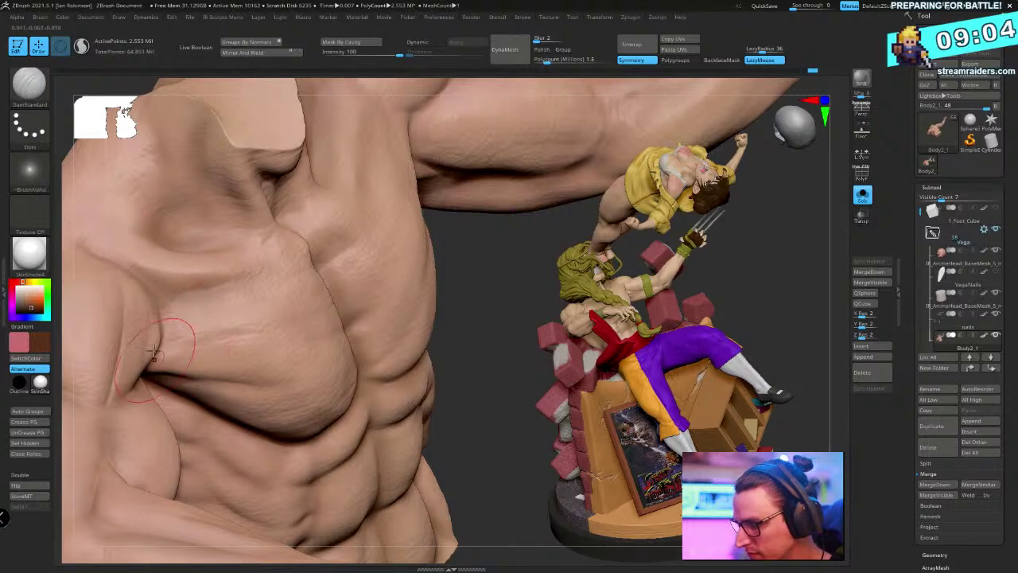
right_click(398, 293)
right_click_drag(398, 293, 409, 278)
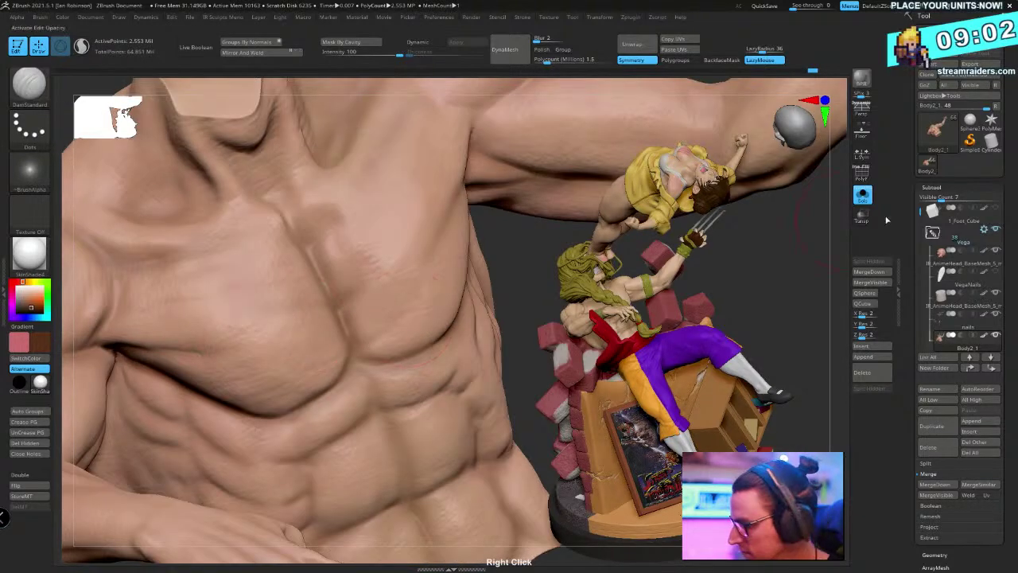
left_click(862, 195)
right_click_drag(427, 230, 135, 404)
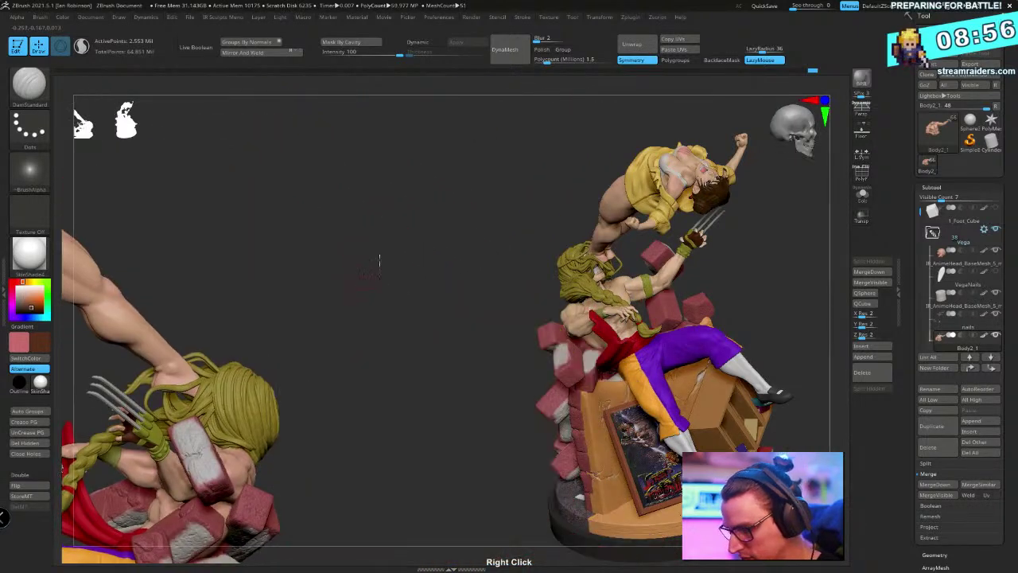
right_click_drag(379, 261, 451, 169)
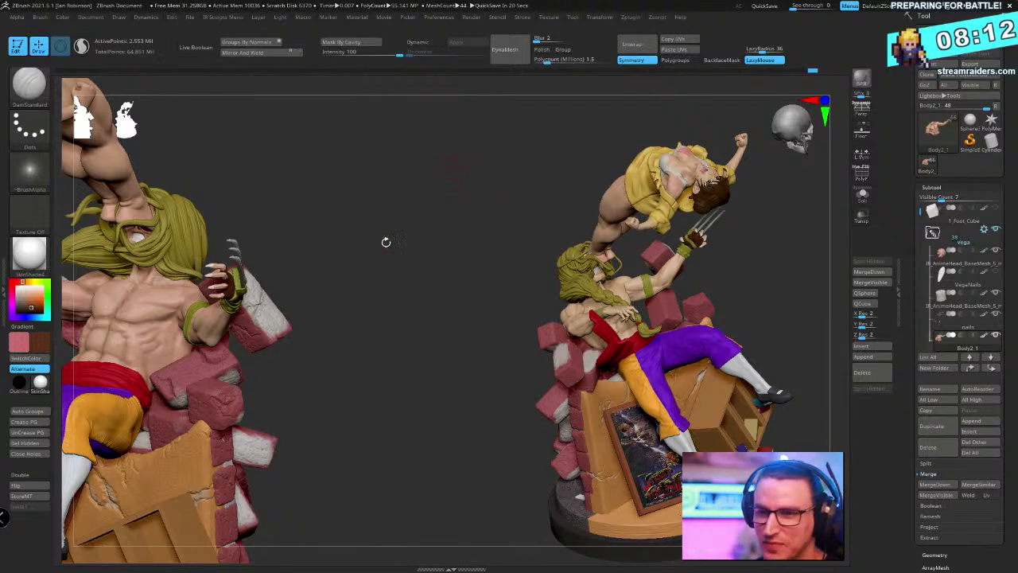
Adjust the brush's draw size and carve a crease down Vega's side below the armpit
mouse_move(390, 244)
left_mouse_down("alt")
mouse_move(473, 194)
mouse_move(441, 216)
mouse_move(446, 225)
mouse_move(223, 280)
left_mouse_up("alt")
key("space")
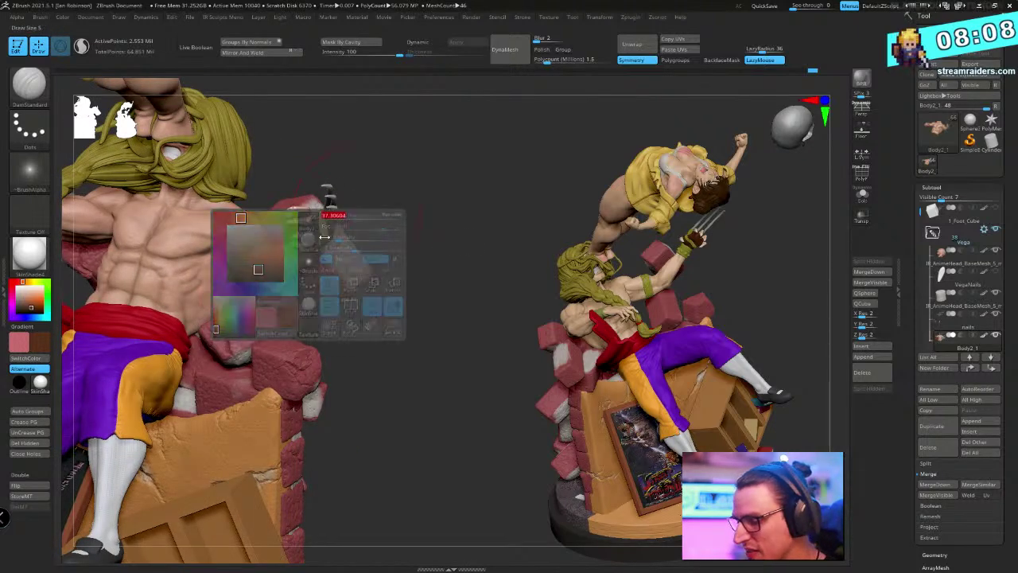
left_click_drag(431, 202, 382, 238)
right_click_drag(231, 304, 232, 315)
right_click(231, 315)
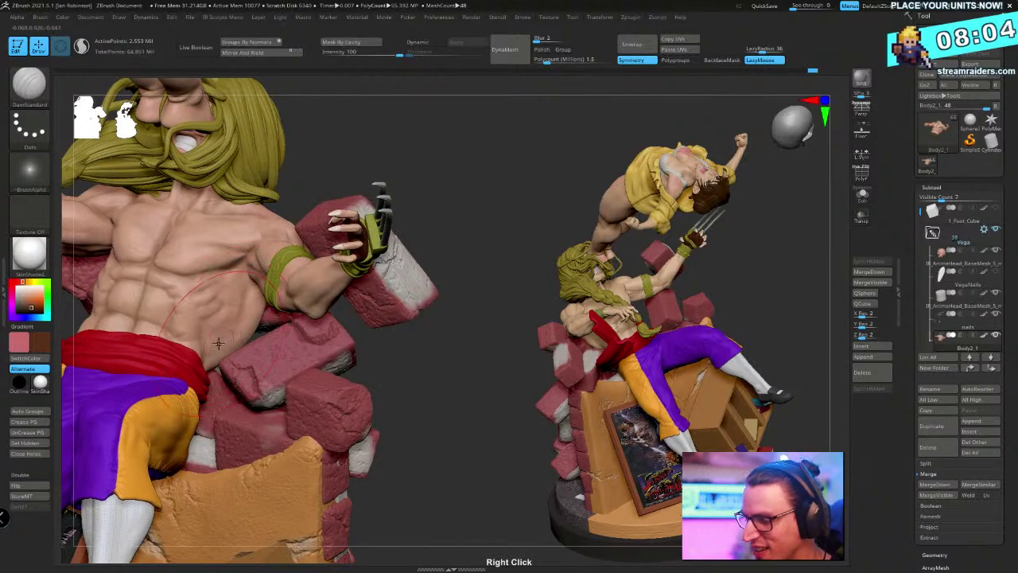
key("space")
left_click_drag(221, 344, 213, 343)
left_click_drag(251, 268, 244, 292)
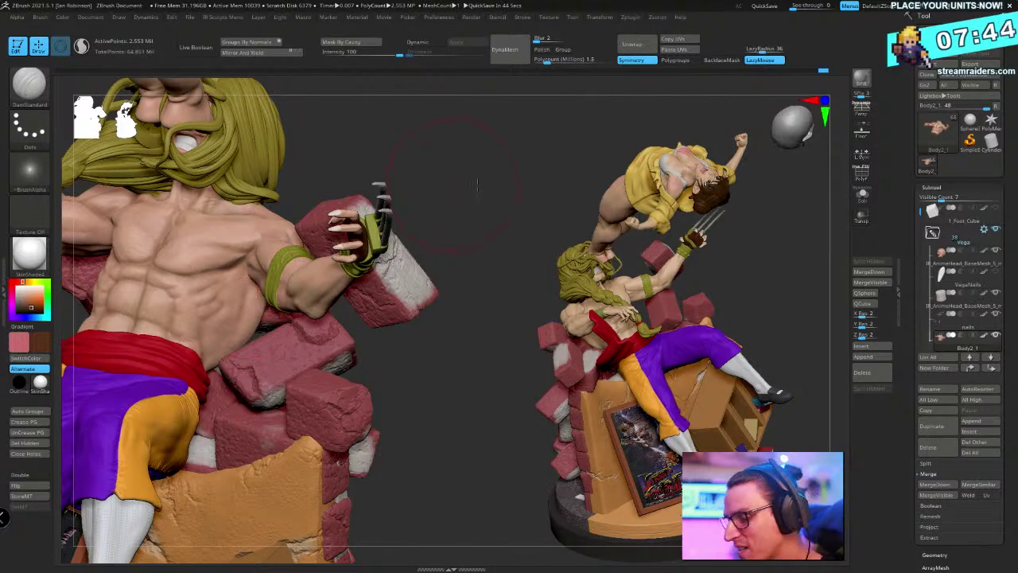
Isolate Vega's body and examine the ribs, flank and abdomen from the front and side
left_click_drag(451, 190, 500, 195)
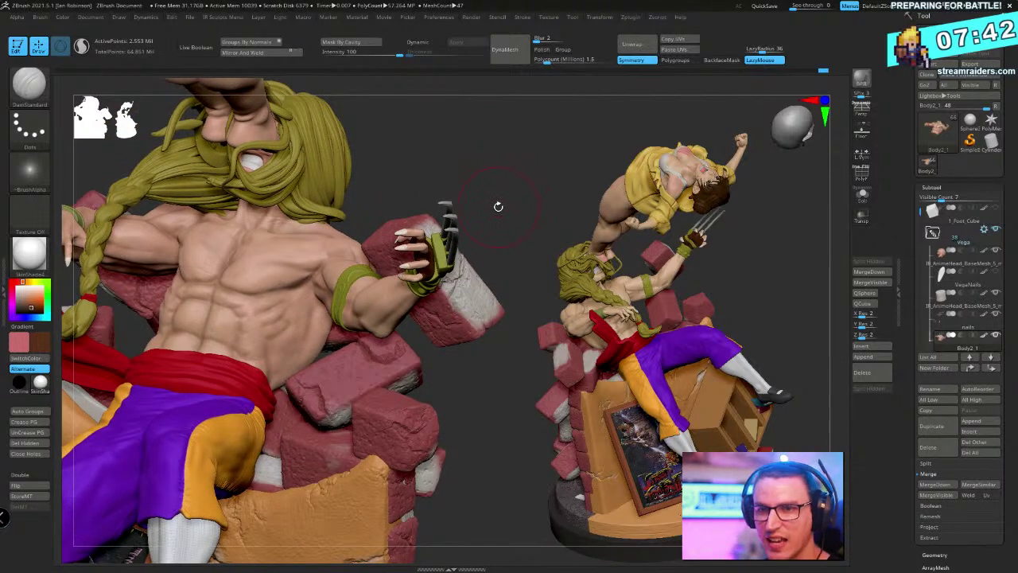
left_click_drag(482, 167, 527, 204)
left_click(864, 199)
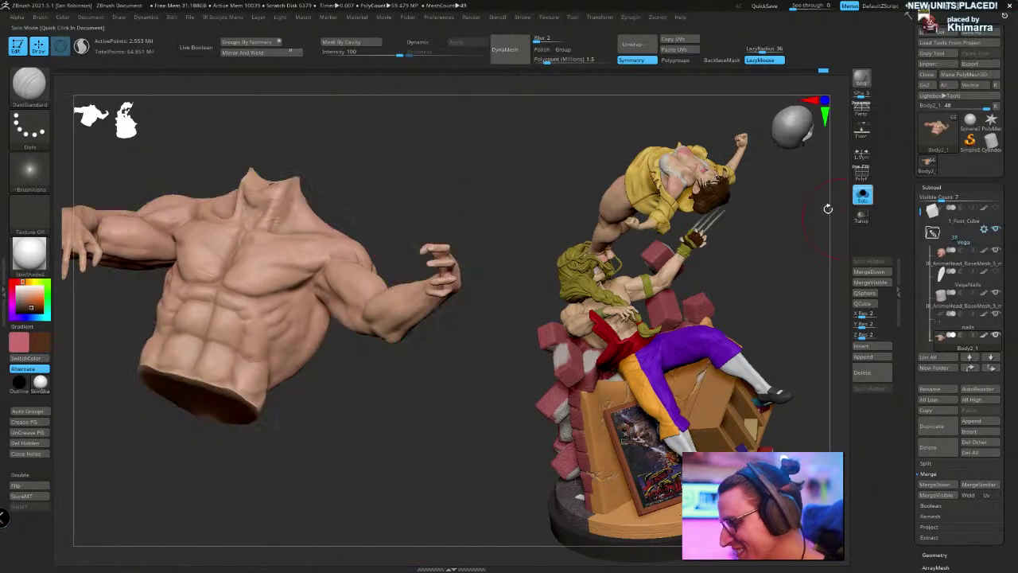
left_click_drag(455, 173, 549, 183)
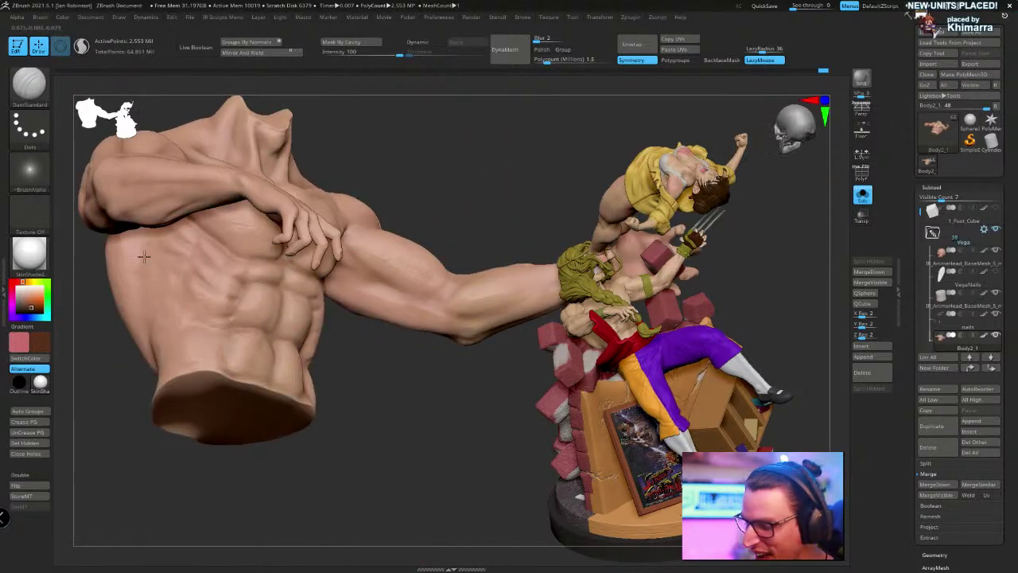
left_click_drag(314, 380, 350, 376)
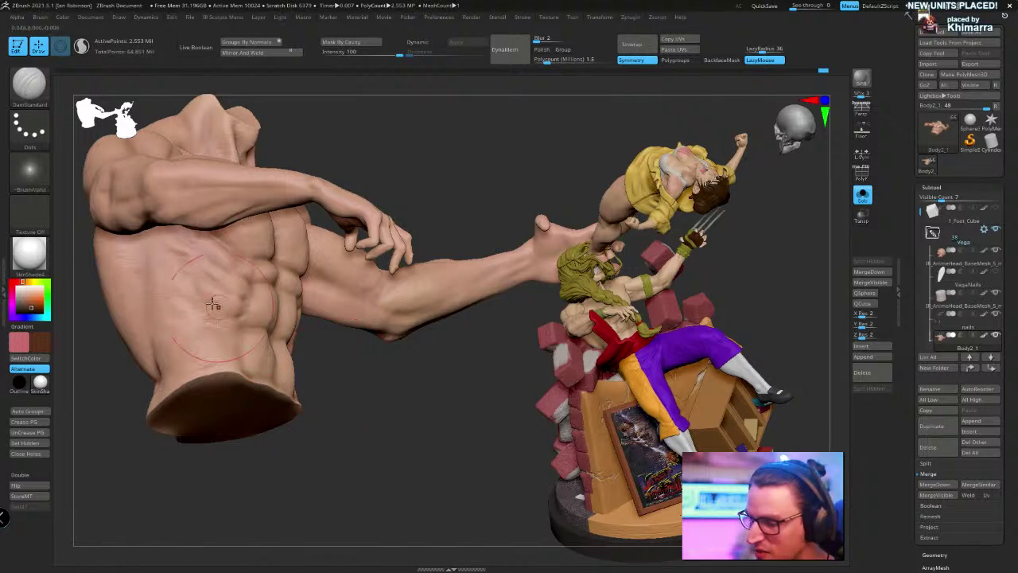
left_click_drag(375, 437, 318, 491)
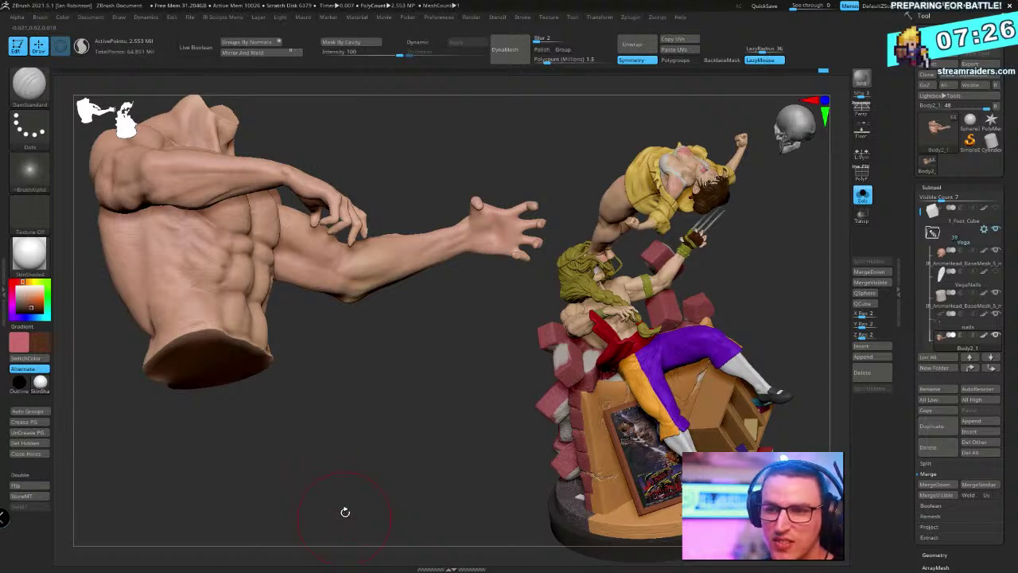
left_click_drag(343, 450, 380, 438)
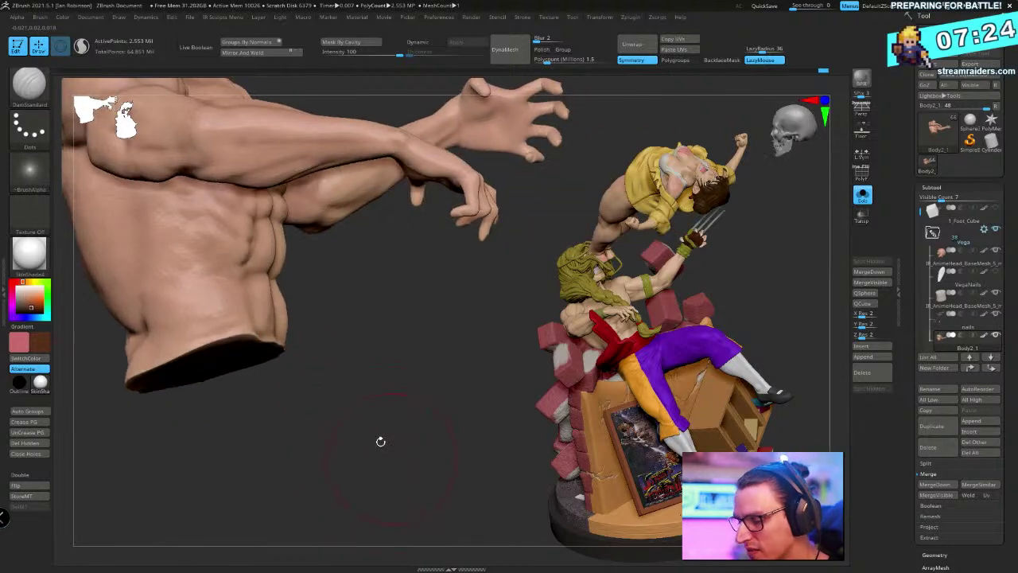
left_click_drag(293, 324, 325, 340)
Undo the latest brush strokes on Vega's abdomen
key("ctrl+z")
key("ctrl+z")
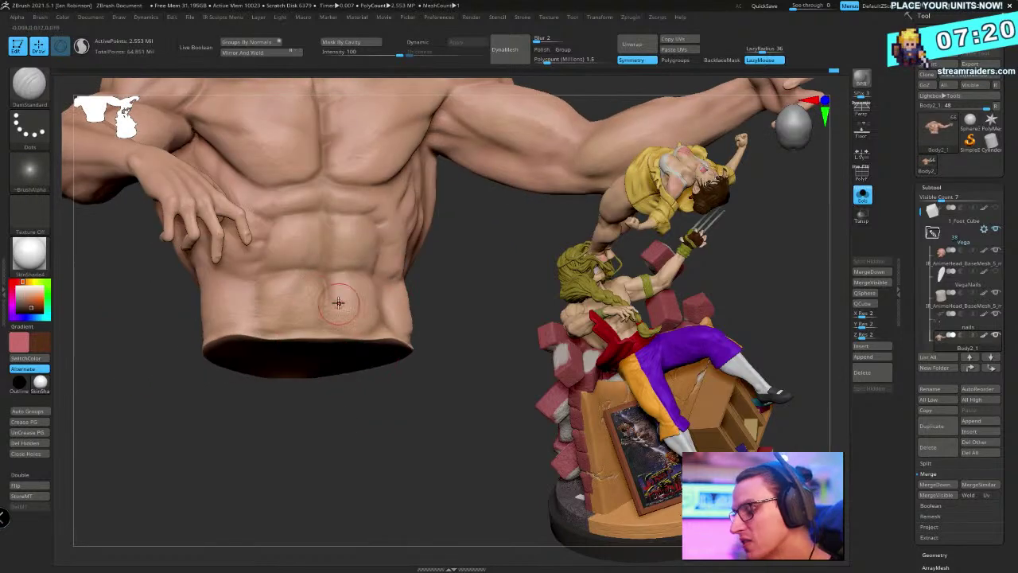
key("ctrl+z")
key("ctrl+z")
key("ctrl+z")
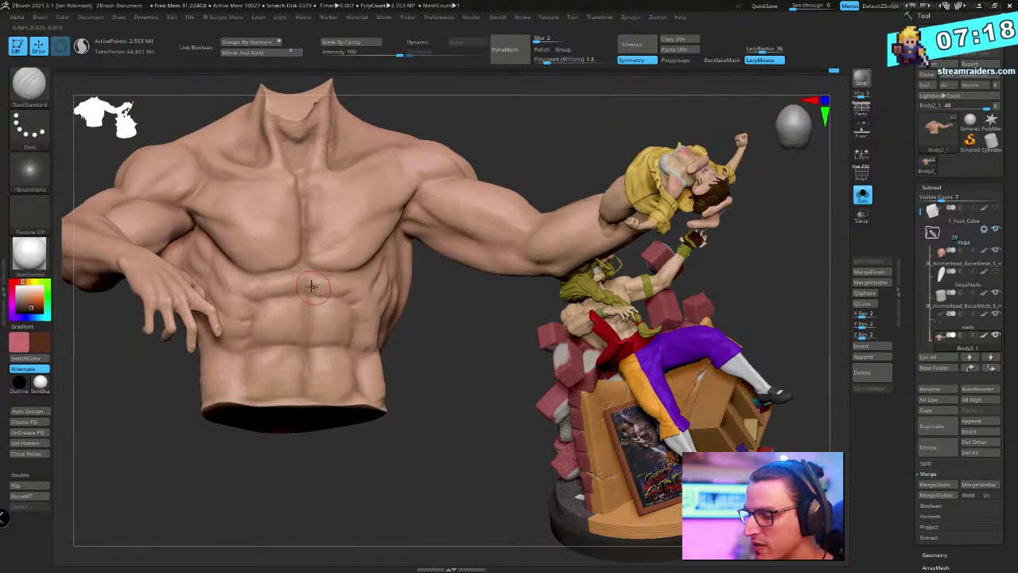
key("ctrl+z")
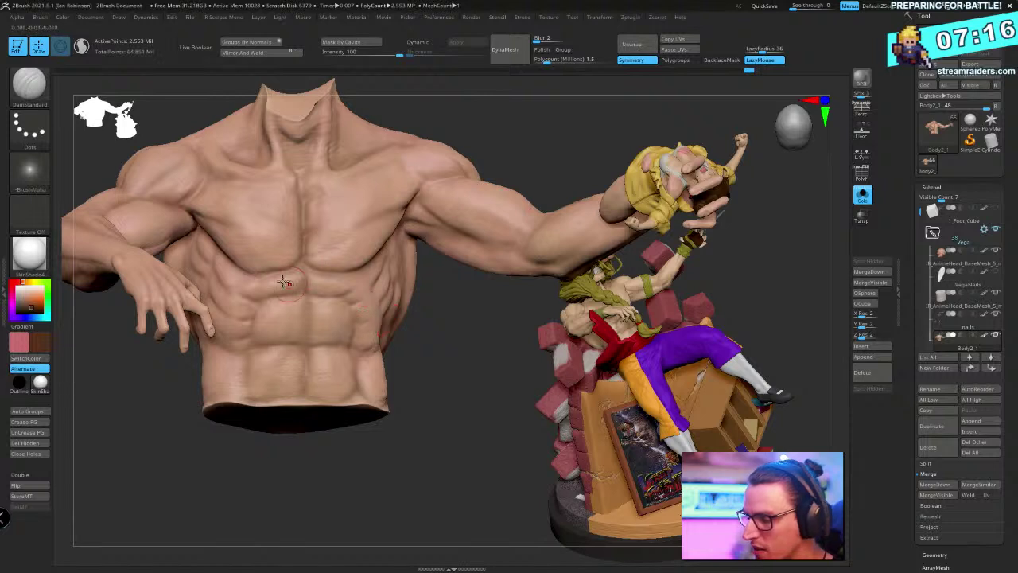
key("ctrl+z")
key("ctrl+z")
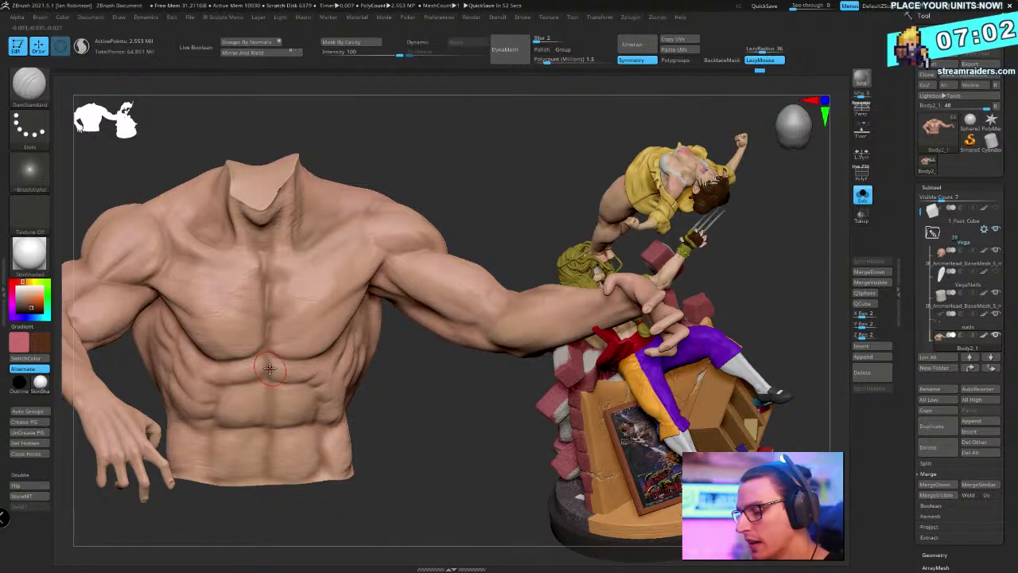
Deepen the crease along the outer side of Vega's rib cage beneath the outstretched arm
left_click_drag(422, 439, 402, 417)
right_click(402, 417)
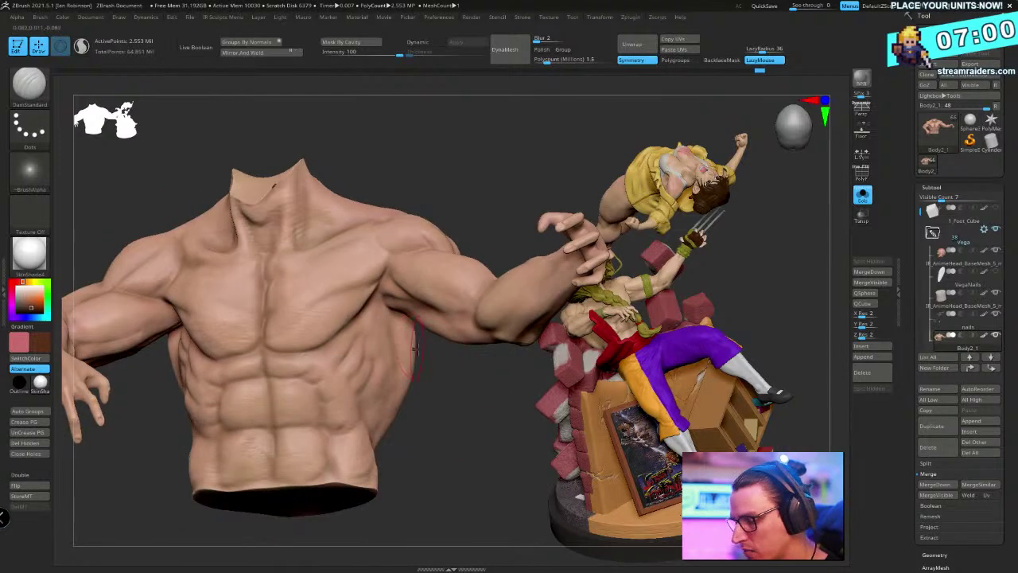
left_click_drag(410, 344, 392, 320)
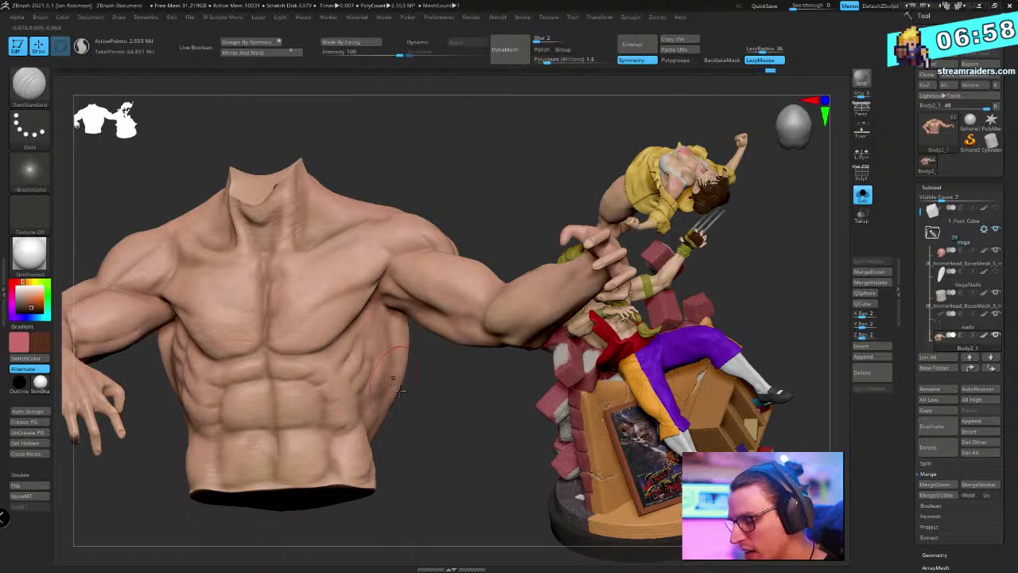
left_click_drag(398, 414, 411, 436)
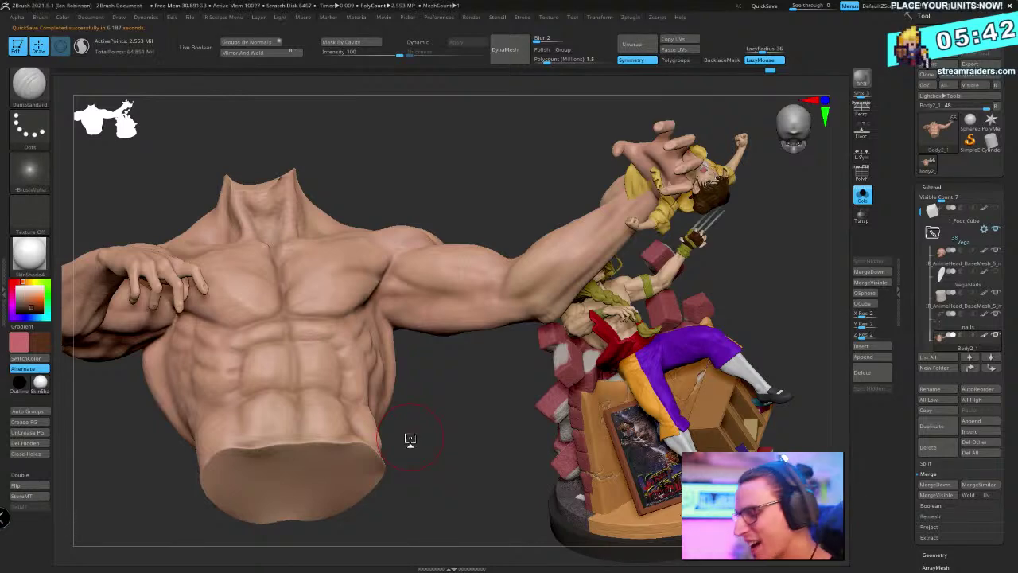
Carve the crease along Vega's collarbone towards the shoulder and smooth the muscle at the side of the neck
mouse_move(472, 406)
left_mouse_down()
mouse_move(313, 359)
mouse_move(293, 275)
mouse_move(416, 245)
left_mouse_up()
left_click_drag(270, 278, 275, 170)
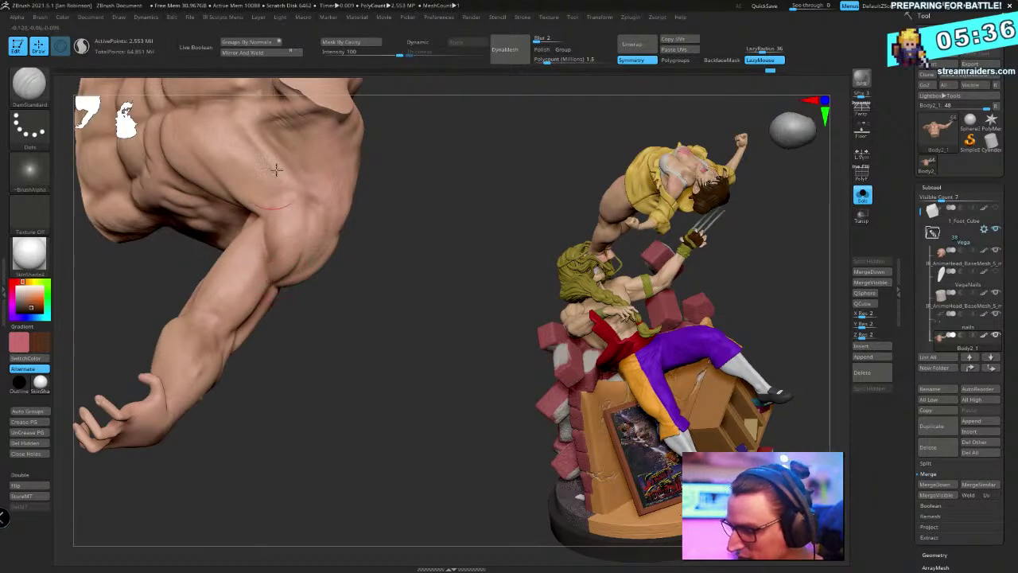
mouse_move(382, 184)
left_mouse_down()
mouse_move(434, 192)
mouse_move(427, 250)
mouse_move(337, 304)
left_mouse_up()
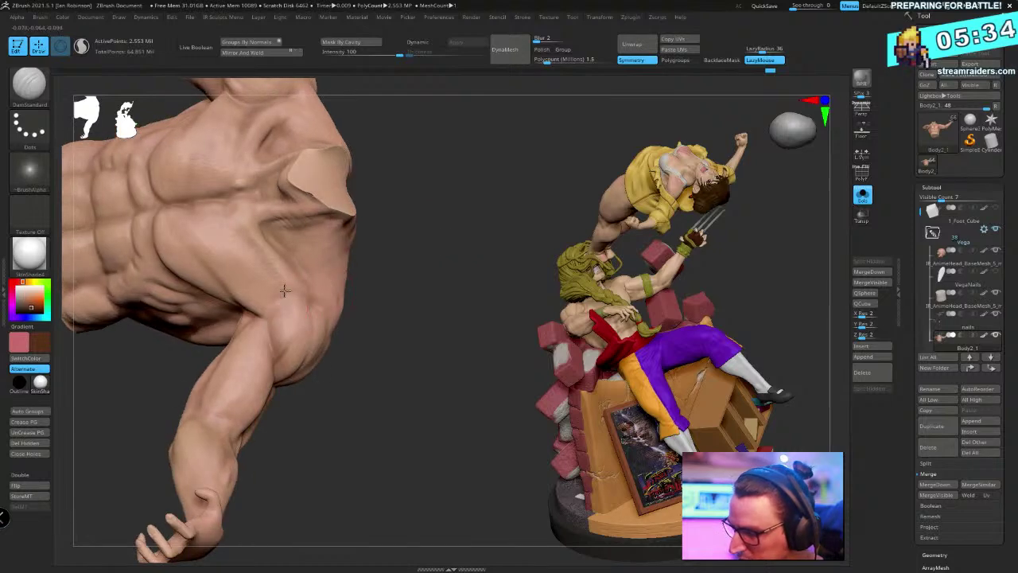
mouse_move(376, 257)
left_mouse_down()
mouse_move(374, 270)
mouse_move(366, 220)
mouse_move(456, 181)
mouse_move(408, 239)
mouse_move(437, 216)
left_mouse_up()
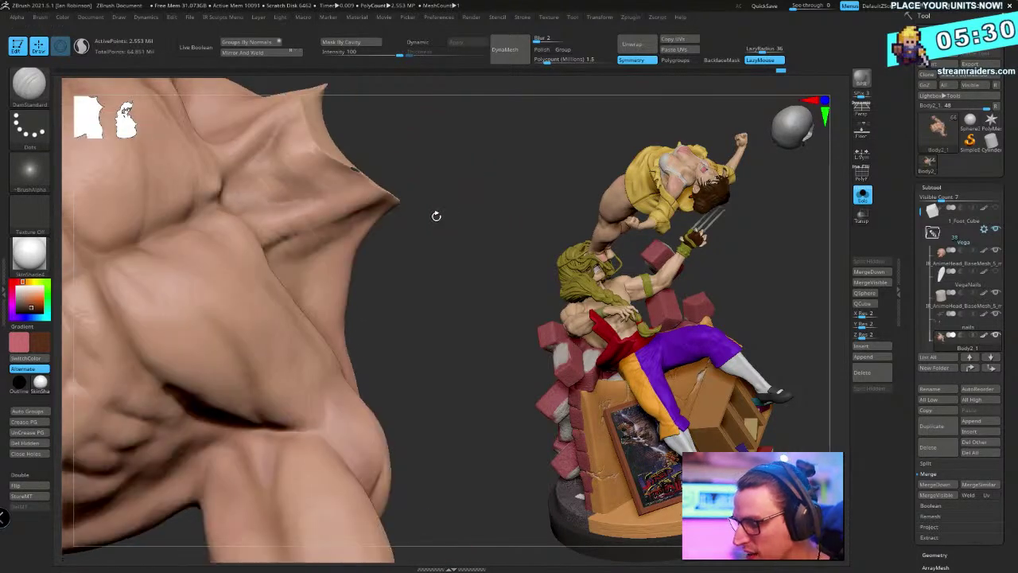
mouse_move(295, 228)
left_mouse_down("shift")
mouse_move(279, 235)
mouse_move(325, 216)
left_mouse_up("shift")
mouse_move(459, 152)
left_mouse_down()
mouse_move(447, 188)
mouse_move(405, 163)
left_mouse_up()
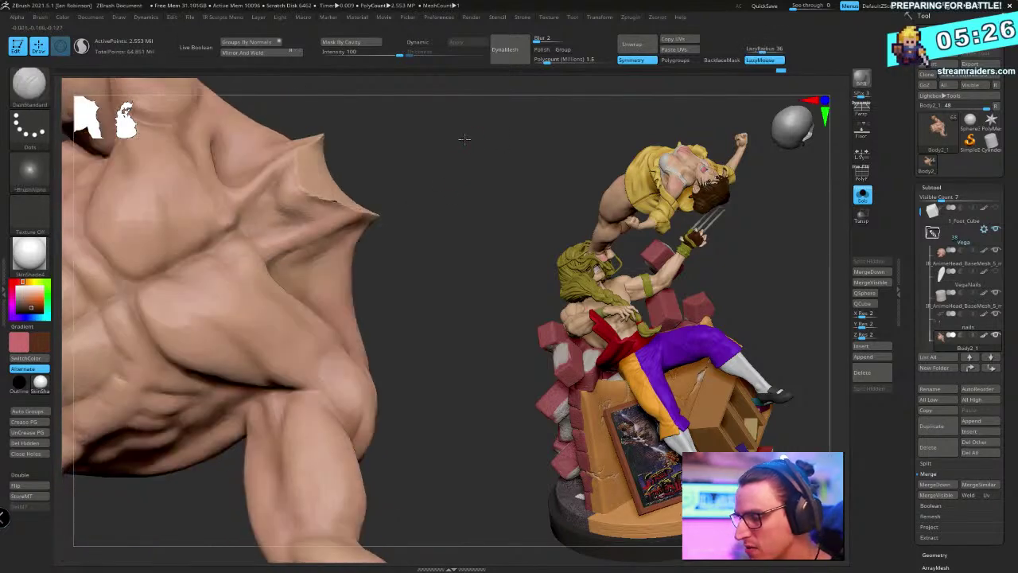
Refine and smooth the inner end of the collarbone at the base of the neck, and show the whole statue
left_click_drag(241, 237, 274, 197)
left_click_drag(430, 138, 407, 144)
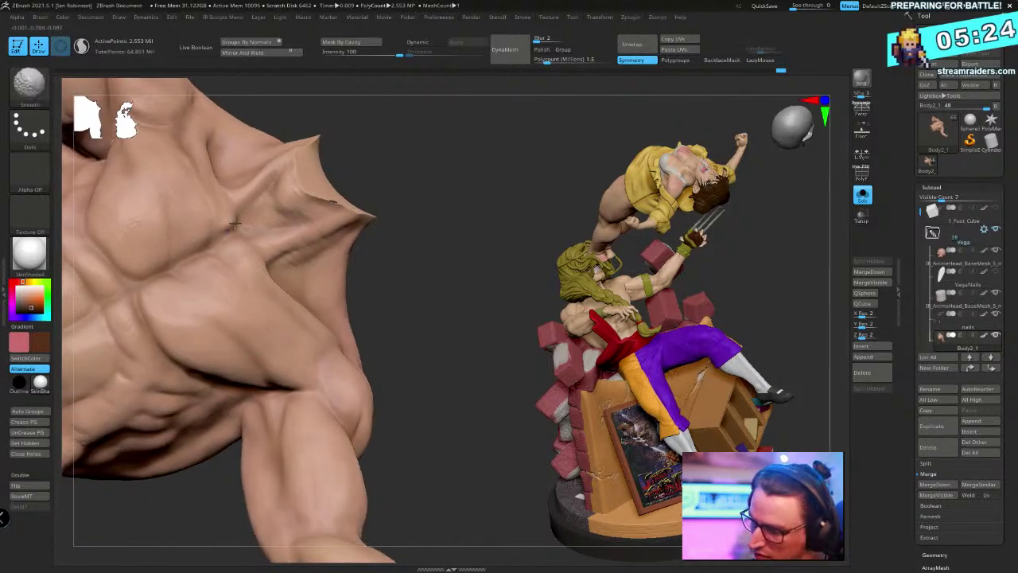
left_click_drag(235, 229, 264, 210, "shift")
left_click_drag(450, 158, 456, 119)
left_click(862, 195)
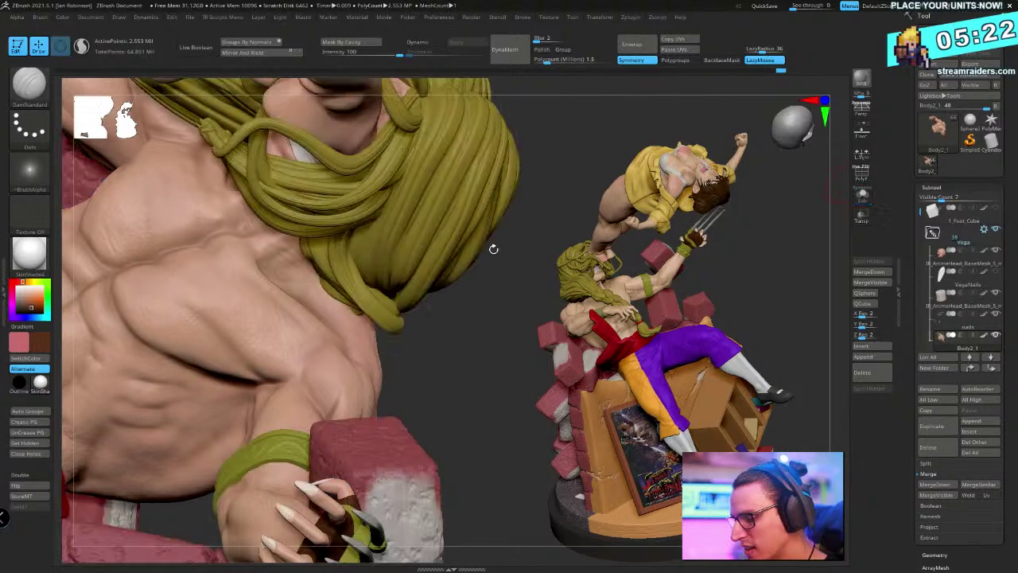
mouse_move(478, 324)
left_mouse_down()
mouse_move(462, 294)
mouse_move(427, 289)
mouse_move(485, 292)
mouse_move(525, 154)
mouse_move(370, 213)
mouse_move(464, 162)
left_mouse_up()
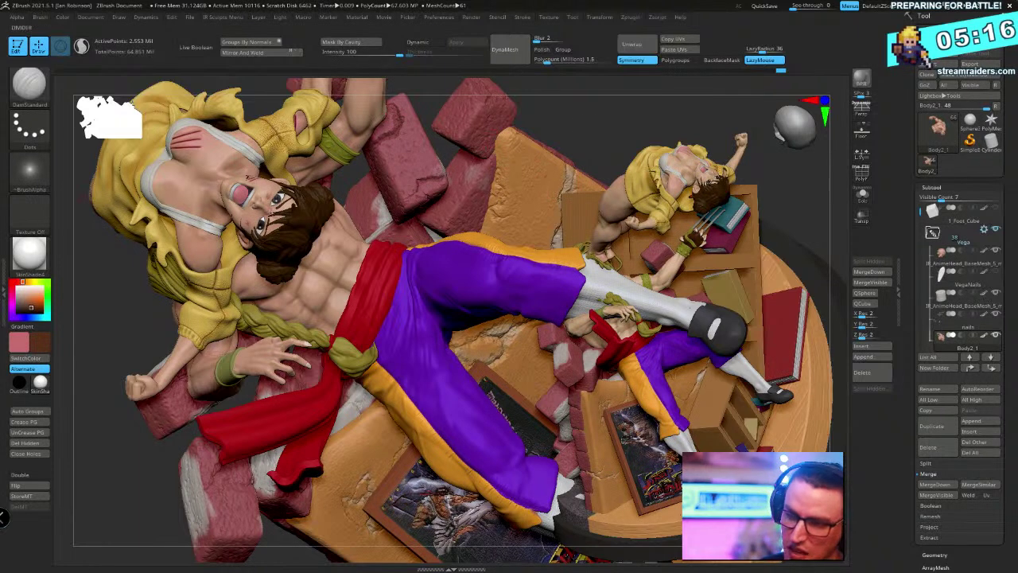
Switch to Firefox, search Google for "street fighter 2 chun li vs vega", and look through the image results
key("alt+Tab")
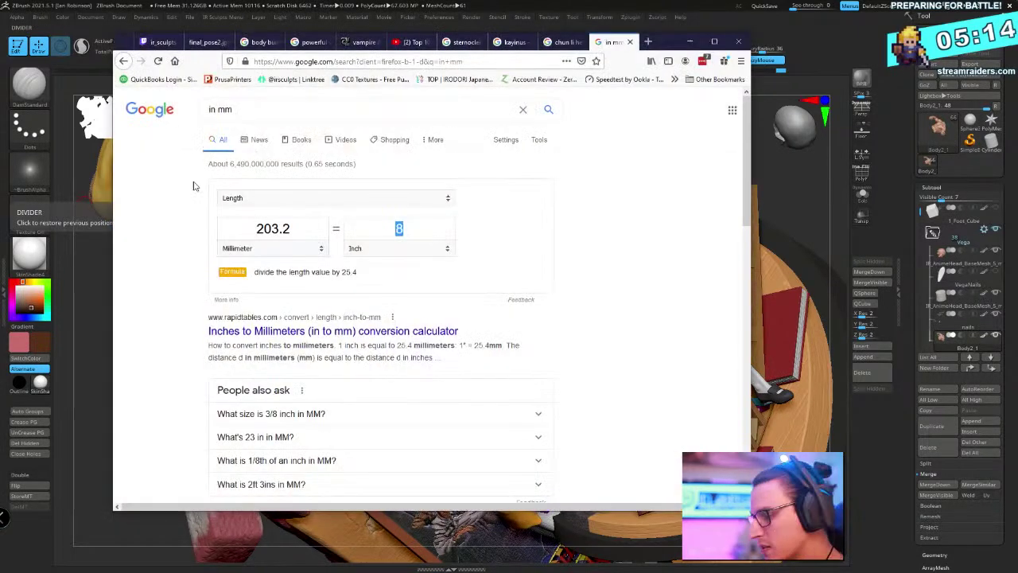
left_click_drag(235, 110, 171, 112)
type("s")
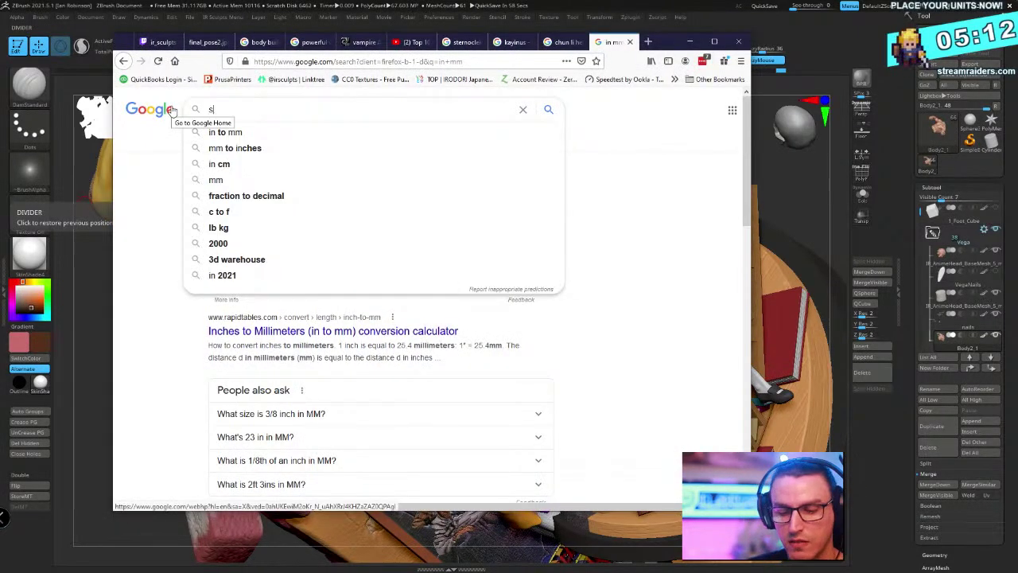
type("treet fighter ")
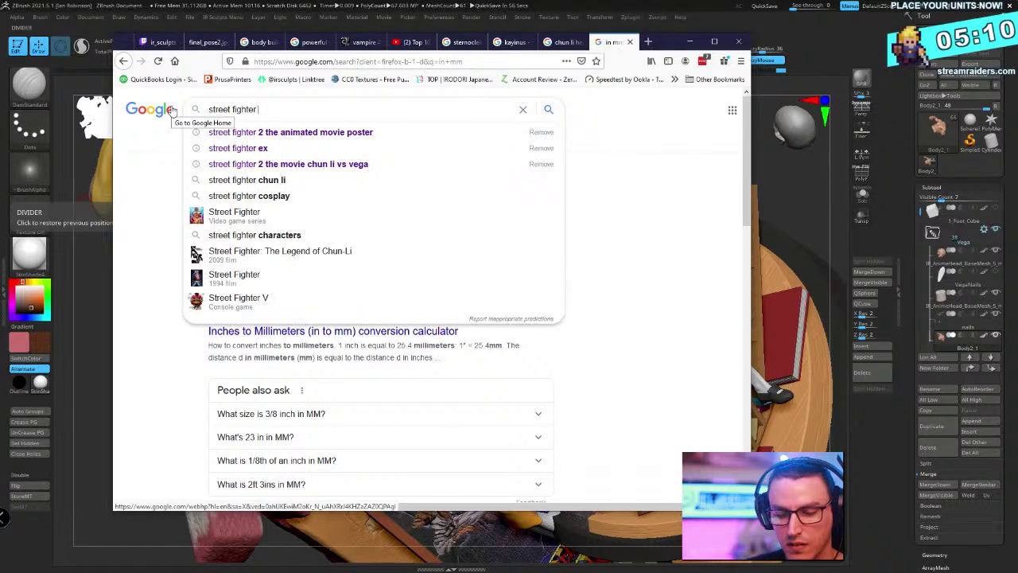
type("2 chun")
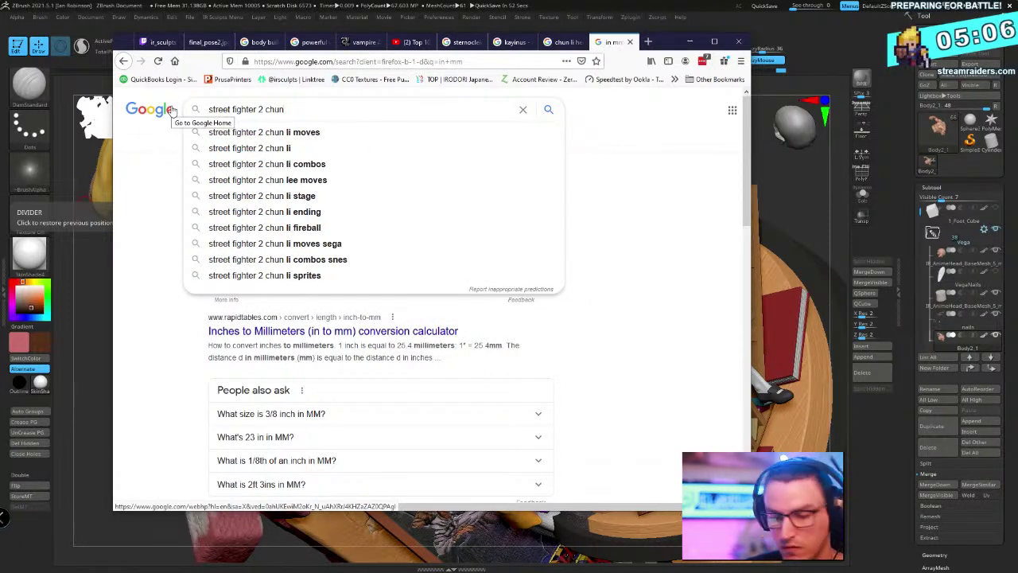
type(" li vs vega")
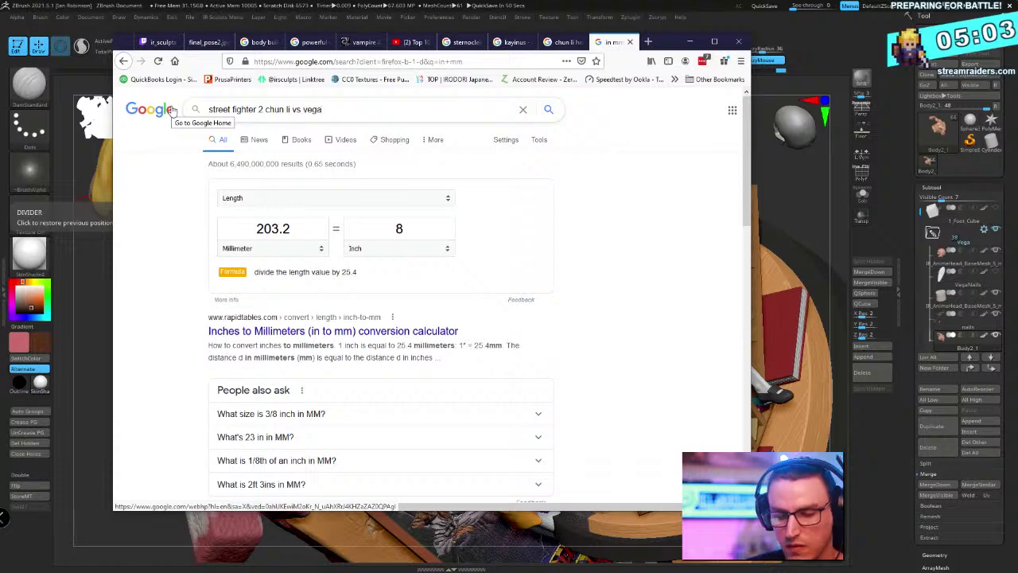
key("Return")
scroll(408, 333, "down", 1)
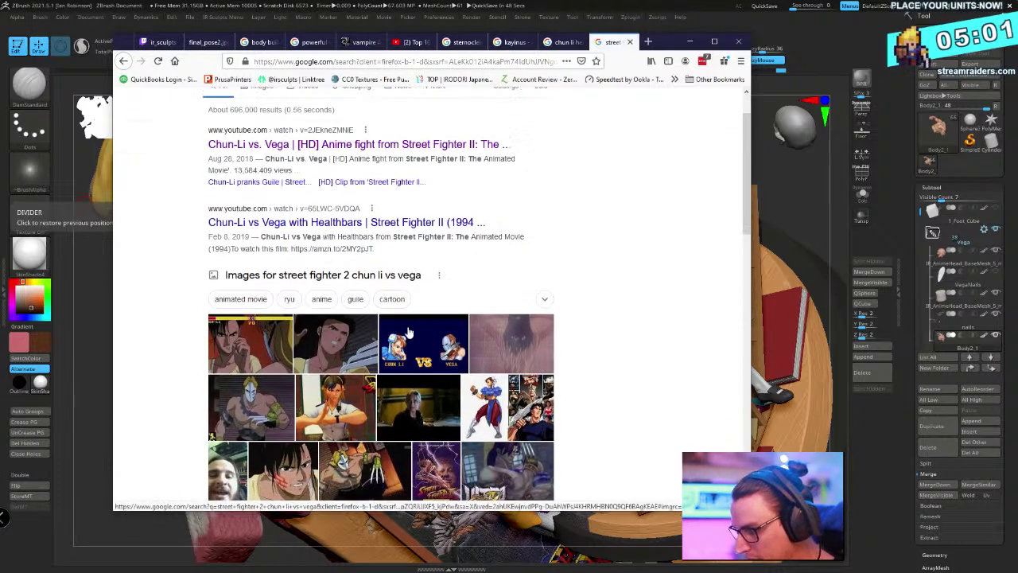
scroll(396, 327, "down", 1)
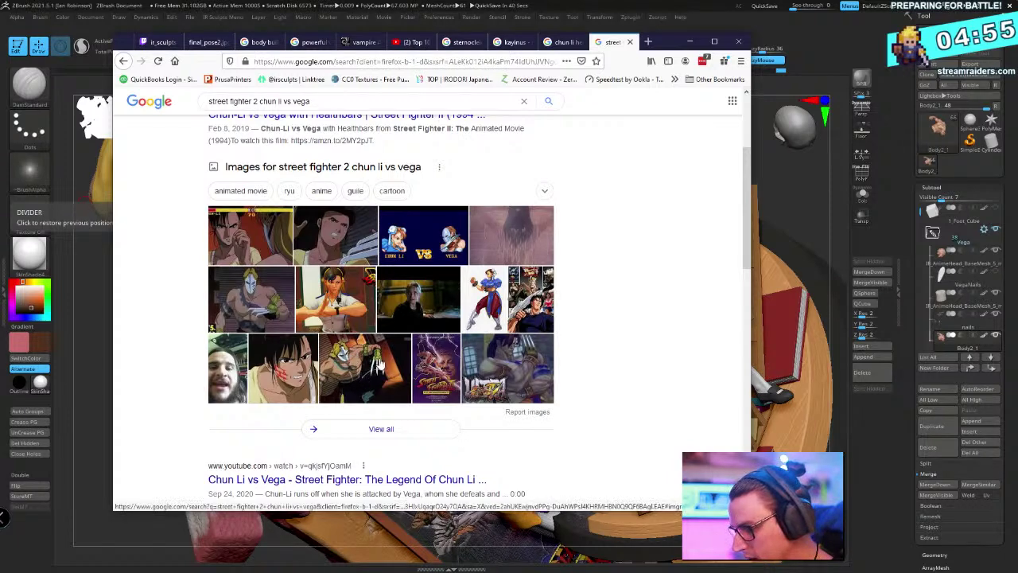
Open the masked Vega anime frame and the Vega drawing among the image results, and browse their related images
left_click(279, 307)
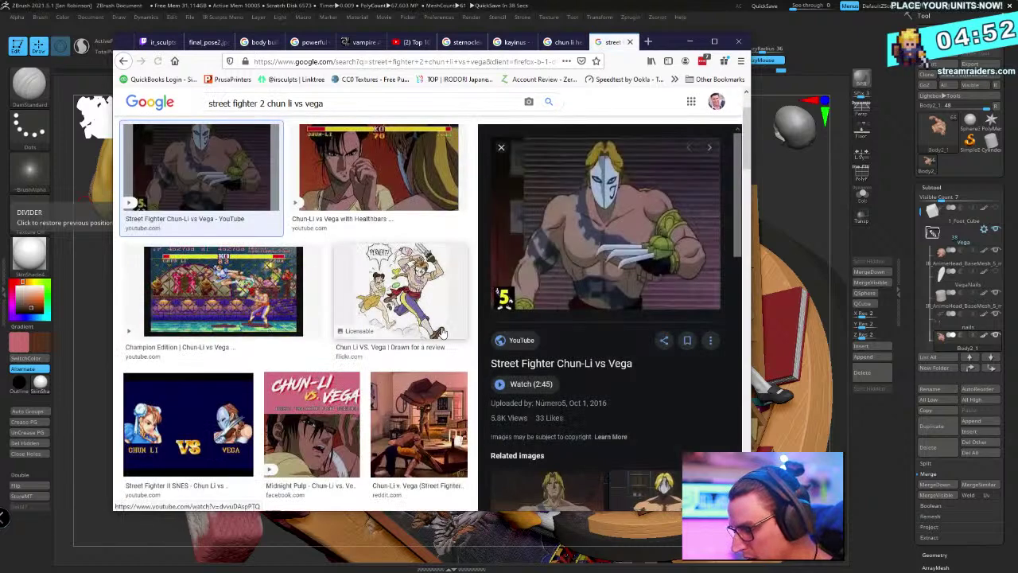
scroll(509, 334, "down", 3)
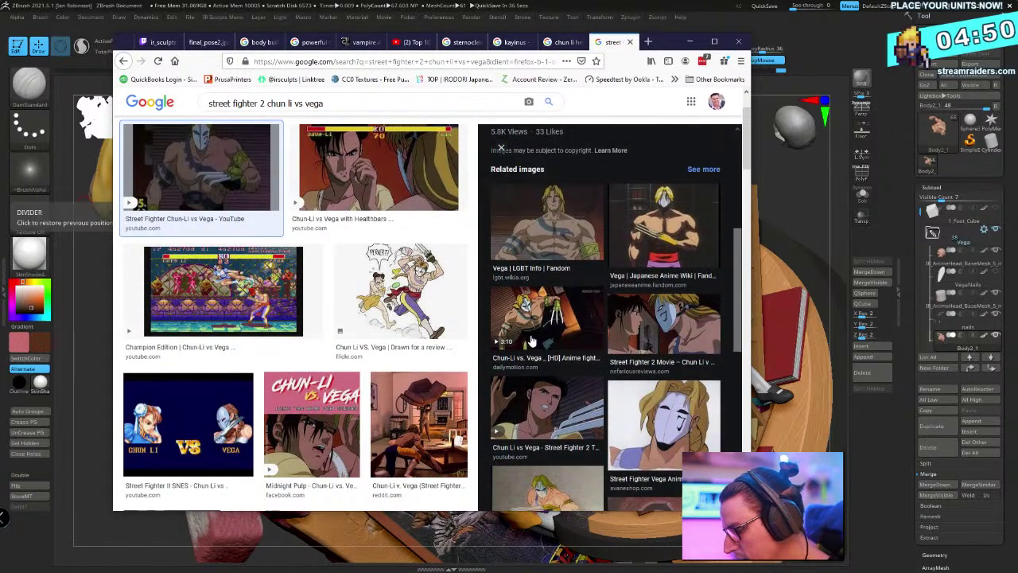
scroll(505, 342, "down", 5)
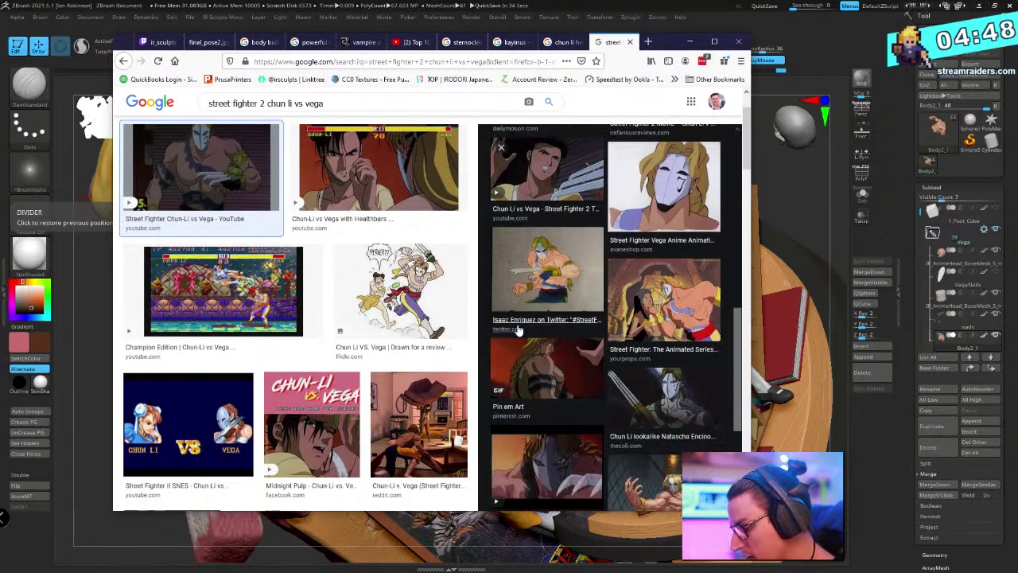
left_click(568, 274)
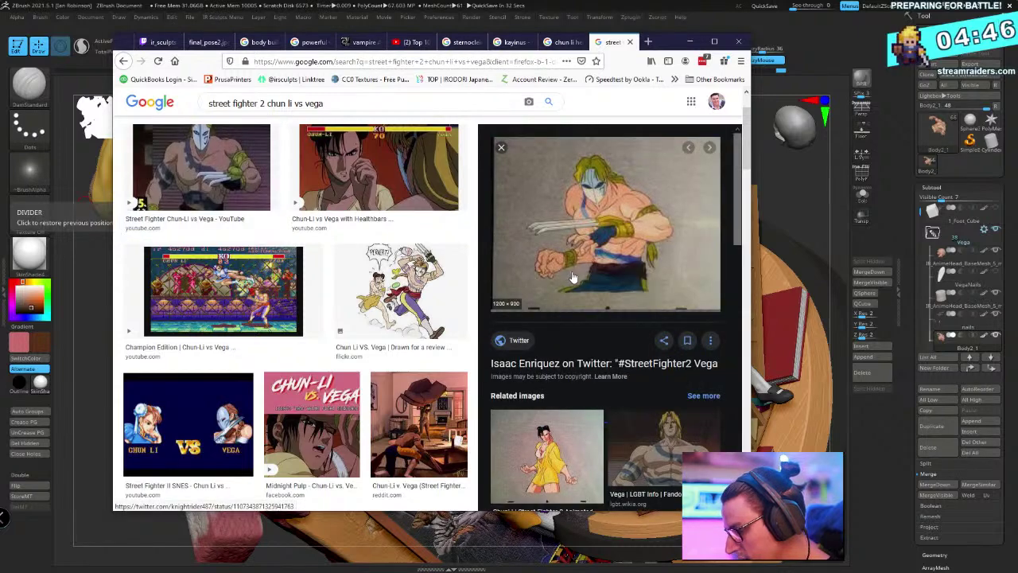
scroll(557, 294, "down", 3)
scroll(557, 294, "down", 10)
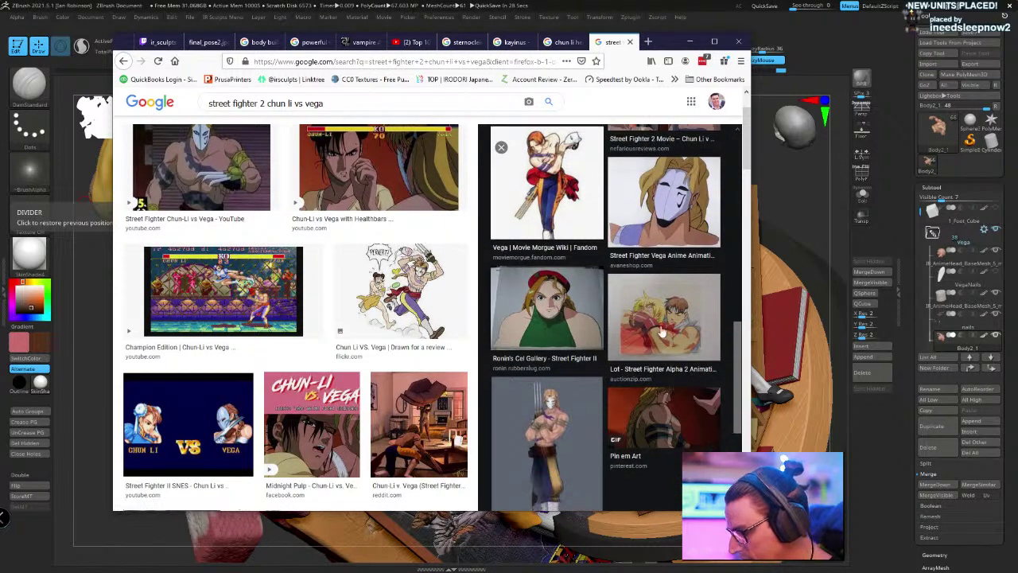
scroll(652, 323, "down", 5)
scroll(400, 315, "down", 1)
scroll(399, 315, "down", 3)
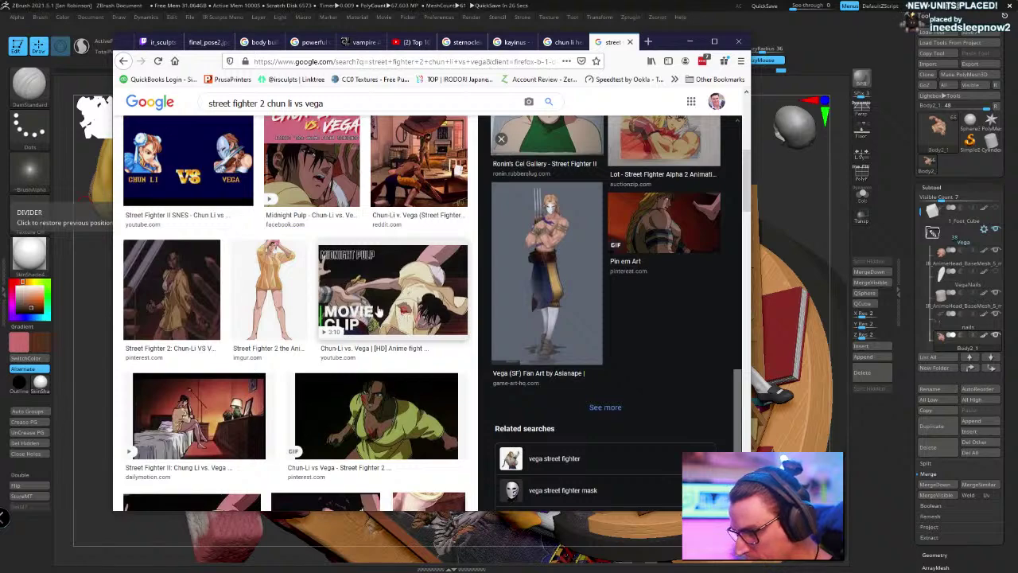
Browse further Chun-Li vs Vega results, enlarge the standing Vega clip and the Pinterest frame of Vega, and study similar images
scroll(306, 306, "down", 3)
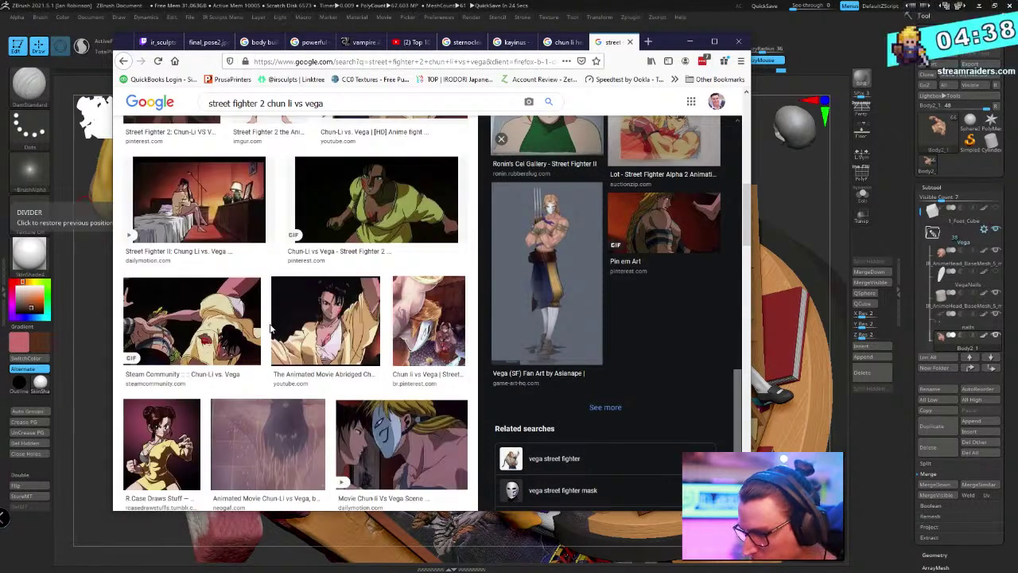
scroll(199, 357, "down", 3)
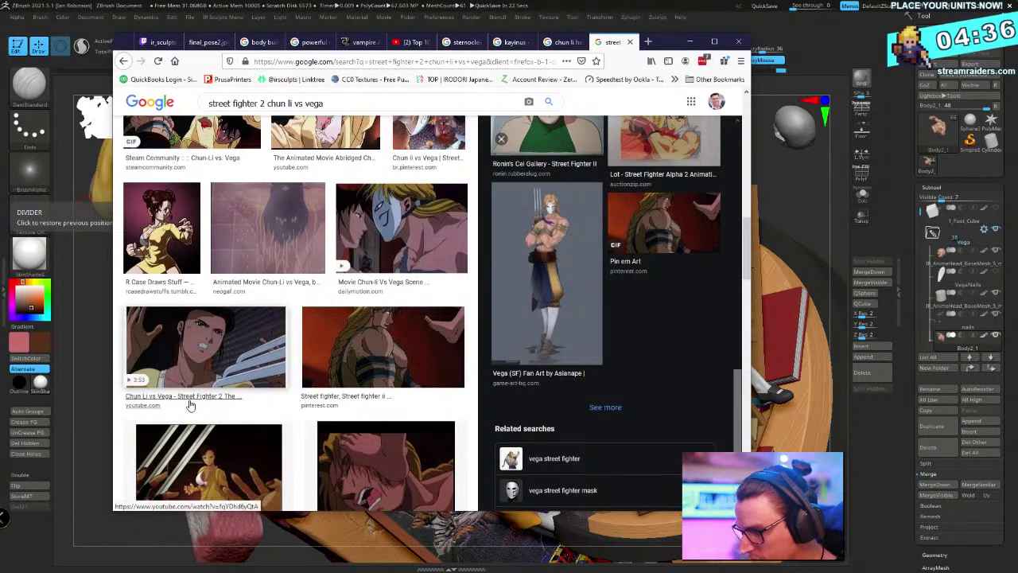
scroll(195, 402, "down", 2)
scroll(203, 398, "down", 3)
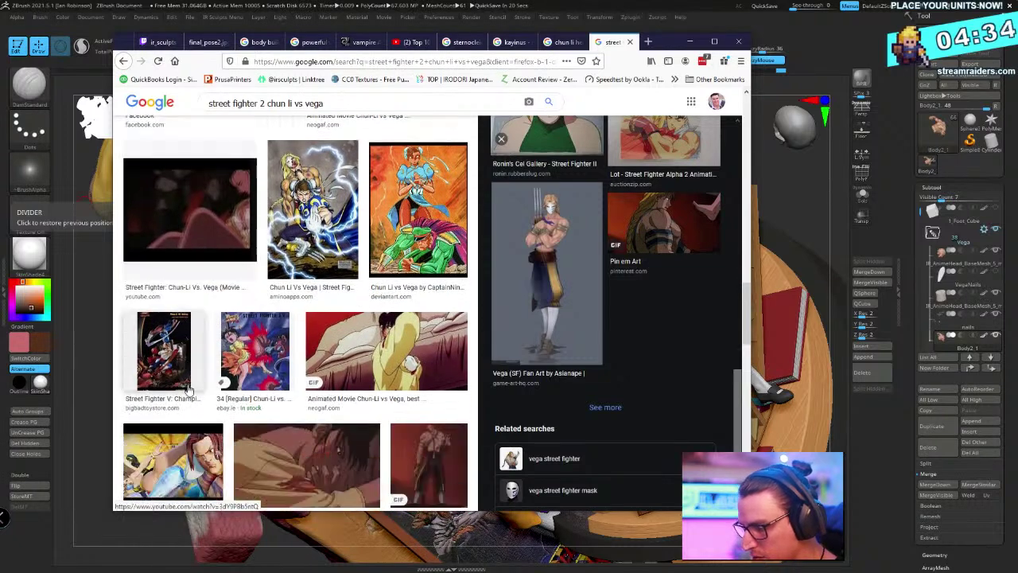
scroll(189, 388, "down", 1)
left_click(423, 463)
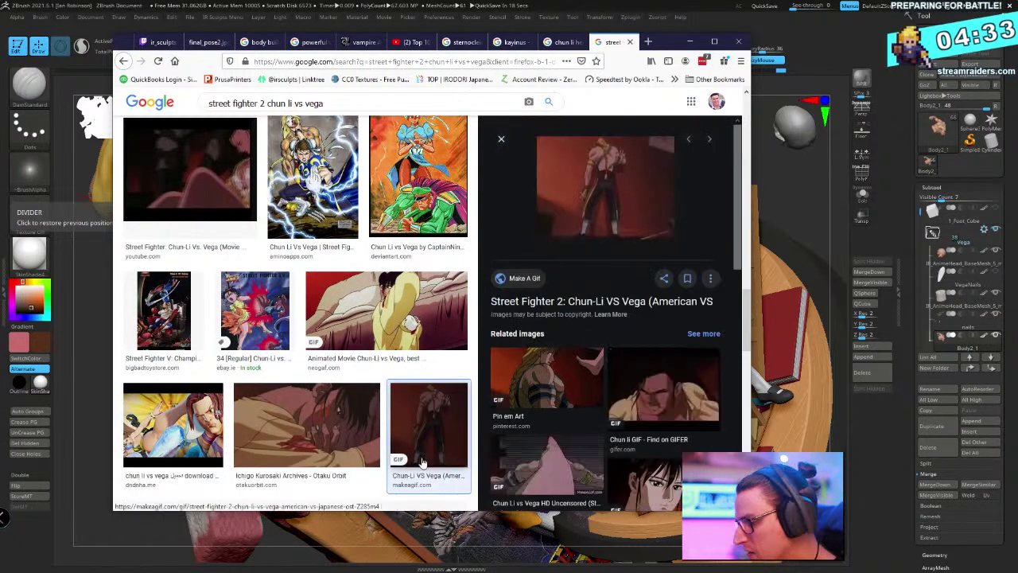
left_click(569, 378)
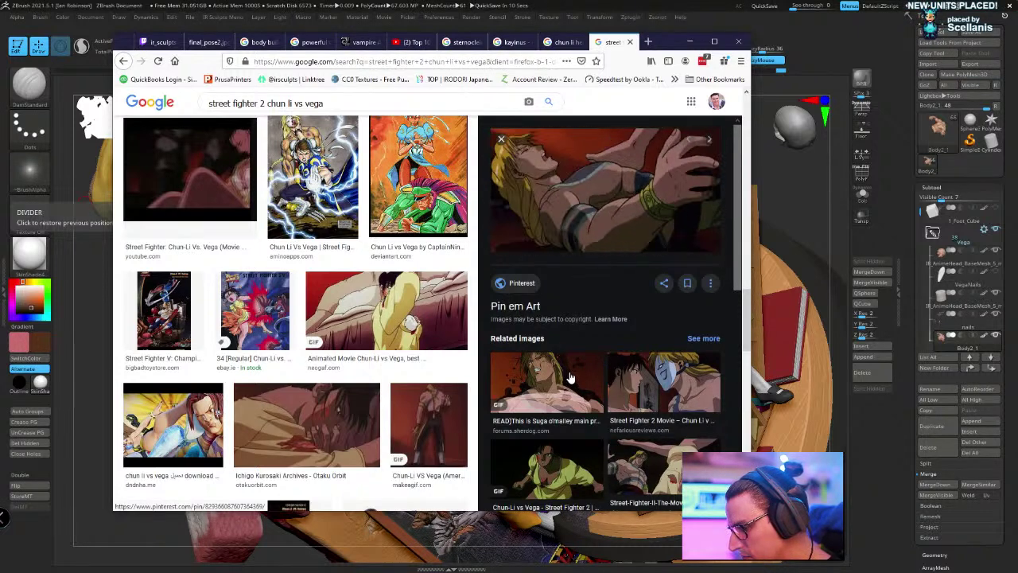
scroll(570, 378, "down", 4)
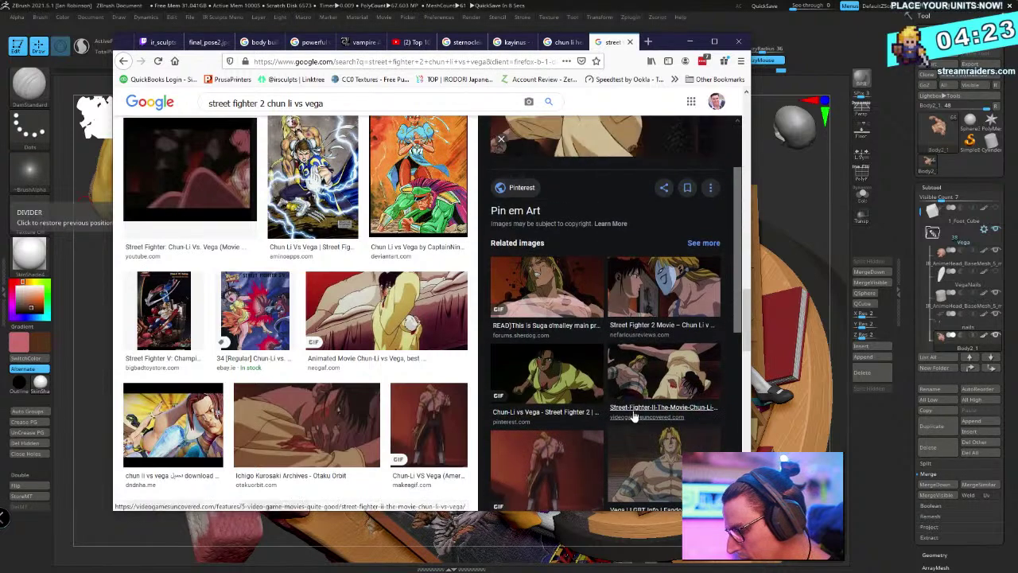
scroll(627, 420, "down", 1)
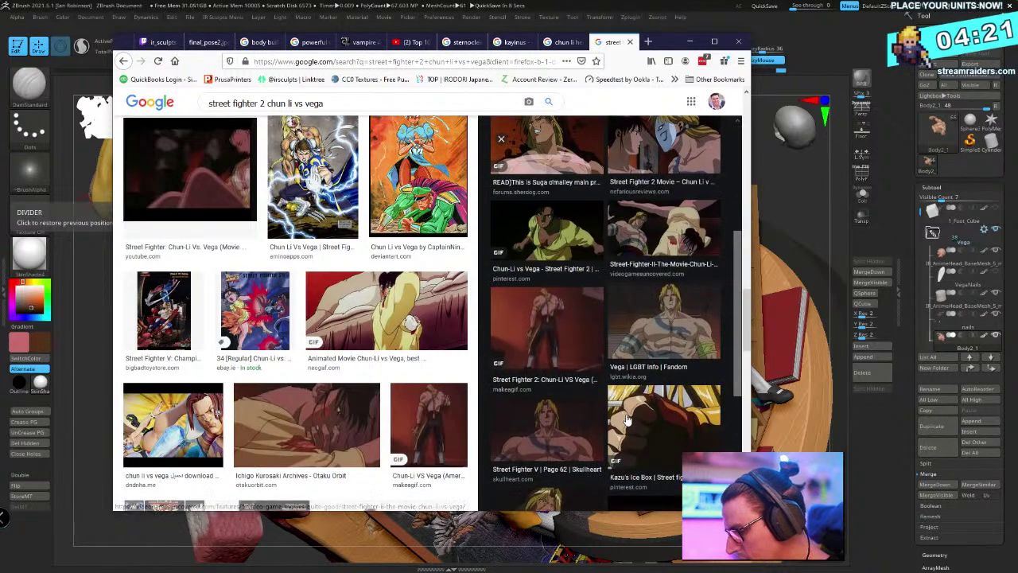
Switch back to ZBrush and isolate Vega's body, showing the front of the torso
left_click(690, 41)
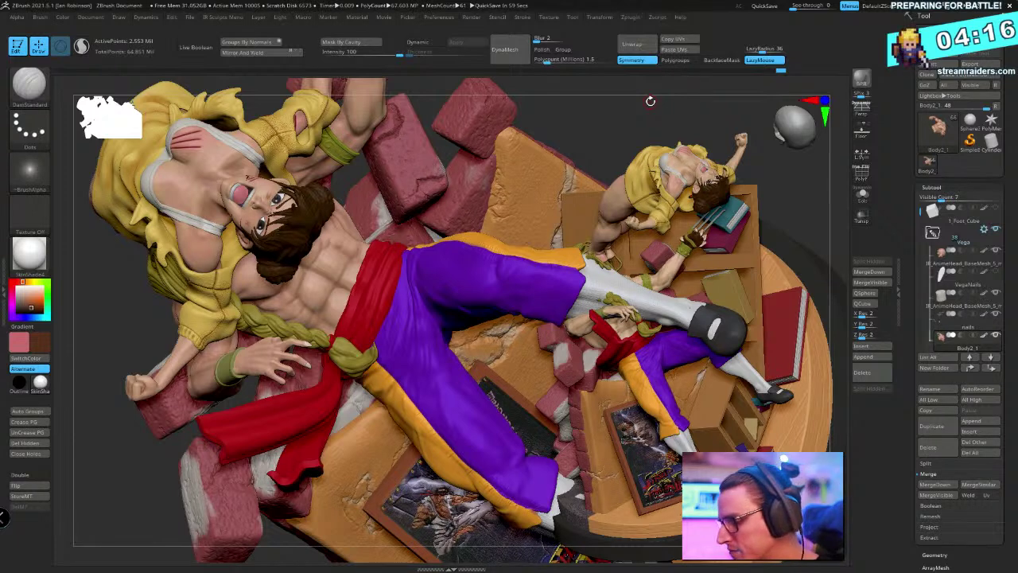
left_click(864, 194)
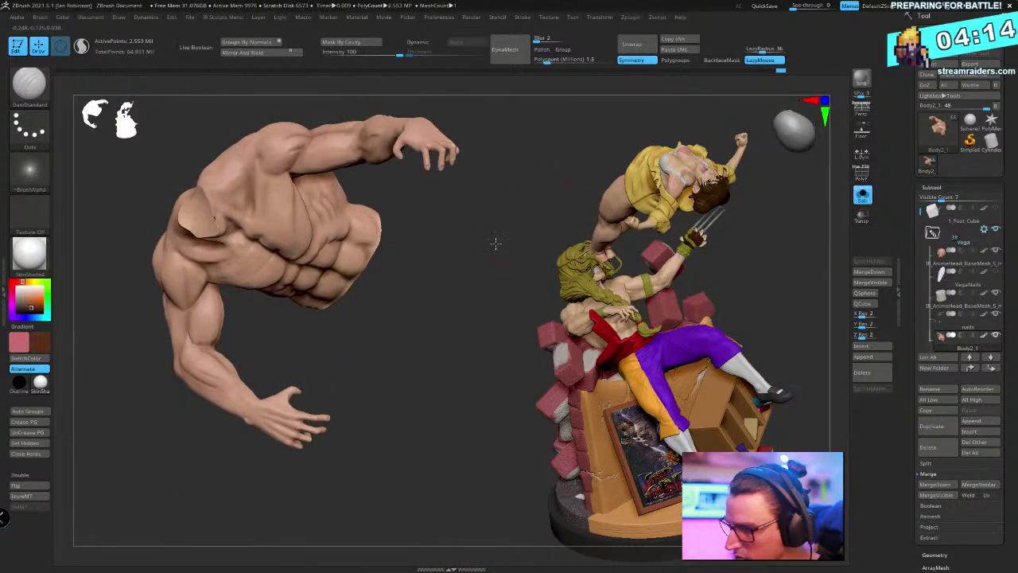
left_click_drag(511, 268, 496, 283)
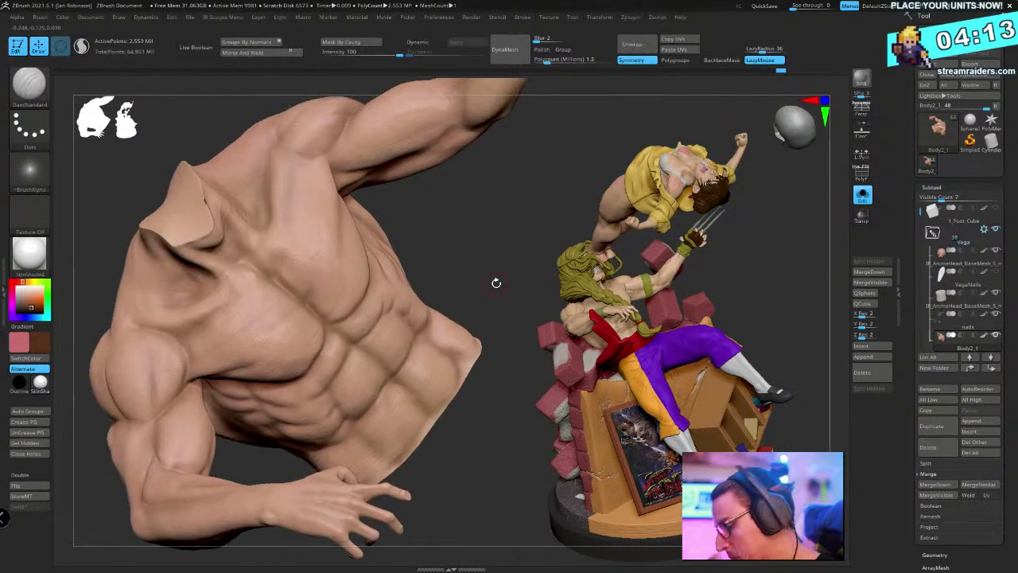
key("space")
mouse_move(473, 208)
left_mouse_down()
mouse_move(490, 200)
mouse_move(500, 212)
mouse_move(484, 225)
left_mouse_up()
Select the Paint brush and set the two paint colours to dark purple and dark red
key("b")
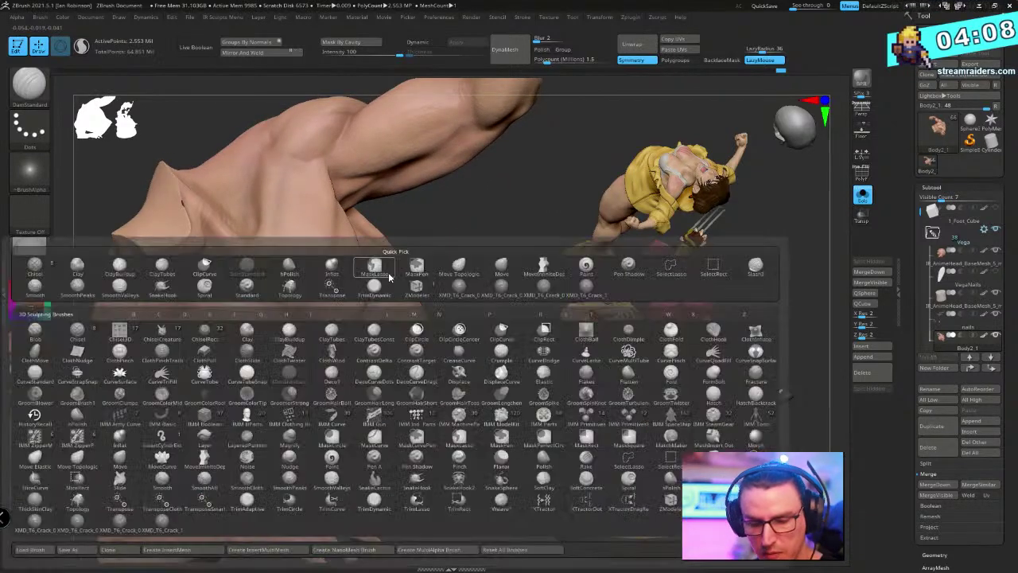
key("p")
key("a")
key("space")
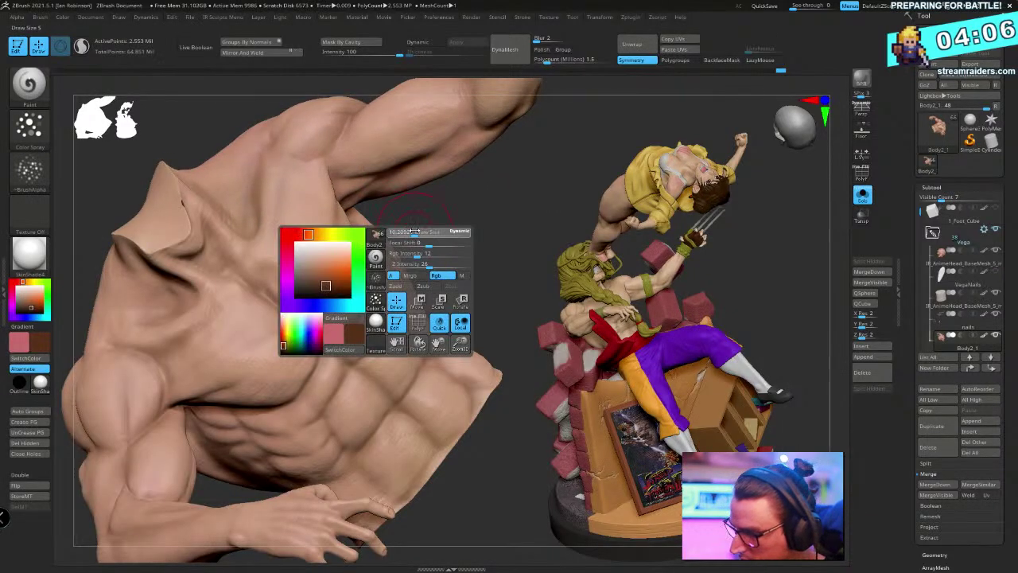
left_click_drag(22, 308, 38, 304)
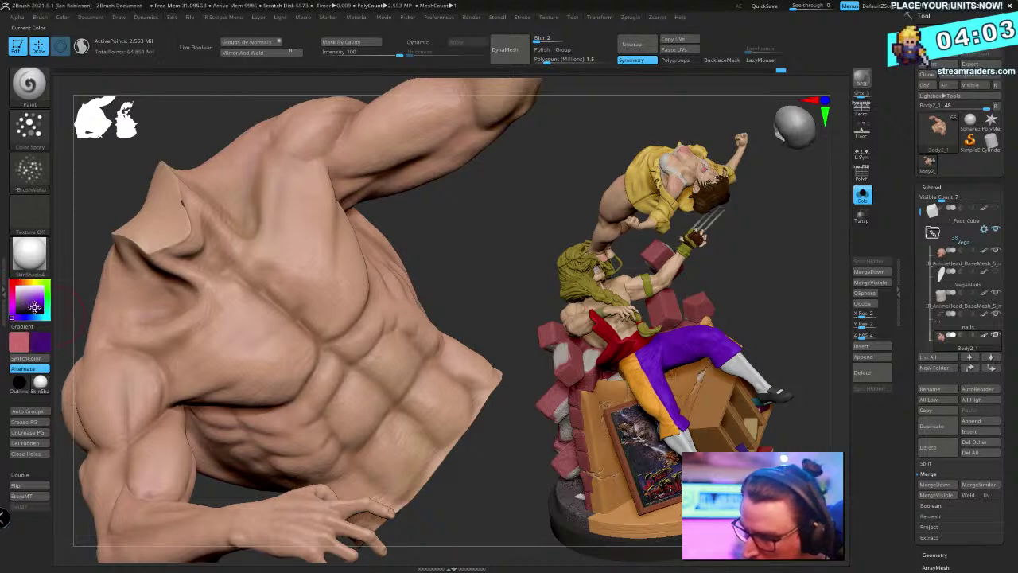
key("v")
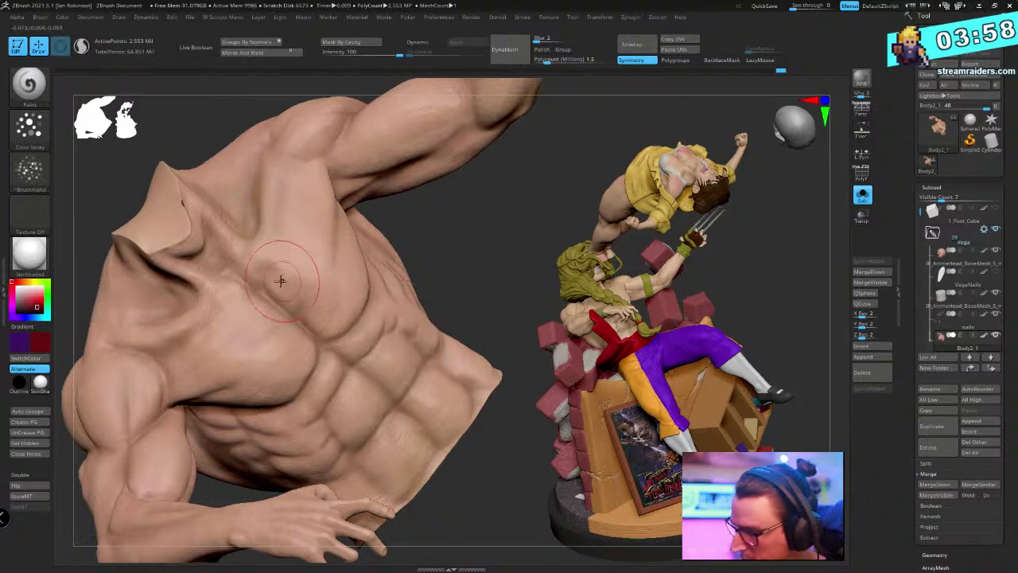
key("v")
key("space")
key("space")
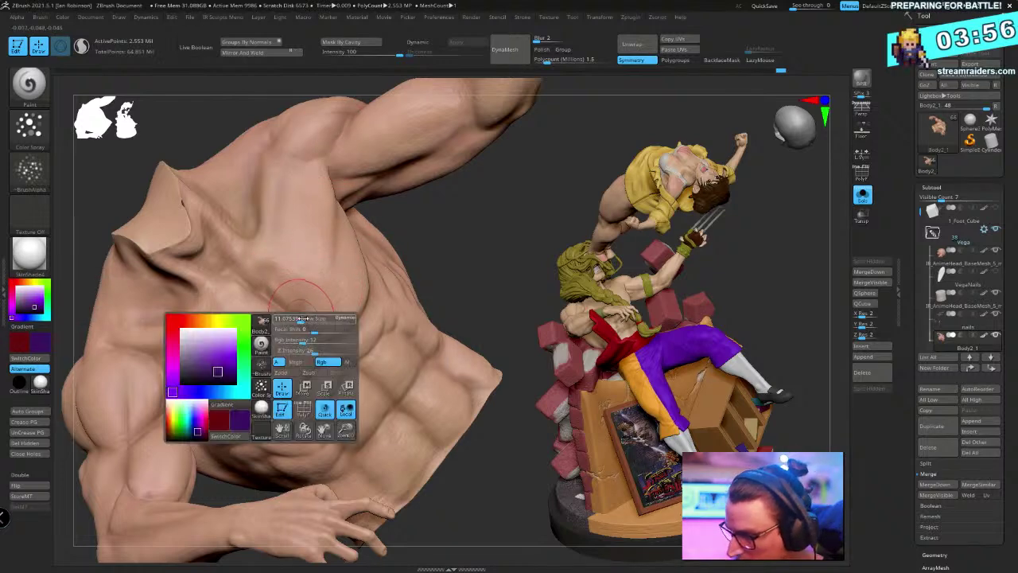
Enlarge the brush and spray a faint purple tint over the middle of Vega's chest
left_click_drag(298, 320, 307, 318)
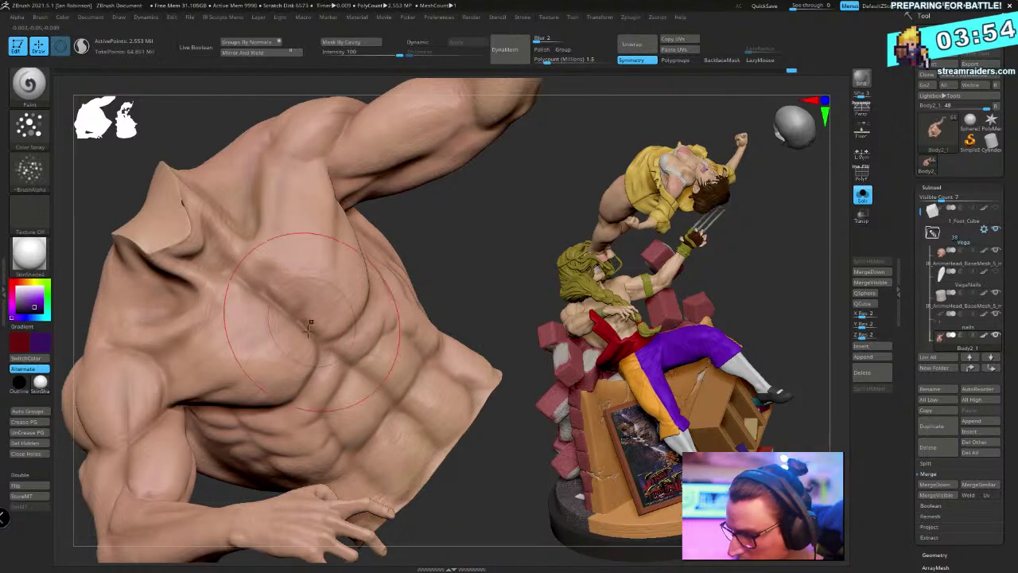
key("space")
left_click_drag(386, 298, 372, 297)
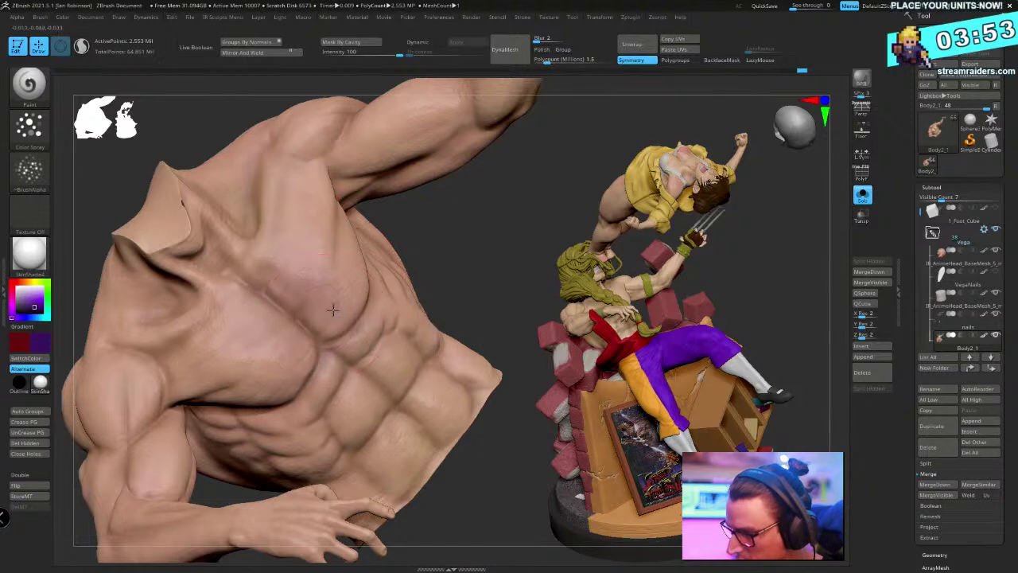
left_click_drag(317, 315, 361, 285)
key("ctrl+z")
key("space")
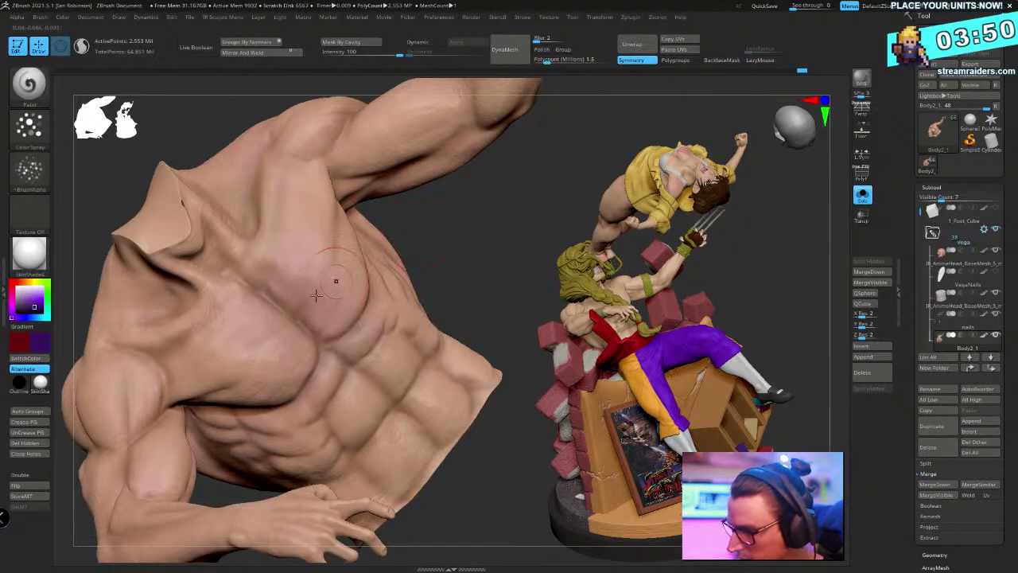
key("space")
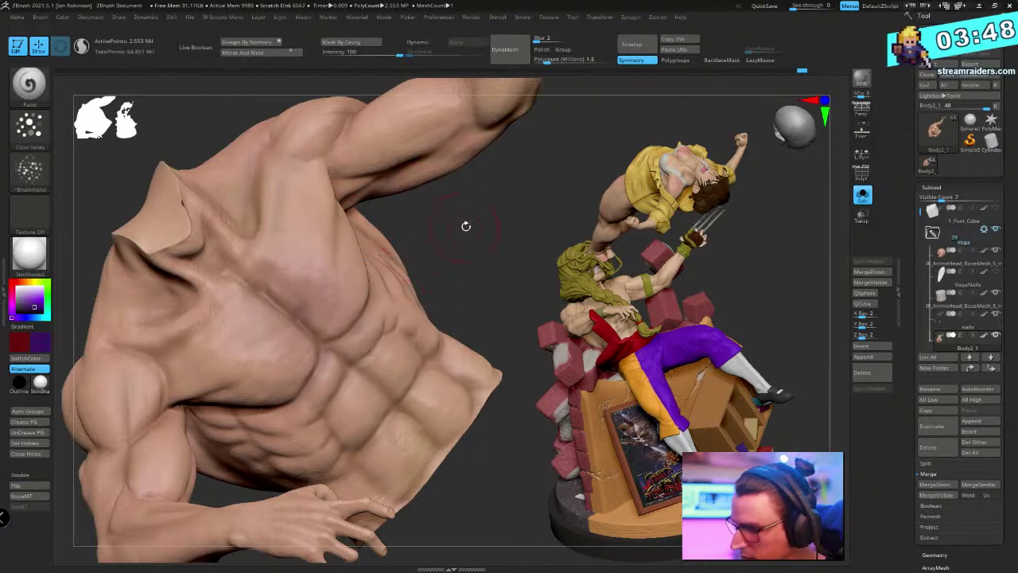
Deepen the purple tint between the pectorals and spread it onto the shoulder of Vega's raised arm
left_click_drag(466, 225, 462, 239)
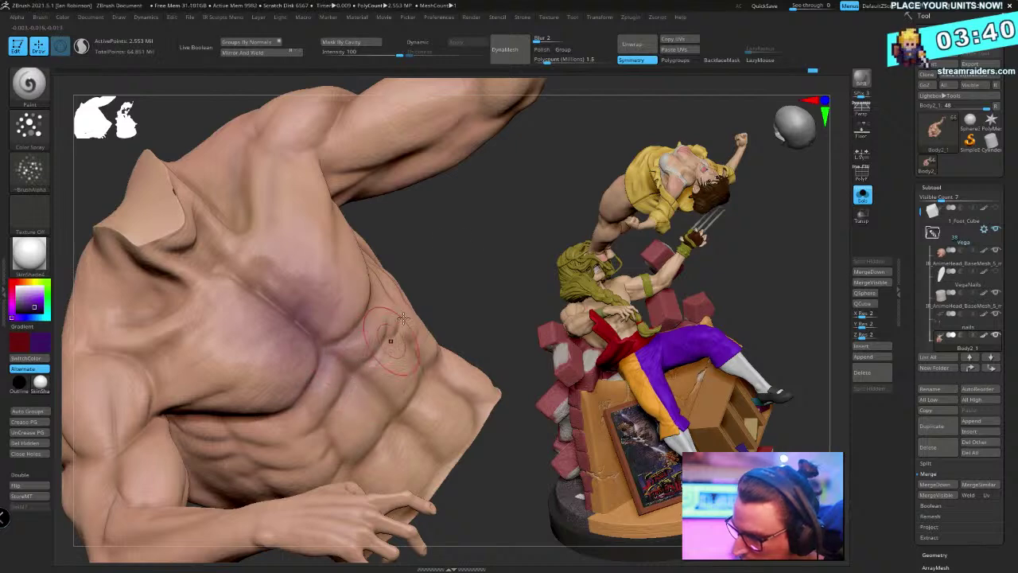
mouse_move(388, 327)
left_mouse_down()
mouse_move(475, 264)
mouse_move(271, 173)
mouse_move(322, 205)
left_mouse_up()
right_click(289, 199)
left_click_drag(295, 160, 334, 207)
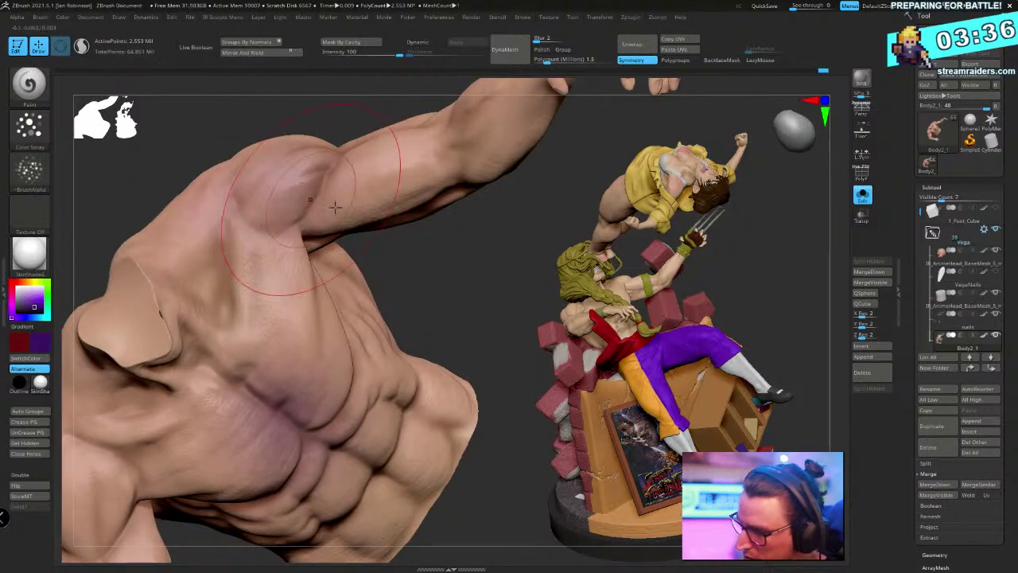
Strengthen the purple tint around Vega's sternum and add light purple tinting to the forearm of the lowered arm
left_click_drag(438, 250, 471, 210)
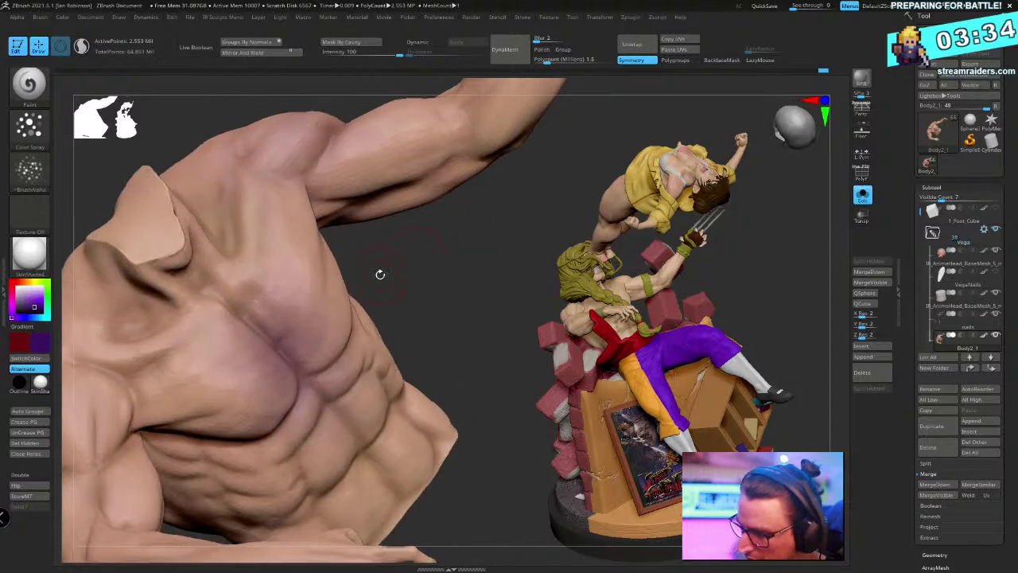
left_click_drag(416, 250, 450, 206, "alt")
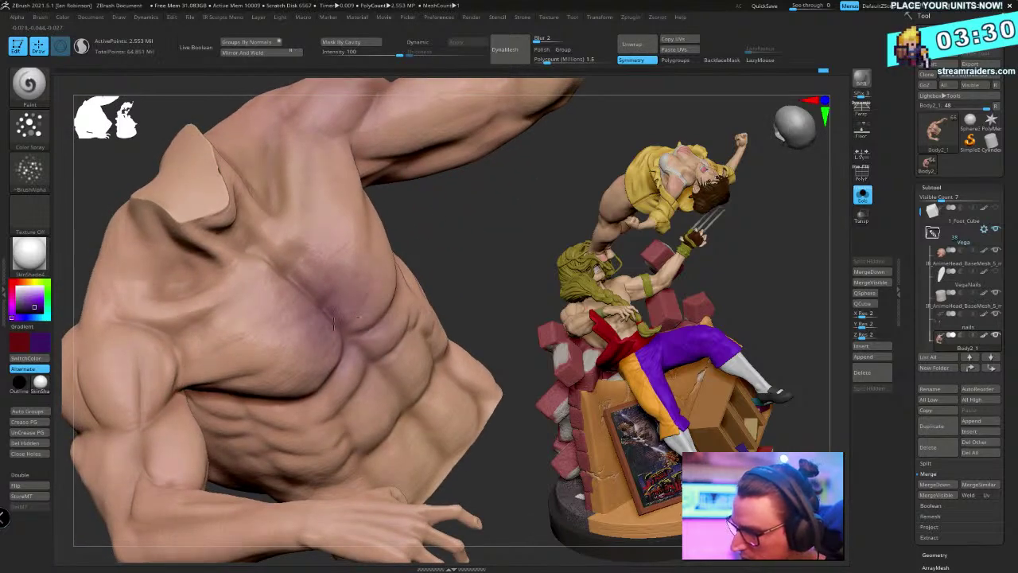
right_click_drag(266, 305, 281, 311)
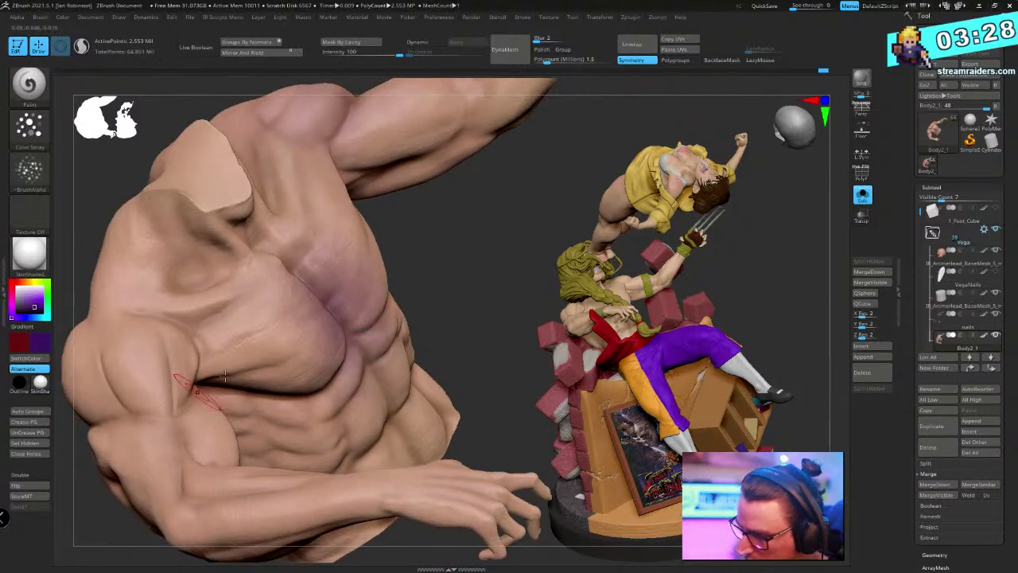
mouse_move(470, 279)
left_mouse_down()
mouse_move(440, 276)
mouse_move(514, 222)
mouse_move(265, 398)
left_mouse_up()
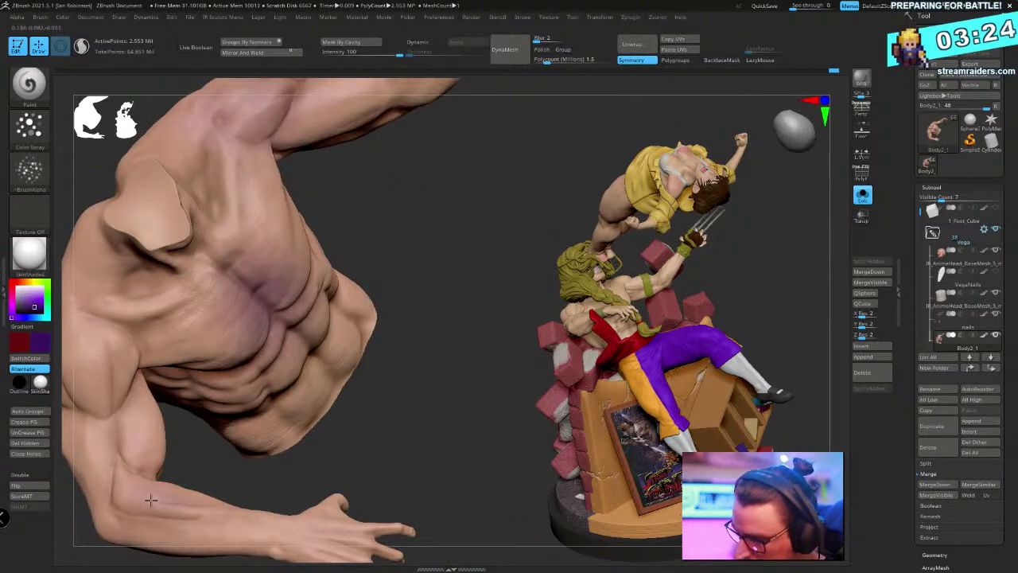
left_click_drag(418, 234, 477, 231, "alt")
Blend dark red into the purple tint across Vega's pectorals and along the sternum
key("v")
left_click_drag(499, 272, 343, 332)
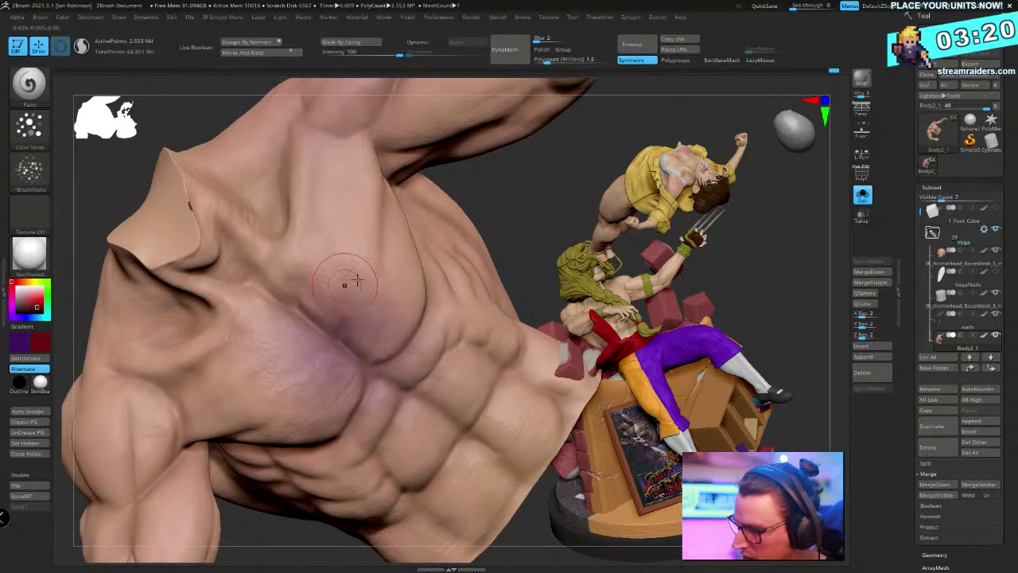
left_click_drag(345, 283, 325, 357)
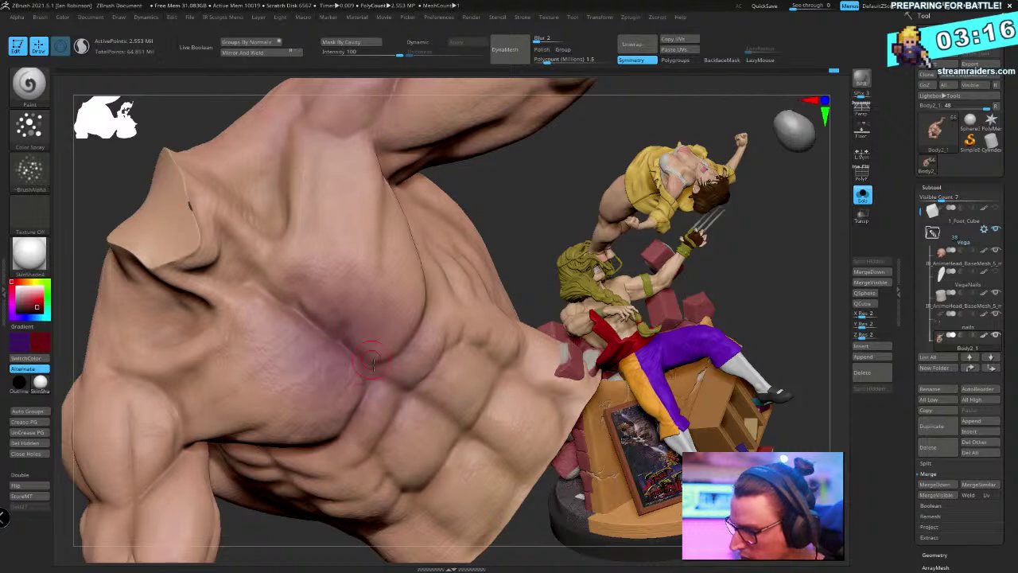
left_click_drag(446, 213, 460, 217)
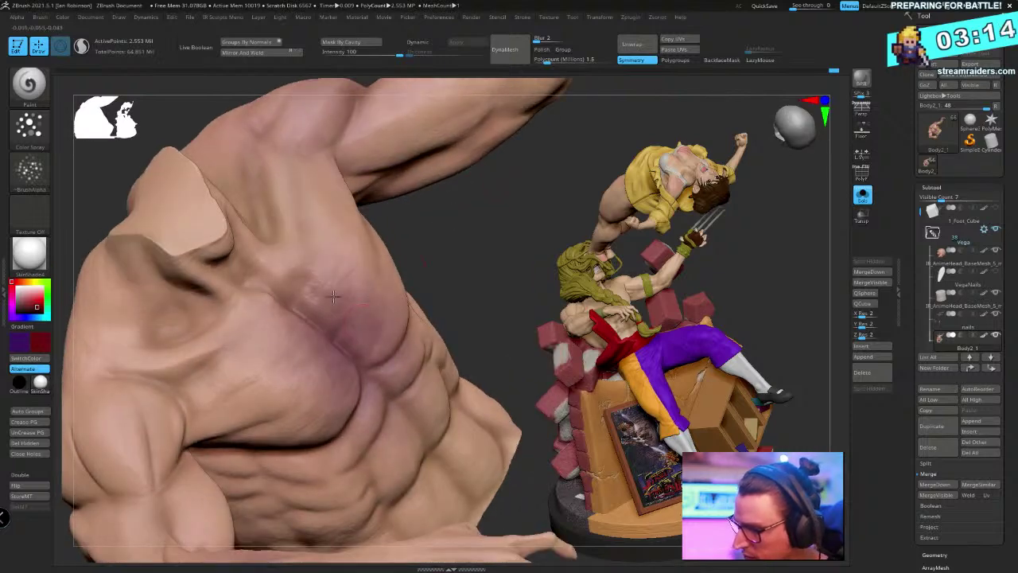
mouse_move(438, 284)
left_mouse_down("alt")
mouse_move(445, 161)
mouse_move(468, 236)
mouse_move(518, 231)
mouse_move(474, 300)
mouse_move(499, 238)
left_mouse_up("alt")
mouse_move(499, 238)
left_mouse_down("alt")
mouse_move(500, 341)
mouse_move(509, 307)
mouse_move(450, 298)
mouse_move(422, 310)
left_mouse_up("alt")
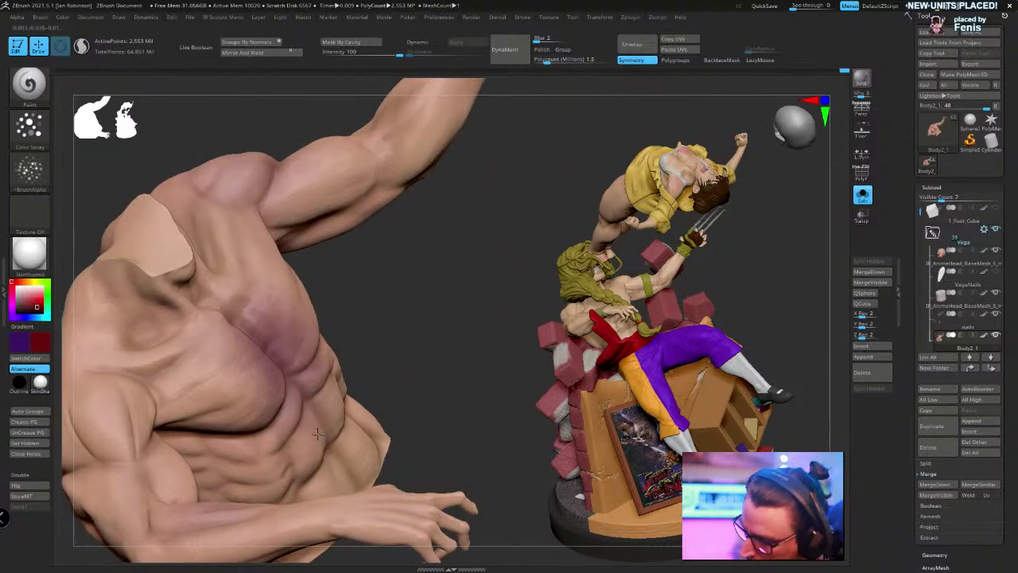
Soften the purple and red tint across Vega's pectorals and sternum with the Smooth brush
key("space")
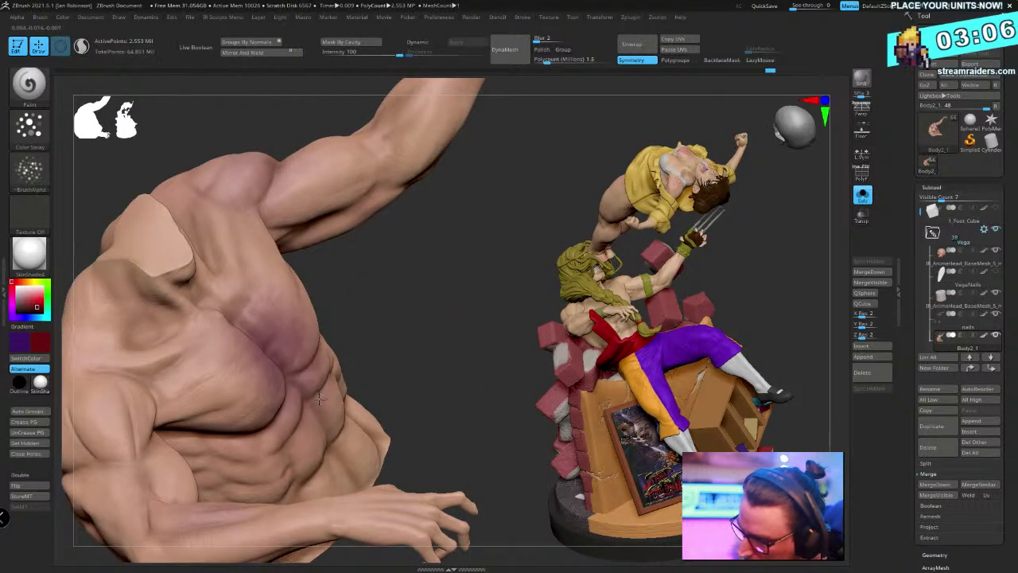
key("space")
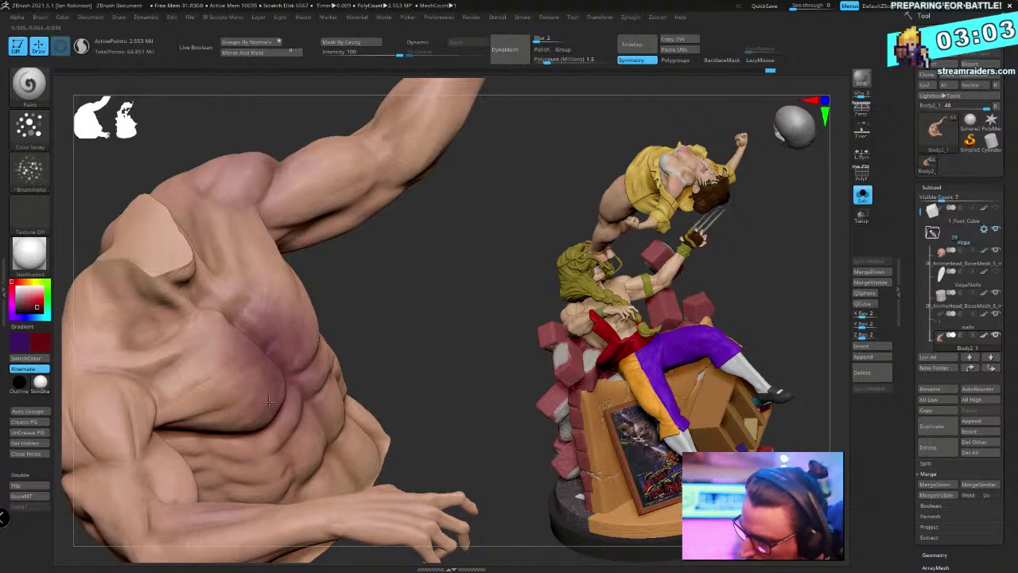
left_click_drag(382, 338, 284, 321)
key("space")
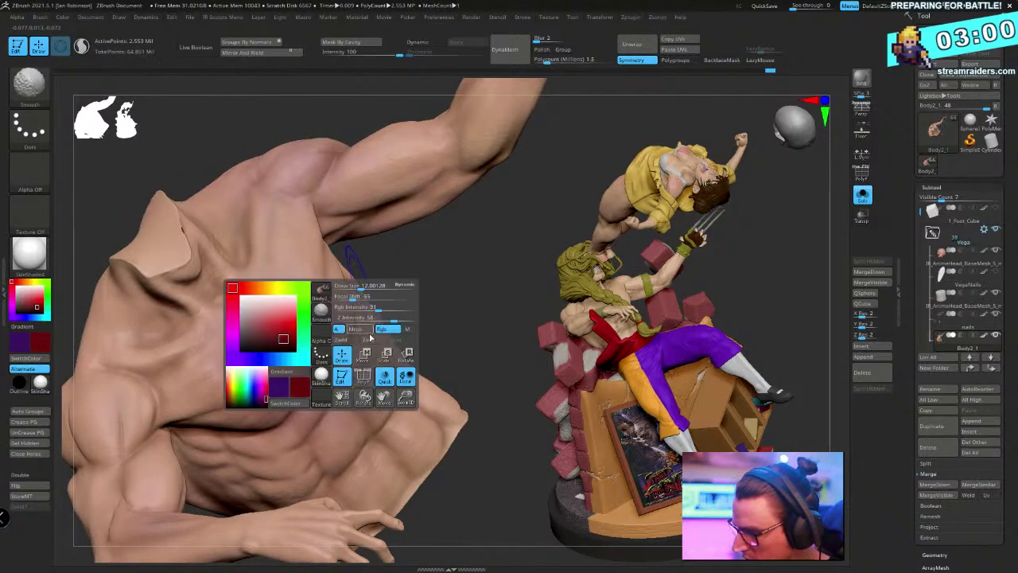
left_click_drag(406, 333, 344, 332)
left_click_drag(445, 263, 486, 263)
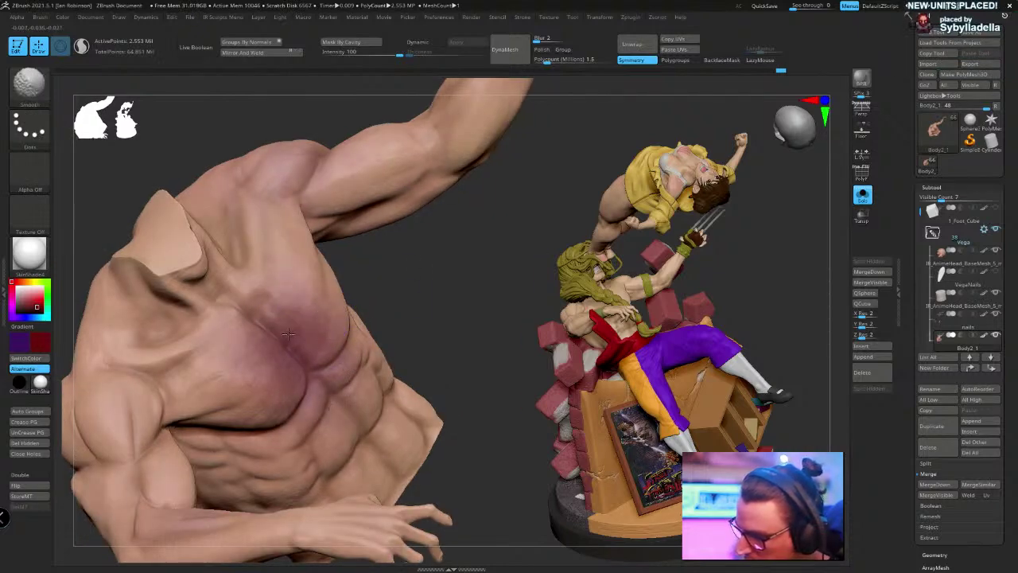
left_click_drag(432, 284, 338, 324)
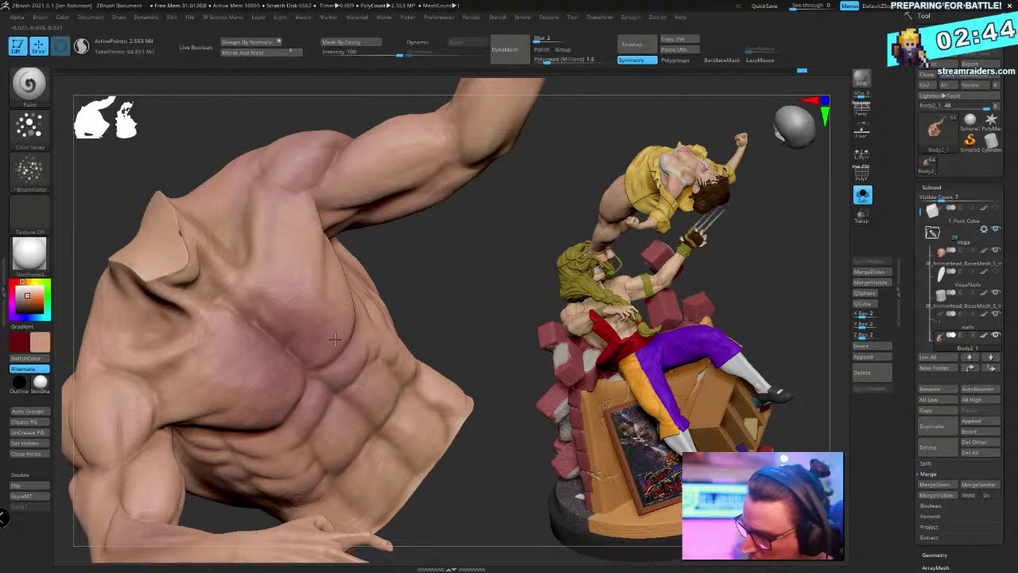
Show the whole statue again and save the tool in the Vega_ChunLi_Posed folder
left_click(863, 196)
right_click_drag(680, 191, 446, 301)
right_click_drag(503, 271, 478, 280)
key("ctrl+s")
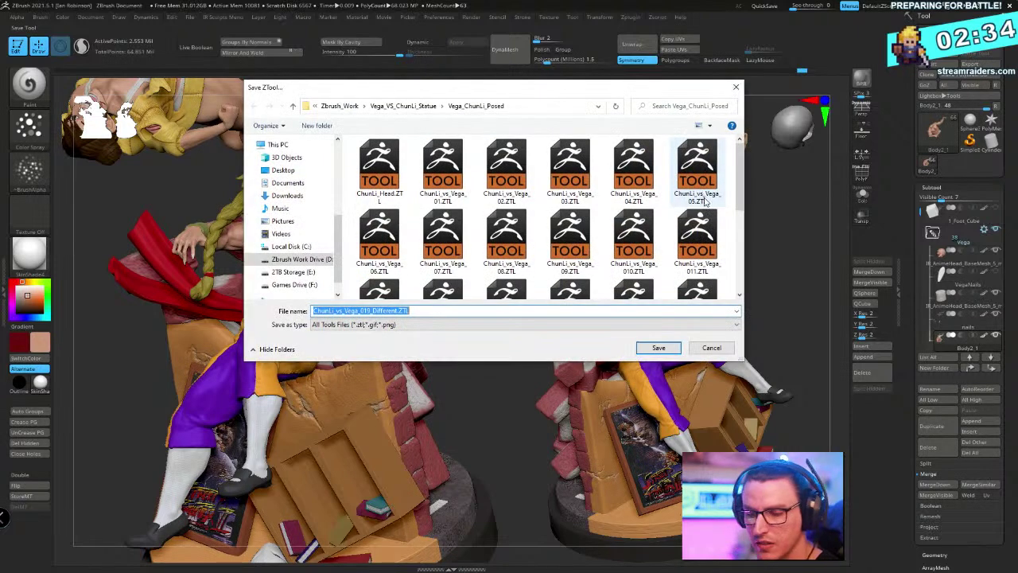
left_click(697, 171)
key("Return")
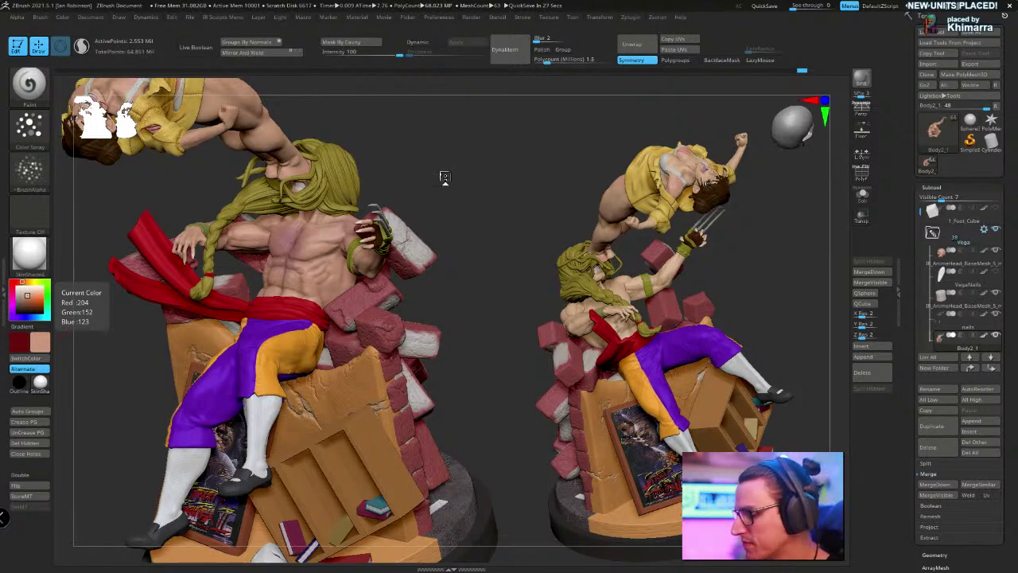
Isolate Vega's body, choose a brown paint colour and inspect the armpit and side of the torso
left_click_drag(446, 176, 409, 395)
left_click(862, 195)
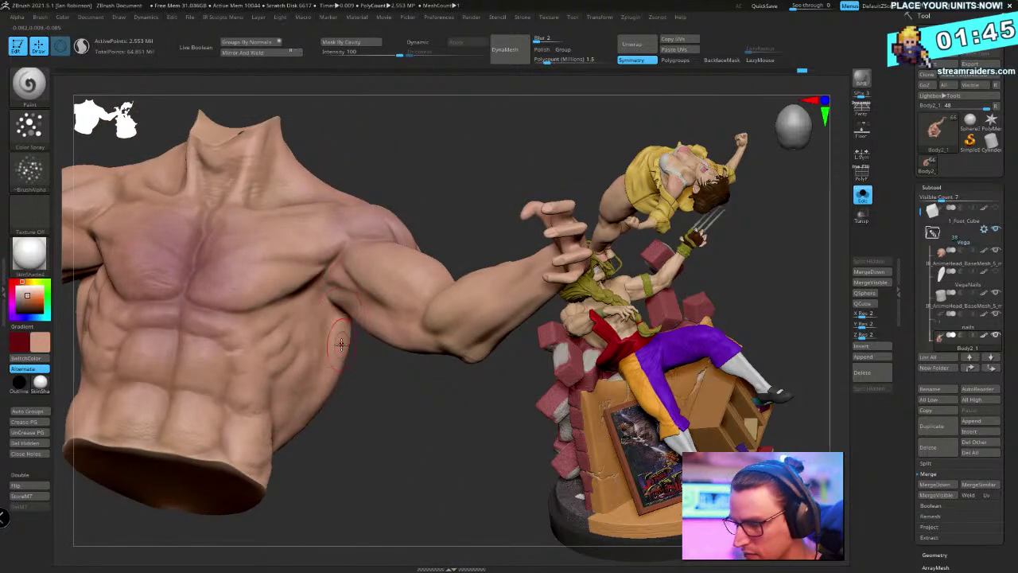
left_click(33, 304)
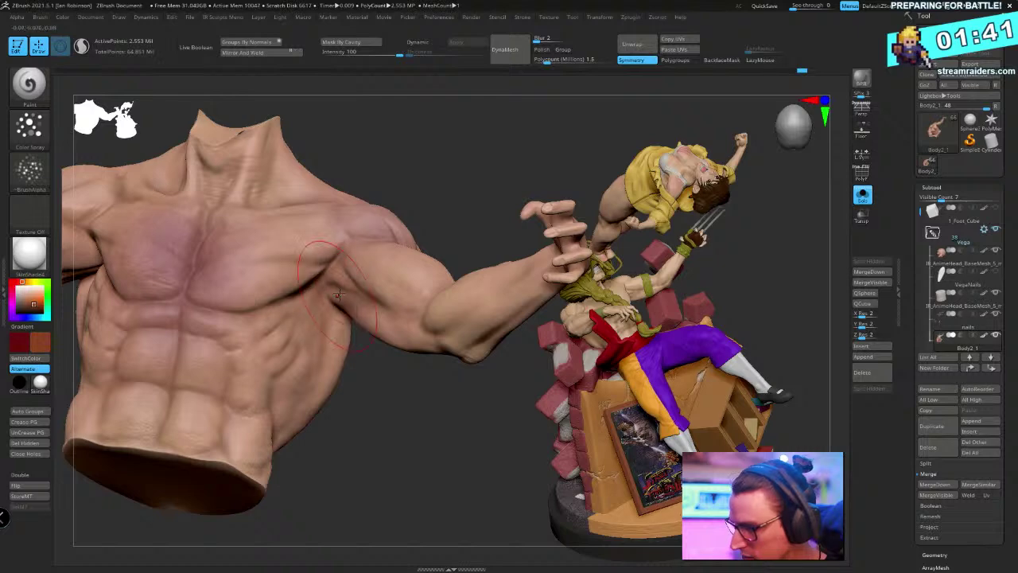
left_click_drag(364, 384, 432, 386)
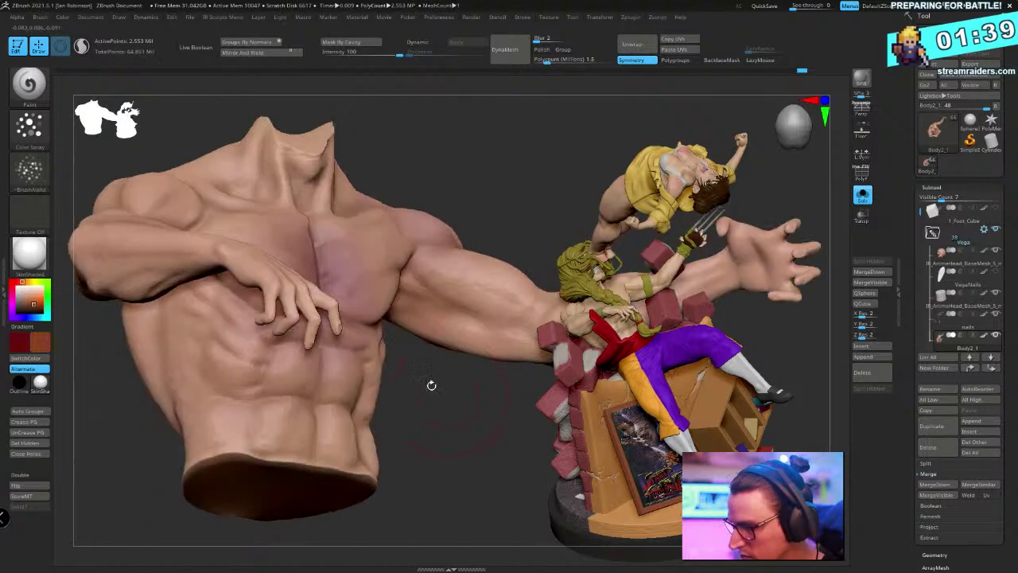
left_click_drag(138, 466, 162, 491)
left_click_drag(371, 472, 432, 416)
mouse_move(418, 239)
left_mouse_down()
mouse_move(475, 391)
mouse_move(389, 311)
left_mouse_up()
Darken the crease between Vega's pectoral and armpit with the DamStandard brush in dark brown, undoing the last stroke
key("b")
key("s")
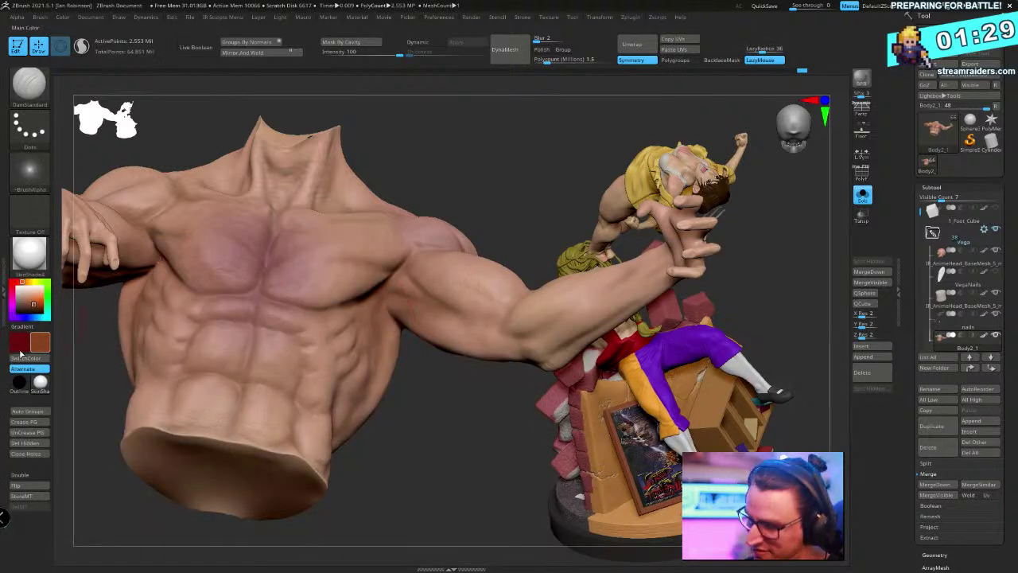
left_click(34, 309)
left_click_drag(516, 159, 484, 181)
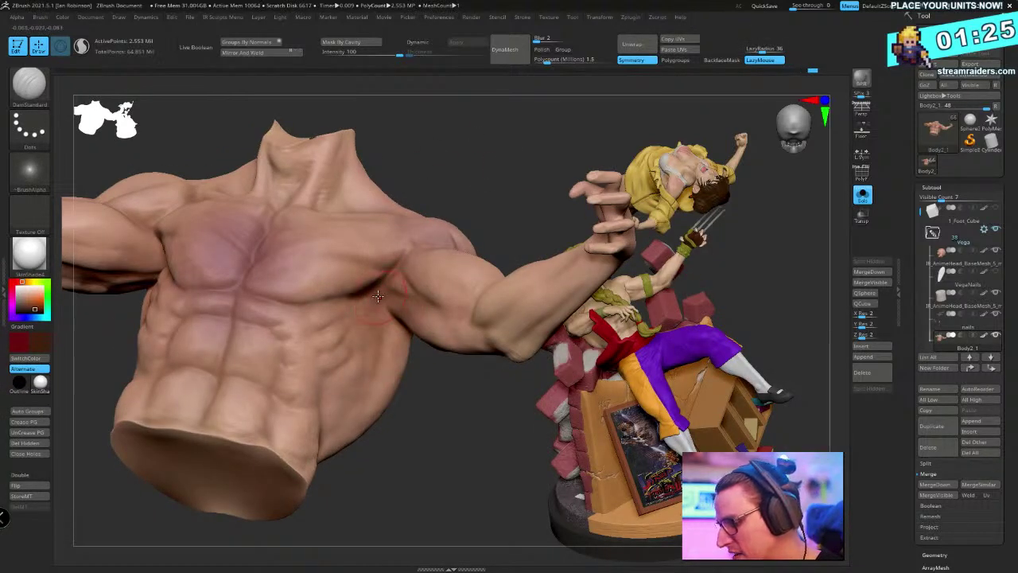
left_click_drag(436, 350, 431, 358)
left_click_drag(420, 416, 455, 323)
left_click_drag(158, 301, 211, 260)
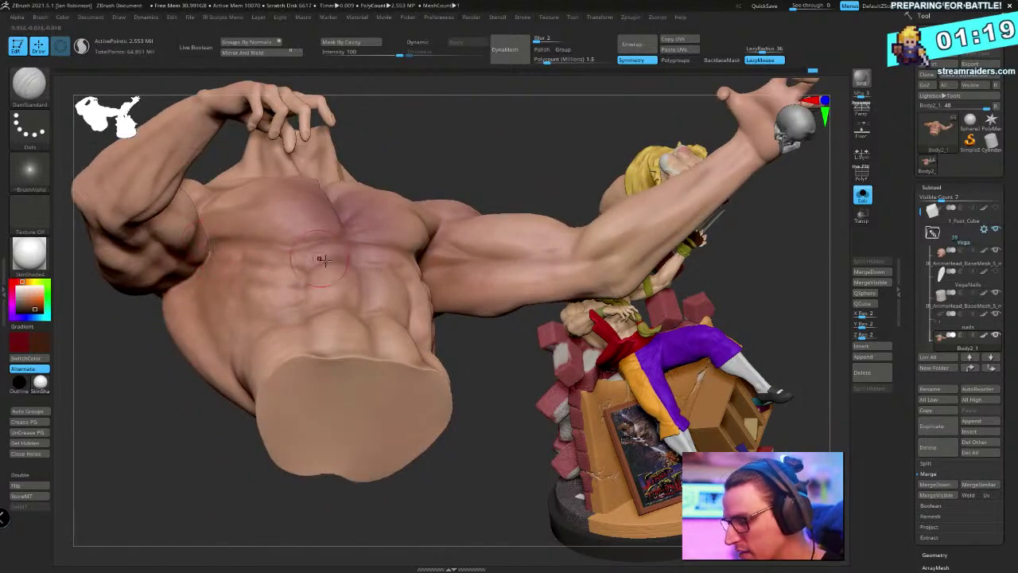
left_click_drag(151, 296, 439, 376)
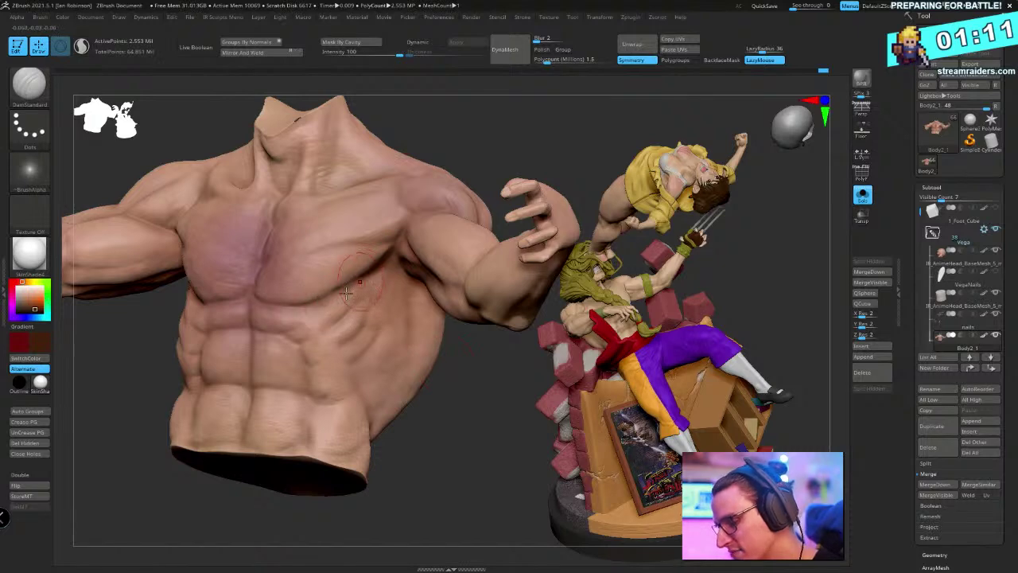
key("ctrl+z")
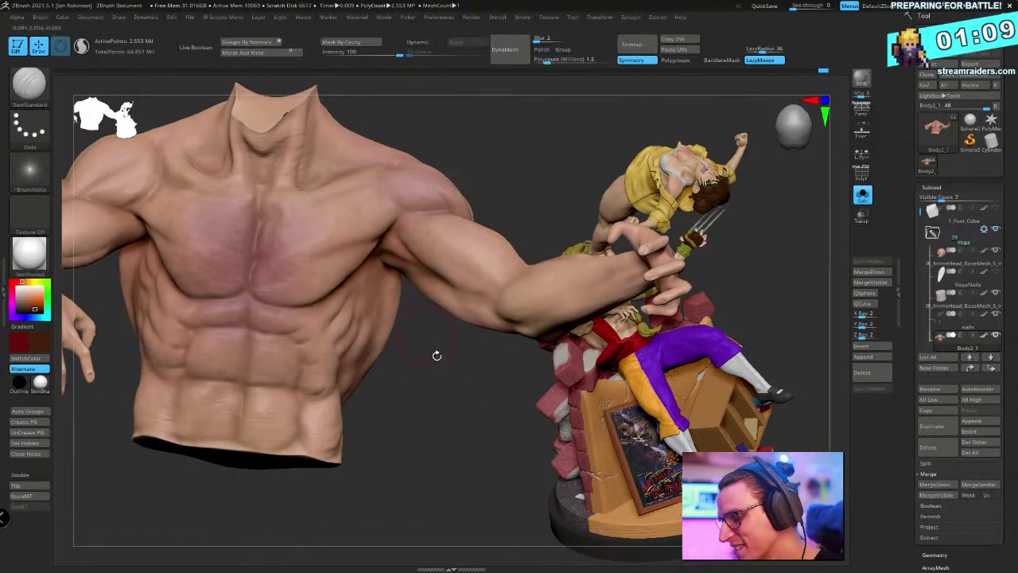
Show all the statue parts and frame both characters from the front to review Vega's torso colouring
left_click_drag(437, 356, 430, 403)
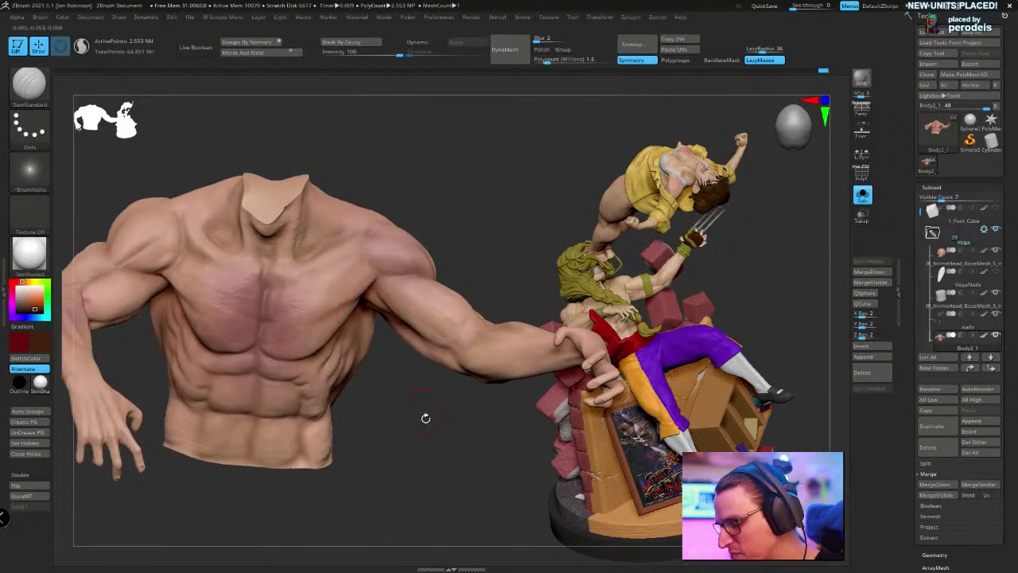
left_click(862, 196)
right_click_drag(492, 385, 459, 220, "ctrl")
right_click(461, 213)
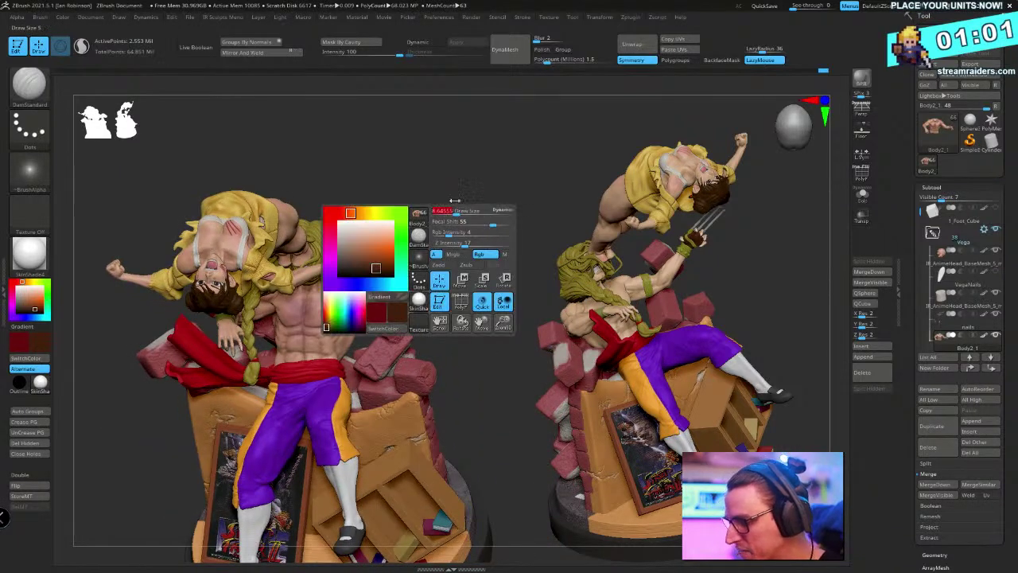
right_click(474, 224)
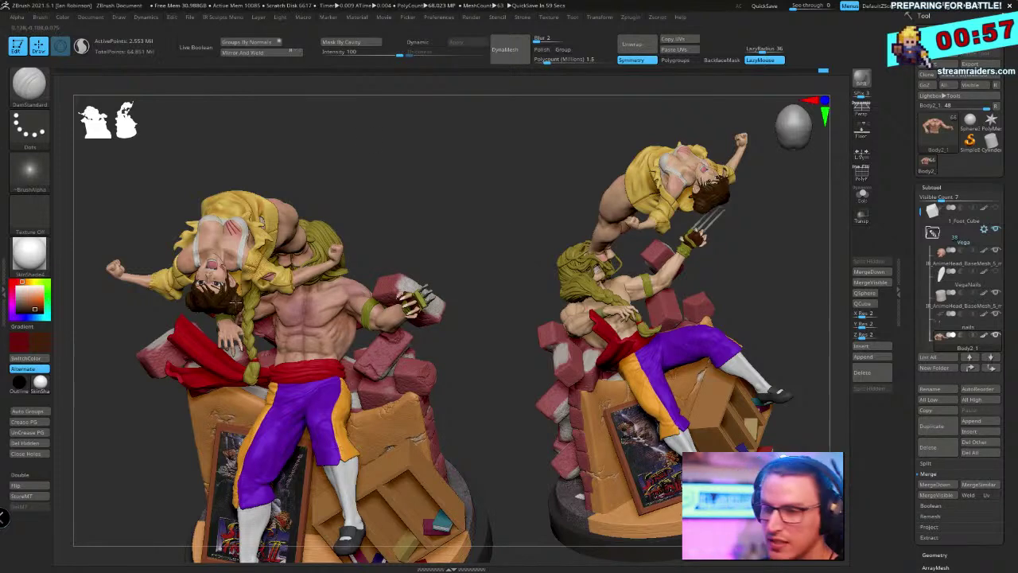
Switch to Firefox and open the image result of unmasked Vega with the blue snake tattoo as reference
key("alt+Tab")
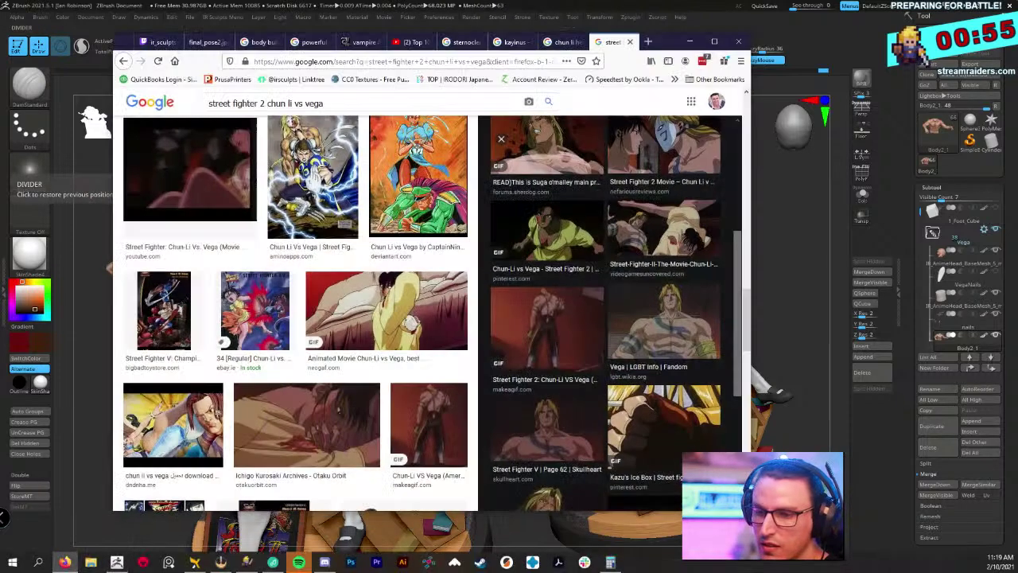
left_click(501, 285)
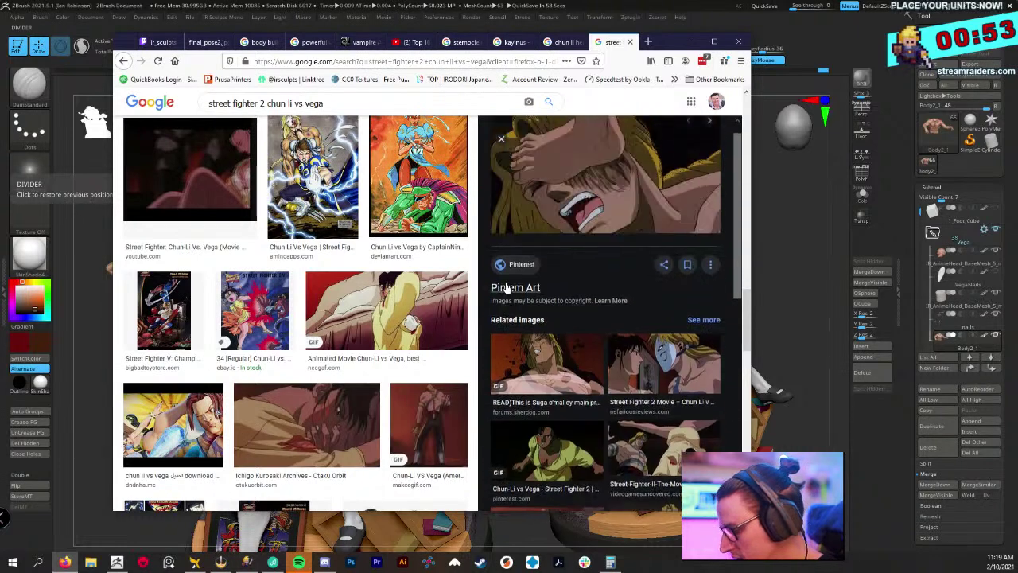
scroll(582, 284, "down", 5)
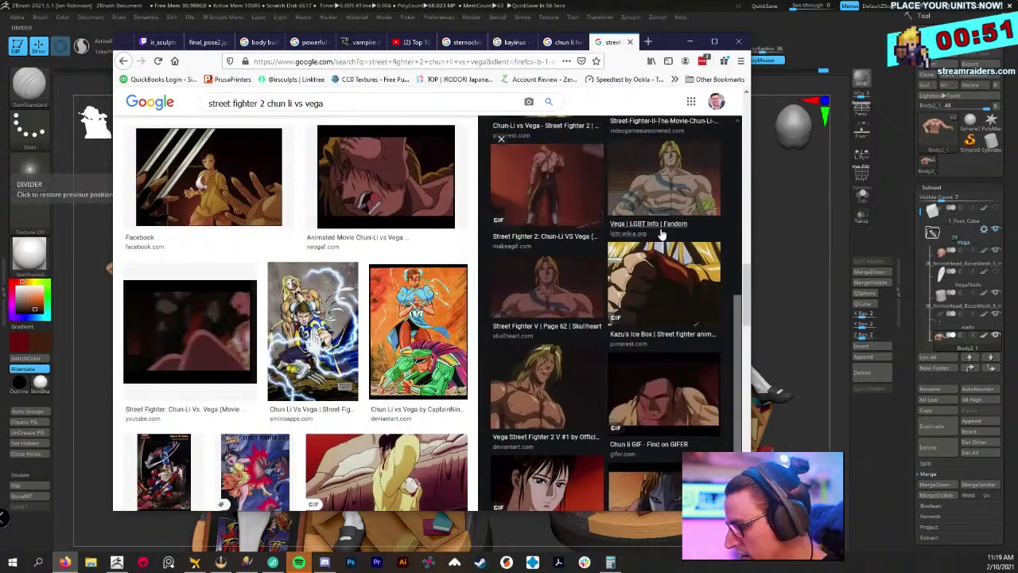
left_click(660, 199)
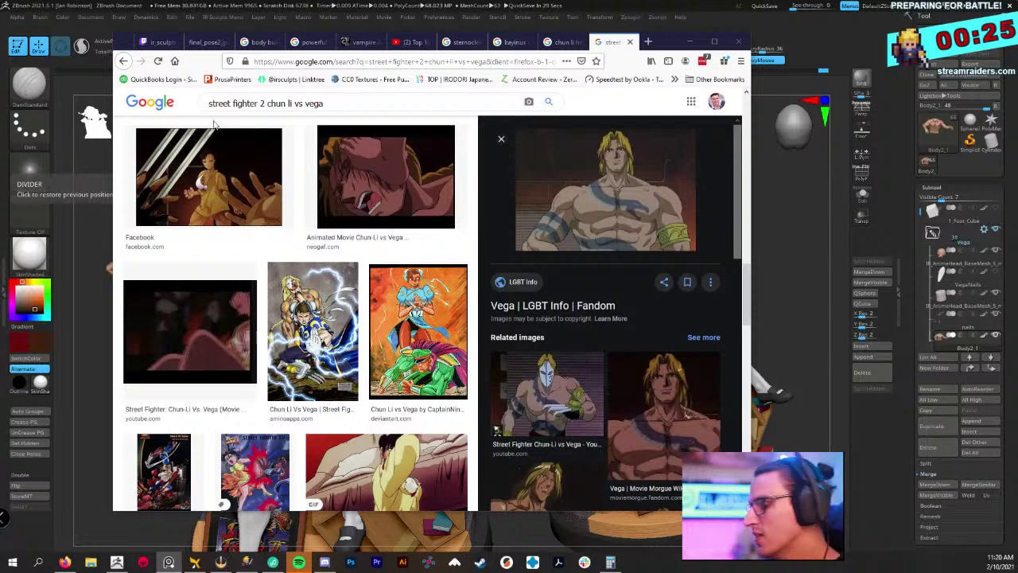
left_click(689, 40)
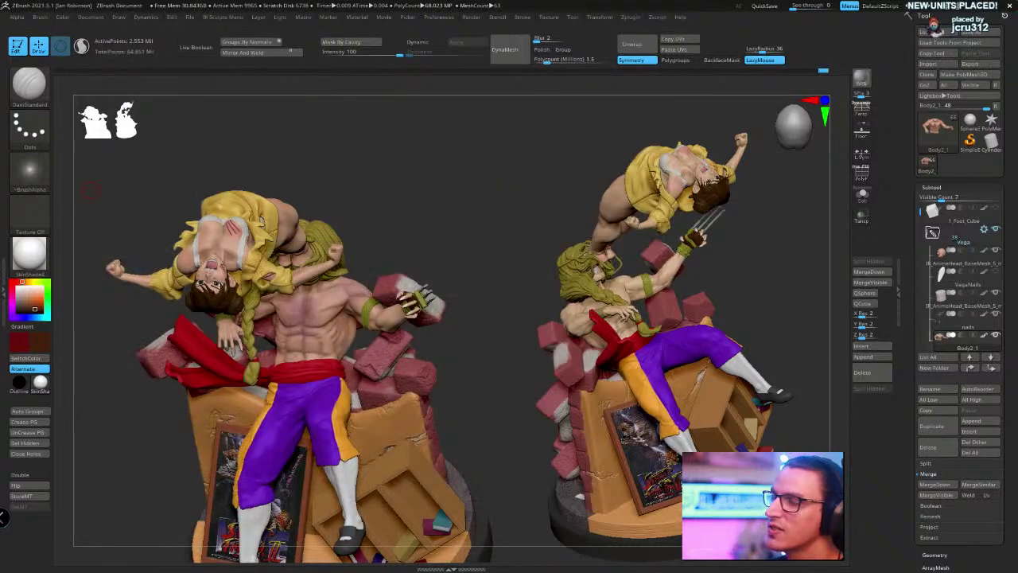
Switch to the reference board and compare Vega's tattooed torso picture with the still of masked Vega for skin shading
right_click_drag(309, 59, 568, 154)
middle_click_drag(454, 218, 465, 115)
scroll(470, 159, "up", 2)
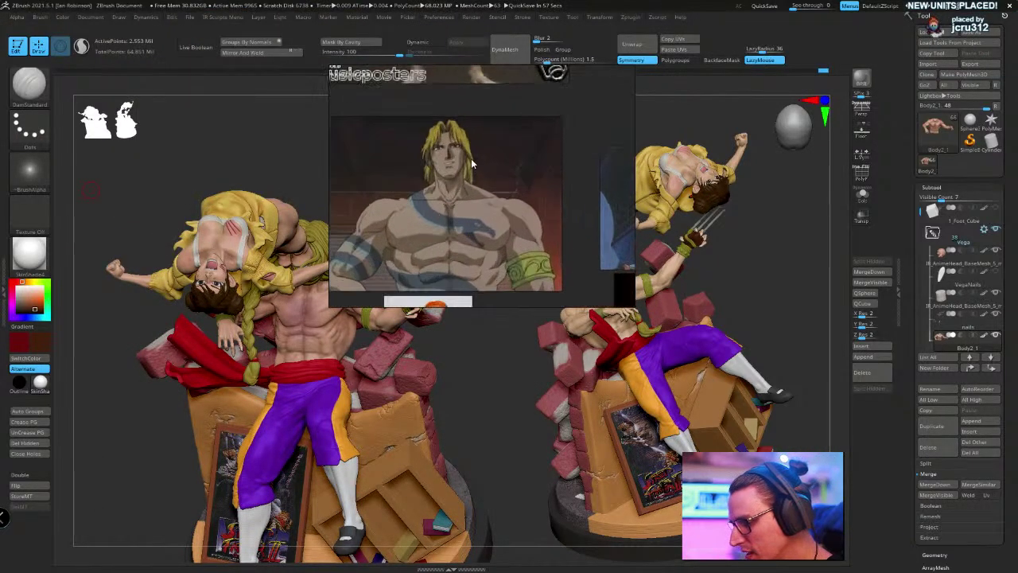
middle_click_drag(552, 193, 361, 177)
scroll(513, 182, "up", 2)
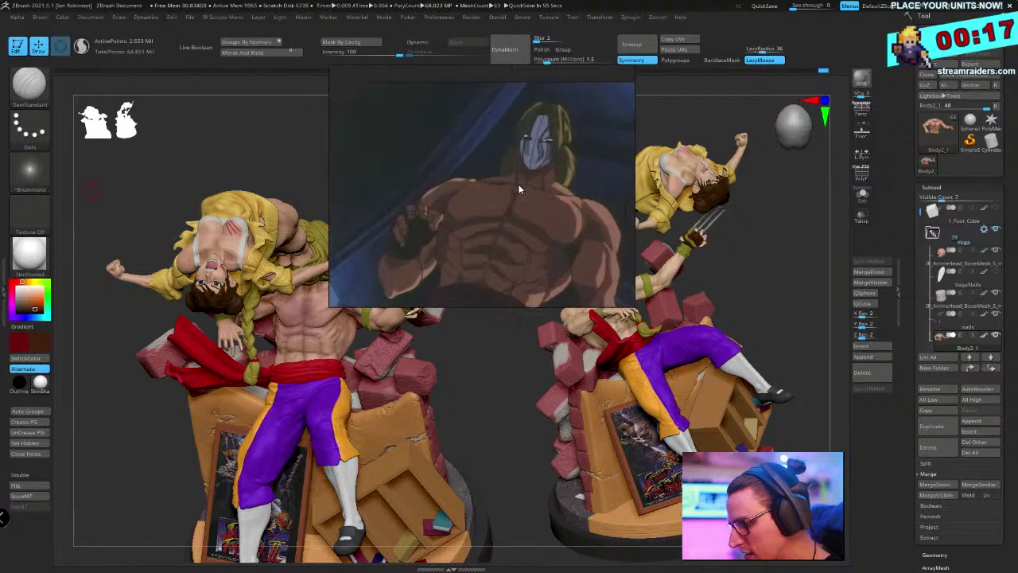
scroll(515, 174, "down", 1)
scroll(515, 173, "up", 1)
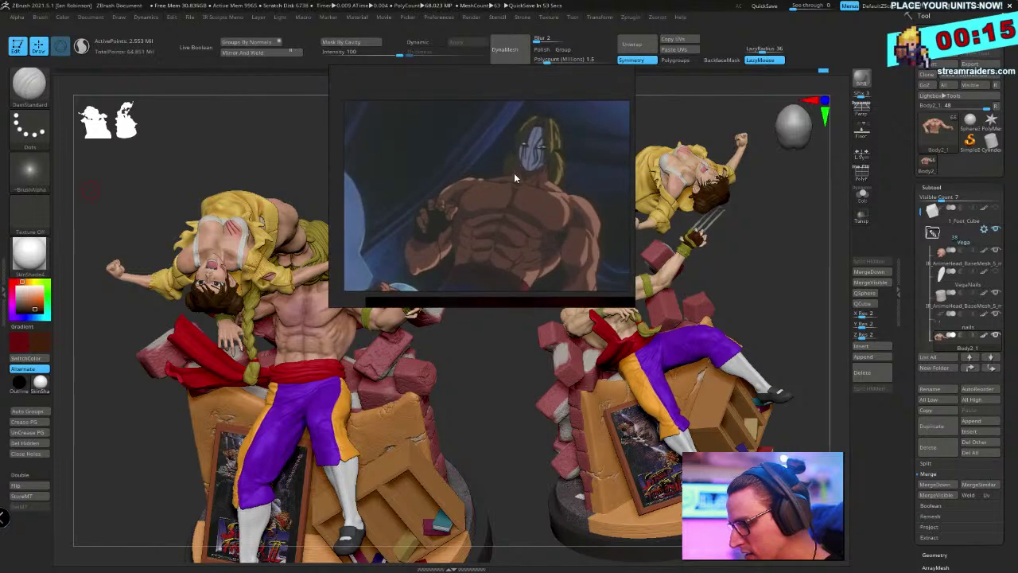
scroll(503, 173, "down", 1)
middle_click_drag(472, 178, 491, 155)
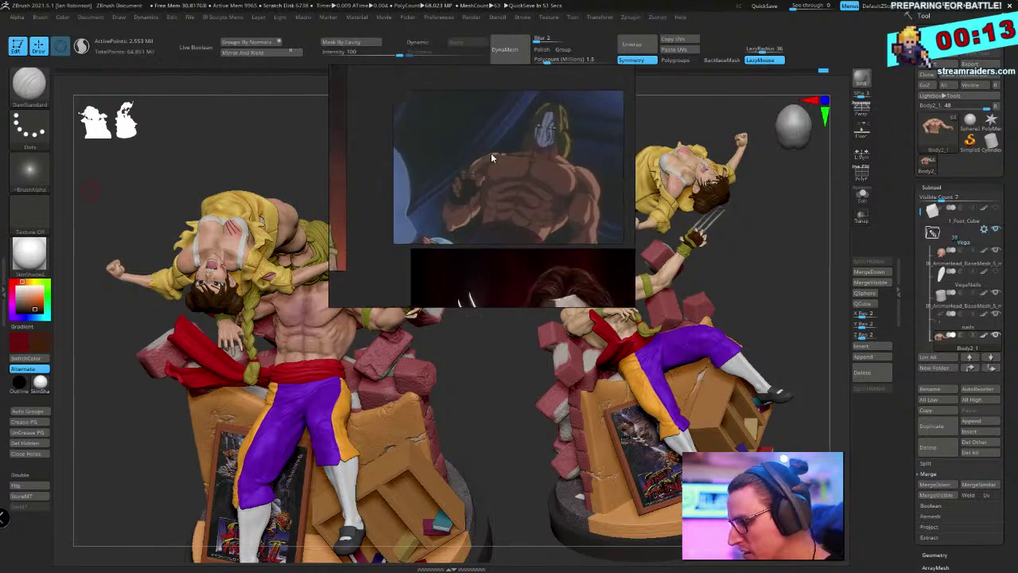
scroll(536, 171, "up", 2)
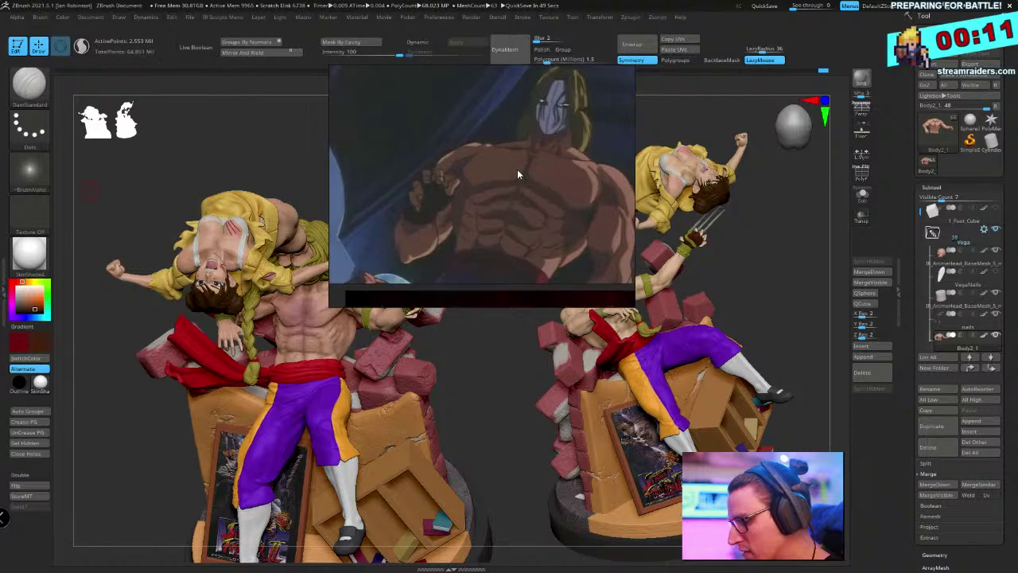
scroll(470, 168, "down", 2)
middle_click_drag(440, 168, 510, 164)
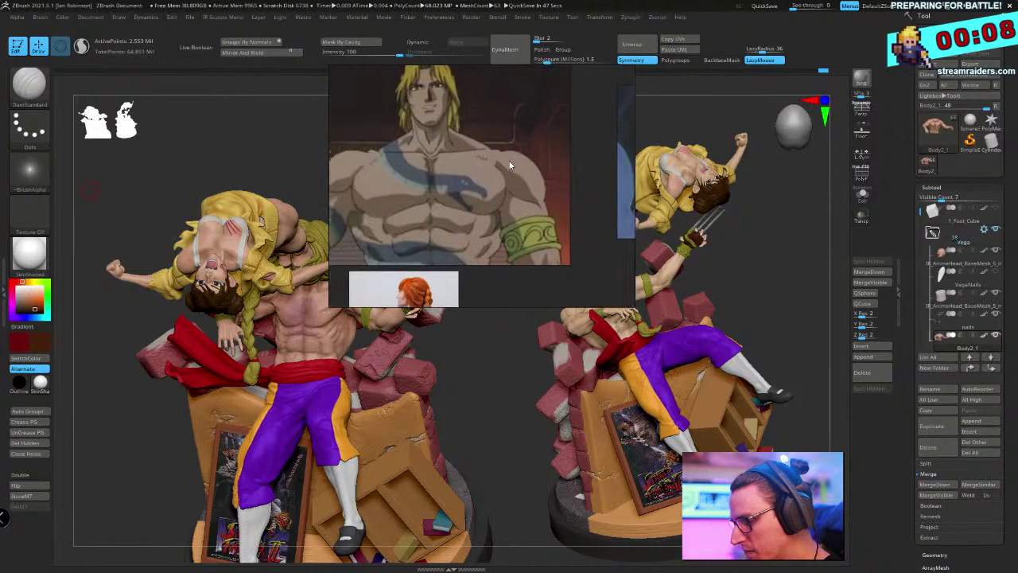
scroll(521, 168, "up", 1)
scroll(541, 180, "up", 1)
scroll(533, 183, "down", 1)
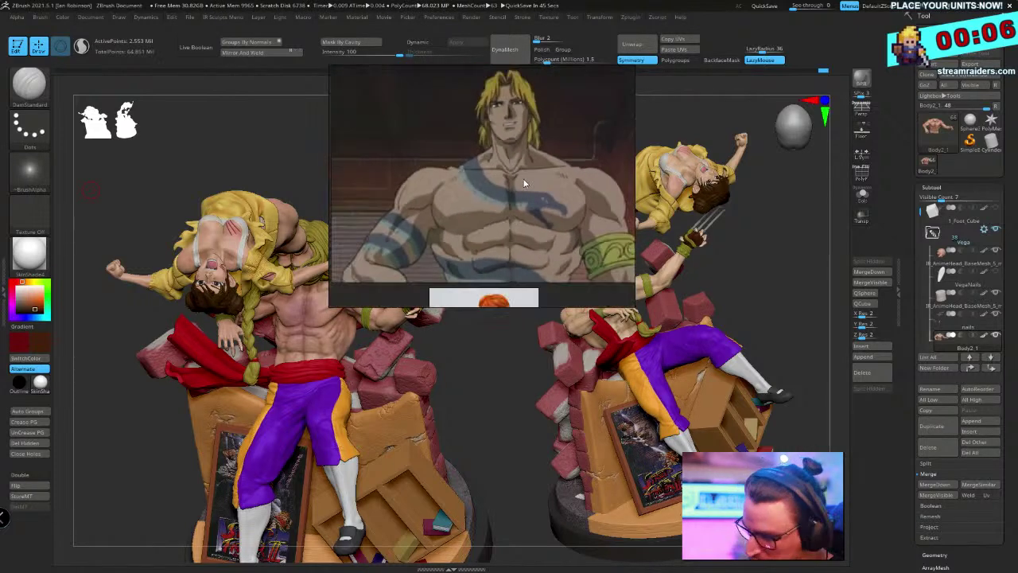
Examine the other Vega artwork and bodybuilder photos on the reference board alongside the masked Vega still
middle_click_drag(543, 190, 271, 186)
scroll(522, 195, "down", 4)
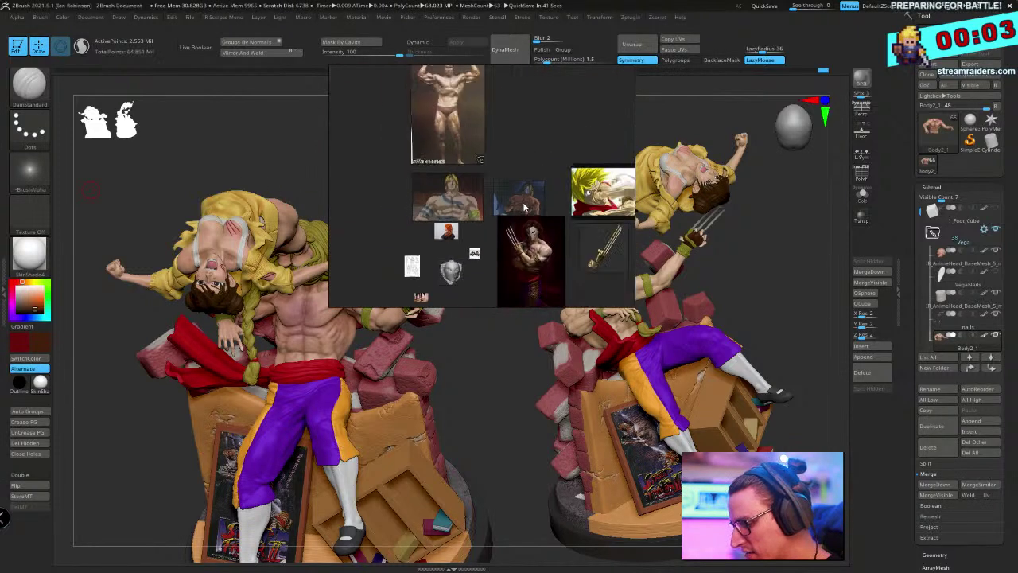
scroll(391, 208, "up", 4)
middle_click_drag(376, 204, 253, 202)
scroll(508, 202, "down", 1)
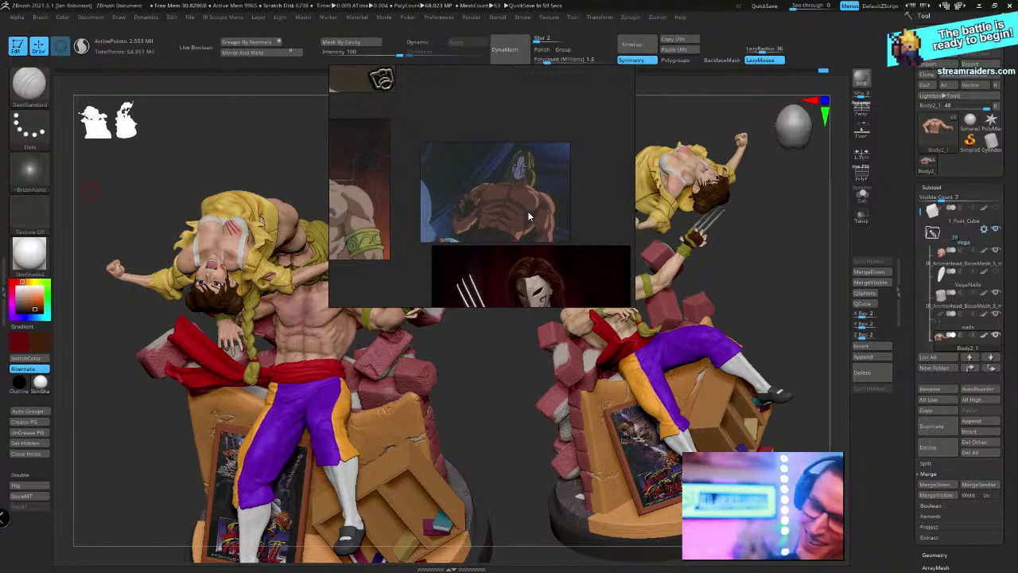
scroll(527, 211, "down", 4)
scroll(503, 213, "up", 5)
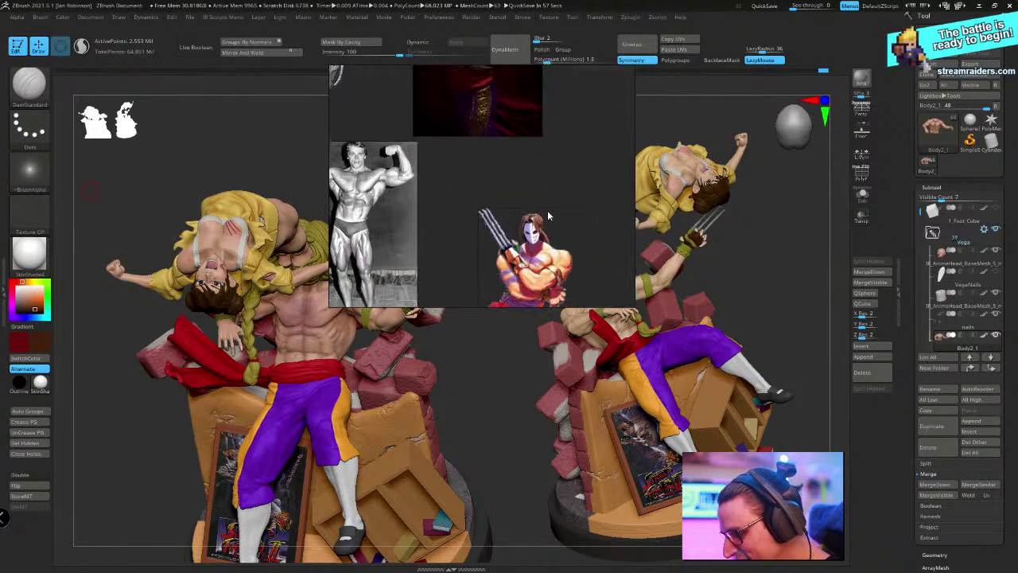
scroll(481, 171, "down", 4)
scroll(509, 175, "up", 6)
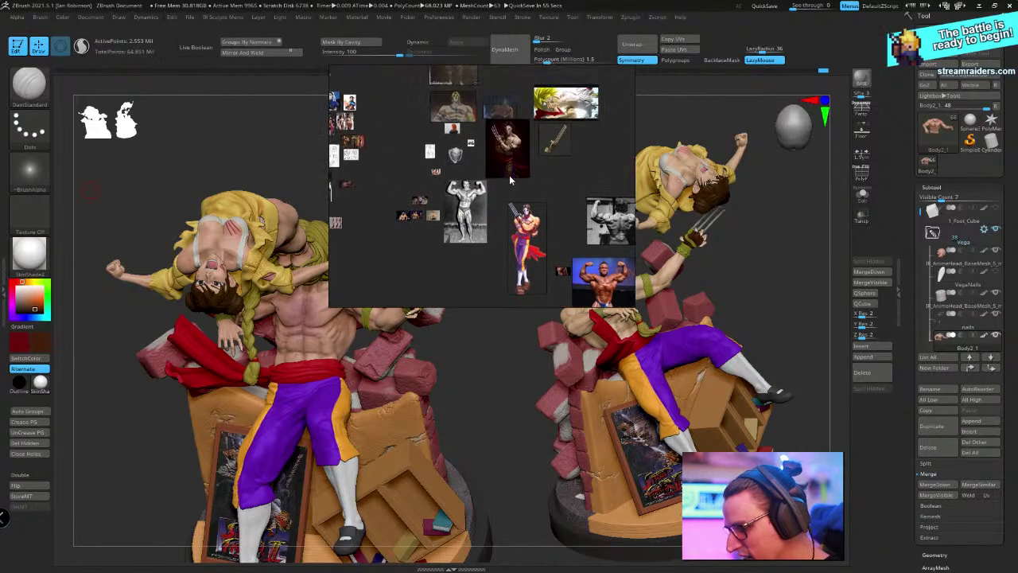
scroll(490, 120, "down", 2)
scroll(532, 125, "up", 4)
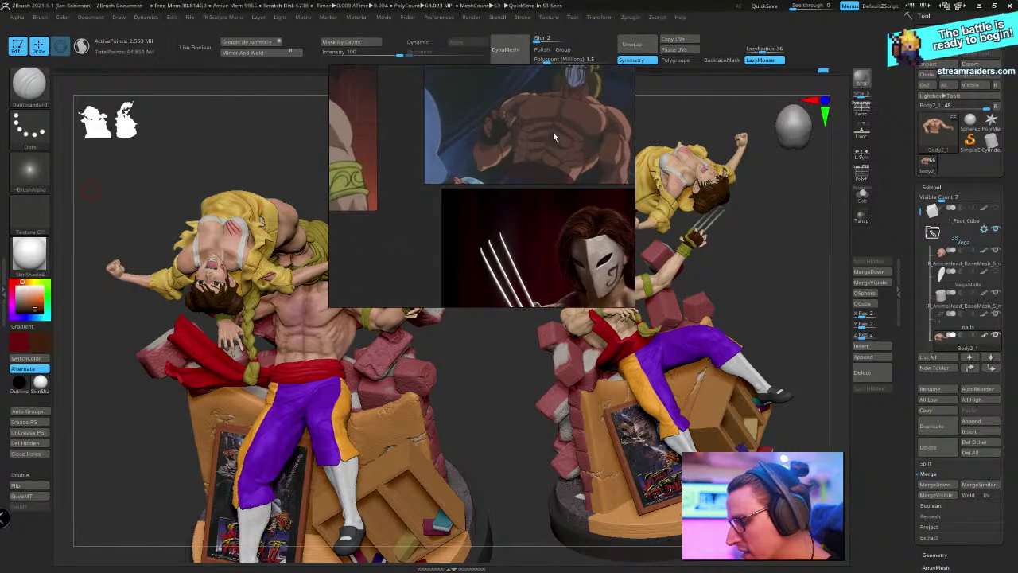
Compare the masked Vega still with the tattooed torso picture and the crossed-arms Vega artwork for skin shading and tattoo placement
scroll(541, 127, "up", 2)
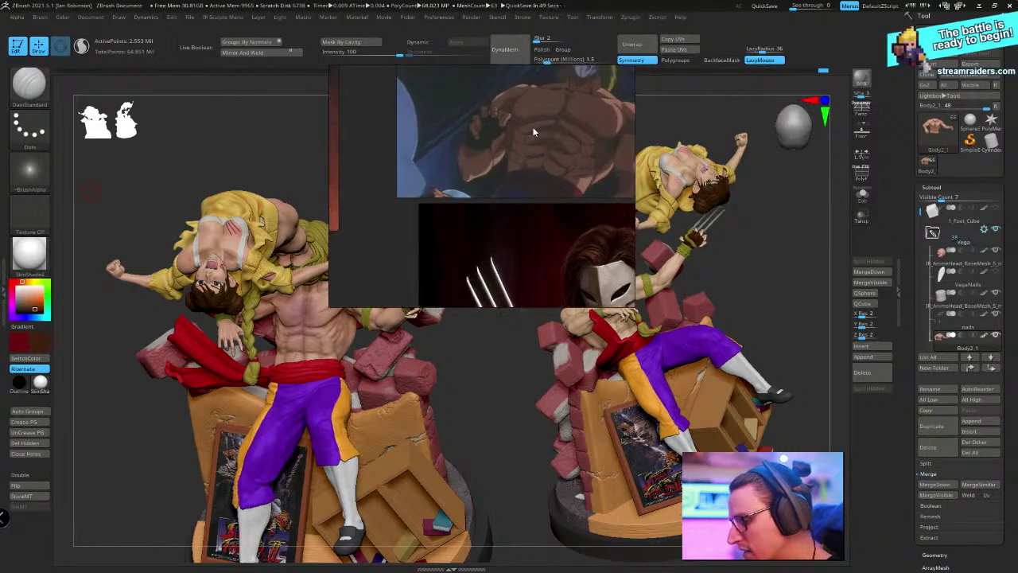
middle_click_drag(527, 123, 471, 201)
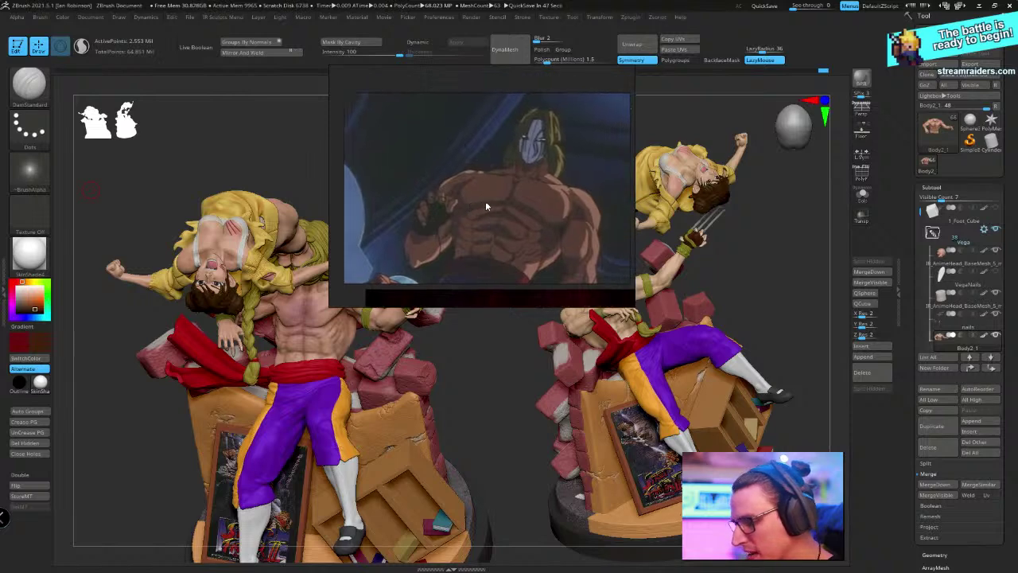
scroll(488, 211, "down", 5)
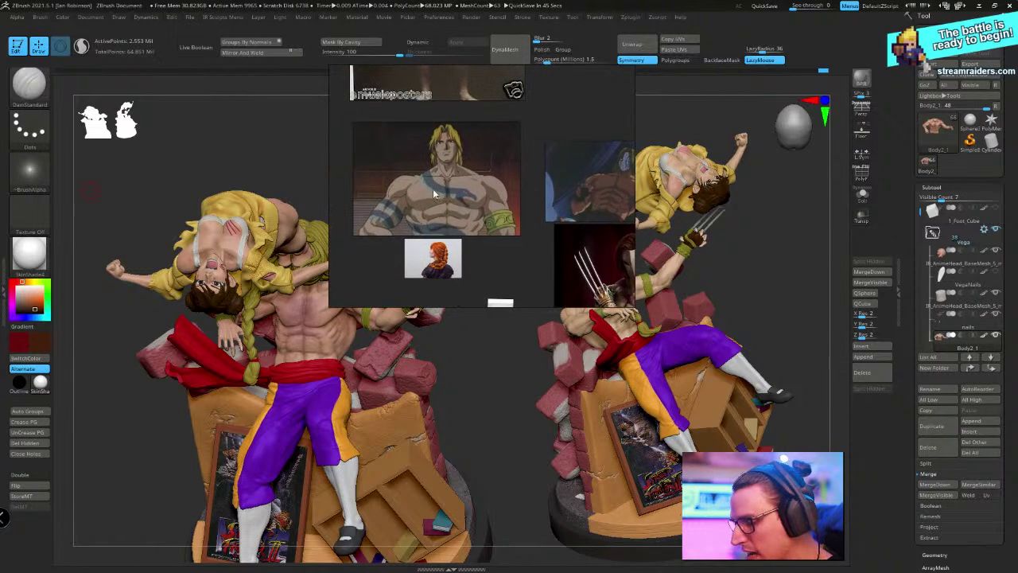
scroll(455, 221, "up", 4)
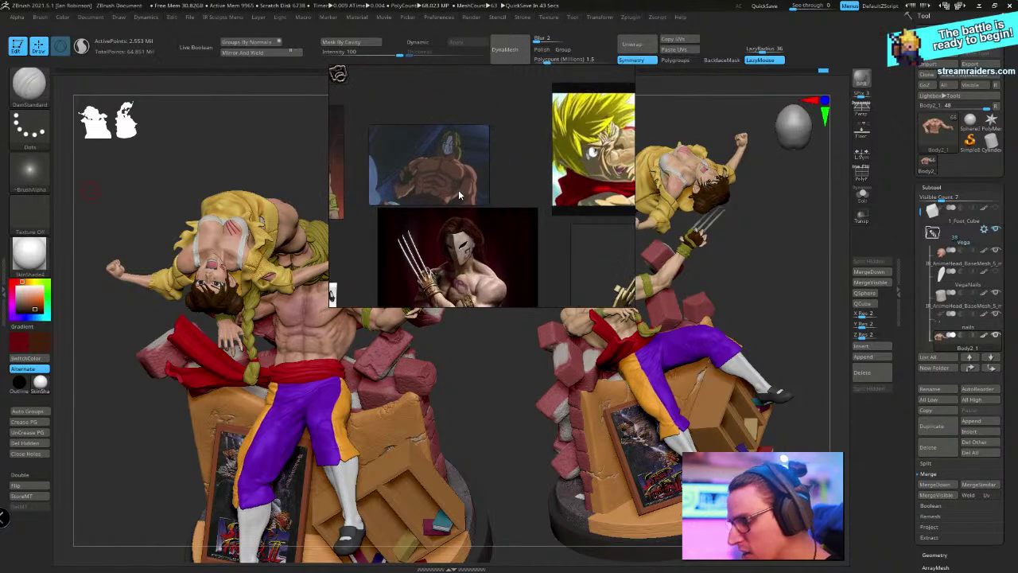
scroll(482, 187, "up", 2)
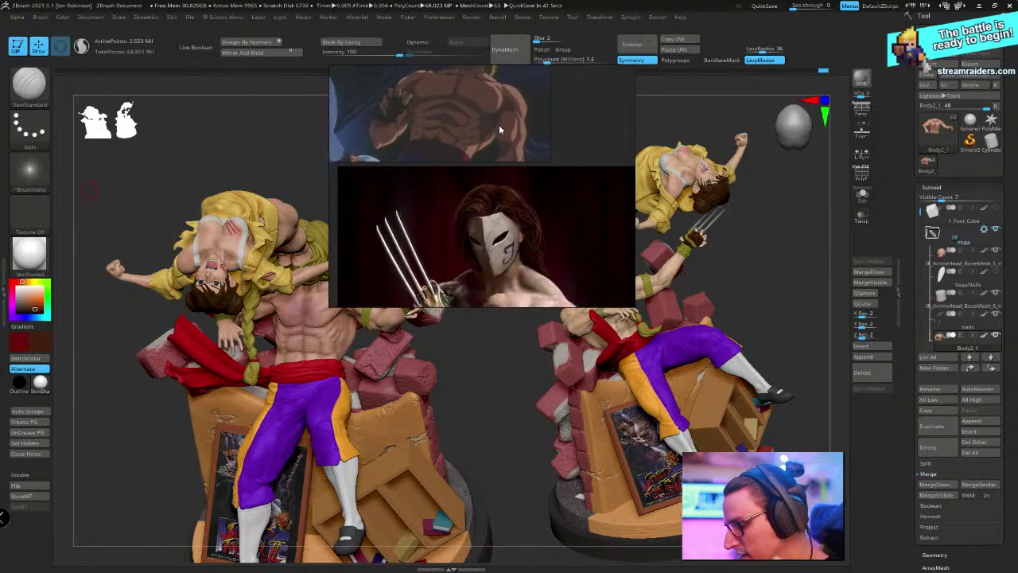
scroll(491, 189, "down", 5)
middle_click_drag(517, 228, 499, 146)
scroll(509, 210, "up", 5)
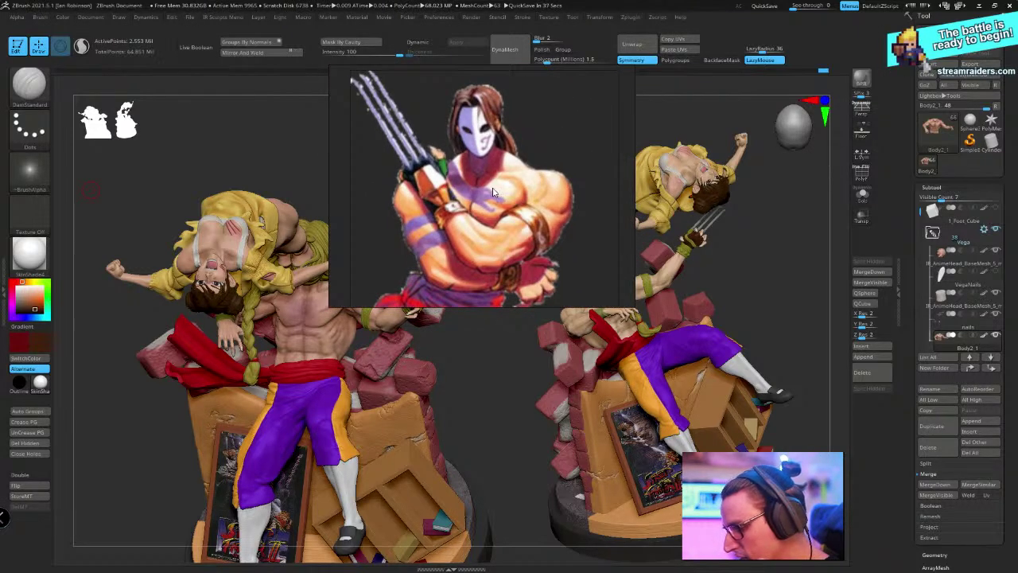
scroll(490, 189, "down", 3)
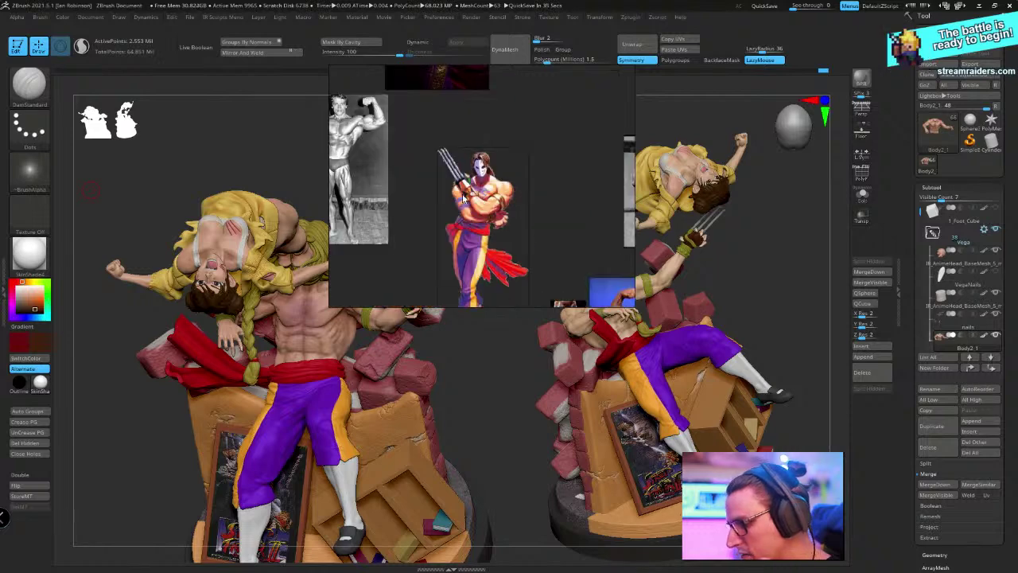
scroll(464, 199, "up", 3)
scroll(479, 189, "down", 3)
middle_click_drag(391, 180, 564, 247)
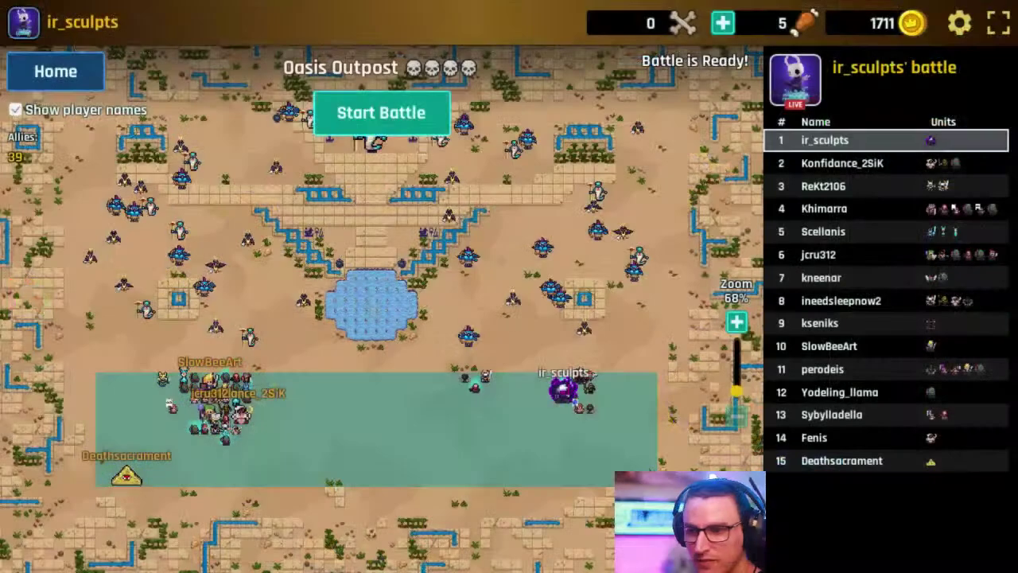
Switch to Stream Raiders, play the Oasis Outpost battle and grant its chest rewards to two random viewers
left_click(350, 112)
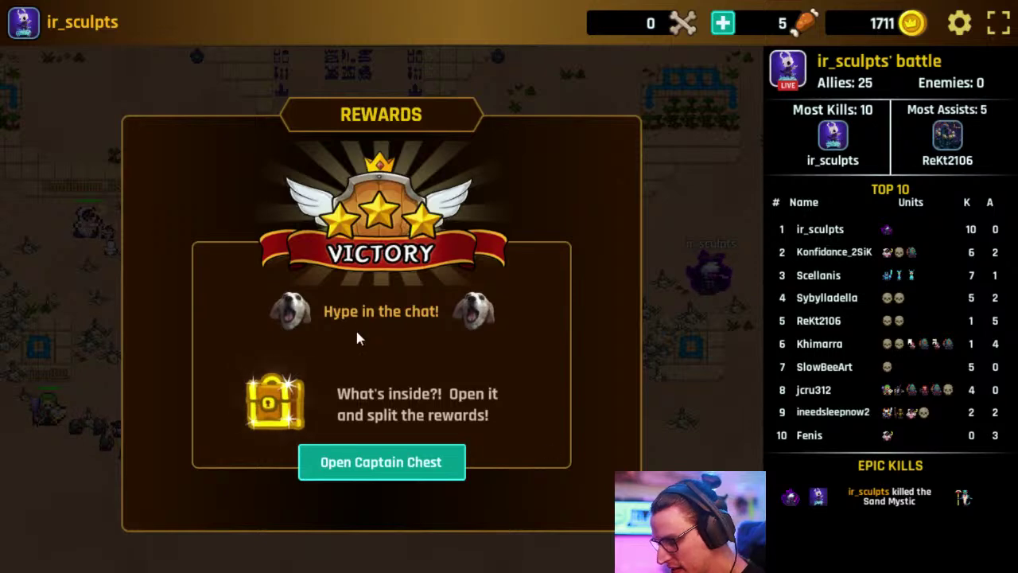
left_click(425, 462)
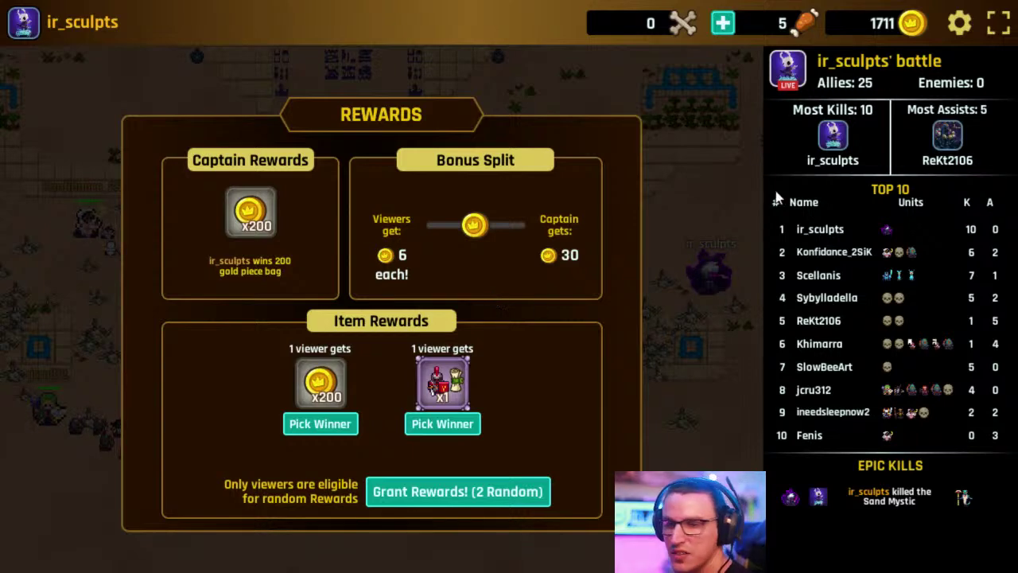
left_click(489, 507)
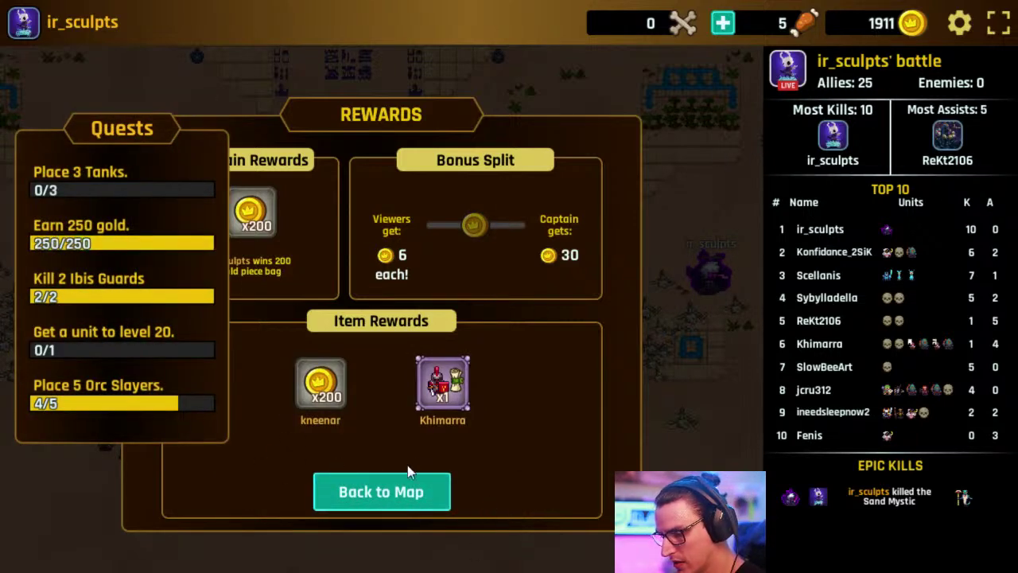
left_click(407, 496)
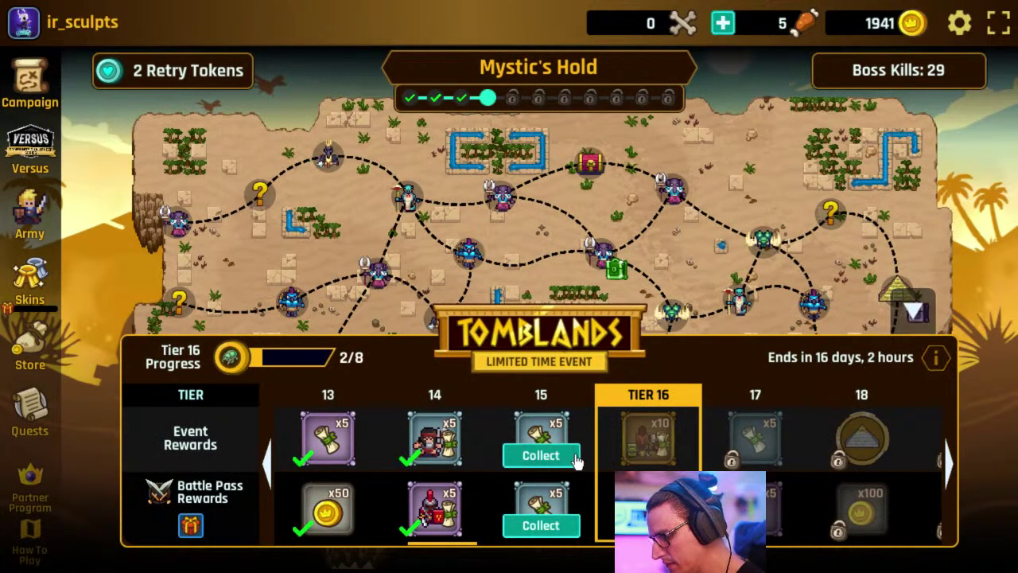
Collect the tier 15 event reward and the tier 15 battle pass reward of the Tomblands event
left_click(576, 456)
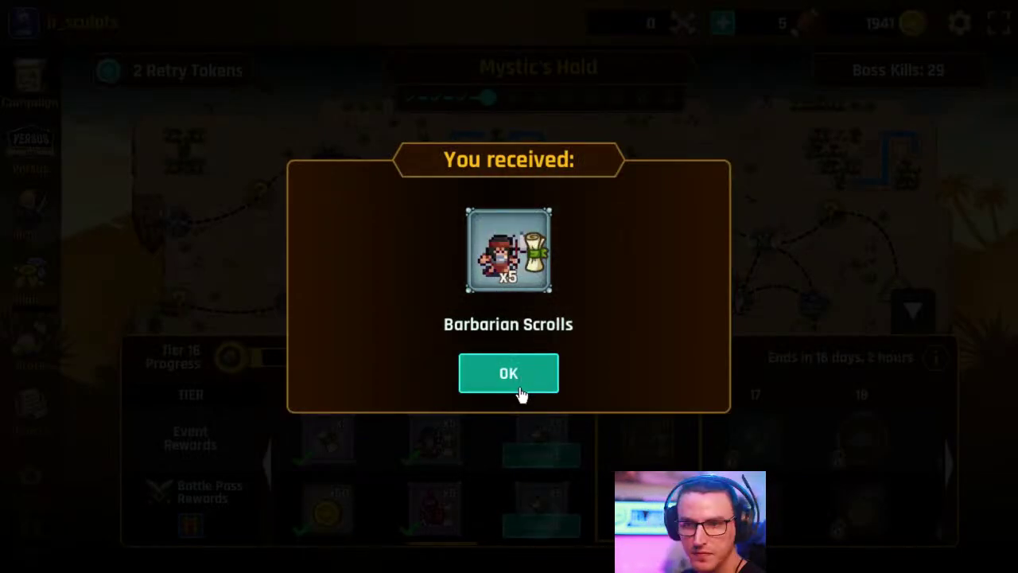
left_click(521, 393)
left_click(576, 527)
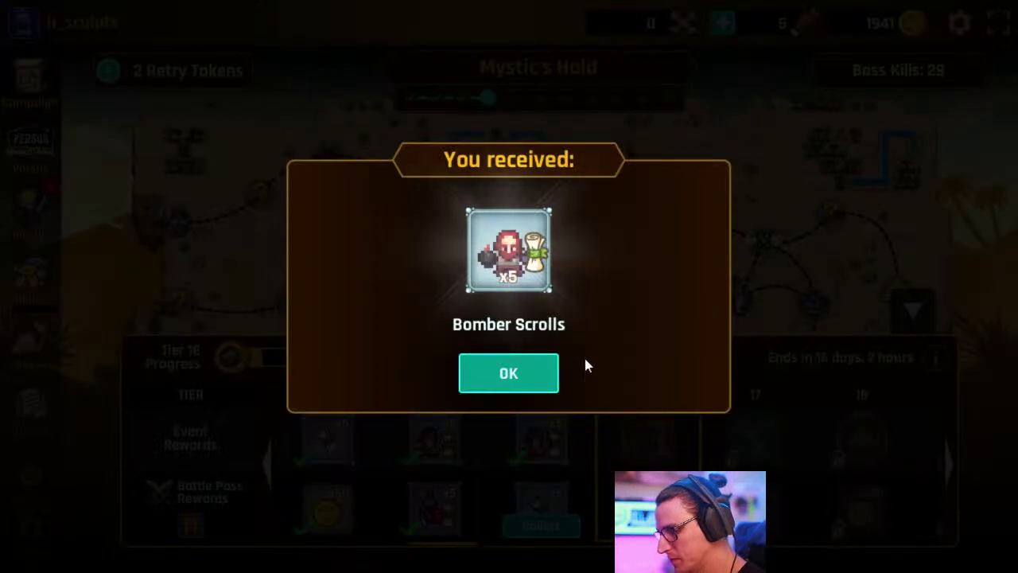
left_click(669, 402)
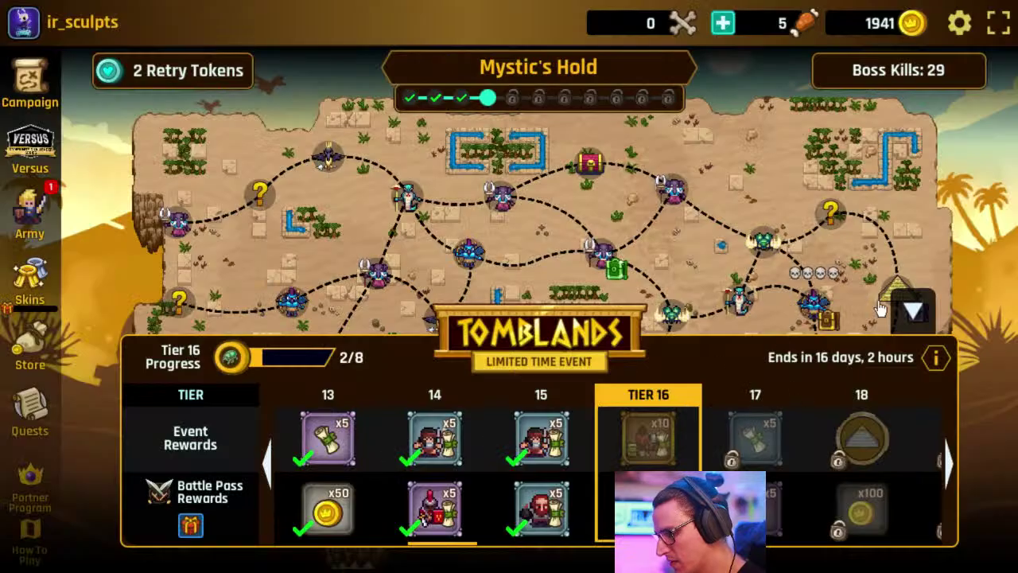
Uncover the full Mystic's Hold campaign map and start the Shifting Sands battle
left_click(914, 310)
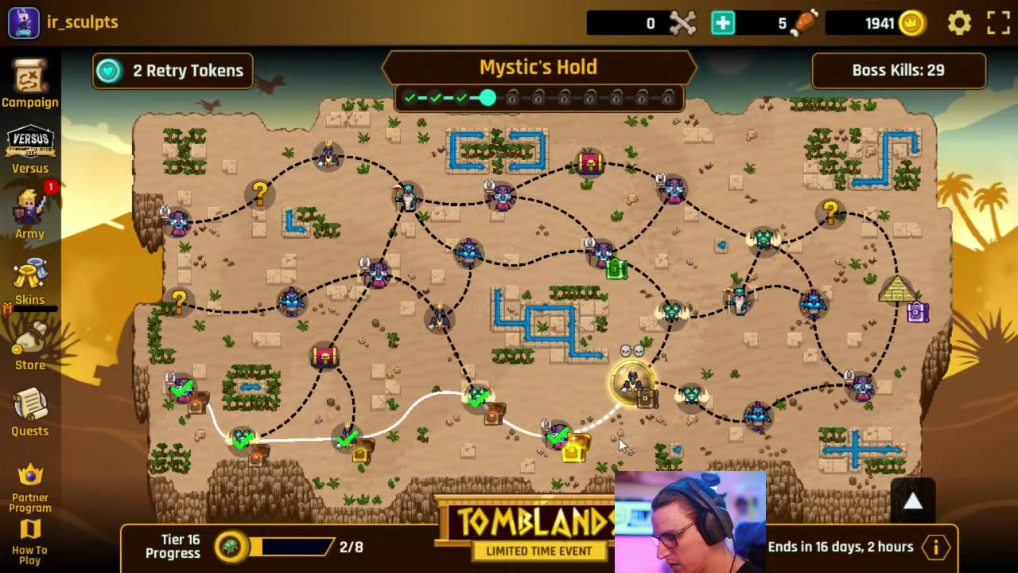
mouse_move(698, 406)
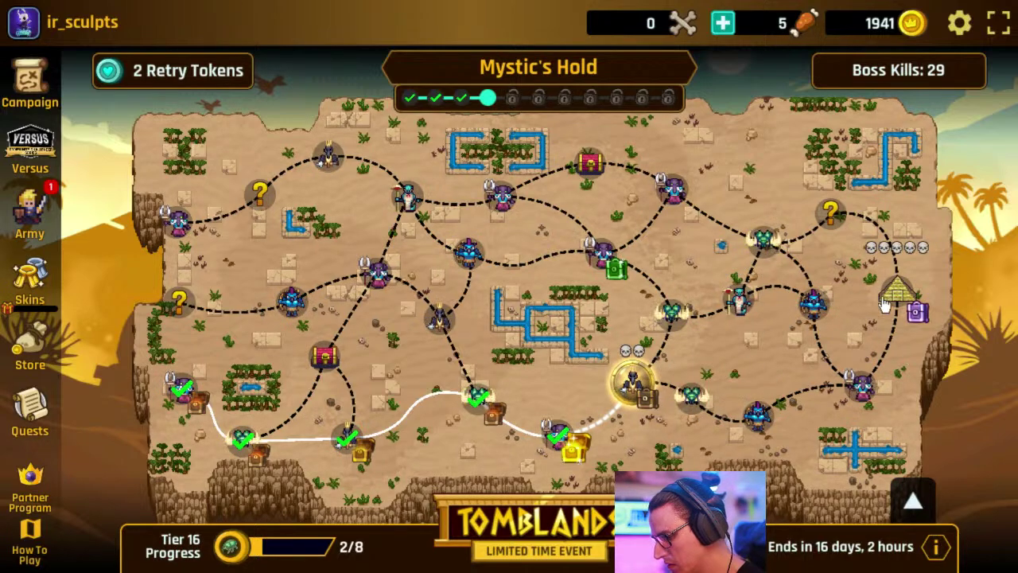
left_click(641, 395)
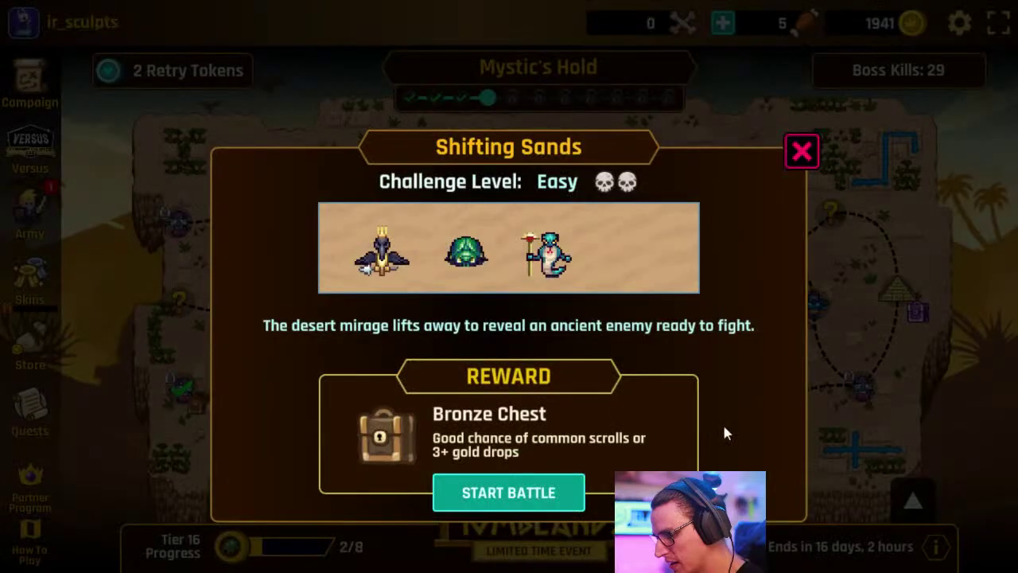
left_click(541, 509)
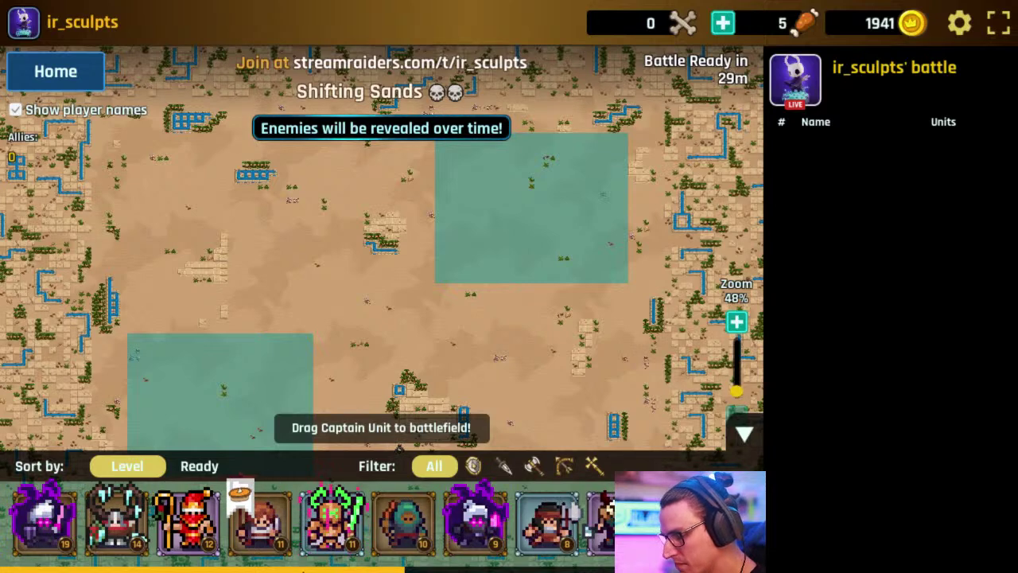
Browse the captain unit roster and place a unit in the lower deployment zone of the Shifting Sands battlefield
left_click_drag(380, 566, 252, 567)
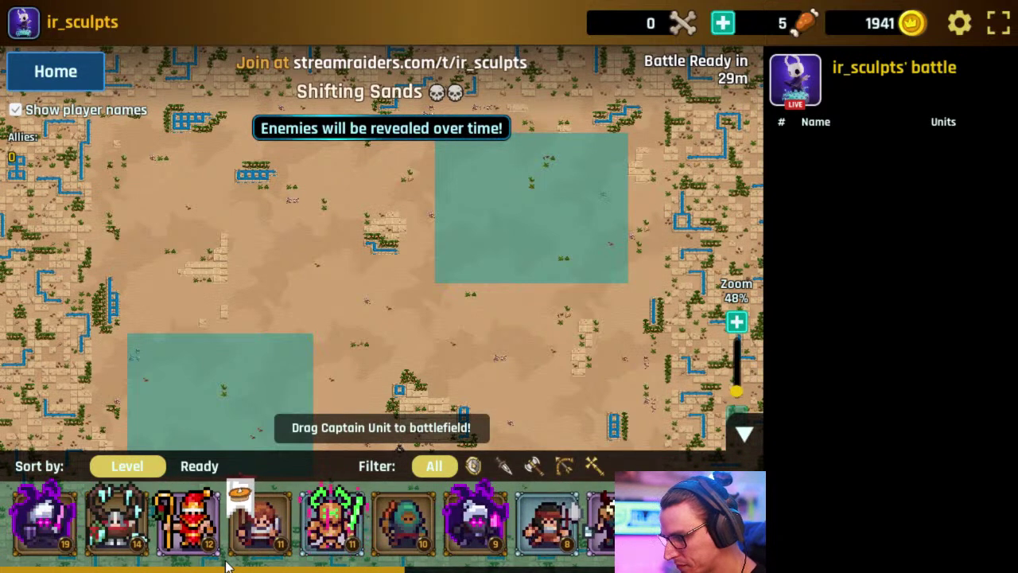
scroll(357, 570, "down", 1)
left_click_drag(357, 569, 293, 354)
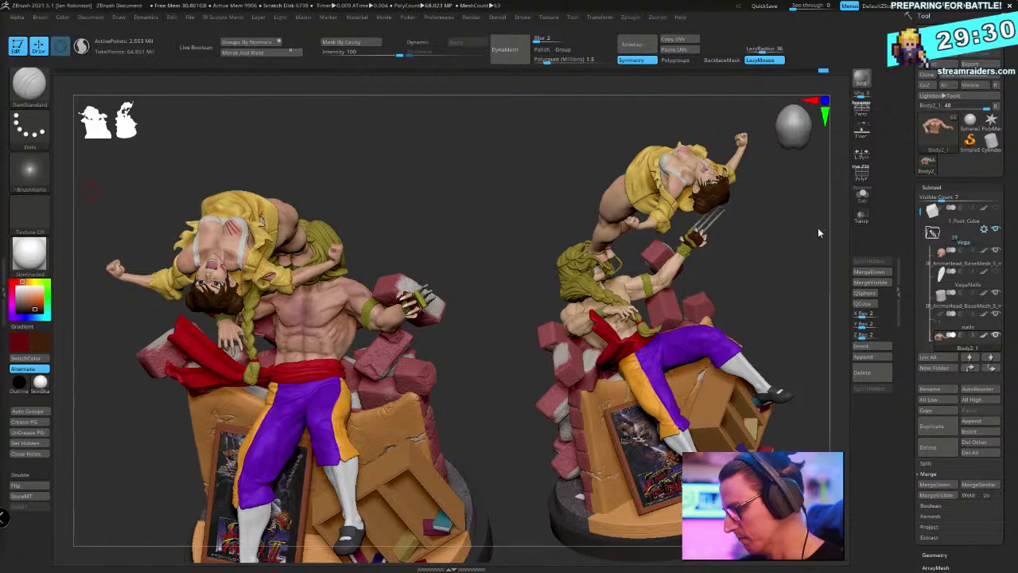
Return to ZBrush, isolate Vega's torso and open its layer settings
left_click_drag(525, 160, 532, 146)
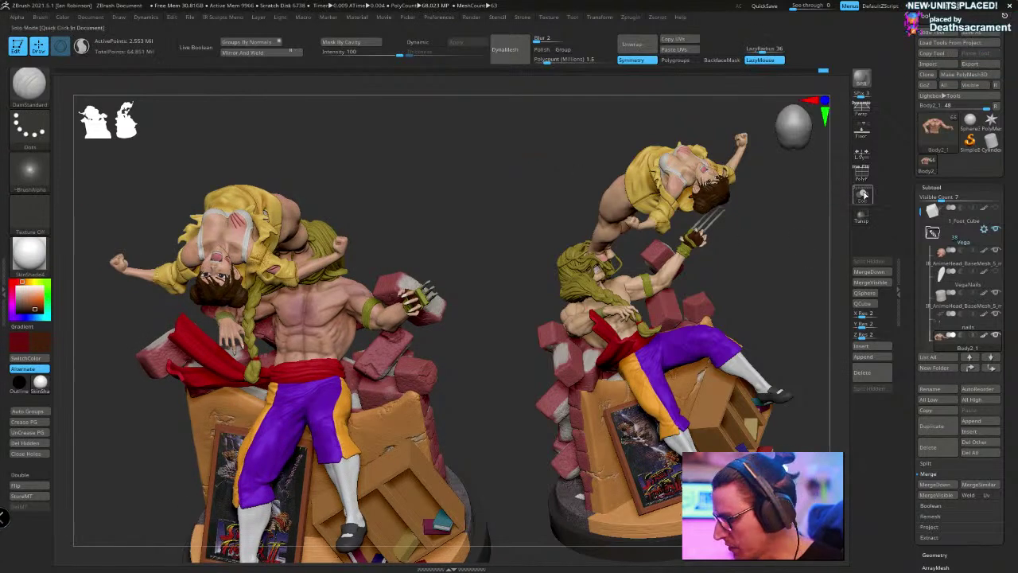
left_click(863, 195)
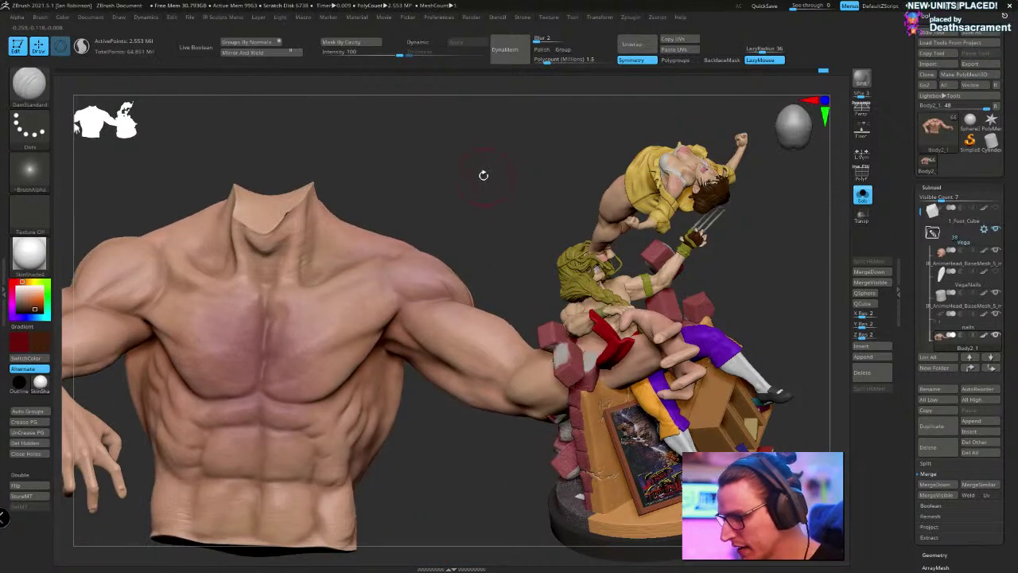
key("space")
left_click(939, 188)
left_click(940, 199)
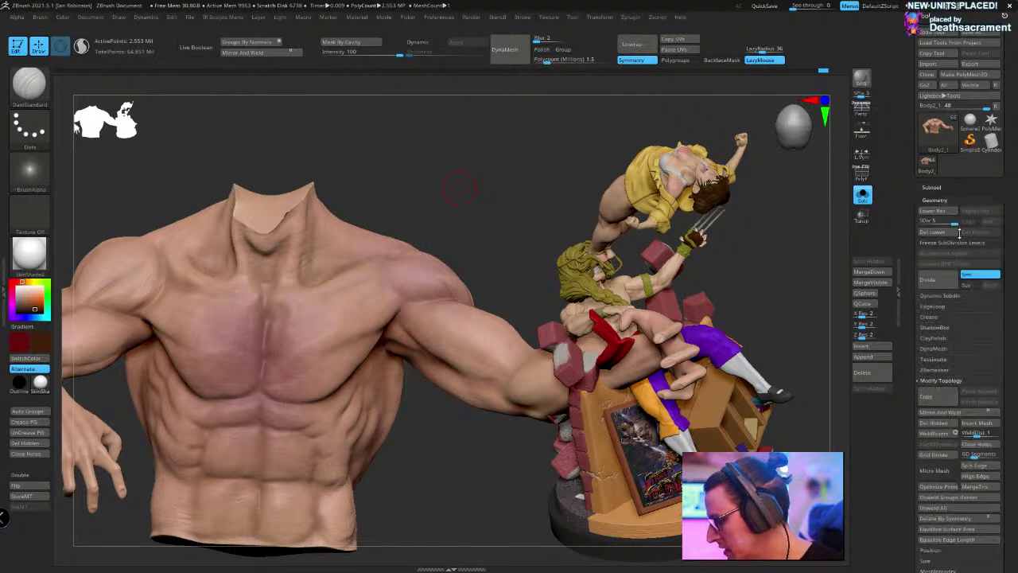
left_click(951, 199)
left_click(931, 252)
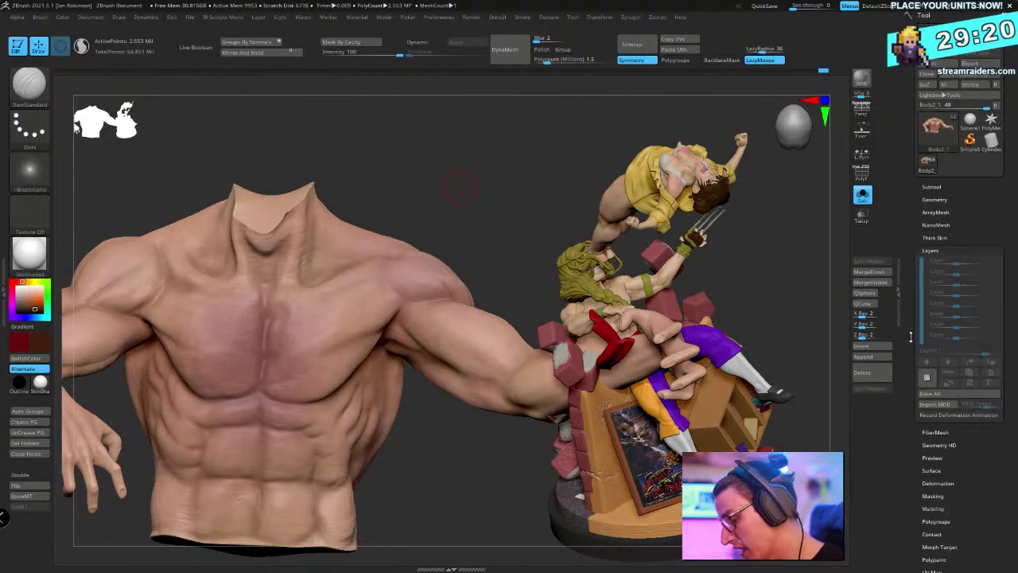
mouse_move(461, 188)
left_mouse_down()
mouse_move(470, 177)
mouse_move(470, 189)
left_mouse_up()
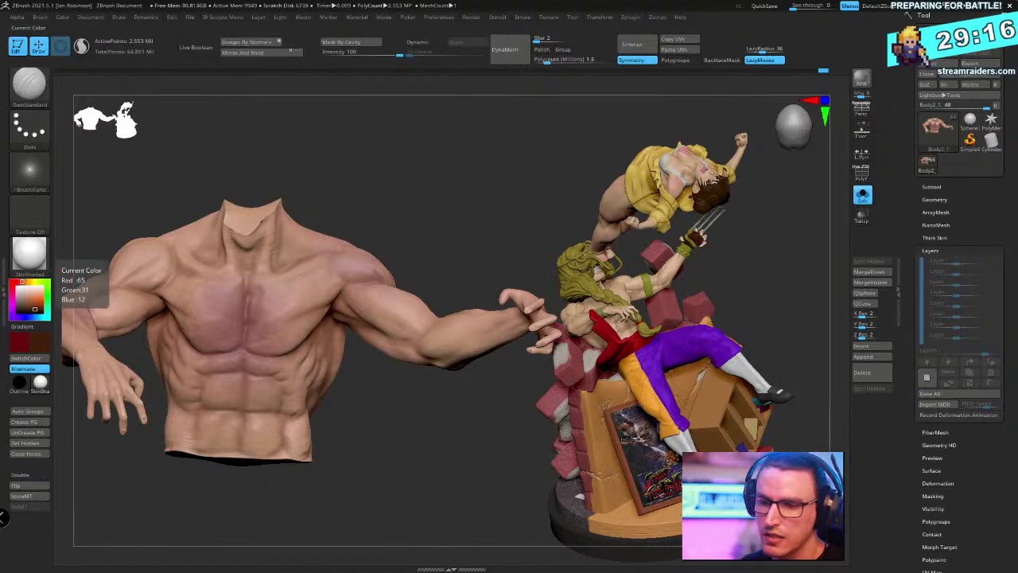
Switch to Firefox and select the existing image search text for replacement
key("alt+Tab")
left_click_drag(361, 103, 122, 132)
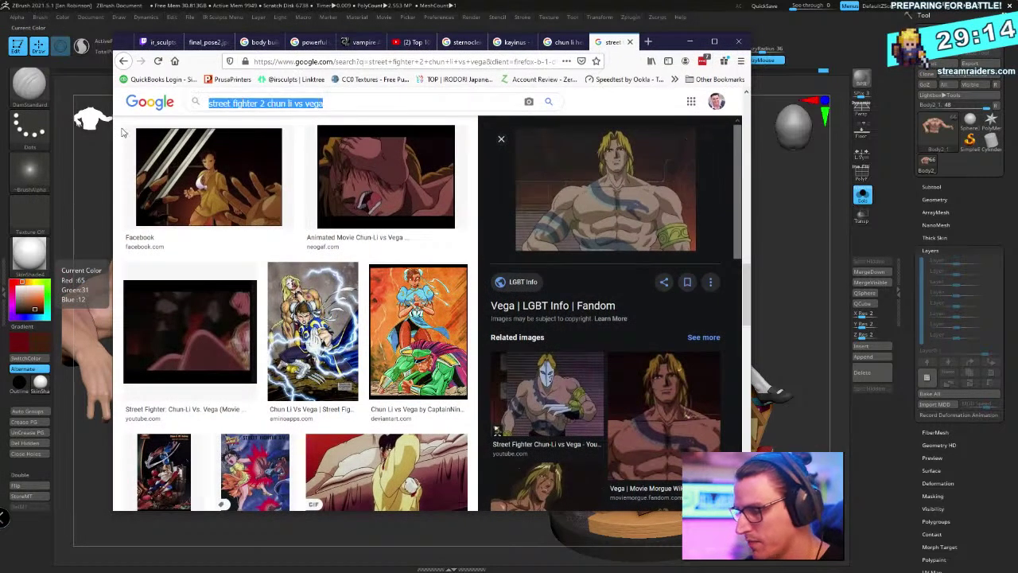
type("vega ")
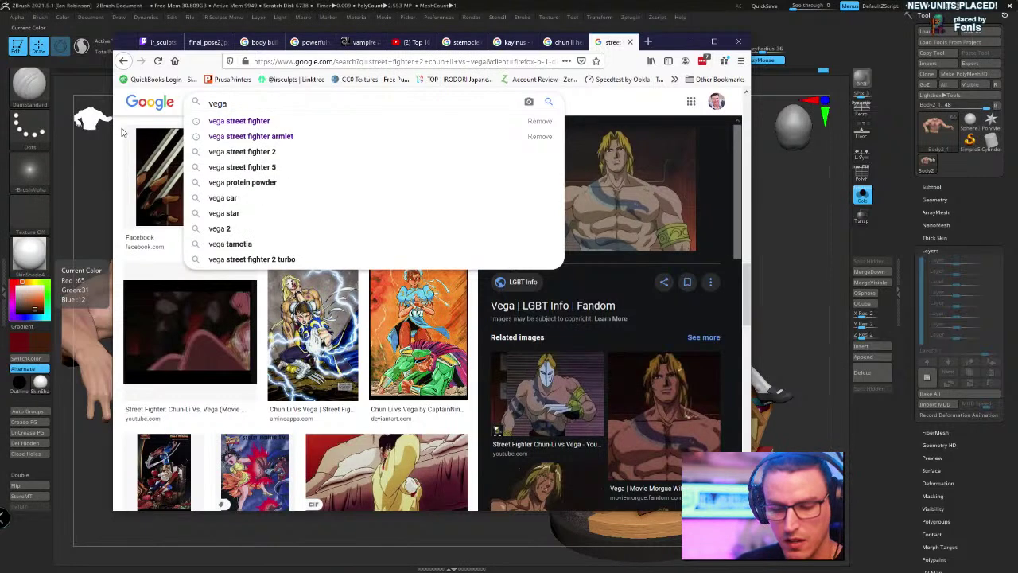
type("stre")
key("BackSpace")
key("BackSpace")
key("BackSpace")
key("BackSpace")
key("BackSpace")
key("BackSpace")
key("BackSpace")
key("BackSpace")
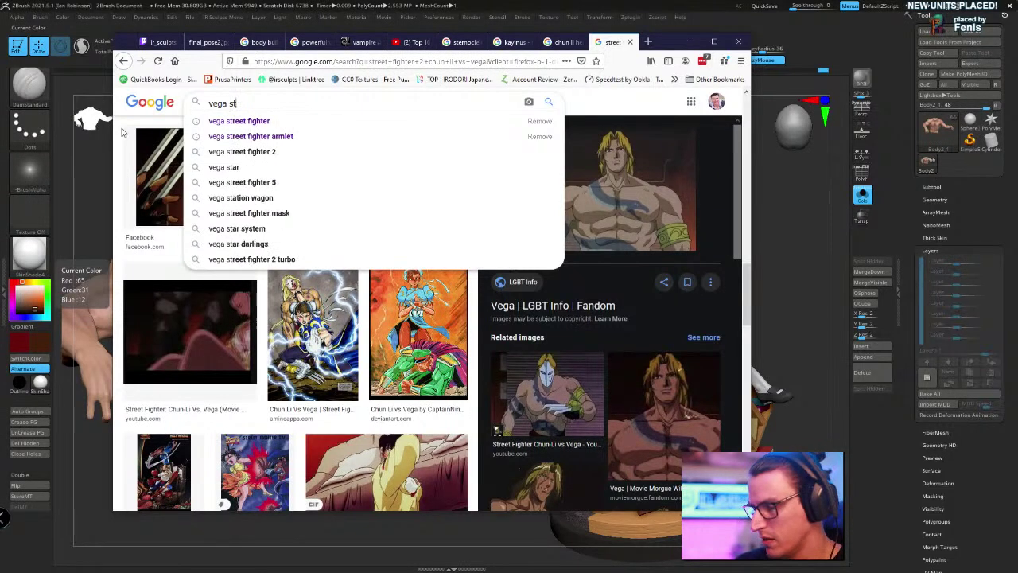
Search Google Images for "street fighter vega tattoo"
type("street fi")
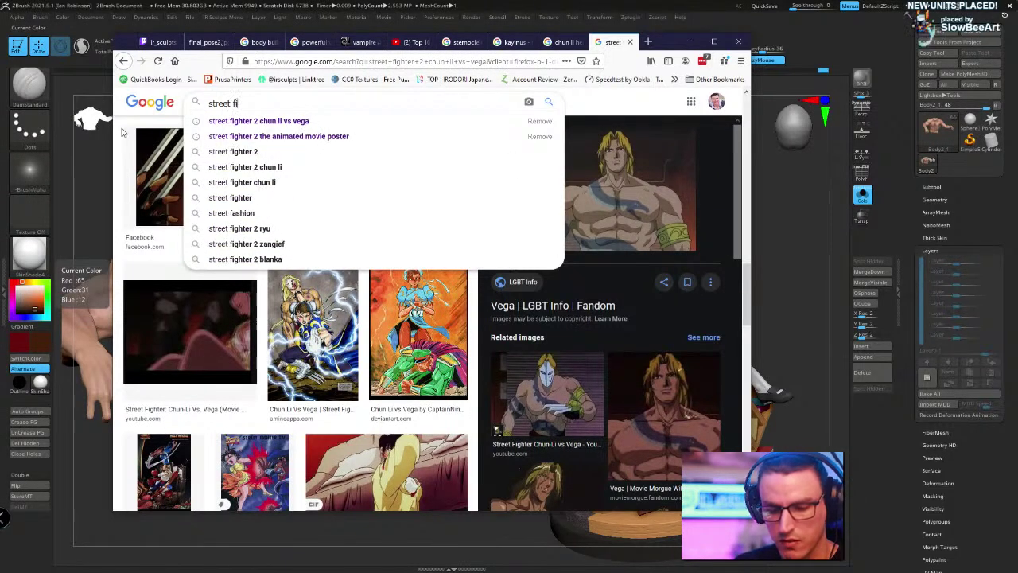
type("ghter vega tatto")
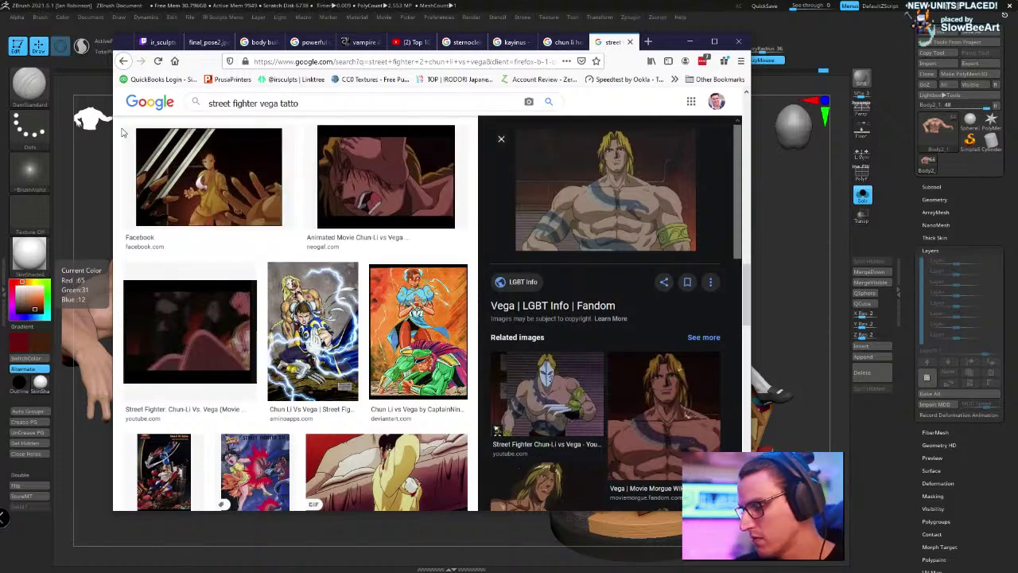
type("o")
key("Return")
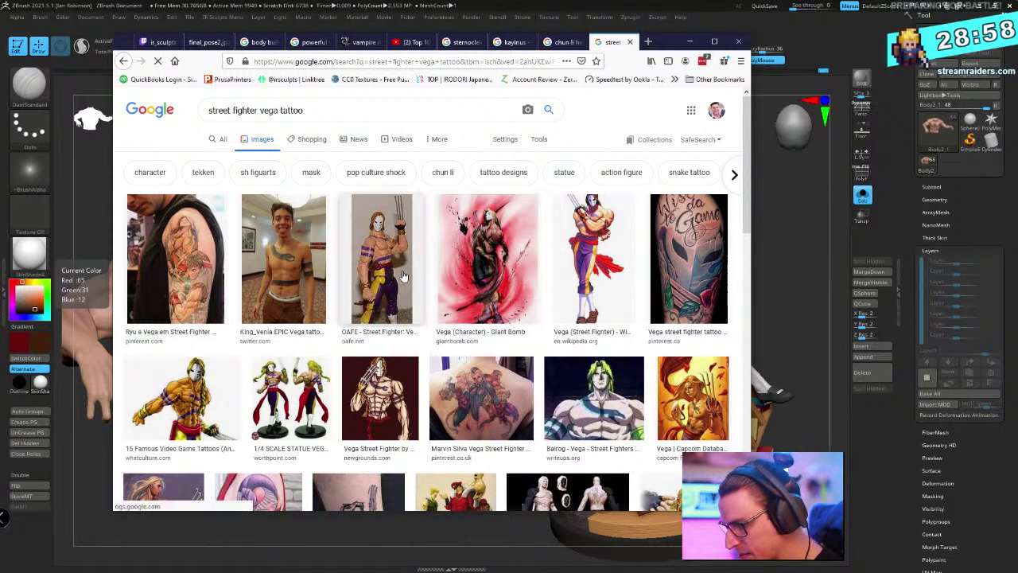
Open the 1/4 scale Vega statue image result and transfer its front-and-back picture to the reference board
scroll(358, 310, "down", 1)
left_click(302, 332)
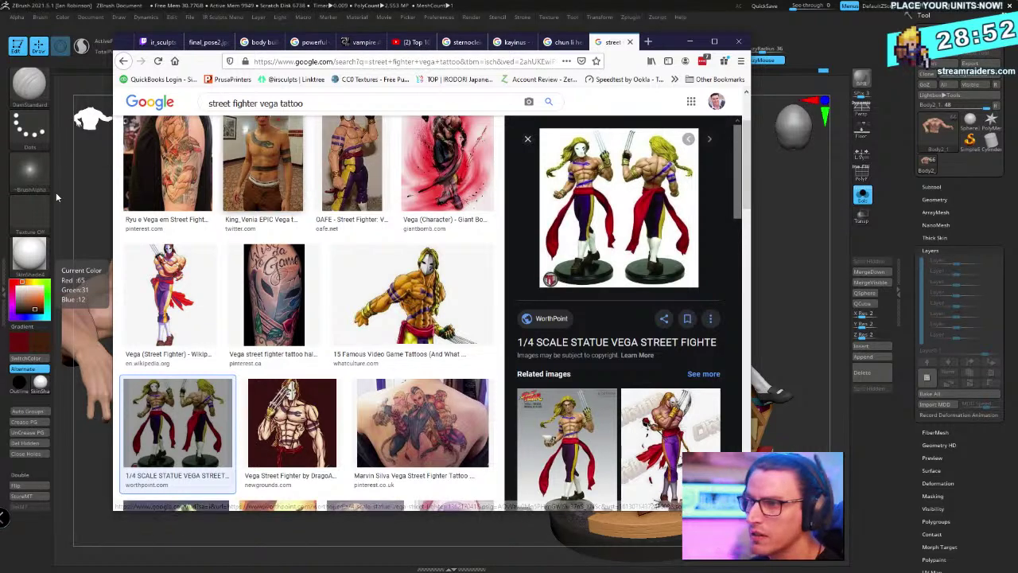
mouse_move(450, 569)
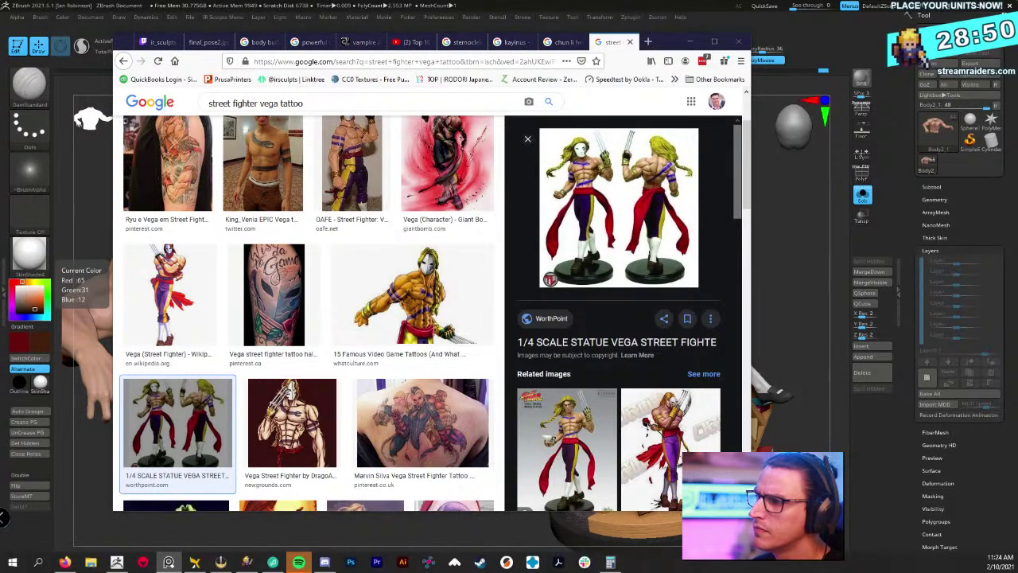
left_click_drag(605, 207, 0, 163)
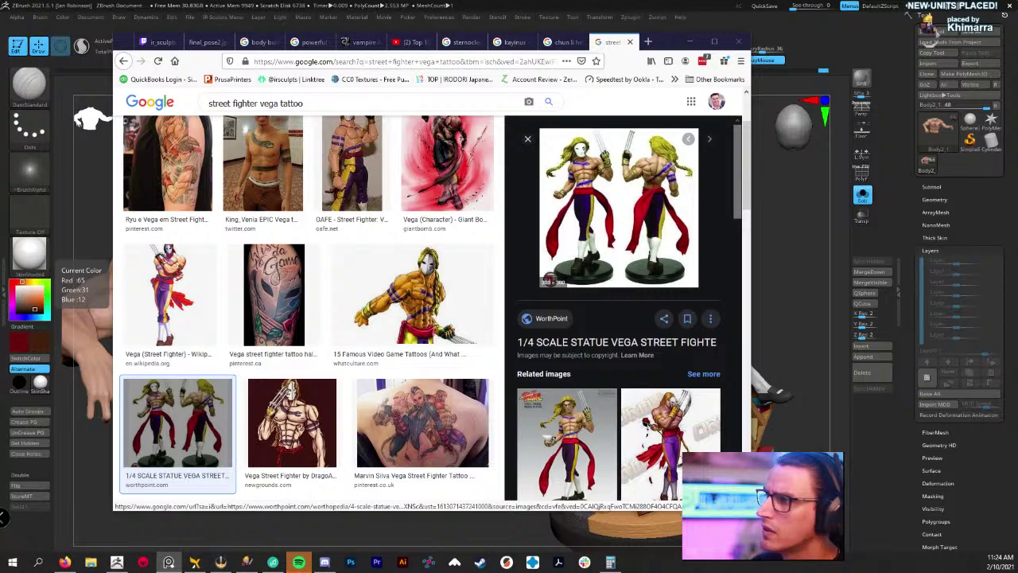
Return to ZBrush, turn the torso to show Vega's back and sample the purple of his trousers as the paint colour
left_click(689, 42)
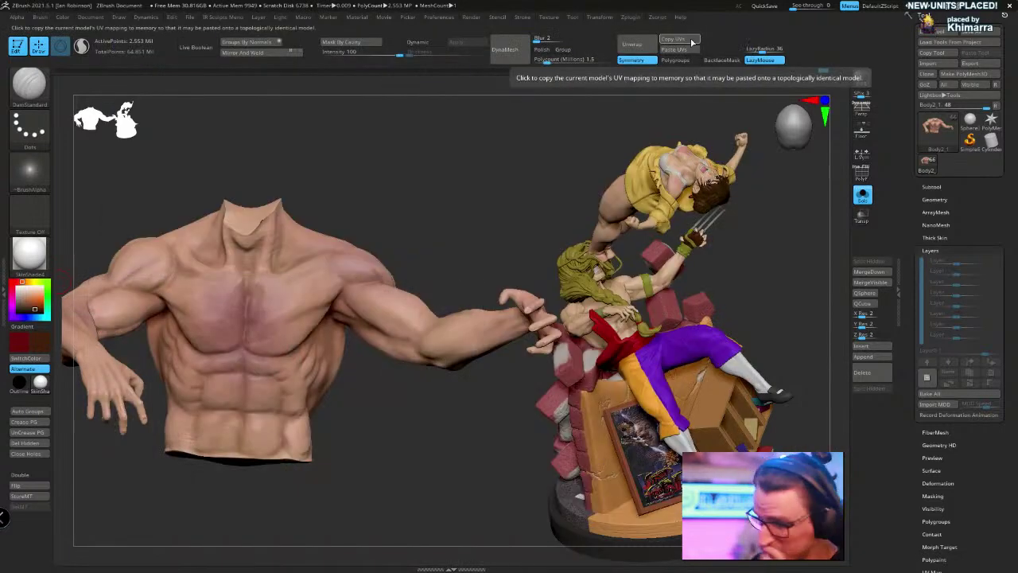
left_click_drag(482, 473, 427, 384)
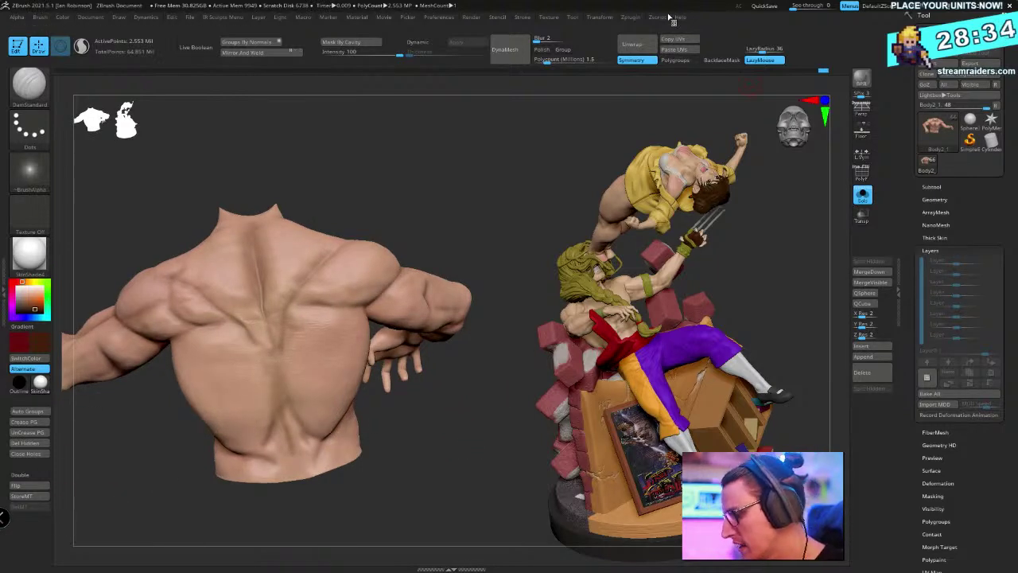
key("c")
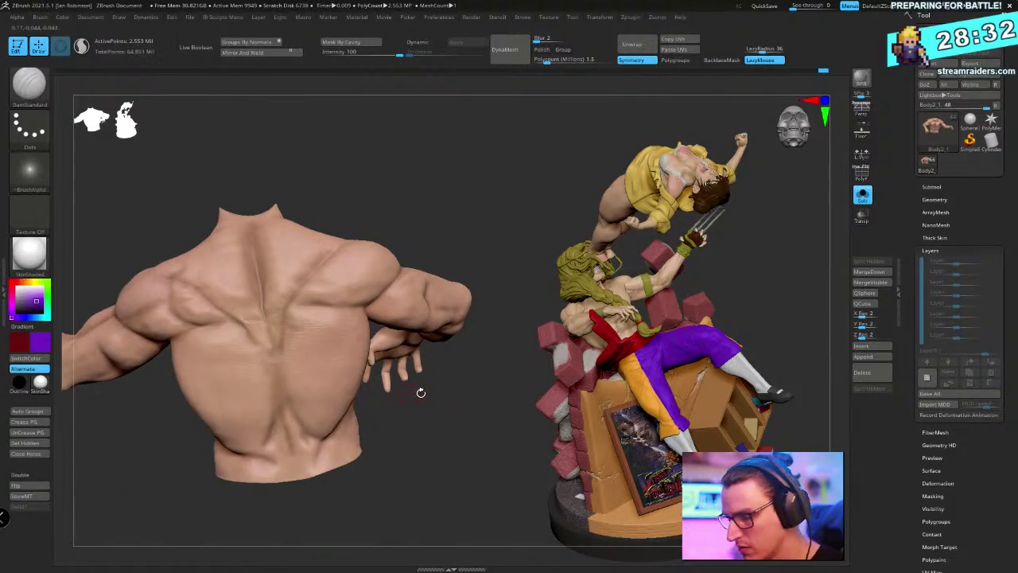
left_click_drag(421, 392, 386, 361)
Reduce the brush's draw size and raise its RGB intensity for painting the purple tattoo lines
key("space")
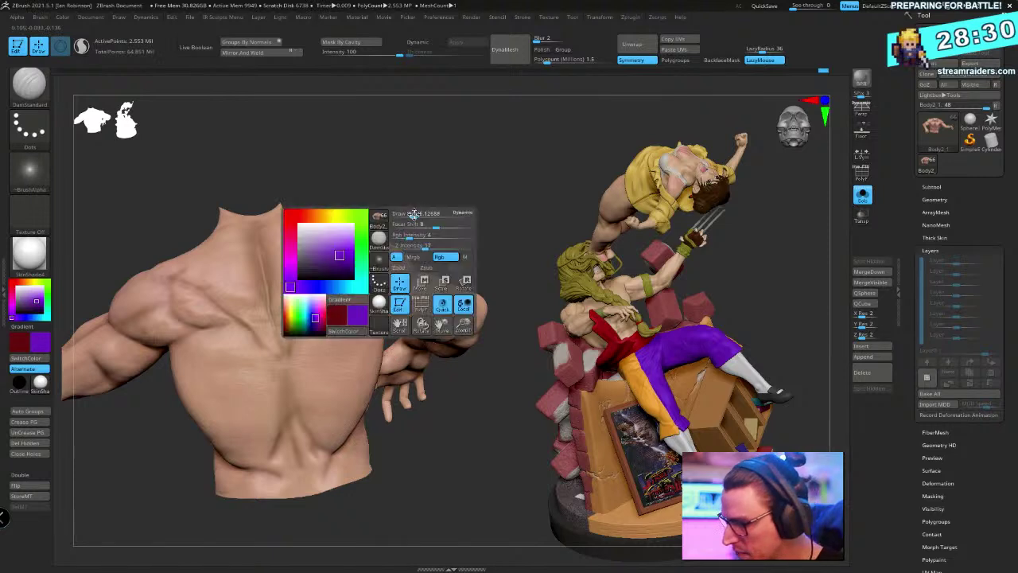
mouse_move(456, 212)
left_mouse_down()
mouse_move(490, 195)
mouse_move(447, 214)
left_mouse_up()
left_click_drag(393, 240, 424, 232)
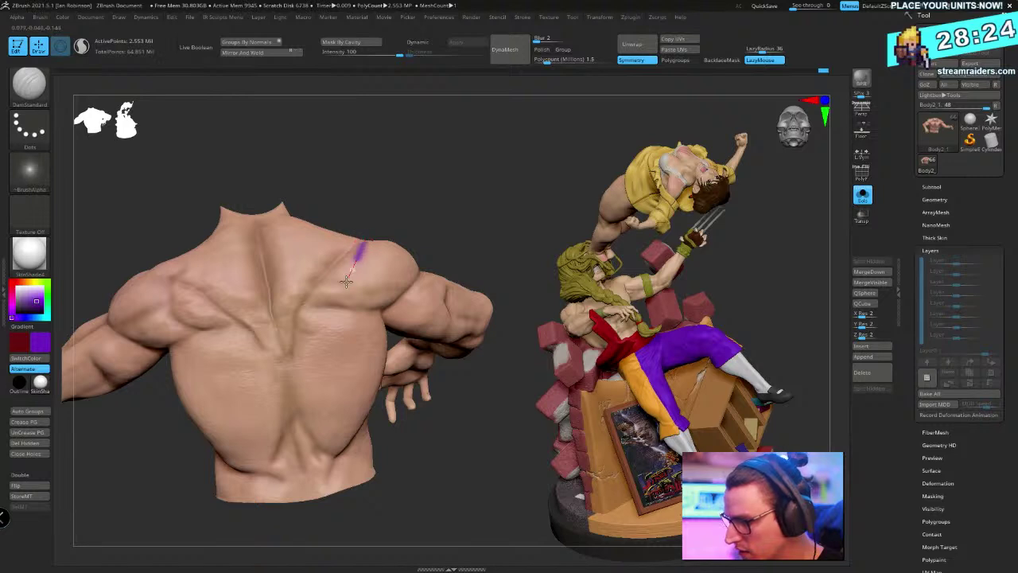
Paint a diagonal purple tattoo line across Vega's back from his right shoulder toward the opposite lower side, undoing the first attempt
left_click_drag(318, 312, 242, 389)
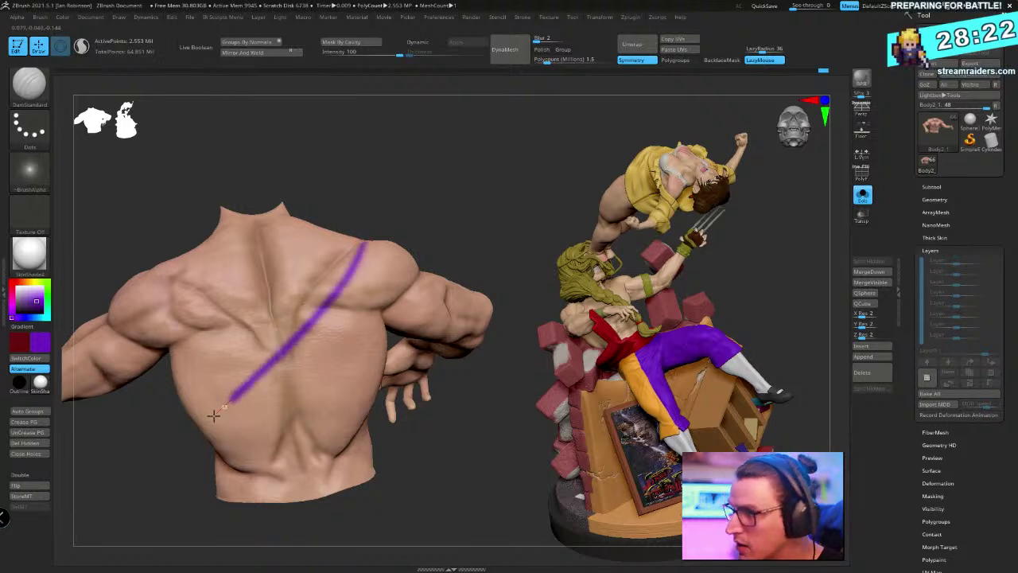
key("ctrl+z")
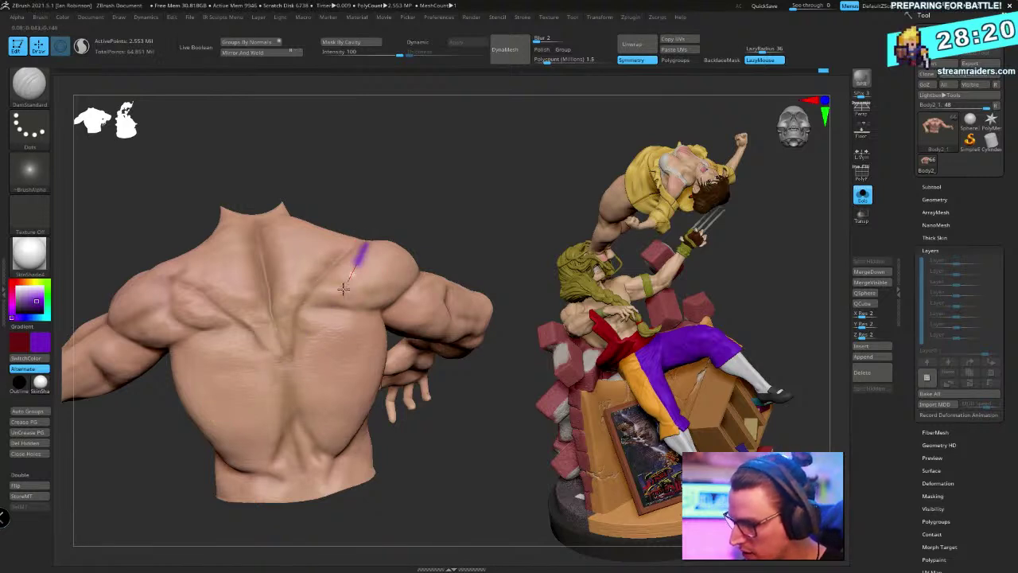
Lower the brush's Focal Shift and try a purple diagonal strap line from the right shoulder to the lower left back
left_click_drag(318, 326, 320, 328)
key("space")
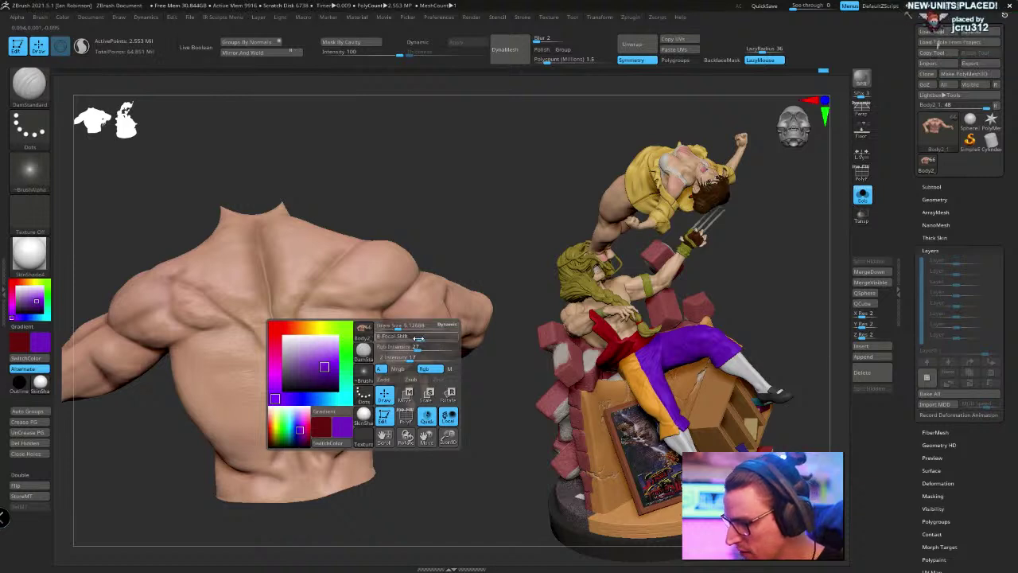
left_click_drag(421, 339, 385, 341)
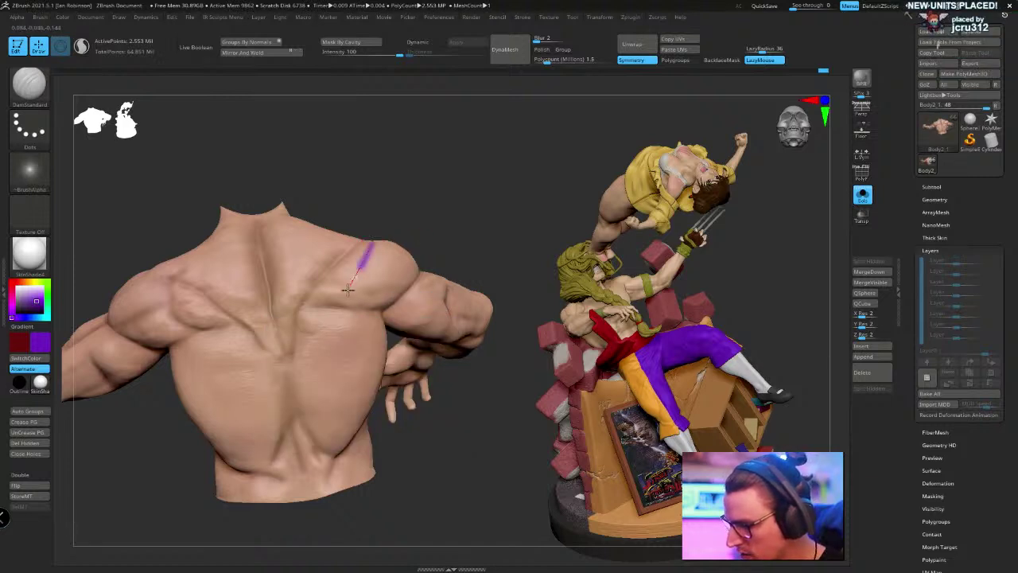
left_click_drag(323, 320, 286, 365)
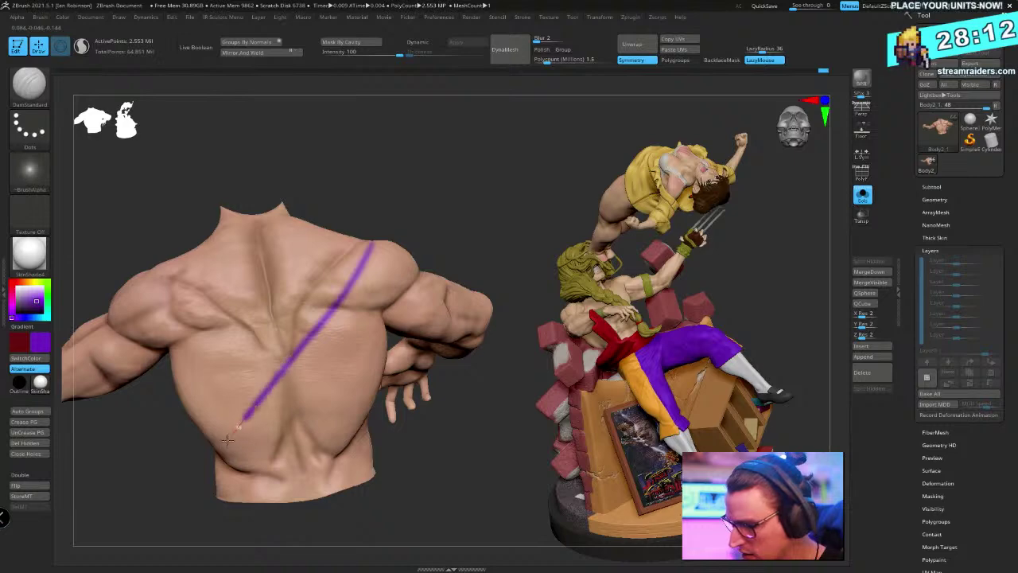
left_click_drag(227, 440, 221, 453)
left_click_drag(461, 197, 327, 432)
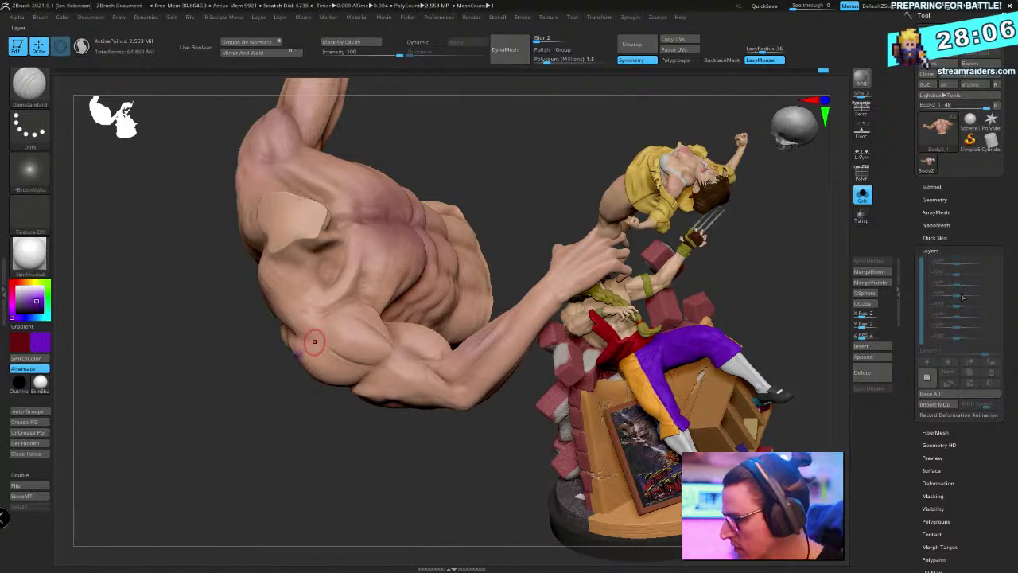
key("ctrl")
left_click_drag(541, 397, 474, 282)
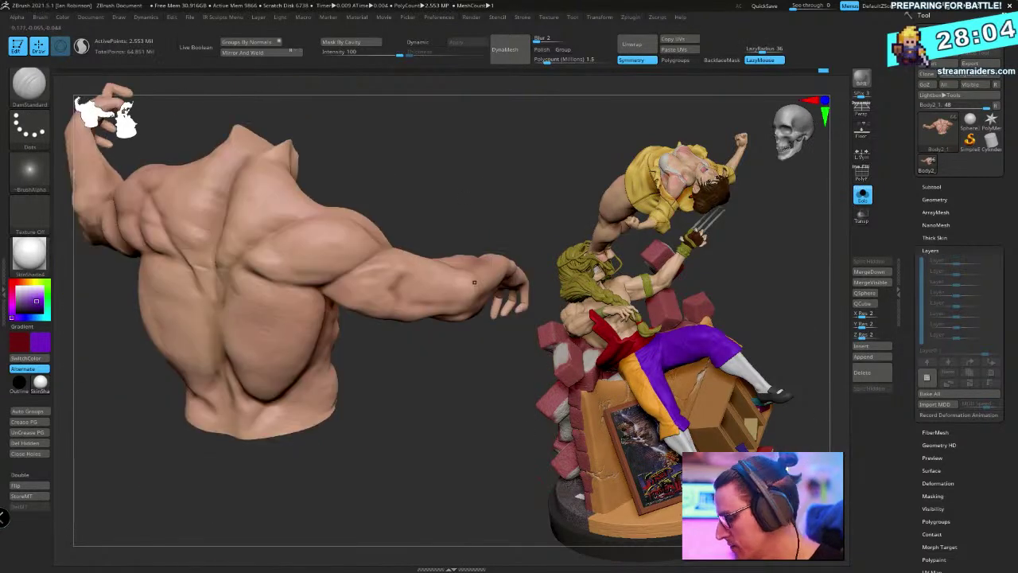
Add a new layer to the torso
left_click(927, 379)
left_click_drag(443, 413, 459, 225)
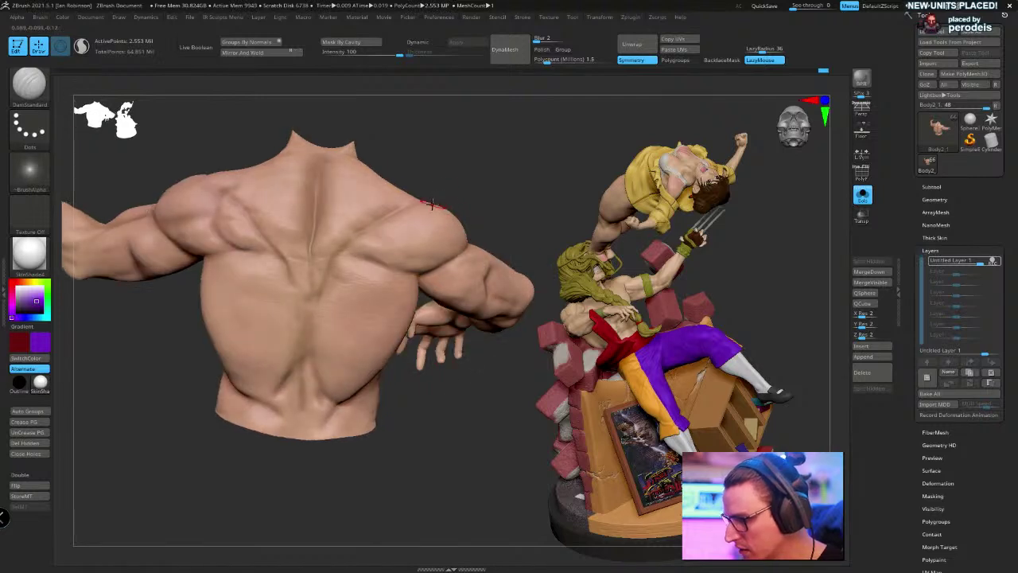
left_click_drag(497, 178, 442, 270)
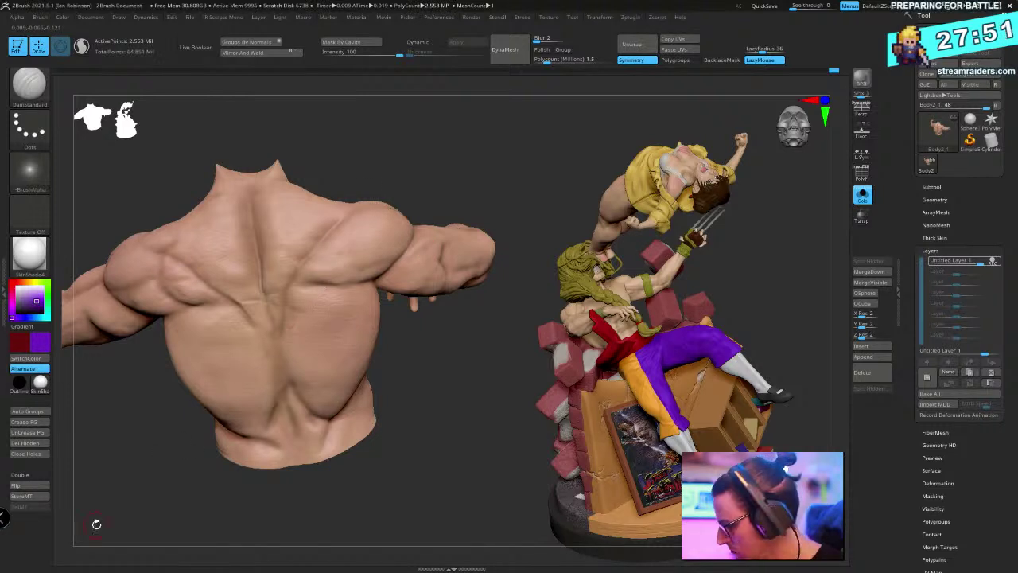
Adjust the paint brush's Focal Shift for a crisper stroke edge
key("space")
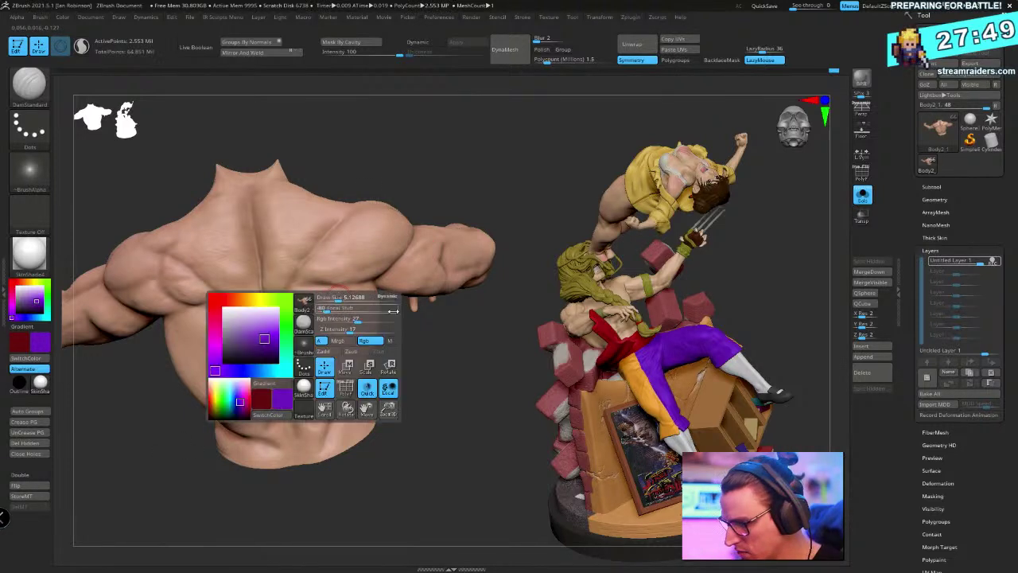
left_click_drag(370, 316, 372, 316)
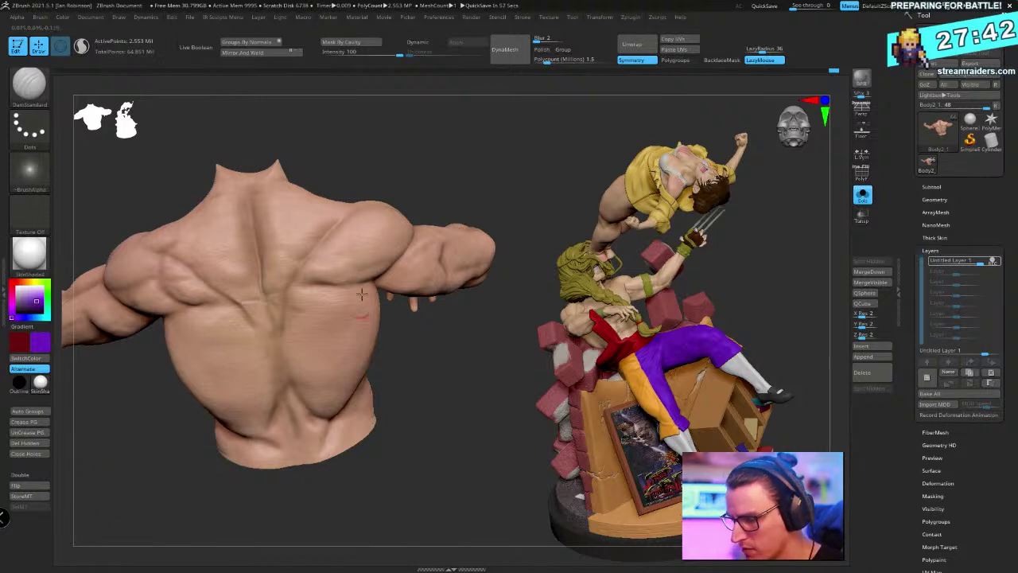
key("space")
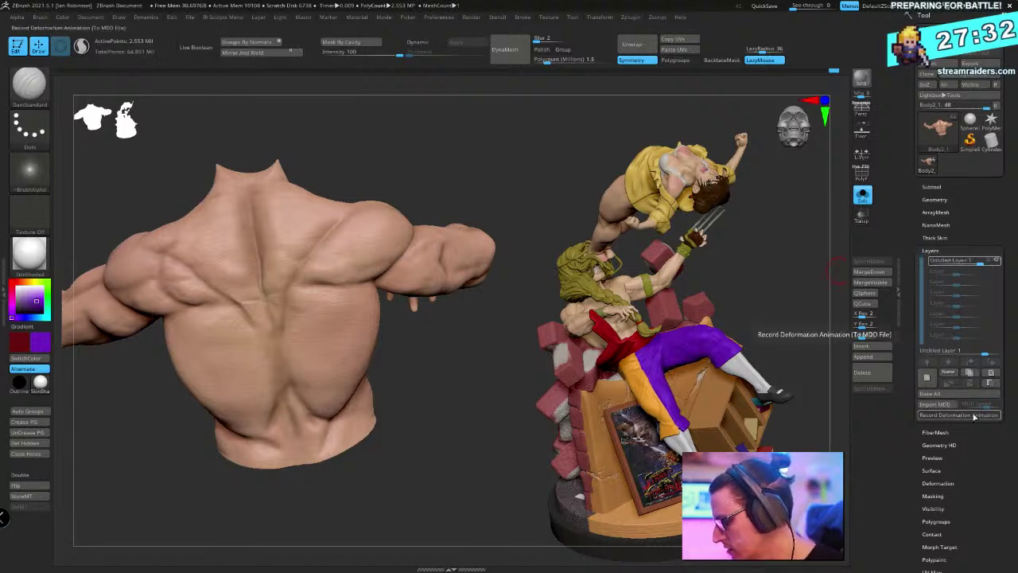
Replace the torso's layer with a fresh one, try a stroke at the right shoulder, and delete that layer
left_click(991, 372)
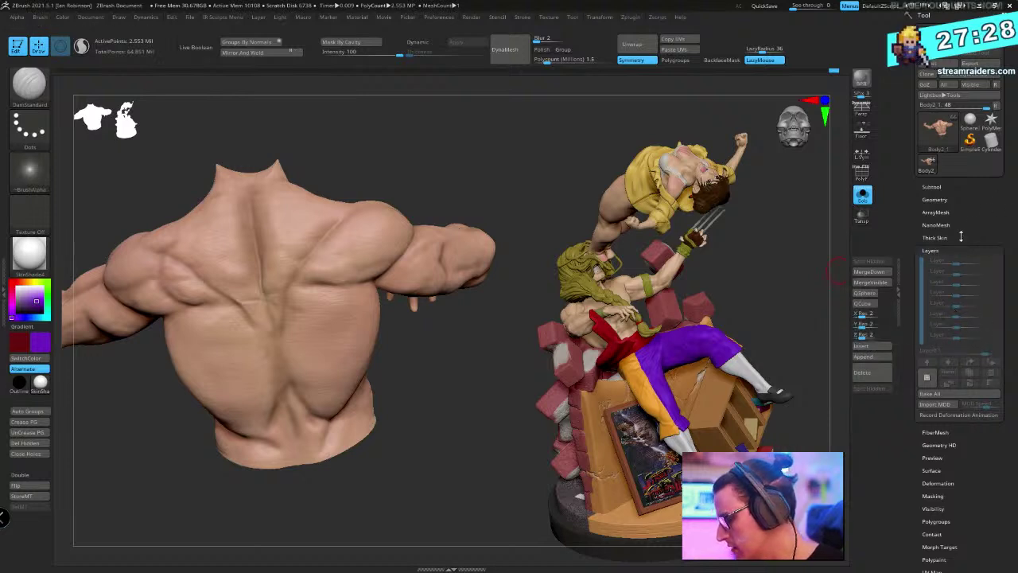
left_click_drag(960, 245, 944, 212)
left_click(927, 340)
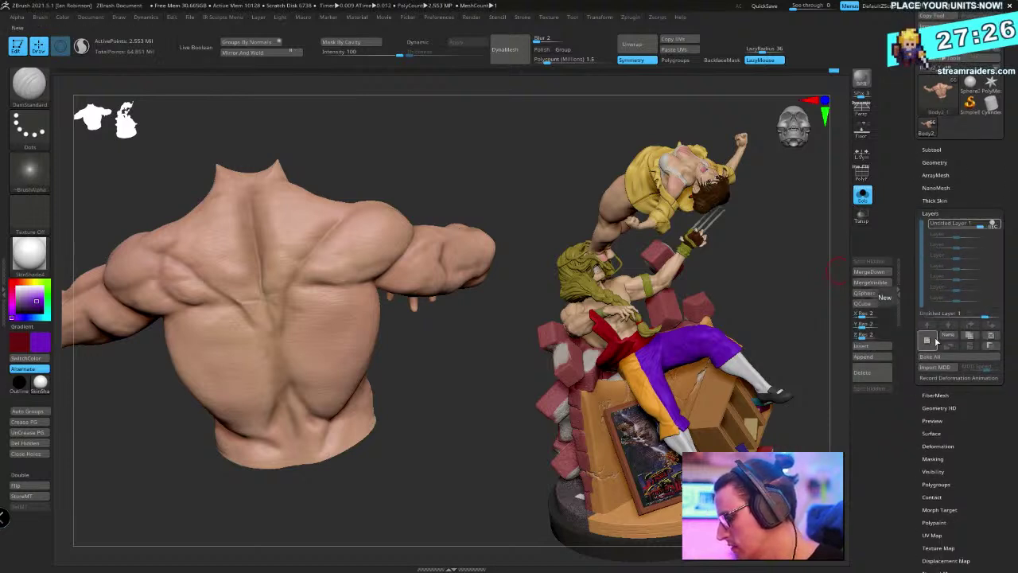
left_click_drag(358, 218, 338, 266)
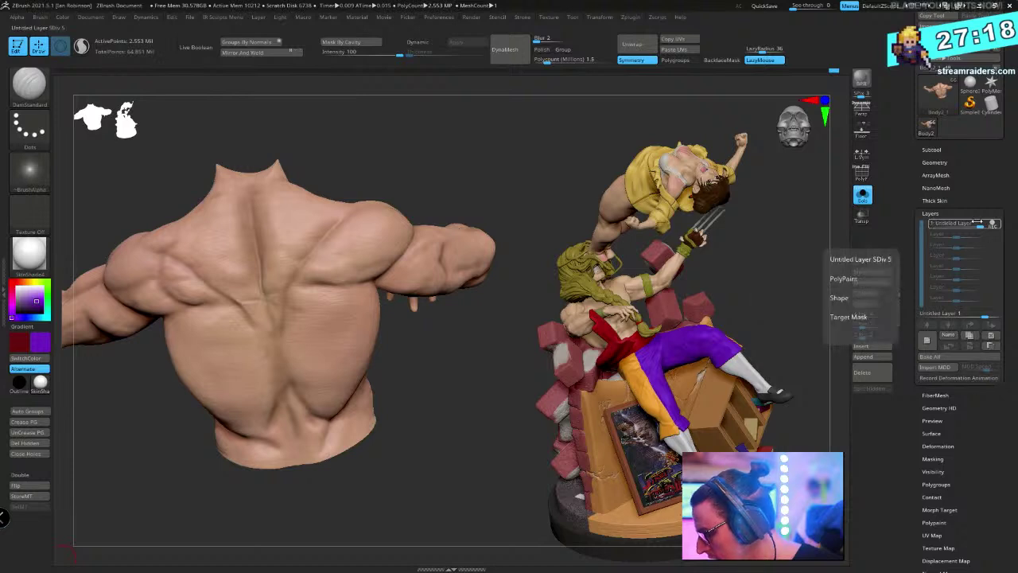
left_click(993, 334)
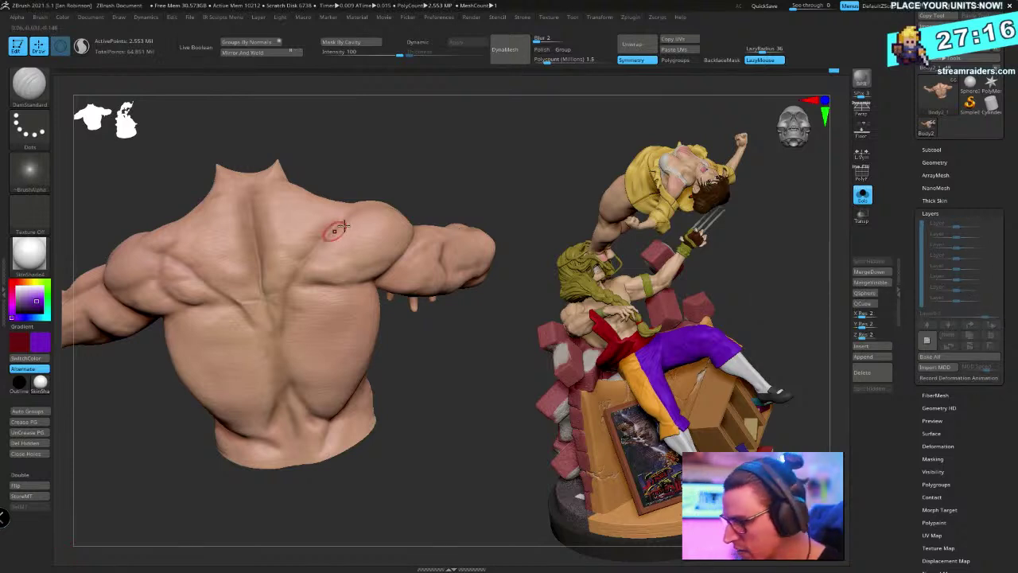
Try a curved purple strap line from the right shoulder to the lower left back without a layer, and undo it
left_click_drag(359, 213, 216, 415)
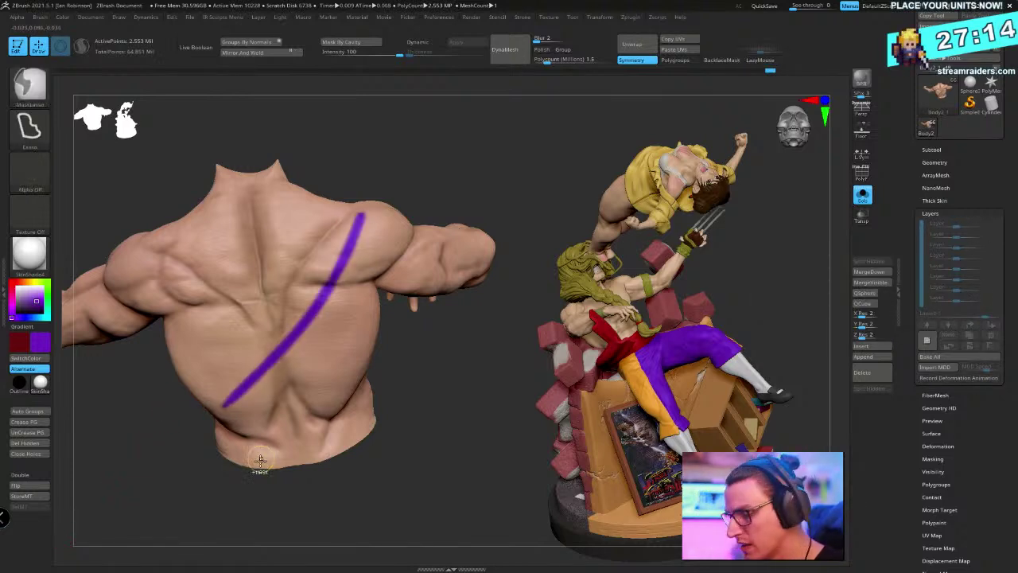
key("ctrl+z")
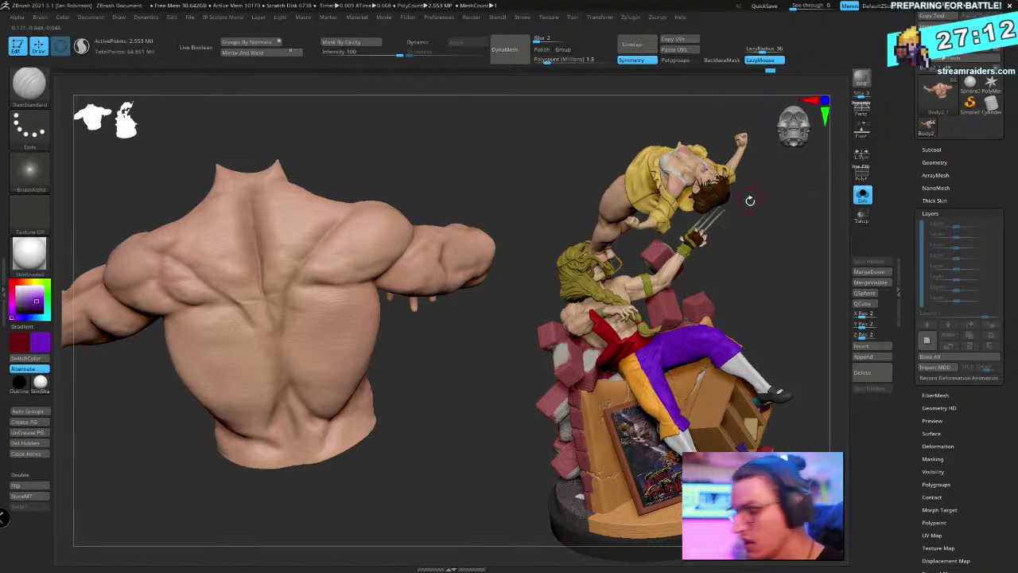
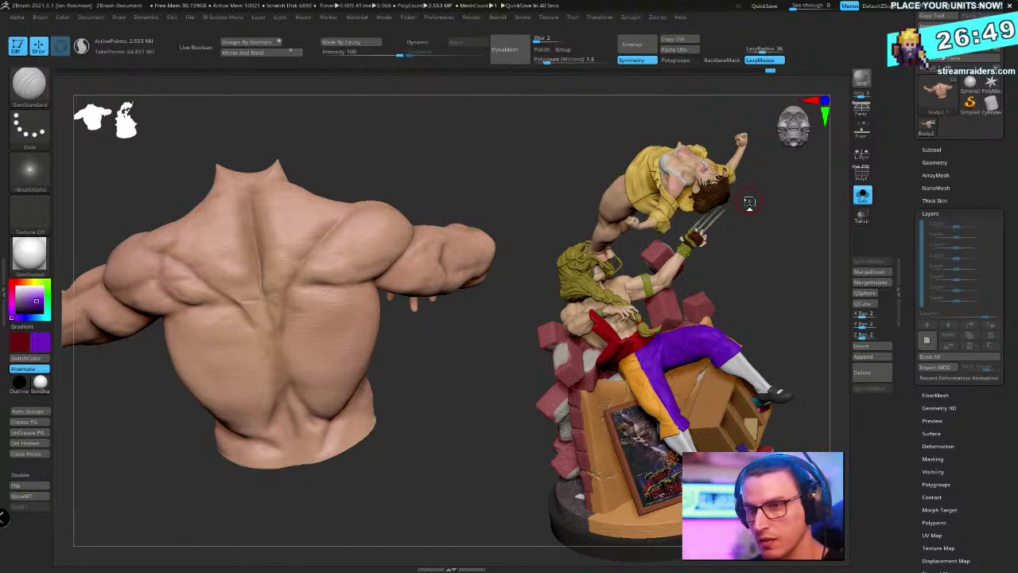
left_click_drag(458, 392, 452, 321)
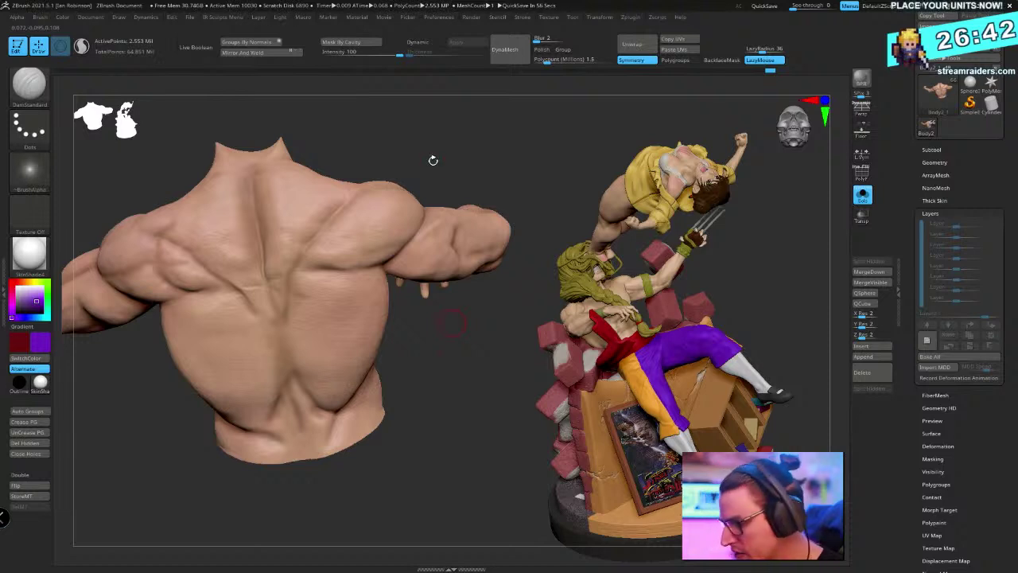
Create another layer on the torso and remove it again
left_click(925, 339)
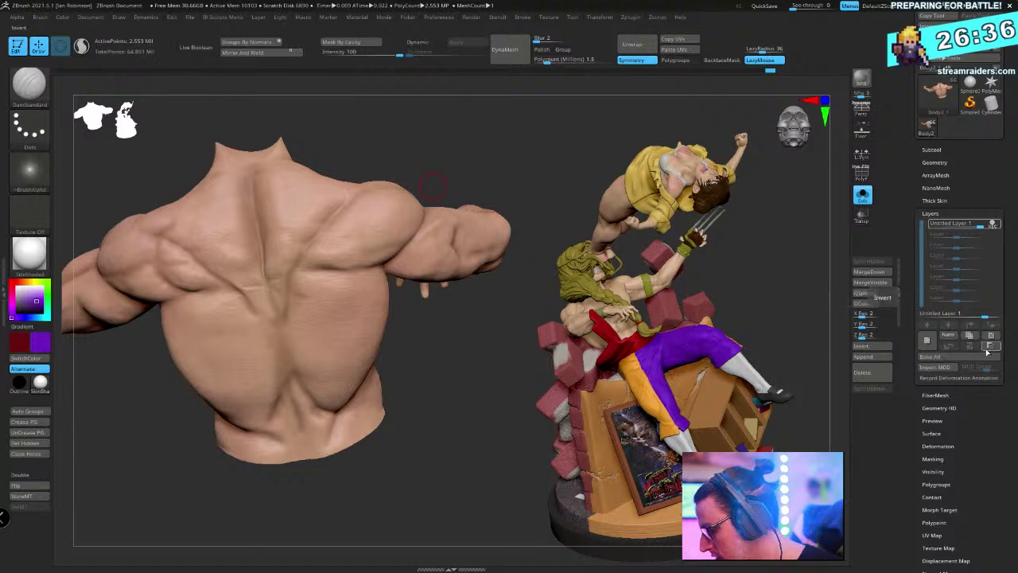
key("ctrl")
key("ctrl+z")
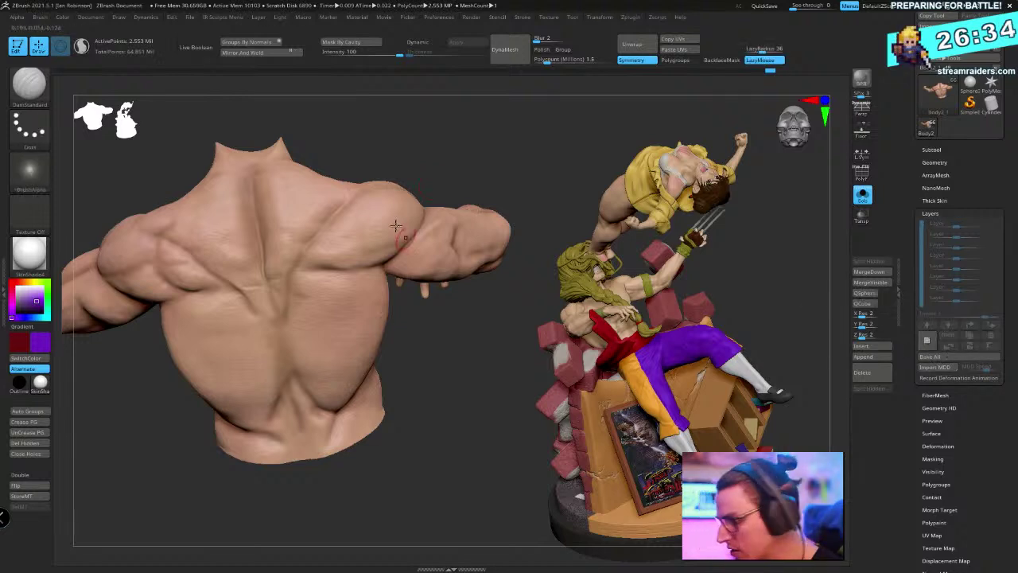
Collapse the layer settings, try another diagonal strap stroke across the back, and undo it
left_click(930, 213)
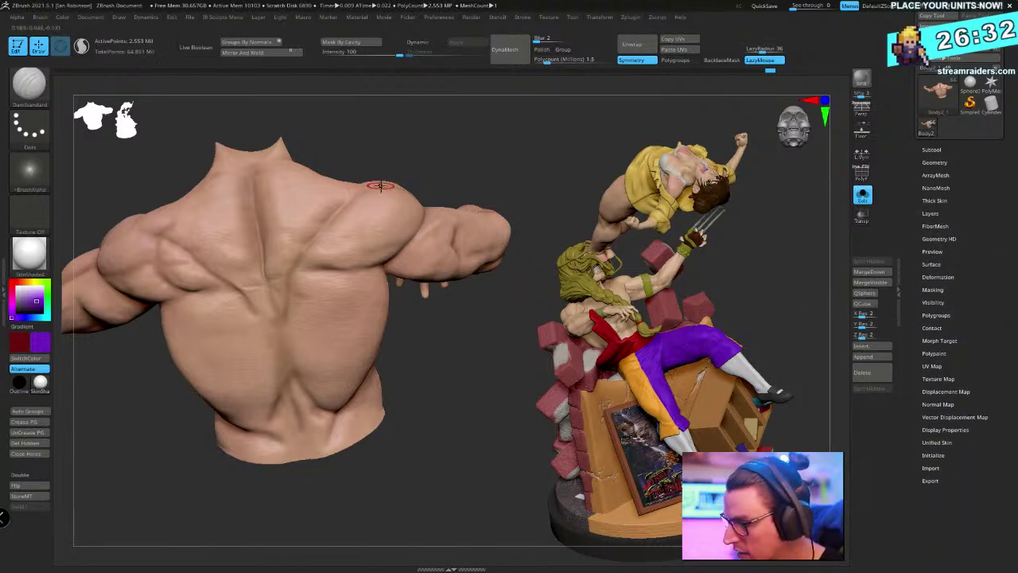
mouse_move(348, 244)
left_mouse_down()
mouse_move(230, 405)
mouse_move(175, 461)
left_mouse_up()
left_click_drag(464, 318, 437, 357)
key("ctrl+z")
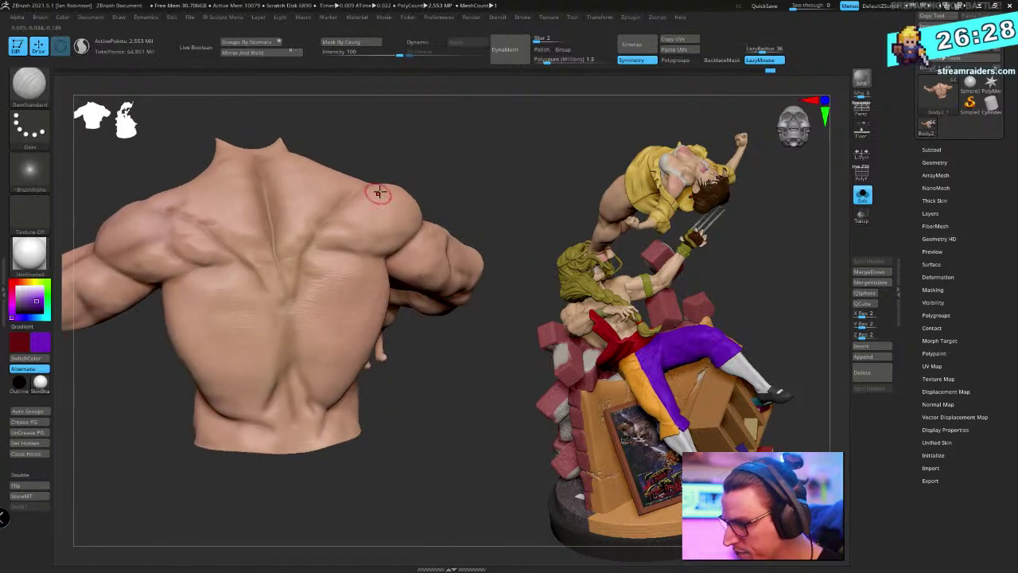
Paint a purple strap line from the right shoulder diagonally down the back, and continue it from the shoulder onto the chest
mouse_move(383, 188)
left_mouse_down()
mouse_move(328, 284)
mouse_move(199, 418)
left_mouse_up()
mouse_move(473, 406)
left_mouse_down()
mouse_move(483, 420)
mouse_move(425, 484)
mouse_move(321, 498)
mouse_move(382, 468)
mouse_move(346, 513)
left_mouse_up()
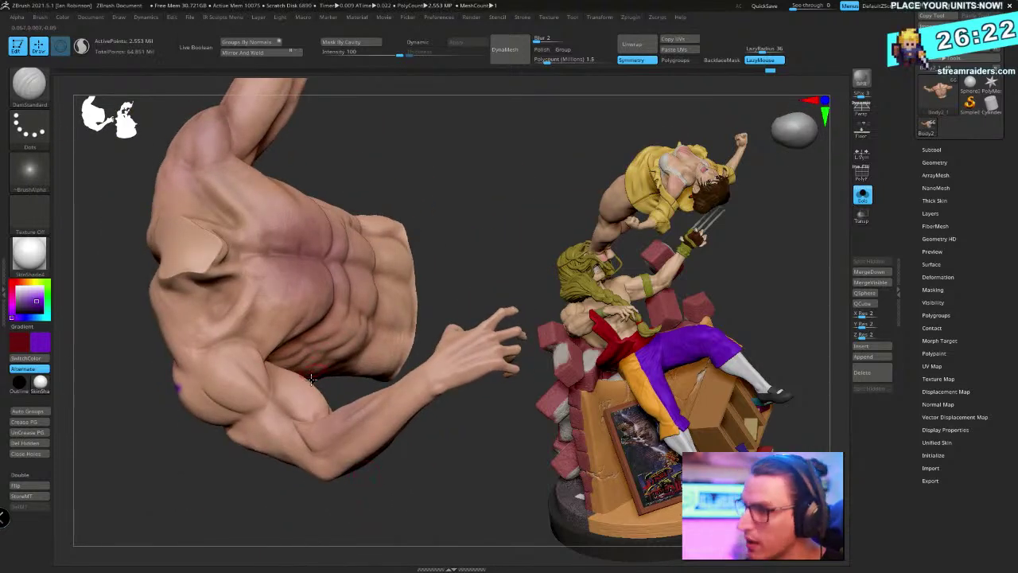
left_click_drag(220, 367, 270, 278)
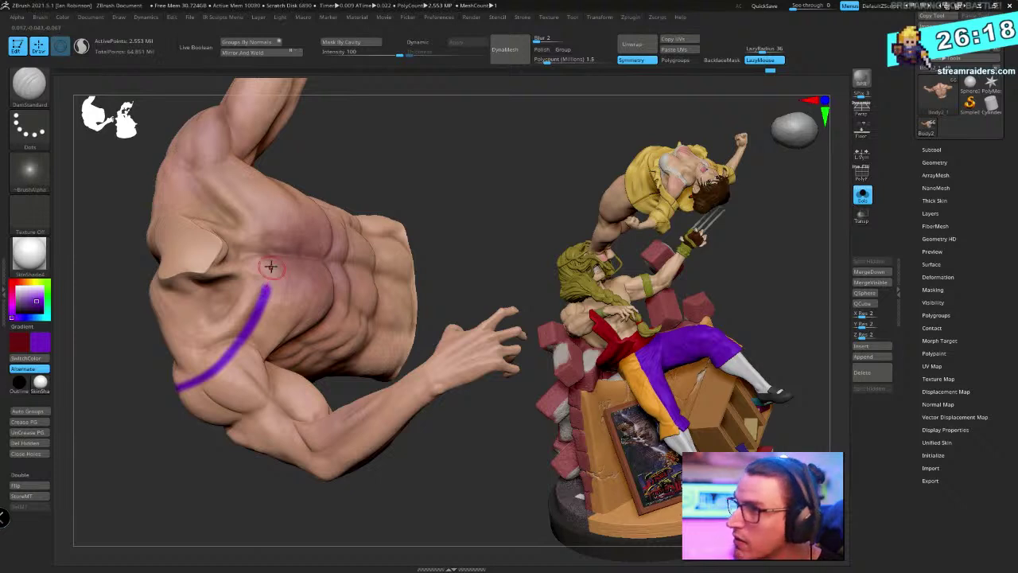
Extend the purple strap across the sternum to the opposite pectoral, and thicken it along the chest and front of the shoulder
left_click_drag(432, 134, 402, 163)
left_click_drag(273, 229, 267, 269)
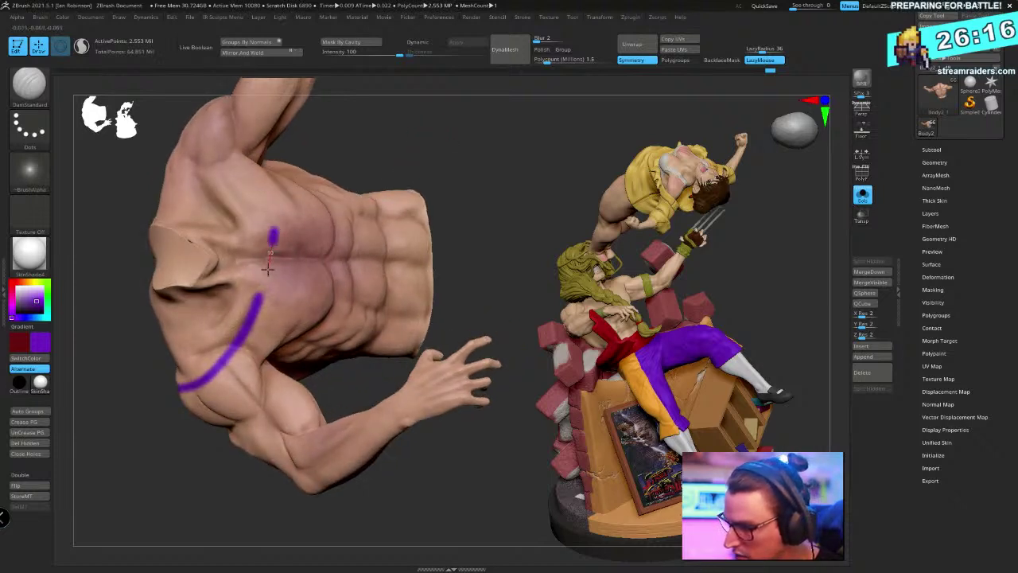
left_click_drag(450, 126, 461, 118)
left_click_drag(268, 232, 259, 277)
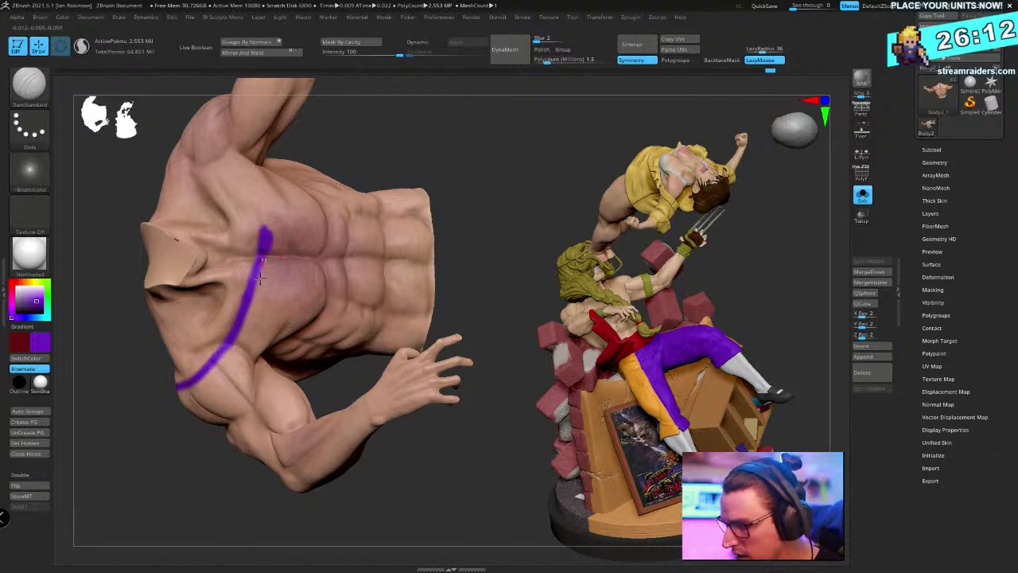
left_click_drag(205, 381, 195, 385)
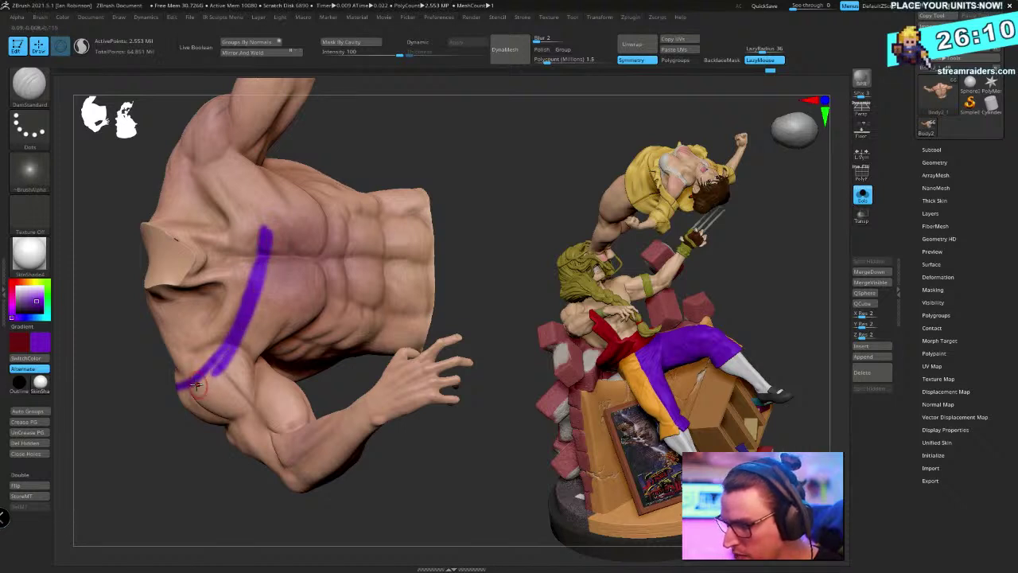
Widen the purple strap over the top of the right shoulder and along the back of the deltoid
left_click_drag(476, 241, 469, 139)
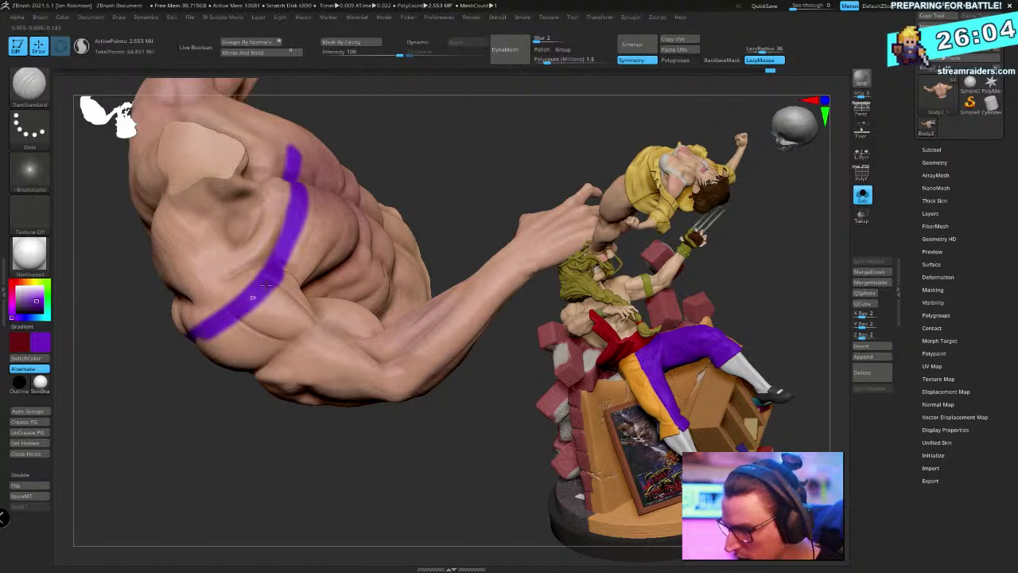
left_click_drag(429, 129, 449, 147)
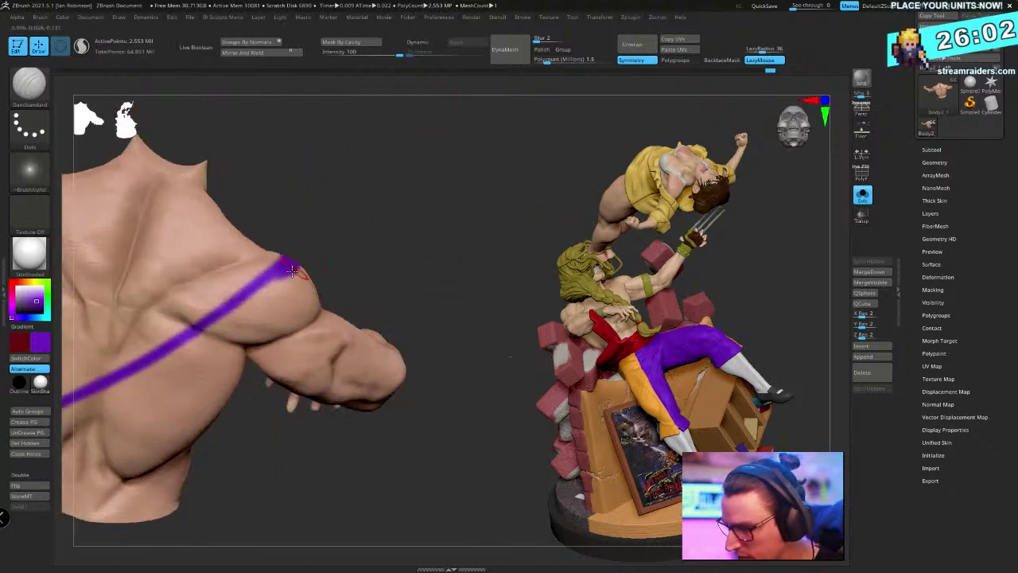
mouse_move(273, 283)
left_mouse_down()
mouse_move(139, 370)
mouse_move(188, 341)
left_mouse_up()
left_click_drag(290, 264, 466, 157)
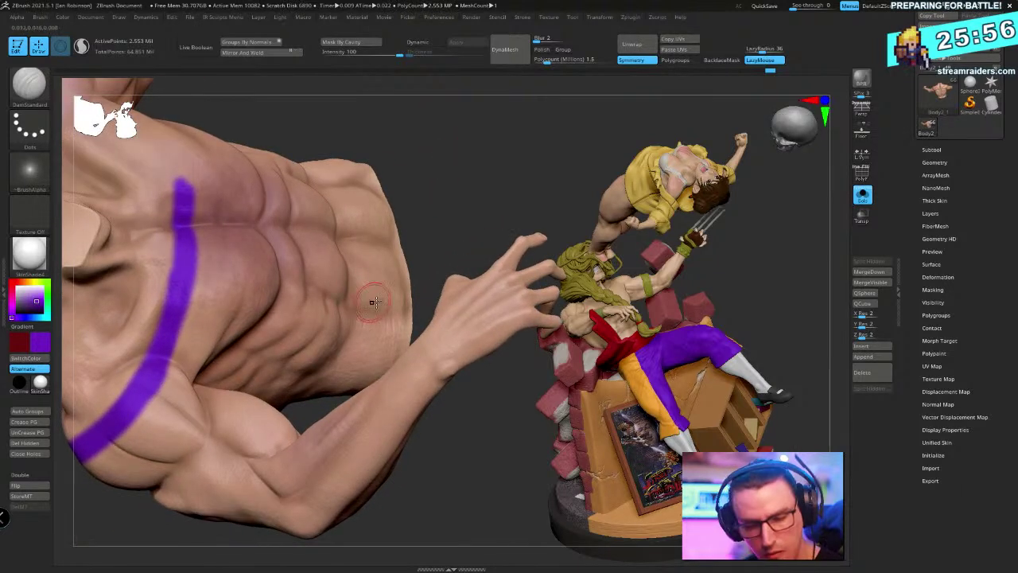
Touch up the edges of the purple strap on the chest and front of the right shoulder with sampled skin and strap colours
key("c")
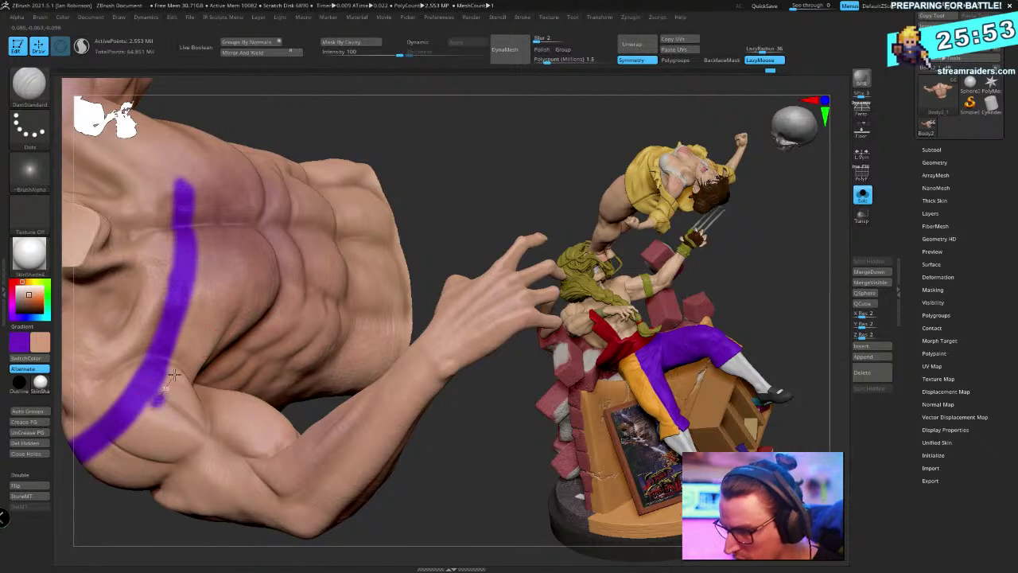
key("v")
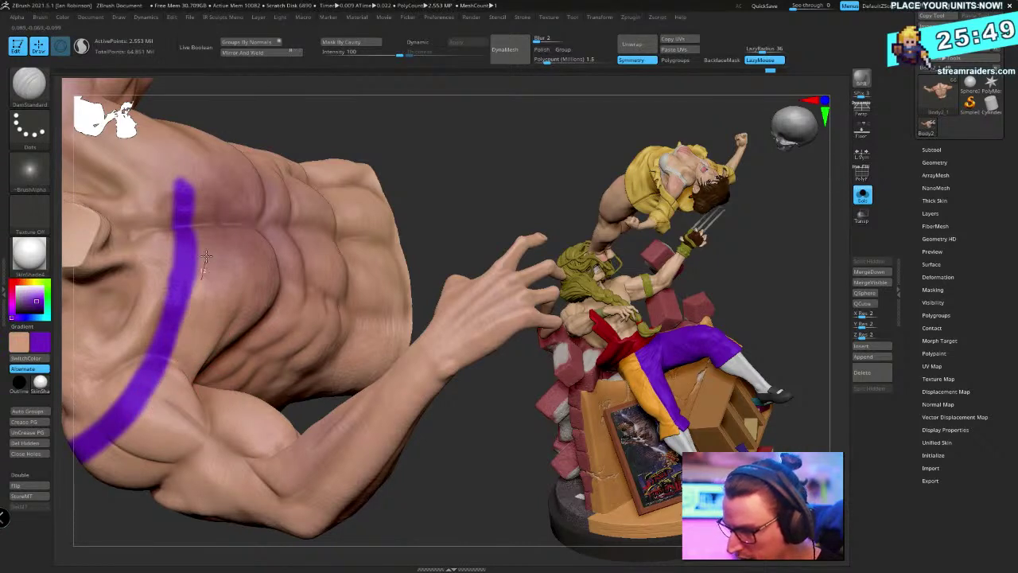
left_click_drag(379, 134, 409, 225)
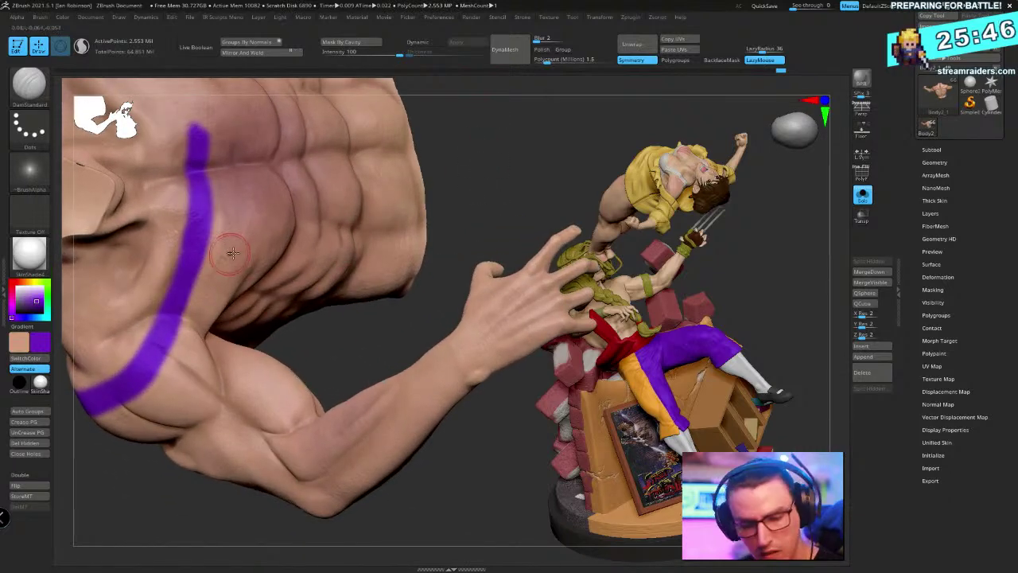
key("c")
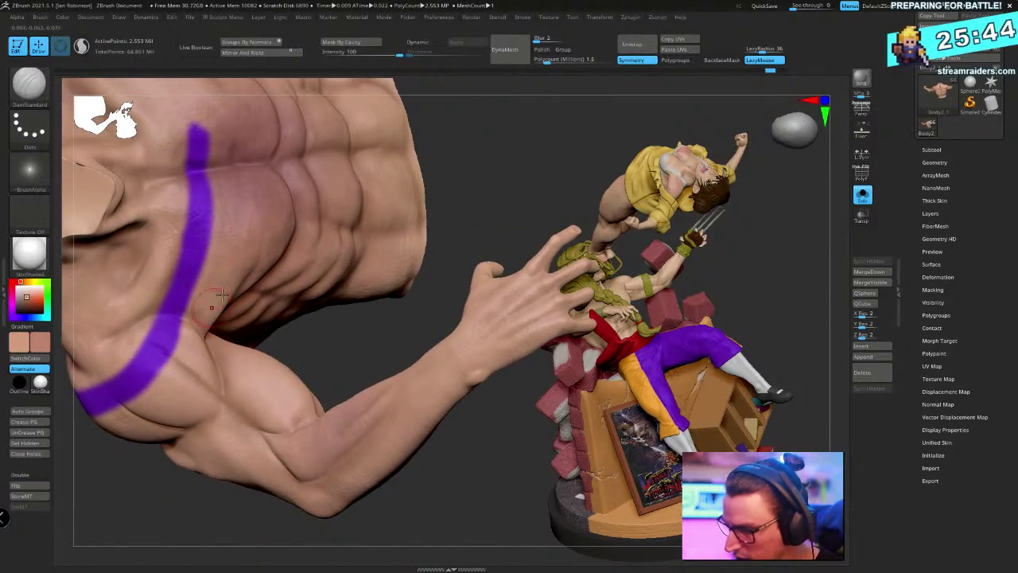
key("c")
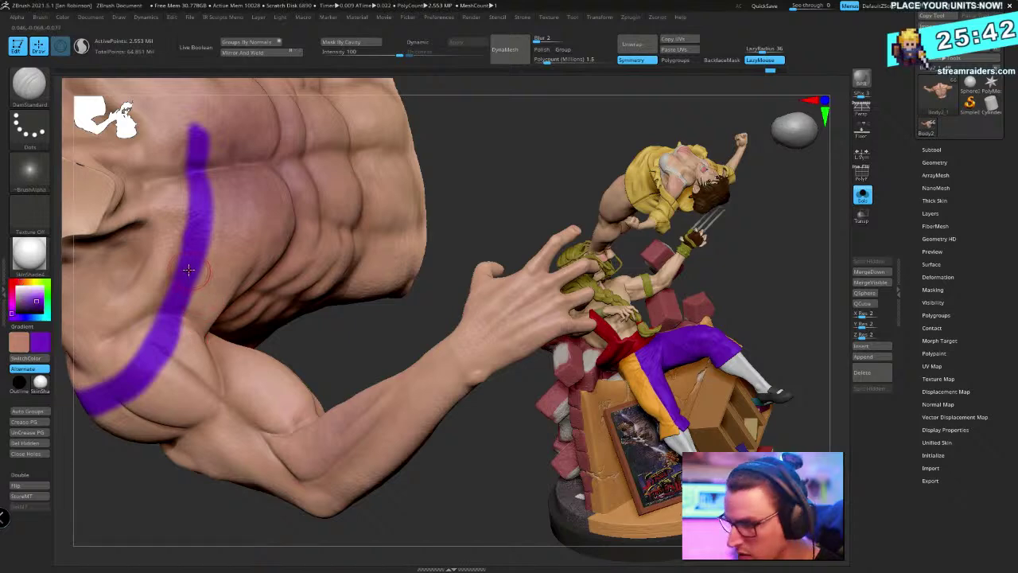
key("space")
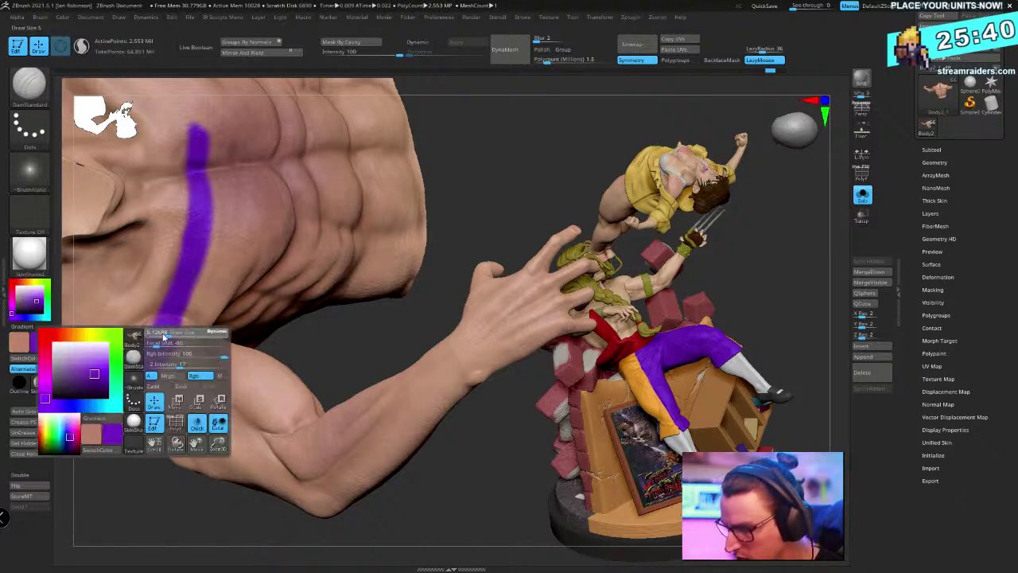
Undo the purple strap on the torso, and paint a new diagonal strap stroke across the back from below the right shoulder to the opposite flank
mouse_move(453, 179)
left_mouse_down()
mouse_move(509, 84)
mouse_move(537, 128)
mouse_move(551, 118)
mouse_move(438, 481)
mouse_move(404, 396)
mouse_move(432, 416)
mouse_move(425, 392)
left_mouse_up()
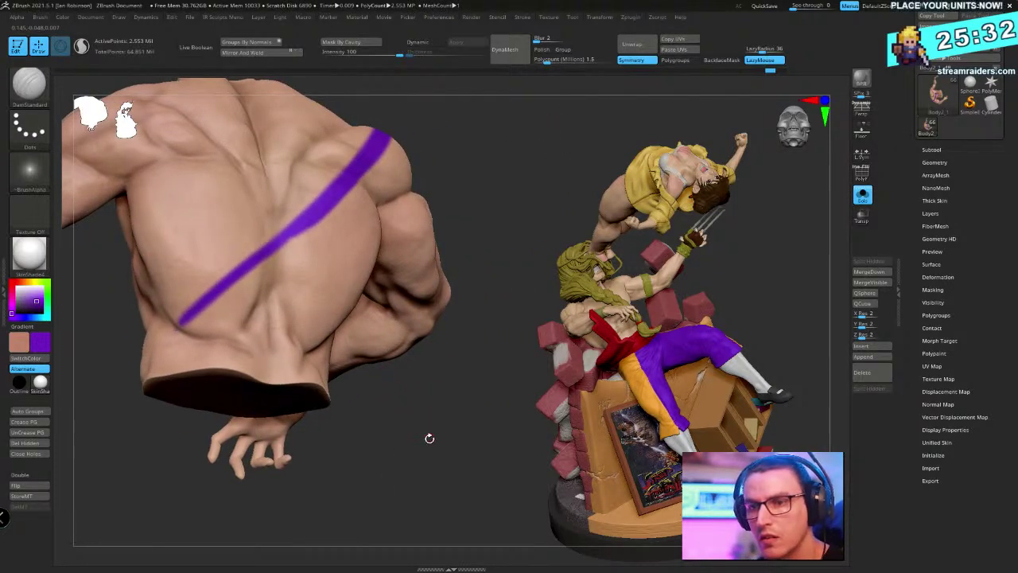
left_click_drag(428, 447, 421, 412)
mouse_move(462, 469)
left_mouse_down()
mouse_move(418, 483)
mouse_move(375, 472)
mouse_move(402, 471)
mouse_move(352, 495)
mouse_move(443, 409)
mouse_move(393, 432)
left_mouse_up()
key("ctrl")
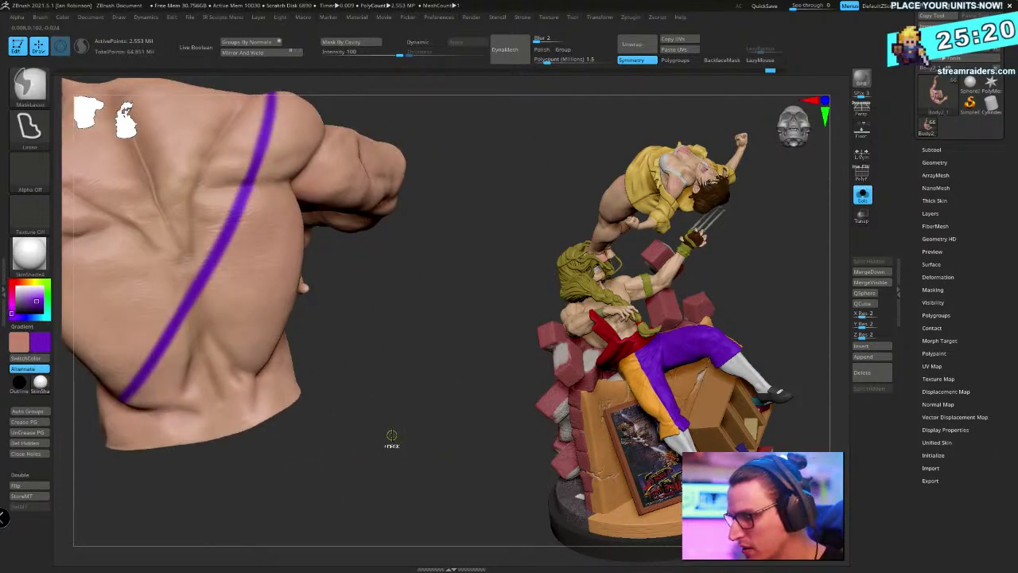
key("ctrl")
mouse_move(389, 408)
left_mouse_down()
mouse_move(437, 412)
mouse_move(398, 318)
left_mouse_up()
key("space")
key("space")
key("space")
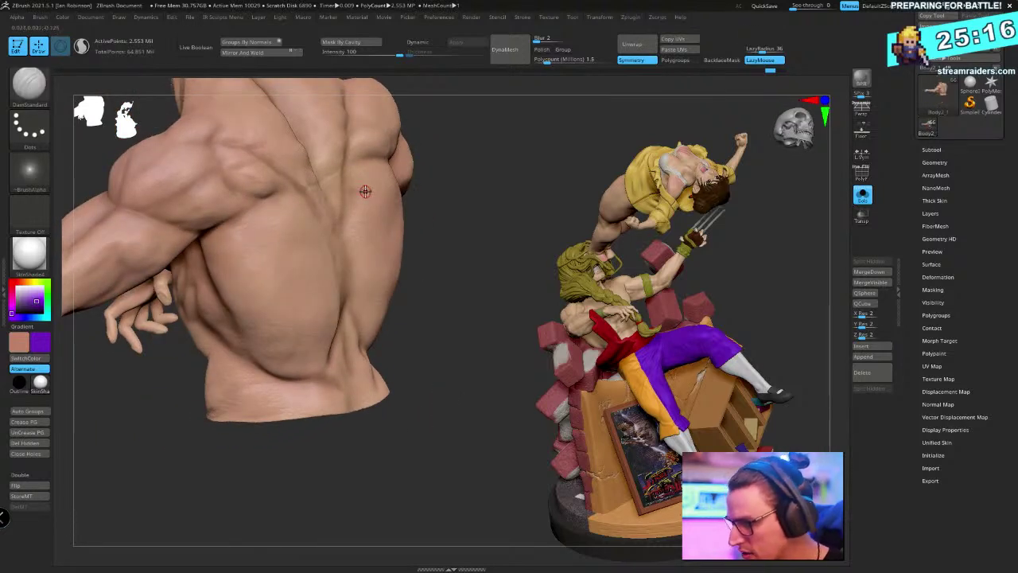
mouse_move(372, 157)
left_mouse_down("alt")
mouse_move(330, 266)
mouse_move(239, 344)
left_mouse_up("alt")
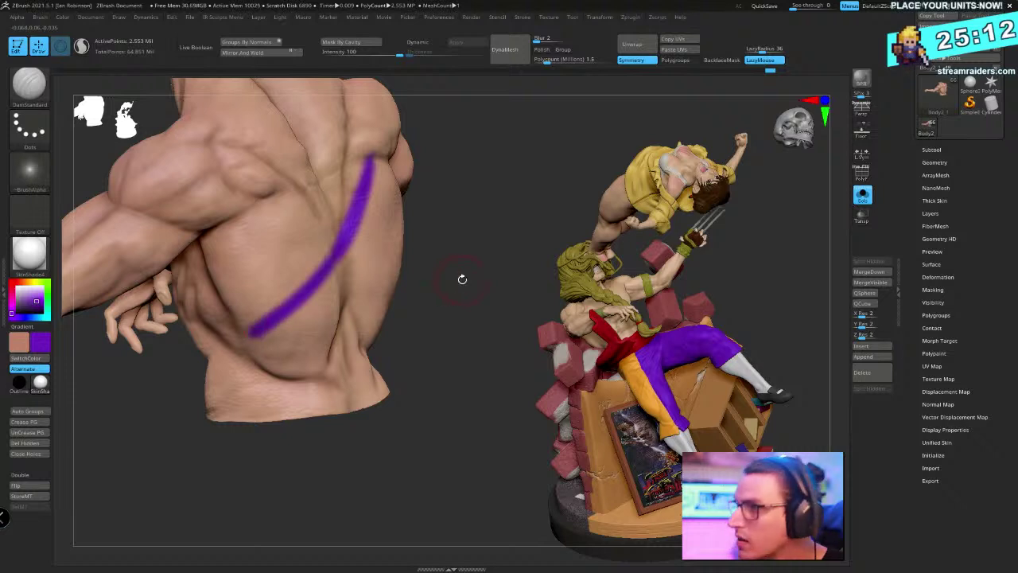
Continue the purple strap around the flank to the lower abdomen, and from the back over the right shoulder onto the chest
mouse_move(461, 280)
left_mouse_down()
mouse_move(479, 263)
mouse_move(421, 278)
mouse_move(237, 400)
left_mouse_up()
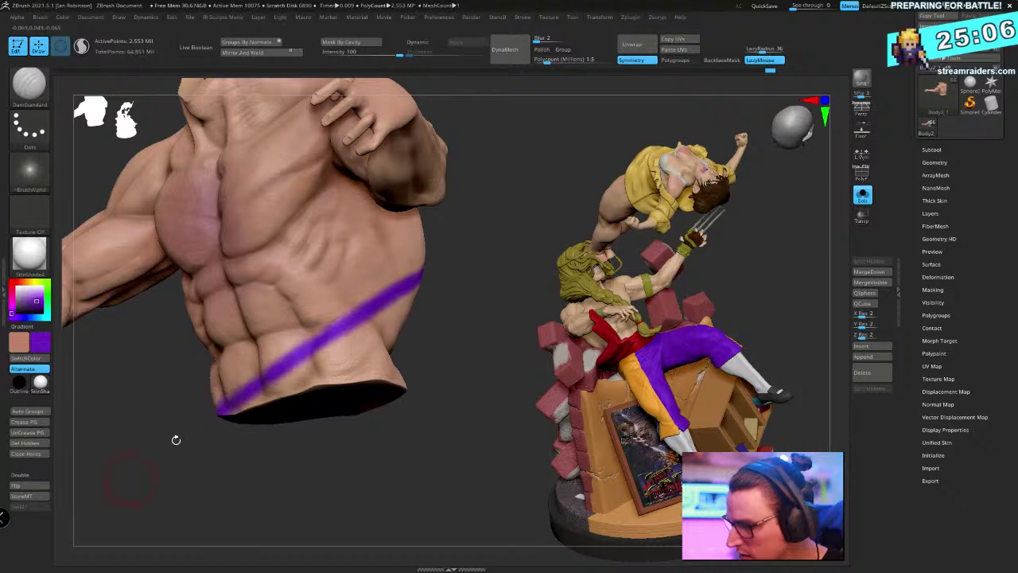
left_click_drag(451, 325, 219, 389)
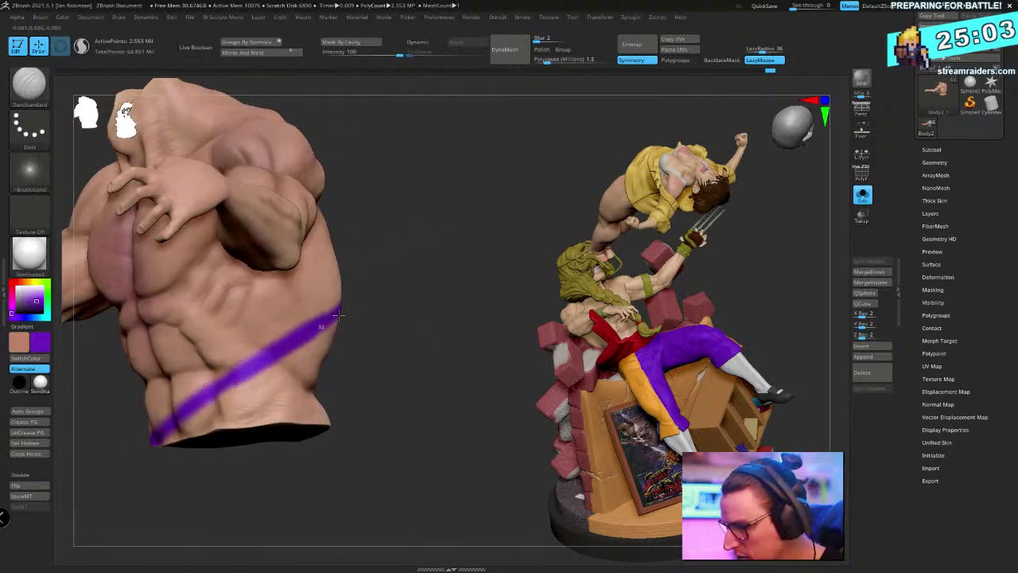
mouse_move(411, 290)
left_mouse_down()
mouse_move(232, 466)
mouse_move(225, 372)
mouse_move(304, 275)
mouse_move(369, 144)
left_mouse_up()
mouse_move(469, 248)
left_mouse_down("alt")
mouse_move(350, 381)
mouse_move(405, 302)
left_mouse_up("alt")
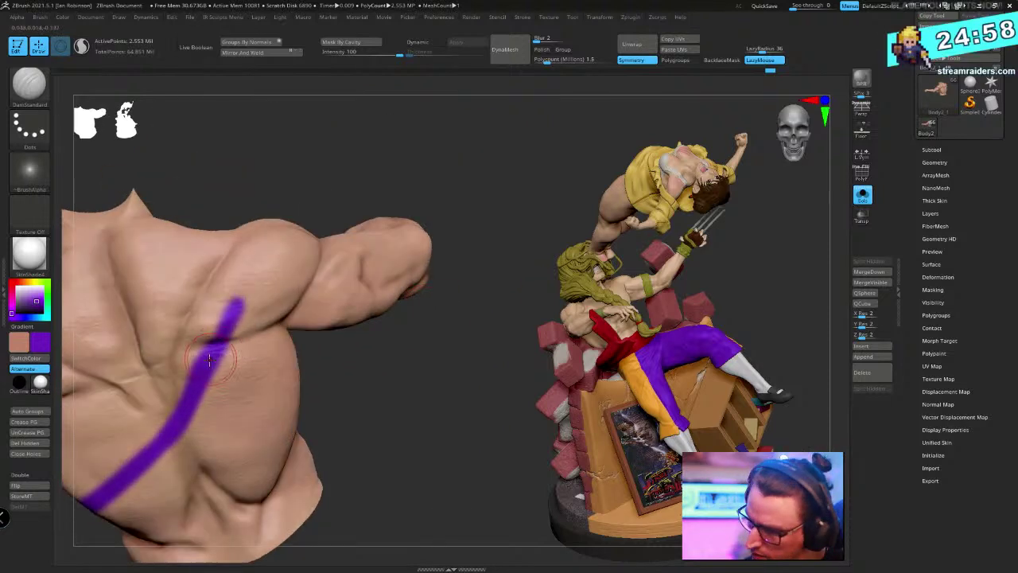
left_click_drag(209, 360, 257, 227)
mouse_move(413, 136)
left_mouse_down()
mouse_move(382, 262)
mouse_move(239, 248)
mouse_move(235, 426)
mouse_move(212, 450)
left_mouse_up()
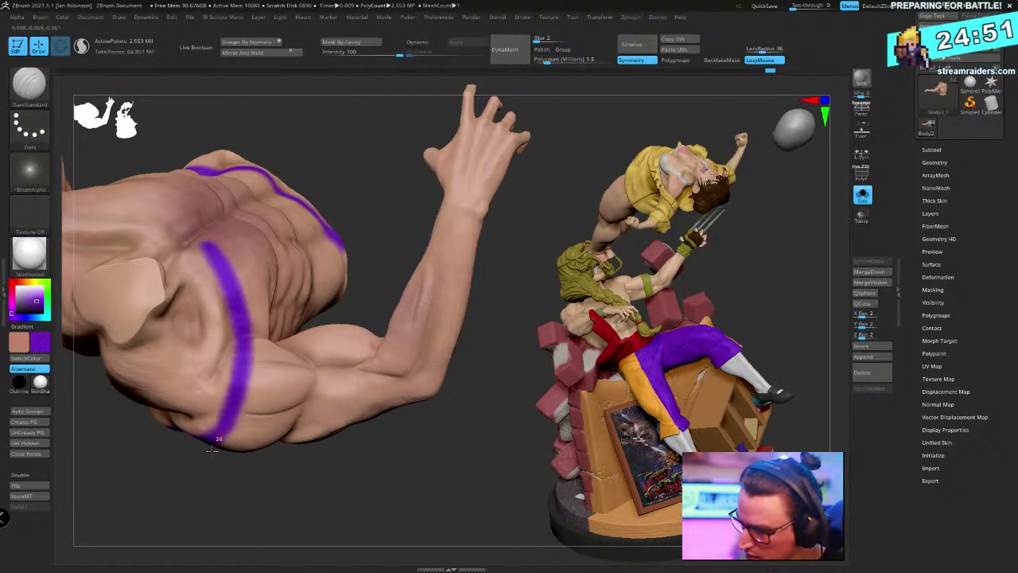
Paint a slanted purple band across the right upper arm, below the deltoid
left_click_drag(363, 509, 445, 407)
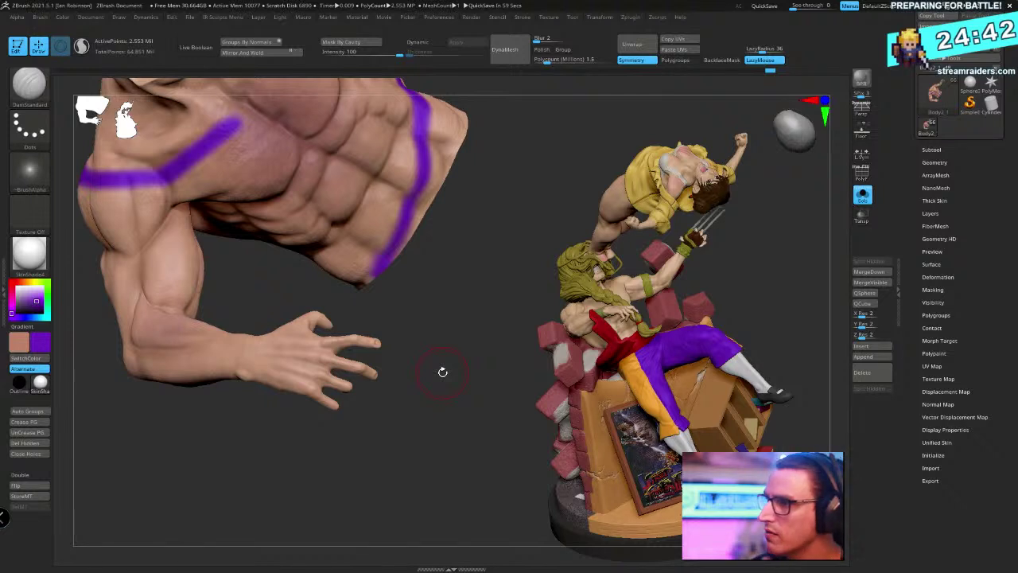
left_click_drag(427, 332, 360, 430)
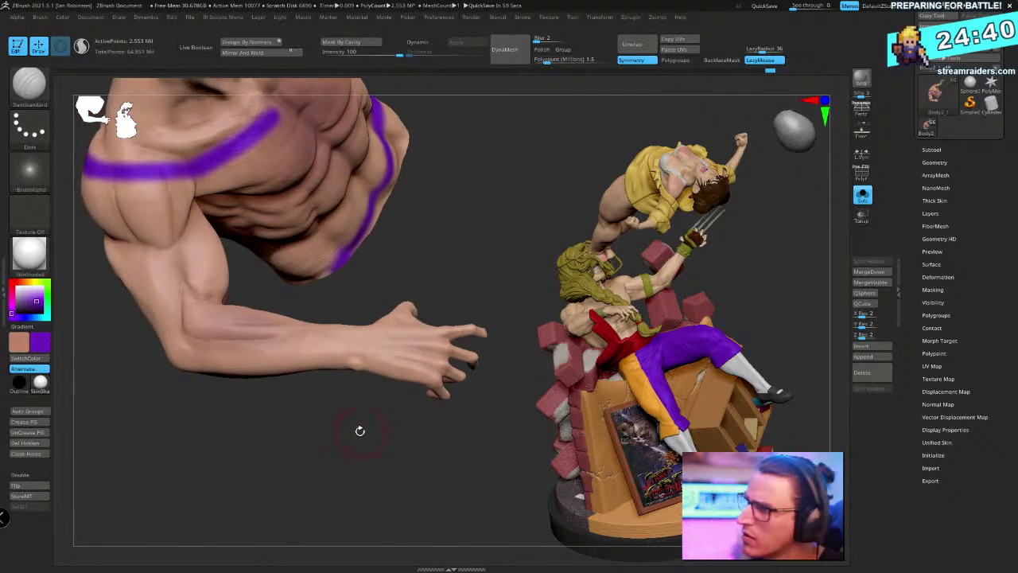
left_click_drag(127, 278, 223, 227)
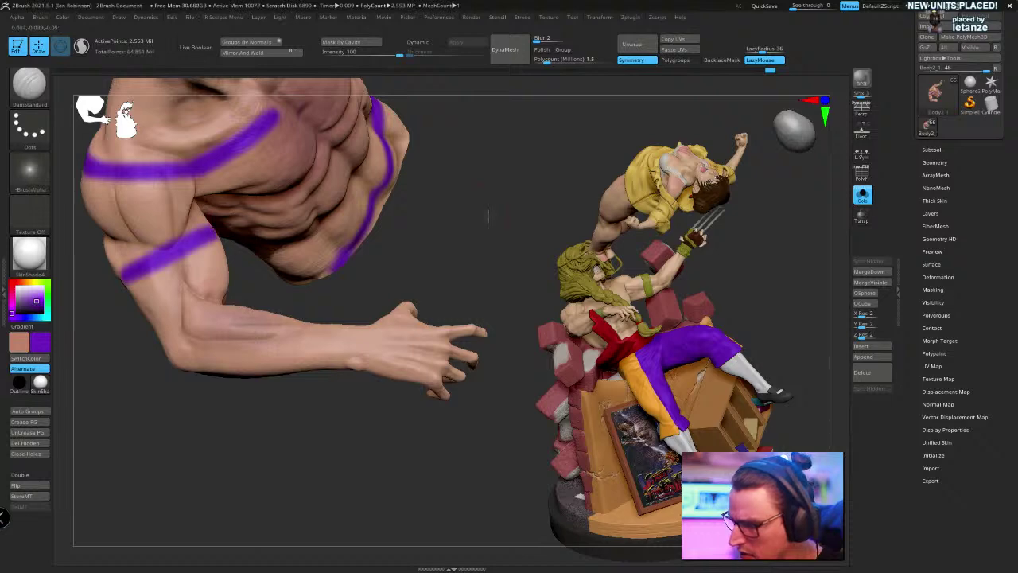
left_click_drag(489, 215, 450, 316)
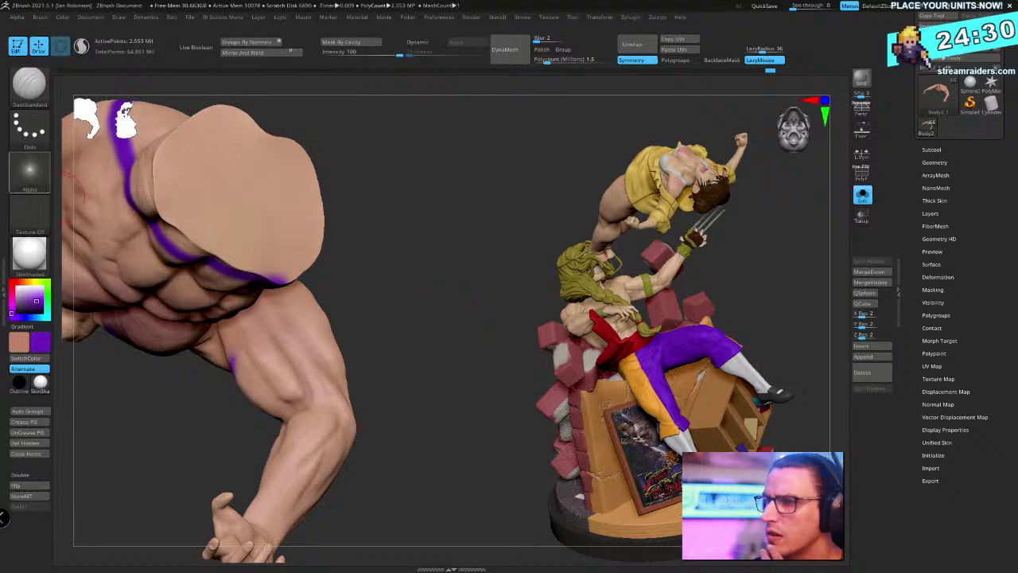
Switch to the browser and examine the "street fighter vega tattoo" image results for the layout of the body stripes
mouse_move(29, 171)
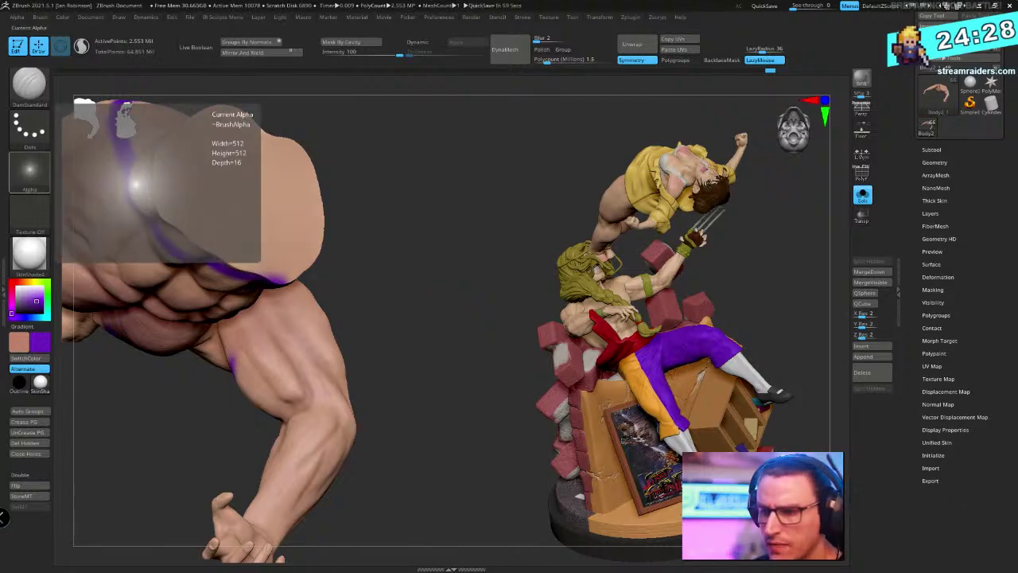
key("alt+Tab")
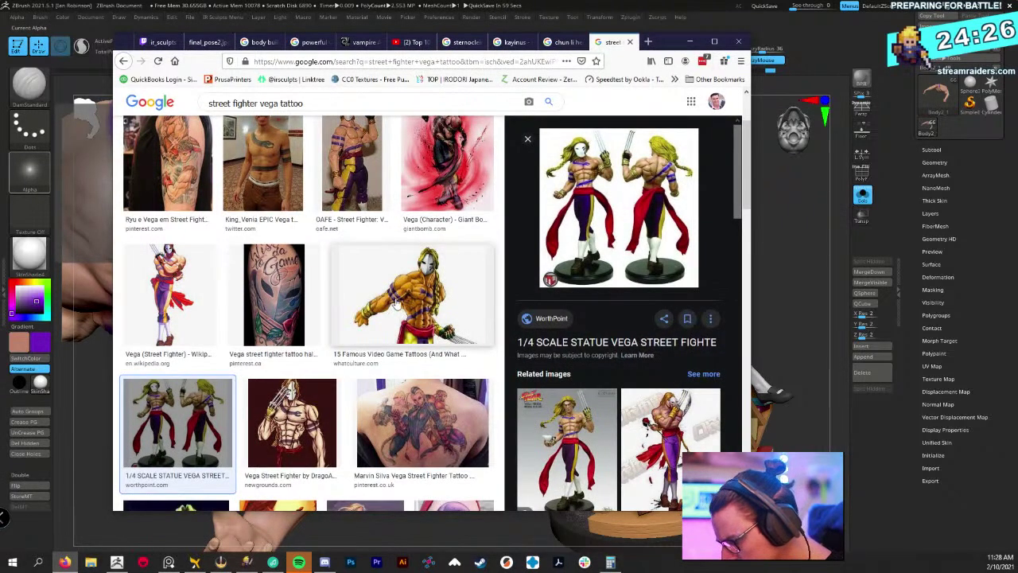
scroll(396, 303, "up", 1)
scroll(408, 305, "down", 1)
scroll(422, 307, "down", 1)
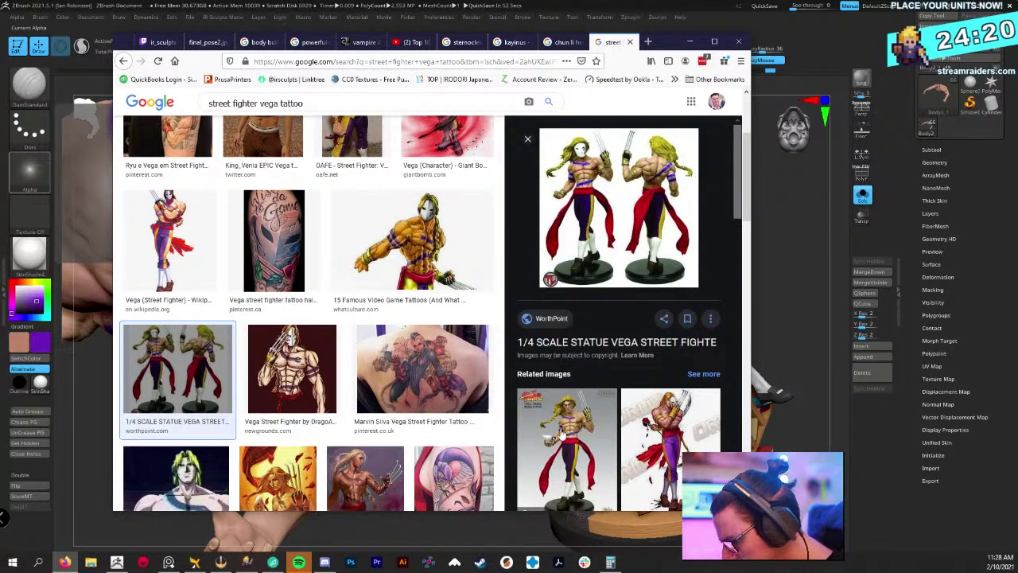
scroll(366, 420, "down", 1)
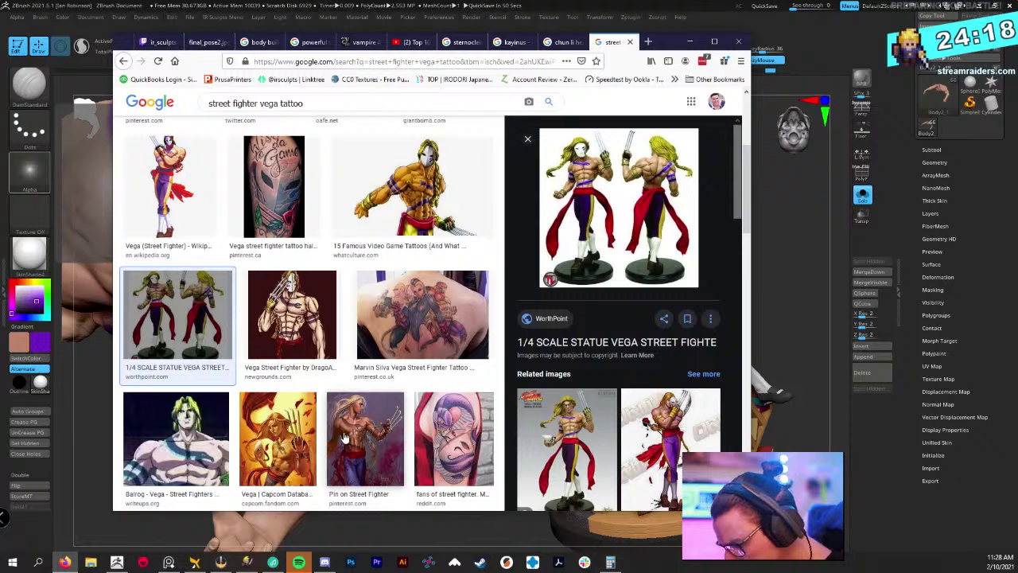
scroll(218, 405, "down", 2)
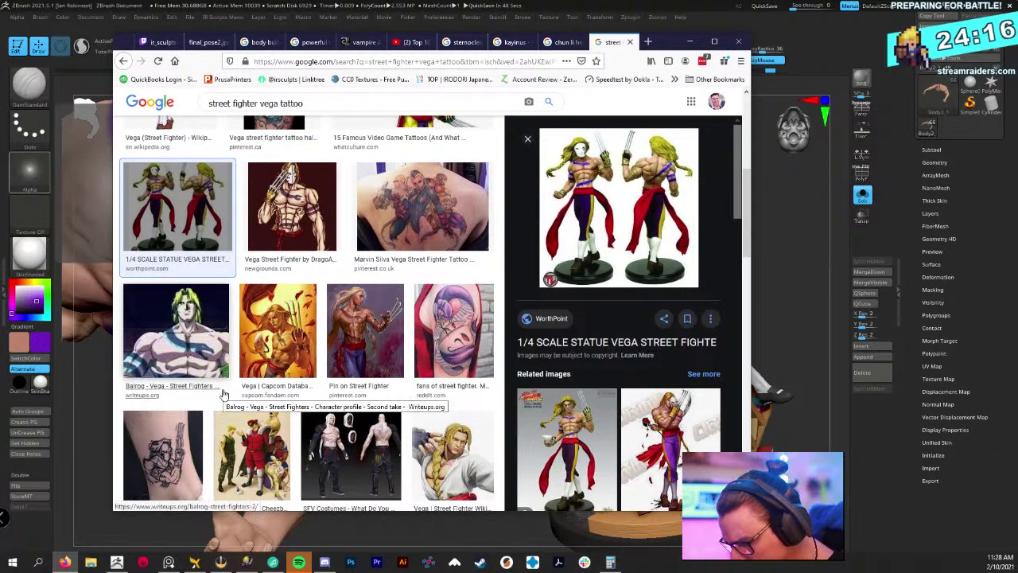
scroll(183, 358, "down", 2)
scroll(212, 353, "down", 3)
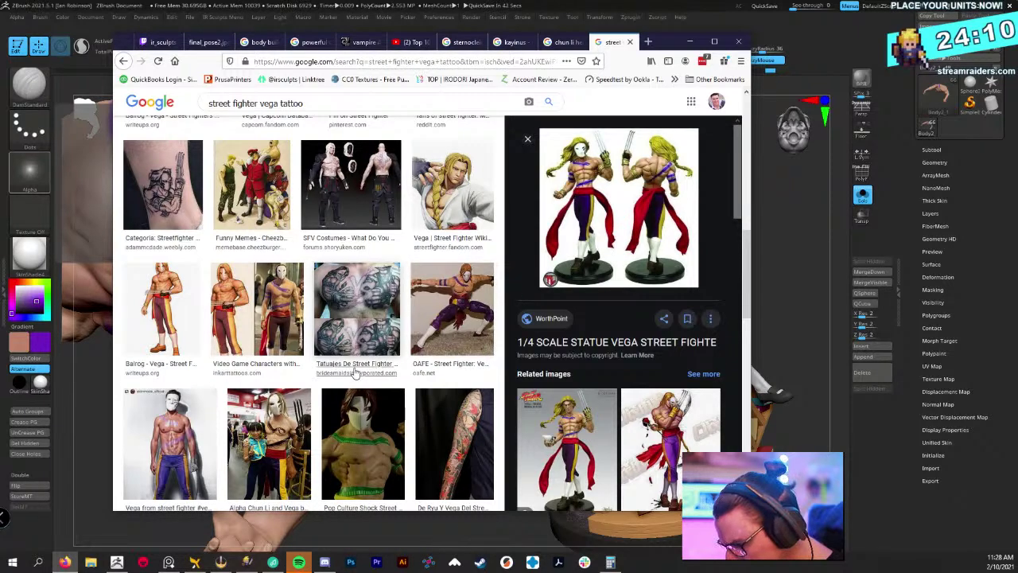
scroll(391, 388, "down", 3)
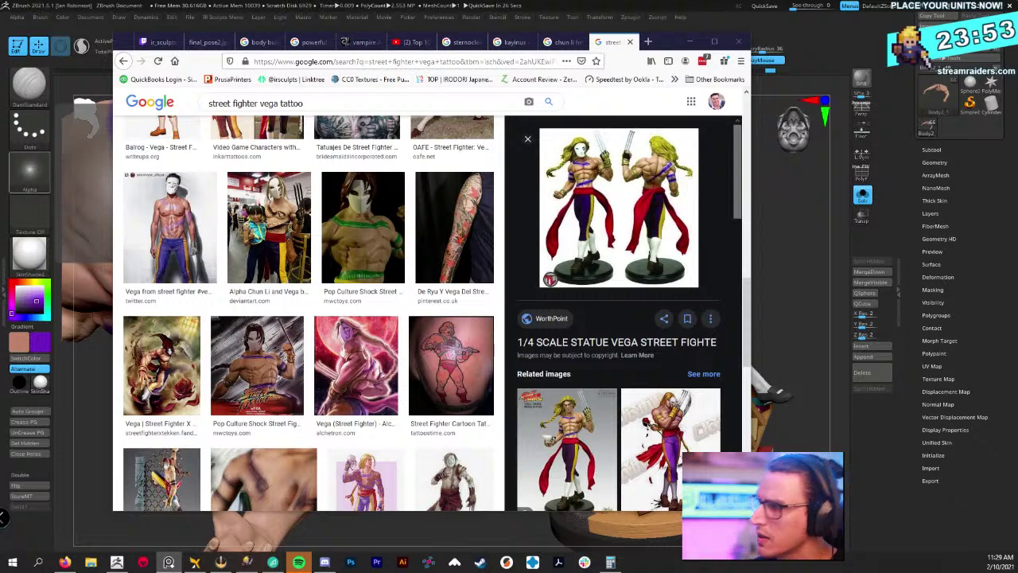
Switch back to ZBrush and undo the purple strokes on the upper arm, shoulder, chest and abdomen
left_click(774, 191)
mouse_move(740, 245)
left_mouse_down()
mouse_move(457, 266)
mouse_move(466, 233)
mouse_move(430, 201)
mouse_move(450, 223)
mouse_move(461, 212)
left_mouse_up()
key("ctrl")
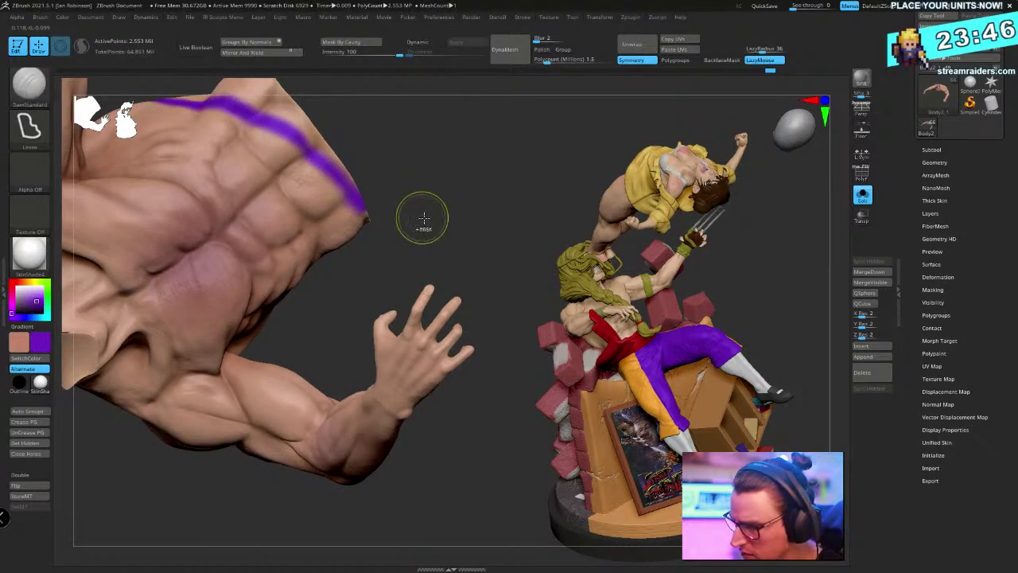
mouse_move(419, 220)
left_mouse_down("ctrl")
mouse_move(438, 209)
mouse_move(429, 227)
left_mouse_up("ctrl")
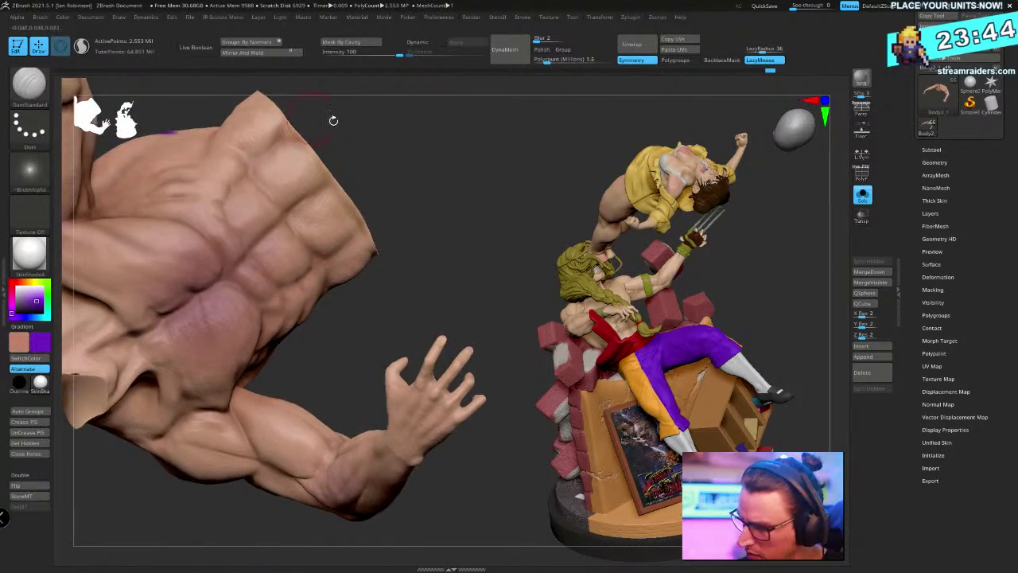
Paint the purple strap in a curve from the left flank across the abdominal muscles towards the right side
left_click_drag(334, 120, 329, 143)
left_click_drag(185, 142, 244, 170)
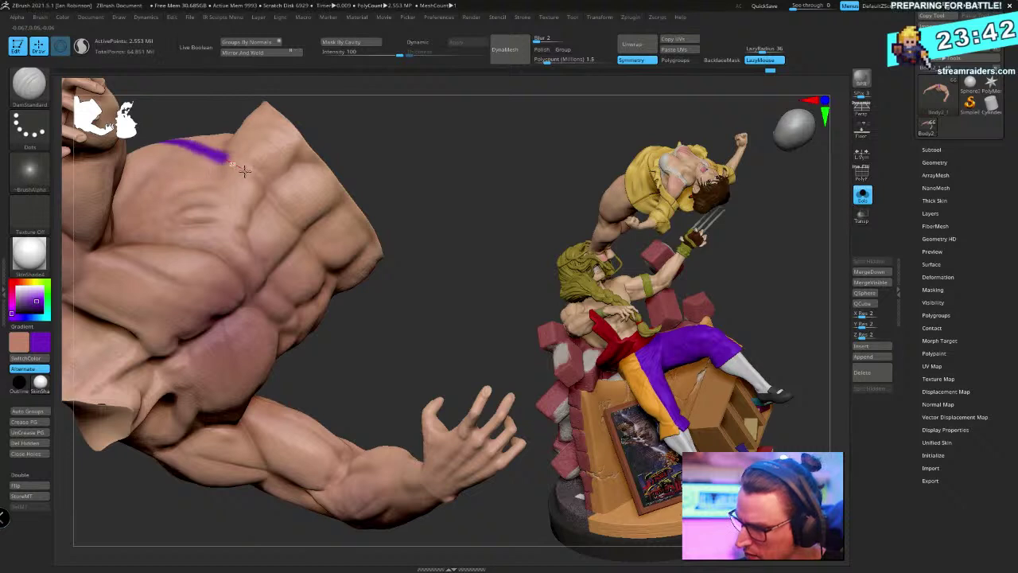
left_click_drag(289, 223, 297, 235)
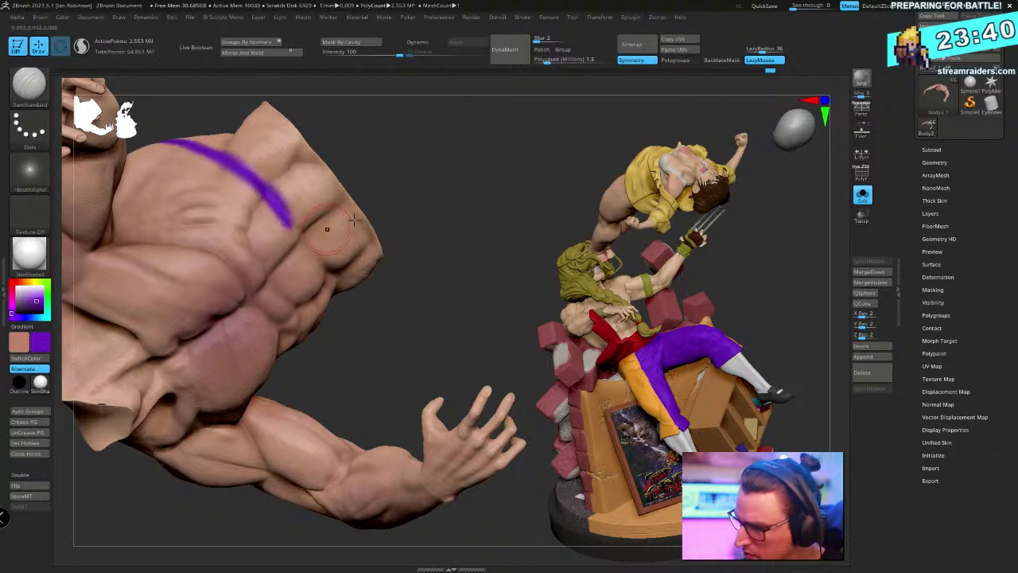
mouse_move(374, 203)
left_mouse_down()
mouse_move(427, 152)
mouse_move(384, 171)
left_mouse_up()
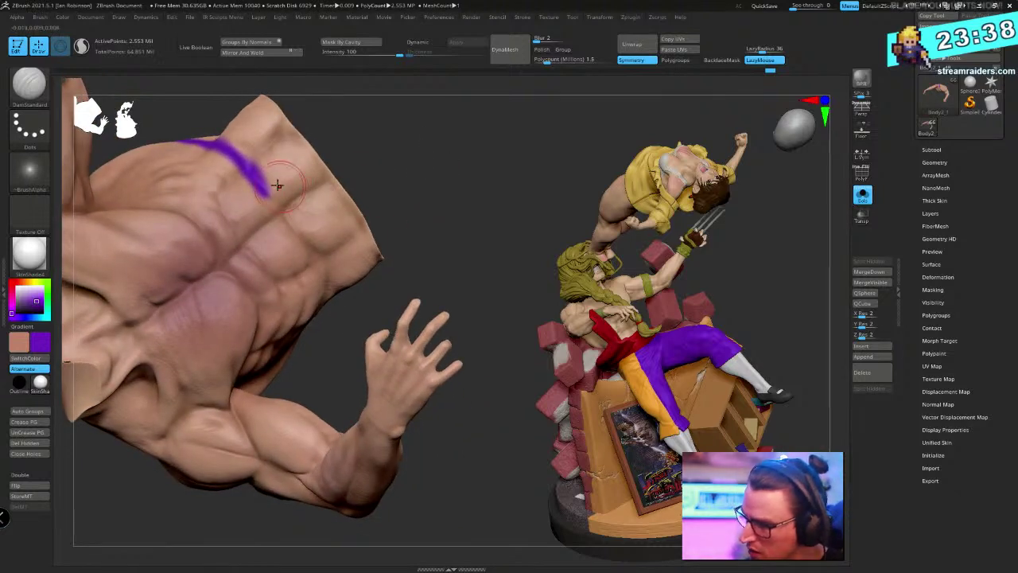
left_click_drag(294, 248, 304, 294)
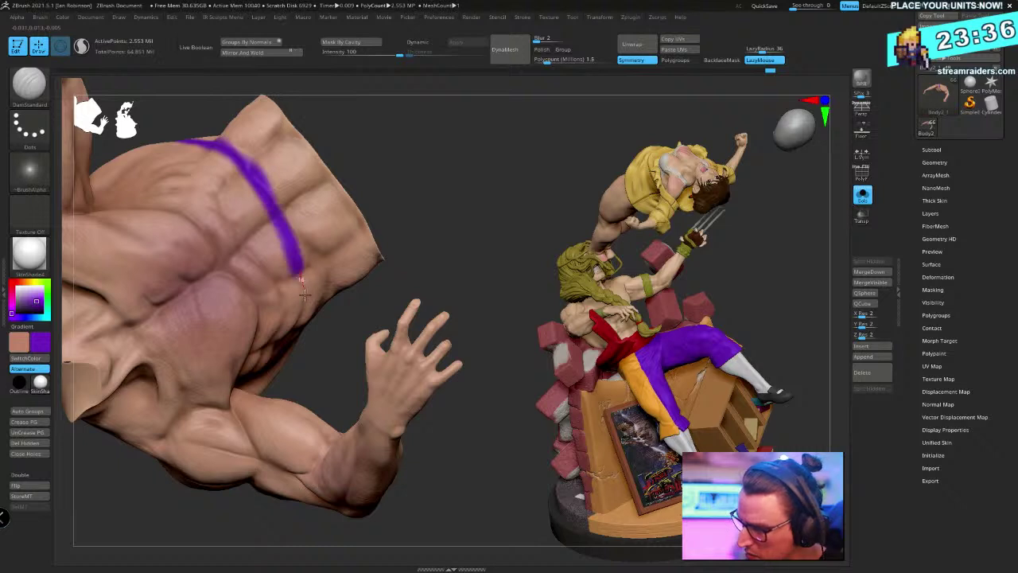
Extend the purple strap up along the right ribs, and paint out the stray purple spot on that flank
mouse_move(455, 167)
left_mouse_down()
mouse_move(482, 130)
mouse_move(509, 159)
left_mouse_up()
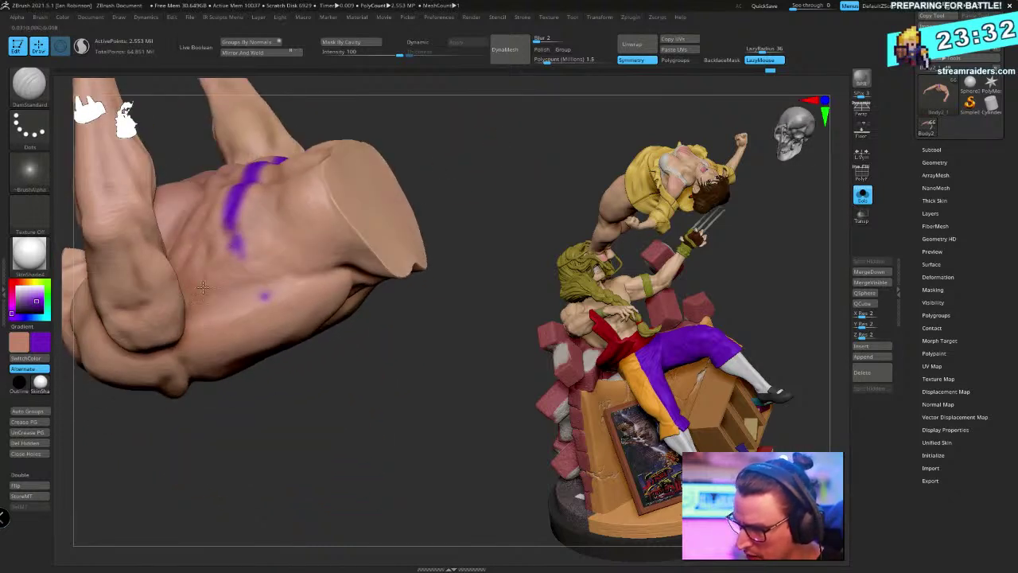
left_click_drag(191, 306, 247, 195)
left_click_drag(374, 141, 408, 145)
left_click_drag(243, 283, 252, 209, "alt")
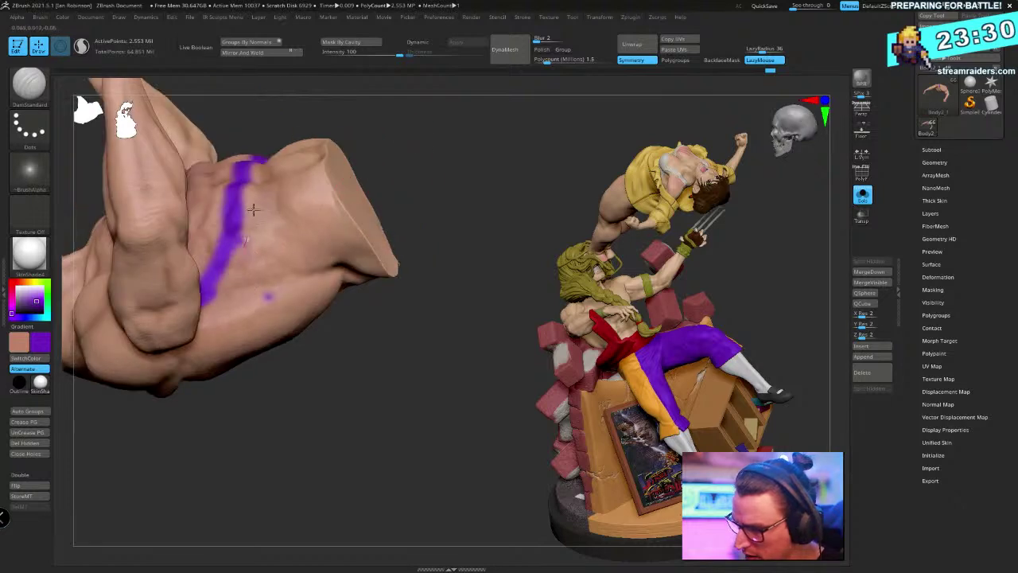
left_click_drag(239, 314, 275, 244, "alt")
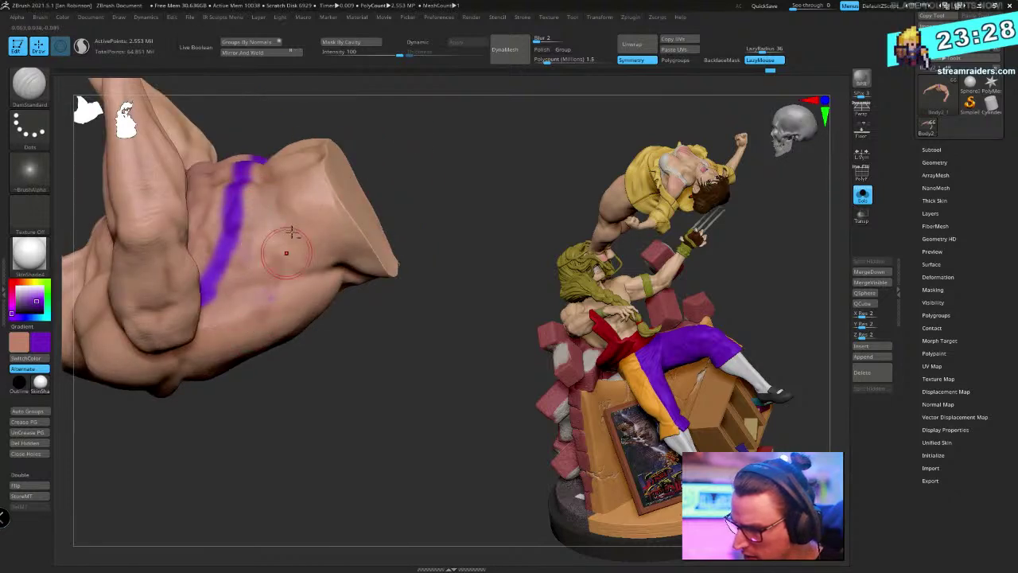
right_click_drag(288, 247, 253, 280)
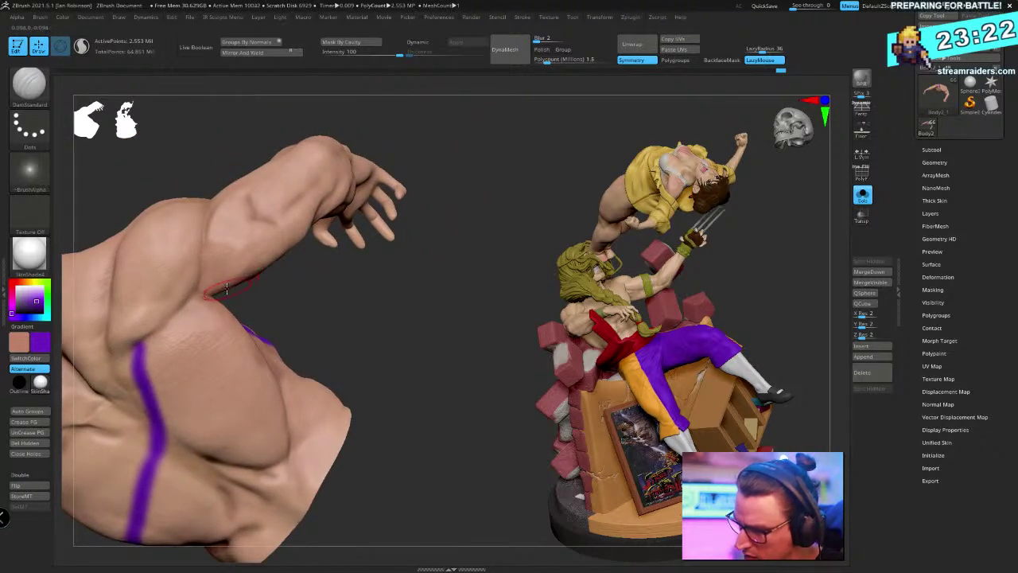
right_click_drag(245, 142, 273, 330)
left_click_drag(265, 311, 230, 251)
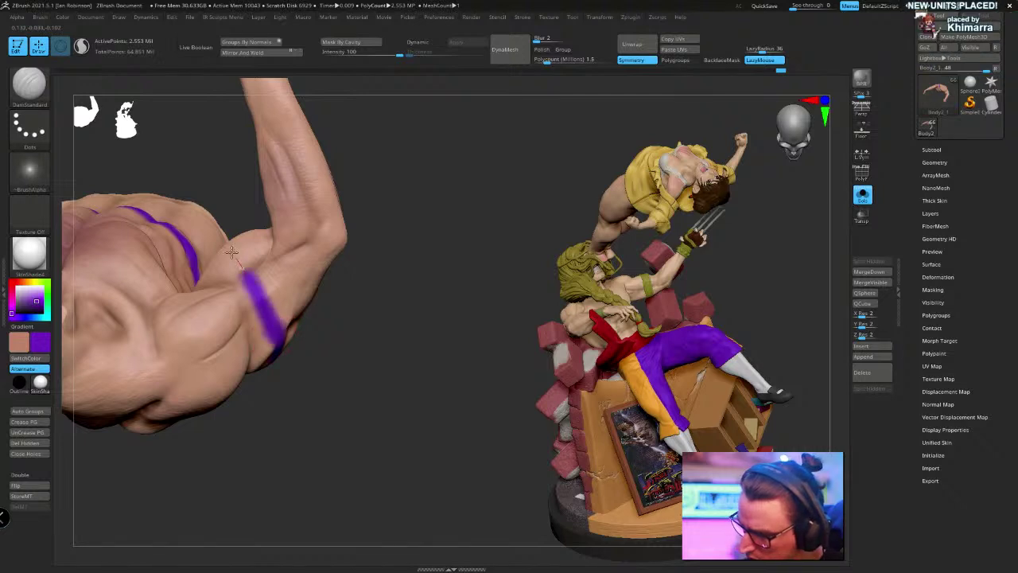
right_click_drag(225, 215, 414, 406)
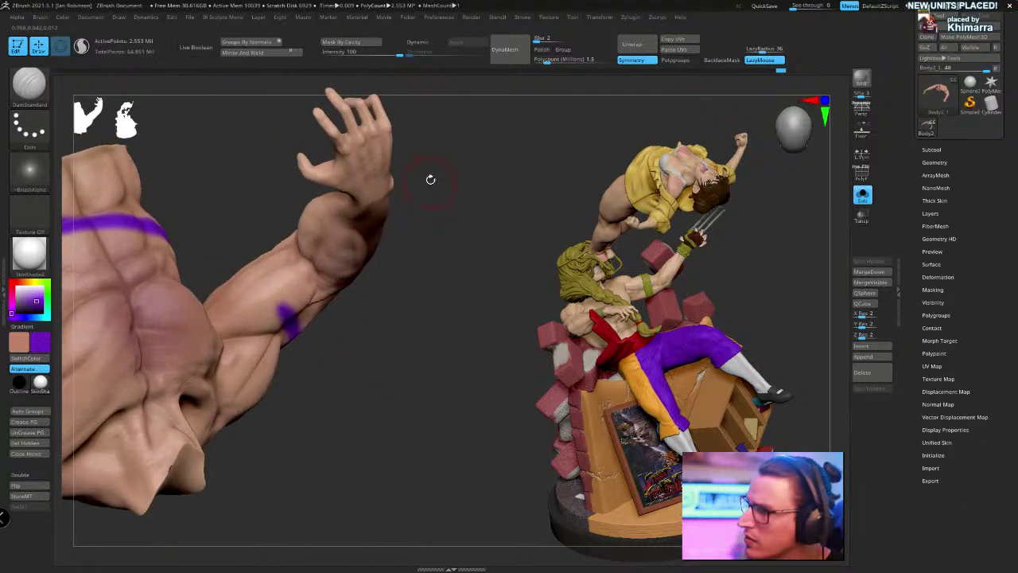
key("space")
Paint a purple band across the upper arm below the shoulder and continue it around the back of the arm towards the armpit
right_click_drag(431, 179, 271, 261)
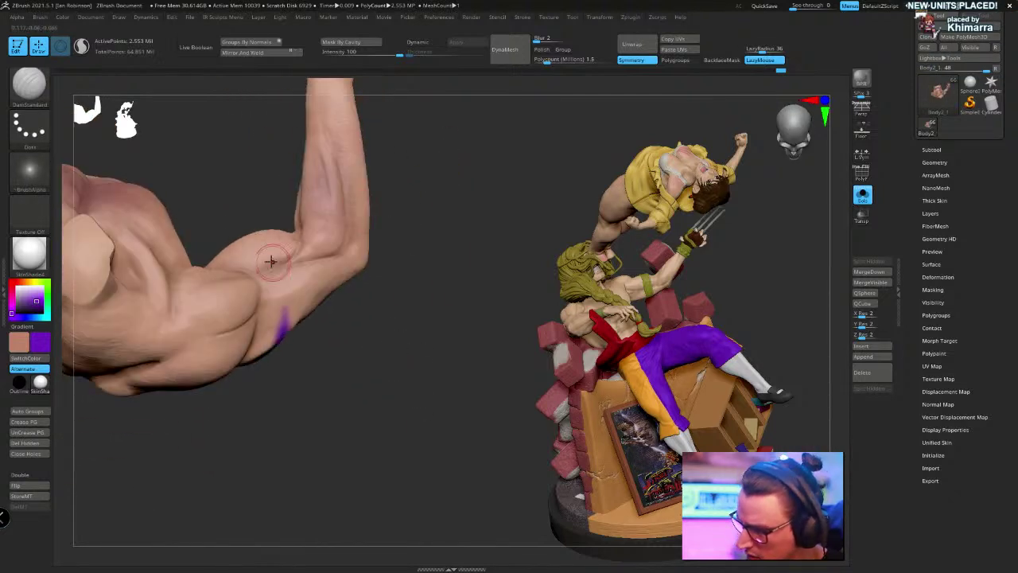
mouse_move(246, 243)
left_mouse_down()
mouse_move(268, 289)
mouse_move(281, 362)
left_mouse_up()
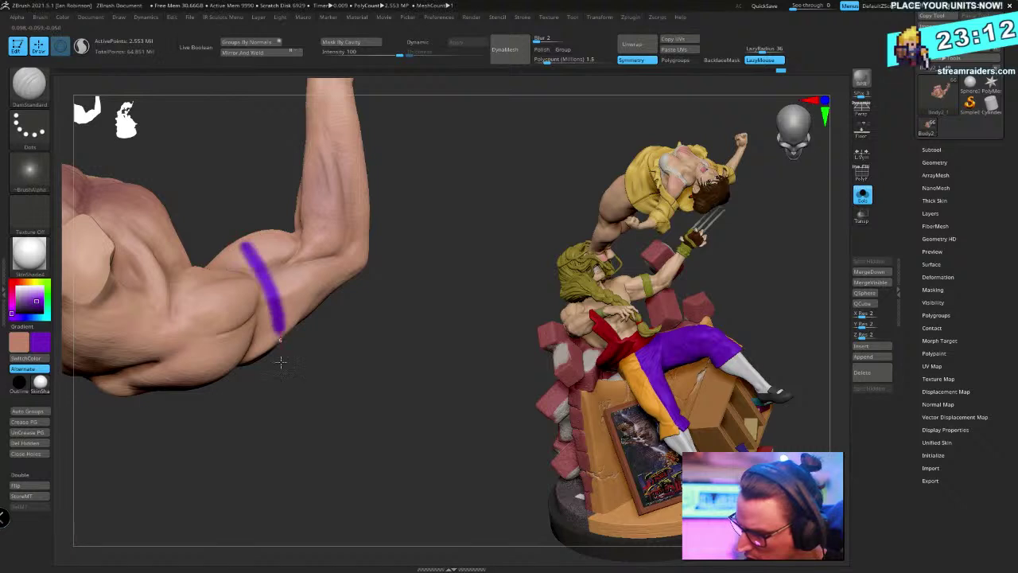
mouse_move(281, 362)
right_mouse_down()
mouse_move(302, 302)
mouse_move(282, 246)
right_mouse_up()
left_click(275, 228)
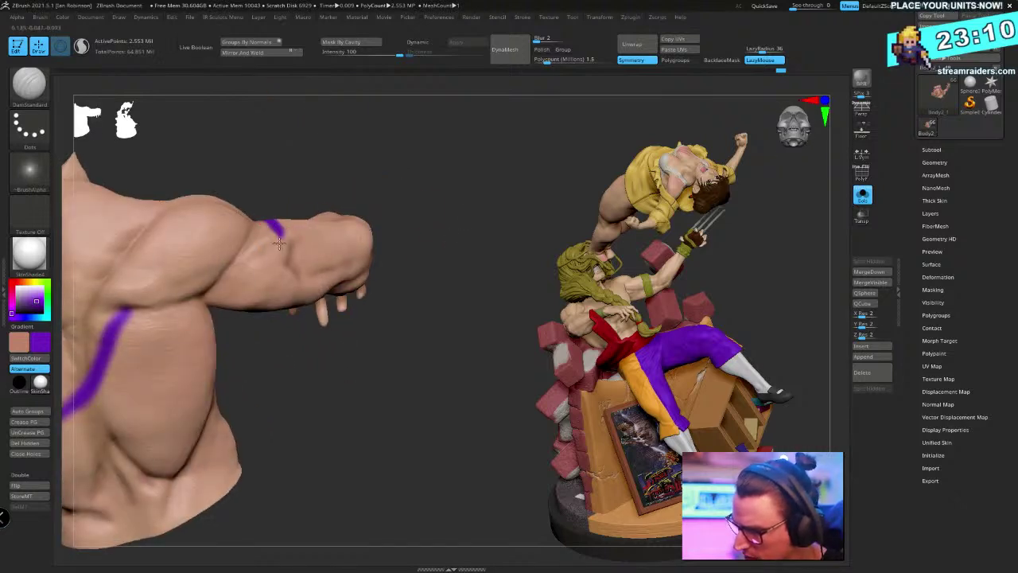
left_click_drag(263, 292, 228, 322)
left_click_drag(308, 358, 257, 334)
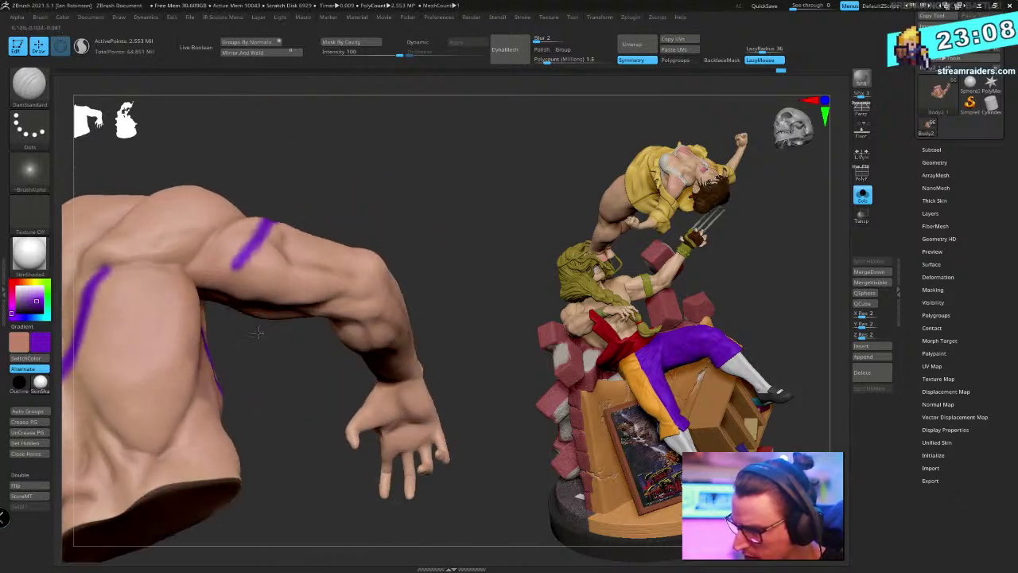
left_click_drag(209, 282, 243, 261)
mouse_move(390, 195)
left_mouse_down()
mouse_move(398, 132)
mouse_move(334, 199)
left_mouse_up()
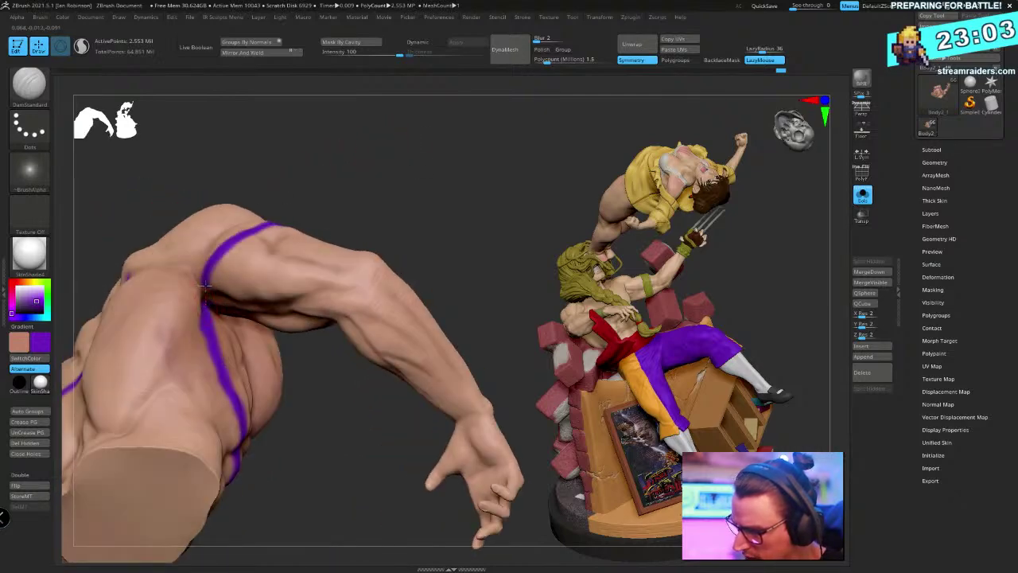
Continue the purple upper-arm band across the inner side of the biceps to close the ring
mouse_move(214, 243)
right_mouse_down()
mouse_move(411, 216)
mouse_move(447, 175)
mouse_move(383, 300)
mouse_move(249, 389)
right_mouse_up()
left_click_drag(252, 357, 269, 318)
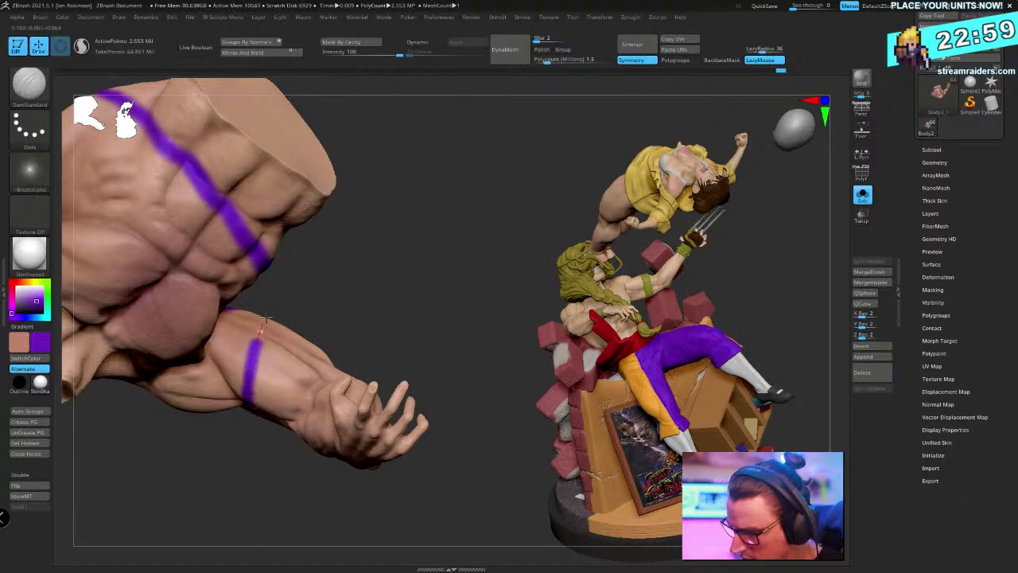
mouse_move(345, 226)
left_mouse_down()
mouse_move(371, 277)
mouse_move(350, 299)
left_mouse_up()
mouse_move(236, 370)
left_mouse_down()
mouse_move(247, 350)
mouse_move(308, 321)
mouse_move(328, 324)
left_mouse_up()
mouse_move(328, 325)
right_mouse_down()
mouse_move(416, 217)
mouse_move(363, 220)
mouse_move(246, 308)
right_mouse_up()
Paint a second purple band around the same arm, between the first band and the elbow
mouse_move(239, 396)
right_mouse_down()
mouse_move(351, 243)
mouse_move(461, 156)
mouse_move(342, 239)
mouse_move(224, 299)
right_mouse_up()
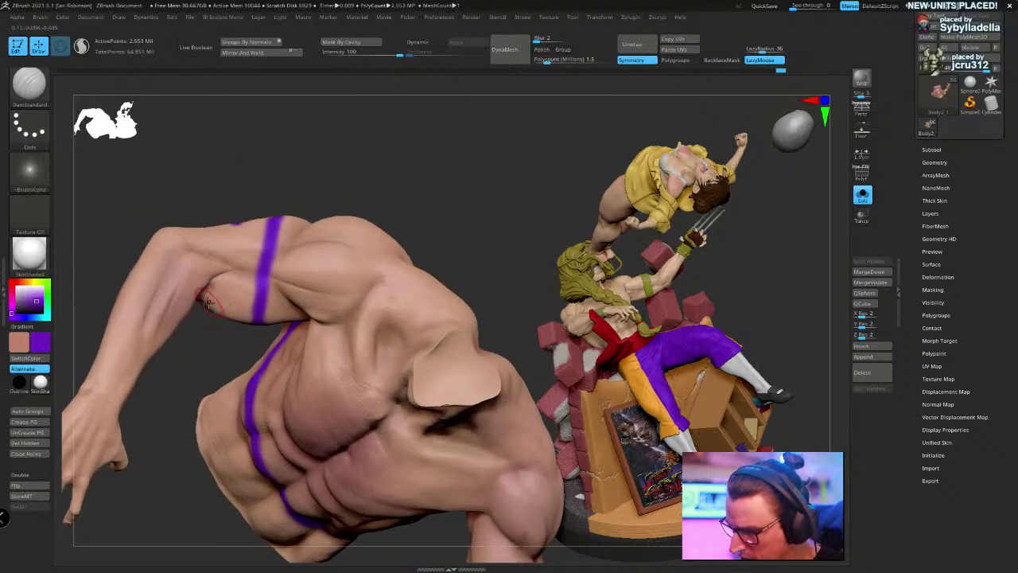
mouse_move(237, 205)
right_mouse_down()
mouse_move(425, 160)
mouse_move(388, 202)
mouse_move(278, 271)
right_mouse_up()
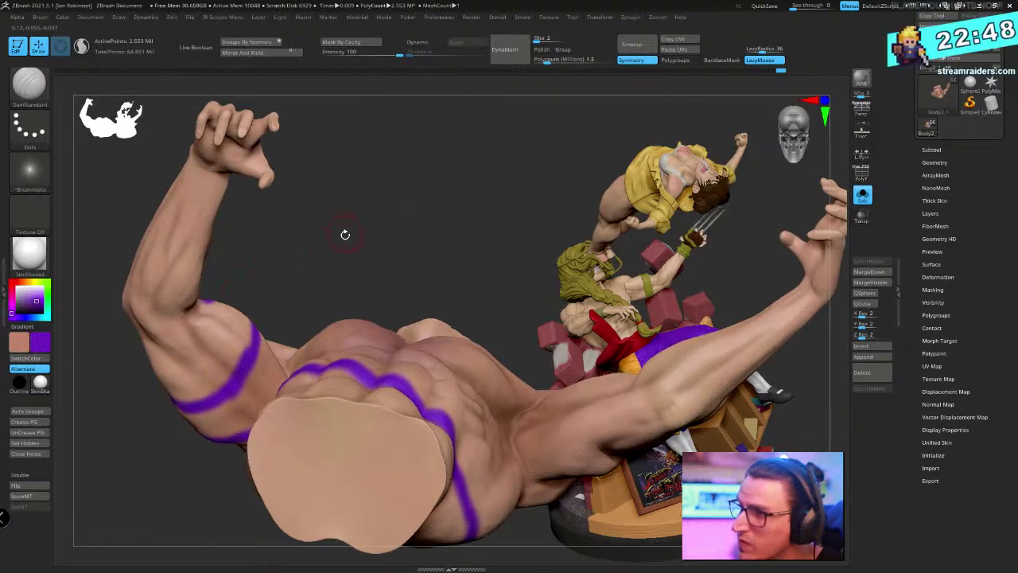
mouse_move(341, 233)
right_mouse_down()
mouse_move(331, 218)
mouse_move(282, 278)
right_mouse_up()
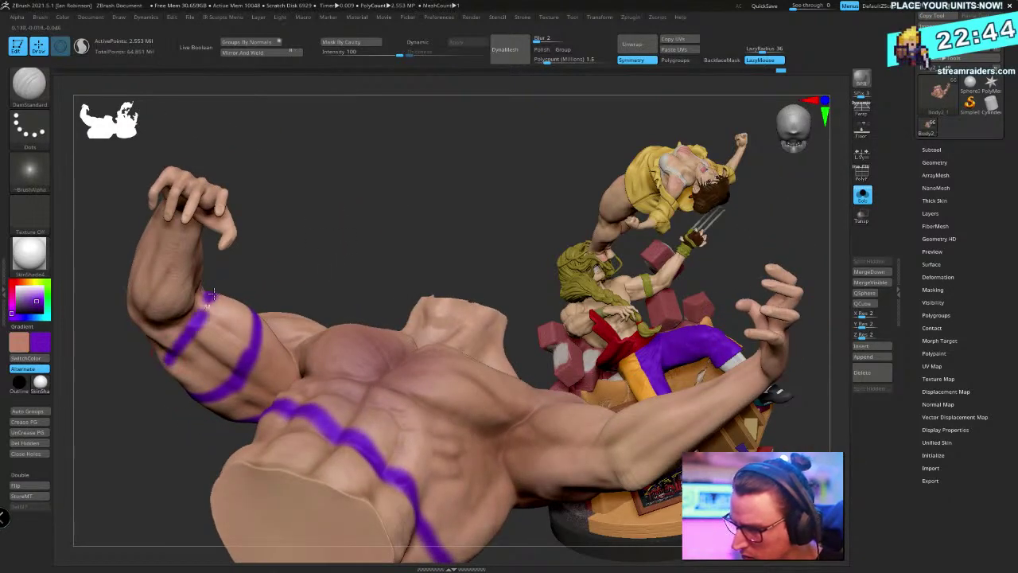
Extend the purple back stripe over the top of the shoulder and diagonally down the chest to the sternum
mouse_move(213, 296)
right_mouse_down()
mouse_move(384, 170)
mouse_move(295, 303)
mouse_move(392, 265)
mouse_move(418, 125)
mouse_move(453, 217)
mouse_move(495, 191)
mouse_move(466, 177)
mouse_move(485, 218)
mouse_move(443, 193)
mouse_move(247, 267)
right_mouse_up()
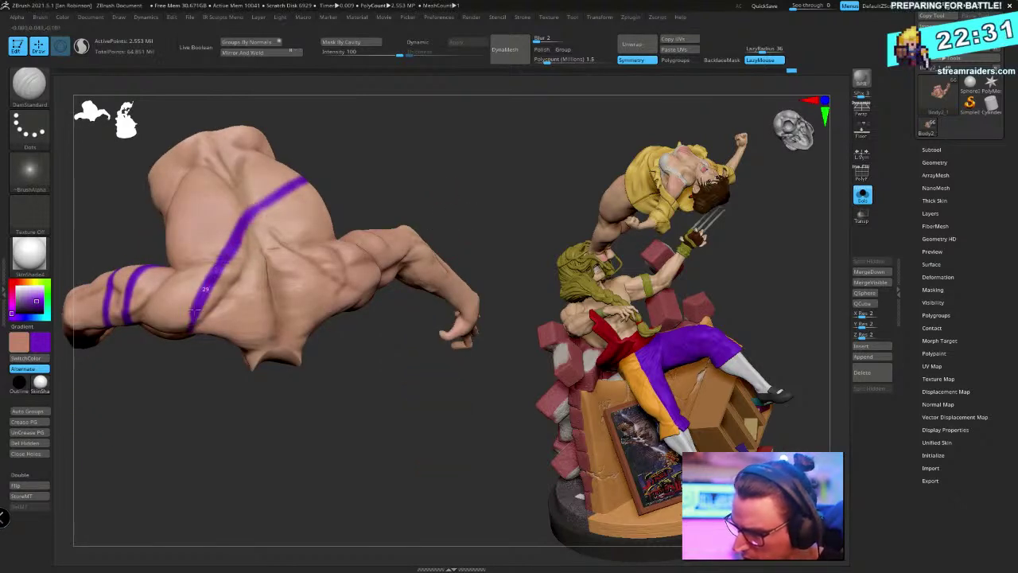
mouse_move(219, 432)
right_mouse_down()
mouse_move(408, 170)
mouse_move(216, 163)
right_mouse_up()
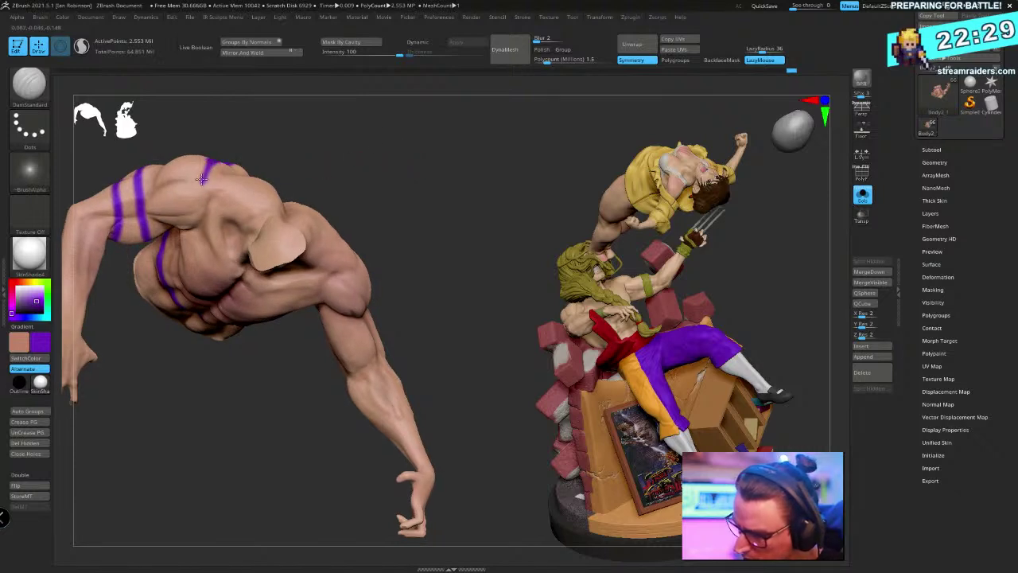
mouse_move(216, 248)
right_mouse_down()
mouse_move(373, 120)
mouse_move(206, 176)
right_mouse_up()
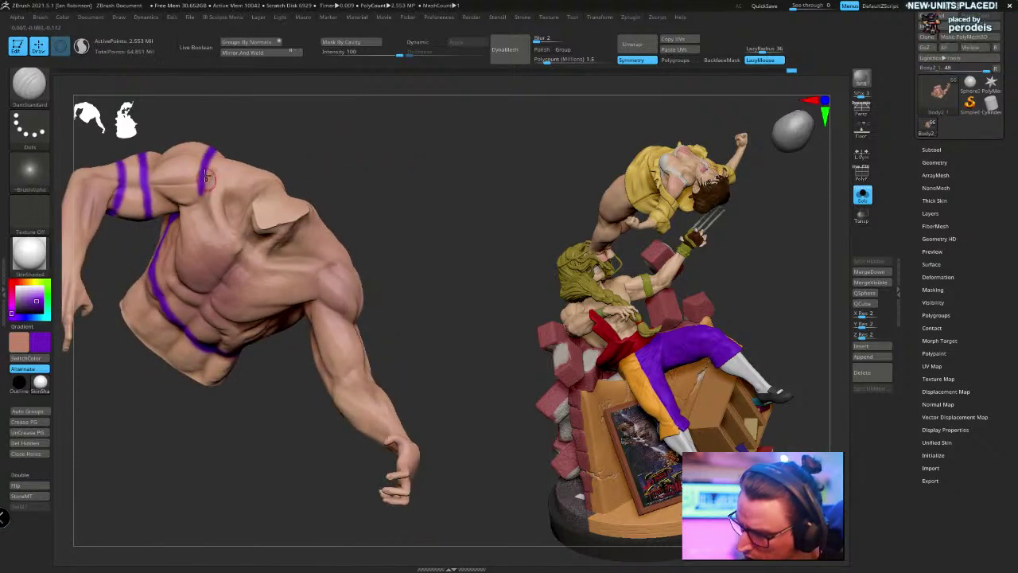
mouse_move(366, 154)
right_mouse_down()
mouse_move(387, 164)
mouse_move(395, 154)
mouse_move(382, 163)
right_mouse_up()
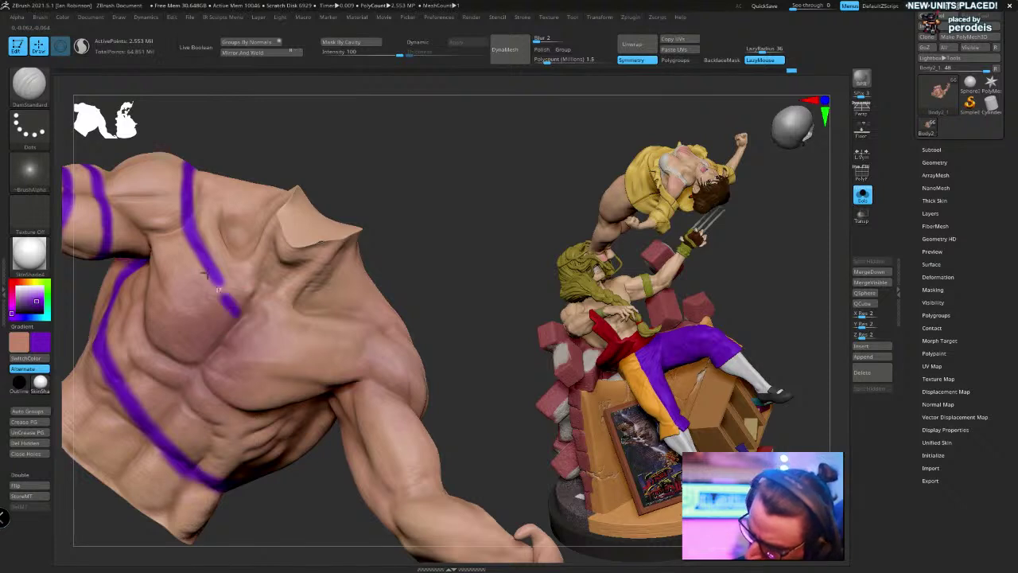
left_click_drag(250, 335, 198, 252)
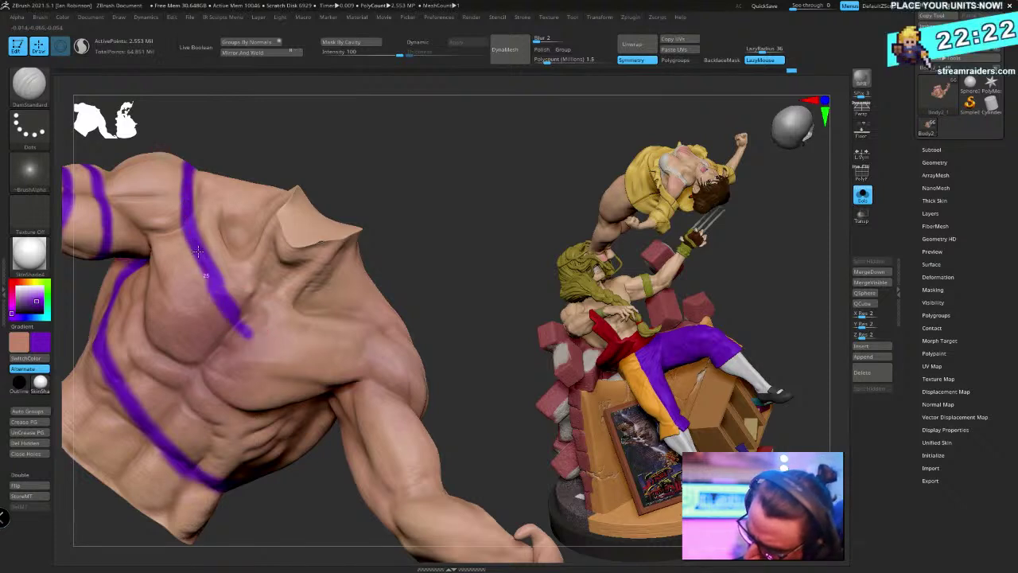
Even out the purple stripe across the upper back with further strokes, and undo the last stroke
mouse_move(272, 119)
right_mouse_down()
mouse_move(390, 127)
mouse_move(293, 237)
right_mouse_up()
right_click_drag(191, 179, 316, 222)
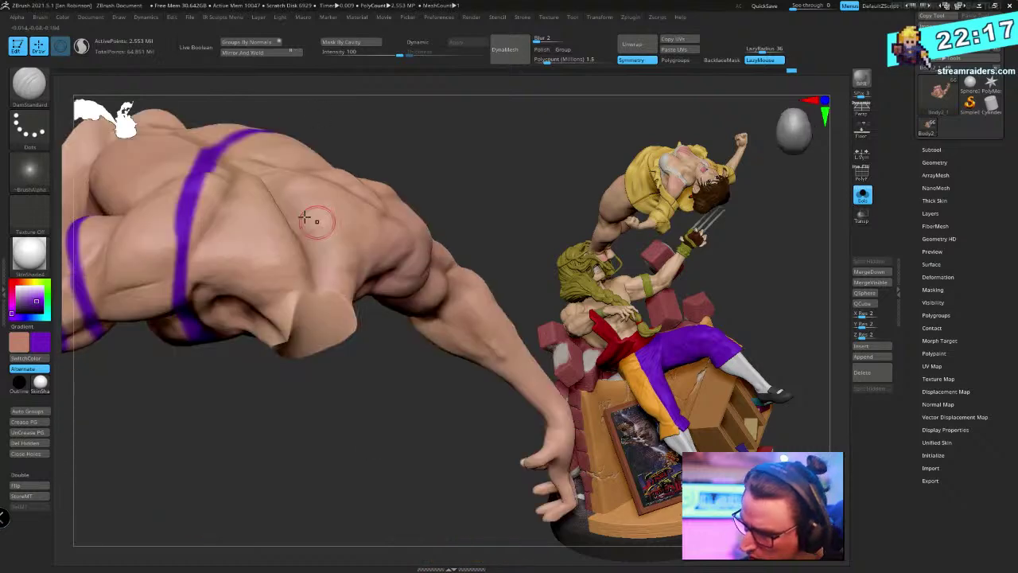
mouse_move(201, 160)
right_mouse_down()
mouse_move(222, 422)
mouse_move(181, 326)
right_mouse_up()
mouse_move(213, 213)
right_mouse_down()
mouse_move(210, 474)
mouse_move(218, 422)
mouse_move(241, 404)
mouse_move(232, 455)
right_mouse_up()
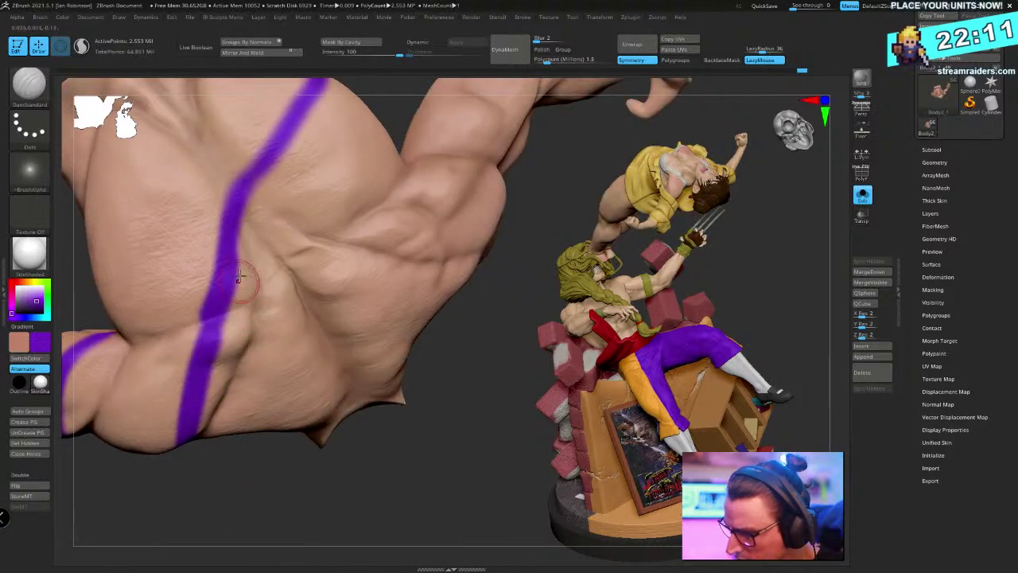
mouse_move(222, 285)
left_mouse_down()
mouse_move(246, 207)
mouse_move(293, 122)
left_mouse_up()
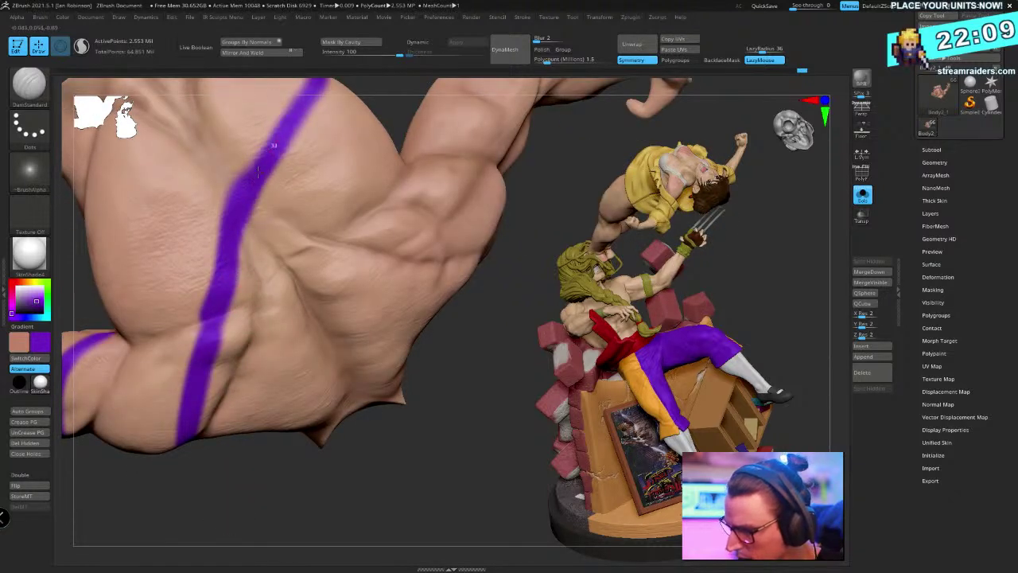
left_click_drag(257, 174, 196, 270)
key("ctrl+z")
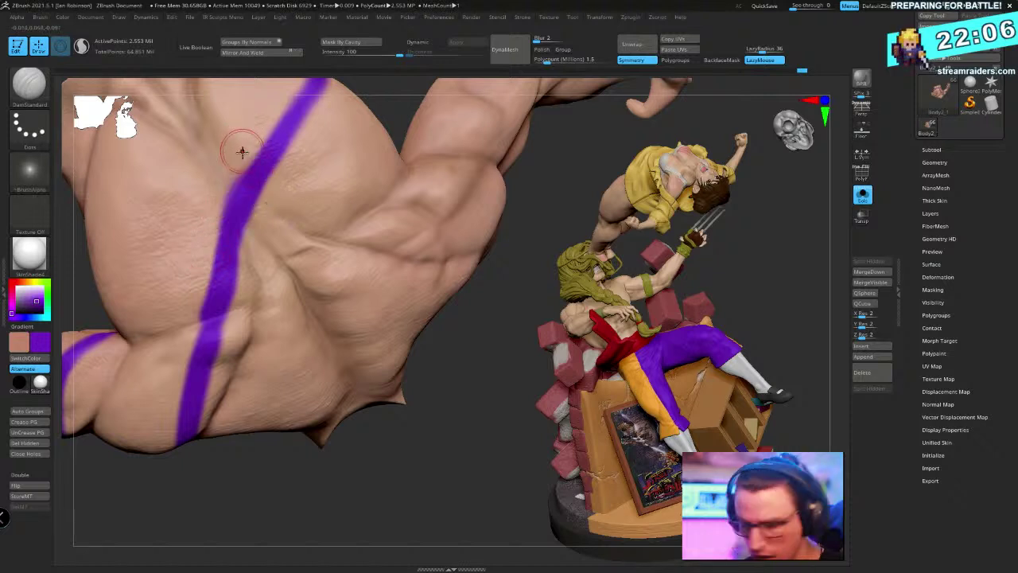
Sample the skin colour and trim the edges of the purple stripe across the back with it
key("c")
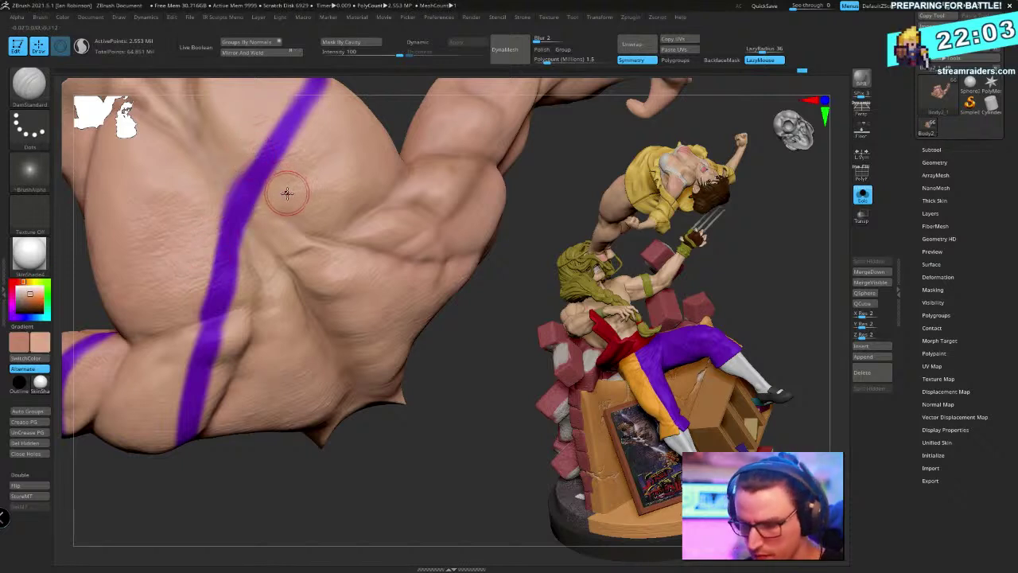
key("c")
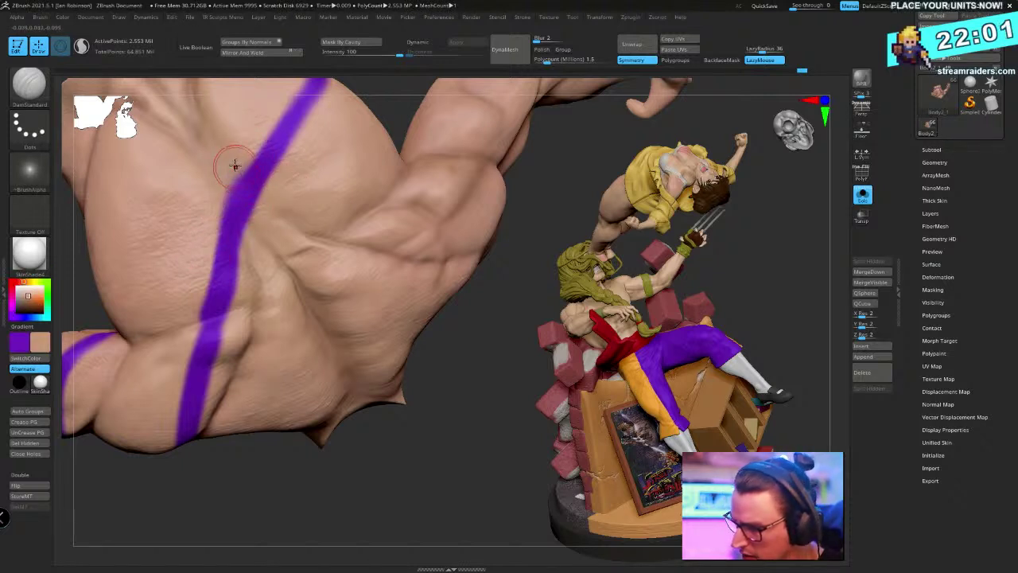
left_click_drag(222, 189, 208, 222)
key("ctrl+z")
left_click_drag(247, 148, 218, 213)
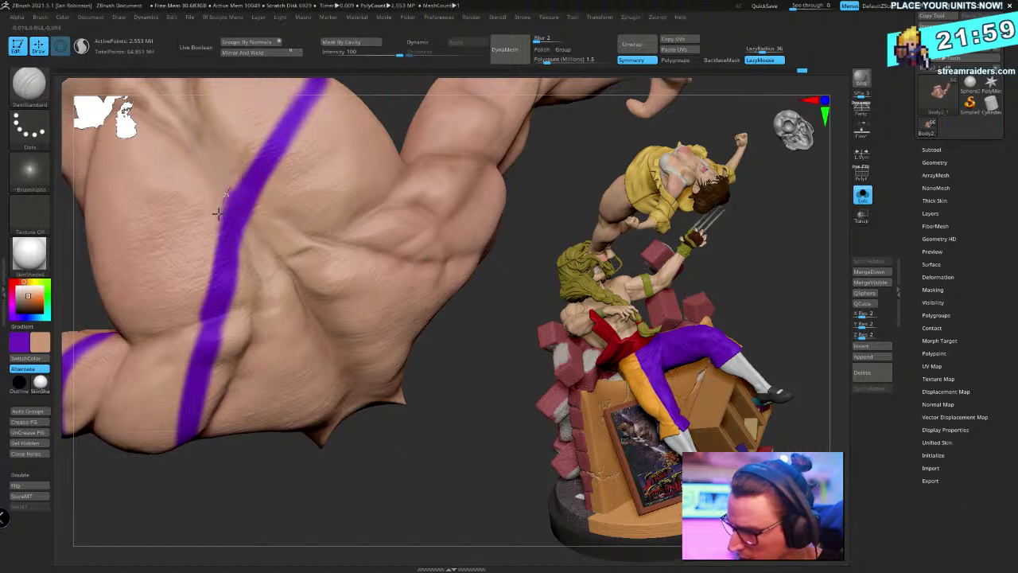
left_click_drag(198, 274, 206, 321)
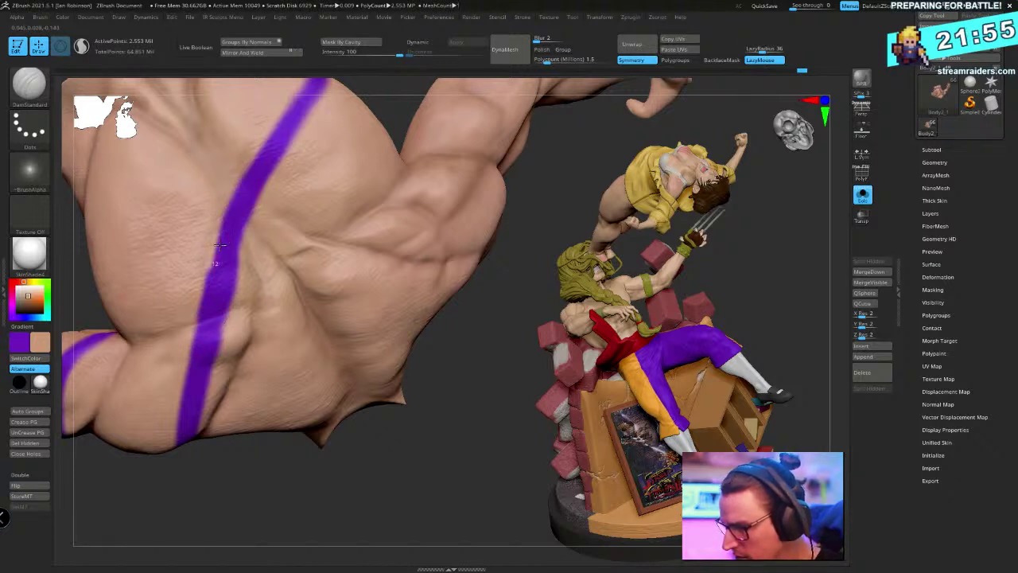
Clean up the edges of the purple stripe along the back, flank and abdominal muscles
mouse_move(286, 100)
right_mouse_down()
mouse_move(315, 156)
mouse_move(266, 151)
right_mouse_up()
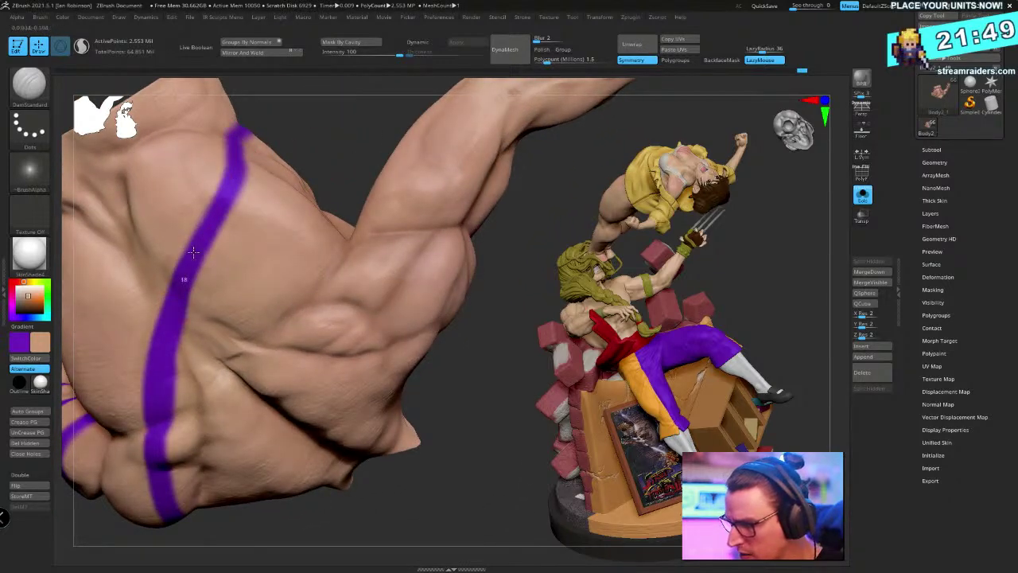
right_click_drag(349, 104, 326, 152)
right_click_drag(229, 223, 202, 294)
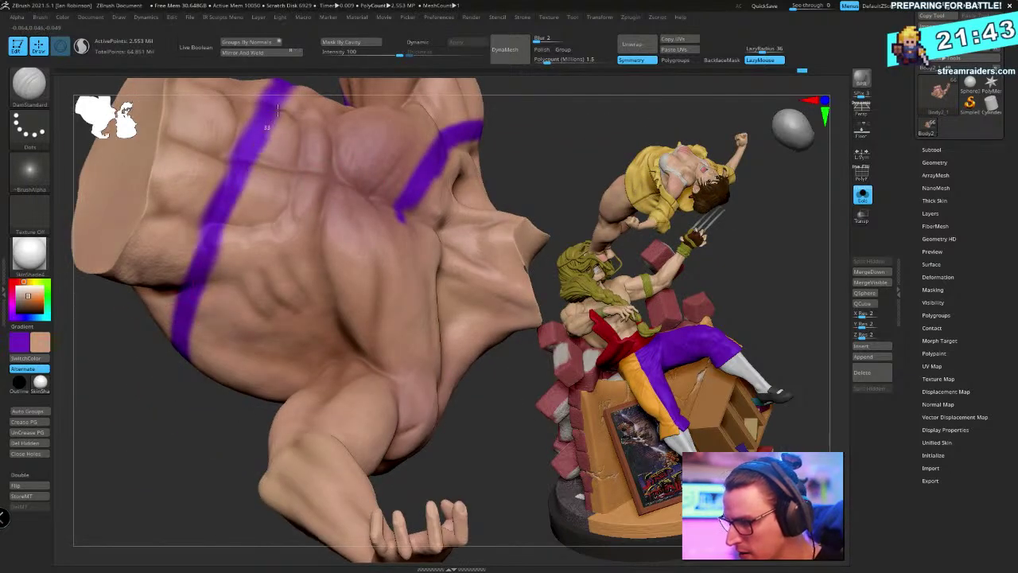
left_click_drag(152, 385, 138, 425)
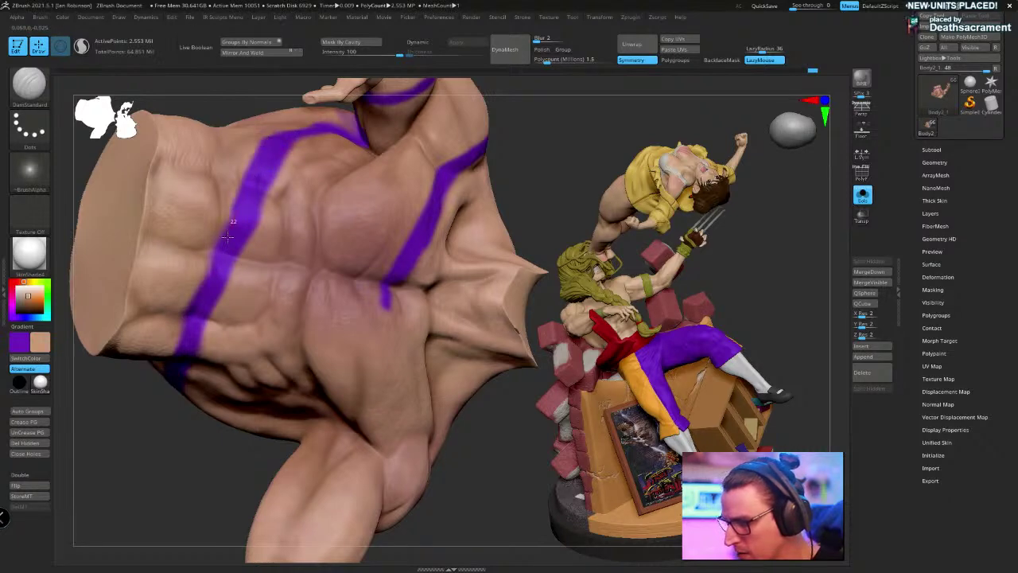
mouse_move(164, 421)
left_mouse_down()
mouse_move(219, 204)
mouse_move(179, 253)
mouse_move(161, 316)
mouse_move(192, 222)
left_mouse_up()
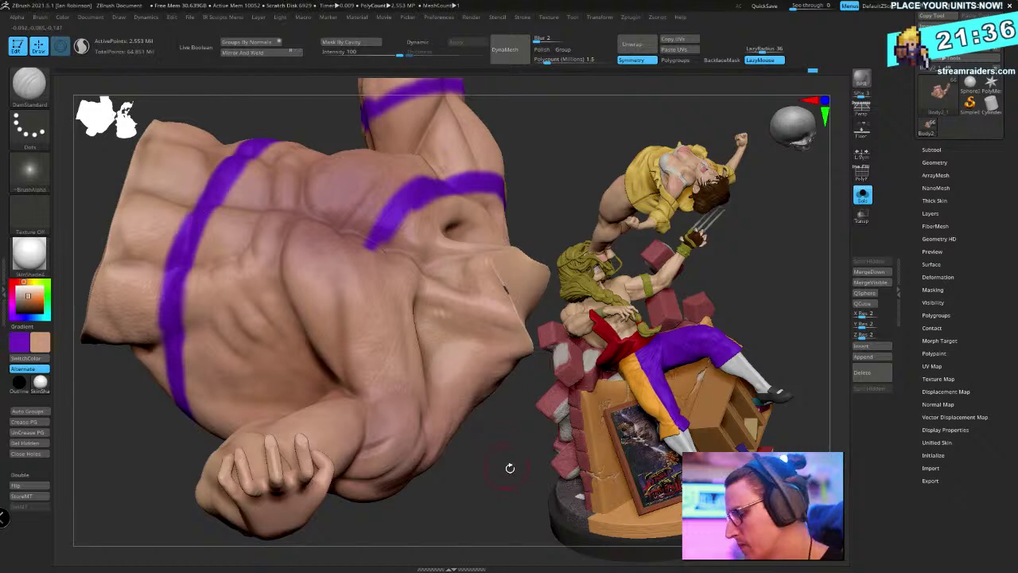
Place the Vega chest tattoo reference image over the viewport beside the chest, and reduce the brush's draw size for detail work
left_click_drag(510, 468, 415, 406)
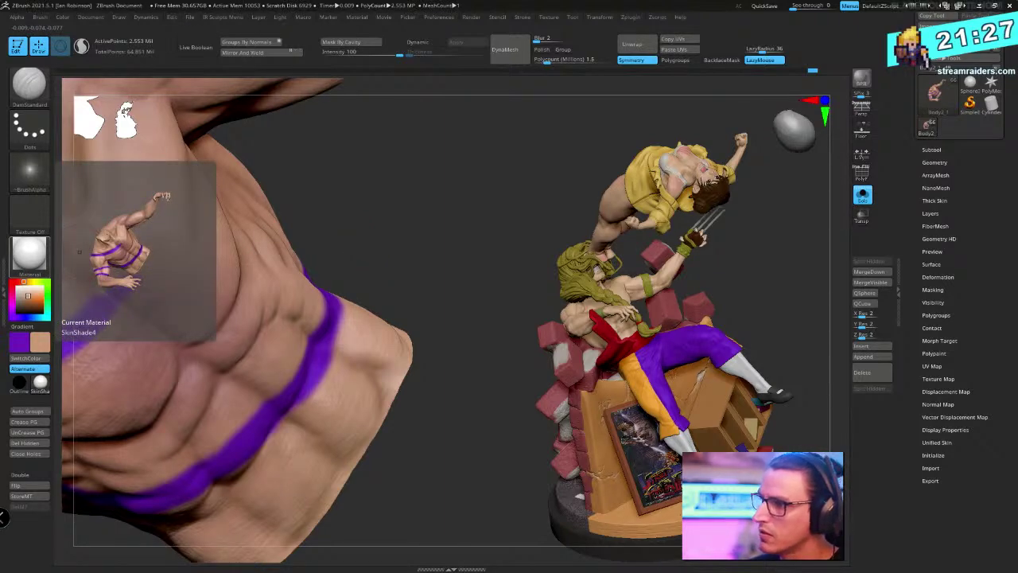
left_click_drag(455, 261, 760, 89)
left_click_drag(490, 309, 474, 235)
key("space")
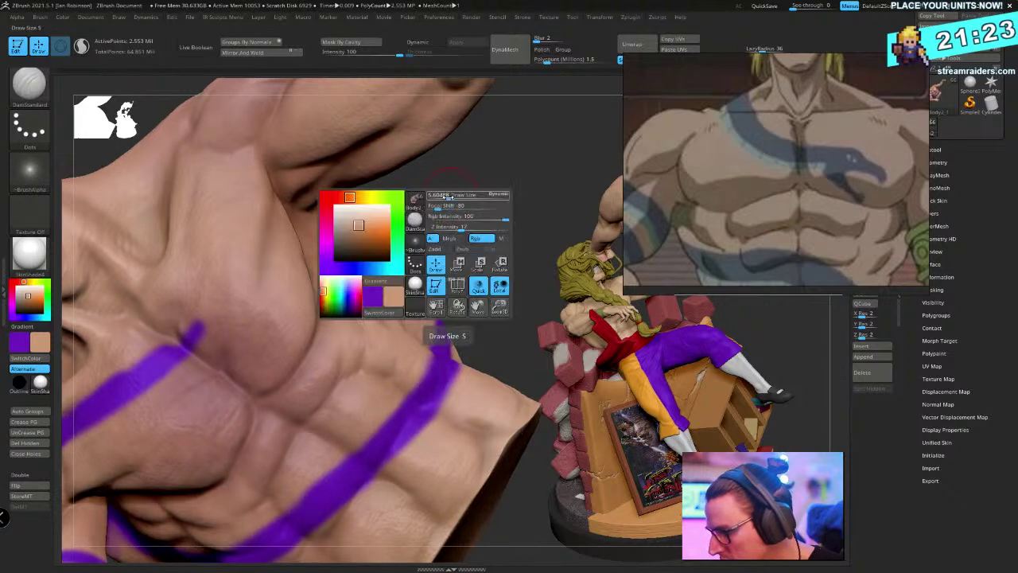
mouse_move(449, 195)
left_mouse_down()
mouse_move(441, 194)
mouse_move(450, 207)
mouse_move(457, 189)
left_mouse_up()
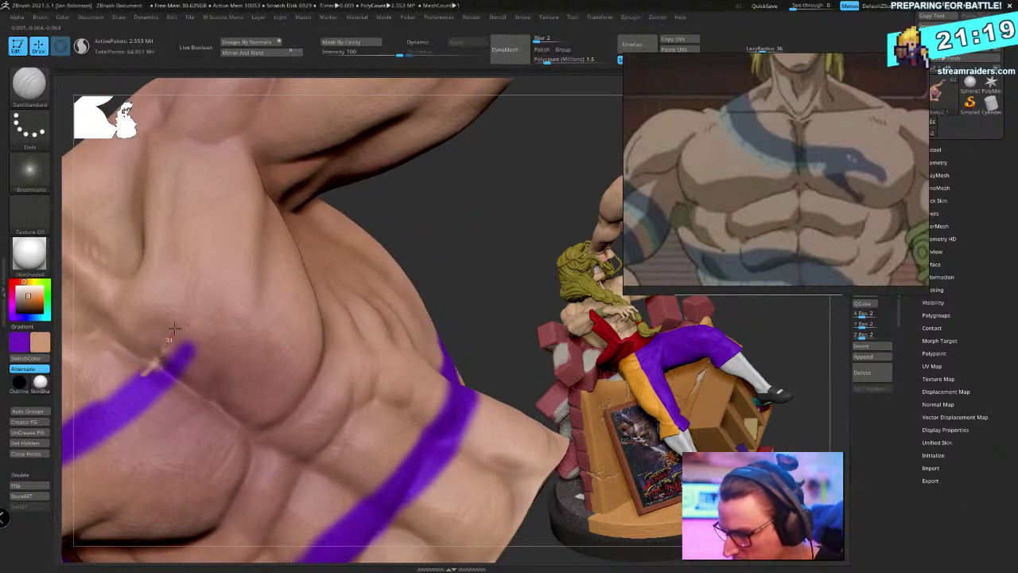
Switch the paint colour to purple and outline the crown and upper jaw of the snake's head on the chest, past the stripe's end
key("v")
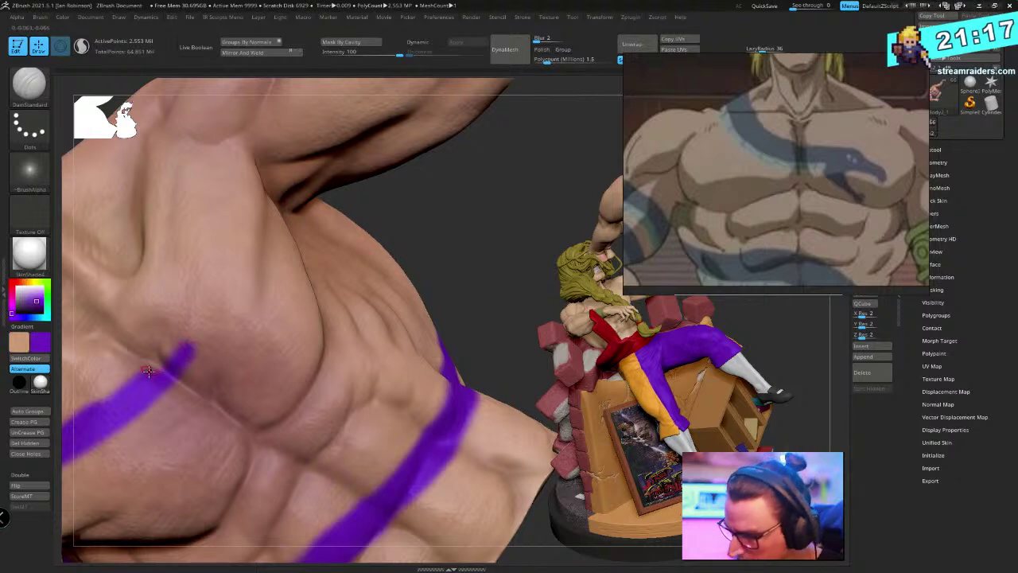
left_click_drag(154, 369, 179, 327)
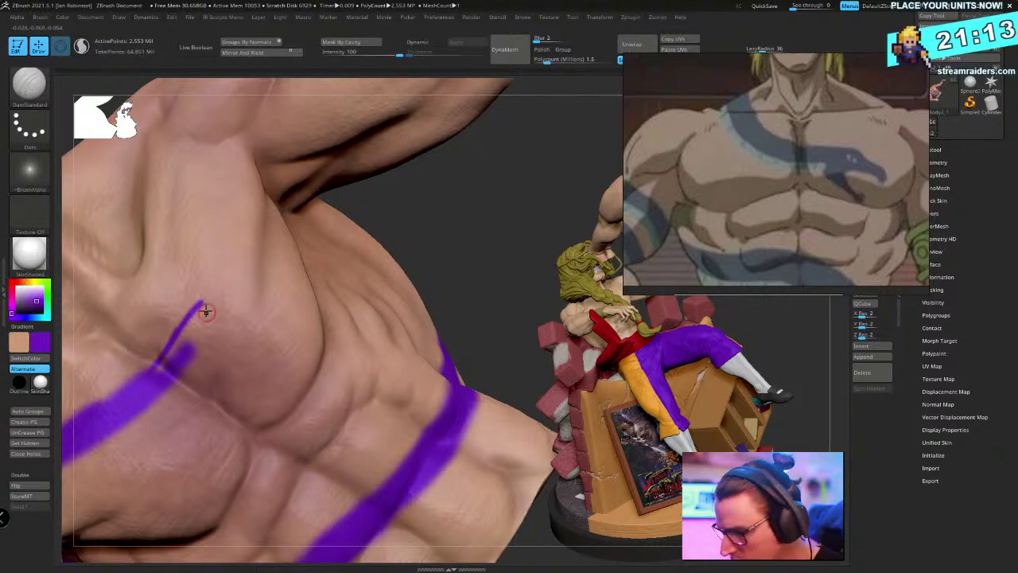
left_click_drag(214, 299, 257, 303)
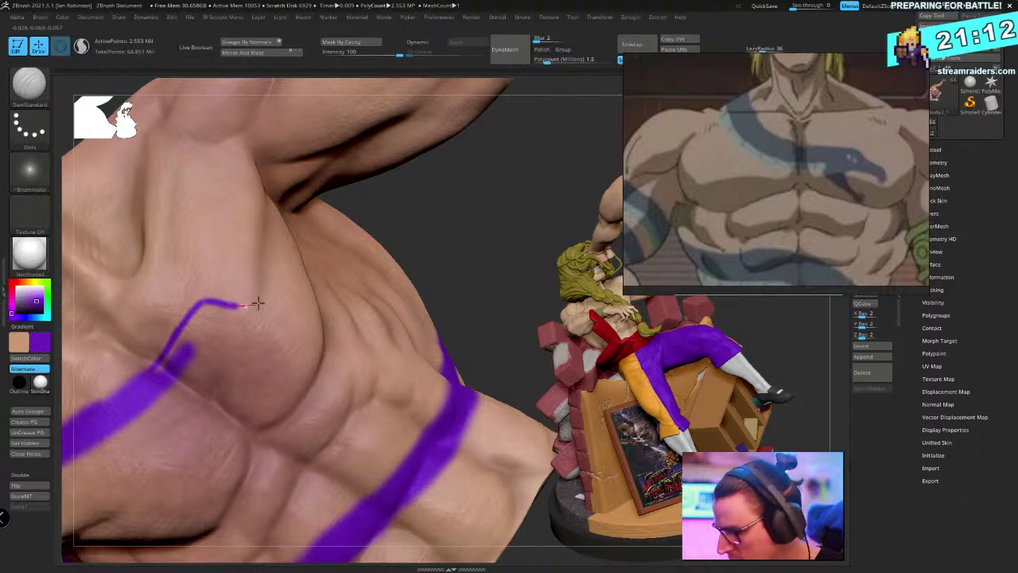
left_click_drag(432, 177, 418, 200)
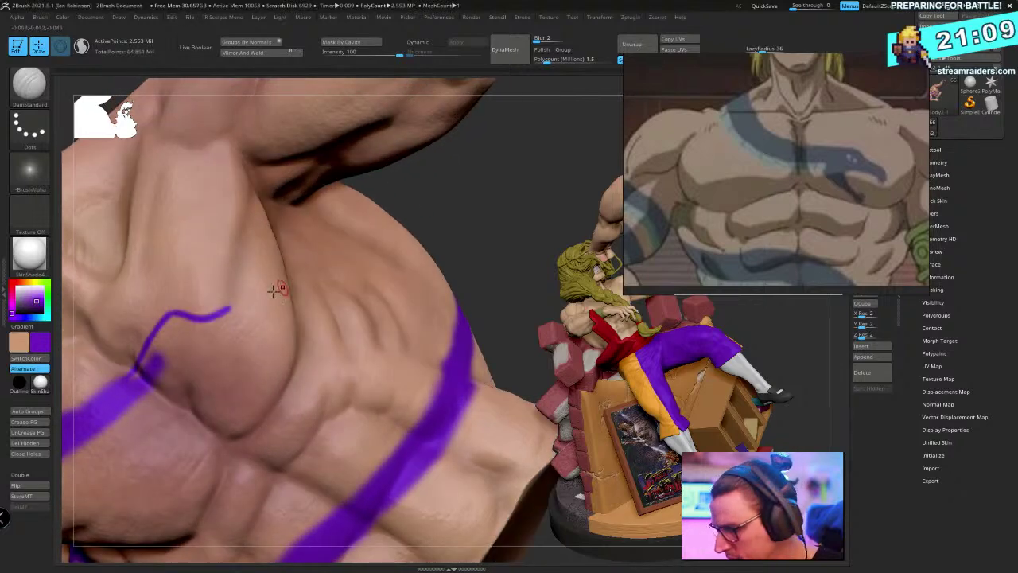
mouse_move(238, 308)
left_mouse_down()
mouse_move(261, 299)
mouse_move(273, 311)
left_mouse_up()
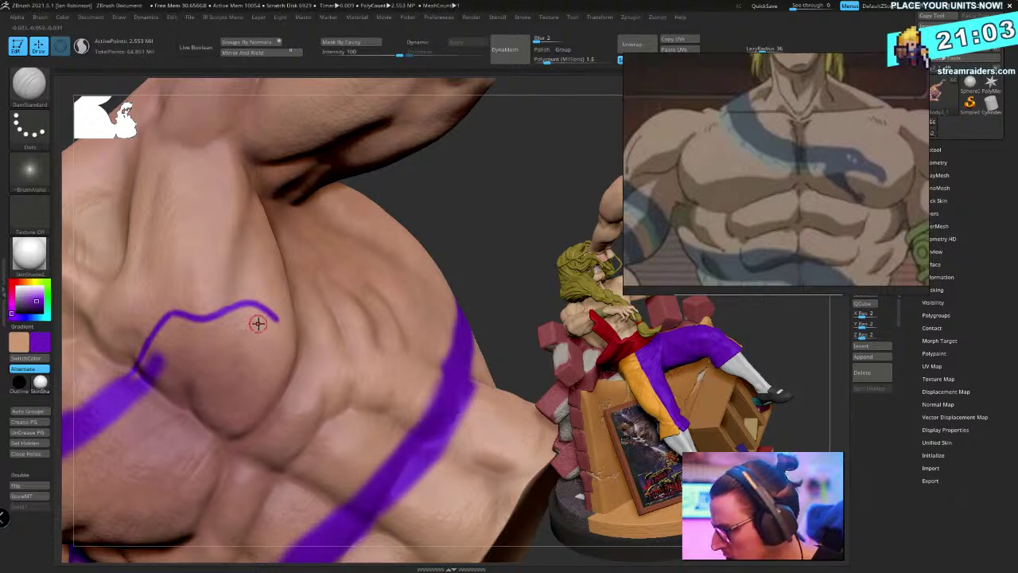
left_click_drag(252, 325, 285, 315)
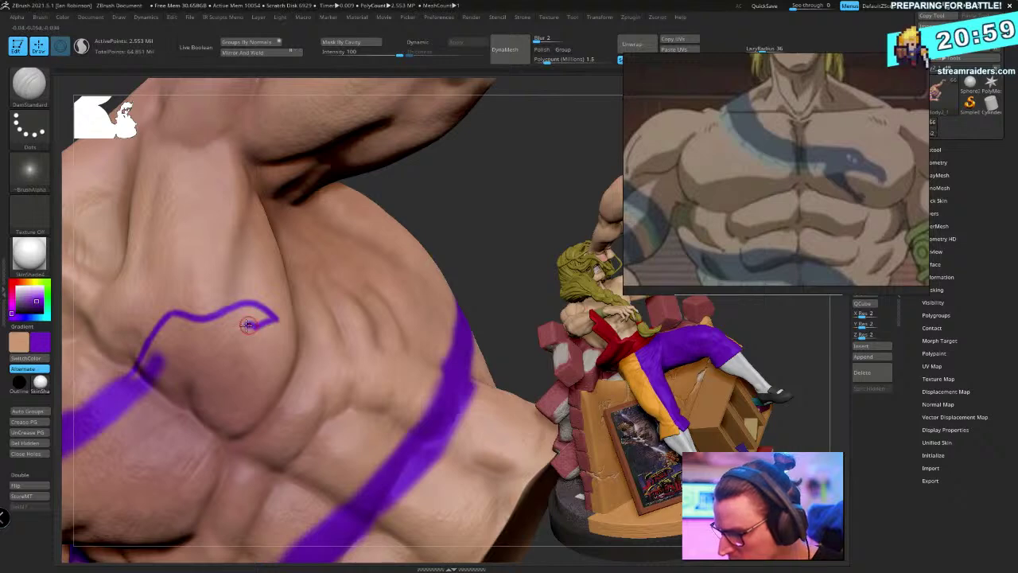
Outline the snake's open mouth and lower jaw in purple, redoing one mouth stroke, and thicken the lower jaw
left_click_drag(214, 339, 198, 355)
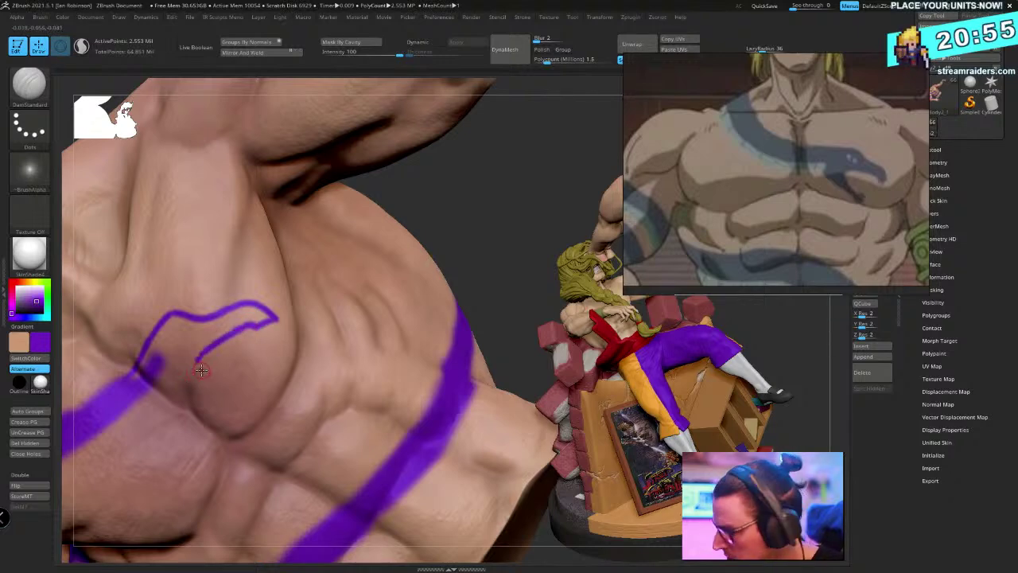
mouse_move(204, 379)
left_mouse_down()
mouse_move(224, 381)
mouse_move(272, 348)
left_mouse_up()
key("ctrl+z")
mouse_move(203, 371)
left_mouse_down()
mouse_move(219, 380)
mouse_move(283, 363)
mouse_move(303, 337)
left_mouse_up()
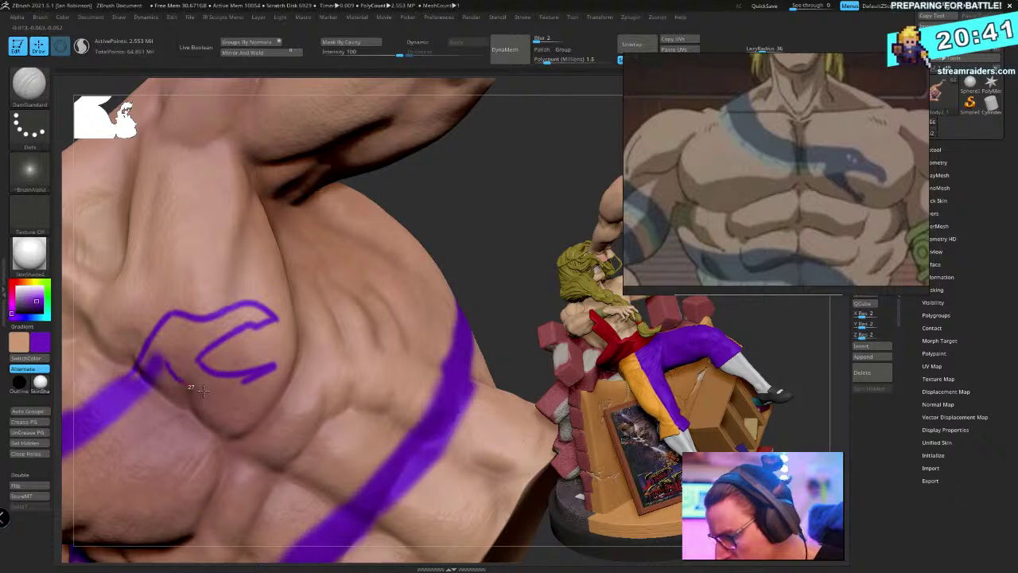
left_click_drag(225, 386, 257, 382)
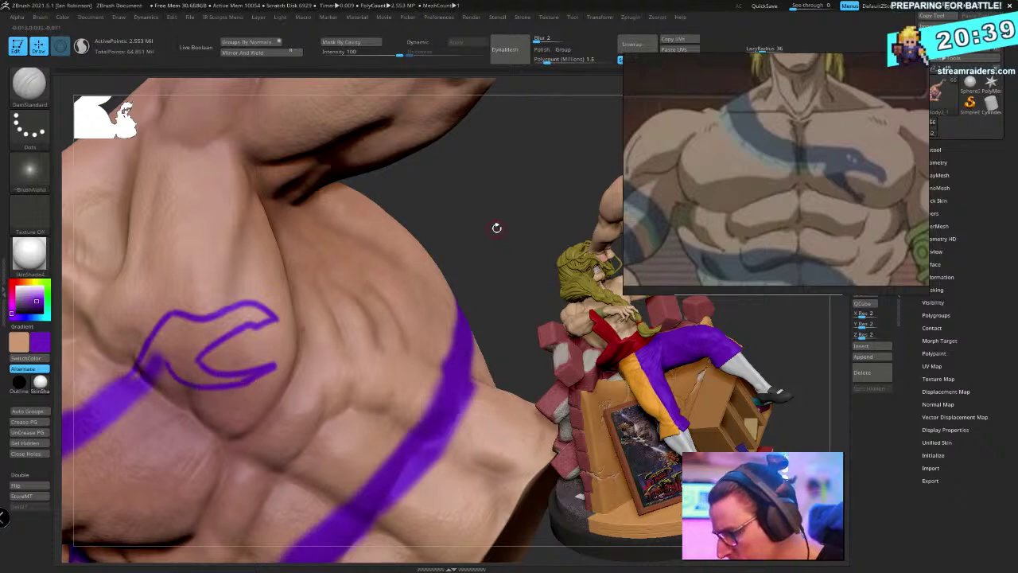
left_click_drag(495, 228, 502, 167)
mouse_move(169, 334)
left_mouse_down()
mouse_move(211, 347)
mouse_move(283, 330)
left_mouse_up()
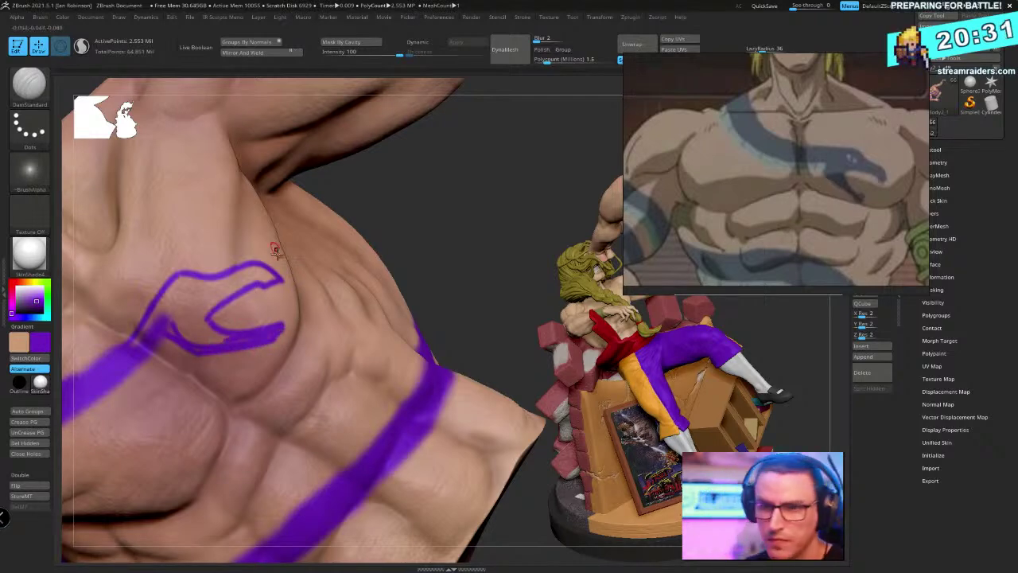
Shift the chest reference image slightly to uncover the tool settings, and thicken the outline at the back of the snake's head
right_click_drag(263, 322, 347, 253)
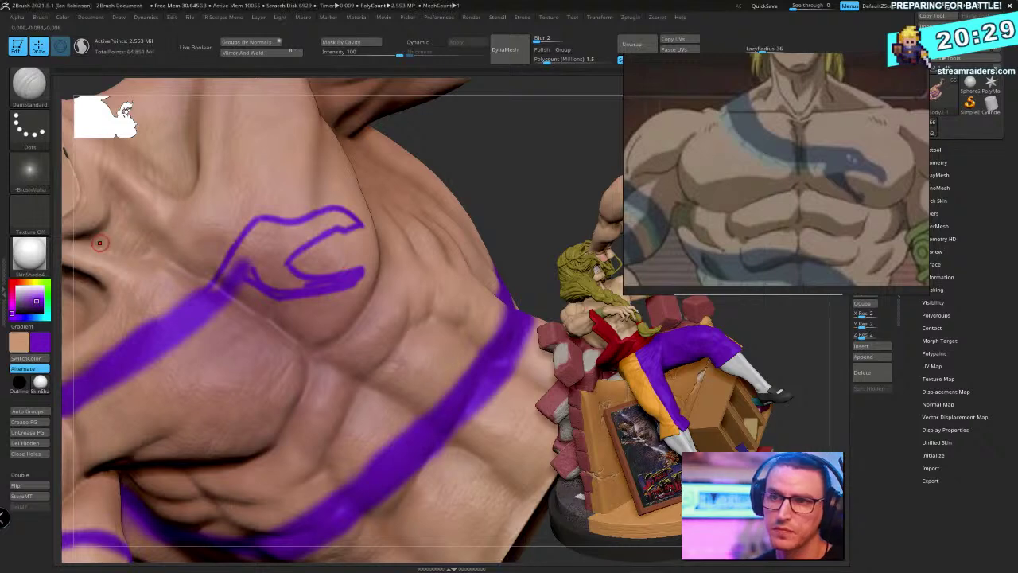
mouse_move(477, 157)
left_mouse_down()
mouse_move(484, 141)
mouse_move(501, 139)
left_mouse_up()
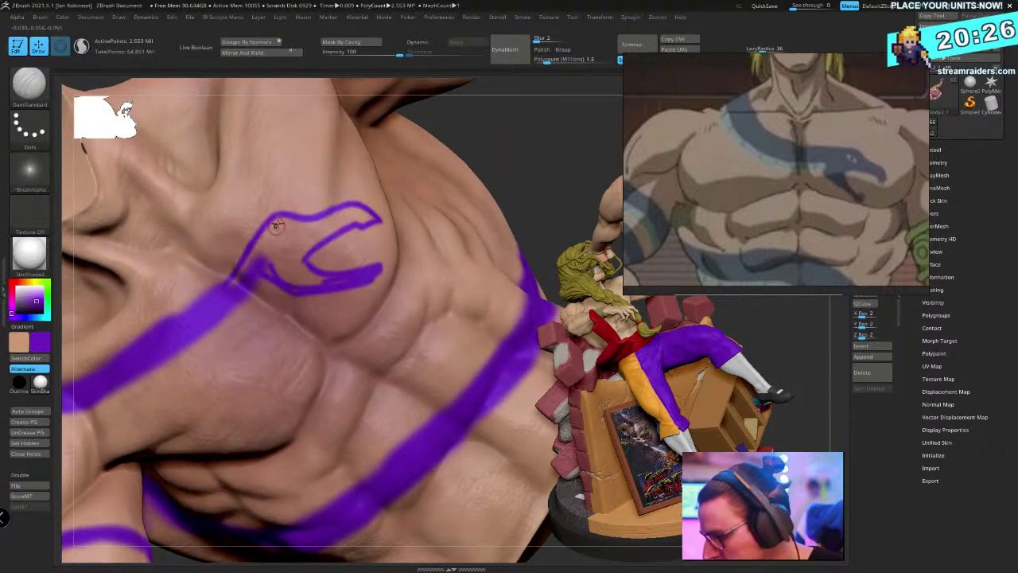
right_click_drag(754, 83, 763, 117)
left_click(775, 61)
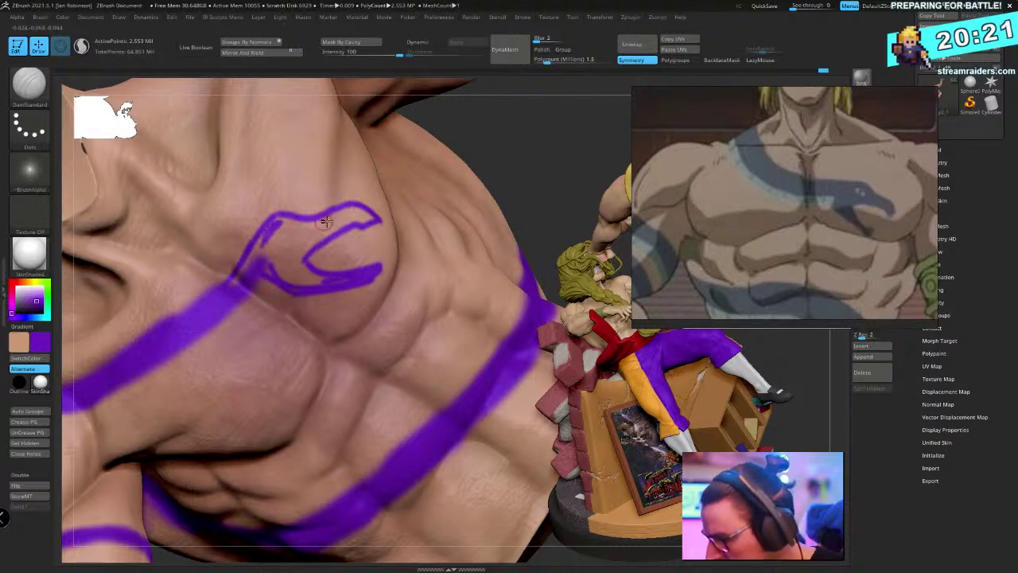
right_click_drag(278, 240, 291, 249)
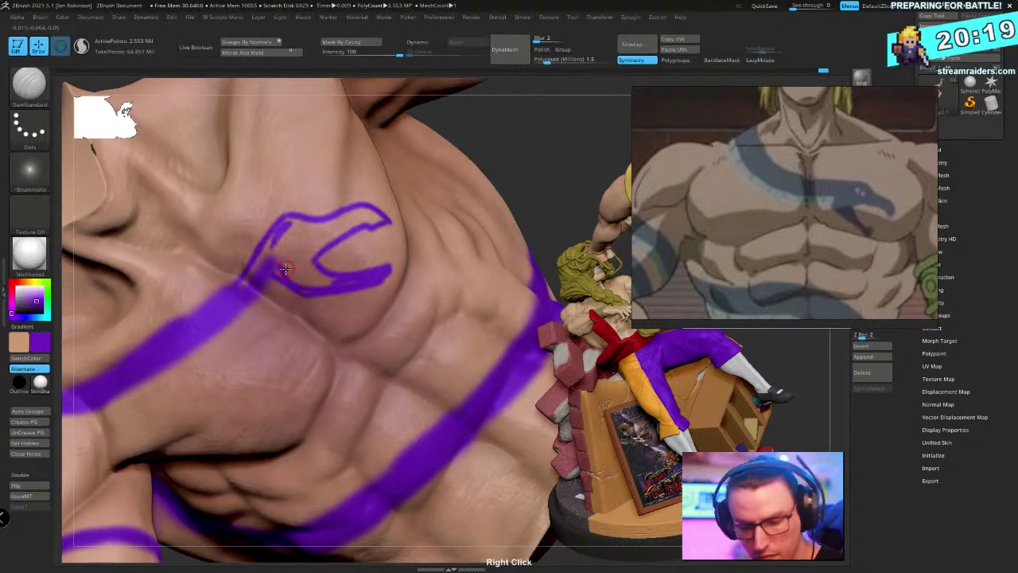
Switch to the Paint brush with a Dots stroke and no alpha, and check its quick draw settings
key("b")
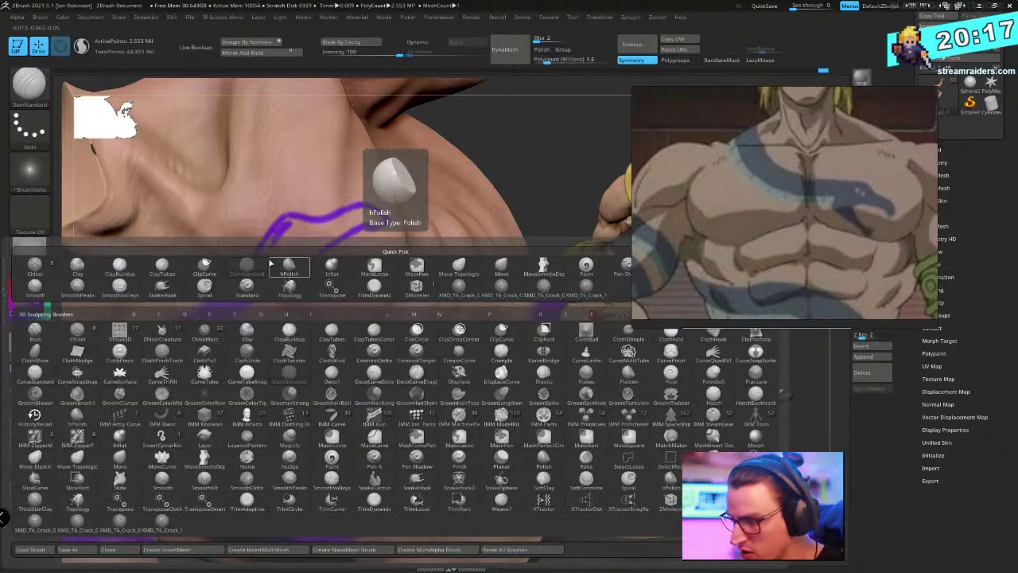
key("b")
key("p")
key("a")
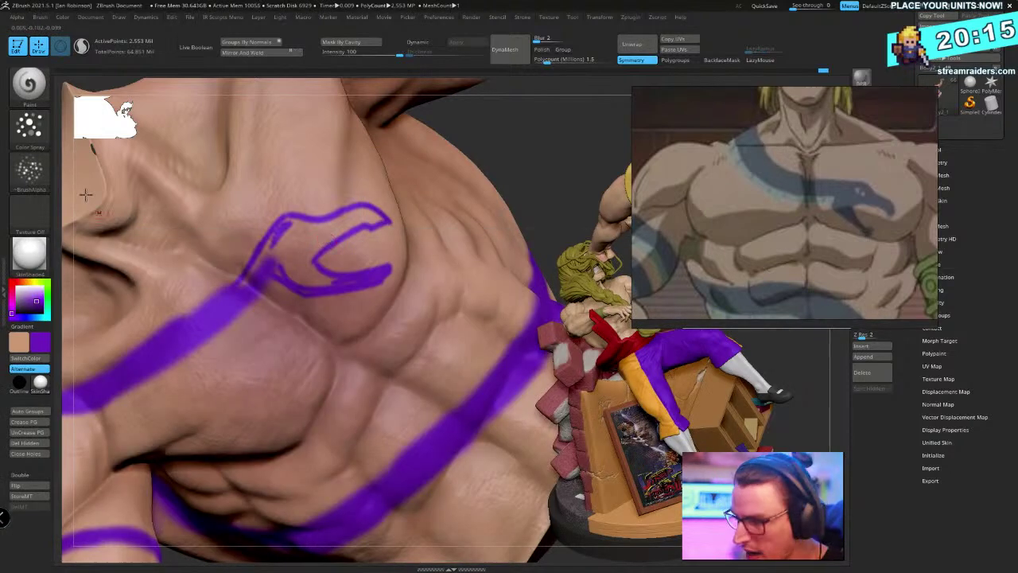
left_click(48, 135)
left_click(82, 140)
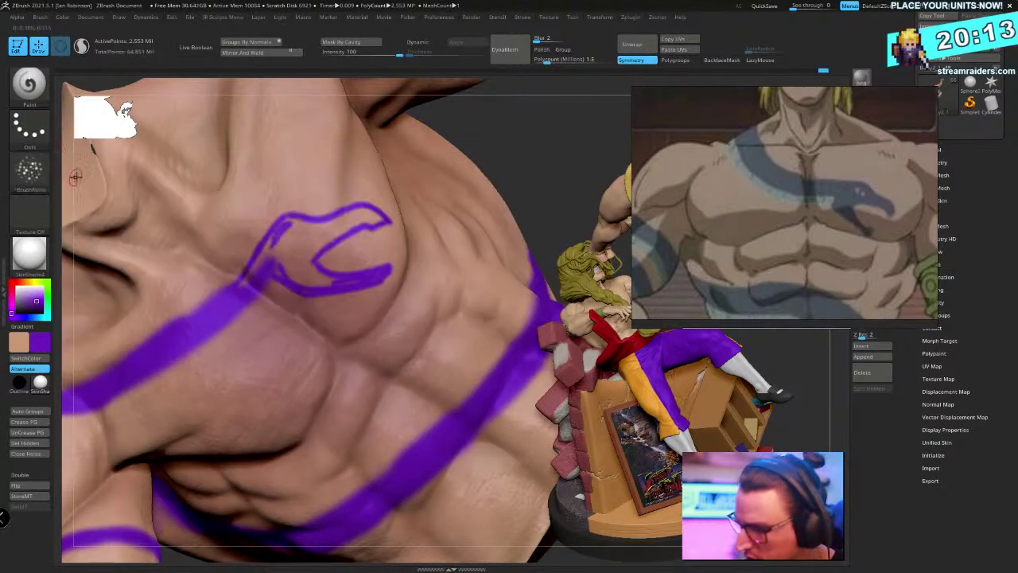
left_click(36, 170)
left_click(90, 185)
key("space")
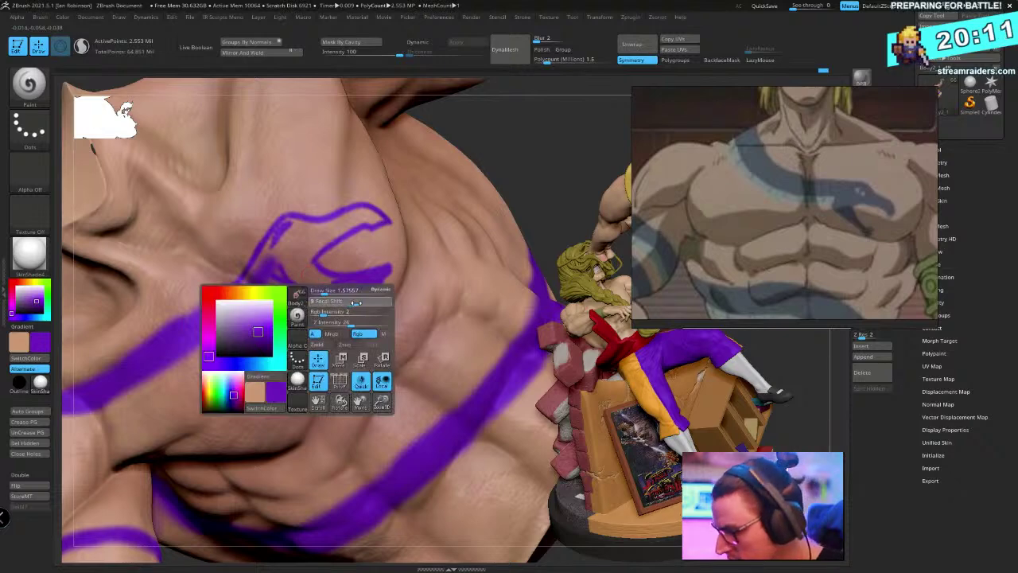
key("space")
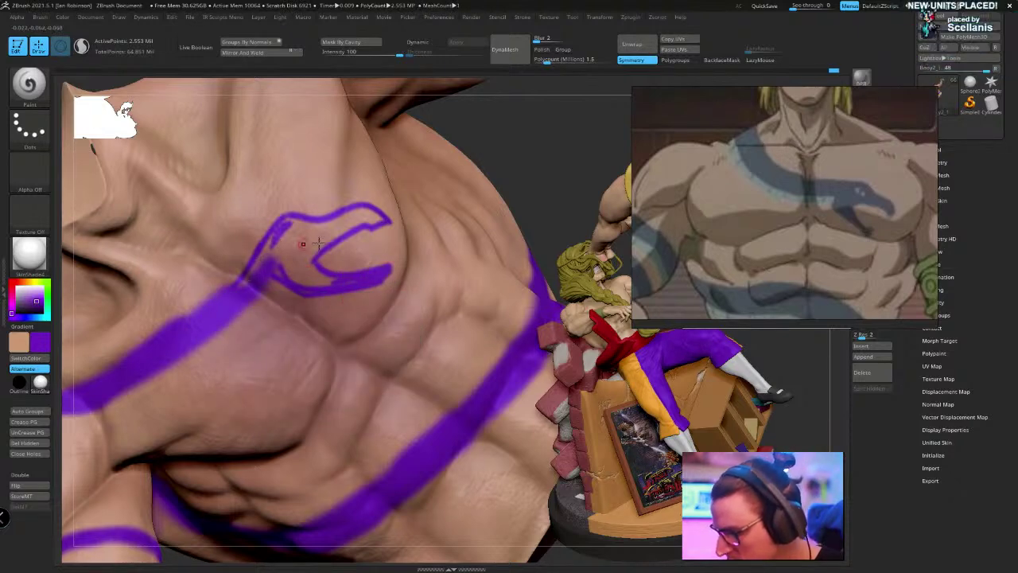
Fill the snake's head and both jaws with solid purple, and round off the tip of the upper jaw
key("space")
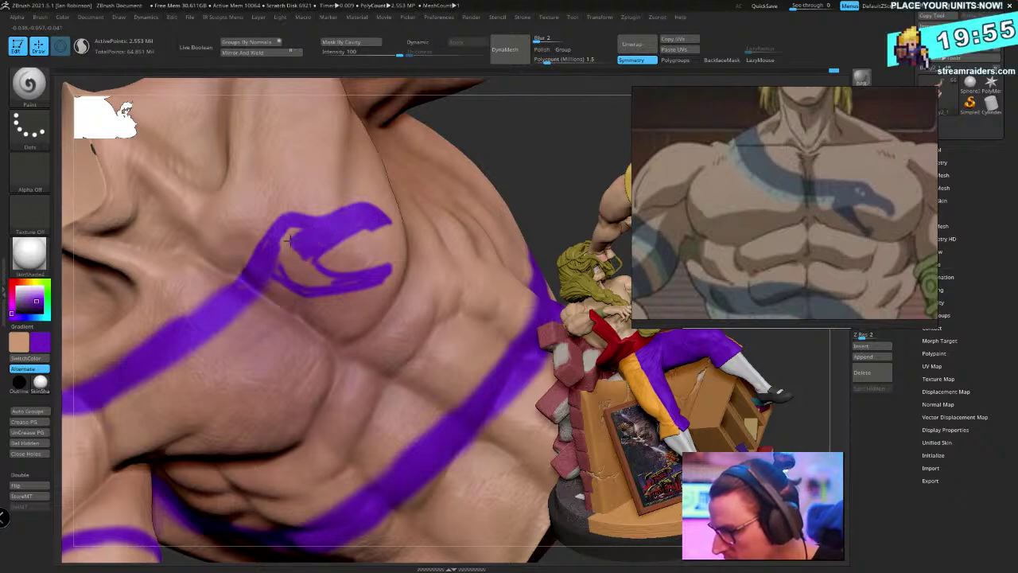
key("space")
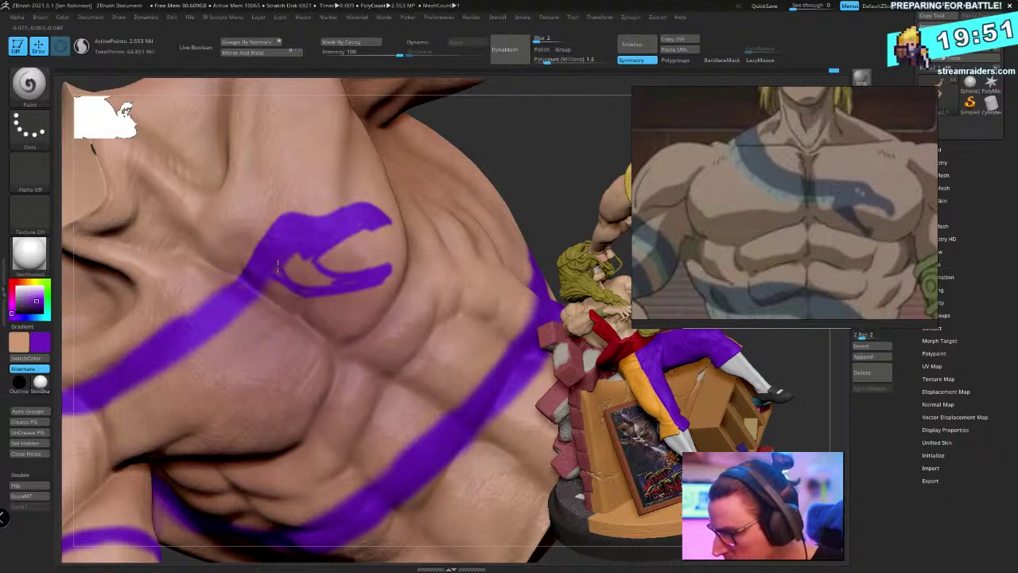
left_click_drag(288, 270, 305, 262)
mouse_move(307, 263)
right_mouse_down("alt")
mouse_move(359, 377)
mouse_move(302, 320)
right_mouse_up("alt")
mouse_move(249, 272)
left_mouse_down()
mouse_move(331, 296)
mouse_move(338, 280)
mouse_move(315, 265)
mouse_move(275, 273)
left_mouse_up()
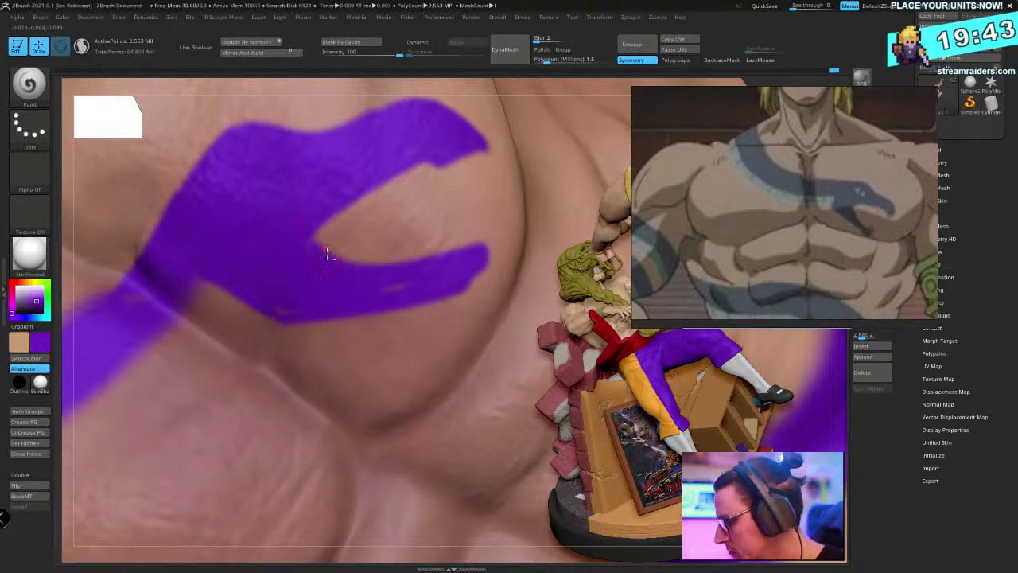
mouse_move(327, 254)
right_mouse_down()
mouse_move(318, 266)
mouse_move(334, 259)
mouse_move(295, 295)
mouse_move(439, 236)
right_mouse_up()
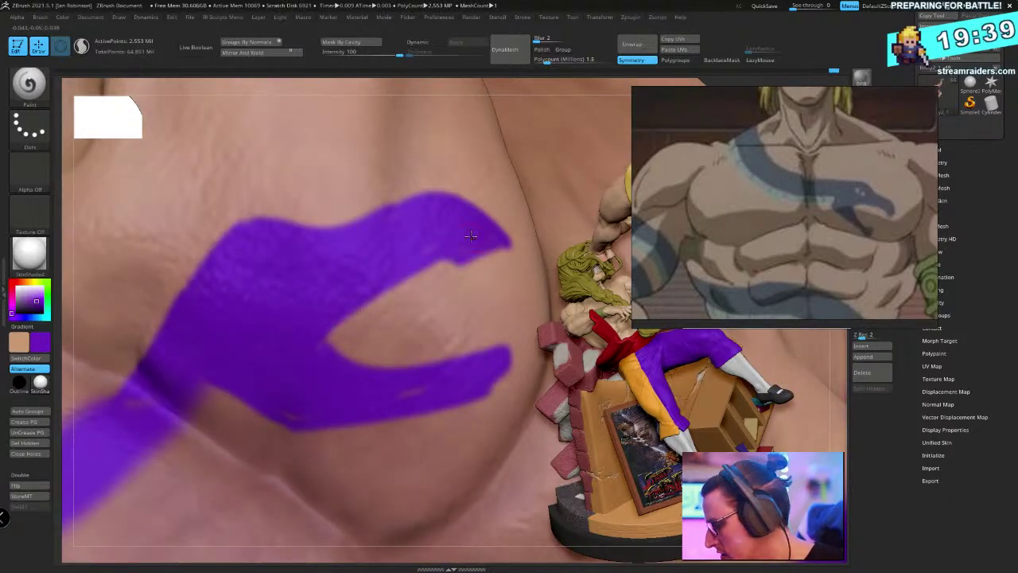
left_click_drag(469, 261, 503, 261)
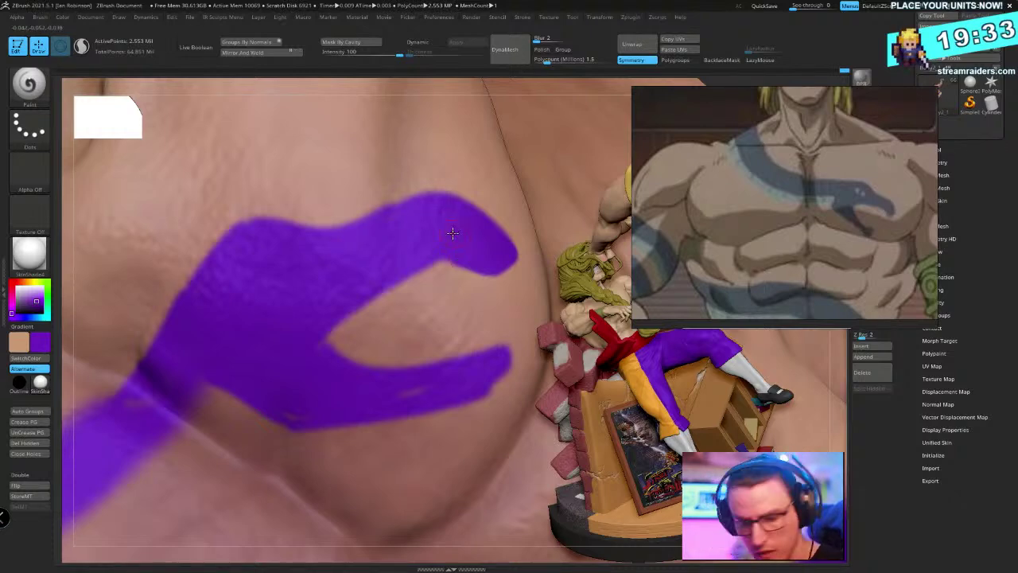
Paint two small purple fangs on each of the snake's jaws with the DamStandard brush, redoing the first fang
key("b")
key("d")
key("s")
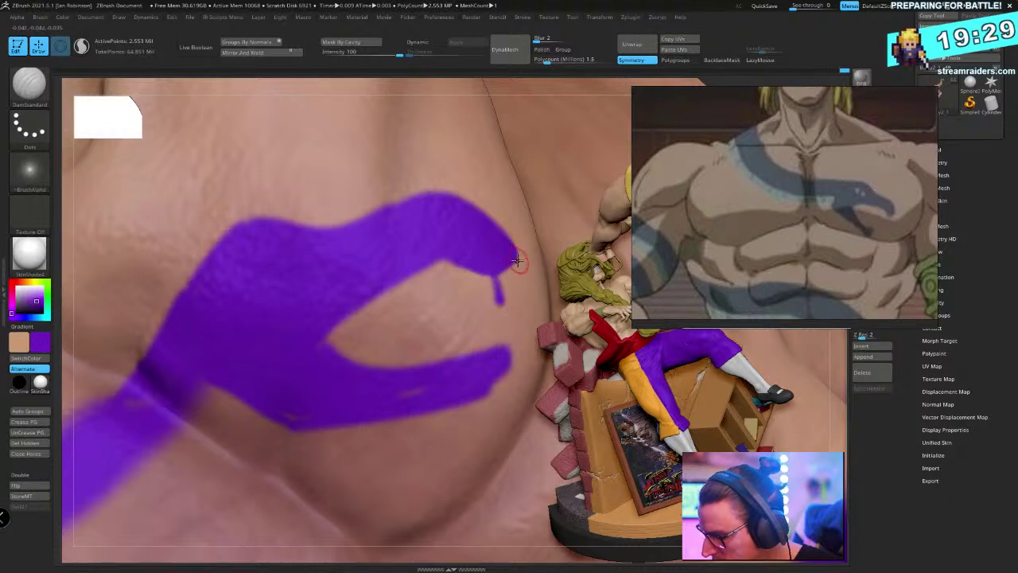
key("ctrl+z")
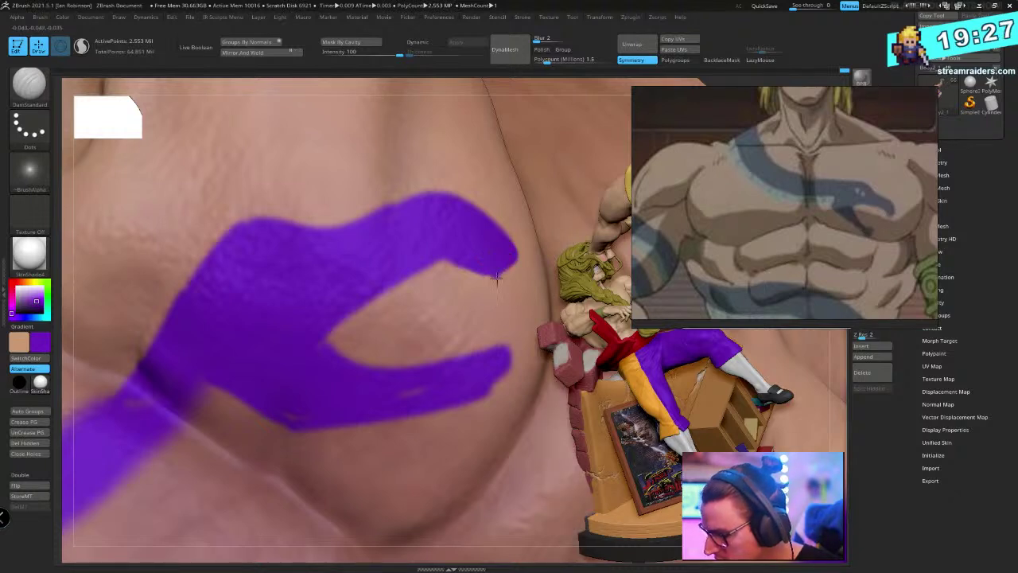
left_click_drag(489, 262, 498, 291)
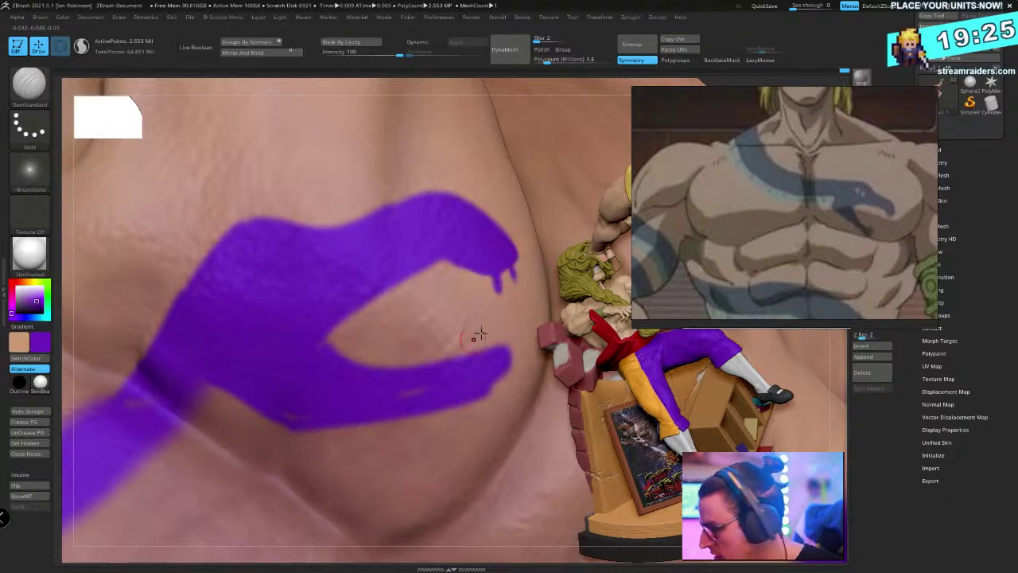
mouse_move(477, 336)
right_mouse_down()
mouse_move(398, 284)
mouse_move(392, 335)
right_mouse_up()
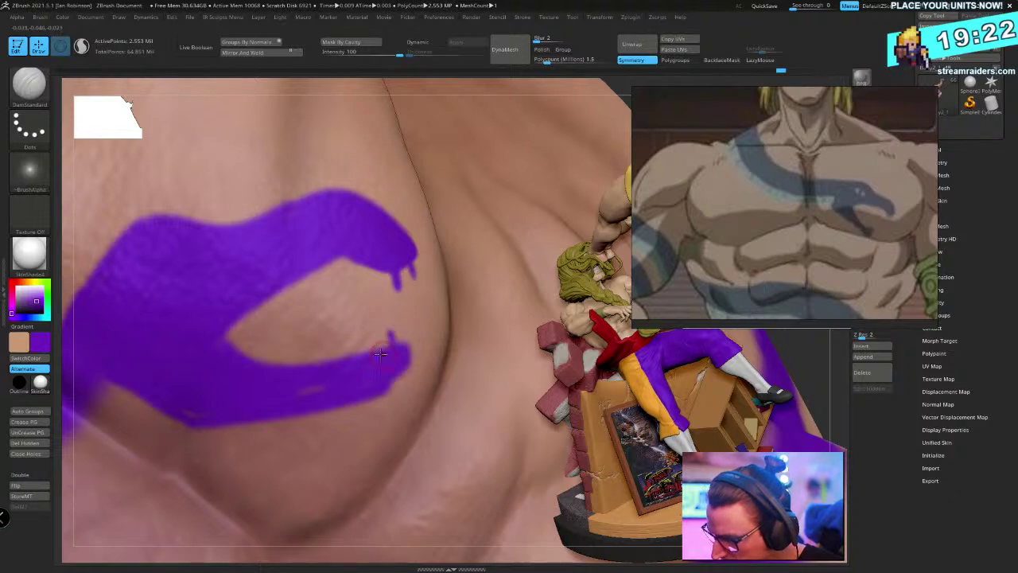
left_click_drag(378, 337, 379, 350)
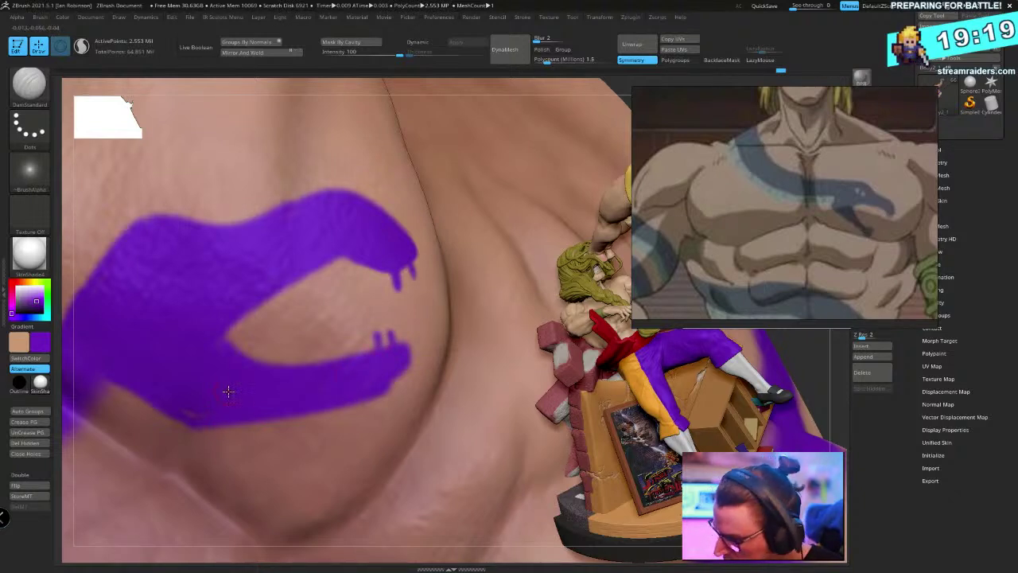
Paint a slanted almond-shaped eye in the skin colour on the snake's head
right_click_drag(228, 391, 387, 329)
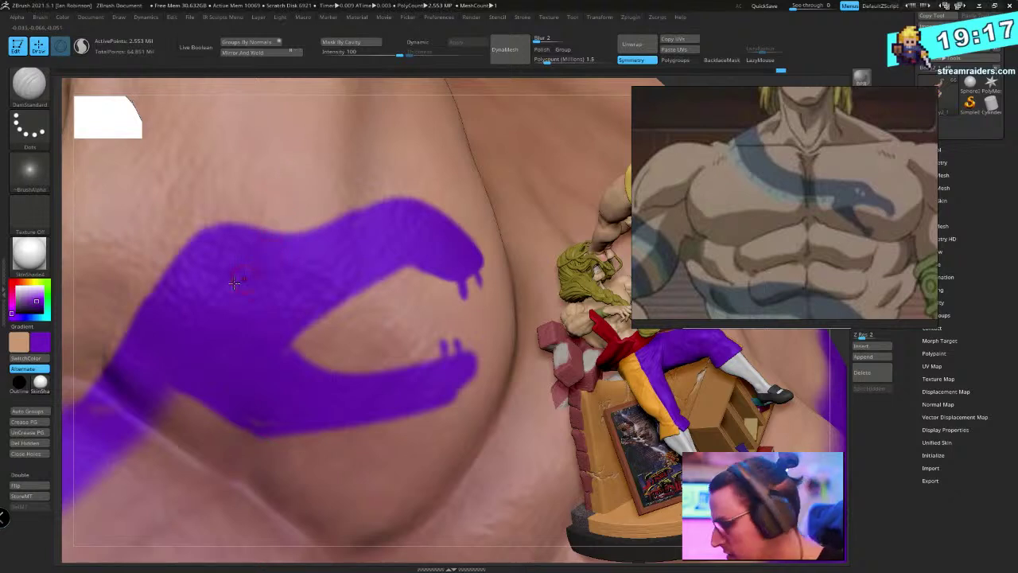
left_click_drag(236, 272, 255, 269)
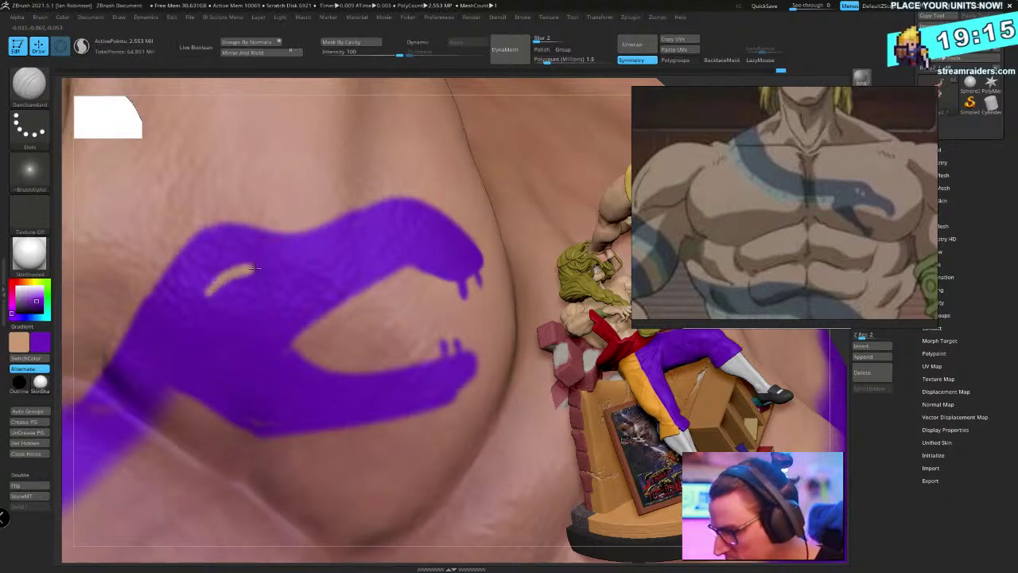
mouse_move(221, 299)
left_mouse_down()
mouse_move(209, 295)
mouse_move(262, 270)
mouse_move(229, 288)
left_mouse_up()
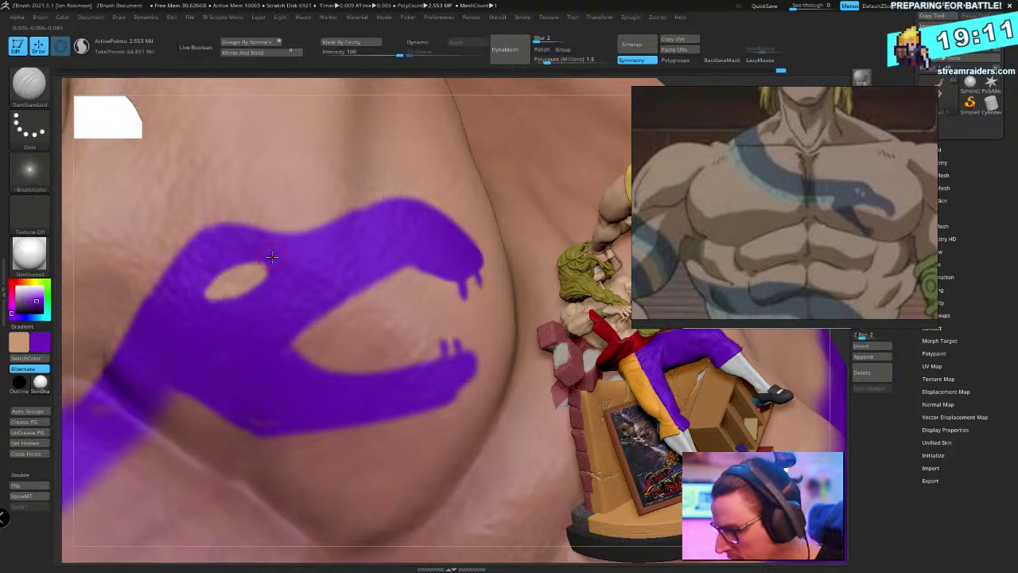
Paint a narrow purple slit pupil through the middle of the snake's eye, redoing the stroke until it fits
mouse_move(228, 269)
left_mouse_down()
mouse_move(240, 299)
mouse_move(233, 288)
left_mouse_up()
key("ctrl+z")
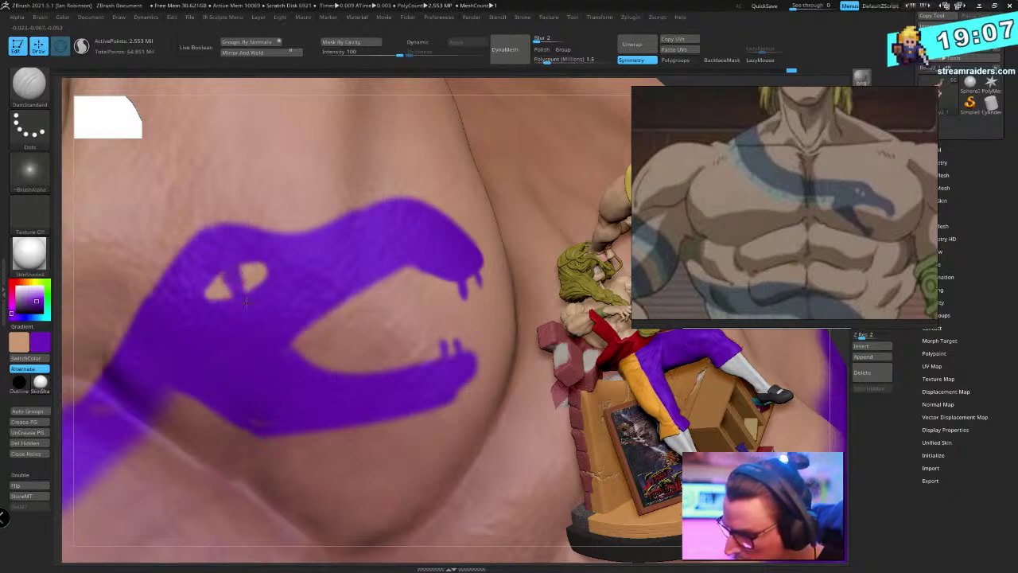
key("ctrl+z")
key("ctrl+z")
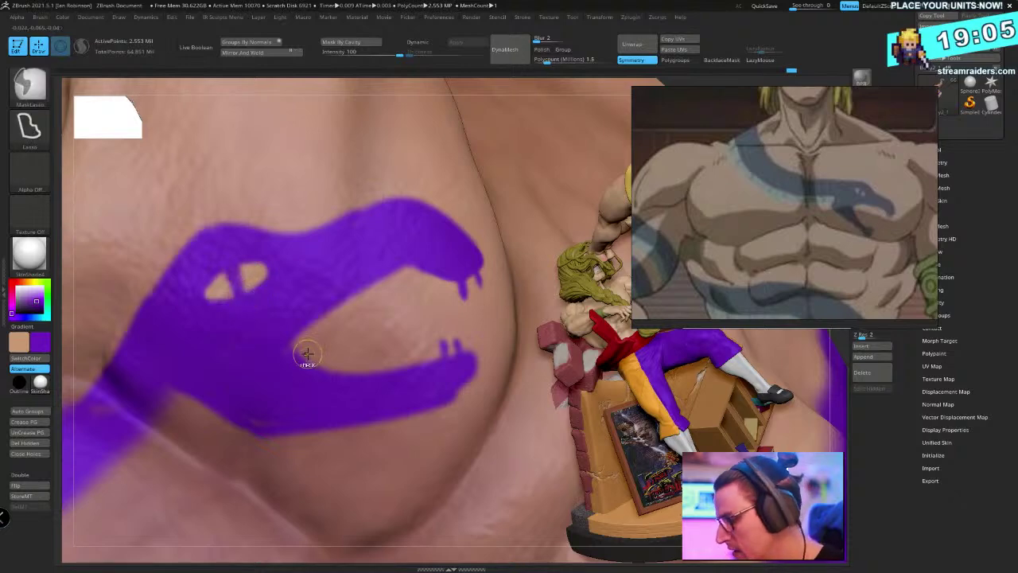
key("ctrl+z")
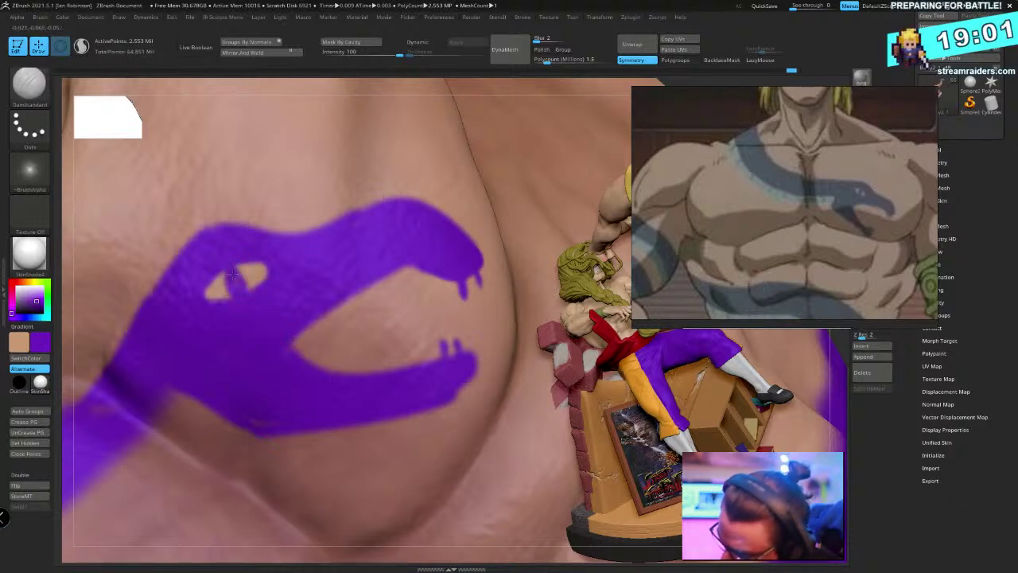
right_click_drag(301, 284, 256, 80)
mouse_move(423, 284)
right_mouse_down()
mouse_move(356, 253)
mouse_move(424, 260)
mouse_move(389, 288)
right_mouse_up()
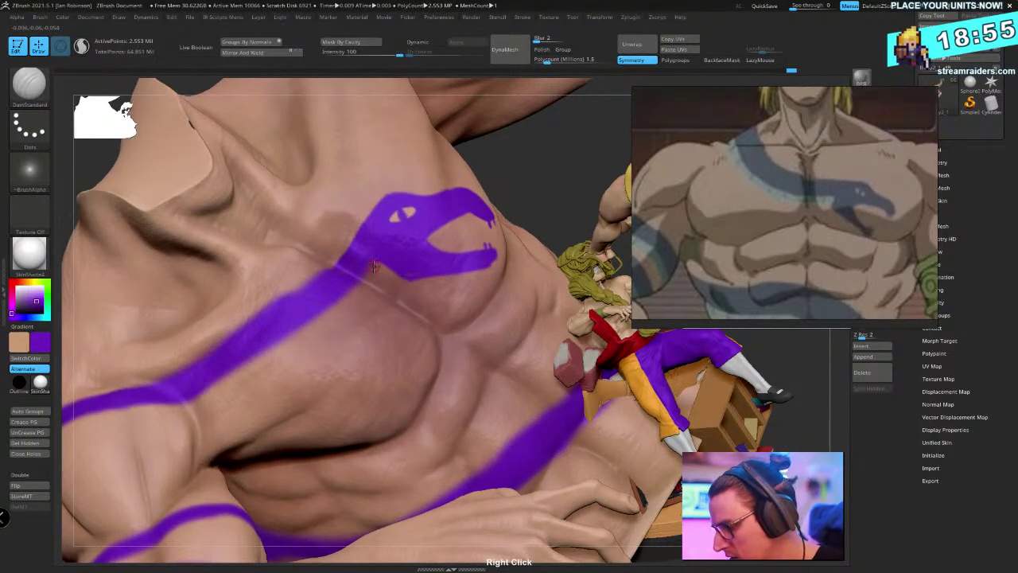
Enable LazyMouse and sharpen the edges of the purple snake body running across the chest behind the head
right_click(321, 314)
left_click(761, 60)
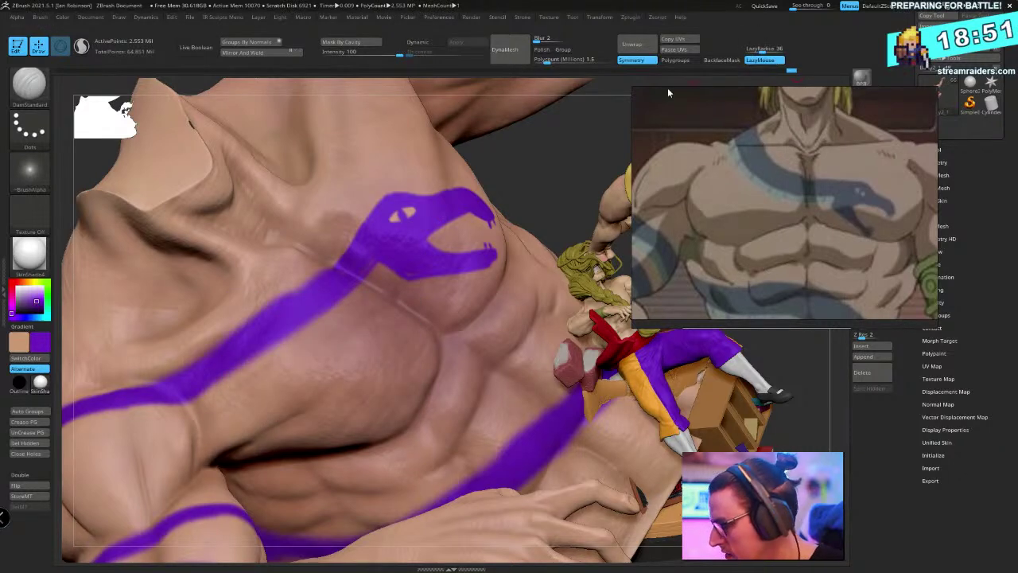
right_click(373, 265)
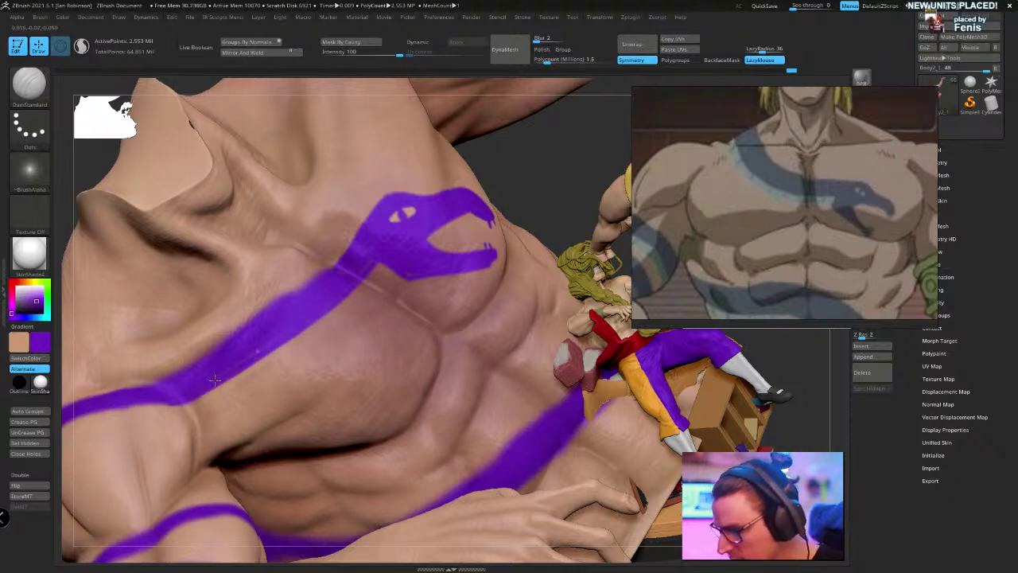
right_click_drag(215, 380, 428, 193)
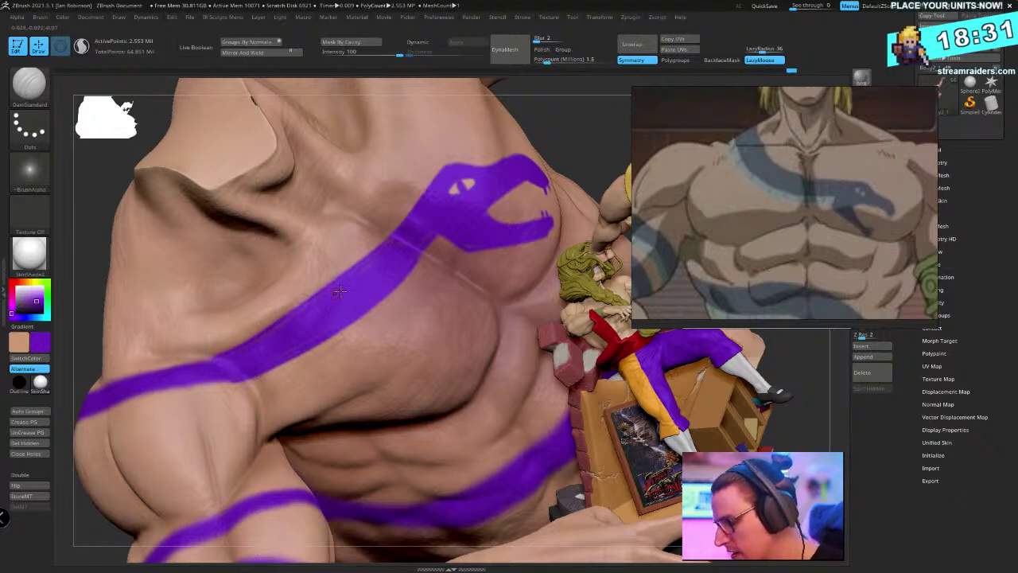
Paint clean, crisp purple edges on the snake band where it crosses the front of the shoulder
mouse_move(341, 290)
right_mouse_down()
mouse_move(421, 145)
mouse_move(473, 222)
mouse_move(458, 217)
right_mouse_up()
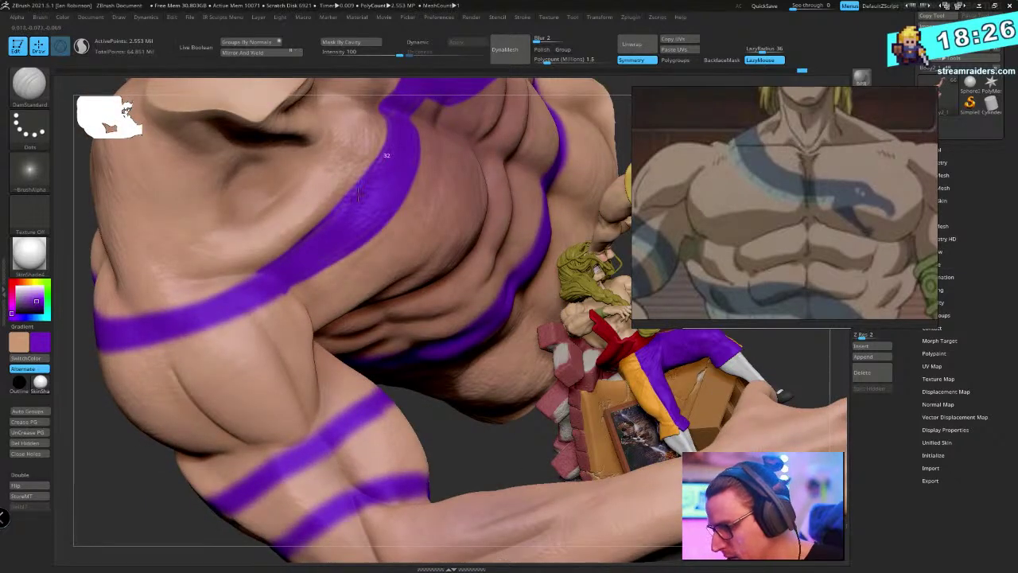
right_click_drag(236, 311, 132, 311)
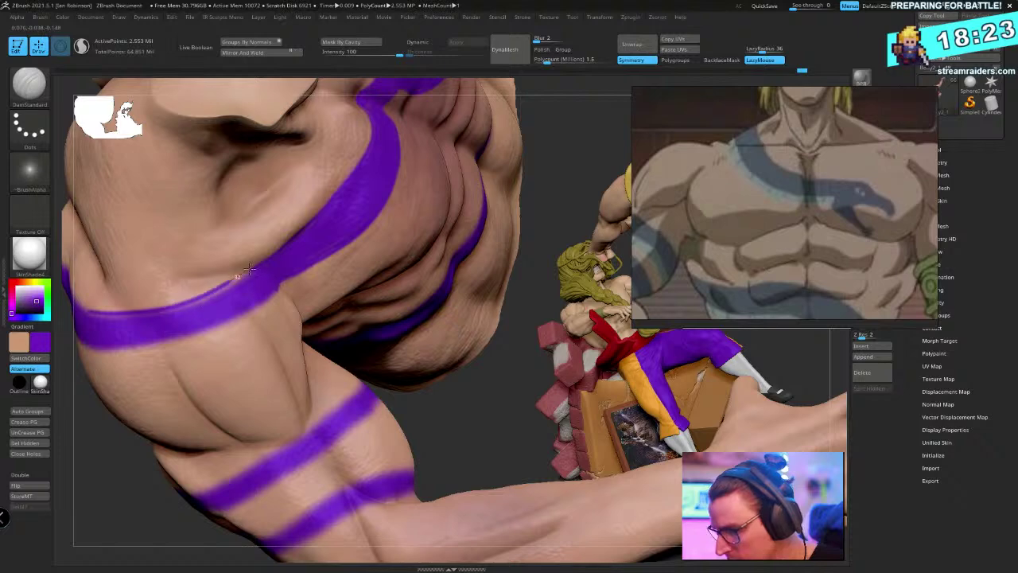
mouse_move(271, 254)
right_mouse_down()
mouse_move(252, 292)
mouse_move(189, 297)
right_mouse_up()
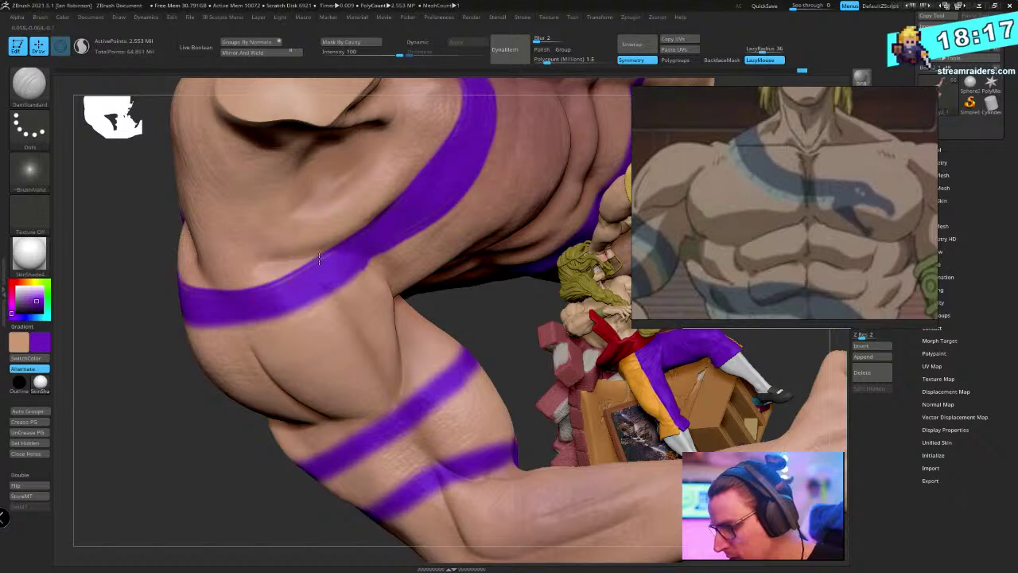
Tidy both edges of the purple band from the back of the shoulder diagonally across the upper back
right_click_drag(256, 308, 354, 258)
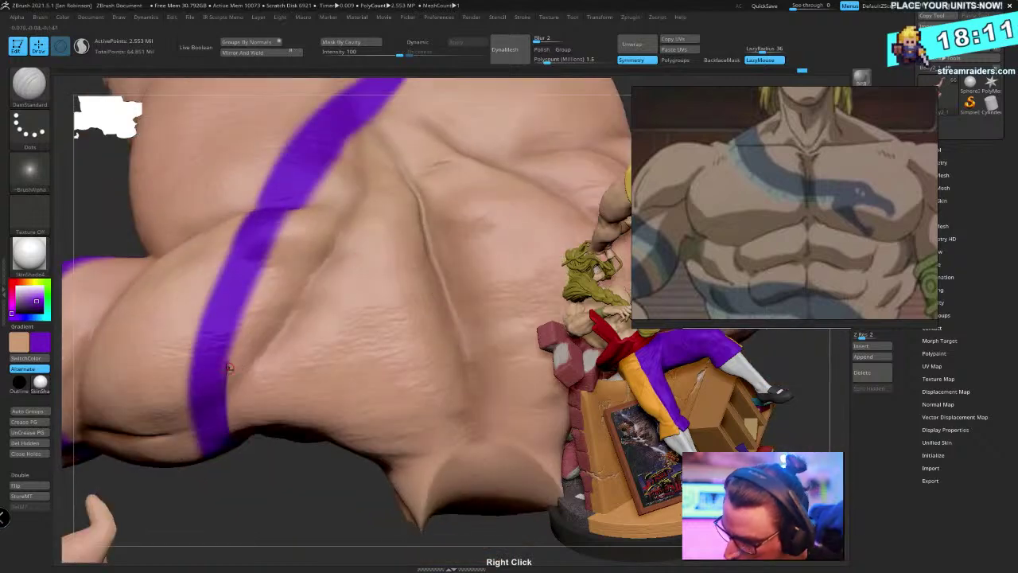
left_click_drag(236, 332, 255, 282)
left_click_drag(279, 226, 319, 158)
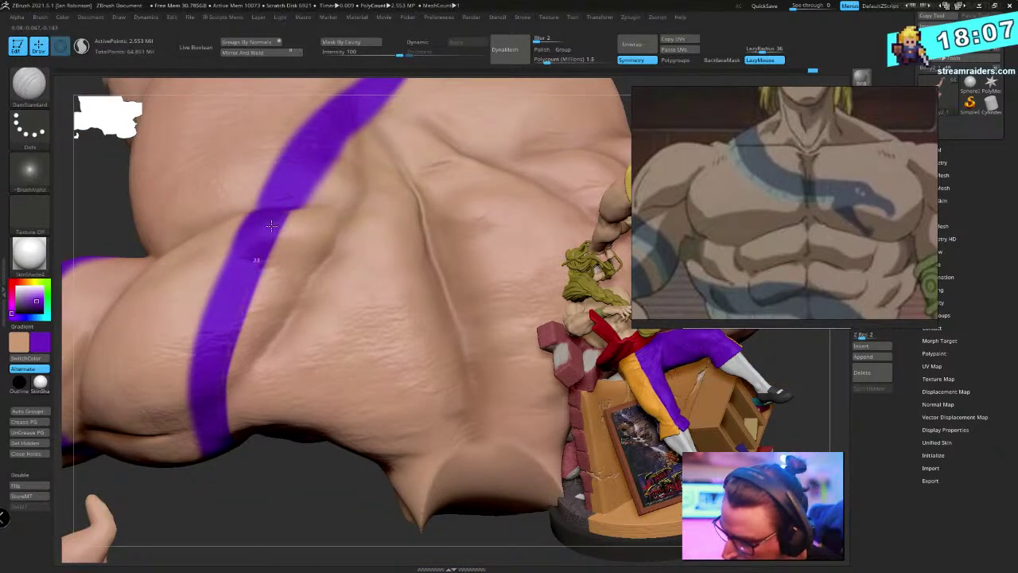
mouse_move(295, 220)
right_mouse_down()
mouse_move(342, 308)
mouse_move(329, 205)
right_mouse_up()
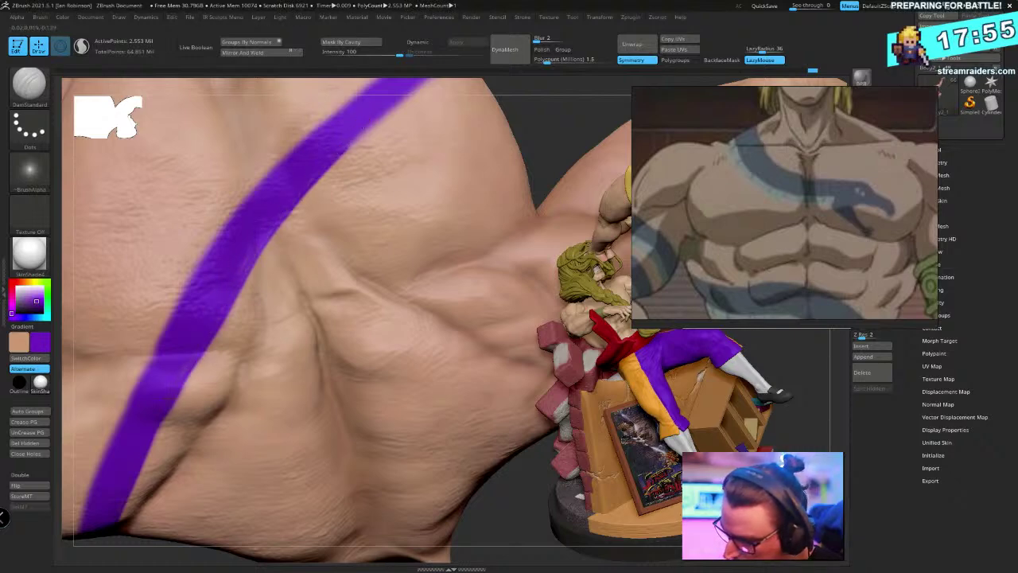
mouse_move(232, 295)
right_mouse_down()
mouse_move(223, 391)
mouse_move(334, 286)
right_mouse_up()
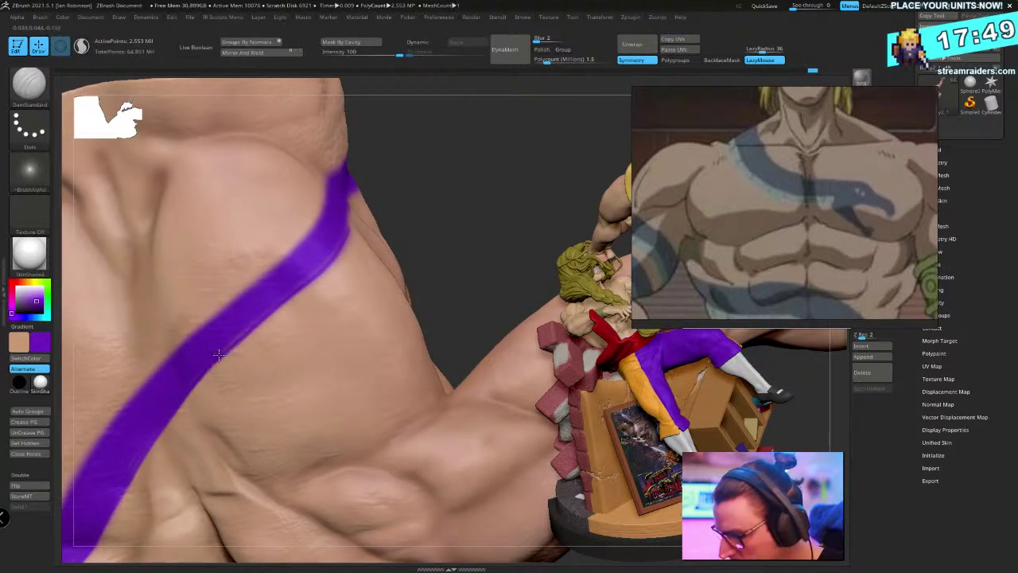
Even out and sharpen the edges of the purple band around the flank and across the abdominal muscles
mouse_move(377, 166)
right_mouse_down()
mouse_move(380, 271)
mouse_move(396, 167)
right_mouse_up()
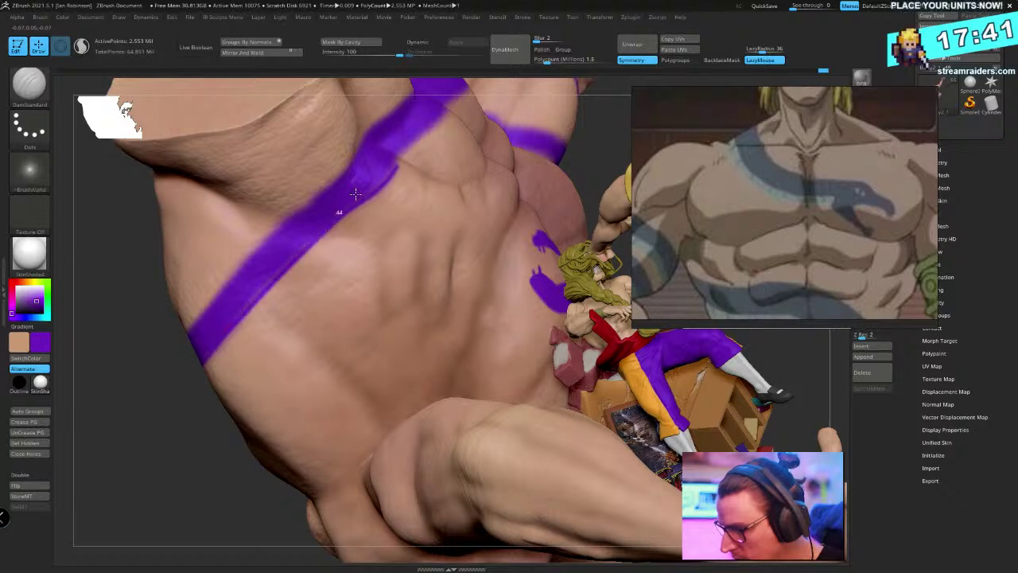
mouse_move(388, 220)
right_mouse_down()
mouse_move(272, 341)
mouse_move(377, 244)
right_mouse_up()
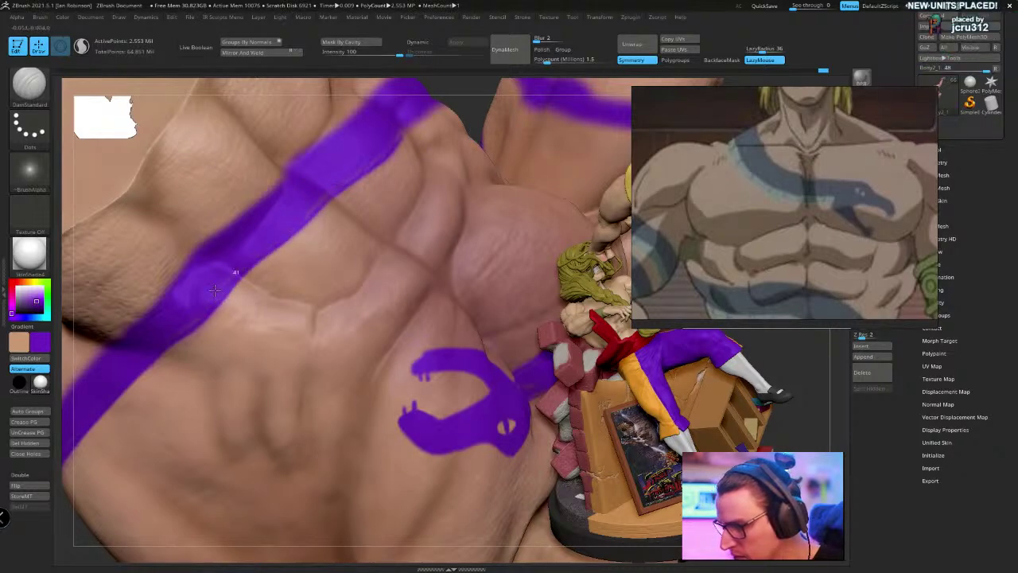
mouse_move(224, 274)
right_mouse_down()
mouse_move(366, 283)
mouse_move(446, 271)
mouse_move(471, 282)
mouse_move(451, 317)
mouse_move(488, 250)
right_mouse_up()
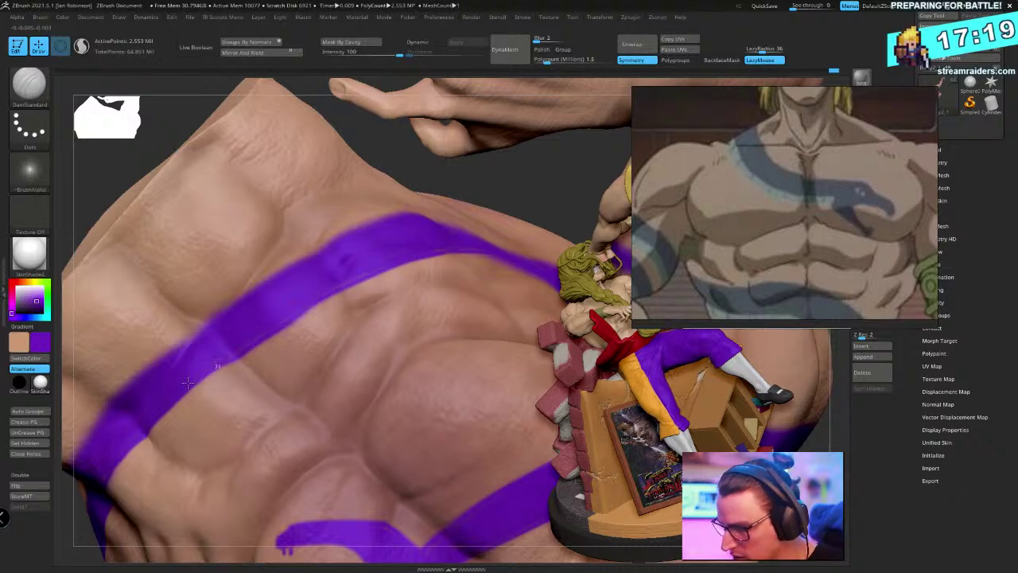
Review the tattoo on the whole torso and move the anime reference image off the canvas
right_click_drag(329, 296, 467, 365)
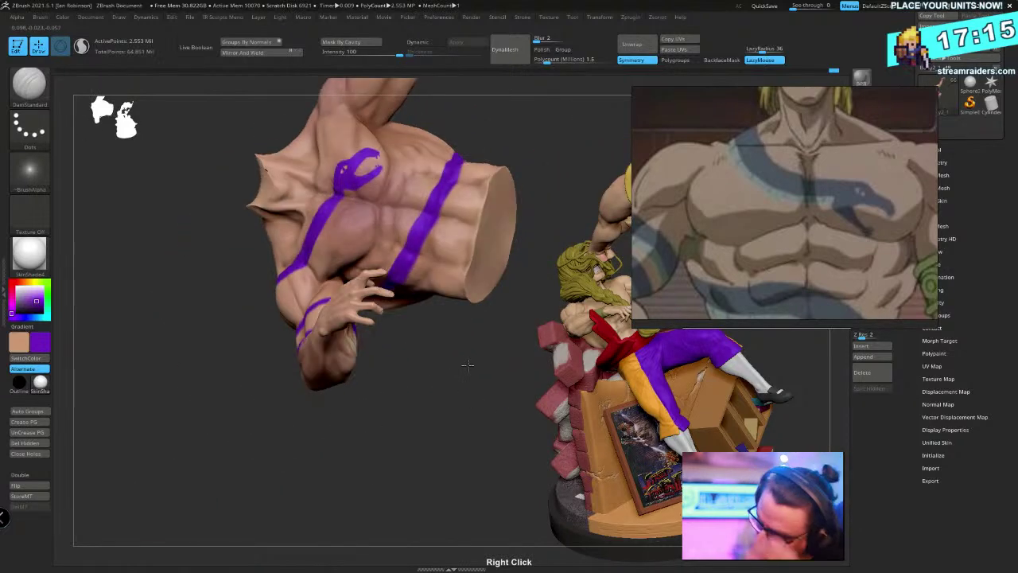
right_click_drag(385, 333, 365, 283)
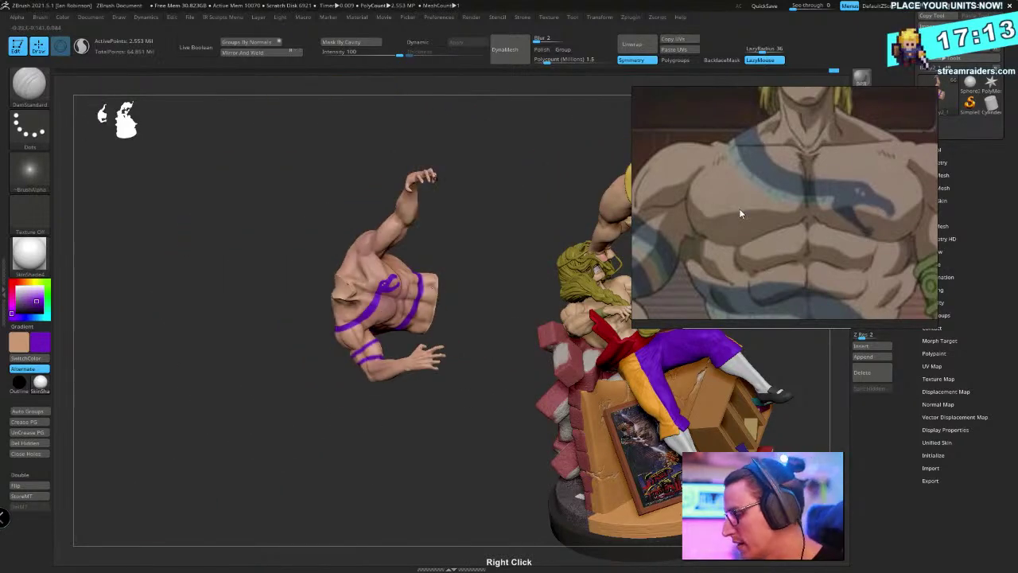
mouse_move(755, 186)
left_mouse_down()
mouse_move(705, 119)
mouse_move(769, 184)
mouse_move(0, 57)
left_mouse_up()
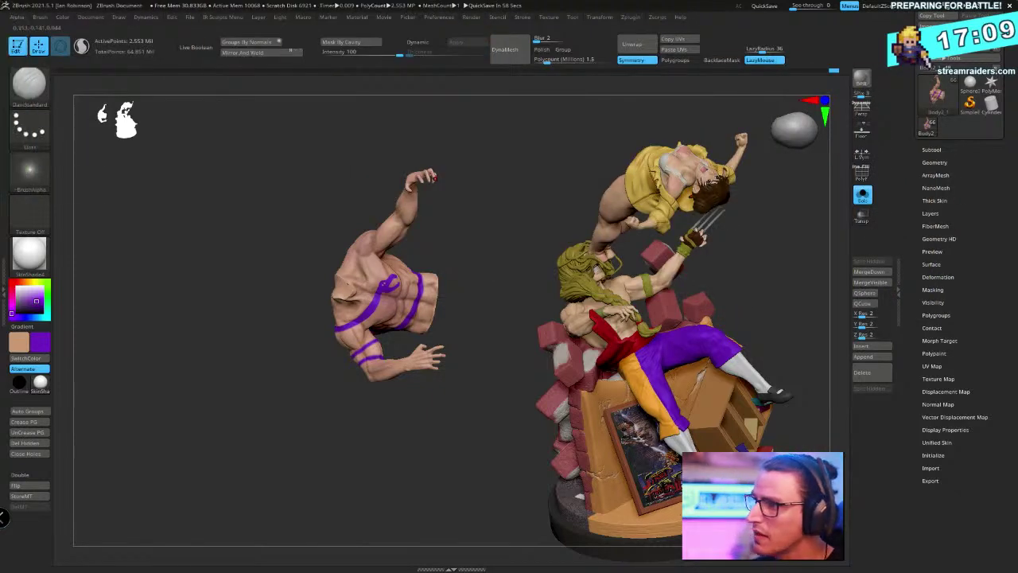
Fill and sharpen the edges of the purple band along the side of the ribs beside the bent elbow
mouse_move(504, 415)
right_mouse_down()
mouse_move(474, 384)
mouse_move(484, 516)
mouse_move(423, 459)
mouse_move(507, 434)
right_mouse_up()
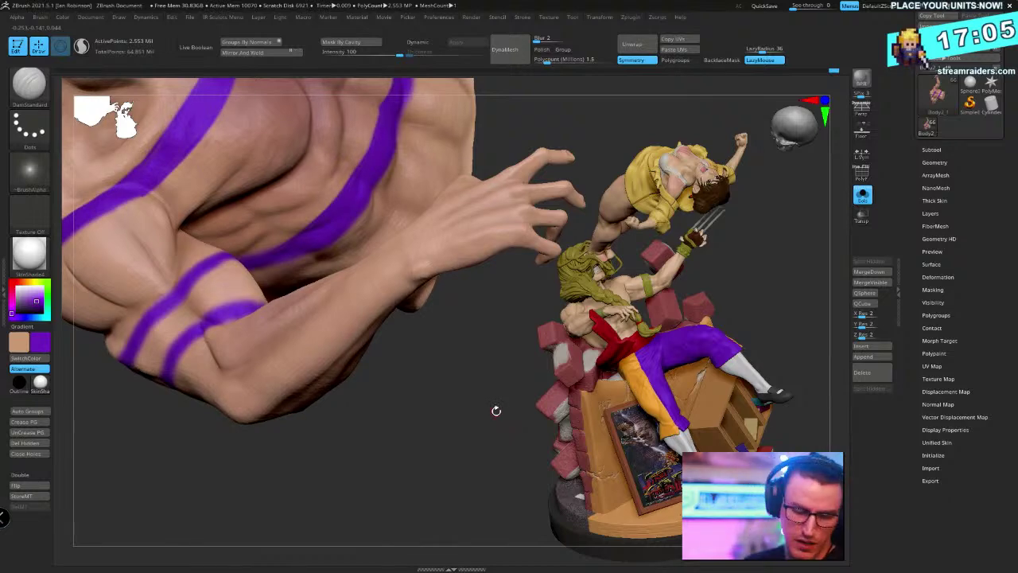
mouse_move(432, 394)
right_mouse_down()
mouse_move(454, 464)
mouse_move(229, 228)
mouse_move(371, 260)
right_mouse_up()
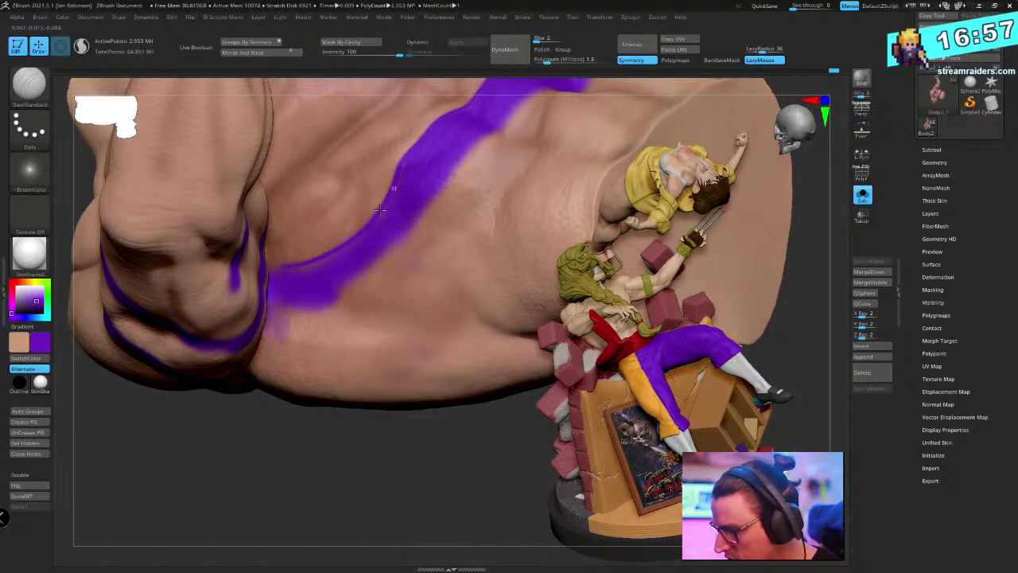
right_click_drag(409, 148, 396, 165)
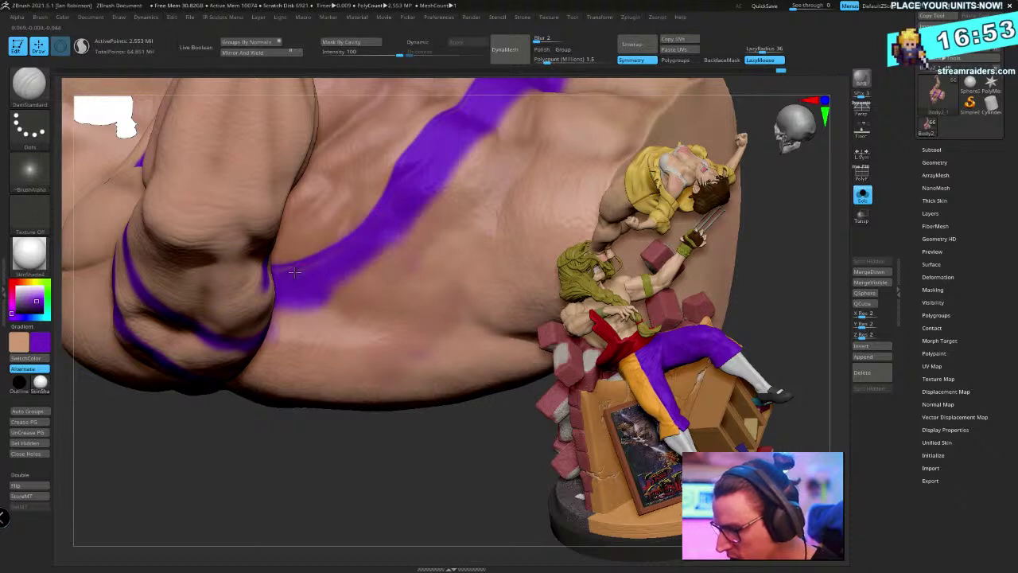
key("space")
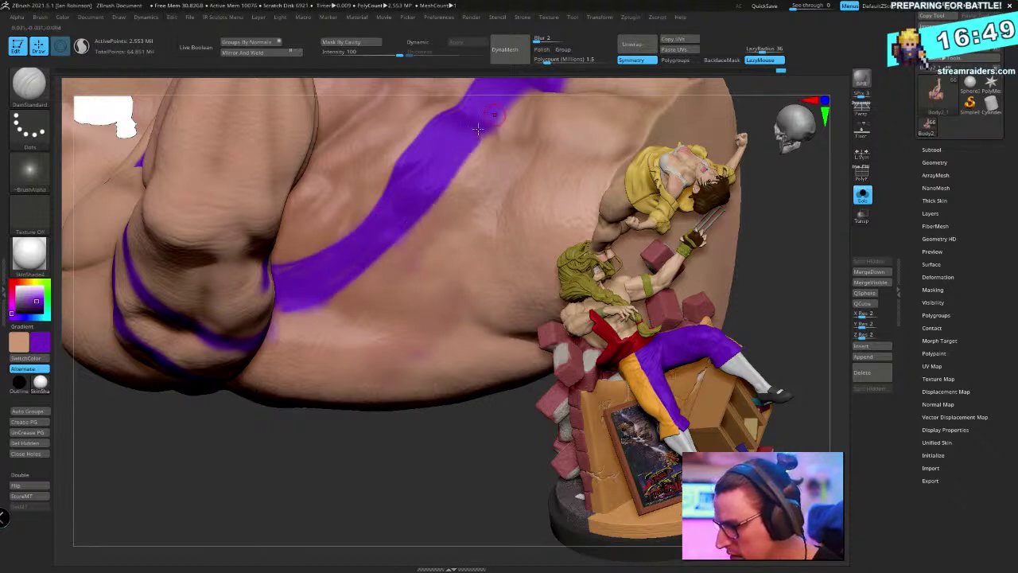
right_click_drag(463, 159, 447, 204)
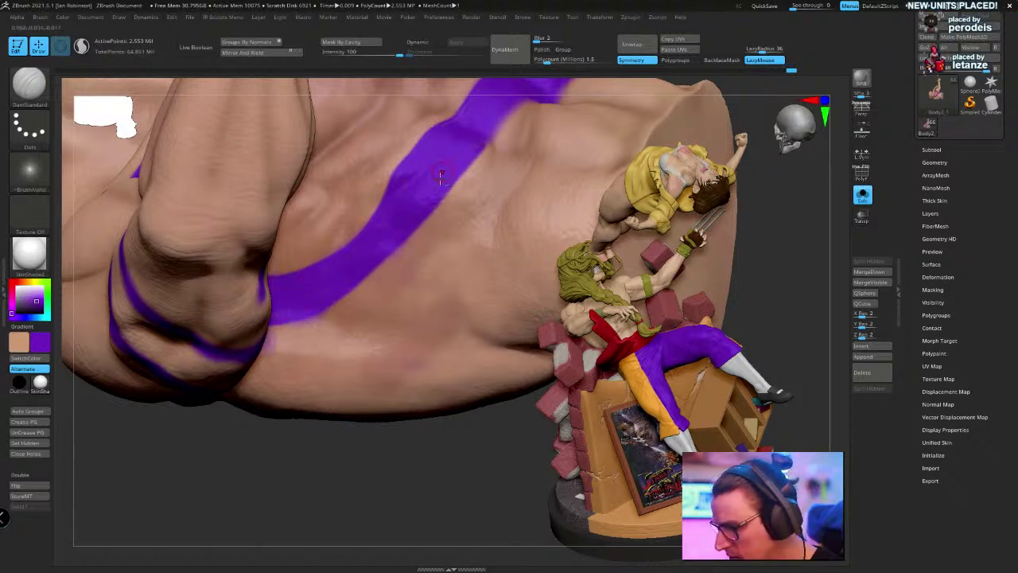
Clean up the band's outline from its lower end beside the elbow up toward the abdomen
right_click_drag(441, 177, 227, 382)
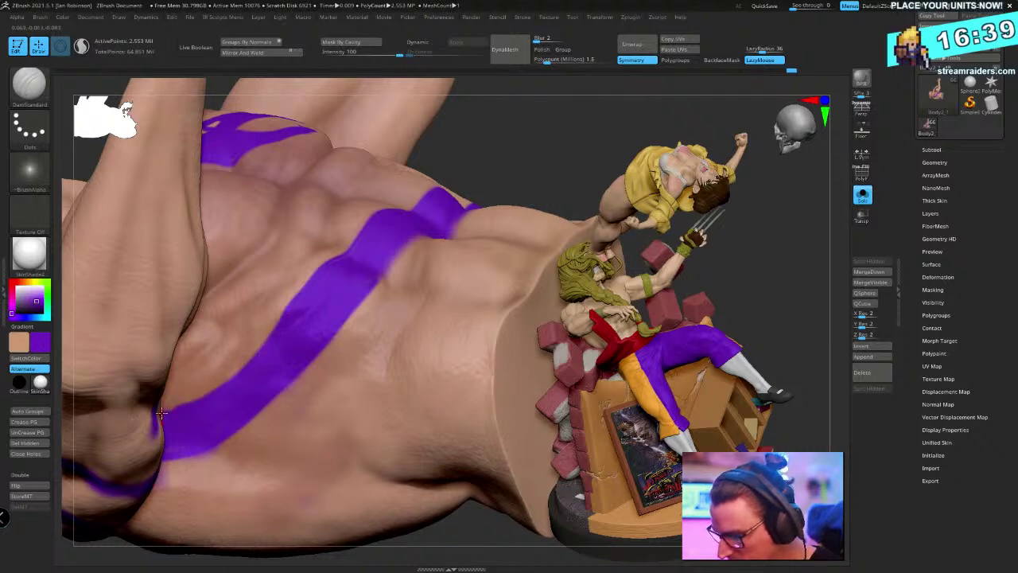
right_click_drag(167, 415, 165, 380)
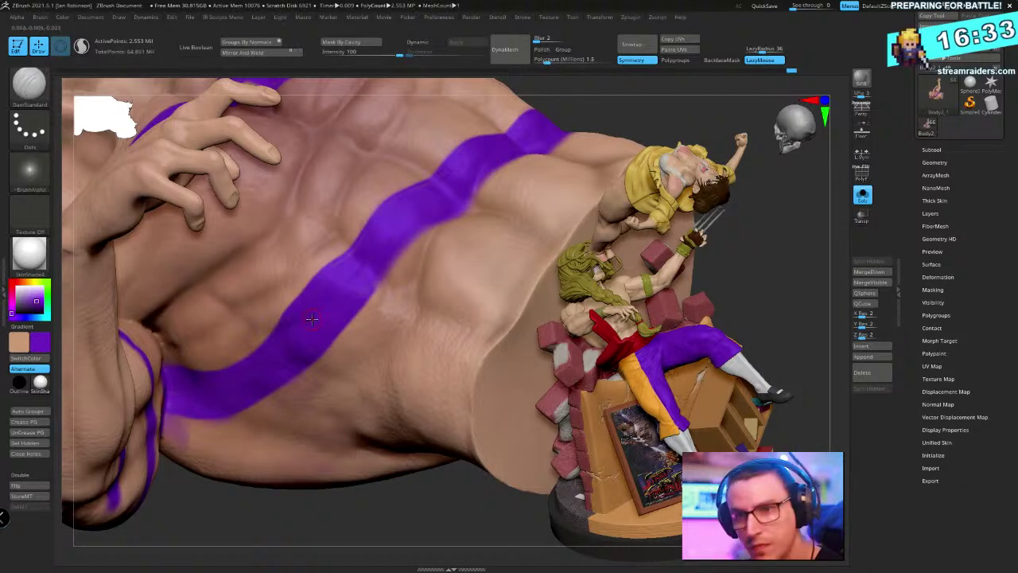
right_click_drag(242, 387, 326, 290)
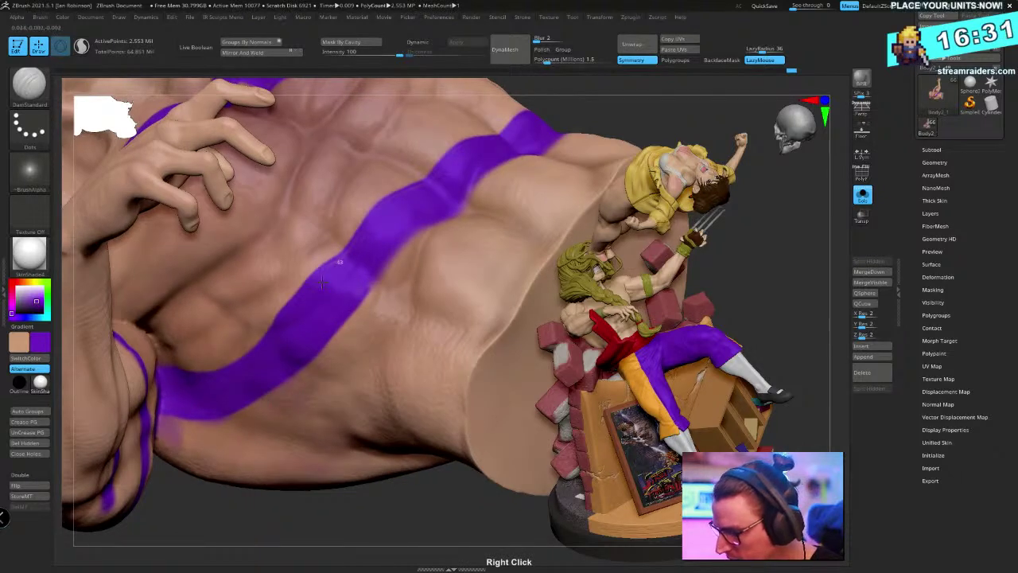
Widen the purple band across the abdomen by painting a smooth new stroke along its waist-side edge
right_click_drag(406, 221, 371, 341)
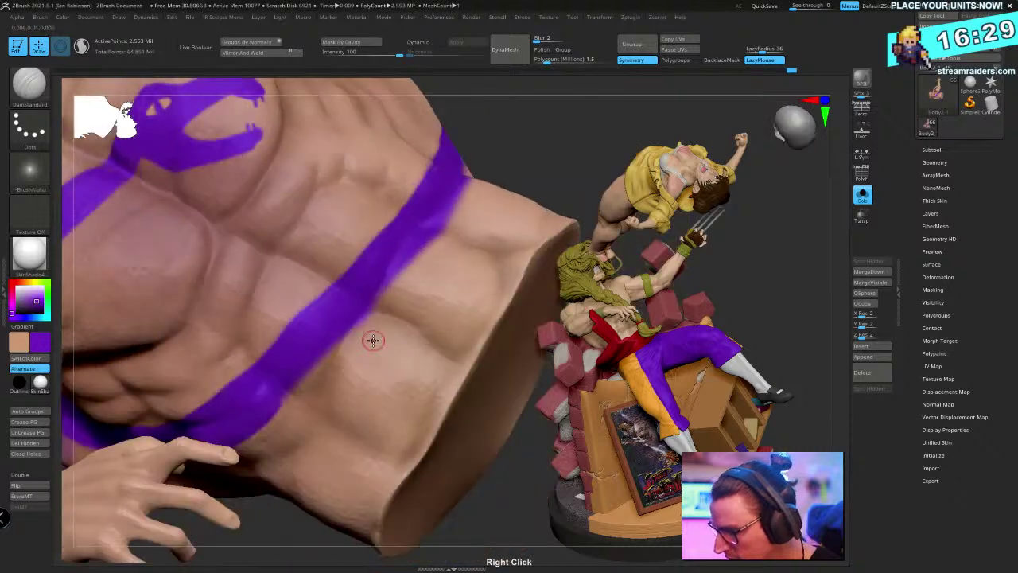
left_click_drag(453, 221, 350, 326)
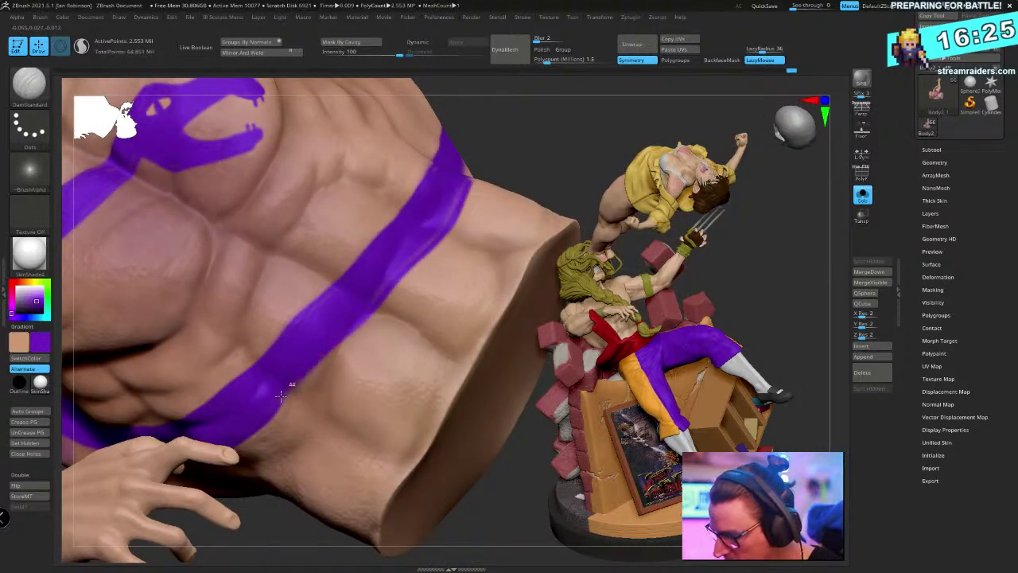
right_click_drag(394, 271, 412, 249)
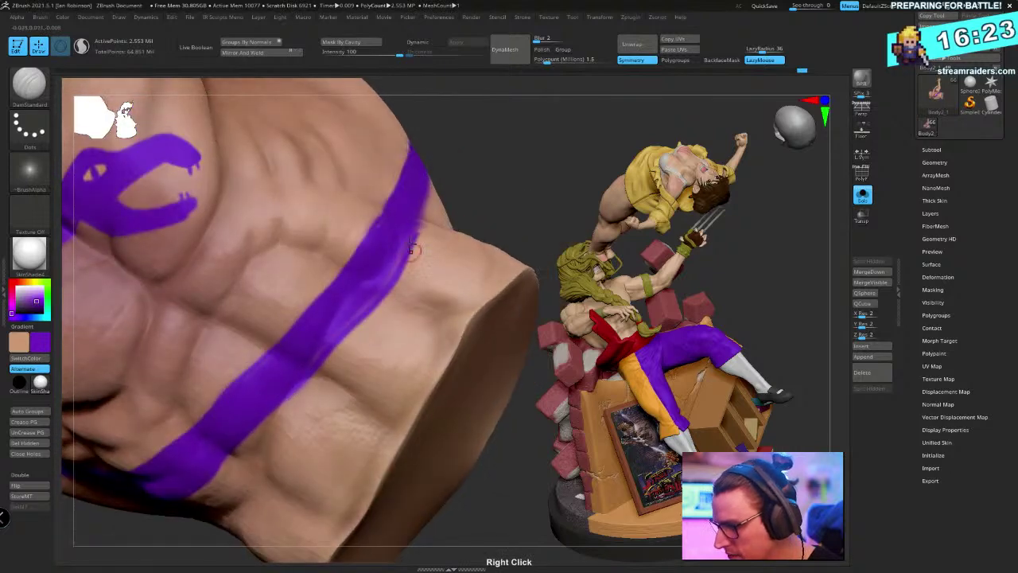
right_click_drag(380, 294, 407, 211)
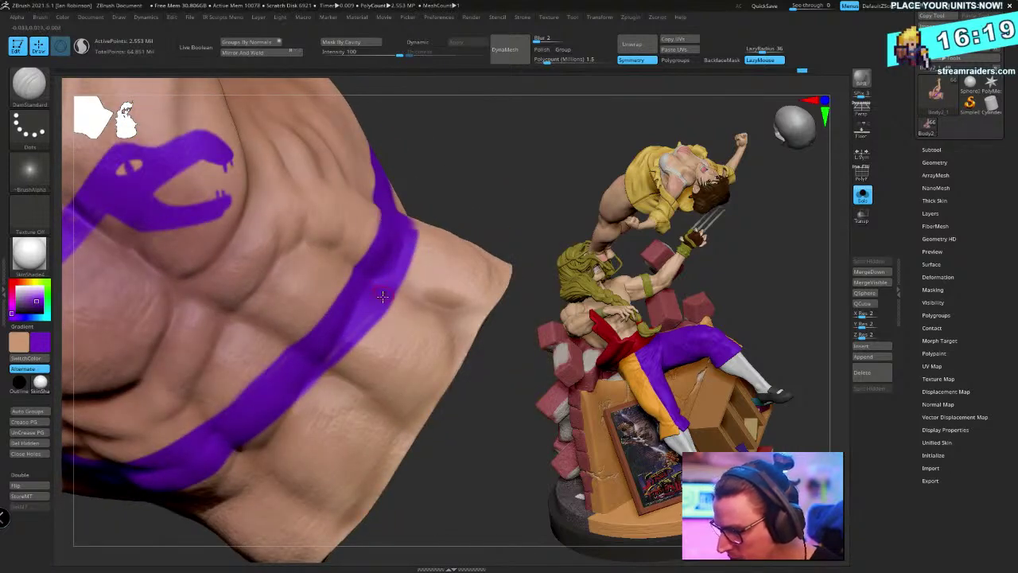
Sharpen and straighten the outer edge of the purple band running from the ribs up across the back
mouse_move(318, 334)
right_mouse_down()
mouse_move(372, 255)
mouse_move(355, 297)
mouse_move(400, 157)
right_mouse_up()
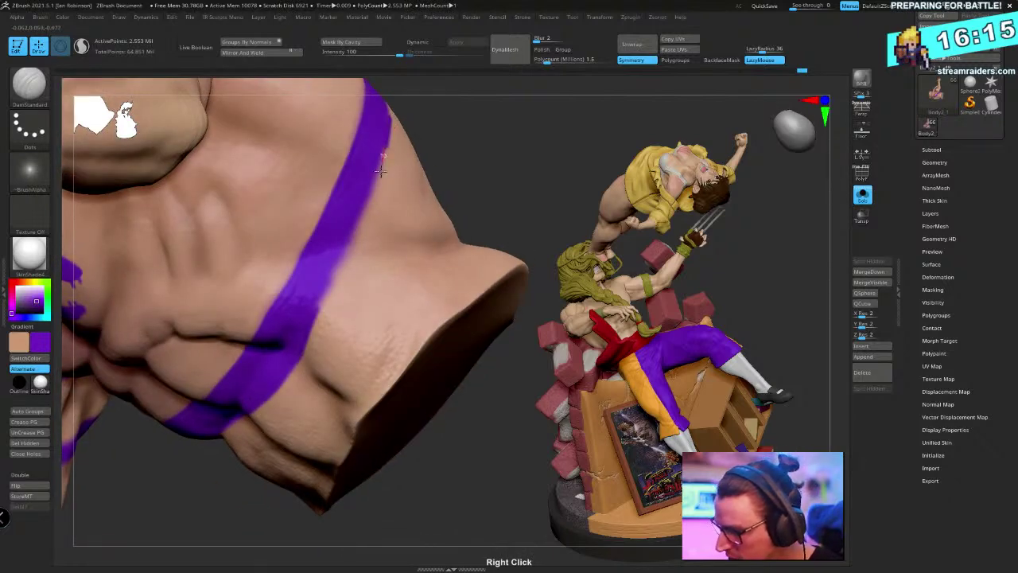
right_click_drag(316, 308, 337, 209)
left_click_drag(336, 105, 255, 387)
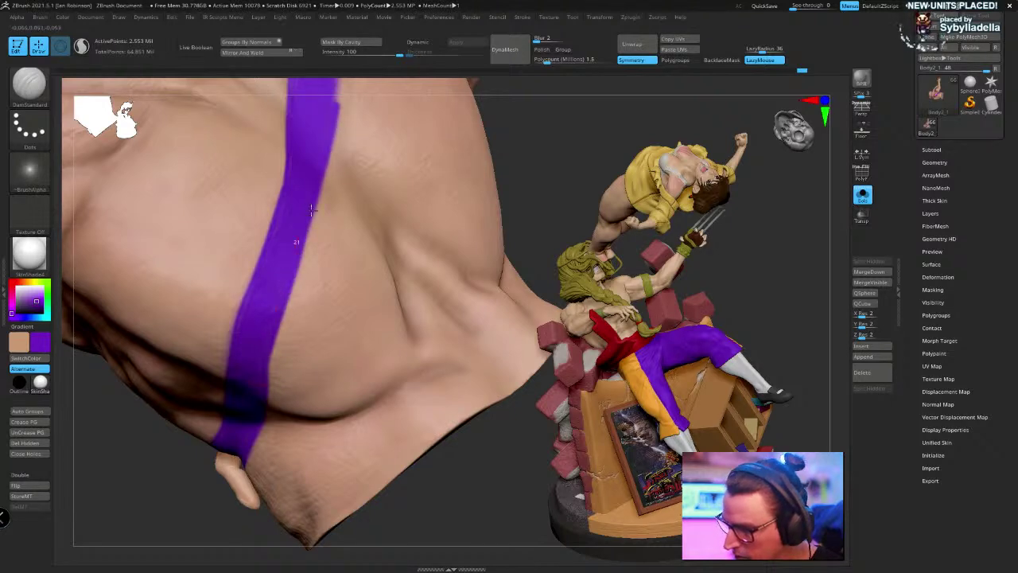
right_click_drag(326, 200, 342, 334)
left_click_drag(302, 165, 306, 224)
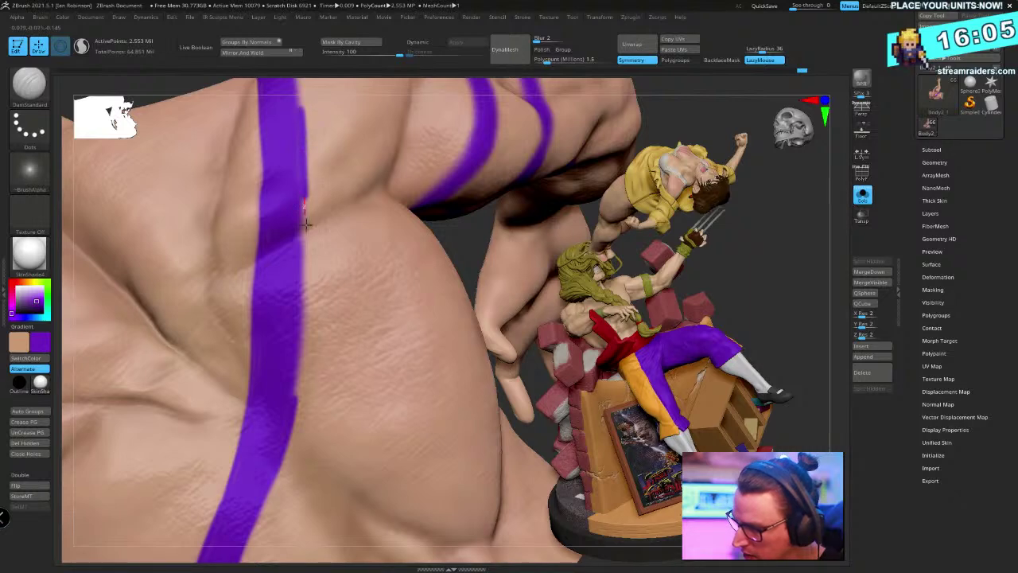
left_click_drag(302, 277, 303, 325)
left_click_drag(298, 377, 293, 386)
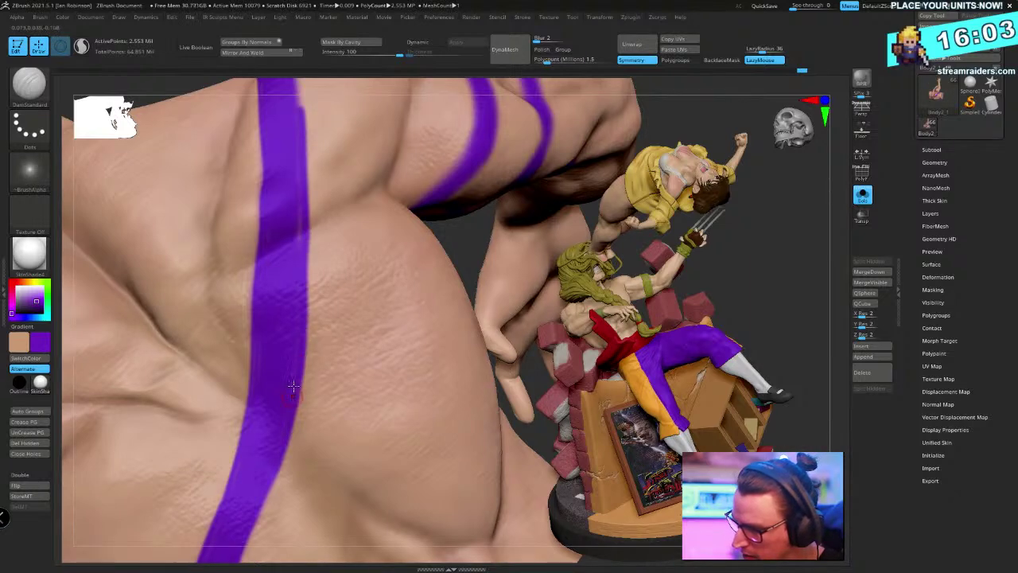
Widen and even out the arm-side edge of the purple band where it crosses behind the shoulder
right_click_drag(298, 267, 365, 310)
left_click_drag(261, 171, 276, 223)
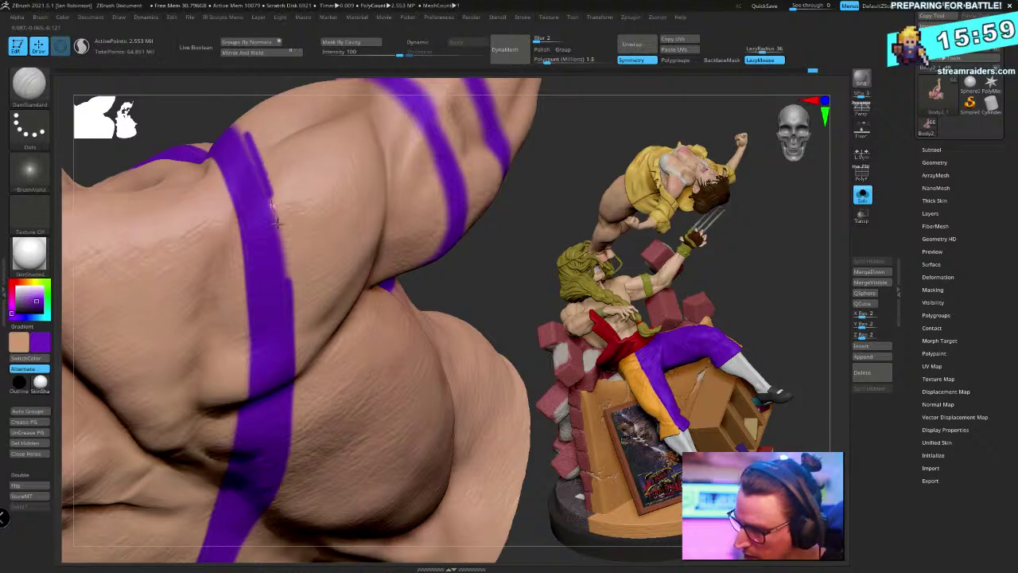
right_click_drag(283, 328, 231, 301)
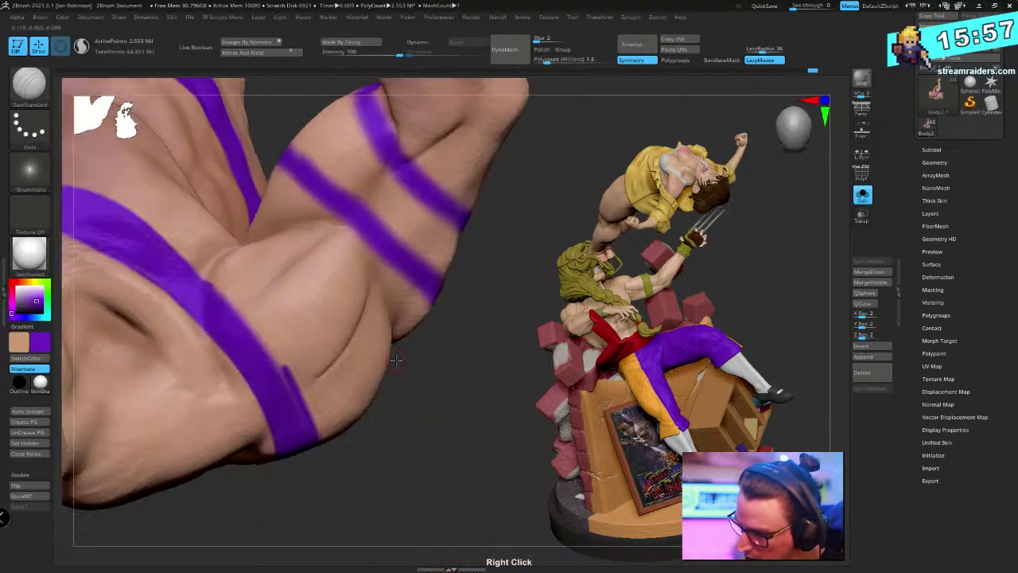
left_click_drag(230, 302, 249, 338)
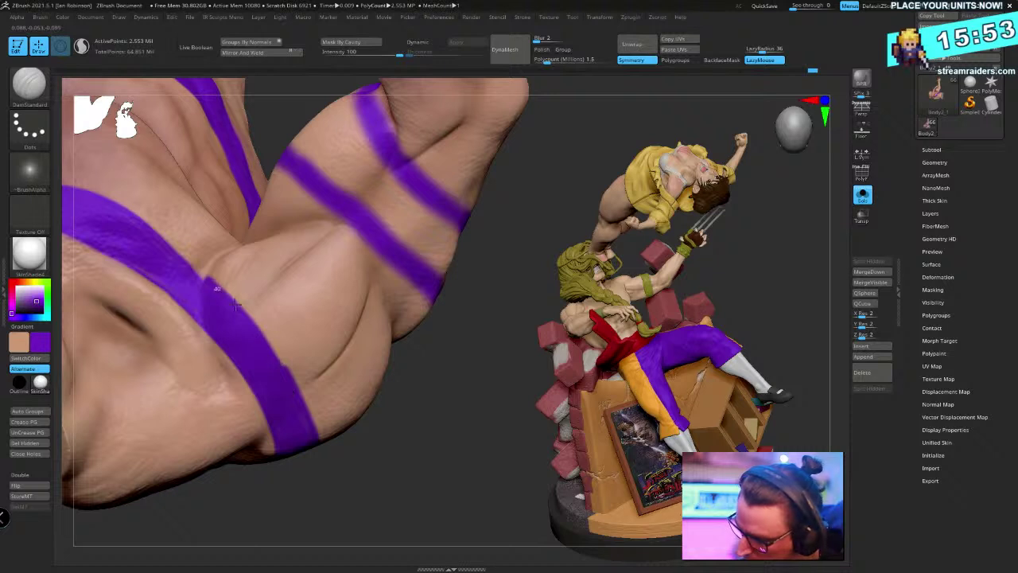
Sharpen both edges of the upper-arm band nearest the elbow, filling it evenly around the back of the arm
right_click_drag(324, 336, 191, 409)
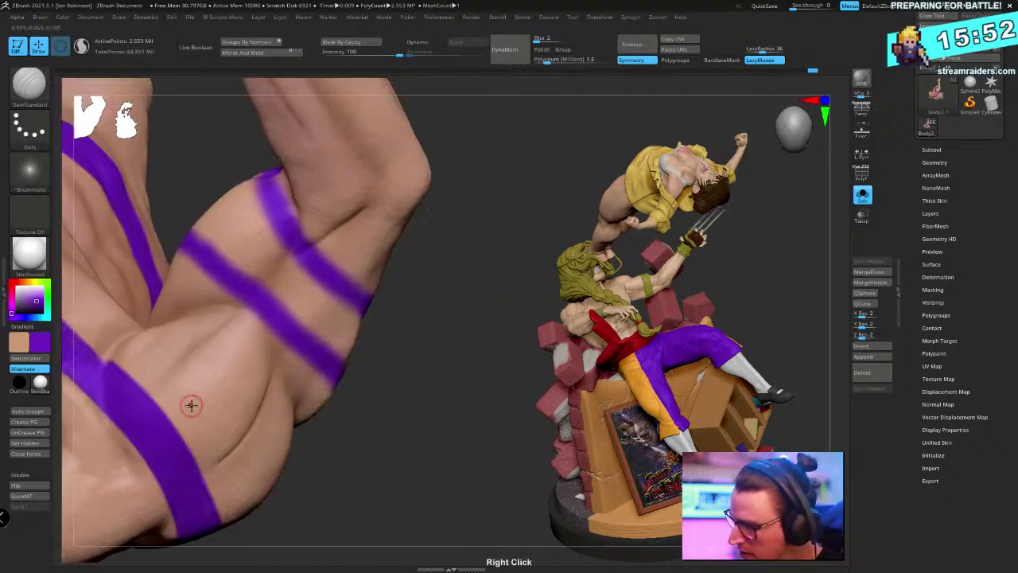
left_click_drag(292, 215, 359, 281)
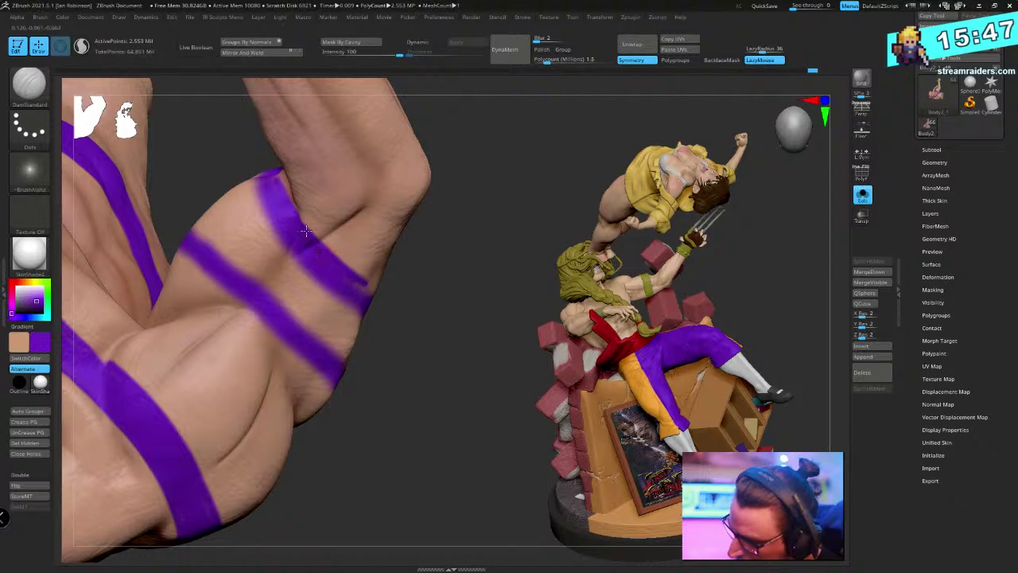
left_click_drag(259, 189, 272, 231)
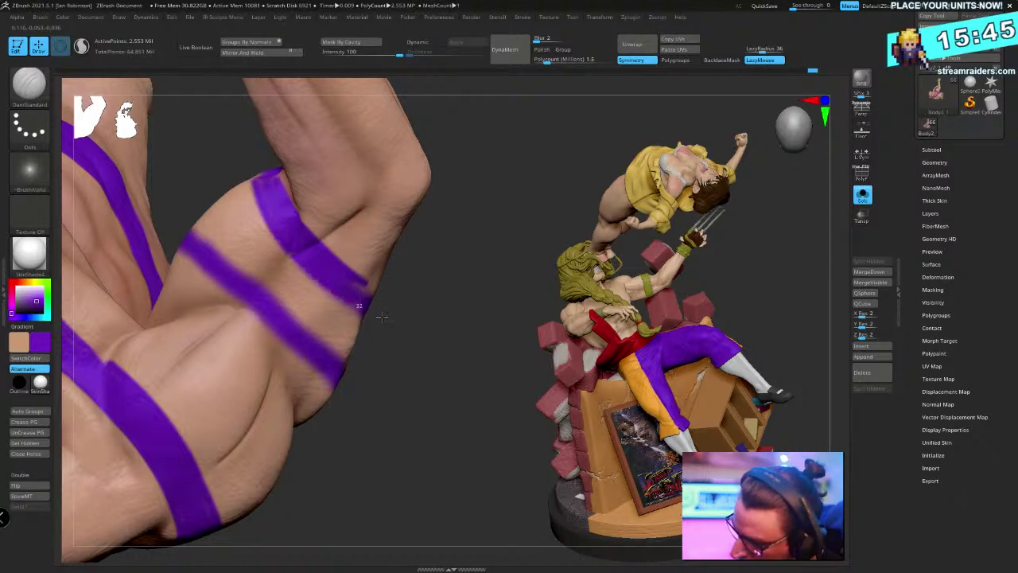
left_click_drag(435, 327, 424, 251)
left_click_drag(457, 156, 434, 141)
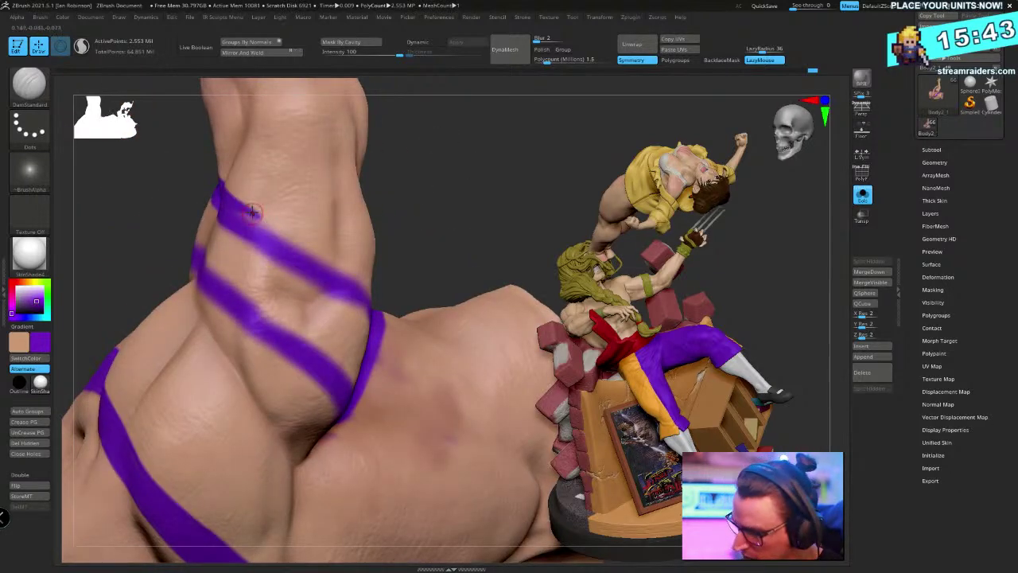
left_click_drag(262, 220, 385, 299)
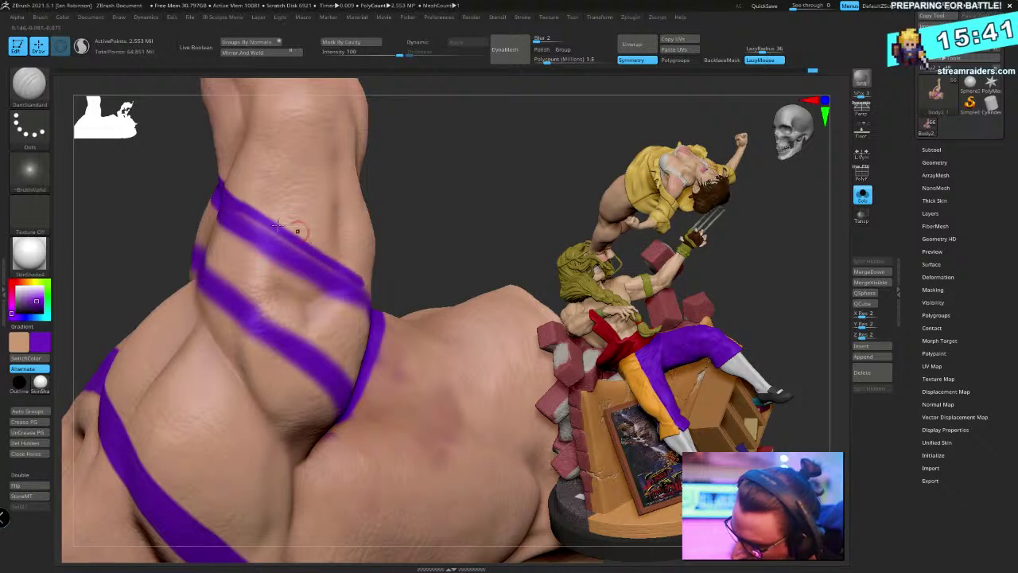
left_click_drag(309, 255, 310, 257)
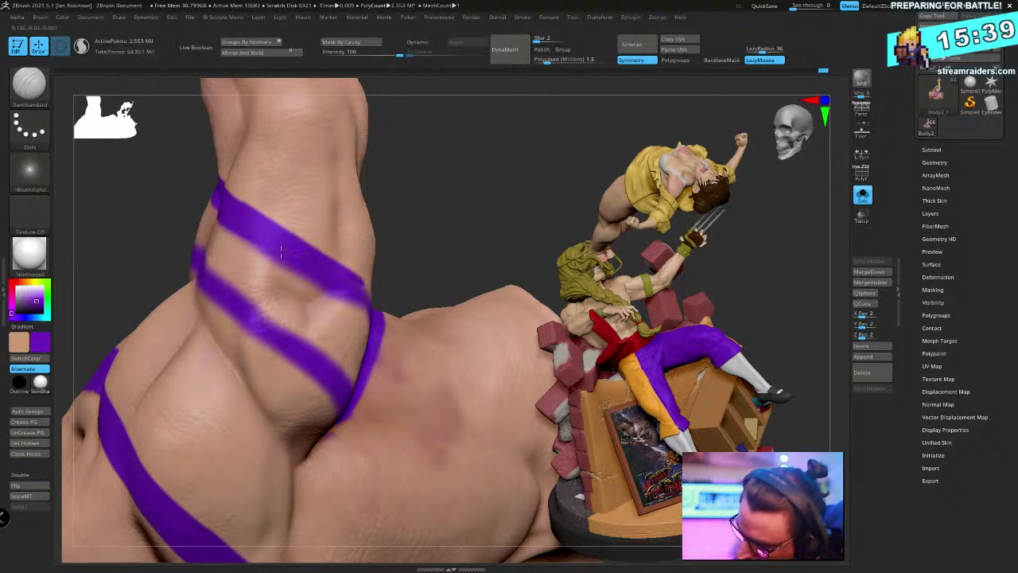
left_click_drag(386, 226, 436, 186)
left_click_drag(207, 205, 305, 245)
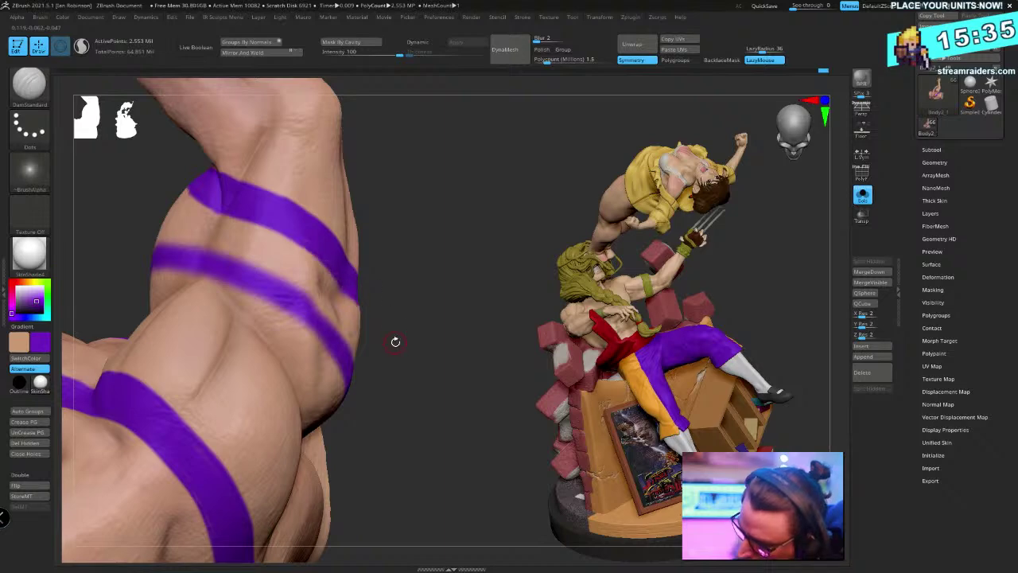
Cover the stray purple spot between the upper-arm bands with sampled skin colour and switch back to purple
left_click_drag(395, 341, 314, 316)
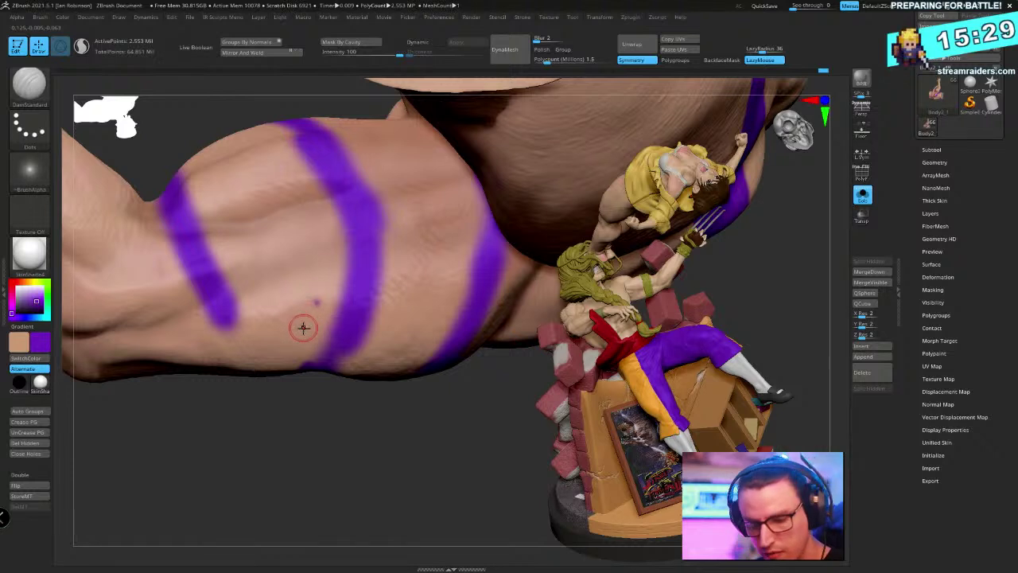
key("v")
key("c")
key("v")
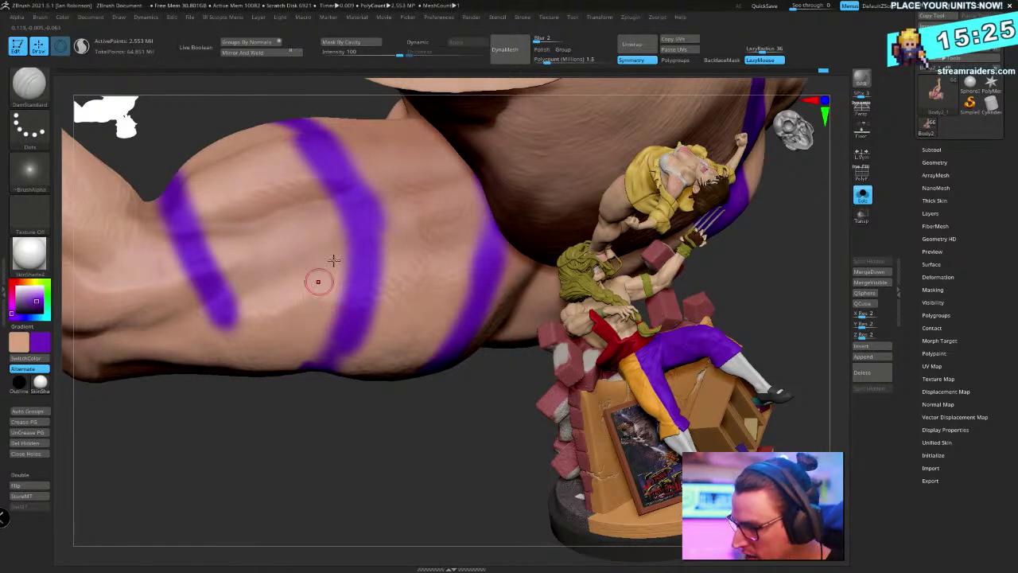
Repaint both edges of the middle band across the upper arm in solid purple to make them crisp
left_click_drag(327, 193, 344, 234)
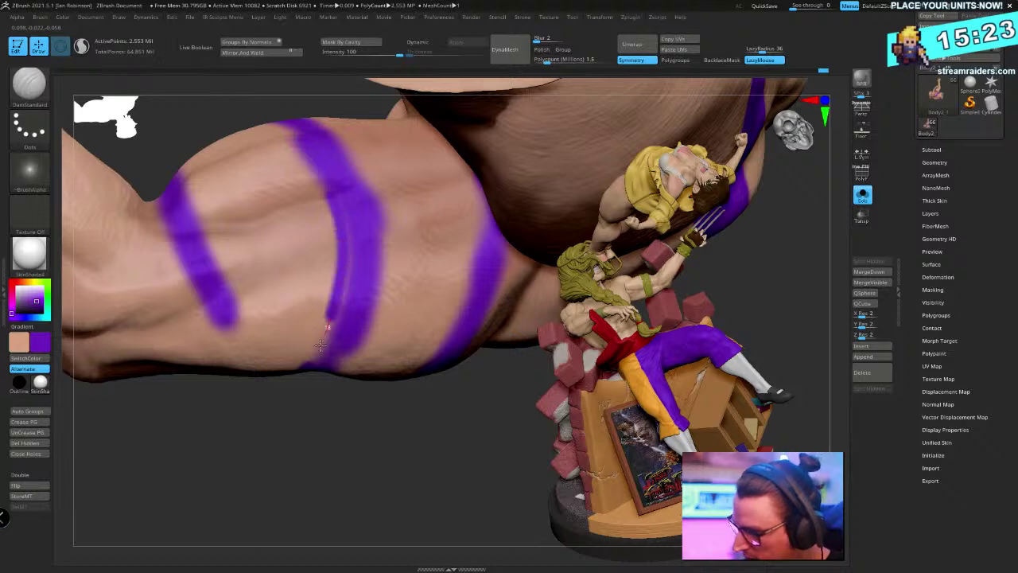
right_click_drag(338, 302, 337, 263)
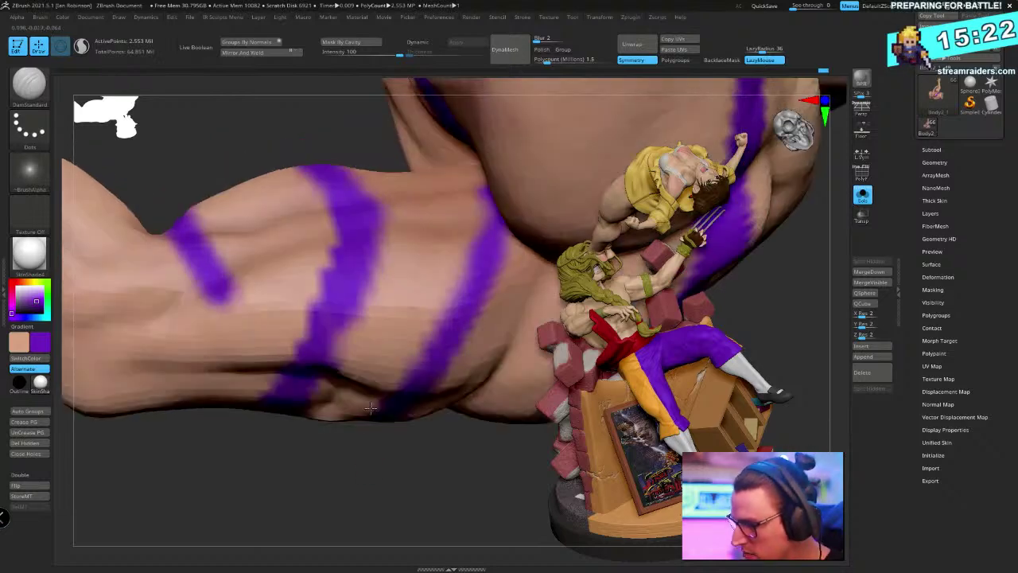
mouse_move(389, 213)
left_mouse_down()
mouse_move(365, 291)
mouse_move(309, 391)
left_mouse_up()
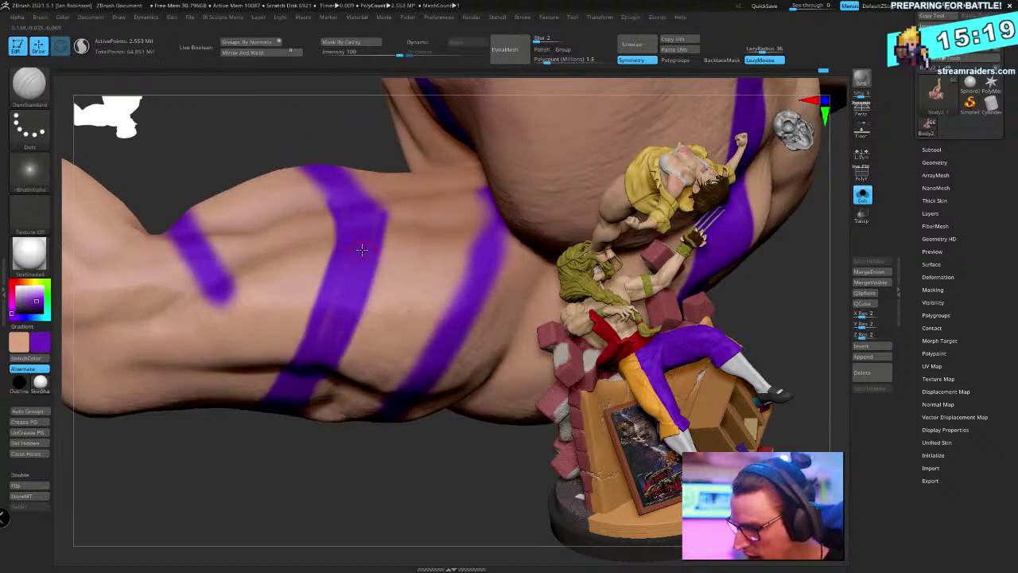
mouse_move(366, 513)
left_mouse_down()
mouse_move(373, 404)
mouse_move(318, 511)
mouse_move(321, 477)
left_mouse_up()
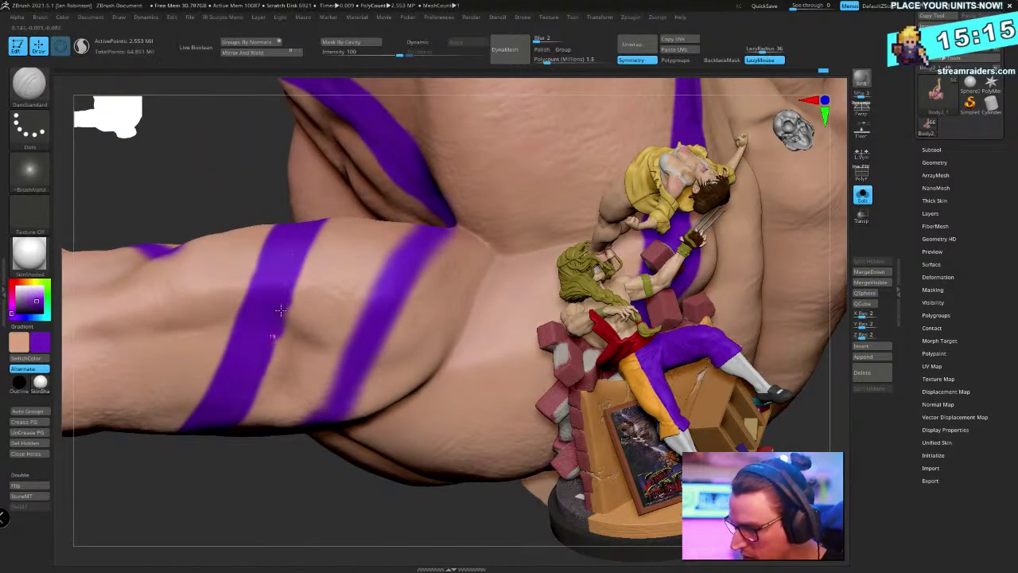
Widen the upper-arm band nearest the shoulder by painting crisp purple edges along both sides
mouse_move(266, 454)
left_mouse_down()
mouse_move(273, 493)
mouse_move(411, 217)
mouse_move(313, 393)
left_mouse_up()
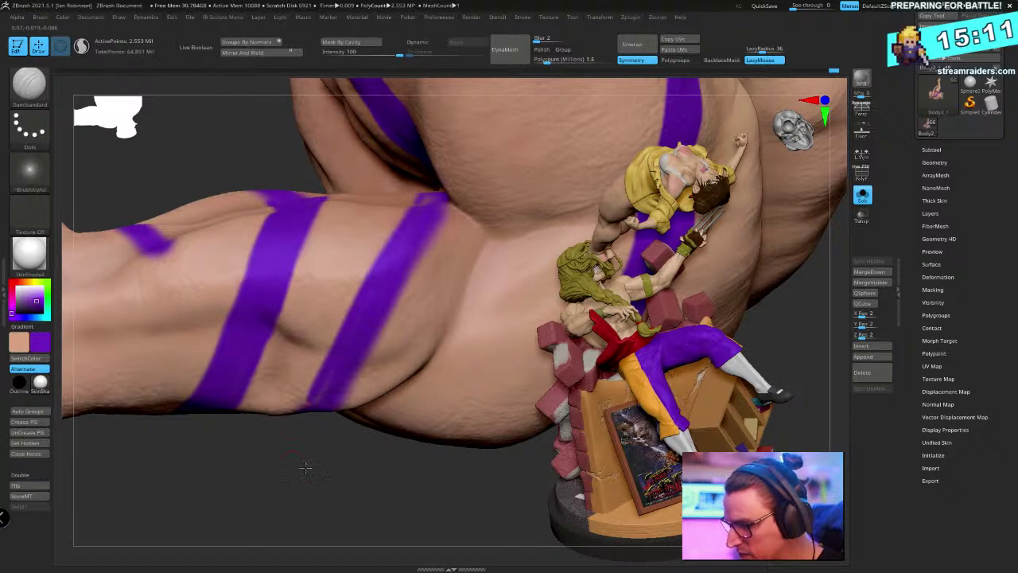
left_click_drag(307, 466, 352, 357)
left_click_drag(375, 184, 350, 186)
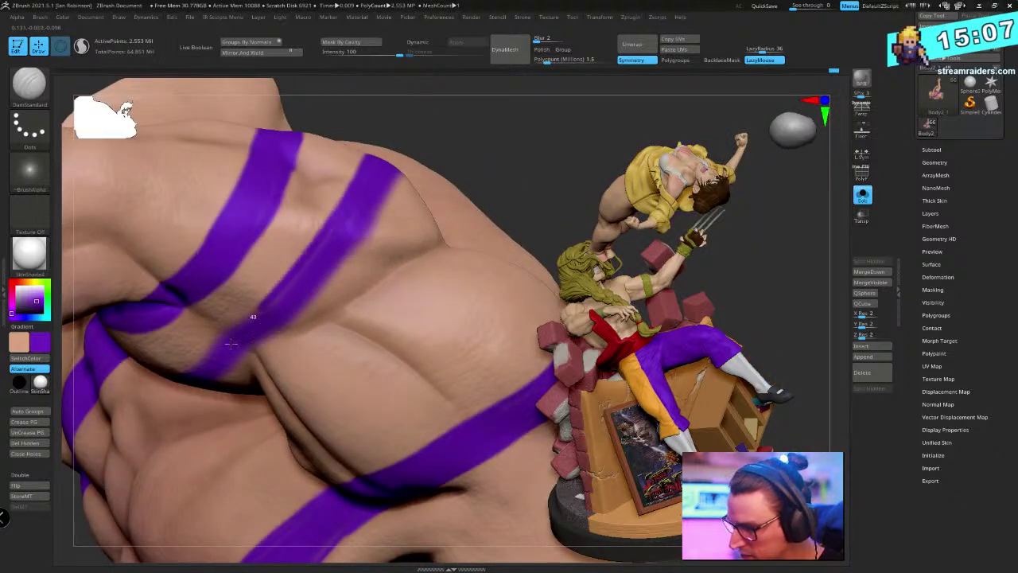
left_click_drag(403, 178, 364, 235)
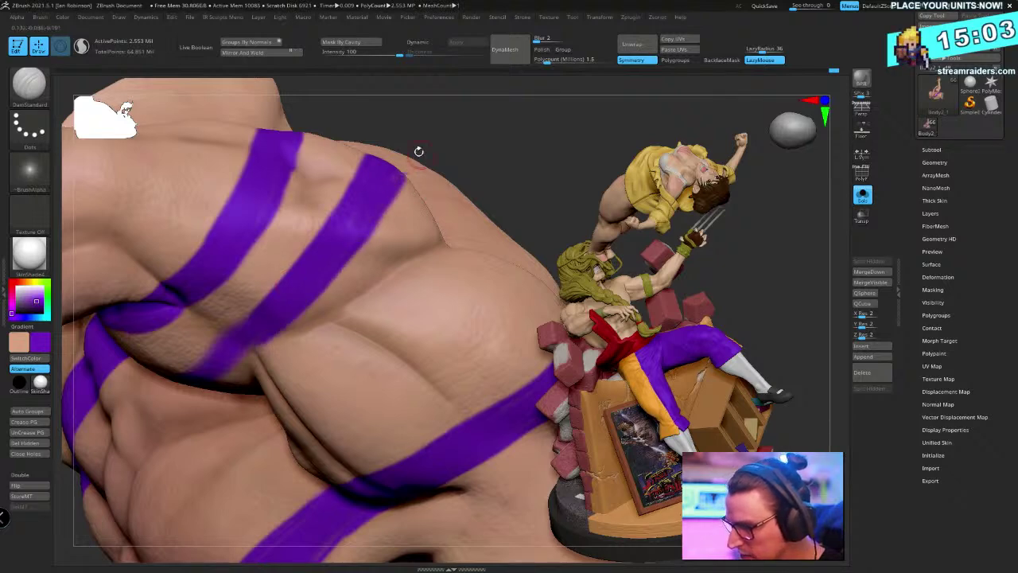
Continue the crisp edges of the shoulder-side band around the underside and inner side of the upper arm
left_click_drag(504, 128, 498, 164)
right_click_drag(389, 254, 381, 242)
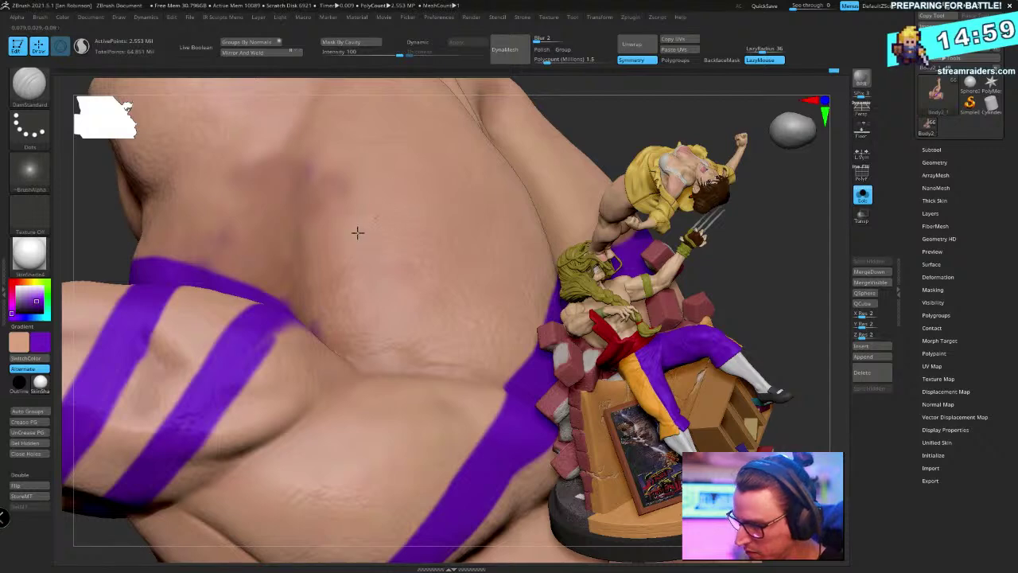
mouse_move(382, 254)
right_mouse_down()
mouse_move(467, 184)
mouse_move(444, 162)
mouse_move(298, 251)
right_mouse_up()
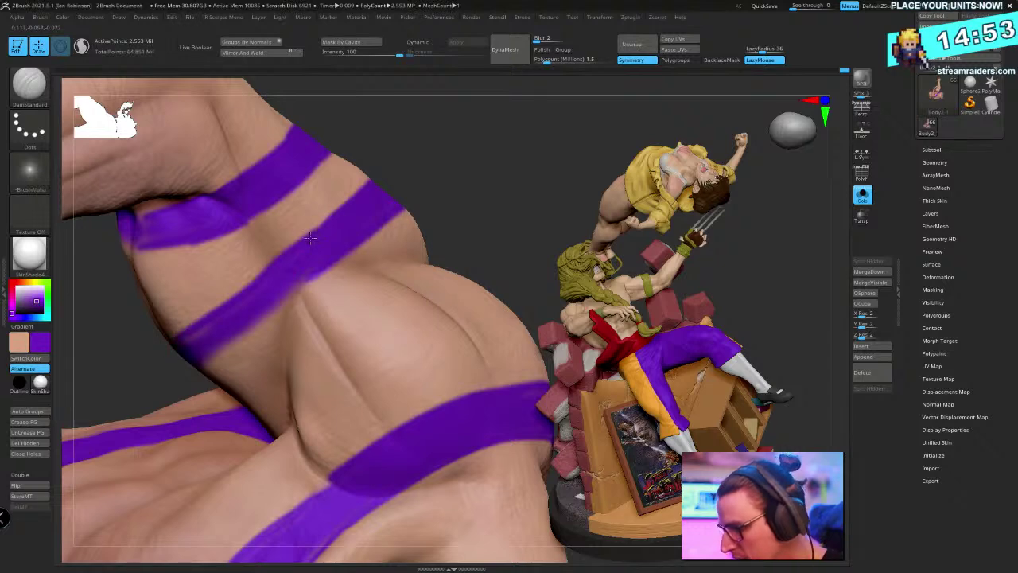
mouse_move(417, 188)
right_mouse_down()
mouse_move(443, 154)
mouse_move(198, 320)
right_mouse_up()
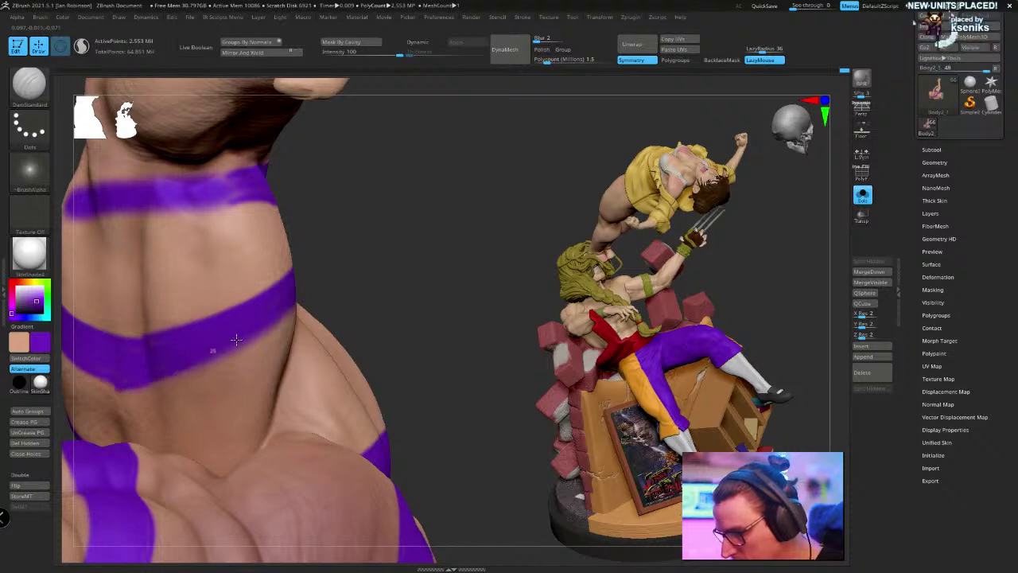
mouse_move(341, 259)
right_mouse_down()
mouse_move(395, 263)
mouse_move(140, 362)
right_mouse_up()
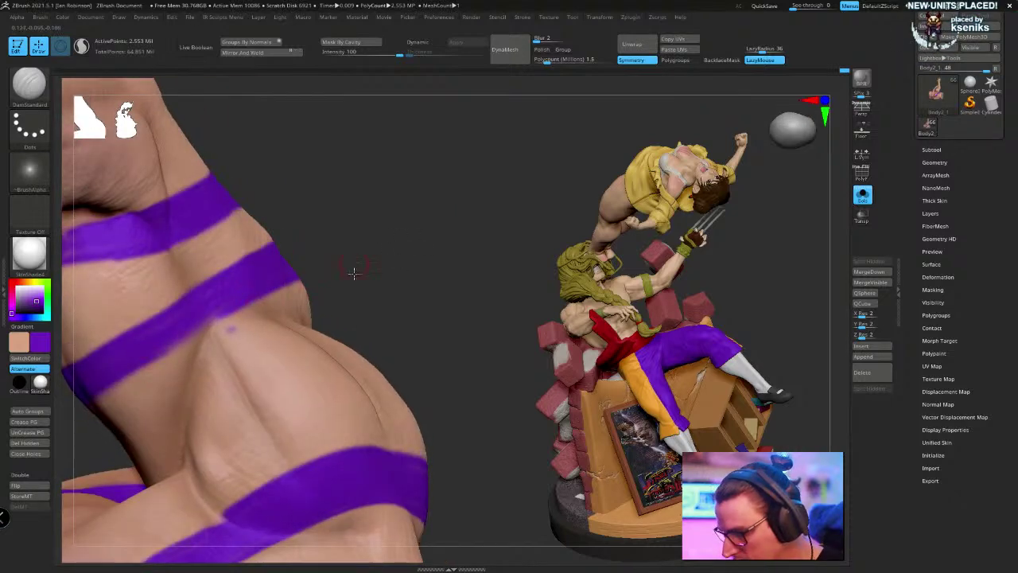
Fill and sharpen the edges of the band wrapping the inner arm at the crook of the elbow
mouse_move(353, 273)
right_mouse_down()
mouse_move(233, 386)
mouse_move(462, 222)
mouse_move(361, 216)
mouse_move(413, 223)
mouse_move(484, 313)
mouse_move(183, 244)
right_mouse_up()
left_click_drag(183, 245, 212, 240)
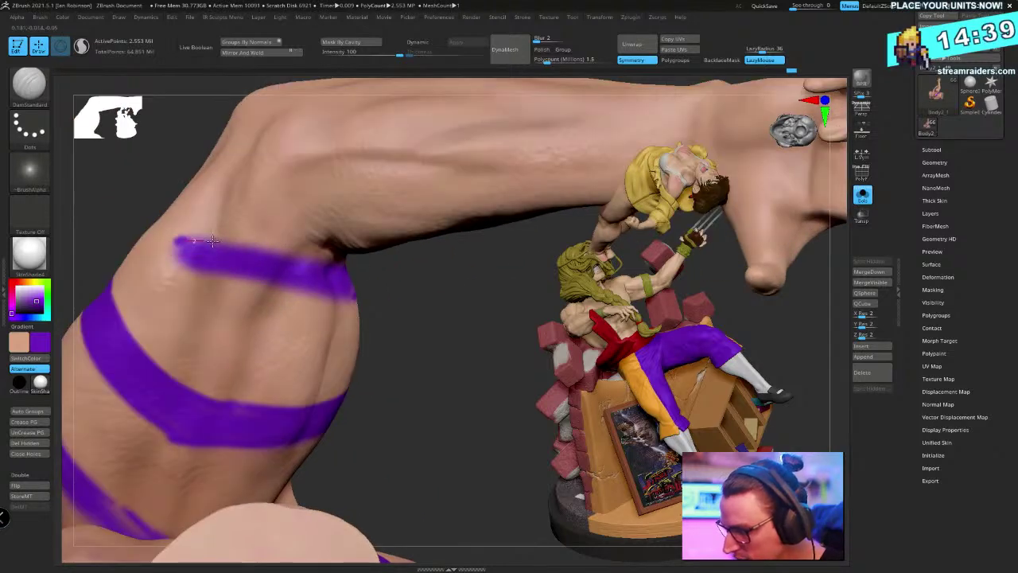
mouse_move(293, 260)
left_mouse_down()
mouse_move(350, 262)
mouse_move(172, 244)
mouse_move(195, 272)
mouse_move(427, 313)
mouse_move(412, 329)
mouse_move(290, 368)
left_mouse_up()
right_click_drag(290, 369, 254, 376)
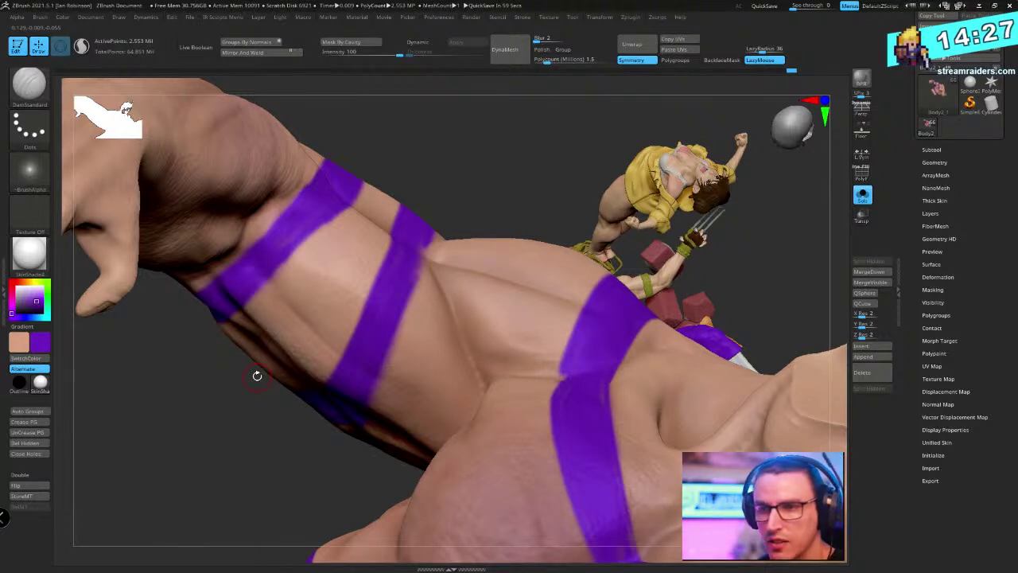
right_click_drag(292, 182, 367, 195)
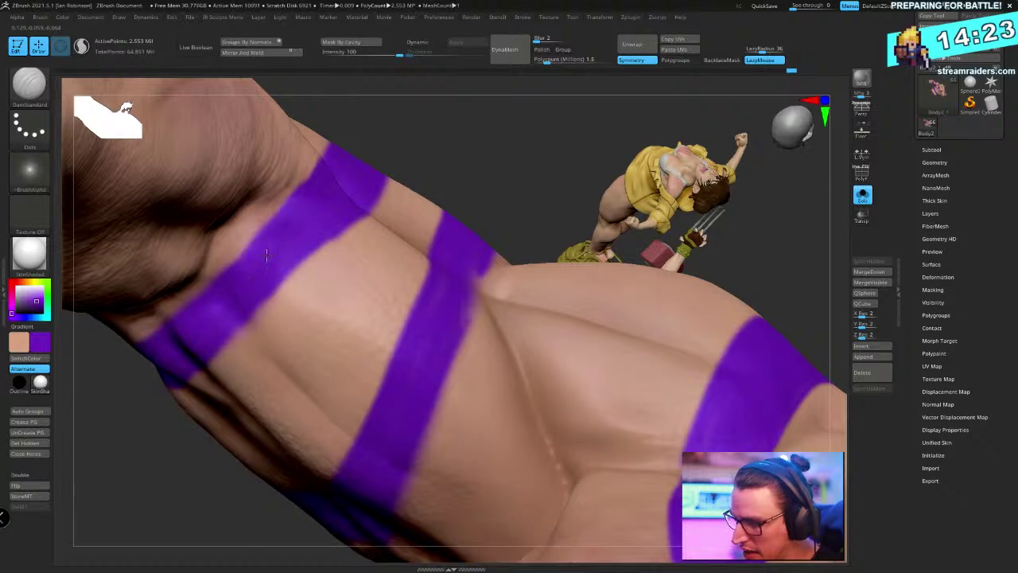
right_click_drag(414, 167, 380, 199)
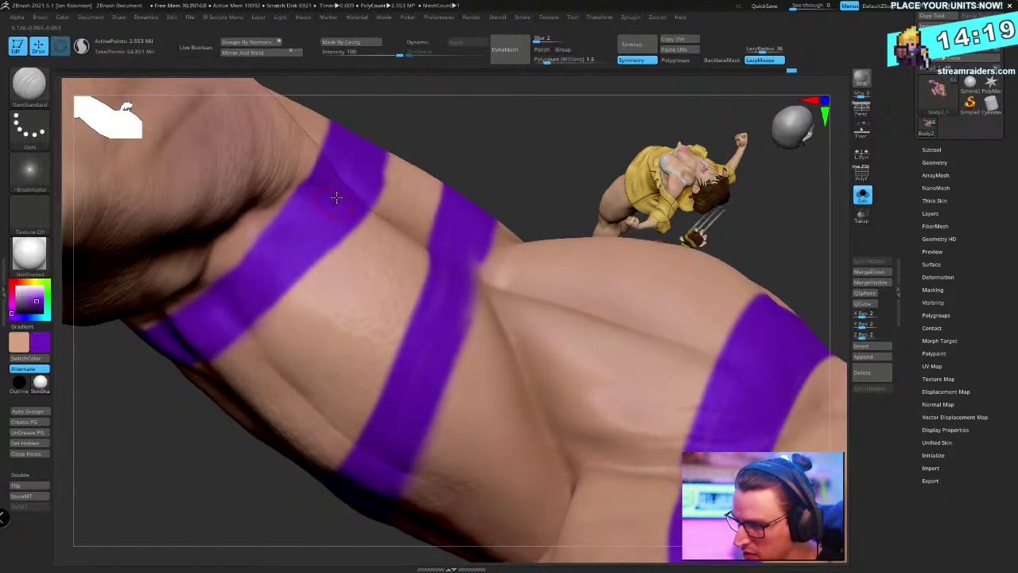
right_click_drag(336, 196, 285, 415)
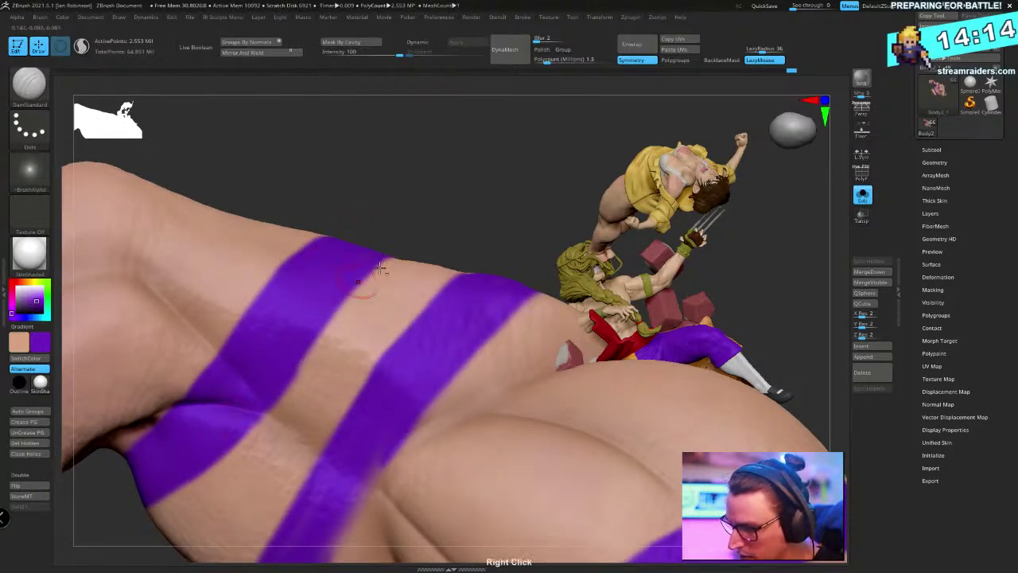
Clean up the remaining blurred shoulder-side edge of the second band on the back of the upper arm
mouse_move(379, 268)
right_mouse_down("ctrl")
mouse_move(311, 88)
mouse_move(438, 196)
mouse_move(416, 345)
mouse_move(367, 350)
right_mouse_up("ctrl")
right_click(367, 350)
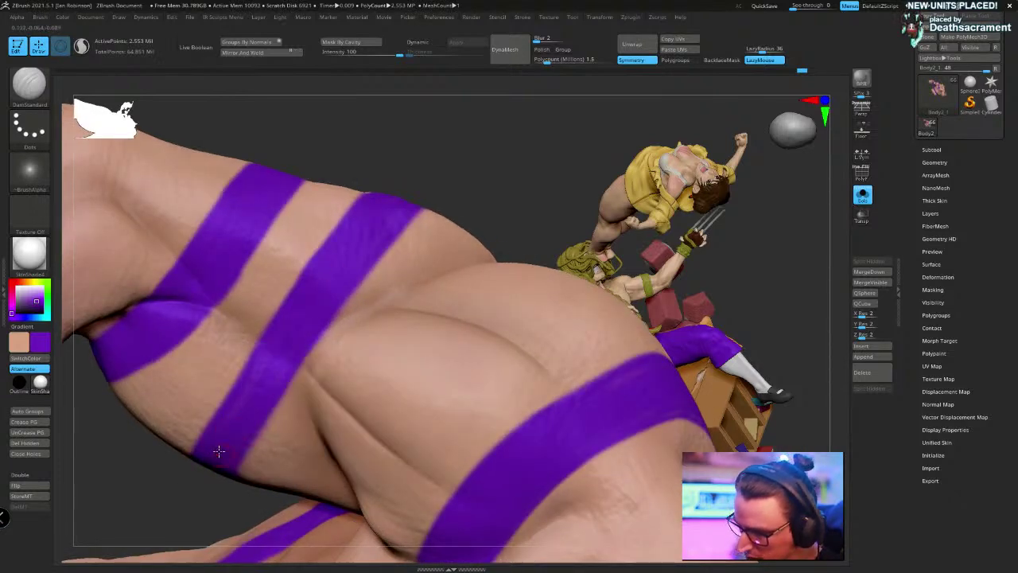
right_click_drag(471, 143, 271, 397)
Clean the smudged edges of the torso band beside the upper arm and cover stray purple overspill with sampled skin tone
mouse_move(280, 363)
right_mouse_down()
mouse_move(460, 238)
mouse_move(374, 287)
mouse_move(335, 331)
mouse_move(334, 378)
mouse_move(415, 291)
mouse_move(376, 312)
mouse_move(379, 325)
mouse_move(396, 324)
mouse_move(360, 326)
right_mouse_up()
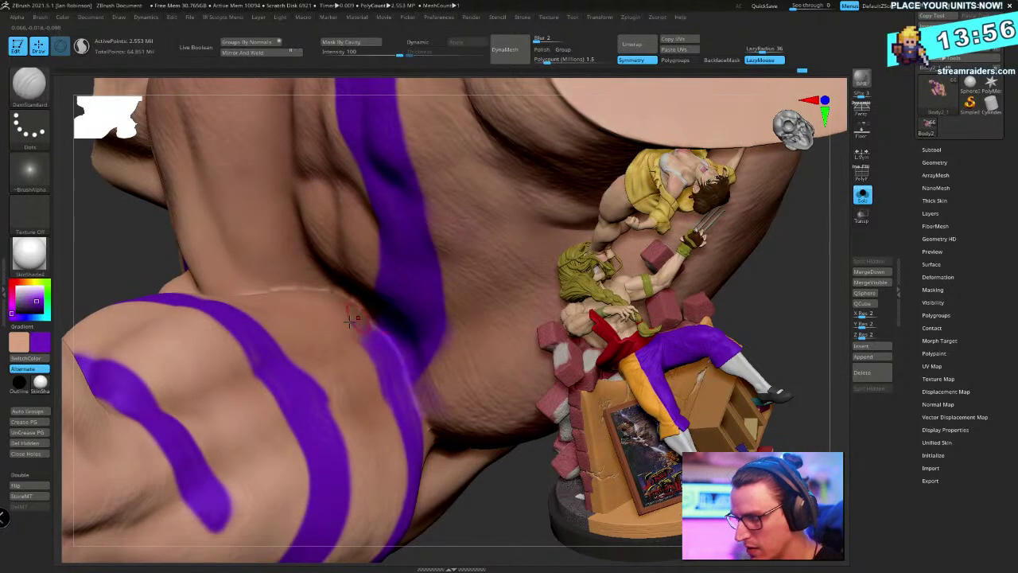
key("v")
key("c")
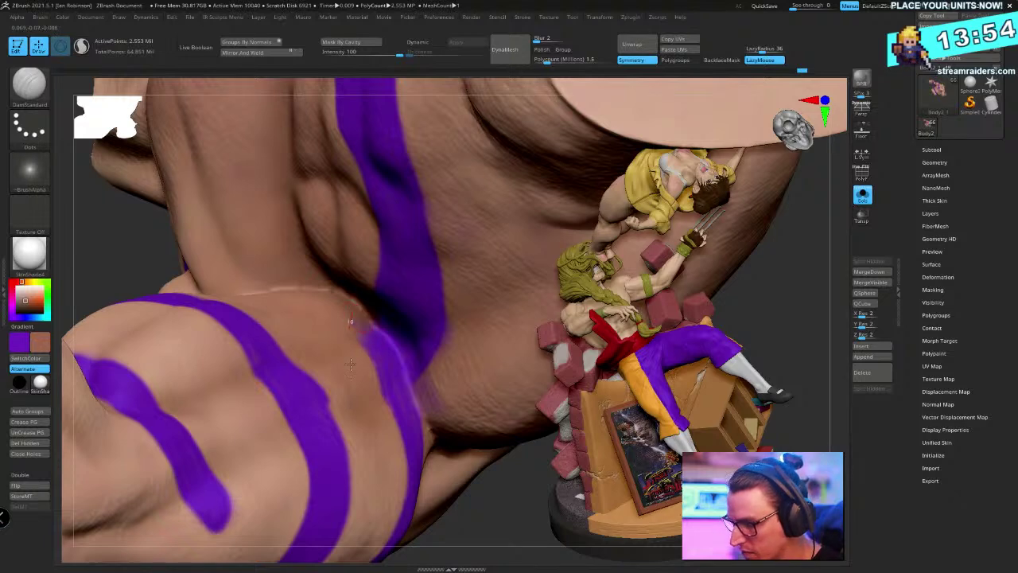
mouse_move(352, 358)
right_mouse_down()
mouse_move(394, 330)
mouse_move(382, 335)
mouse_move(408, 280)
mouse_move(382, 312)
right_mouse_up()
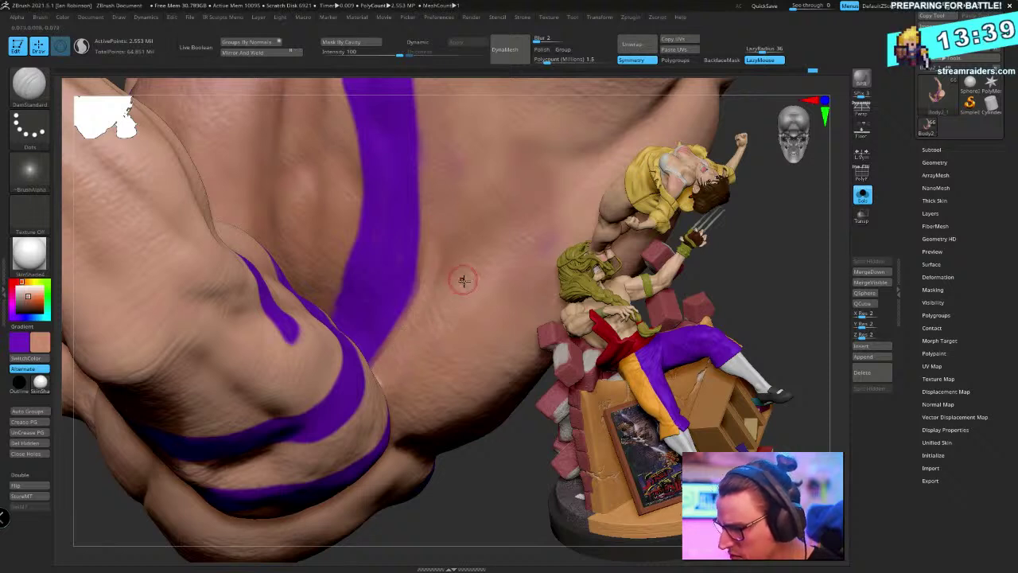
right_click_drag(461, 217, 433, 245)
key("ctrl+z")
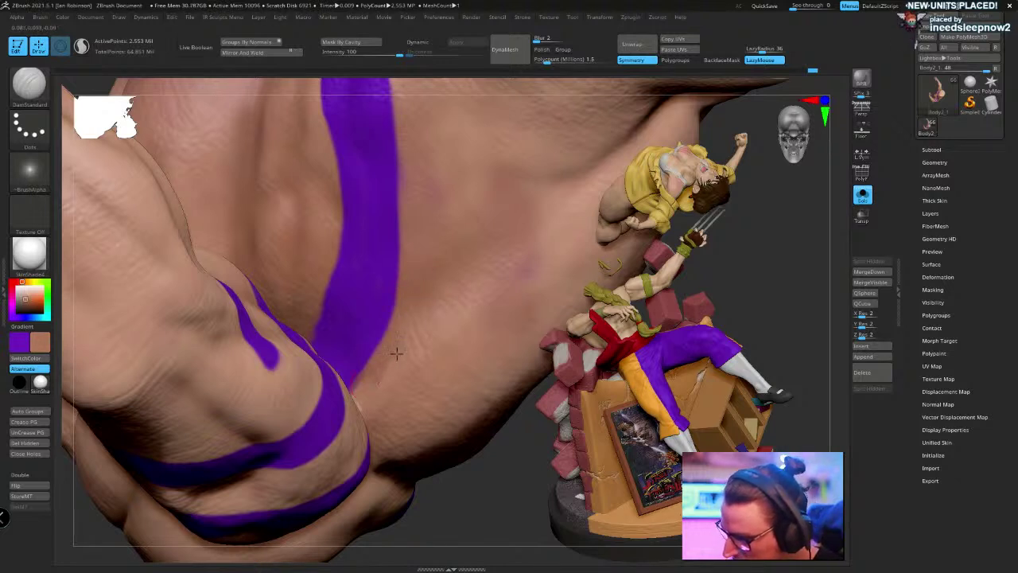
key("space")
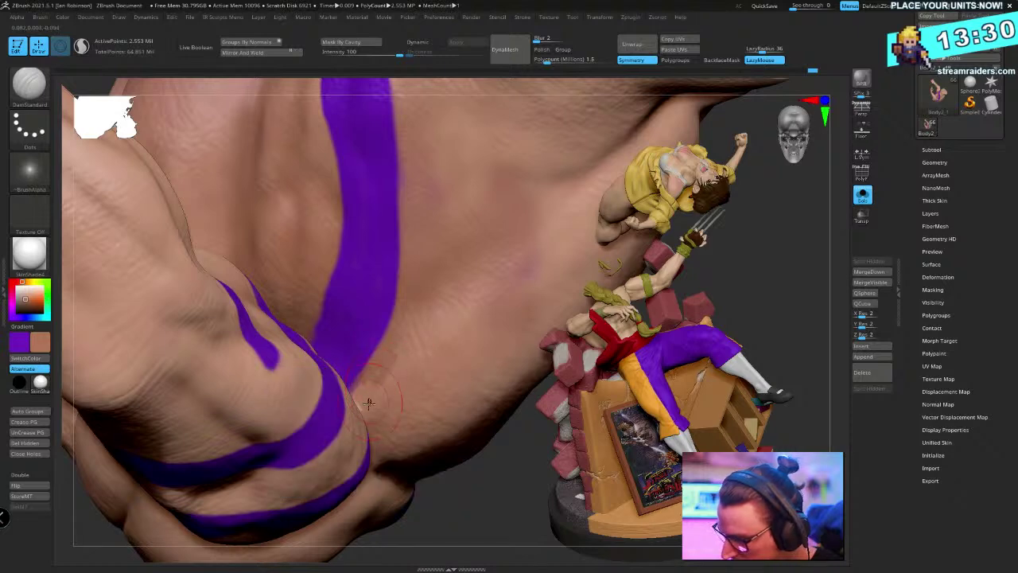
right_click(454, 314)
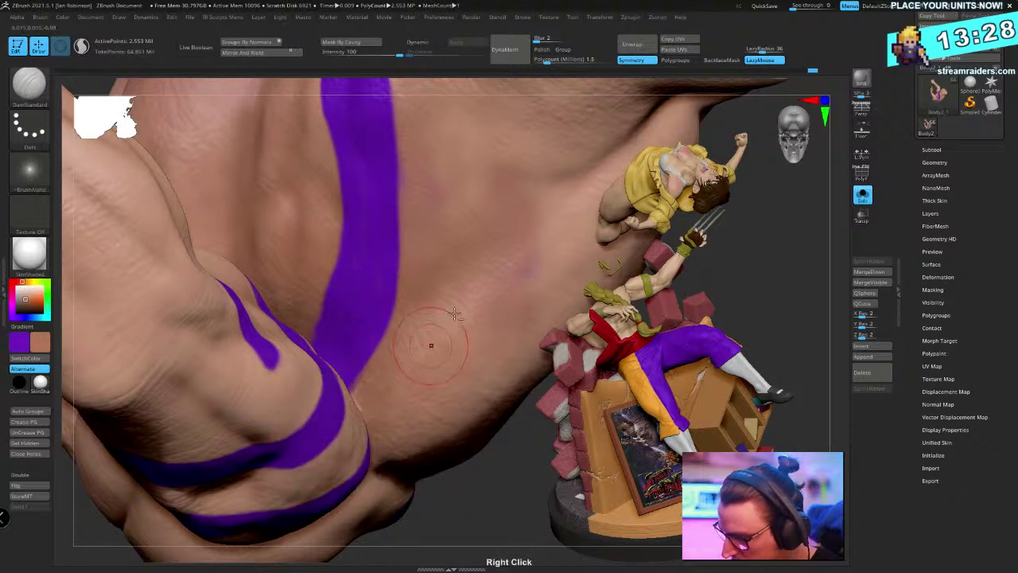
Show all parts of the statue again and save the tool as ChunLi_vs_Vega_019_Different.ZTL
key("f")
mouse_move(454, 313)
right_mouse_down()
mouse_move(438, 309)
mouse_move(451, 328)
right_mouse_up()
left_click(863, 195)
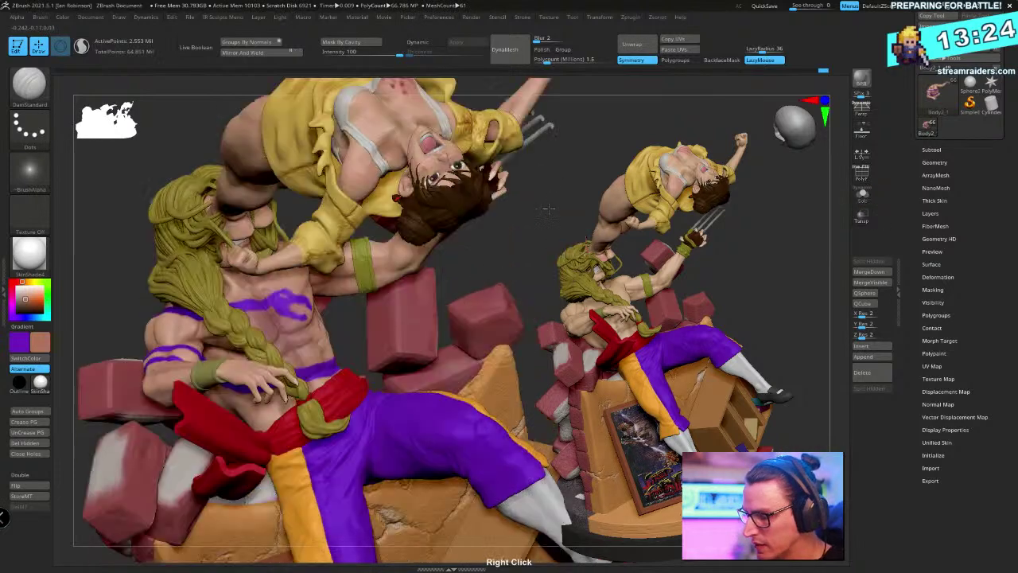
right_click_drag(549, 209, 516, 213)
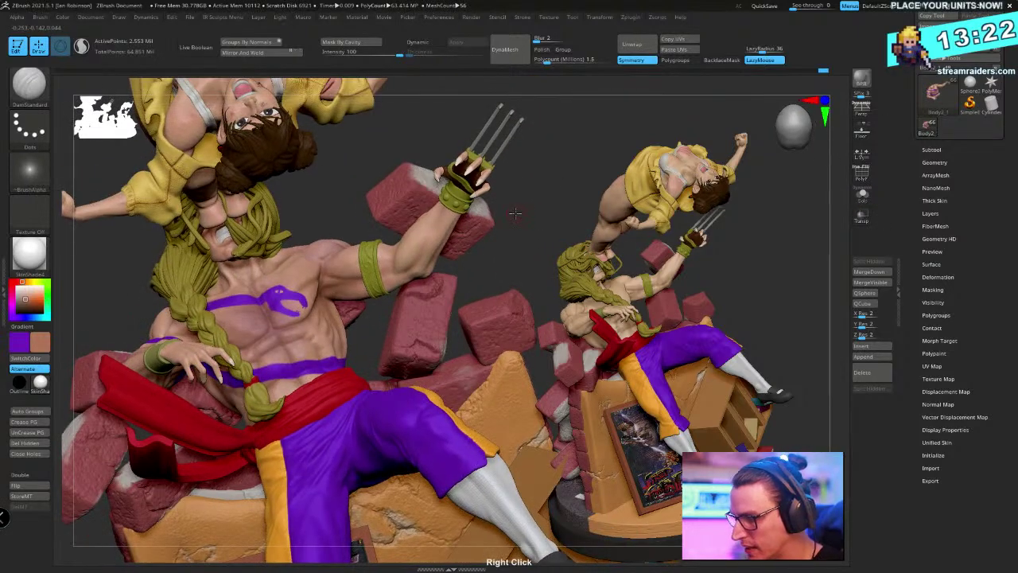
left_click_drag(1003, 26, 1004, 65)
left_click(979, 30)
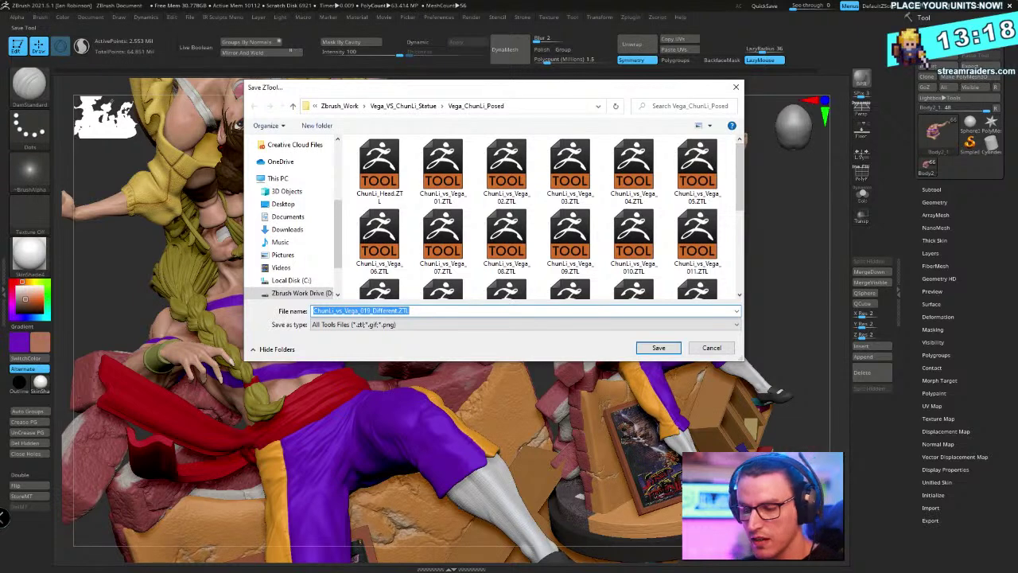
key("Return")
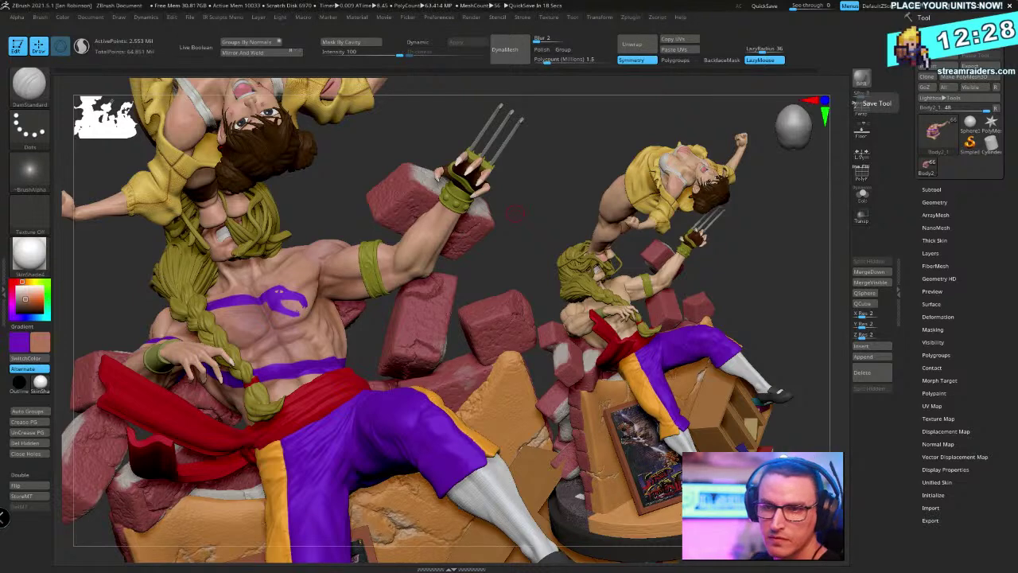
Isolate the body again, frame the snake head on the chest, and make purple the active colour
left_click(862, 194)
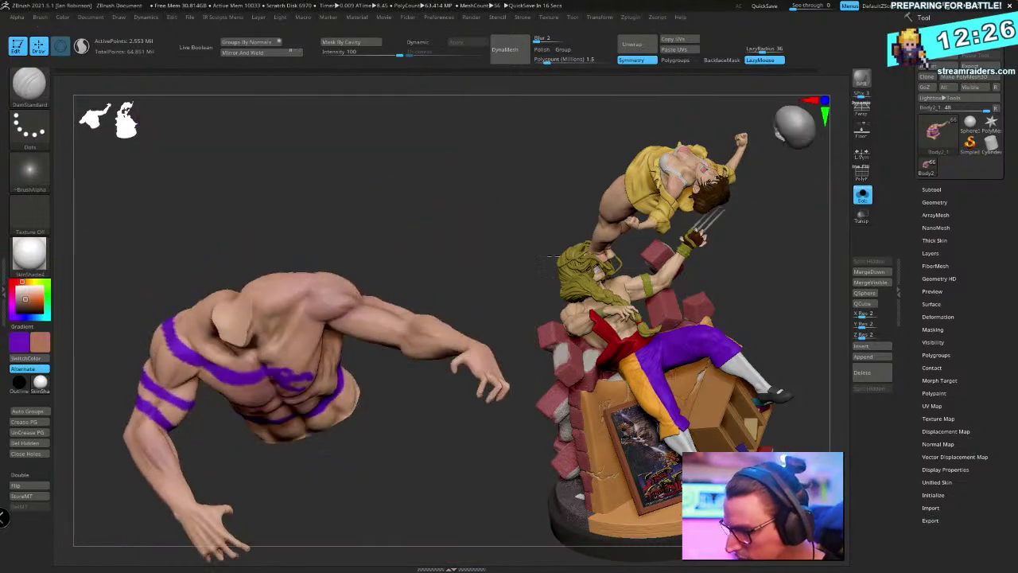
left_click_drag(549, 256, 494, 299)
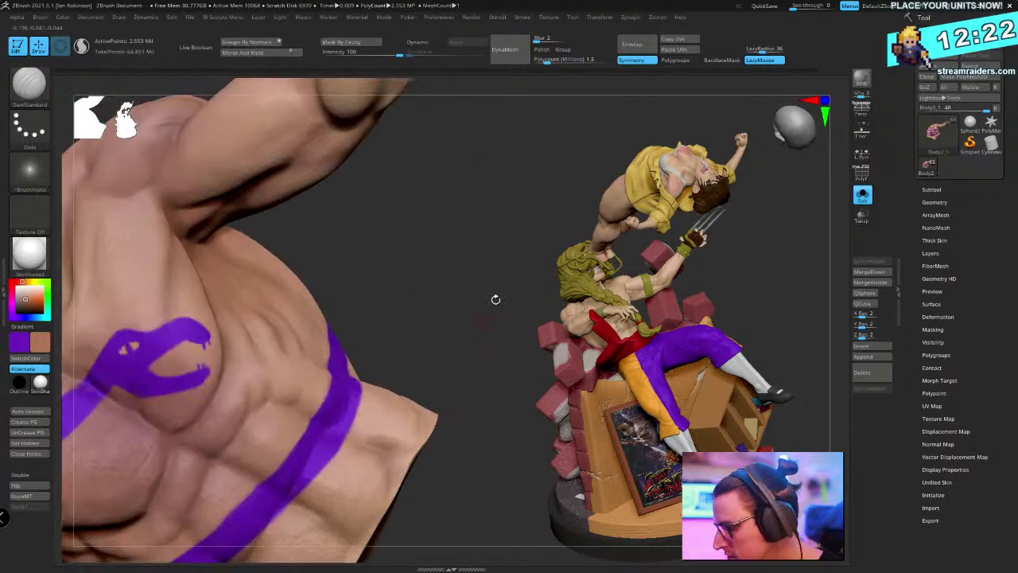
mouse_move(441, 225)
left_mouse_down()
mouse_move(454, 177)
mouse_move(448, 214)
mouse_move(209, 294)
left_mouse_up()
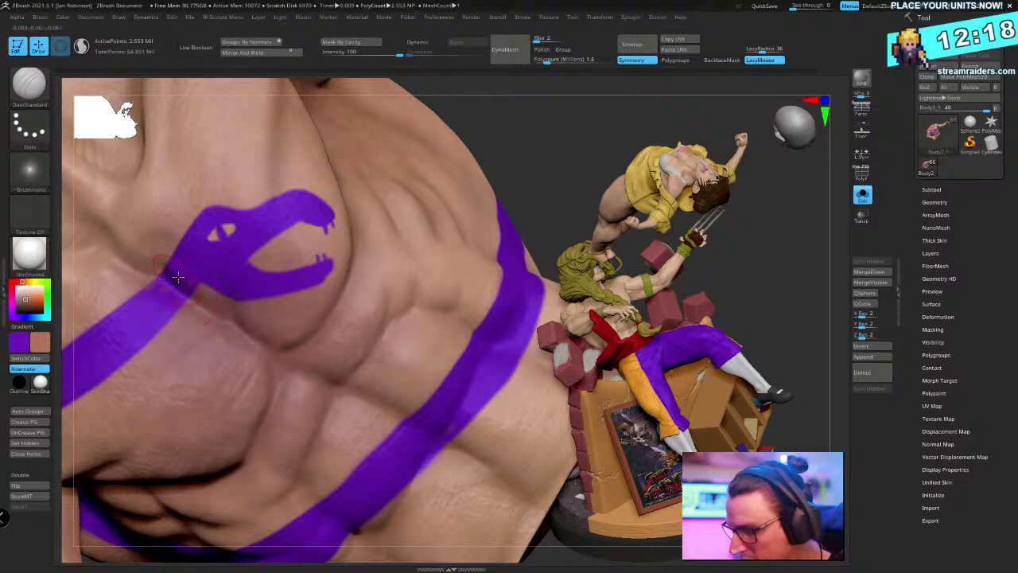
key("v")
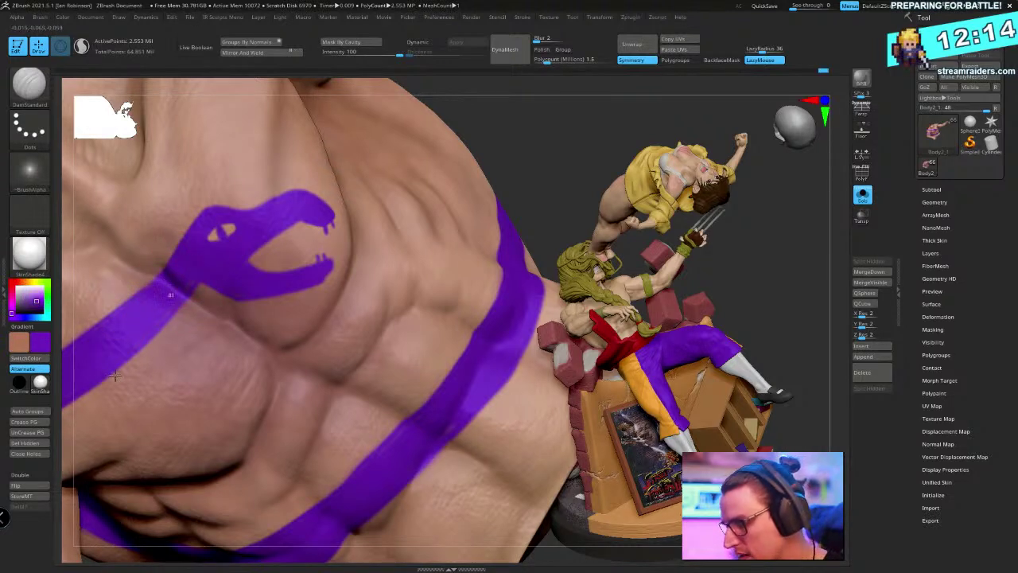
right_click_drag(254, 291, 284, 281, "alt")
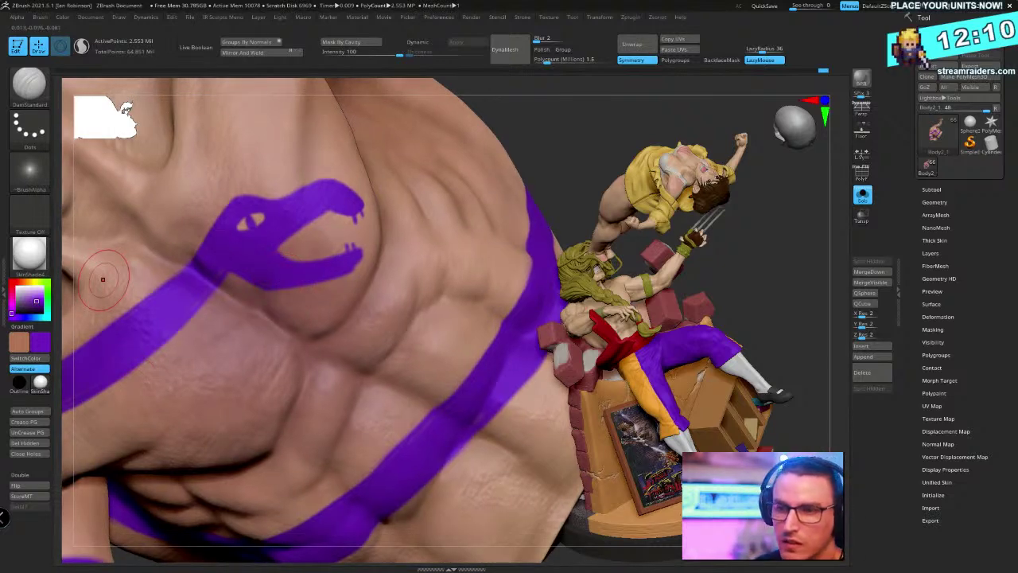
Switch to the browser to open a blank tab, and return to ZBrush to open the ZColor plugin
key("alt+Tab")
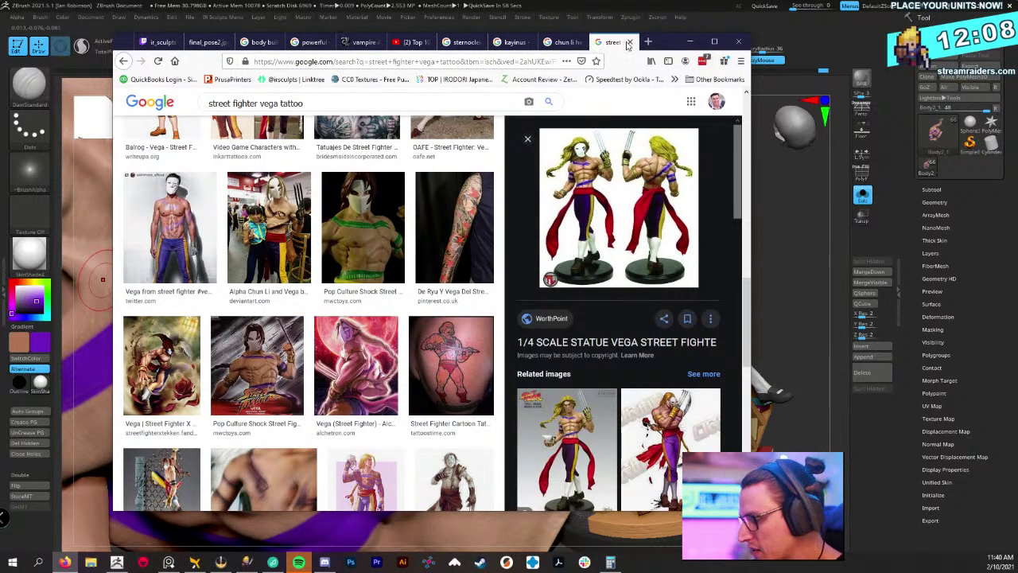
left_click(648, 42)
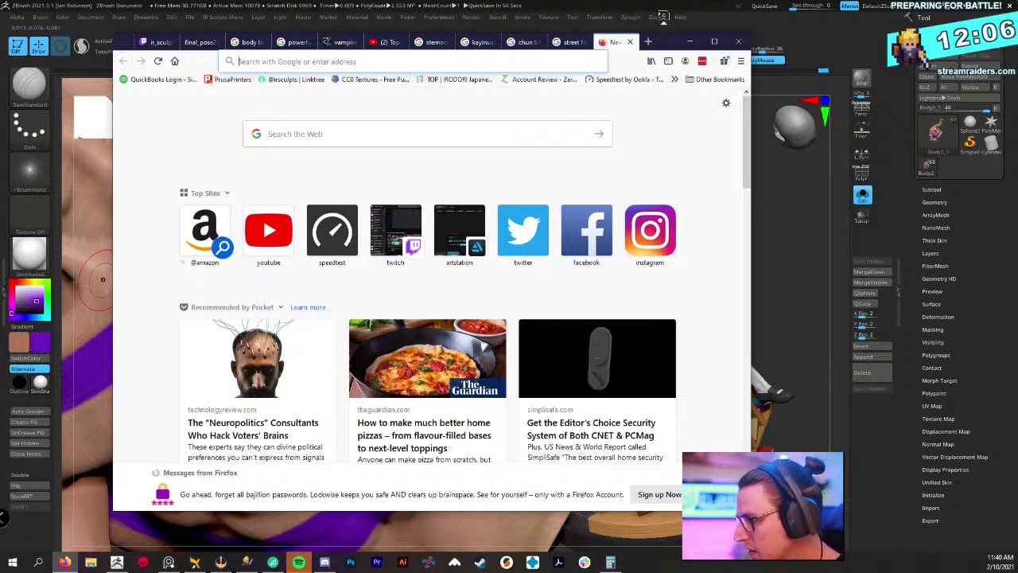
left_click(657, 17)
left_click(627, 24)
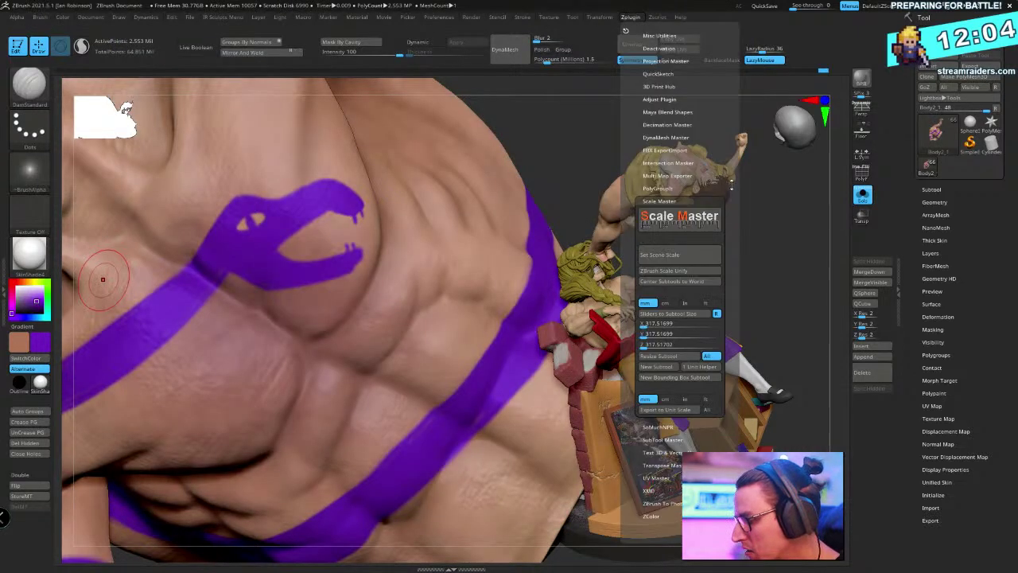
left_click(660, 201)
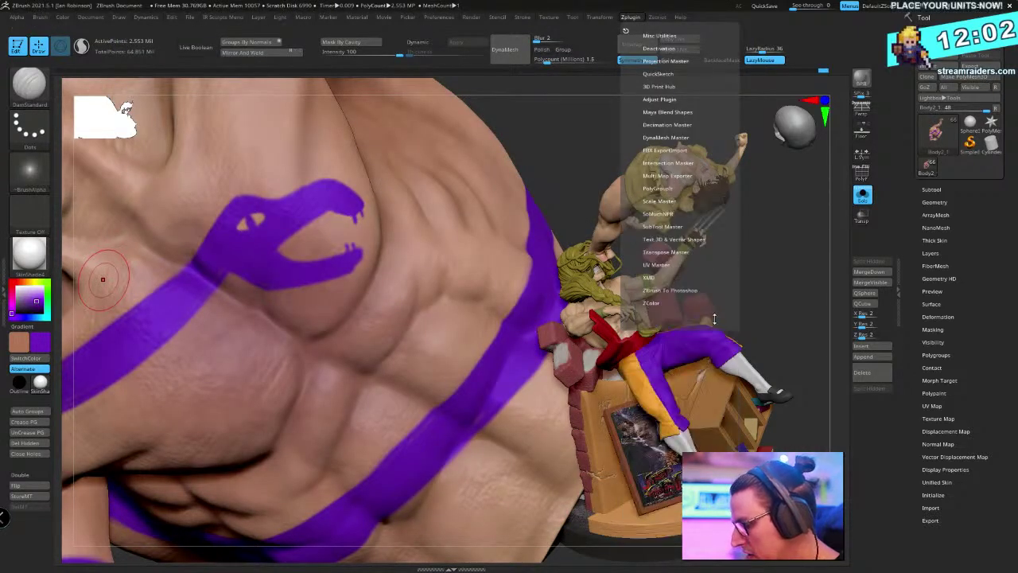
left_click(648, 302)
left_click(653, 319)
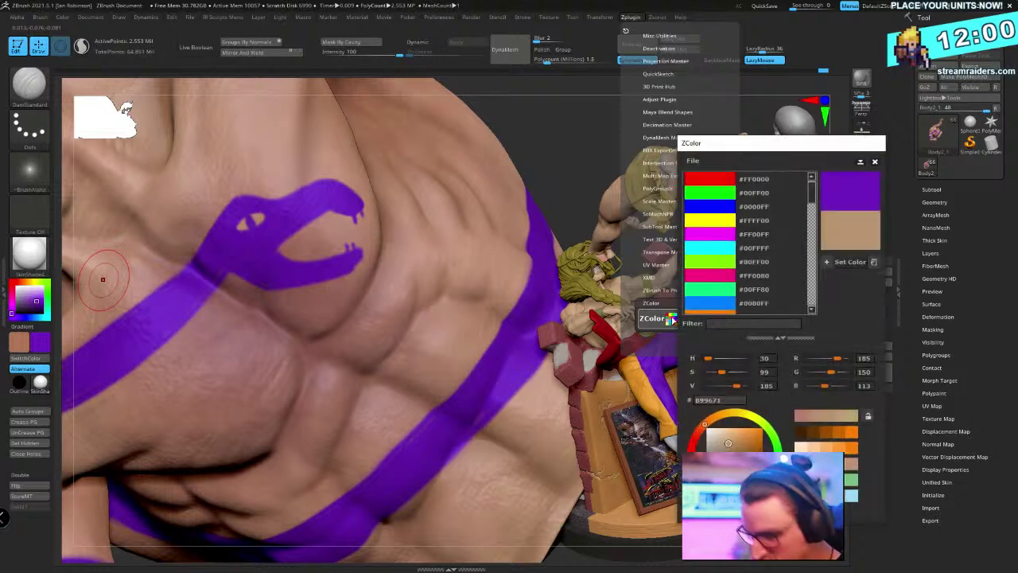
Sample a purple from the statue into ZColor as #732FC8, copy its hex code, and close the colour window
left_click(860, 190)
left_click_drag(651, 247, 179, 291)
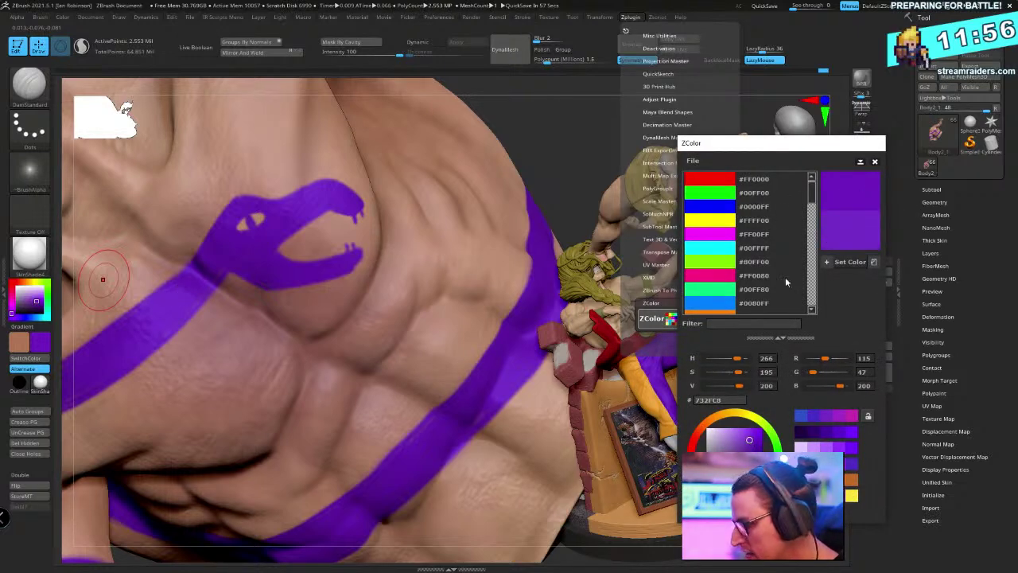
left_click(855, 264)
left_click(855, 263)
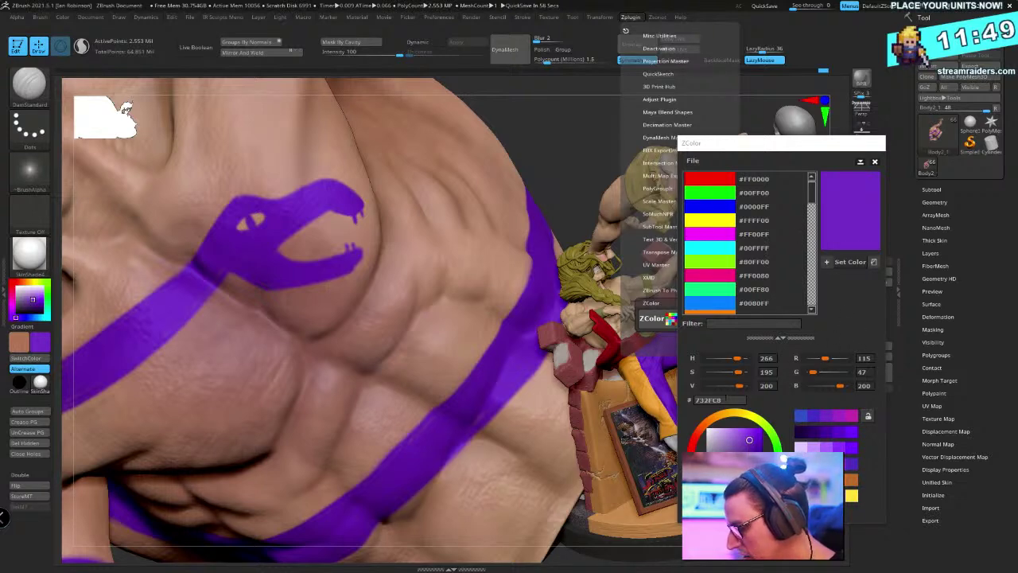
right_click(715, 400)
left_click(733, 445)
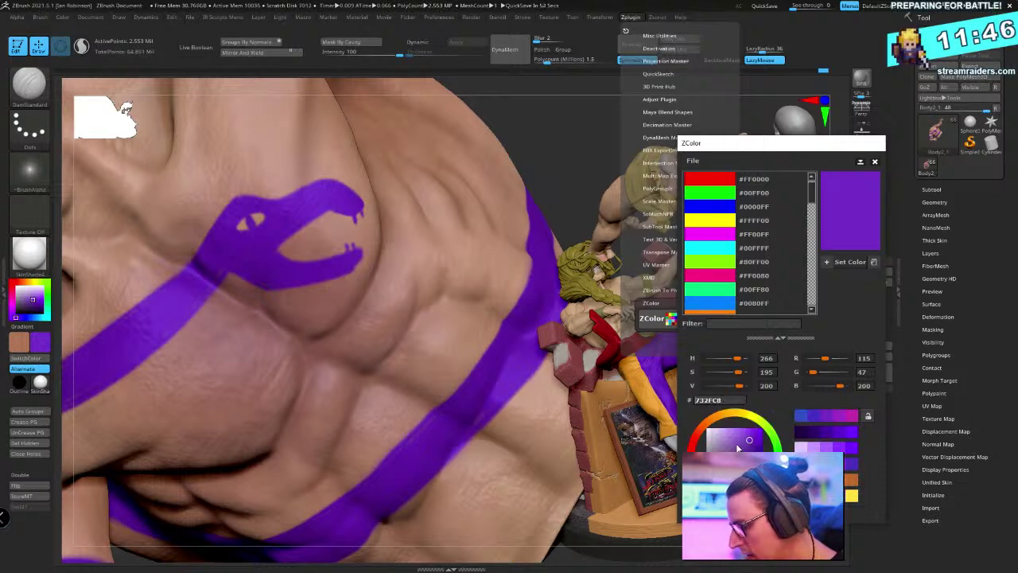
left_click(874, 163)
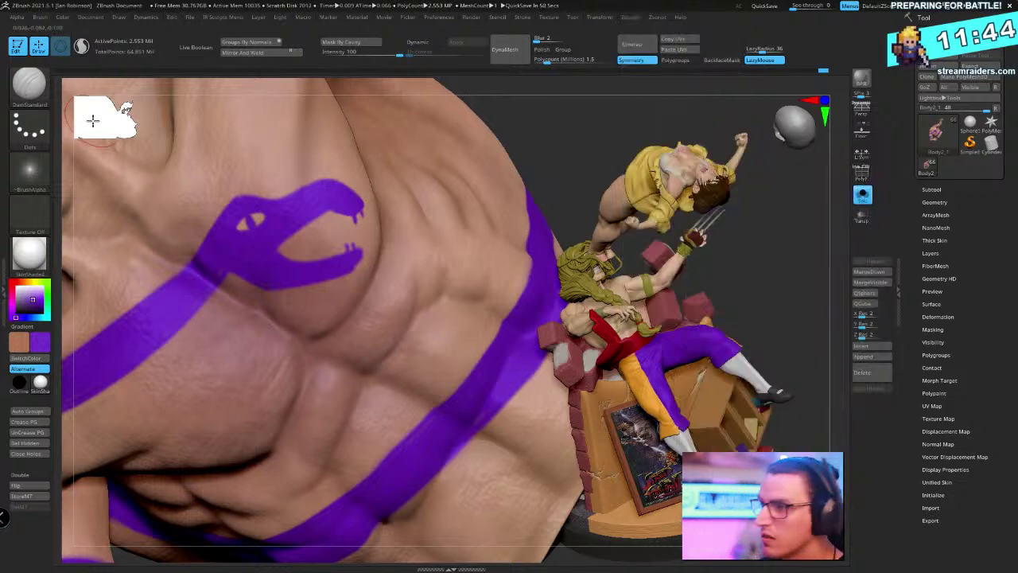
Switch to the browser and open the Adobe Color wheel in the blank tab
key("alt+Tab")
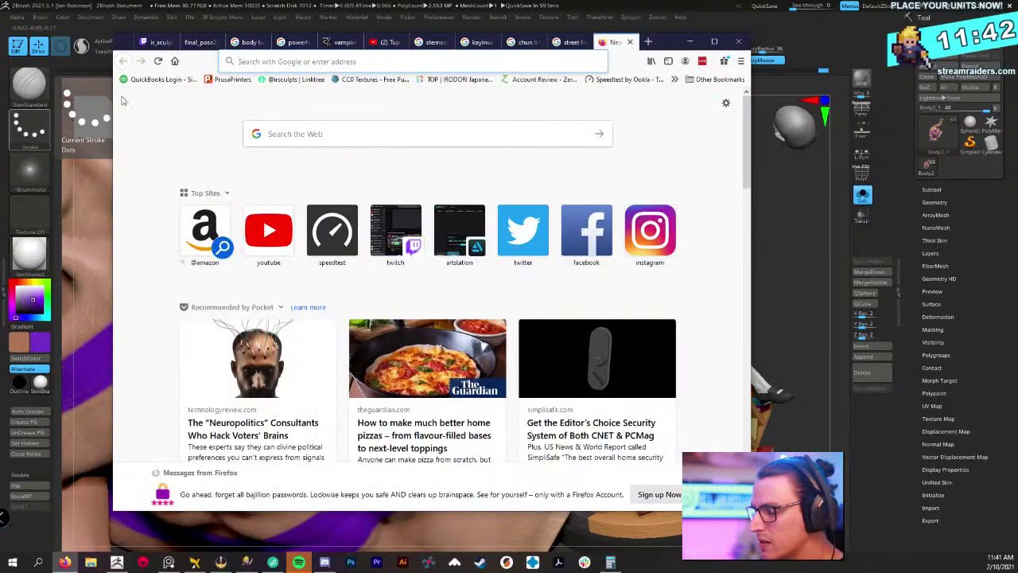
left_click(315, 62)
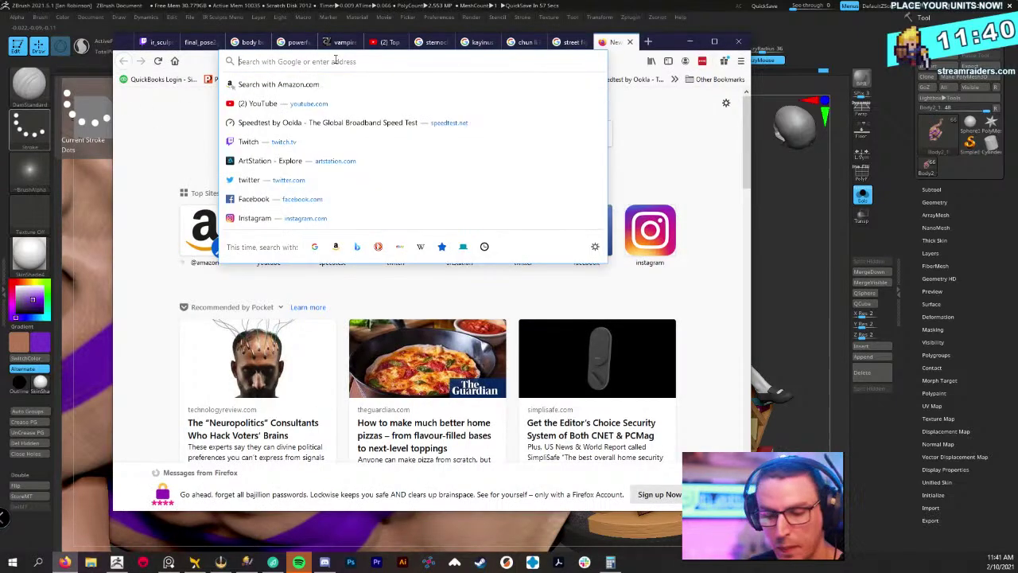
type("colo")
key("Return")
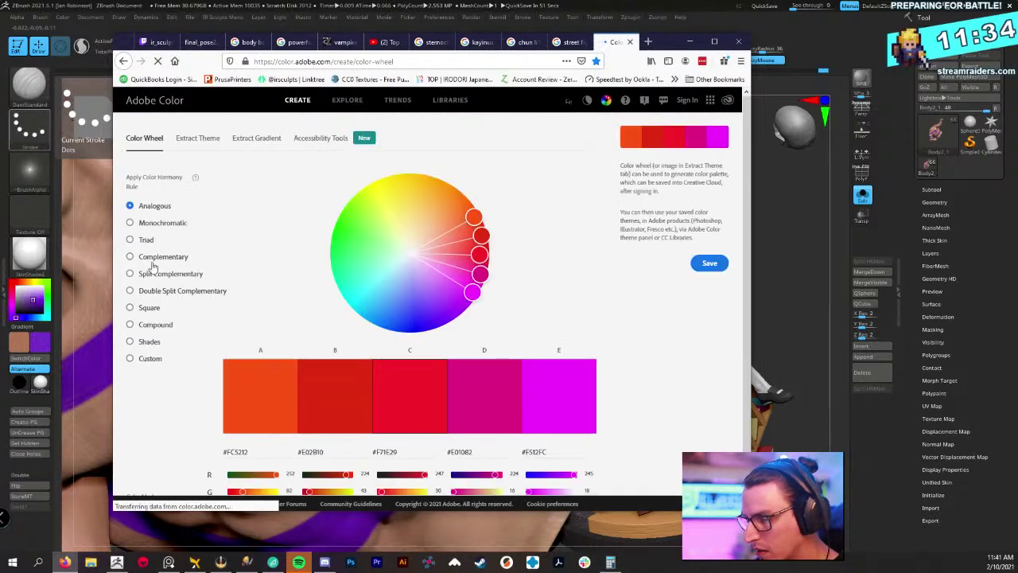
Apply the Complementary harmony rule and set colour A to the copied purple #732FC8
left_click(139, 259)
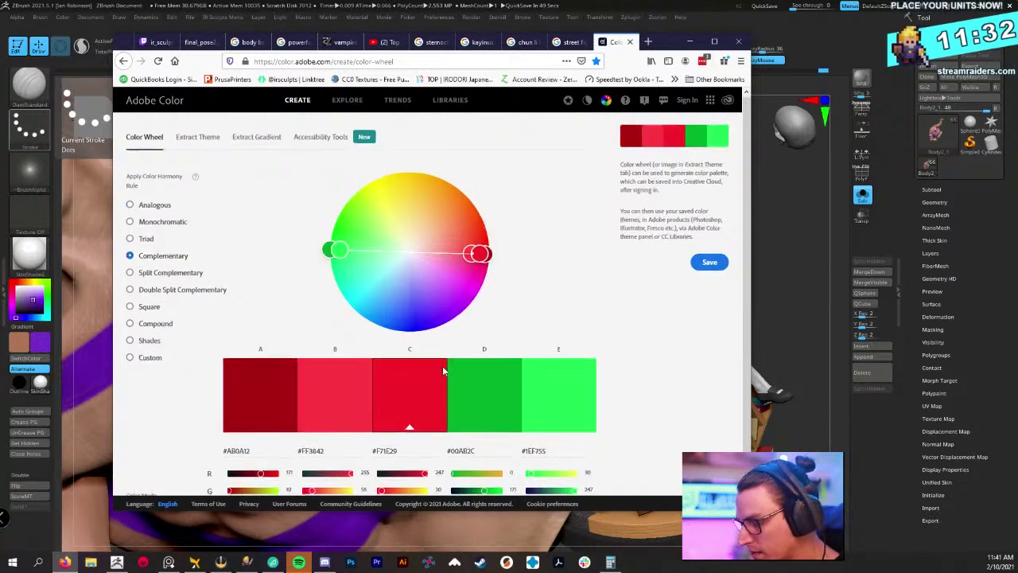
scroll(201, 398, "down", 1)
key("ctrl+a")
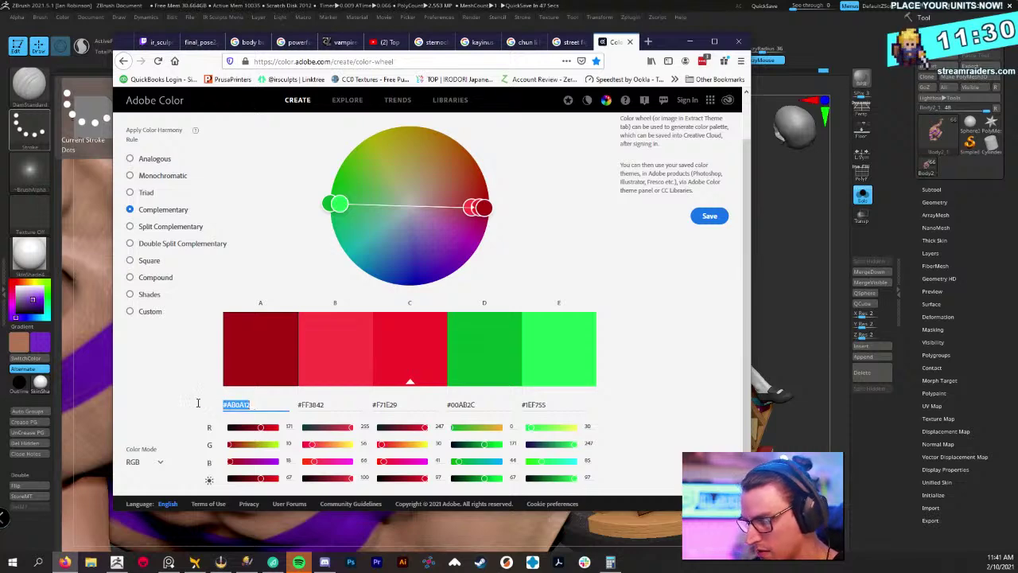
key("Return")
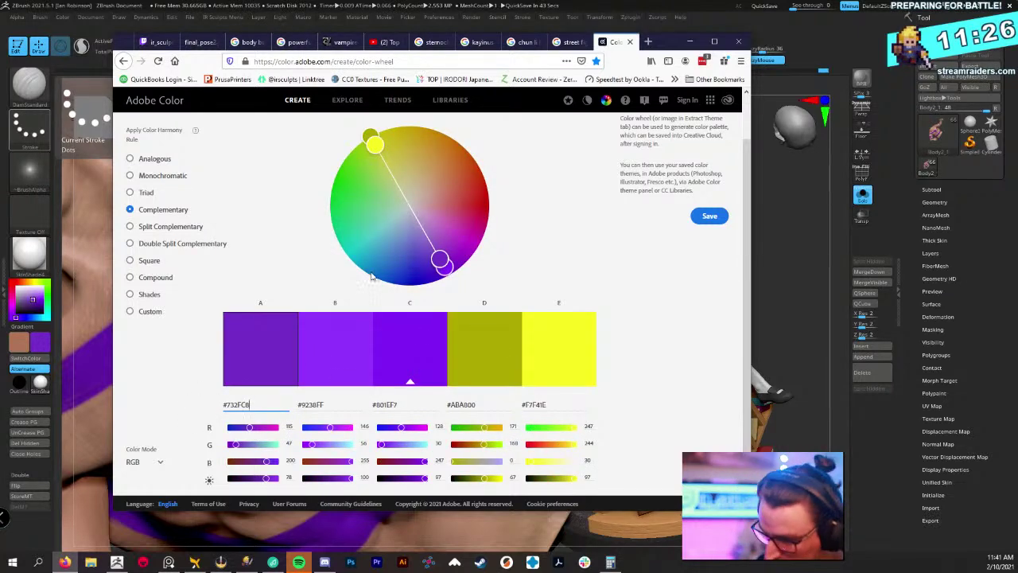
Try the Double Split Complementary harmony rule with colour A set to #732FC8
left_click(167, 245)
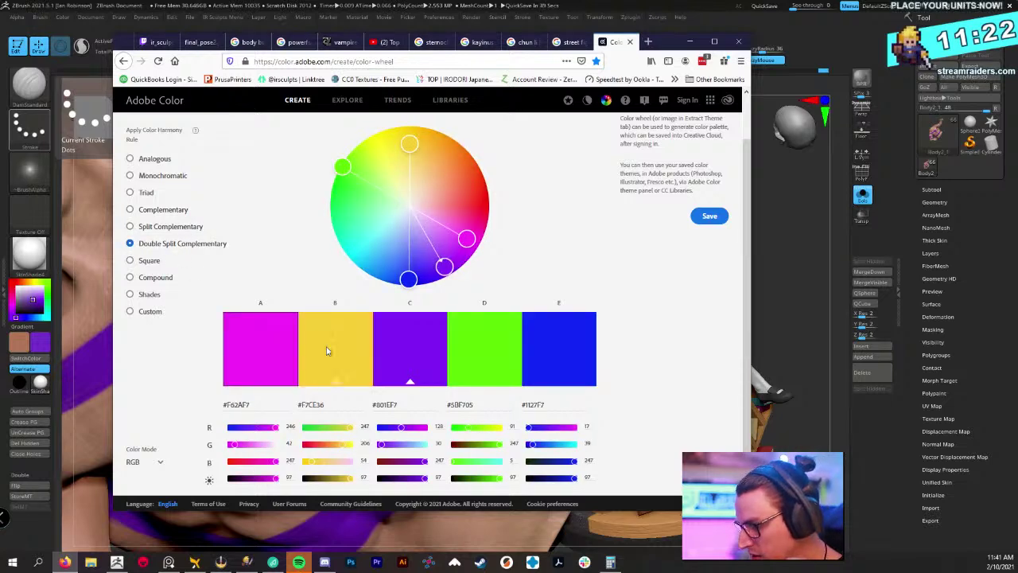
left_click_drag(226, 405, 206, 406)
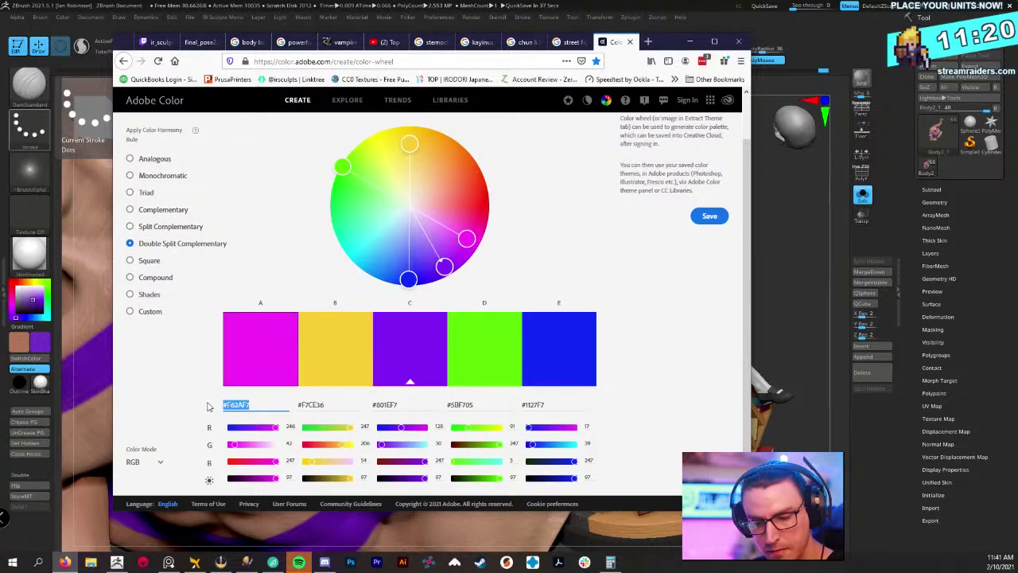
type("#732FC8")
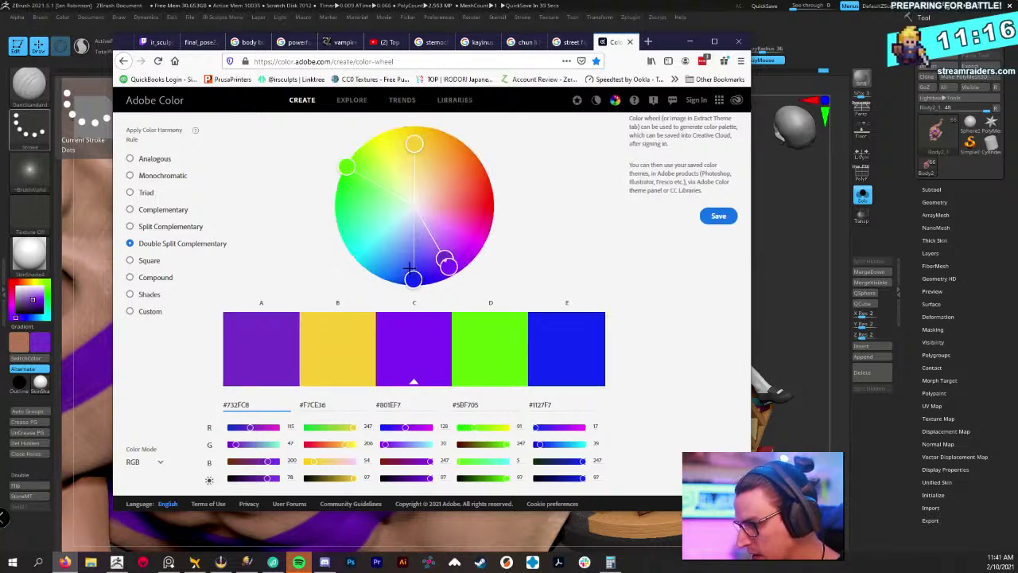
Apply the Triad harmony rule and shift the base colour around the wheel from purple to light blue
left_click_drag(410, 268, 447, 252)
left_click(159, 209)
left_click(146, 192)
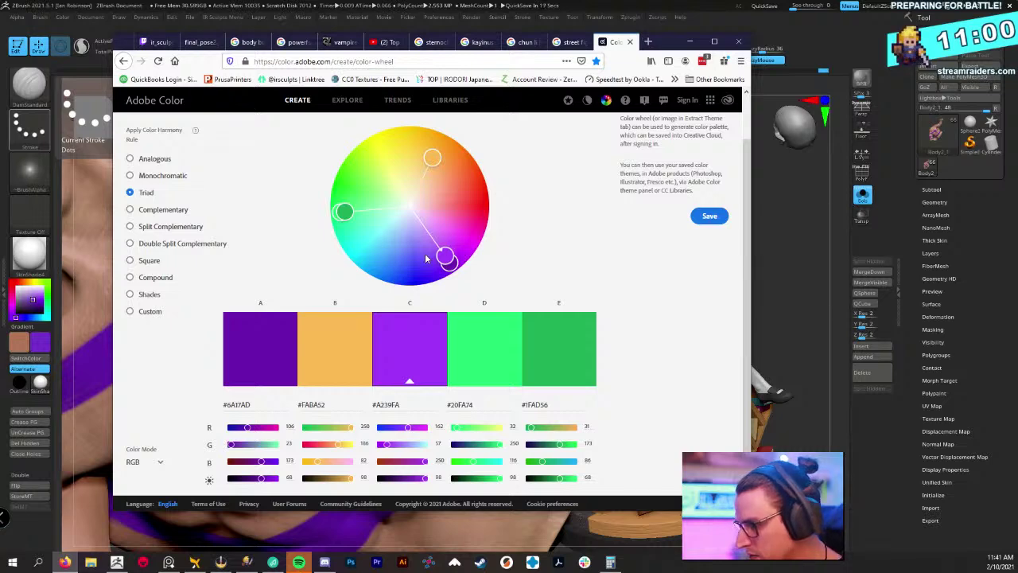
left_click_drag(425, 258, 411, 256)
left_click_drag(399, 253, 390, 254)
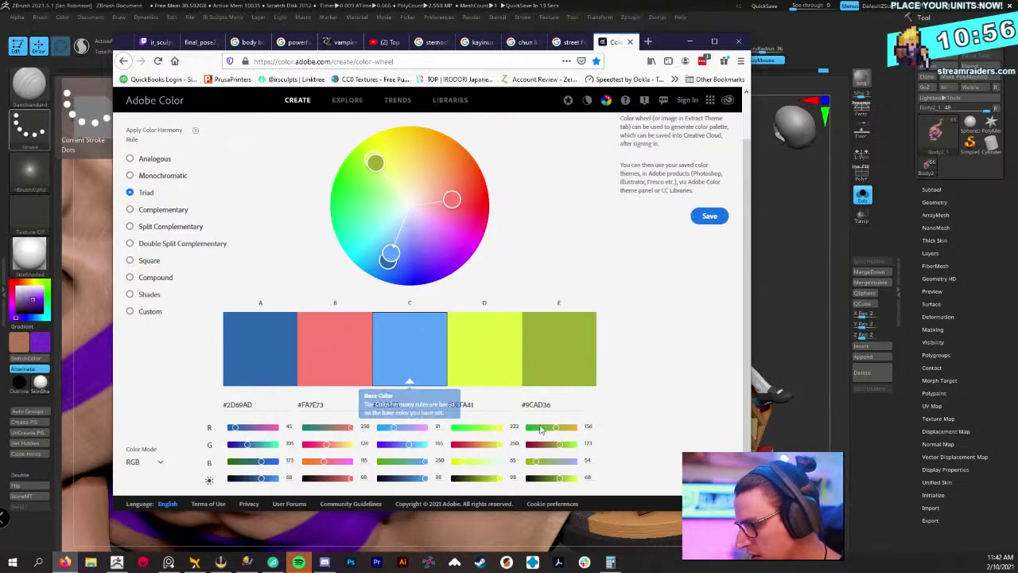
Put the browser away, return to ZBrush and open the ZColor palette
left_click_drag(667, 48, 1, 36)
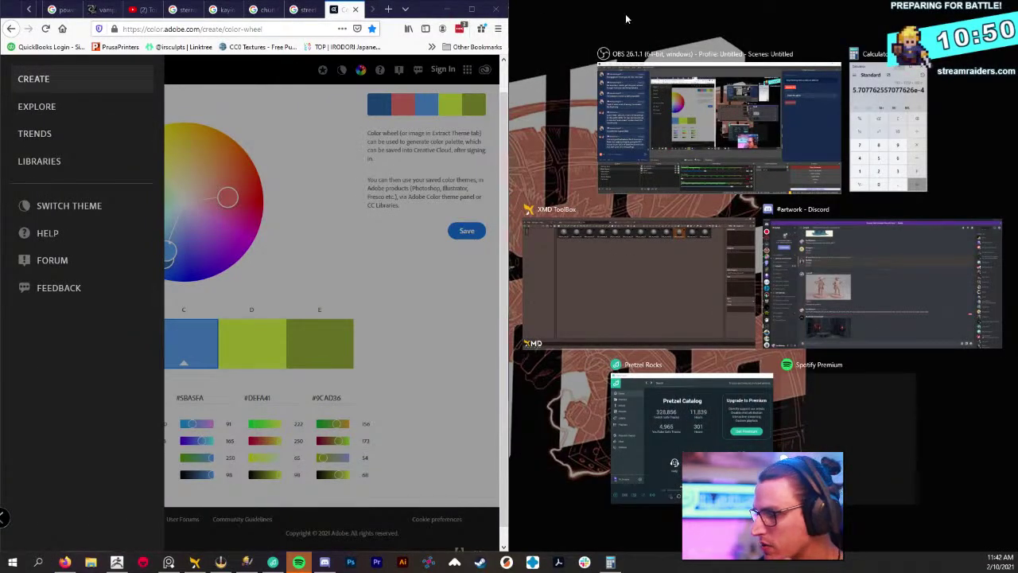
left_click(535, 6)
left_click(447, 8)
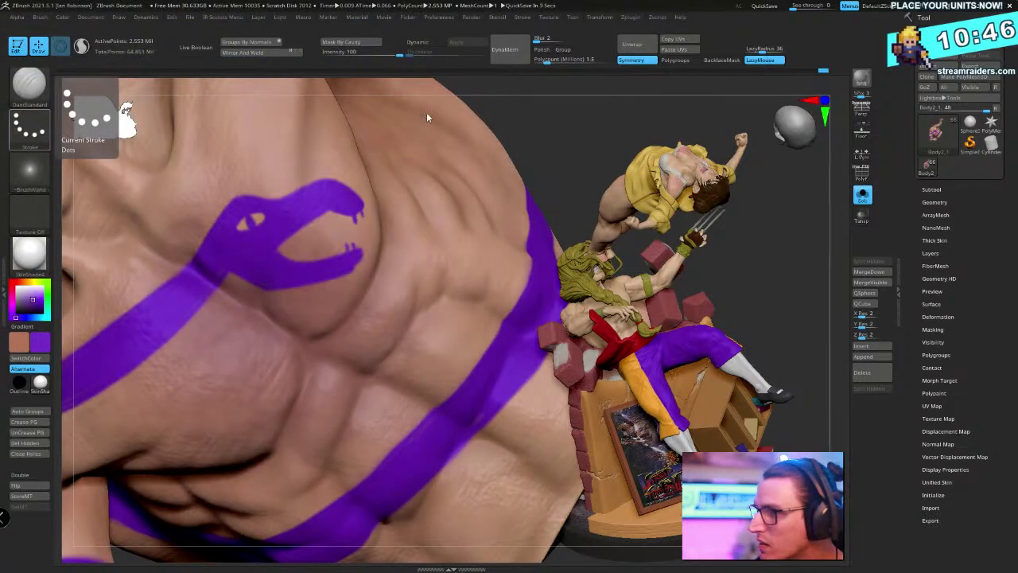
left_click(658, 19)
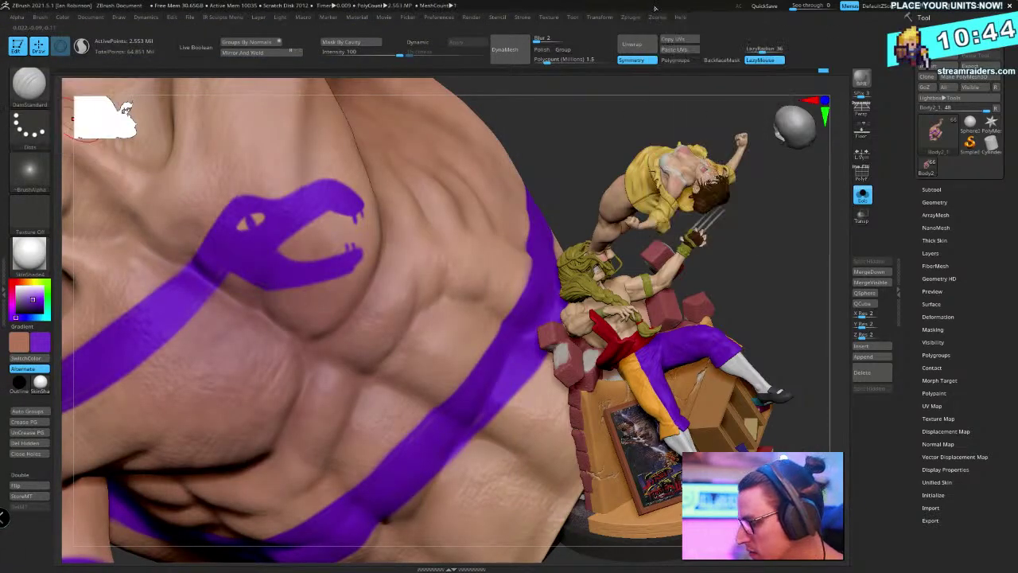
left_click(629, 17)
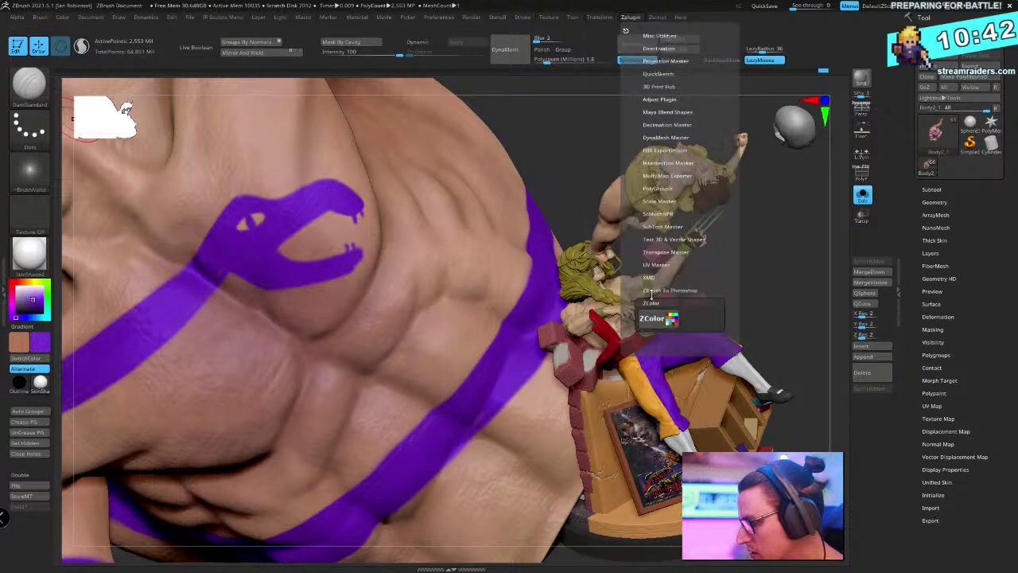
left_click(654, 320)
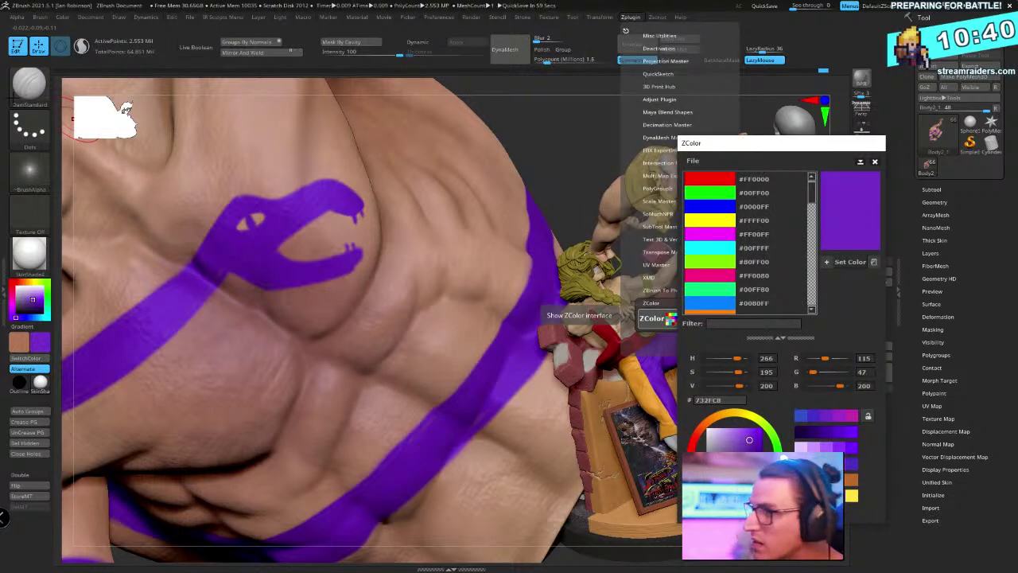
Sample a muted blue (RGB 66, 99, 123) from the screen and assign the sampled blues to both colour swatches
left_click(857, 261)
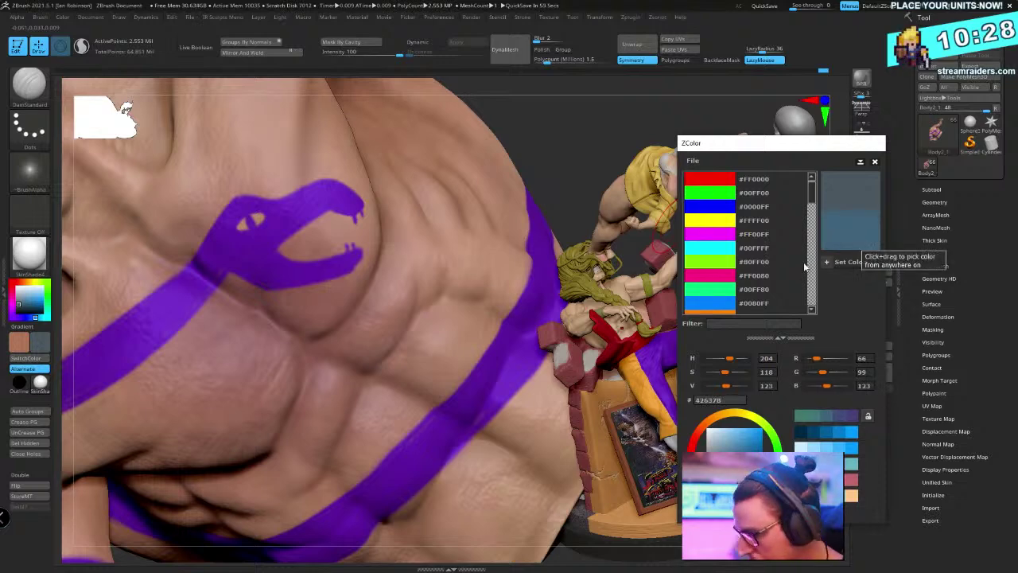
left_click(35, 359)
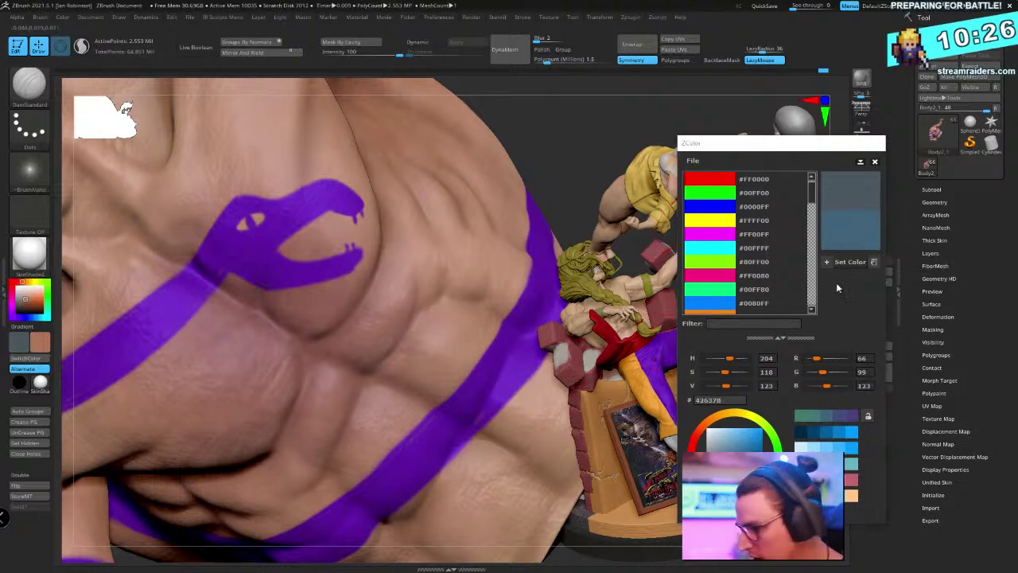
left_click(855, 264)
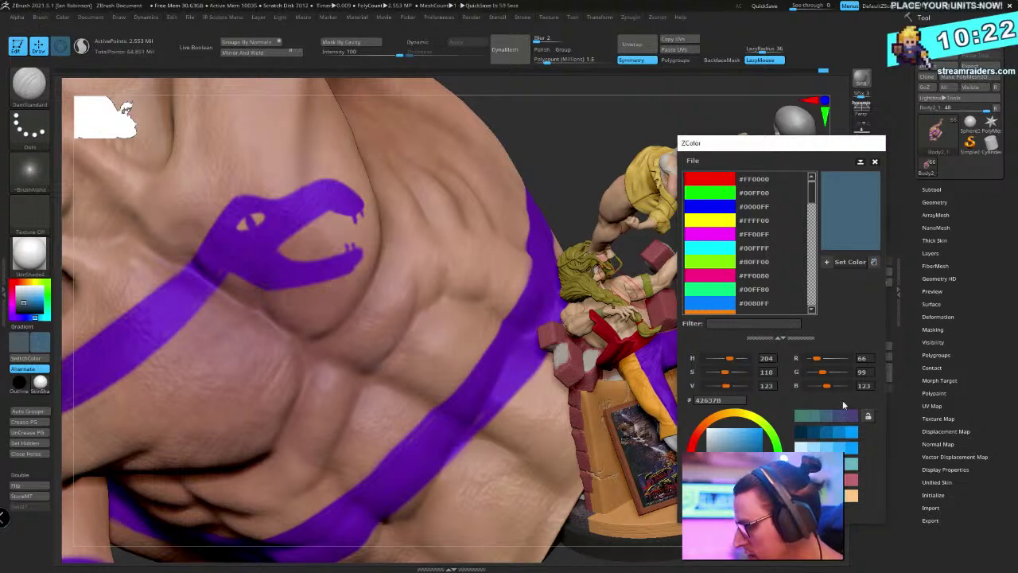
Brighten the blue to RGB 69, 131, 176, set it as the active colour and close ZColor
left_click(850, 229)
left_click_drag(733, 457, 740, 446)
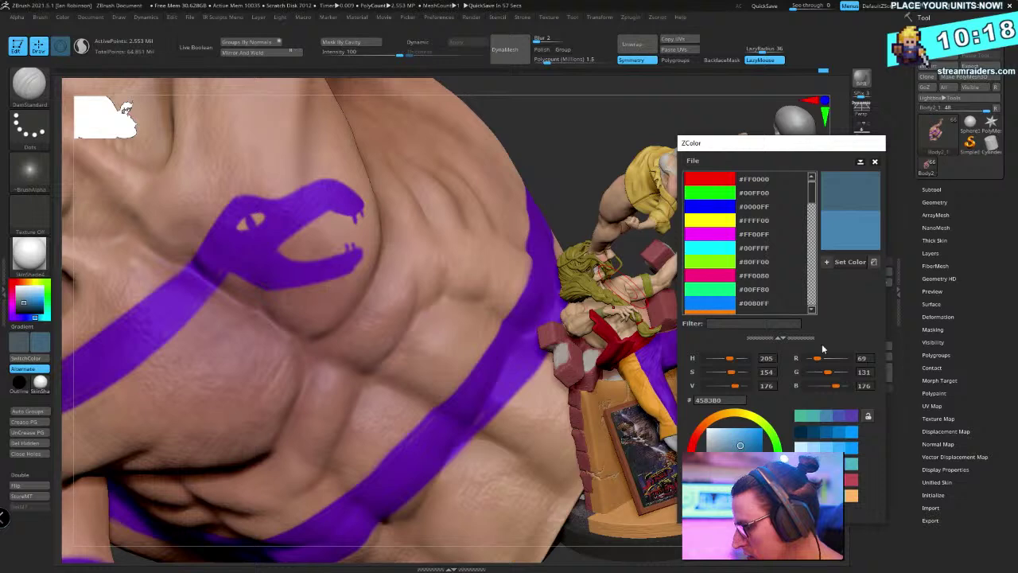
left_click(853, 262)
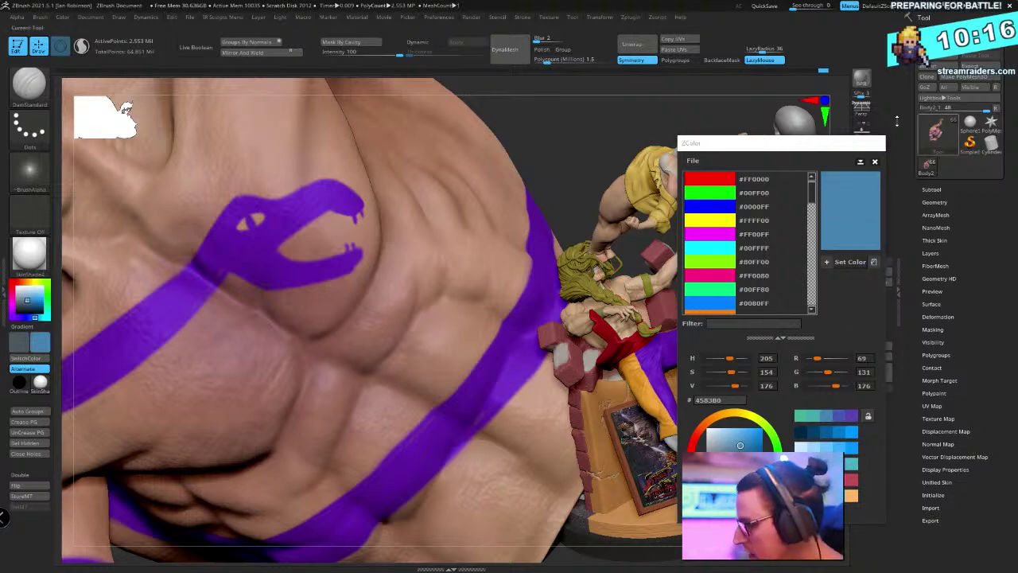
left_click(876, 164)
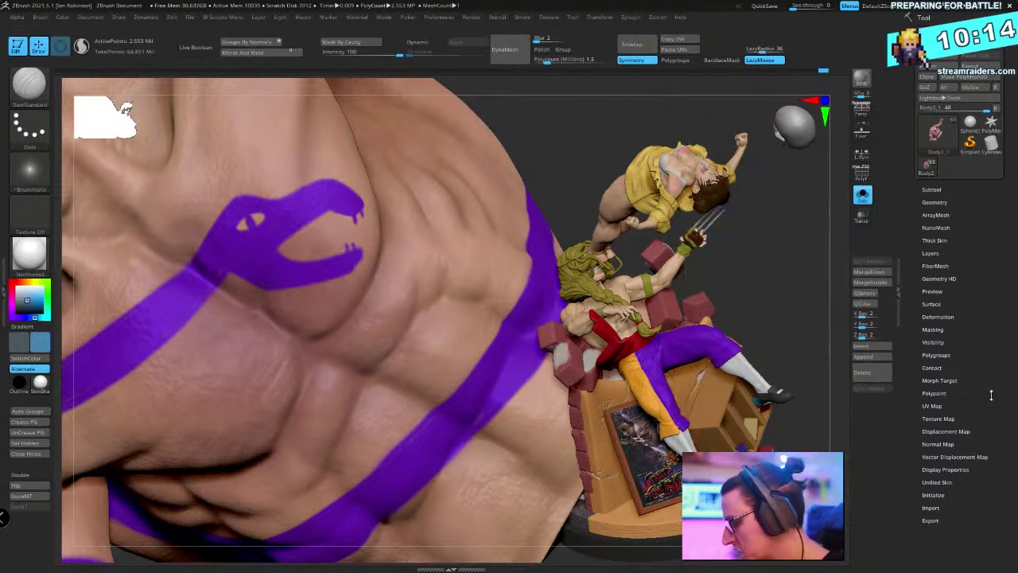
Use the polypaint Adjust Colors tool to mask everything on the body except the purple tattoo, with tolerance 30
left_click(936, 355)
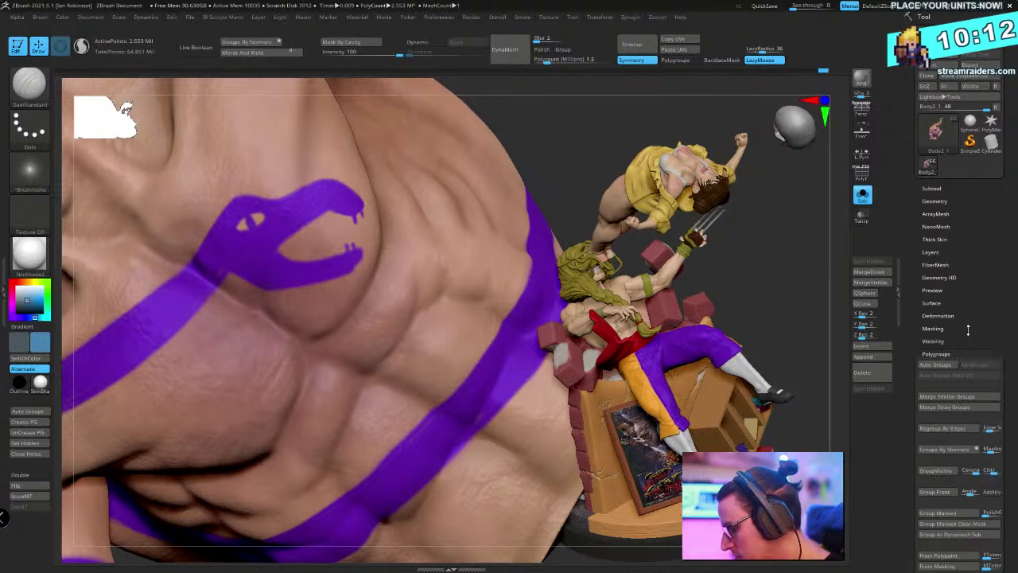
left_click(950, 389)
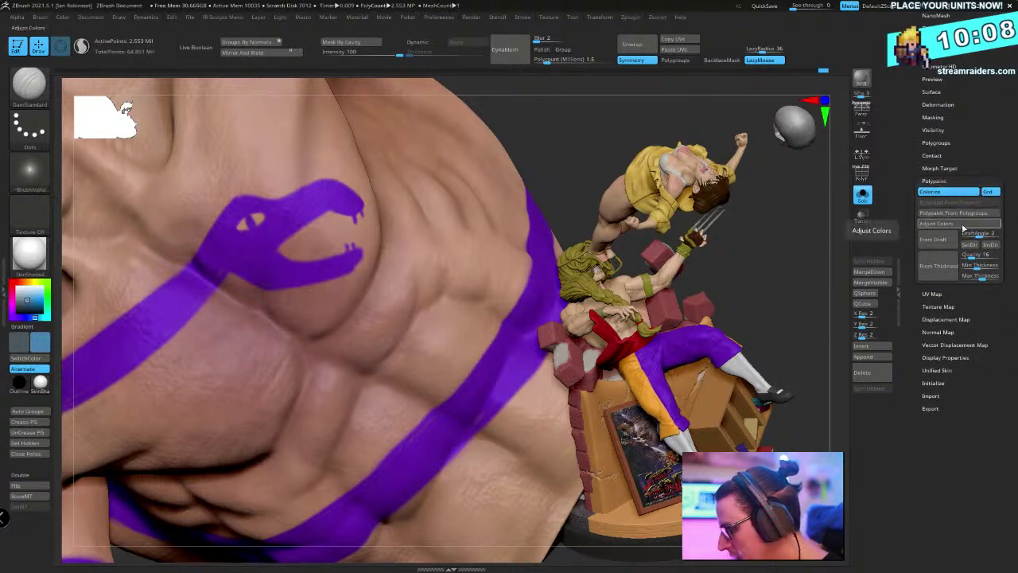
left_click(935, 222)
left_click_drag(810, 236, 863, 220)
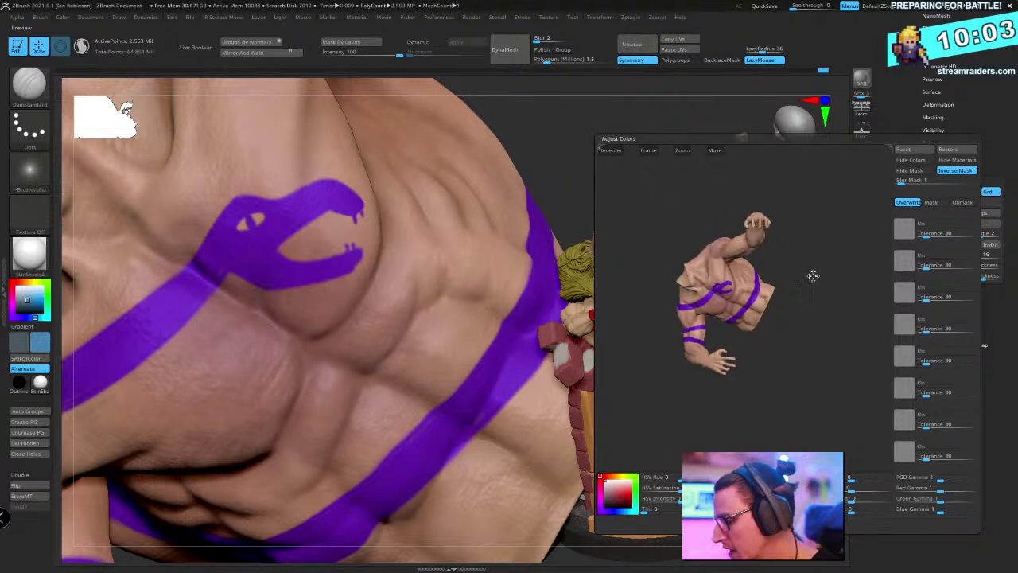
left_click_drag(813, 275, 682, 246, "alt")
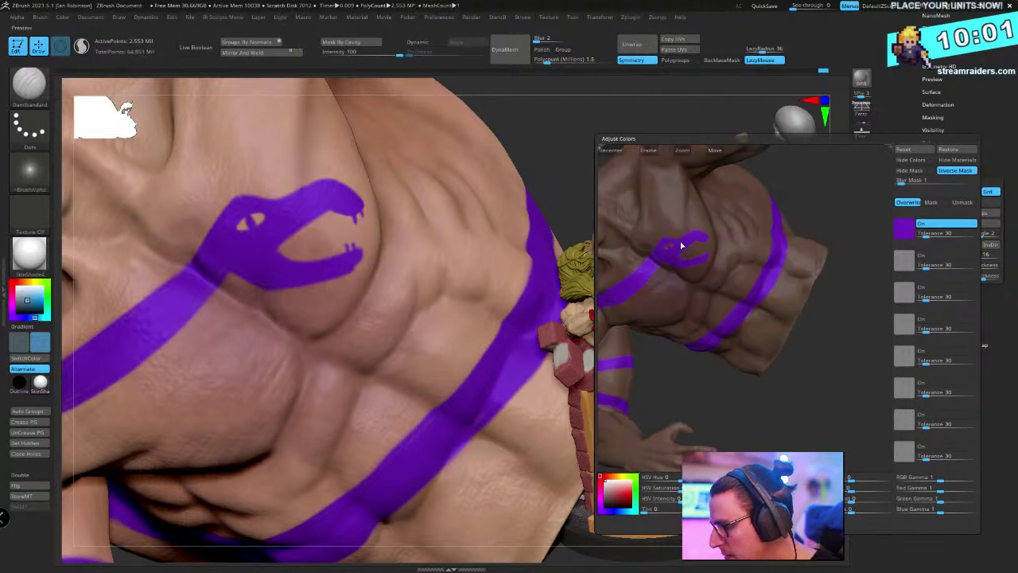
left_click_drag(820, 373, 880, 368)
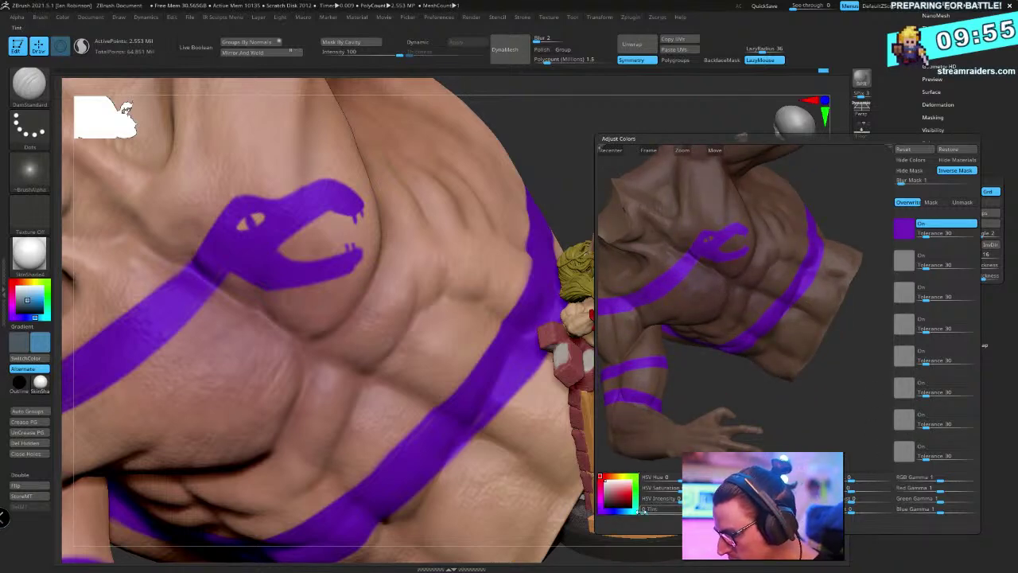
left_click_drag(636, 510, 630, 508)
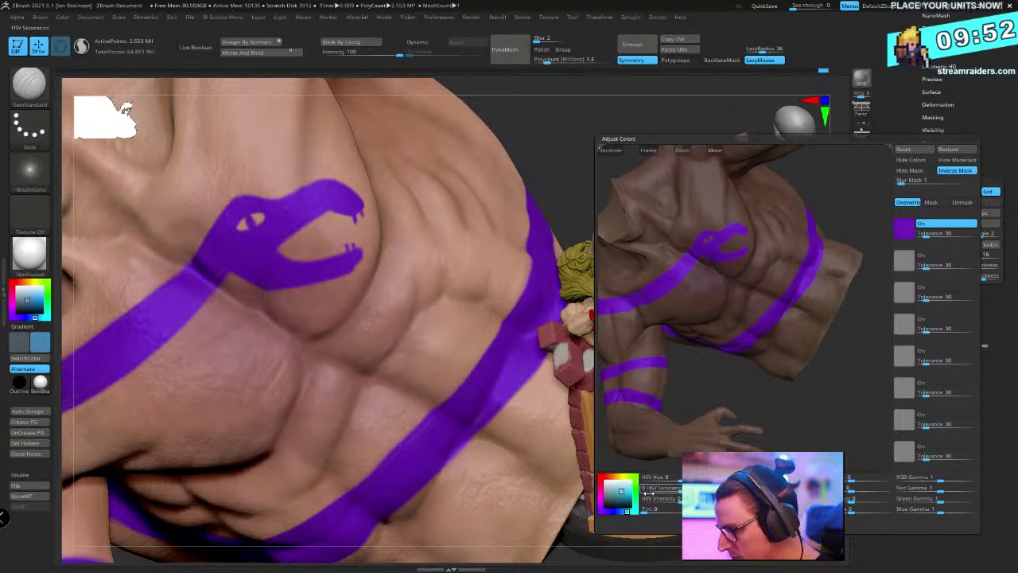
key("Return")
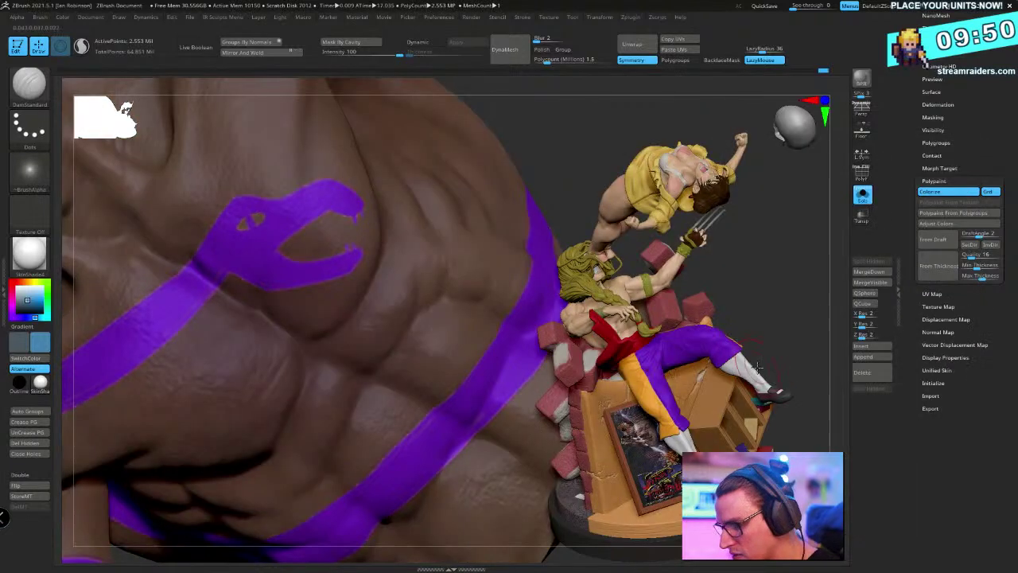
Swap the two colours so the muted blue-grey is active, and choose the Paint brush with a larger size
right_click_drag(761, 236, 501, 191, "ctrl")
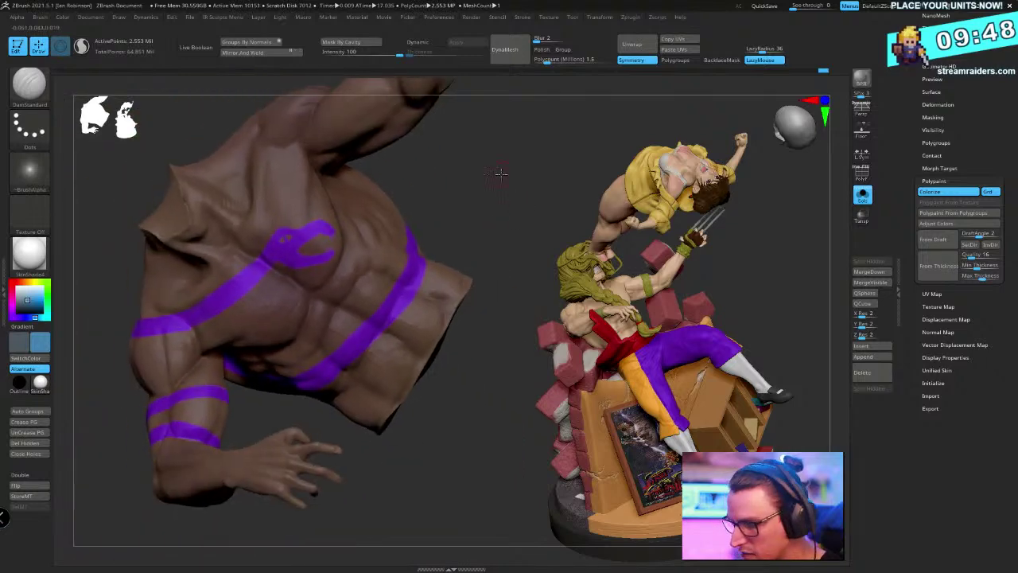
left_click_drag(500, 173, 440, 172)
key("v")
key("space")
key("b")
key("p")
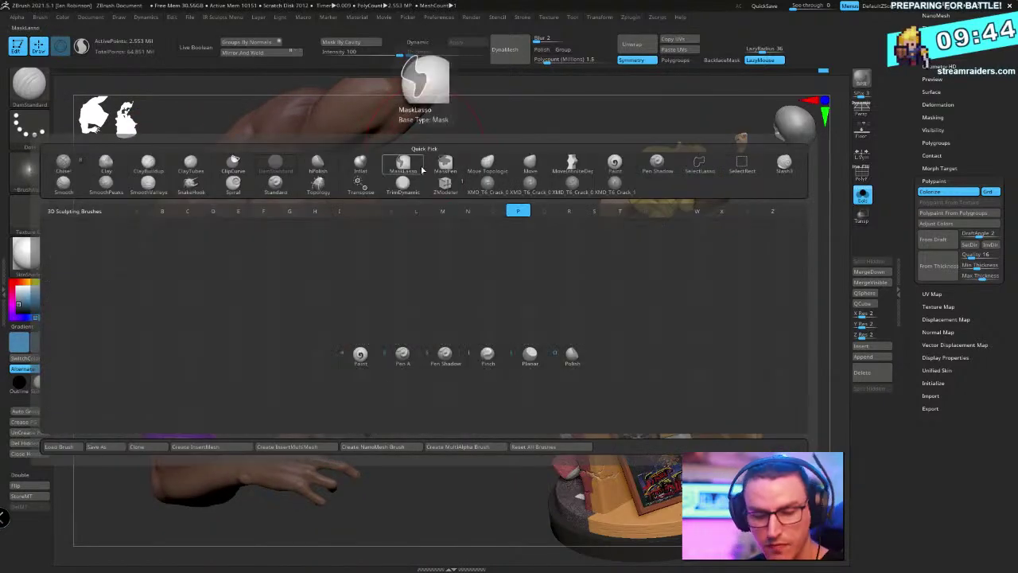
left_click(424, 78)
key("space")
left_click_drag(477, 205, 468, 170)
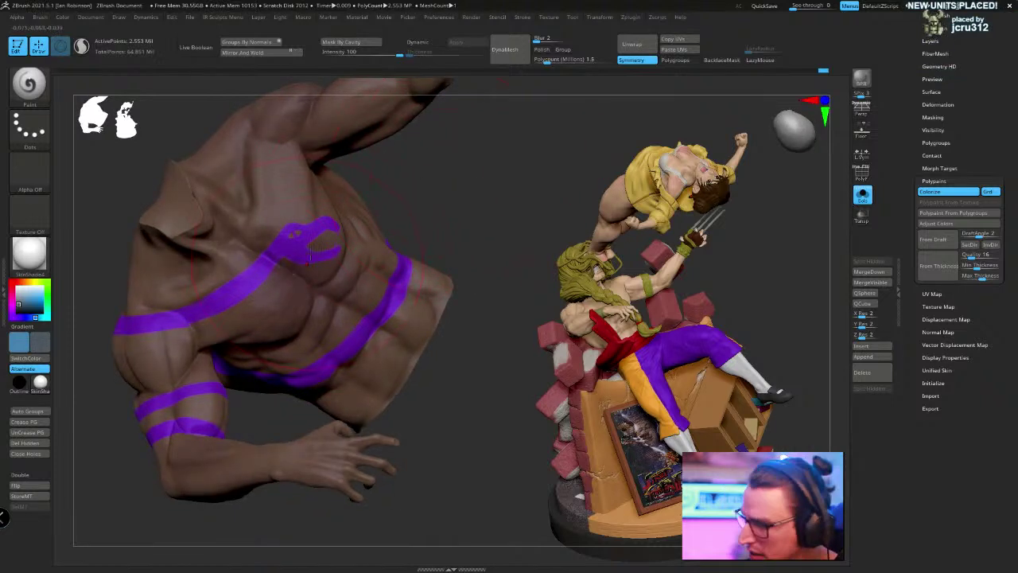
Paint the unmasked snake tattoo muted blue-grey across the chest, torso and arm, and clear the mask from the body
mouse_move(270, 262)
left_mouse_down()
mouse_move(167, 336)
mouse_move(334, 357)
mouse_move(399, 293)
left_mouse_up()
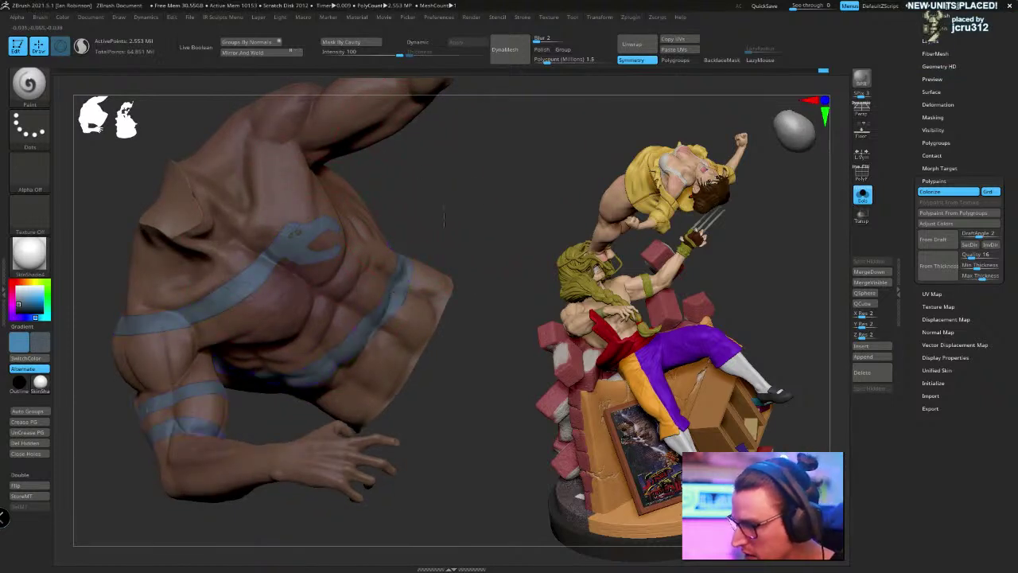
mouse_move(477, 334)
left_mouse_down()
mouse_move(463, 408)
mouse_move(416, 393)
mouse_move(420, 485)
mouse_move(378, 388)
mouse_move(390, 366)
left_mouse_up()
left_click_drag(405, 476, 388, 338)
left_click_drag(509, 166, 291, 307)
left_click_drag(450, 164, 352, 475)
key("ctrl+n")
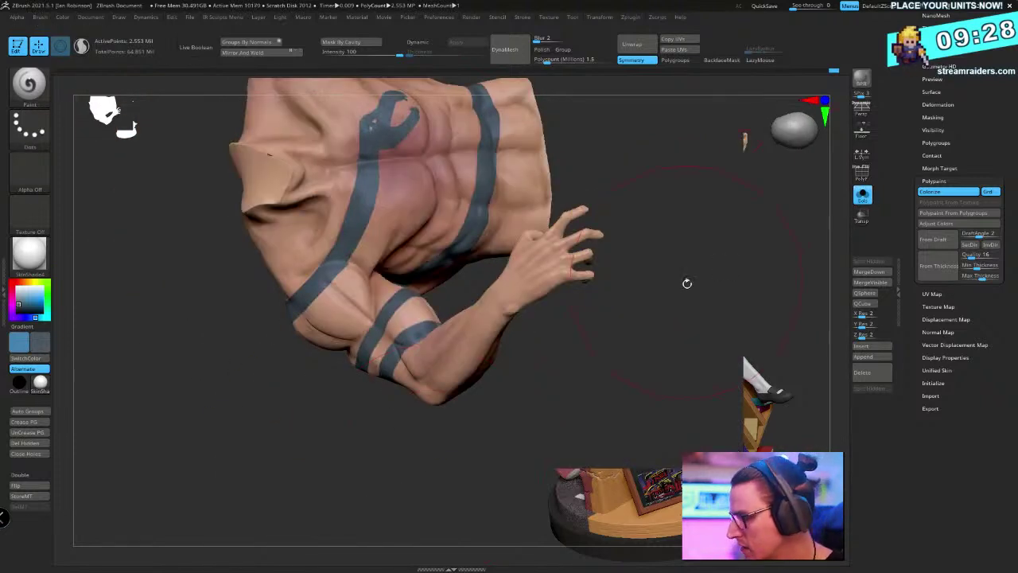
key("f")
left_click_drag(509, 318, 462, 420)
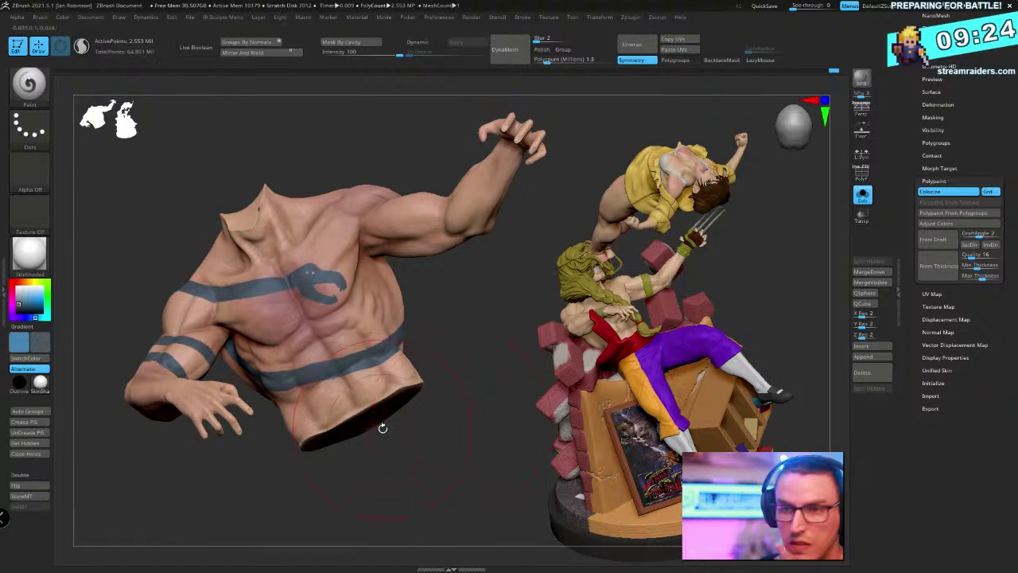
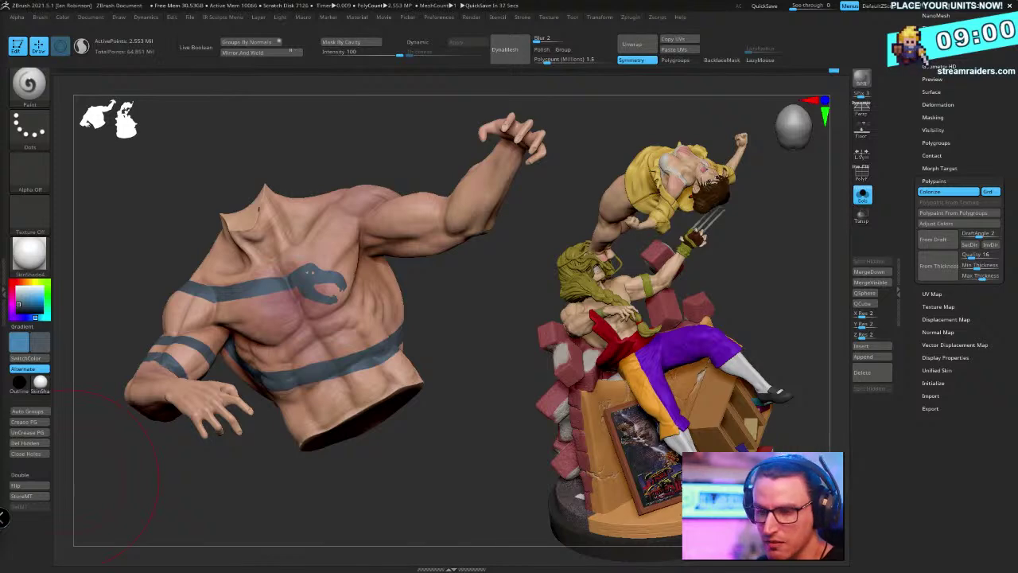
Switch to Discord and look through the newly posted sculpt images in the blender and art-sketches channels
key("alt+Tab")
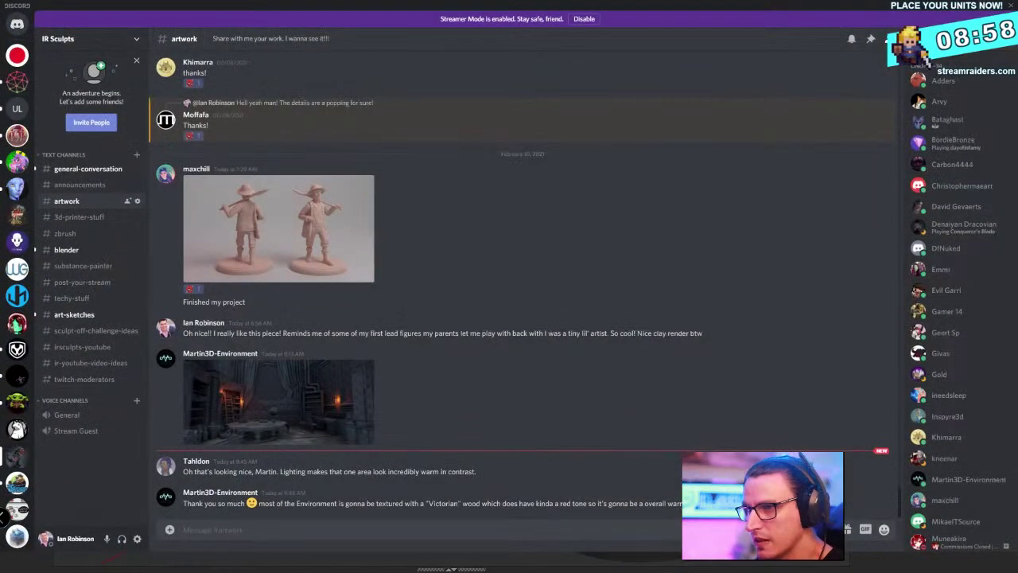
left_click(79, 255)
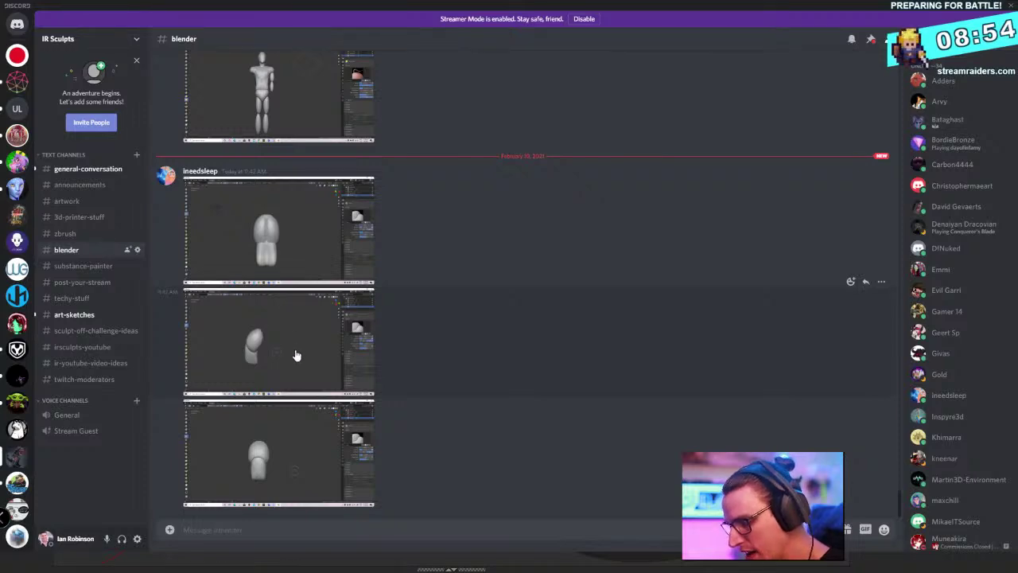
left_click(270, 238)
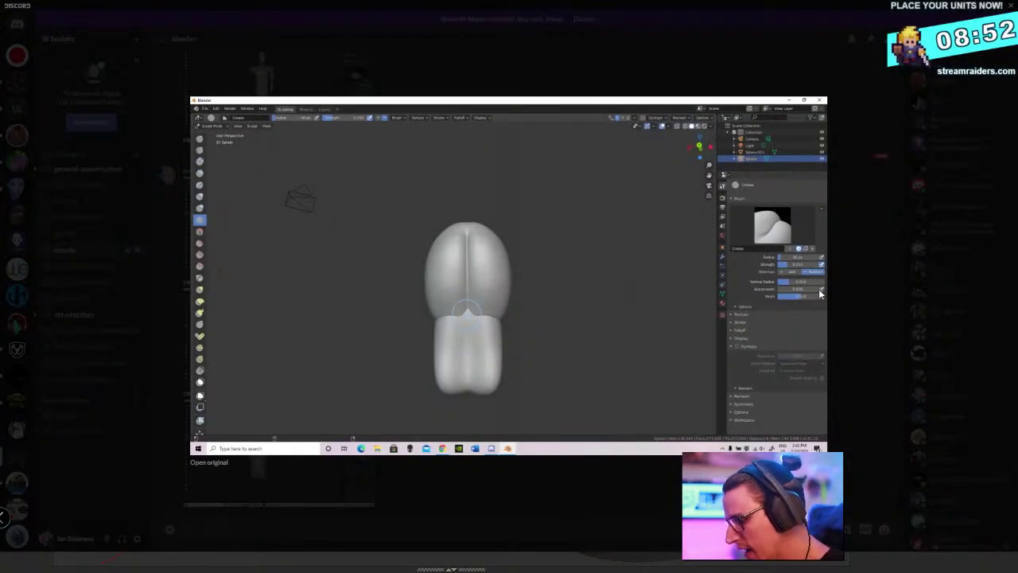
left_click(851, 272)
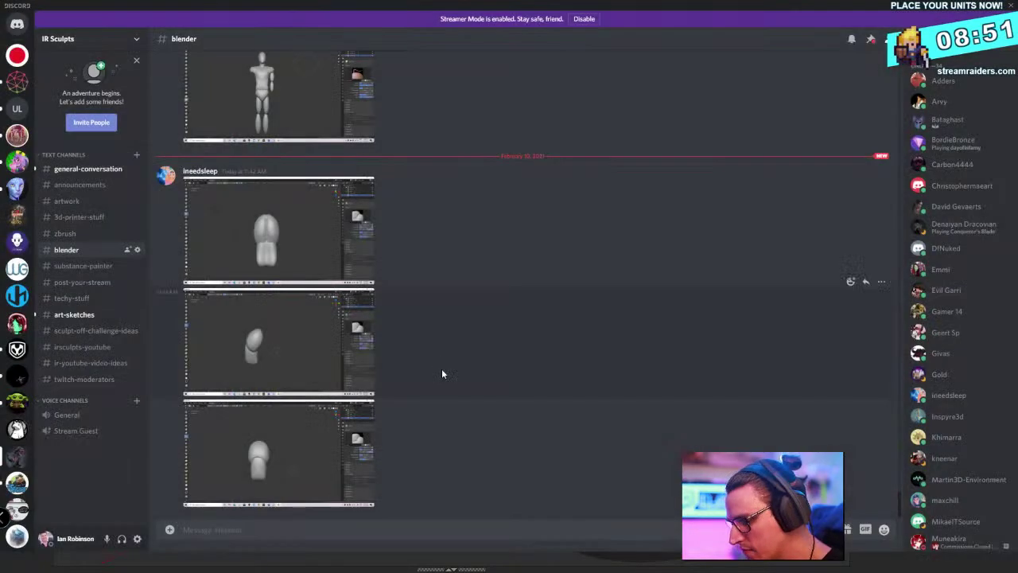
left_click(293, 347)
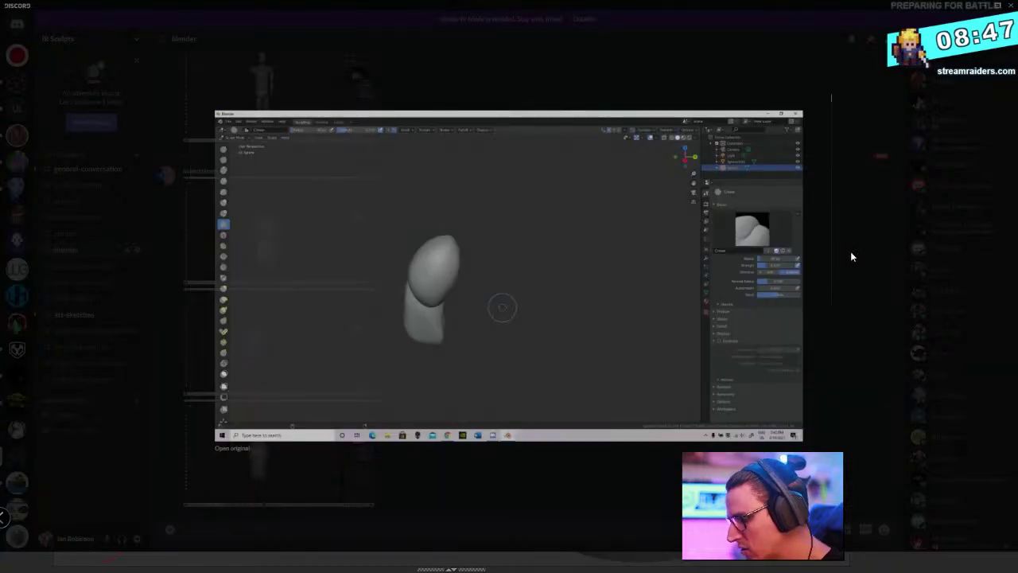
left_click(850, 252)
left_click(333, 390)
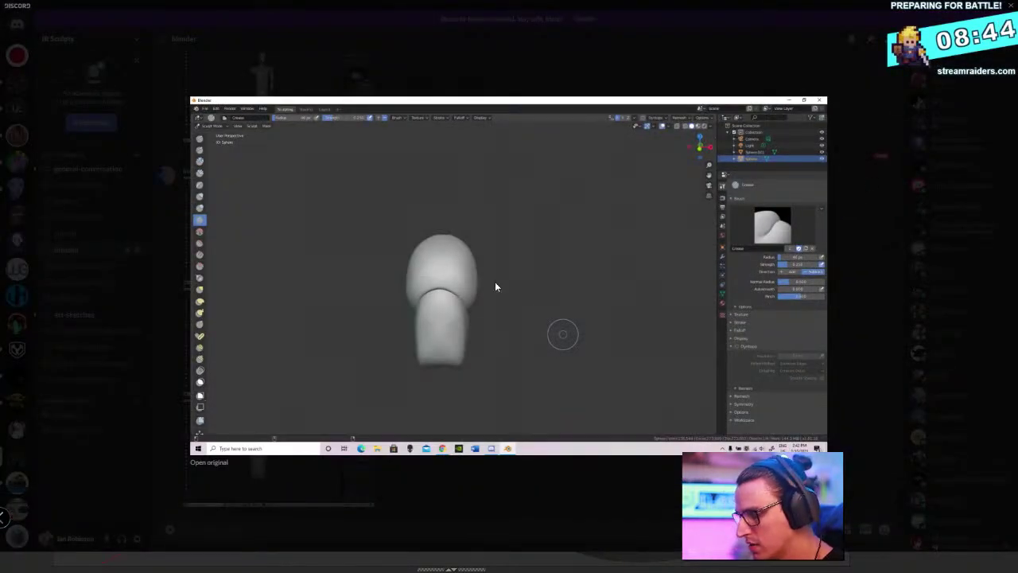
left_click(907, 187)
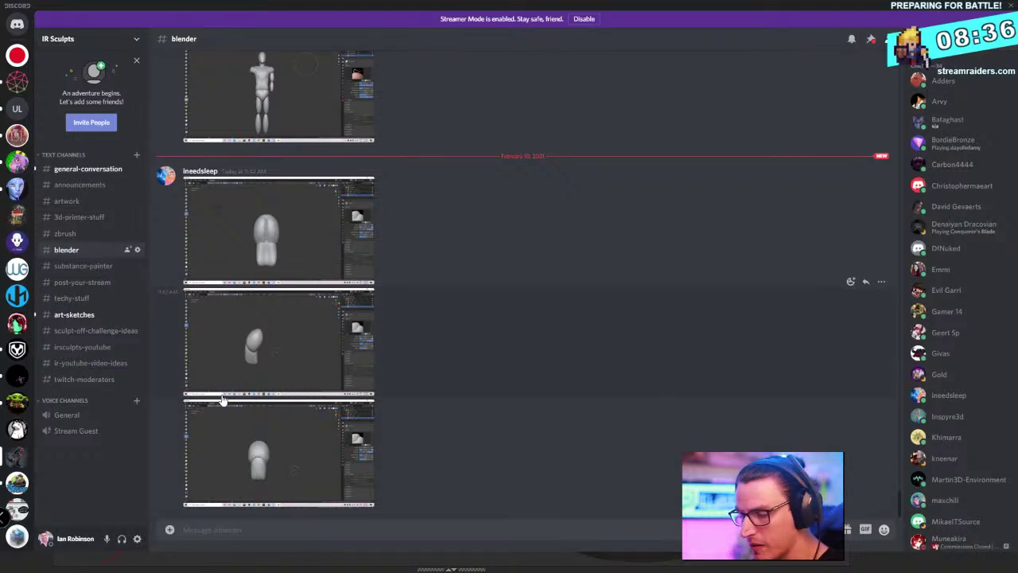
left_click(97, 315)
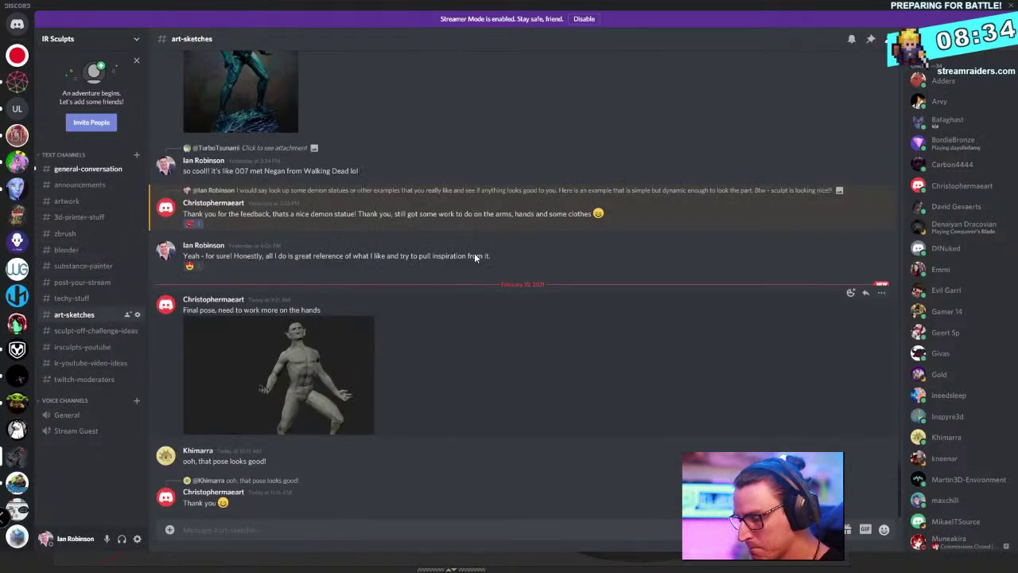
Switch to ZBrush, set the second colour to a light blue, and reduce the Paint brush's draw size
key("alt+Tab")
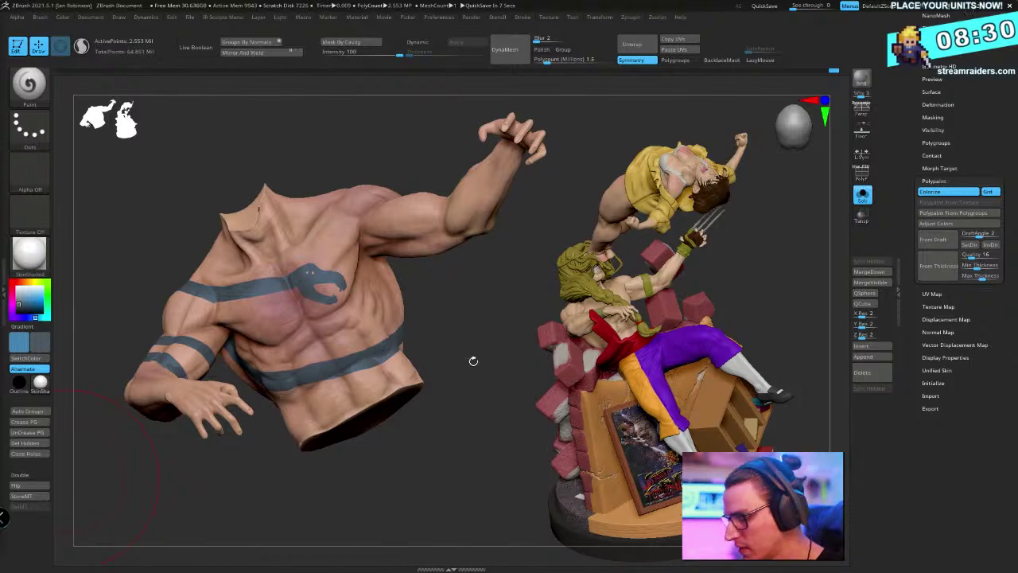
right_click_drag(473, 361, 402, 349)
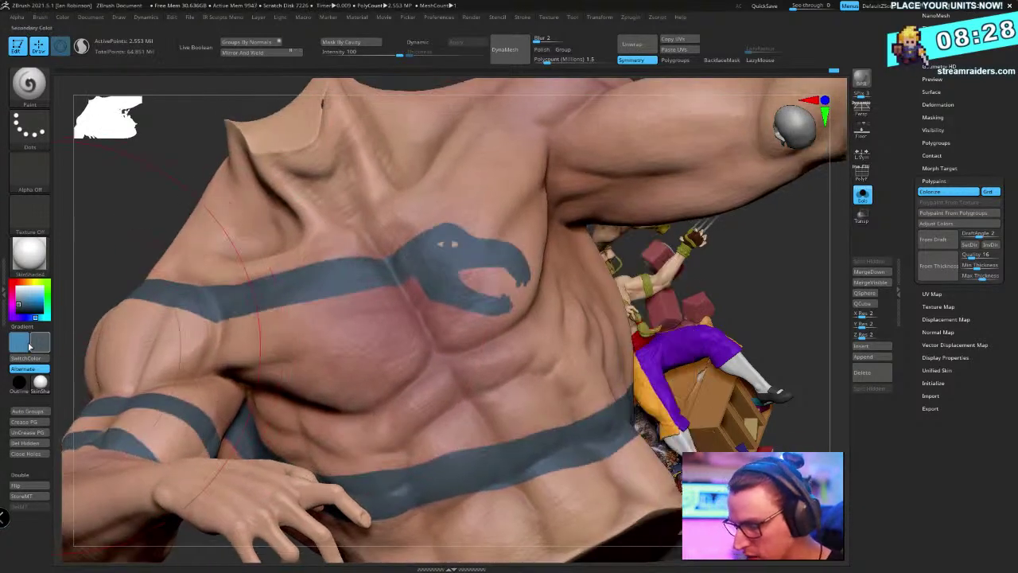
left_click(30, 345)
key("space")
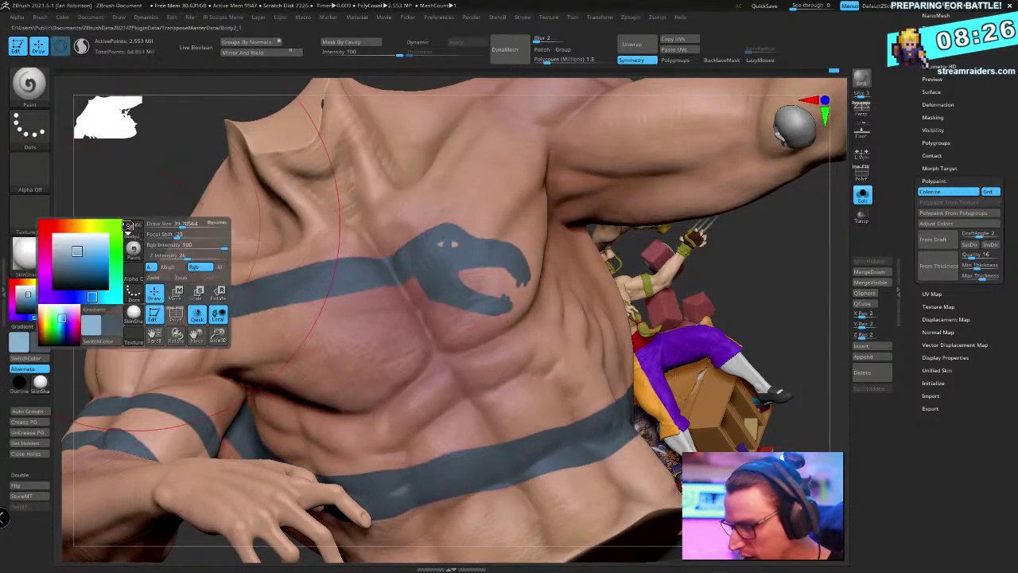
left_click(922, 223)
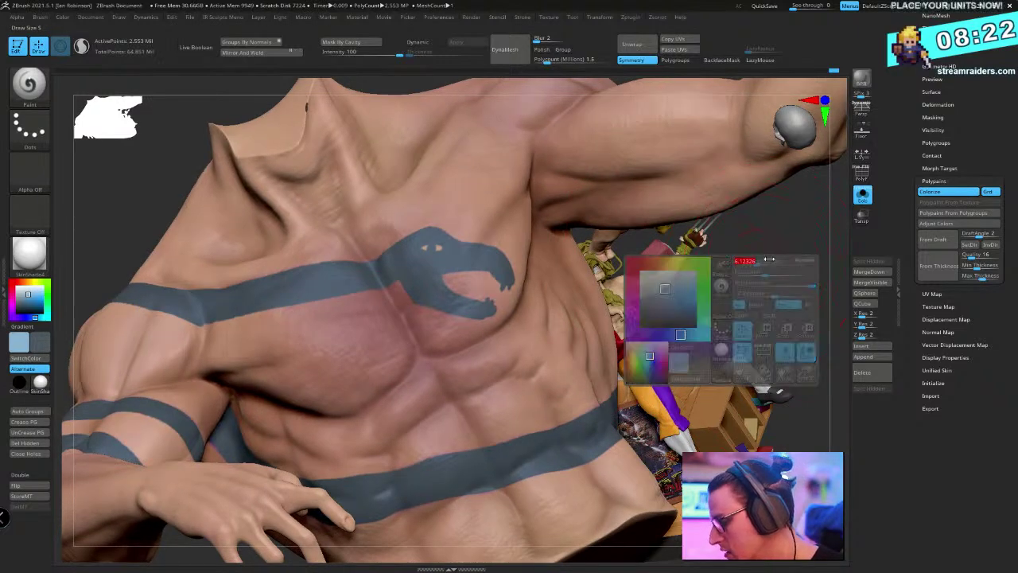
left_click_drag(613, 278, 530, 241)
Swap the two colours and select the DamStandard brush, set to colour only with a small draw size for fine lines beside the chest tattoo
mouse_move(529, 241)
right_mouse_down()
mouse_move(532, 230)
mouse_move(525, 247)
right_mouse_up()
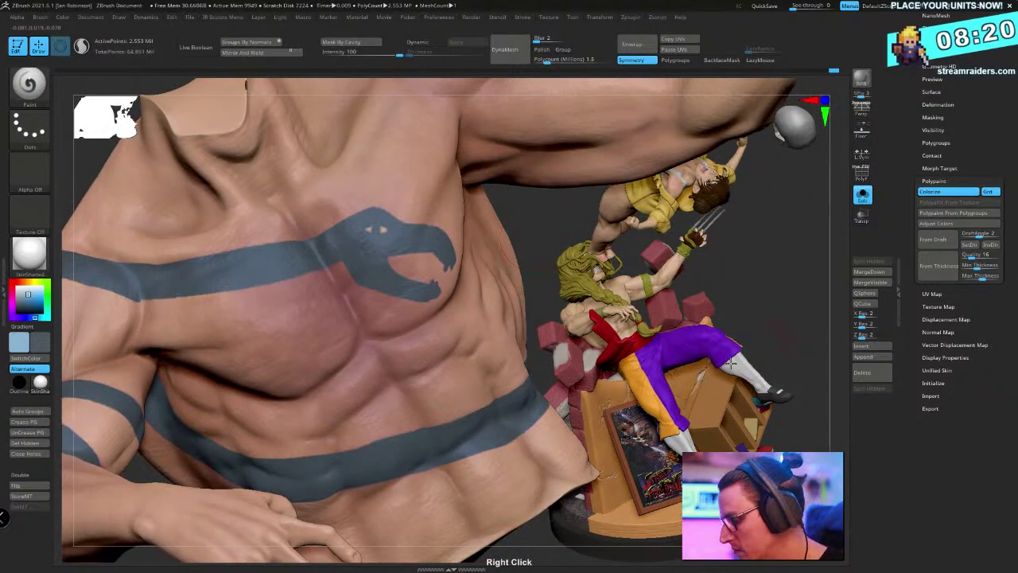
right_click_drag(441, 255, 436, 328)
right_click(365, 333)
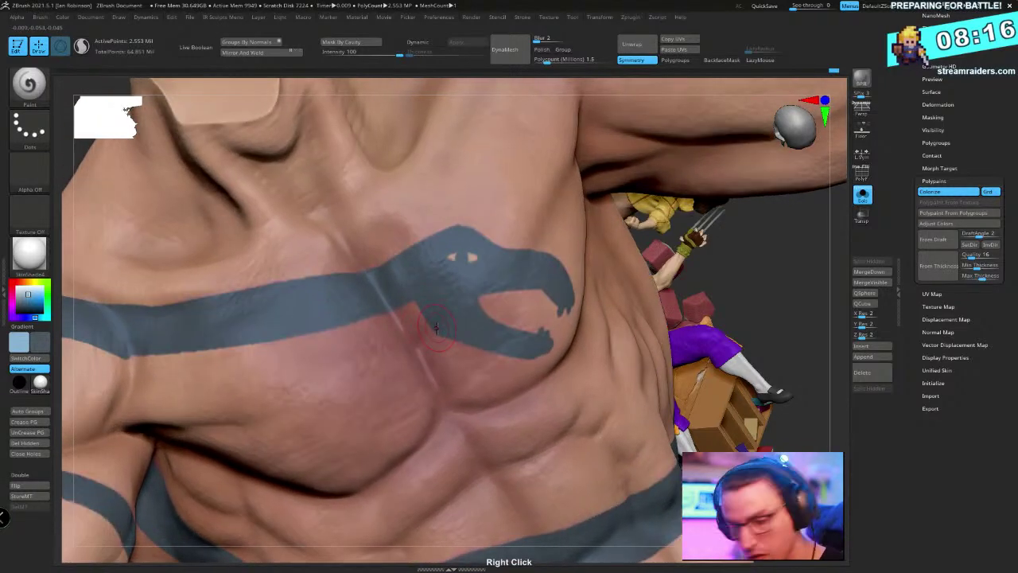
key("b")
key("d")
key("s")
right_click(434, 319)
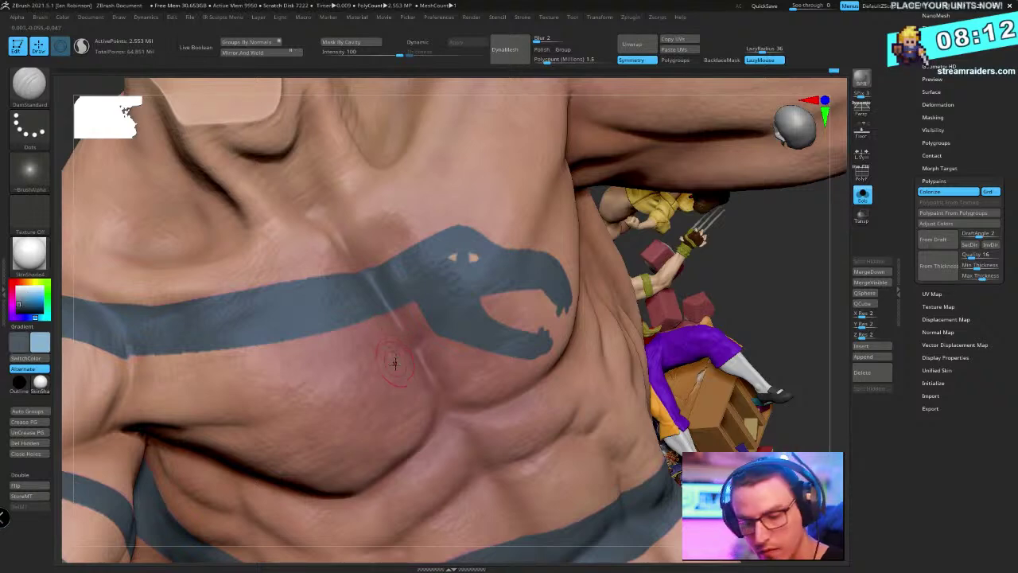
right_click(469, 360)
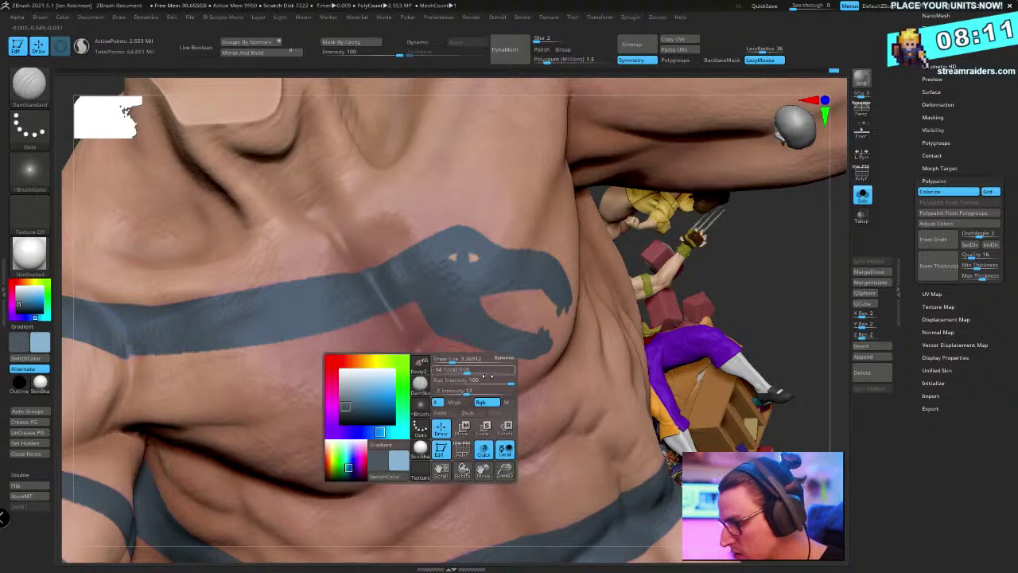
right_click(420, 322)
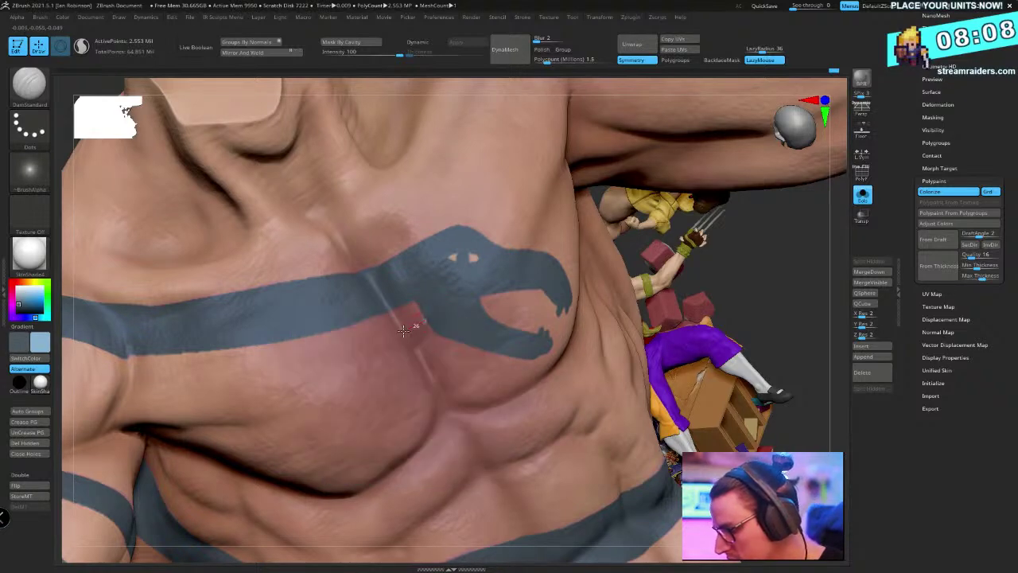
Test thin strokes in several lighter blues just below the tattoo band on the chest, undoing each one
left_click_drag(403, 330, 292, 364)
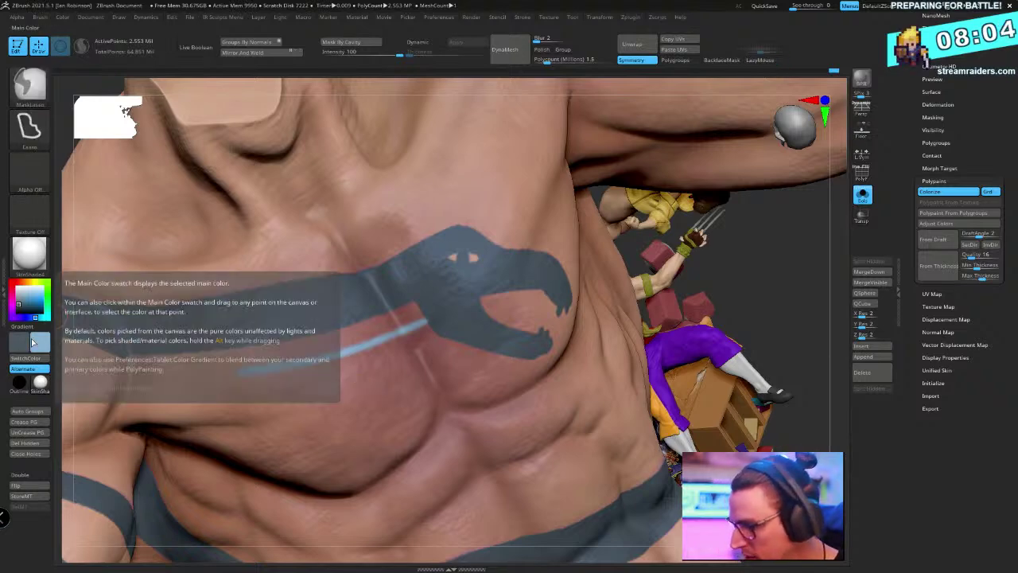
key("ctrl+z")
left_click(43, 343)
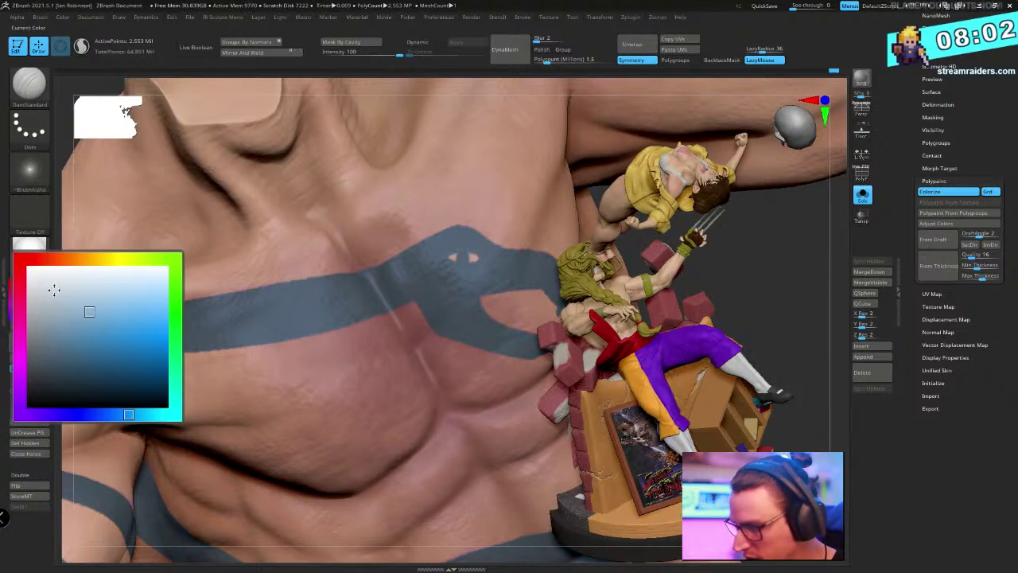
left_click(75, 331)
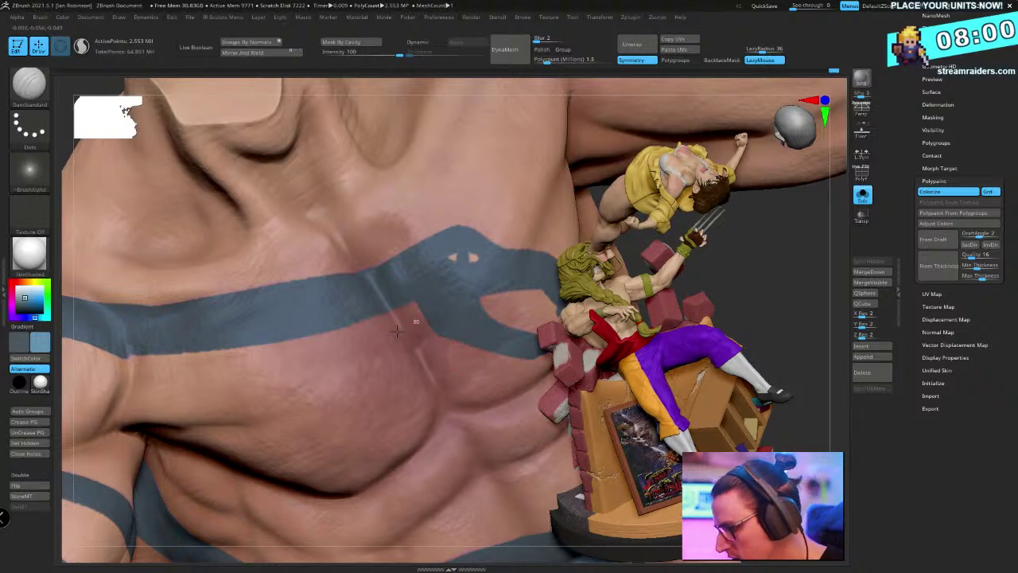
left_click_drag(396, 330, 314, 359)
key("ctrl+z")
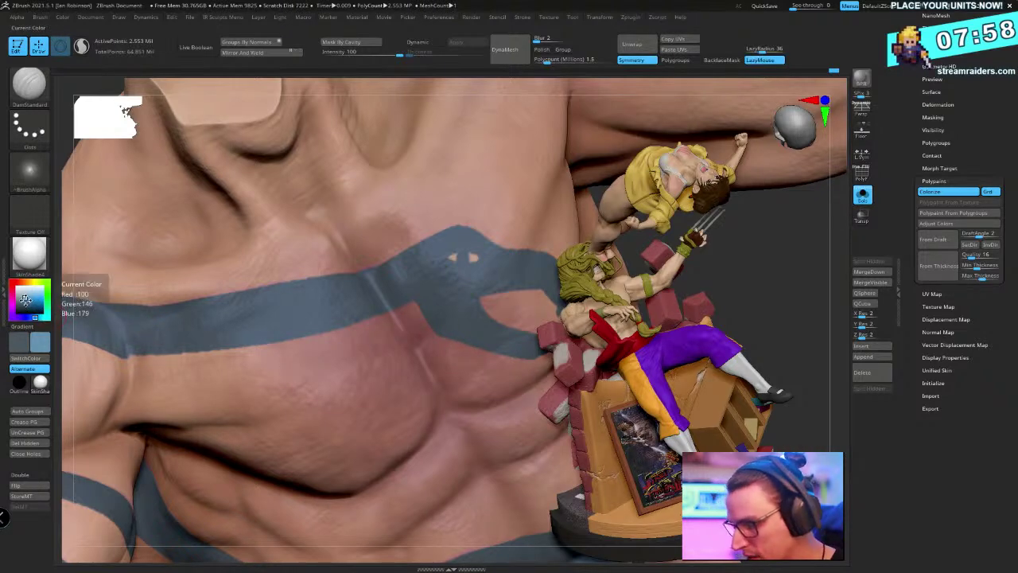
left_click_drag(425, 320, 286, 365)
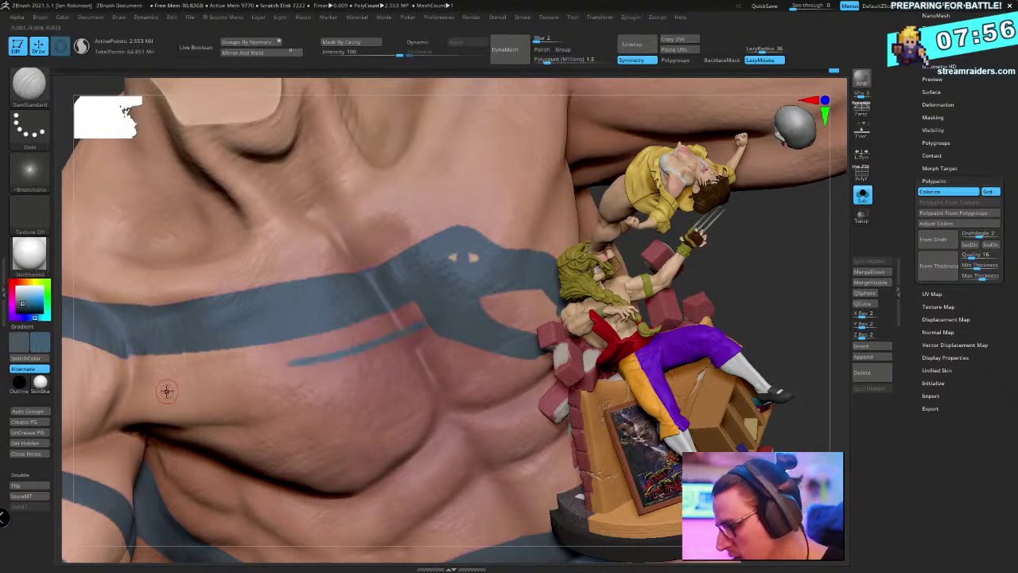
key("ctrl+z")
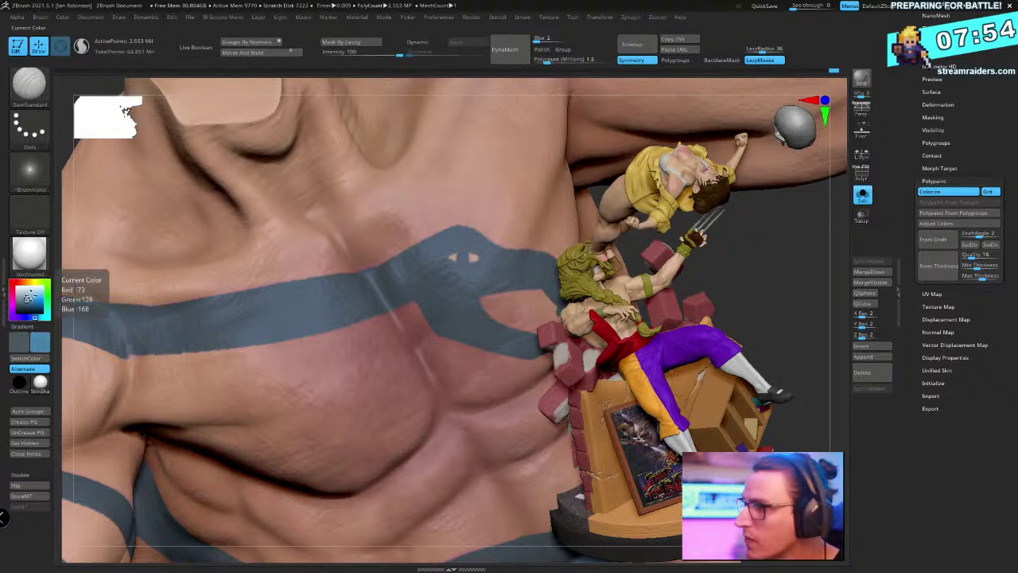
Use the ZColor plugin to sample grey #778182 as the painting colour
left_click(658, 18)
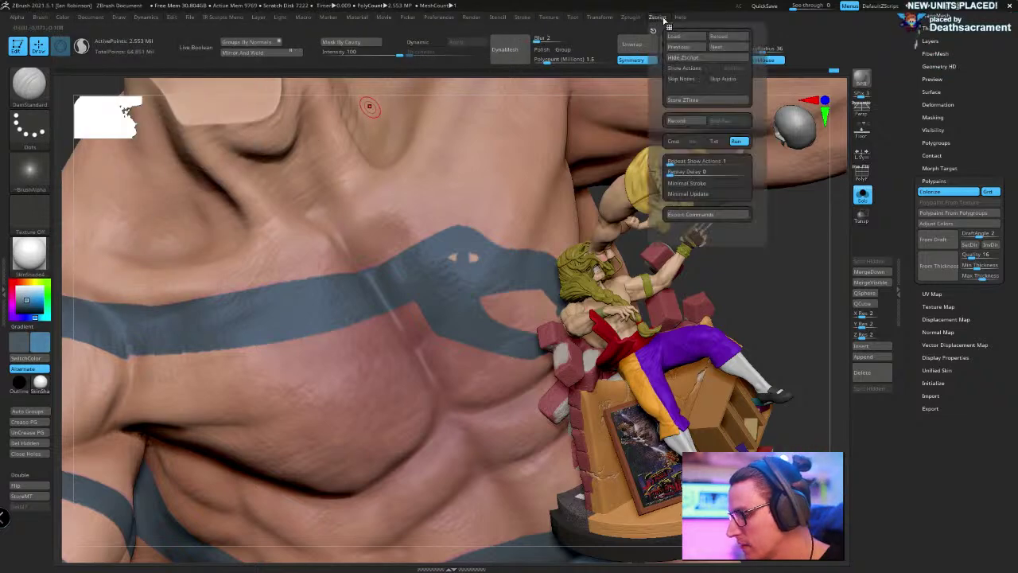
left_click(631, 17)
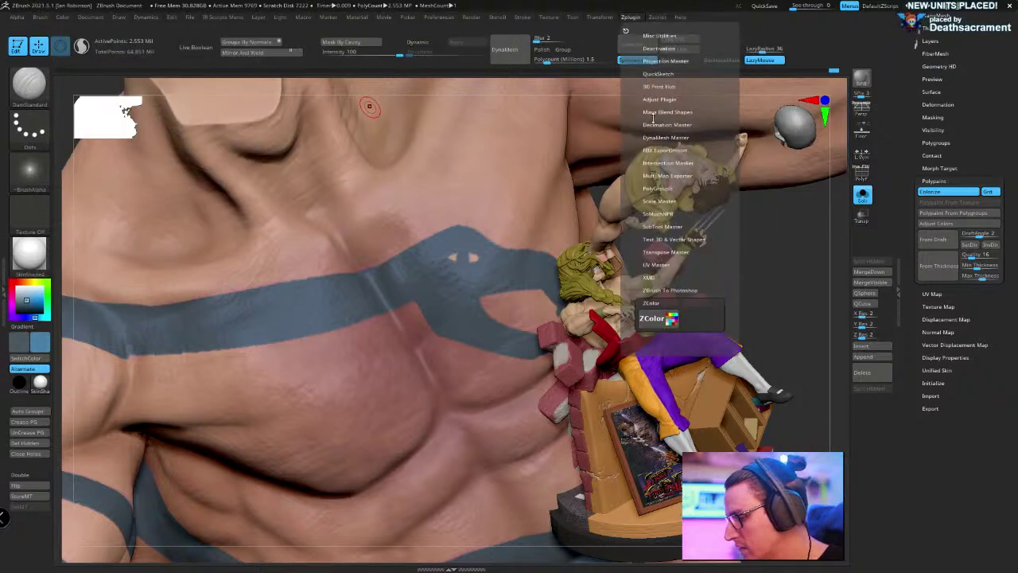
left_click(657, 318)
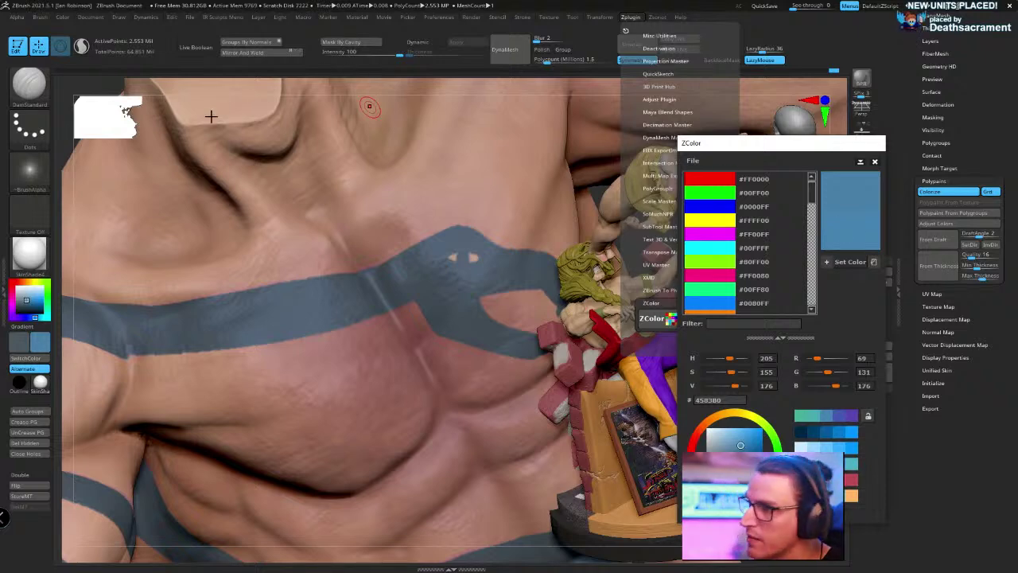
key("c")
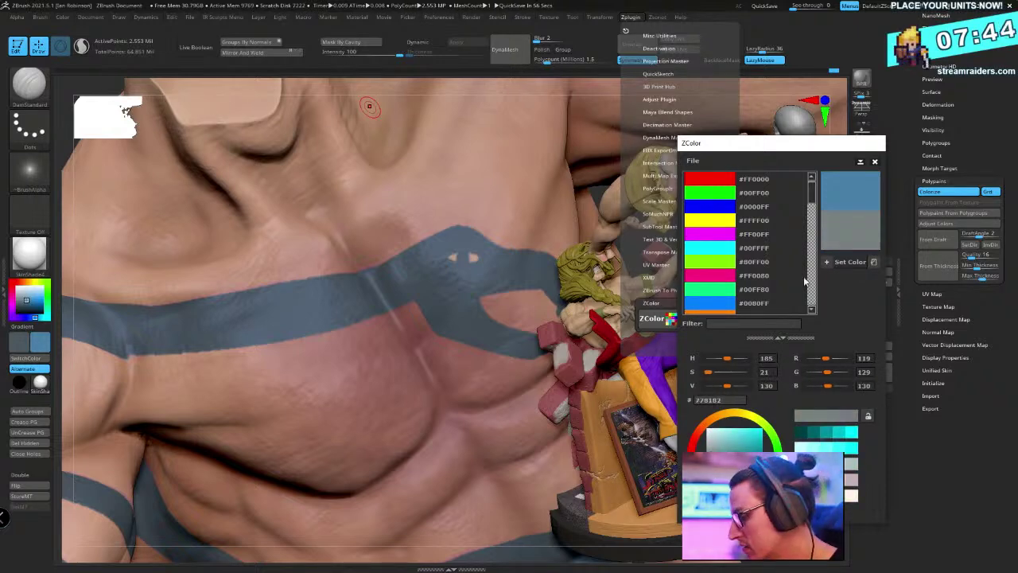
left_click(849, 263)
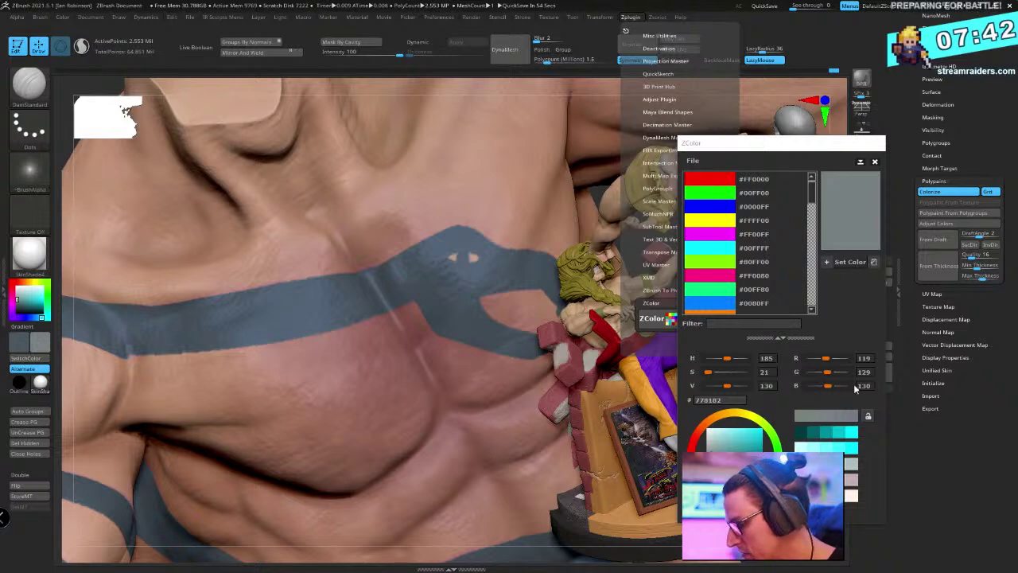
left_click(874, 162)
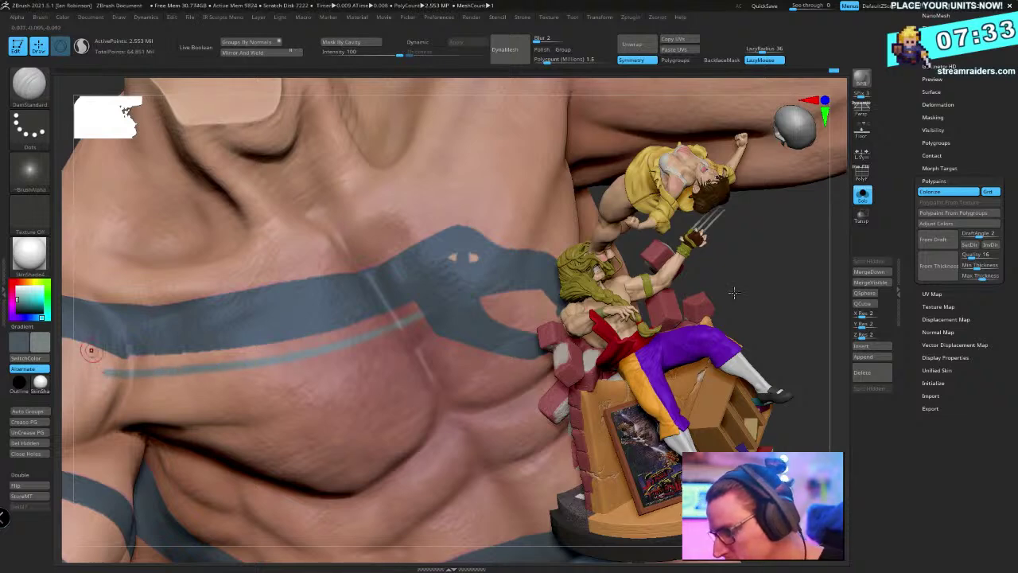
Paint a thin grey accent line parallel to the tattoo band's lower edge, from the chest around the shoulder
left_click_drag(734, 293, 493, 269)
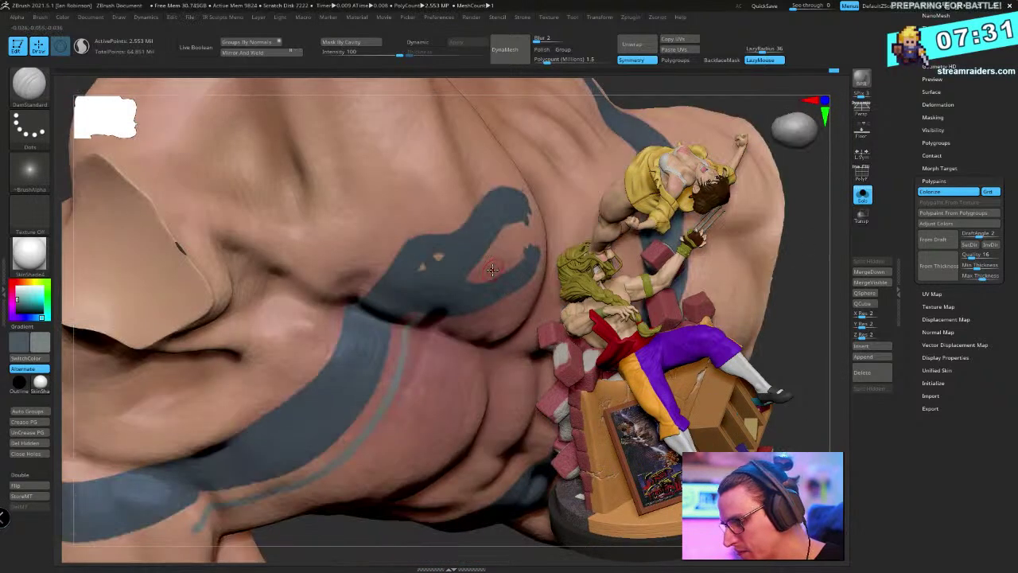
mouse_move(466, 334)
right_mouse_down()
mouse_move(520, 209)
mouse_move(505, 338)
mouse_move(413, 318)
mouse_move(403, 204)
right_mouse_up()
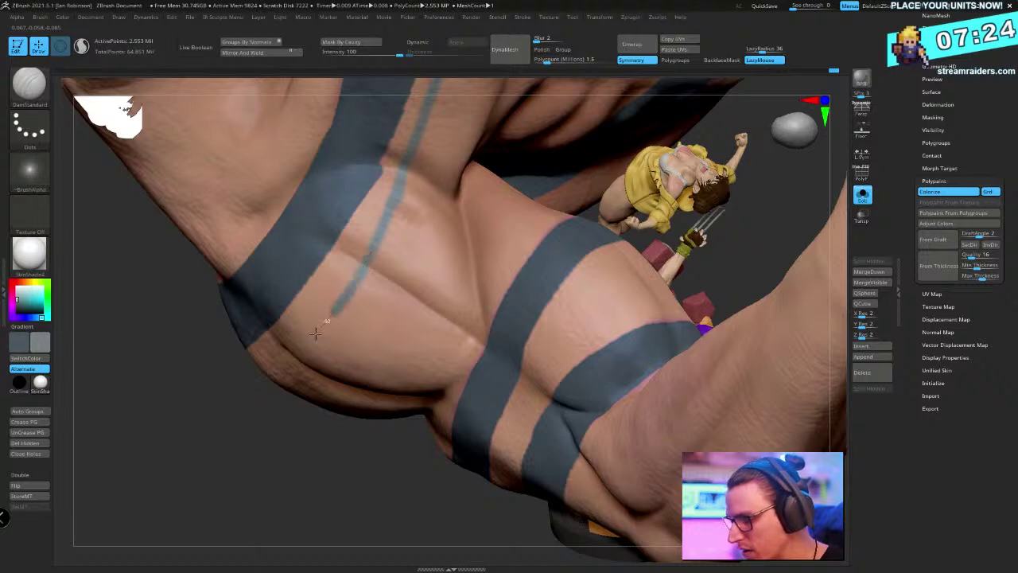
right_click_drag(268, 380, 481, 242)
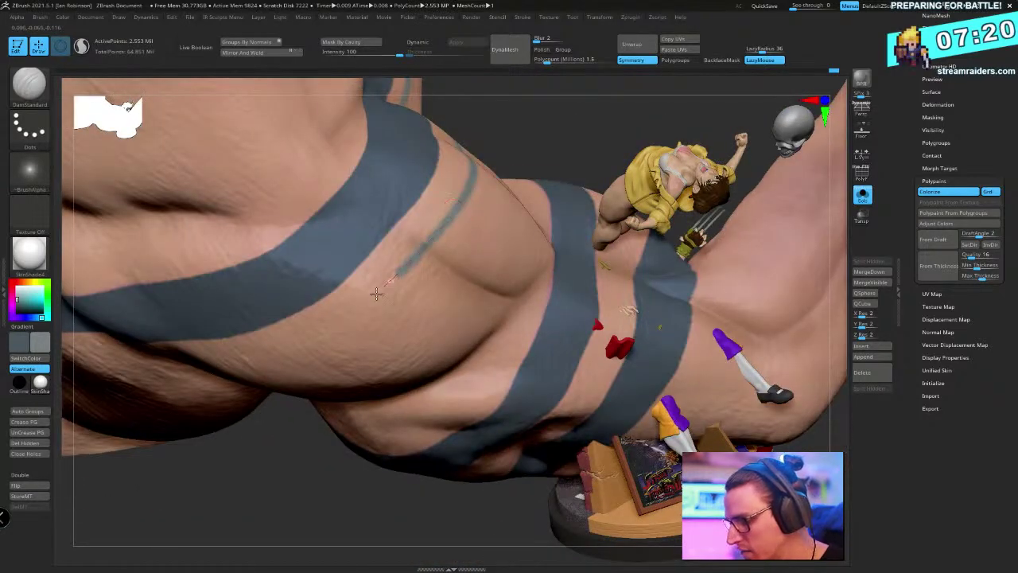
right_click_drag(280, 360, 483, 272)
left_click_drag(382, 294, 299, 314)
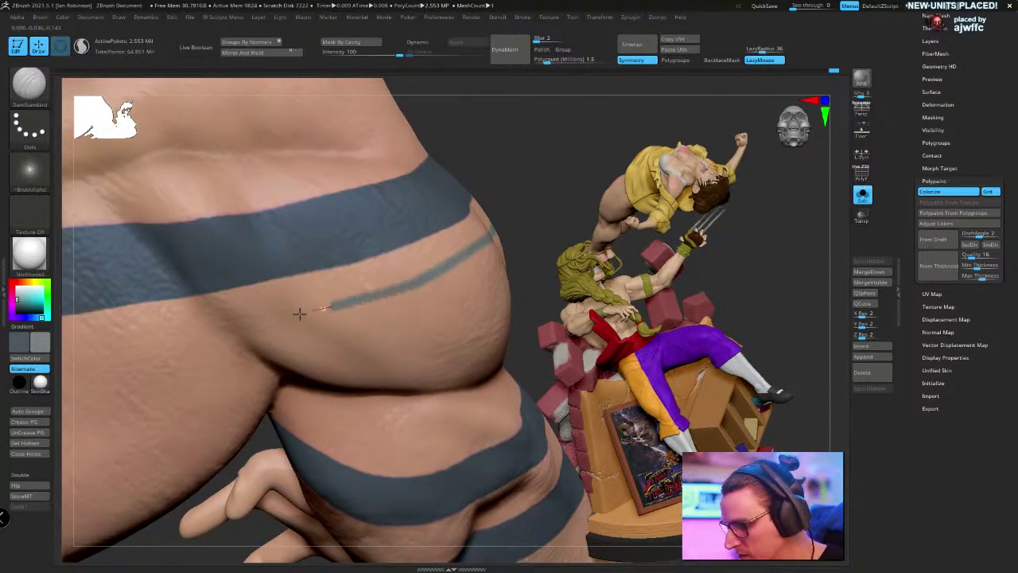
Continue the thin accent line down the back, parallel to the tattoo band, to the lower side of the torso
right_click_drag(444, 306, 405, 185)
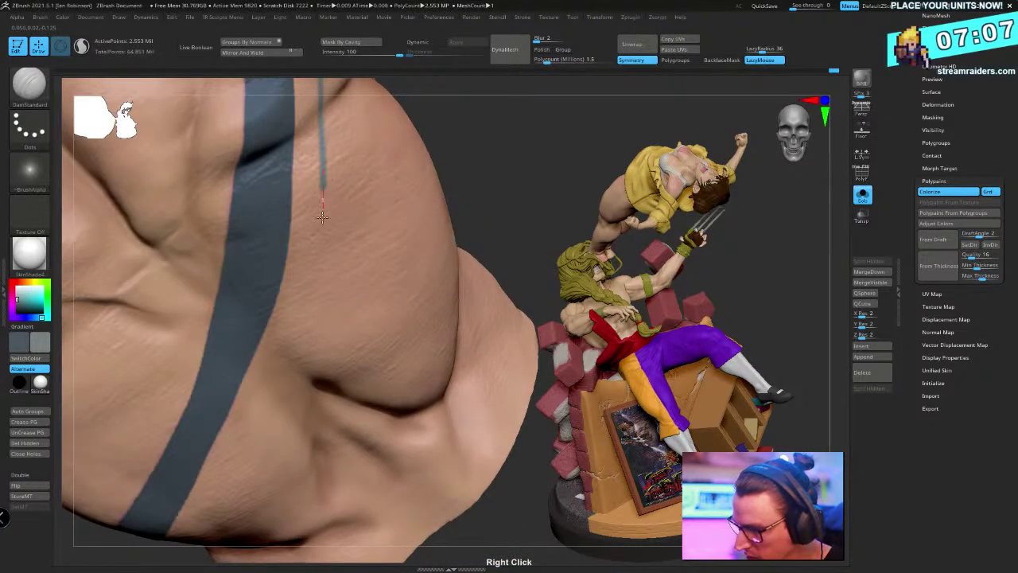
left_click_drag(322, 215, 311, 284)
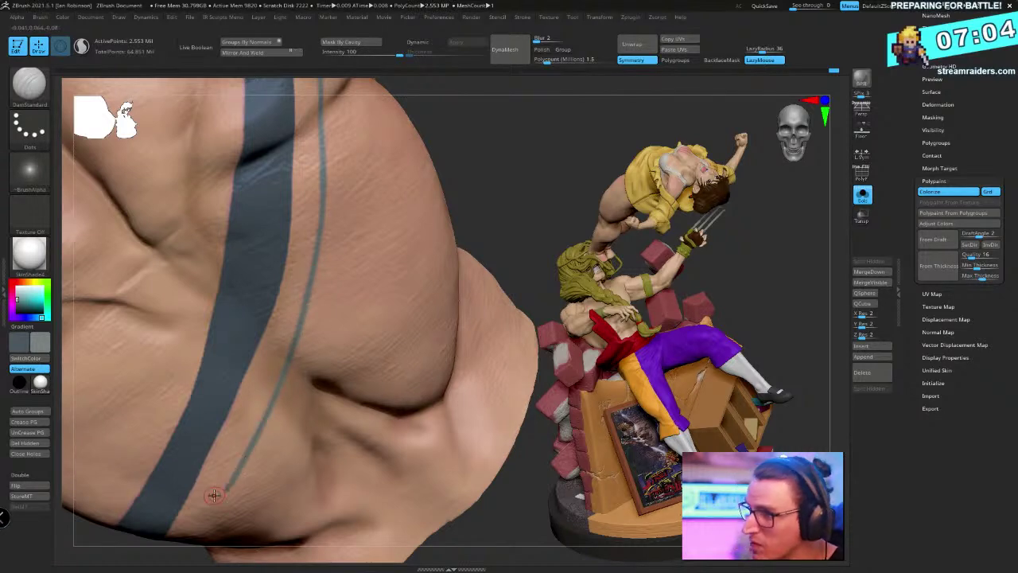
right_click_drag(214, 494, 403, 291)
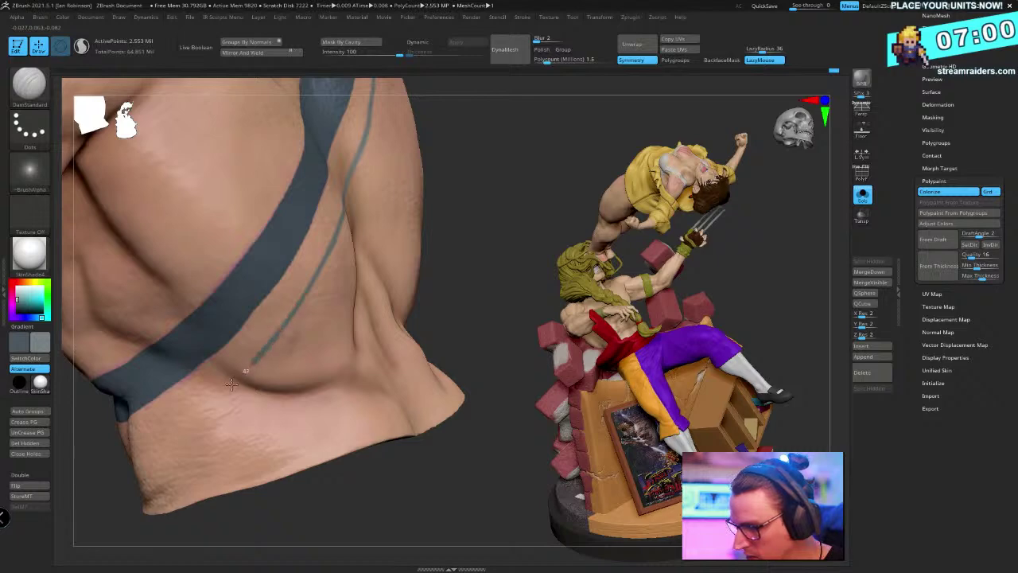
Carry the accent line around the hip and across the front of the abdomen below the tattoo band
right_click_drag(144, 422, 304, 442)
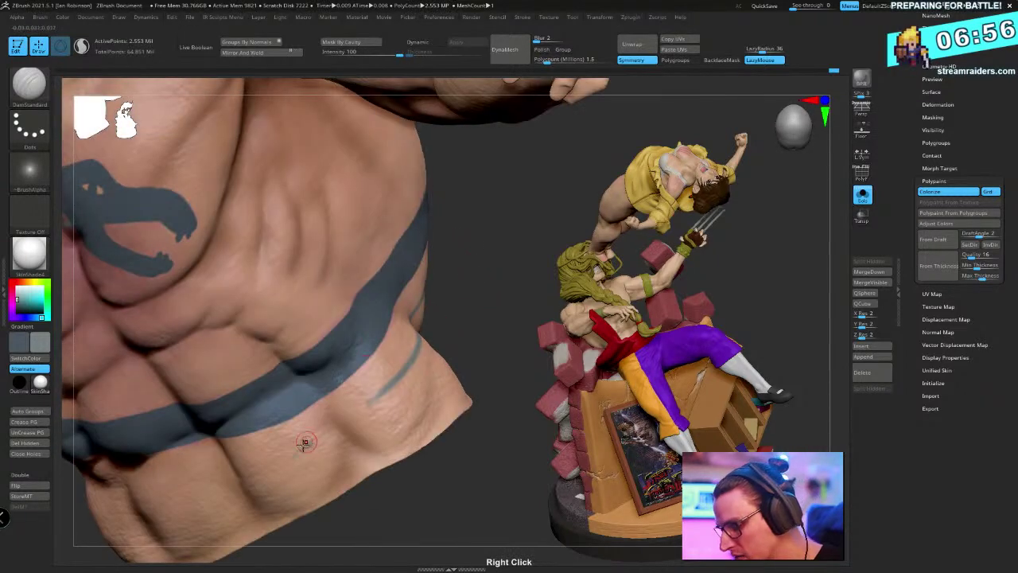
right_click_drag(475, 327, 376, 342)
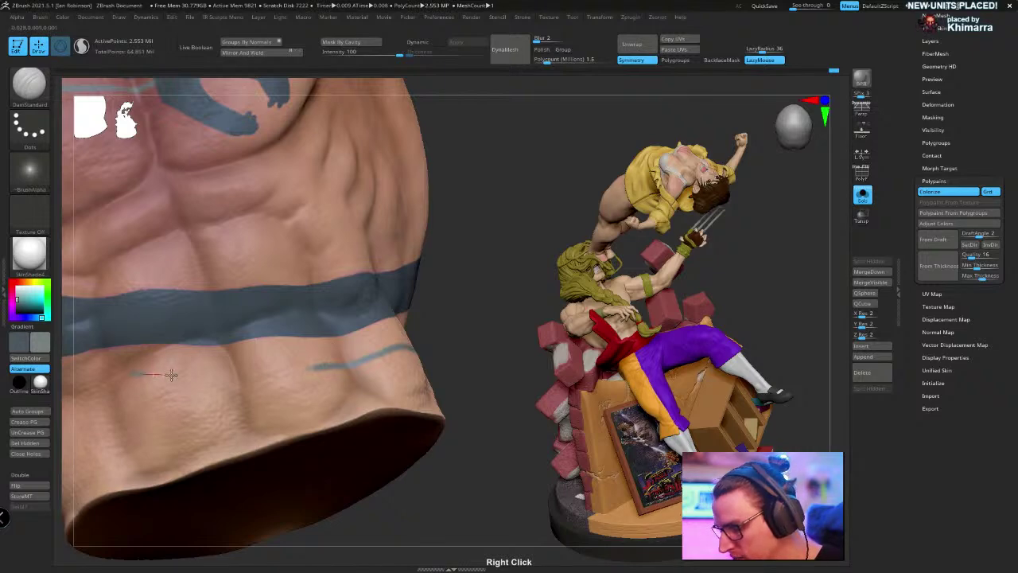
left_click_drag(171, 374, 340, 366)
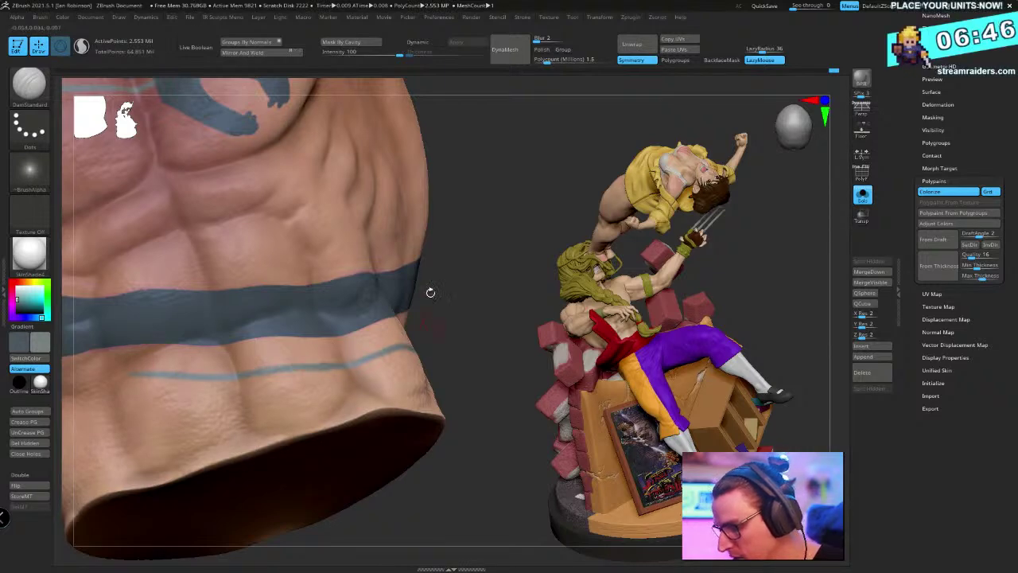
Continue the thin accent line below the abdomen band, around the side of the torso and up into the armpit
right_click_drag(431, 292, 160, 300)
right_click_drag(245, 307, 380, 326)
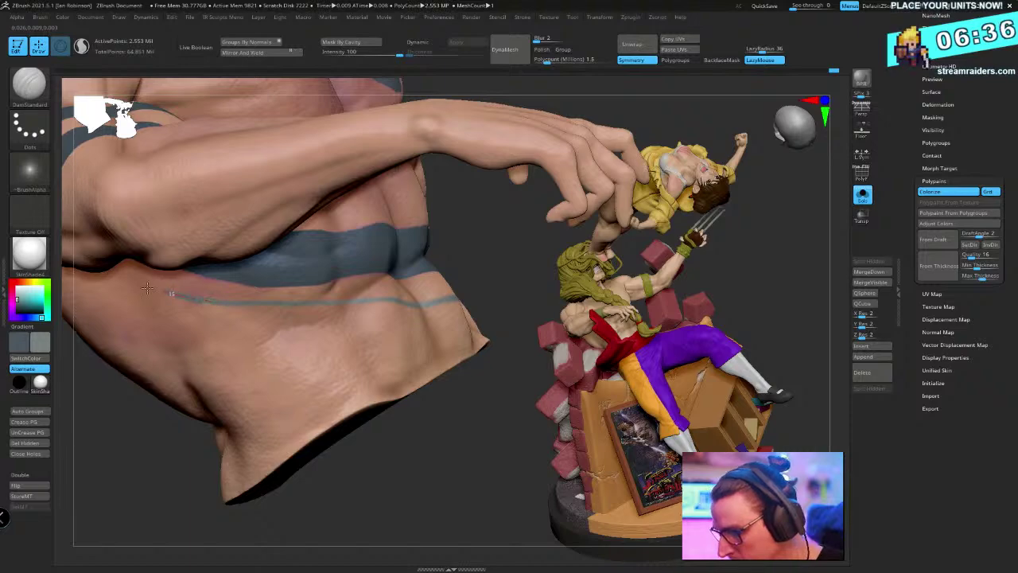
right_click_drag(147, 288, 531, 381)
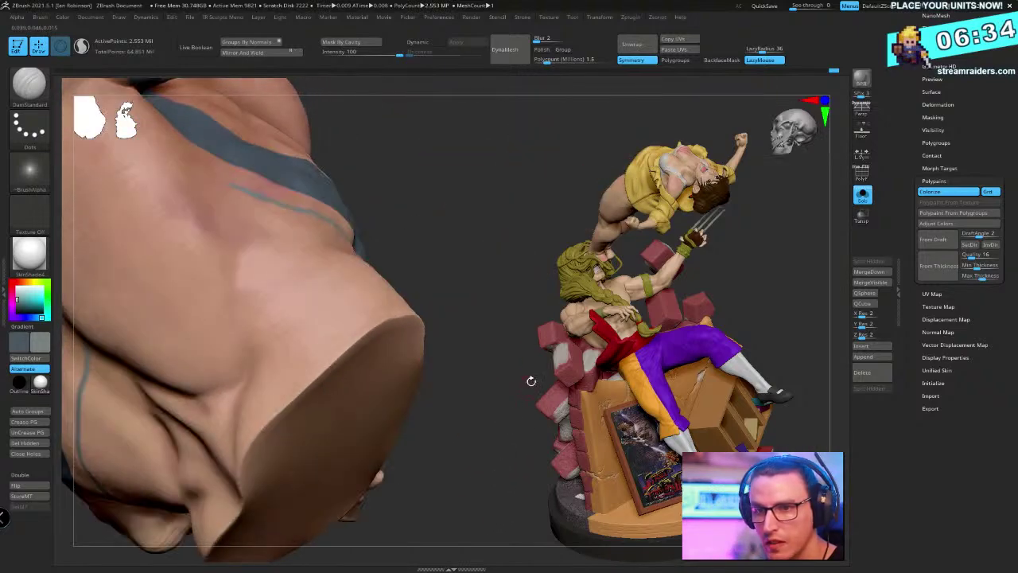
right_click_drag(502, 272, 297, 358)
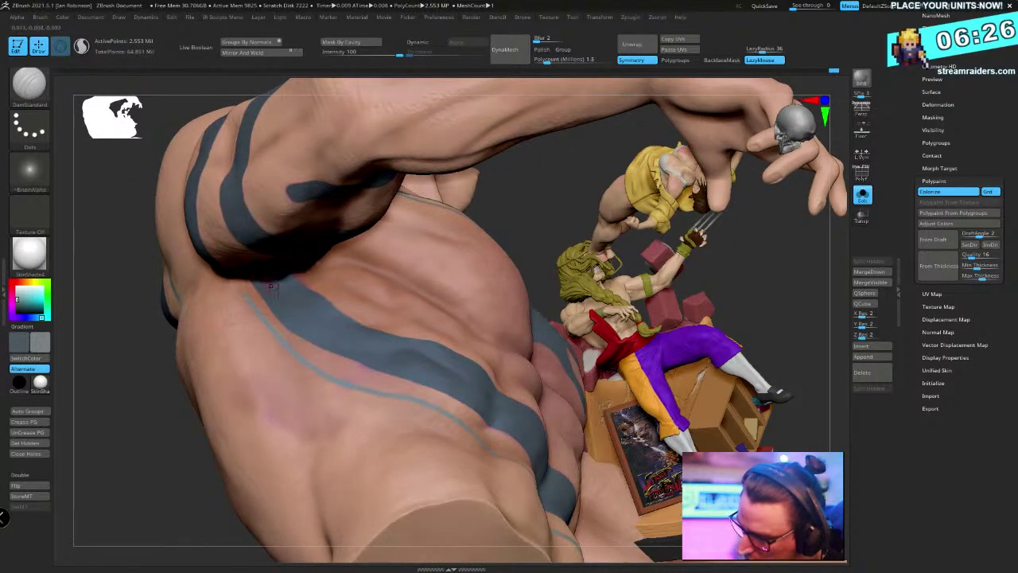
right_click_drag(269, 286, 260, 348)
right_click_drag(415, 320, 332, 383)
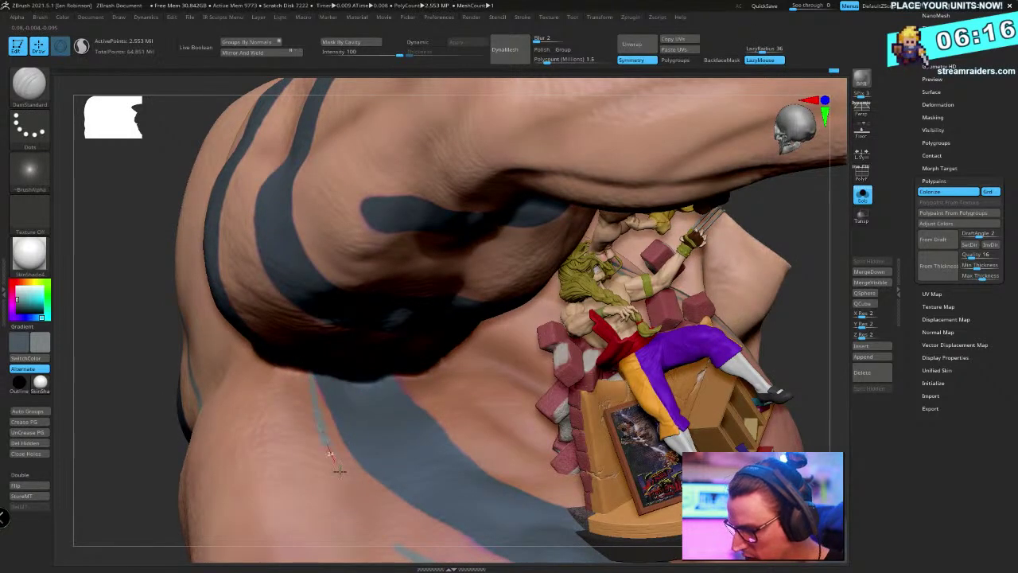
right_click_drag(465, 425, 385, 412)
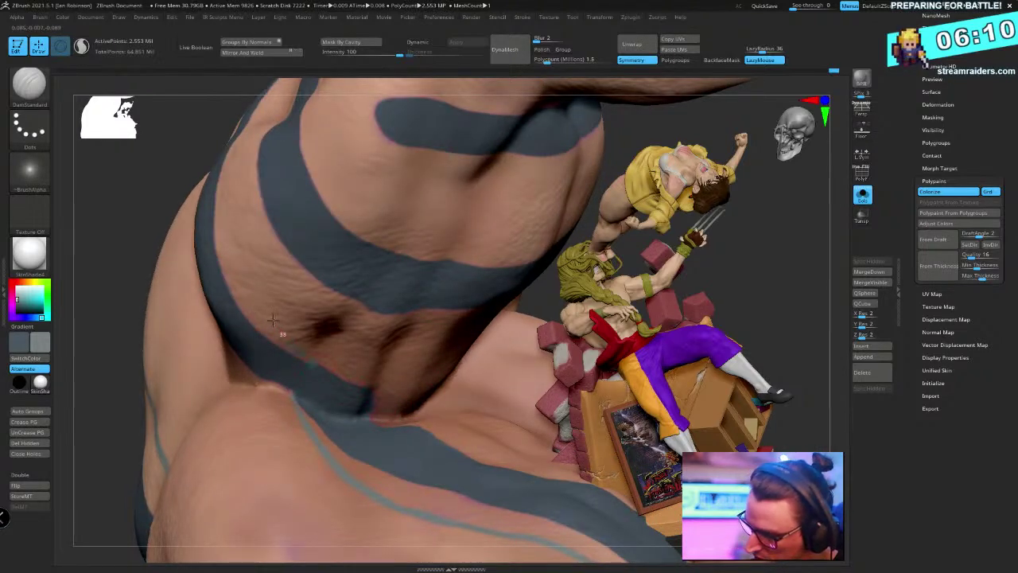
Paint a thin grey accent line between the two tattoo bands around the shoulder side of the upper arm
right_click_drag(235, 188, 304, 355)
left_click_drag(305, 355, 305, 285)
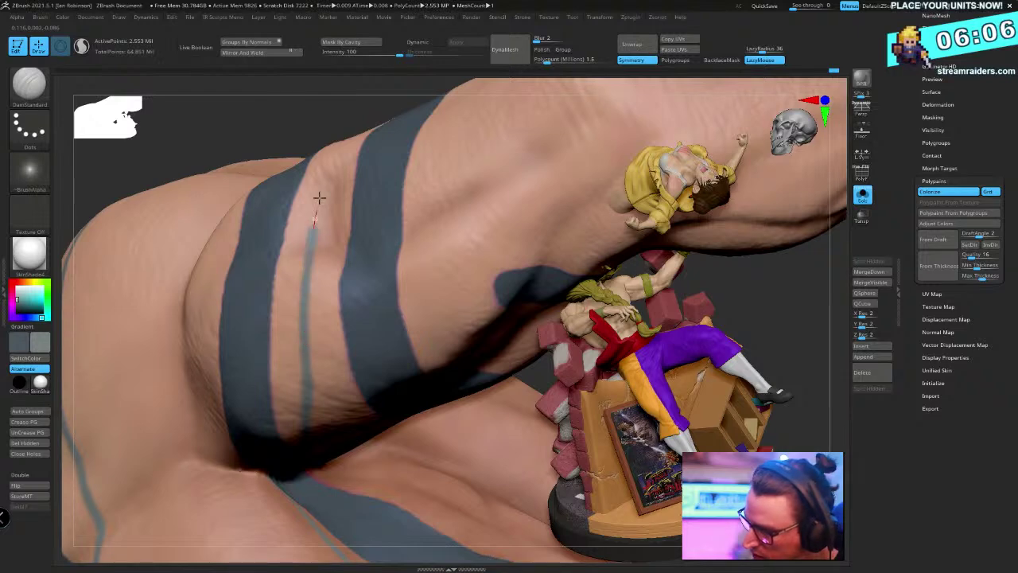
left_click_drag(318, 198, 318, 191)
right_click_drag(318, 191, 314, 329)
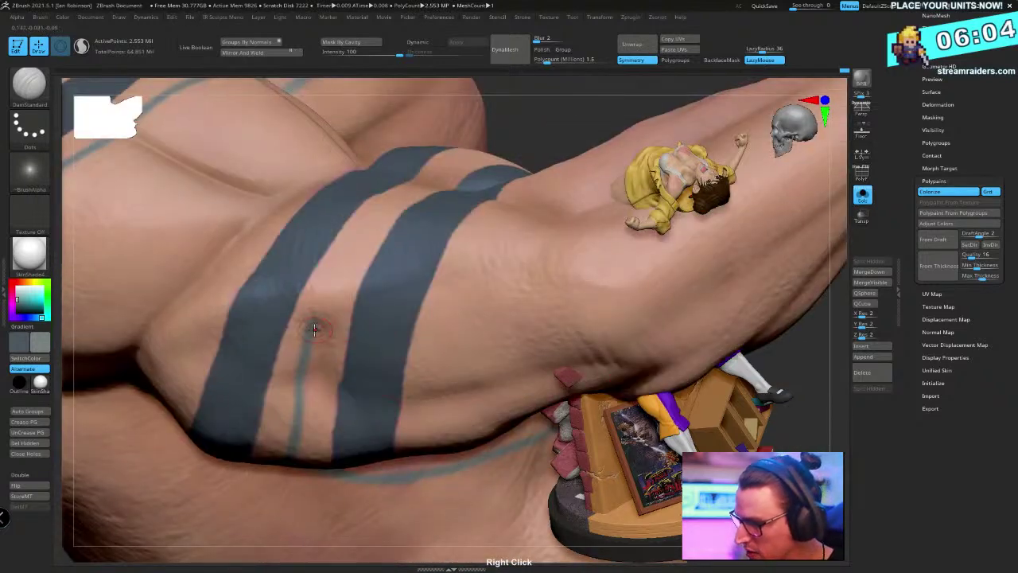
left_click_drag(369, 222, 390, 197)
mouse_move(438, 167)
right_mouse_down()
mouse_move(434, 307)
mouse_move(381, 351)
right_mouse_up()
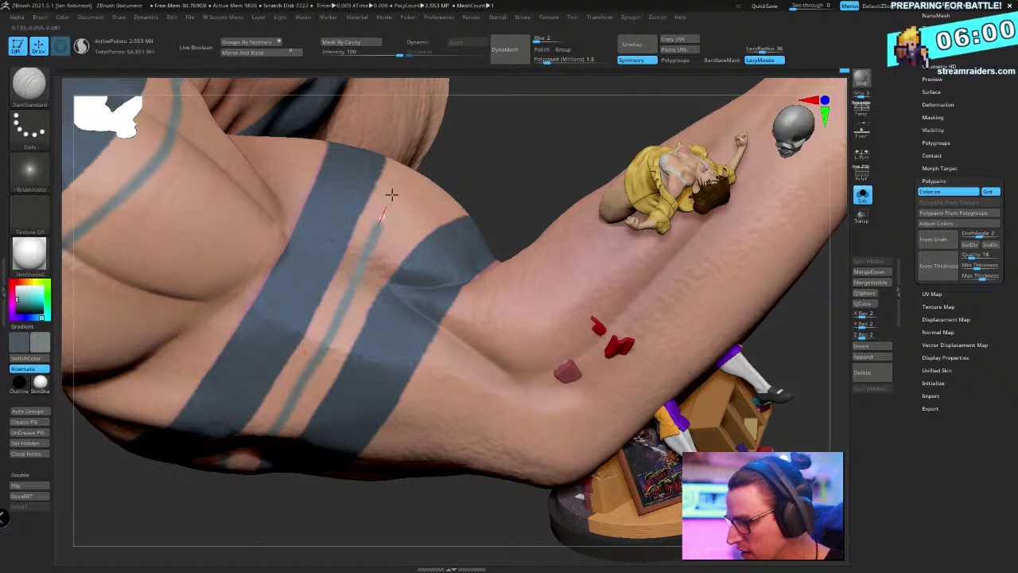
Extend the accent line around the inner and rear upper arm, parallel to the lower edge of the upper band
left_click_drag(391, 194, 448, 166)
mouse_move(448, 166)
right_mouse_down()
mouse_move(432, 227)
mouse_move(363, 365)
right_mouse_up()
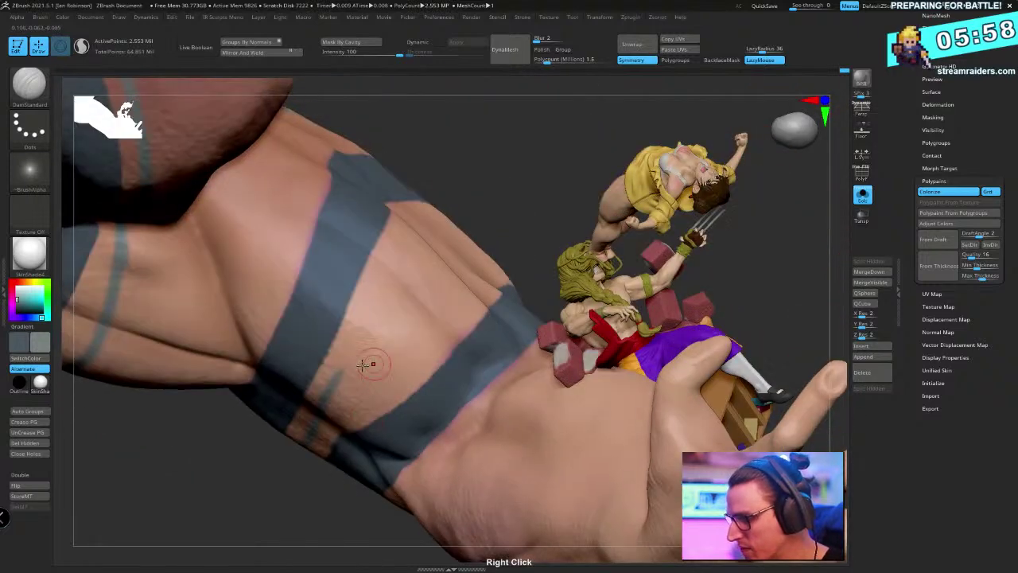
mouse_move(362, 364)
left_mouse_down()
mouse_move(371, 300)
mouse_move(401, 238)
left_mouse_up()
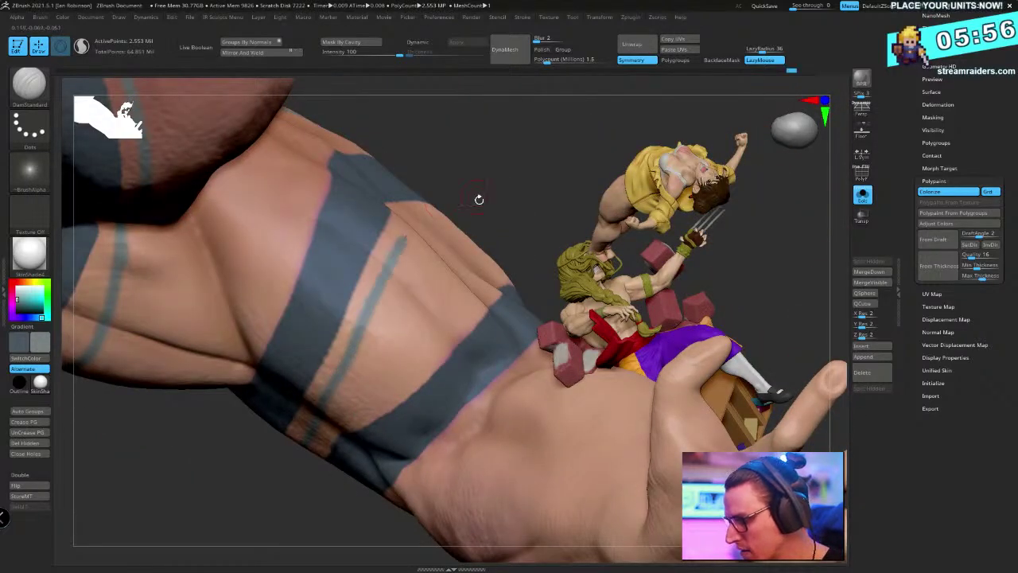
right_click_drag(478, 199, 449, 277)
left_click_drag(385, 264, 451, 214)
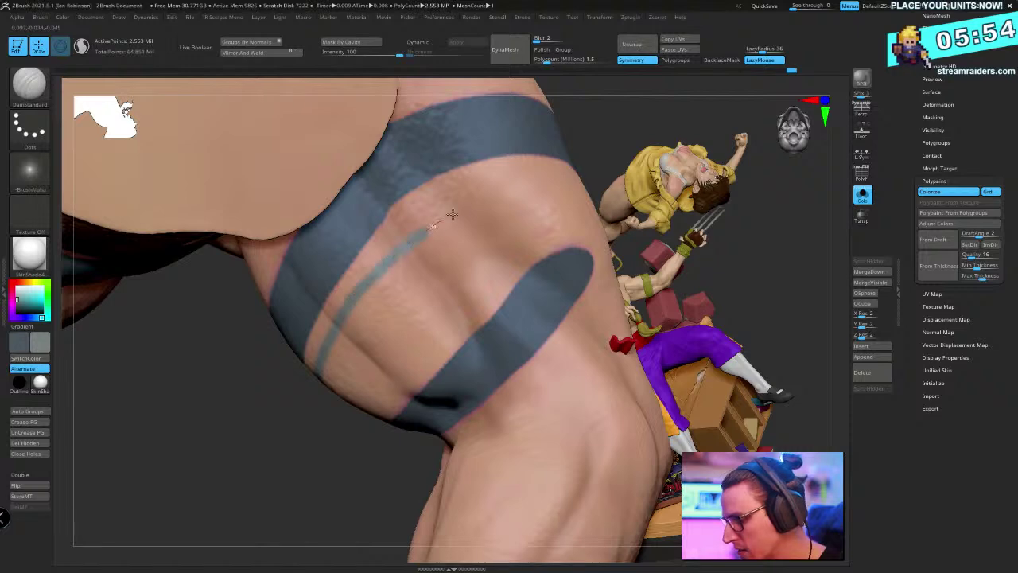
Carry the accent line across the outer arm below the lower tattoo band to the inside of the elbow
right_click_drag(571, 182, 487, 231)
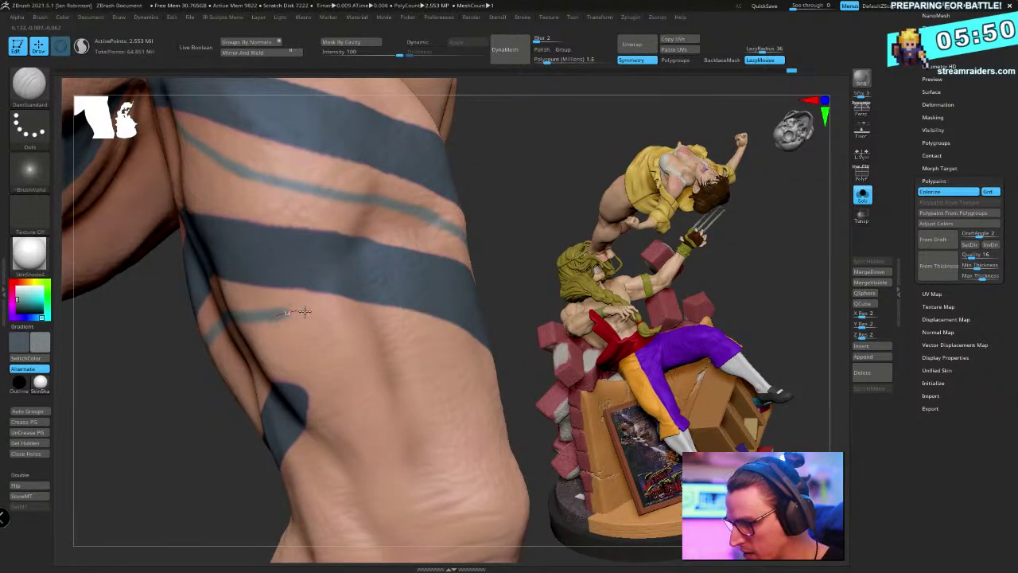
left_click_drag(304, 311, 356, 321)
right_click_drag(481, 253, 253, 249)
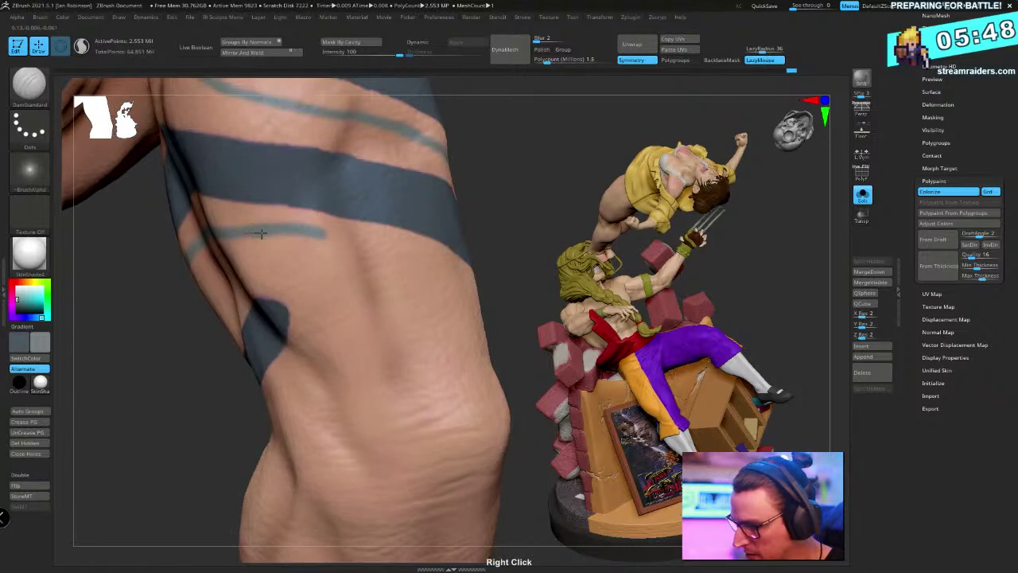
left_click_drag(261, 233, 438, 272)
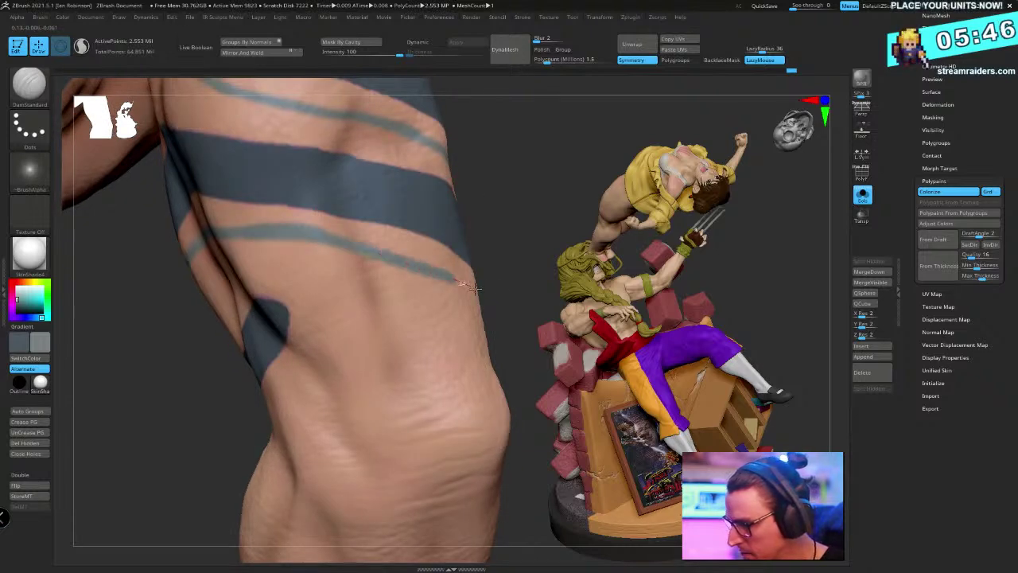
right_click_drag(474, 288, 306, 291)
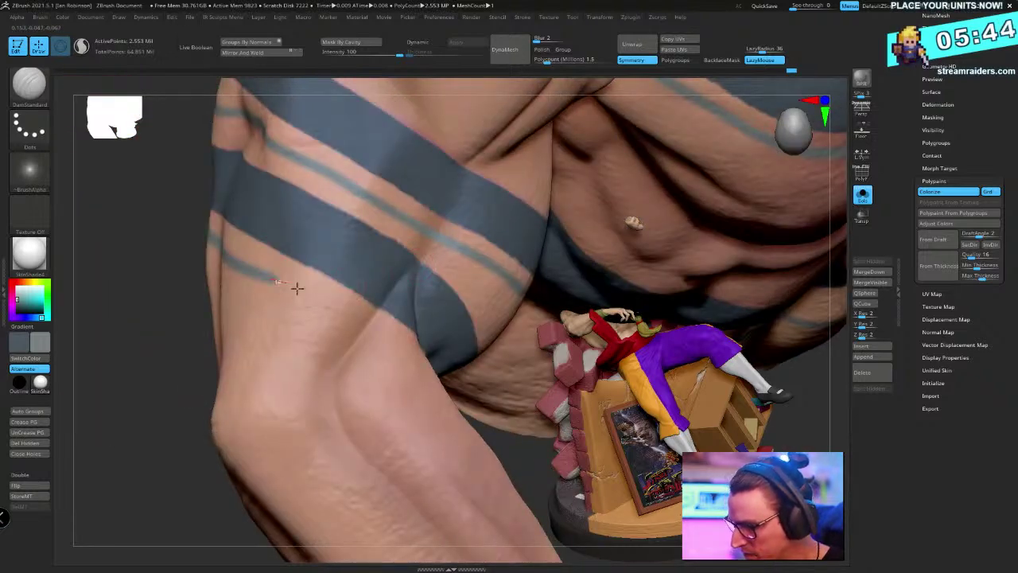
left_click_drag(297, 288, 433, 370)
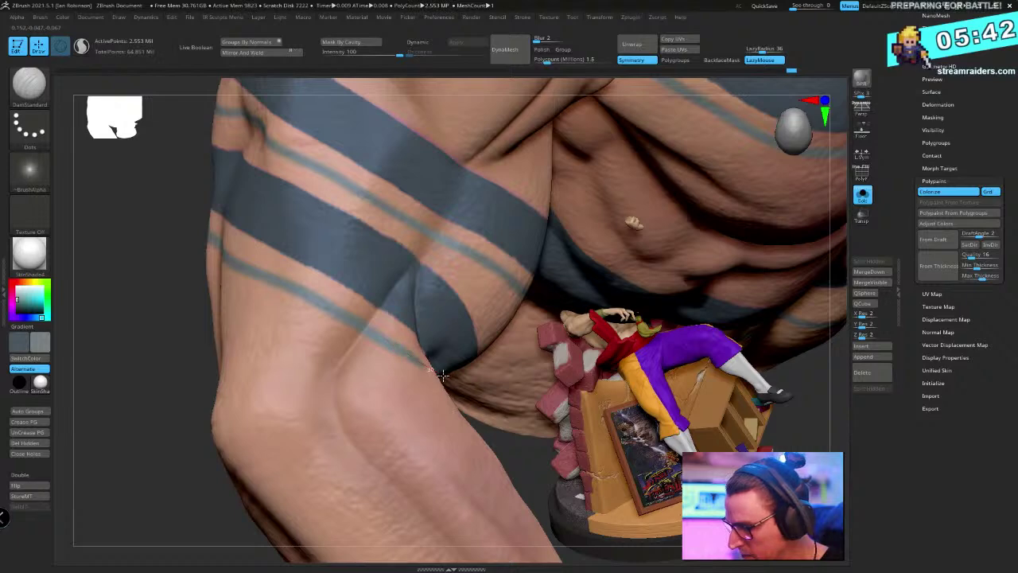
Continue the accent line along the lowest band above the elbow until it meets the rounded tail tip
right_click_drag(433, 369, 446, 342)
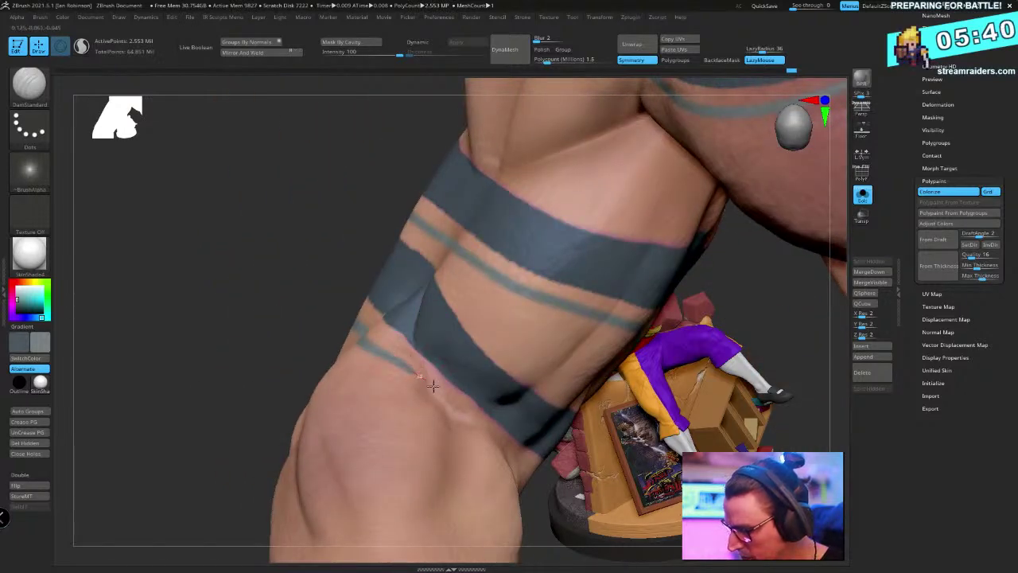
left_click_drag(477, 421, 513, 441)
mouse_move(513, 441)
right_mouse_down()
mouse_move(421, 238)
mouse_move(421, 195)
mouse_move(409, 358)
right_mouse_up()
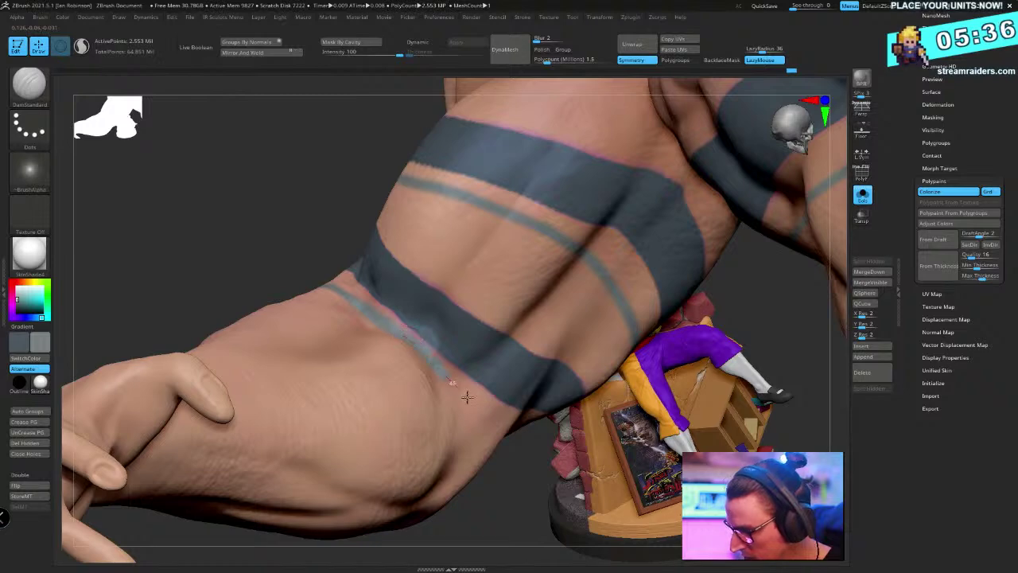
right_click_drag(467, 396, 356, 303)
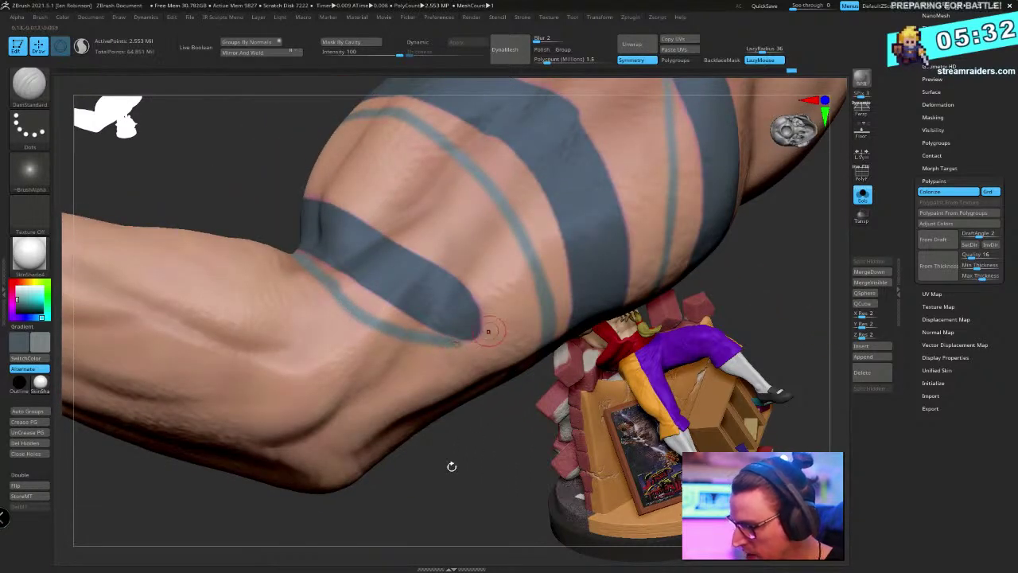
mouse_move(450, 466)
left_mouse_down()
mouse_move(402, 439)
mouse_move(448, 493)
mouse_move(454, 434)
mouse_move(393, 324)
mouse_move(482, 218)
mouse_move(461, 188)
mouse_move(446, 214)
mouse_move(466, 191)
mouse_move(430, 155)
left_mouse_up()
Switch to the Paint brush and fill the skin gap between the tail-tip band and its accent line with grey
key("b")
key("p")
key("a")
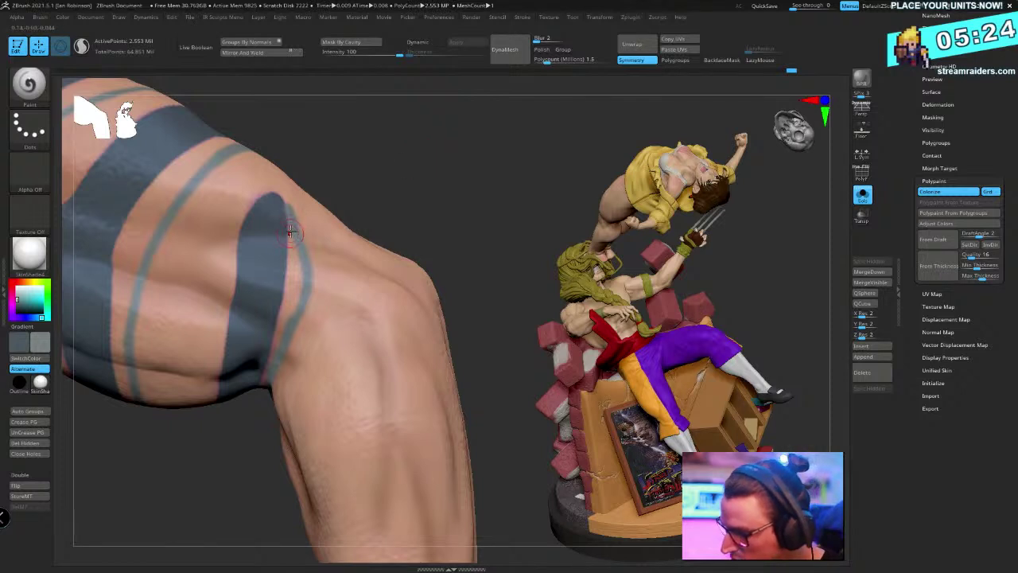
left_click_drag(292, 275, 288, 315)
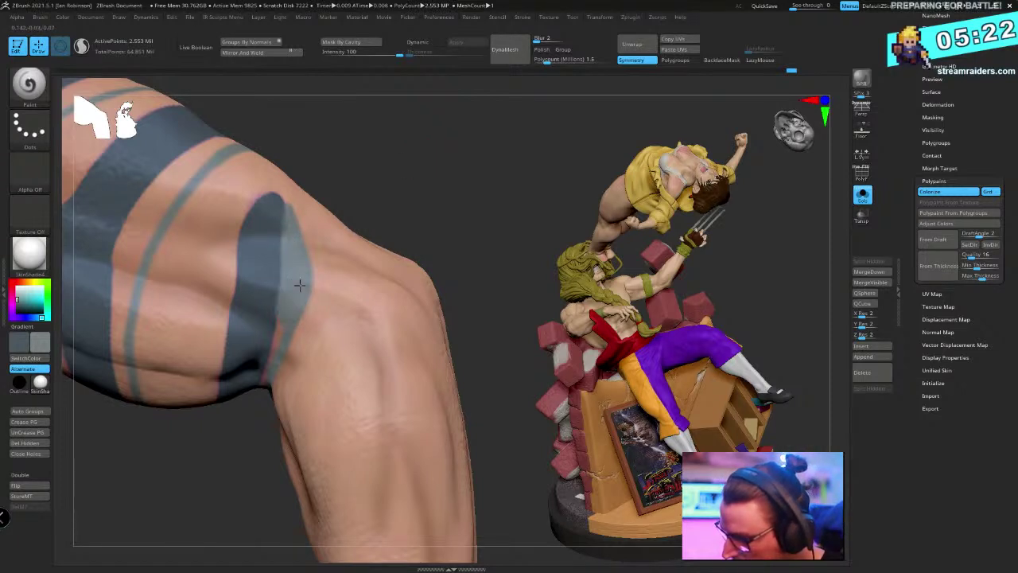
mouse_move(409, 176)
left_mouse_down()
mouse_move(407, 186)
mouse_move(421, 177)
mouse_move(298, 260)
left_mouse_up()
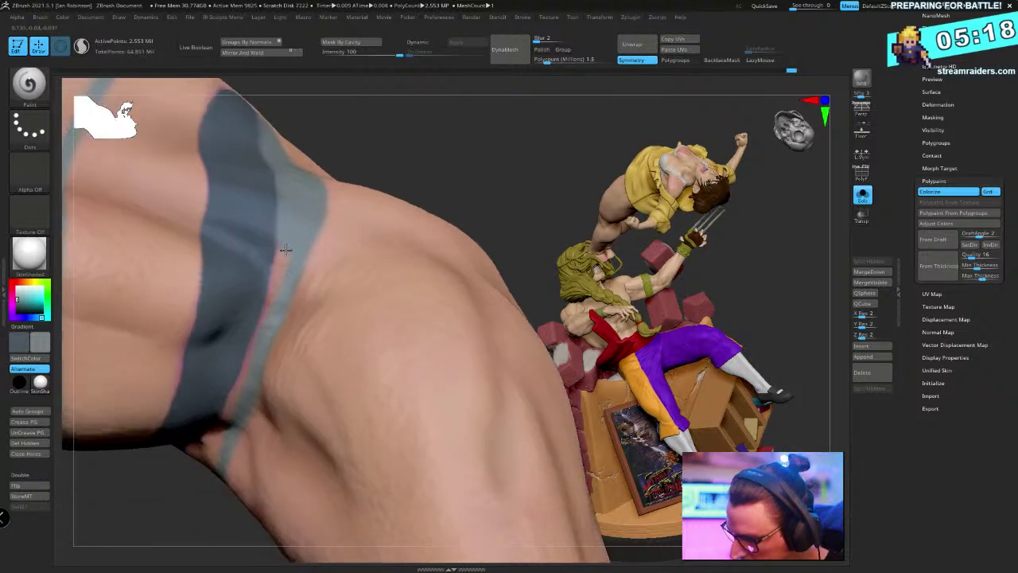
Enable LazyMouse with a LazyRadius of 14 and extend the grey fill beside the tail band toward the elbow's inner side
left_click(762, 59)
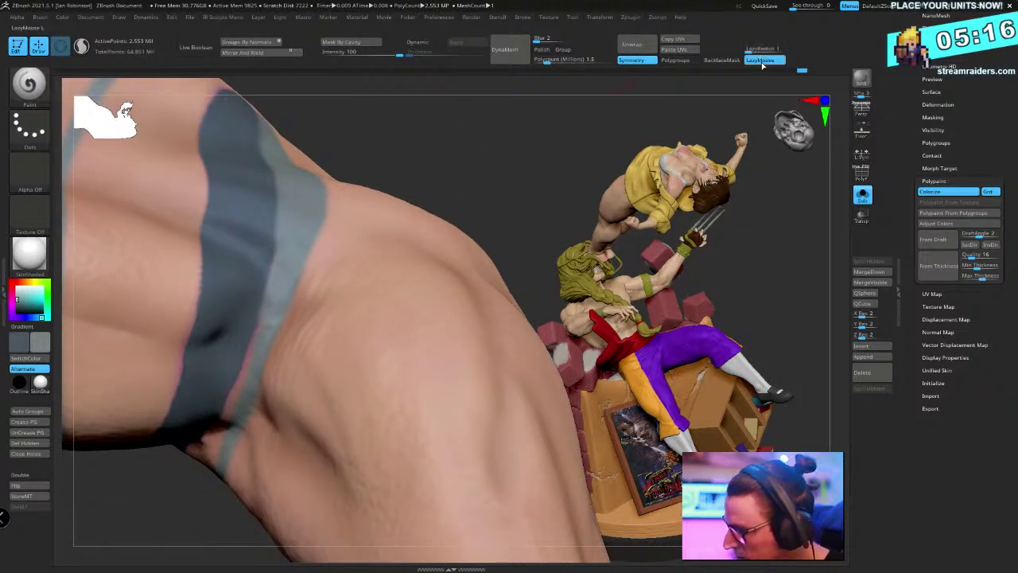
left_click_drag(749, 50, 757, 50)
left_click_drag(580, 114, 509, 139)
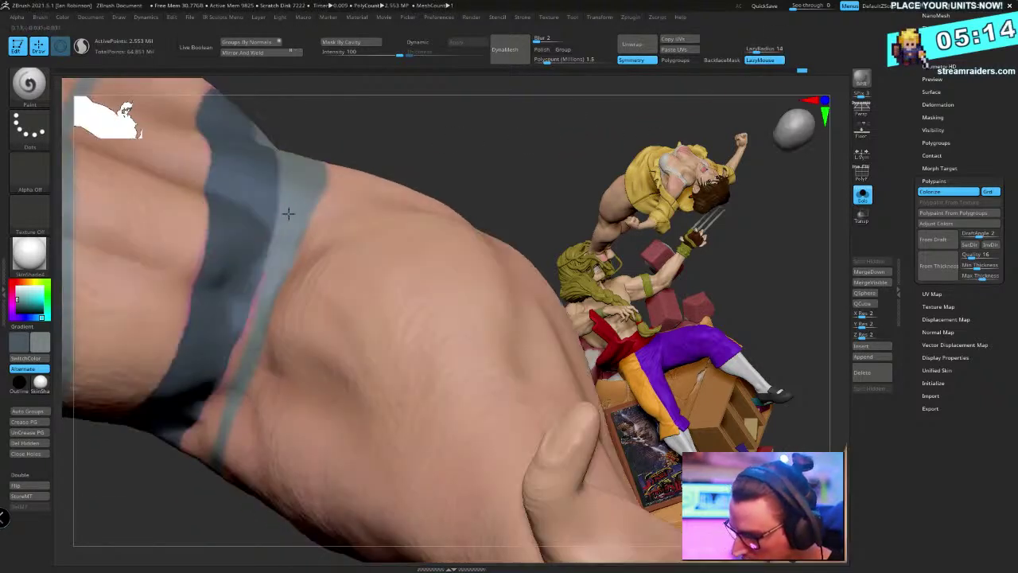
right_click_drag(211, 417, 292, 275)
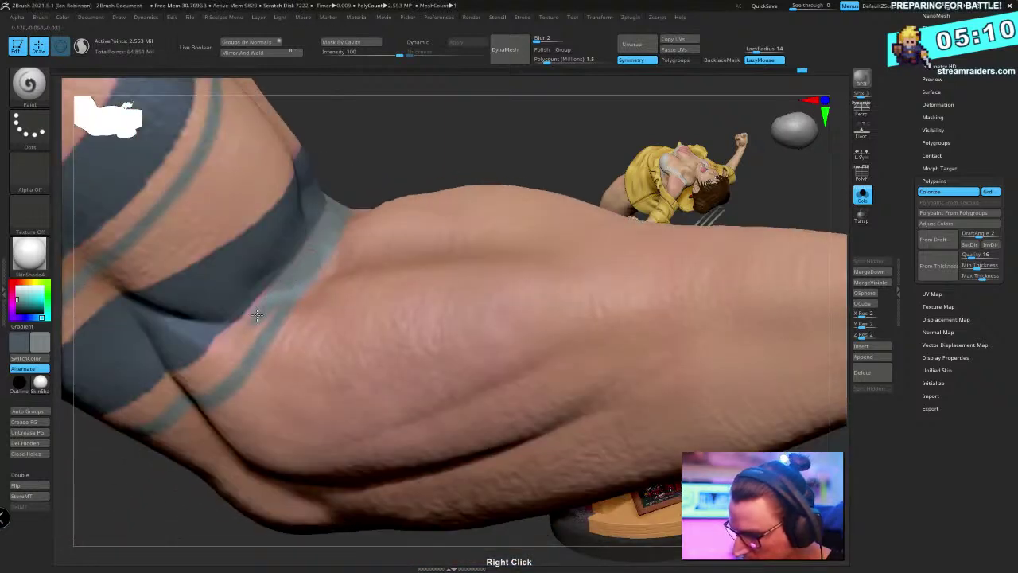
Adjust the Paint brush settings and fill the narrow gap beside the band across the inner elbow with grey
key("space")
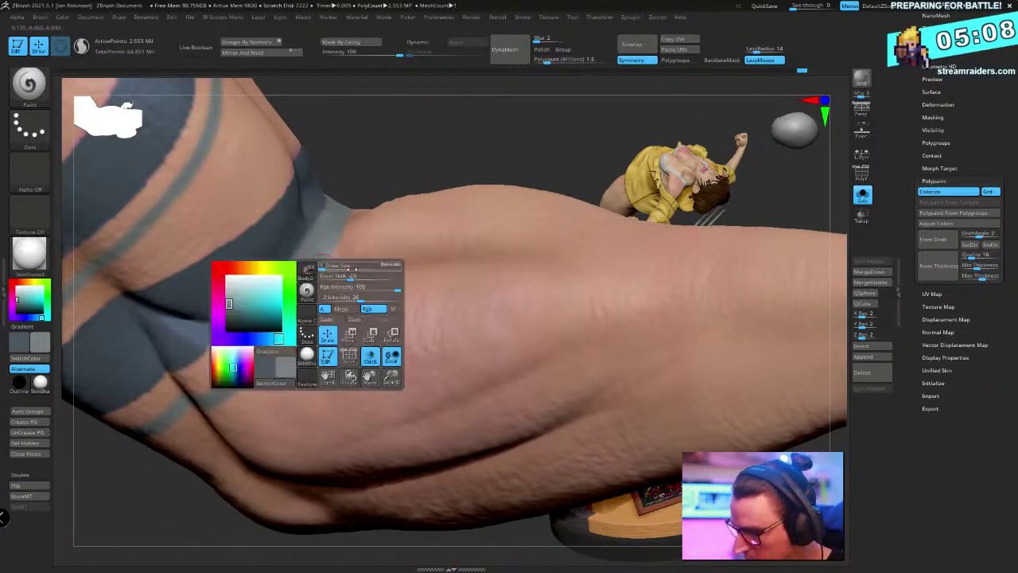
key("space")
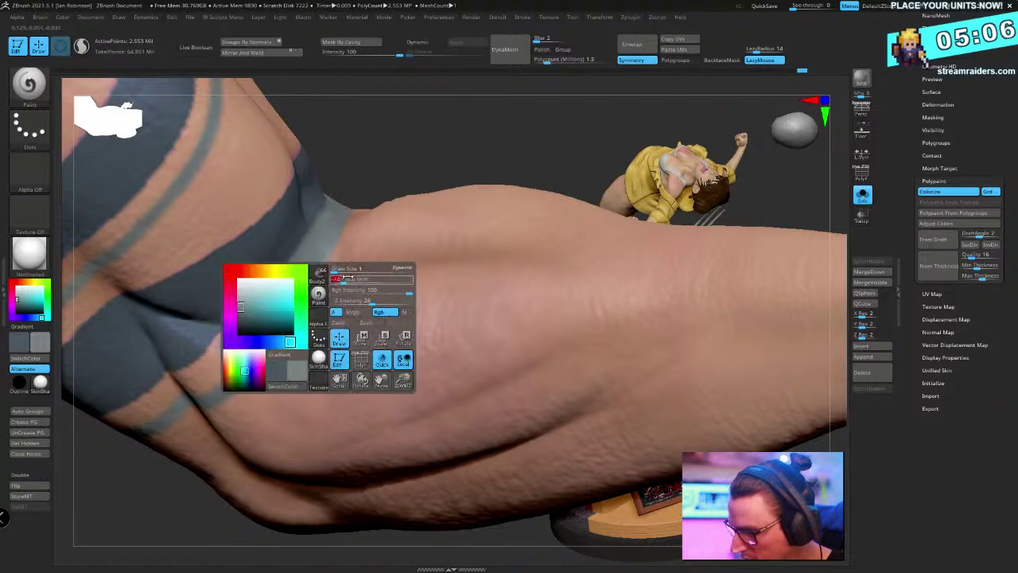
left_click_drag(236, 336, 182, 383)
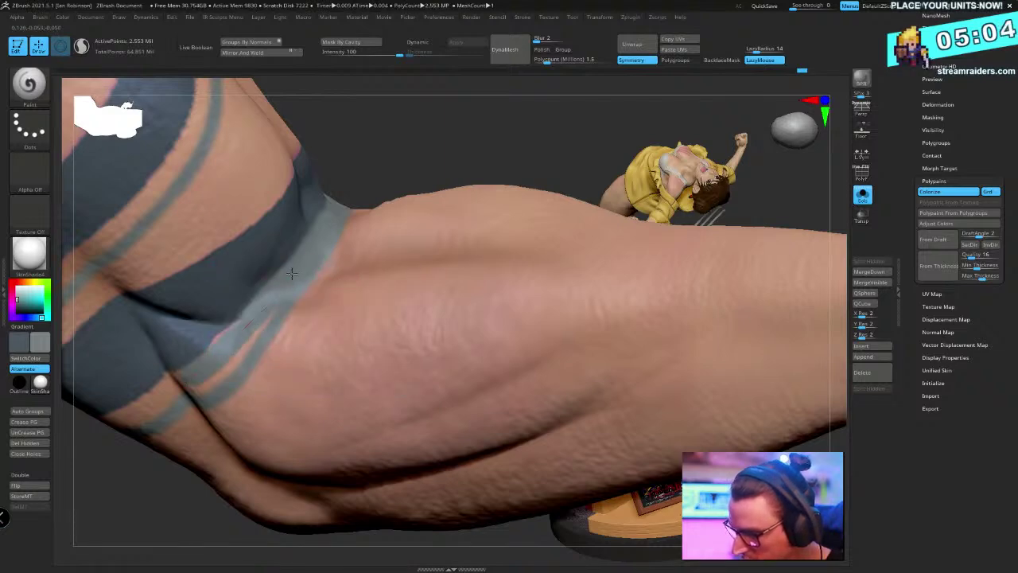
right_click_drag(324, 261, 321, 250)
left_click_drag(291, 262, 204, 324)
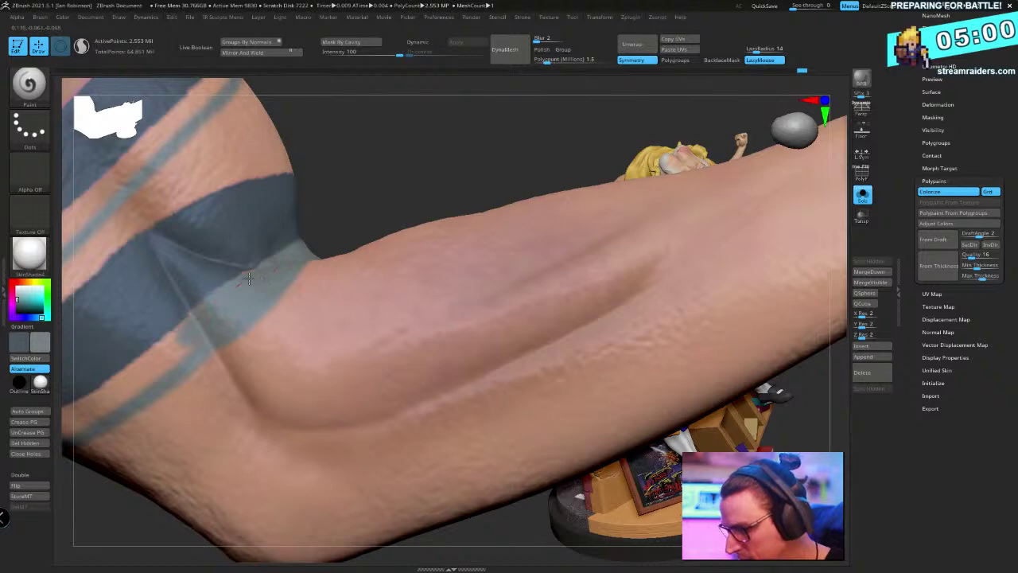
Fill the gap between the lower band and its accent line from the elbow crease around the outer arm
mouse_move(316, 229)
right_mouse_down()
mouse_move(274, 278)
mouse_move(331, 279)
mouse_move(191, 311)
right_mouse_up()
left_click_drag(191, 311, 324, 250)
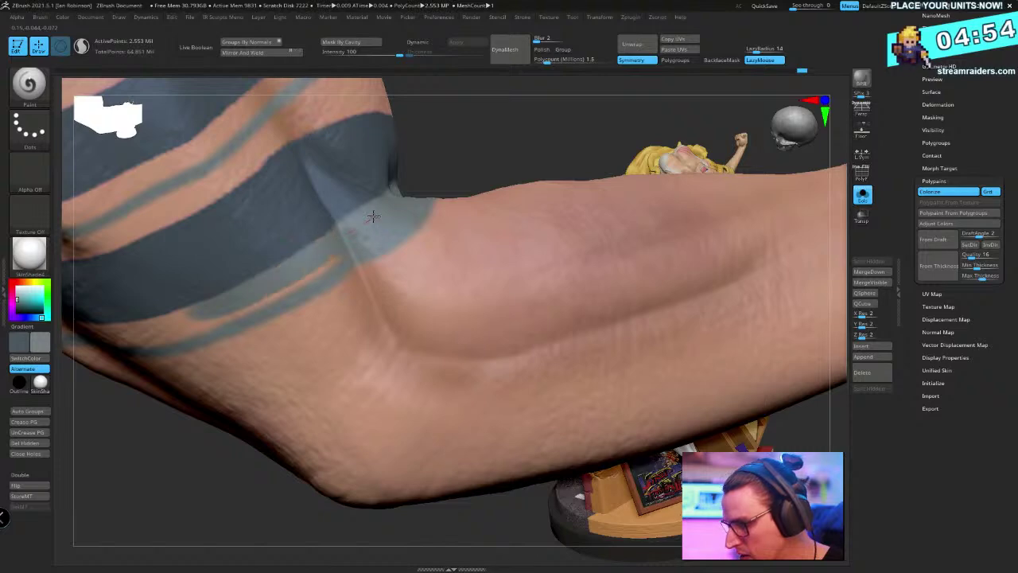
left_click_drag(373, 216, 219, 319)
mouse_move(354, 233)
right_mouse_down()
mouse_move(342, 239)
mouse_move(379, 183)
mouse_move(204, 235)
mouse_move(318, 287)
mouse_move(281, 319)
right_mouse_up()
mouse_move(273, 277)
left_mouse_down()
mouse_move(314, 357)
mouse_move(241, 201)
left_mouse_up()
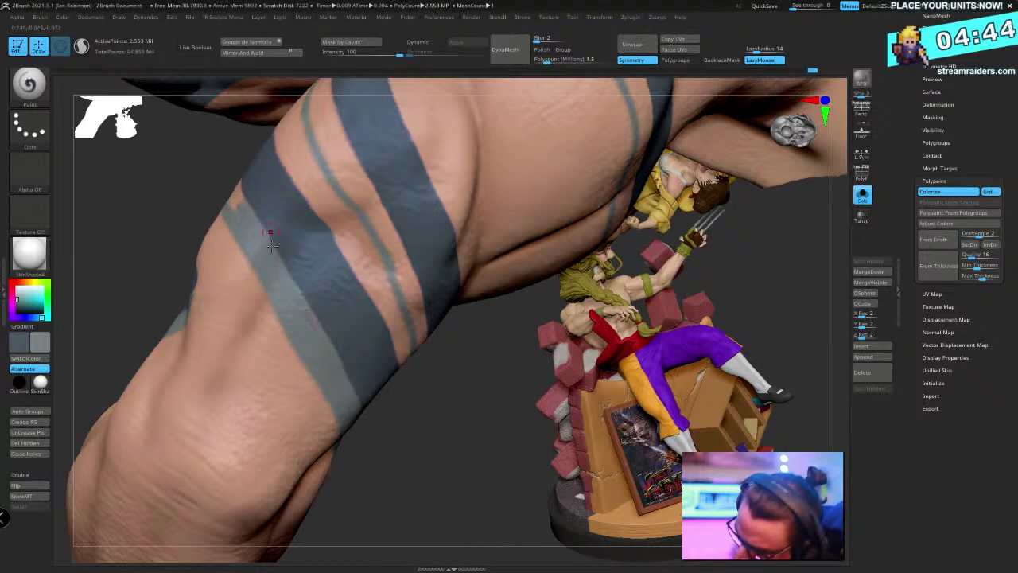
Fill the skin gap between the upper-arm band and its accent line with grey across the outer side of the arm
right_click_drag(271, 245, 290, 319)
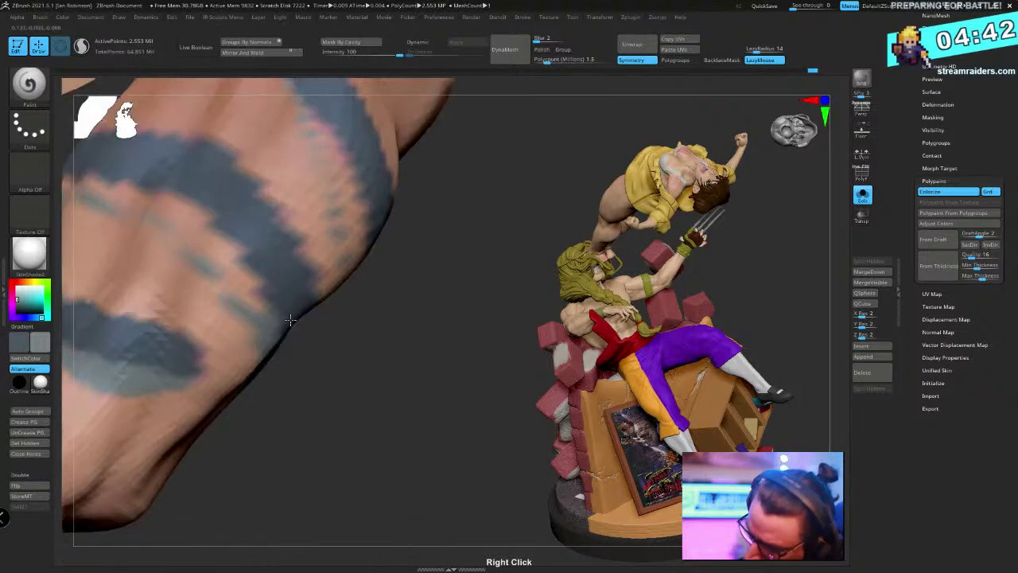
left_click_drag(171, 205, 268, 316)
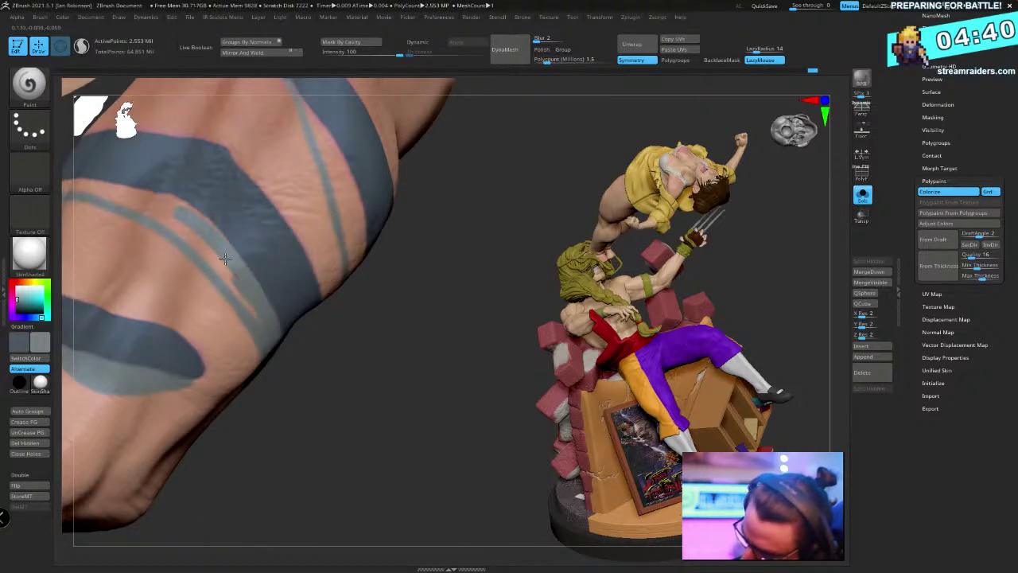
left_click_drag(151, 201, 237, 284)
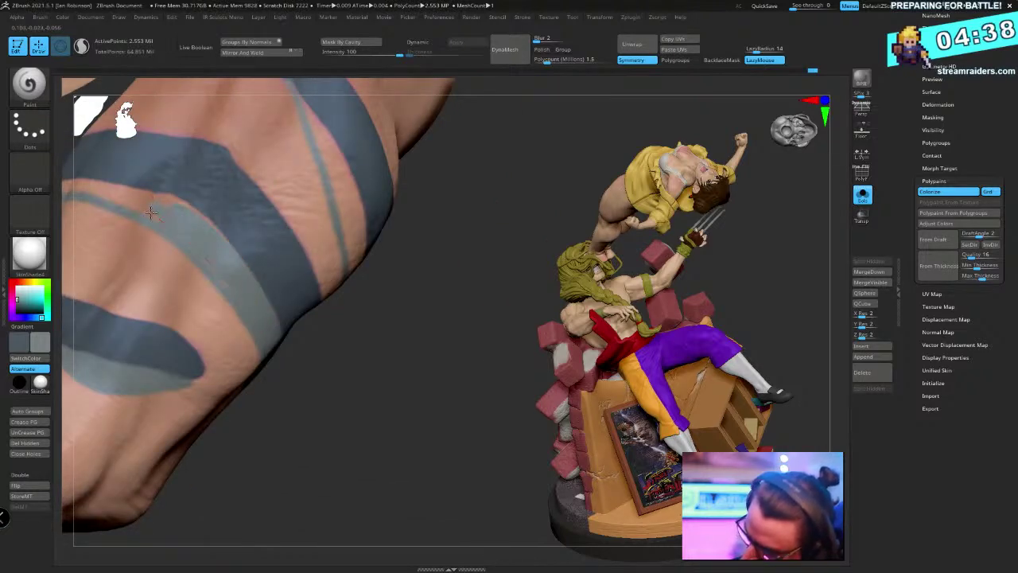
right_click_drag(151, 213, 160, 287)
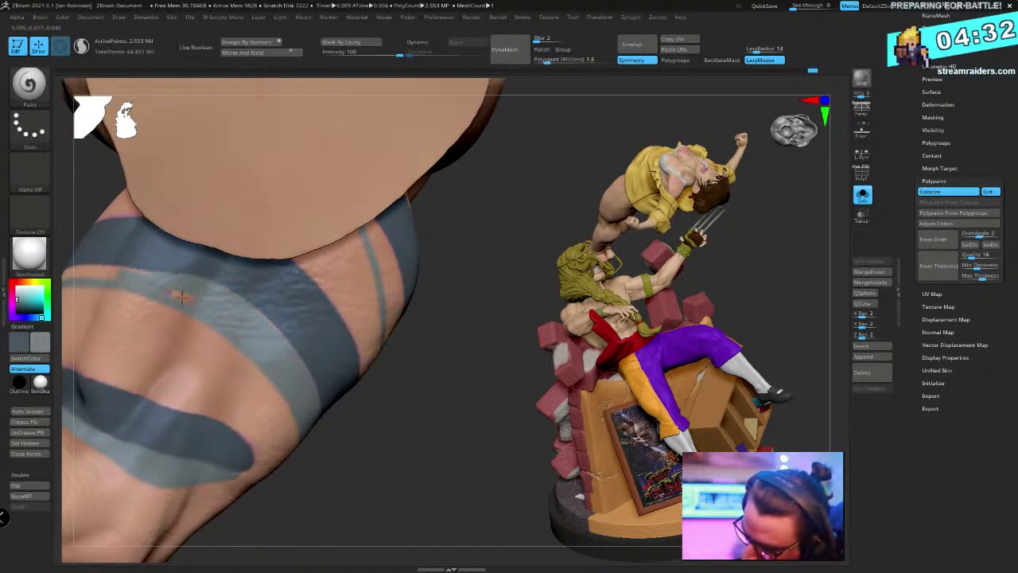
mouse_move(253, 338)
right_mouse_down()
mouse_move(478, 333)
mouse_move(211, 403)
mouse_move(370, 297)
mouse_move(350, 421)
mouse_move(231, 375)
mouse_move(172, 432)
right_mouse_up()
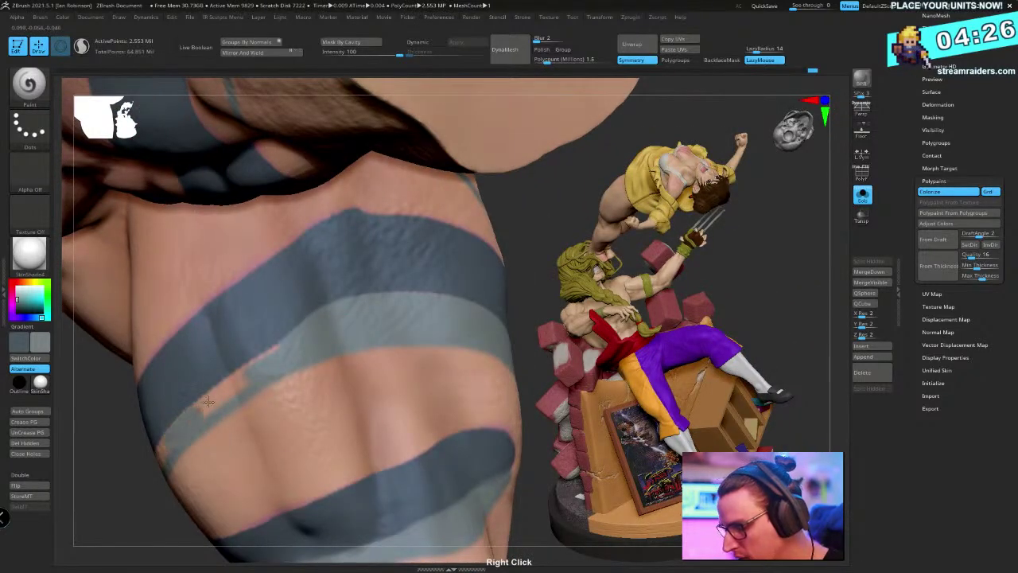
left_click_drag(208, 402, 268, 362)
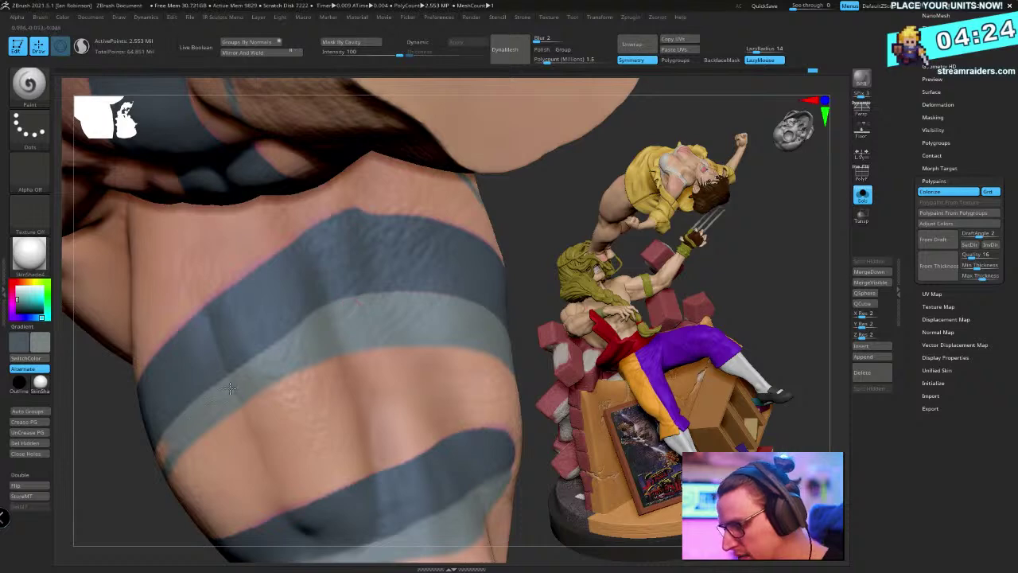
Continue the grey fill between the upper-arm band and its accent line around the arm above the elbow crease
right_click_drag(371, 318, 312, 227)
left_click_drag(227, 291, 331, 209)
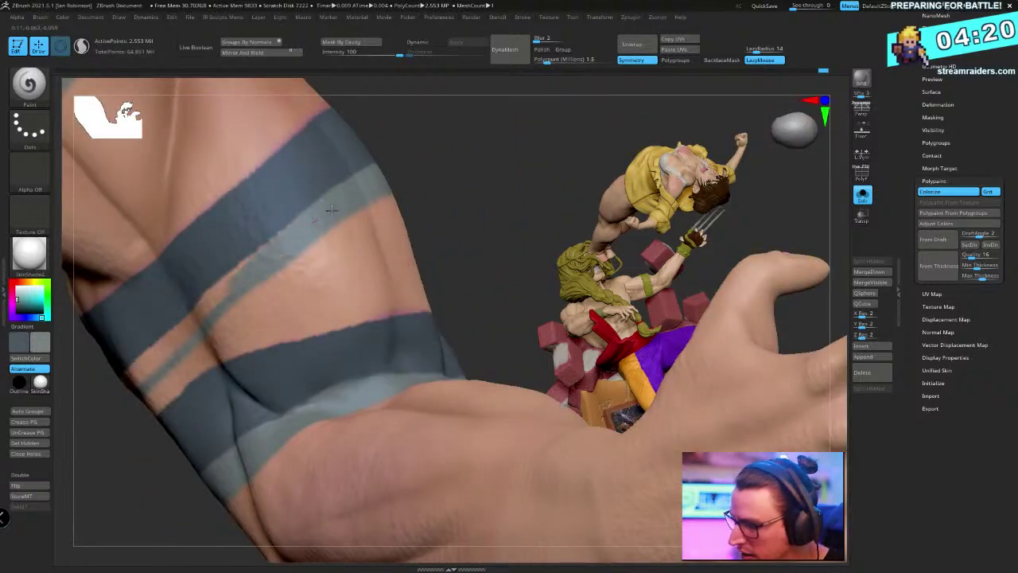
right_click_drag(208, 299, 246, 325)
left_click_drag(223, 348, 379, 212)
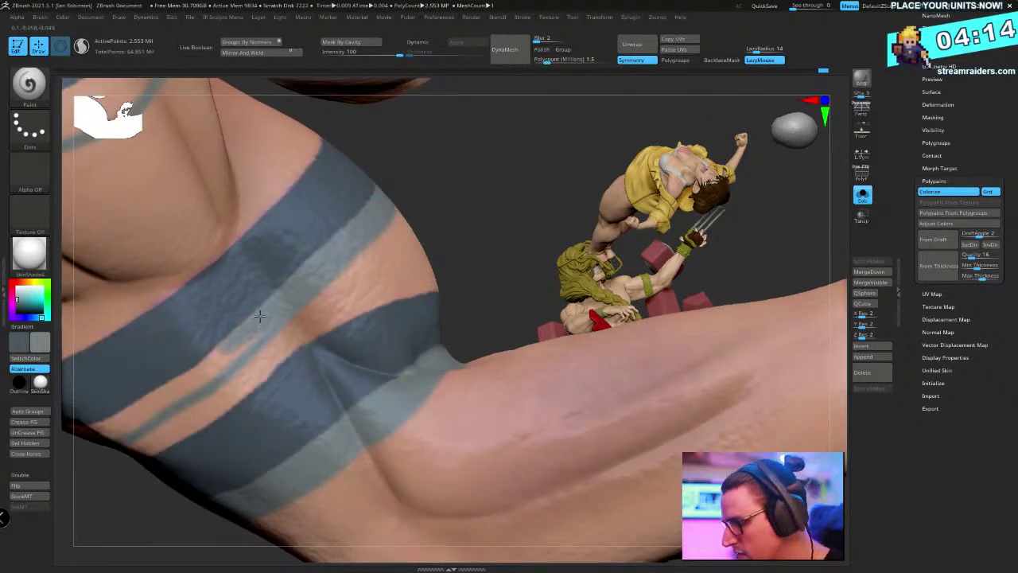
right_click_drag(259, 315, 307, 279)
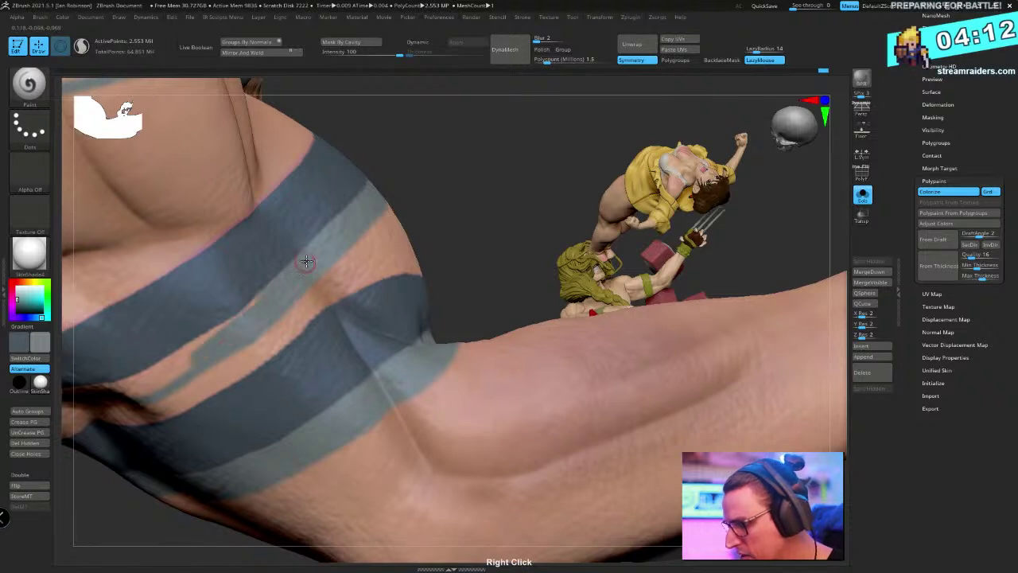
left_click_drag(211, 338, 270, 295)
Extend the upper-arm grey stripe further around the arm and clean up its edge against the dark blue band
right_click_drag(371, 258, 341, 246)
mouse_move(341, 245)
left_mouse_down()
mouse_move(230, 298)
mouse_move(308, 280)
left_mouse_up()
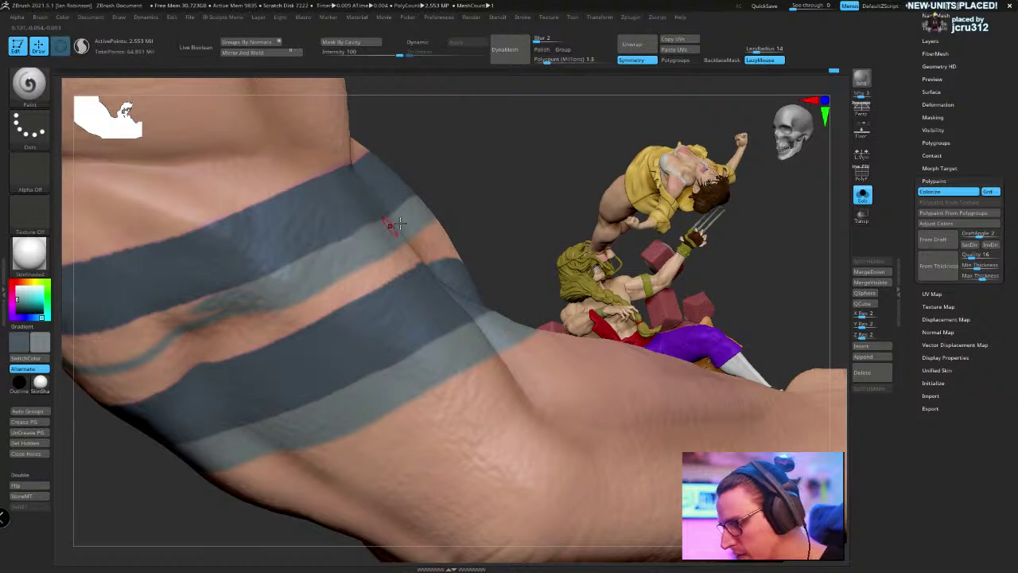
mouse_move(380, 232)
right_mouse_down()
mouse_move(408, 200)
mouse_move(460, 303)
right_mouse_up()
left_click_drag(216, 328, 463, 268)
left_click_drag(358, 305, 257, 329)
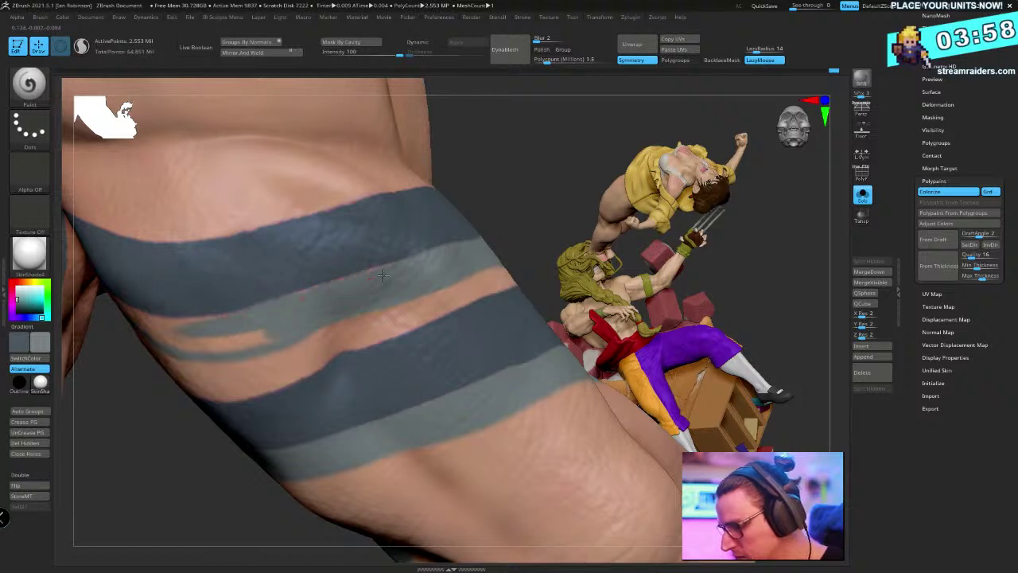
Fill the tapering gap beneath the upper-arm band beside the torso with grey, finishing its edge with the DamStandard brush
mouse_move(382, 276)
right_mouse_down()
mouse_move(509, 164)
mouse_move(585, 250)
right_mouse_up()
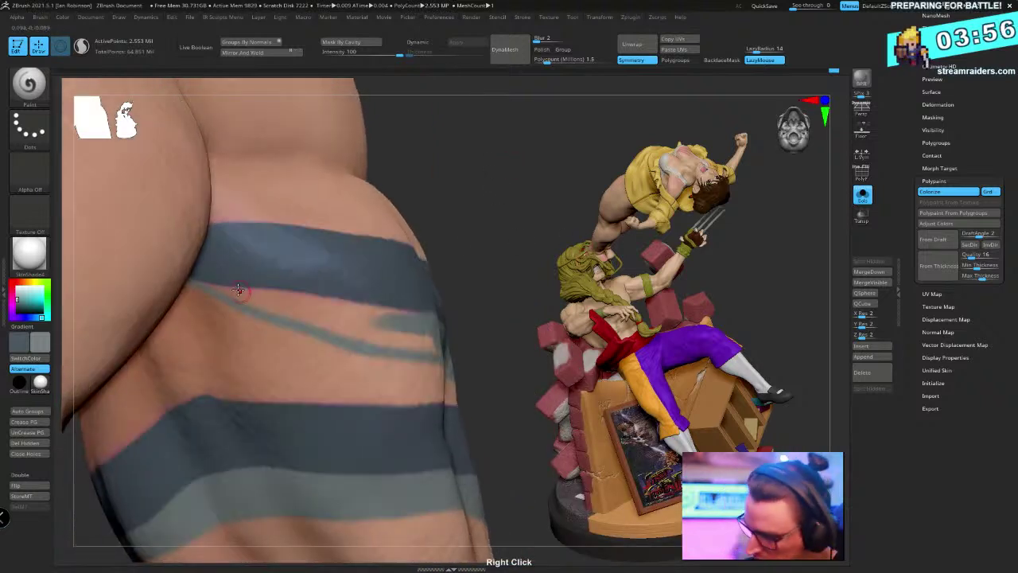
left_click_drag(227, 292, 397, 340)
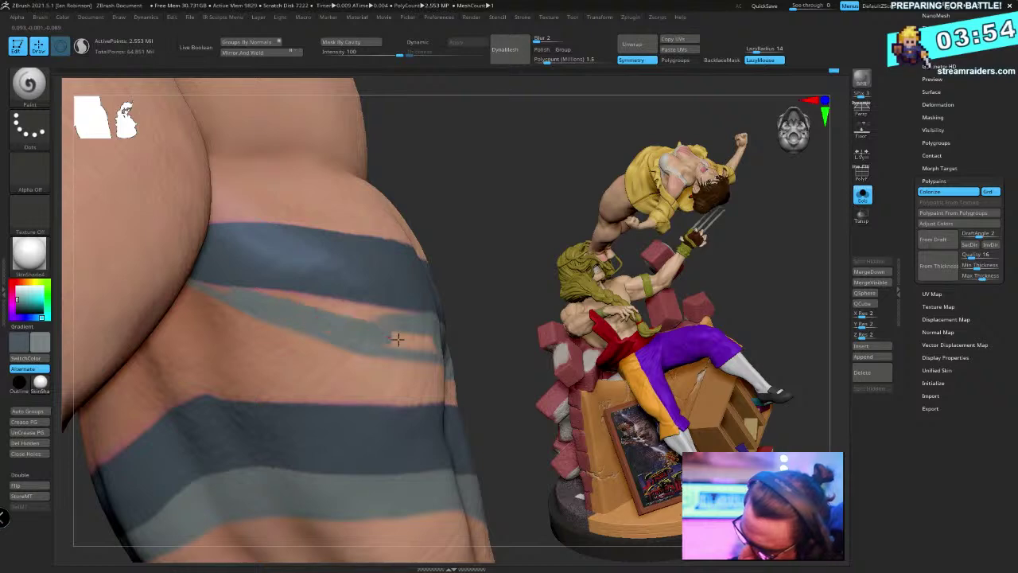
key("b")
key("d")
key("s")
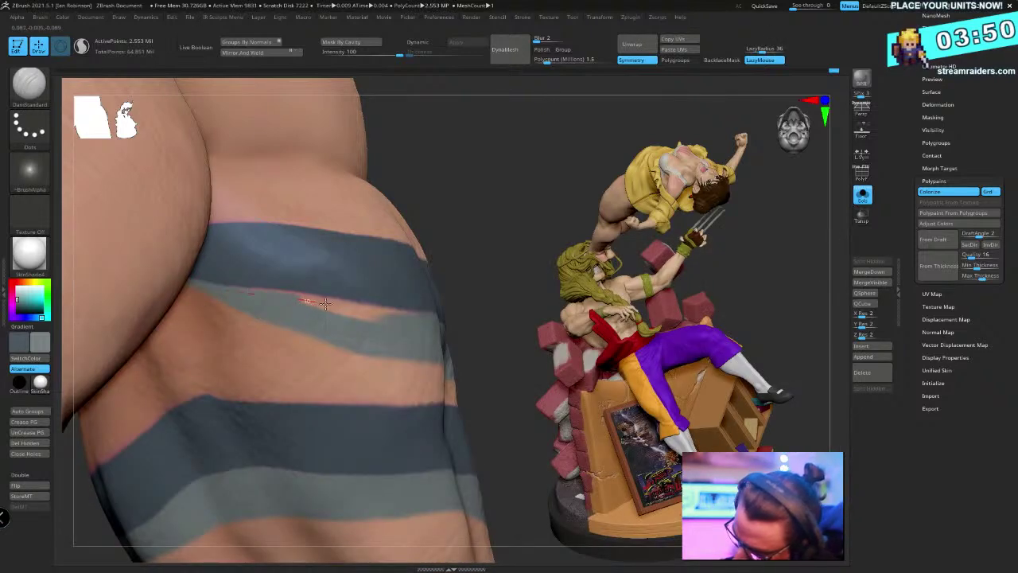
left_click_drag(324, 303, 390, 317)
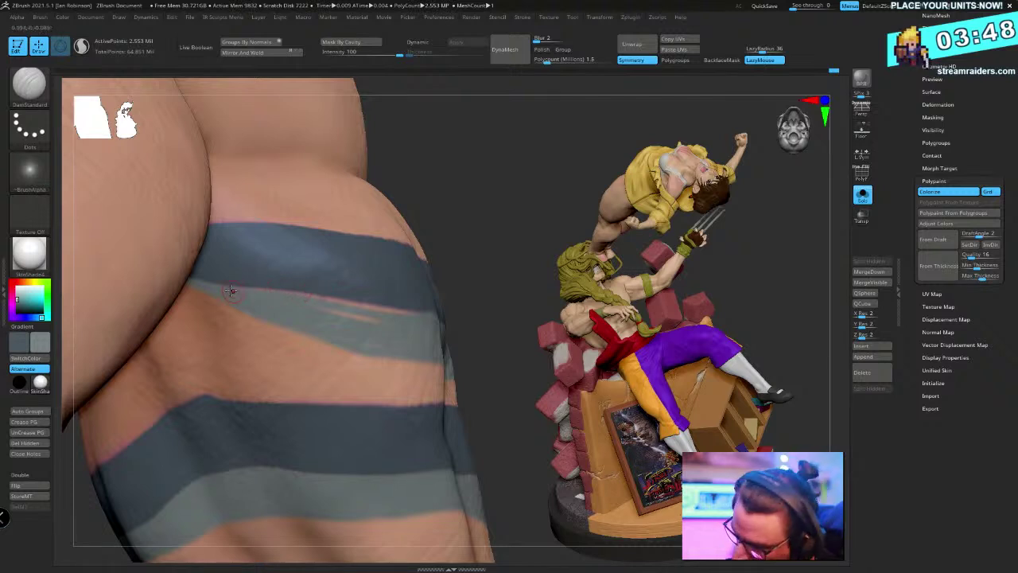
left_click_drag(230, 291, 362, 303)
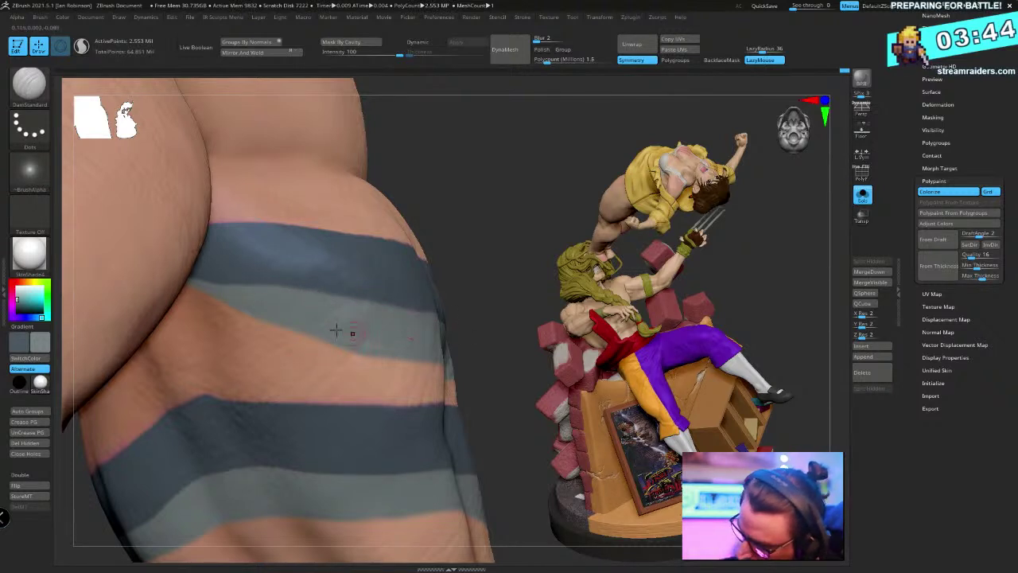
Switch back to the Paint brush and fill the gap beside the torso band with grey from the snake's head toward the shoulder
mouse_move(414, 315)
right_mouse_down()
mouse_move(488, 255)
mouse_move(429, 374)
mouse_move(400, 409)
mouse_move(418, 325)
mouse_move(368, 339)
mouse_move(340, 199)
mouse_move(314, 287)
mouse_move(243, 332)
mouse_move(358, 211)
mouse_move(339, 254)
right_mouse_up()
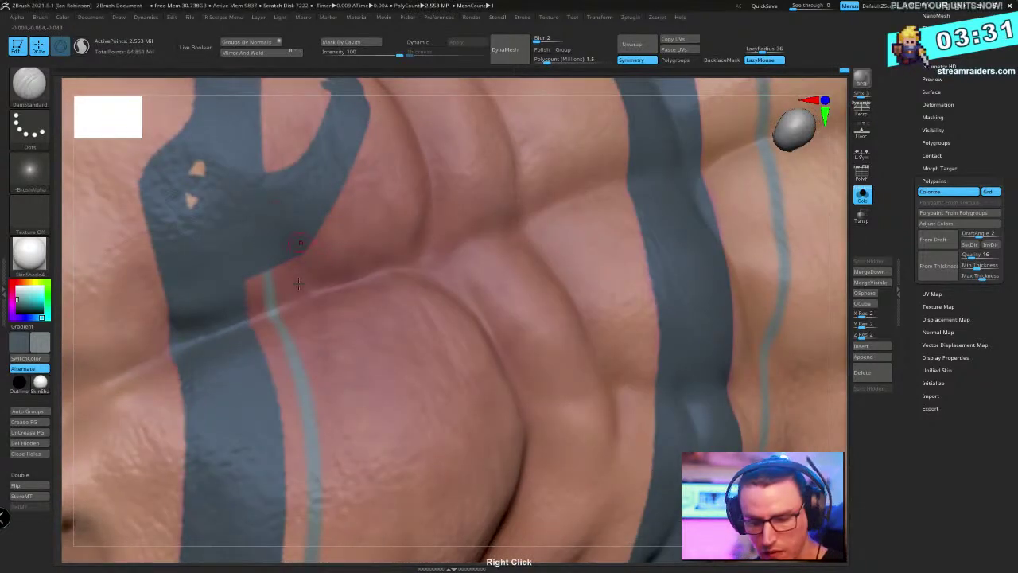
key("b")
key("p")
key("a")
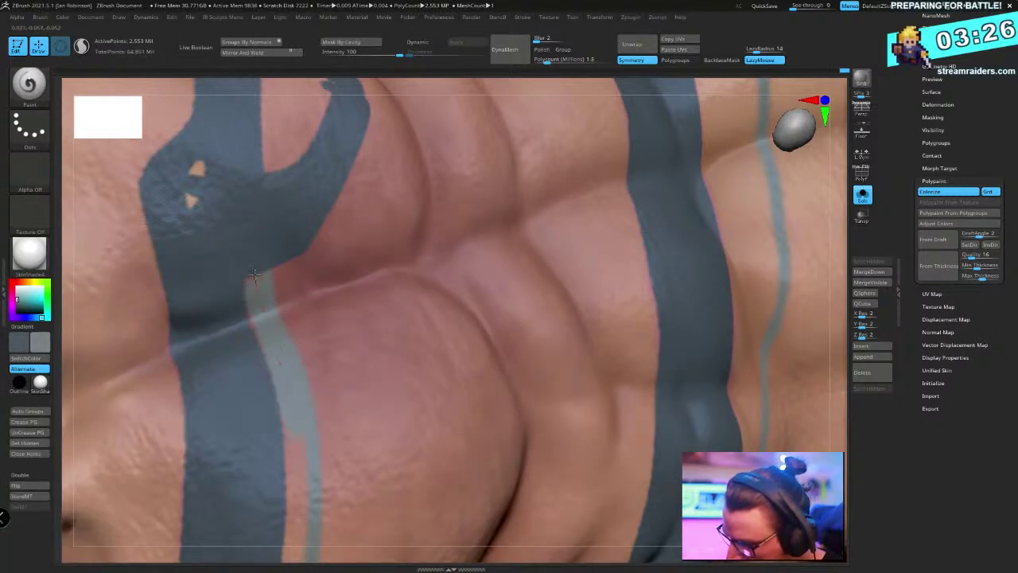
right_click_drag(258, 277, 280, 189)
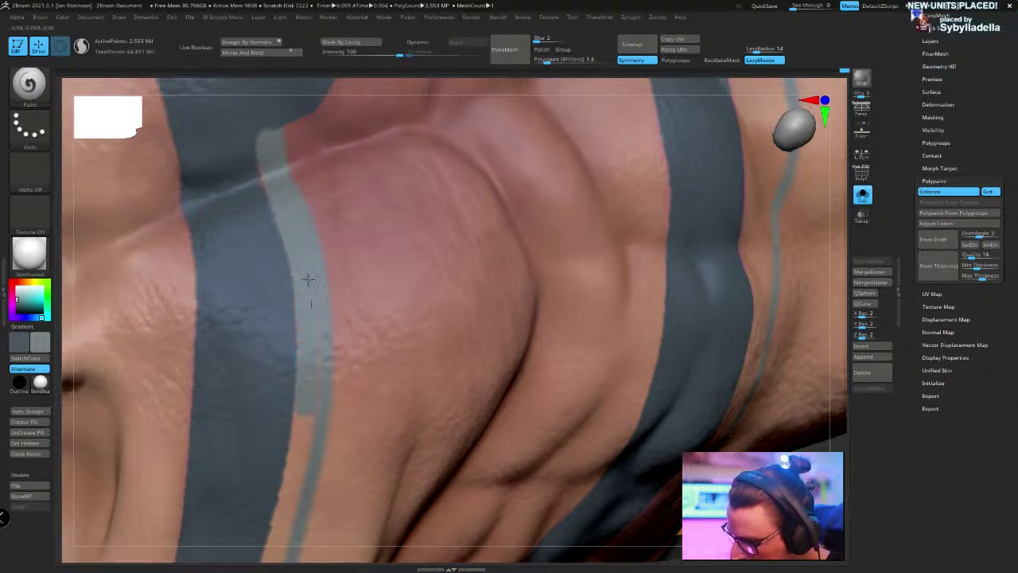
right_click_drag(310, 413, 381, 219)
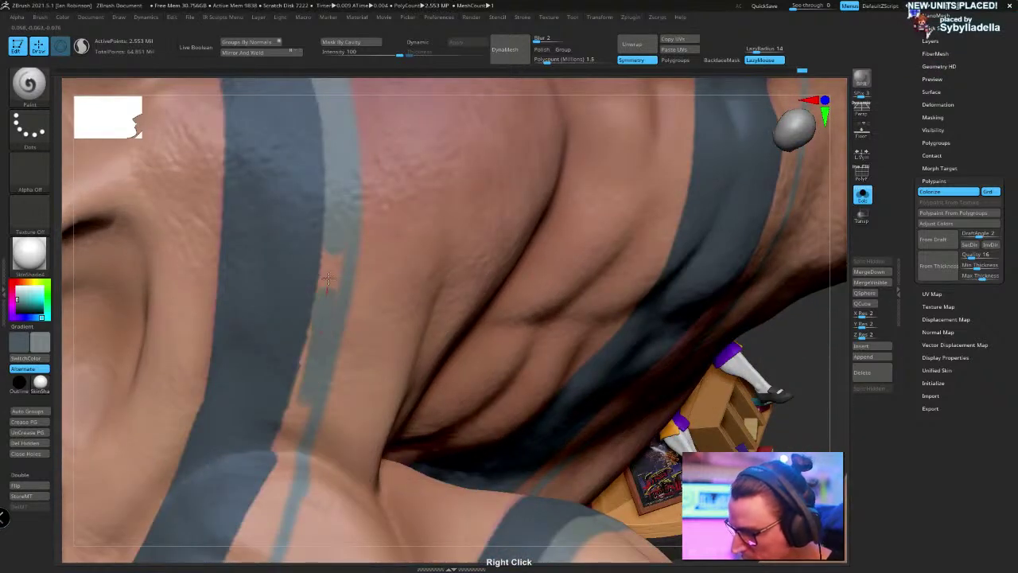
mouse_move(349, 155)
right_mouse_down()
mouse_move(388, 184)
mouse_move(279, 337)
right_mouse_up()
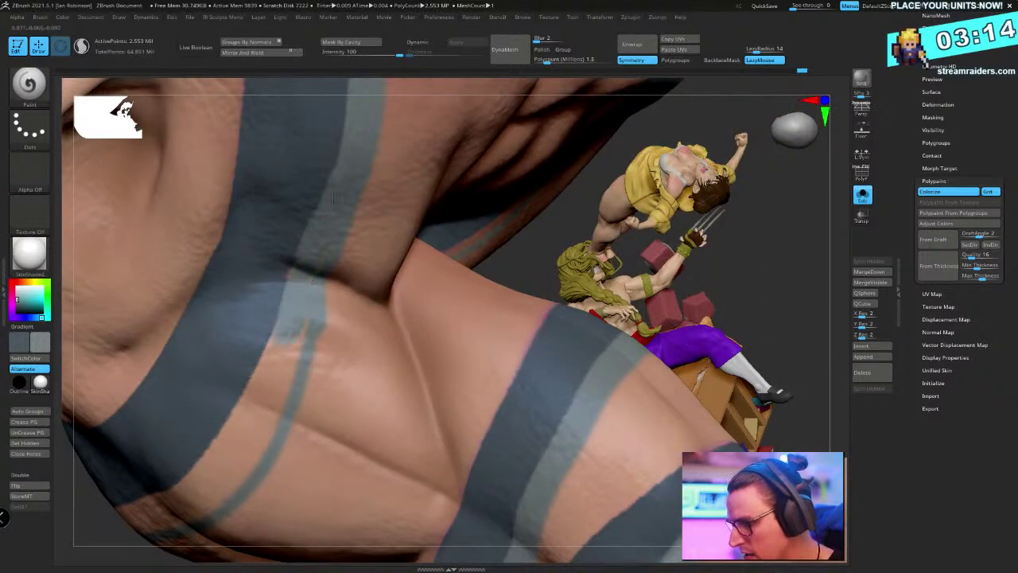
Fill the gap between the shoulder band and its accent line with grey from the armpit crease around the shoulder
mouse_move(311, 281)
left_mouse_down()
mouse_move(268, 397)
mouse_move(282, 390)
mouse_move(275, 411)
left_mouse_up()
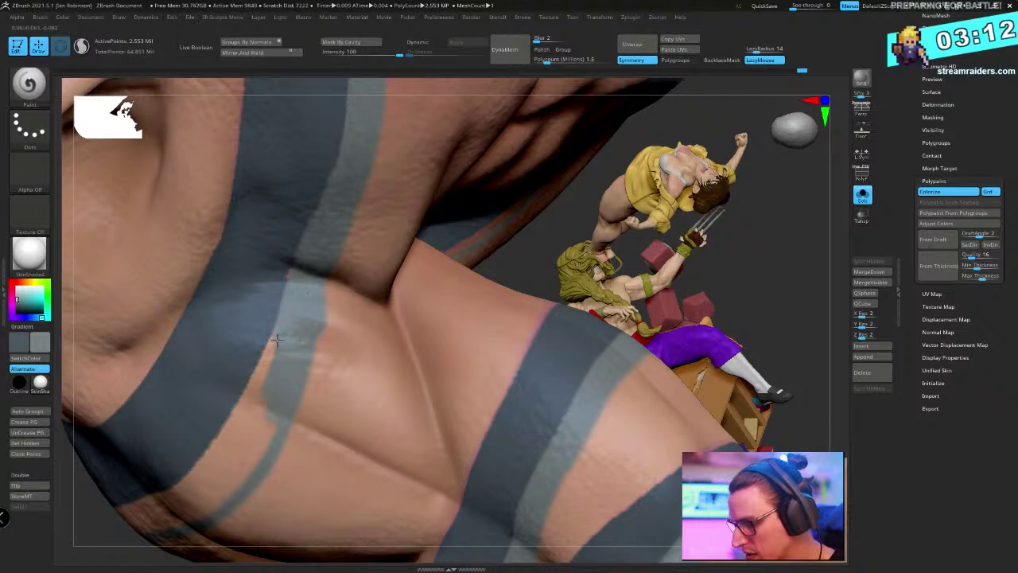
left_click_drag(277, 341, 260, 381)
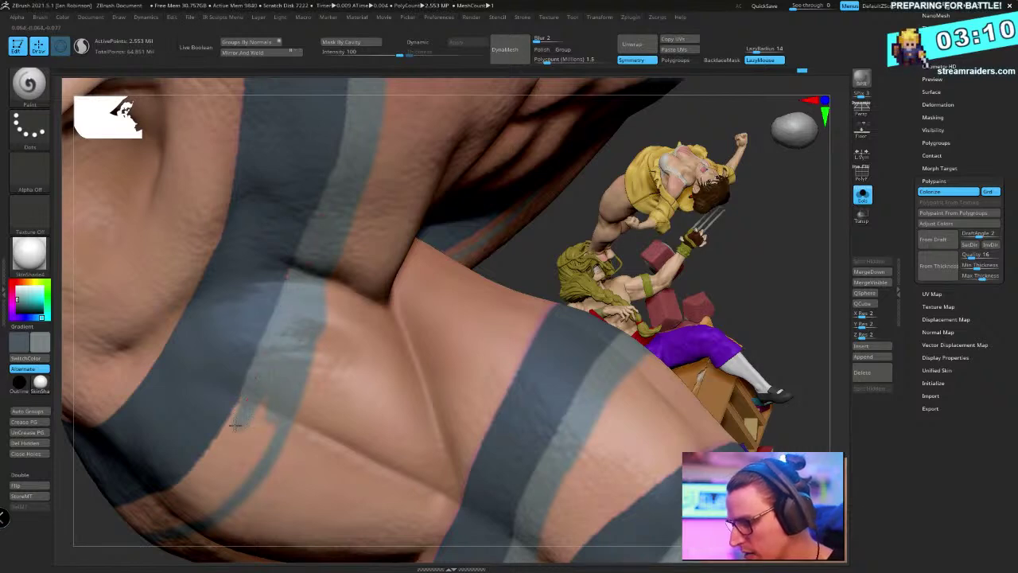
mouse_move(235, 426)
left_mouse_down()
mouse_move(204, 467)
mouse_move(274, 412)
left_mouse_up()
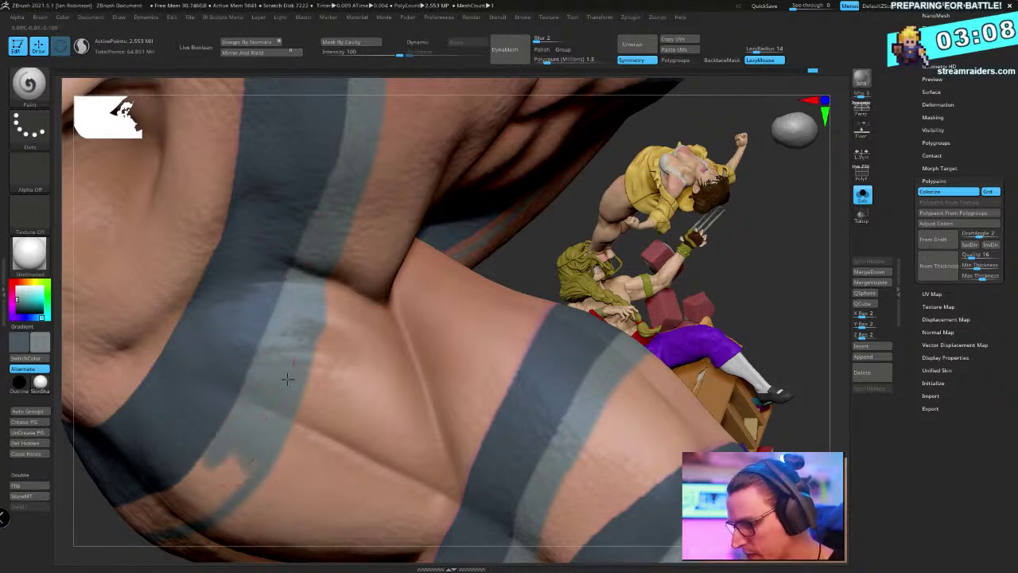
mouse_move(288, 379)
right_mouse_down()
mouse_move(476, 189)
mouse_move(335, 340)
right_mouse_up()
mouse_move(237, 387)
left_mouse_down()
mouse_move(392, 278)
mouse_move(440, 206)
mouse_move(411, 298)
mouse_move(189, 419)
left_mouse_up()
left_click_drag(357, 318, 457, 201)
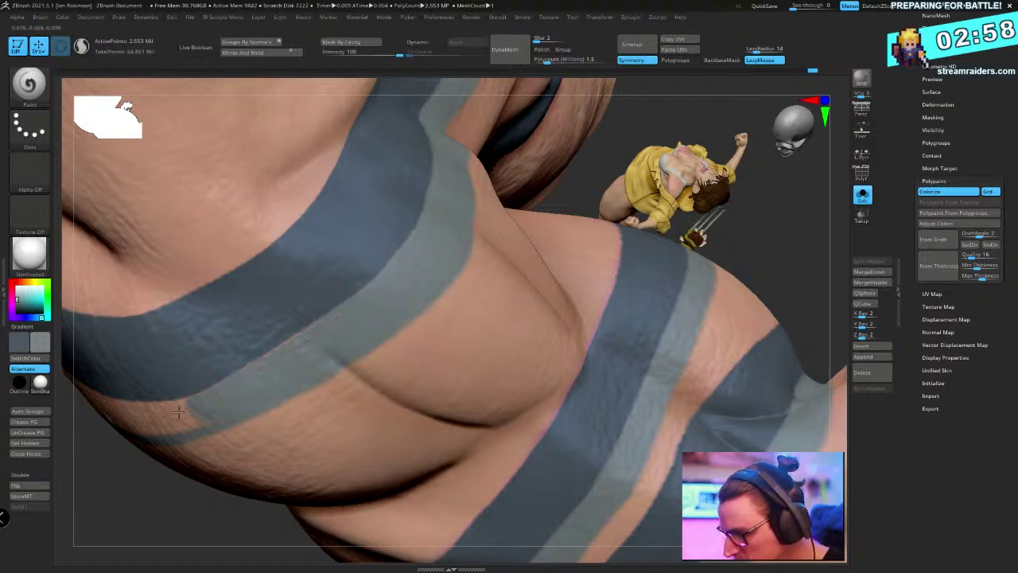
Extend the grey fill beside the band along the shoulder's far side and across the muscle crease below it
mouse_move(179, 411)
right_mouse_down()
mouse_move(409, 273)
mouse_move(568, 243)
mouse_move(565, 184)
mouse_move(522, 282)
right_mouse_up()
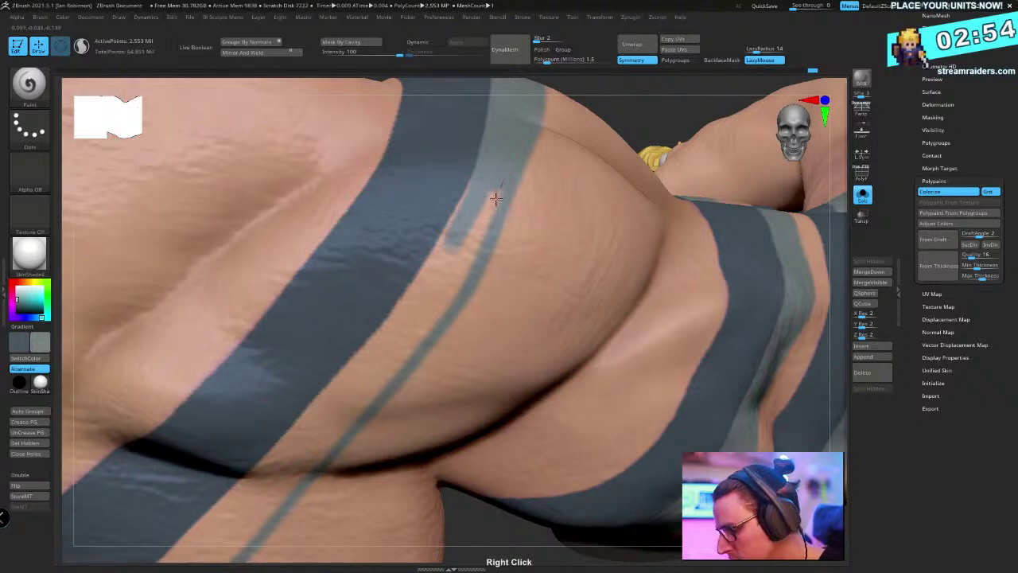
mouse_move(495, 198)
left_mouse_down()
mouse_move(443, 288)
mouse_move(237, 527)
left_mouse_up()
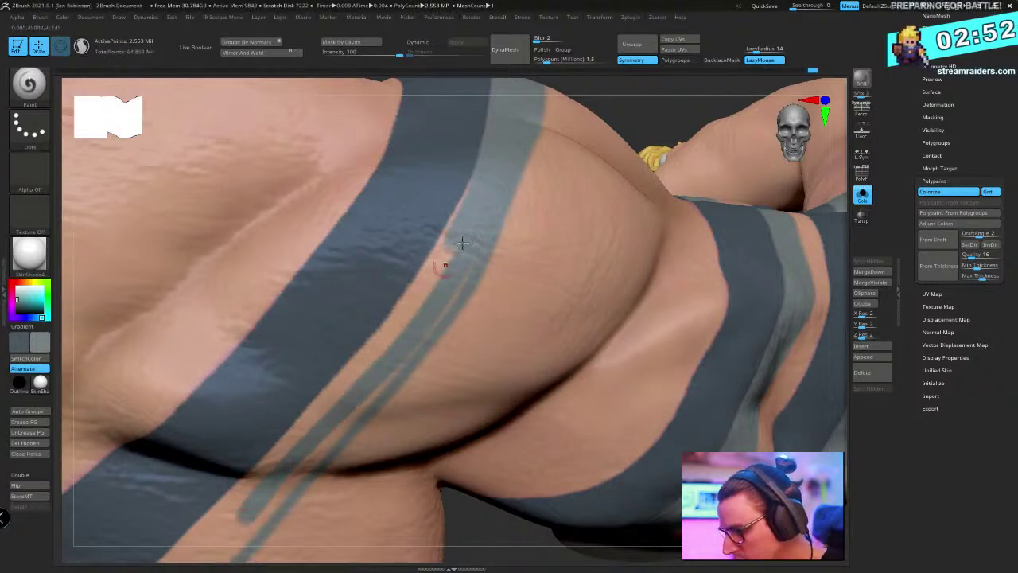
mouse_move(440, 248)
left_mouse_down()
mouse_move(358, 364)
mouse_move(260, 471)
mouse_move(241, 516)
mouse_move(432, 268)
mouse_move(359, 384)
left_mouse_up()
right_click_drag(486, 218, 462, 159)
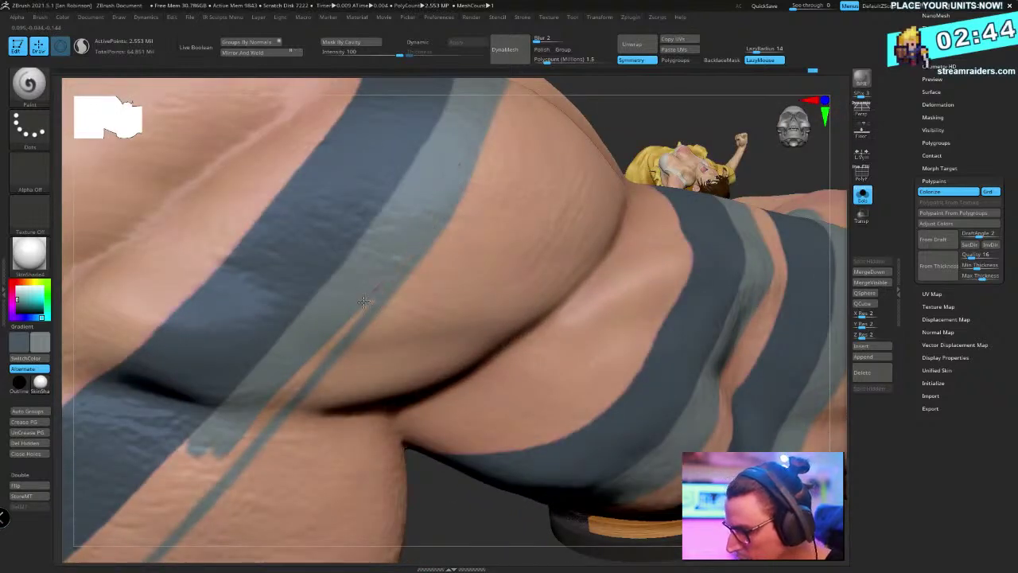
mouse_move(363, 302)
left_mouse_down()
mouse_move(220, 457)
mouse_move(276, 411)
left_mouse_up()
Widen the accent stripe to the band's edge just past the shoulder crease with grey strokes
mouse_move(477, 238)
right_mouse_down()
mouse_move(562, 154)
mouse_move(495, 153)
right_mouse_up()
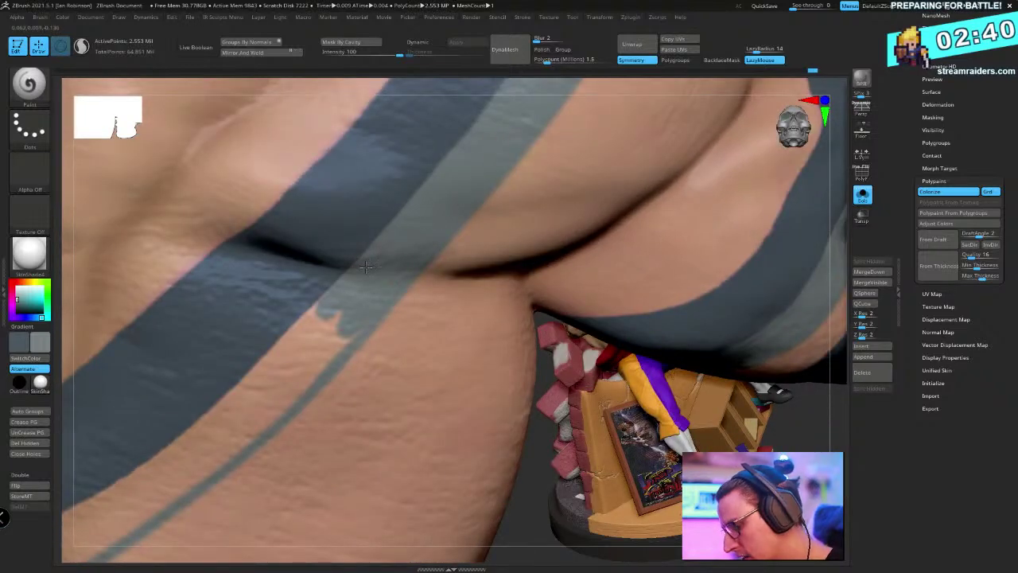
mouse_move(366, 266)
left_mouse_down()
mouse_move(222, 410)
mouse_move(330, 322)
mouse_move(263, 398)
mouse_move(344, 339)
left_mouse_up()
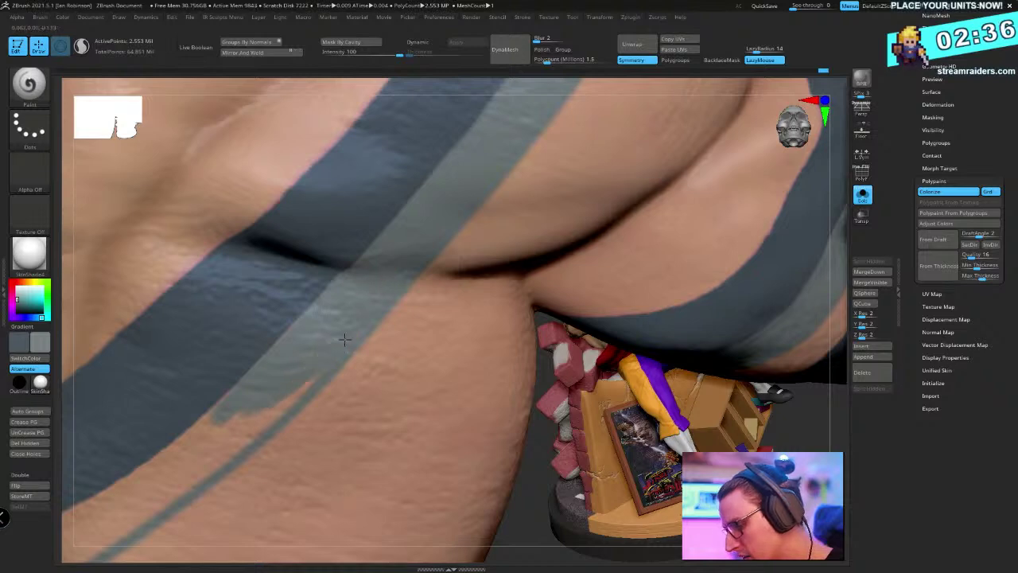
right_click_drag(344, 340, 354, 259)
left_click_drag(357, 267, 404, 210)
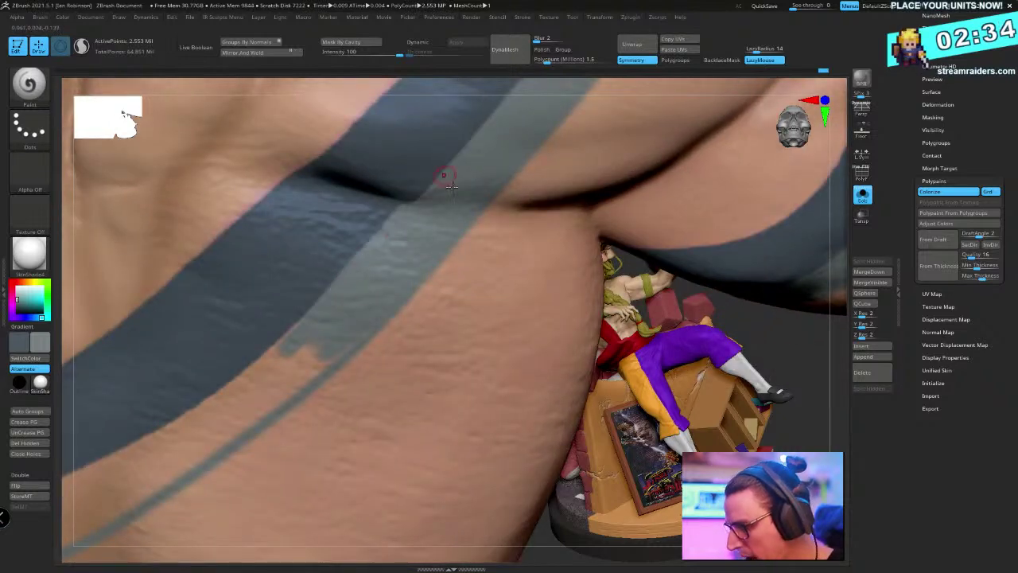
right_click(451, 304)
left_click(438, 329)
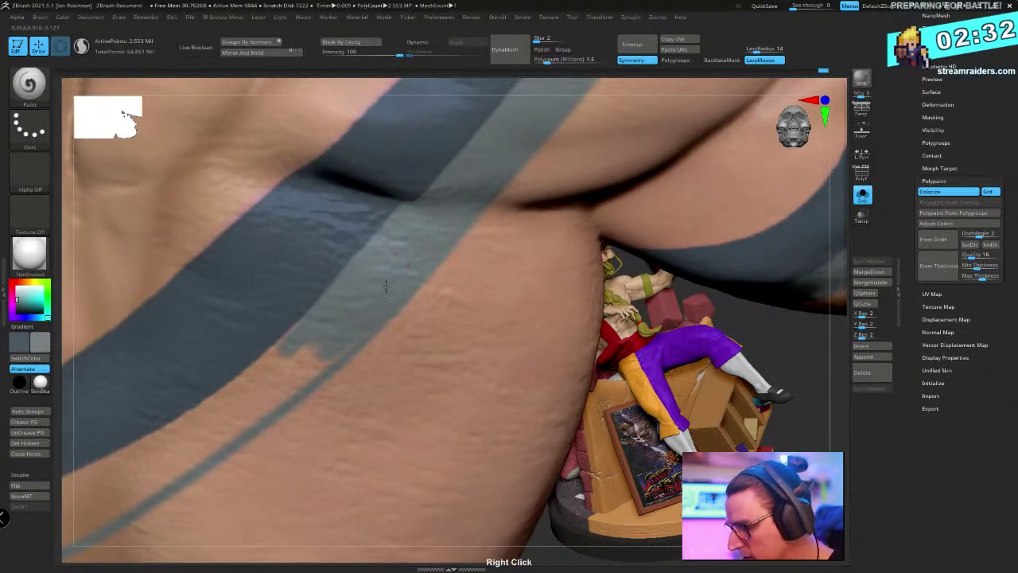
Fill the gap between the dark band and its accent line with grey from below the shoulder crease across the back muscle
mouse_move(322, 348)
left_mouse_down()
mouse_move(254, 402)
mouse_move(270, 374)
mouse_move(198, 422)
mouse_move(301, 336)
left_mouse_up()
mouse_move(231, 396)
left_mouse_down()
mouse_move(148, 458)
mouse_move(252, 377)
left_mouse_up()
left_click_drag(326, 360, 229, 429)
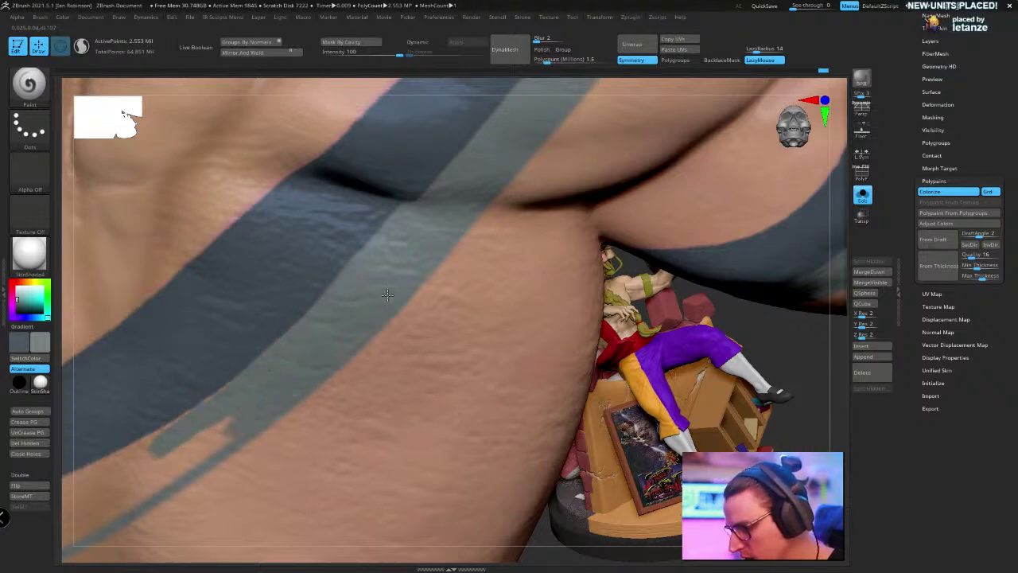
mouse_move(382, 344)
right_mouse_down()
mouse_move(422, 234)
mouse_move(434, 266)
mouse_move(580, 252)
right_mouse_up()
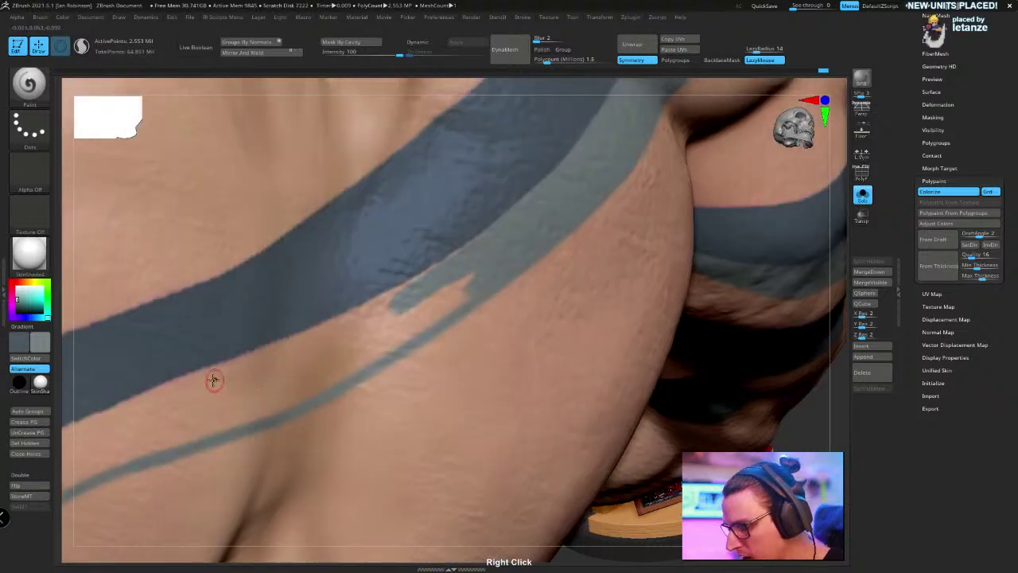
mouse_move(213, 381)
left_mouse_down()
mouse_move(326, 341)
mouse_move(501, 244)
mouse_move(454, 284)
mouse_move(534, 228)
left_mouse_up()
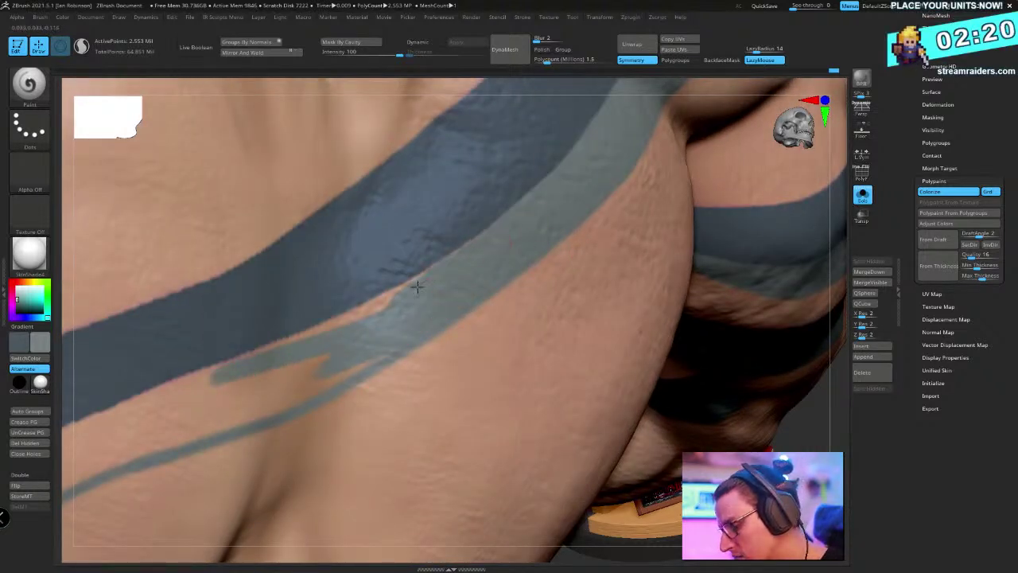
mouse_move(274, 349)
left_mouse_down()
mouse_move(95, 427)
mouse_move(414, 300)
mouse_move(184, 413)
mouse_move(374, 362)
mouse_move(427, 315)
left_mouse_up()
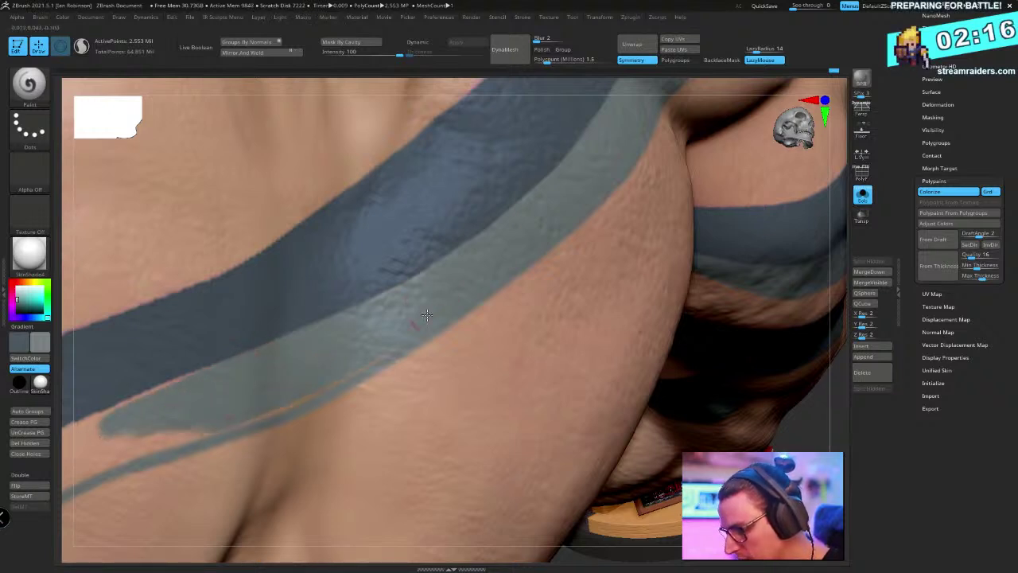
mouse_move(227, 427)
left_mouse_down()
mouse_move(107, 451)
mouse_move(125, 431)
left_mouse_up()
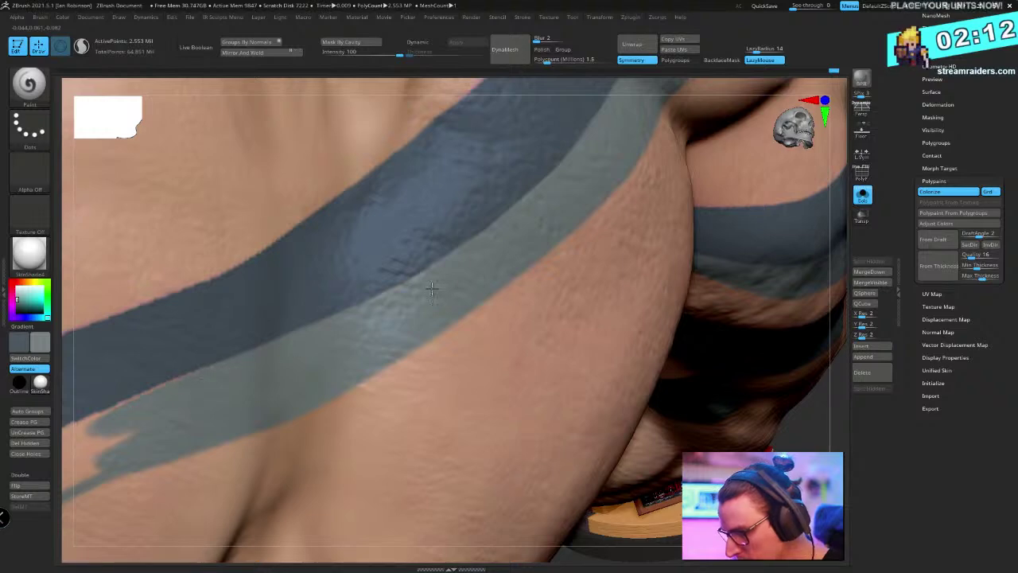
Extend the grey fill beside the band over the next back muscle to the crease where it ends
right_click_drag(131, 412, 456, 292)
mouse_move(199, 386)
left_mouse_down()
mouse_move(326, 318)
mouse_move(433, 291)
left_mouse_up()
mouse_move(474, 262)
right_mouse_down()
mouse_move(450, 298)
mouse_move(417, 263)
mouse_move(425, 227)
right_mouse_up()
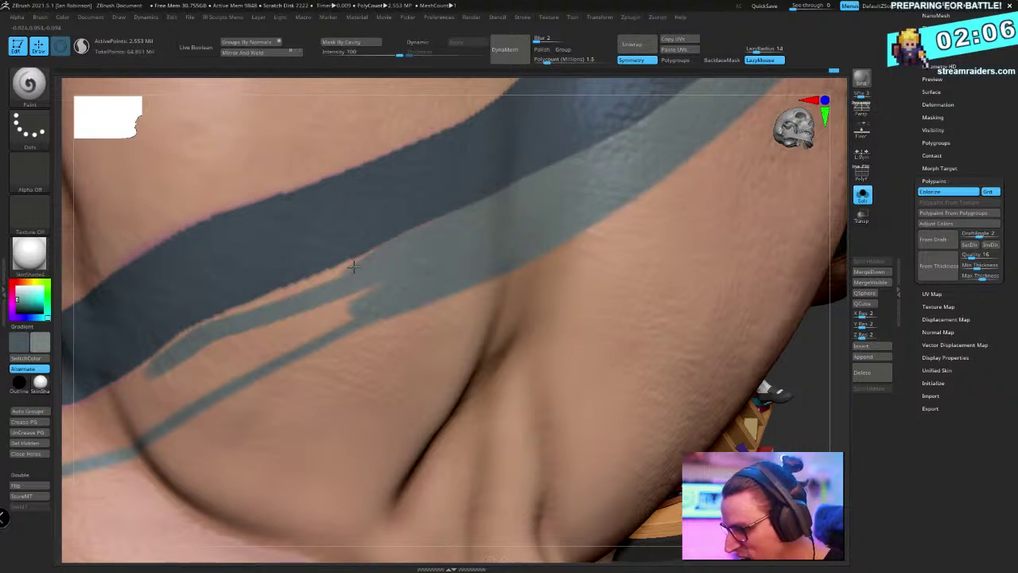
left_click_drag(354, 268, 183, 342)
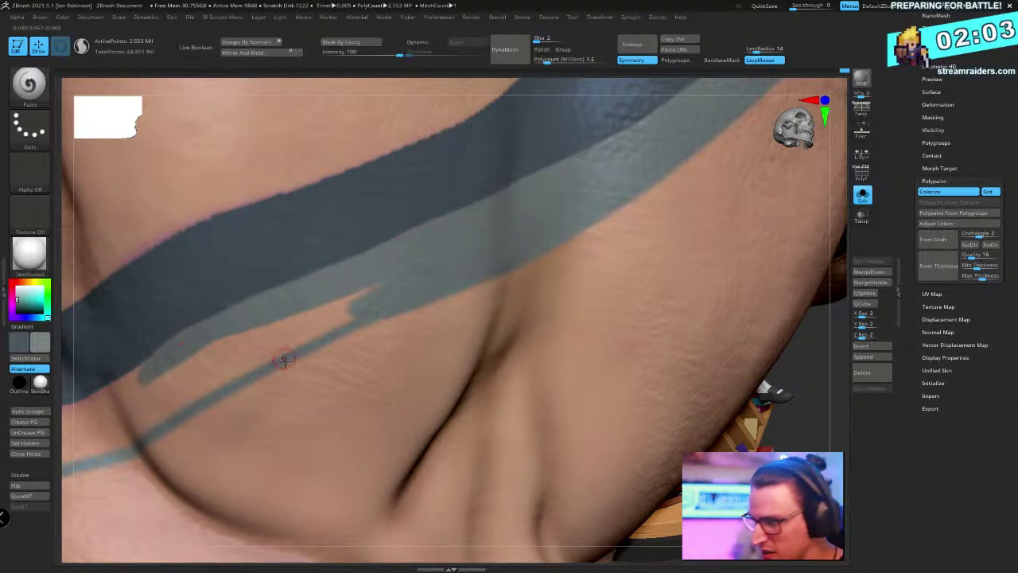
mouse_move(284, 360)
left_mouse_down()
mouse_move(156, 386)
mouse_move(346, 303)
mouse_move(223, 370)
mouse_move(303, 321)
mouse_move(291, 348)
mouse_move(151, 418)
left_mouse_up()
Widen the grey stripe to the band's edge around the flank of the torso
mouse_move(371, 280)
right_mouse_down()
mouse_move(409, 291)
mouse_move(509, 270)
mouse_move(176, 377)
right_mouse_up()
mouse_move(164, 368)
left_mouse_down()
mouse_move(337, 318)
mouse_move(406, 280)
left_mouse_up()
mouse_move(250, 350)
left_mouse_down()
mouse_move(419, 300)
mouse_move(110, 391)
mouse_move(262, 371)
mouse_move(137, 404)
mouse_move(266, 367)
mouse_move(214, 398)
mouse_move(323, 367)
mouse_move(418, 326)
mouse_move(468, 289)
left_mouse_up()
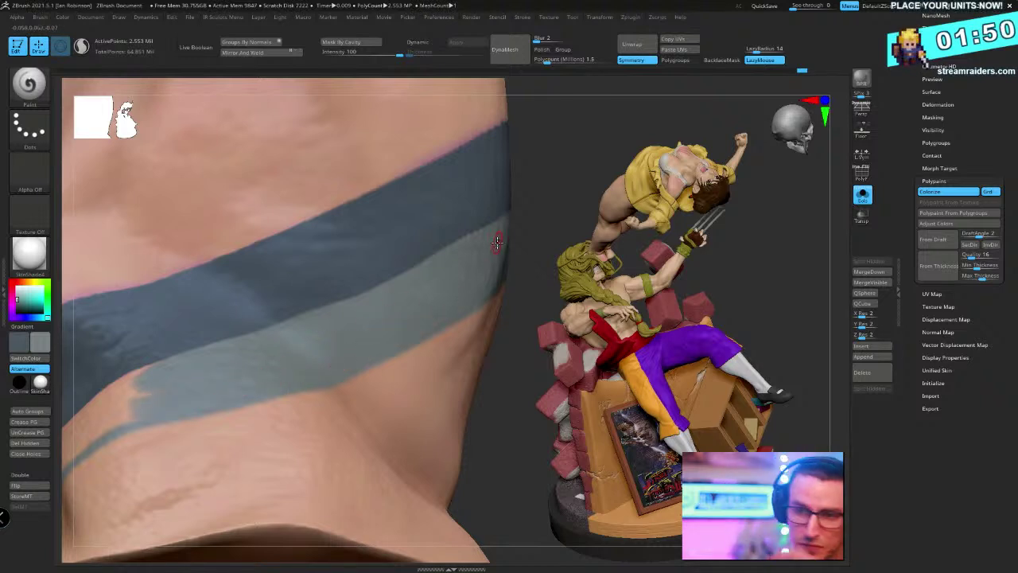
right_click_drag(497, 242, 373, 287)
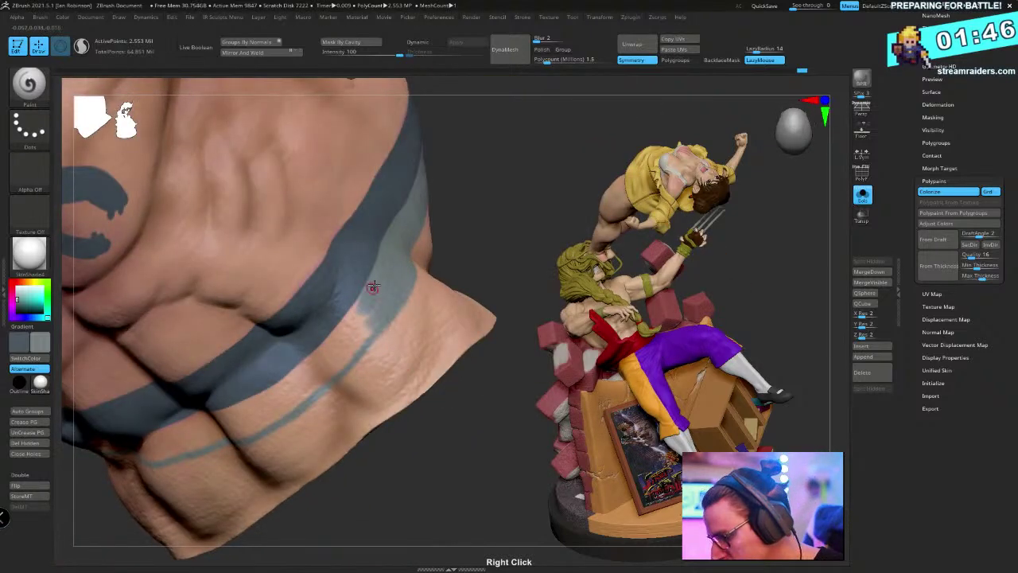
Fill the gap under the band with grey from the flank across the side of the abdomen
mouse_move(361, 302)
left_mouse_down()
mouse_move(266, 394)
mouse_move(363, 318)
mouse_move(261, 413)
left_mouse_up()
mouse_move(374, 325)
right_mouse_down()
mouse_move(382, 336)
mouse_move(342, 362)
right_mouse_up()
mouse_move(373, 281)
right_mouse_down()
mouse_move(427, 307)
mouse_move(485, 241)
mouse_move(382, 300)
right_mouse_up()
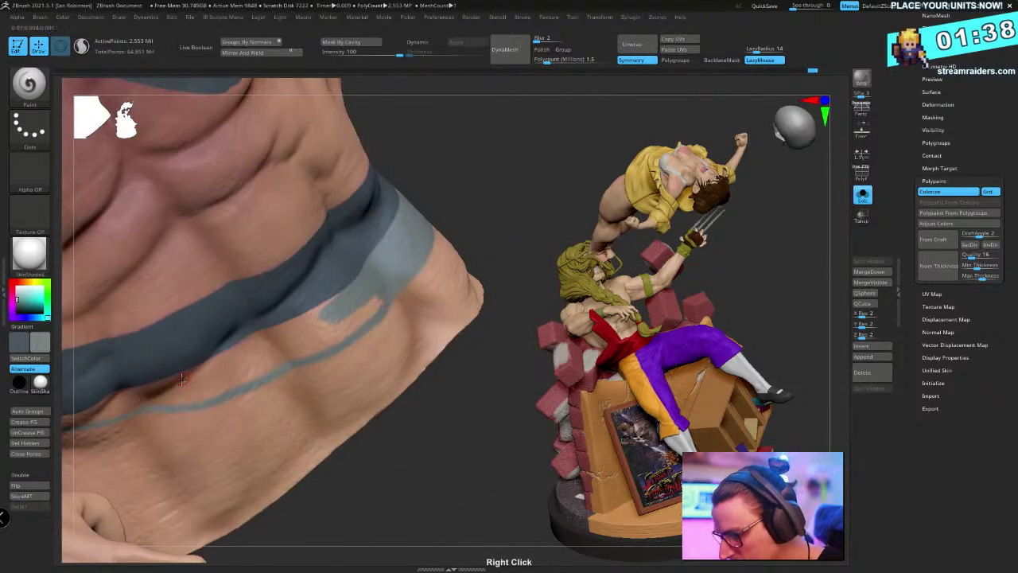
mouse_move(182, 380)
left_mouse_down()
mouse_move(322, 316)
mouse_move(223, 370)
left_mouse_up()
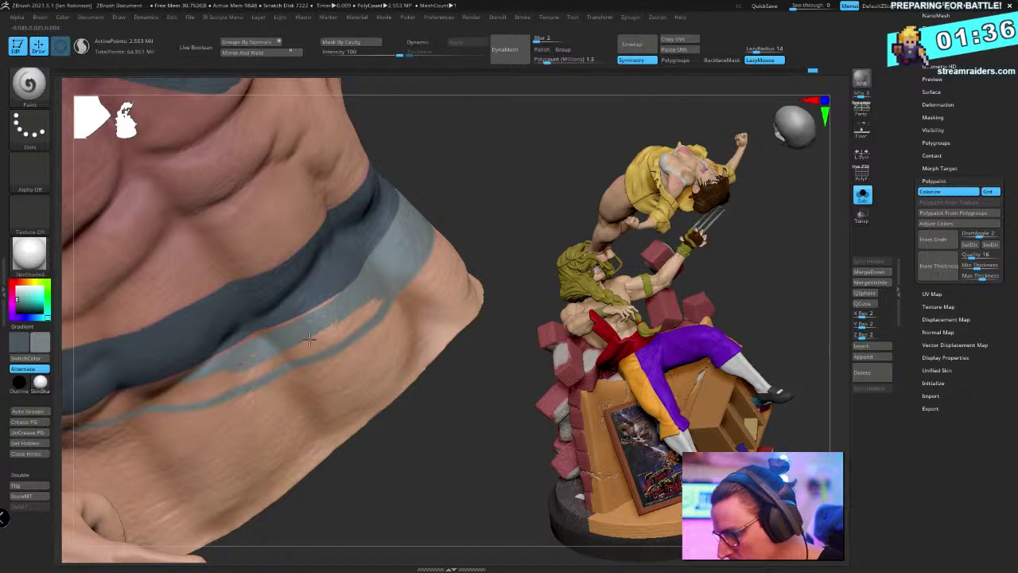
left_click_drag(309, 338, 379, 303)
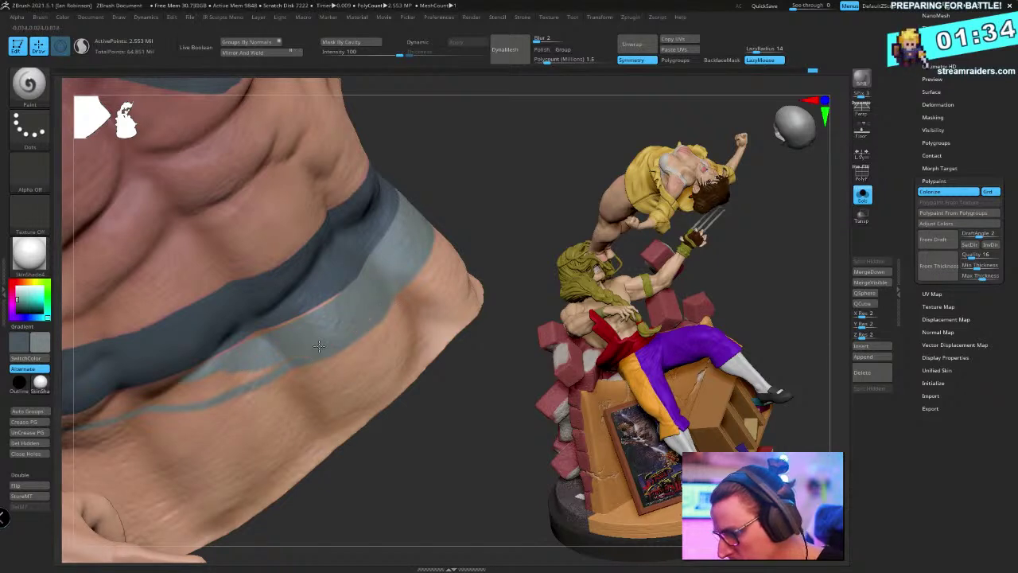
right_click_drag(255, 348, 188, 363)
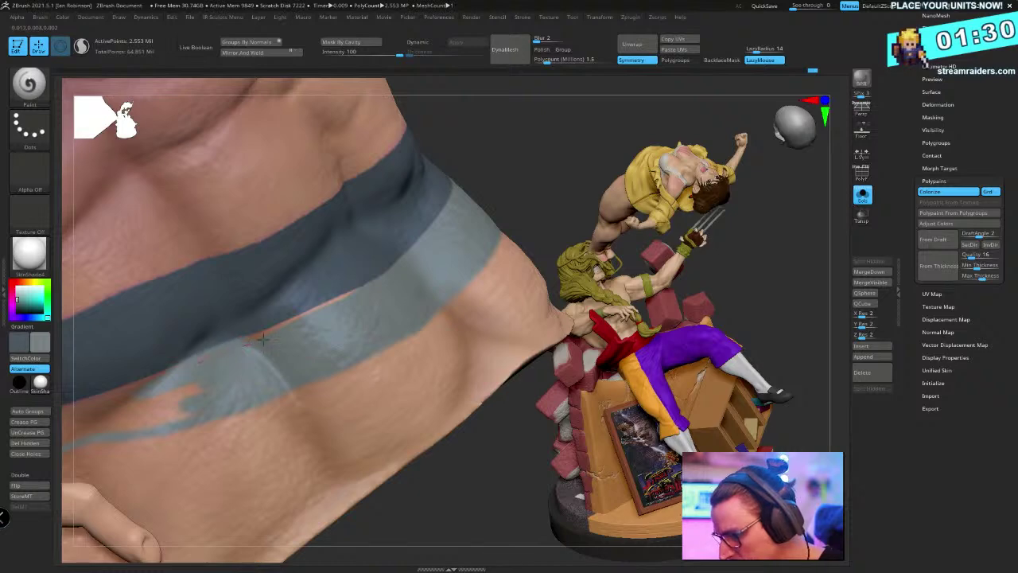
Fill the skin gaps between the accent line and the band with grey beside the fingers resting on the torso
mouse_move(416, 267)
right_mouse_down()
mouse_move(493, 229)
mouse_move(490, 250)
mouse_move(433, 248)
mouse_move(466, 177)
mouse_move(478, 207)
mouse_move(516, 237)
mouse_move(545, 182)
mouse_move(325, 295)
right_mouse_up()
left_click_drag(246, 184, 293, 384)
left_click_drag(301, 452, 245, 222)
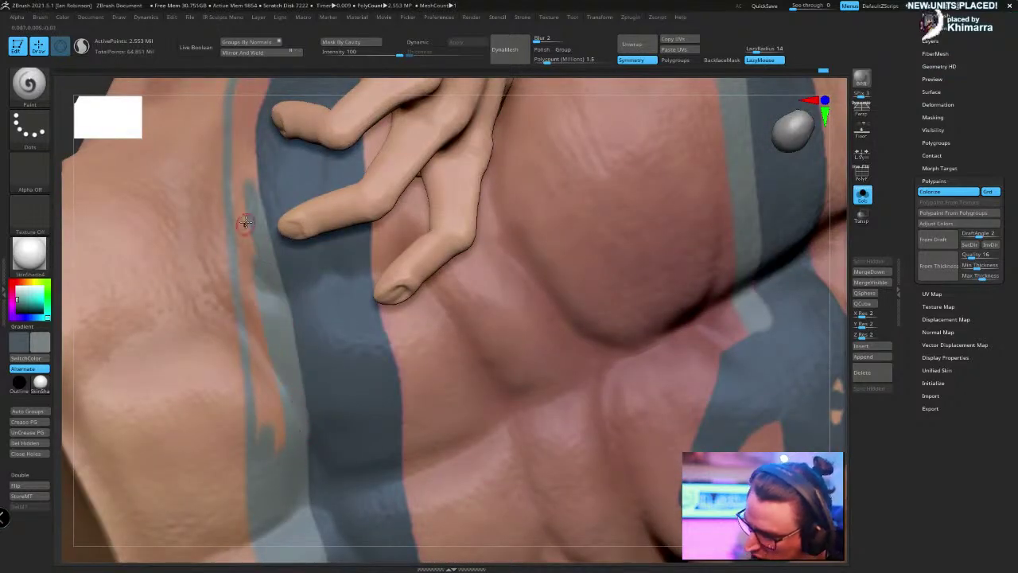
mouse_move(285, 451)
left_mouse_down()
mouse_move(248, 241)
mouse_move(276, 463)
left_mouse_up()
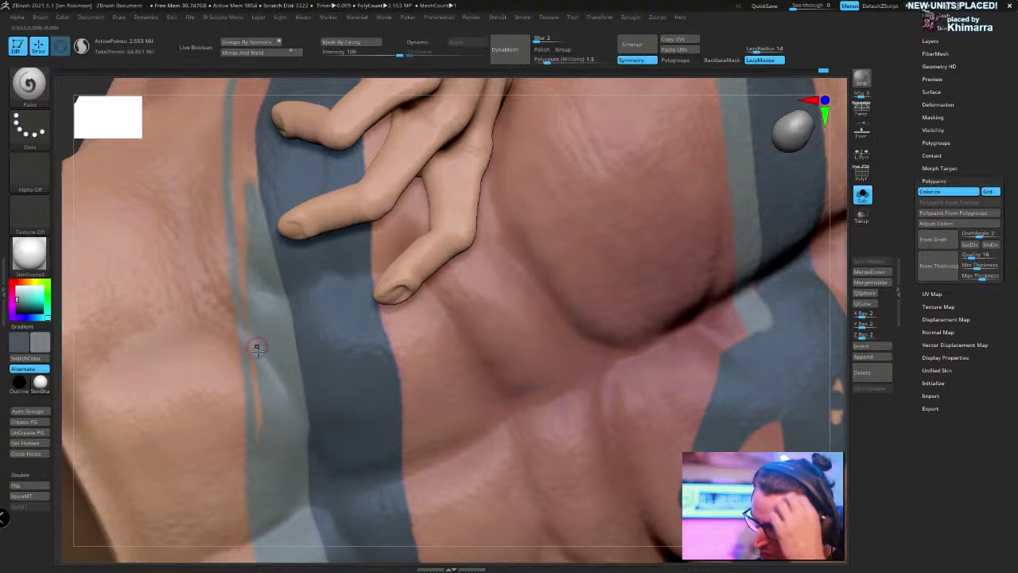
mouse_move(257, 349)
left_mouse_down()
mouse_move(236, 161)
mouse_move(245, 279)
left_mouse_up()
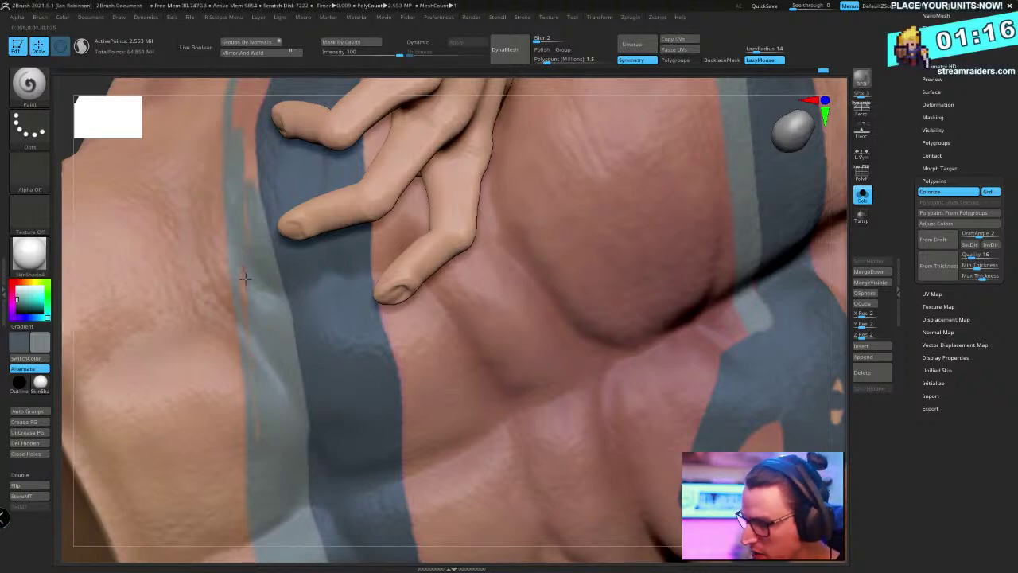
Carry the grey fill along the band up to the overlapping arm and undo the last paint stroke there
right_click_drag(273, 329, 242, 224)
mouse_move(252, 209)
left_mouse_down()
mouse_move(278, 375)
mouse_move(248, 286)
left_mouse_up()
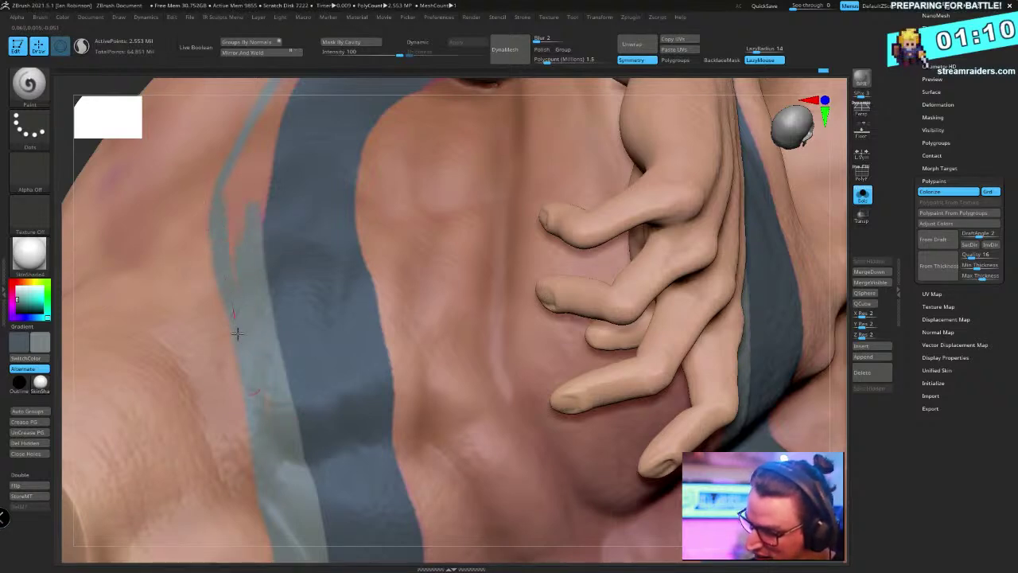
right_click_drag(252, 185, 318, 370)
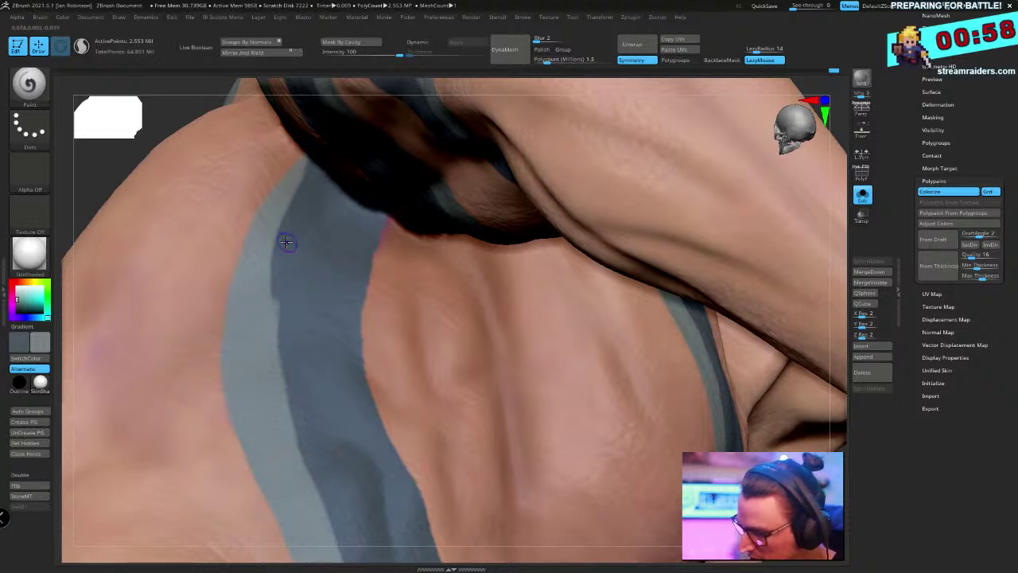
key("ctrl+z")
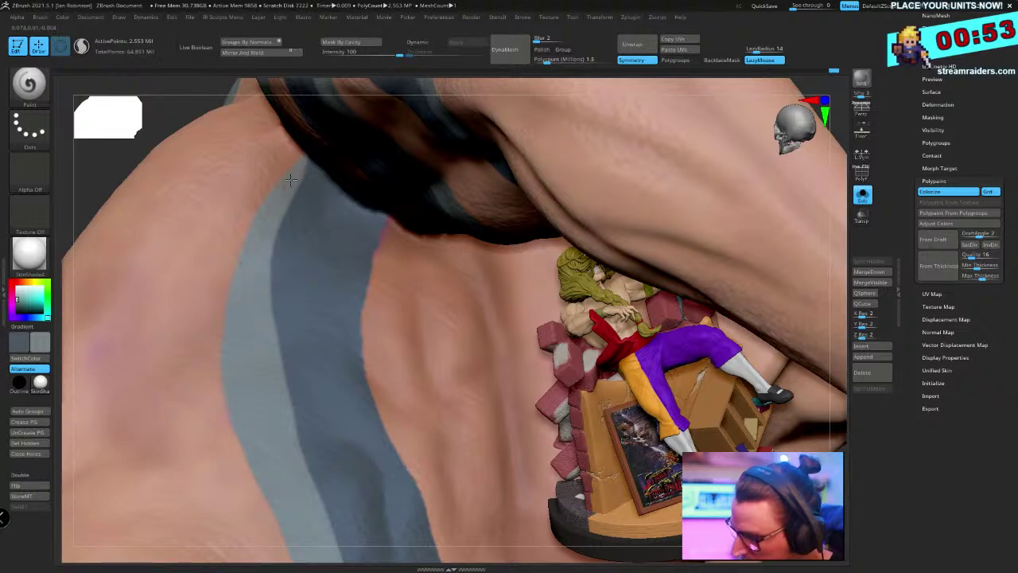
Switch to the DamStandard brush at the snake's head and make the dark blue the active paint colour
right_click_drag(290, 179, 336, 246)
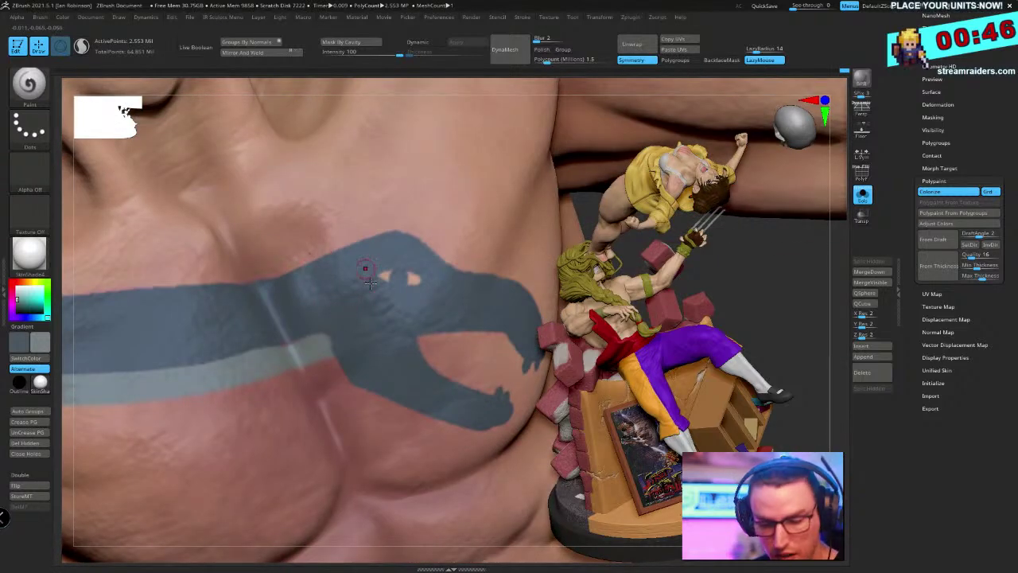
key("b")
key("d")
key("s")
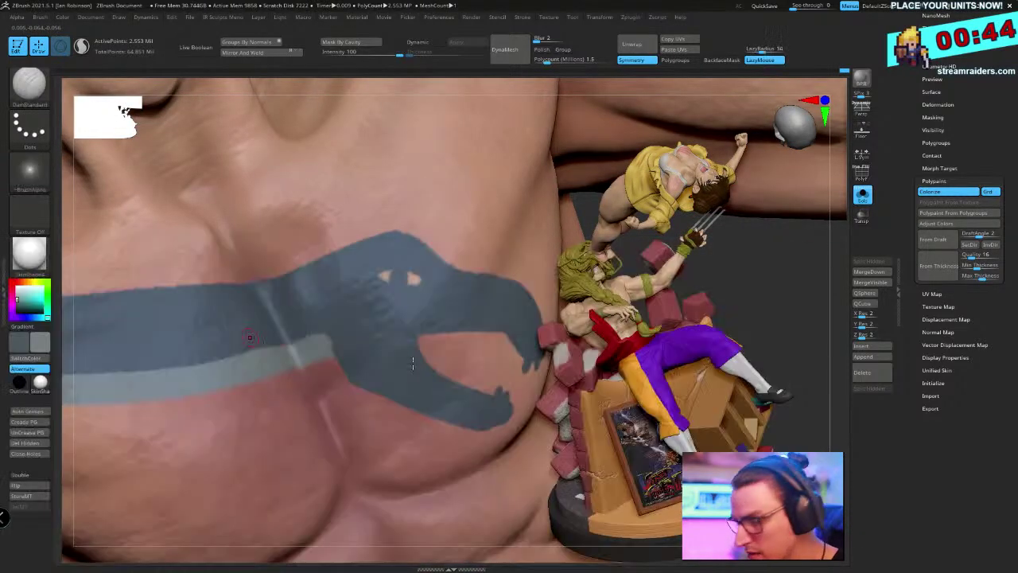
key("v")
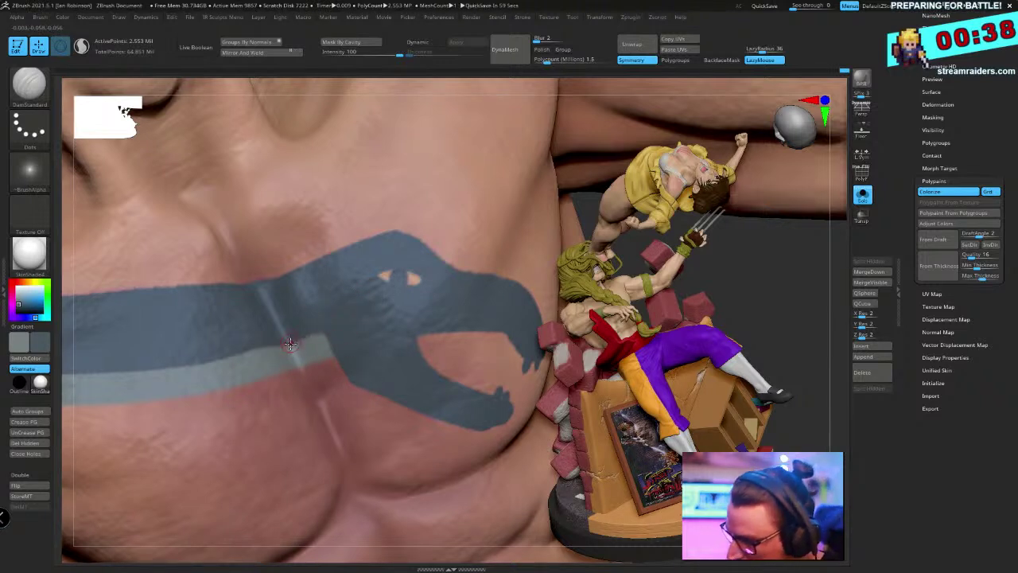
key("v")
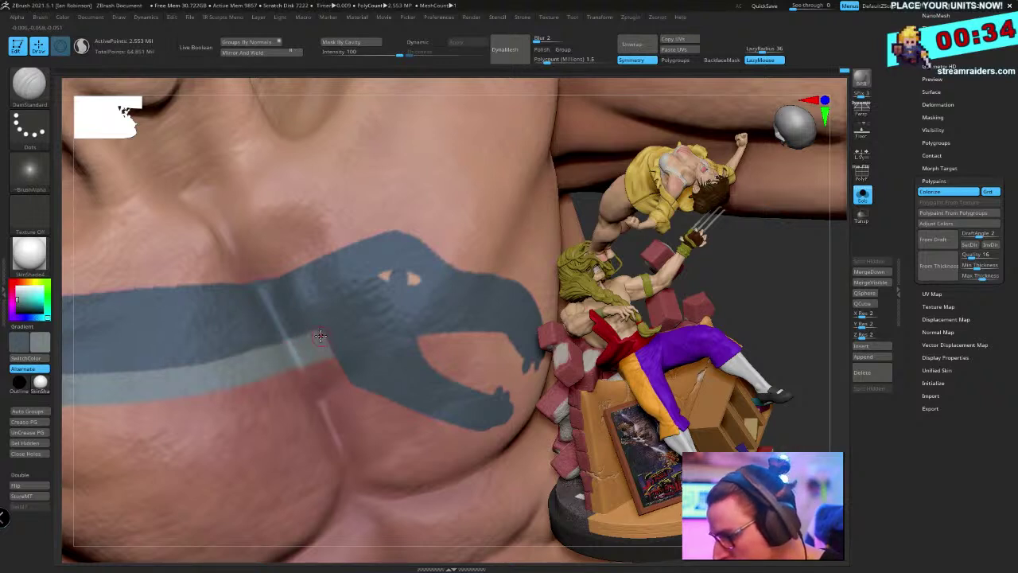
key("v")
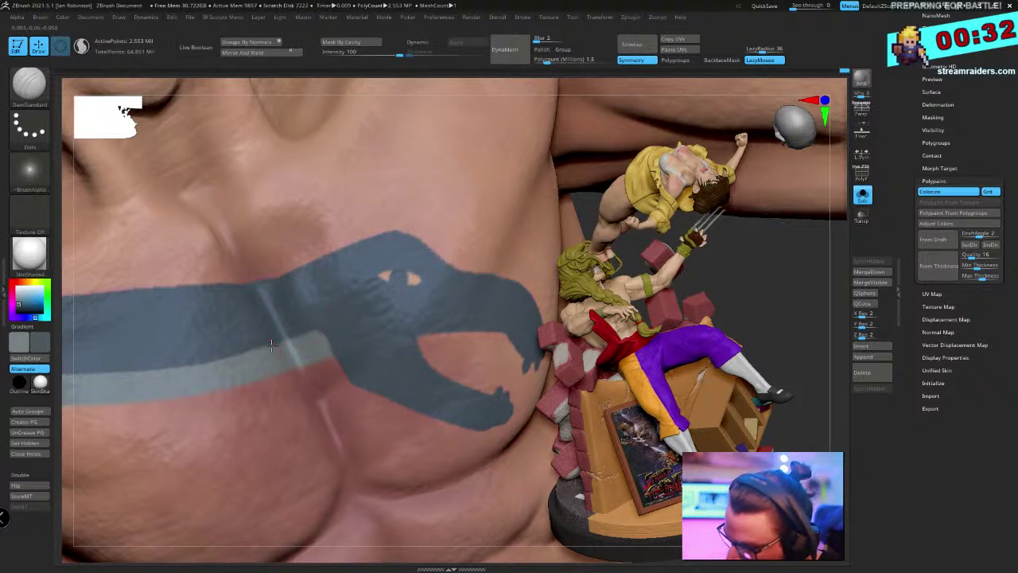
Draw spaced thin dark blue lines across the grey stripe from the snake's neck along the chest to the armpit crease
right_click_drag(246, 358, 402, 288)
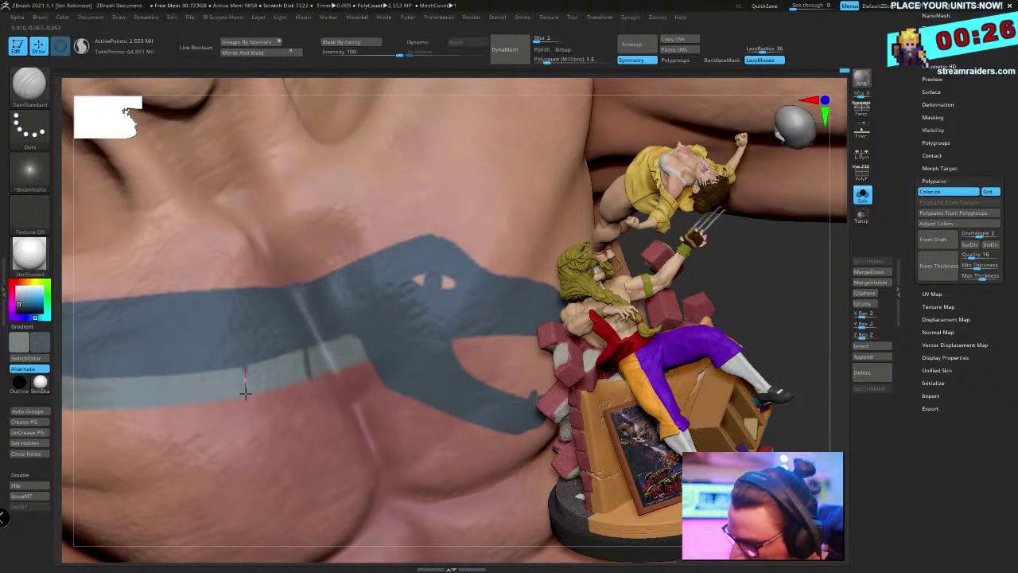
right_click_drag(239, 370, 282, 339)
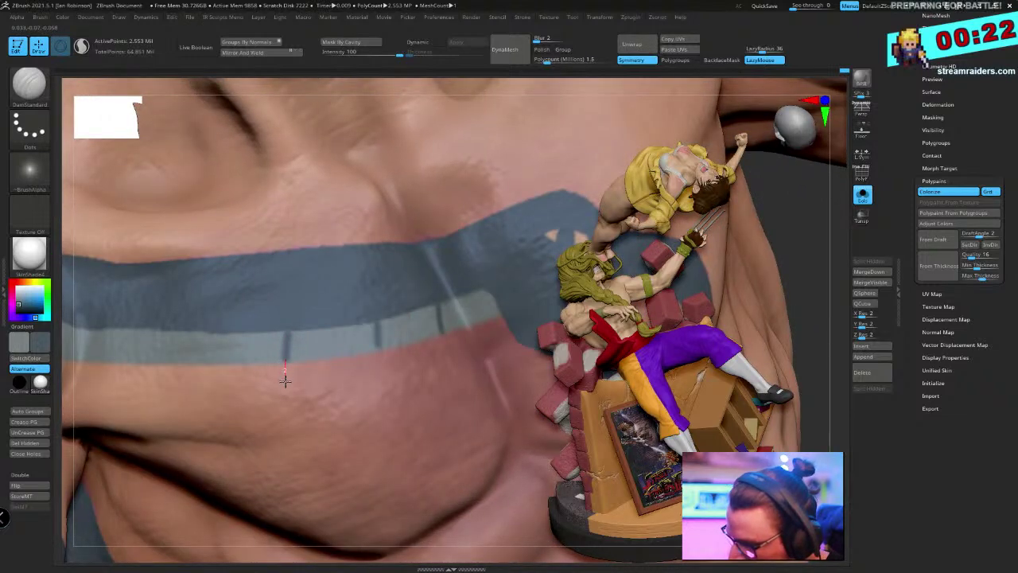
mouse_move(284, 375)
right_mouse_down()
mouse_move(424, 348)
mouse_move(250, 437)
mouse_move(288, 364)
right_mouse_up()
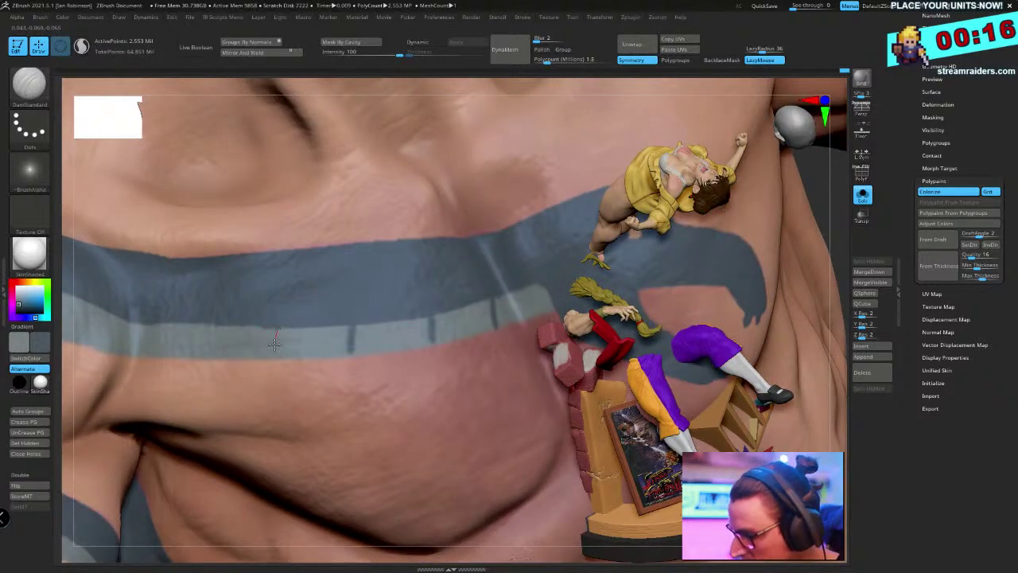
mouse_move(267, 365)
right_mouse_down()
mouse_move(316, 382)
mouse_move(350, 372)
mouse_move(339, 363)
mouse_move(295, 386)
mouse_move(308, 345)
right_mouse_up()
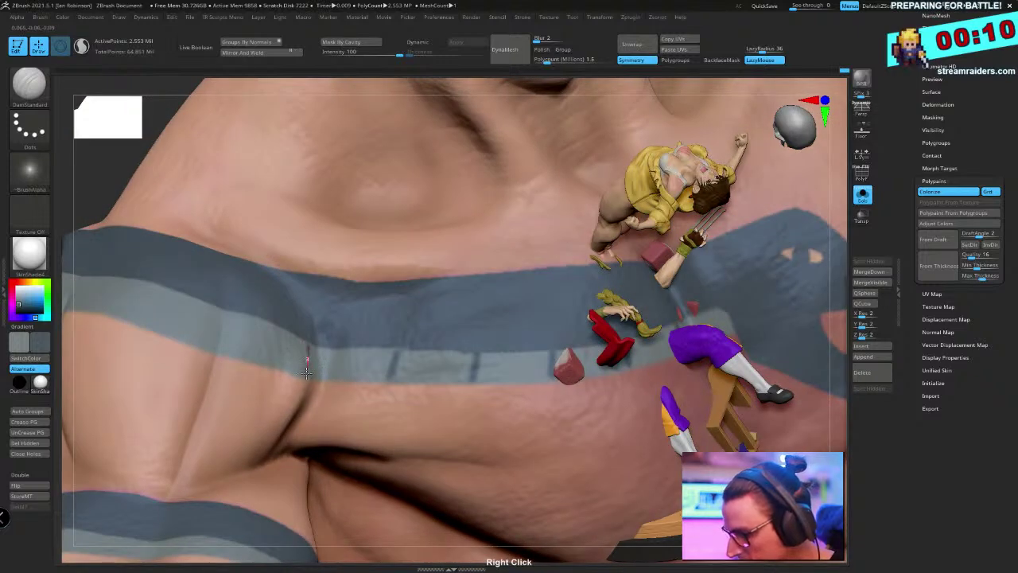
mouse_move(306, 382)
right_mouse_down()
mouse_move(365, 423)
mouse_move(355, 403)
right_mouse_up()
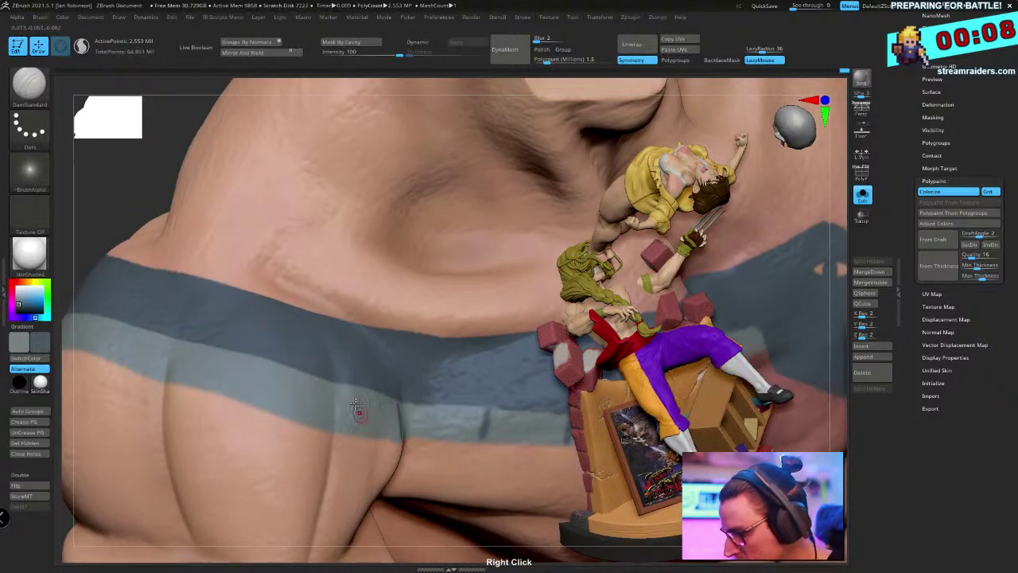
Add further thin dark blue cross lines over the grey stripe around the front of the shoulder
left_click_drag(338, 385, 324, 443)
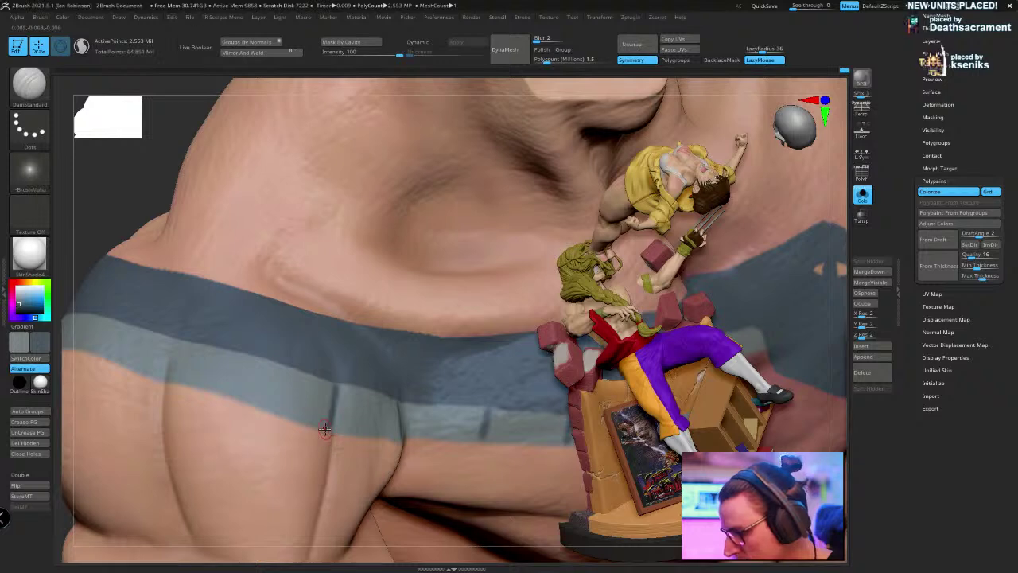
mouse_move(324, 430)
right_mouse_down()
mouse_move(386, 408)
mouse_move(333, 356)
right_mouse_up()
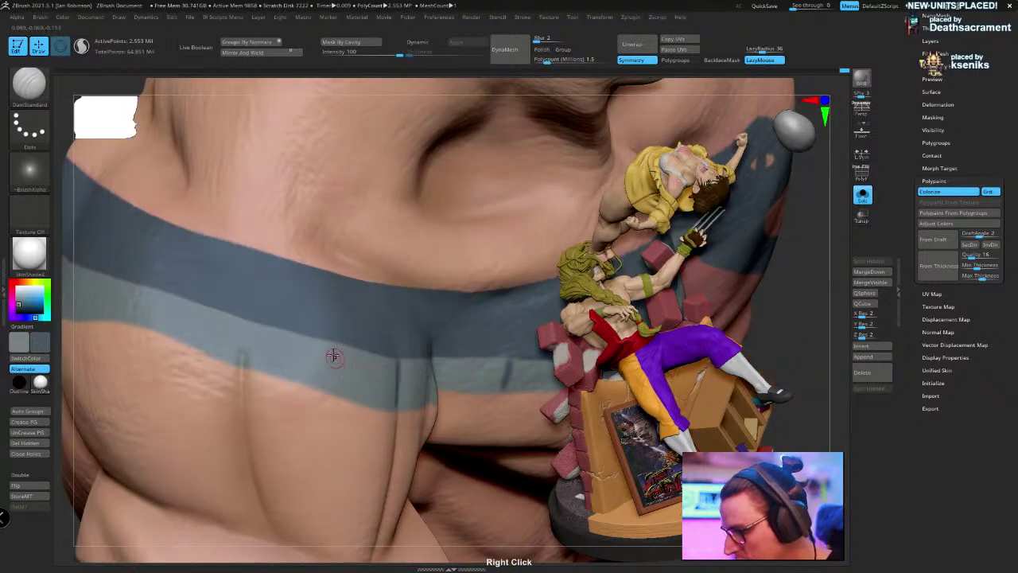
left_click_drag(326, 342, 301, 409)
mouse_move(301, 409)
right_mouse_down()
mouse_move(388, 288)
mouse_move(366, 143)
mouse_move(448, 227)
mouse_move(418, 311)
mouse_move(443, 263)
mouse_move(409, 329)
mouse_move(419, 258)
mouse_move(288, 335)
right_mouse_up()
left_click_drag(288, 333, 291, 361)
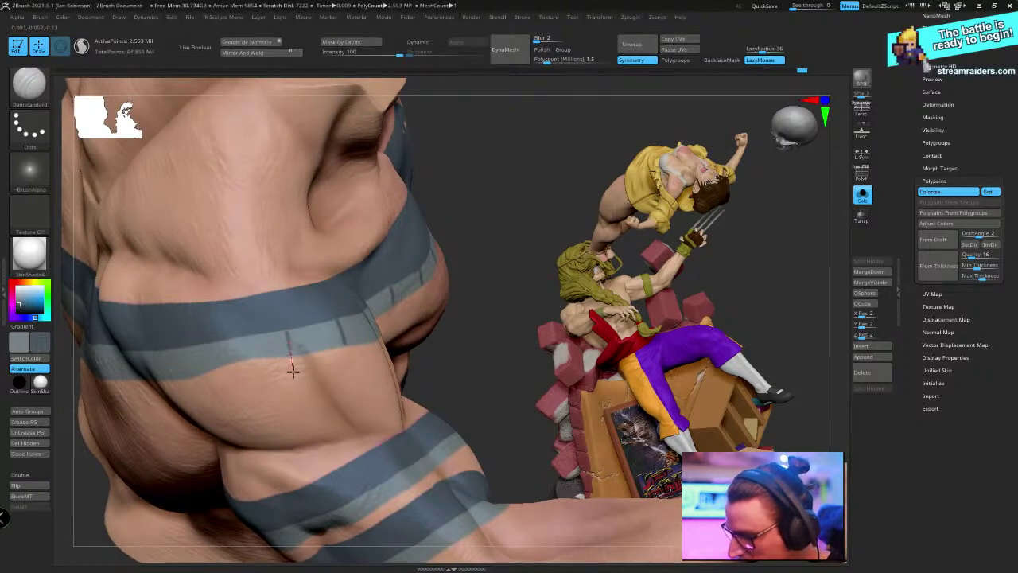
right_click_drag(300, 369, 414, 286)
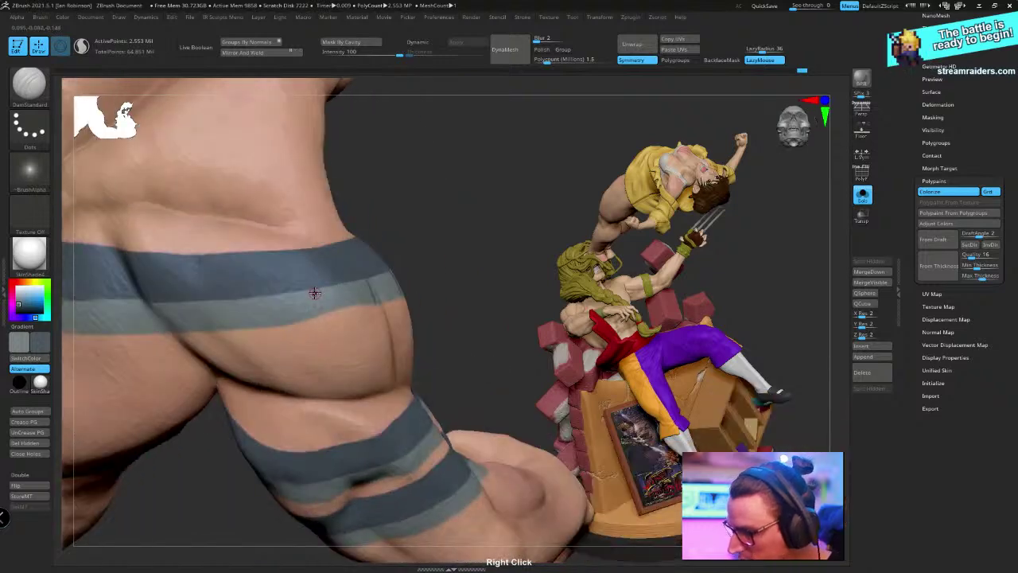
Carve evenly spaced short crosswise lines with the DamStandard brush into the torso's lighter grey band, beginning beside the striped arm
left_click_drag(316, 313, 316, 336)
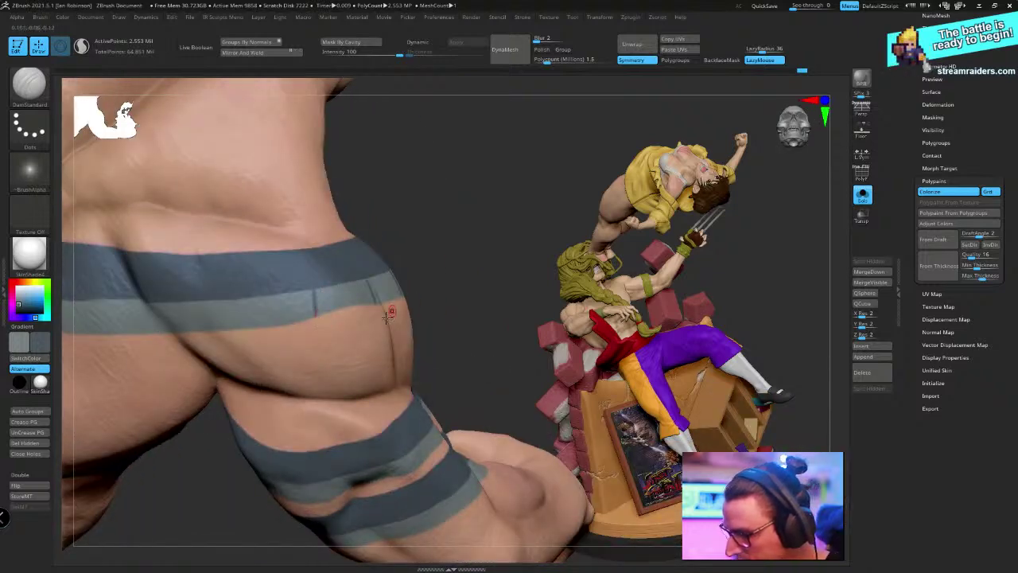
right_click_drag(362, 302, 393, 309)
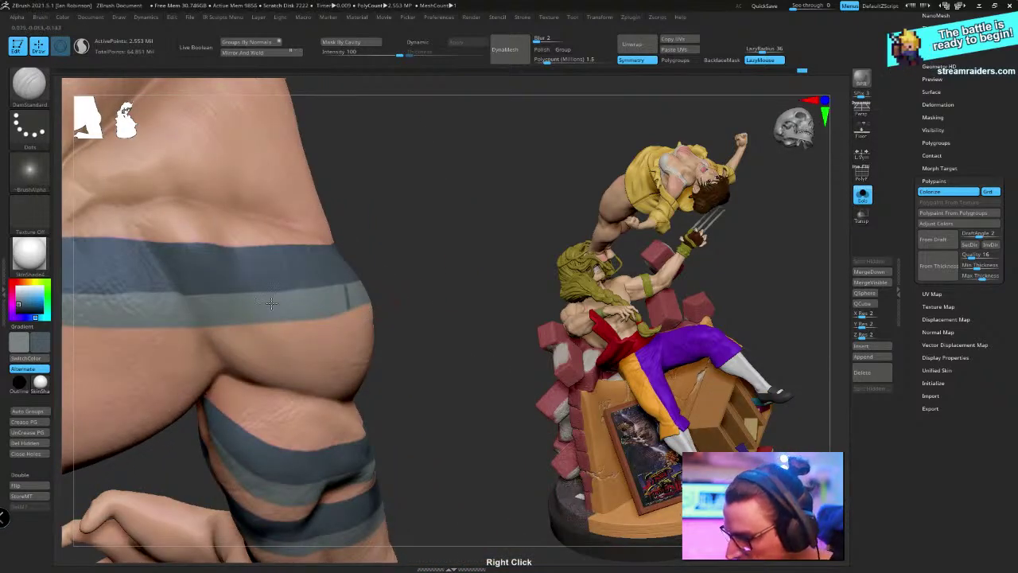
left_click_drag(272, 303, 271, 329)
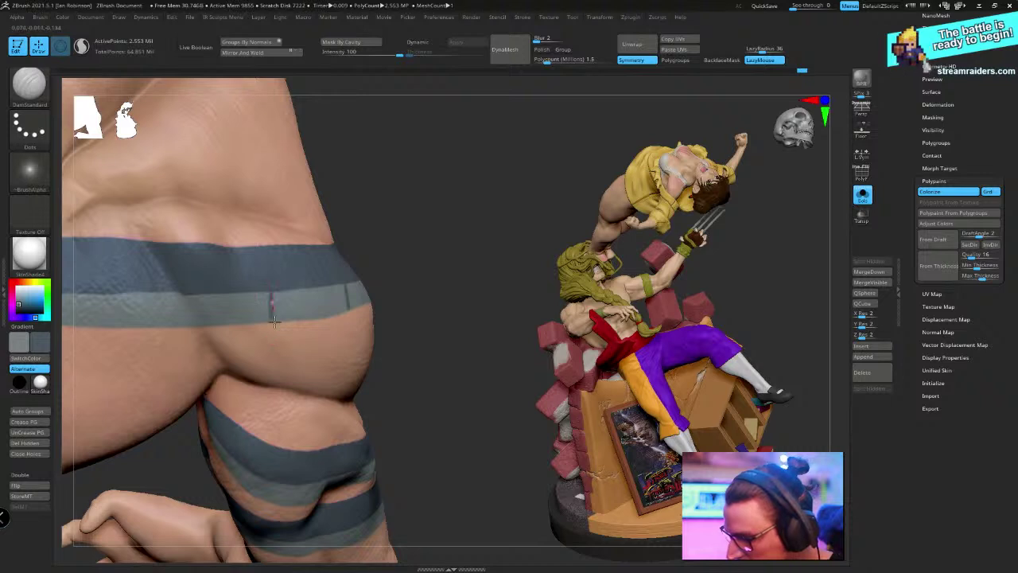
left_click_drag(417, 251, 530, 218, "alt")
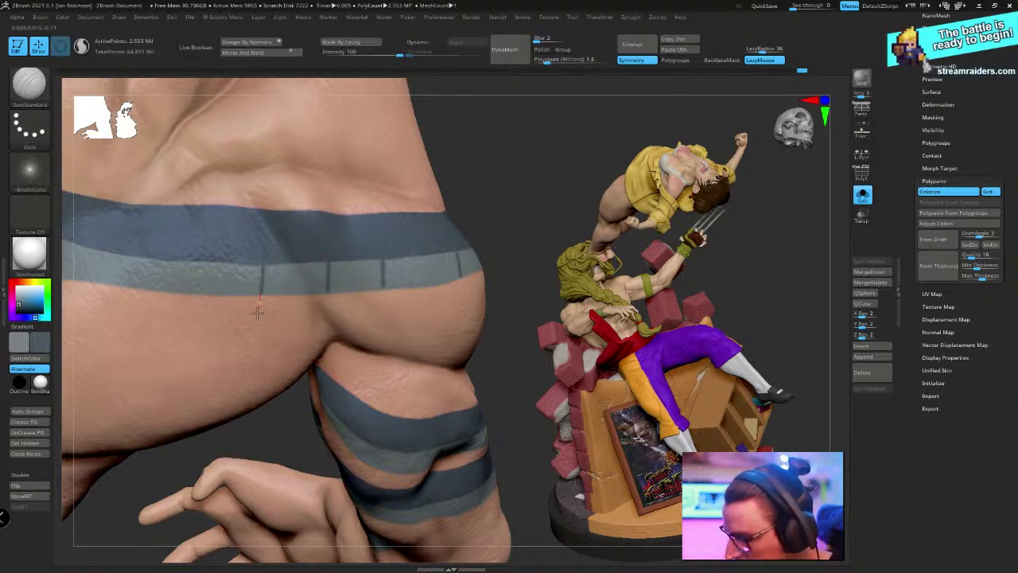
mouse_move(257, 313)
right_mouse_down()
mouse_move(427, 336)
mouse_move(395, 283)
right_mouse_up()
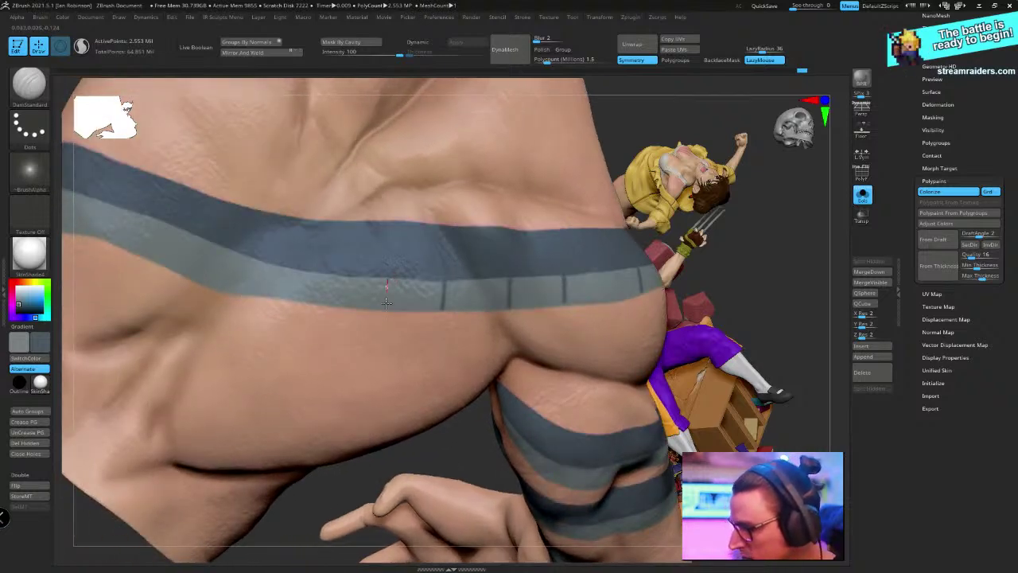
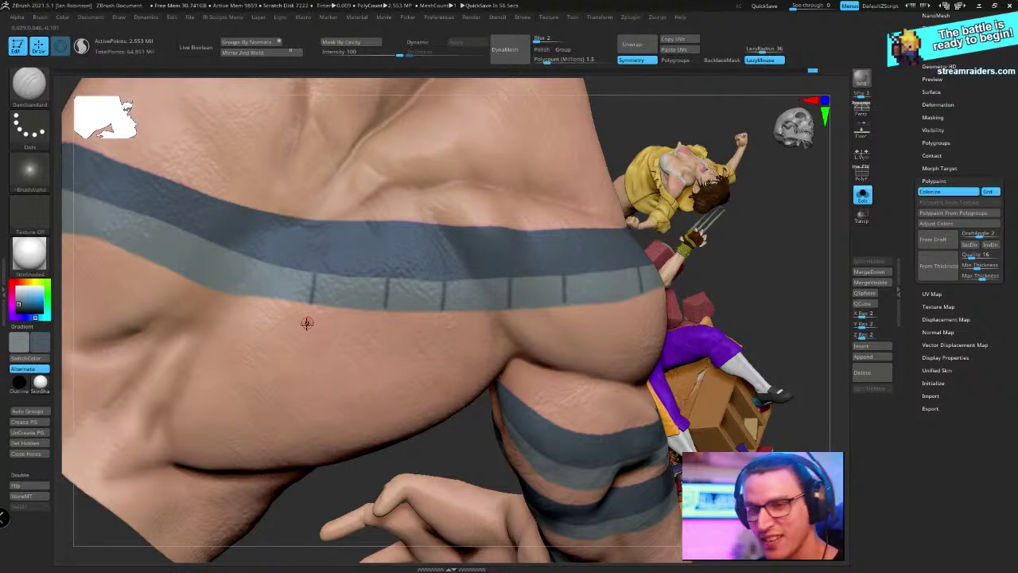
Continue the crosswise division lines in the lighter torso band across the back and over the deep skin fold
right_click_drag(307, 322, 445, 295)
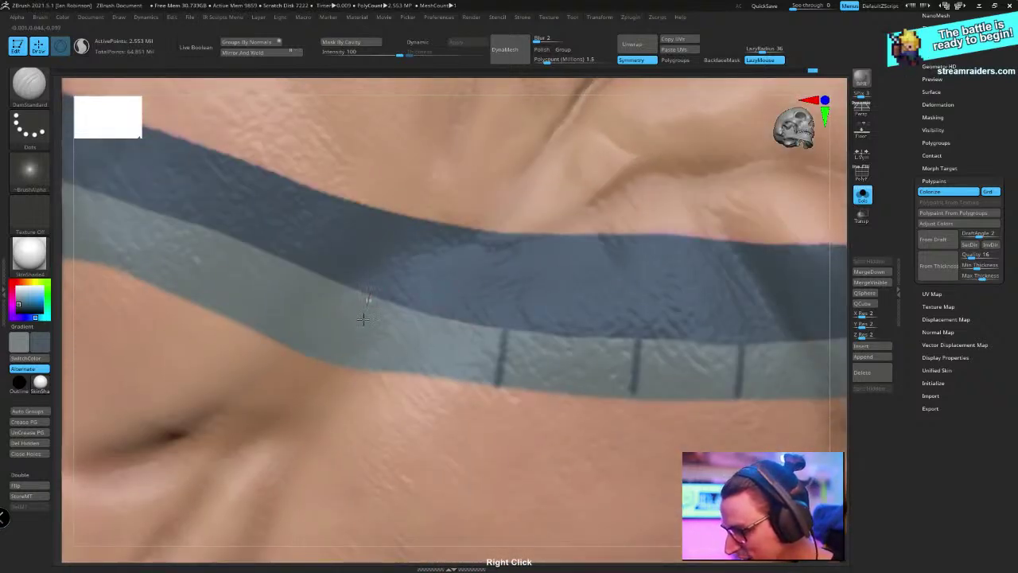
left_click_drag(362, 318, 342, 376)
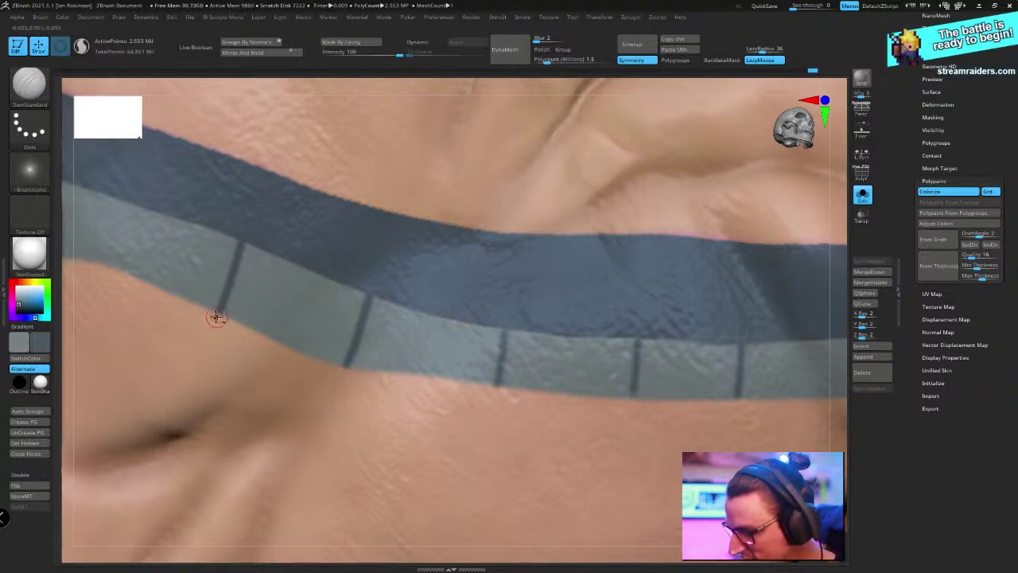
right_click_drag(215, 318, 334, 270)
right_click_drag(336, 231, 290, 287, "ctrl")
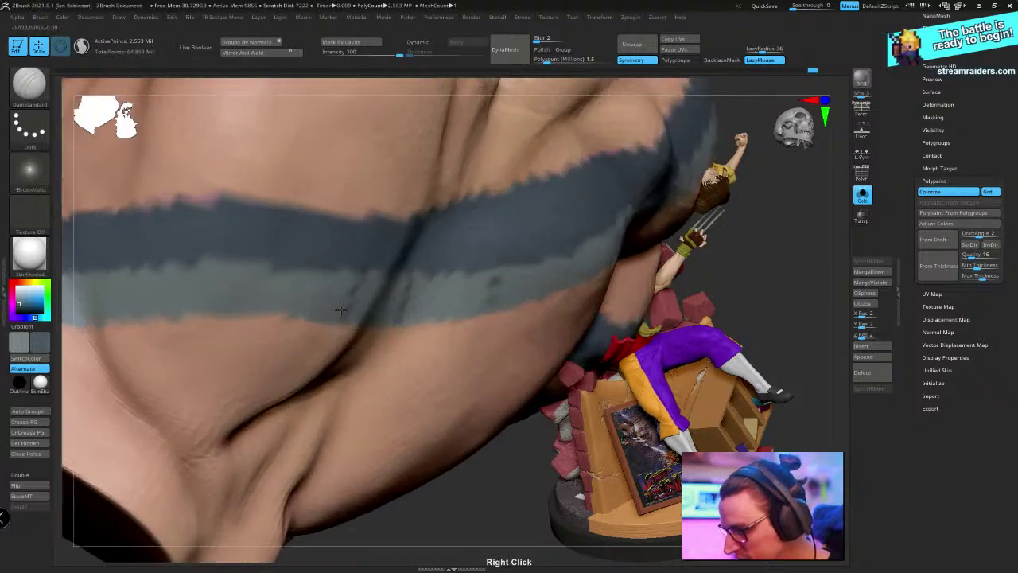
left_click_drag(285, 282, 279, 315)
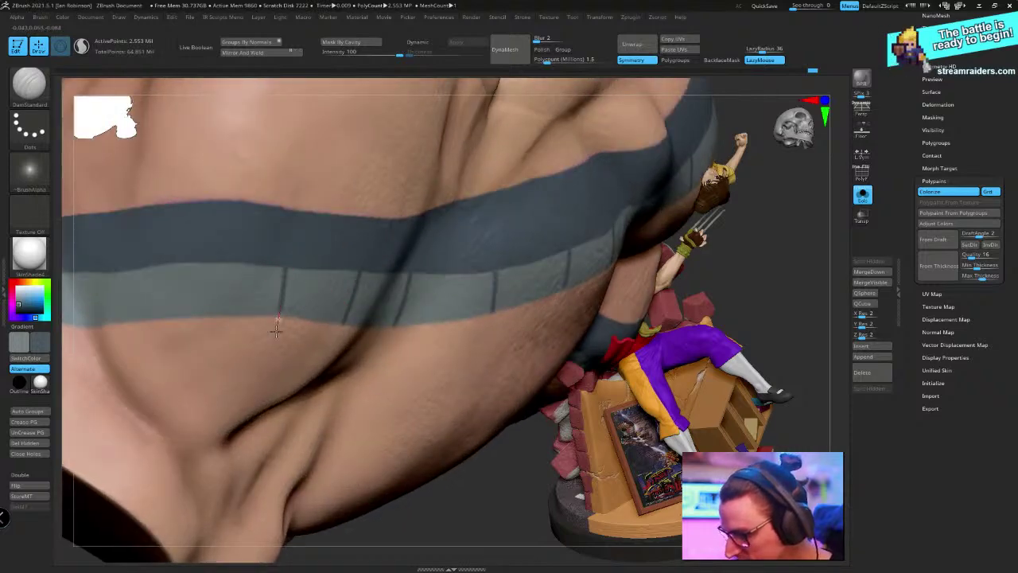
Add crosswise division lines to the lighter torso band around the flank, following the same spacing toward the abdomen
right_click_drag(299, 314, 451, 346)
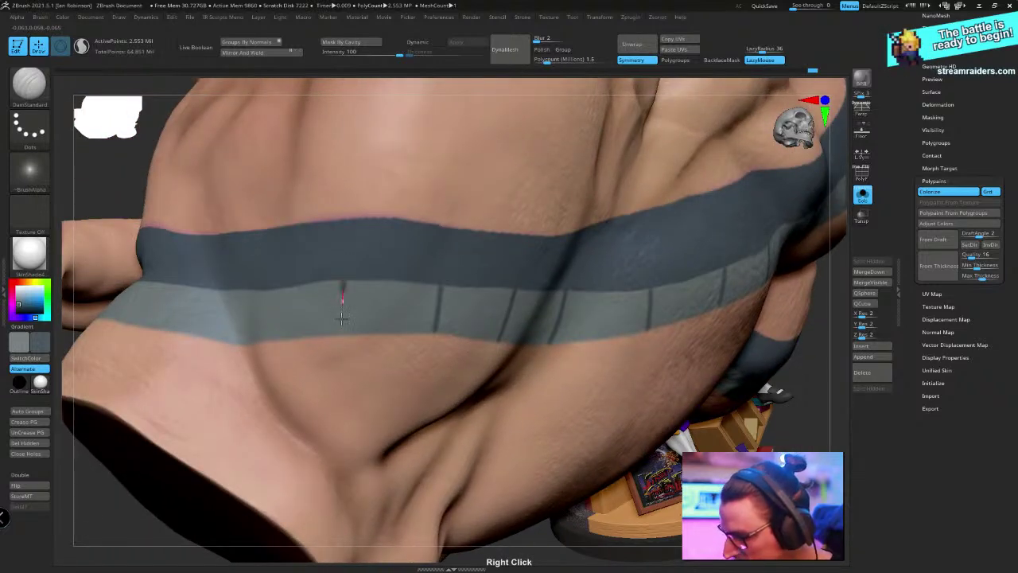
left_click_drag(341, 318, 338, 343)
right_click_drag(340, 345, 312, 307)
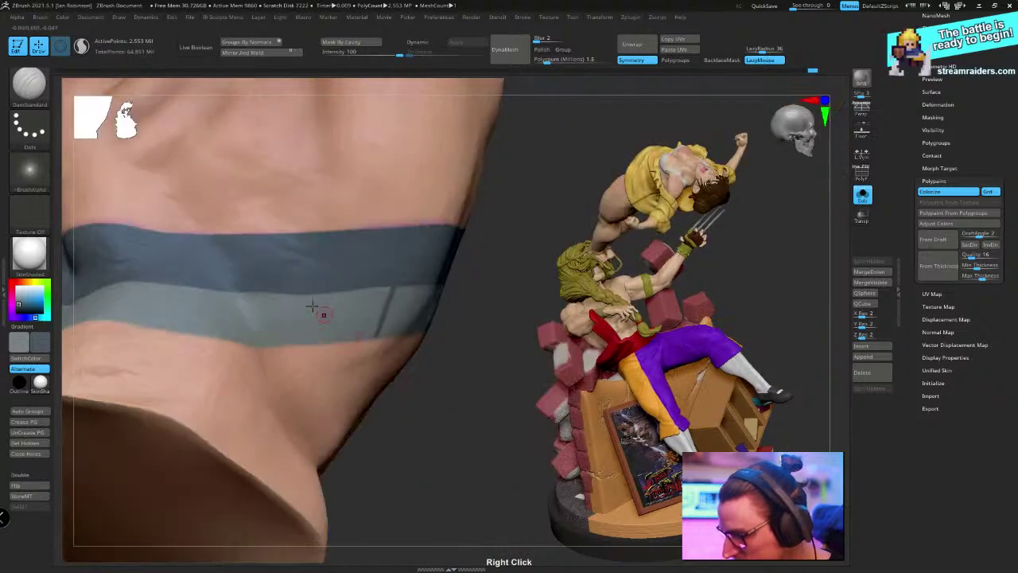
left_click_drag(309, 296, 300, 354)
right_click_drag(304, 351, 277, 292)
left_click_drag(267, 271, 270, 338)
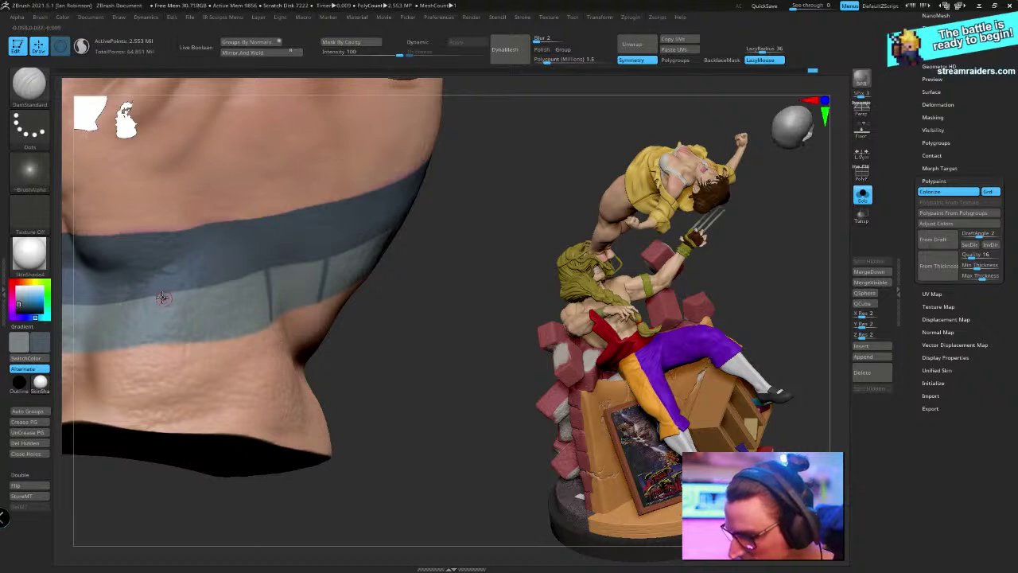
left_click_drag(165, 354, 165, 358)
Carve crosswise division lines into the lighter band across the front of the abdomen
mouse_move(175, 341)
right_mouse_down()
mouse_move(390, 294)
mouse_move(389, 284)
mouse_move(350, 360)
mouse_move(302, 374)
right_mouse_up()
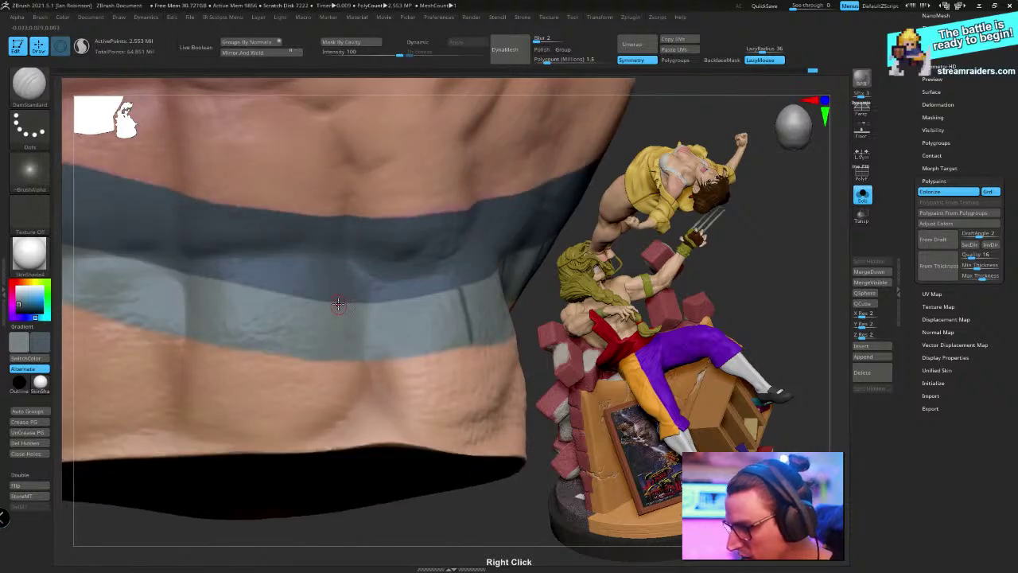
mouse_move(338, 343)
left_mouse_down()
mouse_move(335, 366)
mouse_move(340, 352)
left_mouse_up()
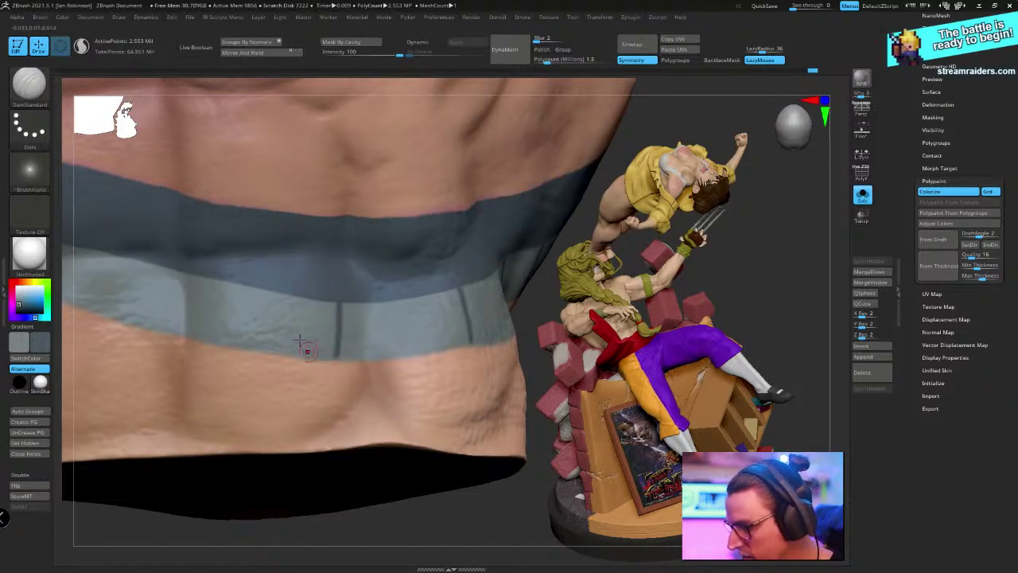
right_click_drag(303, 343, 303, 405, "alt")
right_click_drag(332, 355, 281, 368)
left_click_drag(217, 345, 208, 404)
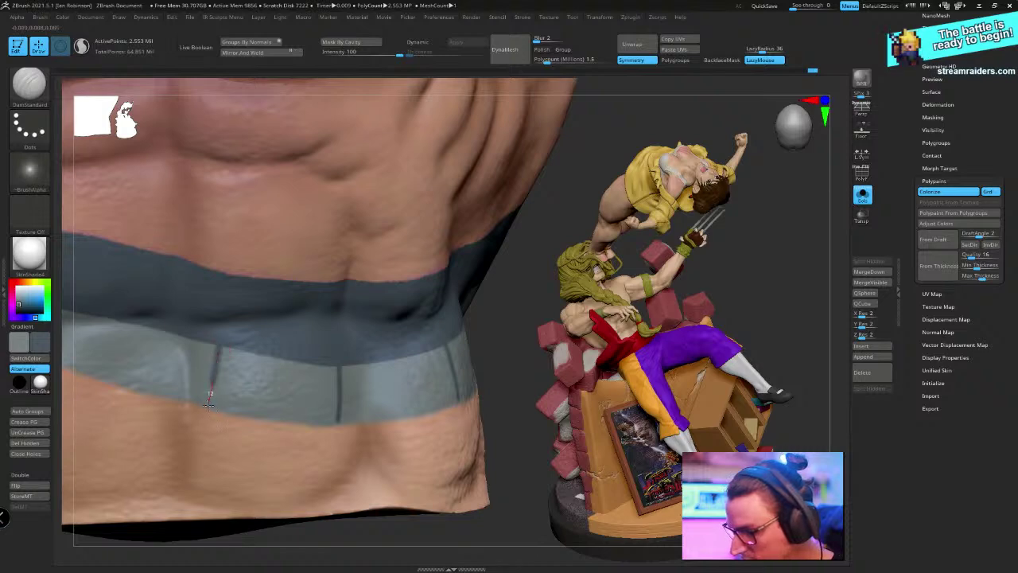
right_click_drag(278, 365, 334, 321)
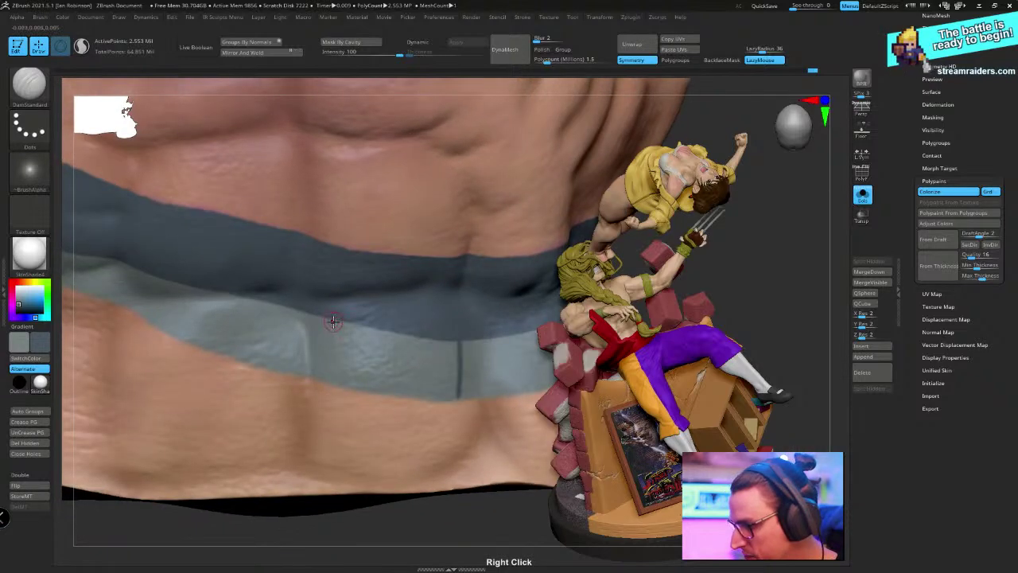
left_click_drag(329, 321, 319, 379)
right_click_drag(315, 392, 382, 380)
left_click_drag(363, 435, 353, 447)
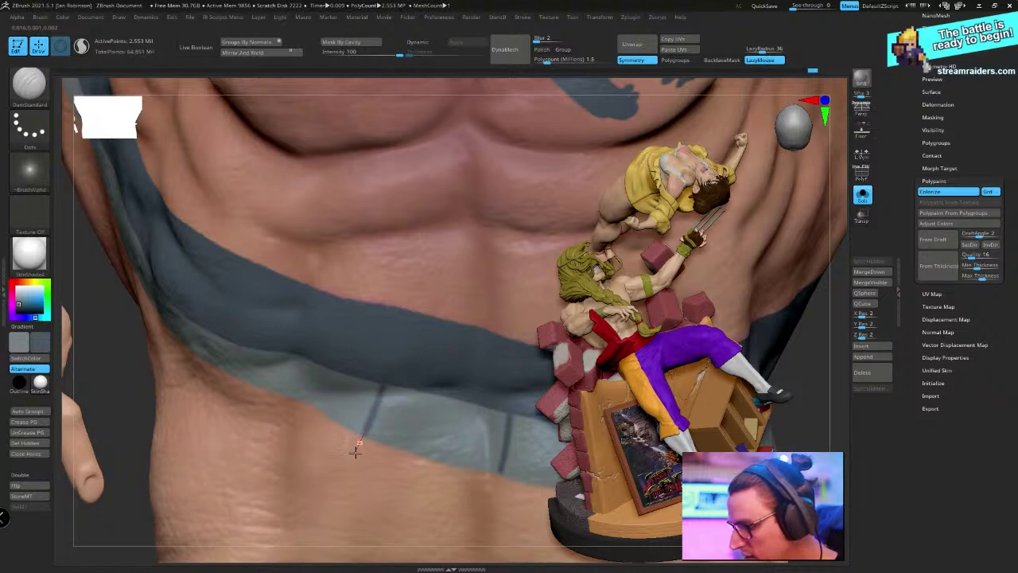
Carve the remaining division lines into the lighter torso band along the other flank, up to where it disappears beneath the arm
mouse_move(353, 447)
right_mouse_down()
mouse_move(341, 330)
mouse_move(322, 359)
right_mouse_up()
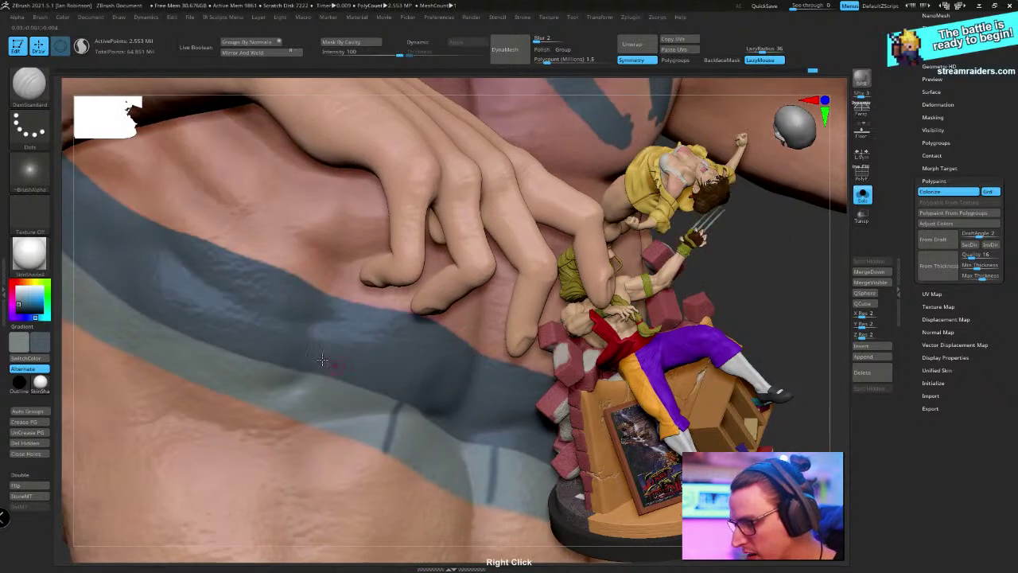
left_click_drag(288, 369, 270, 423)
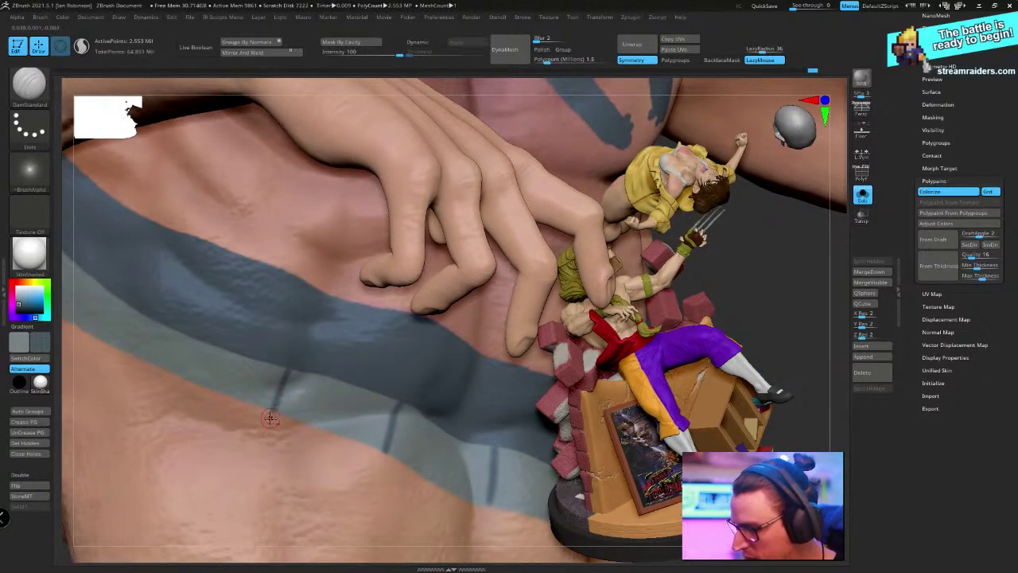
right_click_drag(270, 418, 398, 381)
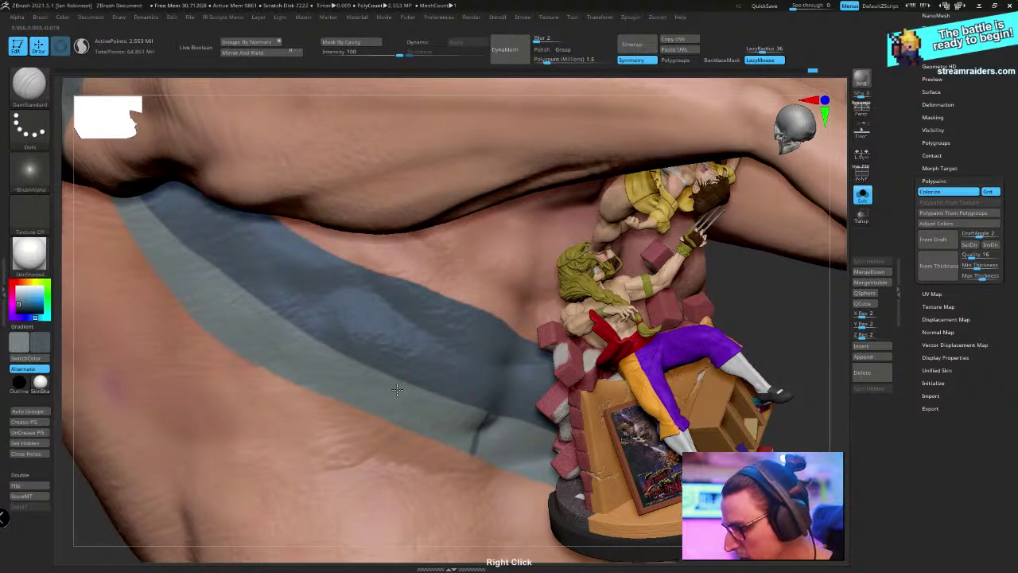
left_click_drag(399, 381, 383, 409)
right_click_drag(367, 430, 332, 356)
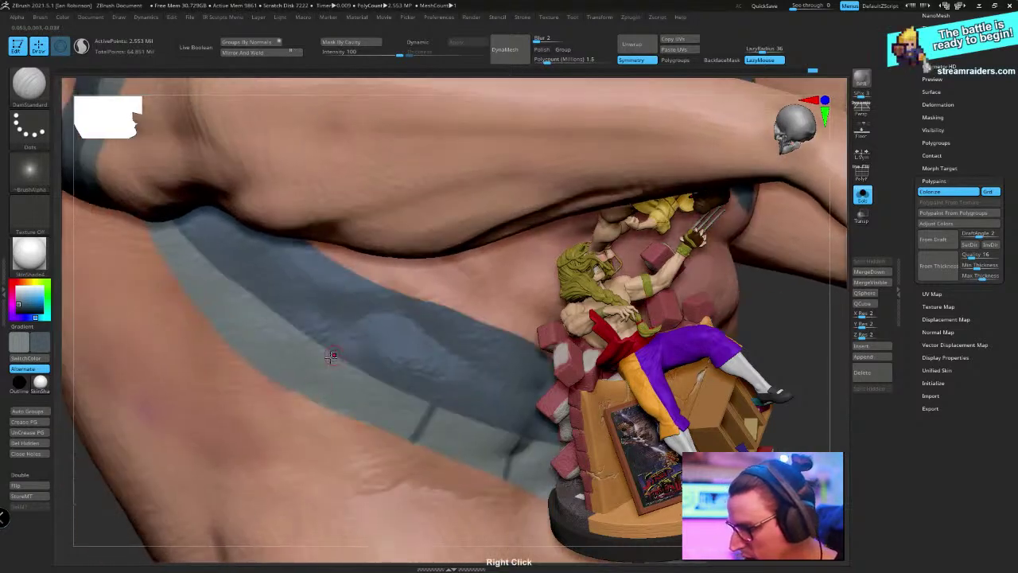
left_click_drag(329, 369, 308, 402)
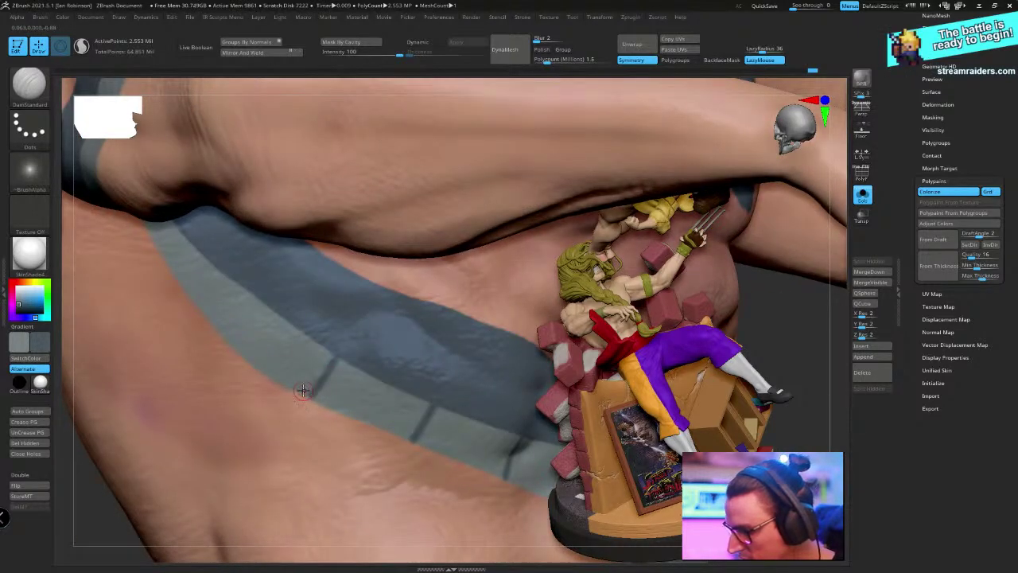
left_click_drag(253, 295, 238, 319)
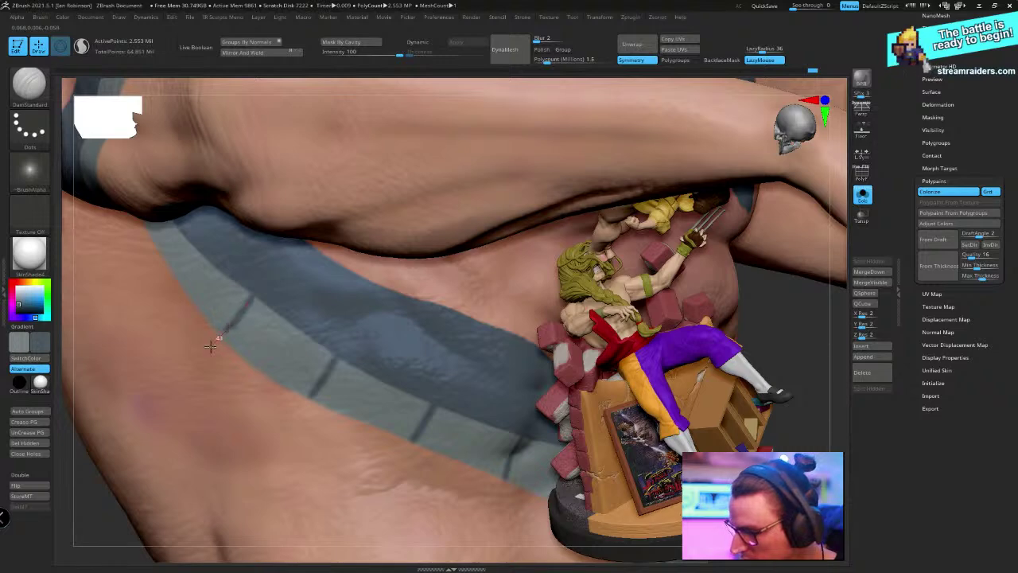
right_click_drag(211, 343, 315, 400)
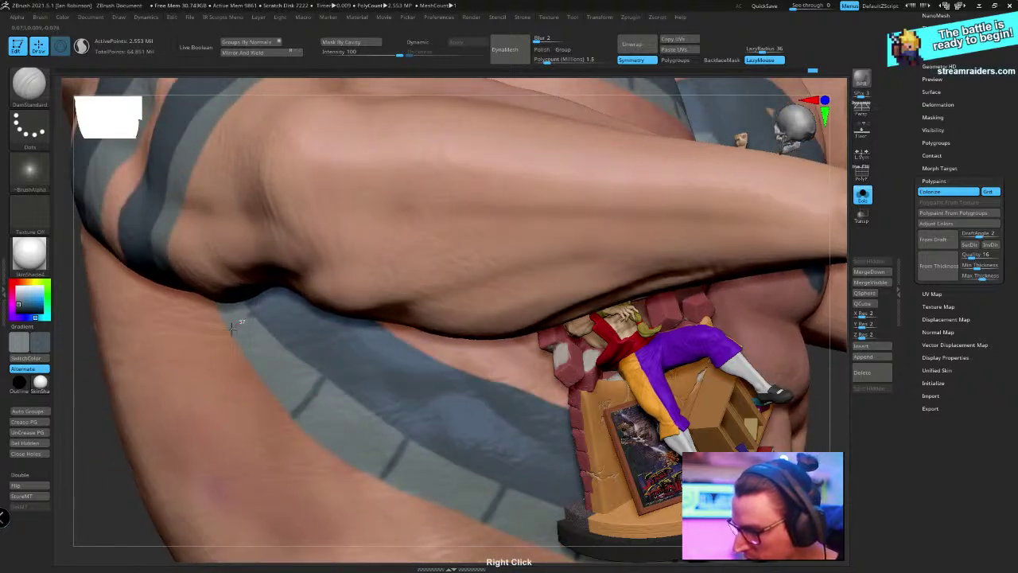
right_click_drag(307, 332, 331, 310)
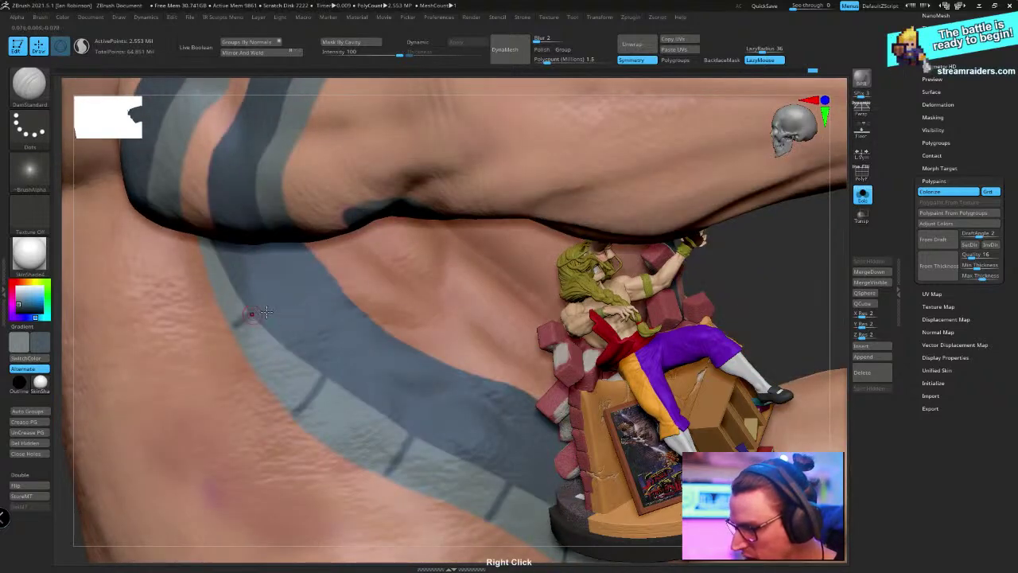
Carve short division lines across the lighter stripe of the upper arm's first band, nearest the shoulder
right_click_drag(266, 312, 269, 333)
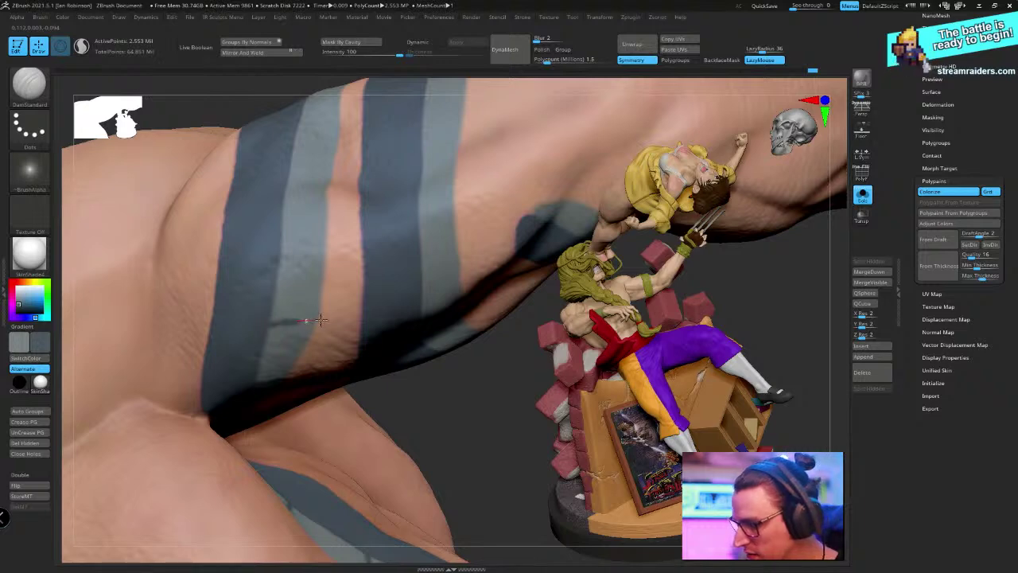
right_click_drag(350, 304, 285, 291)
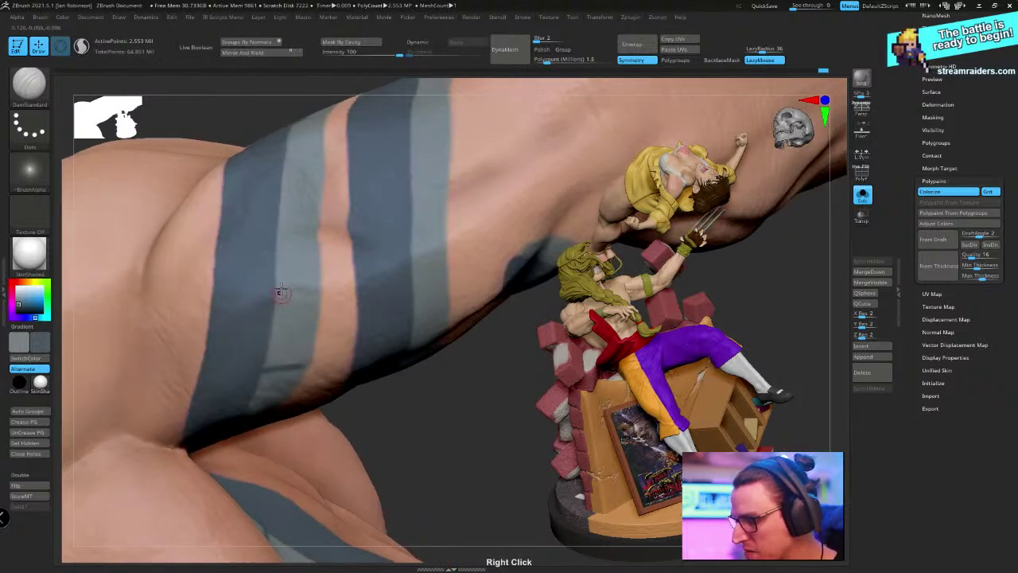
right_click_drag(334, 263, 286, 271)
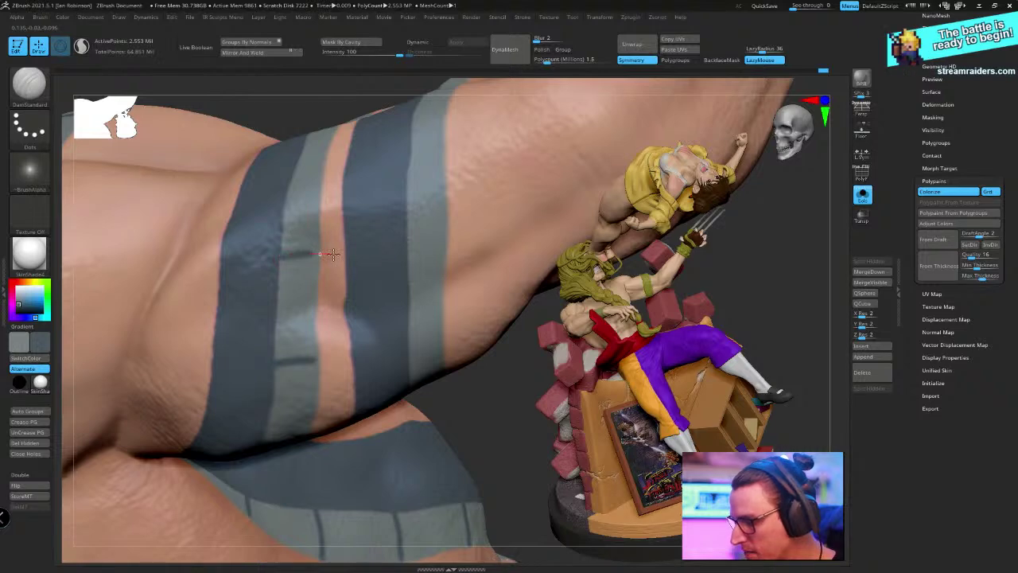
right_click_drag(349, 242, 392, 332)
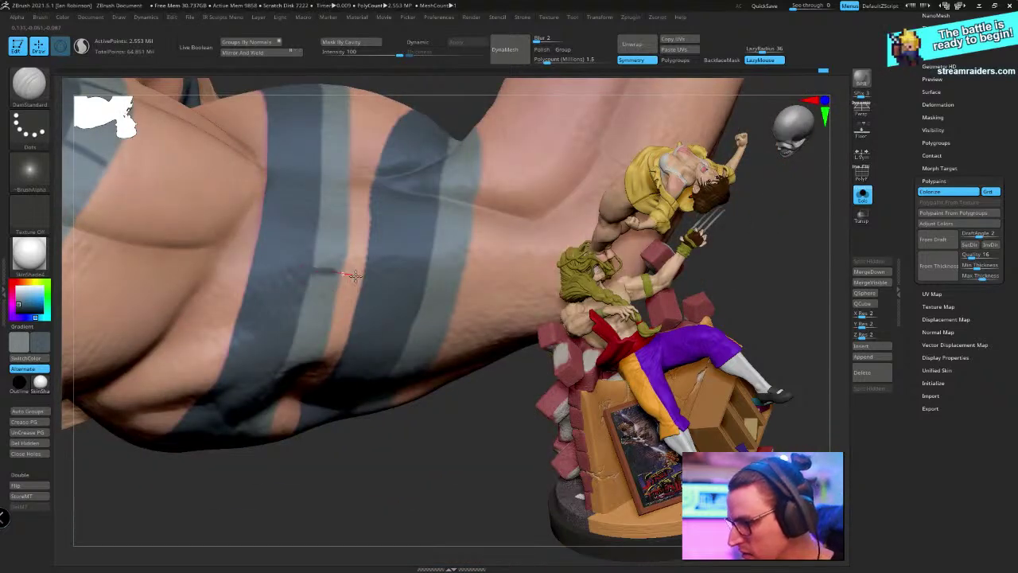
Continue carving division lines around the lighter stripe of the upper arm's first band, undoing a misplaced stroke and smoothing near one line
right_click_drag(344, 272, 288, 326)
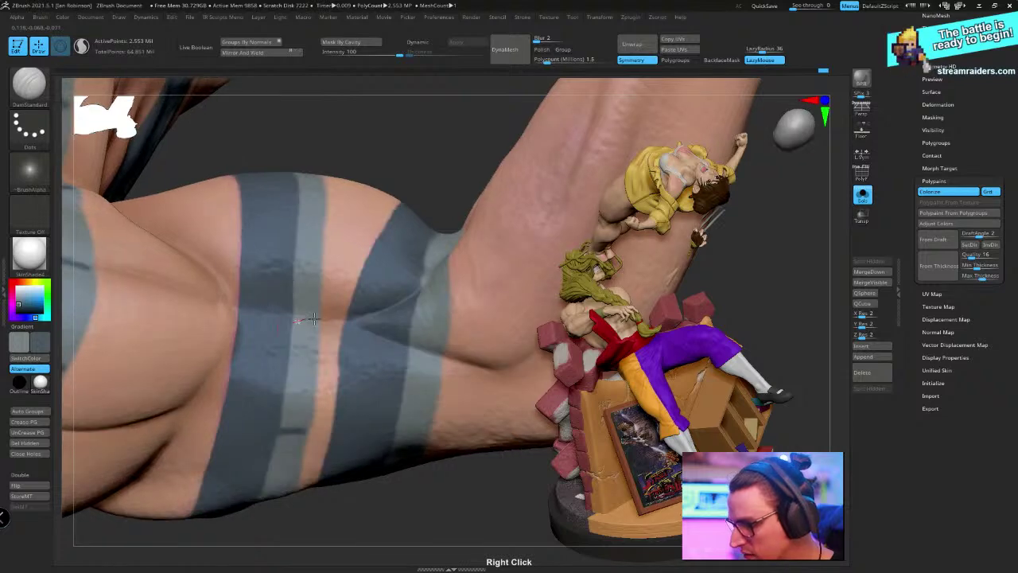
right_click_drag(374, 220, 308, 273)
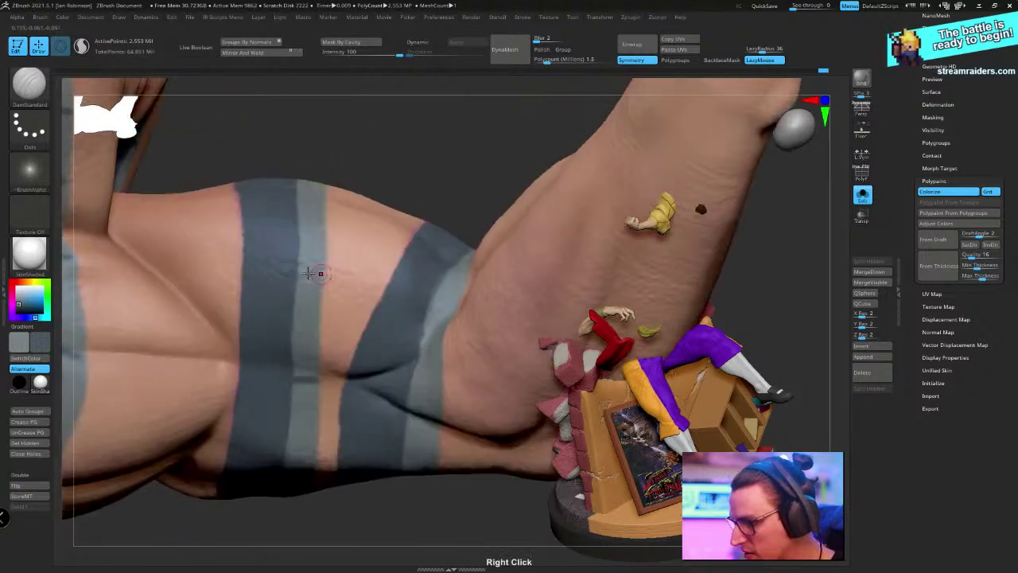
right_click_drag(370, 254, 287, 330)
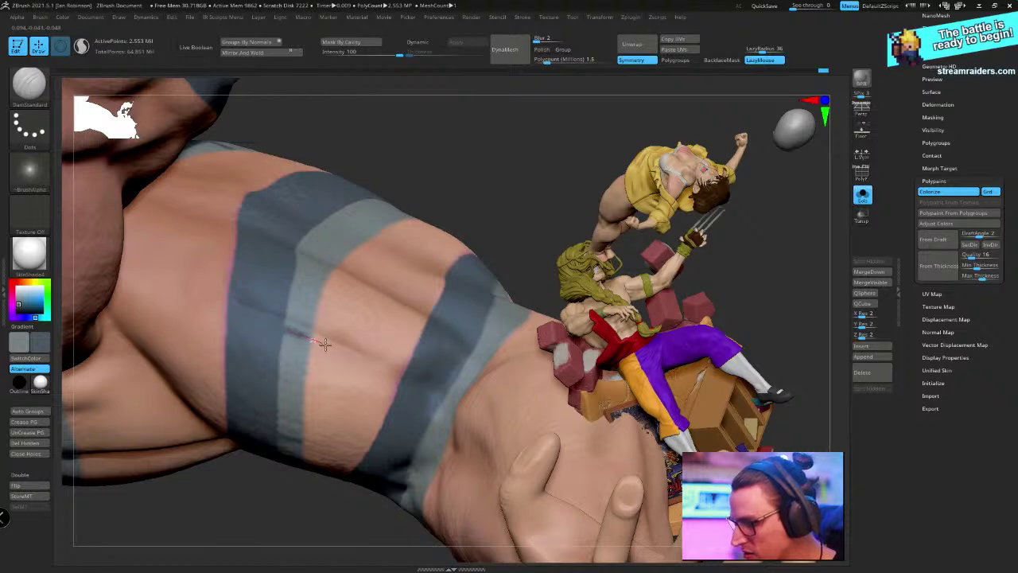
key("ctrl+z")
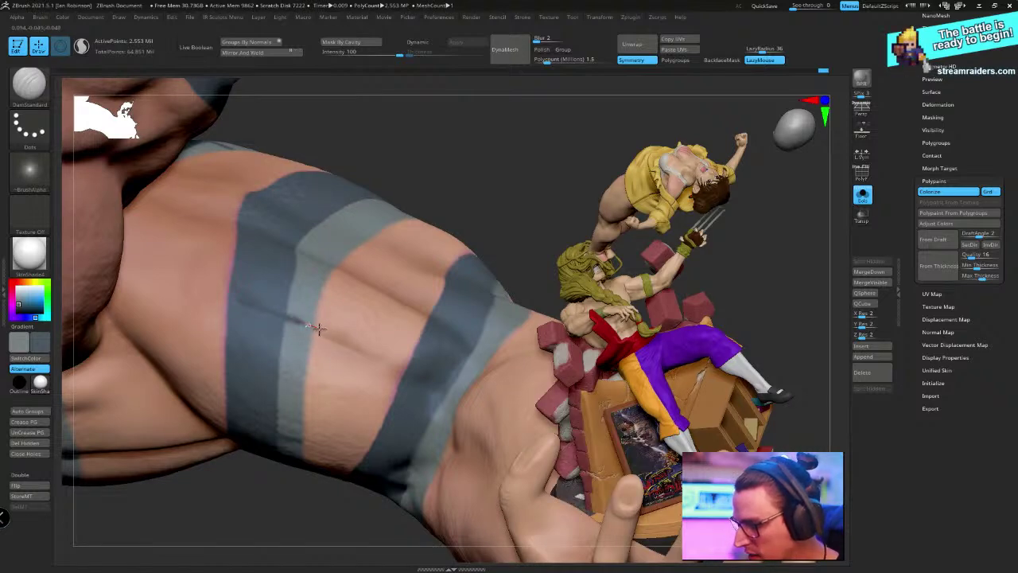
mouse_move(327, 339)
right_mouse_down()
mouse_move(319, 386)
mouse_move(291, 307)
right_mouse_up()
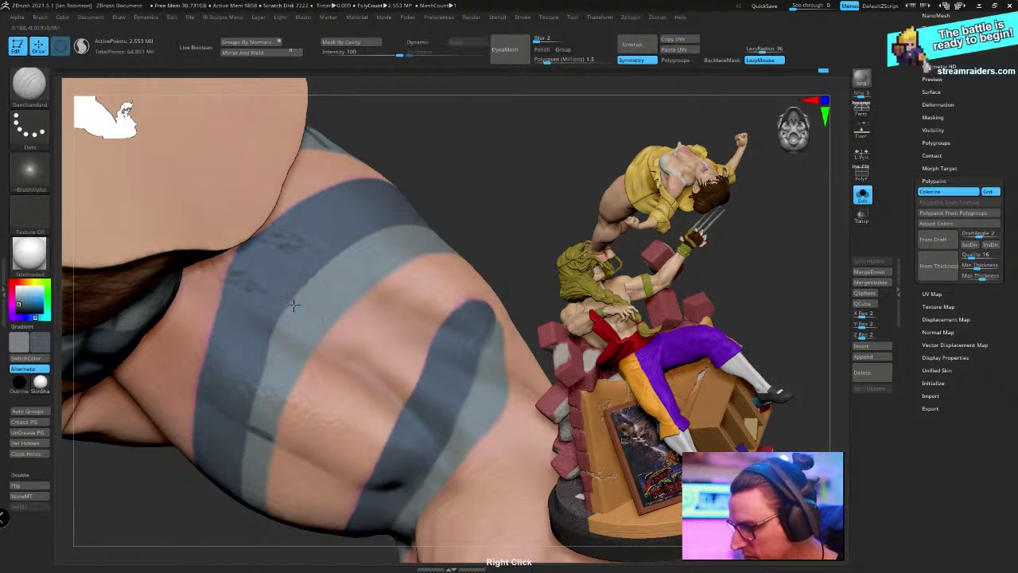
mouse_move(341, 331)
right_mouse_down()
mouse_move(389, 318)
mouse_move(392, 237)
right_mouse_up()
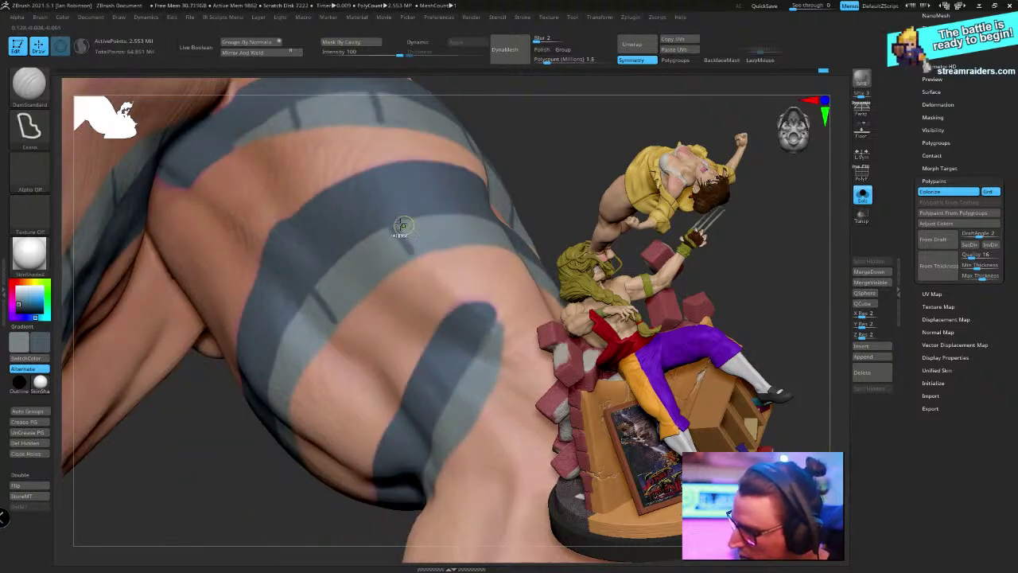
left_click_drag(402, 227, 395, 225, "shift")
Carve evenly spaced division lines across the lighter stripe of the upper arm's second band, around the arm near the elbow
right_click_drag(422, 249, 216, 311)
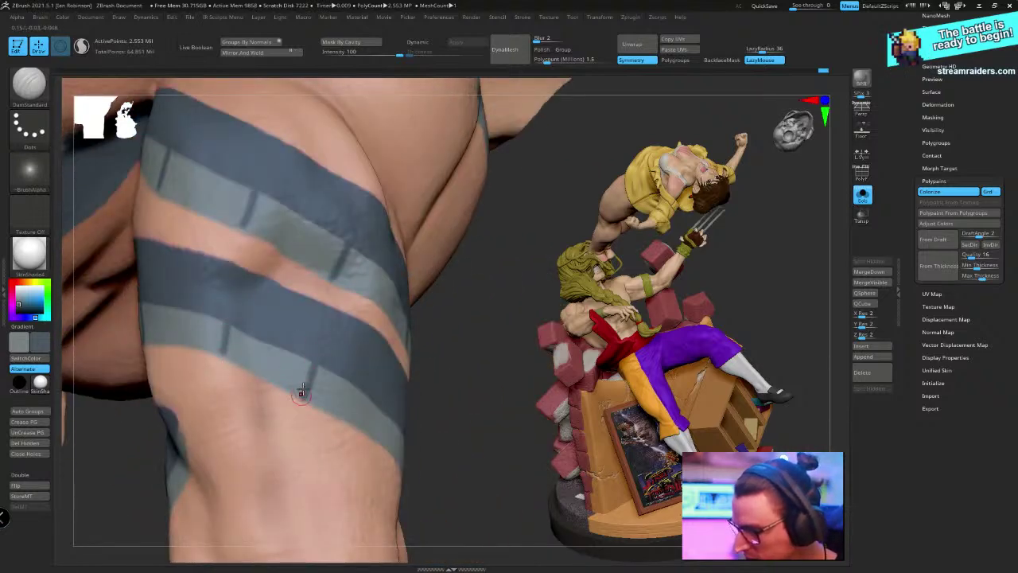
right_click_drag(299, 403, 346, 220)
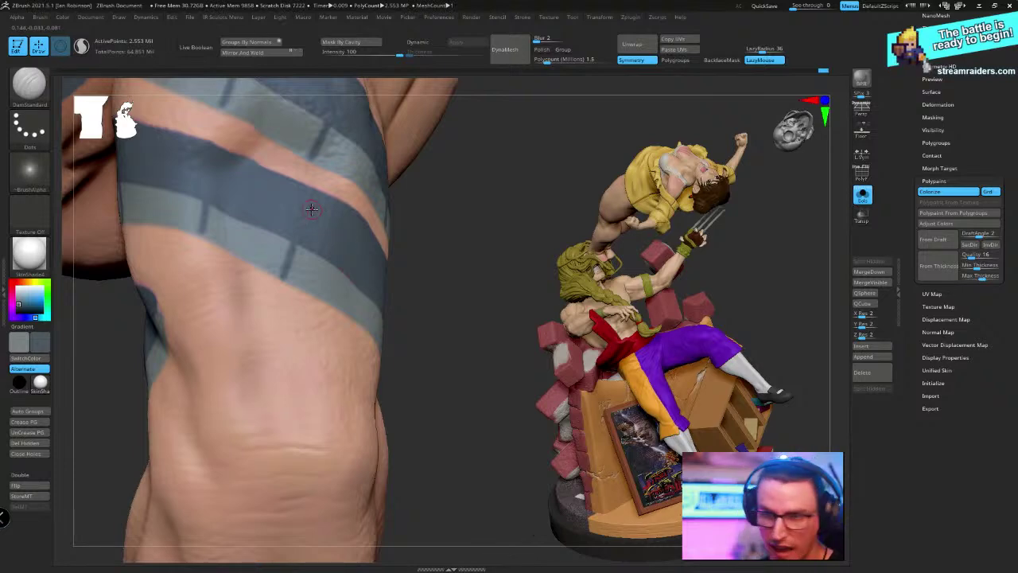
right_click_drag(355, 305, 359, 284)
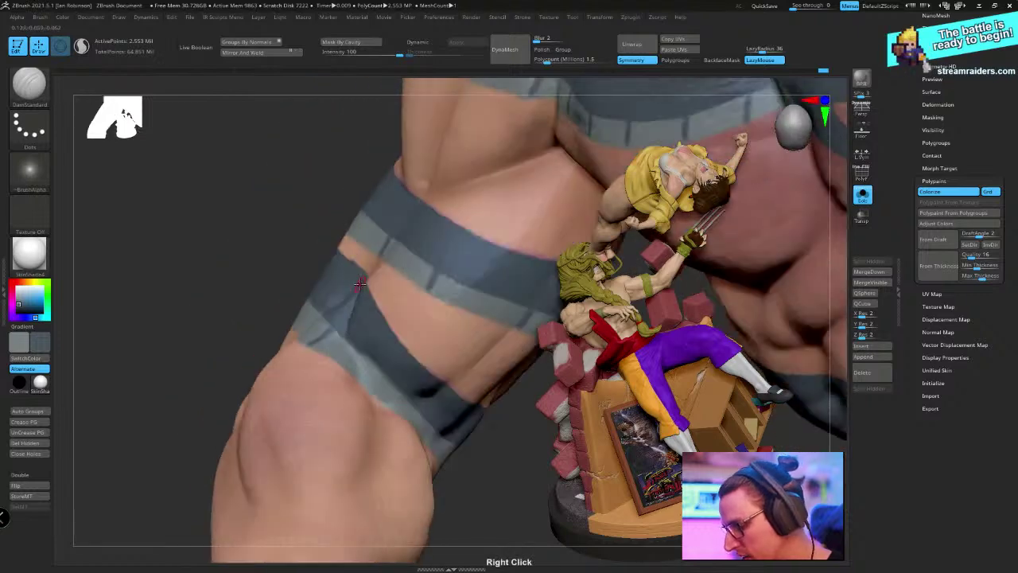
right_click_drag(358, 399, 359, 325)
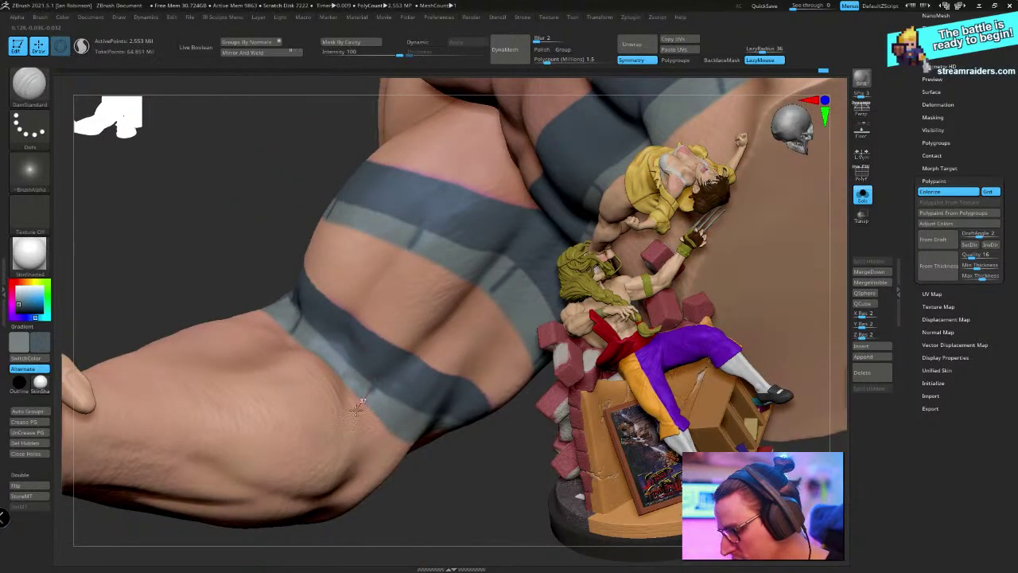
right_click_drag(350, 413, 402, 263)
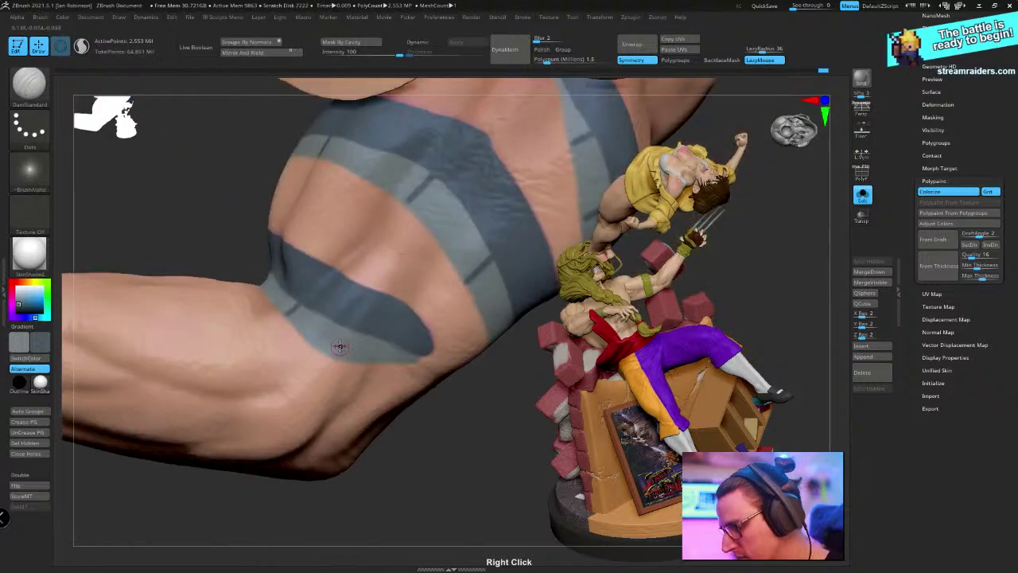
right_click_drag(337, 375, 443, 336)
Isolate the torso and paint small pointed fangs on both jaws of the chest tattoo's snake head in the dark blue-grey tattoo colour
left_click(863, 196)
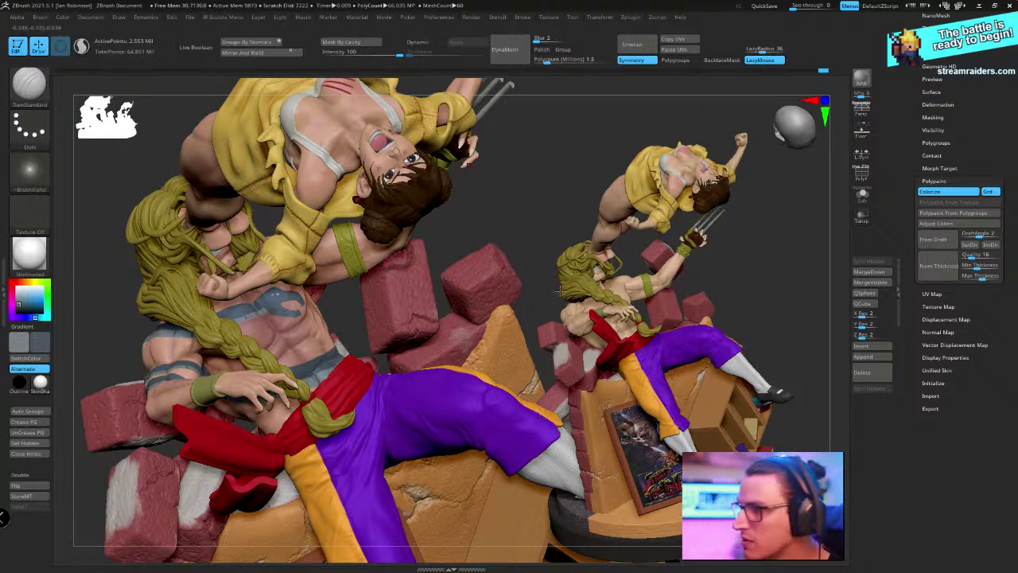
left_click(862, 195)
right_click_drag(478, 264, 277, 470, "ctrl")
left_click_drag(278, 470, 500, 211)
right_click_drag(501, 211, 254, 342)
key("v")
key("c")
mouse_move(307, 372)
left_mouse_down()
mouse_move(311, 359)
mouse_move(276, 365)
mouse_move(356, 350)
left_mouse_up()
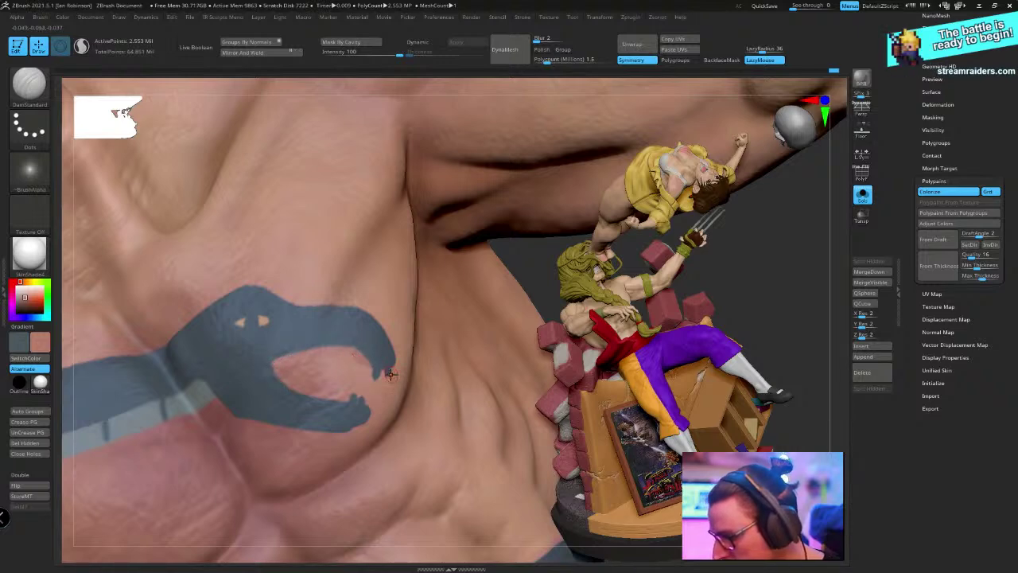
right_click_drag(422, 311, 282, 347, "ctrl")
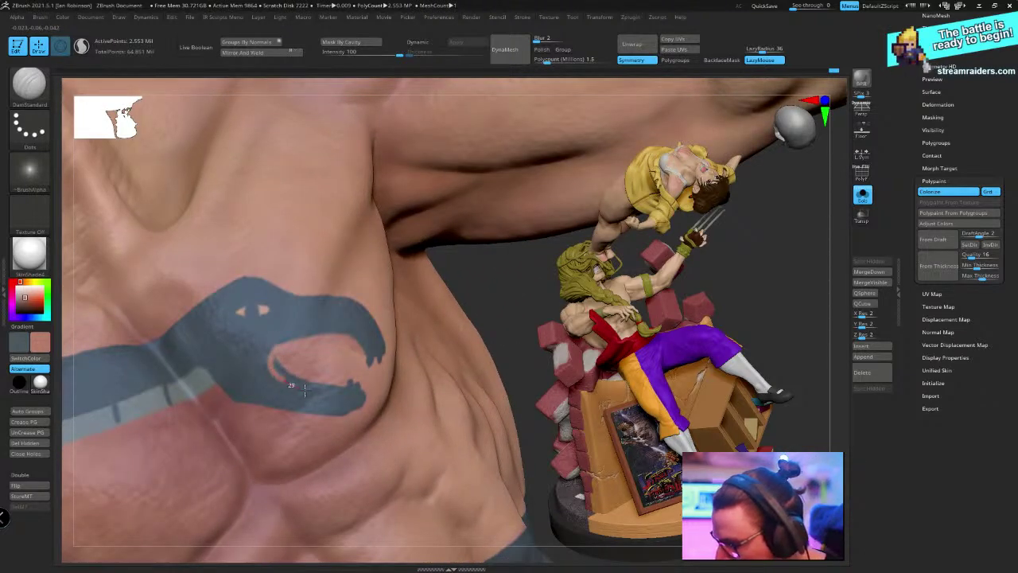
left_click_drag(355, 389, 362, 390)
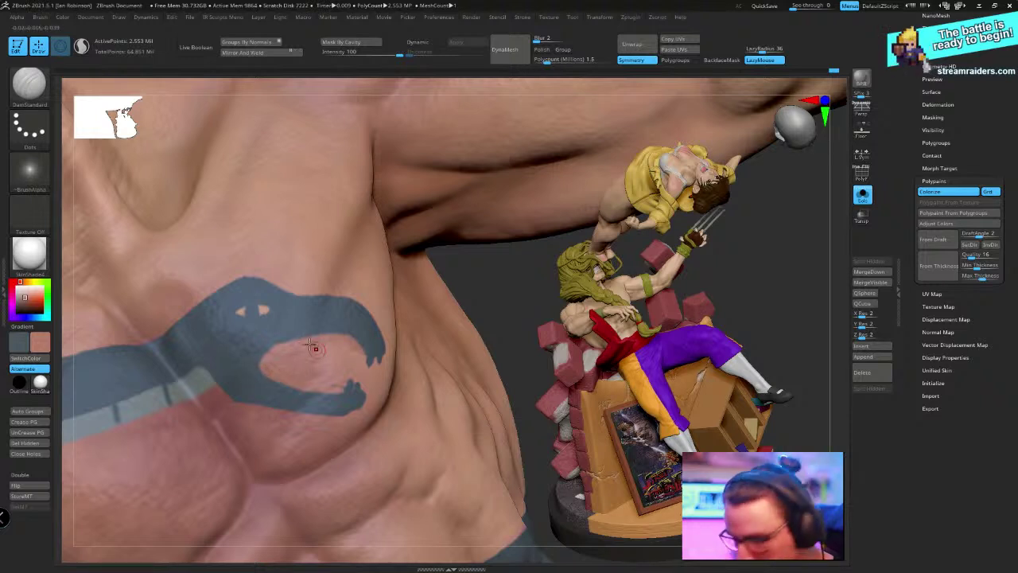
key("v")
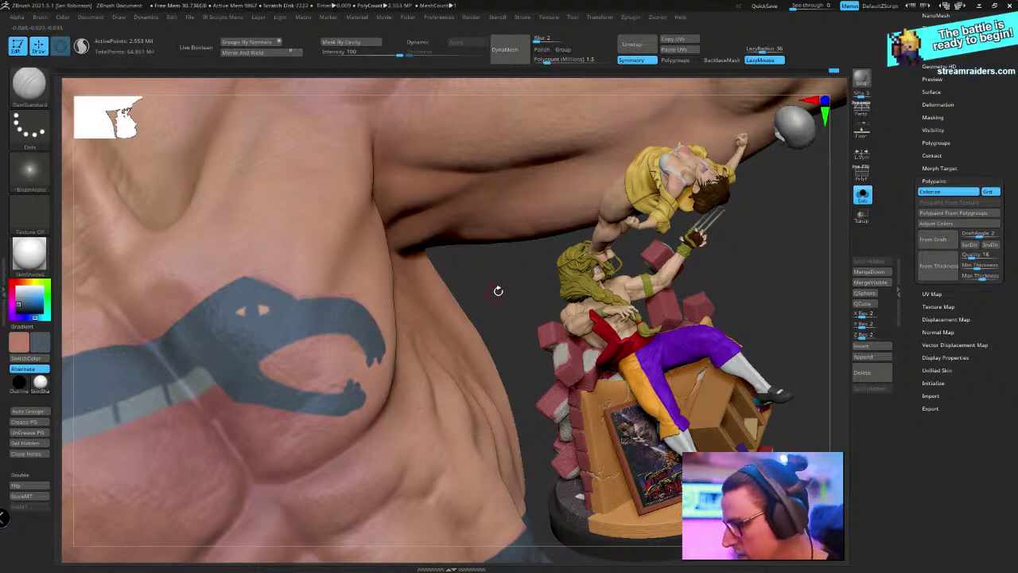
left_click_drag(497, 293, 454, 291, "alt")
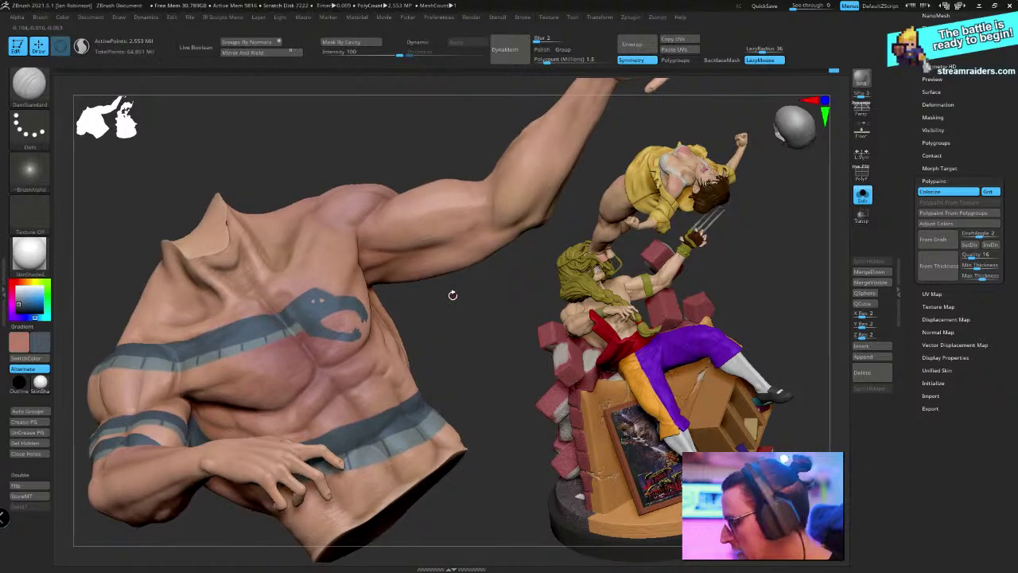
left_click(946, 224)
left_click_drag(884, 242, 688, 259)
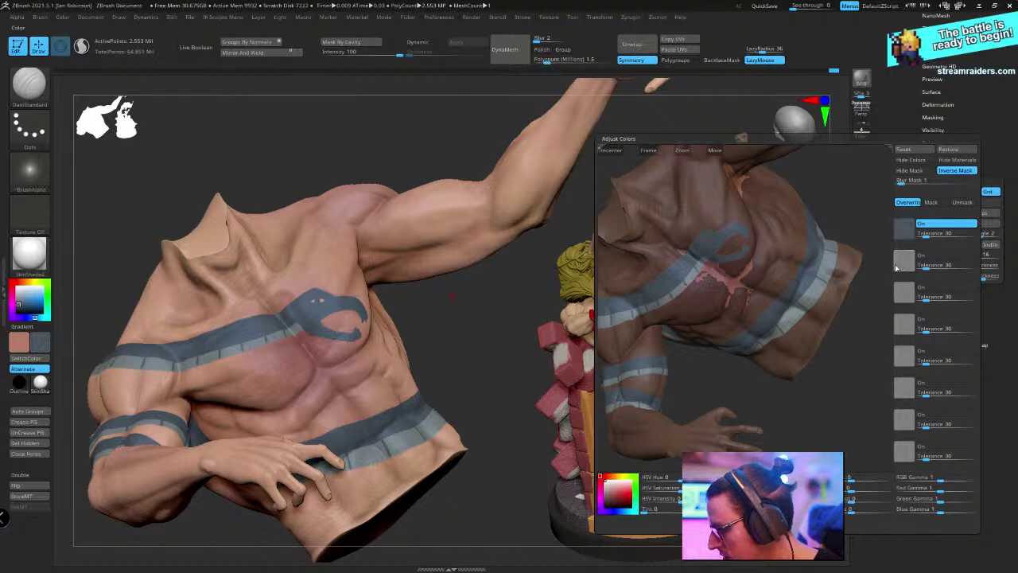
left_click(898, 261)
left_click(813, 297)
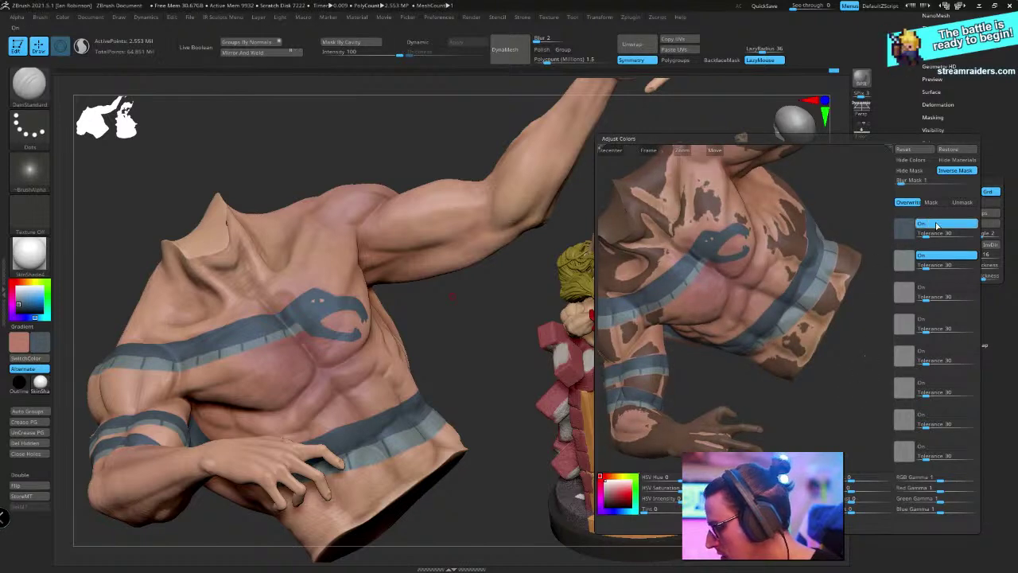
left_click(937, 226)
left_click(825, 522)
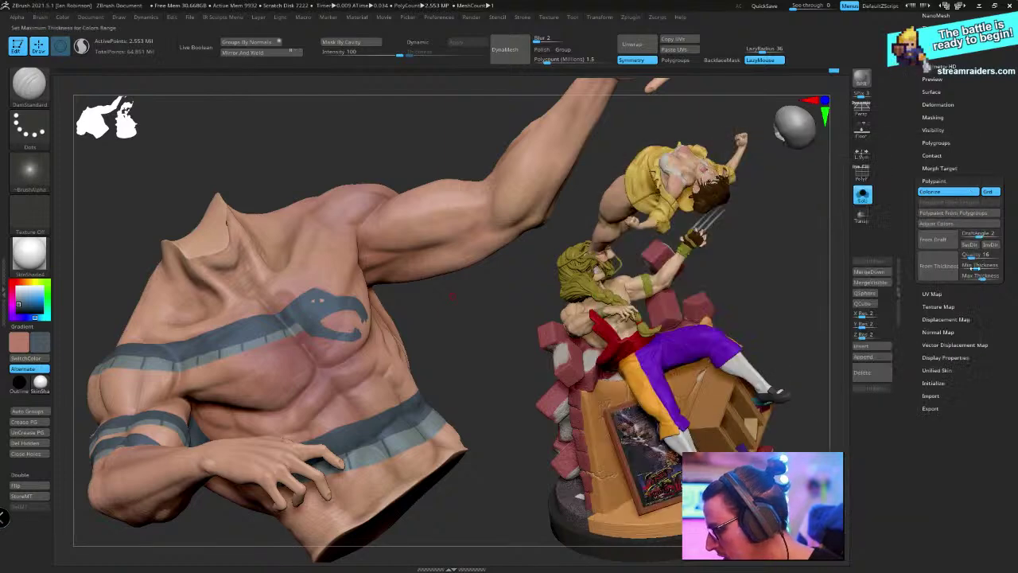
Start a Mask By Polypaint on the torso and sample the tattoo's dark blue-grey as the first colour
left_click(934, 118)
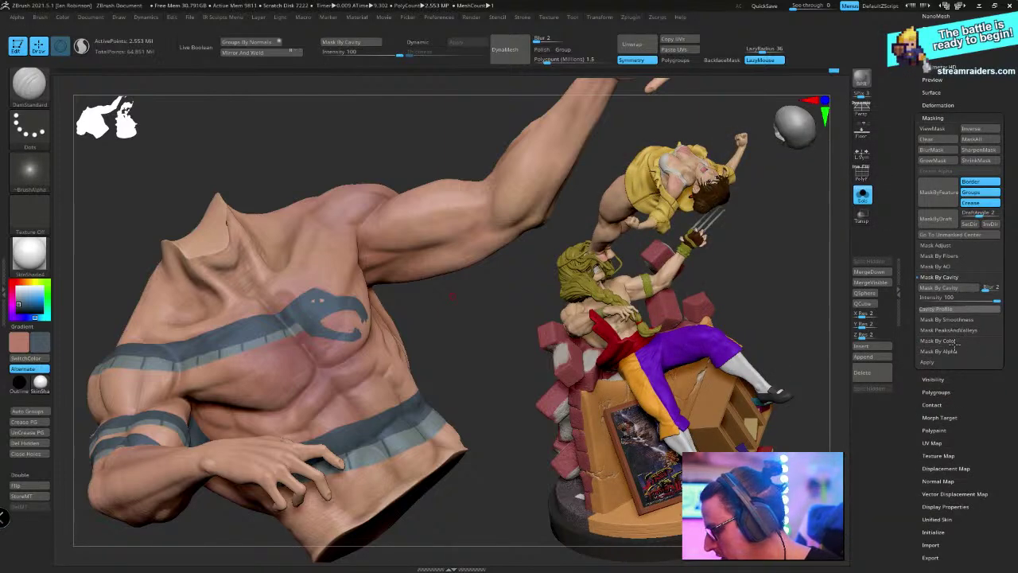
left_click(952, 341)
left_click(970, 329)
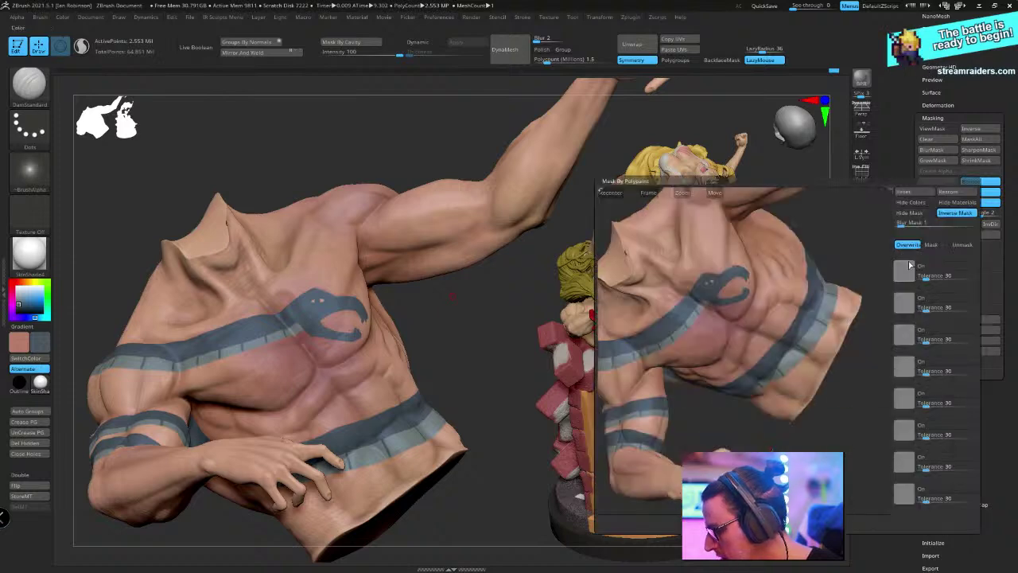
left_click(910, 265)
left_click(704, 295)
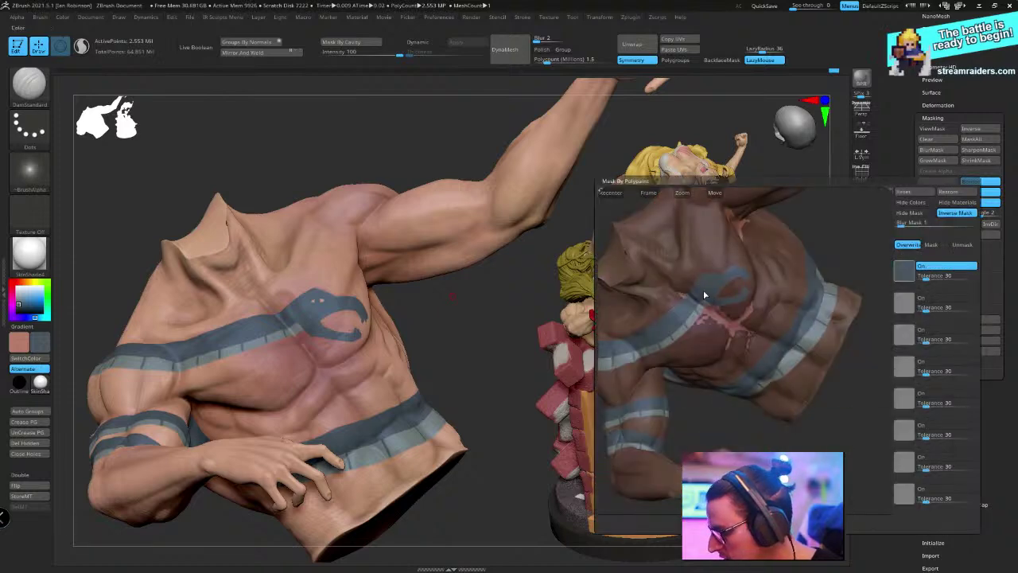
Sample the lighter stripe colour as the second masking colour, replacing the skin-tone sample, and apply the polypaint mask to the torso
left_click(905, 302)
left_click(795, 357)
left_click(756, 342)
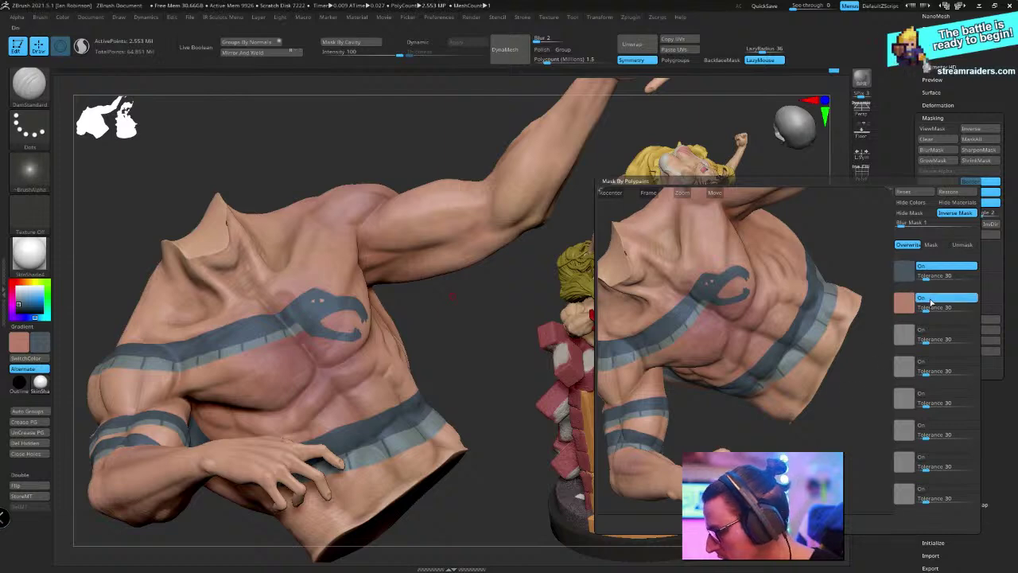
left_click(931, 302)
left_click_drag(847, 404, 874, 353)
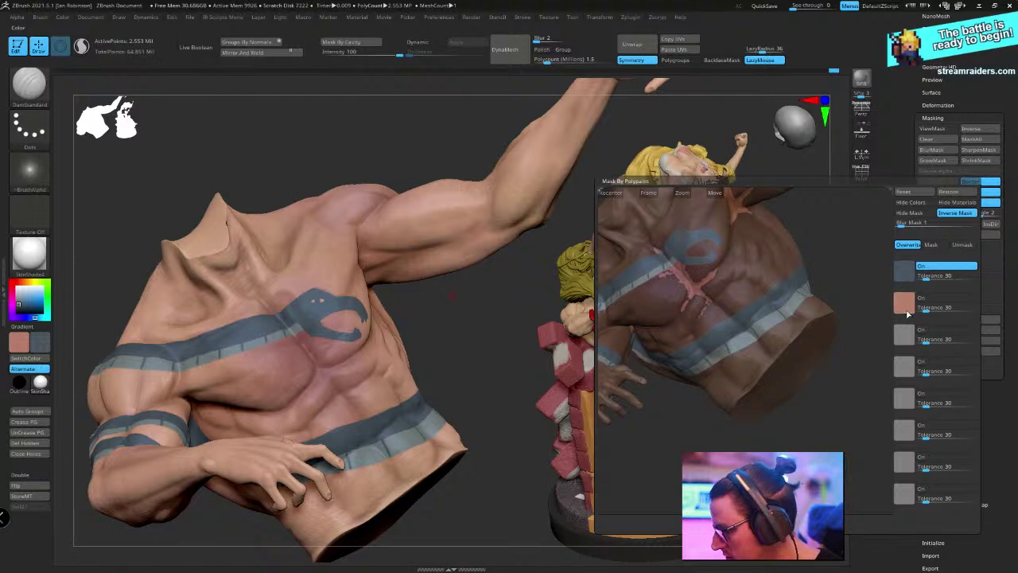
left_click(906, 308)
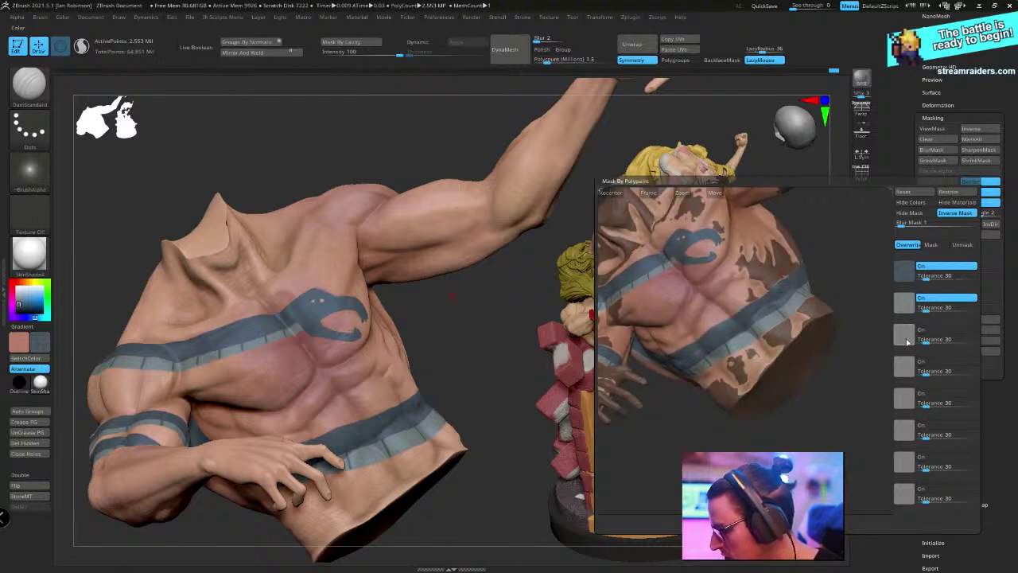
left_click(736, 523)
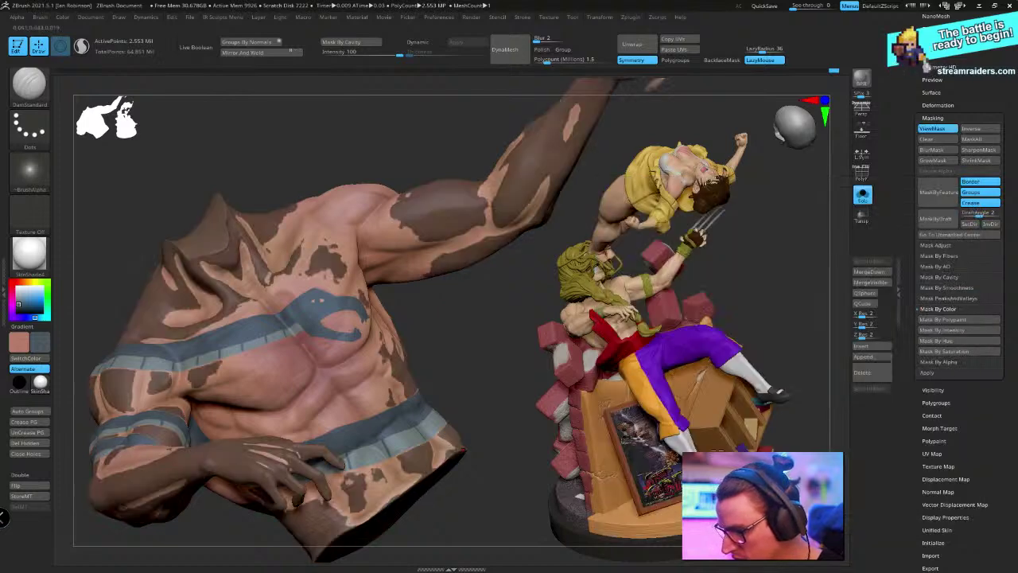
left_click_drag(466, 311, 423, 441)
key("ctrl+h")
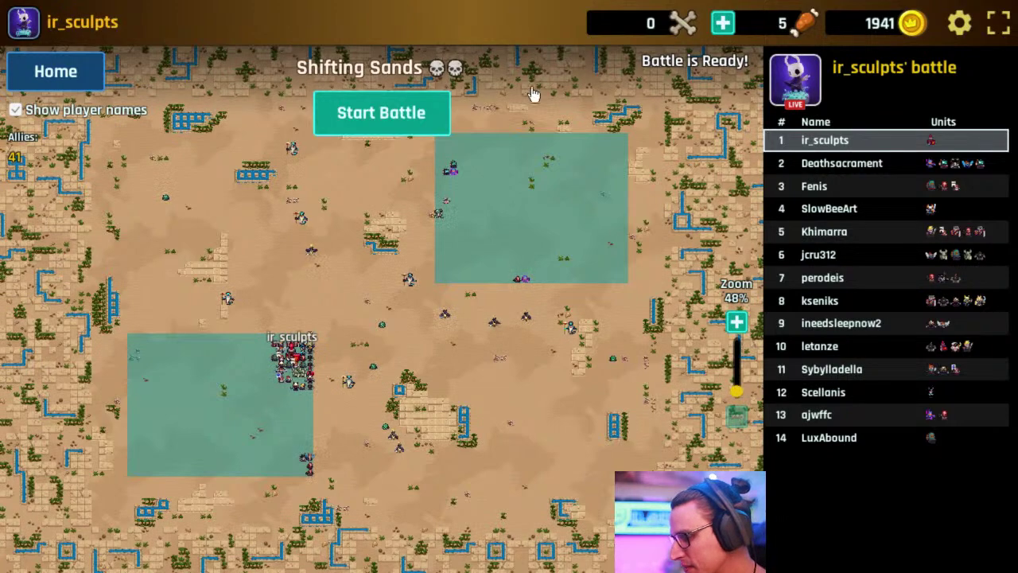
Switch to Stream Raiders, play the Shifting Sands battle and grant its two item rewards to random viewers
left_click(382, 113)
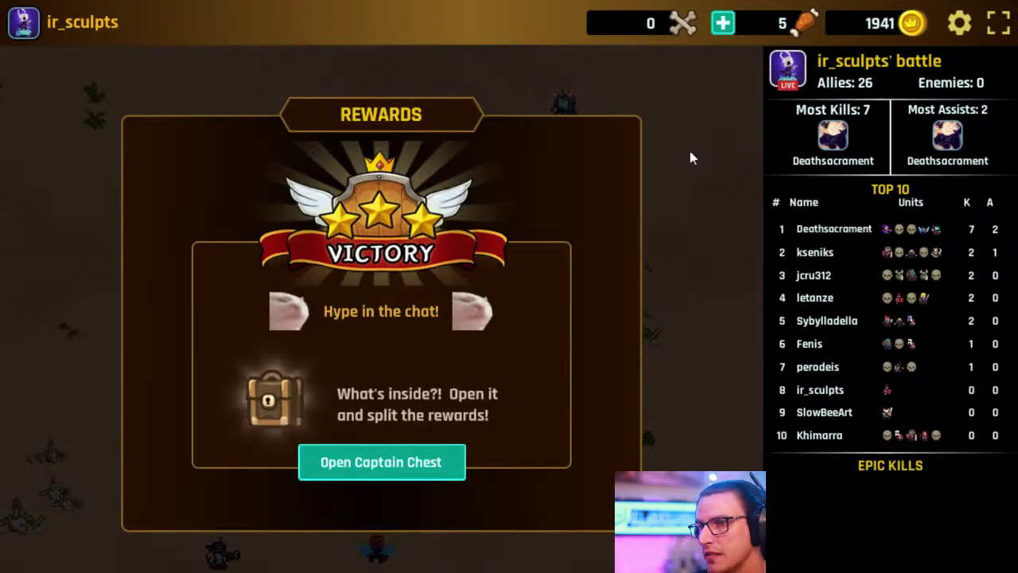
left_click(439, 469)
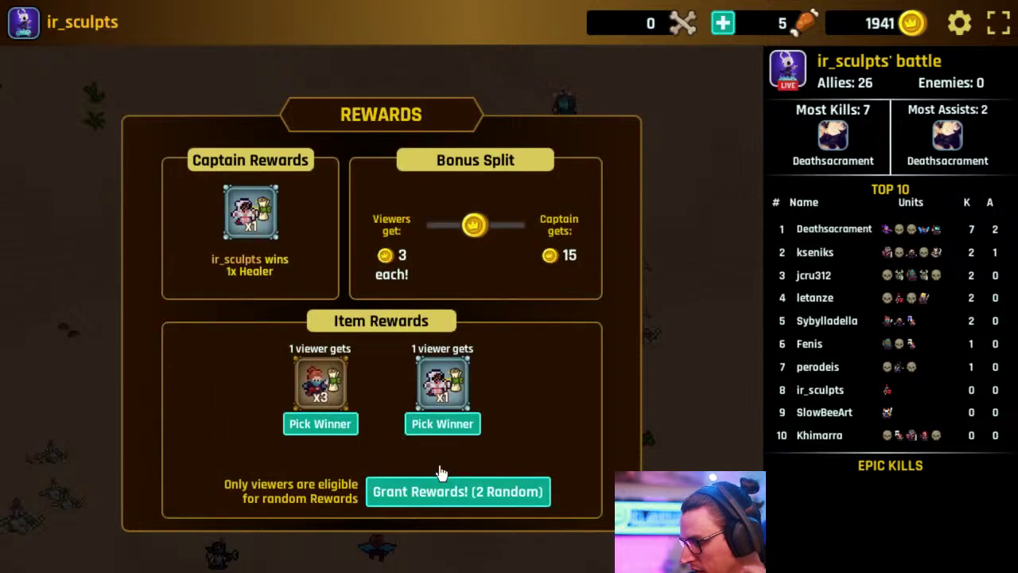
left_click(491, 493)
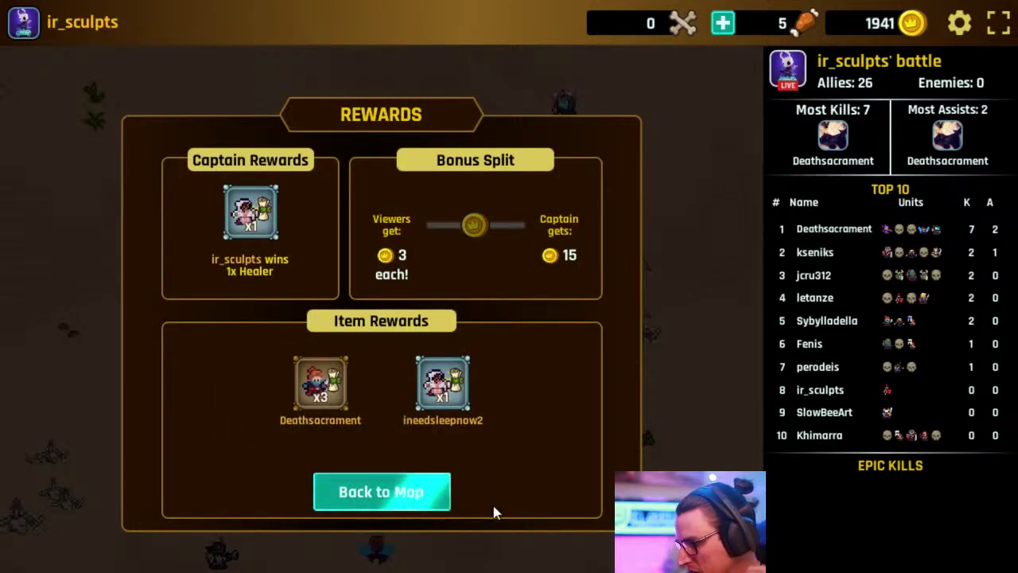
left_click(432, 497)
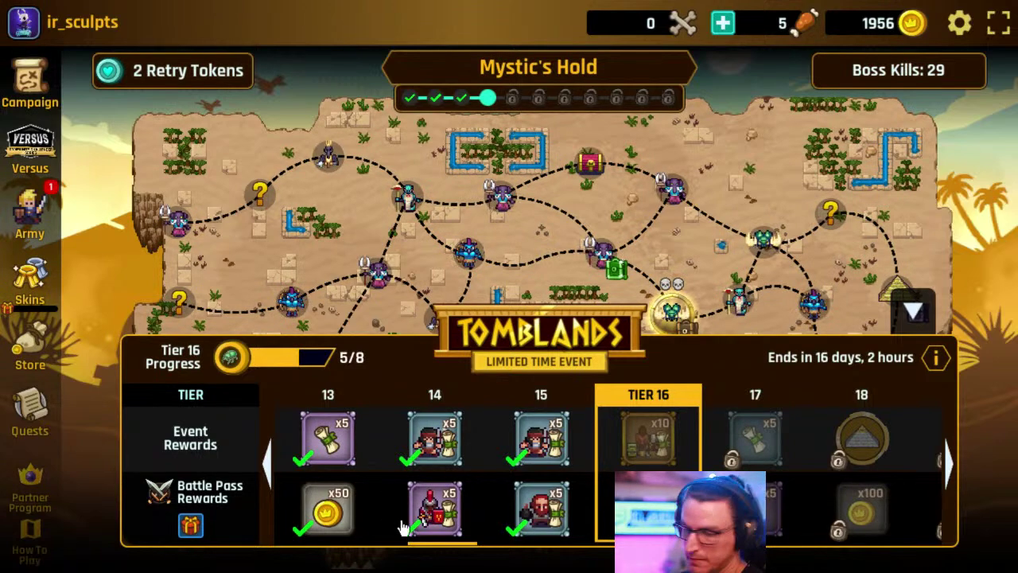
Start the three-skull Desert Hold battle from the Mystic's Hold campaign map
left_click(915, 311)
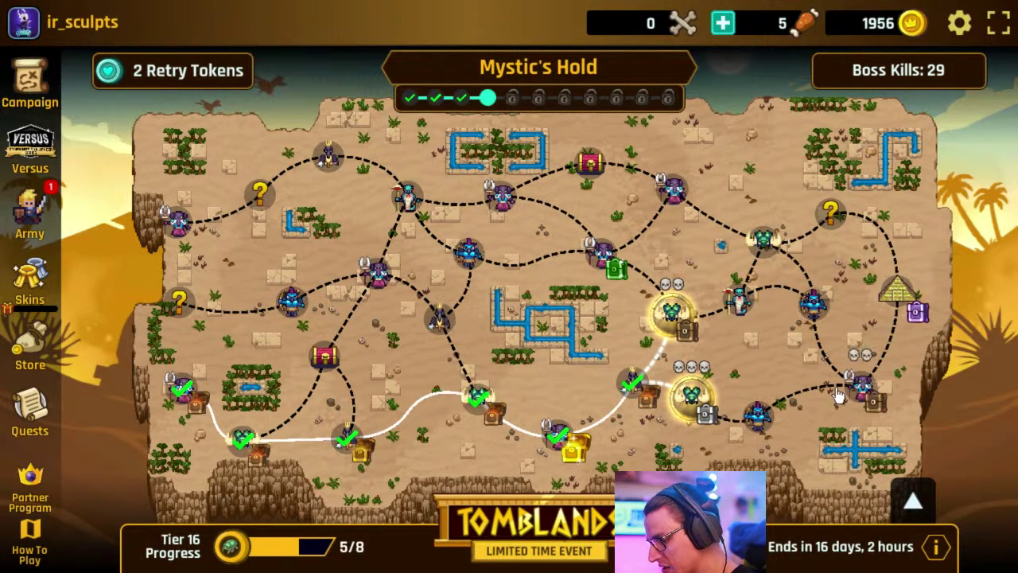
left_click(692, 400)
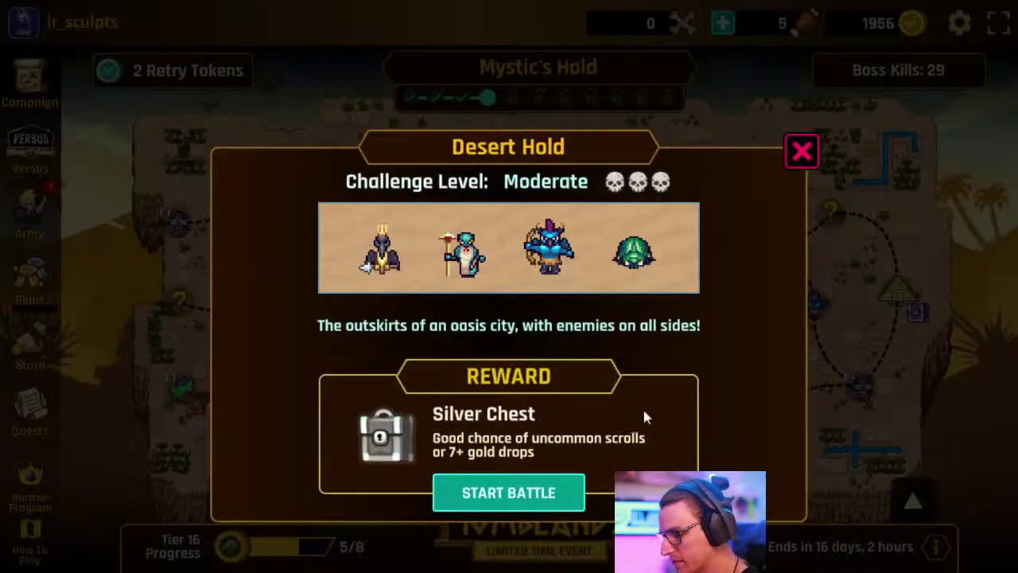
left_click(538, 491)
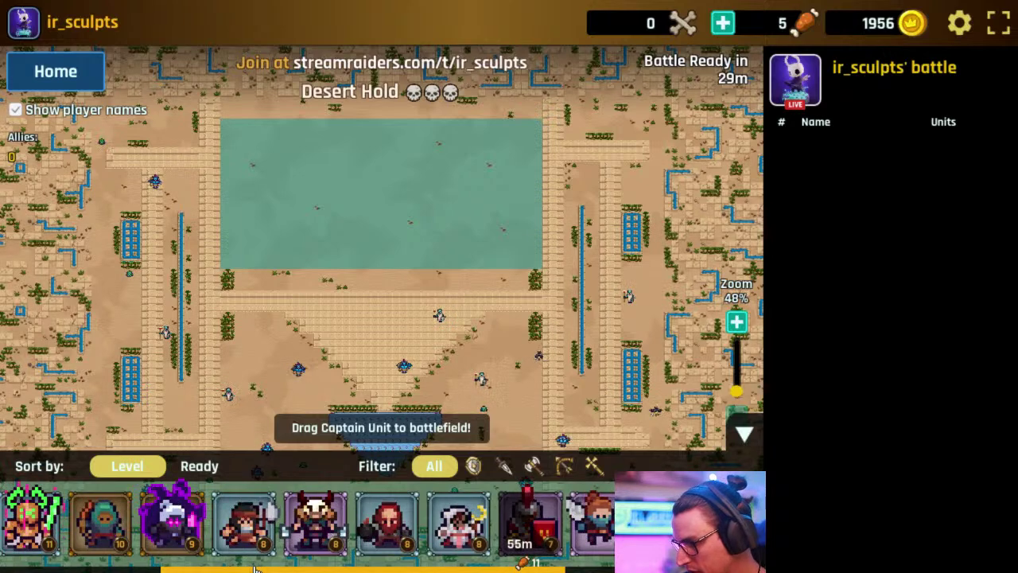
Play the Desert Hold battle with the purple captain unit and grant its three item rewards to random viewers
left_click_drag(236, 569, 479, 258)
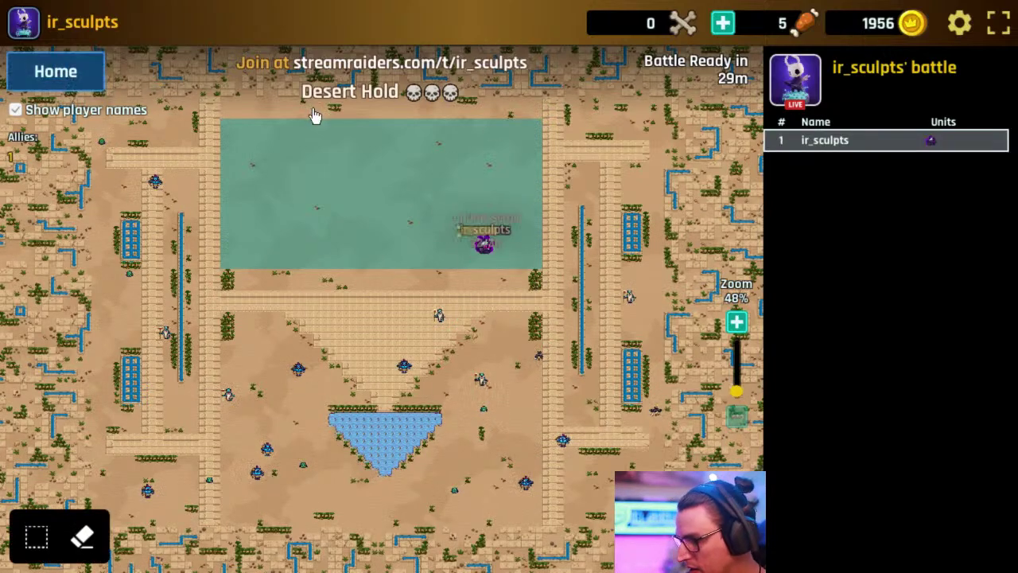
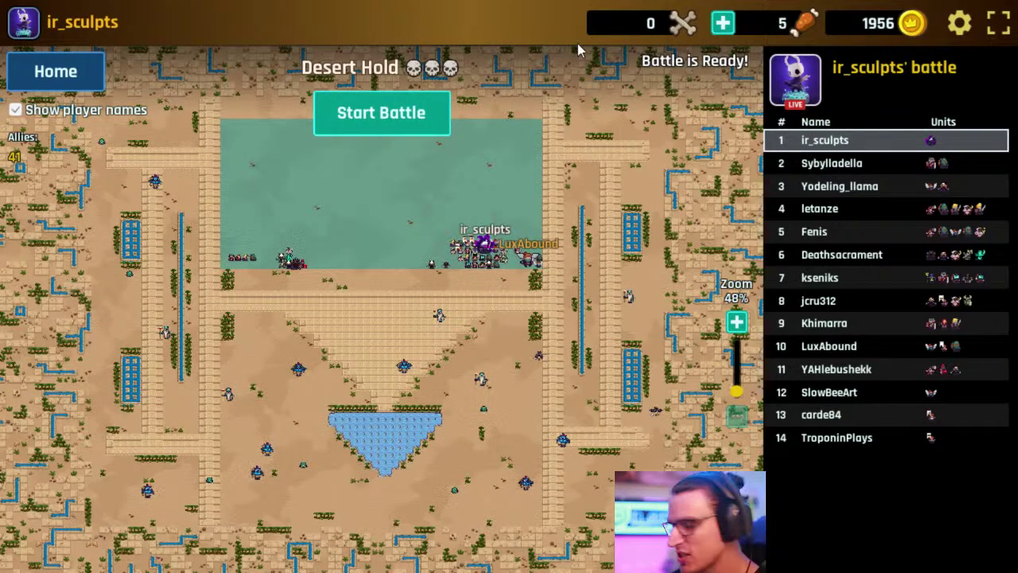
left_click(372, 112)
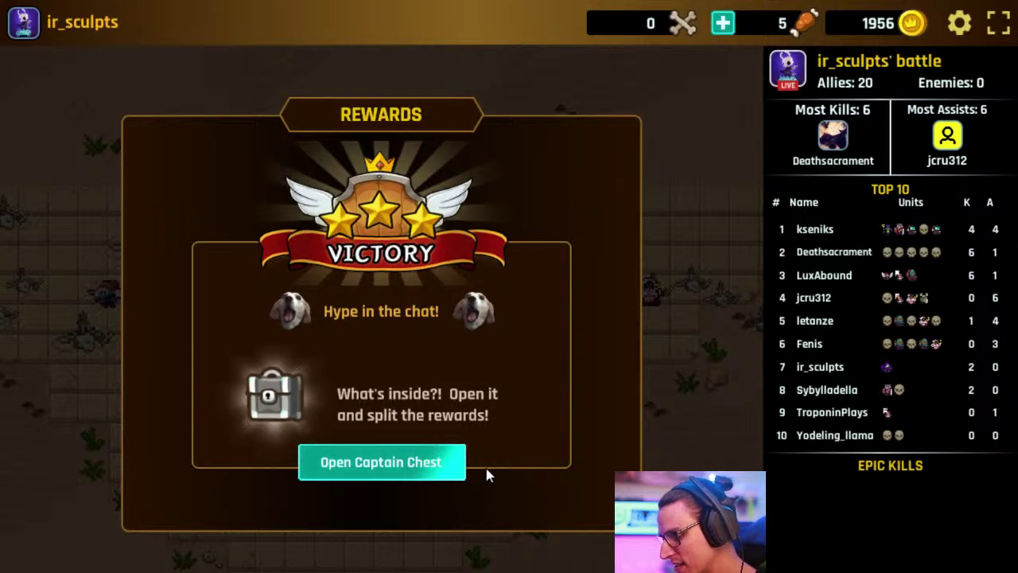
left_click(404, 463)
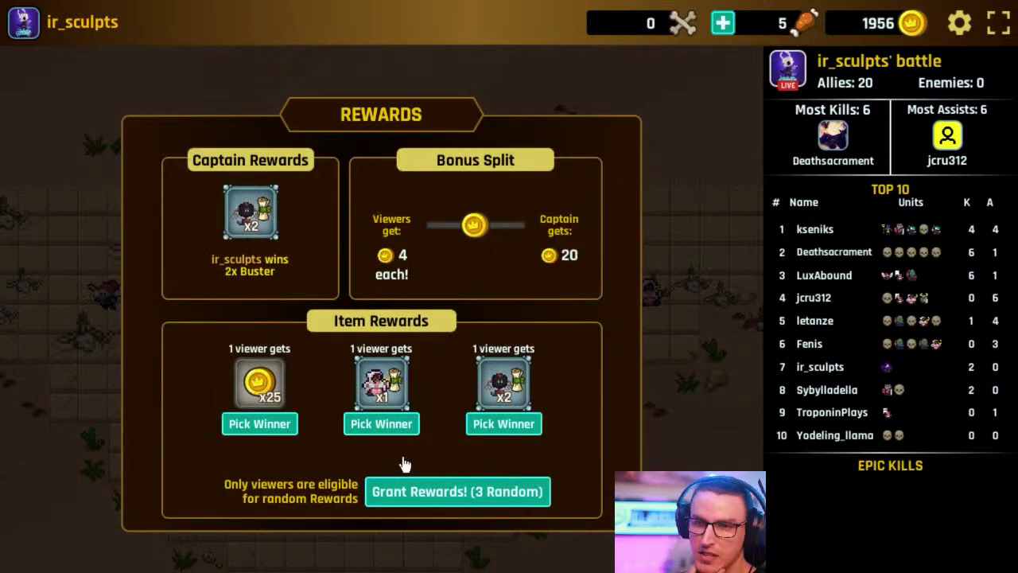
left_click(471, 501)
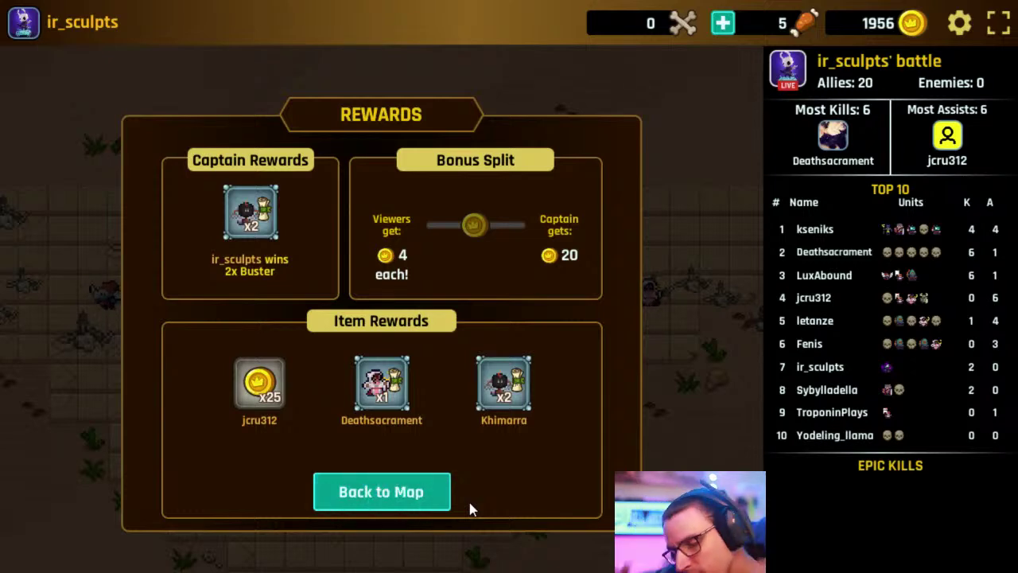
left_click(369, 510)
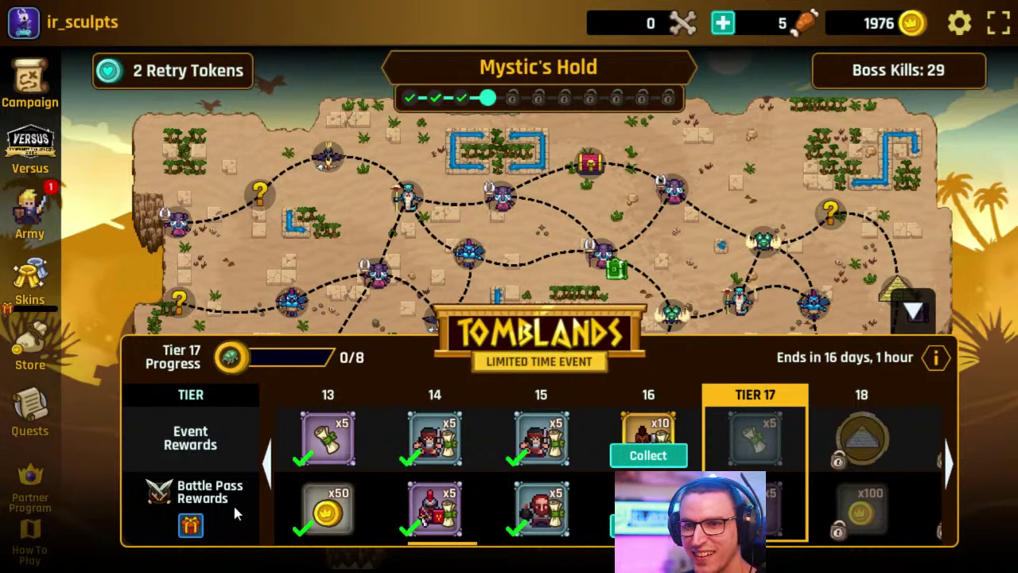
Collect the tier 16 event reward and the tier 16 Battle Pass reward of the Tomblands event
left_click(649, 457)
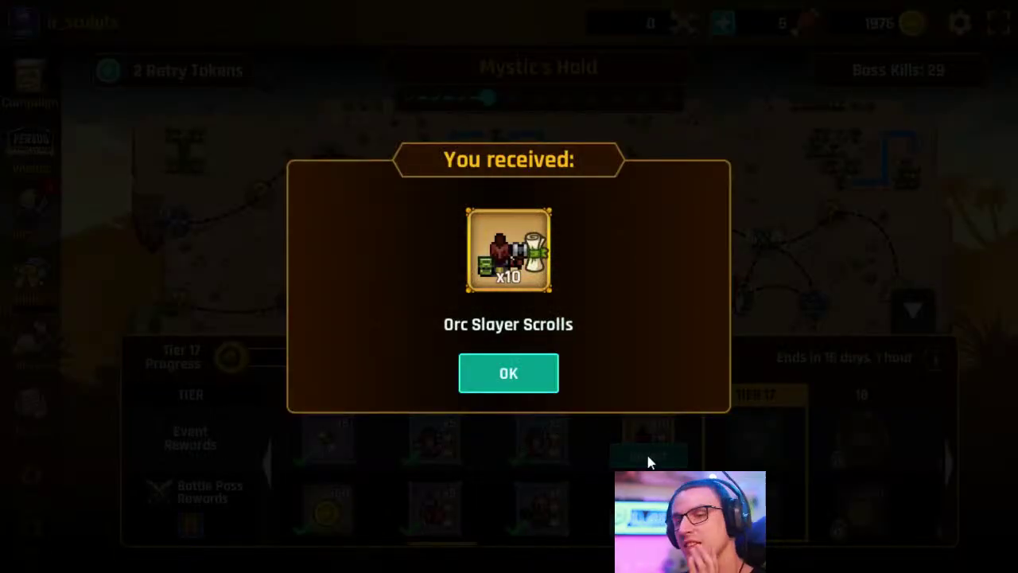
left_click(486, 370)
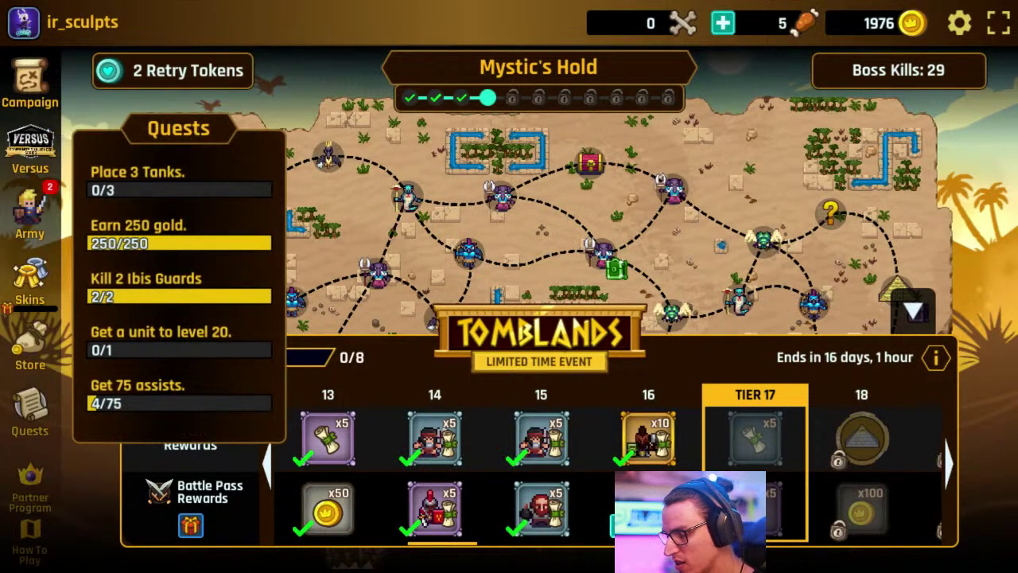
left_click(643, 517)
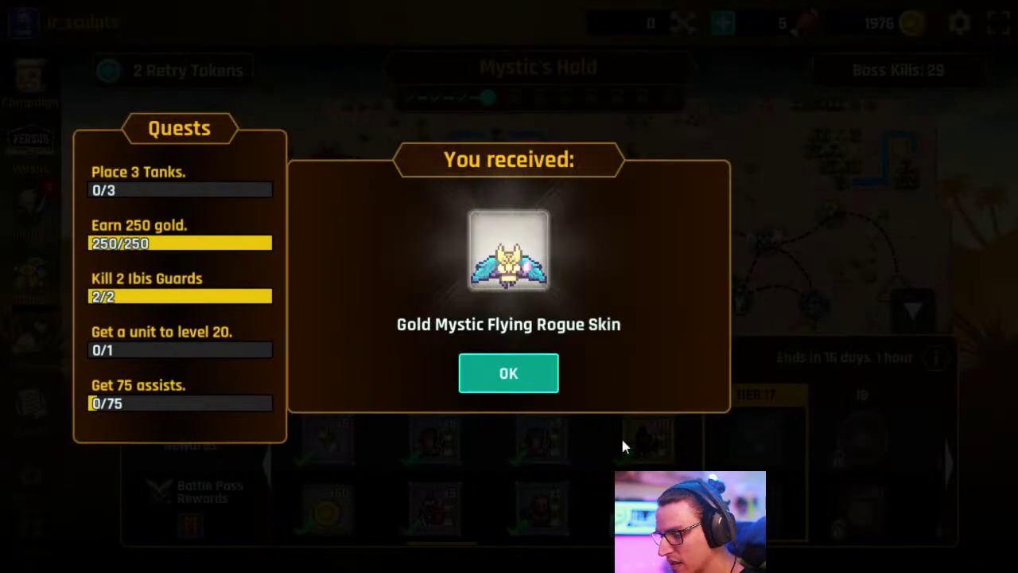
left_click(541, 377)
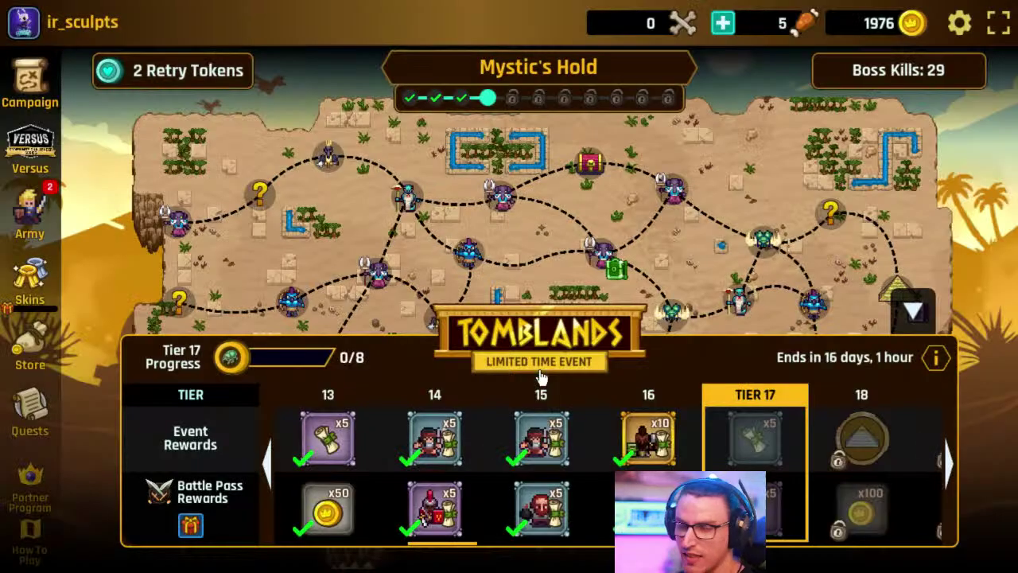
Upgrade the Barbarian for 25 gold and 14 scrolls and the Orc Slayer for 14 gold and 10 scrolls
left_click(43, 213)
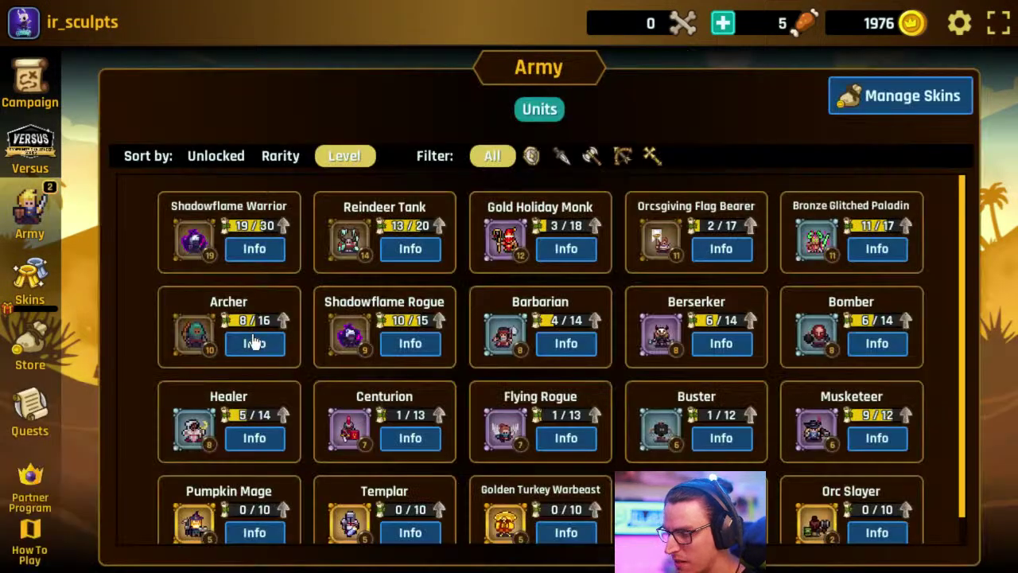
left_click(566, 350)
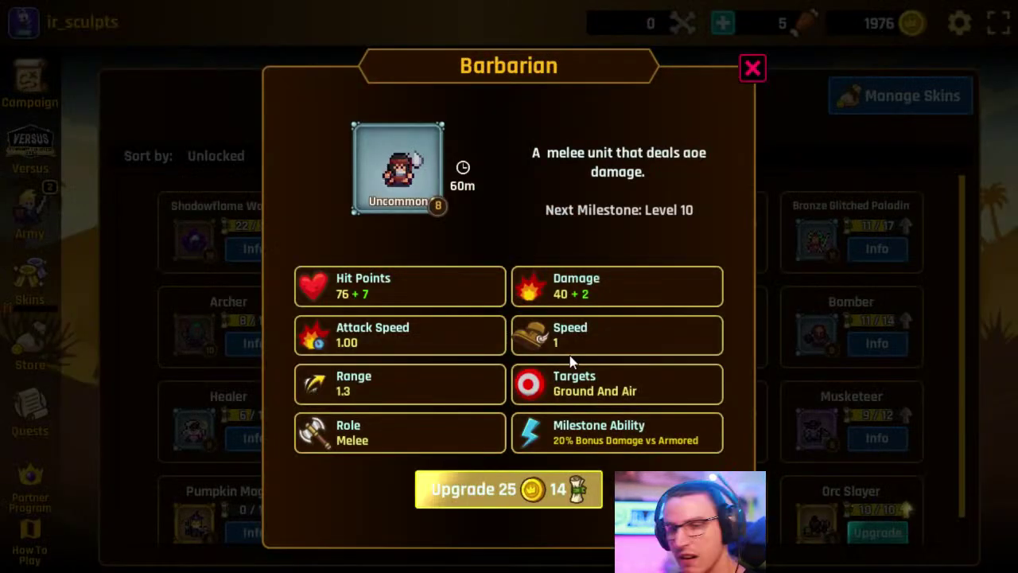
left_click(543, 493)
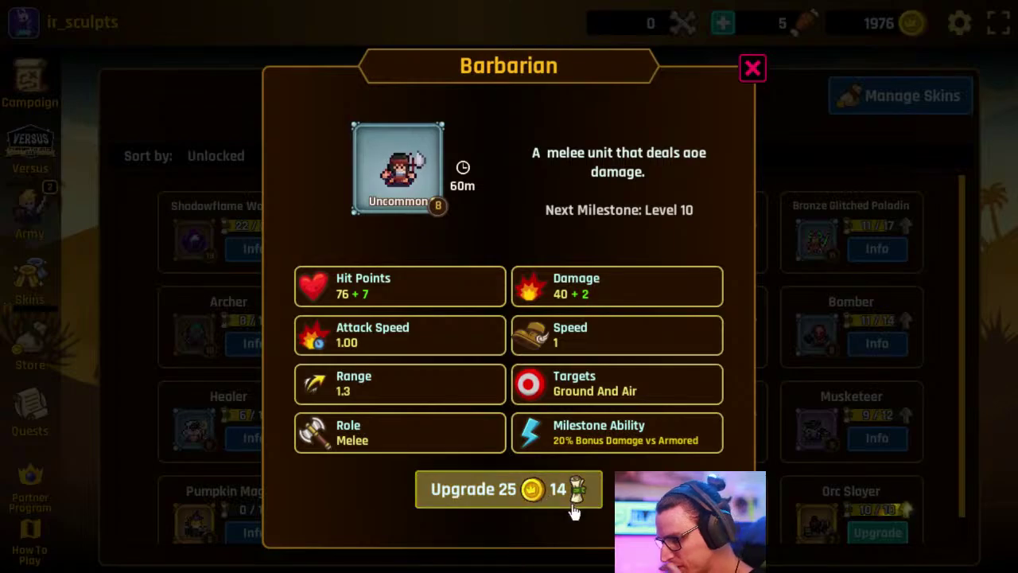
left_click(876, 532)
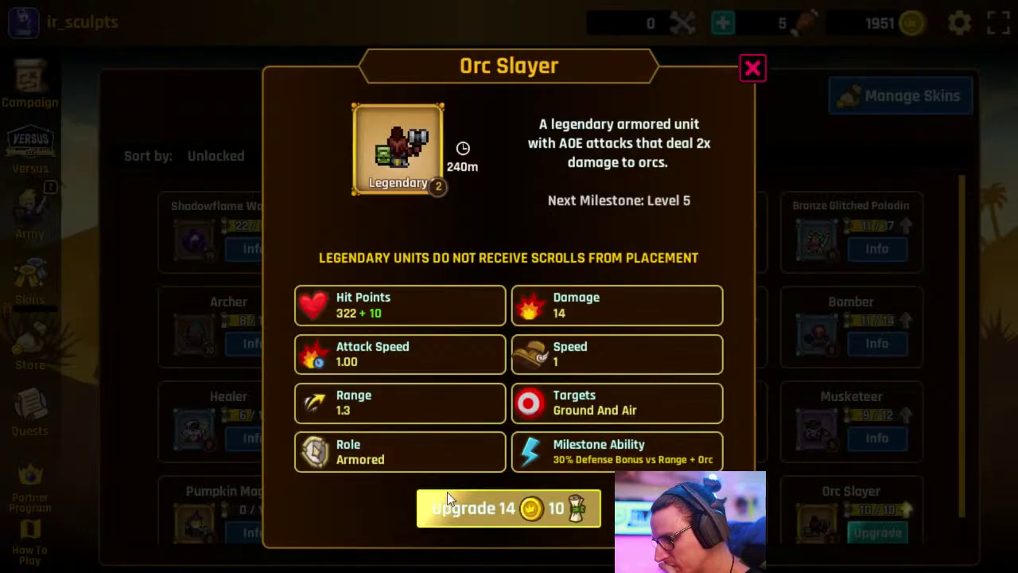
left_click(505, 517)
scroll(510, 344, "down", 1)
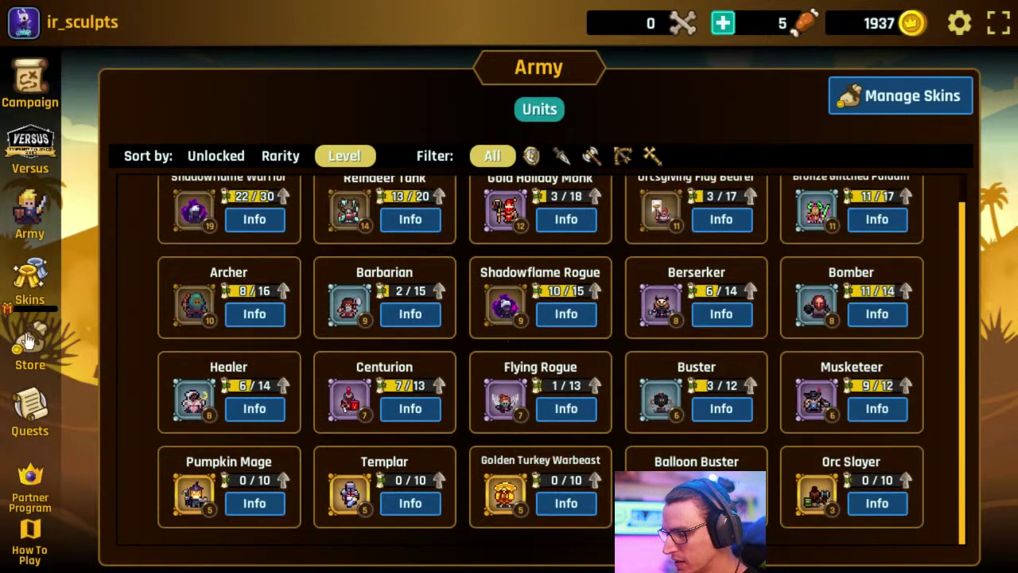
Collect the rewards of the completed Ancient Riches and Daily: Scavengers quests
left_click(23, 410)
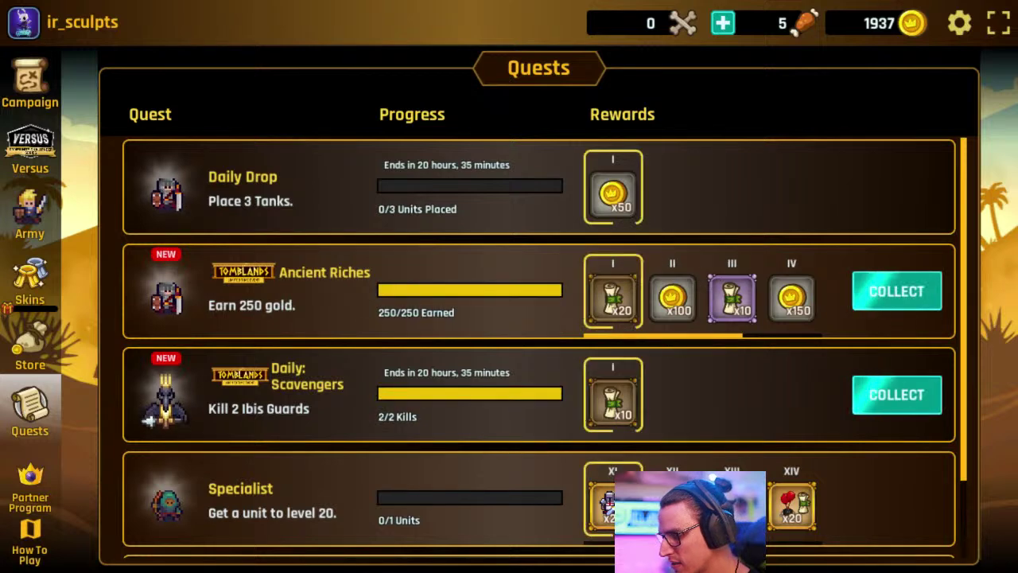
left_click(501, 384)
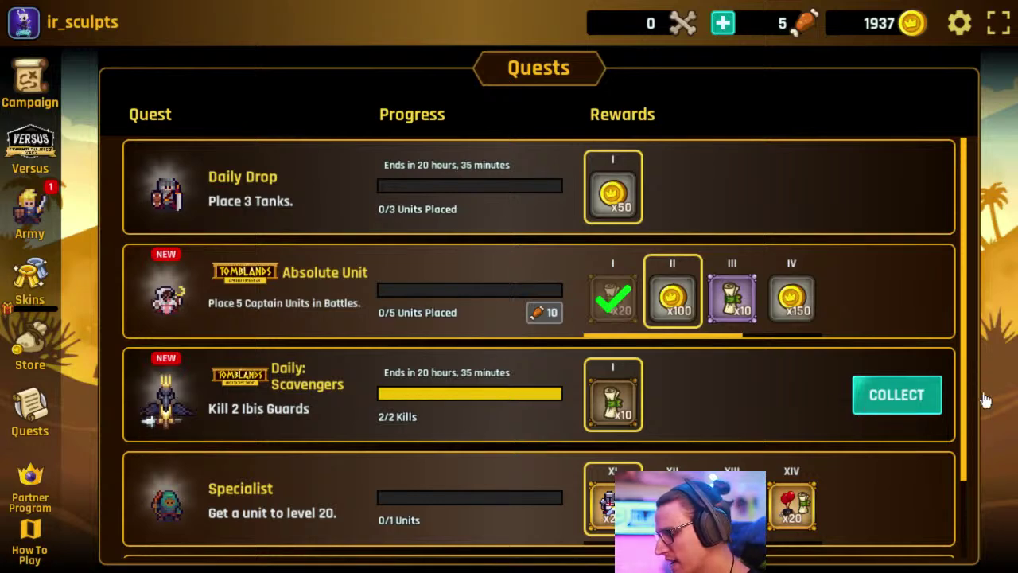
left_click(909, 412)
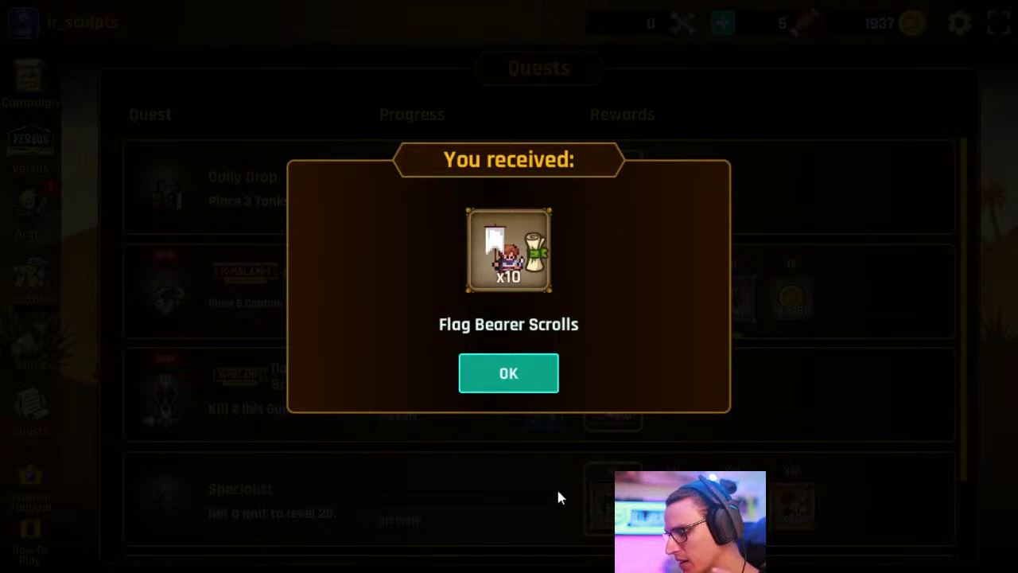
left_click(538, 370)
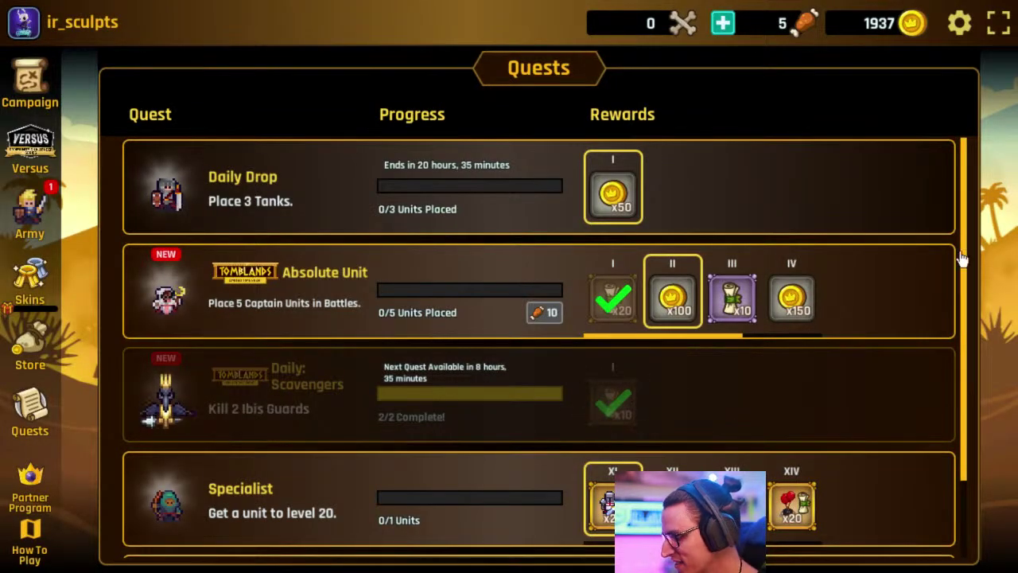
left_click_drag(965, 254, 943, 163)
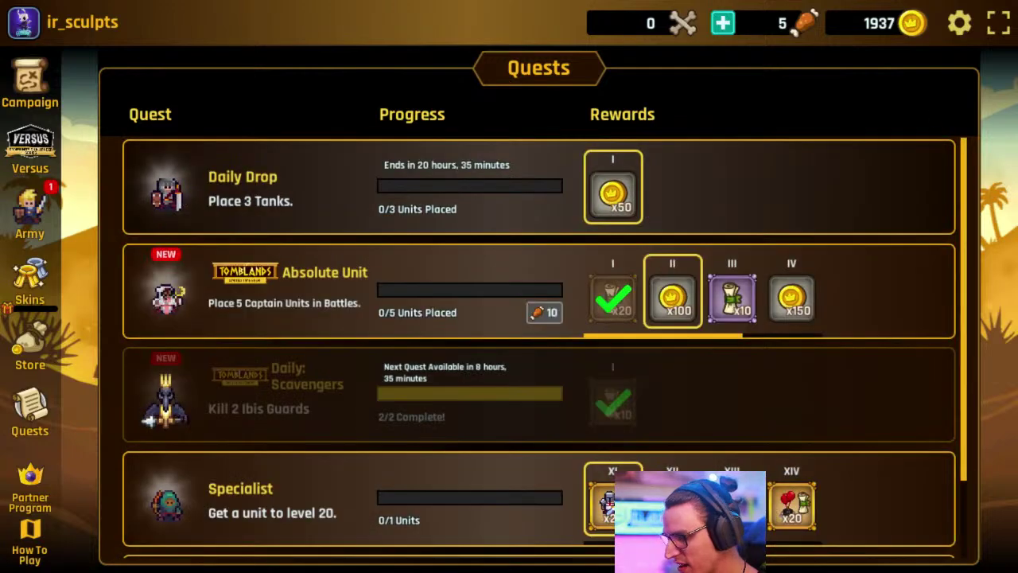
Upgrade the Orcsgiving Flag Bearer in the army
left_click(16, 232)
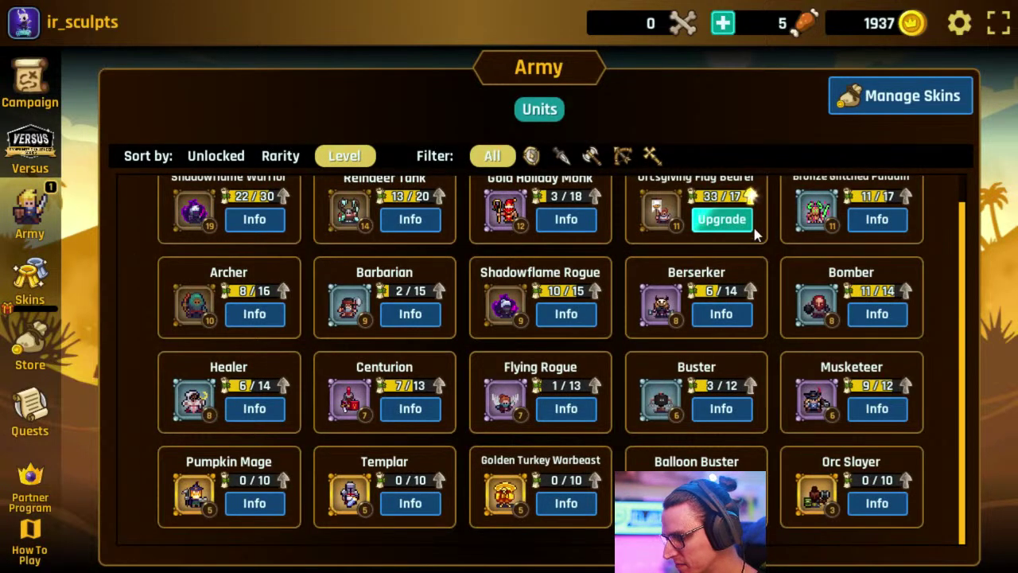
left_click(712, 219)
left_click(493, 499)
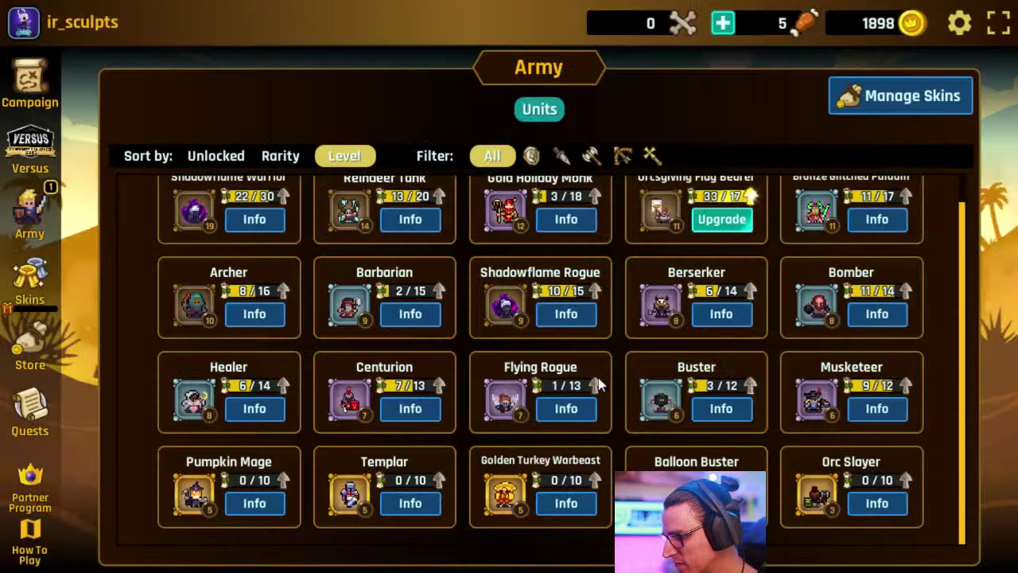
Buy five Warrior scrolls for 72 gold, refresh the scroll offers for 100, and buy both three-scroll Warrior packs for 36 each
left_click(30, 350)
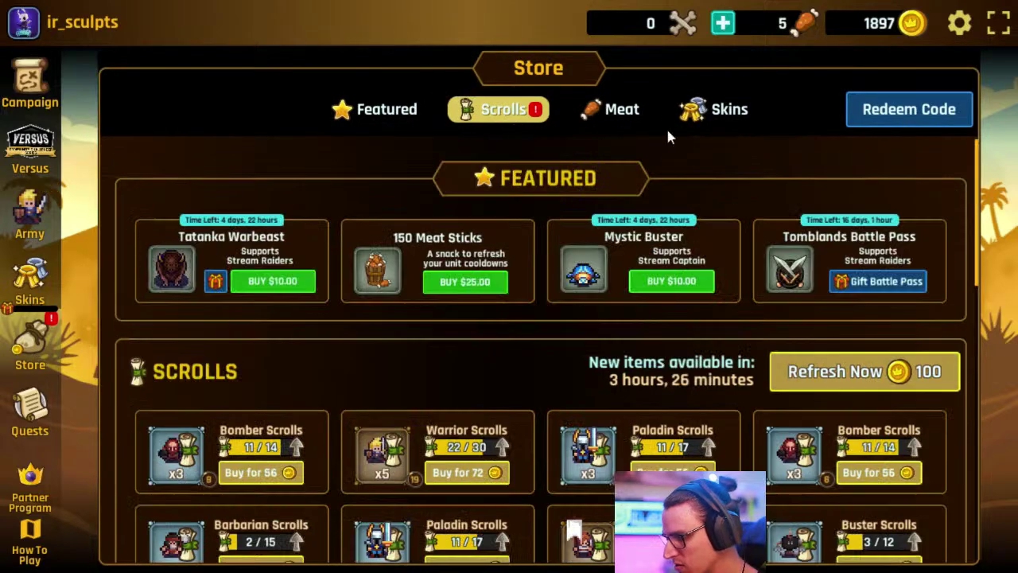
scroll(551, 354, "down", 1)
left_click(437, 427)
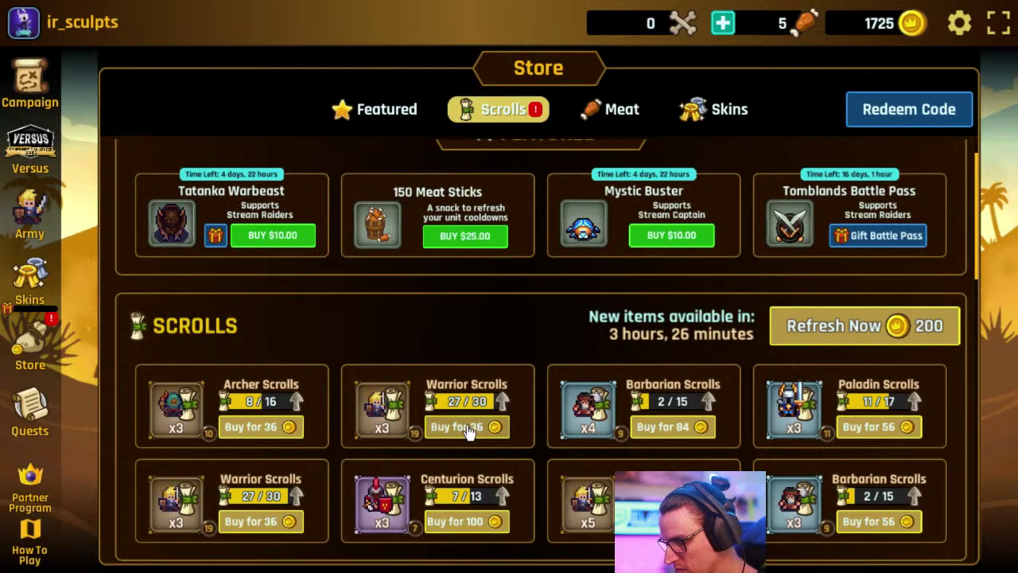
left_click(466, 427)
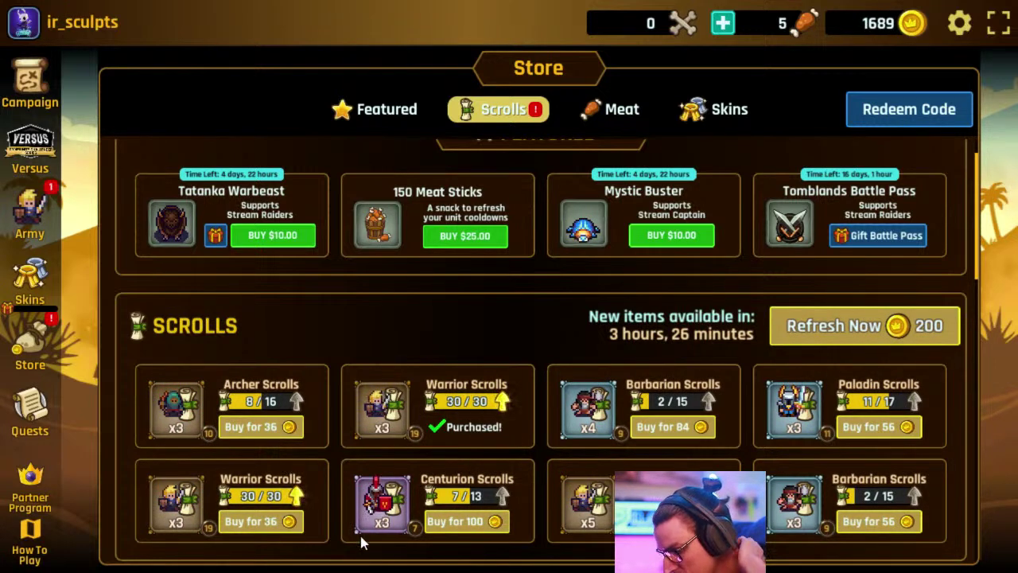
left_click(253, 522)
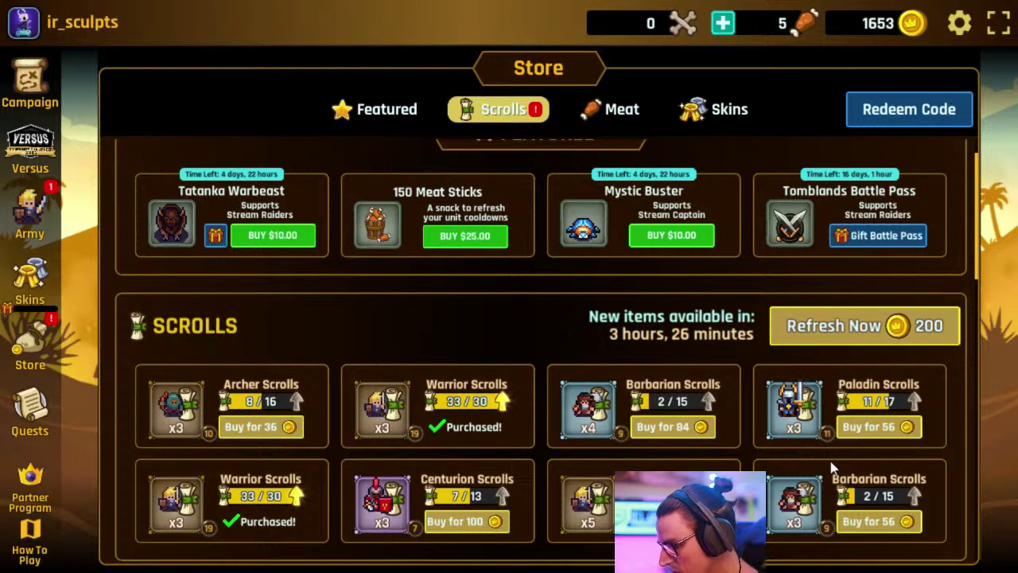
Upgrade the Shadowflame Warrior and specialize it as a Rally Warrior for 100 gold
left_click(29, 211)
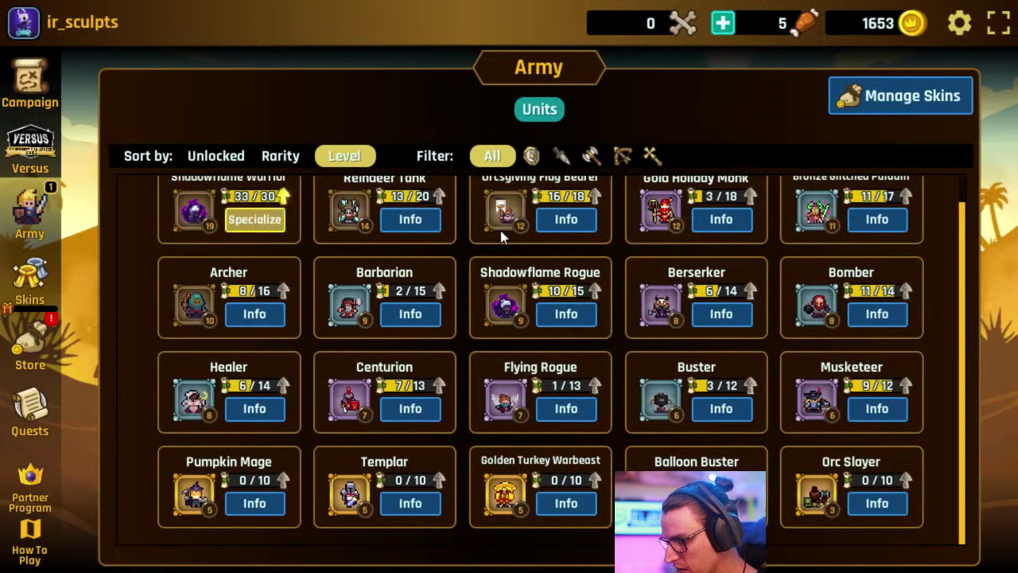
scroll(398, 278, "up", 1)
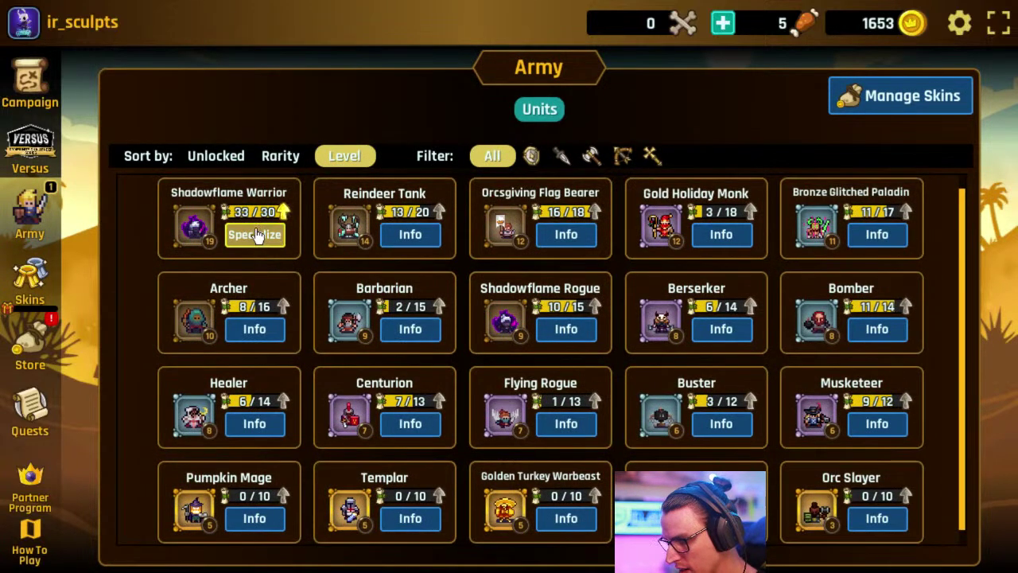
left_click(259, 232)
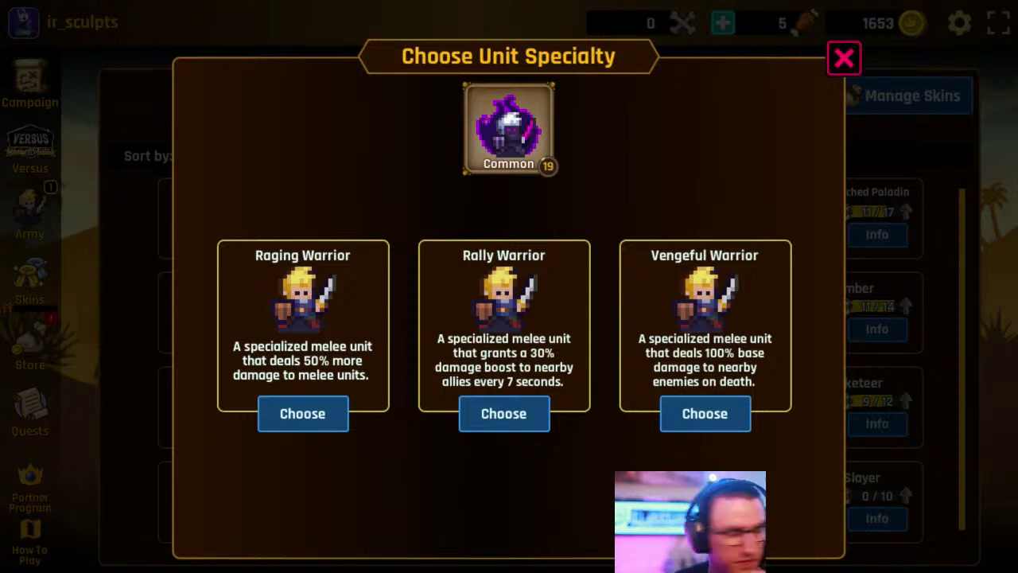
left_click(513, 422)
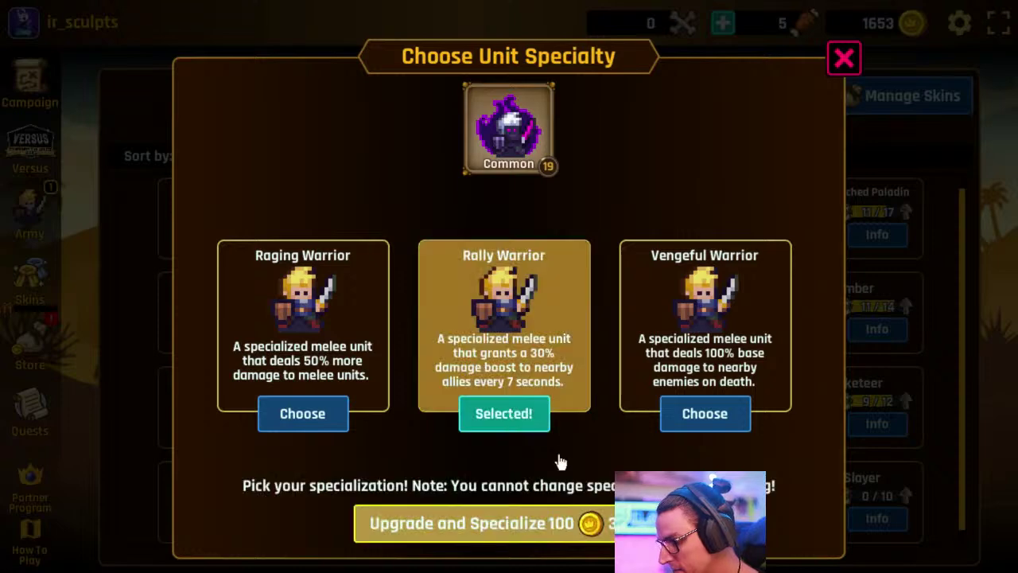
left_click(507, 538)
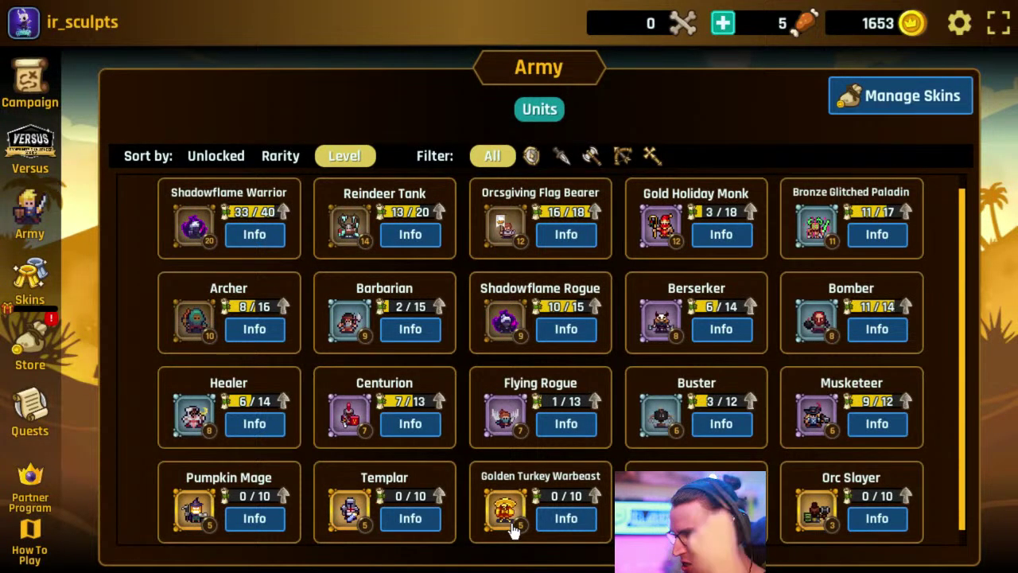
Collect the Templar scrolls reward of the completed Specialist quest
left_click(30, 410)
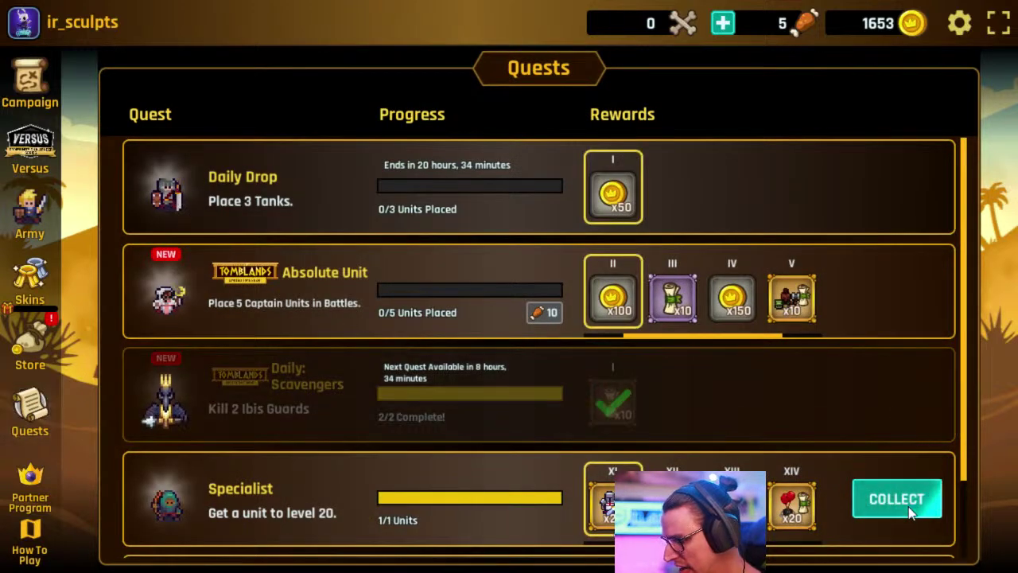
left_click(920, 480)
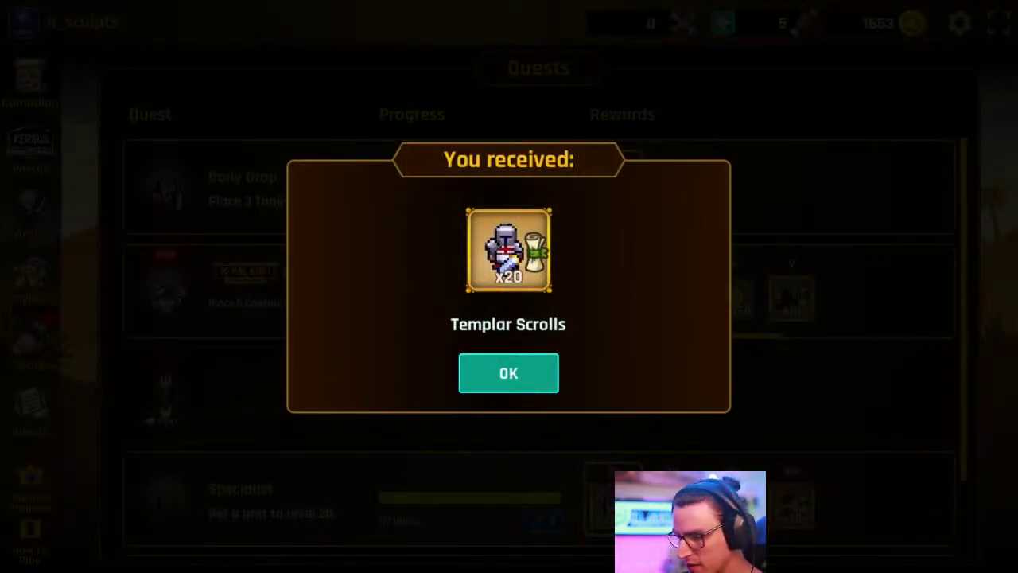
left_click(508, 373)
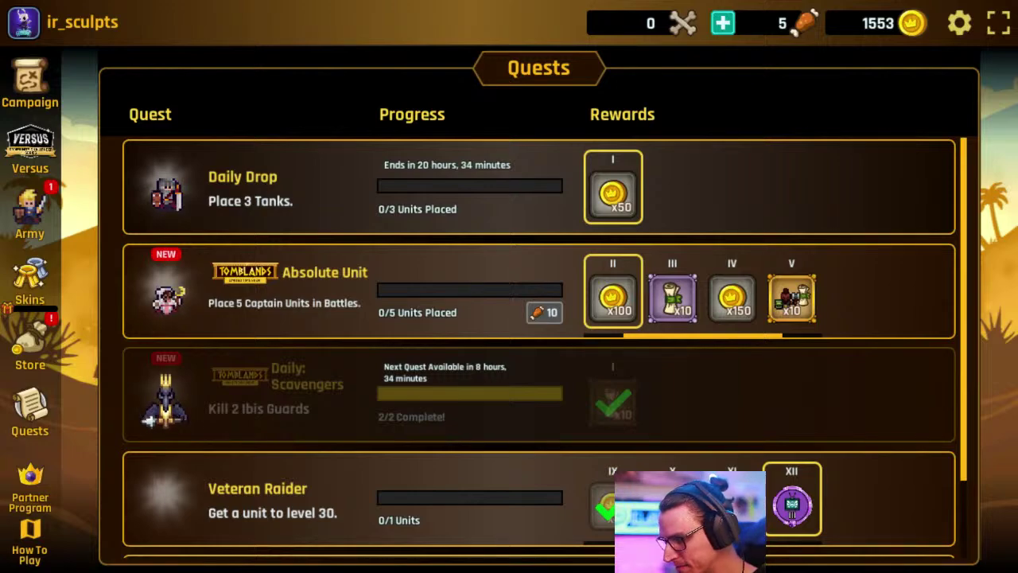
Upgrade the Templar in the army for 20 gold and 10 scrolls
left_click(30, 350)
left_click(29, 211)
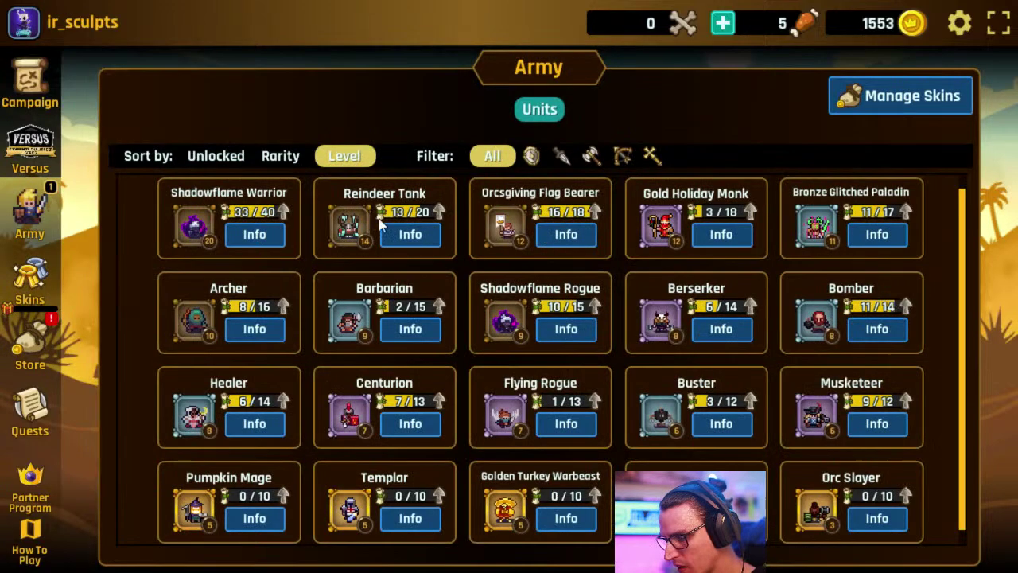
scroll(409, 513, "down", 1)
left_click(409, 502)
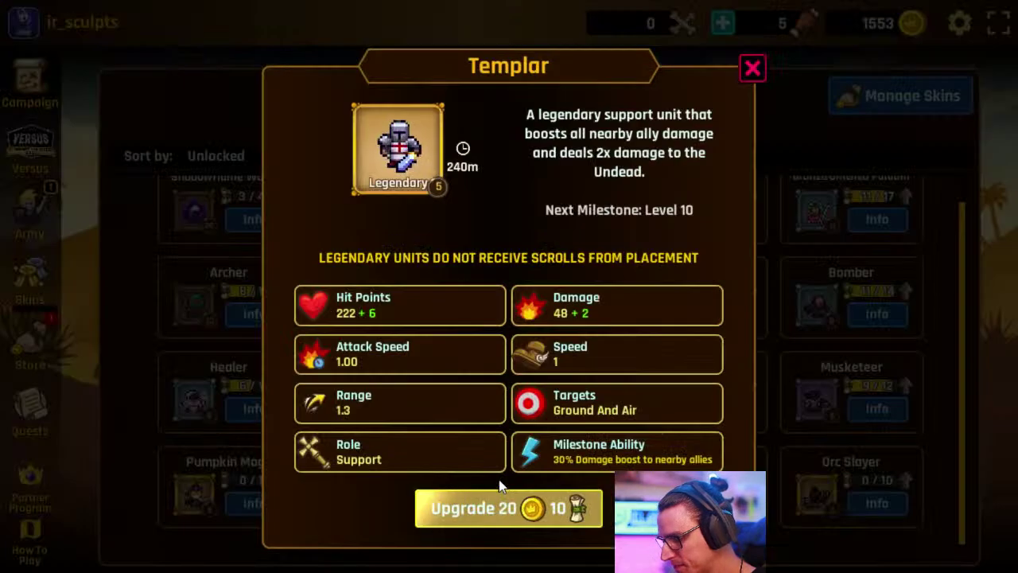
left_click(501, 503)
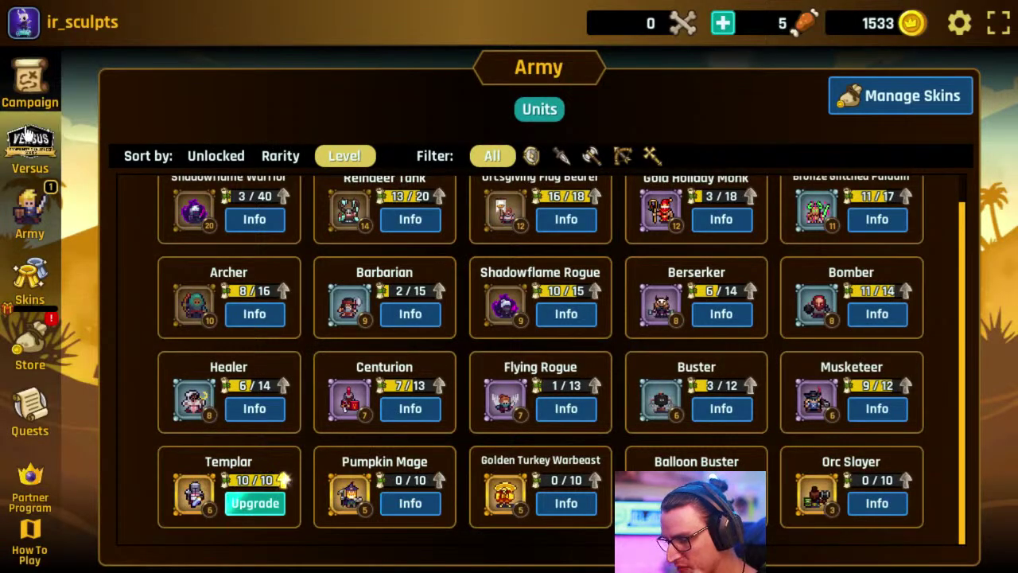
Start the Shrine of the Old Ones campaign battle for the Silver Chest and place a captain unit on the battlefield
left_click(30, 87)
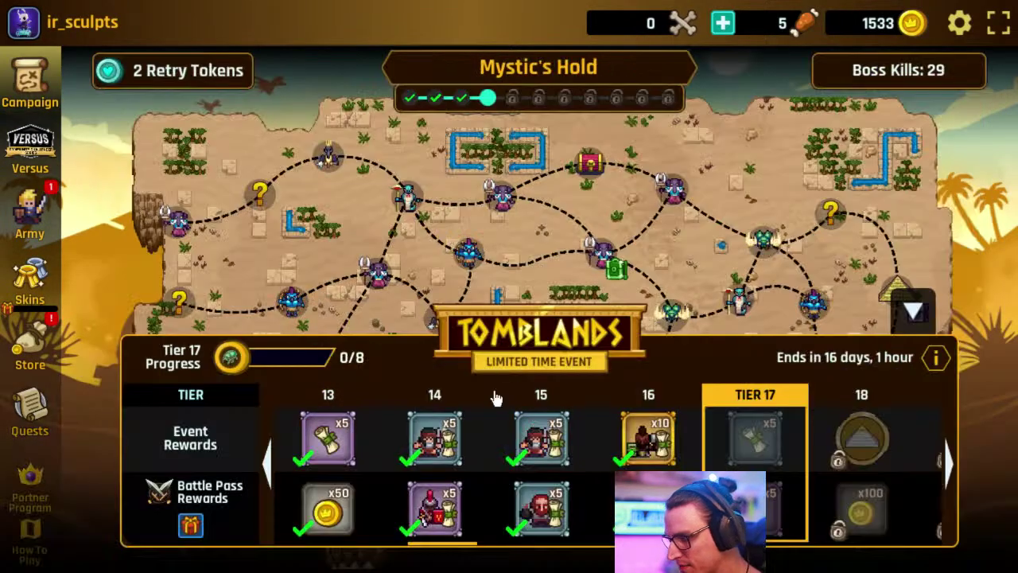
left_click(914, 310)
left_click(760, 422)
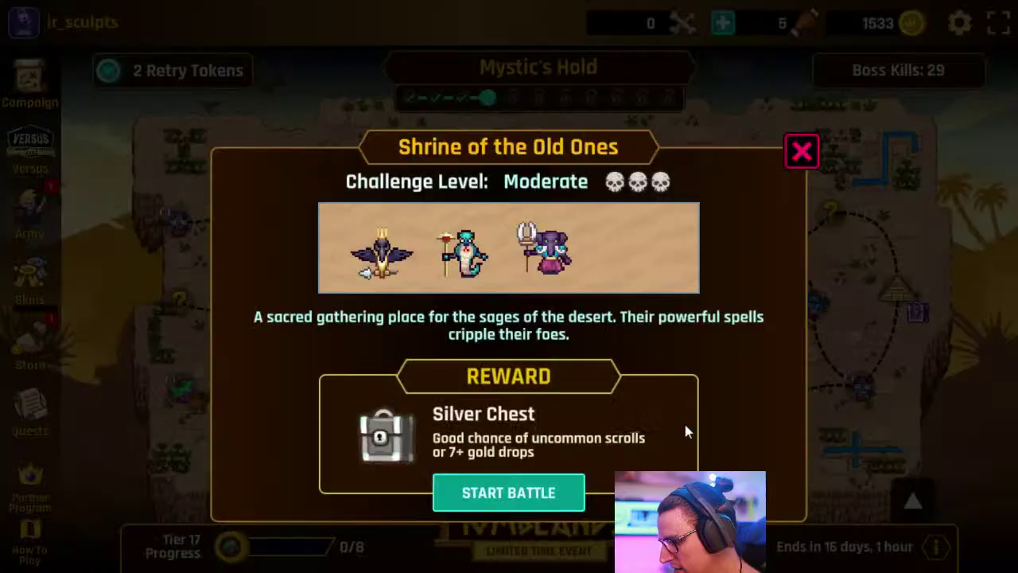
left_click(570, 495)
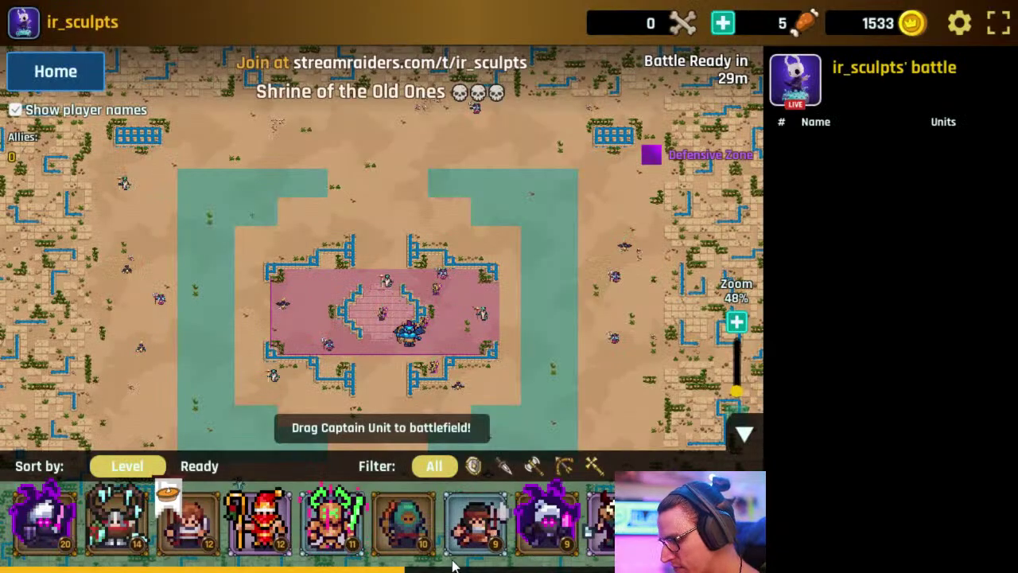
left_click_drag(374, 568, 490, 416)
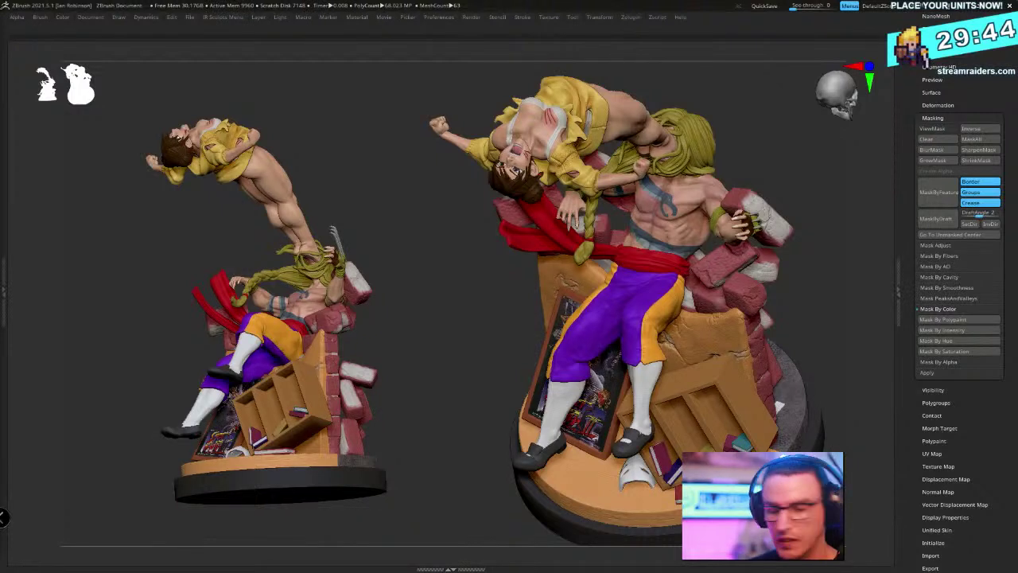
Switch to ZBrush, restore the full interface and isolate the tattooed torso from the rest of the model
left_click_drag(422, 350, 435, 300)
key("Tab")
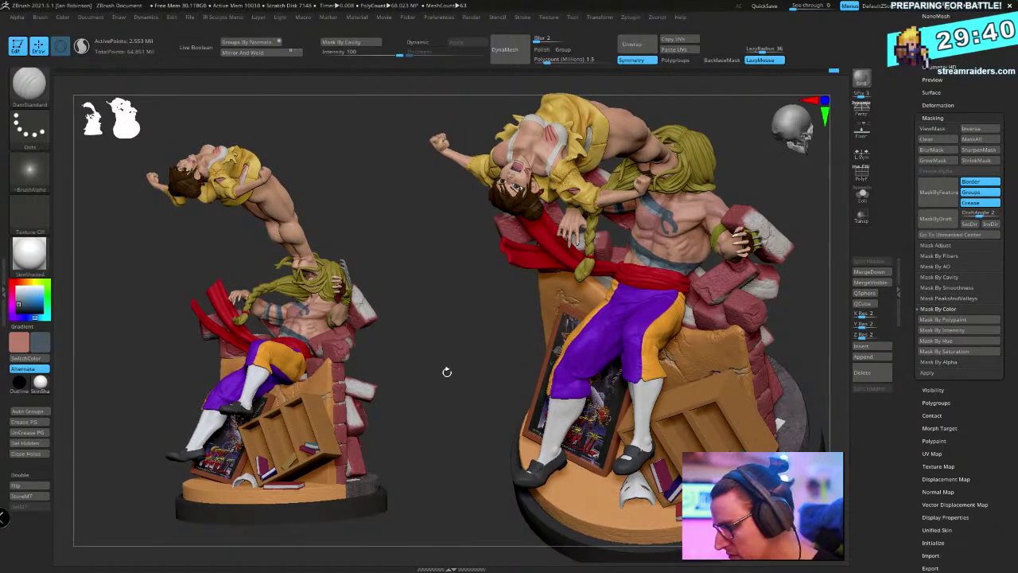
mouse_move(445, 370)
left_mouse_down()
mouse_move(466, 416)
mouse_move(459, 433)
left_mouse_up()
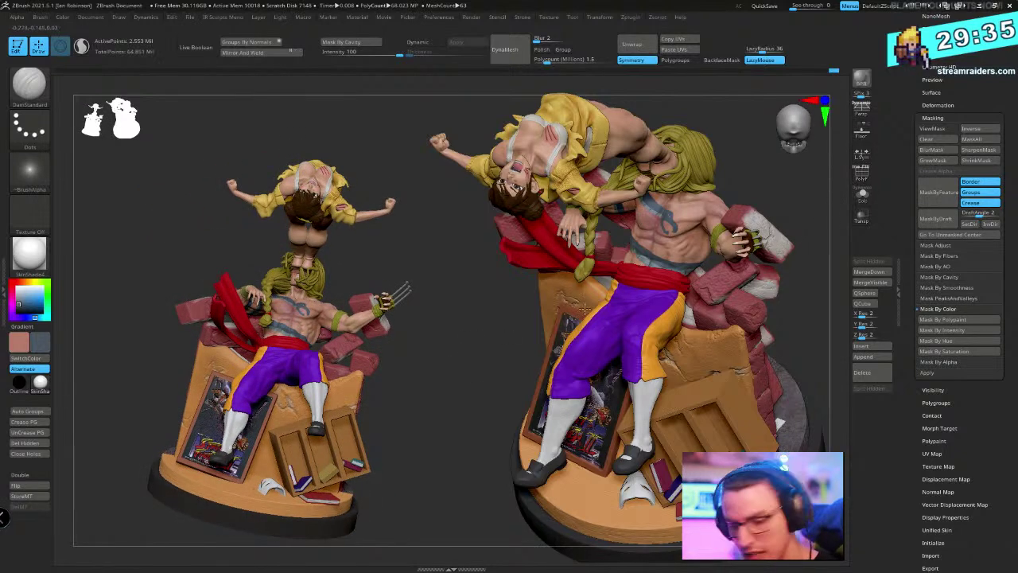
mouse_move(460, 345)
left_mouse_down()
mouse_move(470, 358)
mouse_move(454, 374)
mouse_move(490, 383)
mouse_move(517, 374)
mouse_move(583, 307)
mouse_move(632, 279)
mouse_move(630, 288)
mouse_move(639, 263)
mouse_move(620, 293)
mouse_move(636, 262)
mouse_move(668, 331)
mouse_move(863, 193)
left_mouse_up()
key("ctrl+n")
left_click(863, 193)
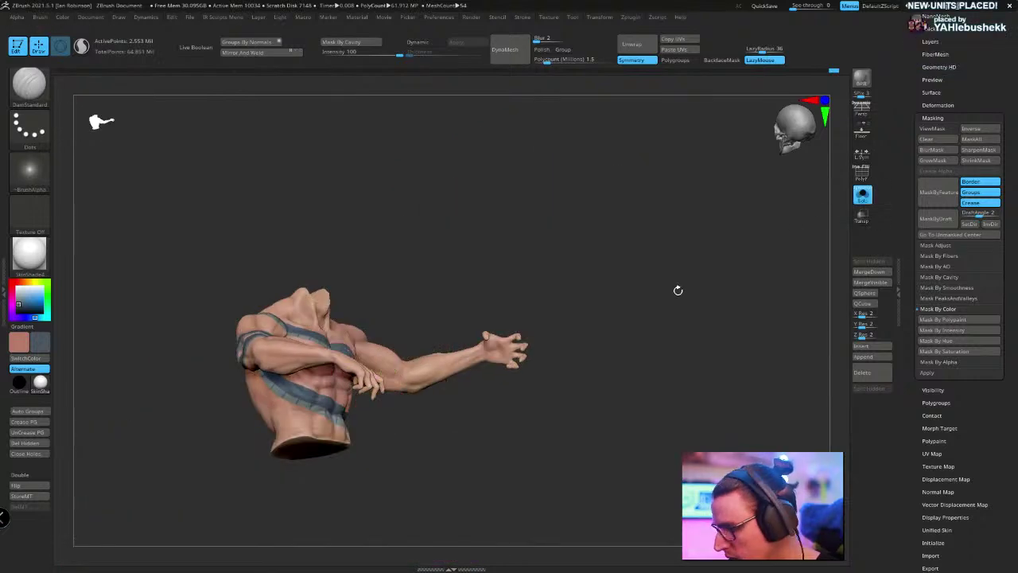
Mask the torso's snake tattoo by color saturation and invert the mask so only the skin is protected
mouse_move(677, 289)
left_mouse_down()
mouse_move(718, 363)
mouse_move(652, 288)
mouse_move(692, 359)
mouse_move(660, 299)
left_mouse_up()
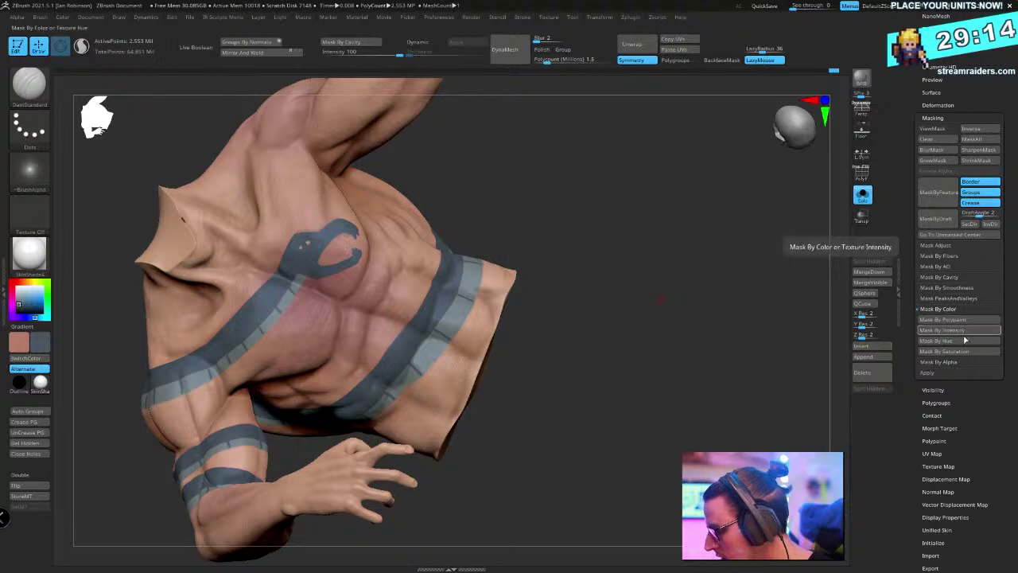
left_click(958, 356)
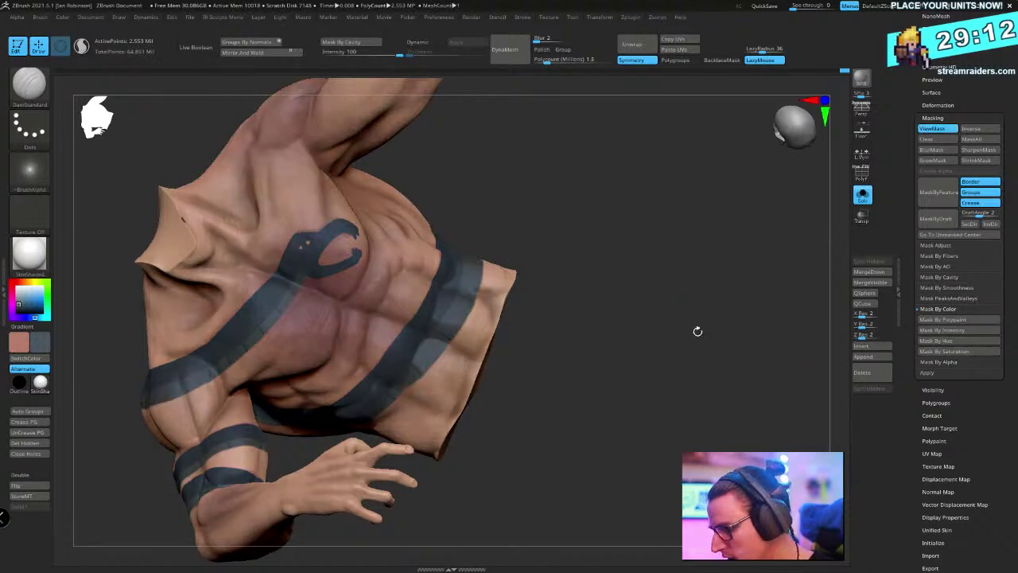
left_click(672, 311, "ctrl")
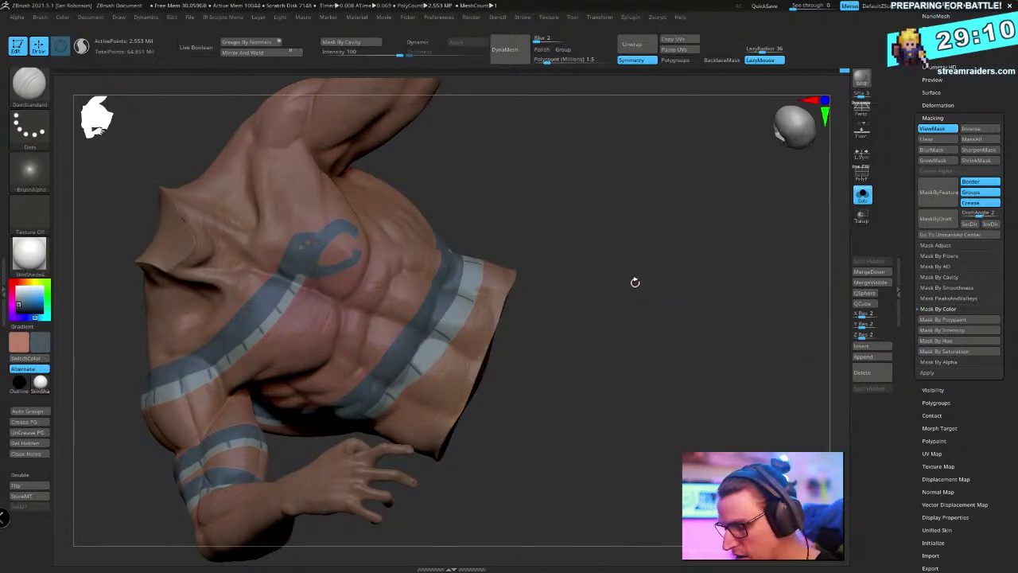
mouse_move(634, 282)
left_mouse_down()
mouse_move(661, 302)
mouse_move(692, 252)
mouse_move(700, 284)
mouse_move(724, 257)
mouse_move(714, 318)
left_mouse_up()
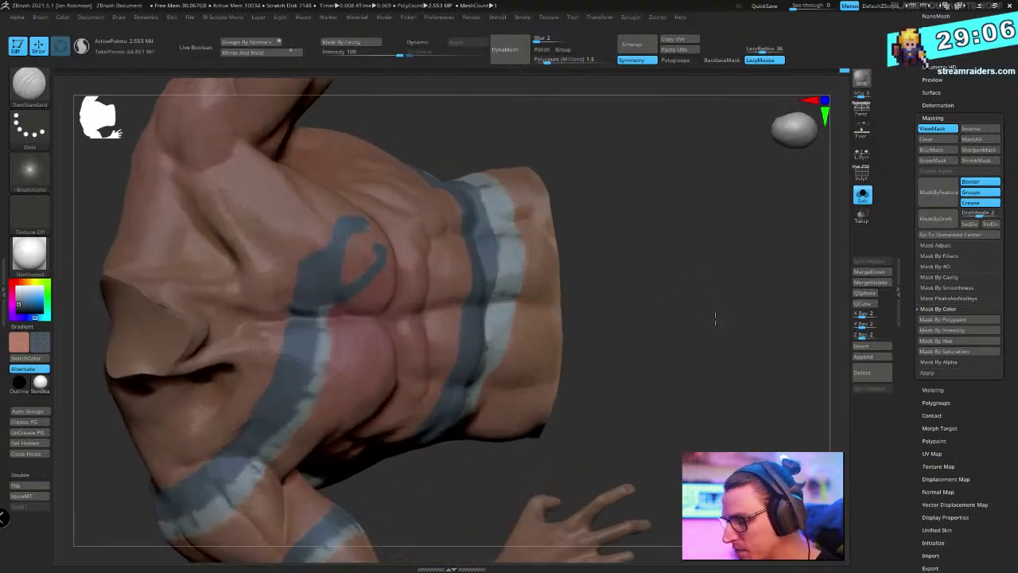
Enable Thick Skin on the torso and lower its thickness to about 0.82
scroll(1015, 194, "up", 5)
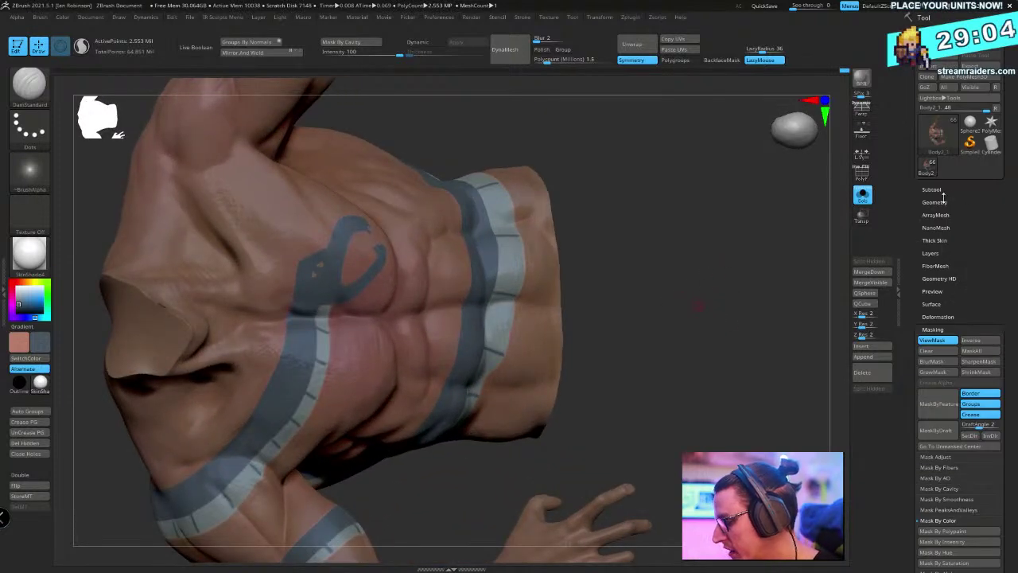
left_click(937, 241)
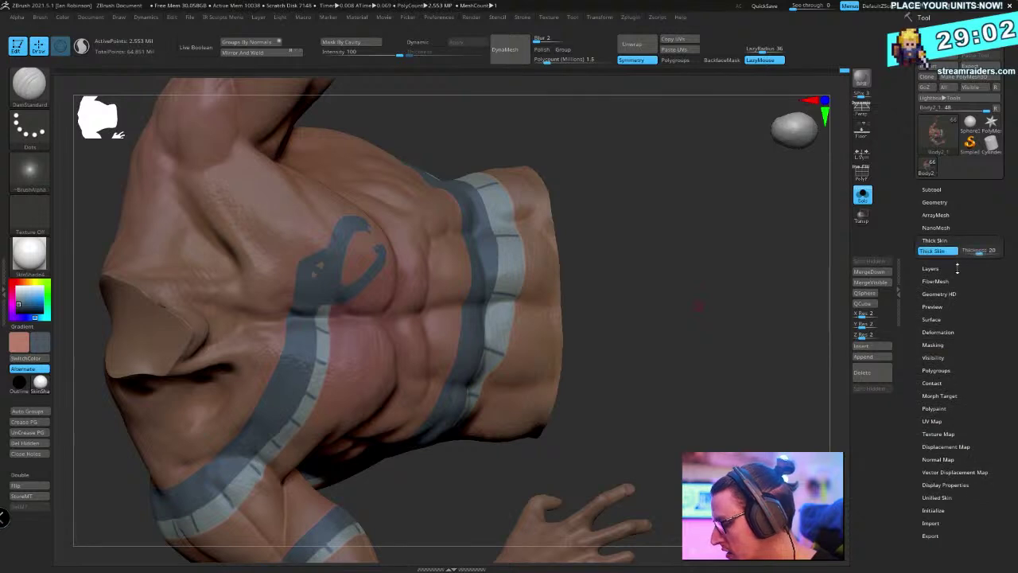
left_click_drag(977, 252, 974, 256)
key("ctrl+z")
key("ctrl+z")
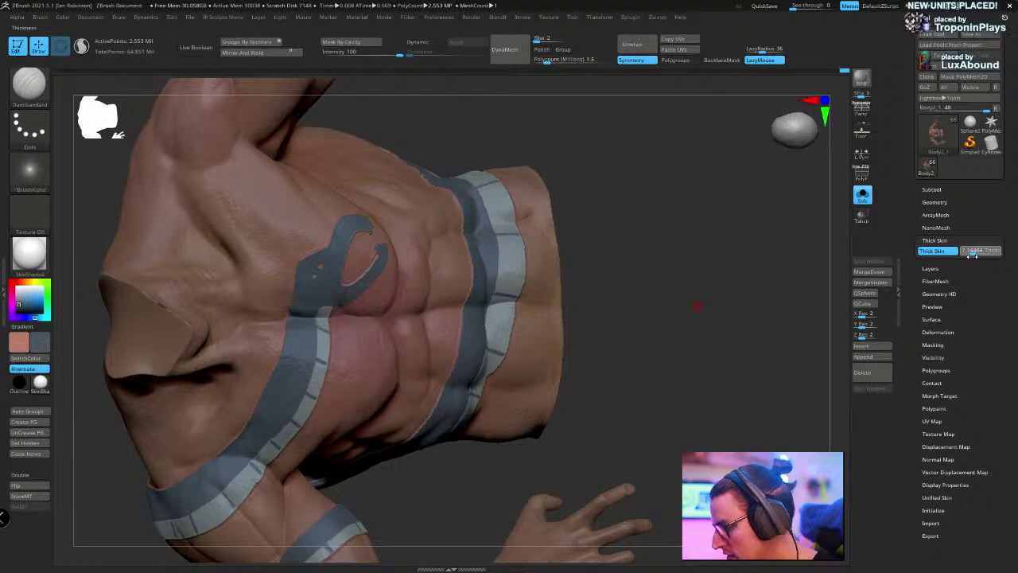
Select the Standard brush, adjust its draw size and examine the snake head tattoo on the chest up close
key("space")
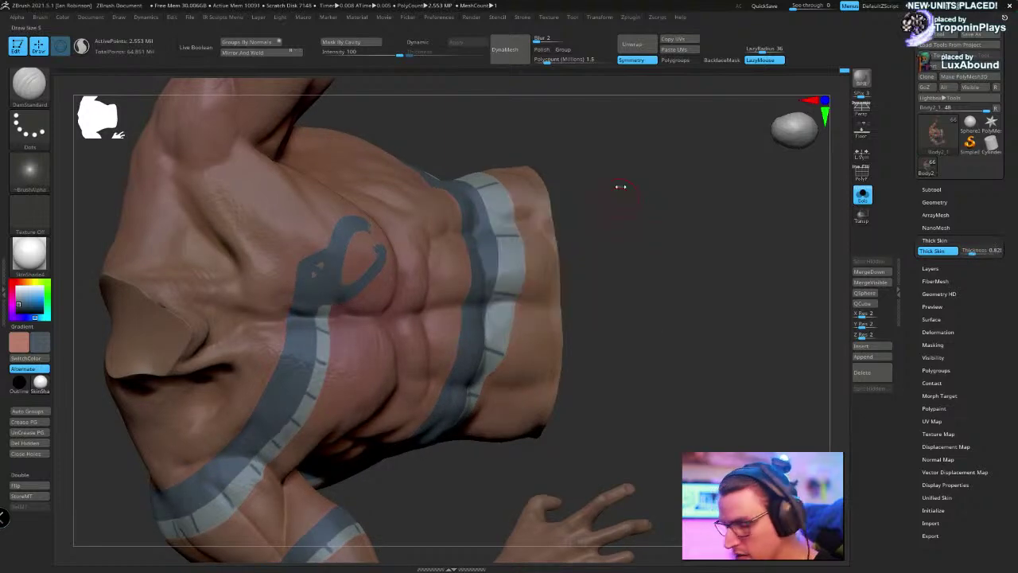
key("b")
key("s")
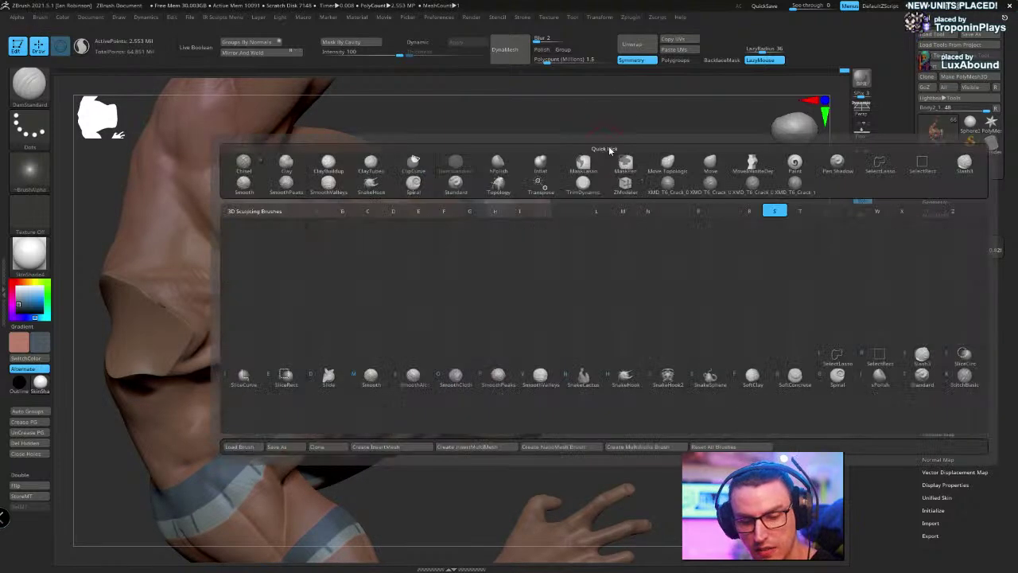
key("t")
key("space")
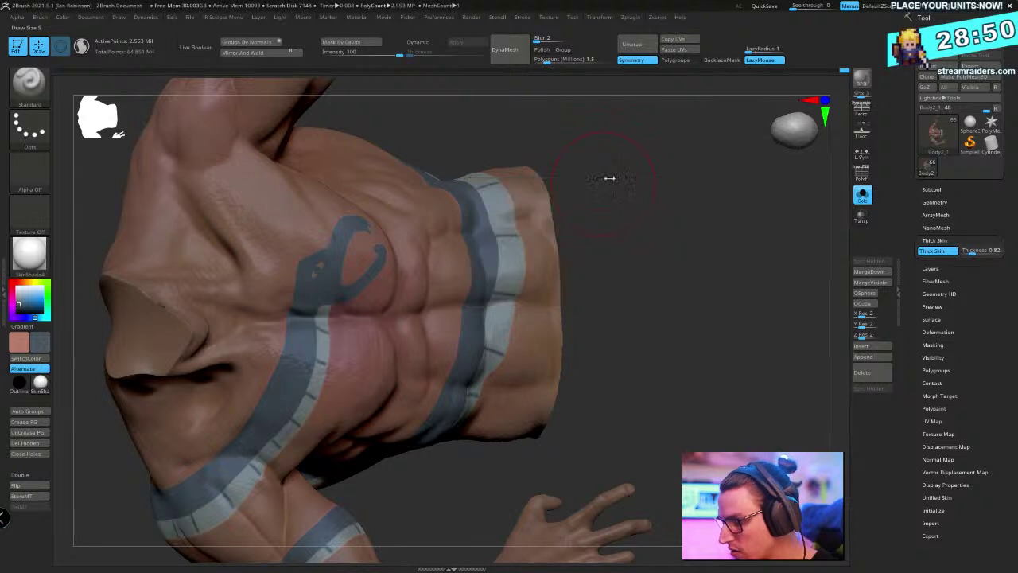
left_click_drag(609, 173, 382, 167)
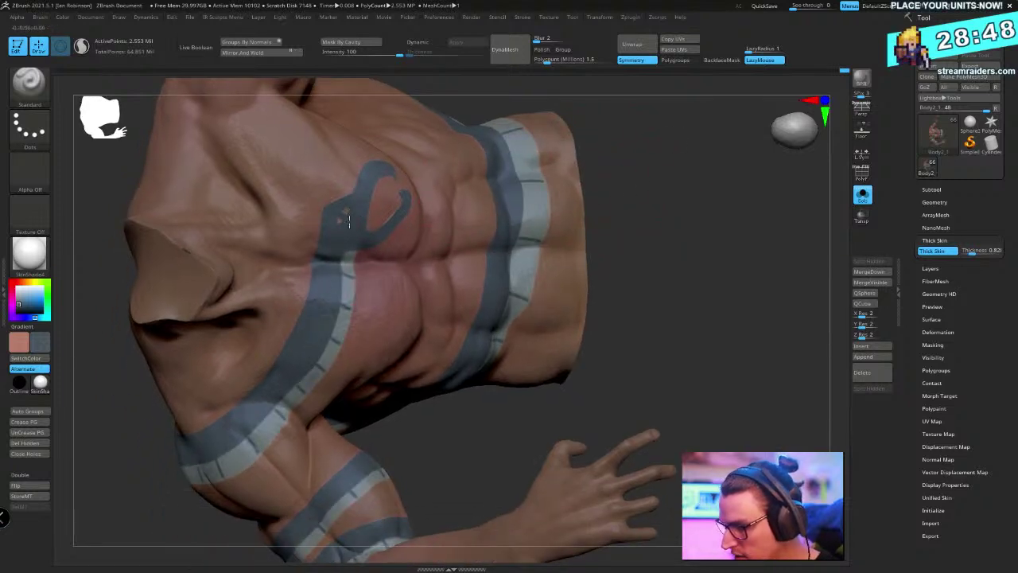
left_click_drag(657, 155, 650, 213, "alt")
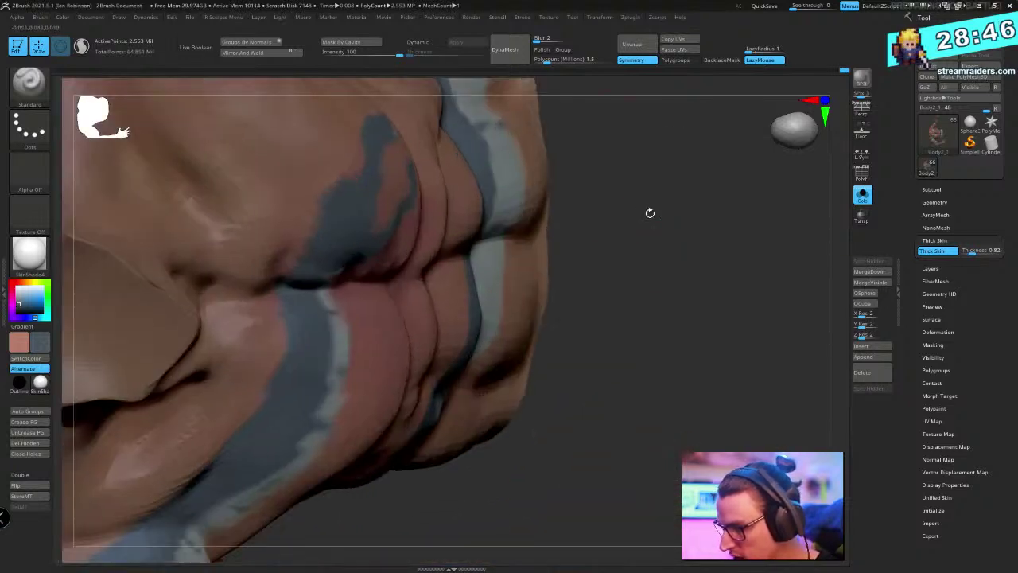
key("ctrl")
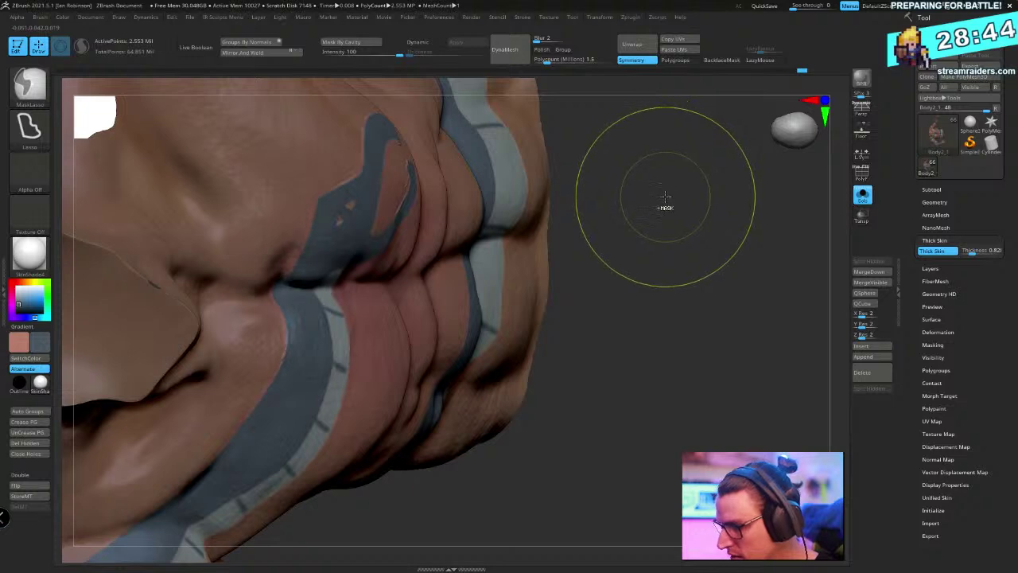
key("l")
mouse_move(684, 252)
left_mouse_down()
mouse_move(695, 228)
mouse_move(529, 256)
mouse_move(575, 273)
mouse_move(546, 242)
left_mouse_up()
Center the transform gizmo on the unmasked tattoo and reposition it over the chest
key("w")
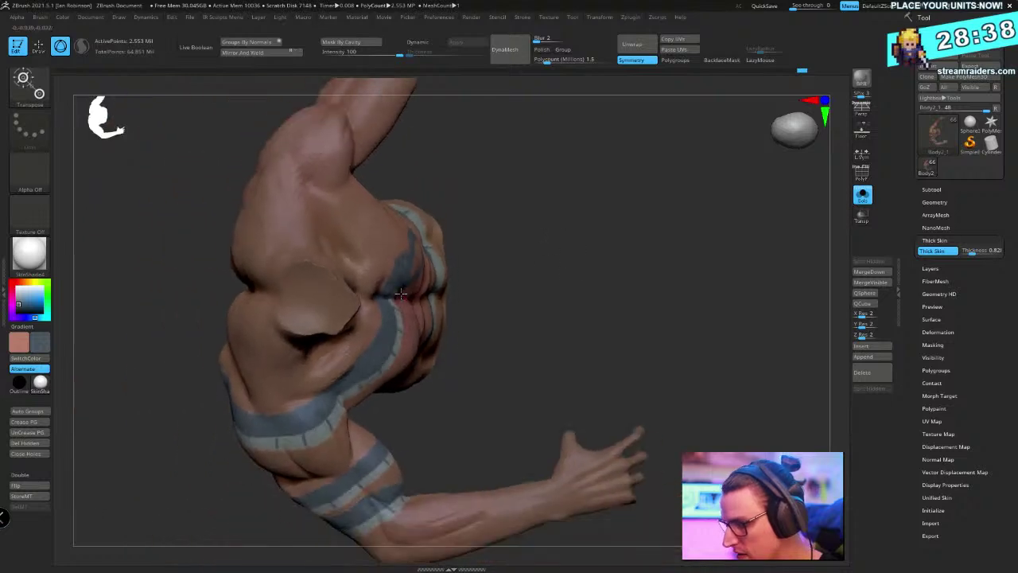
left_click(401, 294, "alt")
left_click(410, 202)
left_click(385, 203)
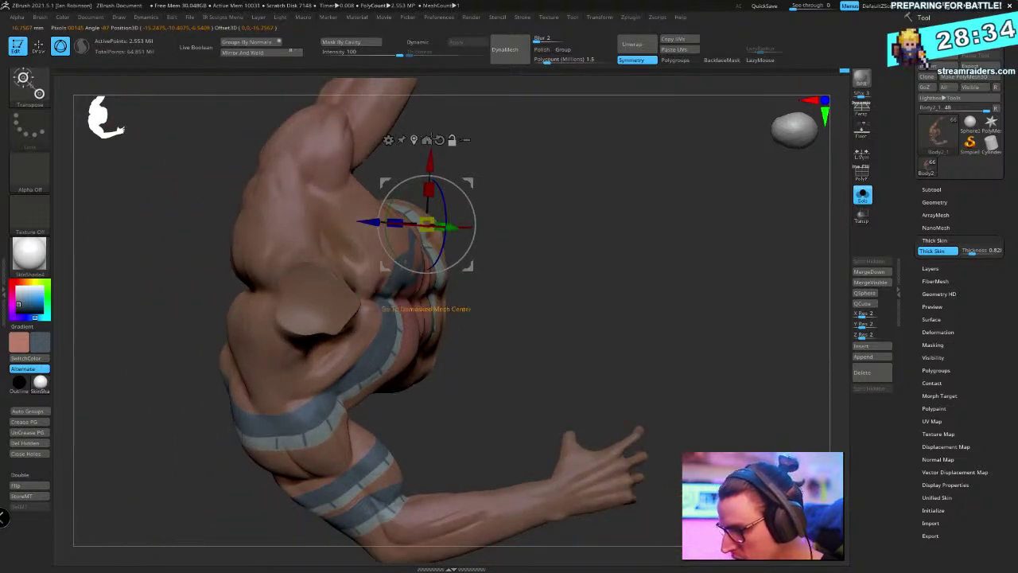
left_click_drag(531, 151, 492, 155)
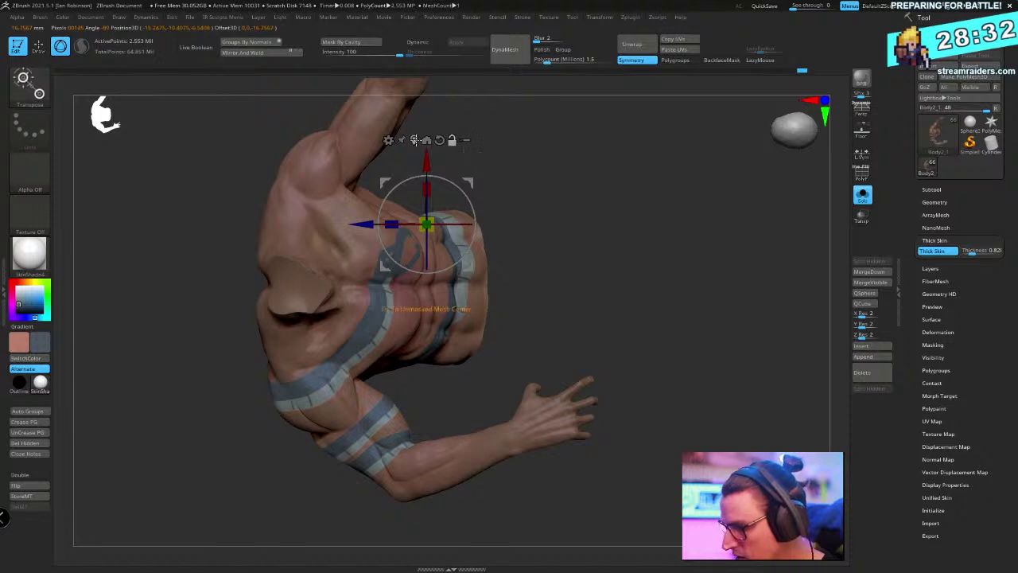
left_click_drag(478, 277, 453, 354, "alt")
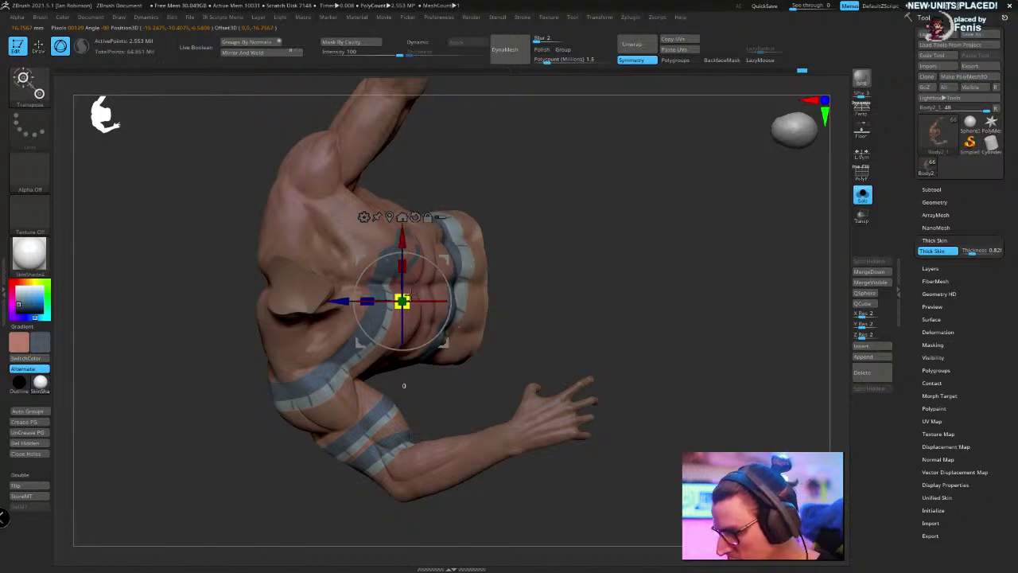
Adjust the unmasked tattoo's surface around the snake head and chest band with a resized Move brush
mouse_move(580, 215)
left_mouse_down("alt")
mouse_move(599, 239)
mouse_move(679, 234)
mouse_move(650, 223)
mouse_move(609, 289)
mouse_move(593, 157)
left_mouse_up("alt")
key("q")
key("b")
key("m")
key("v")
key("space")
left_click_drag(600, 193, 669, 203)
left_click_drag(494, 235, 415, 294)
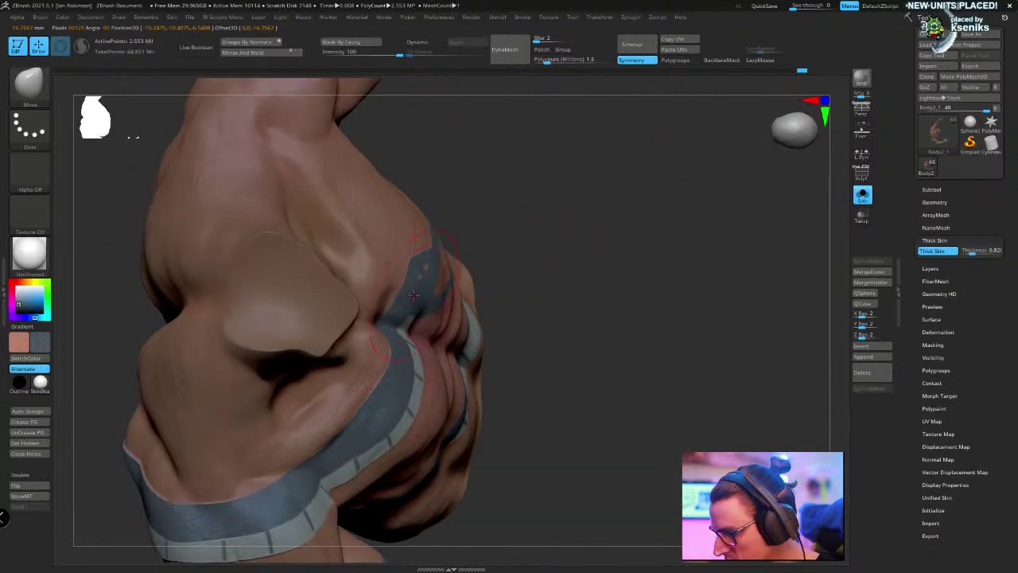
right_click_drag(397, 320, 398, 344)
left_click_drag(403, 339, 531, 289)
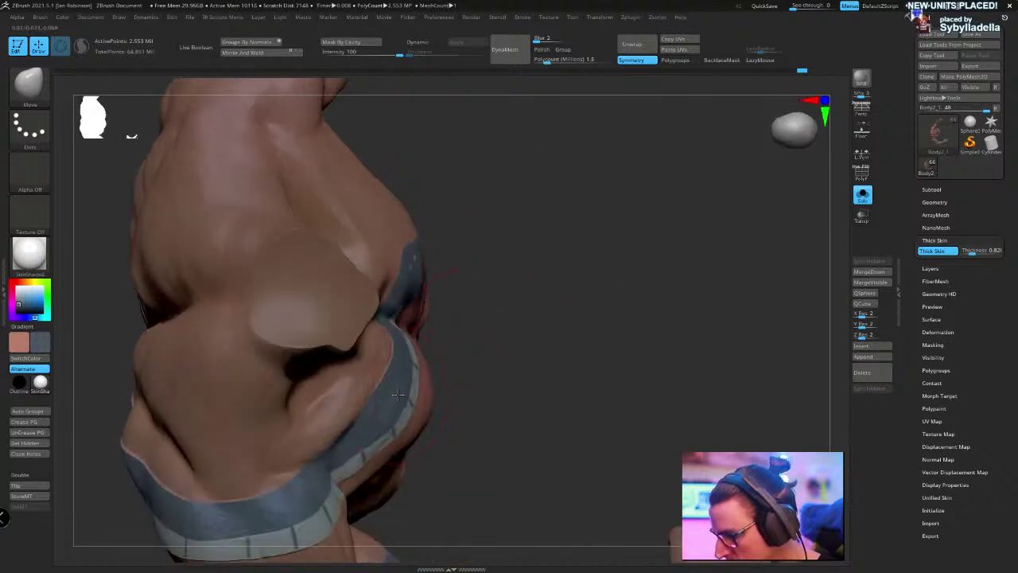
mouse_move(391, 397)
left_mouse_down()
mouse_move(548, 275)
mouse_move(386, 365)
left_mouse_up()
Check the tattoo bands around the back, shoulder and upper arm, undoing the last change
left_click_drag(554, 270, 597, 230)
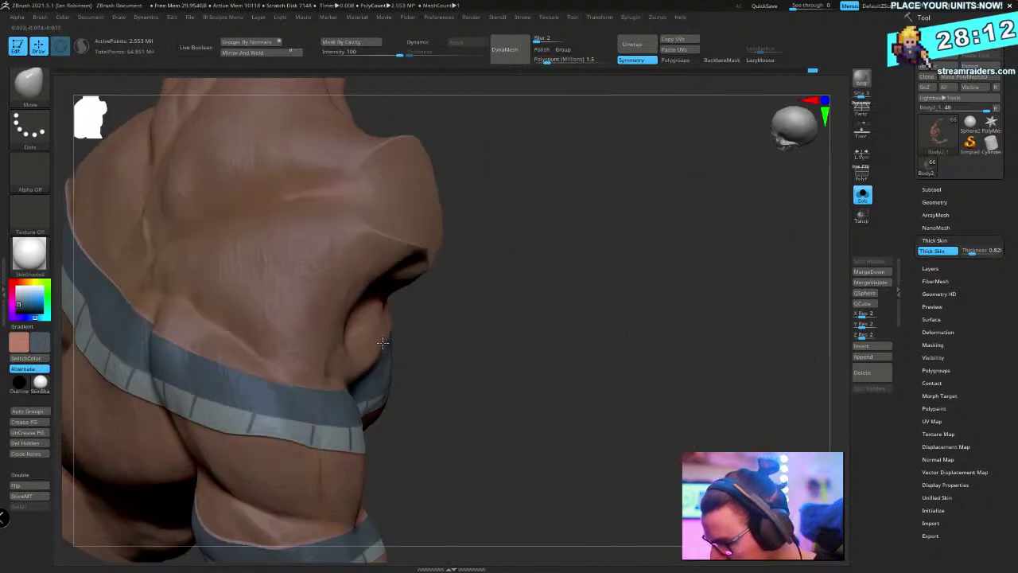
left_click_drag(549, 271, 477, 315)
mouse_move(406, 350)
right_mouse_down()
mouse_move(602, 214)
mouse_move(632, 259)
mouse_move(644, 190)
mouse_move(578, 175)
right_mouse_up()
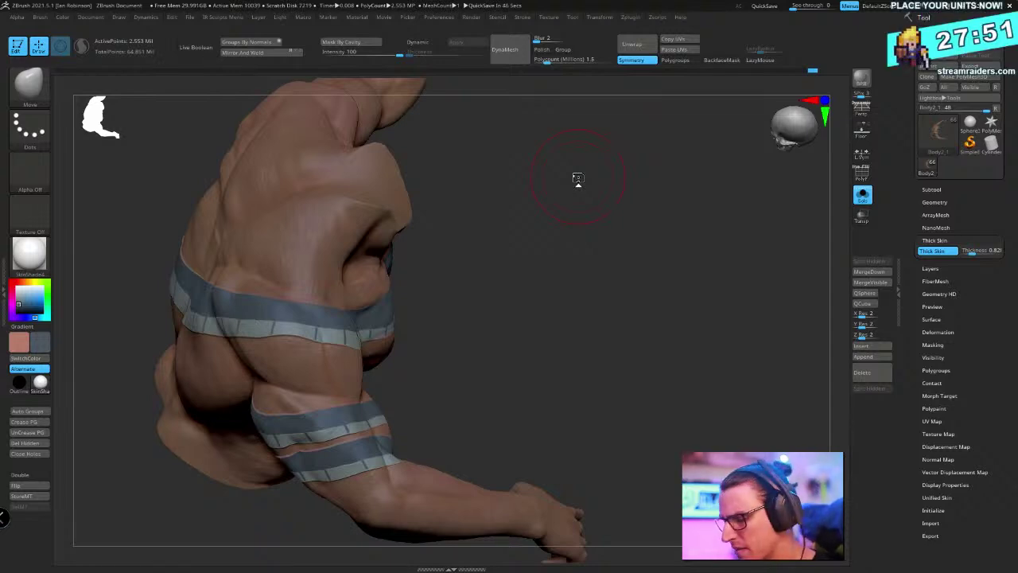
mouse_move(578, 178)
left_mouse_down()
mouse_move(629, 220)
mouse_move(652, 278)
mouse_move(677, 229)
left_mouse_up()
key("ctrl")
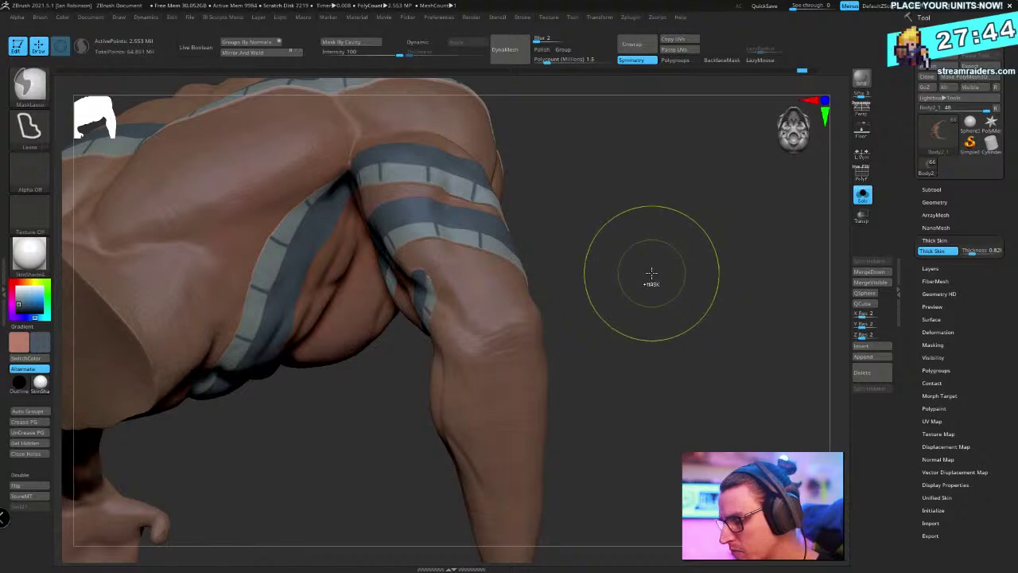
key("ctrl+z")
mouse_move(649, 283)
left_mouse_down()
mouse_move(615, 302)
mouse_move(675, 257)
mouse_move(454, 284)
left_mouse_up()
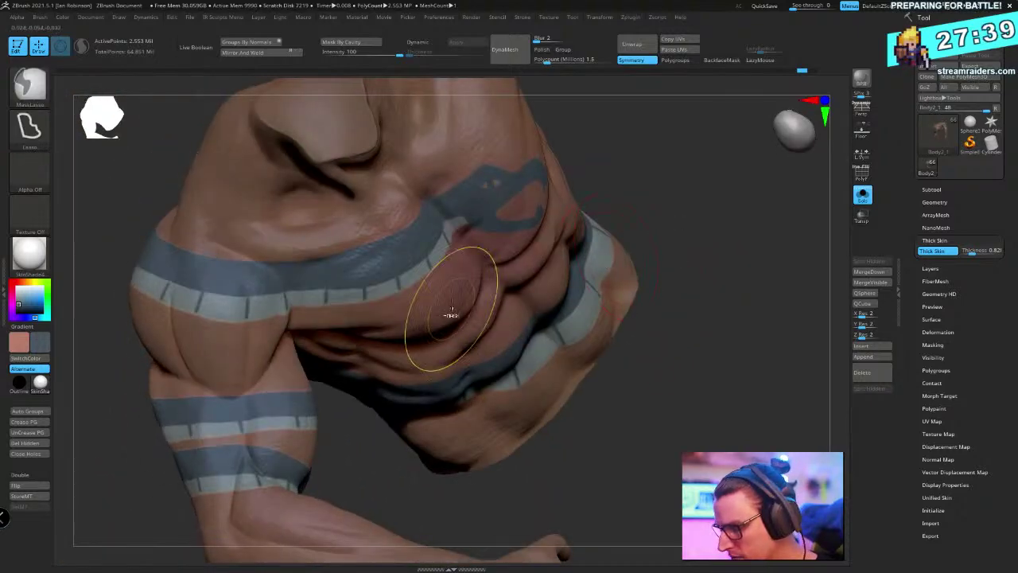
Paint mask with the MaskPen brush over the unprotected reddish skin patches below the snake's head on the chest
mouse_move(525, 275)
left_mouse_down("ctrl")
mouse_move(689, 232)
mouse_move(695, 238)
mouse_move(709, 169)
mouse_move(712, 199)
mouse_move(700, 187)
mouse_move(708, 186)
mouse_move(661, 209)
left_mouse_up("ctrl")
key("space")
key("space")
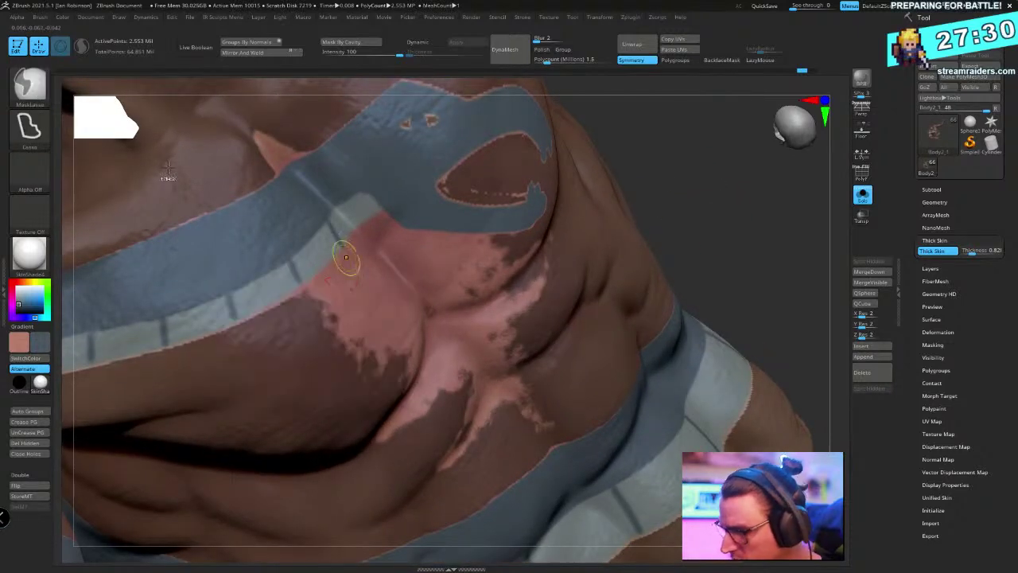
left_click(29, 83)
left_click(128, 97)
mouse_move(352, 307)
left_mouse_down("ctrl")
mouse_move(322, 310)
mouse_move(350, 279)
mouse_move(296, 306)
left_mouse_up("ctrl")
mouse_move(350, 258)
left_mouse_down("ctrl")
mouse_move(380, 229)
mouse_move(404, 245)
mouse_move(521, 256)
mouse_move(434, 274)
mouse_move(408, 257)
mouse_move(374, 274)
mouse_move(350, 318)
mouse_move(398, 334)
mouse_move(366, 371)
mouse_move(406, 389)
mouse_move(461, 388)
mouse_move(442, 447)
mouse_move(510, 421)
mouse_move(537, 334)
mouse_move(541, 294)
mouse_move(529, 270)
left_mouse_up("ctrl")
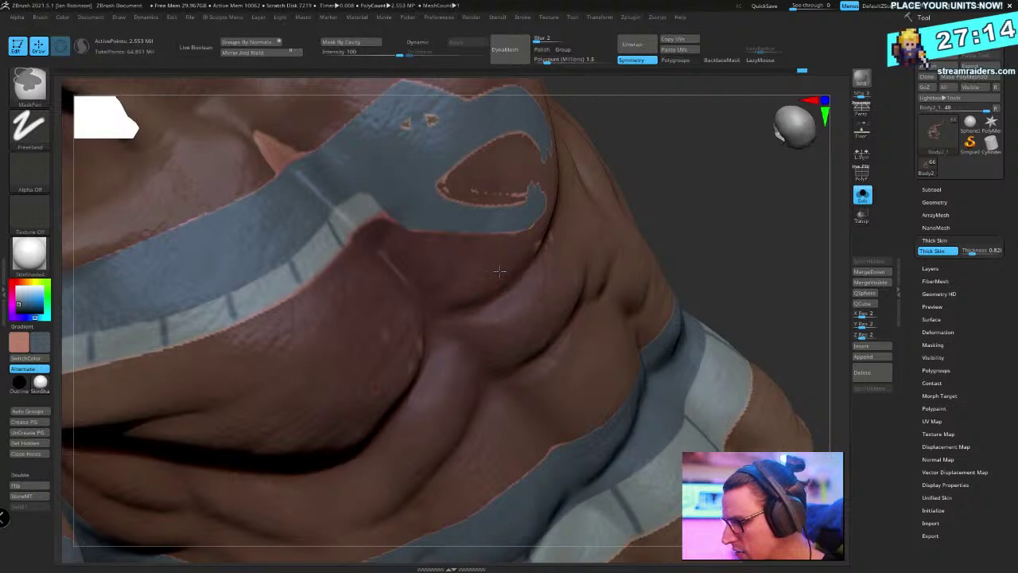
Paint mask over the unprotected skin patches inside the snake's mouth, beside its neck and in the inner elbow crease
mouse_move(483, 198)
left_mouse_down("ctrl")
mouse_move(455, 186)
mouse_move(465, 177)
left_mouse_up("ctrl")
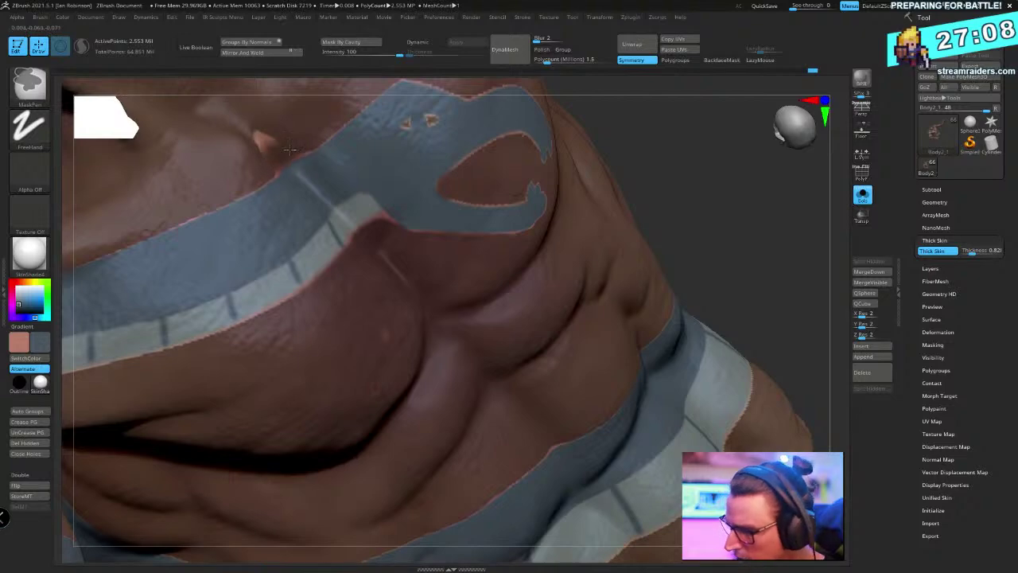
right_click_drag(259, 140, 557, 285)
key("ctrl")
mouse_move(174, 419)
right_mouse_down()
mouse_move(598, 295)
mouse_move(560, 323)
right_mouse_up()
key("ctrl")
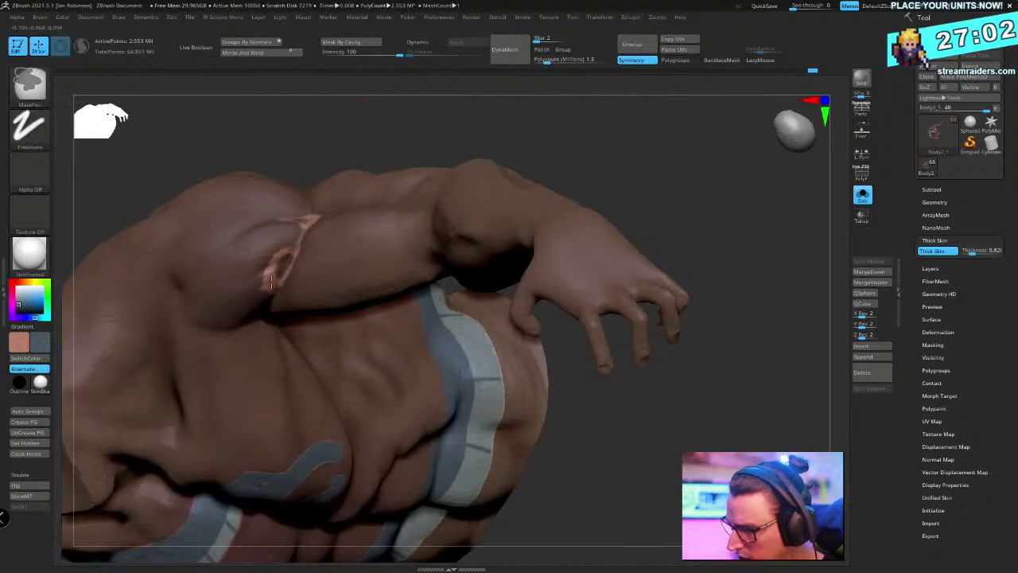
mouse_move(269, 265)
left_mouse_down("ctrl")
mouse_move(291, 248)
mouse_move(285, 227)
left_mouse_up("ctrl")
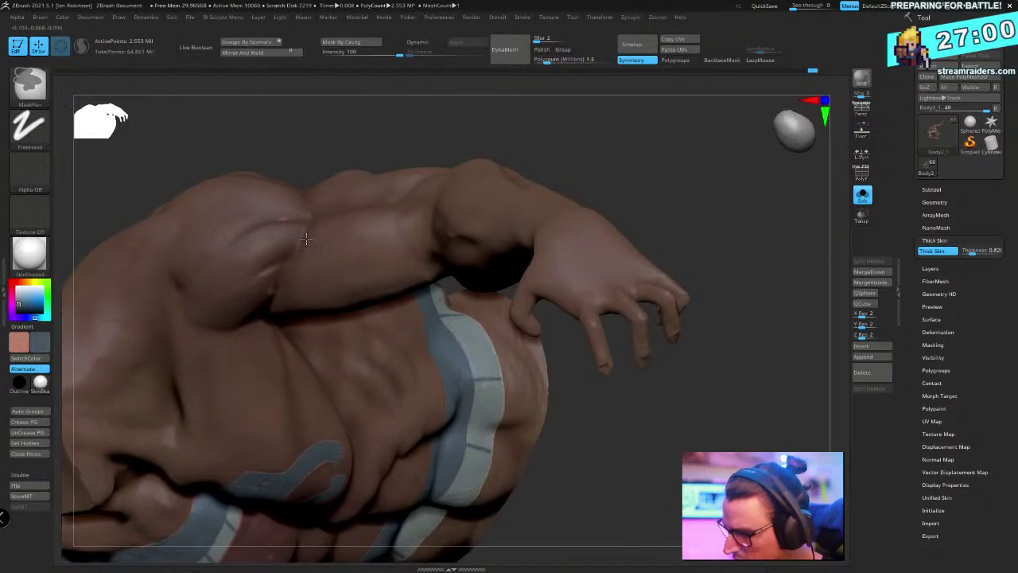
Examine the mask edges around the snake's head, jaws and chest band for unprotected skin
right_click(427, 220)
mouse_move(627, 139)
right_mouse_down()
mouse_move(641, 150)
mouse_move(390, 180)
mouse_move(333, 225)
mouse_move(581, 395)
mouse_move(429, 302)
mouse_move(437, 403)
mouse_move(477, 287)
mouse_move(518, 247)
mouse_move(412, 318)
right_mouse_up()
key("ctrl")
mouse_move(341, 366)
right_mouse_down()
mouse_move(506, 239)
mouse_move(591, 198)
mouse_move(621, 196)
mouse_move(634, 175)
mouse_move(668, 231)
mouse_move(234, 445)
mouse_move(516, 398)
mouse_move(574, 478)
right_mouse_up()
key("ctrl")
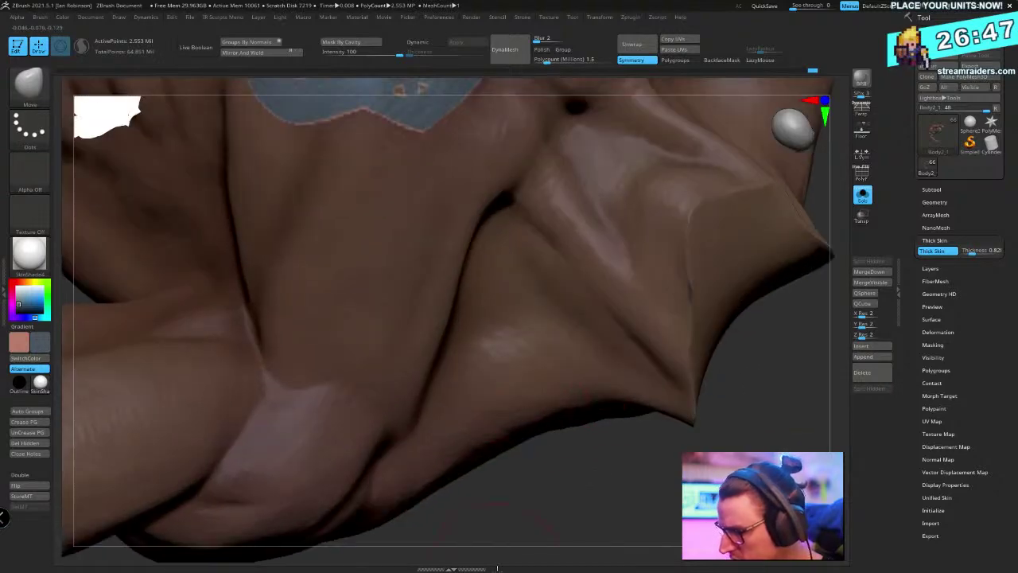
mouse_move(446, 252)
right_mouse_down("ctrl")
mouse_move(434, 211)
mouse_move(386, 386)
right_mouse_up("ctrl")
right_click(292, 324)
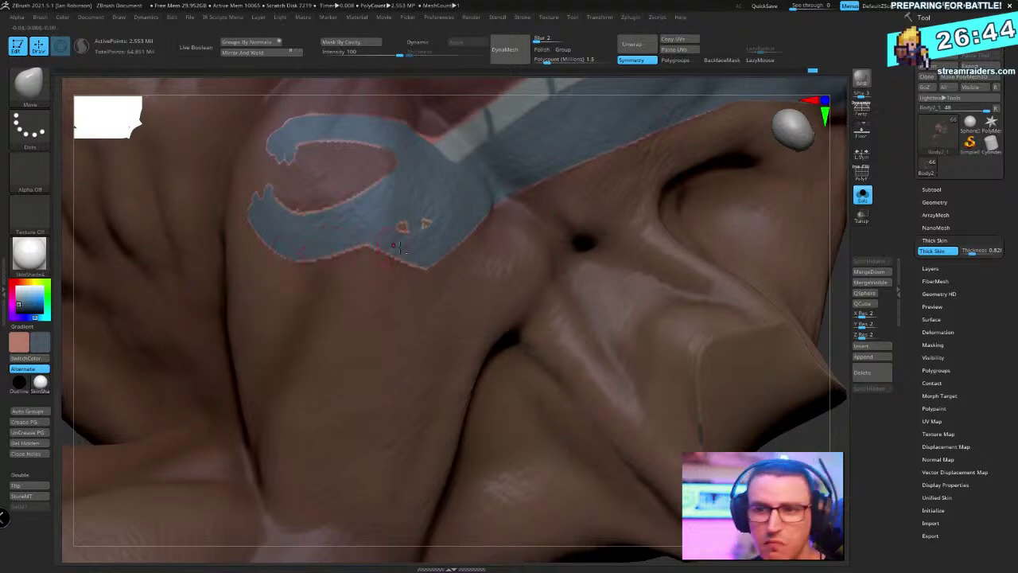
mouse_move(401, 241)
right_mouse_down("ctrl")
mouse_move(402, 273)
mouse_move(458, 282)
right_mouse_up("ctrl")
key("ctrl")
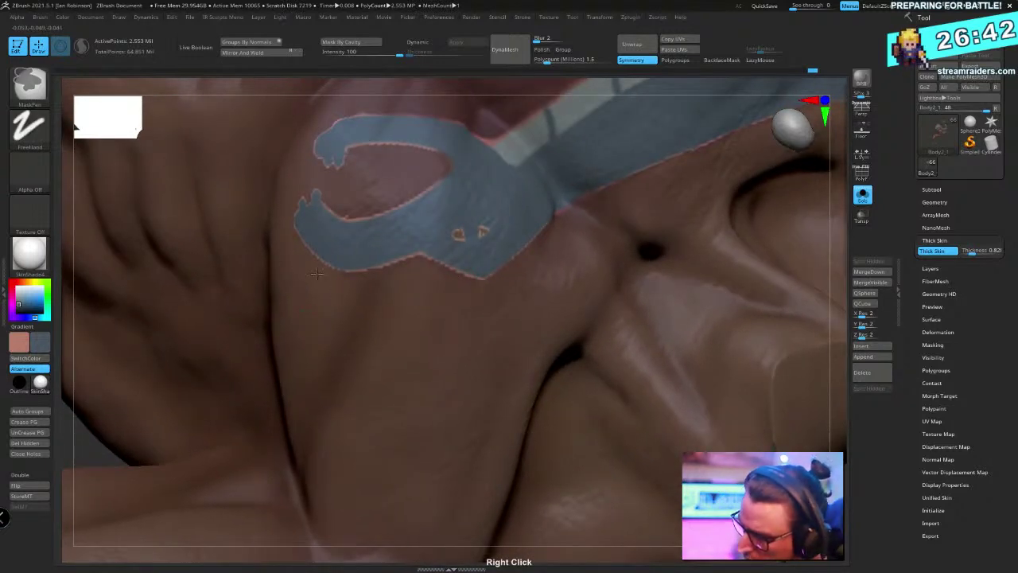
right_click(409, 255)
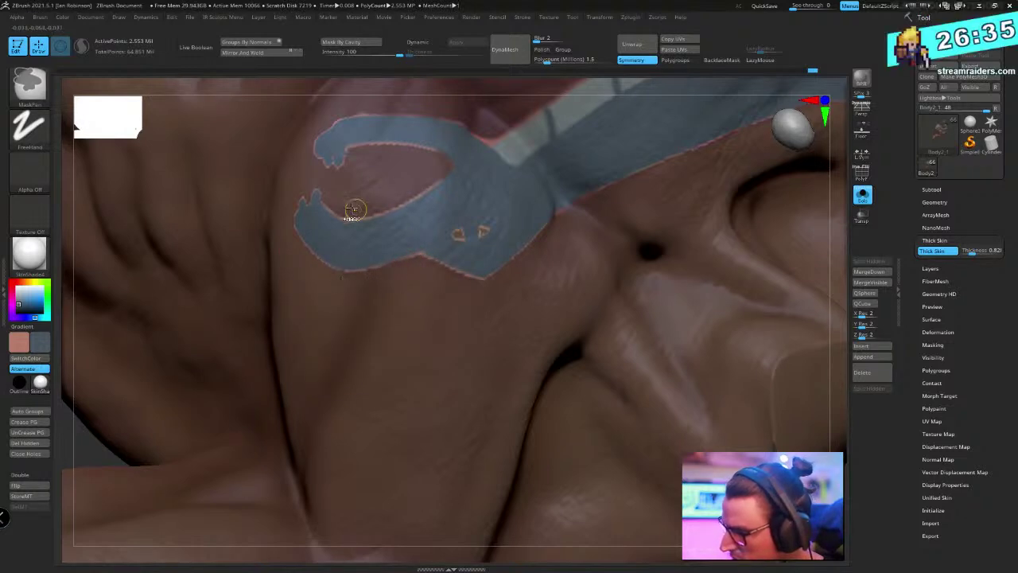
right_click_drag(500, 213, 317, 422)
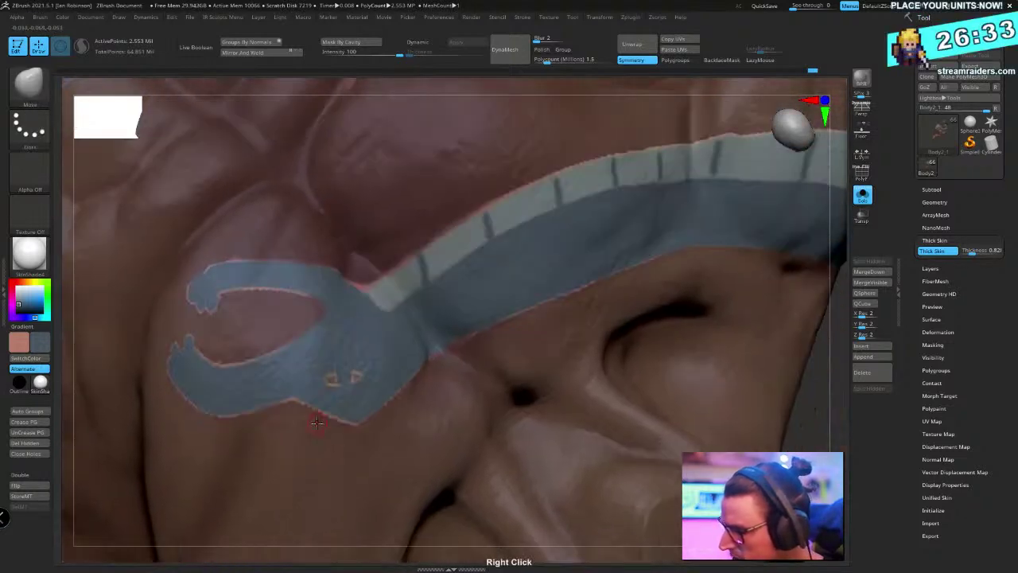
right_click_drag(570, 215, 395, 253)
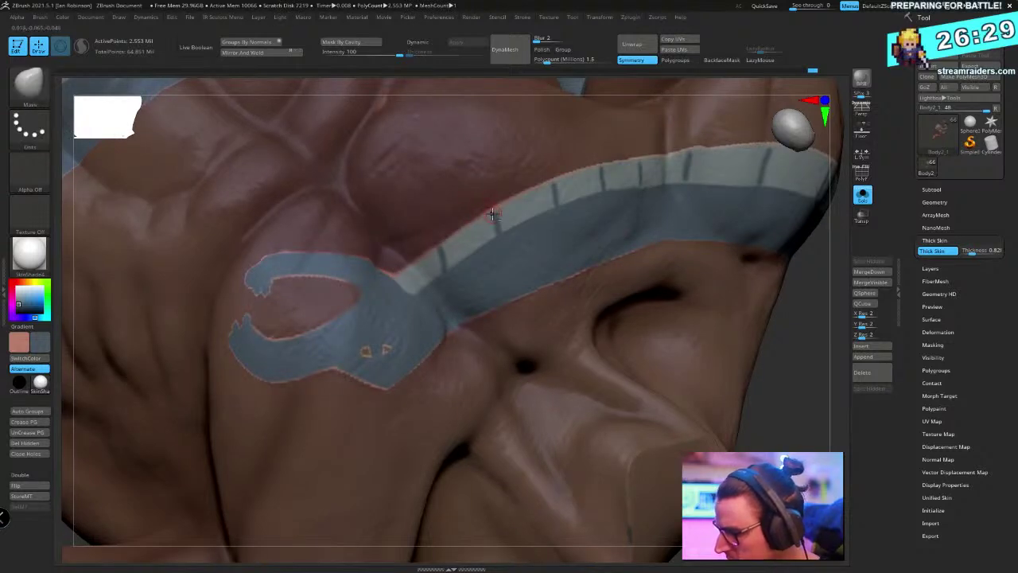
Build up the tattoo band running from the chest around the shoulder with an enlarged ClayBuildup brush
right_click_drag(493, 215, 382, 238)
key("b")
key("c")
key("b")
key("space")
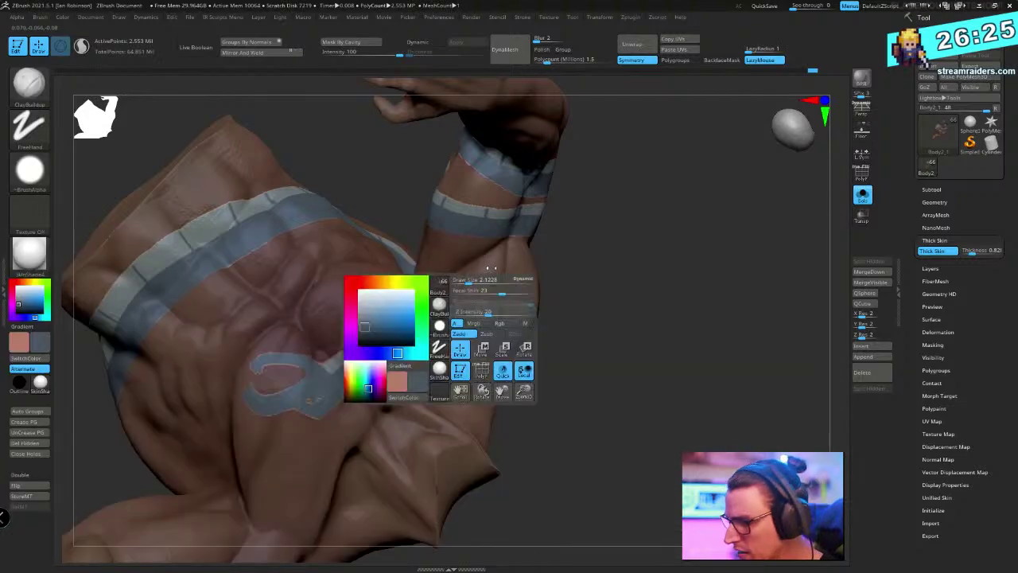
left_click_drag(469, 279, 482, 278)
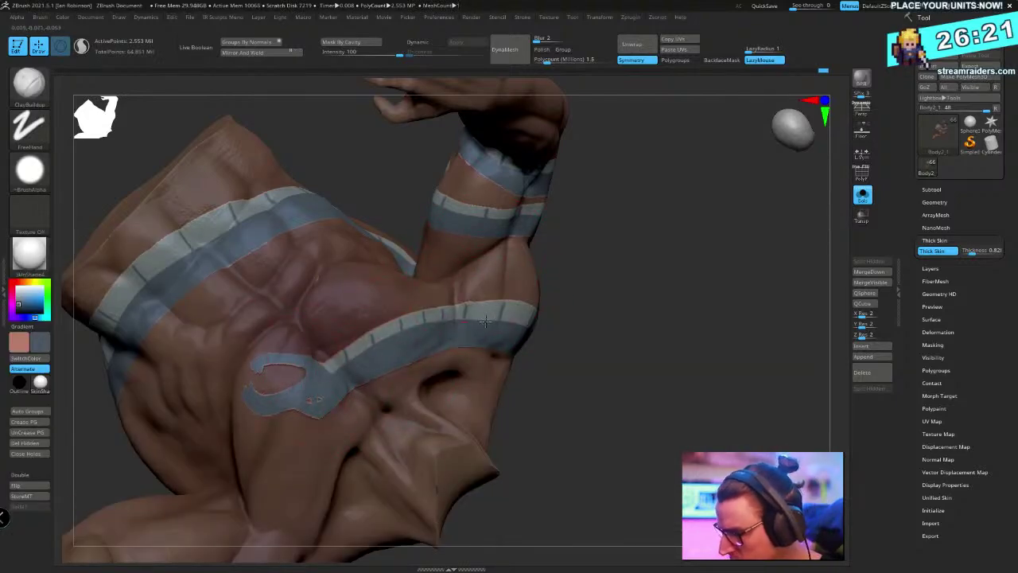
mouse_move(532, 332)
right_mouse_down()
mouse_move(636, 280)
mouse_move(700, 225)
mouse_move(501, 344)
right_mouse_up()
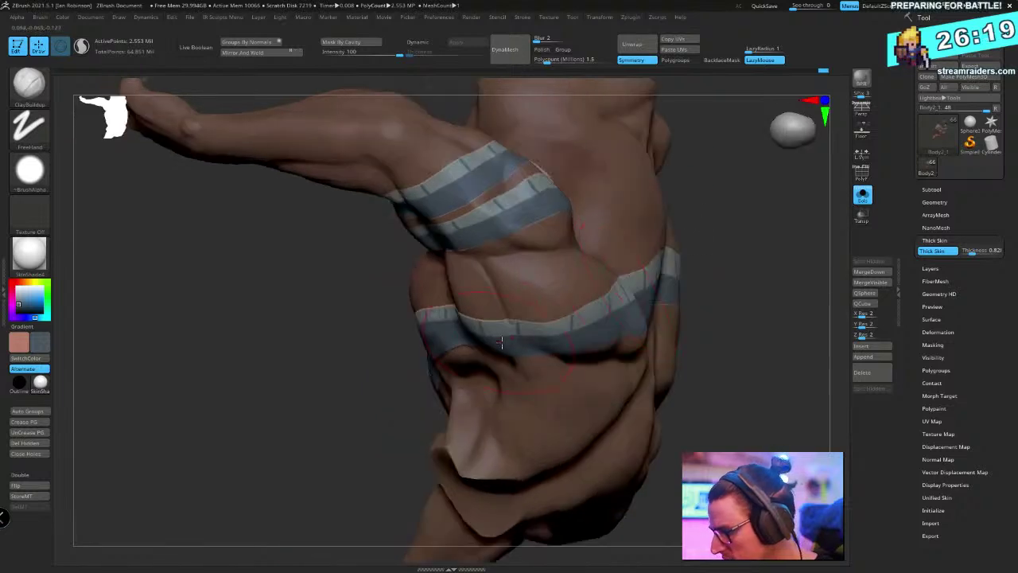
mouse_move(600, 316)
right_mouse_down()
mouse_move(682, 202)
mouse_move(498, 326)
right_mouse_up()
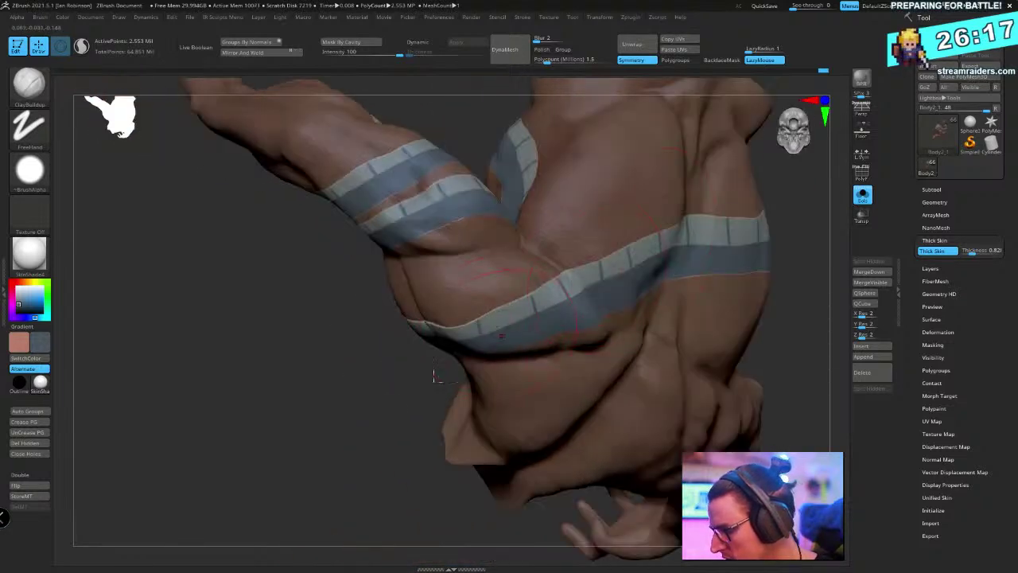
Build up the unmasked tattoo band across the back with the ClayBuildup brush
right_click_drag(434, 375, 432, 309)
mouse_move(650, 266)
right_mouse_down()
mouse_move(534, 340)
mouse_move(697, 211)
mouse_move(325, 384)
right_mouse_up()
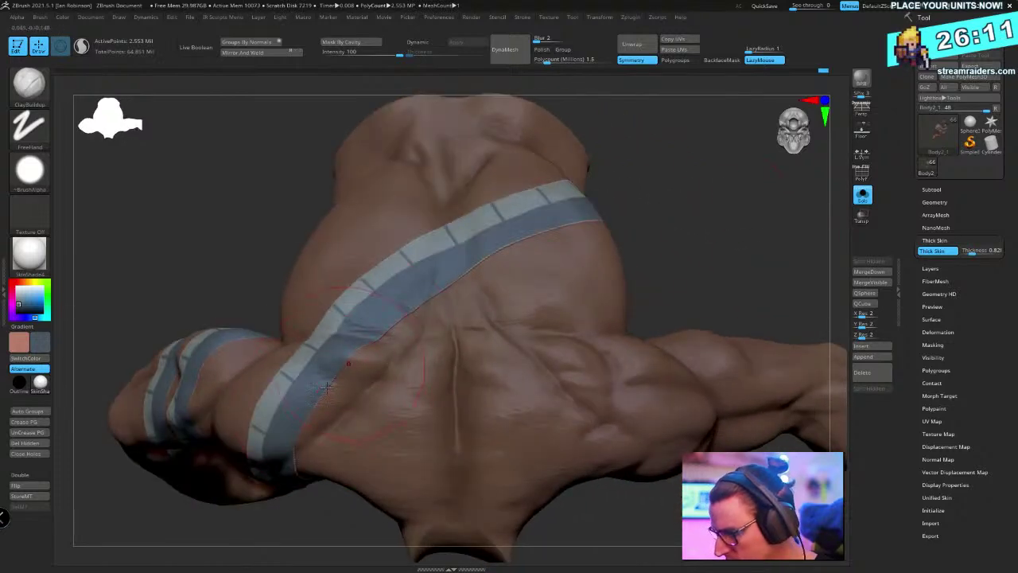
mouse_move(543, 275)
right_mouse_down()
mouse_move(649, 222)
mouse_move(449, 311)
right_mouse_up()
mouse_move(562, 220)
right_mouse_down()
mouse_move(659, 198)
mouse_move(634, 259)
mouse_move(609, 418)
mouse_move(637, 426)
mouse_move(347, 426)
mouse_move(484, 244)
mouse_move(504, 199)
mouse_move(496, 172)
mouse_move(496, 254)
mouse_move(475, 229)
mouse_move(486, 204)
mouse_move(457, 309)
mouse_move(419, 328)
right_mouse_up()
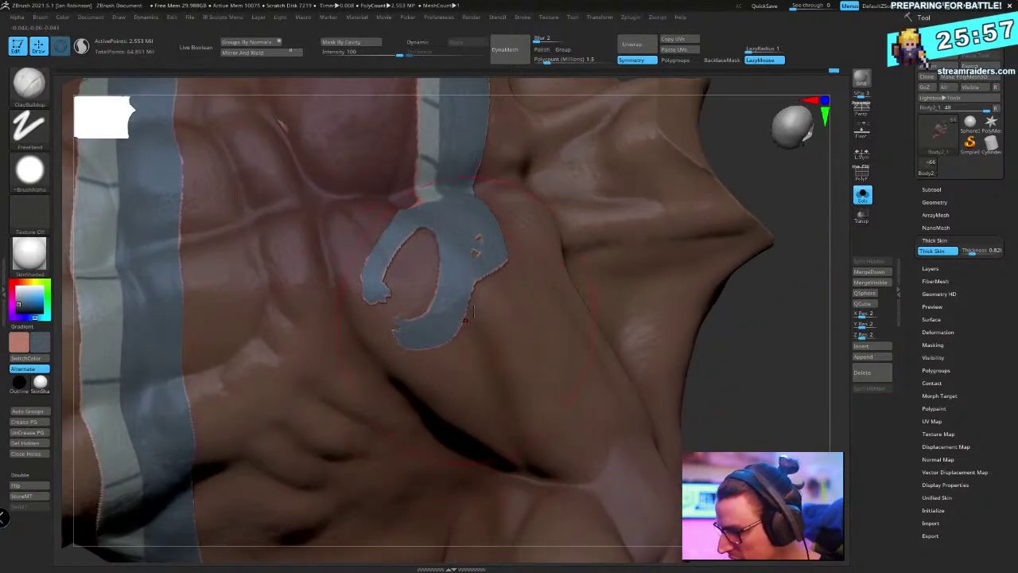
Work over the snake's head and the upper-arm tattoo bands with the ClayBuildup brush
mouse_move(473, 310)
right_mouse_down()
mouse_move(437, 288)
mouse_move(509, 239)
mouse_move(548, 253)
right_mouse_up()
right_click(499, 226)
left_click_drag(561, 147, 517, 239)
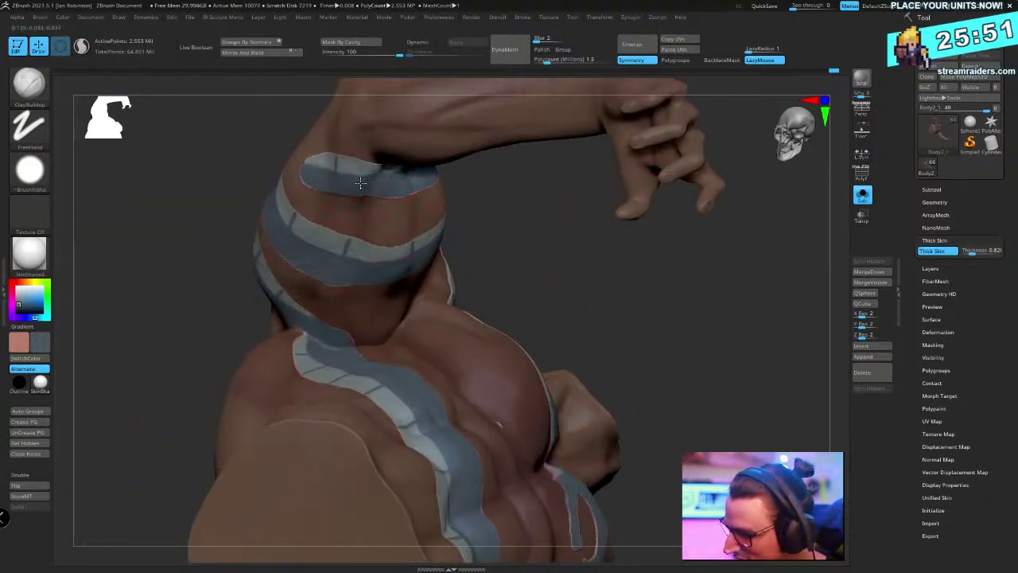
right_click_drag(361, 183, 479, 193)
right_click_drag(525, 167, 494, 141)
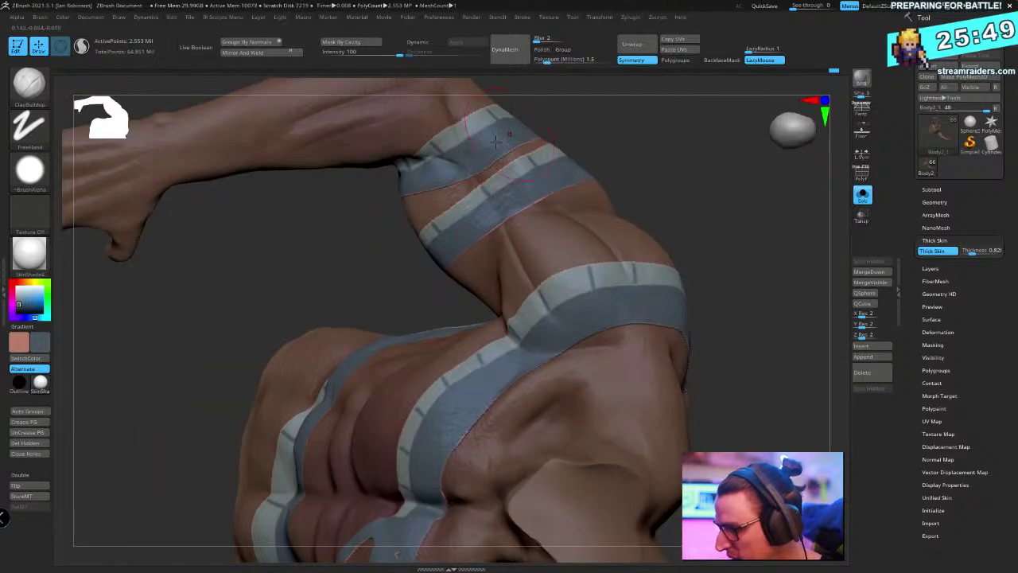
mouse_move(494, 205)
right_mouse_down()
mouse_move(523, 209)
mouse_move(453, 238)
mouse_move(483, 250)
mouse_move(593, 234)
mouse_move(368, 258)
mouse_move(495, 238)
mouse_move(504, 222)
mouse_move(416, 232)
mouse_move(454, 263)
mouse_move(473, 215)
mouse_move(539, 353)
mouse_move(364, 279)
mouse_move(509, 307)
mouse_move(390, 370)
right_mouse_up()
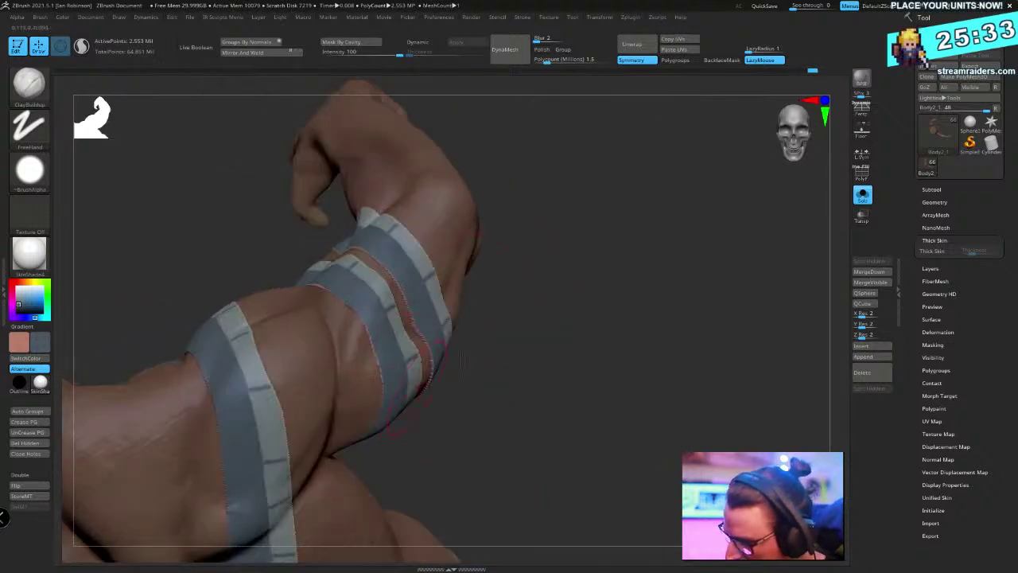
Go over the upper-arm and shoulder tattoo bands with ClayBuildup, with Thick Skin turned off
right_click_drag(461, 359, 382, 447)
right_click_drag(355, 494, 472, 404)
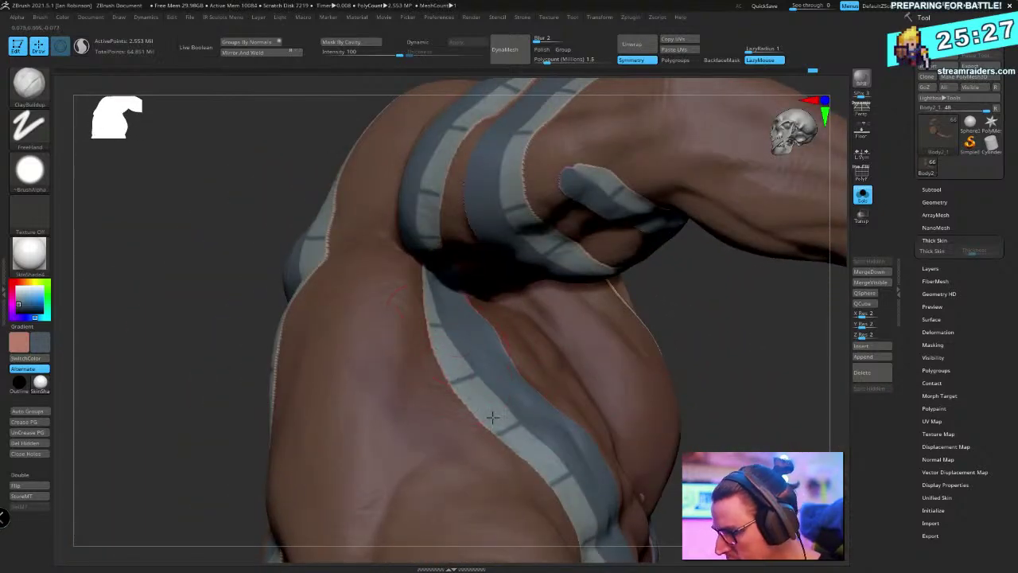
right_click_drag(728, 320, 637, 267)
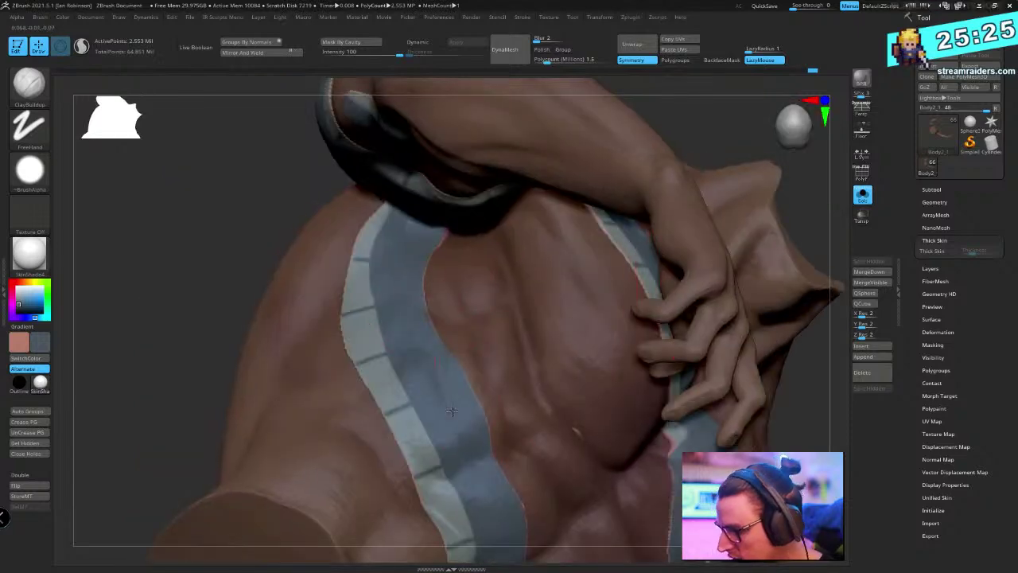
Build up the tattoo band across the abdomen and around the flank, and invert the mask to protect the tattoo
left_click_drag(244, 292, 450, 118)
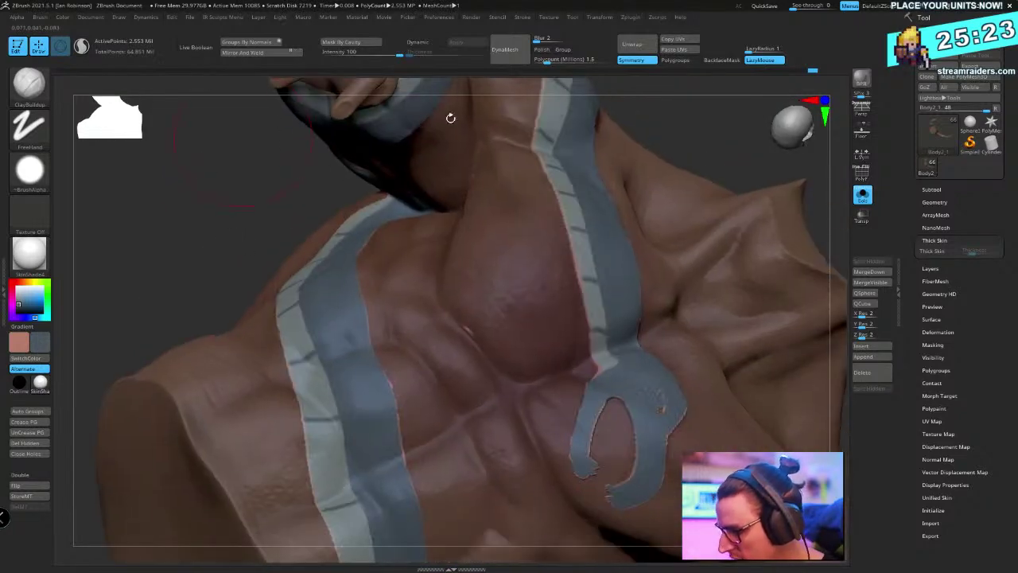
right_click_drag(466, 297, 337, 301)
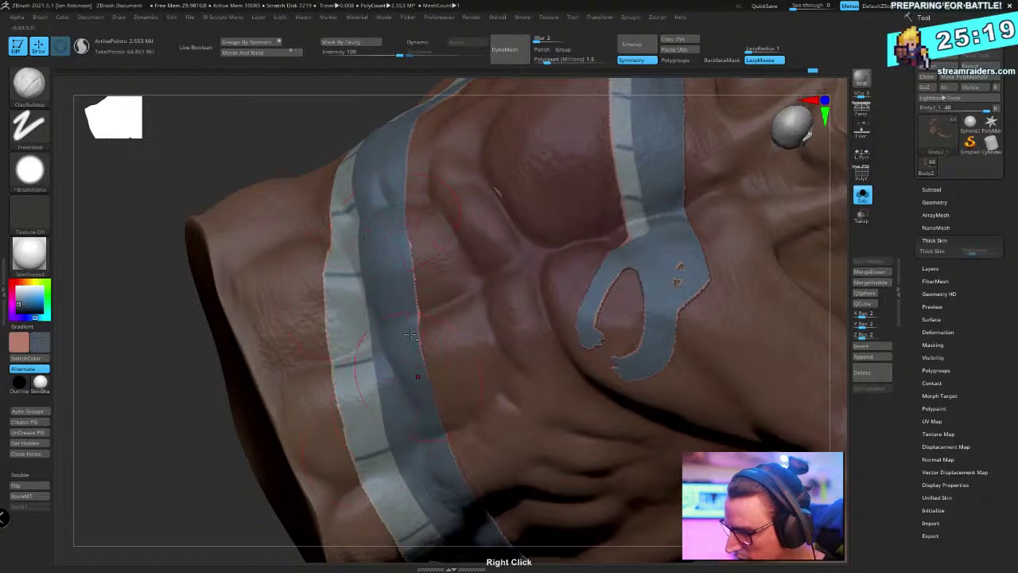
right_click_drag(412, 335, 418, 322)
right_click_drag(440, 382, 432, 284)
right_click_drag(434, 342, 496, 328)
right_click_drag(396, 454, 386, 296)
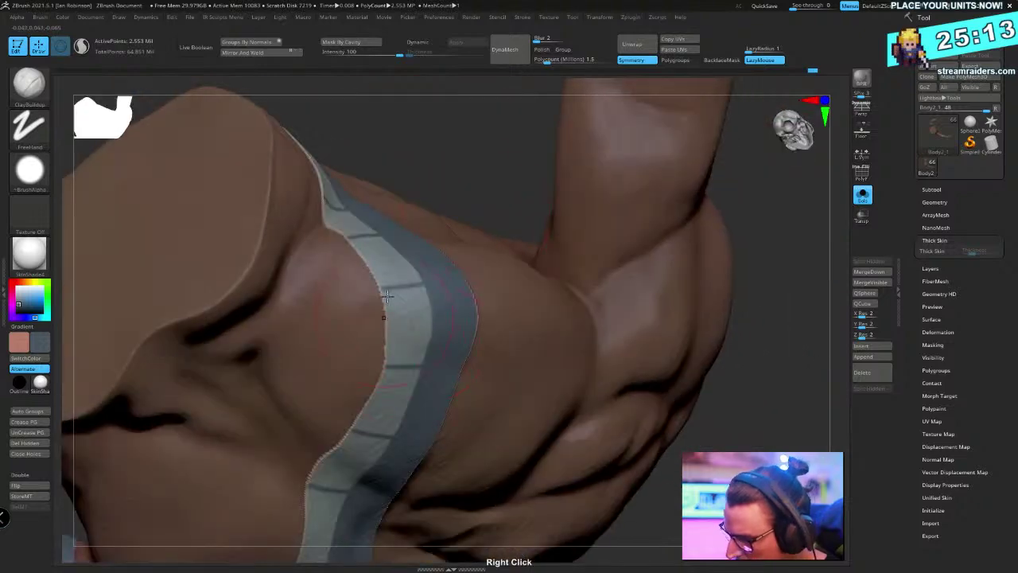
mouse_move(694, 311)
right_mouse_down()
mouse_move(793, 350)
mouse_move(734, 318)
mouse_move(627, 302)
right_mouse_up()
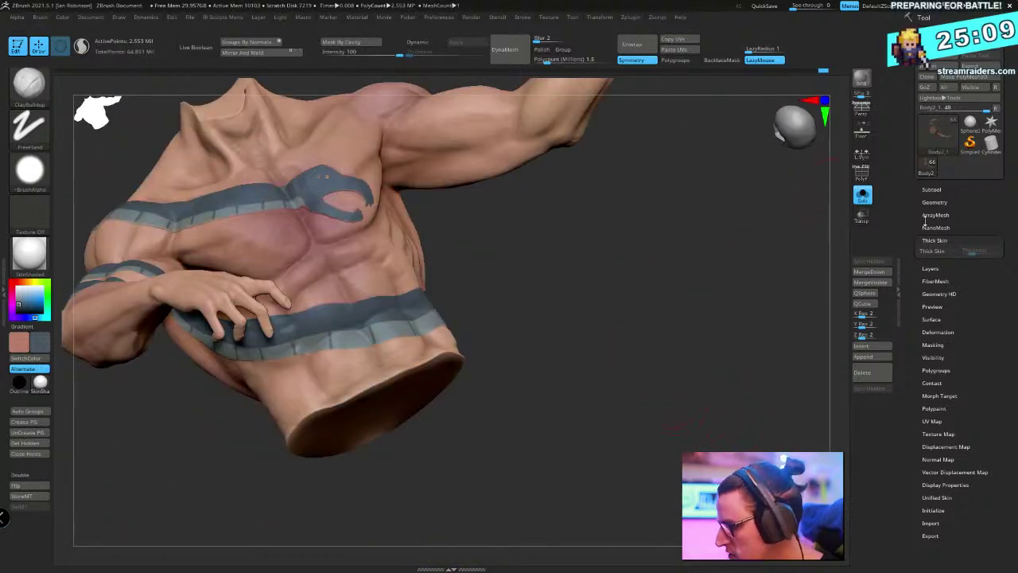
Hide the subtools' polypaint to check the raised tattoo's form under a white colour, and turn the polypaint back on
left_click(937, 189)
left_click(983, 211, "shift")
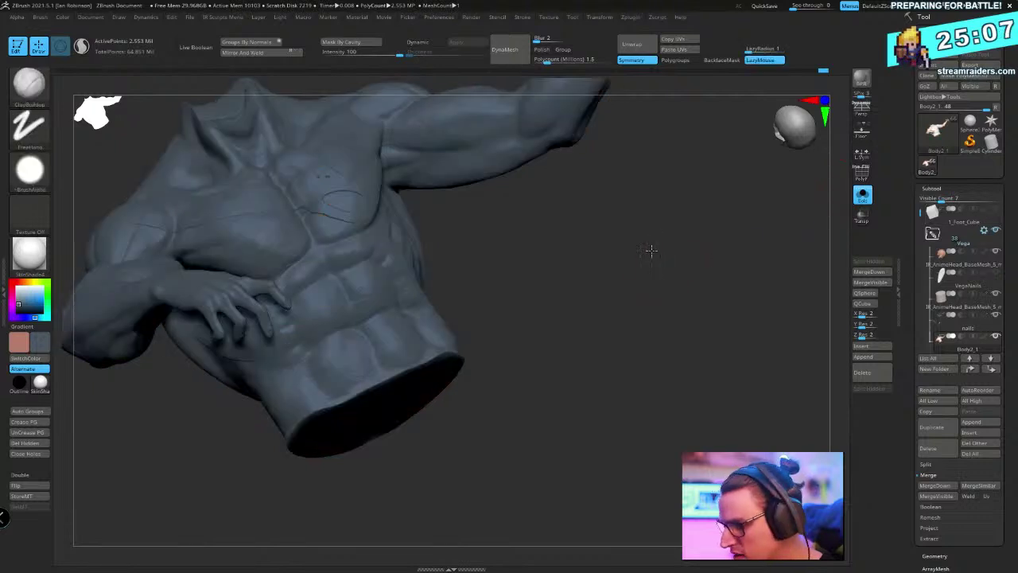
right_click_drag(651, 250, 594, 296)
left_click_drag(36, 346, 29, 278)
mouse_move(591, 303)
right_mouse_down()
mouse_move(611, 311)
mouse_move(489, 347)
mouse_move(527, 307)
mouse_move(379, 382)
right_mouse_up()
left_click(985, 295, "shift")
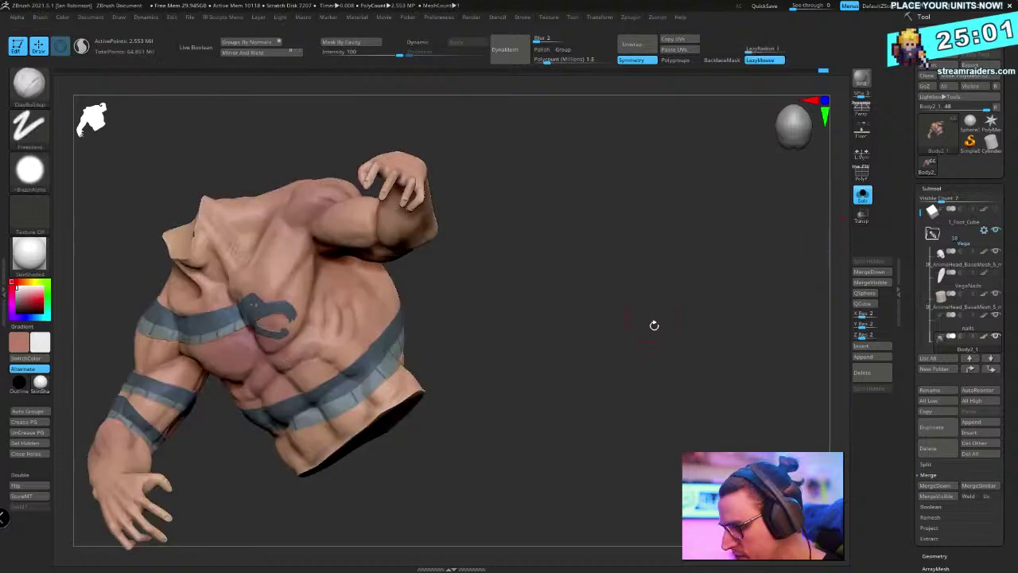
Compare the abdomen tattoo by undoing and redoing the last change, and invert the mask to free the tattoo
right_click_drag(655, 325, 725, 307, "ctrl")
right_click_drag(635, 331, 638, 321)
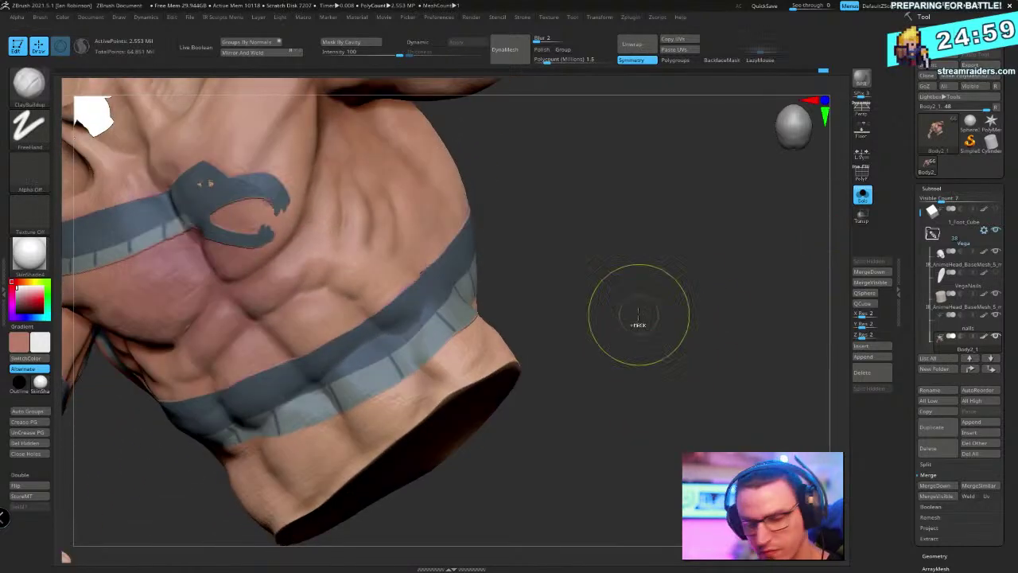
key("ctrl+z")
key("ctrl+shift+z")
left_click(574, 341, "ctrl")
mouse_move(574, 341)
right_mouse_down()
mouse_move(560, 297)
mouse_move(413, 334)
mouse_move(313, 379)
right_mouse_up()
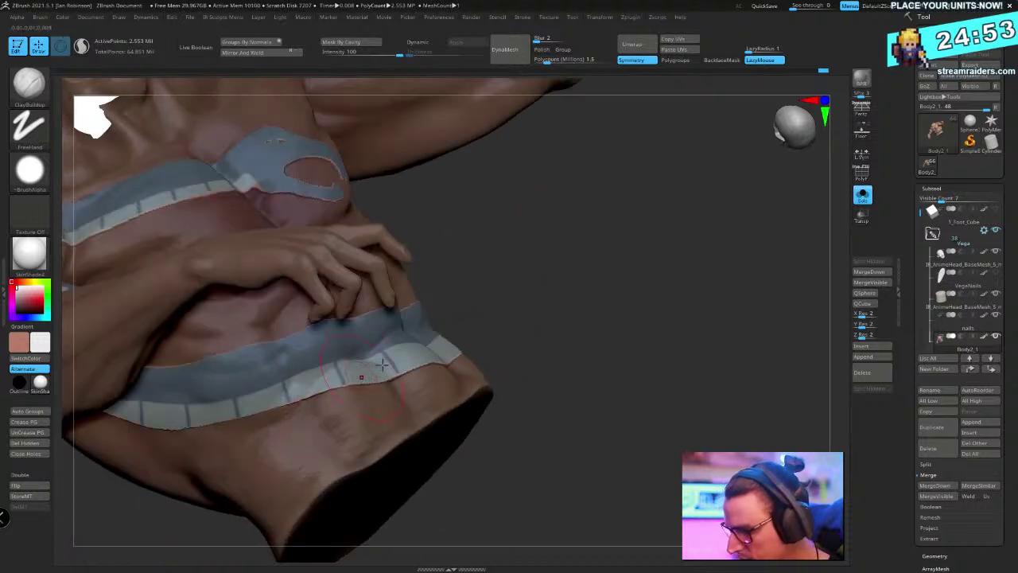
Continue raising the waist and upper-arm tattoo bands with the ClayBuildup brush
mouse_move(381, 364)
right_mouse_down()
mouse_move(631, 295)
mouse_move(631, 286)
mouse_move(644, 295)
mouse_move(620, 294)
right_mouse_up()
right_click(555, 216)
mouse_move(554, 217)
right_mouse_down()
mouse_move(612, 275)
mouse_move(358, 409)
right_mouse_up()
right_click_drag(510, 317, 578, 333)
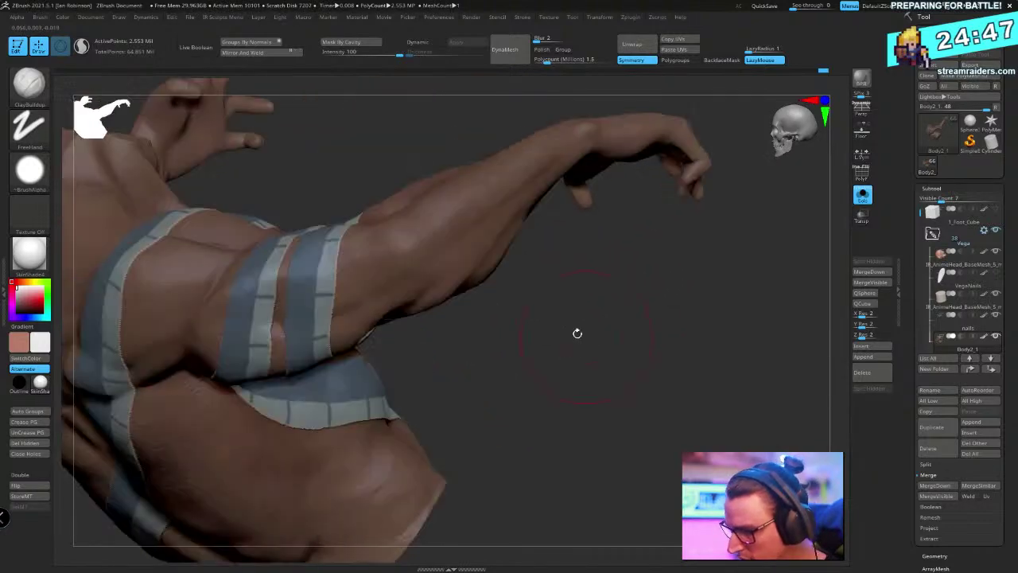
right_click_drag(485, 319, 636, 292)
right_click_drag(517, 229, 408, 266)
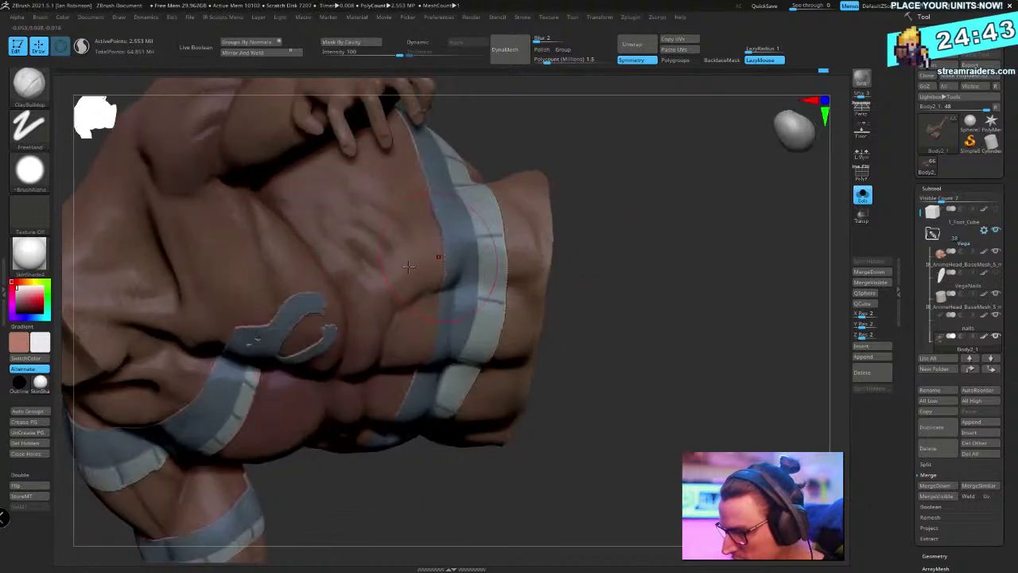
Refine the waist tattoo band around the abdomen, flank and lower back, switching from ClayBuildup to the Smooth brush
right_click_drag(497, 233, 455, 243)
right_click_drag(446, 299, 435, 360)
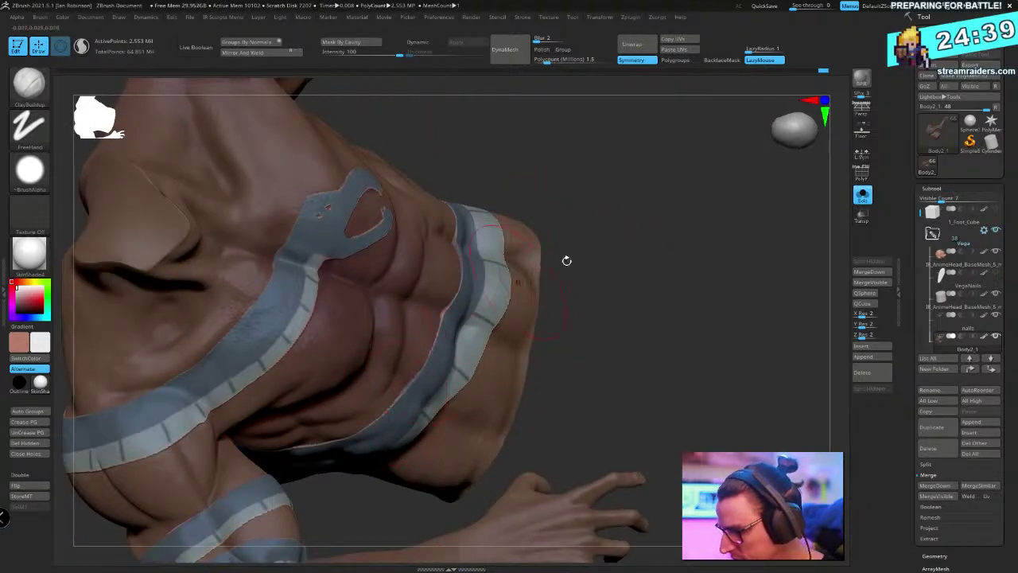
right_click_drag(566, 261, 470, 275)
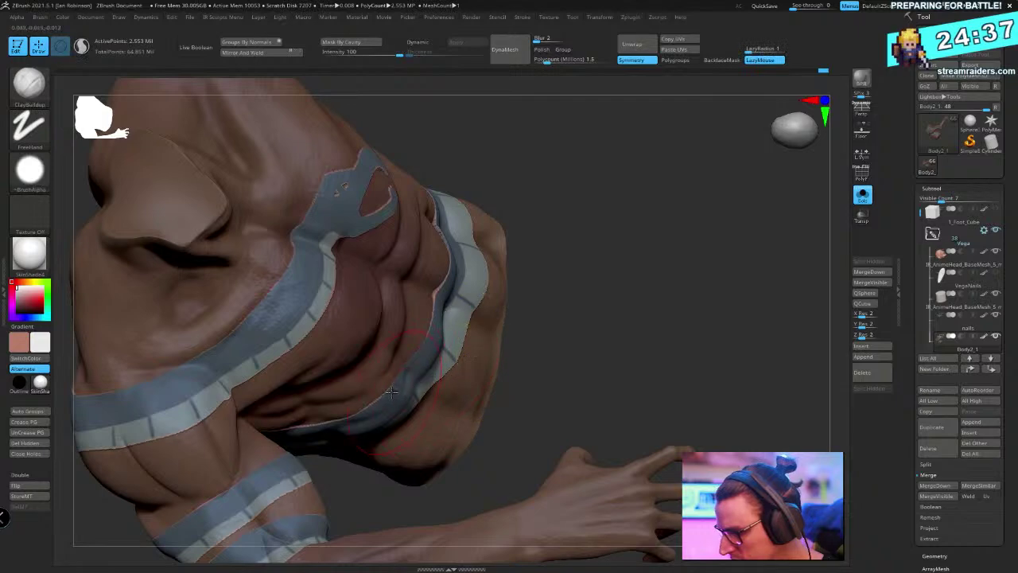
right_click_drag(525, 271, 342, 424)
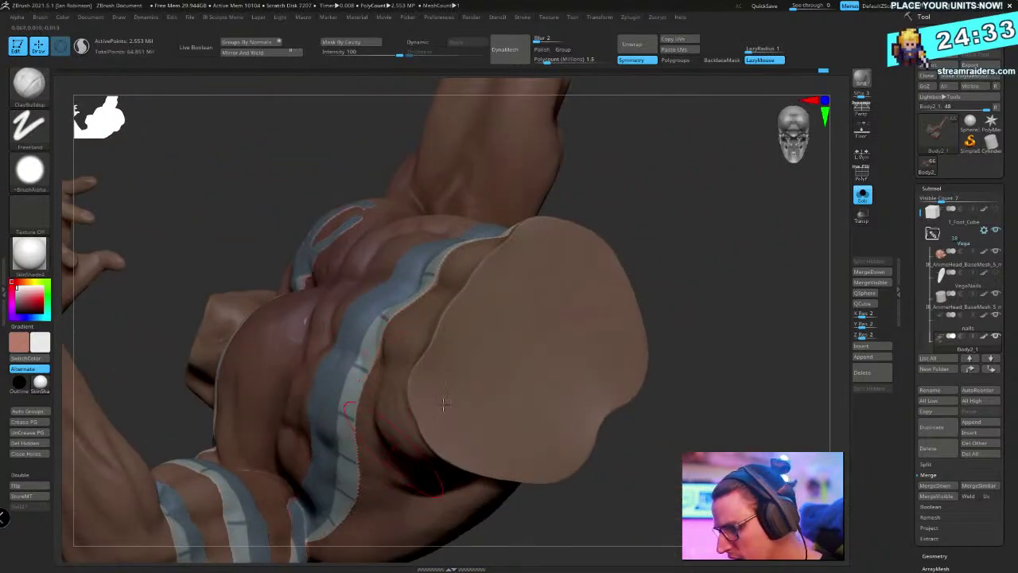
right_click_drag(443, 404, 616, 410)
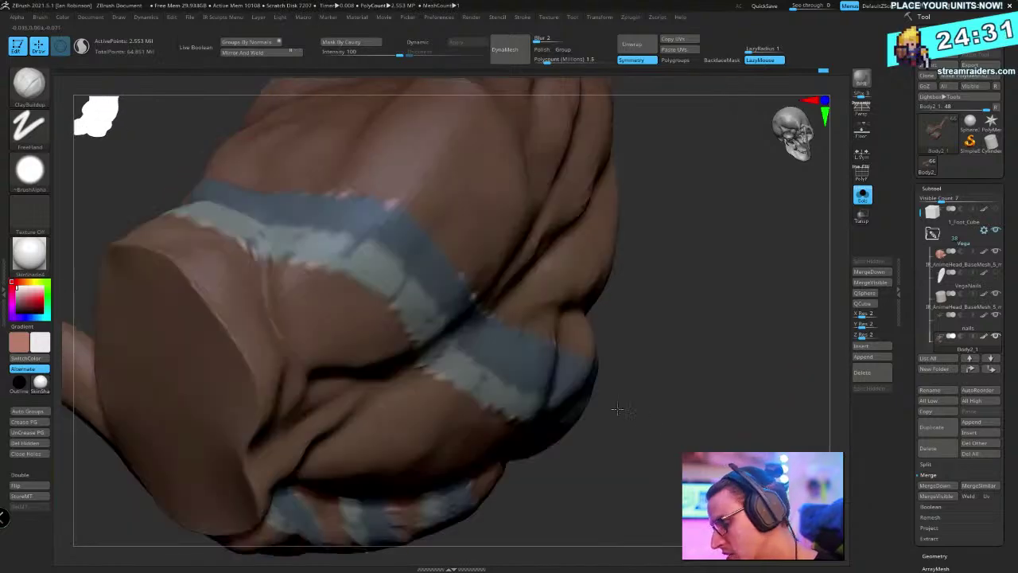
key("shift")
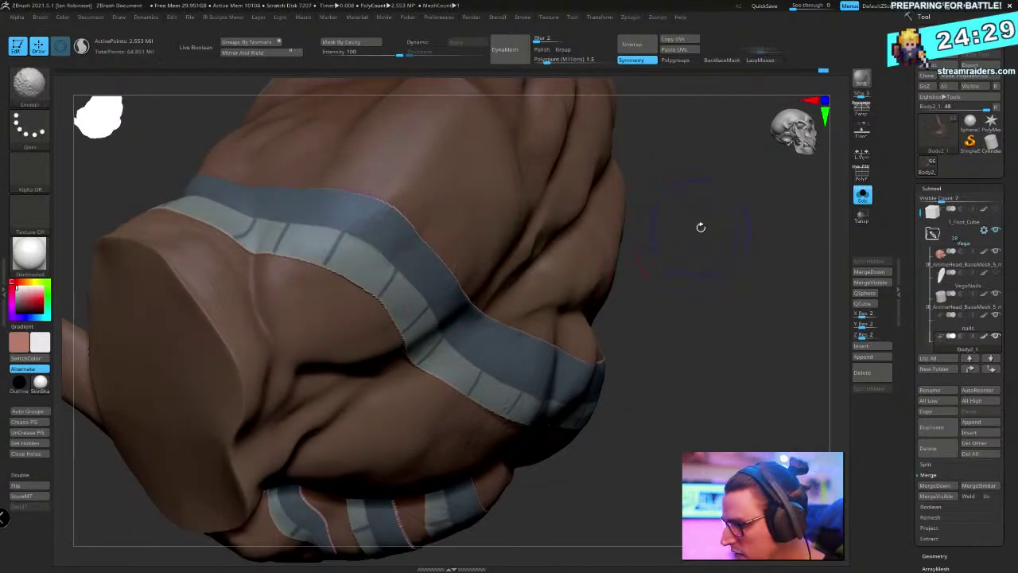
Continue refining the tattoo band around the waist and lower back with the Smooth and ClayBuildup brushes, adjusting the draw size
key("shift+space")
right_click_drag(687, 284, 629, 243)
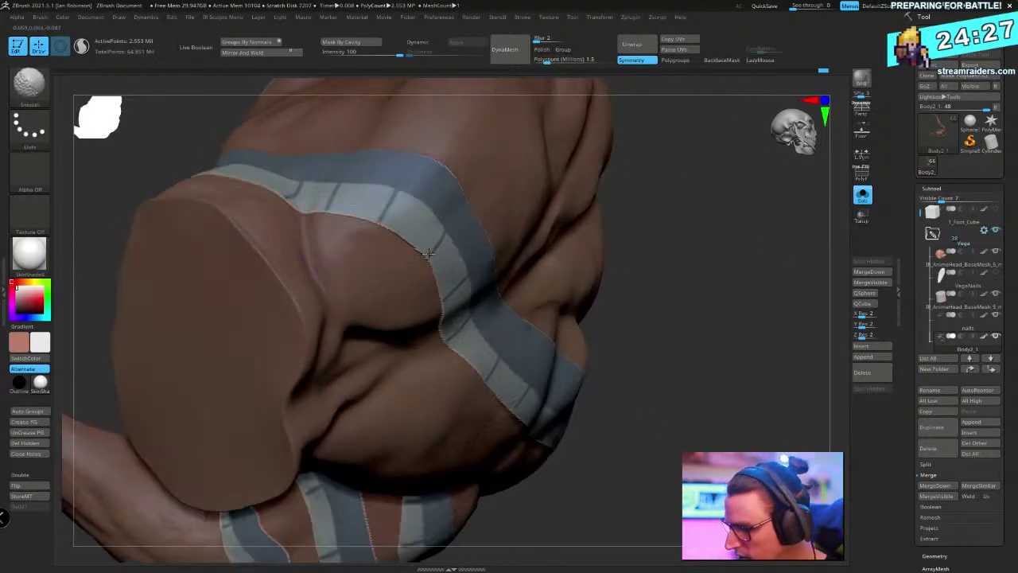
mouse_move(450, 295)
right_mouse_down()
mouse_move(781, 257)
mouse_move(700, 230)
mouse_move(618, 177)
mouse_move(580, 215)
mouse_move(581, 311)
right_mouse_up()
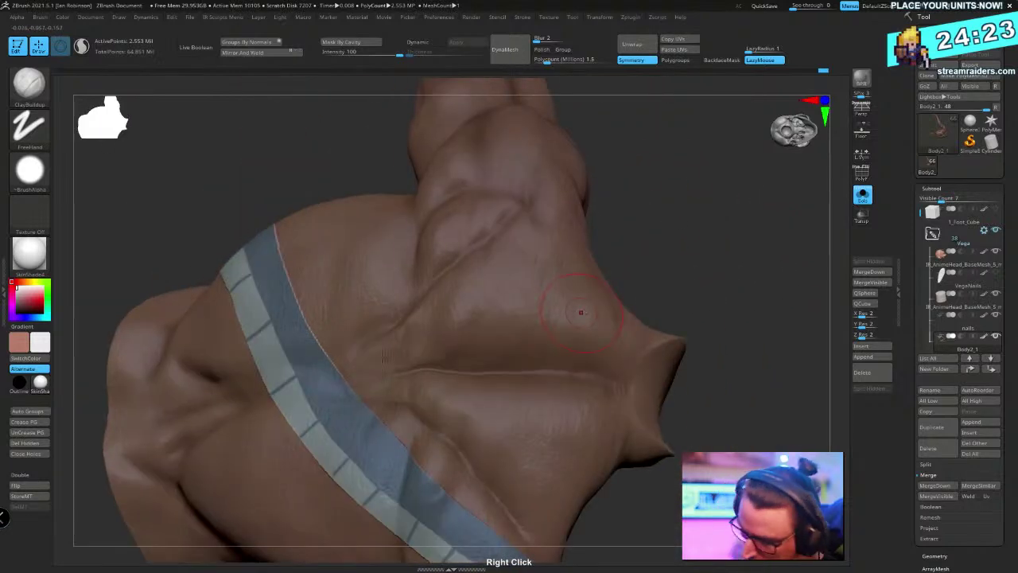
key("space")
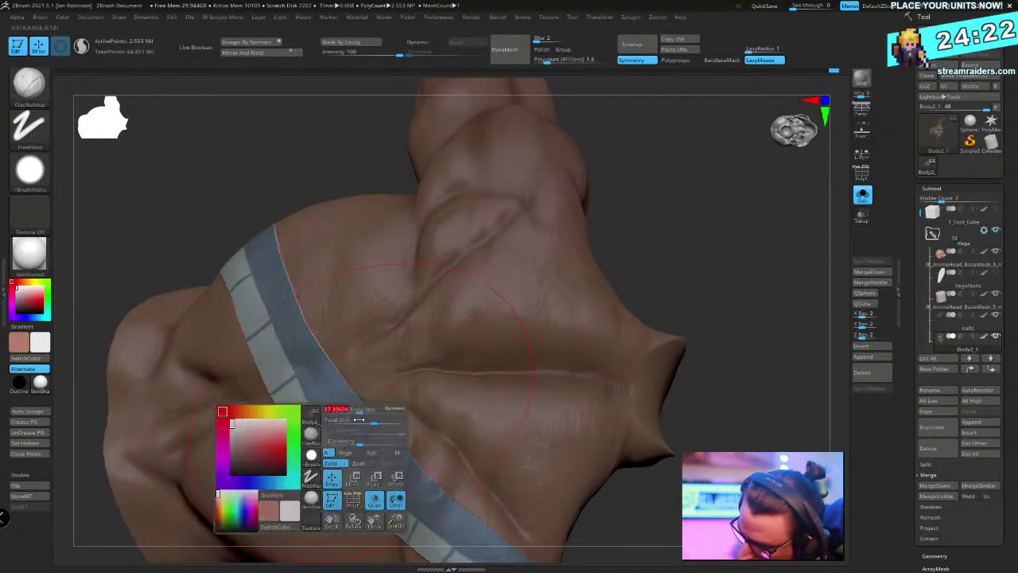
mouse_move(541, 322)
right_mouse_down()
mouse_move(756, 391)
mouse_move(639, 289)
mouse_move(496, 227)
mouse_move(273, 360)
right_mouse_up()
Build up the tattoo band across the back, shoulder and chest with the ClayBuildup brush
key("ctrl")
key("space")
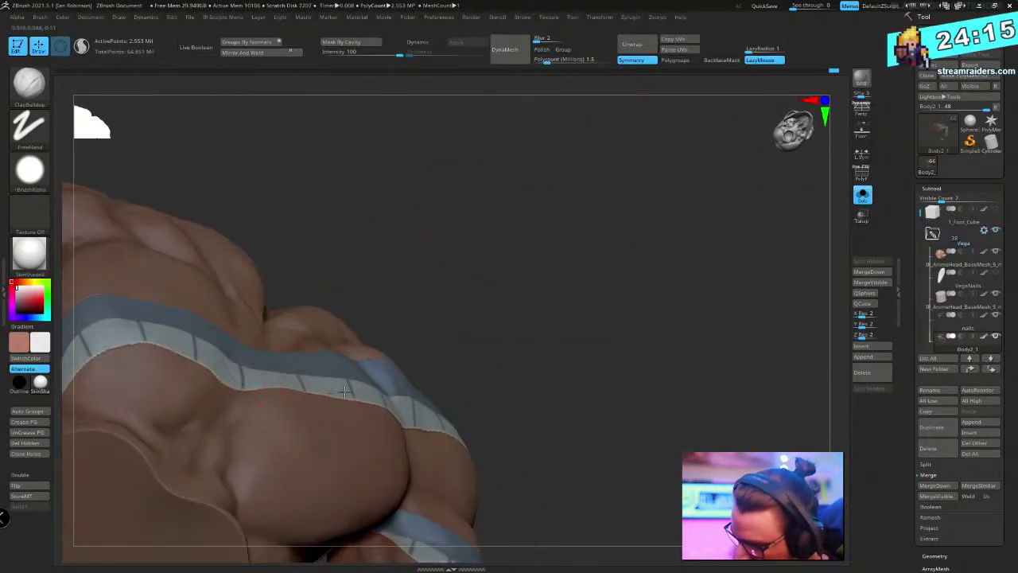
right_click_drag(453, 277, 324, 385)
right_click_drag(515, 296, 571, 271)
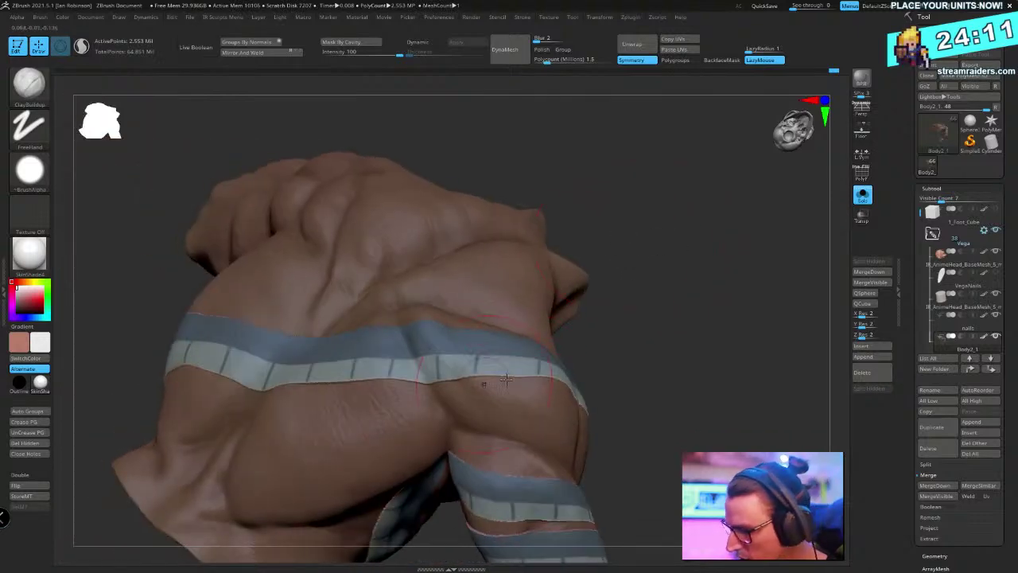
right_click_drag(670, 276, 676, 390)
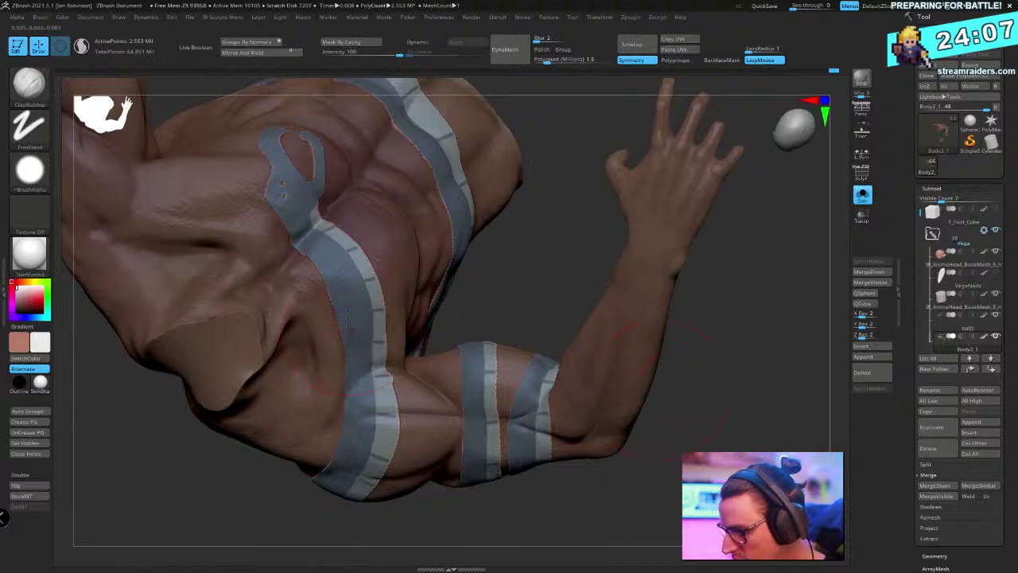
right_click_drag(733, 252, 710, 326)
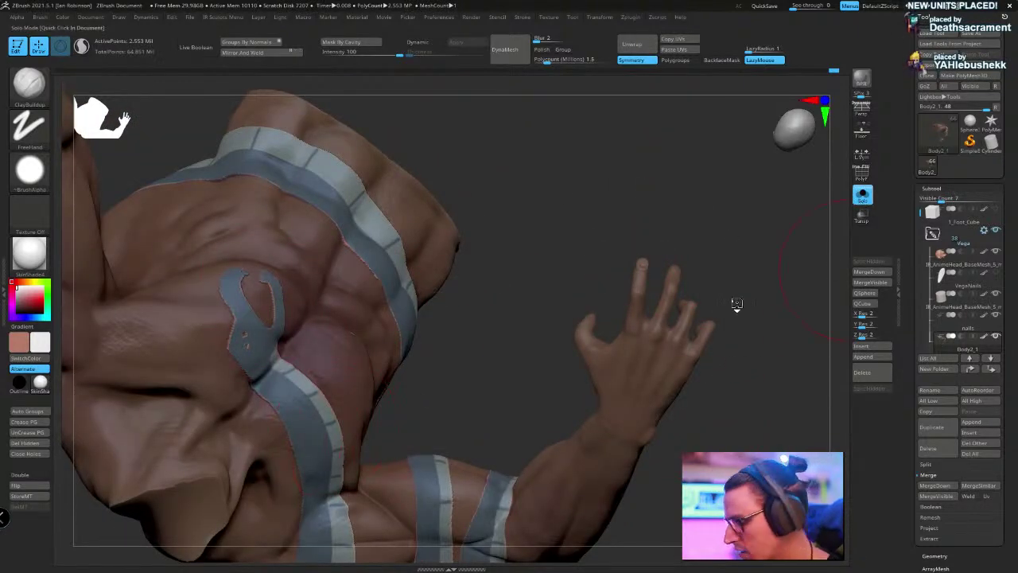
Show the whole statue without polypaint, and isolate the body to inspect the raised tattoo on the torso and arm
left_click(736, 303)
mouse_move(737, 303)
right_mouse_down("ctrl")
mouse_move(720, 279)
mouse_move(708, 306)
mouse_move(688, 269)
mouse_move(732, 347)
mouse_move(797, 262)
mouse_move(775, 341)
mouse_move(766, 303)
mouse_move(691, 318)
mouse_move(706, 318)
right_mouse_up("ctrl")
left_click(984, 252, "shift")
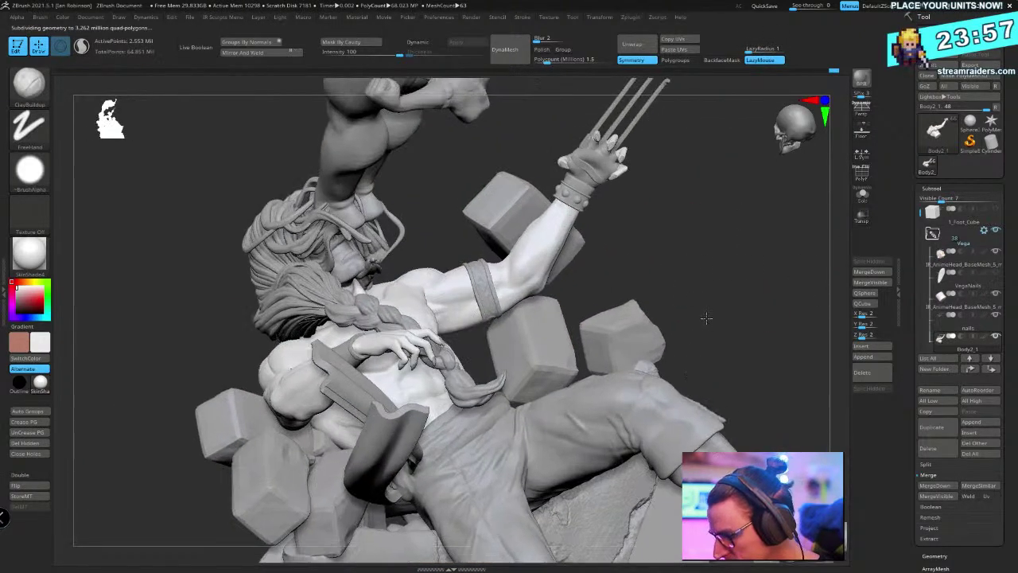
left_click(860, 200)
right_click_drag(704, 278, 619, 369, "ctrl")
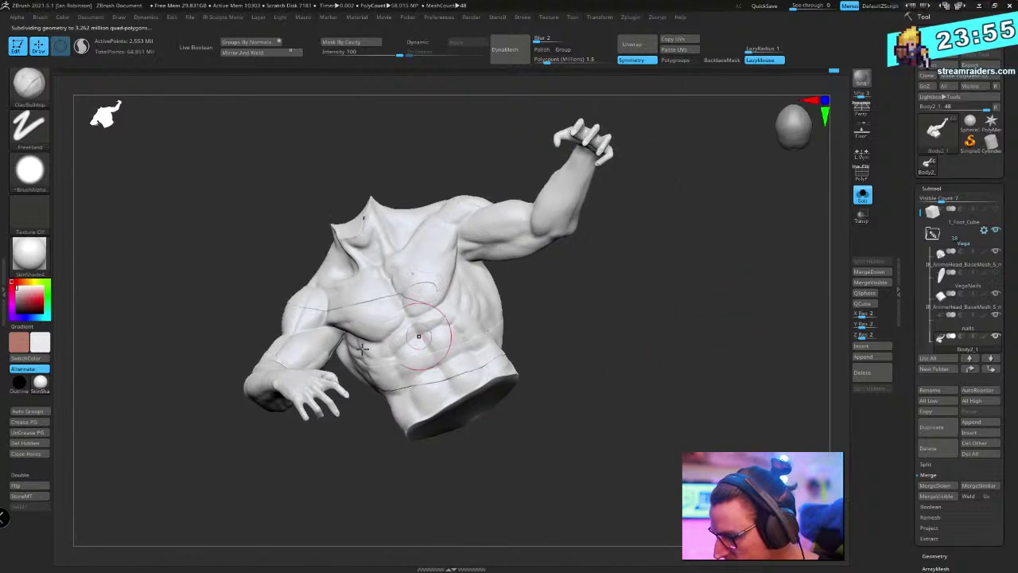
mouse_move(362, 347)
right_mouse_down()
mouse_move(273, 234)
mouse_move(567, 303)
mouse_move(325, 342)
mouse_move(496, 343)
mouse_move(754, 280)
right_mouse_up()
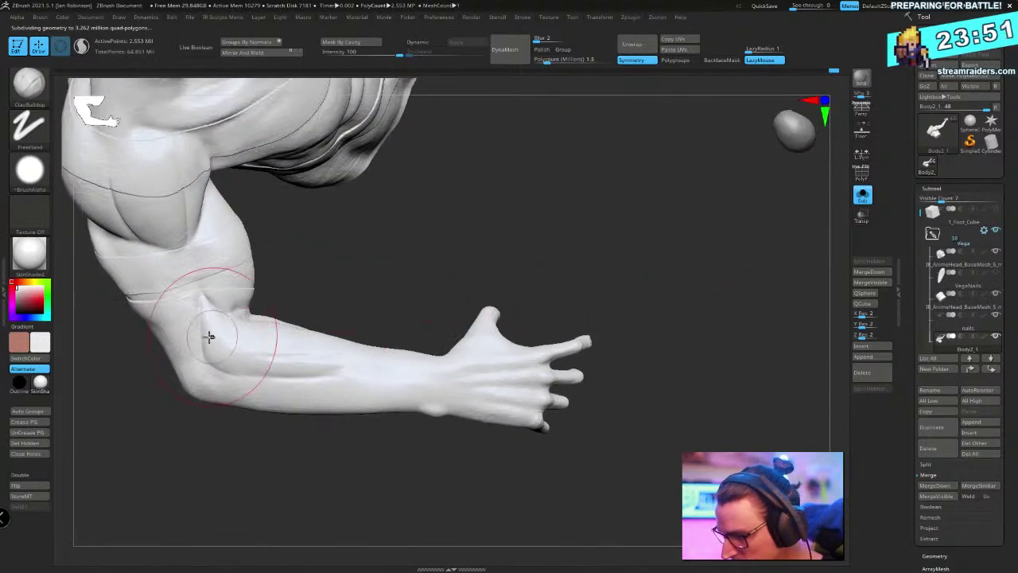
right_click_drag(738, 336, 295, 322)
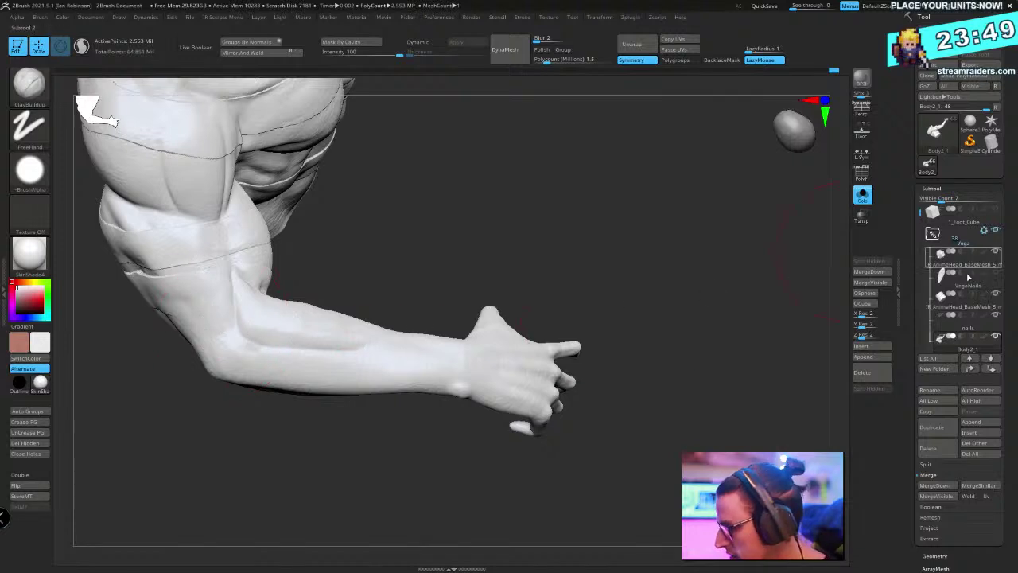
Turn the body's polypaint back on and continue working around the upper-arm tattoo bands
left_click(984, 336)
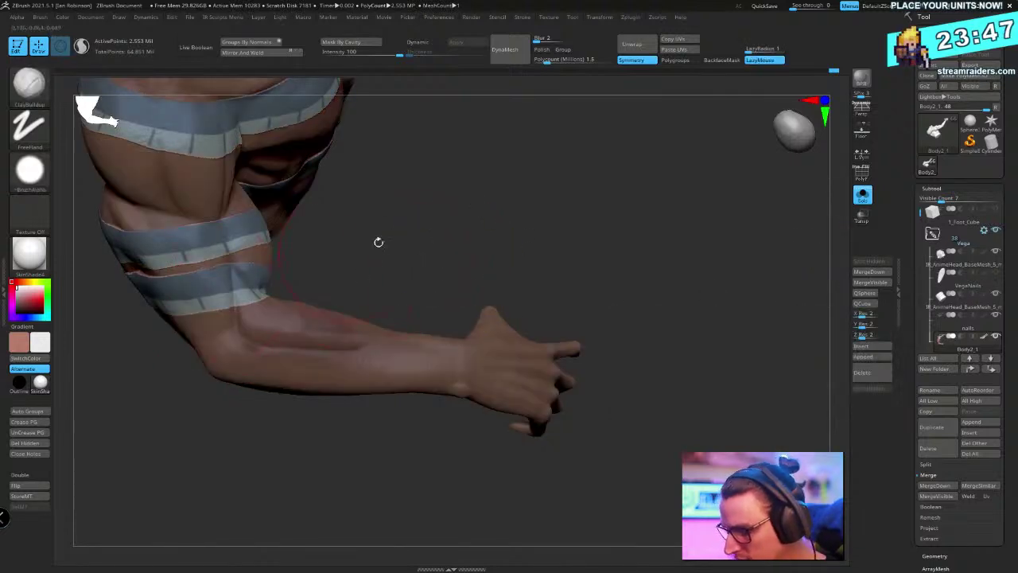
right_click_drag(379, 242, 241, 276)
right_click_drag(350, 252, 465, 355)
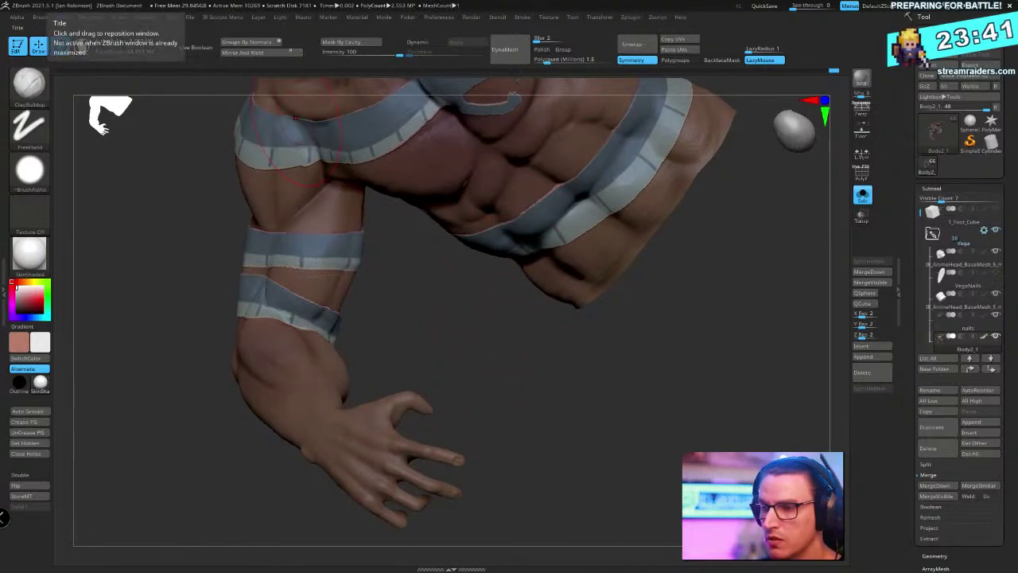
Switch to Discord, view the enlarged axe render in the blender channel, and return to ZBrush
key("alt+Tab")
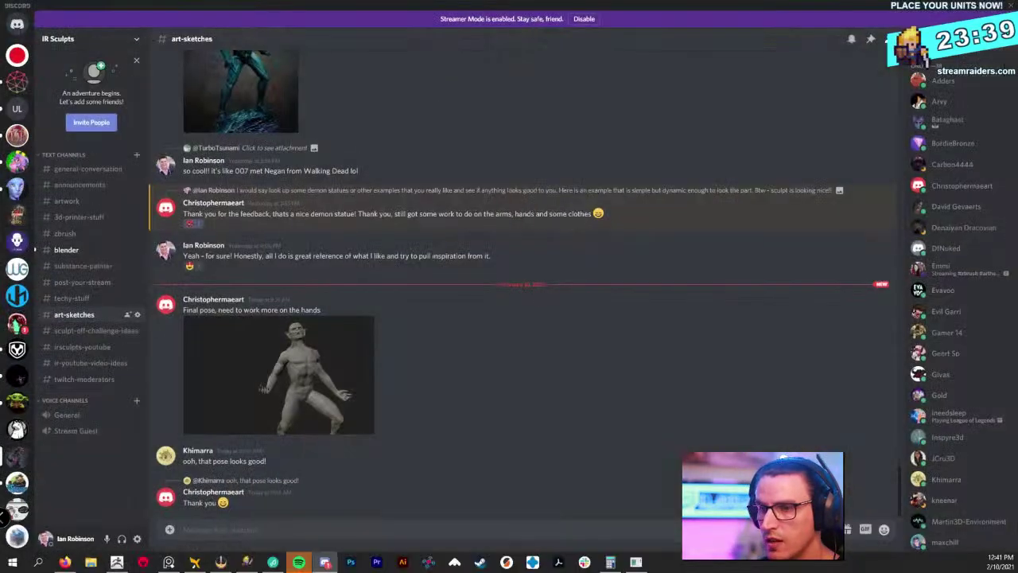
left_click(76, 253)
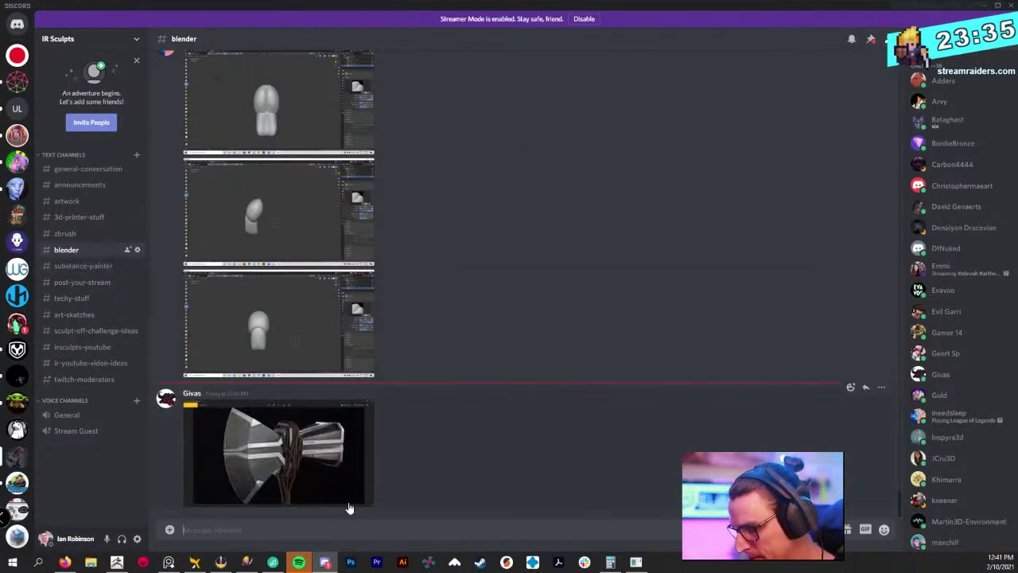
left_click(278, 467)
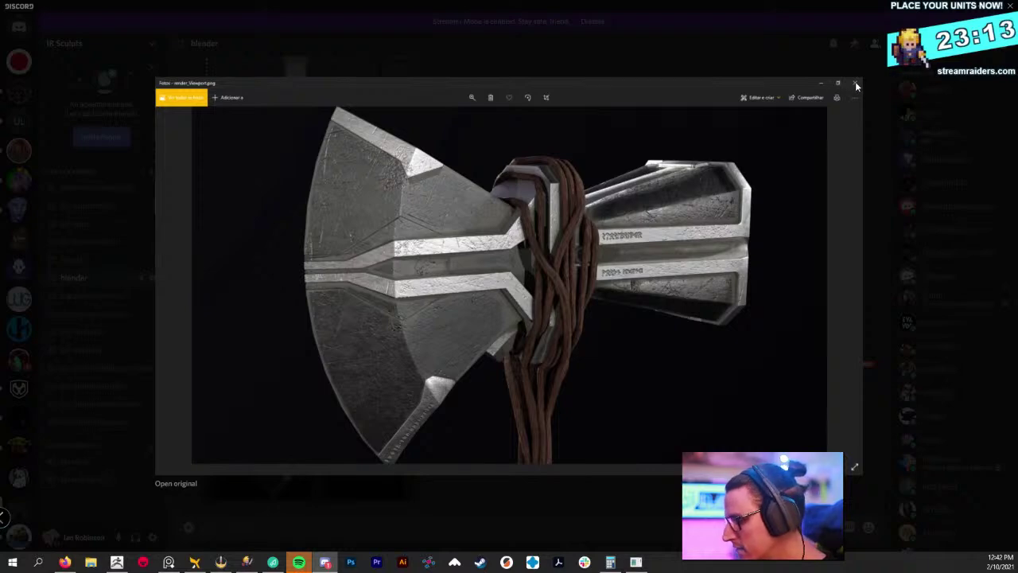
key("Escape")
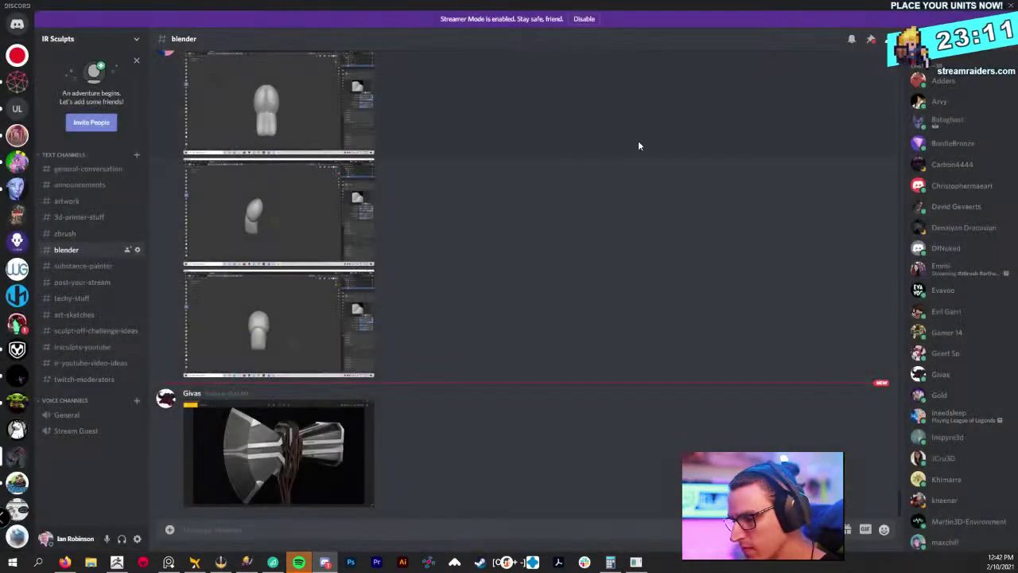
left_click(117, 562)
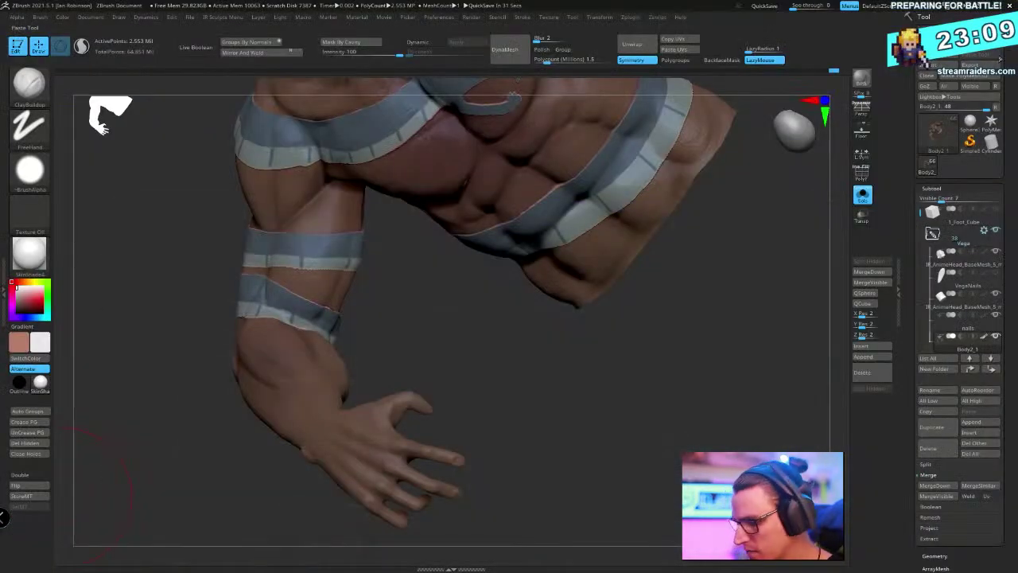
Refine the edges of the tattoo bands wrapping the upper arm near the elbow with the ClayBuildup brush
mouse_move(525, 398)
left_mouse_down()
mouse_move(620, 363)
mouse_move(689, 368)
mouse_move(700, 320)
mouse_move(518, 271)
left_mouse_up()
left_click_drag(364, 383, 600, 318, "ctrl")
left_click_drag(607, 249, 661, 313, "alt")
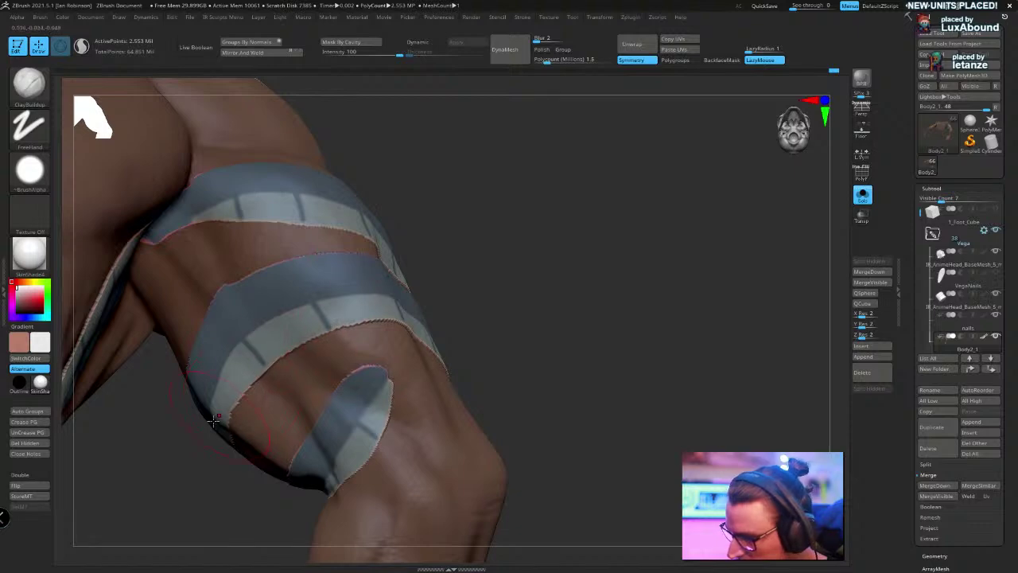
mouse_move(471, 222)
left_mouse_down()
mouse_move(386, 238)
mouse_move(423, 254)
mouse_move(532, 191)
mouse_move(475, 208)
left_mouse_up()
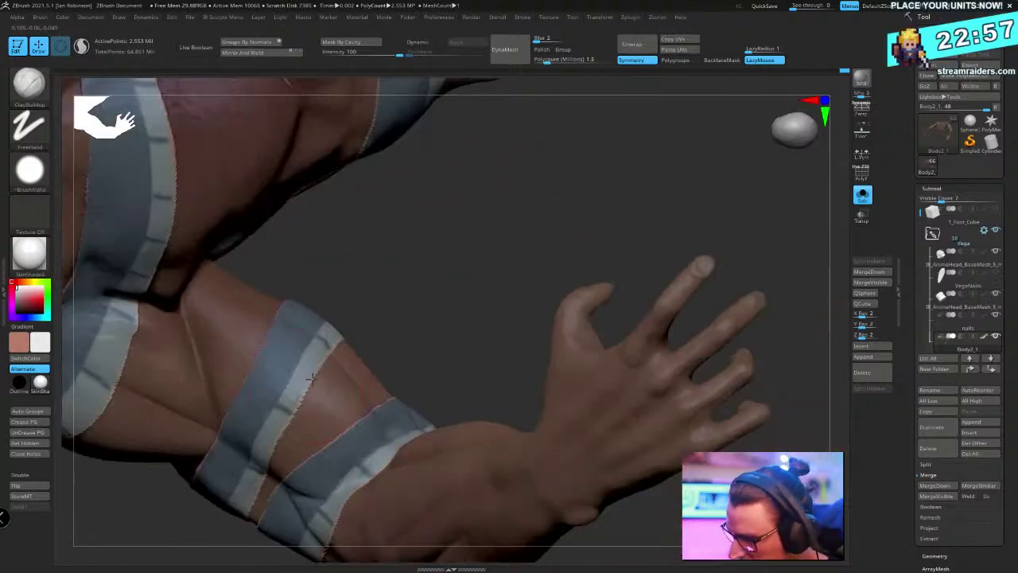
Show the full statue in colour to check the tattoo in context, and hide the polypaint of all subtools
left_click(863, 197)
right_click_drag(557, 179, 404, 145)
left_click(983, 256, "shift")
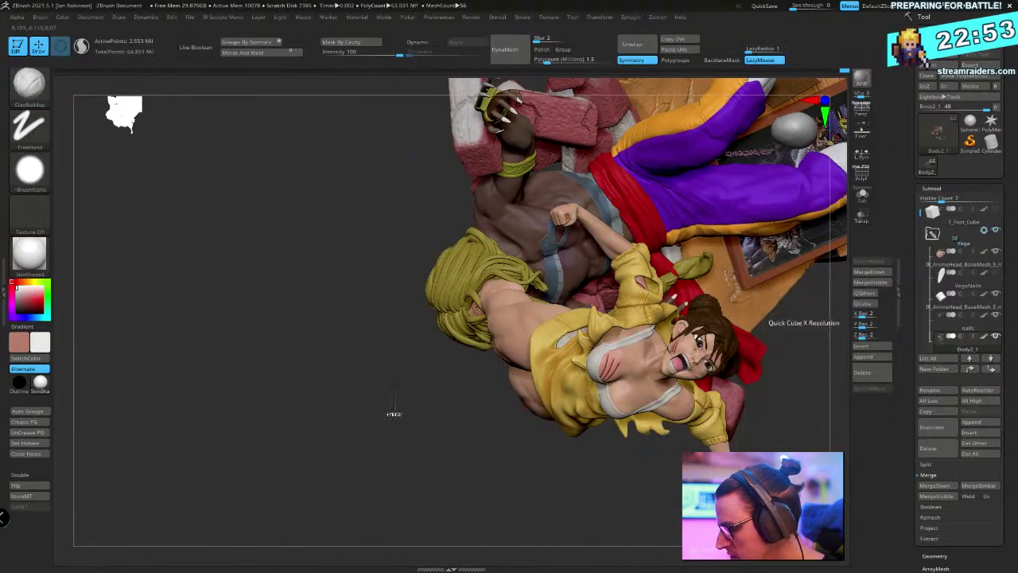
left_click_drag(393, 414, 188, 515, "ctrl")
left_click(983, 256, "shift")
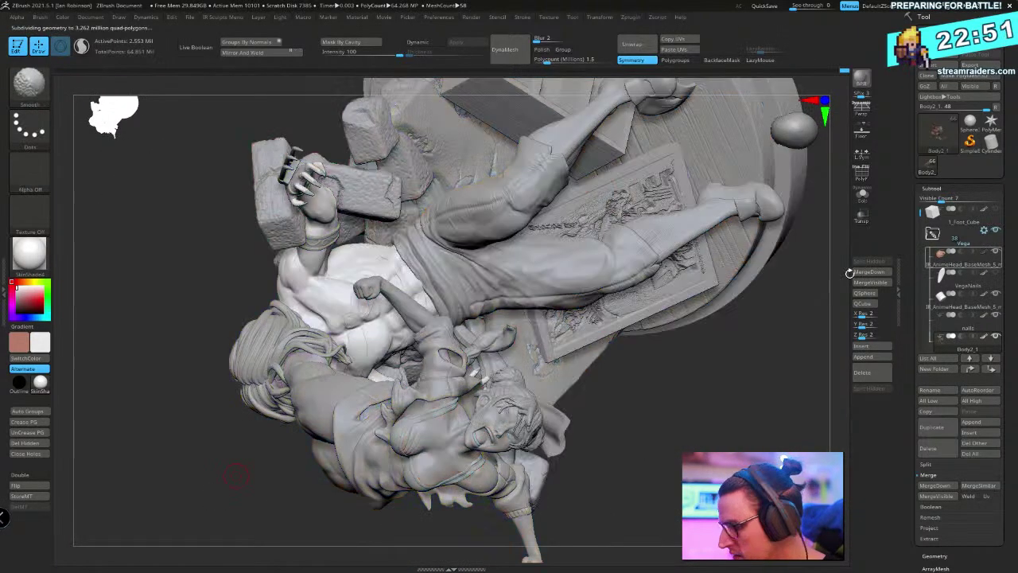
Isolate the uncoloured body to examine the raised bands on the back and arms, and compare them within the full statue
left_click(862, 197)
right_click_drag(727, 337, 714, 279)
mouse_move(736, 351)
right_mouse_down()
mouse_move(621, 100)
mouse_move(581, 129)
right_mouse_up()
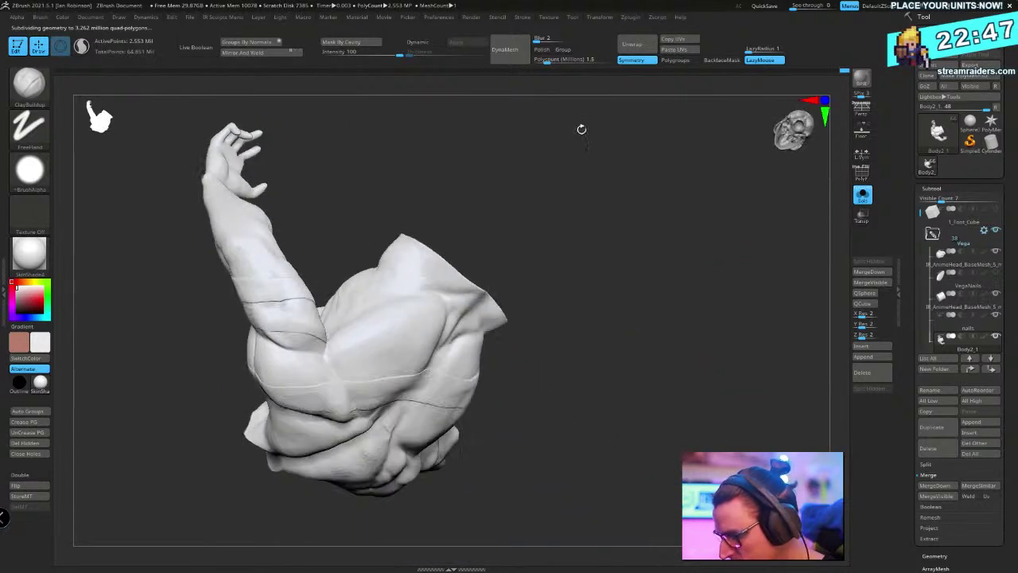
right_click_drag(473, 227, 378, 376)
mouse_move(542, 215)
right_mouse_down()
mouse_move(606, 196)
mouse_move(668, 323)
mouse_move(601, 360)
mouse_move(561, 70)
right_mouse_up()
right_click_drag(520, 247, 725, 291)
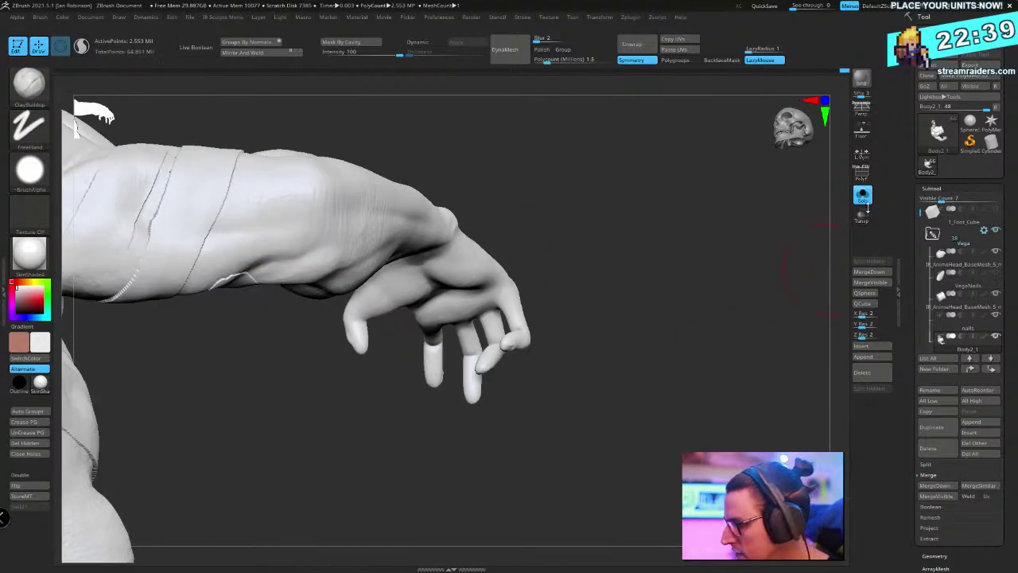
left_click(863, 196)
mouse_move(595, 235)
right_mouse_down("ctrl")
mouse_move(503, 154)
mouse_move(607, 316)
mouse_move(623, 297)
mouse_move(518, 358)
right_mouse_up("ctrl")
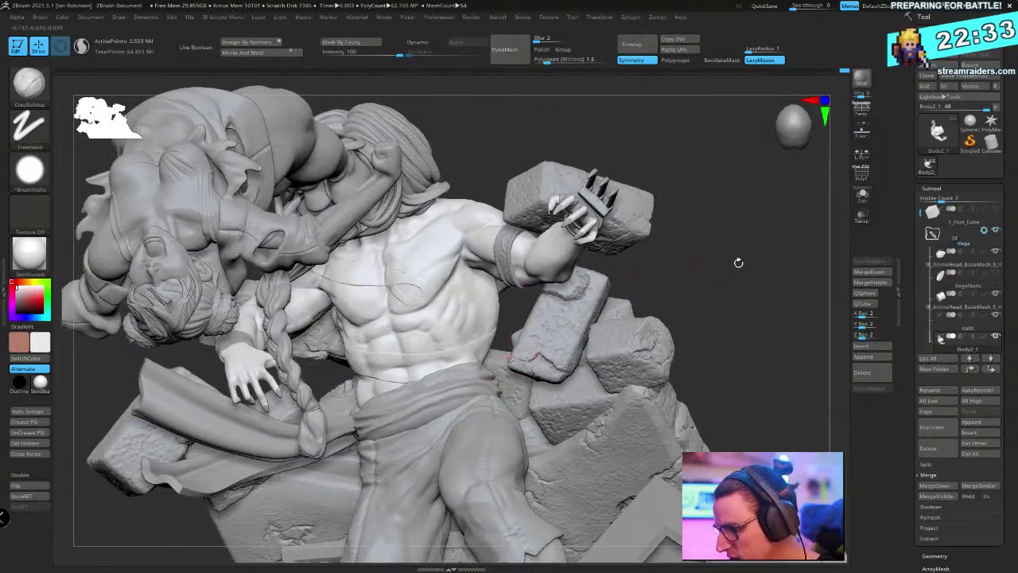
Isolate the body with its polypaint on and build up the waist tattoo band at the flank beneath the arm
left_click(863, 196)
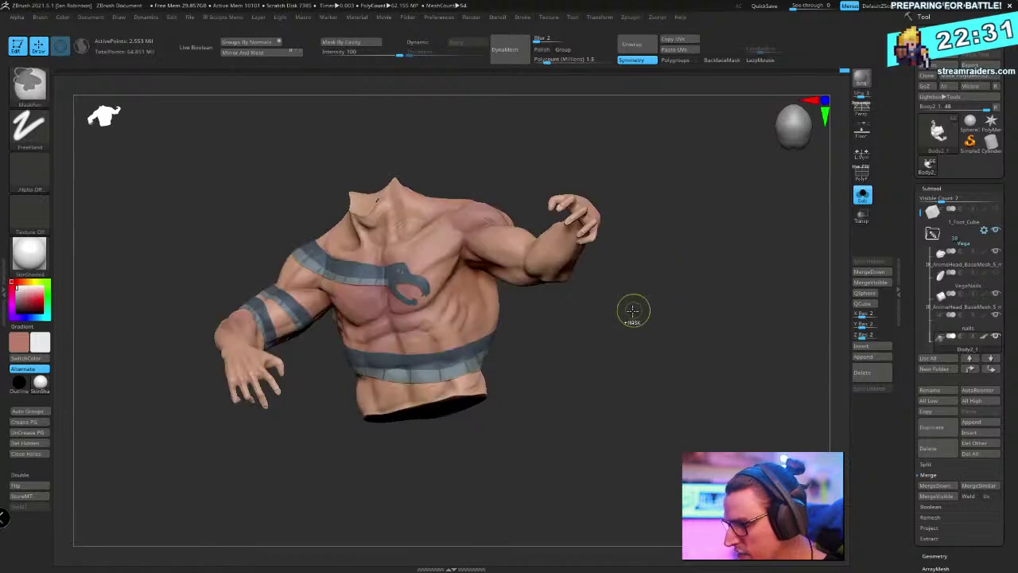
mouse_move(632, 246)
right_mouse_down()
mouse_move(673, 258)
mouse_move(654, 374)
mouse_move(670, 314)
mouse_move(663, 400)
mouse_move(689, 426)
right_mouse_up()
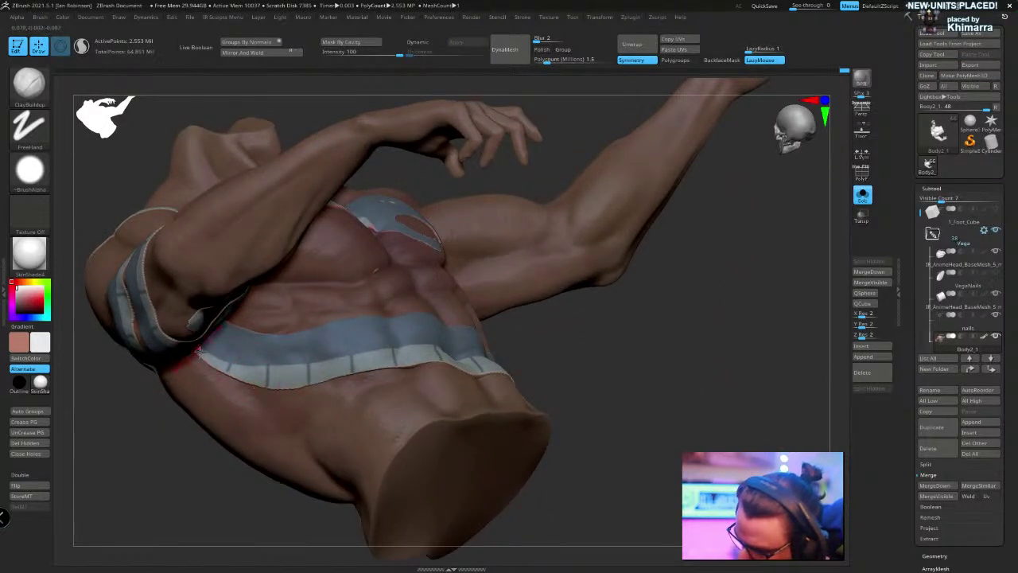
right_click_drag(284, 385, 326, 343)
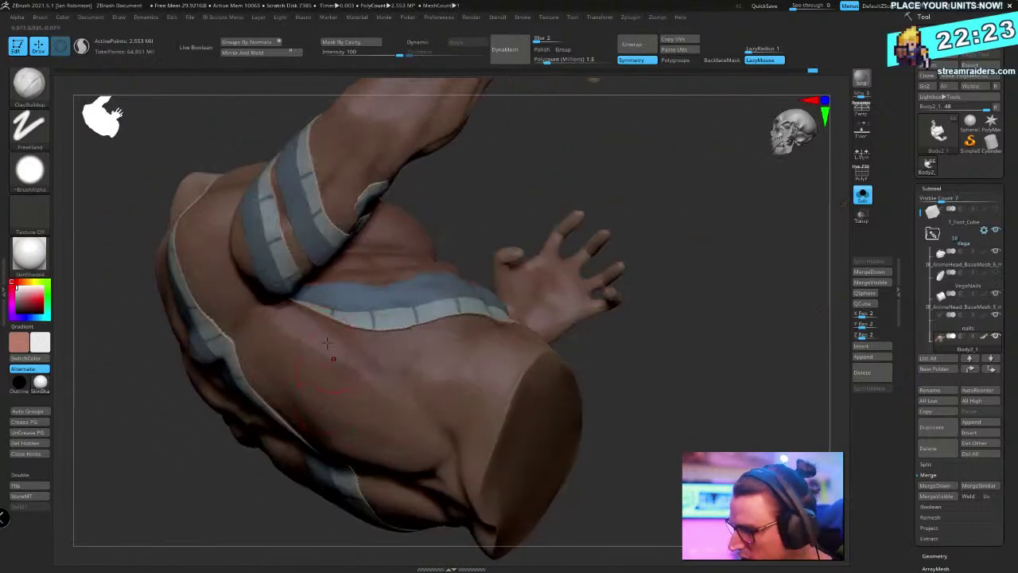
Clear the body's mask and show the full statue with the polypaint of all subtools on
right_click_drag(674, 226, 655, 338)
mouse_move(652, 345)
left_mouse_down("ctrl")
mouse_move(705, 198)
mouse_move(720, 191)
left_mouse_up("ctrl")
left_click(863, 196)
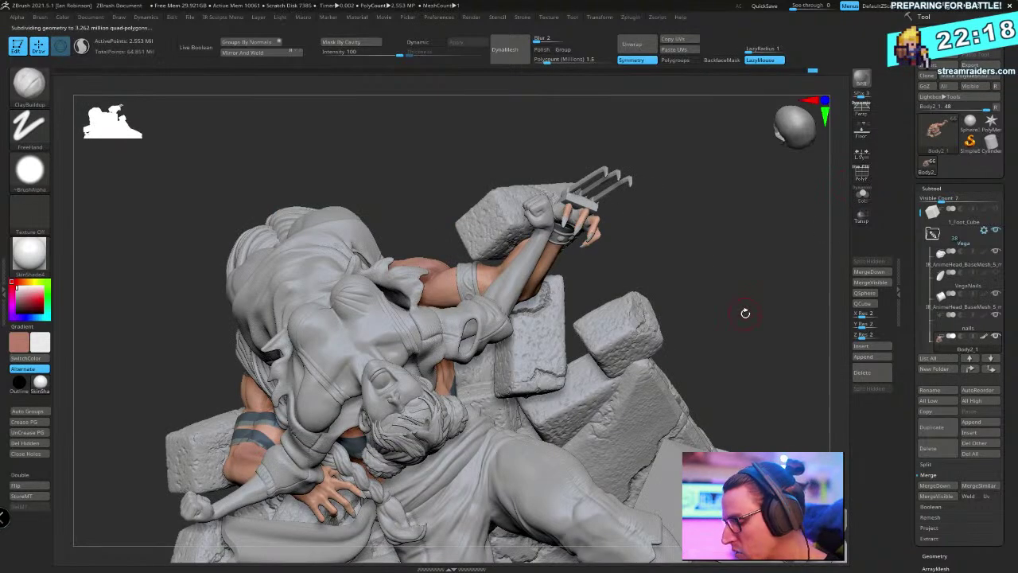
left_click(986, 251, "shift")
mouse_move(714, 241)
right_mouse_down("ctrl")
mouse_move(690, 278)
mouse_move(689, 216)
mouse_move(693, 303)
right_mouse_up("ctrl")
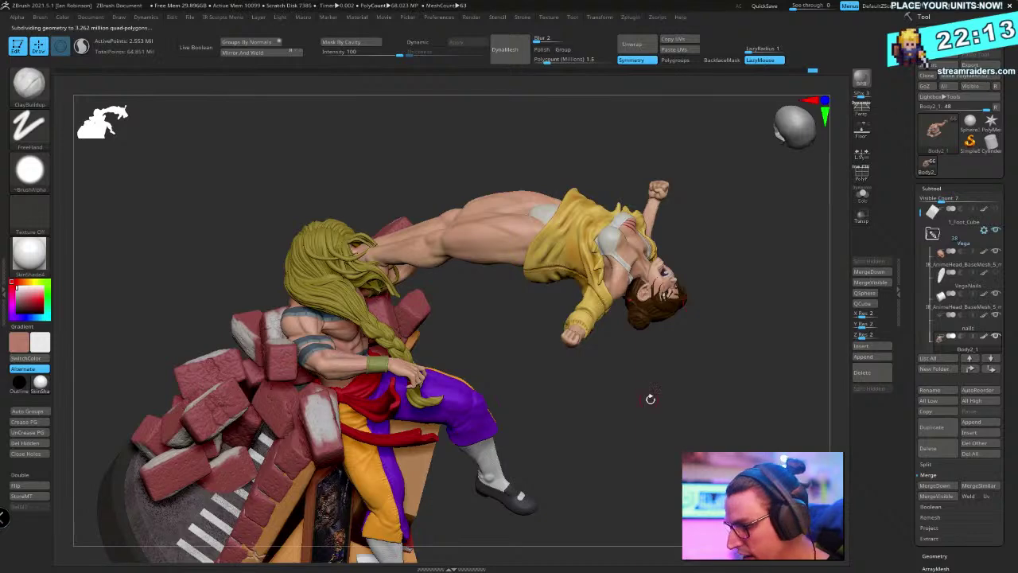
right_click_drag(649, 398, 618, 422)
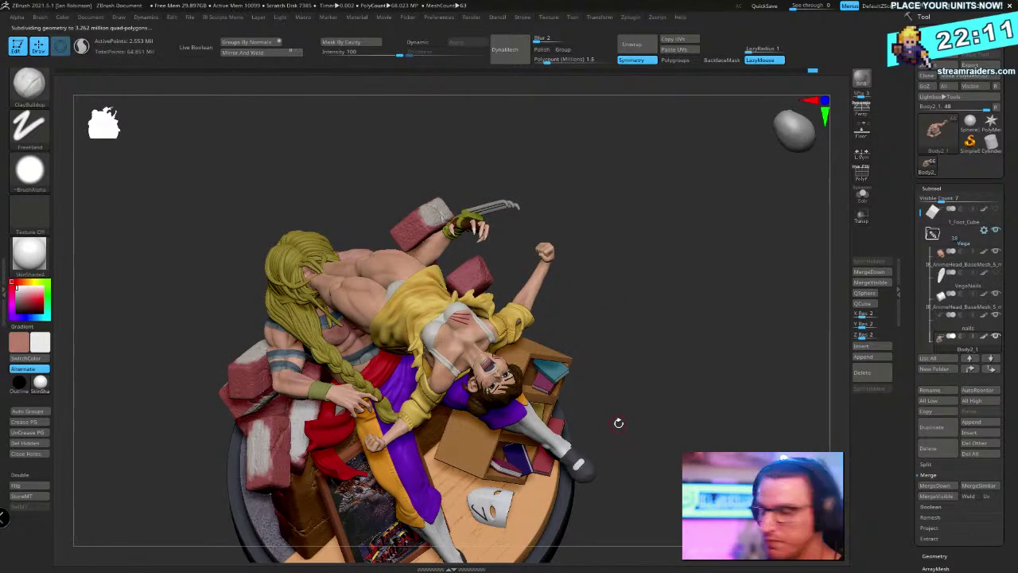
right_click_drag(645, 268, 646, 221)
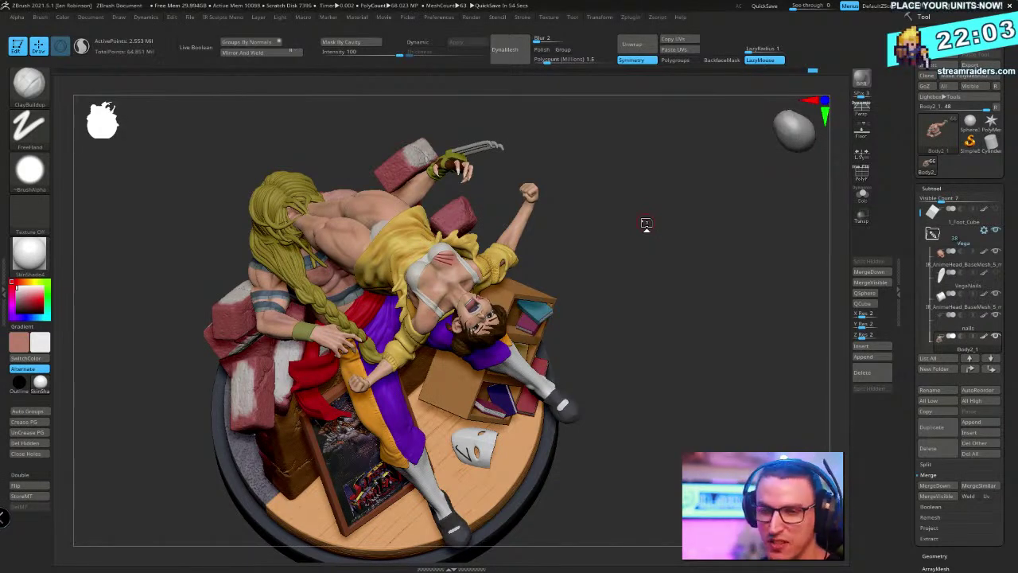
Select the brick subtool in the rubble wall behind the figures
mouse_move(631, 242)
left_mouse_down()
mouse_move(638, 231)
mouse_move(679, 264)
mouse_move(663, 275)
mouse_move(741, 247)
mouse_move(717, 280)
left_mouse_up()
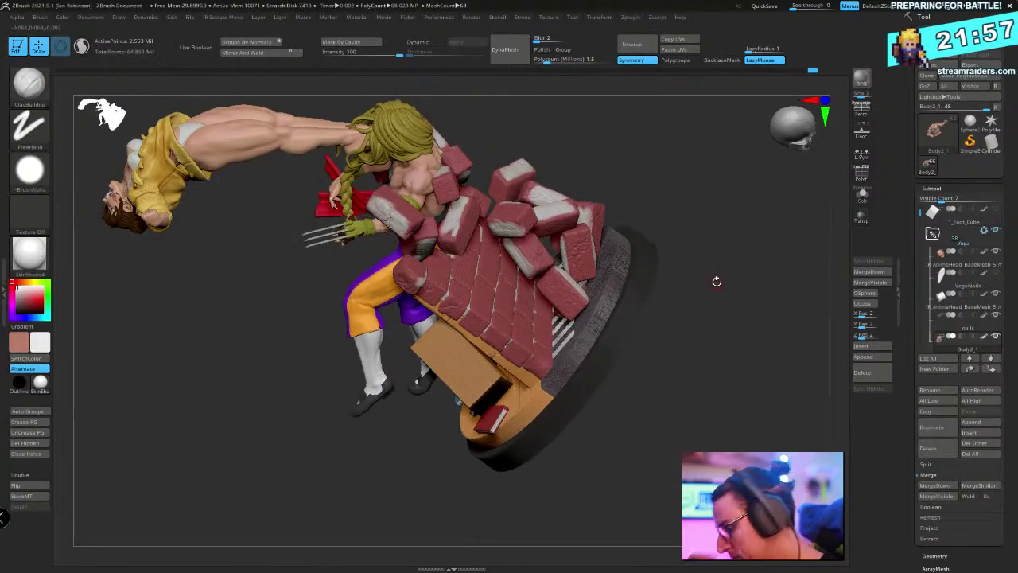
left_click_drag(789, 395, 689, 388)
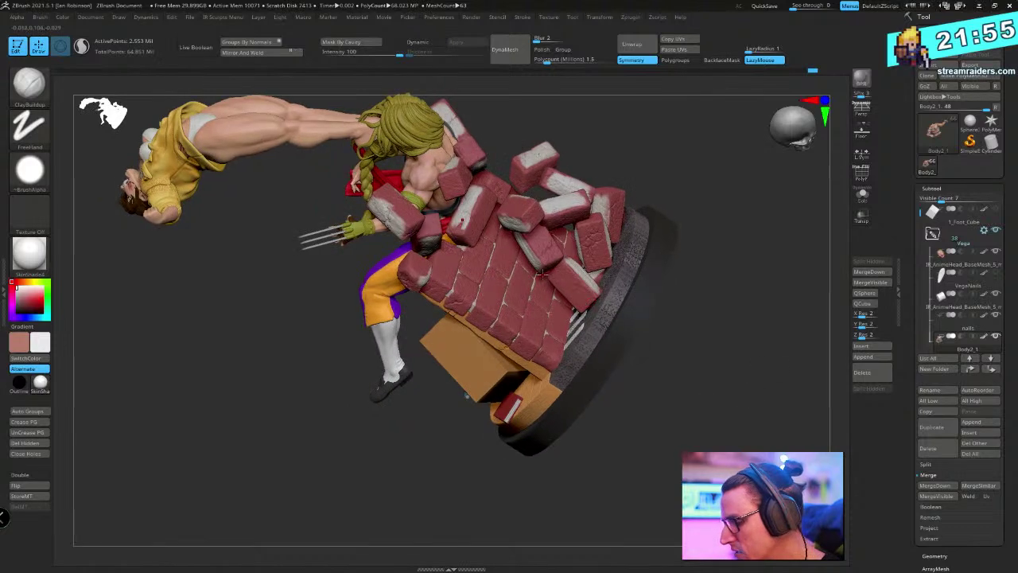
left_click(551, 247, "alt")
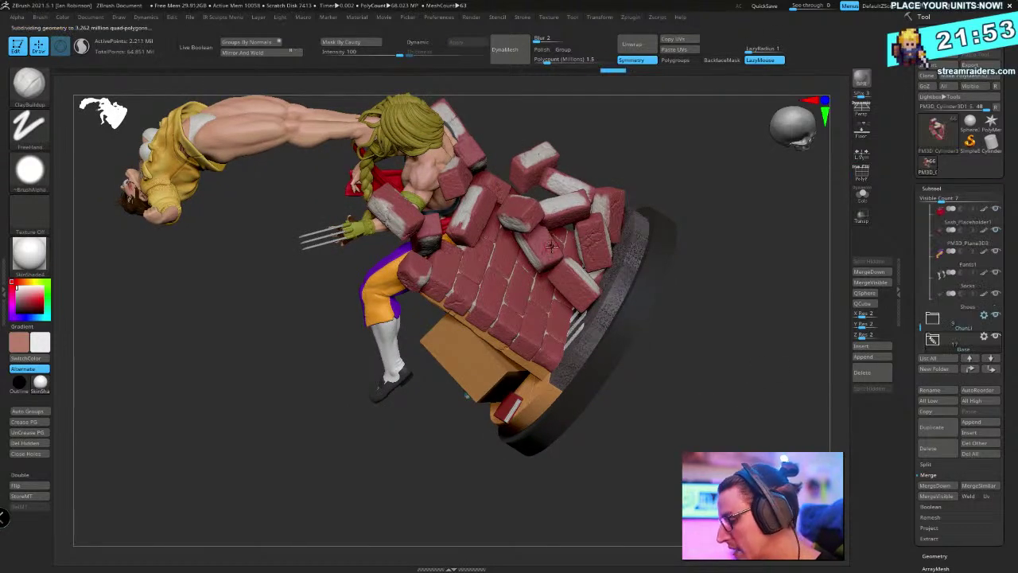
Mask the brick subtool by cavity with the cavity intensity set to 6
left_click_drag(983, 451, 995, 332)
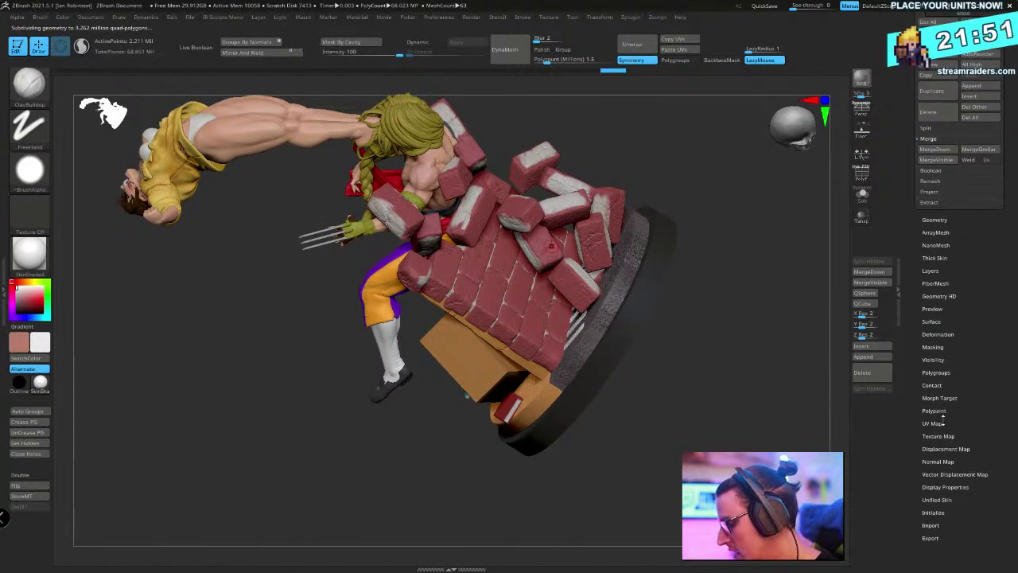
left_click(962, 346)
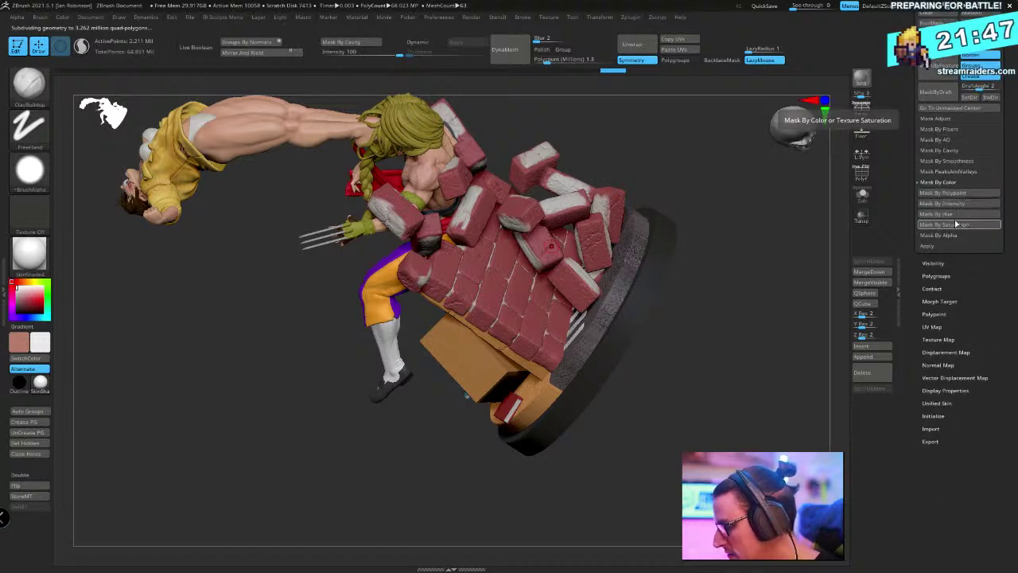
left_click(958, 182)
left_click(956, 151)
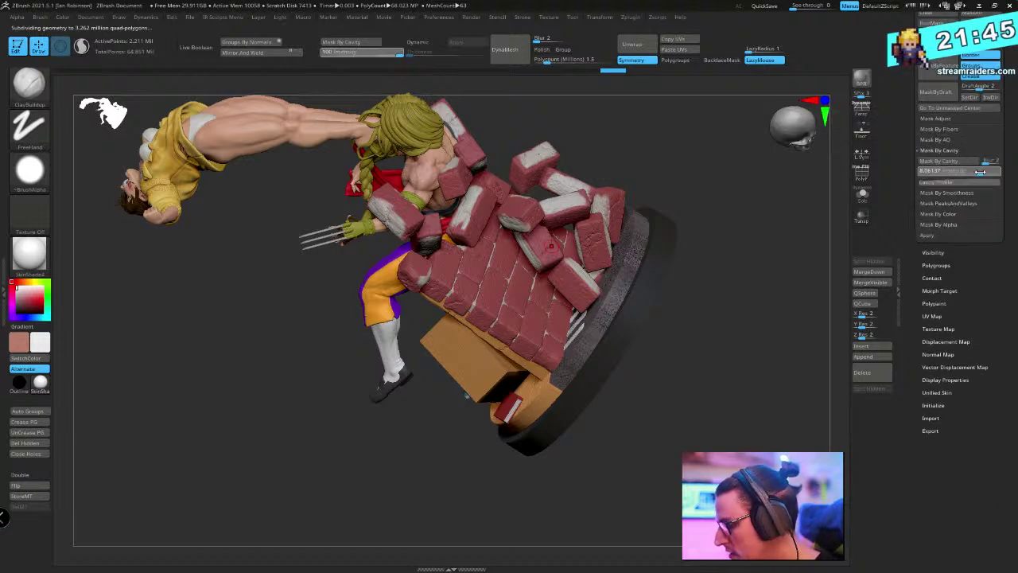
left_click_drag(981, 170, 965, 204)
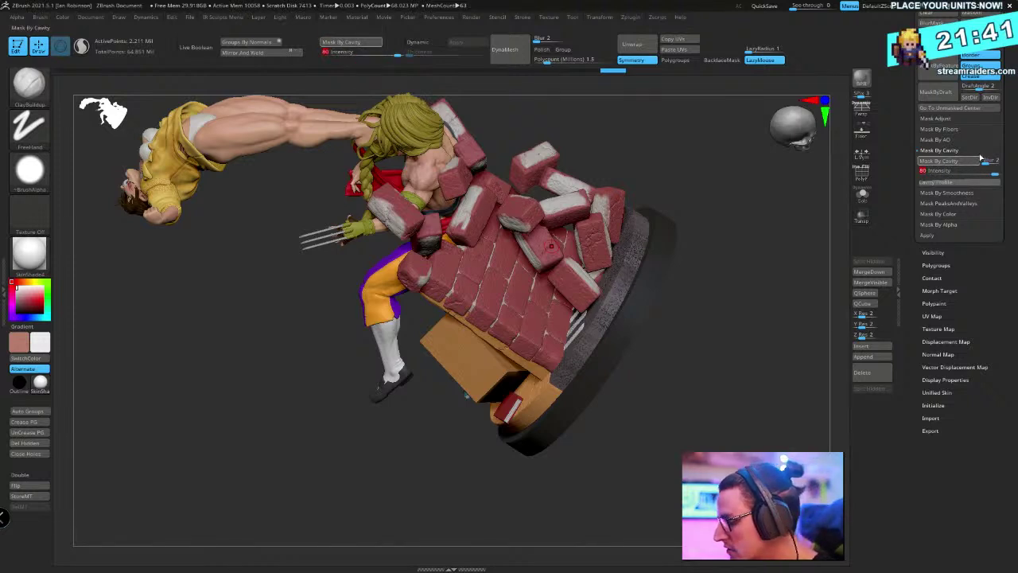
left_click(938, 160)
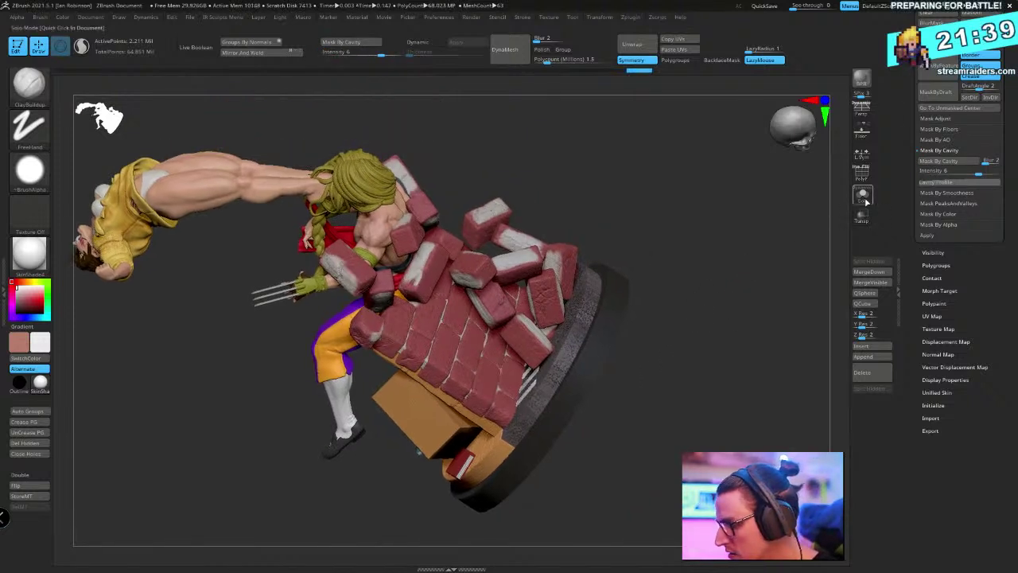
Isolate the loose bricks and check their cavity mask by inverting it and inverting it back
left_click(862, 194)
left_click_drag(754, 301, 445, 323, "alt")
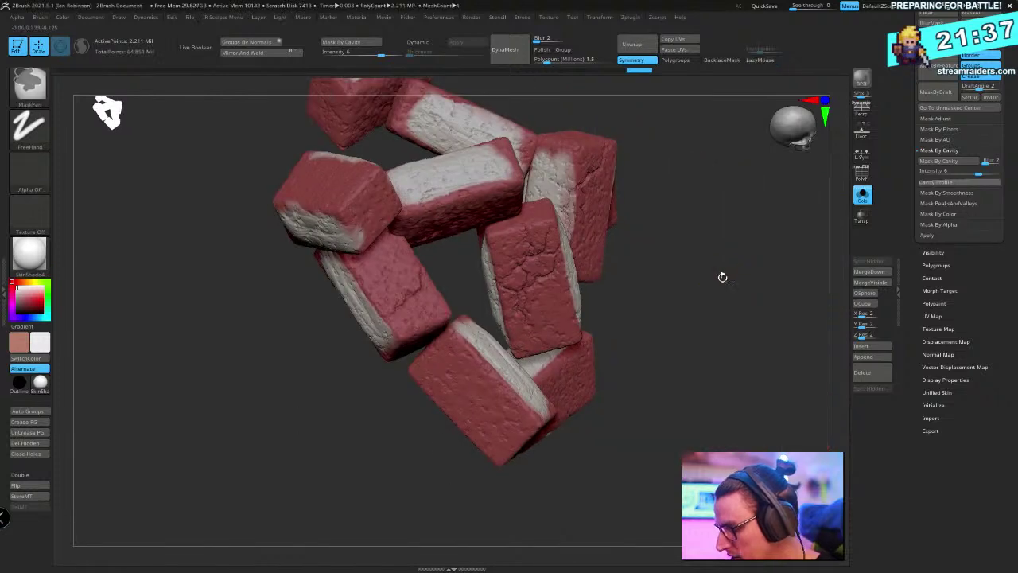
left_click(721, 278, "ctrl")
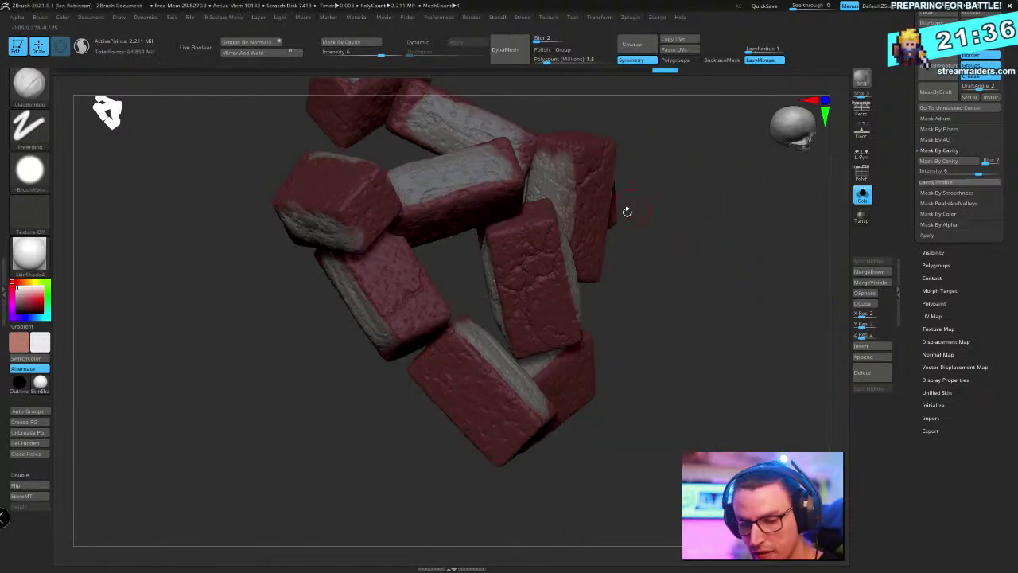
left_click(679, 230, "ctrl")
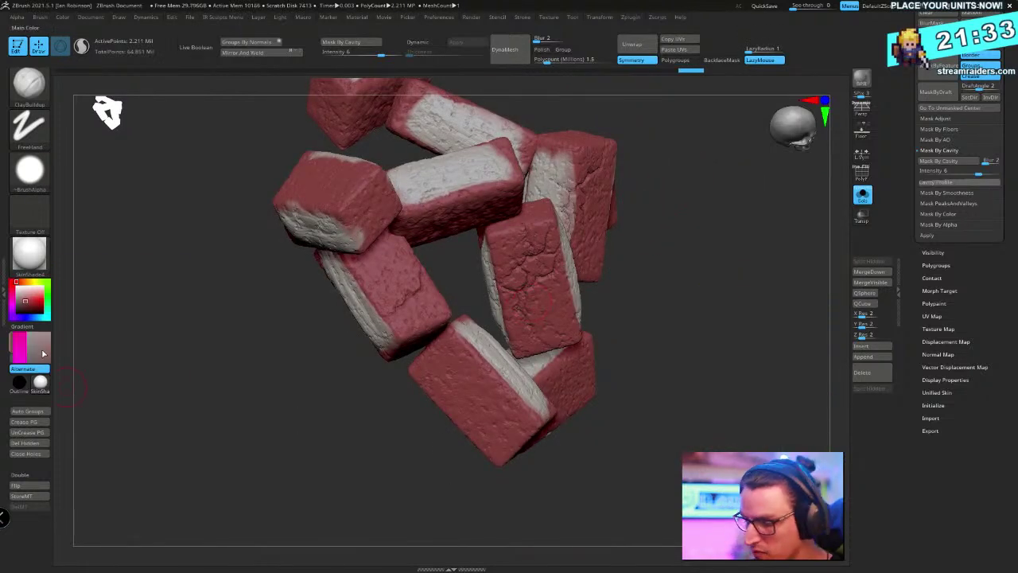
Set a dark red main colour for the Paint brush and invert the bricks' cavity mask
left_click(38, 348)
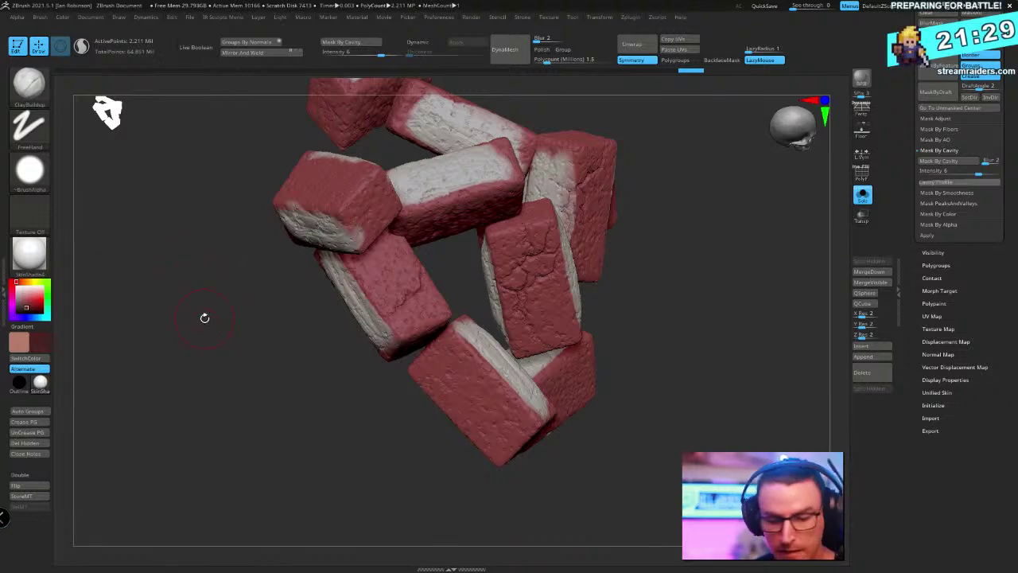
key("b")
key("p")
key("a")
left_click(745, 235, "ctrl")
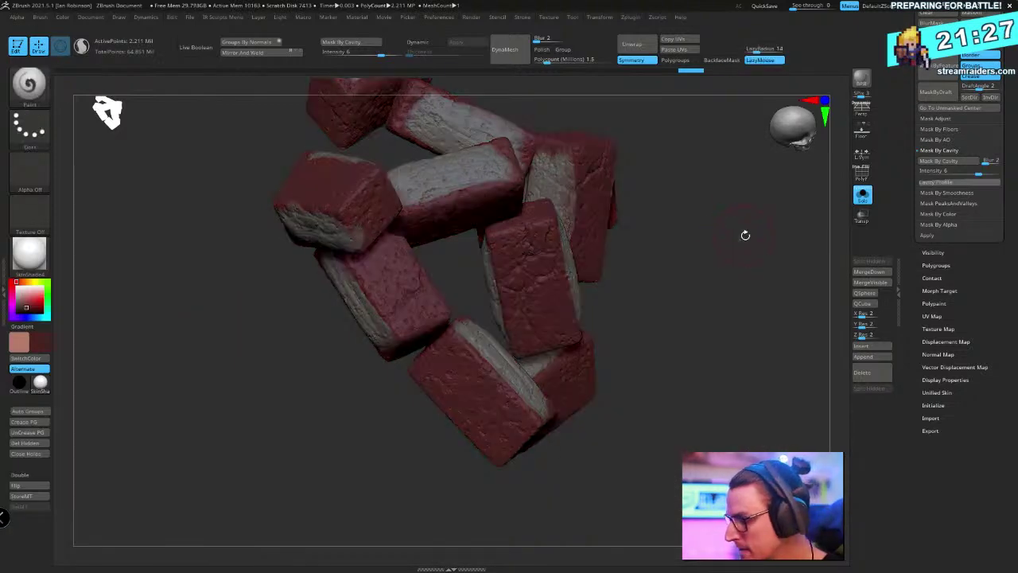
Hide the mask display and paint a dark red test stroke across the upright cracked brick
left_click_drag(1016, 92, 1017, 272)
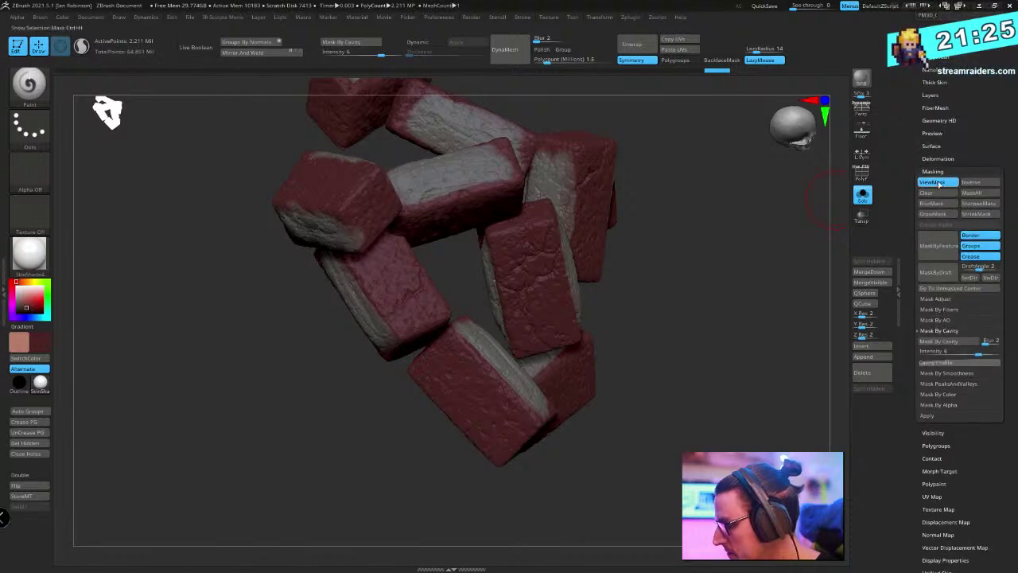
left_click(934, 182)
left_click_drag(693, 192, 675, 190)
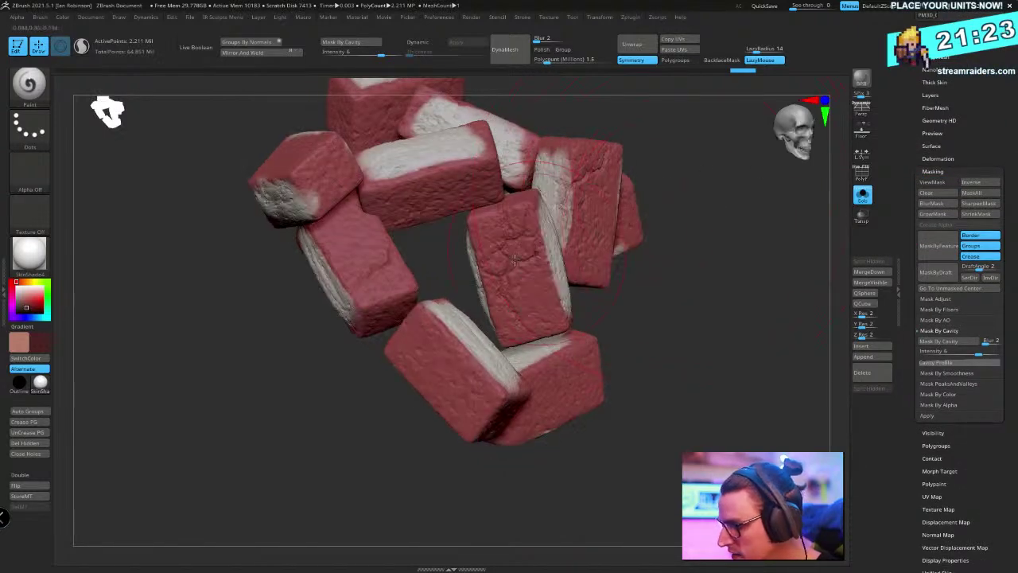
left_click_drag(528, 230, 579, 256)
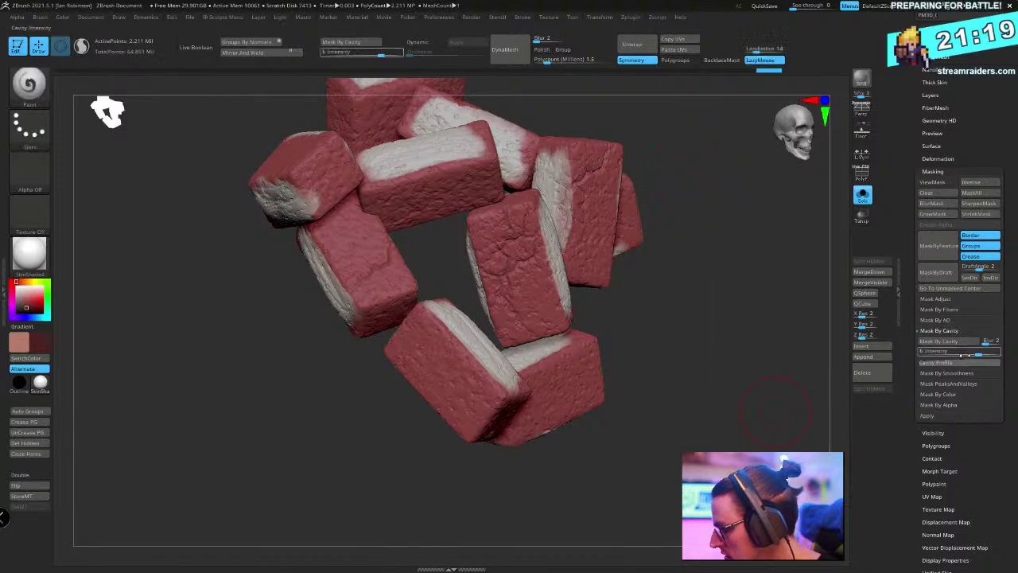
Mask the bricks by cavity again at intensity 100 and invert the mask
left_click_drag(978, 353, 1001, 352)
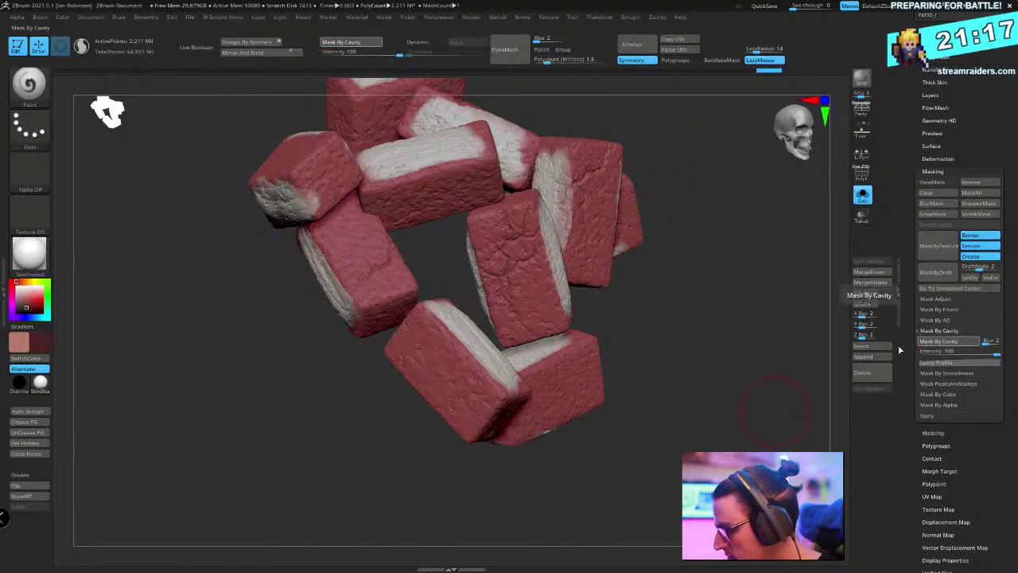
left_click(684, 223, "ctrl")
left_click_drag(684, 223, 695, 284, "alt")
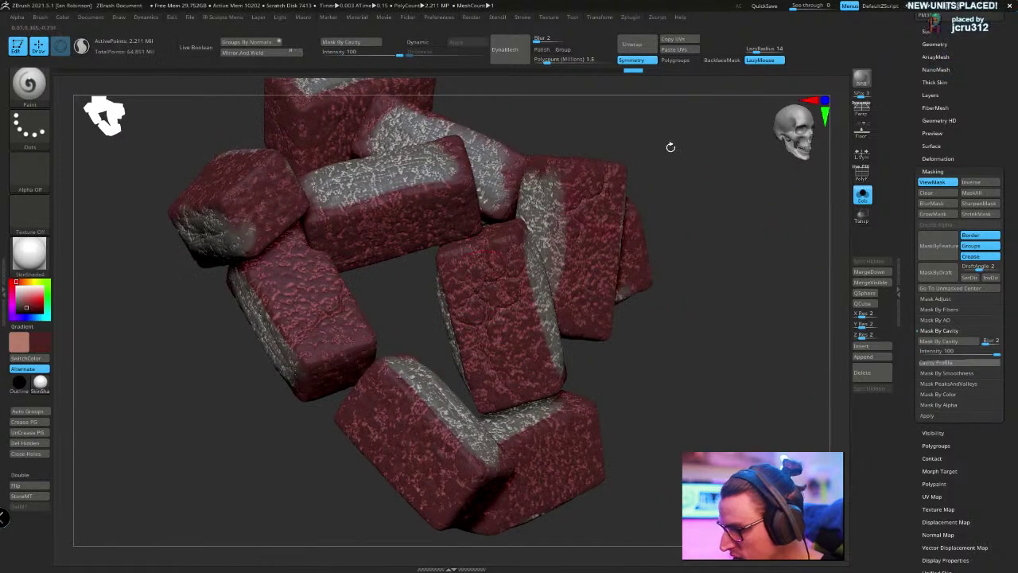
Paint dark red on the upright cracked brick with LazyMouse off and check the result with the mask display hidden
key("l")
right_click_drag(516, 266, 519, 265, "alt")
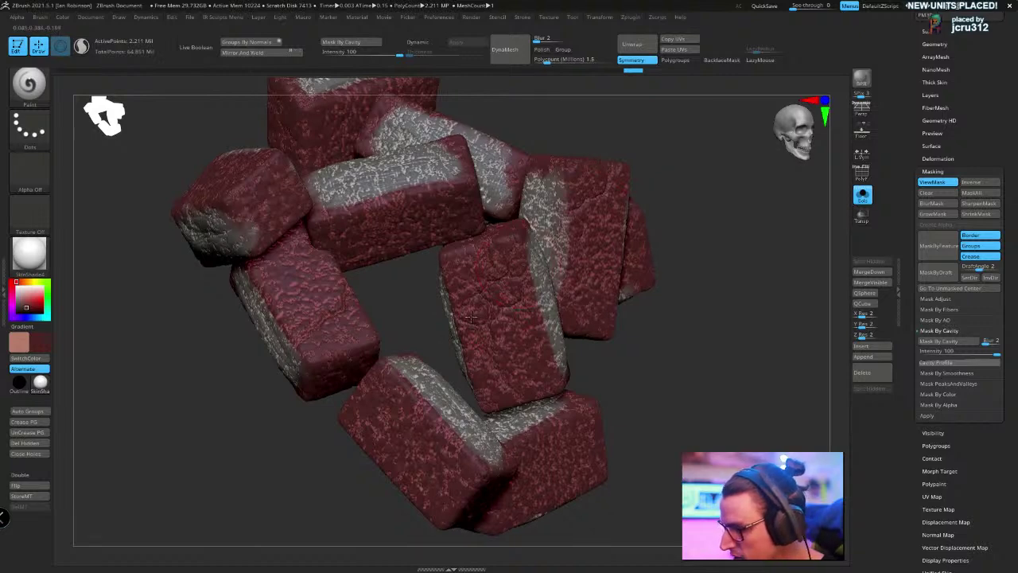
mouse_move(481, 326)
left_mouse_down()
mouse_move(477, 302)
mouse_move(524, 357)
mouse_move(519, 292)
left_mouse_up()
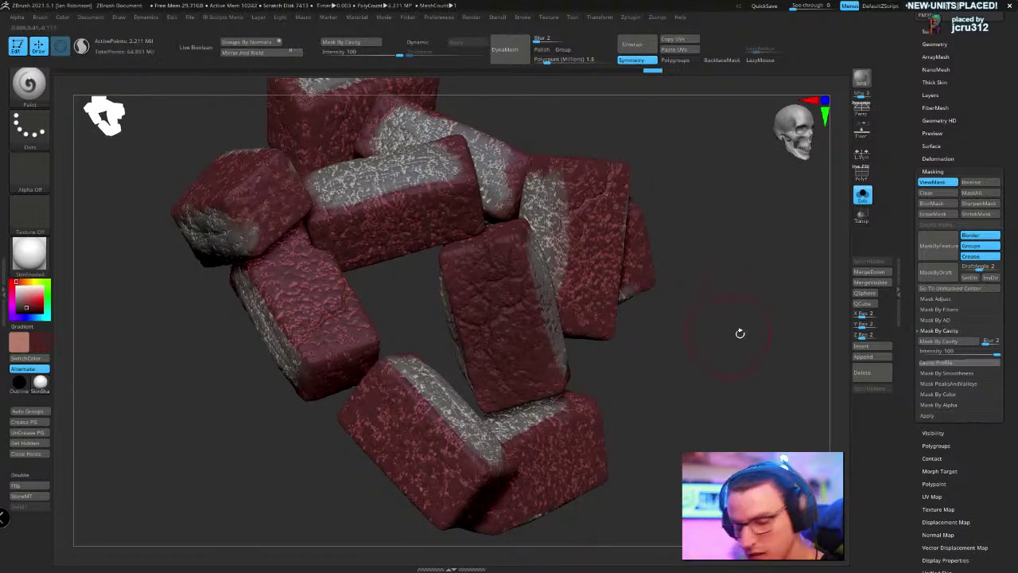
left_click(941, 185)
left_click_drag(718, 273, 703, 316)
key("ctrl+h")
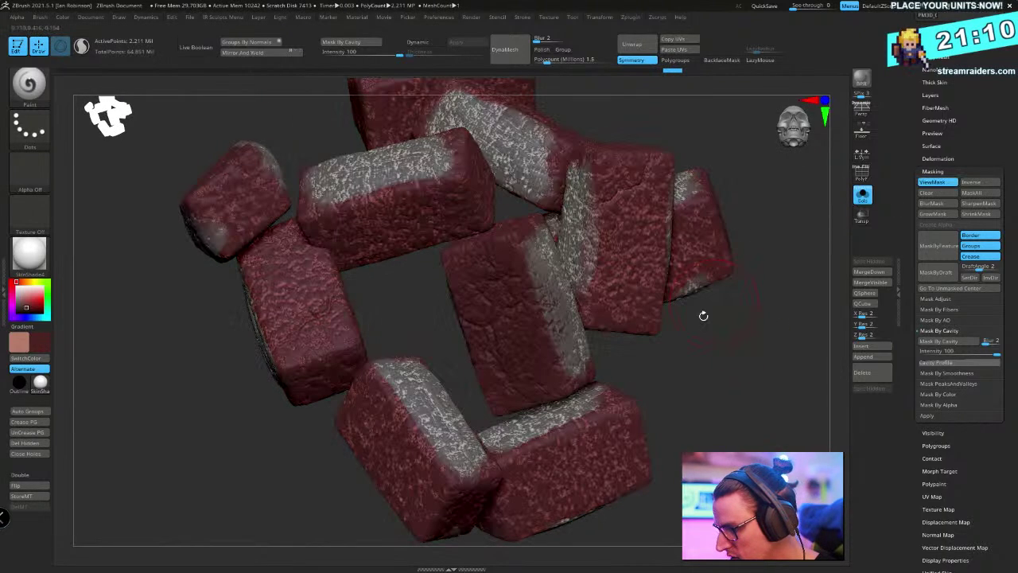
key("ctrl+h")
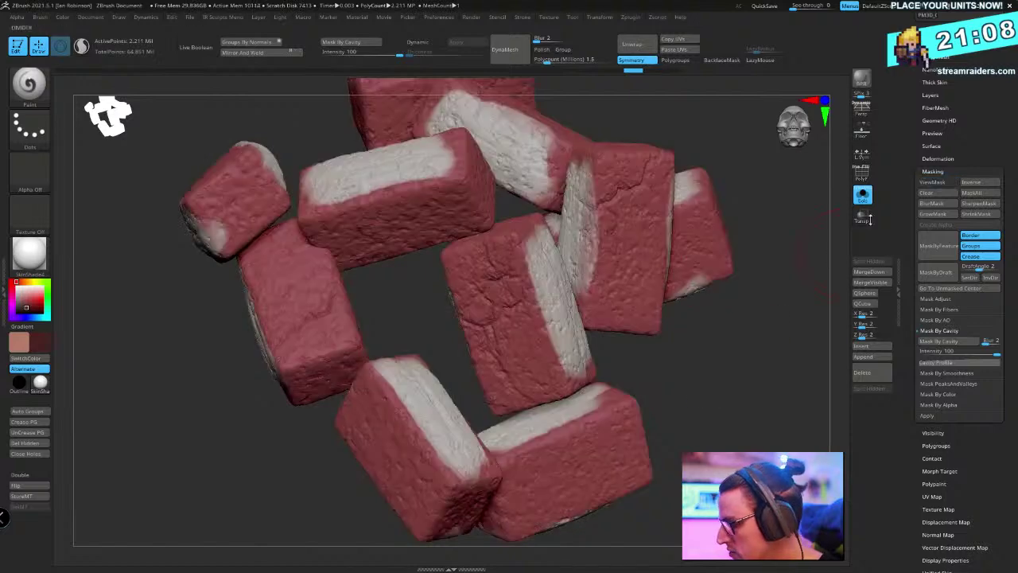
Adjust the brush size and paint dark red into the cavities of the cracked front bricks and their neighbours
key("space")
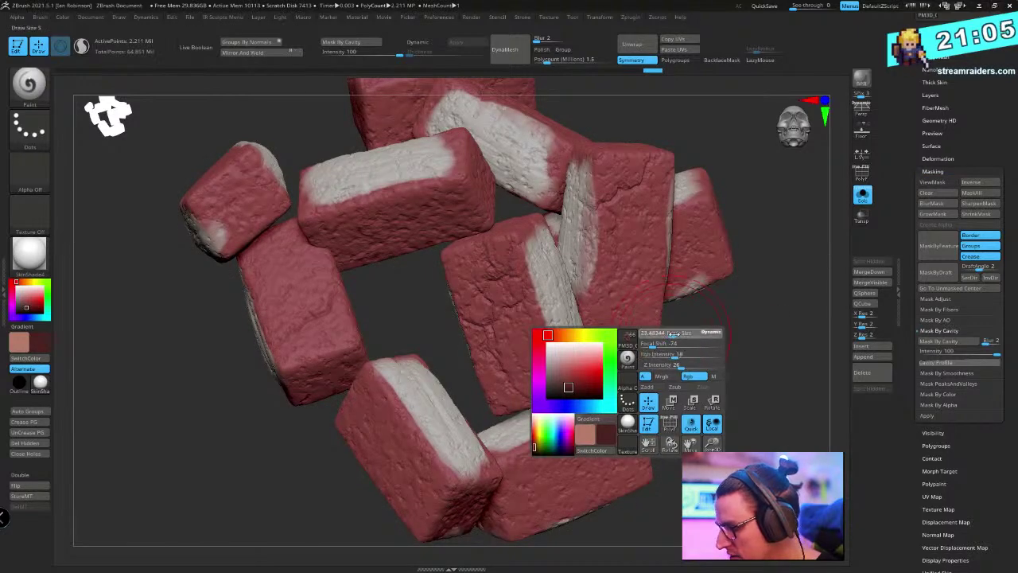
left_click_drag(515, 293, 548, 313)
mouse_move(732, 334)
left_mouse_down()
mouse_move(677, 357)
mouse_move(699, 414)
left_mouse_up()
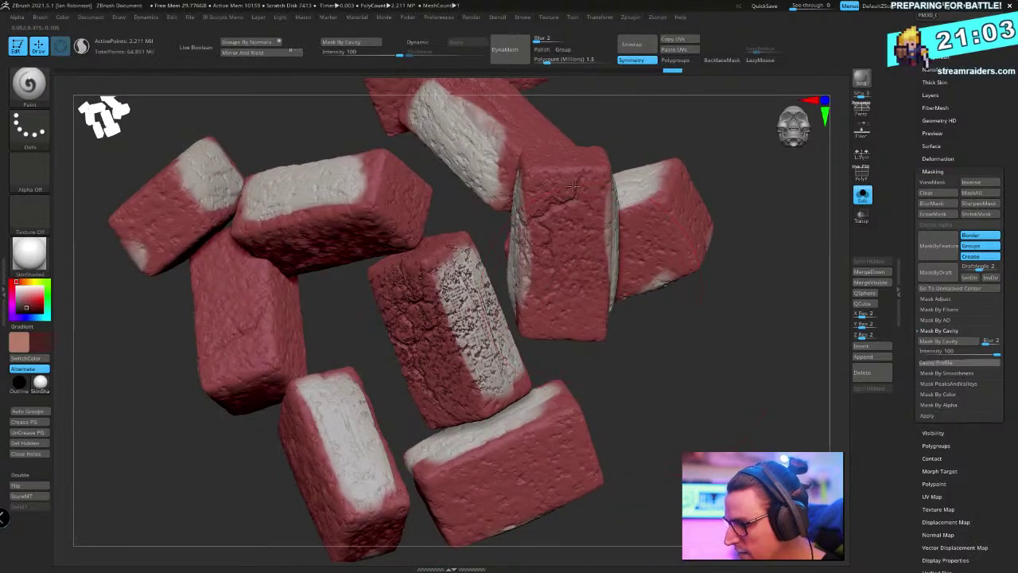
left_click_drag(573, 185, 571, 346)
right_click_drag(366, 398, 318, 305)
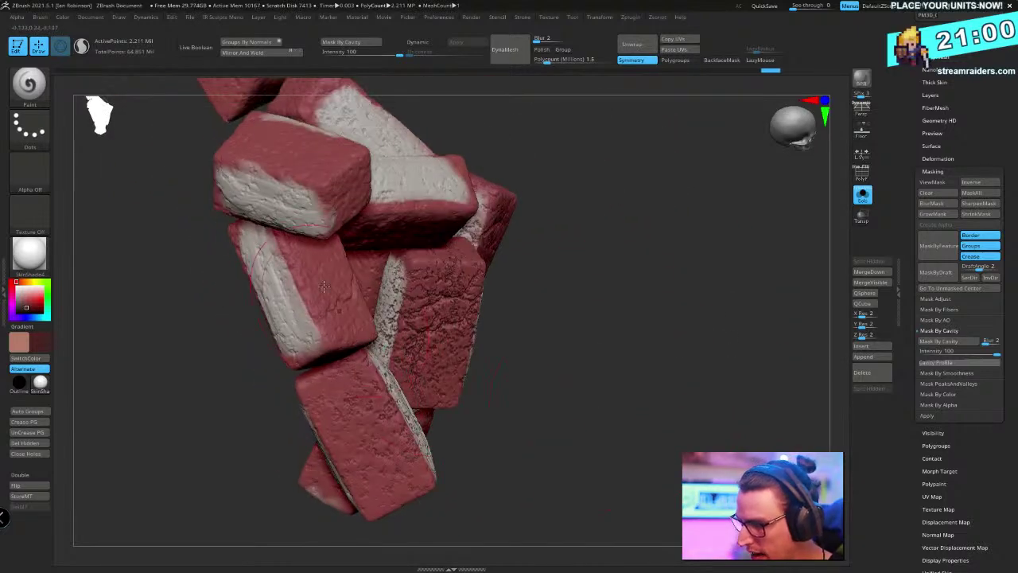
left_click_drag(316, 303, 280, 267)
Continue painting dark red into the pits and cracks of the bricks on the pile's other sides
mouse_move(607, 318)
left_mouse_down()
mouse_move(622, 325)
mouse_move(292, 275)
mouse_move(407, 255)
left_mouse_up()
left_click_drag(381, 310, 414, 284)
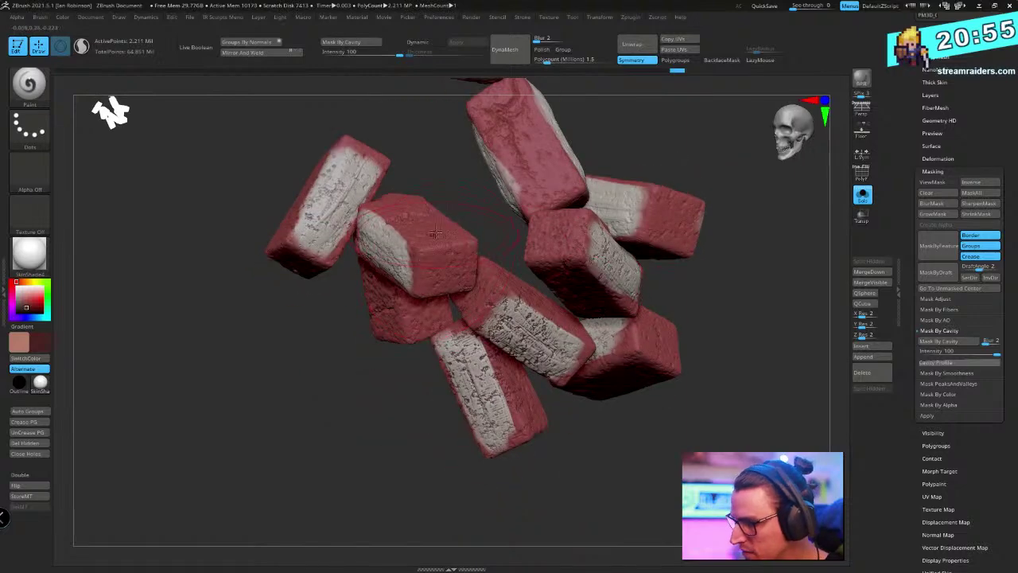
key("space")
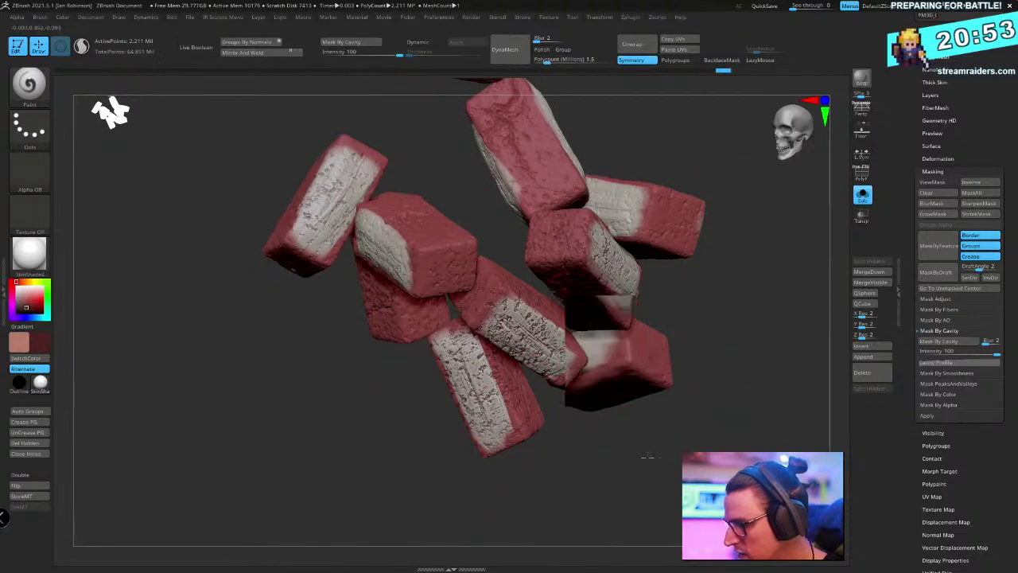
left_click_drag(555, 432, 437, 168)
left_click_drag(517, 228, 607, 180)
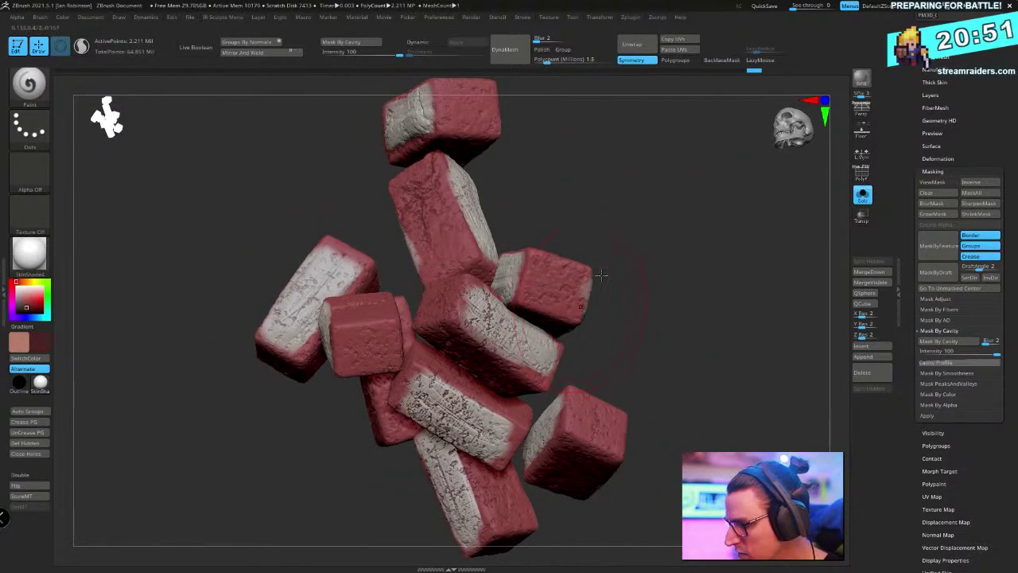
left_click_drag(599, 275, 572, 158)
left_click_drag(509, 381, 529, 248, "alt")
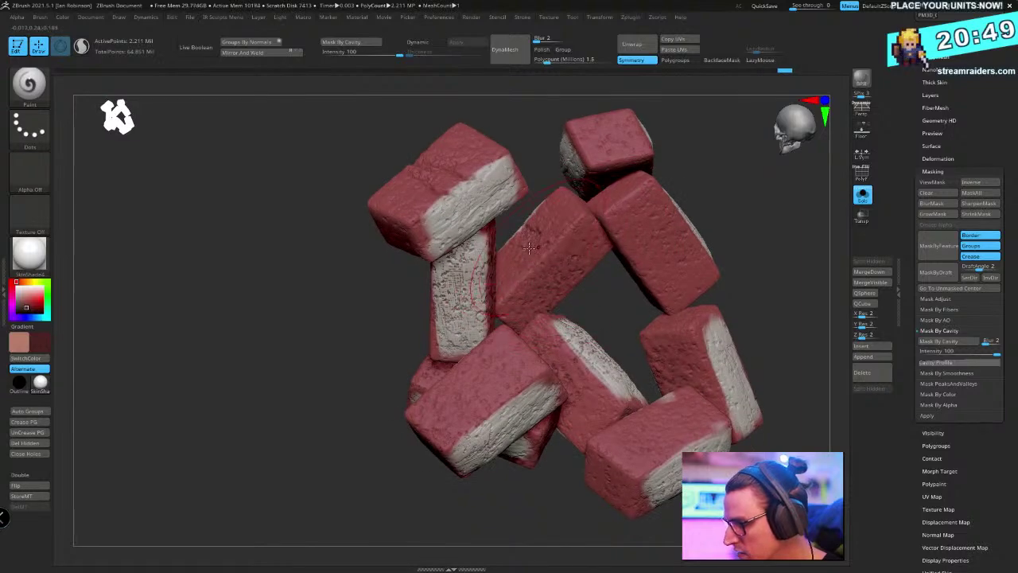
left_click_drag(745, 229, 752, 230)
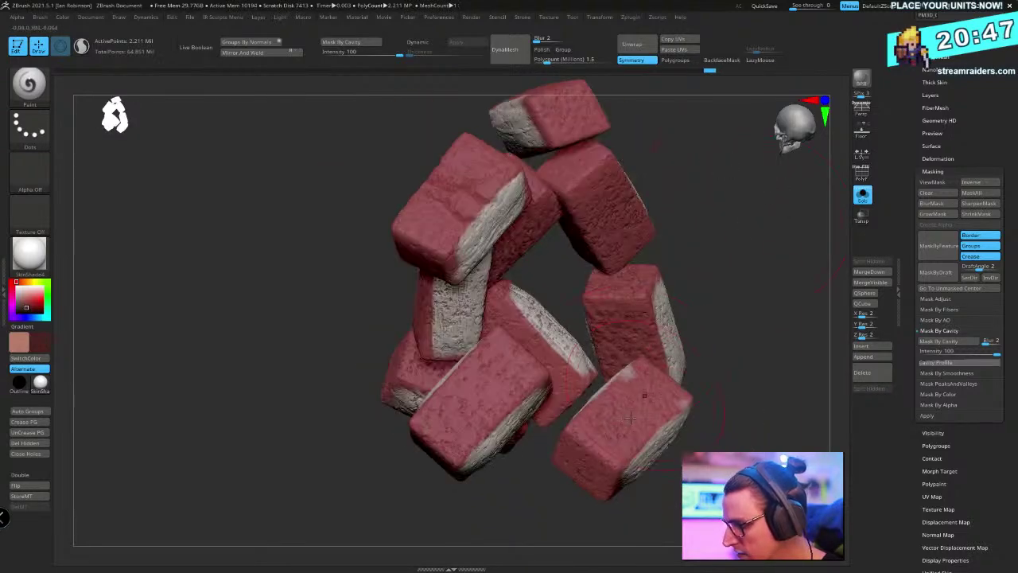
Paint dark red into the cavities of the remaining bricks, including their pale mortar faces
right_click_drag(456, 200, 415, 297, "alt")
right_click_drag(519, 268, 676, 270)
mouse_move(529, 244)
right_mouse_down("alt")
mouse_move(540, 367)
mouse_move(414, 271)
mouse_move(577, 316)
mouse_move(528, 231)
right_mouse_up("alt")
left_click(355, 210)
left_click_drag(510, 253, 528, 191)
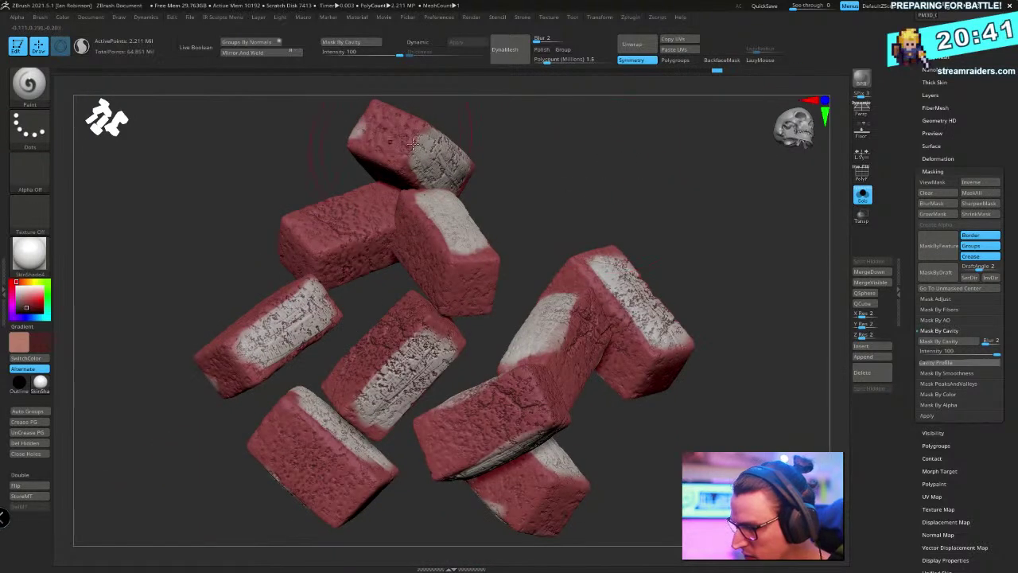
left_click_drag(412, 144, 429, 258)
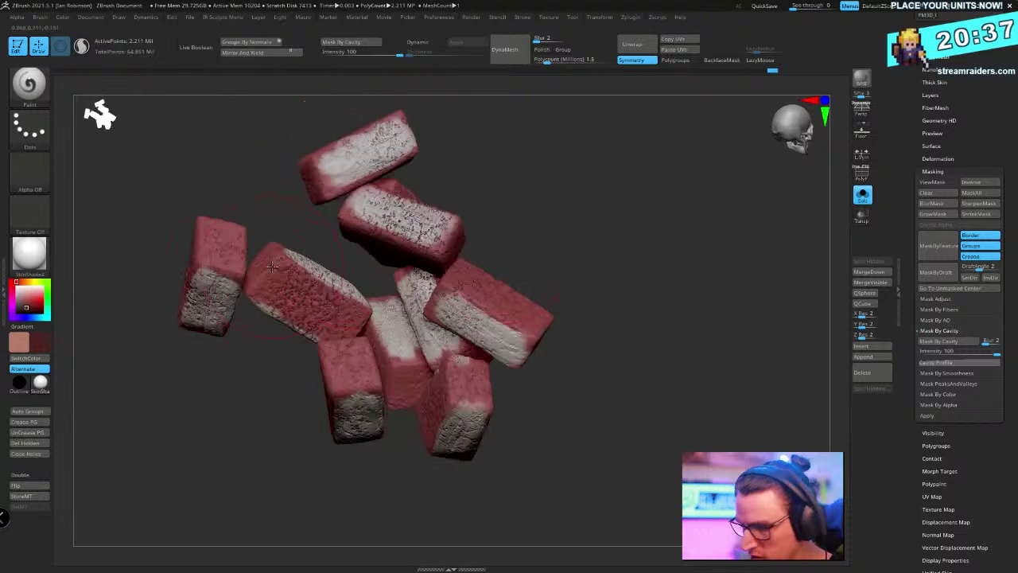
Swap the two paint colours, set the main colour to a light pinkish red and reduce the brush size
key("v")
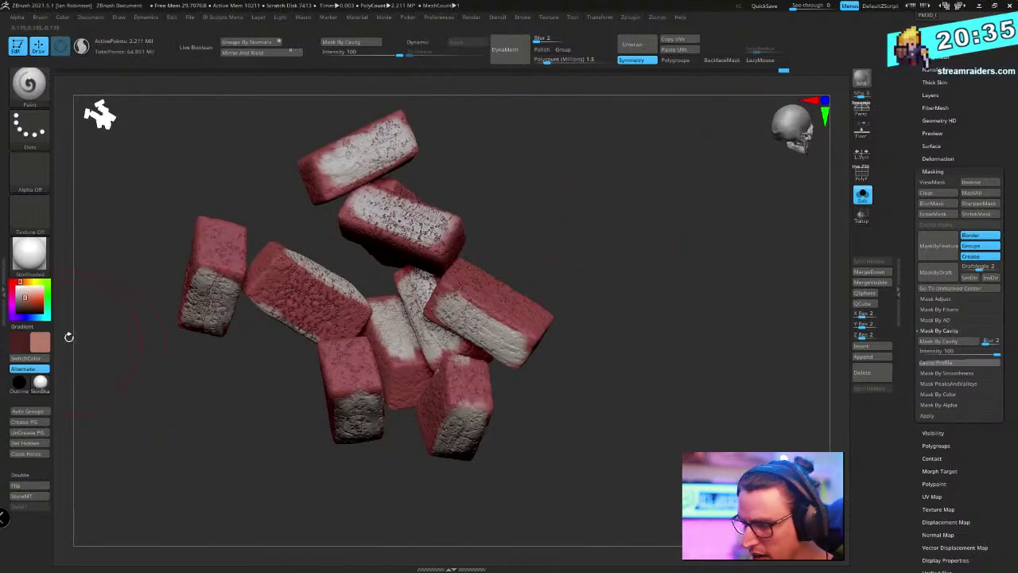
key("c")
left_click(43, 347)
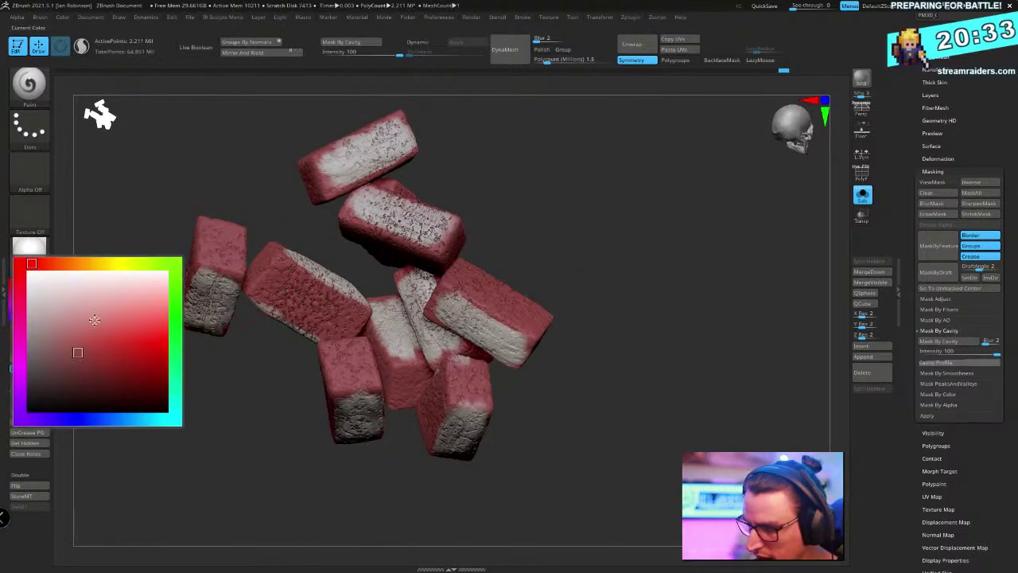
key("space")
left_click_drag(502, 156, 471, 156)
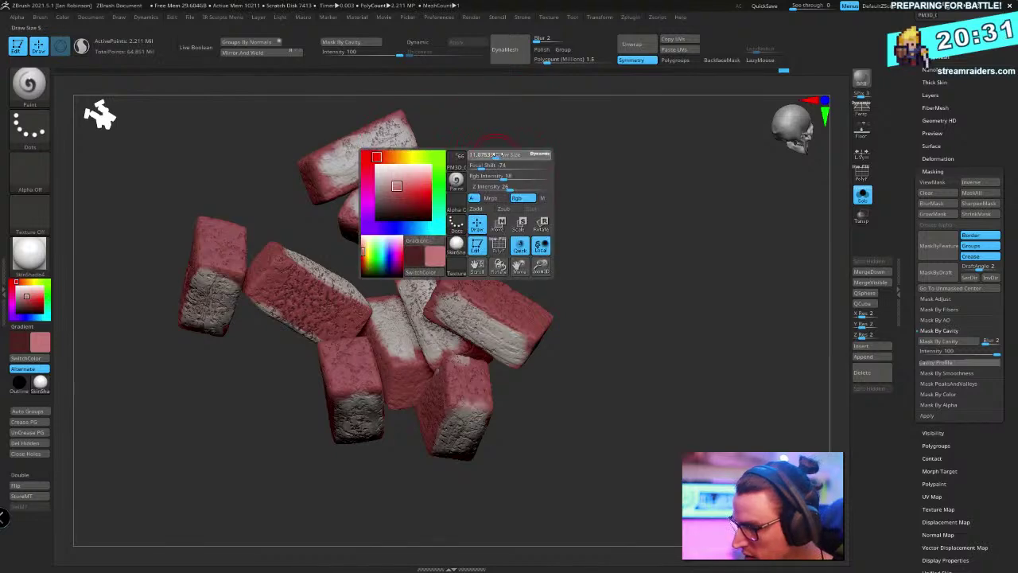
Clear the bricks' cavity mask and turn the mask display back on
mouse_move(579, 159)
left_mouse_down()
mouse_move(607, 168)
mouse_move(642, 210)
mouse_move(654, 188)
mouse_move(665, 194)
left_mouse_up()
key("ctrl+h")
right_click_drag(415, 315, 525, 246)
Enlarge the Paint brush and set its stroke type to Color Spray
key("space")
left_click(572, 186)
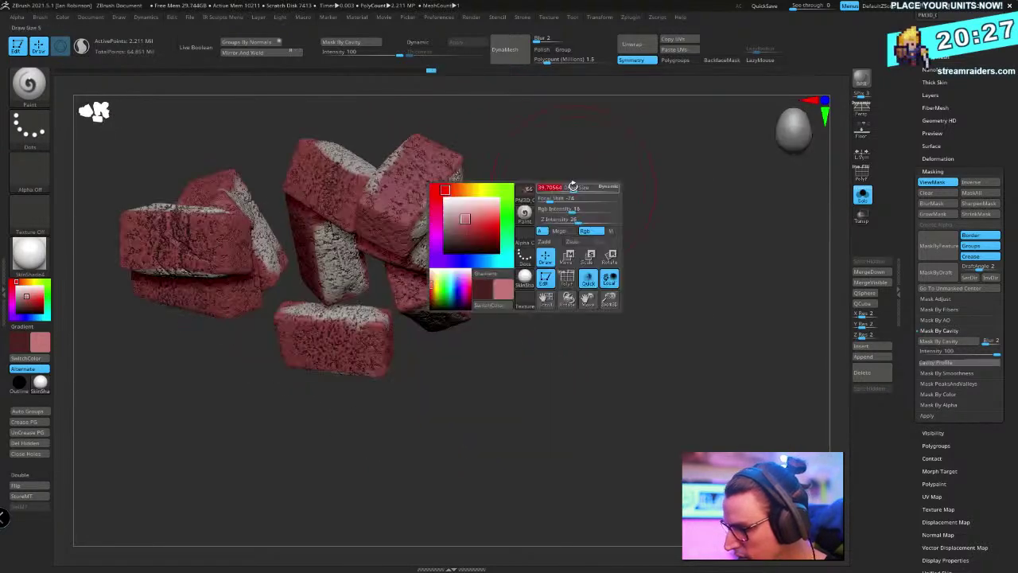
left_click_drag(443, 176, 425, 155)
left_click_drag(557, 185, 587, 208)
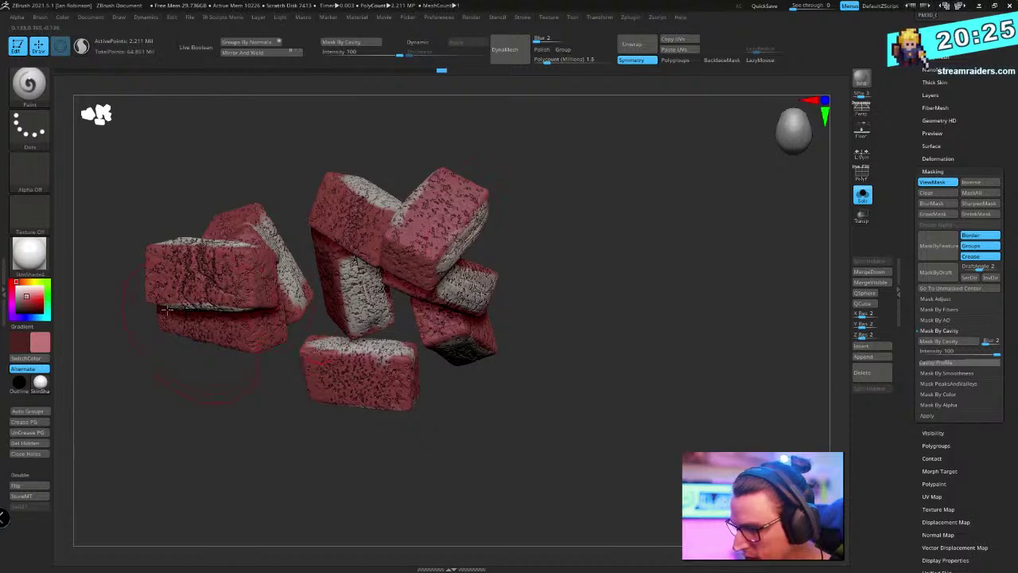
left_click(48, 121)
left_click(264, 148)
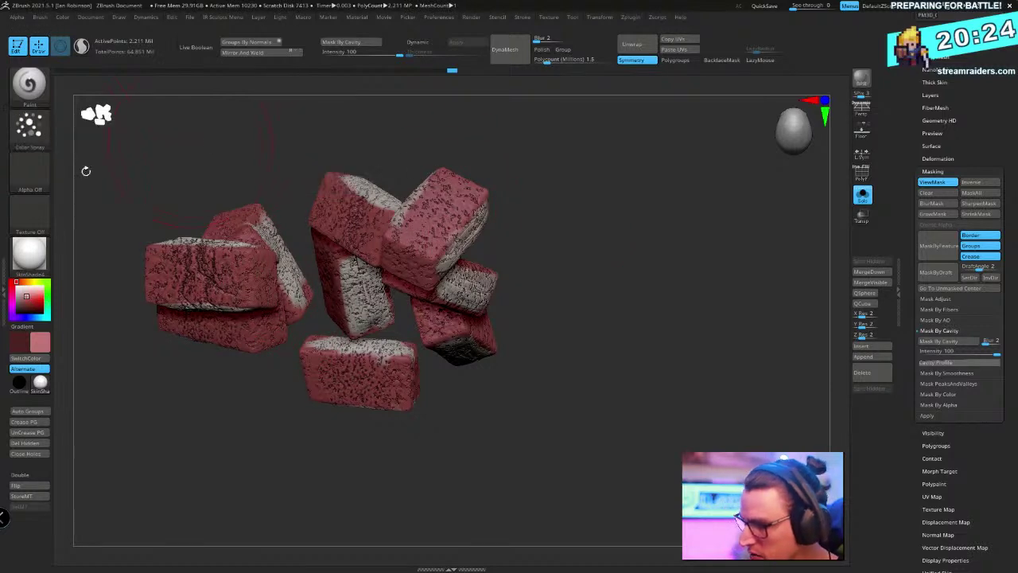
Give the Color Spray paint brush the Alpha 07 alpha and adjust its brush settings
left_click(29, 169)
left_click(231, 181)
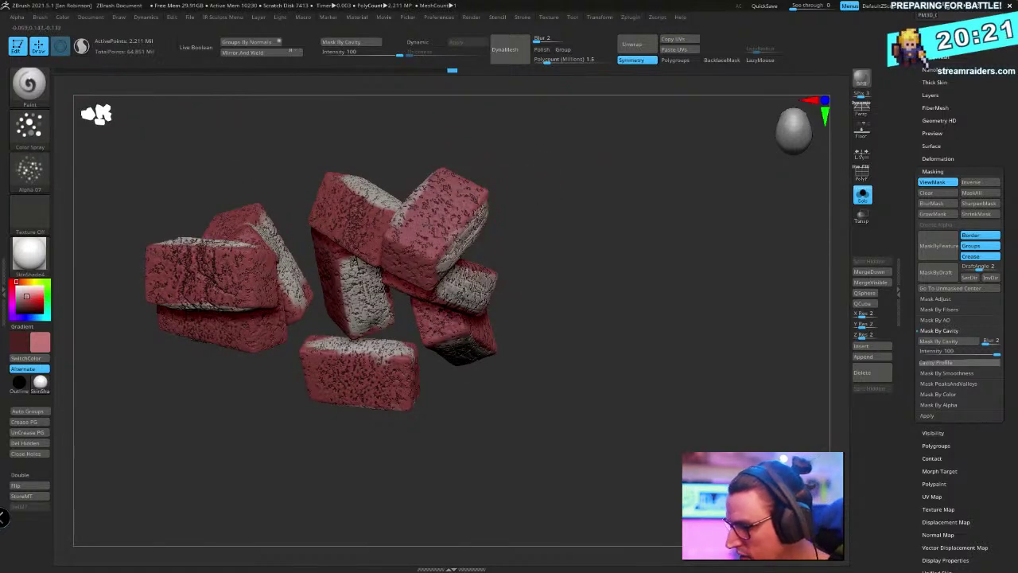
key("space")
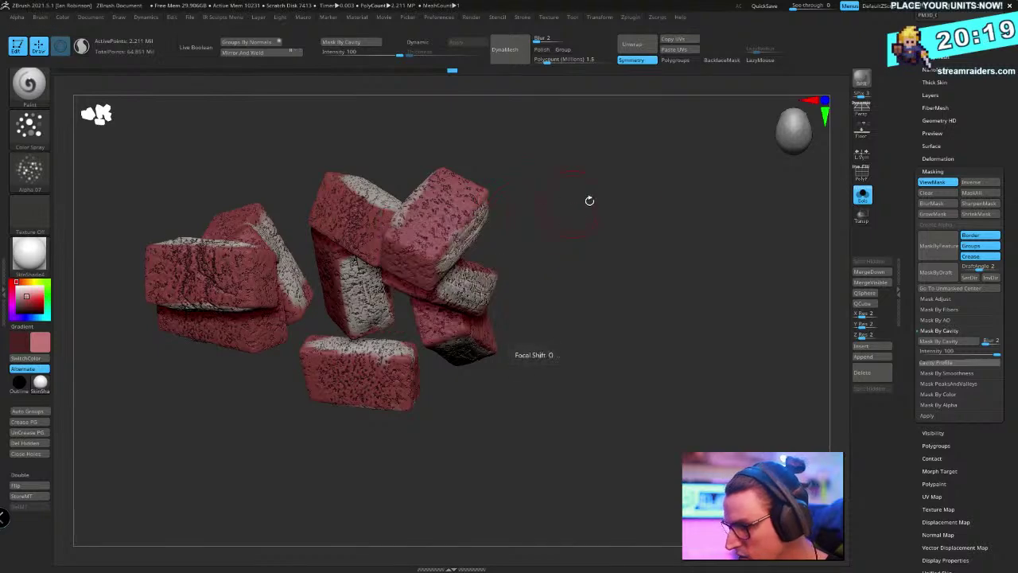
Spray colour variation over the loose bricks of the base from several sides
left_click_drag(590, 201, 402, 215)
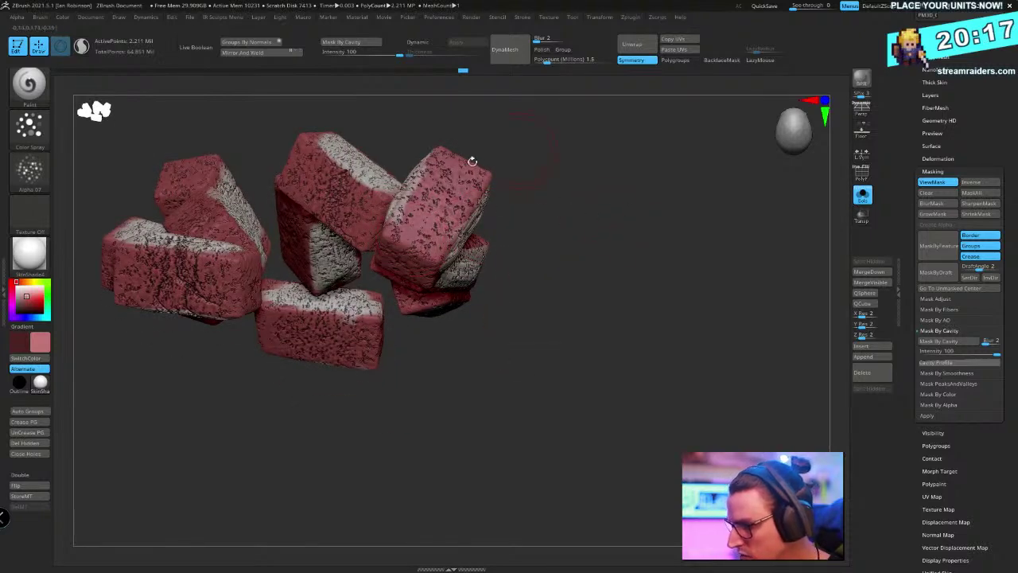
left_click_drag(545, 156, 604, 205)
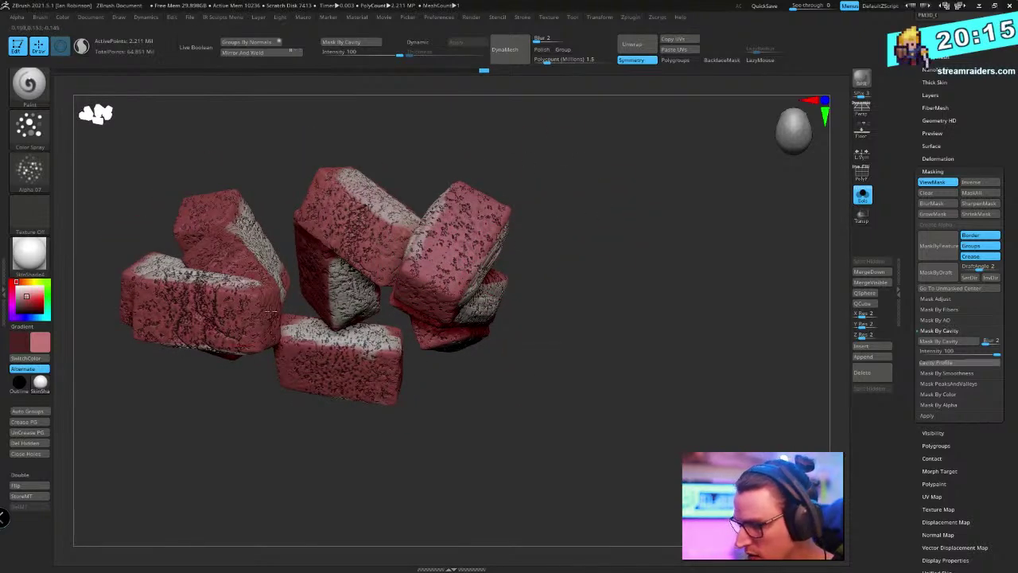
right_click_drag(248, 302, 373, 334)
left_click_drag(423, 322, 406, 217)
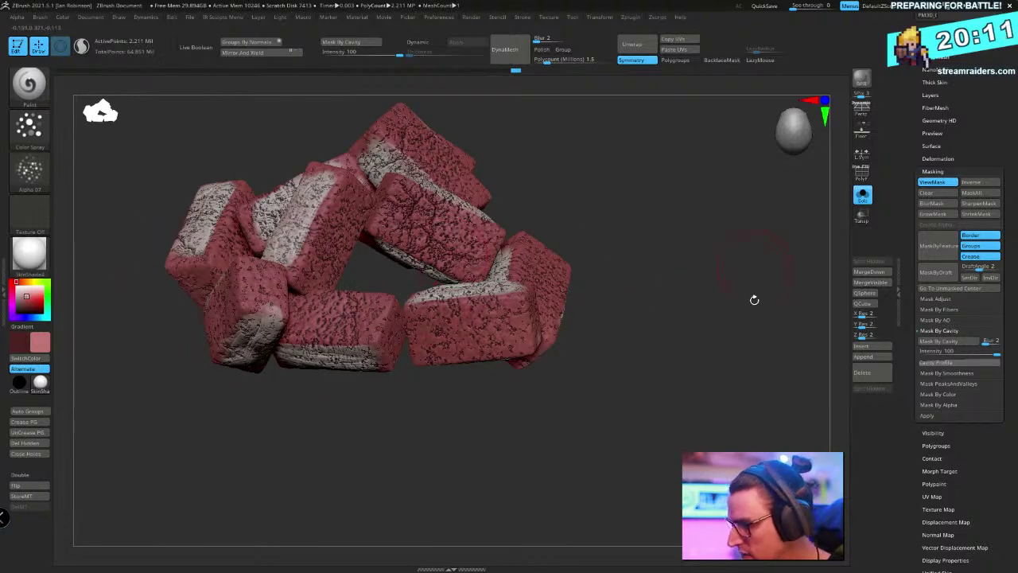
Turn off the mask display on the loose bricks, show the whole statue and make the brick wall the active subtool
key("ctrl+h")
key("shift+f")
key("shift+f")
right_click_drag(769, 263, 787, 223, "ctrl")
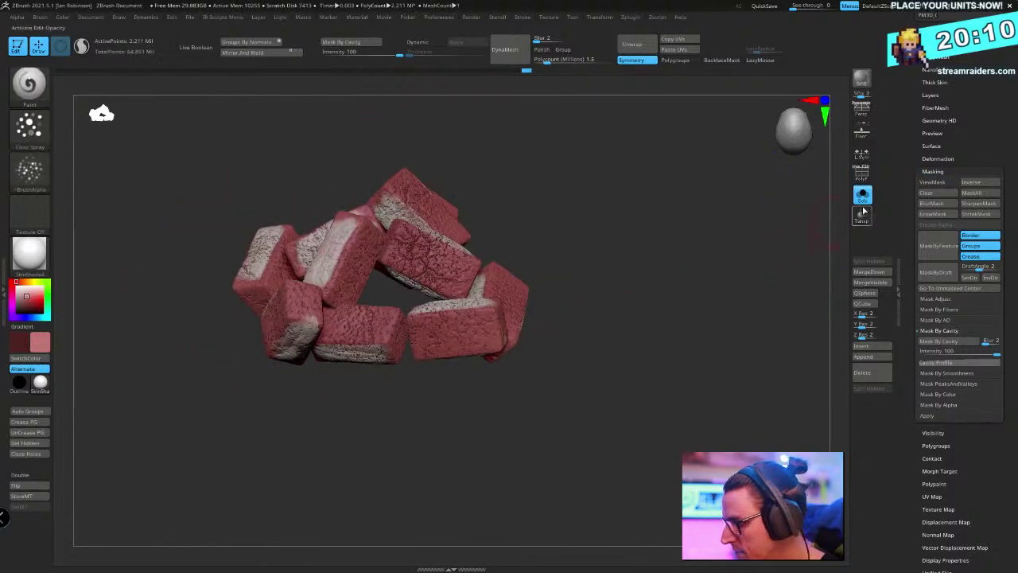
left_click(862, 196)
left_click_drag(718, 277, 724, 246)
left_click(442, 393, "alt")
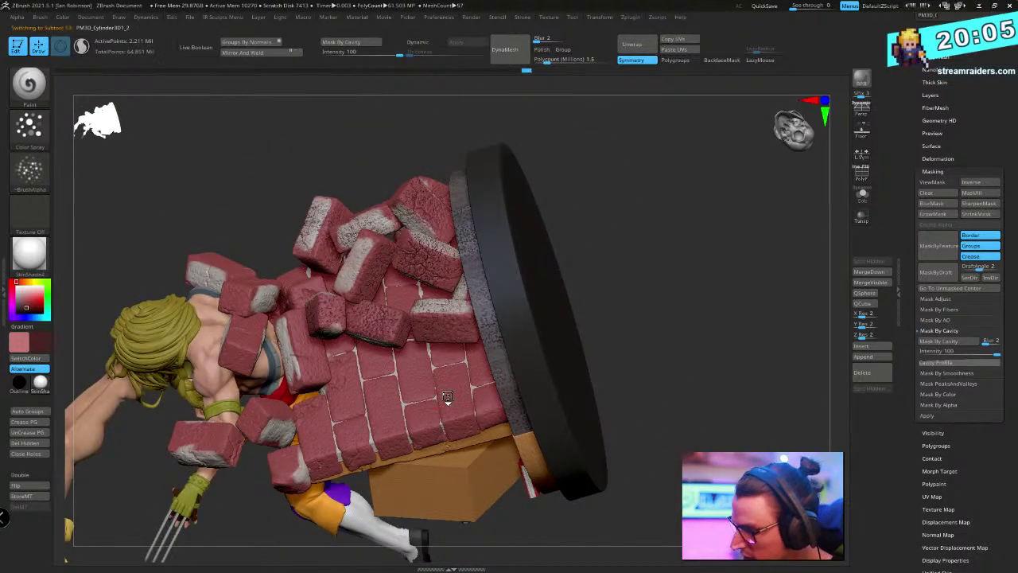
Save the tool as ChunLi_vs_Vega_019_Different.ZTL, overwriting the existing file
key("shift+f")
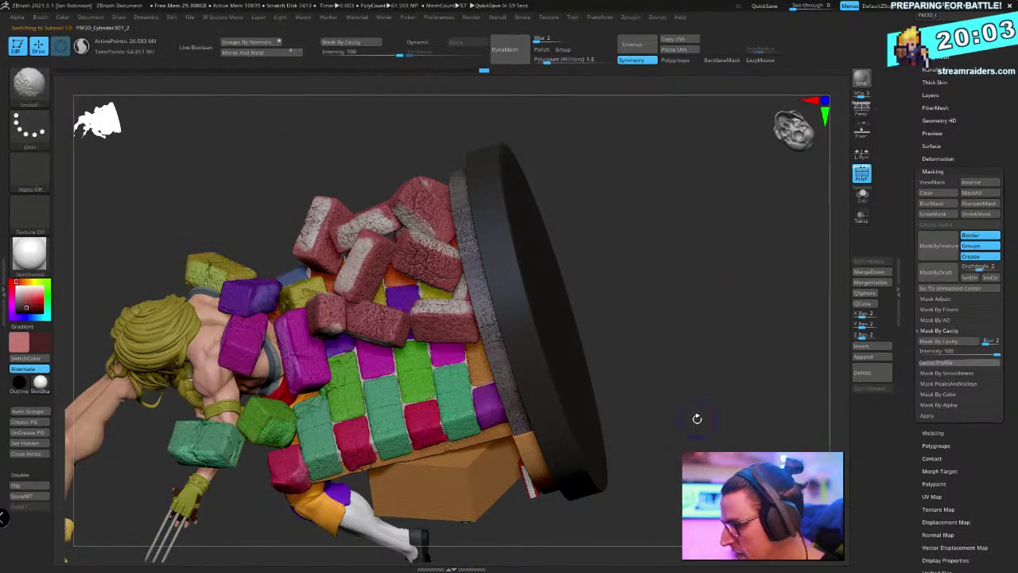
key("shift+f")
key("ctrl+s")
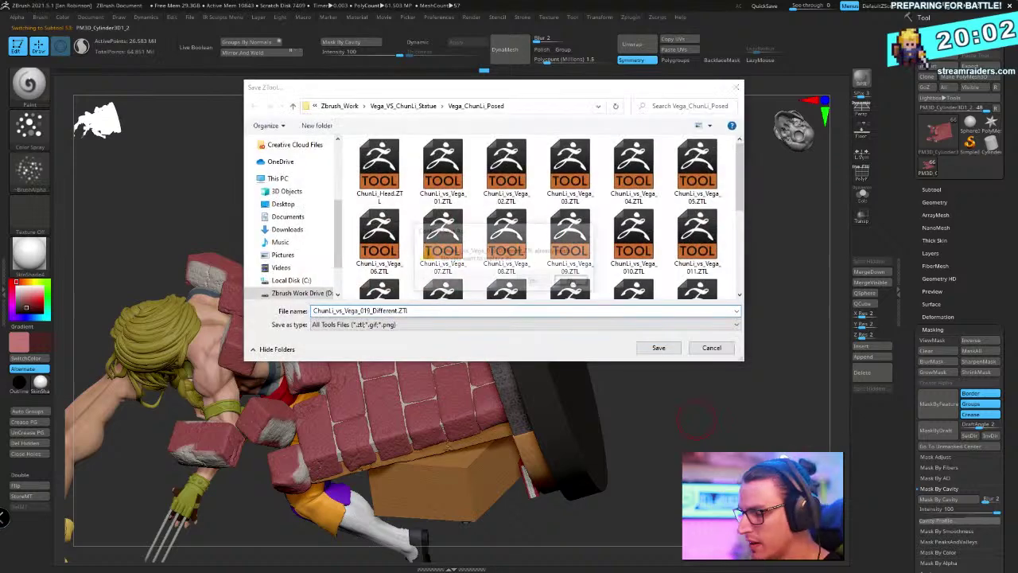
key("Return")
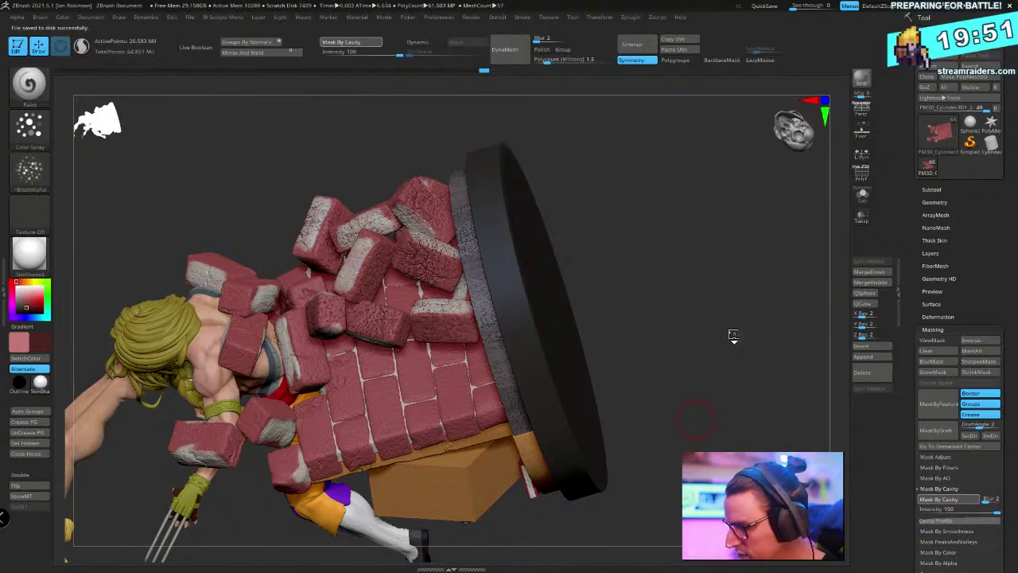
Check the cavity mask on the brick wall, isolate the wall, invert the mask and hide the mask display
key("ctrl+h")
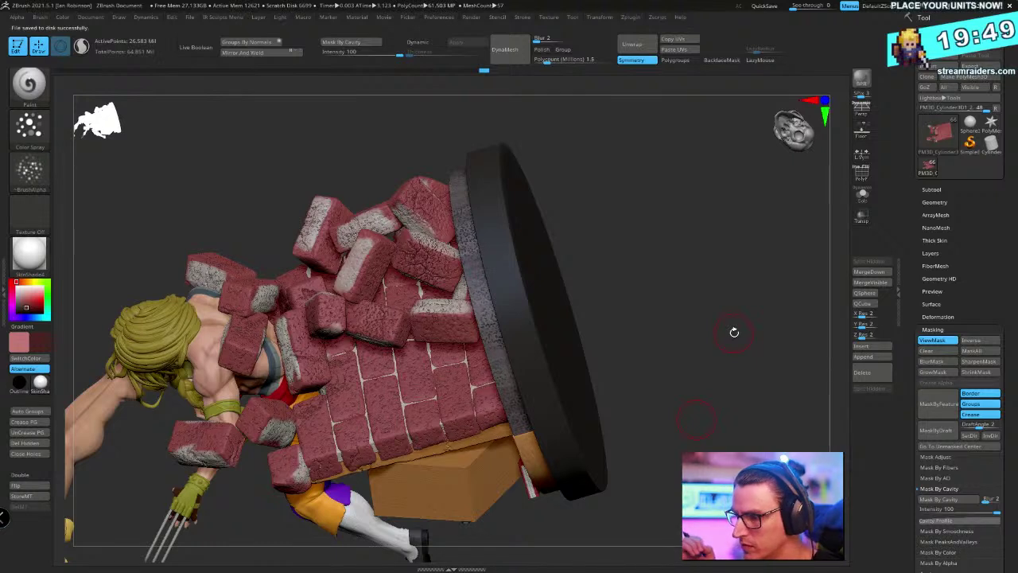
left_click(862, 194)
left_click_drag(688, 246, 696, 278)
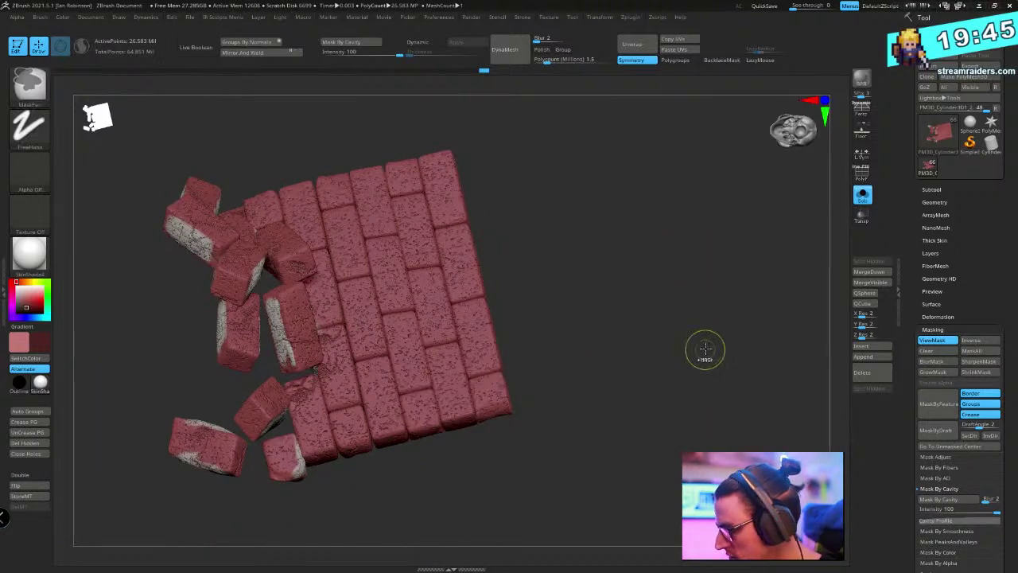
left_click(709, 346, "ctrl")
left_click(932, 340)
Spray light pinkish red colour variation over both sides of the brick wall
key("space")
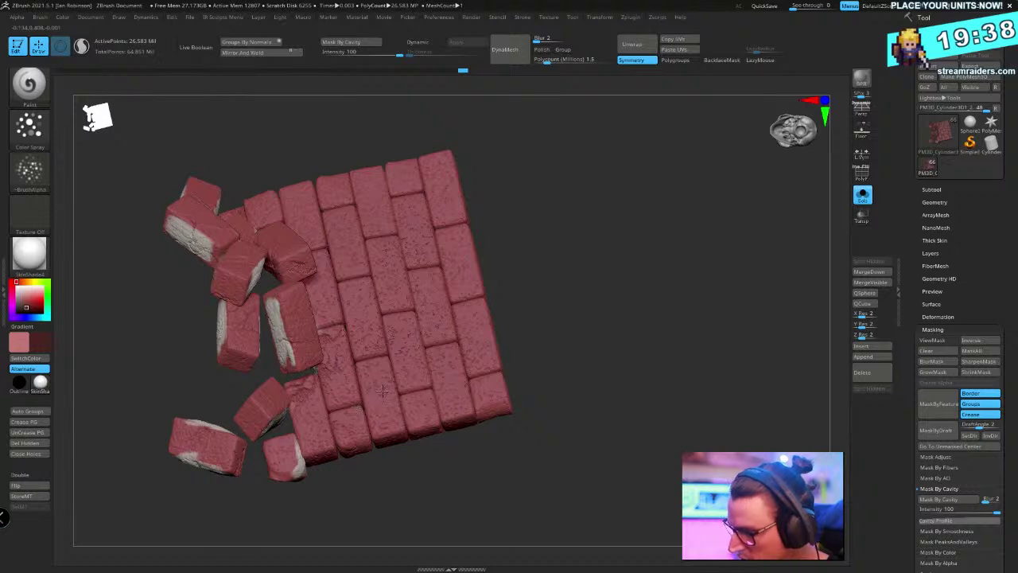
key("space")
left_click_drag(637, 254, 645, 334)
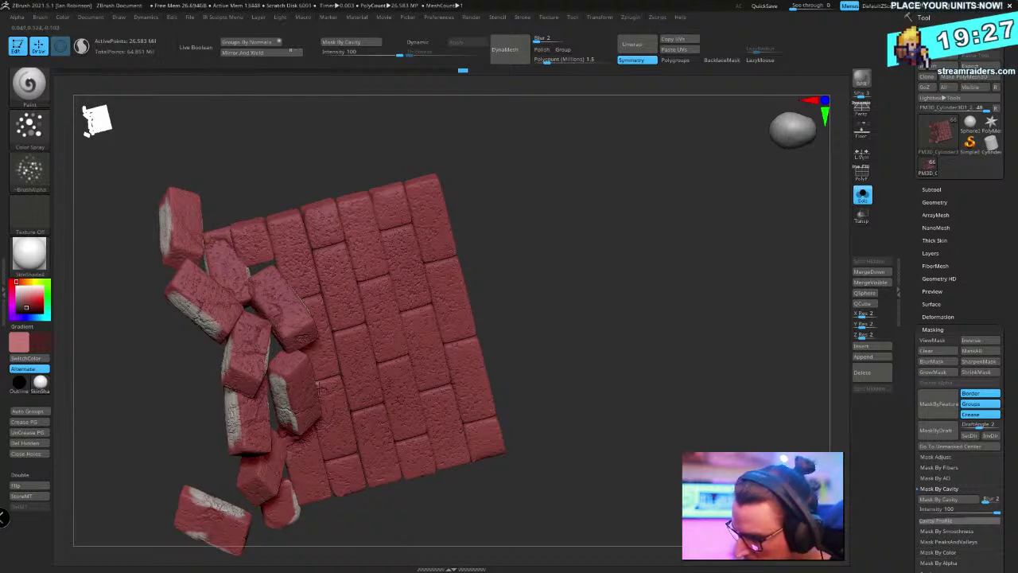
left_click_drag(478, 237, 300, 356)
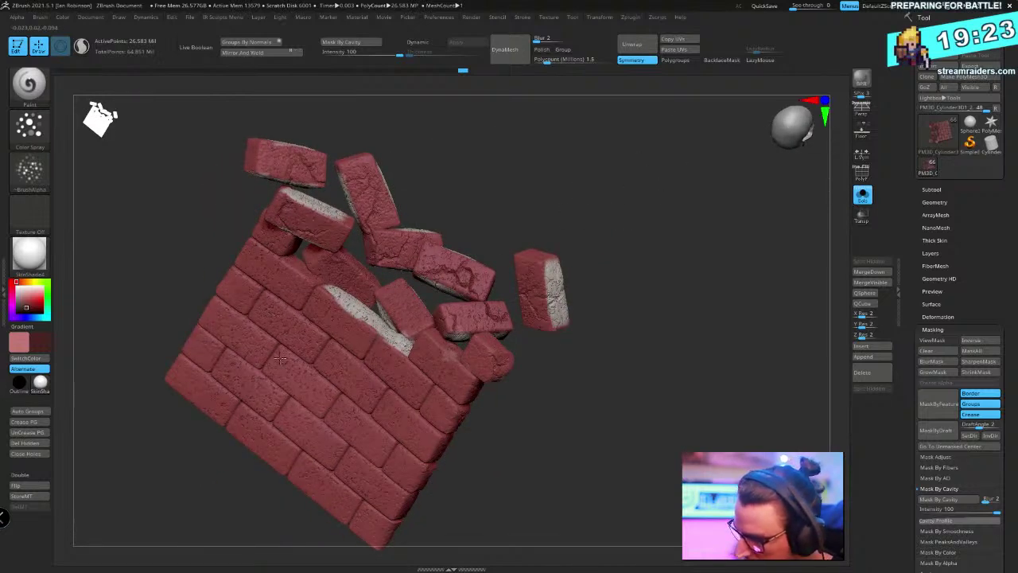
left_click_drag(450, 444, 432, 355)
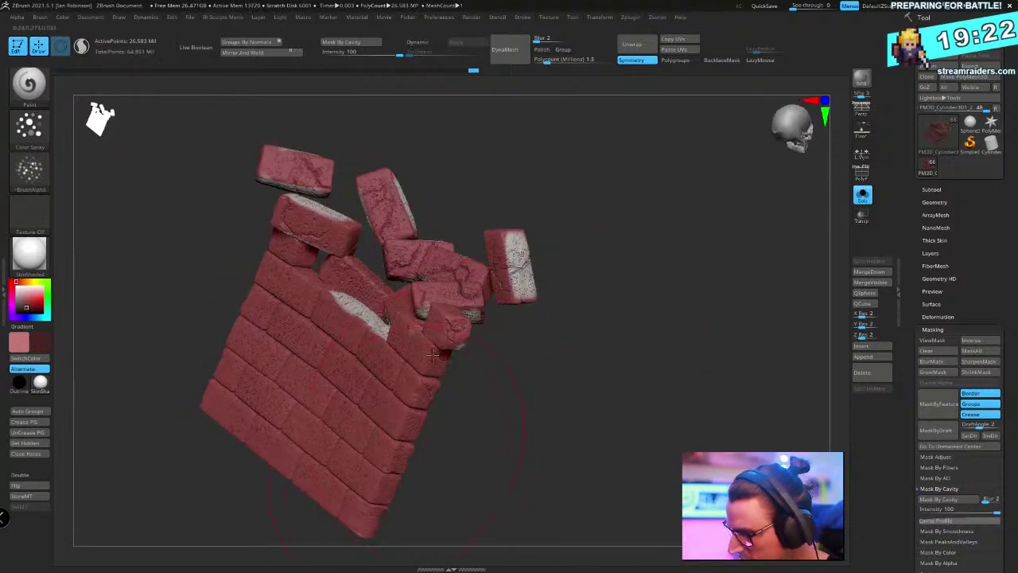
Adjust the spray brush size and spray the light pinkish red over the broken bricks along the wall's upper edge
right_click(448, 204)
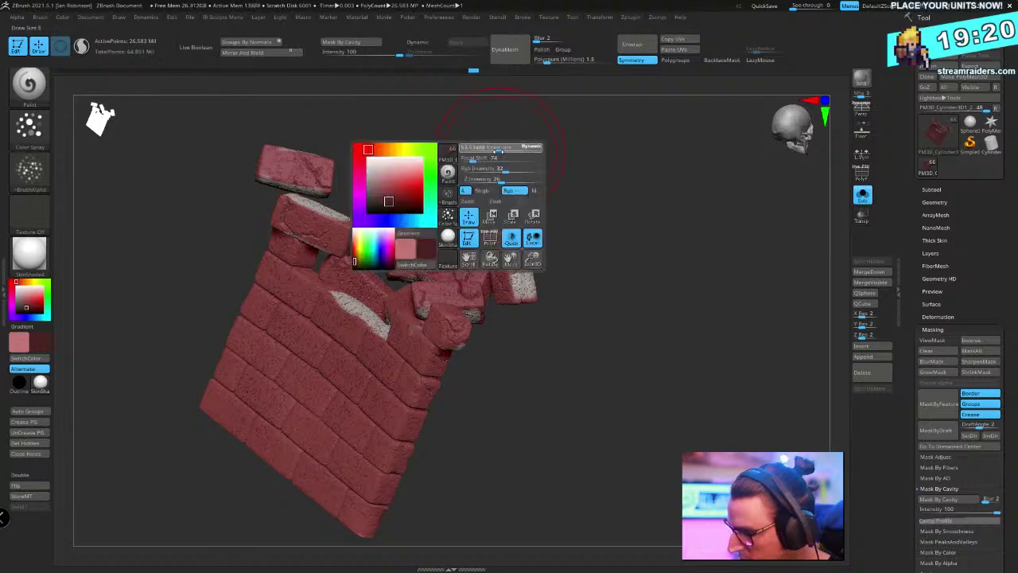
left_click_drag(501, 159, 536, 205)
key("space")
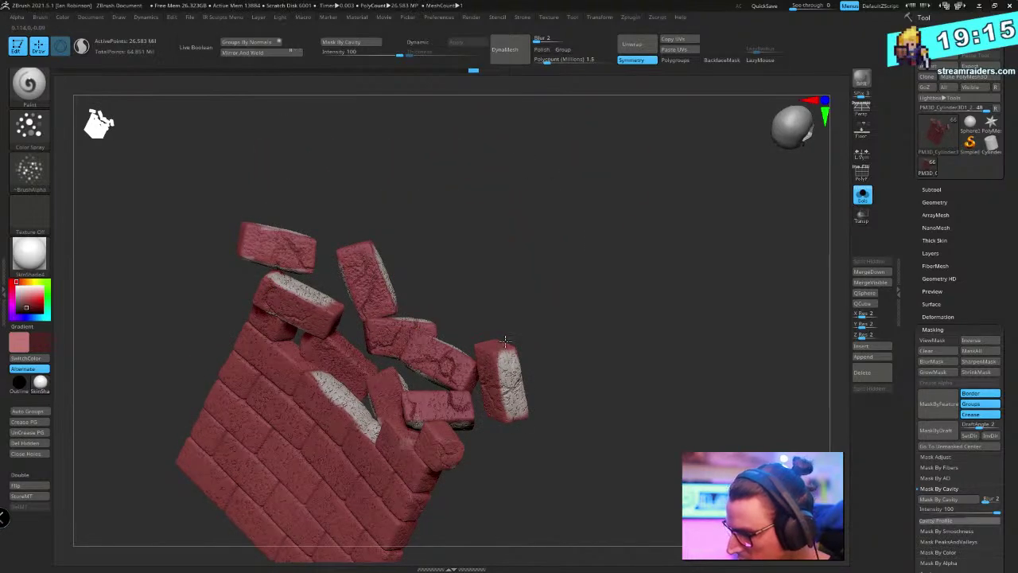
left_click_drag(427, 349, 543, 426)
left_click_drag(622, 330, 388, 367)
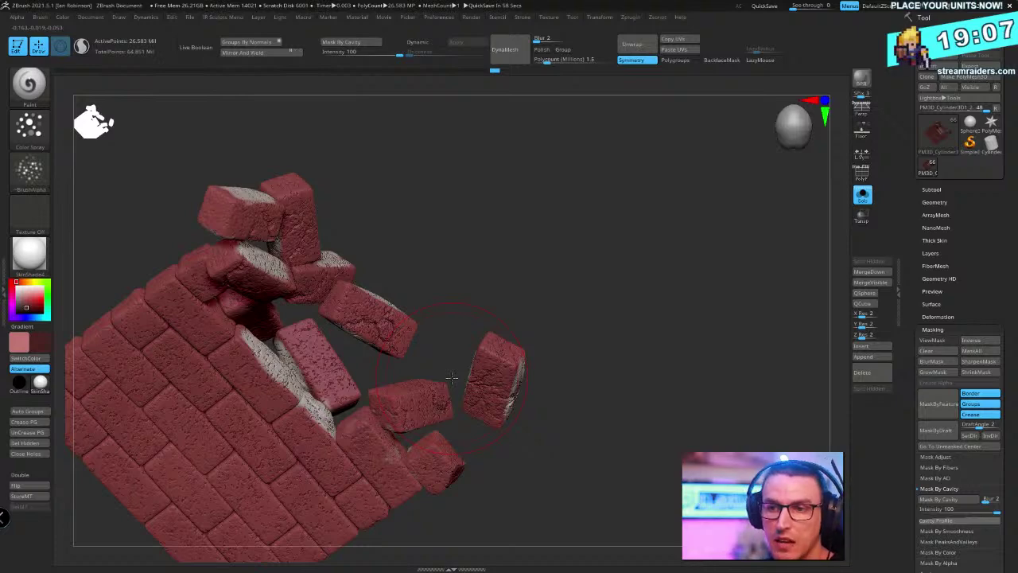
left_click_drag(565, 238, 563, 229)
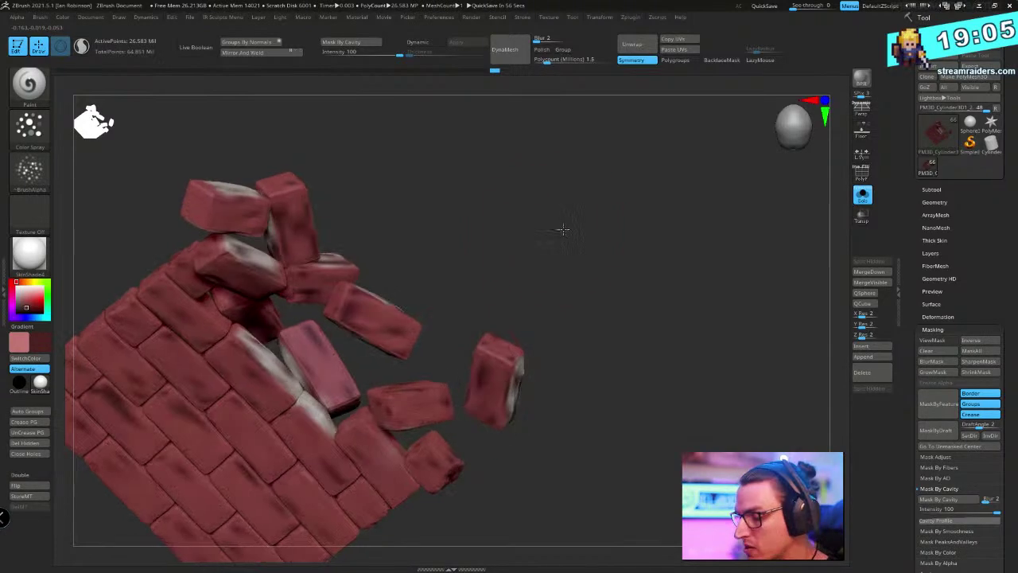
left_click_drag(341, 184, 315, 224)
Drop a front-view snapshot of the full statue onto the canvas and isolate the brick wall again
mouse_move(673, 248)
left_mouse_down("alt")
mouse_move(619, 184)
mouse_move(505, 238)
mouse_move(444, 231)
mouse_move(666, 261)
mouse_move(742, 305)
mouse_move(731, 260)
mouse_move(681, 266)
mouse_move(731, 309)
mouse_move(711, 218)
mouse_move(631, 273)
mouse_move(655, 262)
mouse_move(700, 284)
mouse_move(644, 248)
left_mouse_up("alt")
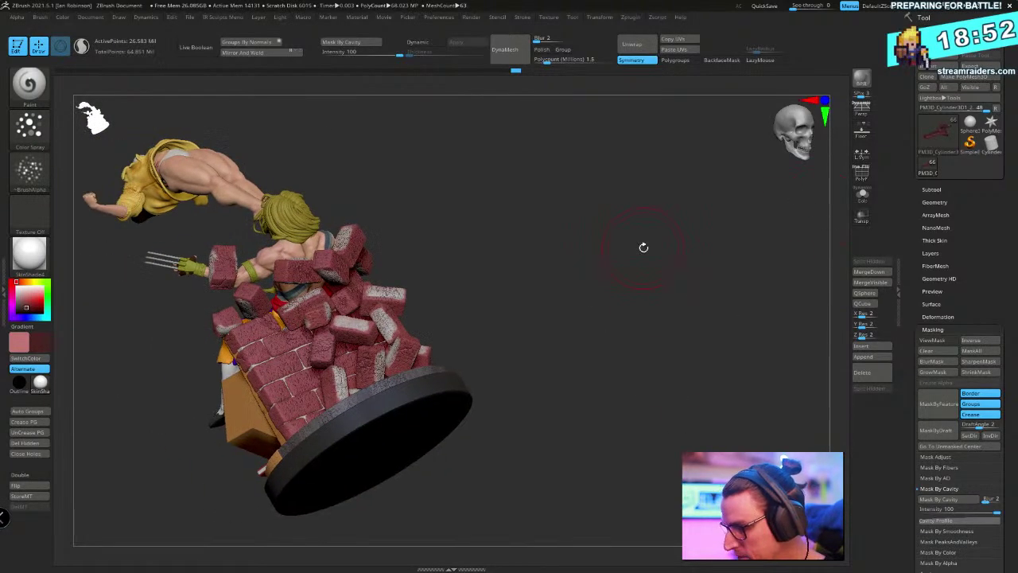
mouse_move(633, 302)
left_mouse_down()
mouse_move(709, 243)
mouse_move(699, 255)
mouse_move(779, 295)
mouse_move(763, 303)
mouse_move(804, 293)
mouse_move(528, 293)
left_mouse_up()
key("shift+s")
left_click(862, 195)
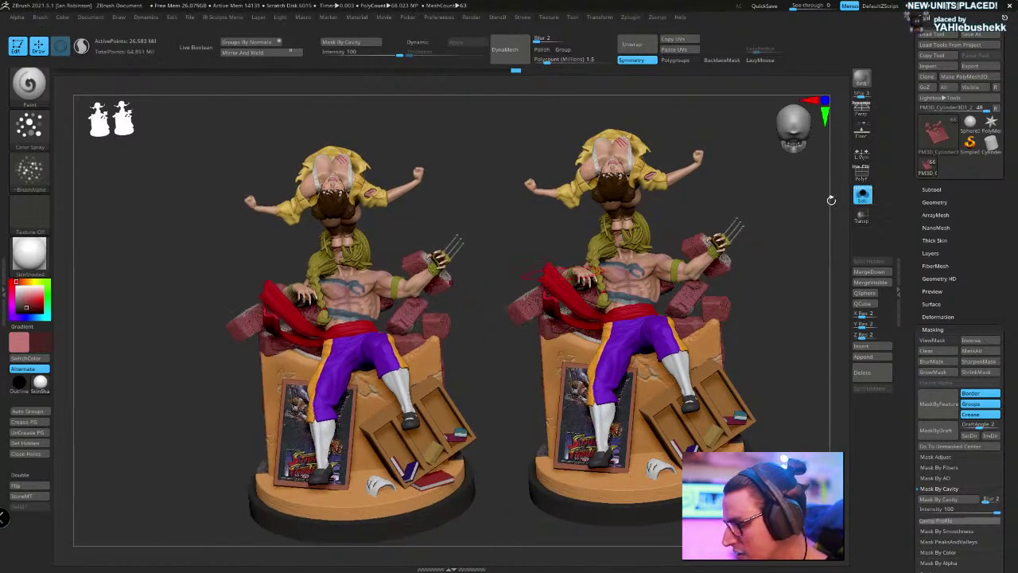
Mask the brick wall by cavity again, invert the mask and hide the mask display
left_click_drag(374, 152, 450, 265, "alt")
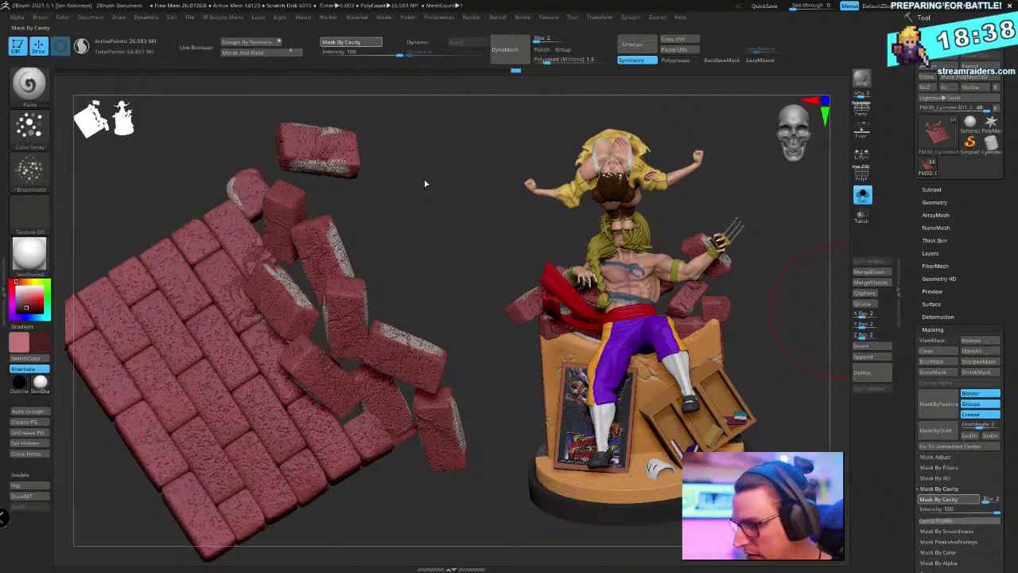
key("ctrl+h")
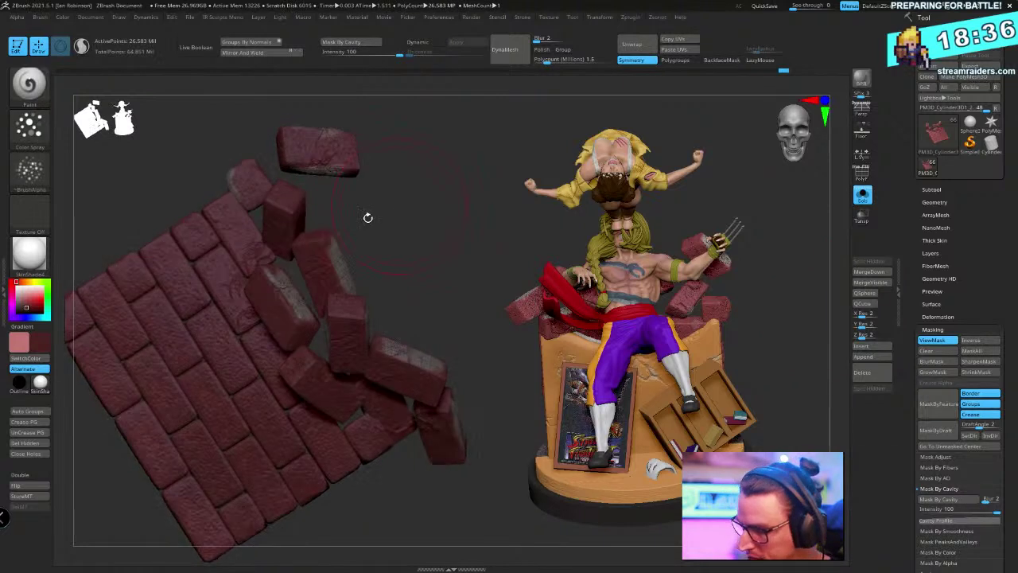
key("ctrl")
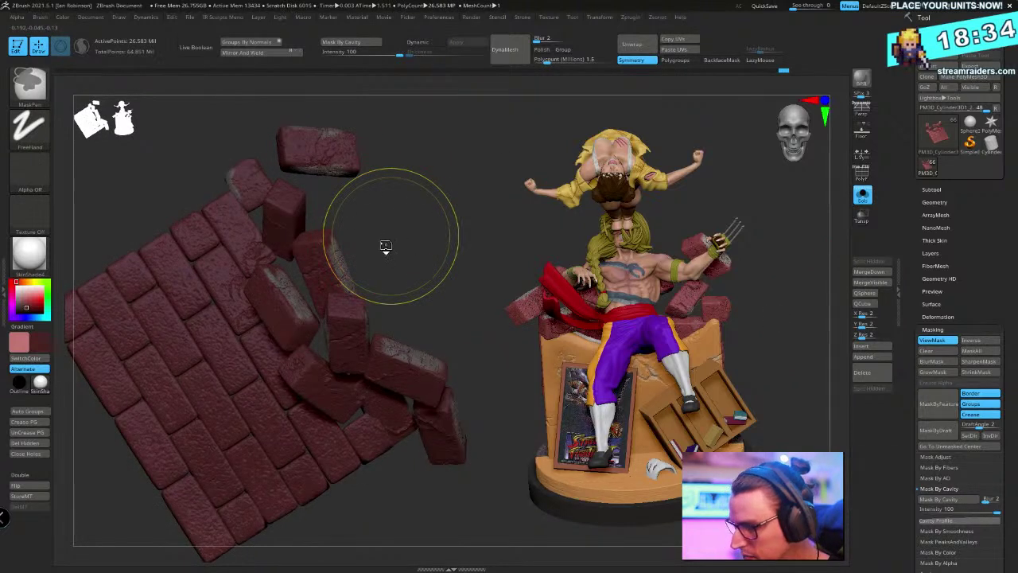
left_click(381, 241, "ctrl")
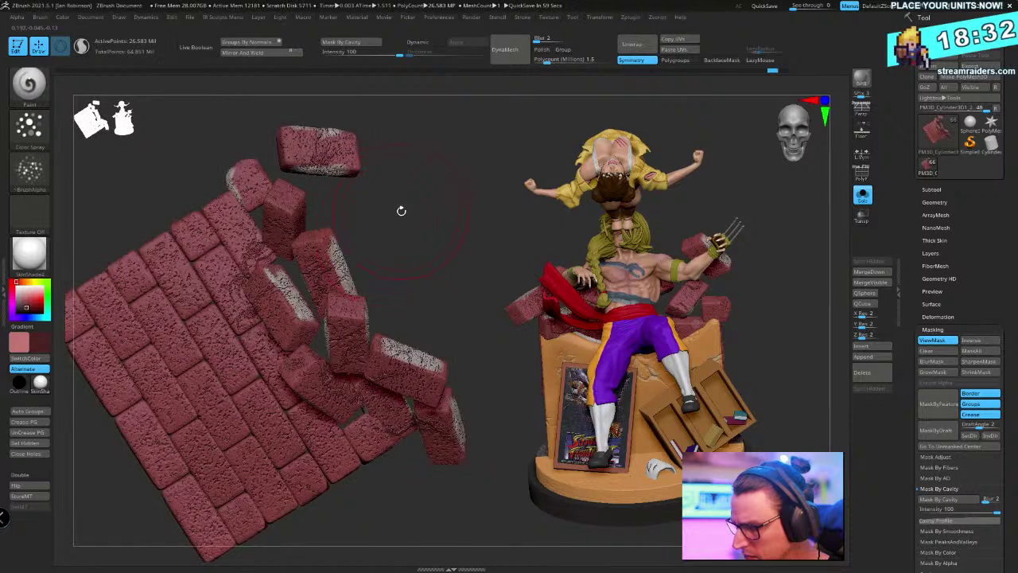
key("ctrl+h")
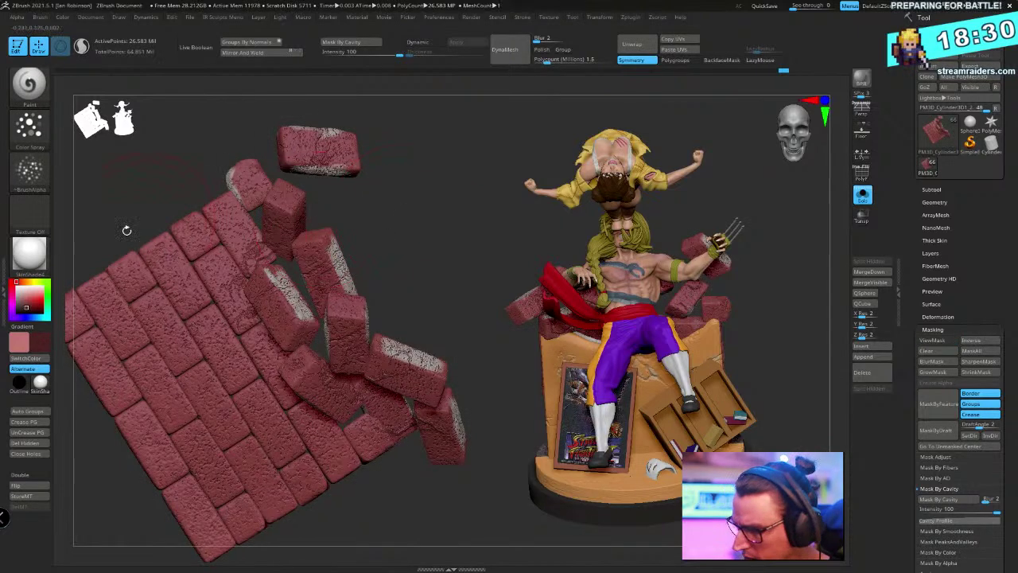
Swap the main paint colour to dark red and spray it over the brick wall and its broken bricks
key("v")
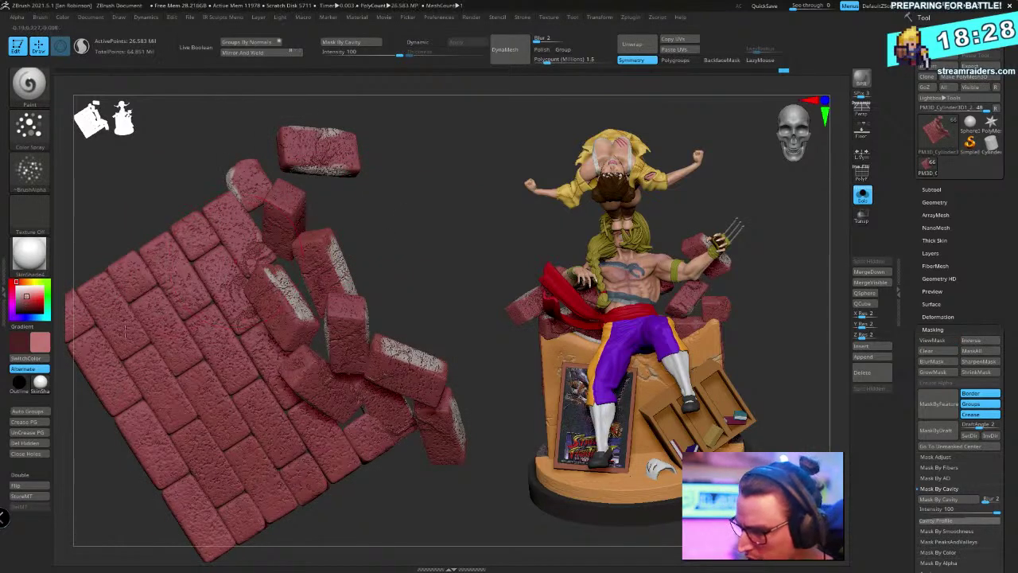
key("ctrl+z")
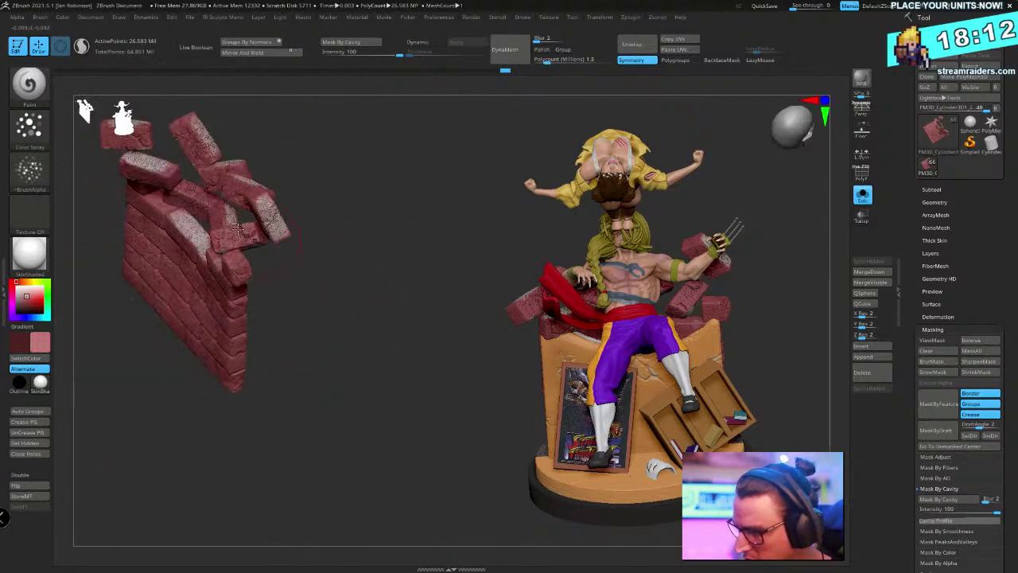
left_click_drag(339, 207, 279, 338)
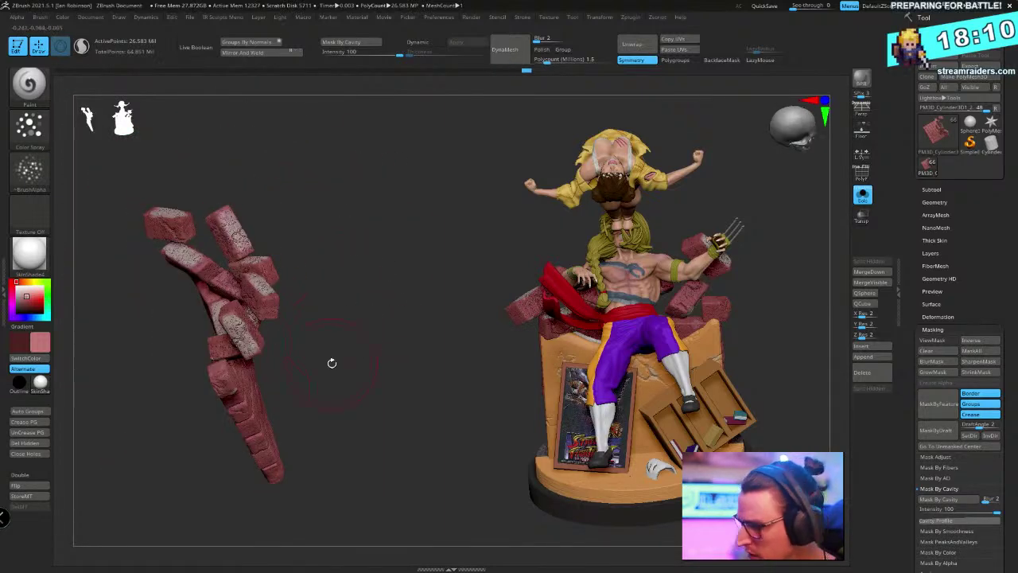
Show the full statue again, turn on the Preview AO Occlusion and adjust its intensity
left_click(863, 199)
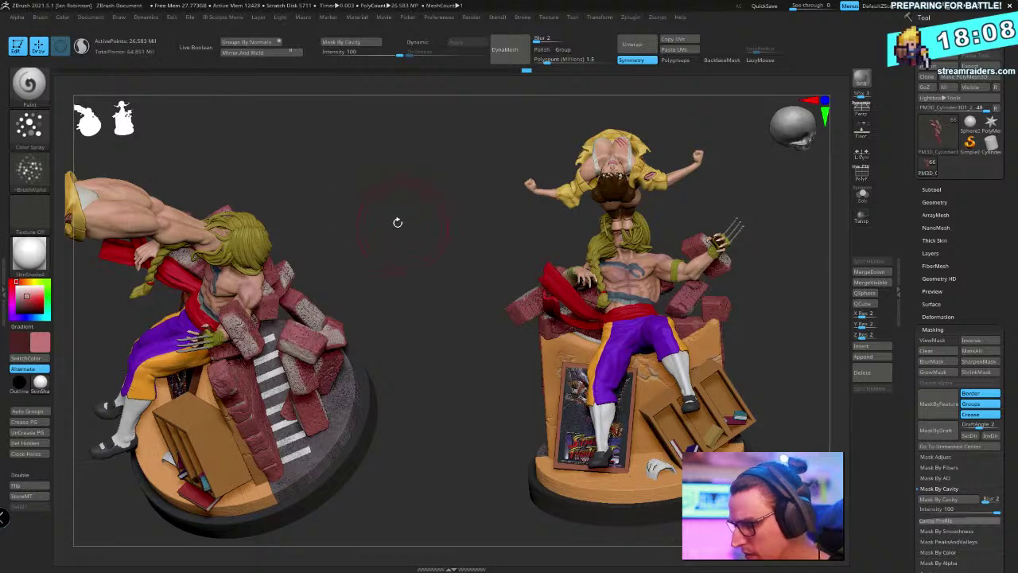
left_click_drag(418, 355, 449, 79)
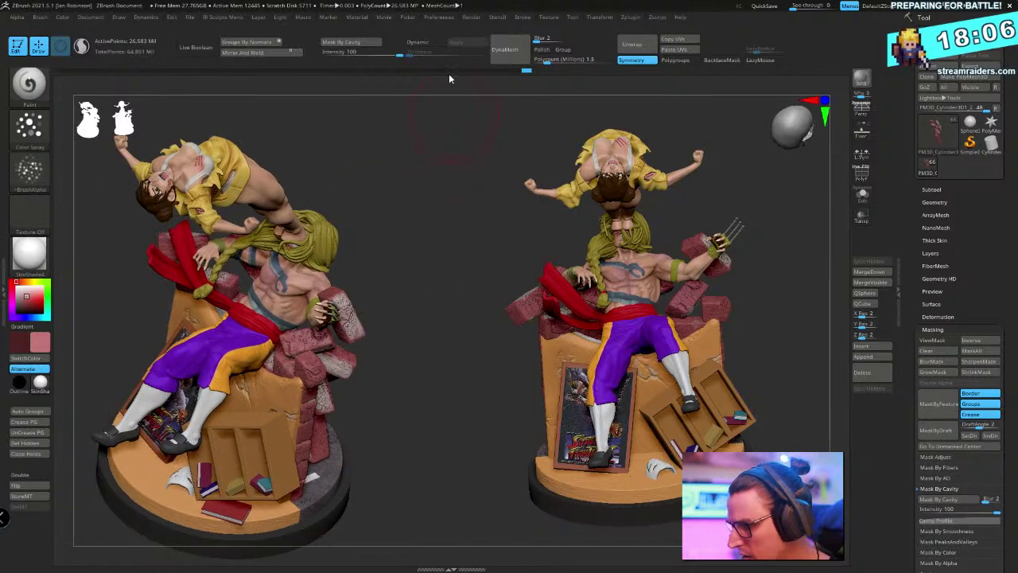
left_click(469, 18)
left_click(474, 18)
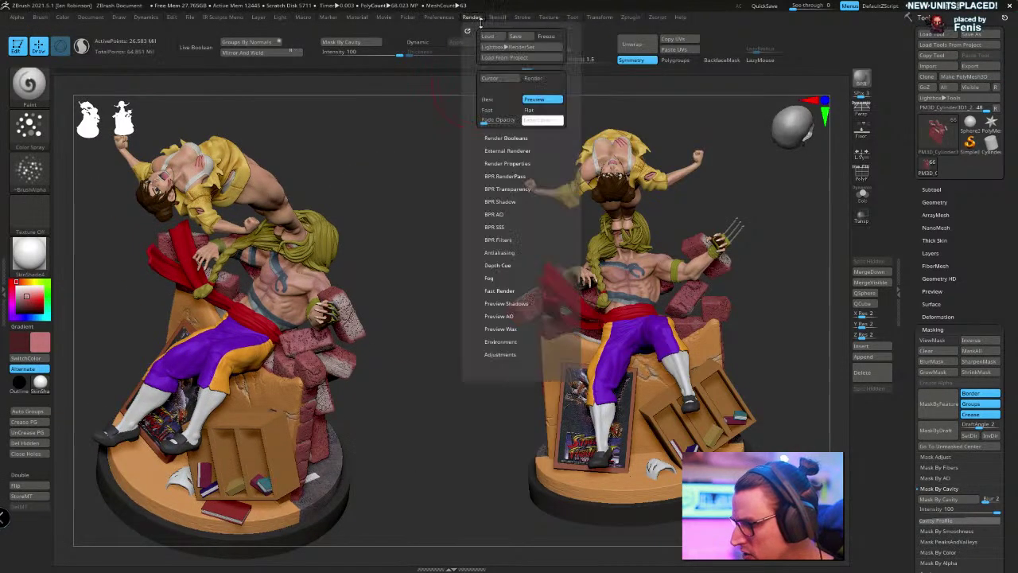
left_click(517, 316)
left_click(511, 327)
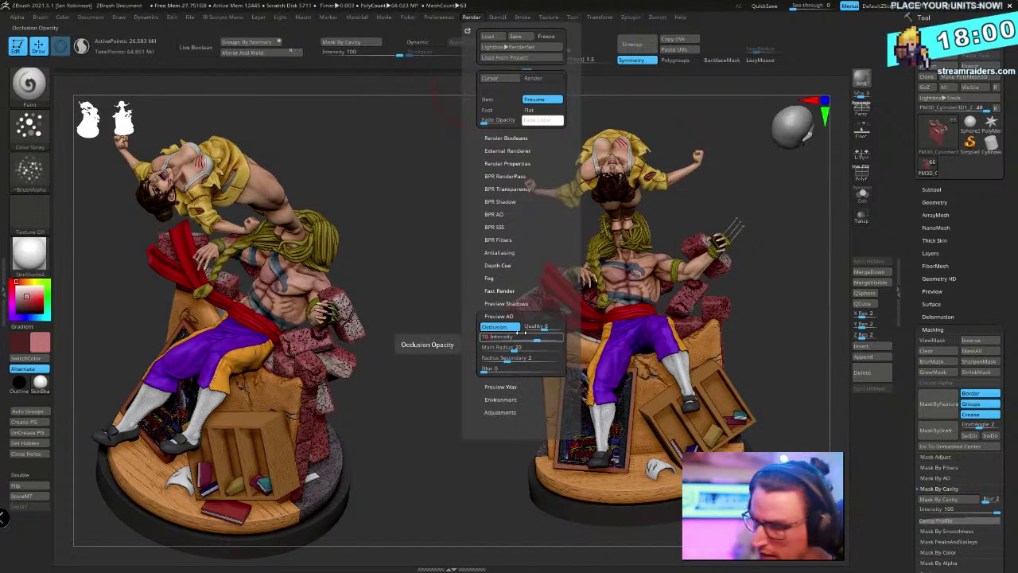
left_click(507, 338)
left_click_drag(429, 267, 400, 255)
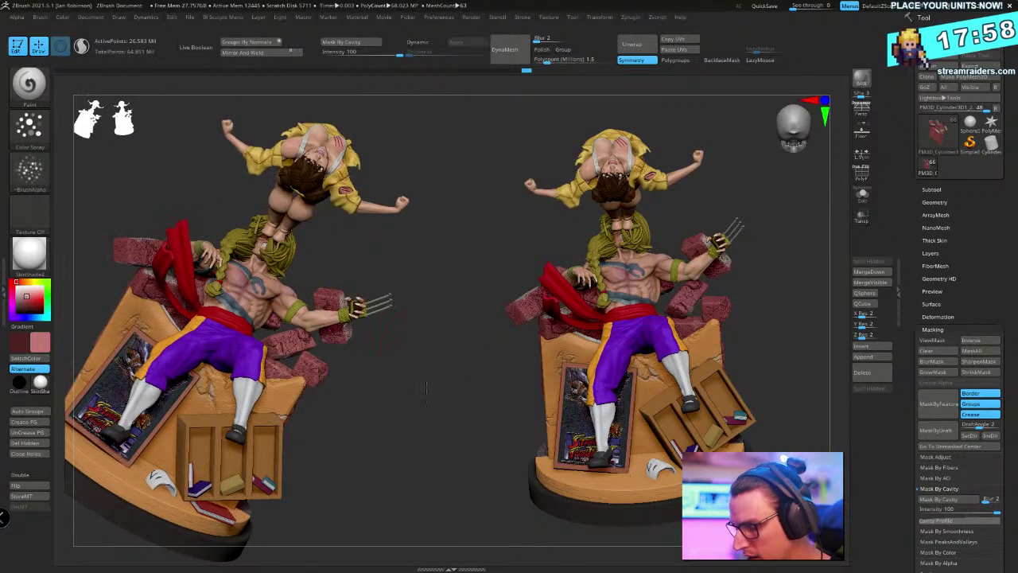
Select the open wooden bookcase on the statue's base and isolate it from the other subtools
left_click_drag(426, 382, 447, 349)
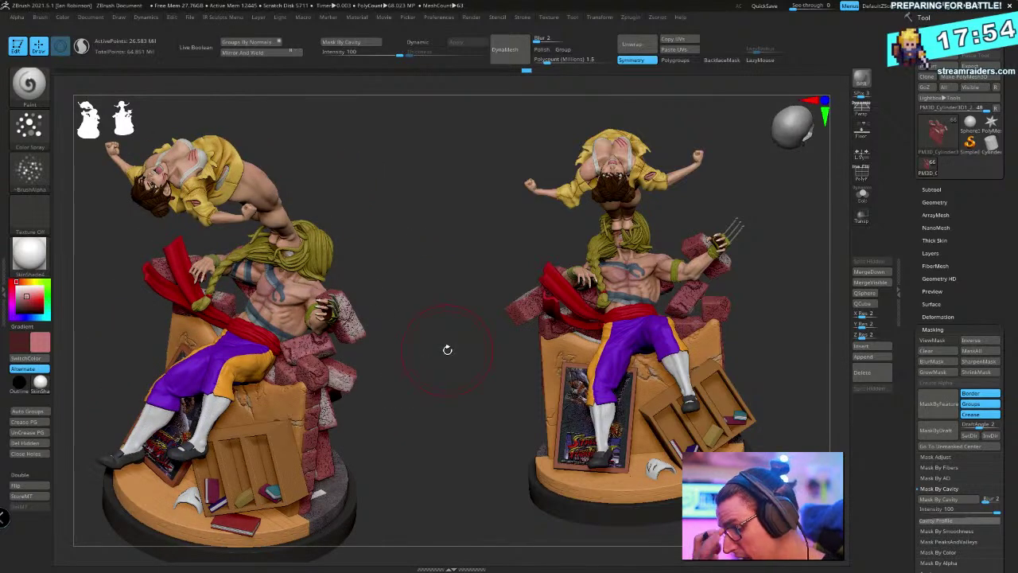
left_click_drag(433, 398, 389, 340)
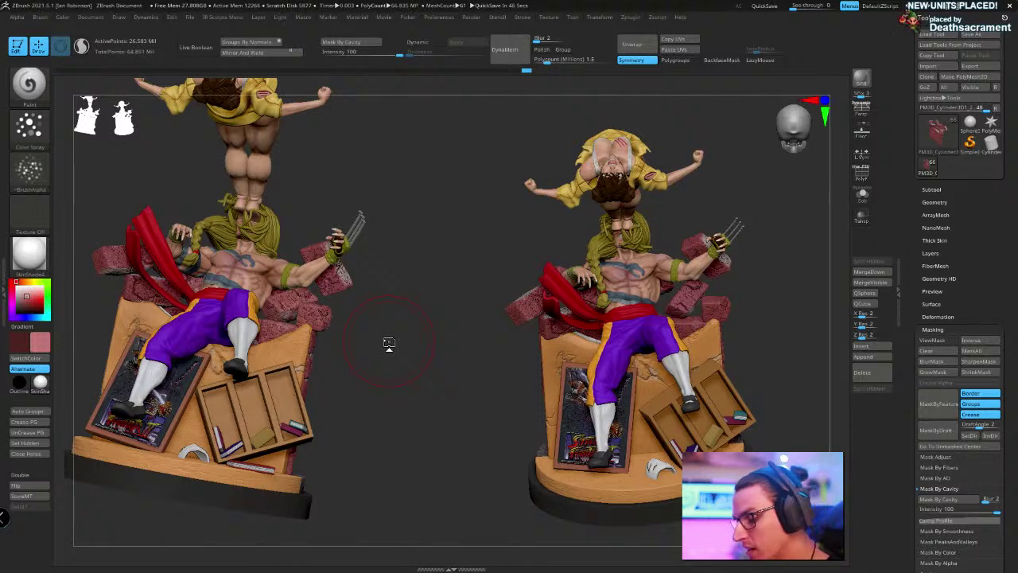
left_click(290, 380, "alt")
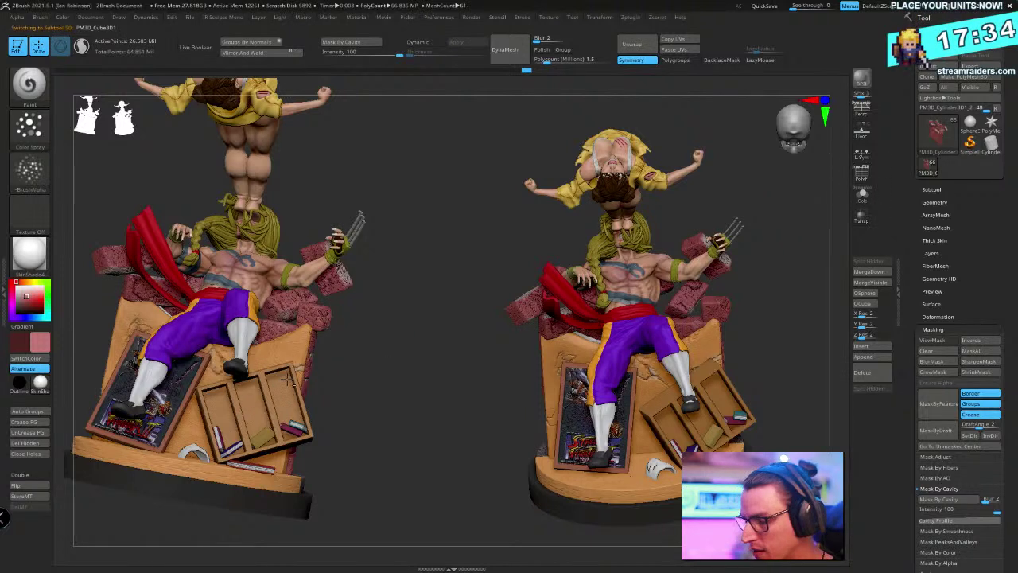
key("shift+f")
key("shift+f")
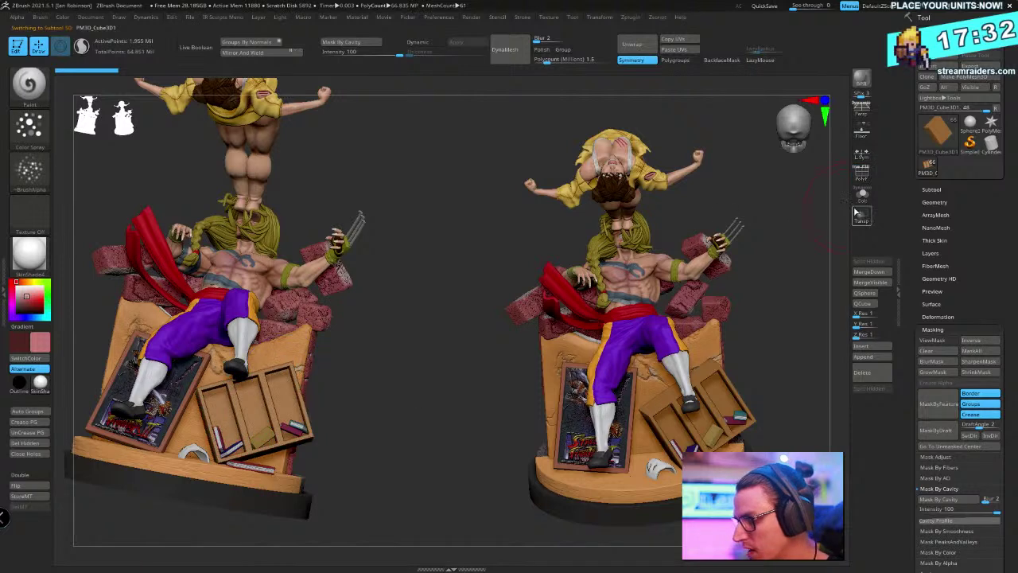
left_click_drag(409, 382, 409, 446, "alt")
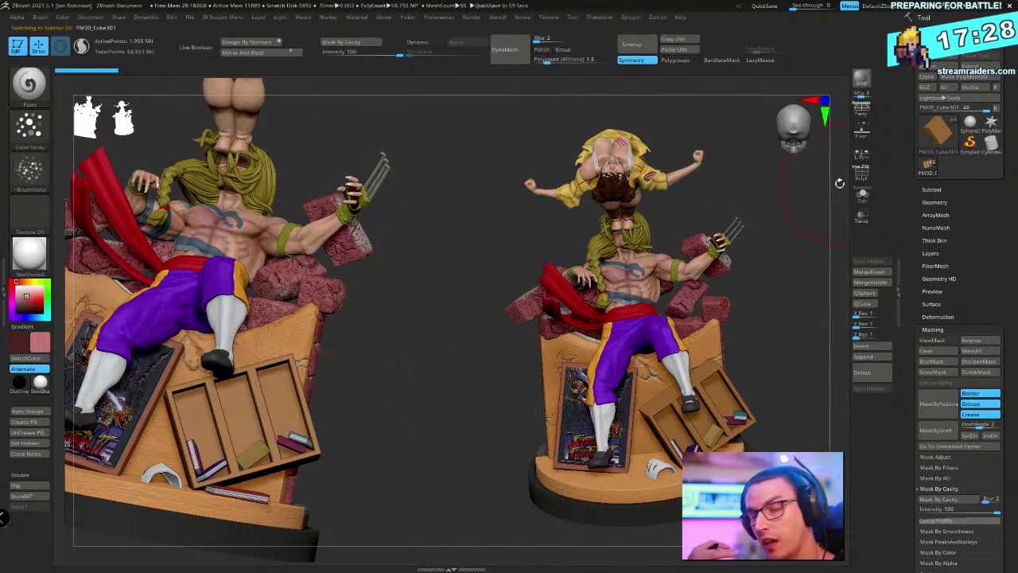
left_click(862, 194)
left_click_drag(460, 318, 424, 387)
right_click(360, 395)
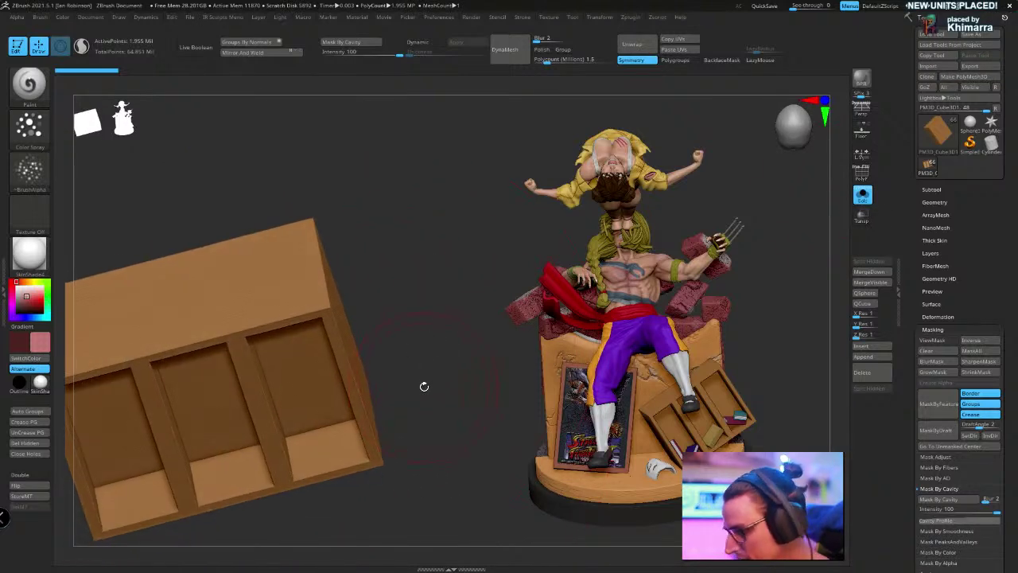
Mask the bookcase by cavity, hide the mask display and switch to the ClayBuildup brush
left_click(939, 499)
mouse_move(445, 303)
left_mouse_down()
mouse_move(446, 257)
mouse_move(450, 421)
mouse_move(447, 395)
mouse_move(433, 387)
mouse_move(431, 448)
mouse_move(421, 384)
left_mouse_up()
key("b")
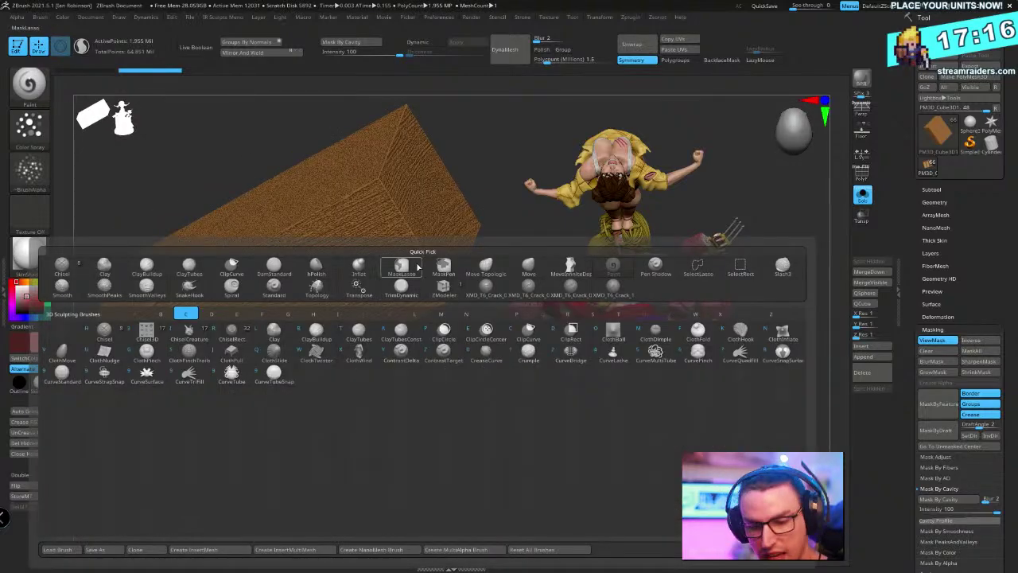
key("b")
mouse_move(407, 400)
left_mouse_down("ctrl")
mouse_move(443, 497)
mouse_move(453, 493)
left_mouse_up("ctrl")
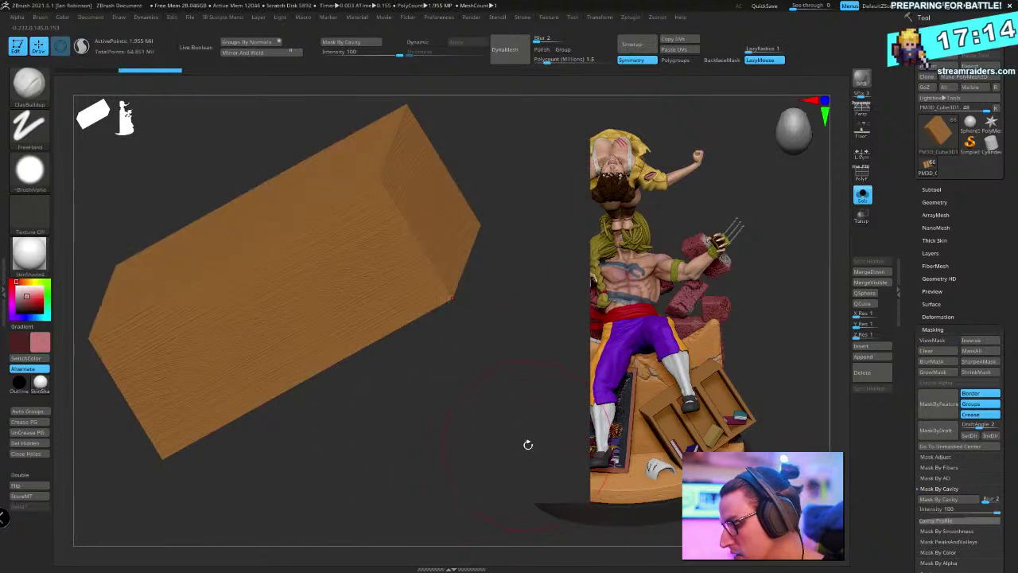
Try to strengthen the bookcase's wood grain with the Contrast deformation
scroll(1006, 266, "down", 1)
scroll(1014, 457, "down", 5)
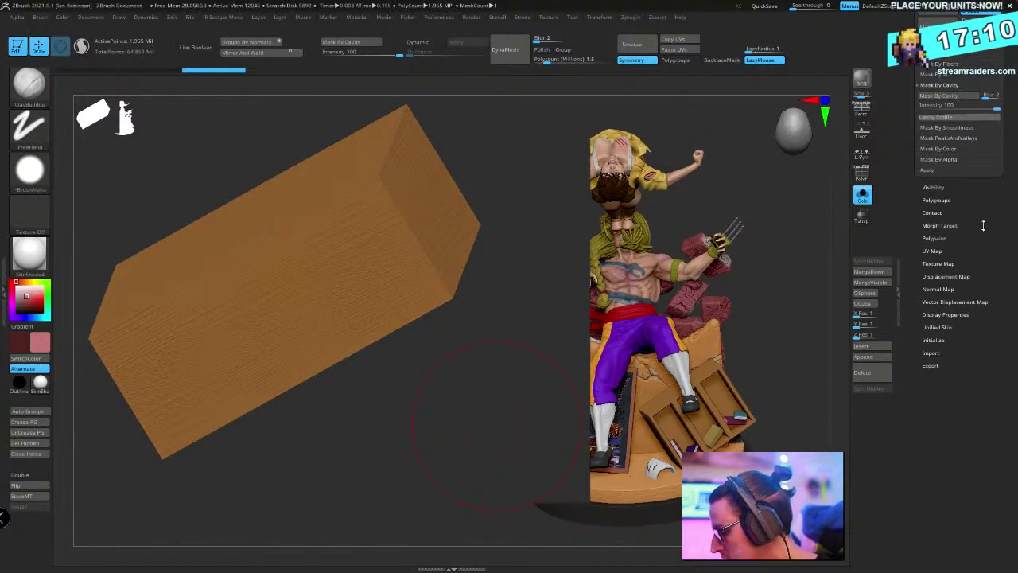
left_click_drag(950, 203, 979, 545)
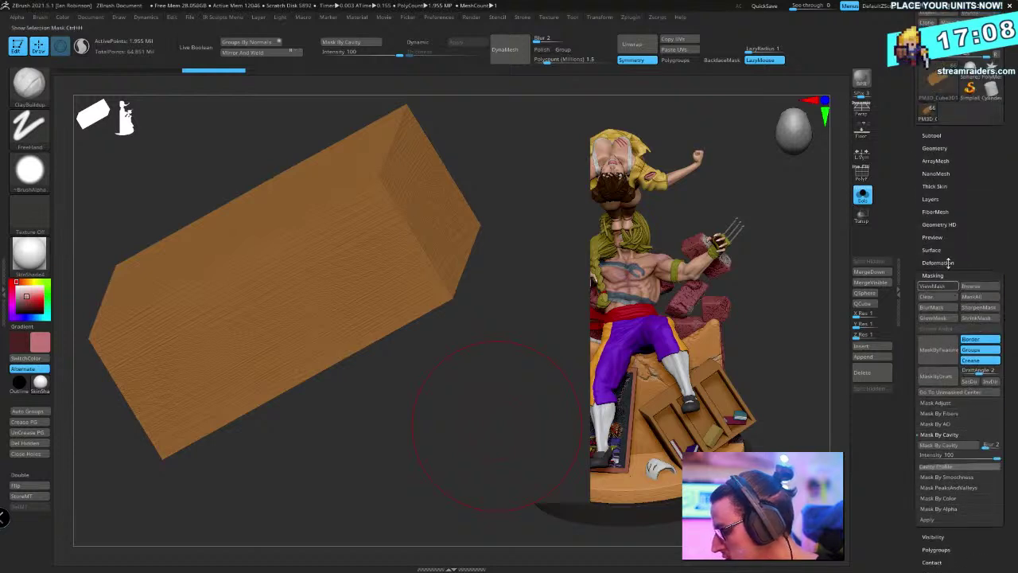
left_click(948, 263)
left_click_drag(998, 493, 997, 296)
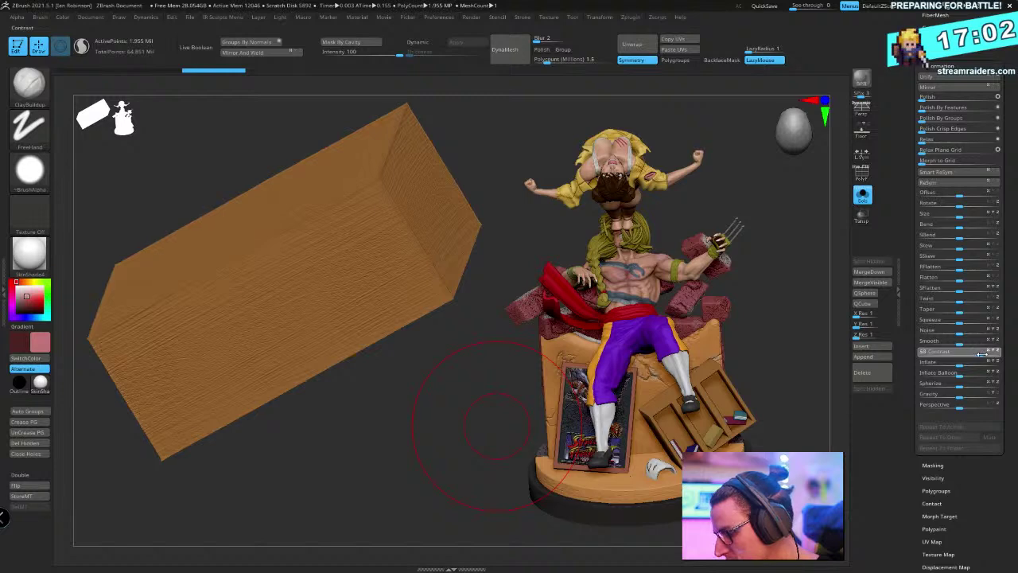
left_click(980, 352)
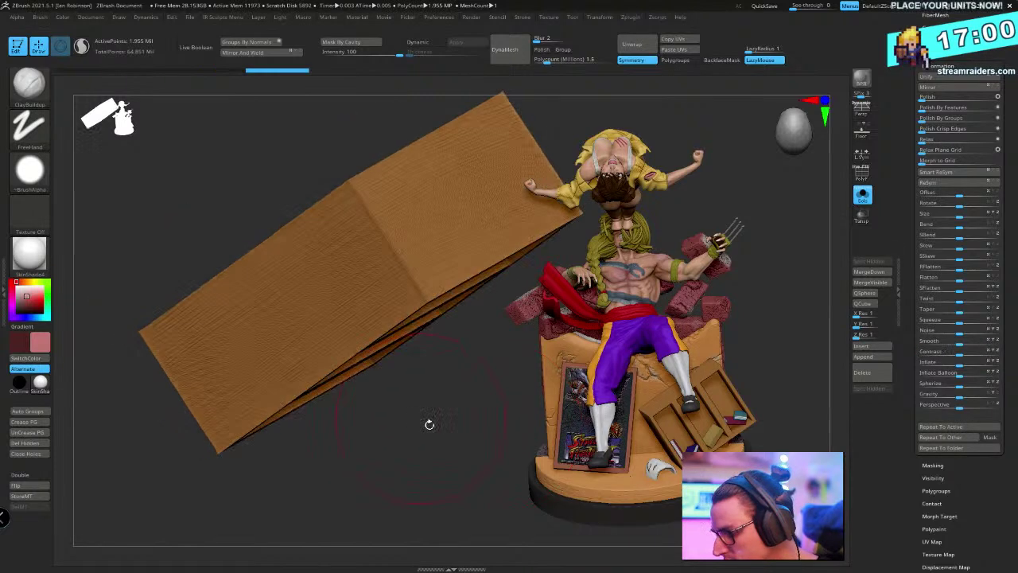
key("ctrl+z")
left_click(958, 64)
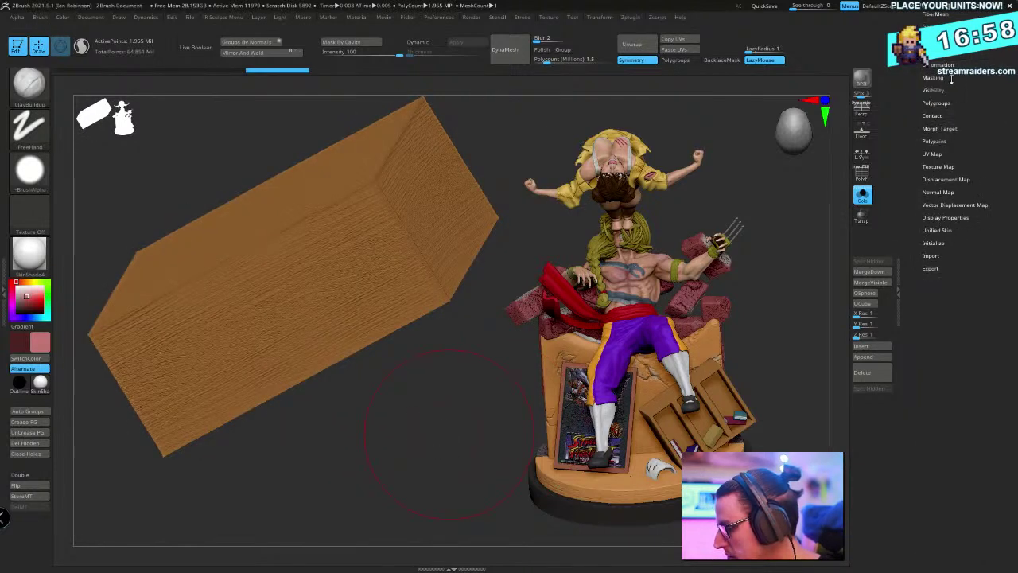
Mask the bookcase by cavity again and hide the mask display
left_click(935, 77)
left_click(939, 246)
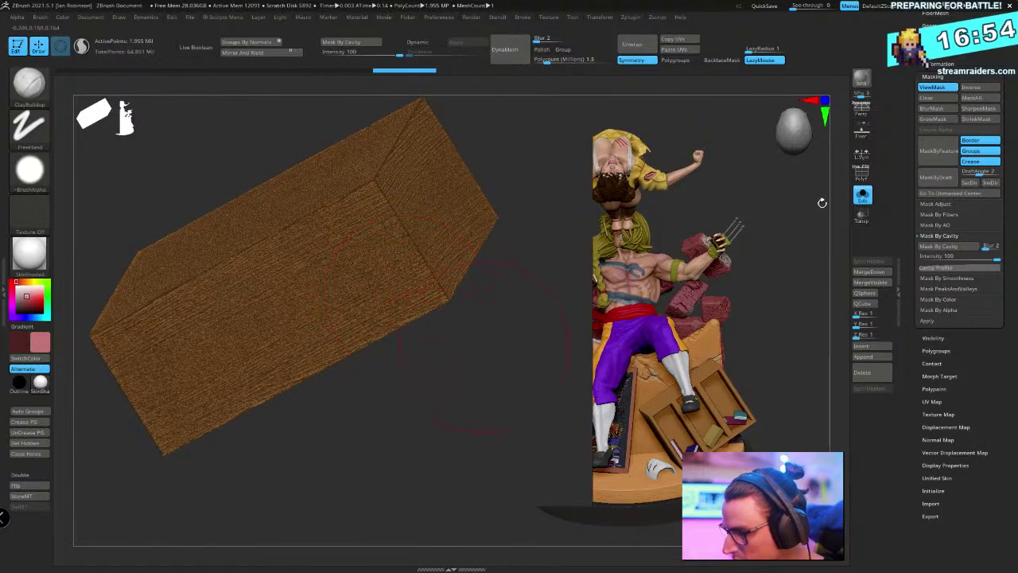
key("ctrl+h")
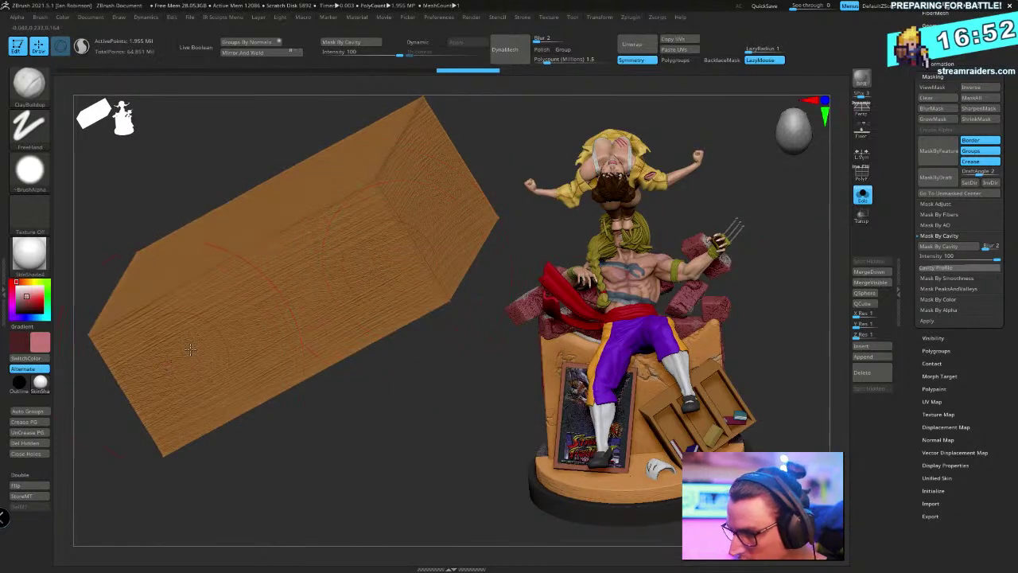
Adjust the ClayBuildup brush intensity and try building up the wood grain across the bookcase's outer panel
key("space")
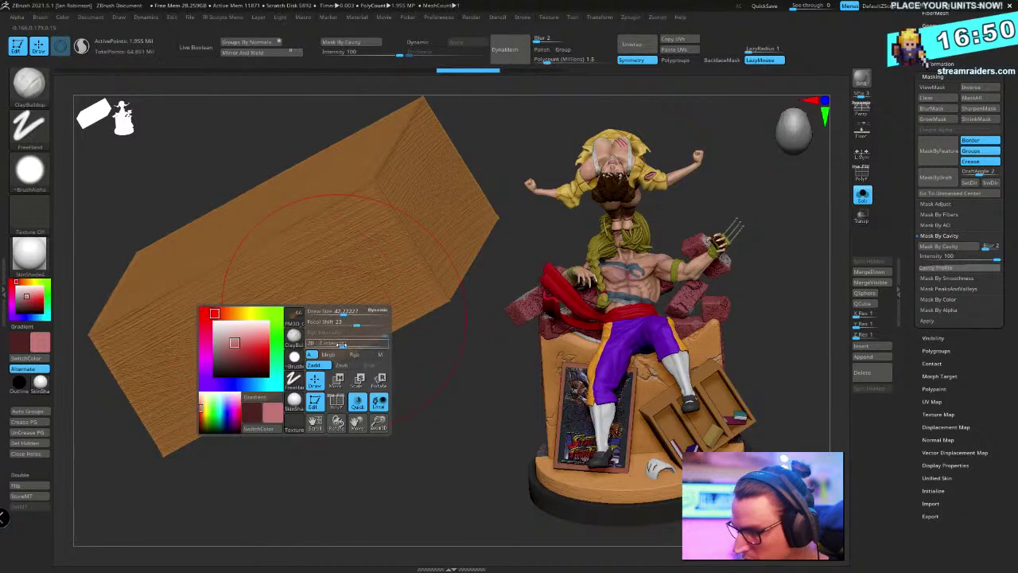
key("Return")
left_click_drag(220, 315, 437, 189)
left_click_drag(281, 323, 468, 213)
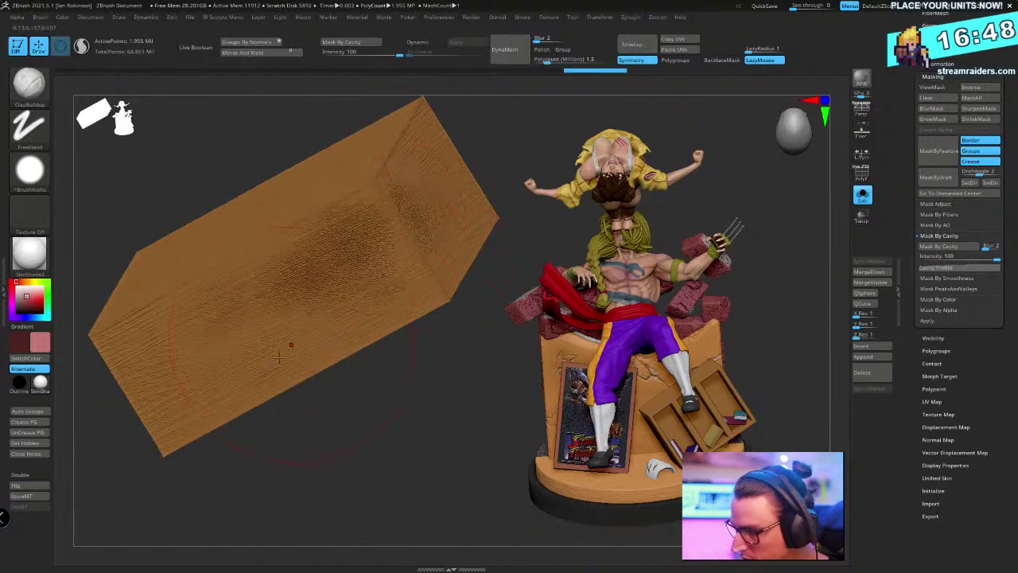
left_click_drag(291, 345, 430, 276)
mouse_move(345, 416)
left_mouse_down()
mouse_move(214, 390)
mouse_move(350, 350)
left_mouse_up()
mouse_move(224, 396)
left_mouse_down()
mouse_move(326, 326)
mouse_move(294, 358)
left_mouse_up()
left_click_drag(316, 448, 302, 382)
left_click_drag(215, 354, 428, 269)
Undo the ClayBuildup strokes, the second cavity mask and the contrast deformation on the bookcase
key("ctrl+z")
key("ctrl+z")
key("ctrl+z")
key("ctrl+z")
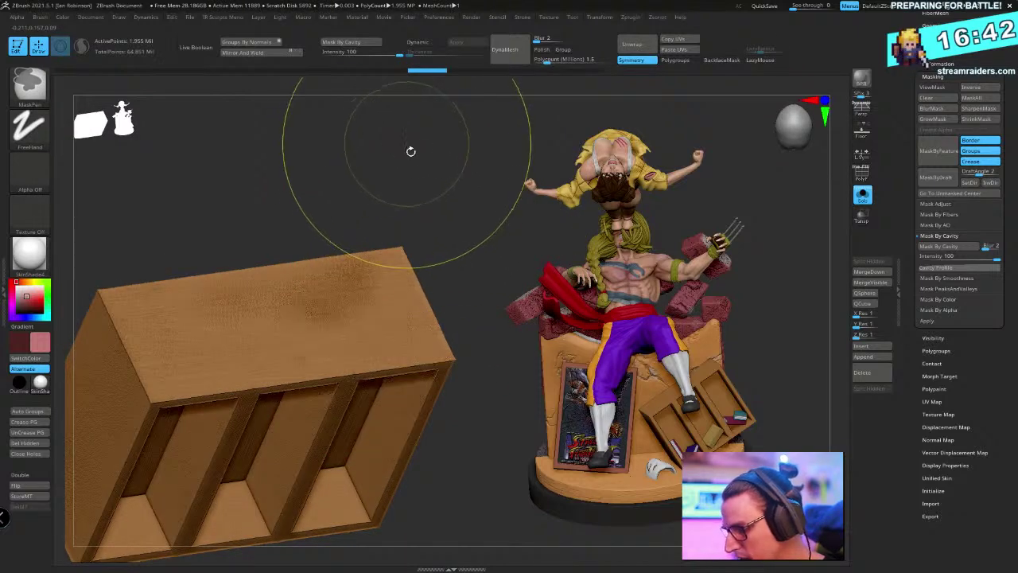
key("ctrl+z")
key("ctrl+z")
right_click(326, 216)
mouse_move(411, 152)
left_mouse_down()
mouse_move(326, 216)
mouse_move(407, 145)
mouse_move(409, 154)
mouse_move(459, 154)
mouse_move(434, 141)
mouse_move(478, 132)
left_mouse_up()
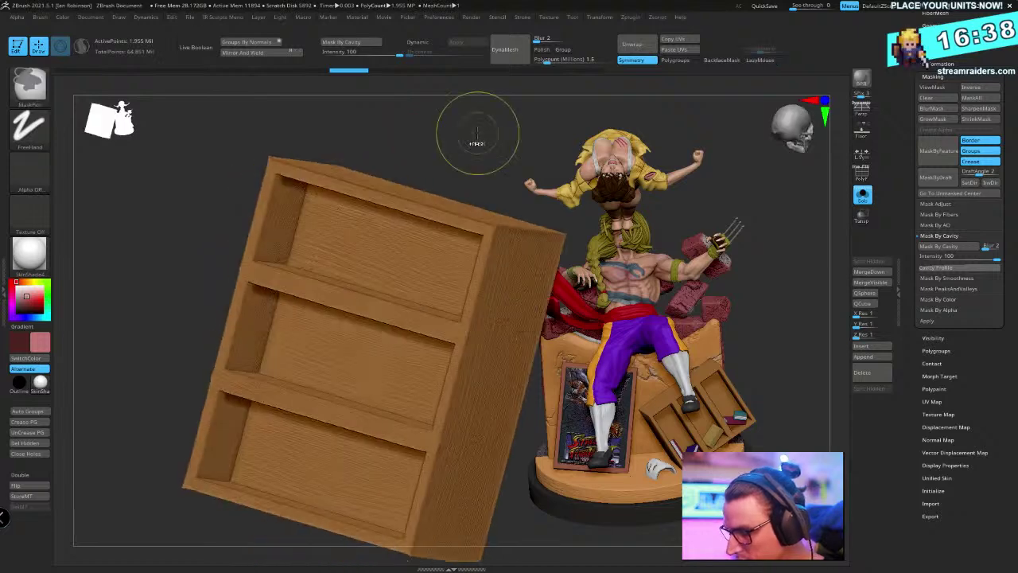
key("ctrl+z")
key("ctrl+z")
key("ctrl+z")
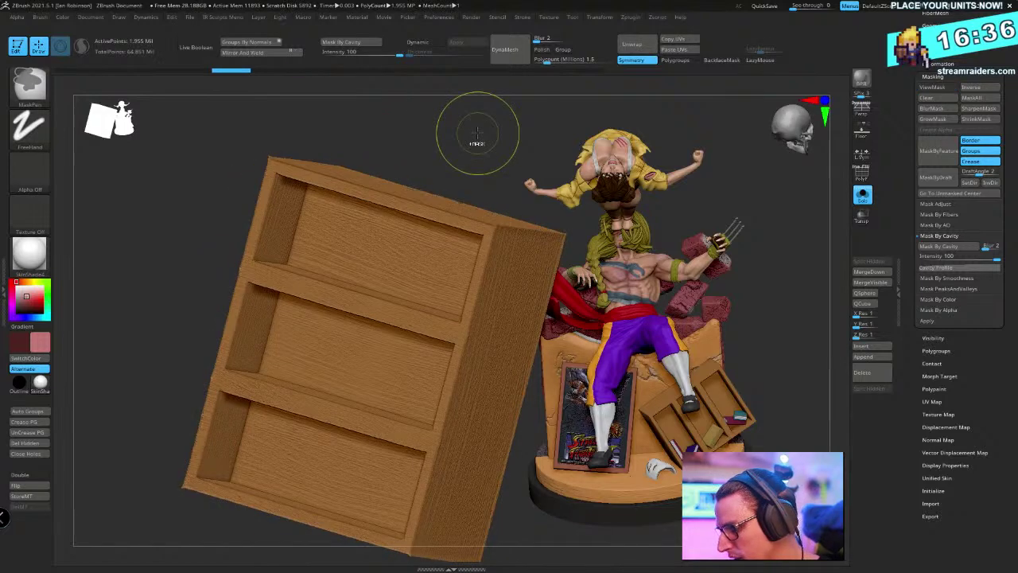
mouse_move(477, 132)
left_mouse_down()
mouse_move(402, 200)
mouse_move(414, 159)
left_mouse_up()
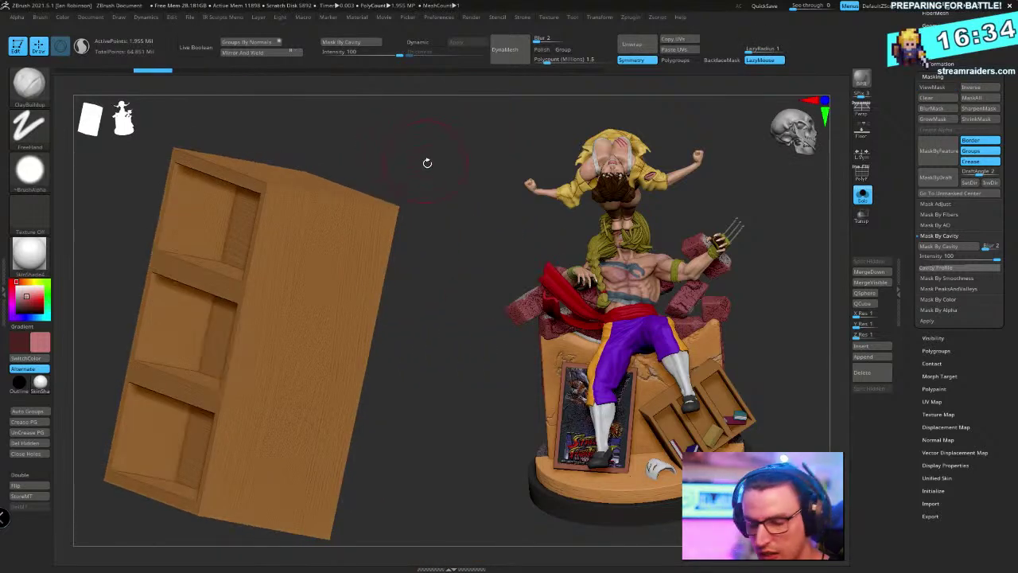
Switch to the ContrastTarget brush and stroke along the wood grain of the bookcase's long side panel
key("b")
key("c")
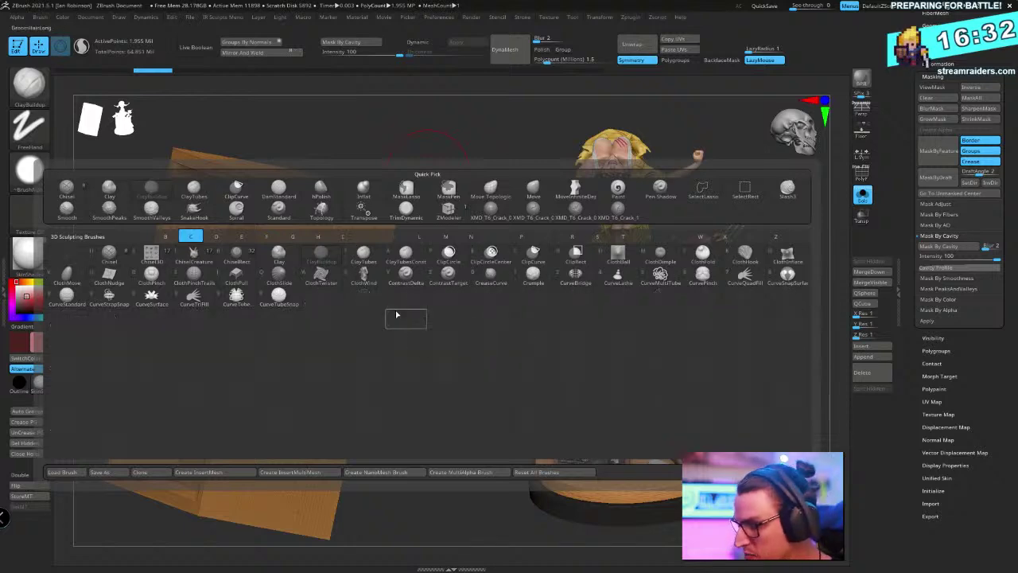
left_click(450, 273)
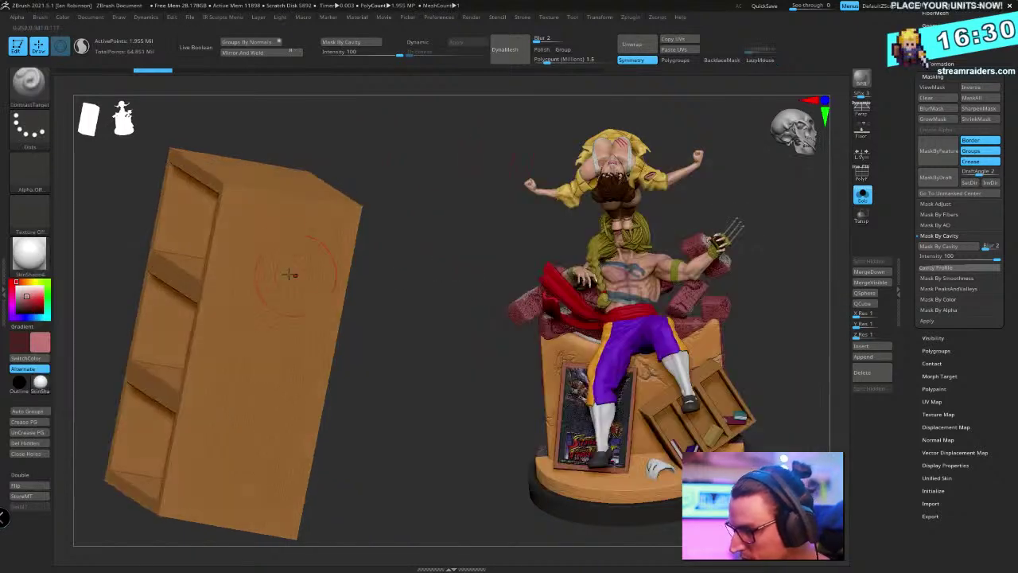
left_click_drag(264, 238, 244, 406)
left_click_drag(245, 407, 295, 358)
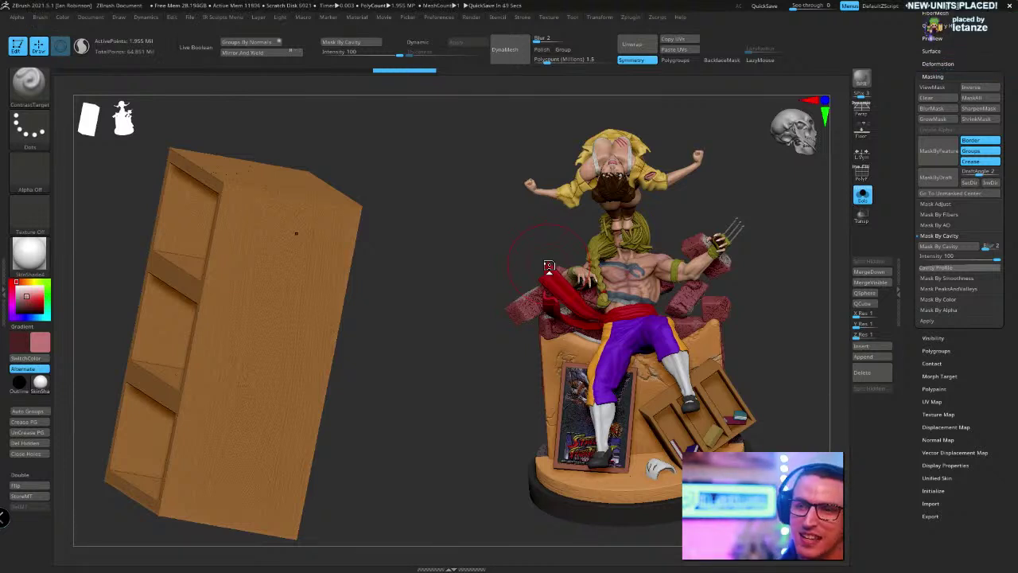
Deepen the grain along the full length of the bookcase's side panels with more ContrastTarget strokes
mouse_move(548, 267)
left_mouse_down()
mouse_move(422, 265)
mouse_move(432, 287)
mouse_move(350, 257)
left_mouse_up()
key("ctrl+shift+z")
key("ctrl+shift+z")
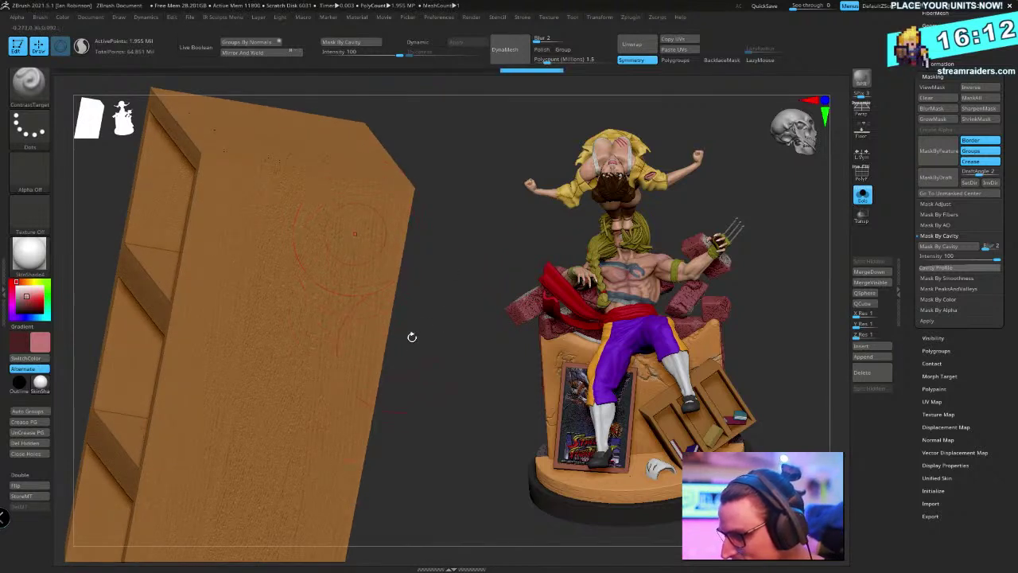
left_click_drag(411, 336, 419, 222, "alt")
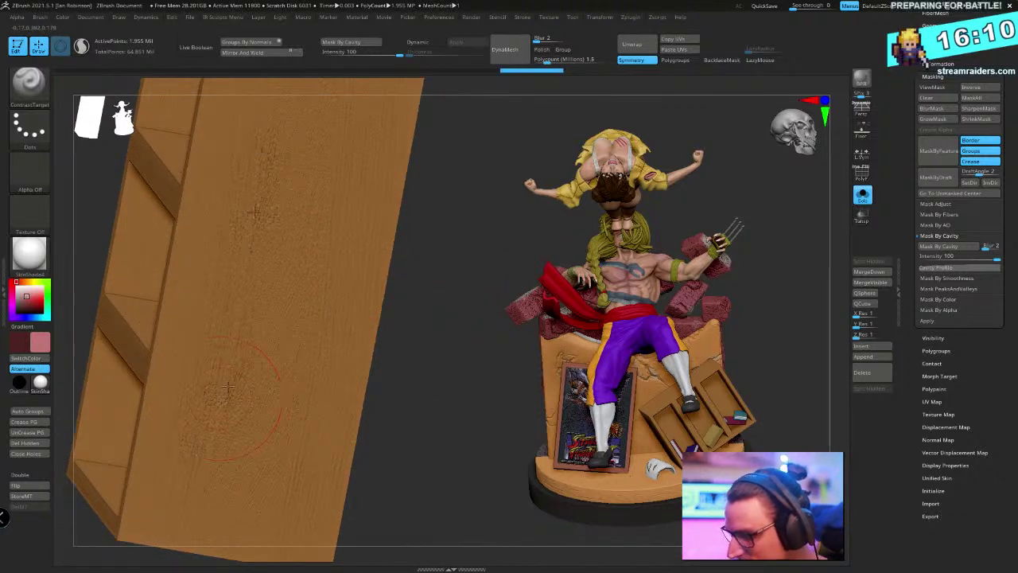
left_click_drag(365, 262, 344, 350)
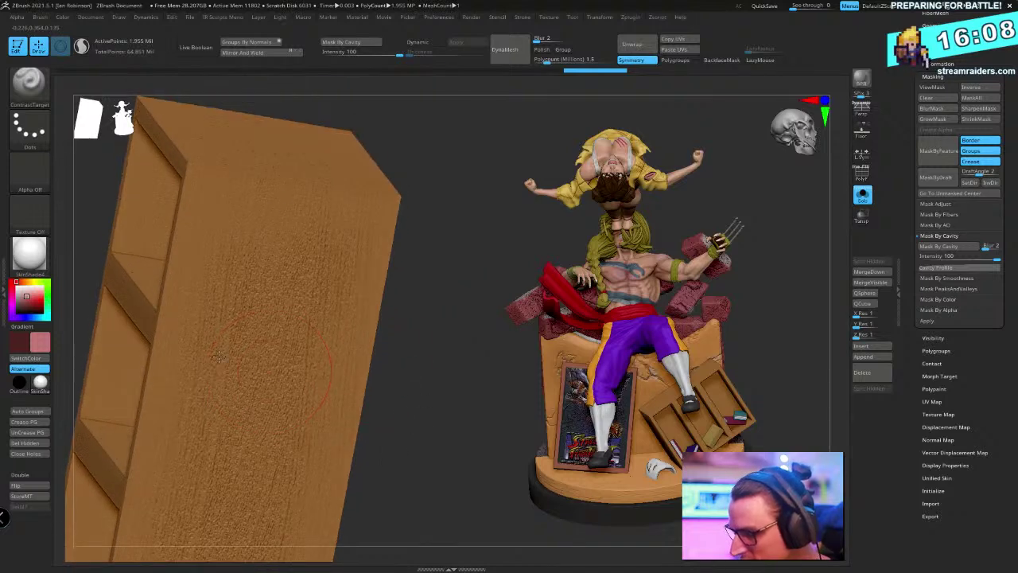
mouse_move(406, 286)
left_mouse_down()
mouse_move(397, 381)
mouse_move(391, 325)
mouse_move(217, 364)
left_mouse_up()
left_click_drag(334, 414, 350, 341)
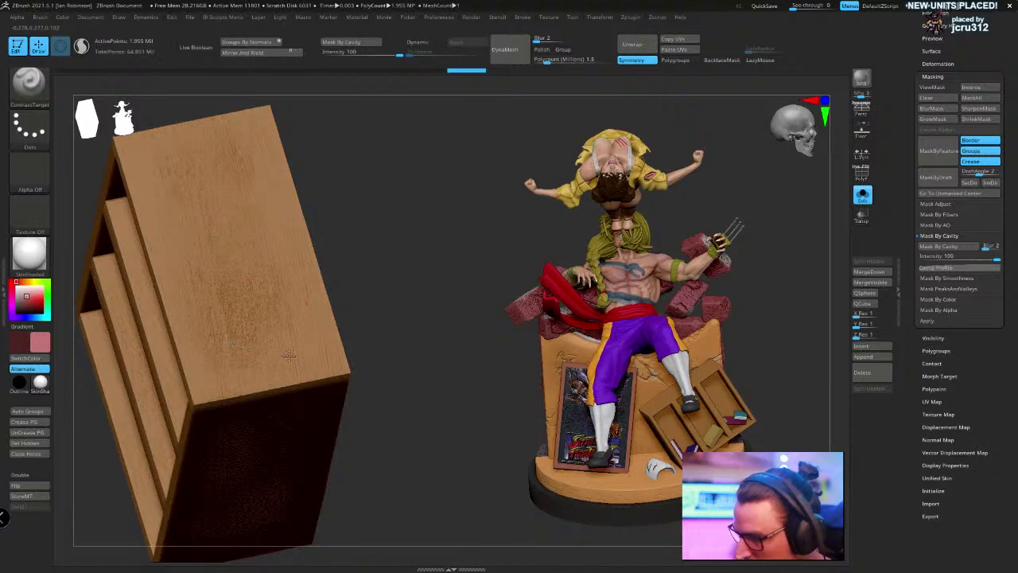
Stroke the ContrastTarget brush along the wood grain on the bookcase's back and remaining outer panels
left_click_drag(382, 222, 432, 304)
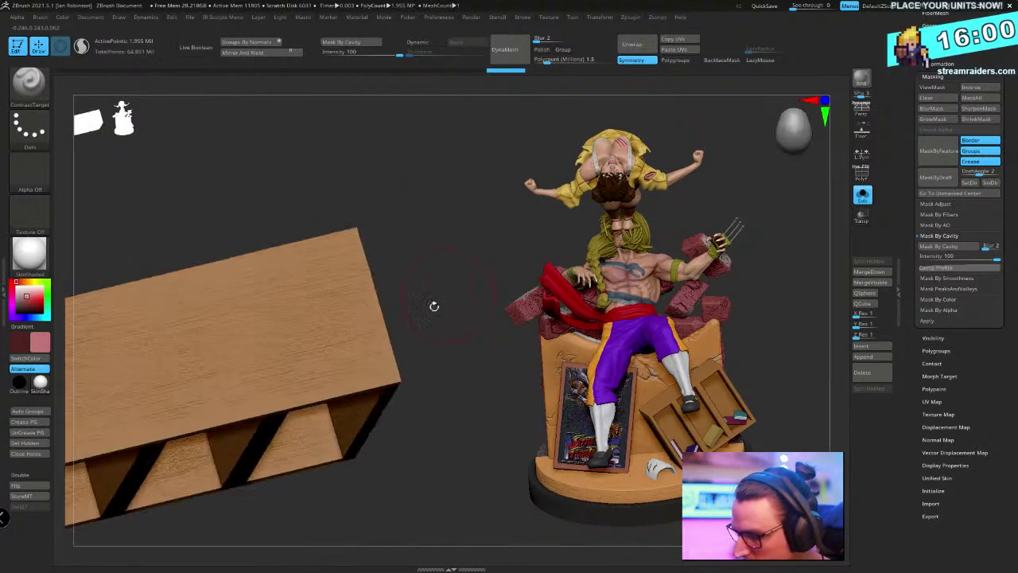
left_click_drag(411, 246, 422, 175)
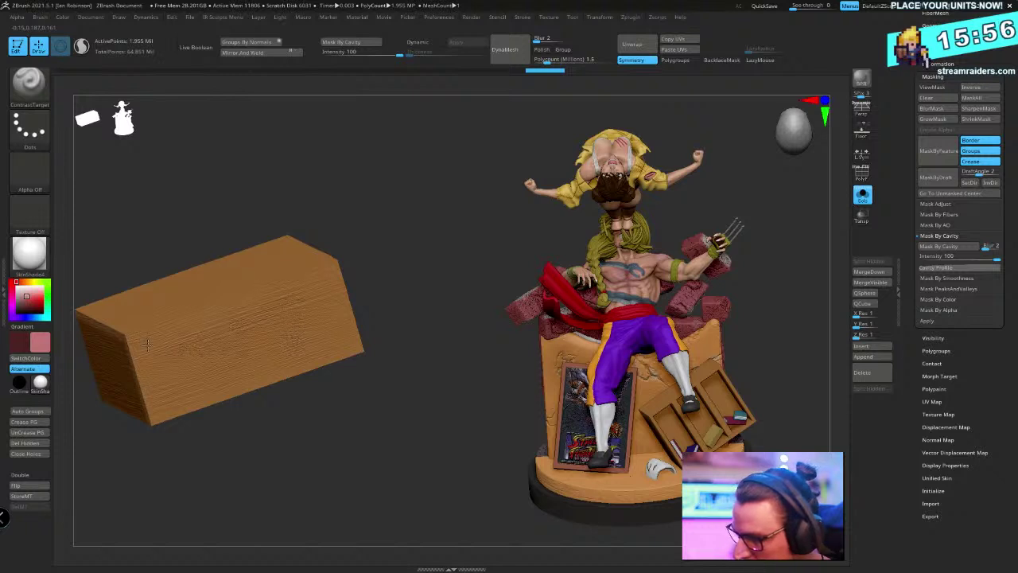
left_click_drag(389, 302, 366, 295)
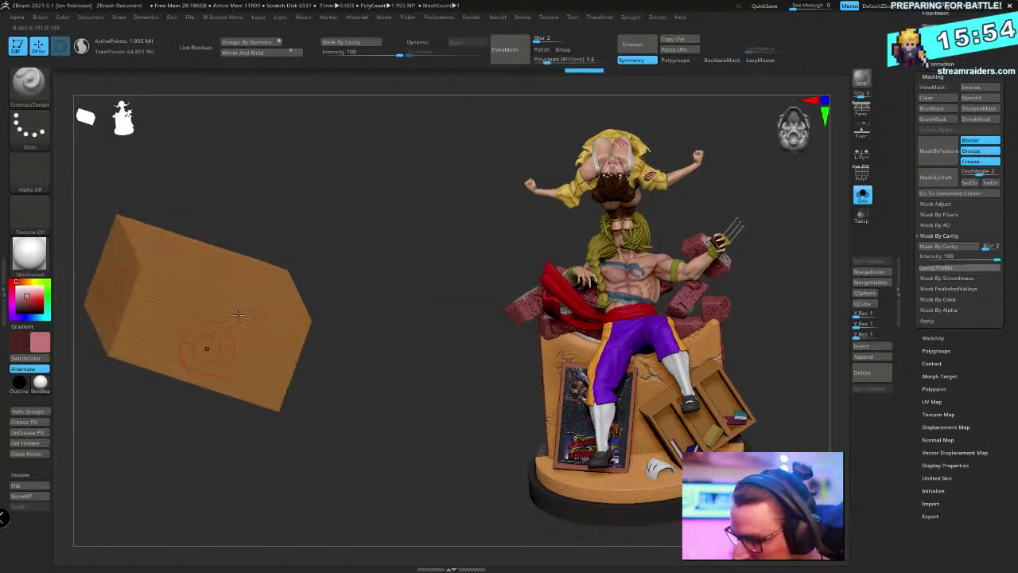
left_click_drag(140, 338, 444, 316)
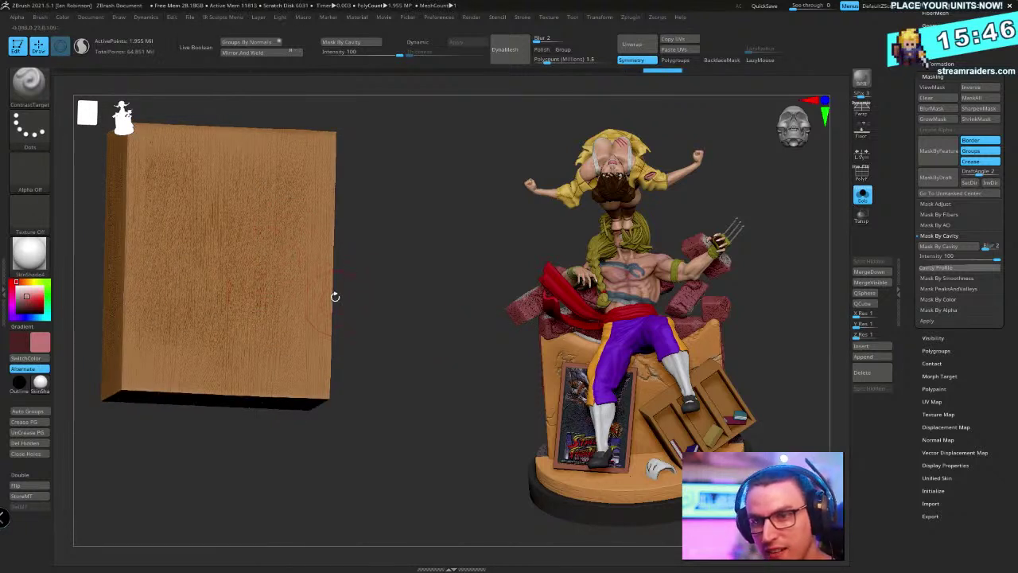
Deepen the grain on the bookcase's narrow side panels with further ContrastTarget strokes
left_click_drag(405, 279, 317, 298, "alt")
left_click_drag(369, 166, 398, 311, "alt")
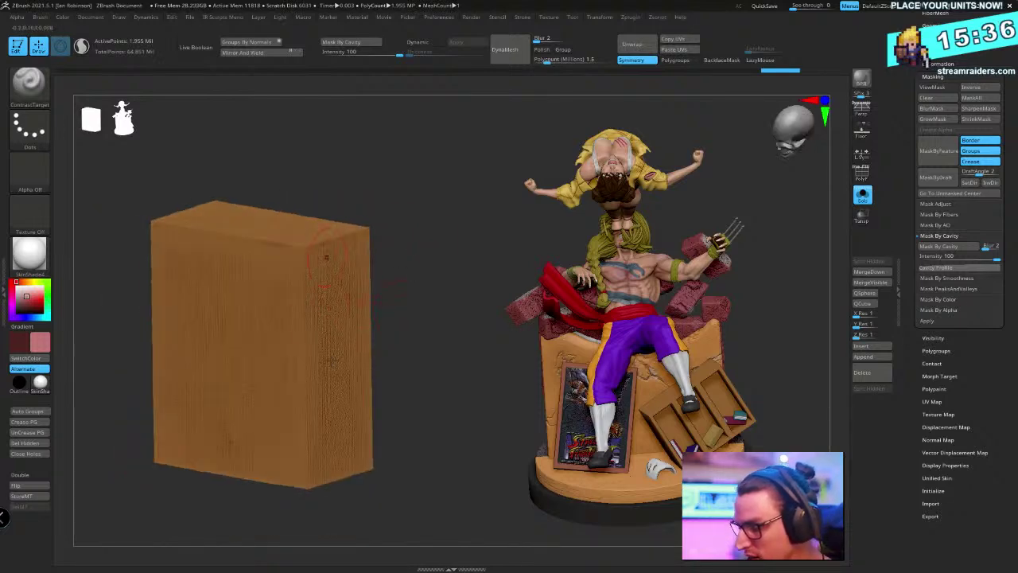
left_click_drag(326, 257, 315, 309)
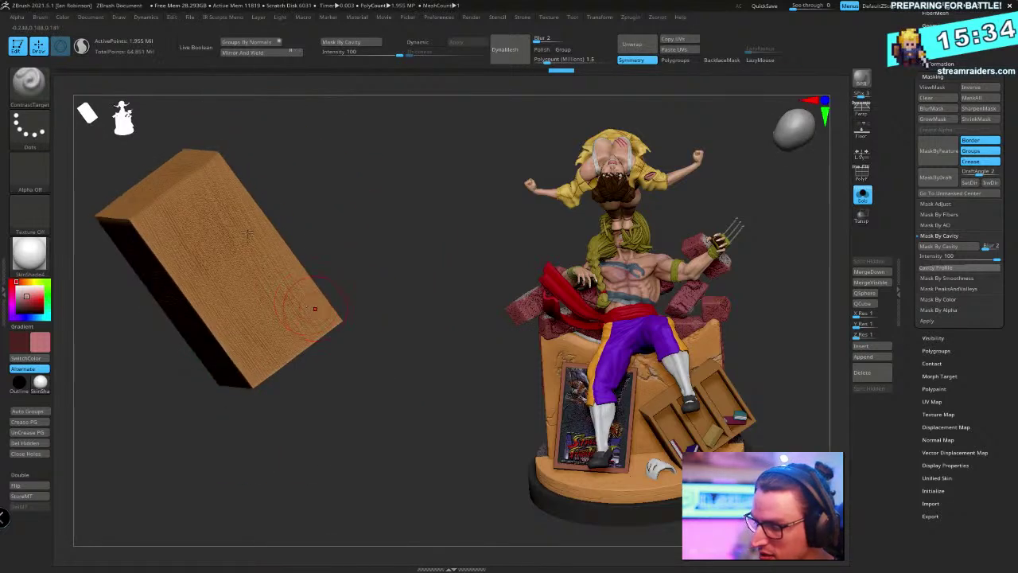
left_click_drag(364, 267, 398, 334)
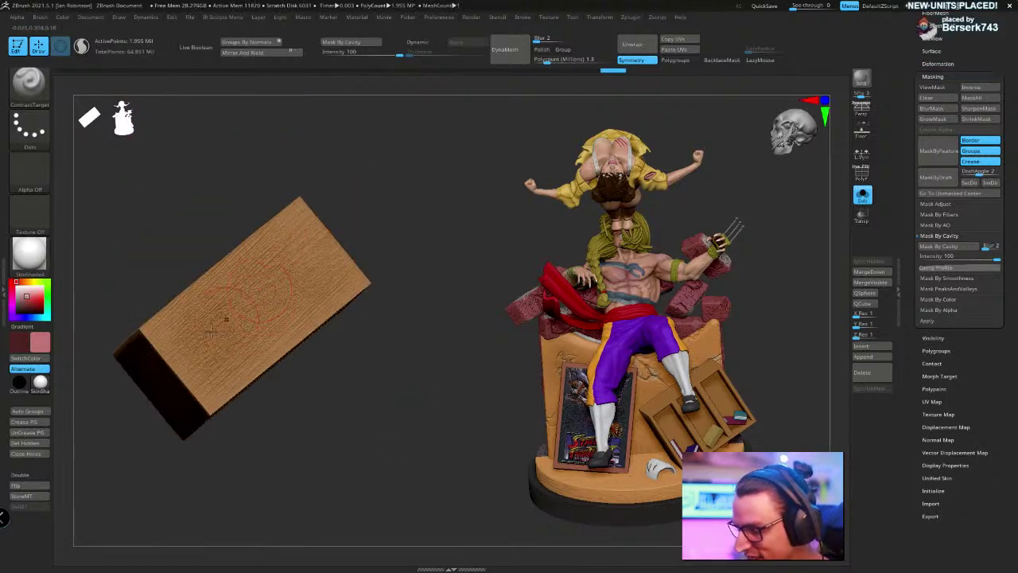
left_click_drag(273, 334, 406, 198)
Sample the wood's light brown as the main colour, set a dark brown as the secondary colour, and enlarge the brush
key("v")
key("c")
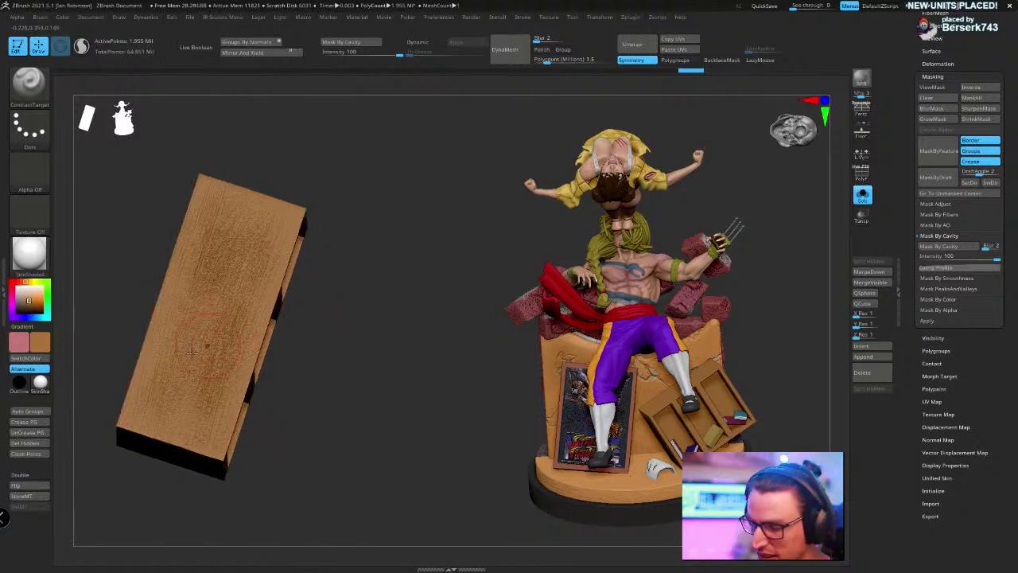
left_click(45, 343)
key("v")
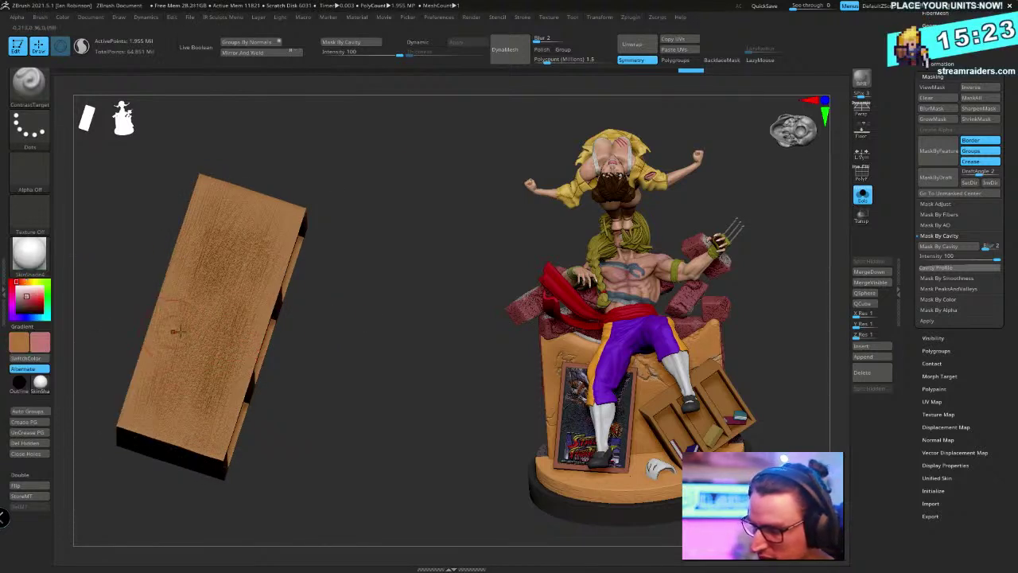
key("c")
key("space")
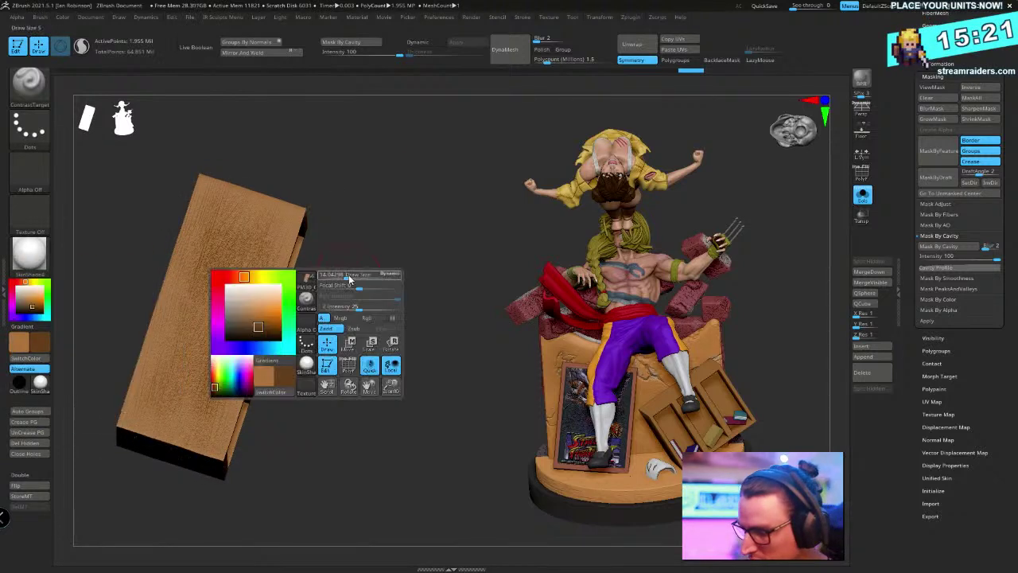
left_click_drag(380, 276, 322, 324)
key("space")
left_click_drag(354, 263, 374, 263)
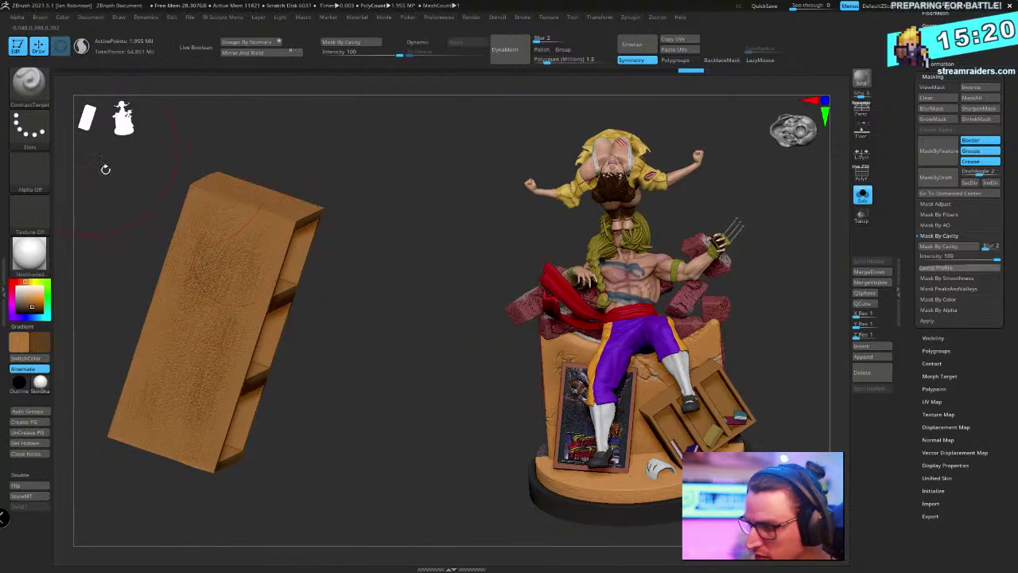
Switch to the Paint brush with Color Spray and spray the two browns over the bookcase's outer panels
key("b")
key("p")
key("a")
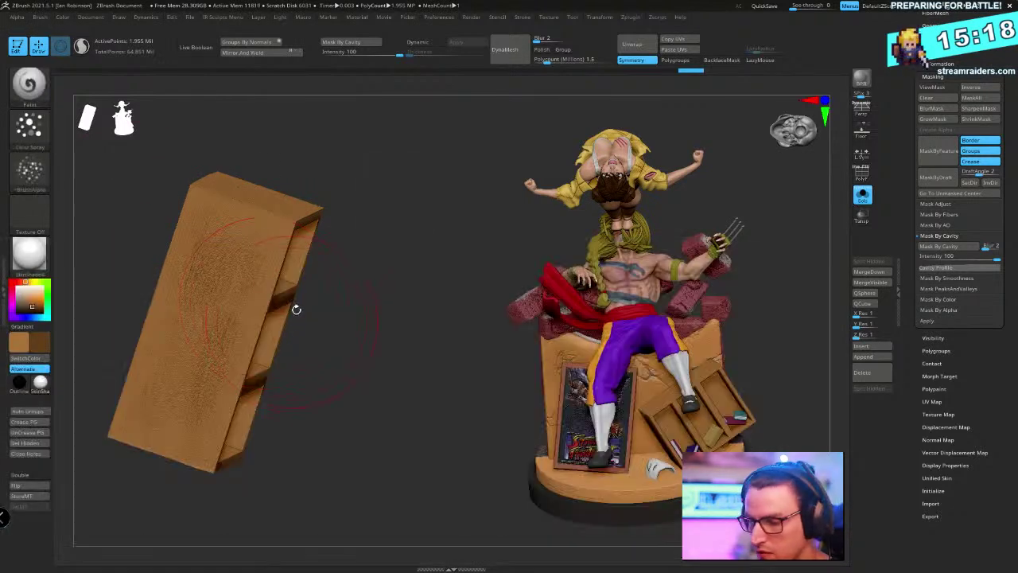
left_click_drag(226, 135, 299, 205)
left_click_drag(260, 235, 205, 260)
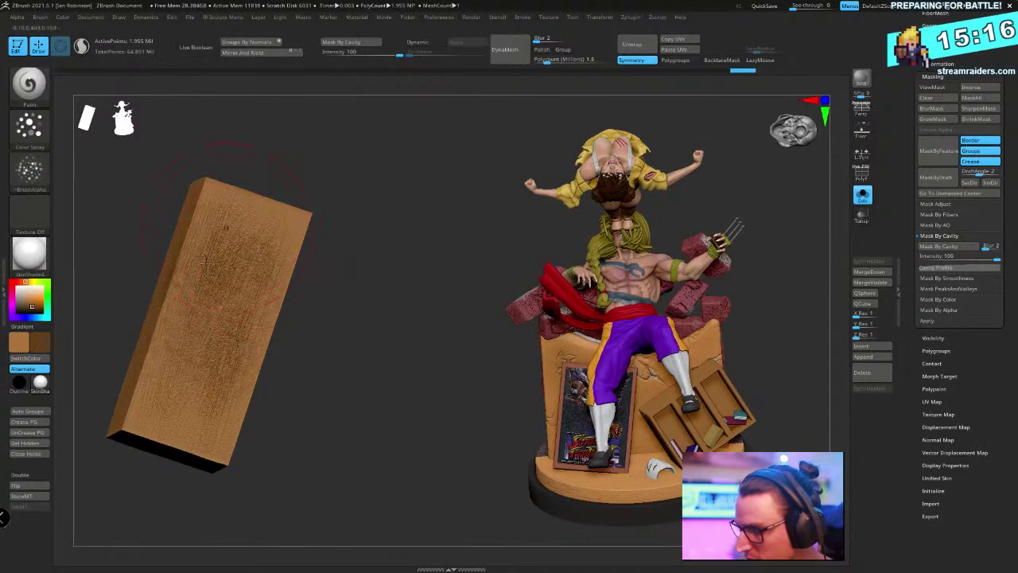
key("space")
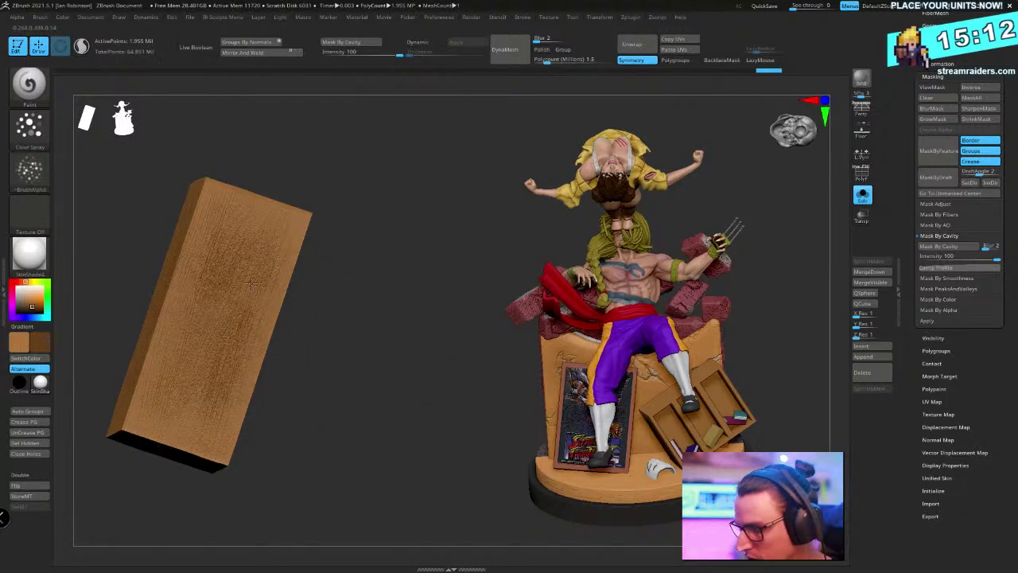
mouse_move(280, 259)
right_mouse_down()
mouse_move(352, 304)
mouse_move(350, 291)
right_mouse_up()
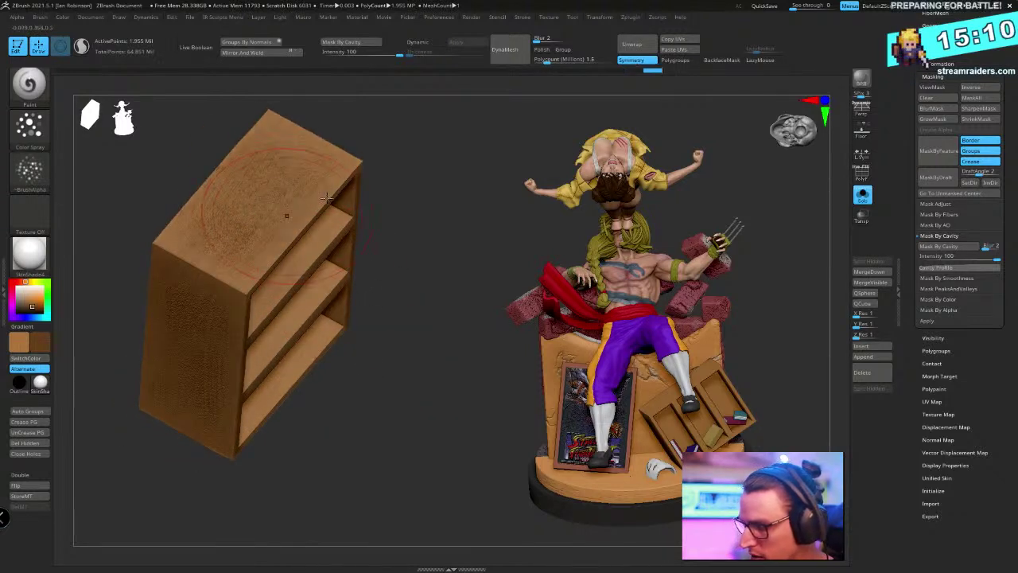
right_click_drag(327, 198, 350, 218)
Step back through the latest paint strokes on the bookcase and restore them to compare the colouring
key("ctrl+z")
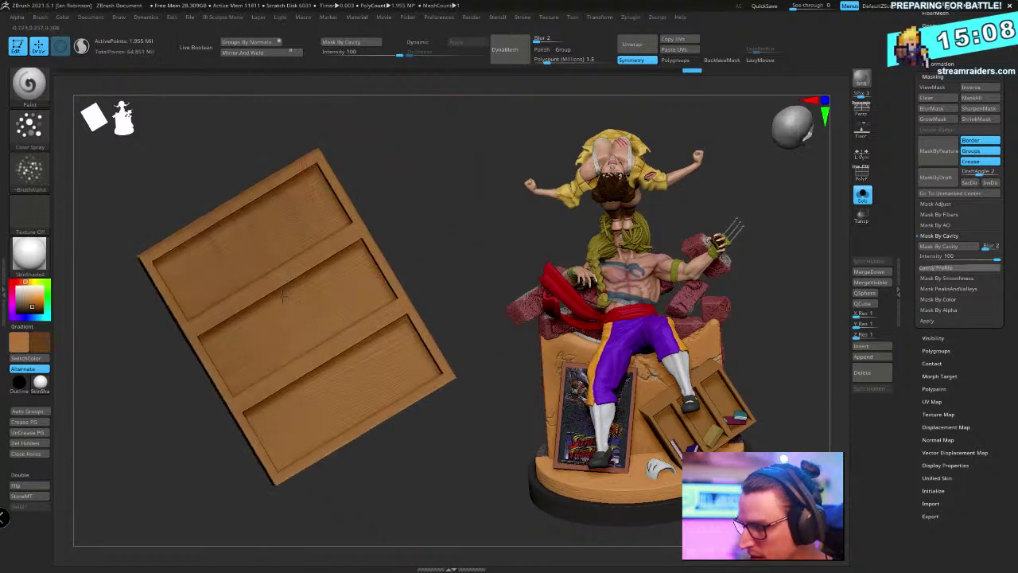
key("ctrl+z")
key("ctrl+z")
key("ctrl+z")
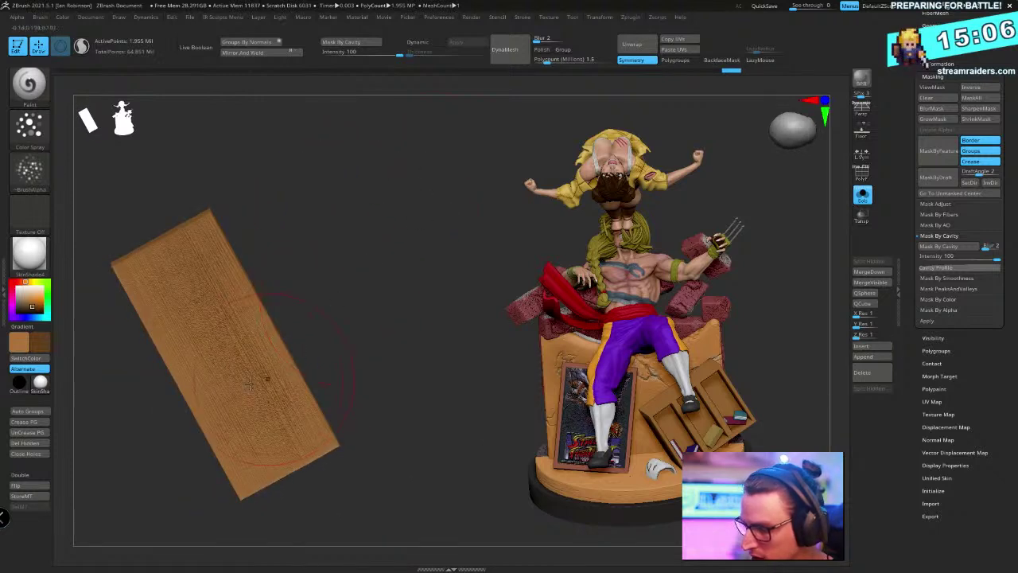
key("ctrl+shift+z")
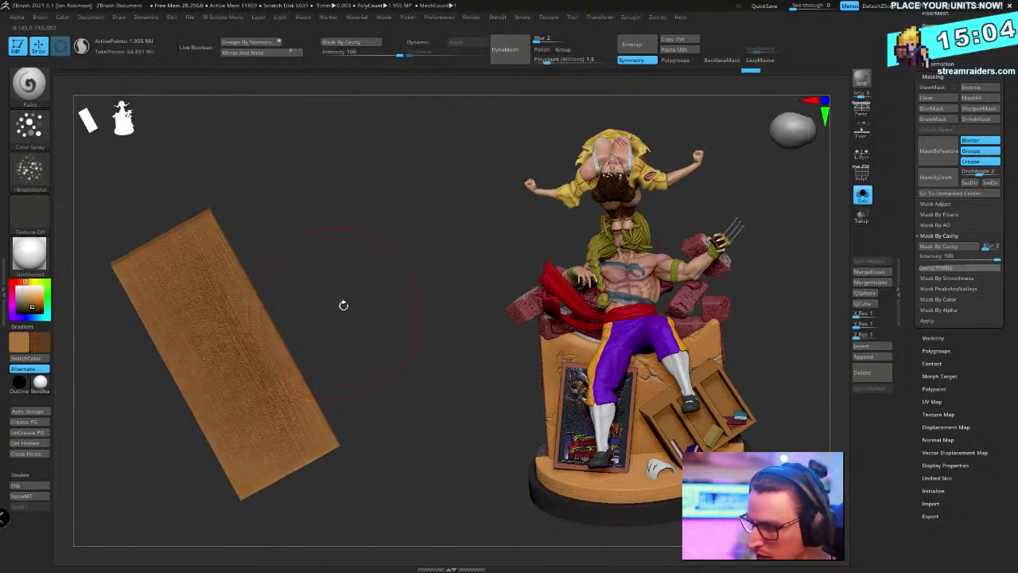
left_click_drag(343, 305, 278, 285)
key("ctrl+shift+z")
key("ctrl+shift+z")
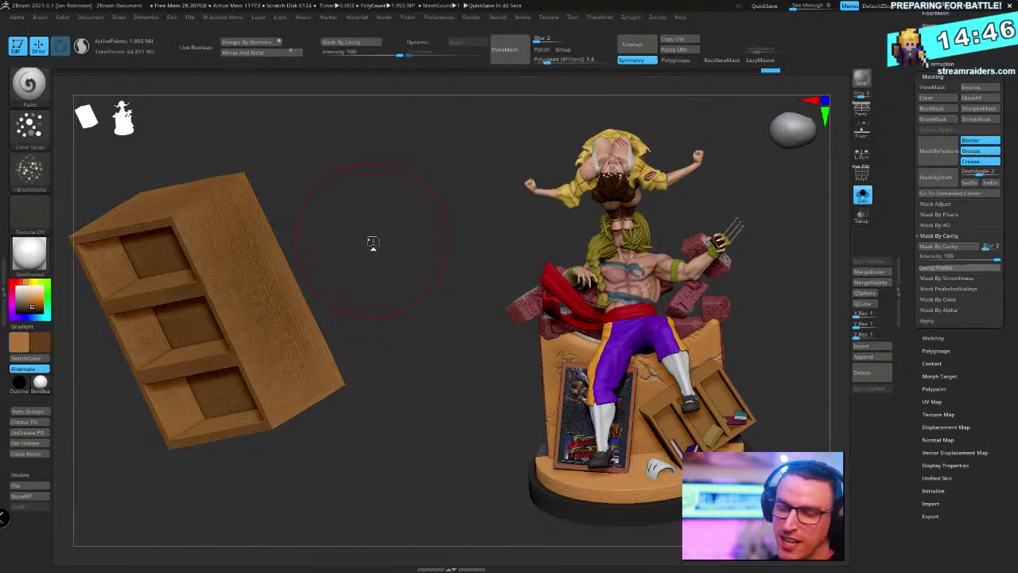
Set the Smooth brush to affect only colour, with Rgb on and Zadd off, and blend the sprayed browns on the bookcase
left_click_drag(373, 242, 343, 230)
key("shift+space")
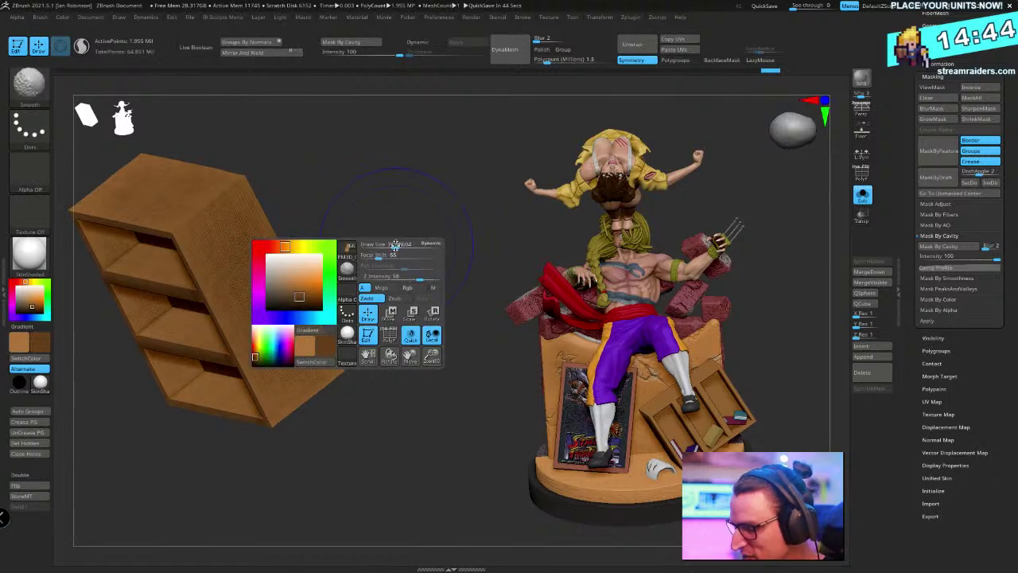
left_click(410, 288, "shift")
left_click(372, 298, "shift")
left_click_drag(429, 219, 373, 266)
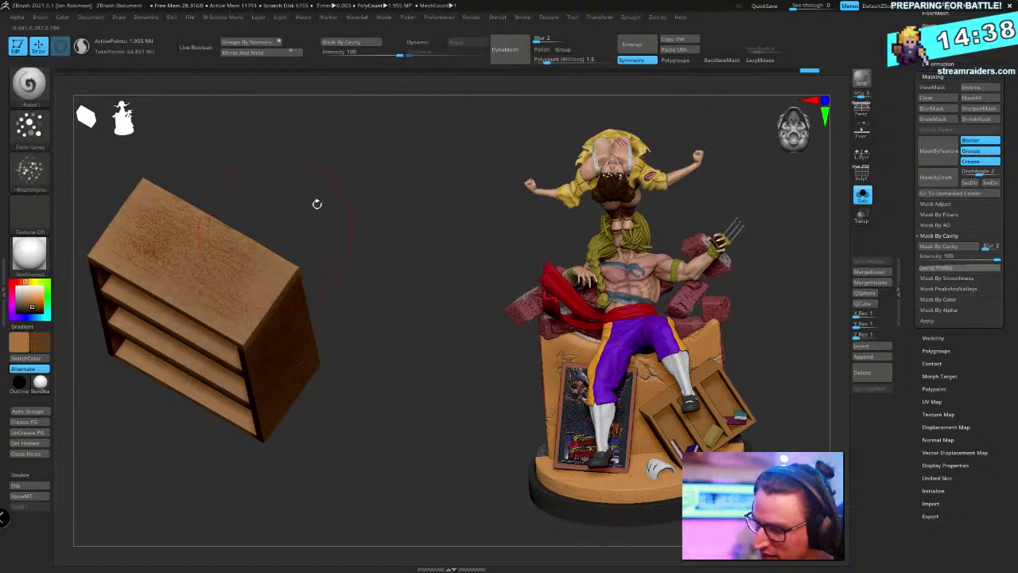
left_click_drag(316, 202, 438, 214)
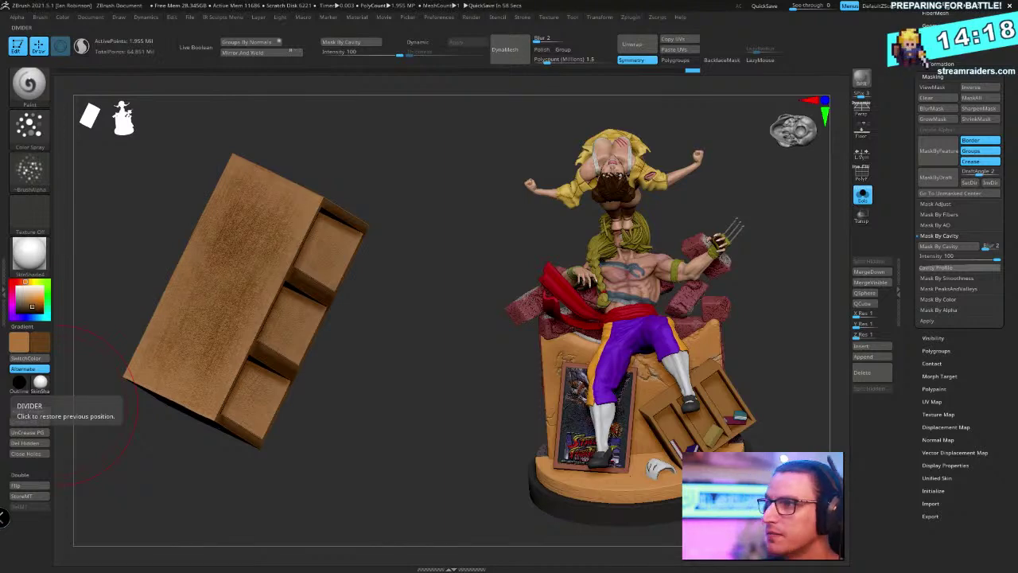
Switch to the Firefox browser, bring its window fully into view, and open youtube.com
key("super")
left_click(65, 561)
left_click_drag(800, 75, 635, 57)
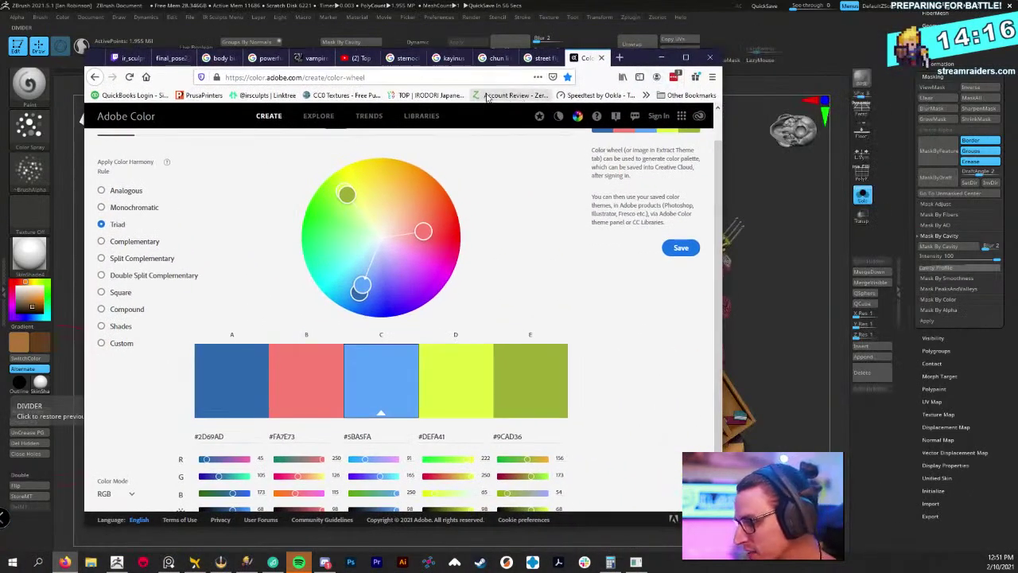
left_click(471, 75)
type("youtube.com")
key("Return")
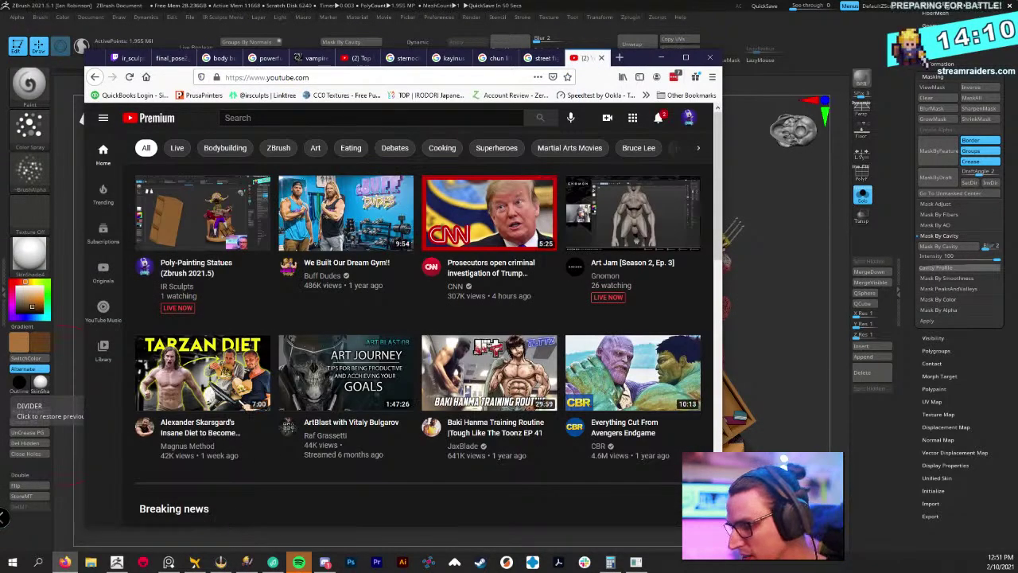
Search YouTube for "demon slayer season 1 trailer" and open the video "Demon Slayer: Kimetsu no Yaiba Trailer 1"
type("demon sl")
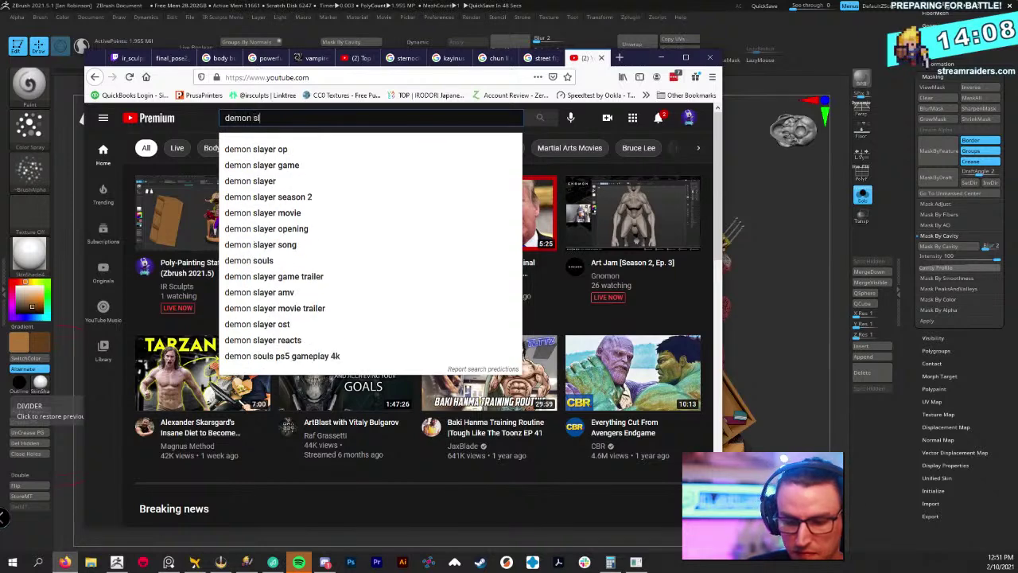
type("ayer se")
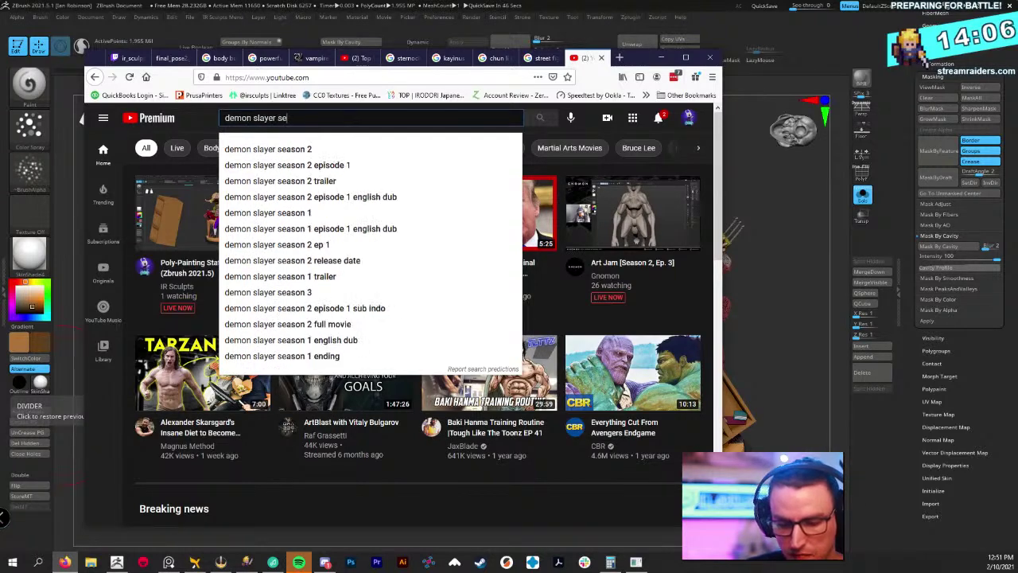
type("ason 1 trailer")
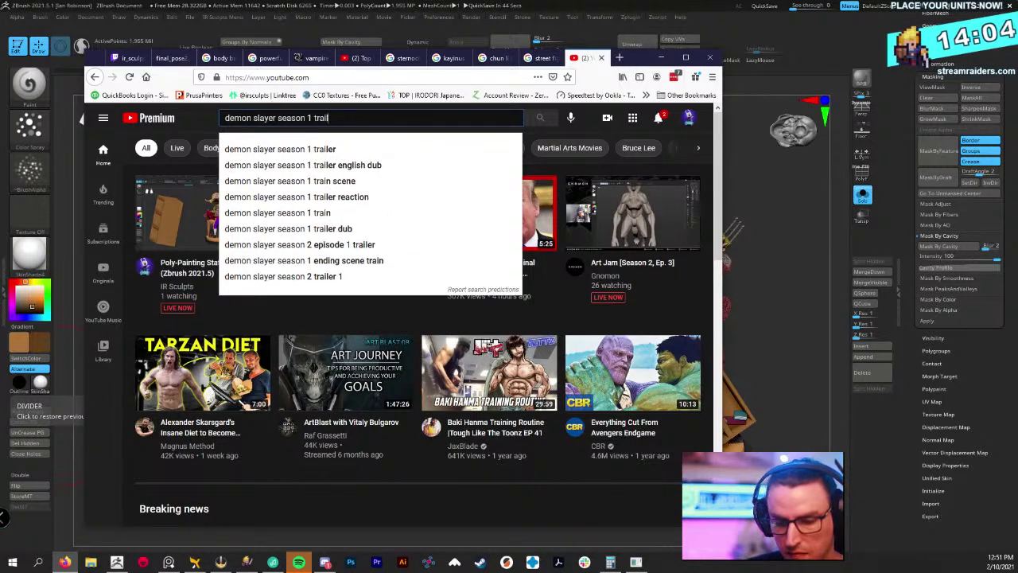
key("Return")
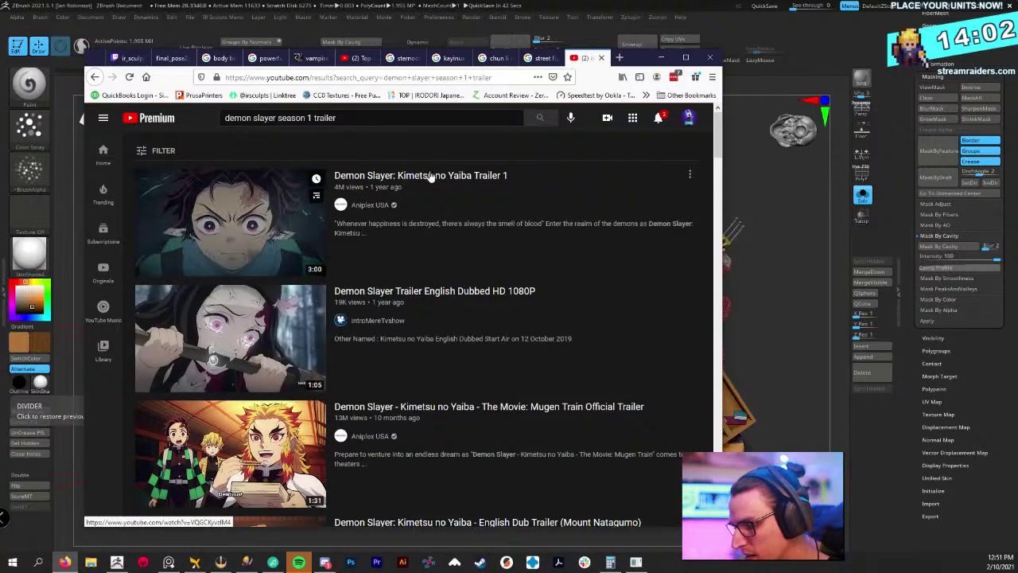
left_click(425, 186)
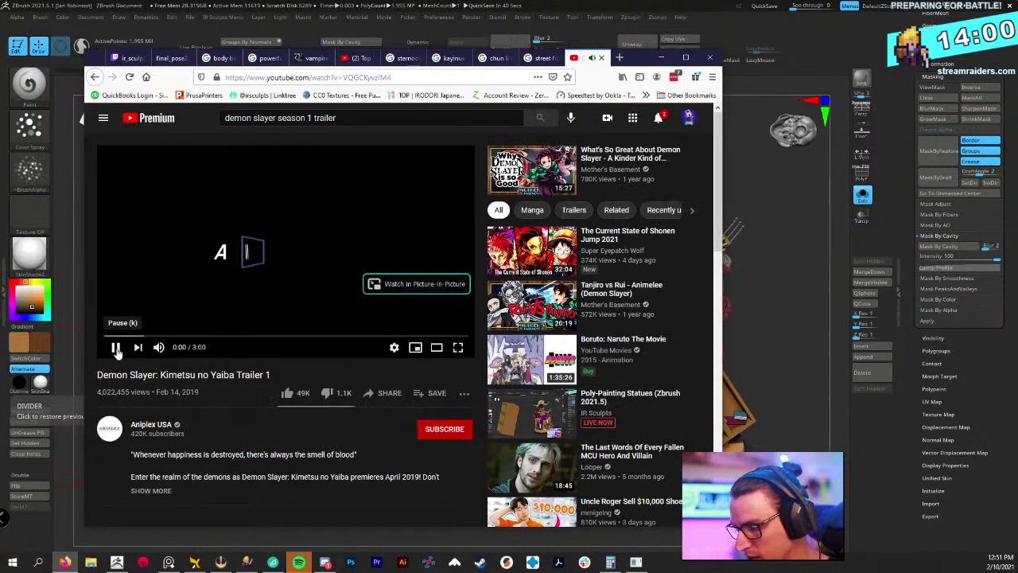
Copy the trailer video's web address and minimize the browser window
left_click(269, 76)
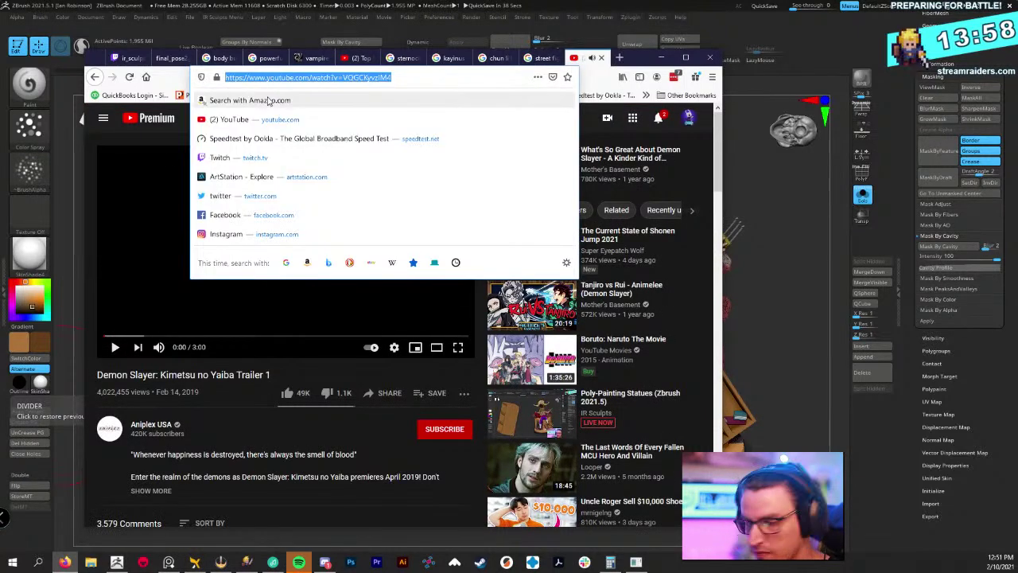
key("alt+Tab")
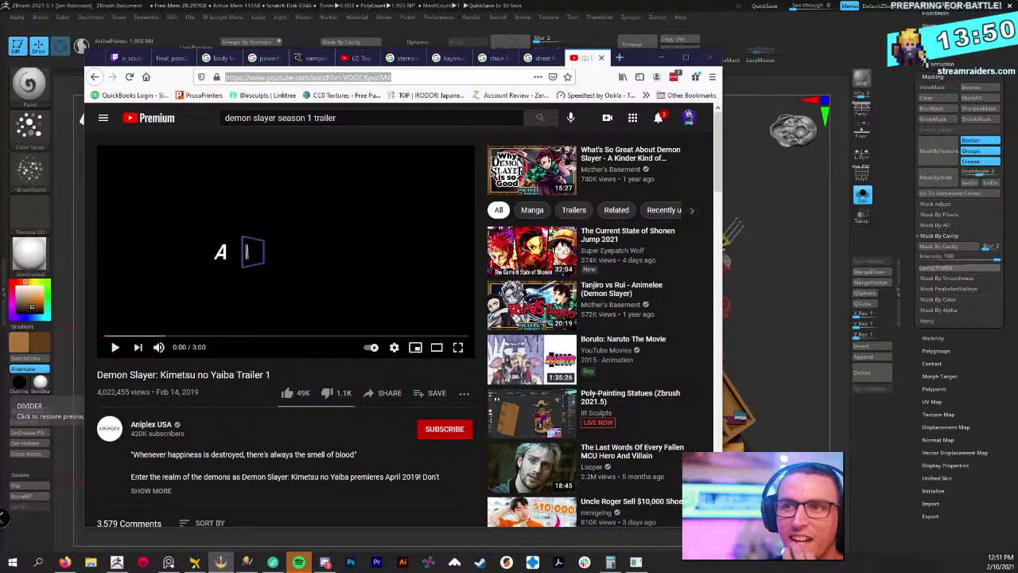
left_click(660, 59)
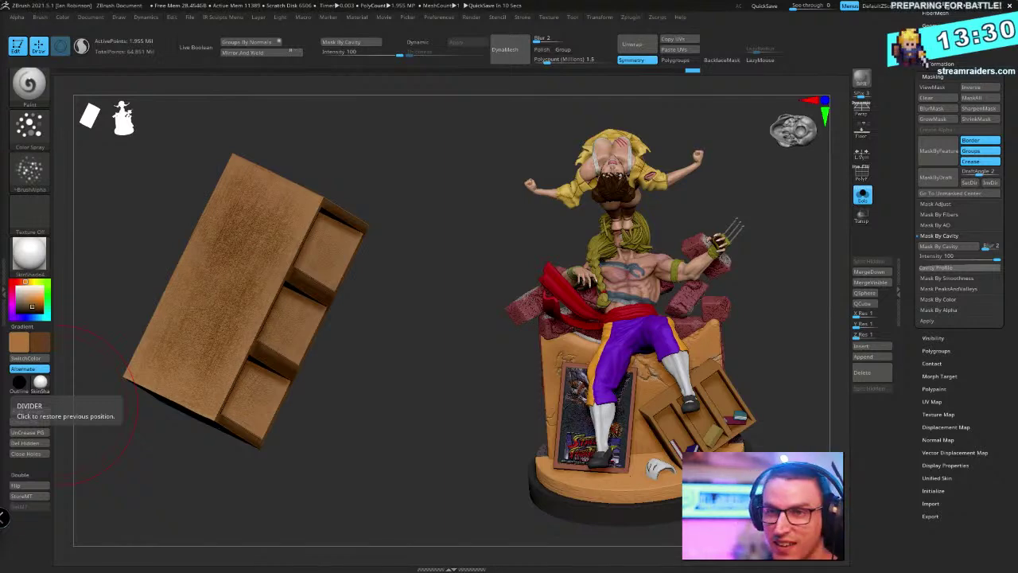
Switch to the Firefox browser and search Google for "demon slayer wallpaper" in a new tab
key("alt+Tab")
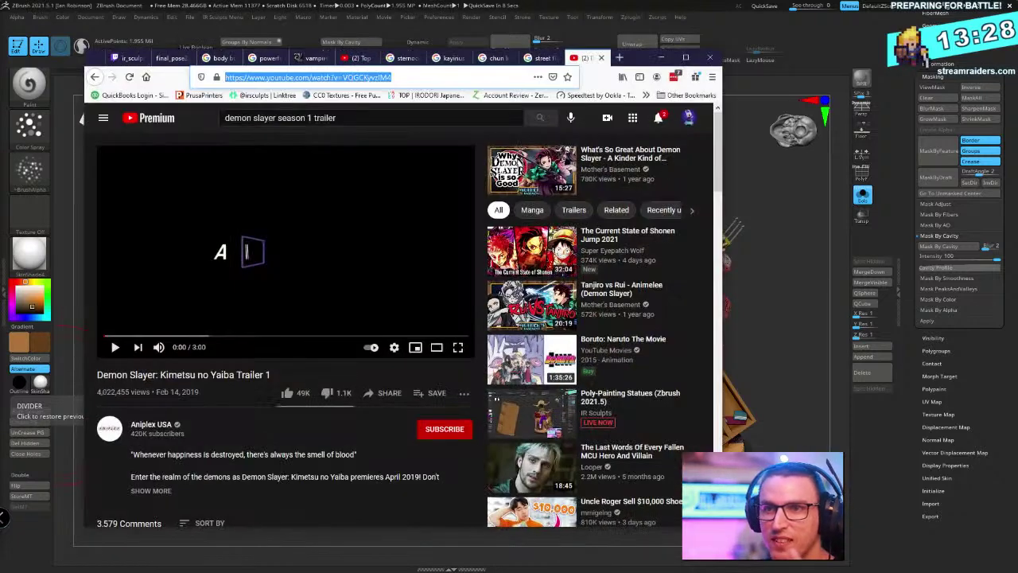
left_click(620, 58)
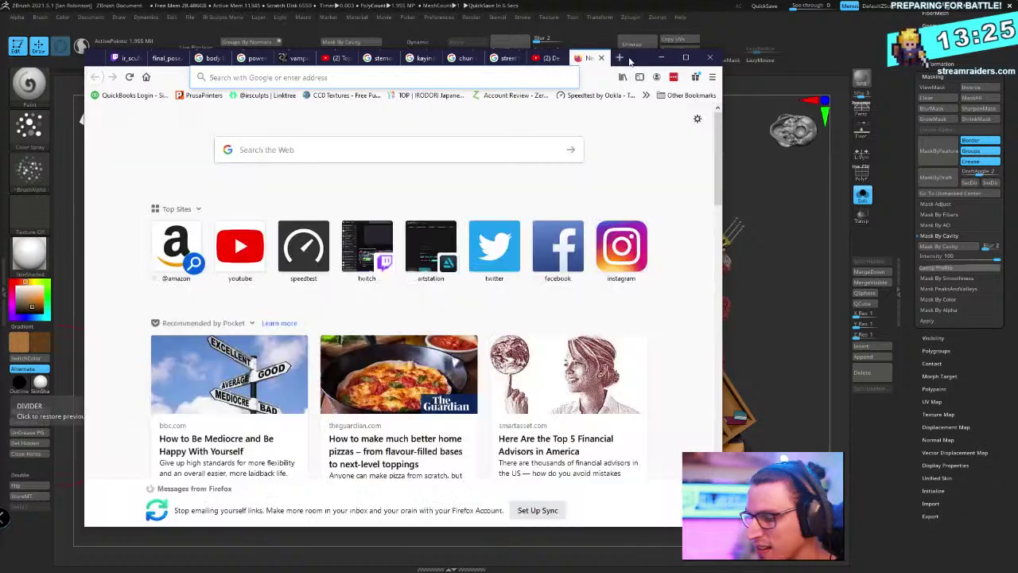
type("demon")
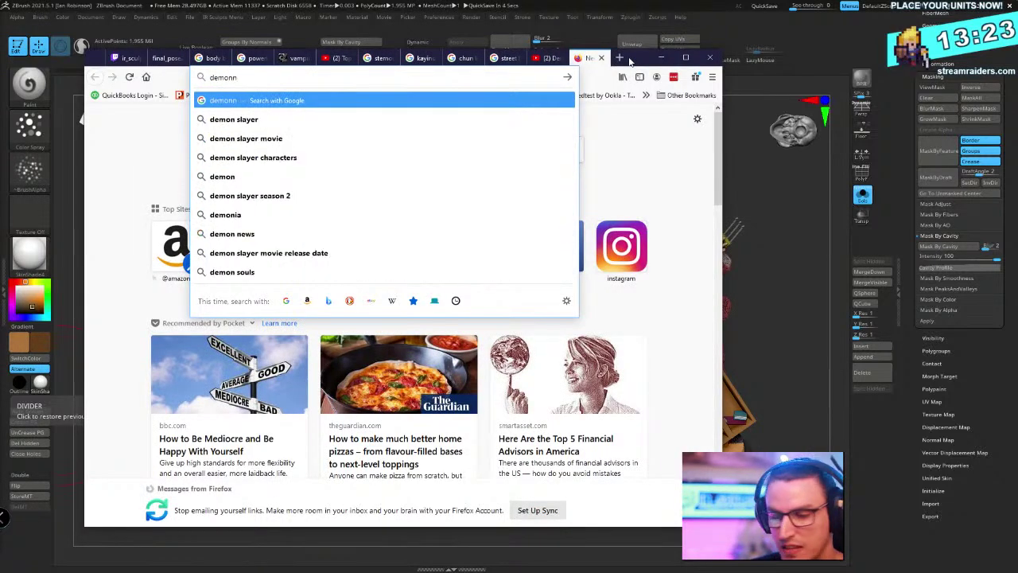
type(" slayer")
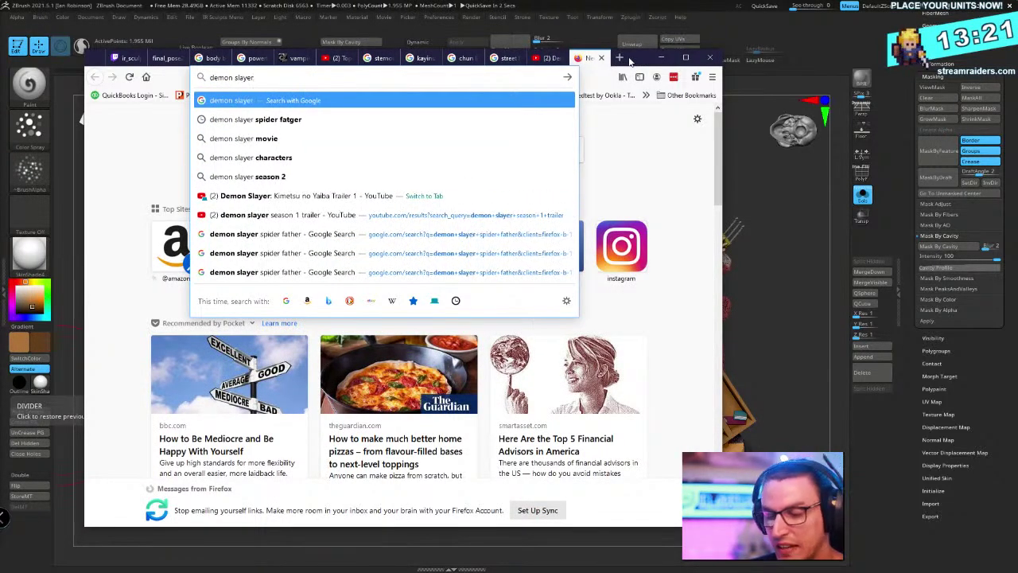
type(" w")
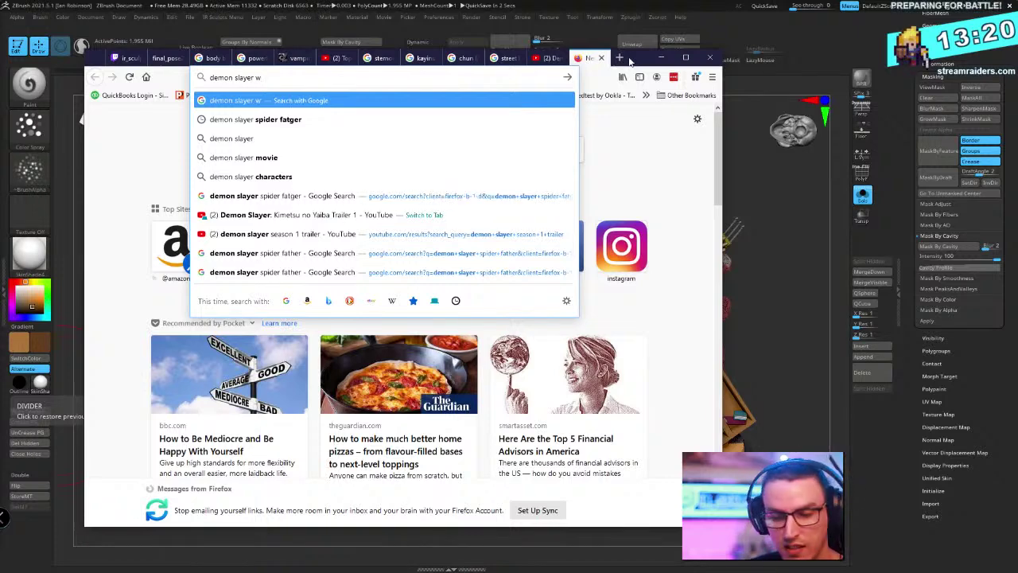
type("all")
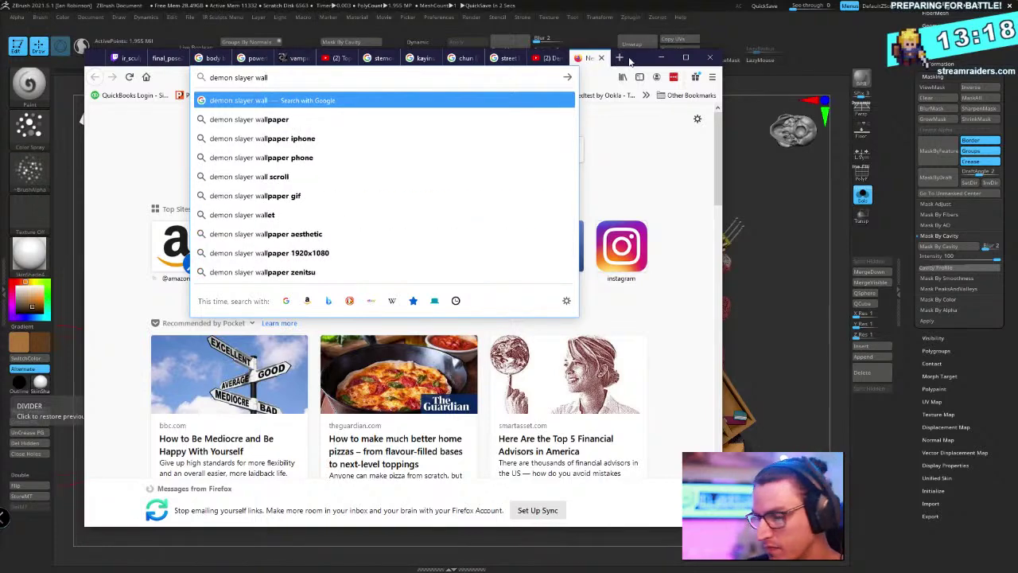
key("Down")
key("Return")
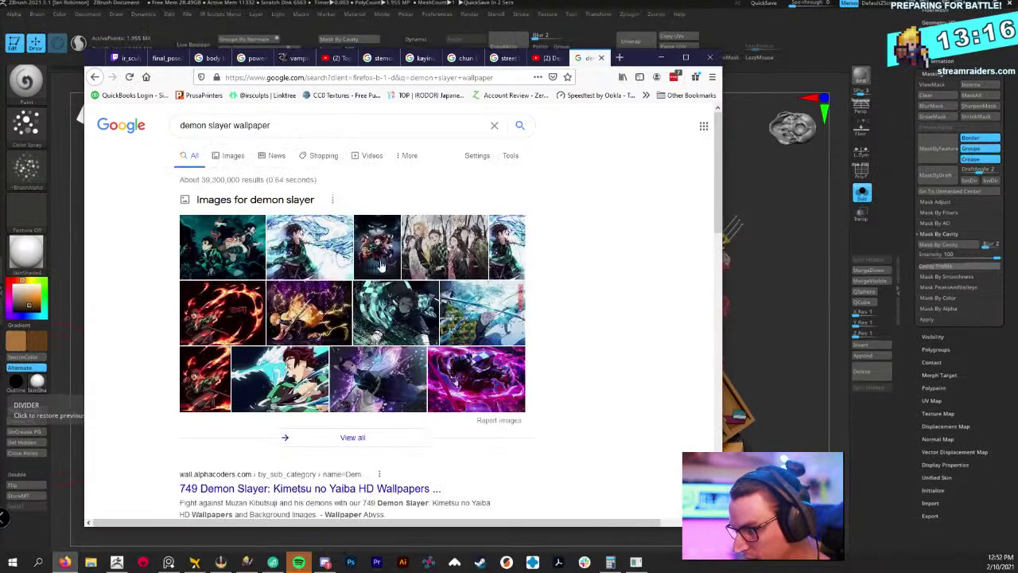
Open the first Demon Slayer wallpaper from the image results and go to its source page on WallpaperAccess
left_click(214, 244)
left_click(166, 258)
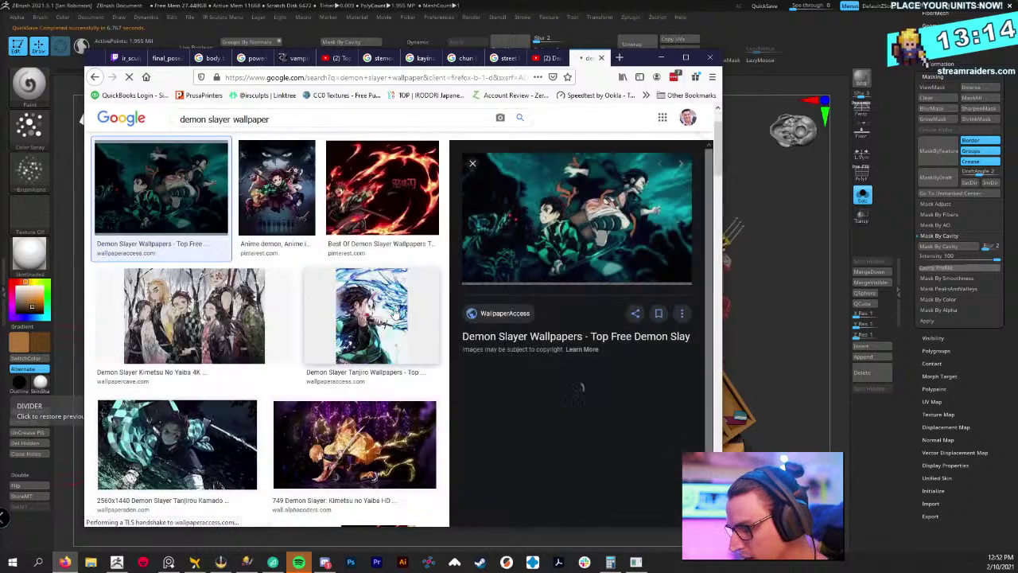
left_click(588, 206)
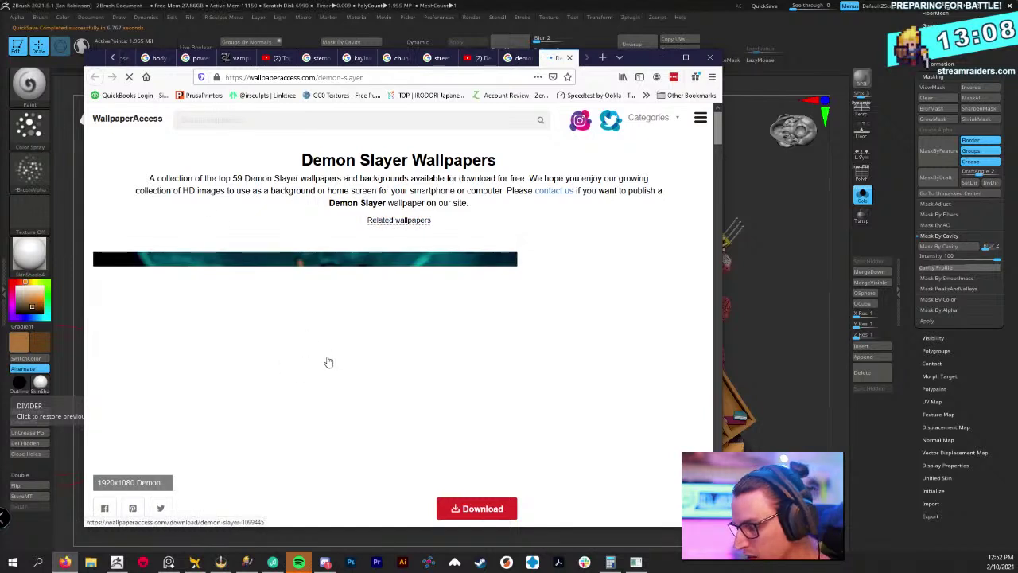
Maximize the browser window and enlarge the page to 133% to examine the first Demon Slayer wallpaper
scroll(430, 397, "down", 3)
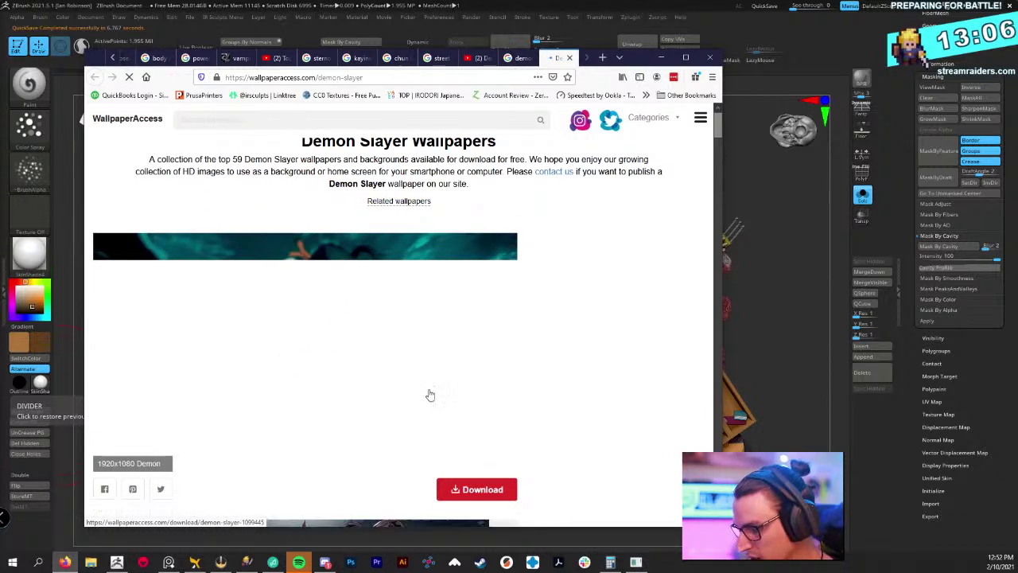
scroll(410, 401, "up", 5)
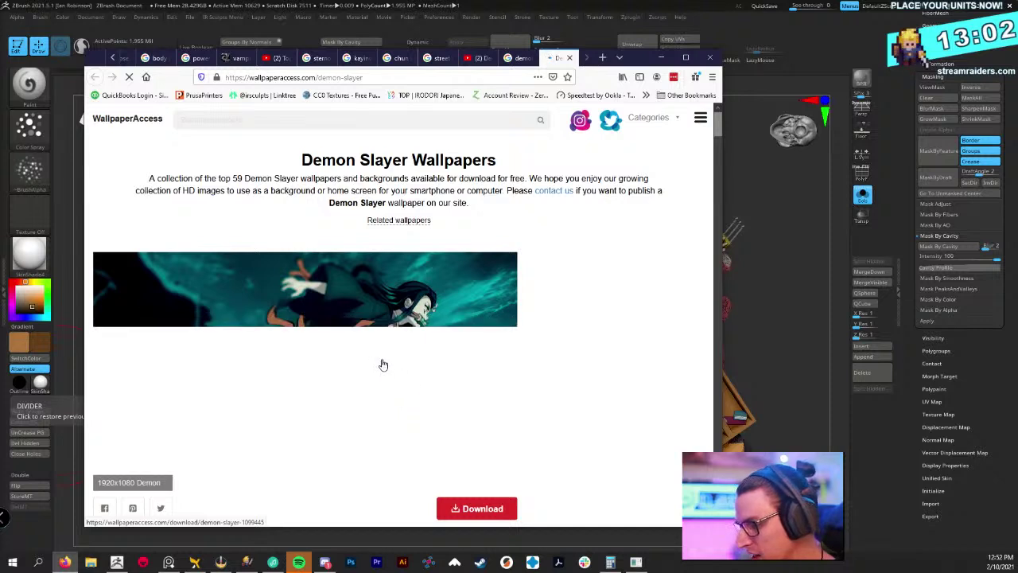
left_click(382, 363)
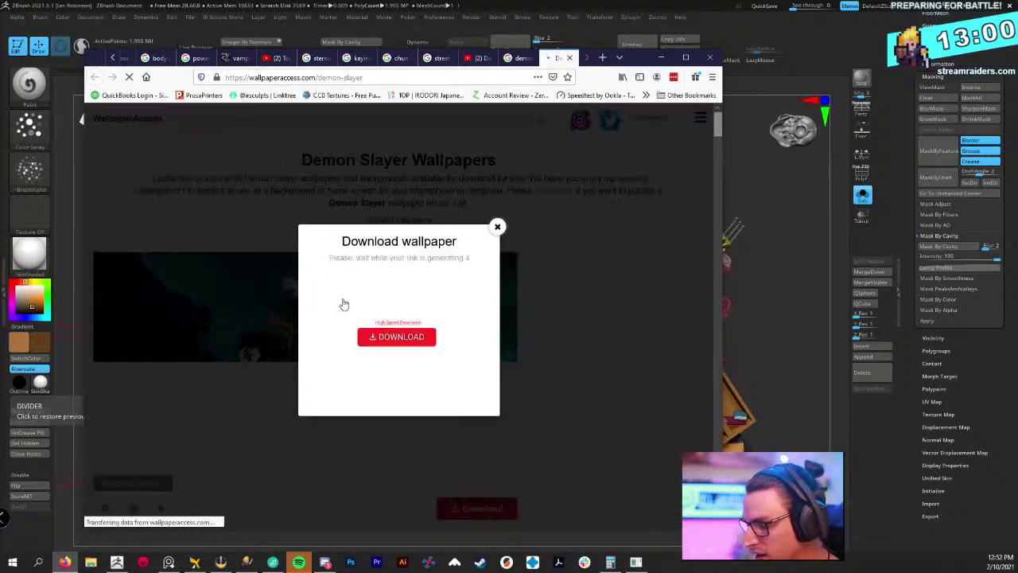
left_click(498, 227)
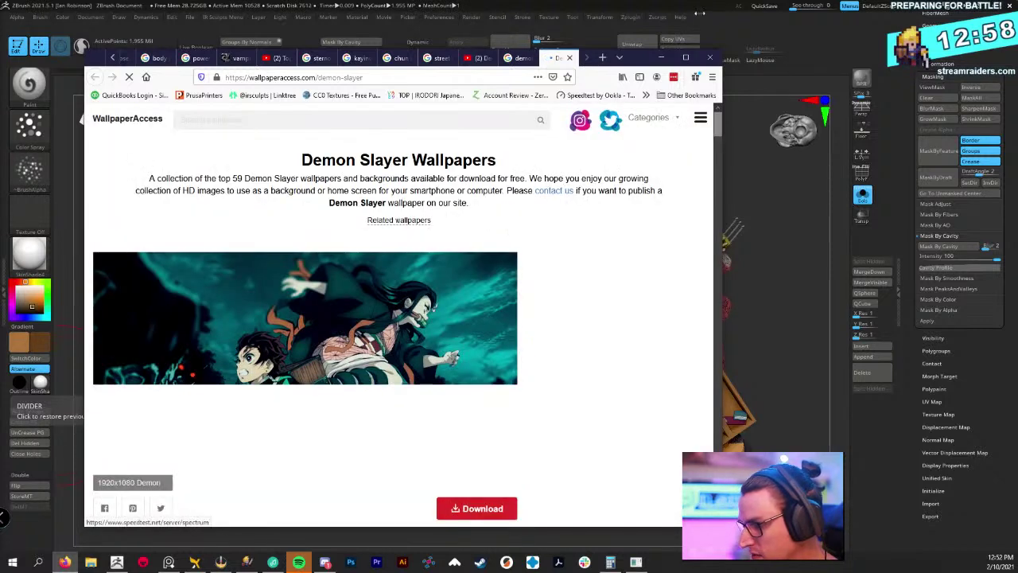
left_click(684, 59)
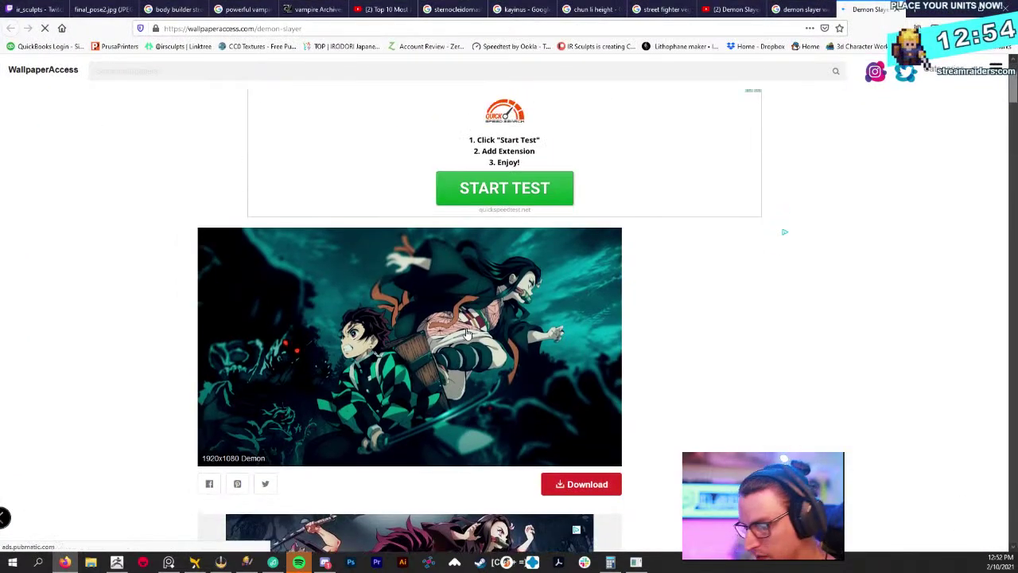
scroll(465, 376, "up", 3, "ctrl")
scroll(466, 375, "down", 2)
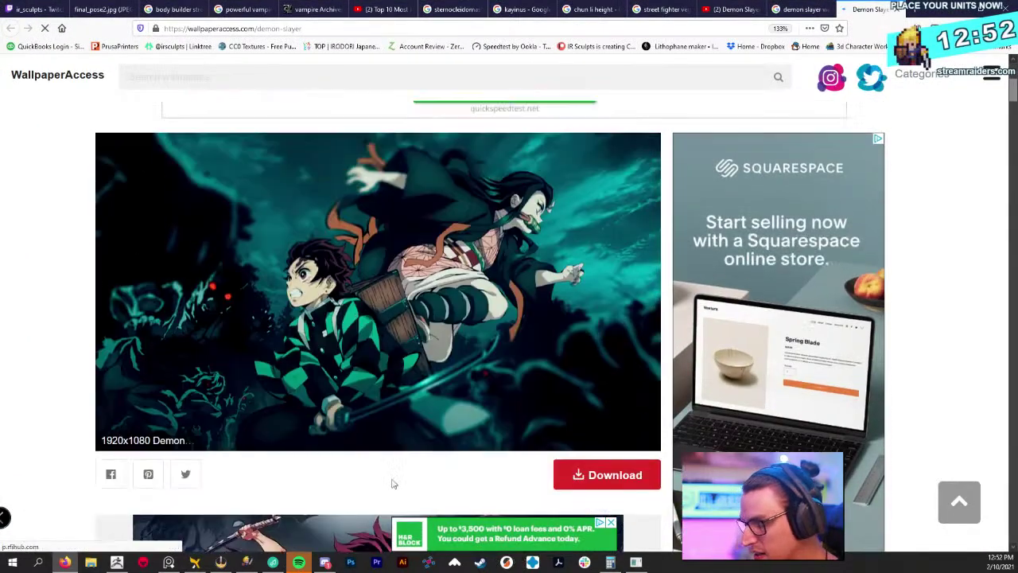
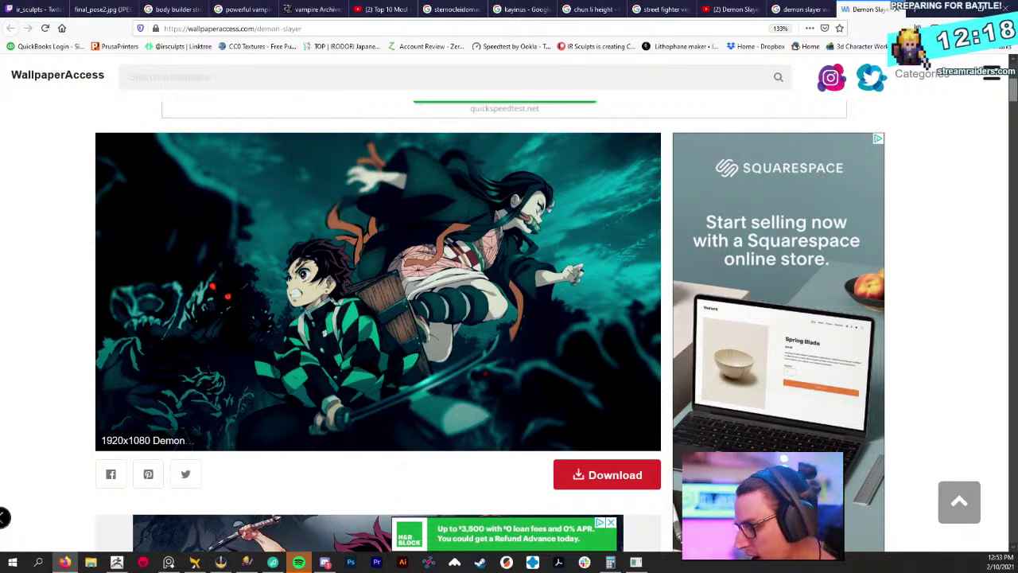
Download the full-resolution version of the first Demon Slayer wallpaper, save the PNG file, and return to ZBrush
right_click(423, 316)
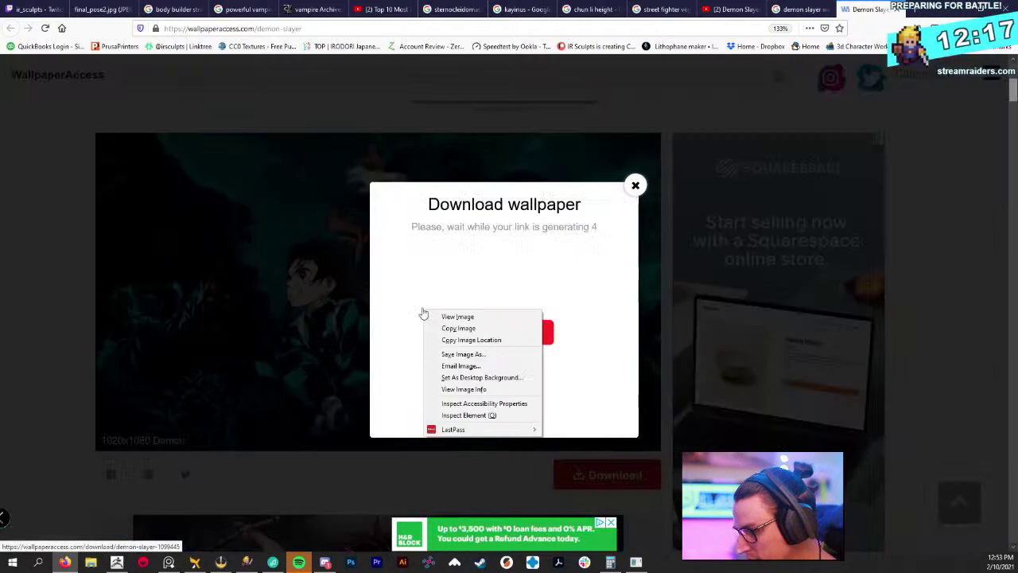
left_click(635, 185)
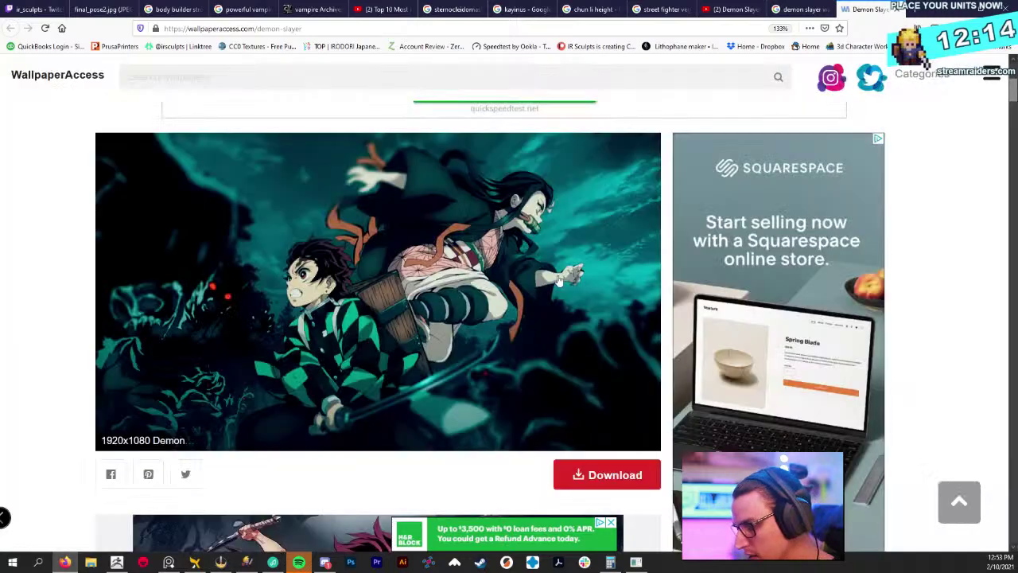
left_click(531, 296)
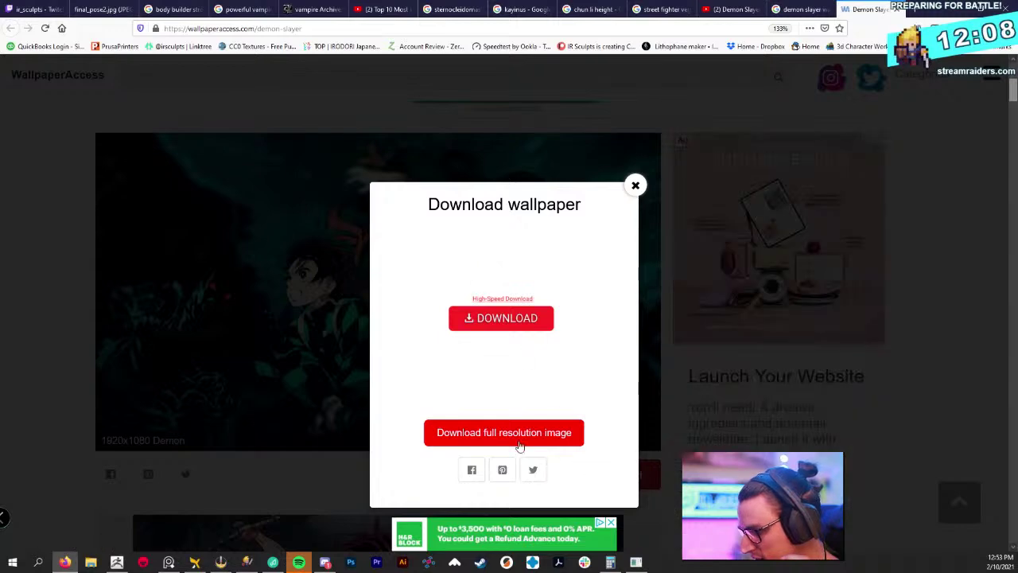
left_click(518, 434)
left_click(235, 253)
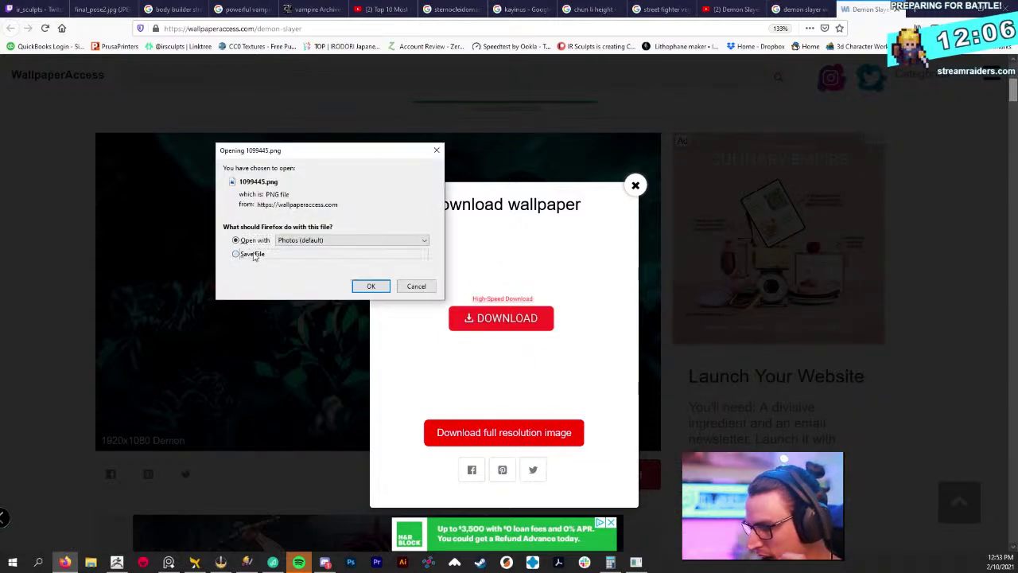
left_click(371, 286)
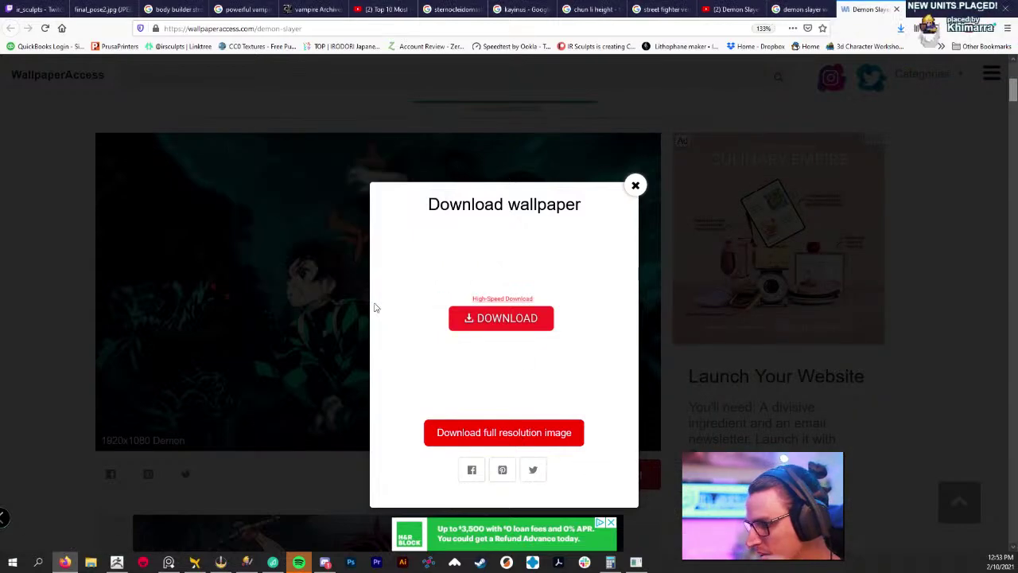
left_click(634, 186)
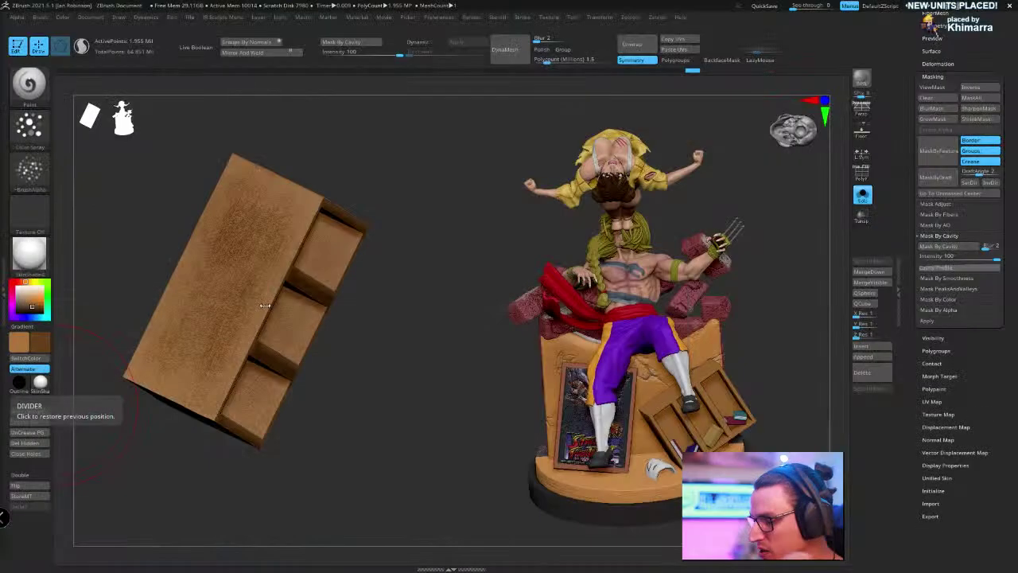
Clear the dropped statue copy from the canvas and turn off Solo to show the bookcase and books within the whole statue
left_click_drag(432, 353, 477, 340)
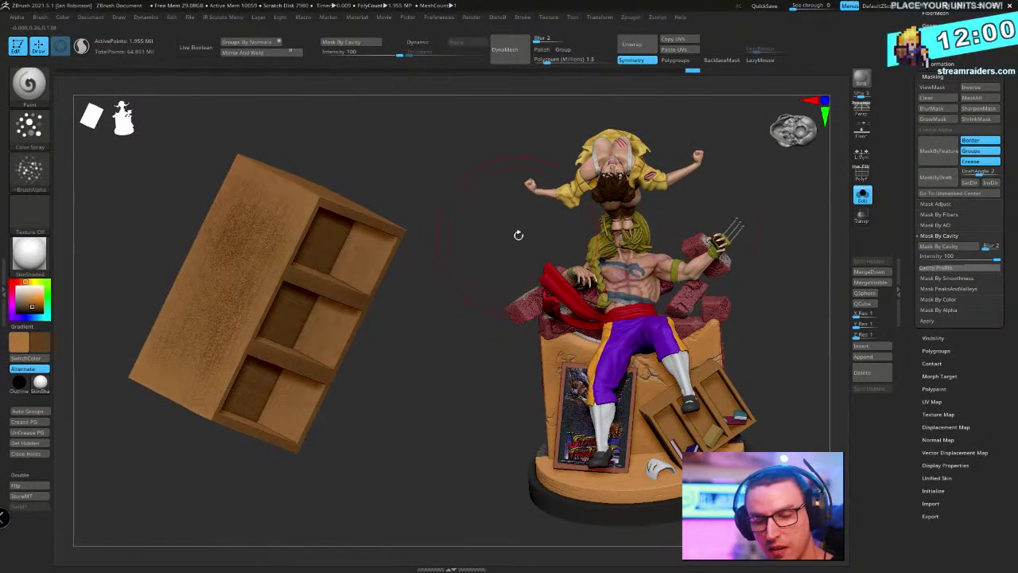
key("ctrl+n")
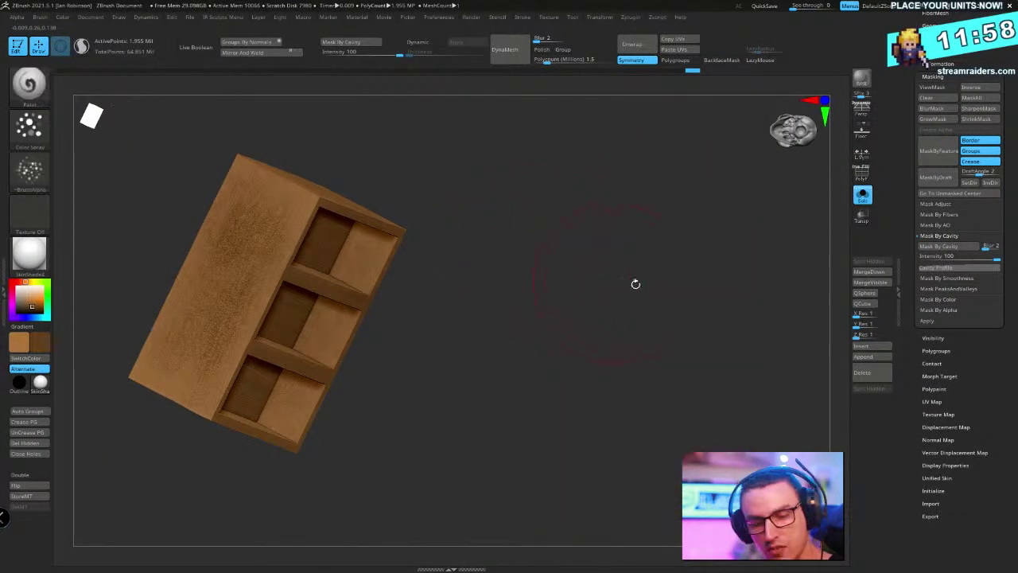
left_click(639, 381)
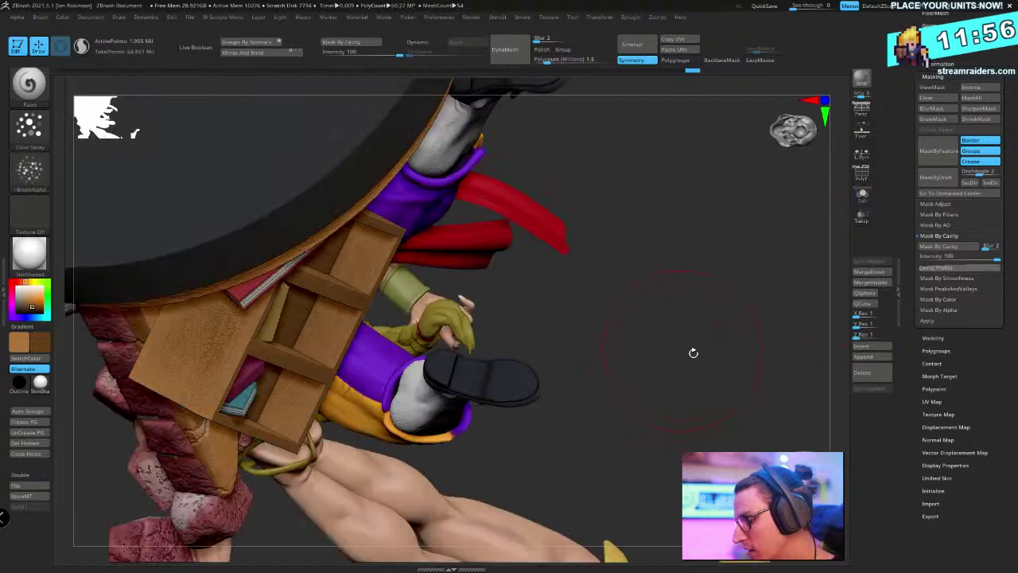
mouse_move(693, 352)
left_mouse_down()
mouse_move(609, 262)
mouse_move(565, 365)
mouse_move(550, 340)
mouse_move(561, 439)
mouse_move(642, 360)
mouse_move(666, 370)
mouse_move(664, 387)
mouse_move(602, 389)
mouse_move(620, 396)
left_mouse_up()
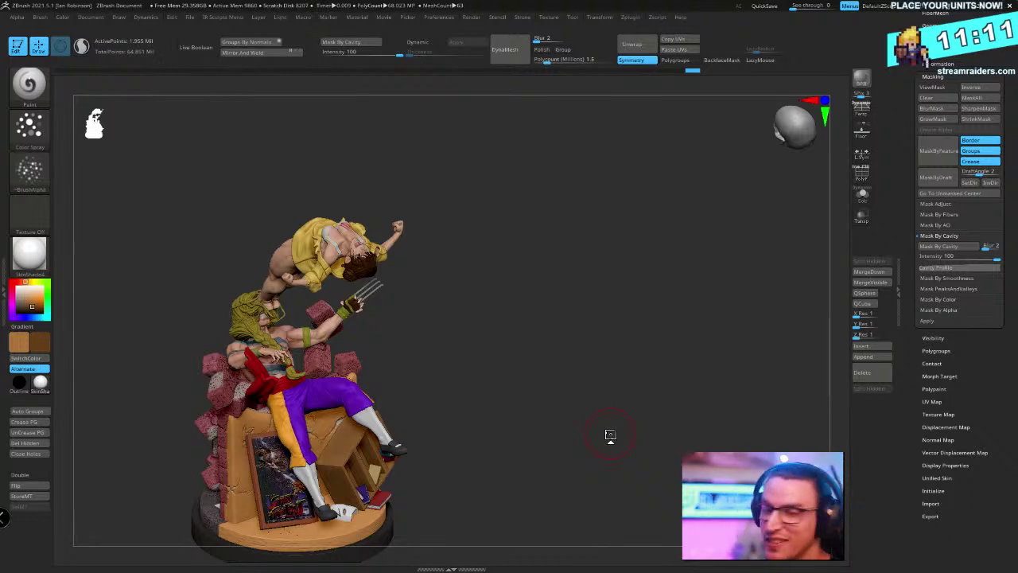
mouse_move(546, 228)
left_mouse_down("alt")
mouse_move(557, 268)
mouse_move(543, 334)
mouse_move(604, 264)
mouse_move(653, 255)
left_mouse_up("alt")
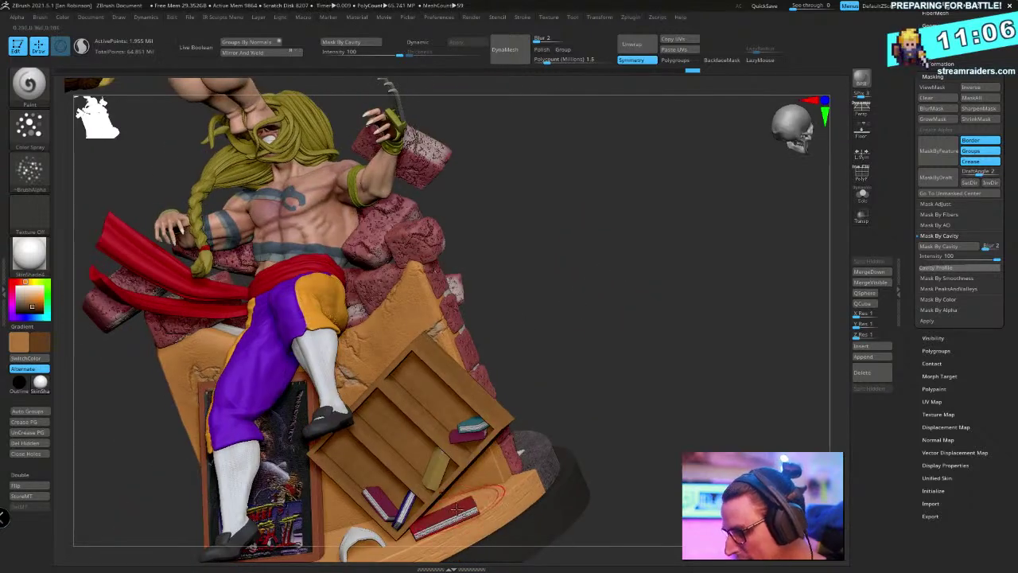
mouse_move(657, 295)
left_mouse_down("alt")
mouse_move(652, 347)
mouse_move(668, 303)
mouse_move(647, 243)
mouse_move(657, 220)
mouse_move(664, 284)
left_mouse_up("alt")
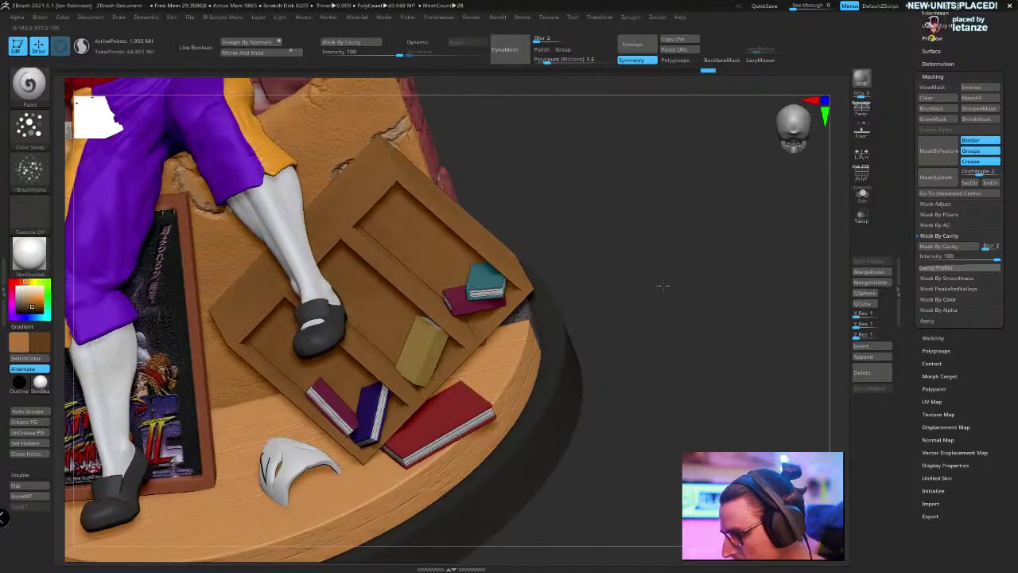
Select the red book lying beside the bookcase and toggle the PolyFrame and Solo displays to check it
key("shift+f")
key("shift+f")
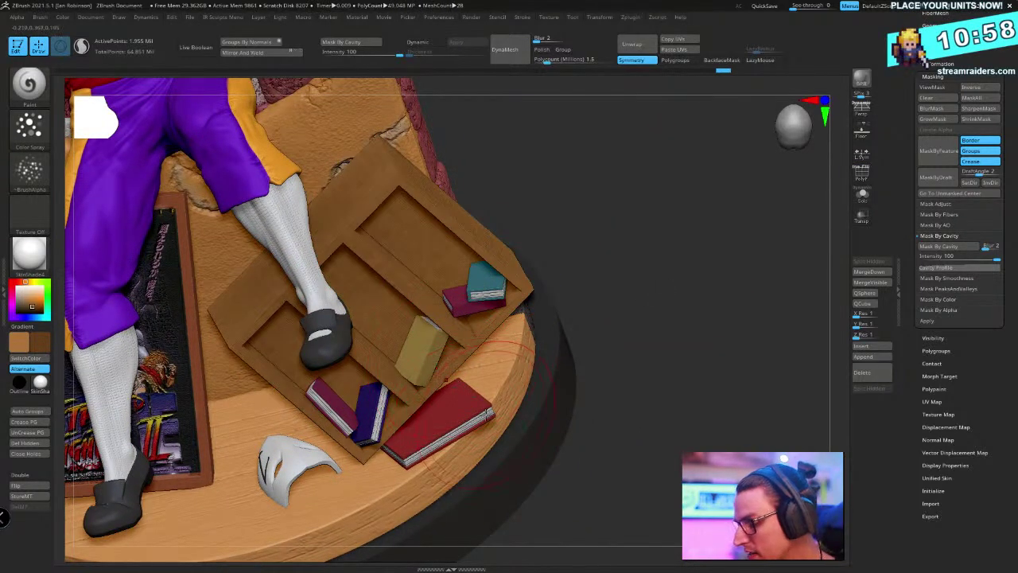
key("shift+f")
key("shift+f")
left_click(470, 413, "alt")
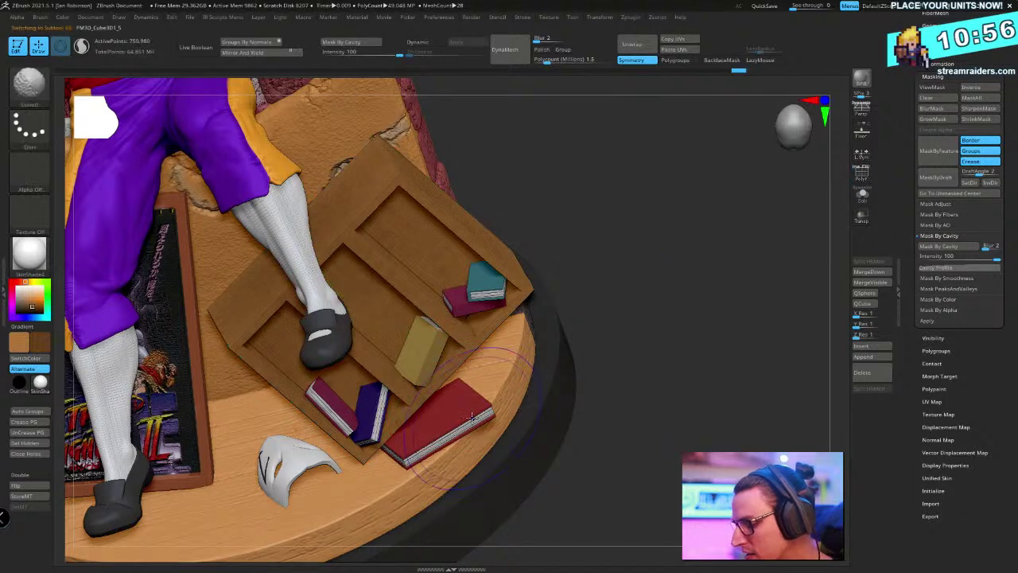
key("shift+f")
key("shift+f")
left_click_drag(673, 297, 706, 322)
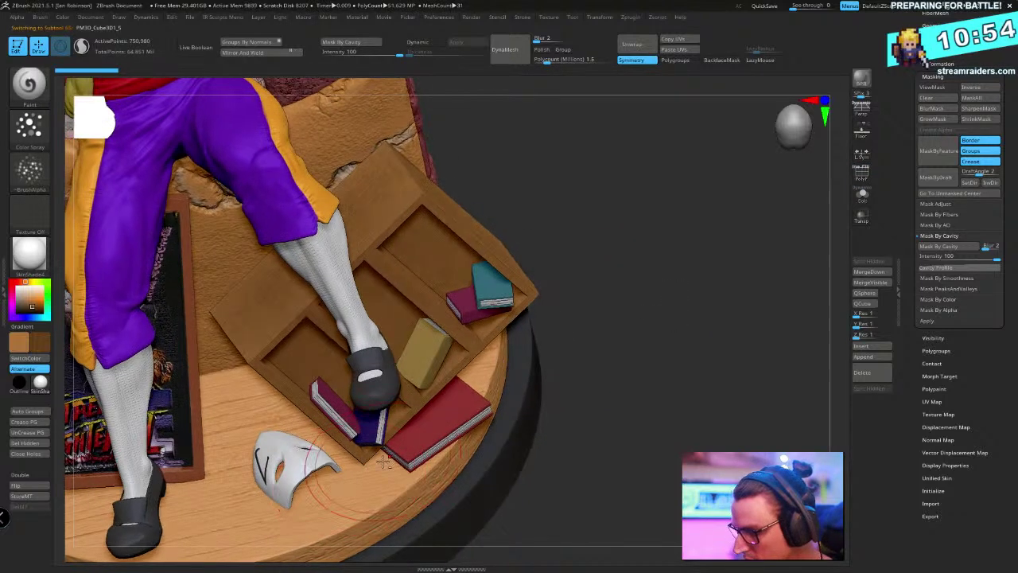
left_click(862, 195)
left_click(862, 194)
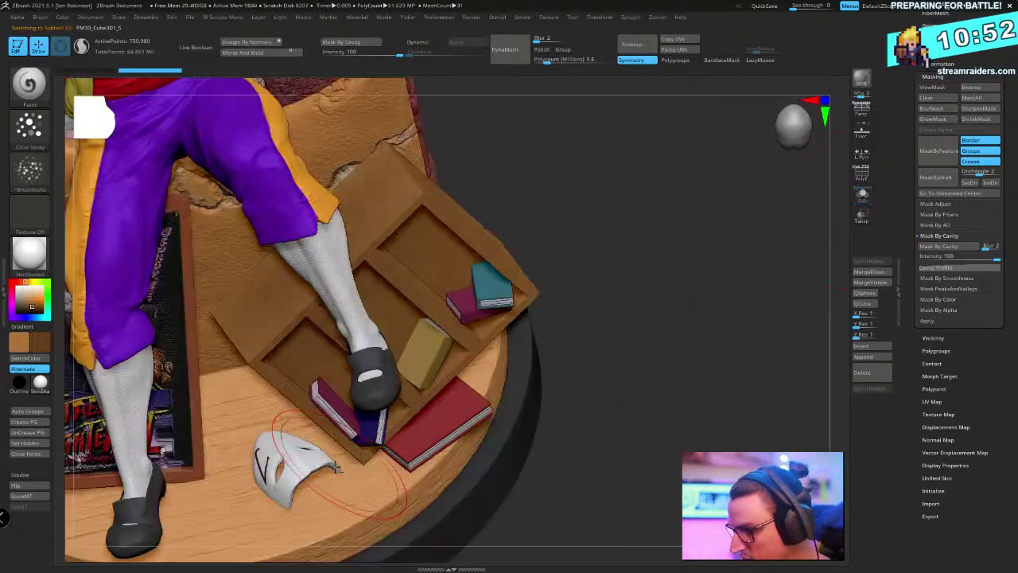
Select the semicircular wooden floor of the base, isolate it with Solo, and mask its grain by cavity
key("shift+f")
left_click(362, 494, "alt")
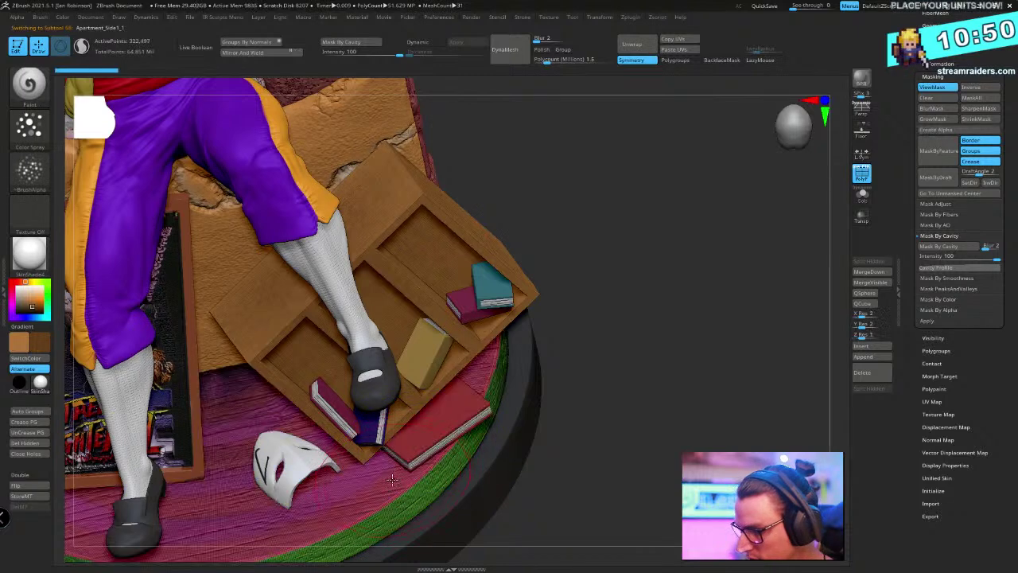
key("shift+f")
left_click(862, 195)
mouse_move(653, 282)
left_mouse_down("shift")
mouse_move(644, 312)
mouse_move(745, 286)
mouse_move(681, 305)
left_mouse_up("shift")
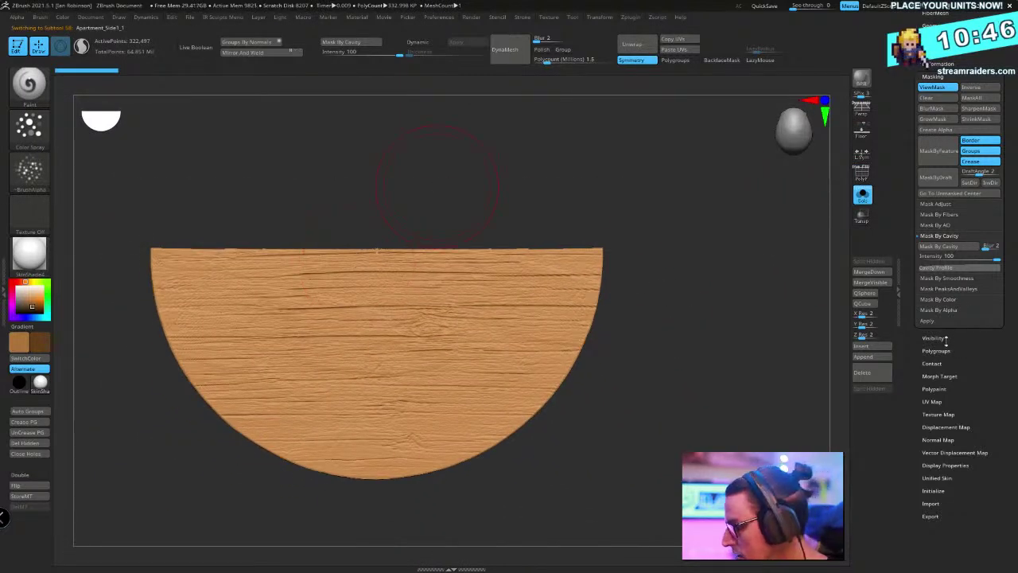
left_click(938, 246)
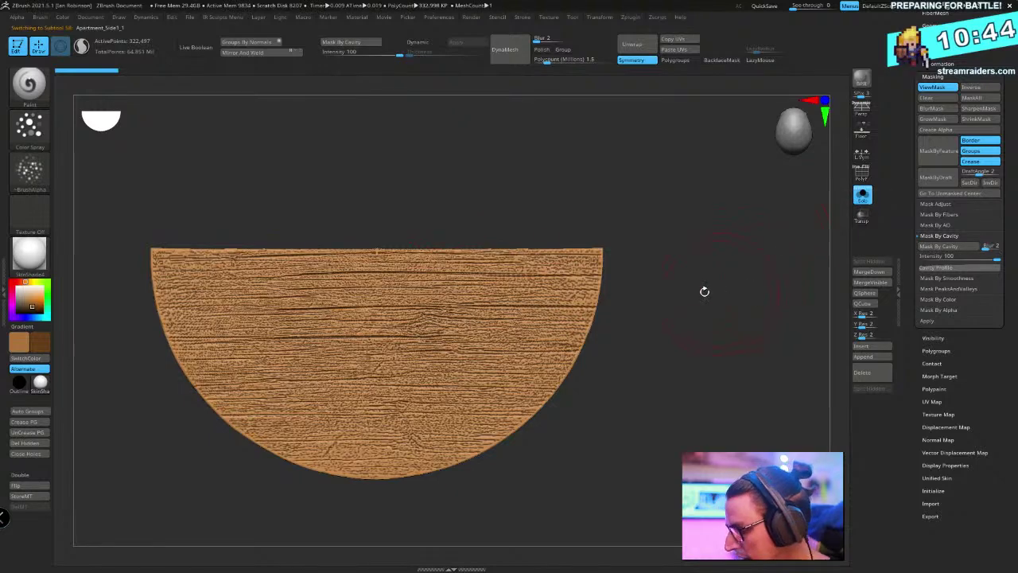
Invert the cavity mask on the wooden floor and hide the mask display to show the painted grain
left_click(640, 274, "ctrl")
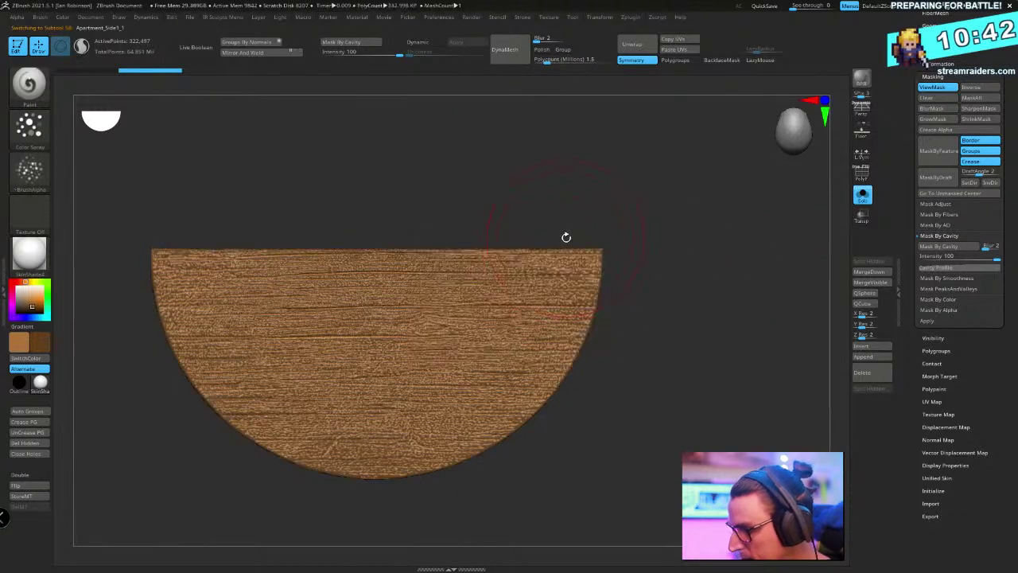
left_click(935, 88)
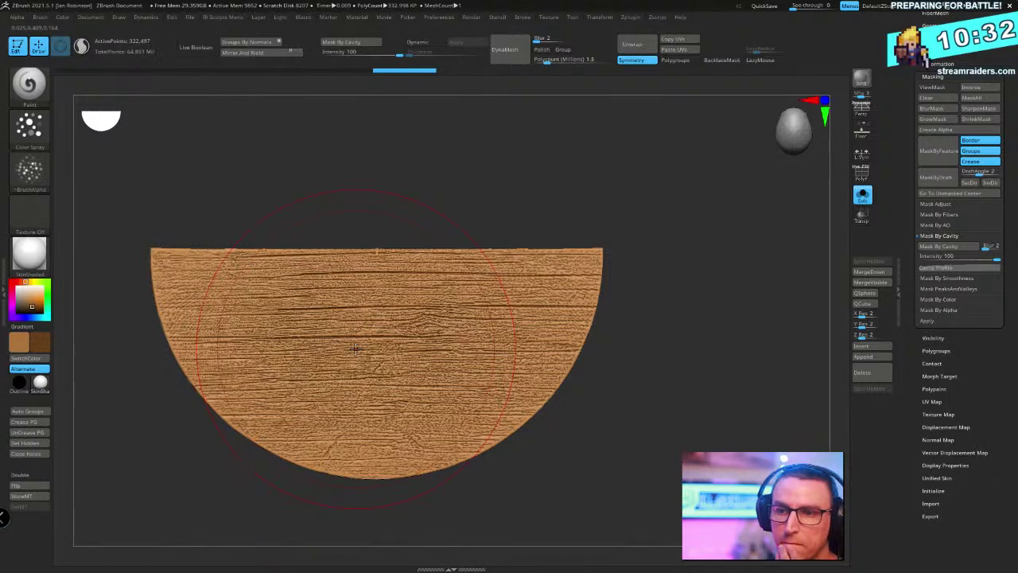
mouse_move(645, 305)
left_mouse_down()
mouse_move(657, 191)
mouse_move(716, 370)
mouse_move(696, 350)
left_mouse_up()
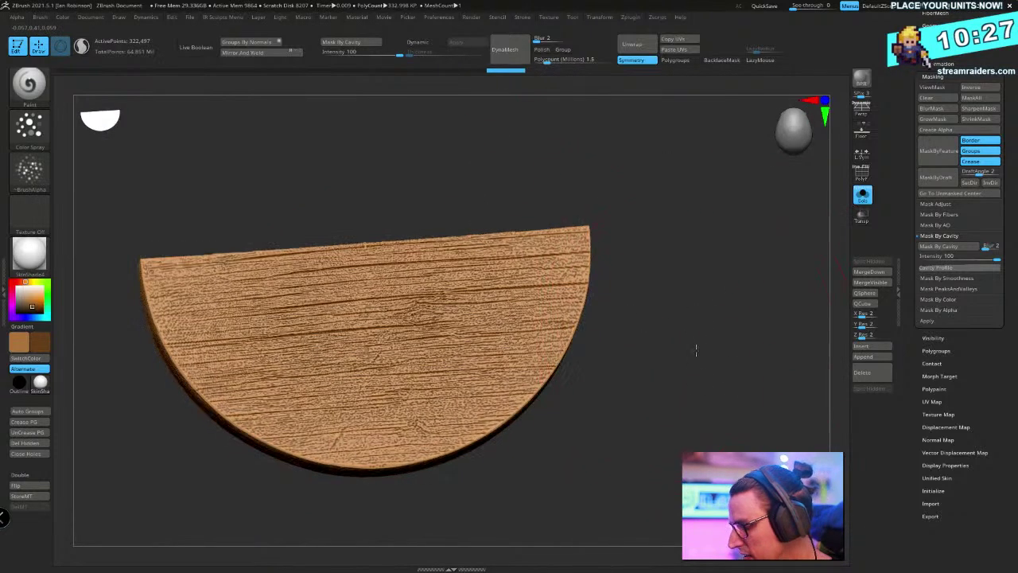
Check the floor's colour against the whole statue with Solo off, and isolate the floor again
left_click(862, 197)
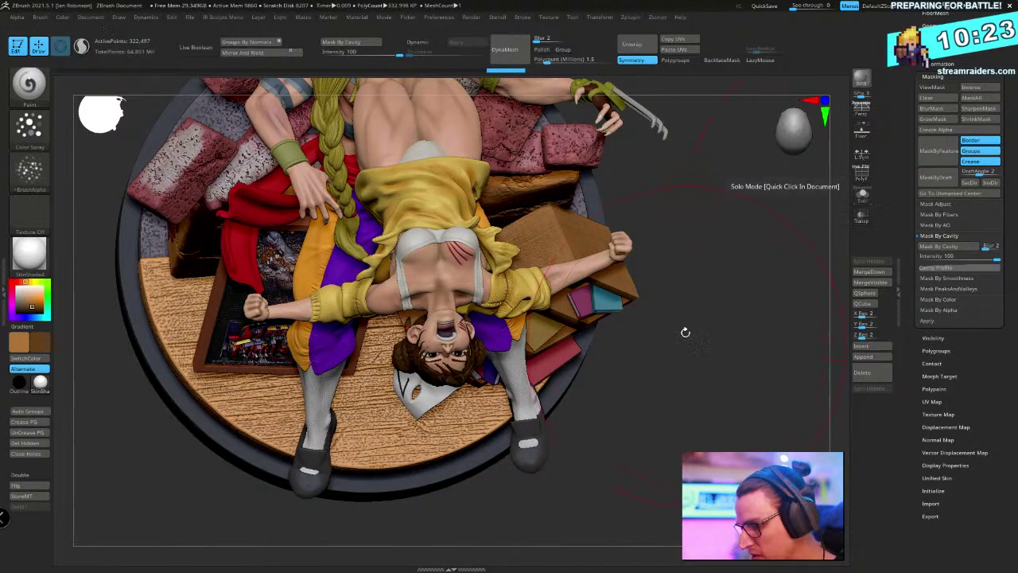
left_click_drag(684, 332, 655, 225)
left_click(682, 270)
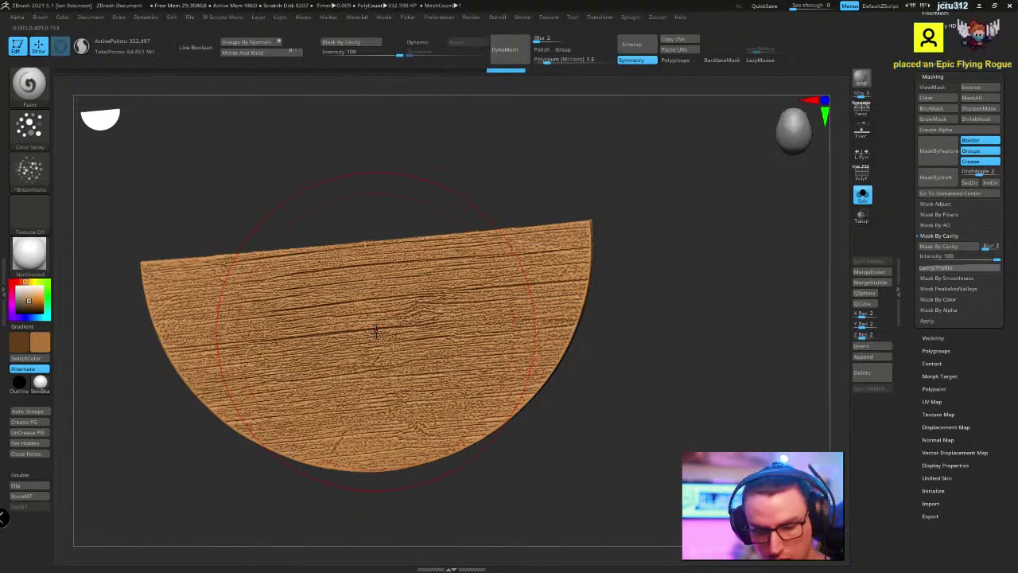
Paint a slightly lighter brown over the wooden floor's grain and show the whole statue again
key("space")
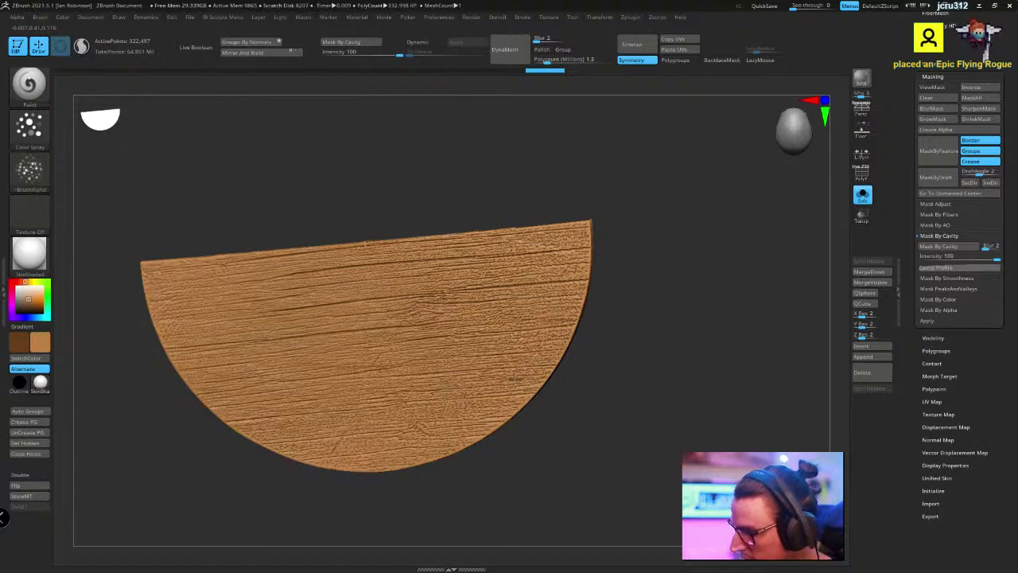
left_click_drag(612, 374, 692, 317)
left_click(863, 196)
right_click_drag(716, 302, 463, 448)
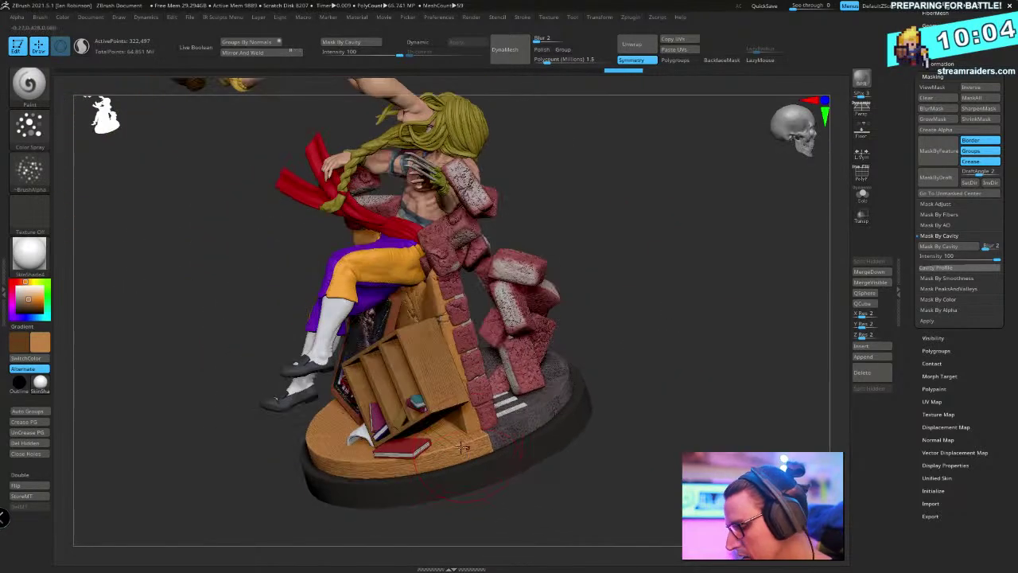
right_click_drag(667, 332, 466, 459)
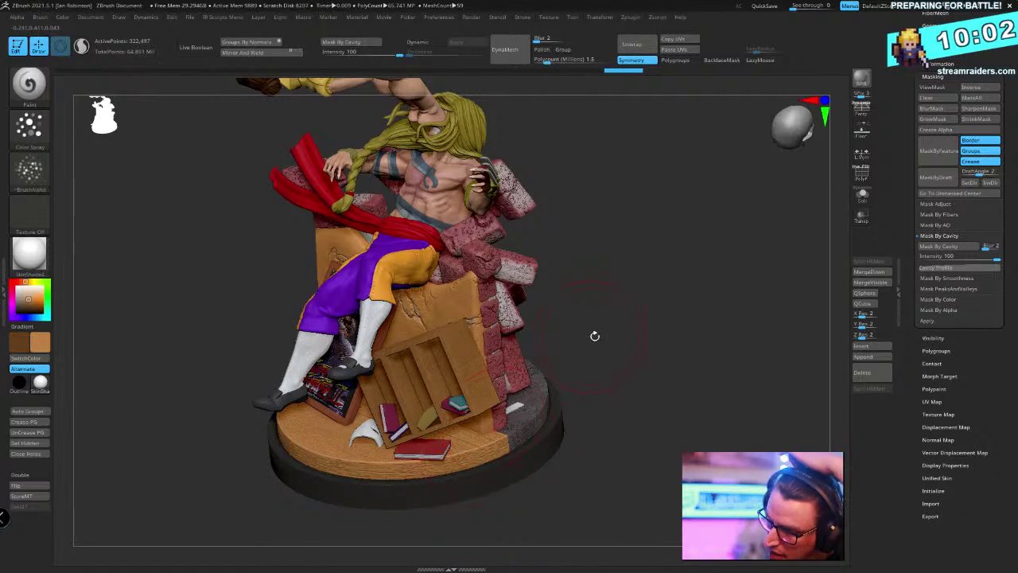
right_click_drag(594, 336, 398, 450)
Toggle the Solo and PolyFrame displays of the wooden floor to examine its grain and polygroups
left_click(861, 197)
right_click_drag(656, 267, 790, 232, "ctrl")
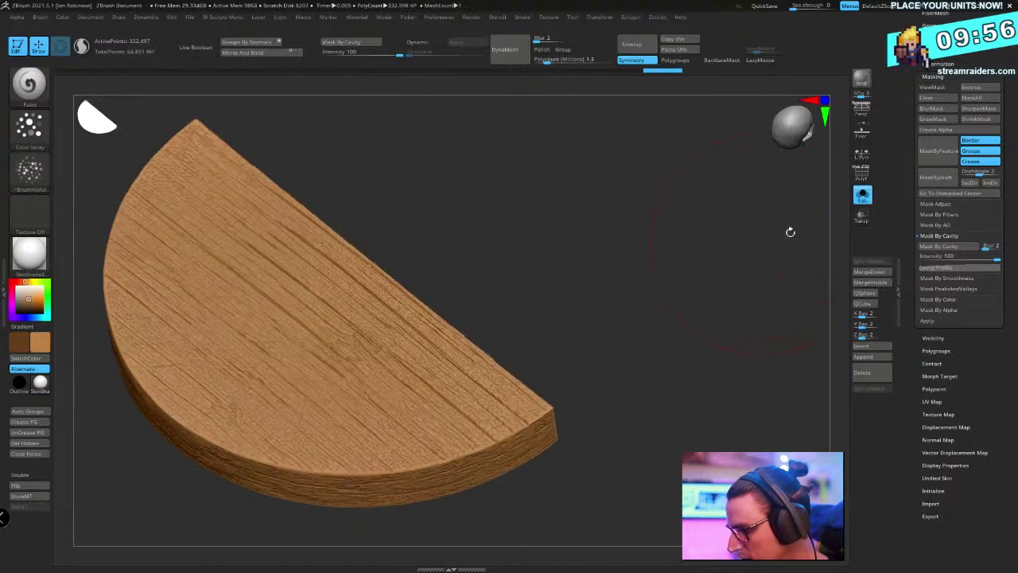
left_click(862, 197)
key("shift")
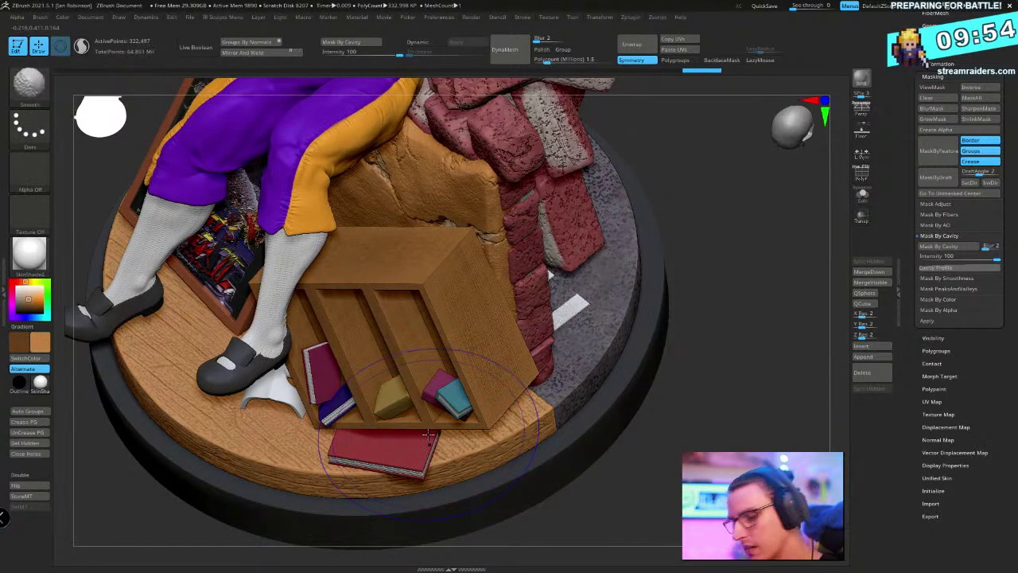
key("shift+f")
key("shift+f")
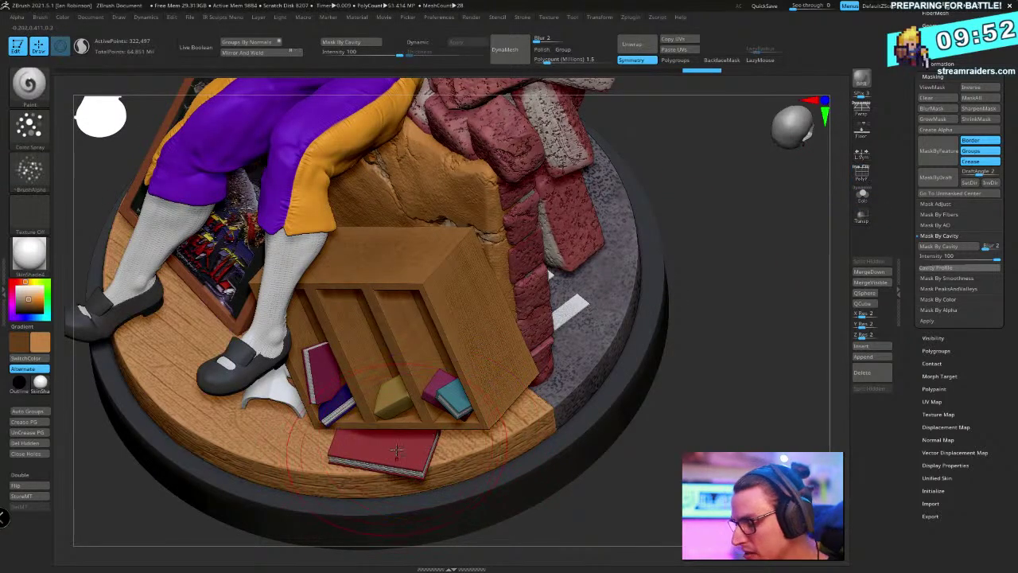
left_click(396, 450, "shift")
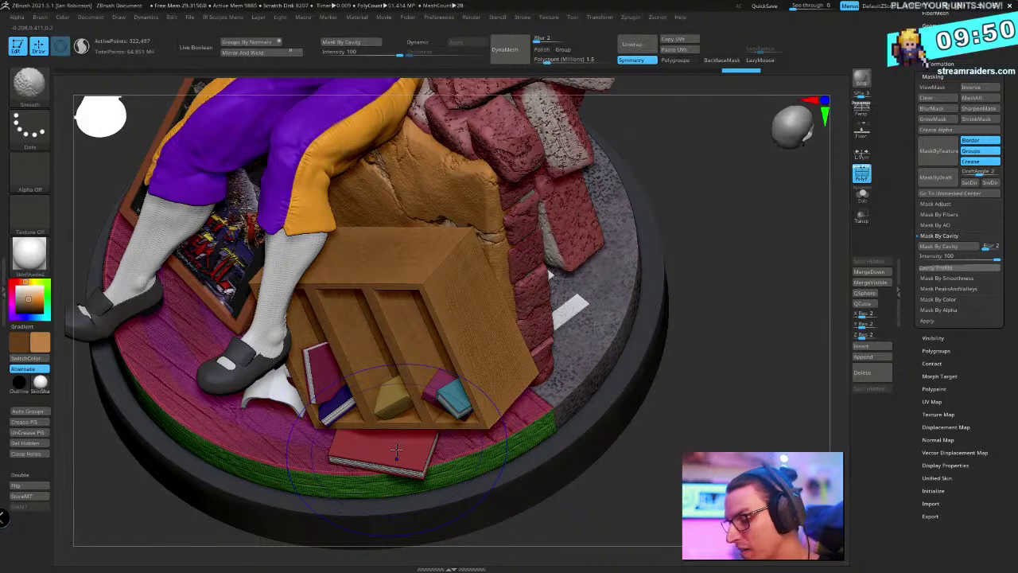
key("space")
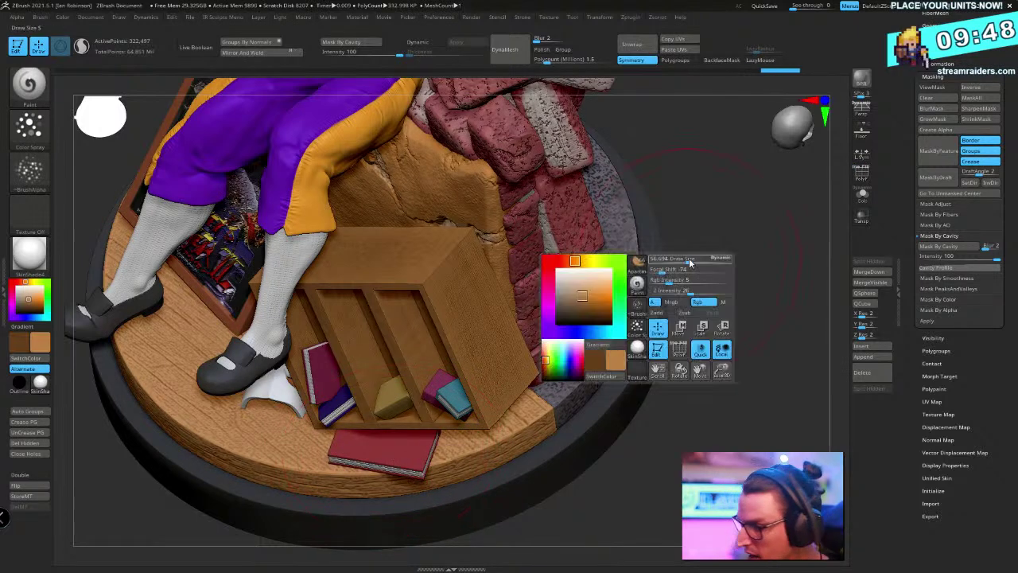
Select the red book lying beside the bookcase and isolate it with Solo, facing its cover
key("shift+f")
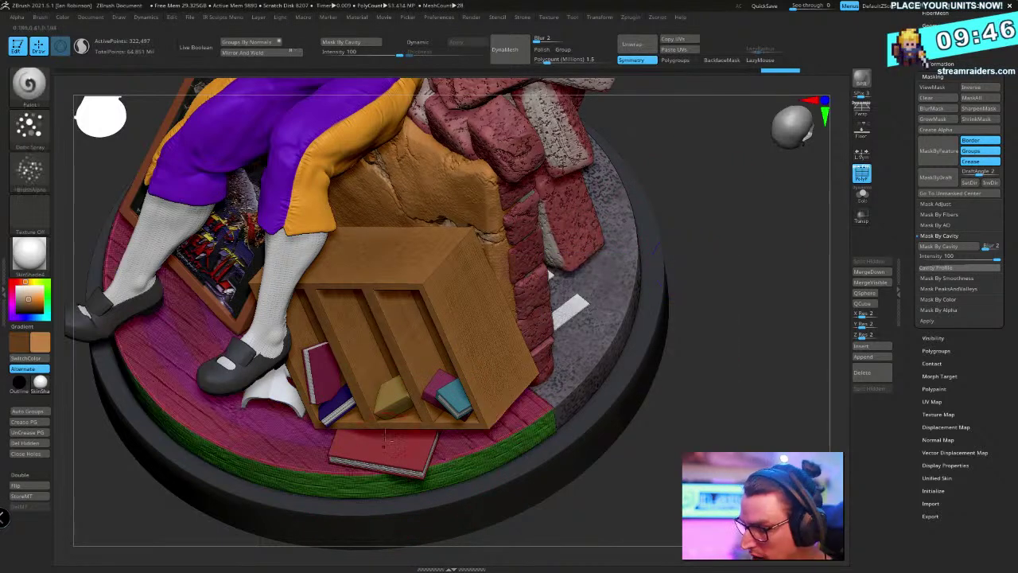
left_click(403, 459, "alt")
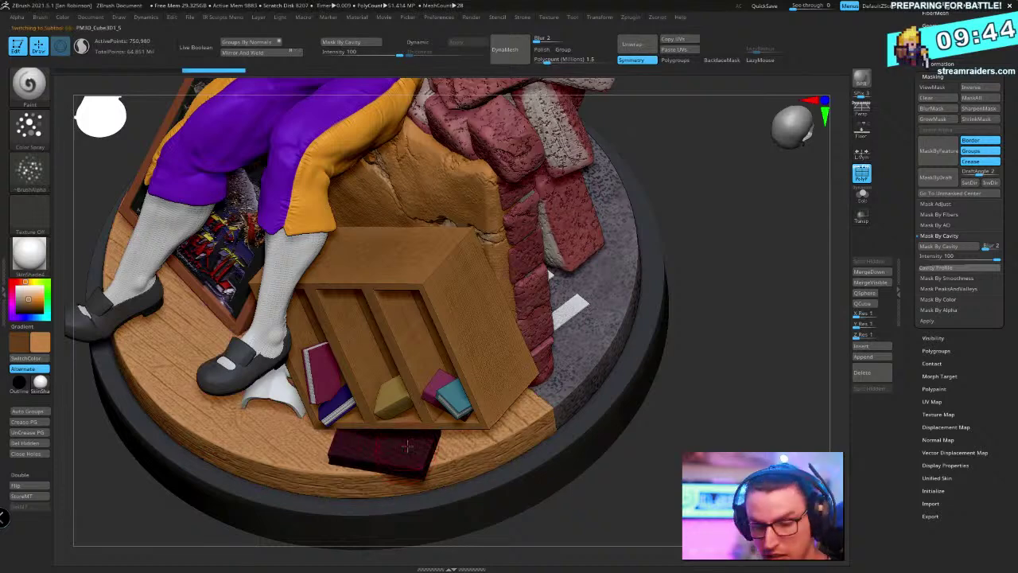
key("shift+f")
left_click(862, 196)
left_click_drag(816, 234, 609, 327, "alt")
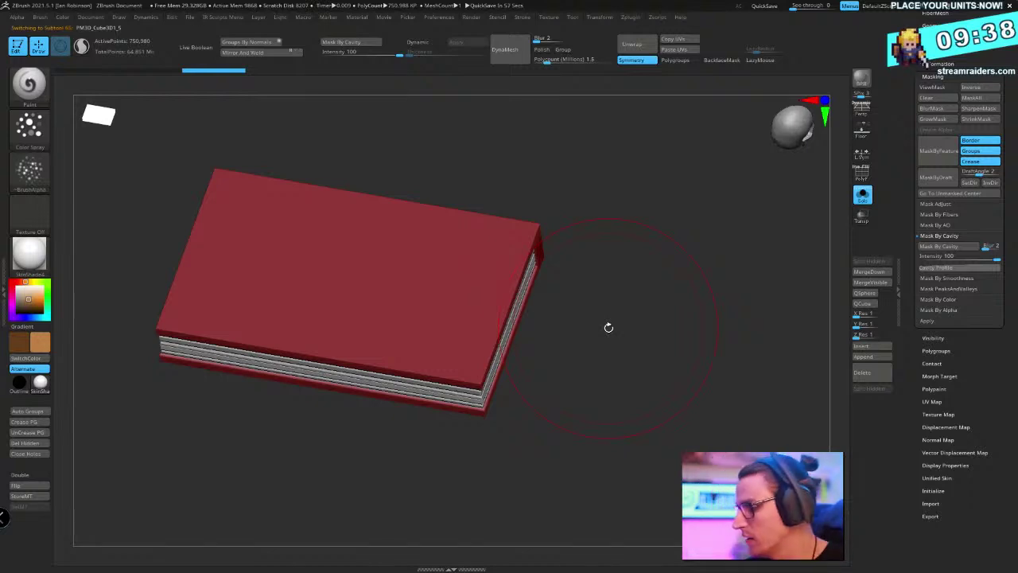
left_click_drag(608, 327, 630, 198)
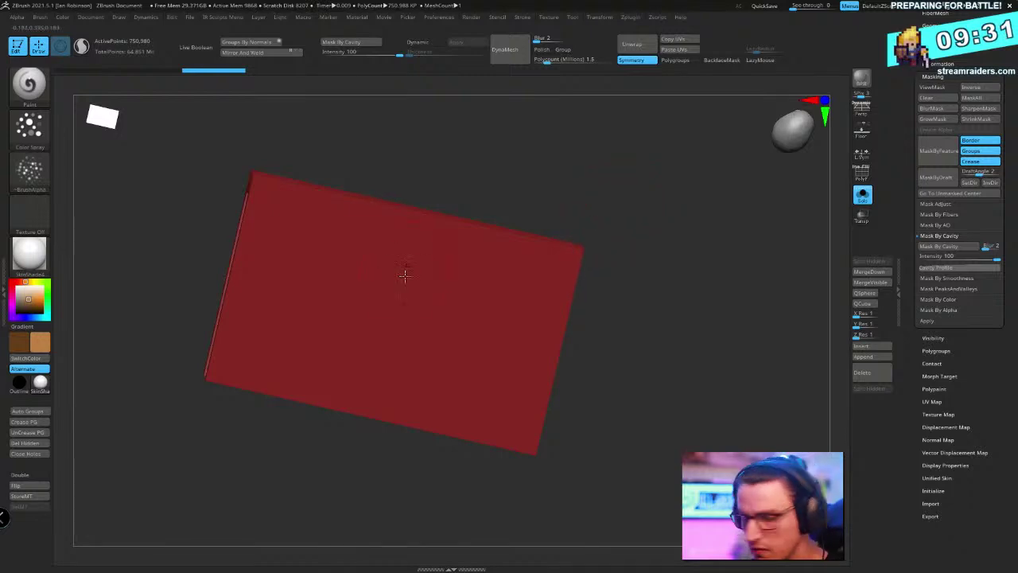
Switch to the Standard brush for the red book's cover and open the brush's quick settings
key("b")
key("s")
key("t")
key("space")
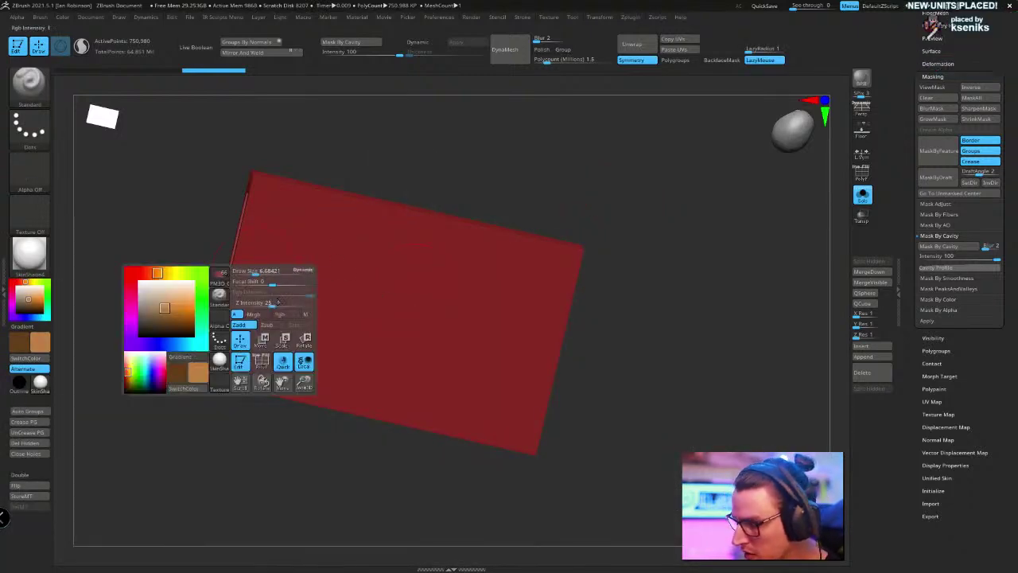
Set the Standard brush to the Spray stroke with Alpha 07
left_click(32, 127)
left_click(211, 140)
left_click(29, 168)
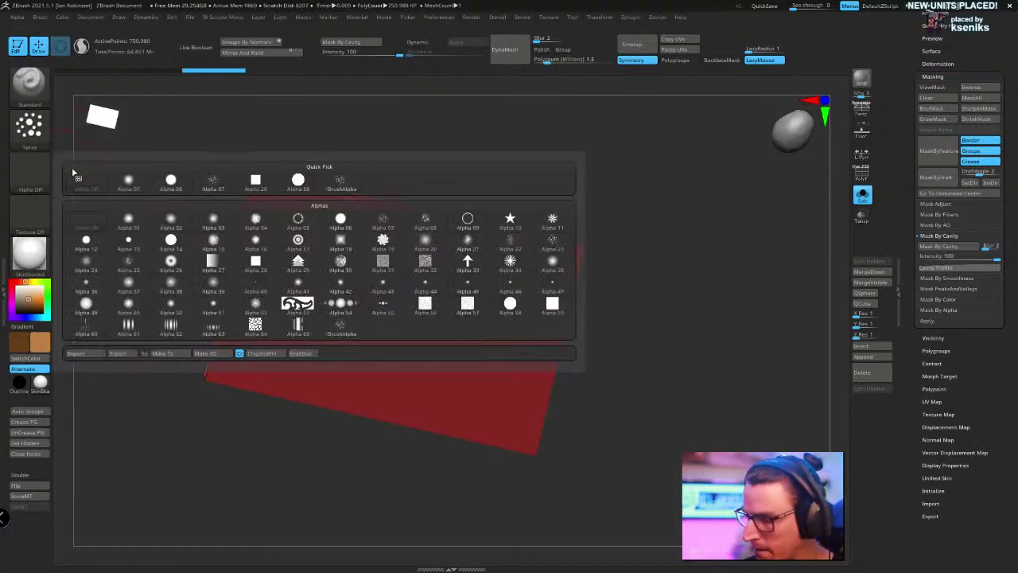
left_click(225, 188)
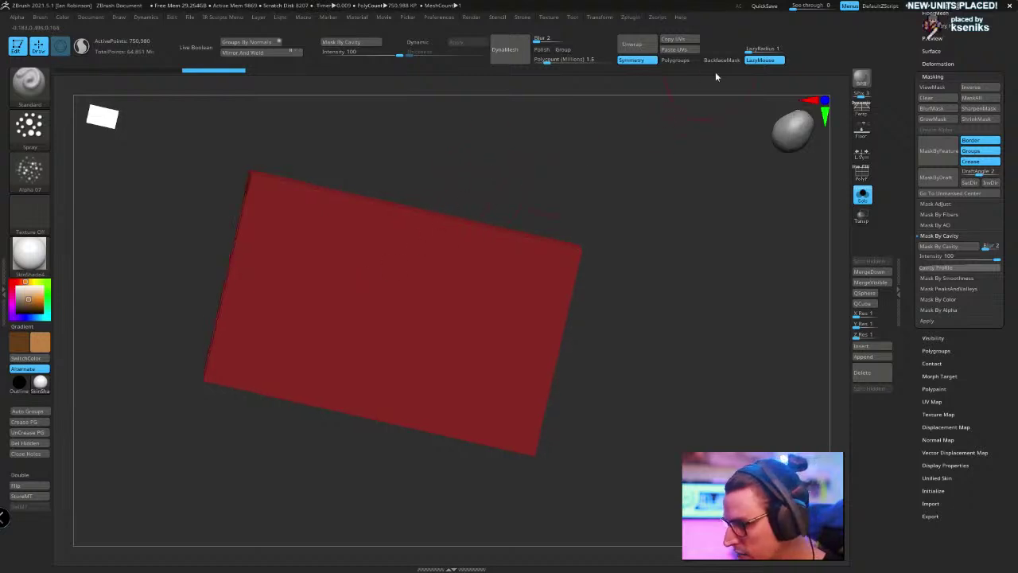
Try spraying the grainy alpha over the red book's front cover and undo it
left_click_drag(668, 127, 612, 147)
mouse_move(268, 284)
left_mouse_down()
mouse_move(319, 302)
mouse_move(344, 286)
left_mouse_up()
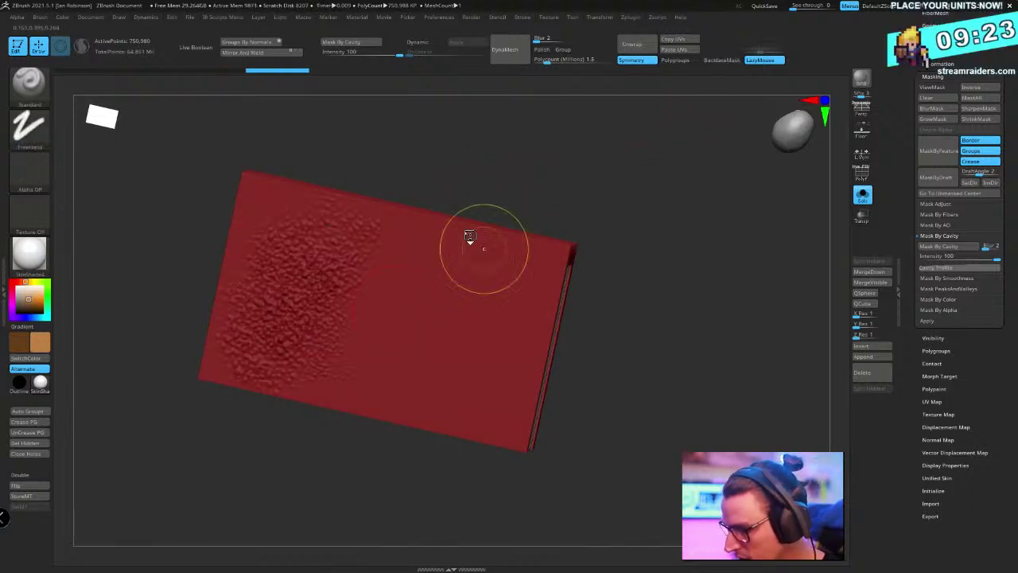
key("ctrl+z")
left_click_drag(505, 155, 475, 117)
left_click_drag(521, 150, 527, 152)
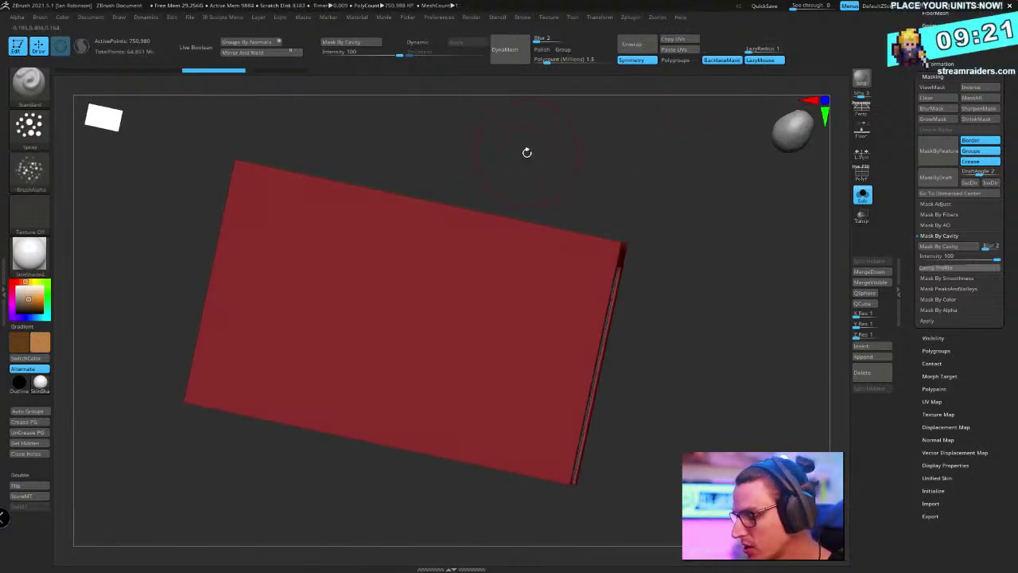
Switch the brush stroke to DragRect
left_click(32, 127)
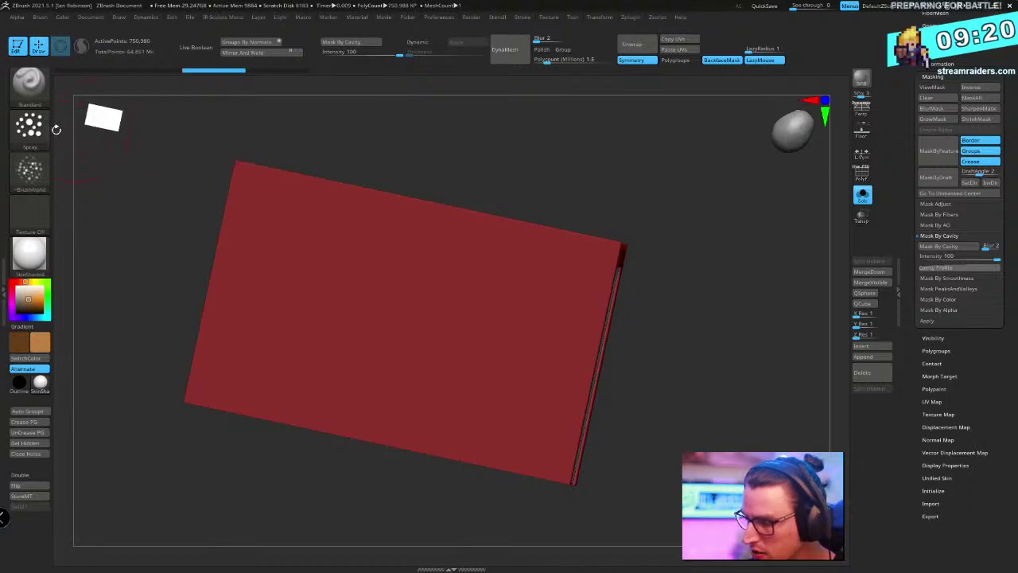
left_click(42, 129)
left_click(128, 140)
left_click(29, 169)
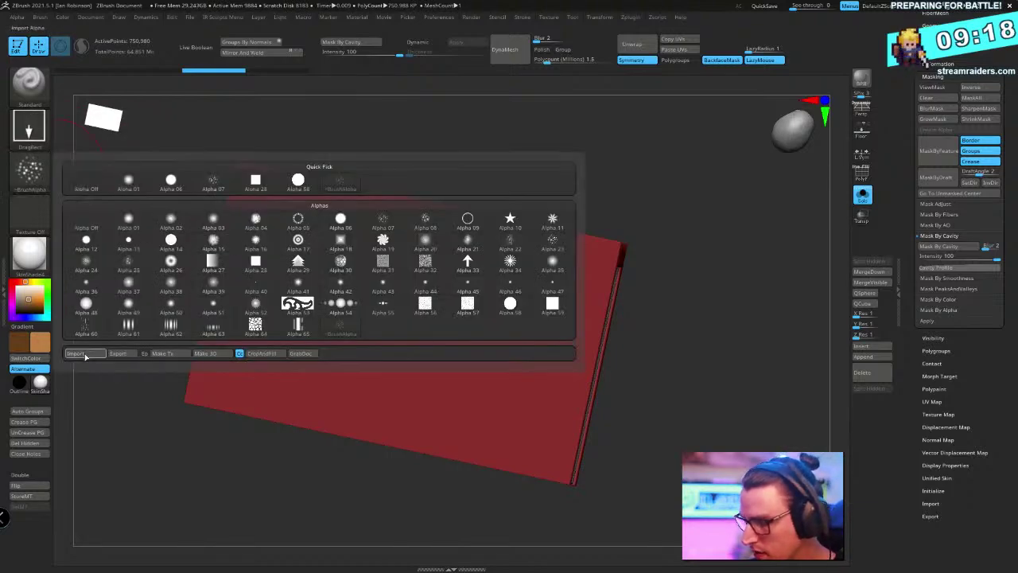
left_click(89, 354)
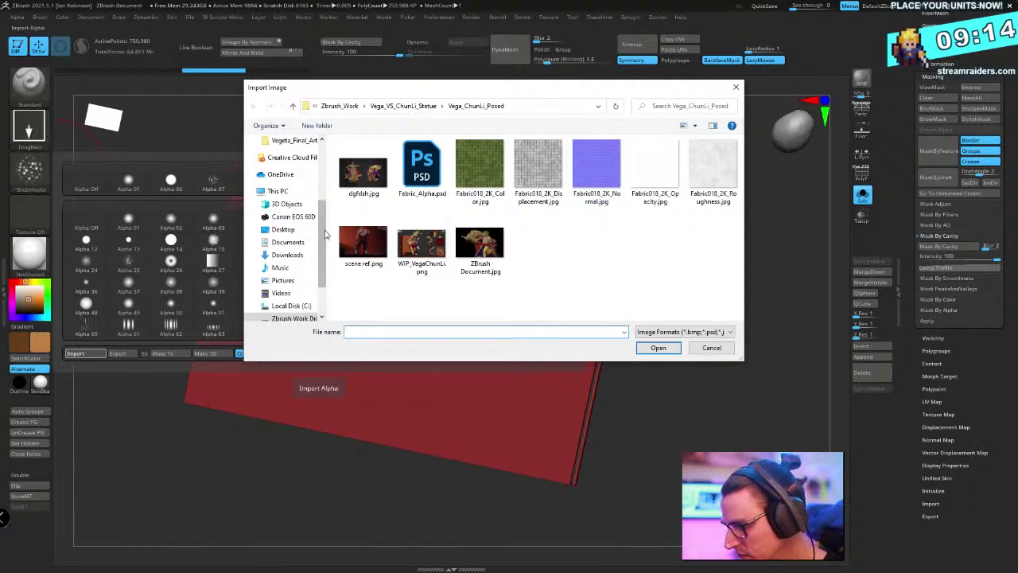
scroll(295, 223, "up", 3)
left_click(704, 347)
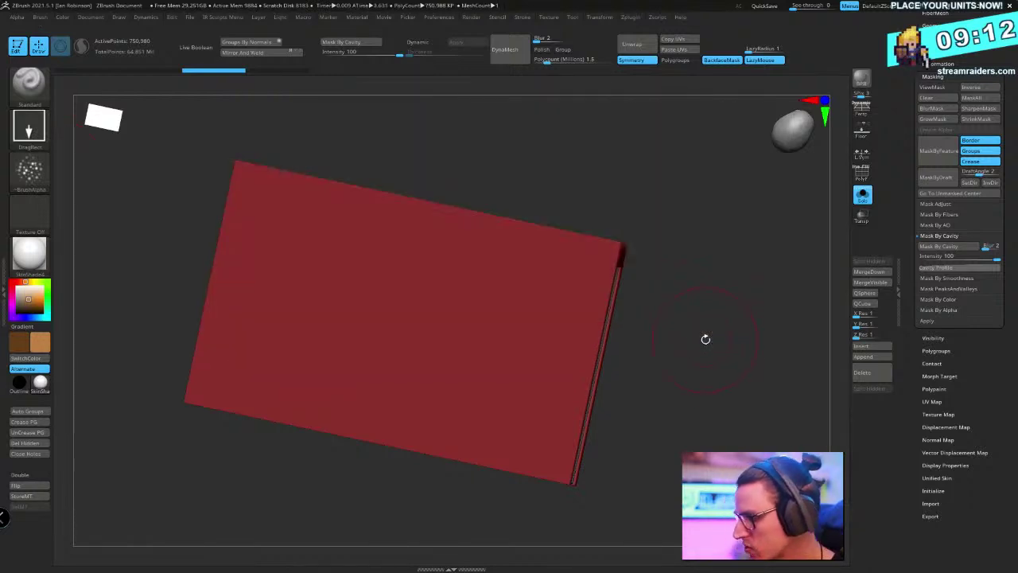
Browse the LightBox texture library and load IMG_4757.jpg as the current texture
key("comma")
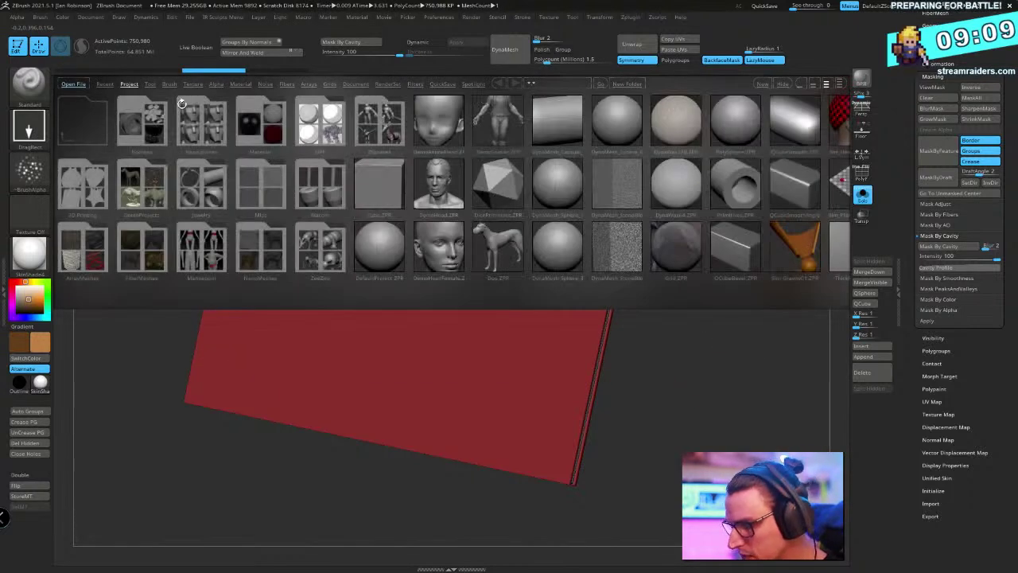
left_click(191, 86)
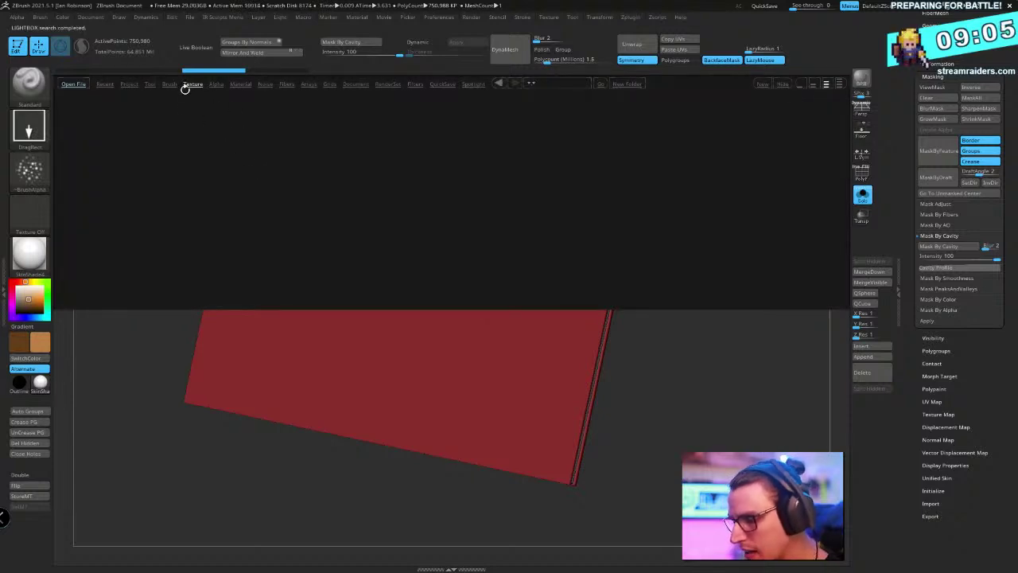
left_click(185, 86)
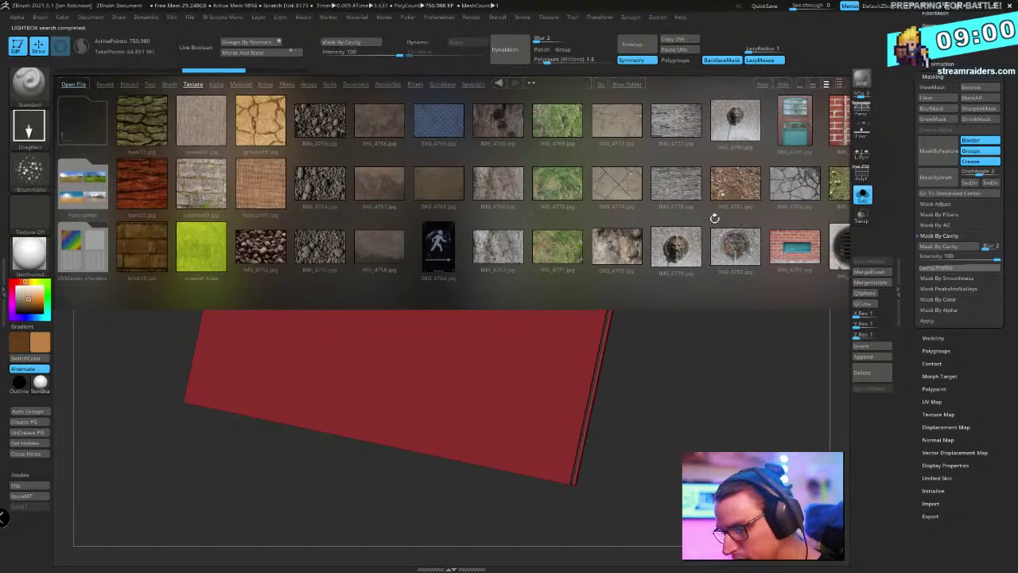
left_click_drag(684, 212, 110, 276)
left_click_drag(577, 212, 200, 256)
left_click_drag(575, 209, 437, 227)
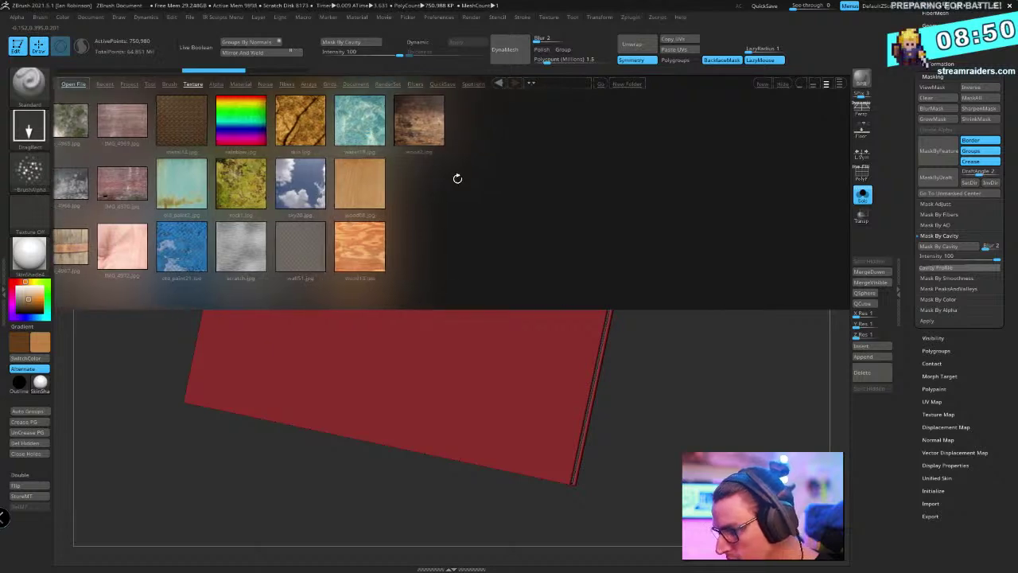
left_click_drag(171, 218, 477, 223)
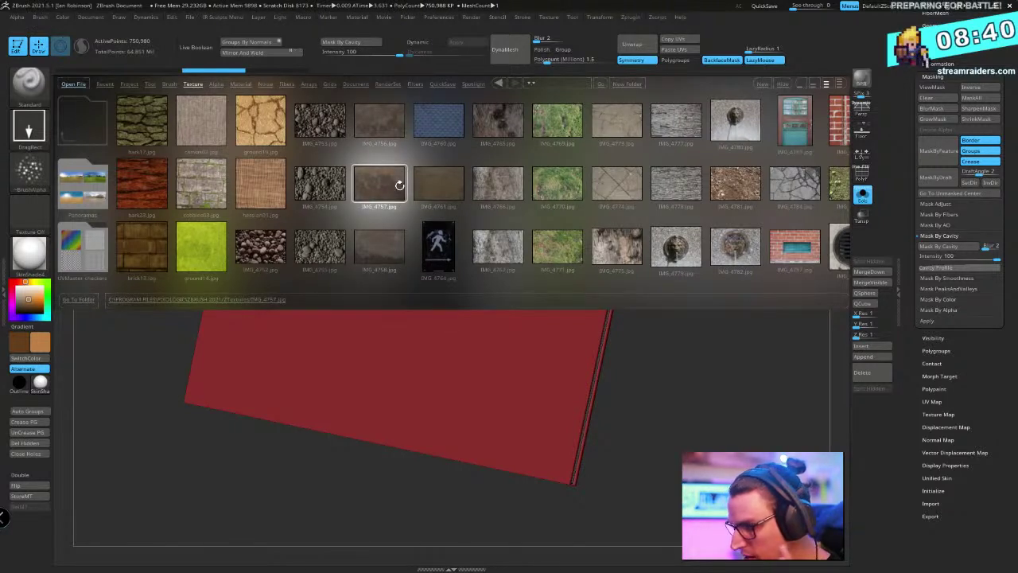
double_click(377, 189)
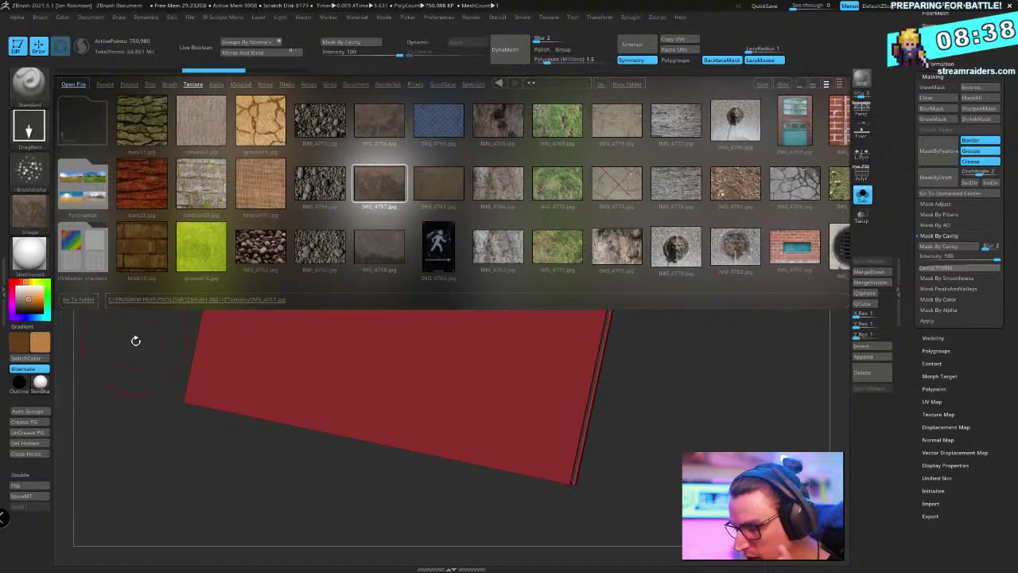
key("comma")
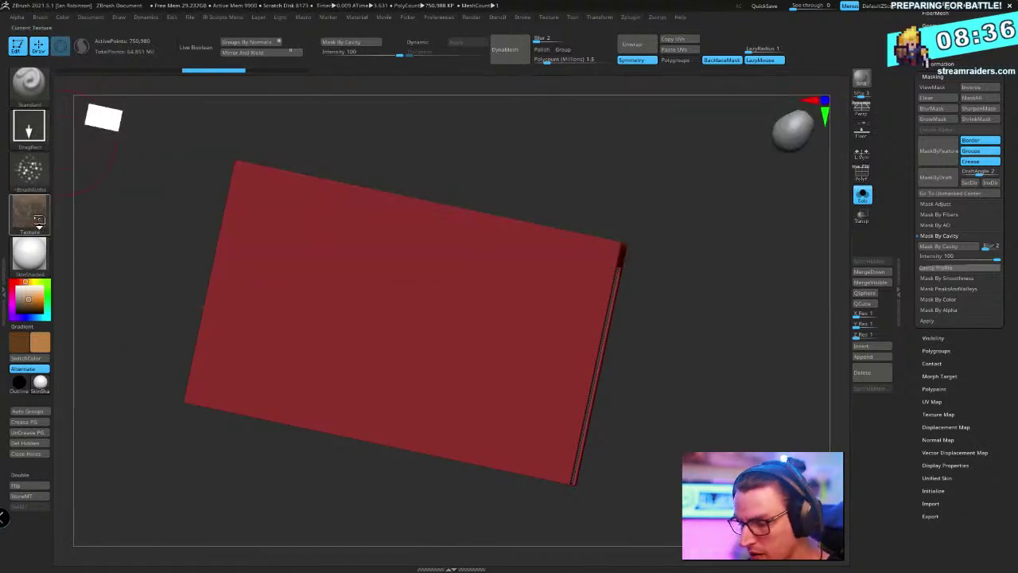
Convert the loaded IMG_4757 texture into a brush alpha
left_click(35, 219)
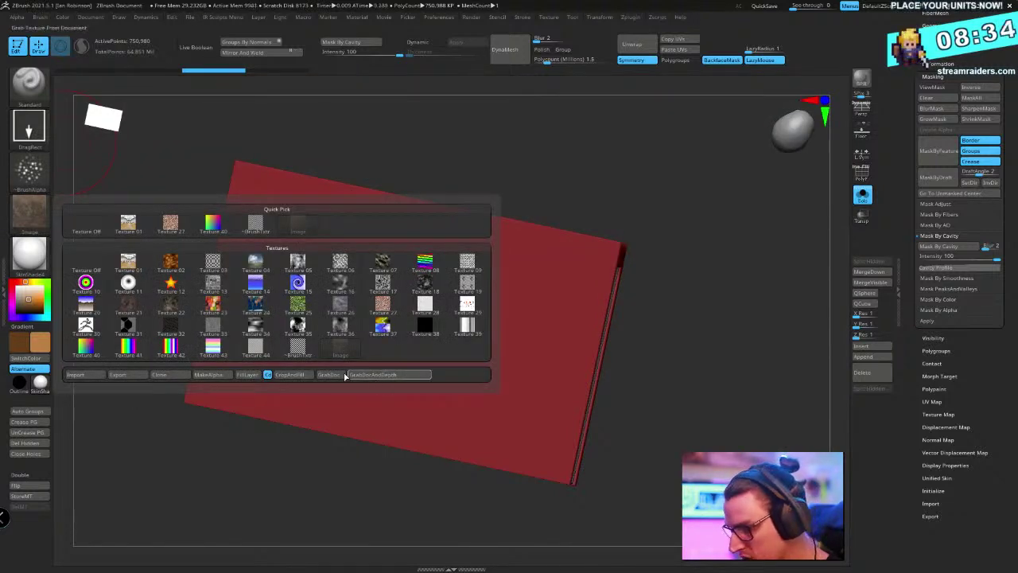
left_click(207, 375)
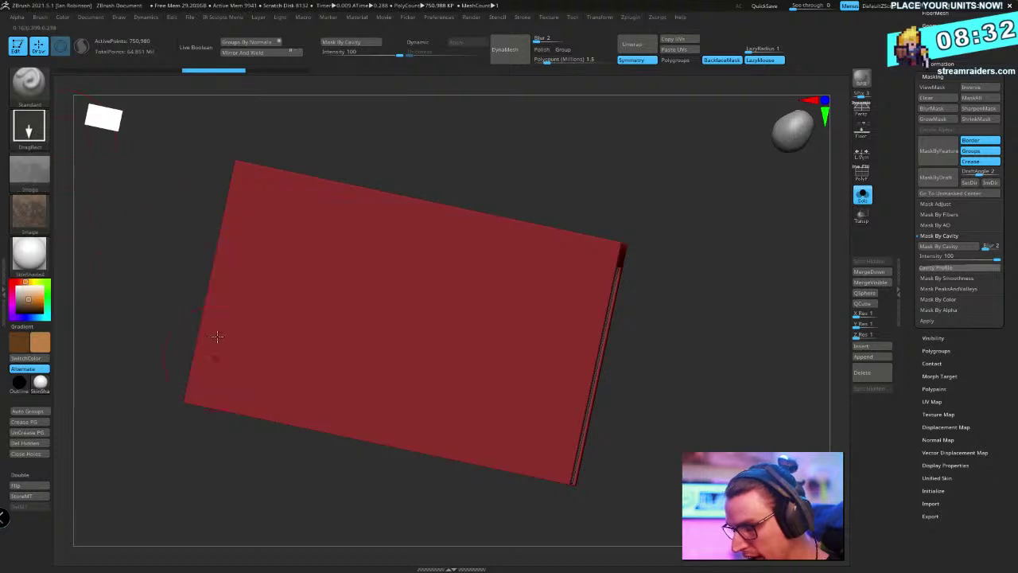
key("f")
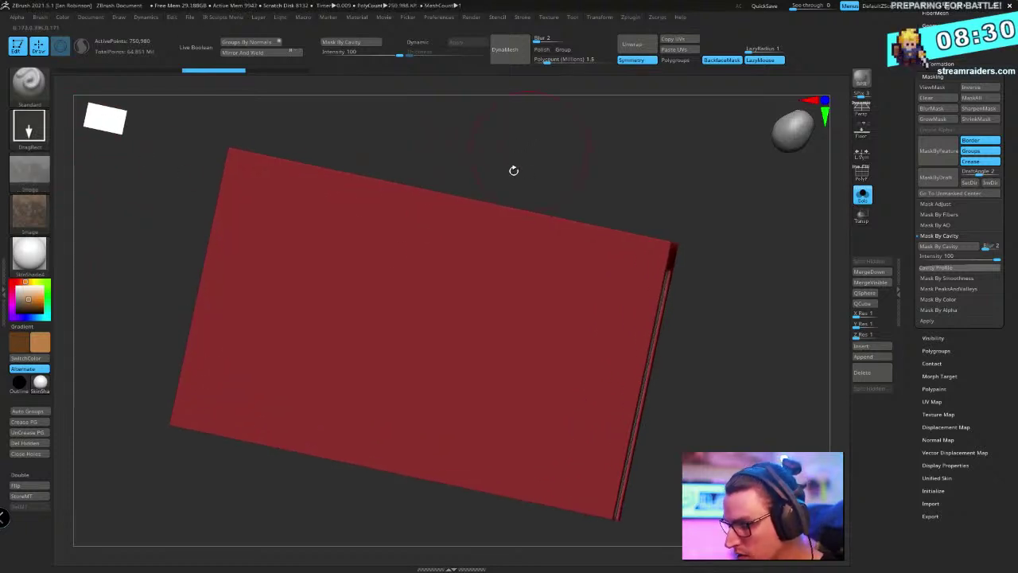
Undo a test stamp on the red book's front cover and stamp the alpha across it at a lower Z Intensity
left_click_drag(382, 297, 385, 296)
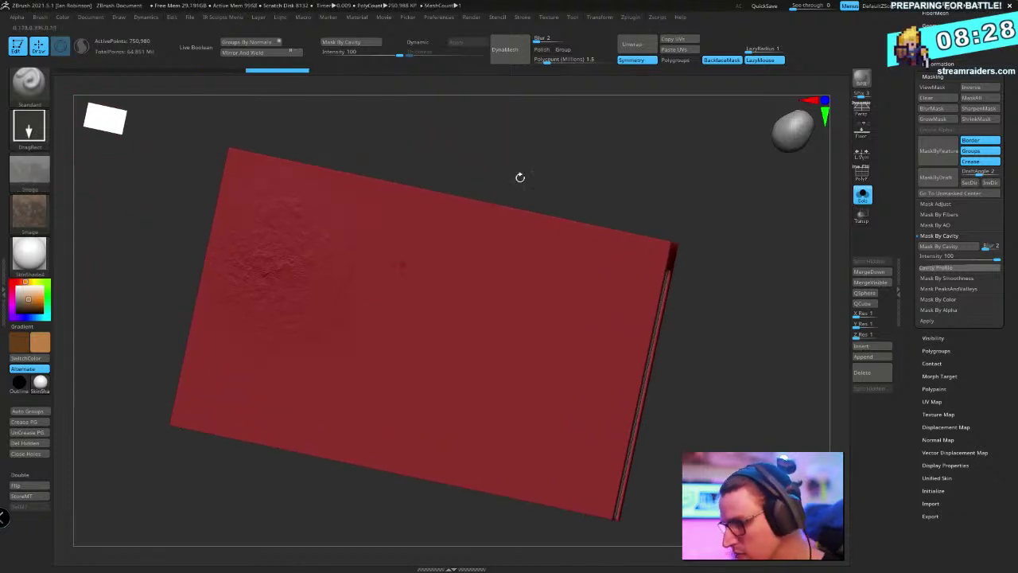
key("ctrl+z")
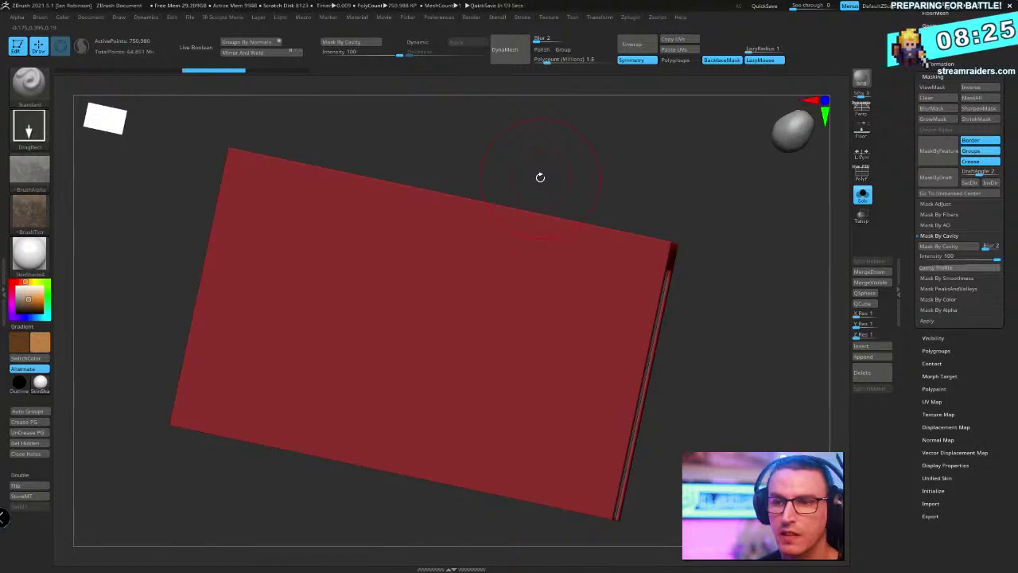
left_click_drag(495, 150, 469, 180, "alt")
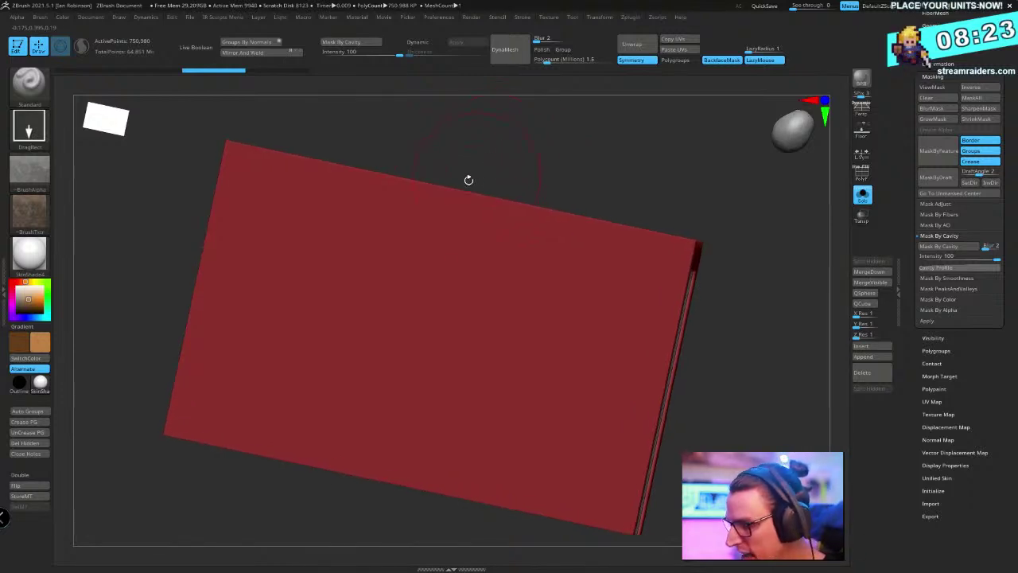
key("space")
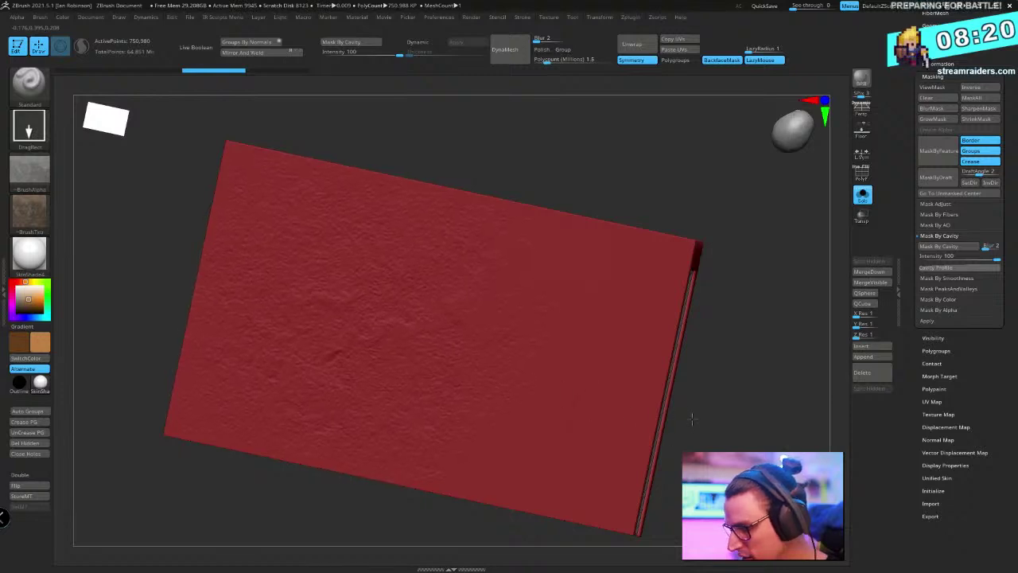
Stamp the rough surface alpha onto the spine and the remaining cover face of the red book
left_click_drag(702, 406, 661, 375, "alt")
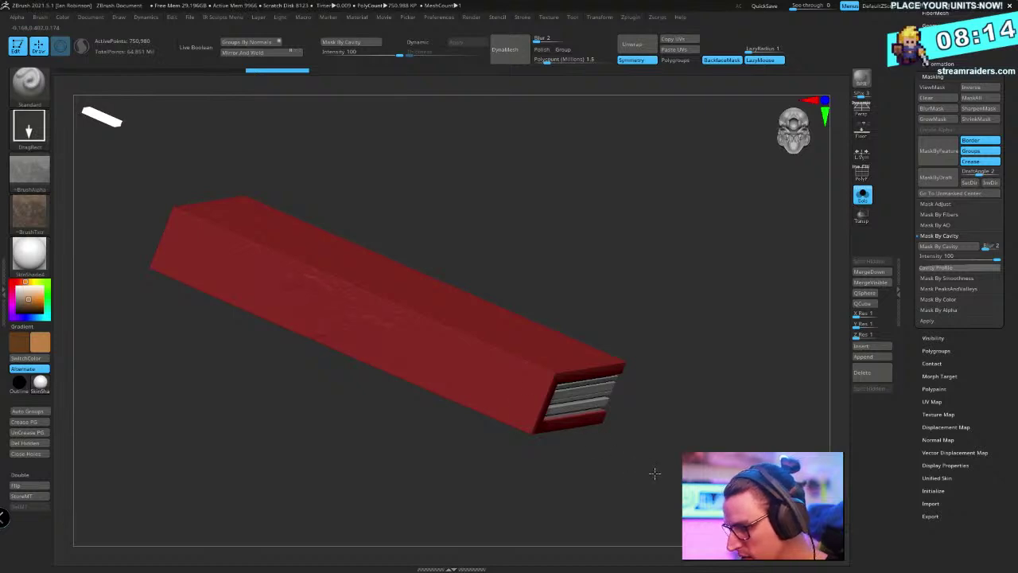
left_click_drag(653, 473, 537, 328)
left_click_drag(712, 402, 703, 406)
mouse_move(675, 358)
left_mouse_down("alt")
mouse_move(677, 390)
mouse_move(691, 350)
mouse_move(688, 371)
left_mouse_up("alt")
key("ctrl+z")
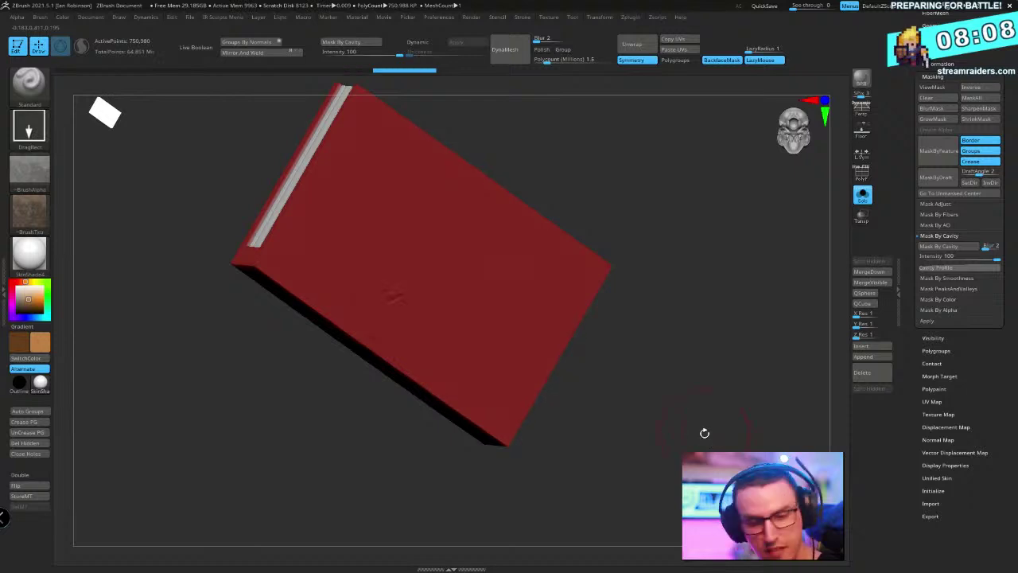
left_click_drag(663, 308, 544, 319)
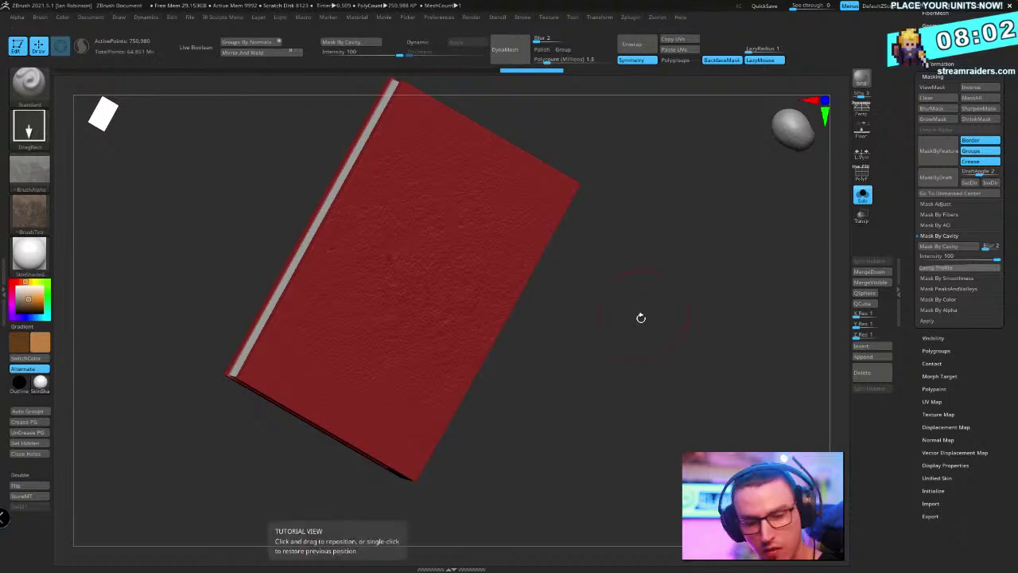
left_click_drag(675, 321, 660, 320)
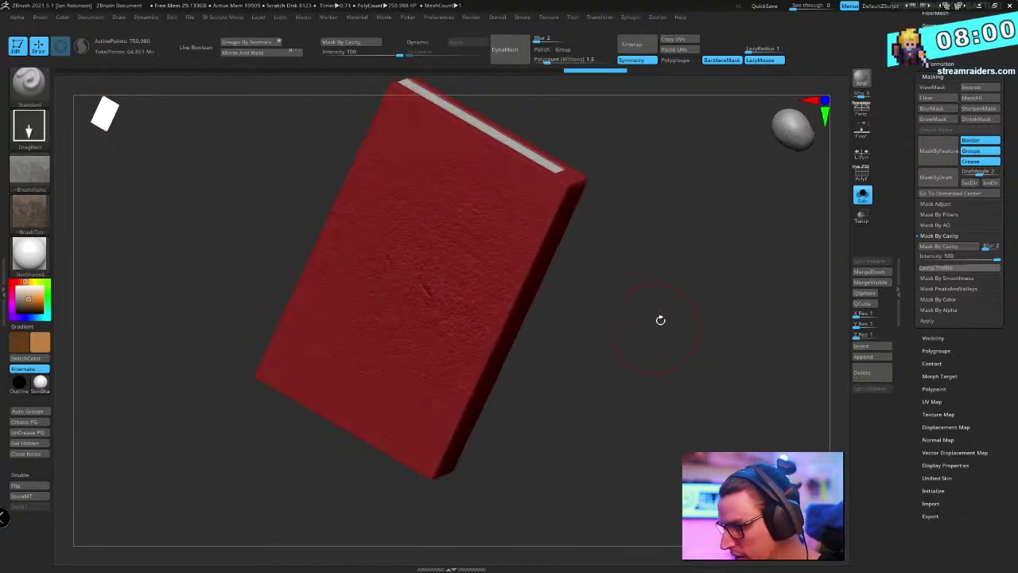
Return to the full scene, select the teal book in the bookshelf and isolate it in Solo mode
left_click(862, 195)
mouse_move(569, 259)
right_mouse_down()
mouse_move(554, 244)
mouse_move(582, 269)
right_mouse_up()
key("f")
right_click_drag(704, 275, 500, 352)
right_click(499, 352)
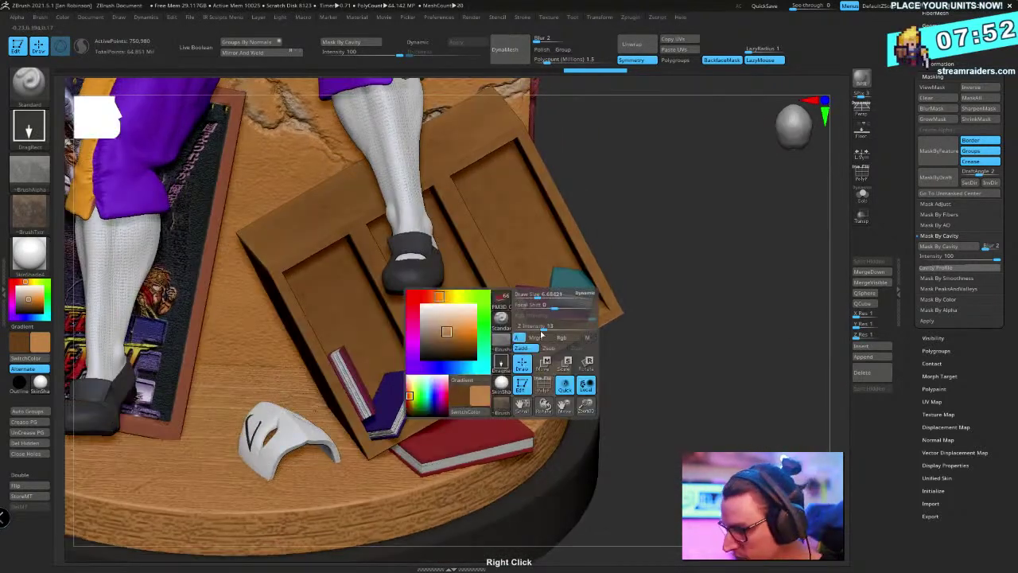
left_click(575, 285, "alt")
left_click(764, 272, "ctrl")
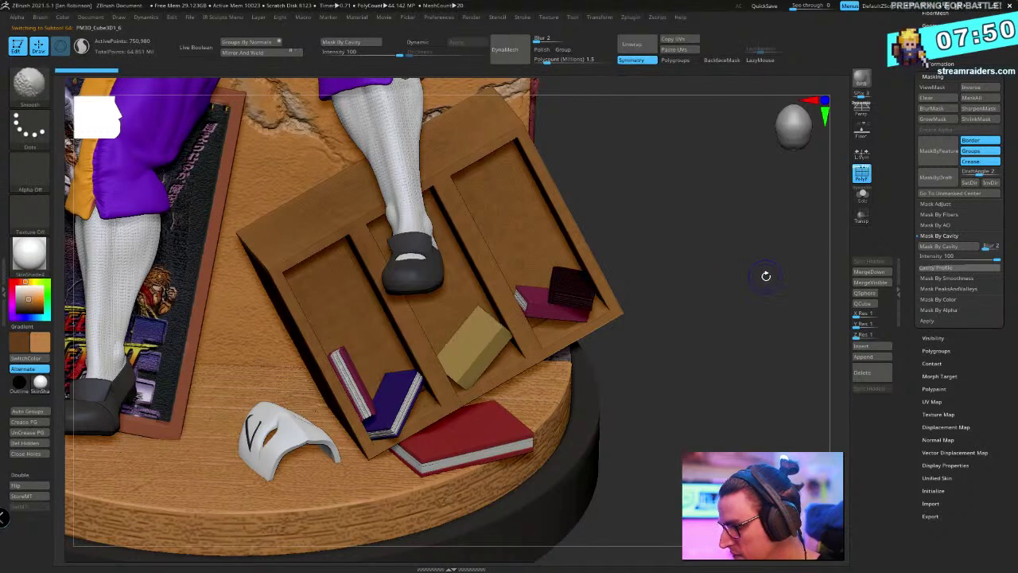
left_click(766, 275, "ctrl")
left_click(862, 194)
Stamp the same rough alpha onto the covers and spine of the teal book
right_click_drag(730, 254, 707, 291)
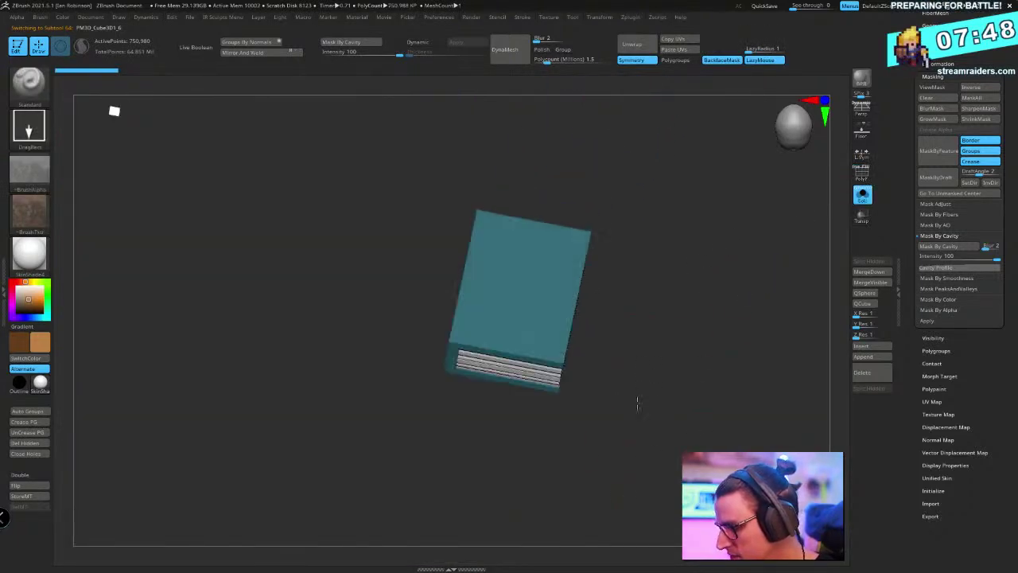
right_click_drag(528, 515, 548, 311)
right_click_drag(571, 452, 747, 342)
key("ctrl+shift+z")
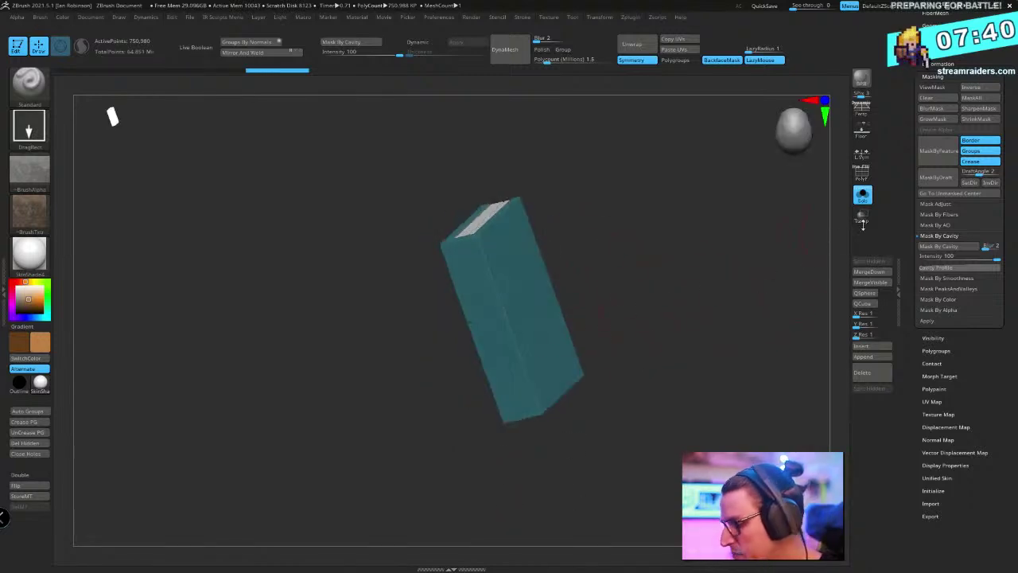
Isolate the magenta book lying beside the teal one and stamp the rough alpha onto its outer faces
left_click(862, 199)
mouse_move(747, 284)
right_mouse_down()
mouse_move(599, 291)
mouse_move(470, 351)
right_mouse_up()
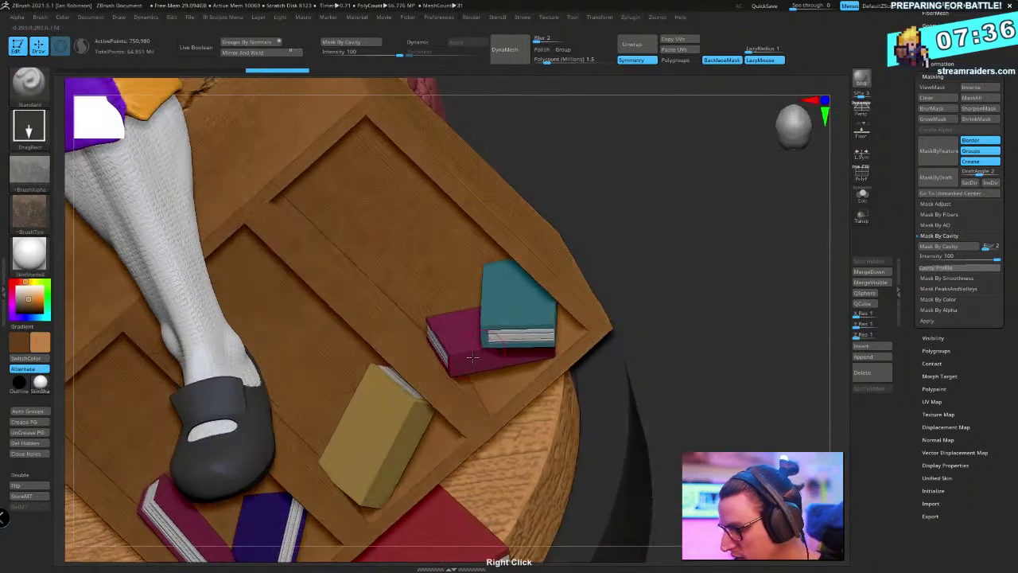
left_click(471, 352, "alt")
key("shift+f")
key("shift+f")
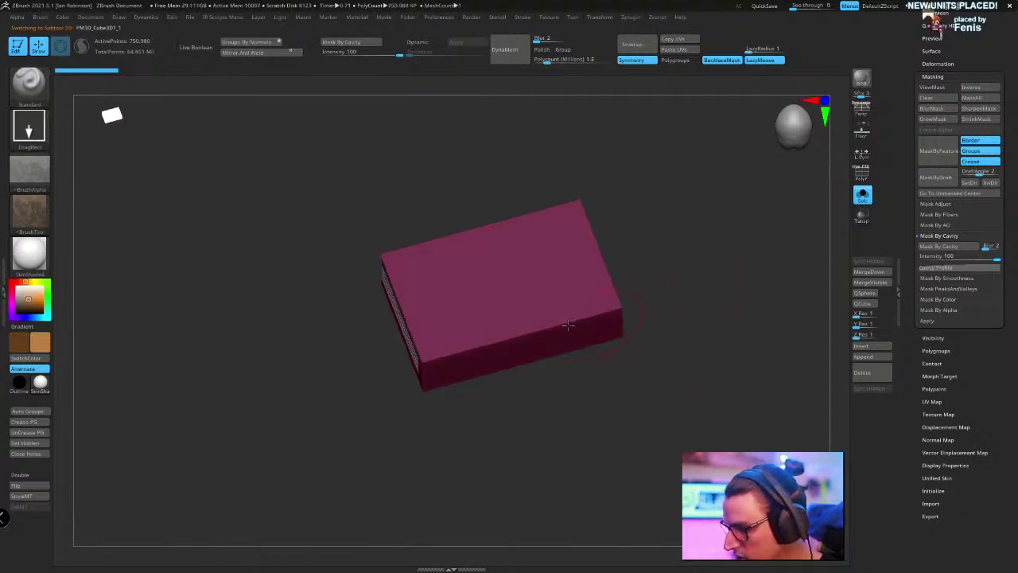
right_click_drag(592, 483, 685, 257)
left_click_drag(456, 542, 442, 570, "ctrl")
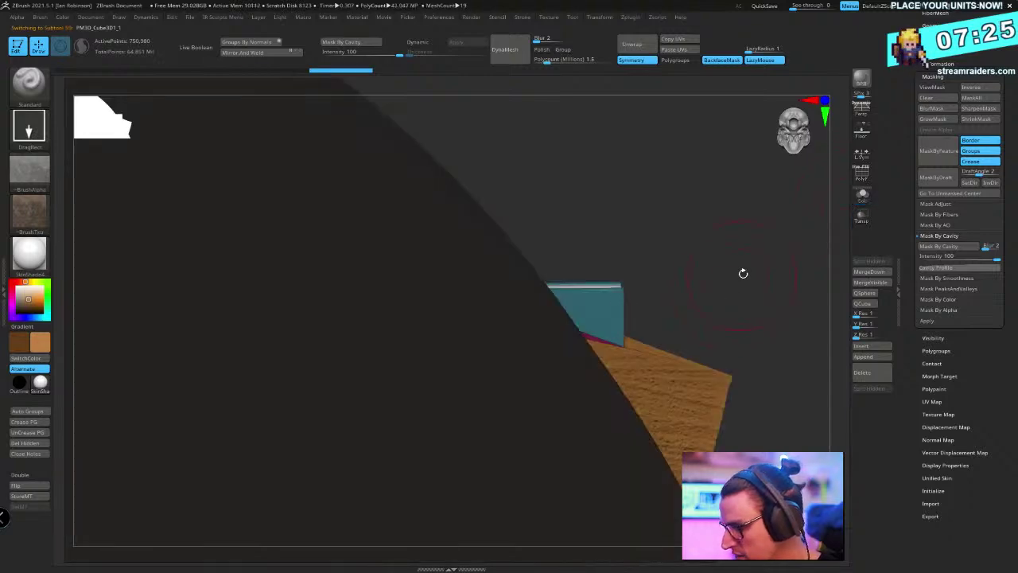
Select the tan book in the bookshelf's middle compartment and isolate it in Solo mode
right_click_drag(743, 274, 705, 329)
left_click(315, 378, "alt")
key("shift")
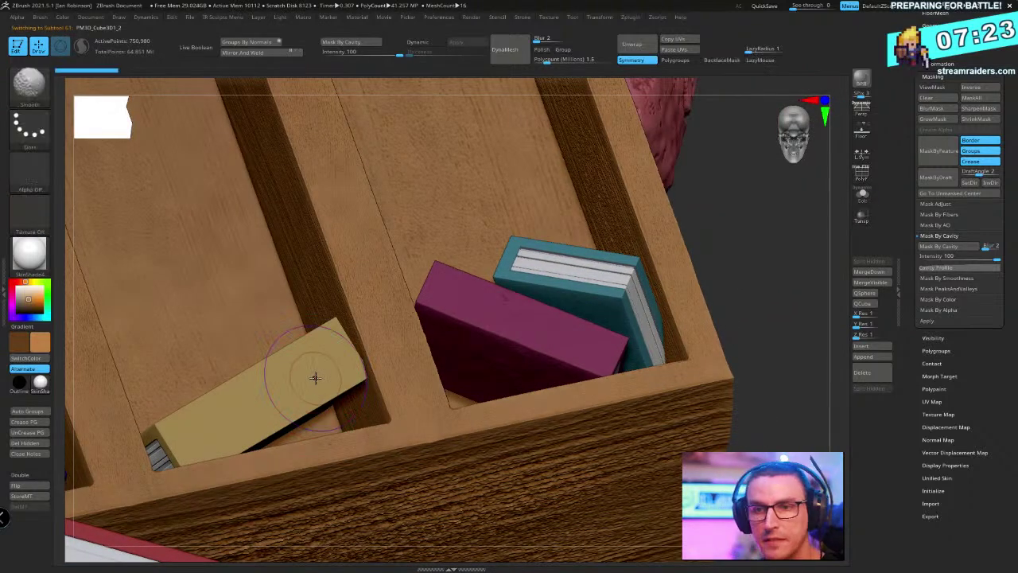
key("shift+f")
key("shift+f")
left_click(861, 194)
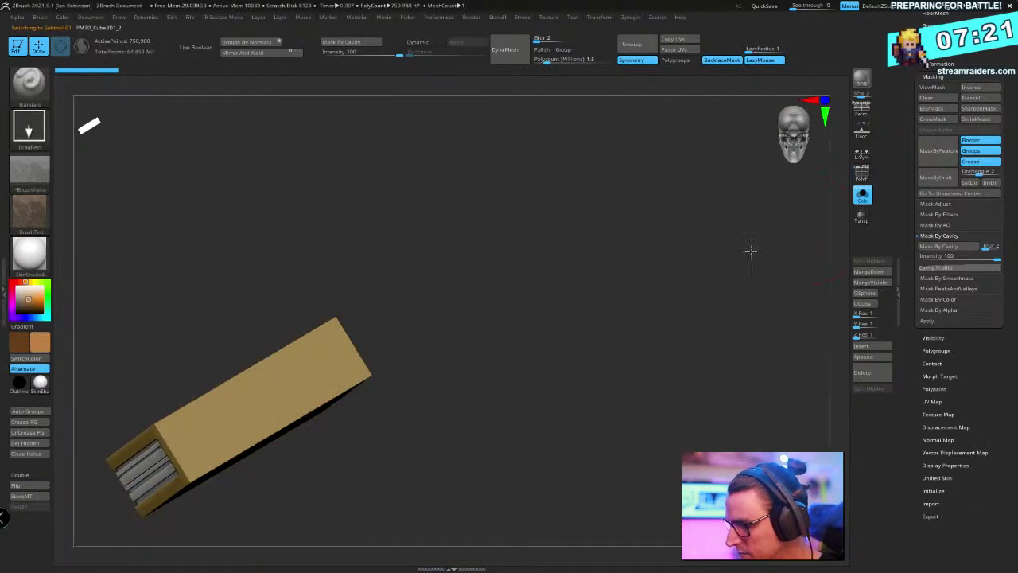
Stamp the rough alpha onto the covers and spine of the tan book
left_click_drag(750, 250, 409, 277)
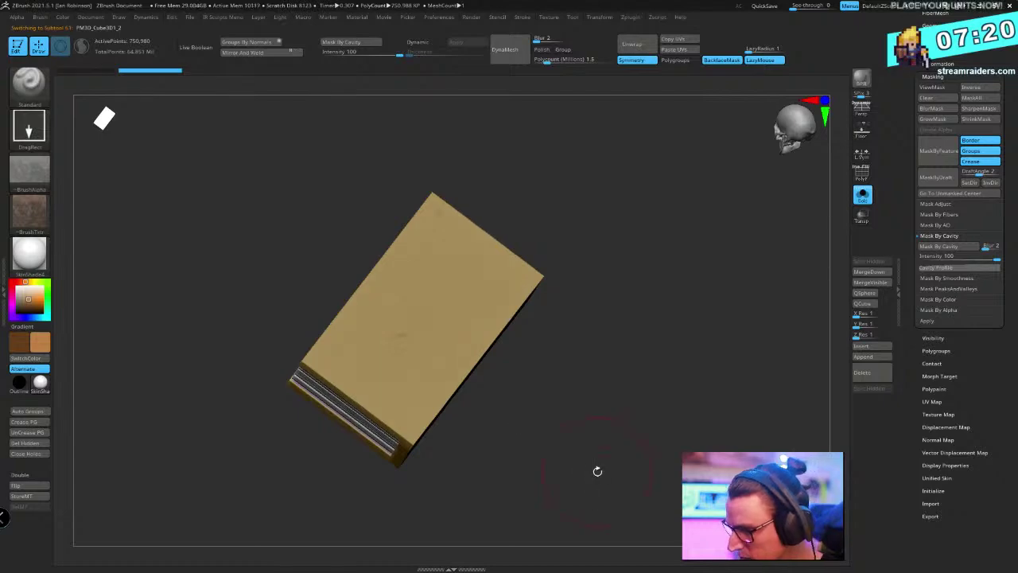
left_click_drag(622, 389, 482, 363)
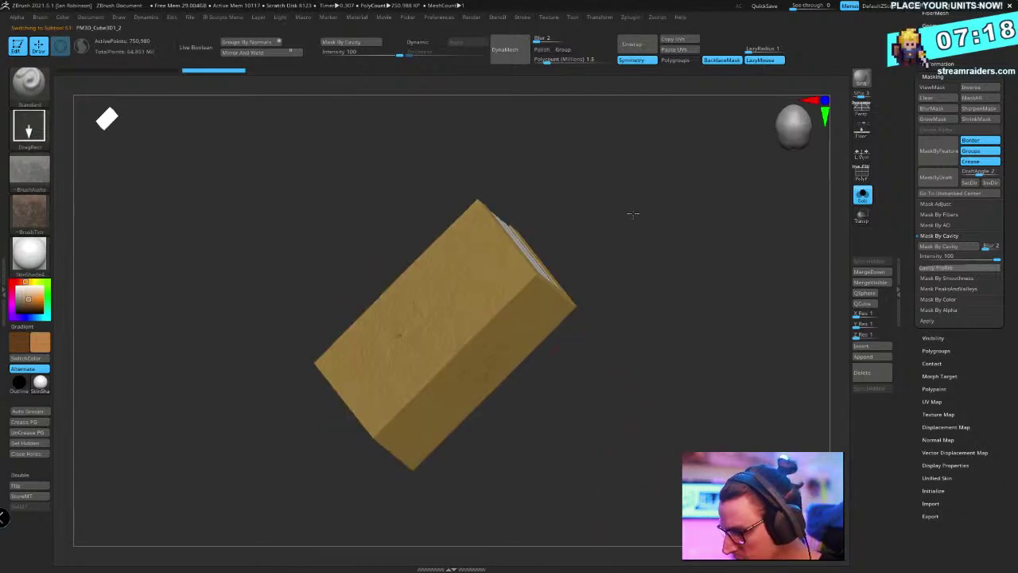
Return to the full scene, select the dark blue book in the bookshelf and isolate it in Solo mode
left_click(862, 196)
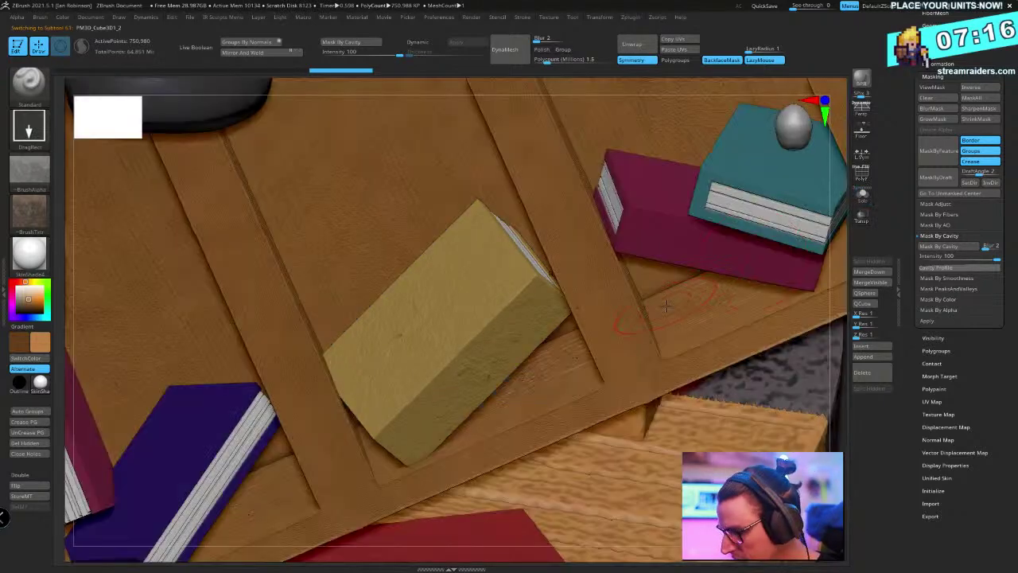
right_click_drag(741, 264, 488, 352)
left_click(364, 359, "alt")
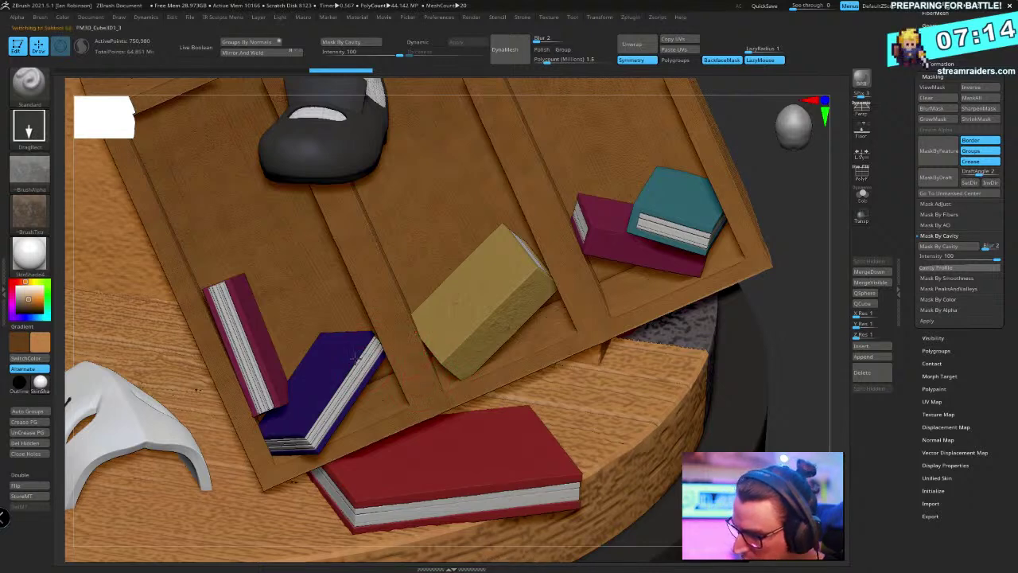
left_click(862, 196)
Stamp the rough alpha onto the covers and spine of the dark blue book
mouse_move(670, 303)
right_mouse_down()
mouse_move(652, 371)
mouse_move(635, 308)
mouse_move(666, 309)
right_mouse_up()
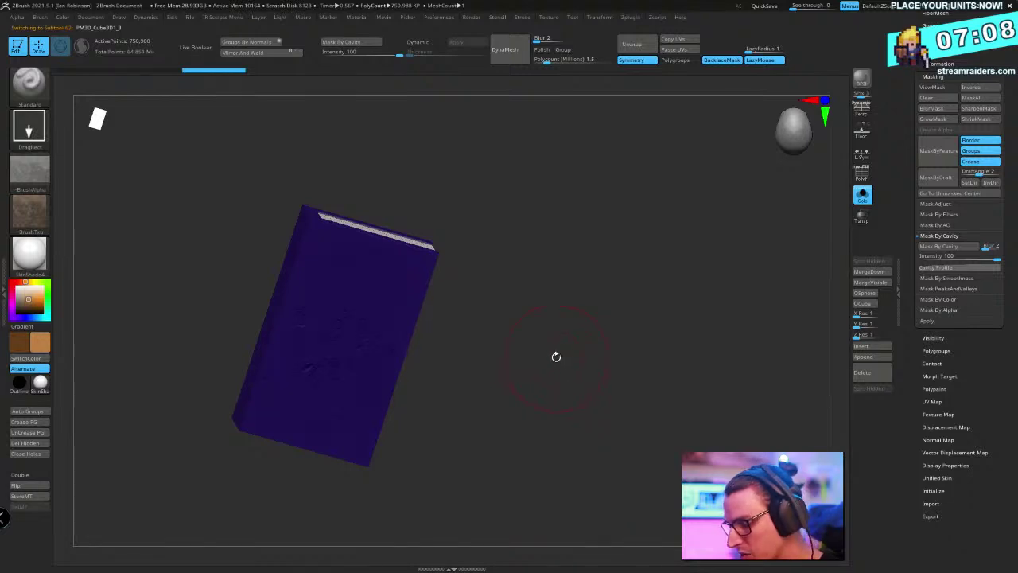
right_click_drag(554, 355, 411, 315)
right_click_drag(488, 291, 422, 315)
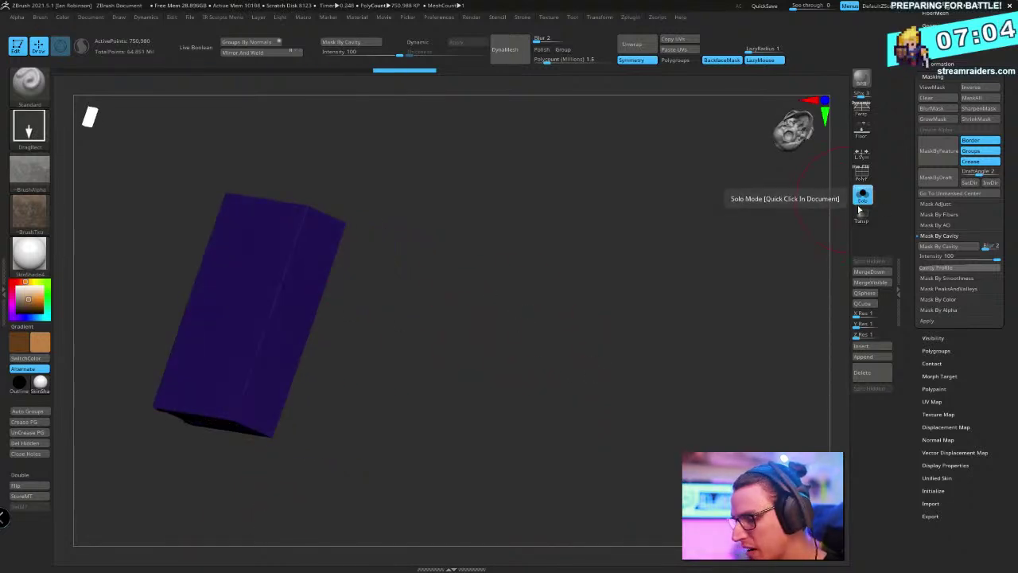
Return to the full scene, select the magenta book standing beside the dark blue one and isolate it in Solo mode
left_click(862, 195)
right_click_drag(716, 232, 362, 237)
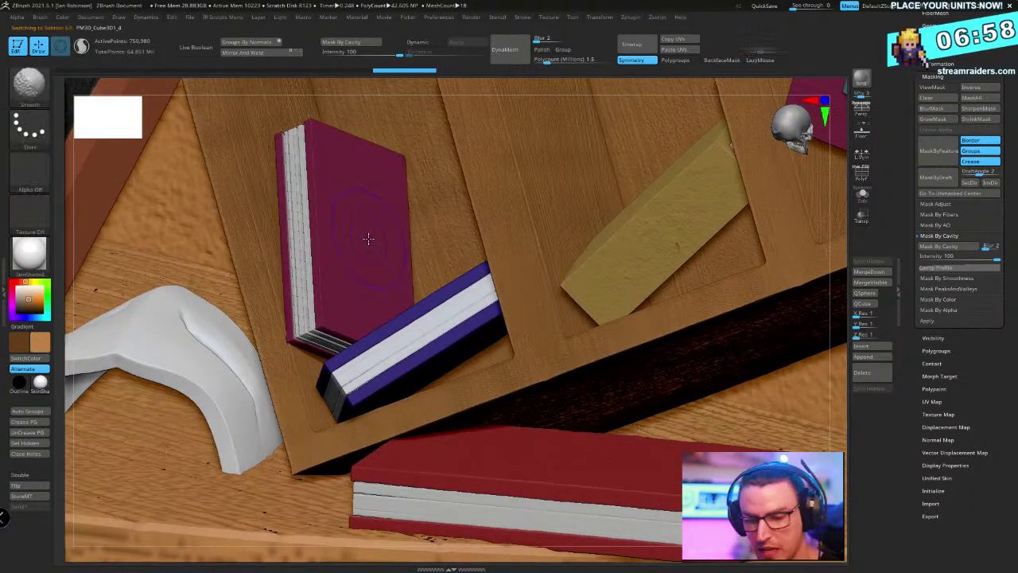
left_click(368, 239, "alt")
left_click(861, 195)
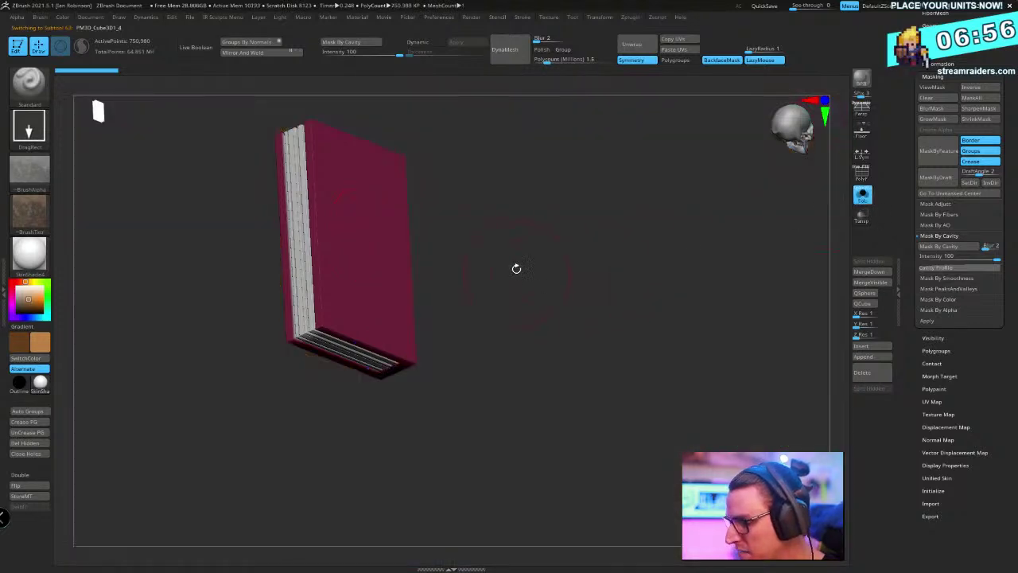
Stamp the rough alpha onto the covers and spine of this magenta book and bring back the full scene
mouse_move(516, 268)
right_mouse_down()
mouse_move(545, 295)
mouse_move(368, 227)
mouse_move(538, 242)
right_mouse_up()
right_click_drag(383, 262, 388, 314, "alt")
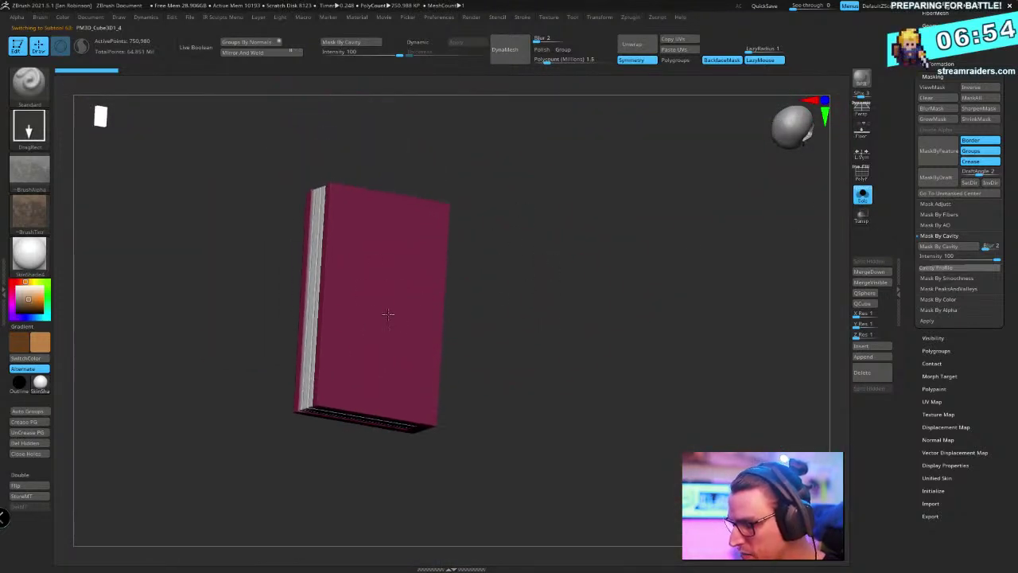
right_click_drag(441, 531, 452, 317)
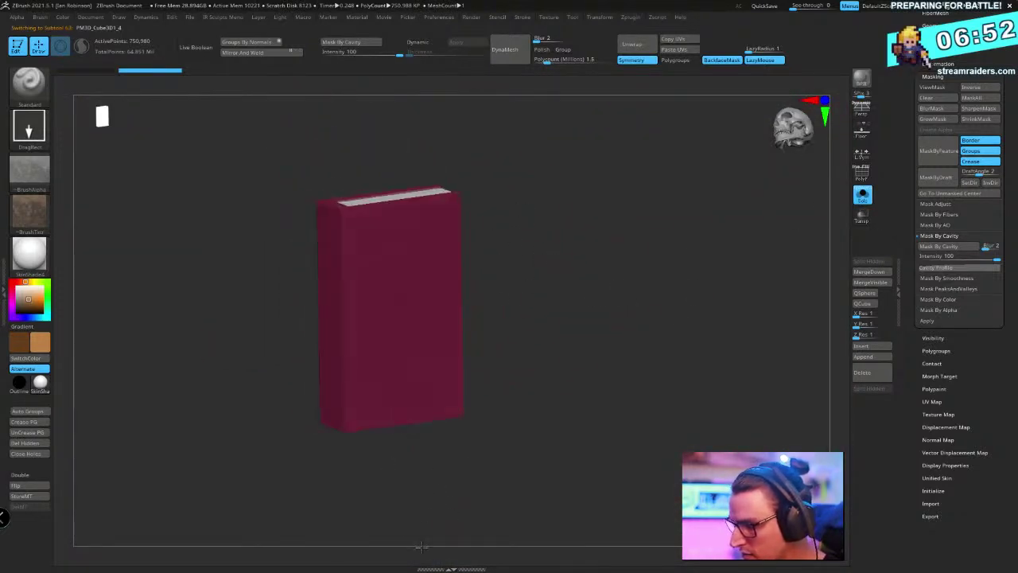
right_click_drag(421, 546, 584, 320)
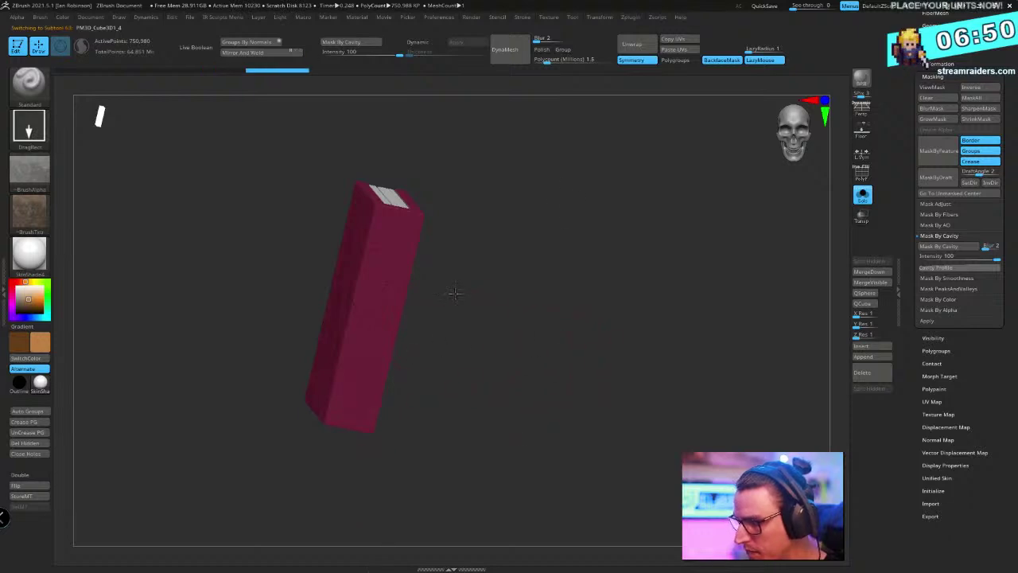
left_click(856, 202)
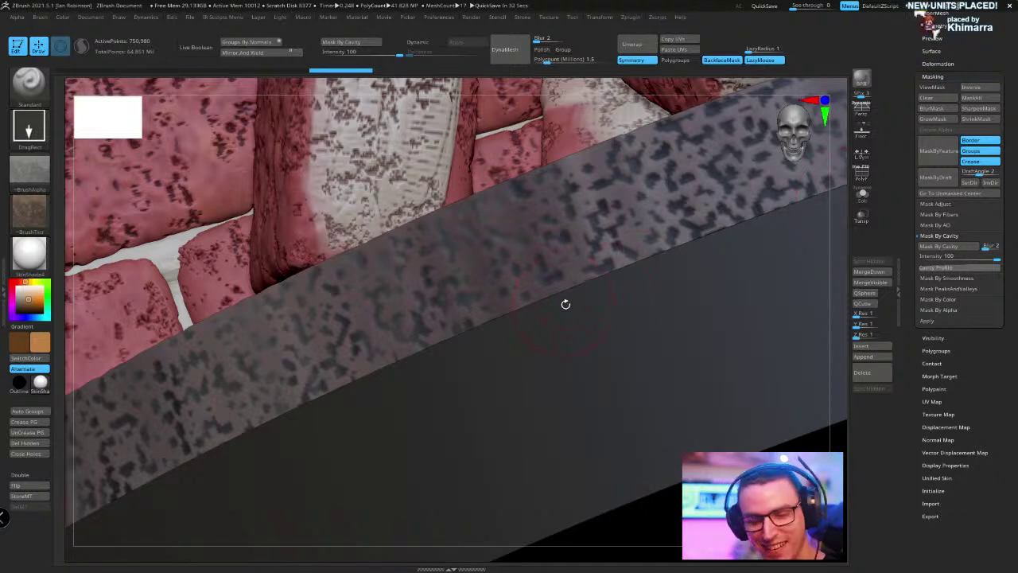
Examine the textured books, with the dark blue one briefly isolated, and the whole statue from several angles
left_click_drag(566, 304, 517, 343)
key("f")
mouse_move(510, 326)
right_mouse_down()
mouse_move(531, 414)
mouse_move(676, 366)
right_mouse_up()
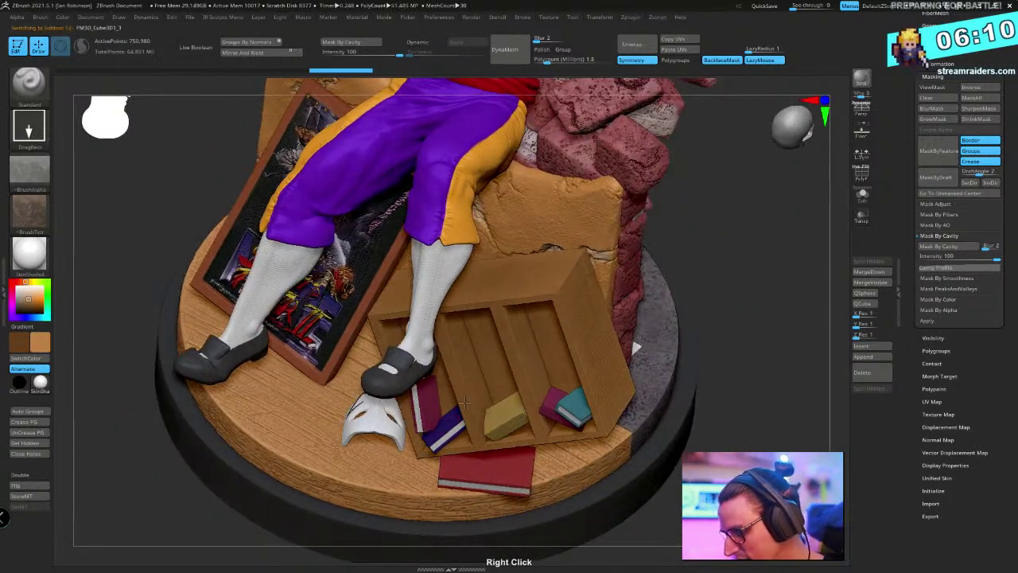
key("shift+f")
key("shift+f")
left_click(861, 195)
mouse_move(756, 270)
right_mouse_down("ctrl")
mouse_move(732, 340)
mouse_move(695, 341)
mouse_move(715, 419)
right_mouse_up("ctrl")
left_click(861, 194)
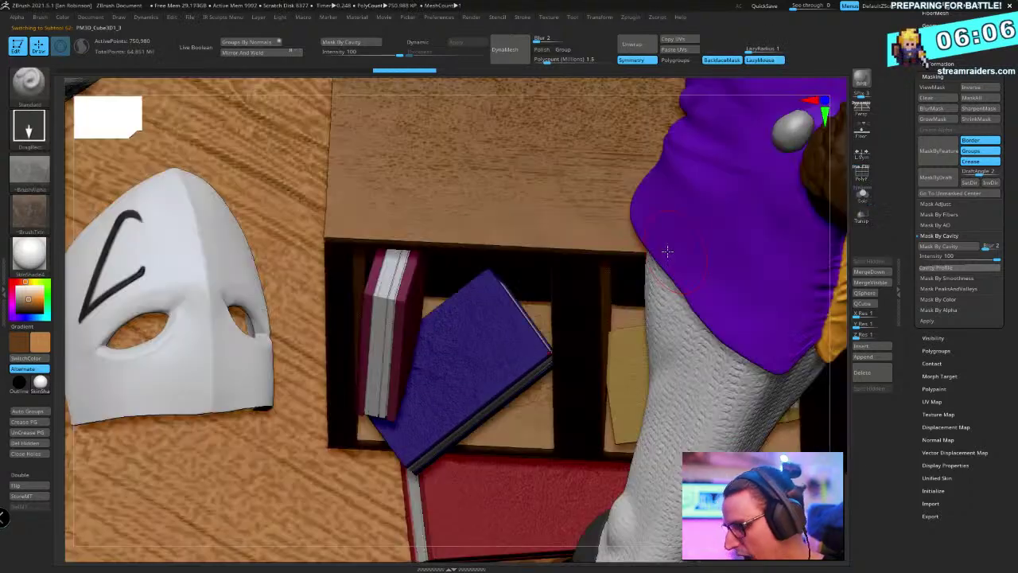
right_click_drag(665, 250, 600, 249, "ctrl")
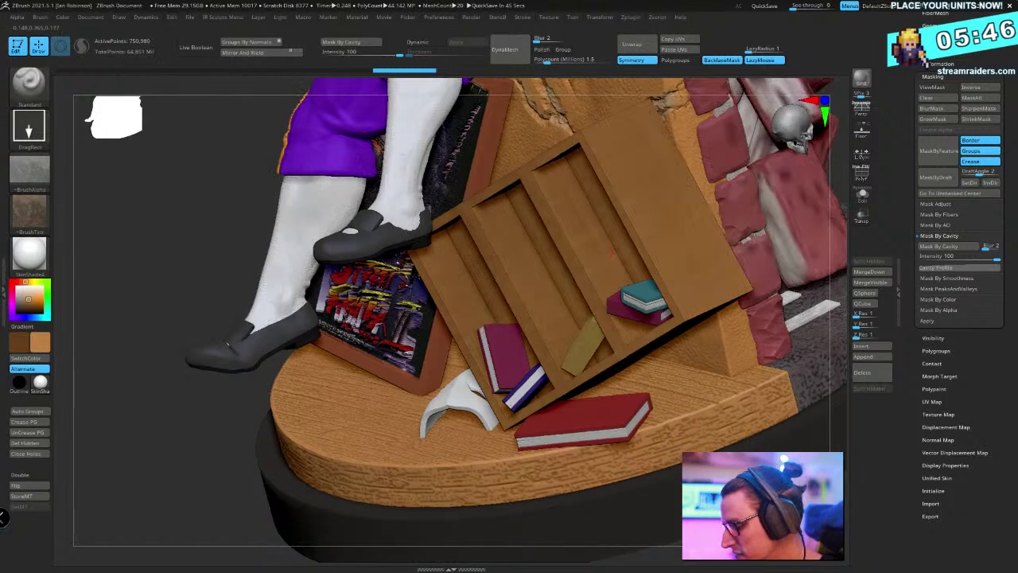
mouse_move(760, 361)
right_mouse_down("ctrl")
mouse_move(710, 477)
mouse_move(653, 494)
mouse_move(663, 273)
mouse_move(681, 261)
mouse_move(704, 309)
mouse_move(695, 280)
right_mouse_up("ctrl")
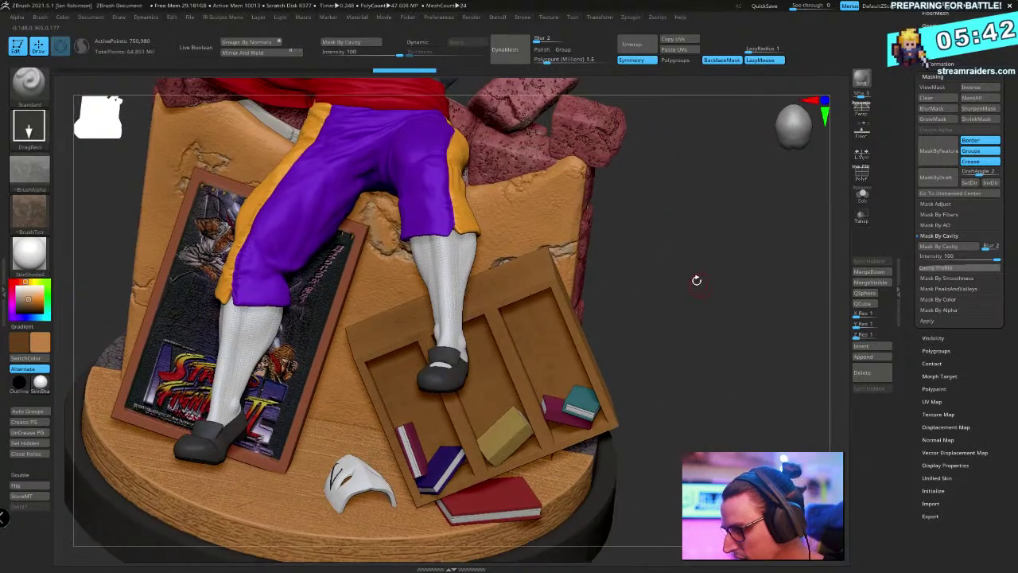
mouse_move(703, 213)
right_mouse_down("ctrl")
mouse_move(702, 202)
mouse_move(705, 237)
mouse_move(676, 198)
mouse_move(606, 157)
mouse_move(556, 88)
right_mouse_up("ctrl")
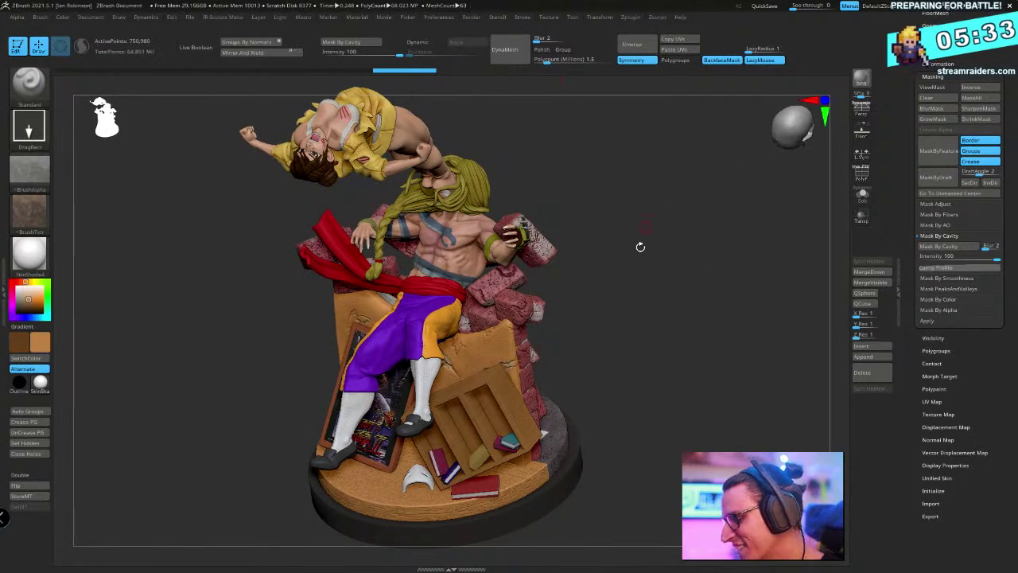
right_click_drag(641, 246, 645, 244)
Save the statue as a tool file, replacing the existing file
left_click_drag(911, 120, 911, 372)
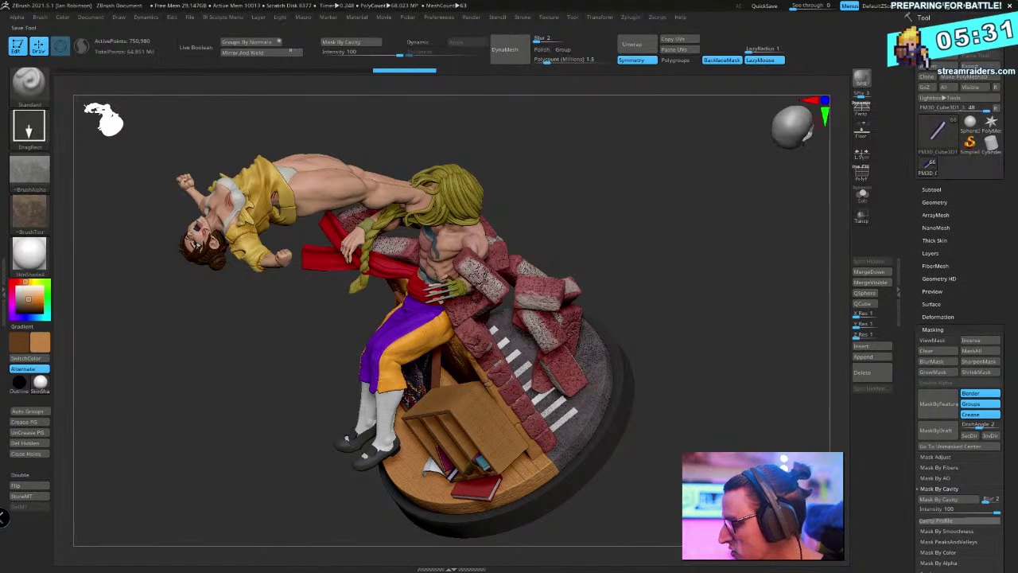
left_click(979, 34)
key("Return")
key("y")
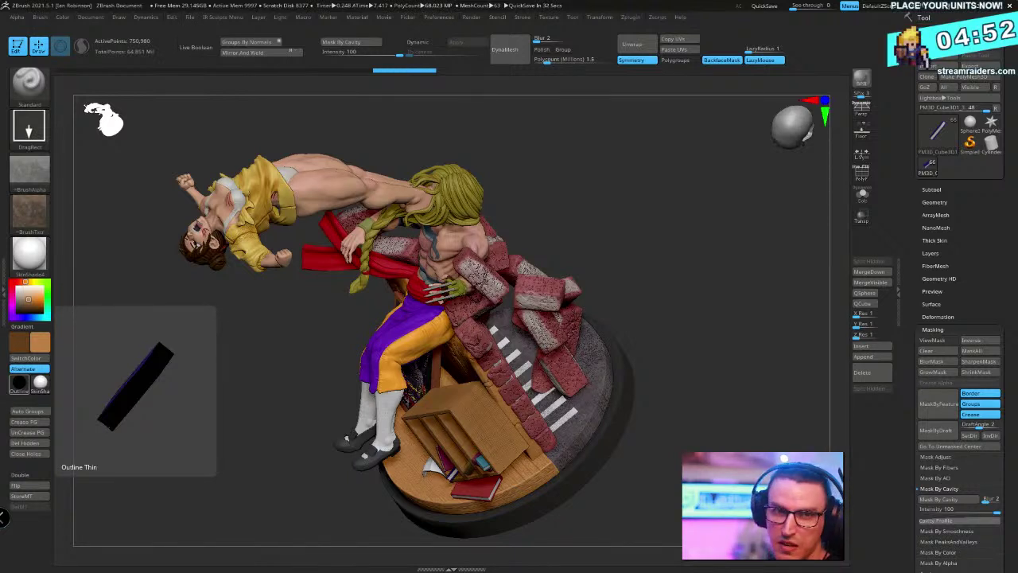
Switch to Firefox and search the web for "jujutsu kaisen" in a new tab
key("alt+Tab")
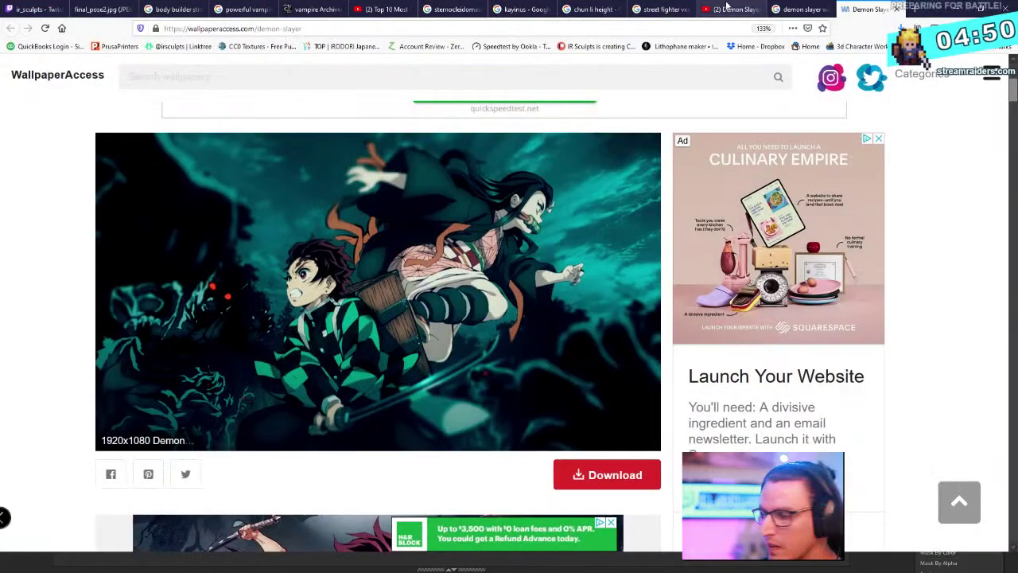
key("ctrl+t")
left_click(388, 26)
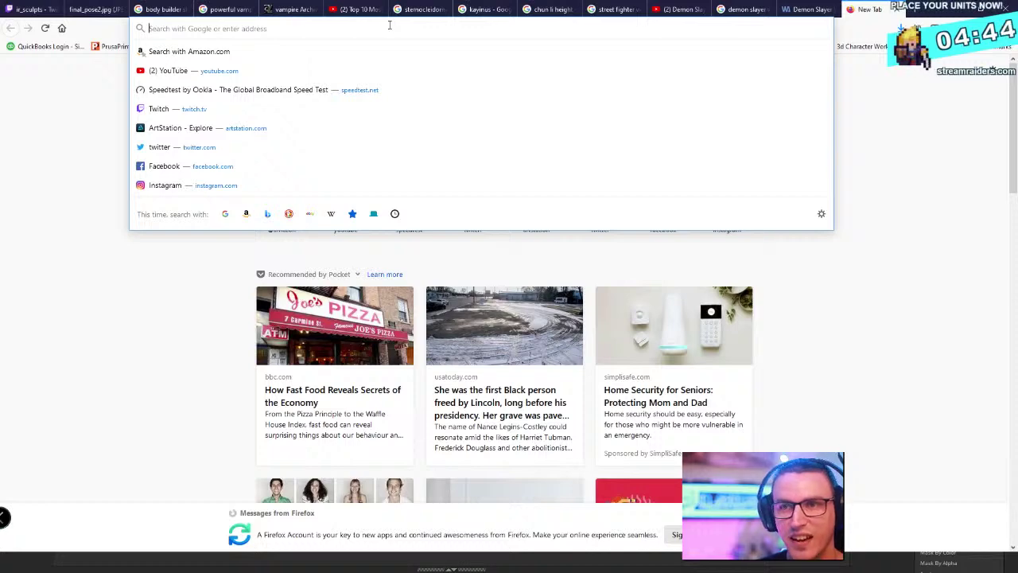
type("juju")
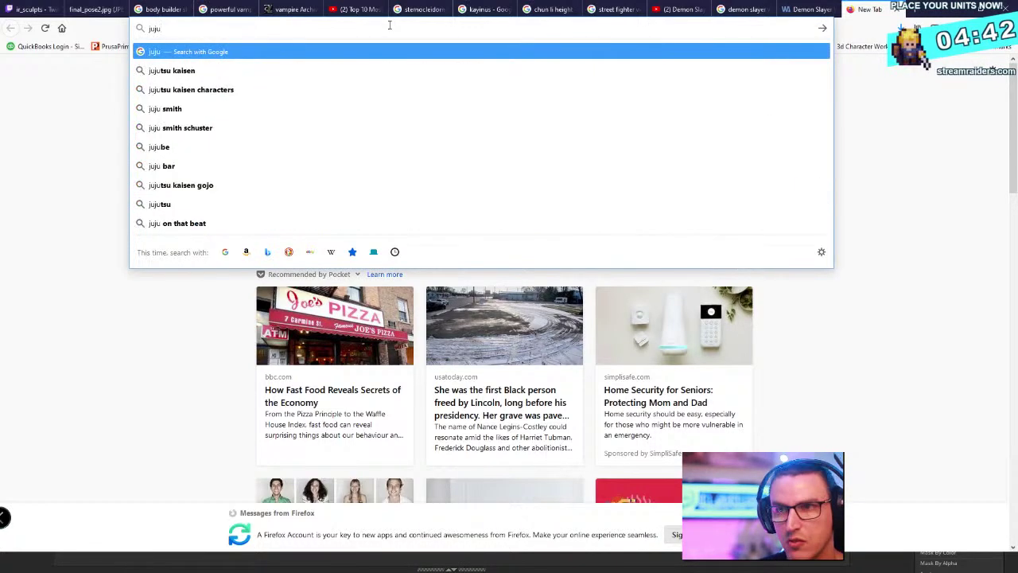
type("tsu ")
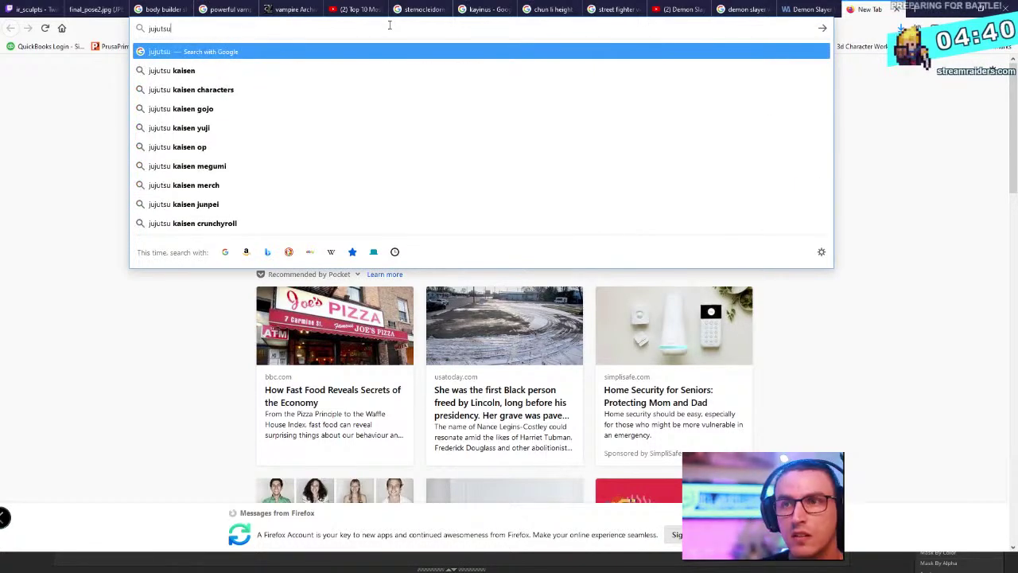
type("kaisen")
key("Return")
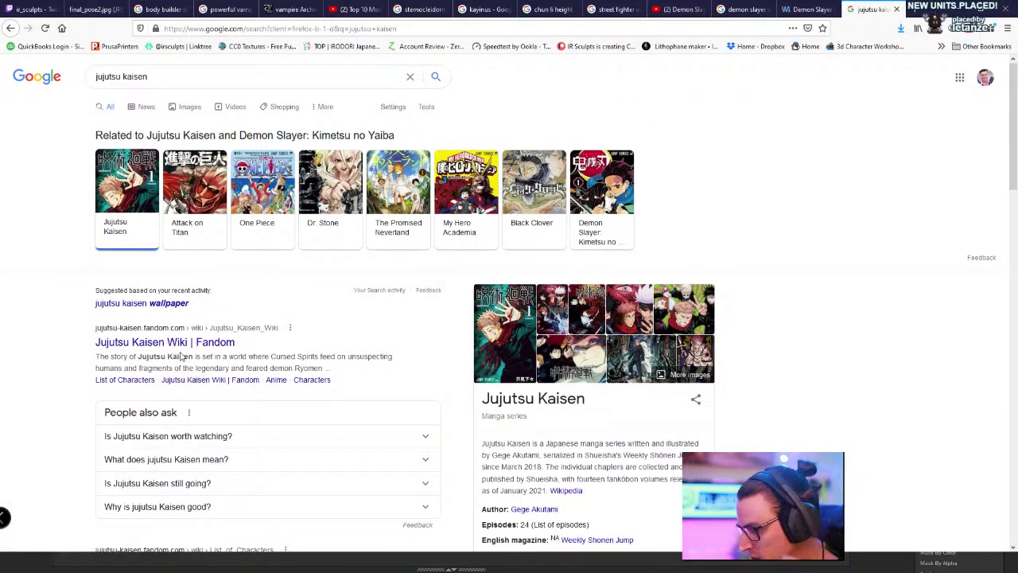
Look through the search results and read the answer to "Is Jujutsu Kaisen worth watching?", collapsing it when done
scroll(184, 291, "down", 2)
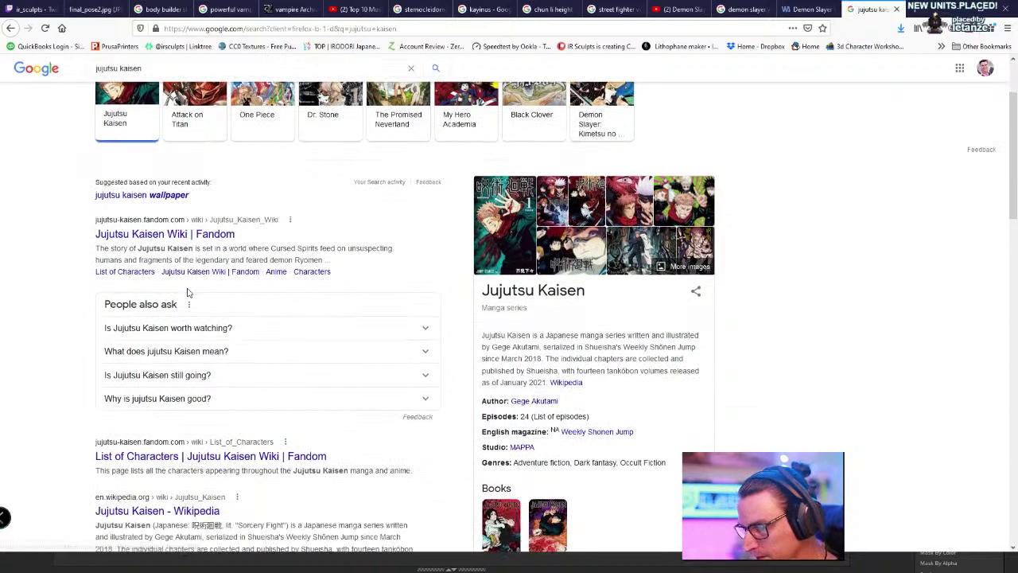
scroll(175, 296, "down", 1)
left_click(182, 274)
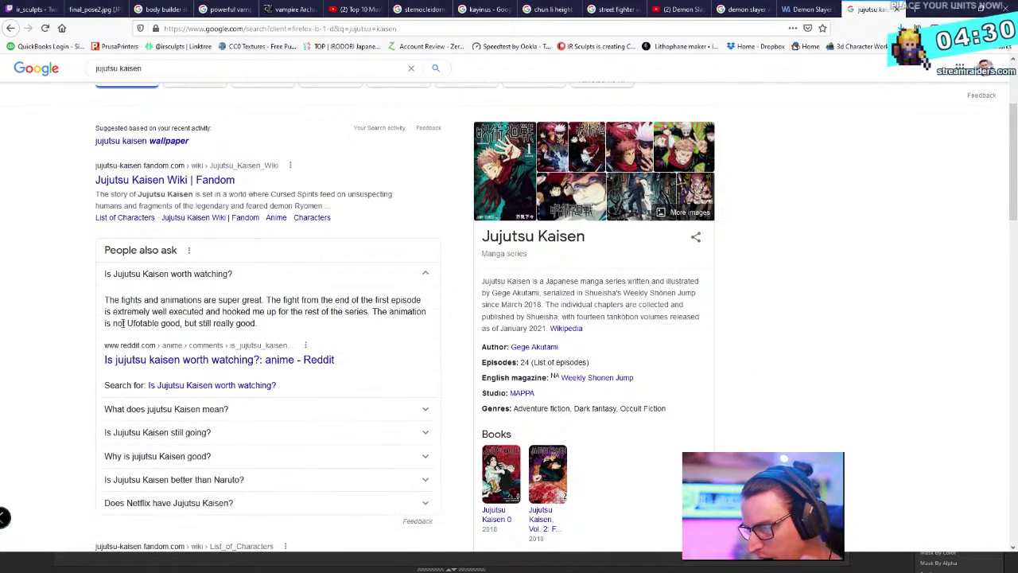
left_click_drag(144, 299, 271, 304)
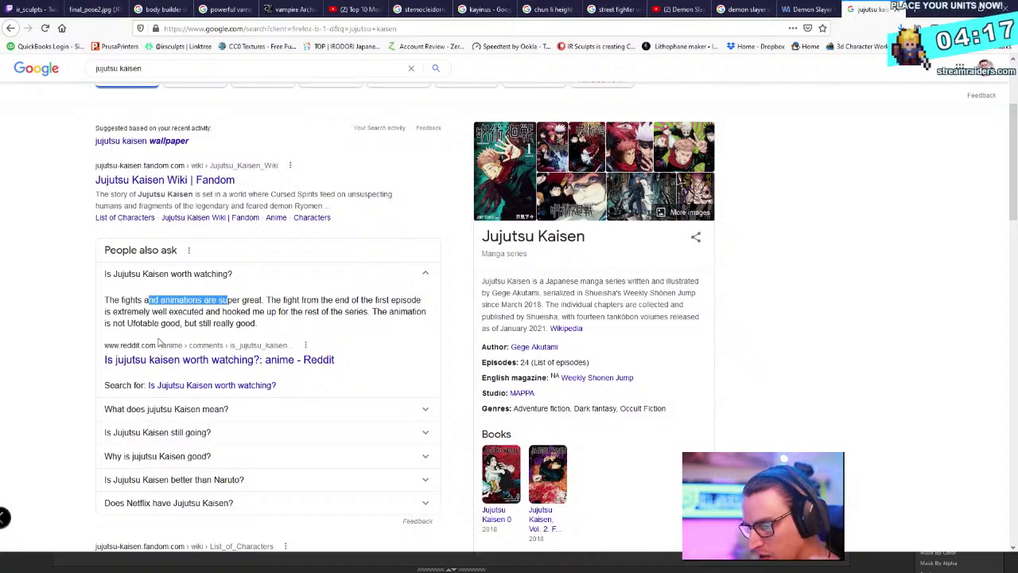
scroll(215, 366, "down", 2)
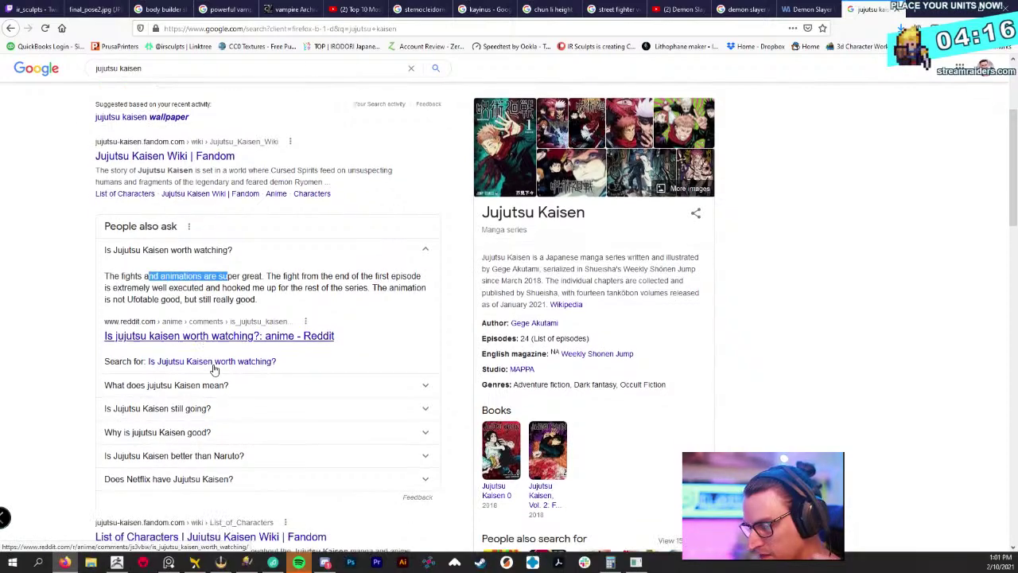
scroll(220, 367, "up", 4)
left_click(243, 383)
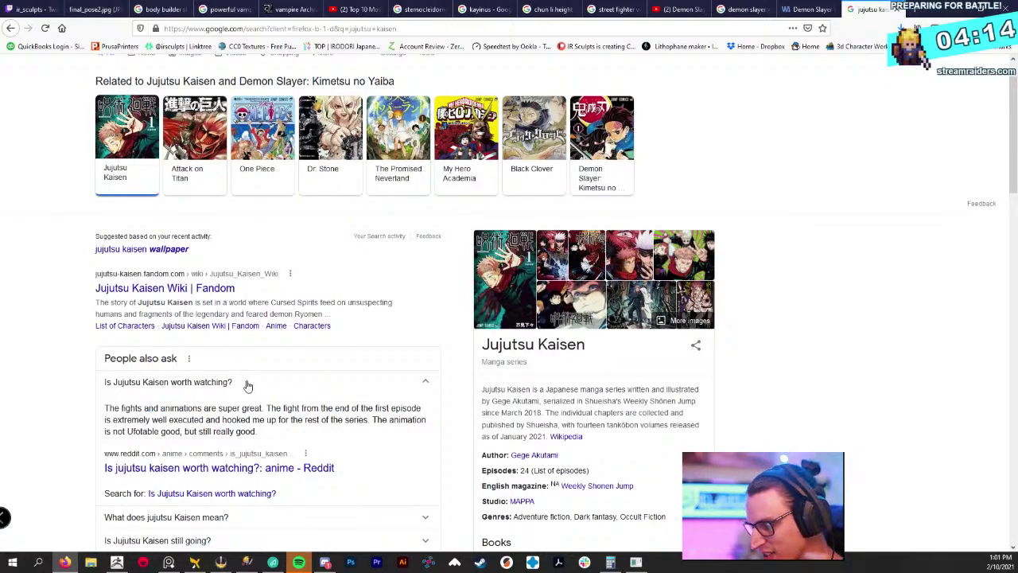
scroll(292, 362, "down", 4)
scroll(334, 377, "up", 5)
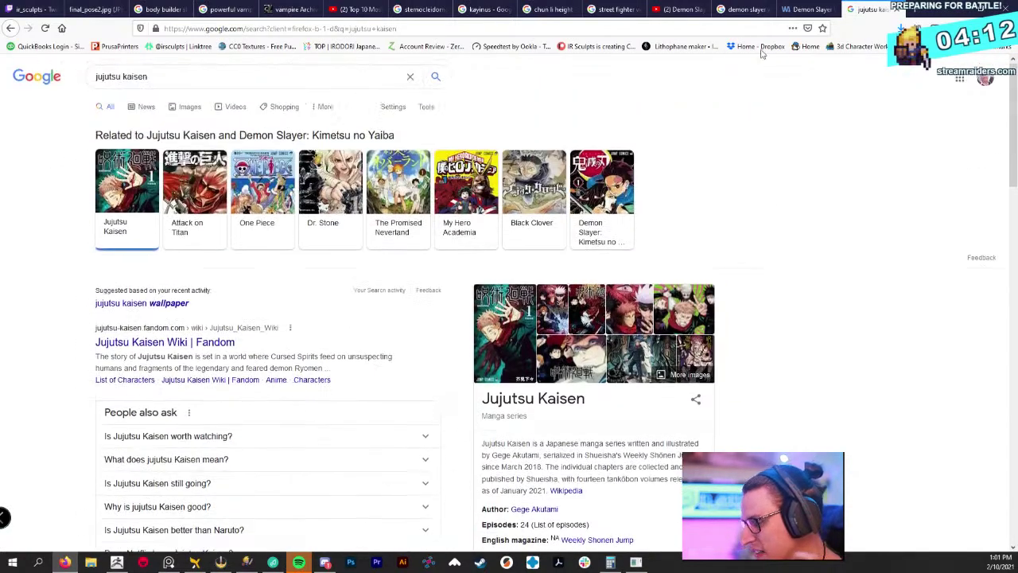
Clear the Google query, switch to the open YouTube tab and search there for "jujutsu kaisen"
triple_click(175, 77)
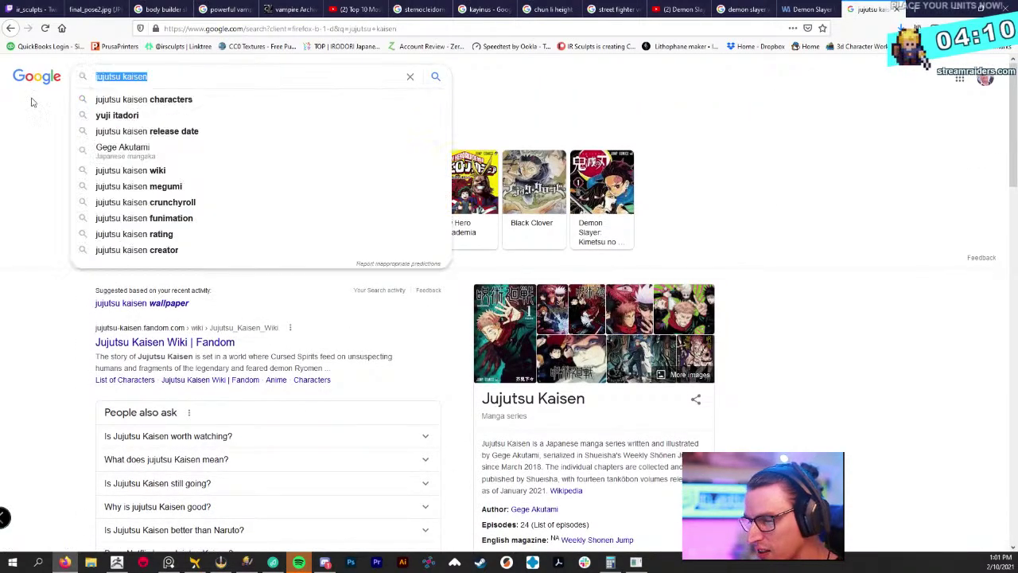
key("BackSpace")
left_click(356, 9)
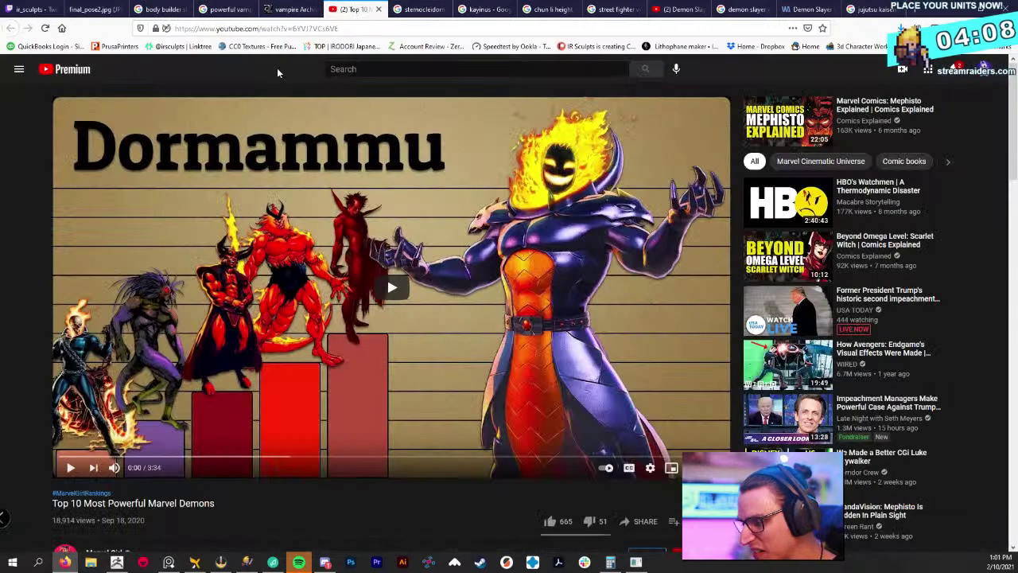
left_click(358, 69)
type("jujutsu kaisen")
key("Return")
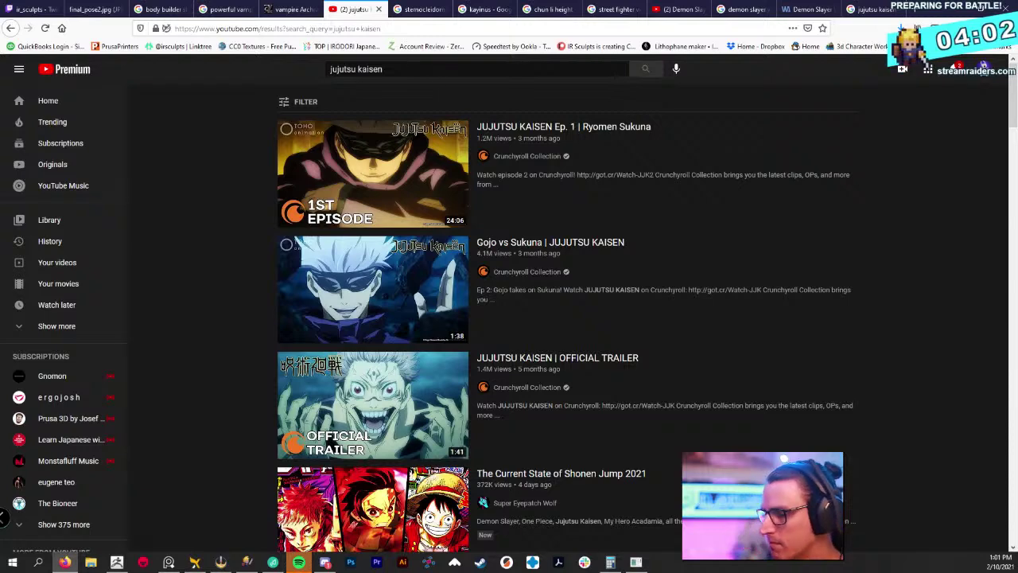
Refine the YouTube search to the suggested "jujutsu kaisen trailer"
left_click(437, 71)
key("Down")
key("Down")
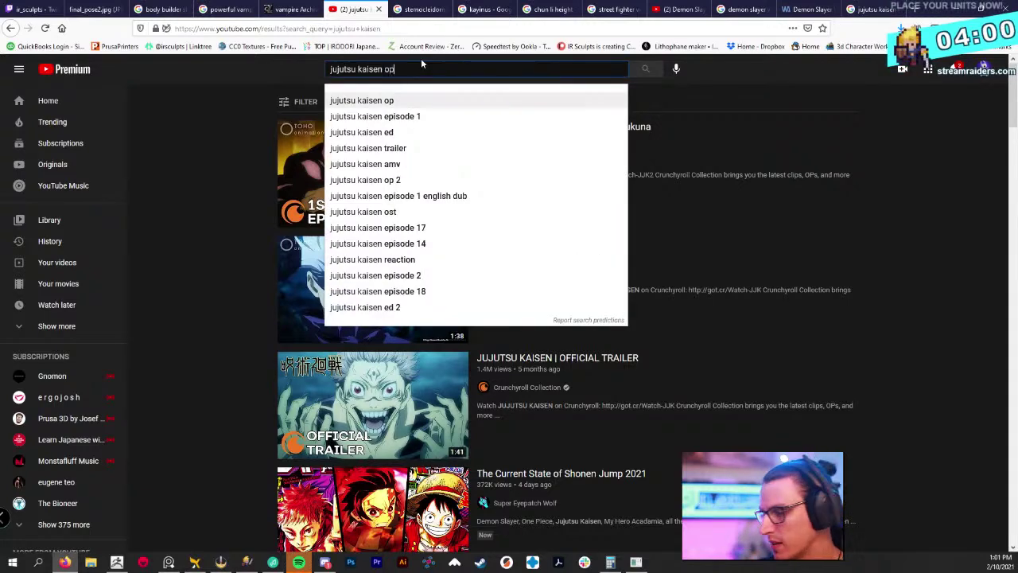
key("Down")
key("Down")
key("Return")
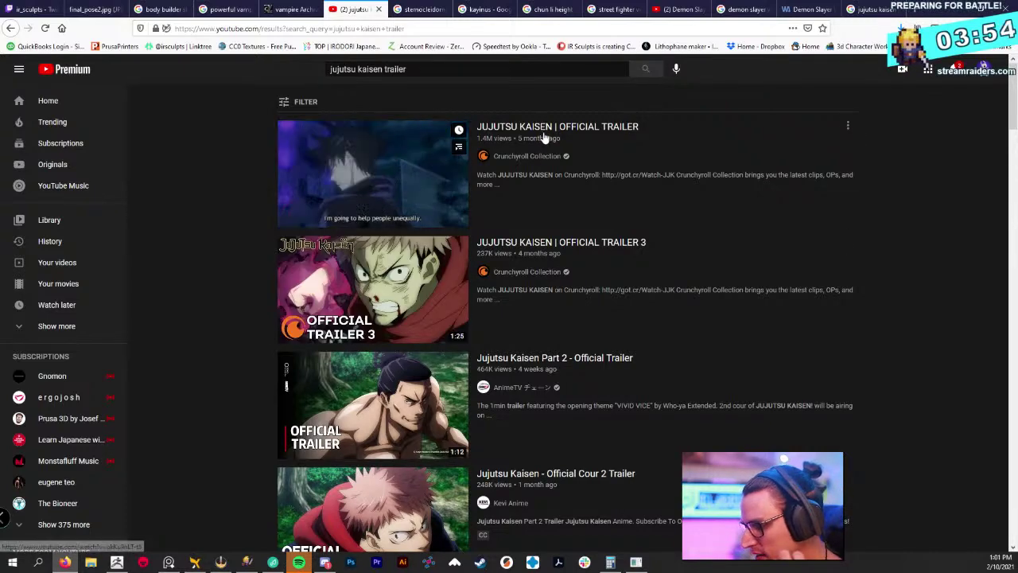
Watch part of the "JUJUTSU KAISEN | OFFICIAL TRAILER" video, skipping ahead and pausing it, and return to ZBrush
left_click(543, 168)
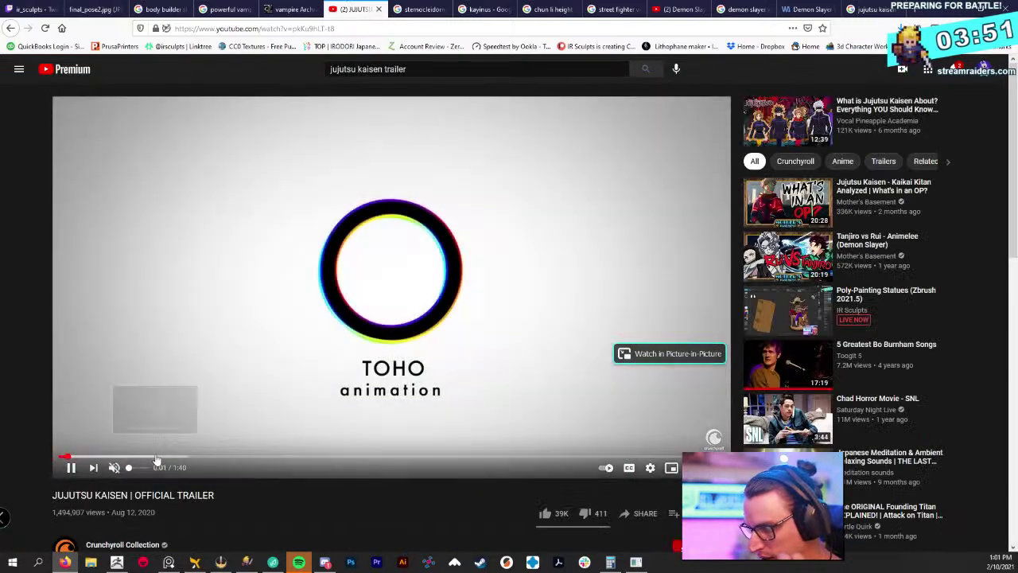
left_click(223, 459)
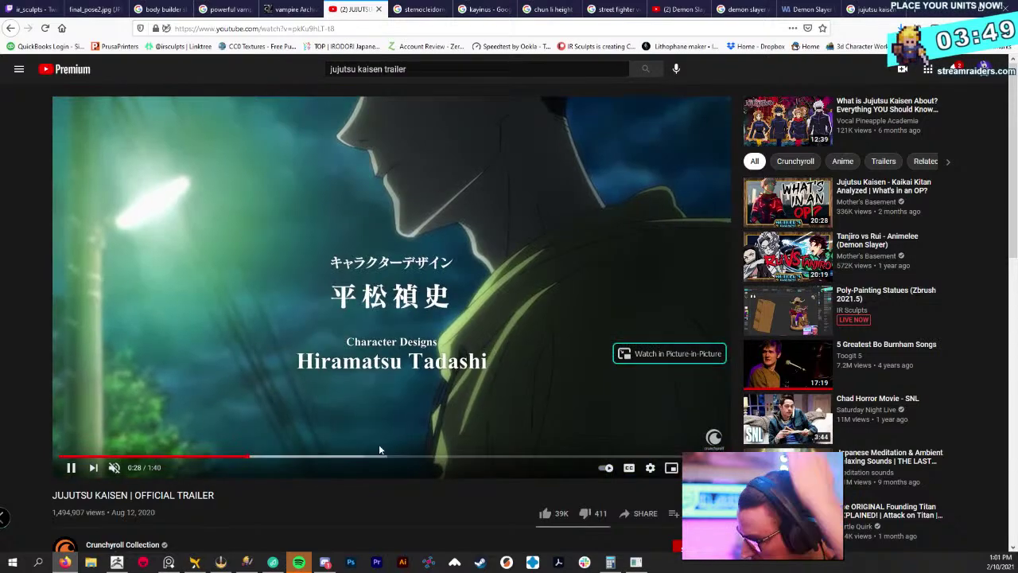
left_click(379, 450)
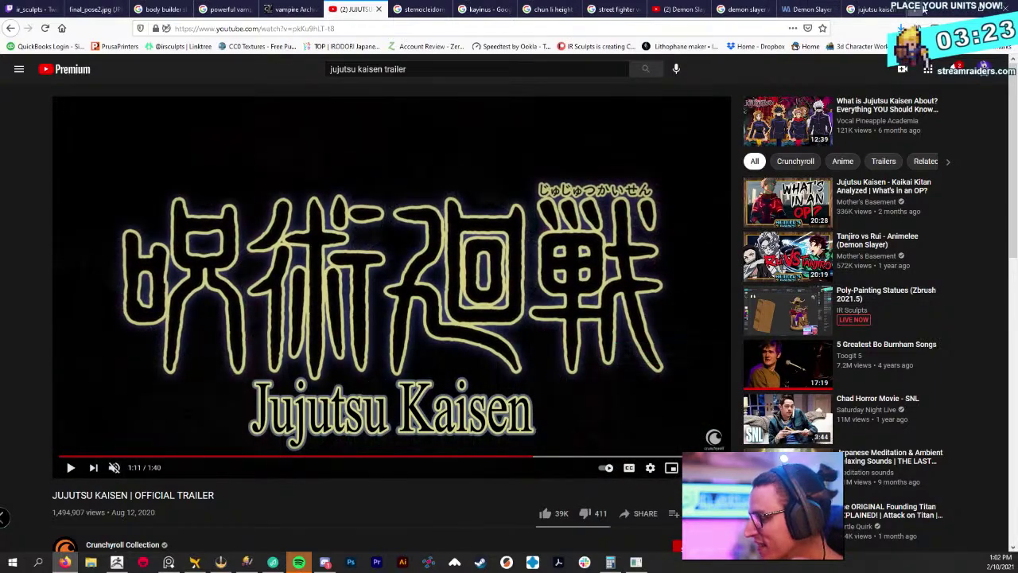
left_click(957, 7)
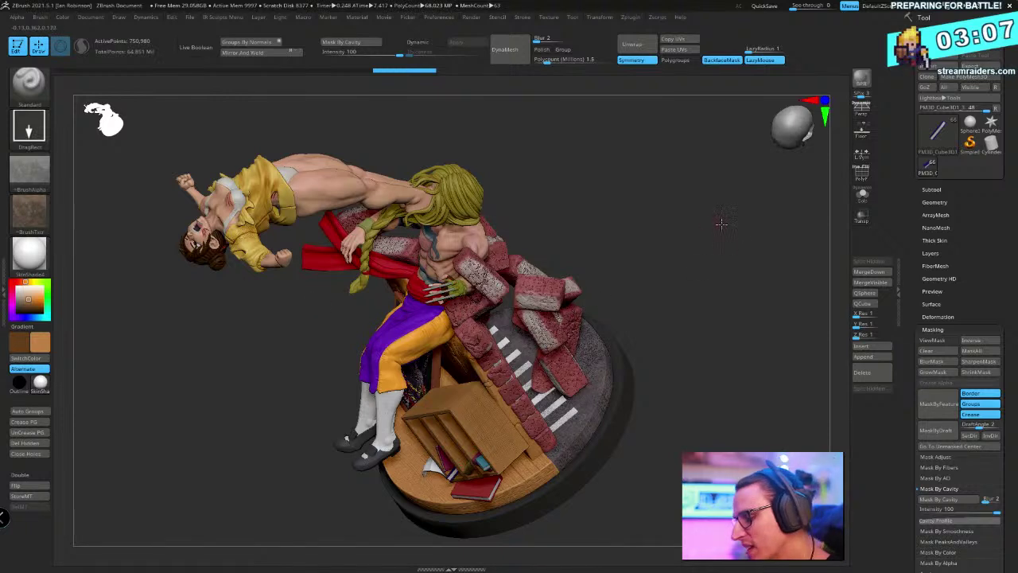
Make the kicking woman's body the active subtool, check its polygroups and isolate it from the rest of the statue
left_click_drag(721, 224, 735, 207)
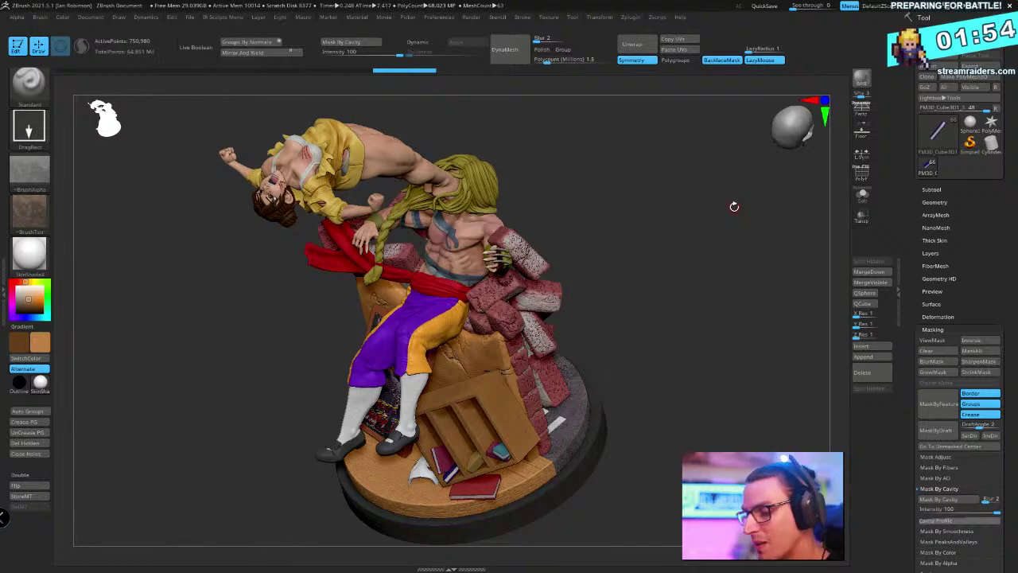
mouse_move(734, 207)
left_mouse_down()
mouse_move(644, 215)
mouse_move(664, 226)
mouse_move(684, 207)
mouse_move(727, 200)
mouse_move(721, 218)
left_mouse_up()
left_click(335, 311, "alt")
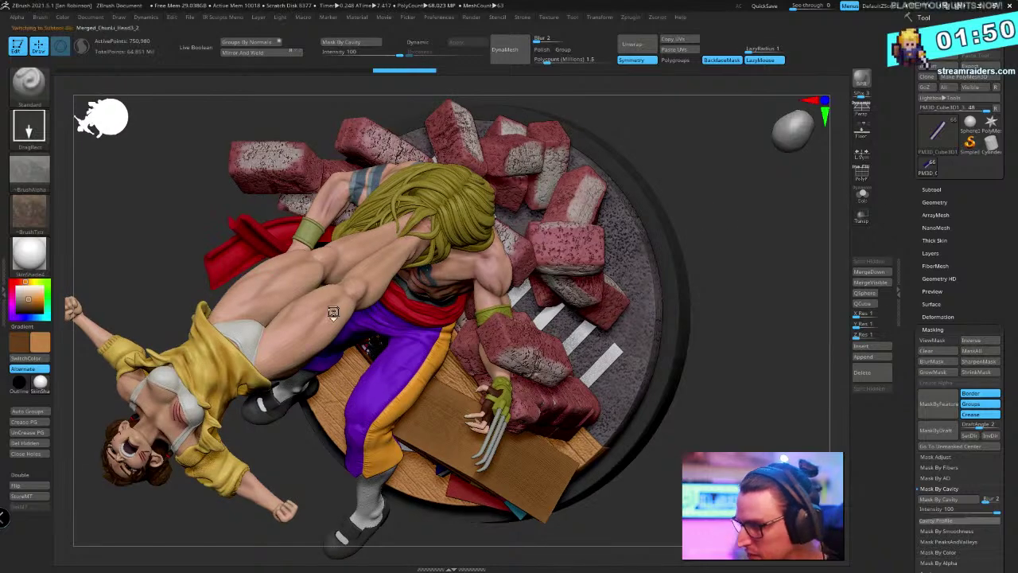
key("shift+f")
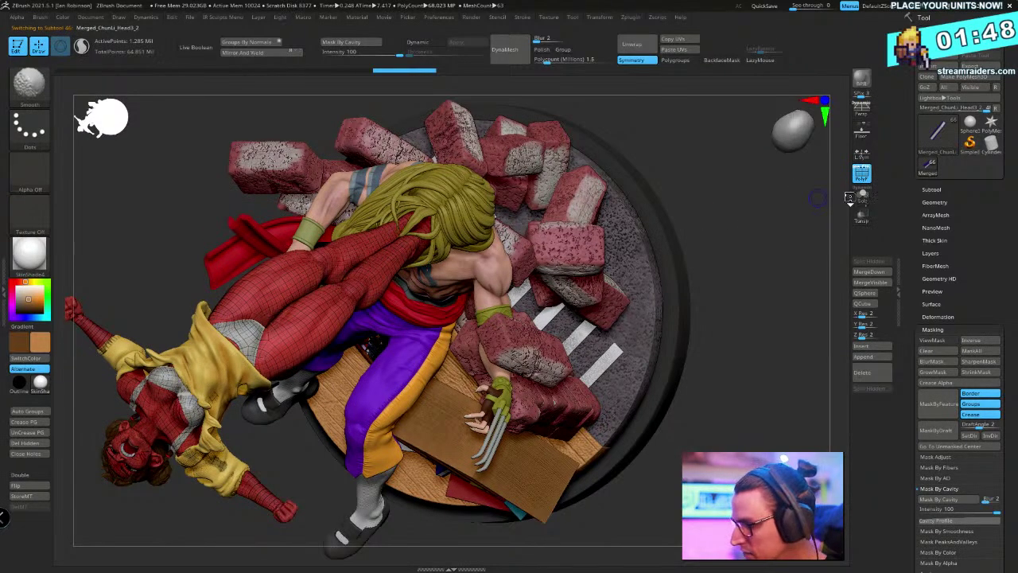
key("shift+f")
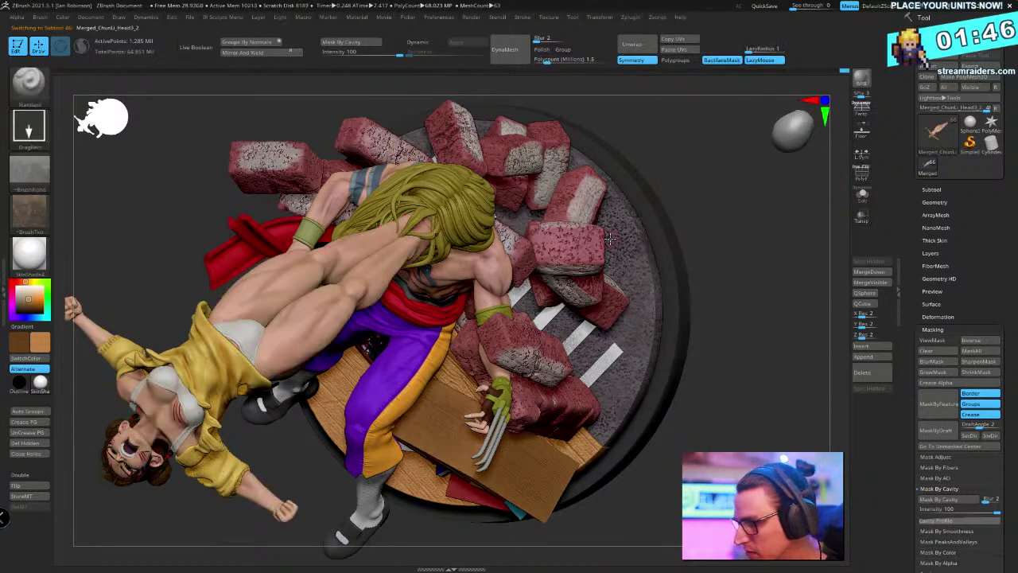
left_click(862, 195)
mouse_move(659, 239)
left_mouse_down()
mouse_move(700, 252)
mouse_move(618, 313)
mouse_move(680, 270)
mouse_move(706, 272)
left_mouse_up()
Switch to the Paint brush with the Color Spray stroke and pick a dark red colour for tinting the skin
right_click(612, 310)
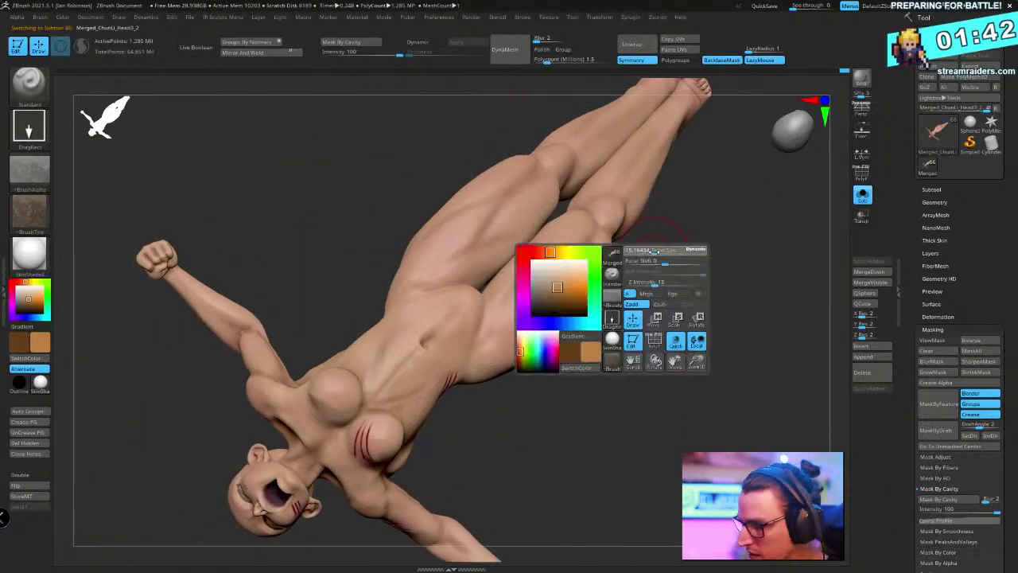
key("b")
key("p")
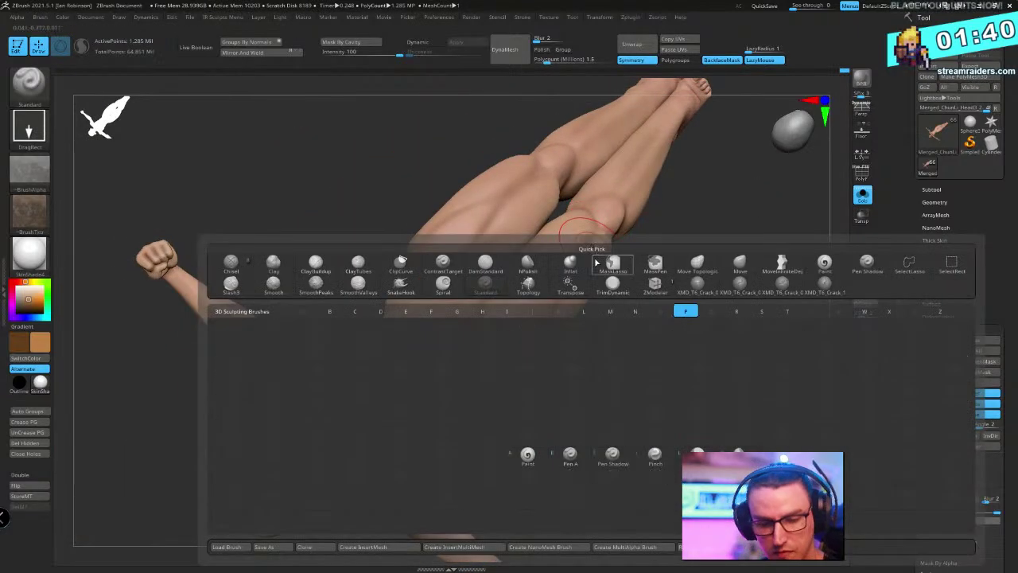
key("s")
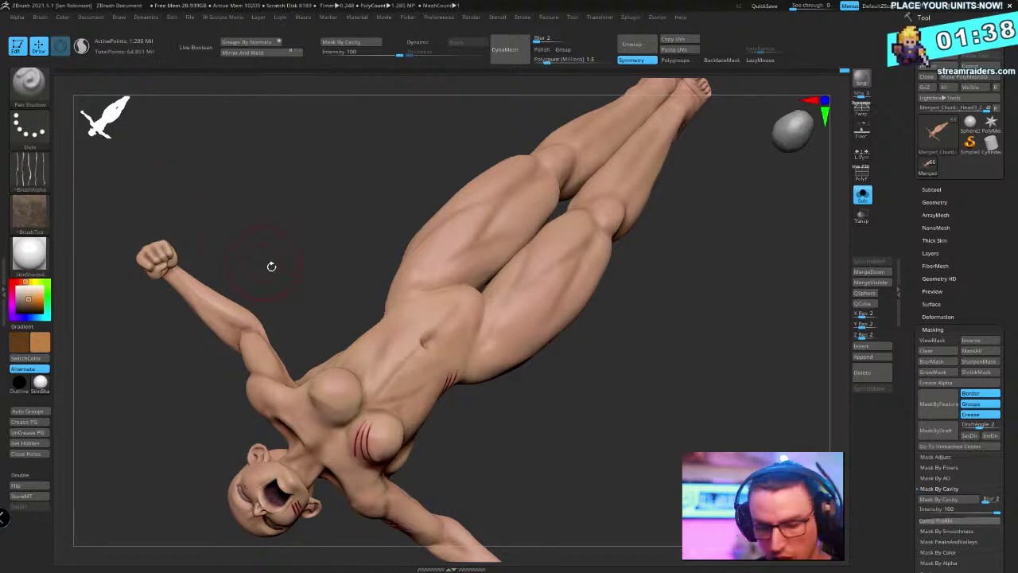
key("b")
key("p")
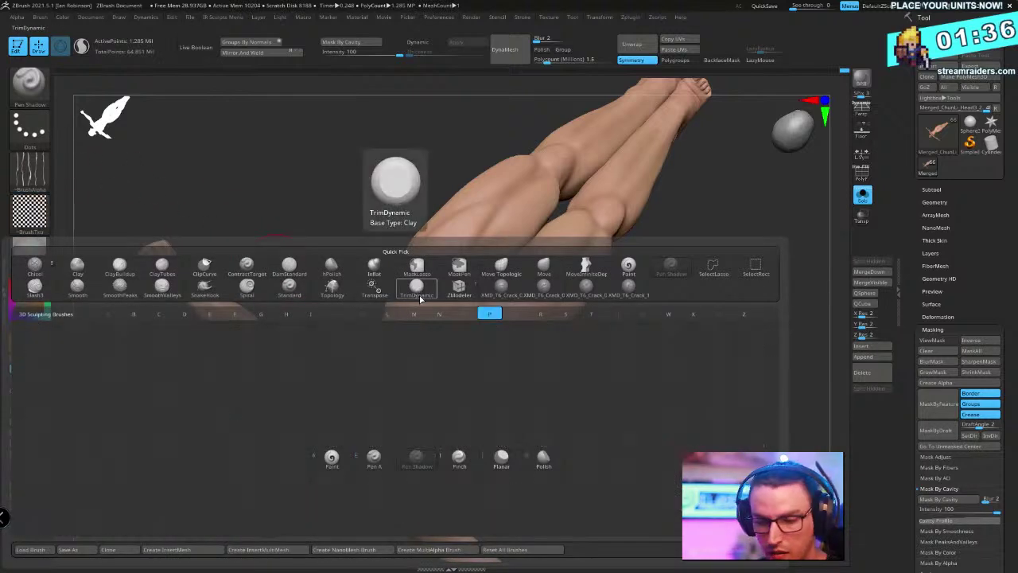
key("a")
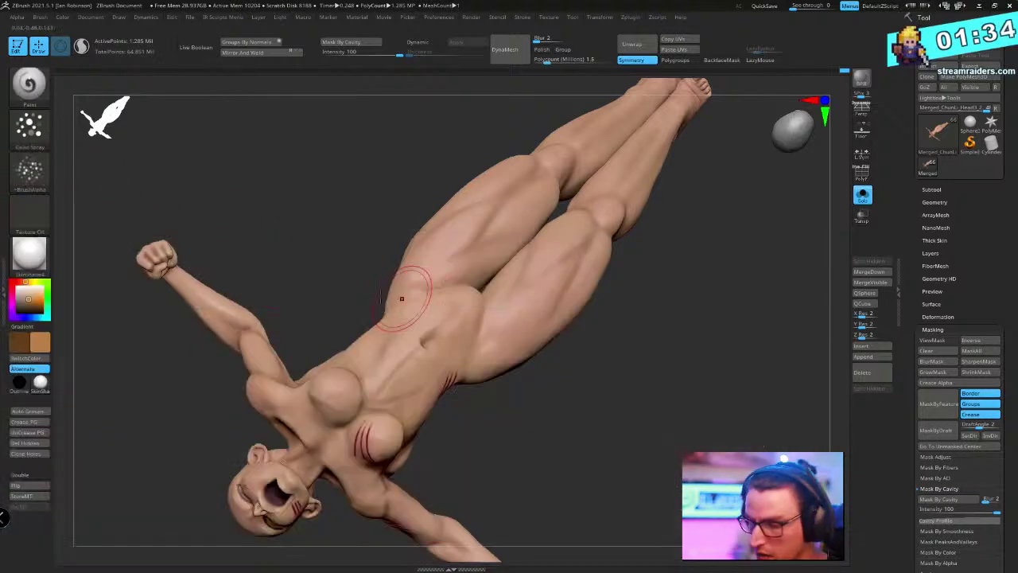
left_click(47, 312)
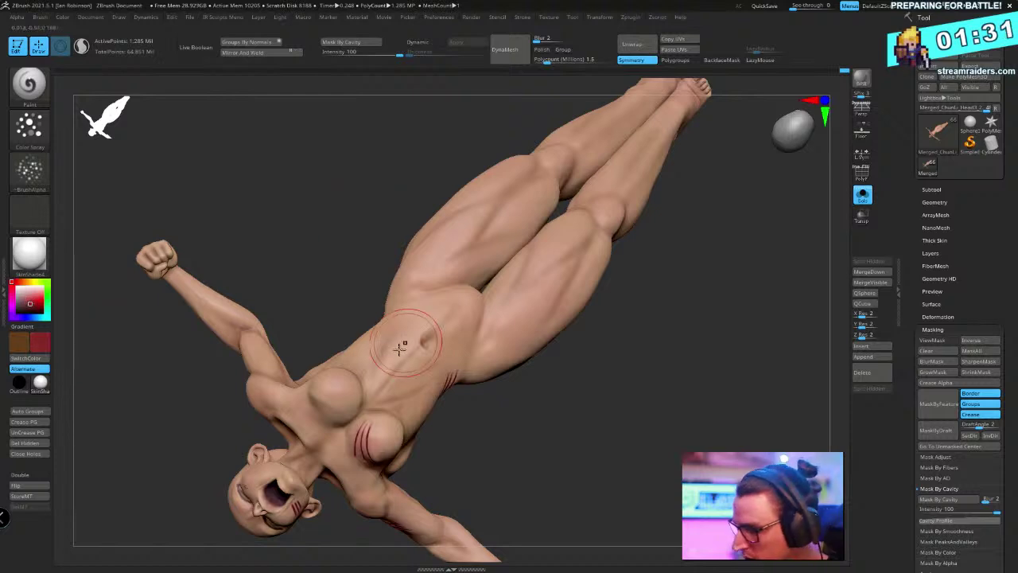
Spray faint red variation over the skin of the isolated woman's body, working along the torso, knees, calves and feet
right_click(473, 362)
right_click_drag(495, 366, 513, 326)
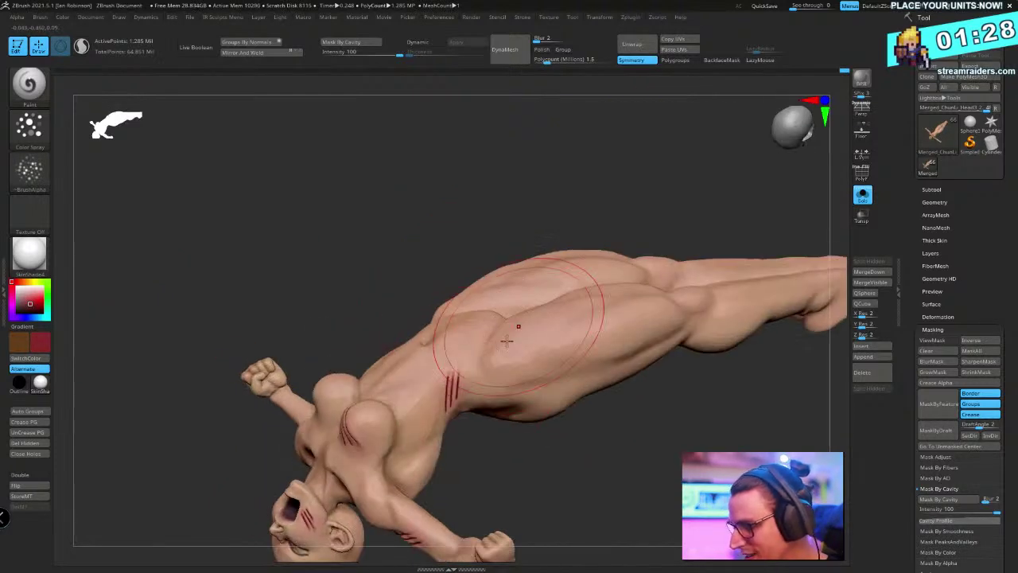
mouse_move(429, 407)
right_mouse_down()
mouse_move(472, 434)
mouse_move(440, 416)
right_mouse_up()
right_click_drag(388, 391, 502, 187)
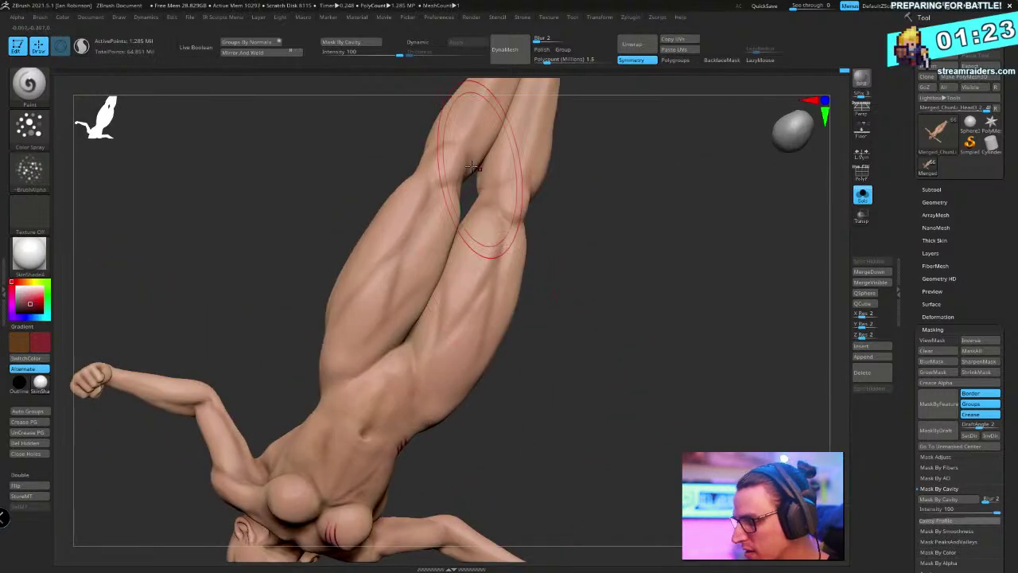
right_click_drag(574, 223, 561, 423, "alt")
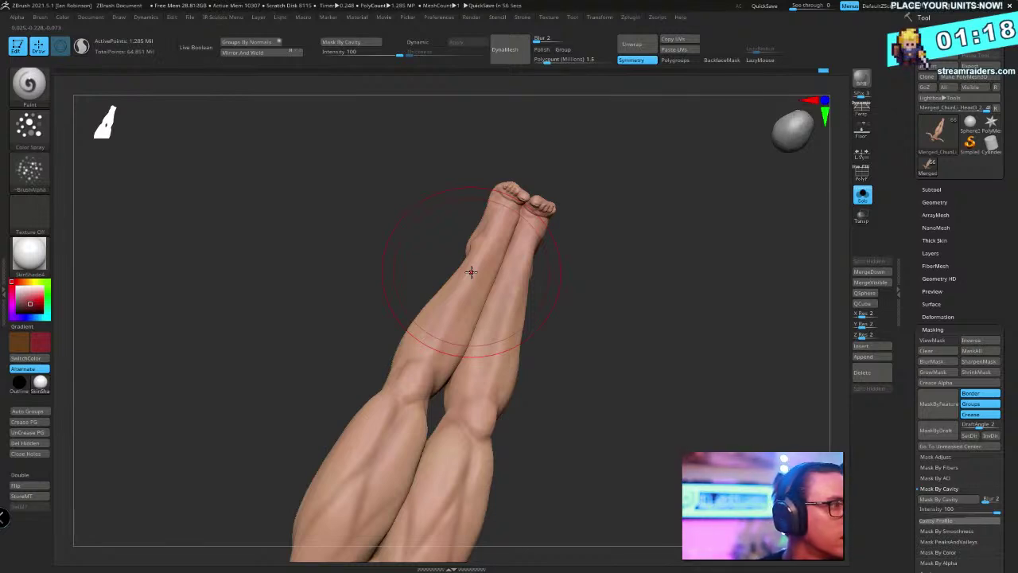
left_click_drag(612, 324, 597, 246)
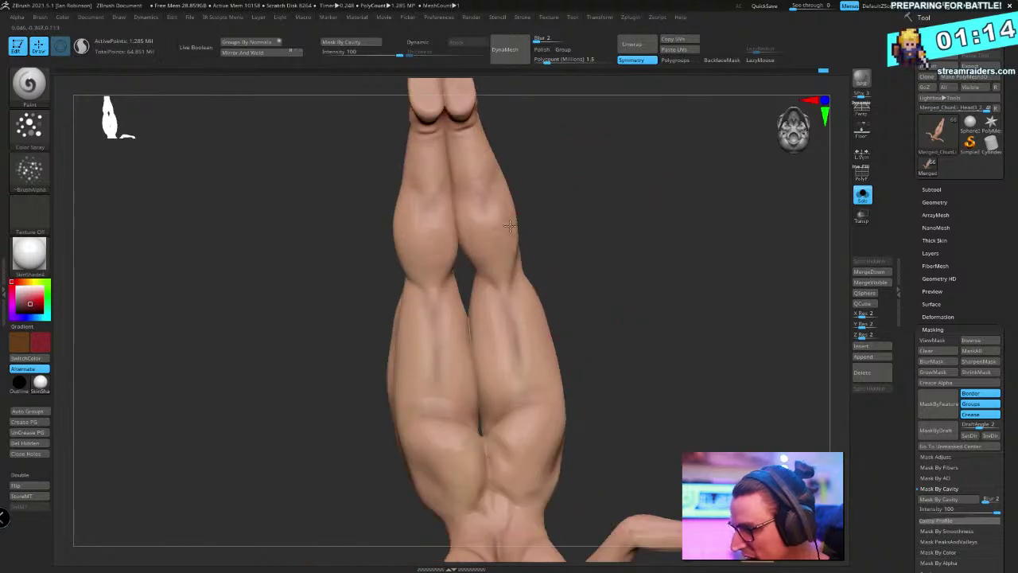
left_click_drag(538, 289, 474, 350)
mouse_move(425, 273)
left_mouse_down()
mouse_move(688, 245)
mouse_move(528, 277)
mouse_move(593, 282)
left_mouse_up()
Set the Smooth brush to the Rgb channel and soften the red tint along the backs of the legs and hips
key("shift")
key("space")
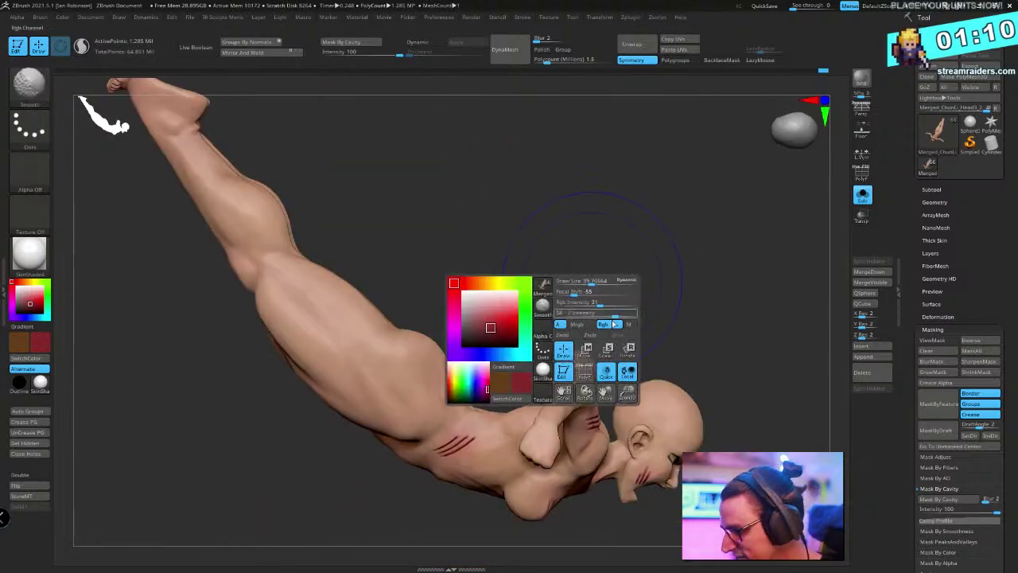
left_click_drag(660, 290, 509, 294)
right_click_drag(518, 255, 432, 177)
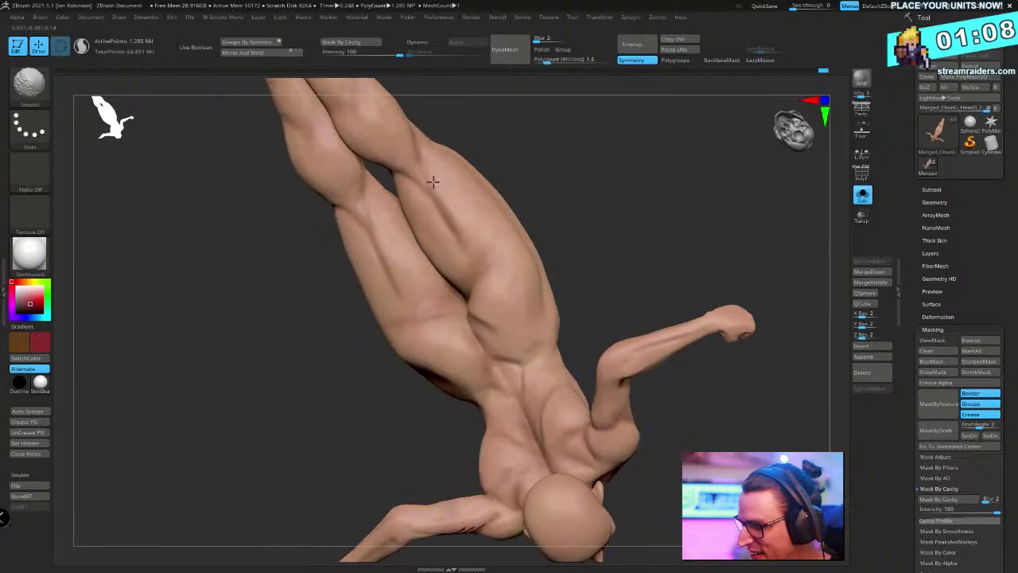
right_click_drag(441, 231, 516, 276)
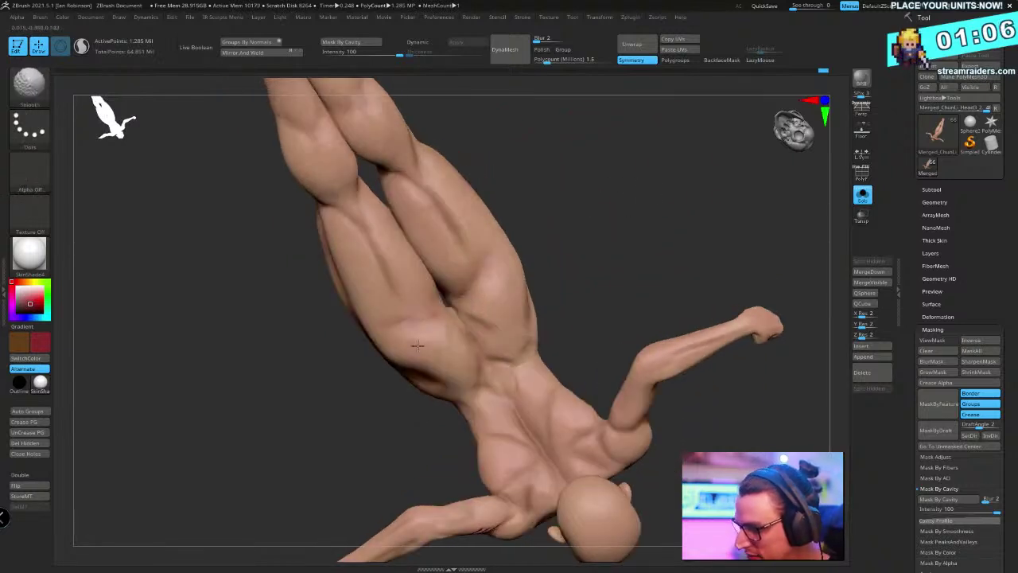
mouse_move(607, 227)
right_mouse_down()
mouse_move(630, 217)
mouse_move(627, 237)
right_mouse_up()
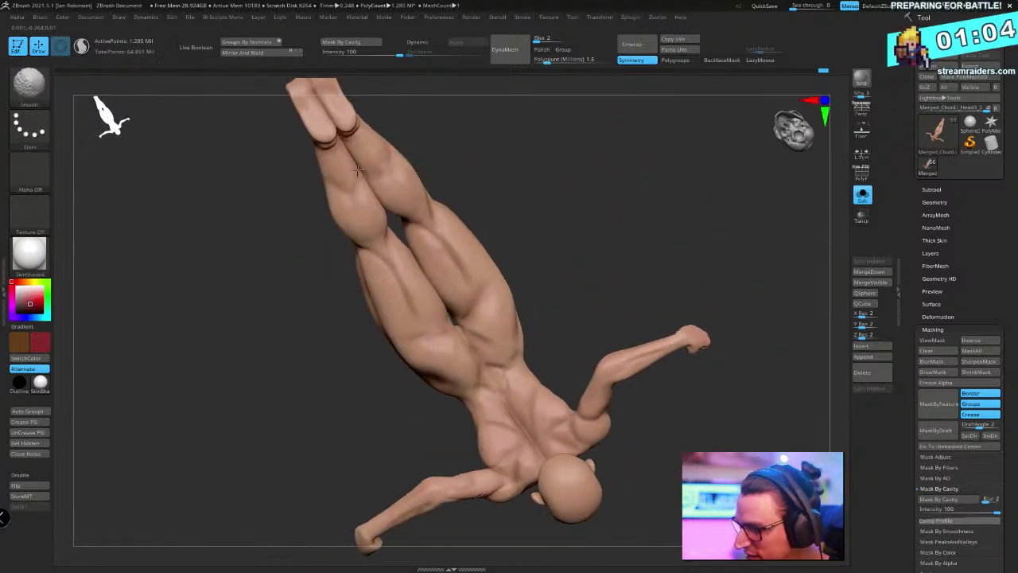
right_click_drag(603, 196, 584, 177, "ctrl")
right_click_drag(659, 174, 582, 240)
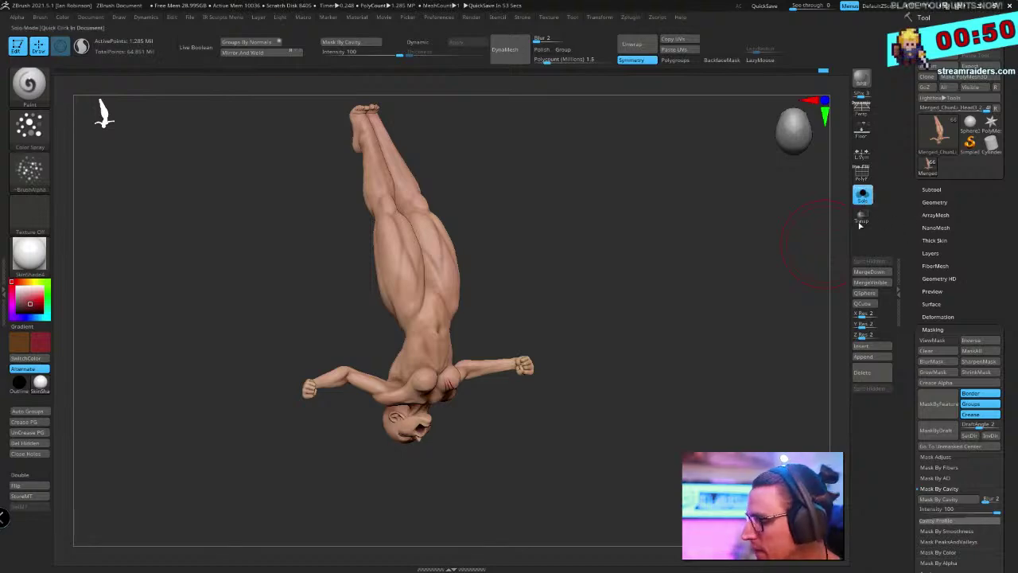
Bring the whole statue back into view and make the woman's yellow shirt the active subtool, checking its polygroups
left_click(860, 197)
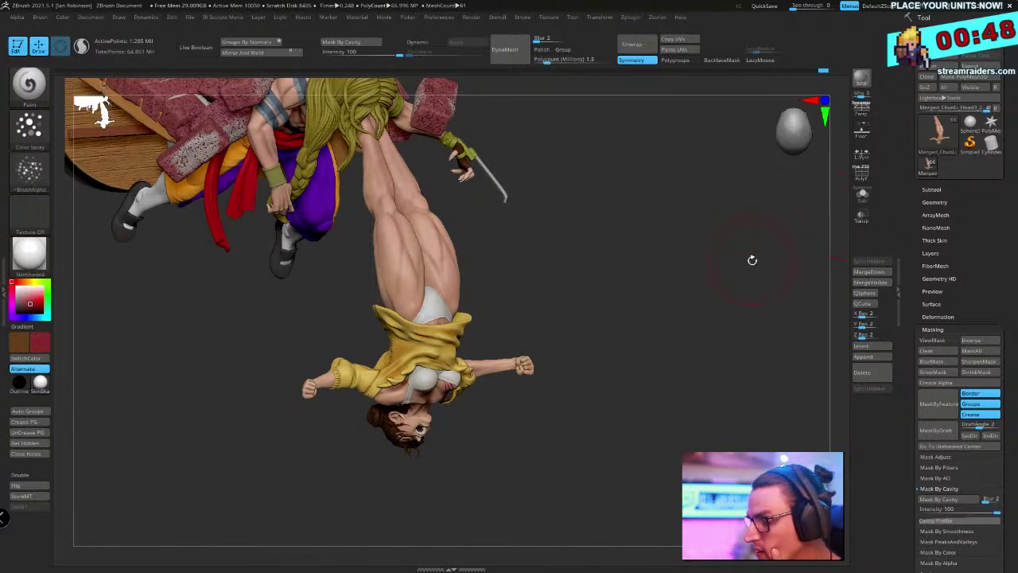
left_click_drag(657, 325, 672, 346)
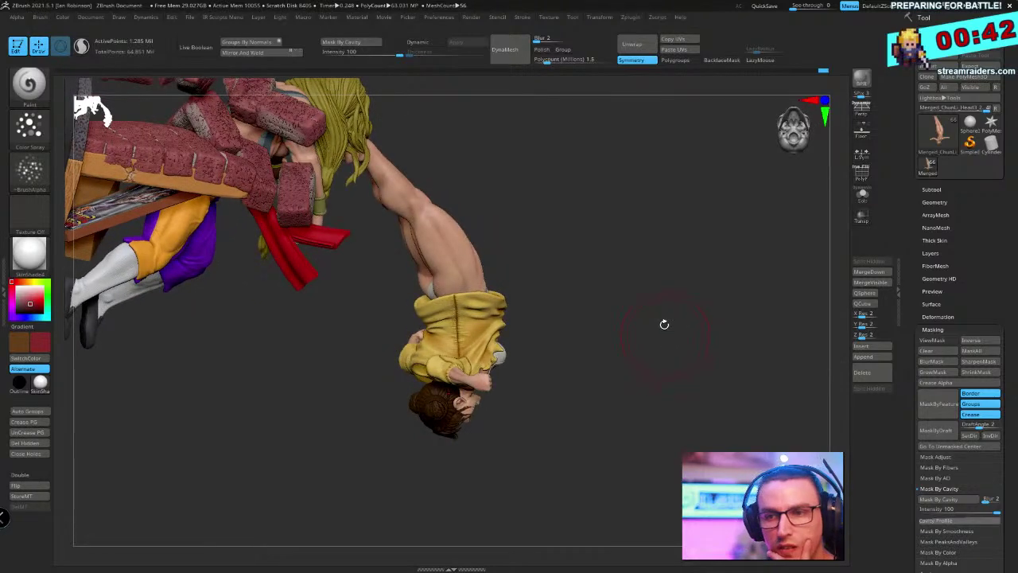
left_click_drag(620, 251, 641, 358)
key("shift+f")
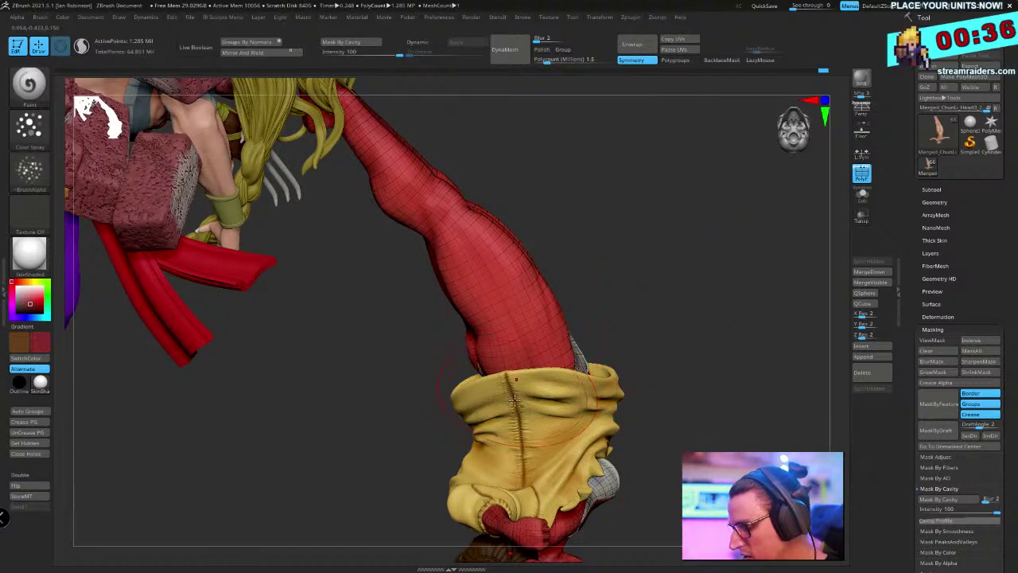
left_click(490, 444, "alt")
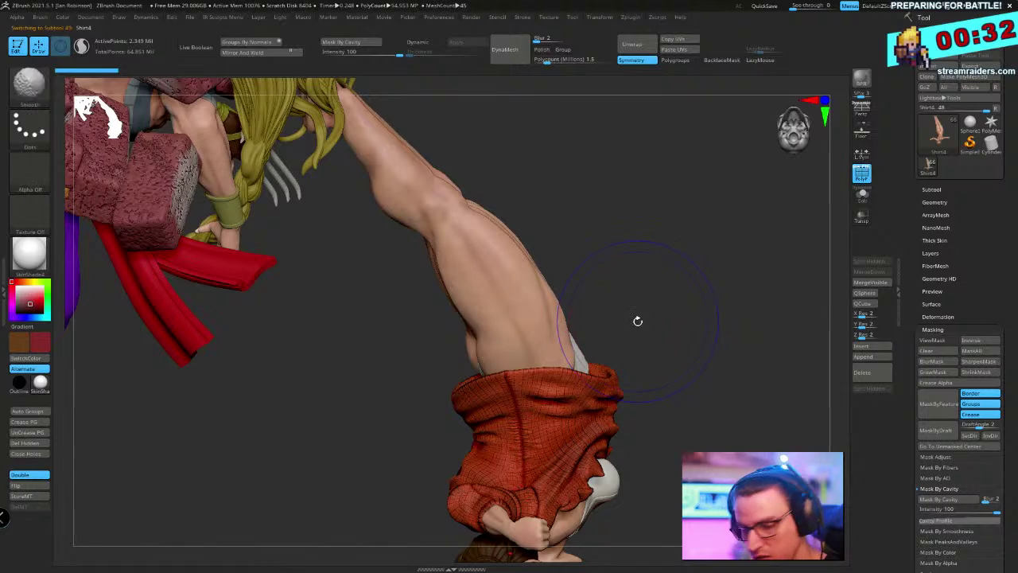
key("shift+f")
Switch to the Move brush, adjust its size and reshape the yellow shirt's hem around the hips
key("space")
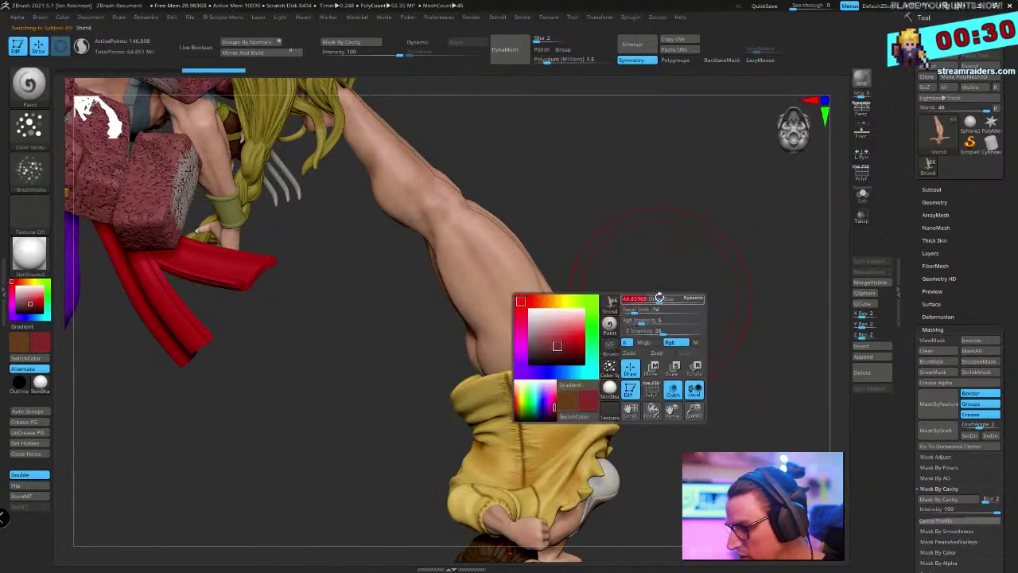
key("b")
key("m")
key("v")
key("space")
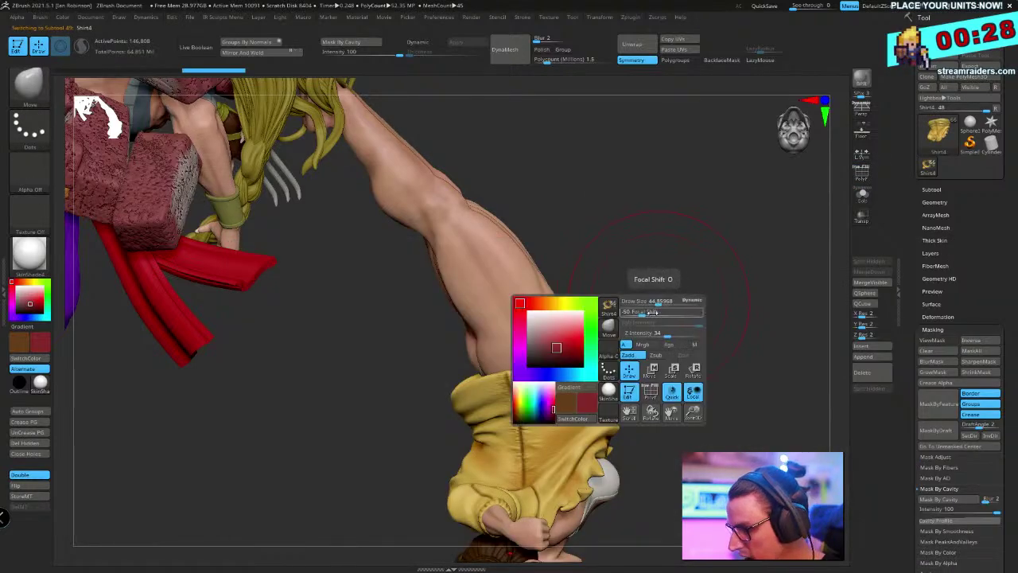
mouse_move(682, 291)
left_mouse_down("alt")
mouse_move(676, 244)
mouse_move(691, 268)
mouse_move(730, 187)
mouse_move(491, 374)
mouse_move(486, 402)
mouse_move(465, 421)
left_mouse_up("alt")
key("space")
mouse_move(513, 350)
left_mouse_down()
mouse_move(671, 237)
mouse_move(590, 276)
mouse_move(479, 398)
left_mouse_up()
key("s")
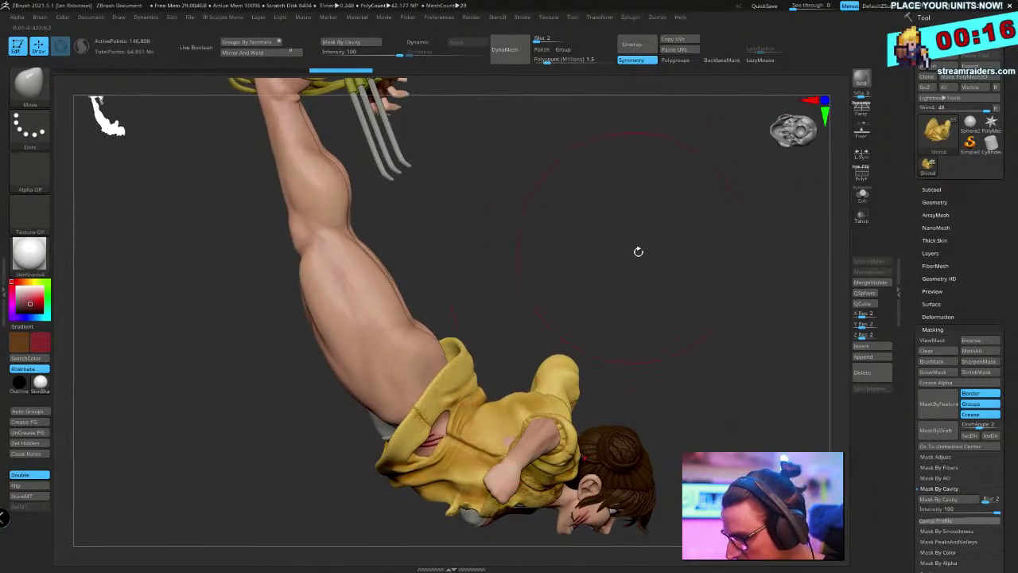
Reshape the yellow shirt's waist and underarm with the Move brush to cover the skin showing through
left_click_drag(638, 252, 578, 302)
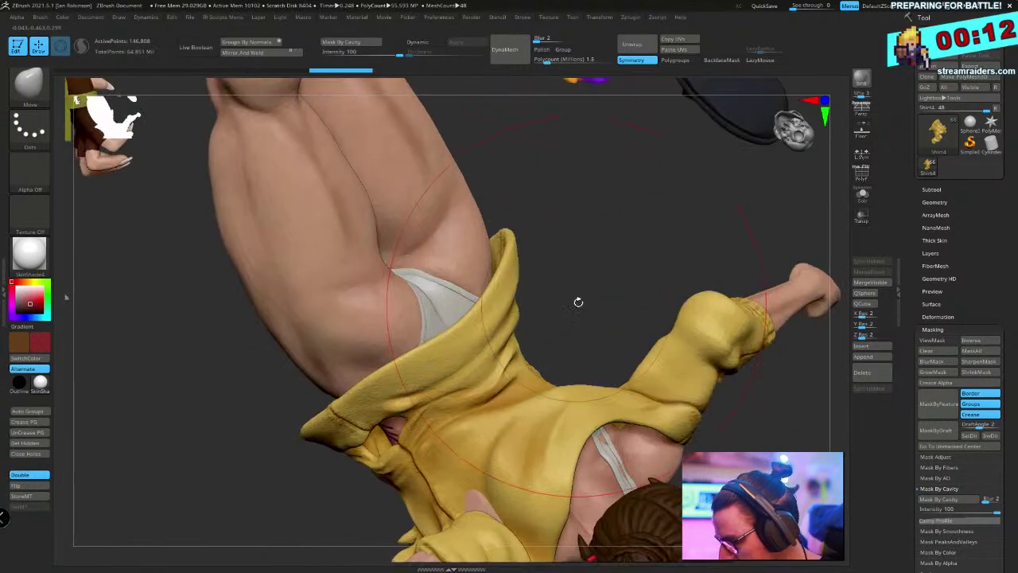
mouse_move(602, 295)
right_mouse_down()
mouse_move(612, 343)
mouse_move(602, 295)
right_mouse_up()
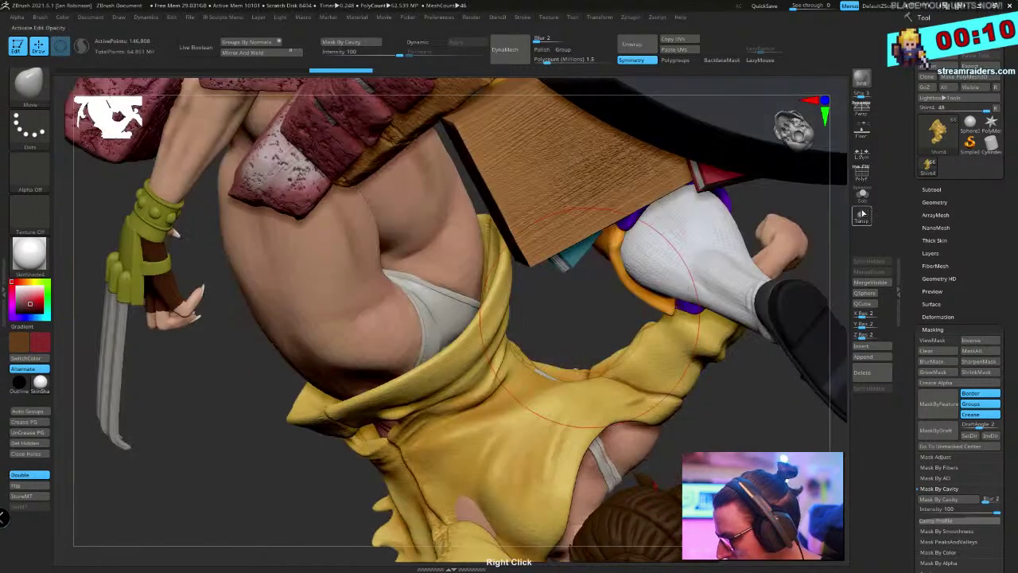
left_click_drag(549, 365, 558, 361)
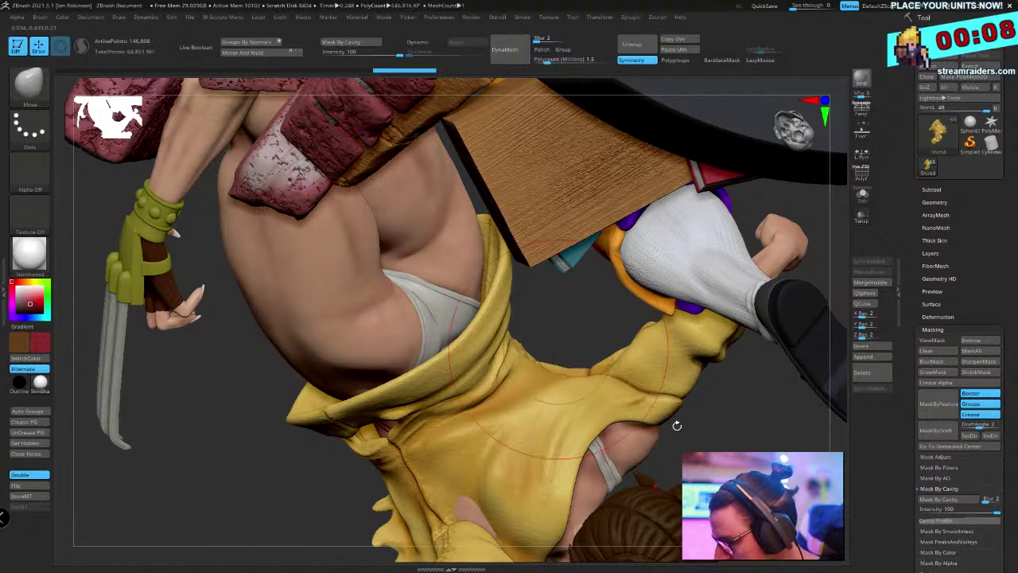
right_click_drag(677, 424, 684, 343, "alt")
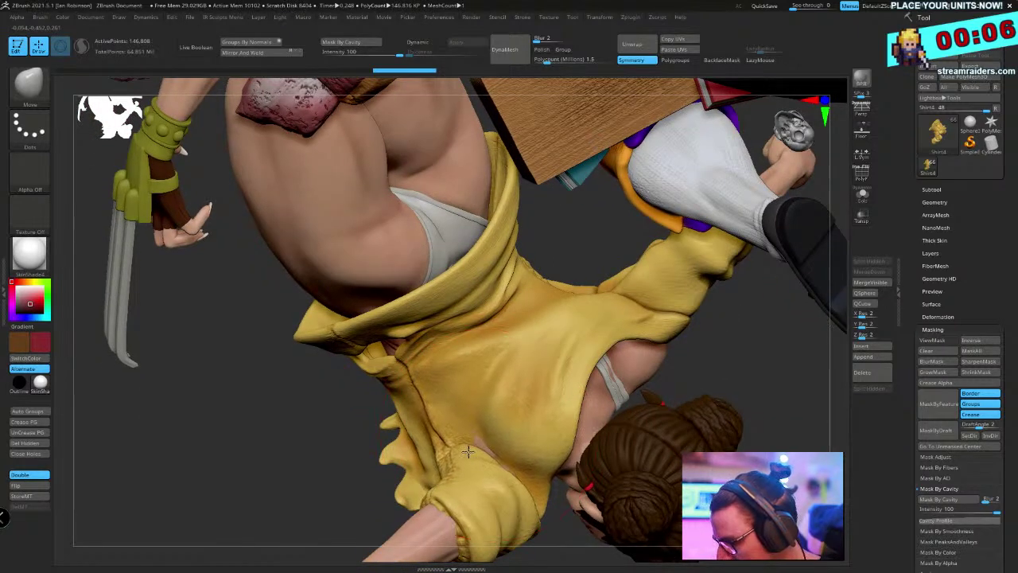
left_click_drag(467, 452, 457, 458)
left_click_drag(732, 370, 668, 381)
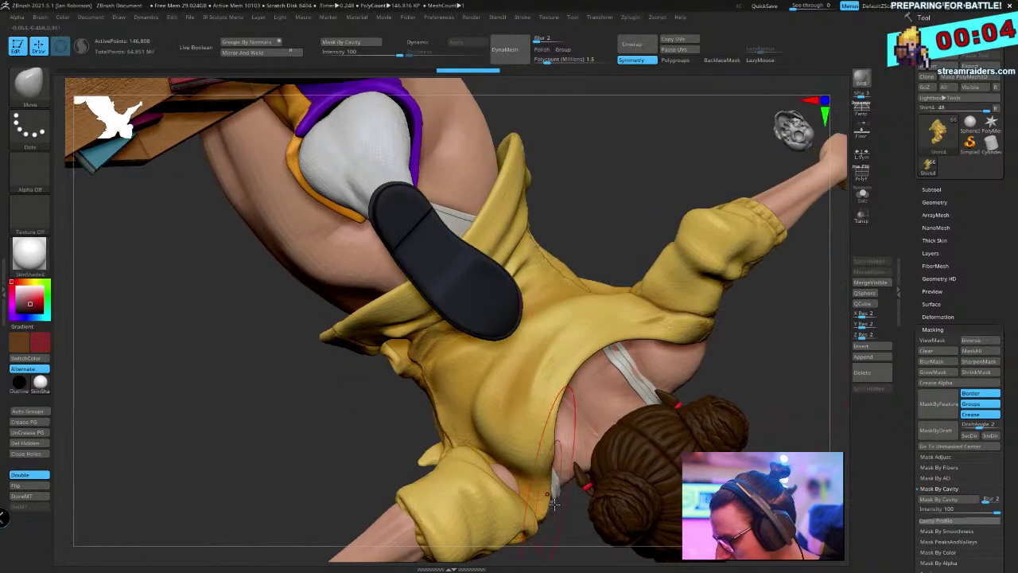
right_click_drag(554, 502, 505, 470)
key("space")
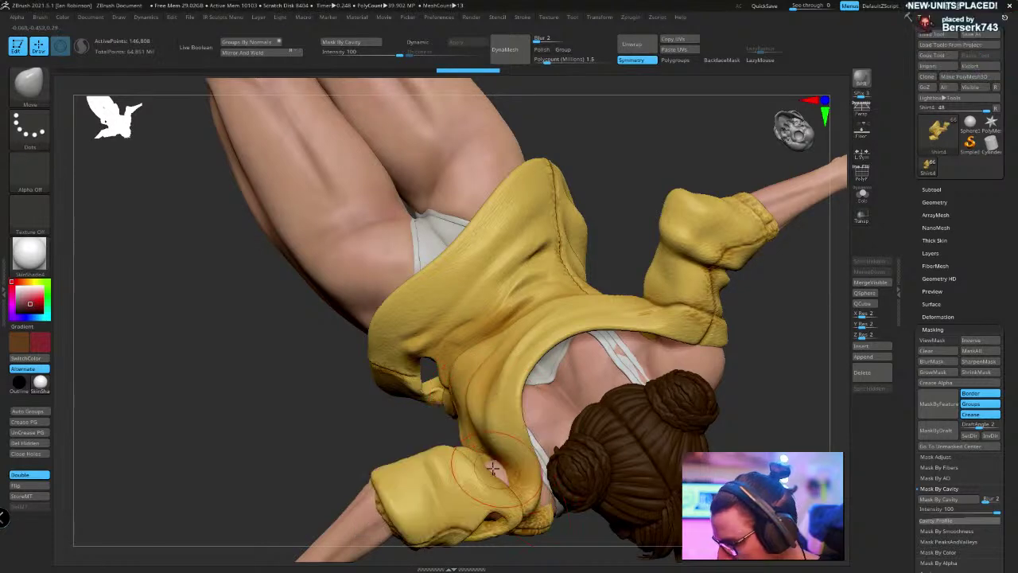
Switch to the Inflate brush, reduce its draw size and puff out the yellow shirt around the underarm
key("b")
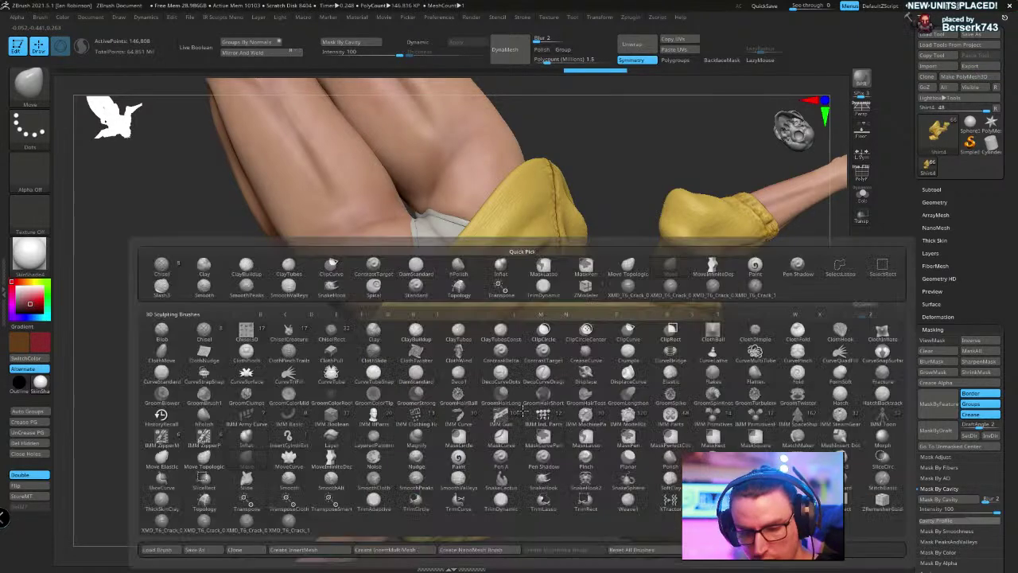
key("i")
key("n")
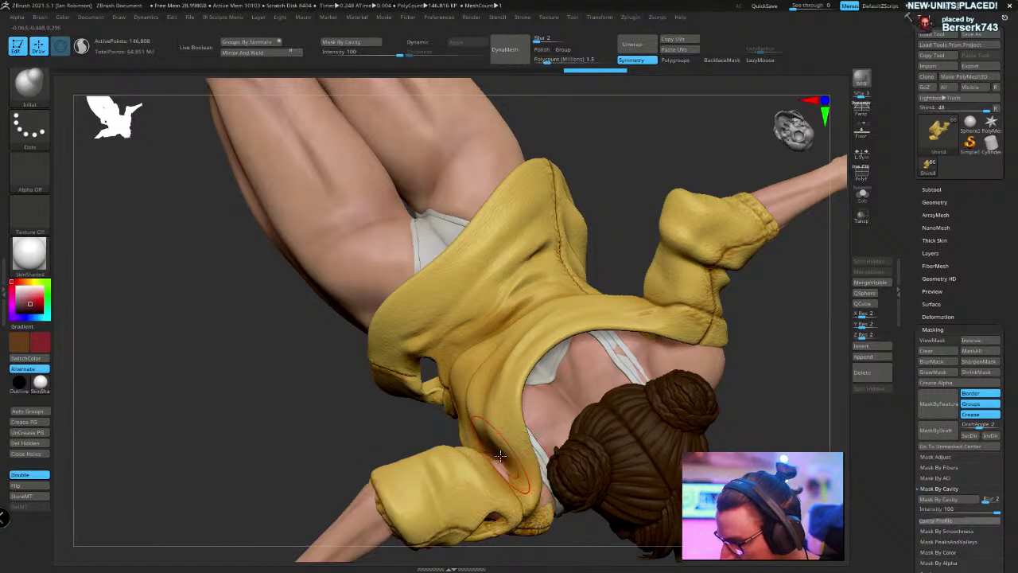
key("space")
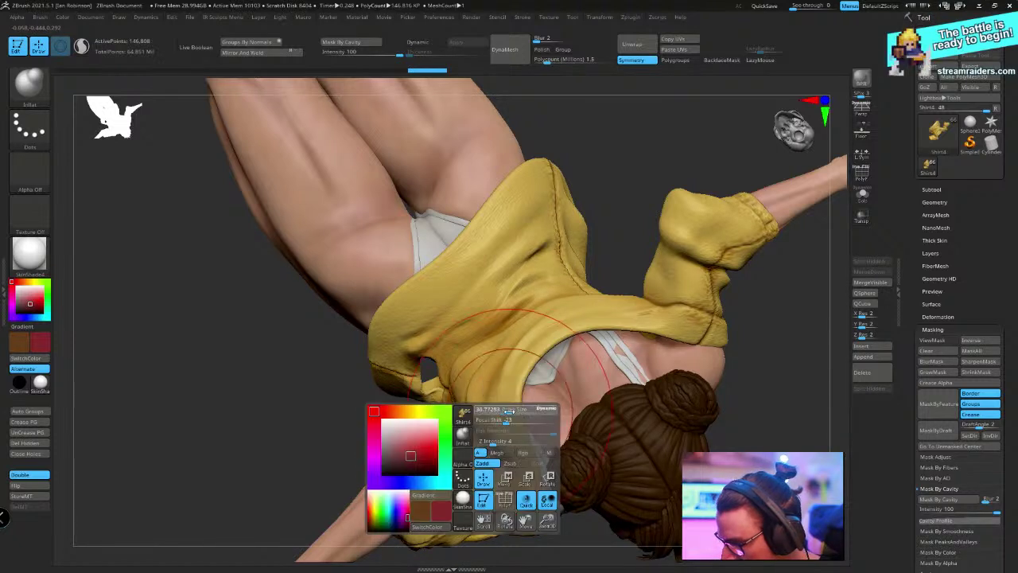
left_click_drag(509, 410, 504, 410)
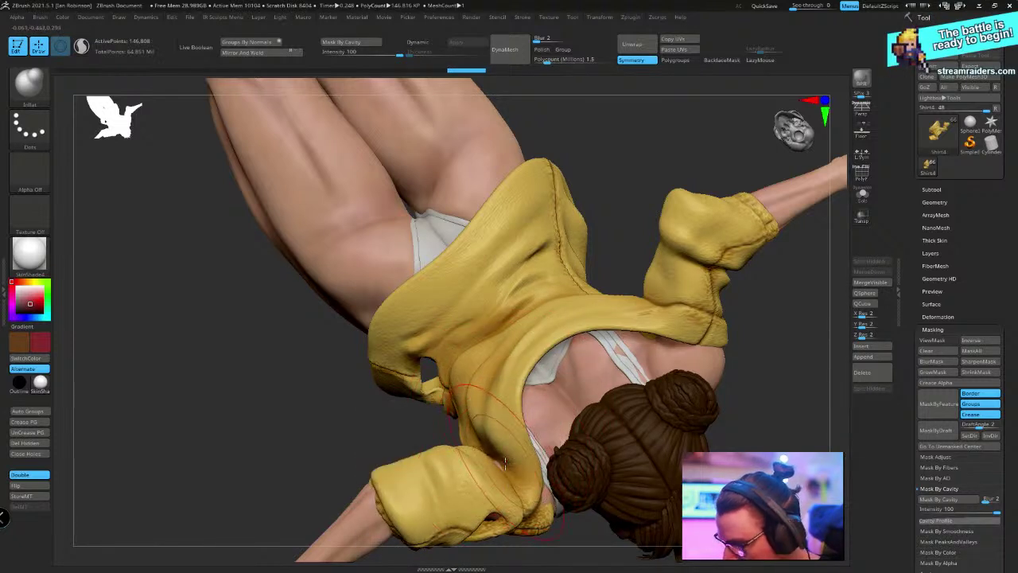
left_click_drag(798, 333, 707, 343)
left_click_drag(502, 491, 475, 465)
Lasso-mask the shirt's side beside the hair, soften the mask and move the unmasked sleeve over the exposed underarm skin
left_click(36, 89, "ctrl")
left_click(86, 96)
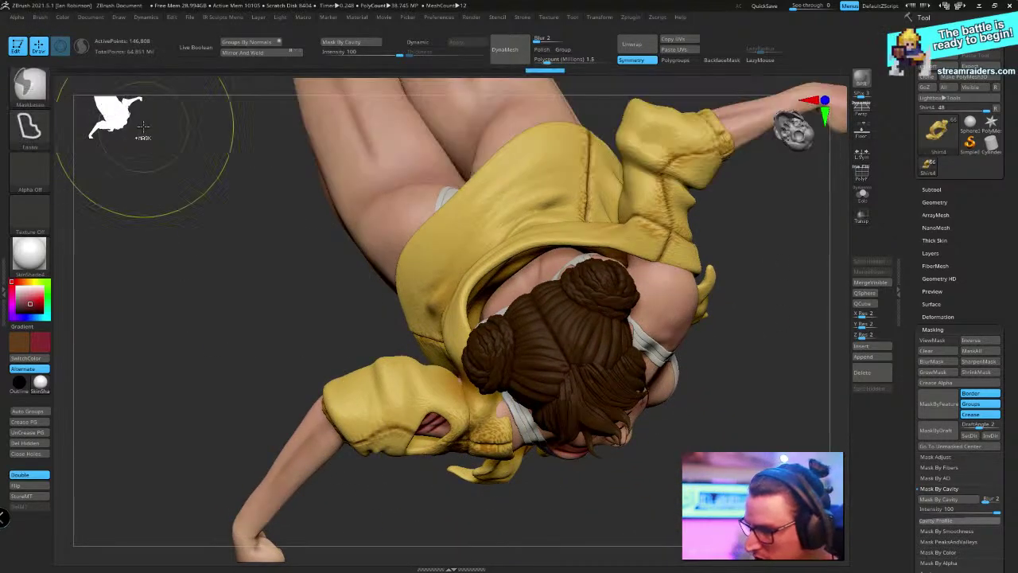
mouse_move(463, 390)
left_mouse_down("ctrl")
mouse_move(604, 221)
mouse_move(517, 560)
left_mouse_up("ctrl")
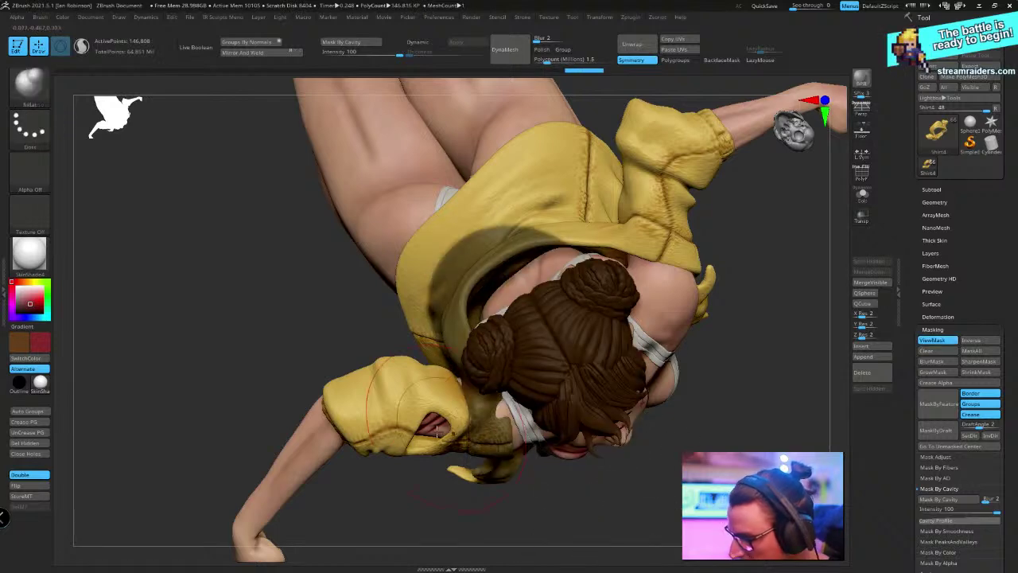
key("b")
key("m")
key("v")
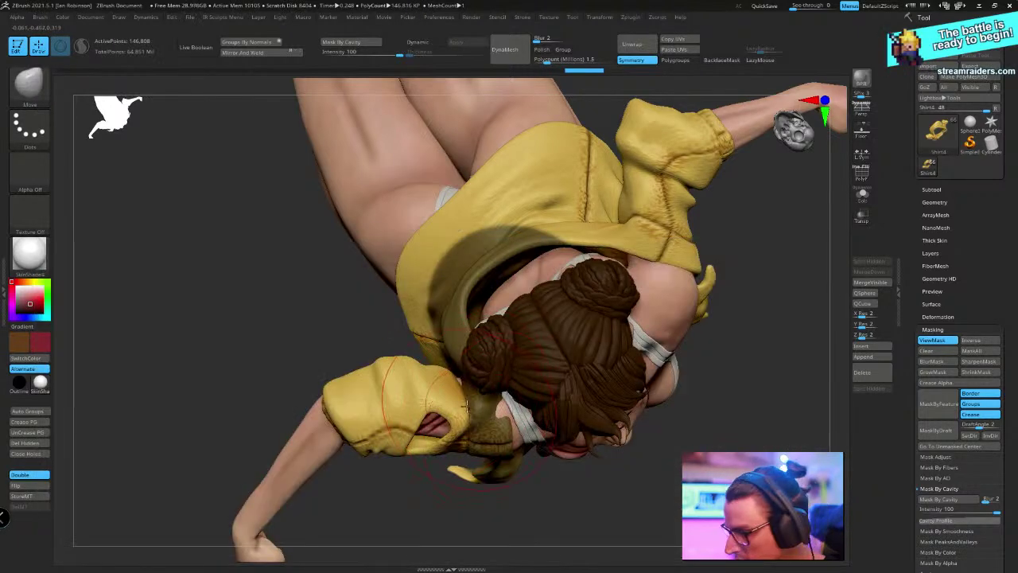
left_click(461, 411, "ctrl")
left_click(459, 401, "ctrl")
left_click_drag(460, 399, 470, 388)
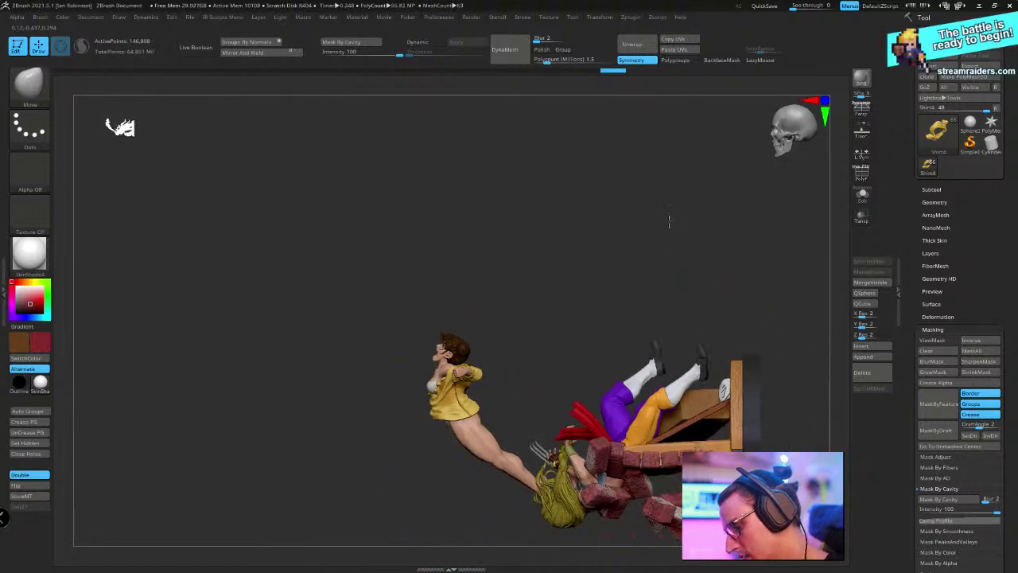
Reshape the yellow shirt's lower hem over the hips with the Move brush, working from several angles
mouse_move(669, 221)
left_mouse_down()
mouse_move(682, 199)
mouse_move(684, 260)
mouse_move(695, 266)
mouse_move(672, 383)
mouse_move(699, 291)
left_mouse_up()
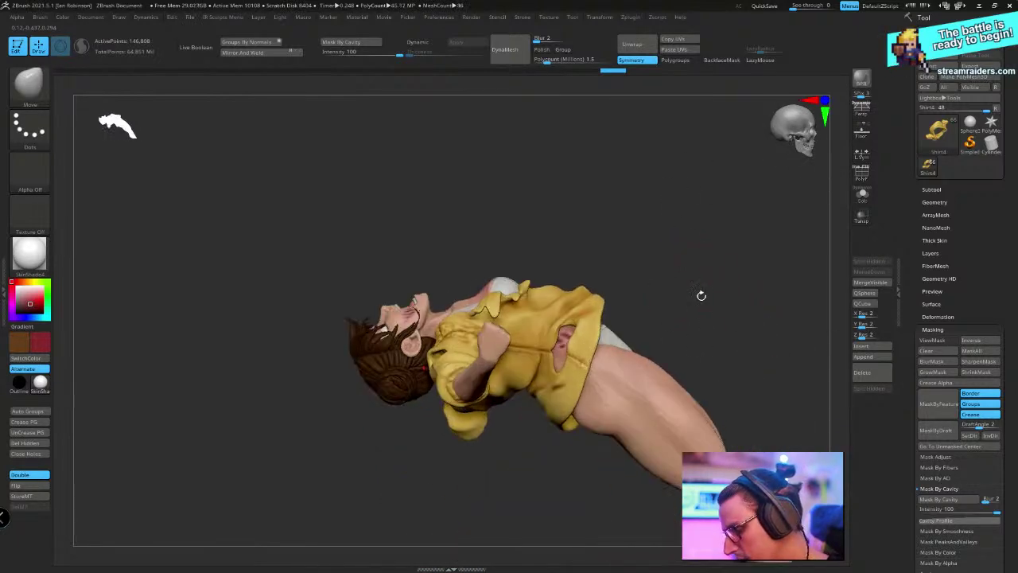
key("space")
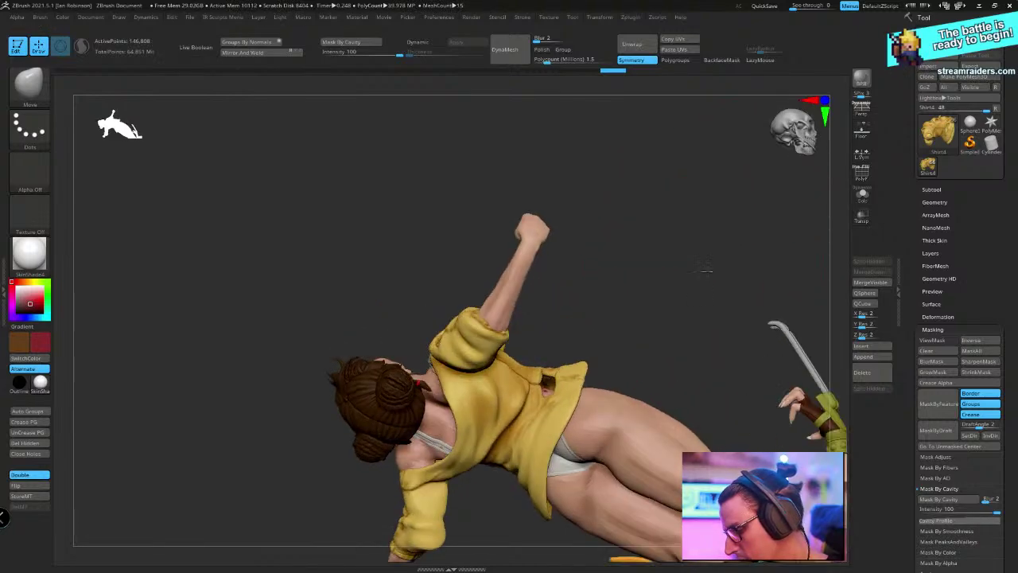
left_click_drag(706, 269, 525, 407)
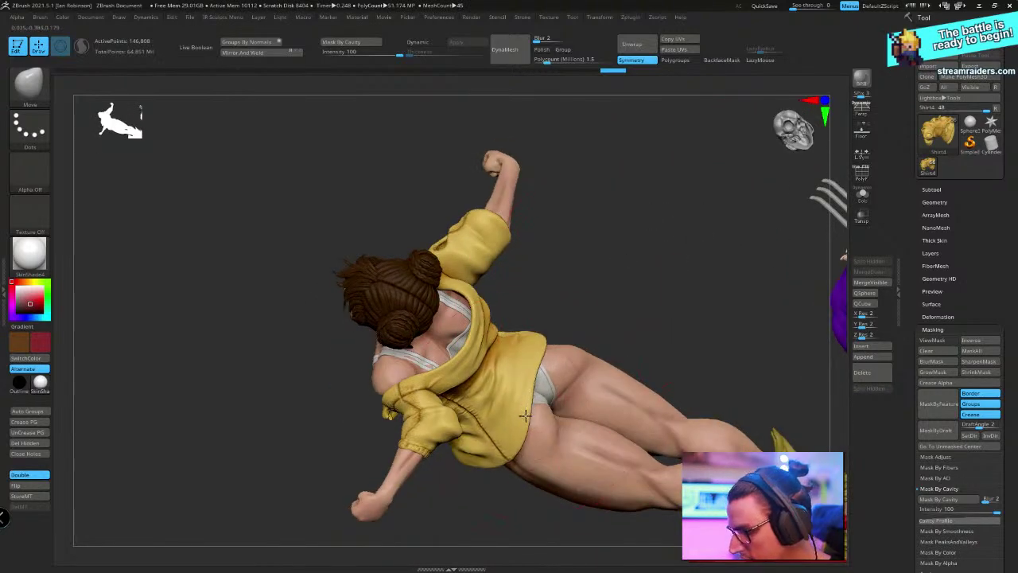
left_click_drag(620, 288, 528, 412)
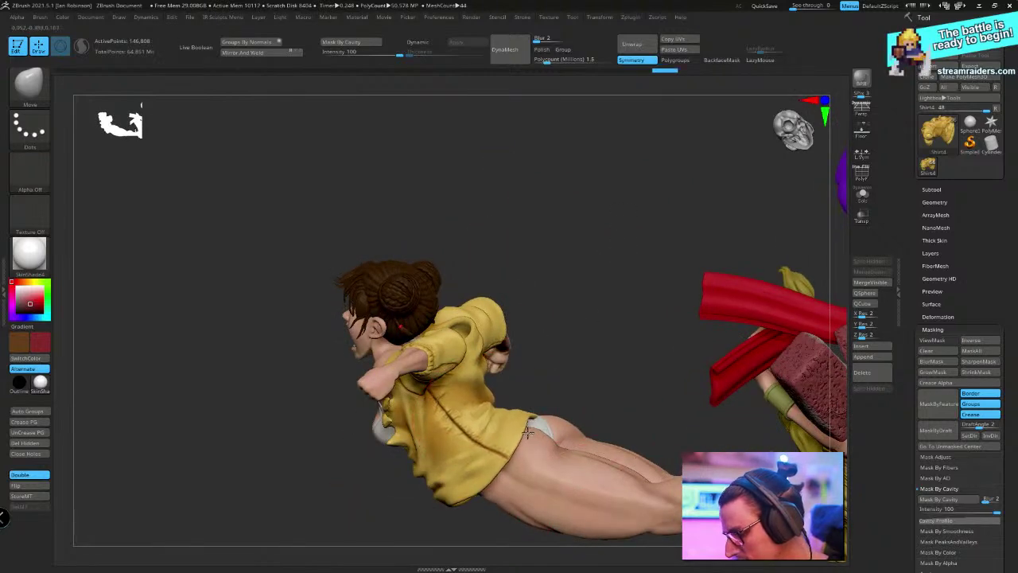
mouse_move(587, 363)
left_mouse_down()
mouse_move(609, 329)
mouse_move(537, 415)
left_mouse_up()
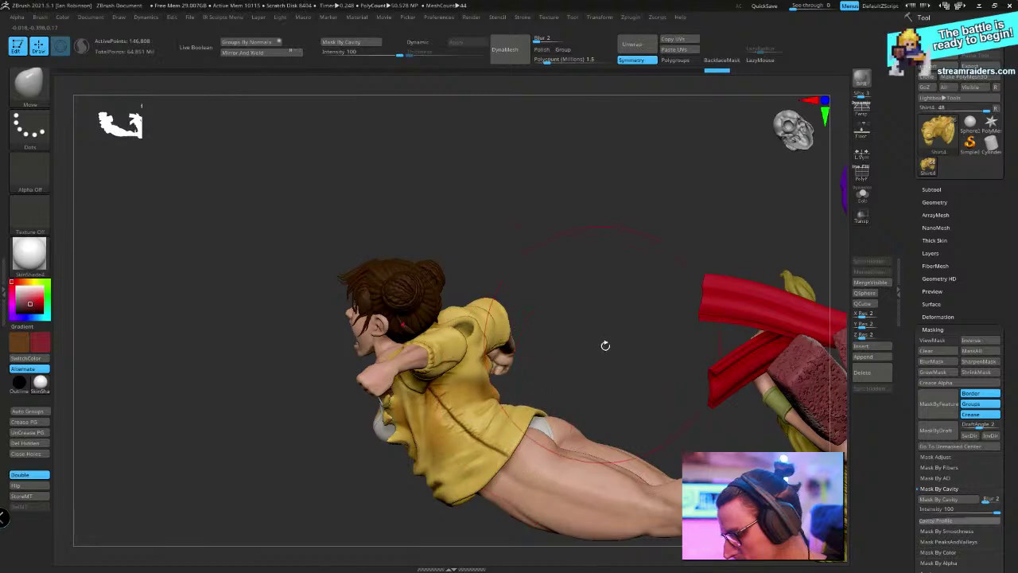
mouse_move(605, 345)
left_mouse_down()
mouse_move(590, 344)
mouse_move(593, 331)
mouse_move(571, 349)
left_mouse_up()
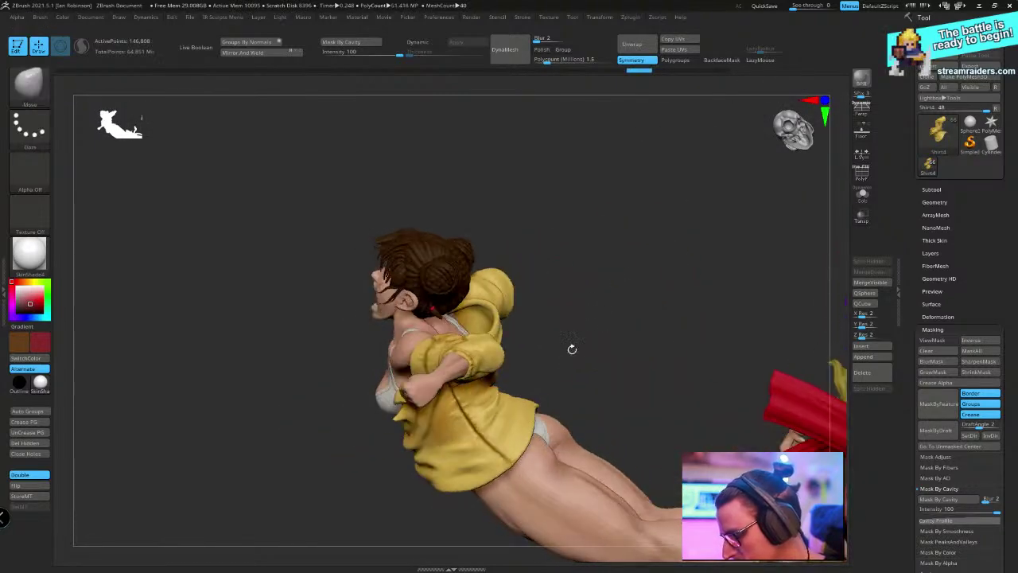
right_click_drag(572, 349, 491, 238)
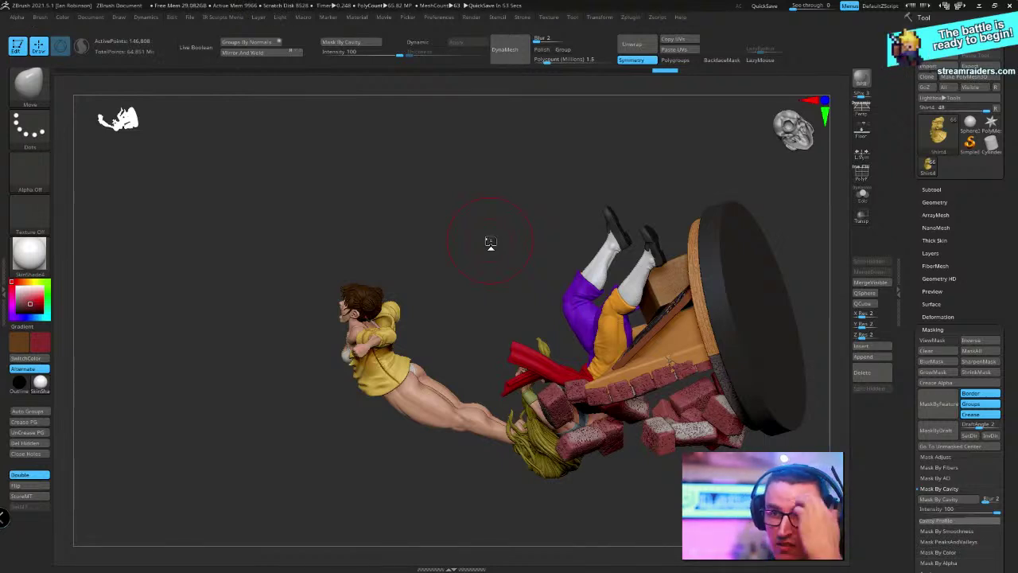
Save the tool as ChunLi_vs_Vega_019_Different.ZTL, replacing the existing file
mouse_move(472, 287)
left_mouse_down("alt")
mouse_move(488, 273)
mouse_move(467, 328)
left_mouse_up("alt")
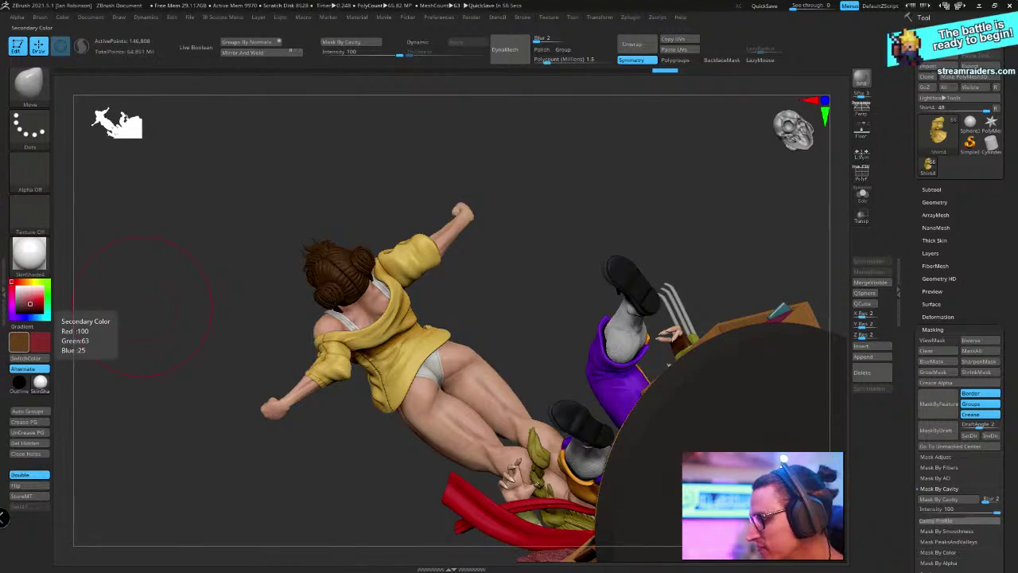
key("ctrl+s")
left_click(658, 348)
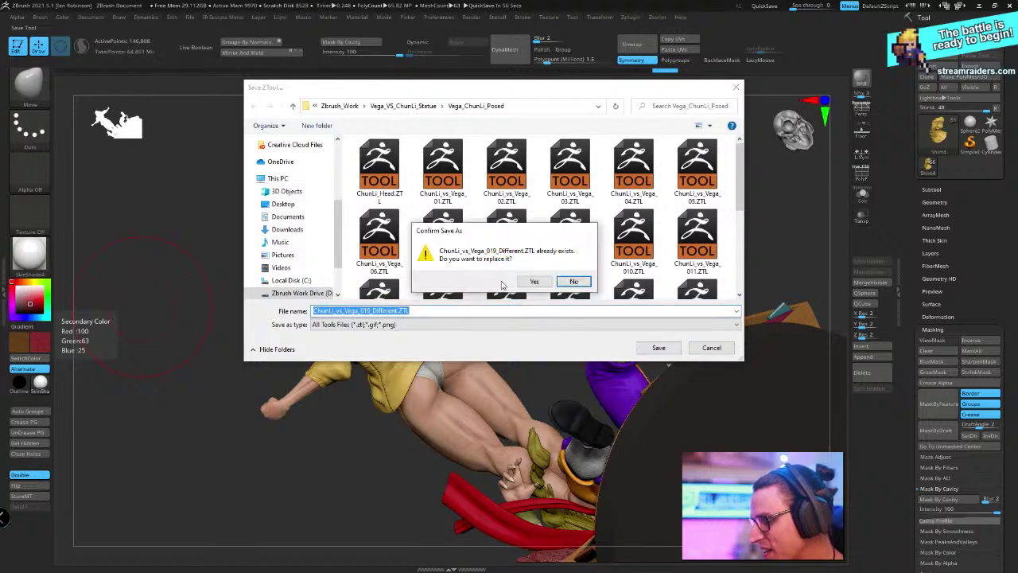
left_click(533, 281)
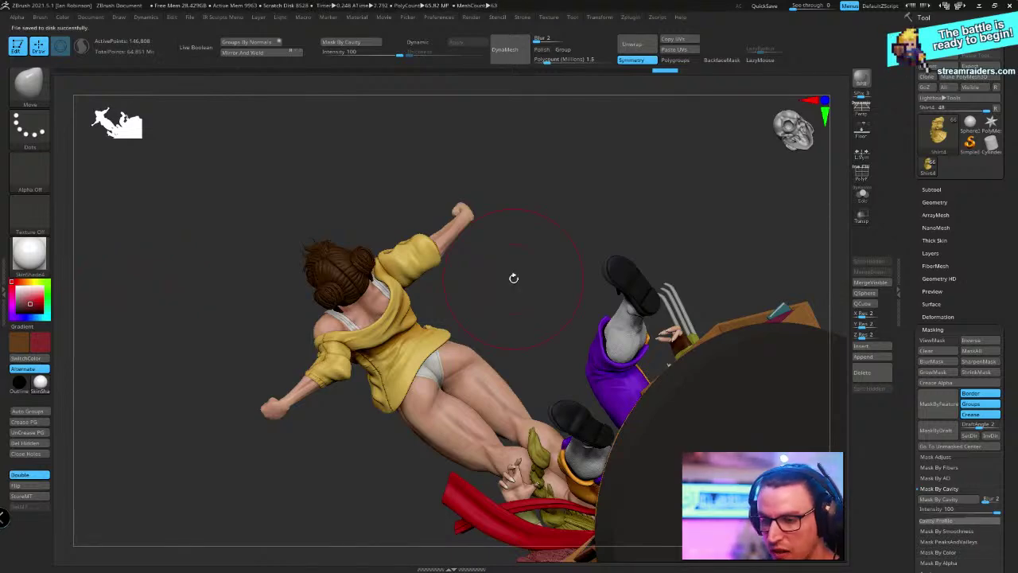
mouse_move(543, 274)
left_mouse_down()
mouse_move(548, 239)
mouse_move(554, 249)
left_mouse_up()
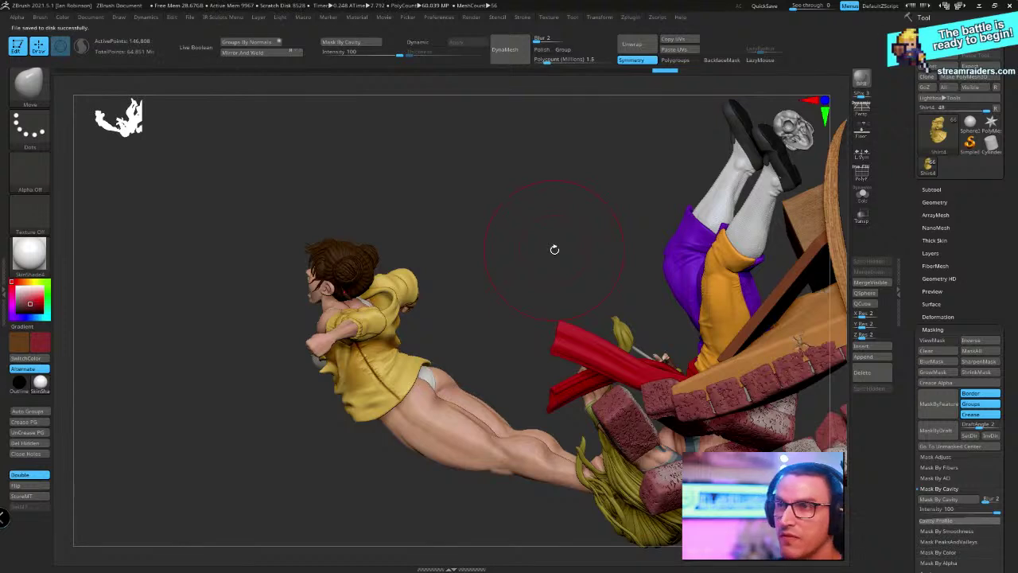
mouse_move(501, 271)
left_mouse_down()
mouse_move(512, 246)
mouse_move(533, 240)
left_mouse_up()
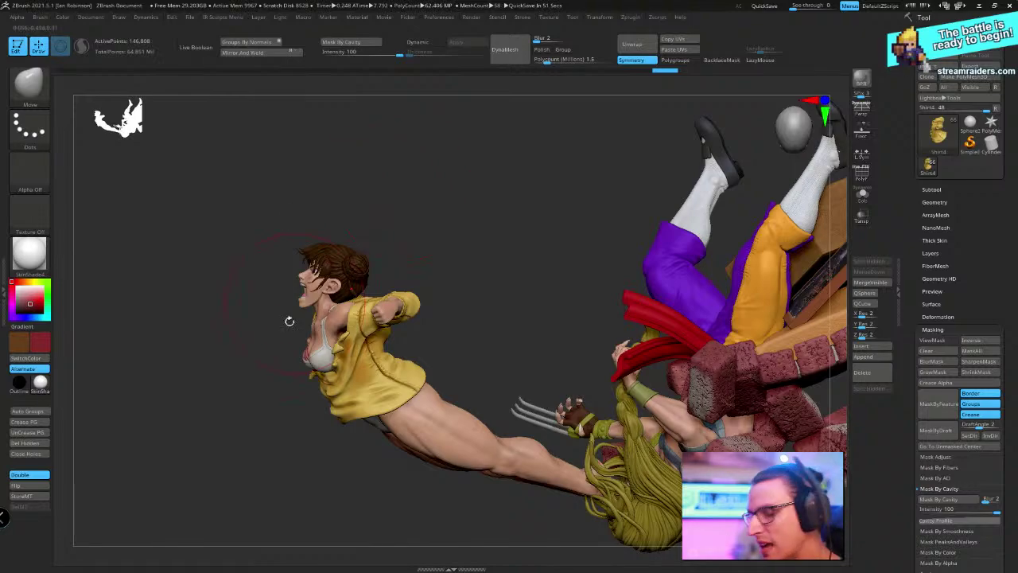
left_click_drag(547, 294, 528, 164)
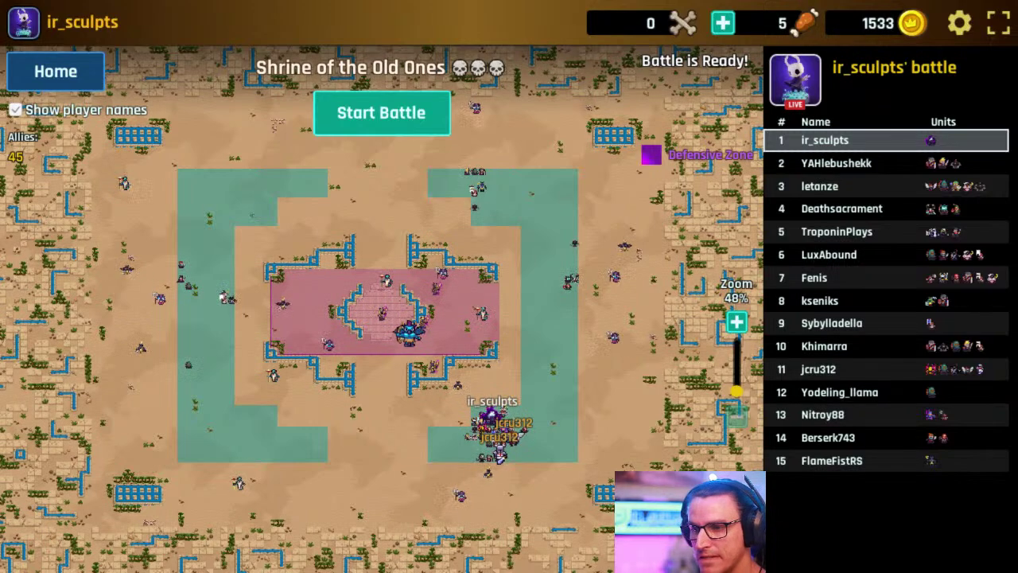
Switch to Stream Raiders, run the Shrine of the Old Ones battle and collect its Captain Chest rewards before returning to the map
left_click(377, 122)
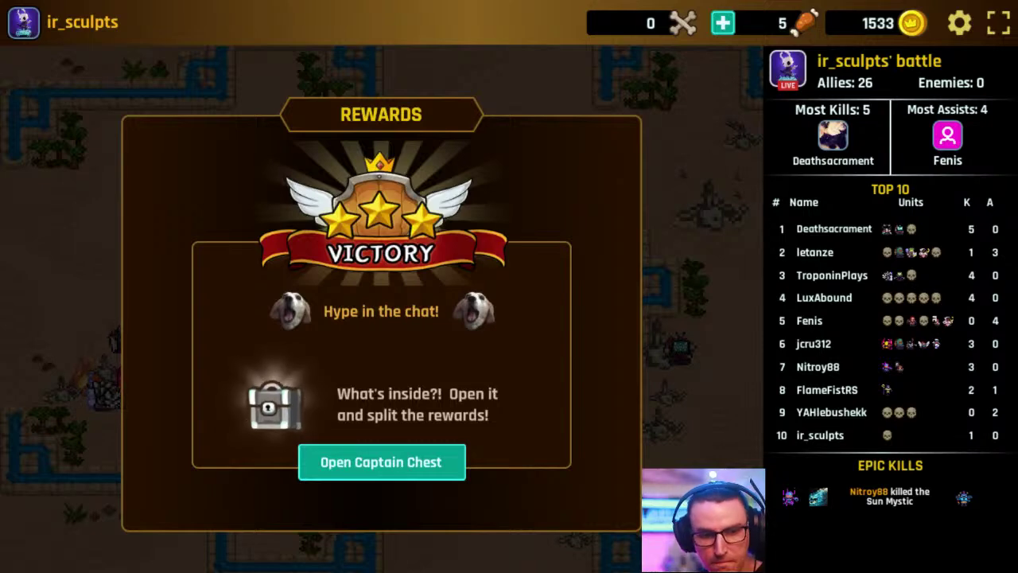
left_click(432, 457)
left_click(416, 490)
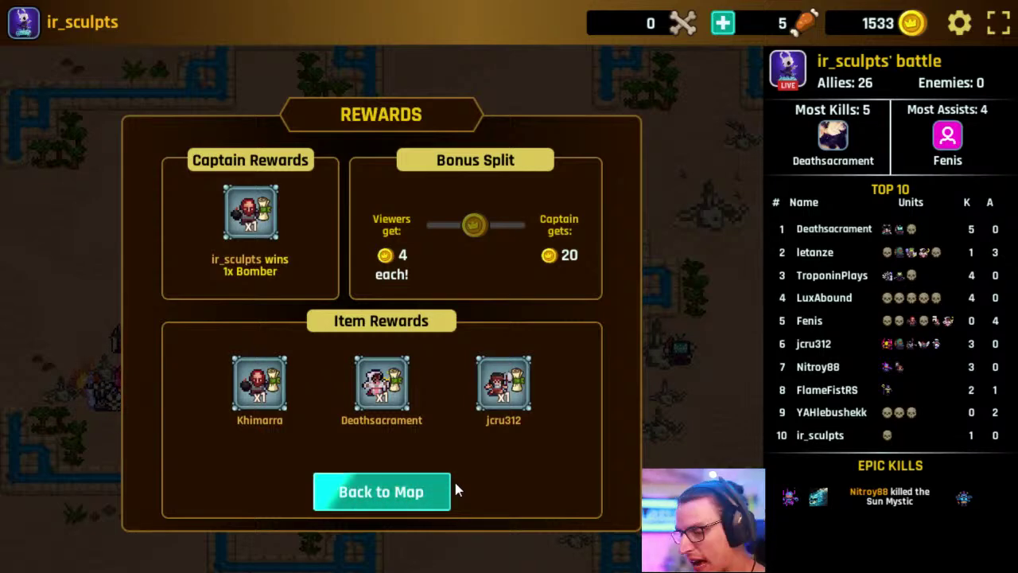
left_click(422, 496)
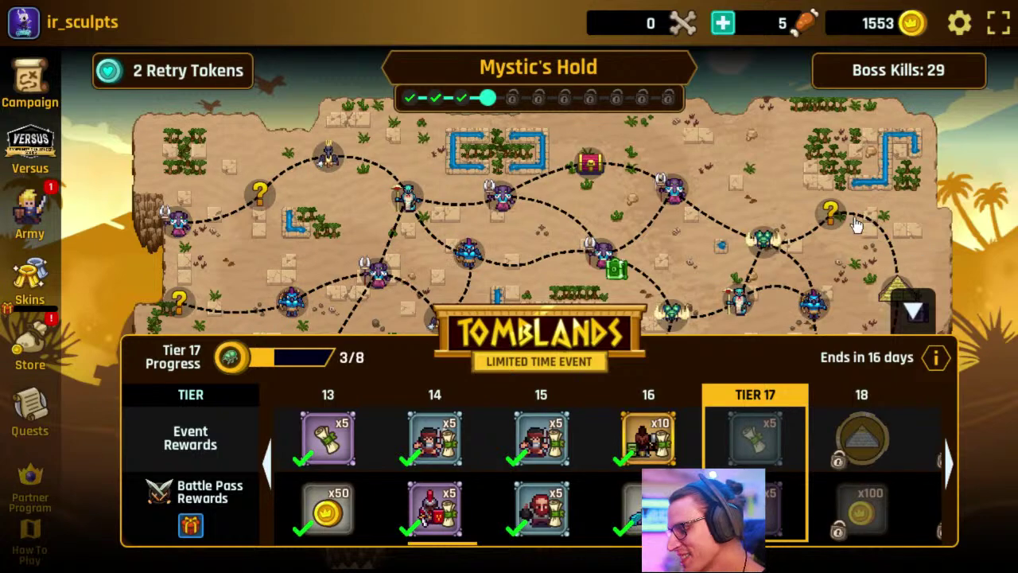
Start the Oasis Outpost battle from the campaign map and check the Orc Slayer unit's details
left_click(907, 307)
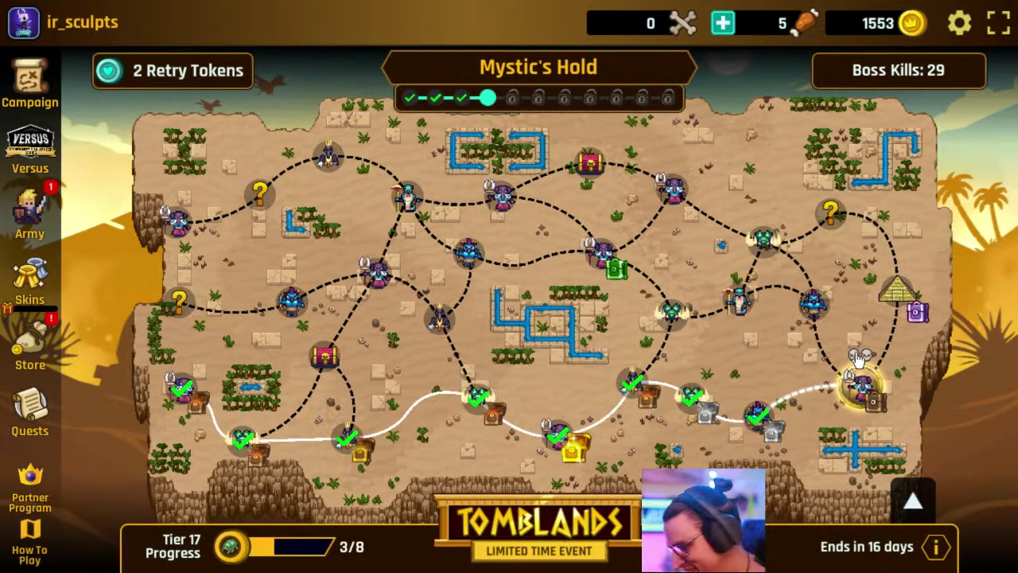
left_click(861, 388)
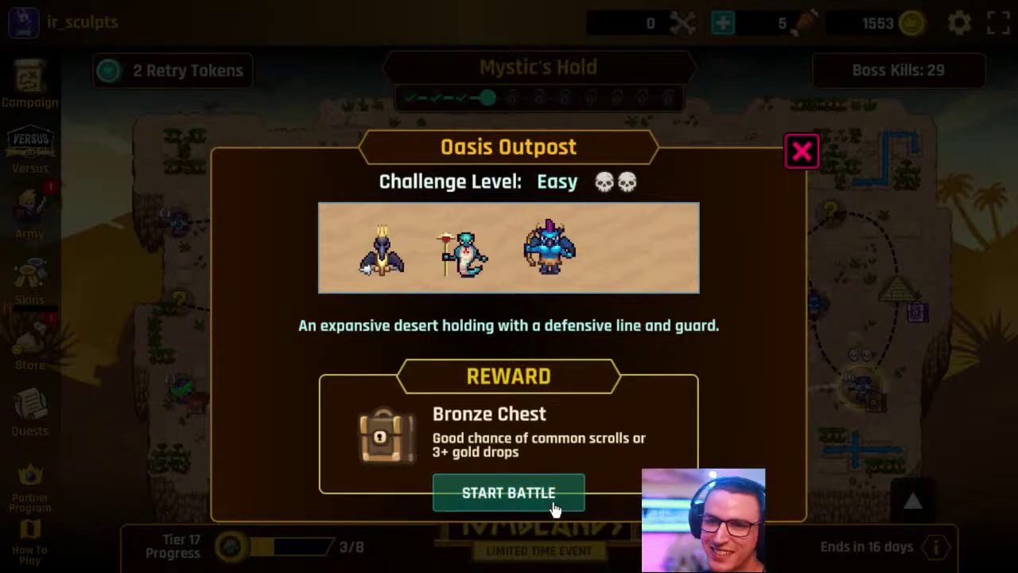
left_click(509, 493)
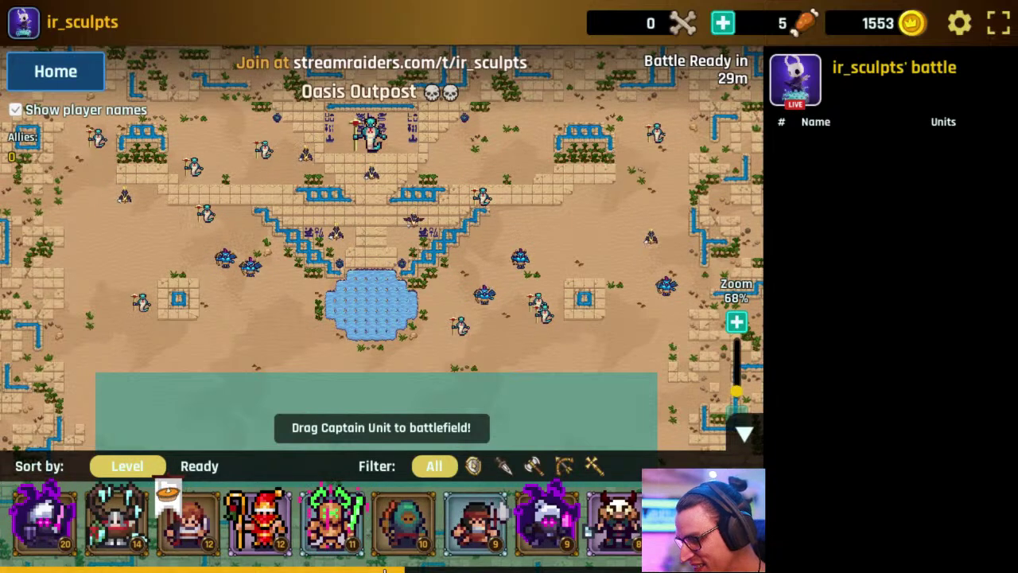
left_click(436, 548)
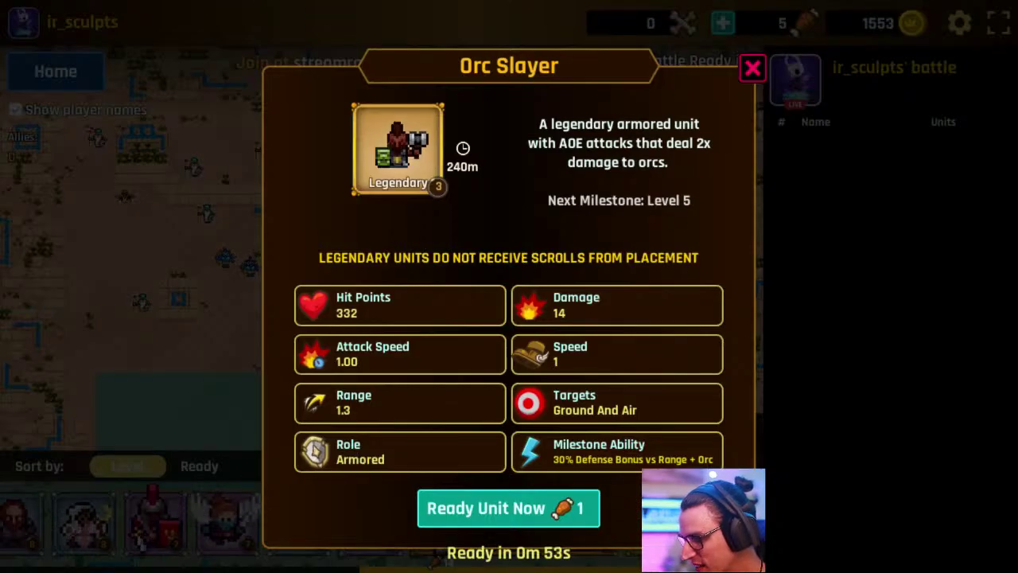
left_click(752, 68)
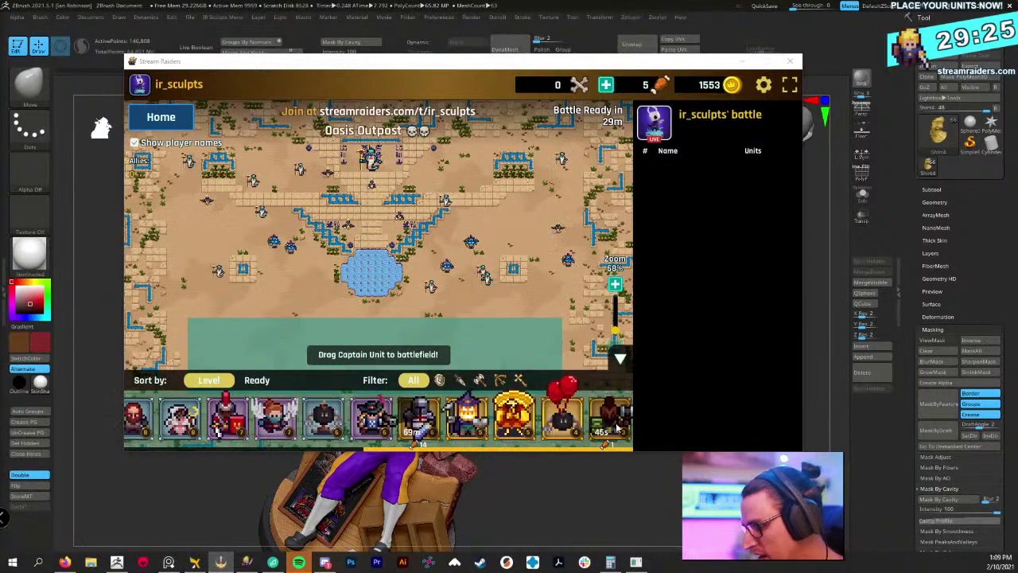
Return to ZBrush, isolate the yellow shirt from the rest of the statue and choose the Standard brush
left_click_drag(418, 63, 0, 89)
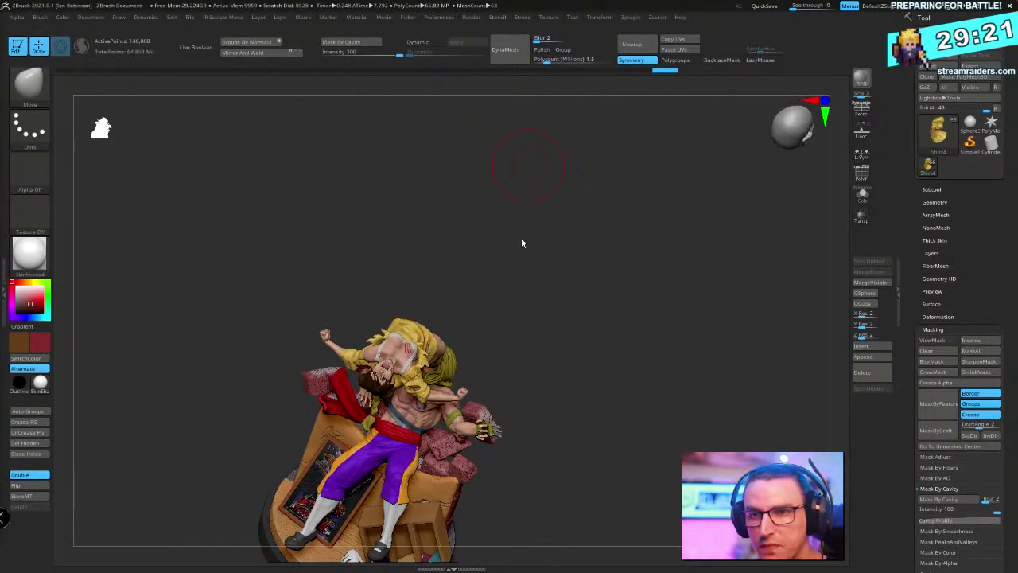
mouse_move(556, 284)
left_mouse_down()
mouse_move(613, 271)
mouse_move(618, 338)
mouse_move(655, 239)
mouse_move(648, 227)
mouse_move(617, 238)
mouse_move(599, 181)
left_mouse_up()
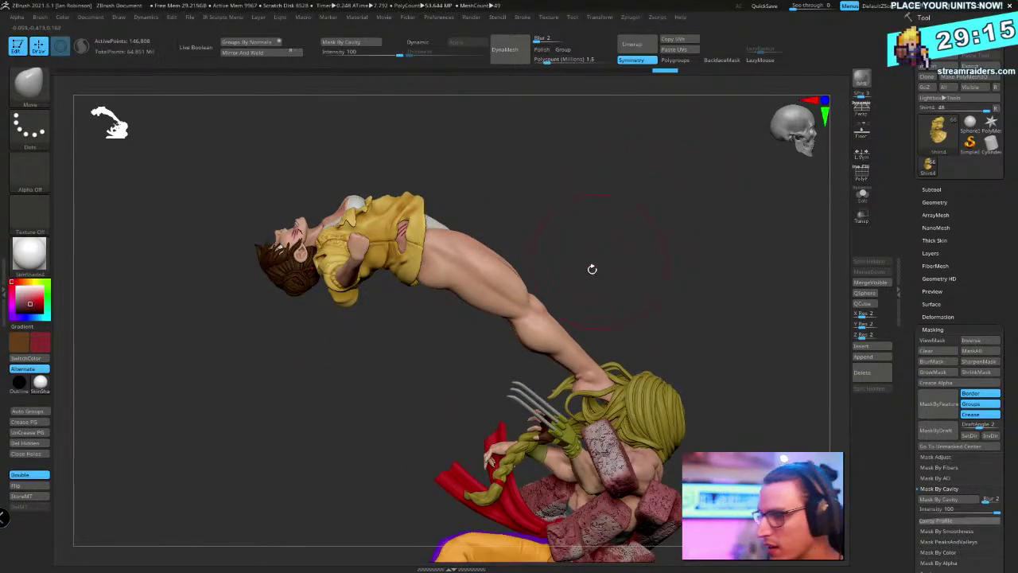
mouse_move(689, 235)
left_mouse_down()
mouse_move(682, 220)
mouse_move(708, 176)
mouse_move(713, 222)
left_mouse_up()
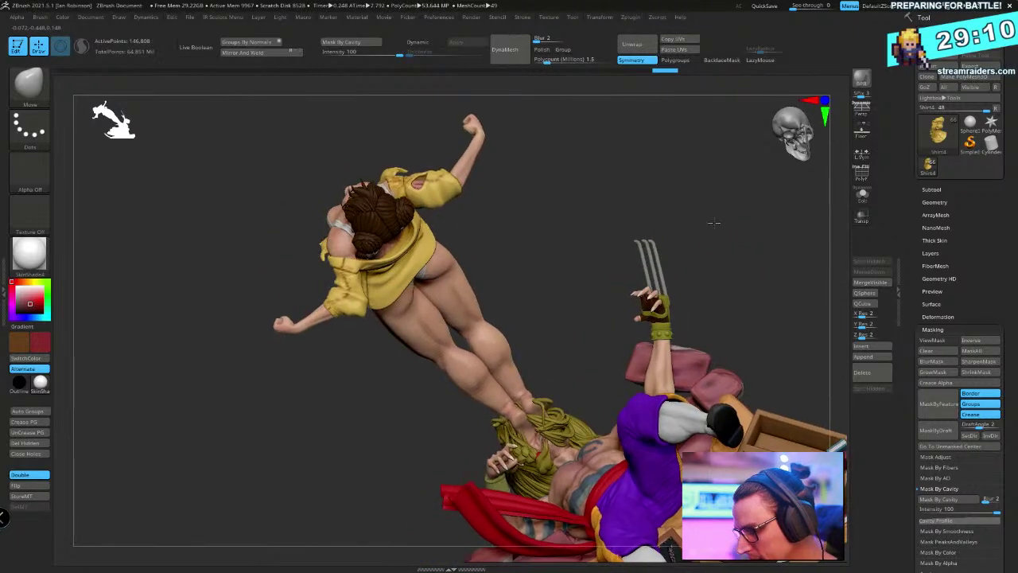
left_click(862, 194)
key("space")
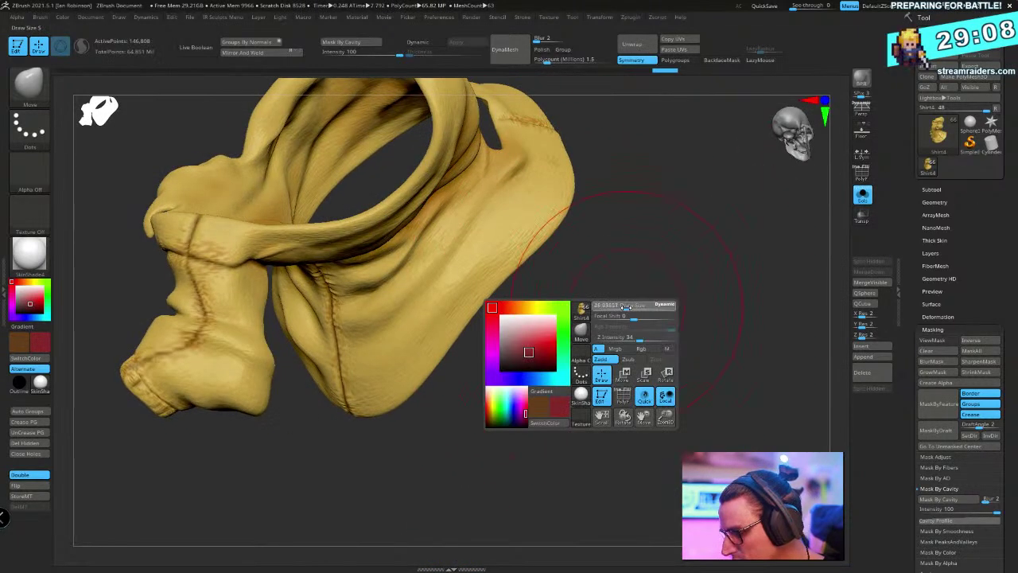
key("b")
key("s")
key("t")
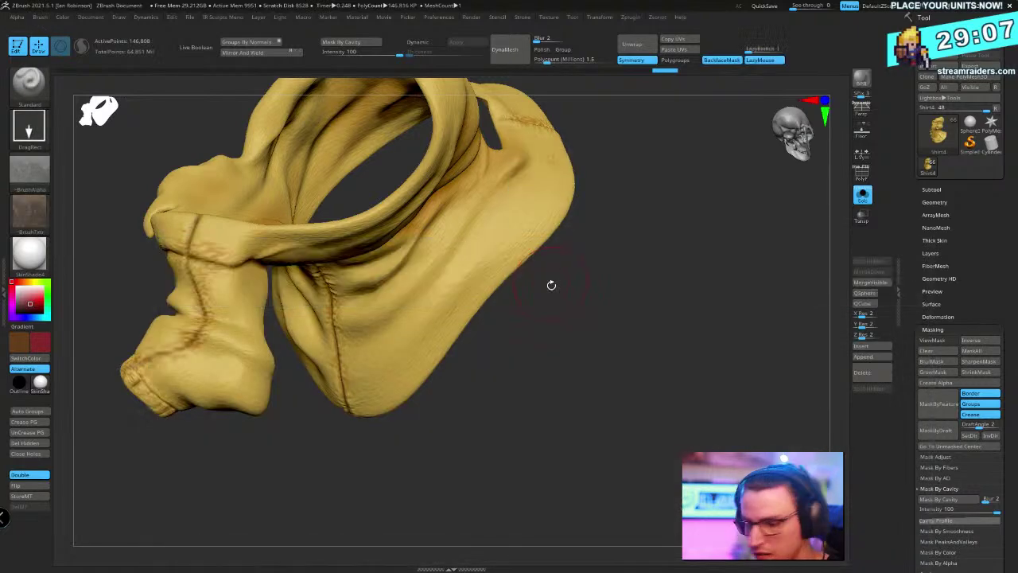
Turn the Standard brush's alpha off and set its stroke type to Dots
left_click(29, 125)
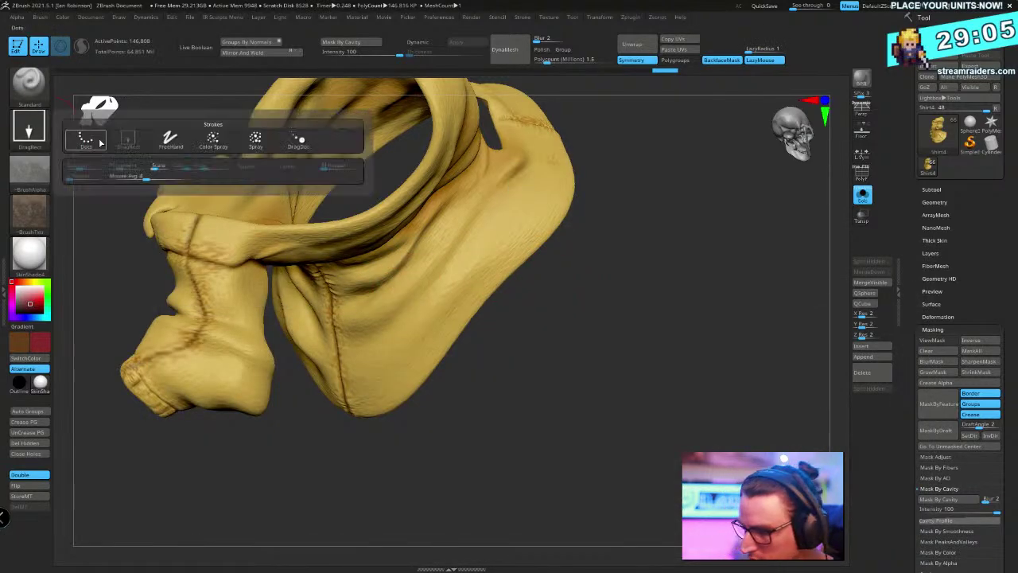
left_click(30, 168)
left_click(30, 169)
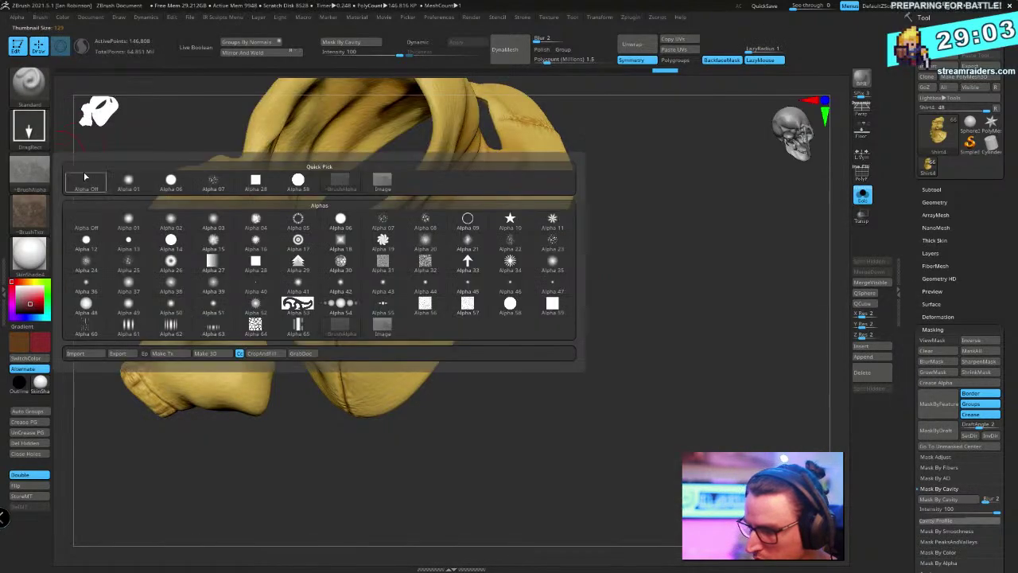
left_click(88, 185)
left_click(29, 127)
left_click(83, 139)
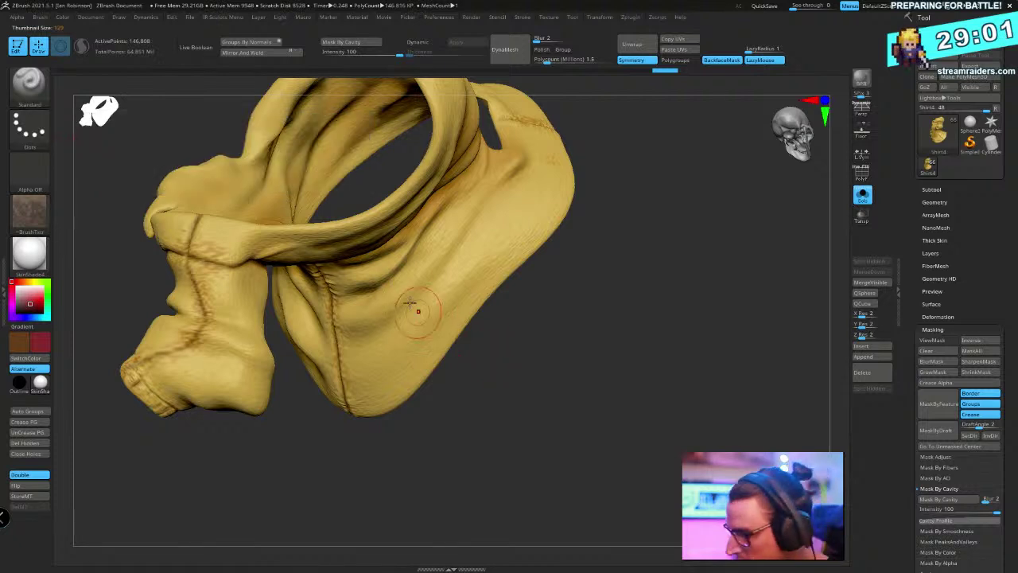
Adjust the Standard brush's Z Intensity and sculpt the folds on the isolated shirt from several angles
key("space")
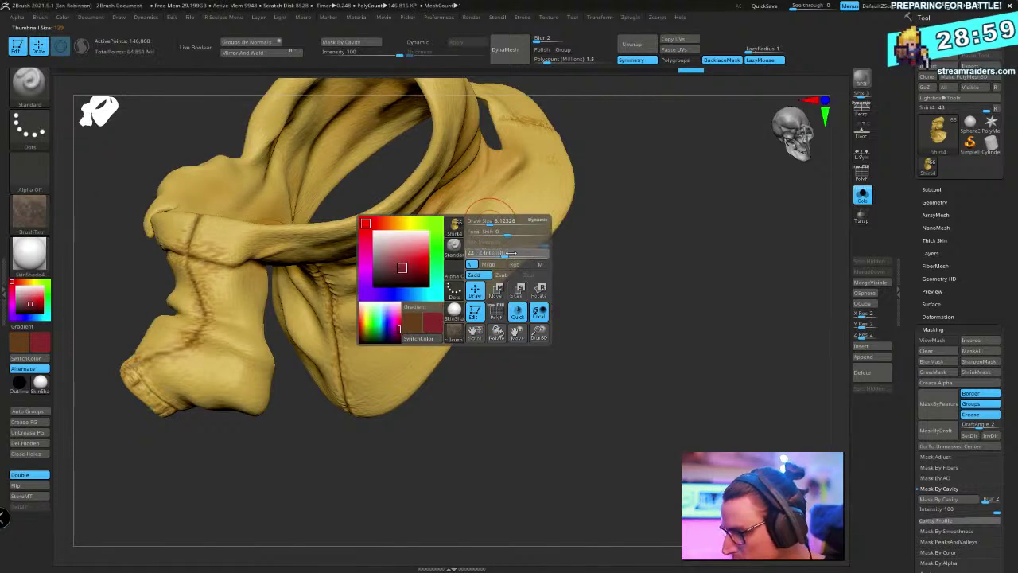
right_click_drag(519, 296, 496, 200)
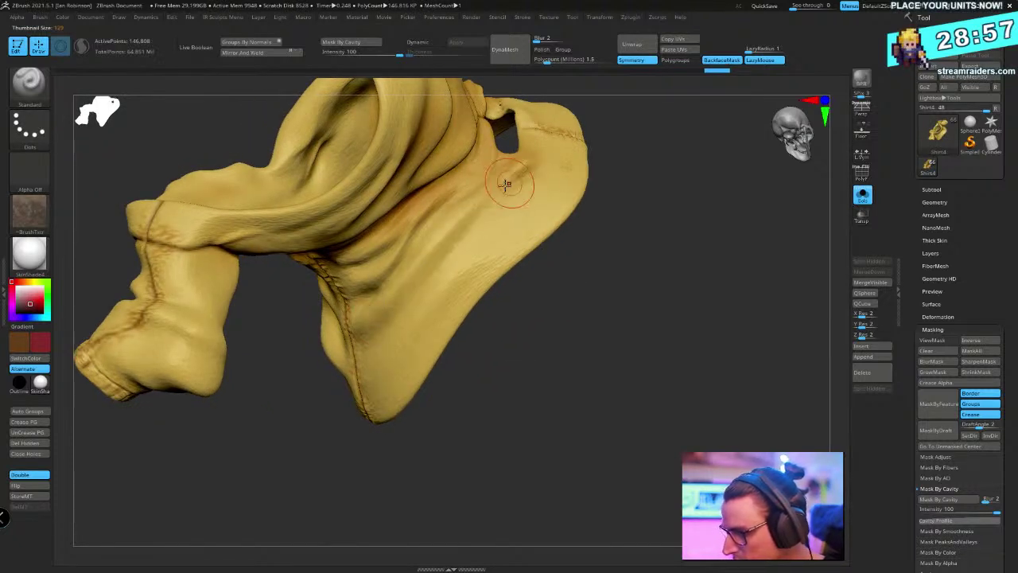
right_click_drag(575, 316, 618, 239)
mouse_move(29, 253)
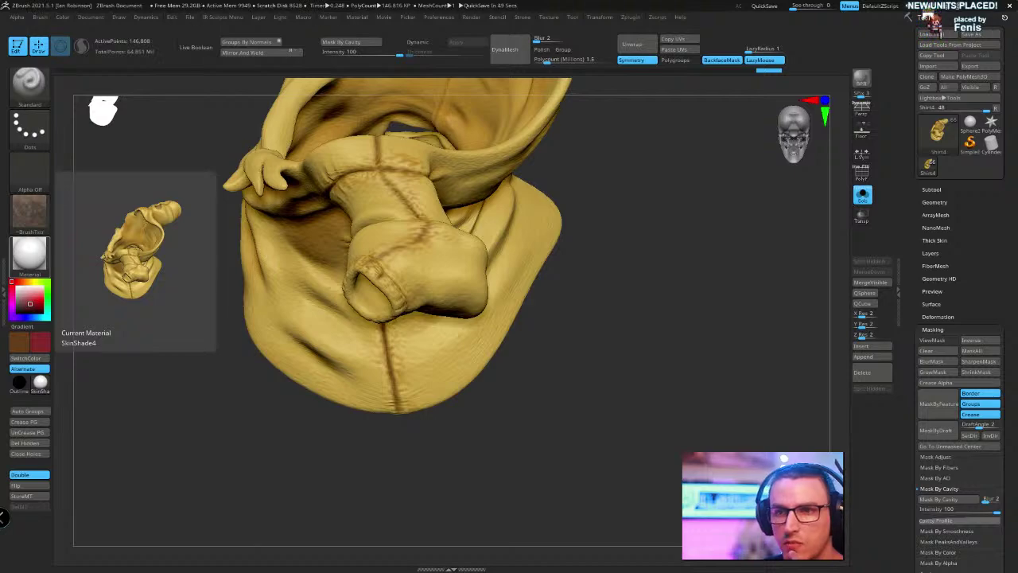
Switch to Stream Raiders, place a captain unit in the Oasis Outpost deployment zone and minimize the game window
key("alt+Tab")
left_click_drag(93, 164, 732, 81)
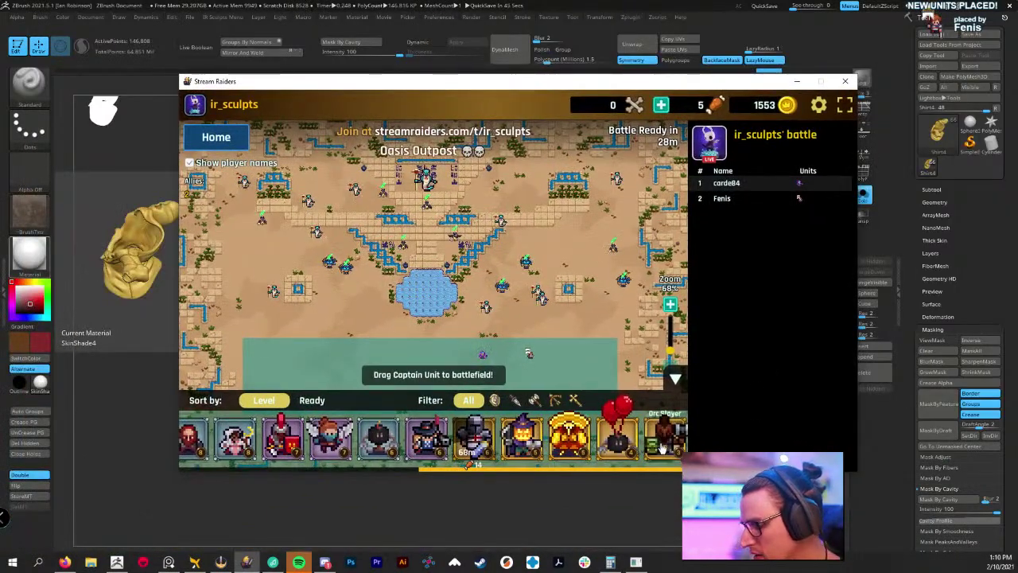
left_click_drag(615, 436, 444, 350)
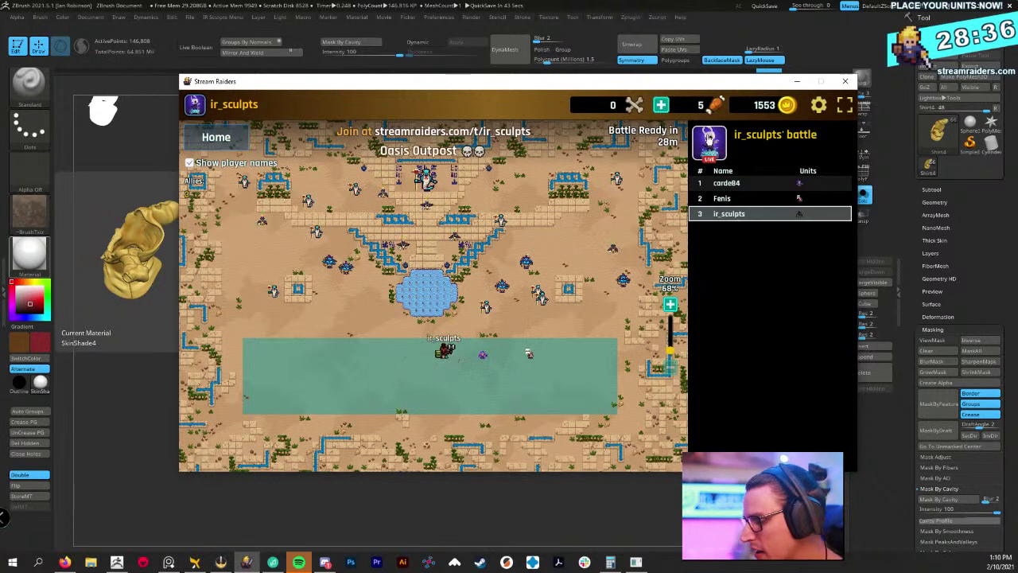
left_click(797, 82)
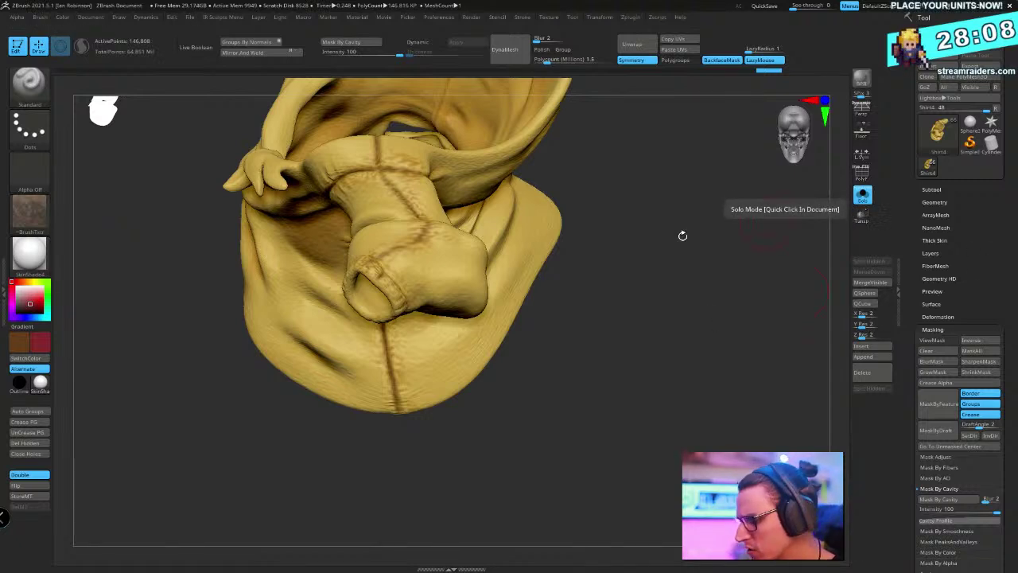
Raise the shirt to its high-resolution subdivision level and show the whole statue again
key("d")
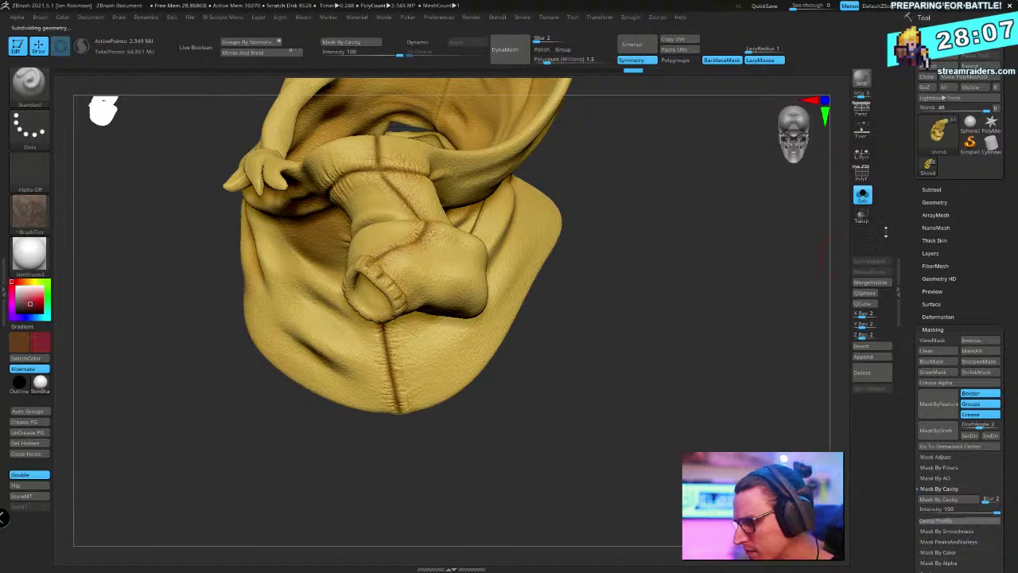
left_click(862, 195)
left_click_drag(693, 281, 695, 244, "alt")
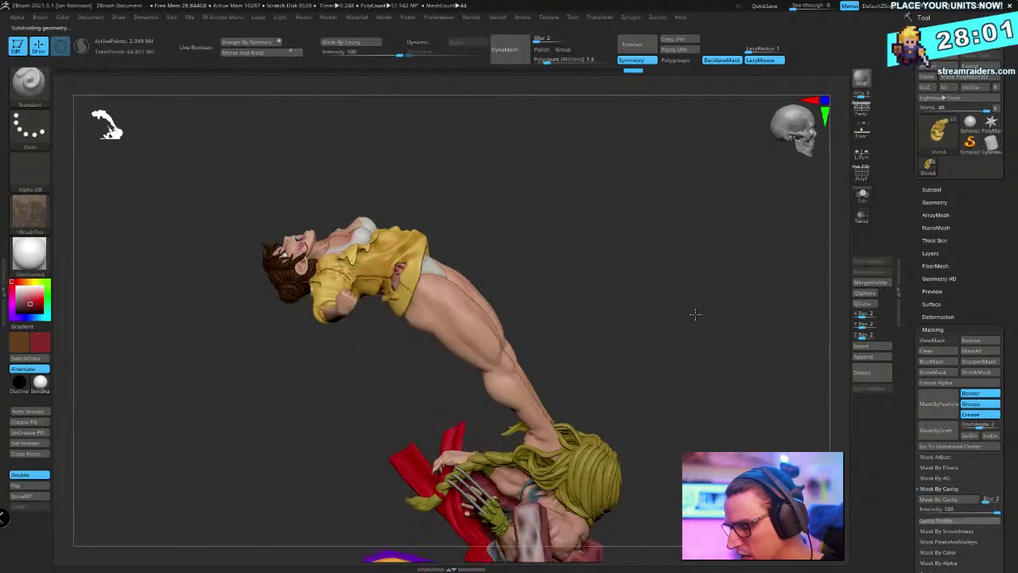
Save the tool over the existing ChunLi_vs_Vega_019_Different.ZTL
key("ctrl+s")
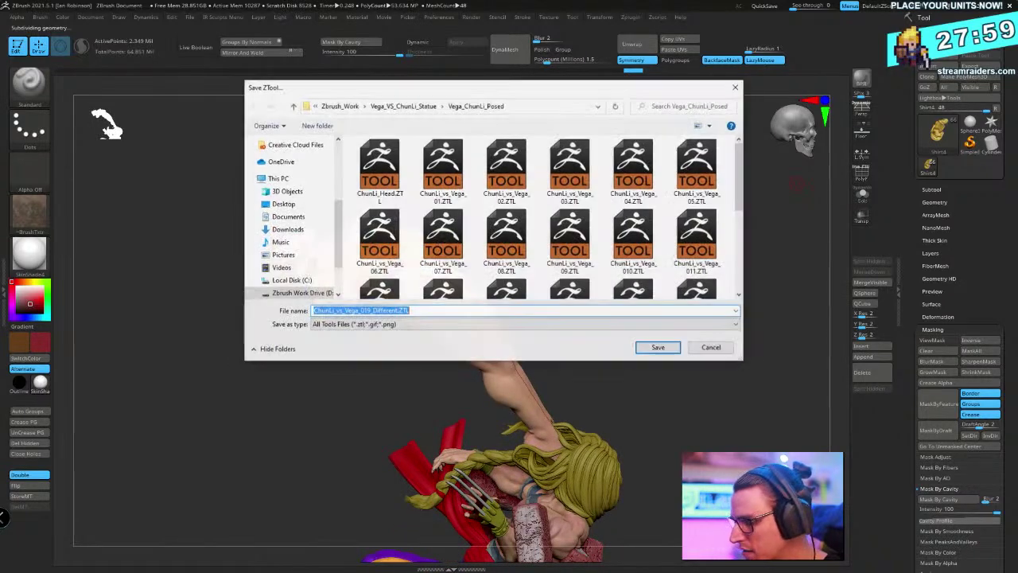
left_click(665, 349)
left_click(534, 278)
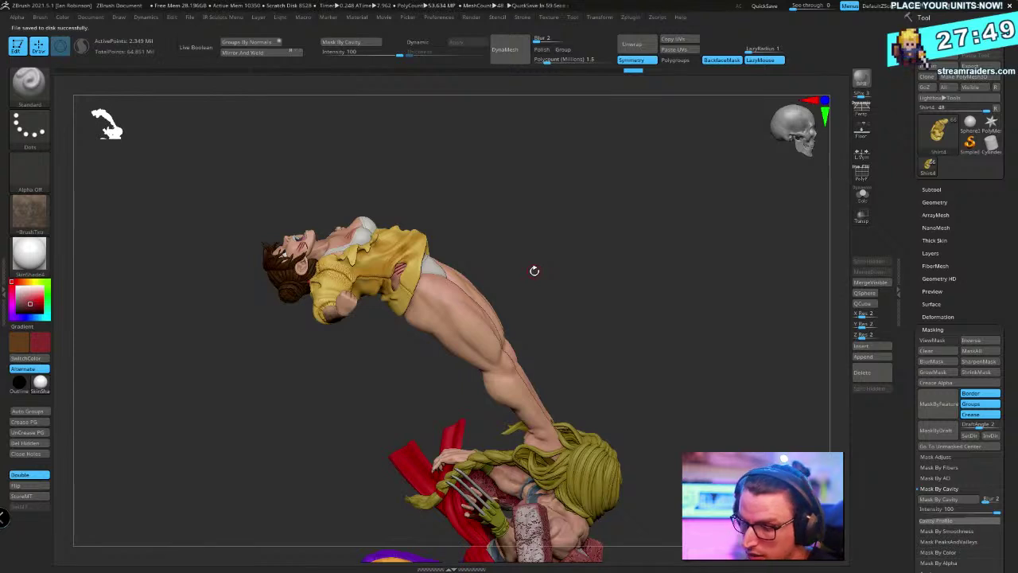
Set the brush's texture to Texture Off and frame the full statue from the front
left_click(48, 223)
left_click(89, 224)
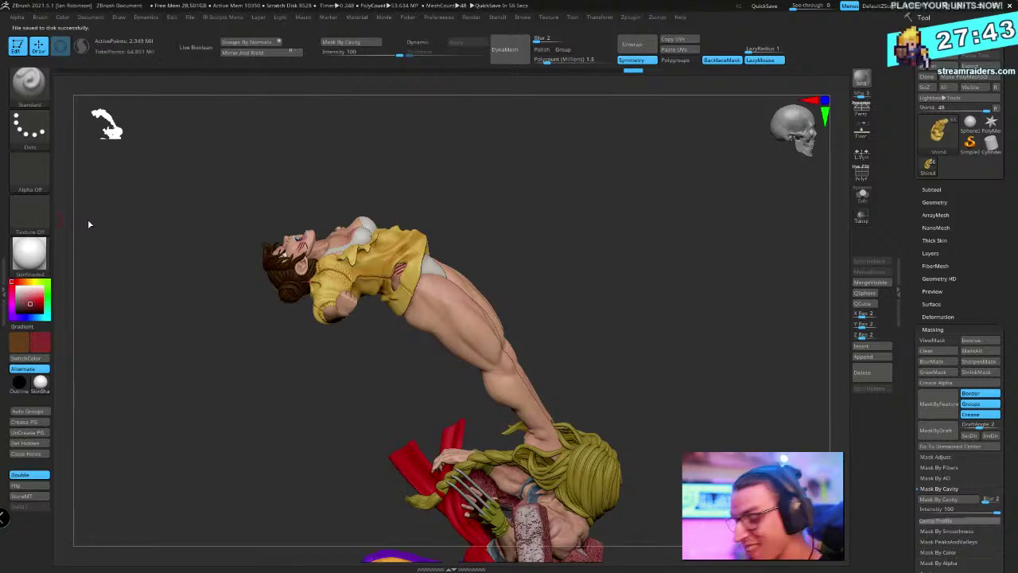
left_click_drag(589, 196, 676, 232)
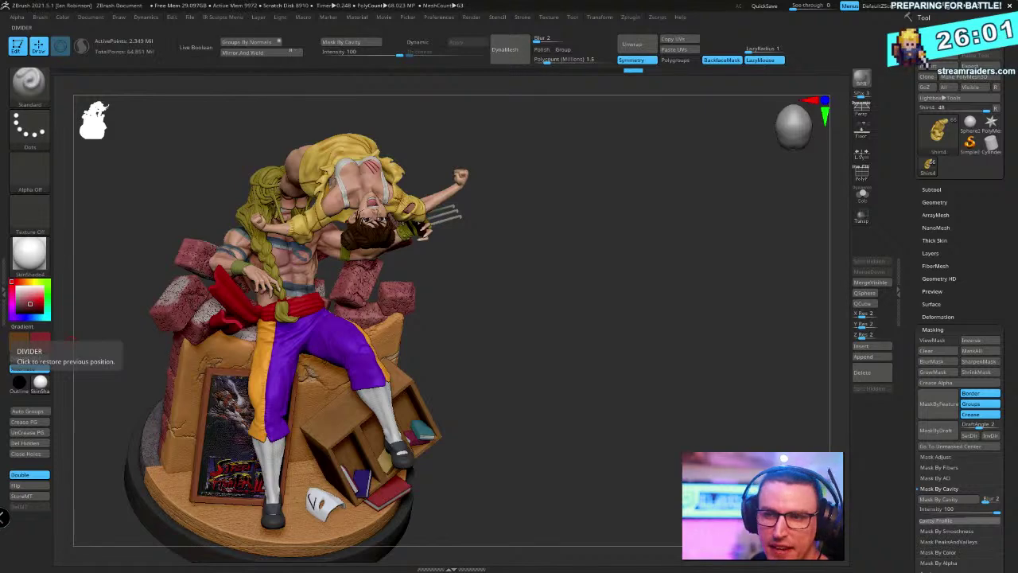
Switch to the browser, pause the Saint Seiya Opening Latino video on YouTube and return to ZBrush
key("alt+Tab")
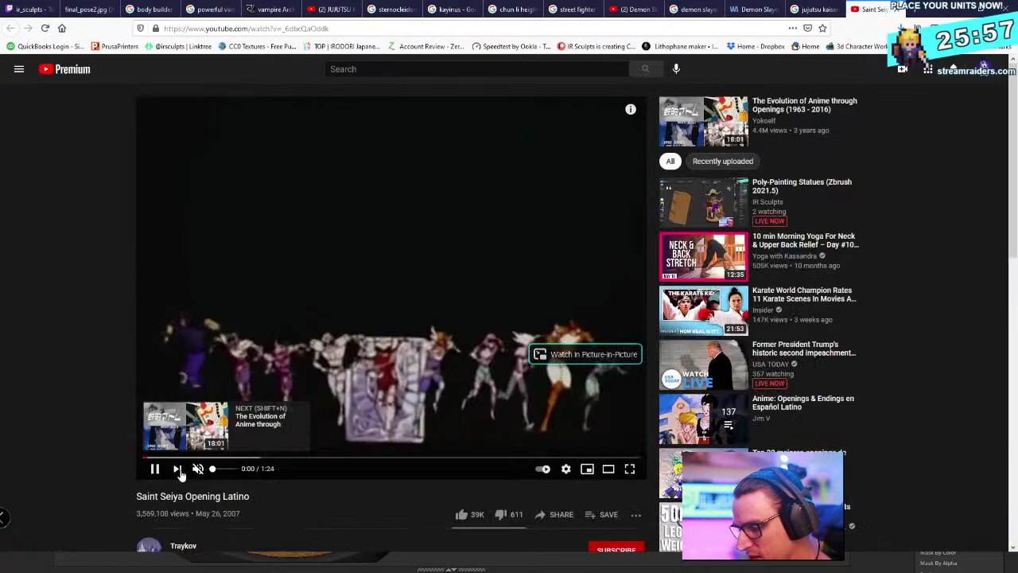
left_click(145, 468)
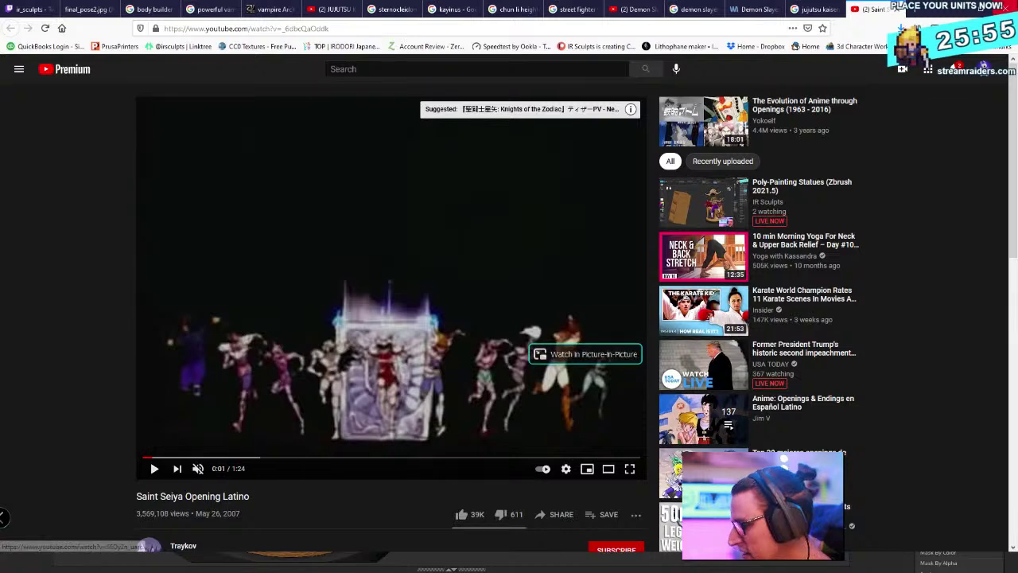
key("alt+Tab")
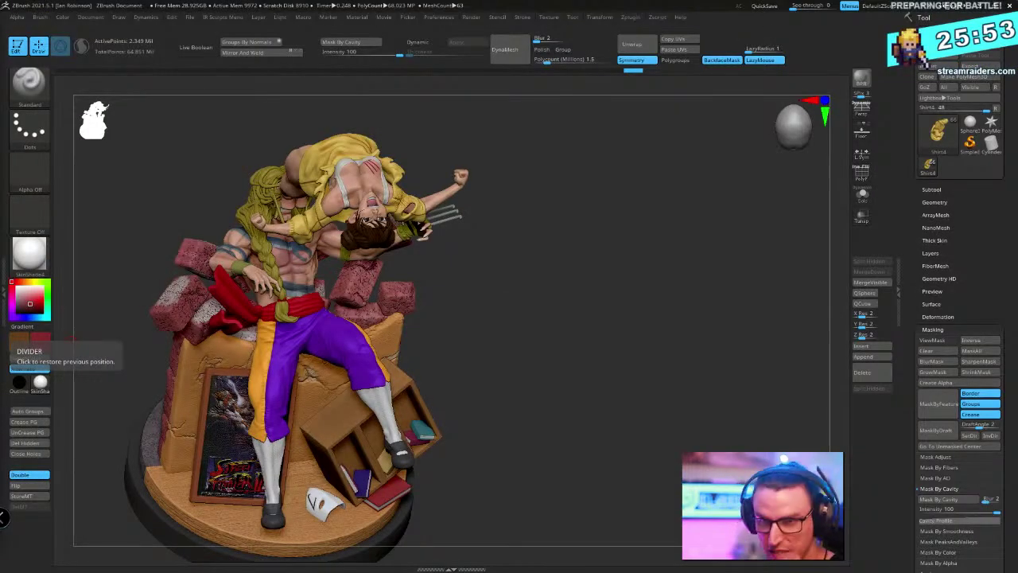
Start saving the tool and create and open a Final_Render folder inside Vega_ChunLi_Posed
left_click_drag(593, 242, 634, 276)
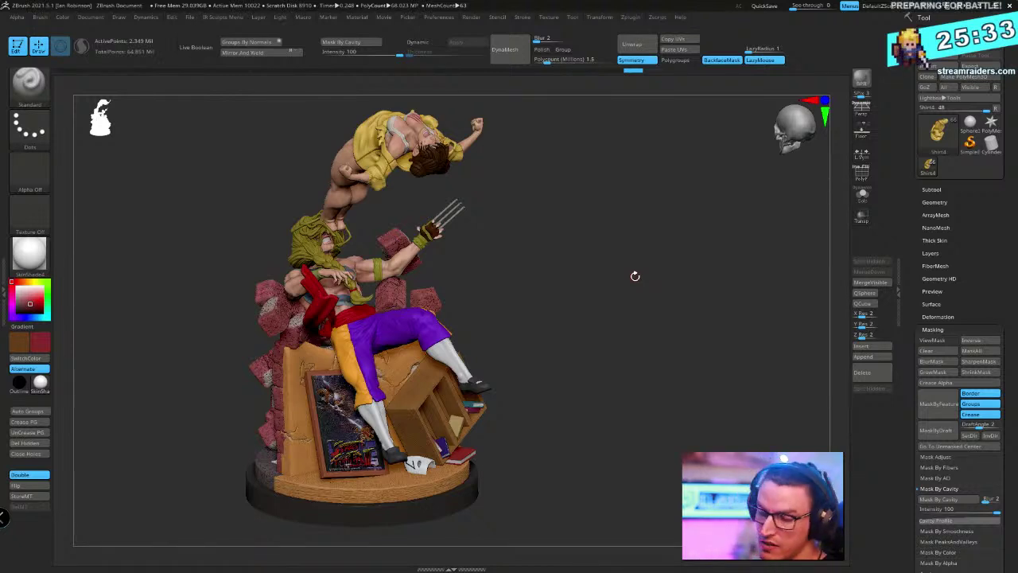
key("ctrl+s")
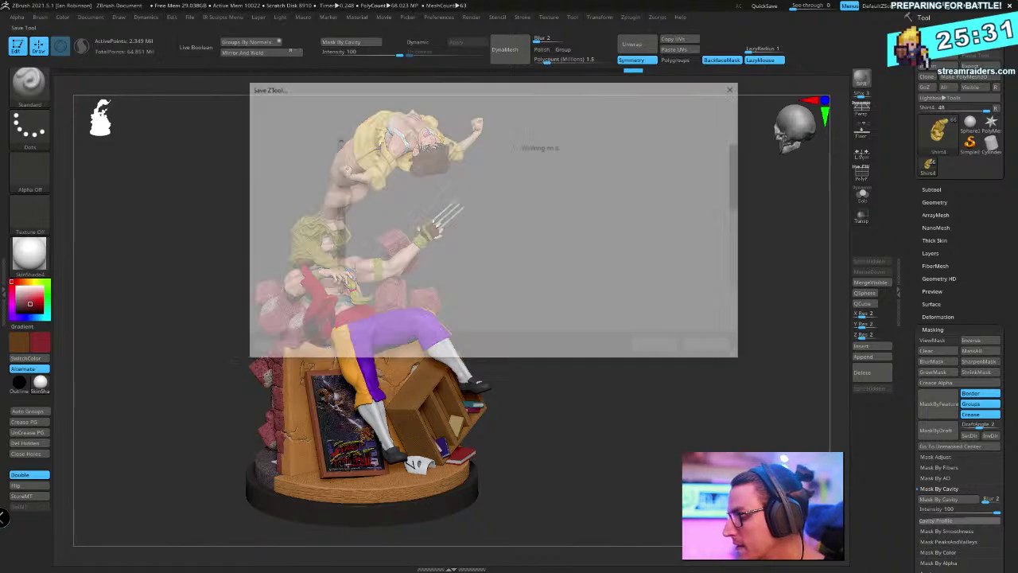
scroll(741, 237, "down", 1)
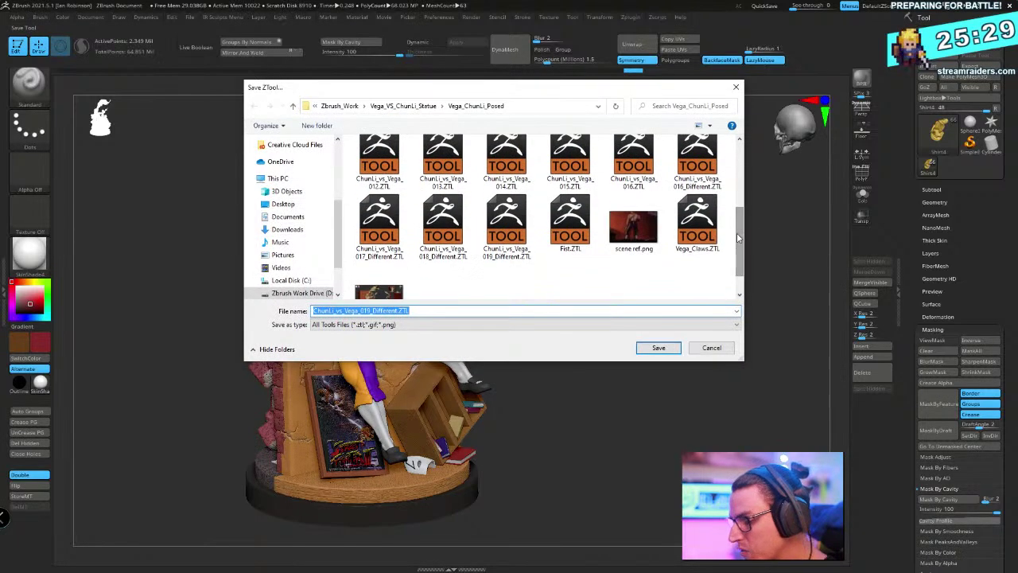
key("ctrl+shift+n")
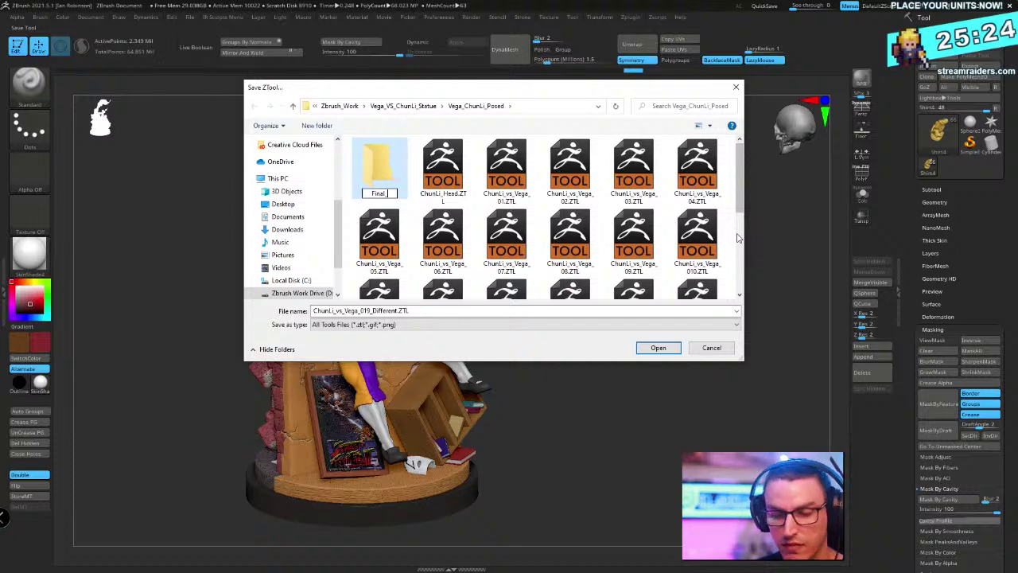
key("Return")
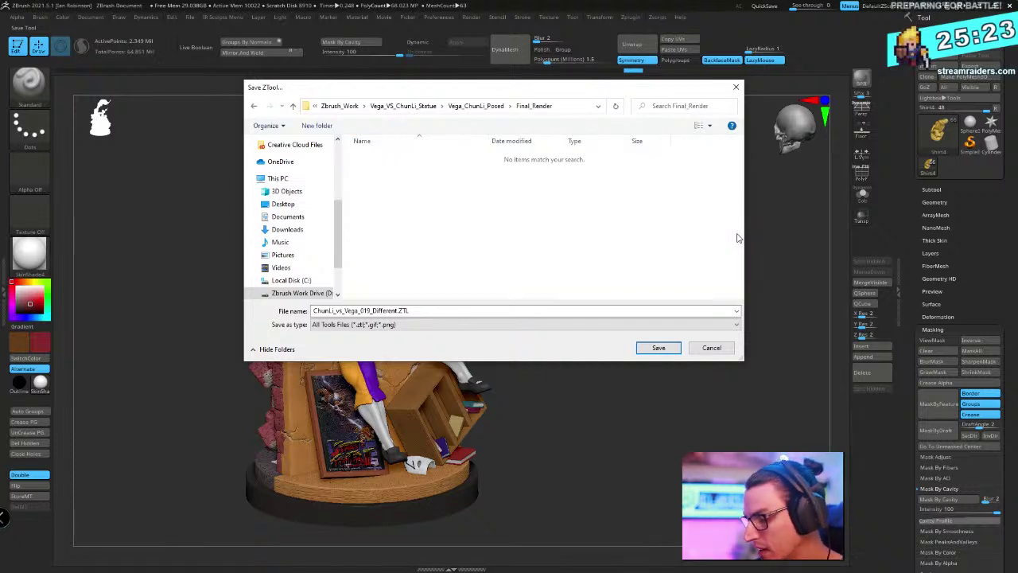
Name the file ChunLi_vs_Vega_Final_Render_01.ZTL and save it in the Final_Render folder
left_click(433, 301)
left_click(433, 301)
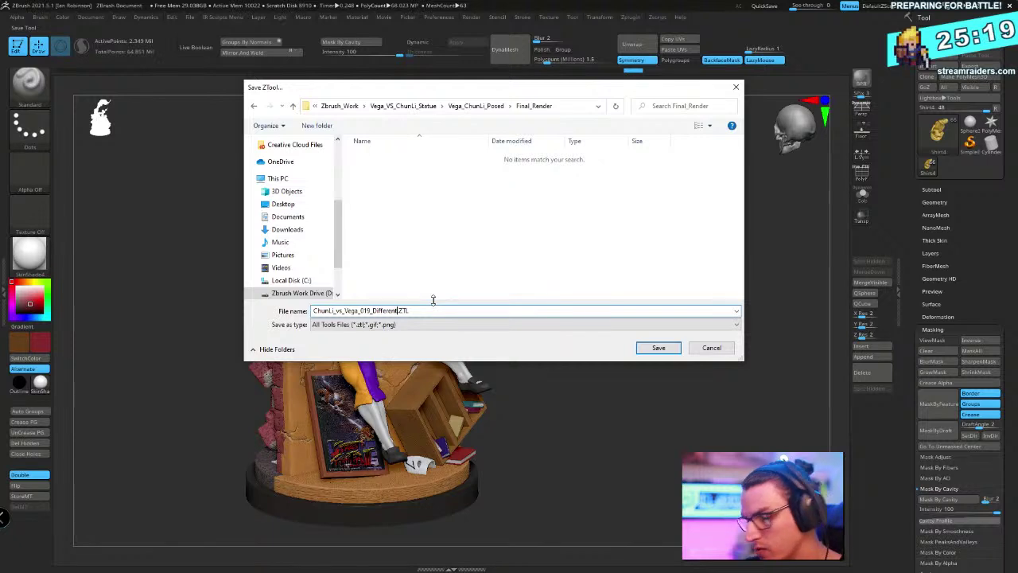
key("BackSpace")
key("BackSpace")
key("BackSpace")
key("BackSpace")
key("BackSpace")
key("BackSpace")
key("BackSpace")
key("BackSpace")
key("BackSpace")
key("BackSpace")
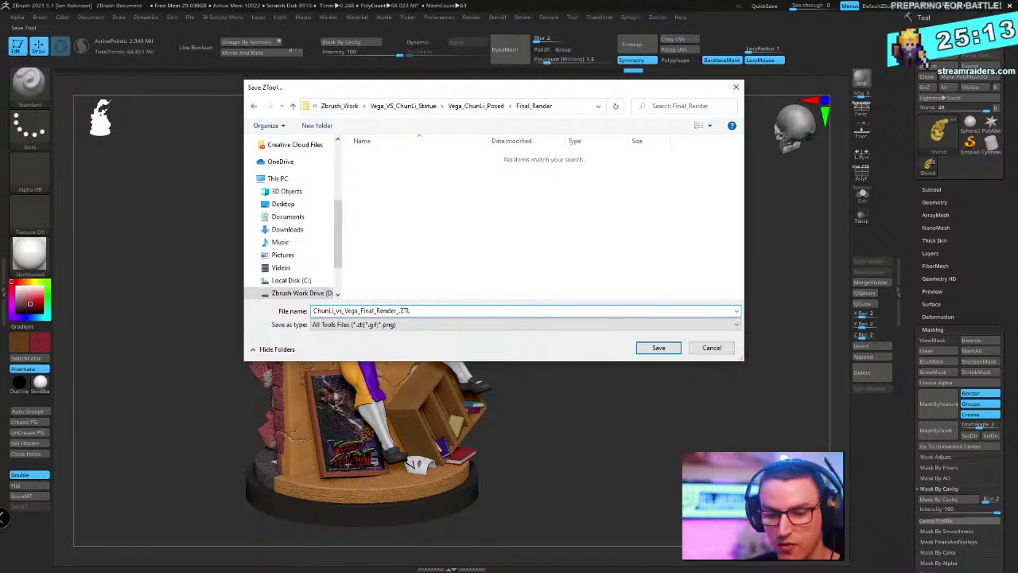
type("_01")
key("Return")
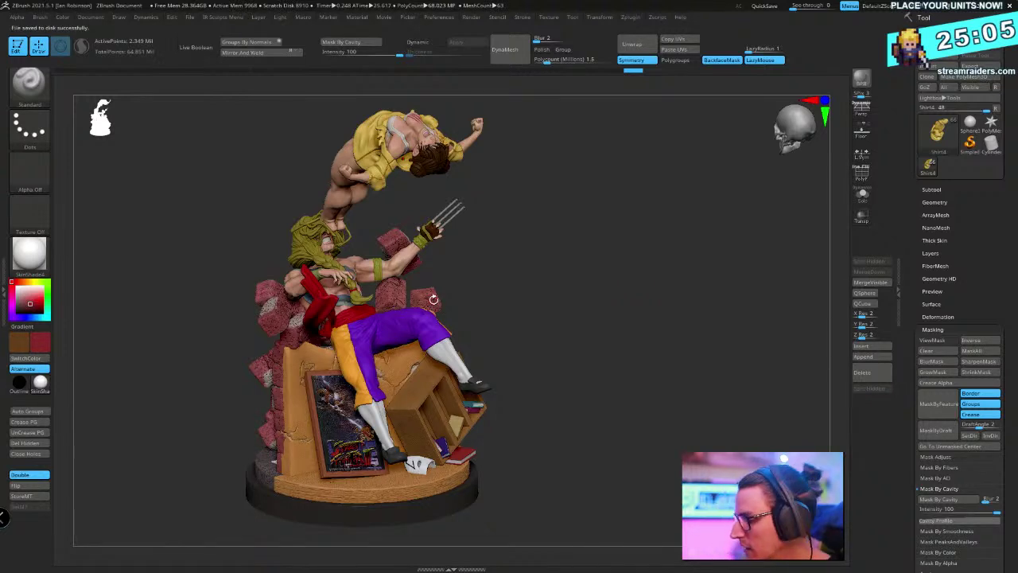
Open the subtool list and examine Vega's head mesh and the VegaNails subtool in Solo mode
left_click(932, 189)
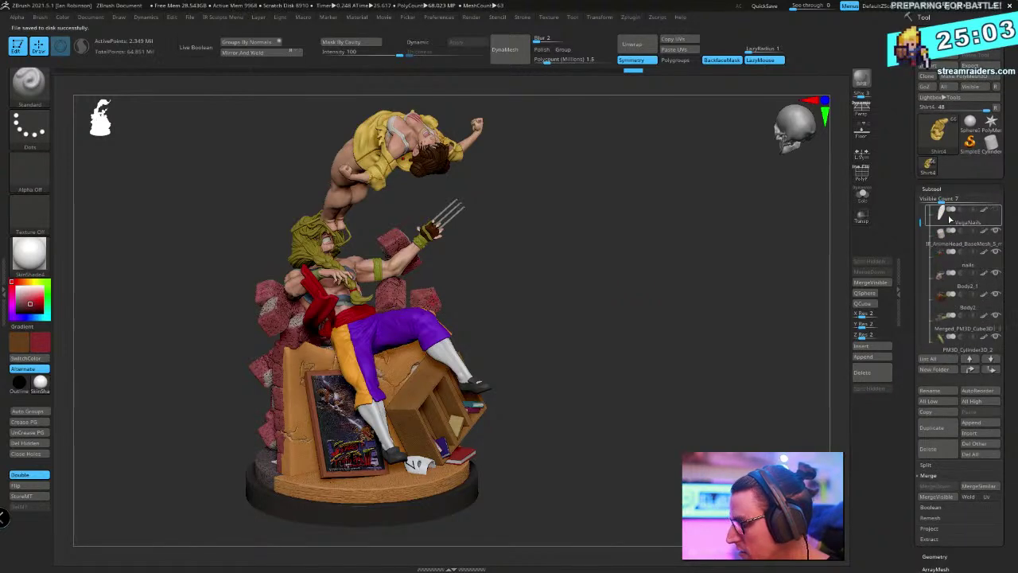
mouse_move(921, 224)
left_mouse_down()
mouse_move(921, 204)
mouse_move(922, 334)
mouse_move(923, 209)
left_mouse_up()
left_click(936, 280)
left_click(959, 290)
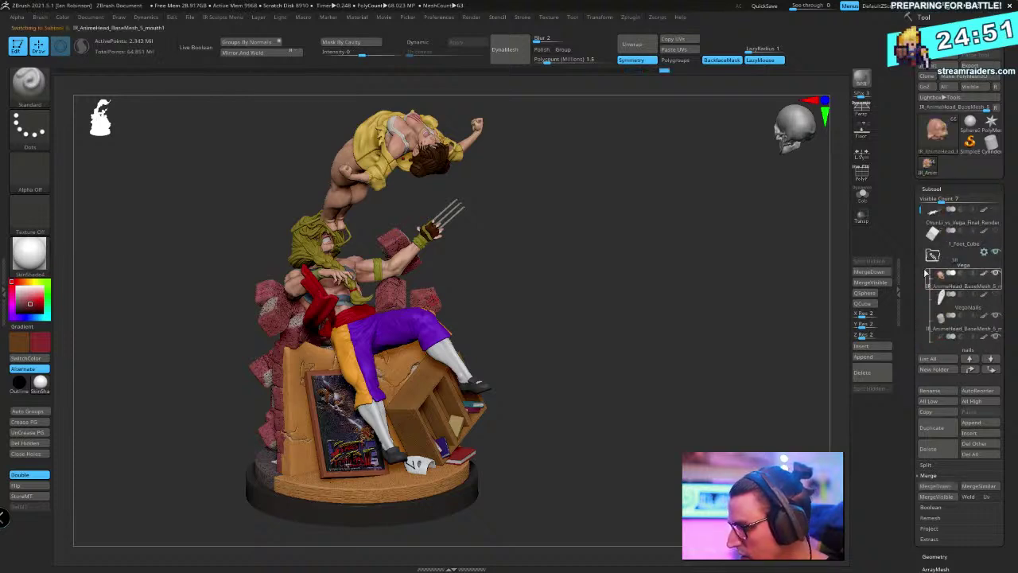
left_click(858, 201)
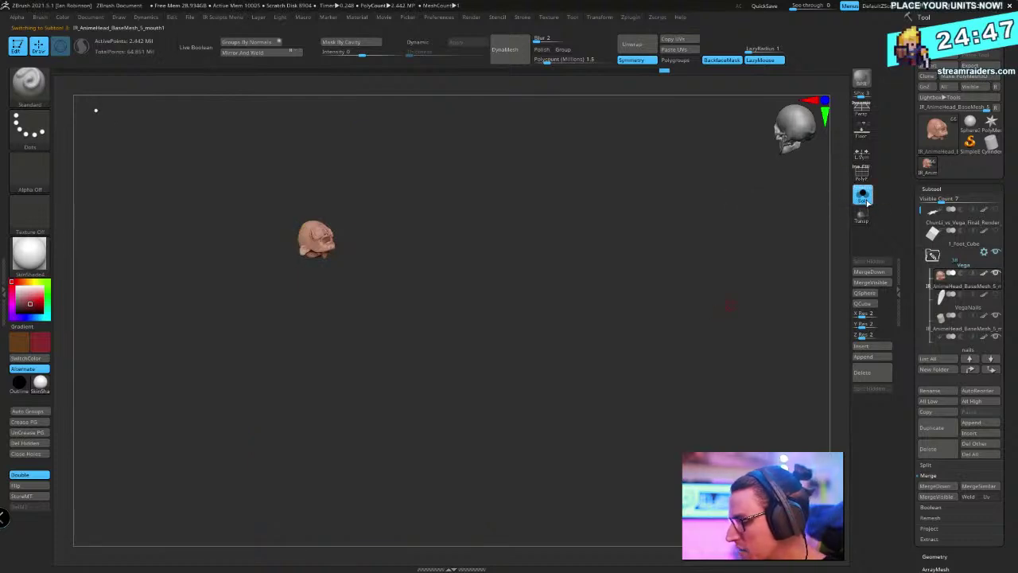
left_click(976, 304)
left_click(868, 199)
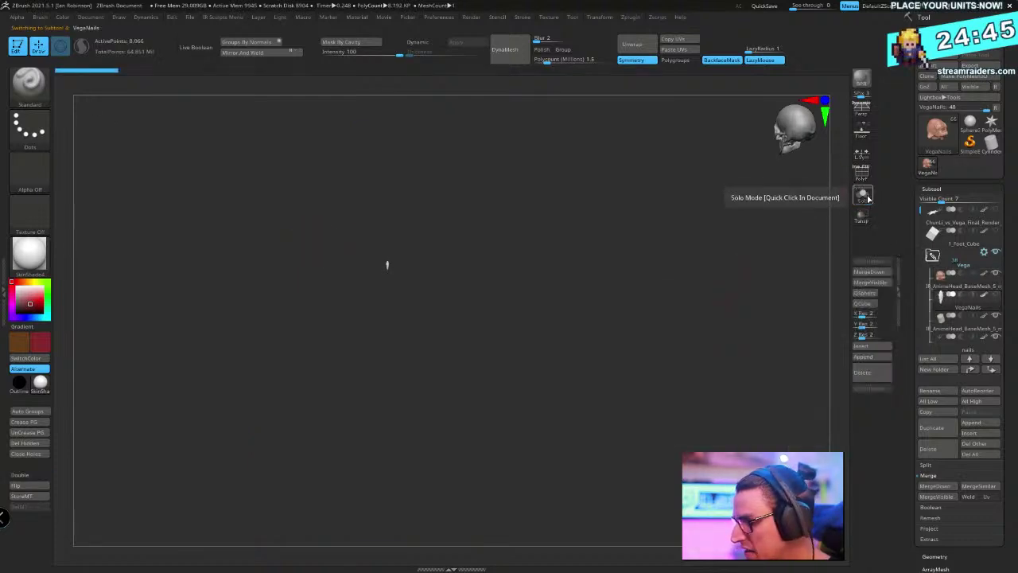
Leave Solo mode and delete the VegaNails subtool
left_click_drag(694, 331, 693, 338)
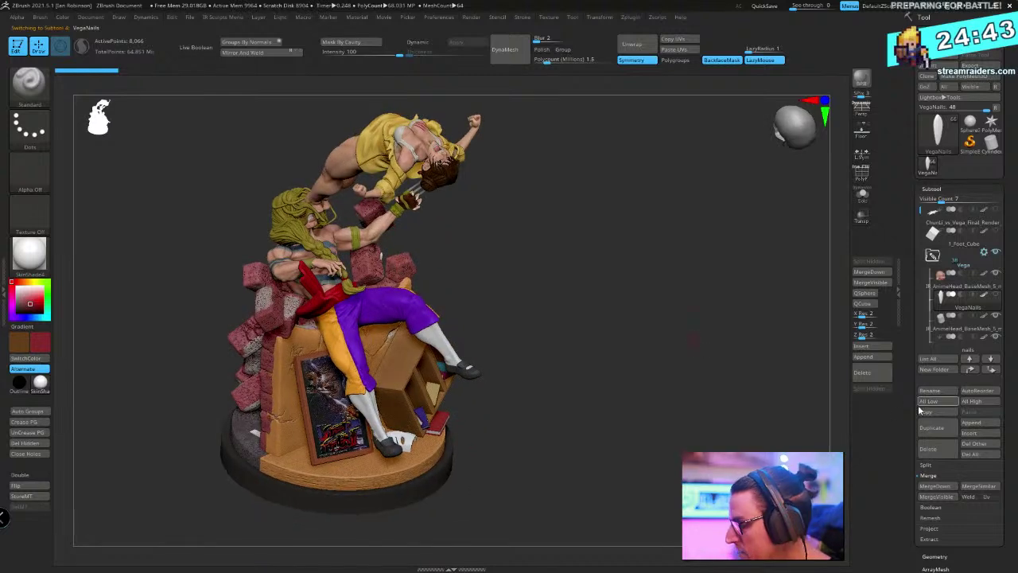
left_click(882, 377)
left_click(841, 400)
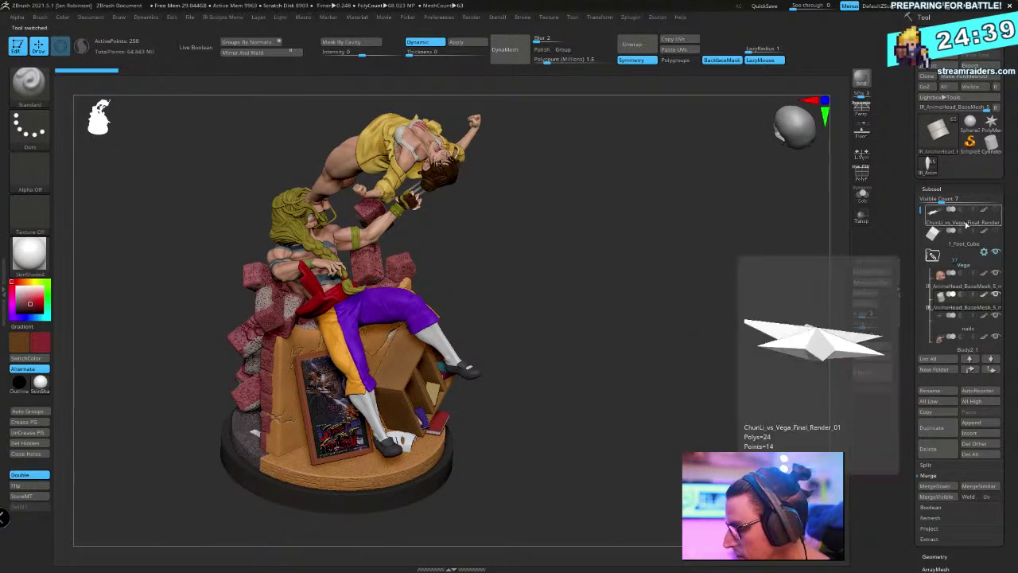
Isolate the IR_AnimeHead_BaseMesh_5_mouth2 subtool, show its polyframe and examine the teeth mesh before bringing back the full statue
left_click(972, 329)
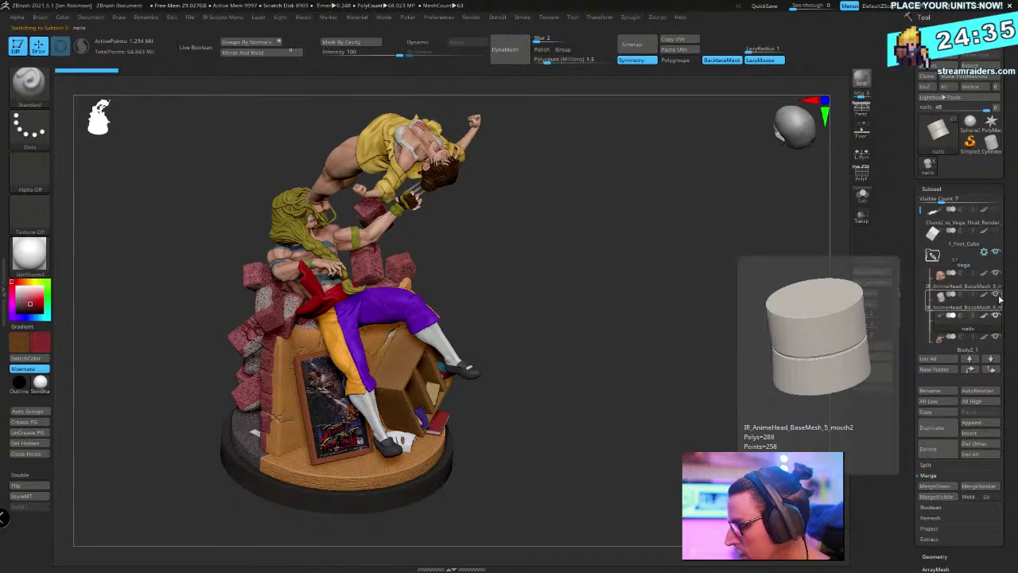
left_click(999, 298)
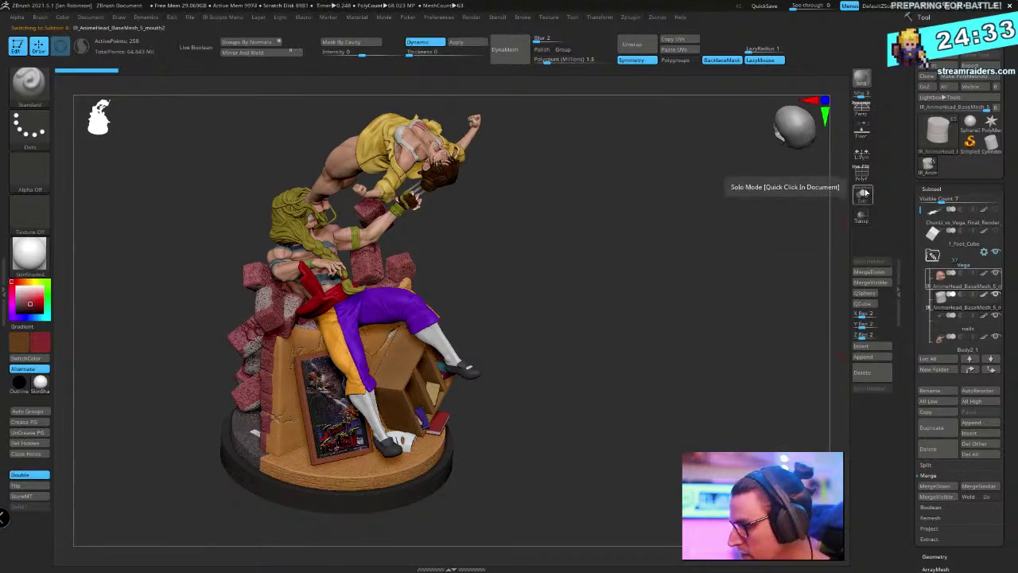
left_click(862, 196)
key("shift+f")
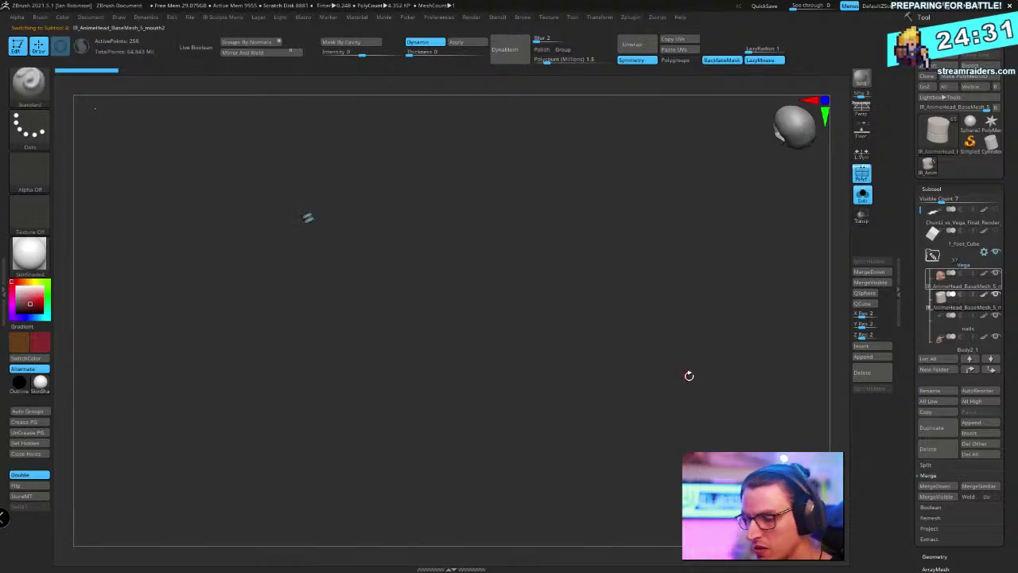
right_click_drag(659, 288, 674, 375, "ctrl")
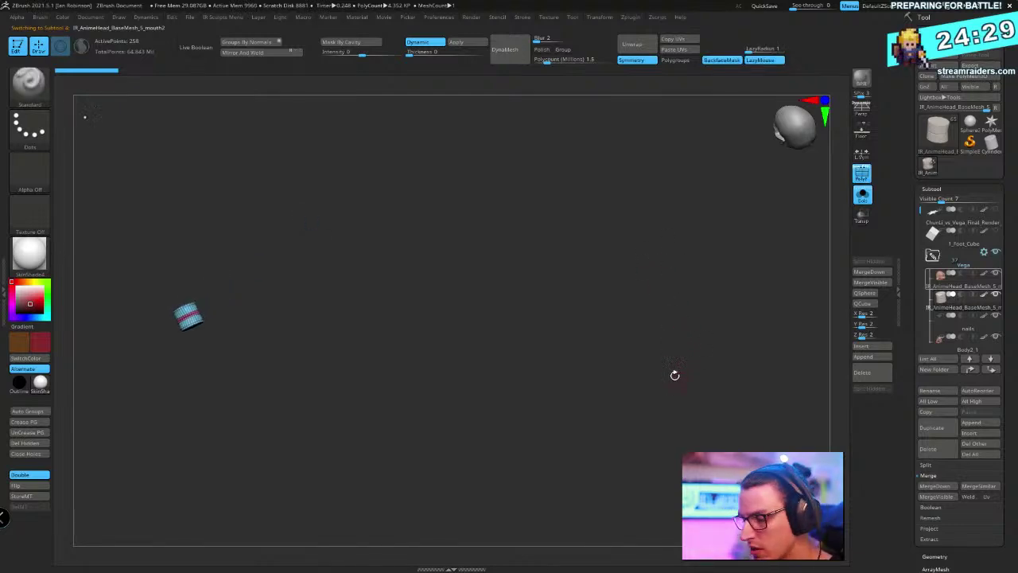
right_click_drag(539, 330, 645, 359, "alt")
right_click_drag(598, 401, 723, 313, "alt")
left_click_drag(717, 325, 677, 297)
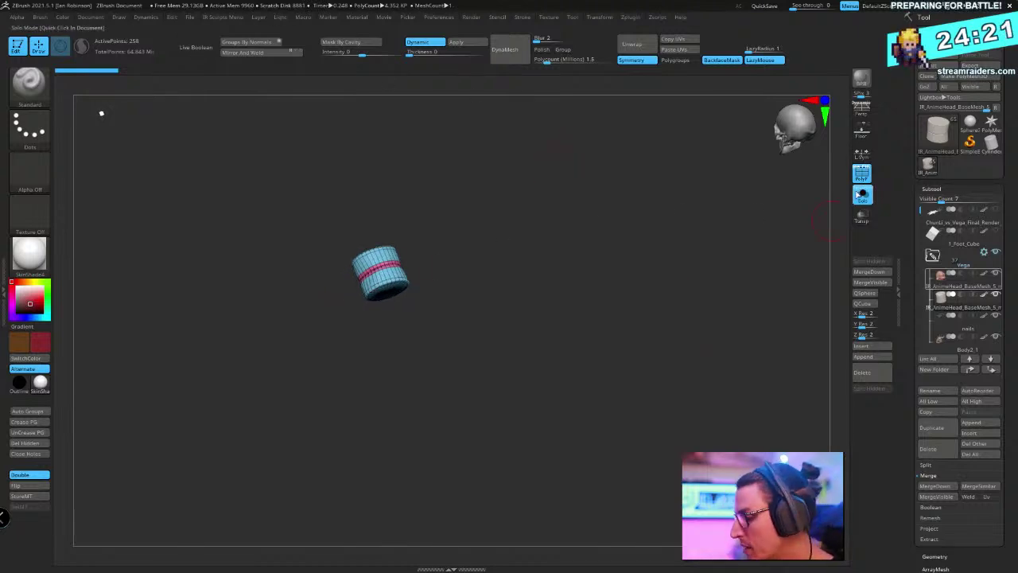
left_click(862, 195)
Select the IR_AnimeHead_BaseMesh_5_mouth2 subtool and apply its dynamic subdivision to the mesh
left_click(340, 216, "alt")
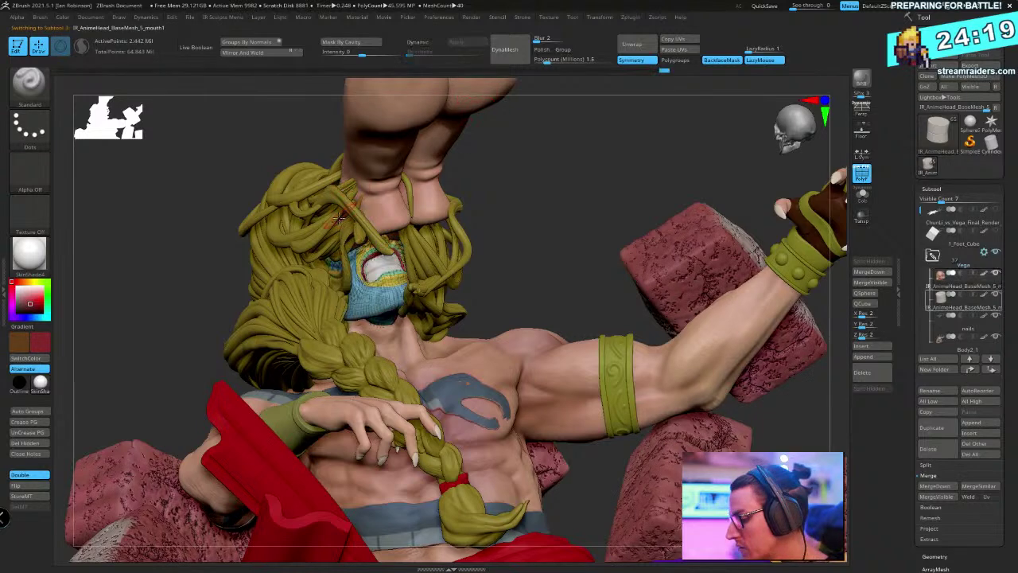
left_click(966, 287)
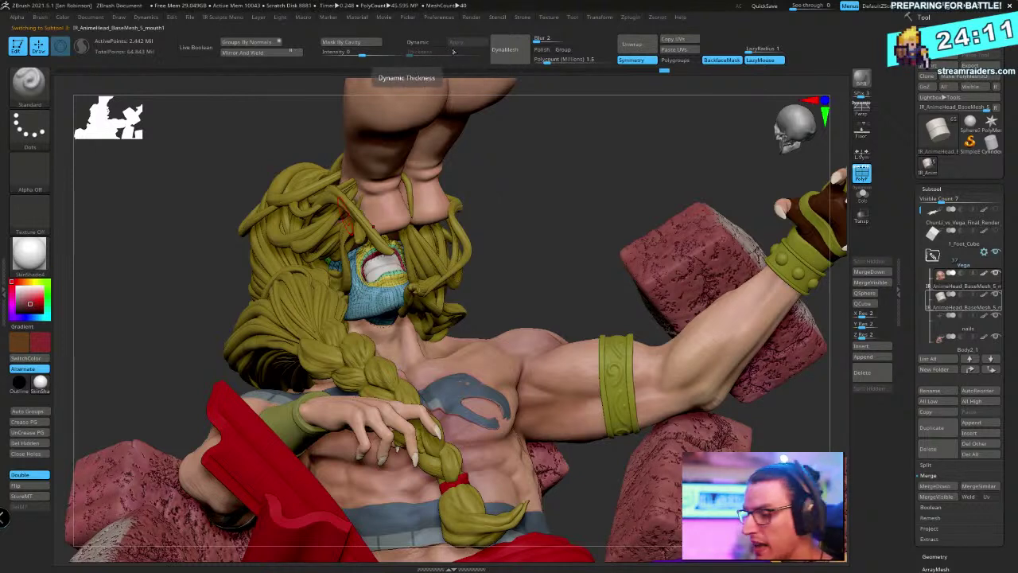
left_click(402, 67)
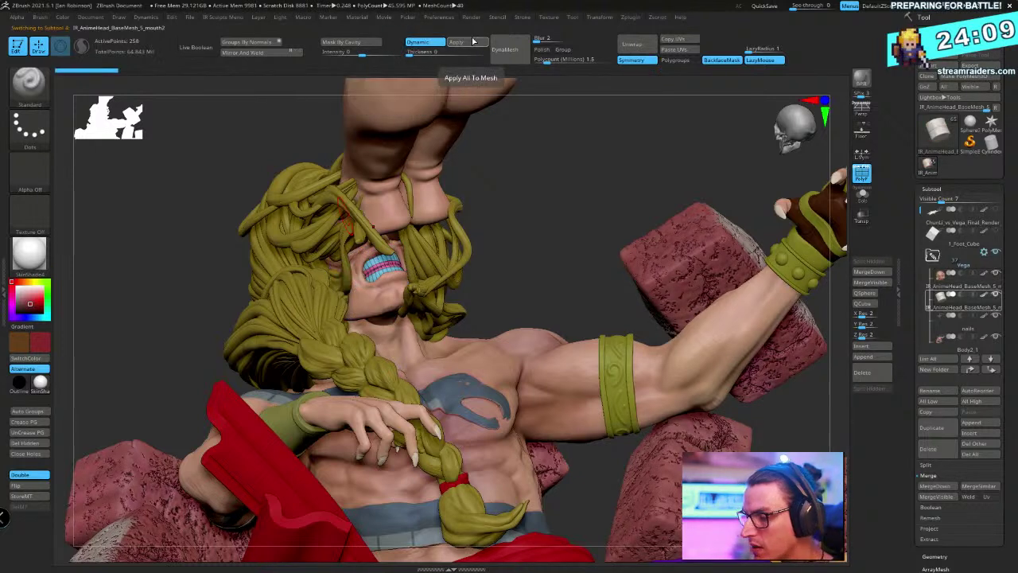
key("ctrl+shift+z")
key("ctrl+shift+z")
key("ctrl+shift+z")
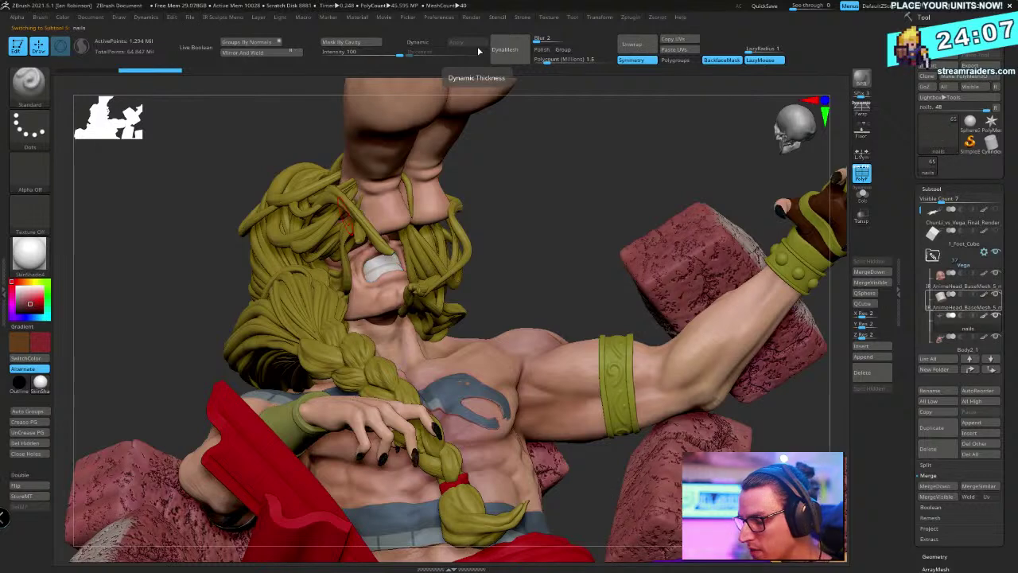
Go through the subtools from nails down to PM3D_Sphere3D3_6, checking each one for active dynamic subdivision
key("Down")
key("Down")
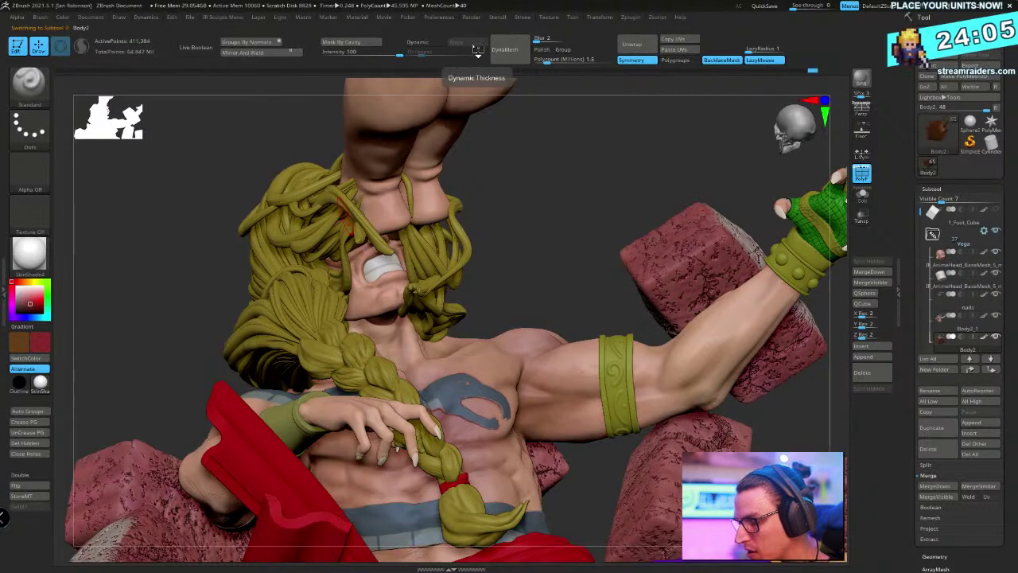
key("ctrl+shift+z")
key("ctrl+shift+z")
key("ctrl+shift+z")
key("ctrl+shift+z")
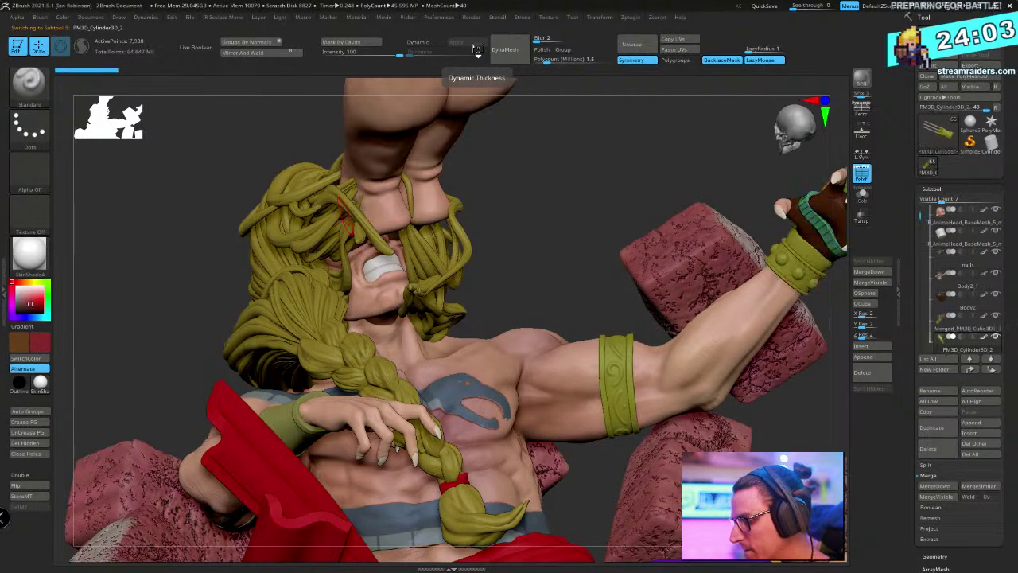
key("ctrl+shift+z")
key("ctrl+shift+z")
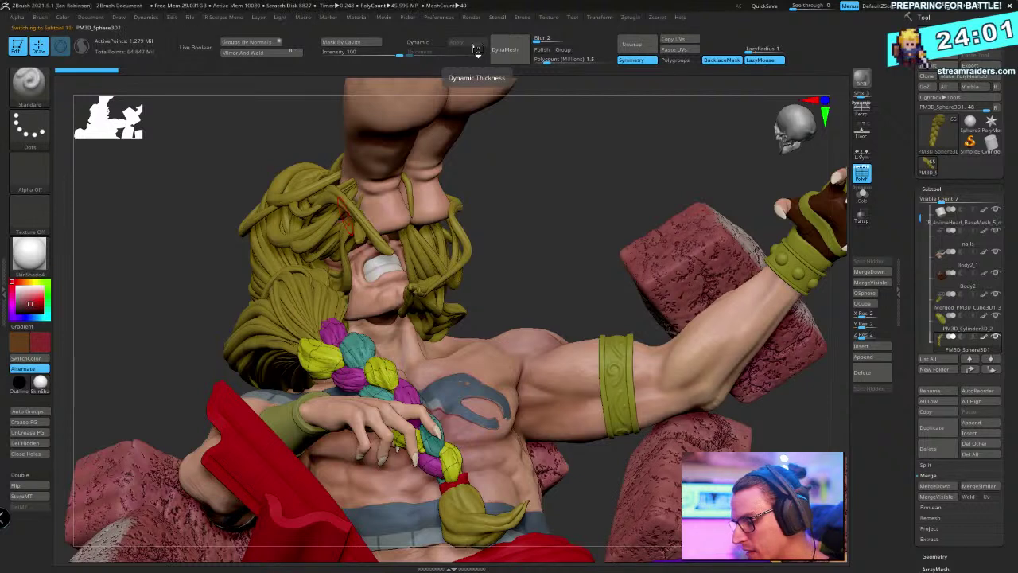
key("ctrl+shift+z")
key("ctrl+shift+z")
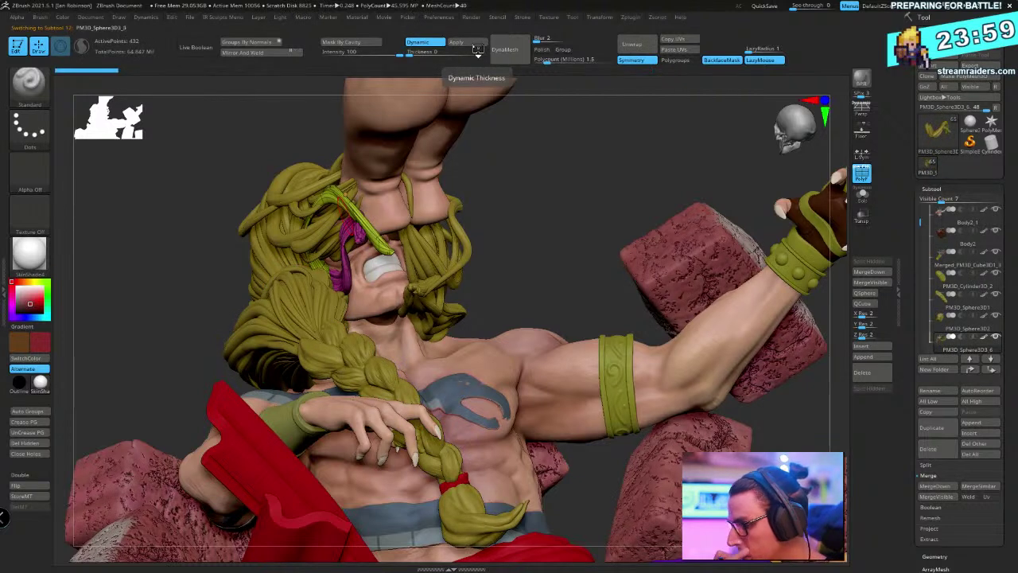
Apply the dynamic subdivision of the PM3D_Sphere3D3_6 hair strands to the mesh and divide it one level further
key("ctrl+shift+z")
key("ctrl+shift+z")
key("ctrl+shift+z")
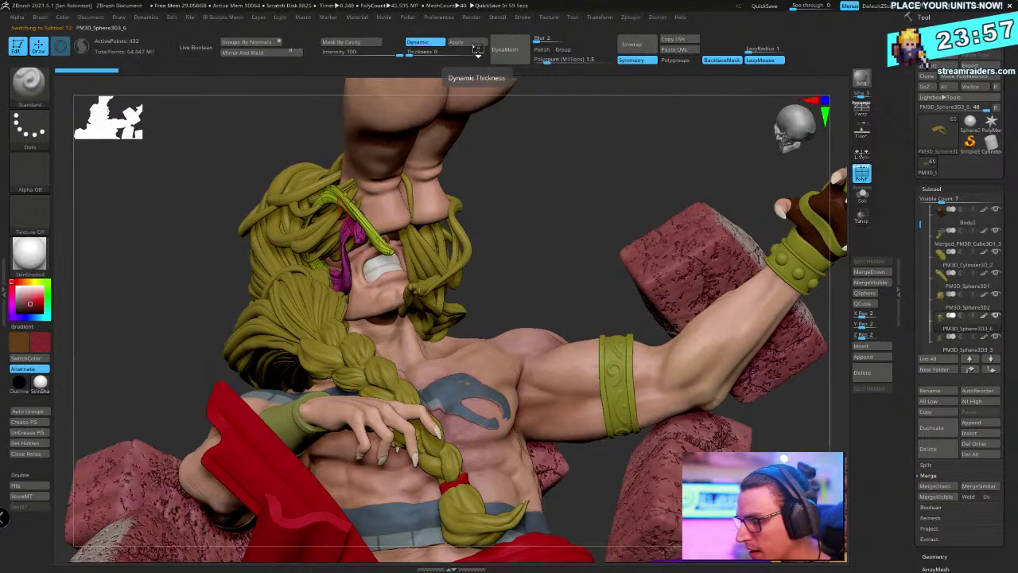
key("ctrl+z")
key("ctrl+z")
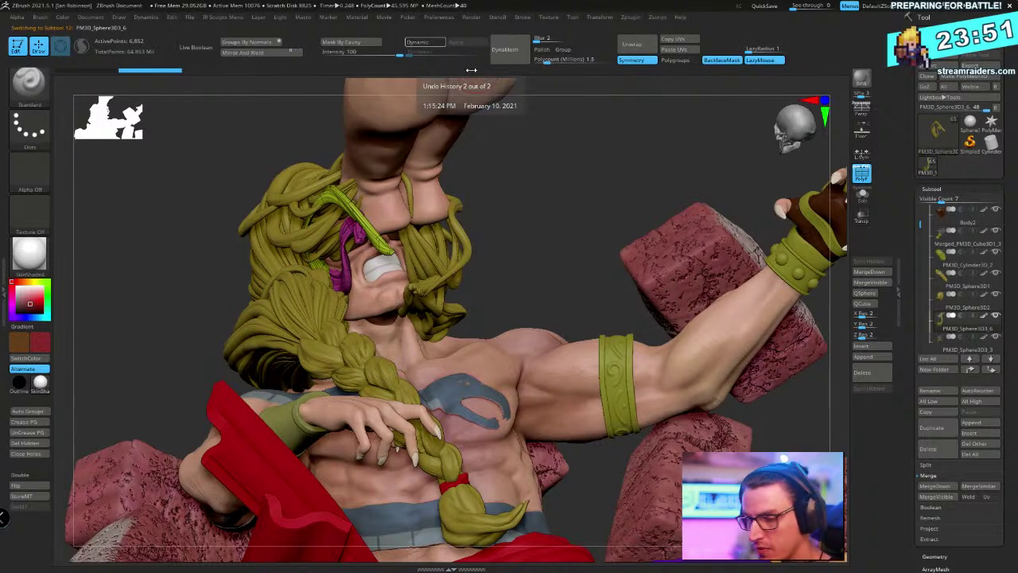
key("ctrl")
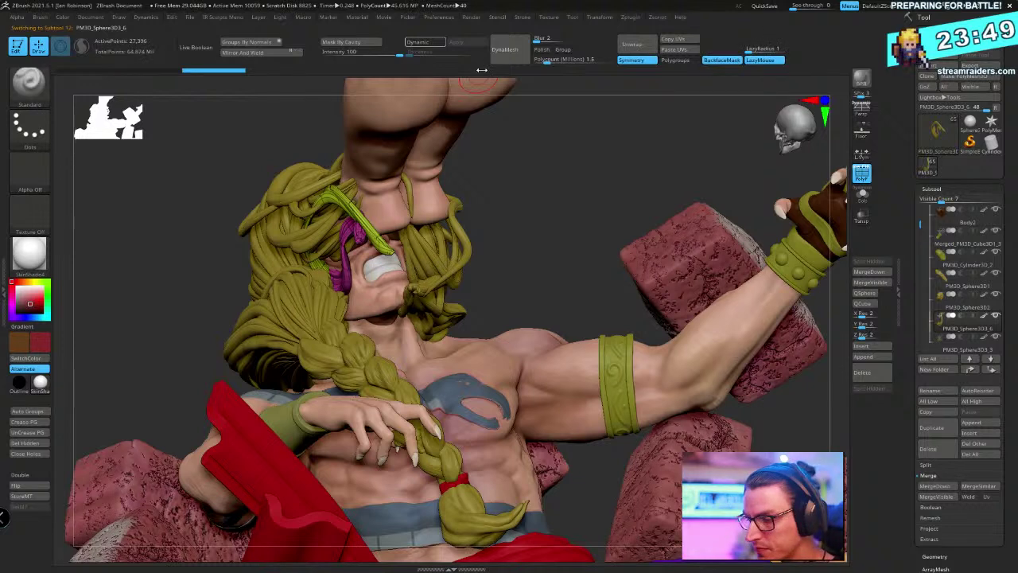
Apply dynamic subdivision to the PM3D_Sphere3D3_3 and PM3D_Sphere3D3_14 hair subtools and add one more subdivision level to each
key("ctrl+z")
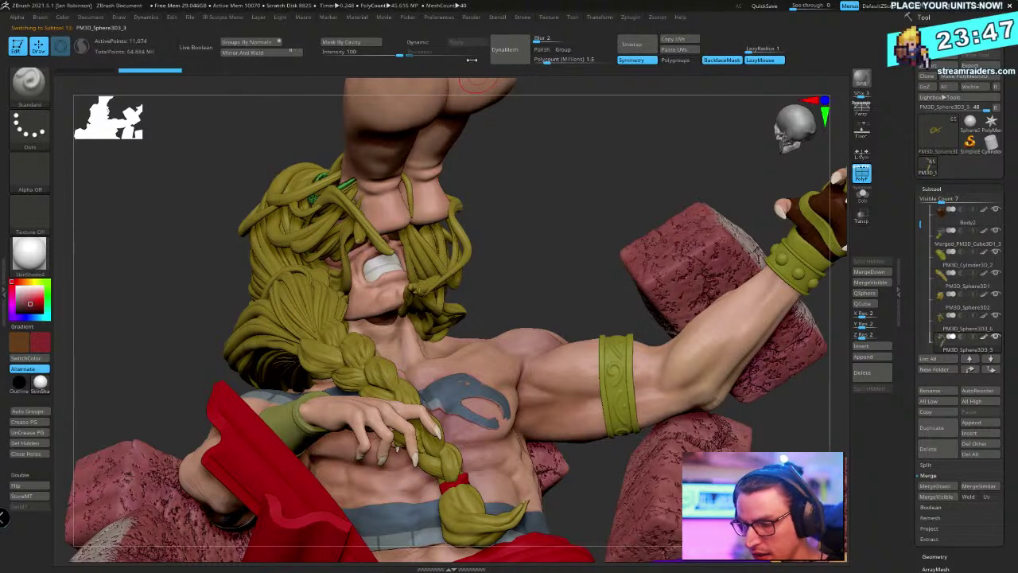
key("ctrl+z")
key("ctrl+z")
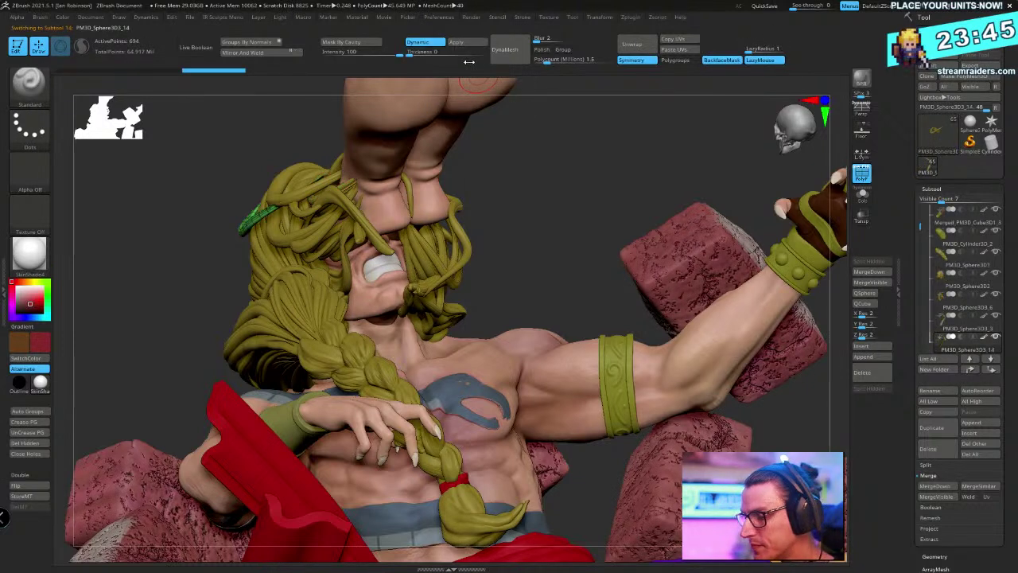
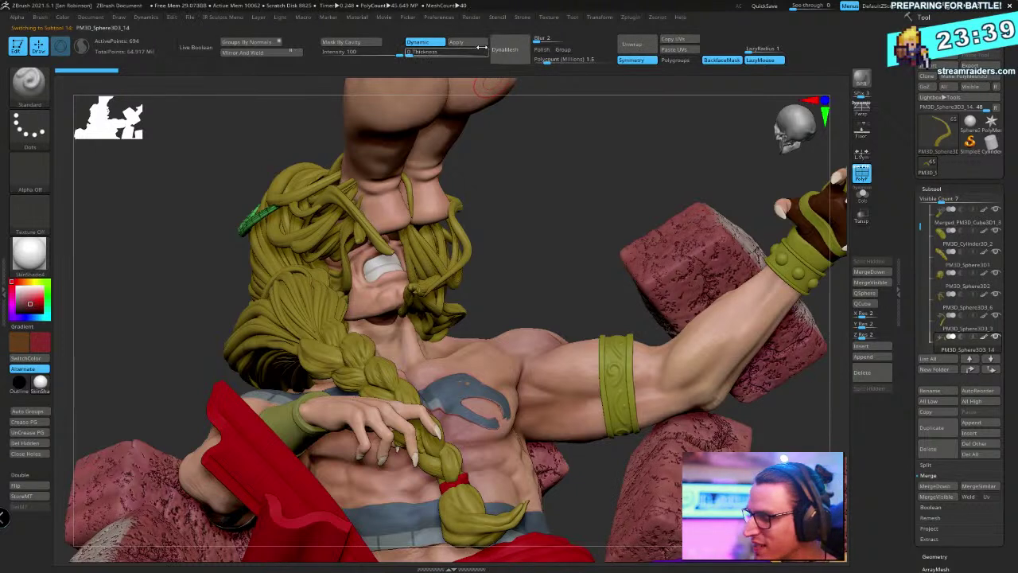
key("ctrl+shift+z")
key("ctrl+shift+z")
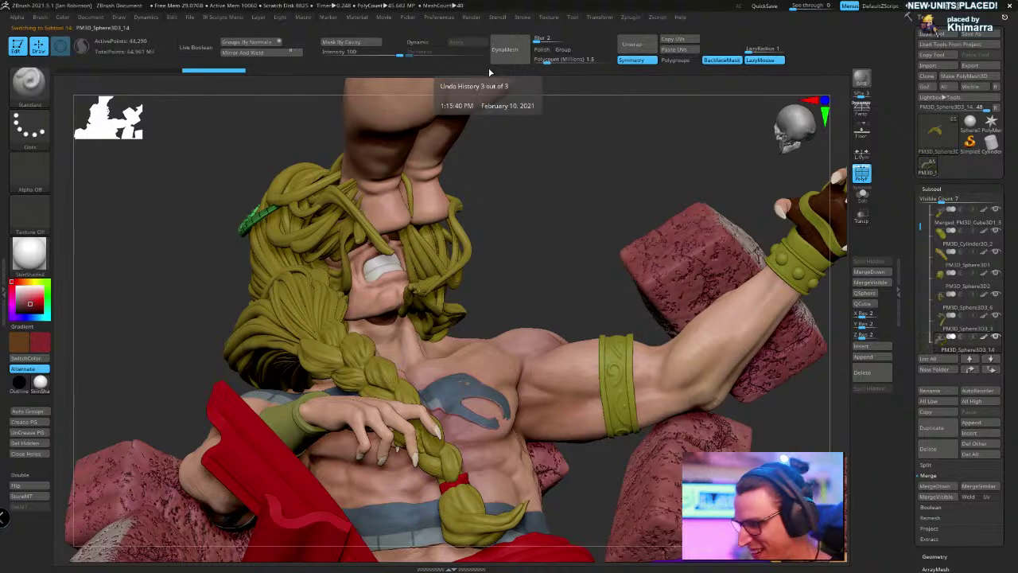
Apply dynamic subdivision to the PM3D_Sphere3D3_4 and PM3D_Sphere3D3_7 hair subtools and add one more subdivision level to each
key("ctrl+z")
key("ctrl+z")
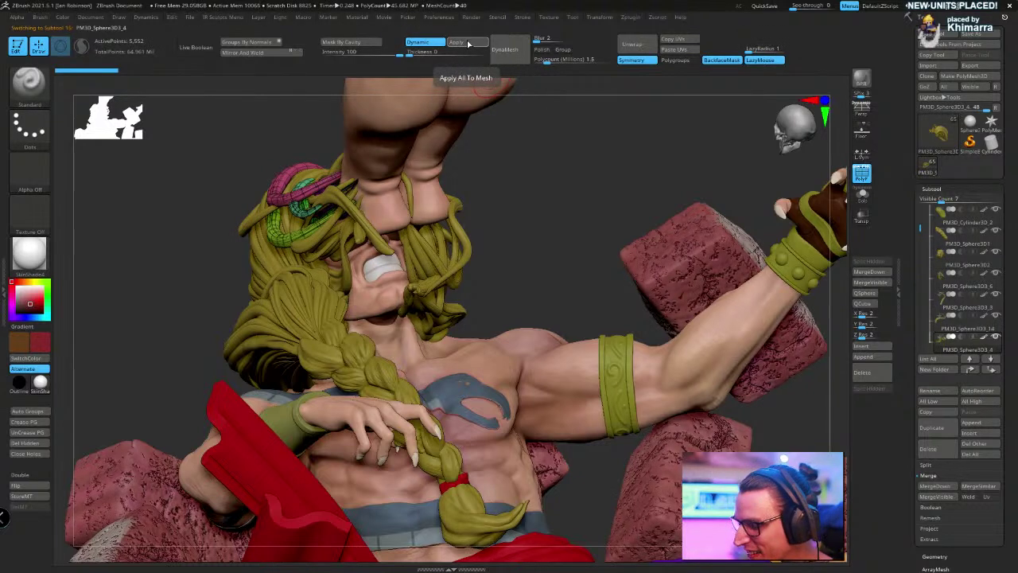
left_click(469, 43)
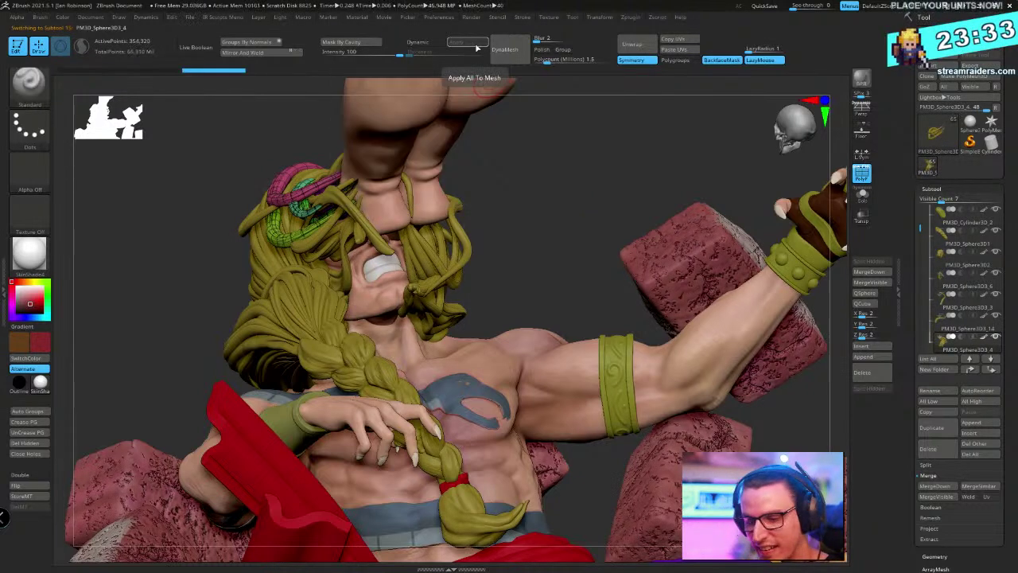
key("ctrl+z")
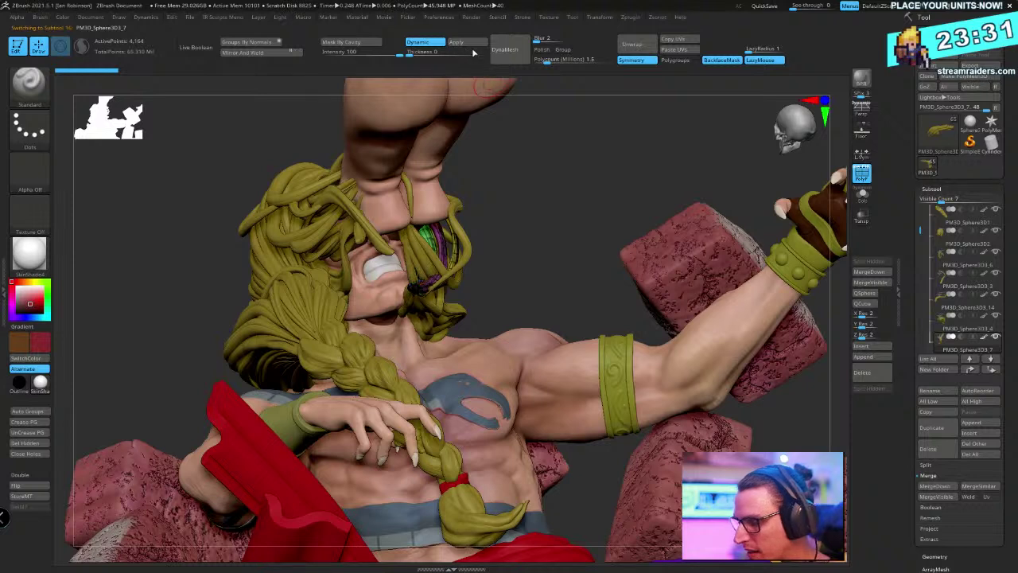
left_click(471, 46)
key("ctrl+z")
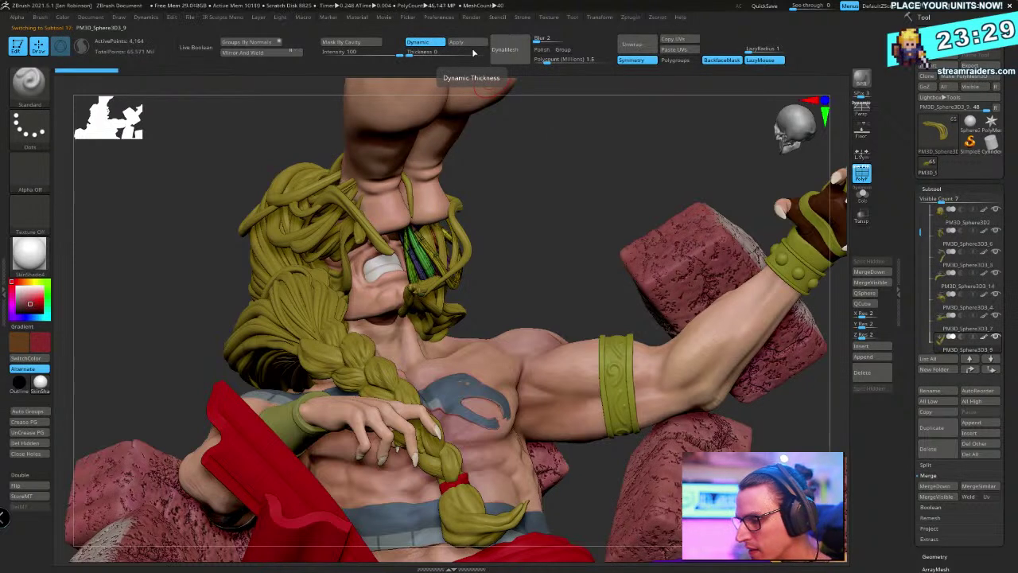
Apply the dynamic subdivision of the PM3D_Sphere3D3_9 hair subtool to the mesh and add one more subdivision level
left_click(472, 43)
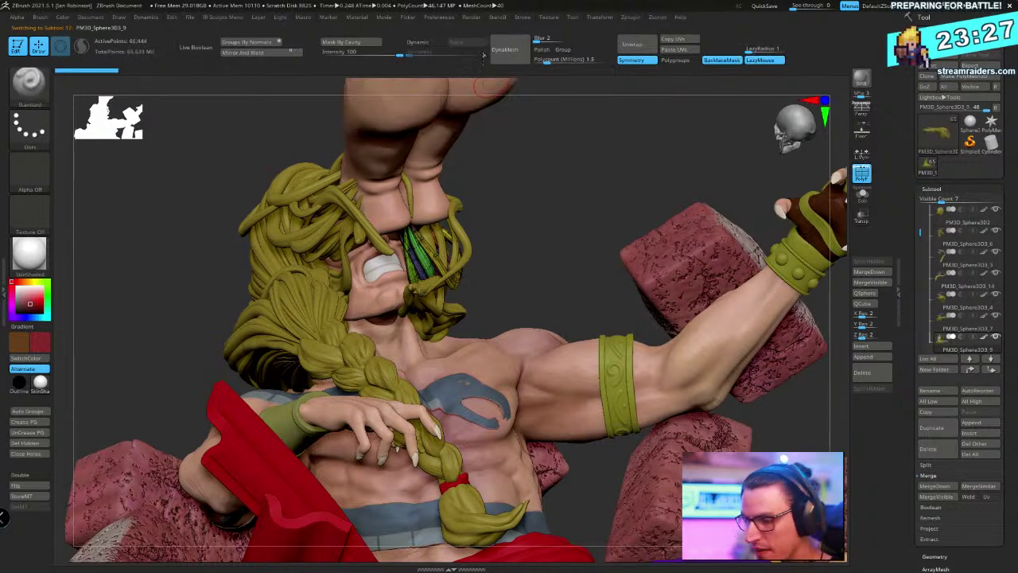
key("ctrl+f")
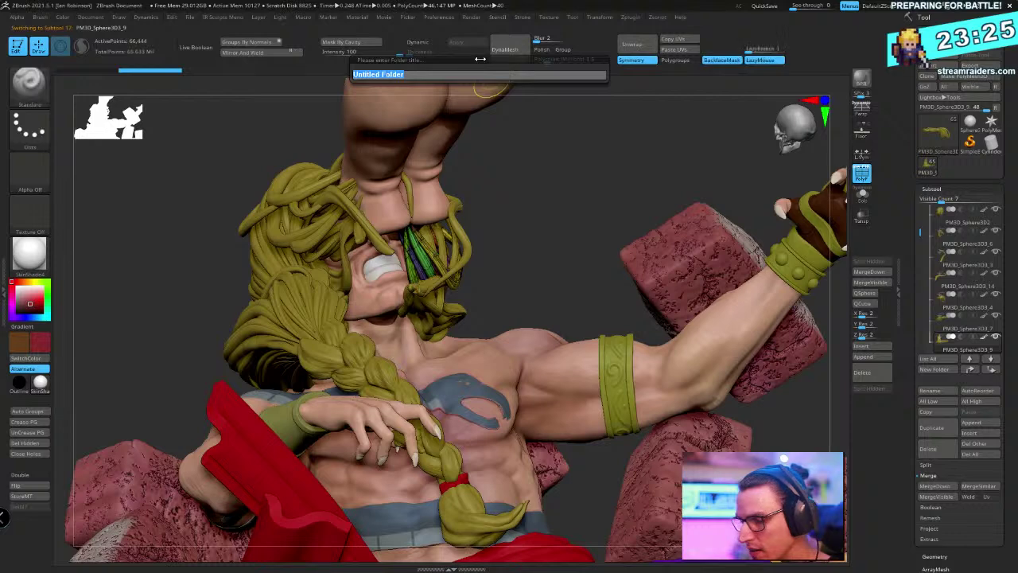
key("Escape")
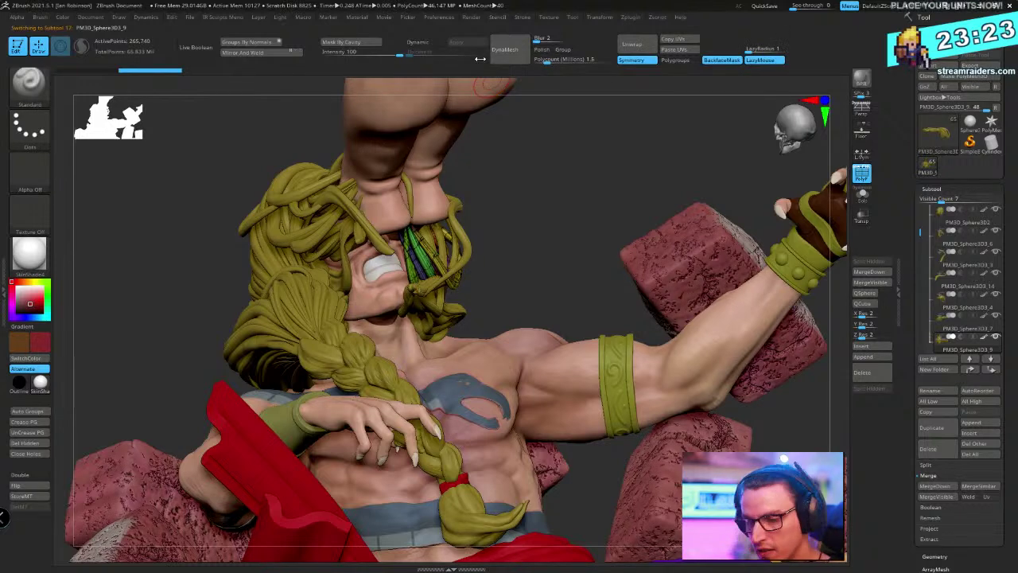
Apply dynamic subdivision to the PM3D_Sphere3D3_11 and PM3D_Sphere3D3_10 hair subtools and add one more subdivision level to each
key("ctrl+z")
left_click(472, 43)
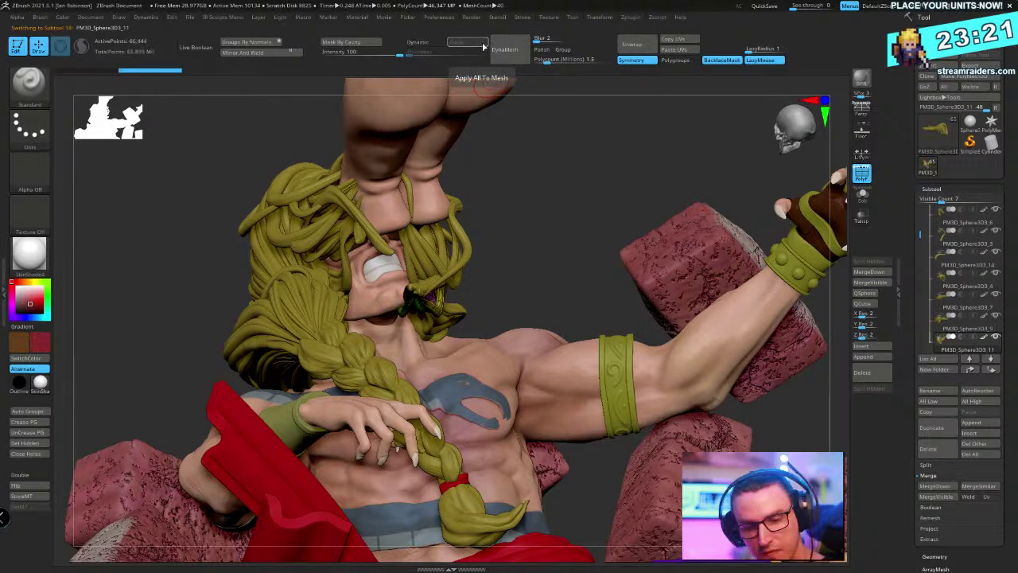
key("ctrl+z")
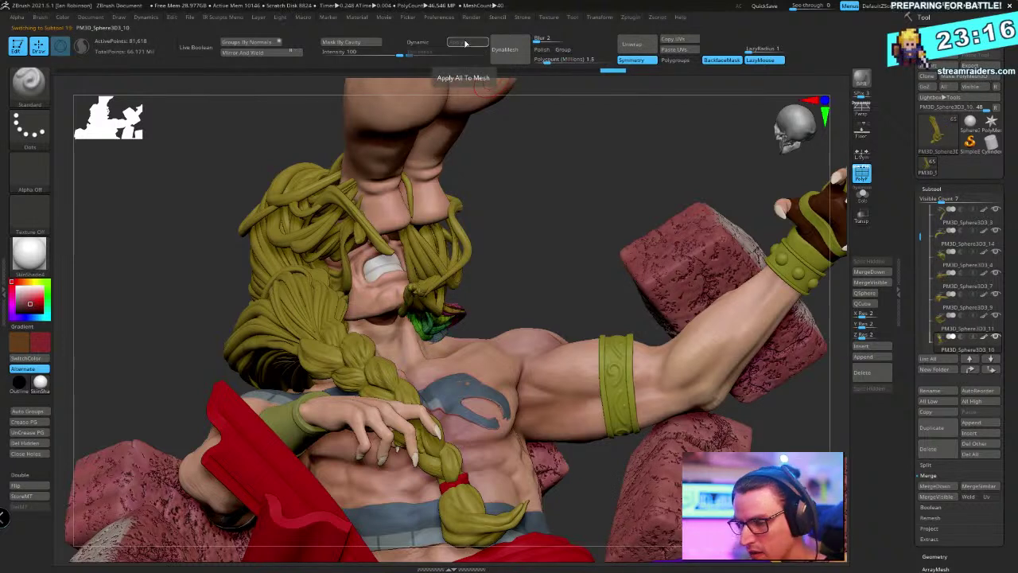
left_click(466, 43)
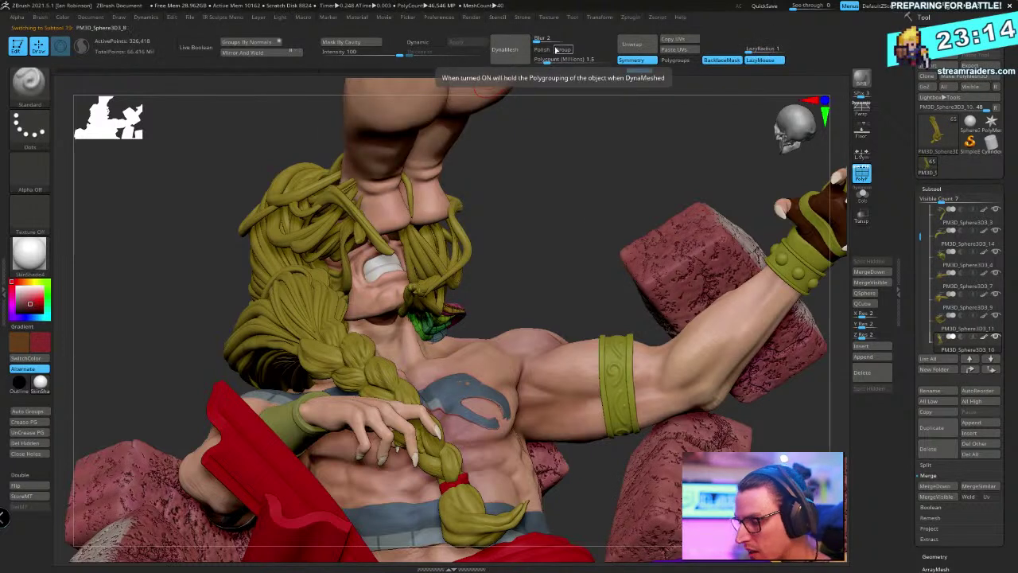
Apply the dynamic subdivision of the PM3D_Sphere3D3_8 and PM3D_Sphere3D3_15 hair strands to their meshes
key("ctrl+z")
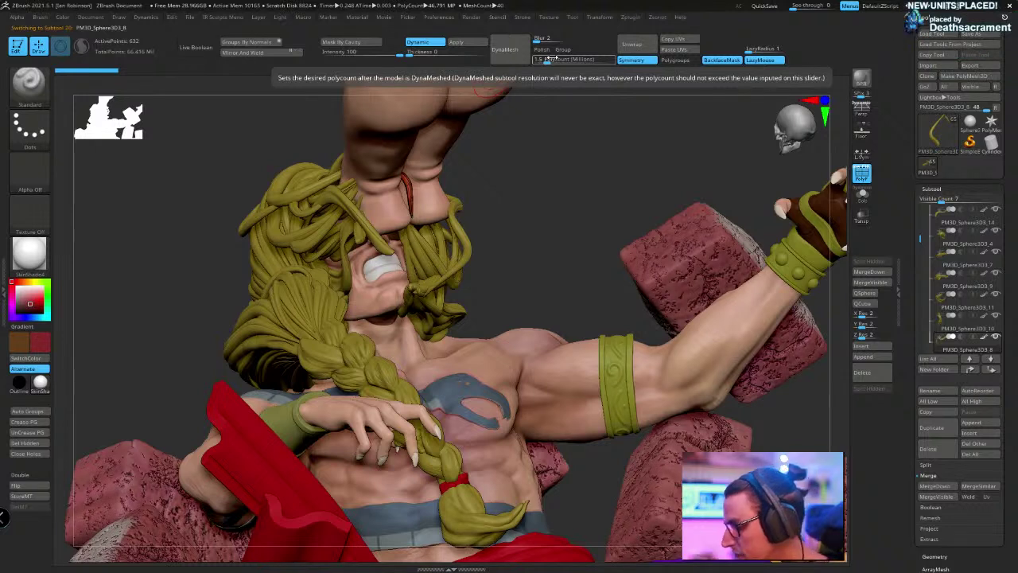
left_click(471, 47)
key("Down")
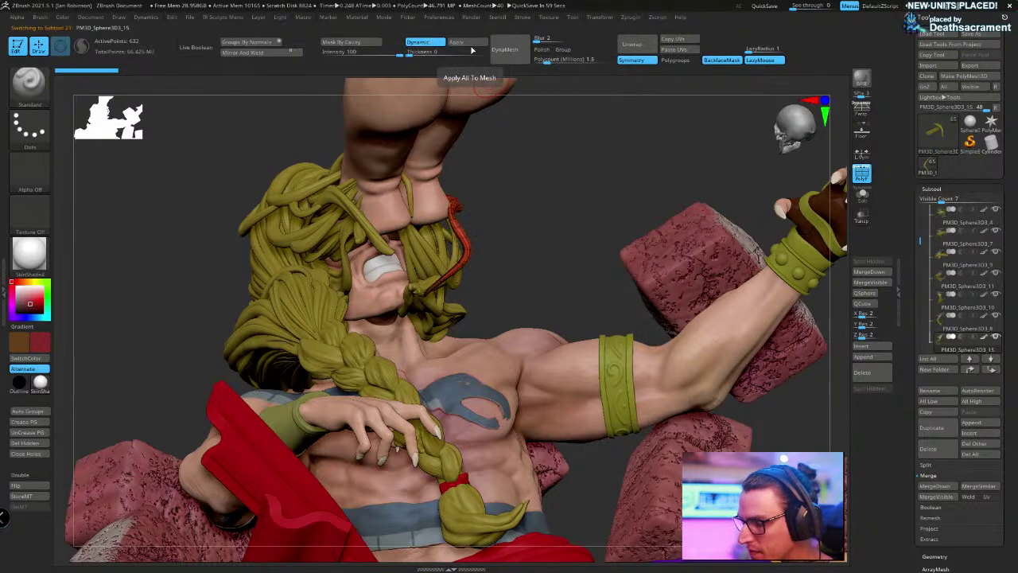
key("ctrl+z")
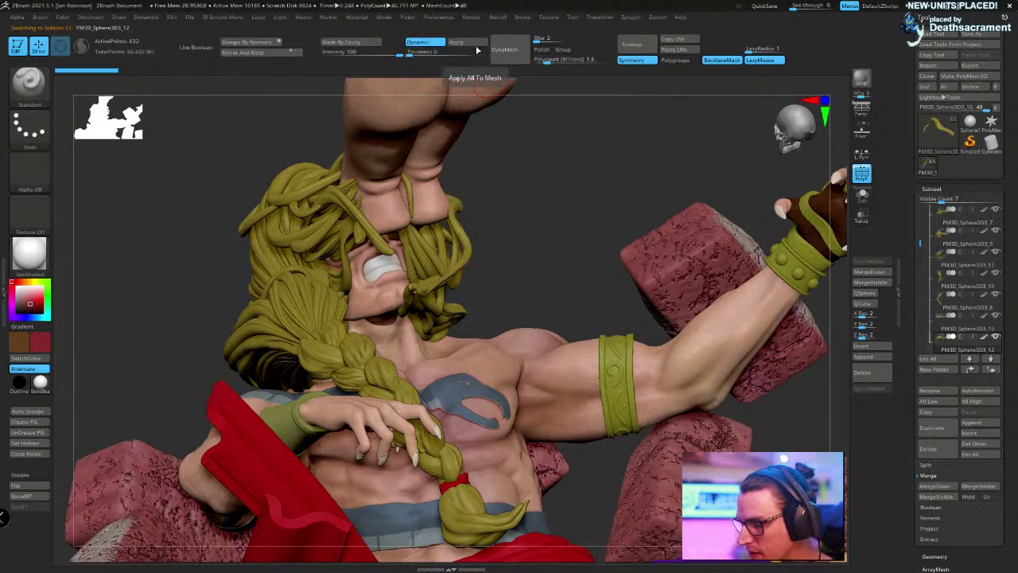
Apply the dynamic subdivision of the PM3D_Sphere3D3_12, PM3D_Sphere3D3_13 and PM3D_Sphere3D3_5 hair subtools to their meshes
key("f")
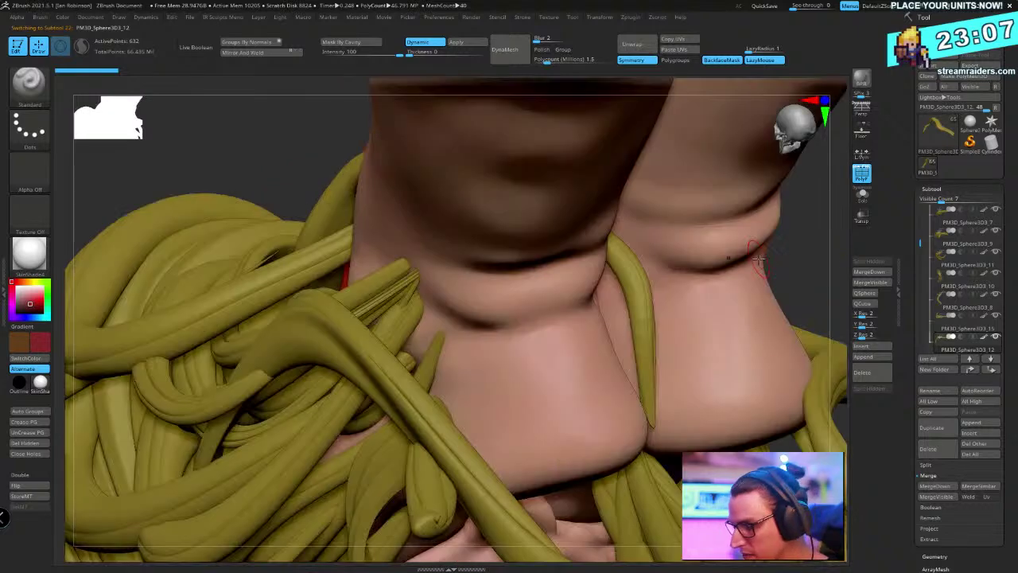
left_click(477, 42)
key("f")
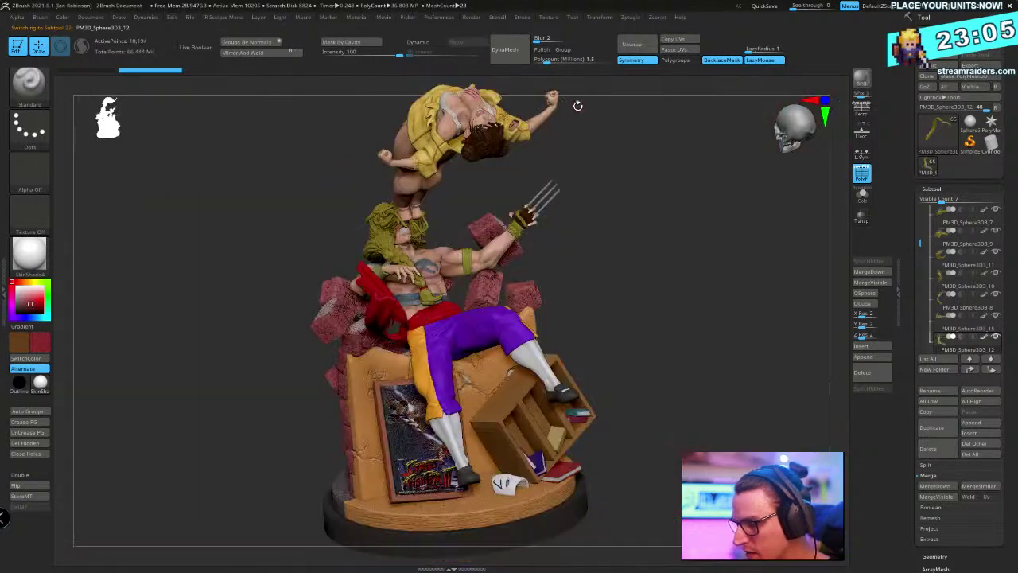
key("Down")
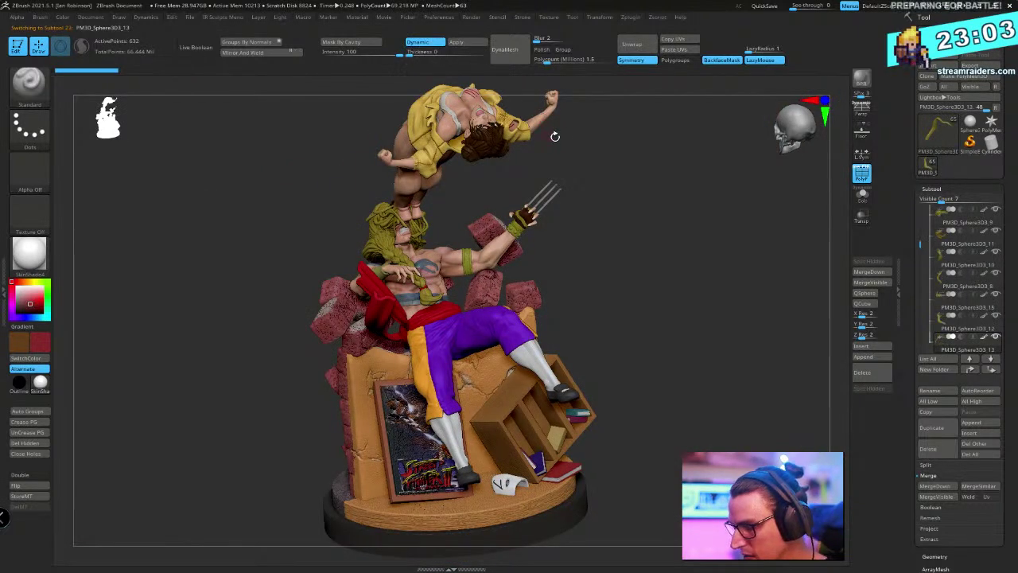
left_click(471, 43)
key("ctrl+z")
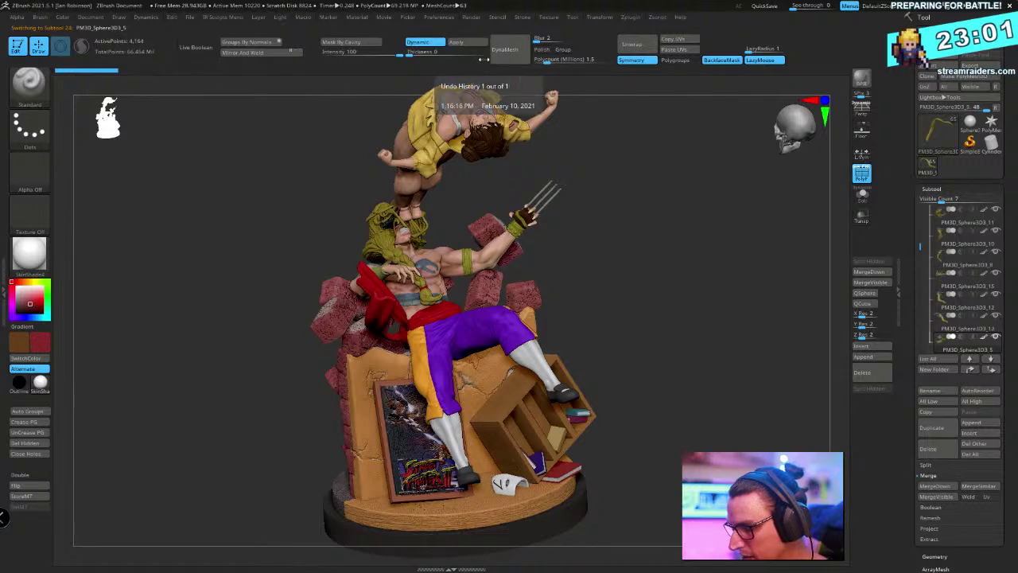
key("Down")
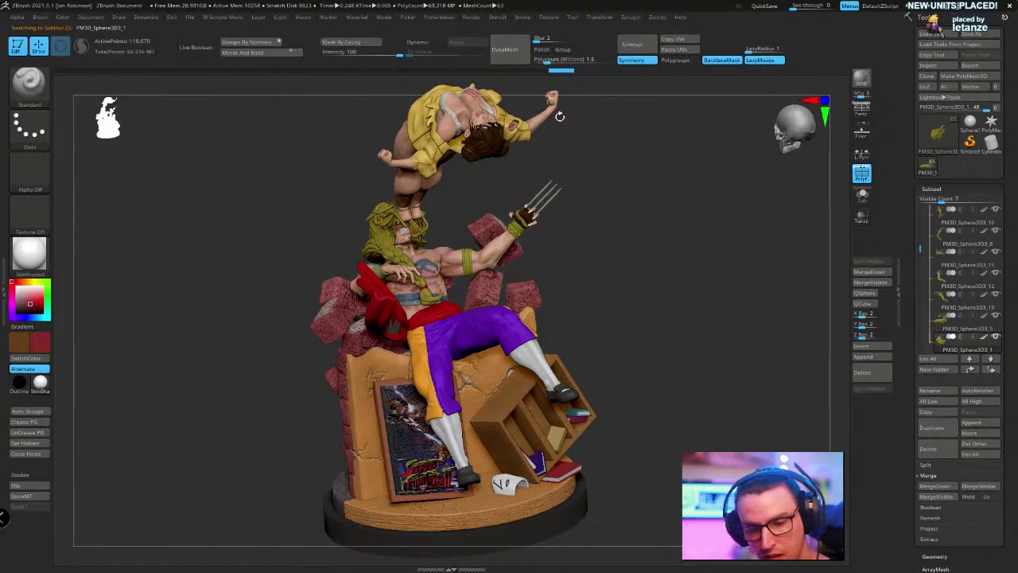
Examine the remaining hair subtools at the back of Vega's head and at the end of the braid for missing subdivision
key("f")
left_click_drag(770, 209, 605, 137)
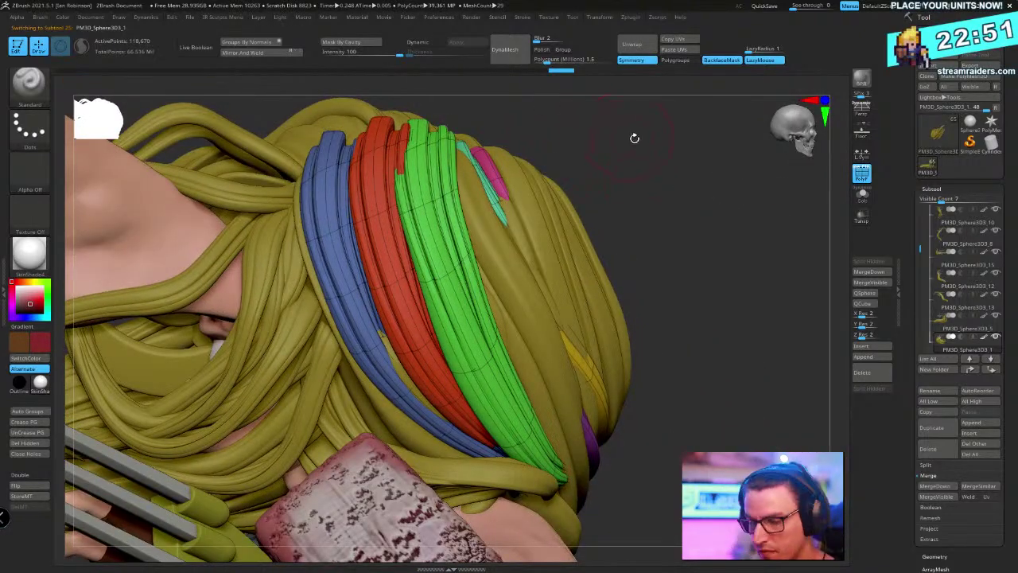
key("ctrl+z")
key("ctrl+z")
key("ctrl+z")
key("ctrl+z")
key("ctrl+z")
key("ctrl+z")
key("ctrl+z")
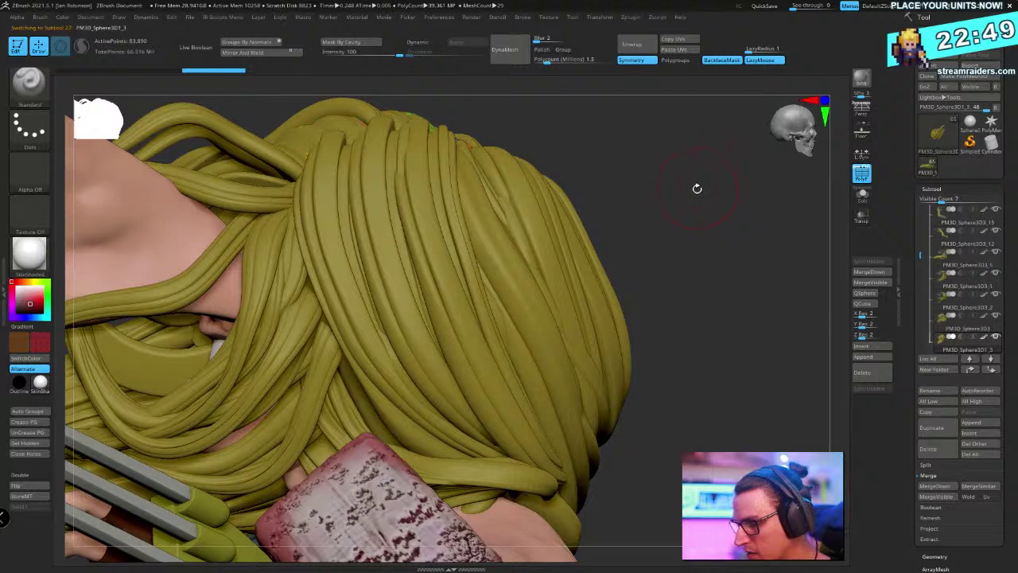
key("f")
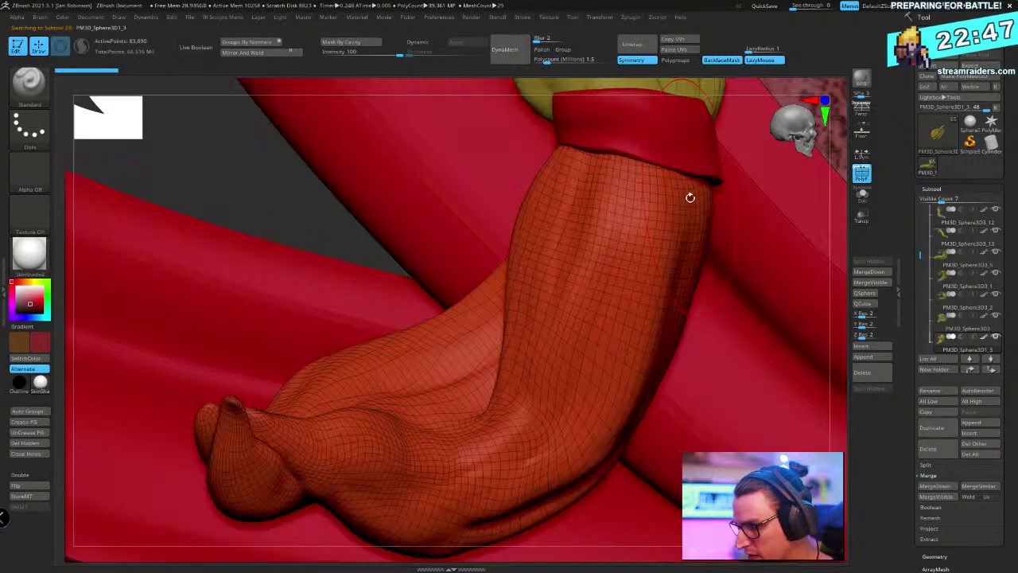
key("f")
left_click_drag(679, 191, 653, 157)
right_click_drag(524, 169, 633, 291)
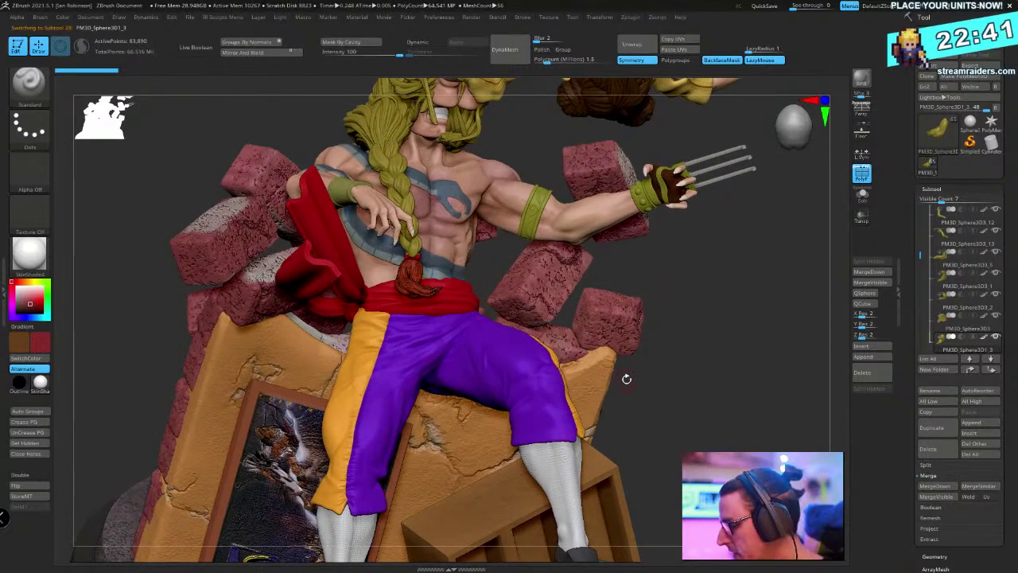
Check the braid band, the armlet and the hair subtools in turn for dynamic subdivision that has not been applied
key("Down")
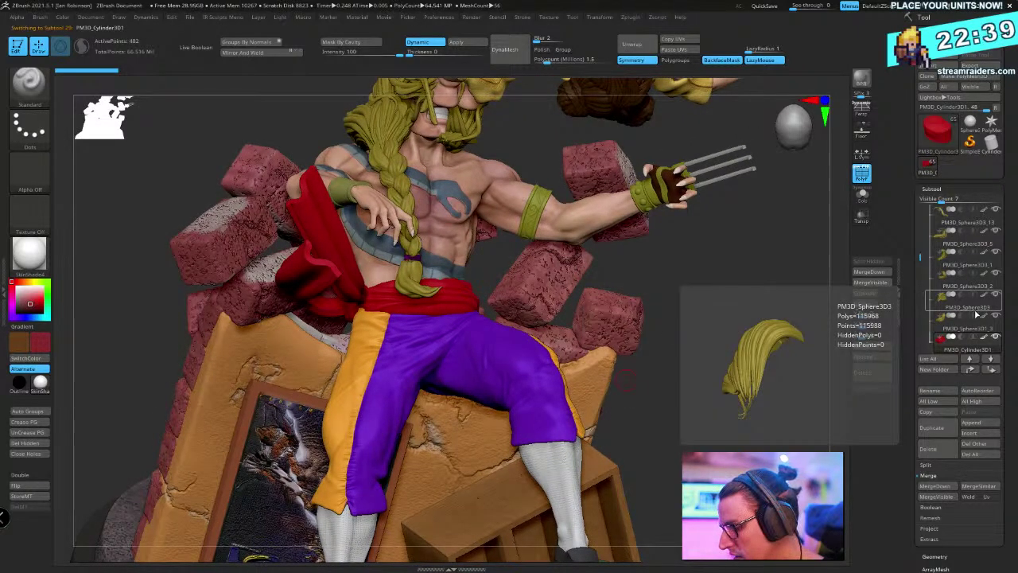
key("Down")
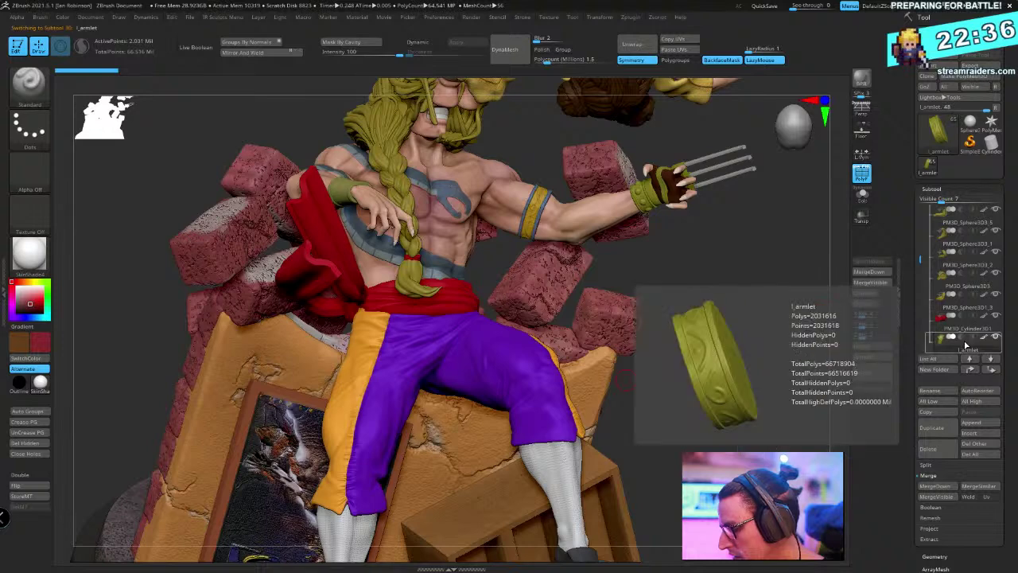
left_click(971, 318)
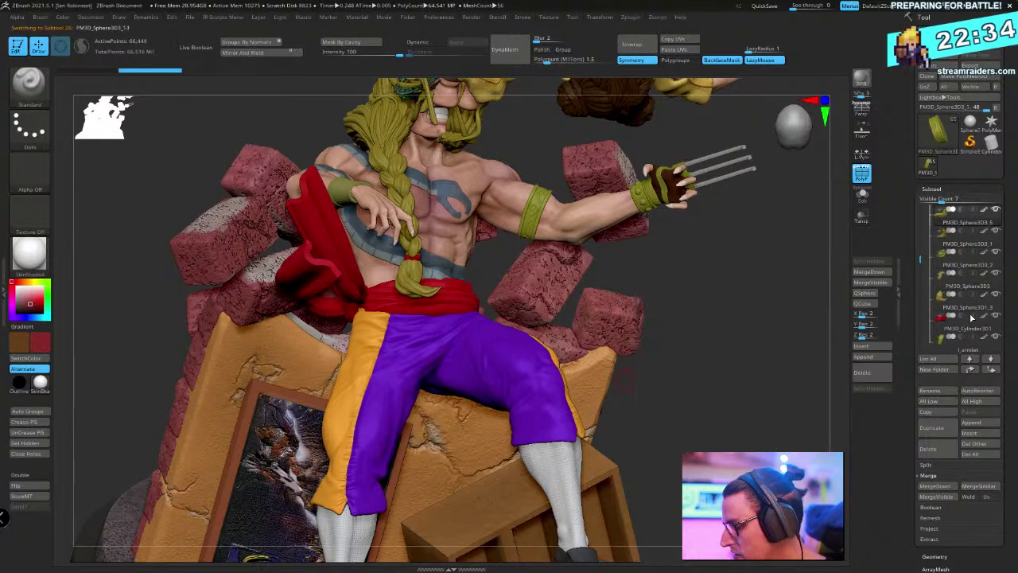
key("Down")
key("Up")
key("Up")
key("Up")
key("Up")
key("Up")
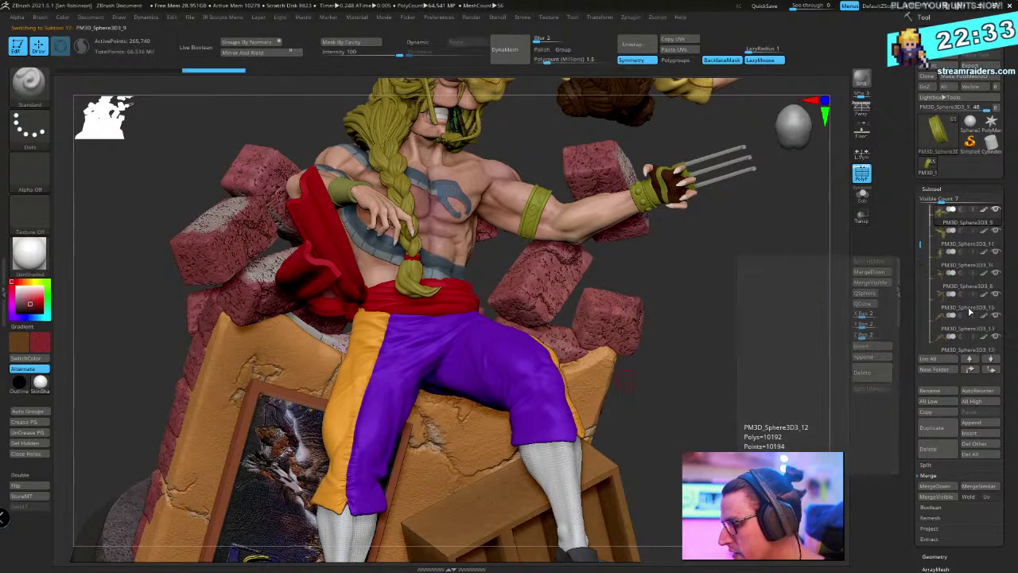
scroll(969, 312, "up", 3)
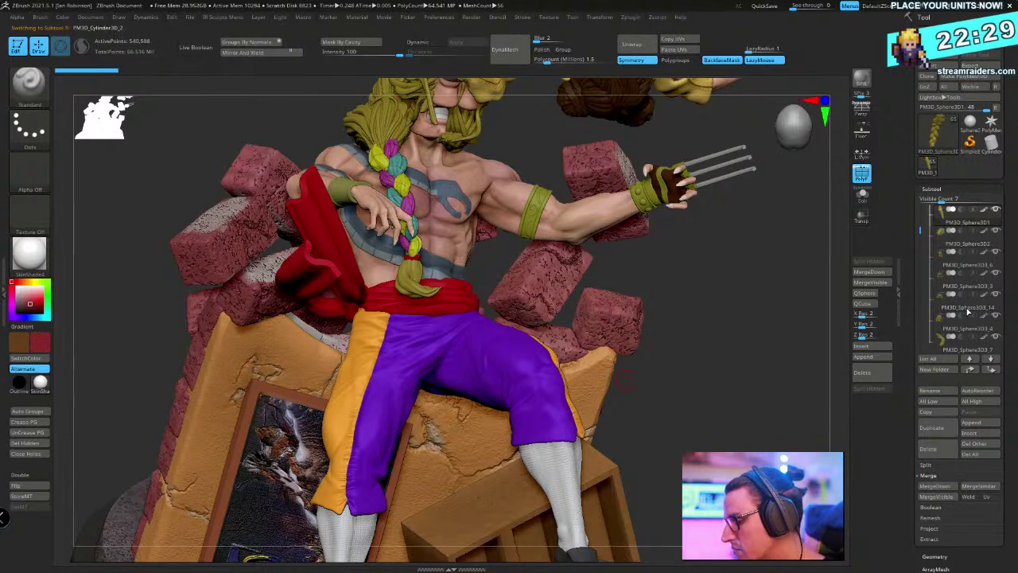
Select the Merged_PM3D_Cube3D1_3 claw gauntlet subtool on Vega's hand and isolate it in Solo mode
key("Up")
key("Up")
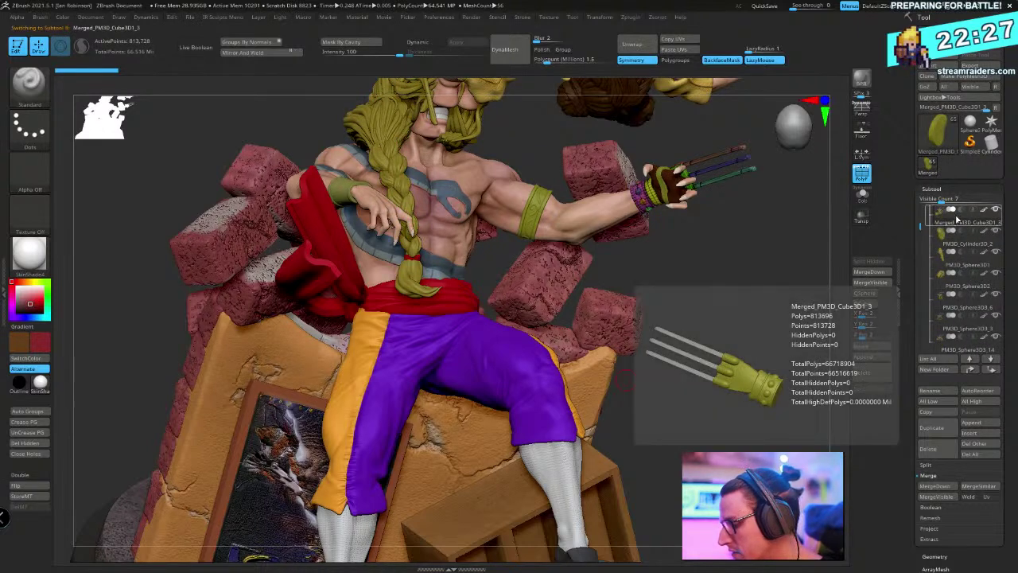
left_click(955, 229)
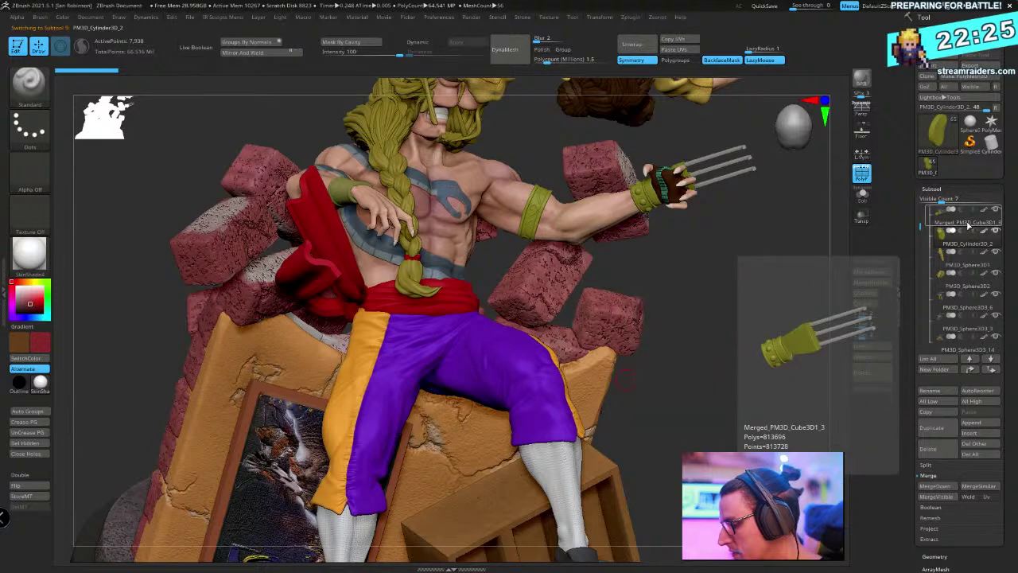
mouse_move(968, 245)
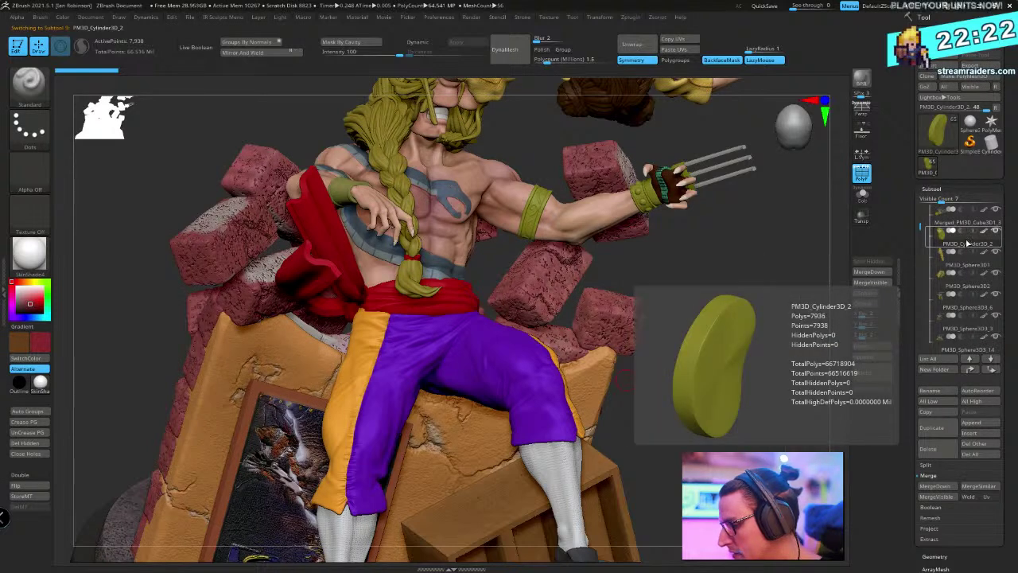
left_click(966, 222)
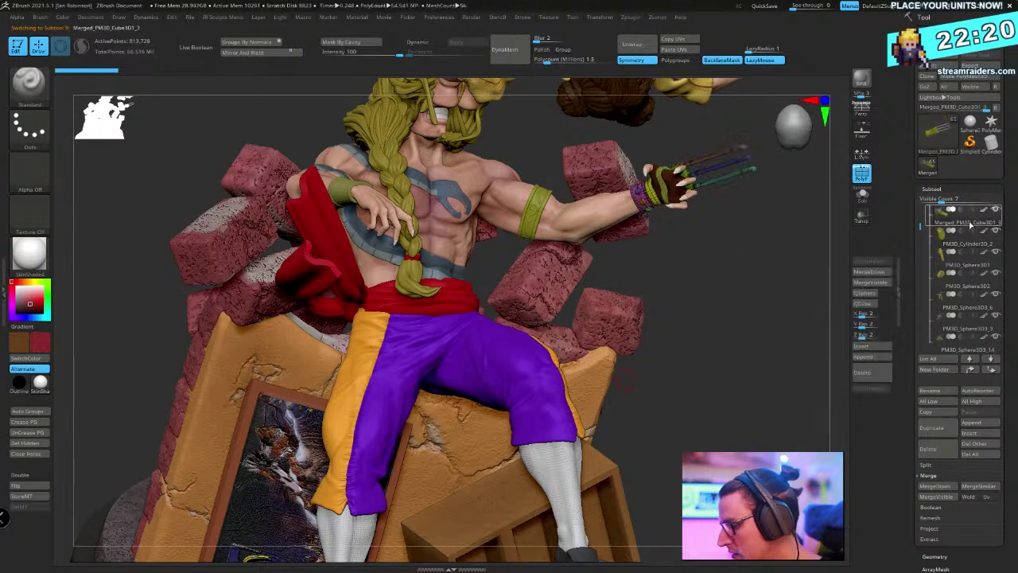
key("Up")
scroll(966, 270, "up", 3)
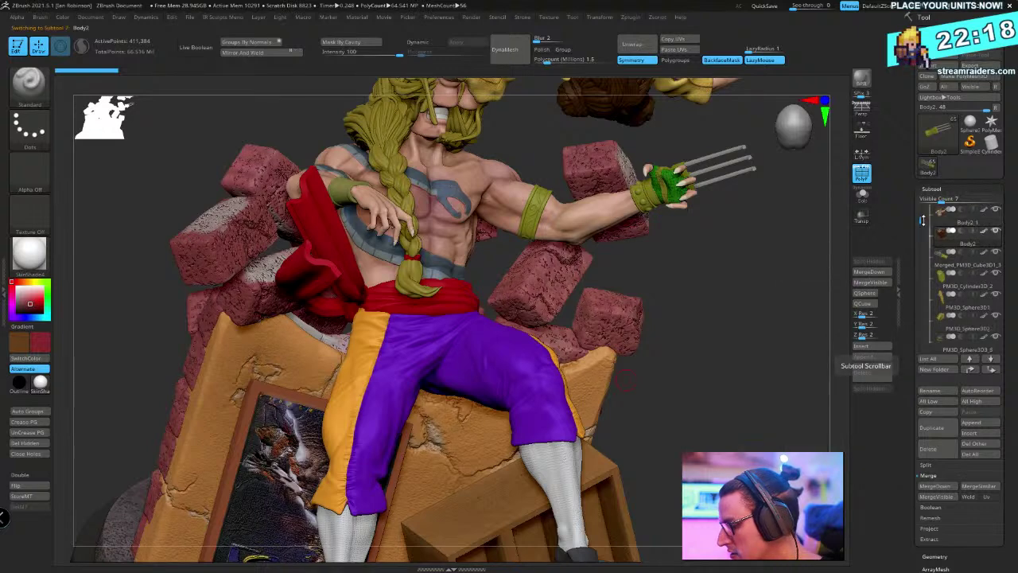
key("Down")
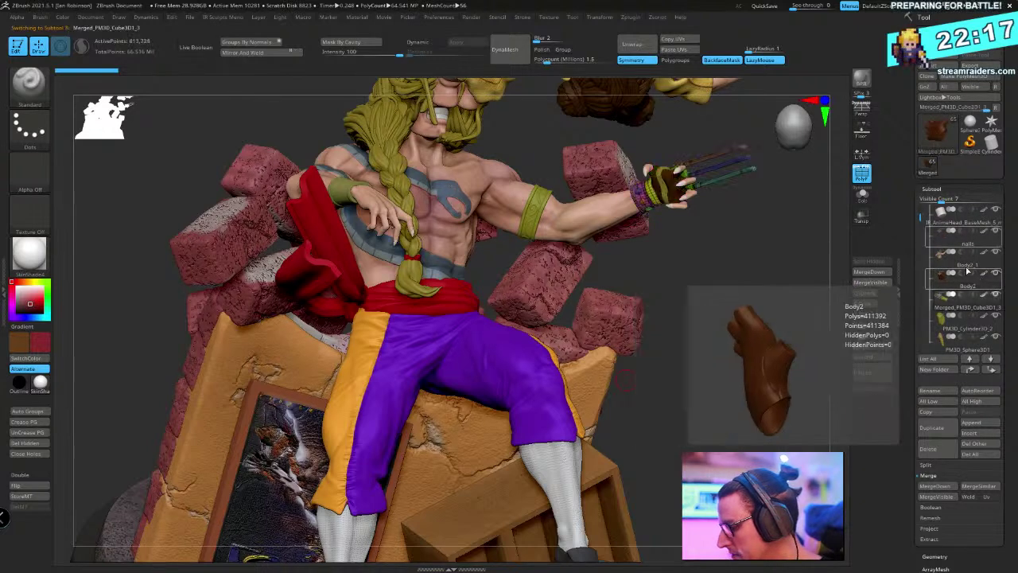
left_click_drag(738, 235, 803, 219)
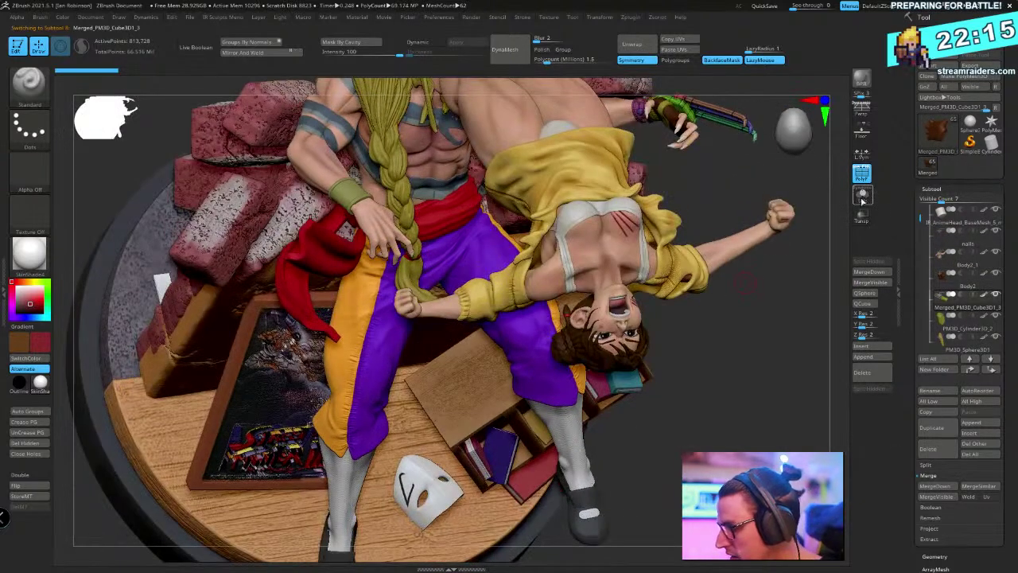
left_click(862, 195)
left_click_drag(754, 253, 525, 397)
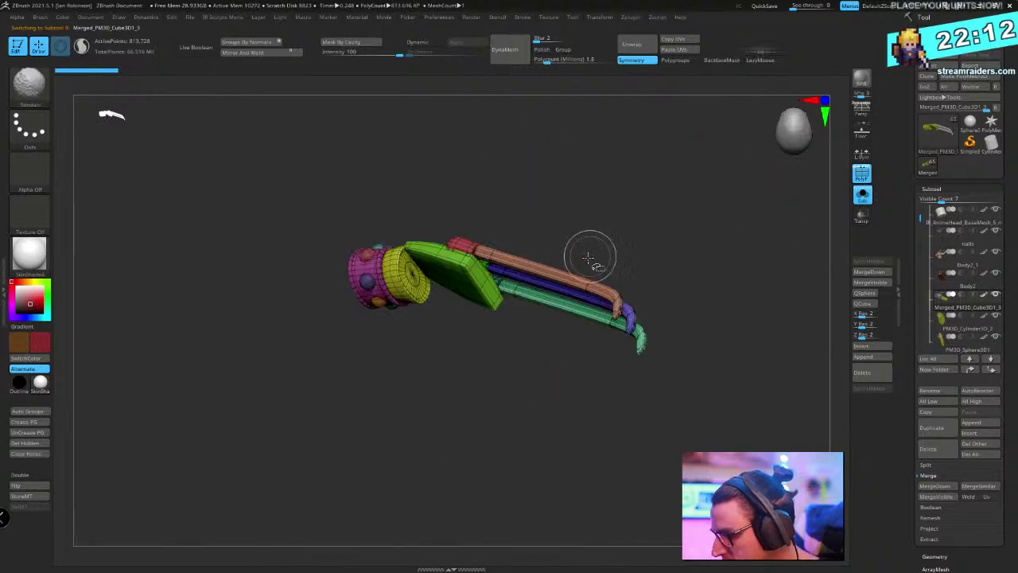
left_click(560, 269, "ctrl+shift")
left_click_drag(664, 210, 691, 310, "ctrl+shift")
left_click(587, 296, "ctrl+shift")
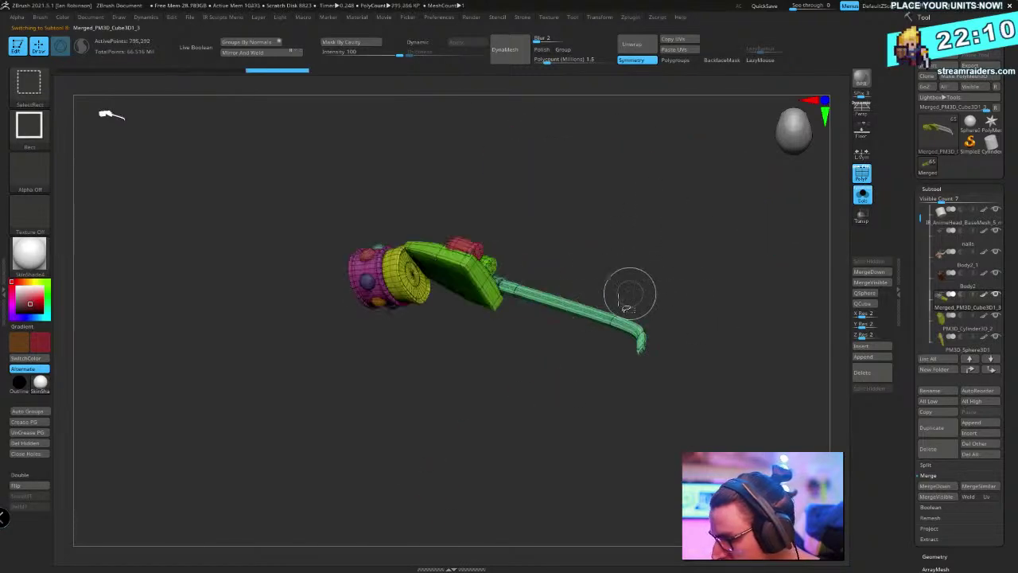
left_click(601, 307, "ctrl+shift")
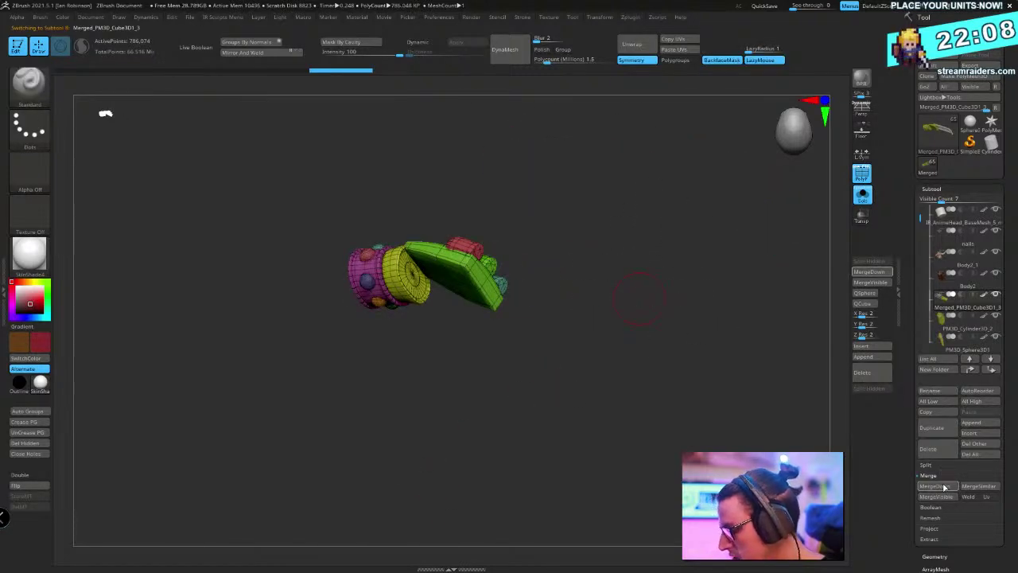
left_click(929, 465)
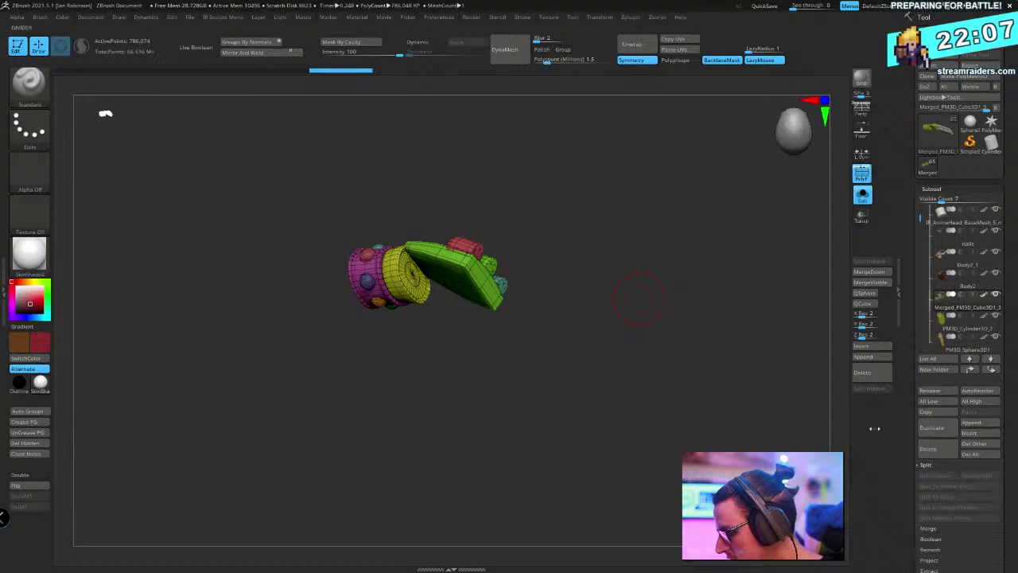
Show all parts of the claw gauntlet subtool and switch it to its lowest subdivision level
left_click(931, 190)
left_click(935, 202)
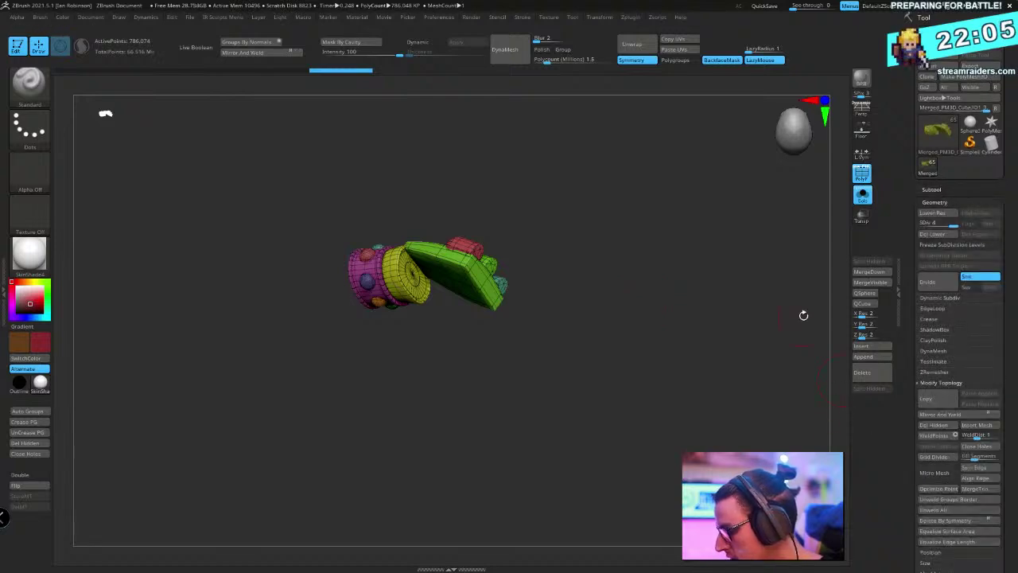
left_click(776, 282, "ctrl+shift")
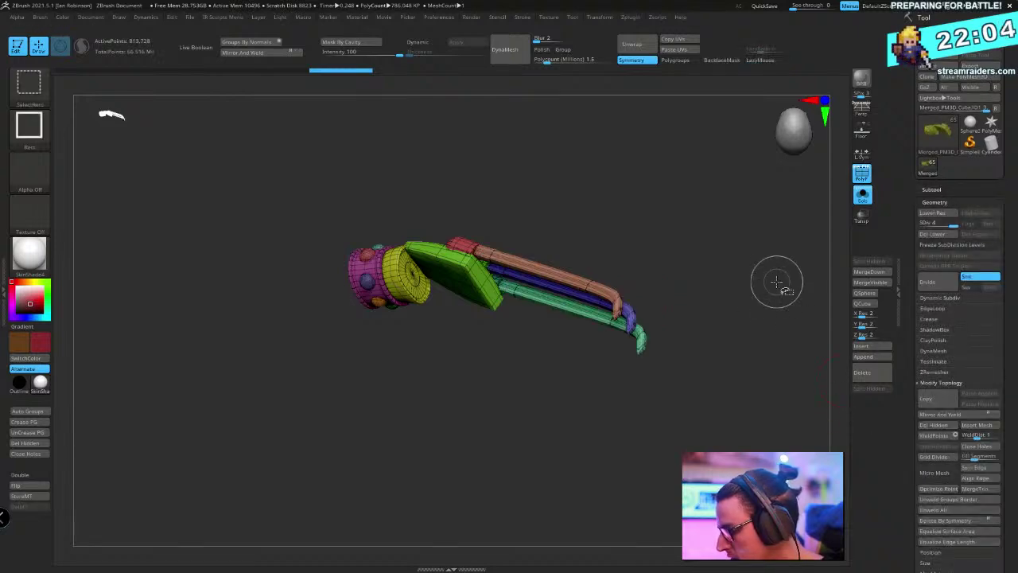
left_click(937, 234)
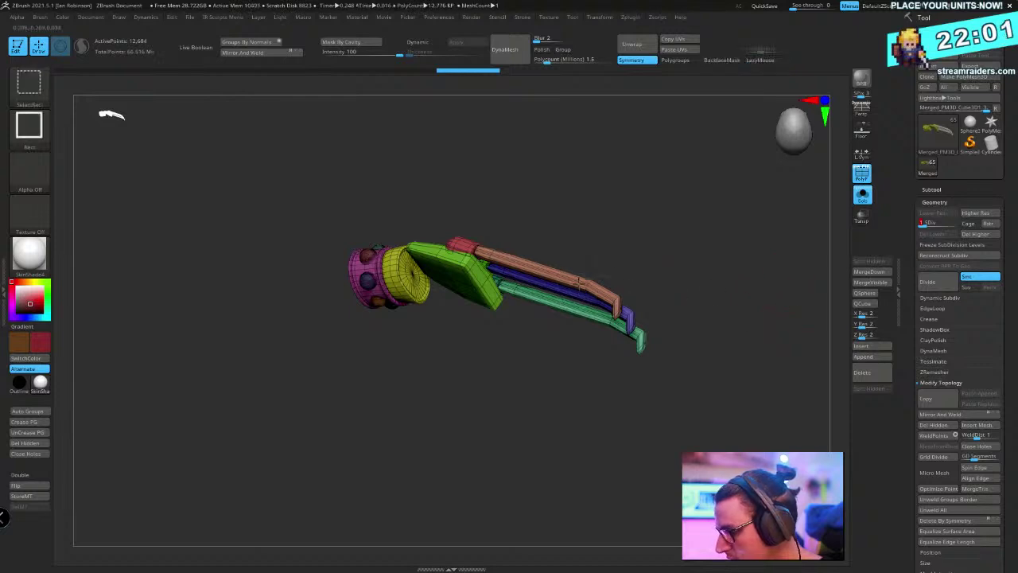
Hide the three claw blades, split them into their own subtool, and return the gauntlet to its highest subdivision level
left_click(579, 283, "ctrl+shift")
mouse_move(586, 291)
left_mouse_down()
mouse_move(606, 305)
mouse_move(620, 255)
mouse_move(640, 247)
mouse_move(663, 303)
left_mouse_up()
left_click(613, 310, "ctrl+shift")
left_click(624, 317, "ctrl+shift")
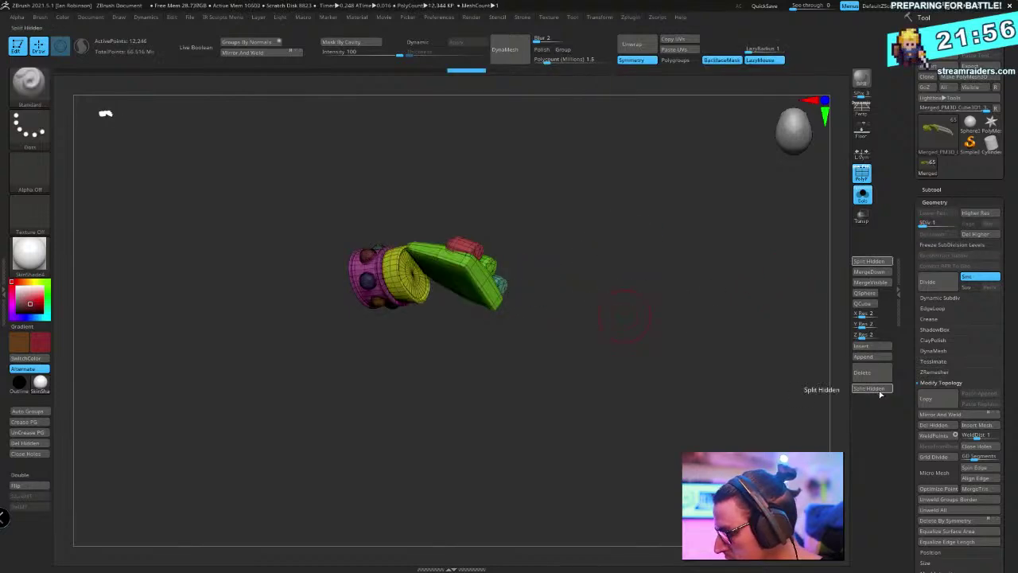
left_click(952, 223)
left_click(959, 190)
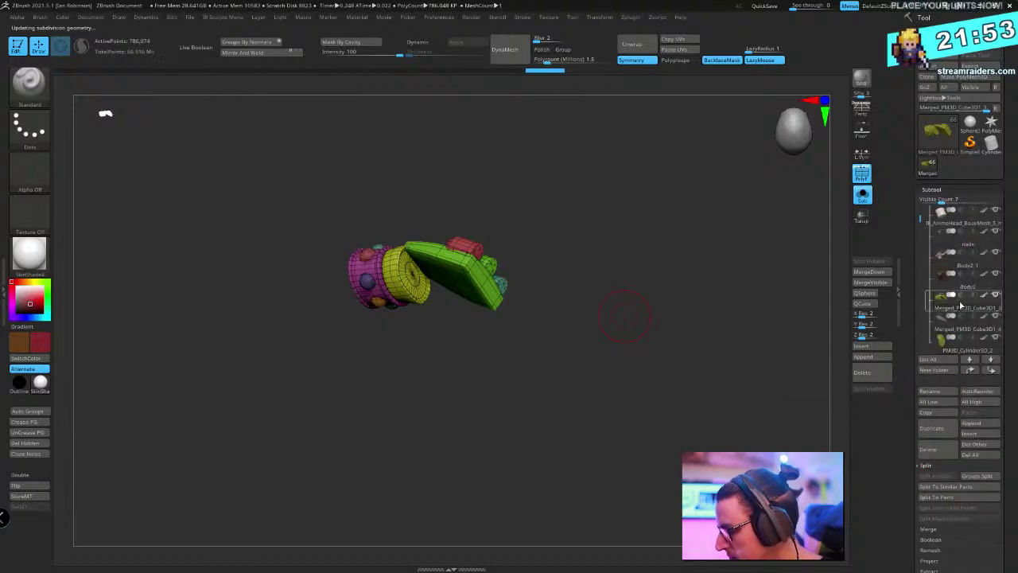
Rename the split blade subtool as Claws and move it above Merged_PM3D_Cube3D1_3 in the subtool order
left_click(961, 331)
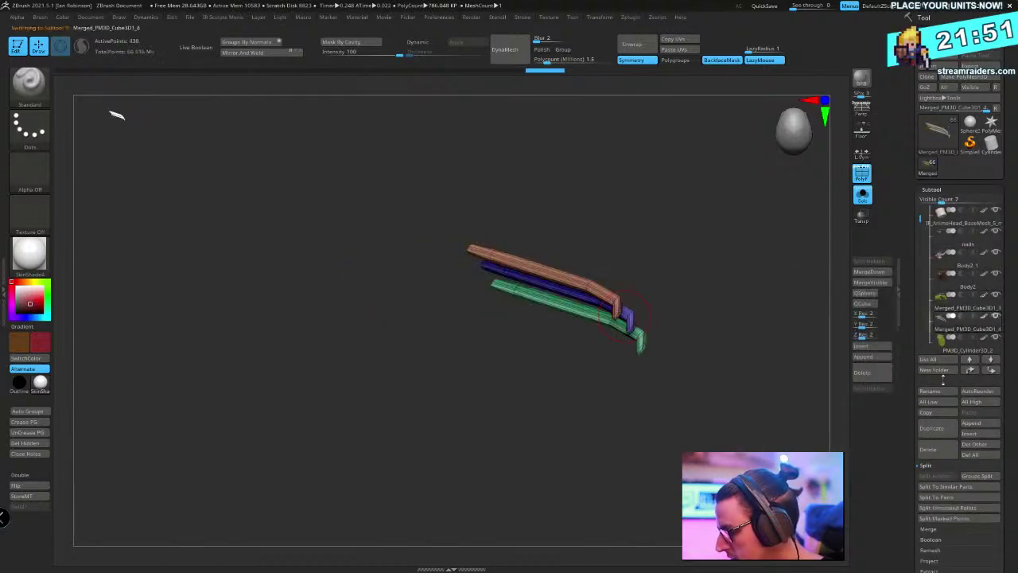
left_click(942, 391)
type("Claws")
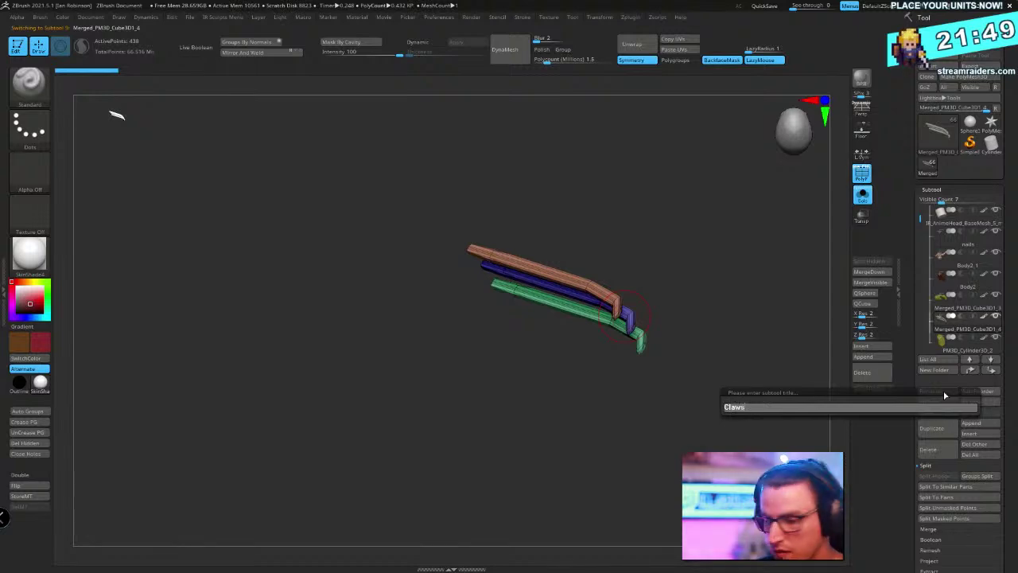
key("Return")
left_click(971, 370)
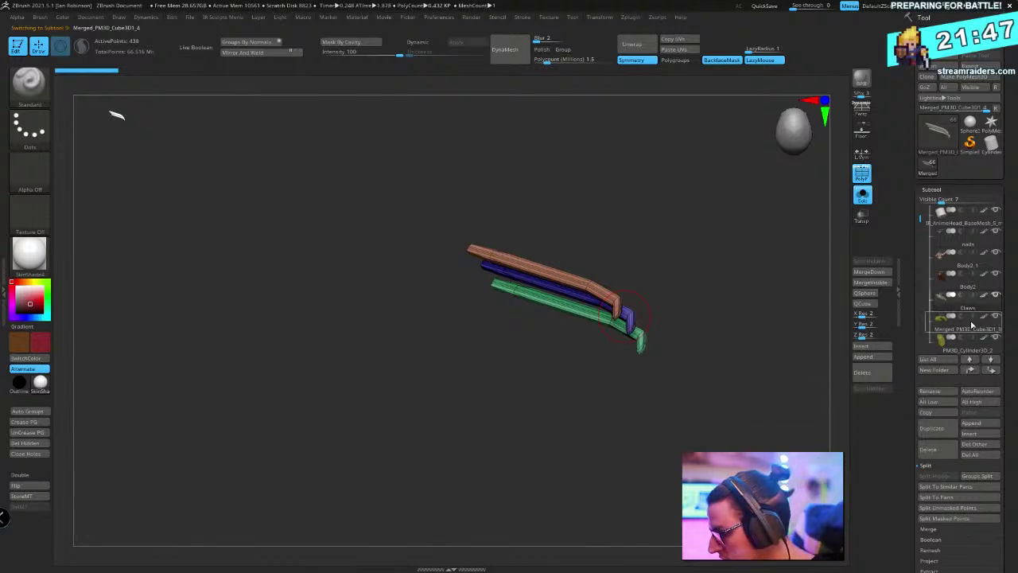
Merge the Merged_PM3D_Cube3D1_3 gauntlet down with the PM3D_Cylinder3D_2 subtool below it
left_click(971, 325)
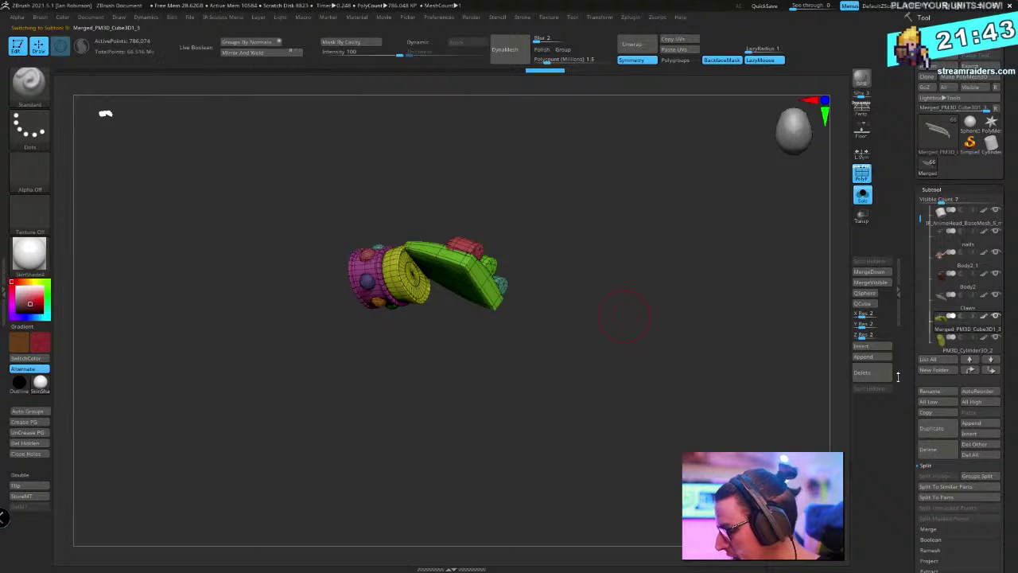
left_click(936, 528)
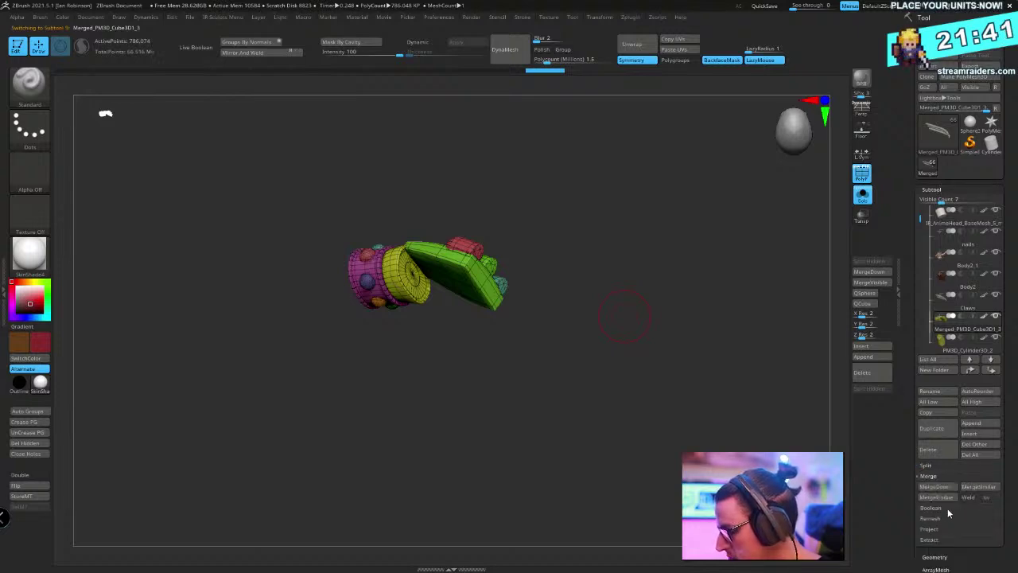
left_click(950, 488)
left_click(845, 512)
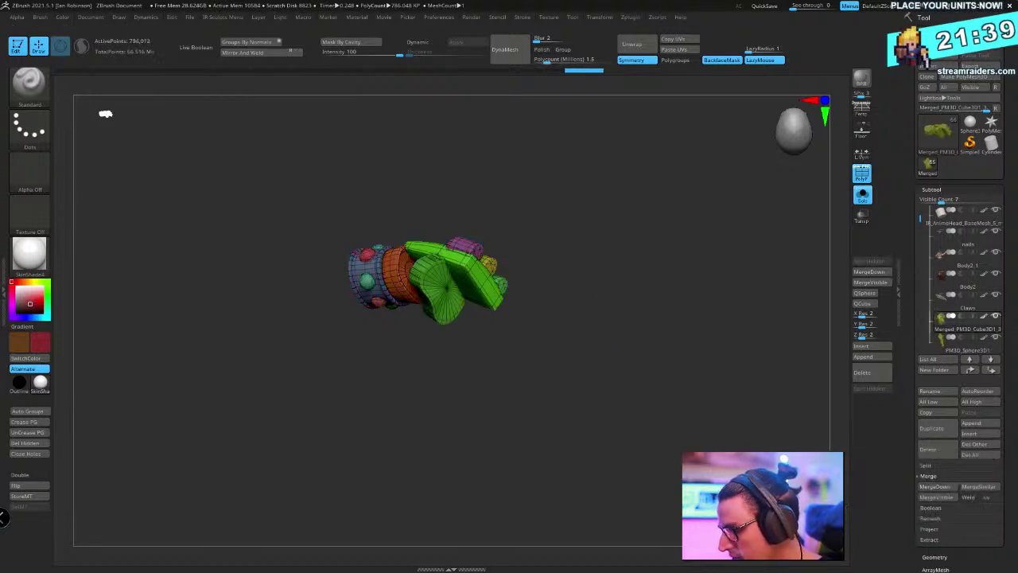
Rename the merged gauntlet subtool as Claw_Glove
left_click(945, 390)
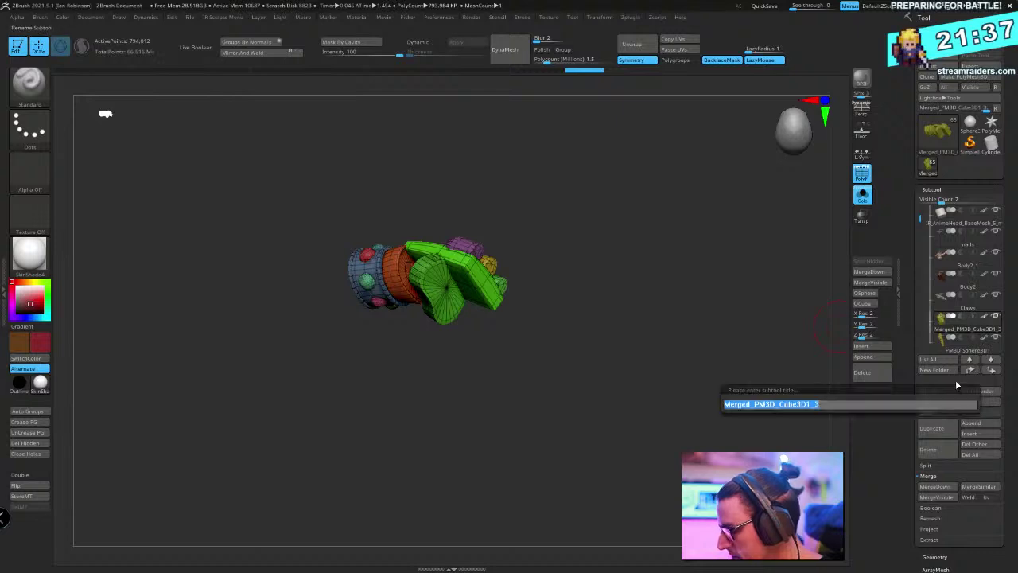
type("Claw_Gl")
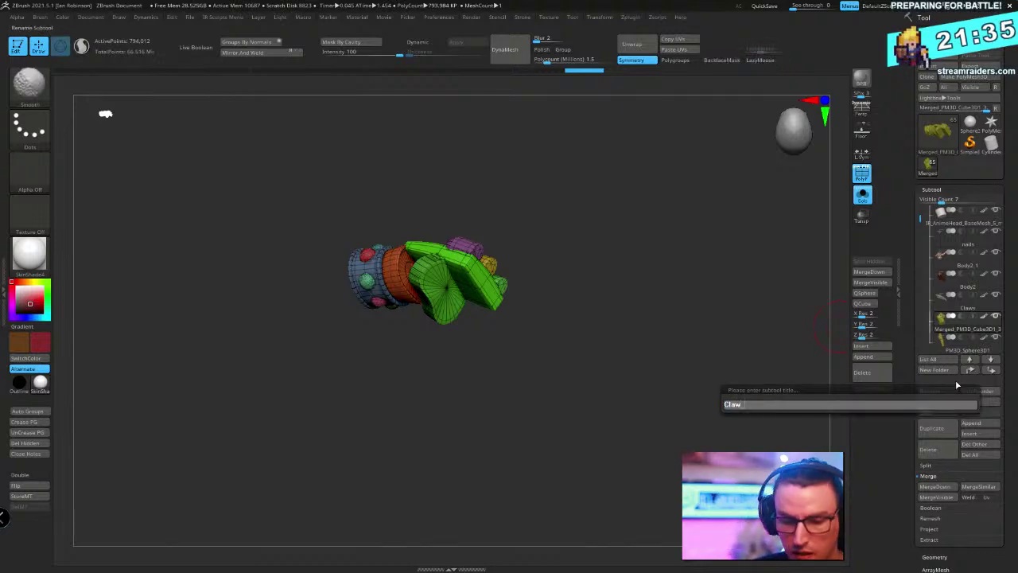
type("ove")
key("Return")
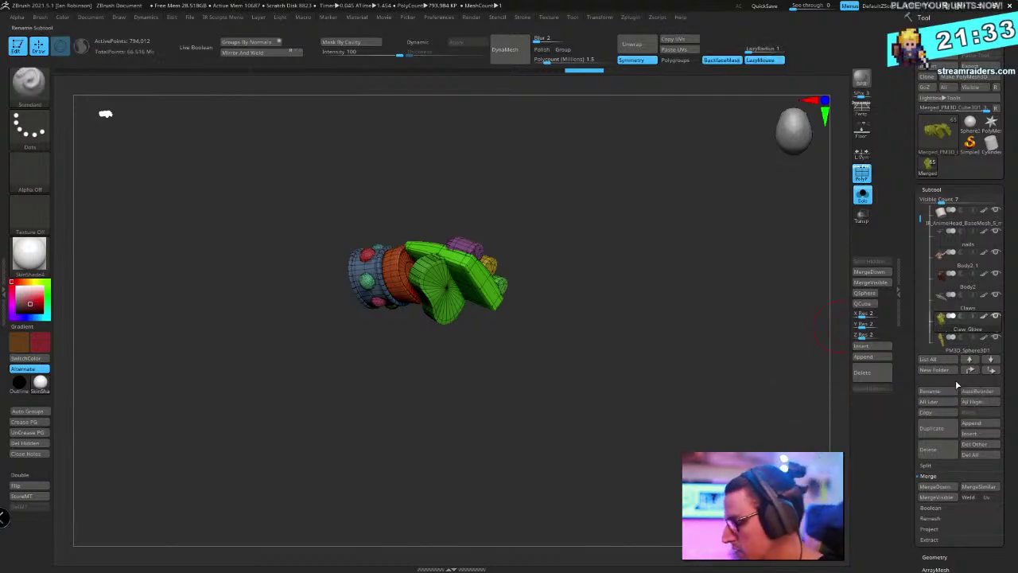
Select the brown Body2 glove subtool, turn off its polyframe display and subdivide it once
key("Up")
key("Up")
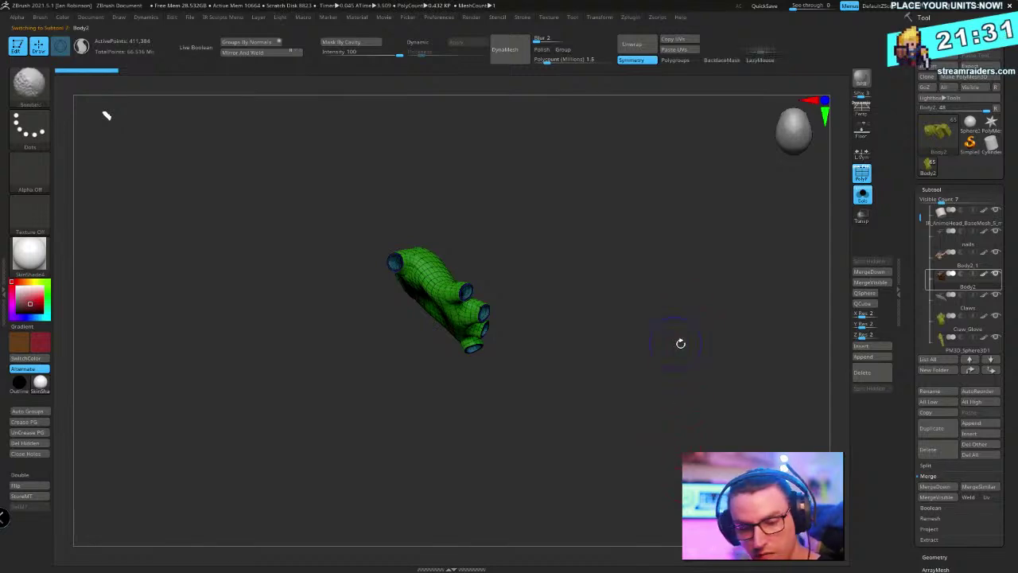
key("shift+f")
left_click_drag(756, 311, 707, 392)
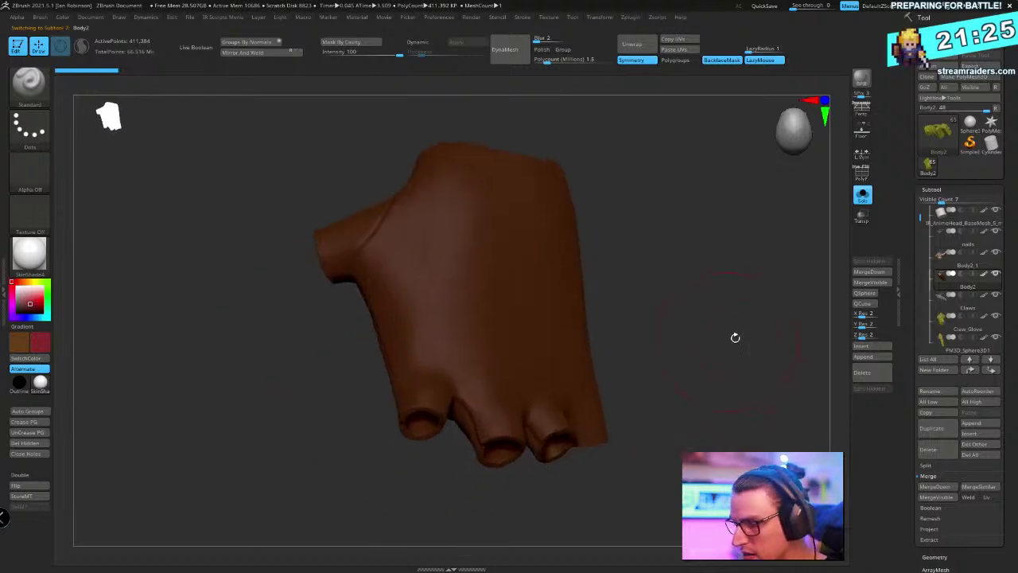
key("ctrl+d")
left_click_drag(698, 279, 631, 176)
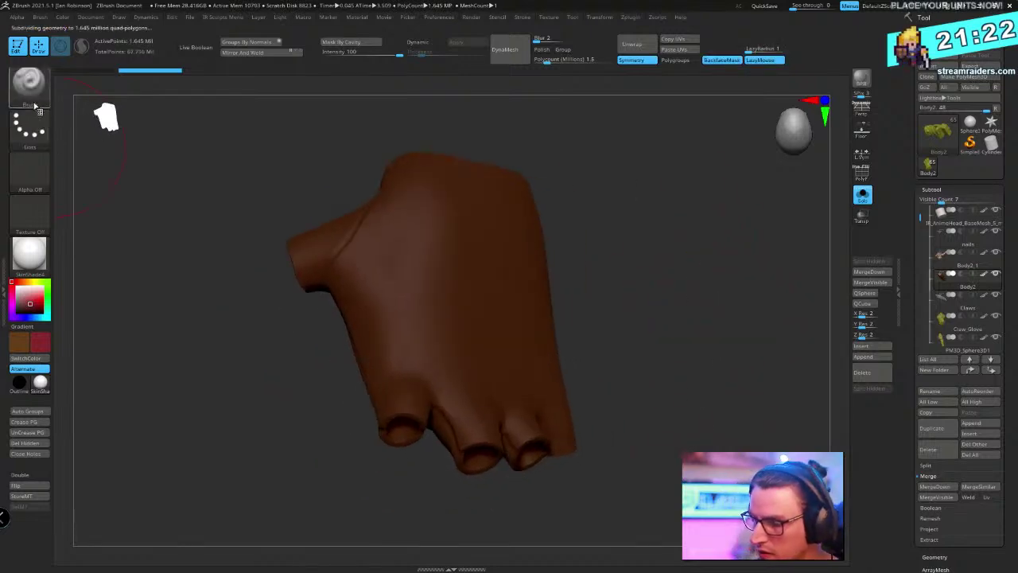
Set up the Standard brush with the leather-like Image alpha and the DragRect stroke
left_click(48, 171)
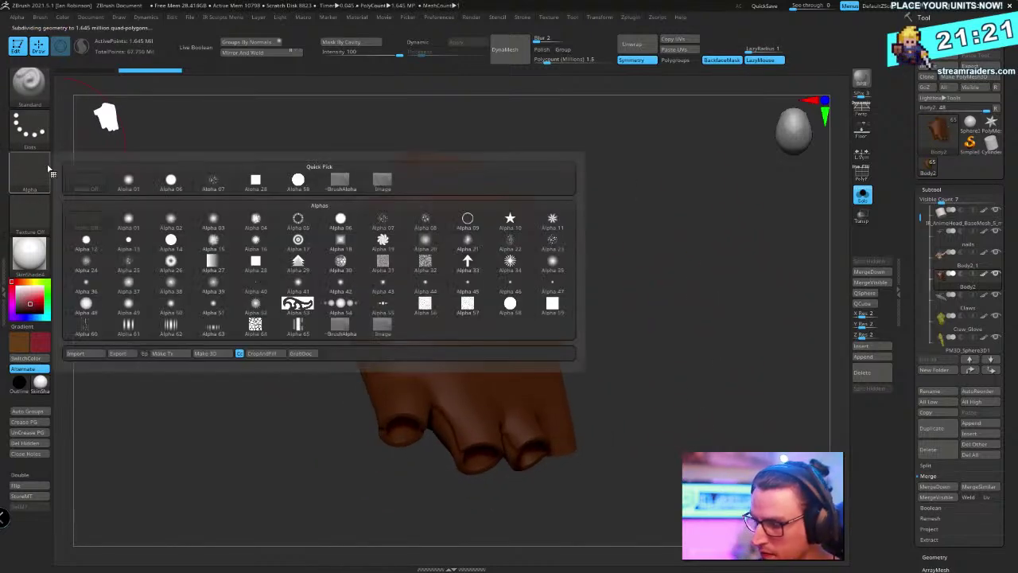
left_click(381, 328)
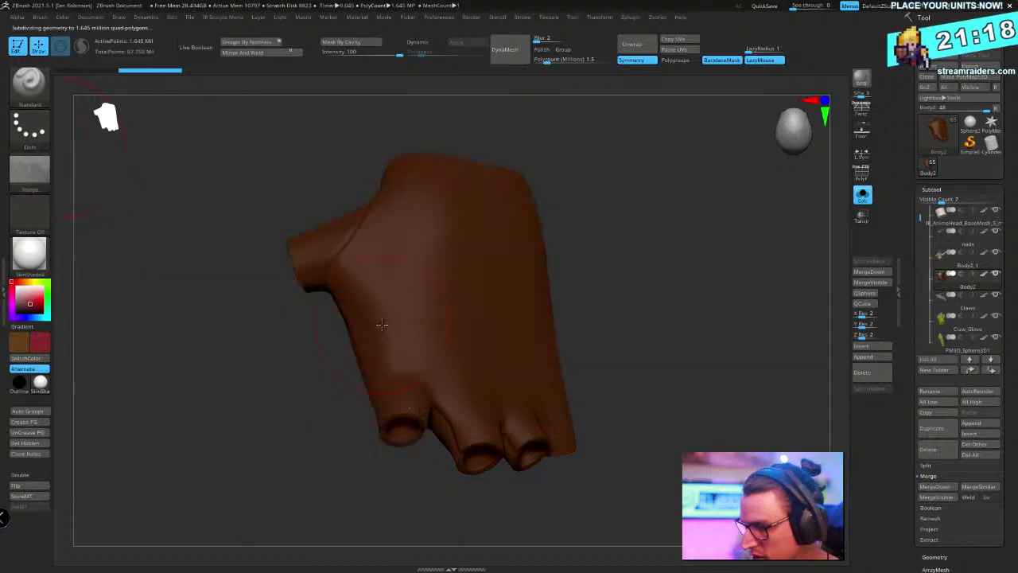
left_click(30, 81)
left_click(36, 130)
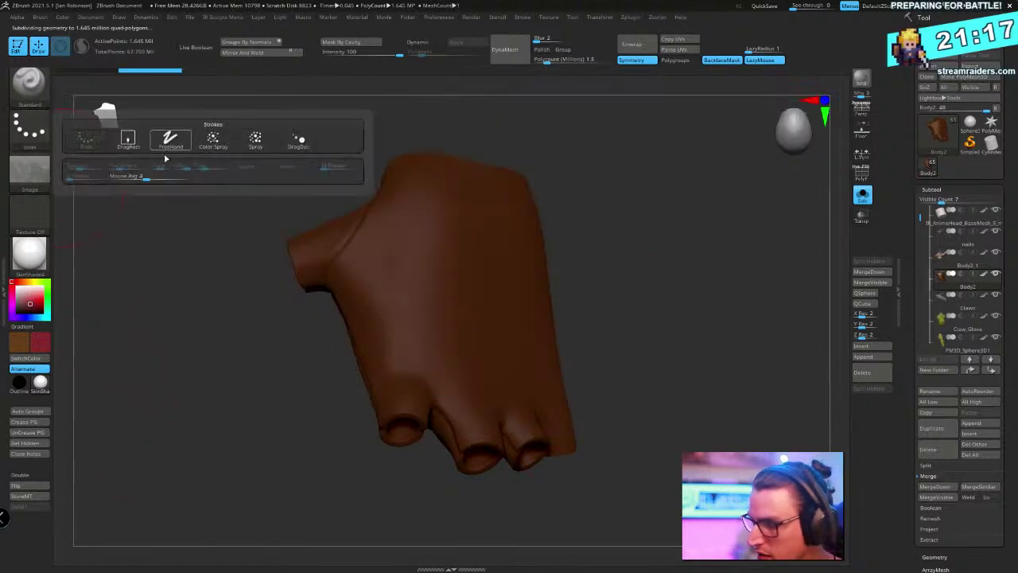
left_click(128, 139)
Stamp leather grain over the back and thumb side of the glove, undoing the first trial stamp
left_click_drag(649, 237, 559, 264)
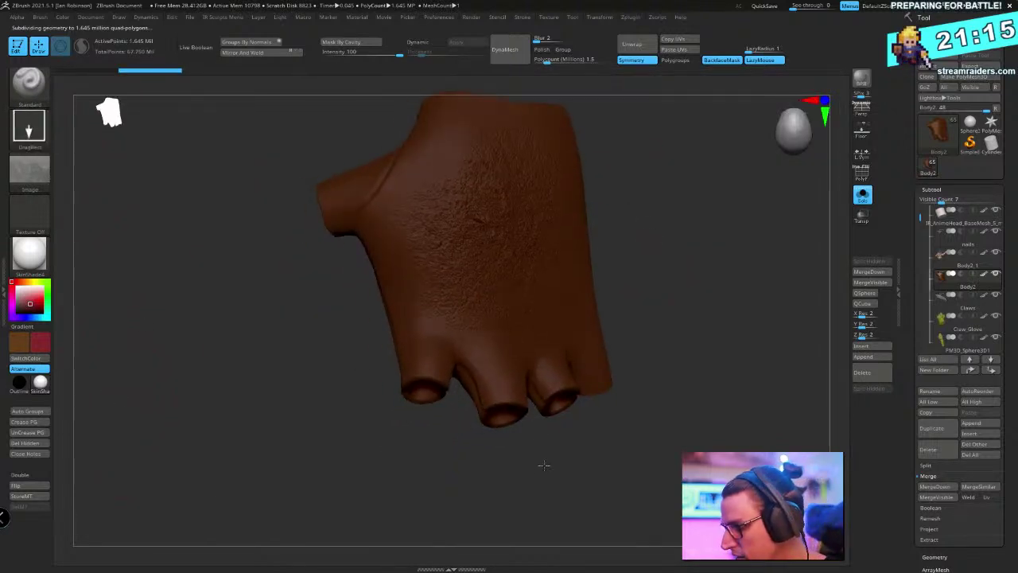
mouse_move(528, 416)
left_mouse_down()
mouse_move(670, 291)
mouse_move(634, 288)
left_mouse_up()
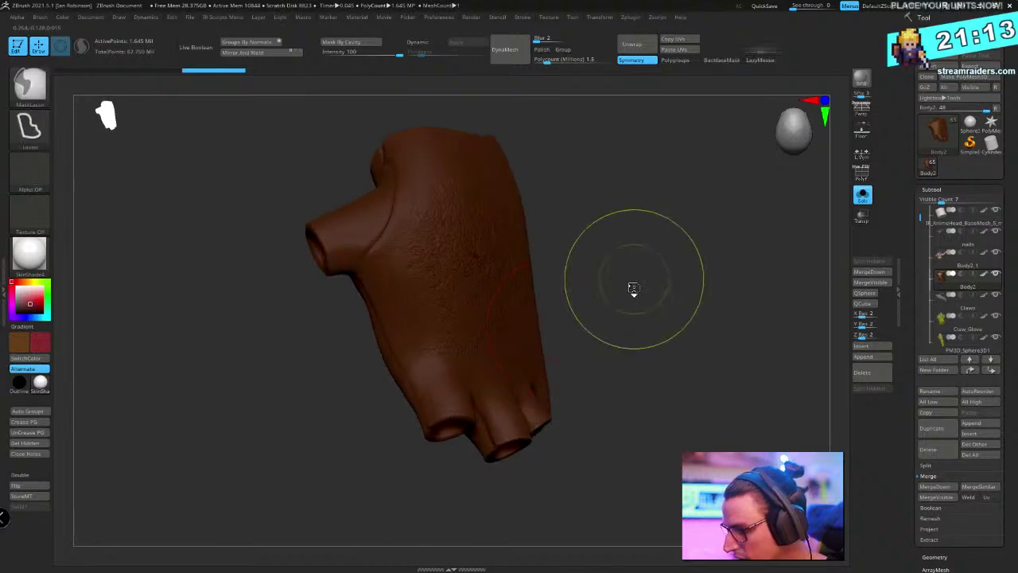
key("ctrl+z")
left_click_drag(564, 538, 428, 329)
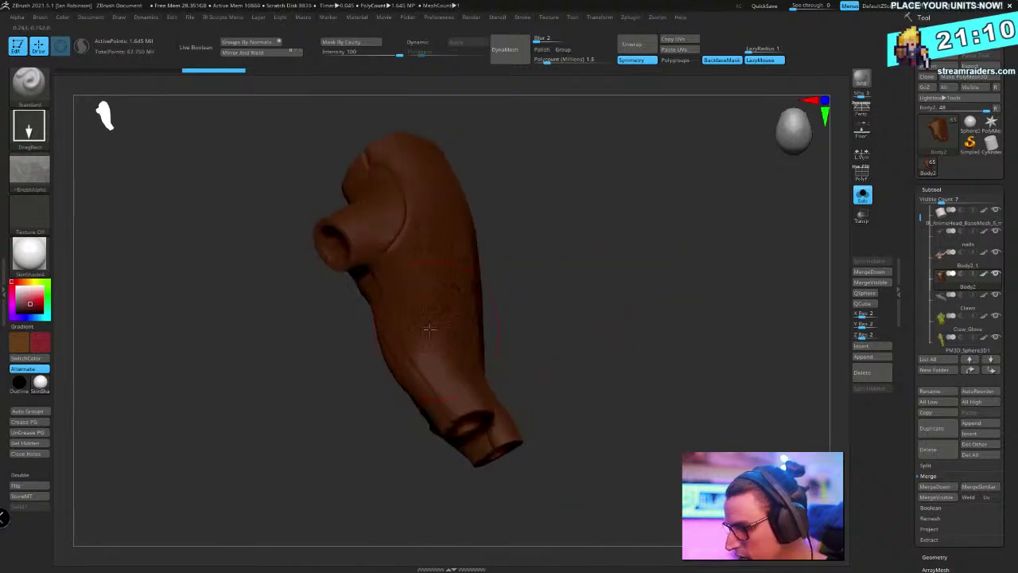
left_click_drag(502, 472, 488, 275)
left_click_drag(564, 495, 584, 284)
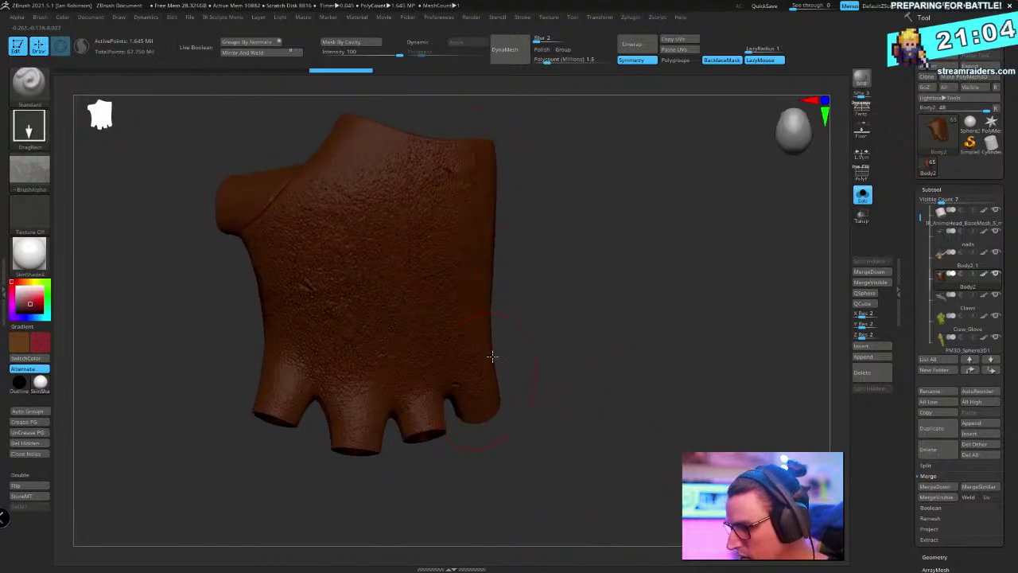
Stamp the leather grain over the glove's palm, outer side and the area around the thumb opening
left_click_drag(493, 357, 662, 222)
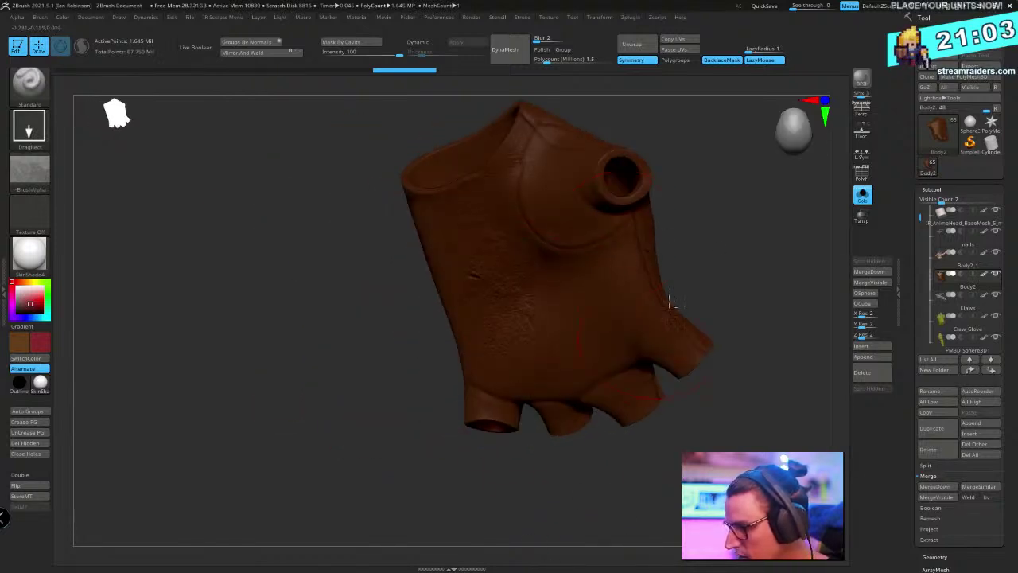
left_click_drag(670, 300, 683, 188)
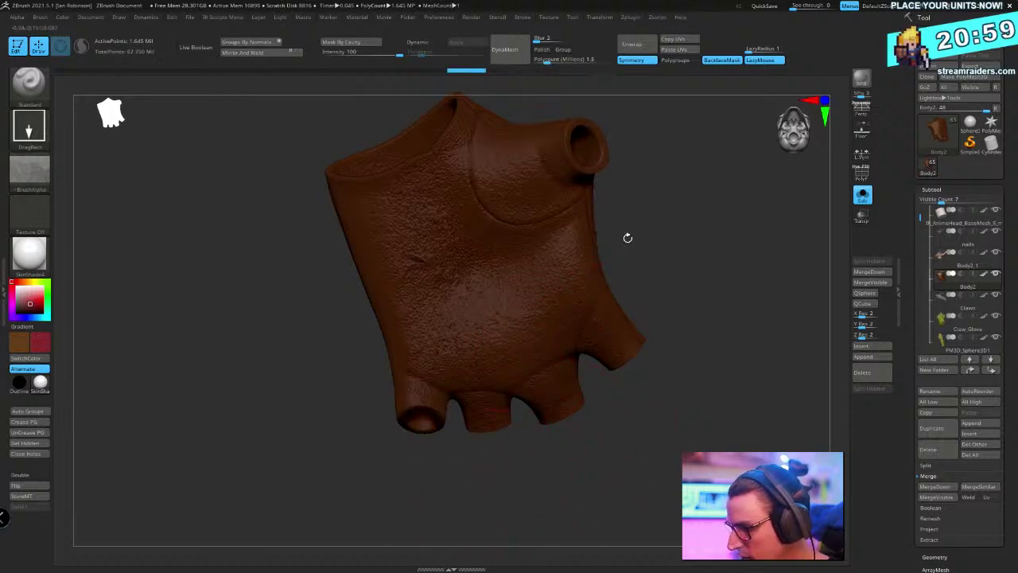
left_click_drag(628, 238, 573, 293)
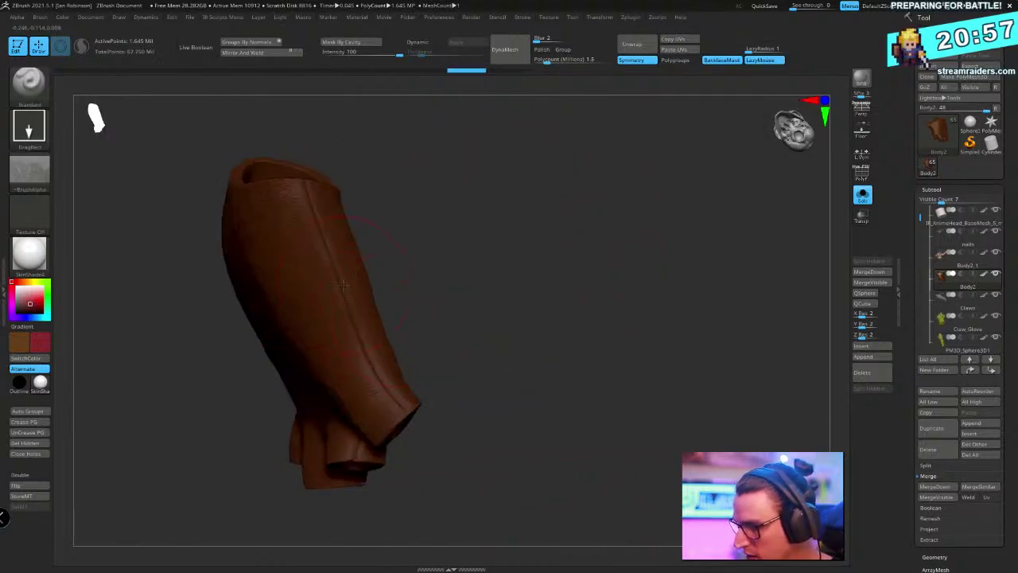
left_click_drag(529, 437, 493, 232)
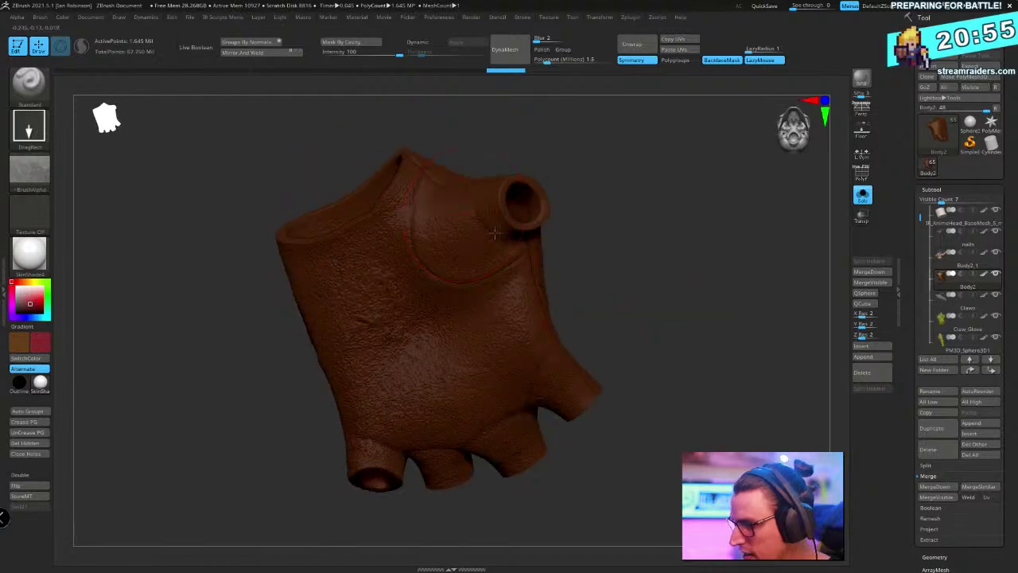
left_click_drag(682, 250, 475, 190)
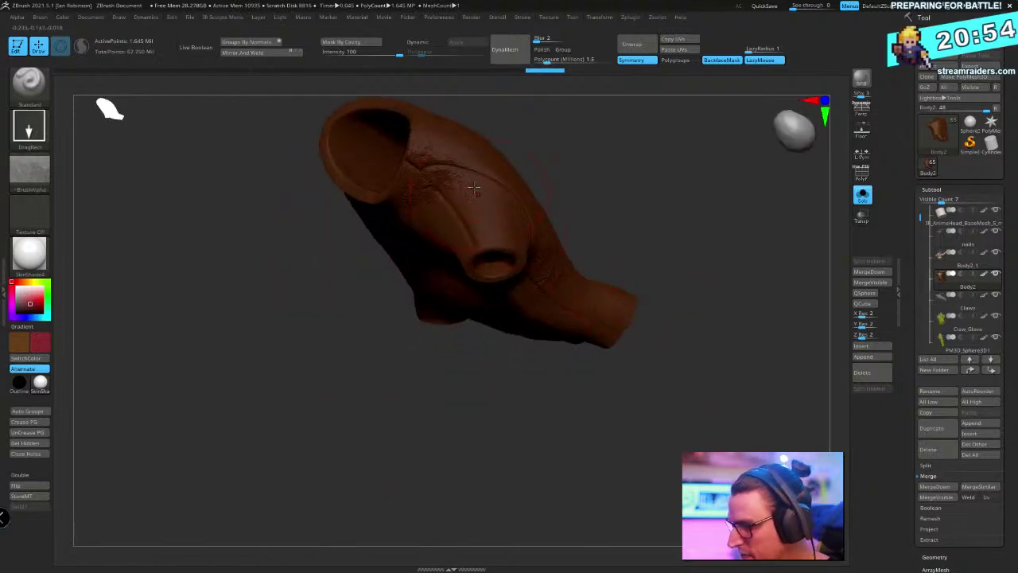
Exit Solo mode, switch to the Move brush to adjust the glove against Vega's hand, and frame the whole statue
left_click(862, 194)
left_click_drag(748, 250, 653, 231)
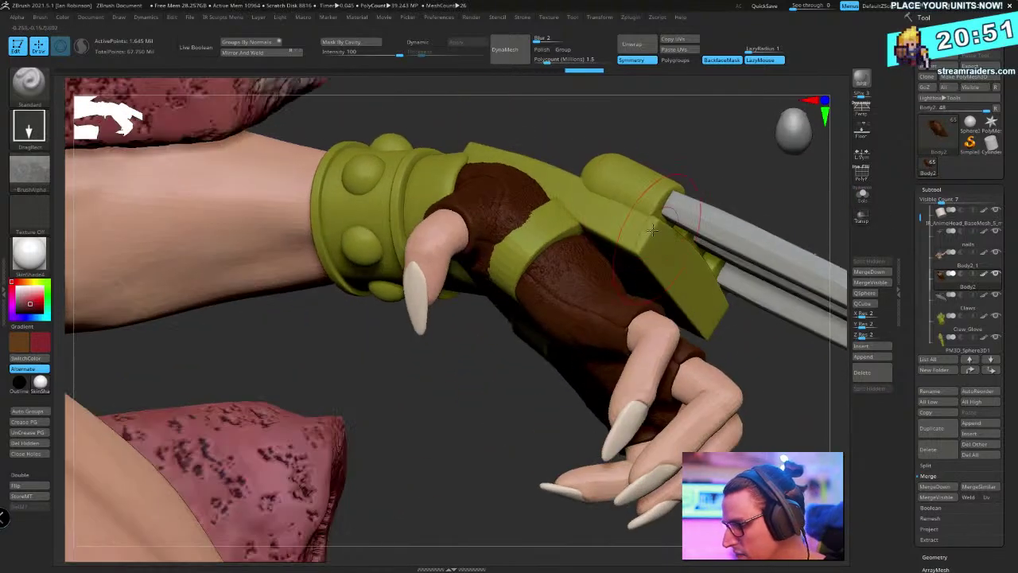
key("b")
key("m")
key("v")
mouse_move(633, 148)
left_mouse_down()
mouse_move(636, 125)
mouse_move(525, 236)
mouse_move(688, 141)
mouse_move(527, 231)
left_mouse_up()
left_click_drag(848, 212, 775, 316)
key("f")
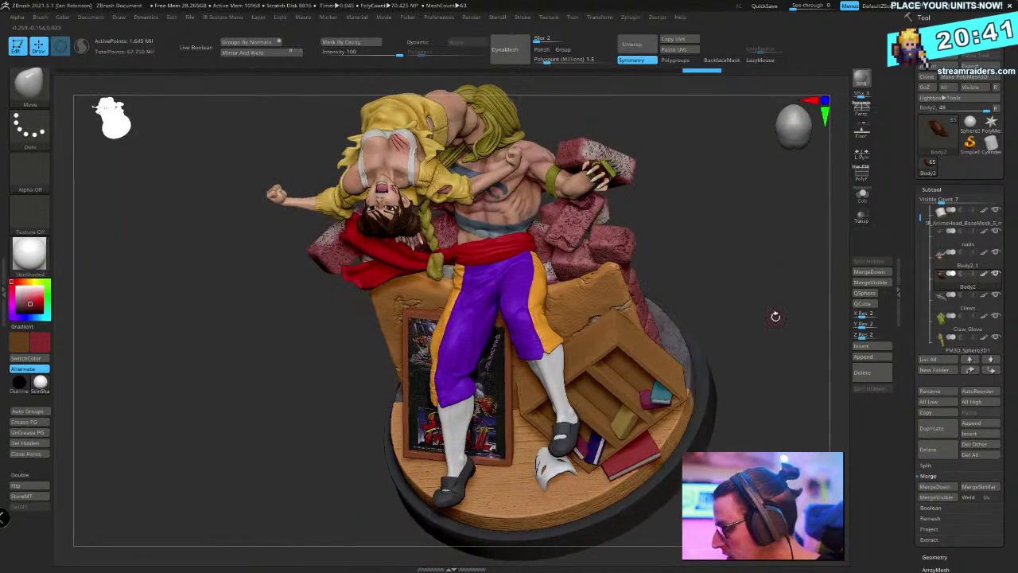
Rename the Body2 glove subtool as Glove
left_click(941, 393)
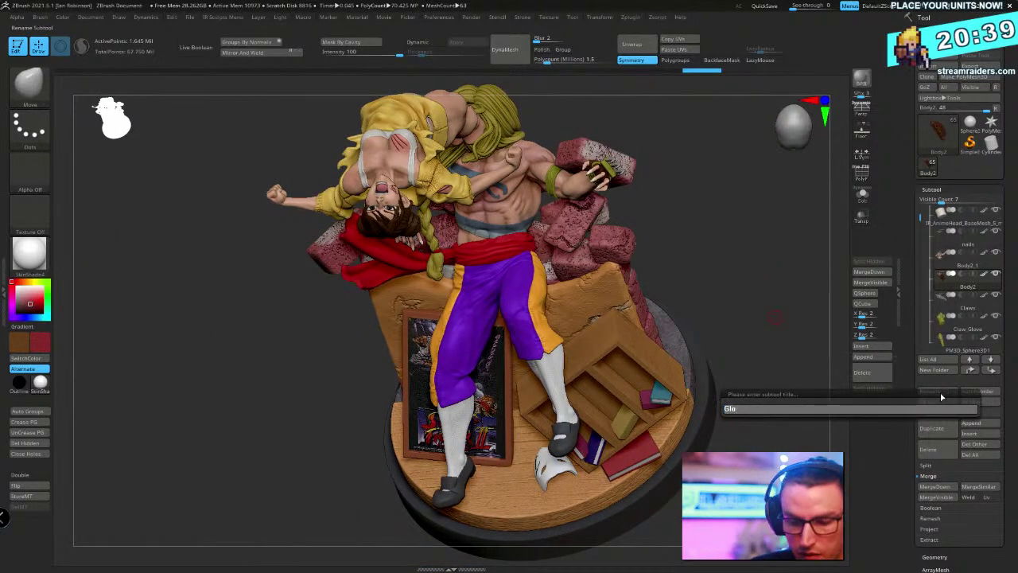
type("Glove")
key("Return")
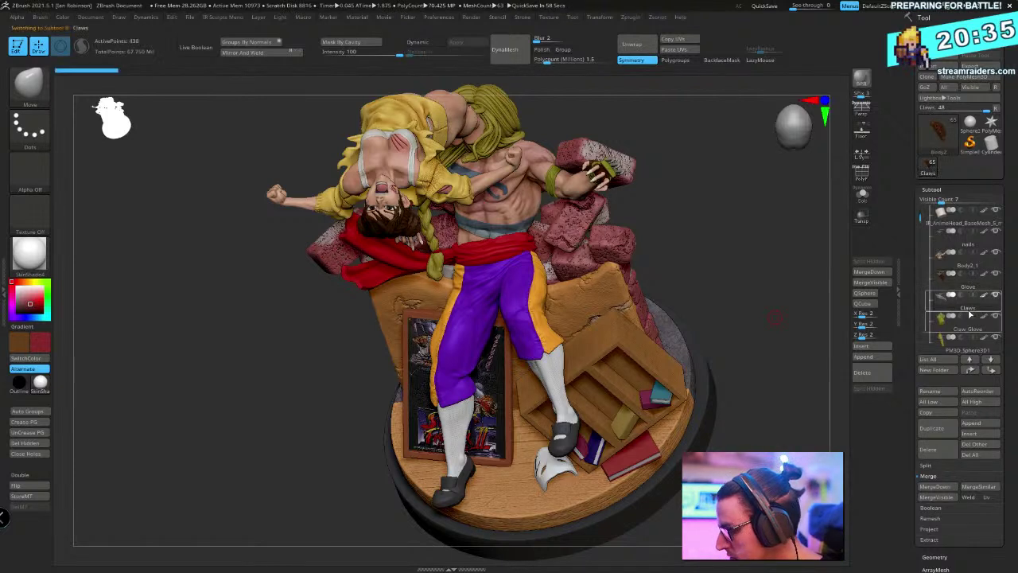
Select Vega's braid subtool PM3D_Sphere3D1 and isolate it in Solo mode with polyframe display on
left_click(970, 348)
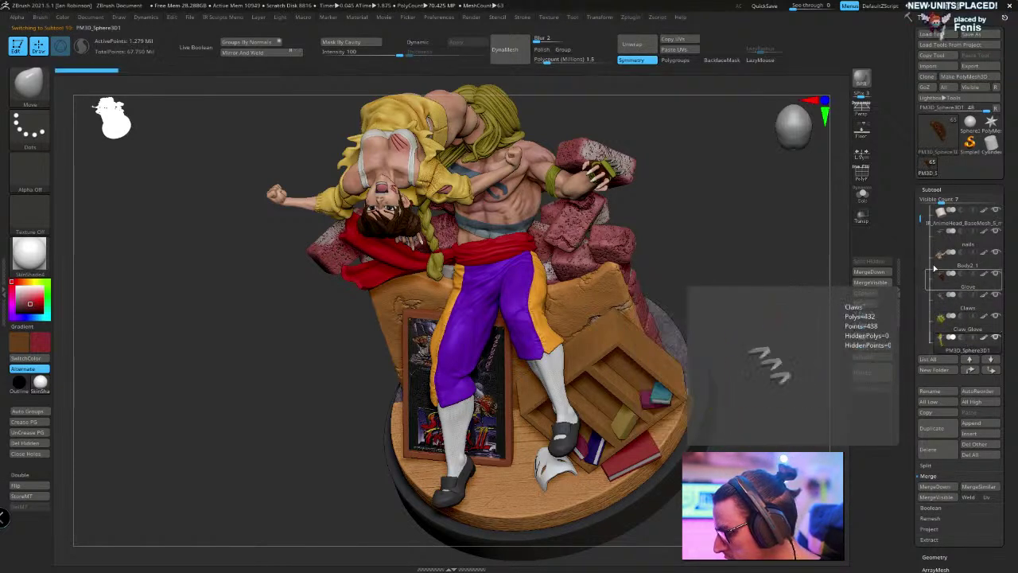
left_click_drag(932, 217, 933, 233)
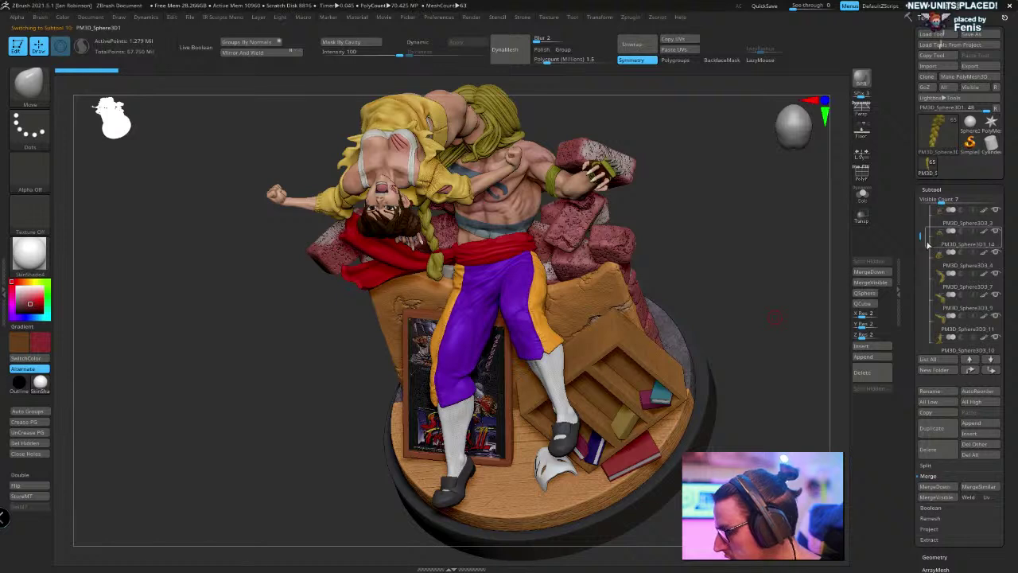
scroll(954, 231, "up", 2)
key("shift+f")
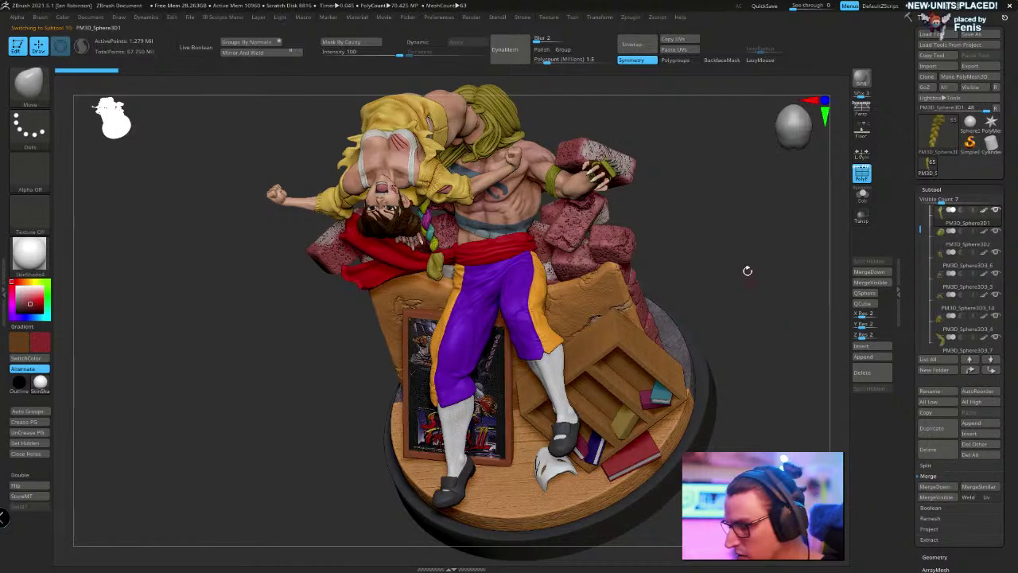
left_click_drag(747, 271, 736, 307, "alt")
key("shift+s")
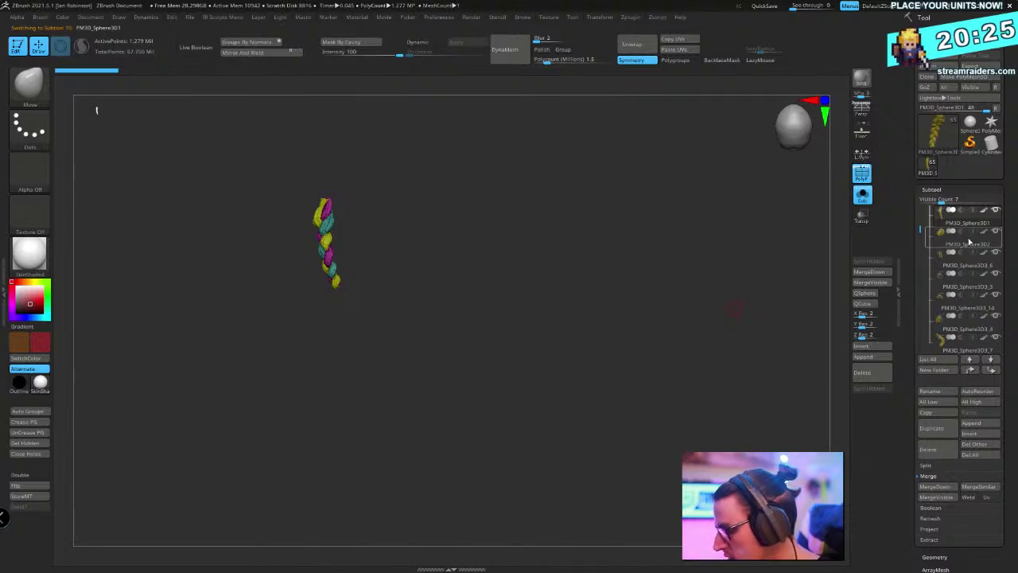
Merge Vega's braid subtool down through all the PM3D_Sphere3D hair strands below it, stopping above PM3D_Cylinder3D1
left_click(952, 488)
left_click(953, 488)
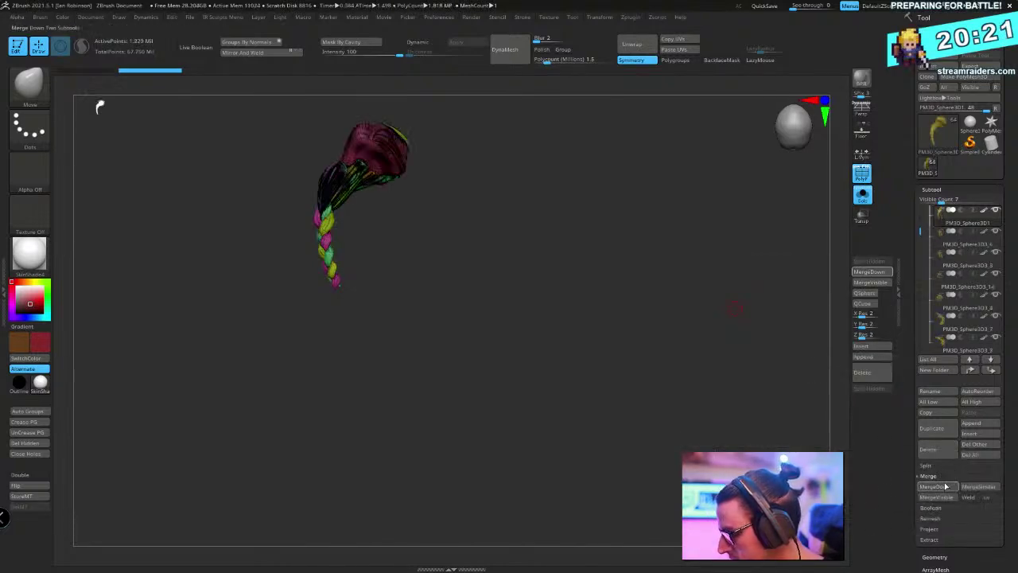
left_click(944, 486)
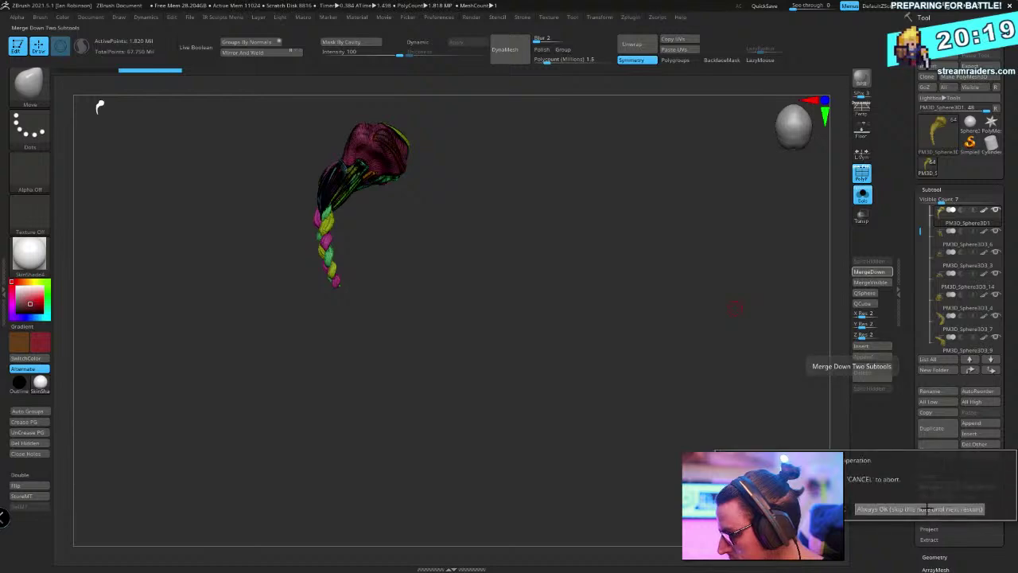
left_click(944, 488)
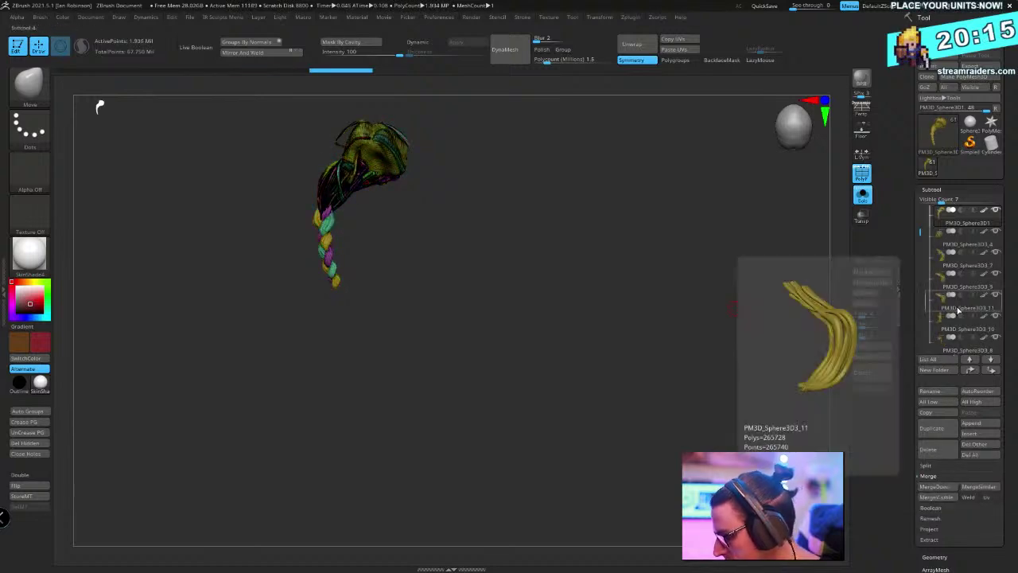
left_click(946, 489)
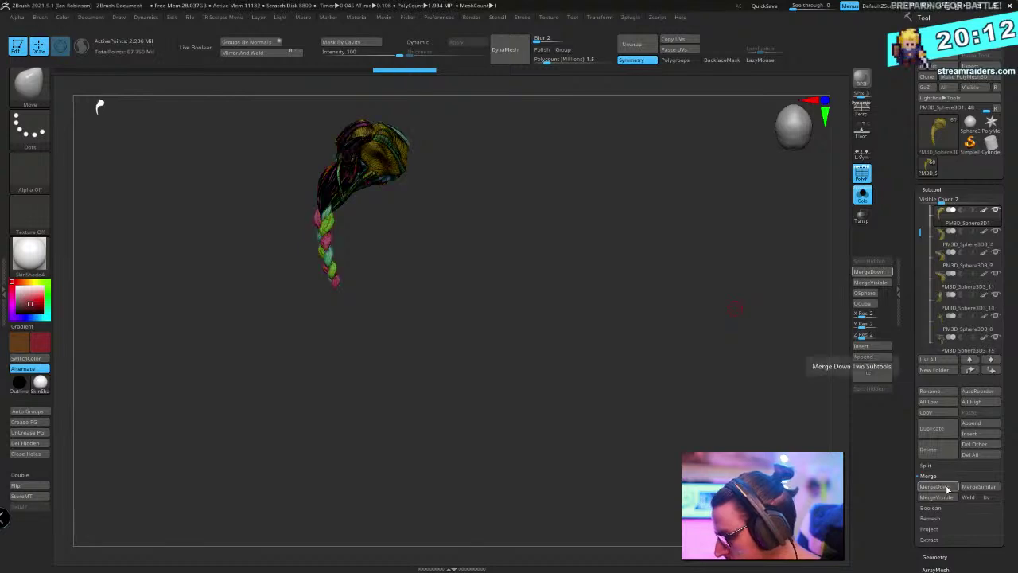
left_click(949, 487)
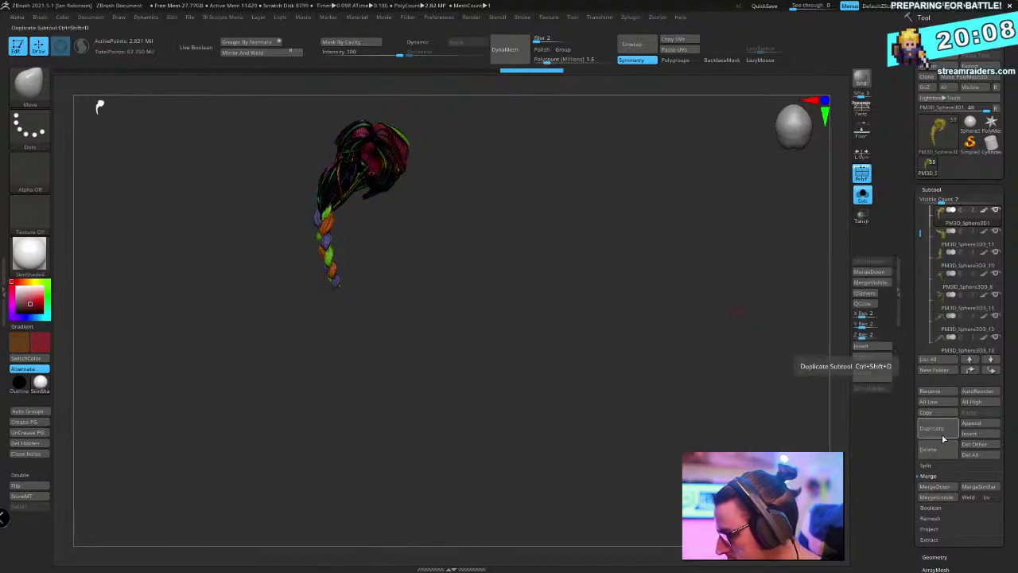
left_click(937, 487)
left_click(940, 488)
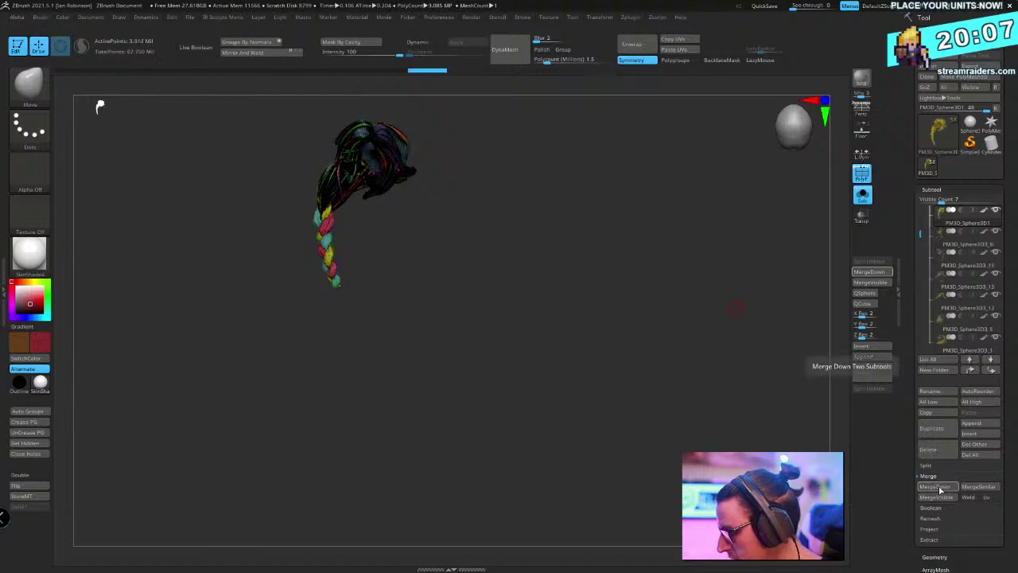
left_click(941, 488)
left_click(942, 488)
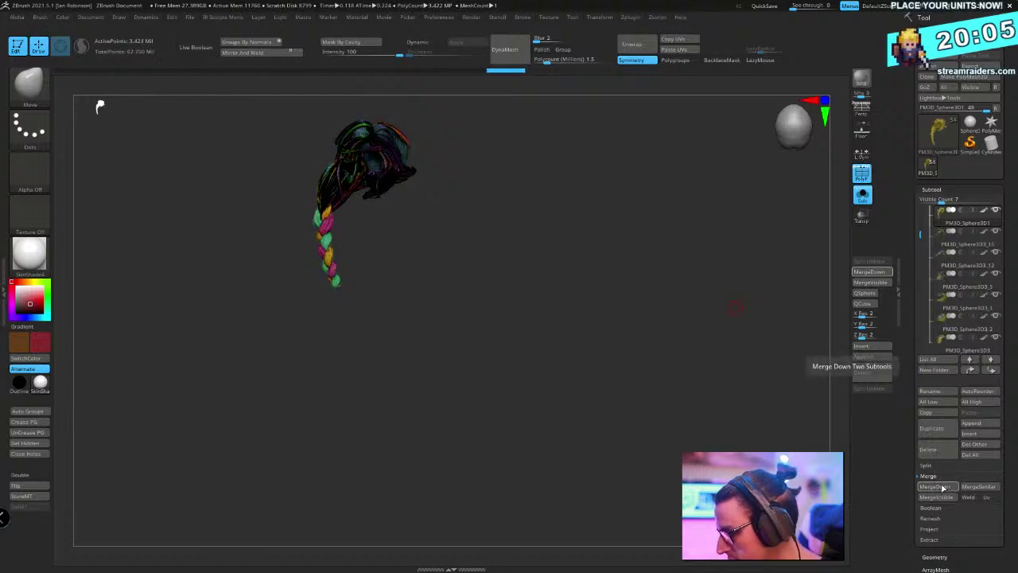
left_click(942, 488)
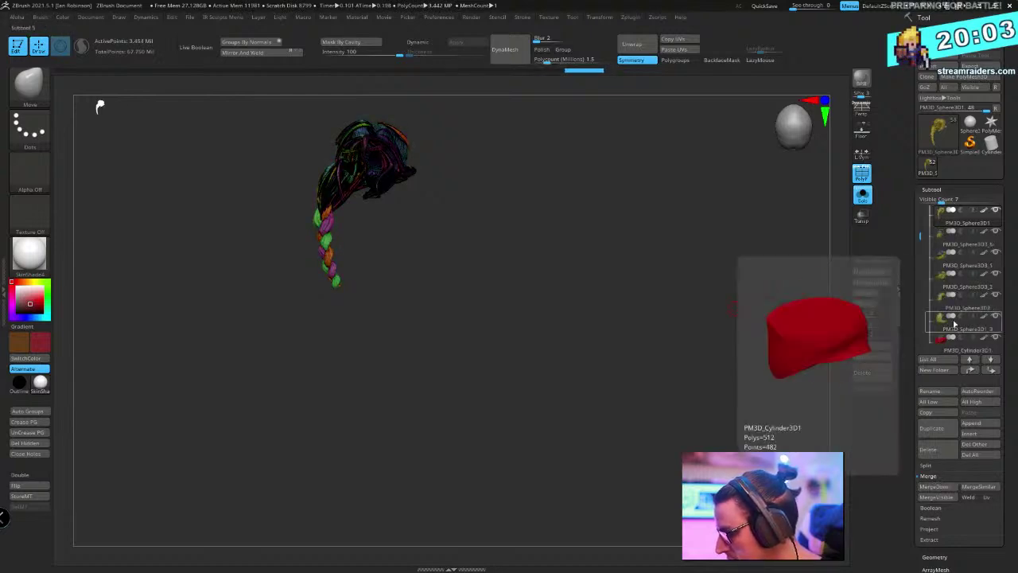
left_click(944, 487)
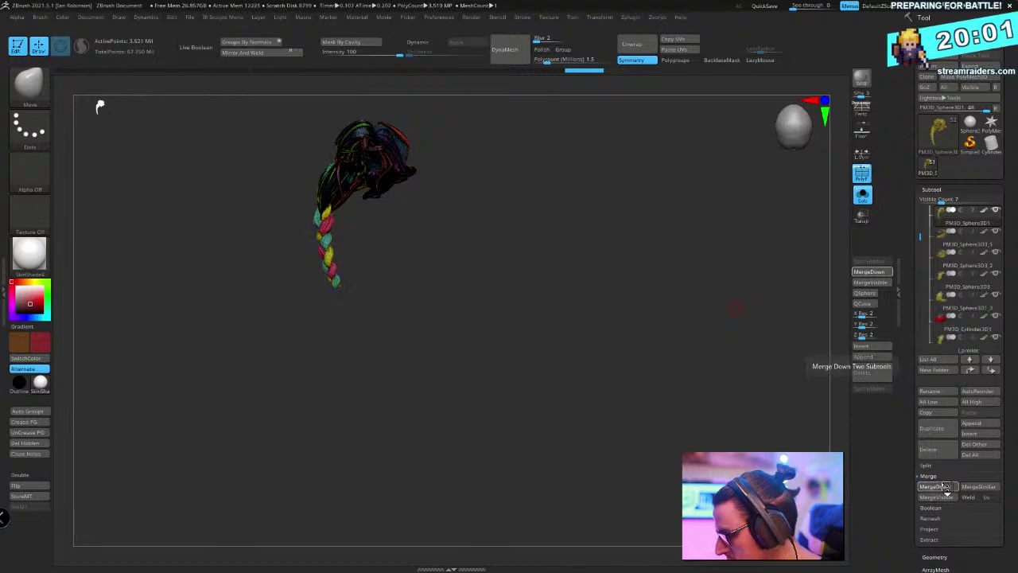
left_click(947, 487)
left_click(949, 485)
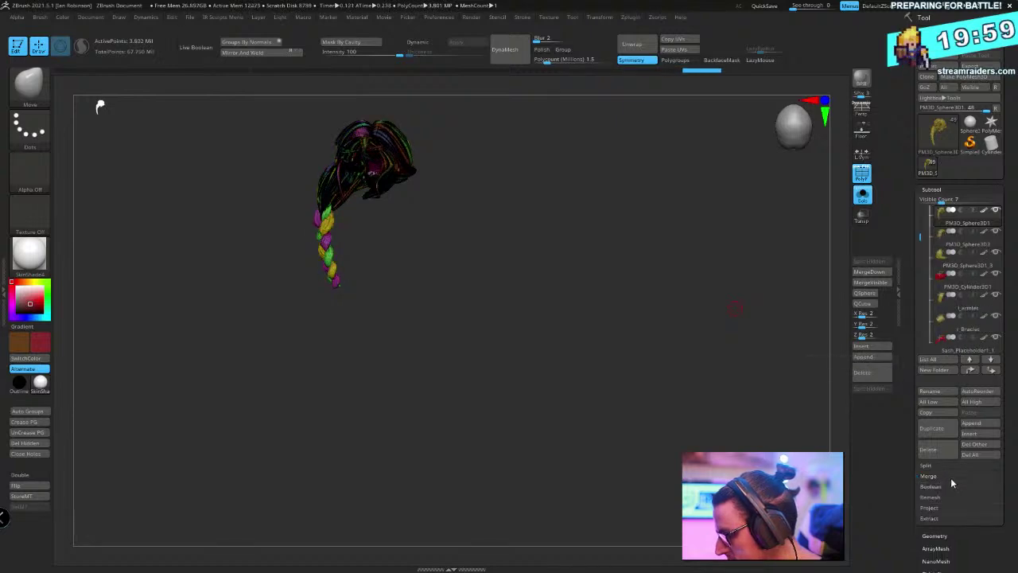
left_click(948, 476)
left_click(949, 485)
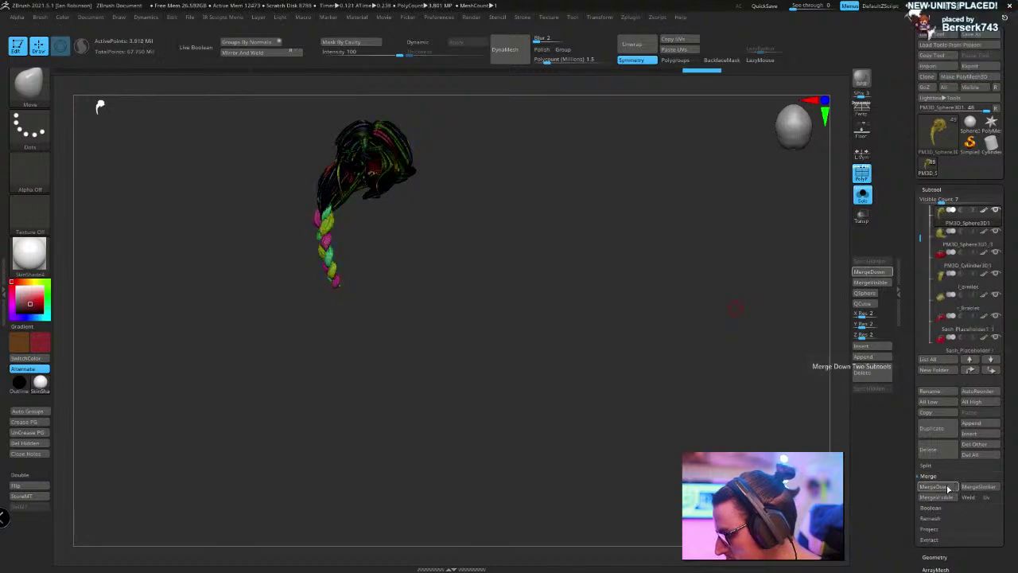
left_click(949, 486)
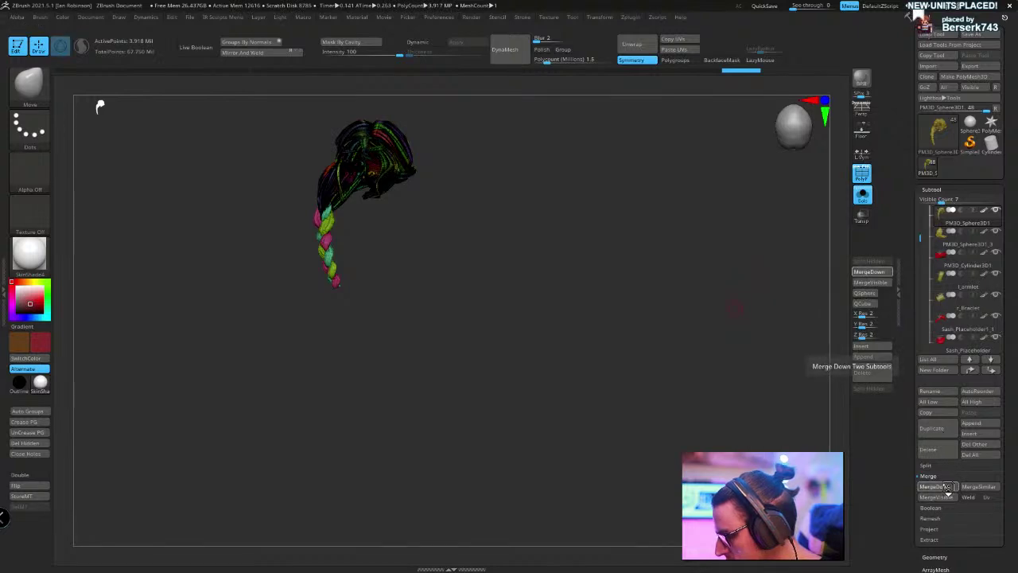
Rename the merged hair subtool as VegaHair
left_click(946, 391)
type("Vega")
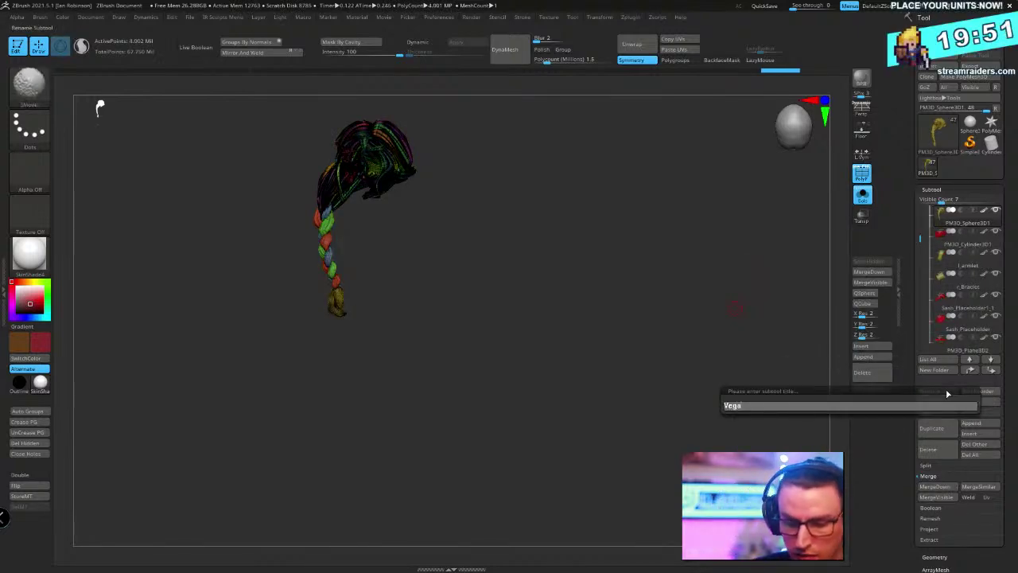
type("Hair")
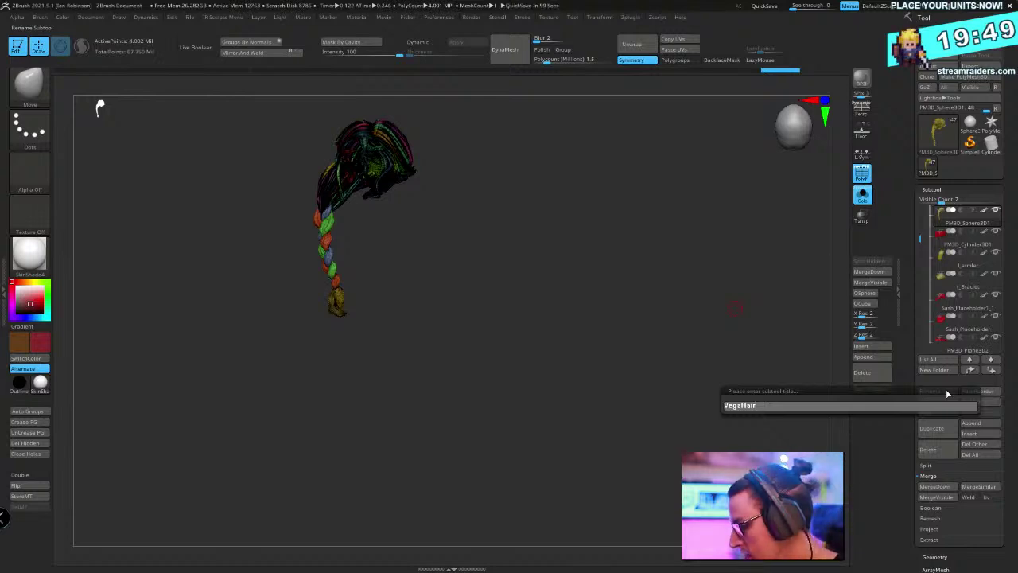
key("Return")
Select the PM3D_Cylinder3D1 subtool around the braid and rename it as Vega_Hair_Tie
key("Down")
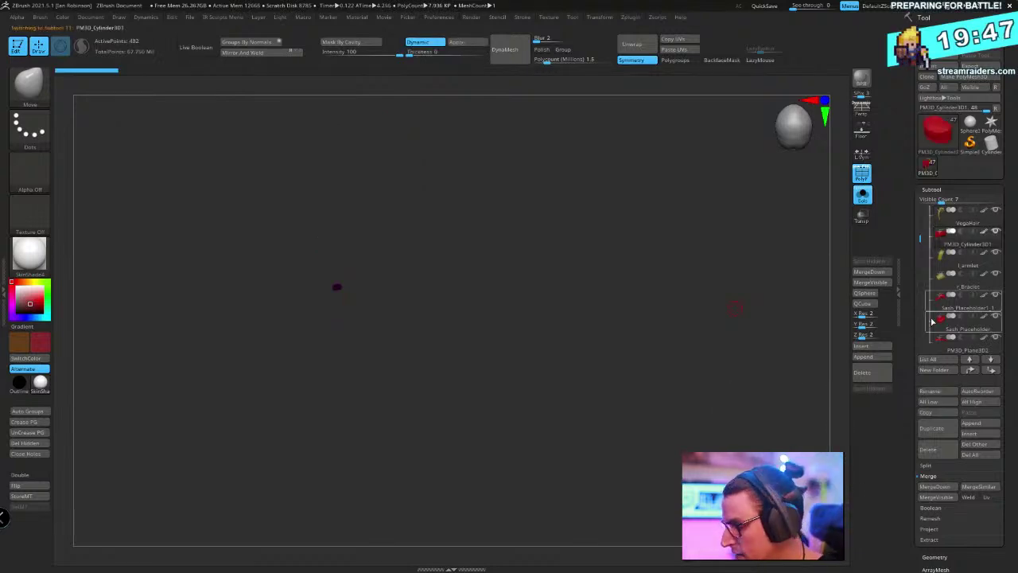
left_click(941, 392)
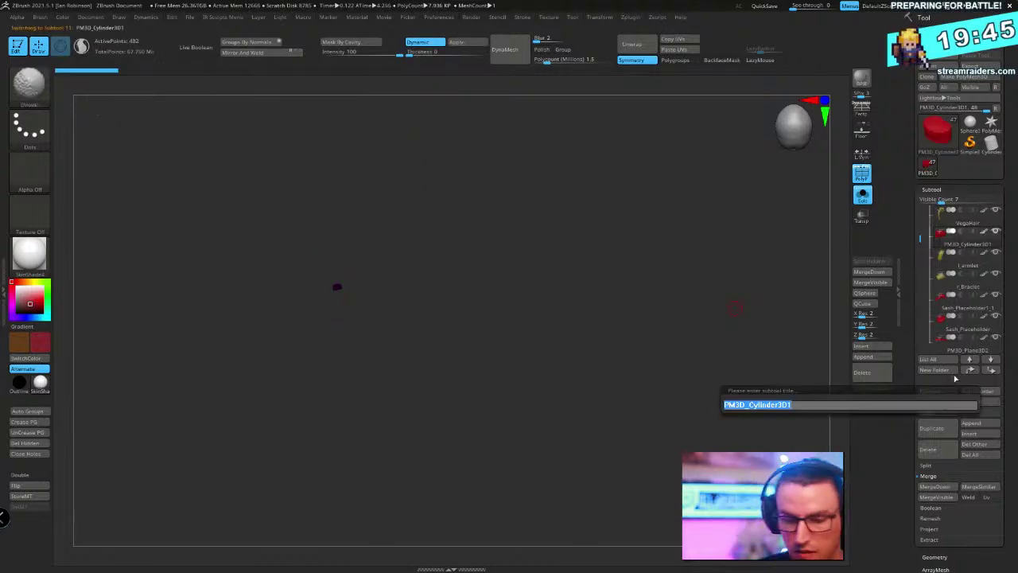
type("Vega_Hair_Tie")
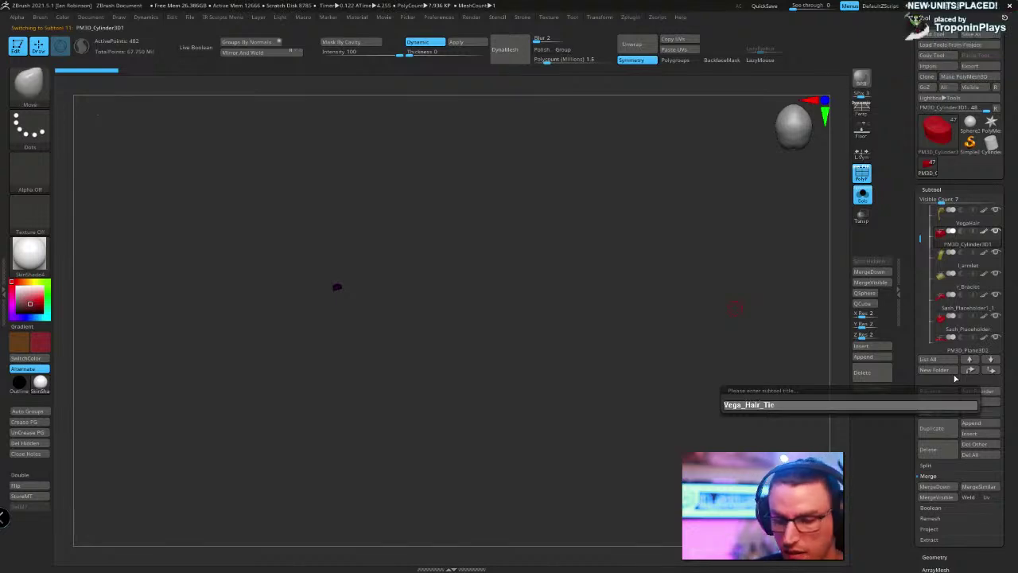
key("Return")
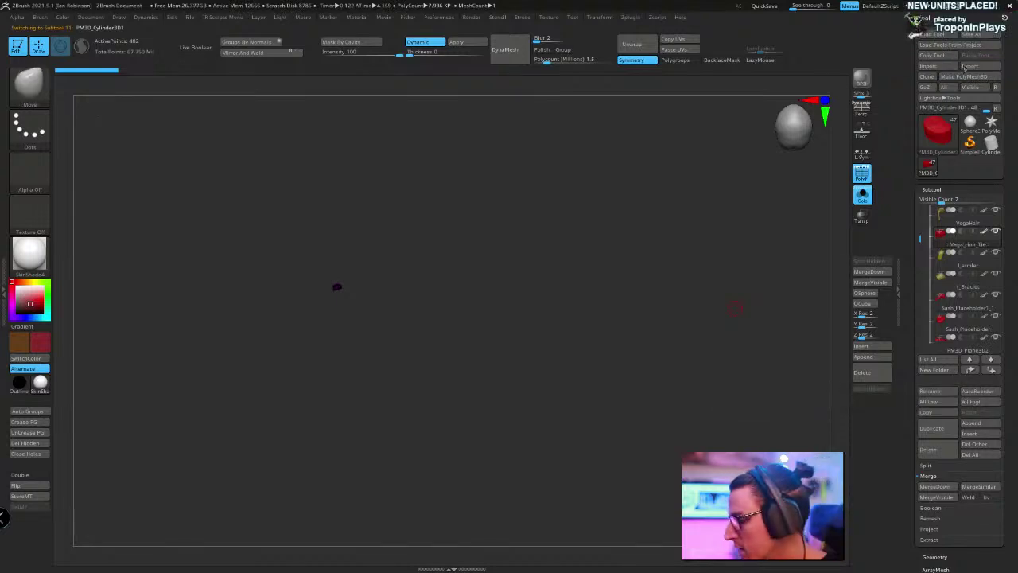
Exit Solo mode and save the tool as a ChunLi_vs_Vega_Final_Render file in the Final_Render folder
key("ctrl+s")
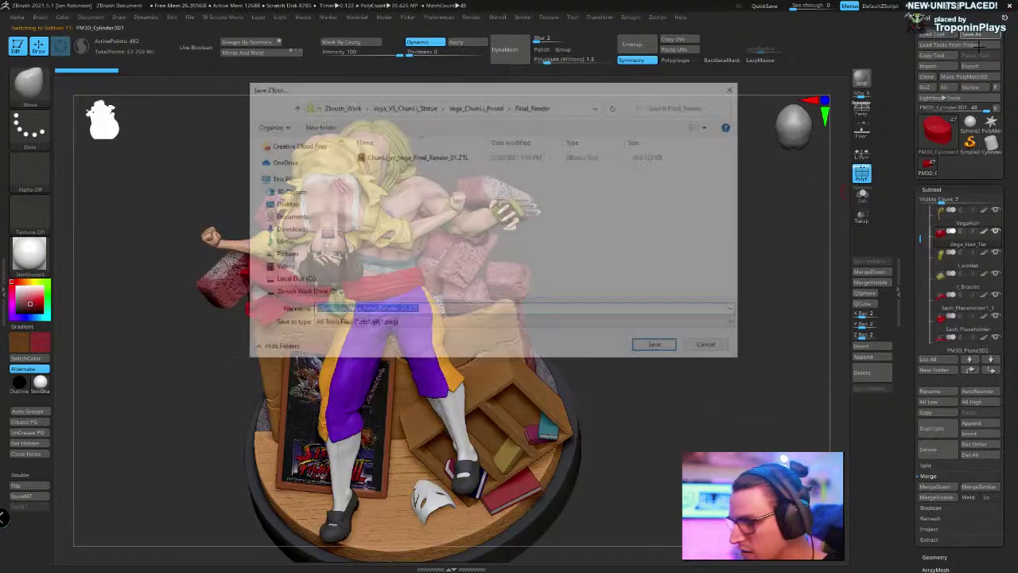
left_click(413, 311)
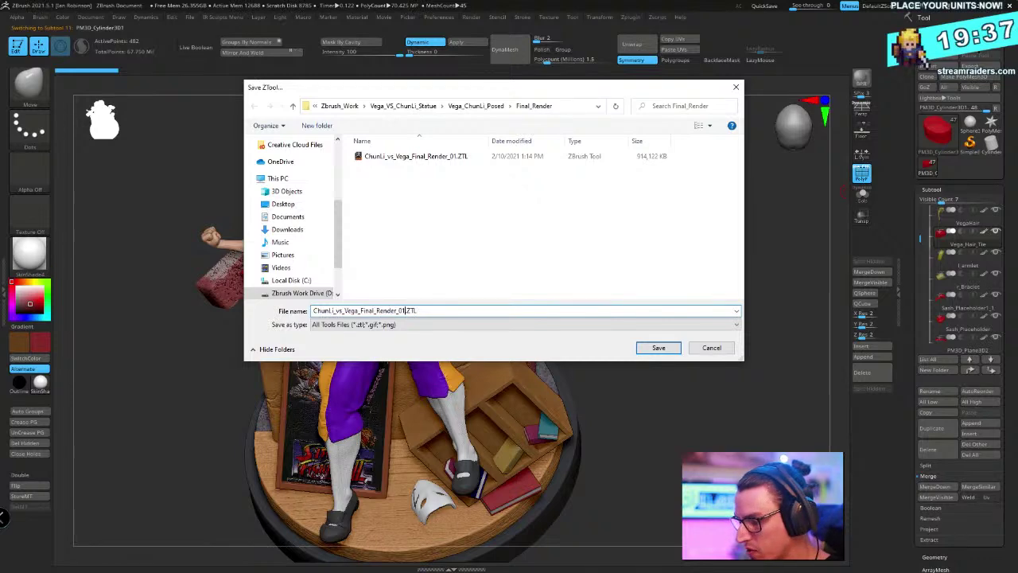
key("Return")
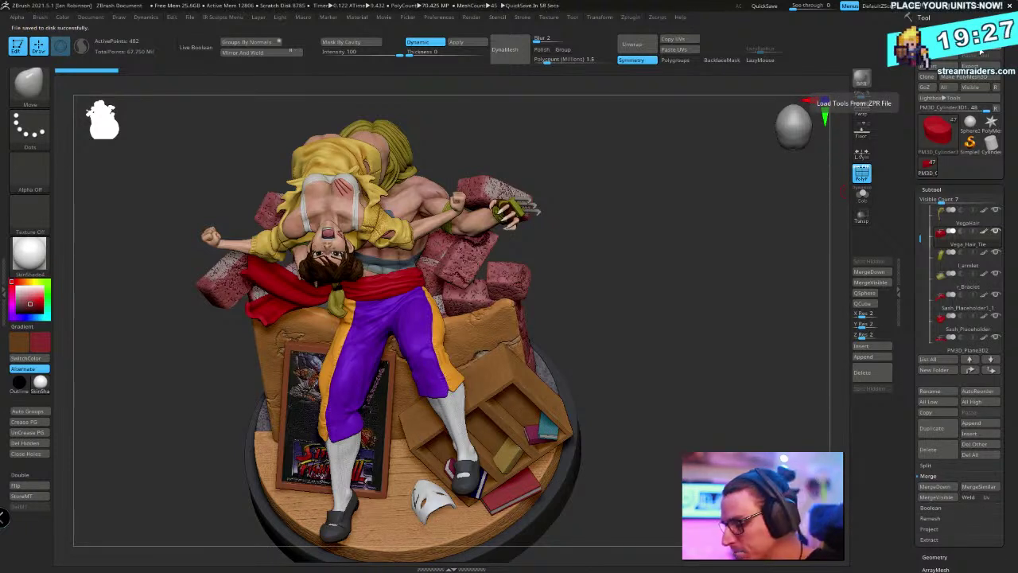
Examine the l_armlet, r_Braclet and sash subtools on Vega from several angles to identify each piece
left_click_drag(625, 283, 644, 263)
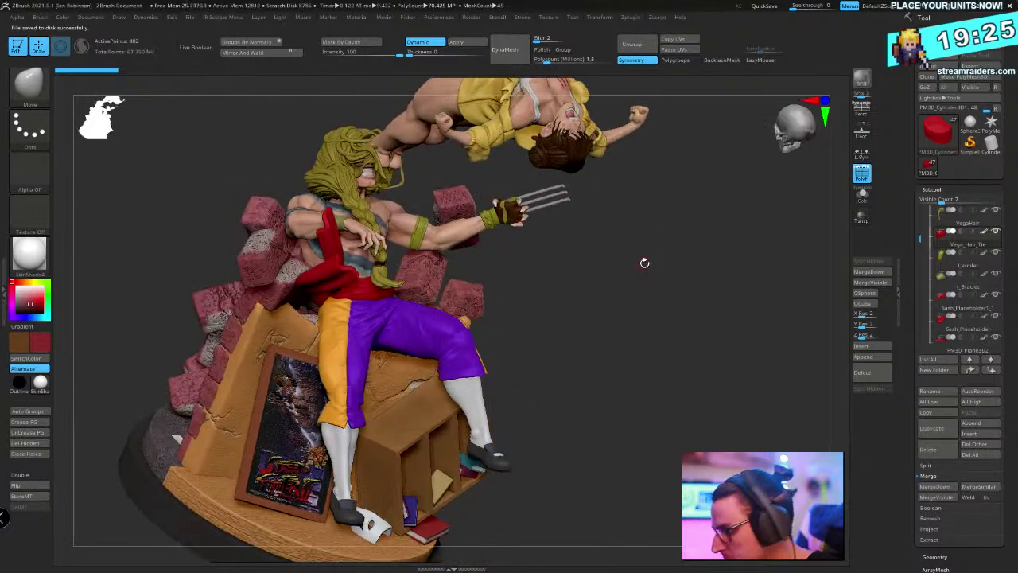
mouse_move(969, 267)
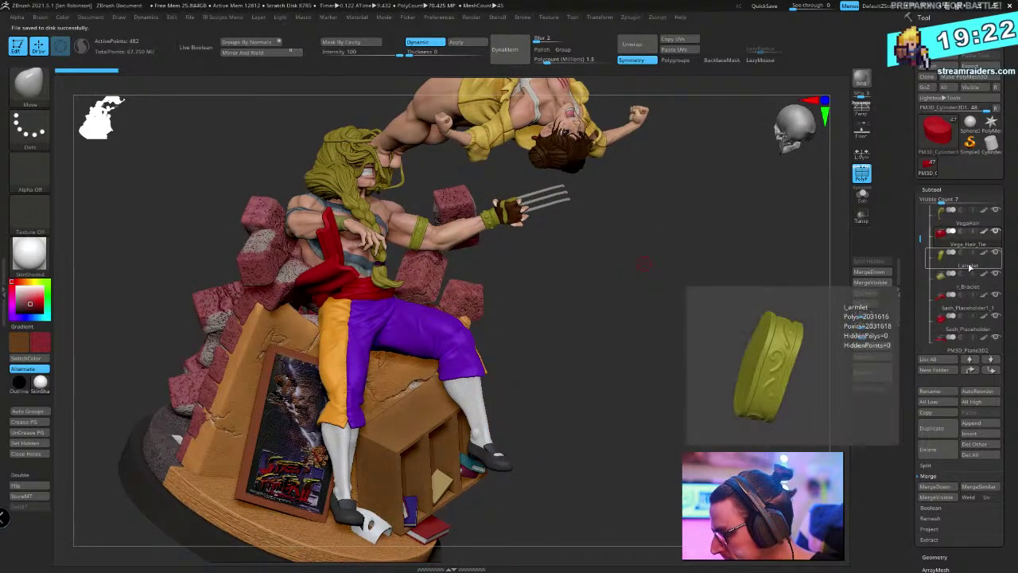
left_click_drag(707, 349, 682, 369)
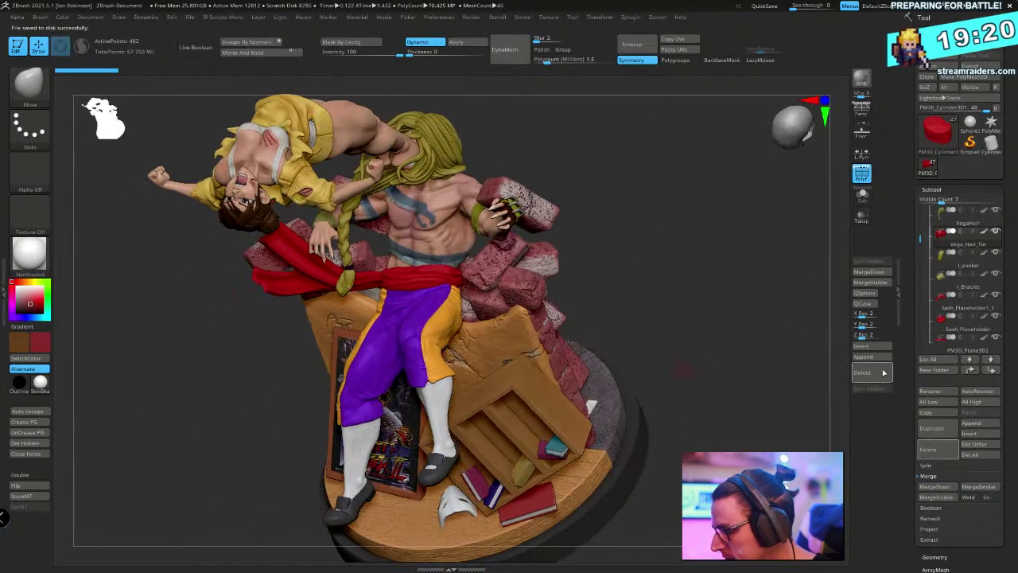
key("Down")
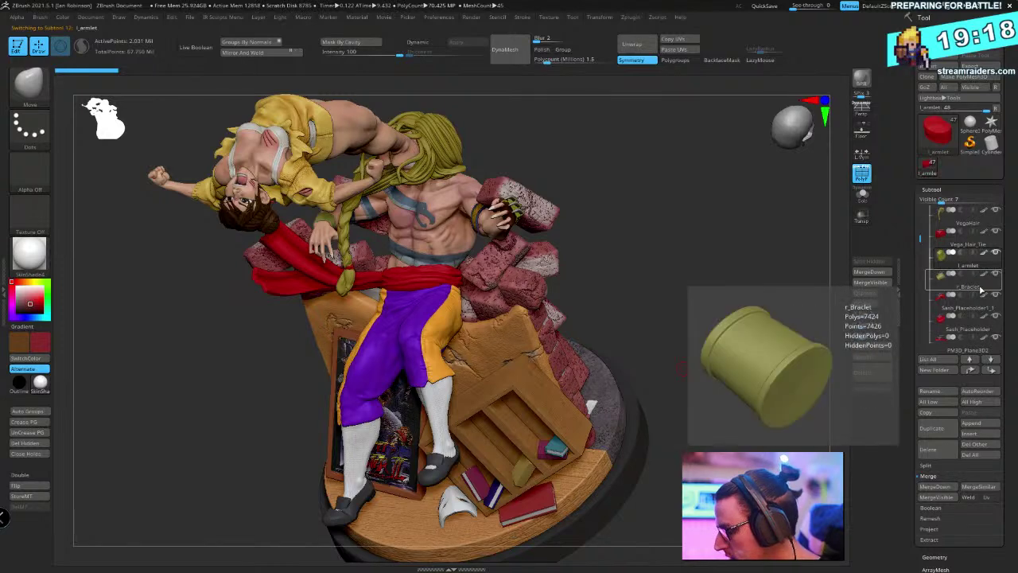
left_click(979, 286)
mouse_move(819, 374)
left_mouse_down()
mouse_move(720, 402)
mouse_move(739, 431)
mouse_move(718, 432)
mouse_move(751, 429)
left_mouse_up()
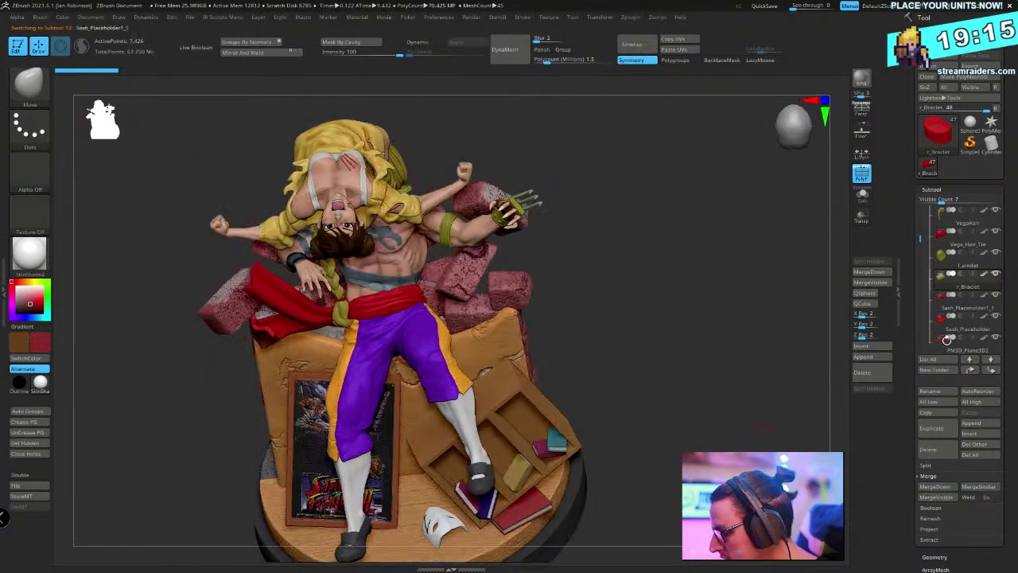
left_click(971, 316)
left_click(970, 297)
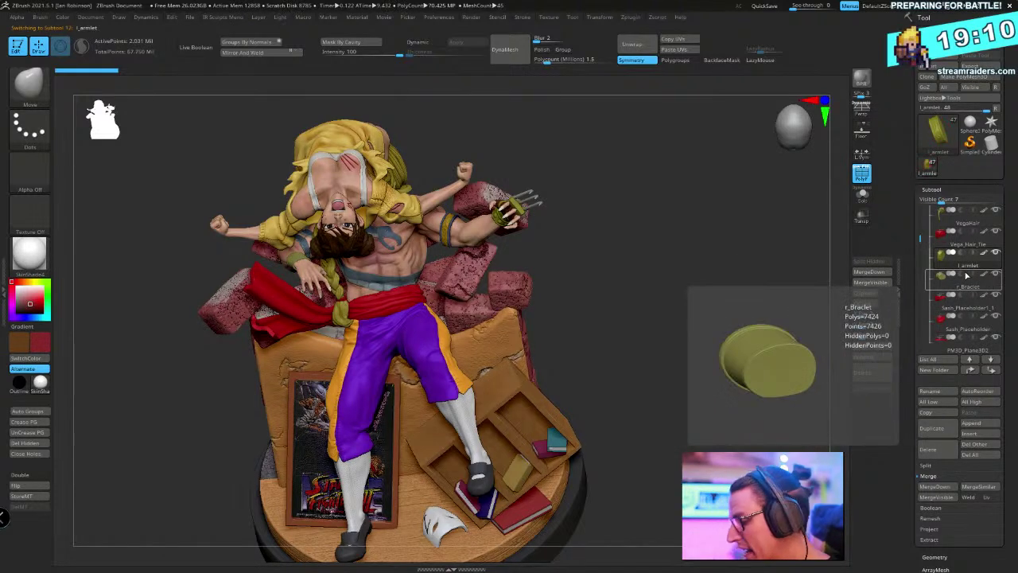
Merge Sash_Placeholder1_1 down with the other Sash_Placeholder and PM3D_Plane3D sash pieces, stopping above Pants1
left_click(969, 302)
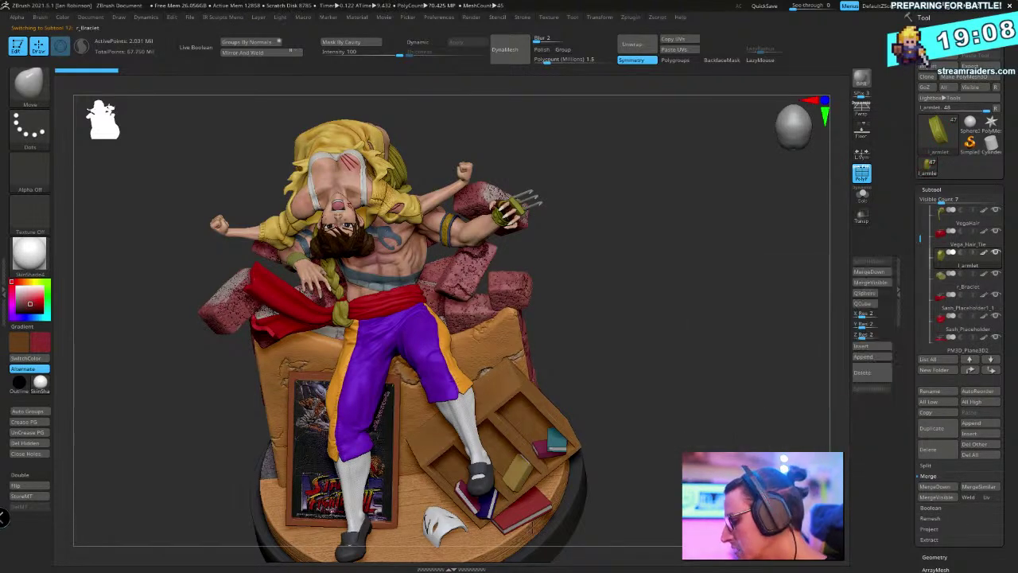
mouse_move(975, 315)
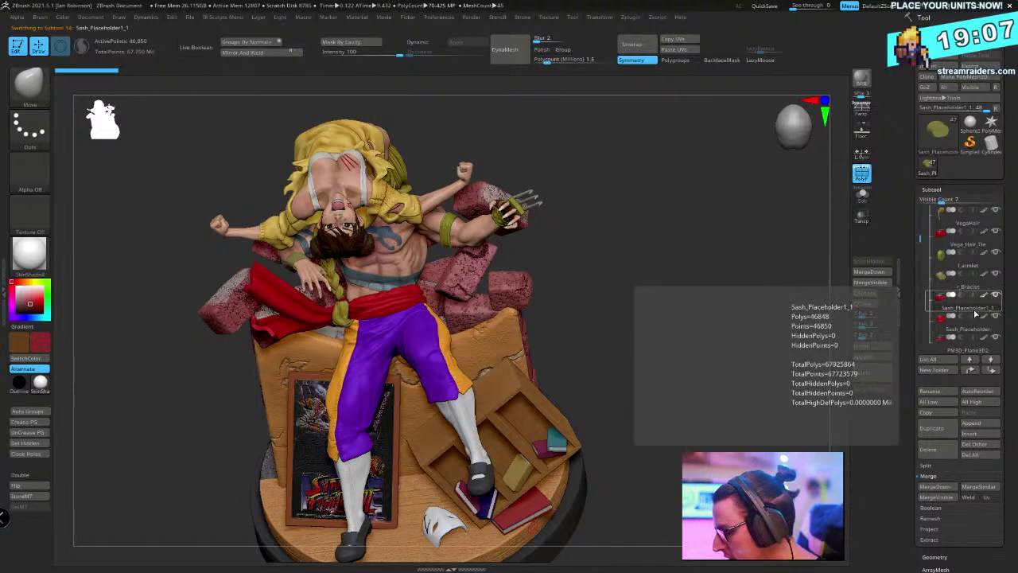
left_click(943, 487)
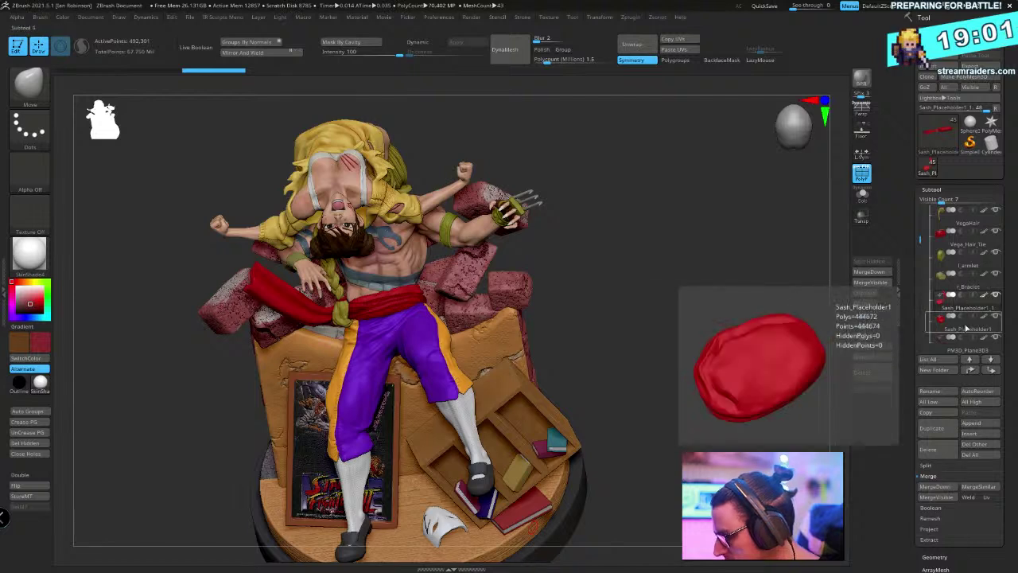
left_click(937, 488)
left_click(939, 486)
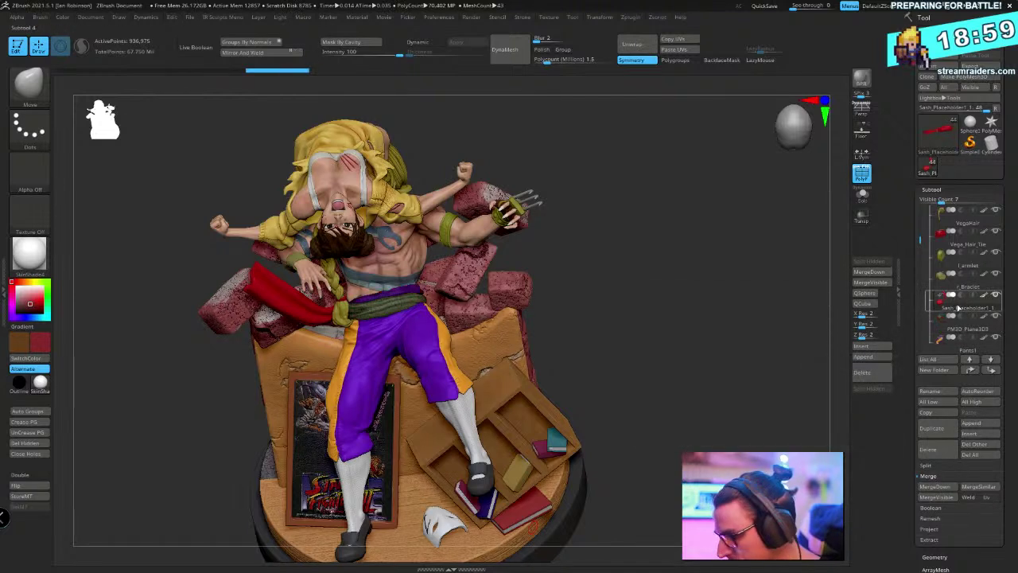
left_click(938, 486)
Check the merged sash on Vega's waist and rename its subtool as Sash
left_click_drag(682, 302, 700, 291)
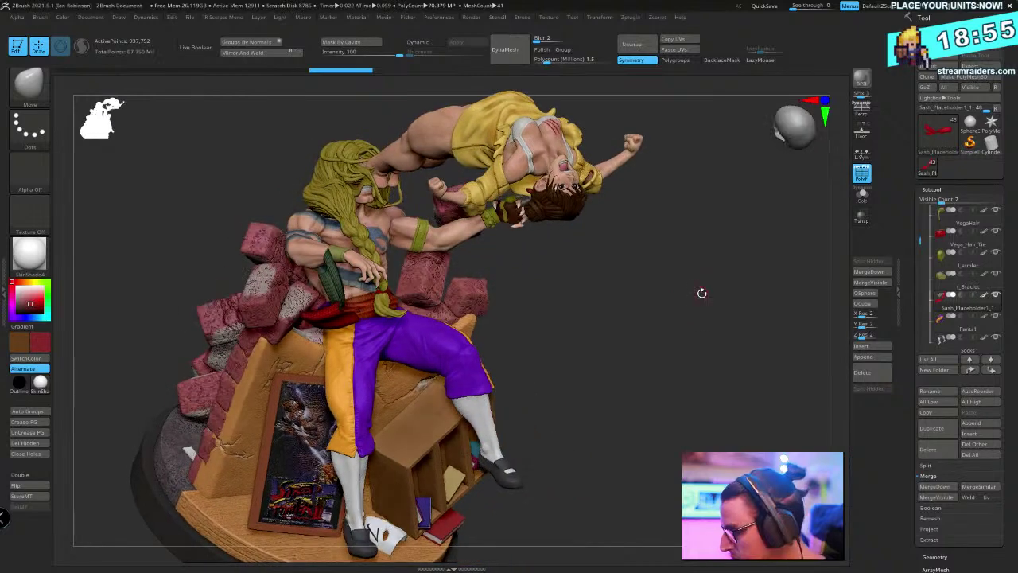
left_click(951, 388)
type("S")
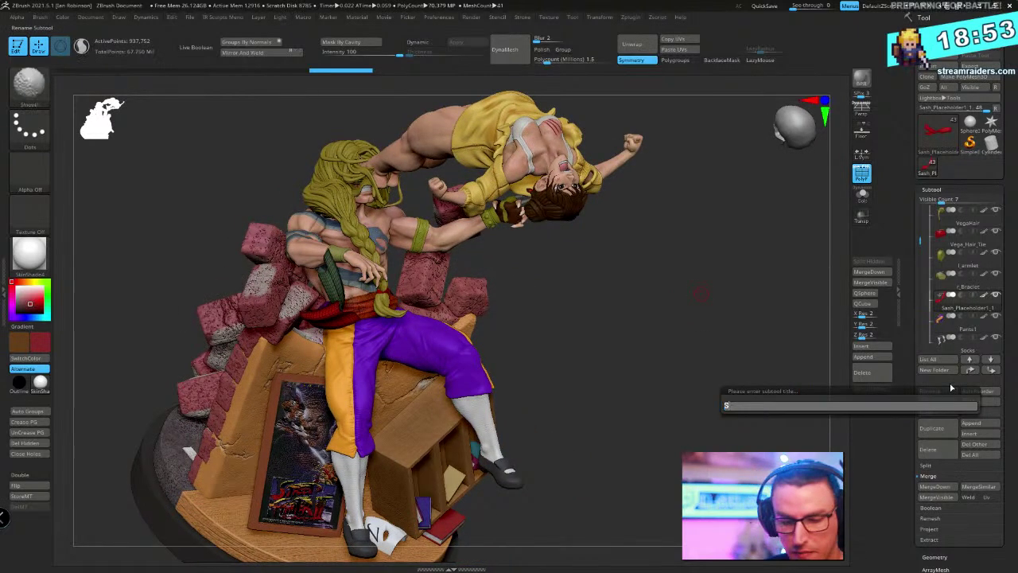
type("ahh")
key("Return")
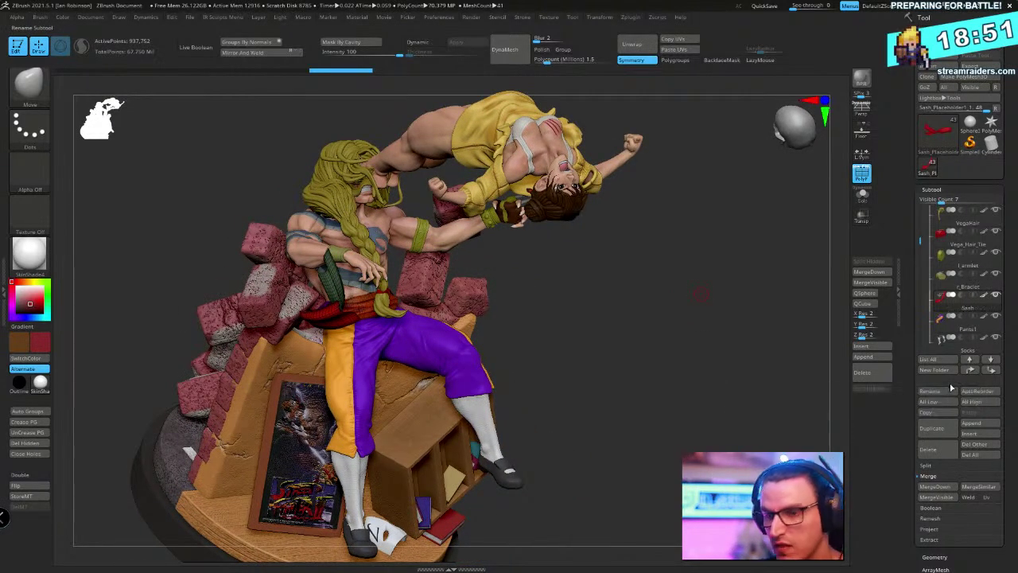
Check the Pants1, Socks and Shoes subtools on Vega and collapse the Vega folder
left_click(960, 328)
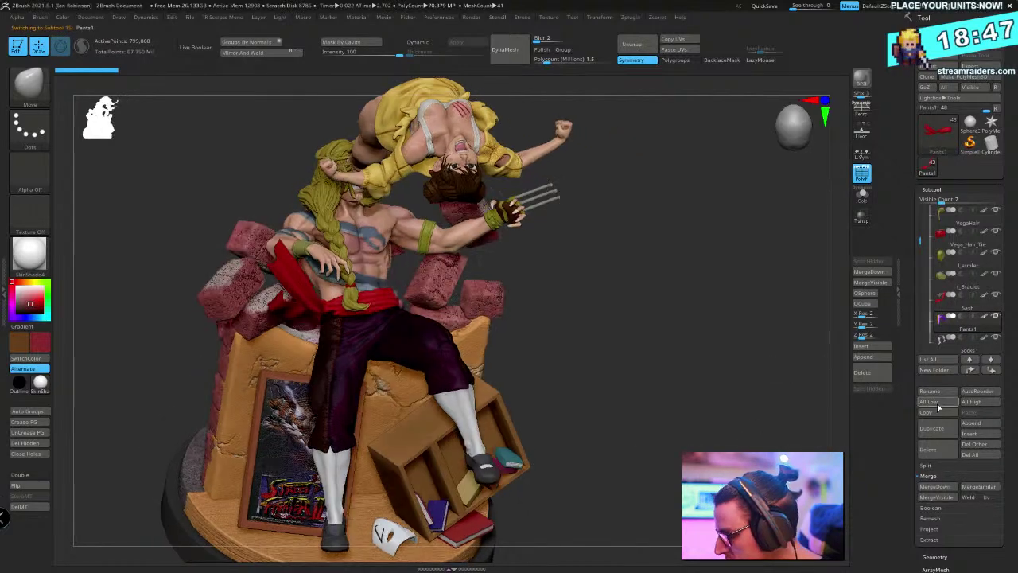
left_click(931, 337)
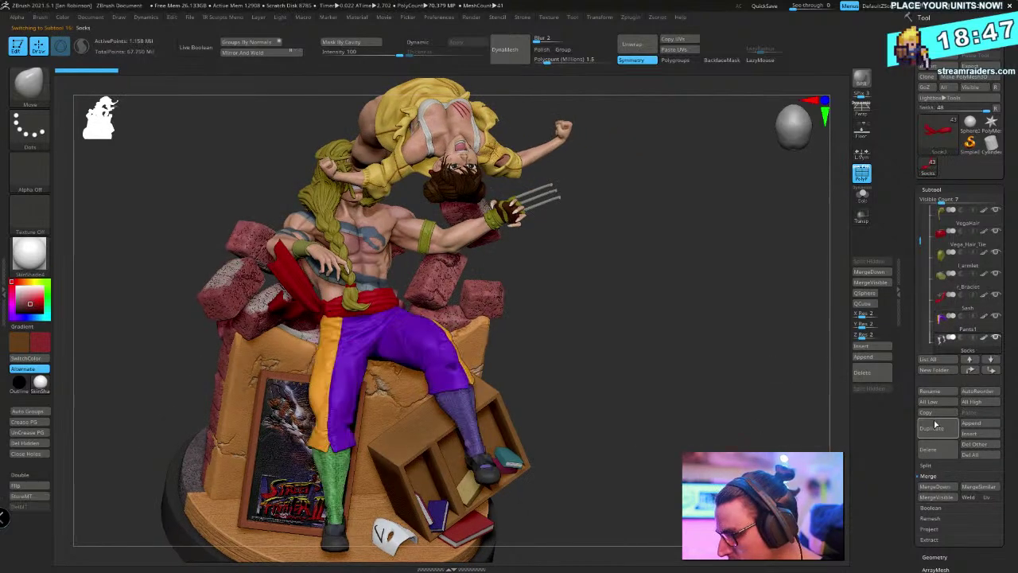
key("Down")
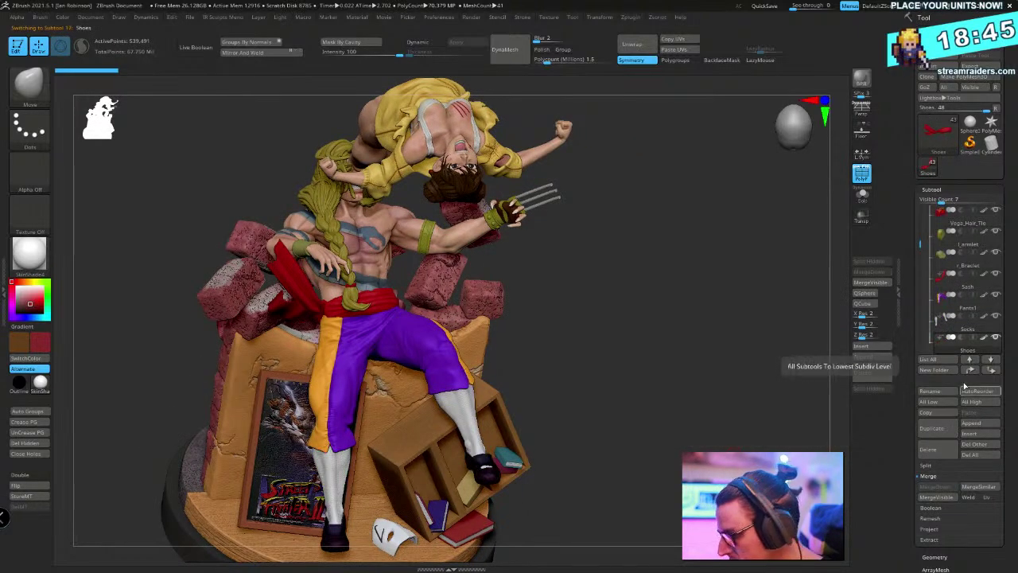
left_click_drag(922, 244, 923, 184)
left_click(940, 265)
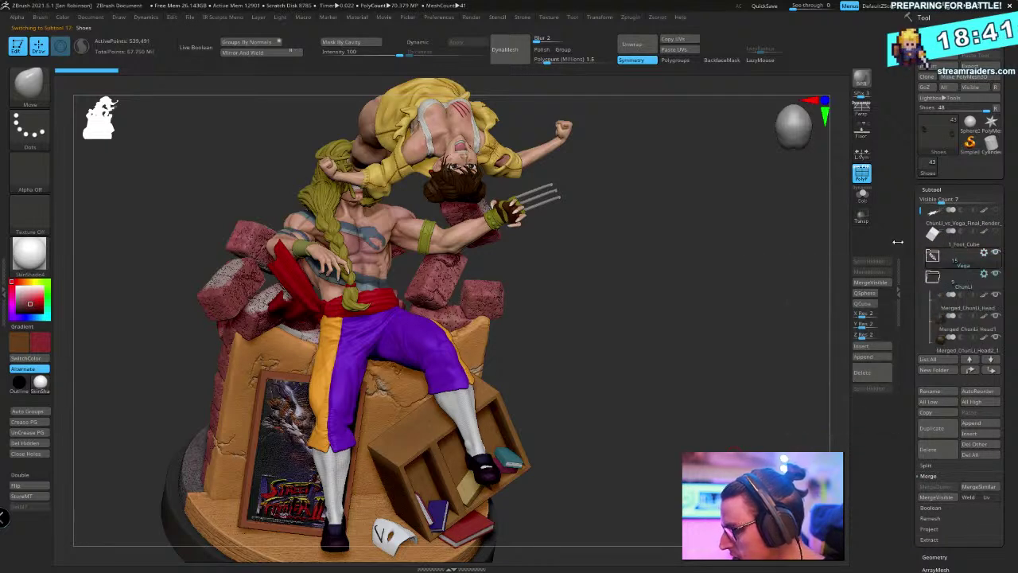
Inspect Chun-Li's head pieces on the statue and subdivide the Merged_ChunLi_Head1 hair subtool by one level
left_click_drag(729, 318, 764, 323)
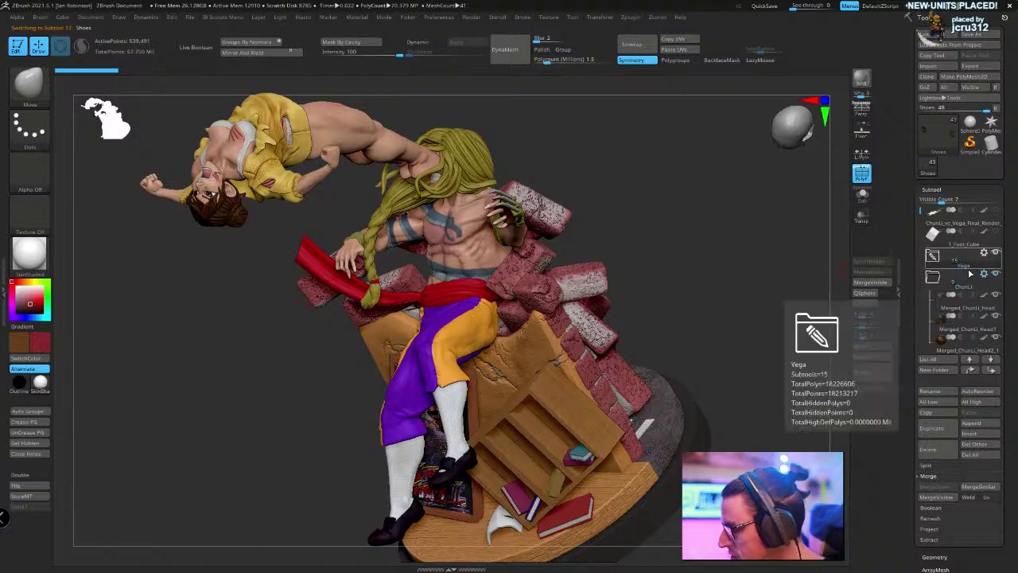
left_click(967, 310)
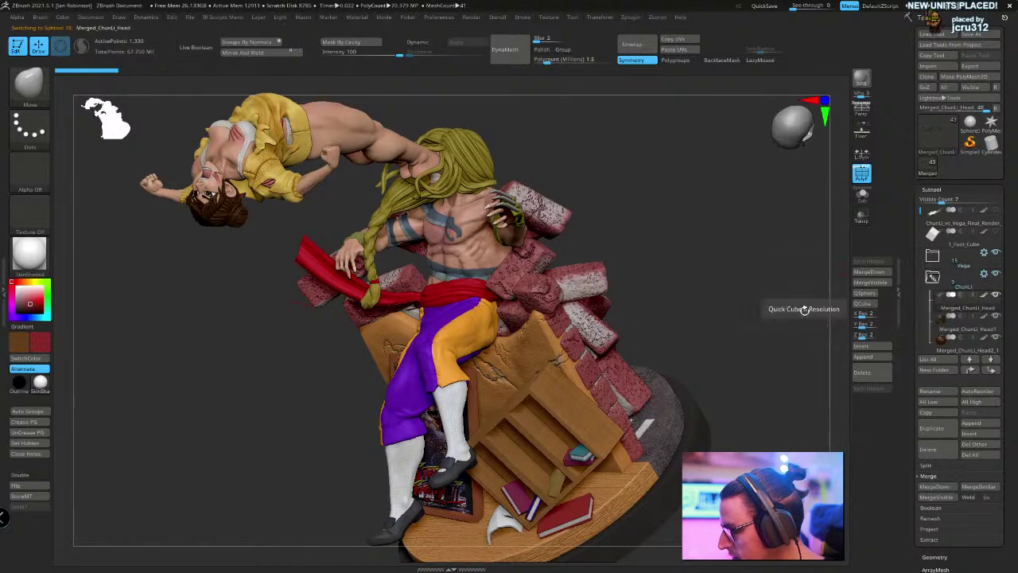
left_click_drag(802, 307, 764, 326)
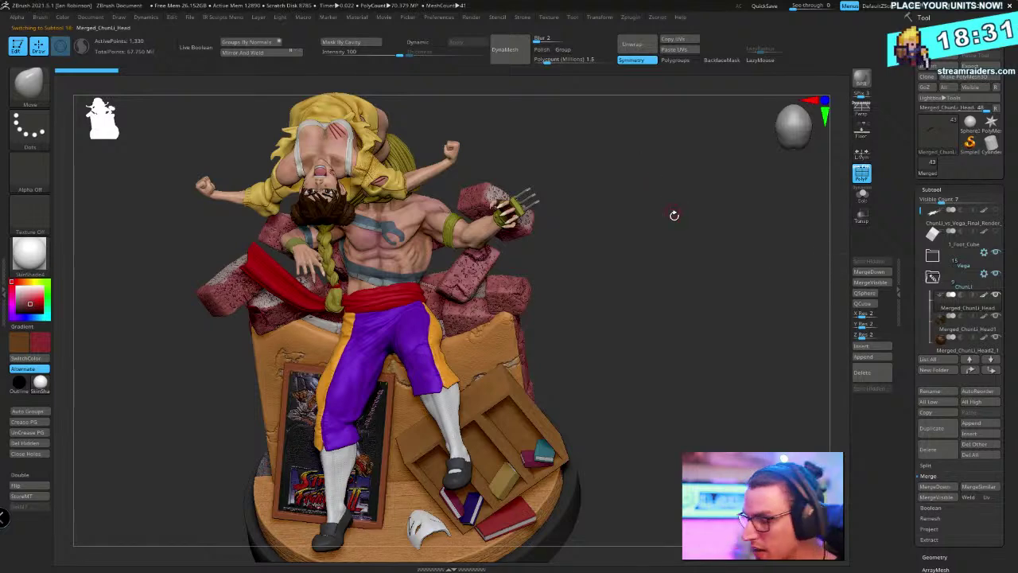
mouse_move(674, 214)
left_mouse_down()
mouse_move(716, 223)
mouse_move(718, 295)
mouse_move(701, 304)
mouse_move(684, 265)
left_mouse_up()
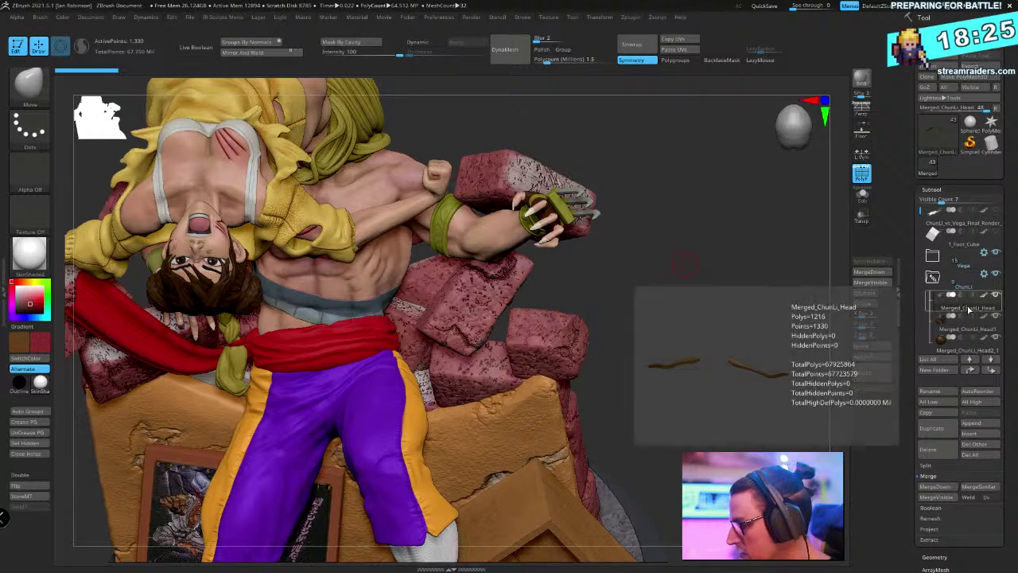
left_click(965, 333)
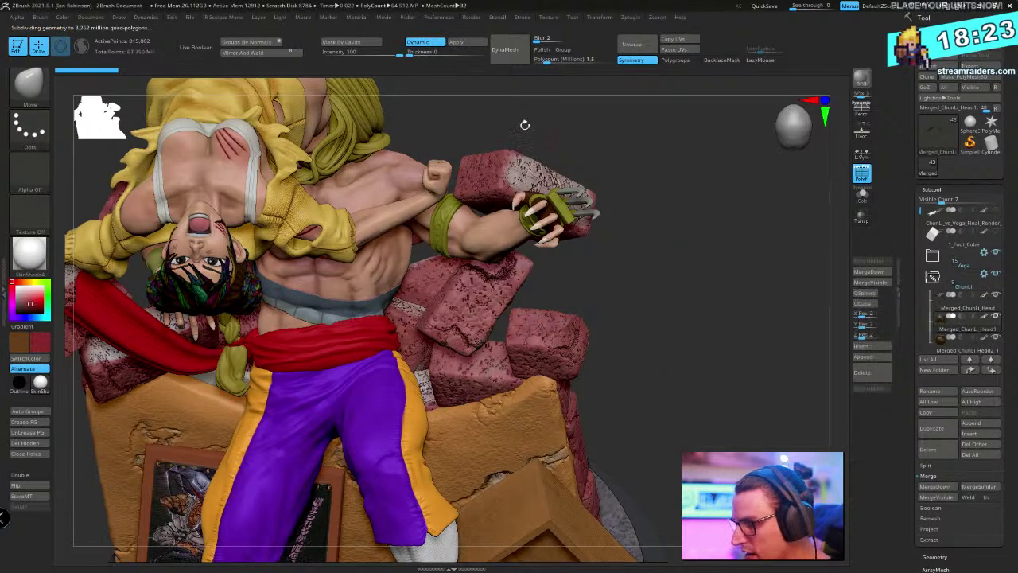
key("d")
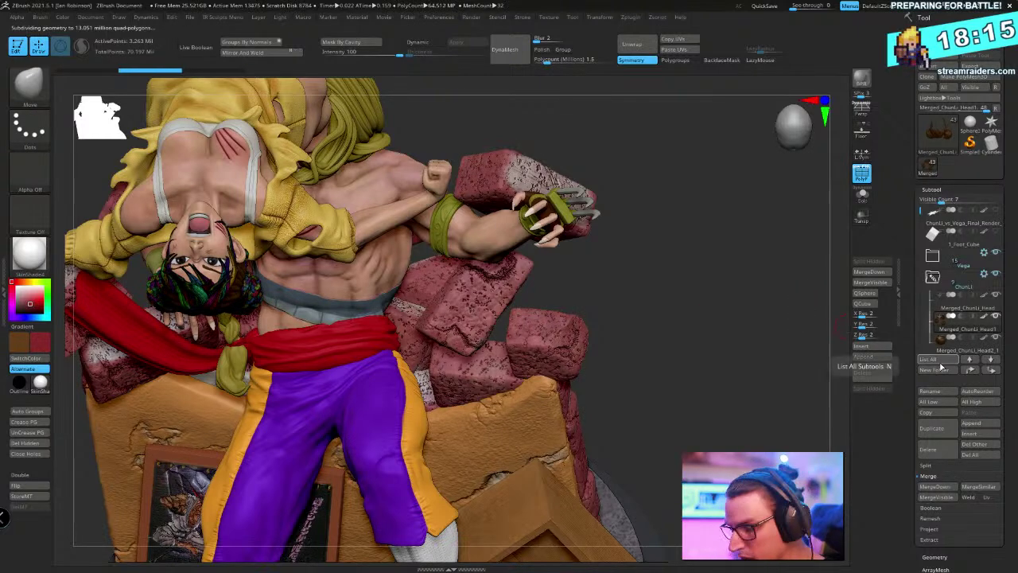
Examine the subtools in the ChunLi folder one by one to identify her hair, tongue, teeth, body and clothing pieces
key("Down")
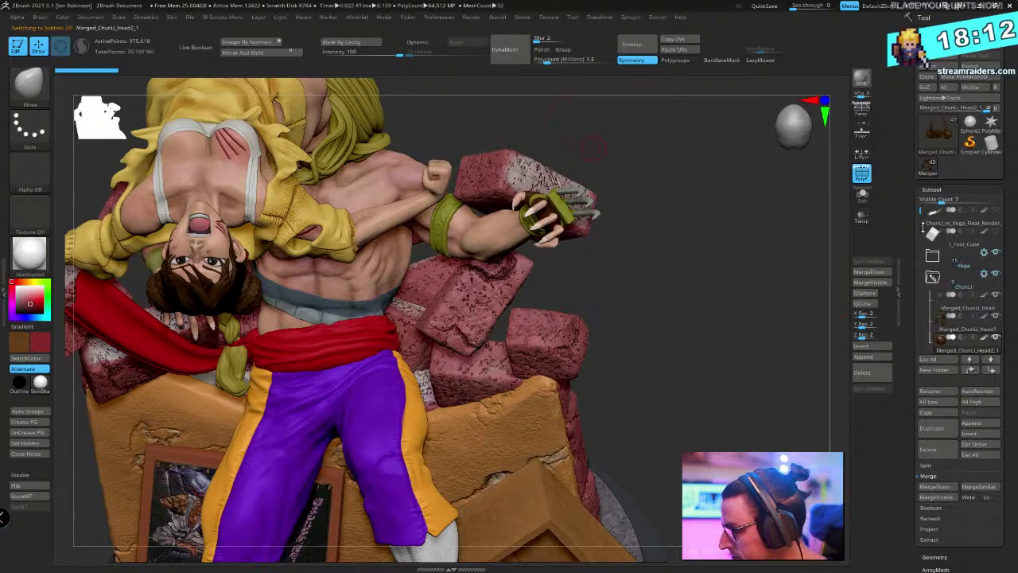
left_click_drag(921, 210, 920, 229)
key("Down")
key("Down")
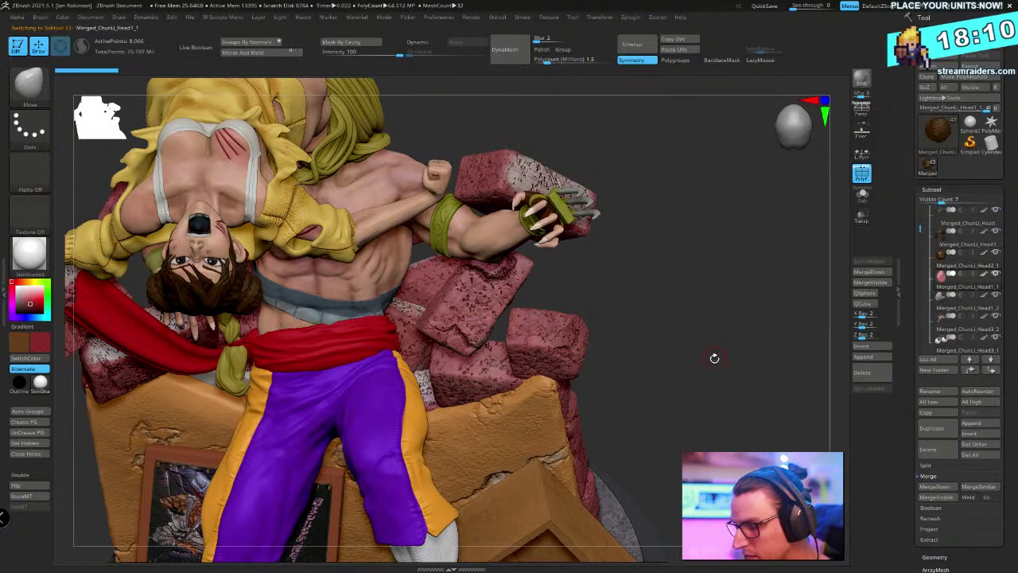
key("Down")
key("Down")
key("Down")
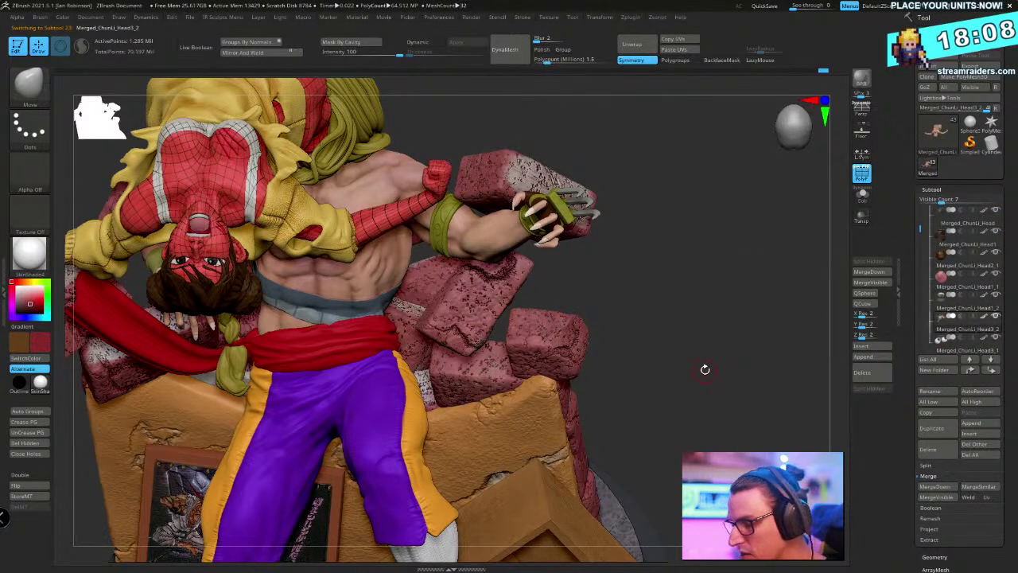
key("Down")
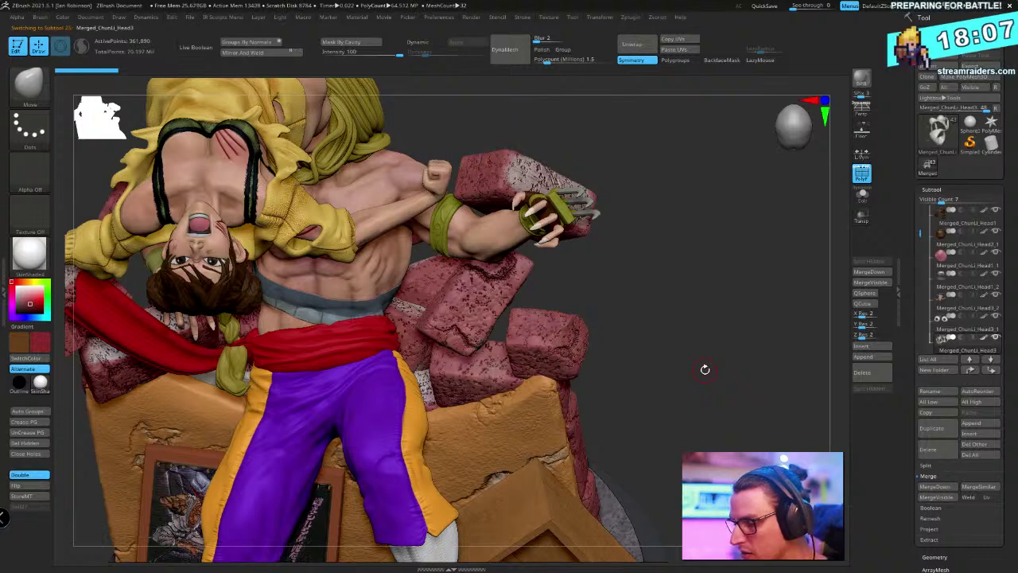
key("Down")
key("Down")
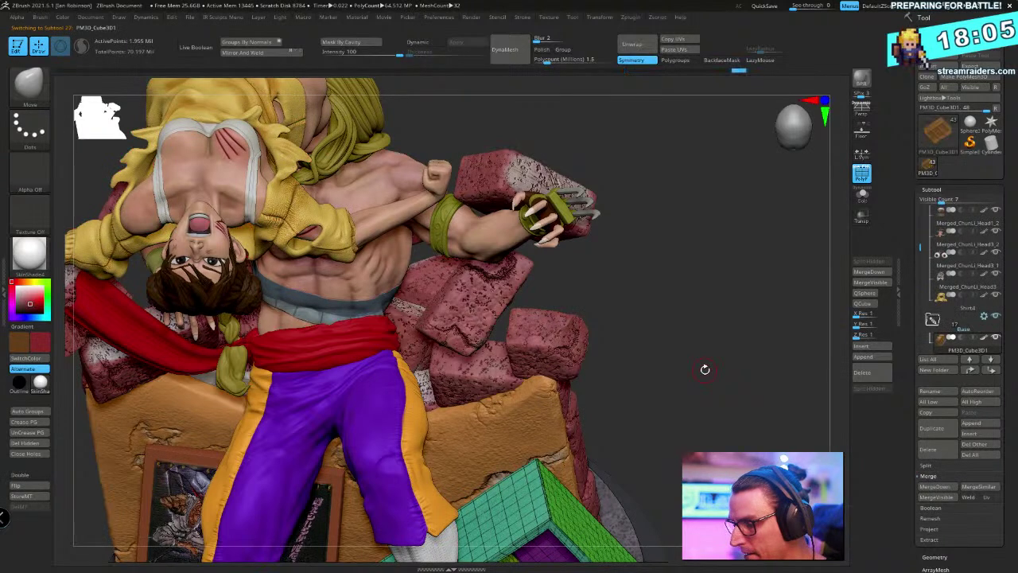
key("Down")
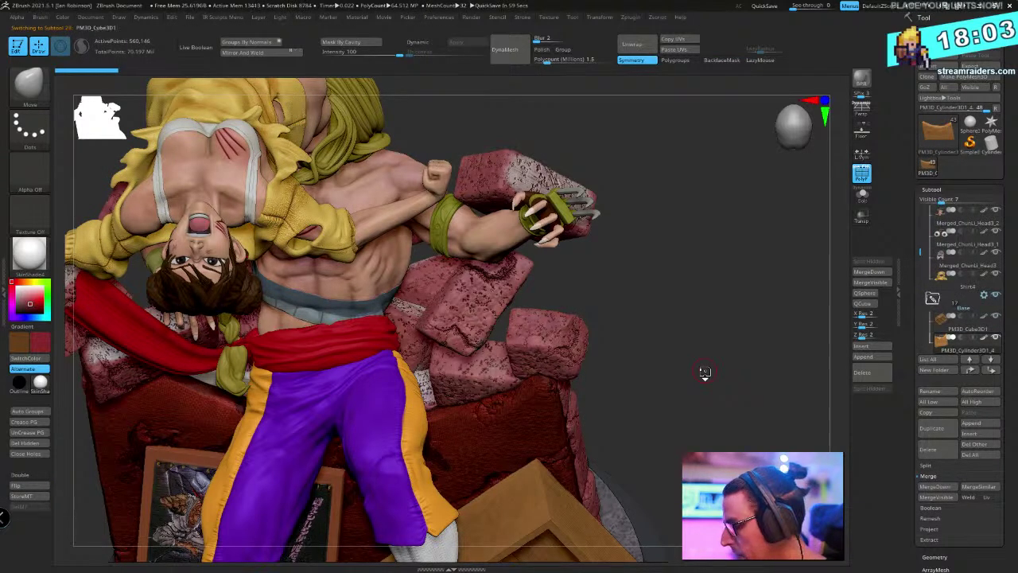
key("Up")
key("Up")
key("Up")
key("Up")
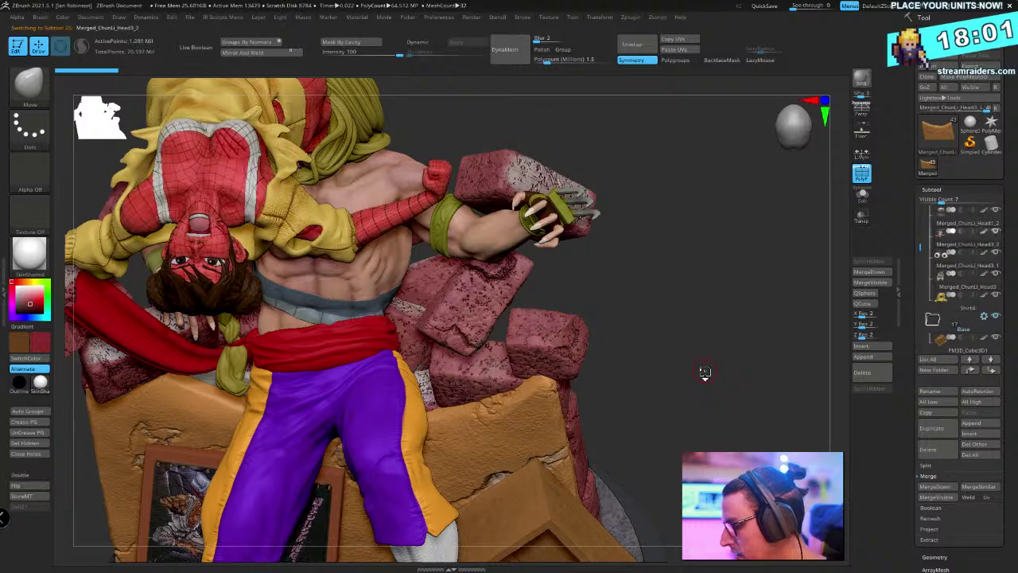
key("Down")
key("Up")
key("Up")
key("Up")
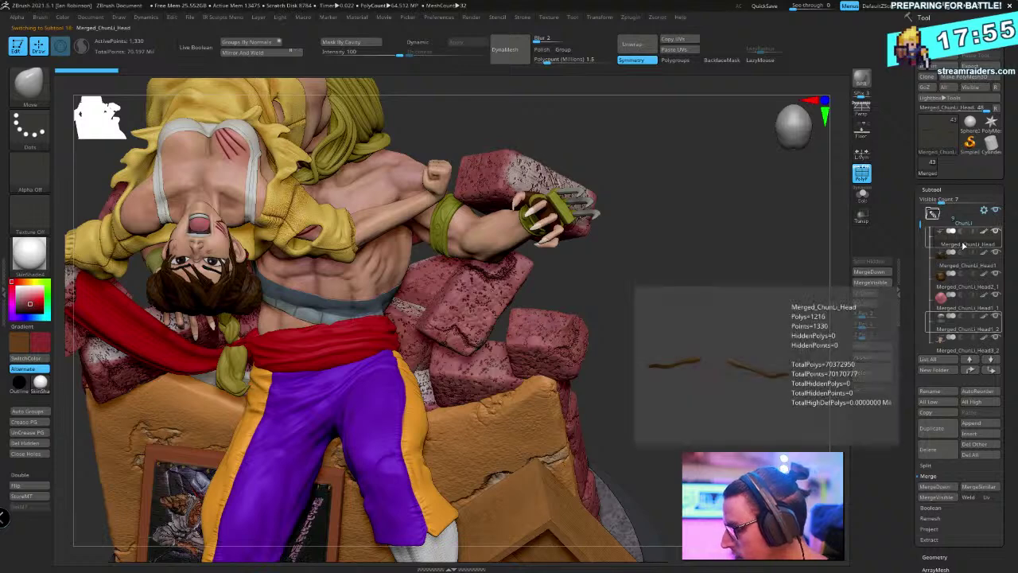
Merge Merged_ChunLi_Head down with Merged_ChunLi_Head1 and Merged_ChunLi_Head2_1 and rename the merged subtool as ChunLi_Hair
left_click(936, 486)
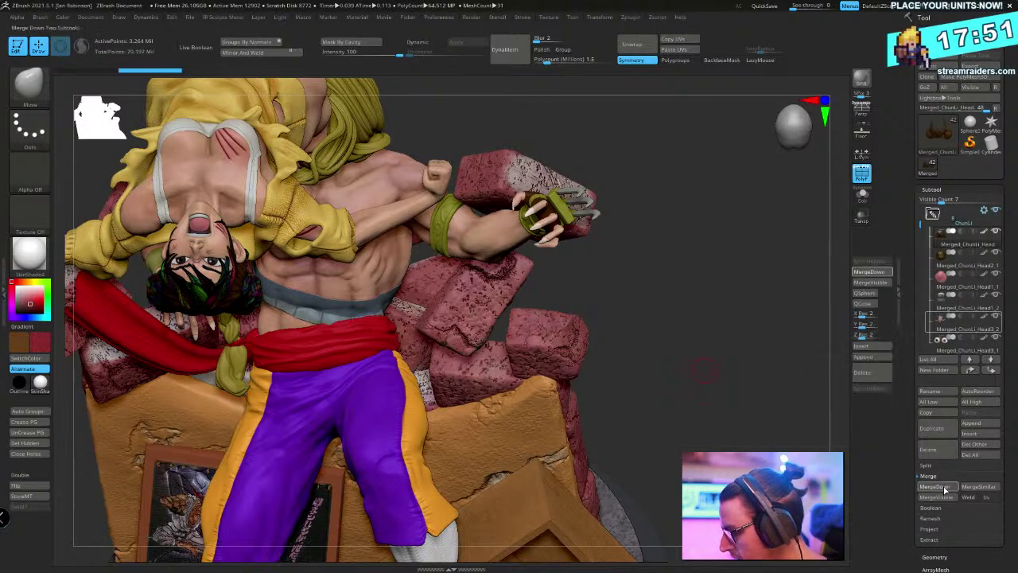
left_click(930, 391)
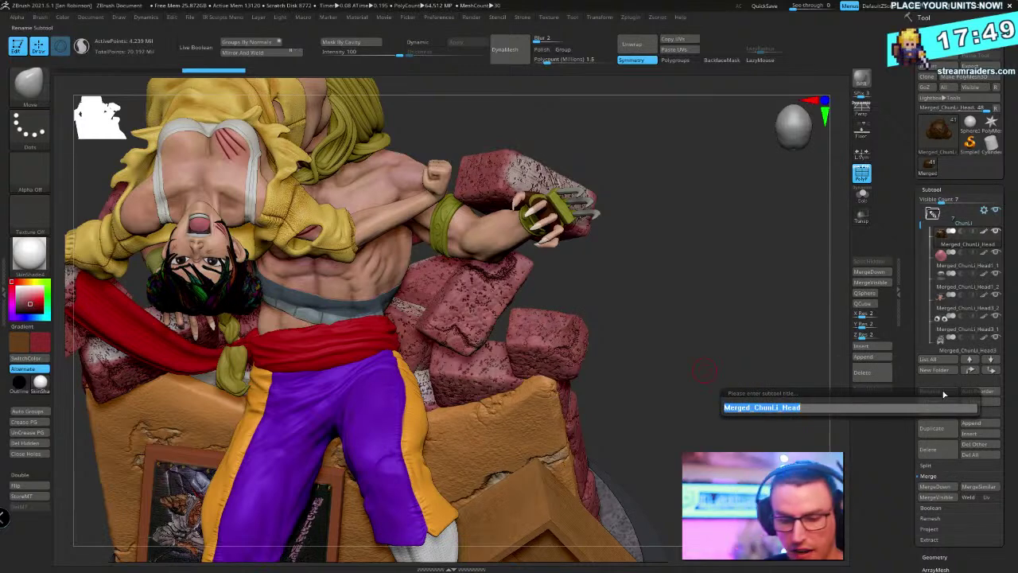
type("ChunL")
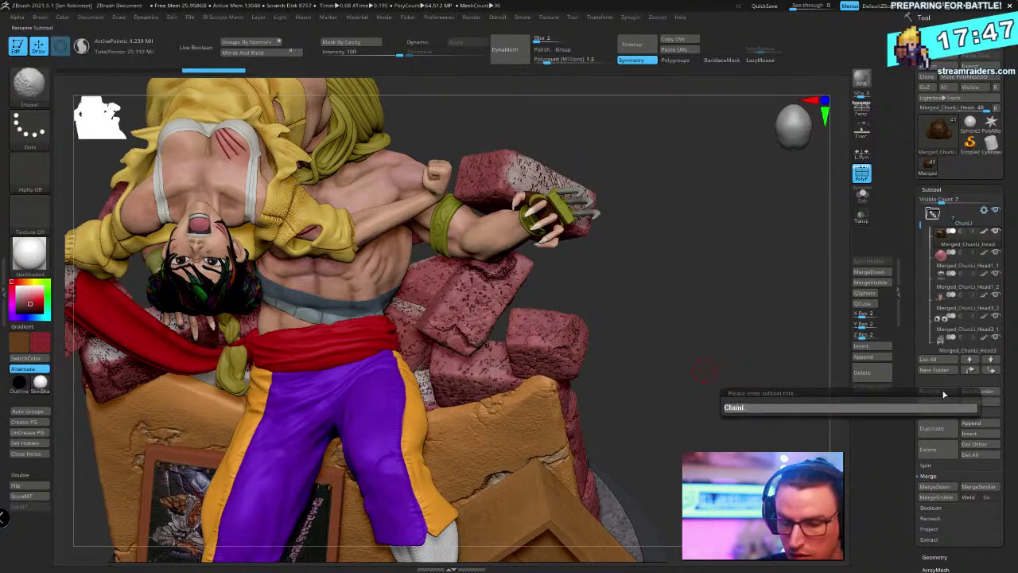
type("i_Hair")
key("Return")
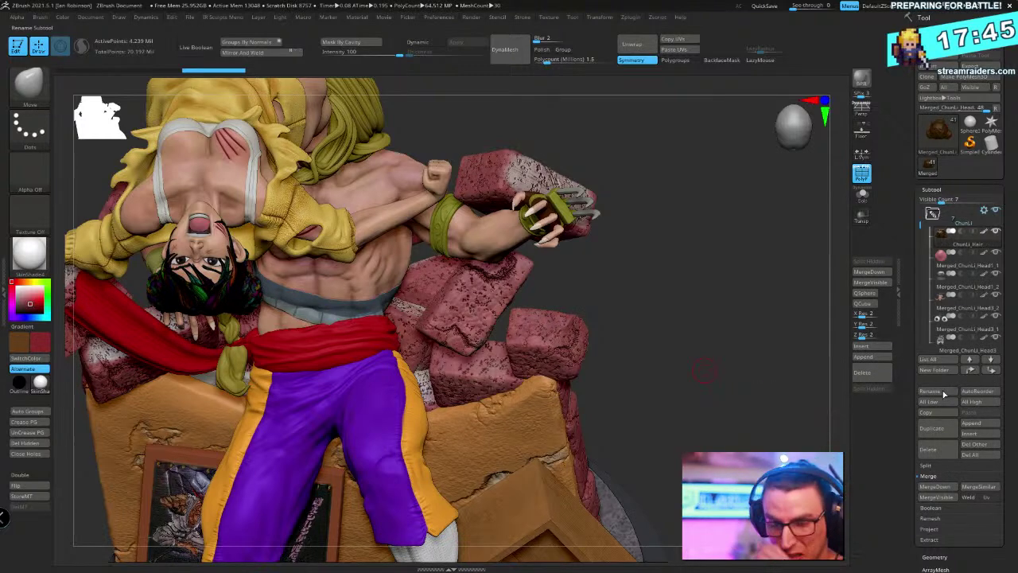
Rename Chun-Li's tongue subtool, Merged_ChunLi_Head1_1, as Tougne
key("Down")
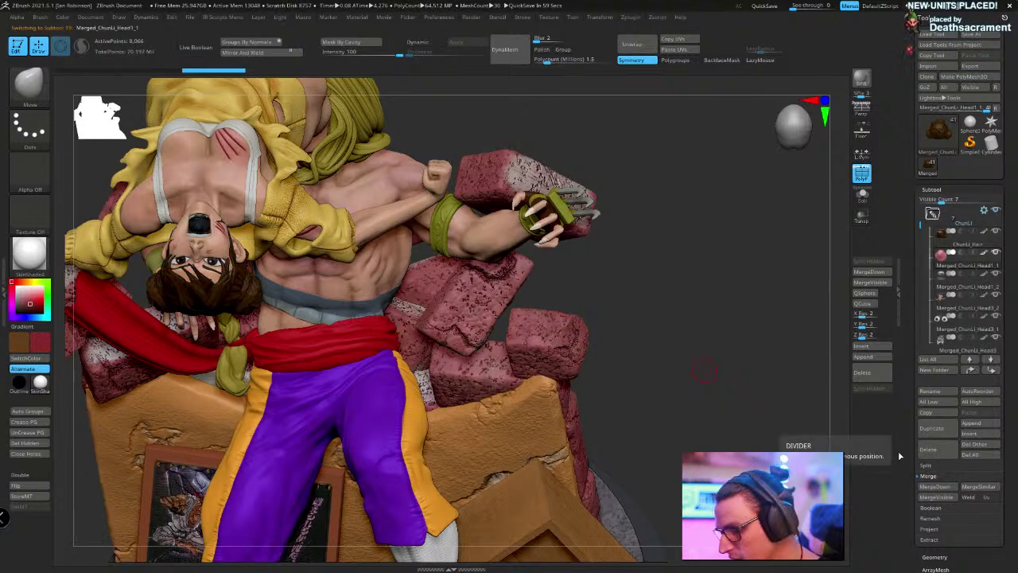
left_click(954, 393)
type("To")
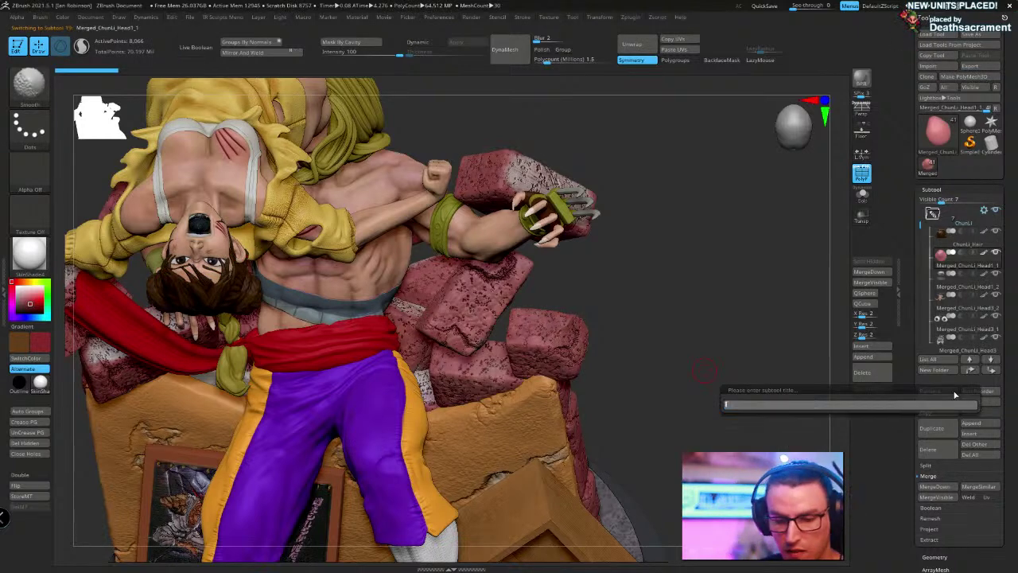
type("u")
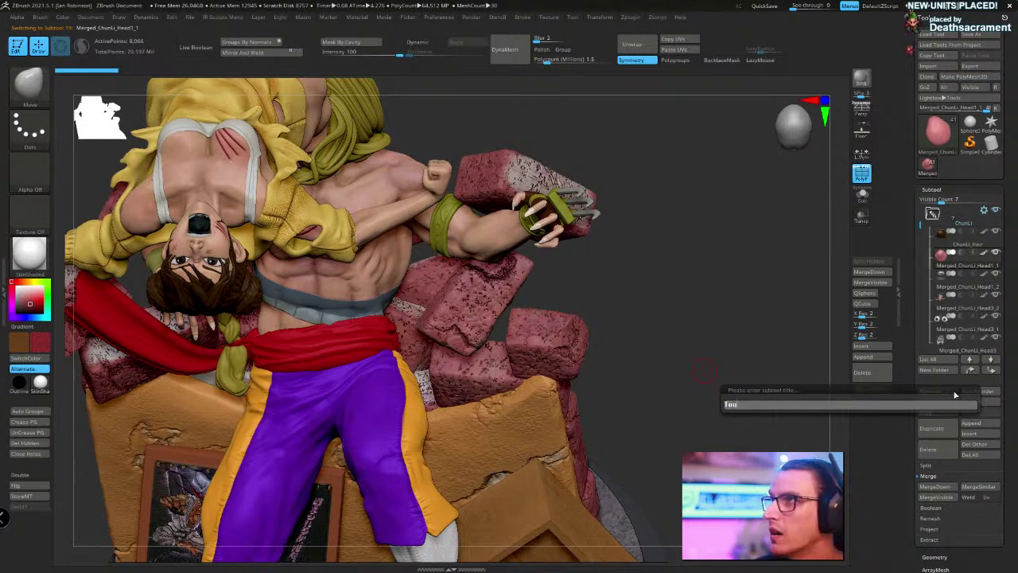
type("gne")
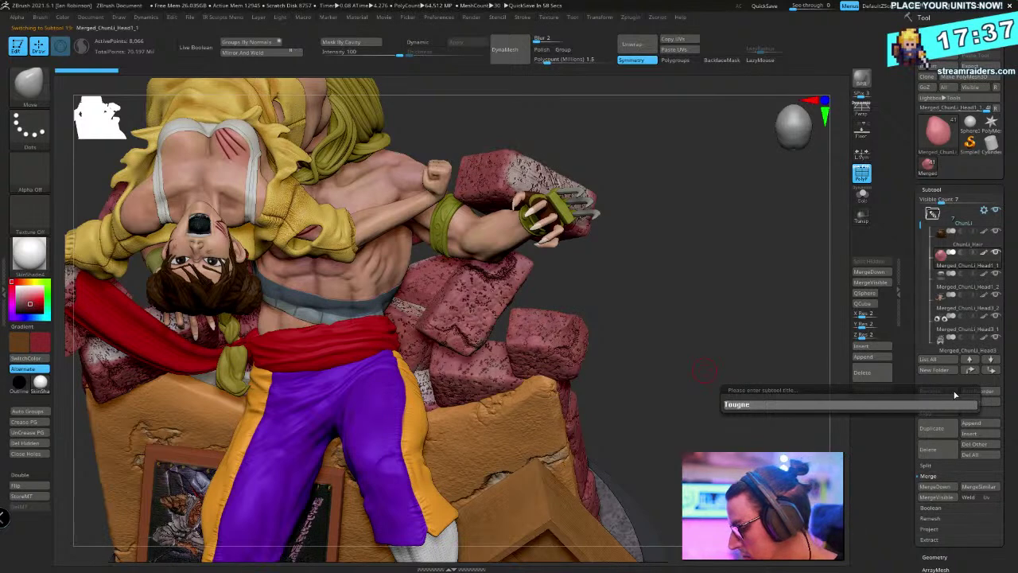
key("Return")
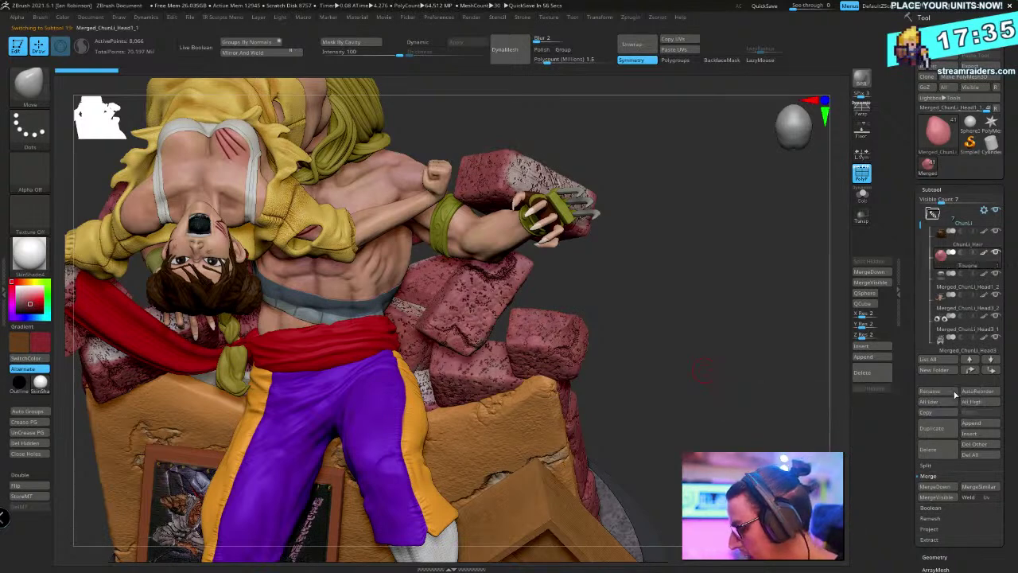
Rename Chun-Li's teeth subtool, Merged_ChunLi_Head1_2, as ChunLi_Teeth
left_click(958, 274)
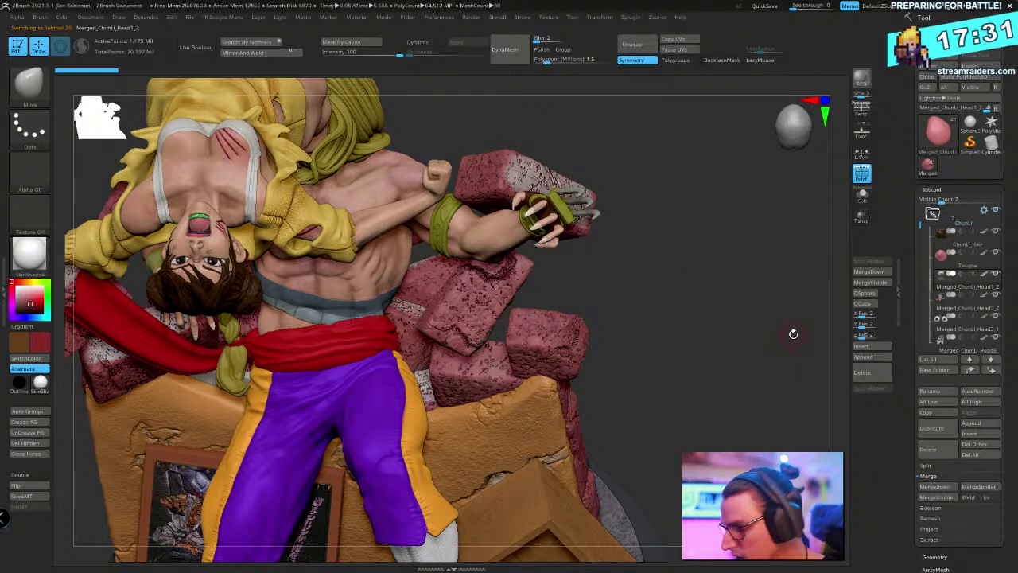
left_click(936, 388)
type("Tee")
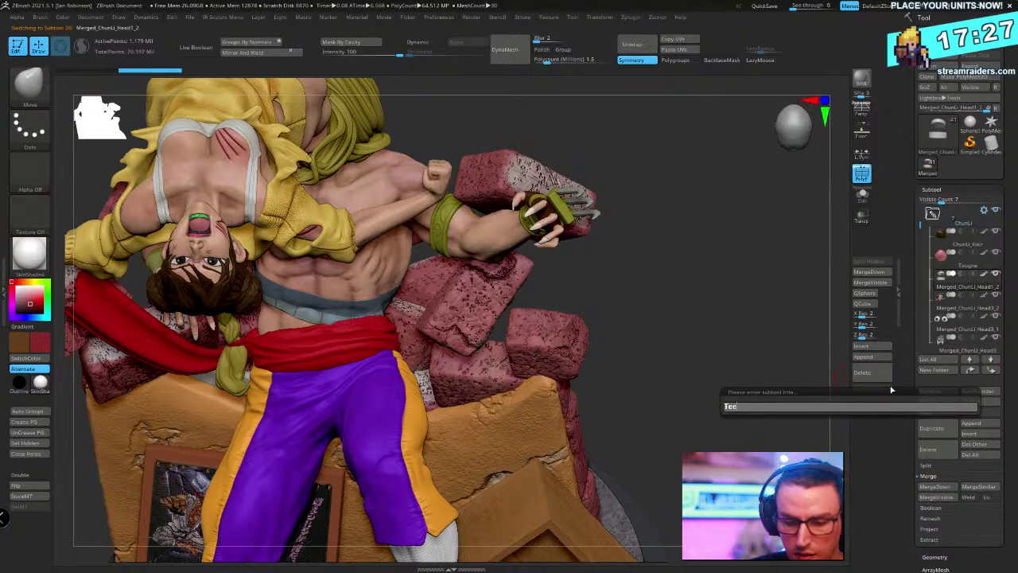
type("th")
key("Return")
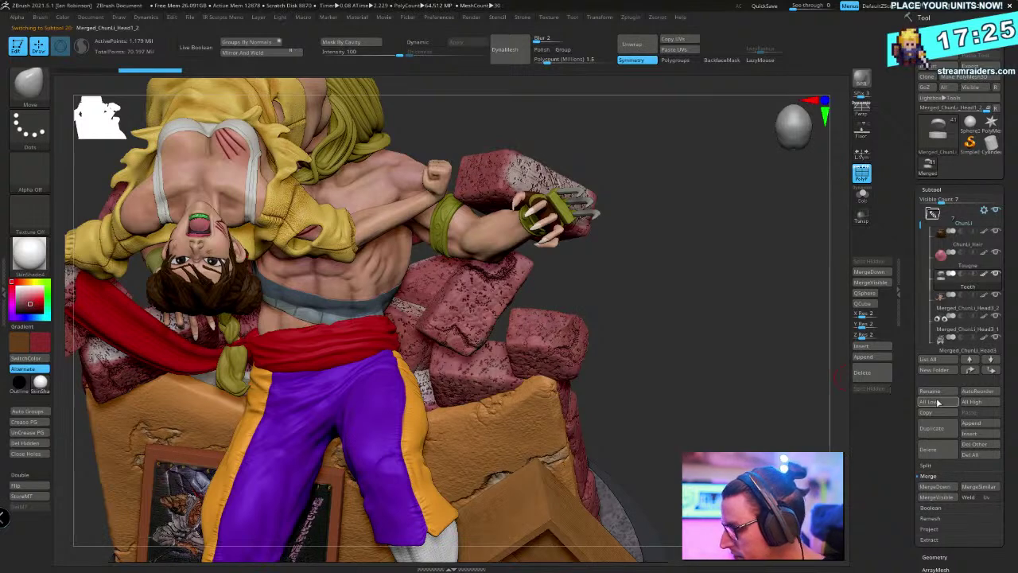
left_click(937, 390)
type("ChunL")
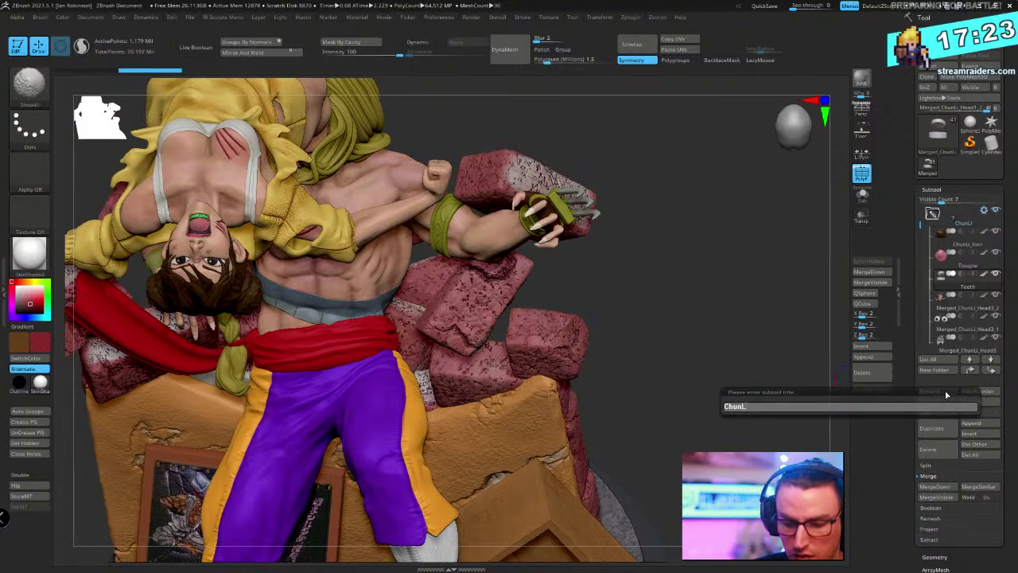
type("i_Teeth")
key("Return")
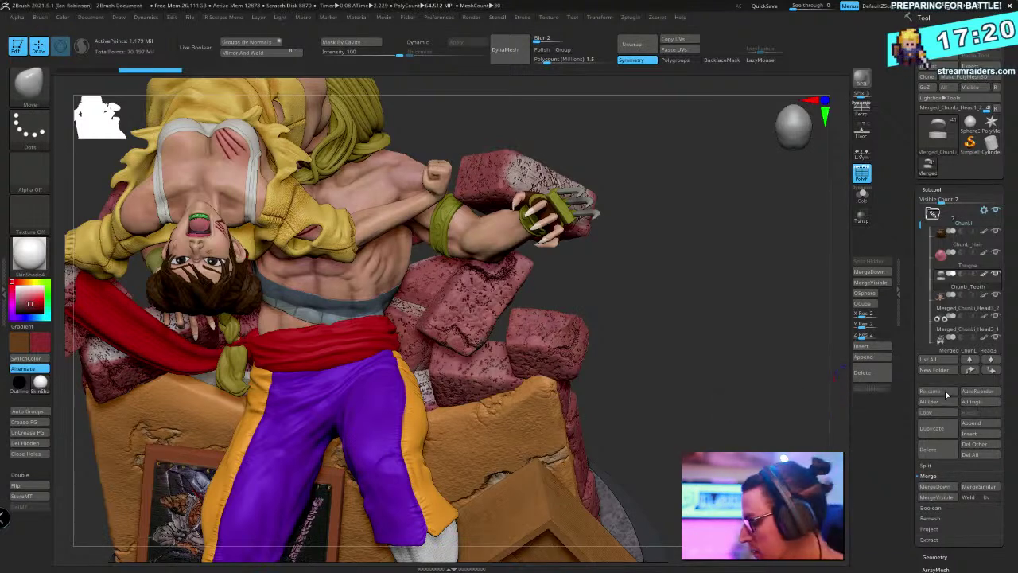
Rename Chun-Li's body subtool, Merged_ChunLi_Head3_2, as ChunLi
key("Down")
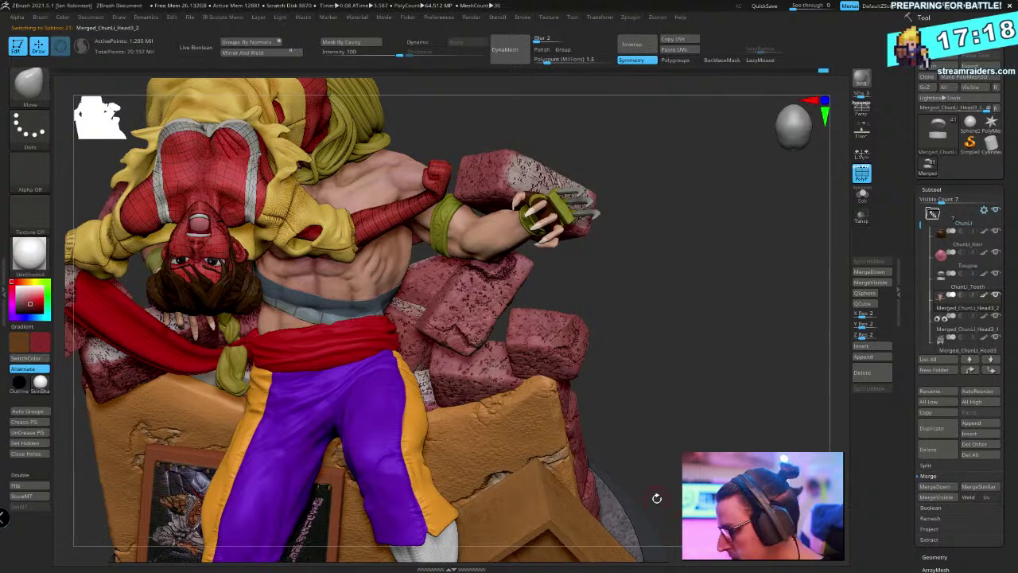
left_click(943, 390)
type("S")
key("BackSpace")
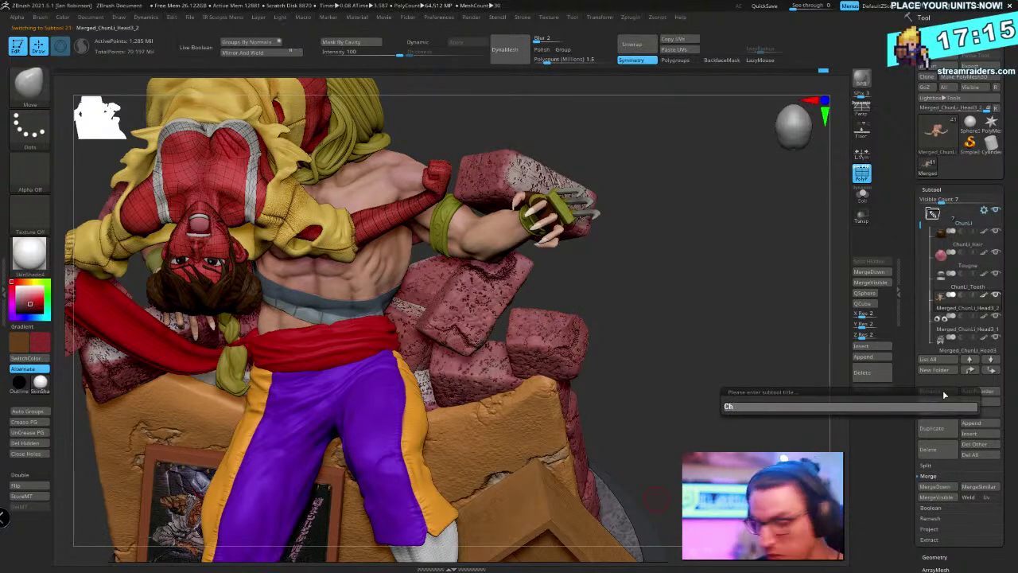
type("ChunLi")
key("Return")
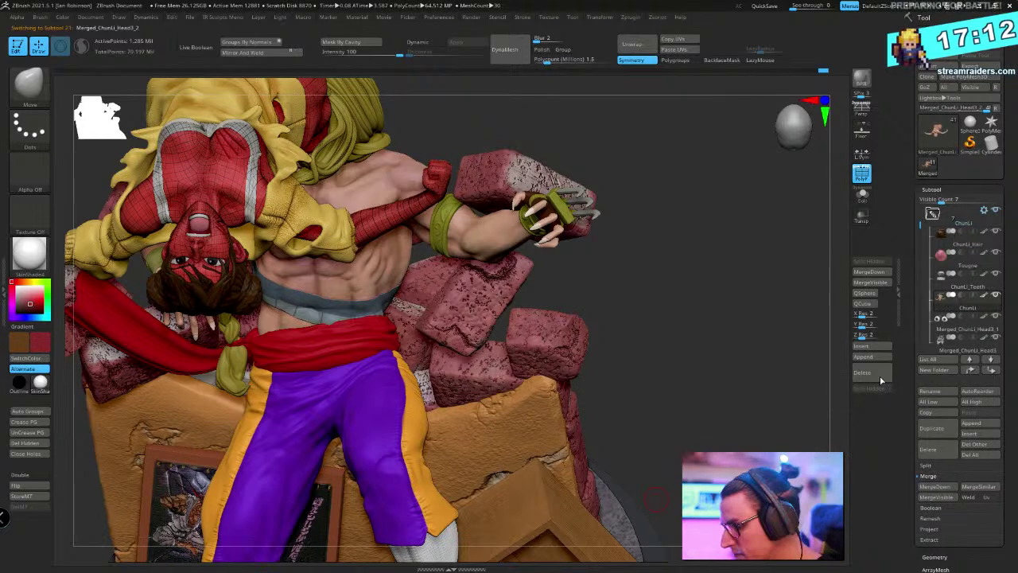
Rename Chun-Li's eyes subtool, Merged_ChunLi_Head3_1, as ChunLi_Eyes
key("Down")
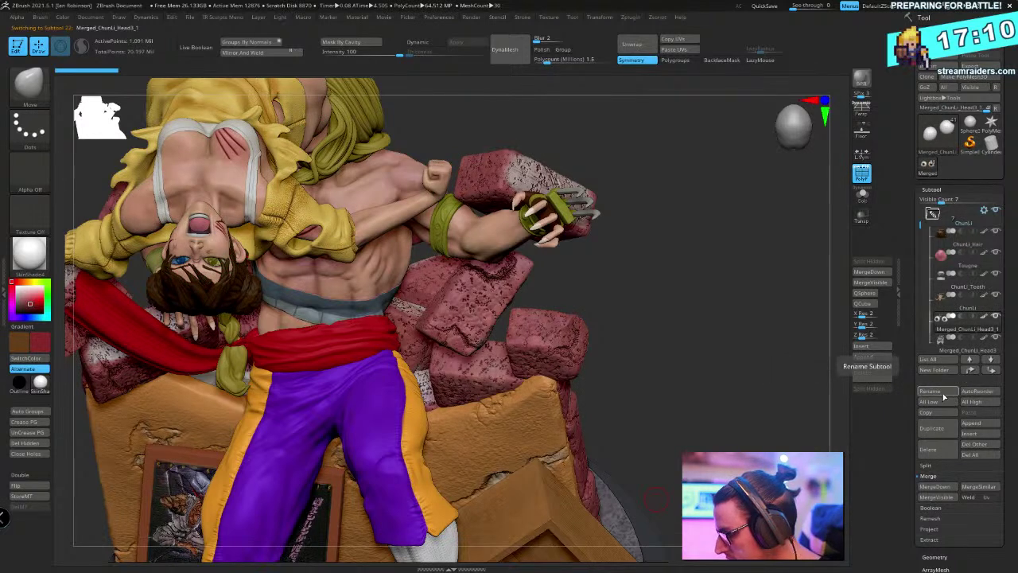
left_click(945, 392)
type("ChunLi_")
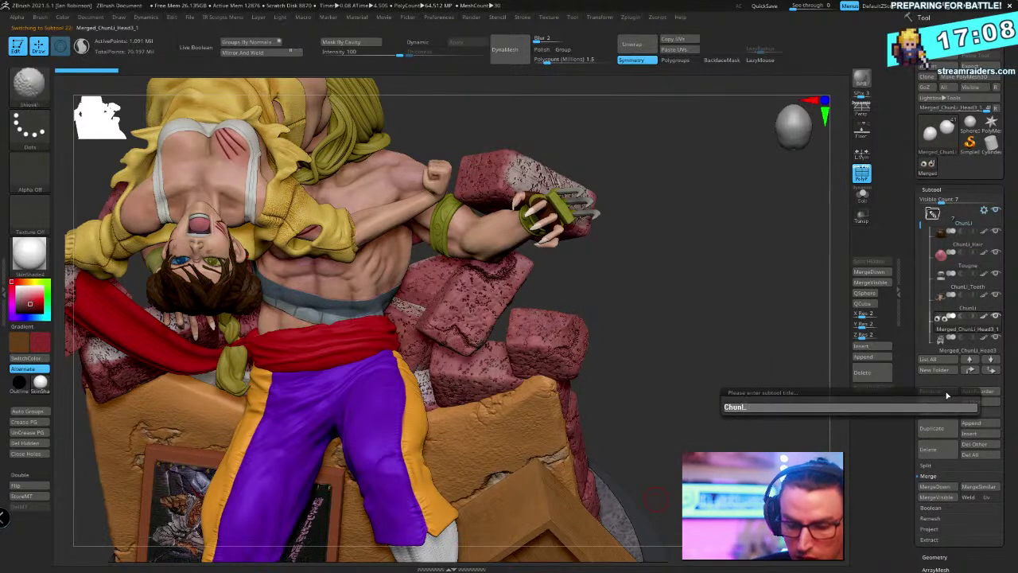
type("Eyes")
key("Return")
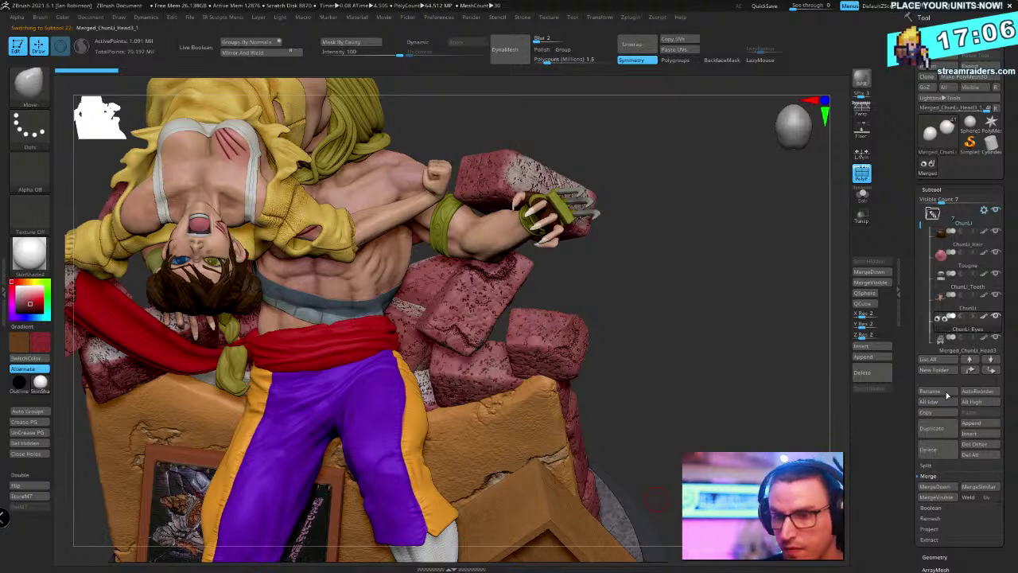
Isolate Chun-Li's underwear subtool, Merged_ChunLi_Head3, to check it, restore the full view and rename it as Underware
key("Down")
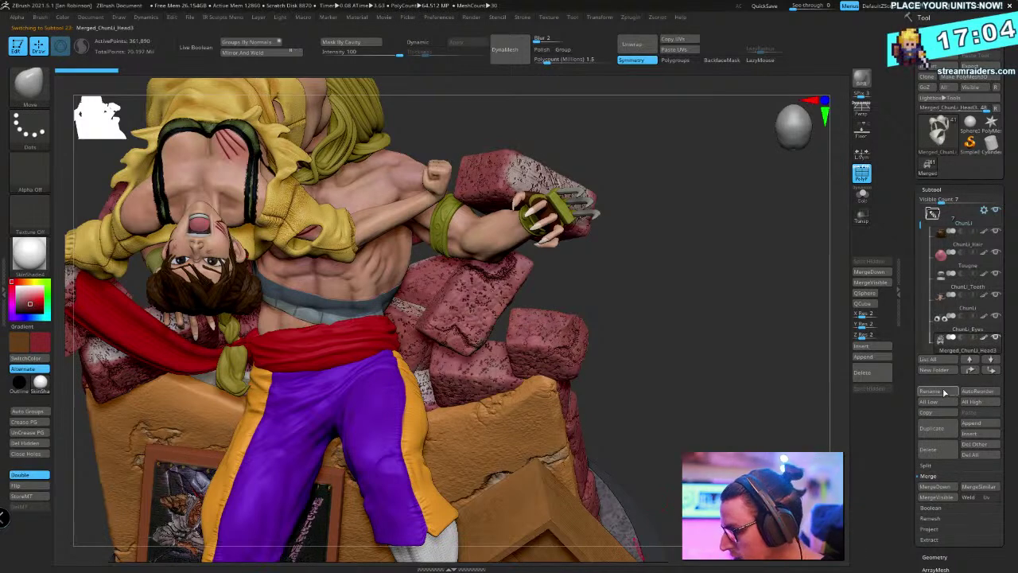
left_click(863, 196)
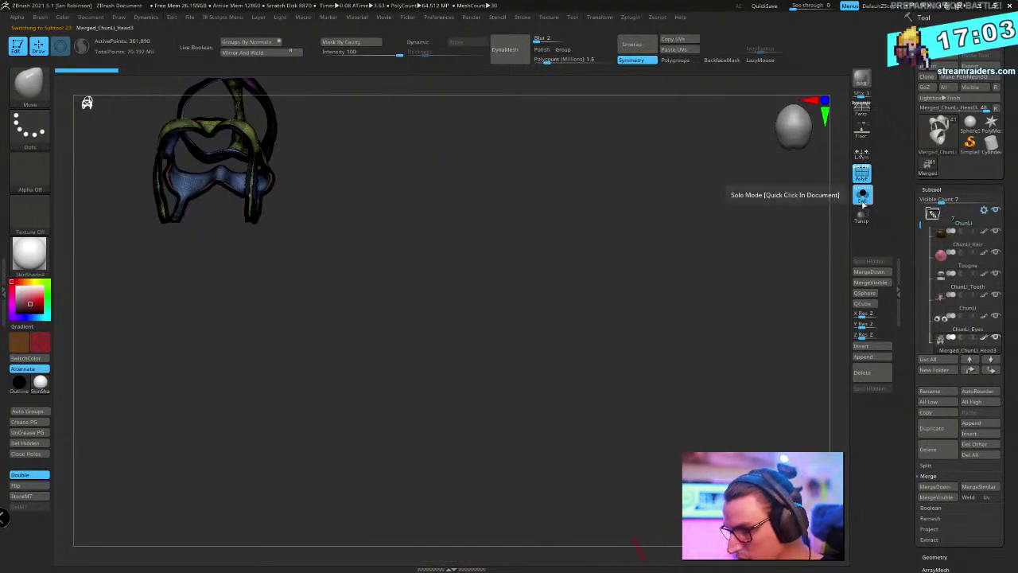
left_click(863, 195)
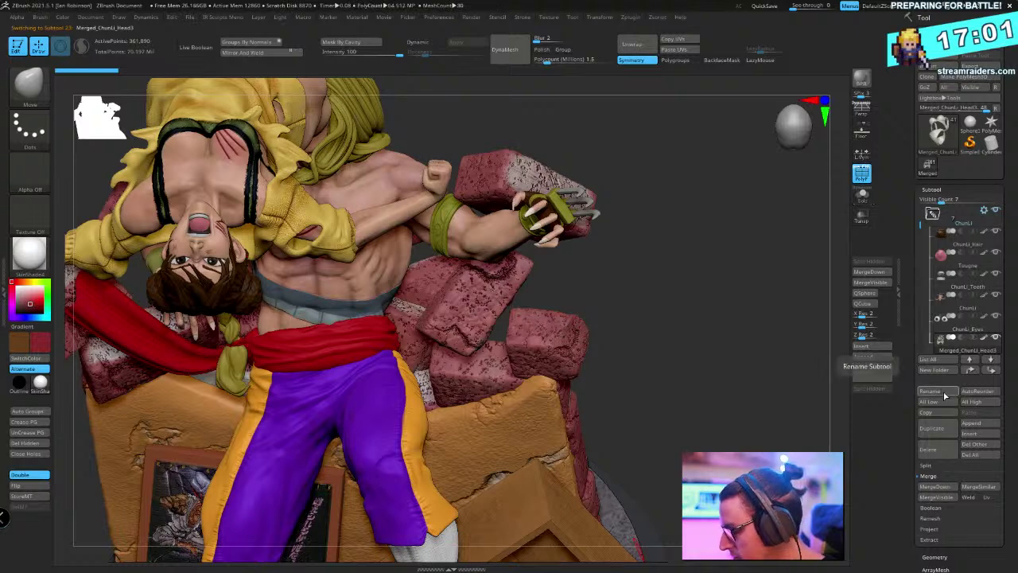
left_click(947, 393)
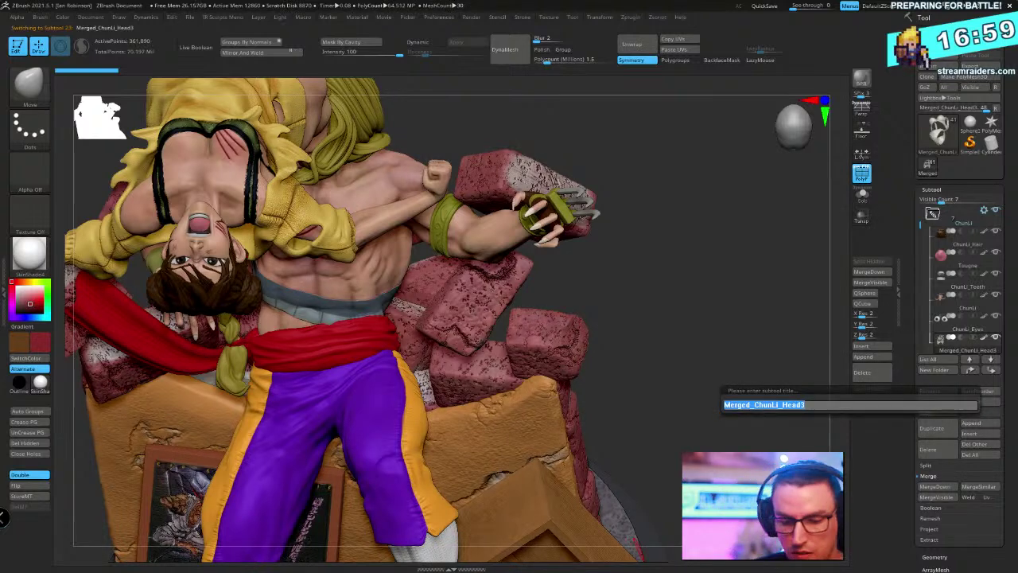
type("Underwa")
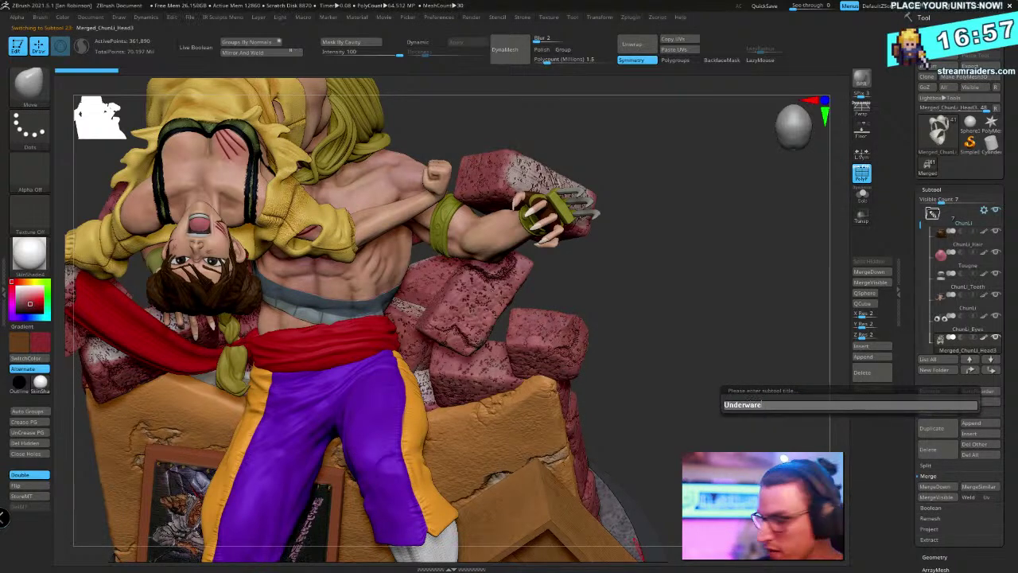
type("re")
key("Return")
Rename Chun-Li's yellow shirt subtool, Shirt4, as Shirt
key("Down")
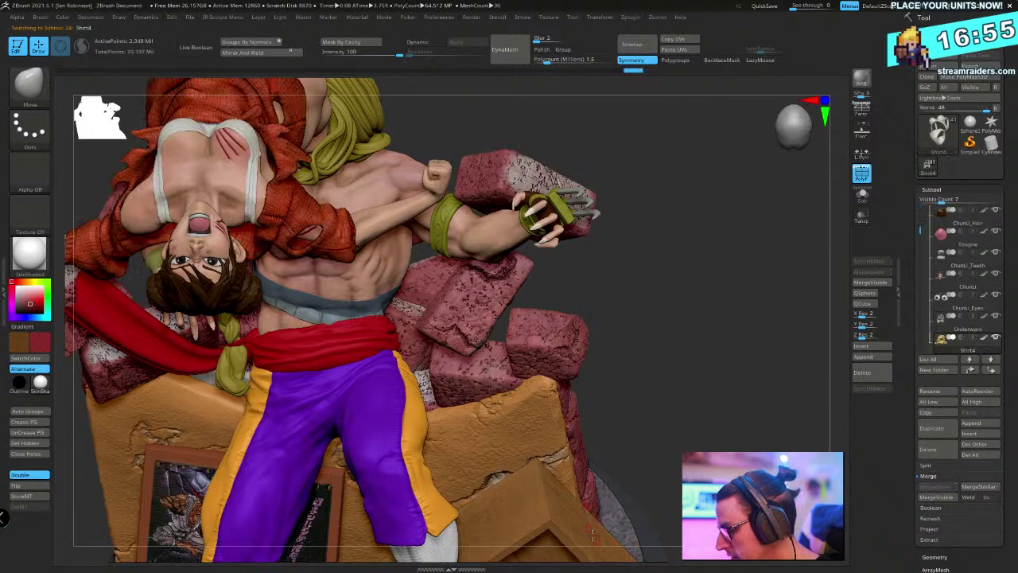
left_click(946, 392)
type("Shir")
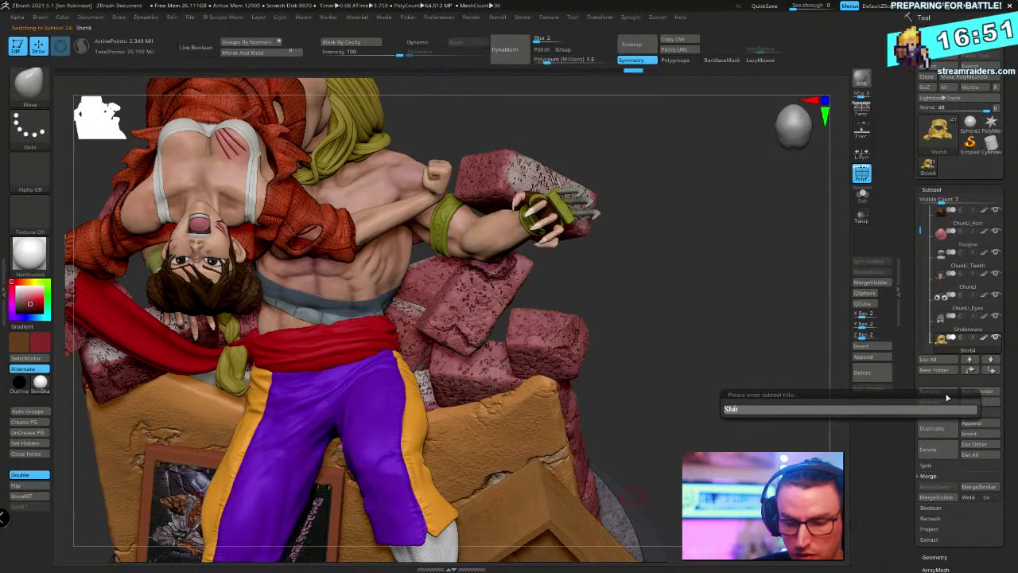
type("t")
key("Return")
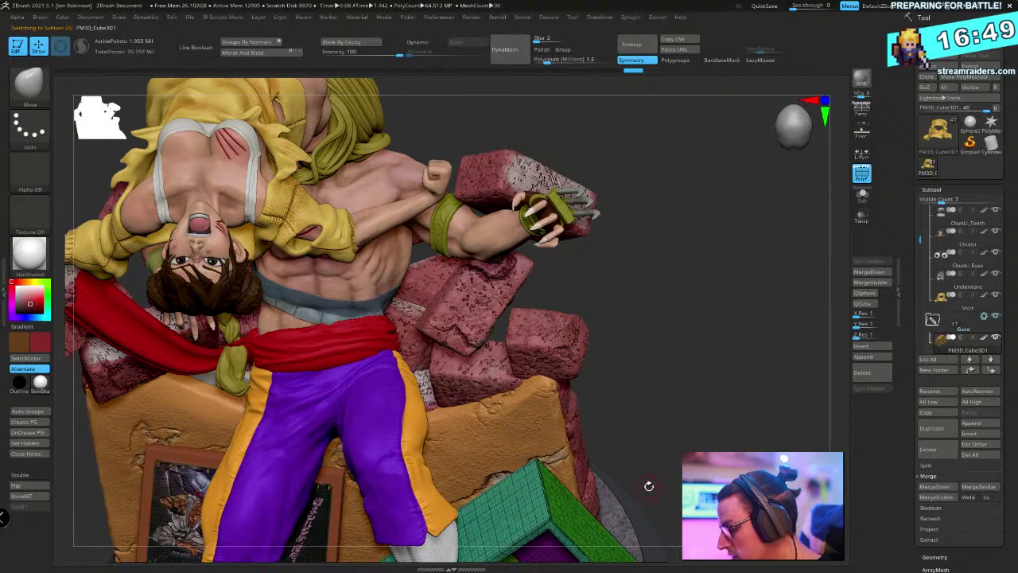
Collapse the ChunLi folder, expand the Vega folder and rename its head subtool, IR_AnimeHead_BaseMesh_5_mouth1, as Vega_head
key("Up")
left_click_drag(920, 232, 920, 208)
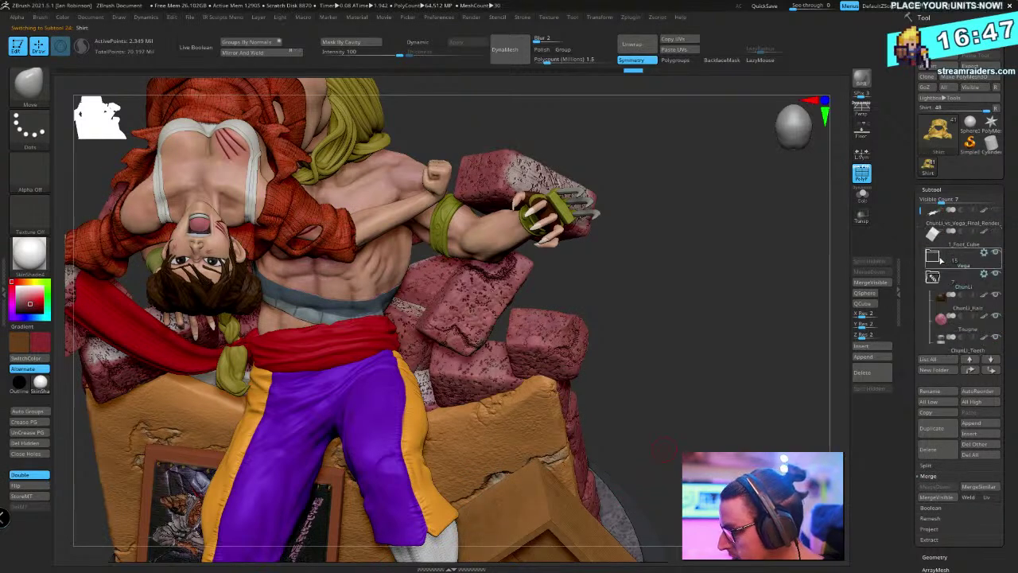
left_click(934, 278)
left_click(939, 259)
left_click(977, 288)
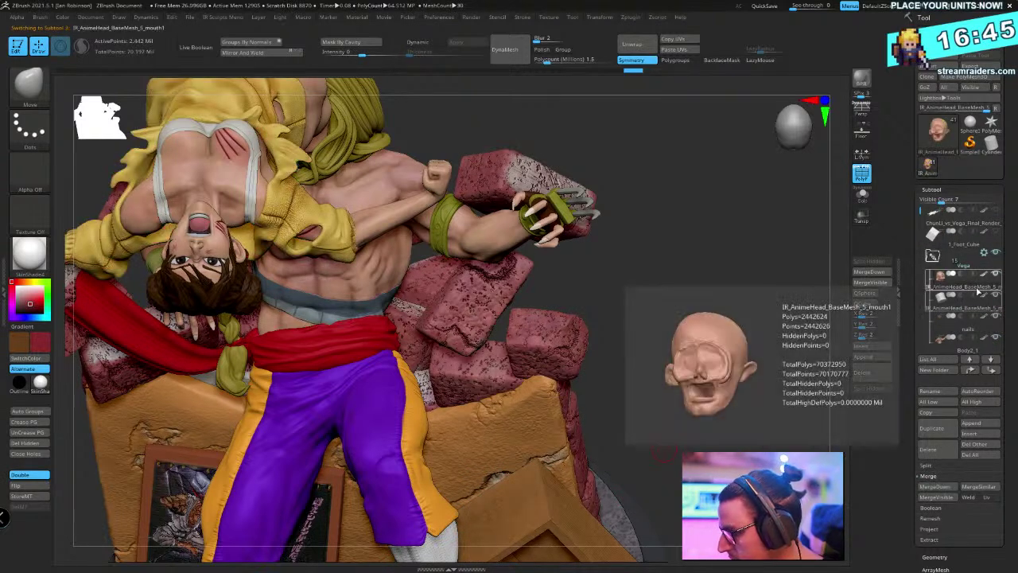
left_click(942, 391)
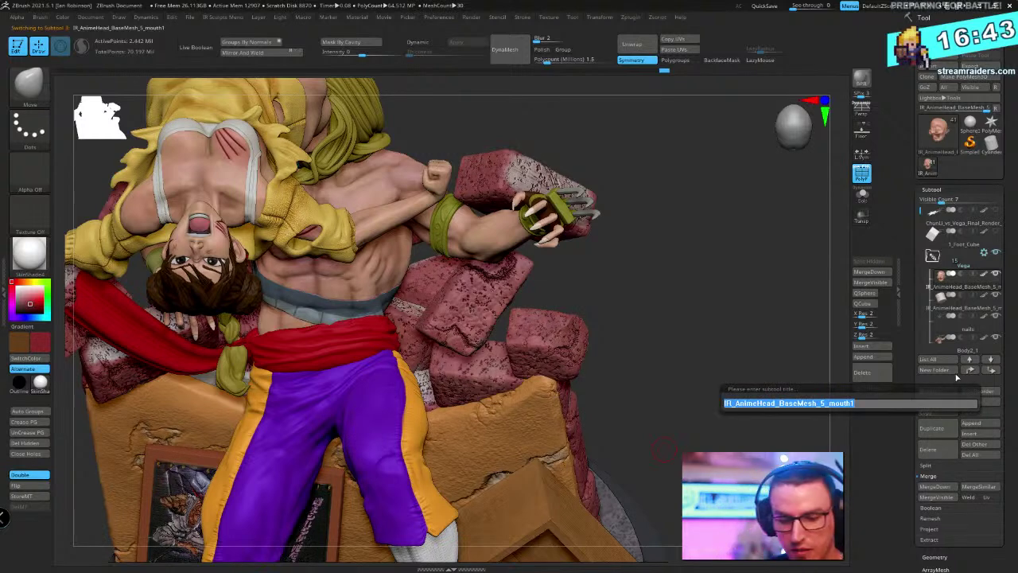
type("Vega_head")
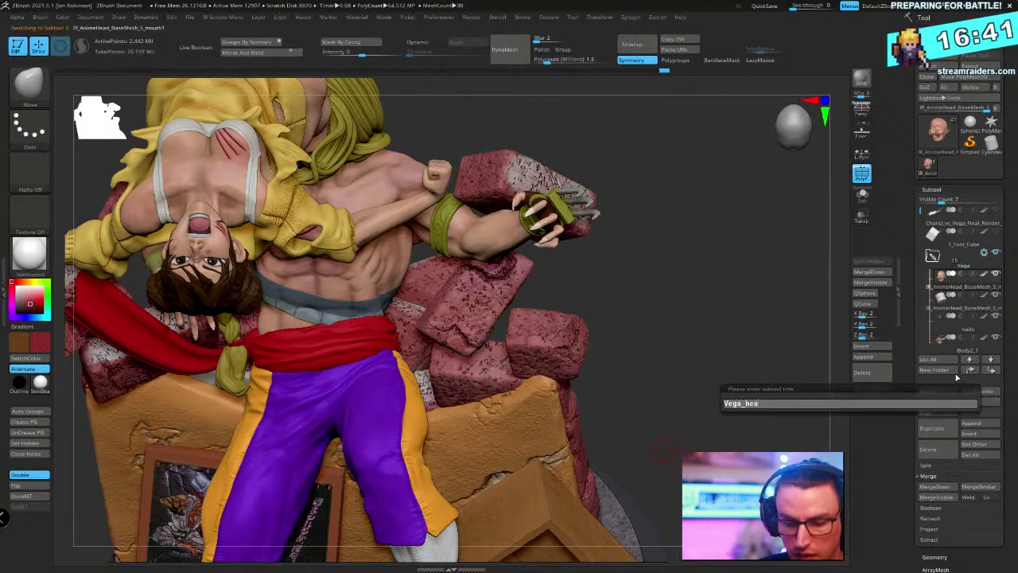
key("Return")
Rename Vega's teeth subtool, IR_AnimeHead_BaseMesh_5_mouth2, as Vega_Teeth
key("Down")
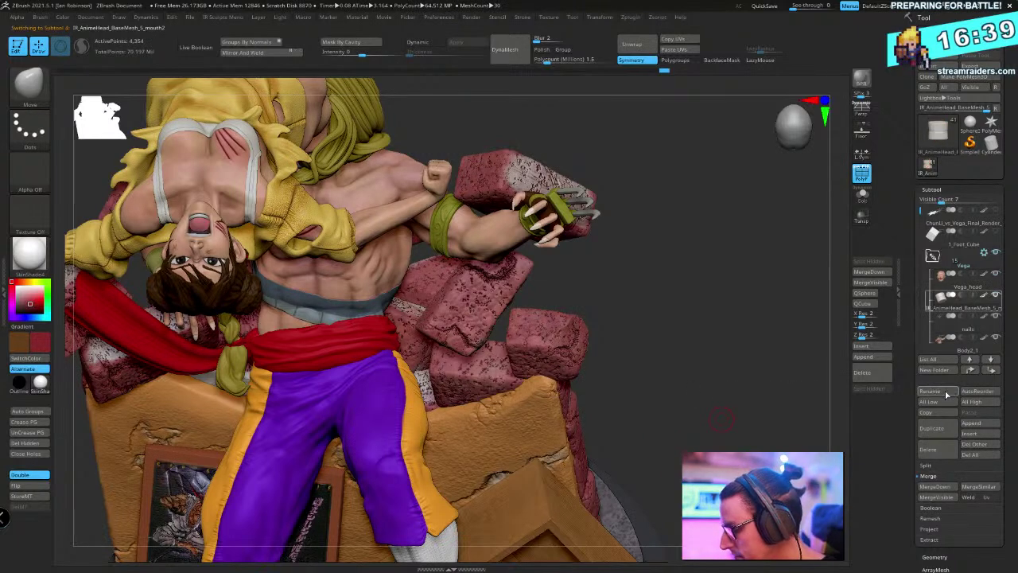
left_click(942, 391)
type("Vega_")
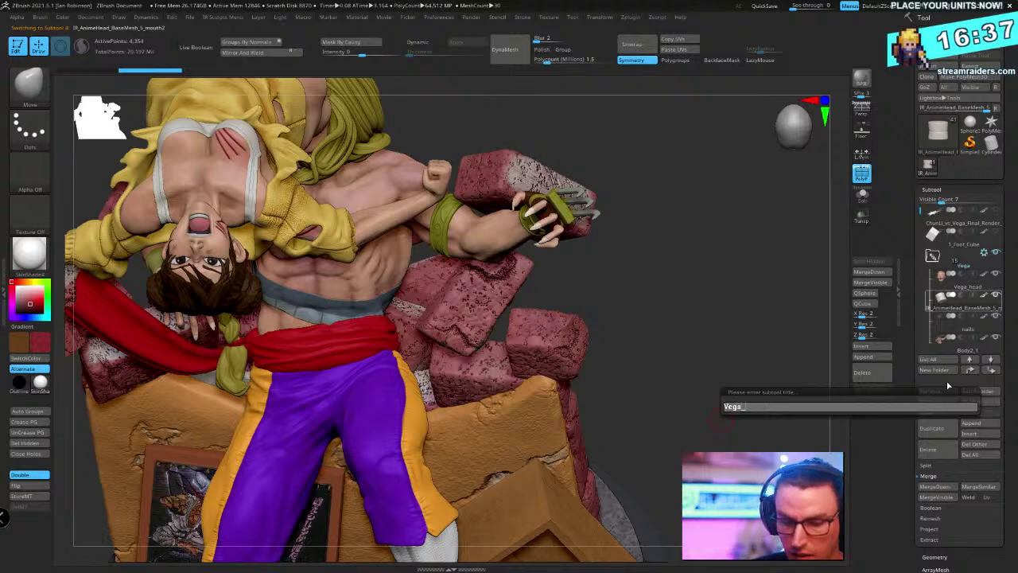
type("Teeth")
key("Return")
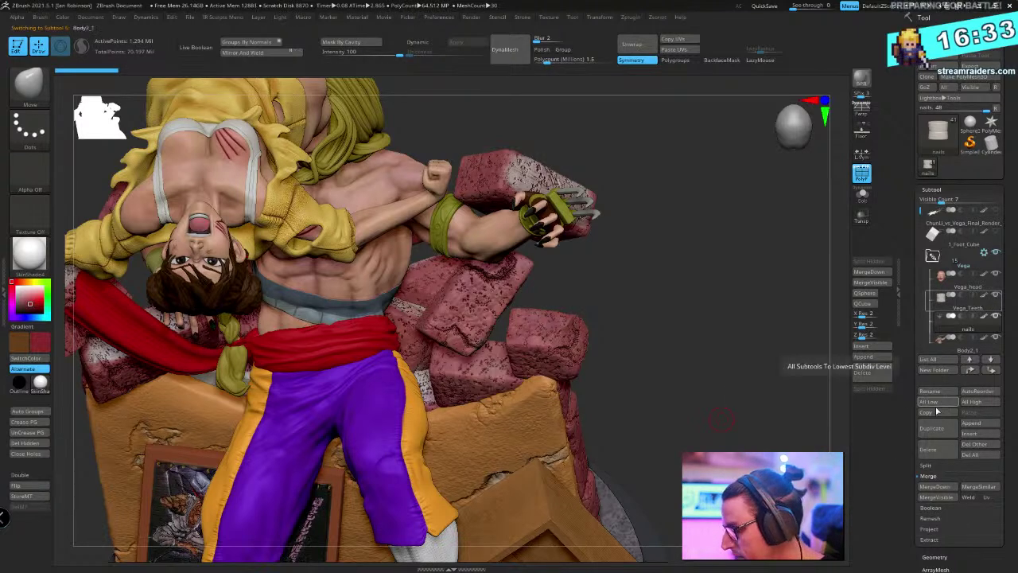
Rename Vega's body subtool, Body2_1, as Vega_Body
left_click(926, 337)
left_click_drag(924, 204, 924, 215)
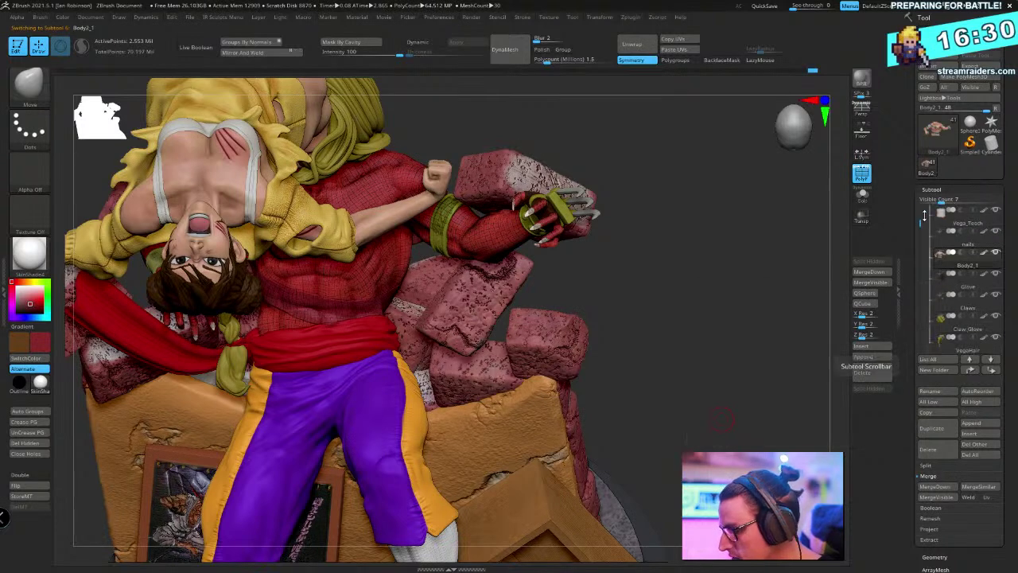
left_click(937, 390)
type("Vega_Body")
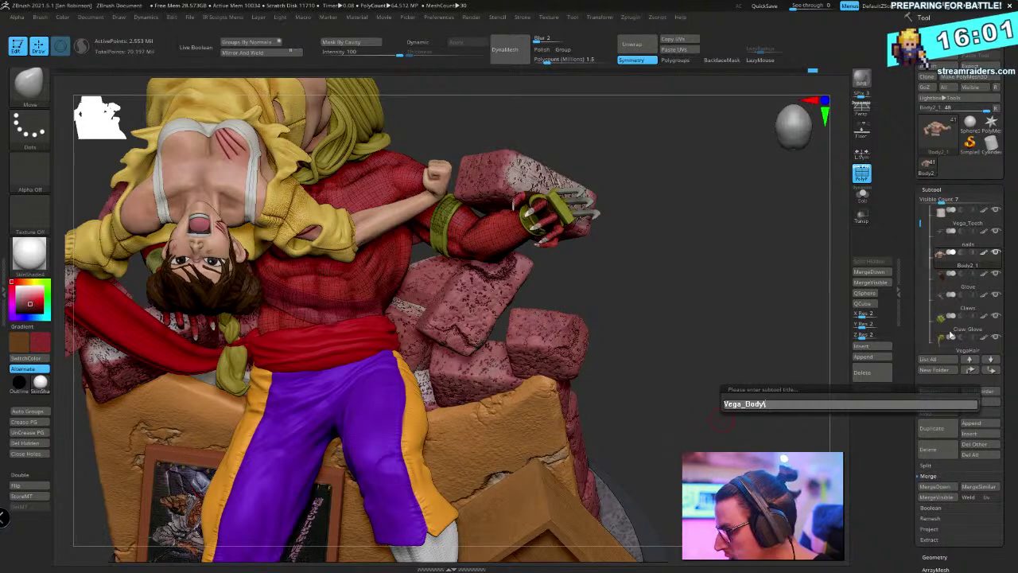
key("BackSpace")
key("BackSpace")
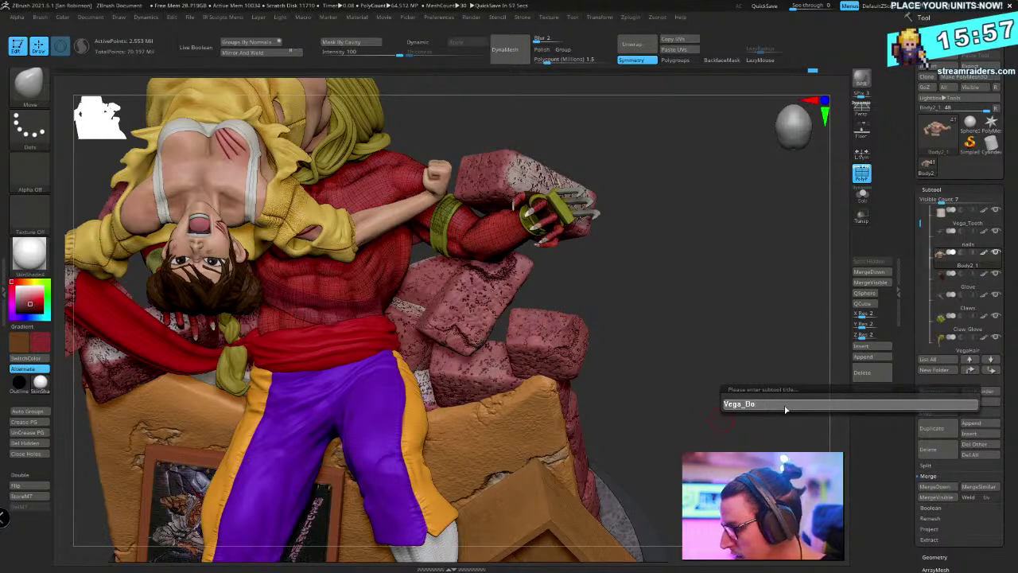
type("dy")
key("Return")
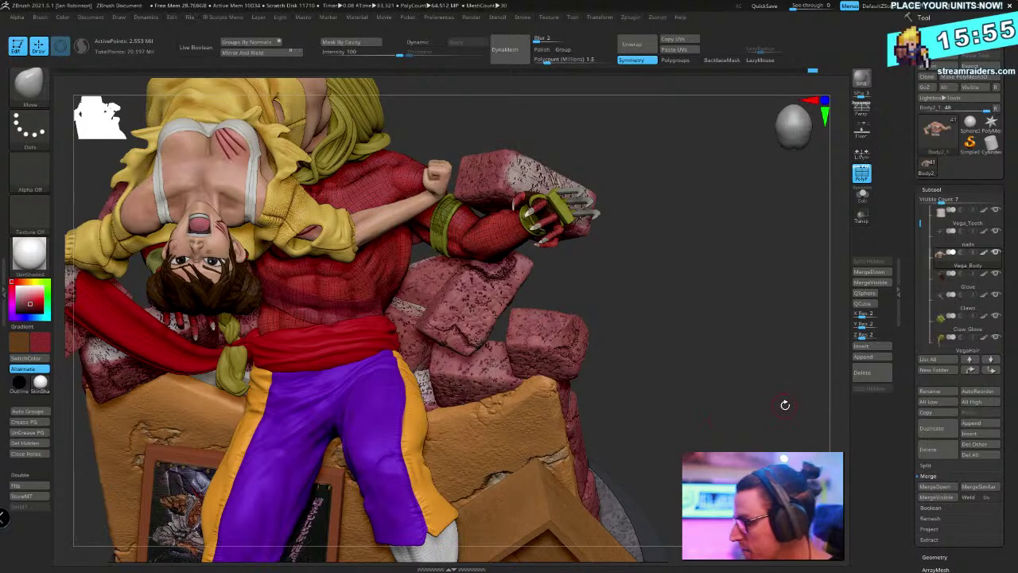
Check the names of Vega's remaining subtools, from the gloves and hair down to the pants and shoes
key("Down")
key("Down")
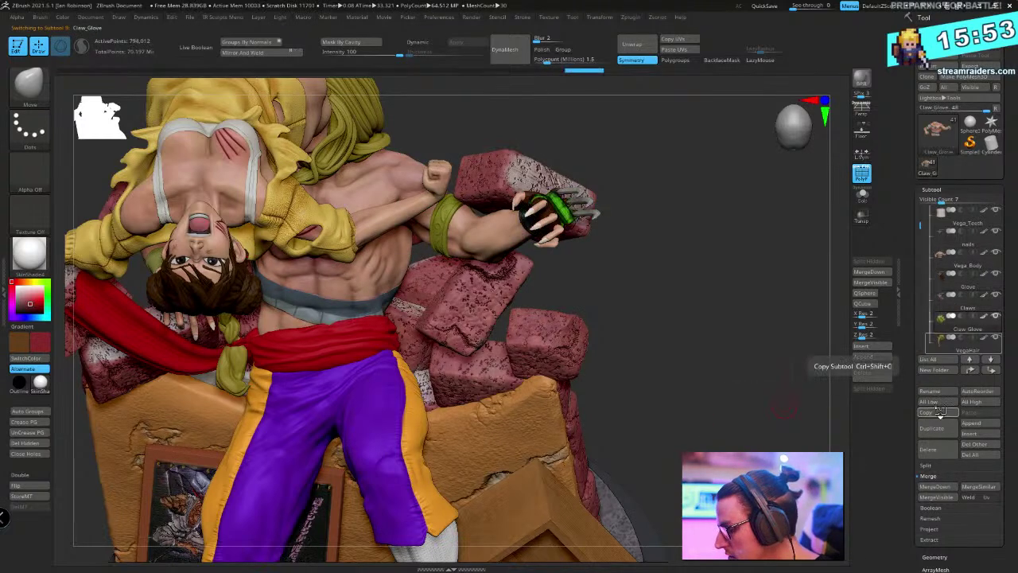
mouse_move(969, 357)
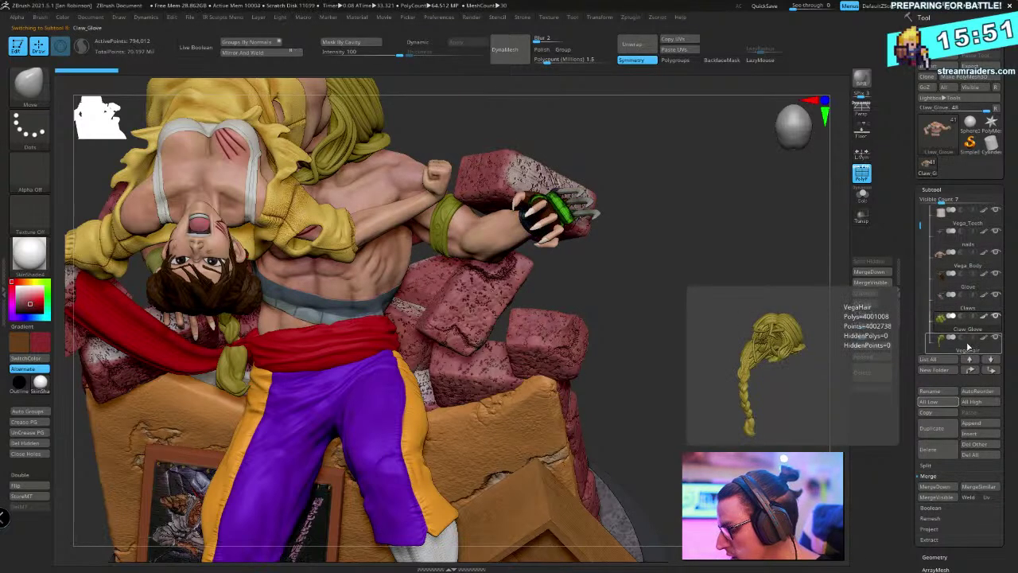
left_click(953, 348)
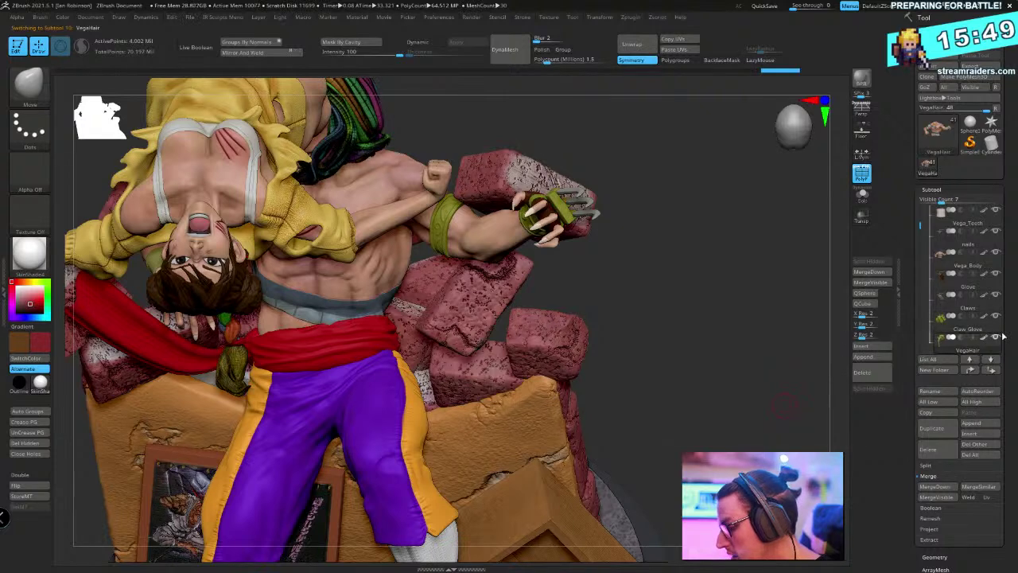
left_click(990, 359)
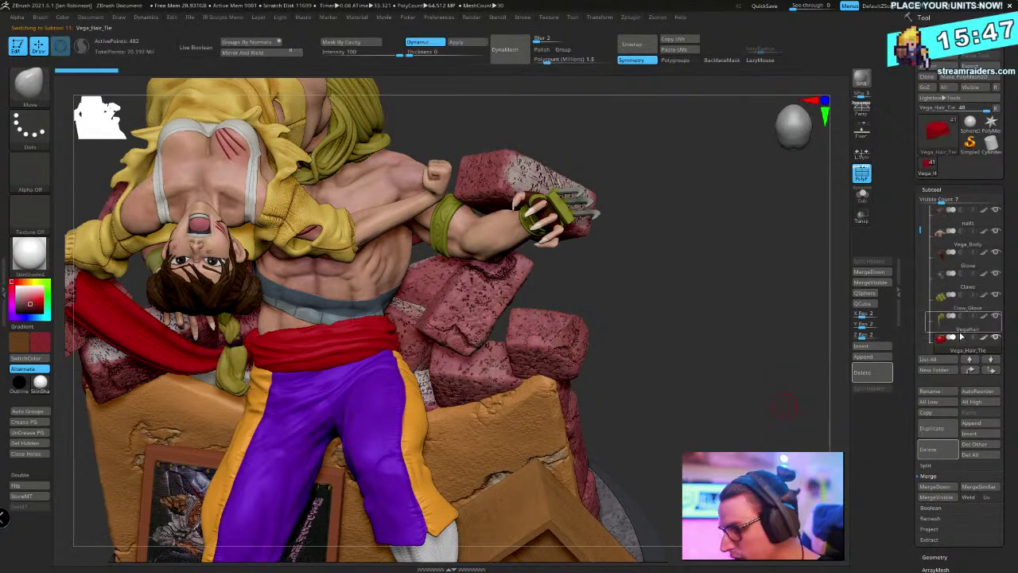
key("Down")
key("Down")
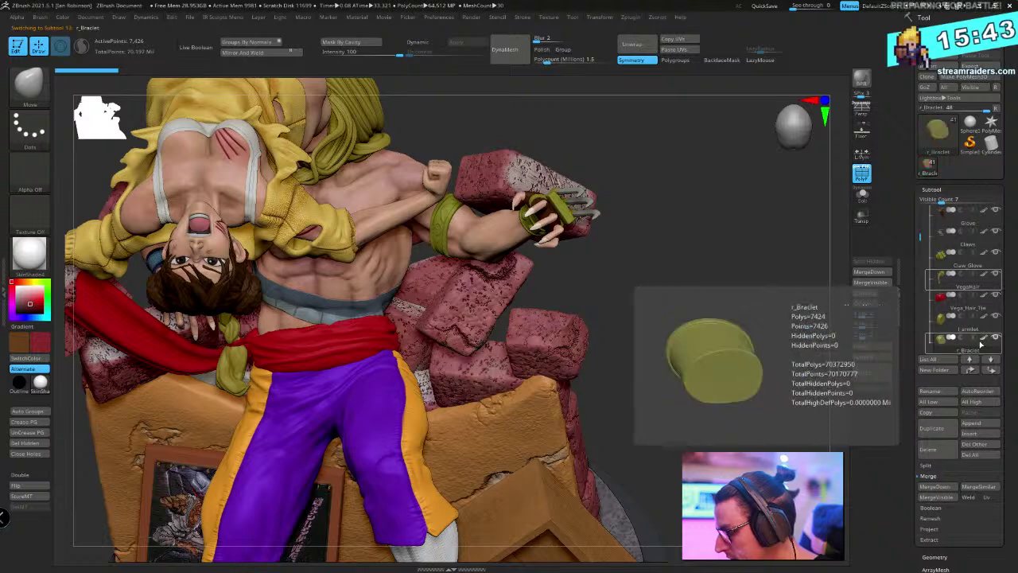
left_click(981, 352)
left_click(981, 352)
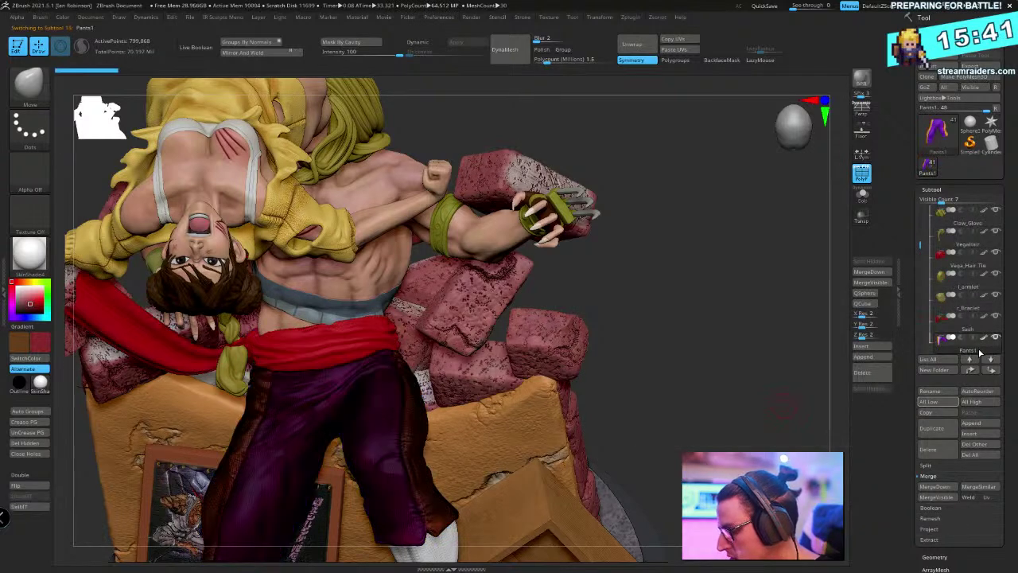
left_click(980, 353)
left_click(981, 352)
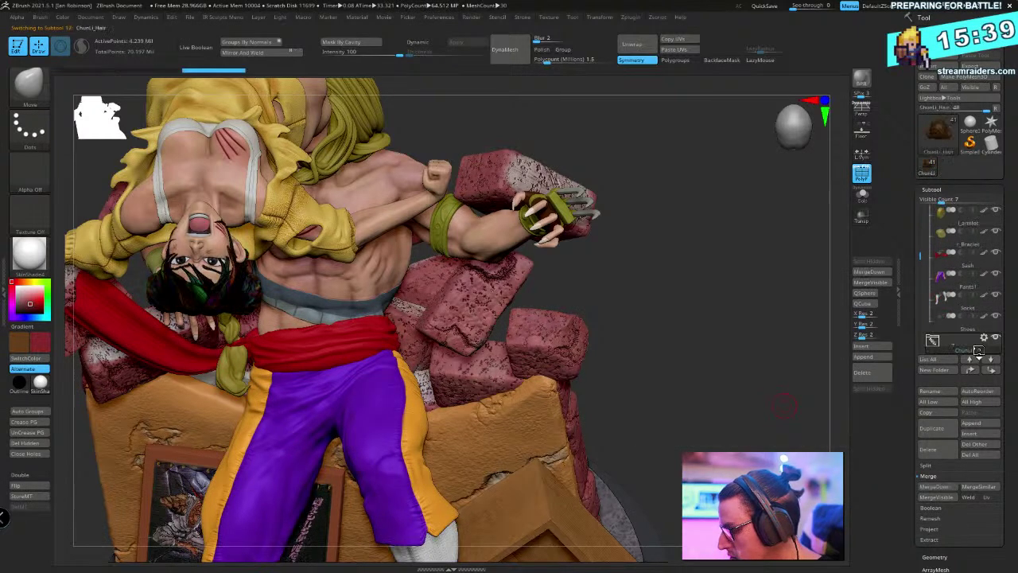
left_click_drag(920, 252, 920, 210)
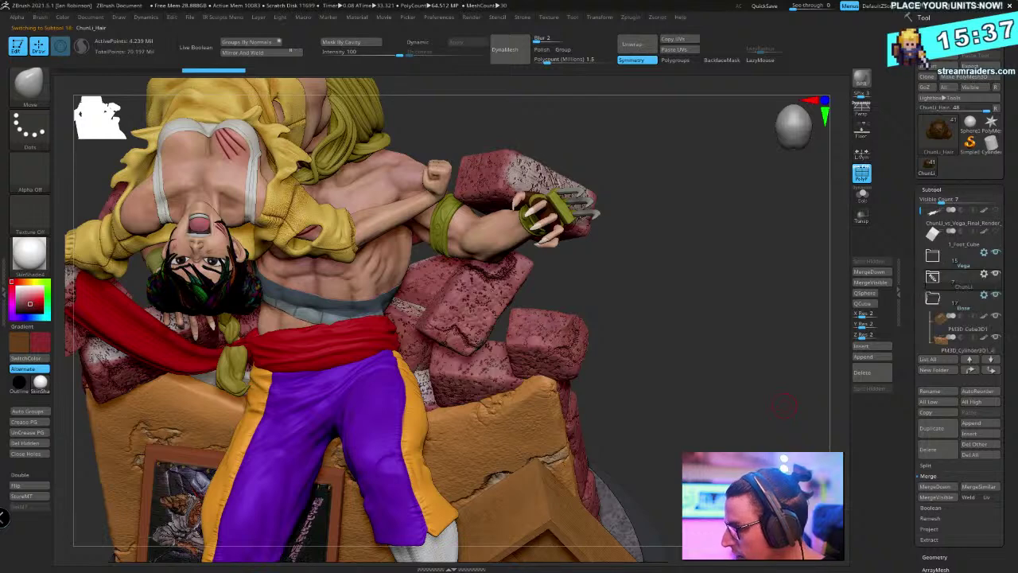
Save the tool to disk over the existing file
key("ctrl+s")
key("Return")
key("y")
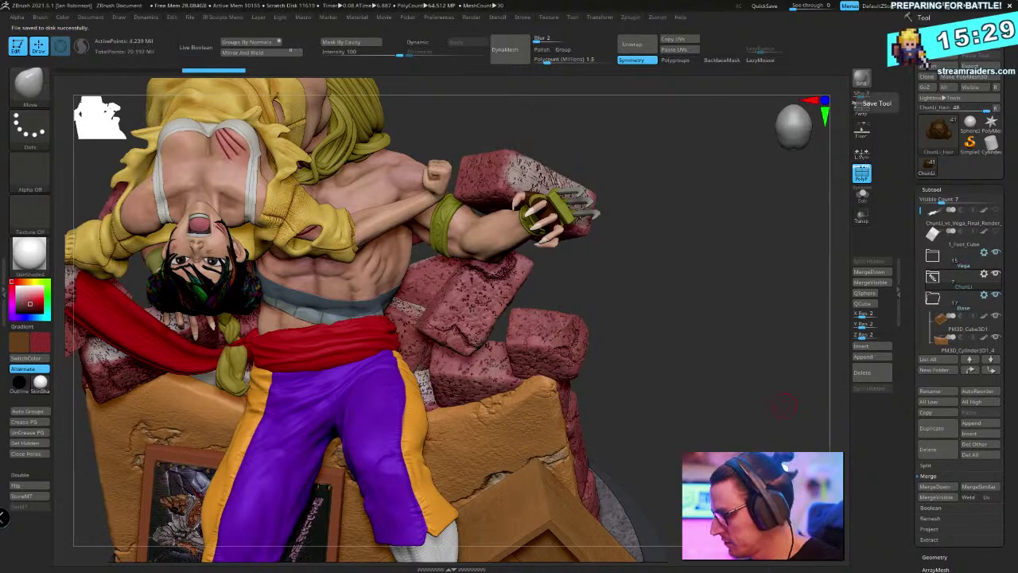
Select the bookshelf subtool PM3D_Cube3D1 in the Base folder and hide the Vega and ChunLi folders to expose the base
mouse_move(935, 298)
left_click_drag(920, 210, 921, 232)
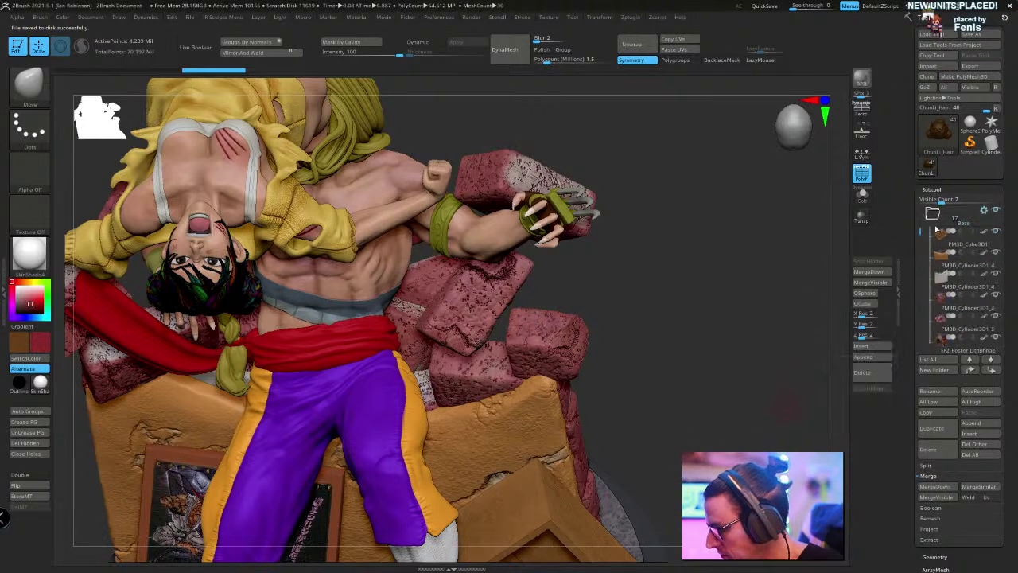
left_click(969, 242)
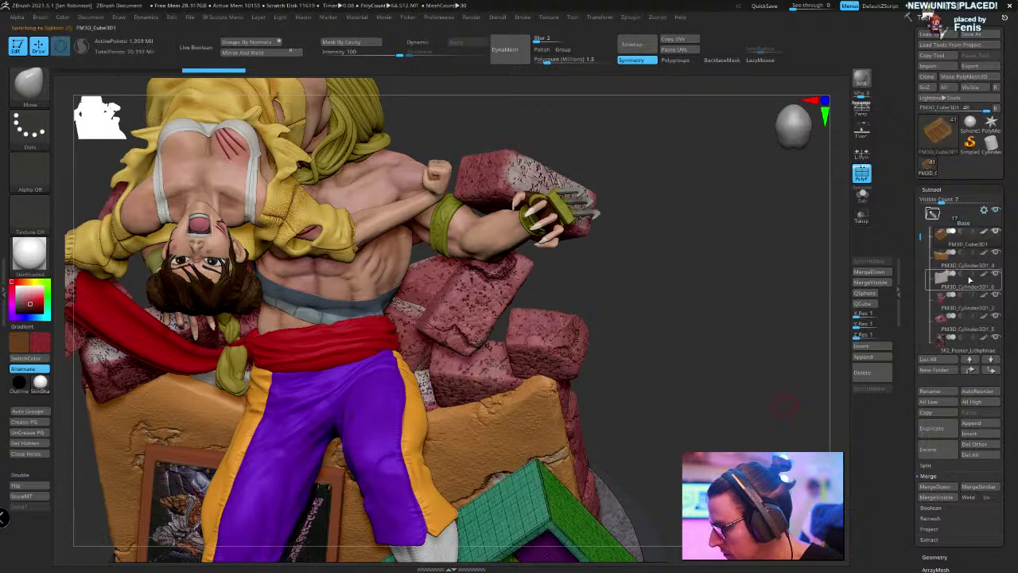
left_click_drag(705, 265, 725, 275, "alt")
left_click_drag(920, 234, 920, 210)
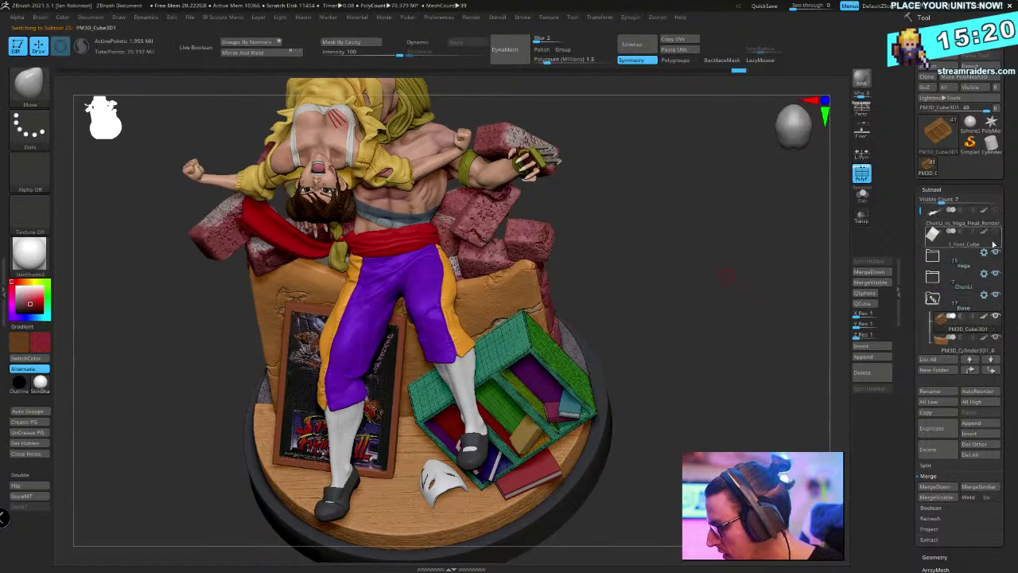
left_click(994, 252)
left_click(995, 273)
left_click_drag(759, 323, 748, 252)
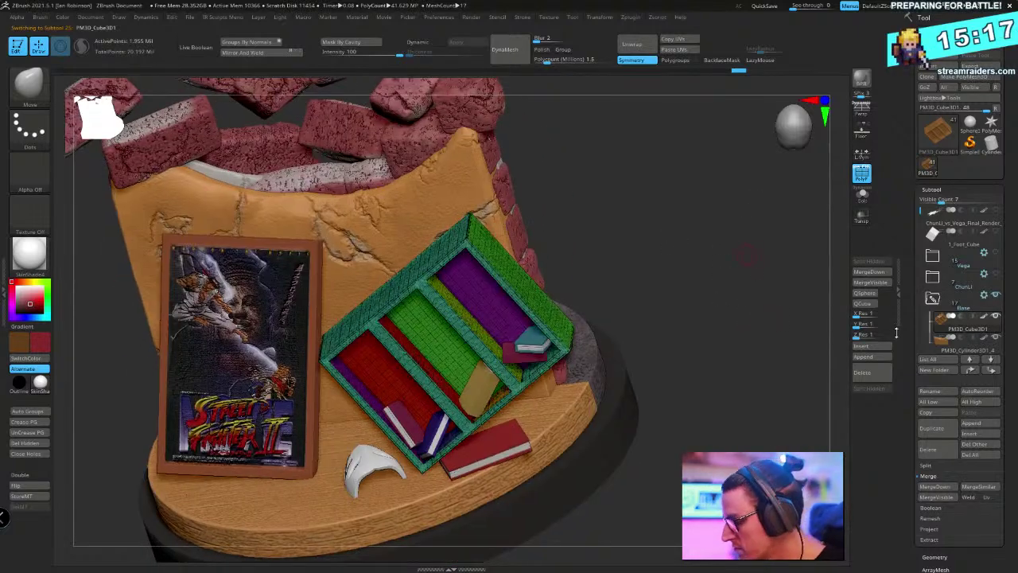
Rename the bookshelf subtool PM3D_Cube3D1 as Book_Shelf
left_click(955, 372)
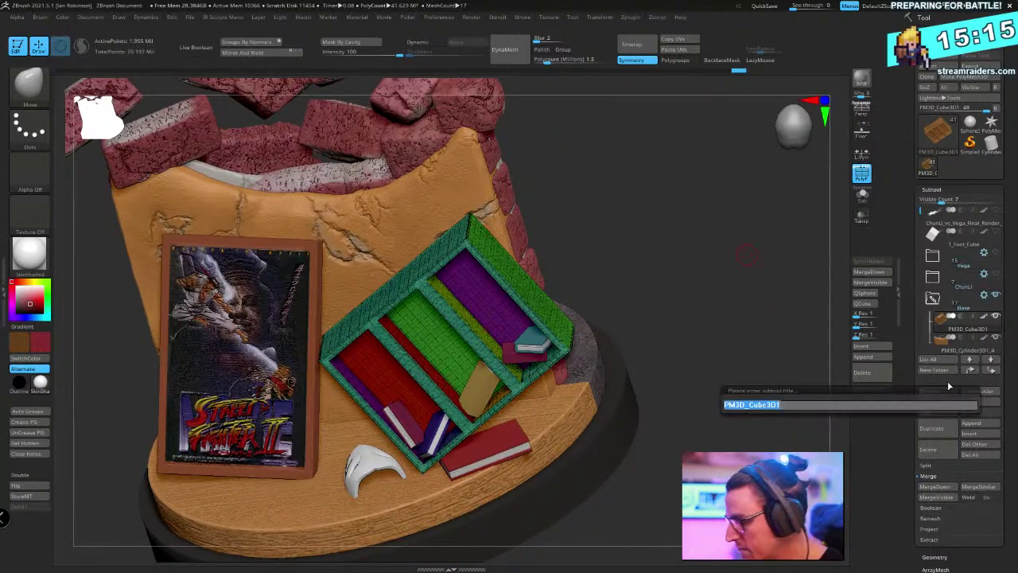
type("Book_Shelf")
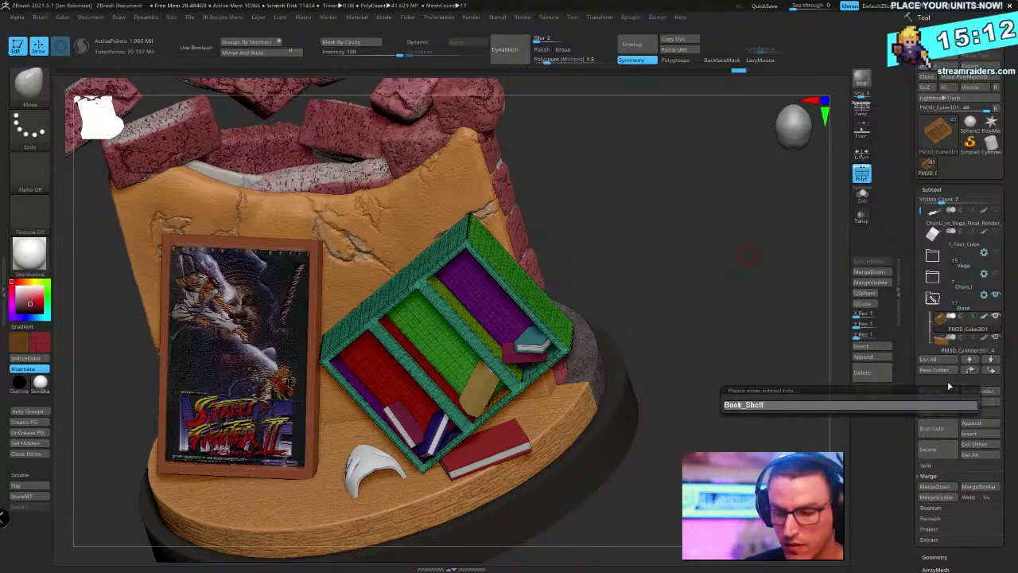
key("Return")
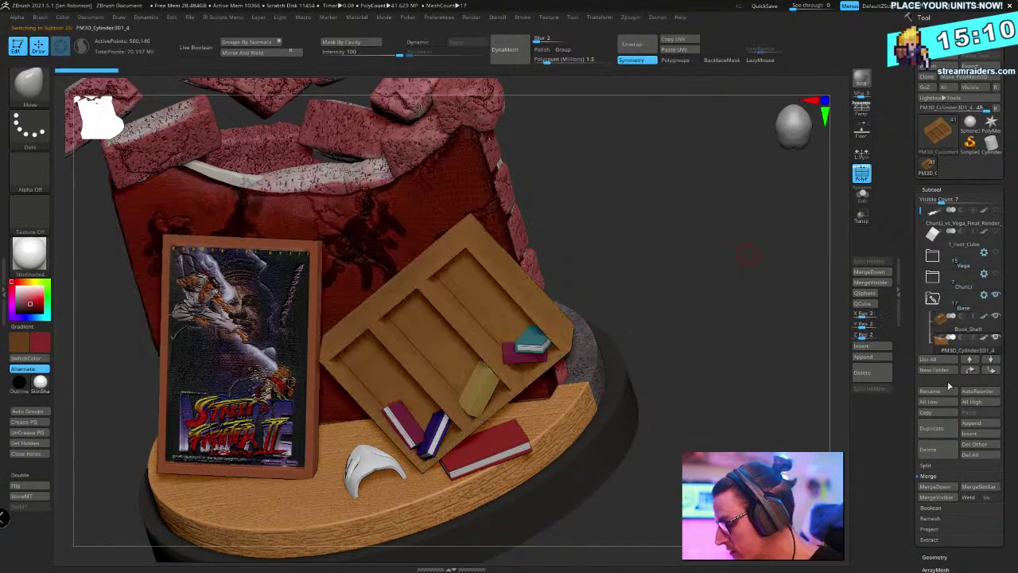
Rename the interior wall subtool PM3D_Cylinder3D1_4 behind the bookshelf and poster as Apt_Wall
left_click(951, 392)
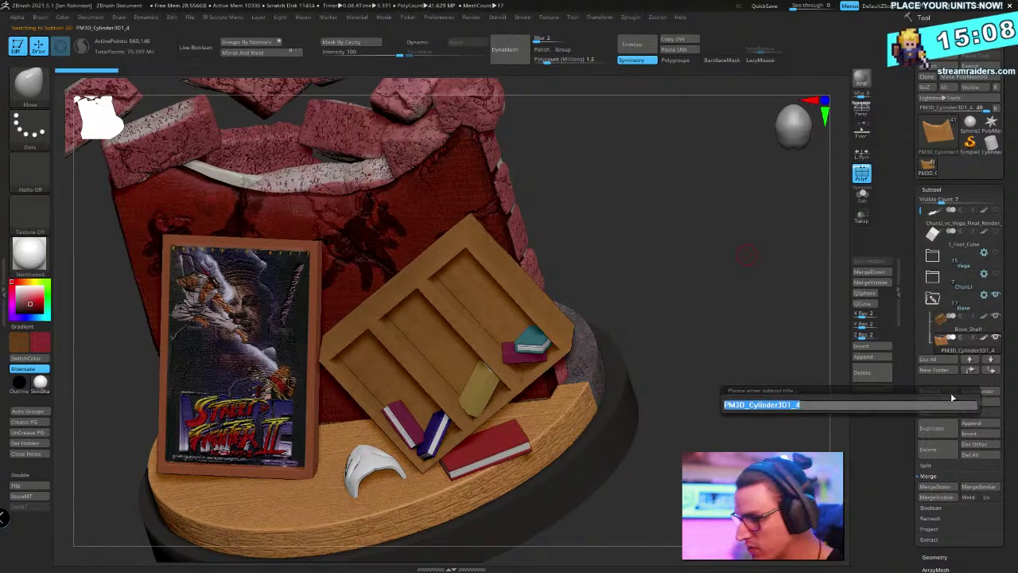
type("Ap")
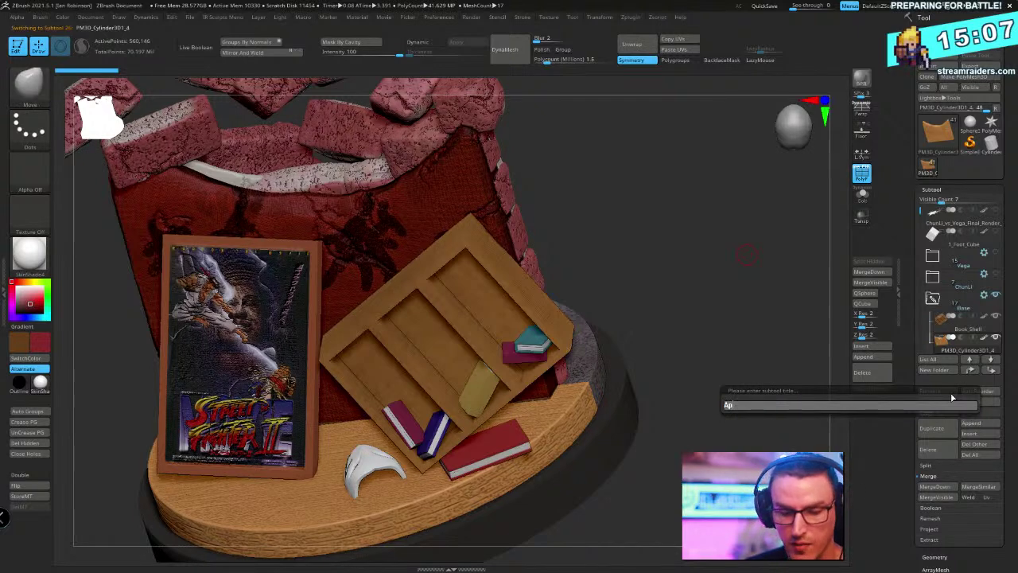
type("t_Wall")
key("Return")
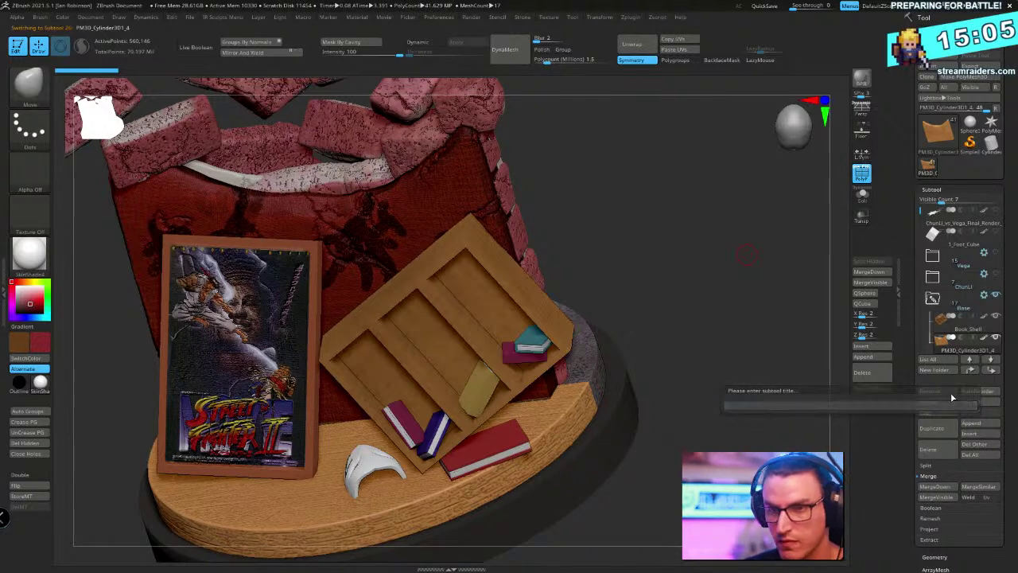
Select the mortar subtool PM3D_Cylinder3D1_6 between the wall's bricks and rename it as Grout
key("Down")
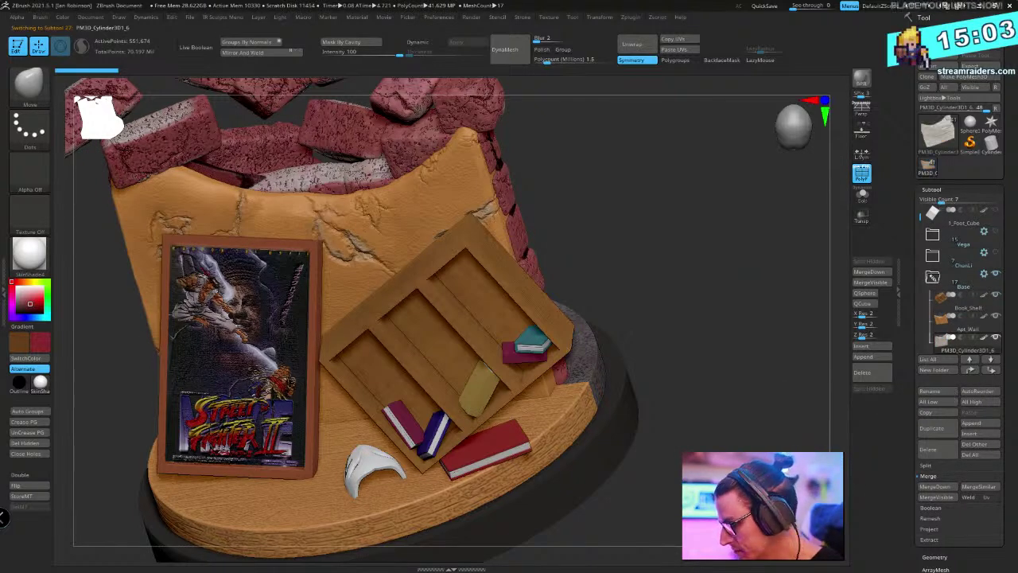
left_click_drag(722, 409, 684, 442)
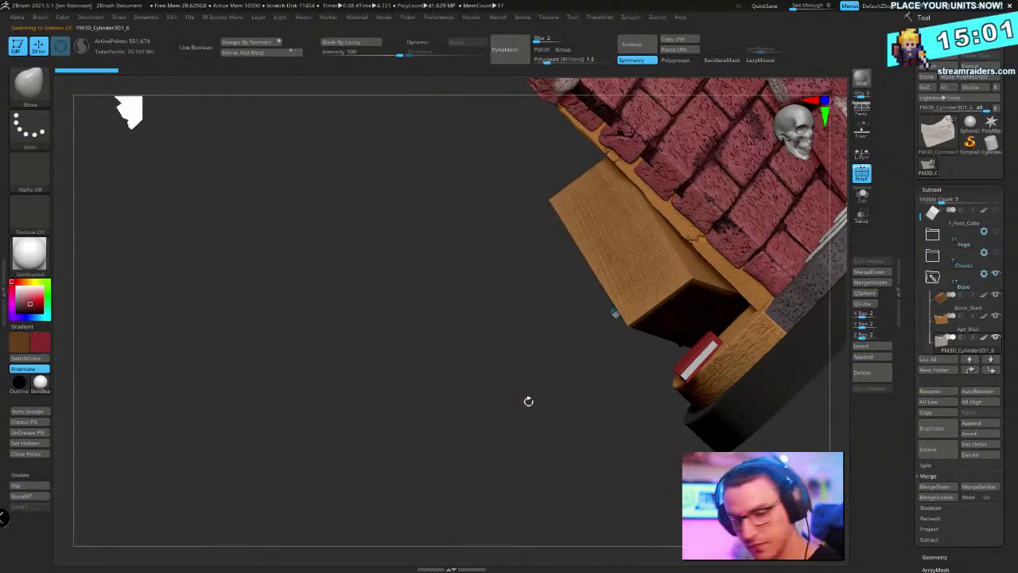
left_click_drag(520, 405, 344, 483, "alt")
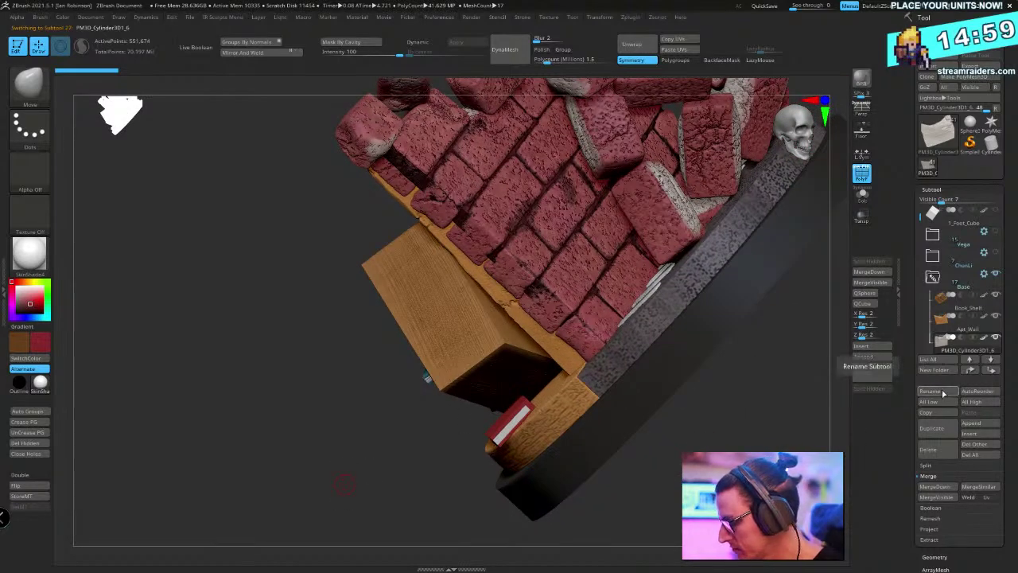
left_click(943, 389)
type("Groo")
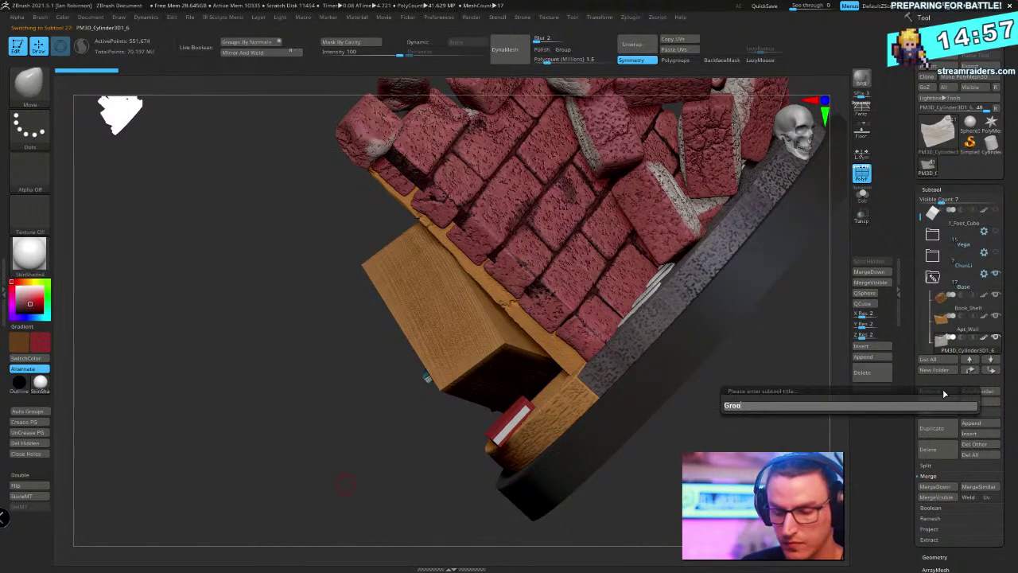
type("ut")
key("Return")
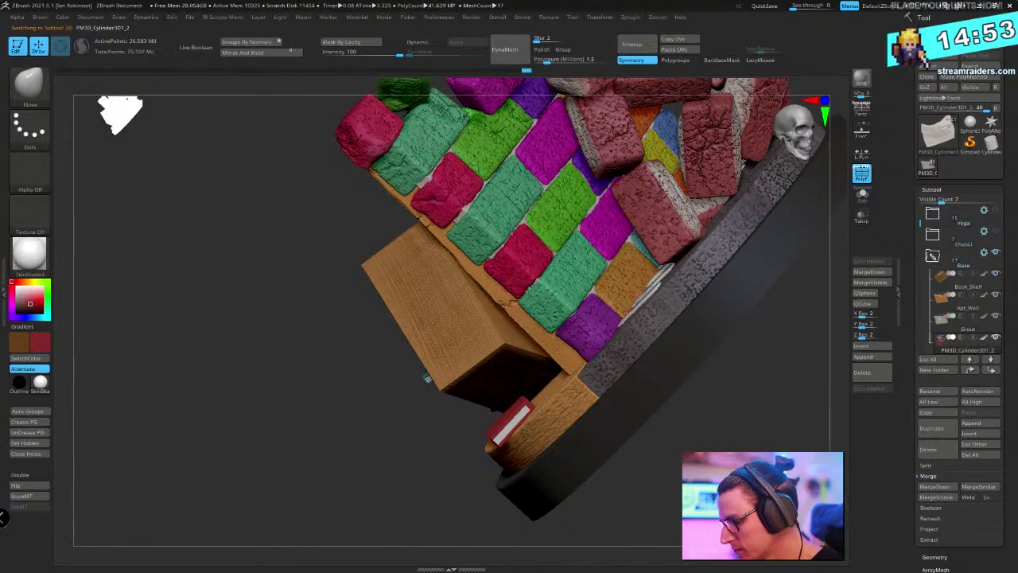
Rename the brick wall subtool PM3D_Cylinder3D1_2 as Wall_Bricks
left_click_drag(345, 483, 334, 486)
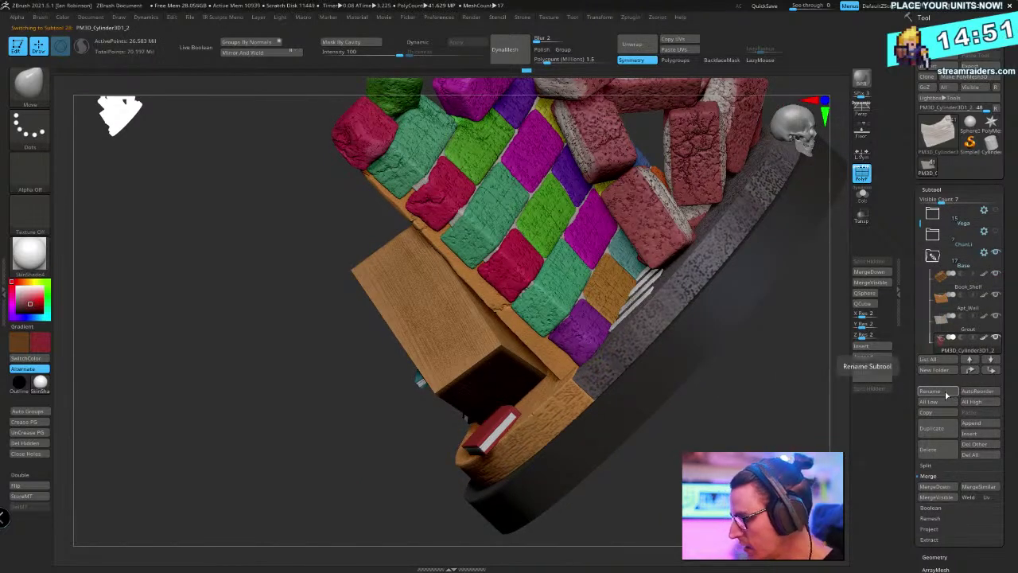
left_click(949, 394)
type("Wall")
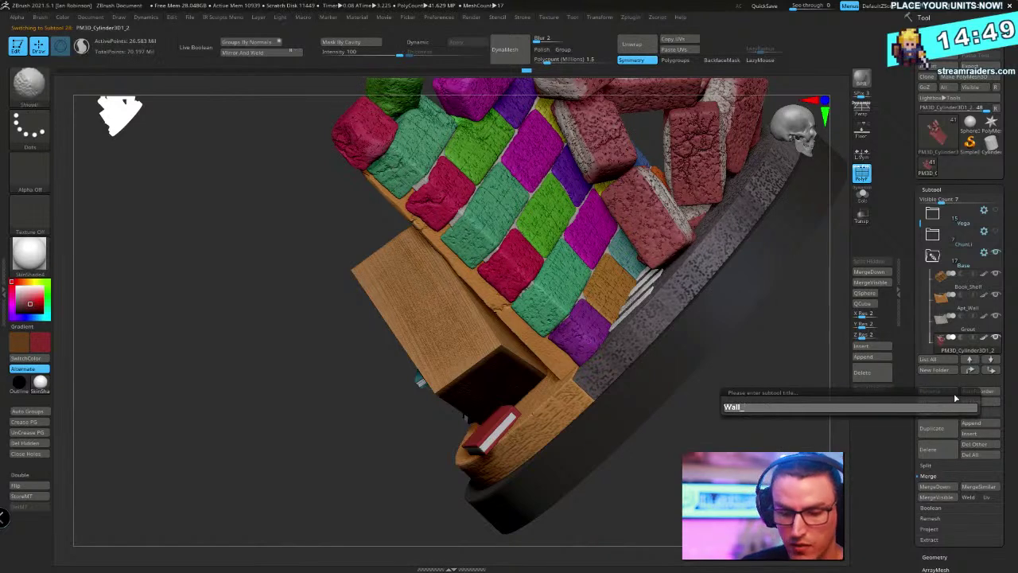
type("_Bricks")
key("Return")
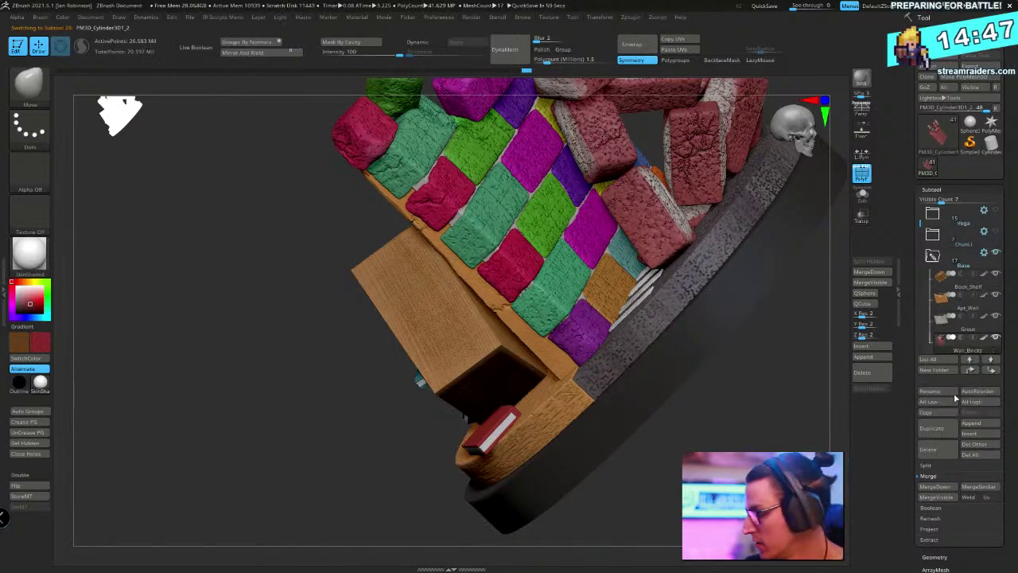
Compare the loose-brick subtool PM3D_Cylinder3D1_5 with the Wall_Bricks subtool above it
key("Down")
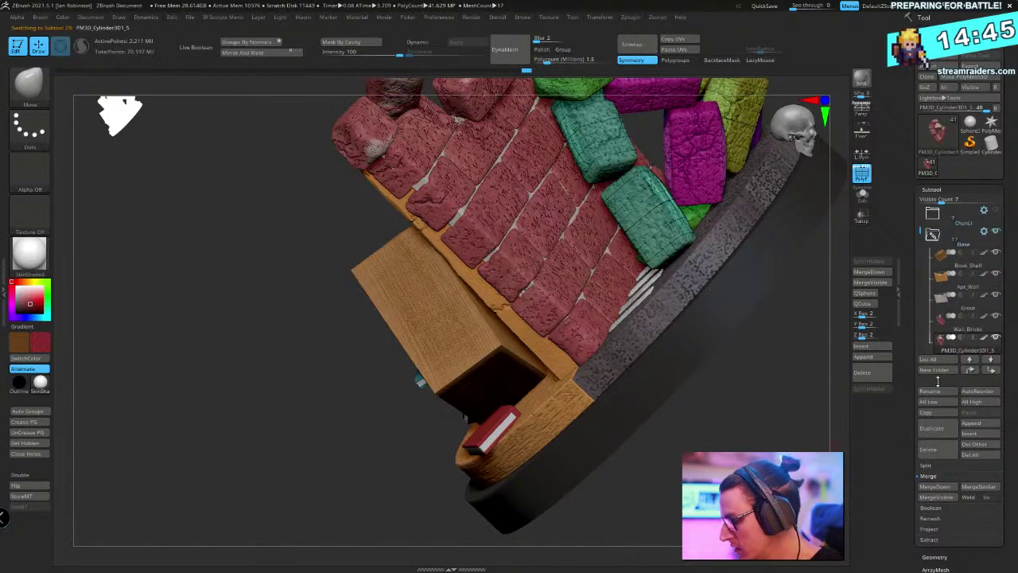
left_click(981, 339)
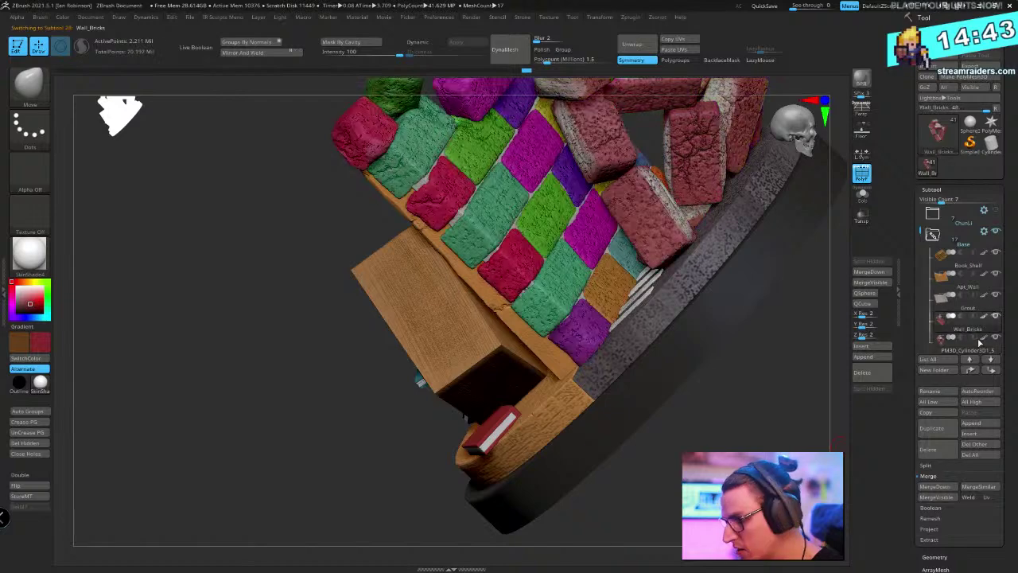
Merge the PM3D_Cylinder3D1_5 brick subtool into the Wall_Bricks subtool above it, waiting for the program to respond
left_click(980, 343)
left_click(969, 361)
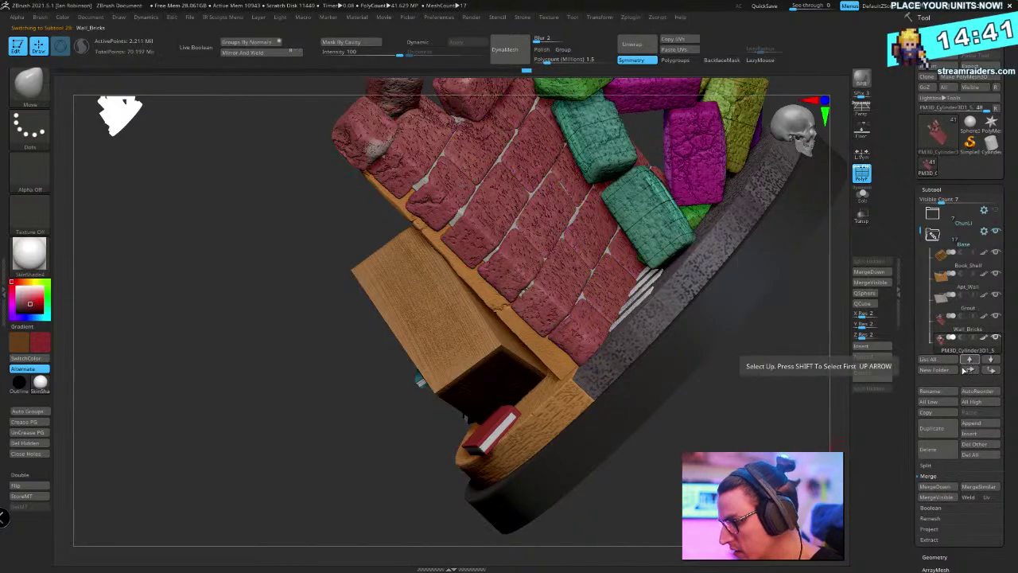
left_click(961, 365)
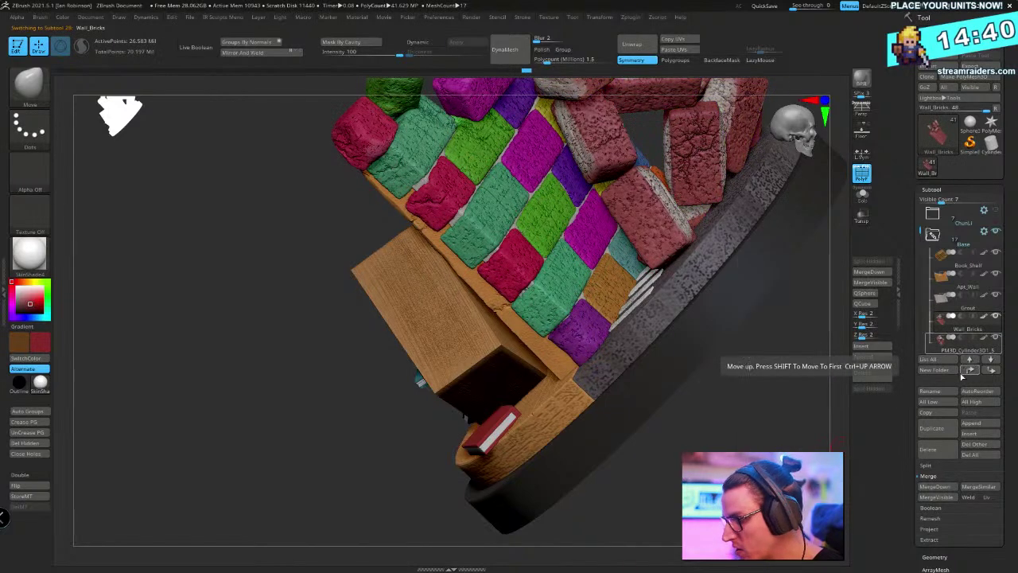
left_click(946, 487)
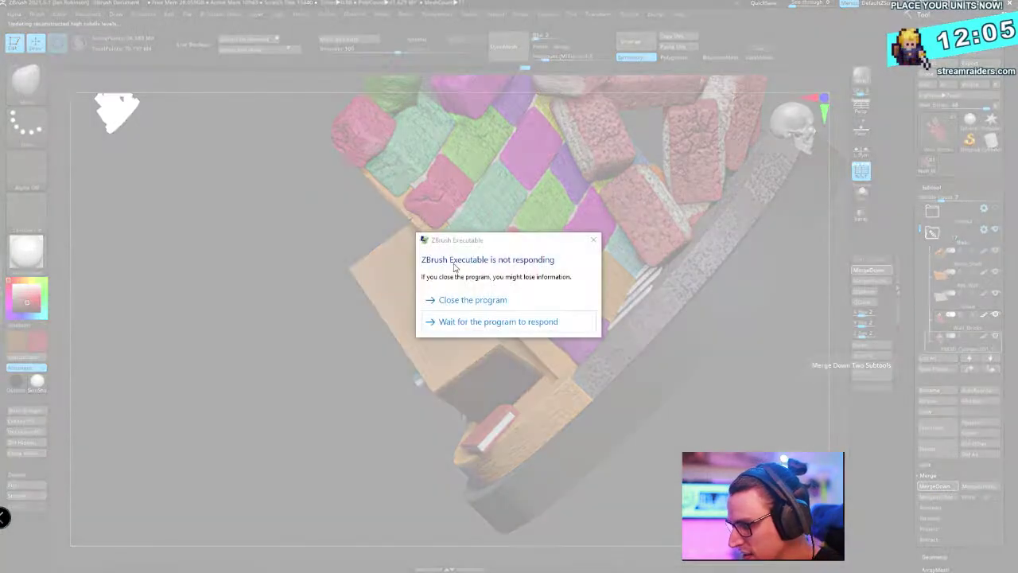
left_click(503, 322)
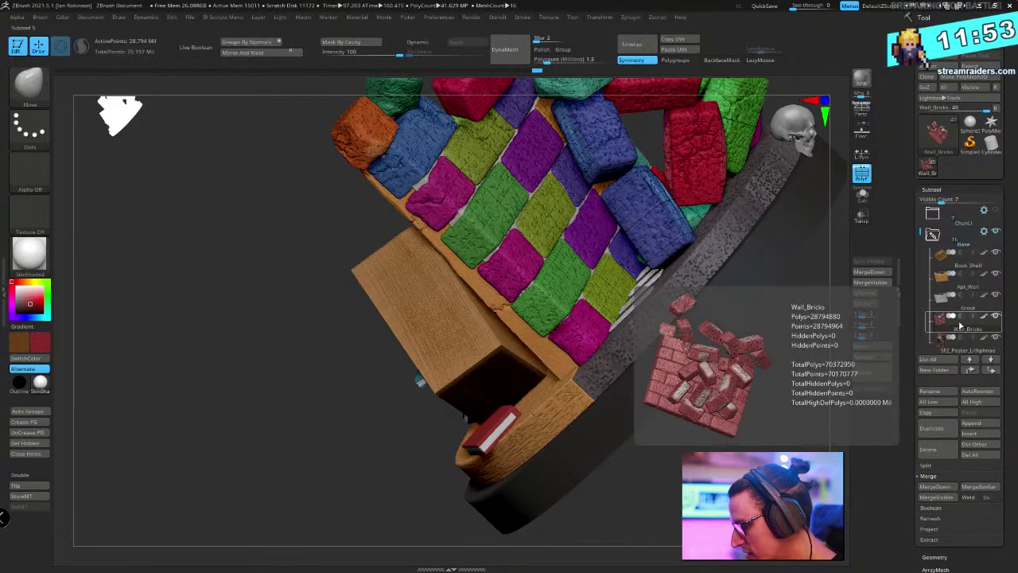
Save the tool over the existing ChunLi_vs_Vega_Final_Render_02.ZTL file
key("ctrl+s")
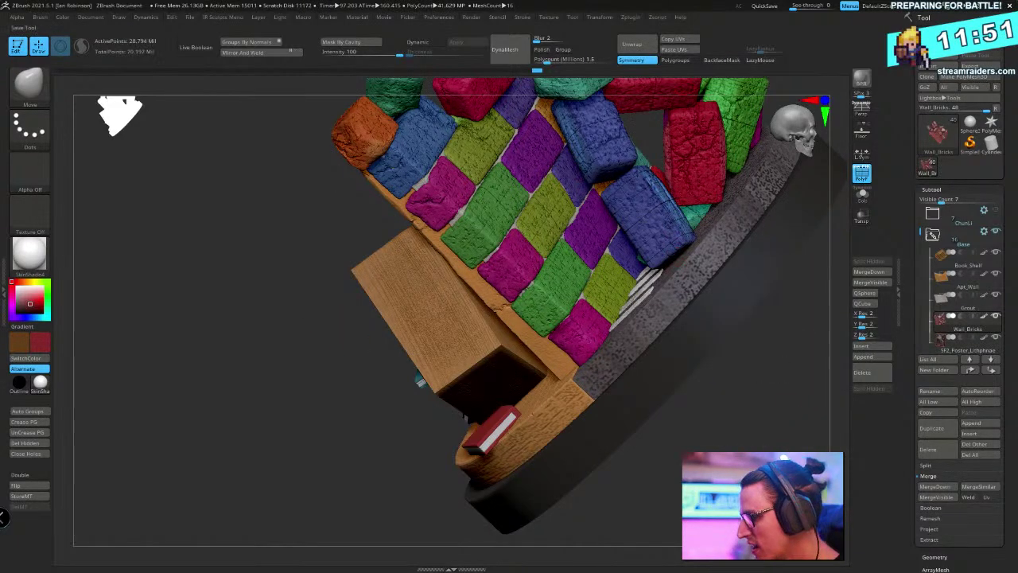
left_click(650, 347)
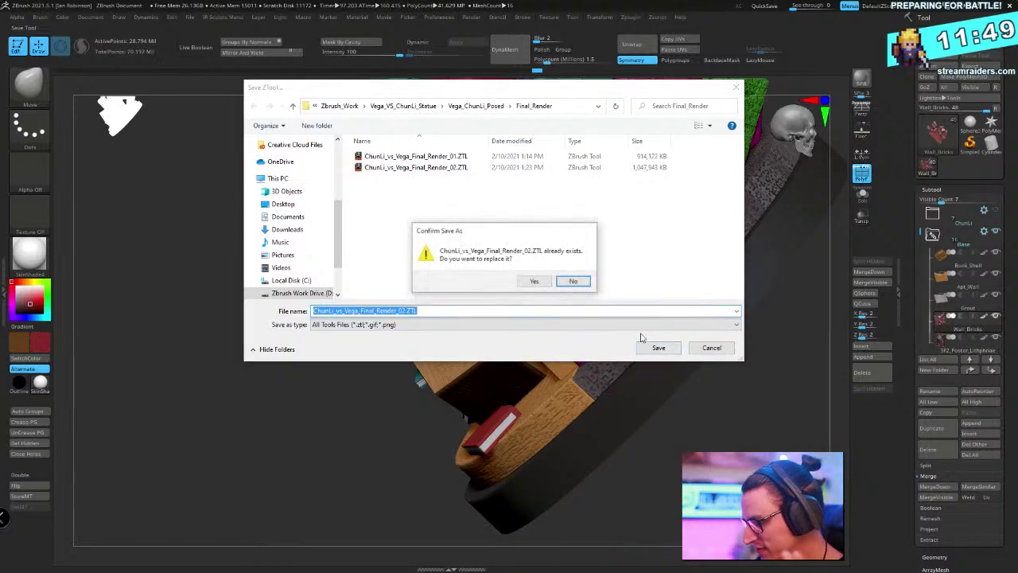
left_click(531, 281)
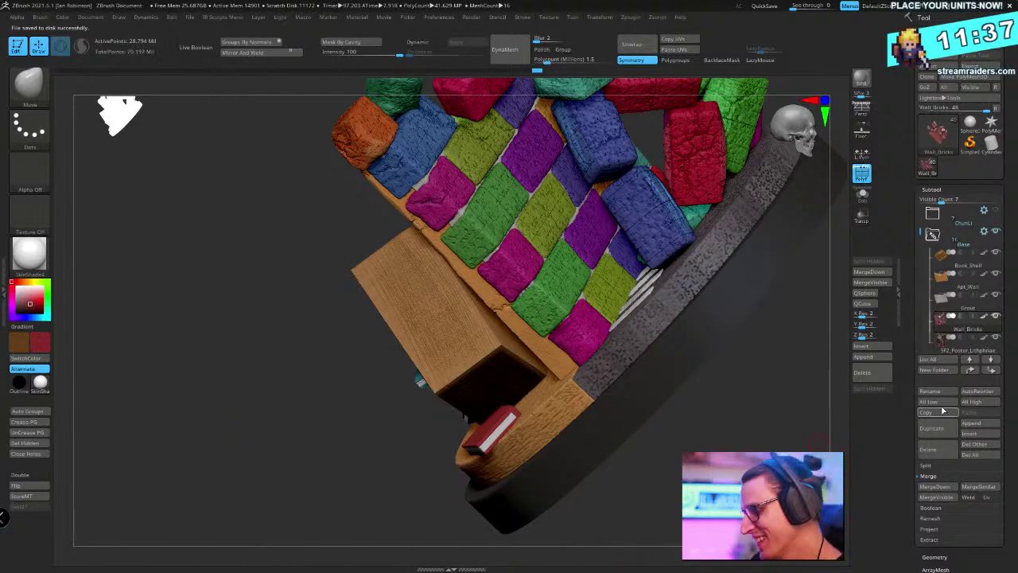
Delete the lower subdivision levels of the Wall_Bricks subtool
mouse_move(813, 404)
left_mouse_down("alt")
mouse_move(680, 439)
mouse_move(720, 429)
left_mouse_up("alt")
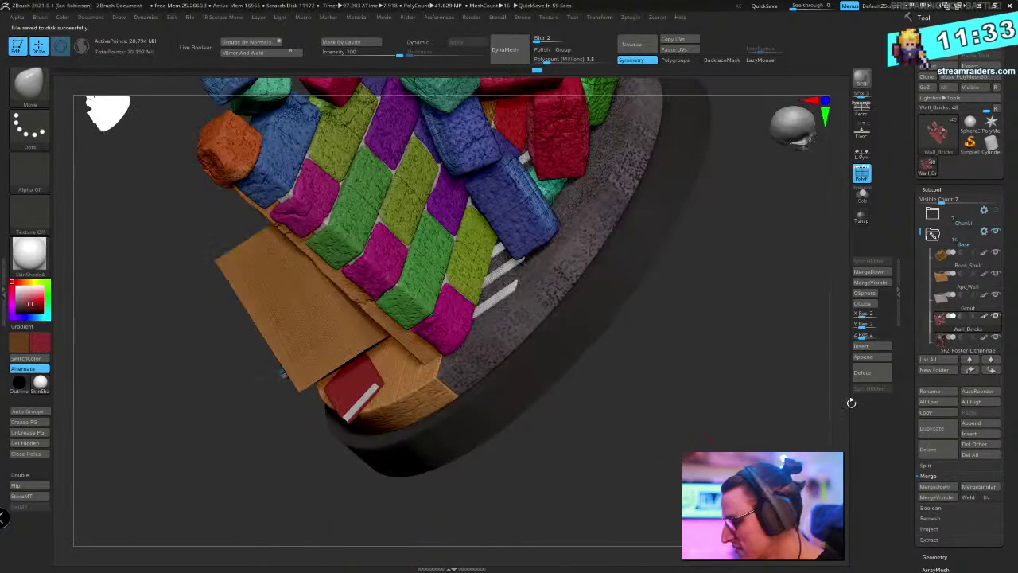
left_click(932, 189)
left_click(934, 202)
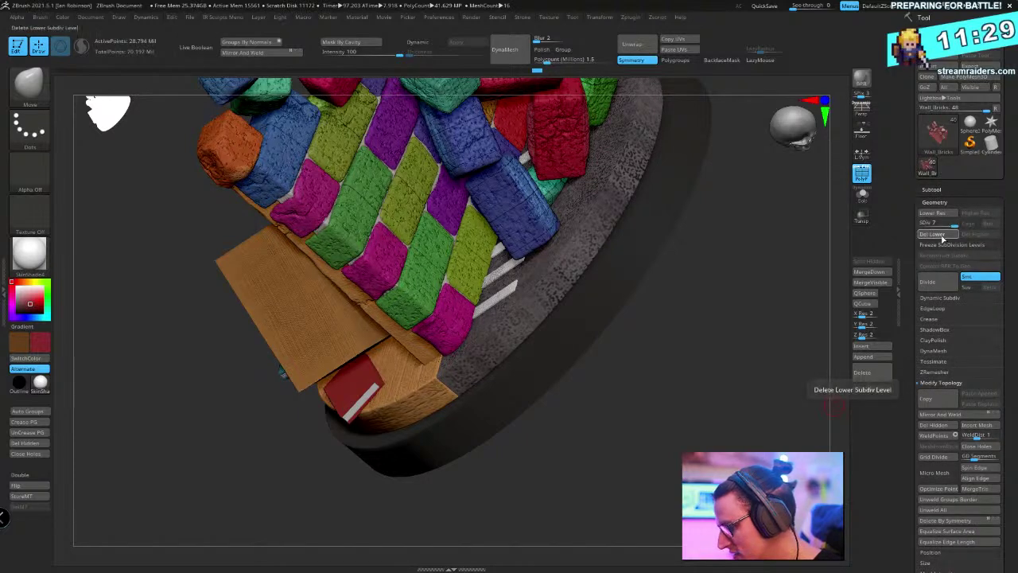
left_click(941, 237)
Turn off the polyframe display and isolate the Wall_Bricks subtool with Solo
left_click_drag(671, 325, 675, 382)
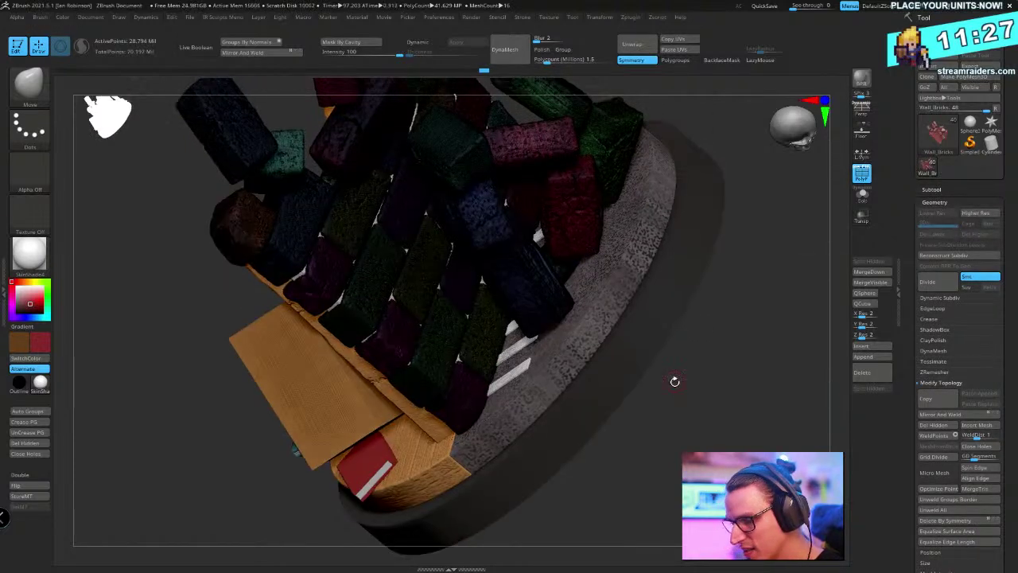
key("shift+f")
key("shift+f")
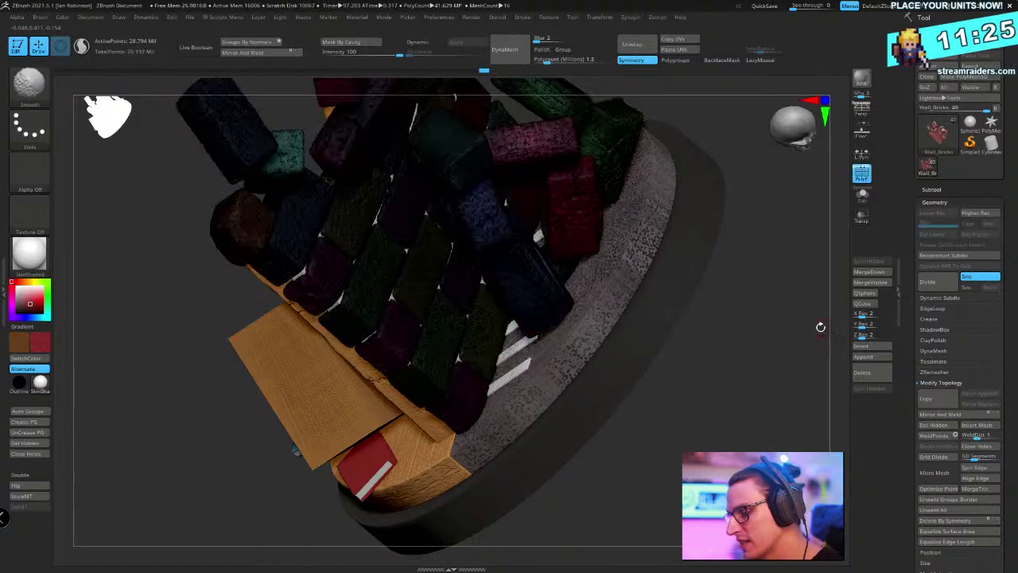
key("shift+f")
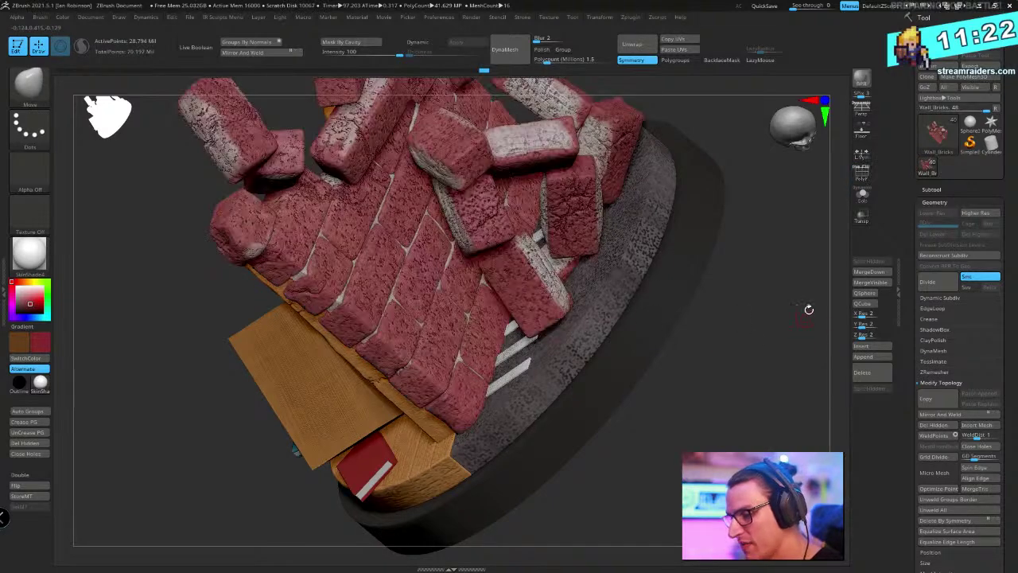
mouse_move(808, 309)
left_mouse_down("alt")
mouse_move(788, 334)
mouse_move(799, 302)
left_mouse_up("alt")
left_click(863, 194)
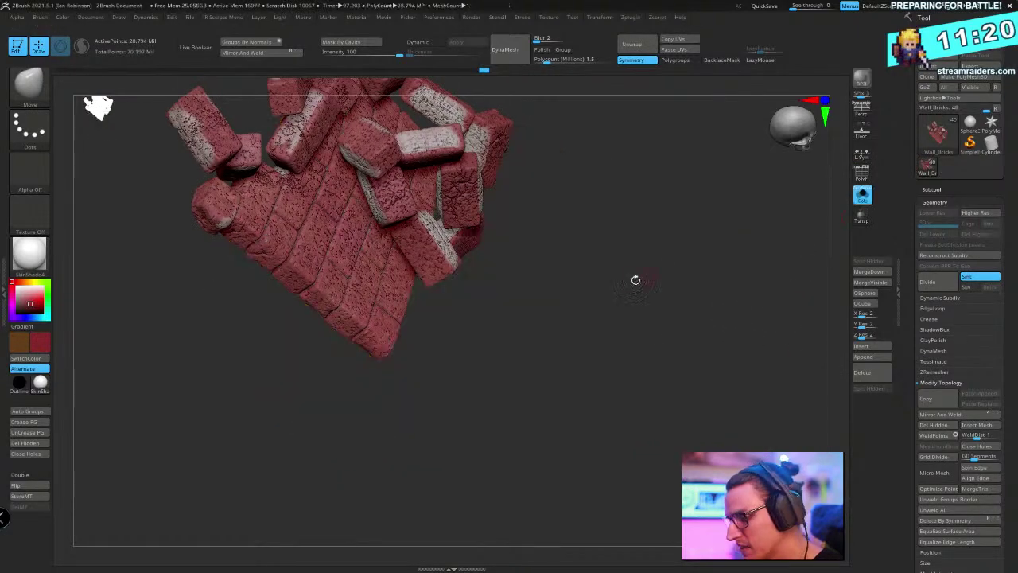
left_click_drag(637, 279, 670, 387)
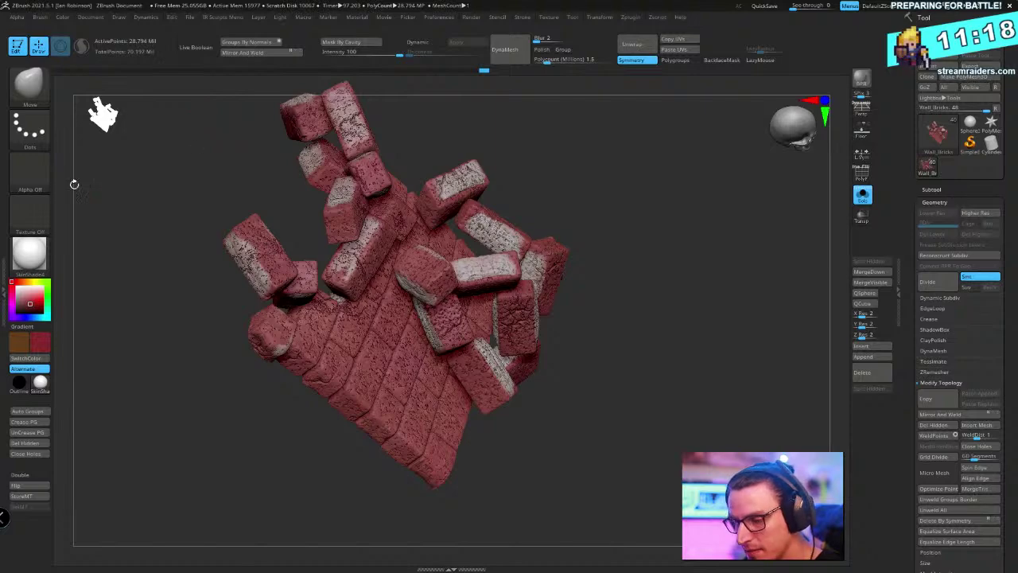
Dock the Zplugin palette in the side tray and expand its Decimation Master settings
left_click(5, 262)
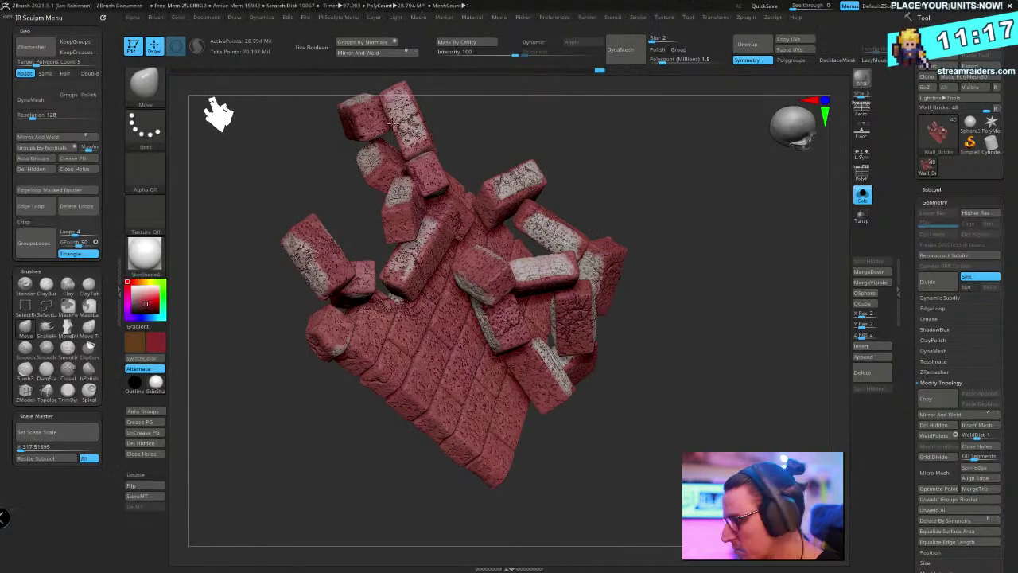
left_click_drag(630, 149, 395, 180)
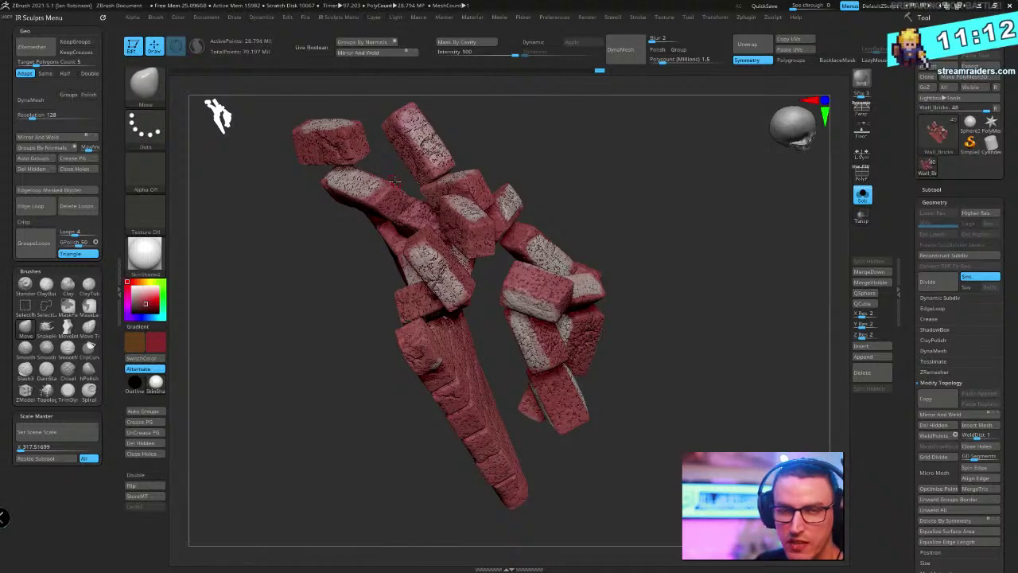
left_click_drag(615, 216, 222, 234)
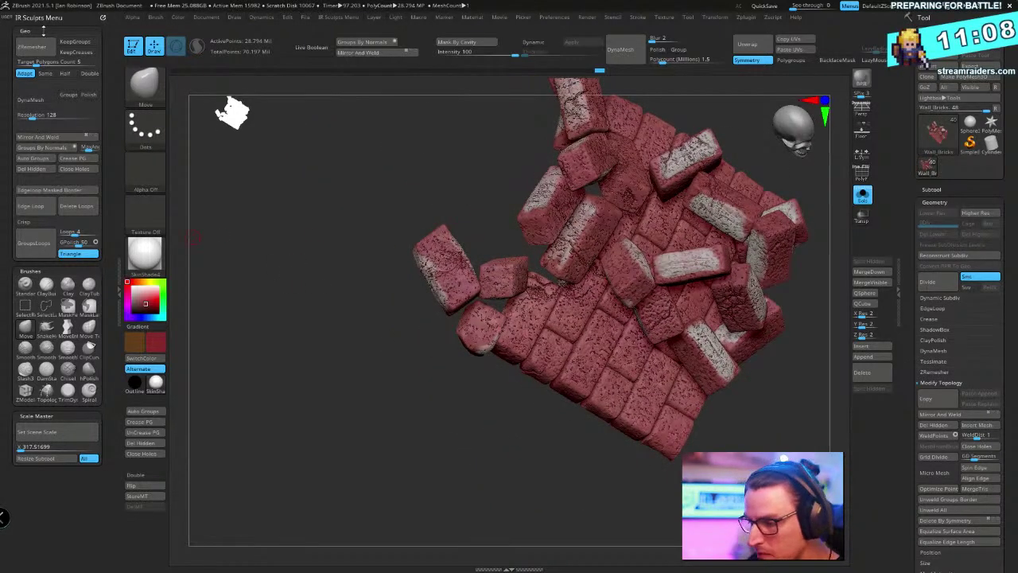
left_click(117, 23)
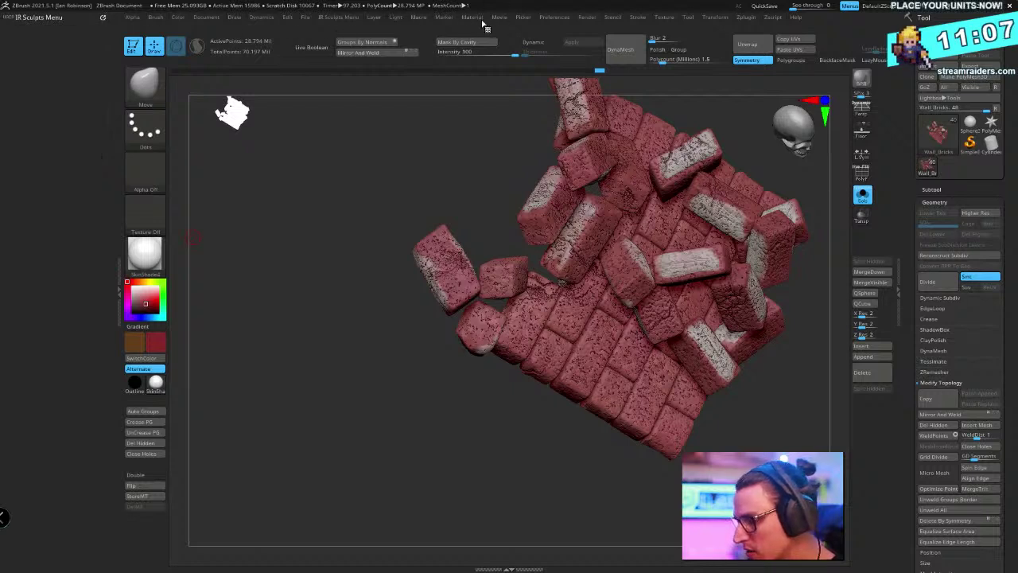
left_click(745, 17)
left_click(738, 26)
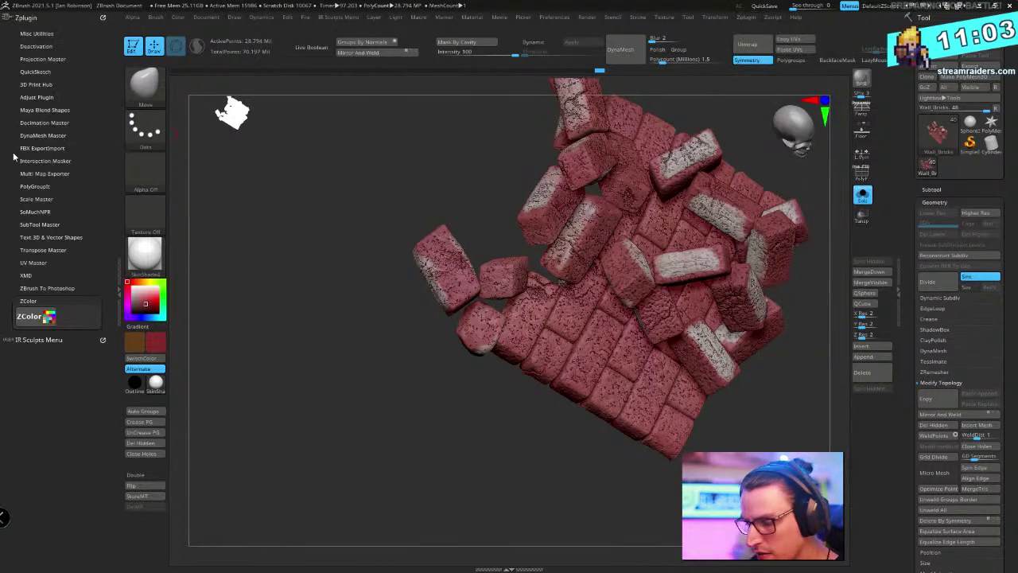
left_click(41, 48)
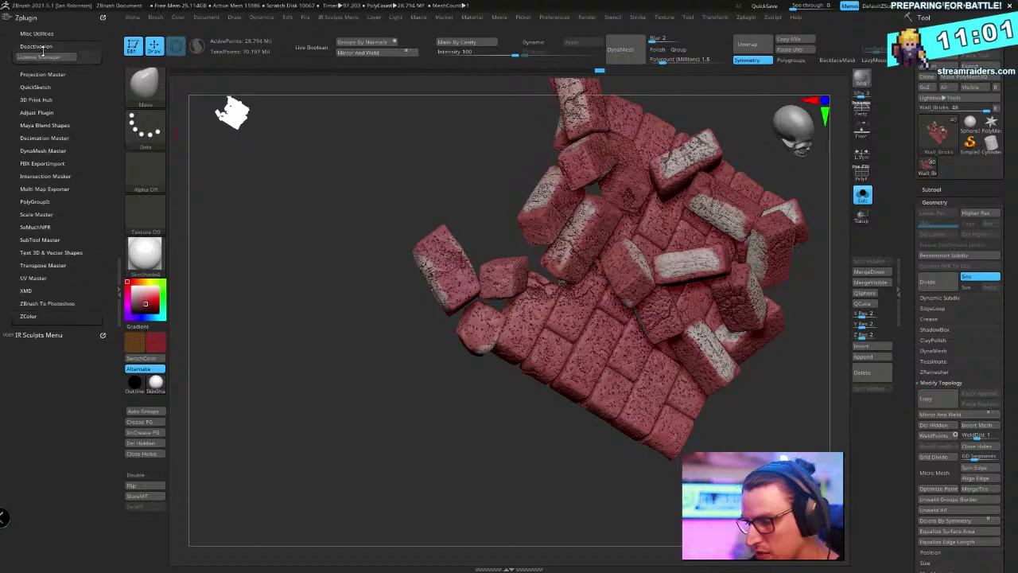
left_click(60, 133)
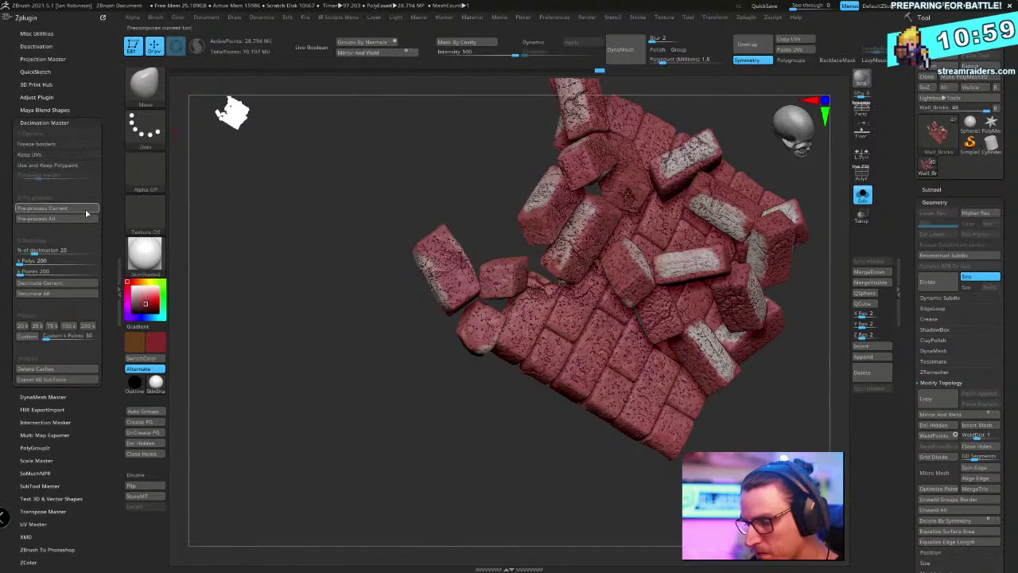
Enable Use and Keep Polypaint for the decimation and check the UV Map settings of the bricks
left_click(69, 165)
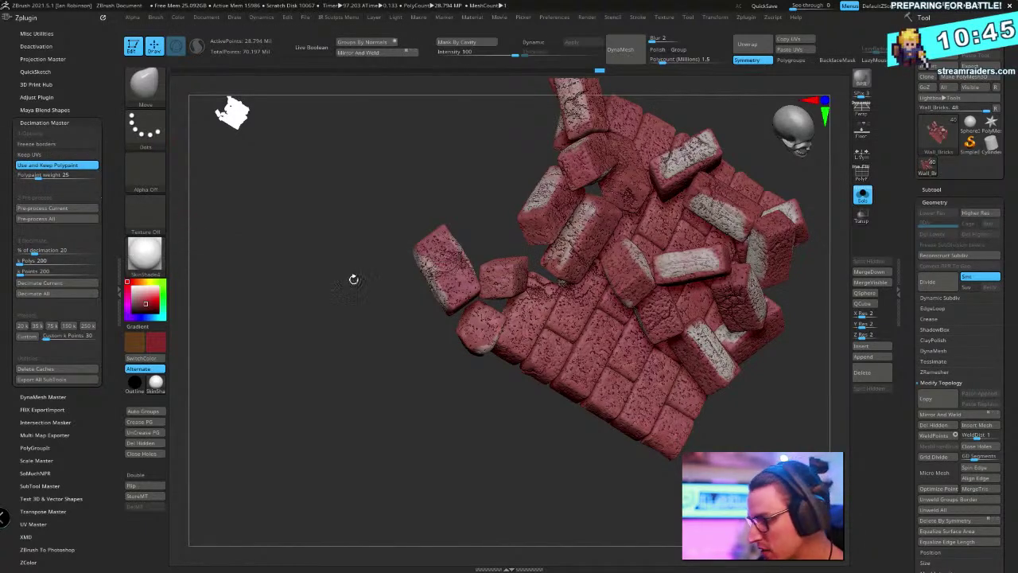
left_click_drag(990, 414, 942, 128)
left_click(933, 128)
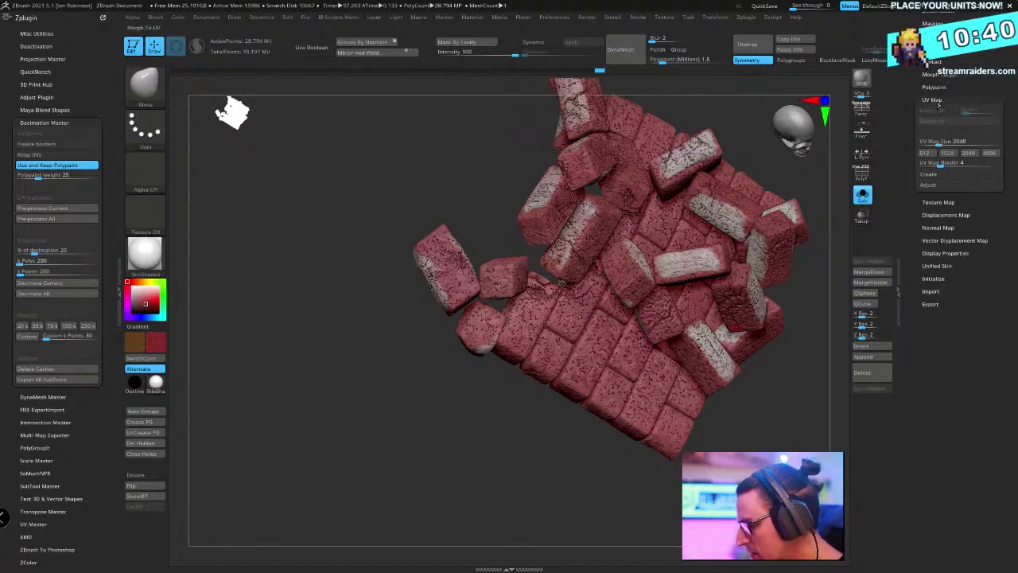
Set the decimation percentage to 30 and pre-process the current Wall_Bricks subtool
left_click(58, 253)
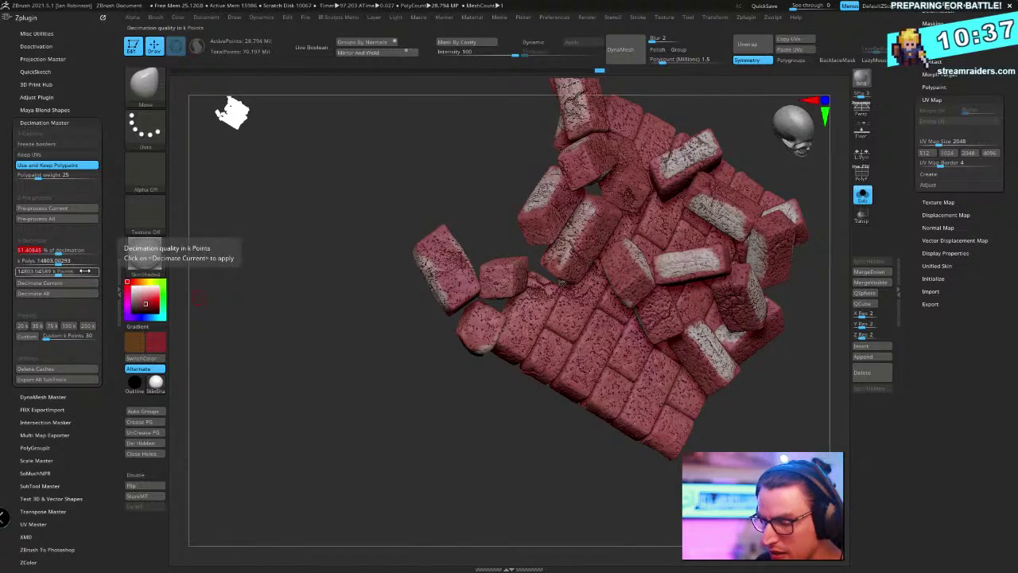
type("30")
key("Return")
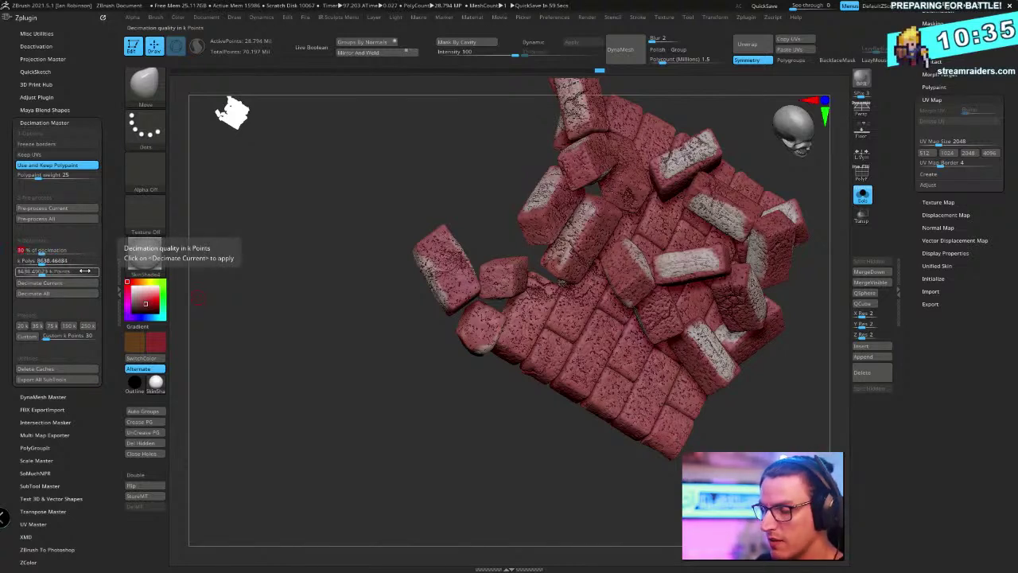
left_click(79, 209)
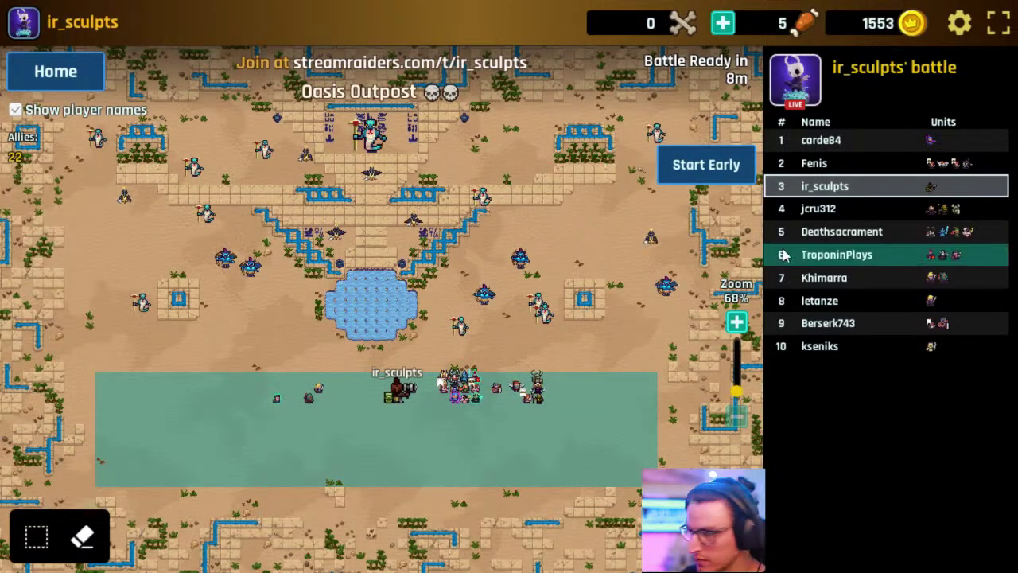
In Stream Raiders, leave the battlefield, check the store's scroll offers and upgrade the Templar unit in the army
left_click(64, 85)
left_click(913, 315)
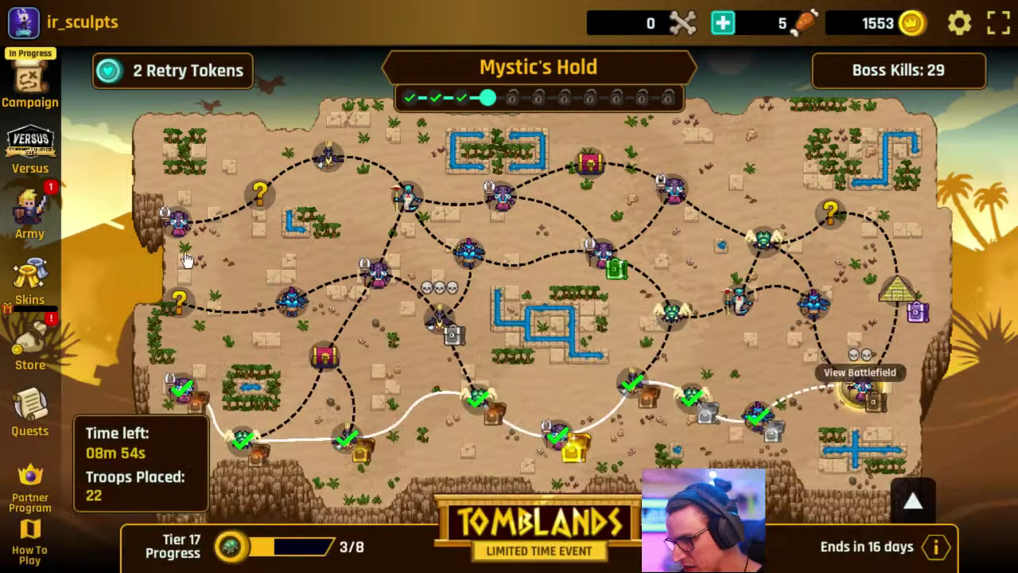
left_click(30, 350)
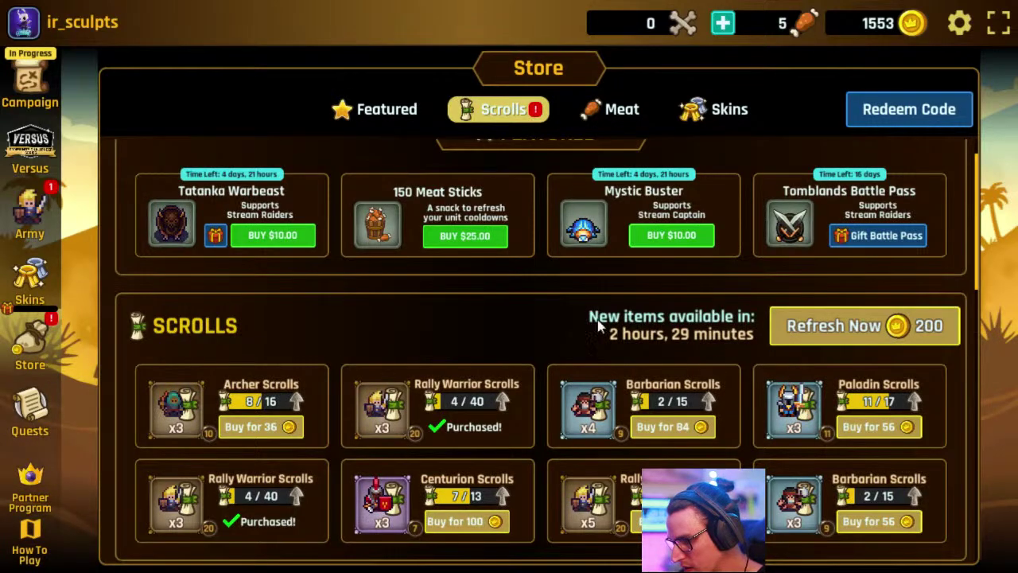
scroll(851, 313, "down", 1)
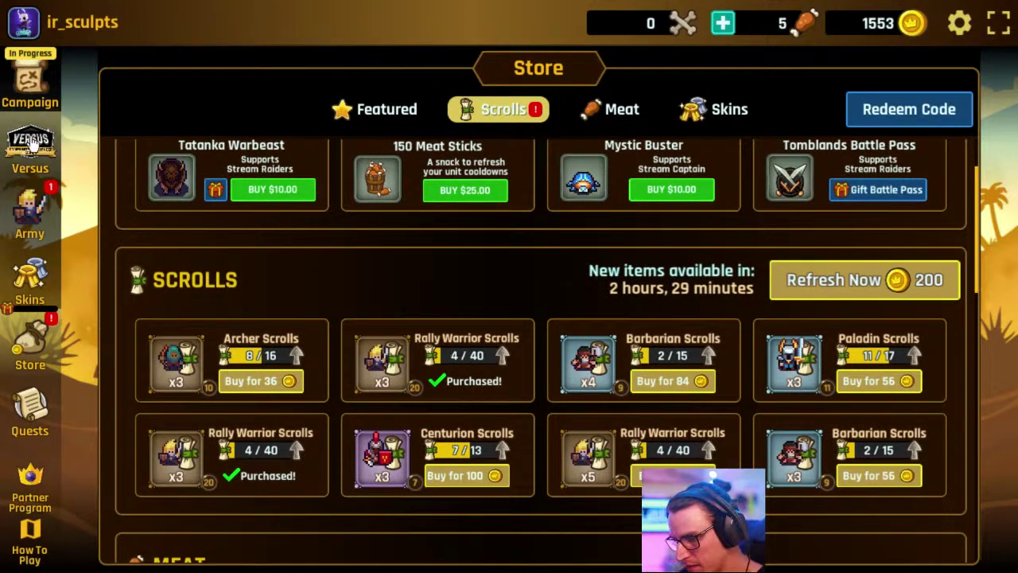
left_click(30, 213)
left_click(255, 506)
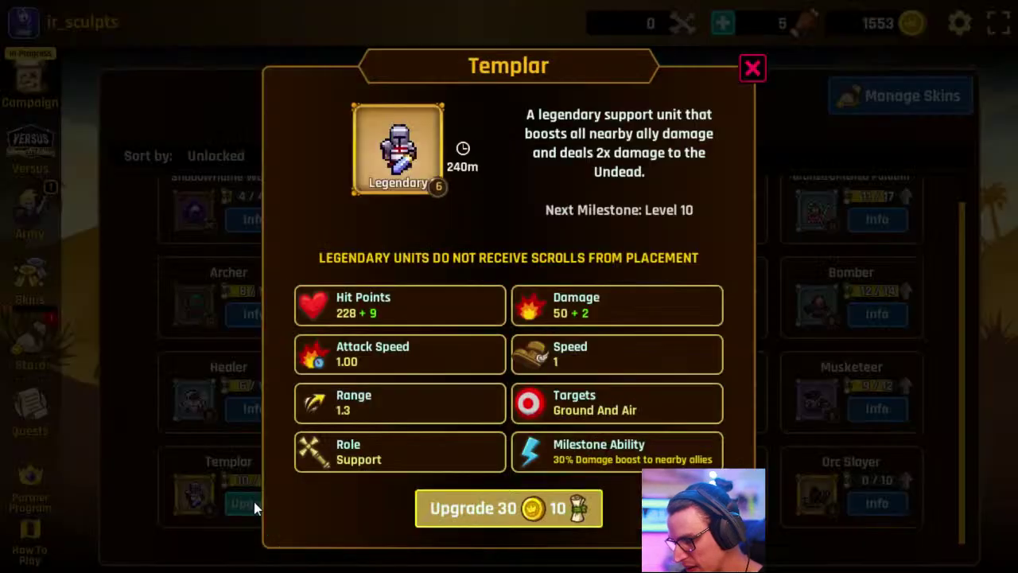
left_click(531, 517)
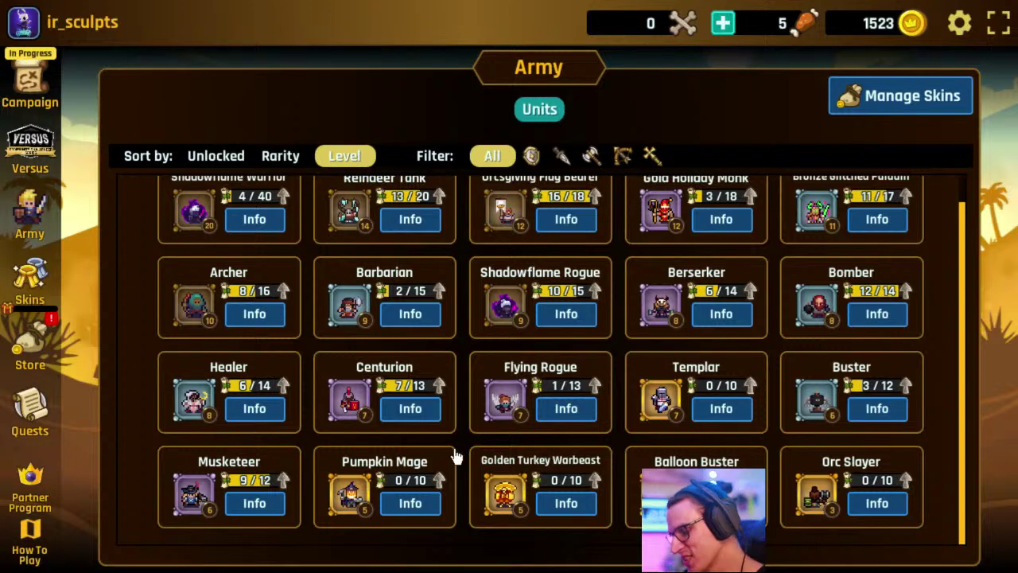
Look over the army's units and examine the scroll and meat offers in the store
scroll(739, 374, "up", 1)
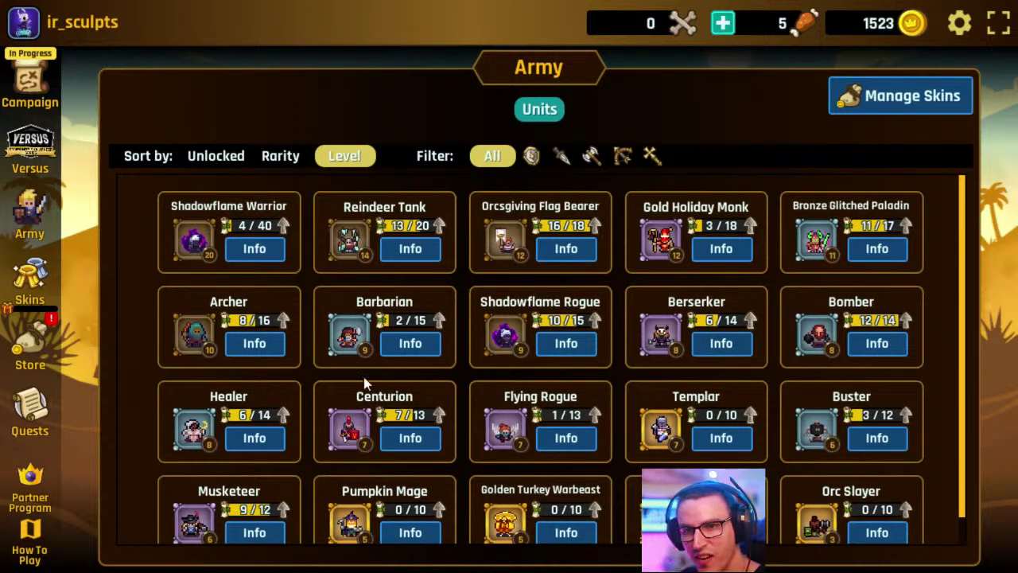
left_click(30, 350)
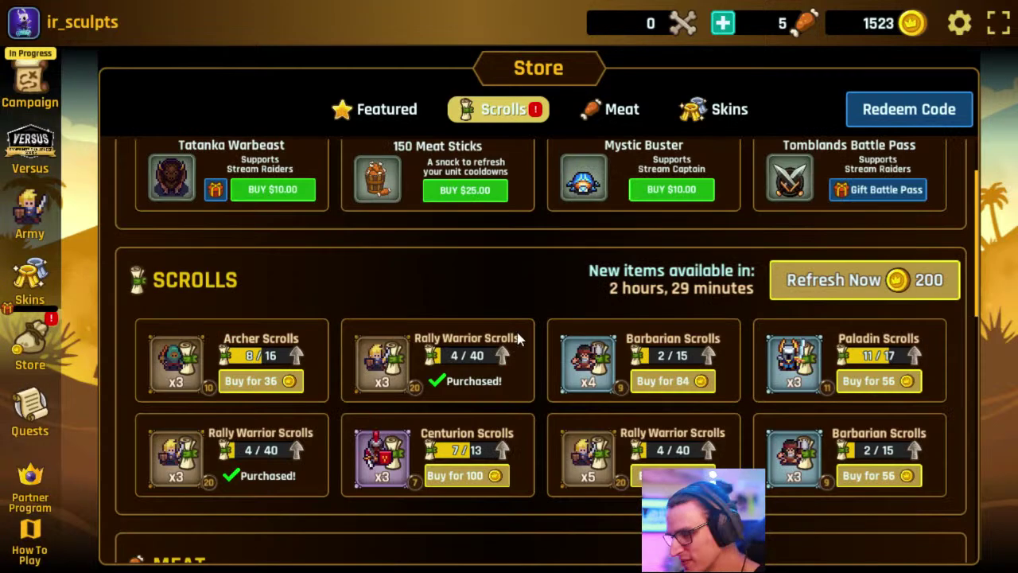
scroll(564, 323, "down", 2)
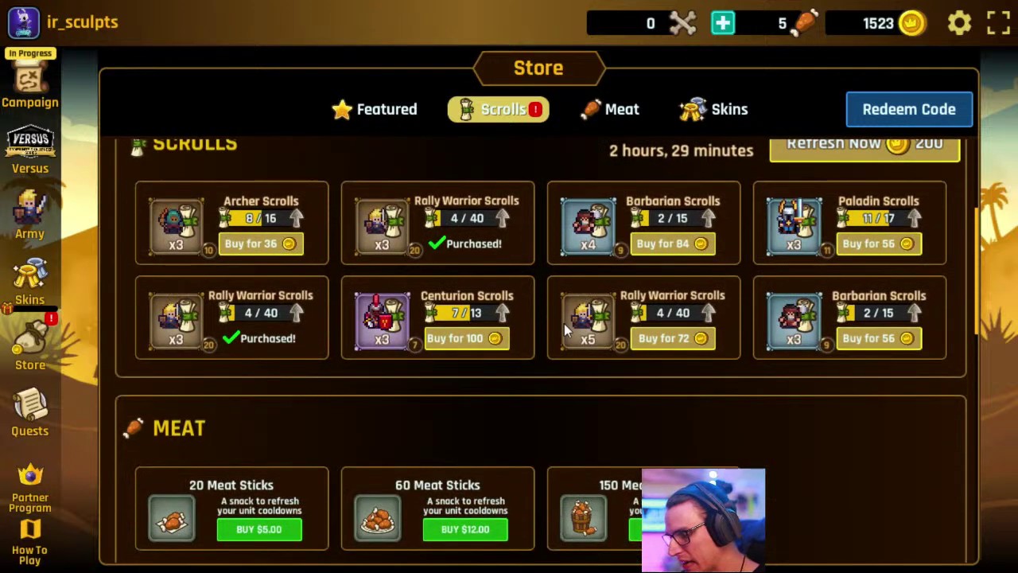
scroll(548, 325, "down", 1)
scroll(555, 325, "up", 3)
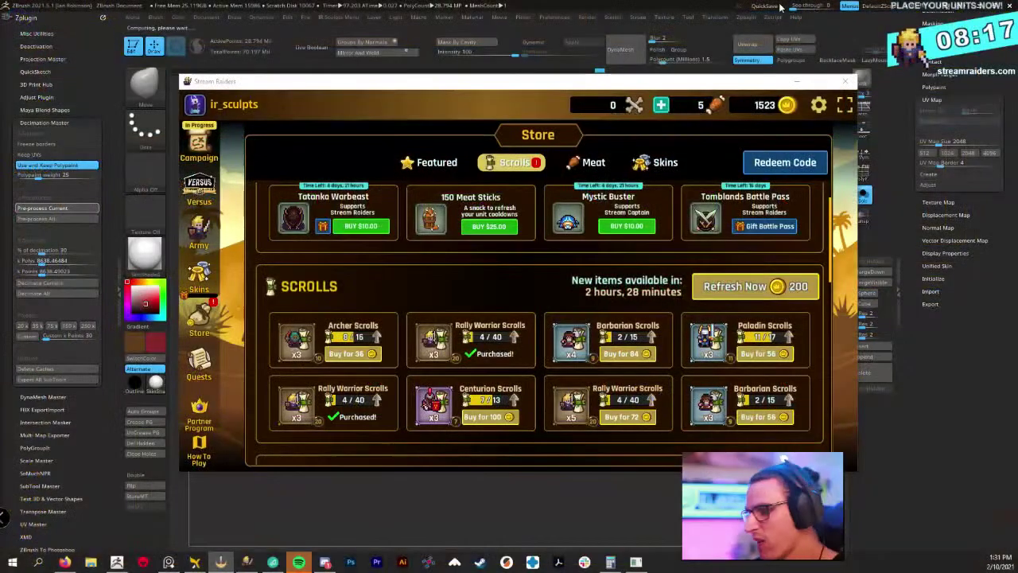
Put the game window away, switch to Firefox and search the web in a new tab for "how much geo can toolbag 4 handle"
left_click(797, 82)
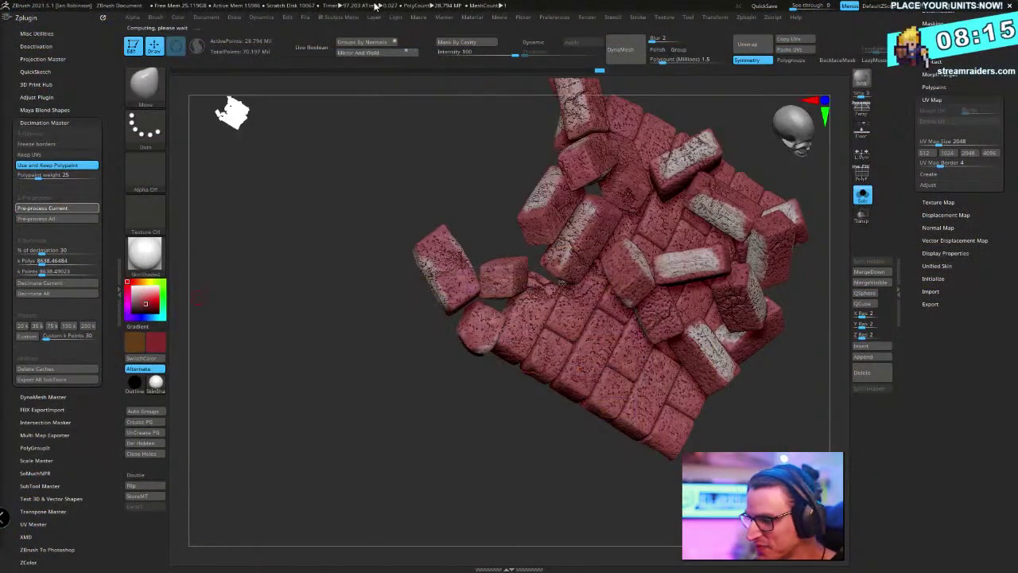
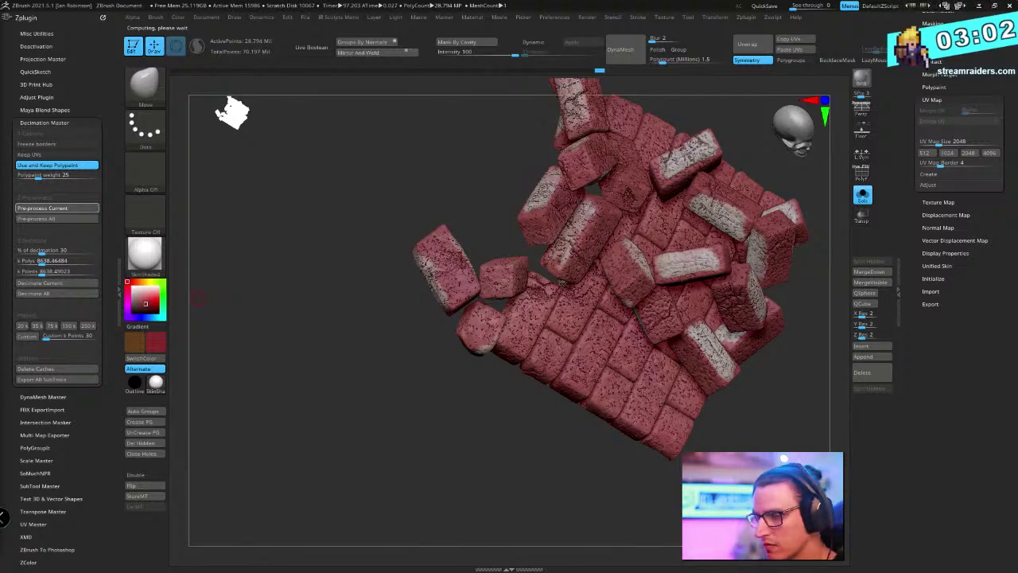
key("alt+Tab")
left_click(922, 11)
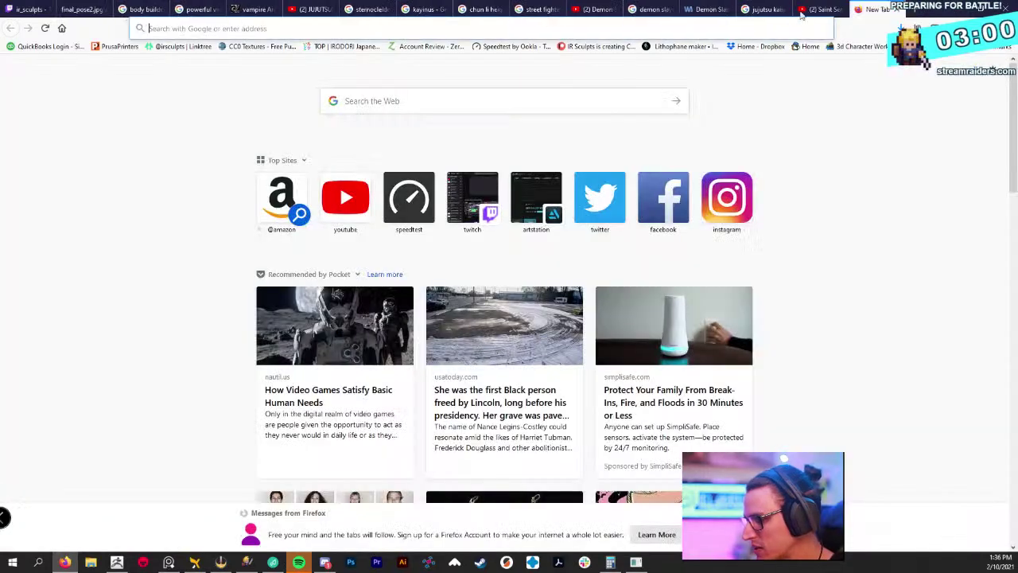
left_click(384, 102)
type("ho")
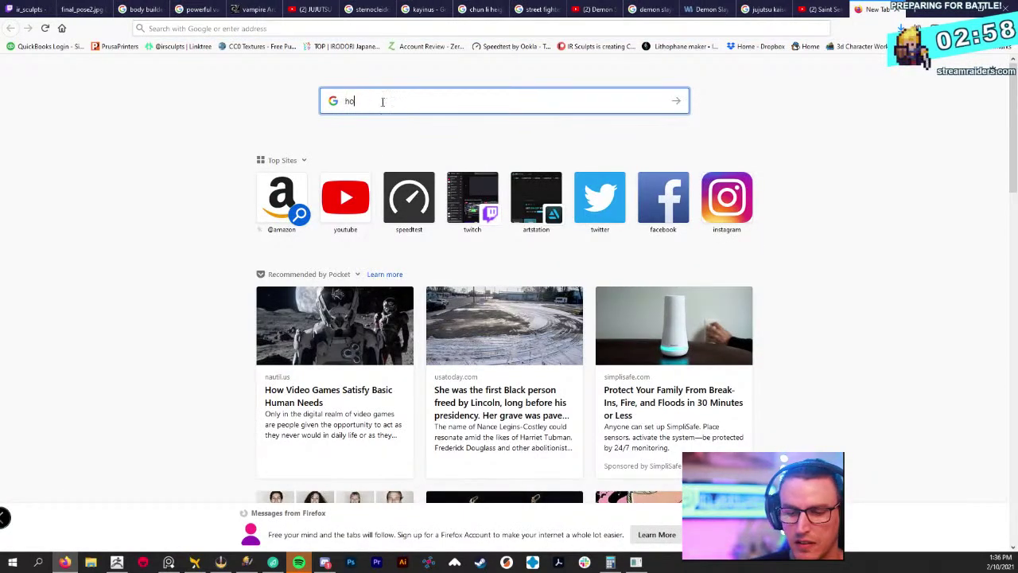
type("w much geo can tool ")
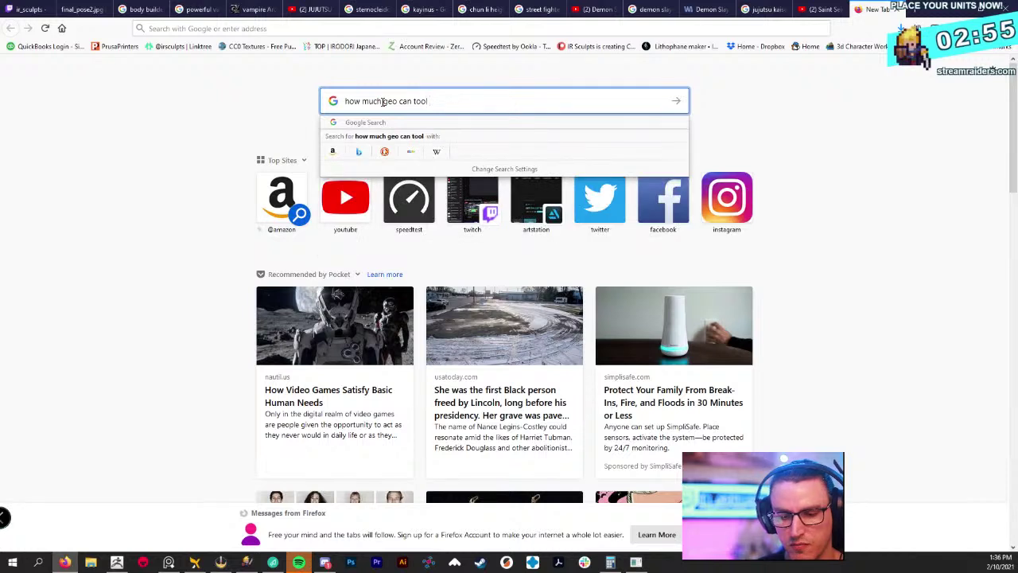
type("bag 4")
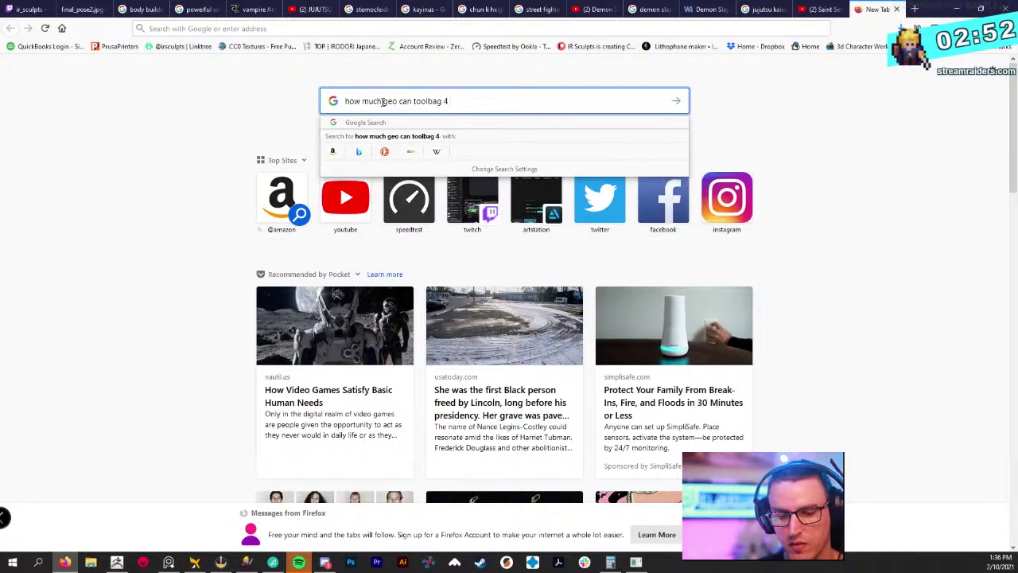
type(" ha")
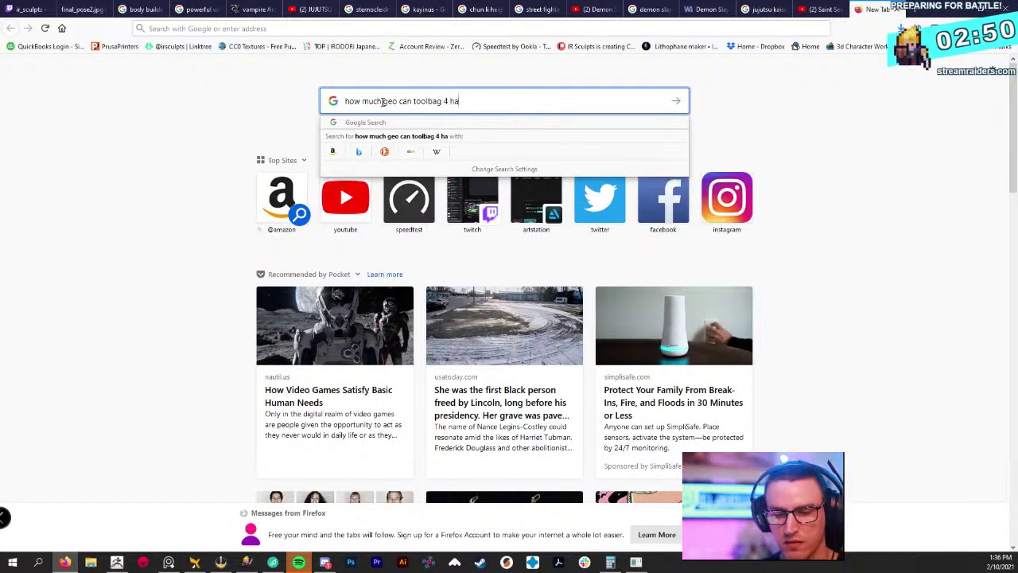
type("nl")
key("BackSpace")
key("BackSpace")
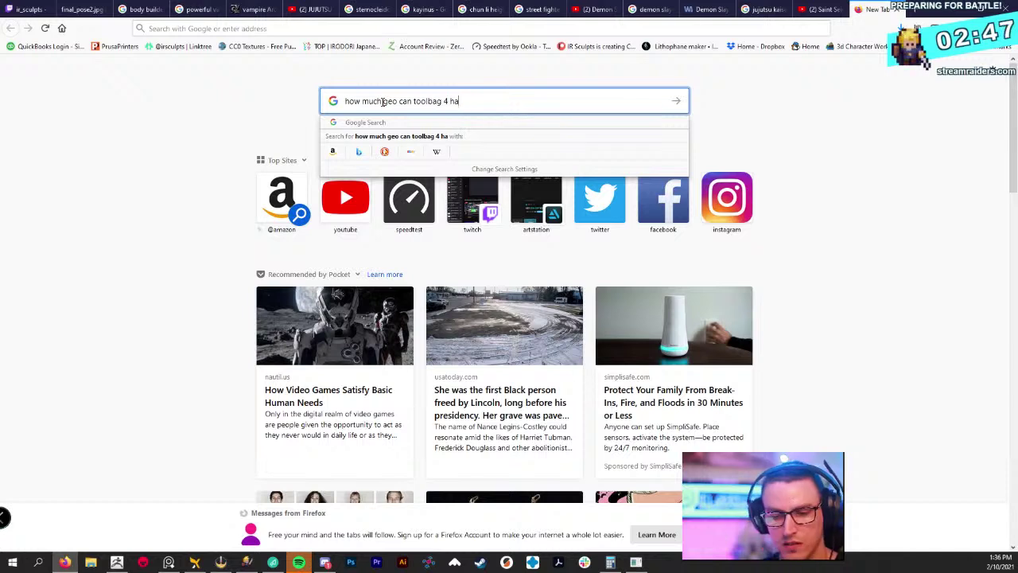
type("ndle")
key("Return")
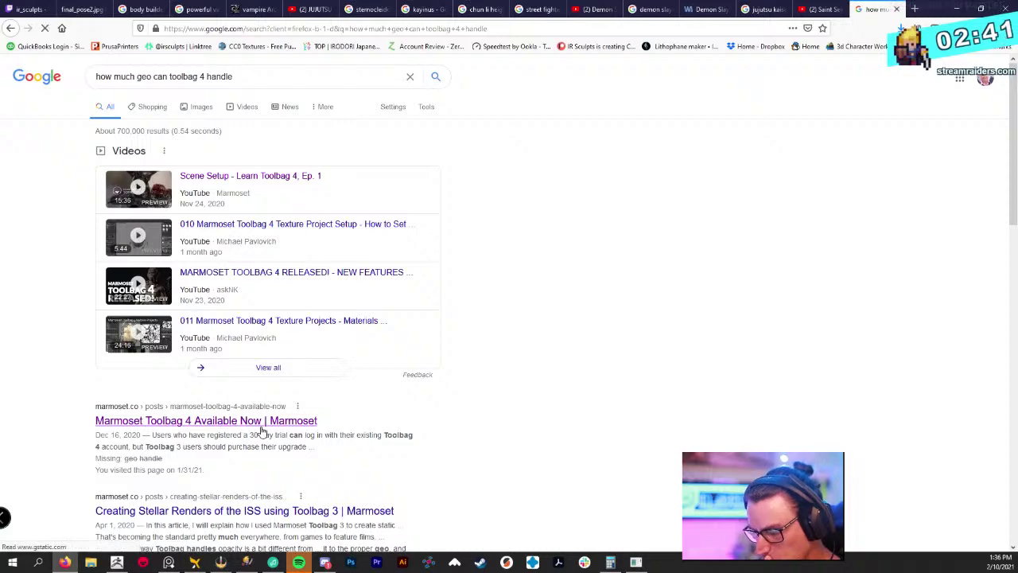
Look through the search results and open the polycount discussion "why bake with marmoset?"
scroll(262, 431, "down", 5)
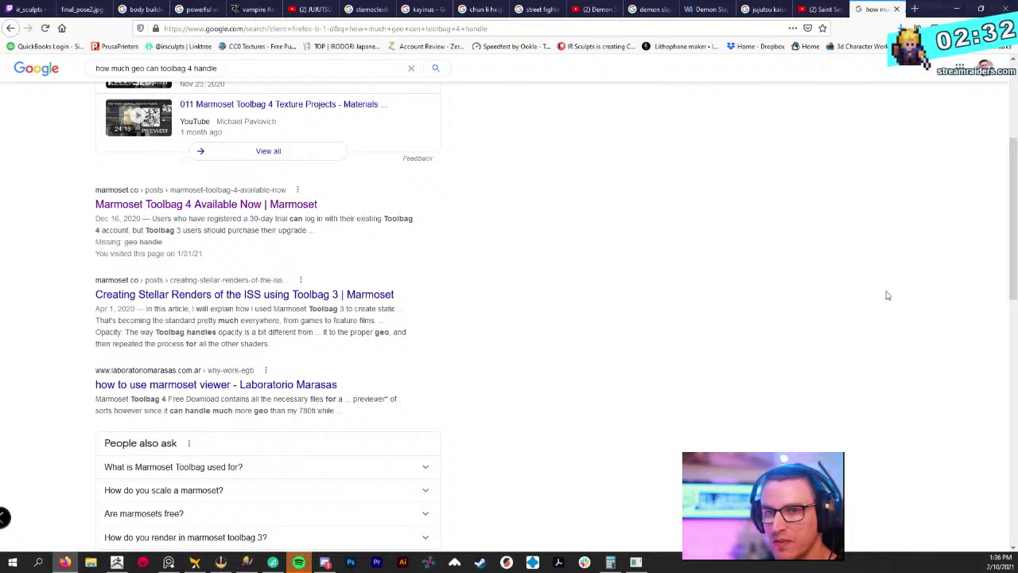
left_click(984, 74)
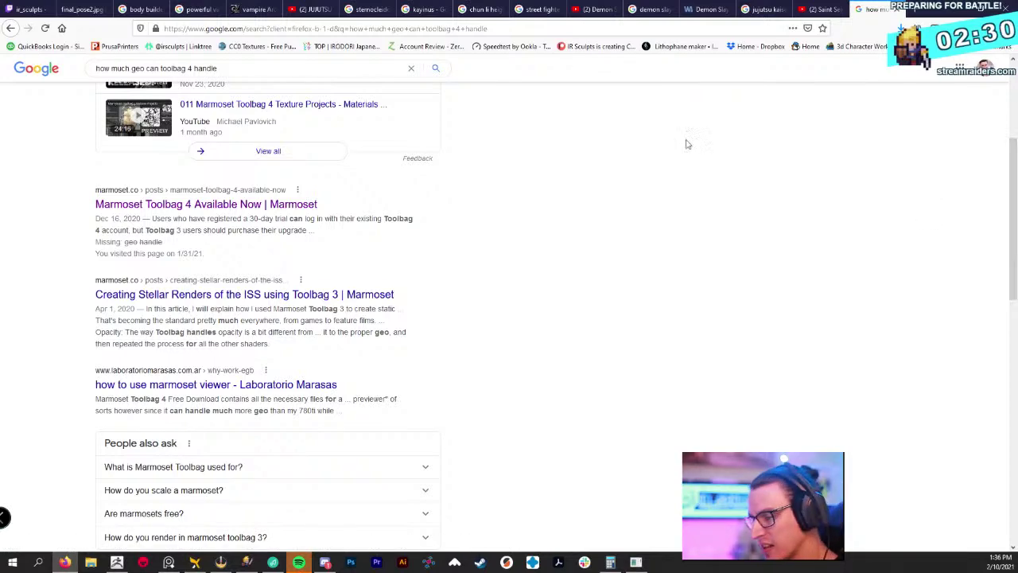
scroll(340, 259, "down", 5)
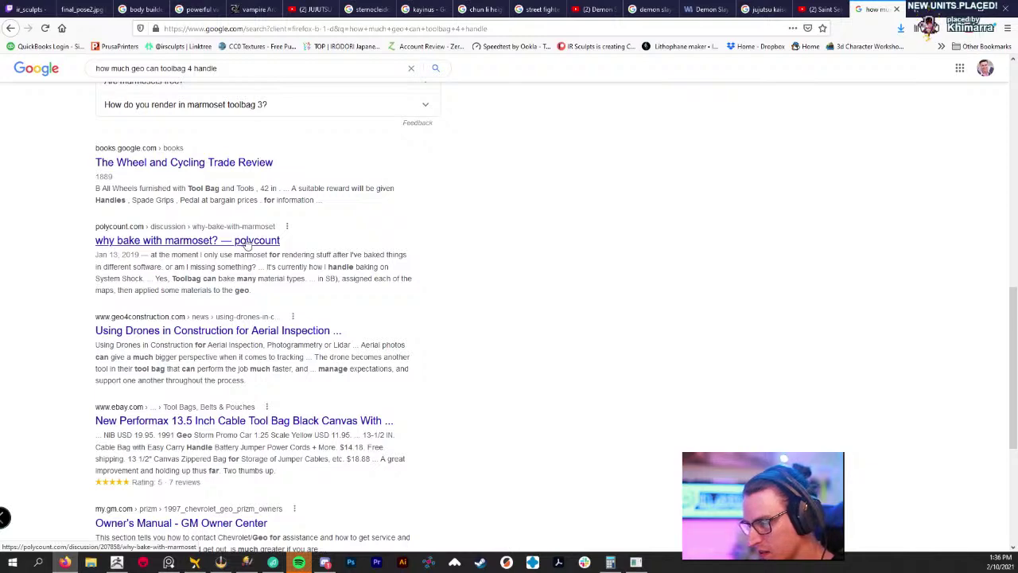
left_click(248, 246)
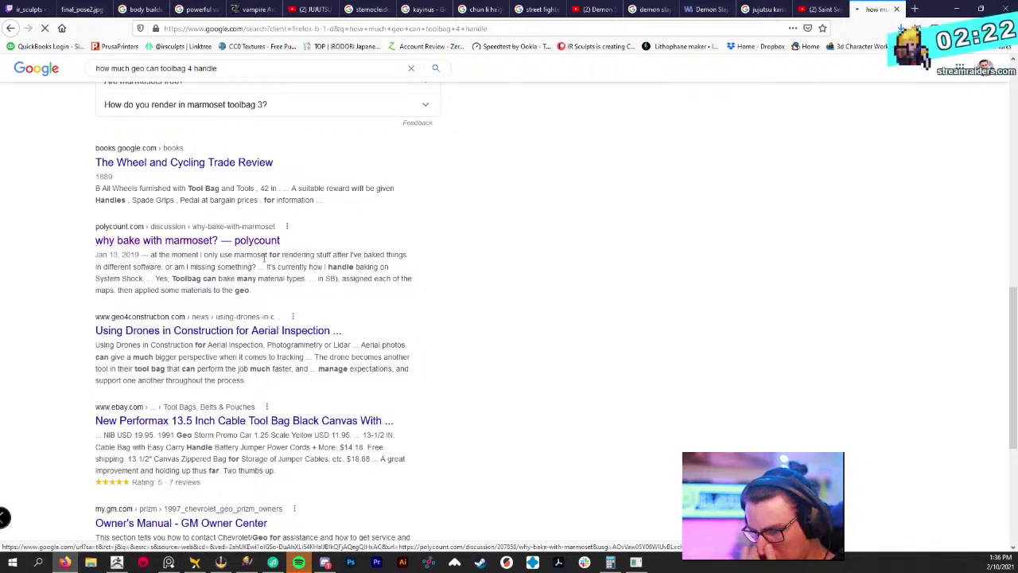
Read the polycount thread's replies for how many polygons Marmoset Toolbag handles, then return to ZBrush
scroll(525, 295, "down", 3)
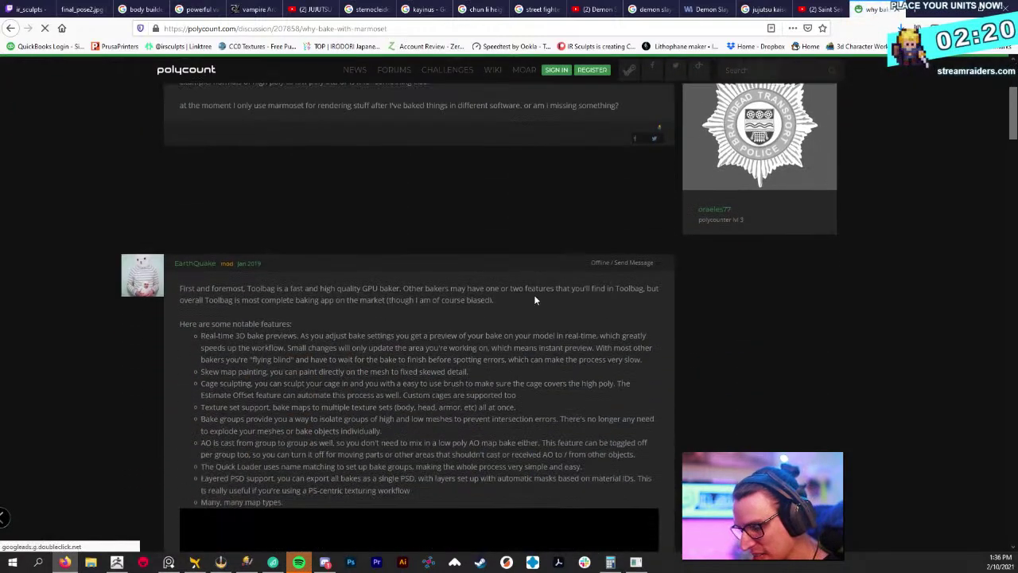
scroll(536, 294, "down", 1)
scroll(545, 266, "down", 2)
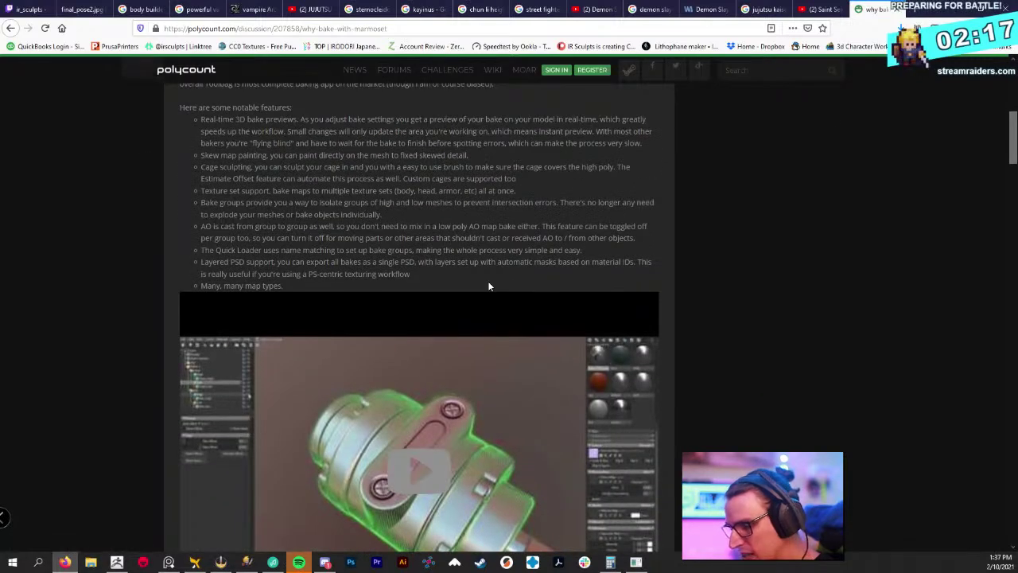
scroll(498, 280, "down", 5)
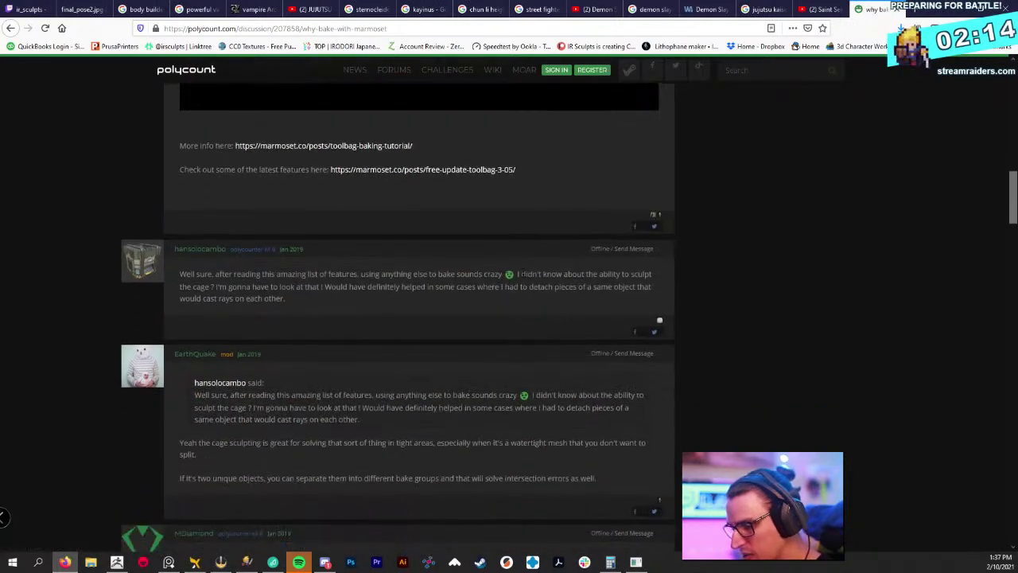
scroll(529, 278, "down", 3)
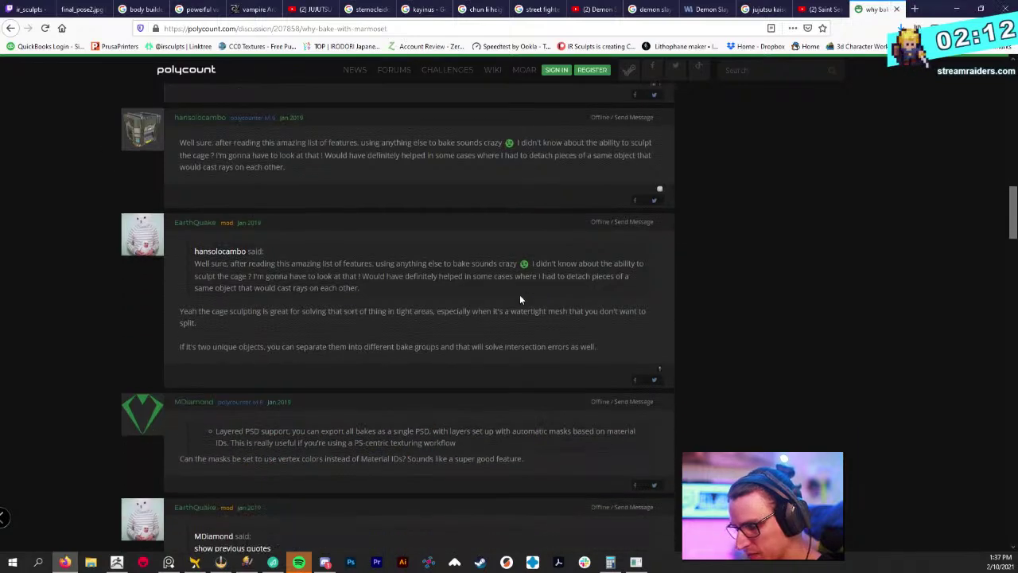
scroll(509, 311, "down", 3)
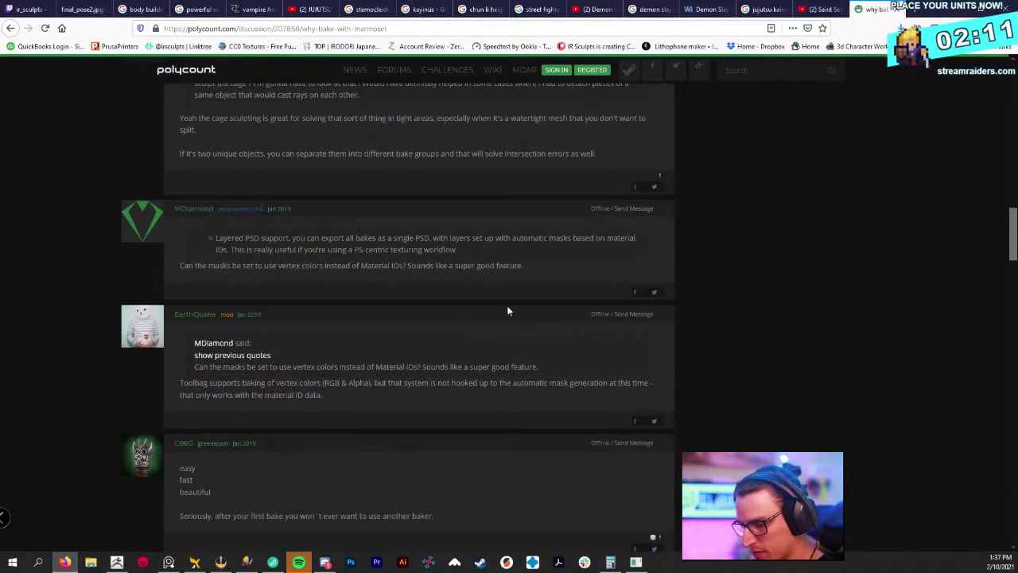
scroll(481, 312, "down", 8)
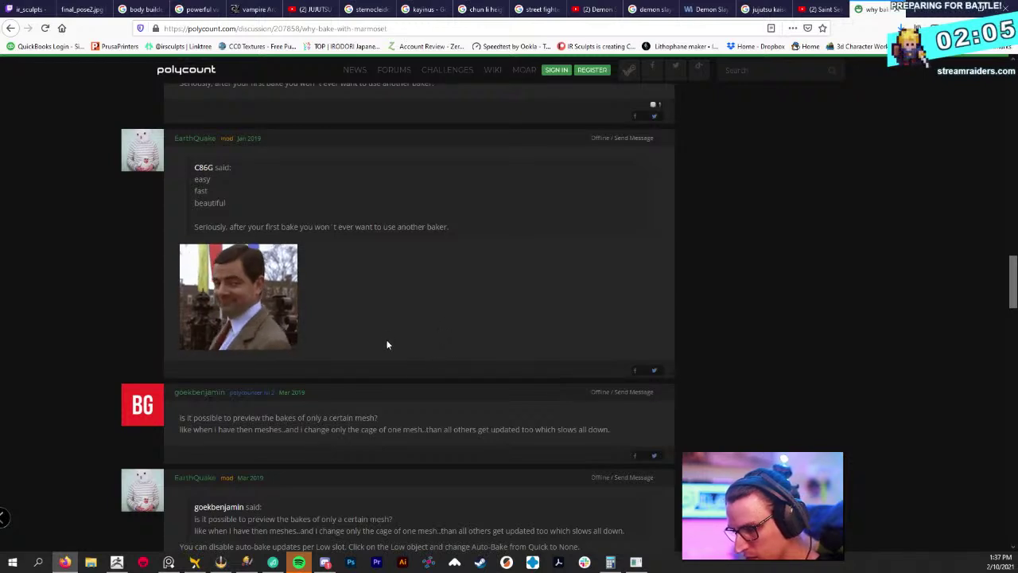
scroll(379, 326, "down", 2)
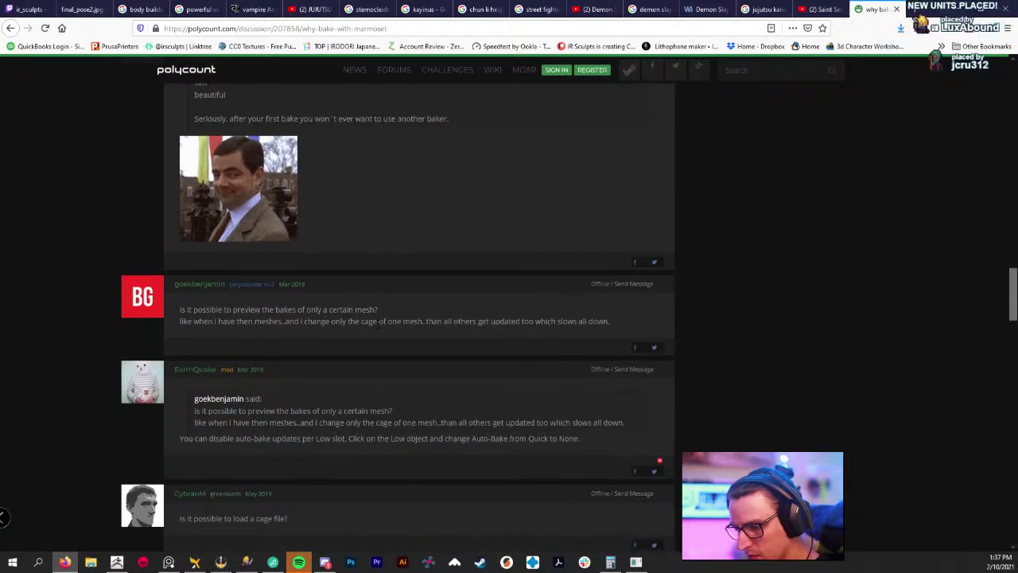
scroll(377, 326, "down", 4)
scroll(382, 332, "down", 2)
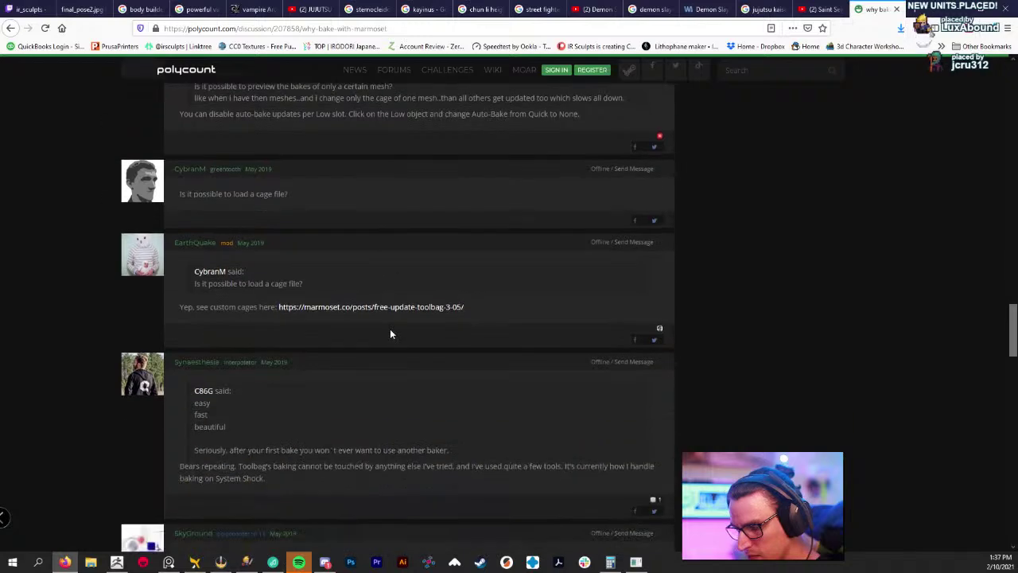
scroll(379, 344, "down", 3)
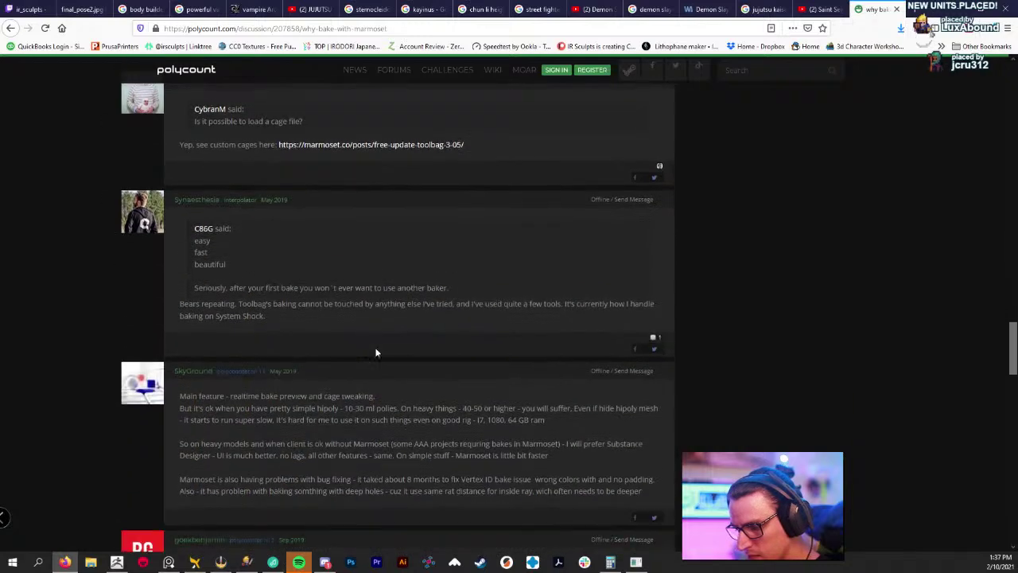
left_click(959, 7)
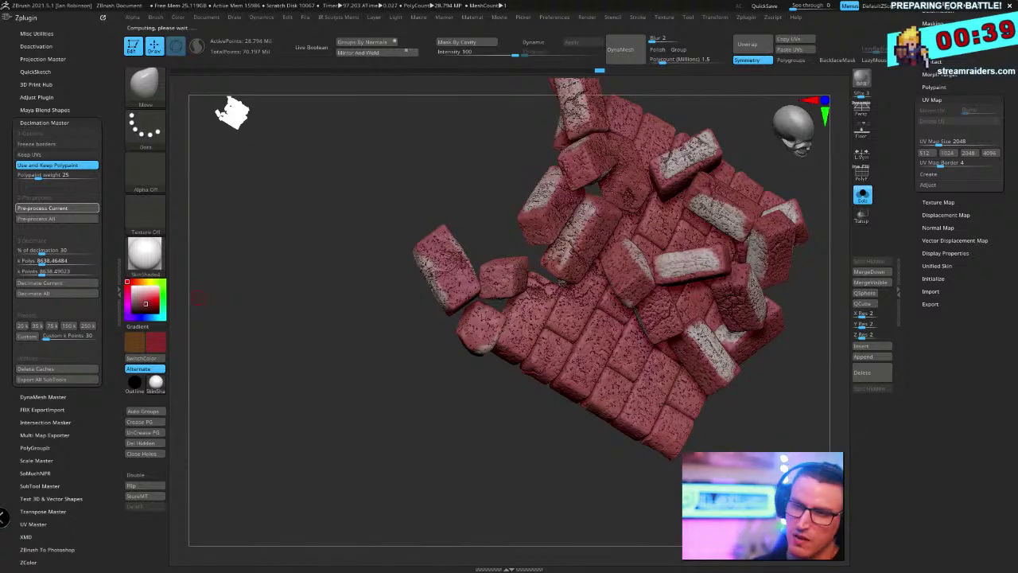
Switch back to Firefox and load youtube.com in place of the polycount thread
key("alt+Tab")
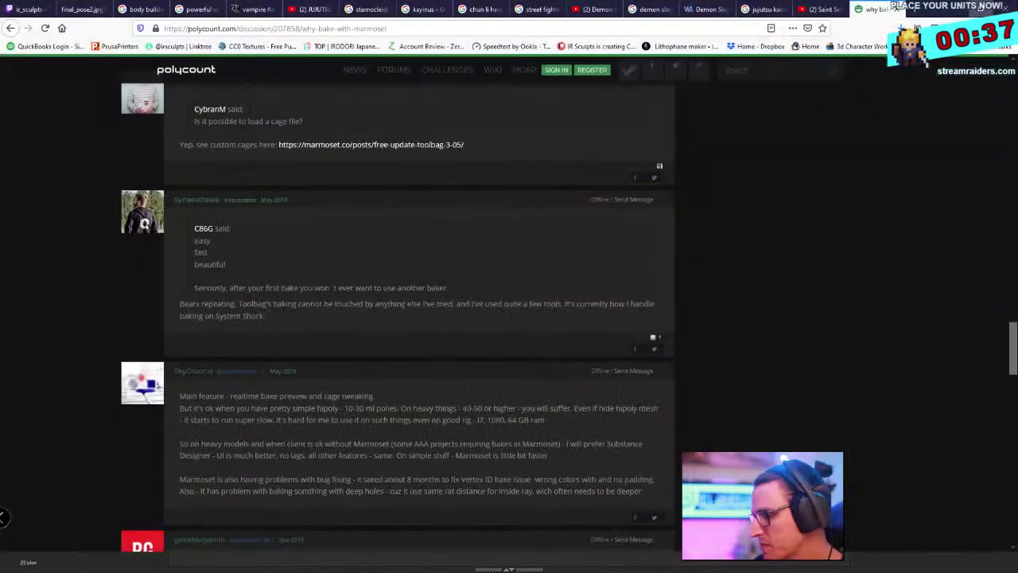
left_click(812, 11)
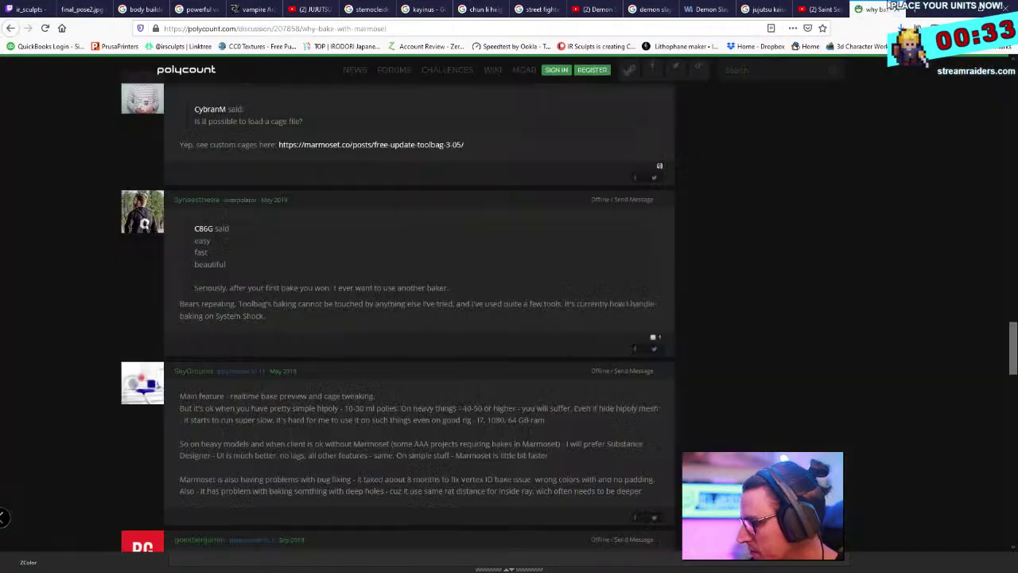
key("ctrl+Tab")
left_click(218, 28)
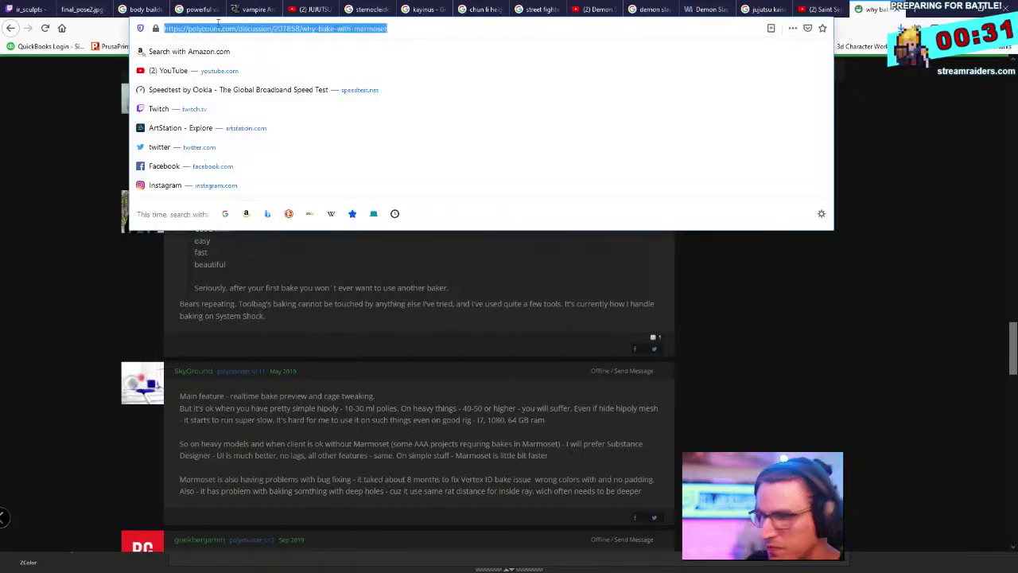
type("youtube.com")
key("Return")
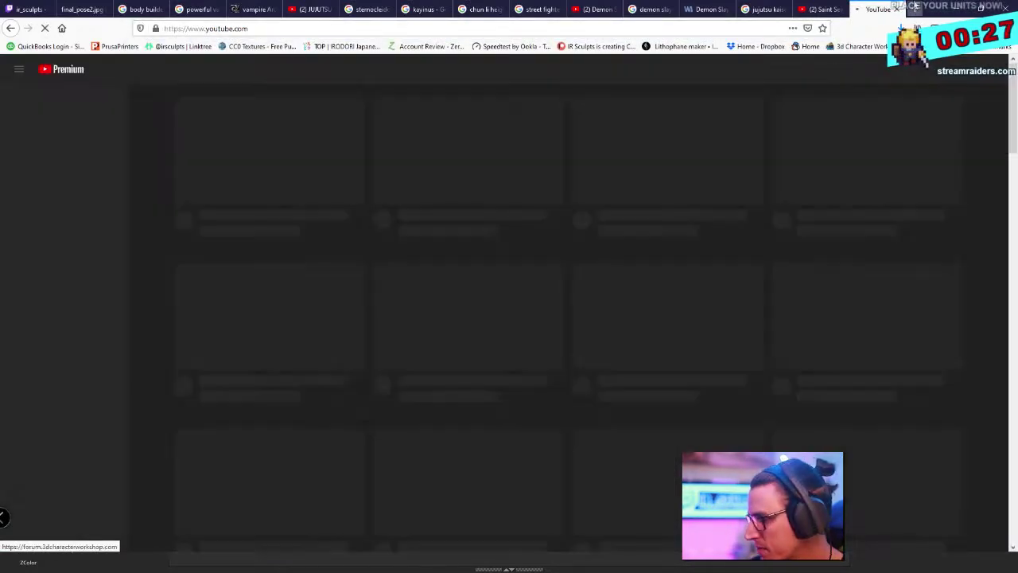
left_click_drag(939, 8, 1017, 11)
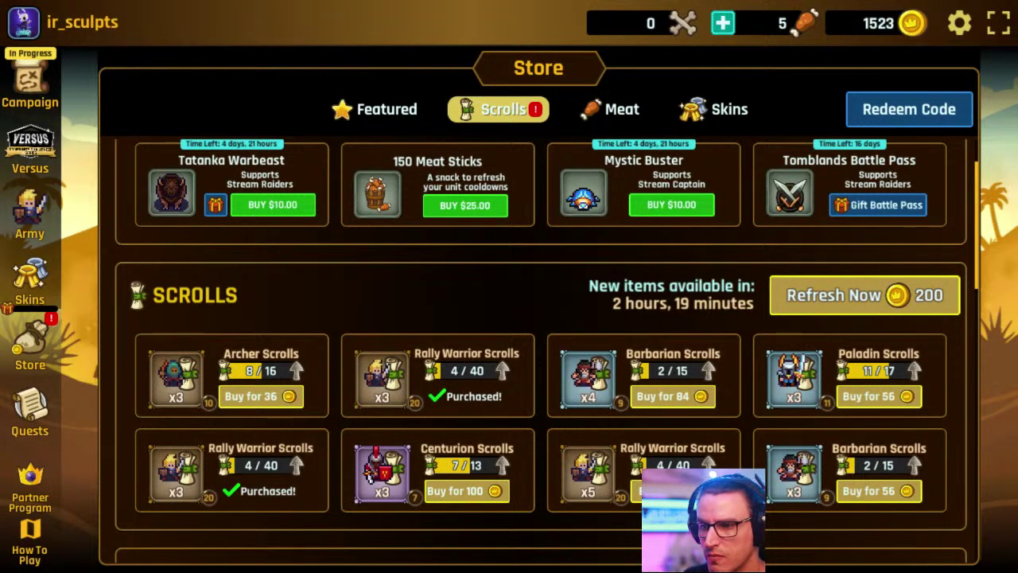
In Stream Raiders, start the ready Oasis Outpost battle from the campaign map and grant its captain chest rewards to random viewers
left_click(30, 84)
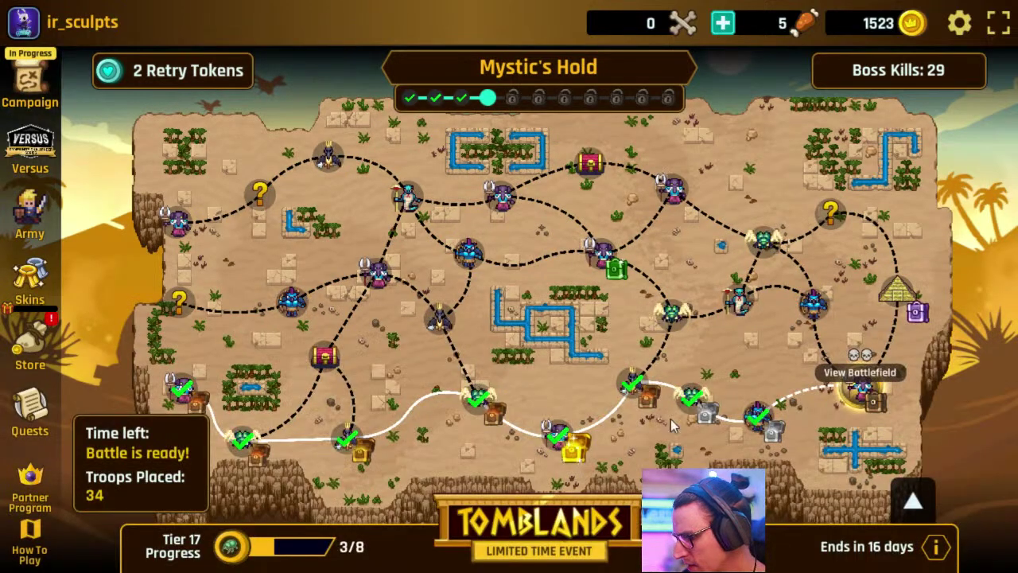
left_click(867, 372)
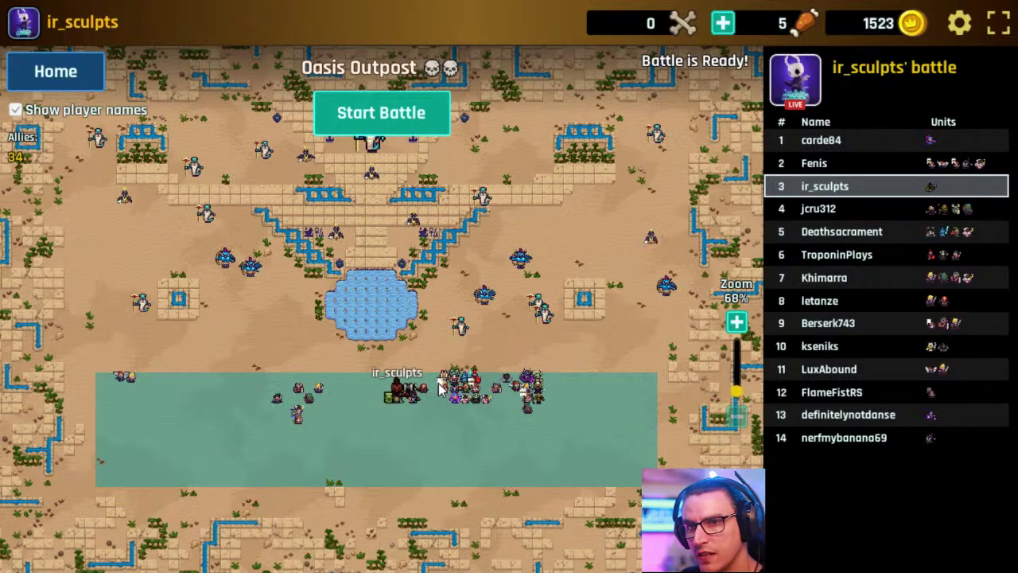
left_click(447, 110)
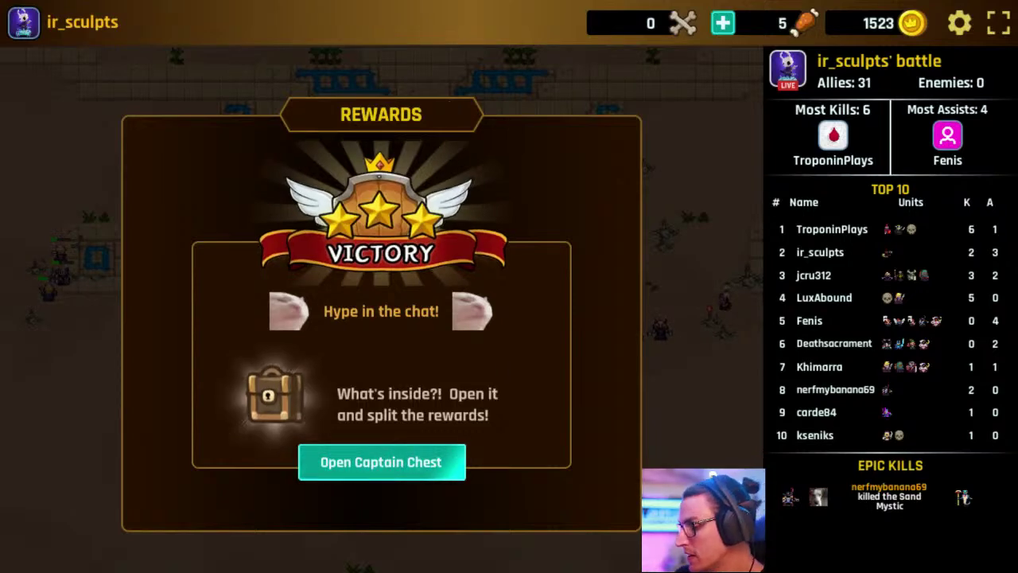
left_click(365, 464)
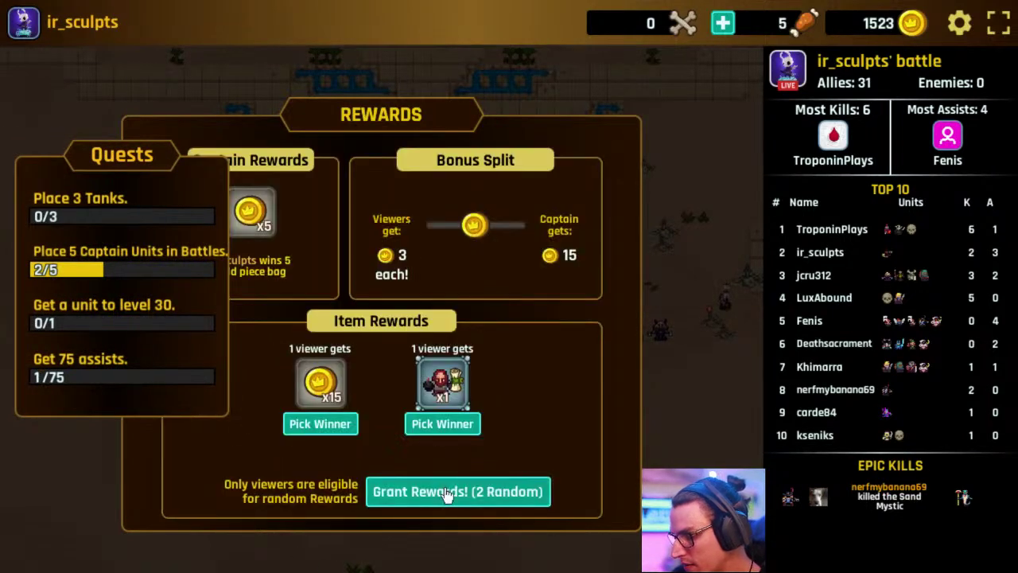
left_click(484, 498)
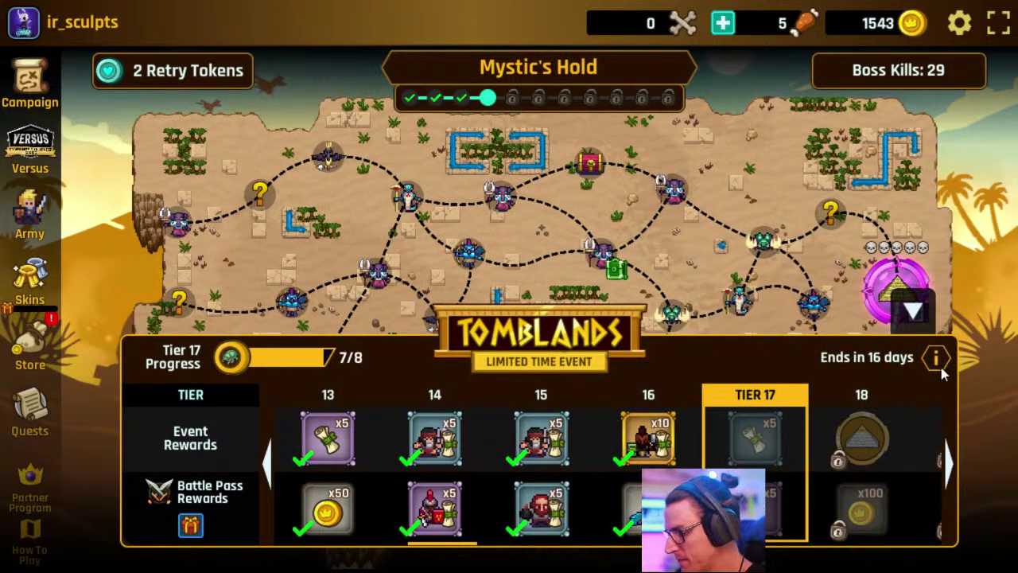
Collapse the Tomblands event rewards and start the Oasis Rush boss battle from the campaign map
left_click(913, 310)
left_click(892, 290)
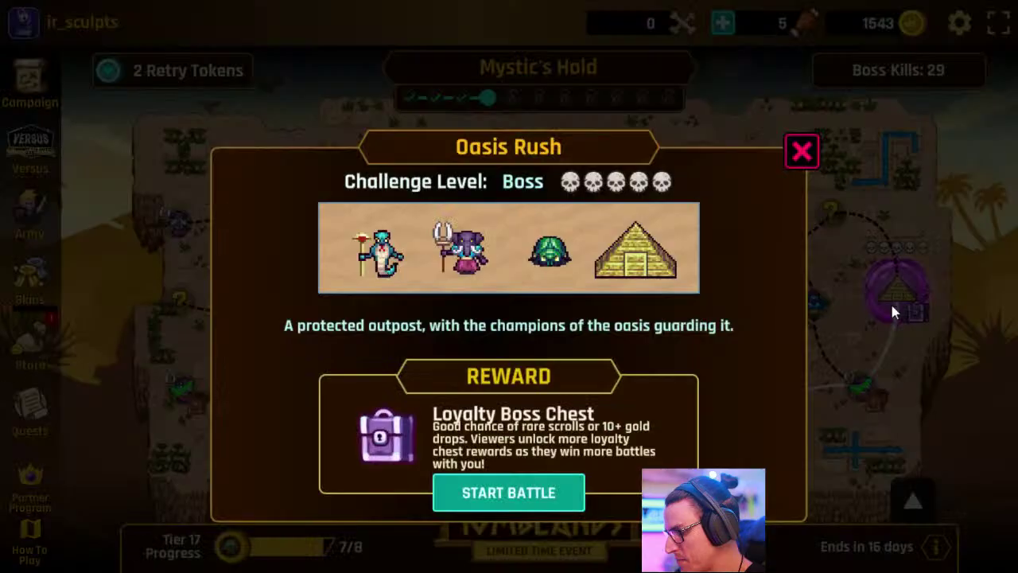
left_click(510, 497)
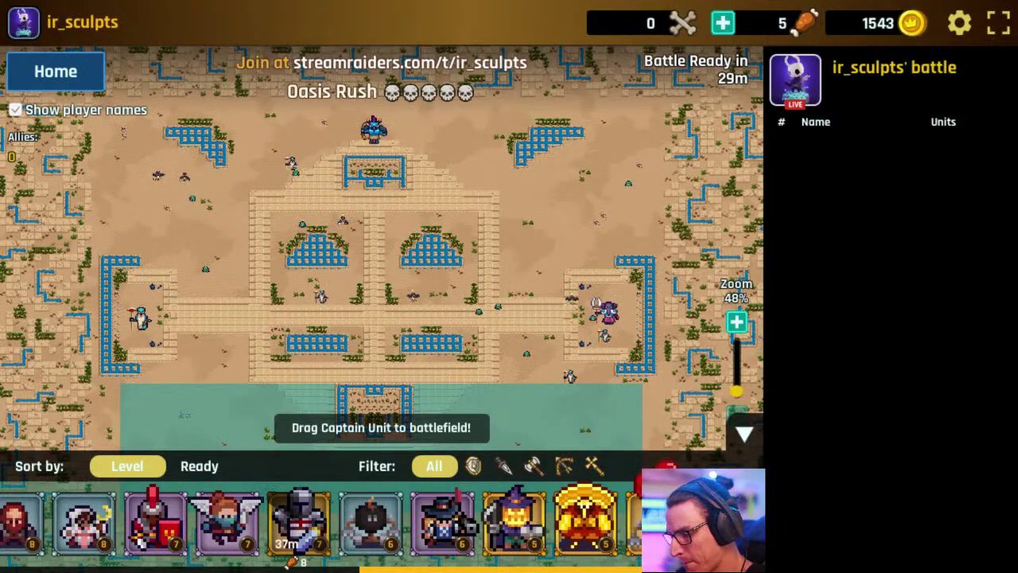
Place a captain unit in the Oasis Rush deployment zone and return to ZBrush
left_click_drag(545, 518, 591, 387)
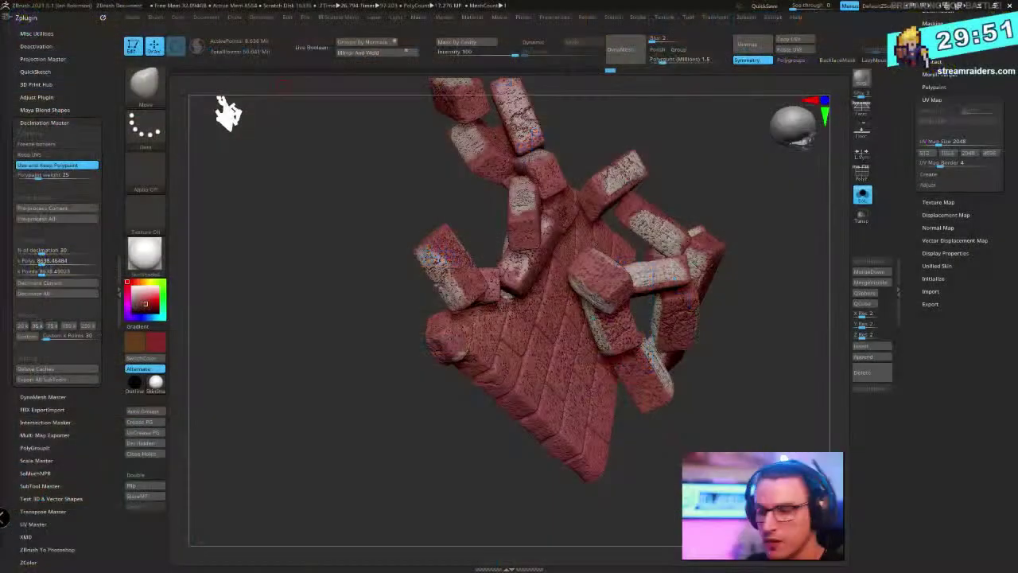
Try to decimate the wall bricks at 30% with polypaint kept
mouse_move(470, 204)
left_mouse_down()
mouse_move(352, 175)
mouse_move(266, 222)
left_mouse_up()
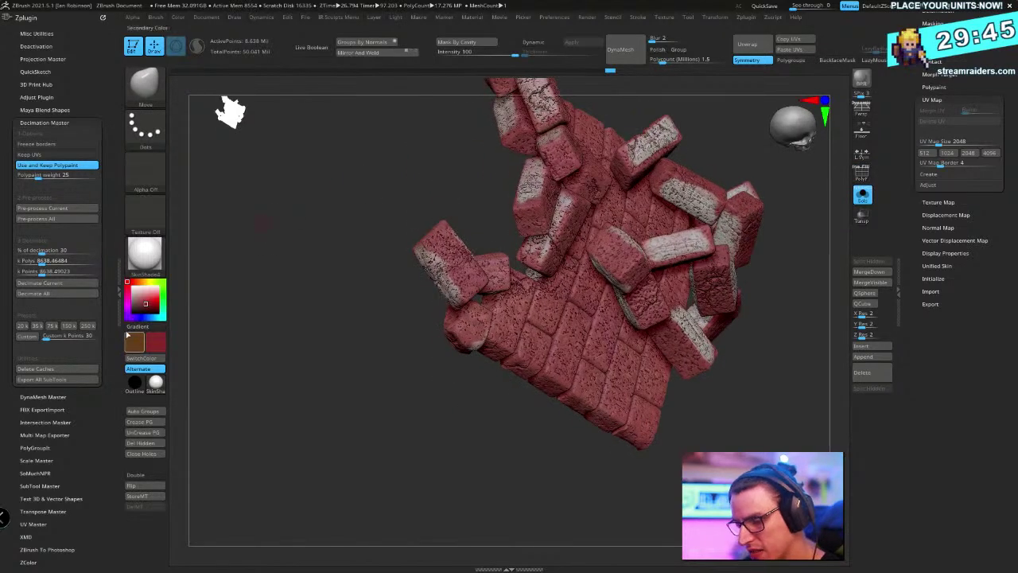
left_click(63, 283)
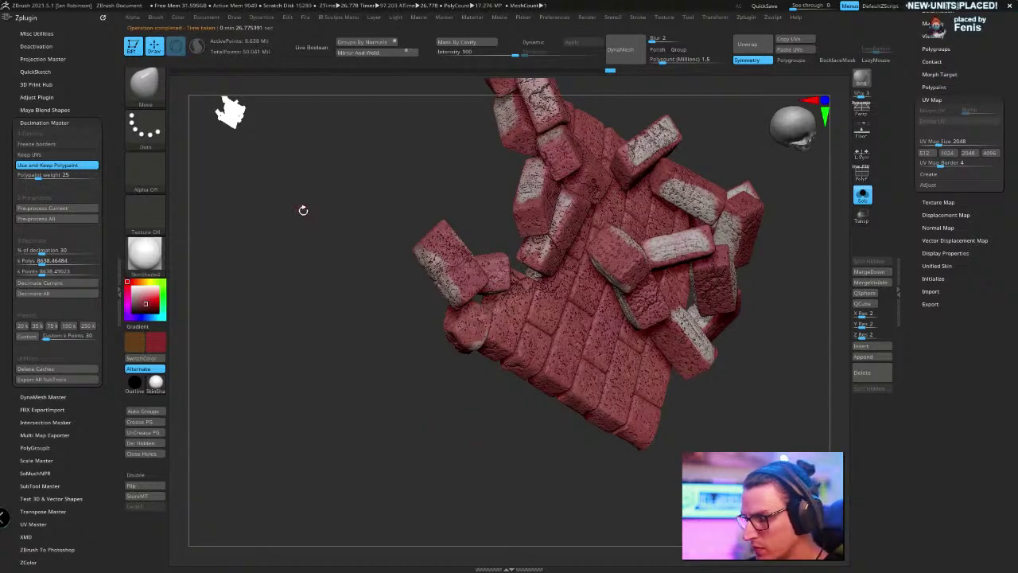
left_click_drag(303, 210, 299, 344)
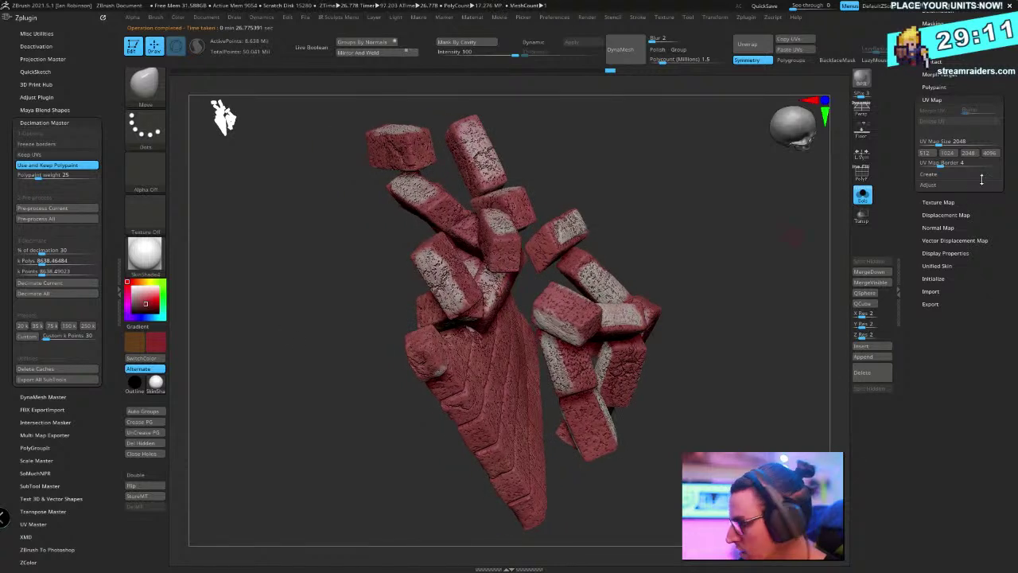
Duplicate the Wall_Bricks subtool and turn off solo display
left_click_drag(1016, 98, 948, 77)
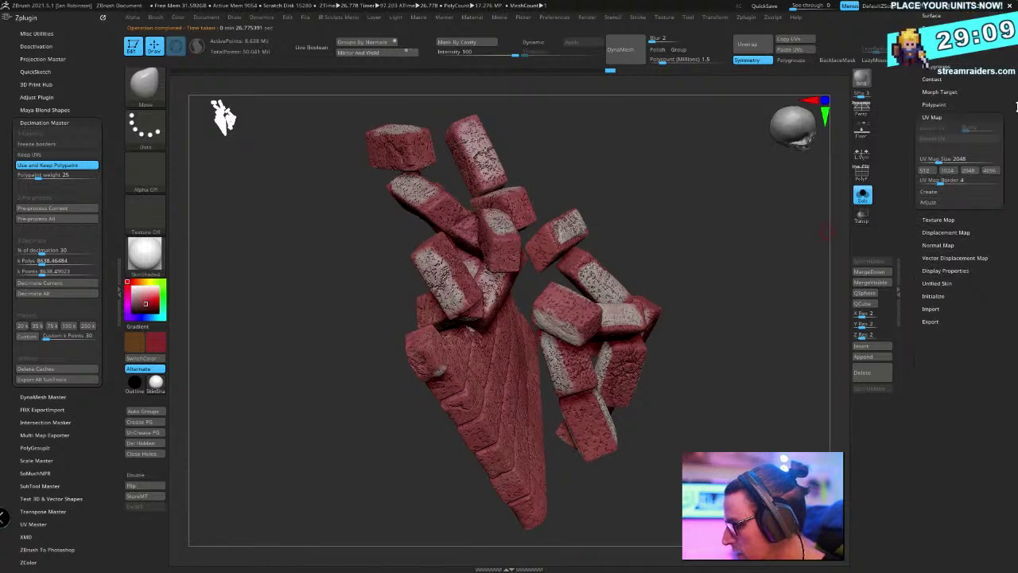
left_click_drag(1016, 106, 946, 166)
left_click(935, 185)
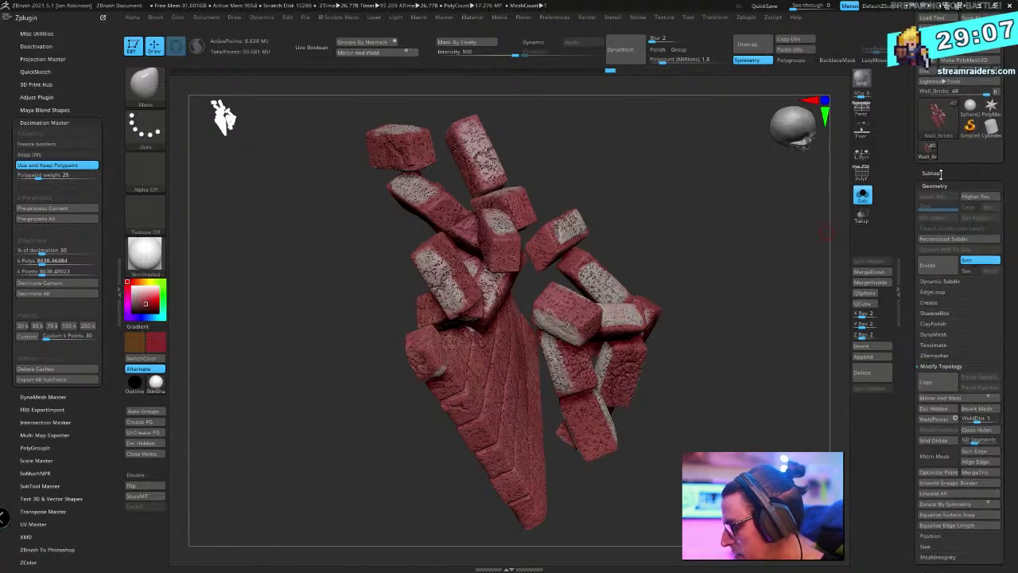
left_click(938, 174)
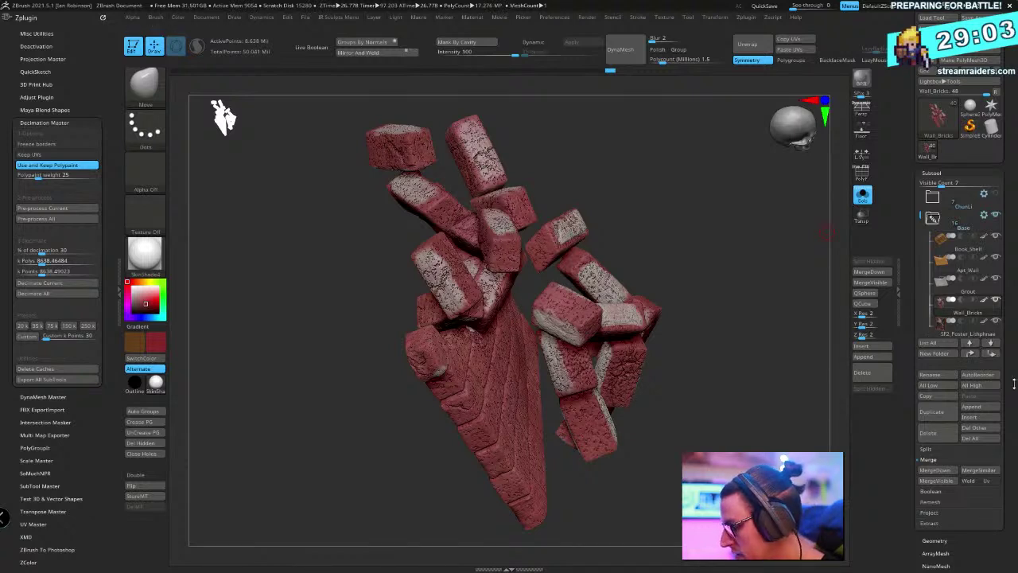
key("ctrl+shift+d")
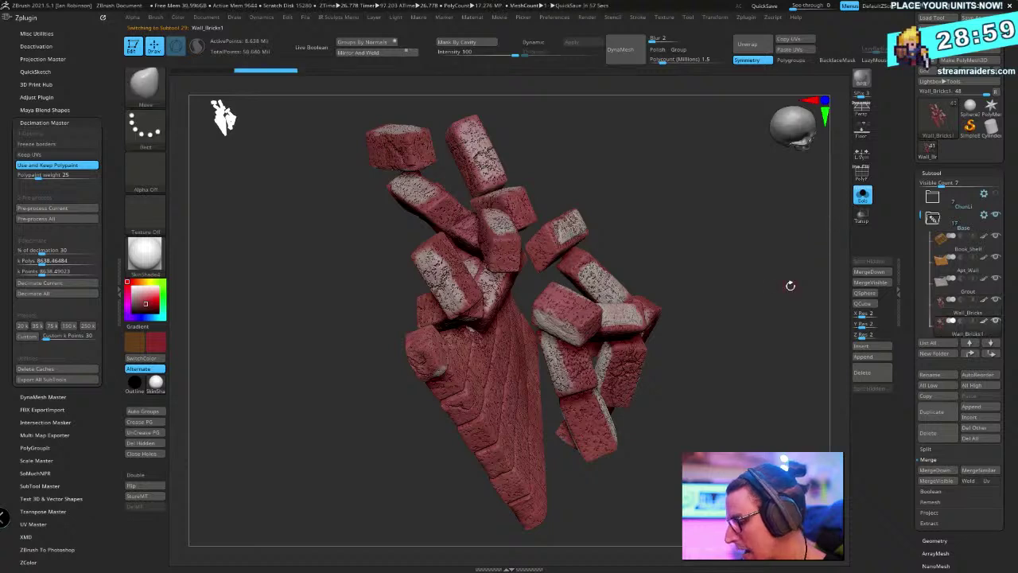
mouse_move(998, 322)
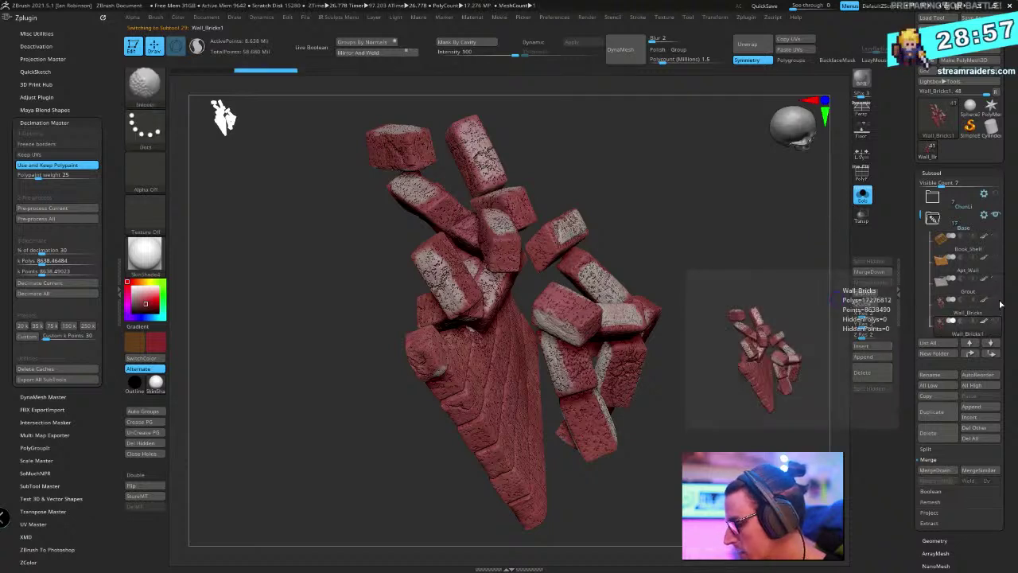
left_click(862, 198)
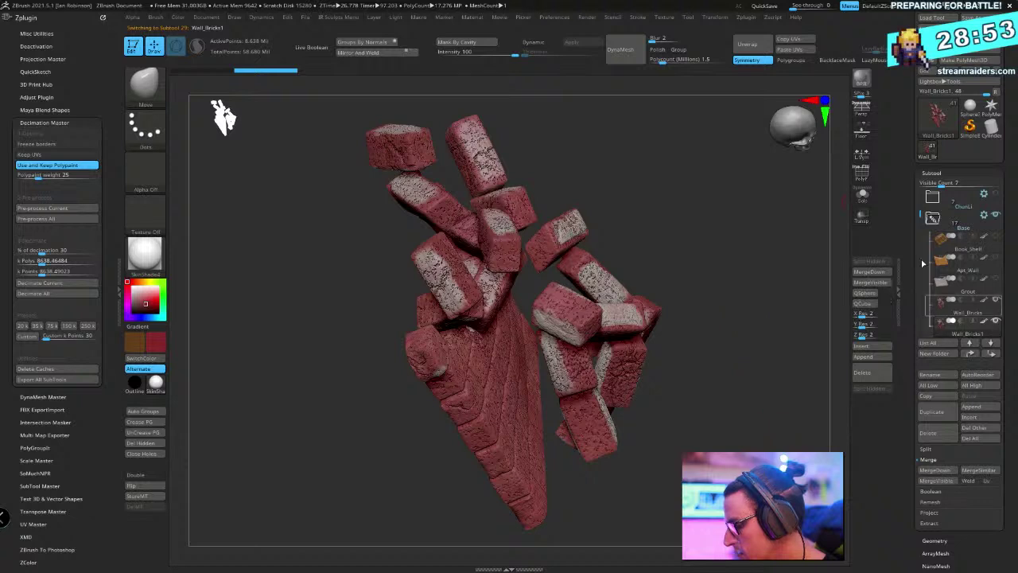
Set the DynaMesh polycount to 1 million and DynaMesh the duplicated wall bricks
left_click(684, 61)
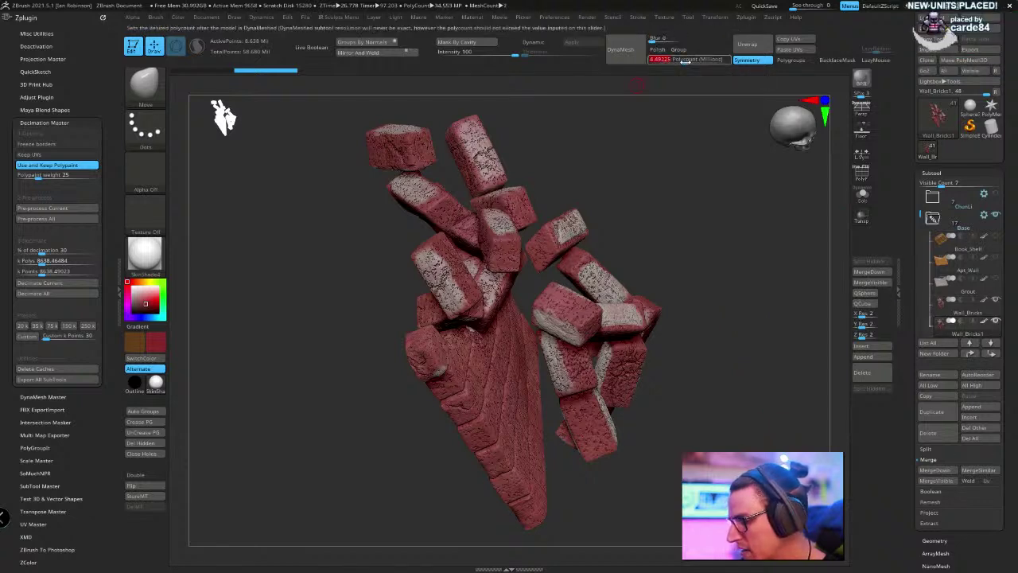
type("1")
key("Return")
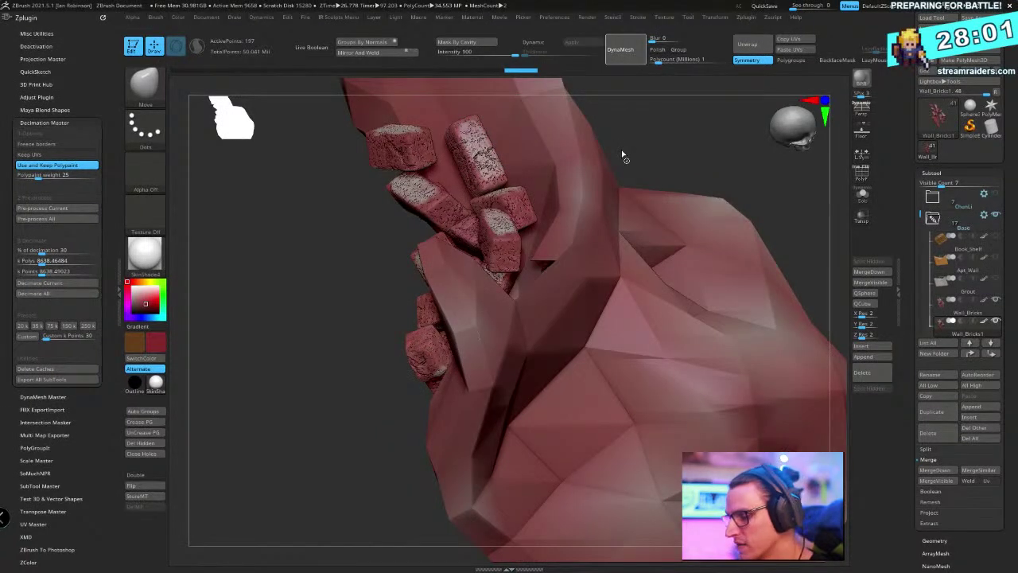
key("ctrl+z")
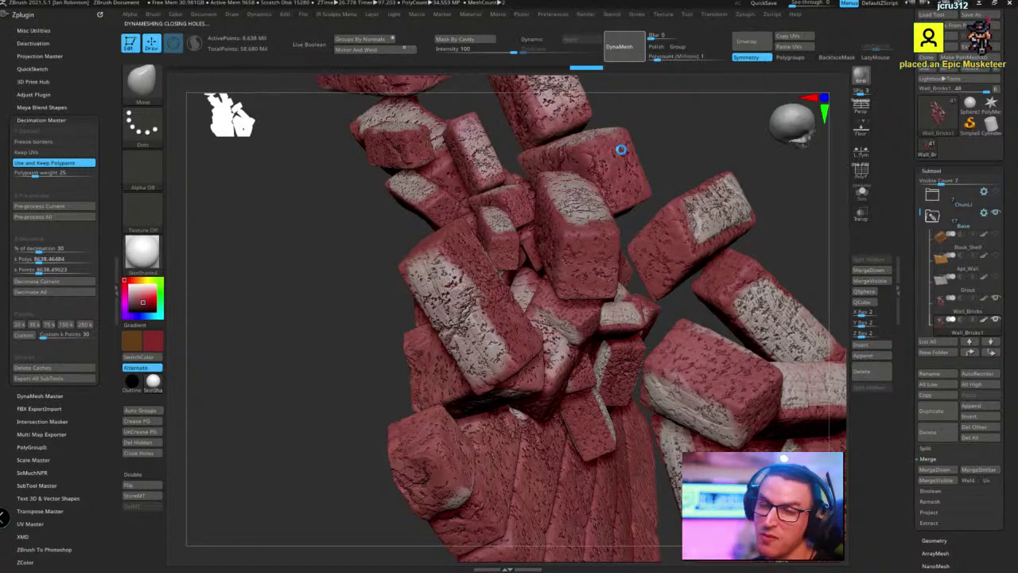
key("f")
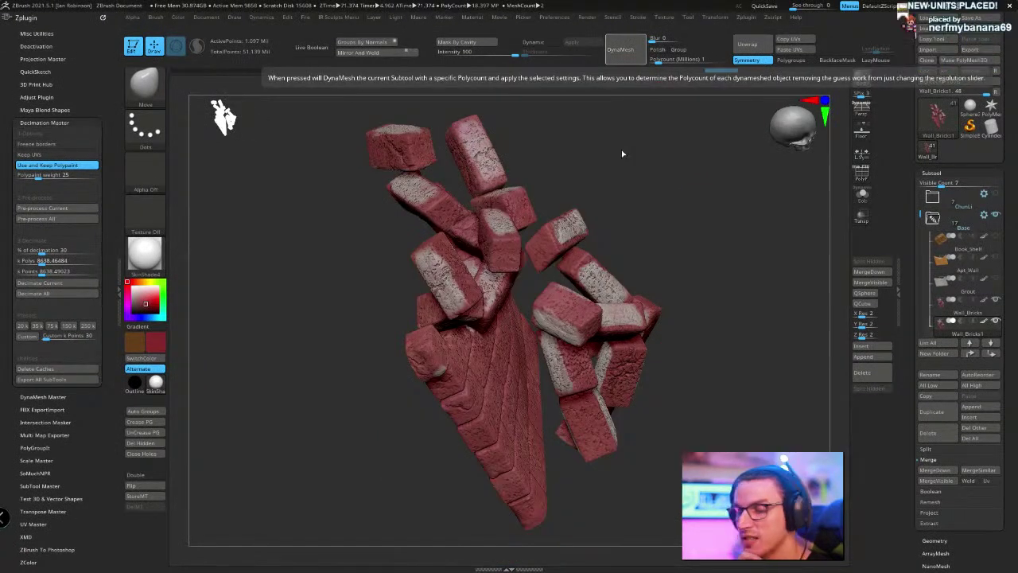
left_click_drag(629, 239, 703, 271)
right_click_drag(703, 270, 703, 277)
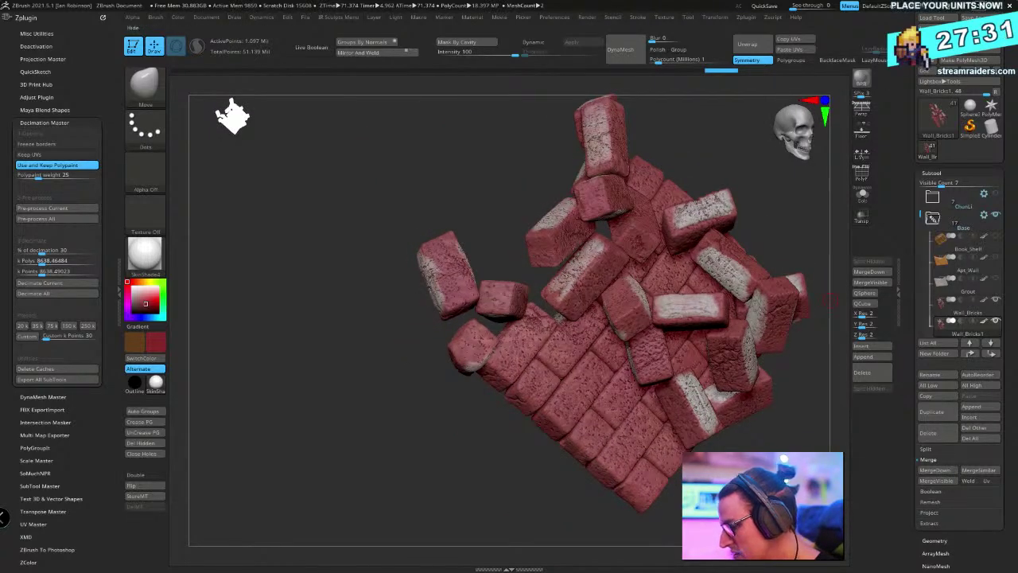
Save the tool with the remeshed brick copy over ChunLi_vs_Vega_Final_Render_02.ZTL
left_click_drag(1008, 66, 1008, 82)
left_click(986, 54)
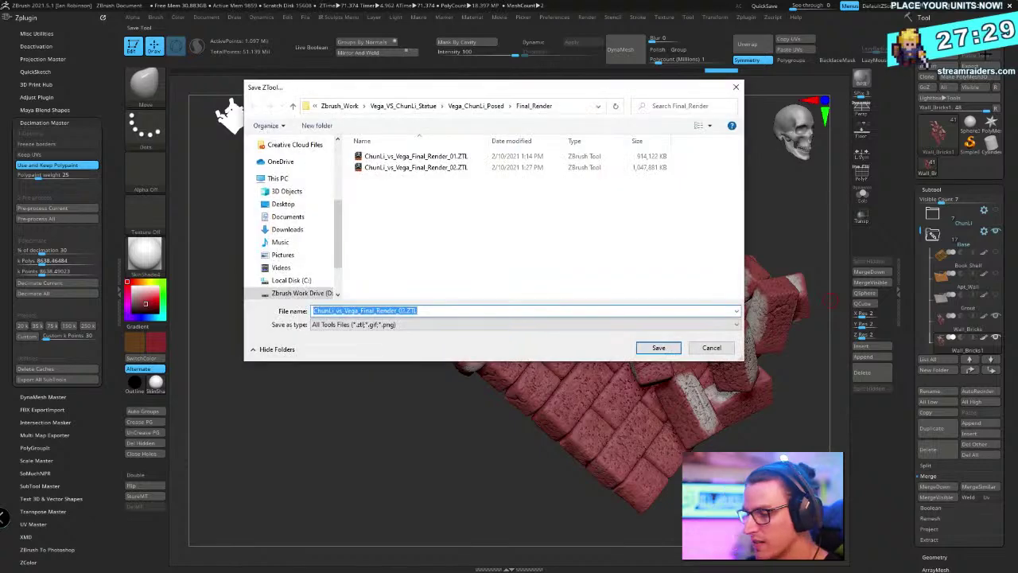
key("Return")
key("Return")
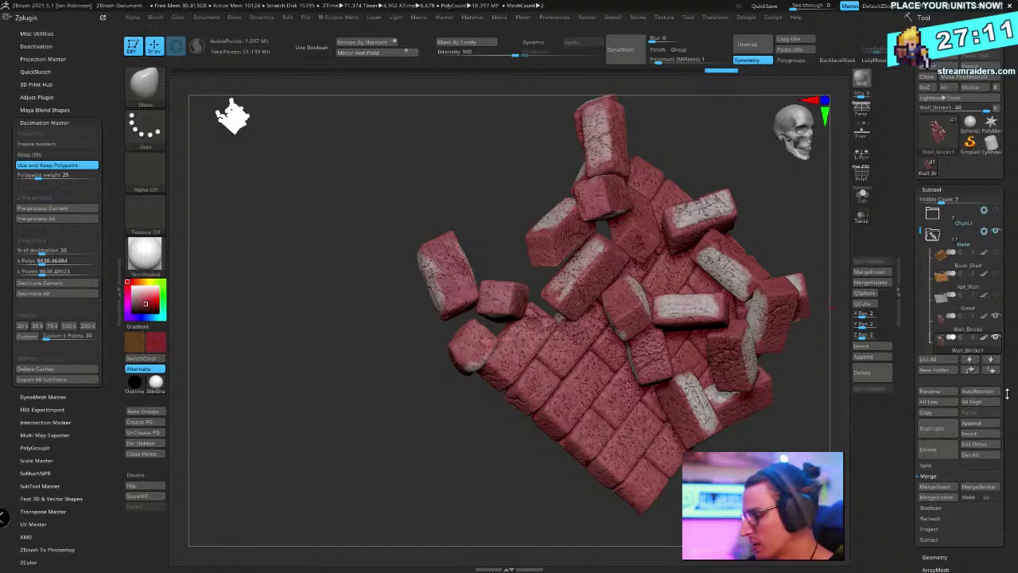
Project the original bricks' geometry and color onto the DynaMeshed Wall_Bricks1 with ProjectAll
left_click(939, 529)
left_click(950, 520)
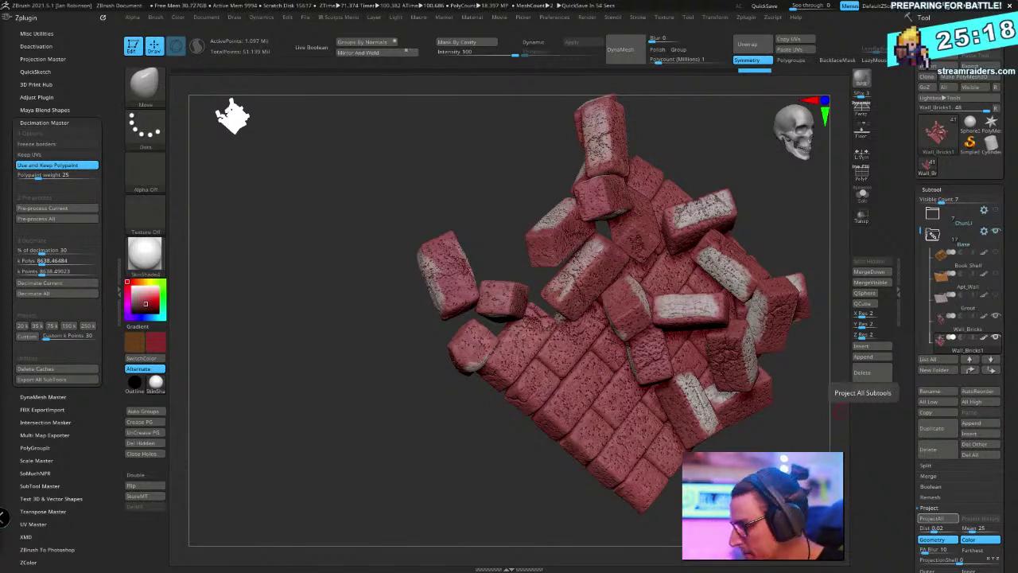
left_click_drag(323, 431, 686, 362)
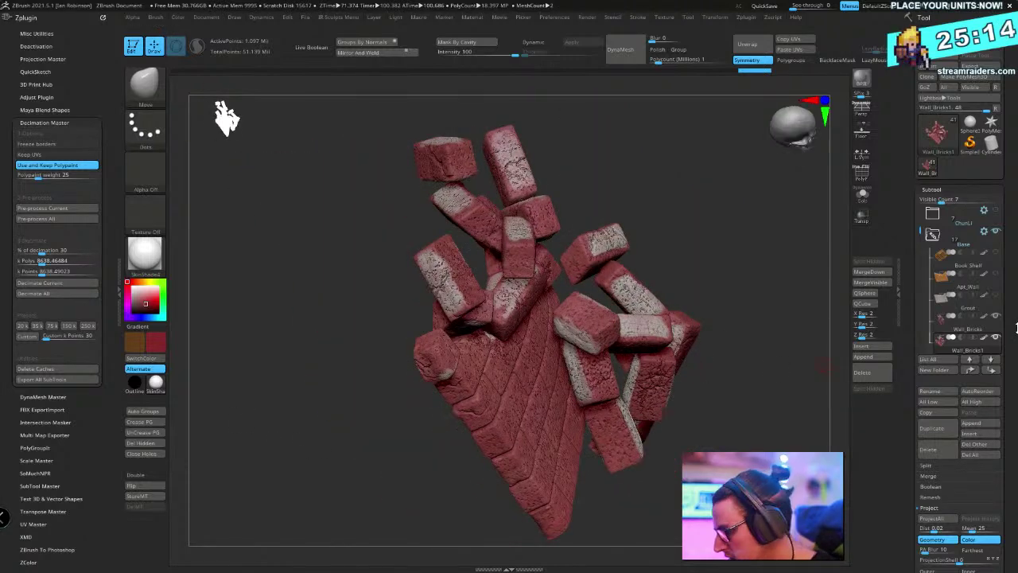
Delete the original high-resolution Wall_Bricks subtool
mouse_move(969, 336)
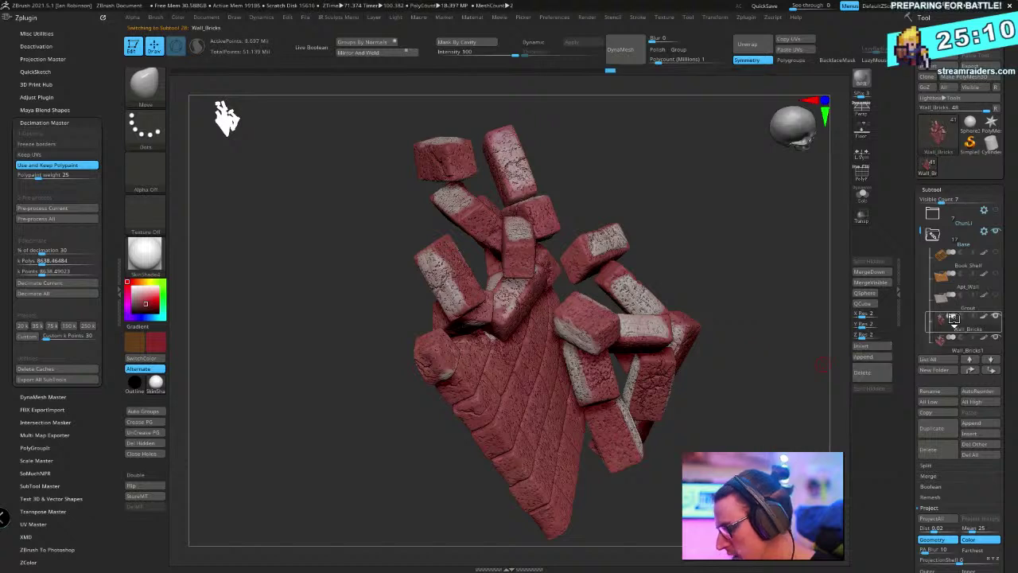
left_click(939, 449)
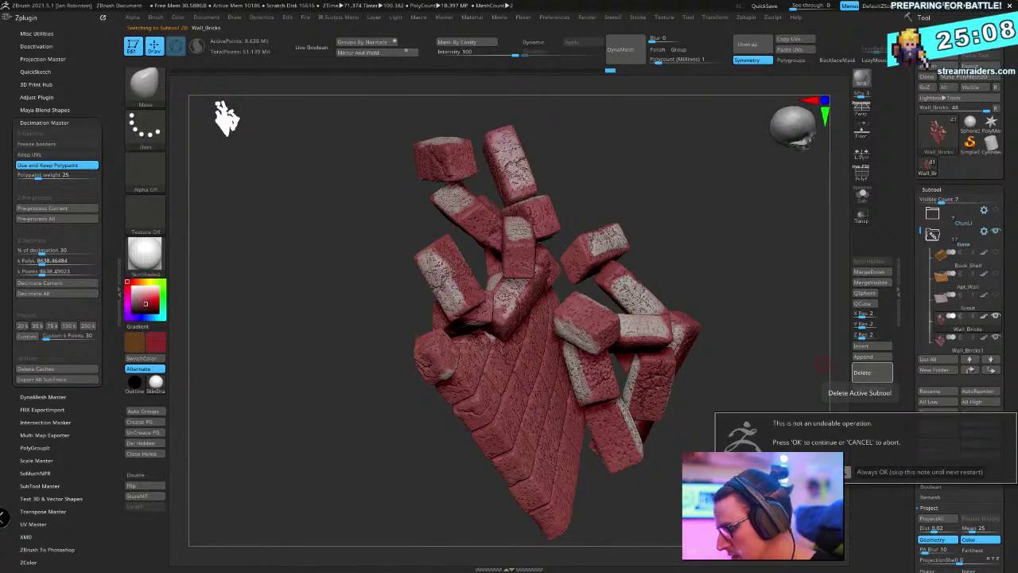
left_click(796, 472)
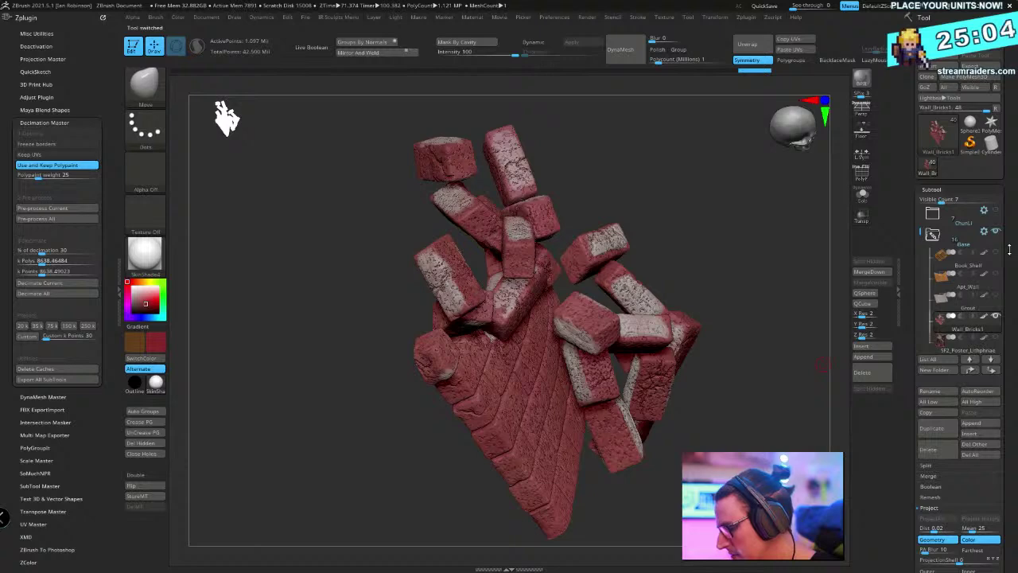
Save the tool without the original bricks, replacing ChunLi_vs_Vega_Final_Render_02.ZTL
key("ctrl+s")
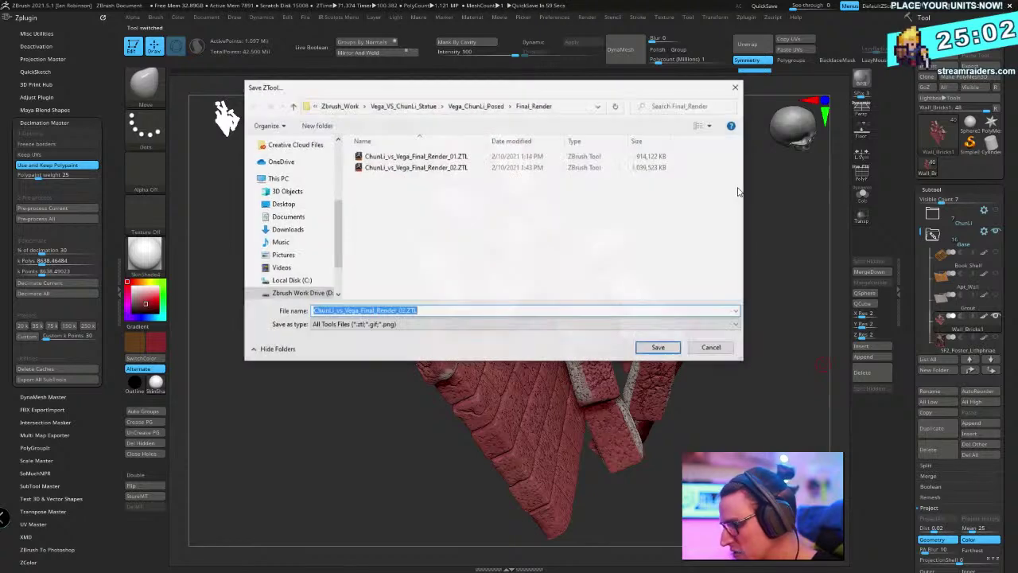
left_click(658, 348)
left_click(534, 281)
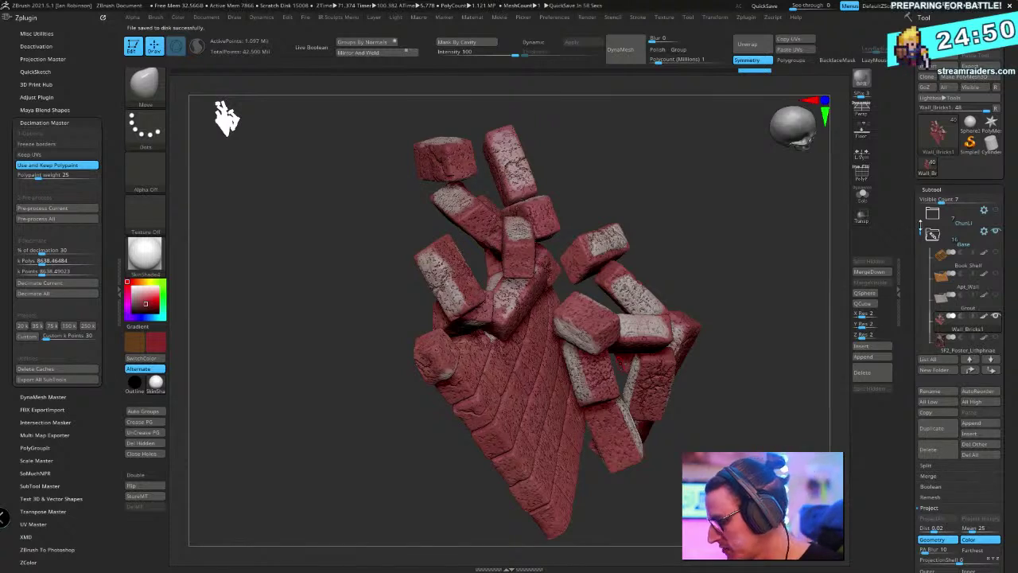
Select the SF2 poster subtool, show all base subtools, and hide the ChunLi_vs_Vega_Final_Render and 1_Foot_Cube subtools
left_click_drag(920, 229, 920, 242)
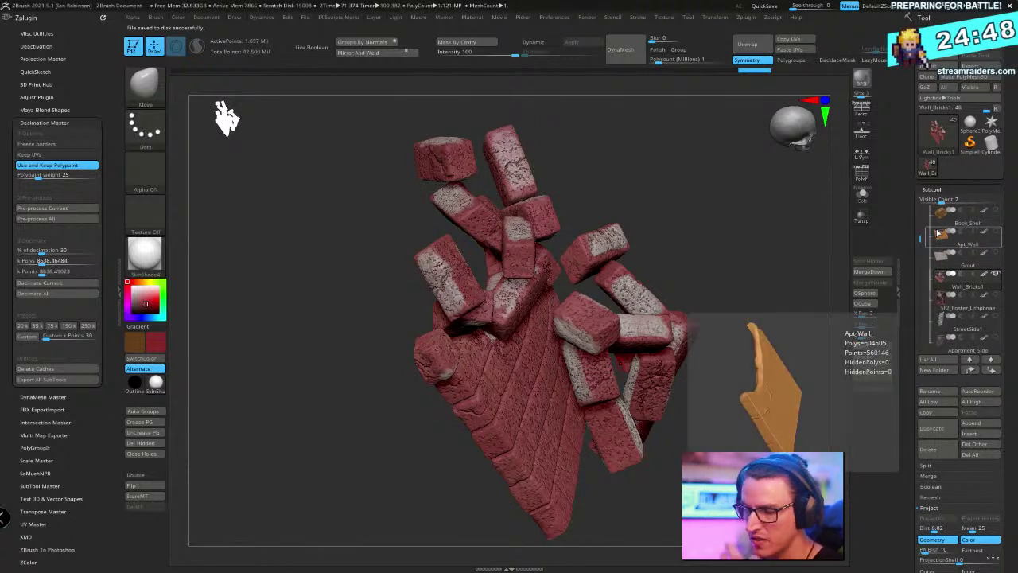
left_click(992, 305)
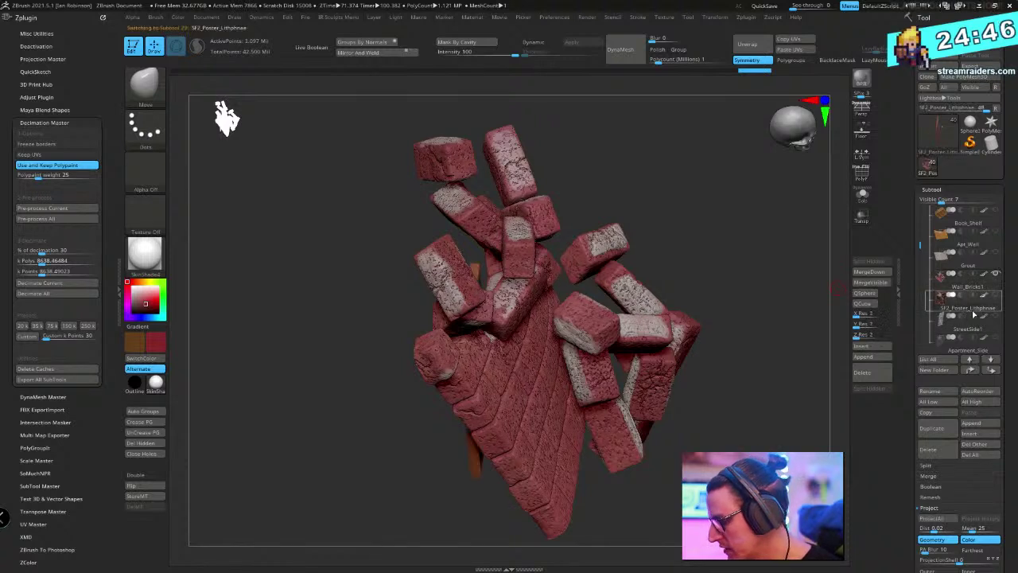
left_click(995, 283)
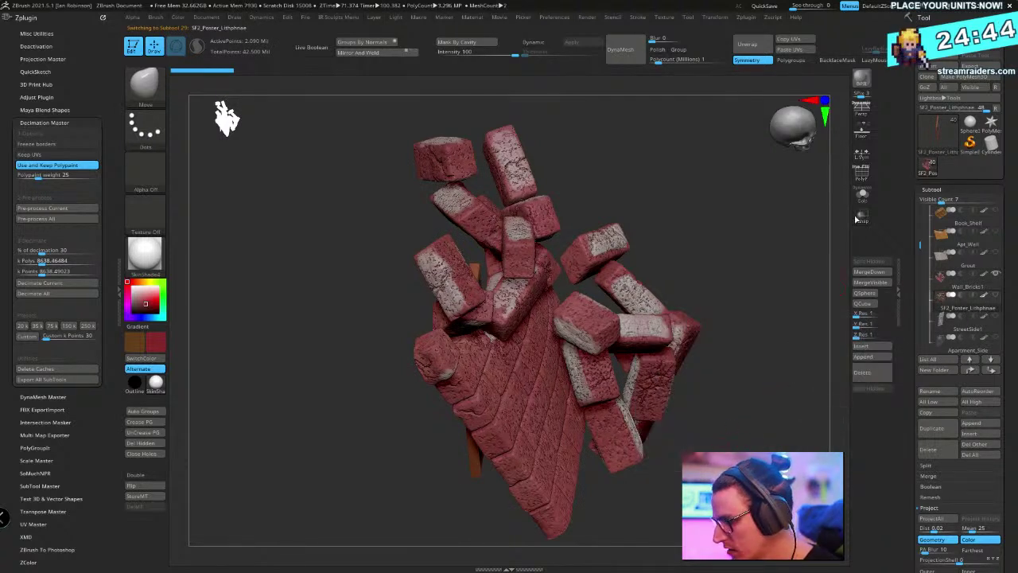
left_click(995, 296, "shift")
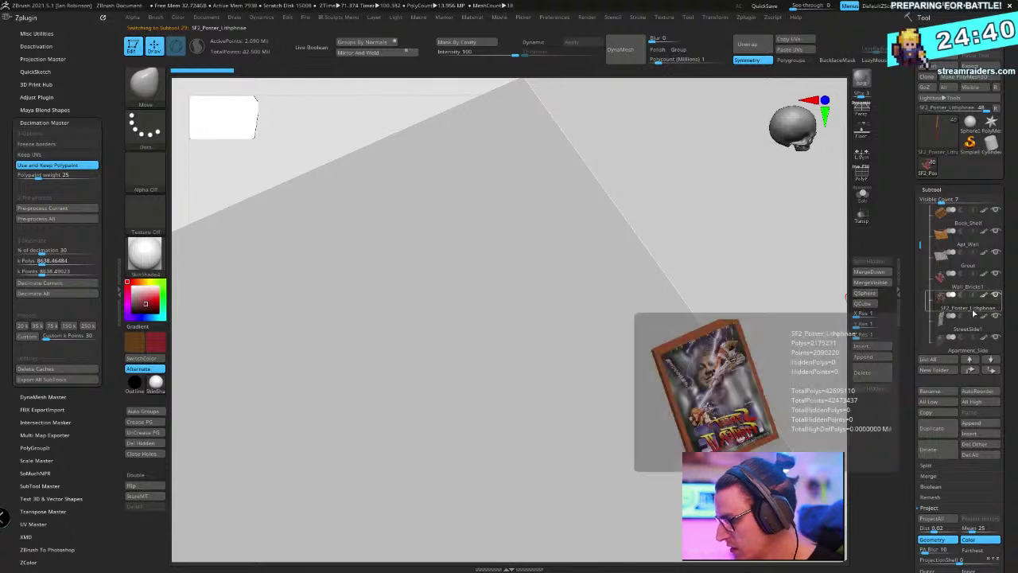
left_click(880, 305)
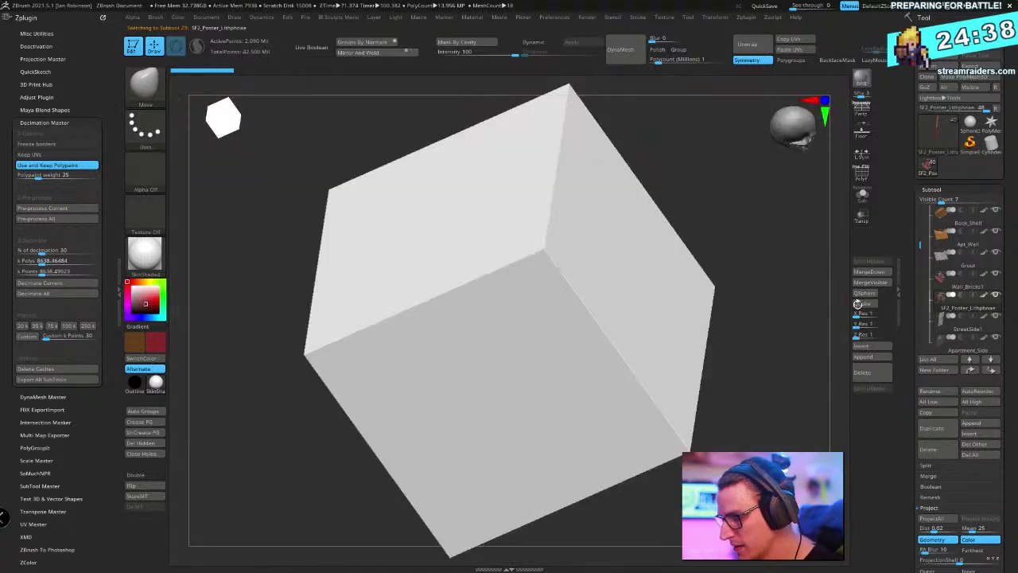
left_click_drag(920, 245, 920, 210)
left_click(995, 211)
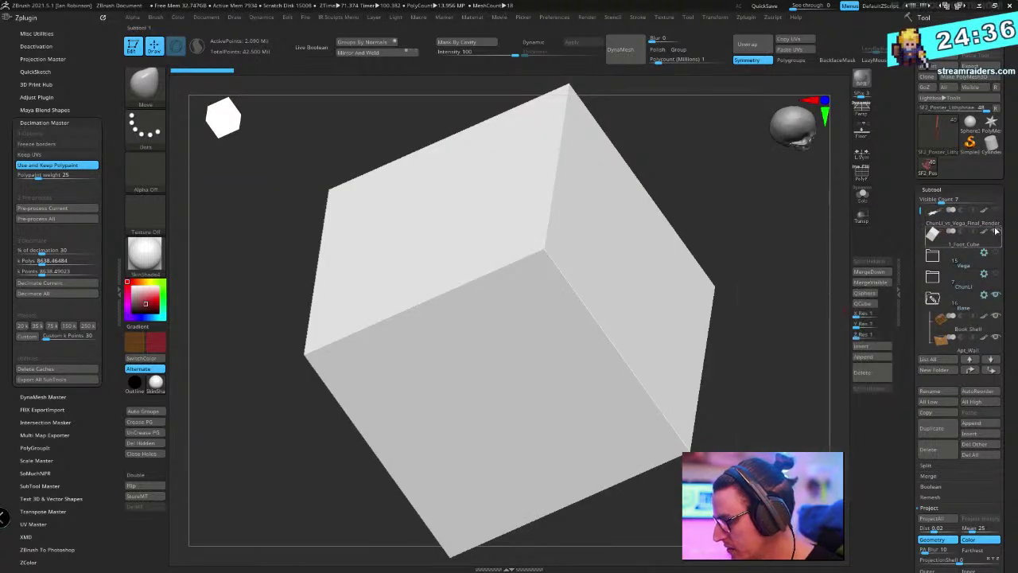
left_click(995, 231)
Turn on the polyframe display and examine the framed poster's mesh density on the base
left_click_drag(835, 297, 648, 337)
key("shift+f")
left_click_drag(742, 309, 748, 387, "alt")
left_click_drag(788, 316, 671, 406)
left_click_drag(920, 216, 921, 263)
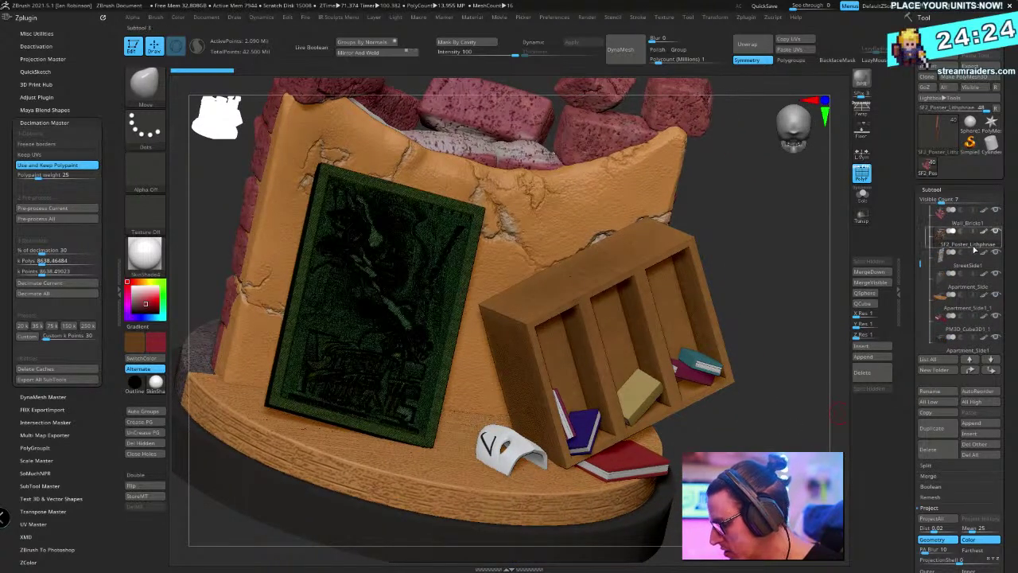
Select the StreetSide1 subtool and examine its mesh around the street half of the base
left_click(959, 296)
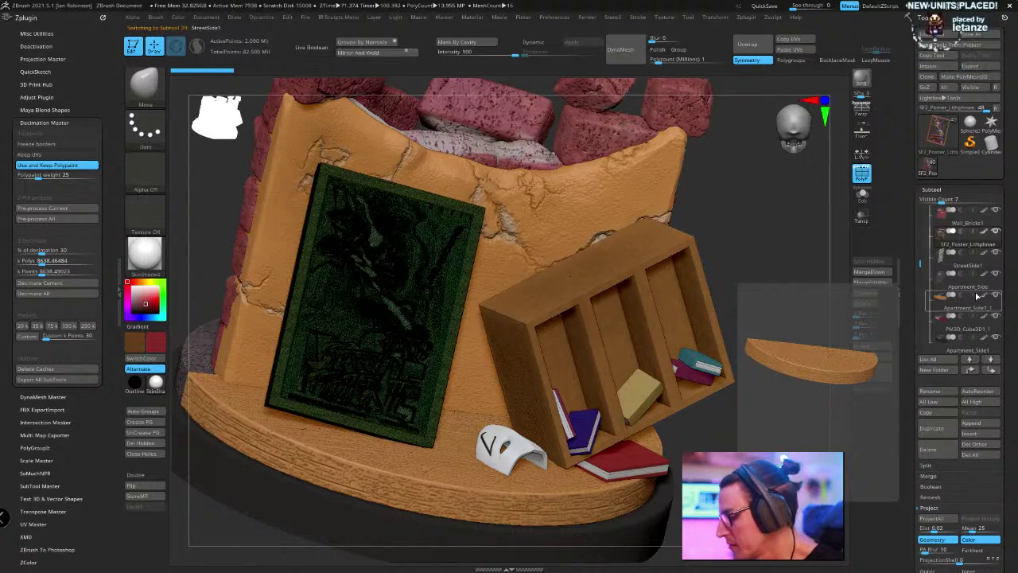
key("Down")
left_click_drag(784, 447, 628, 449)
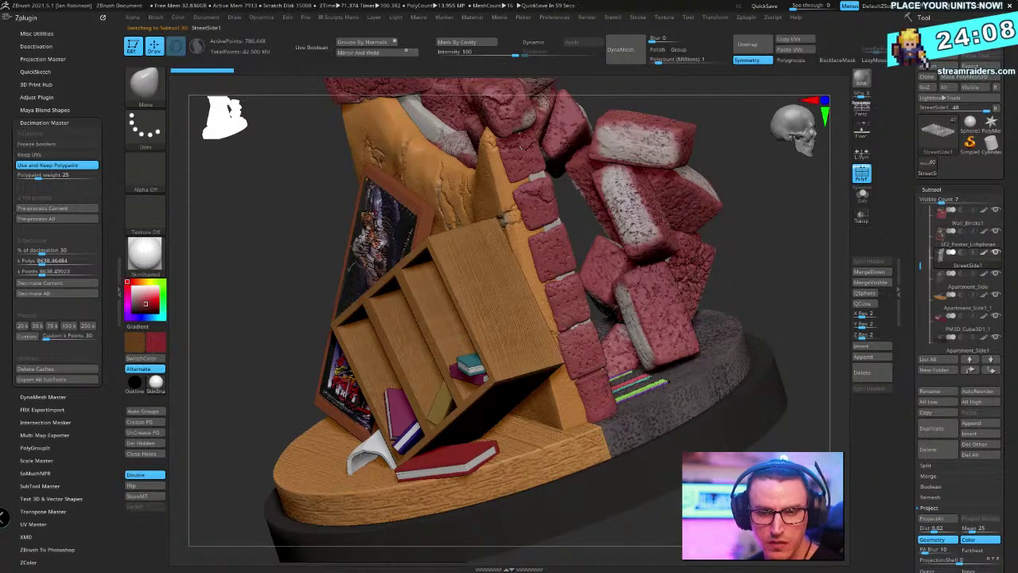
right_click_drag(521, 147, 461, 125)
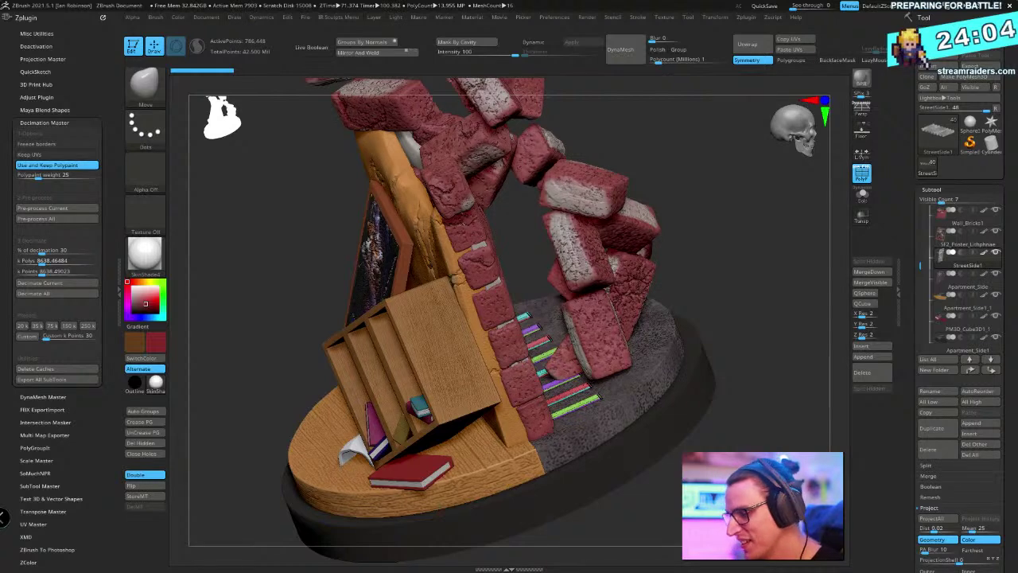
left_click_drag(753, 443, 706, 444)
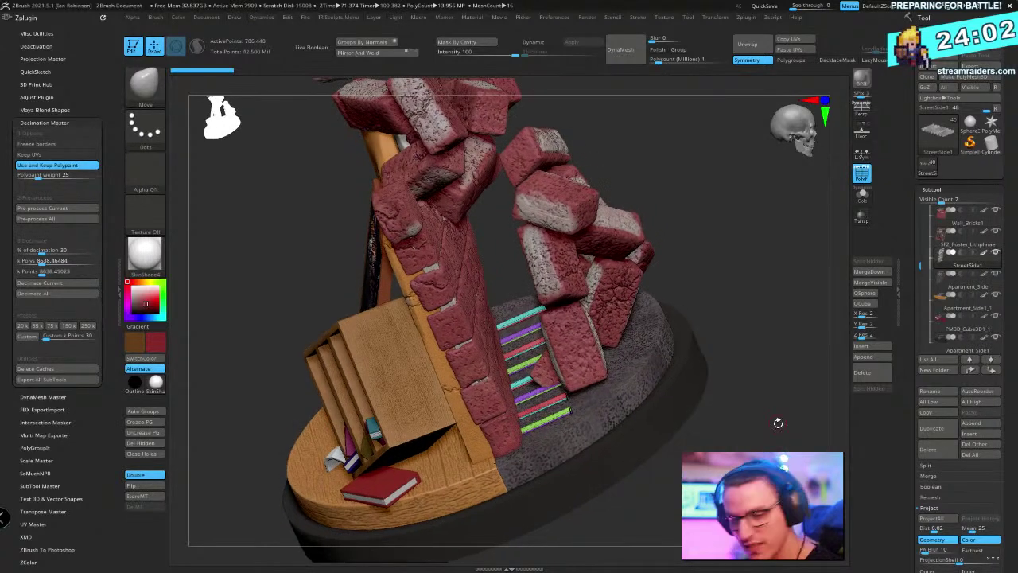
Step through the Apartment_Side, Apartment_Side1_1 and PM3D_Cube3D1_1 subtools and examine their polyframe mesh density
key("Down")
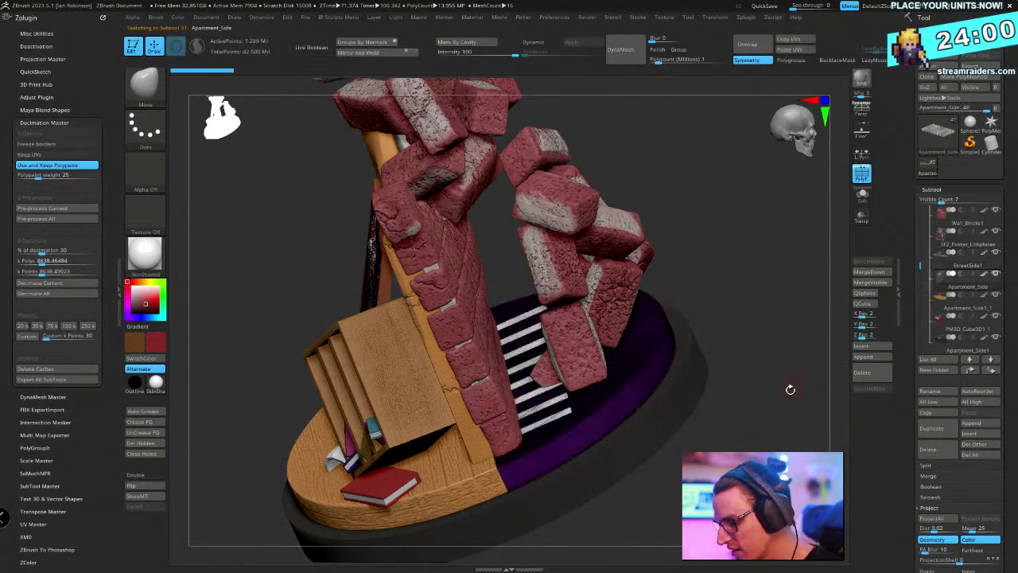
key("Down")
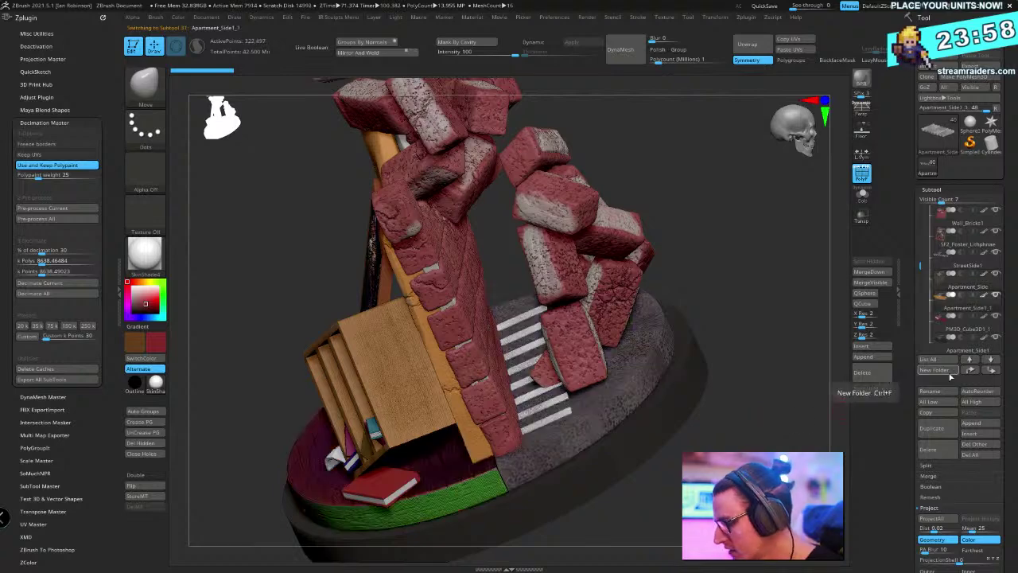
left_click_drag(799, 423, 835, 418)
key("Down")
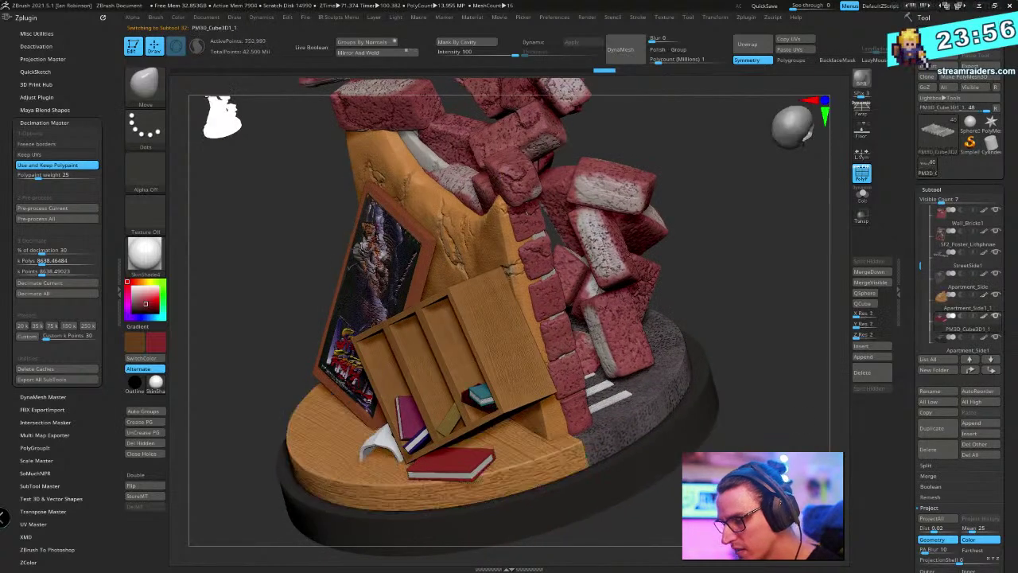
left_click_drag(763, 381, 808, 370)
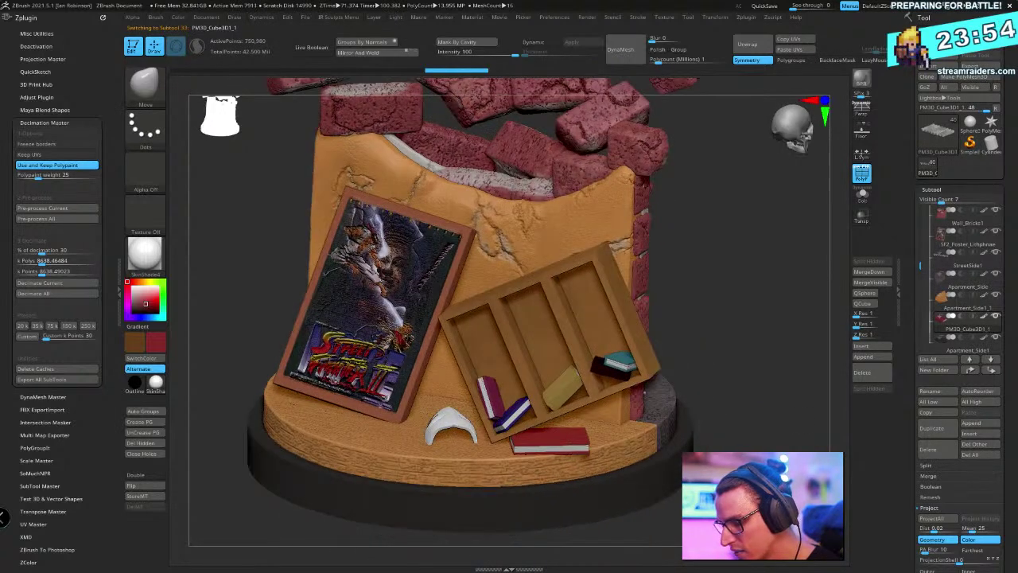
key("Up")
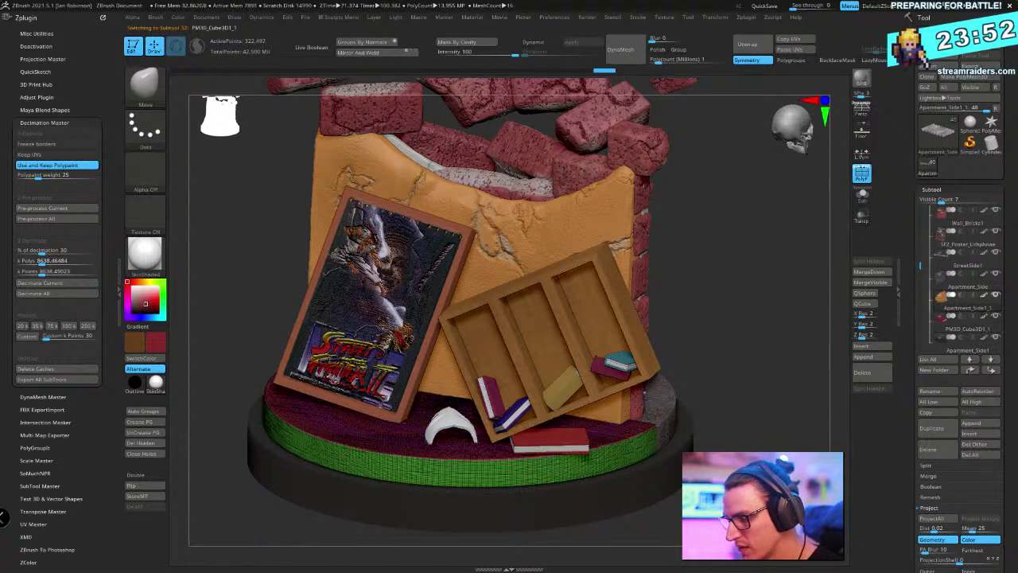
key("Down")
Merge the PM3D_Cube3D1_1 book with the Apartment_Side1 disc and the other book subtools below it, leaving the Mask separate
scroll(932, 278, "down", 3)
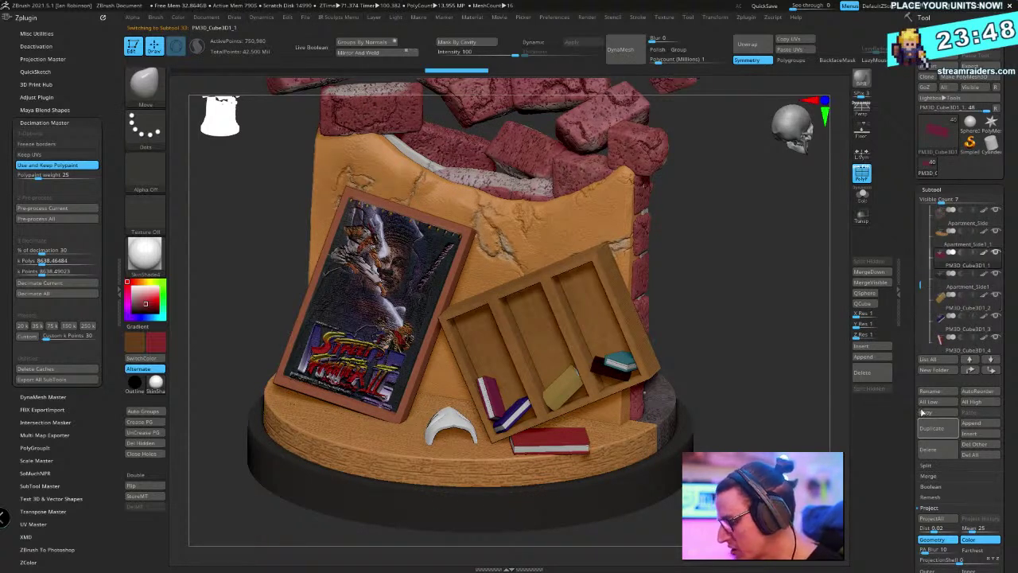
left_click(939, 476)
left_click(952, 487)
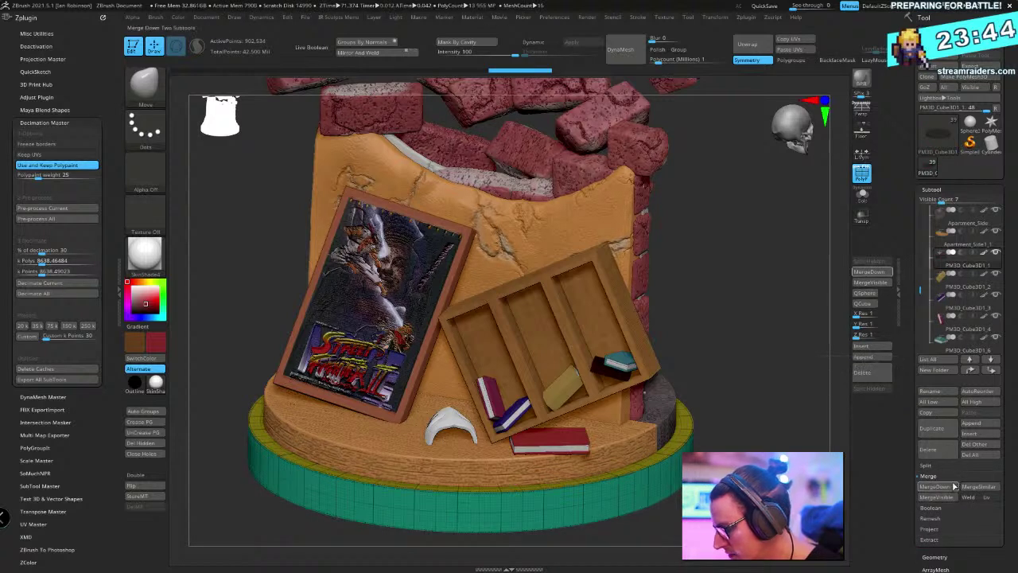
left_click(949, 488)
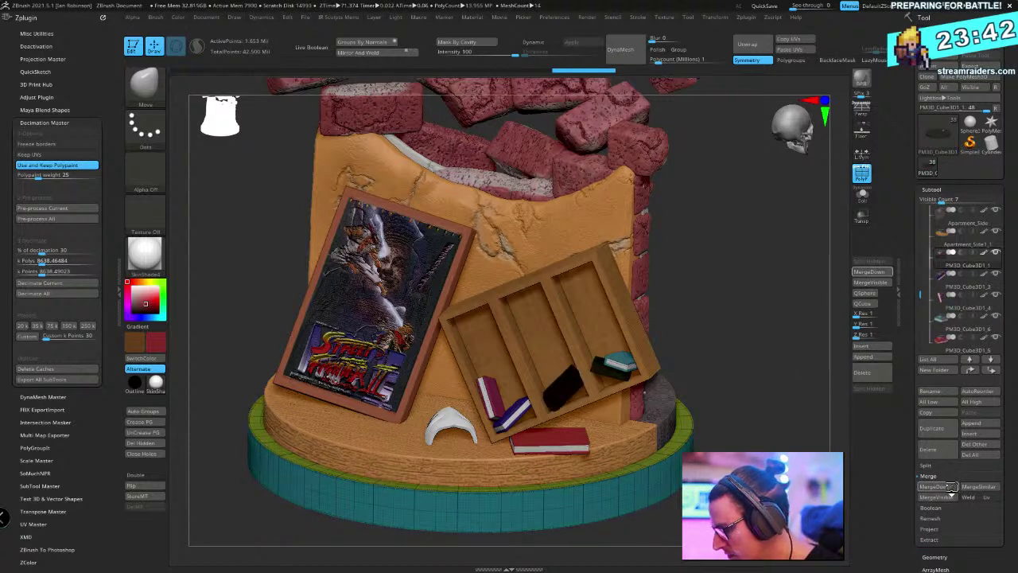
left_click(951, 488)
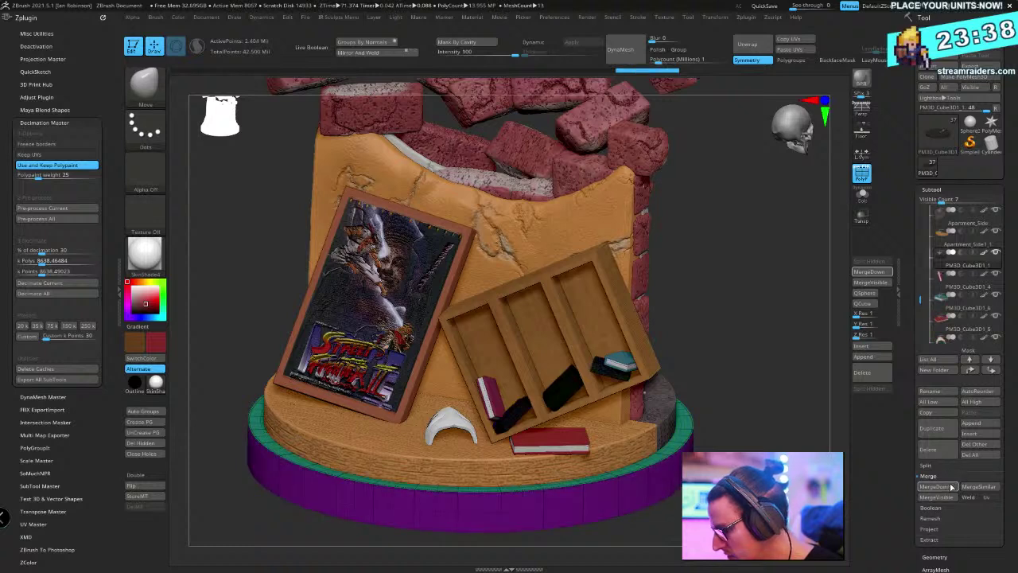
left_click(950, 488)
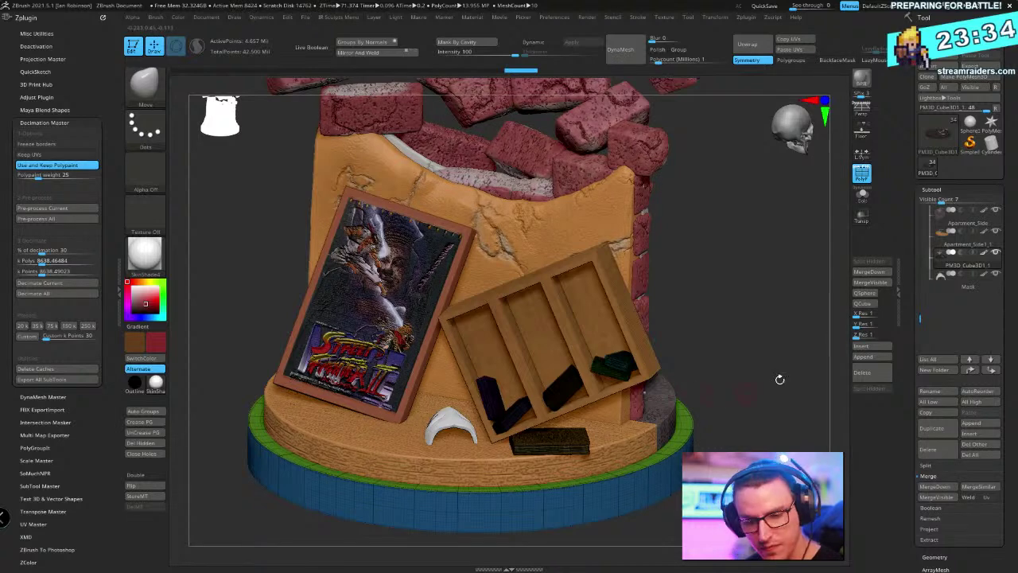
Isolate the merged books and base disc, and auto-group them by topology continuity
left_click(862, 196)
key("space")
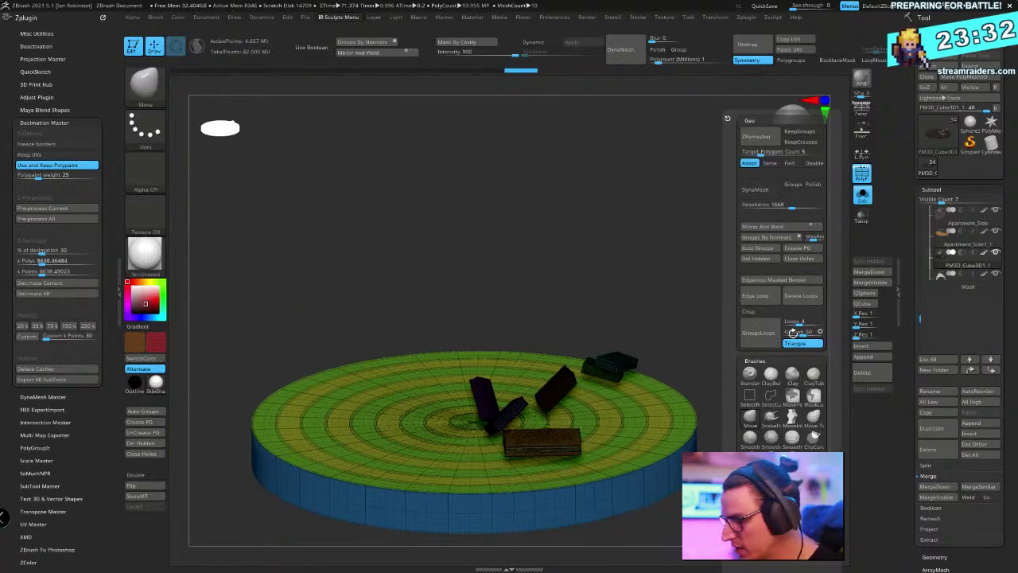
left_click(758, 248)
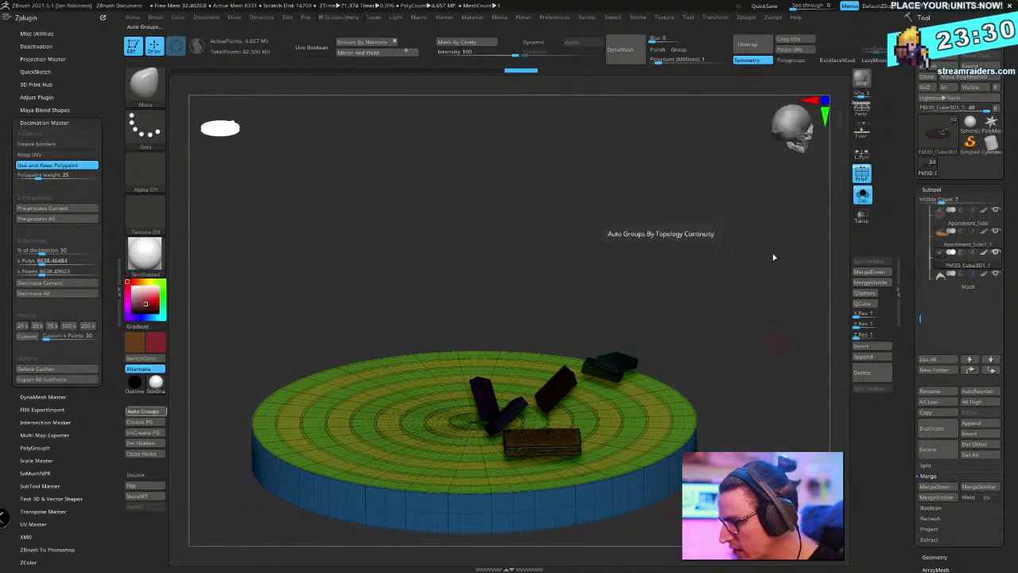
Split the round base disc from the books into its own subtool, and end the isolated view
key("ctrl+shift")
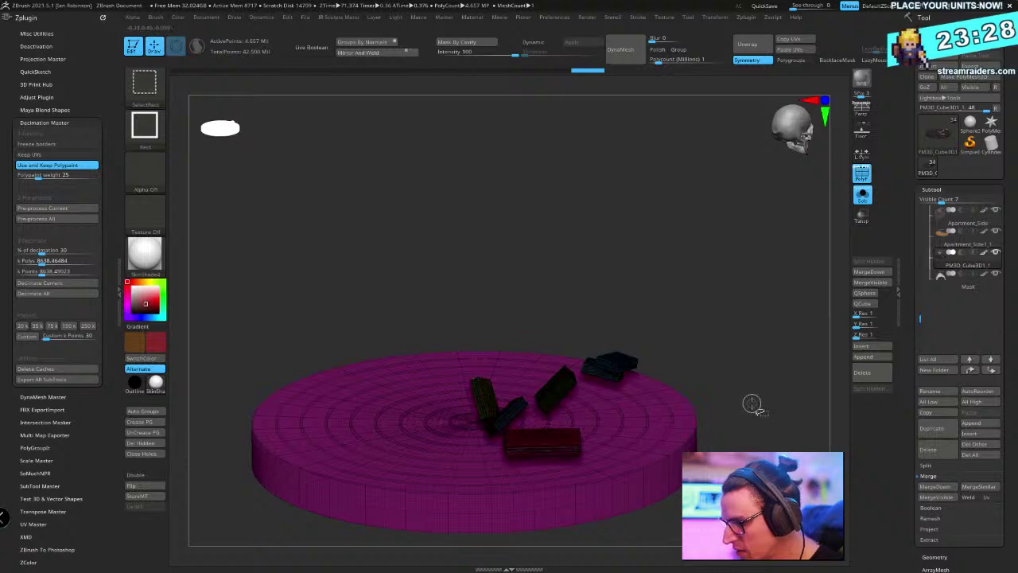
left_click(663, 402, "ctrl+shift")
left_click_drag(730, 341, 768, 449, "ctrl+shift")
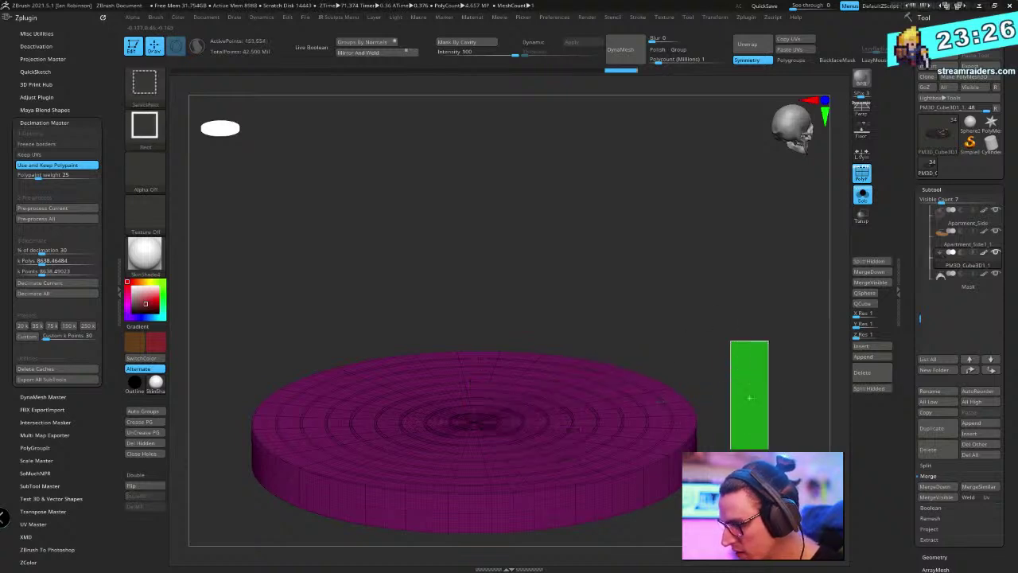
left_click_drag(749, 398, 768, 450, "ctrl+shift")
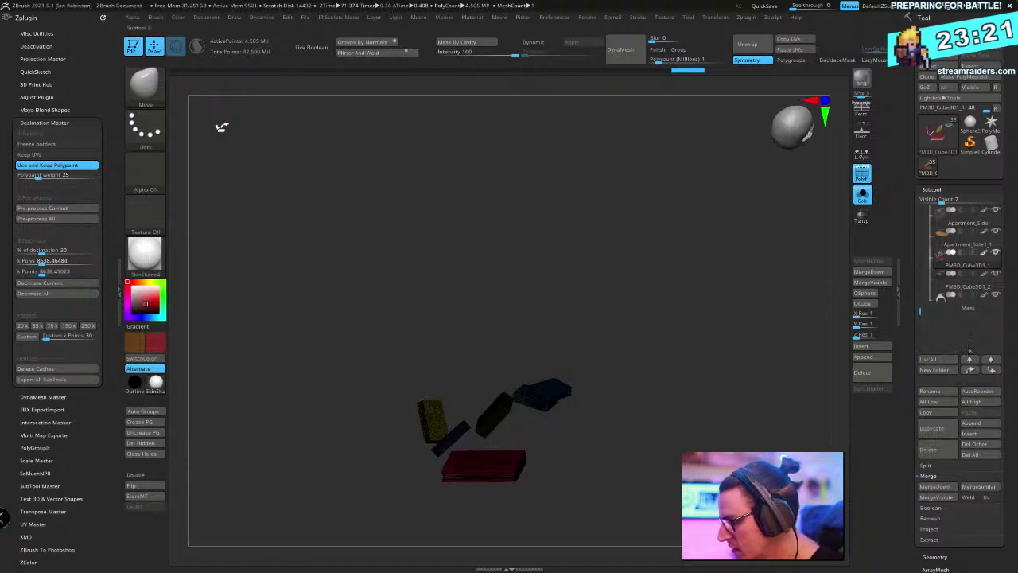
left_click(862, 195)
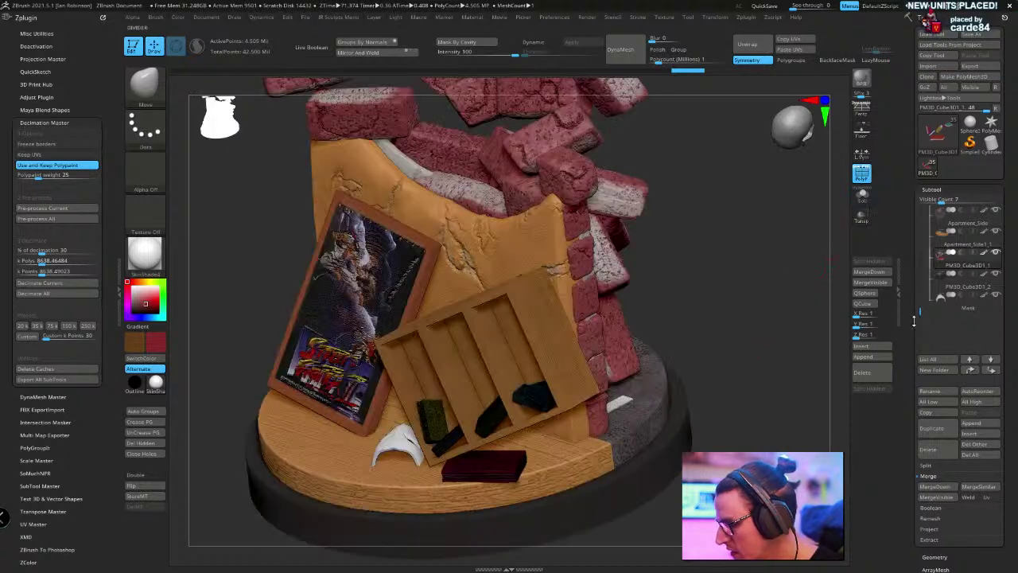
Rename the merged books subtool as Books and the round disc subtool as Base
left_click(947, 392)
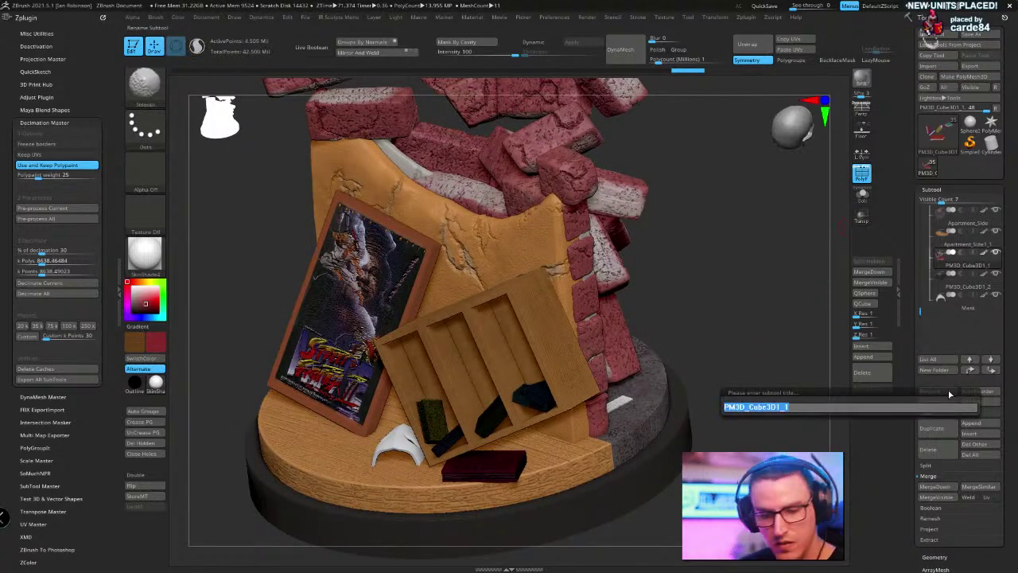
type("Books")
key("Return")
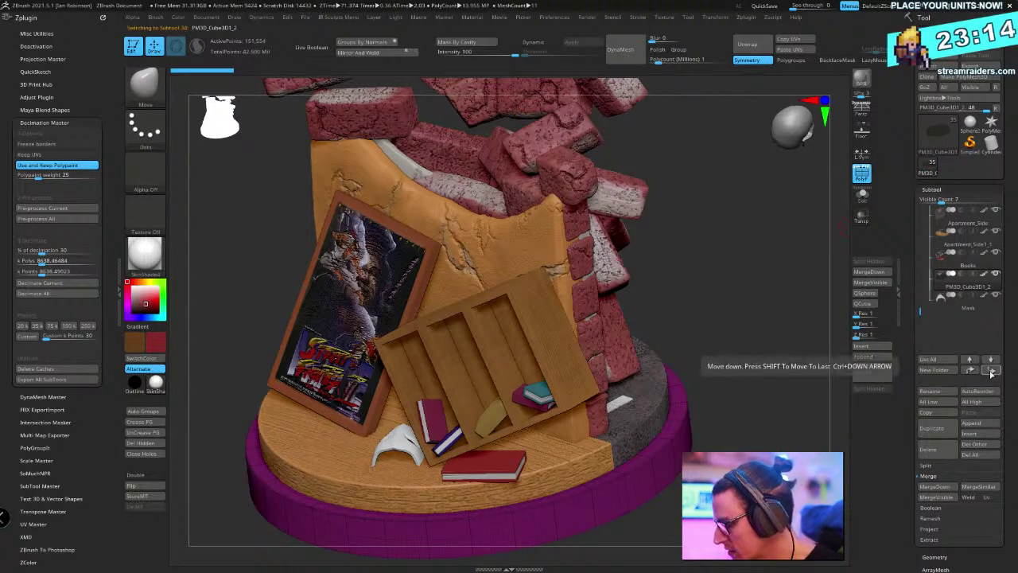
left_click(954, 390)
type("Bas")
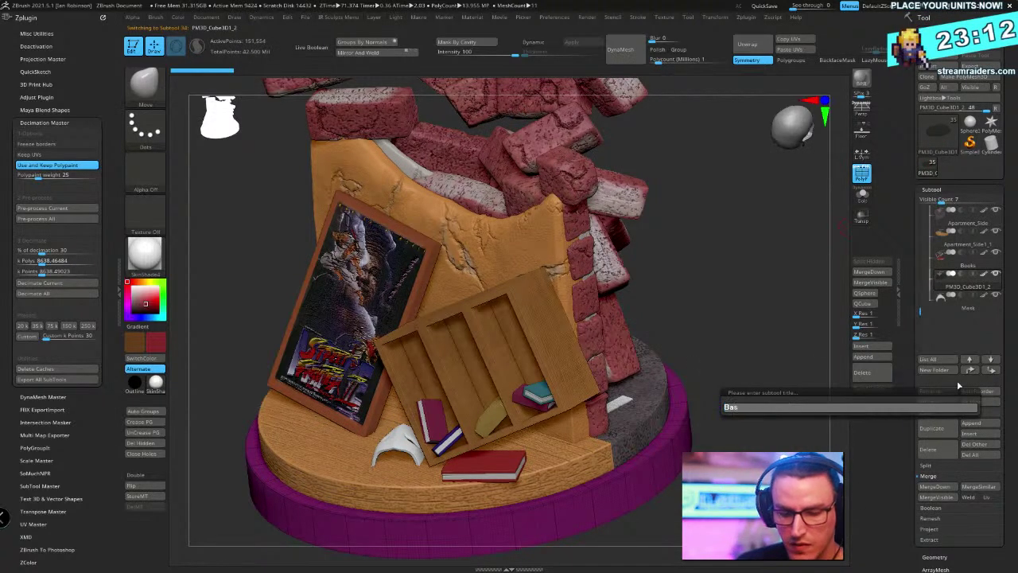
type("e")
key("Return")
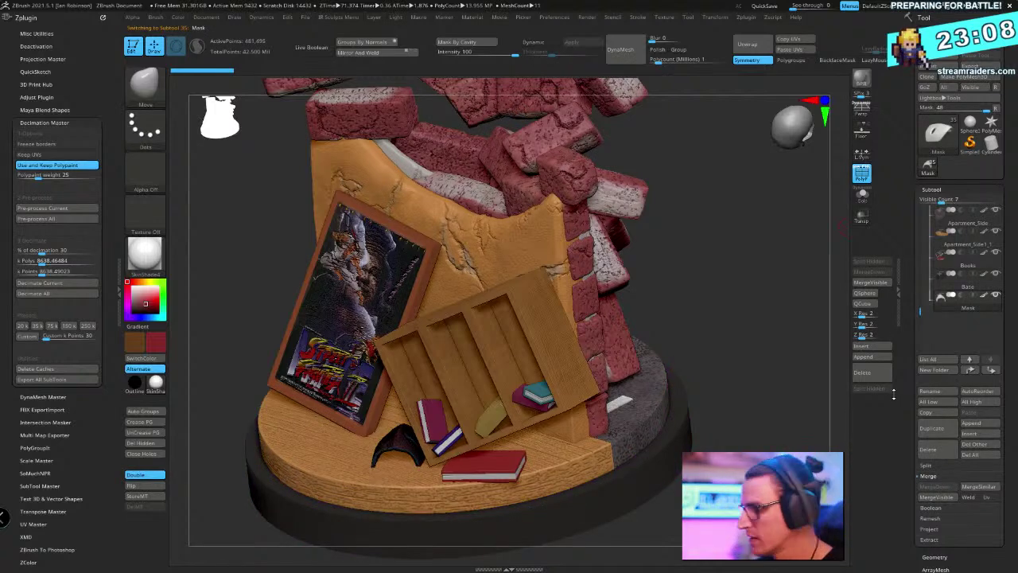
Save the tool with the merged books, replacing ChunLi_vs_Vega_Final_Render_02.ZTL
key("ctrl+s")
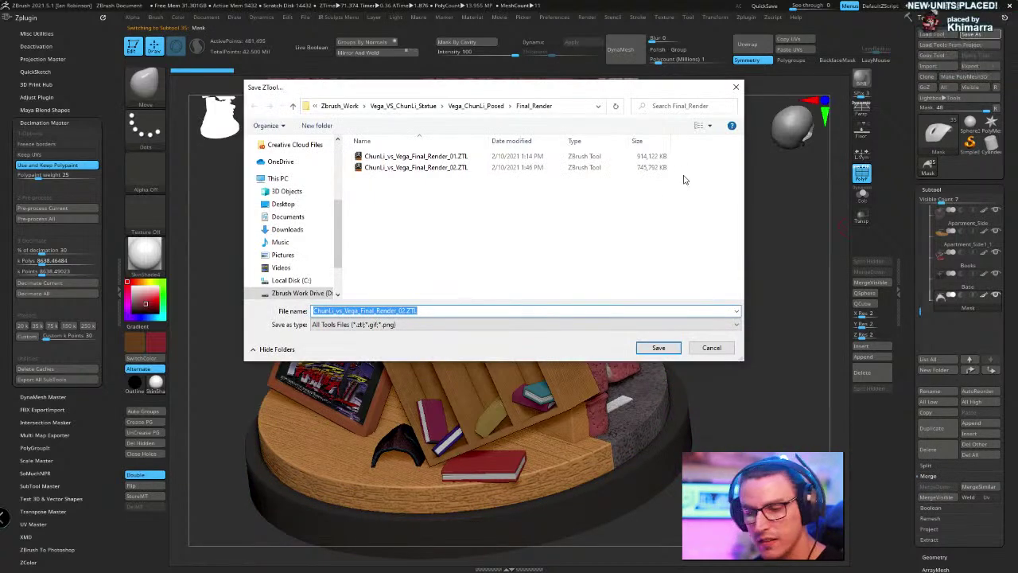
key("Return")
key("Return")
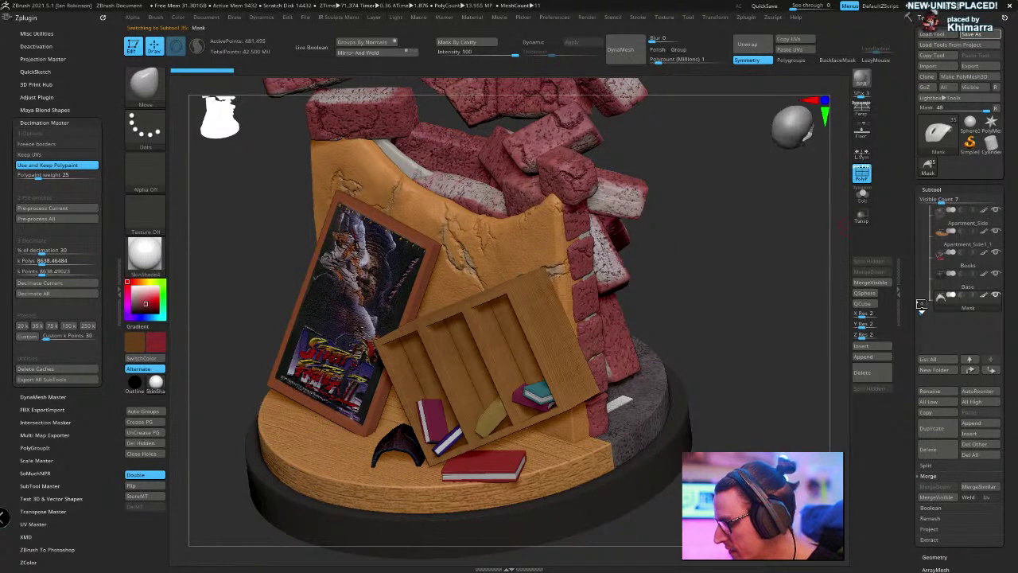
Collapse the Base subtool folder, show the Vega and ChunLi folders, and frame the whole statue
left_click_drag(922, 307, 925, 258)
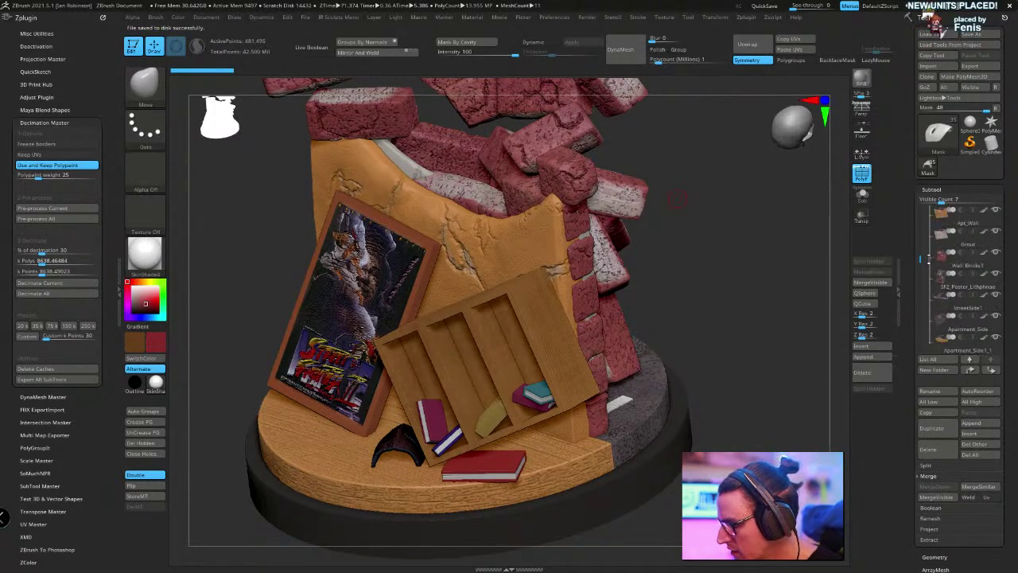
left_click(582, 447, "alt")
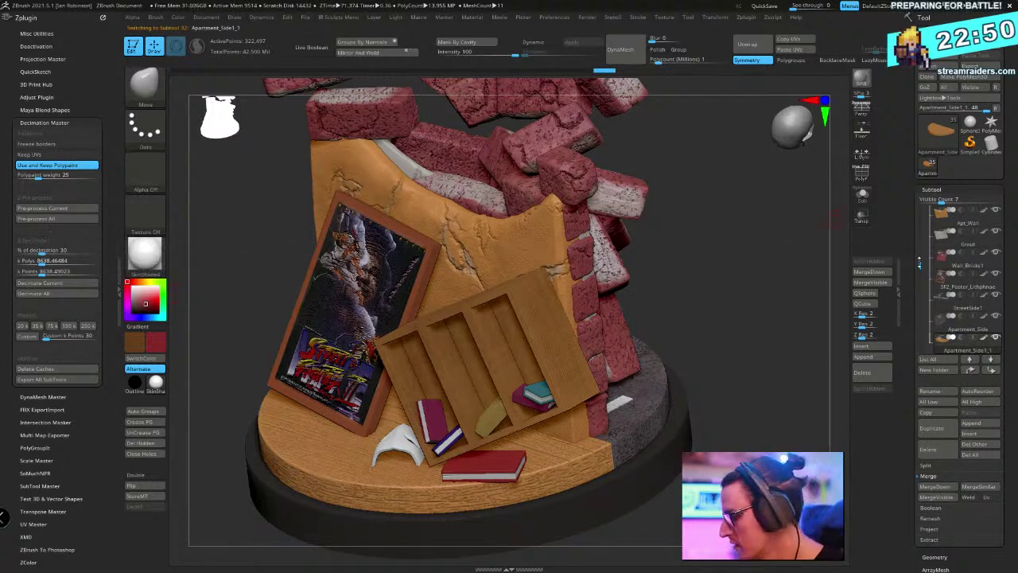
left_click_drag(920, 263, 927, 225)
scroll(937, 229, "up", 2)
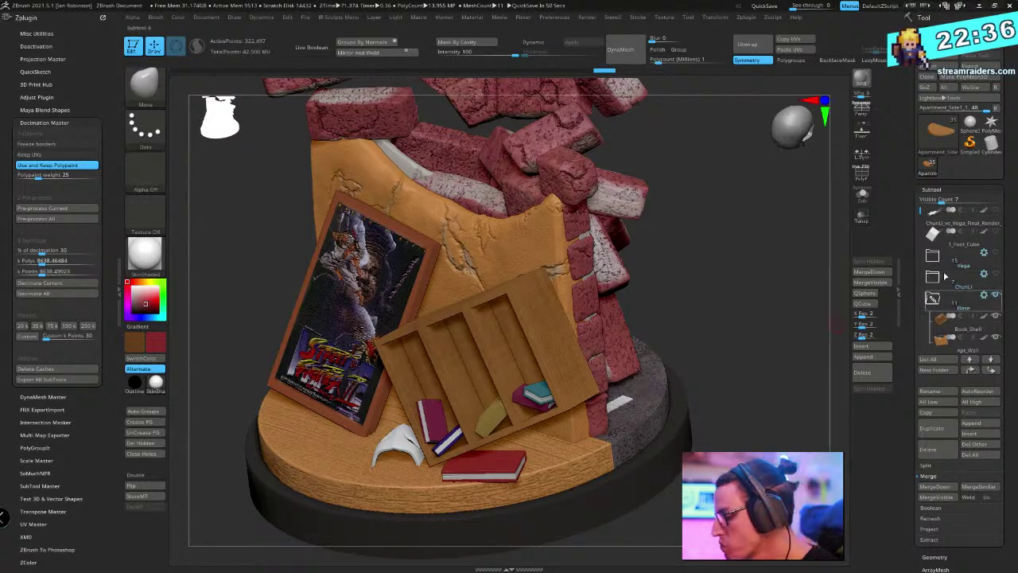
left_click(932, 298)
left_click(995, 254)
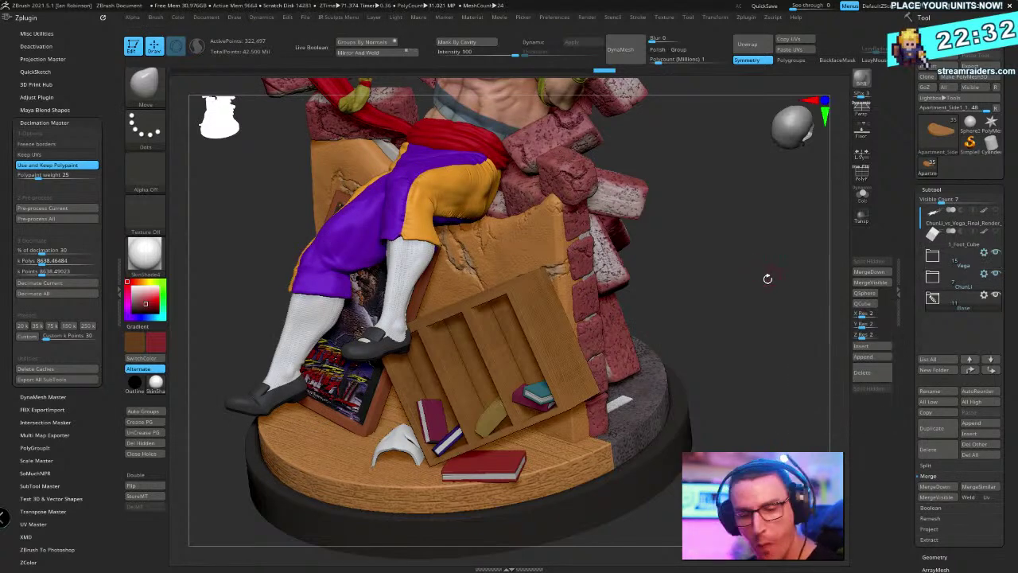
key("f")
key("f")
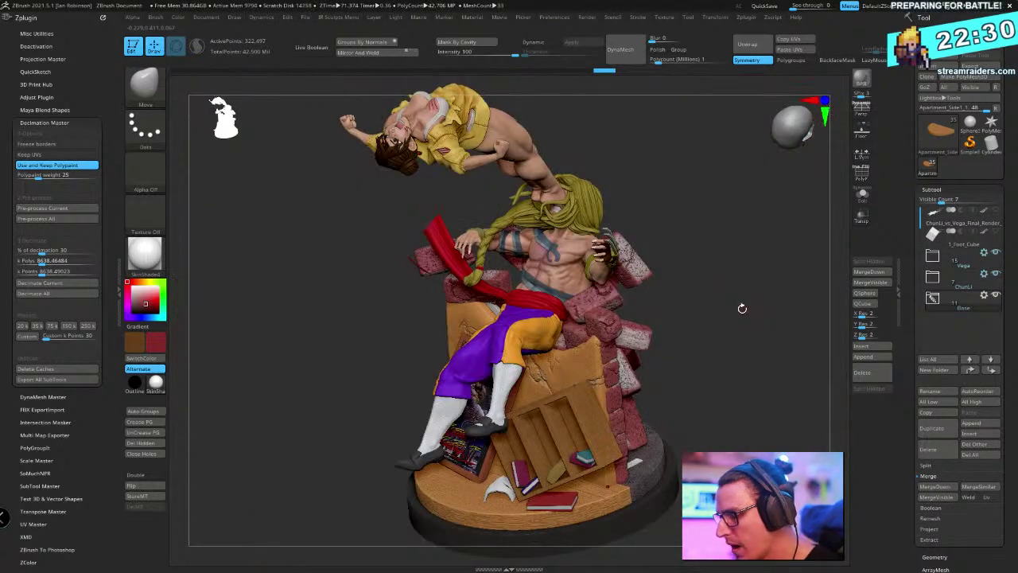
left_click_drag(750, 310, 700, 306)
Save the tool with both characters shown on the base, overwriting ChunLi_vs_Vega_Final_Render_02.ZTL
key("ctrl+s")
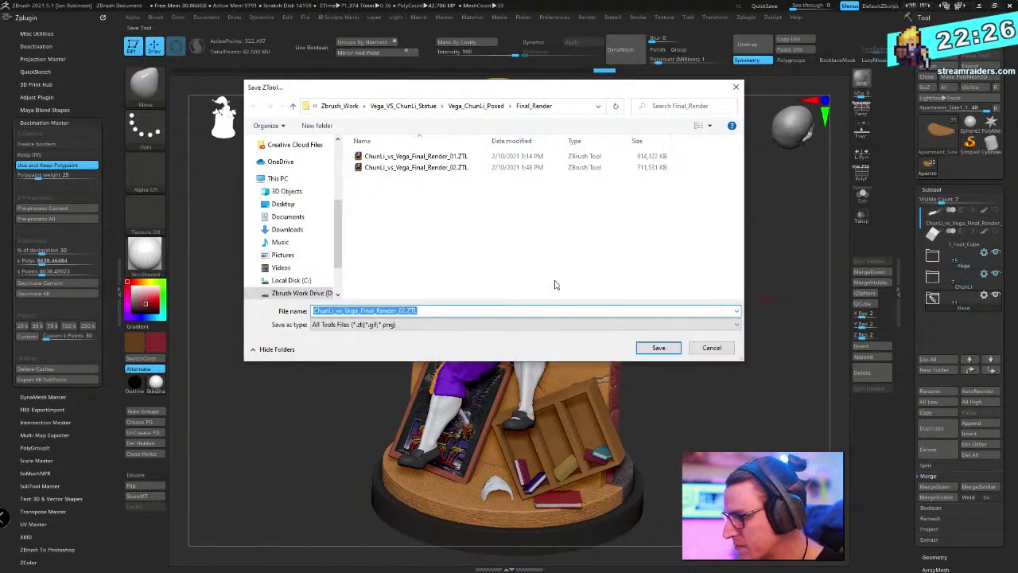
left_click(658, 348)
left_click(574, 280)
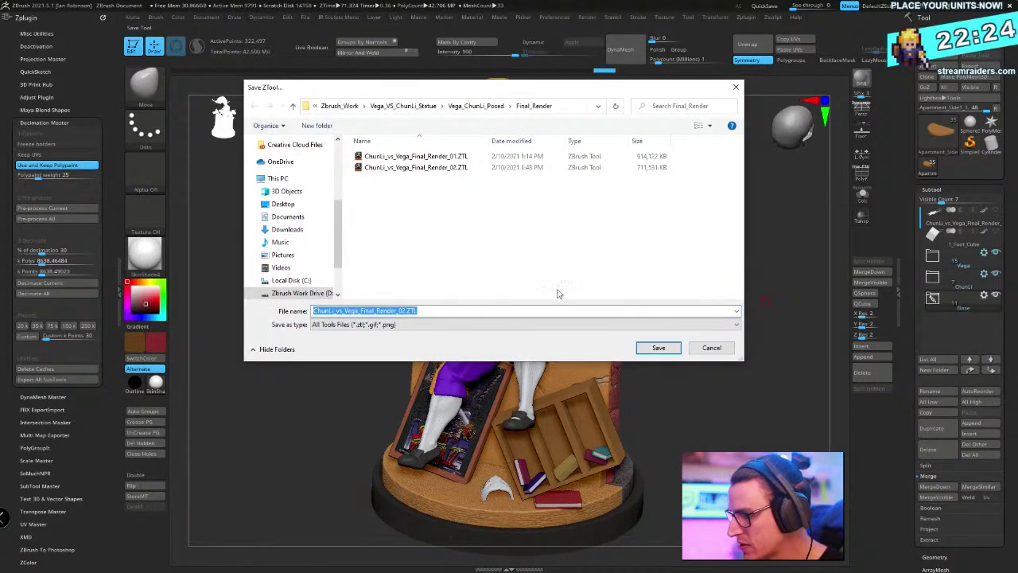
left_click(658, 348)
left_click(594, 280)
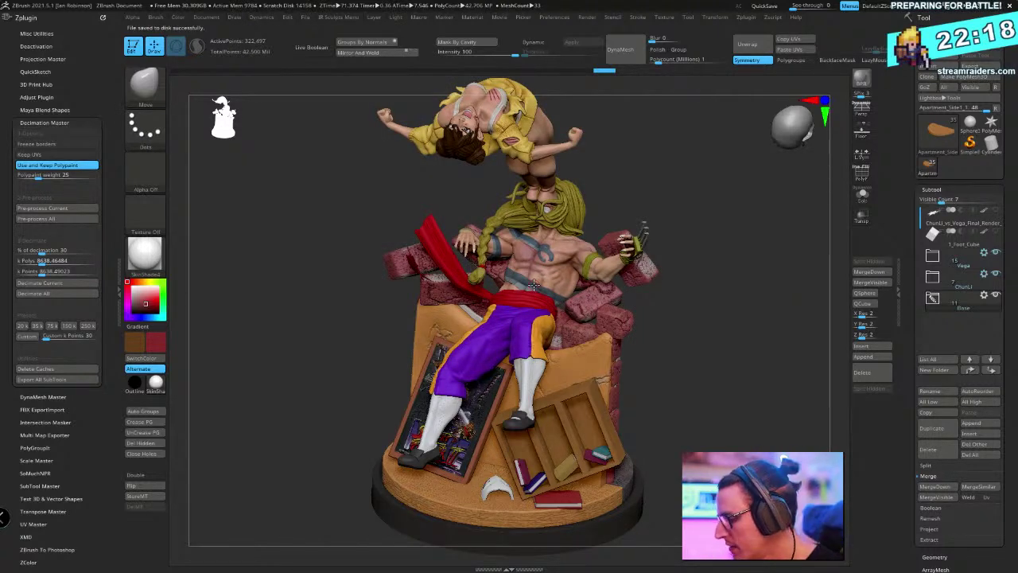
Expand the Vega folder and delete the lower subdivision levels of the Vega_head subtool
left_click(933, 255)
left_click(966, 289)
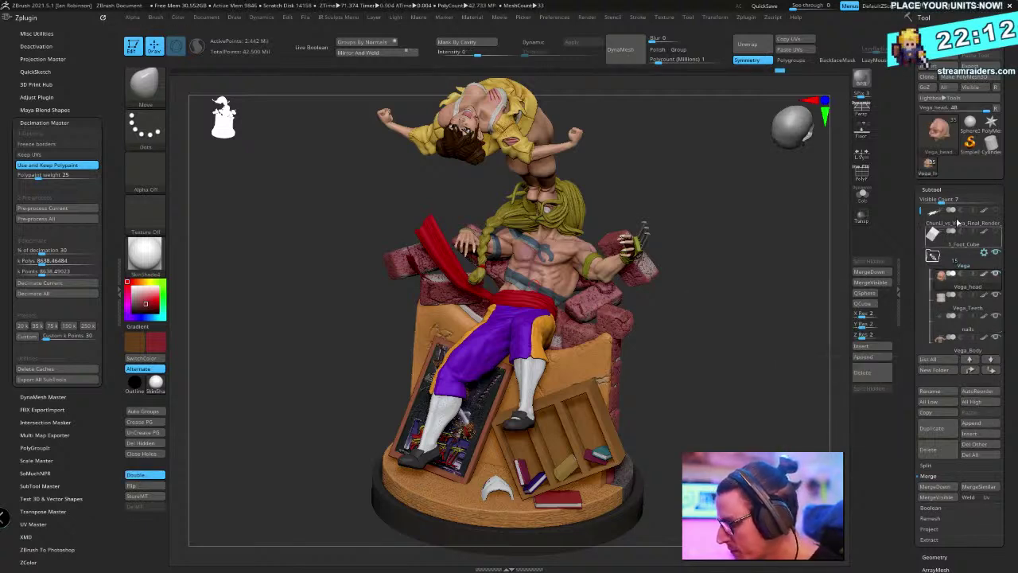
left_click_drag(943, 551, 943, 419)
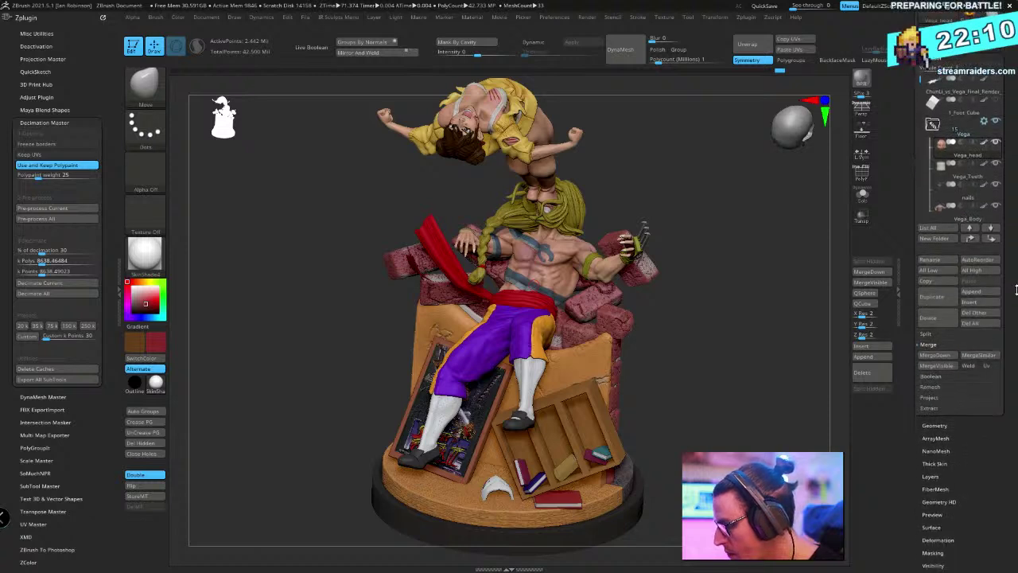
left_click(940, 424)
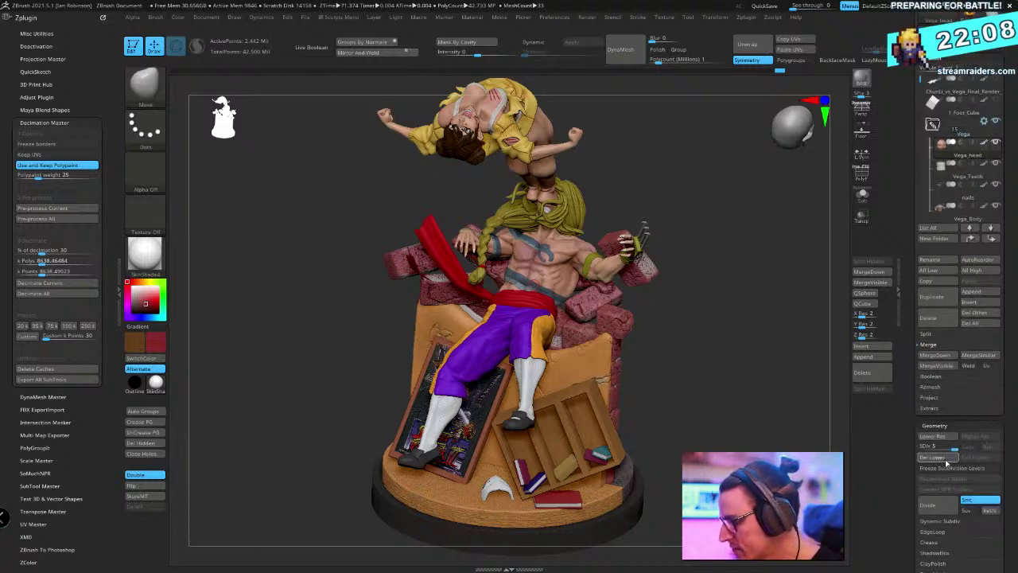
left_click(934, 458)
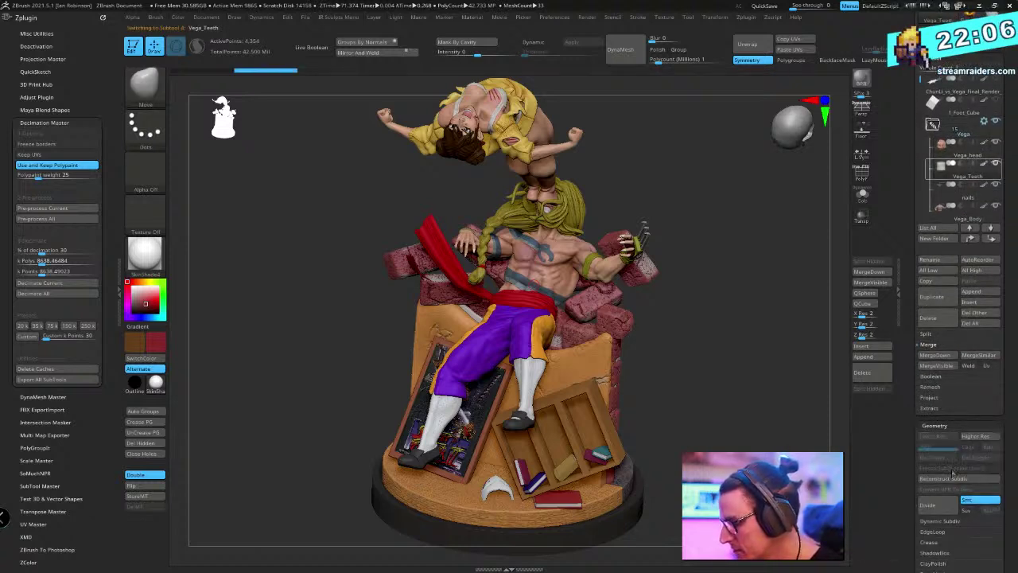
Select the Vega_Body subtool and delete its lower subdivision levels
key("Down")
key("Down")
left_click(953, 457)
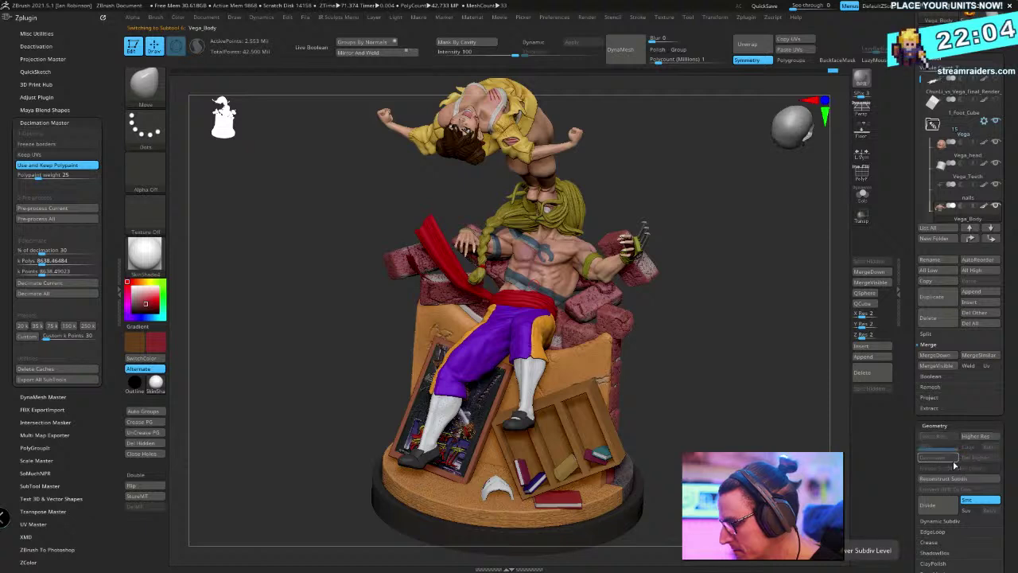
Delete the lower subdivision levels of Vega's subtools from Glove through the claws, hair and hair tie to L_armlet
key("Down")
key("Down")
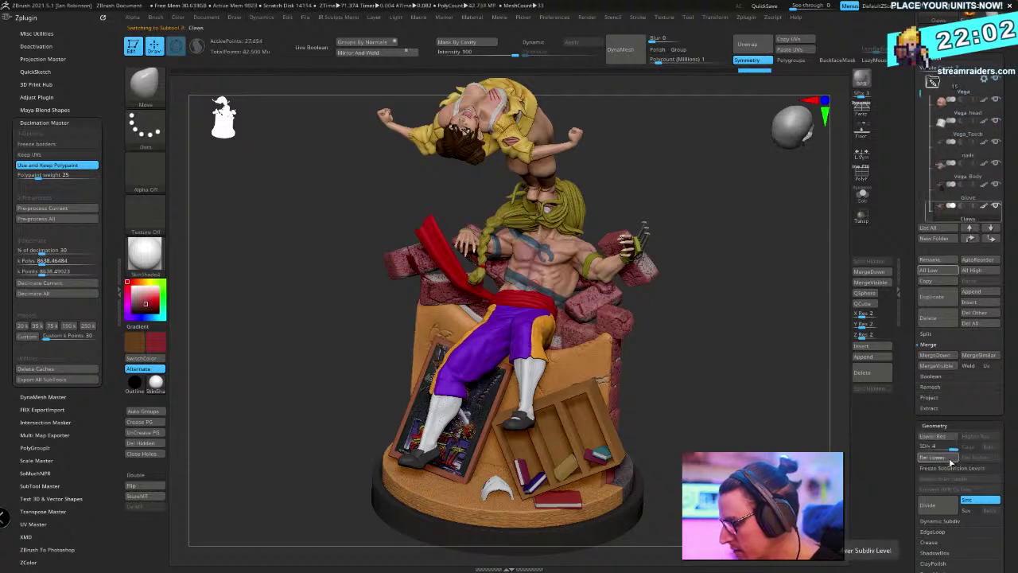
key("Down")
key("Down")
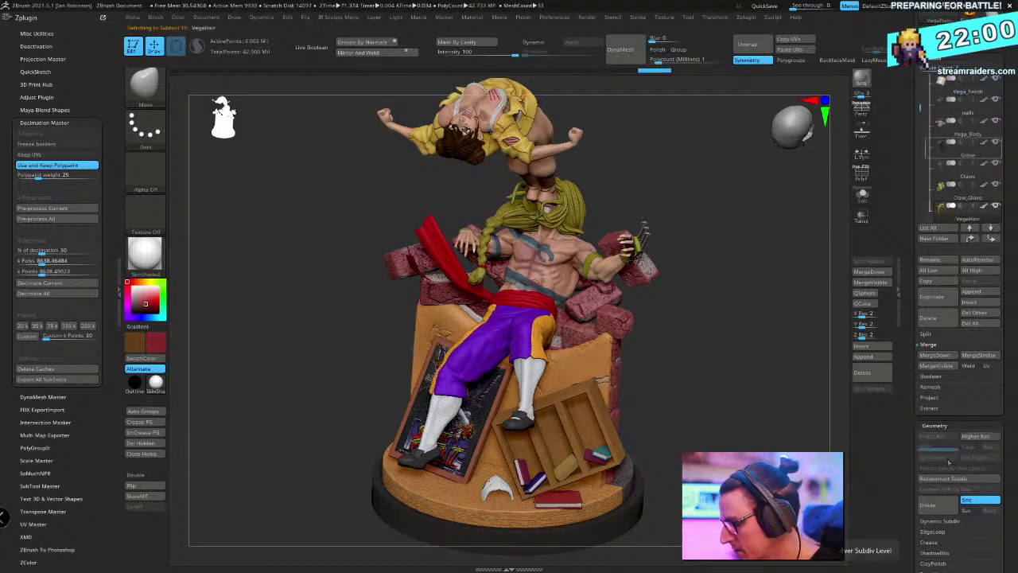
key("Down")
key("Down")
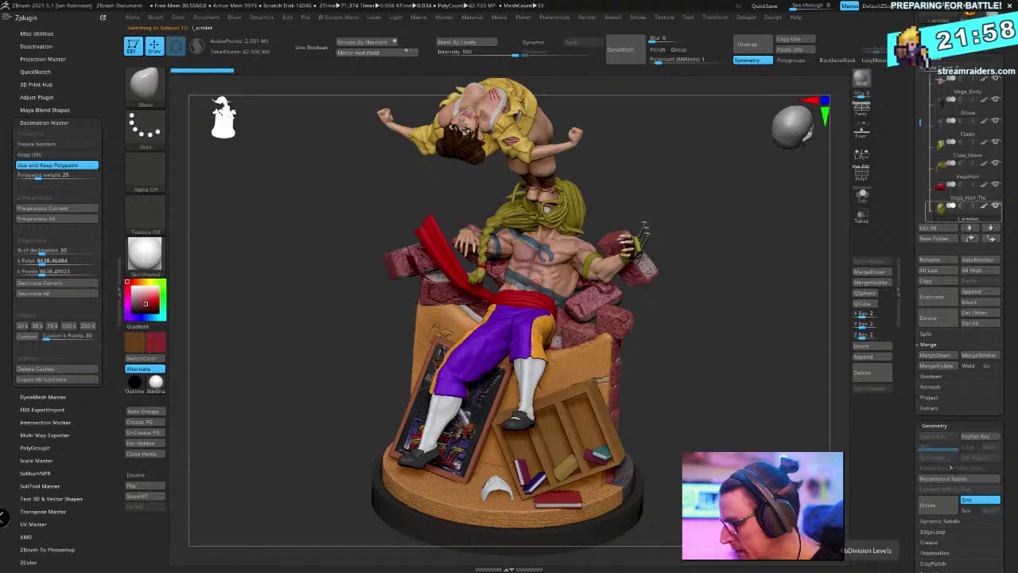
Delete the lower subdivision levels of Vega's bracelet, Sash, Pants1, Socks and Shoes subtools
key("Down")
key("Down")
key("Down")
key("Down")
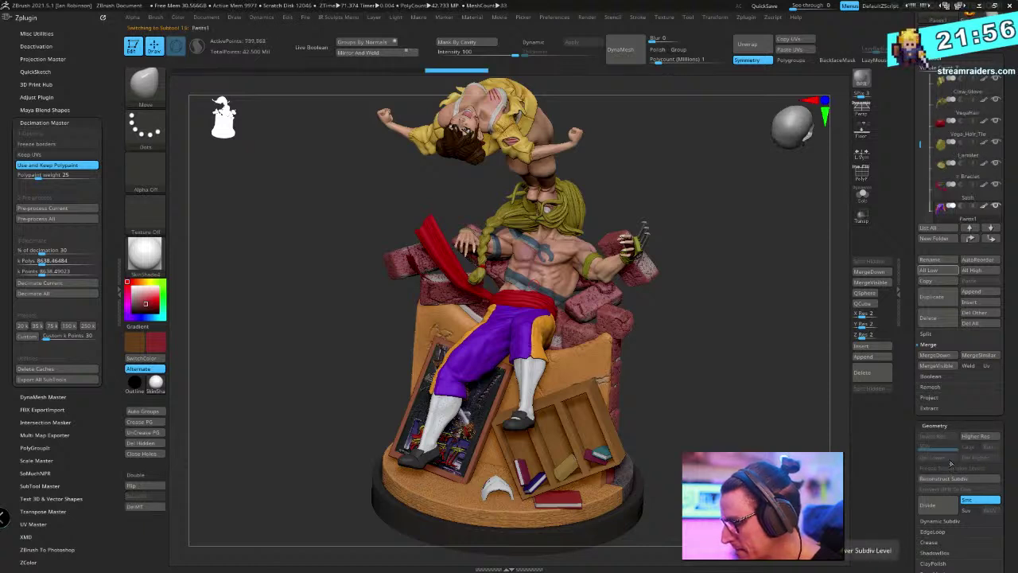
key("Down")
key("Down")
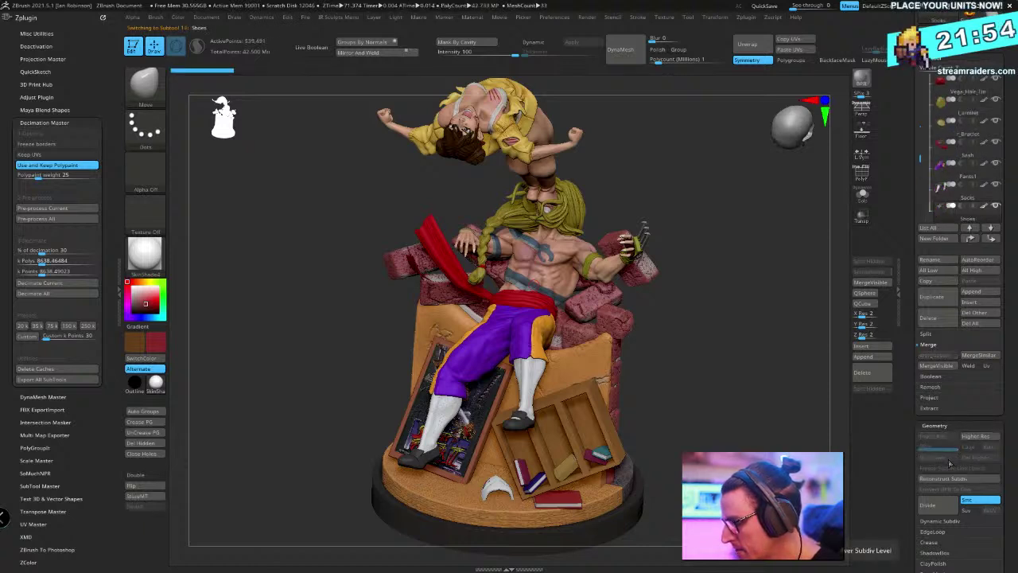
Delete the lower subdivision levels of the ChunLi folder's subtools, including the ChunLi body, underwear and shirt
key("Down")
key("Down")
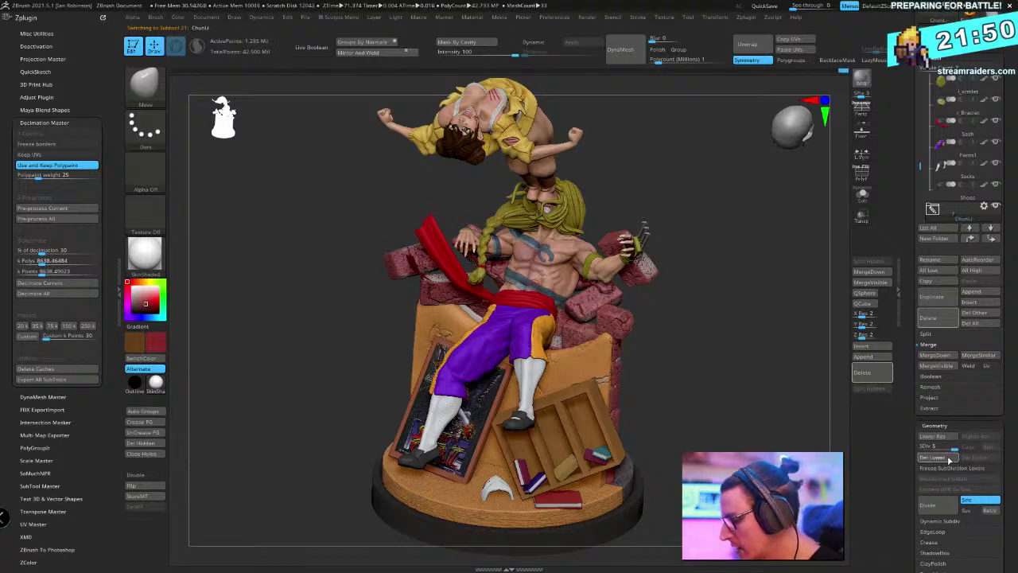
key("Down")
key("Down")
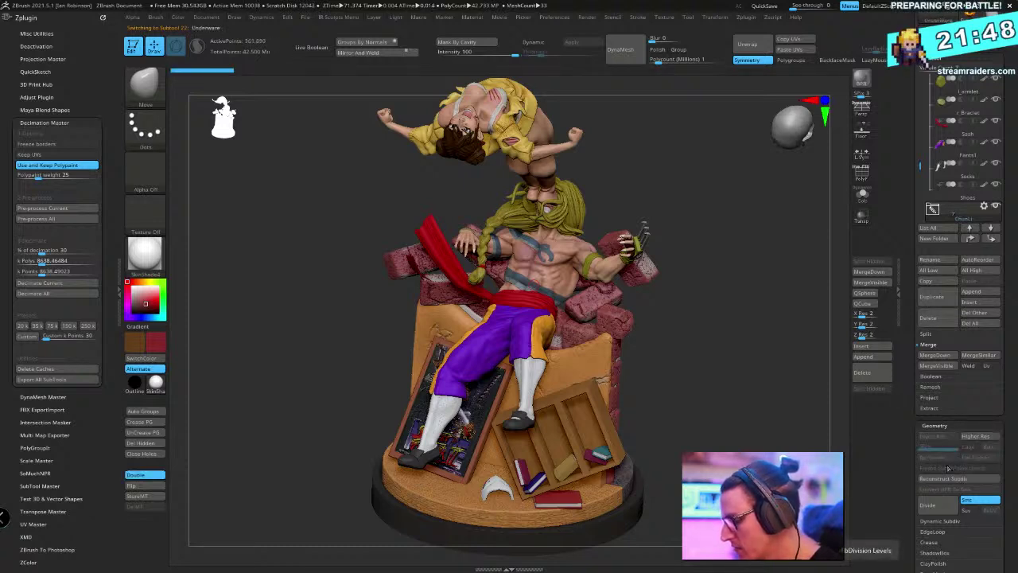
key("Down")
key("Down")
key("Down")
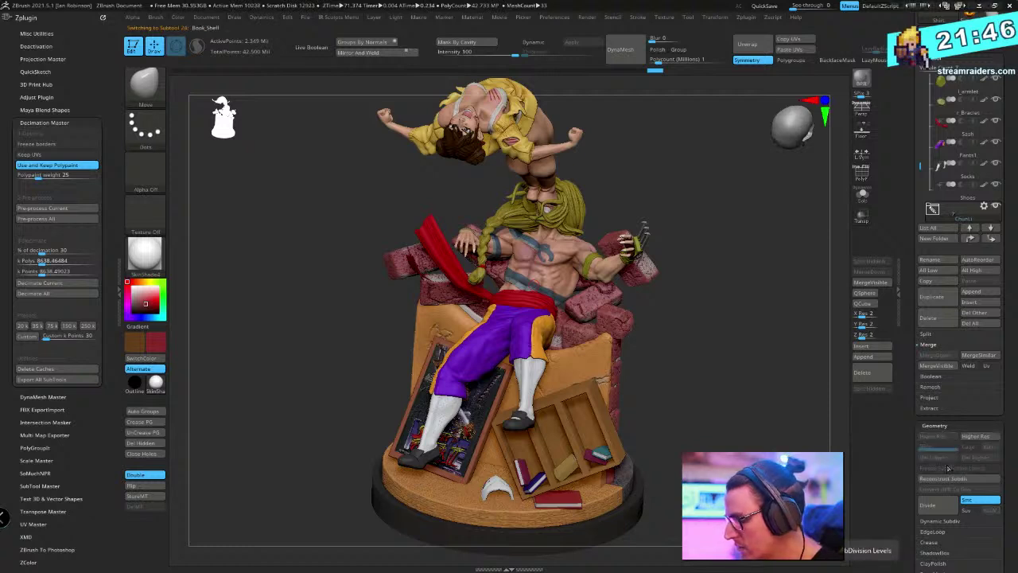
Delete the lower subdivision levels of the Base folder's subtools from Apt_Wall to Mask and inspect the Mask's polyframe
key("Down")
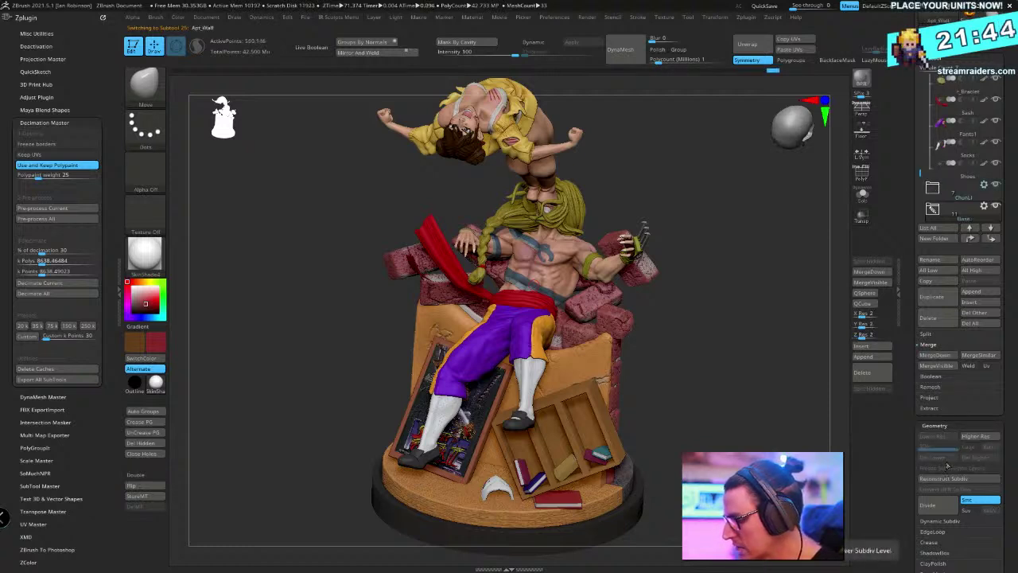
key("Down")
key("Down")
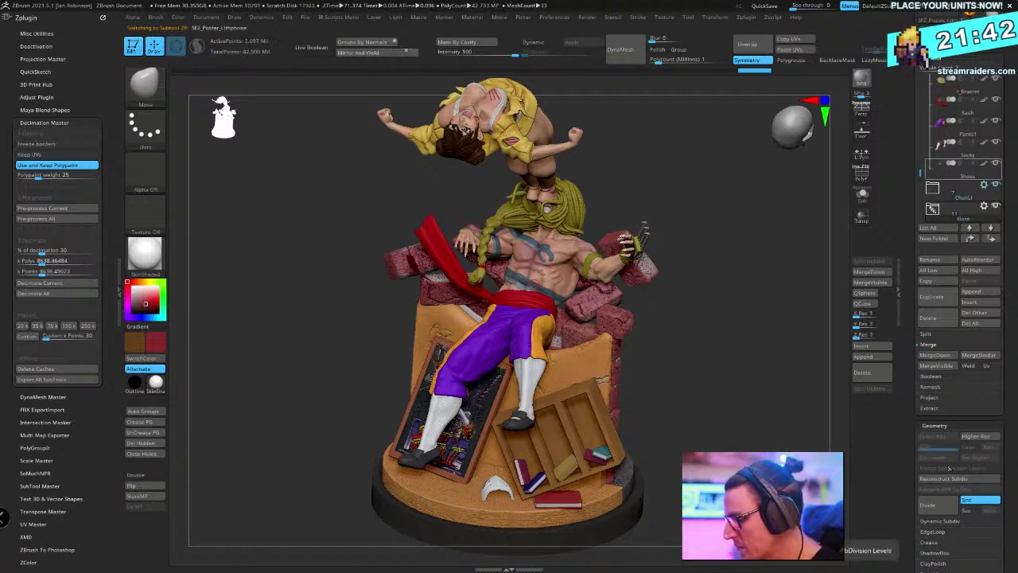
left_click(944, 459)
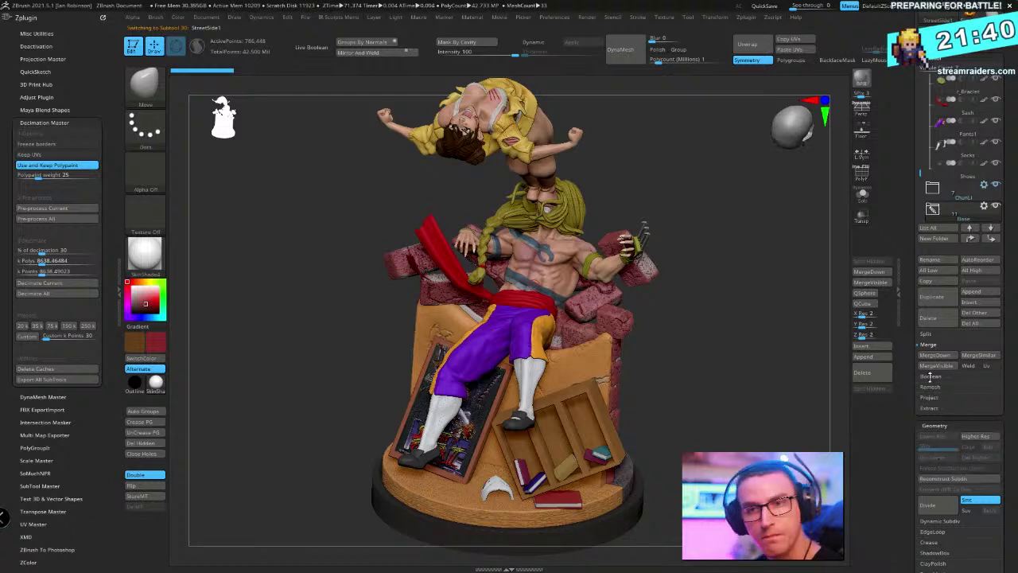
key("Down")
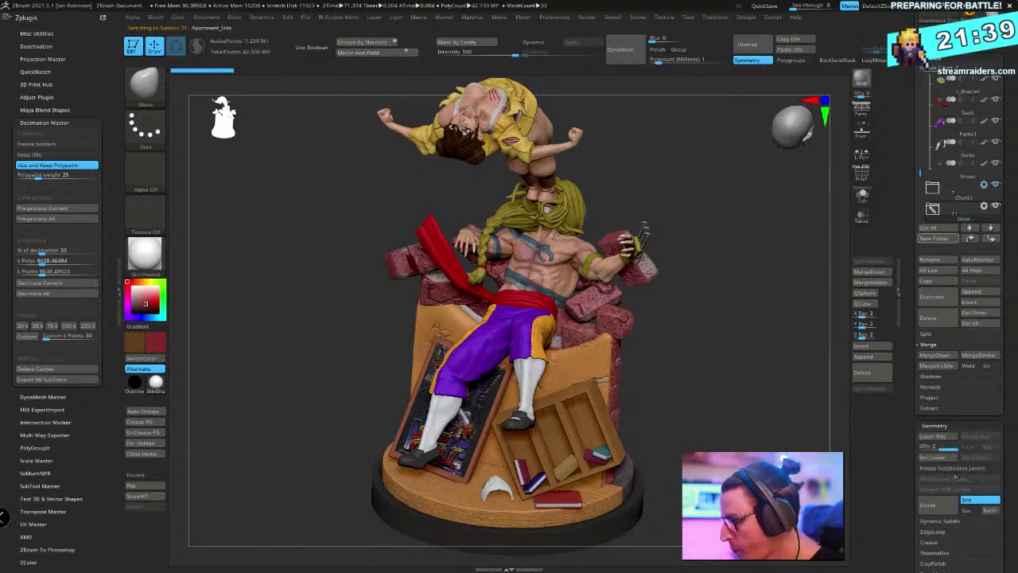
left_click(946, 460)
key("Down")
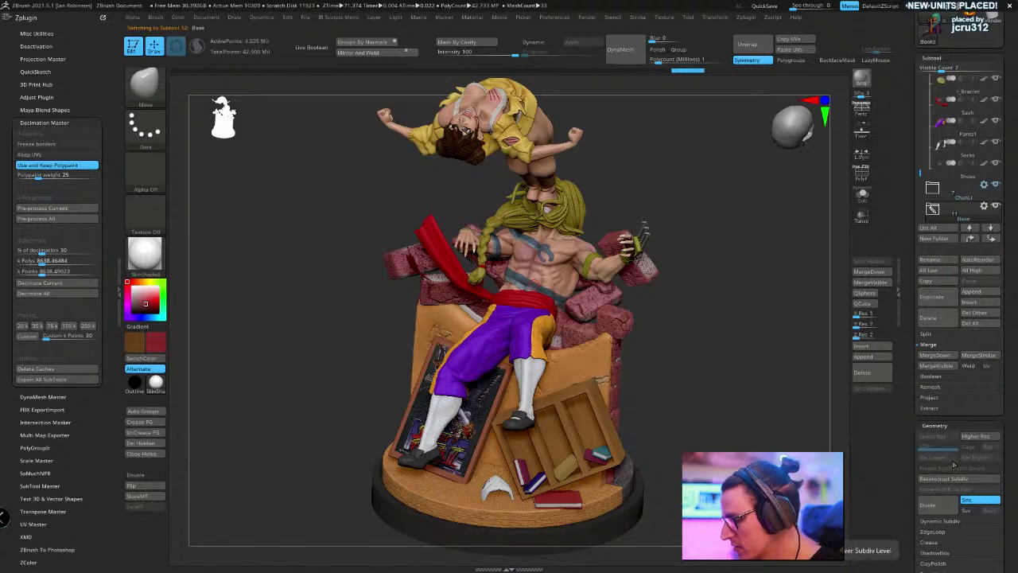
key("Down")
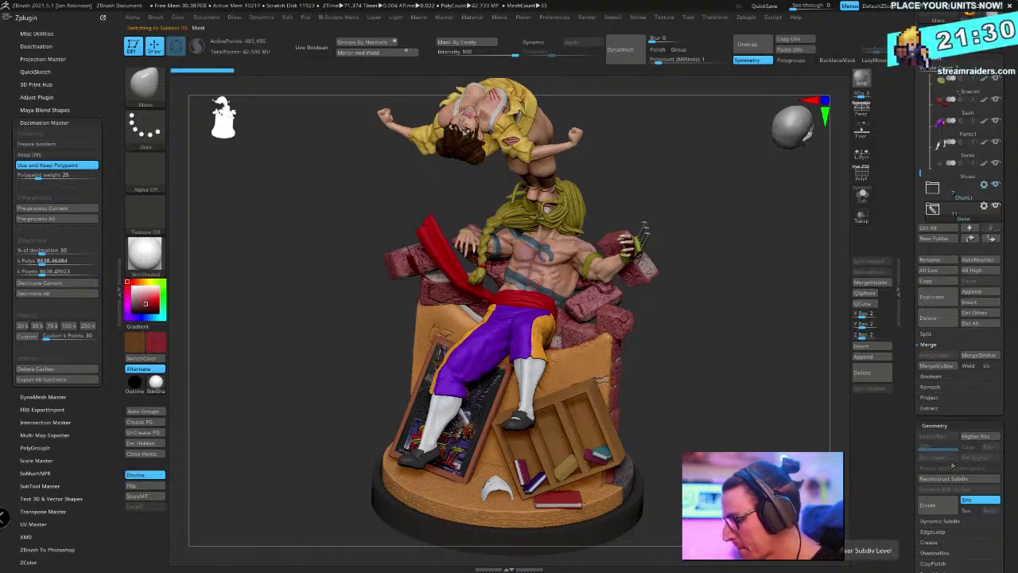
key("shift+f")
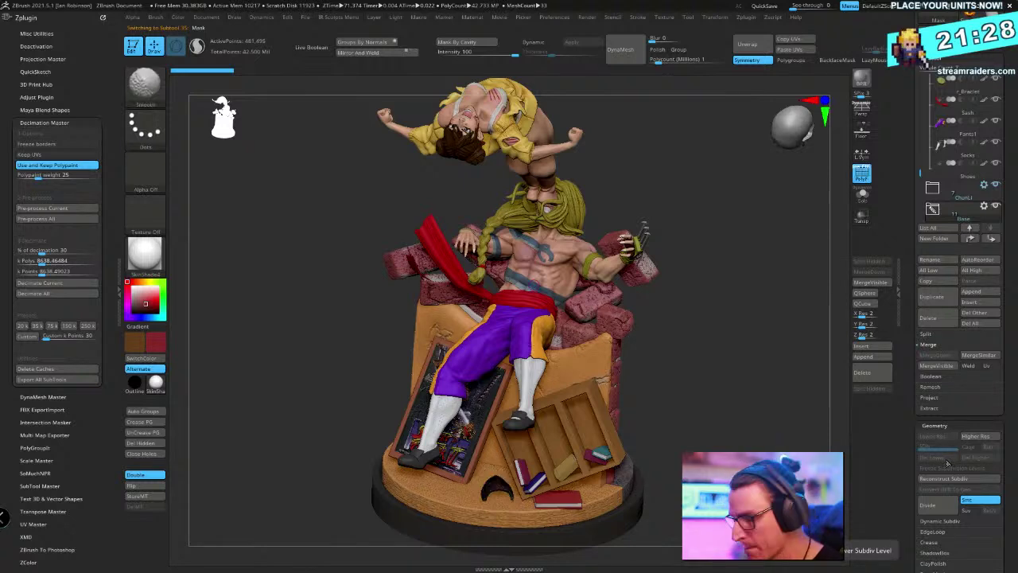
key("shift+f")
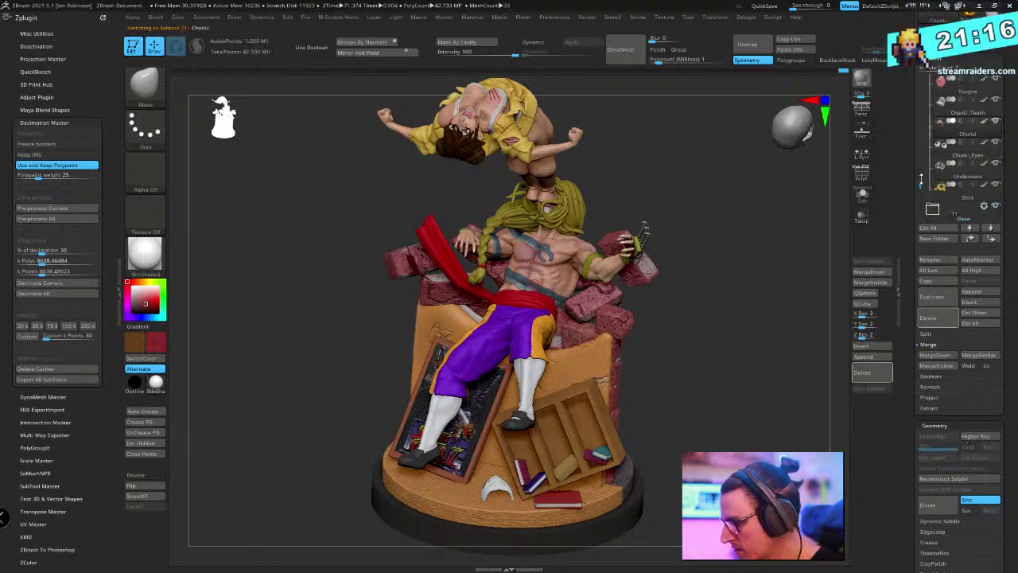
Collapse the Vega and ChunLi subtool folders, keeping the ChunLi body as the active subtool
left_click(940, 122)
left_click_drag(920, 185, 920, 78)
left_click(963, 127)
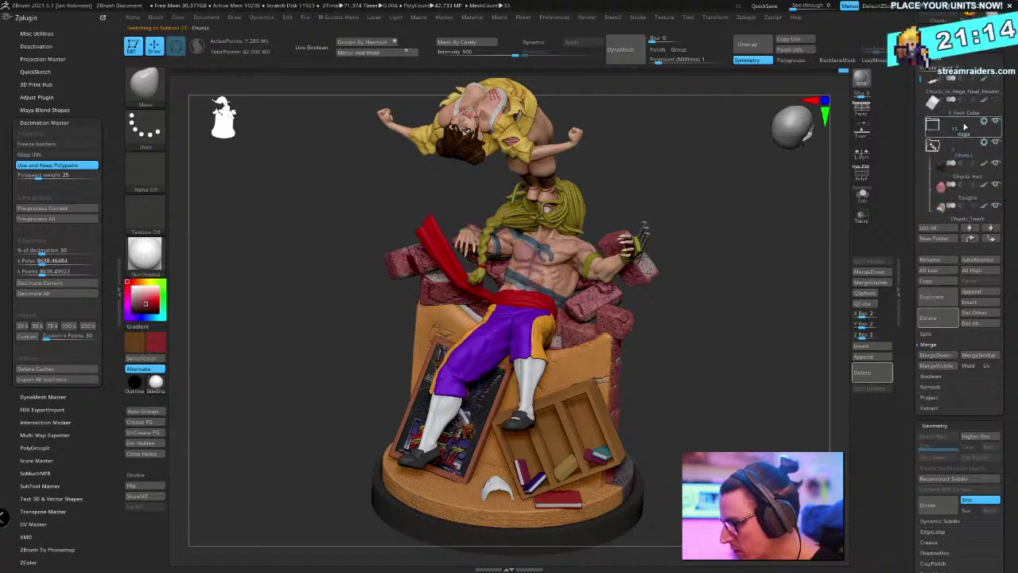
left_click(937, 147)
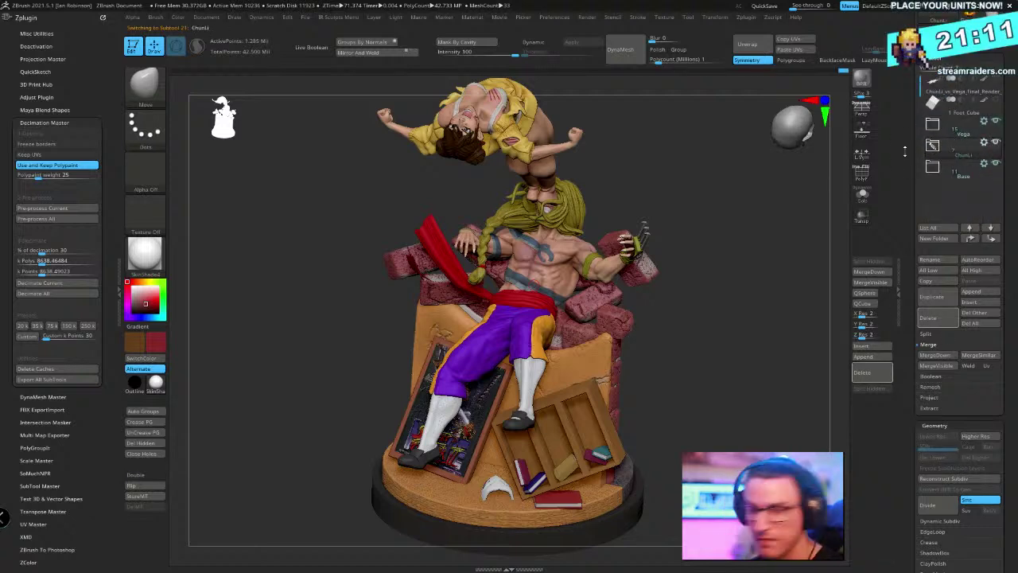
Save the lightened tool as a new version named ChunLi_vs_Vega_Final_Render_03.ZTL in the Final_Render folder
scroll(939, 209, "up", 3)
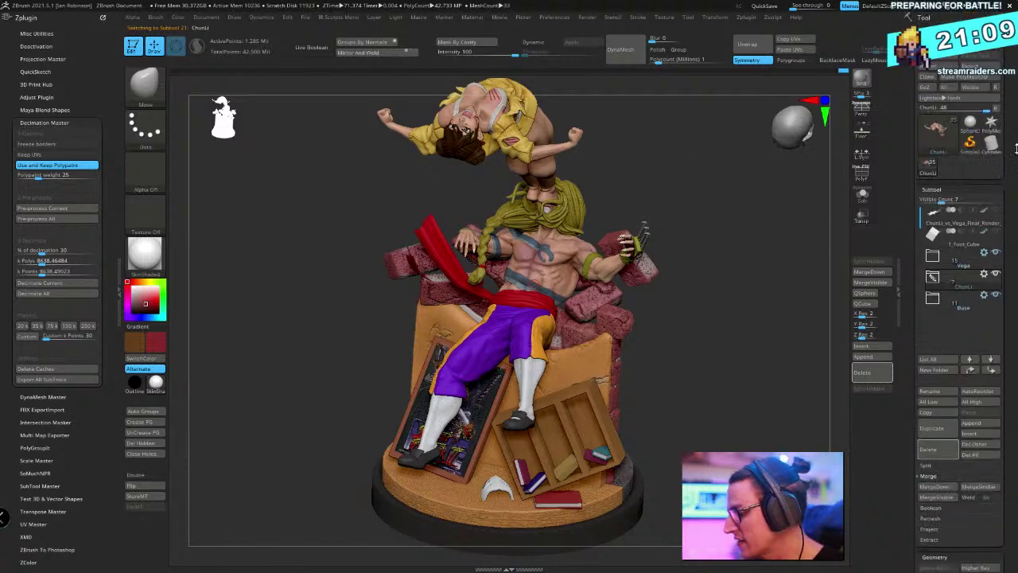
key("ctrl+s")
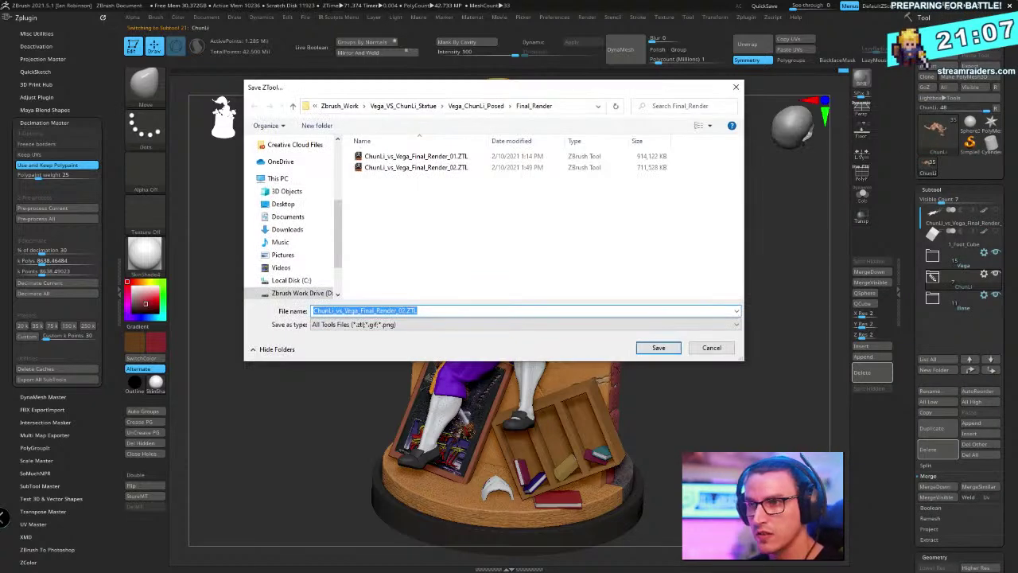
left_click(405, 311)
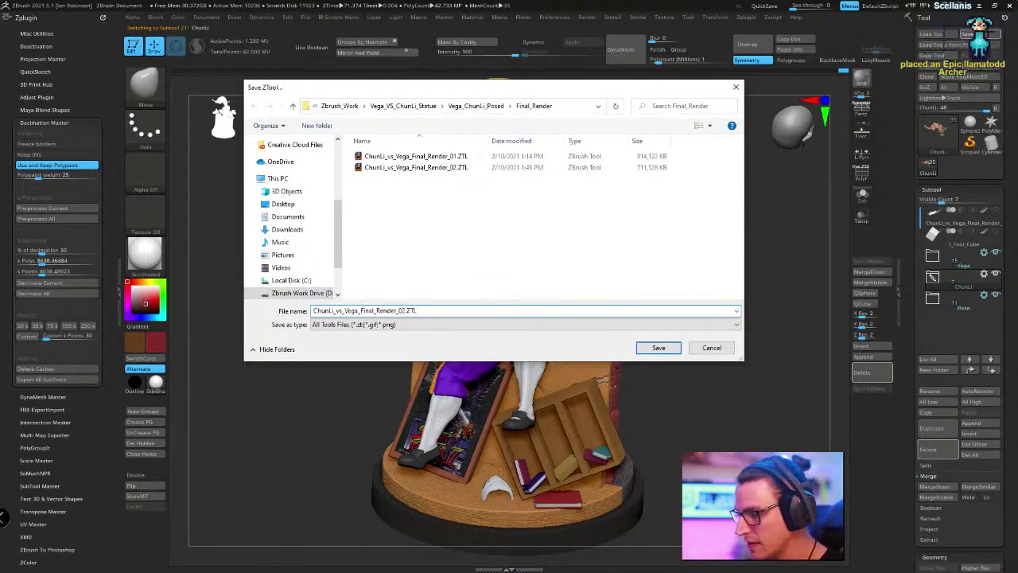
key("BackSpace")
type("3")
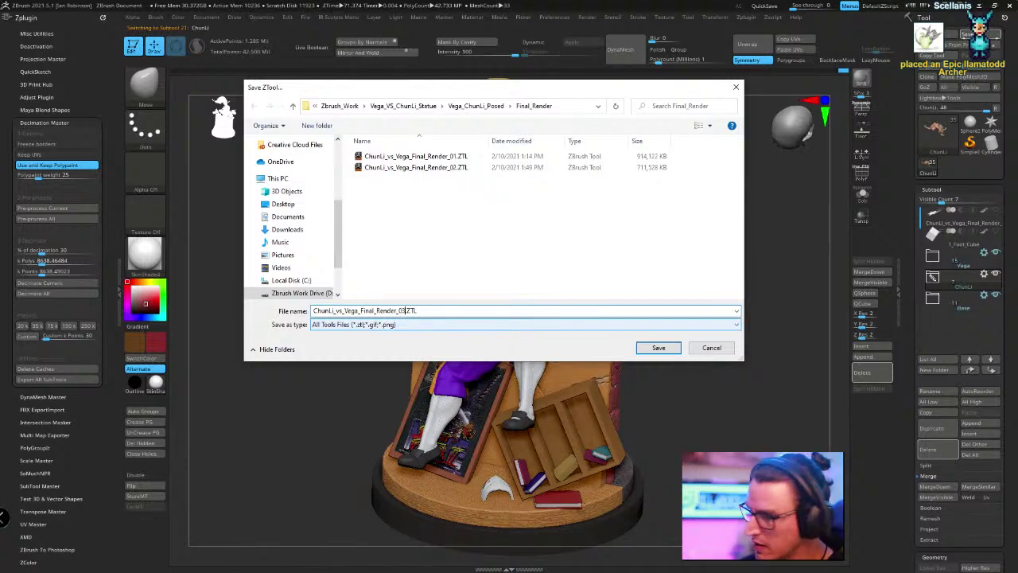
key("Return")
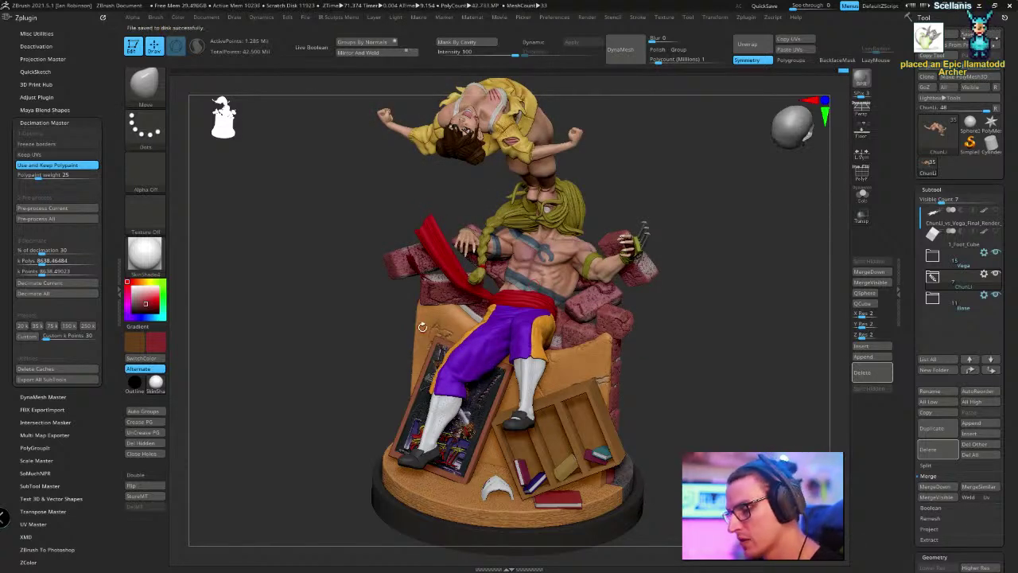
Export the visible subtools as a binary FBX 2020 file named ChunLi_vs_Vega_Final_Render with embedded maps and smooth normals
left_click(980, 70)
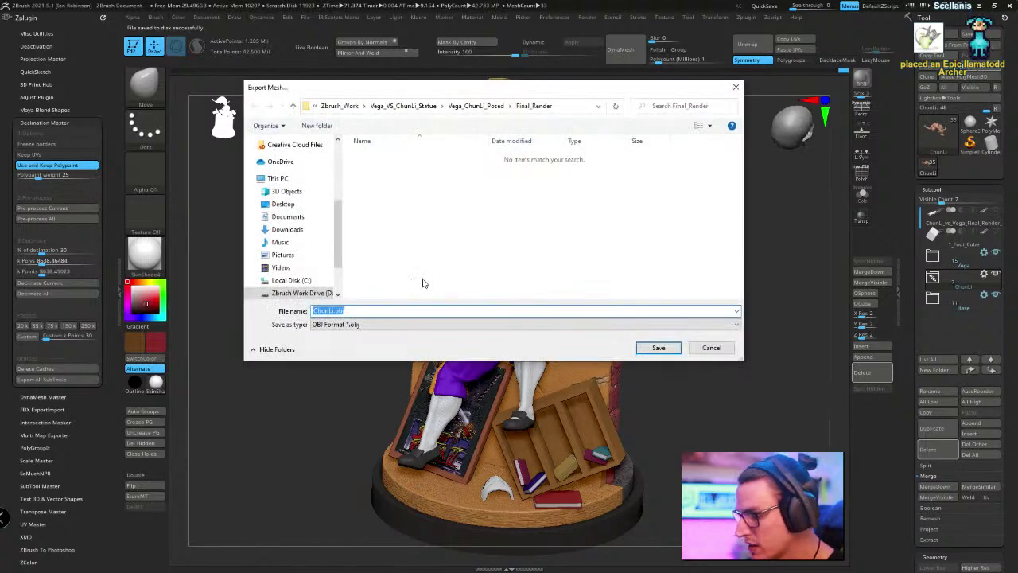
left_click(350, 324)
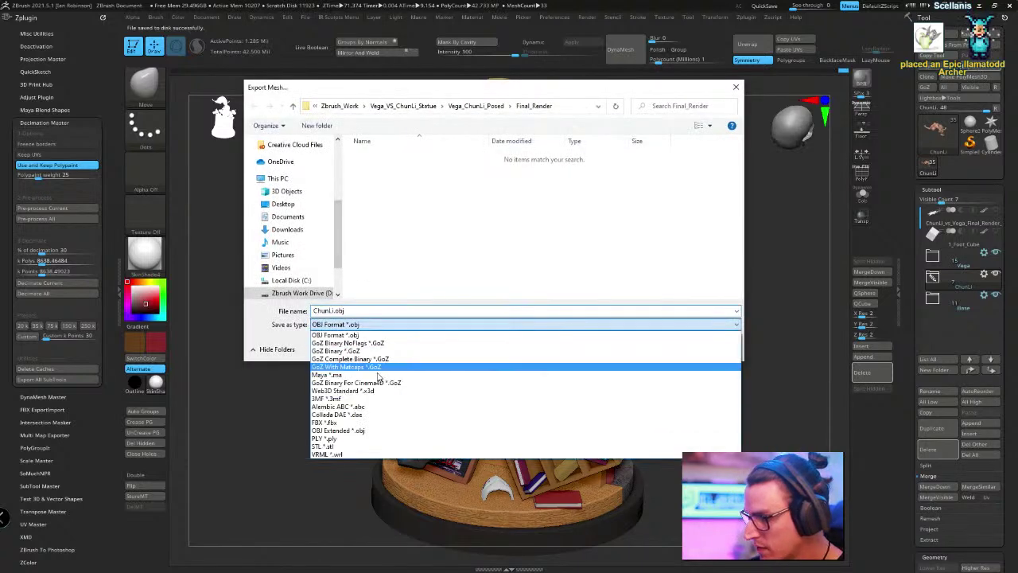
left_click(326, 422)
double_click(353, 311)
type("C")
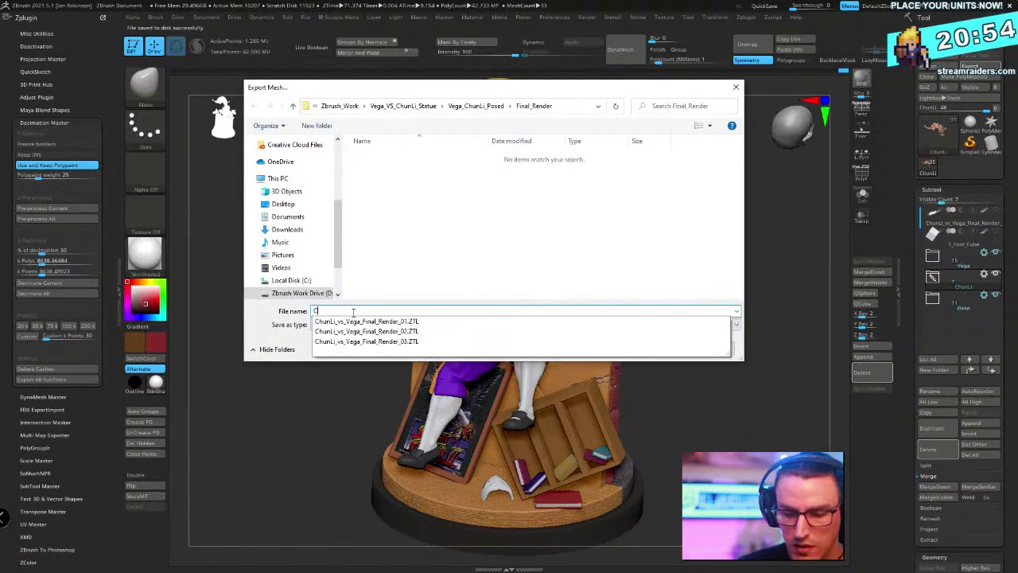
type("hunLi_")
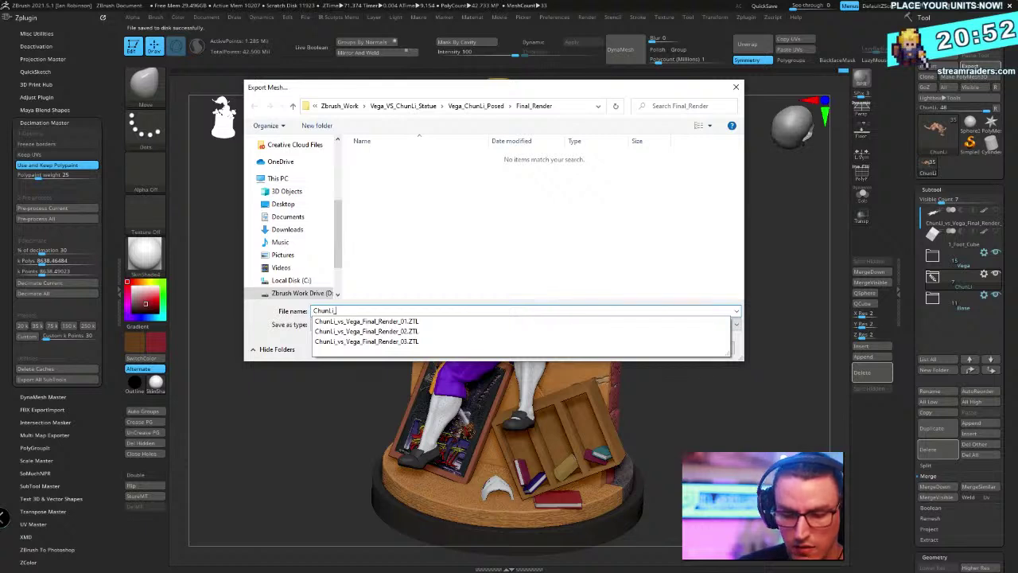
type("vs_Vega_")
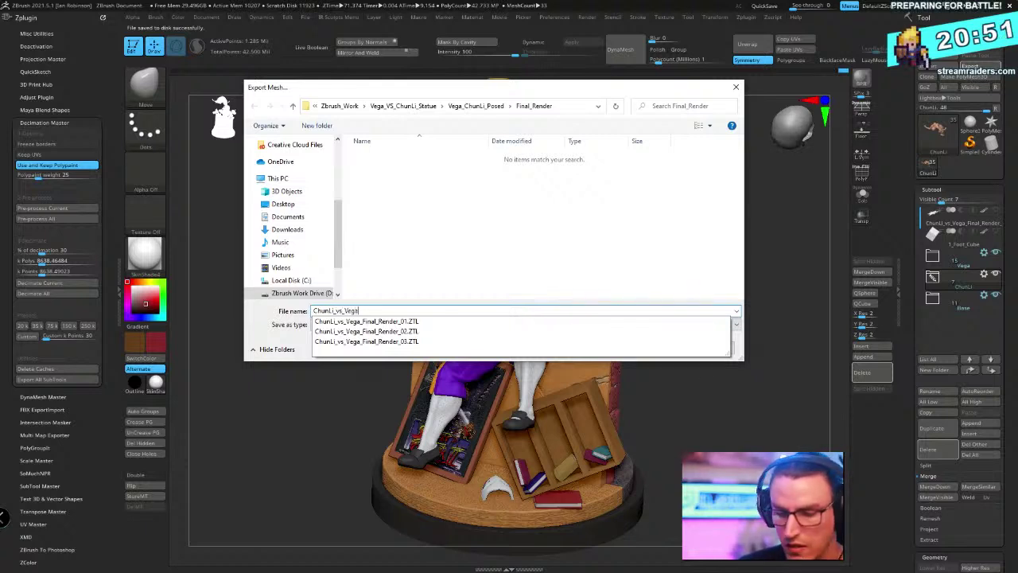
type("Fin")
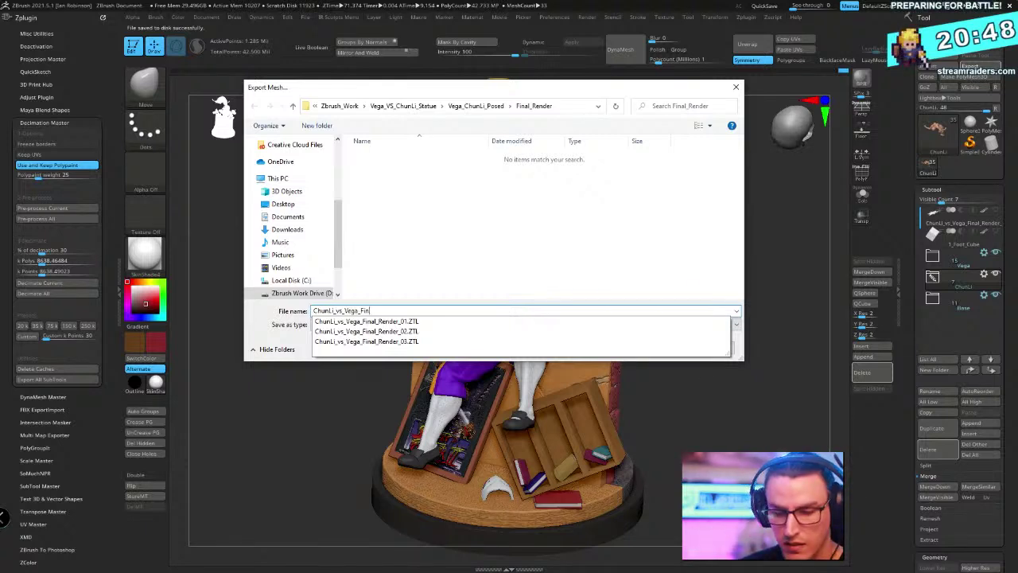
type("al_Render")
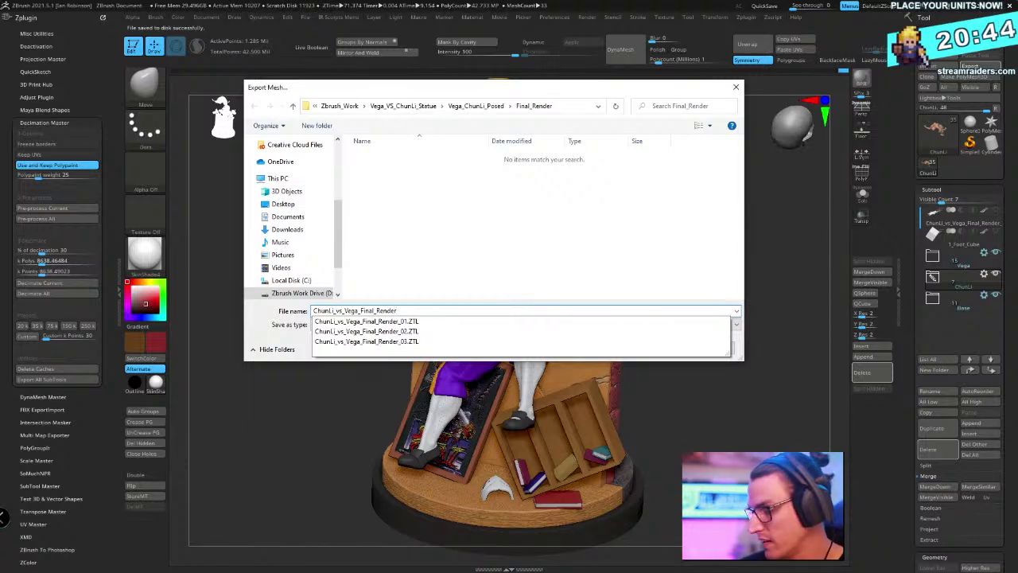
key("Return")
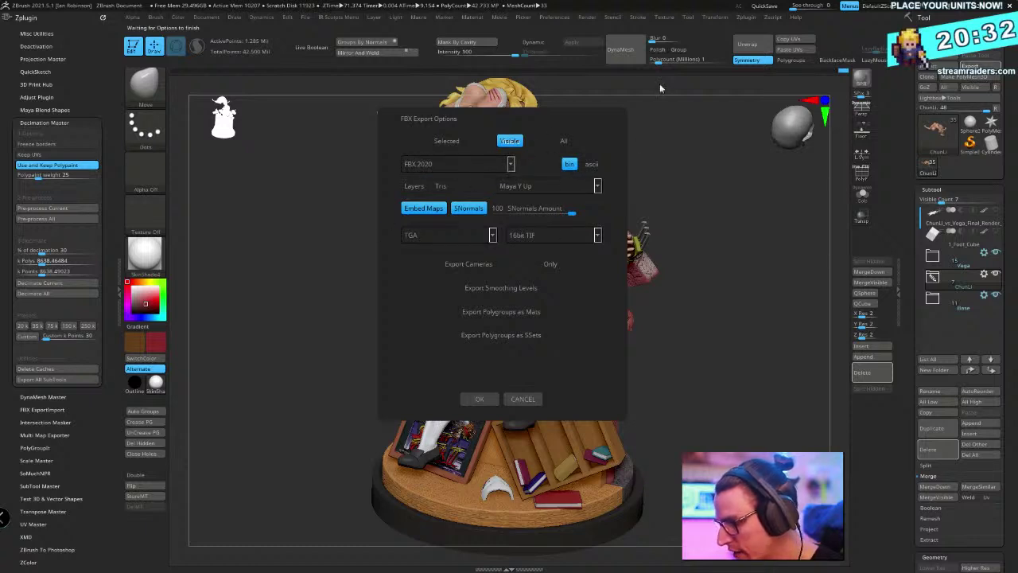
left_click(481, 399)
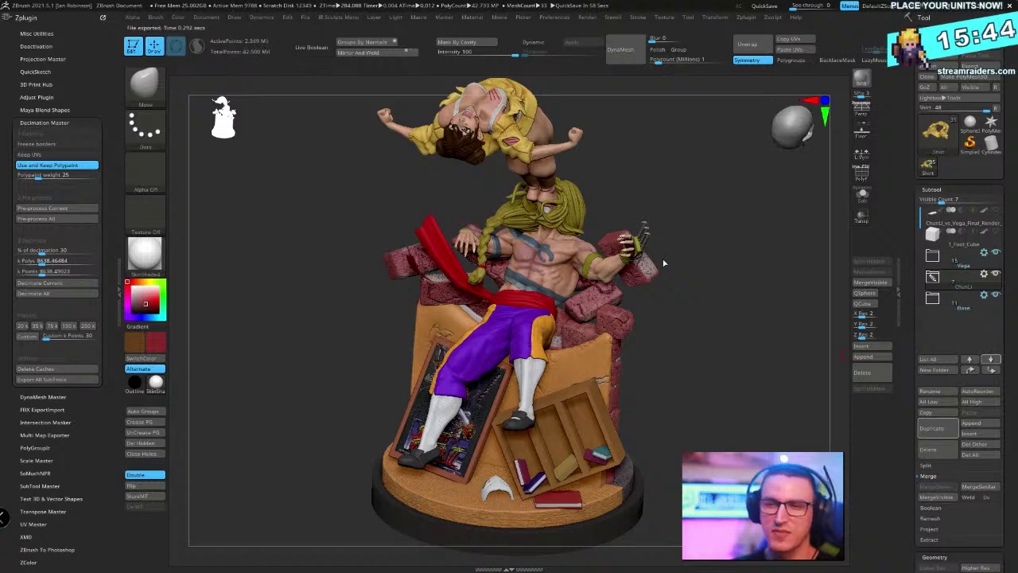
key("ctrl+s")
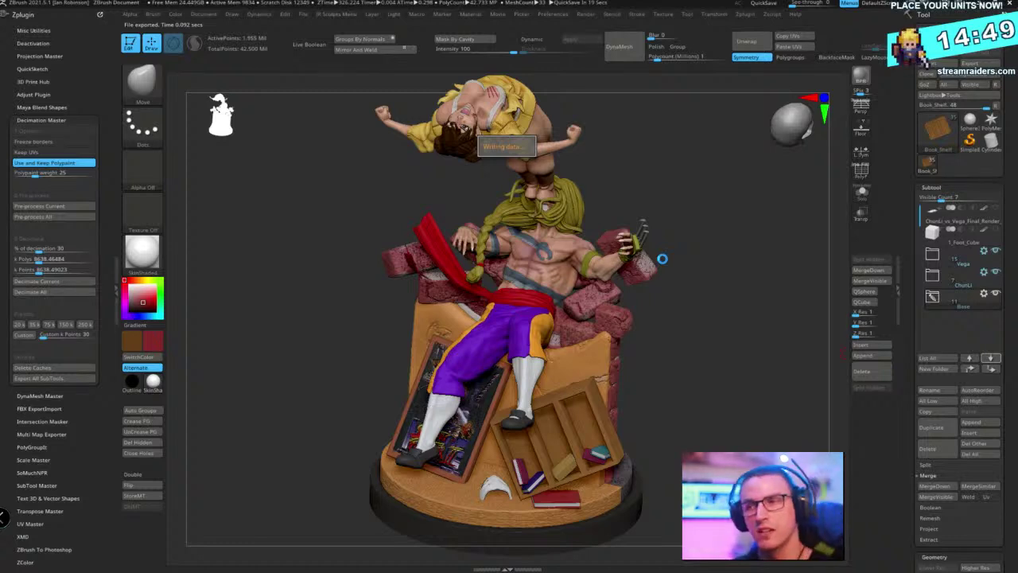
left_click(662, 258, "alt")
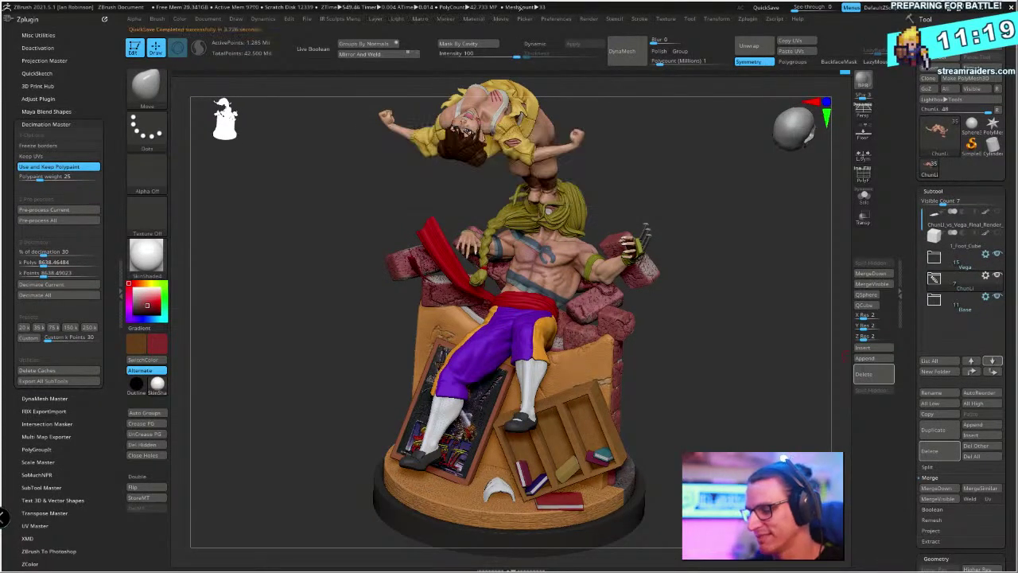
left_click_drag(366, 197, 323, 199)
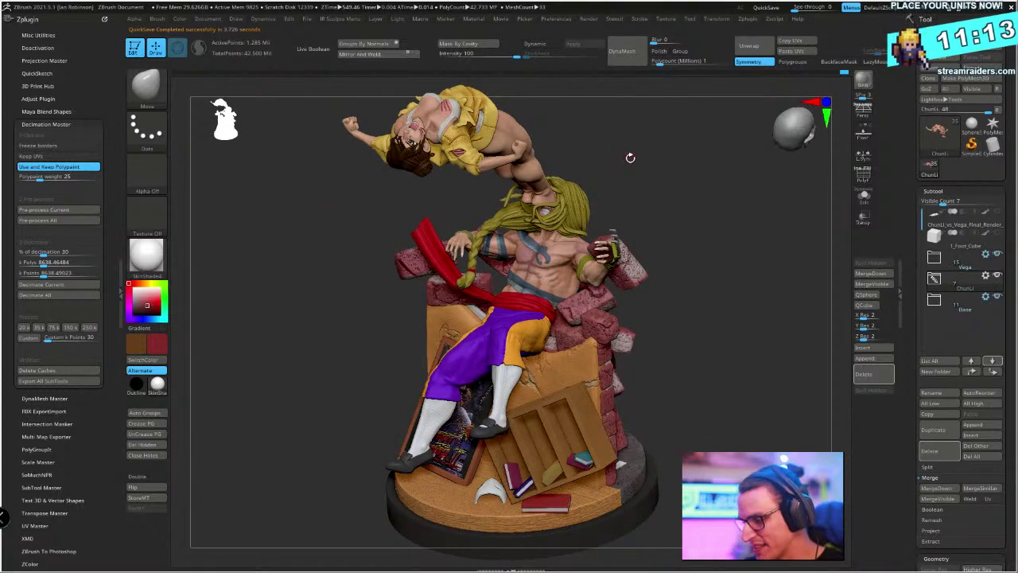
Save the tool over ChunLi_vs_Vega_Final_Render_03.ZTL and close ZBrush without saving the project
key("ctrl+s")
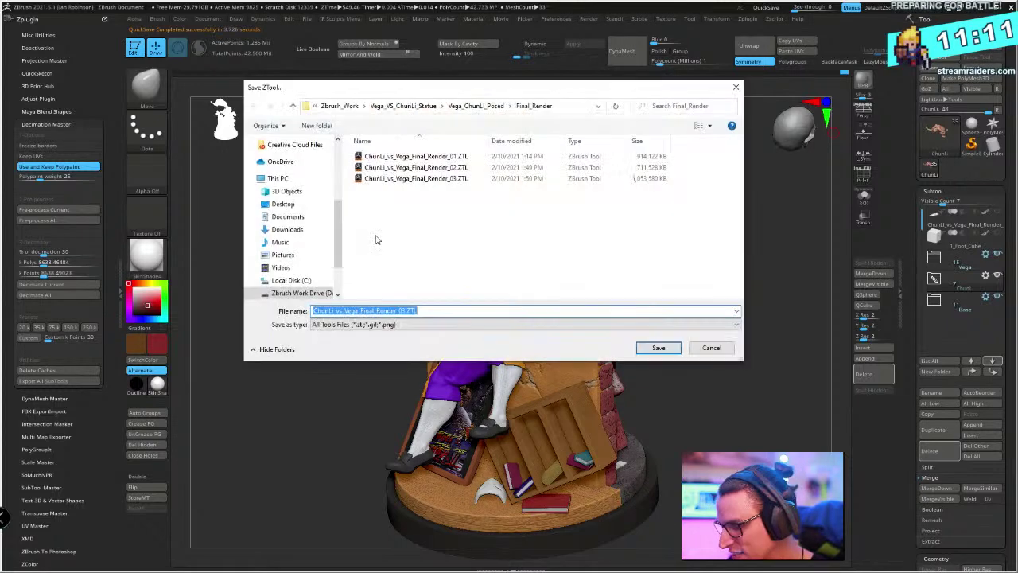
left_click(659, 348)
left_click(585, 280)
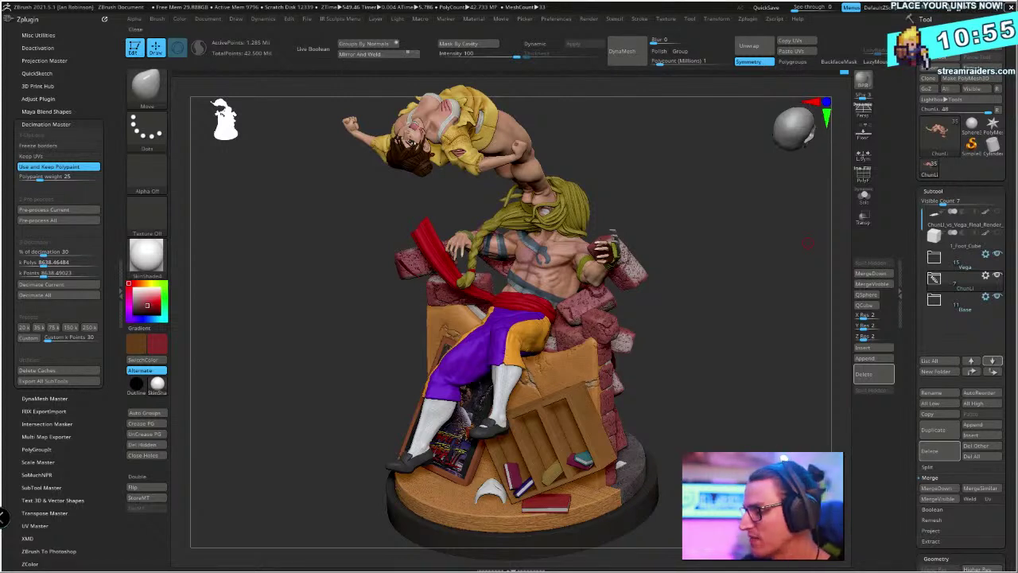
left_click(1009, 6)
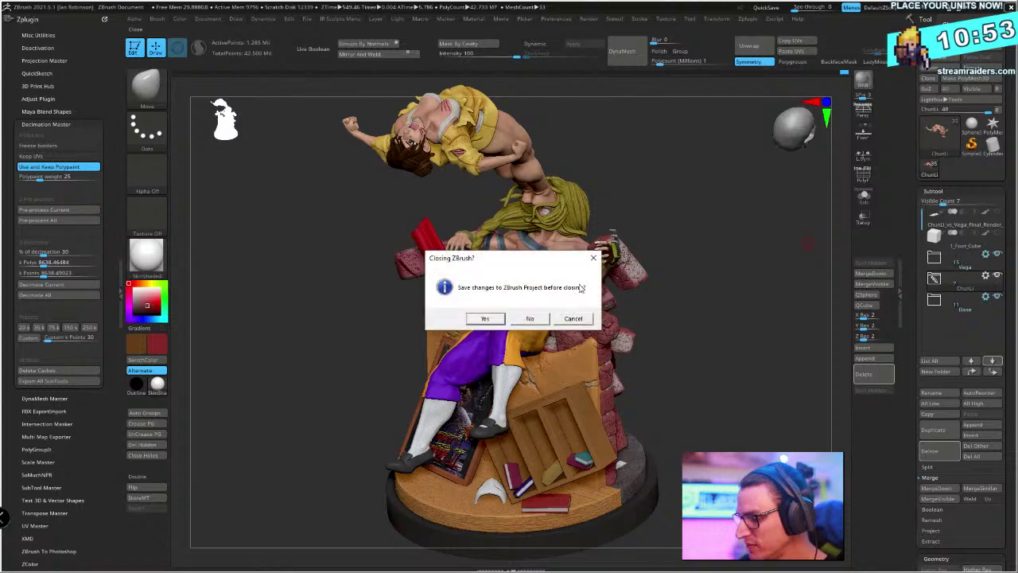
left_click(543, 320)
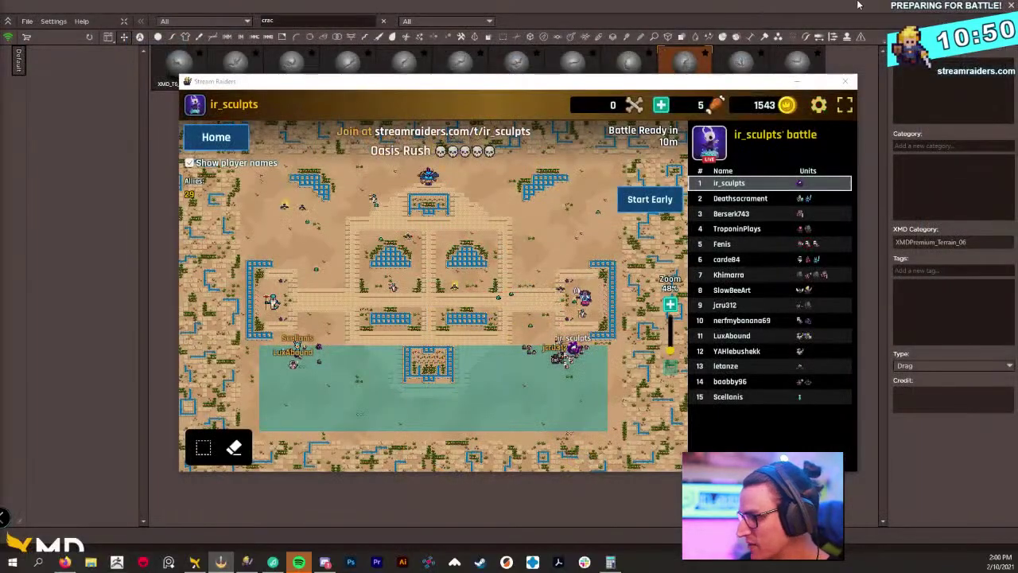
Clear the desktop by closing the XMD Toolbox and Discord windows and moving the Stream Raiders window aside
left_click(859, 4)
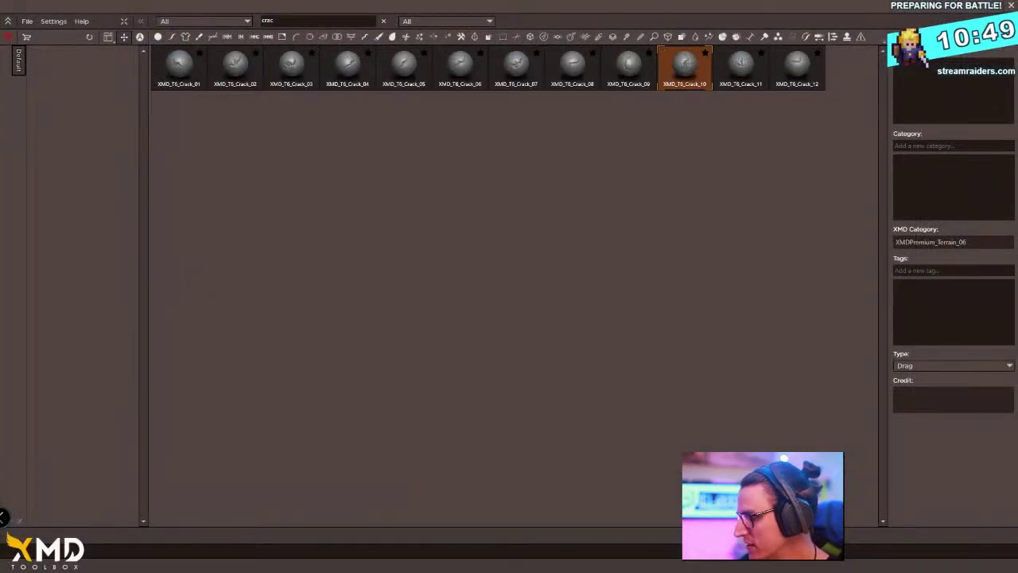
left_click(1011, 5)
left_click_drag(681, 79, 580, 16)
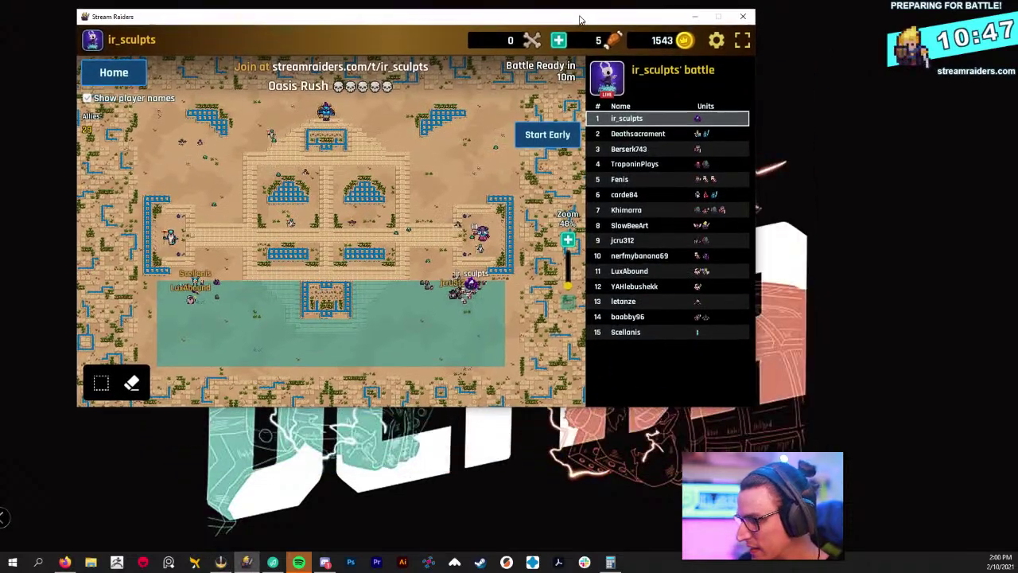
left_click(324, 562)
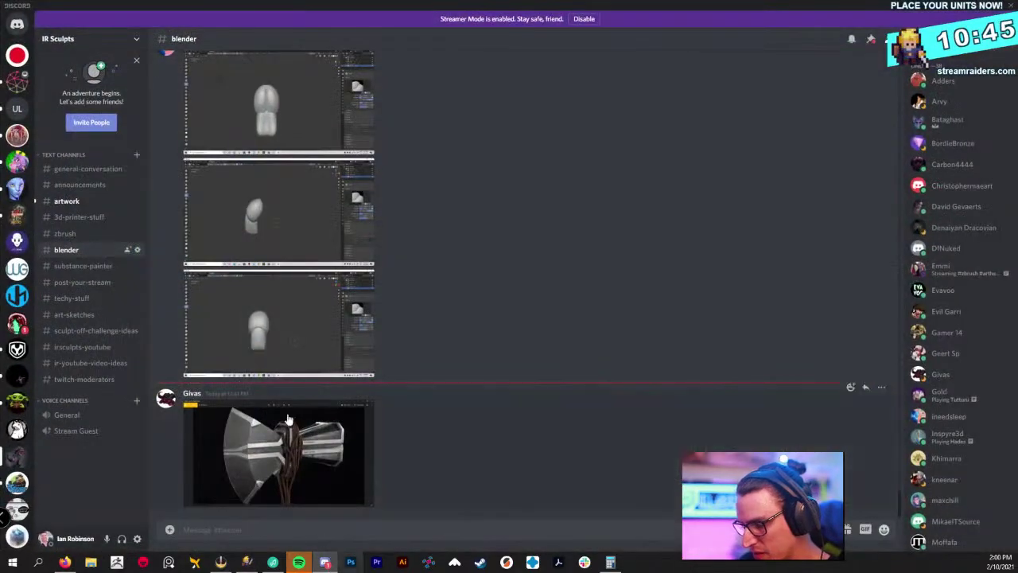
left_click(1013, 4)
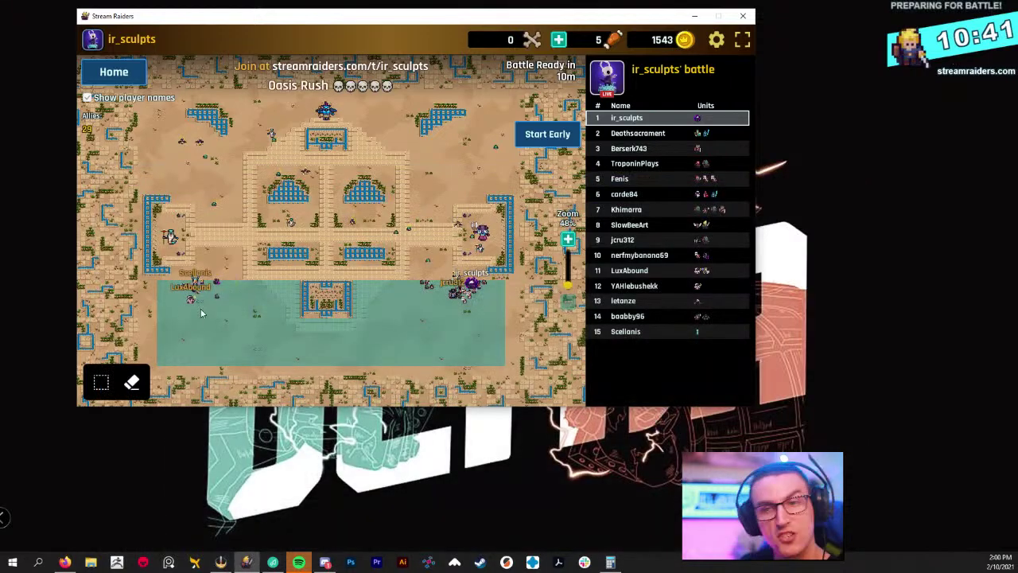
Switch to Marmoset Toolbag, use the Classic workspace and import ChunLi_vs_Vega_Final_Render.fbx from the Final_Render folder
left_click(143, 563)
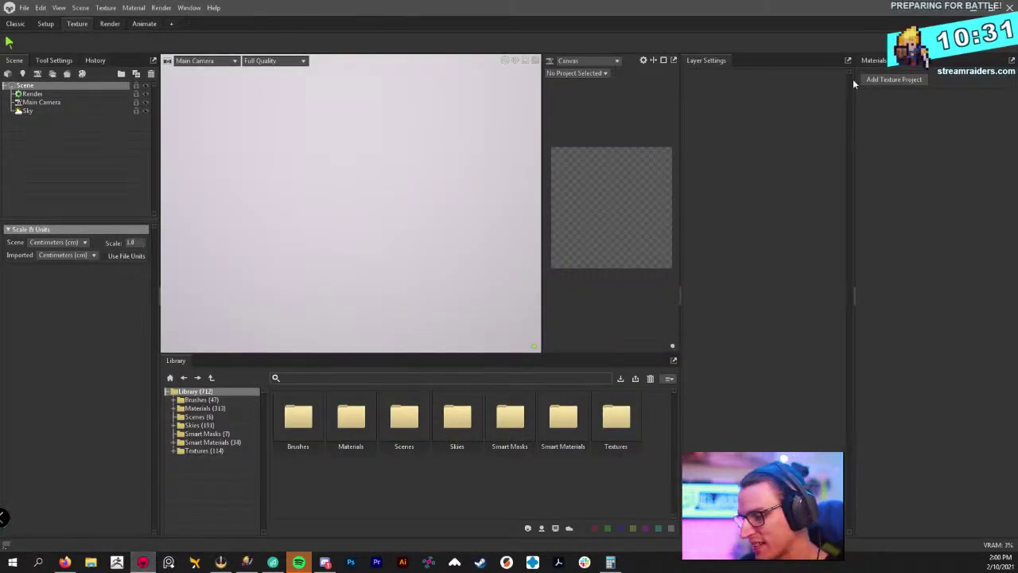
left_click(15, 23)
left_click(25, 8)
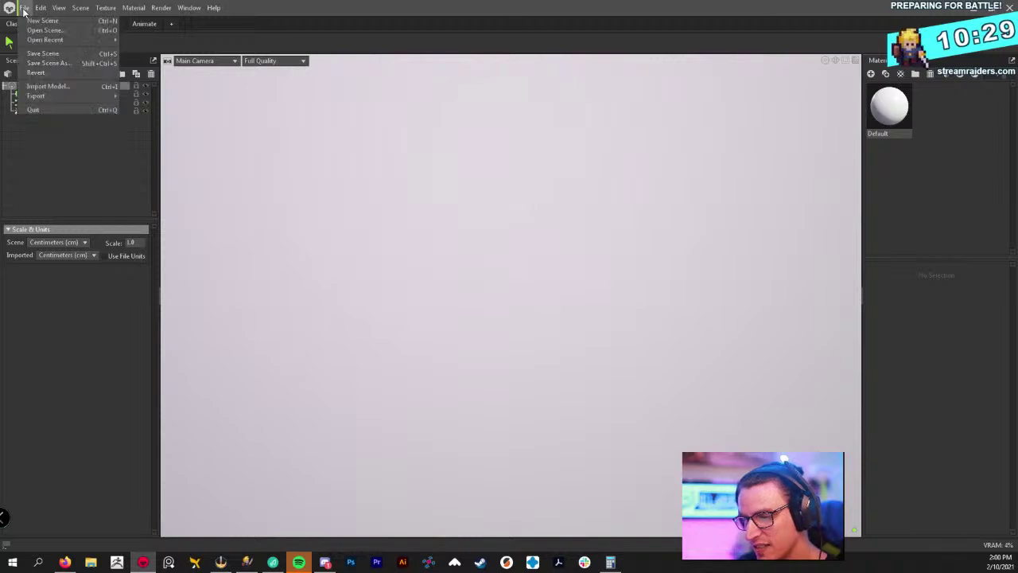
left_click(93, 86)
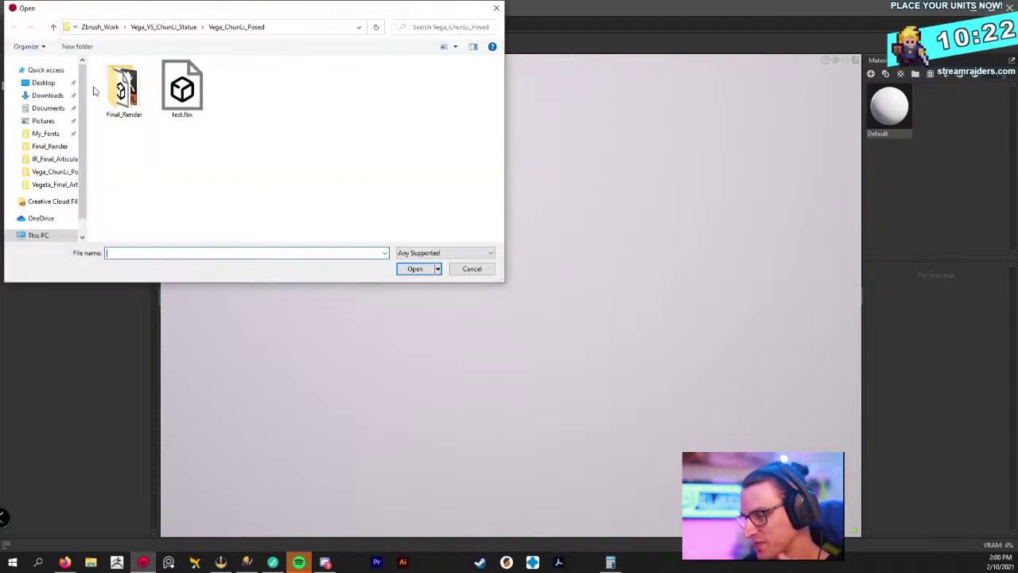
double_click(136, 85)
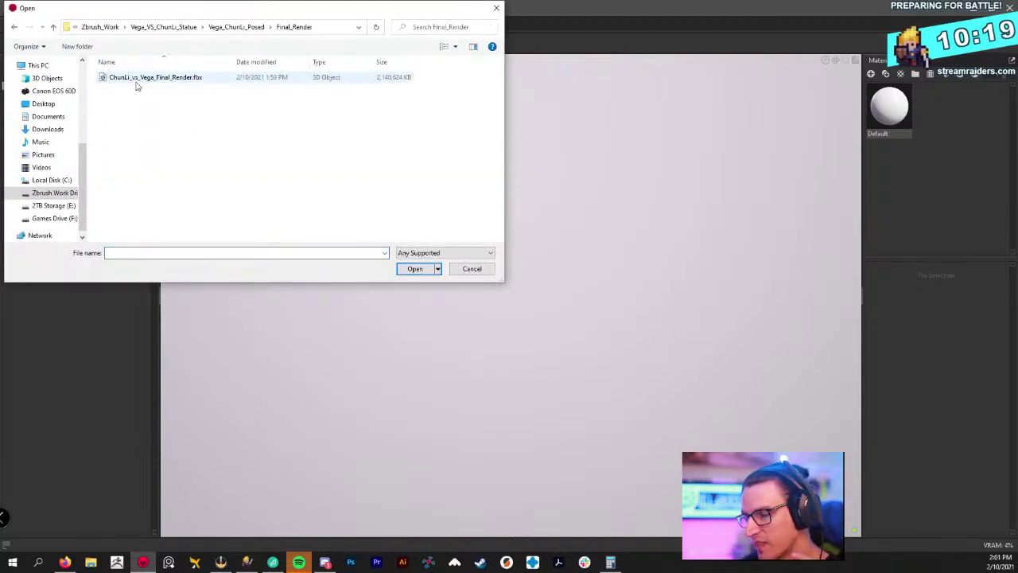
left_click(220, 82)
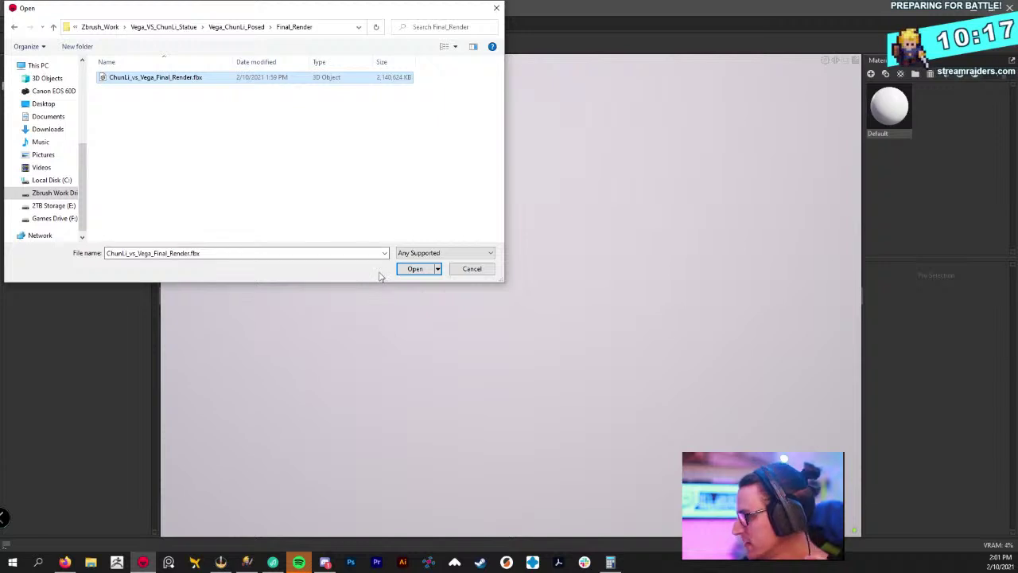
left_click(427, 269)
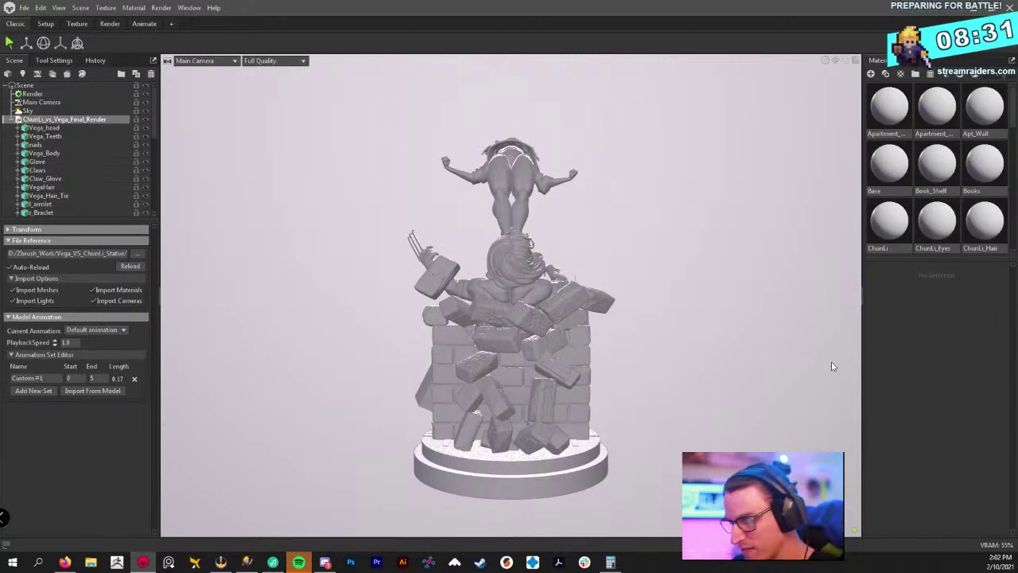
Save the scene as ChunLi_vs_Vega_Statue_Final_Render in the Final_Render folder, with the statue viewed from the front
left_click(679, 265)
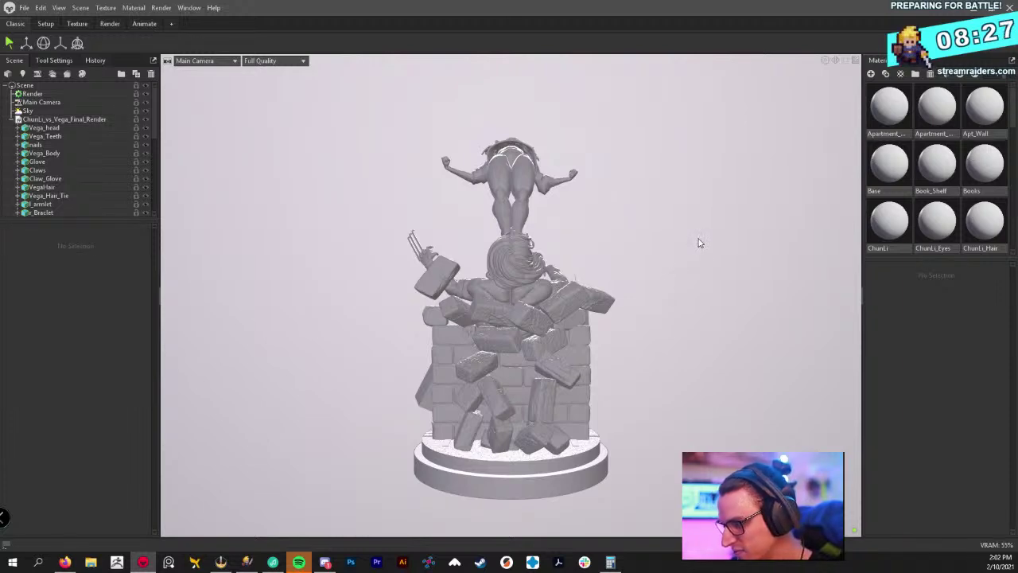
left_click_drag(661, 250, 327, 301)
left_click_drag(716, 225, 695, 232)
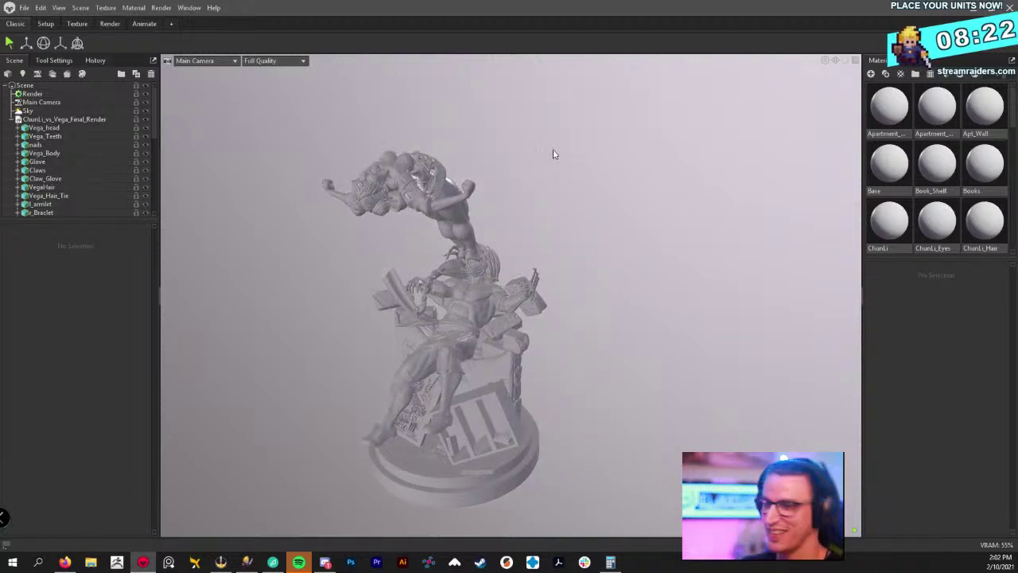
left_click(24, 7)
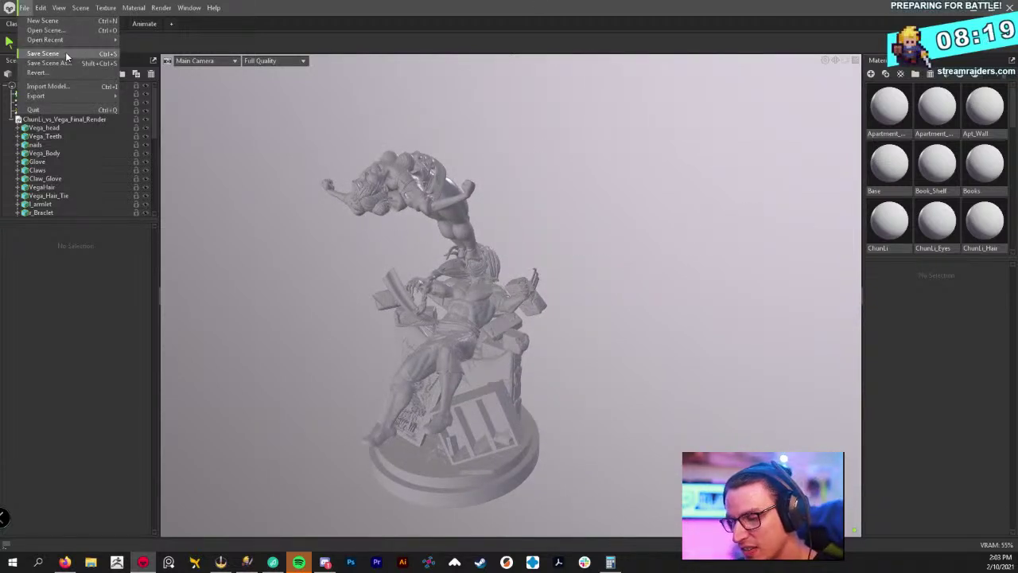
left_click(64, 62)
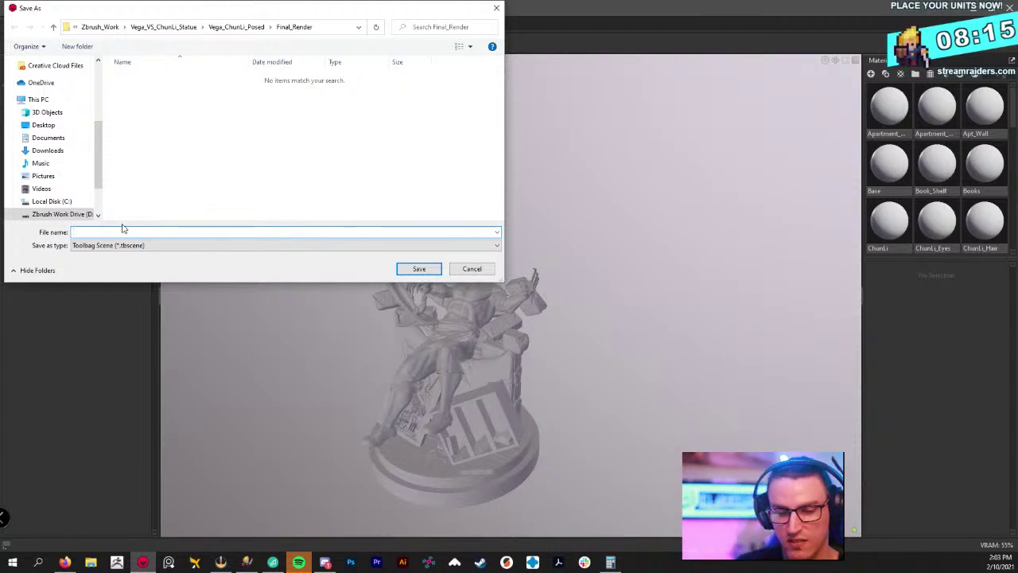
type("ChunLi_")
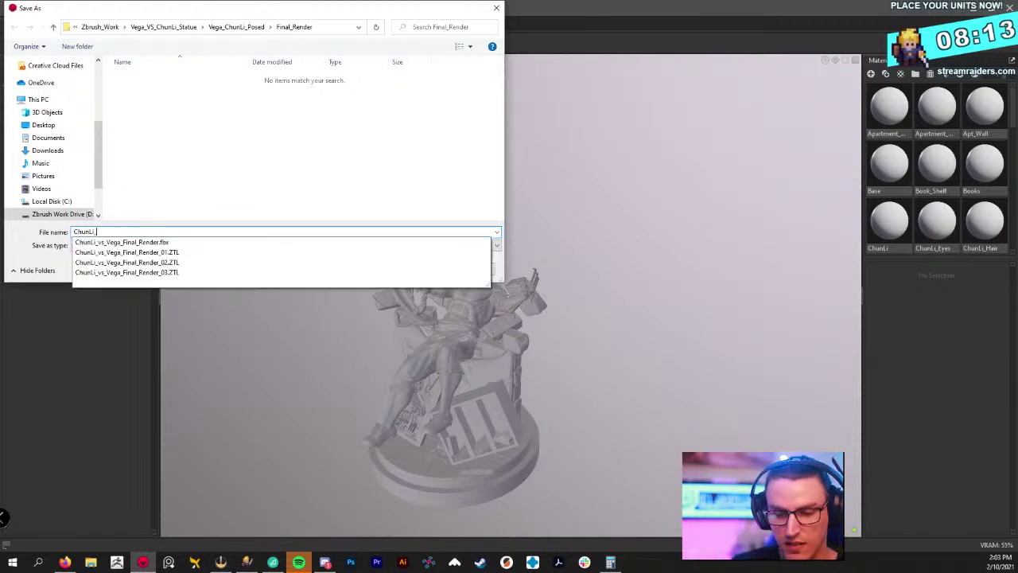
type("vs_Ve")
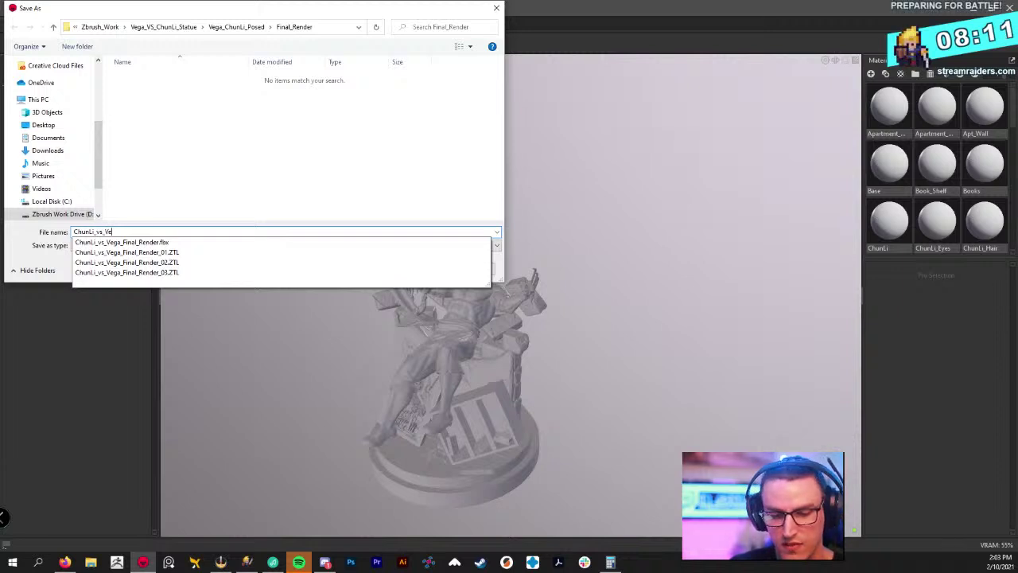
type("ga_Statue_")
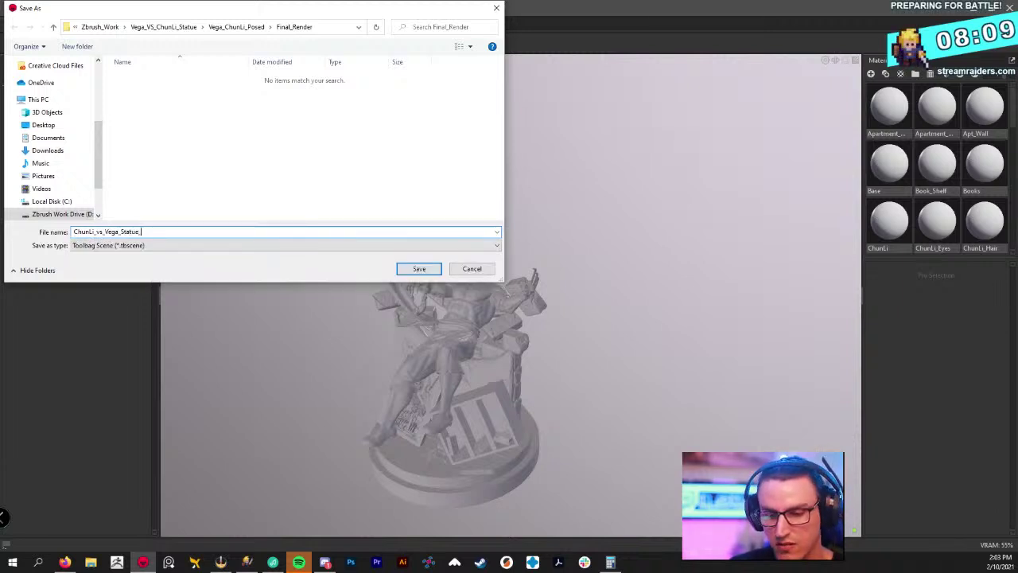
type("Final")
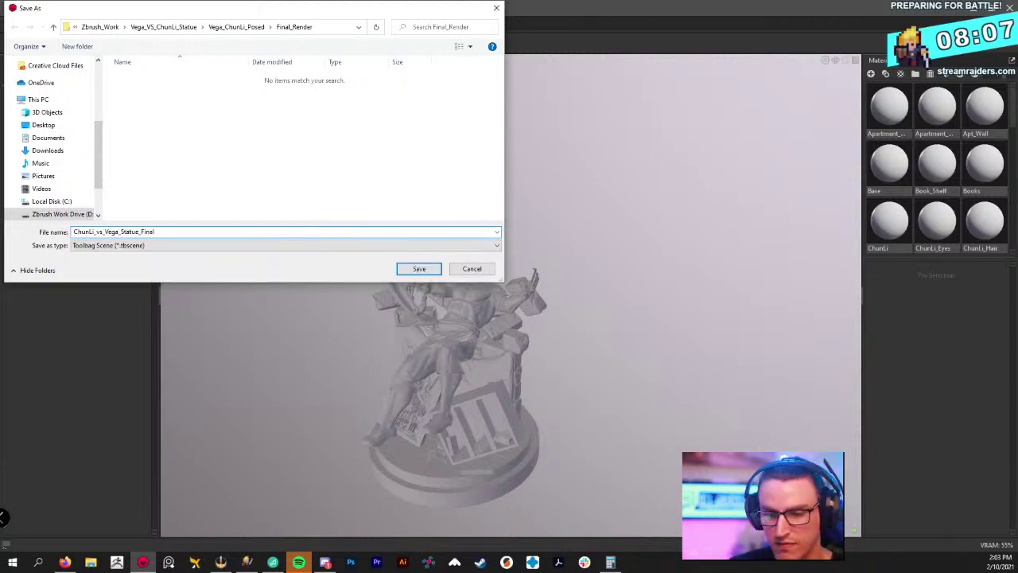
type("_Render")
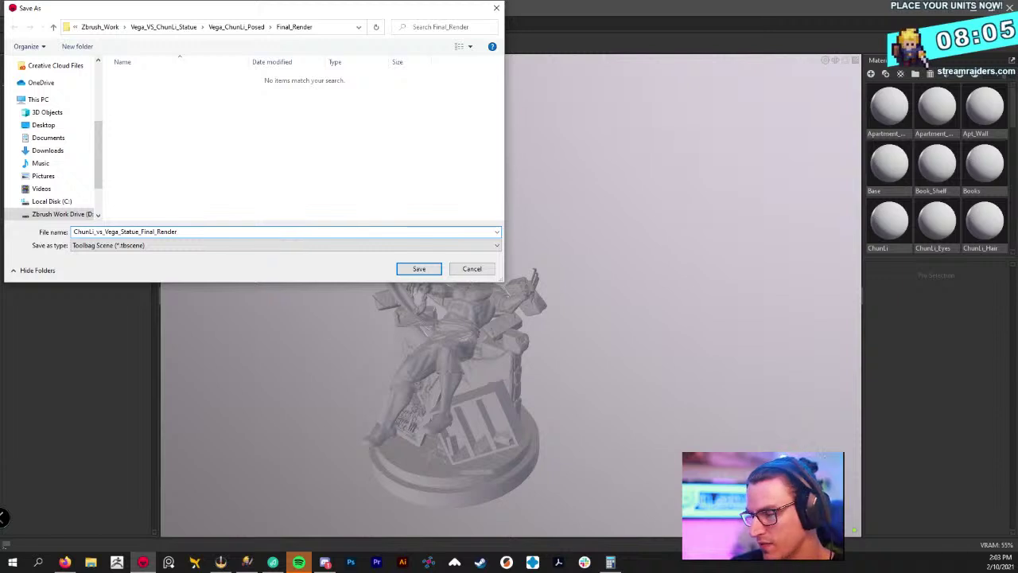
key("Return")
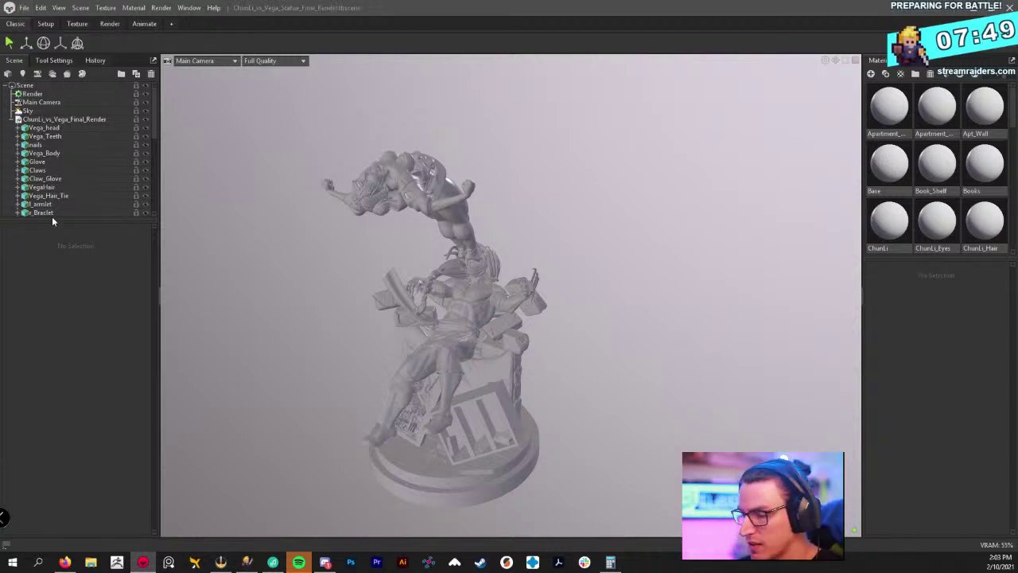
Delete all the imported materials from the material library, from the Vega ones up to the Apartment ones, keeping only Default
scroll(461, 155, "up", 3)
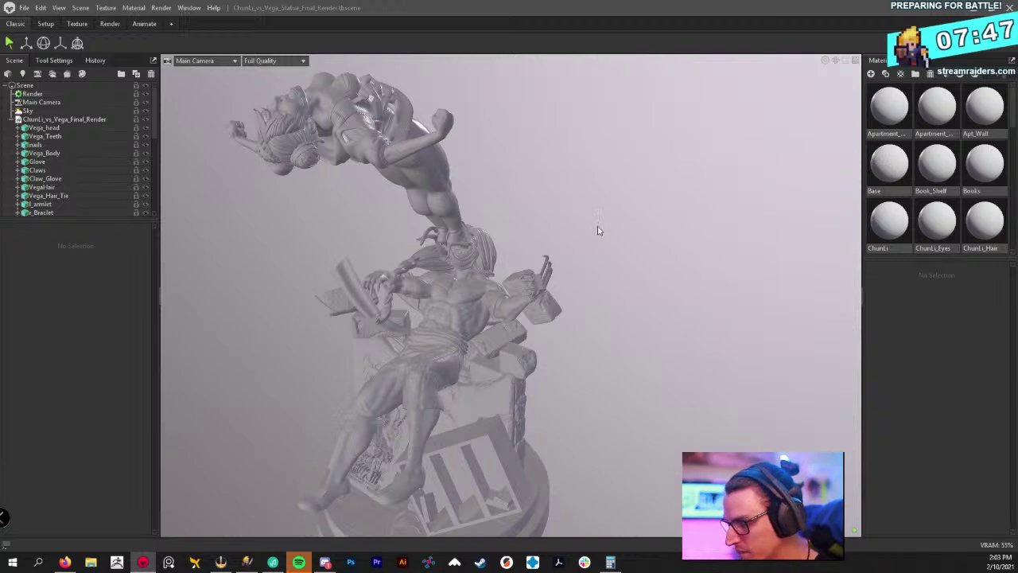
left_click_drag(534, 218, 453, 223)
left_click_drag(571, 208, 457, 235)
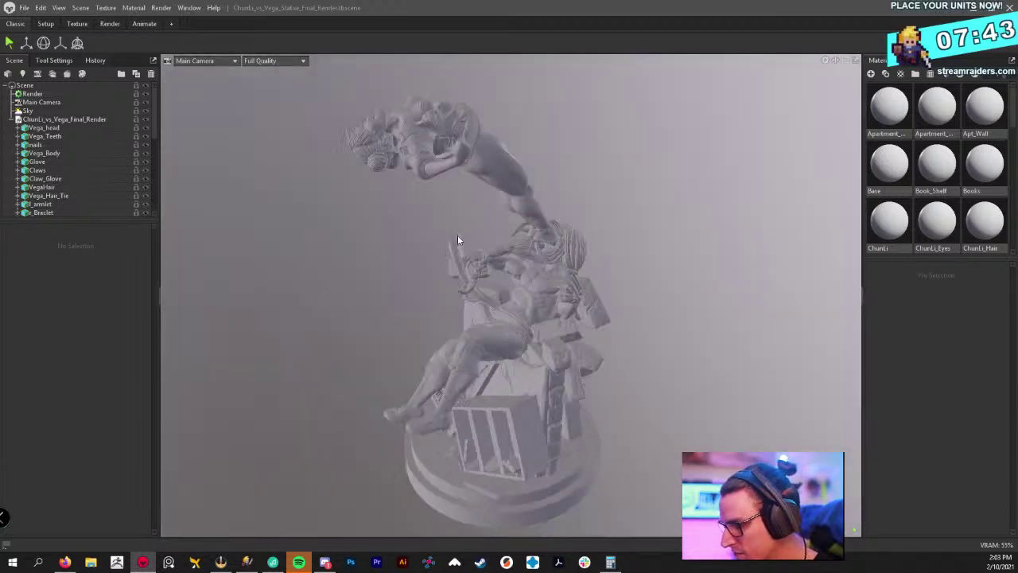
scroll(978, 175, "down", 10)
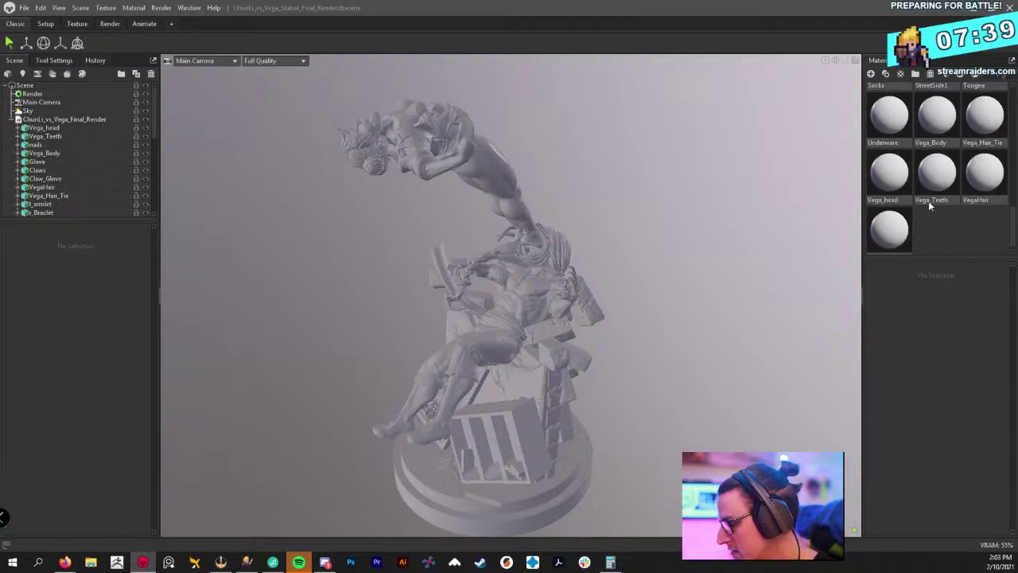
key("Delete")
key("Delete")
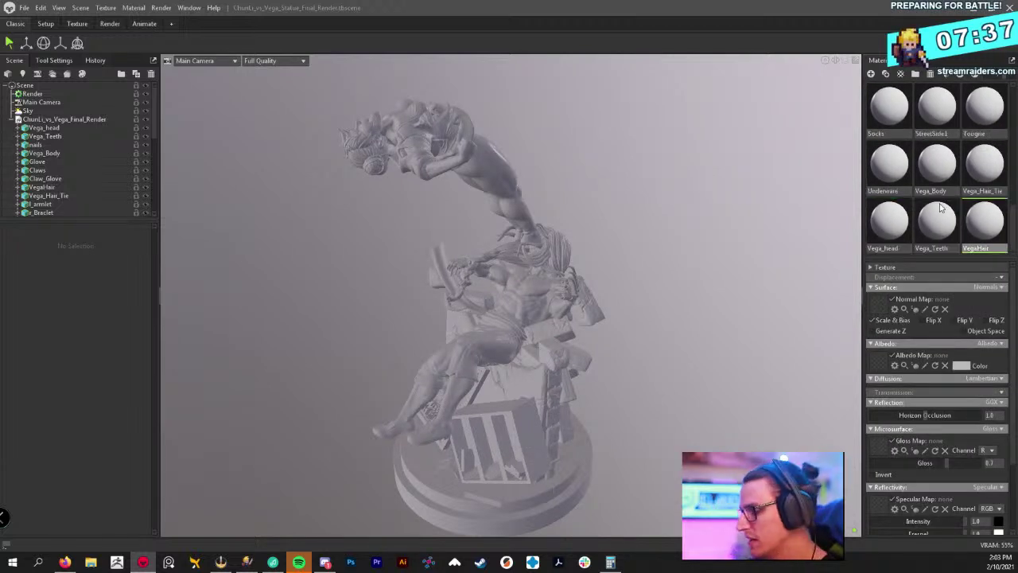
key("Delete")
key("Delete")
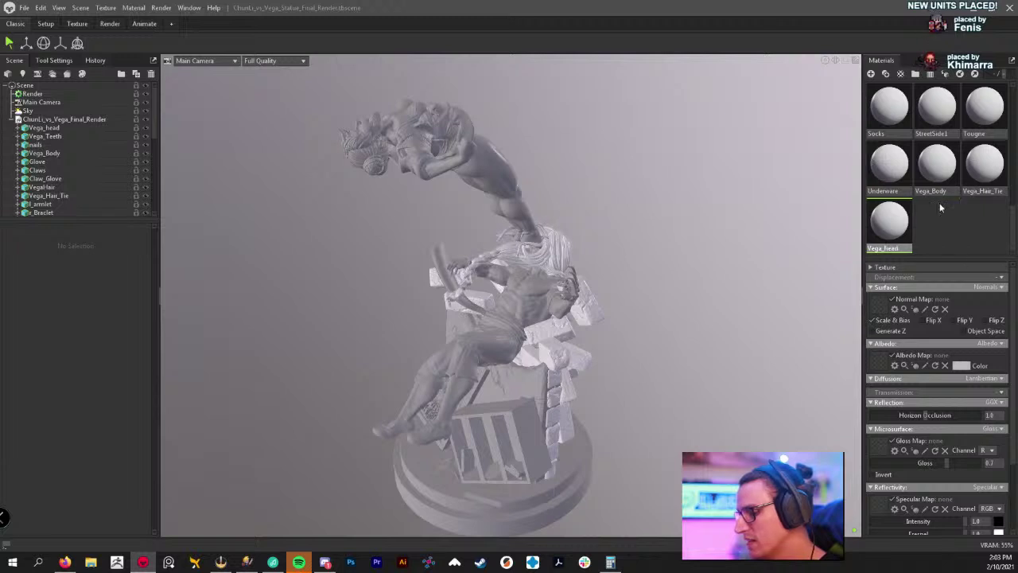
key("Delete")
key("Delete")
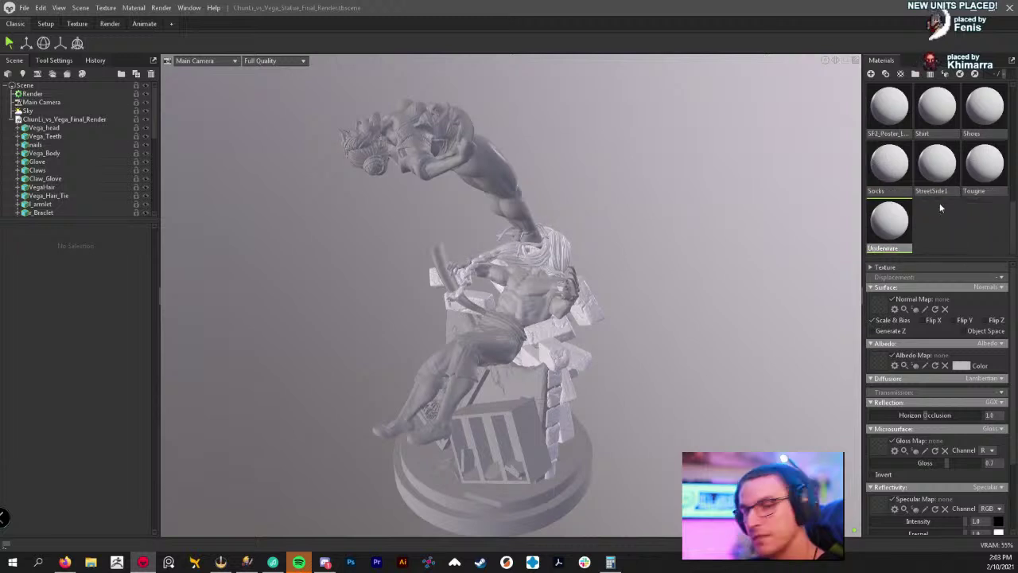
key("Delete")
key("Delete")
key("Delete")
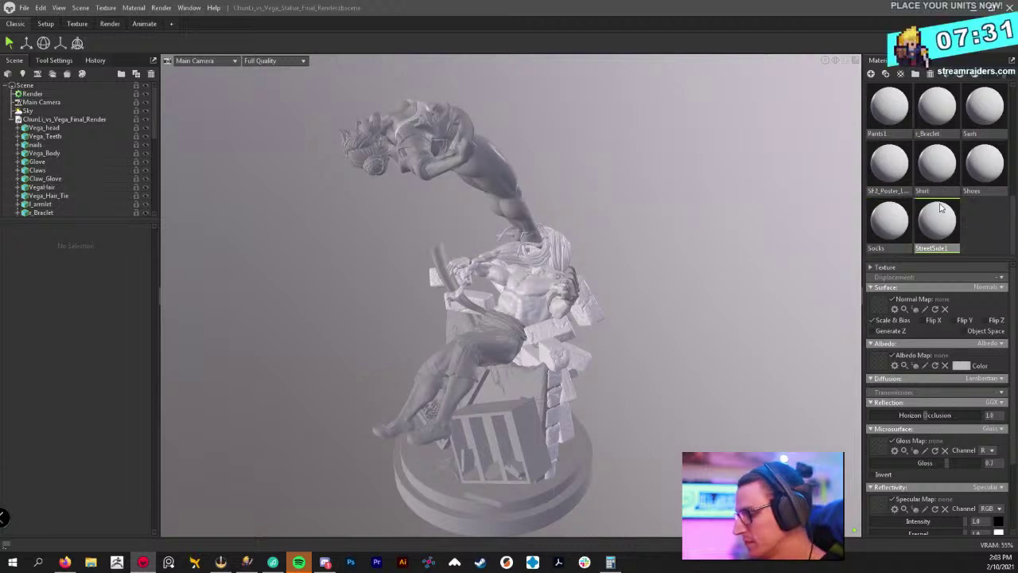
key("Delete")
key("Delete")
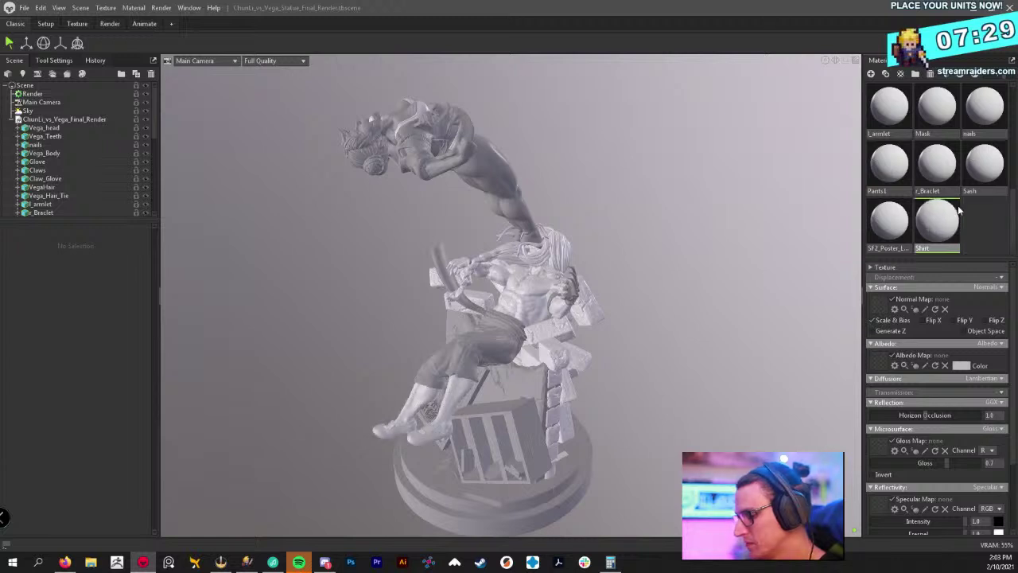
key("Delete")
key("Delete")
key("Delete")
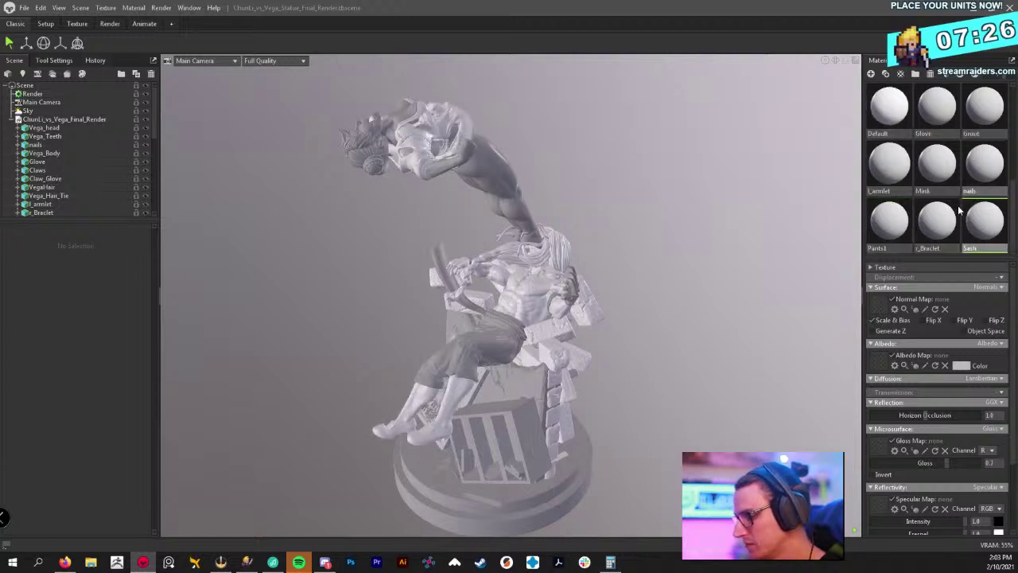
key("Delete")
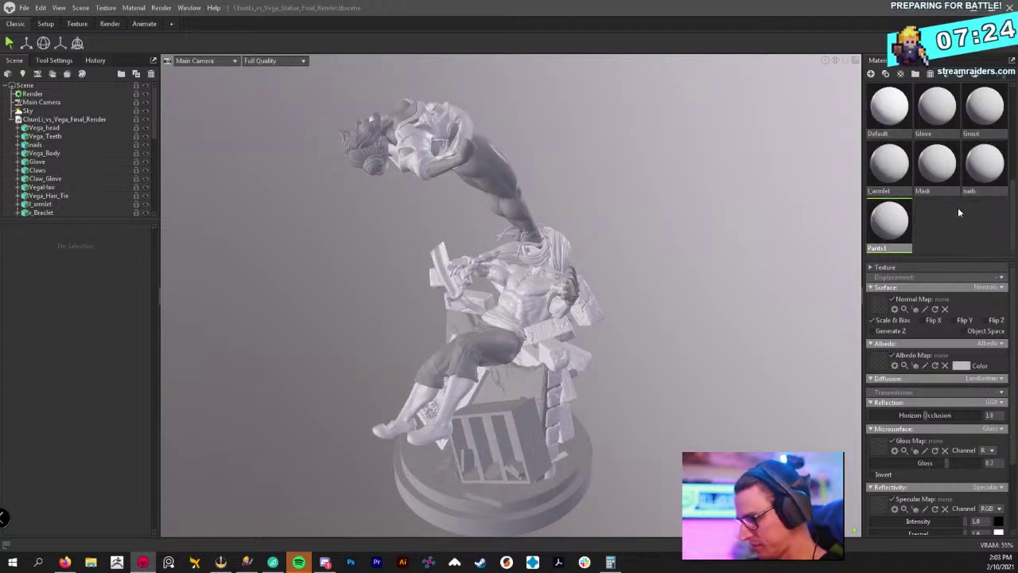
key("Delete")
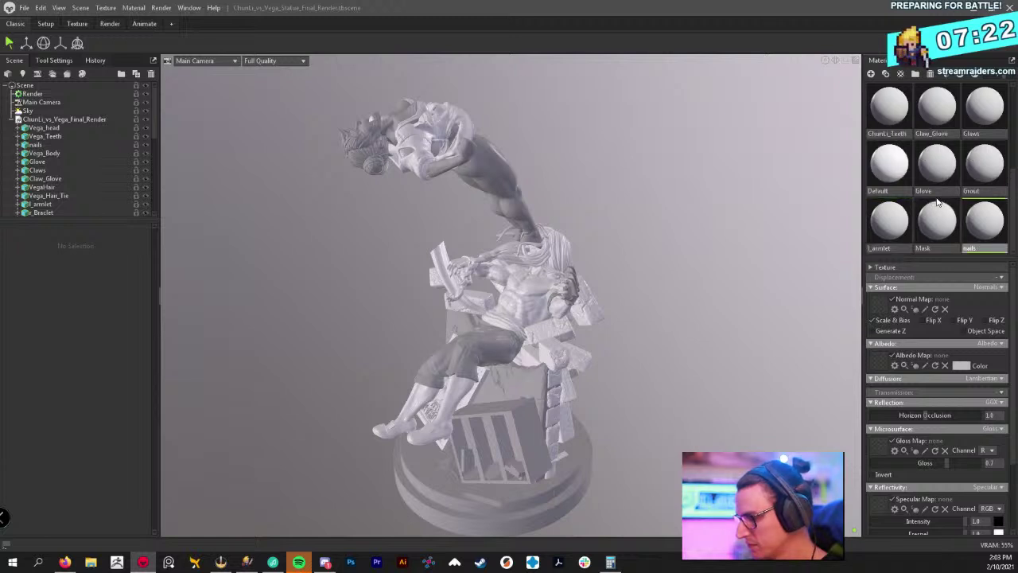
key("Delete")
key("Delete")
key("Delete")
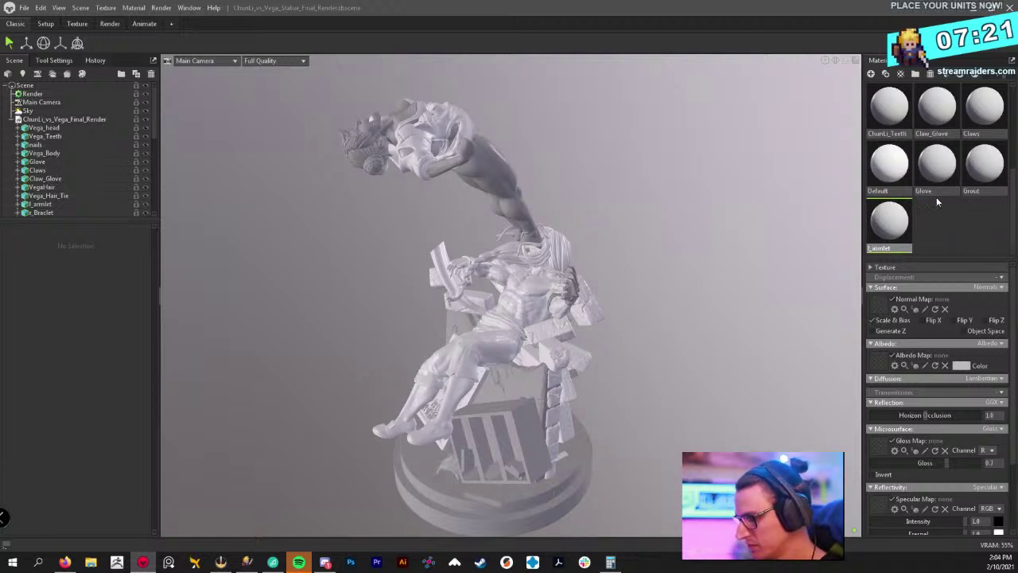
key("Delete")
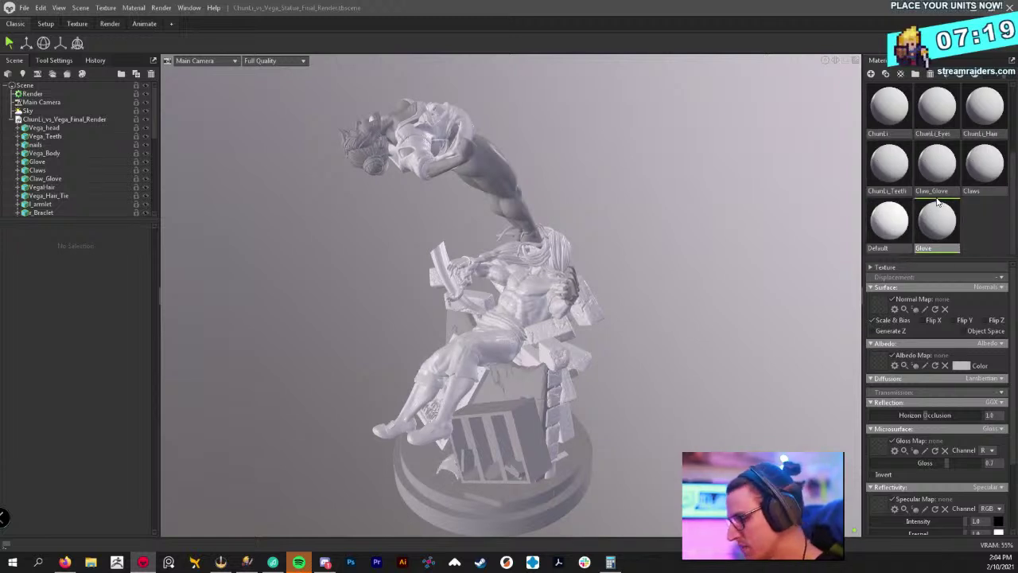
key("Delete")
key("Delete")
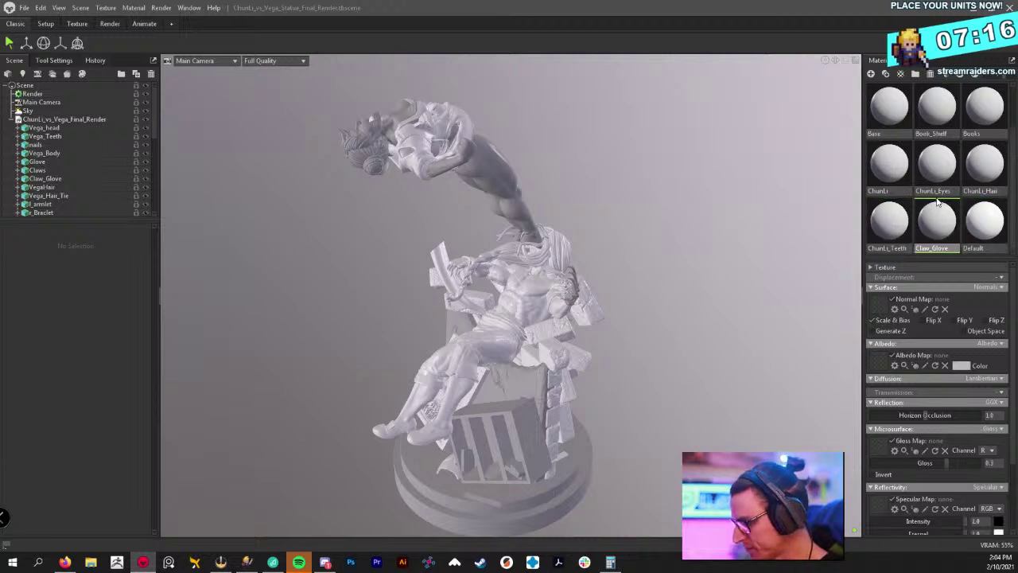
key("Delete")
key("Delete")
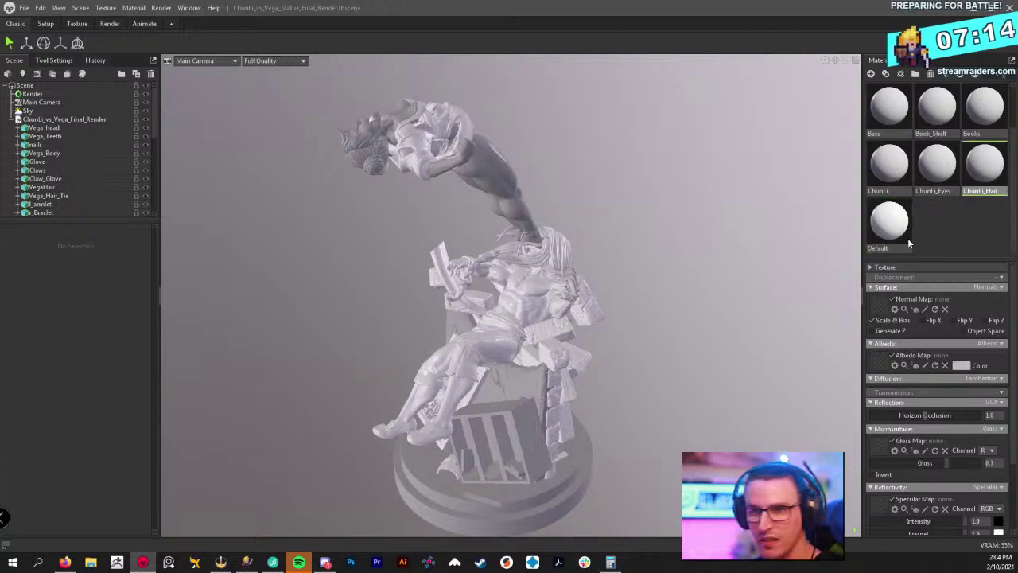
key("Delete")
key("Delete")
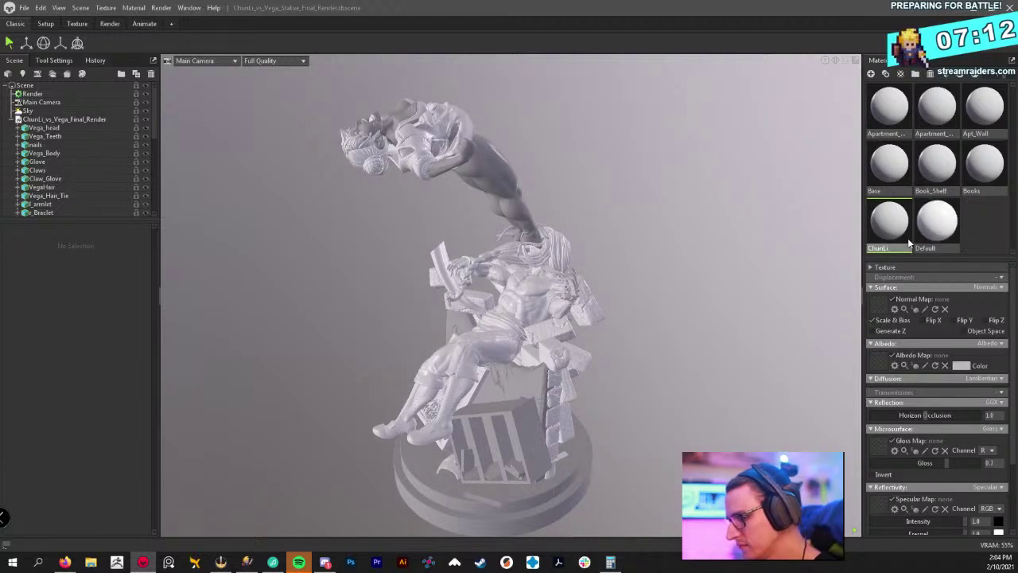
key("Delete")
key("Delete")
key("Delete")
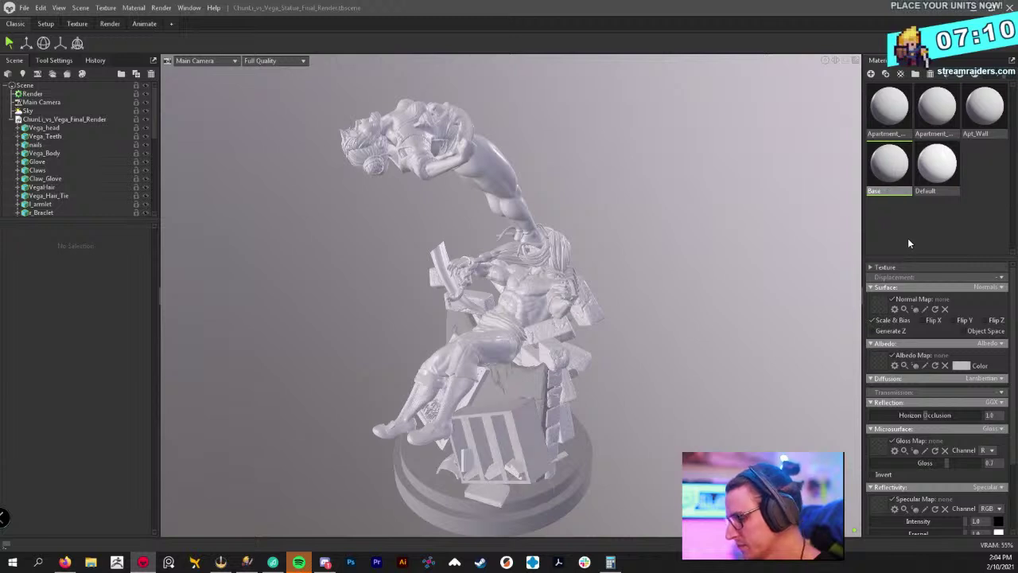
key("Delete")
key("Delete")
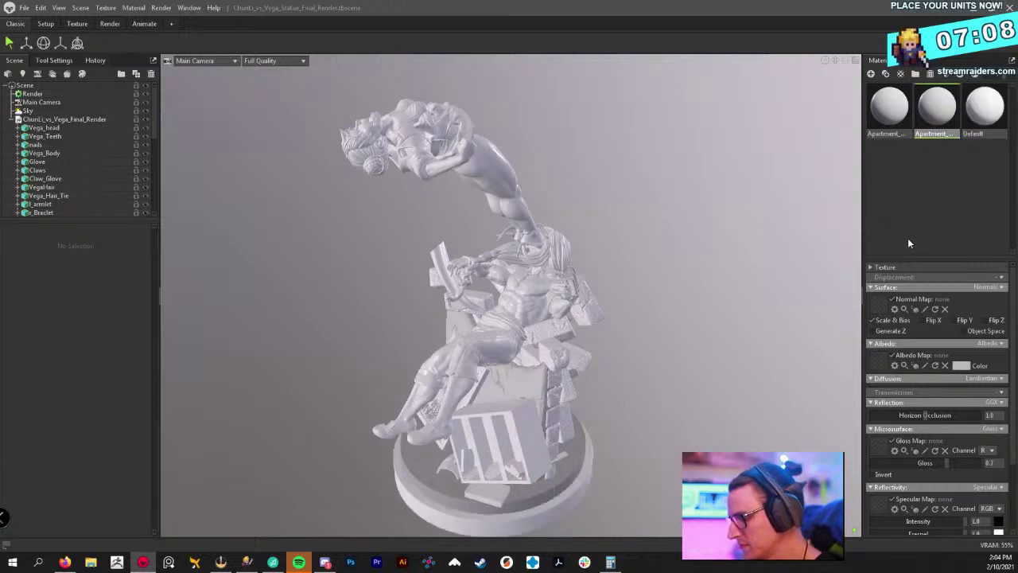
key("Delete")
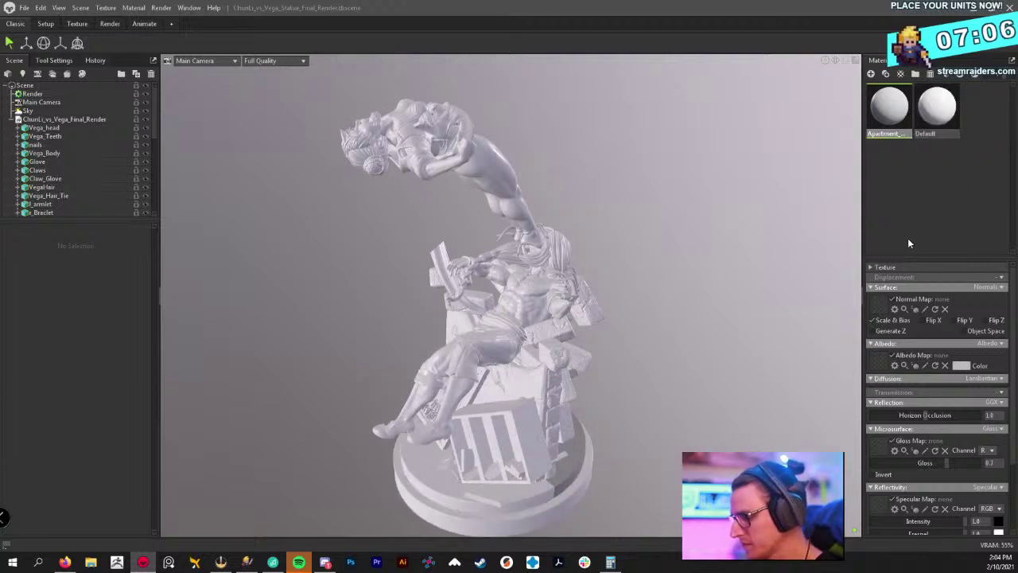
key("Delete")
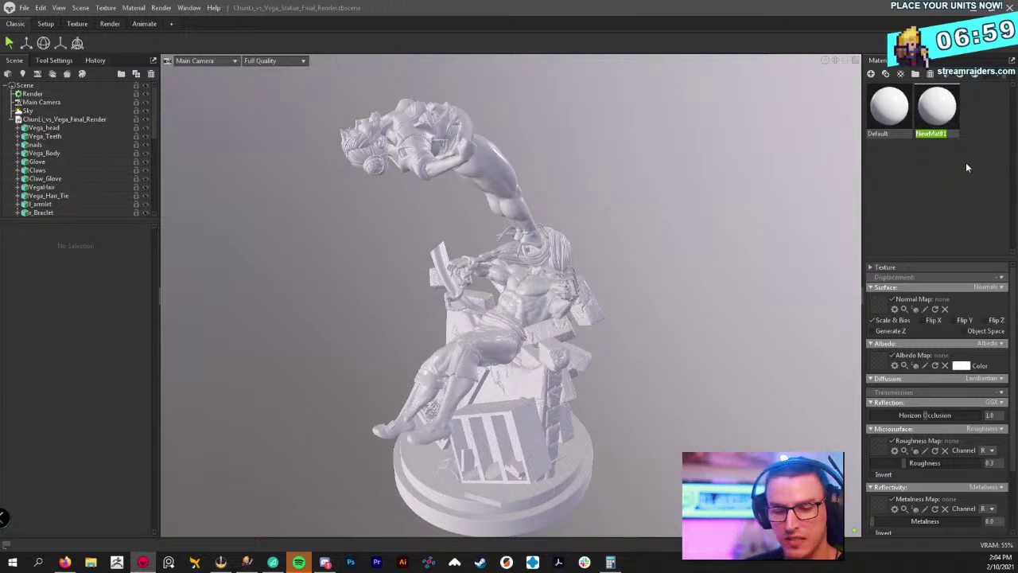
Create a new material named Skin and save the scene
type("Skin")
key("Return")
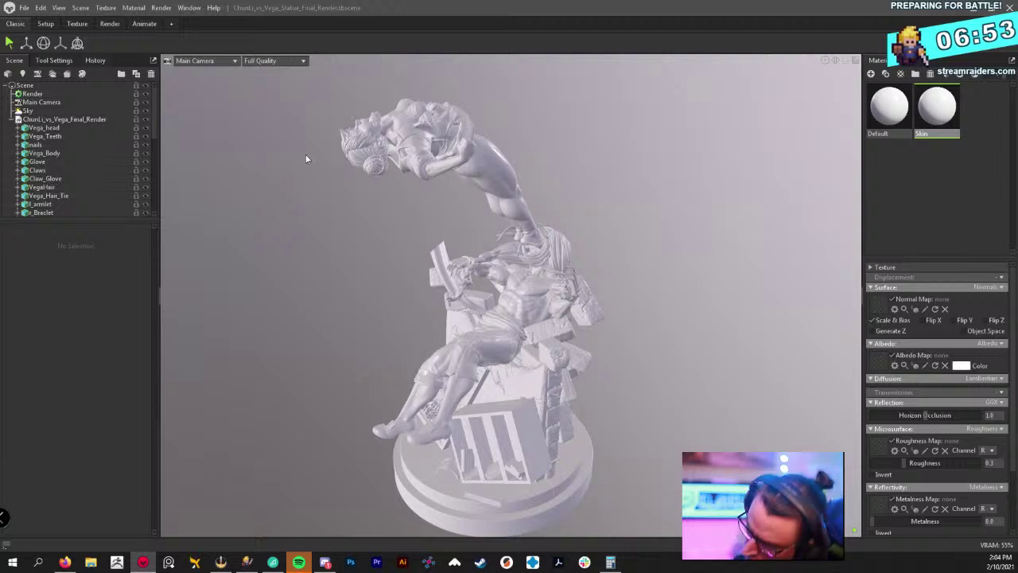
left_click(25, 8)
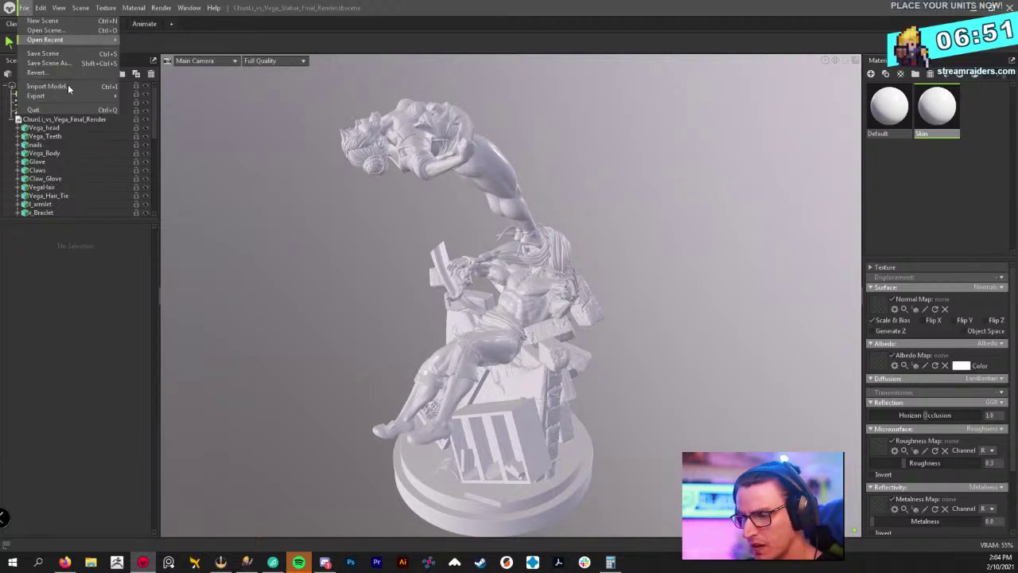
left_click(48, 54)
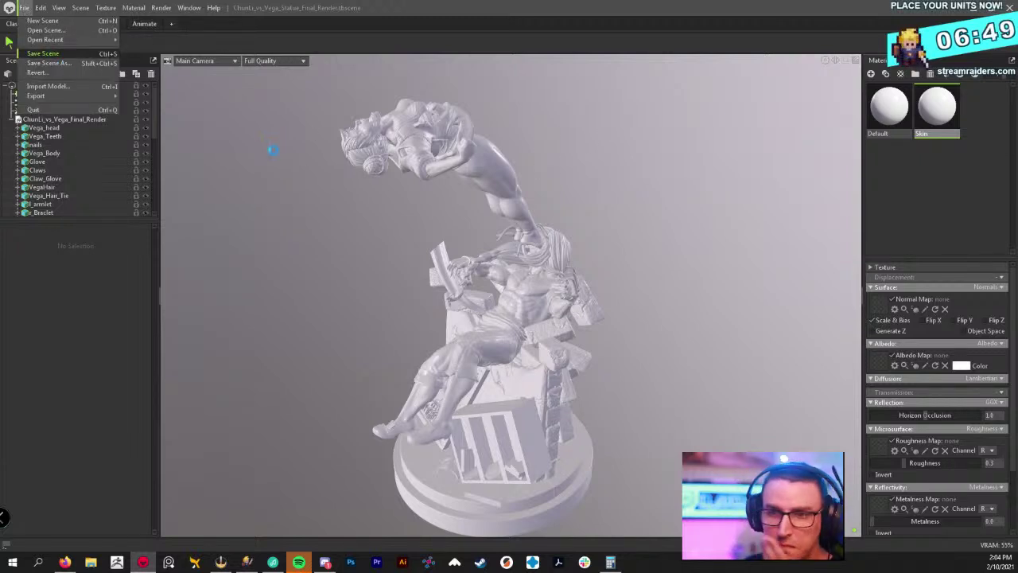
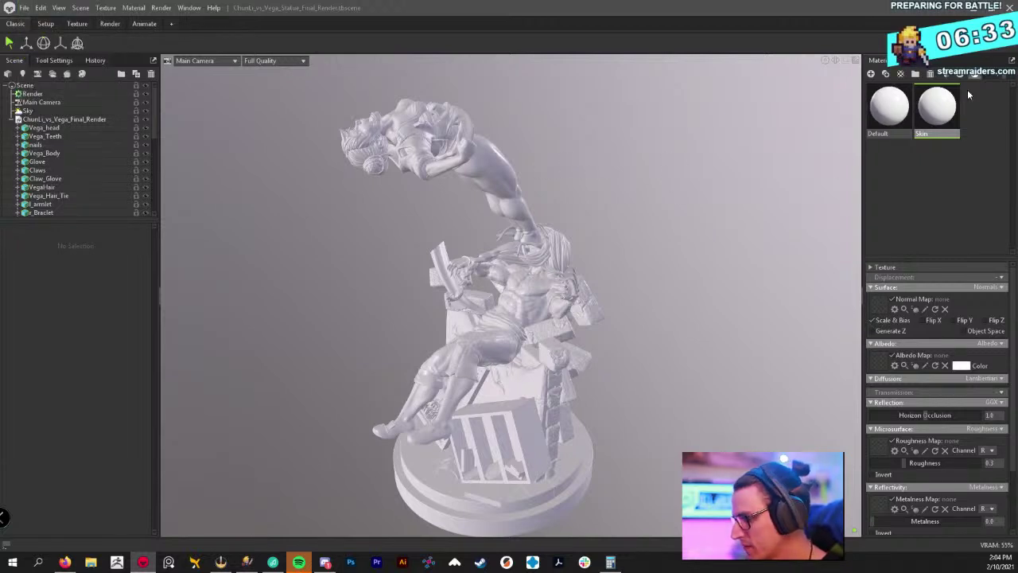
Apply the Skin material to Chun-Li's body and switch its albedo to Vertex Color
left_click_drag(937, 107, 505, 178)
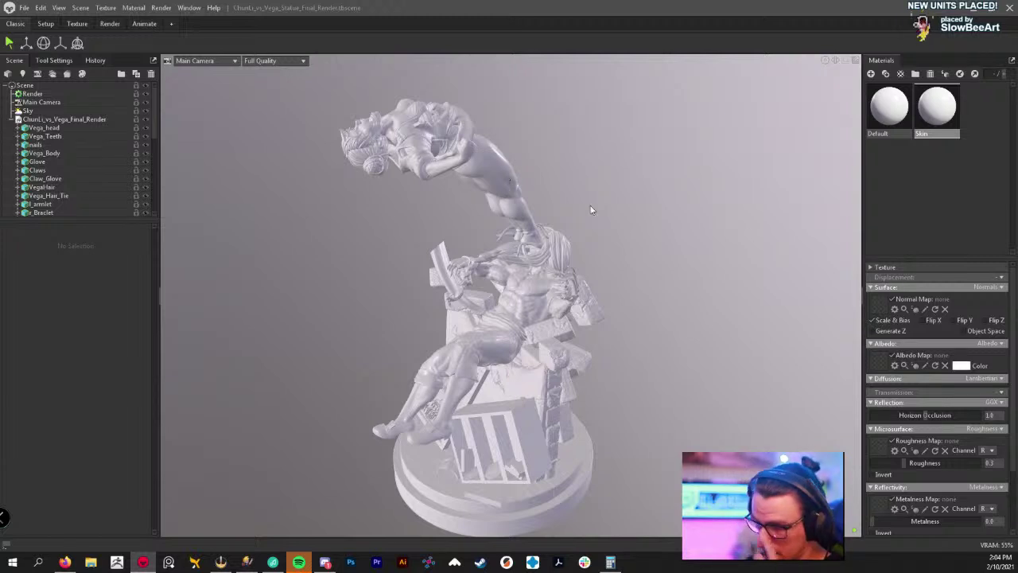
left_click(1000, 342)
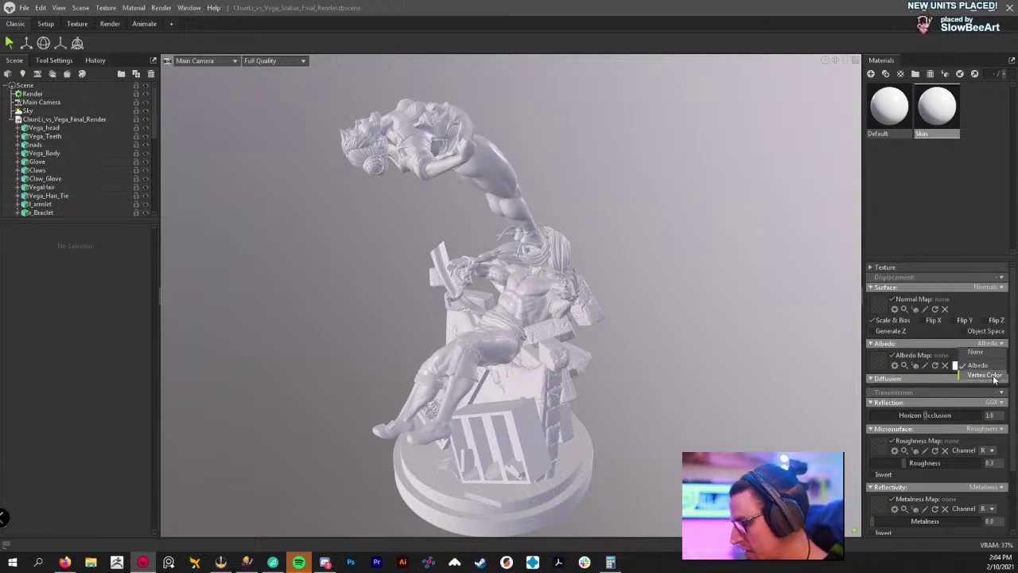
left_click(983, 374)
right_click_drag(515, 105, 623, 193)
left_click_drag(668, 226, 639, 228)
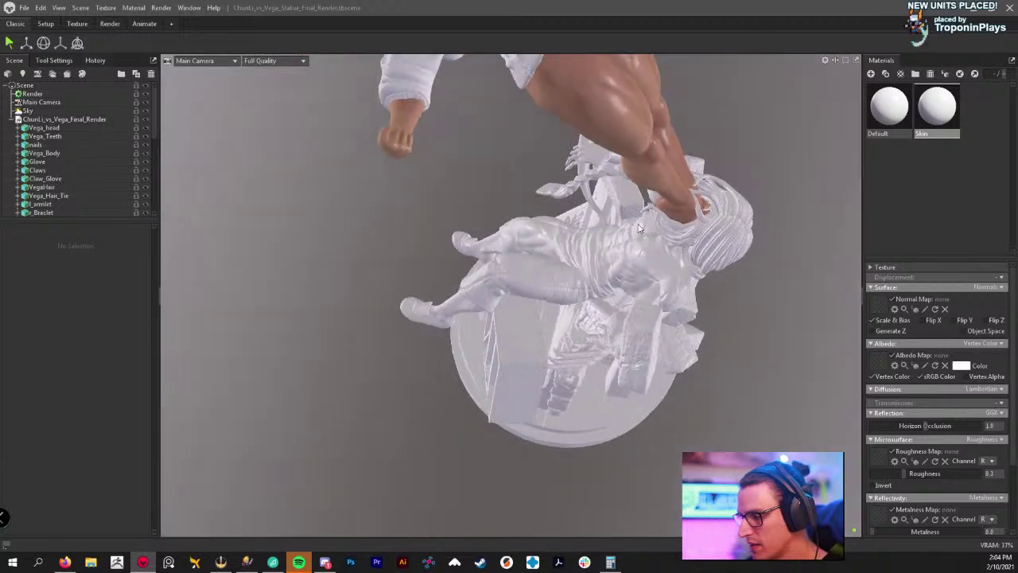
middle_click_drag(569, 351, 486, 513)
left_click_drag(352, 291, 547, 306)
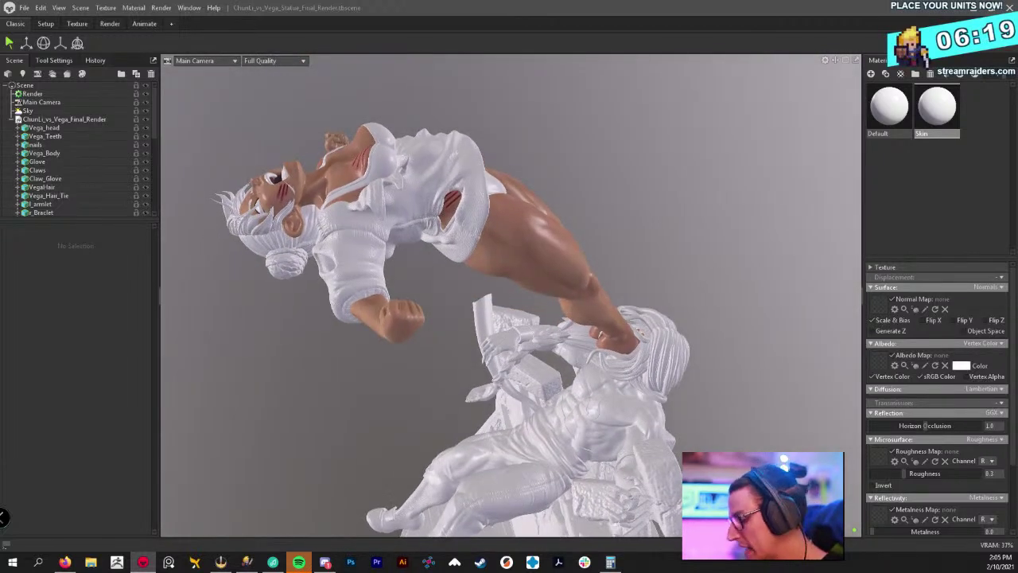
Keep the Skin material's microsurface on Roughness, set the roughness to 0.51 and check the shine on Chun-Li's legs
scroll(930, 393, "down", 1)
left_click_drag(545, 242, 491, 333)
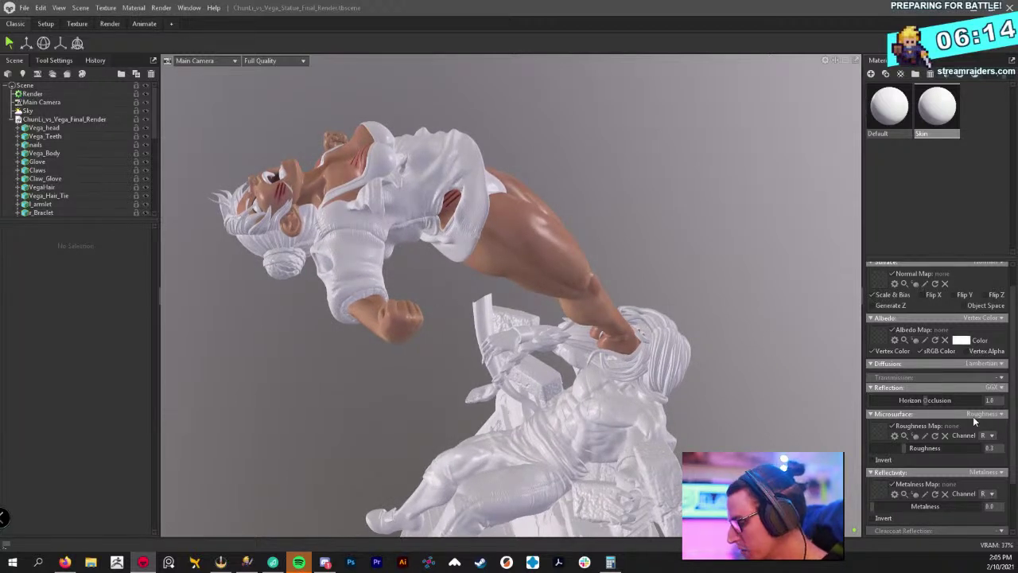
left_click(1001, 415)
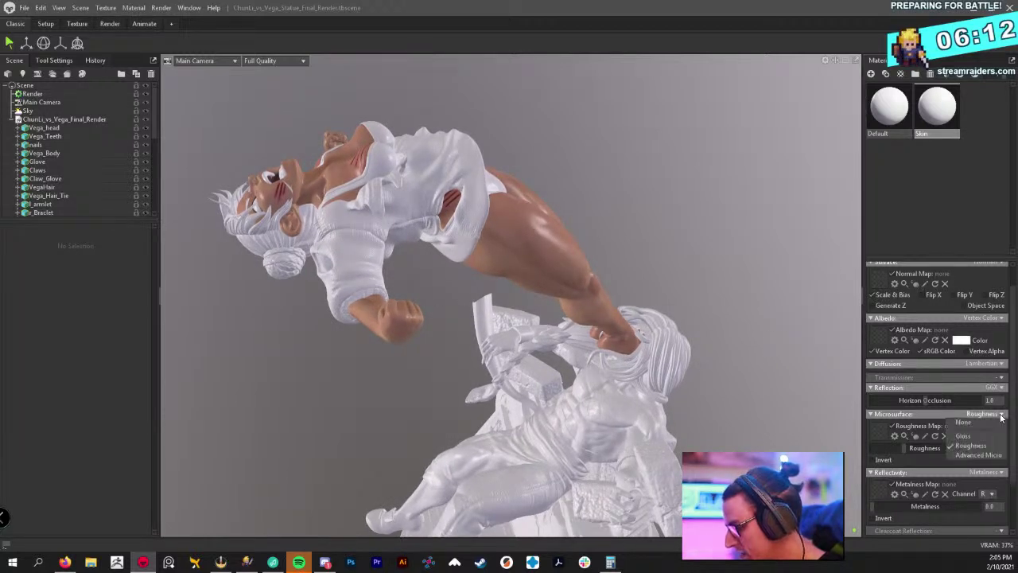
left_click(970, 445)
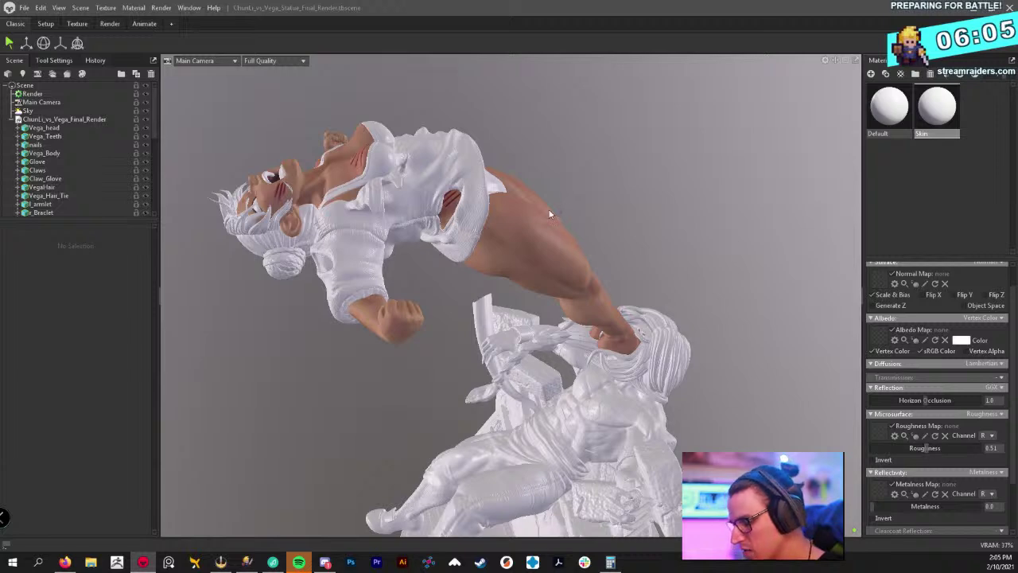
left_click_drag(712, 235, 668, 282)
scroll(616, 238, "up", 2)
scroll(910, 416, "down", 2)
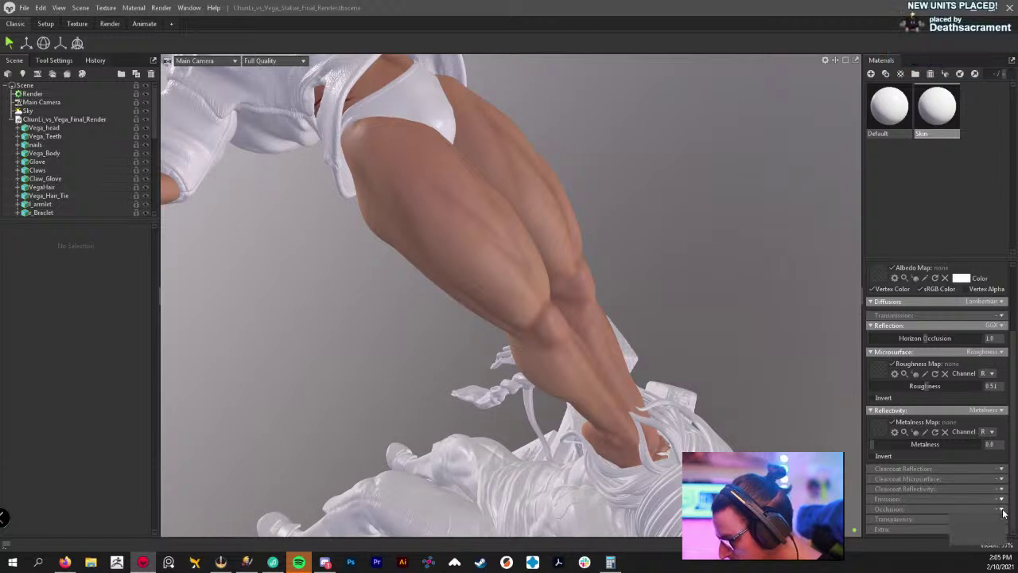
left_click(1002, 510)
left_click(1014, 518)
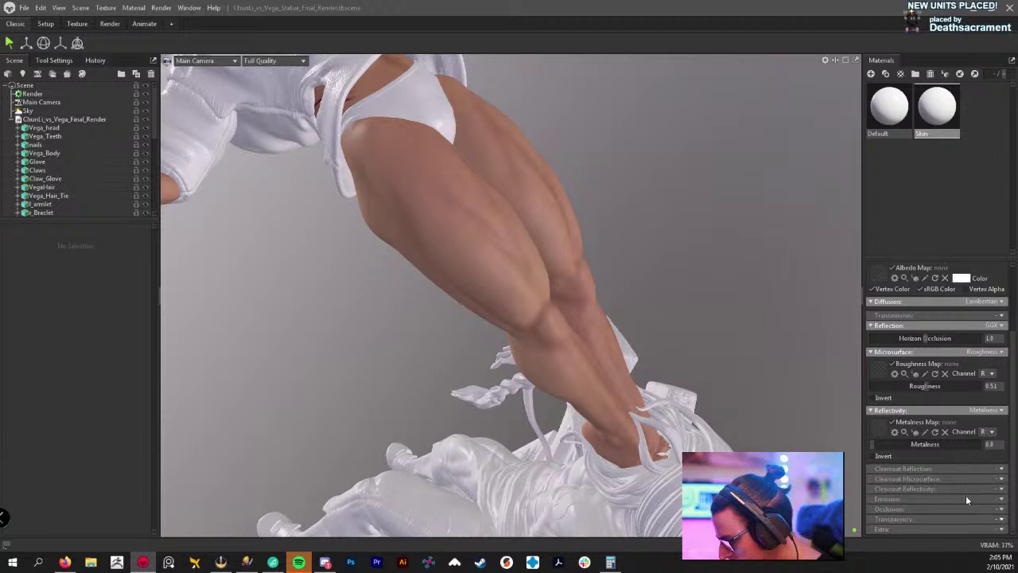
left_click(1000, 519)
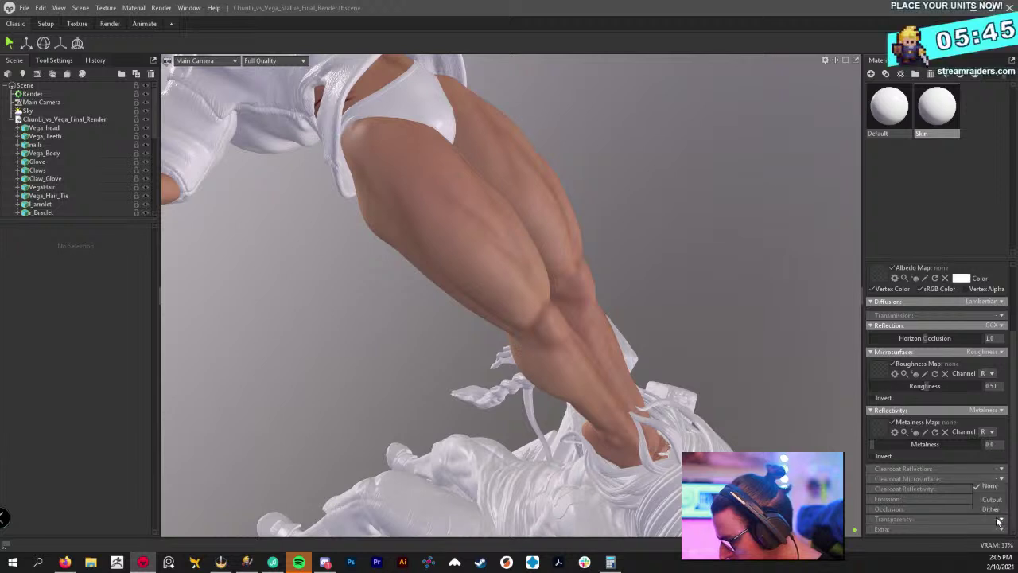
left_click(1014, 517)
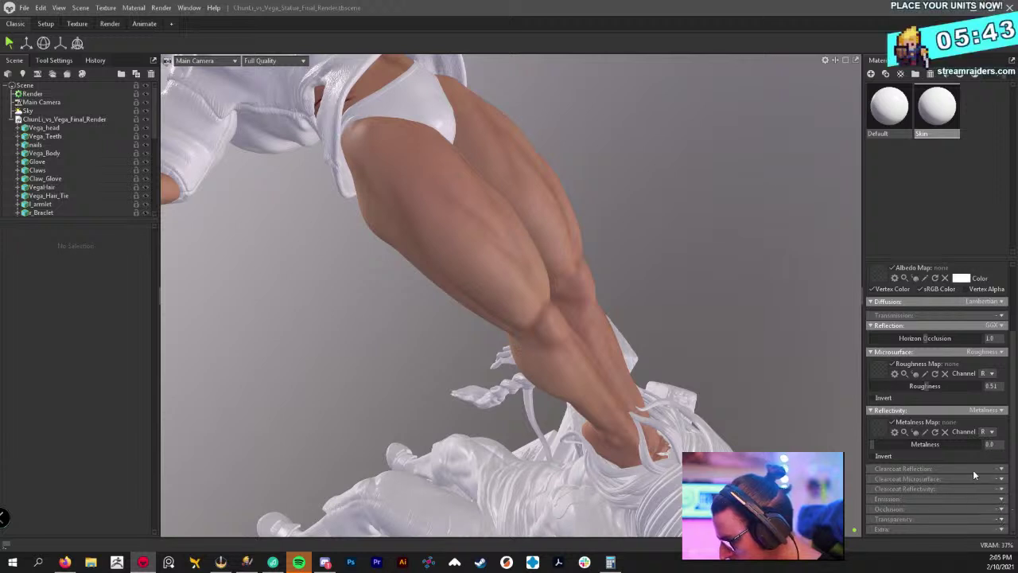
Switch the Skin material's reflectivity to Specular, set intensity to 0.019 and Fresnel to 0.597, and check the shine on Chun-Li
left_click(1002, 410)
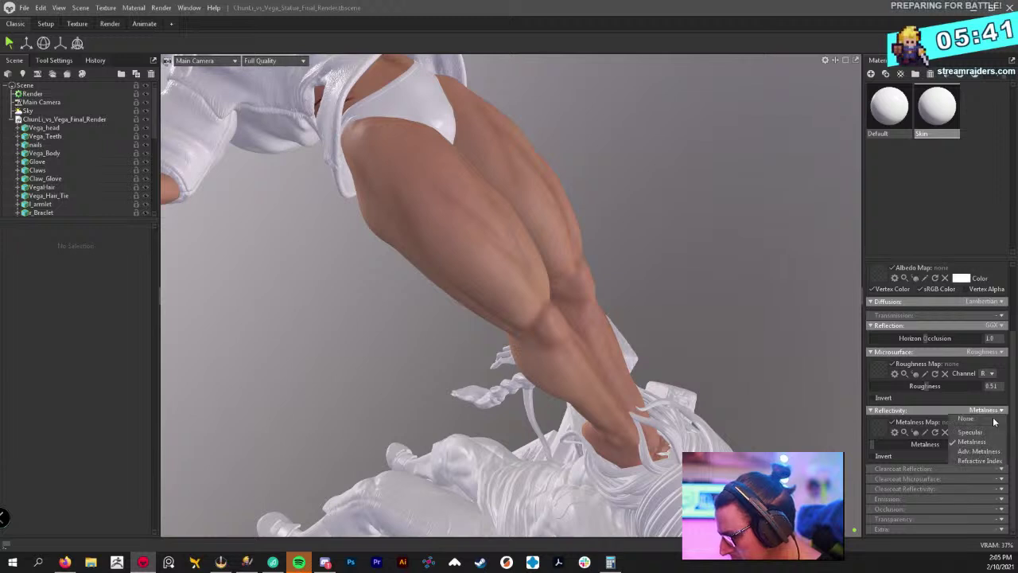
left_click(971, 432)
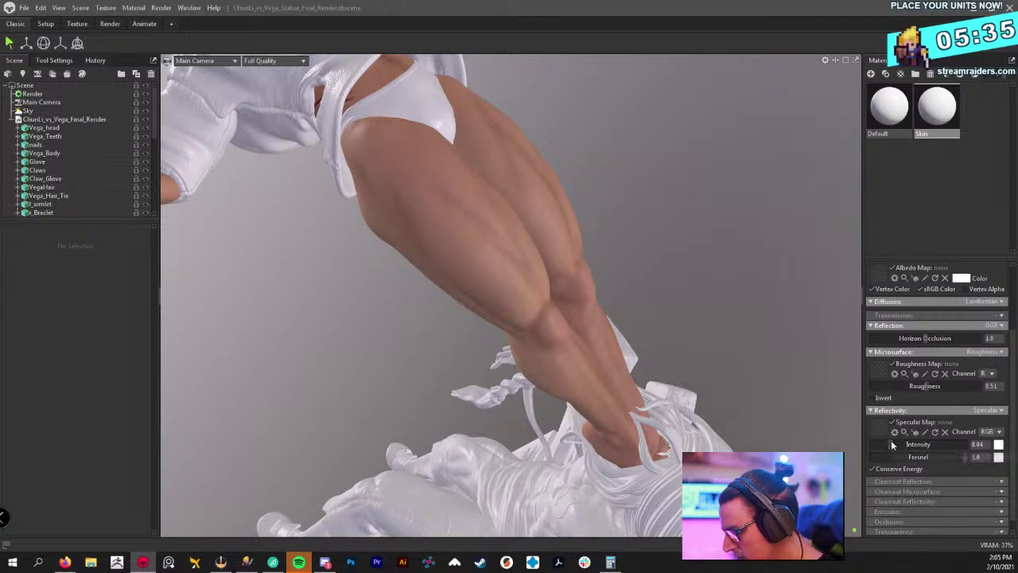
left_click_drag(903, 444, 905, 442)
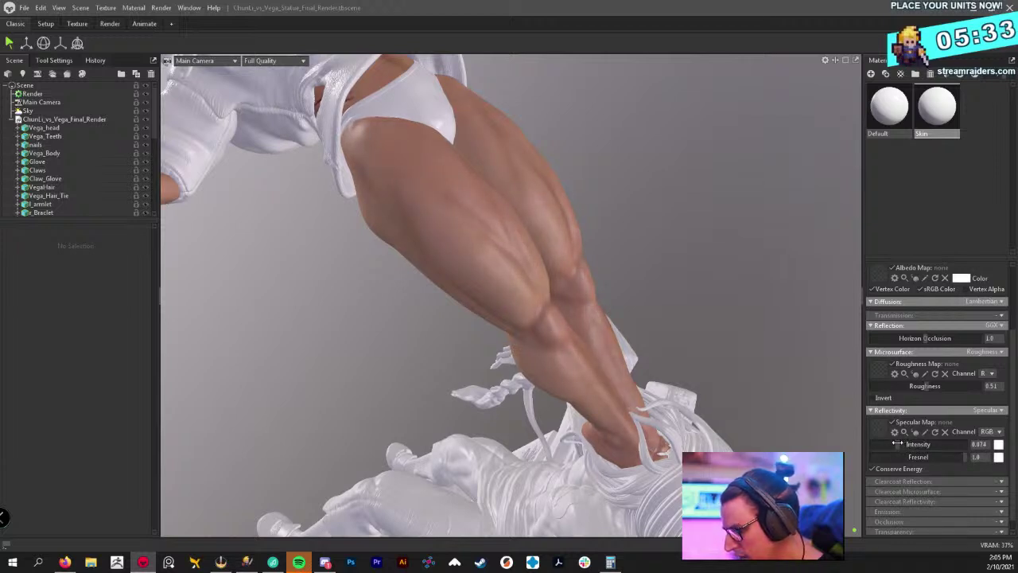
left_click_drag(961, 457, 886, 443)
left_click_drag(680, 270, 690, 293)
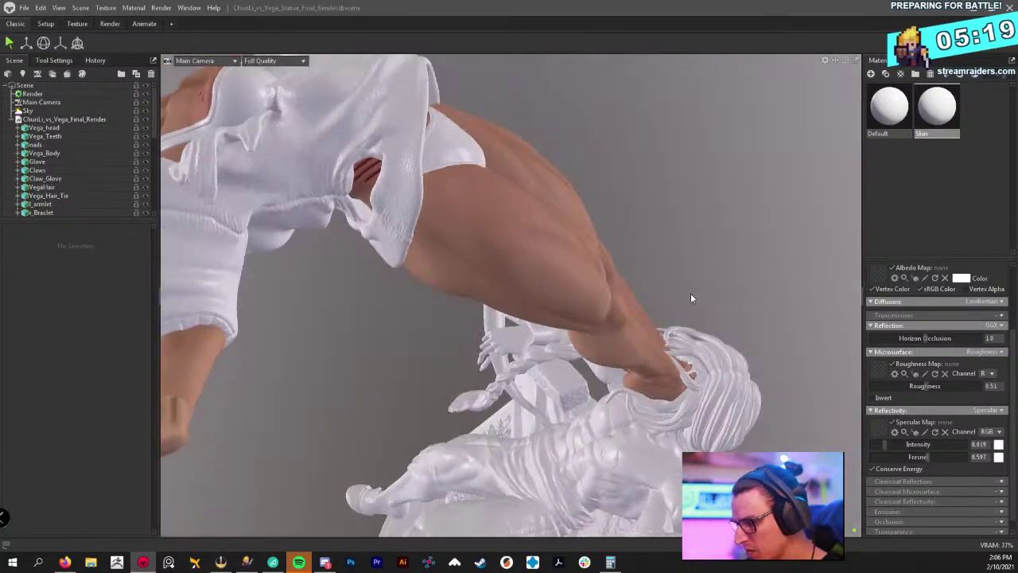
left_click_drag(722, 254, 708, 287)
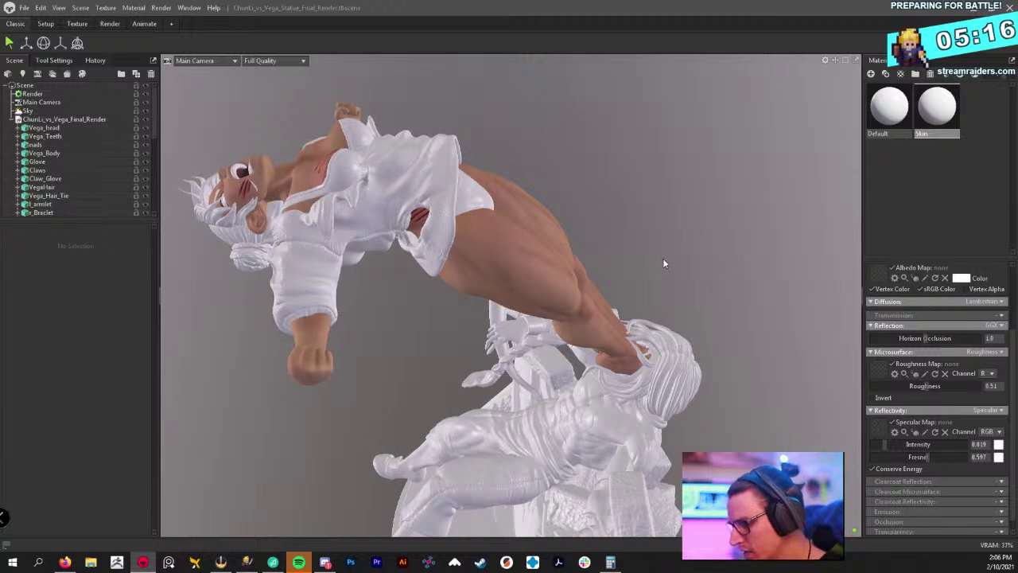
left_click_drag(663, 264, 679, 257)
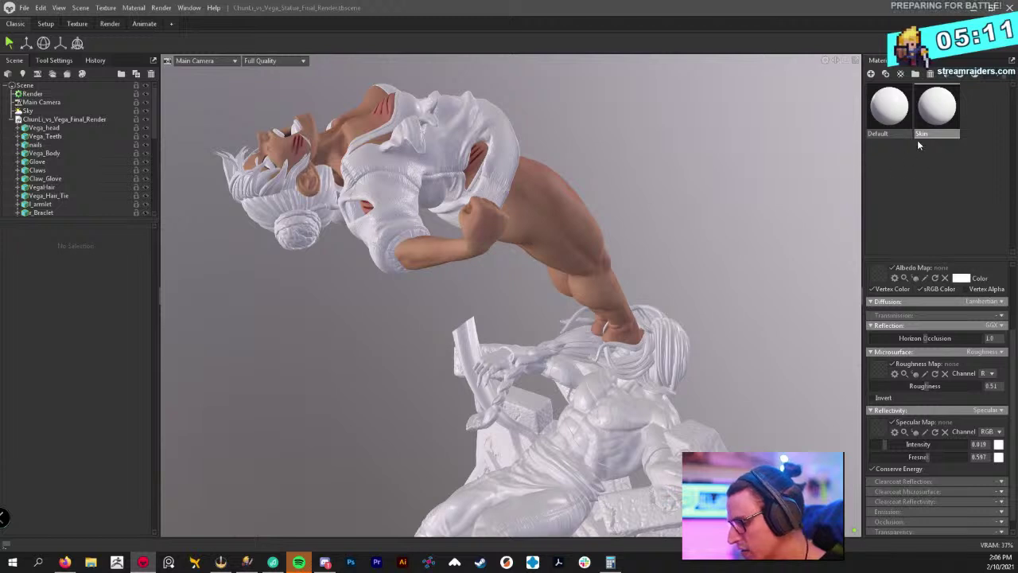
Try to apply the Skin material to Vega, using the Vega_head mesh in the scene outline
left_click_drag(940, 116, 652, 411)
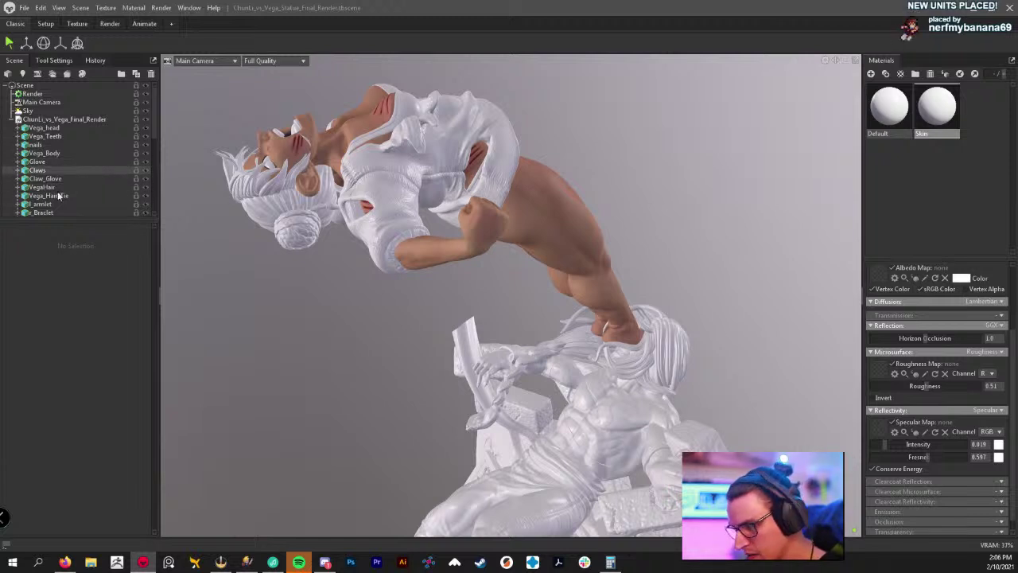
scroll(70, 169, "down", 3)
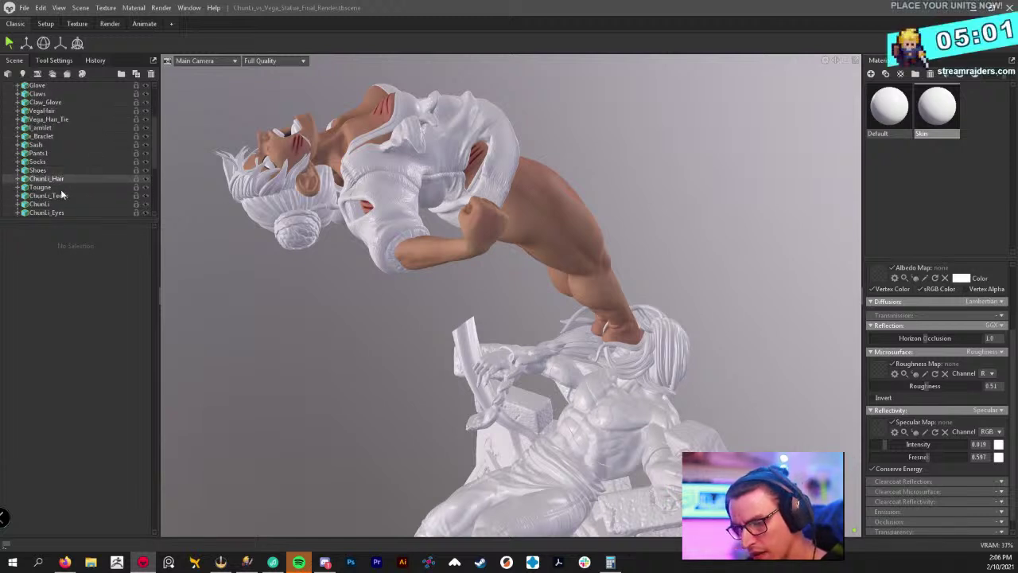
scroll(59, 183, "up", 3)
scroll(60, 181, "down", 6)
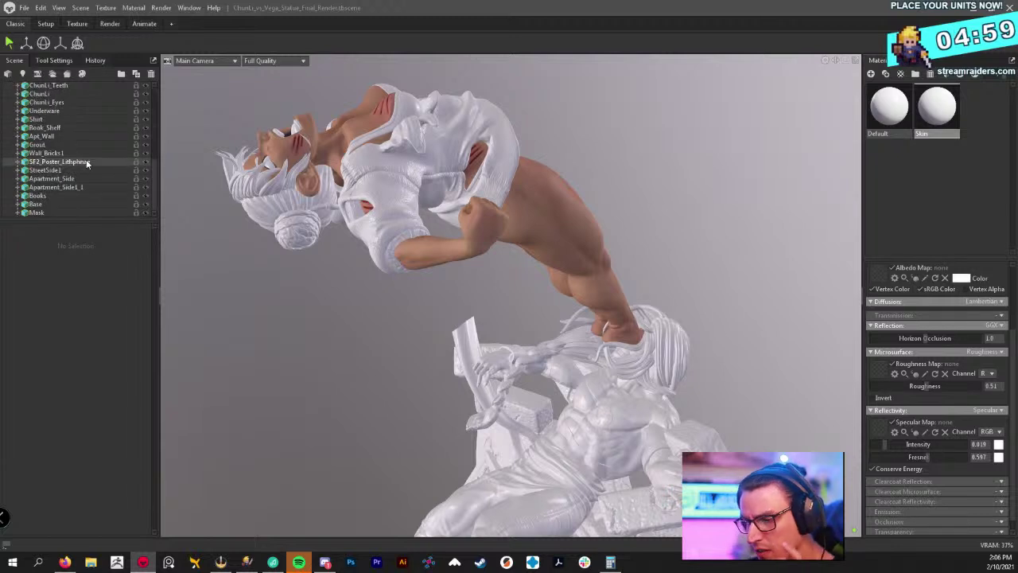
scroll(95, 153, "up", 6)
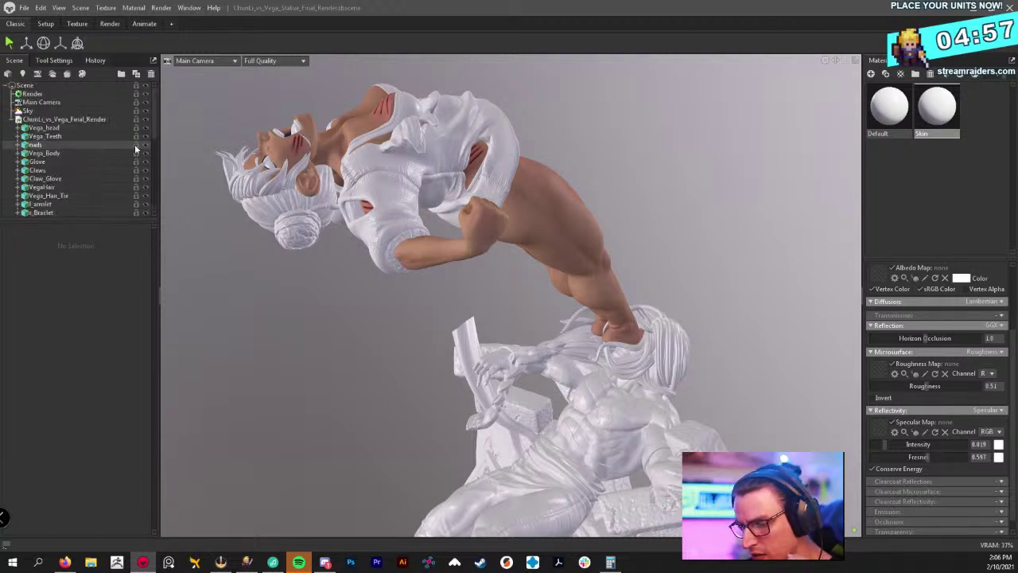
left_click(67, 129)
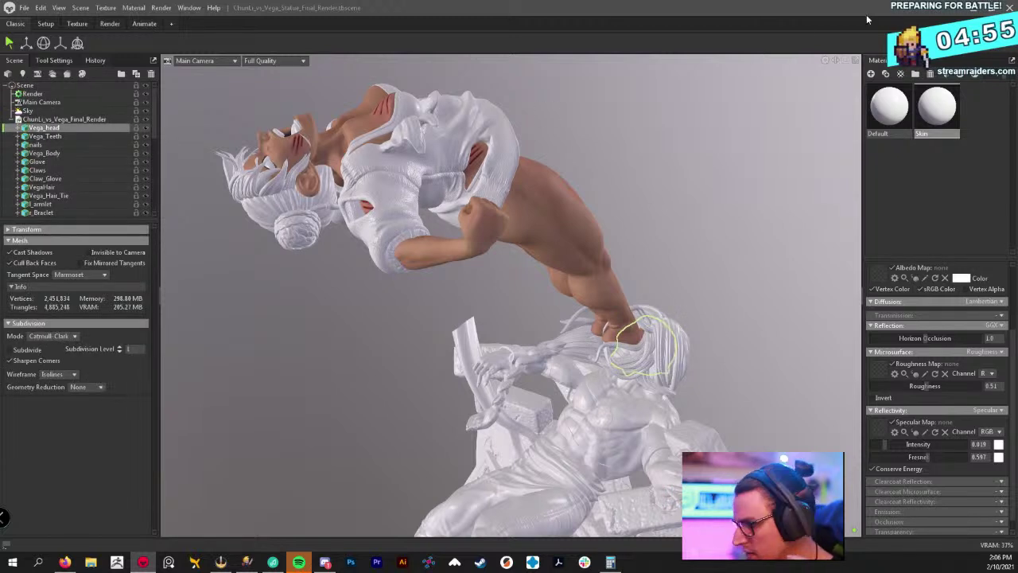
left_click_drag(937, 107, 79, 132)
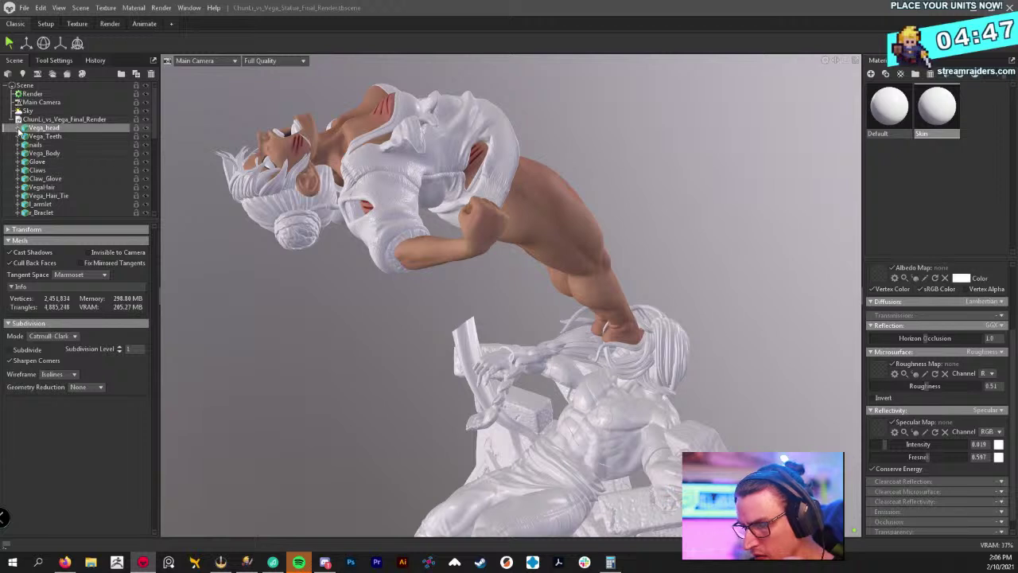
Try the Skin material on the submesh inside Vega_head and on Chun-Li's hair
left_click(18, 127)
left_click(51, 137)
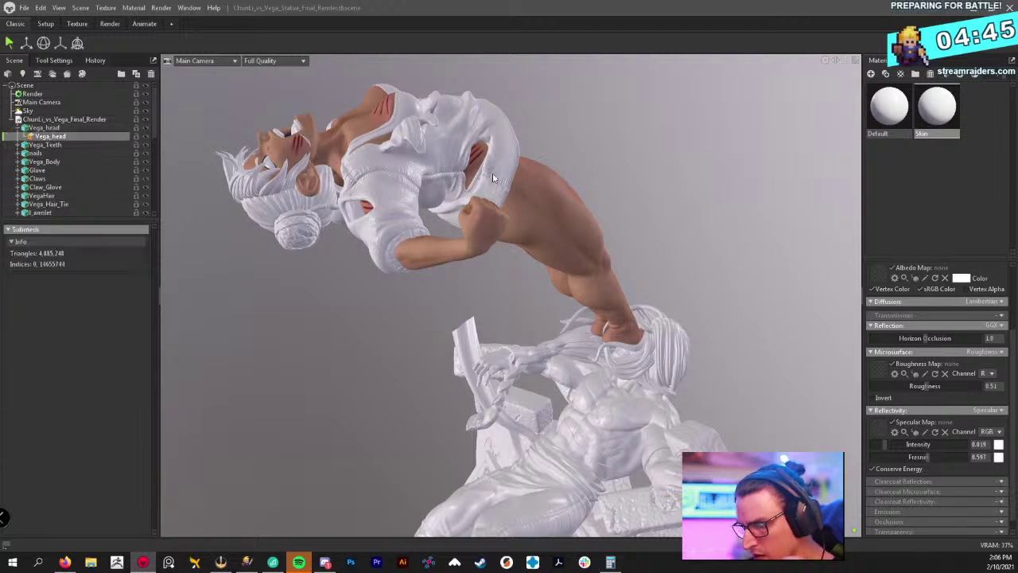
left_click_drag(936, 107, 70, 139)
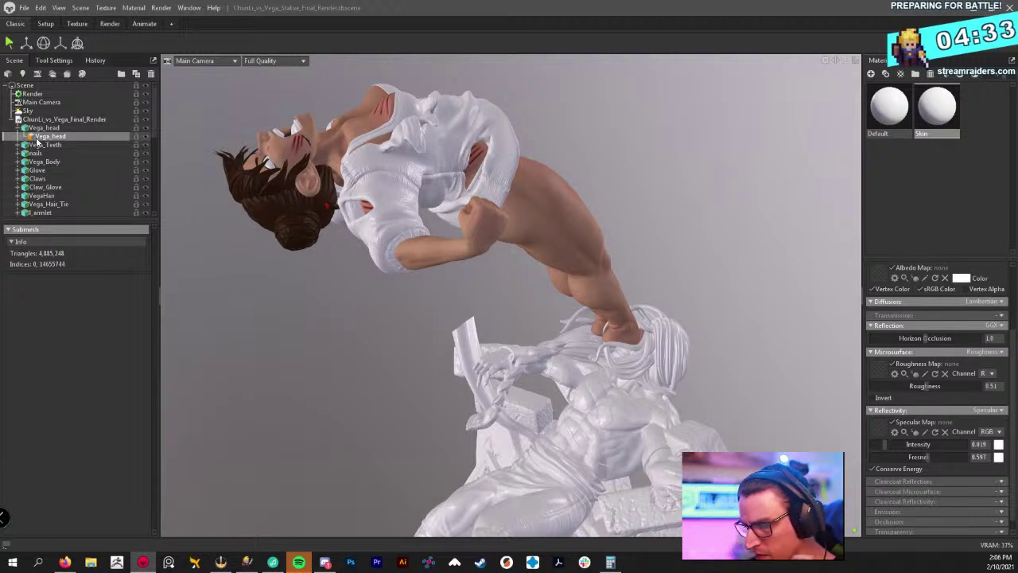
left_click(277, 198)
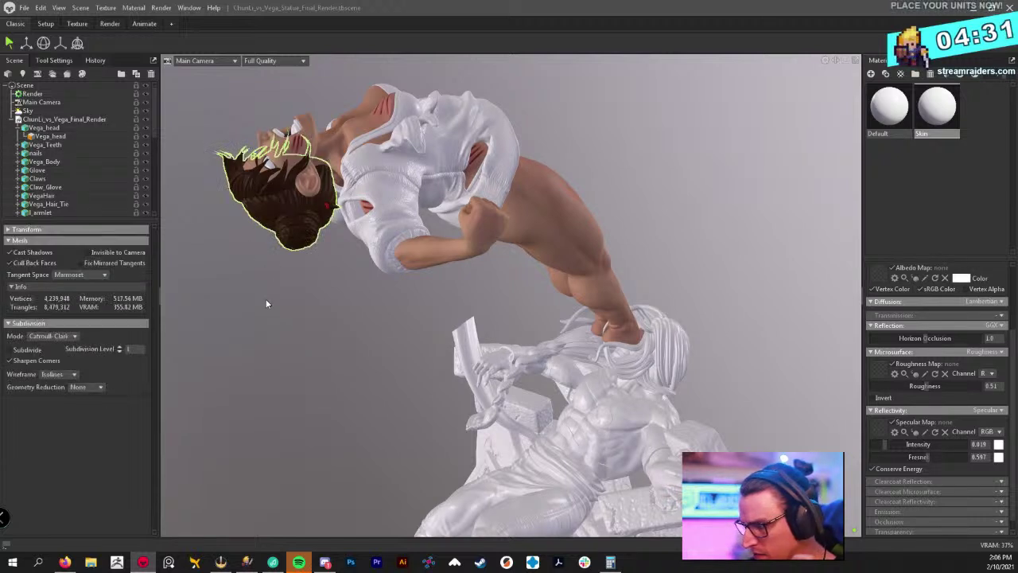
Apply the Skin material to Vega's body and head directly on the model
scroll(87, 180, "down", 4)
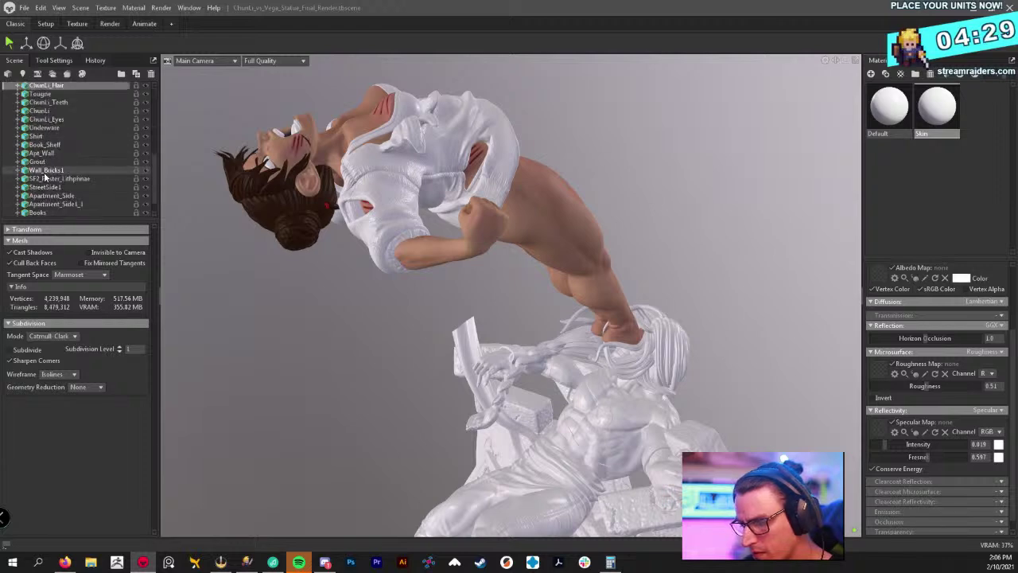
scroll(309, 321, "up", 2)
scroll(308, 321, "up", 3)
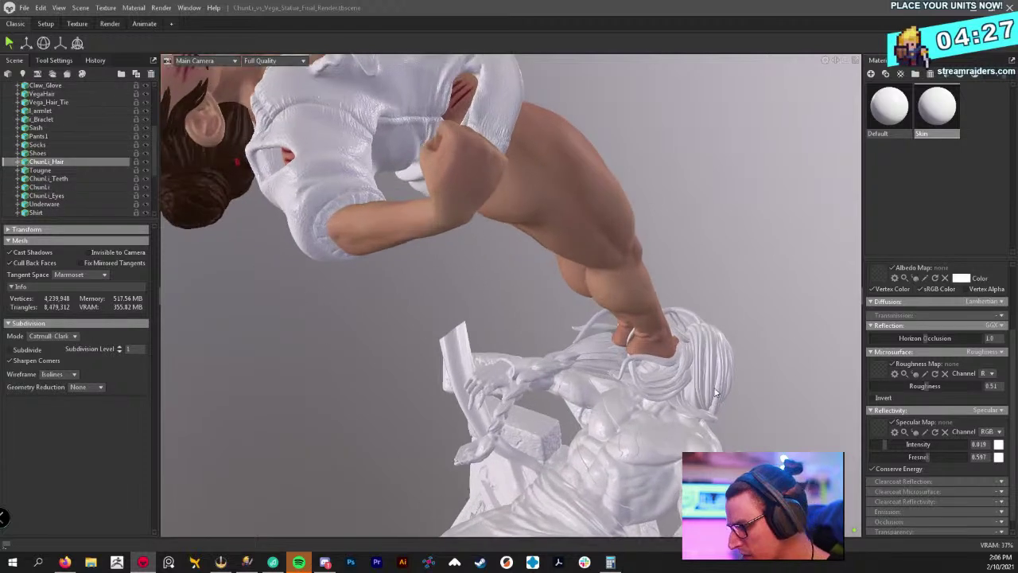
left_click_drag(708, 323, 677, 275, "alt")
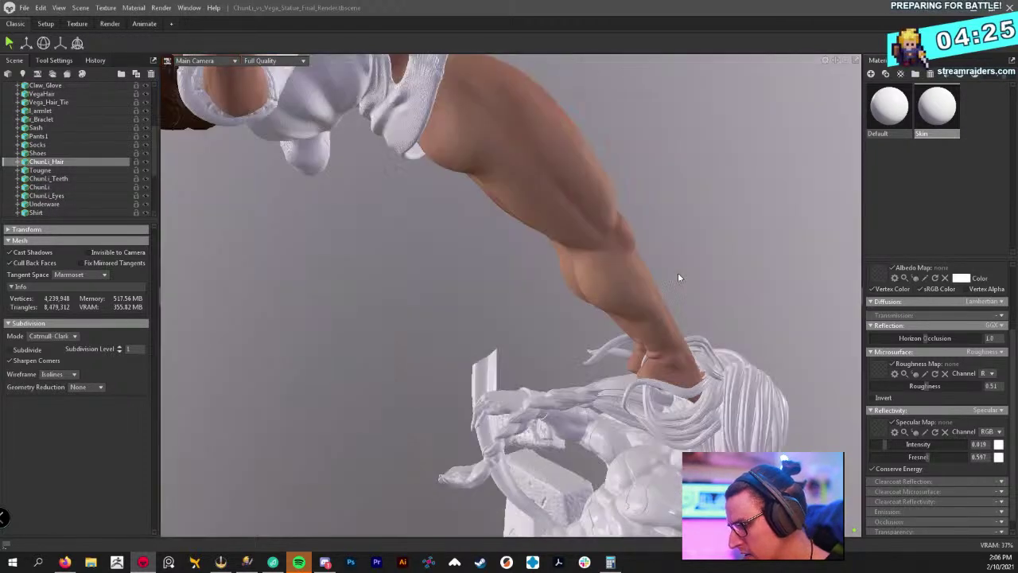
scroll(702, 323, "down", 3)
left_click_drag(797, 365, 714, 287)
scroll(739, 353, "up", 4)
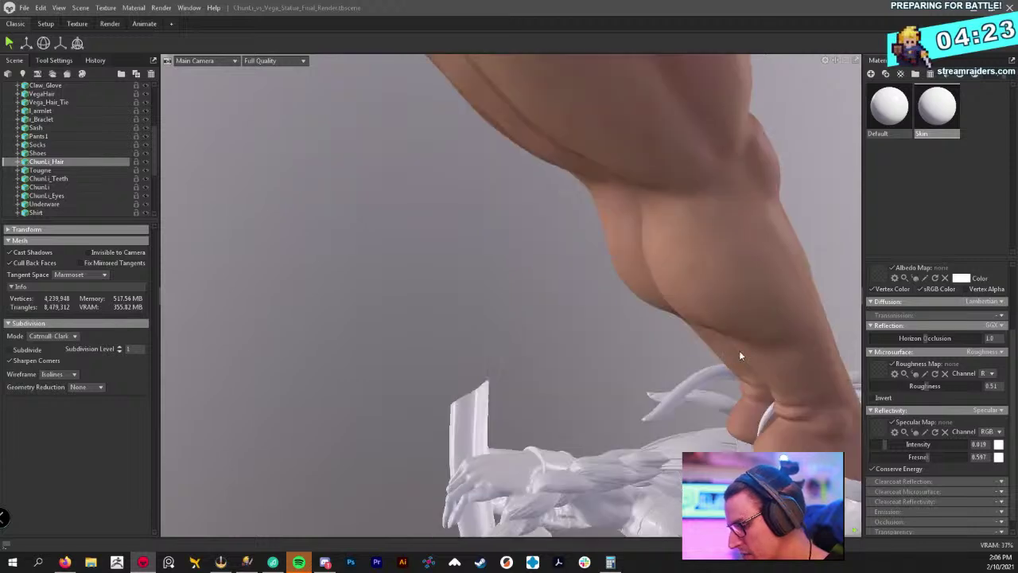
left_click_drag(663, 340, 660, 294)
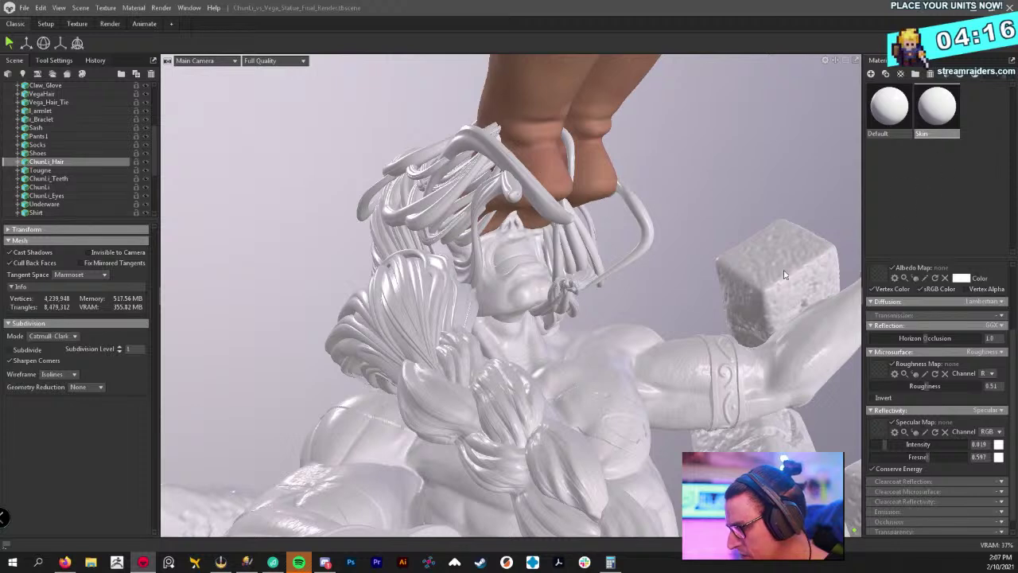
left_click(592, 355)
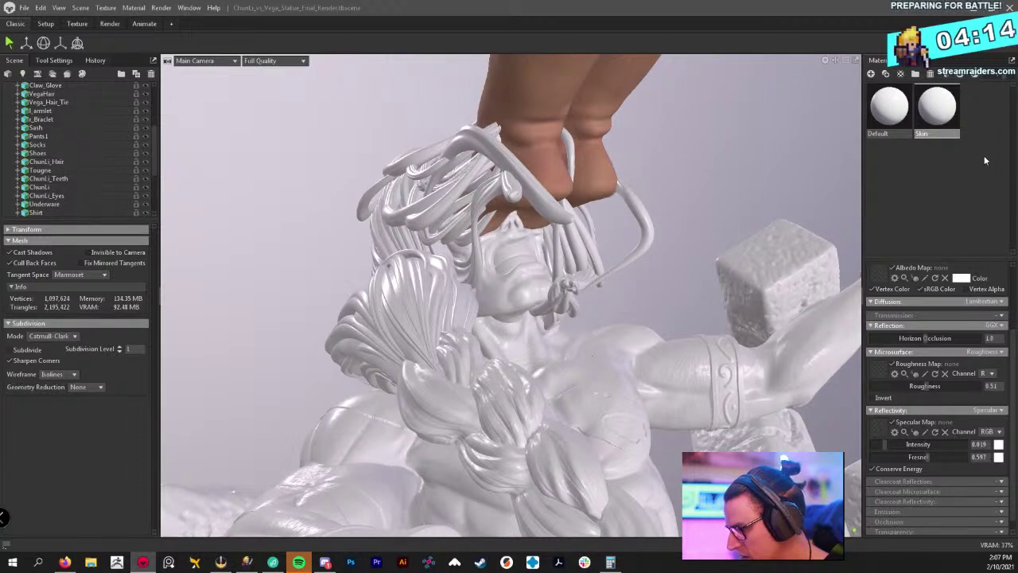
left_click_drag(935, 129, 634, 374)
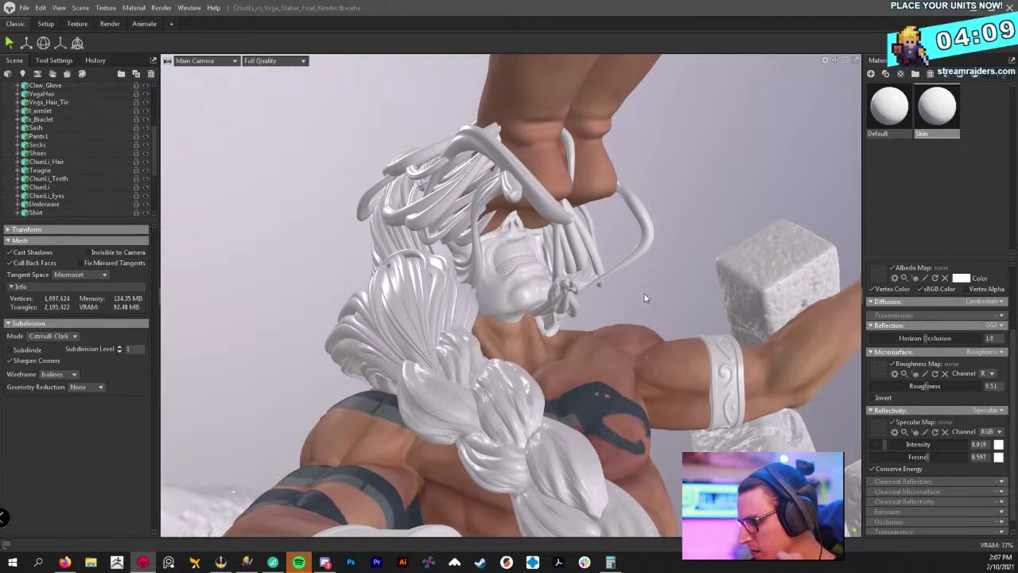
left_click_drag(935, 107, 518, 287)
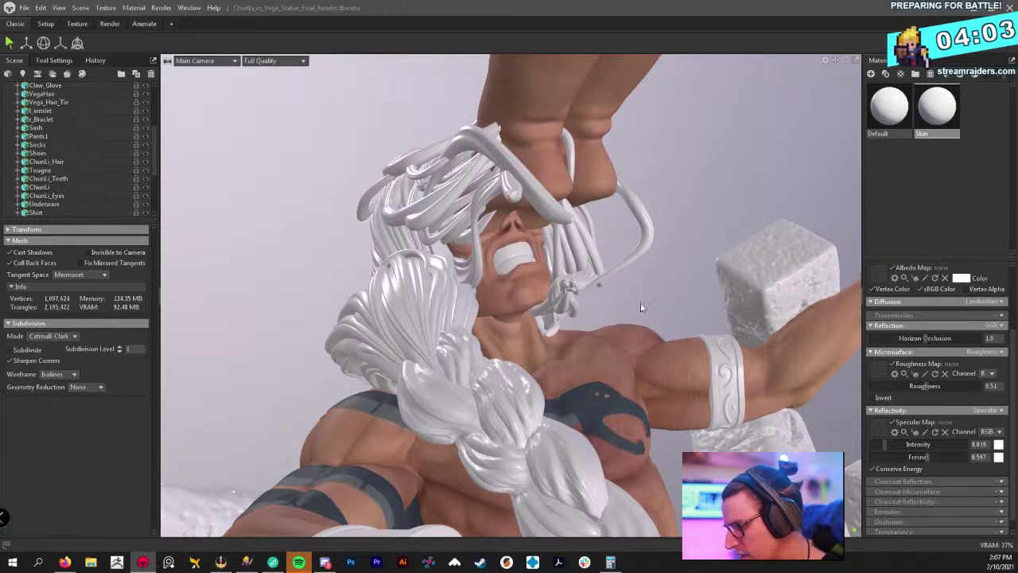
Check the skin on both figures and save the scene
mouse_move(640, 303)
left_mouse_down()
mouse_move(603, 313)
mouse_move(624, 307)
left_mouse_up()
scroll(625, 307, "down", 2)
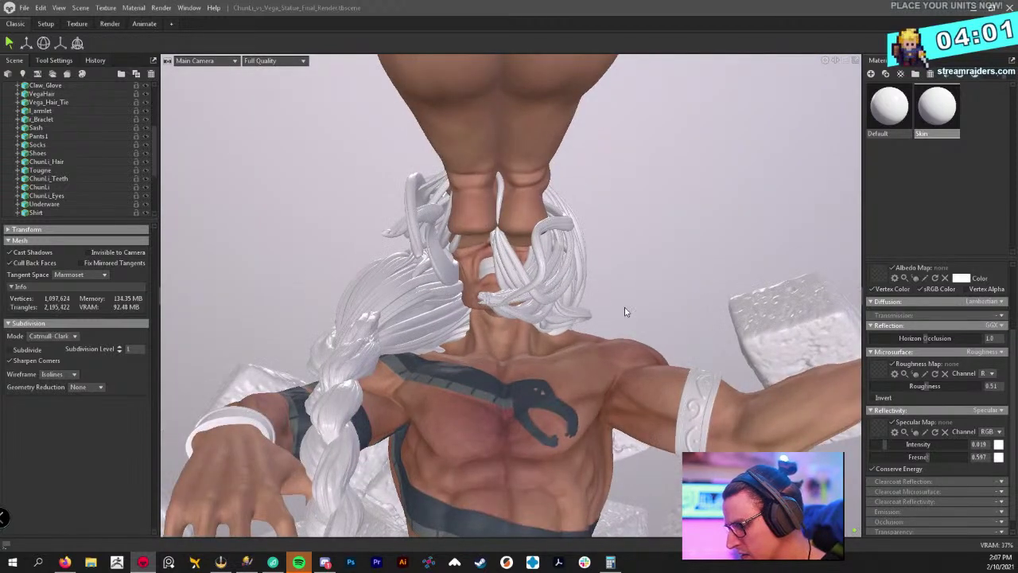
right_click_drag(504, 205, 416, 159)
left_click_drag(346, 313, 626, 231)
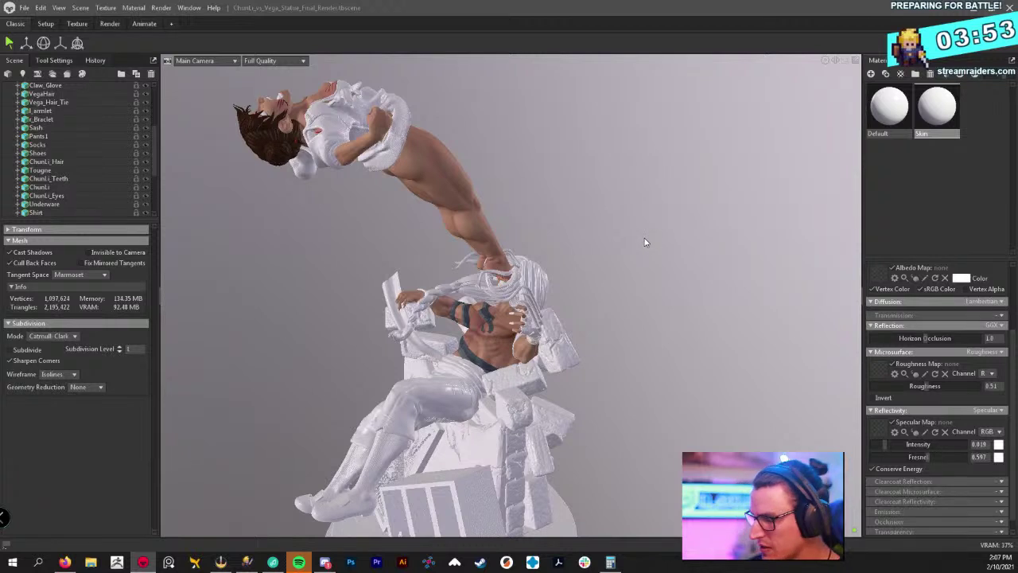
left_click(24, 7)
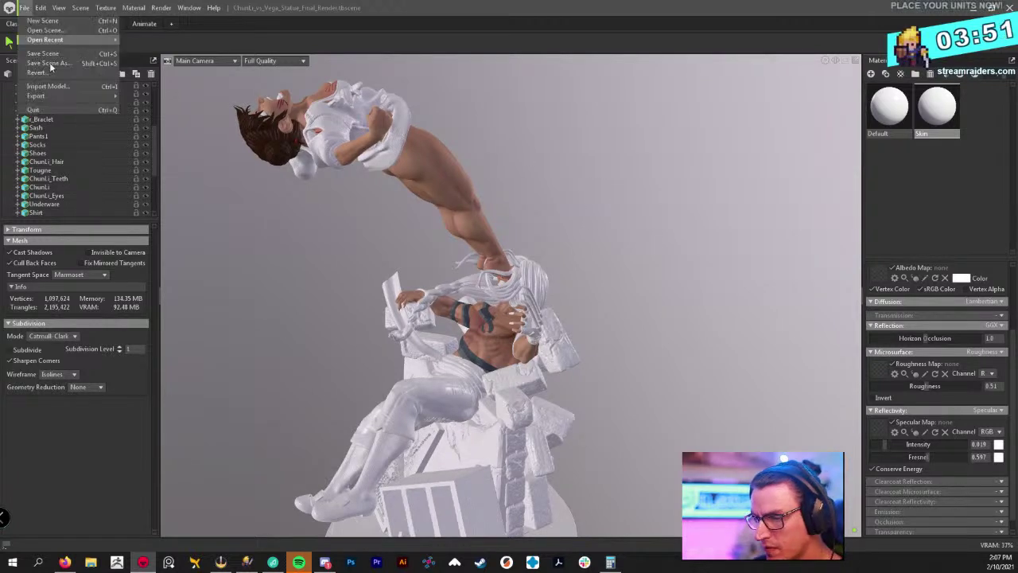
left_click(49, 53)
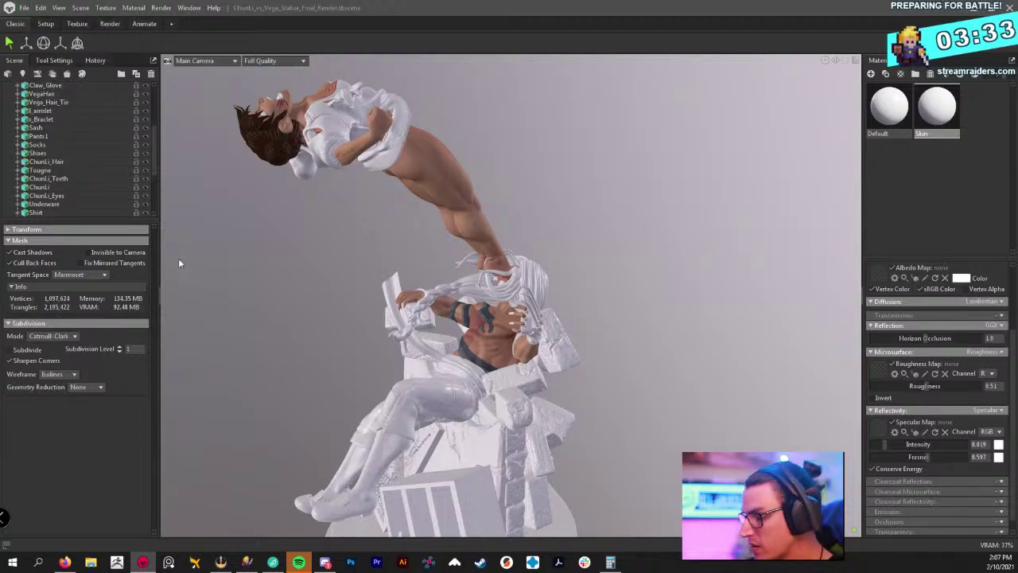
Duplicate the Skin material and rename the copy Hair
left_click_drag(644, 246, 625, 343)
scroll(627, 282, "up", 3)
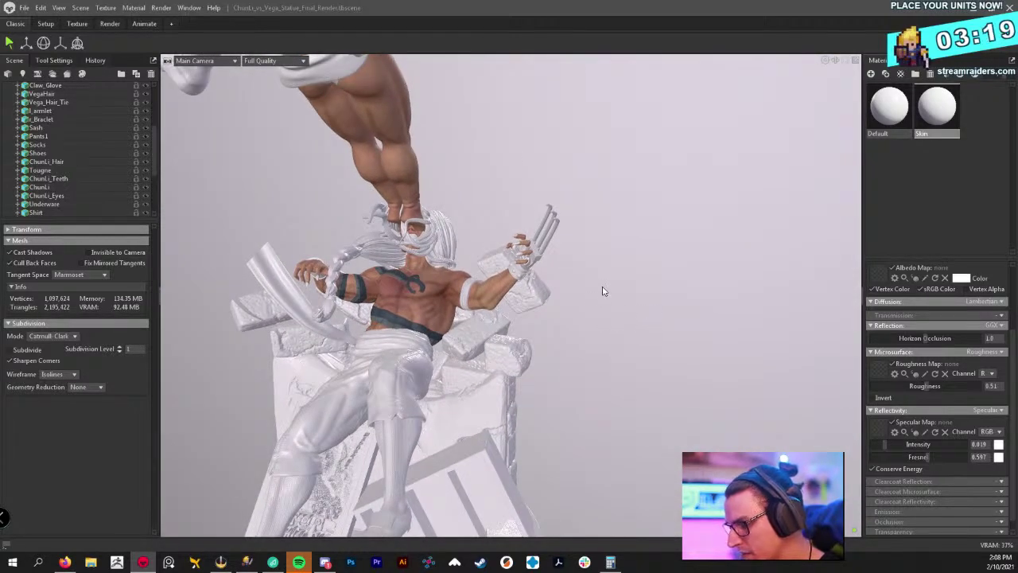
mouse_move(602, 291)
left_mouse_down()
mouse_move(474, 294)
mouse_move(598, 287)
mouse_move(586, 298)
left_mouse_up()
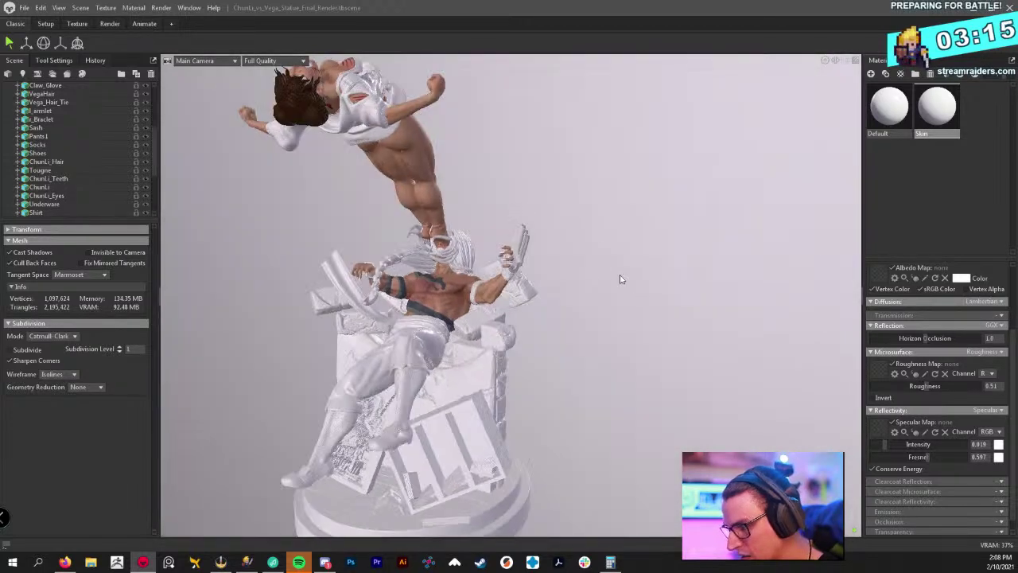
right_click(926, 118)
left_click(935, 127)
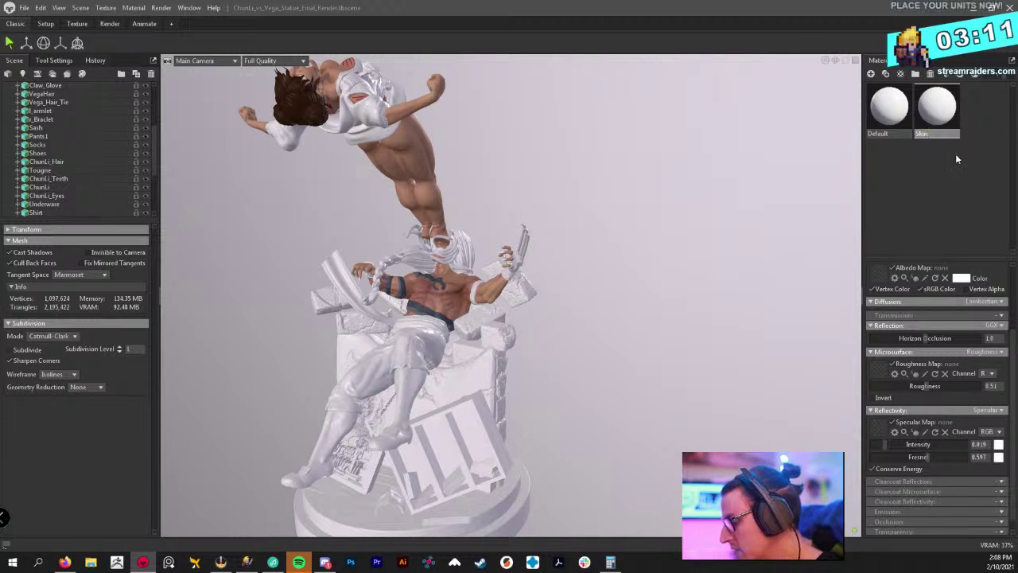
left_click(981, 137)
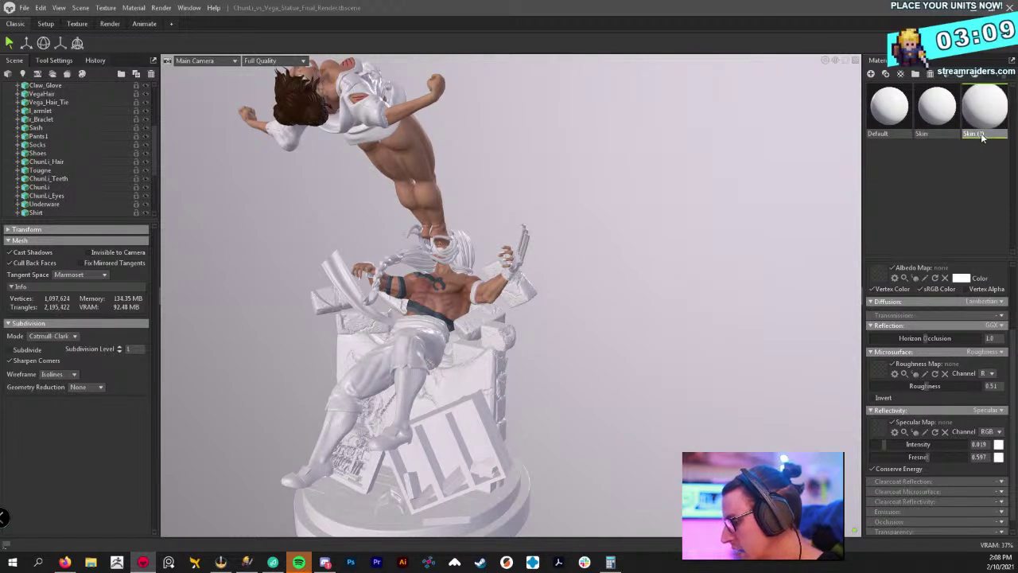
double_click(981, 135)
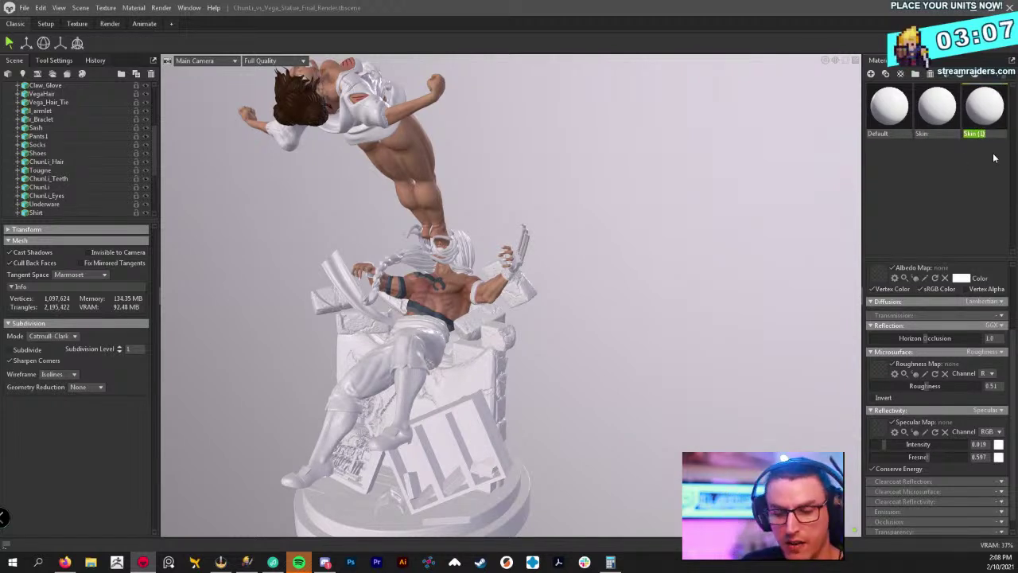
type("Hair")
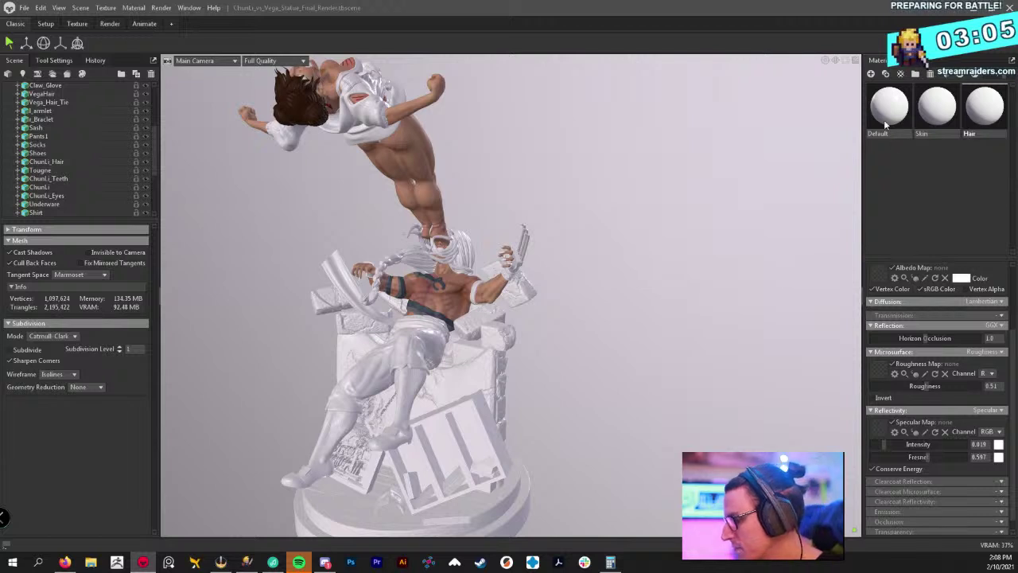
left_click(941, 159)
Apply the Hair material to Chun-Li's hair and select that material for editing
left_click_drag(983, 107, 295, 90)
left_click(937, 105)
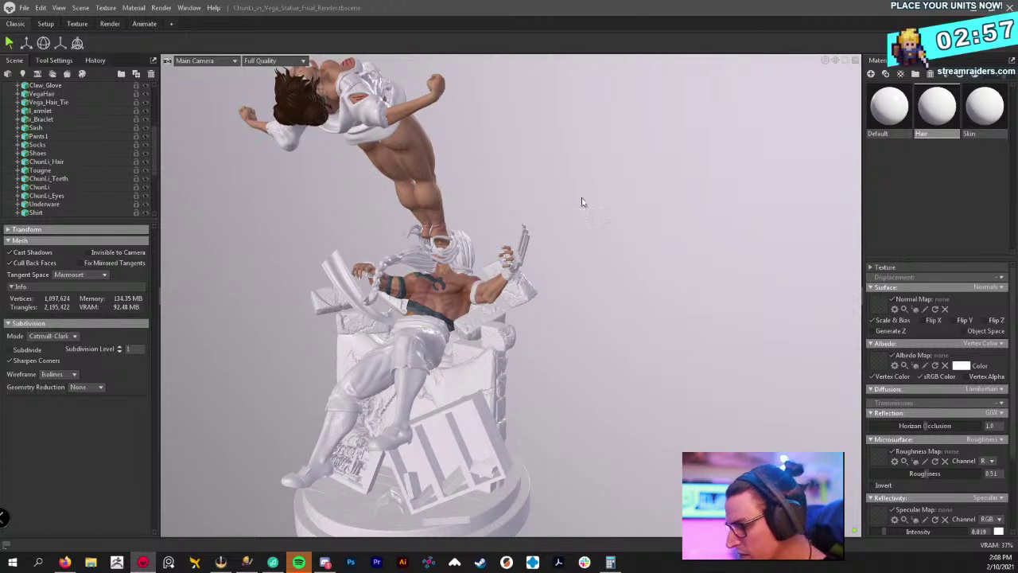
scroll(340, 159, "up", 3)
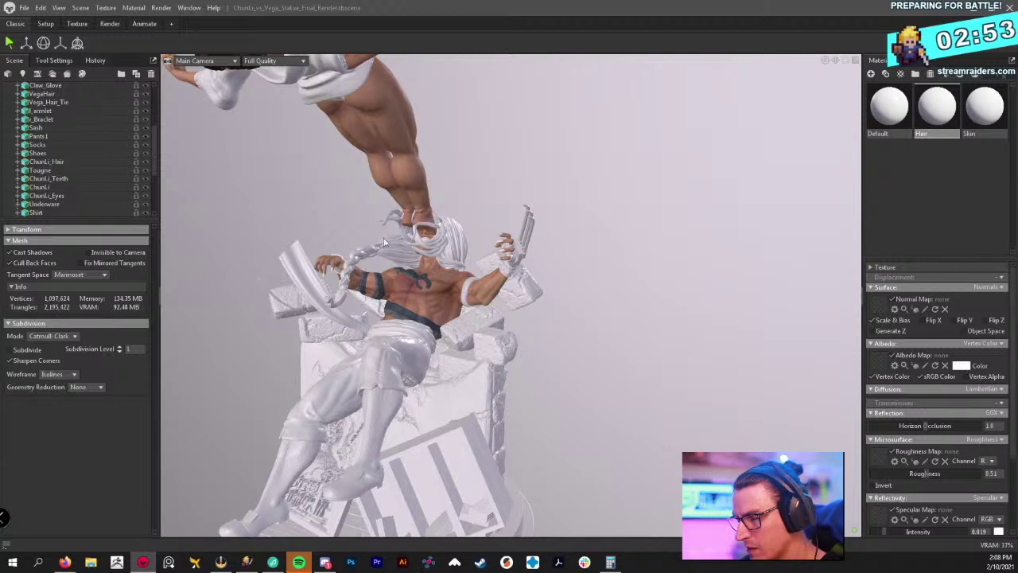
Raise the Hair material's roughness to about 0.62, keeping its reflectivity set to Specular
left_click_drag(383, 238, 371, 180)
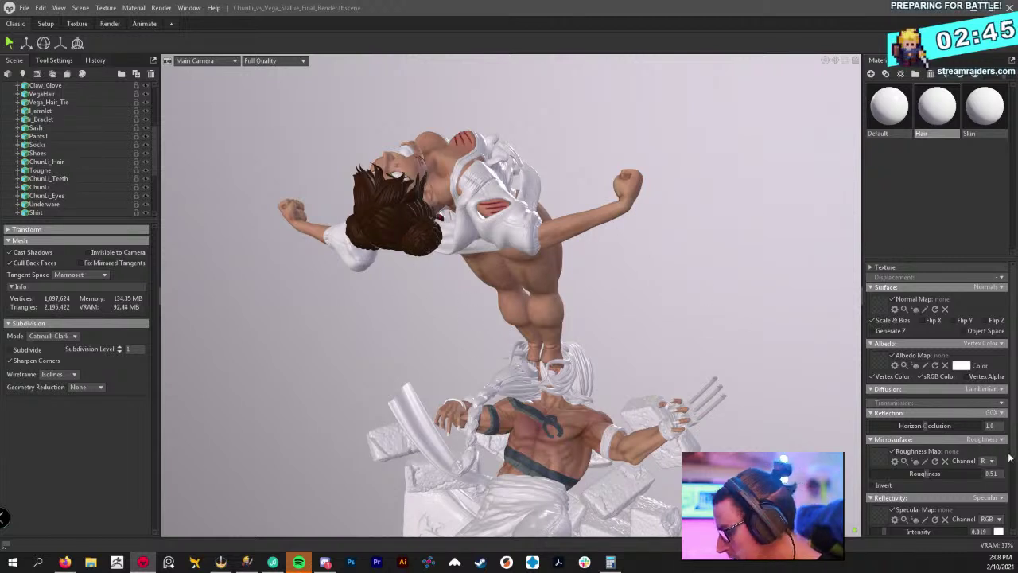
left_click_drag(930, 472, 942, 470)
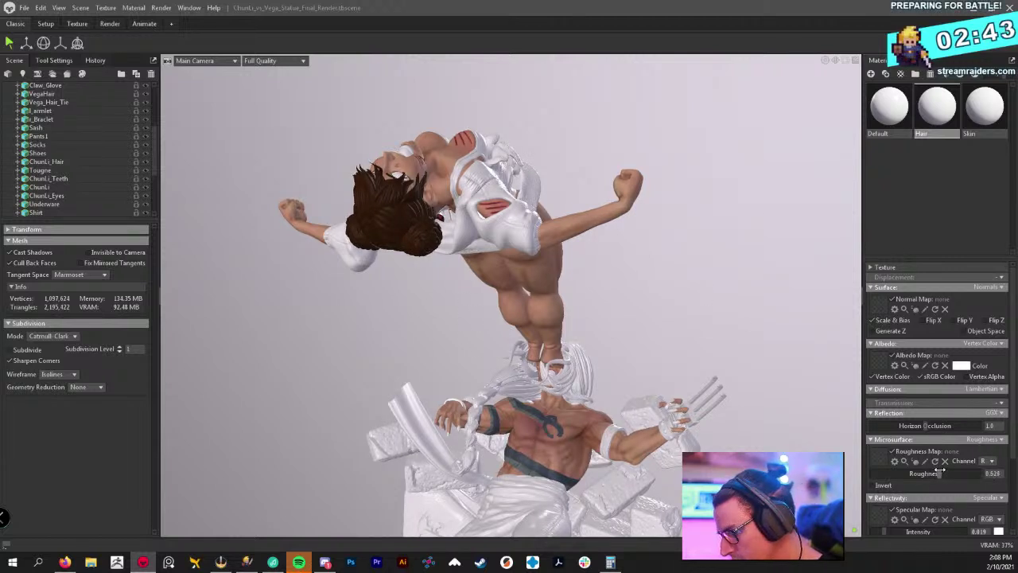
scroll(954, 468, "down", 2)
left_click(998, 427)
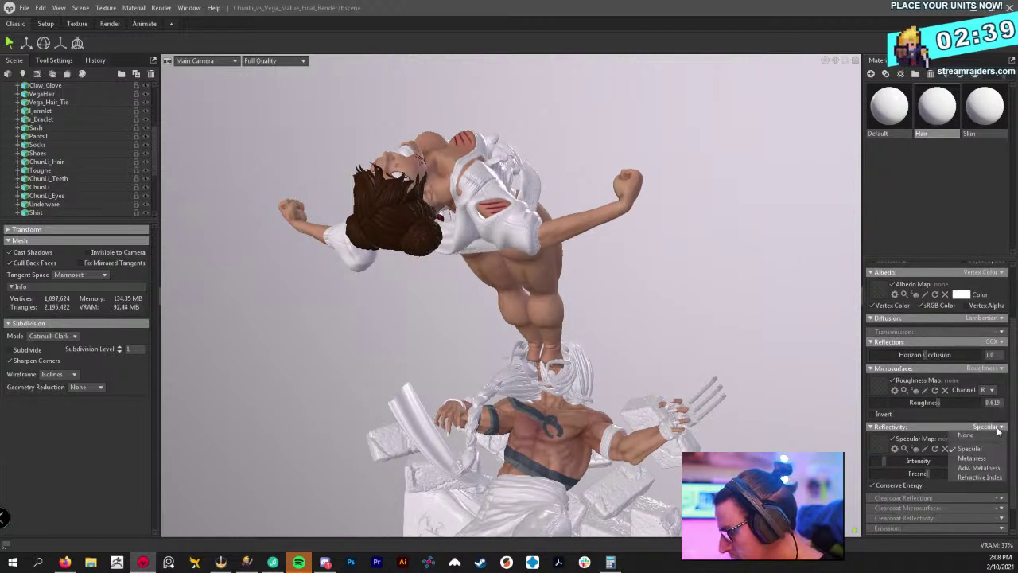
left_click(999, 448)
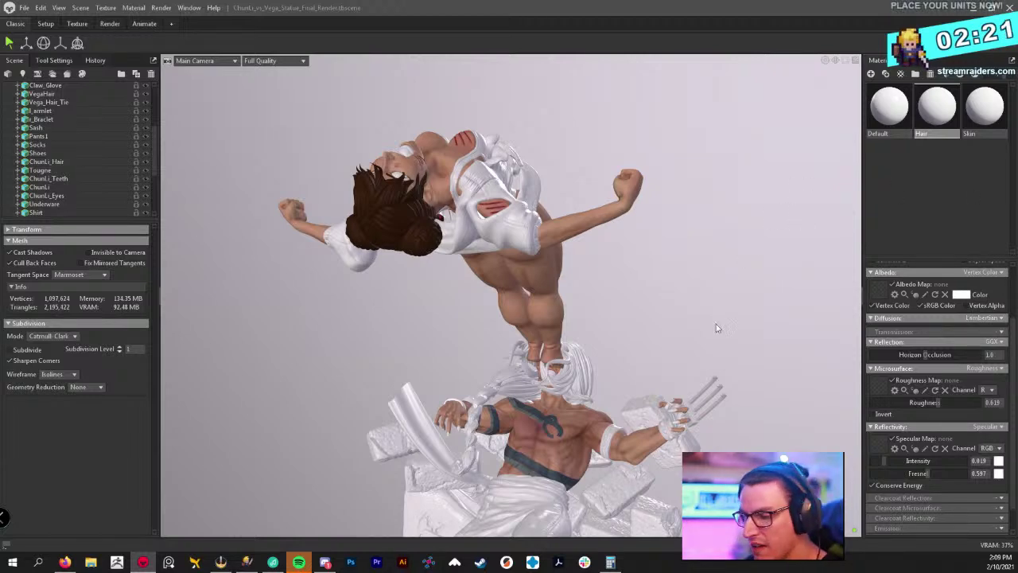
Try to apply the Hair material to Vega's hair directly on the model from several angles
left_click_drag(648, 318, 785, 227)
left_click(902, 160)
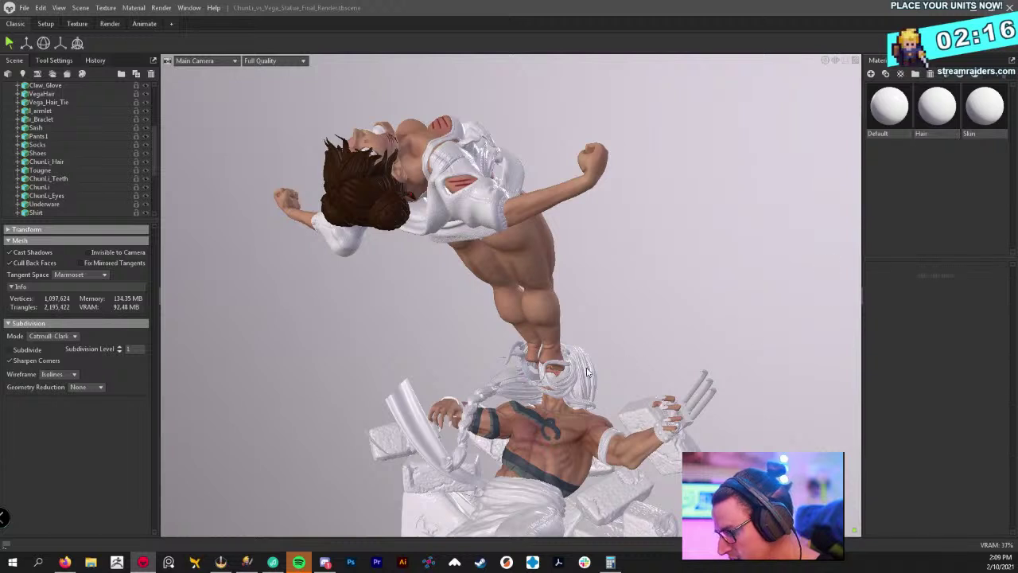
left_click(936, 136)
left_click_drag(936, 108, 608, 381)
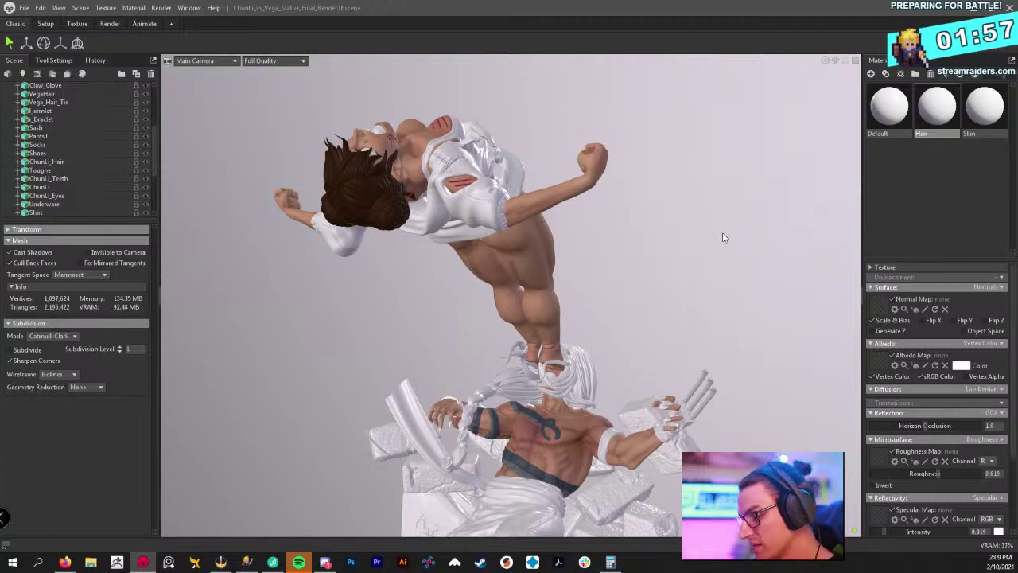
left_click(690, 255)
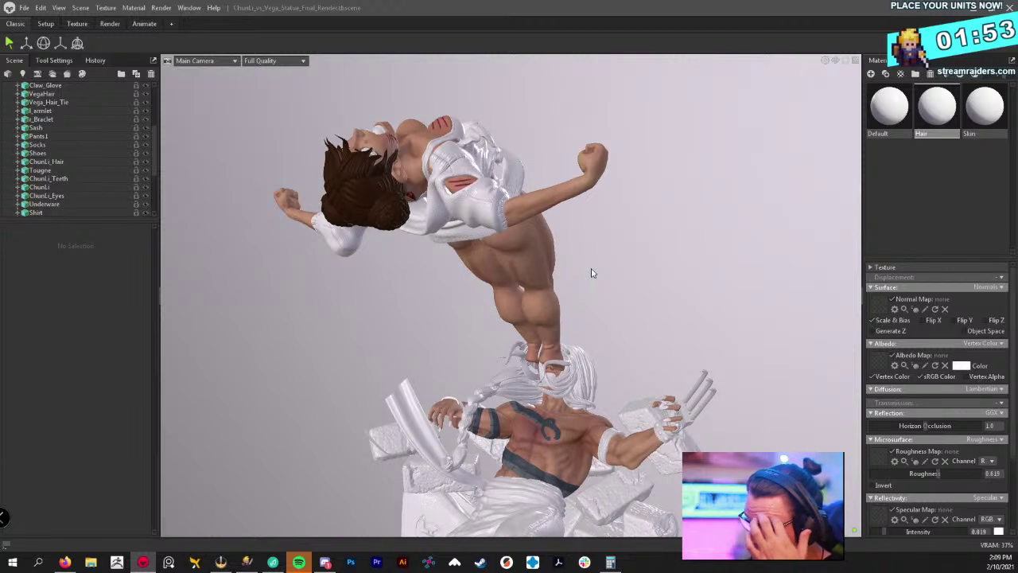
left_click_drag(586, 277, 641, 311)
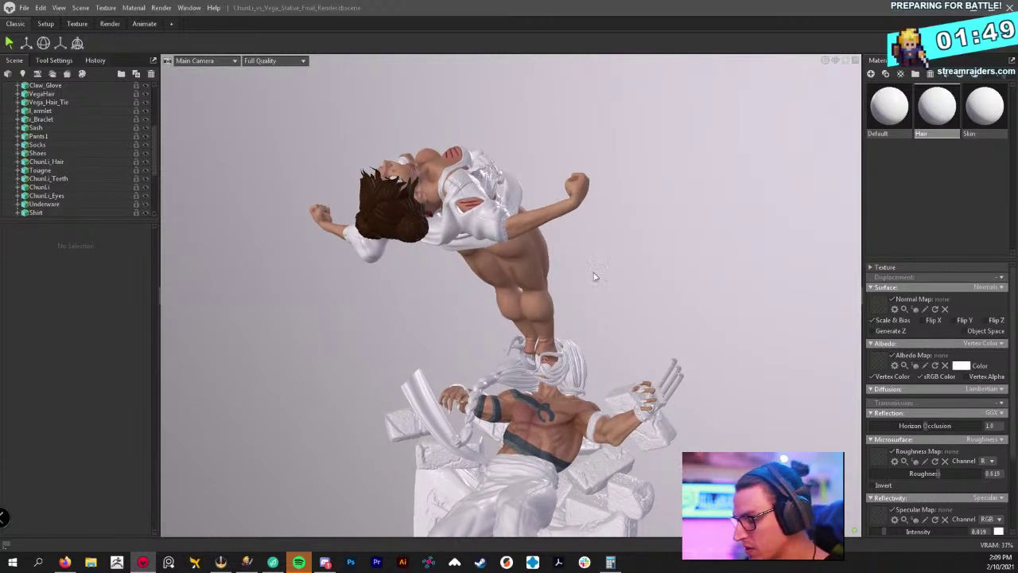
left_click_drag(594, 276, 560, 280)
left_click_drag(625, 316, 639, 313)
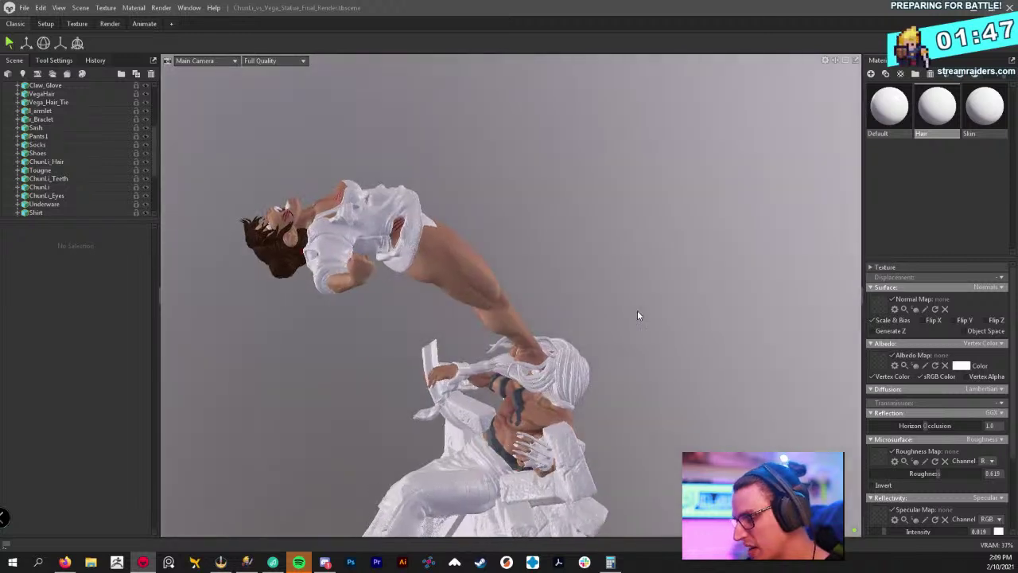
left_click_drag(670, 357, 743, 276)
left_click_drag(929, 114, 587, 329)
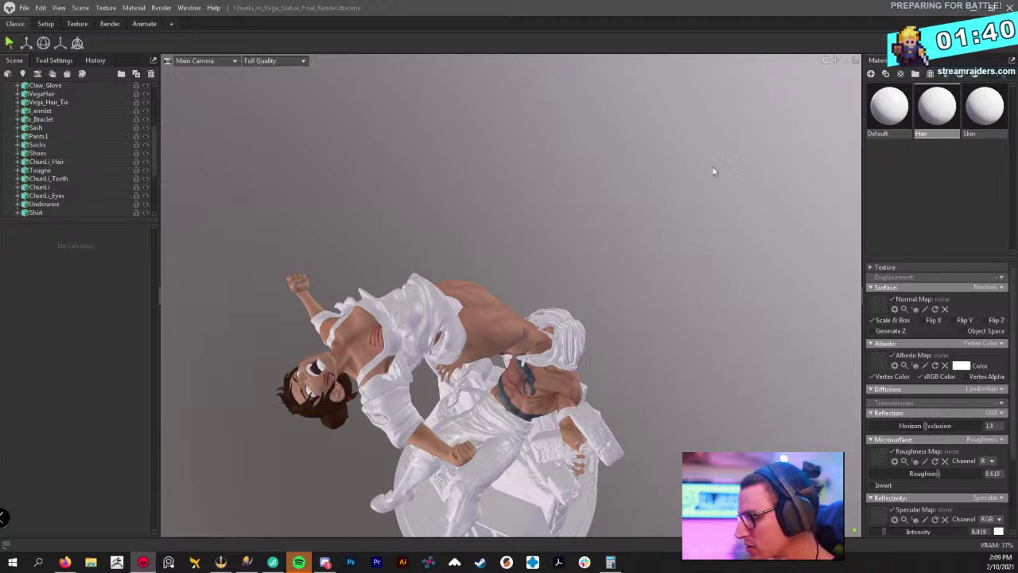
Quit Marmoset Toolbag without saving the scene and minimize the Stream Raiders window
left_click(1011, 6)
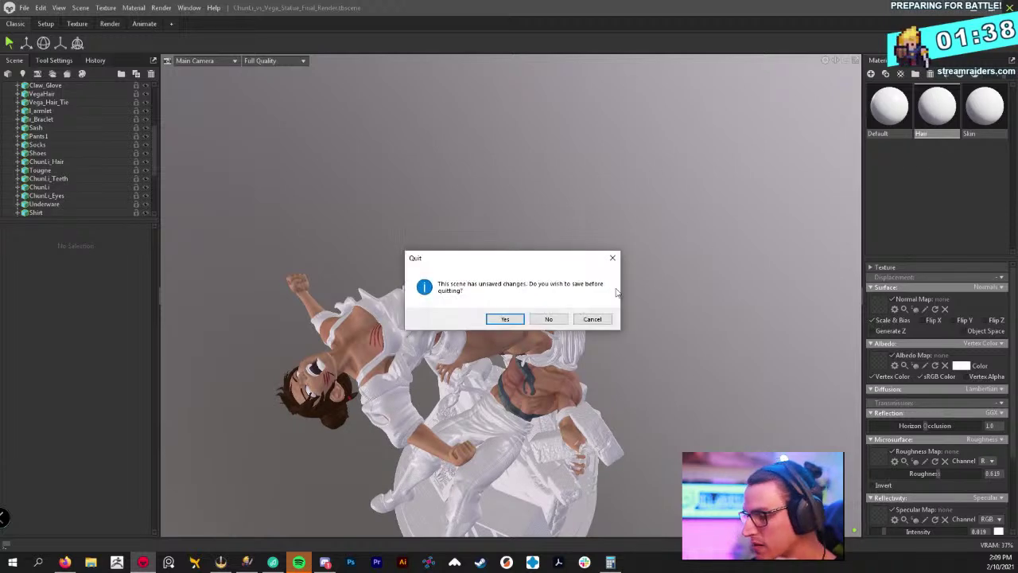
left_click(552, 318)
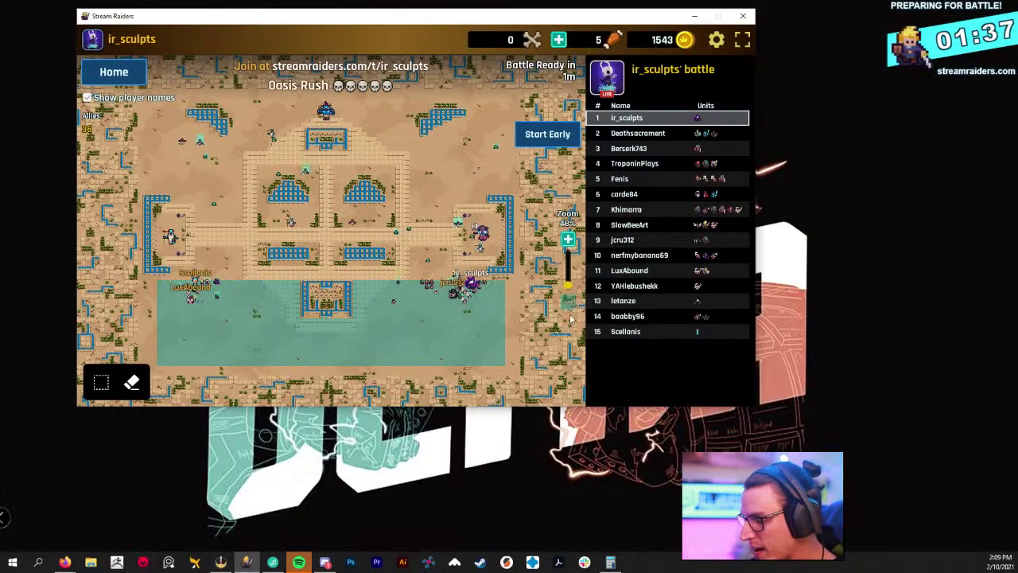
left_click(694, 16)
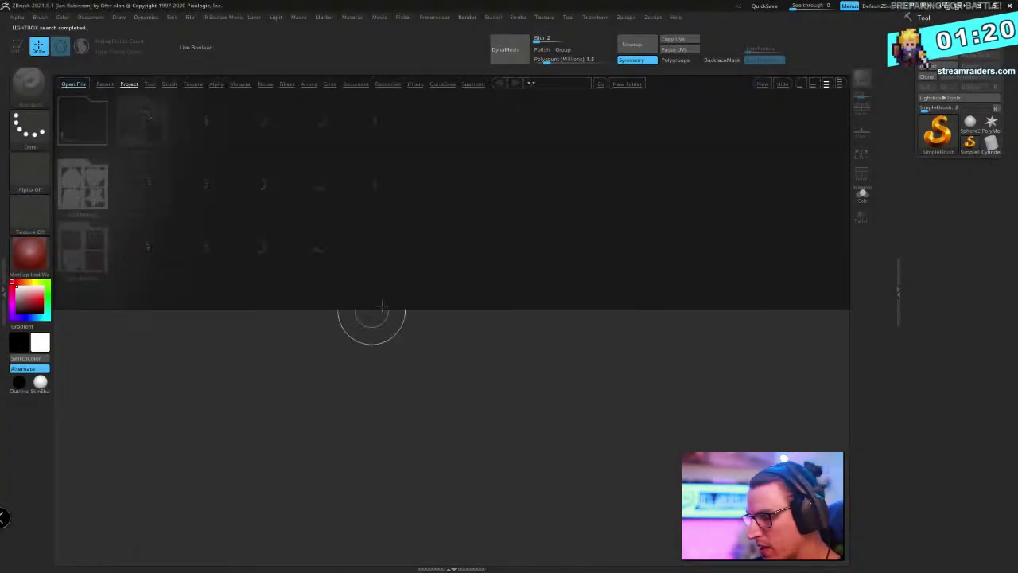
In ZBrush, hide LightBox, set the material to SkinShade4 and load ChunLi_vs_Vega_Final_Render_03.ZTL from the Final_Render folder
key("comma")
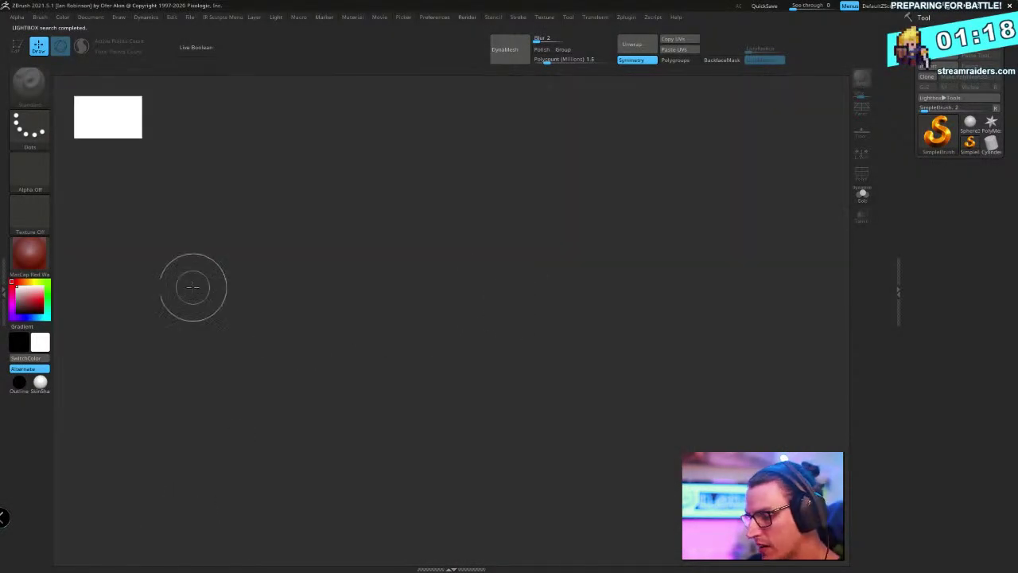
left_click(41, 385)
left_click(929, 35)
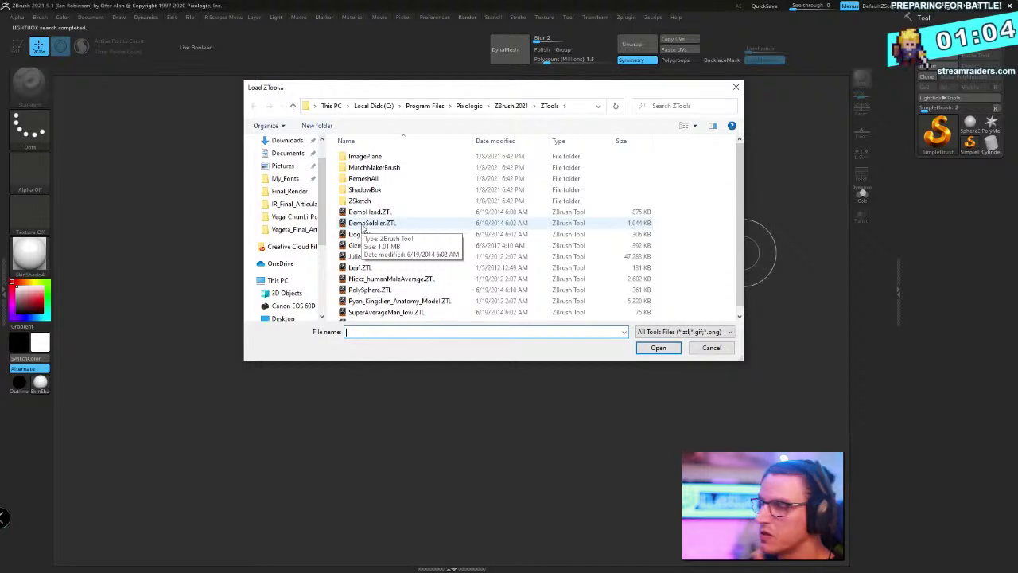
left_click(300, 221)
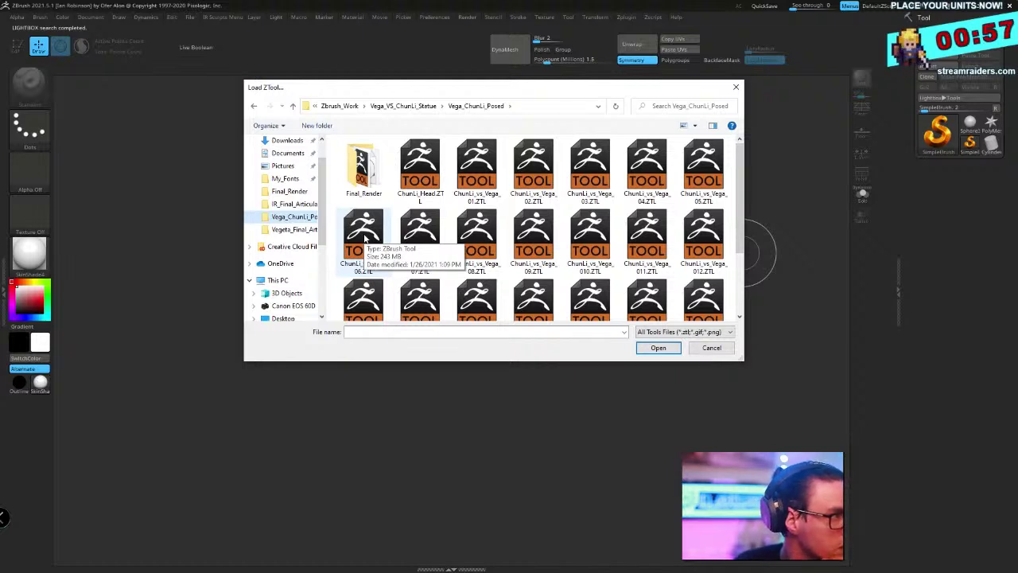
scroll(394, 263, "down", 3)
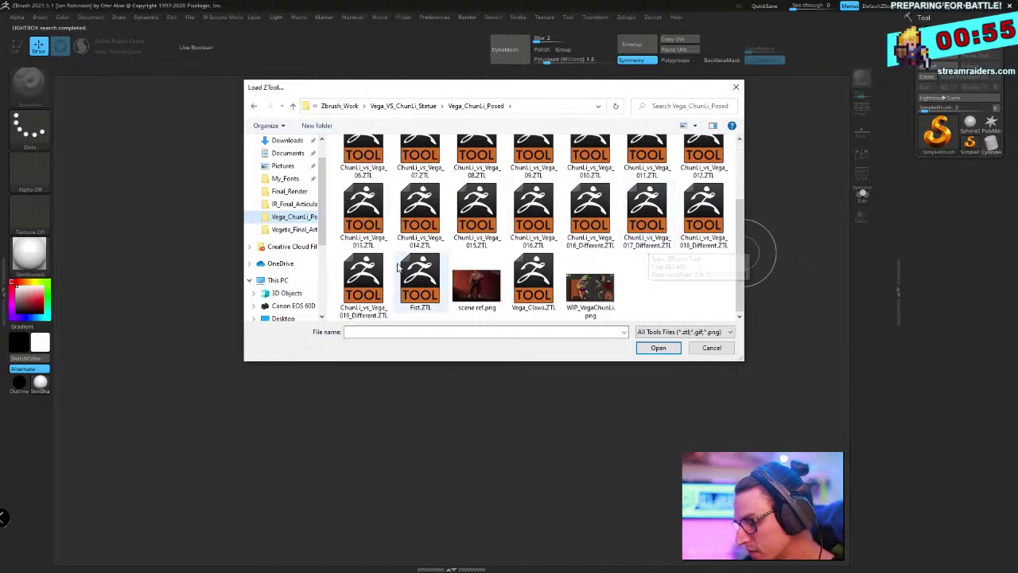
scroll(398, 239, "up", 3)
double_click(363, 163)
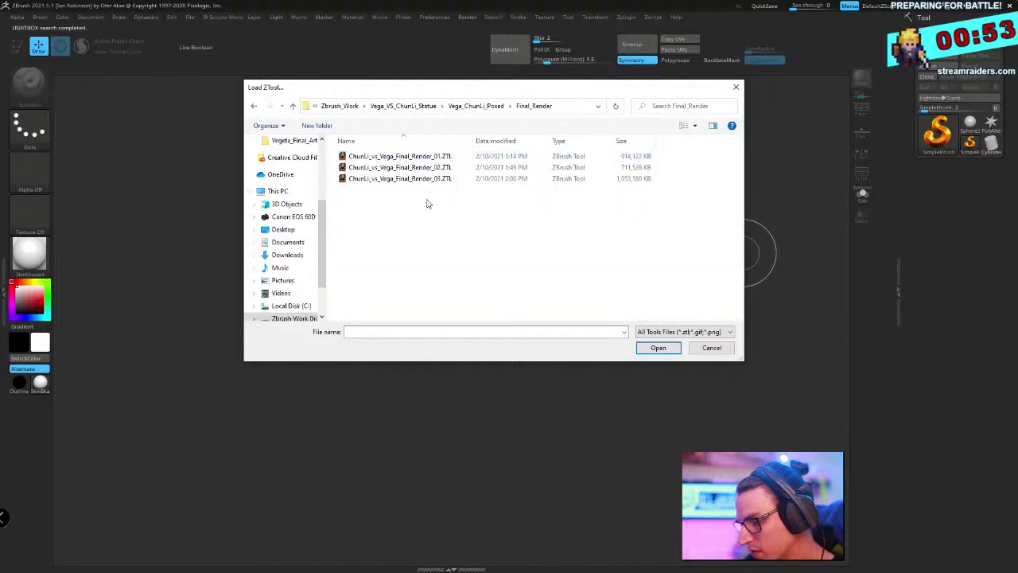
left_click(398, 178)
left_click(657, 348)
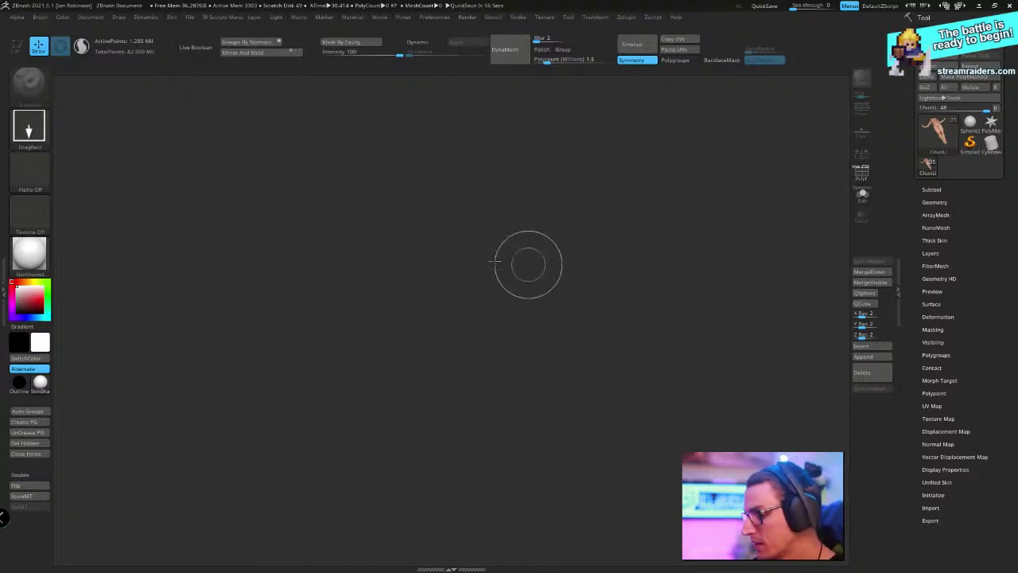
Place the loaded statue on the canvas and enter edit mode
mouse_move(465, 251)
left_mouse_down()
mouse_move(484, 443)
mouse_move(470, 440)
left_mouse_up()
key("t")
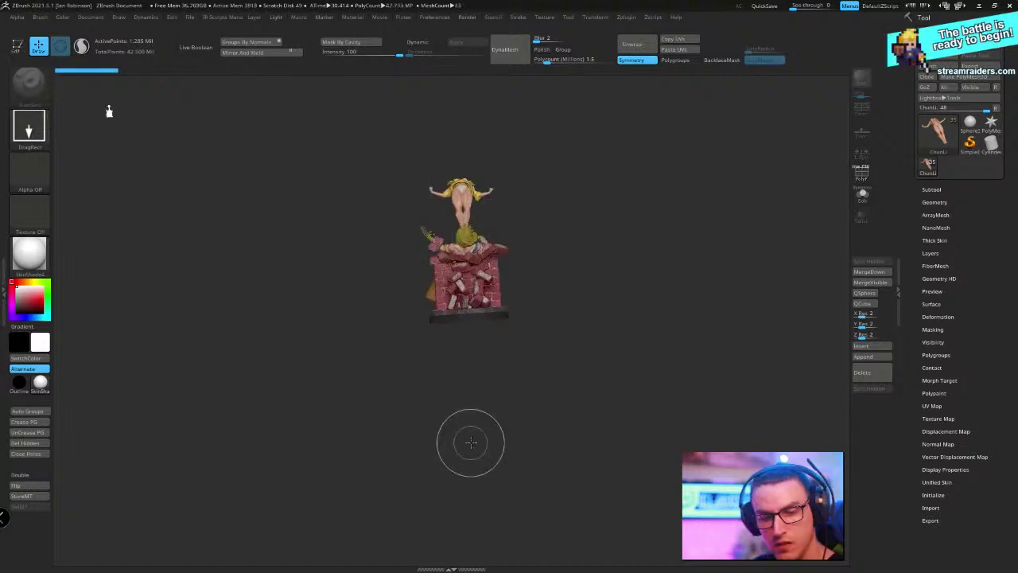
left_click_drag(626, 261, 616, 385, "alt")
left_click_drag(655, 304, 541, 314)
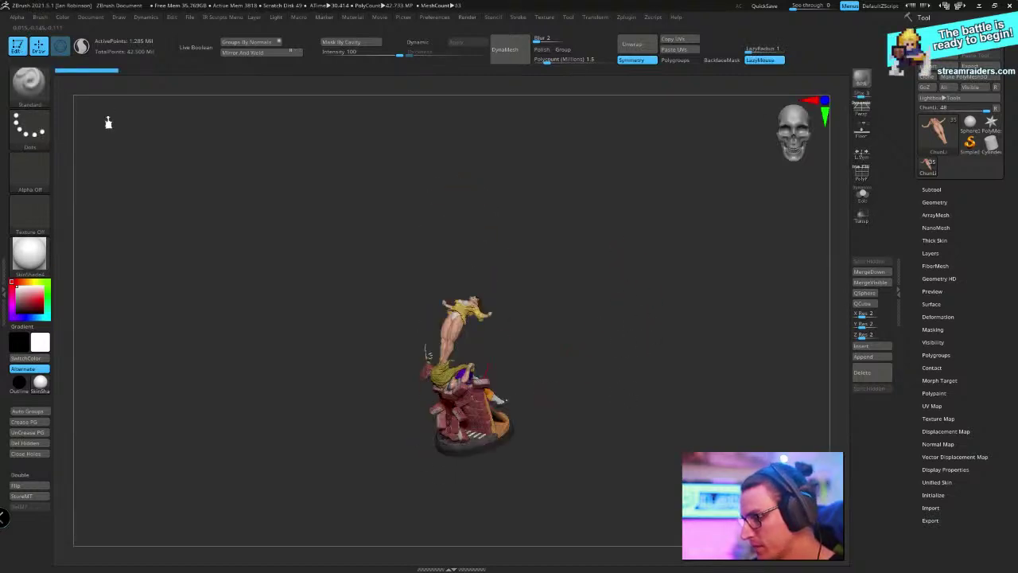
Expand the Vega folder among the subtools and review the Vega, ChunLi and Base parts of the statue
left_click(934, 189)
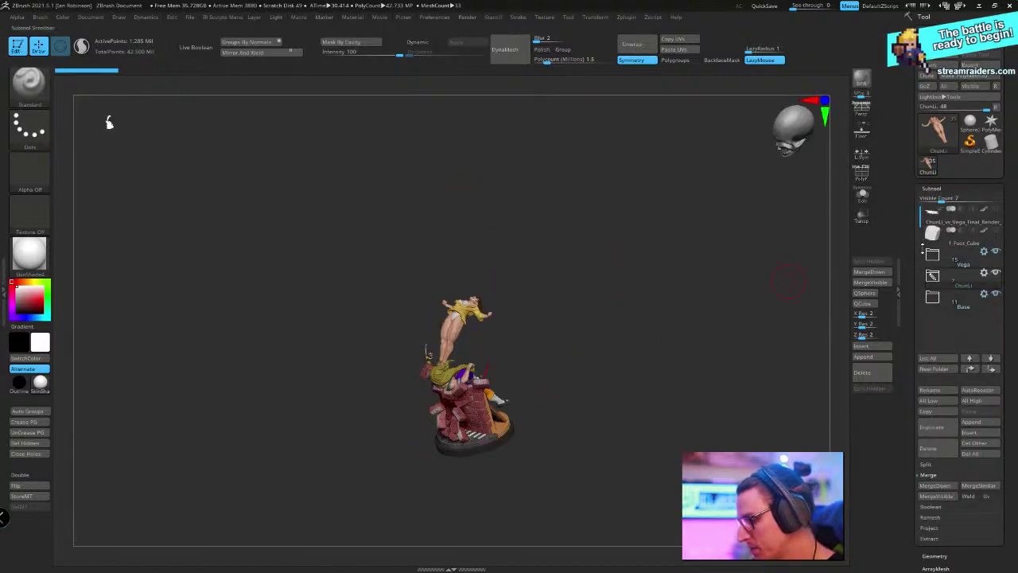
left_click(933, 253)
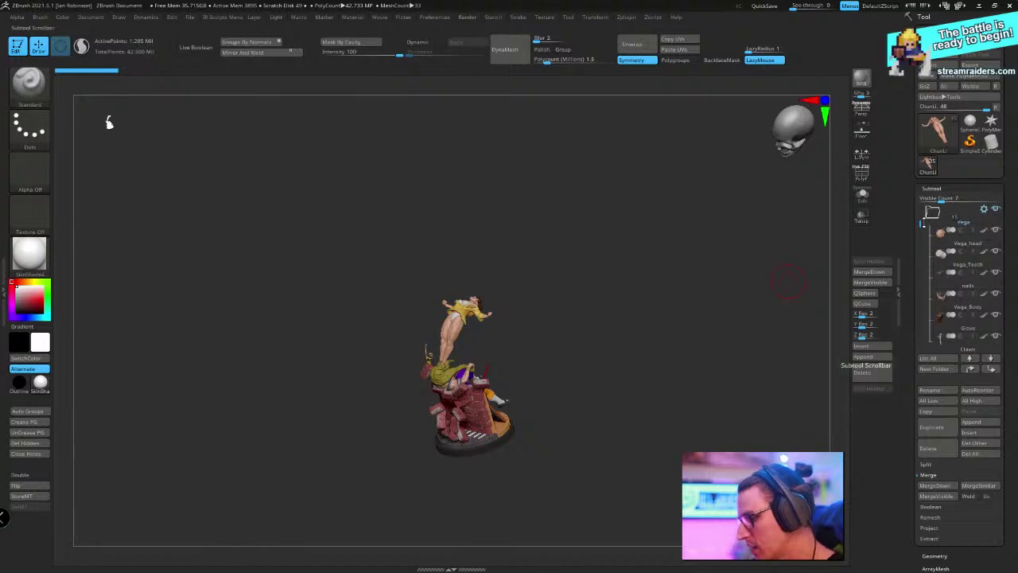
scroll(924, 270, "down", 4)
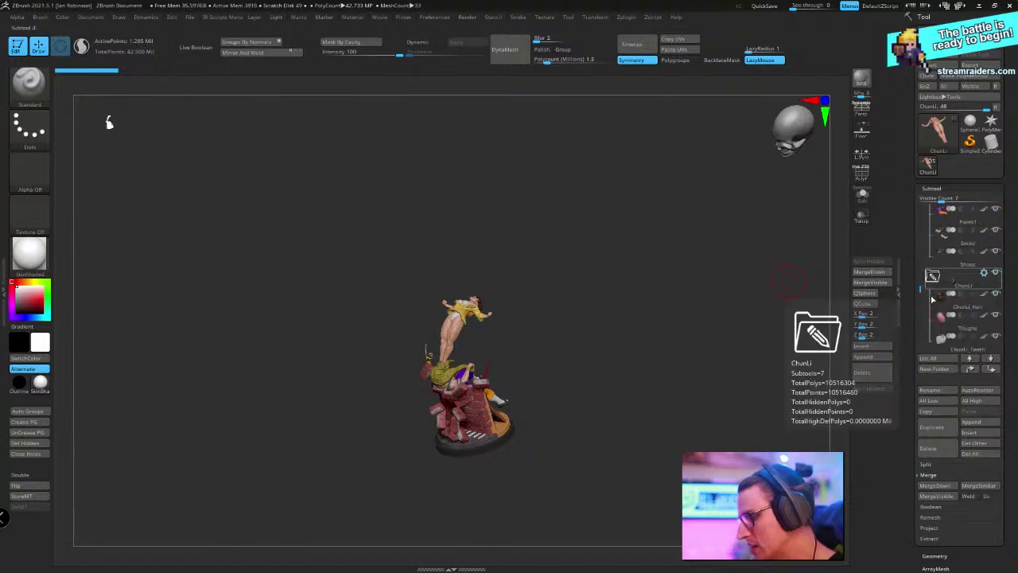
scroll(927, 294, "down", 5)
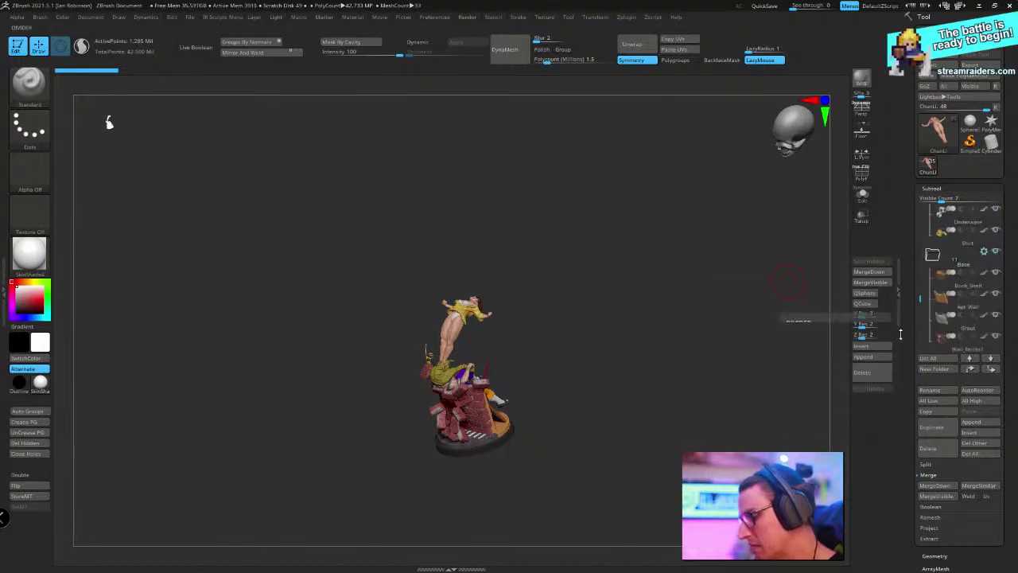
left_click_drag(920, 296, 920, 204)
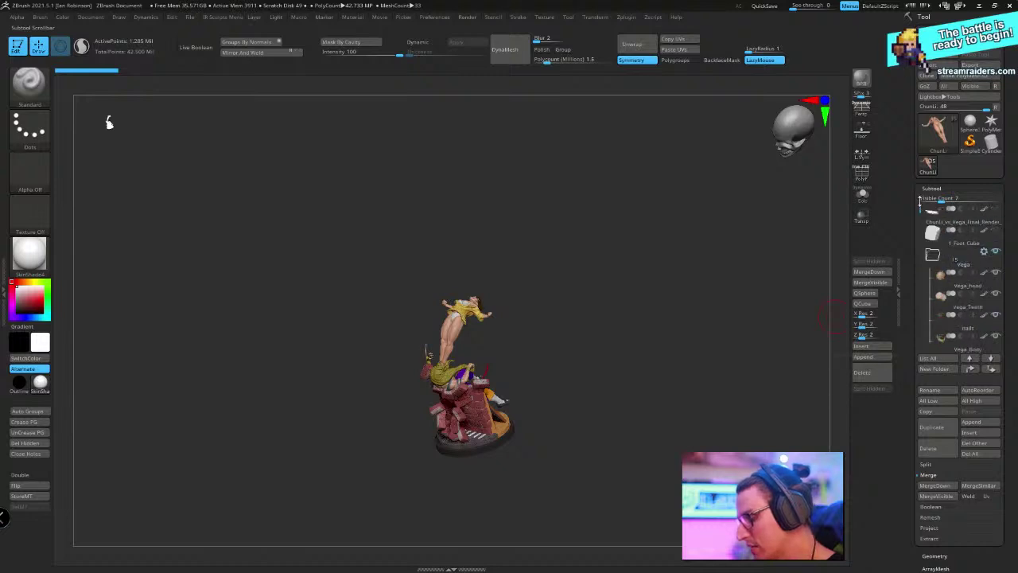
left_click_drag(559, 315, 554, 379)
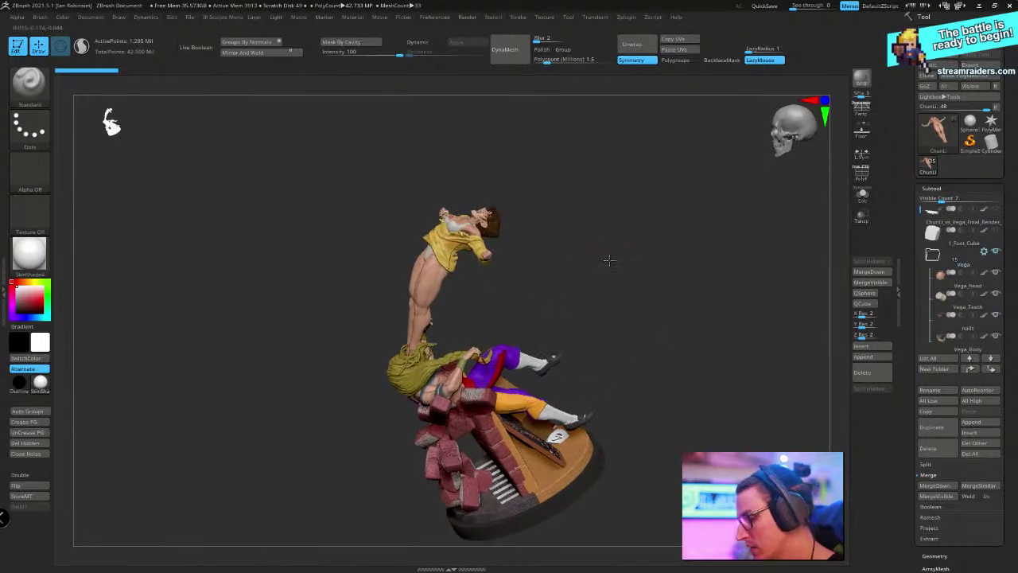
left_click_drag(609, 260, 639, 273, "alt")
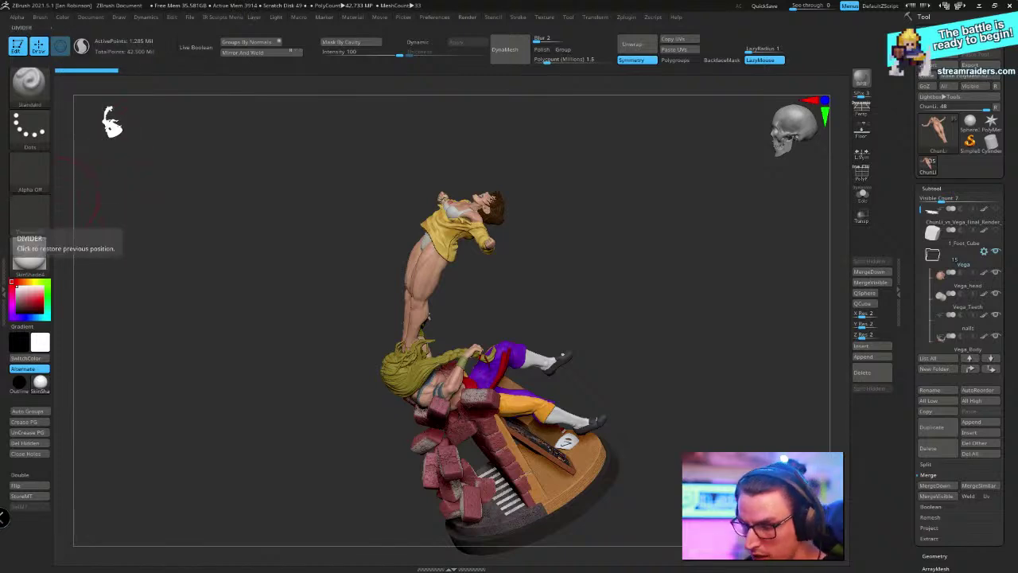
Replace the docked IR Sculpts Menu palette with the Zplugin palette
left_click(6, 262)
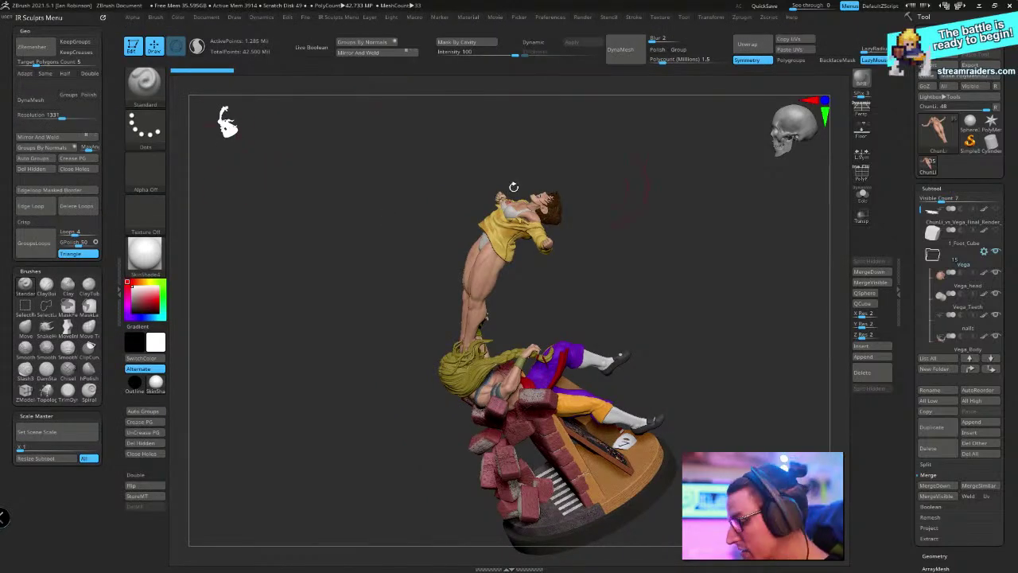
left_click(103, 17)
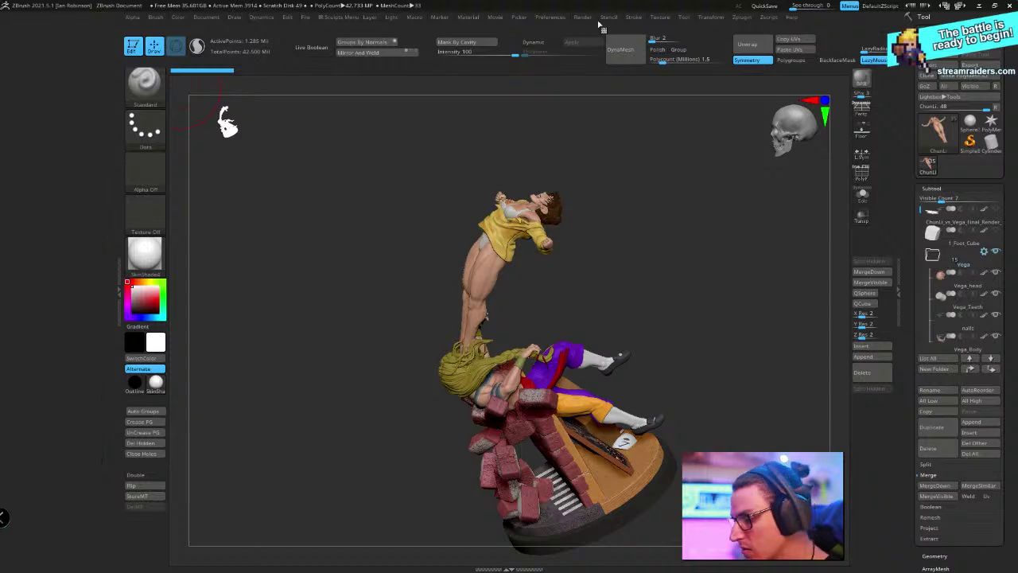
left_click(738, 17)
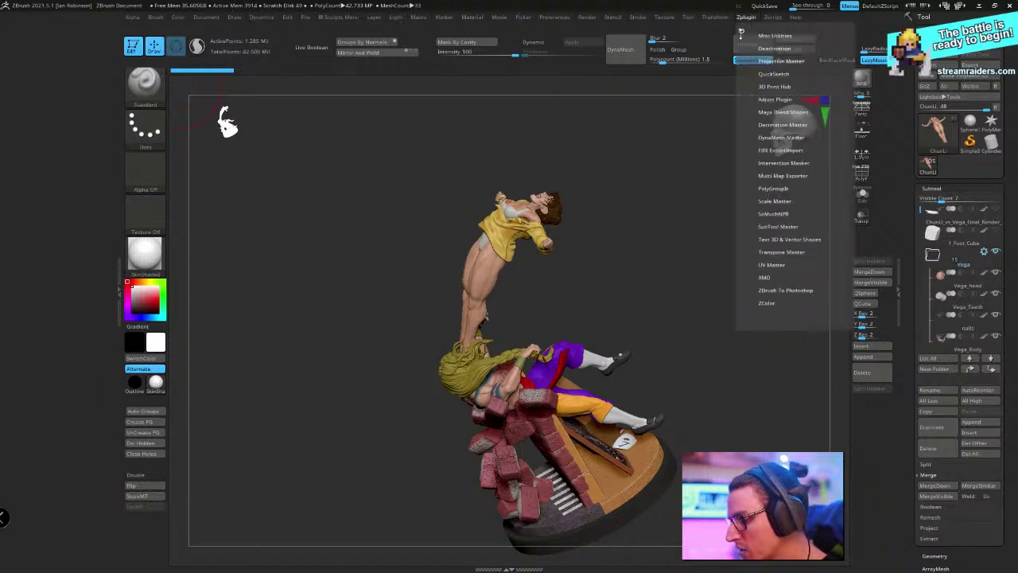
left_click_drag(740, 33, 92, 40)
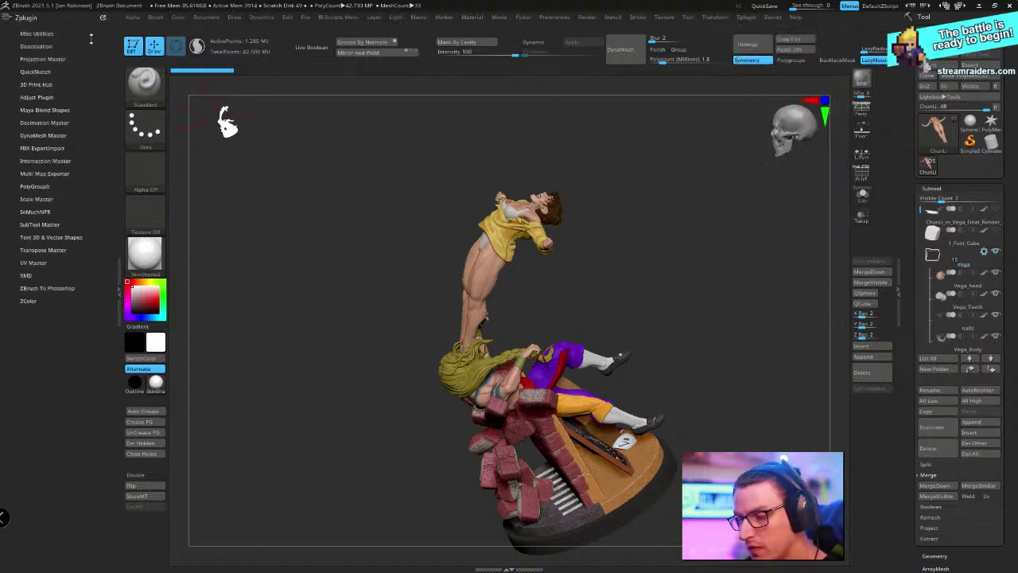
In Decimation Master, enable Use and Keep Polypaint and set the percentage of decimation to 25
left_click(48, 124)
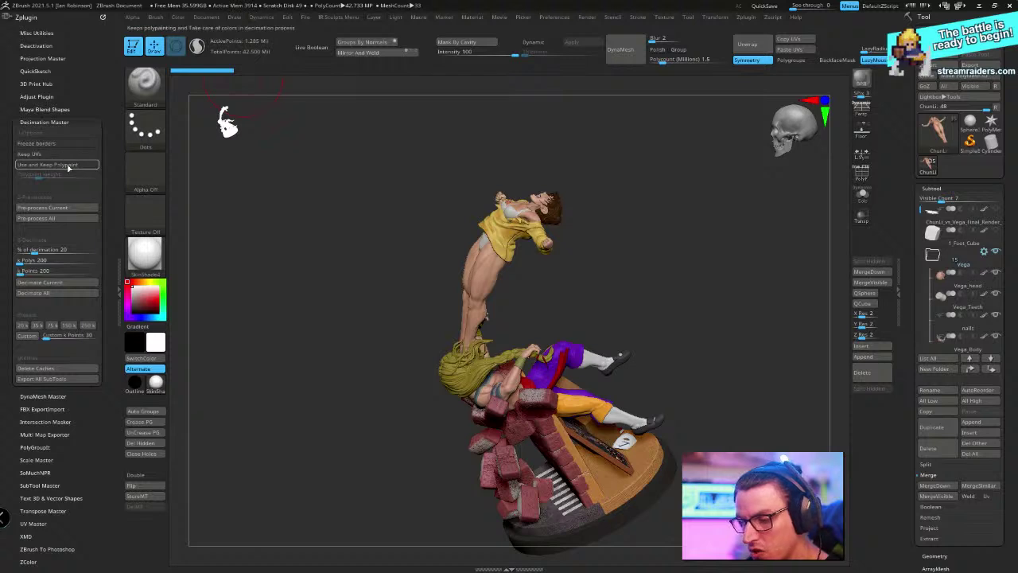
left_click(69, 165)
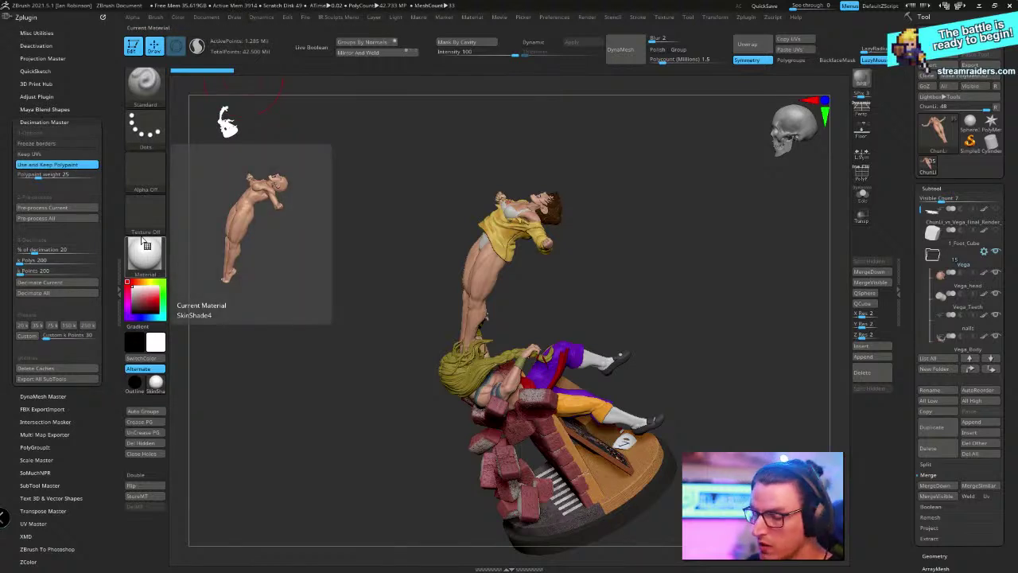
left_click(65, 250)
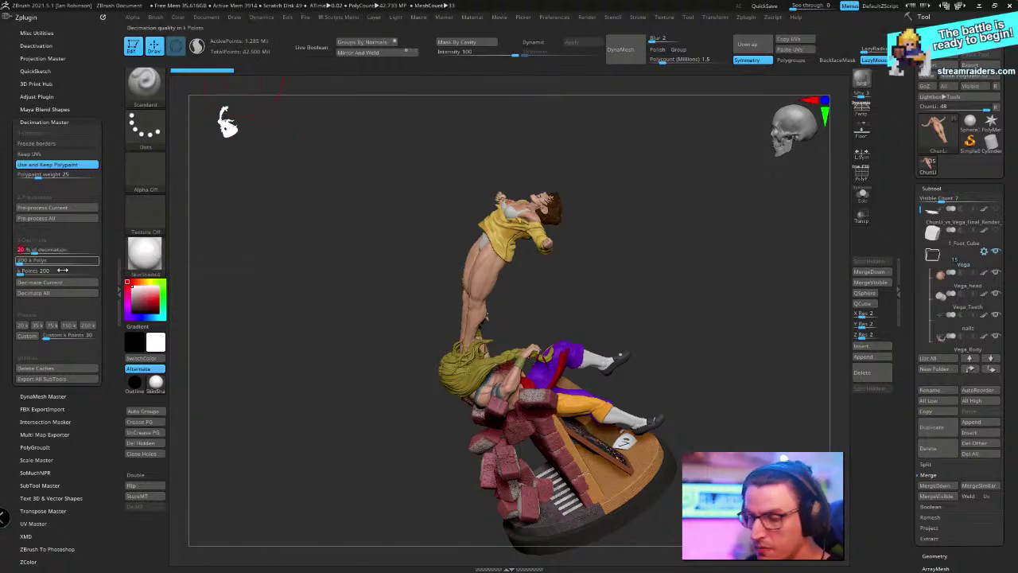
type("25")
key("Return")
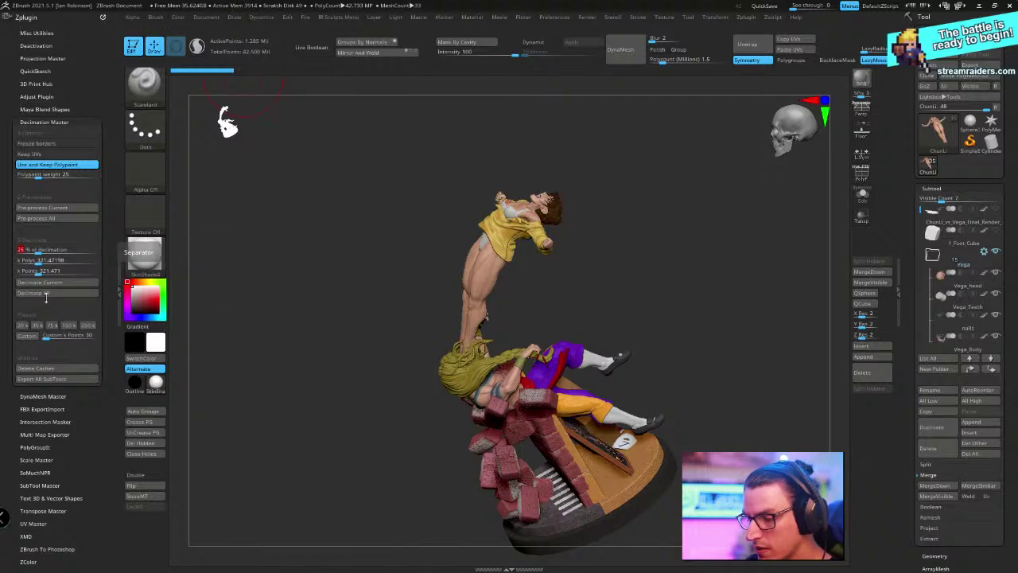
Pre-process the current subtool for decimation, followed by all the visible subtools of the statue
left_click(42, 207)
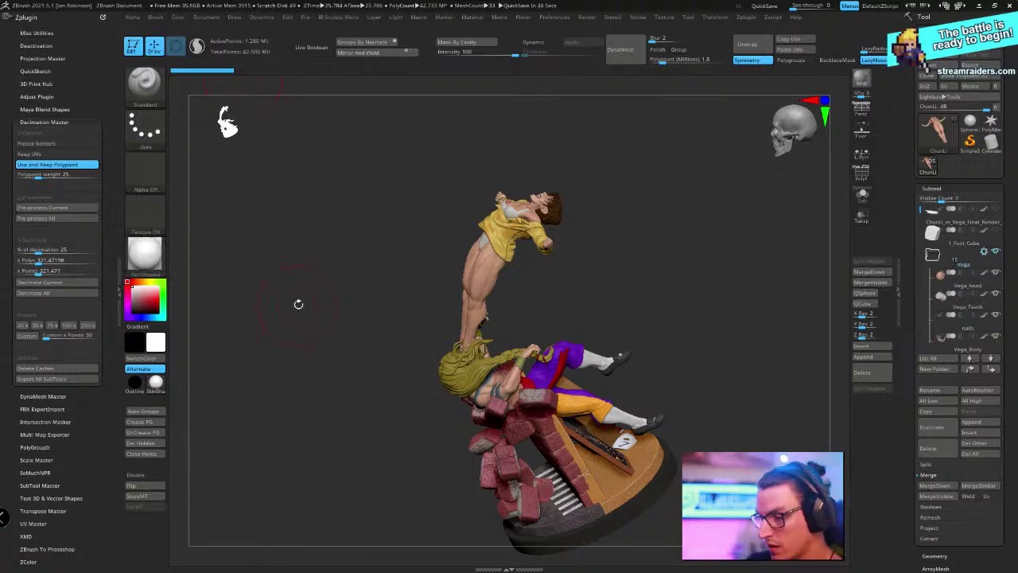
left_click_drag(297, 303, 208, 299)
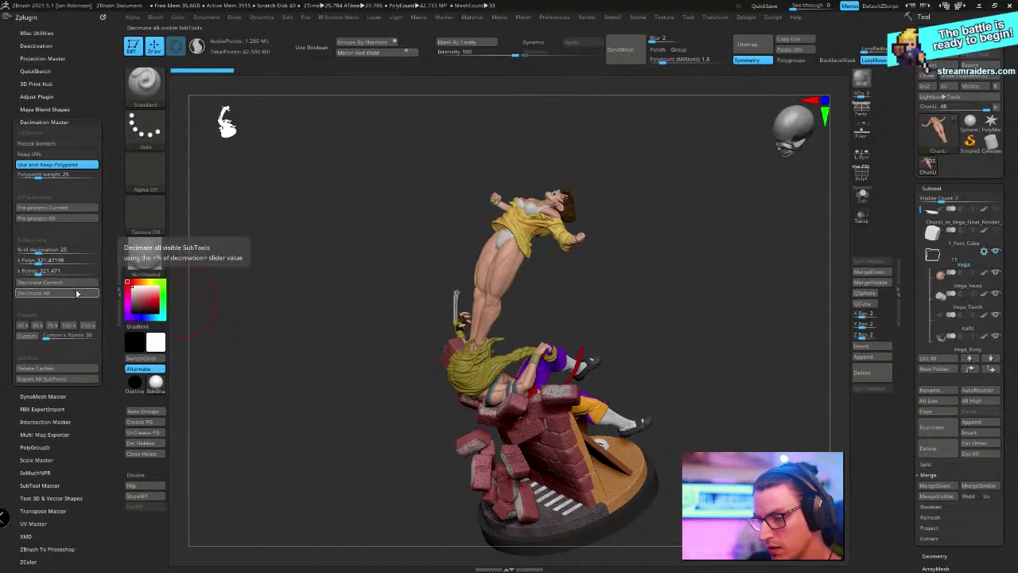
left_click(68, 219)
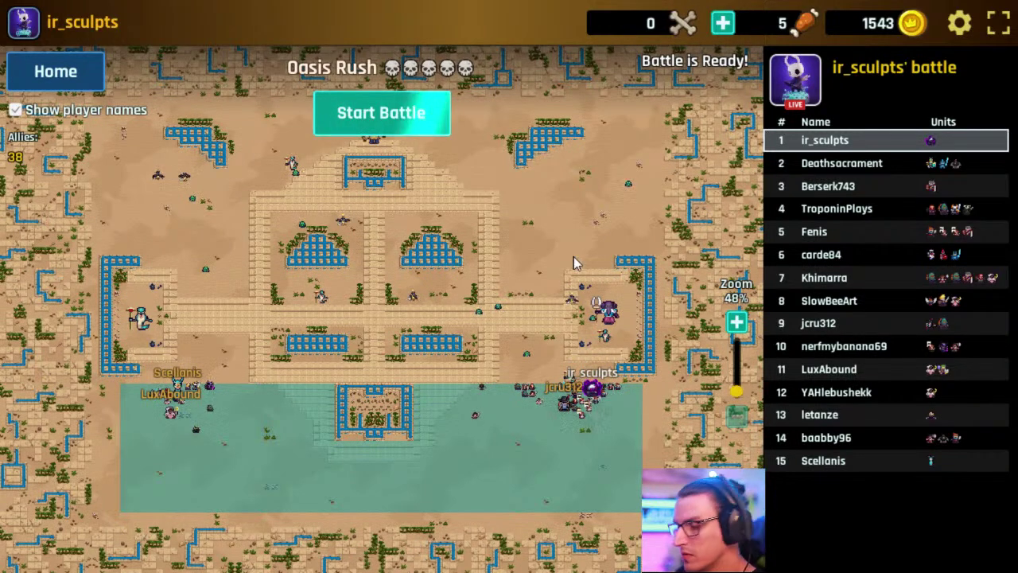
In Stream Raiders, start the Oasis Rush battle, open its Captain Chest and return to the campaign map
left_click(417, 123)
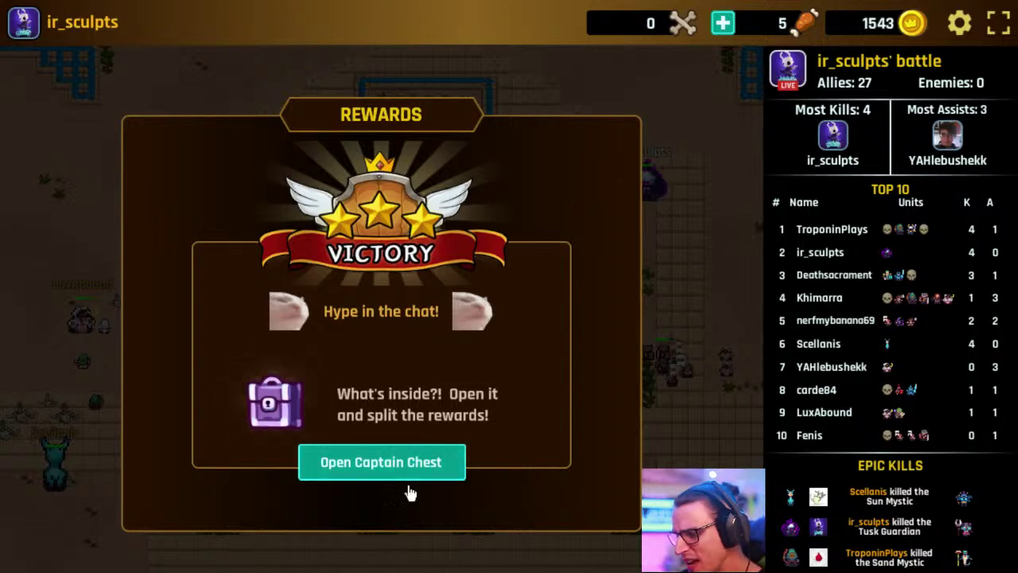
left_click(413, 458)
left_click(490, 499)
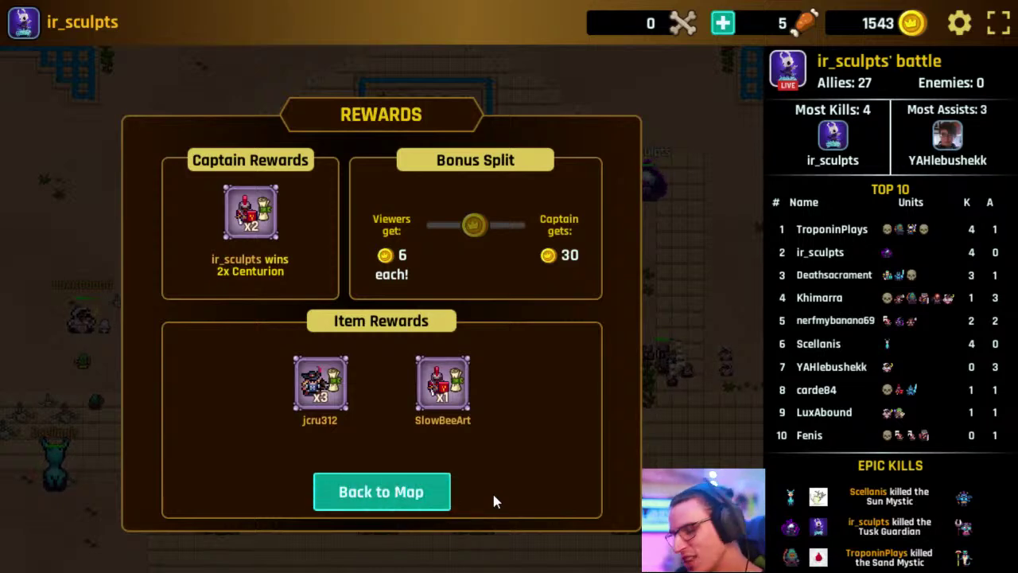
left_click(414, 486)
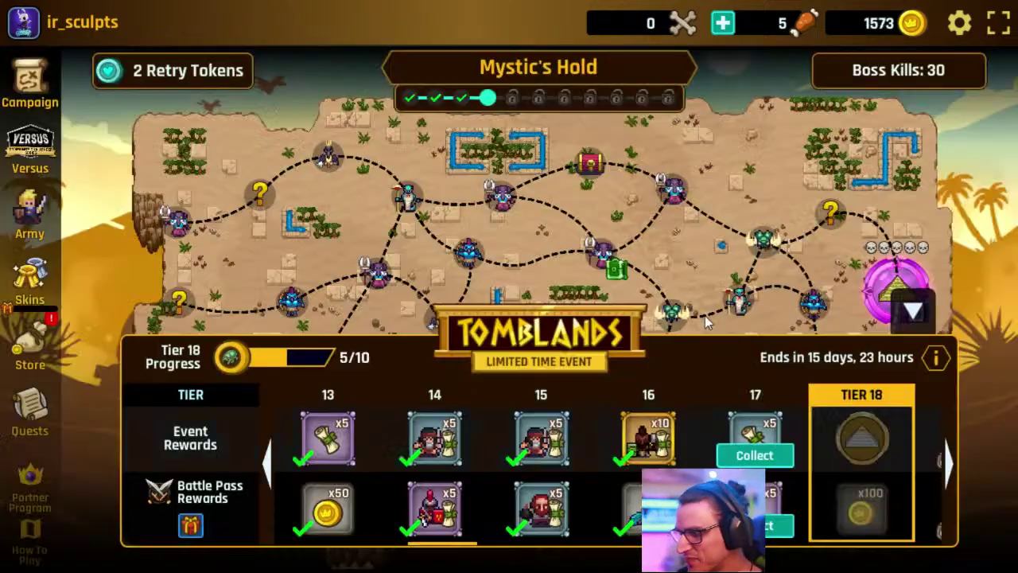
left_click(568, 369)
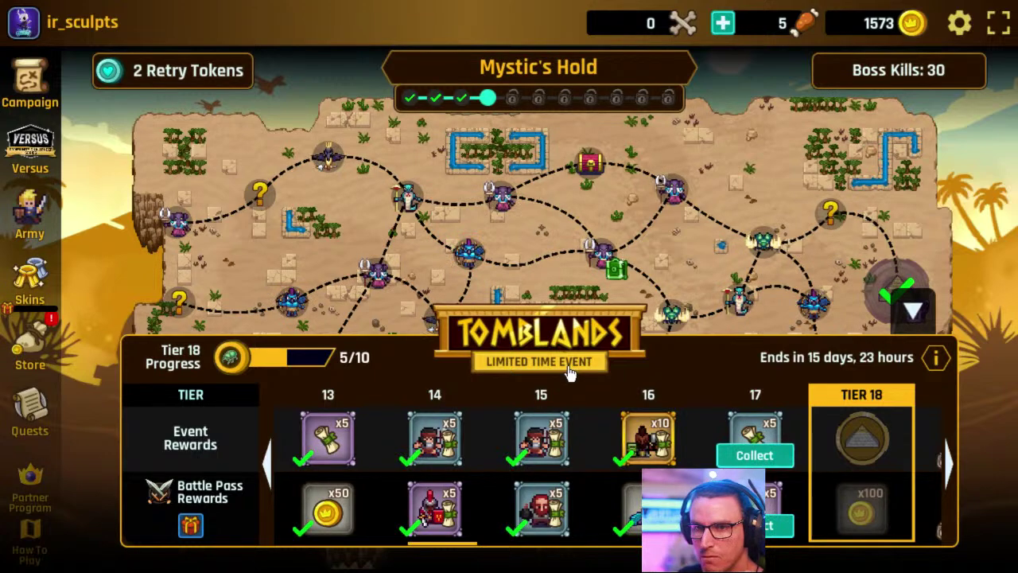
Expand the Sandstone Empire map and start the Shrine of the Old Ones battle
left_click(912, 310)
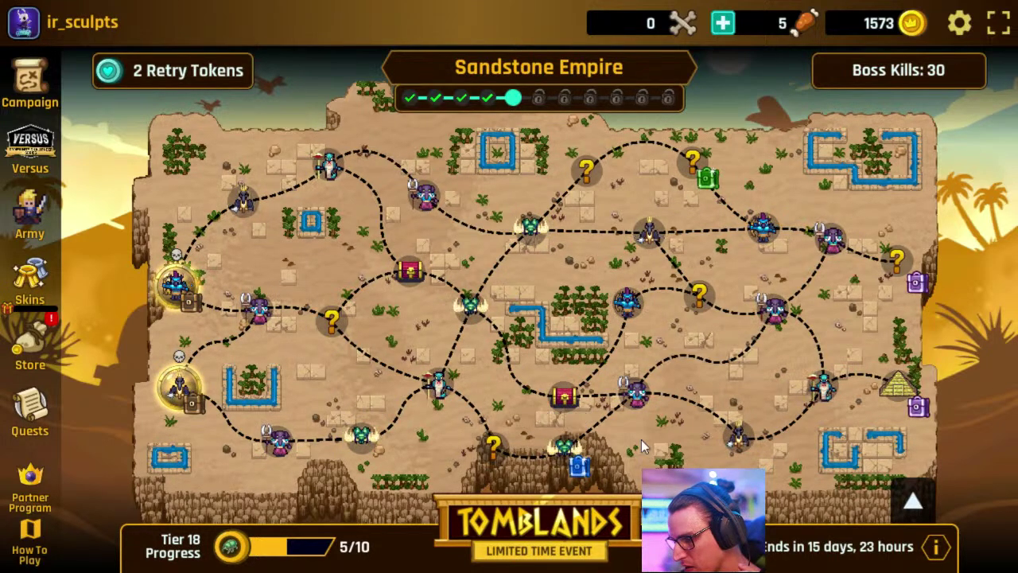
left_click(179, 387)
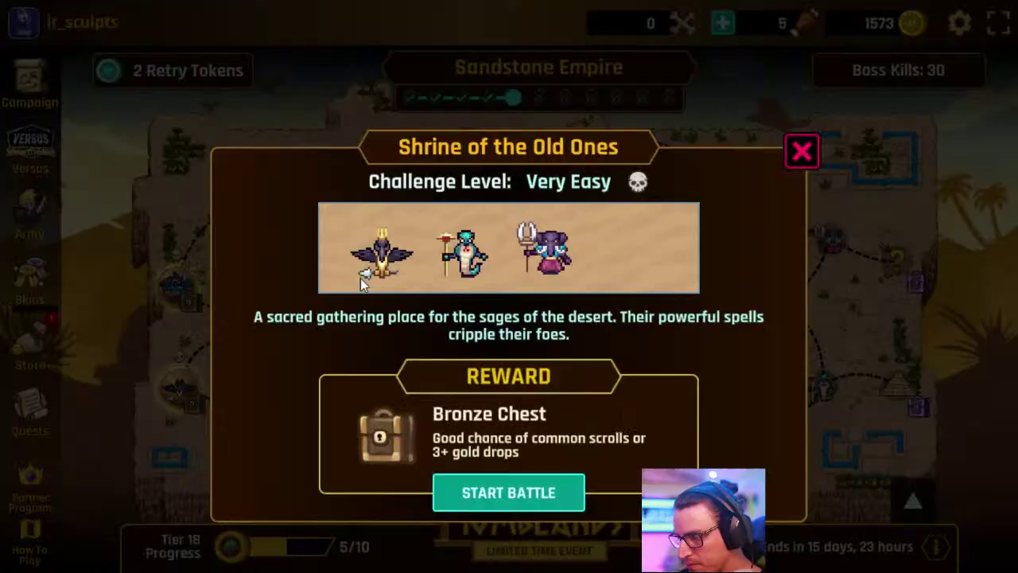
left_click(575, 491)
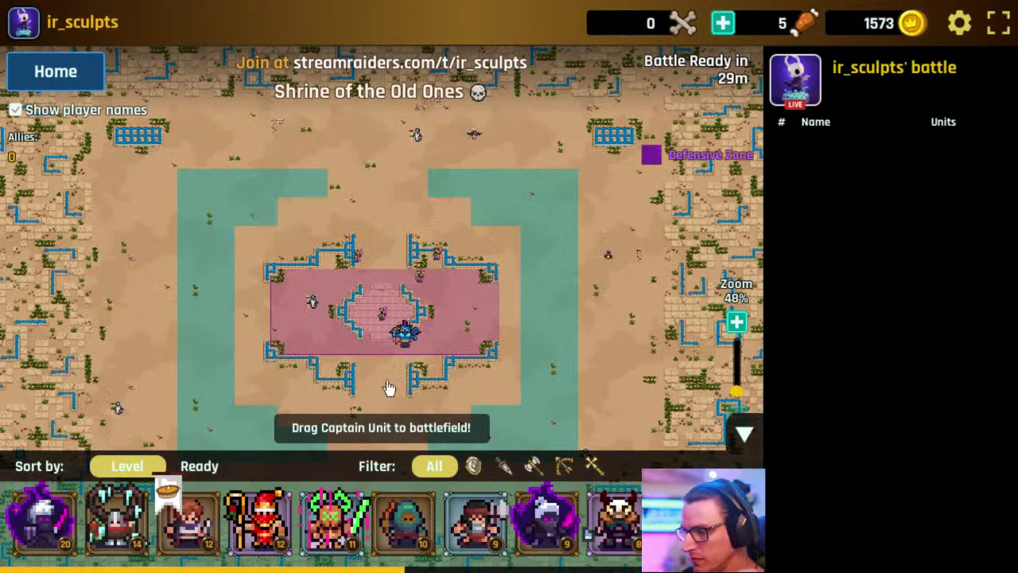
Review the active quests and their requirements, and return to the Shrine of the Old Ones battlefield
left_click_drag(354, 569, 800, 564)
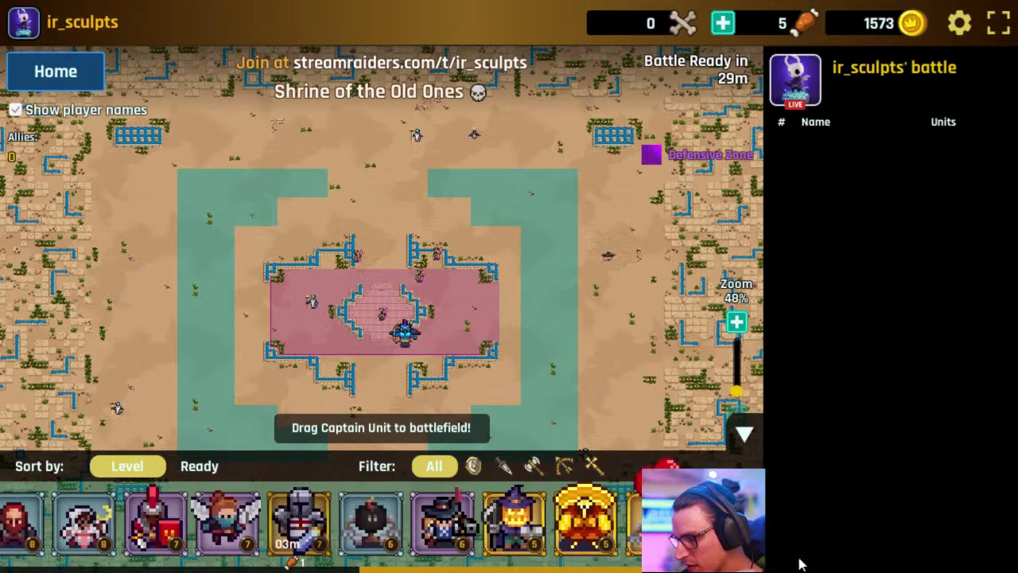
left_click(49, 80)
left_click(30, 410)
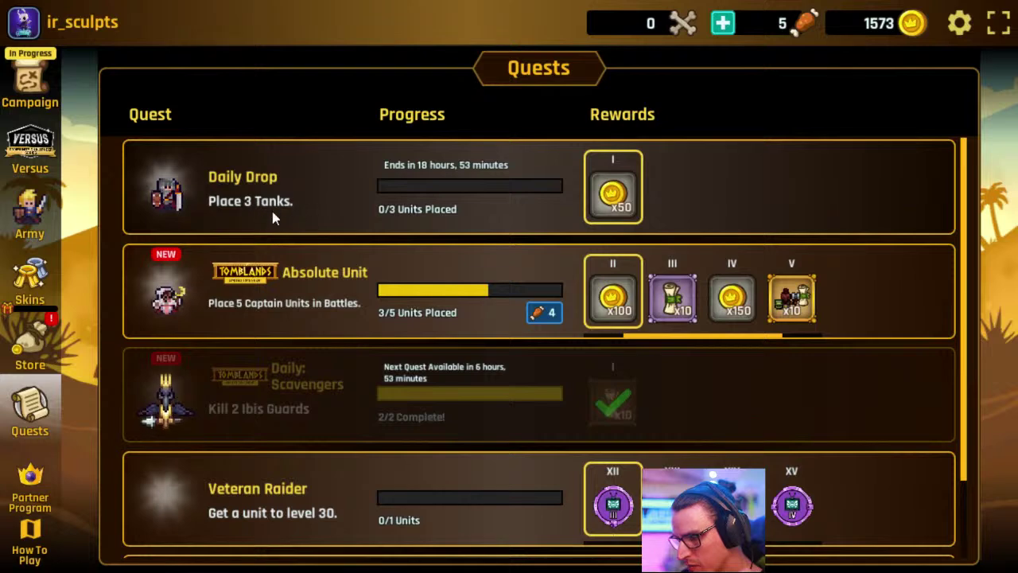
scroll(359, 280, "down", 3)
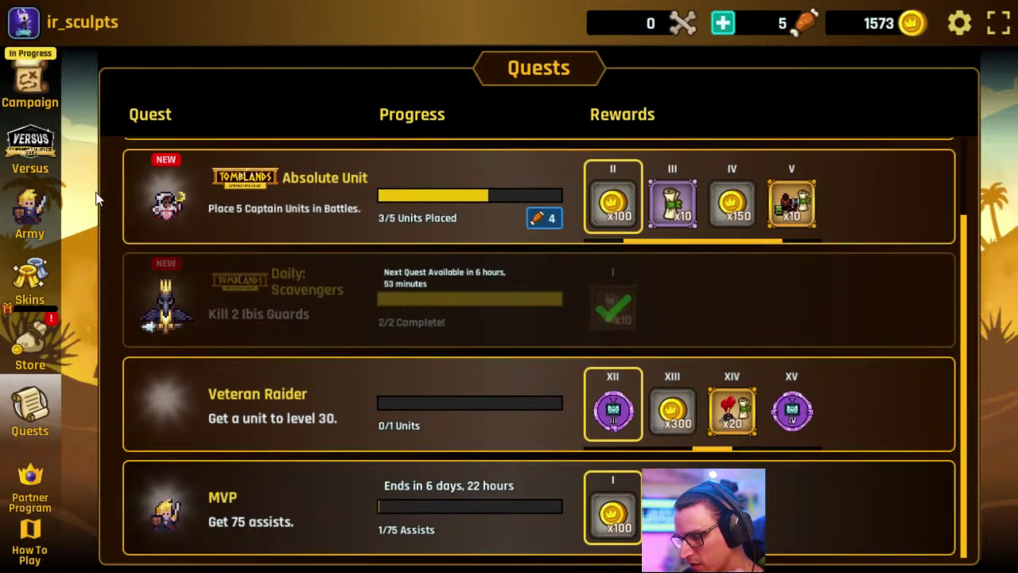
left_click(30, 79)
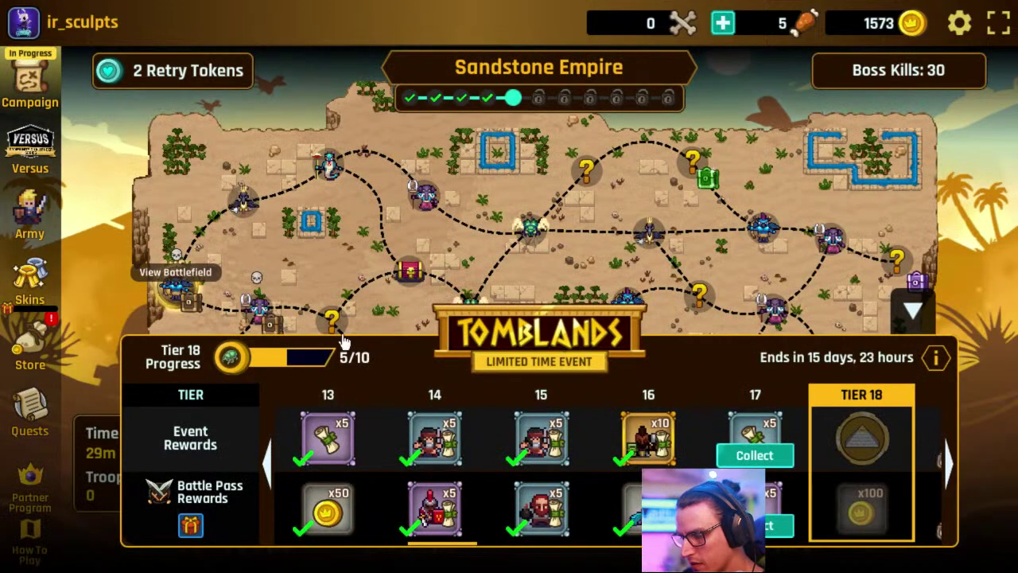
left_click(918, 315)
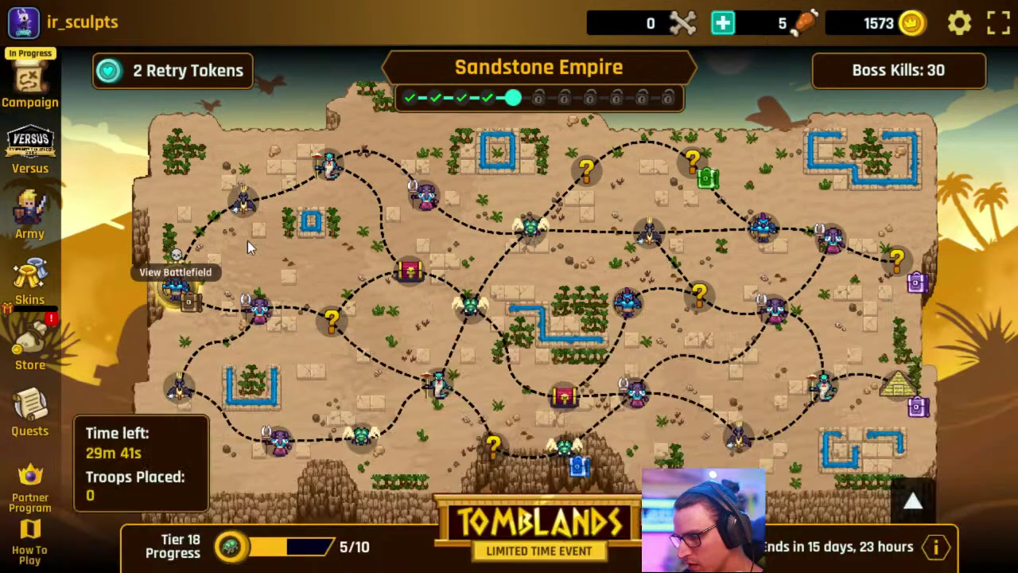
left_click(193, 283)
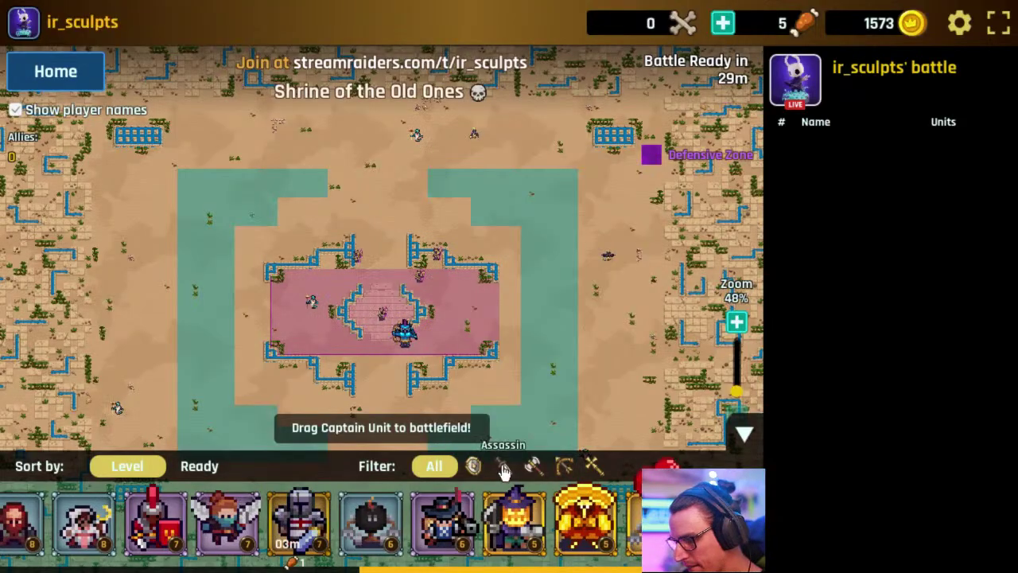
Compare the units by class, filter to tanks, and place the Reindeer Tank as captain in the battlefield's eastern green zone
left_click(472, 466)
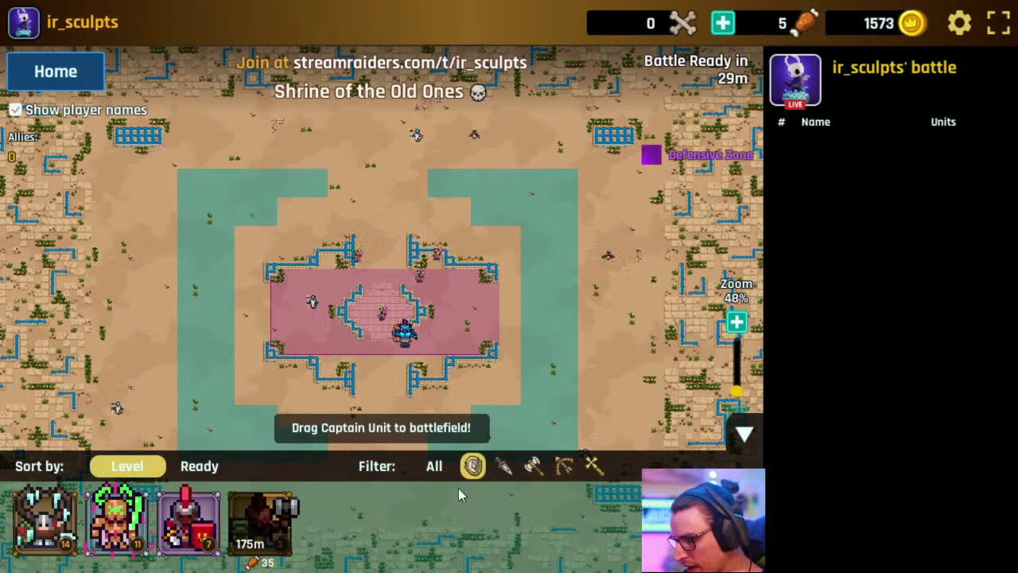
left_click(503, 466)
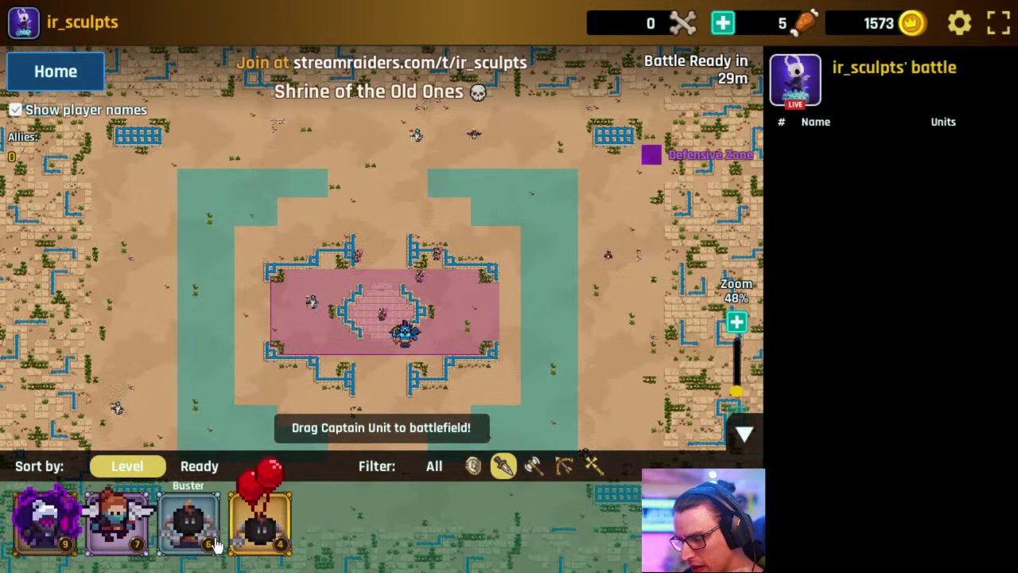
left_click(473, 468)
left_click(595, 470)
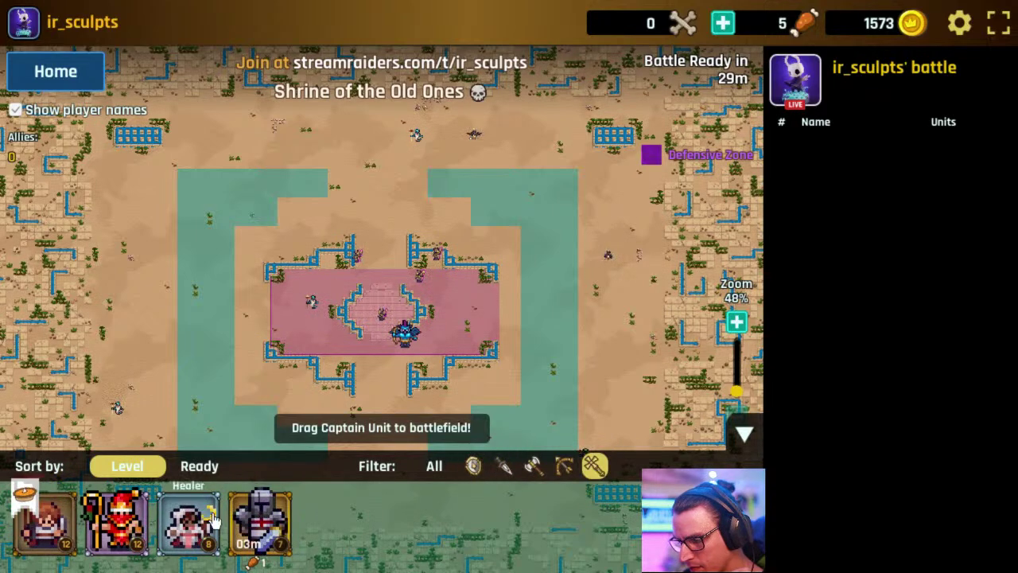
left_click(565, 468)
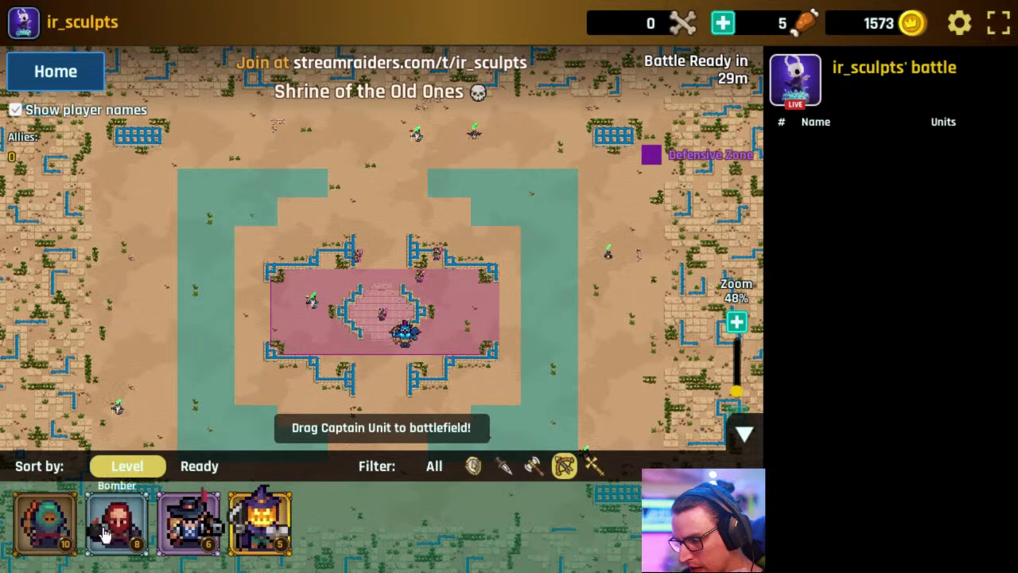
left_click(473, 468)
left_click_drag(17, 525, 541, 379)
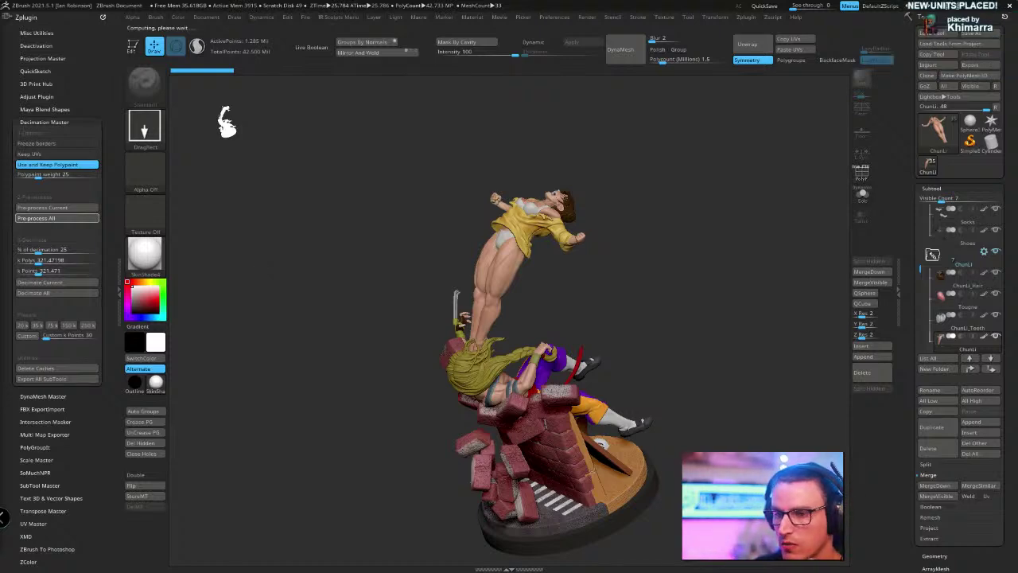
Switch to the Stream Raiders store and buy the Paladin, Archer, Centurion, both Barbarian and the x5 Rally Warrior scroll offers
key("alt+Tab")
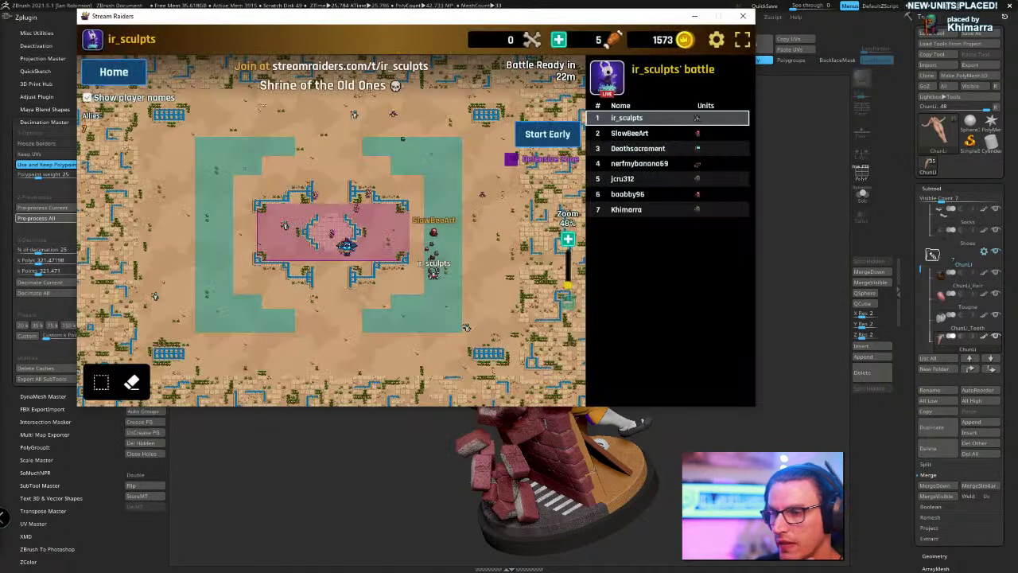
left_click(123, 83)
left_click(97, 253)
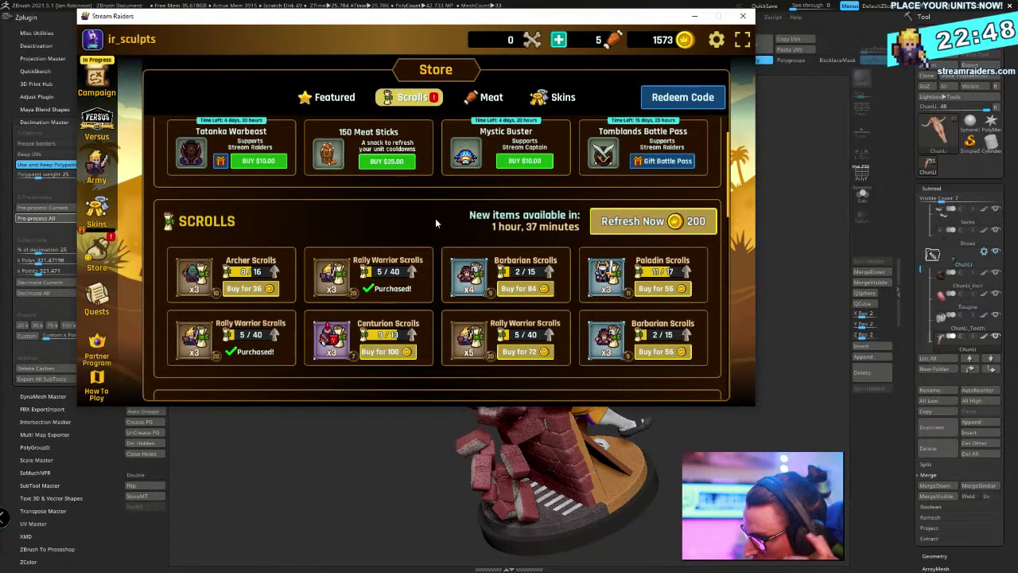
scroll(477, 262, "down", 1)
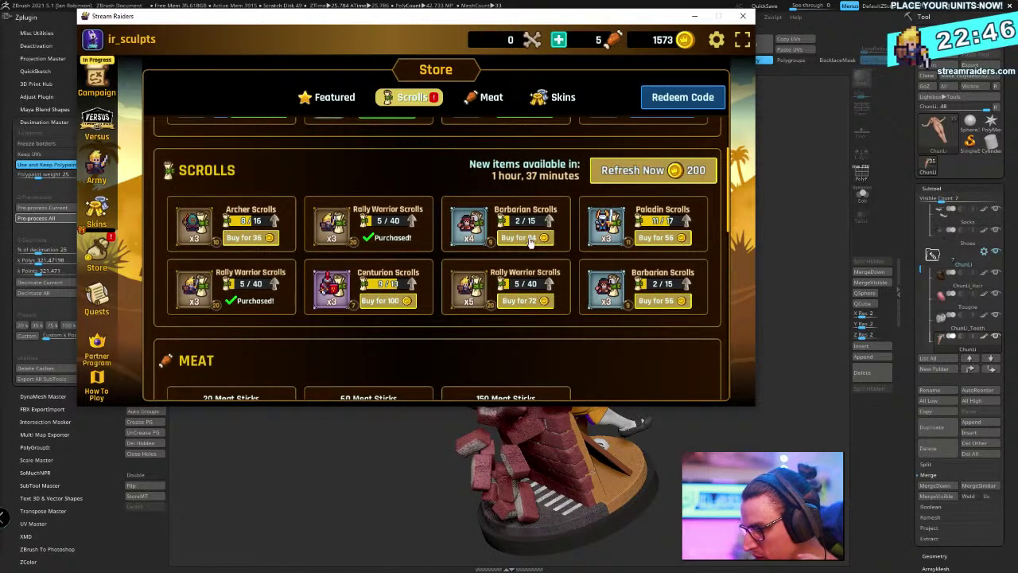
left_click(657, 237)
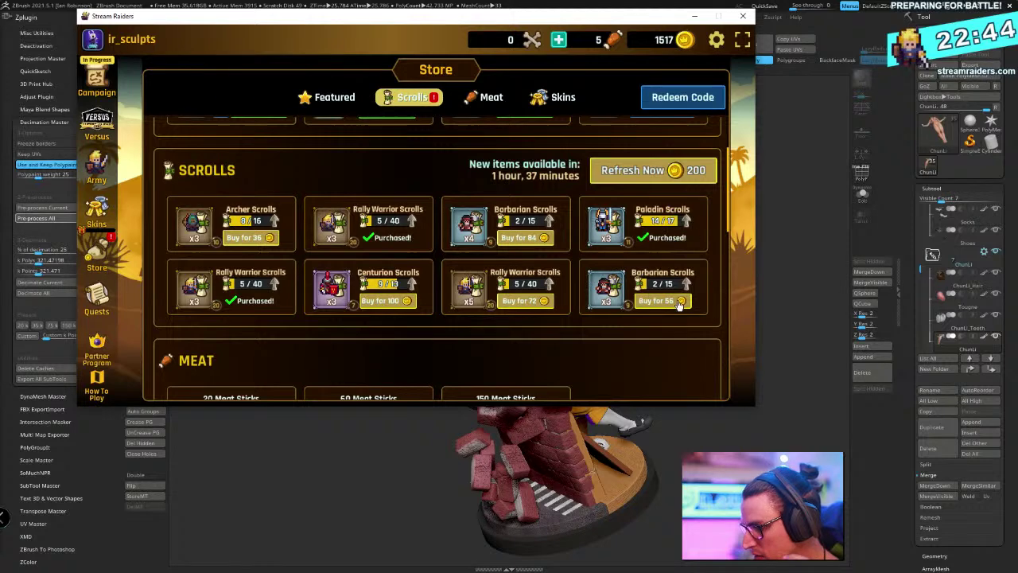
left_click(657, 300)
left_click(524, 301)
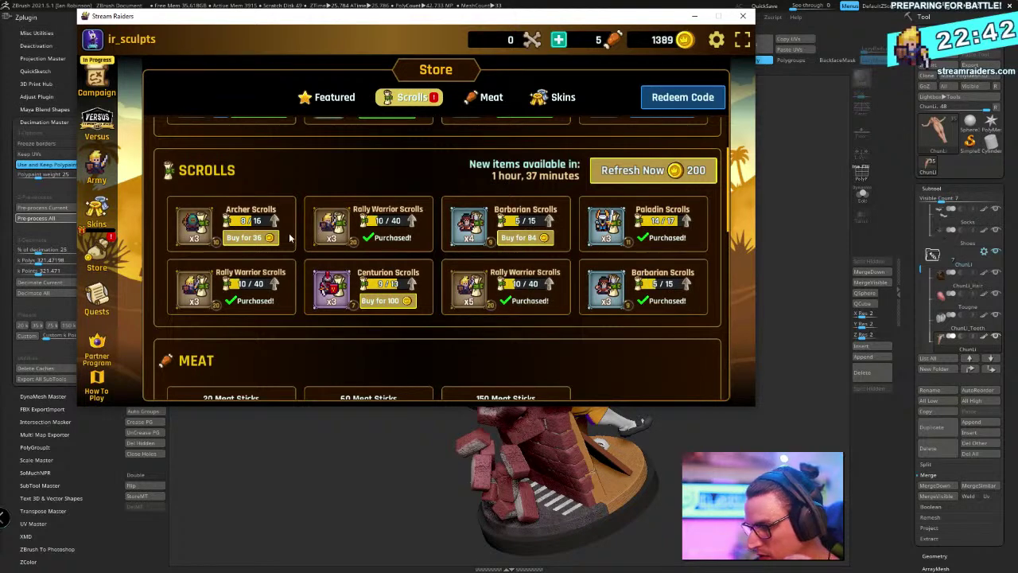
left_click(252, 237)
left_click(406, 303)
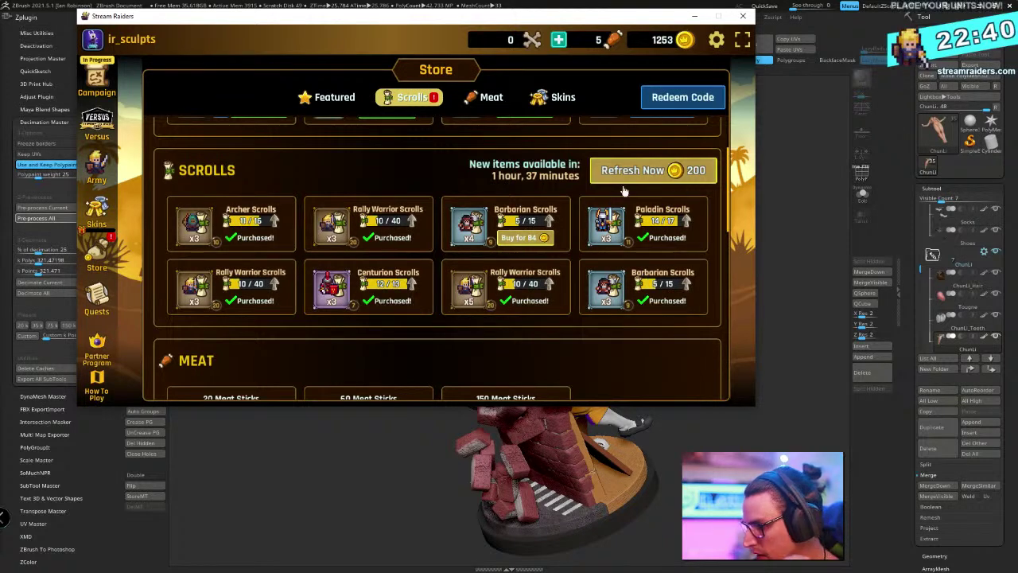
left_click(510, 238)
Browse the remaining store offers and review the scroll progress of the army's units
scroll(318, 255, "up", 1)
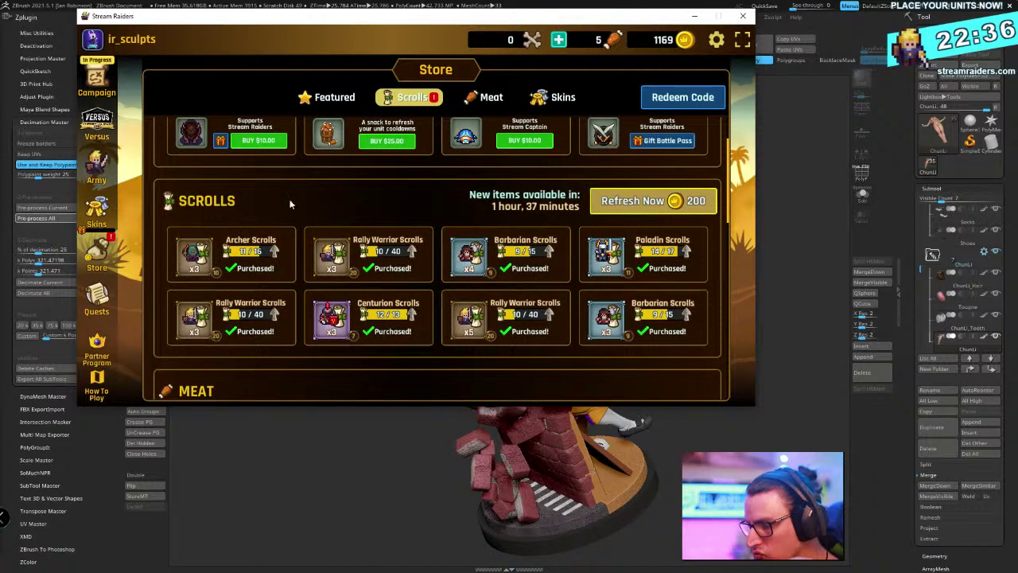
scroll(464, 303, "down", 5)
scroll(464, 303, "down", 15)
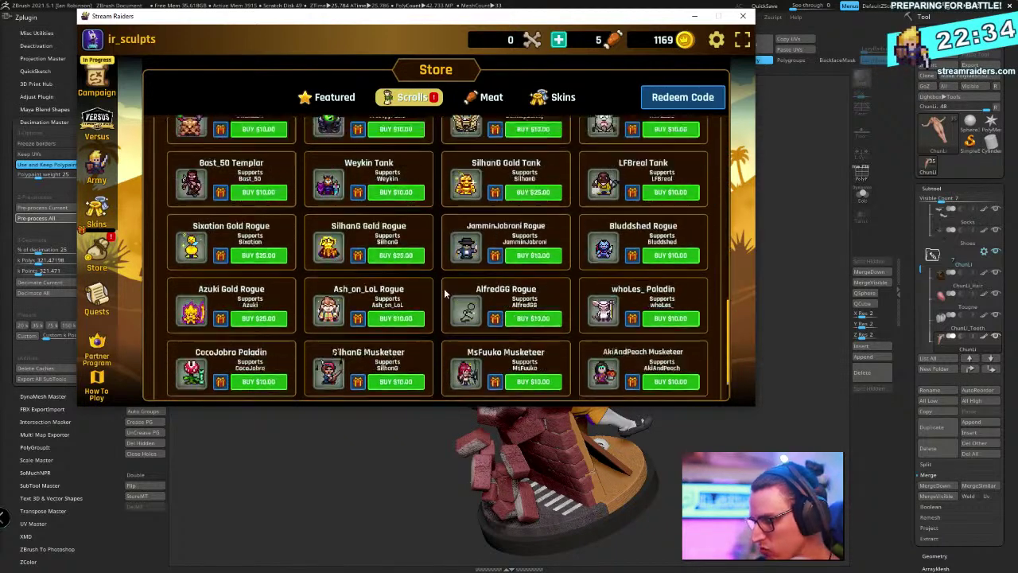
left_click(96, 166)
scroll(345, 249, "down", 1)
scroll(475, 274, "up", 1)
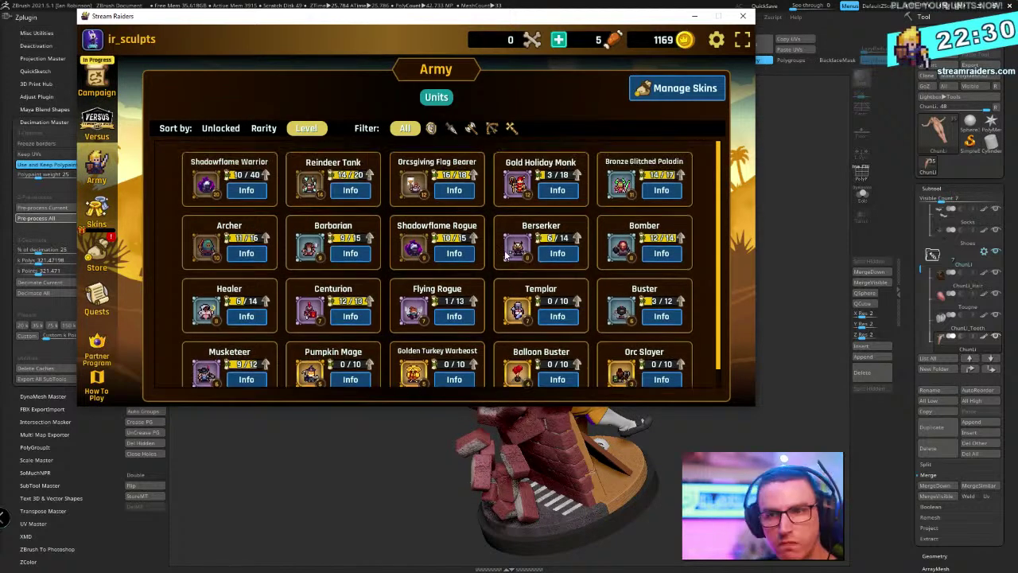
scroll(484, 262, "down", 1)
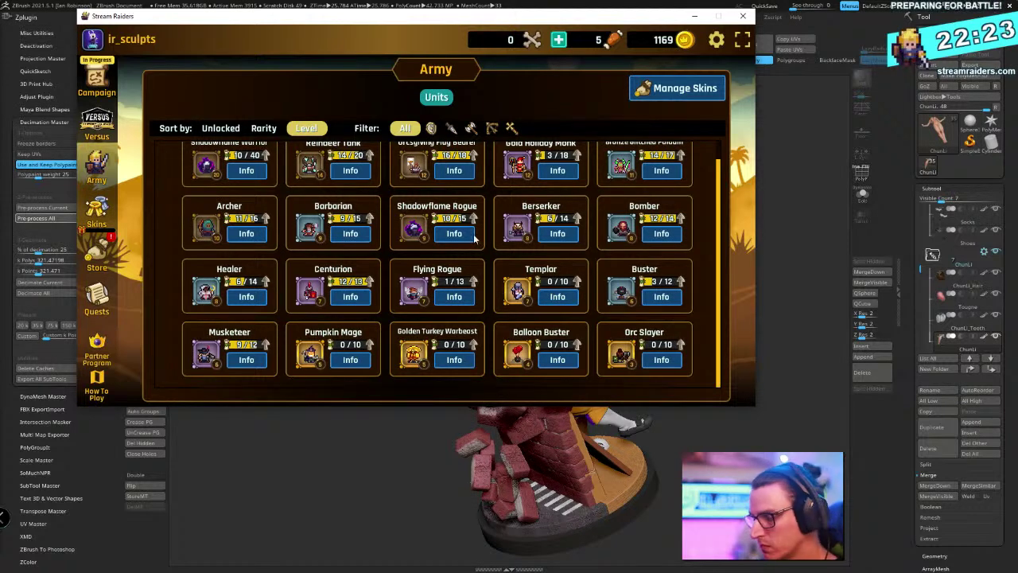
Spend 2 meat to complete the Absolute Unit quest in the Stream Raiders quest list
scroll(475, 237, "up", 1)
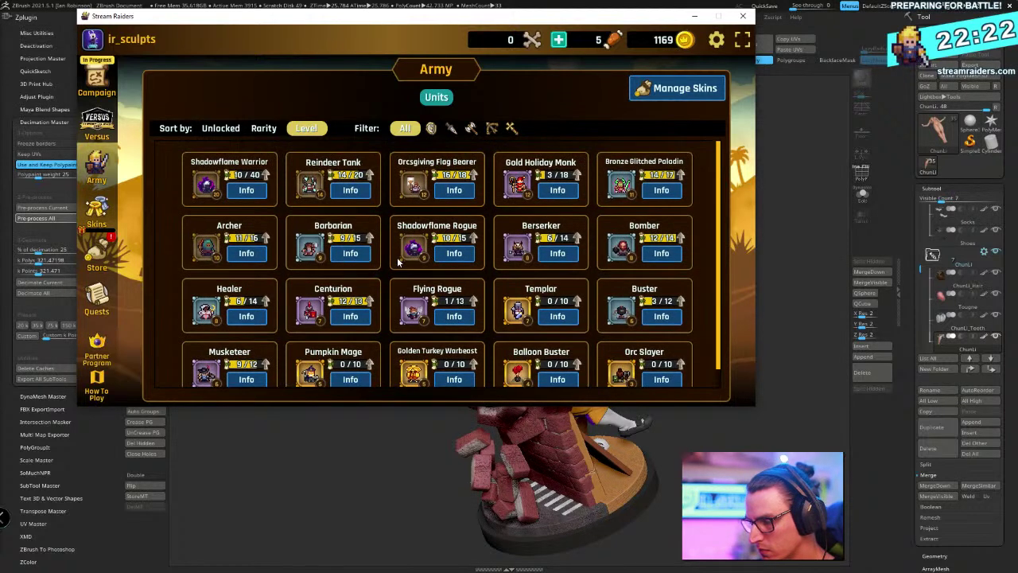
left_click(96, 294)
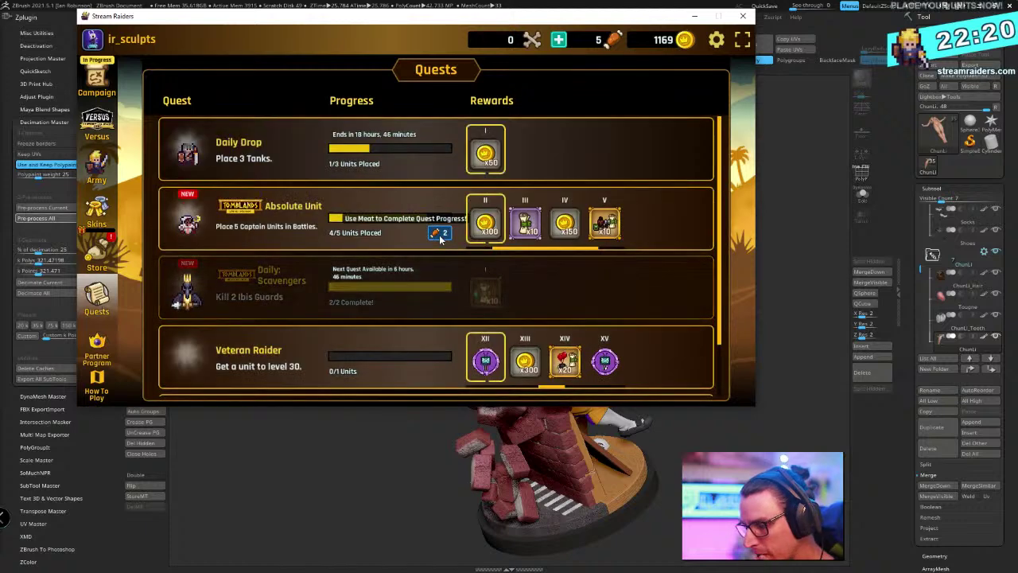
scroll(445, 248, "down", 2)
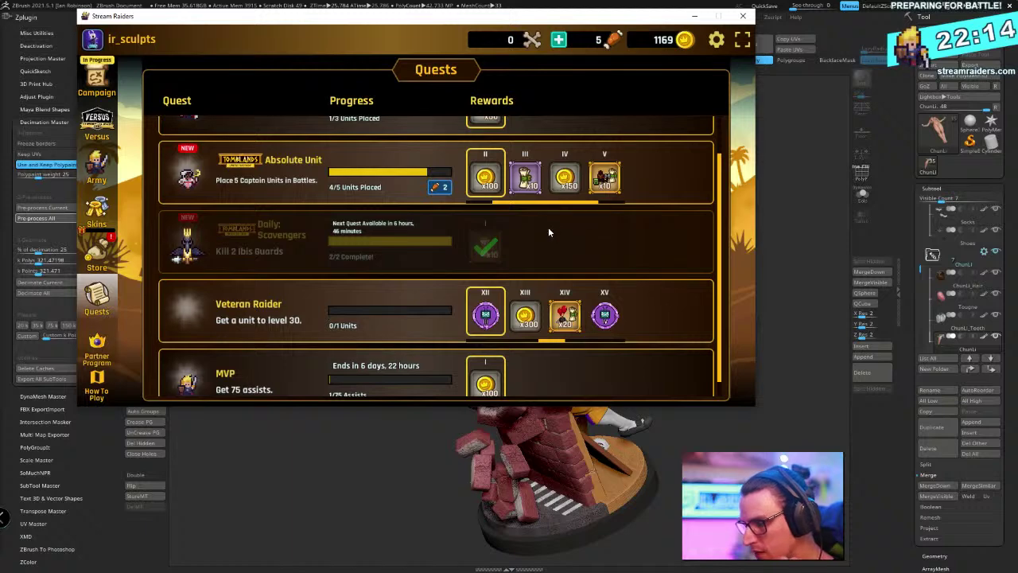
left_click(439, 189)
left_click(394, 272)
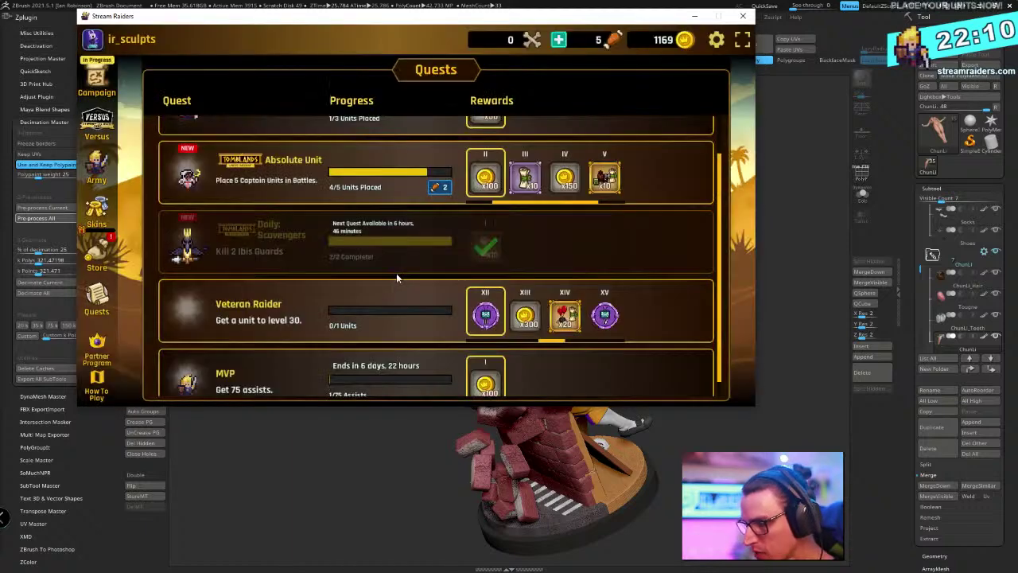
left_click(447, 275)
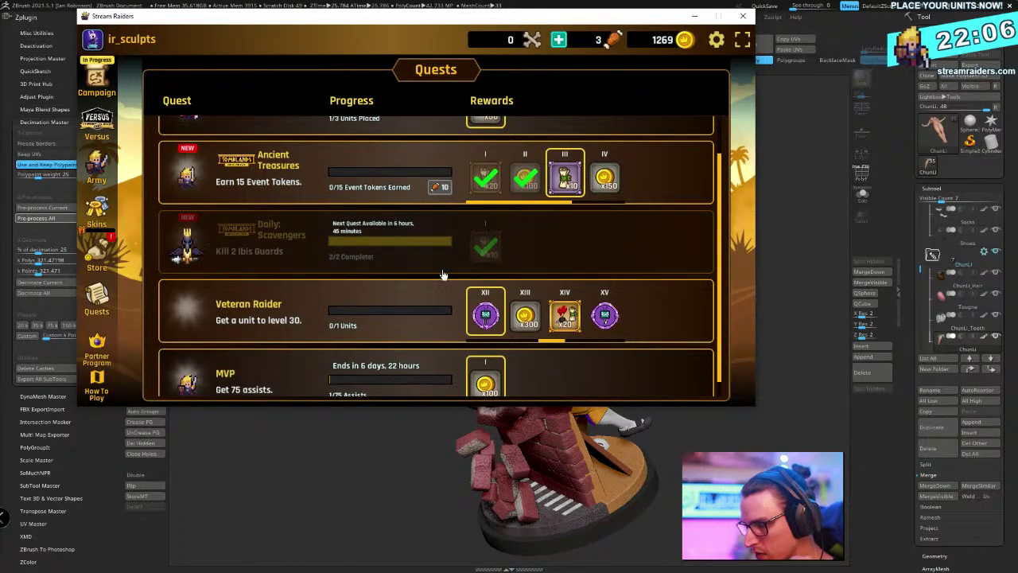
Review the remaining quests and their rewards, and browse the meat and skin offers in the store
scroll(443, 279, "down", 1)
scroll(448, 288, "up", 3)
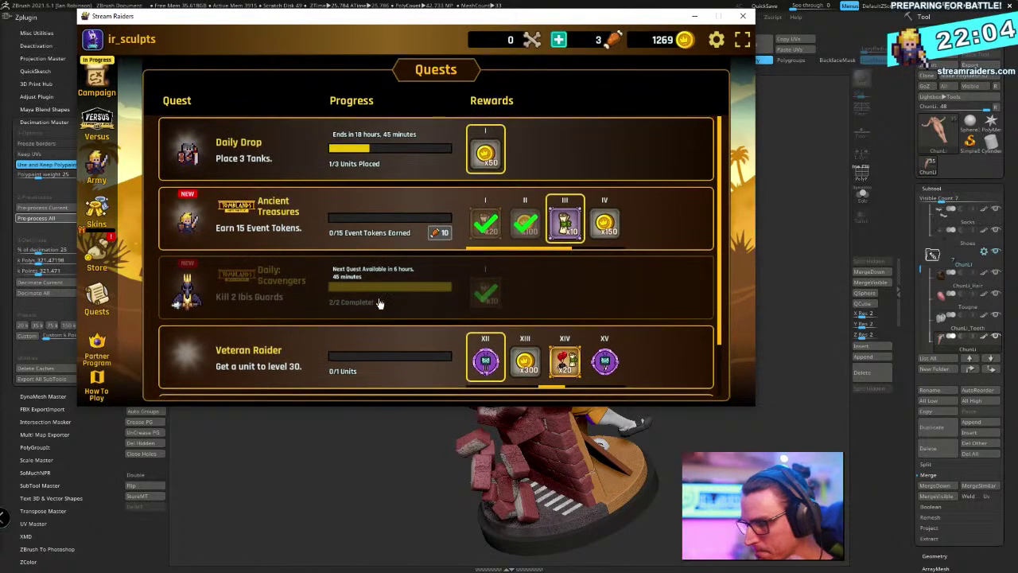
scroll(407, 226, "down", 1)
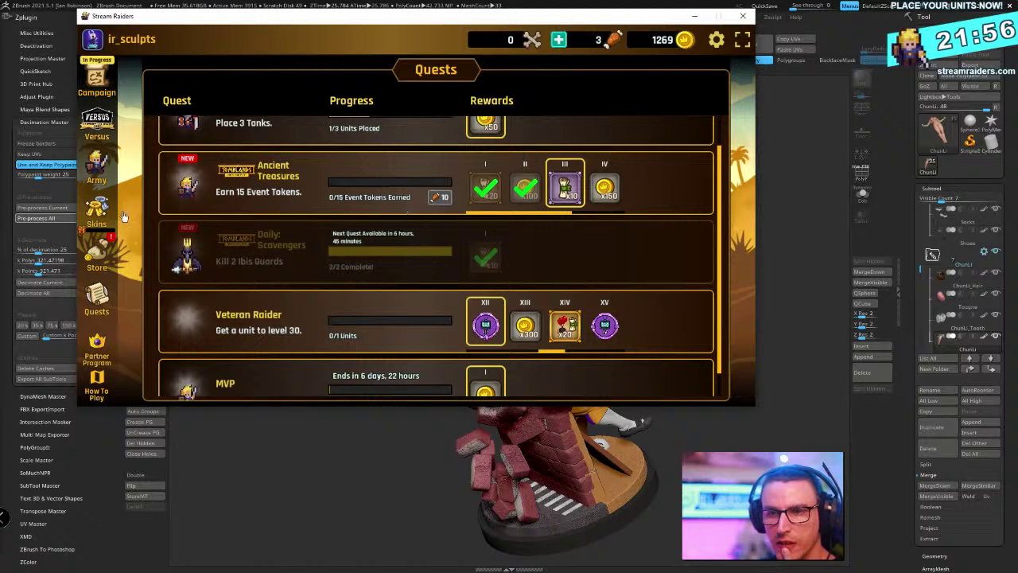
scroll(418, 256, "down", 1)
scroll(419, 252, "up", 3)
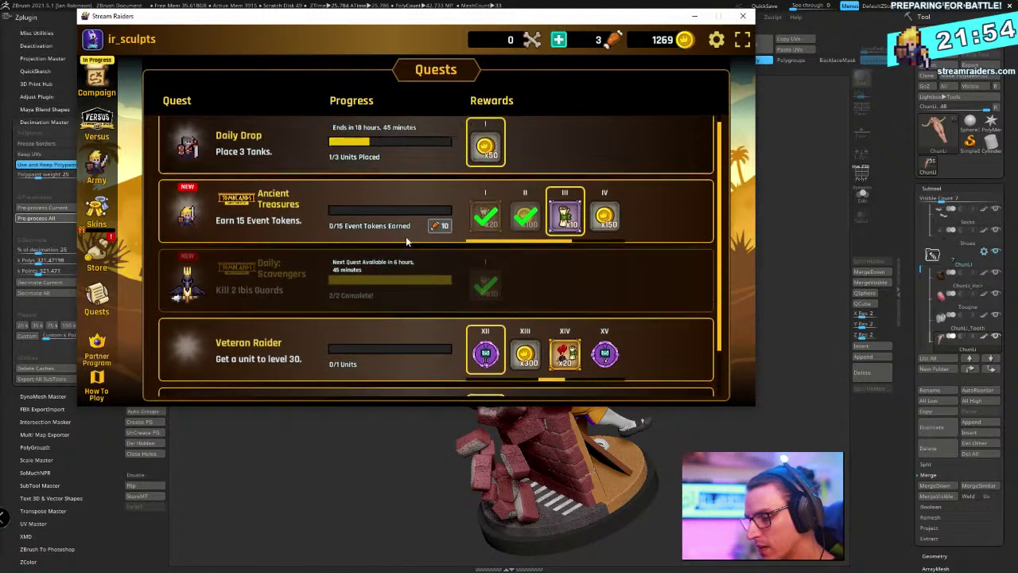
left_click(97, 253)
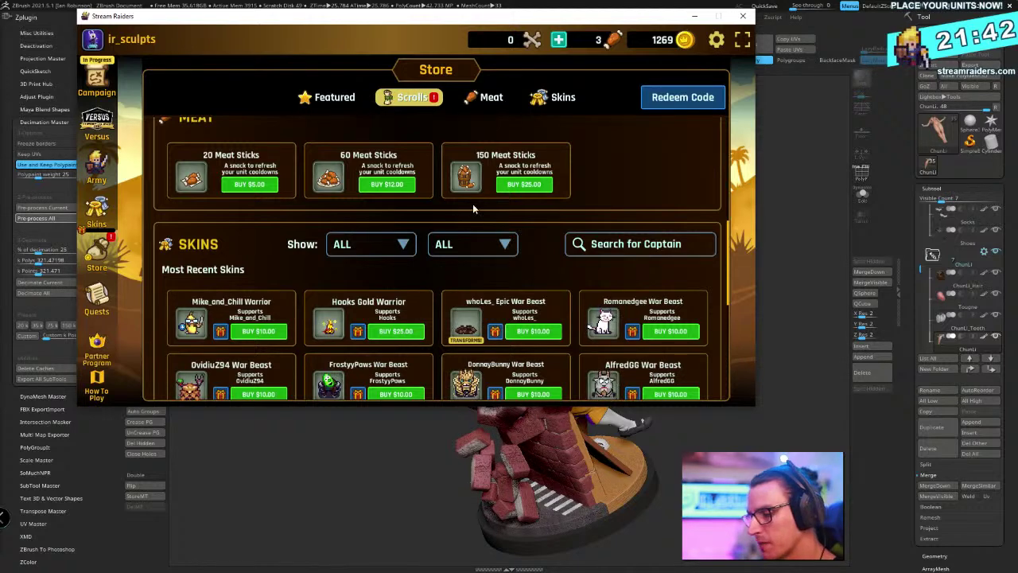
scroll(477, 231, "down", 2)
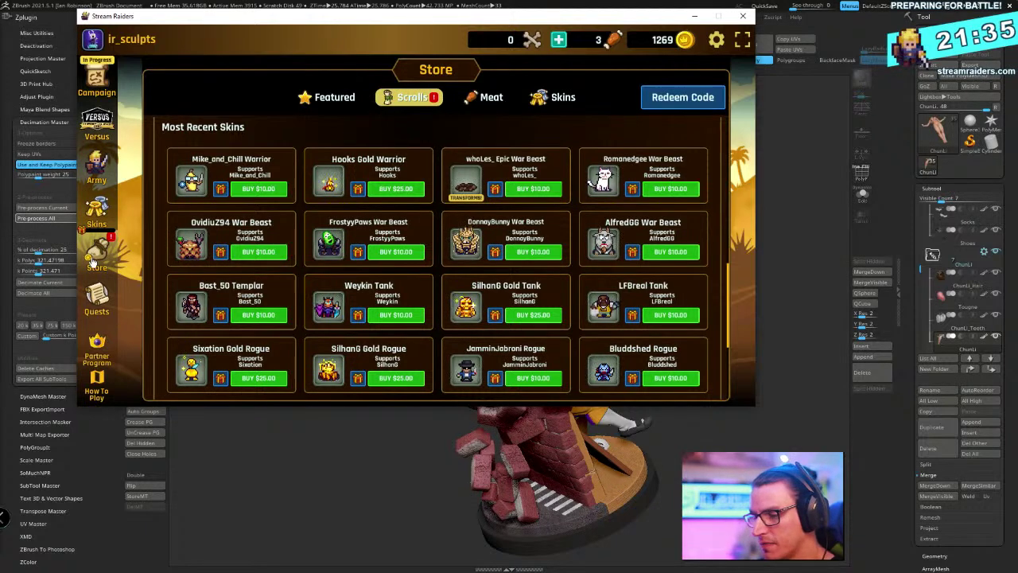
Collect the tier 17 event and Battle Pass rewards on the Tomblands campaign map, and collapse the rewards overview
left_click(113, 85)
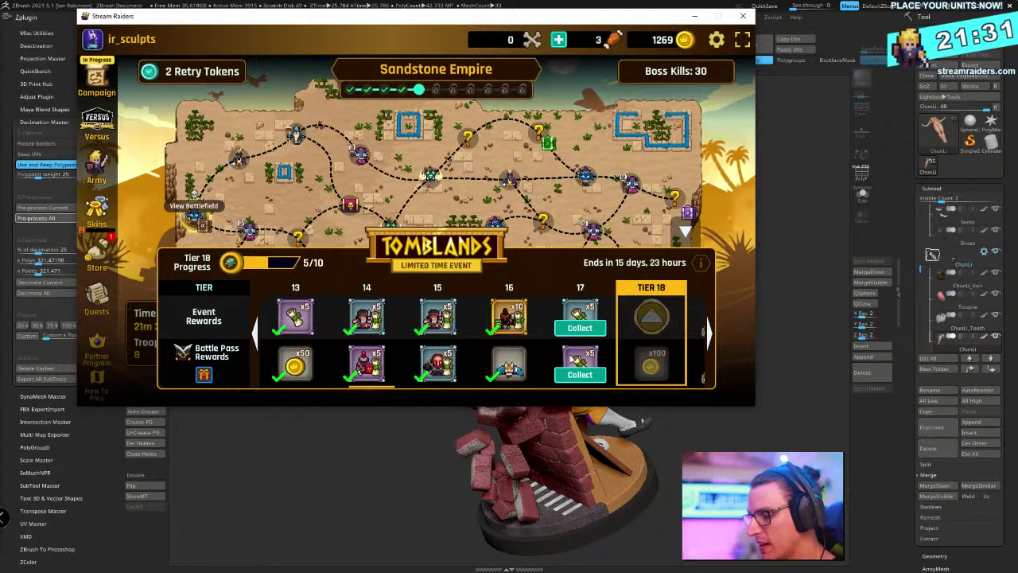
left_click(564, 330)
left_click(422, 275)
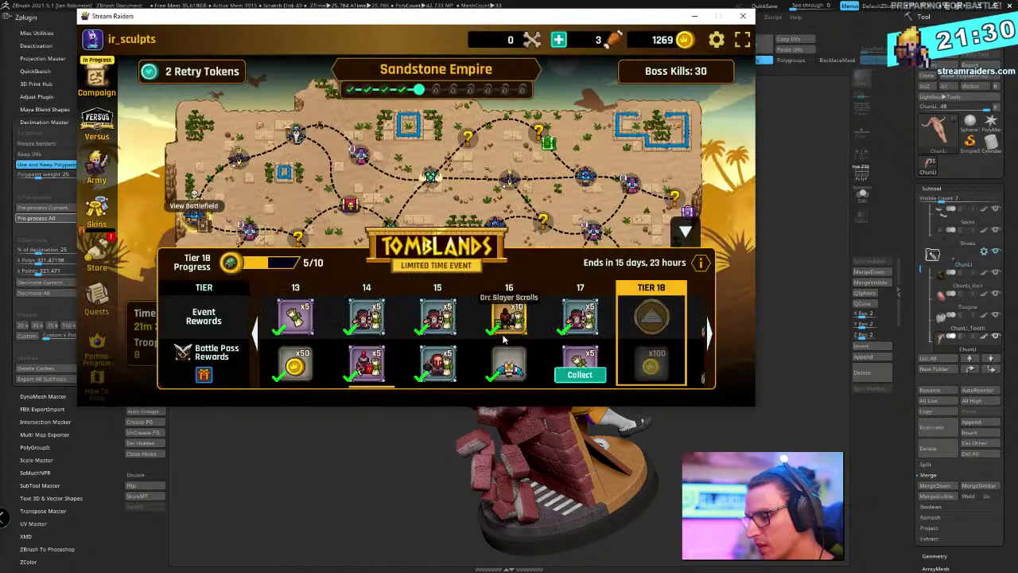
left_click(580, 373)
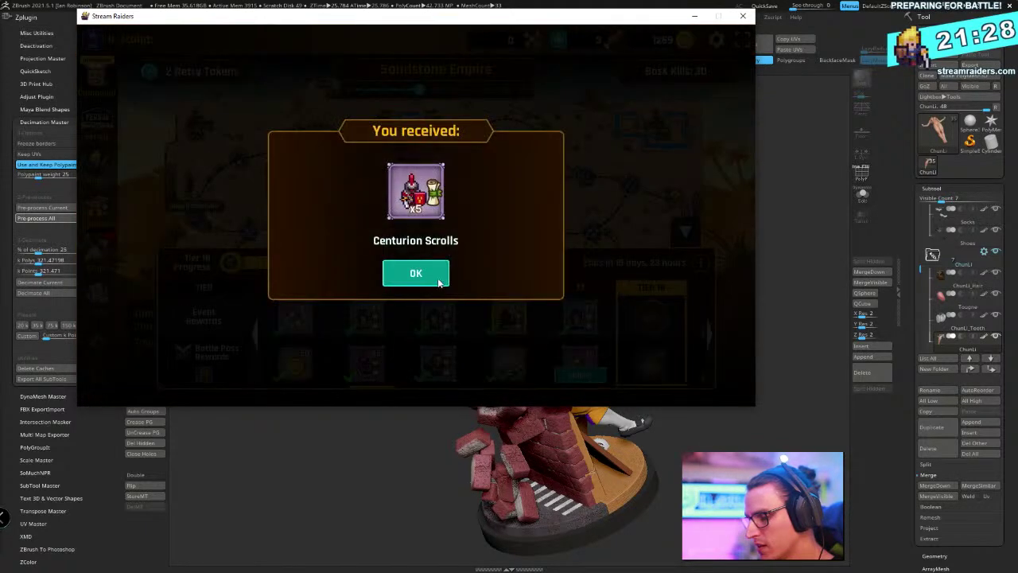
left_click(438, 281)
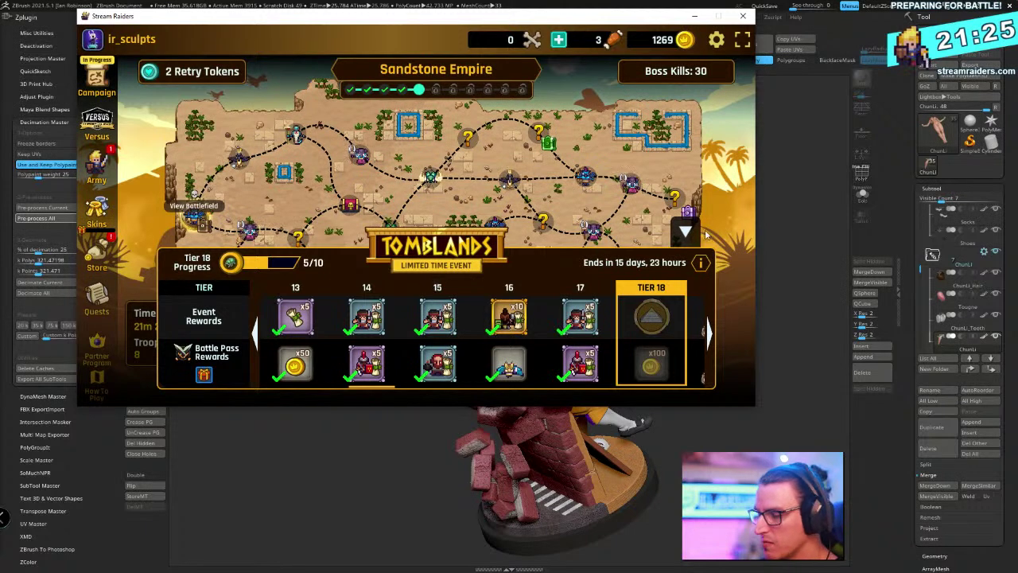
left_click(682, 233)
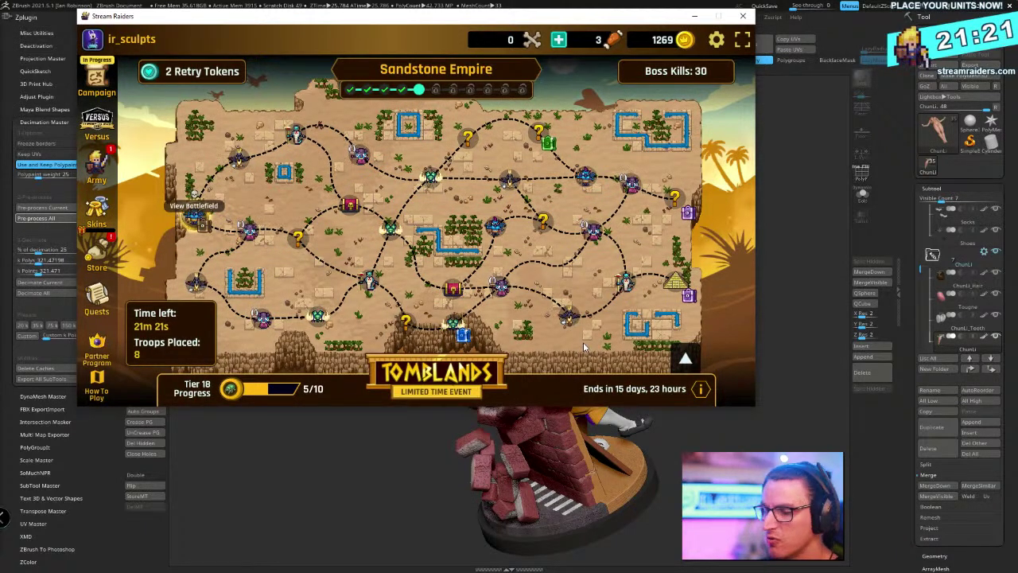
Upgrade the Centurion unit for 20 coins and 13 scrolls, and return to the campaign map
left_click(96, 165)
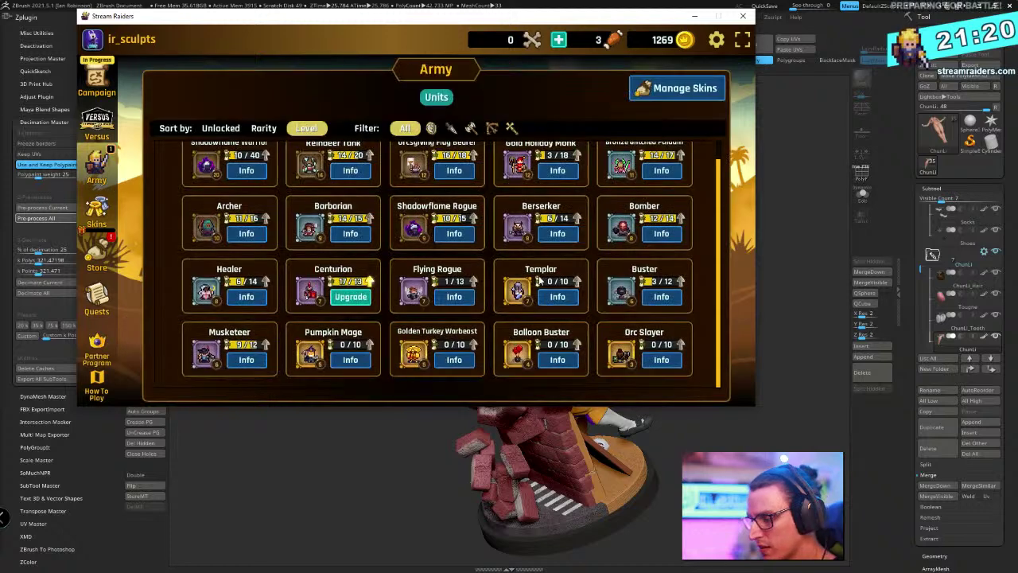
left_click(350, 316)
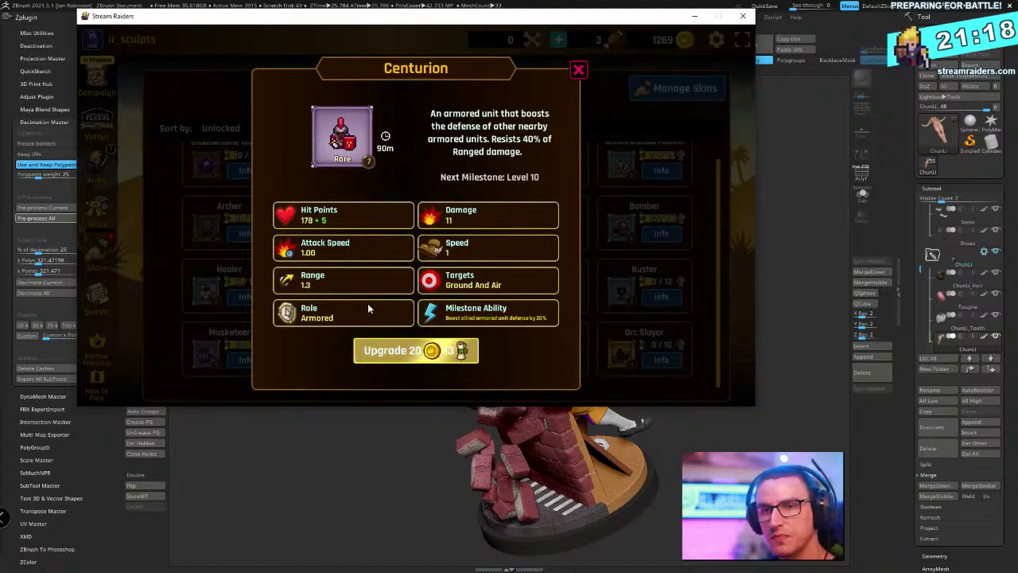
left_click(458, 349)
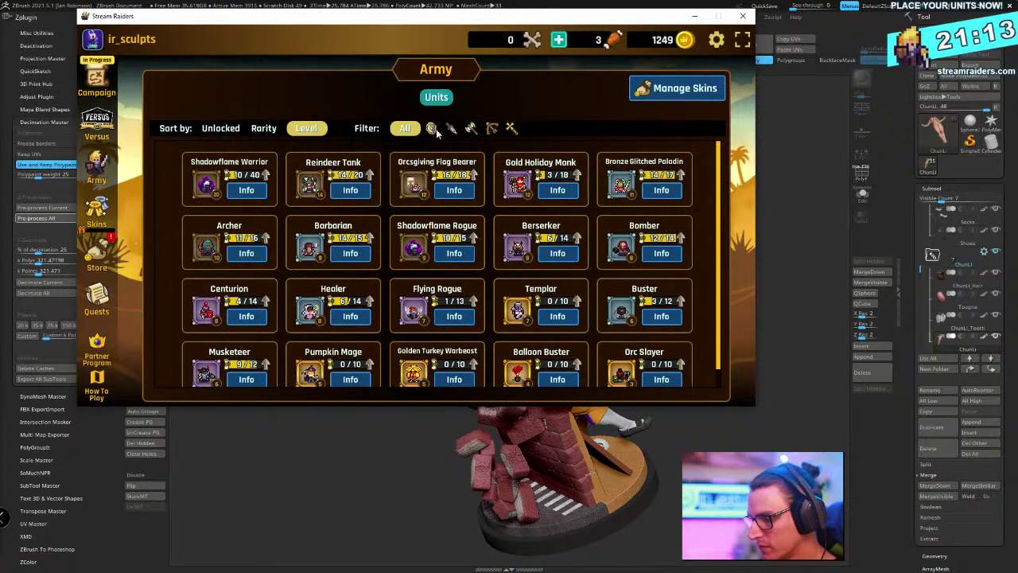
left_click(97, 80)
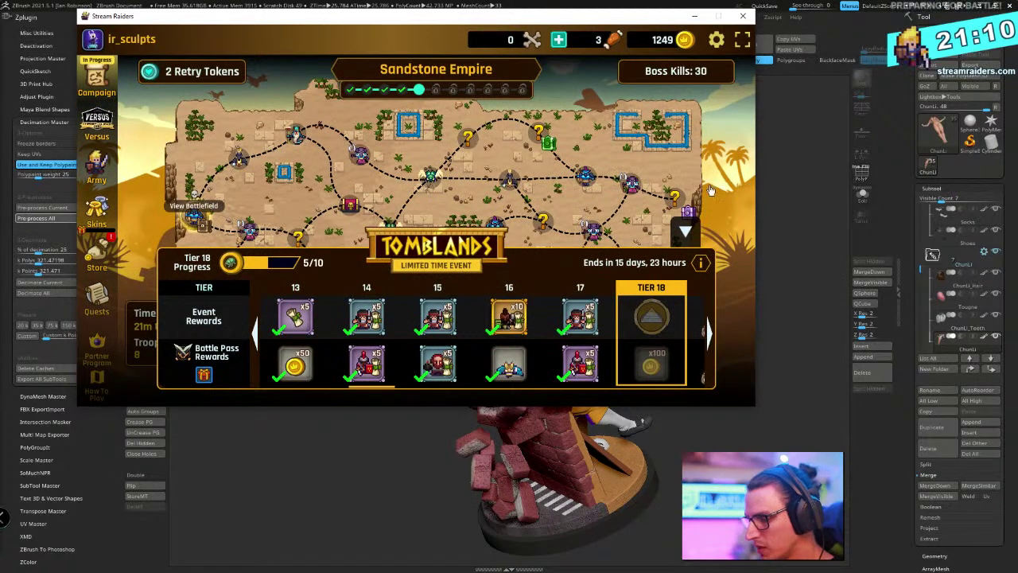
Minimize Stream Raiders, return to ZBrush and decimate all subtools to 25% with Use and Keep Polypaint enabled
left_click_drag(447, 19, 470, 90)
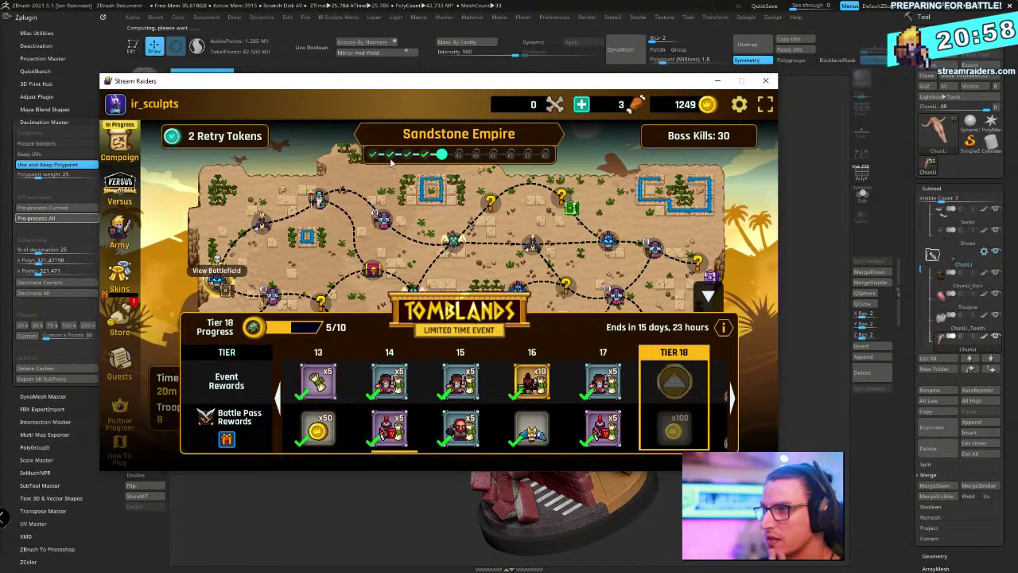
left_click(718, 81)
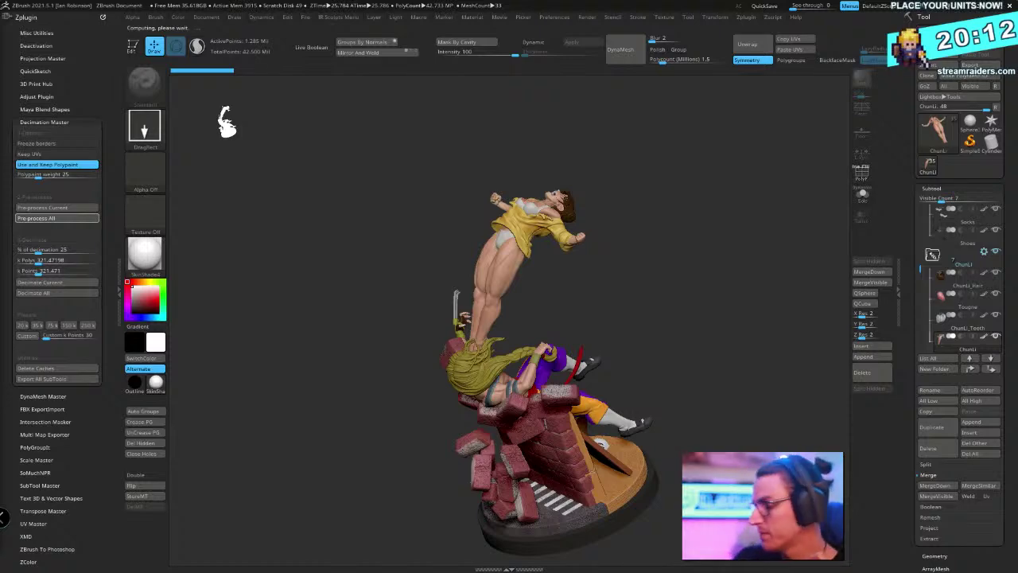
key("alt+Tab")
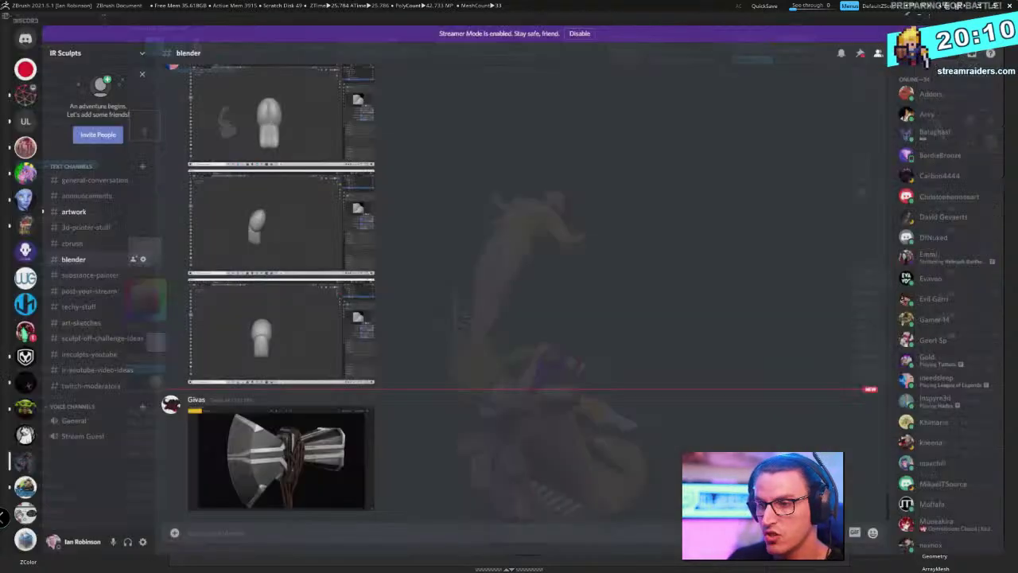
left_click(1012, 6)
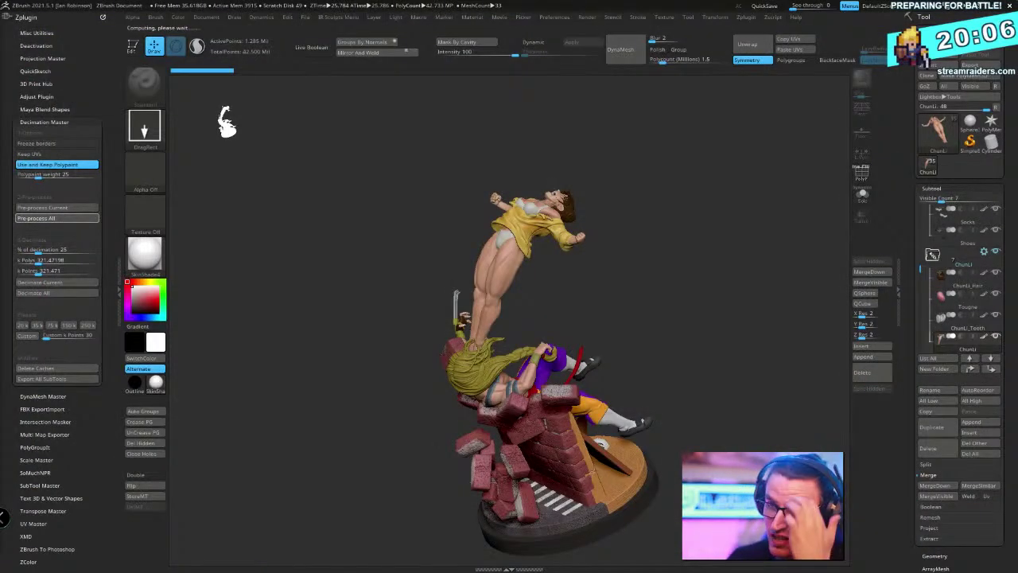
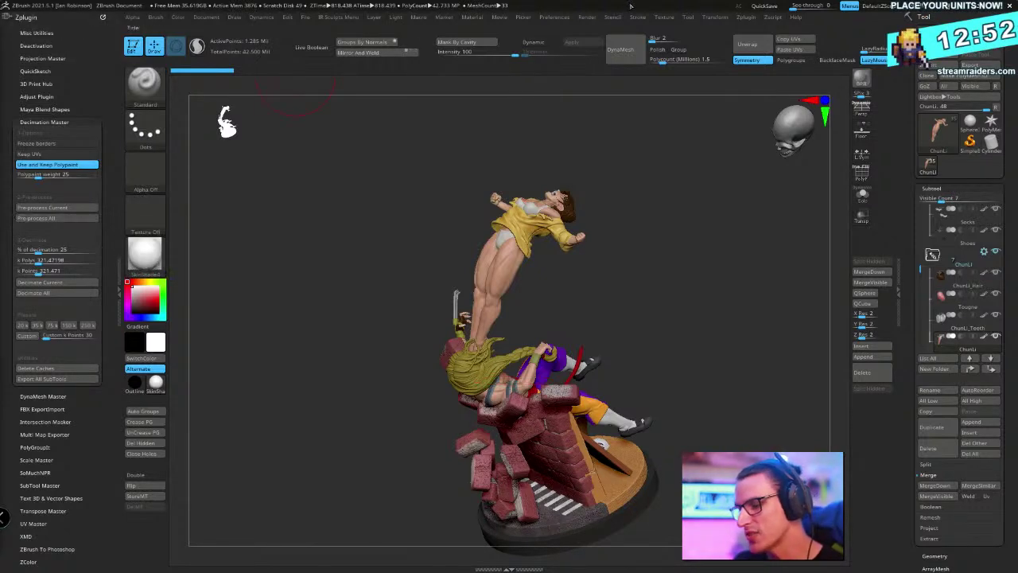
left_click(63, 295)
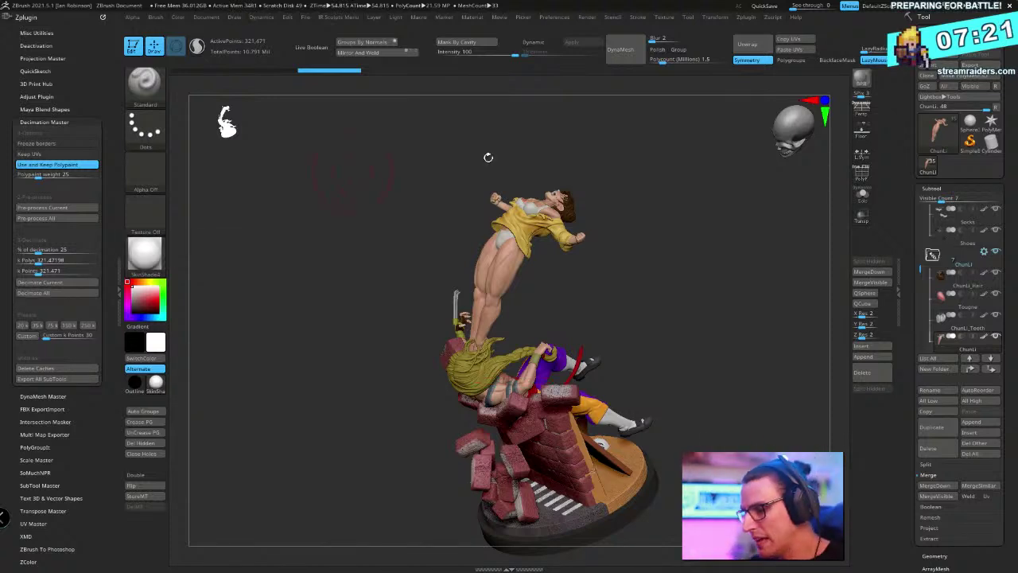
Examine the decimated statue up close around Vega's hair, face and chest tattoo for preserved detail and polypaint
left_click_drag(671, 284, 582, 289)
right_click_drag(582, 290, 562, 159, "ctrl")
right_click_drag(436, 386, 459, 457, "alt")
right_click_drag(390, 125, 460, 290, "alt")
key("space")
left_click_drag(653, 202, 639, 254)
right_click_drag(636, 255, 557, 197)
left_click_drag(557, 199, 610, 293)
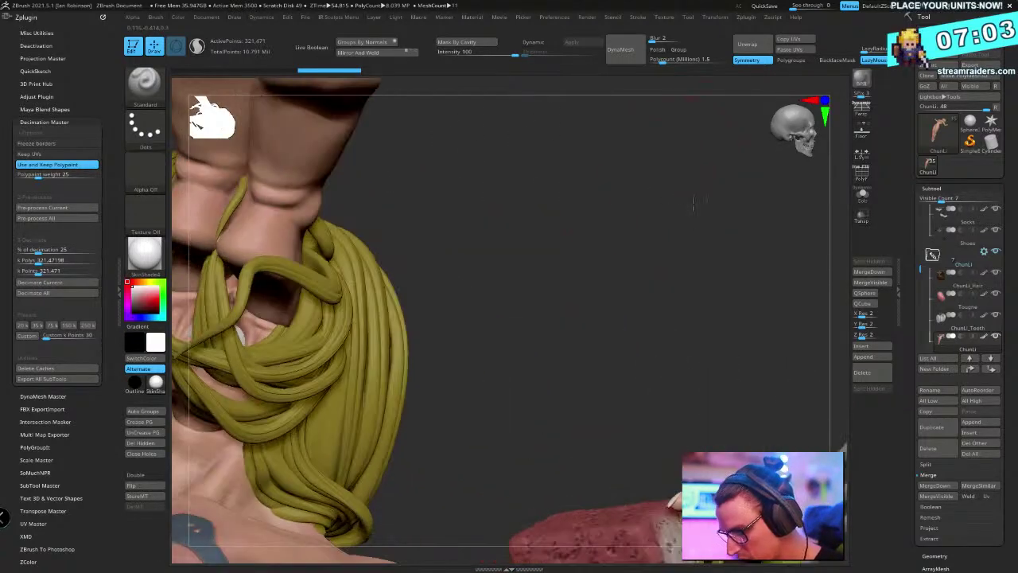
left_click_drag(652, 199, 732, 323)
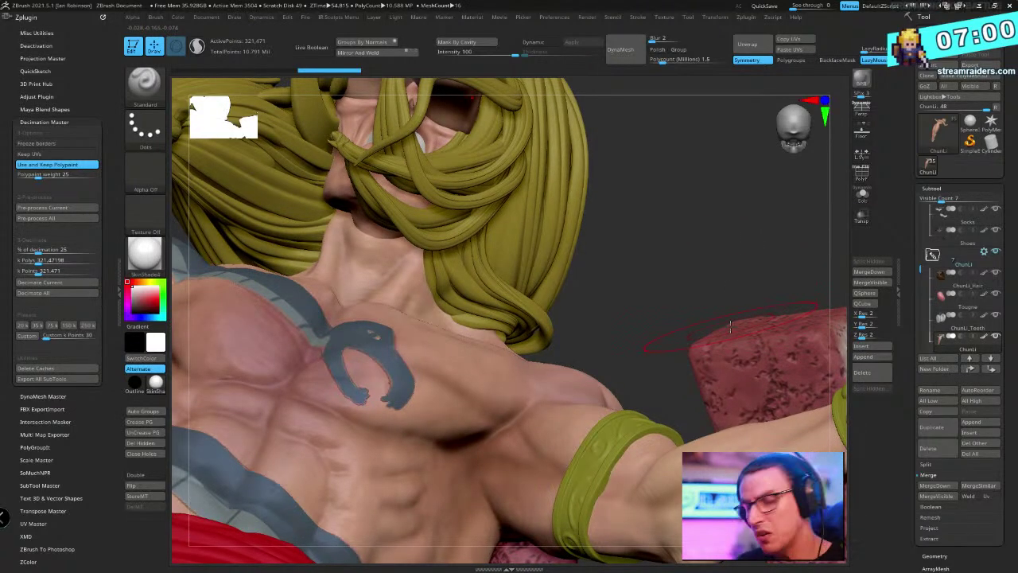
left_click_drag(677, 225, 668, 209)
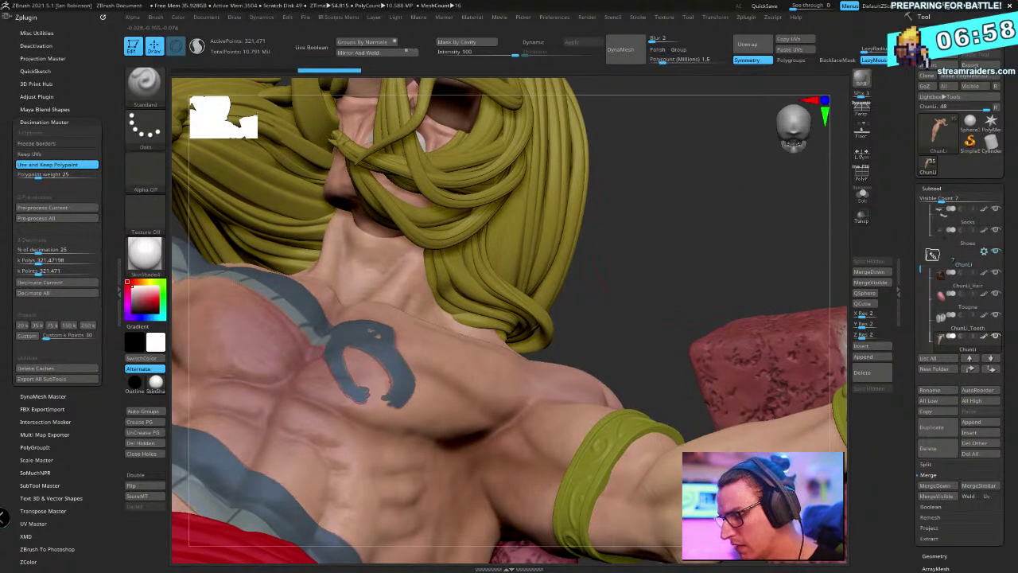
Inspect the whole decimated statue from several angles, including Vega's legs, the poster, the bookshelf, the bricks and Chun-Li
left_click_drag(602, 283, 588, 316)
left_click_drag(734, 397, 693, 382)
left_click_drag(742, 291, 740, 427)
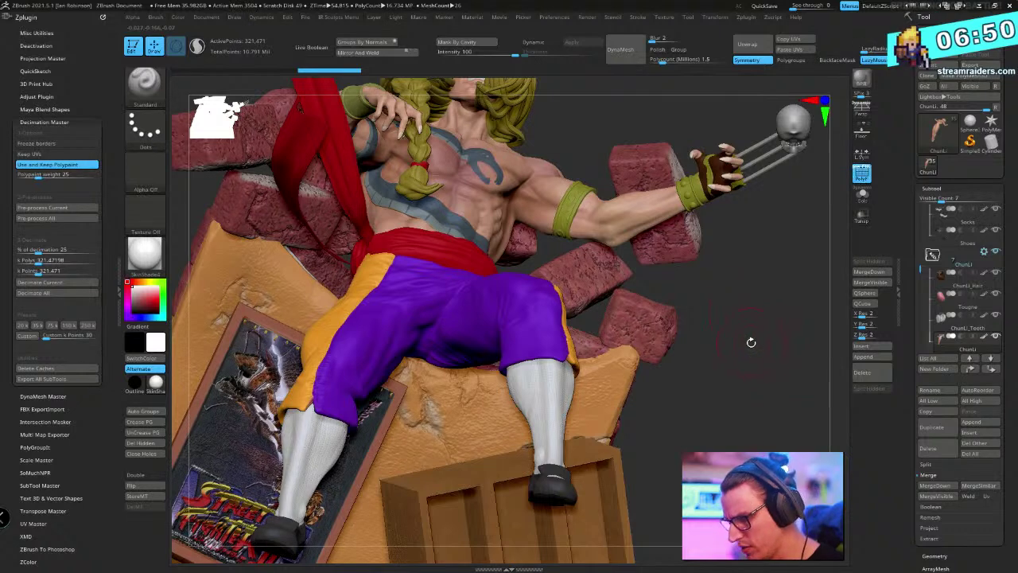
left_click_drag(734, 311, 719, 303, "alt")
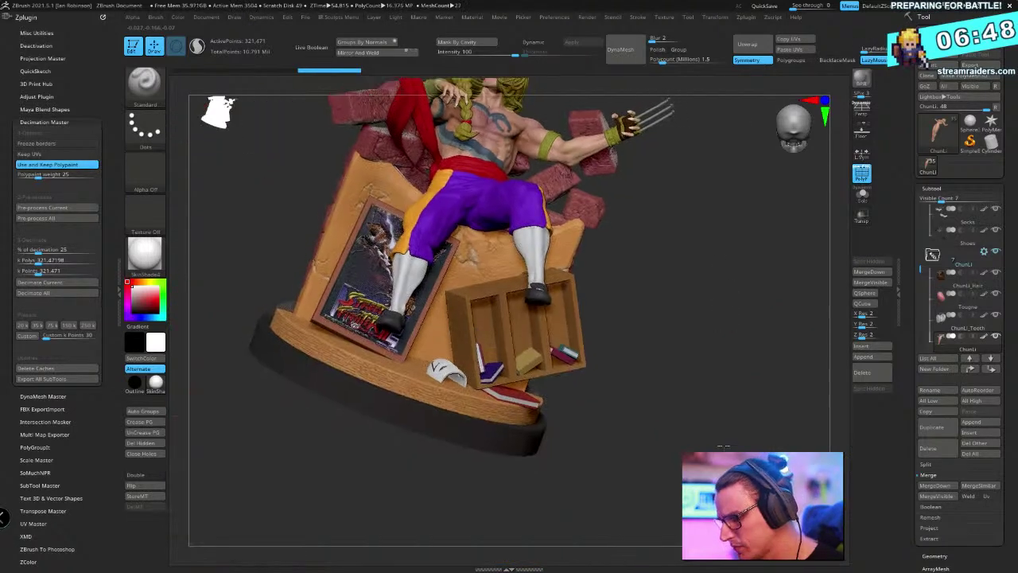
left_click_drag(724, 447, 727, 374)
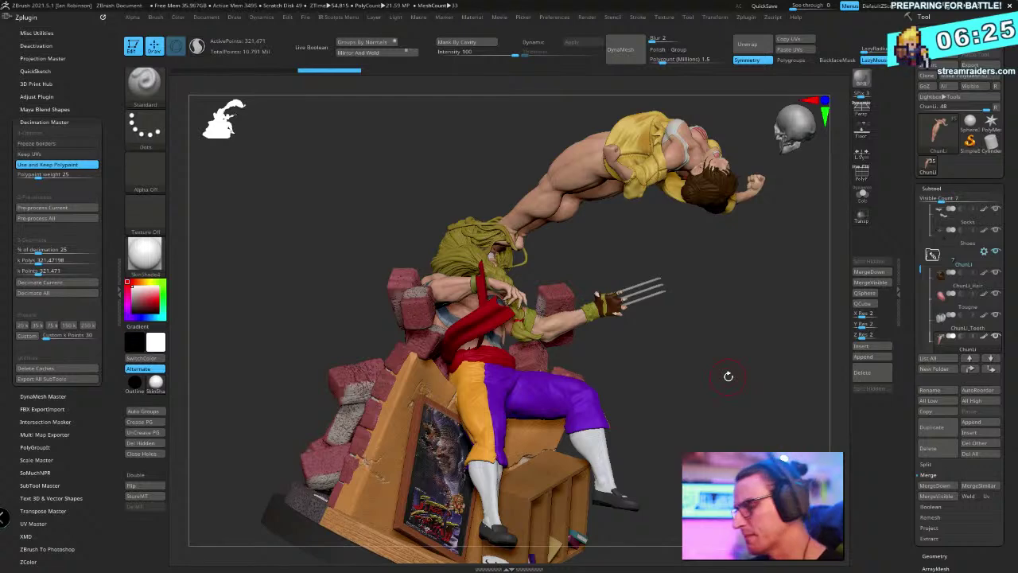
left_click_drag(718, 357, 690, 334)
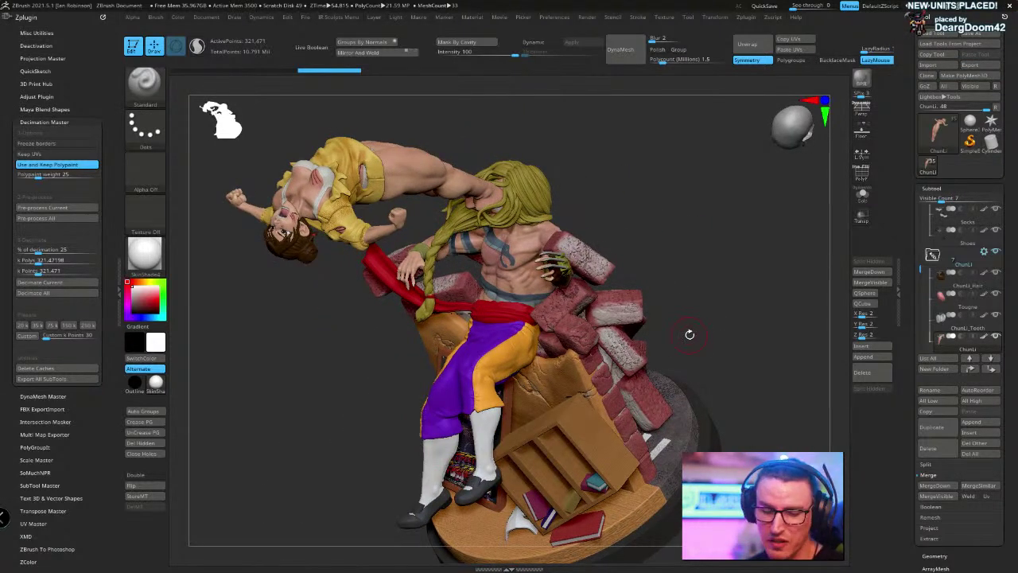
left_click_drag(695, 259, 683, 263)
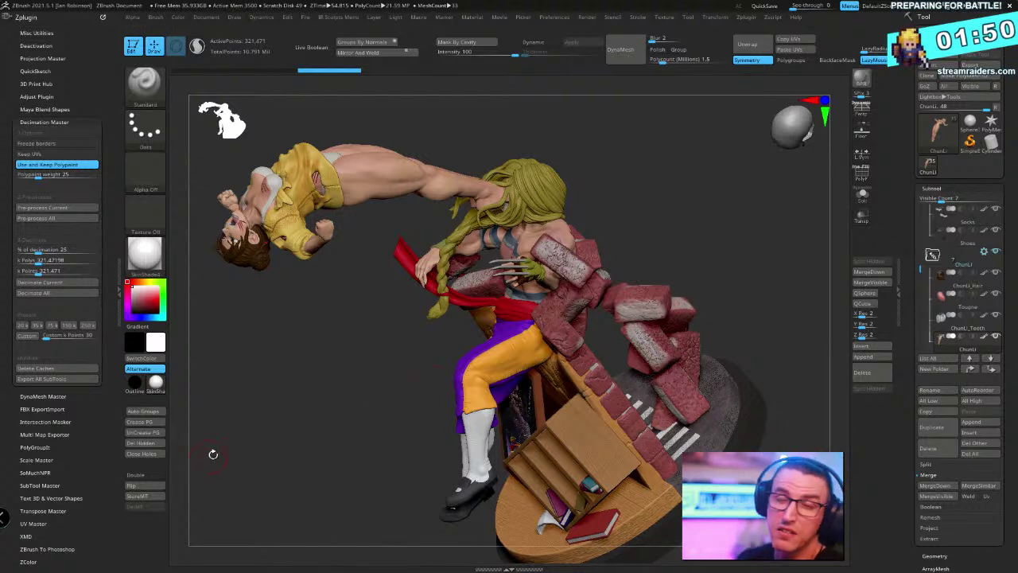
left_click_drag(730, 186, 750, 191)
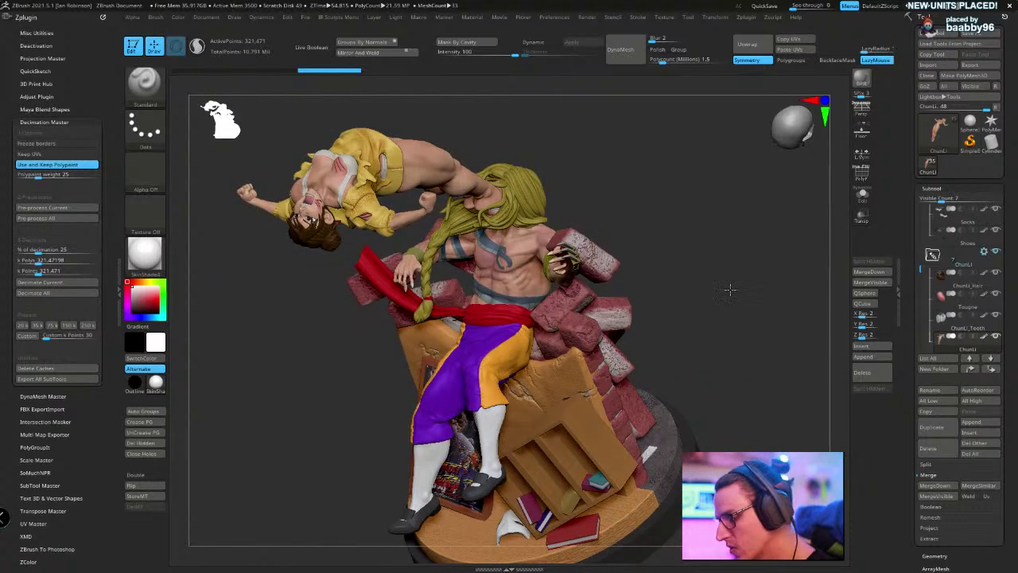
left_click_drag(730, 290, 746, 283)
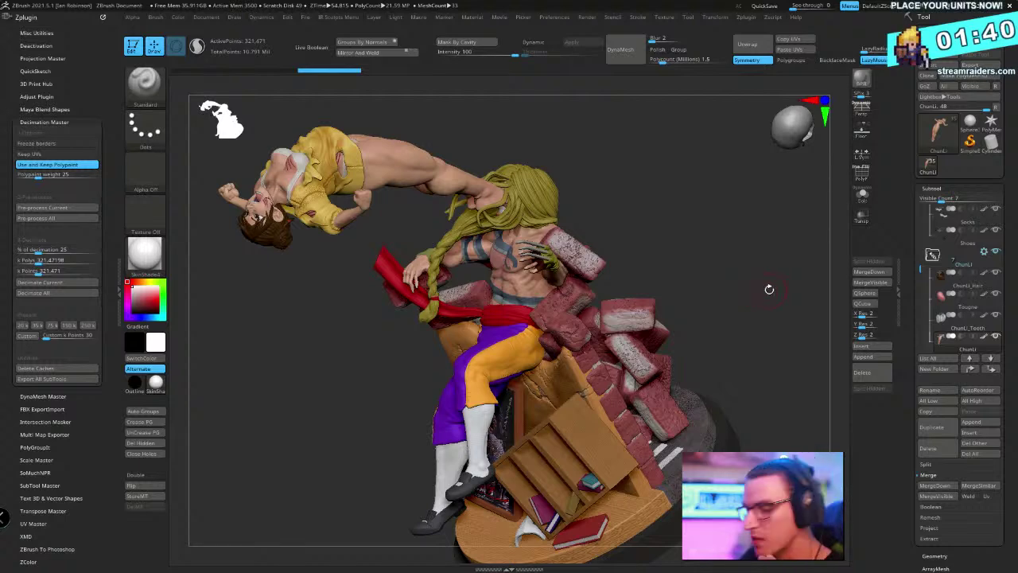
Frame the whole decimated statue and save the tool as ChunLi_vs_Vega_Final_Render_03_Decimated.ZTL in the Final_Render folder
left_click_drag(750, 251, 750, 294)
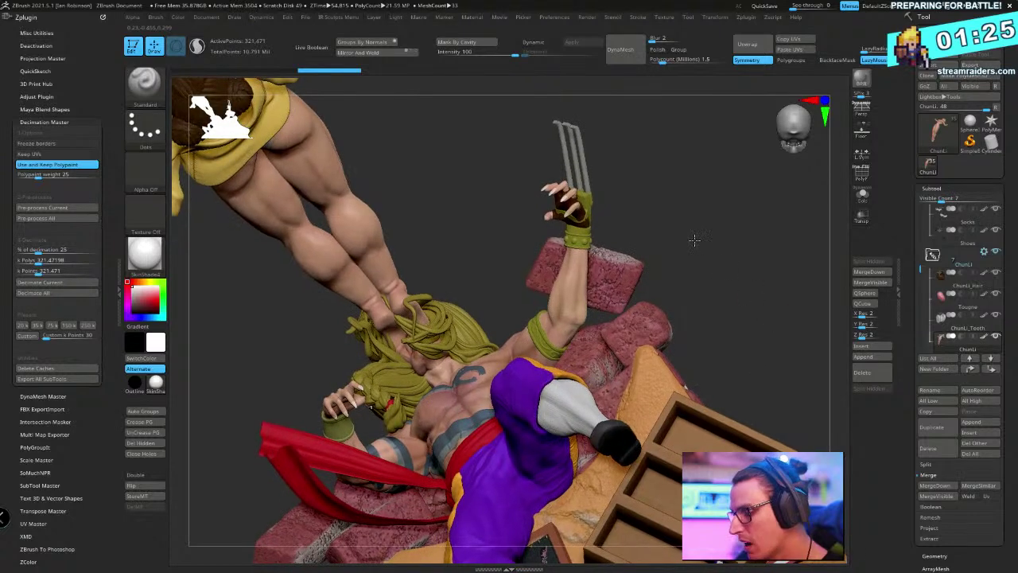
key("f")
left_click_drag(700, 246, 700, 296, "shift")
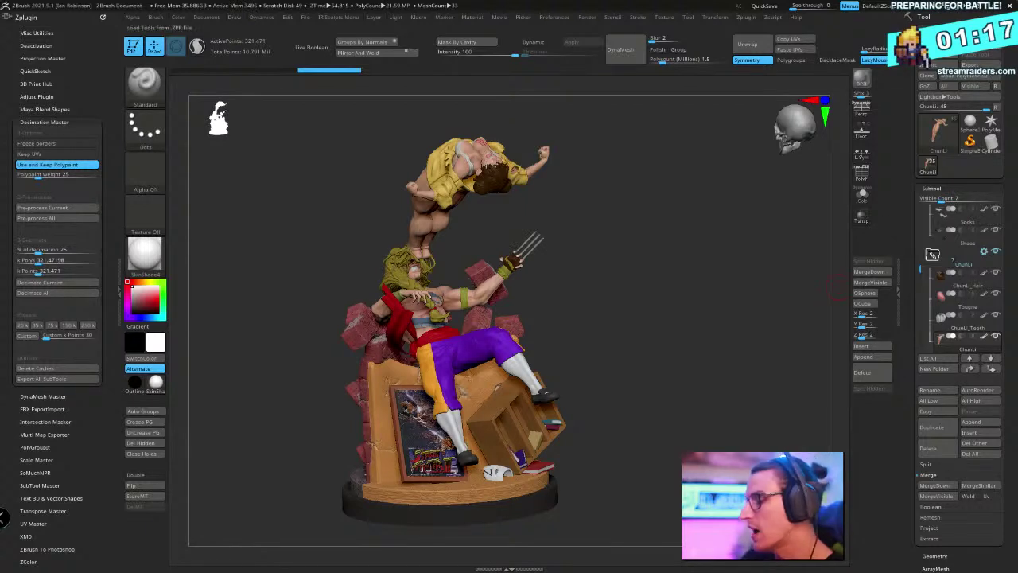
key("ctrl+s")
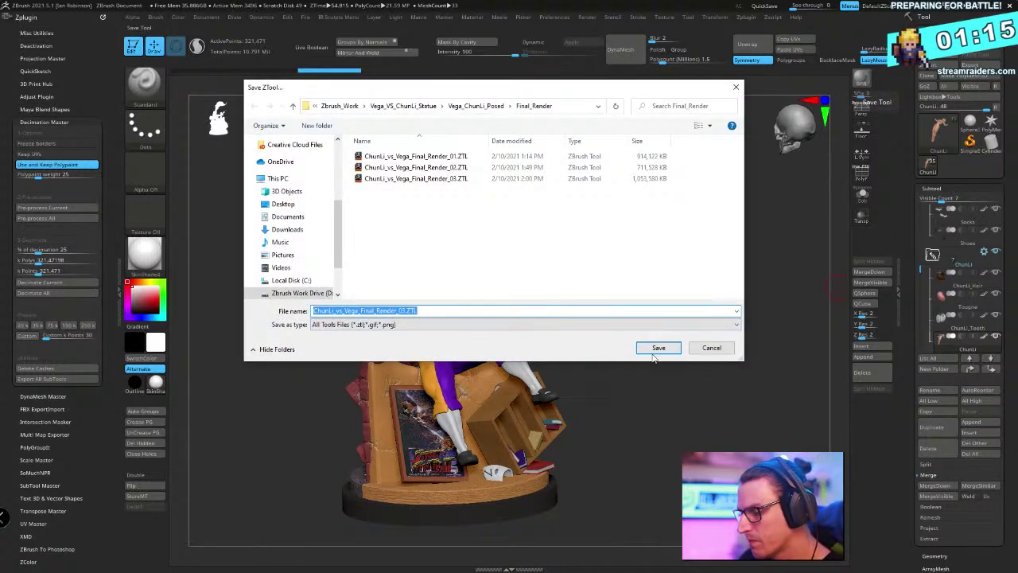
key("Right")
key("Left")
key("Left")
key("Left")
key("Left")
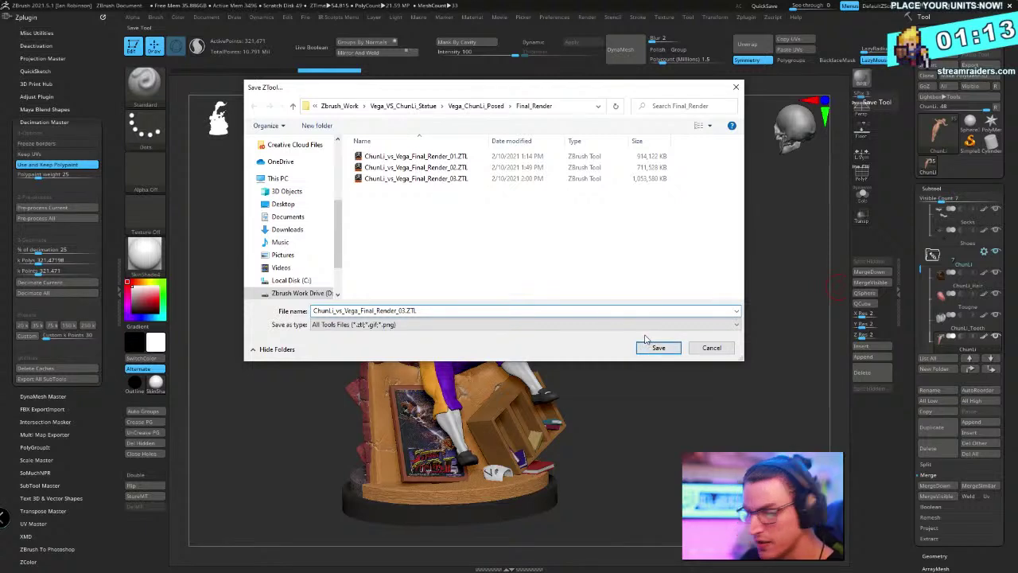
type("_De")
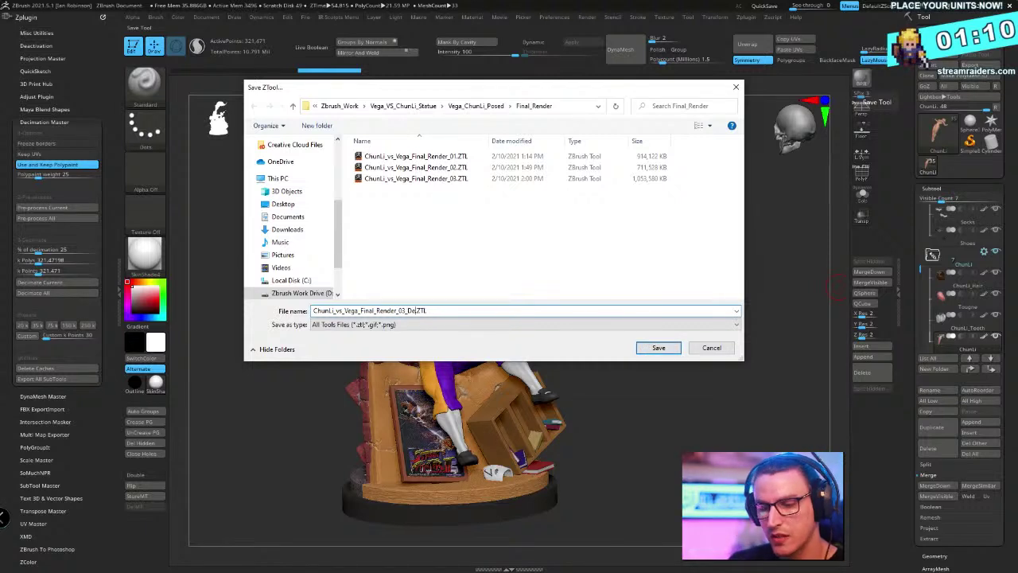
type("cimated")
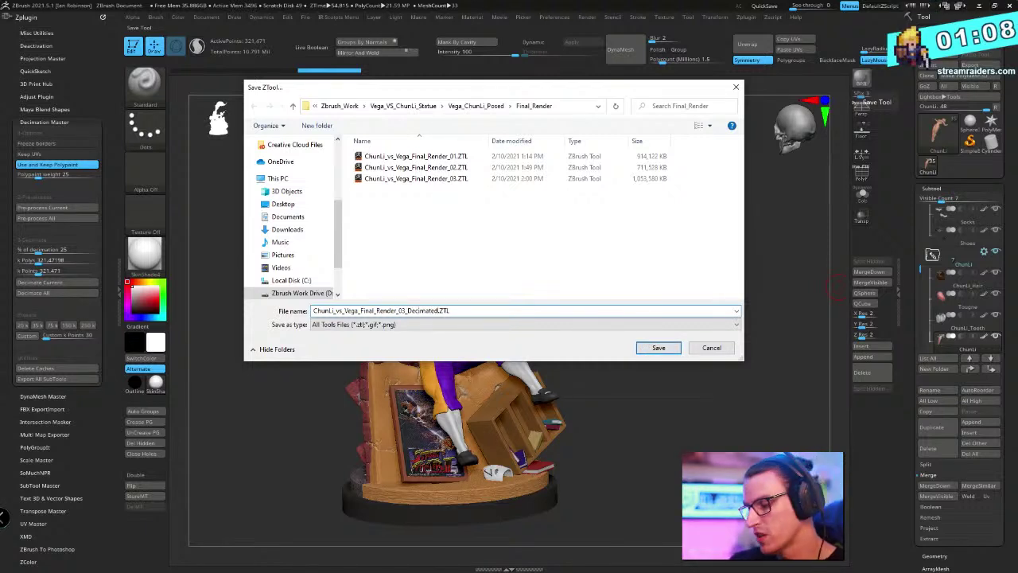
key("Return")
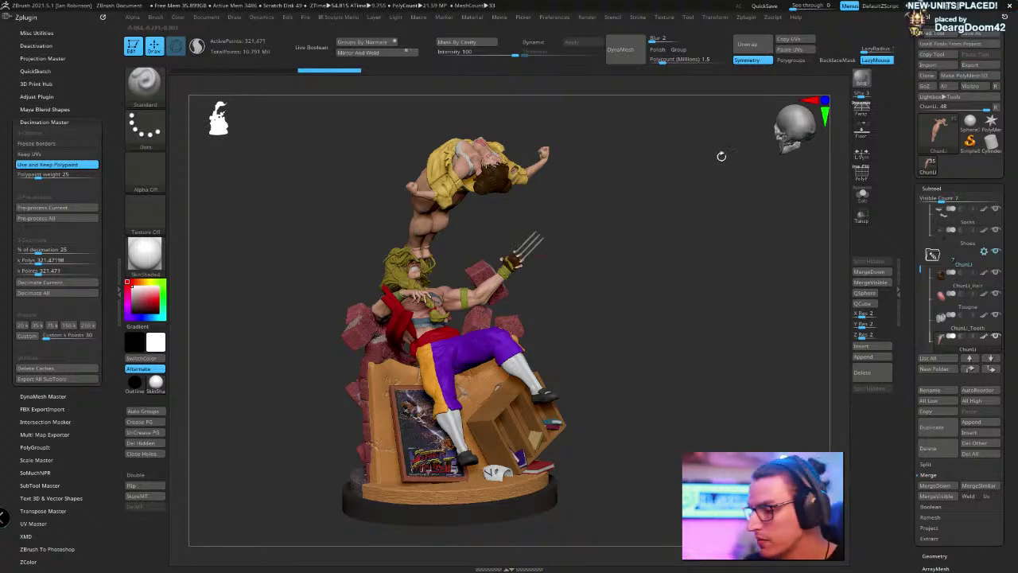
Save the decimated statue again, overwriting ChunLi_vs_Vega_Final_Render_03_Decimated.ZTL
left_click_drag(722, 156, 667, 204)
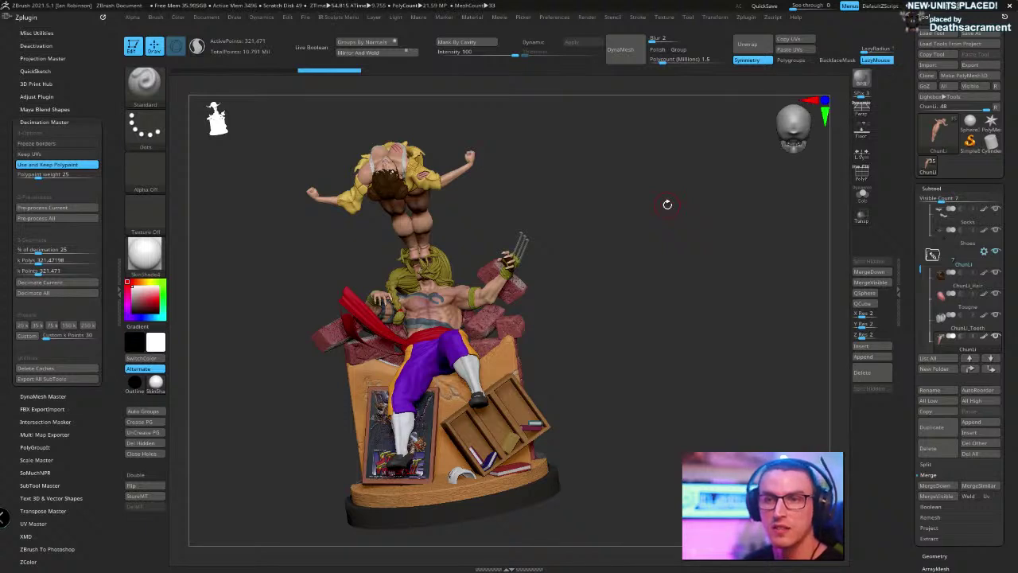
left_click_drag(621, 275, 660, 287)
key("ctrl+s")
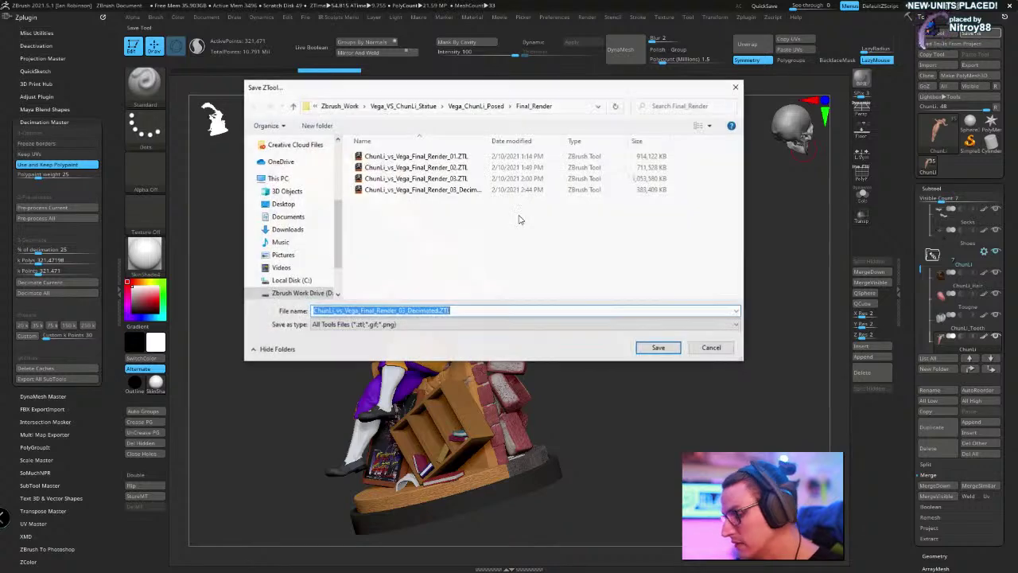
left_click(639, 345)
left_click(548, 284)
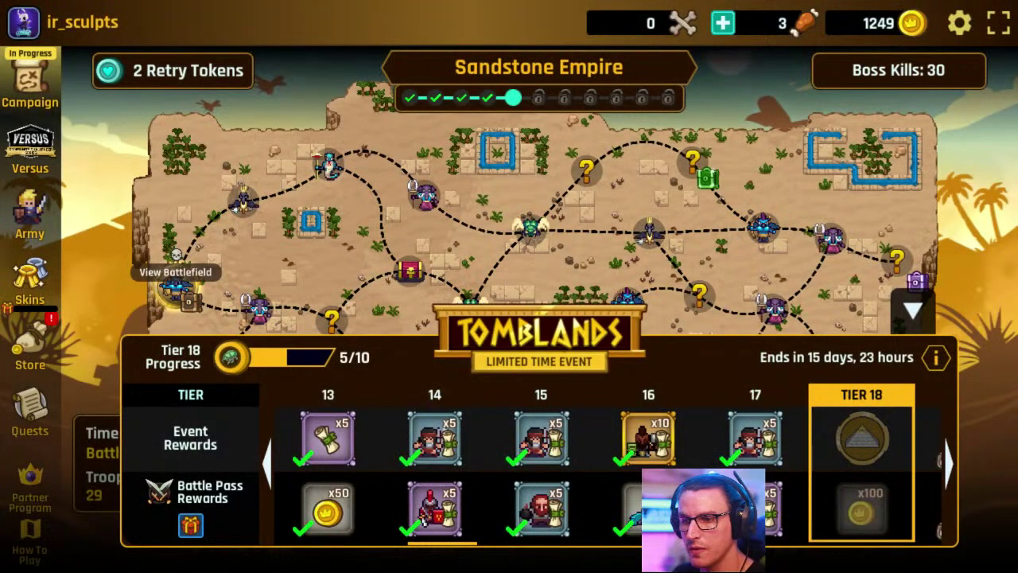
Switch to Stream Raiders, view the Shrine of the Old Ones battlefield on the Sandstone Empire map and start its battle
left_click(167, 362)
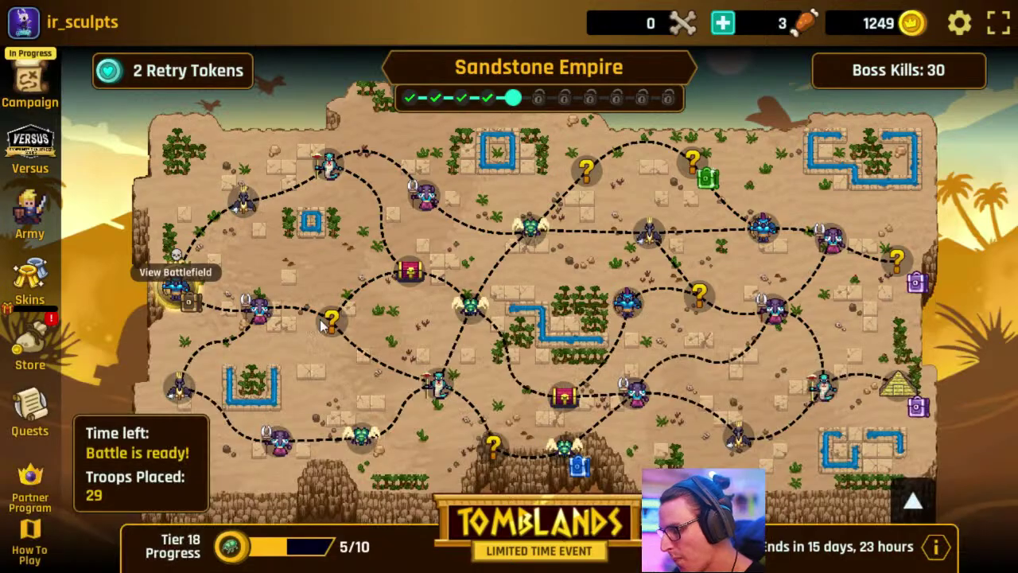
left_click(185, 274)
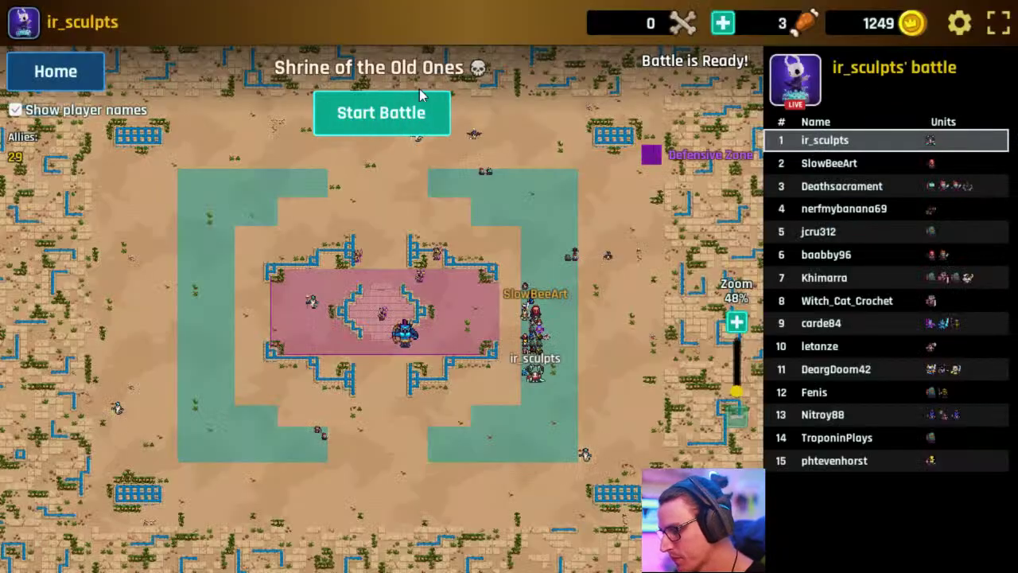
left_click(377, 120)
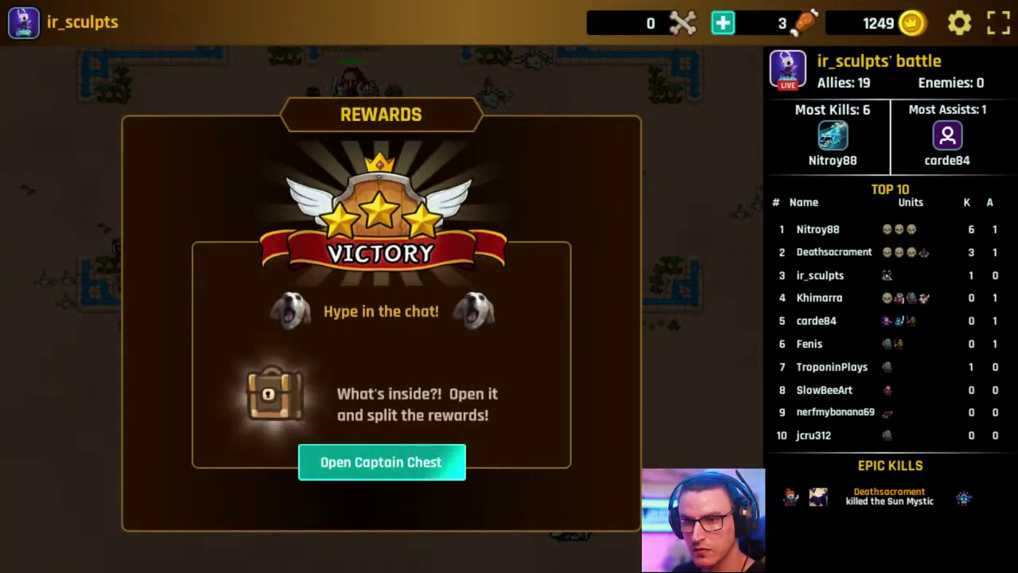
Open the captain chest, grant the three item rewards to random viewers, and return to the campaign map
left_click(421, 465)
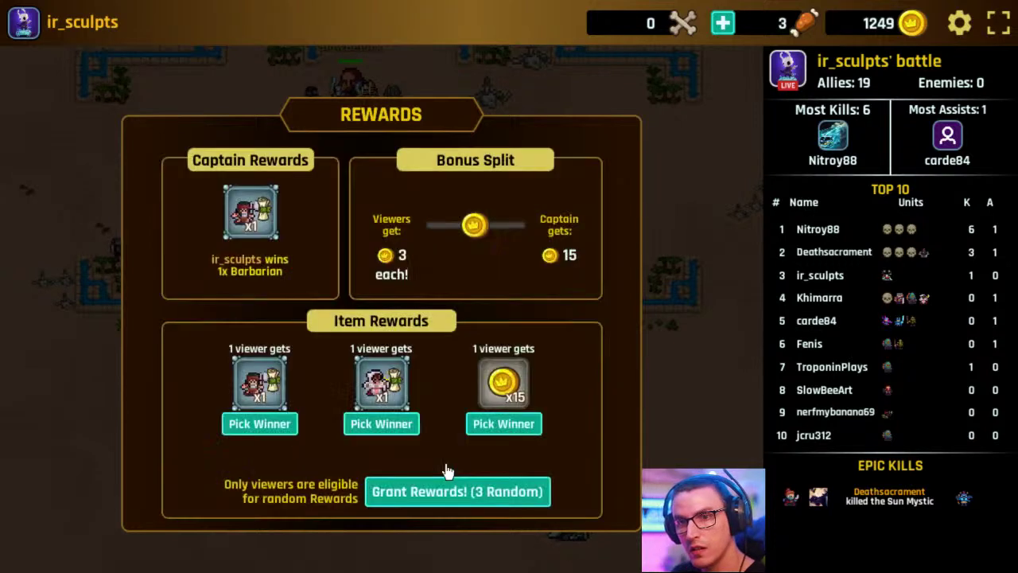
left_click(481, 491)
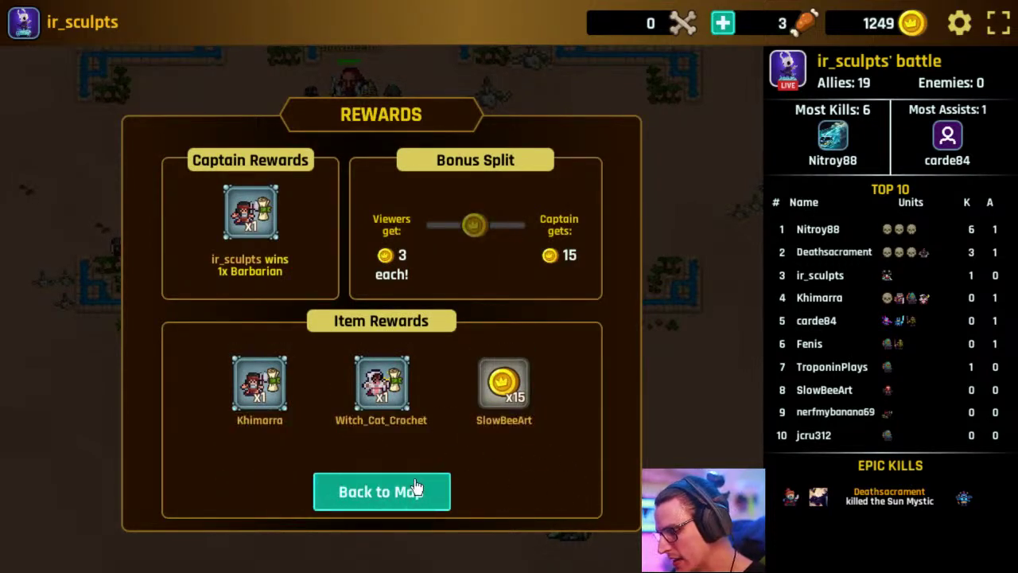
left_click(412, 494)
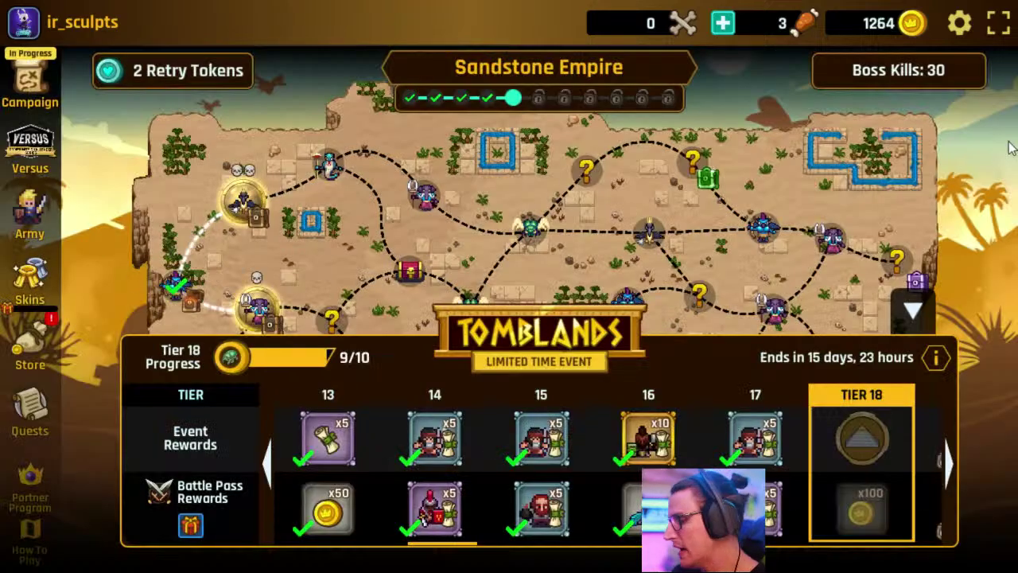